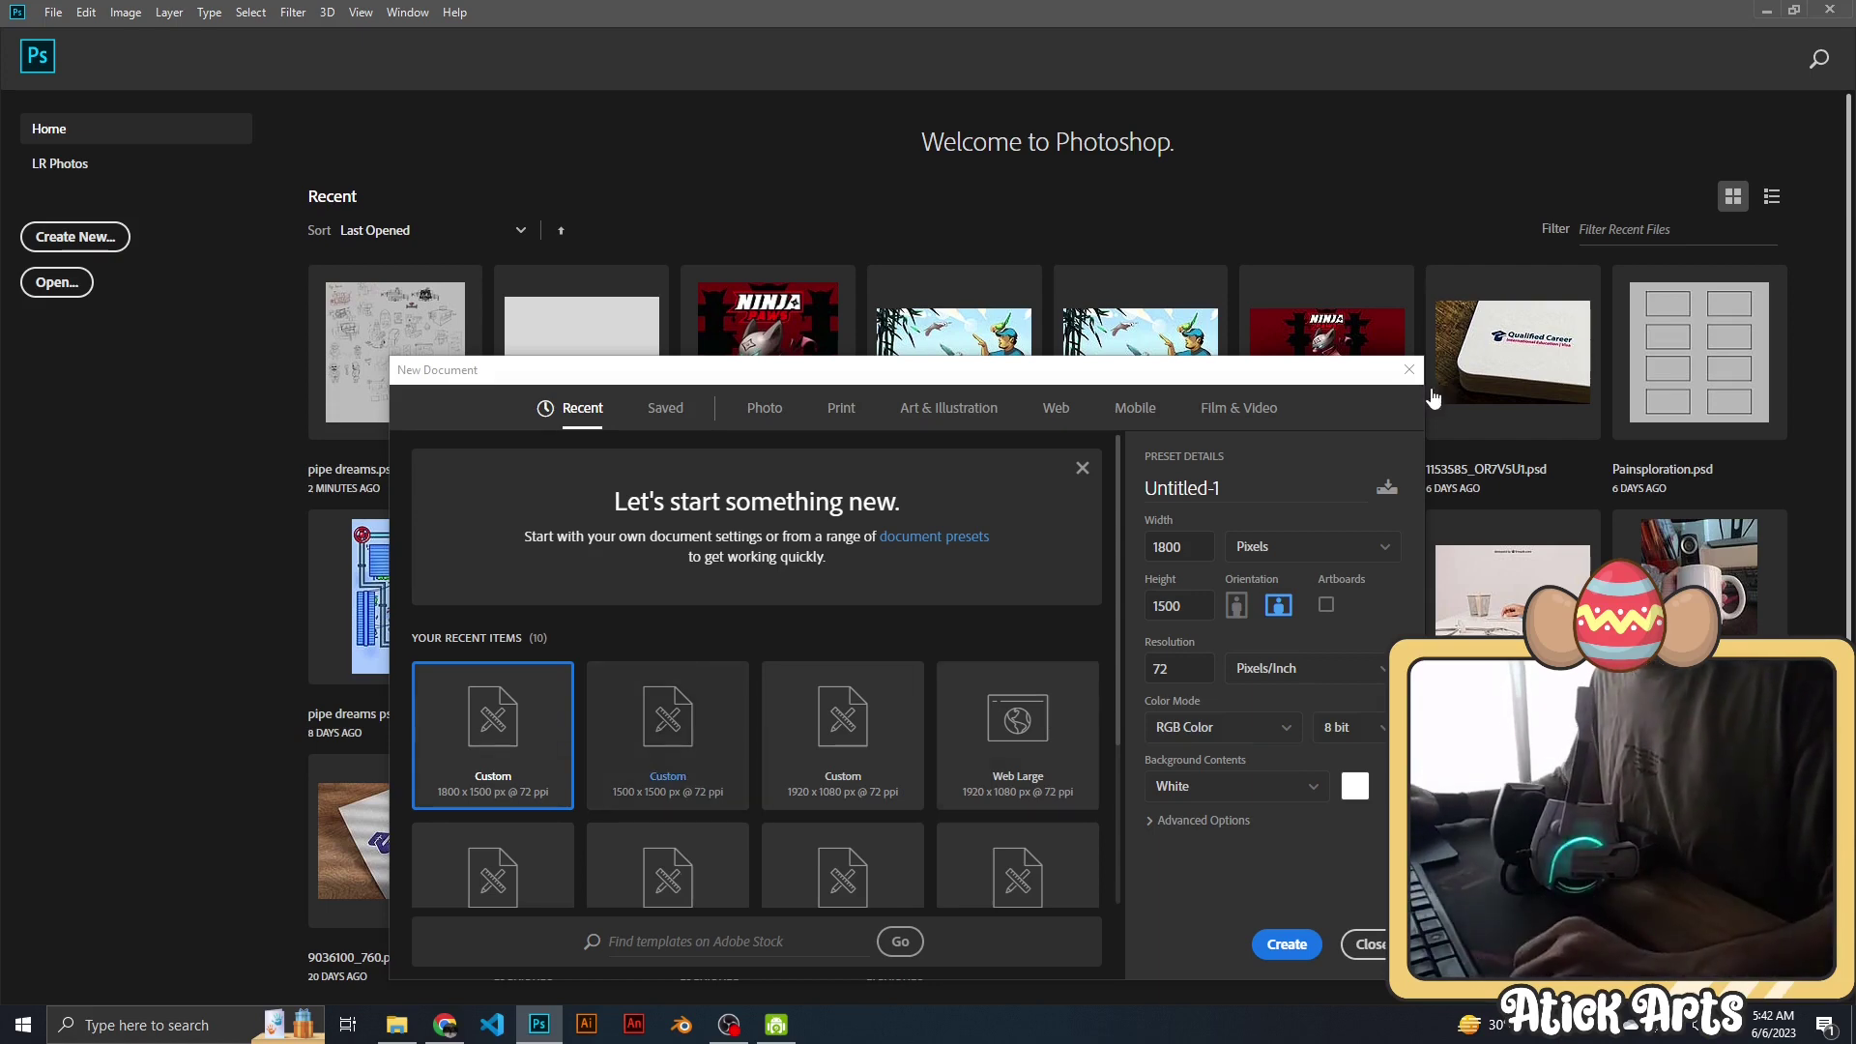
Create a document from the 1500×1500 px Custom preset, named 'cat with crown'.
{"action": "left_click", "coordinate": [667, 735]}
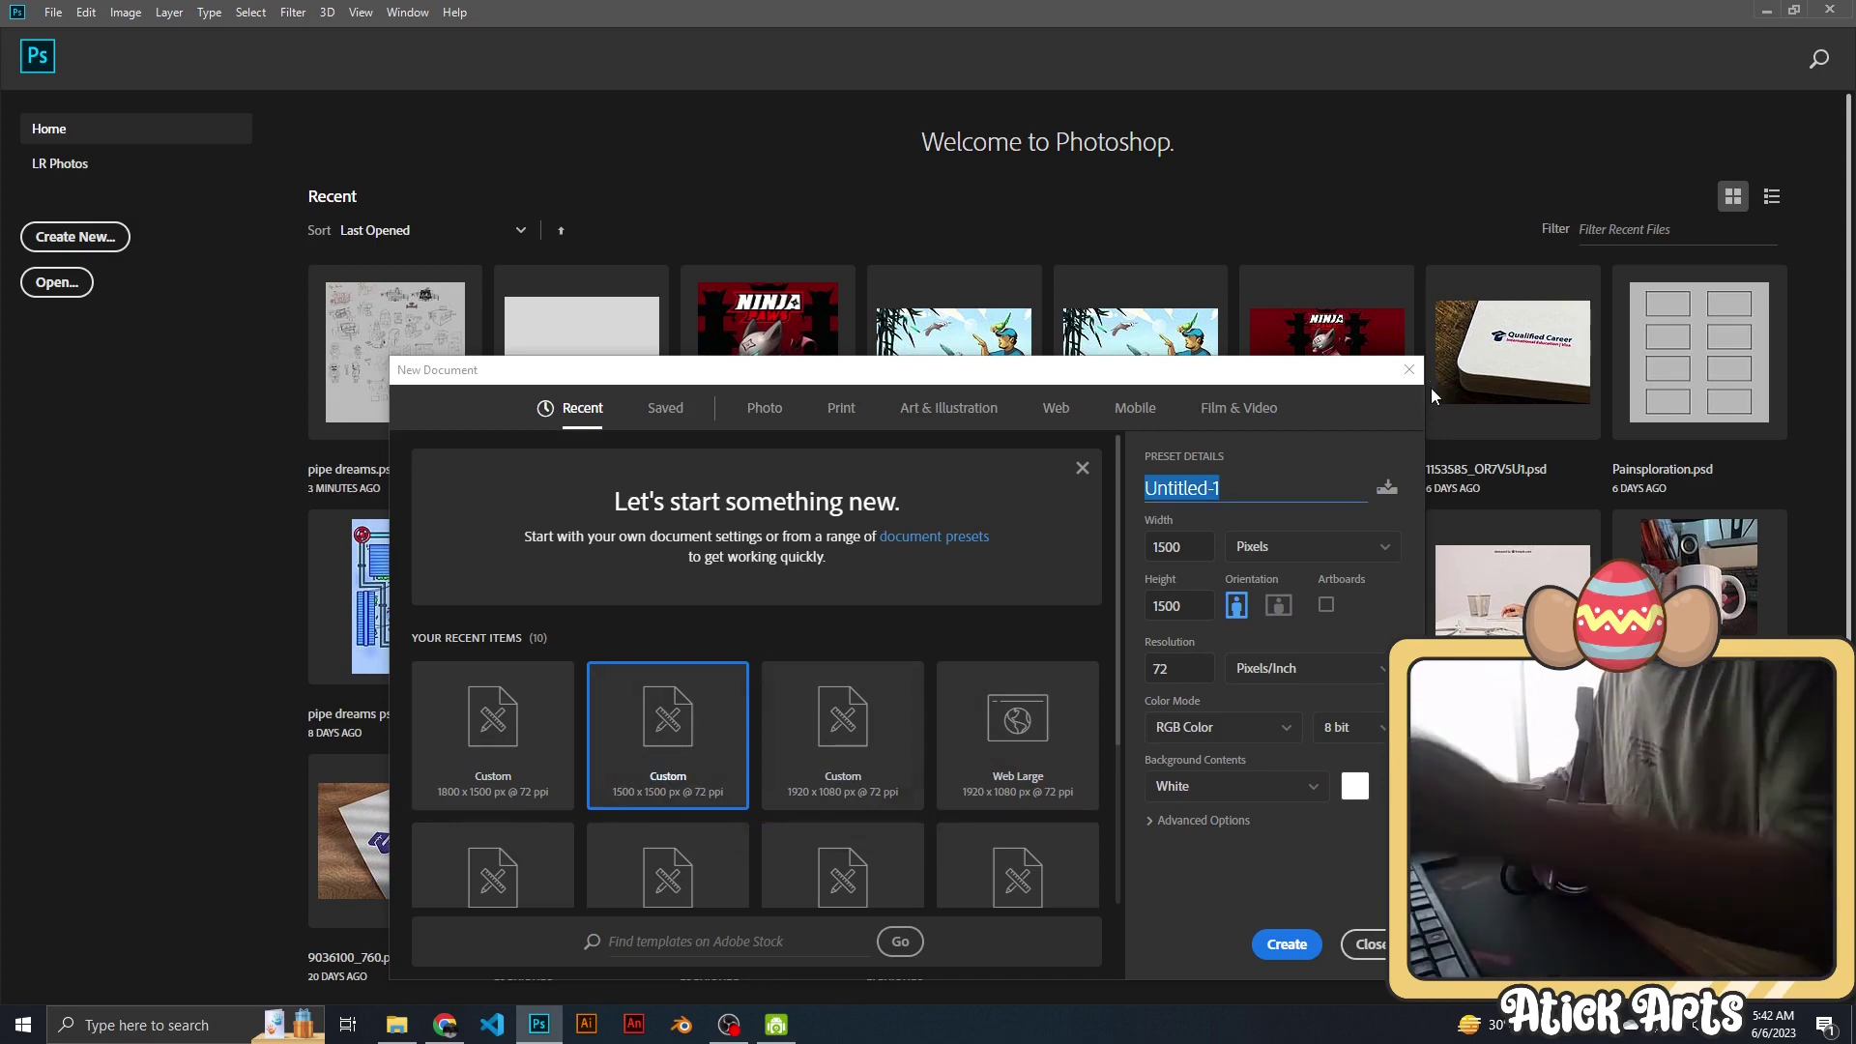
{"action": "key", "text": "BackSpace"}
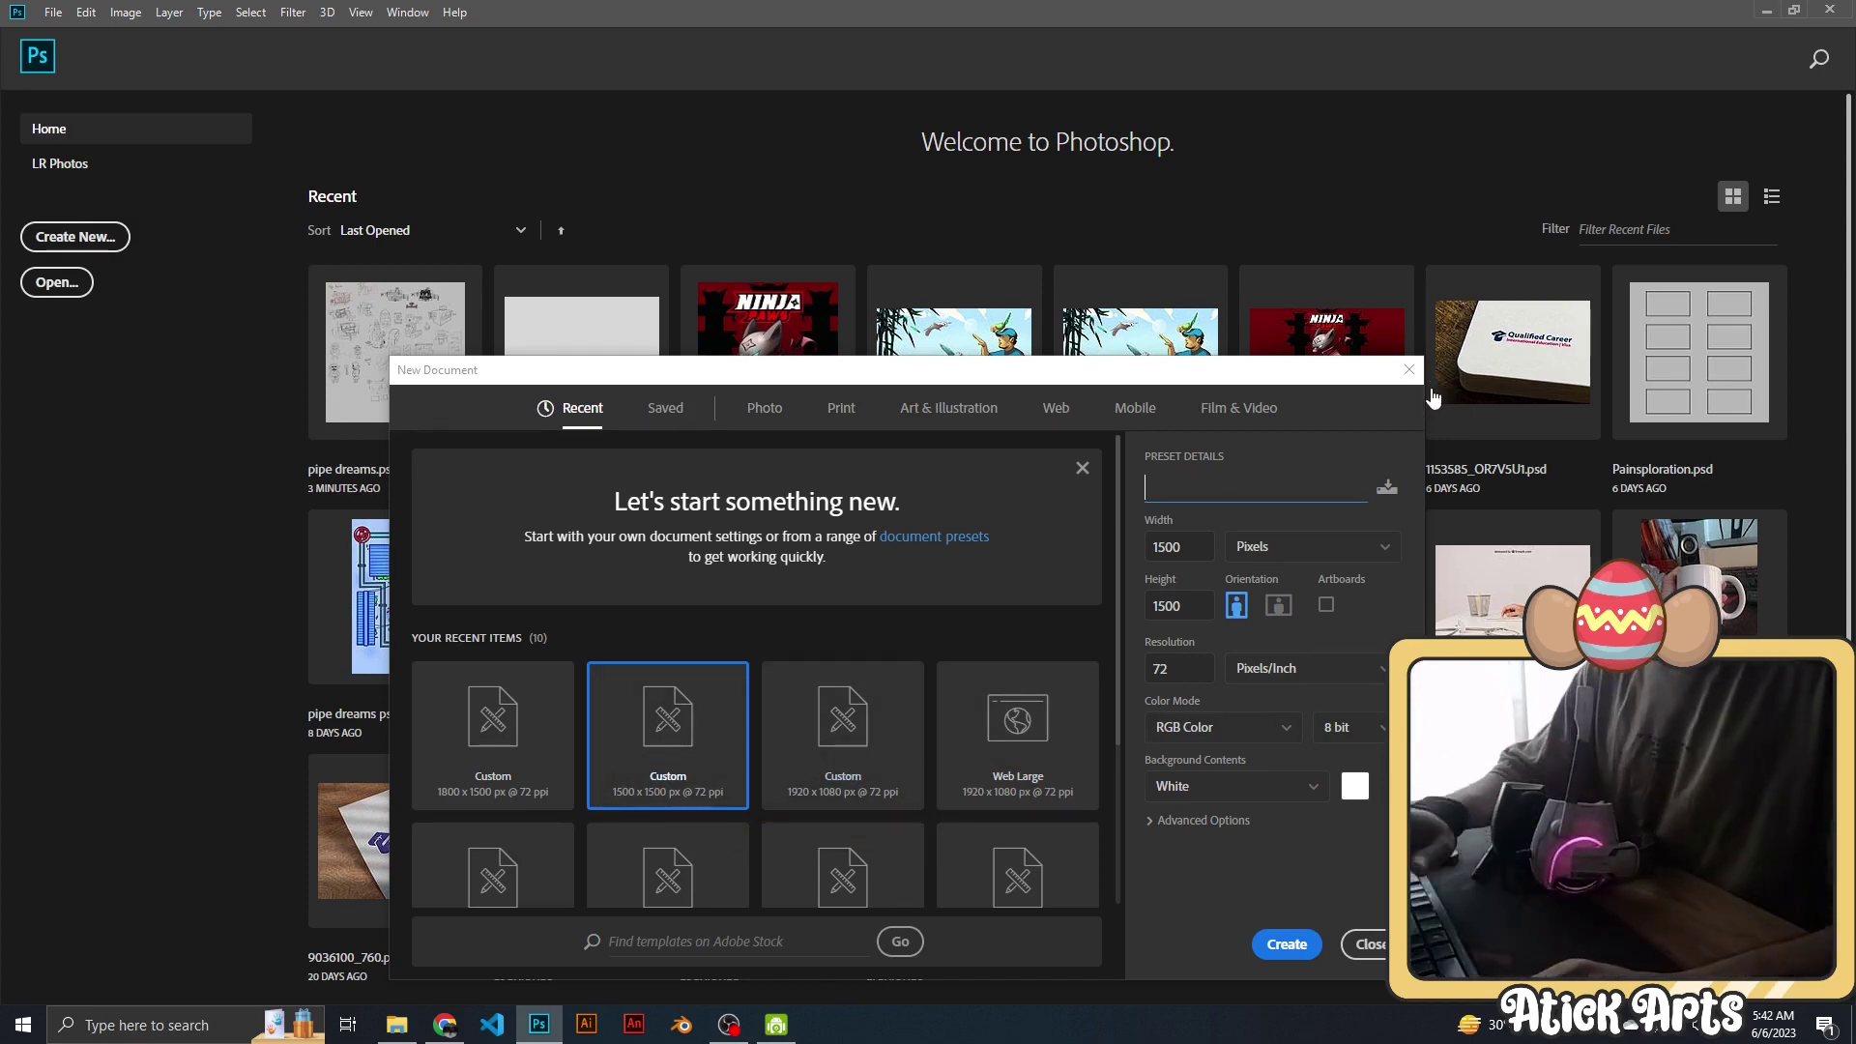
{"action": "type", "text": "cat"}
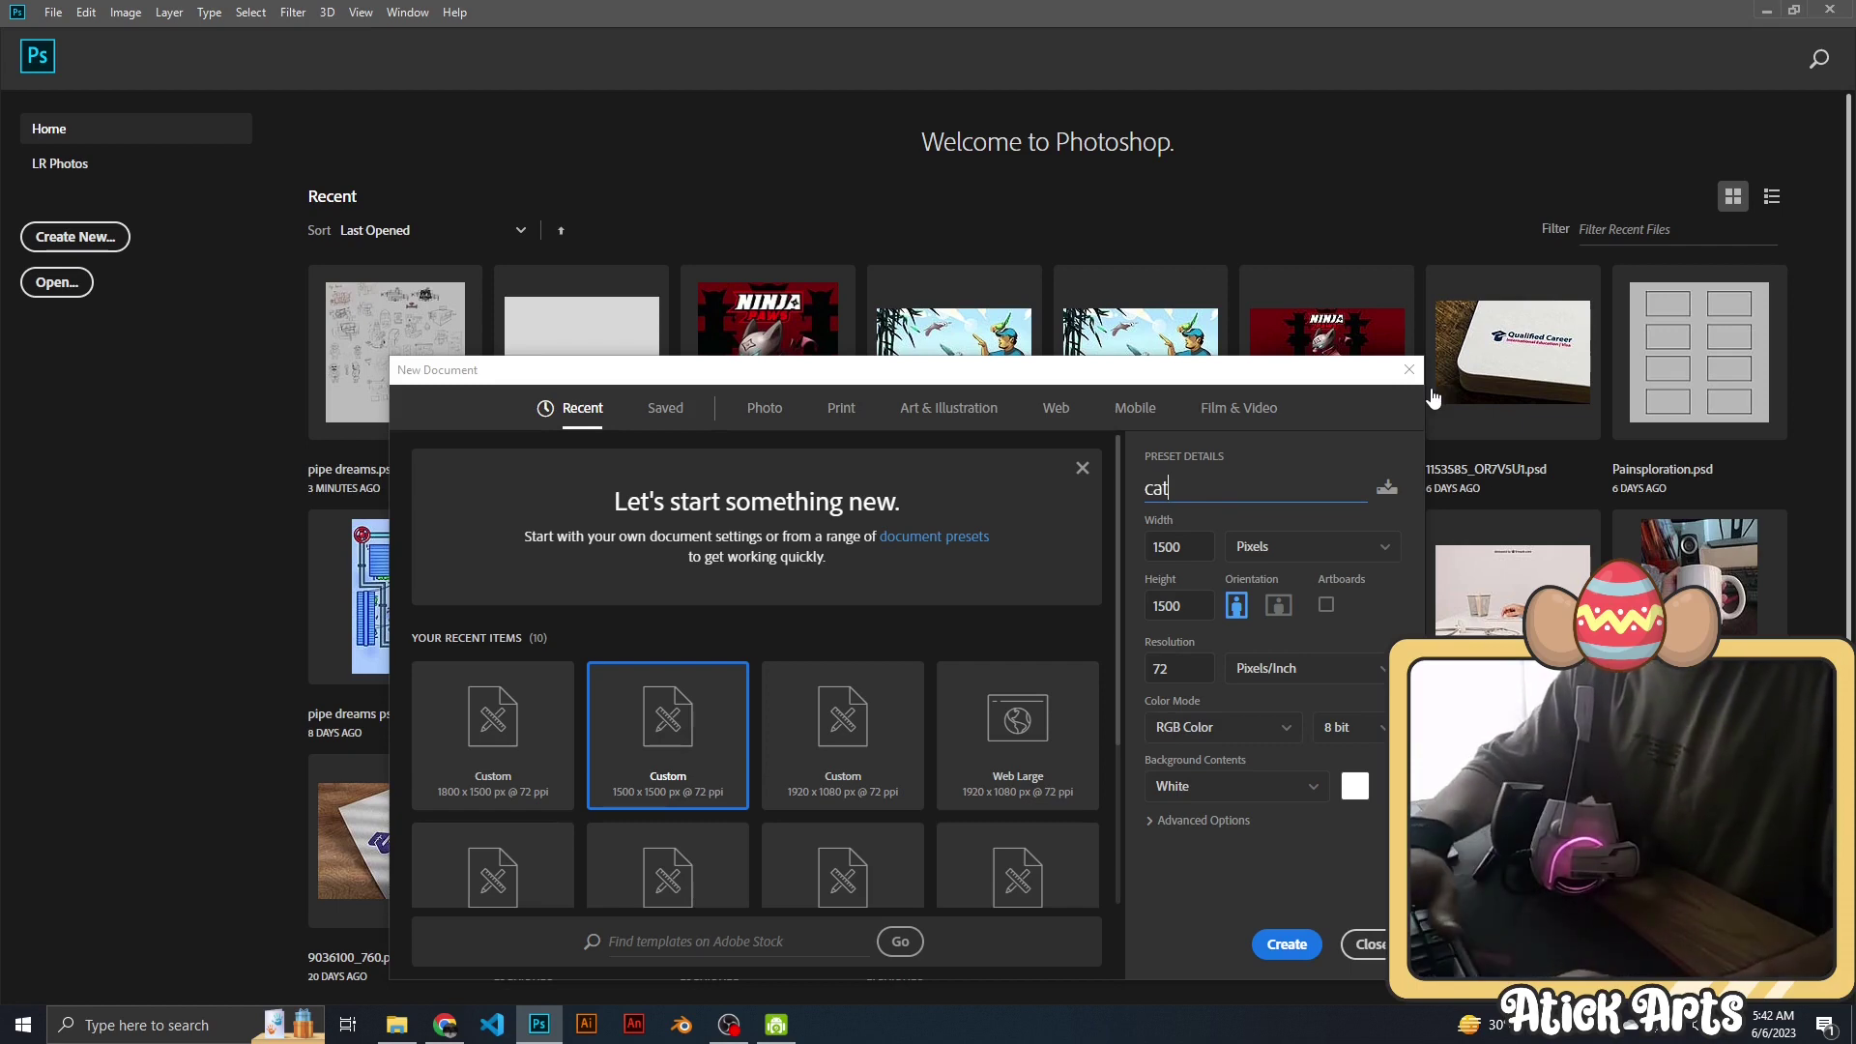
{"action": "type", "text": " wi"}
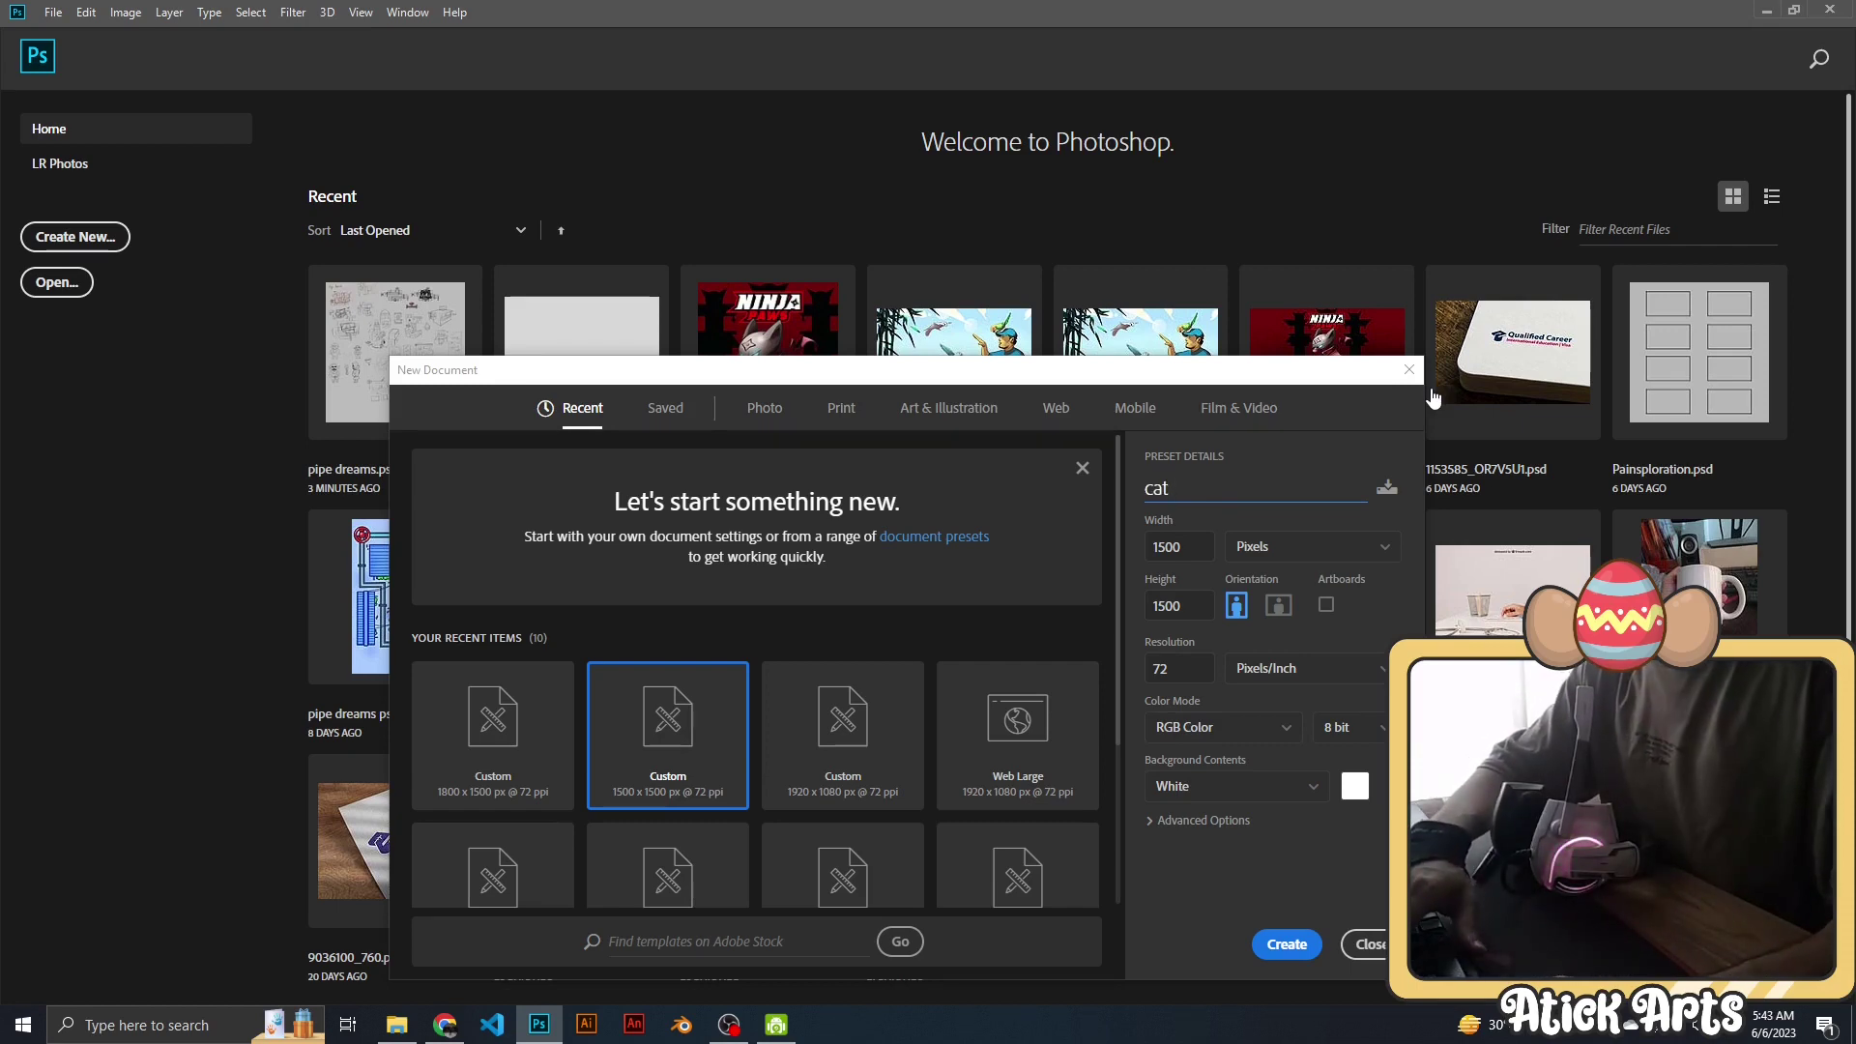
{"action": "type", "text": "th c"}
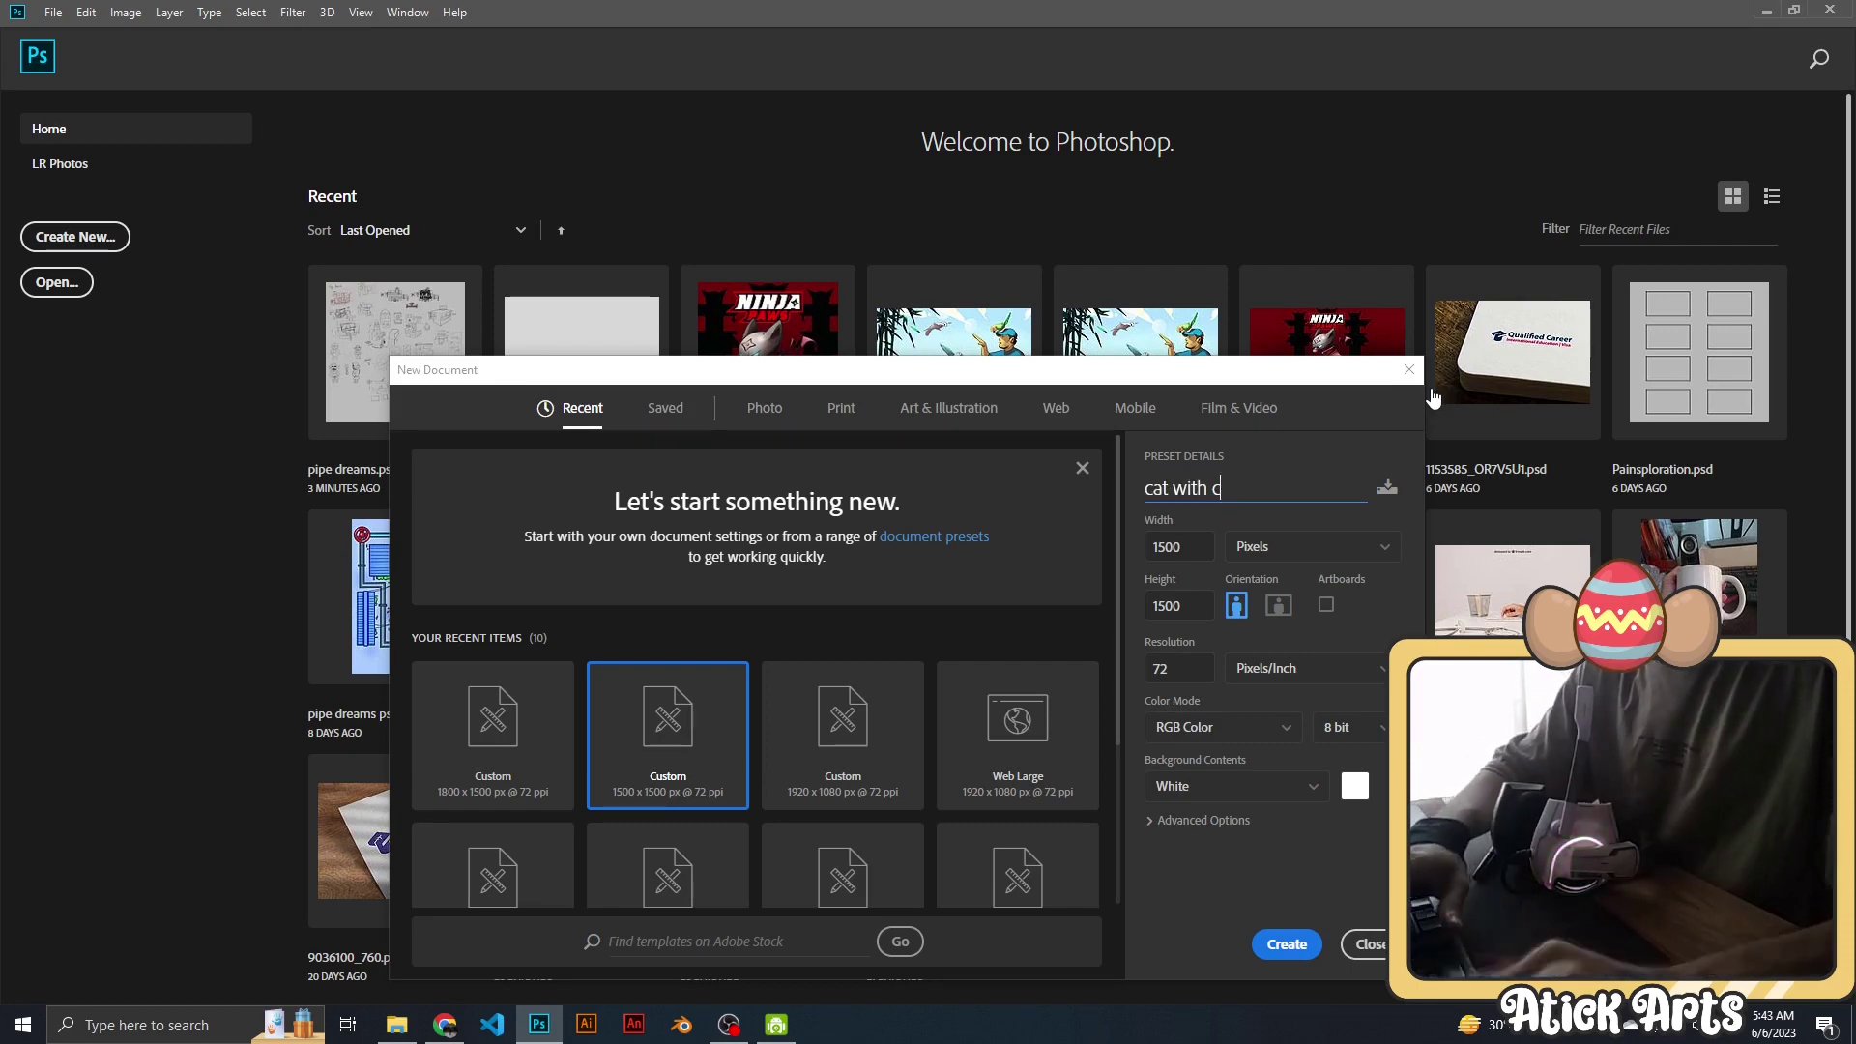
{"action": "type", "text": "rown"}
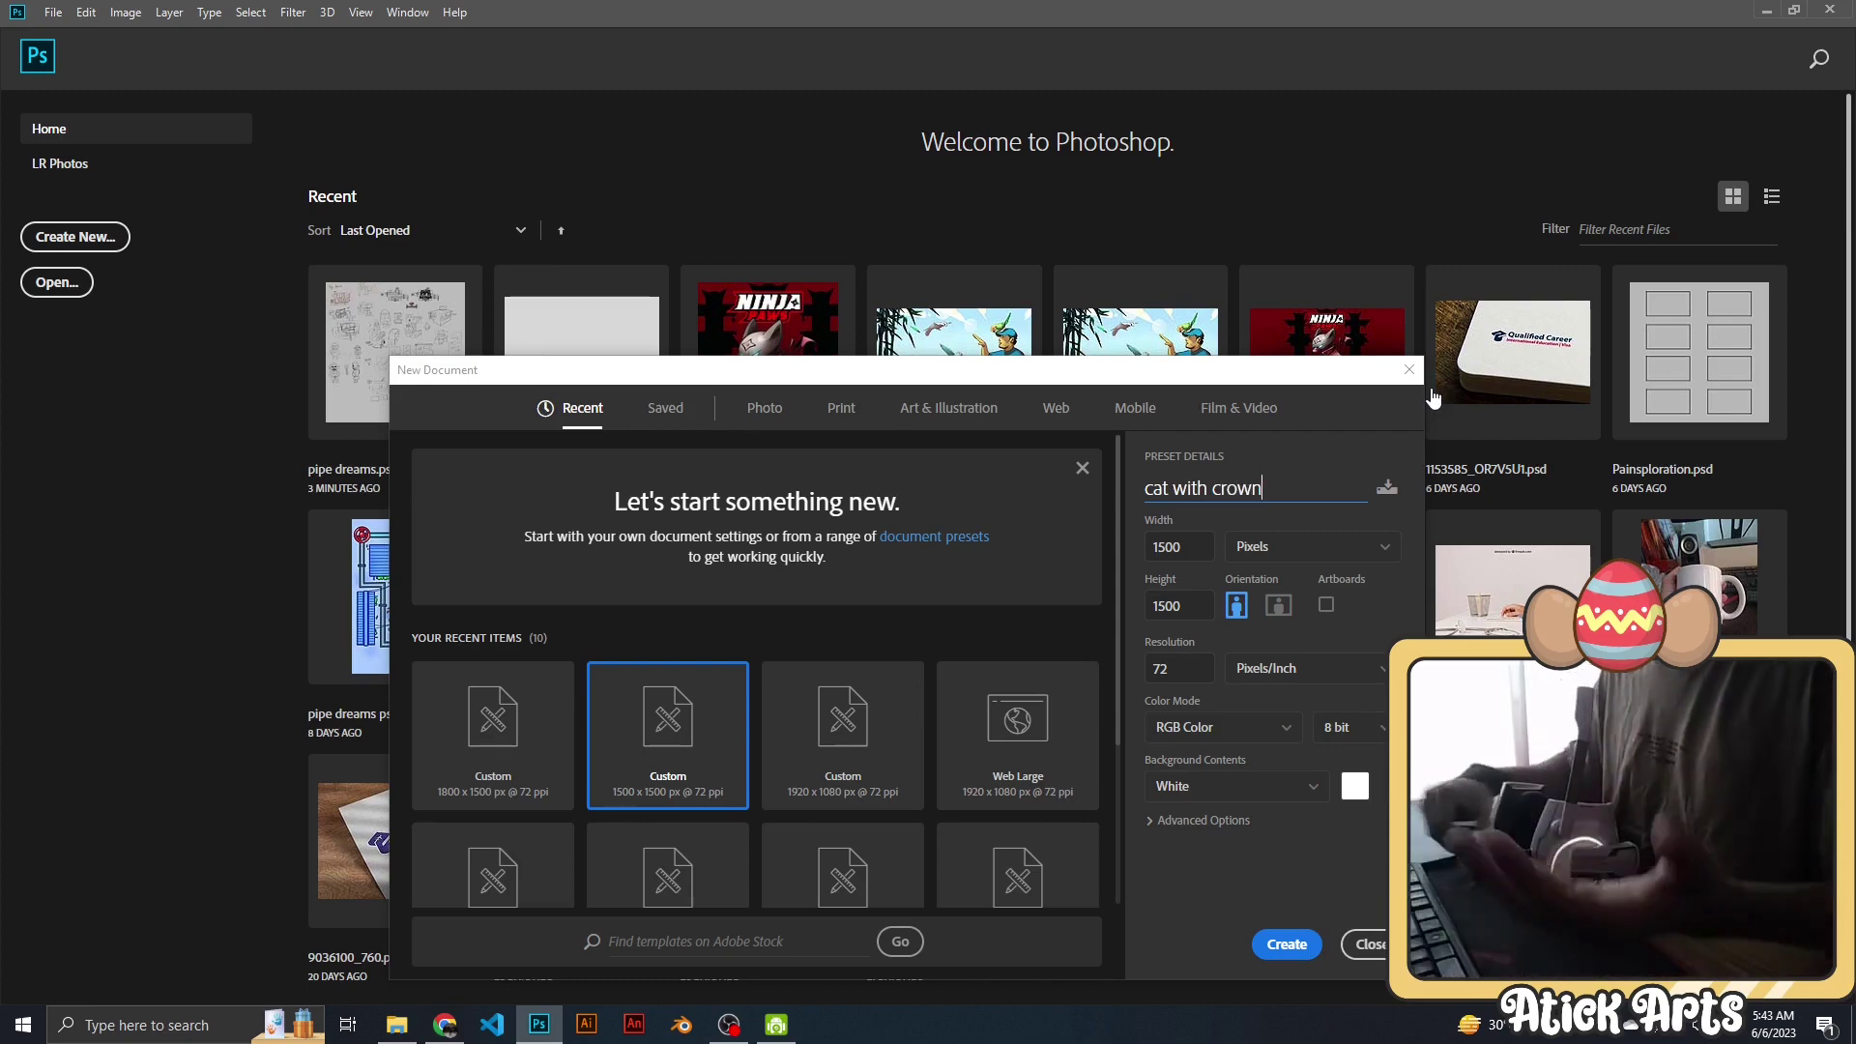
{"action": "left_click", "coordinate": [1296, 944]}
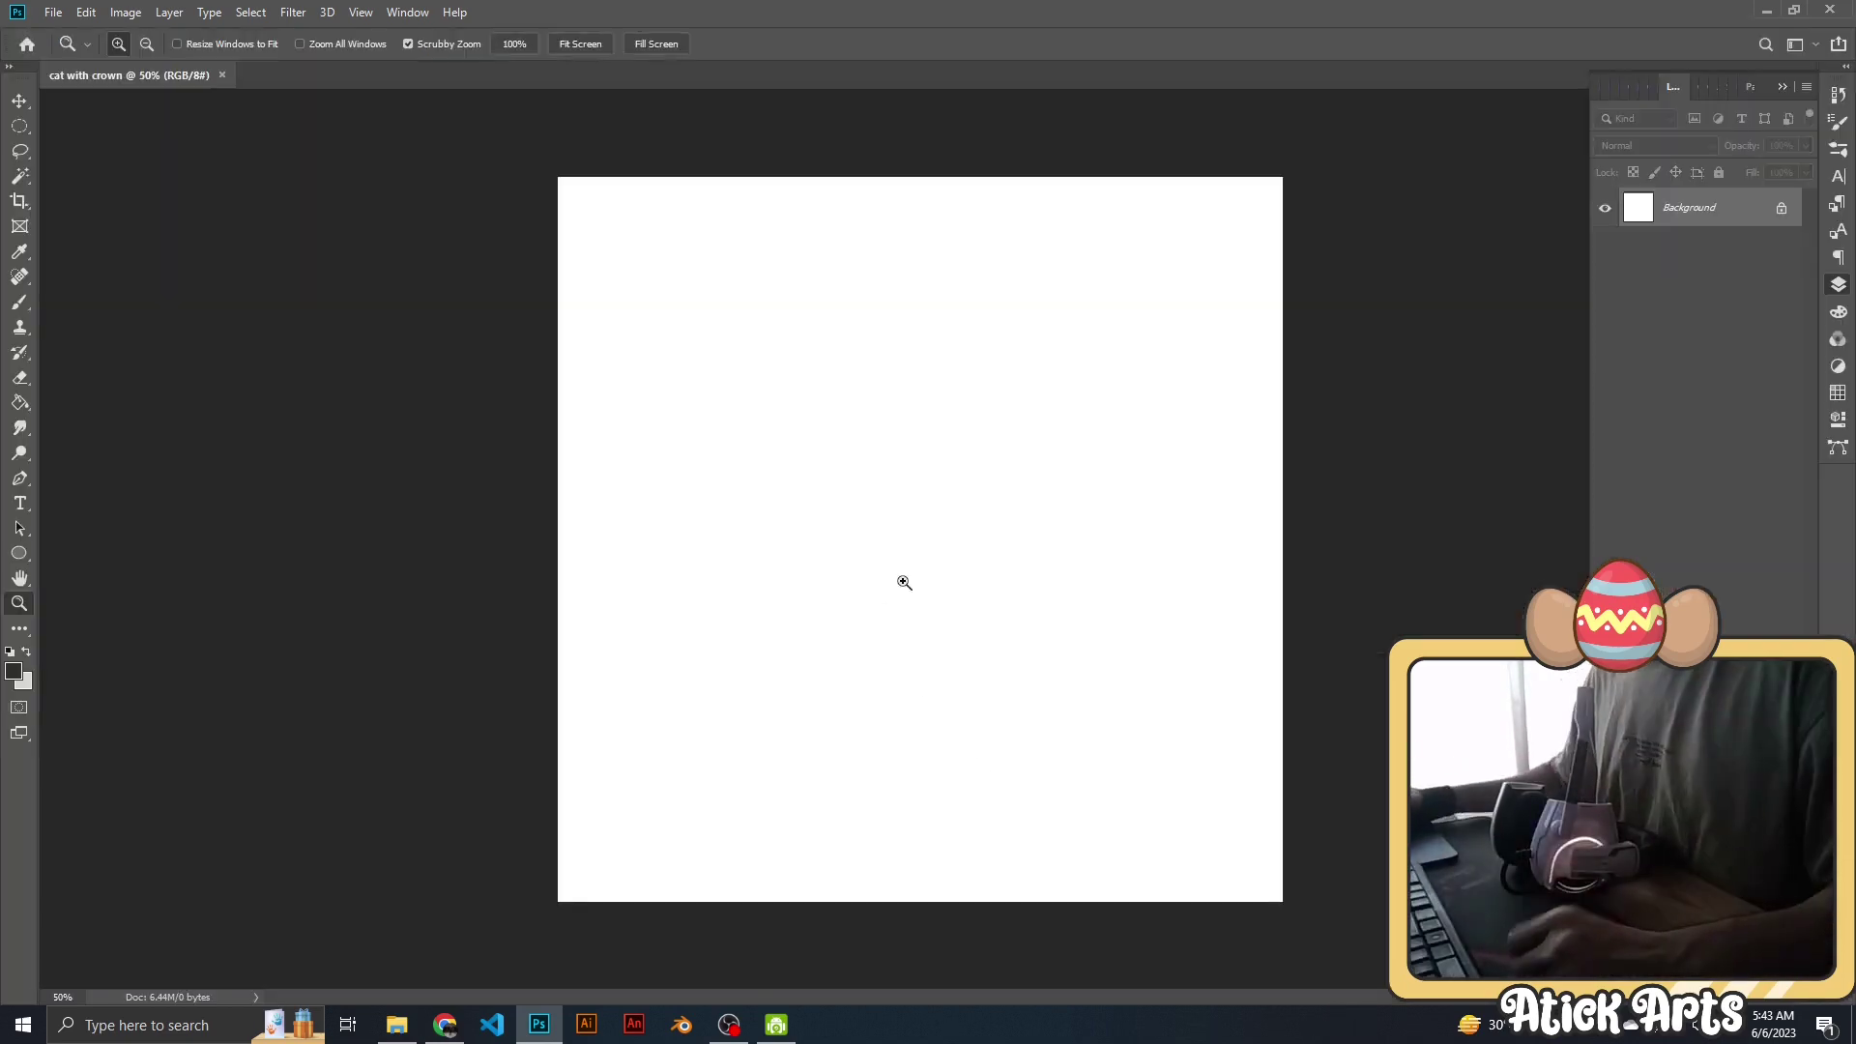
Add a new layer, unlock the background layer and bucket-fill it light grey.
{"action": "mouse_move", "coordinate": [965, 558]}
{"action": "left_mouse_down"}
{"action": "mouse_move", "coordinate": [932, 559]}
{"action": "mouse_move", "coordinate": [1028, 439]}
{"action": "left_mouse_up"}
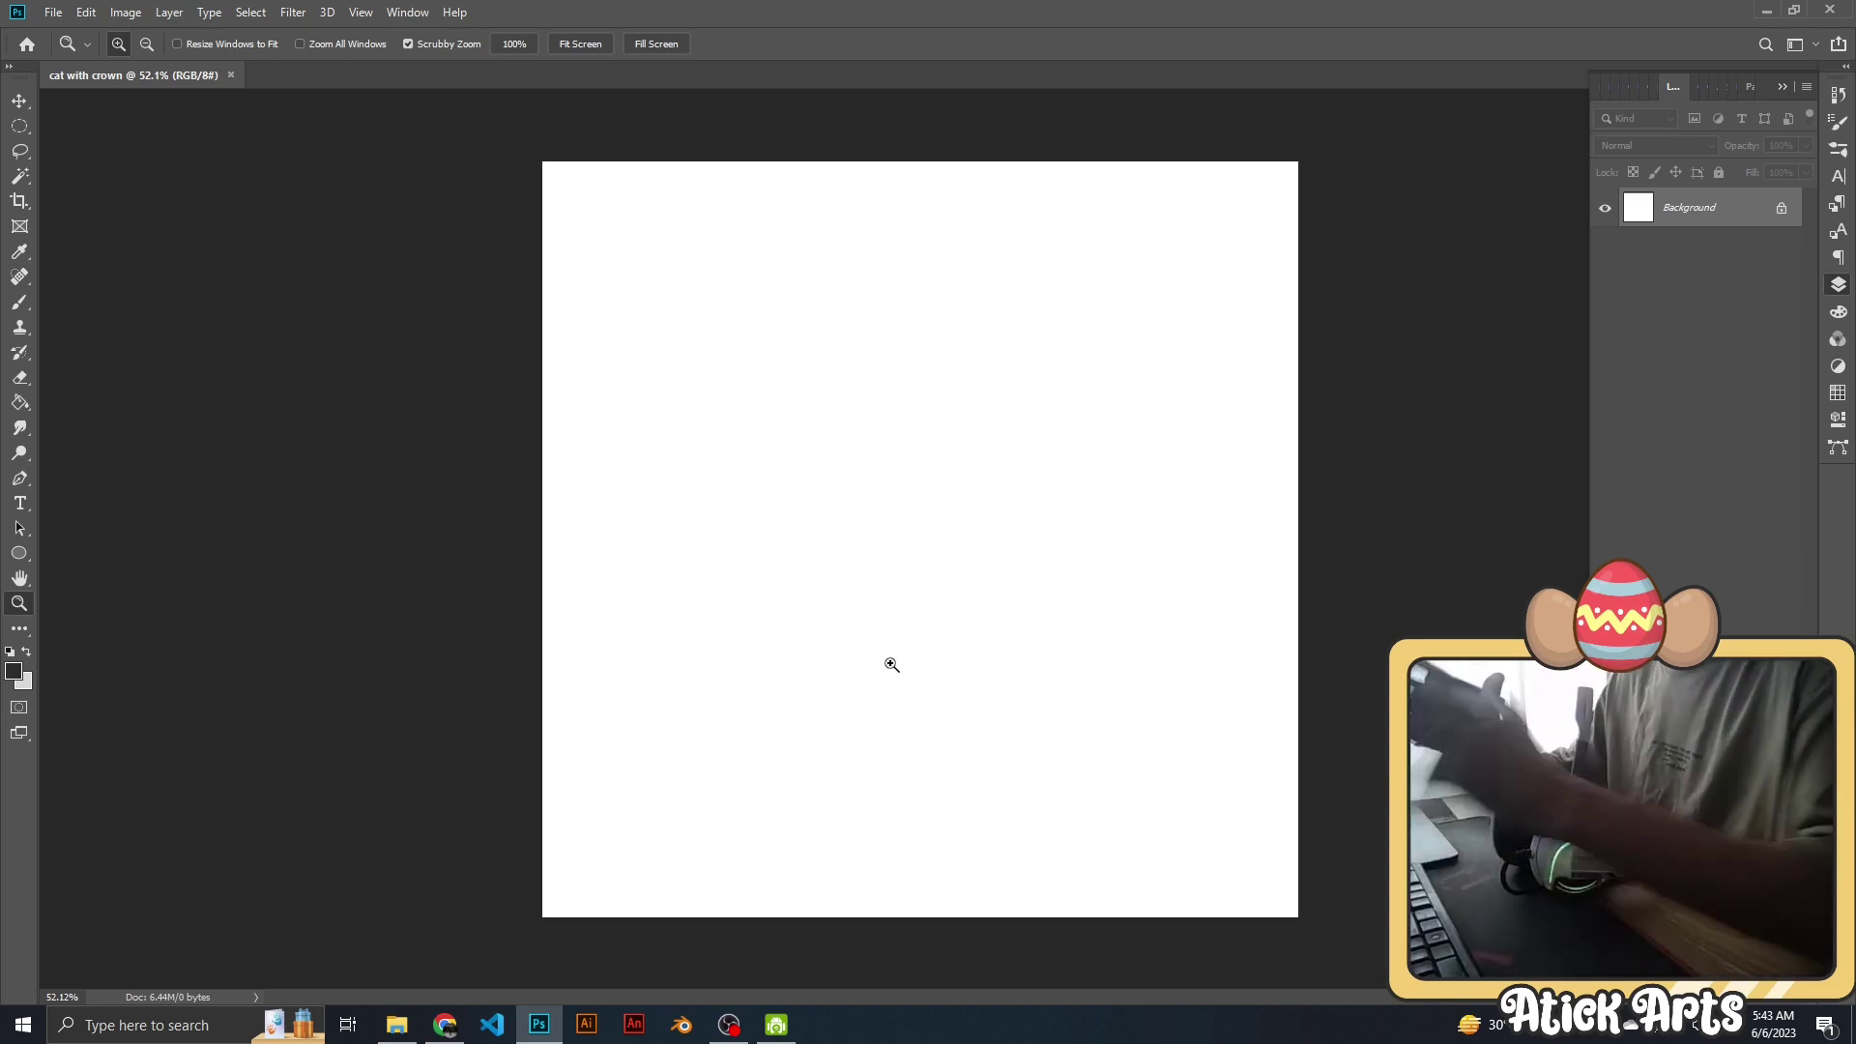
{"action": "left_click_drag", "start_coordinate": [932, 651], "coordinate": [963, 662]}
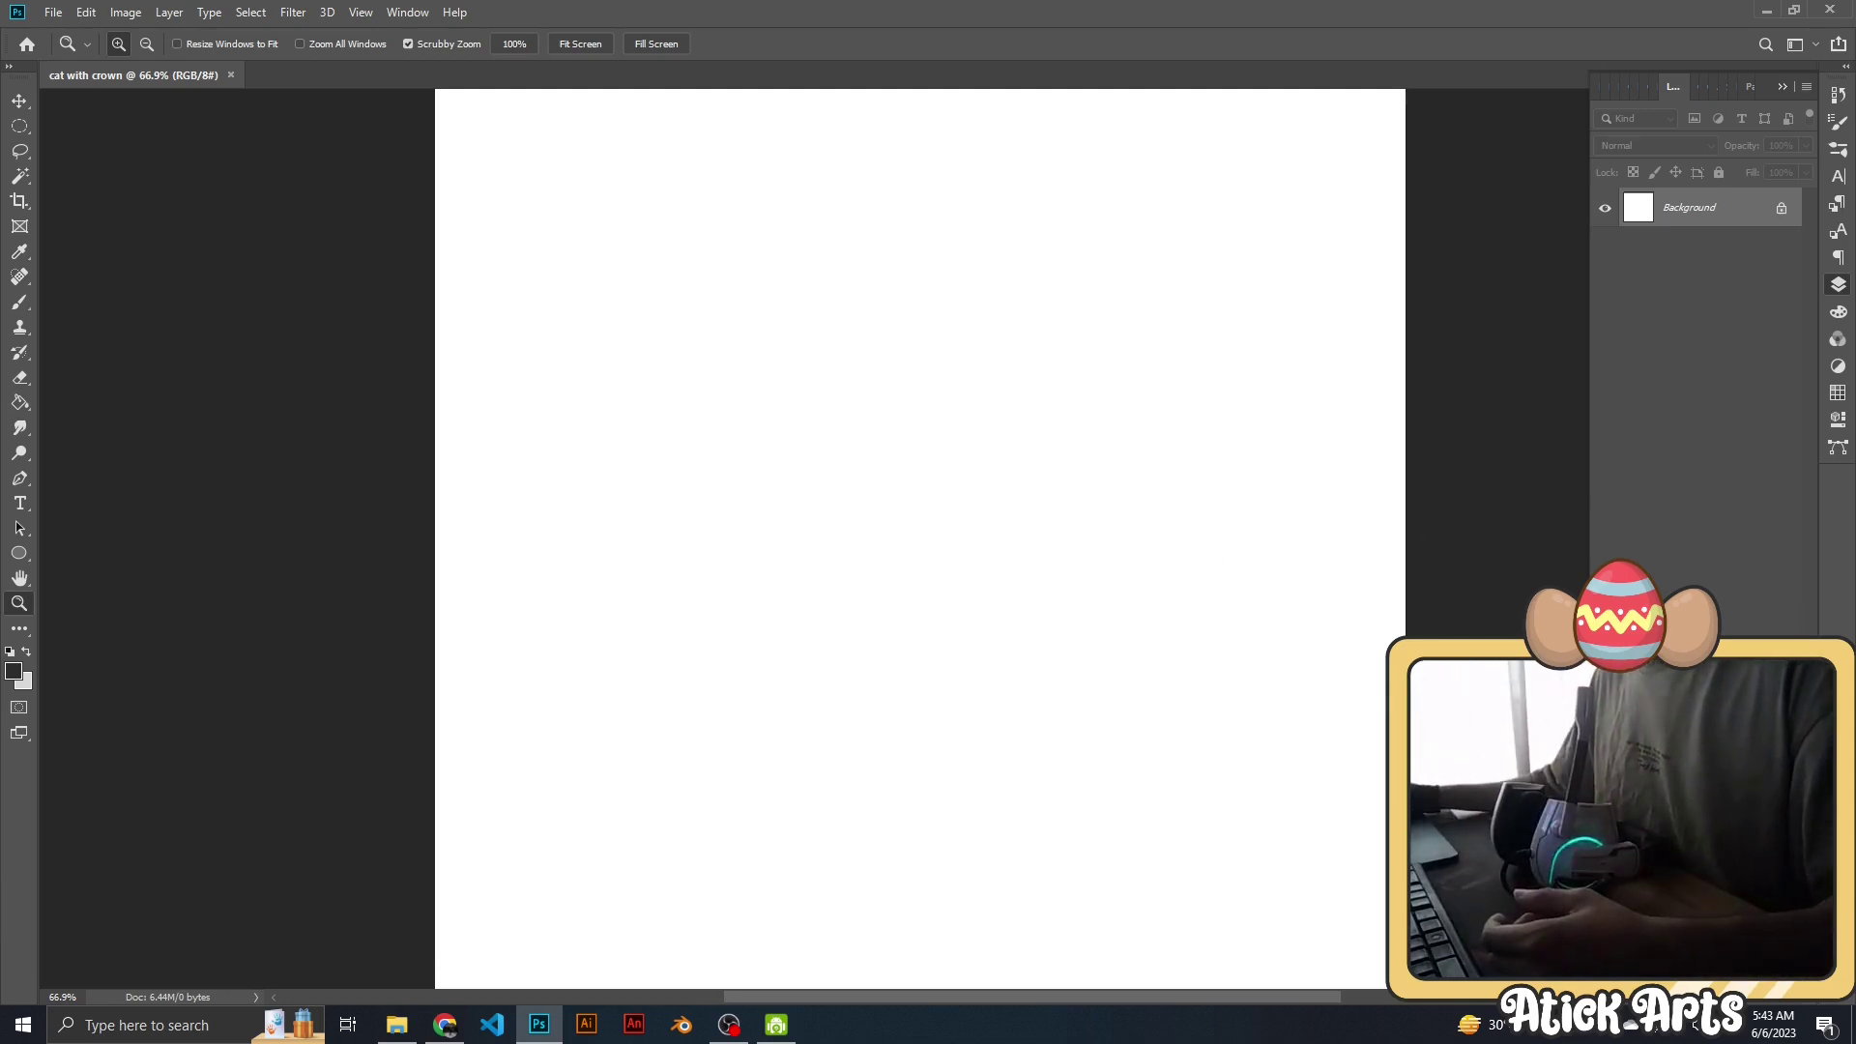
{"action": "key", "text": "ctrl+shift+alt+n"}
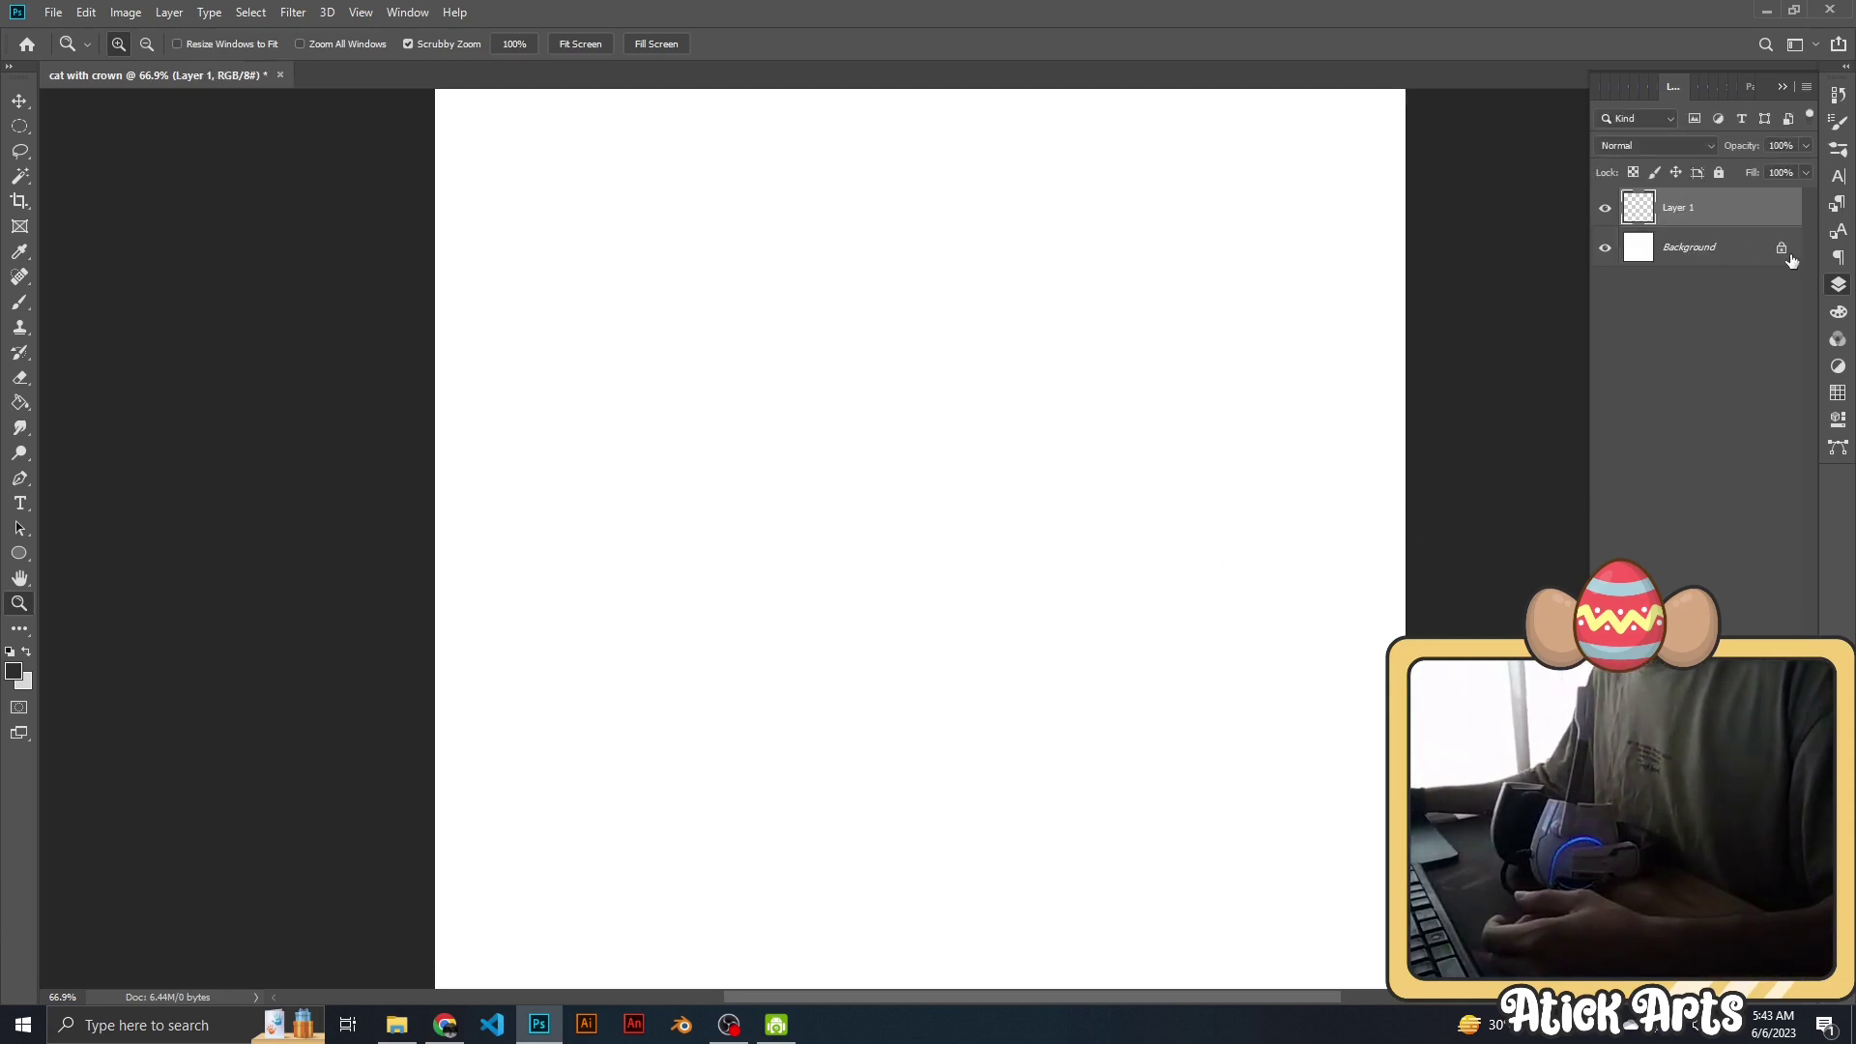
{"action": "left_click", "coordinate": [1784, 252]}
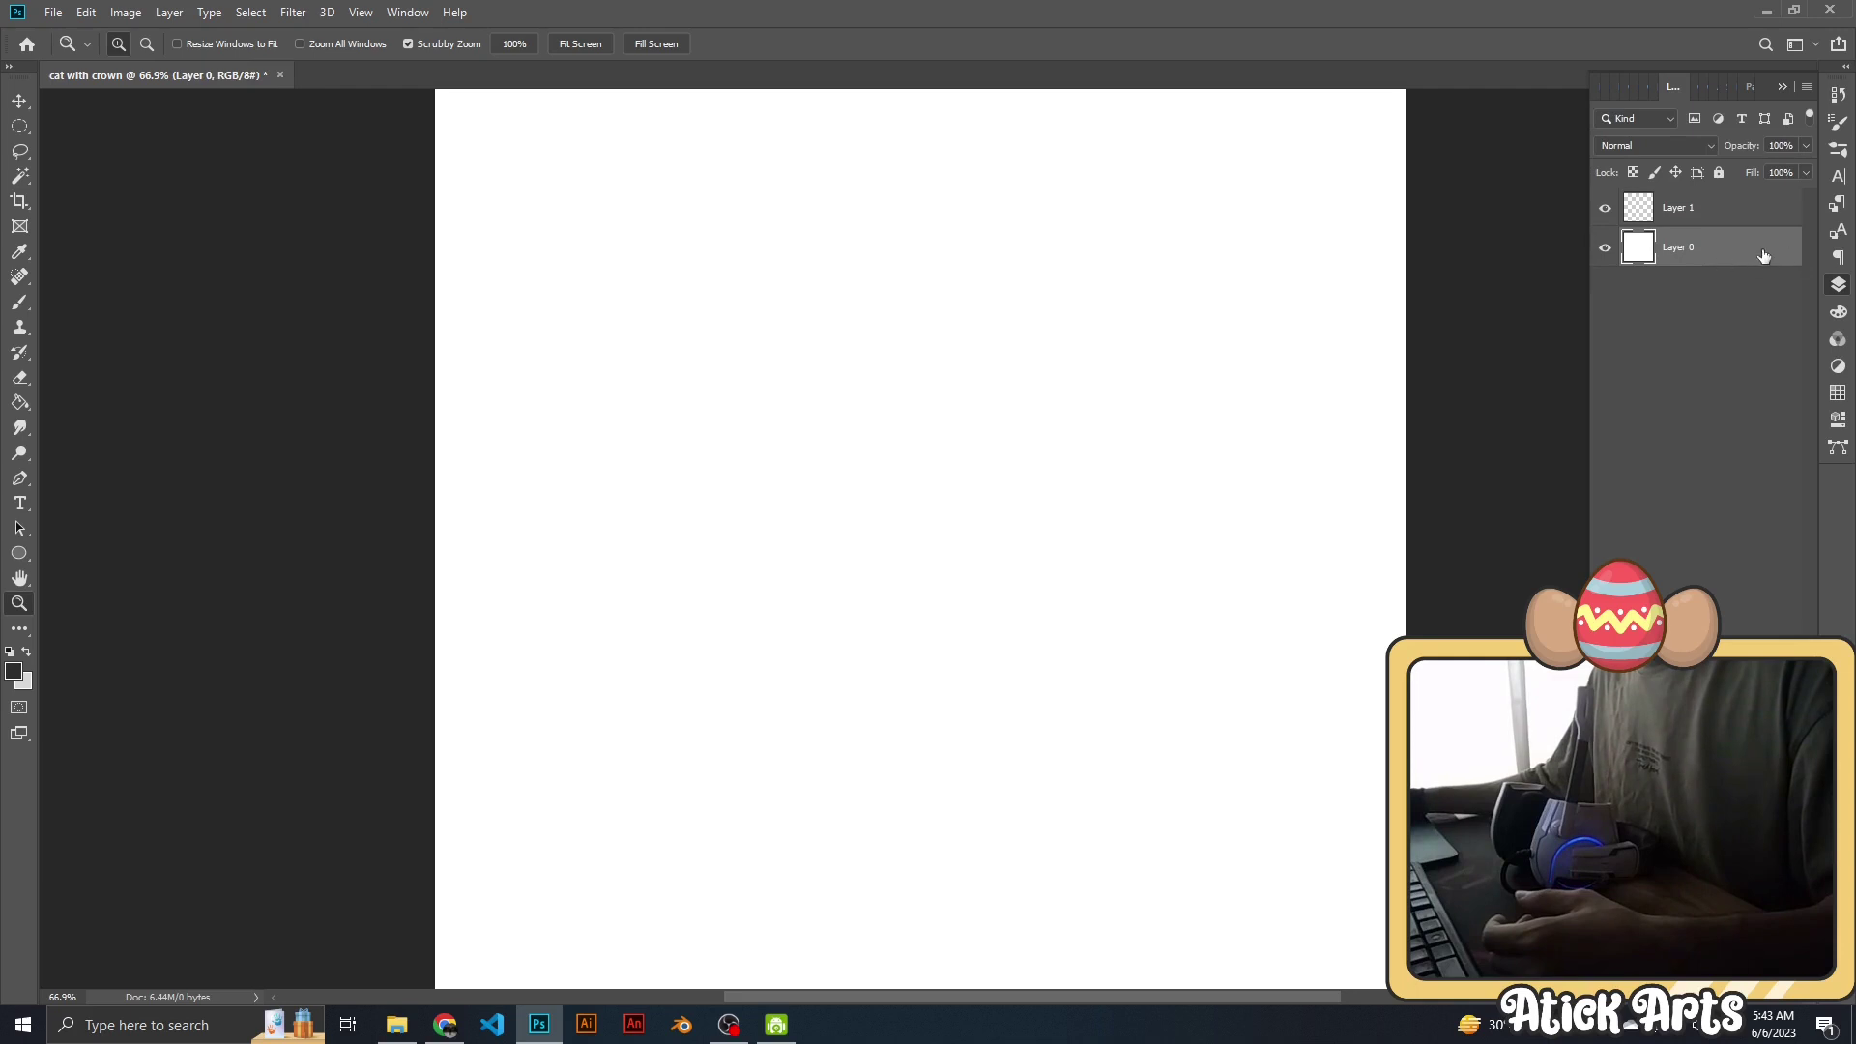
{"action": "key", "text": "g"}
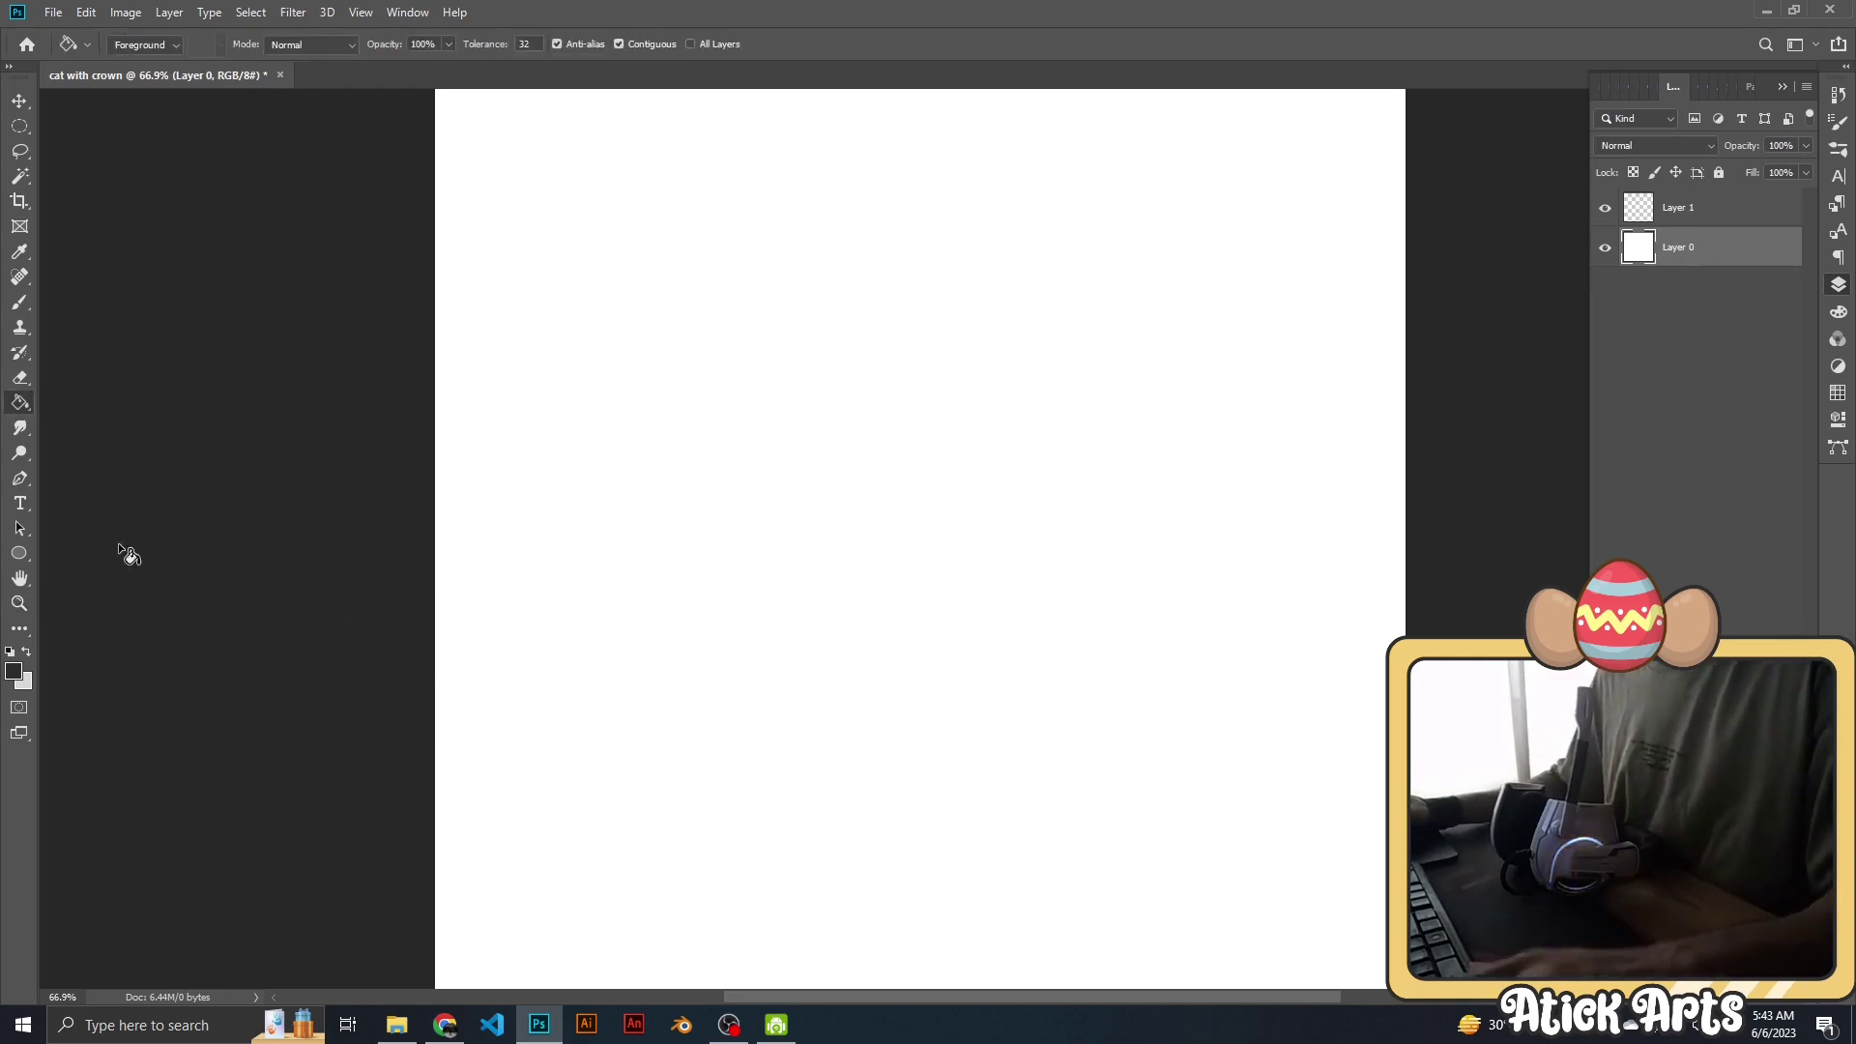
{"action": "left_click", "coordinate": [19, 674]}
{"action": "left_click_drag", "start_coordinate": [680, 435], "coordinate": [673, 273]}
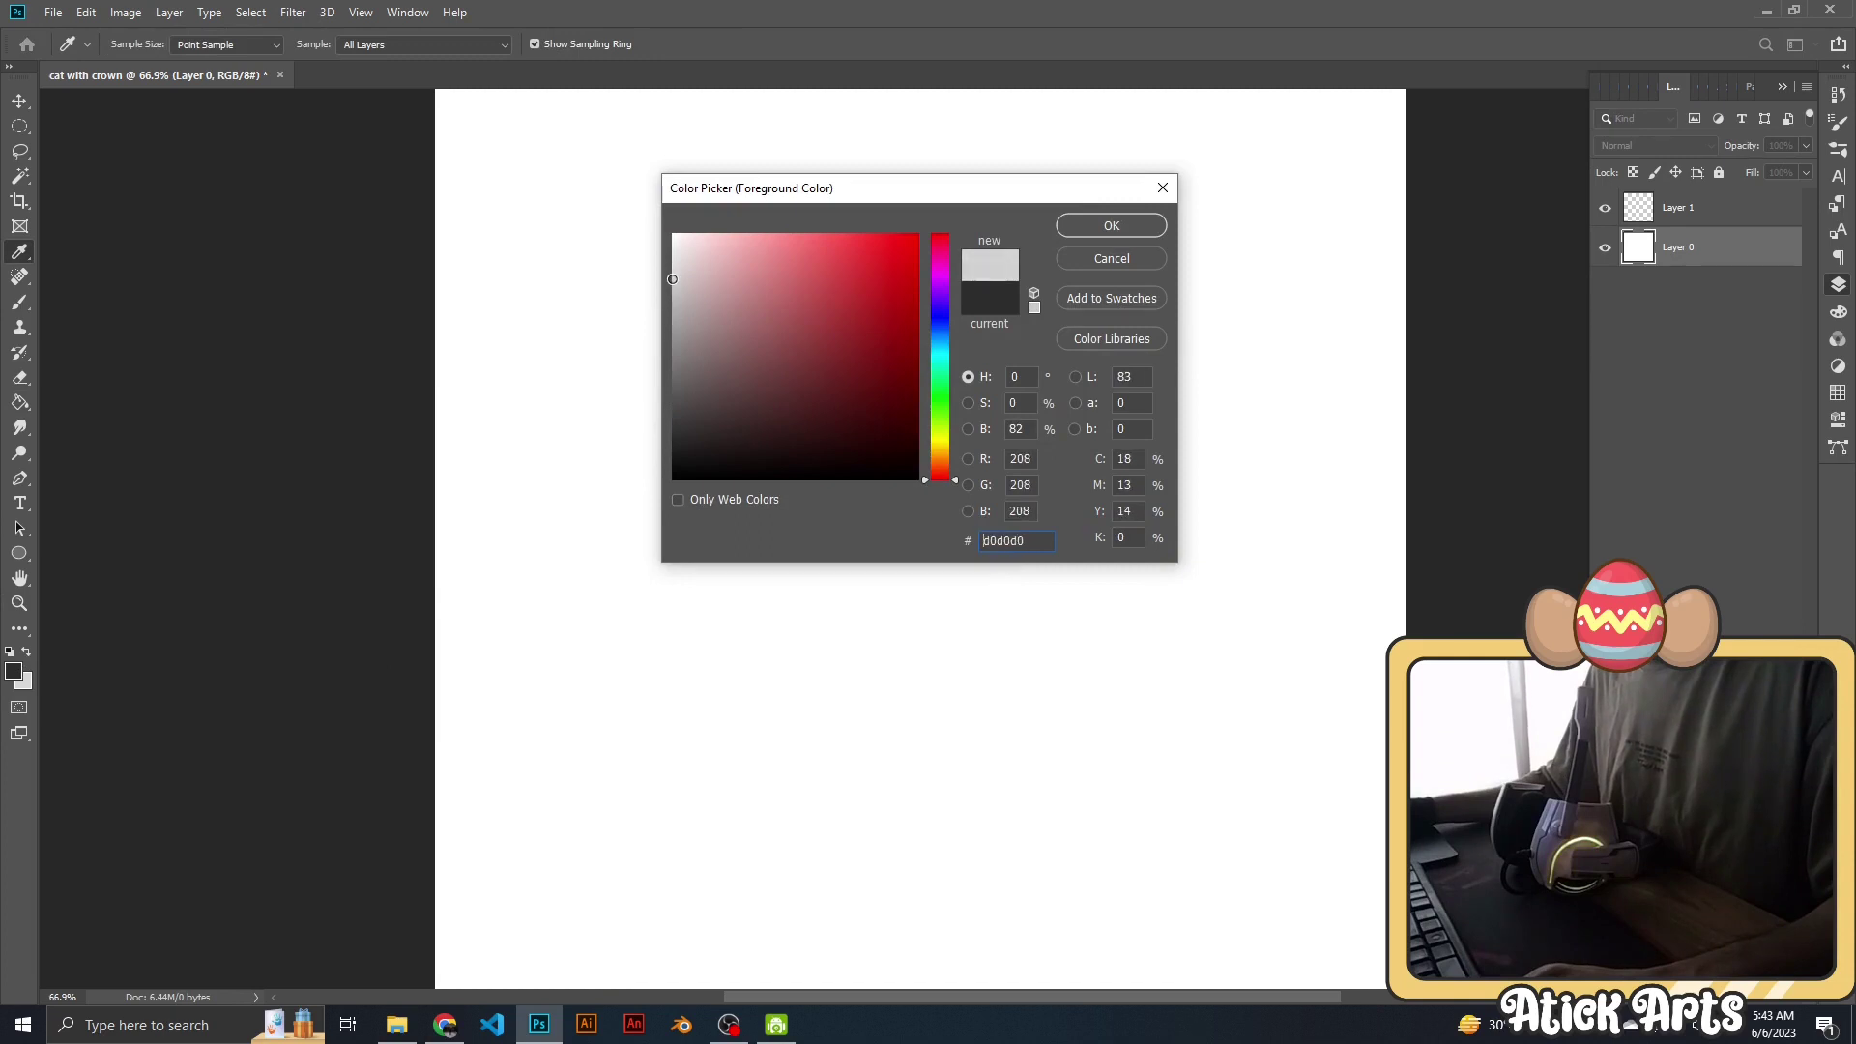
{"action": "left_click", "coordinate": [1057, 230]}
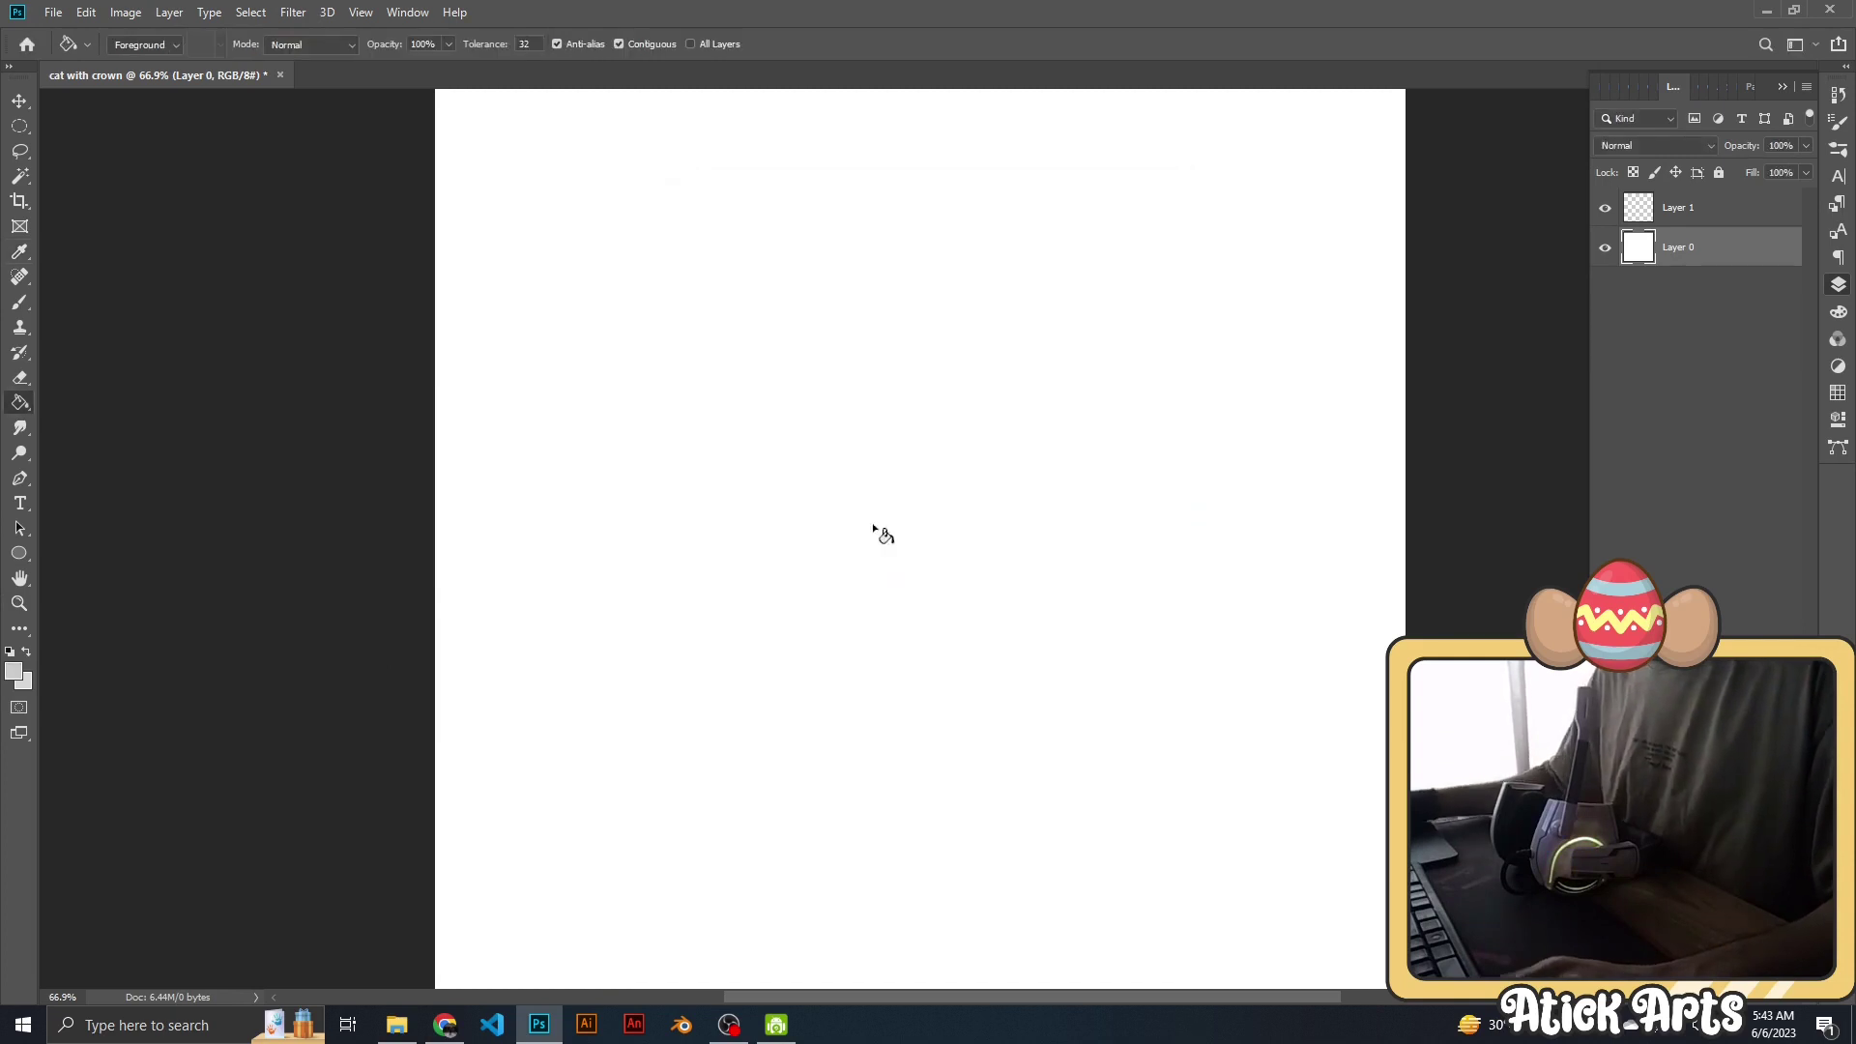
{"action": "left_click", "coordinate": [966, 530]}
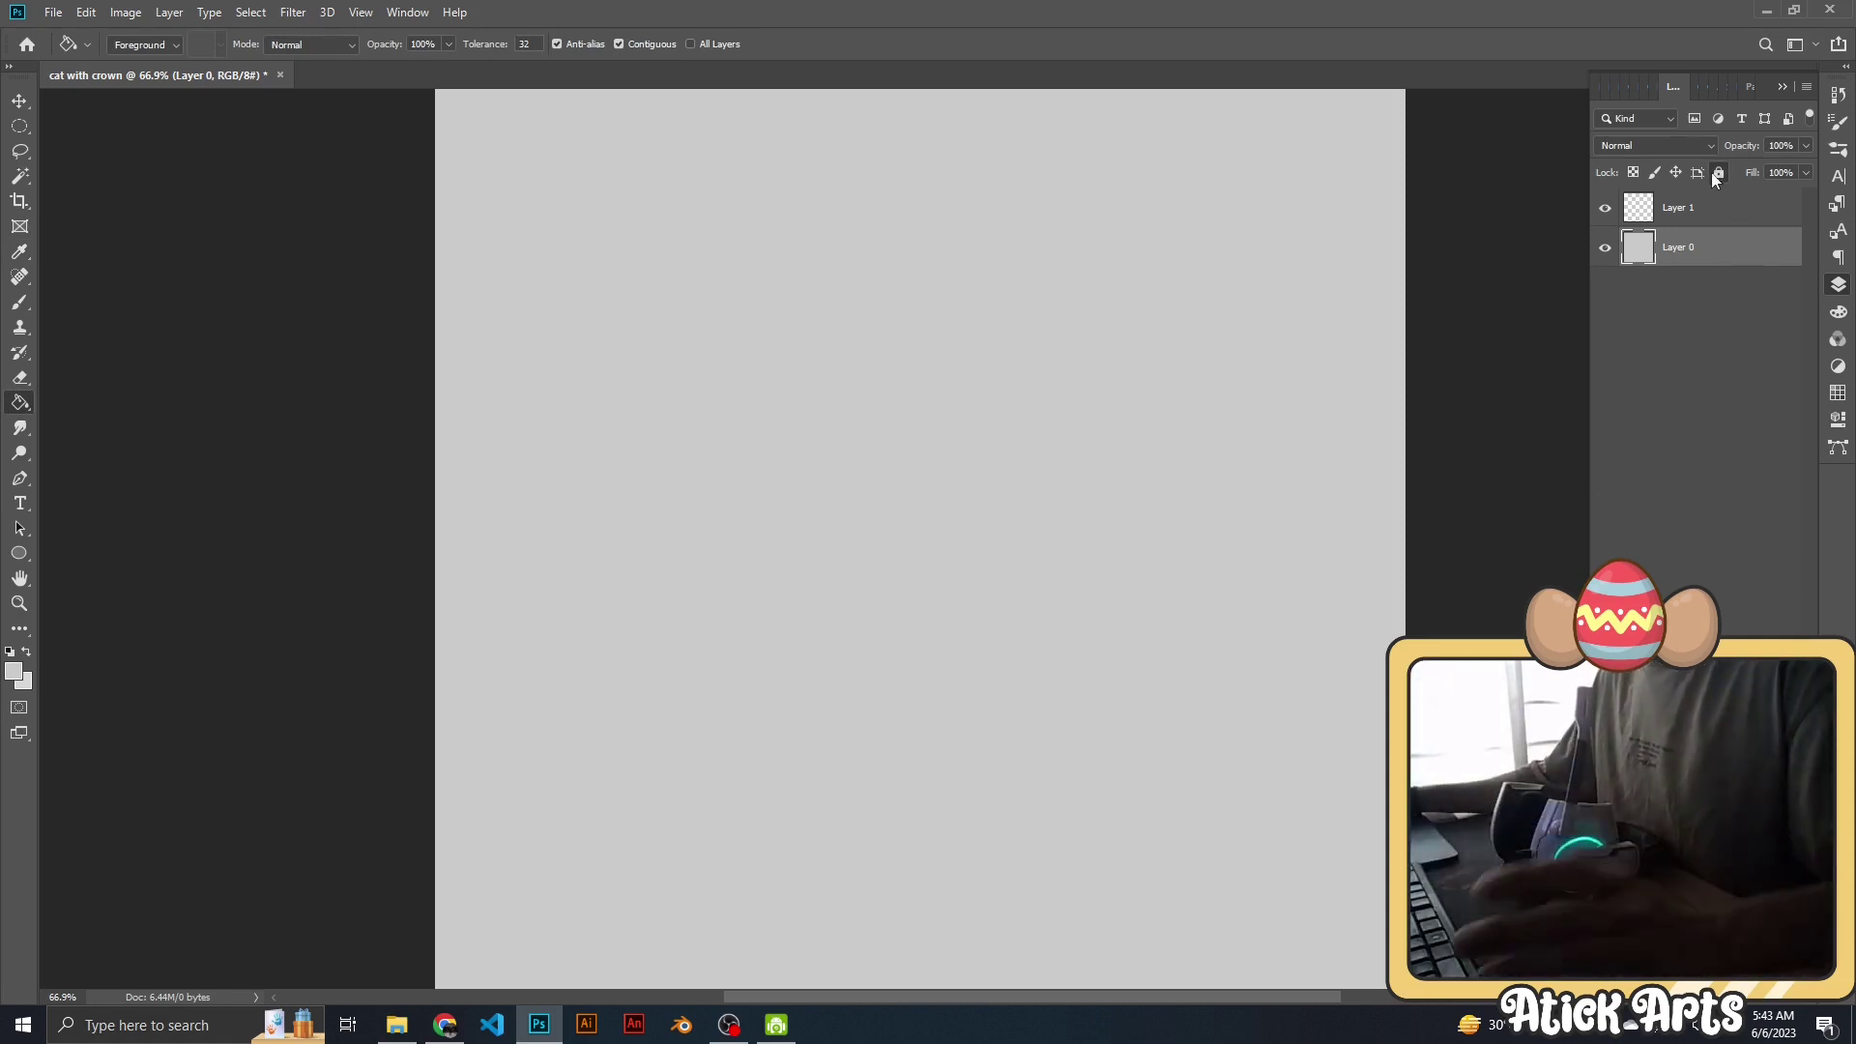
Make Layer 1 active and set the foreground colour to a dark grey.
{"action": "left_click", "coordinate": [1731, 207]}
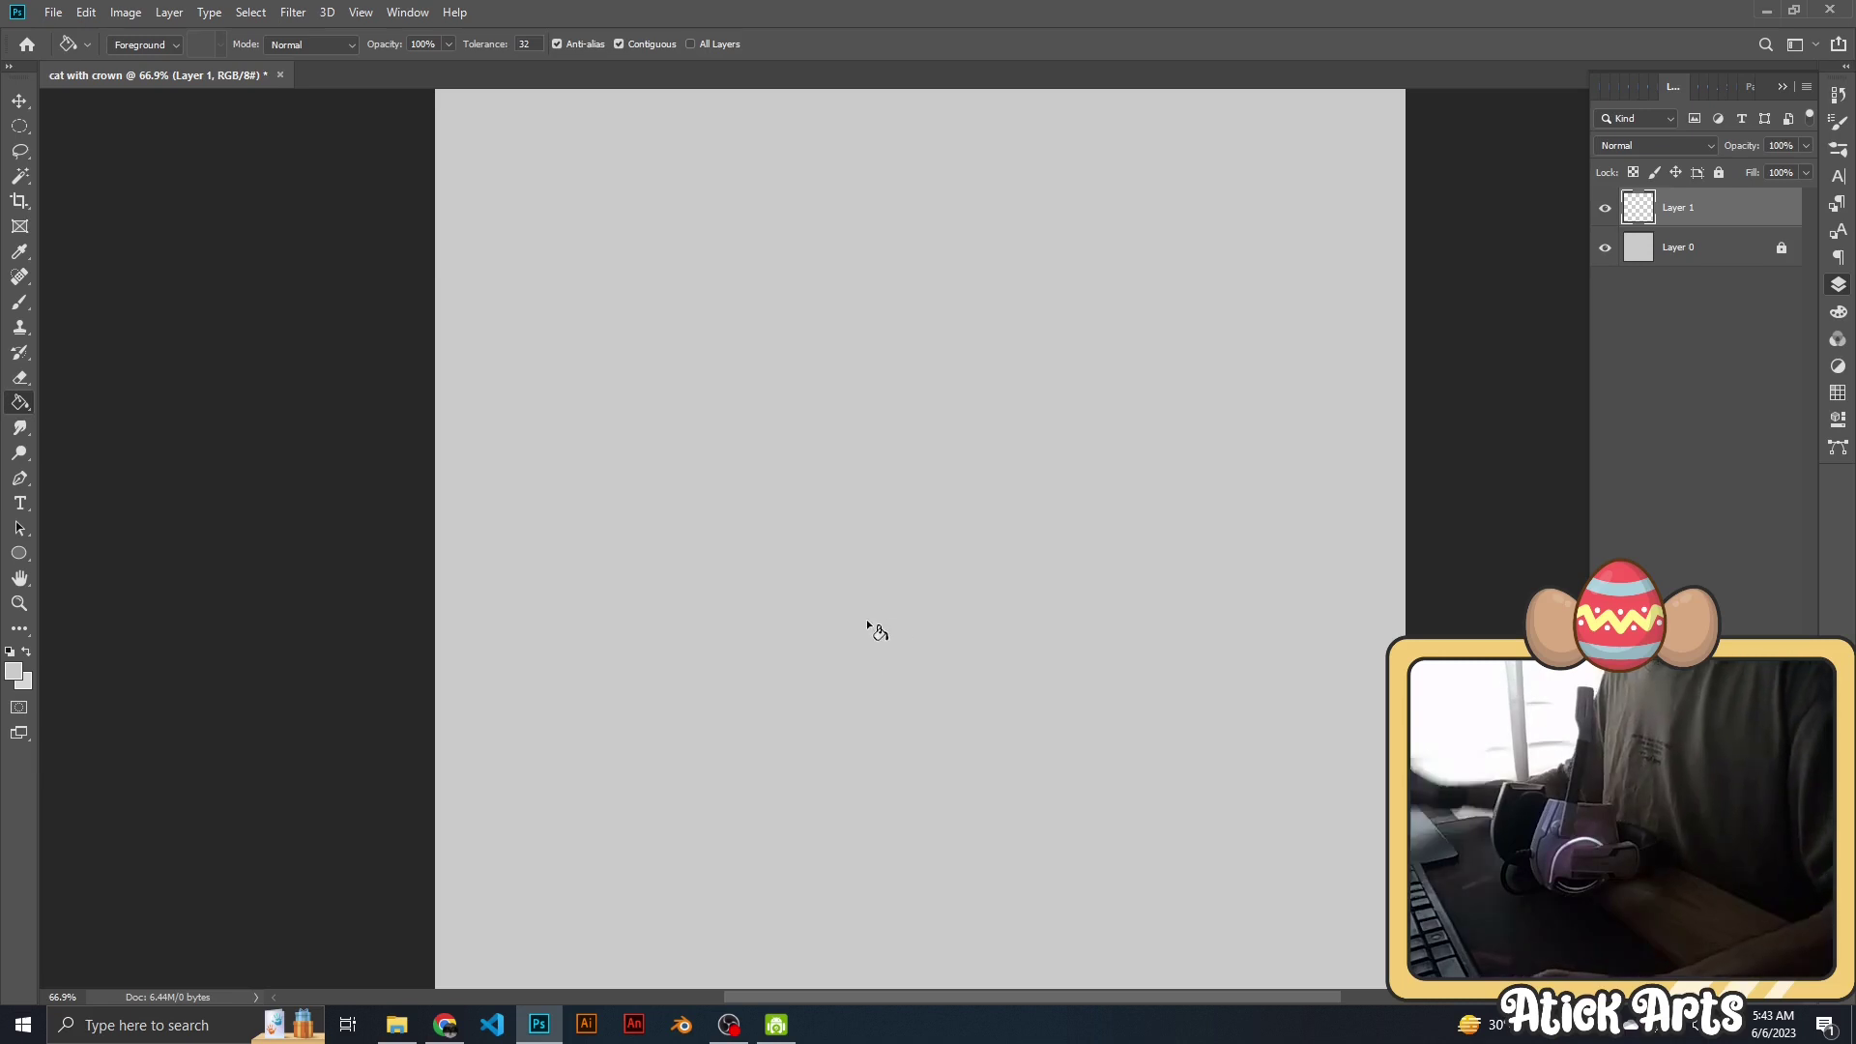
{"action": "left_click", "coordinate": [14, 671]}
{"action": "left_click_drag", "start_coordinate": [677, 284], "coordinate": [655, 441]}
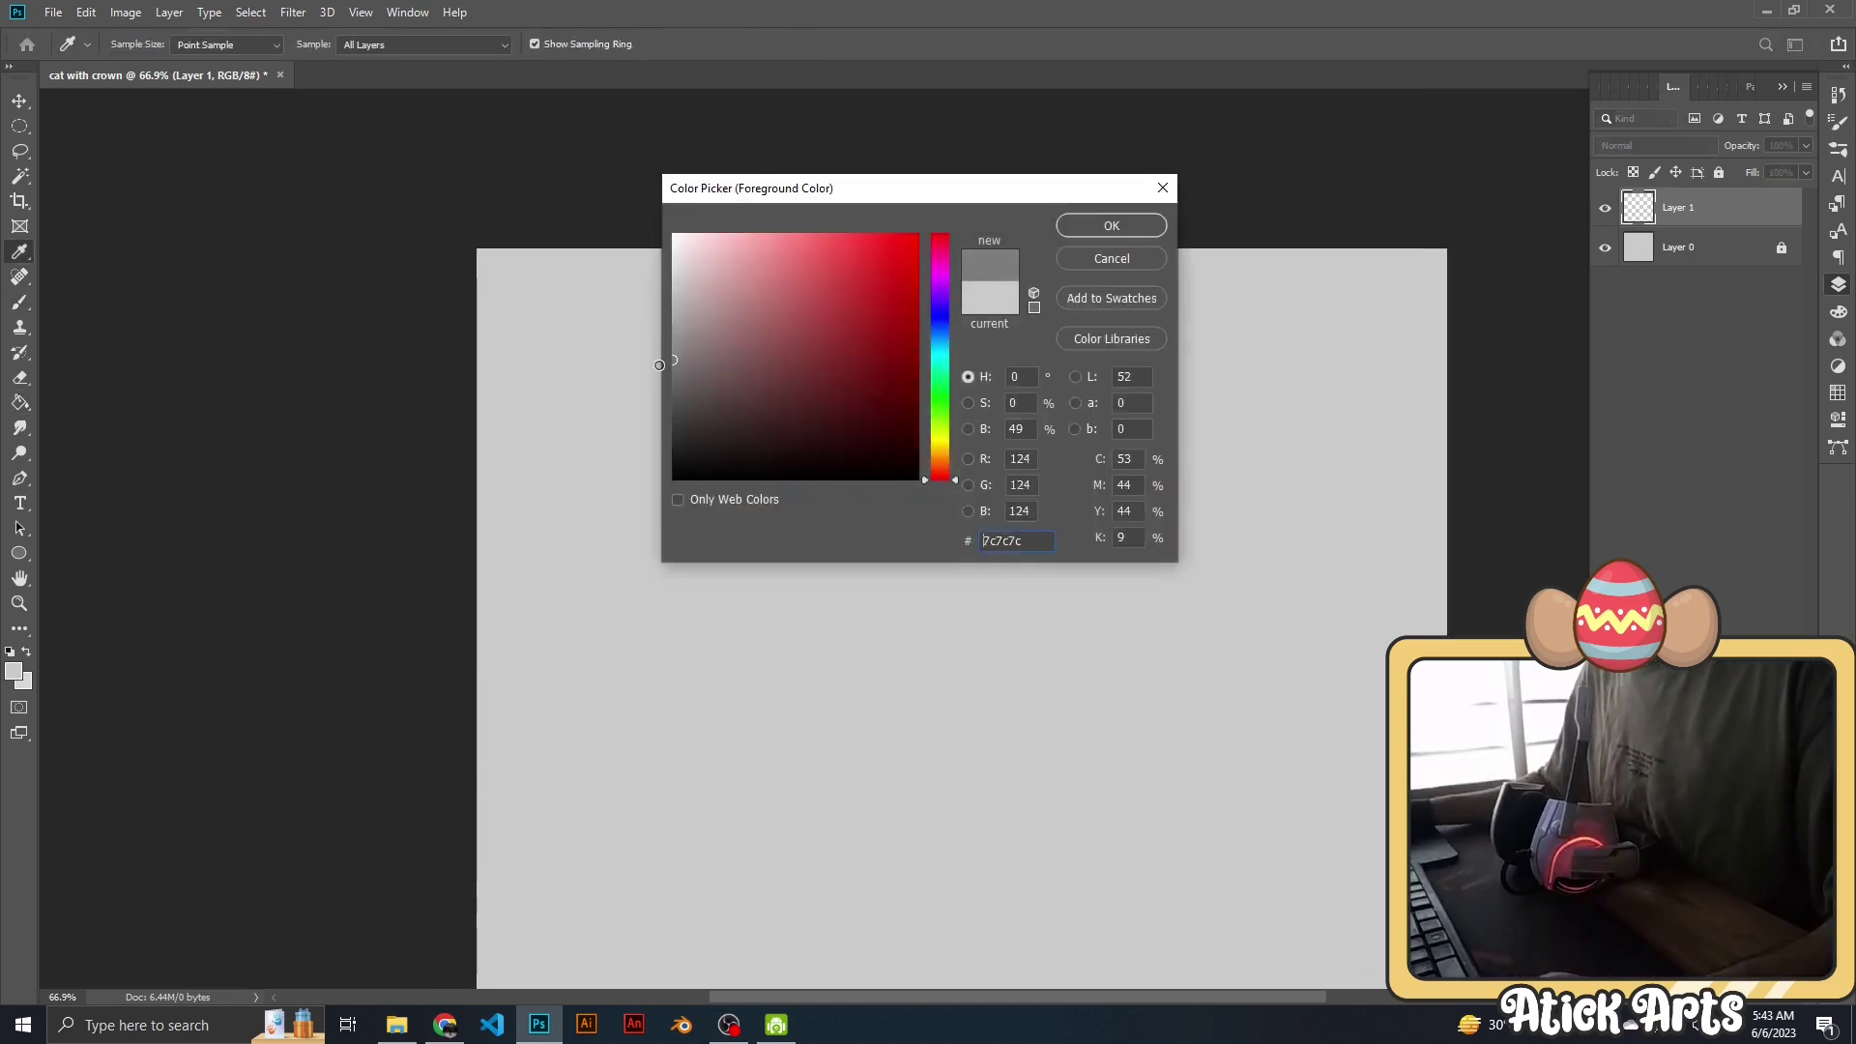
Handwrite the notes 'Cat' and 'Crown' in dark grey at the canvas top-left.
{"action": "left_click", "coordinate": [1092, 232]}
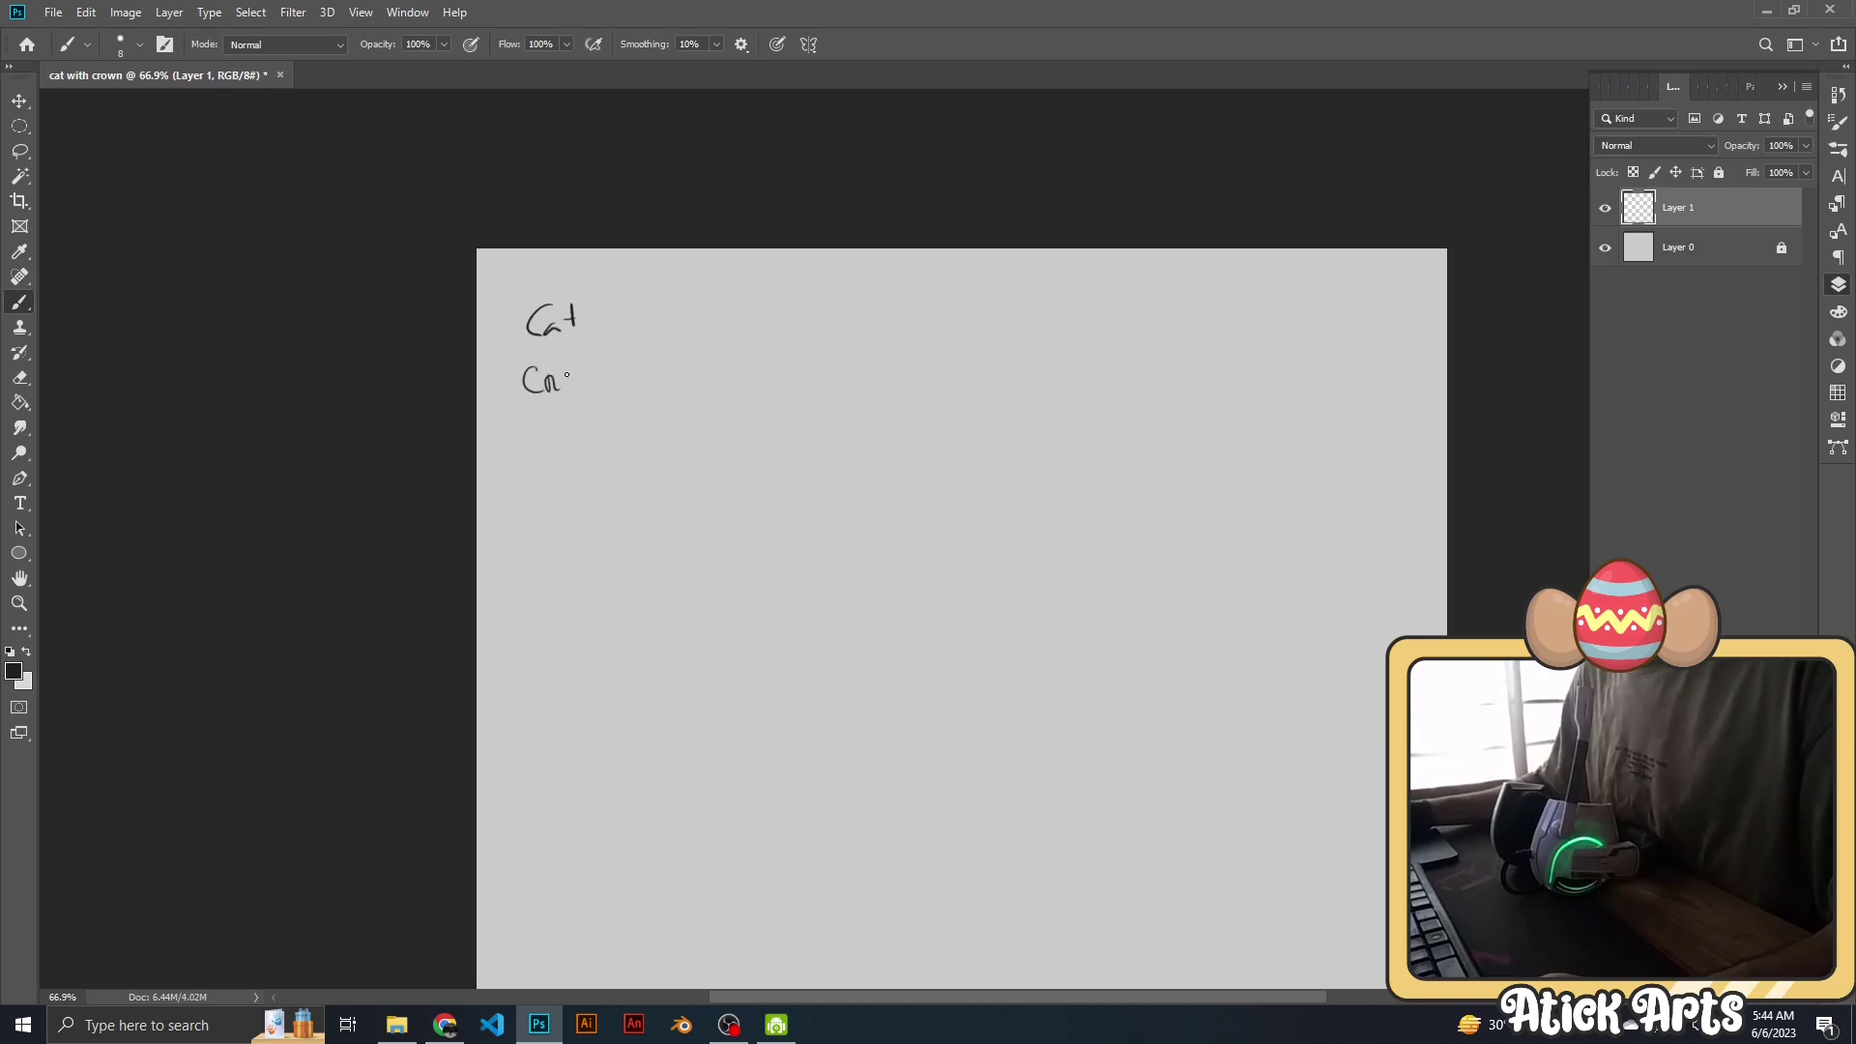
{"action": "left_click_drag", "start_coordinate": [594, 375], "coordinate": [620, 369]}
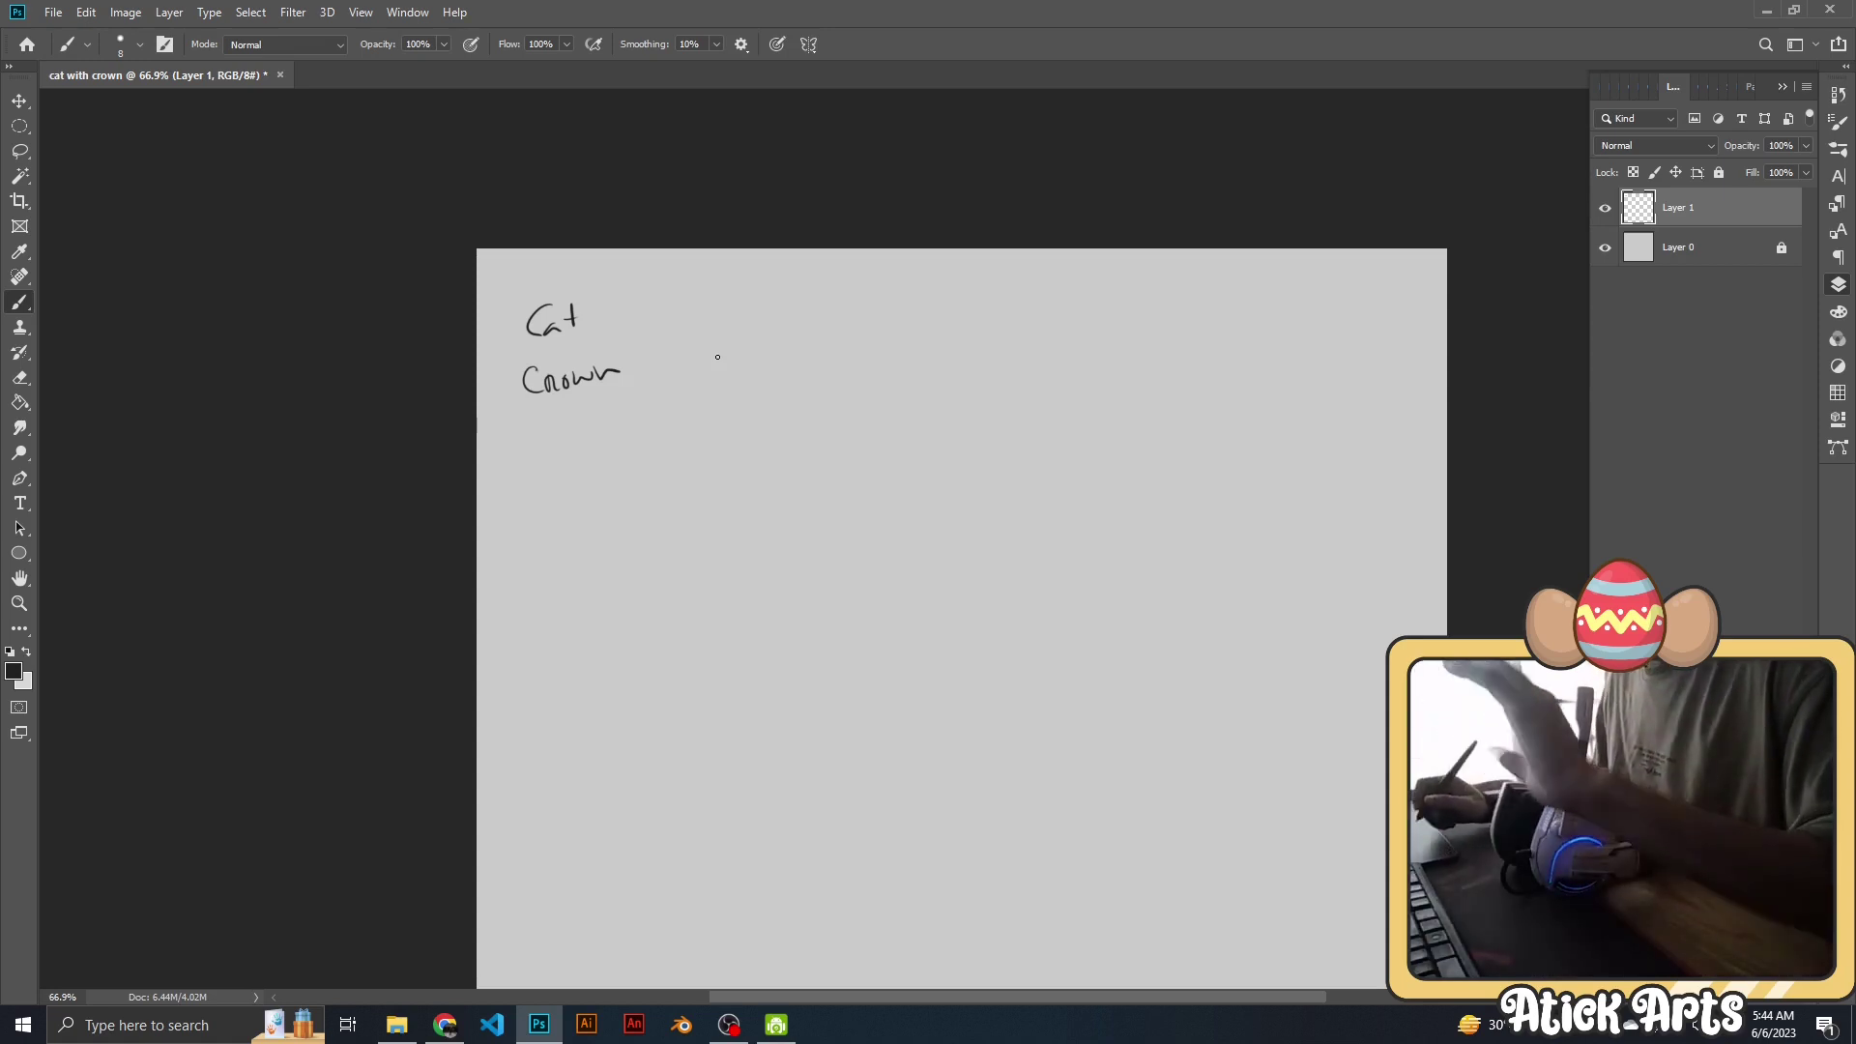
{"action": "left_click", "coordinate": [14, 670]}
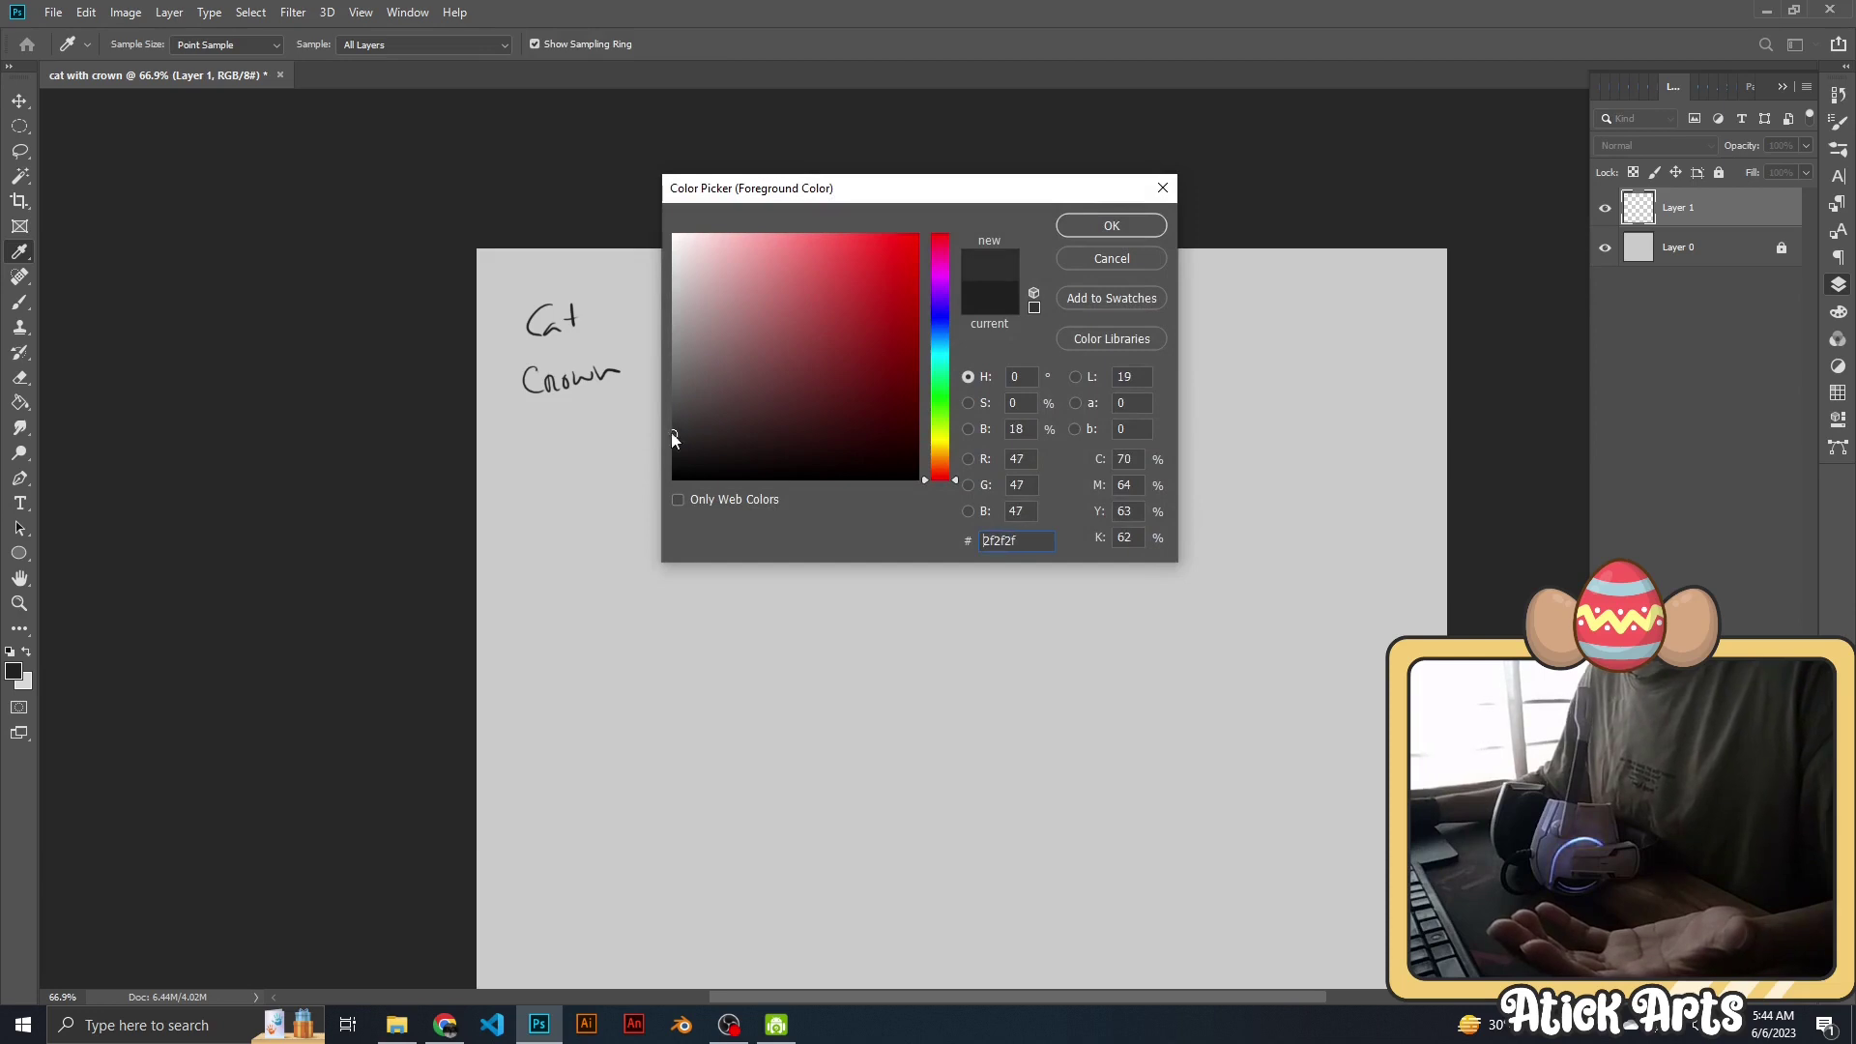
{"action": "key", "text": "Return"}
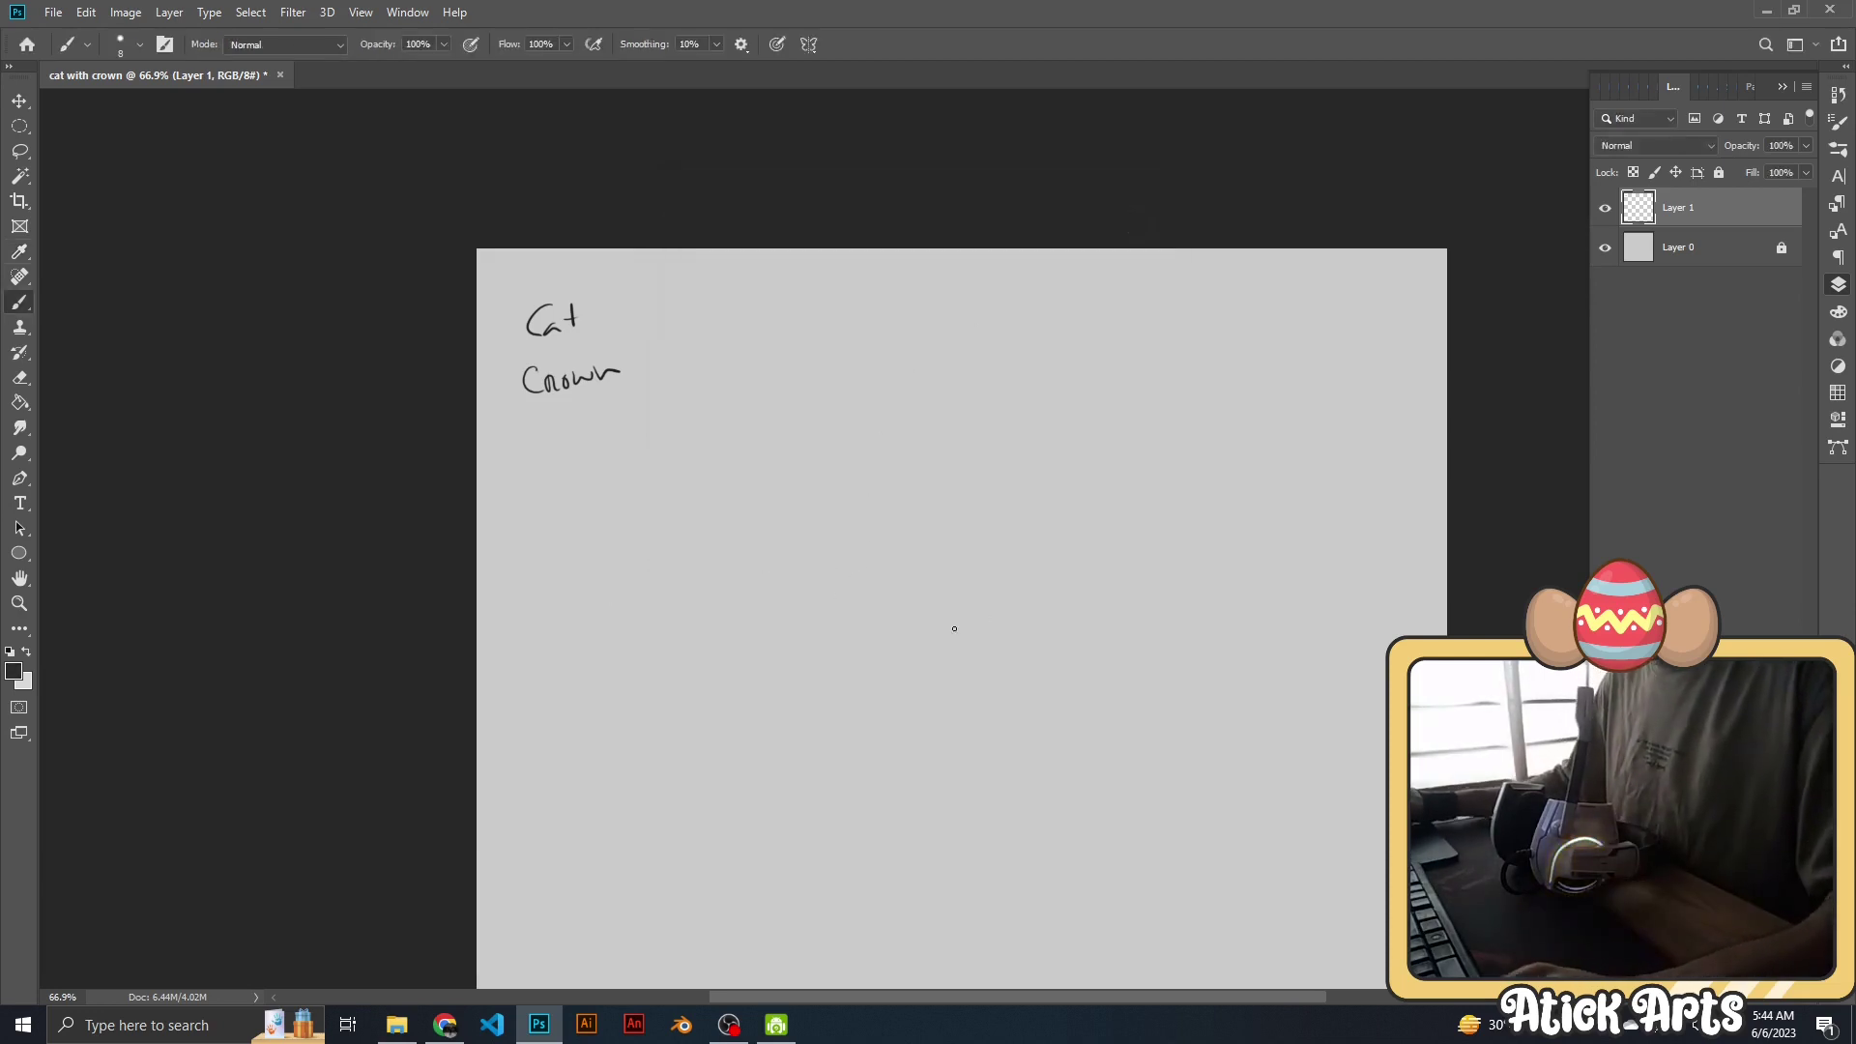
Zoom in closer on the canvas around the handwritten notes.
{"action": "key", "text": "z"}
{"action": "scroll", "coordinate": [910, 617], "scroll_direction": "down", "scroll_amount": 2}
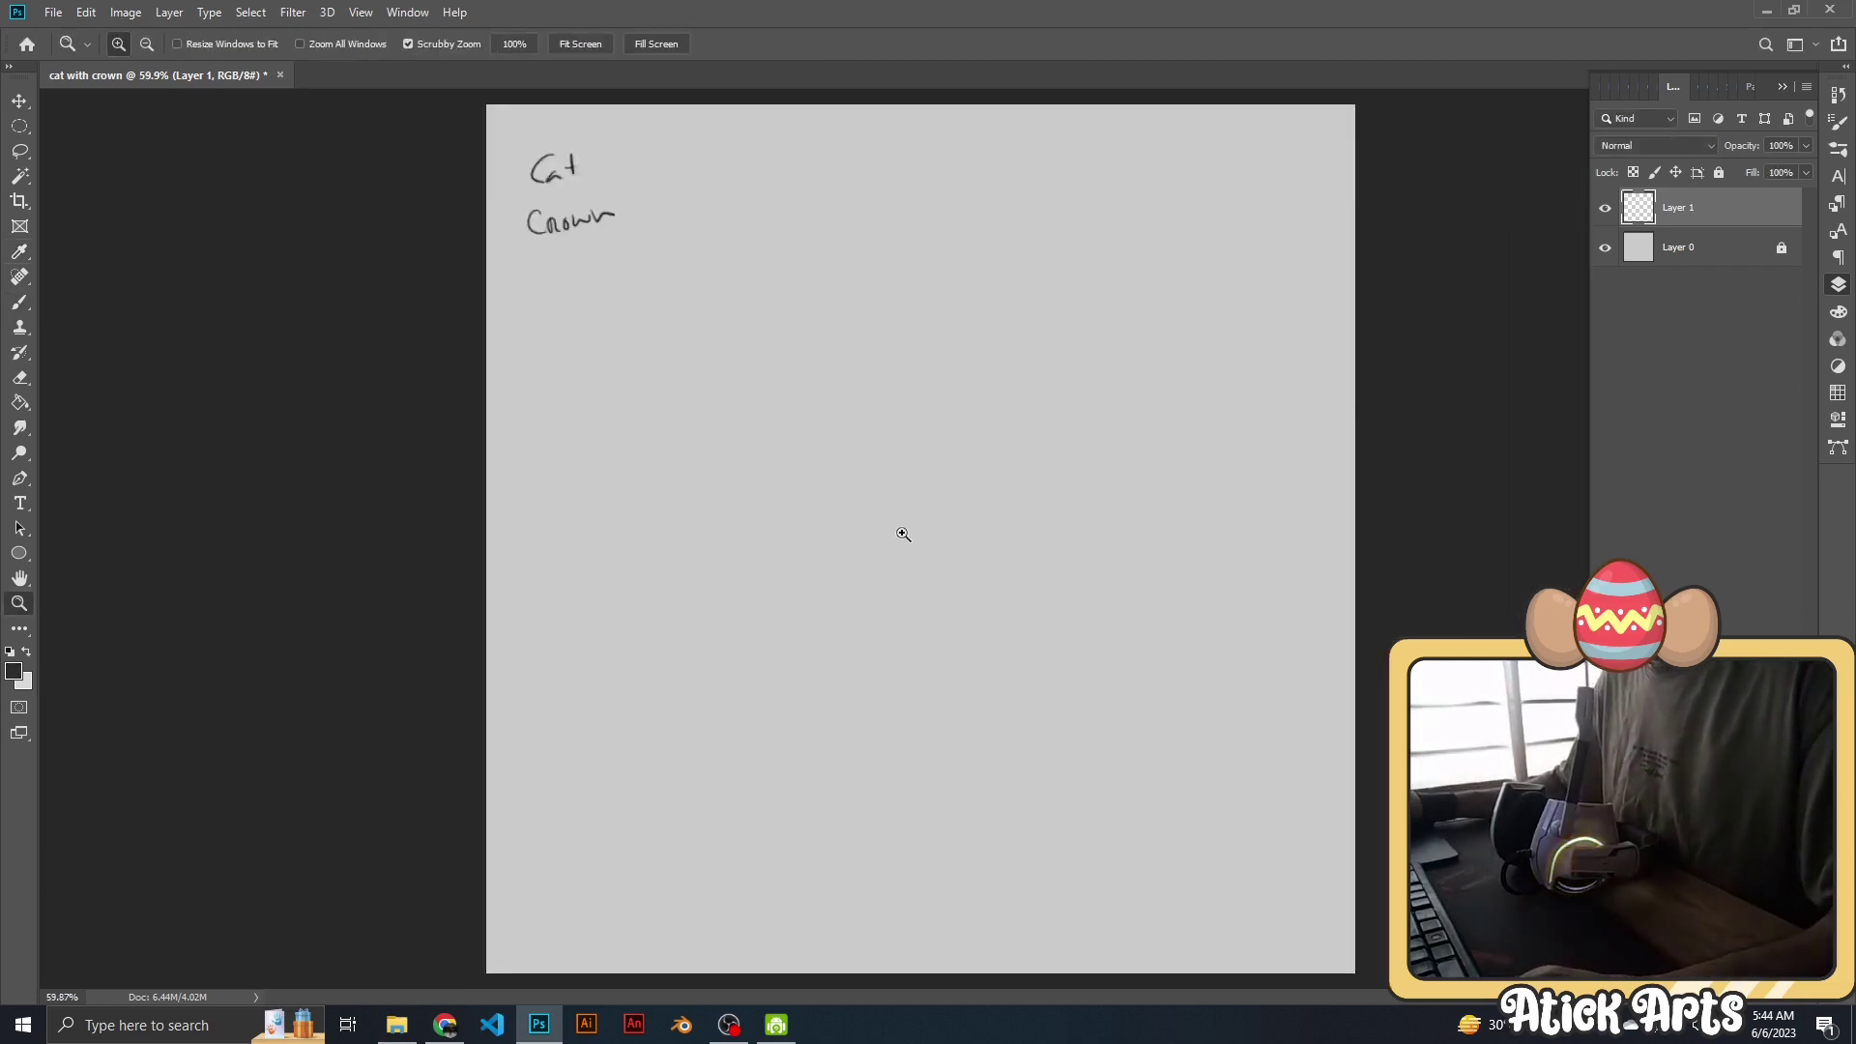
{"action": "scroll", "coordinate": [903, 533], "scroll_direction": "up", "scroll_amount": 3}
{"action": "scroll", "coordinate": [927, 497], "scroll_direction": "up", "scroll_amount": 2}
{"action": "scroll", "coordinate": [882, 377], "scroll_direction": "up", "scroll_amount": 2}
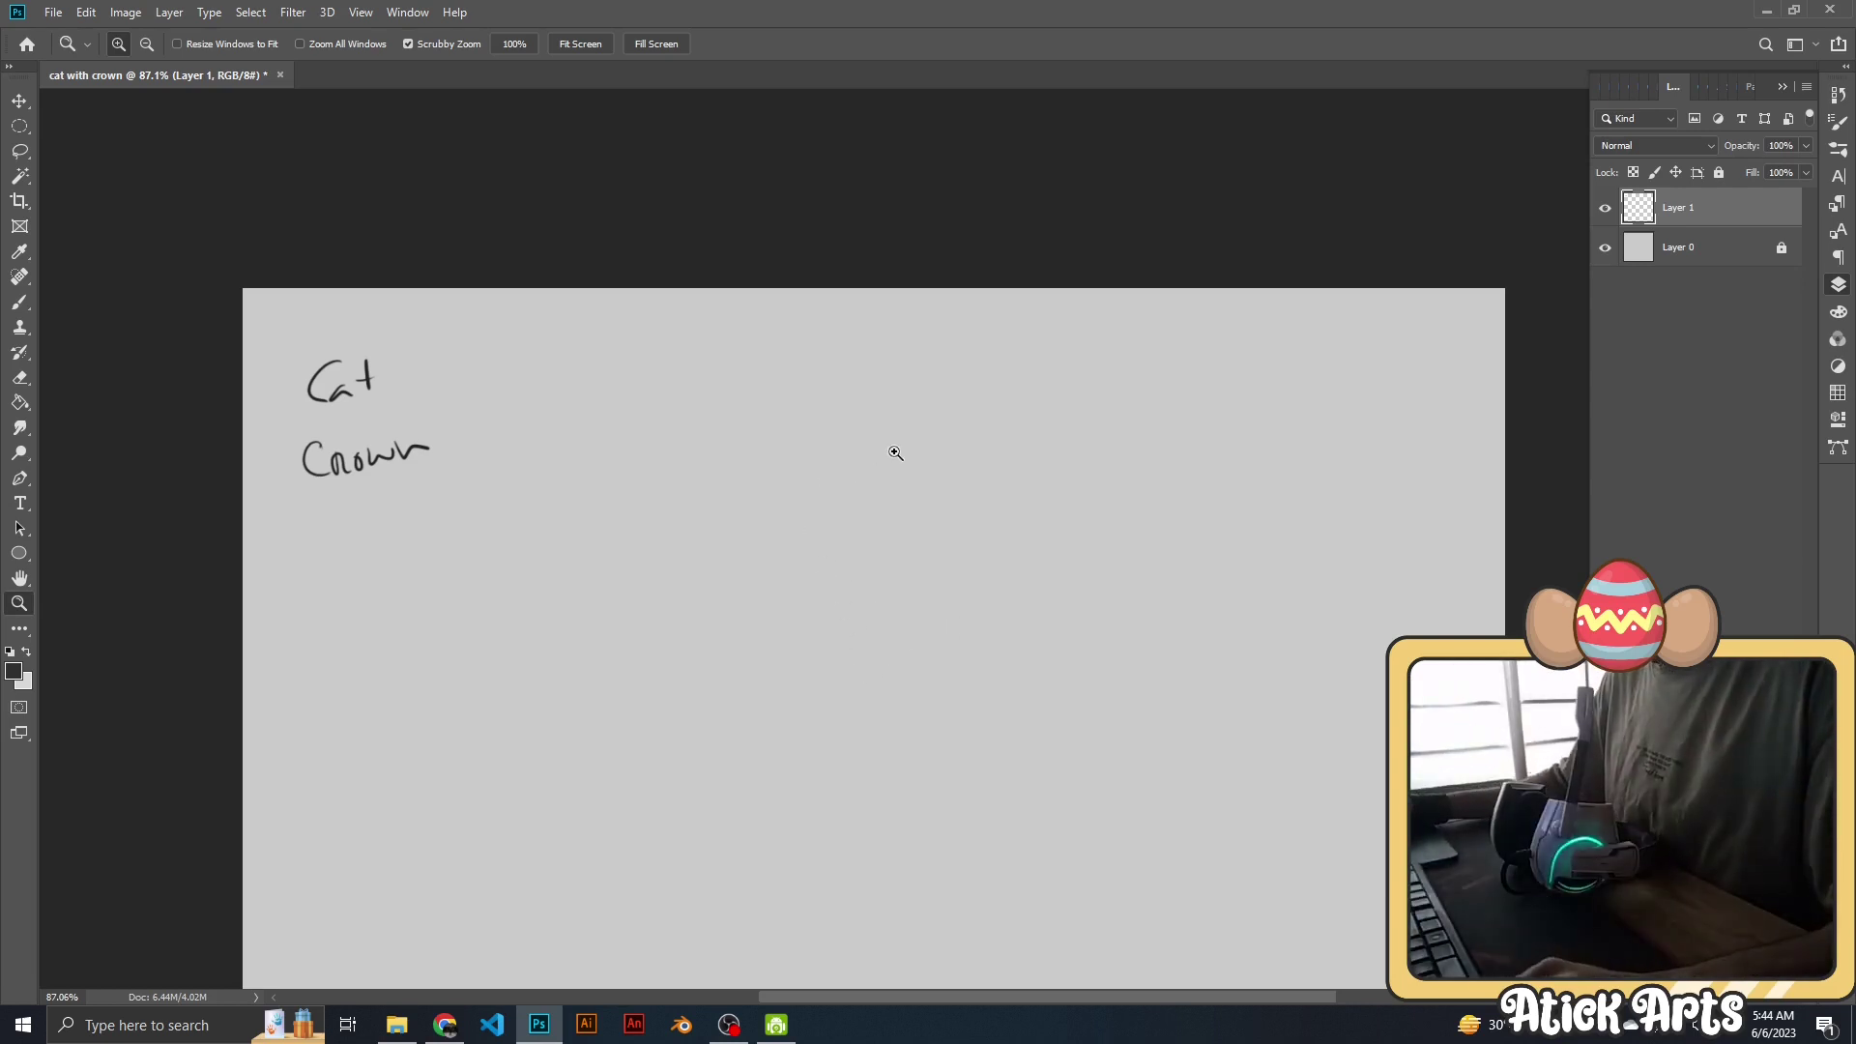
{"action": "left_click_drag", "start_coordinate": [895, 452], "coordinate": [837, 538]}
{"action": "key", "text": "b"}
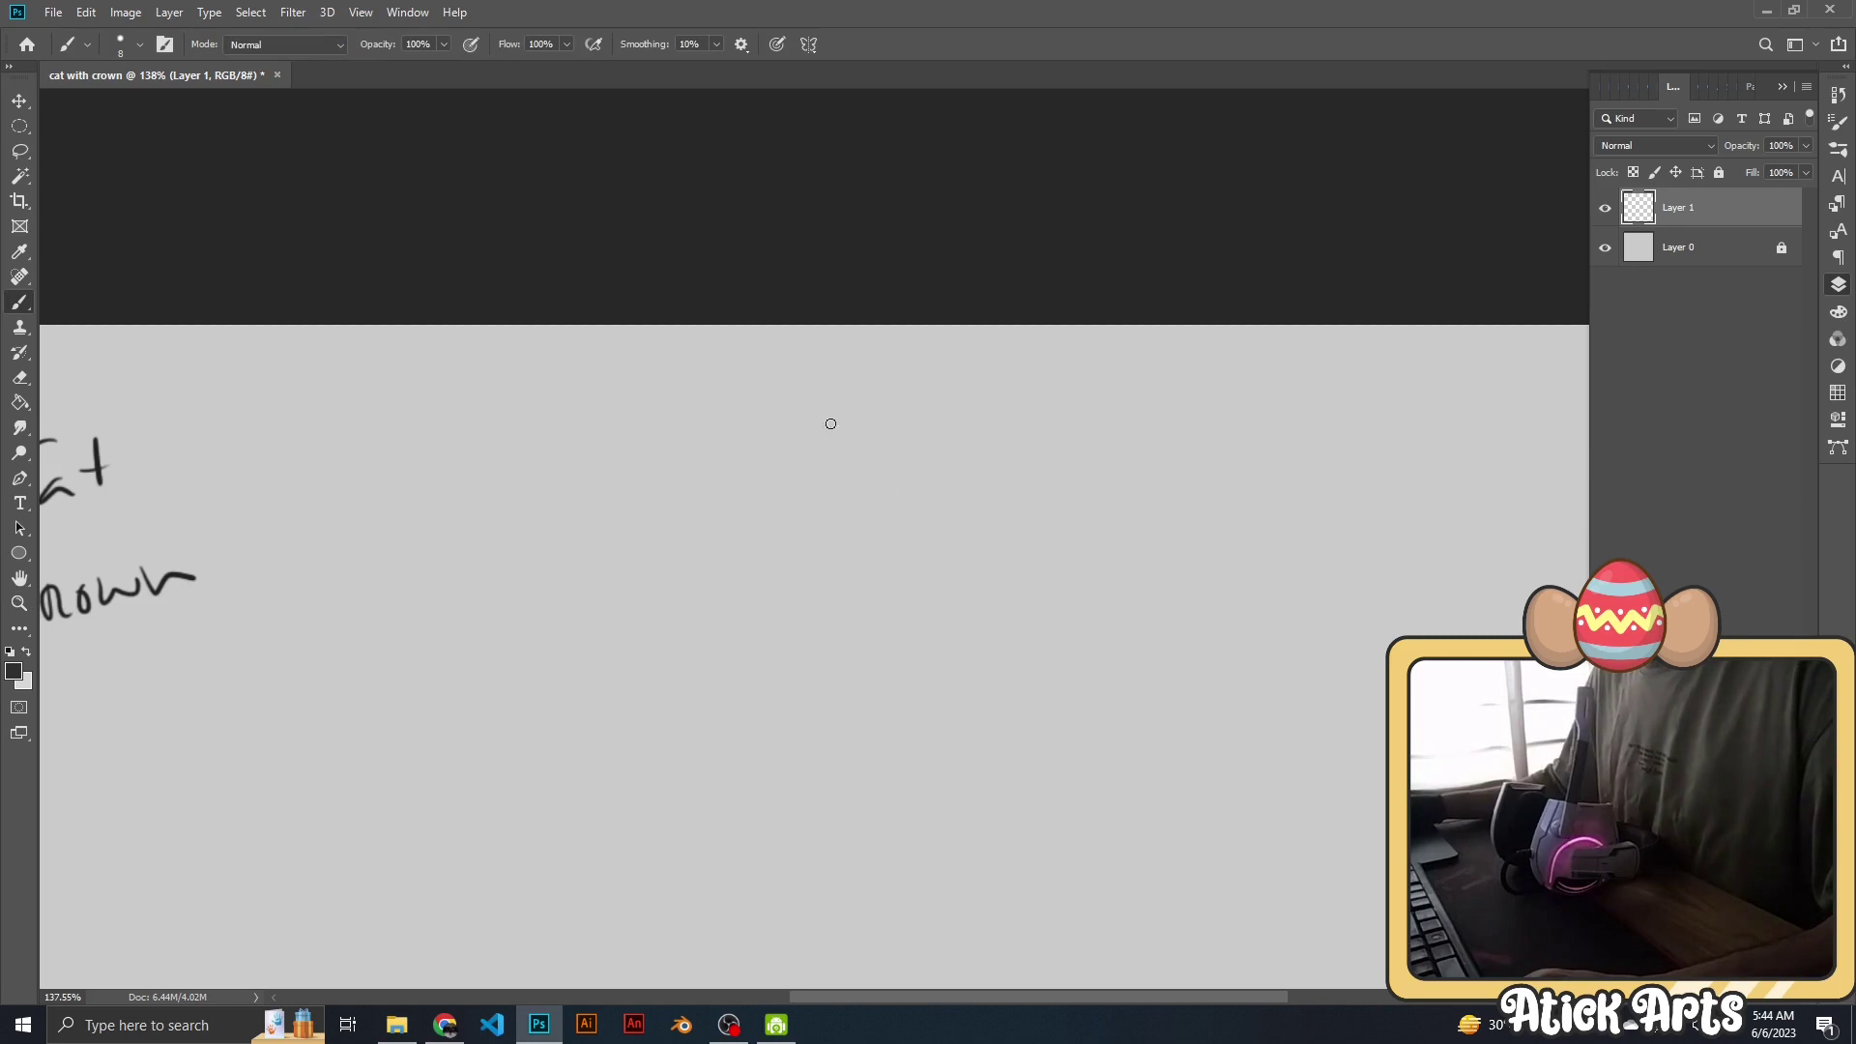
Sketch a small crowned cat-head thumbnail near the notes, erasing rough spots.
{"action": "left_click_drag", "start_coordinate": [831, 423], "coordinate": [747, 477]}
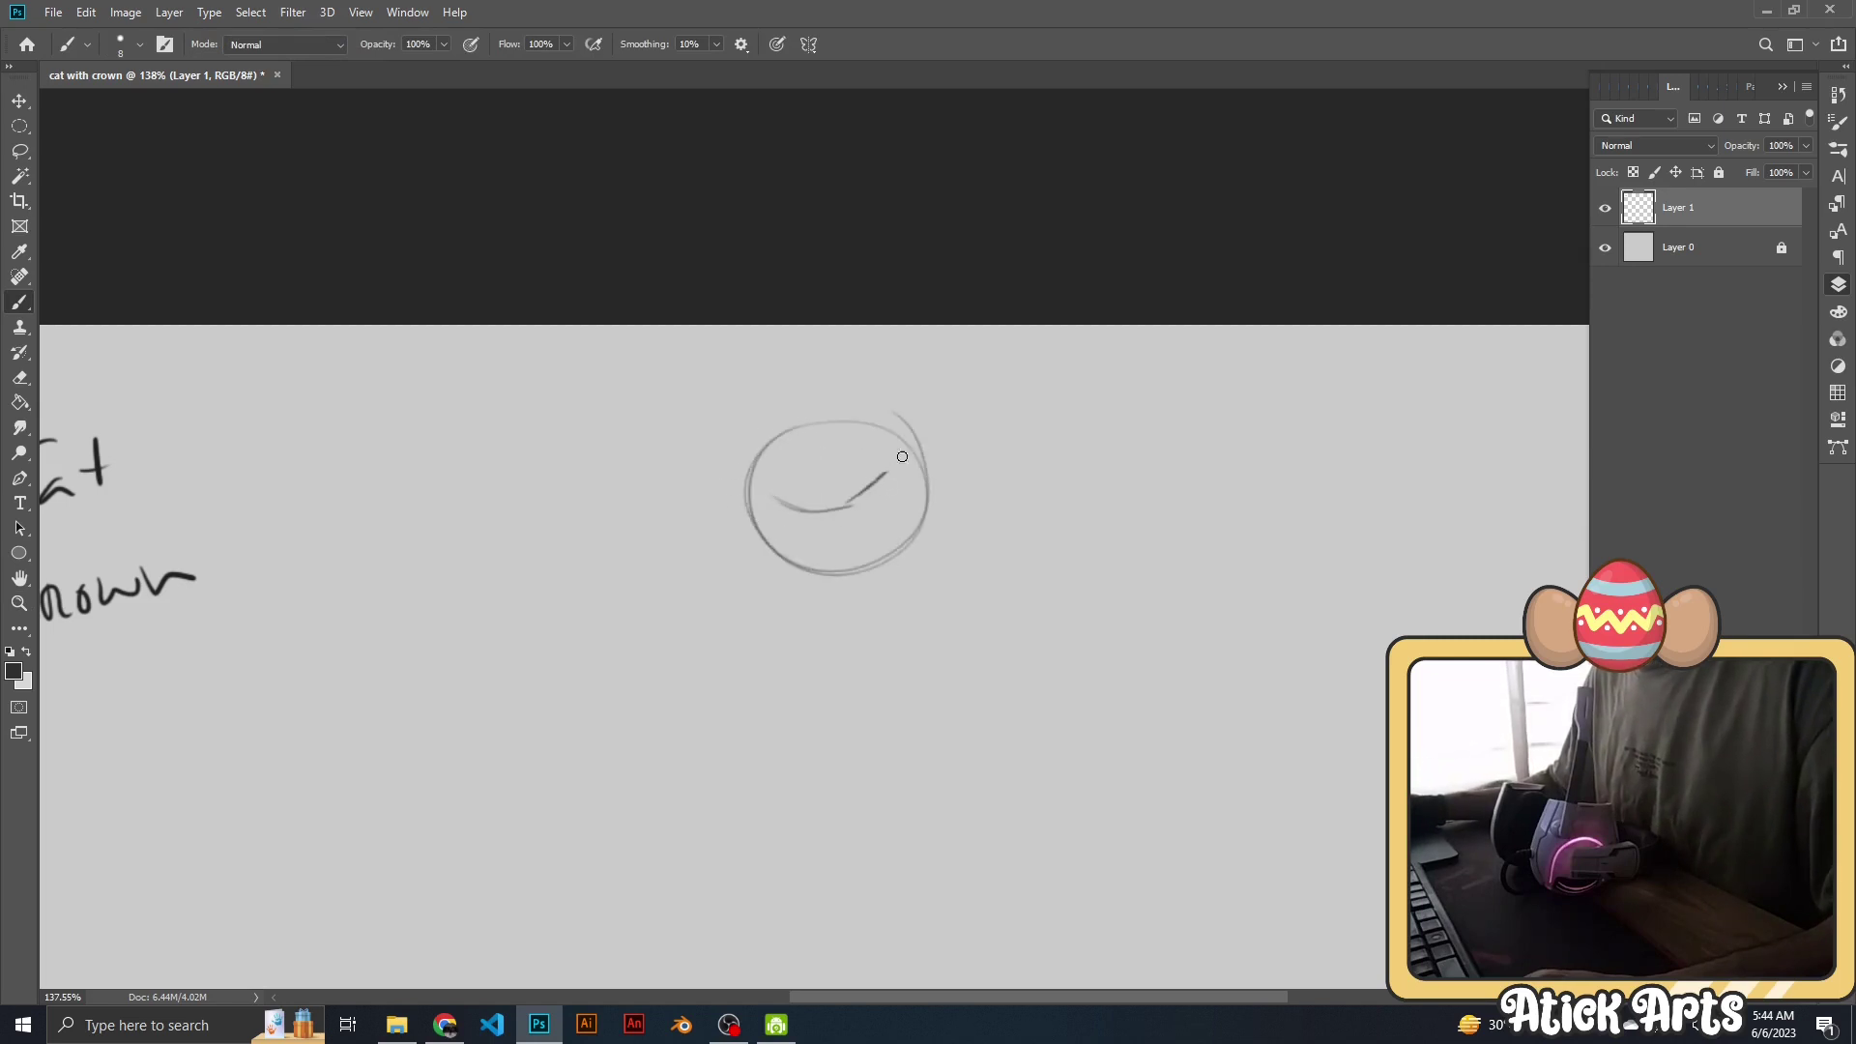
{"action": "key", "text": "e"}
{"action": "key", "text": "bracketright"}
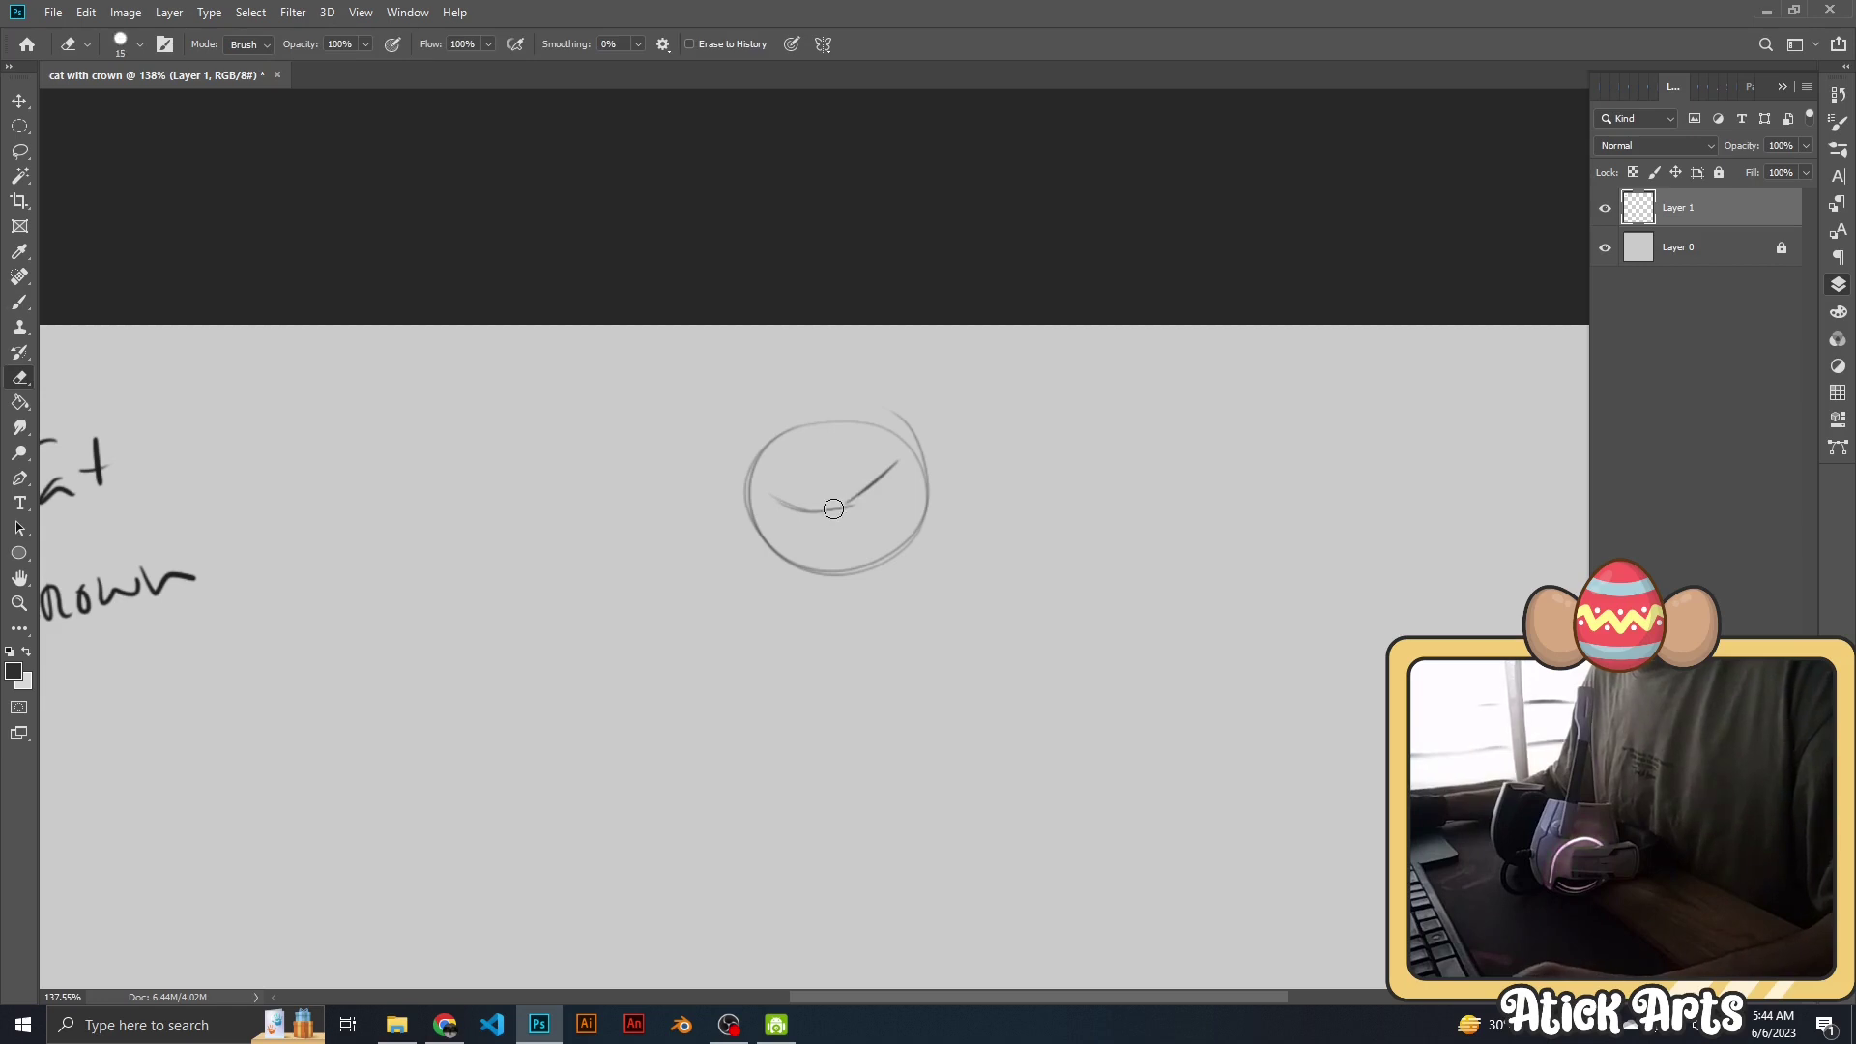
{"action": "key", "text": "b"}
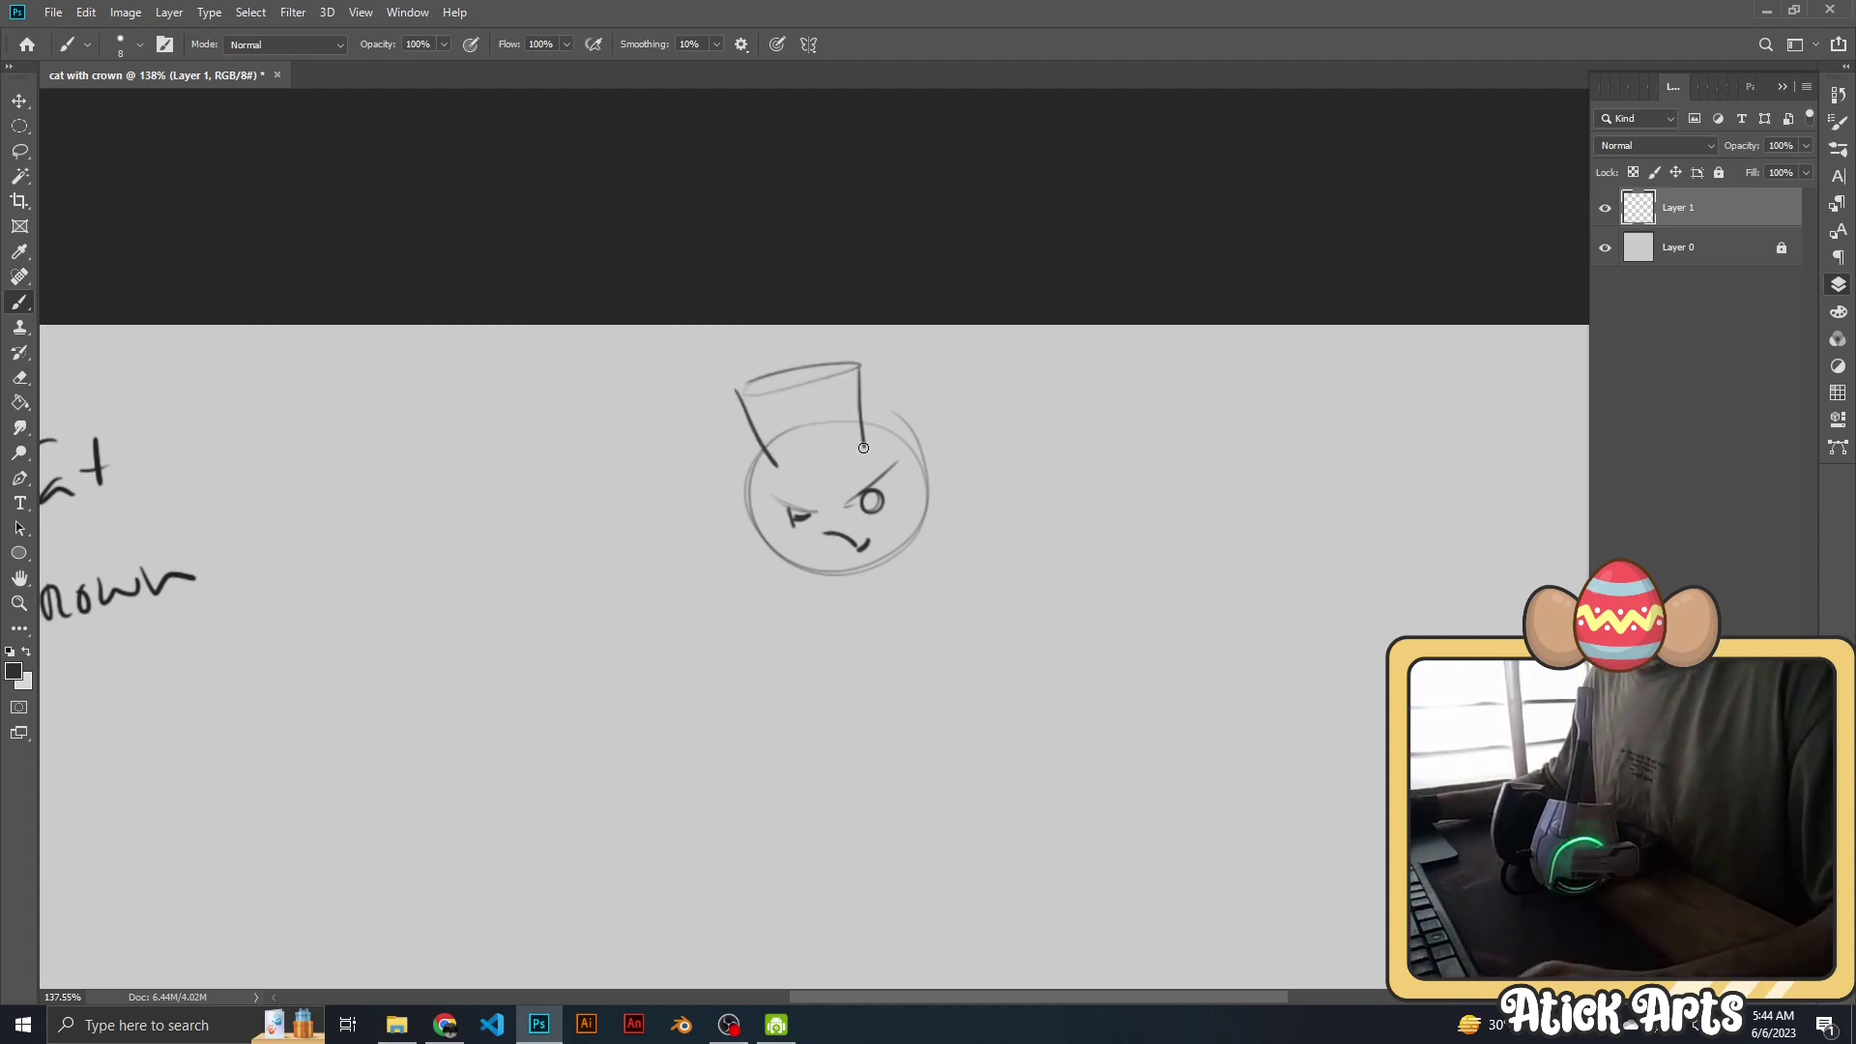
Zoom out to view the thumbnail with the notes, then zoom back in on it.
{"action": "key", "text": "z"}
{"action": "left_click_drag", "start_coordinate": [795, 466], "coordinate": [914, 429]}
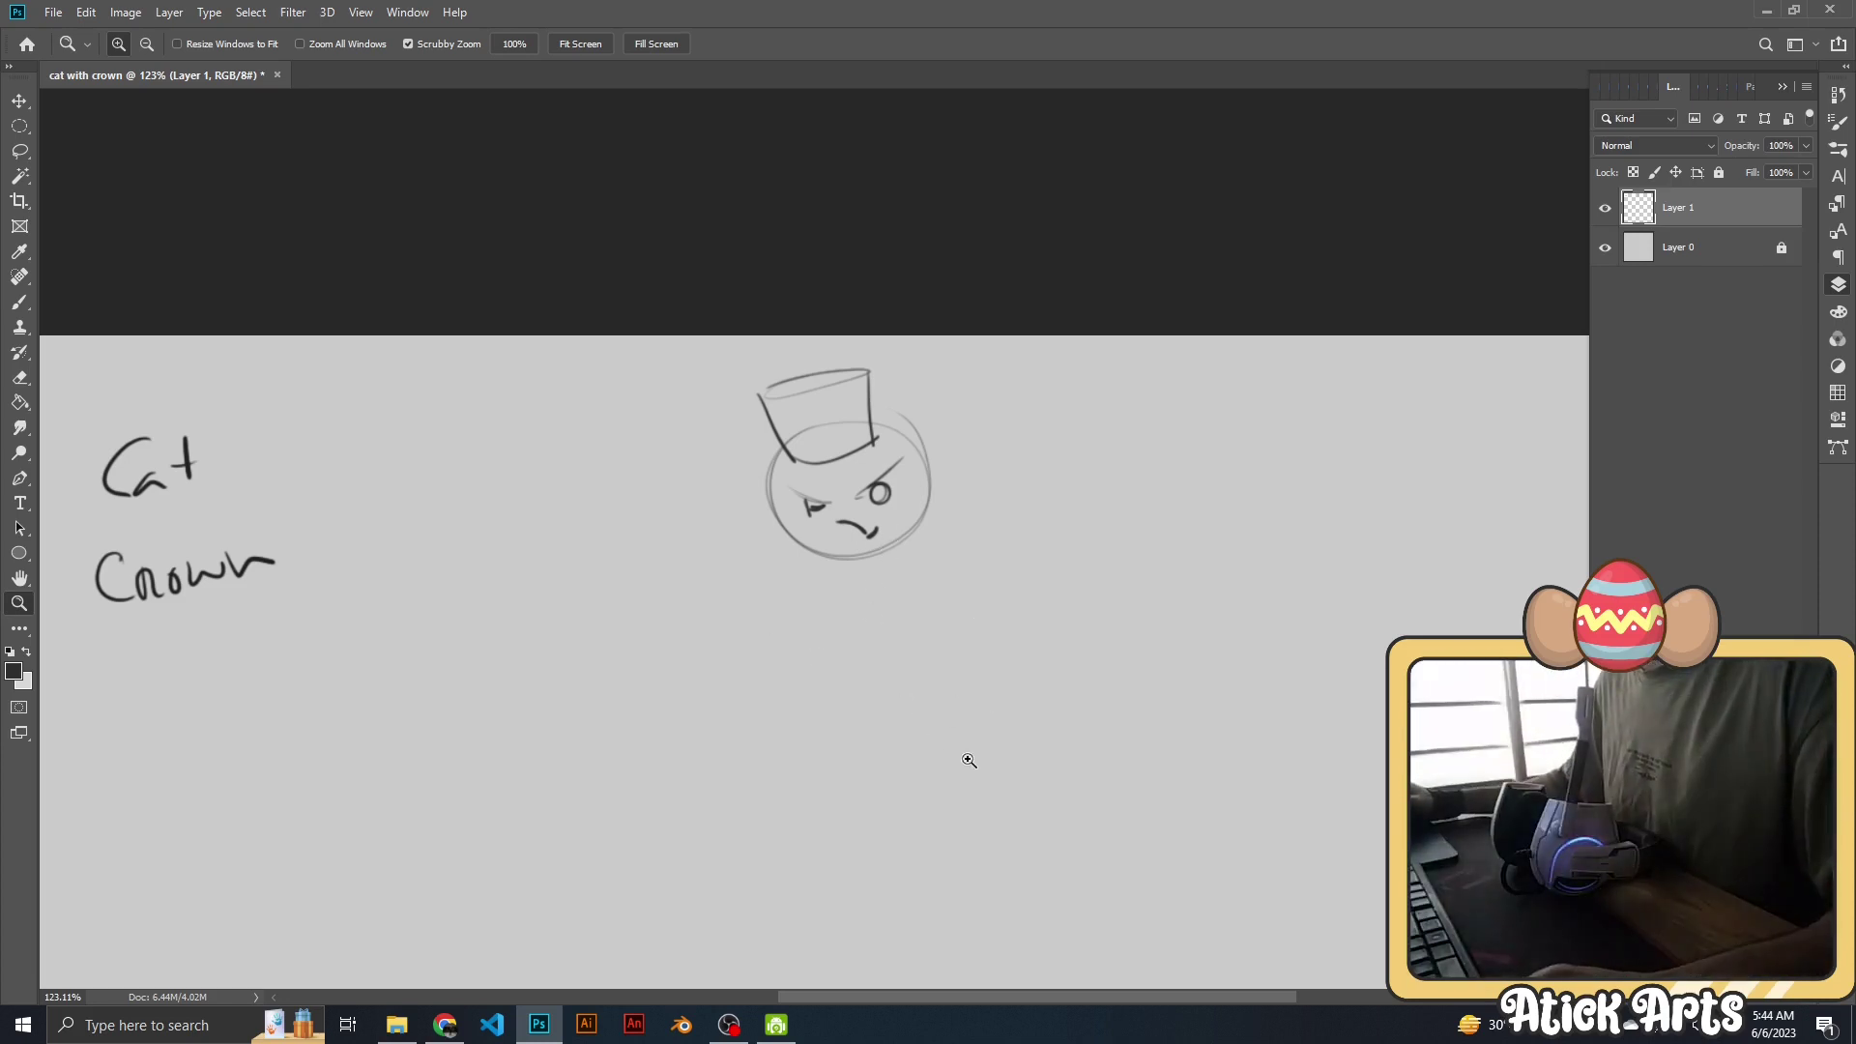
{"action": "mouse_move", "coordinate": [965, 758]}
{"action": "left_mouse_down"}
{"action": "mouse_move", "coordinate": [883, 538]}
{"action": "mouse_move", "coordinate": [775, 696]}
{"action": "mouse_move", "coordinate": [787, 547]}
{"action": "left_mouse_up"}
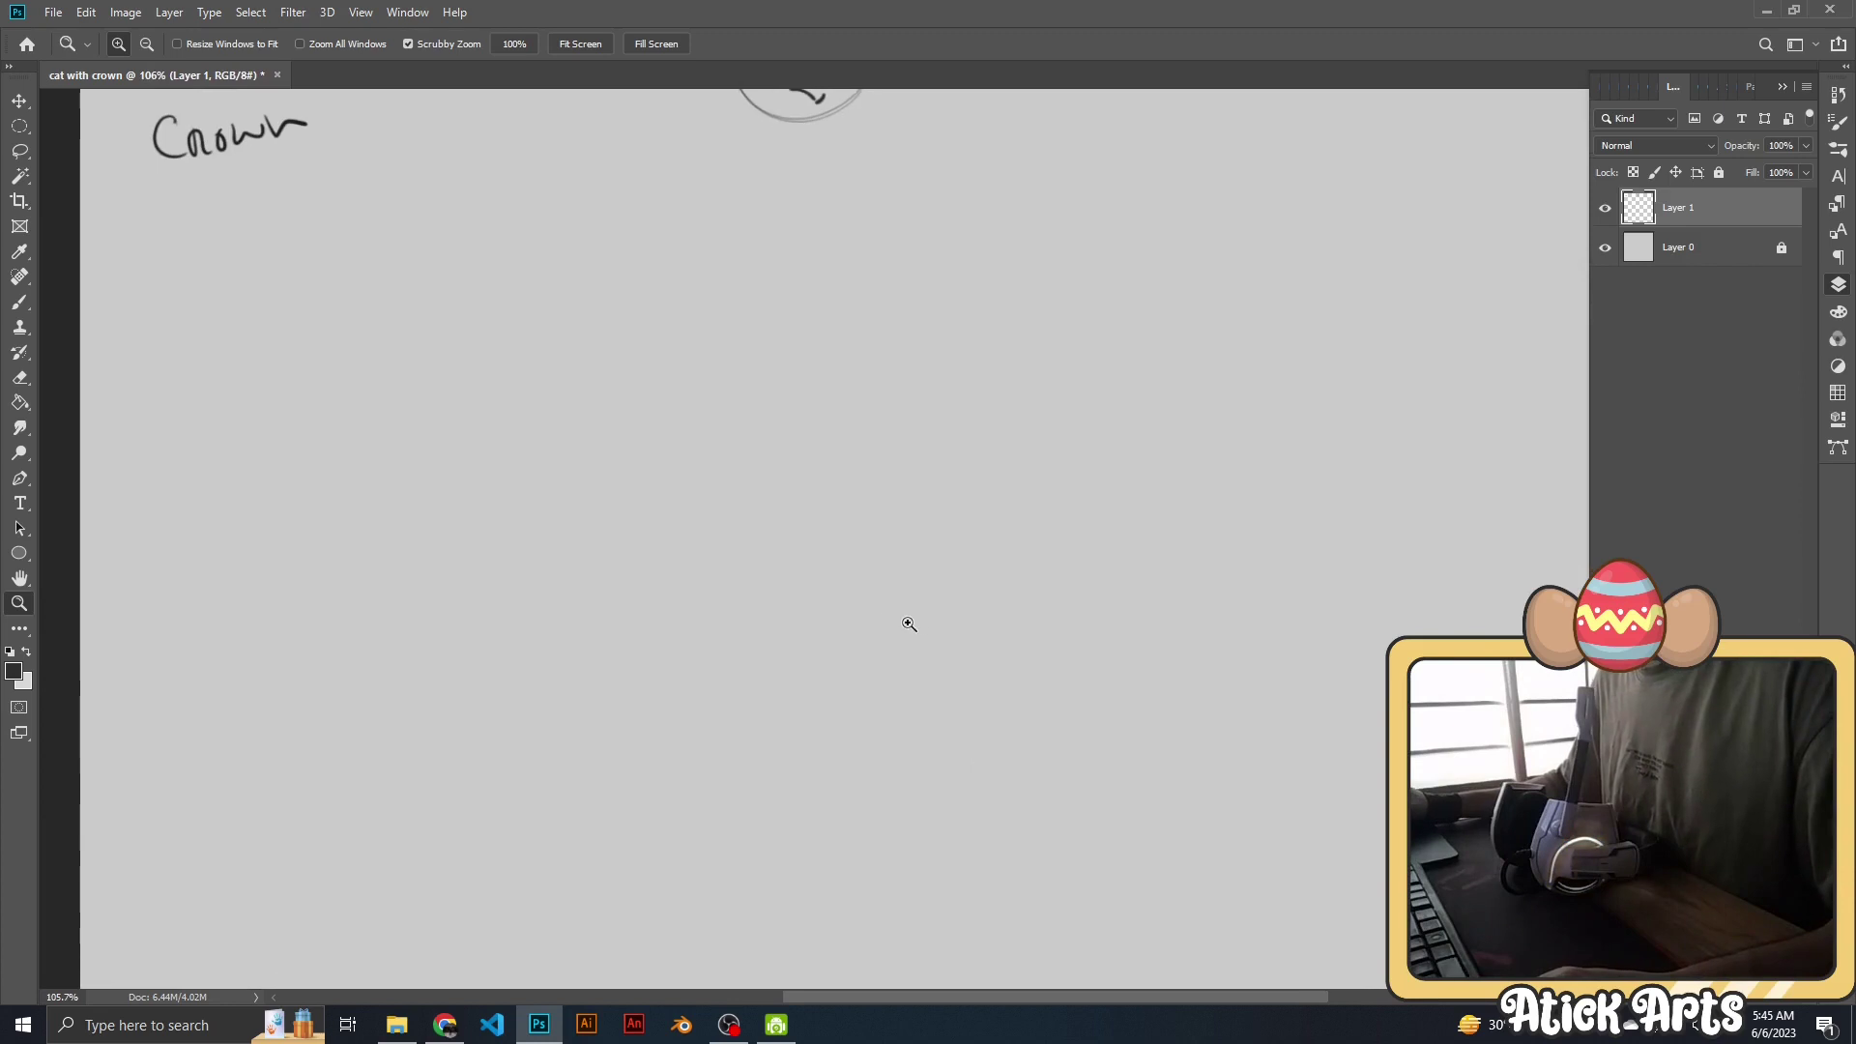
{"action": "left_click_drag", "start_coordinate": [903, 625], "coordinate": [891, 622]}
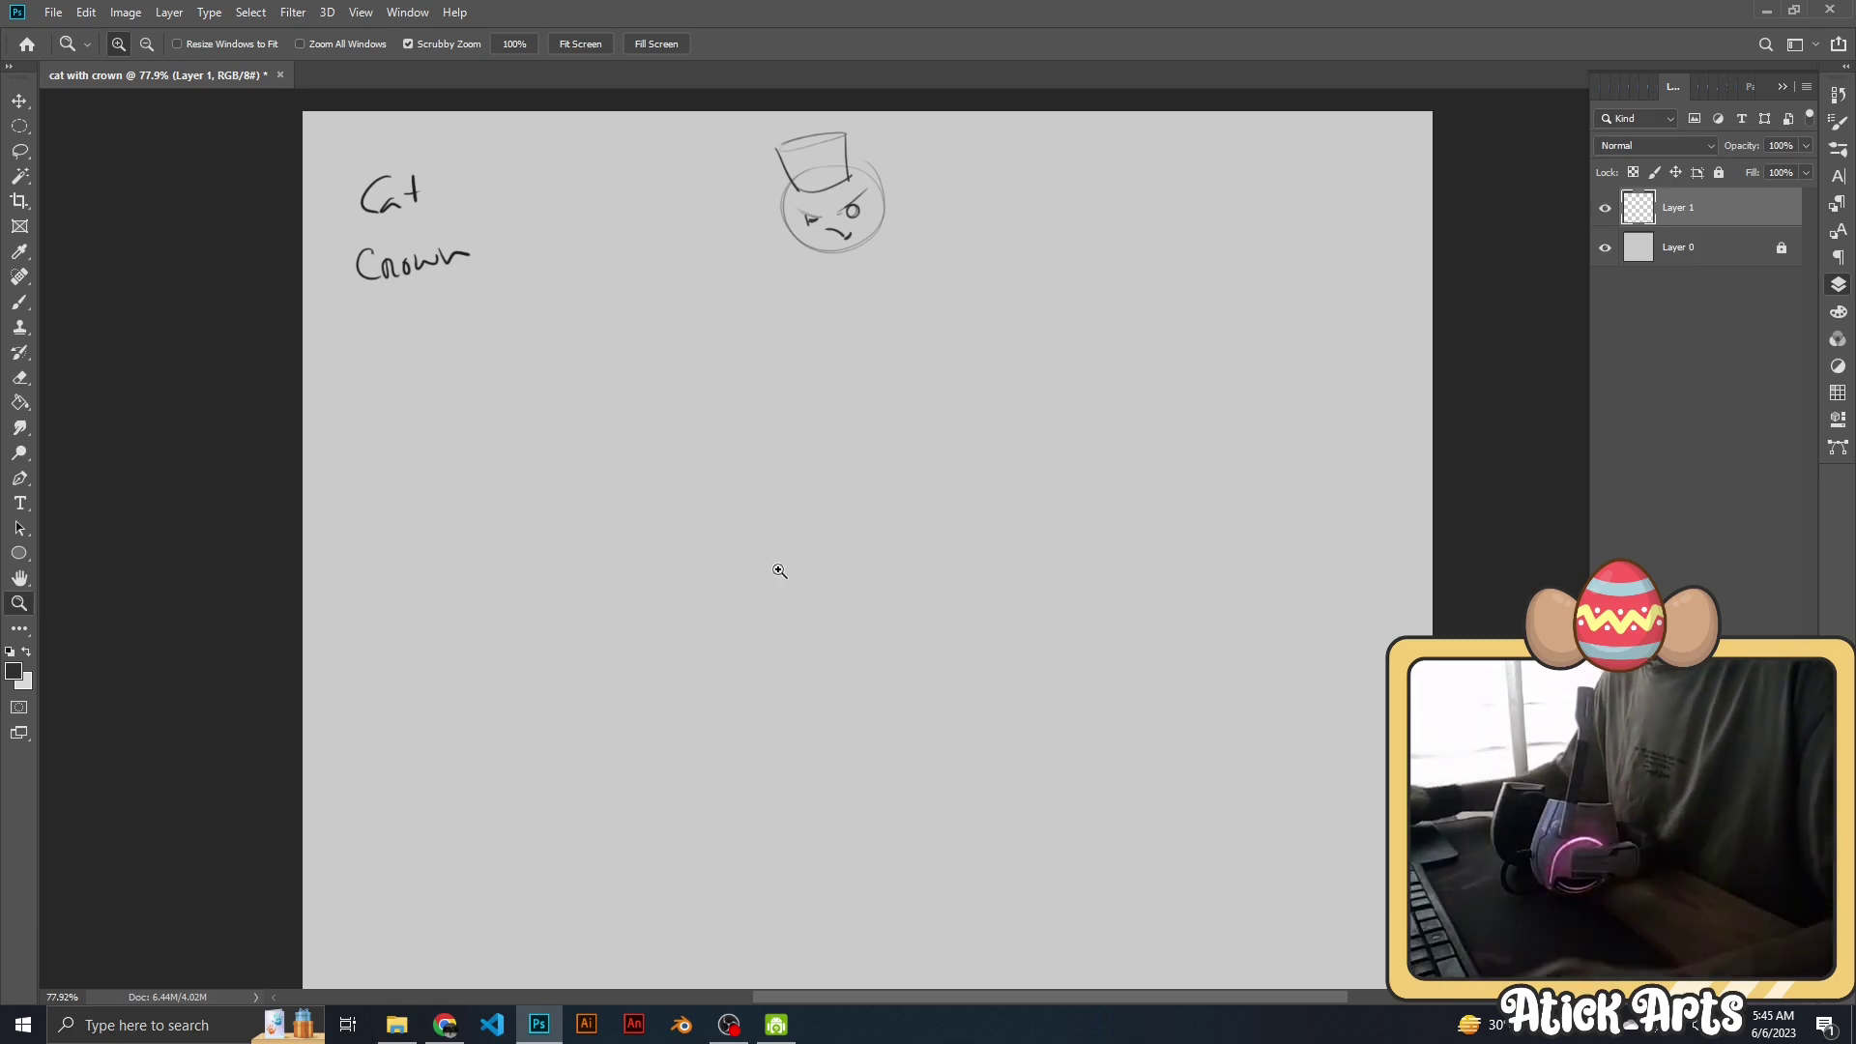
{"action": "mouse_move", "coordinate": [760, 519]}
{"action": "left_mouse_down"}
{"action": "mouse_move", "coordinate": [789, 506]}
{"action": "mouse_move", "coordinate": [765, 568]}
{"action": "mouse_move", "coordinate": [895, 581]}
{"action": "mouse_move", "coordinate": [916, 606]}
{"action": "left_mouse_up"}
Below the thumbnail, draw the big head circle, an angry left brow and a round right eye.
{"action": "key", "text": "b"}
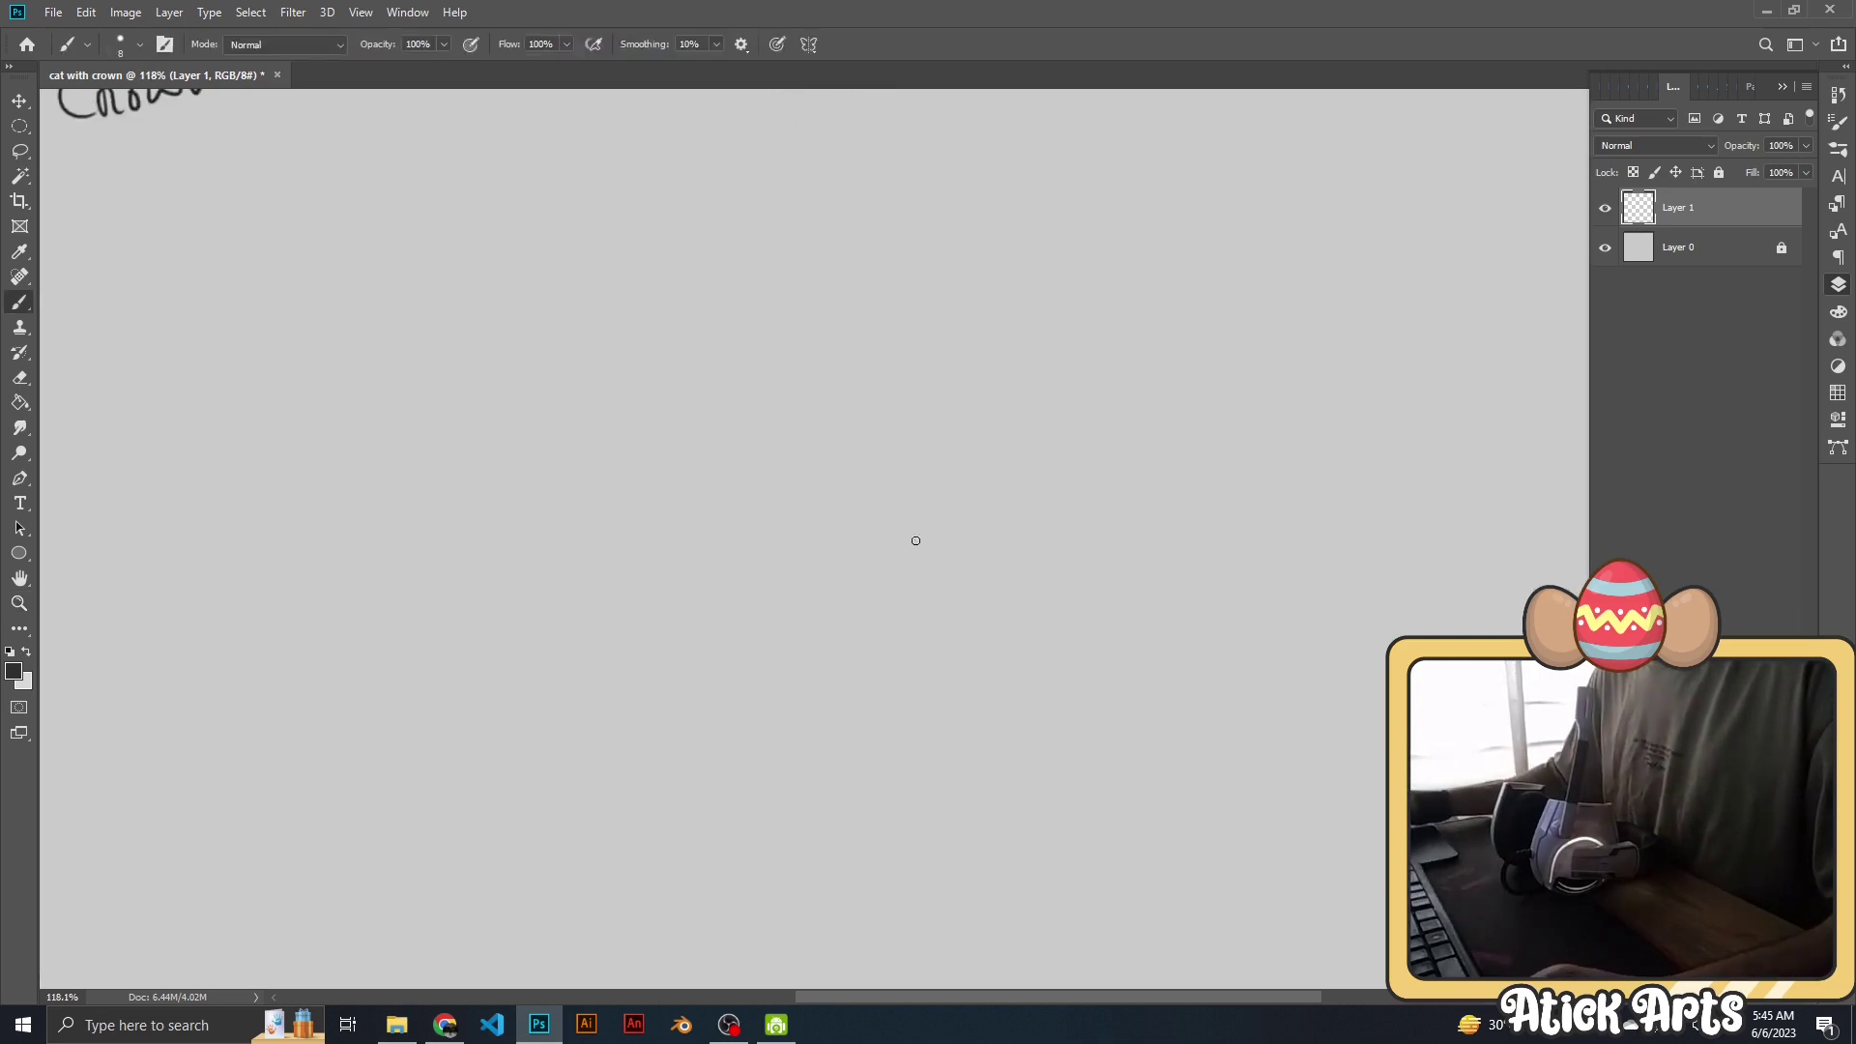
{"action": "key", "text": "z"}
{"action": "mouse_move", "coordinate": [915, 541]}
{"action": "left_mouse_down"}
{"action": "mouse_move", "coordinate": [929, 485]}
{"action": "mouse_move", "coordinate": [961, 493]}
{"action": "mouse_move", "coordinate": [908, 505]}
{"action": "left_mouse_up"}
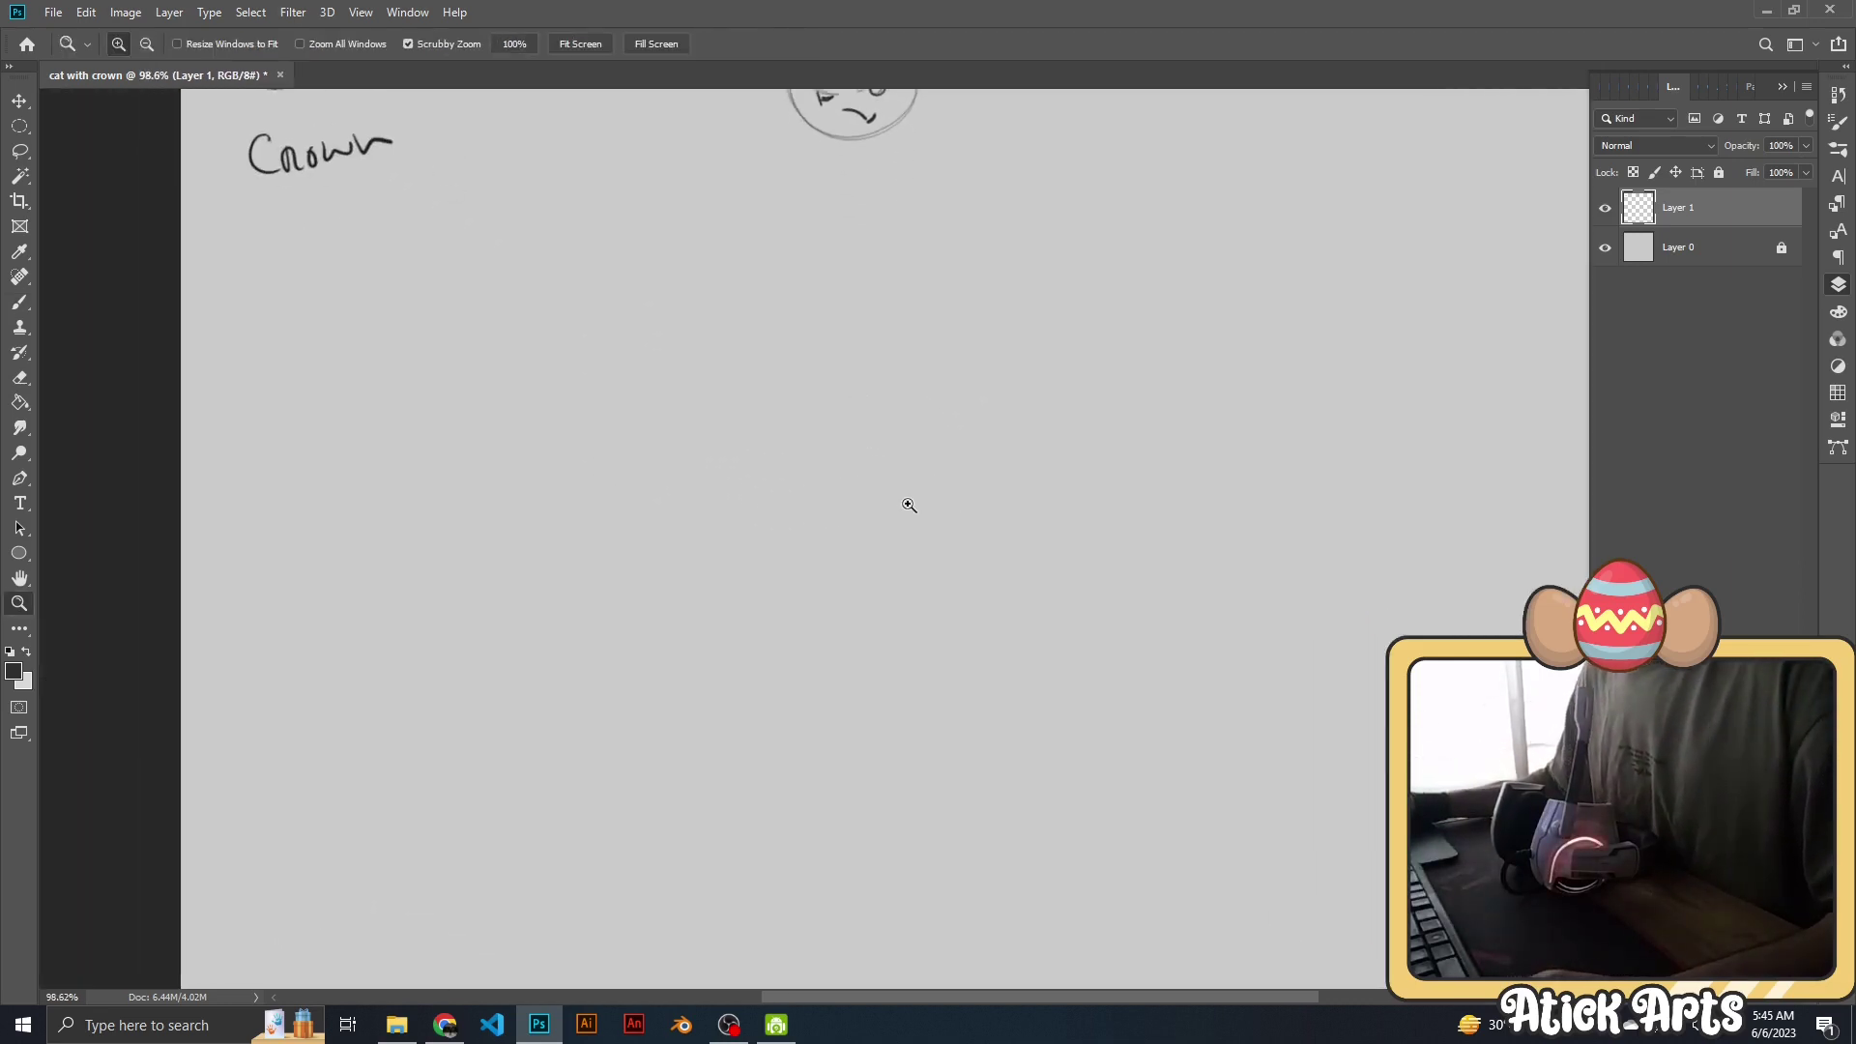
{"action": "key", "text": "b"}
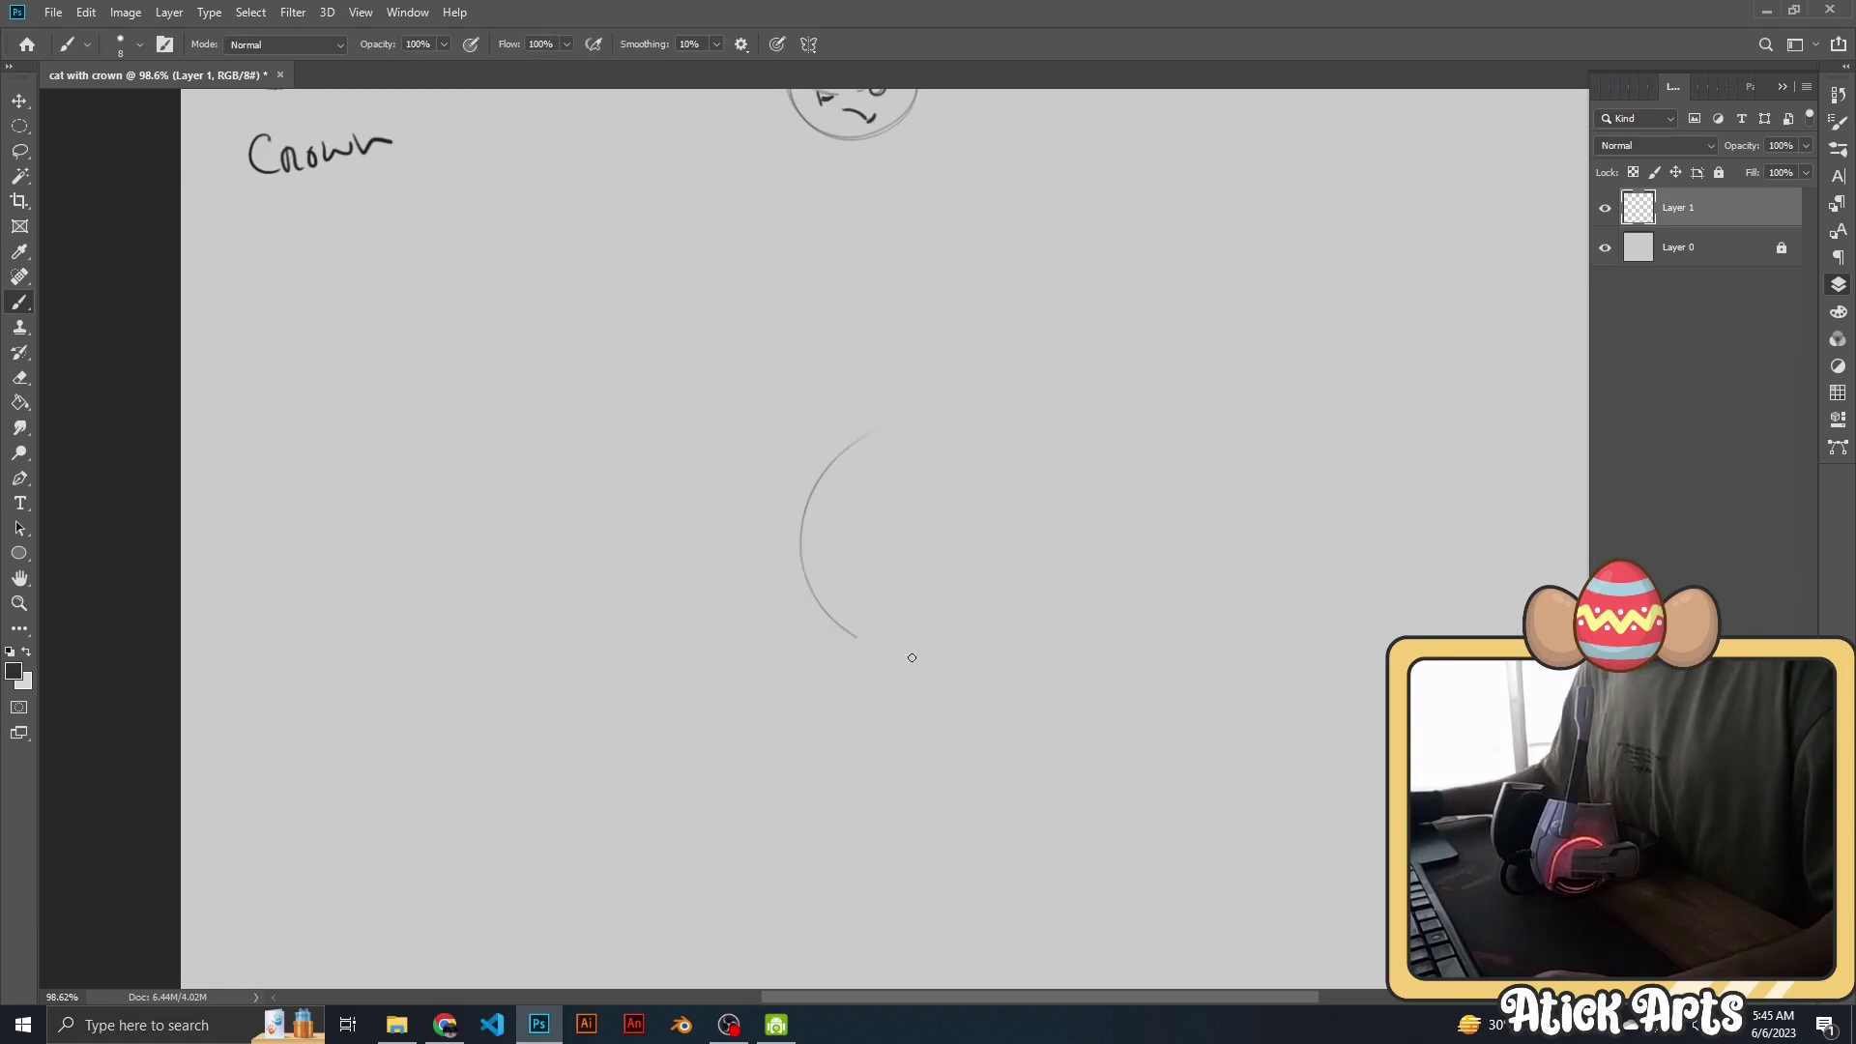
{"action": "left_click_drag", "start_coordinate": [912, 658], "coordinate": [915, 655]}
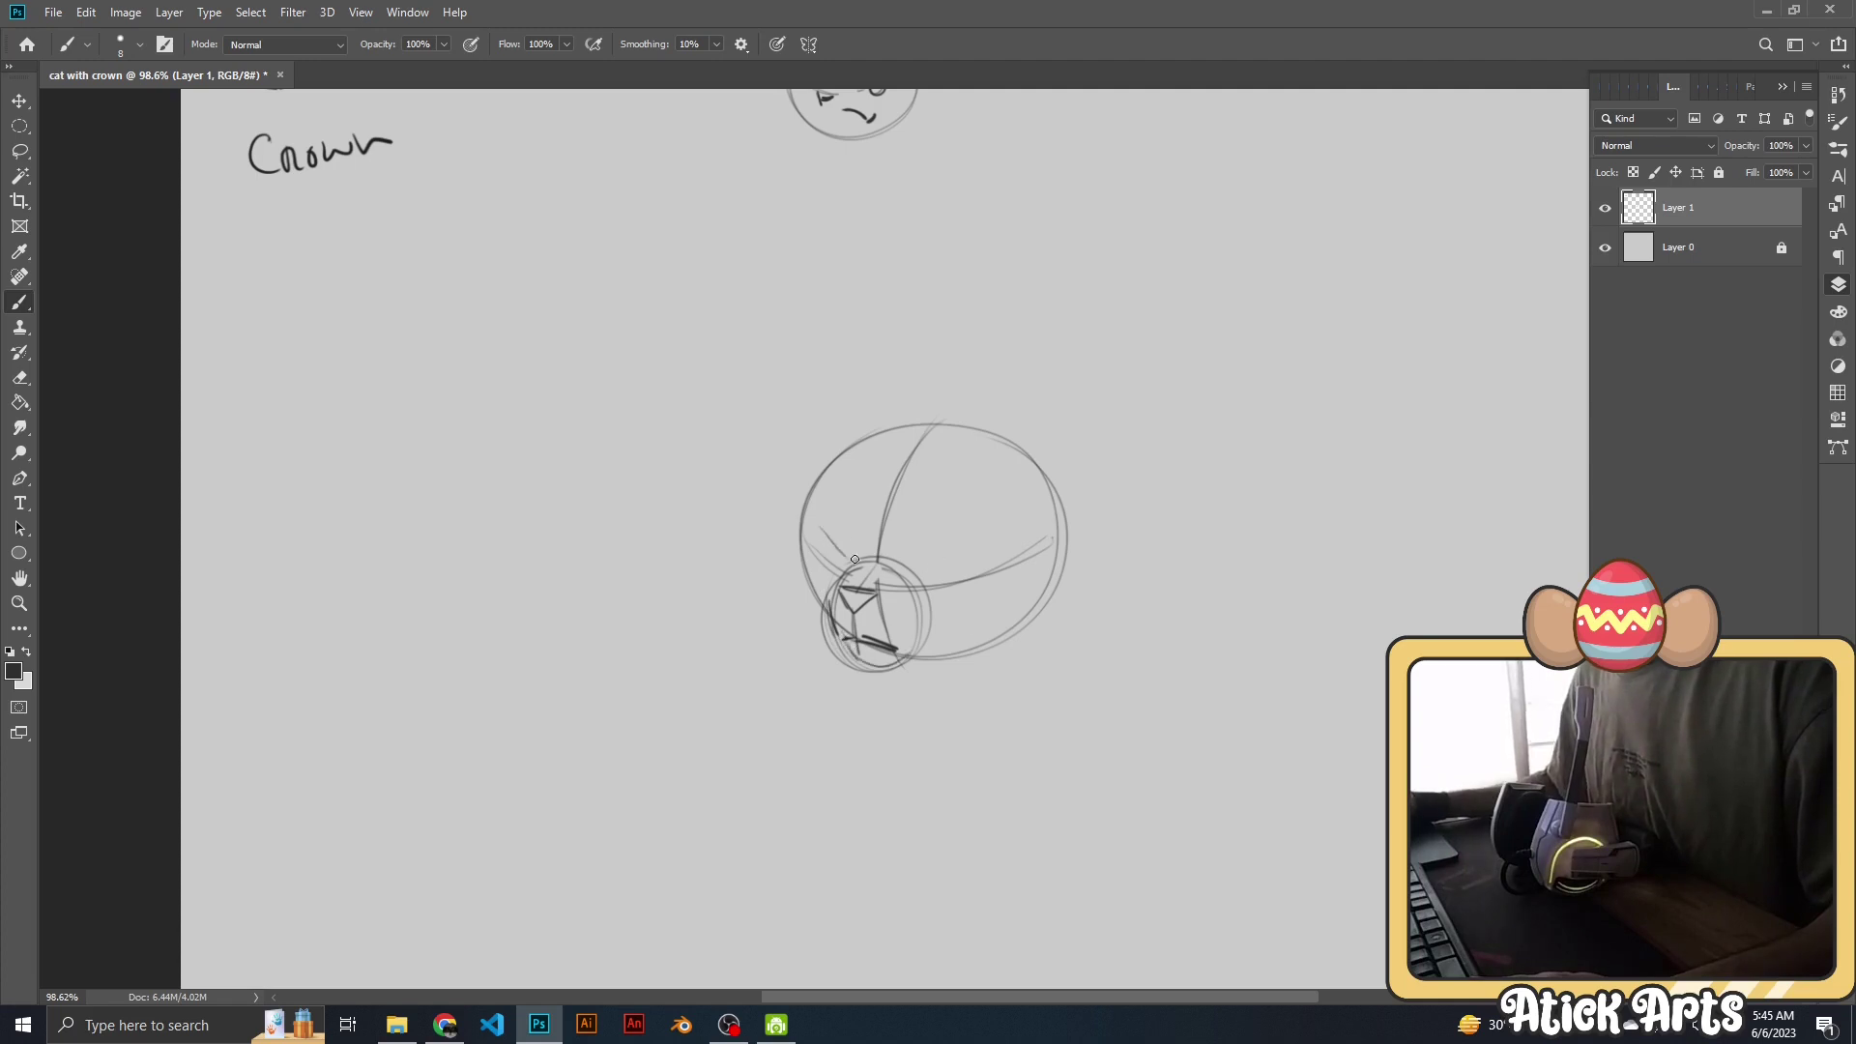
{"action": "left_click_drag", "start_coordinate": [822, 528], "coordinate": [851, 556]}
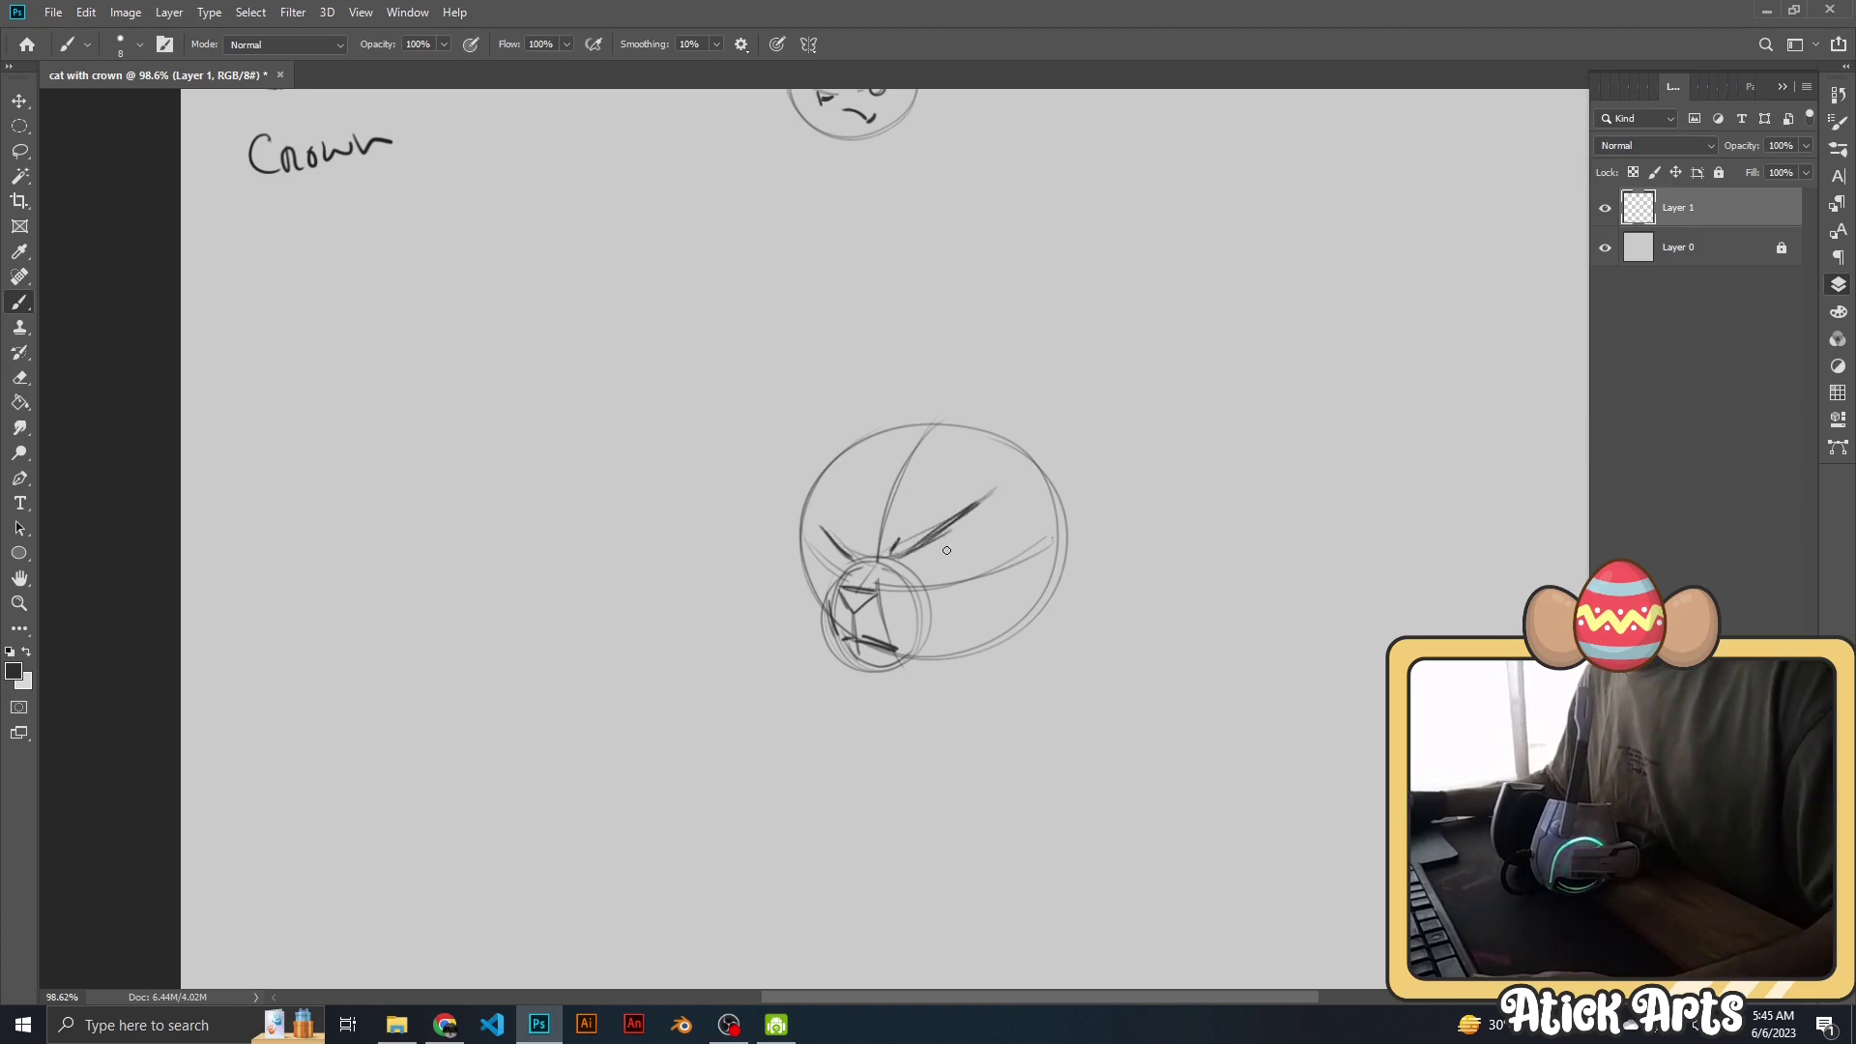
{"action": "left_click_drag", "start_coordinate": [922, 566], "coordinate": [927, 545]}
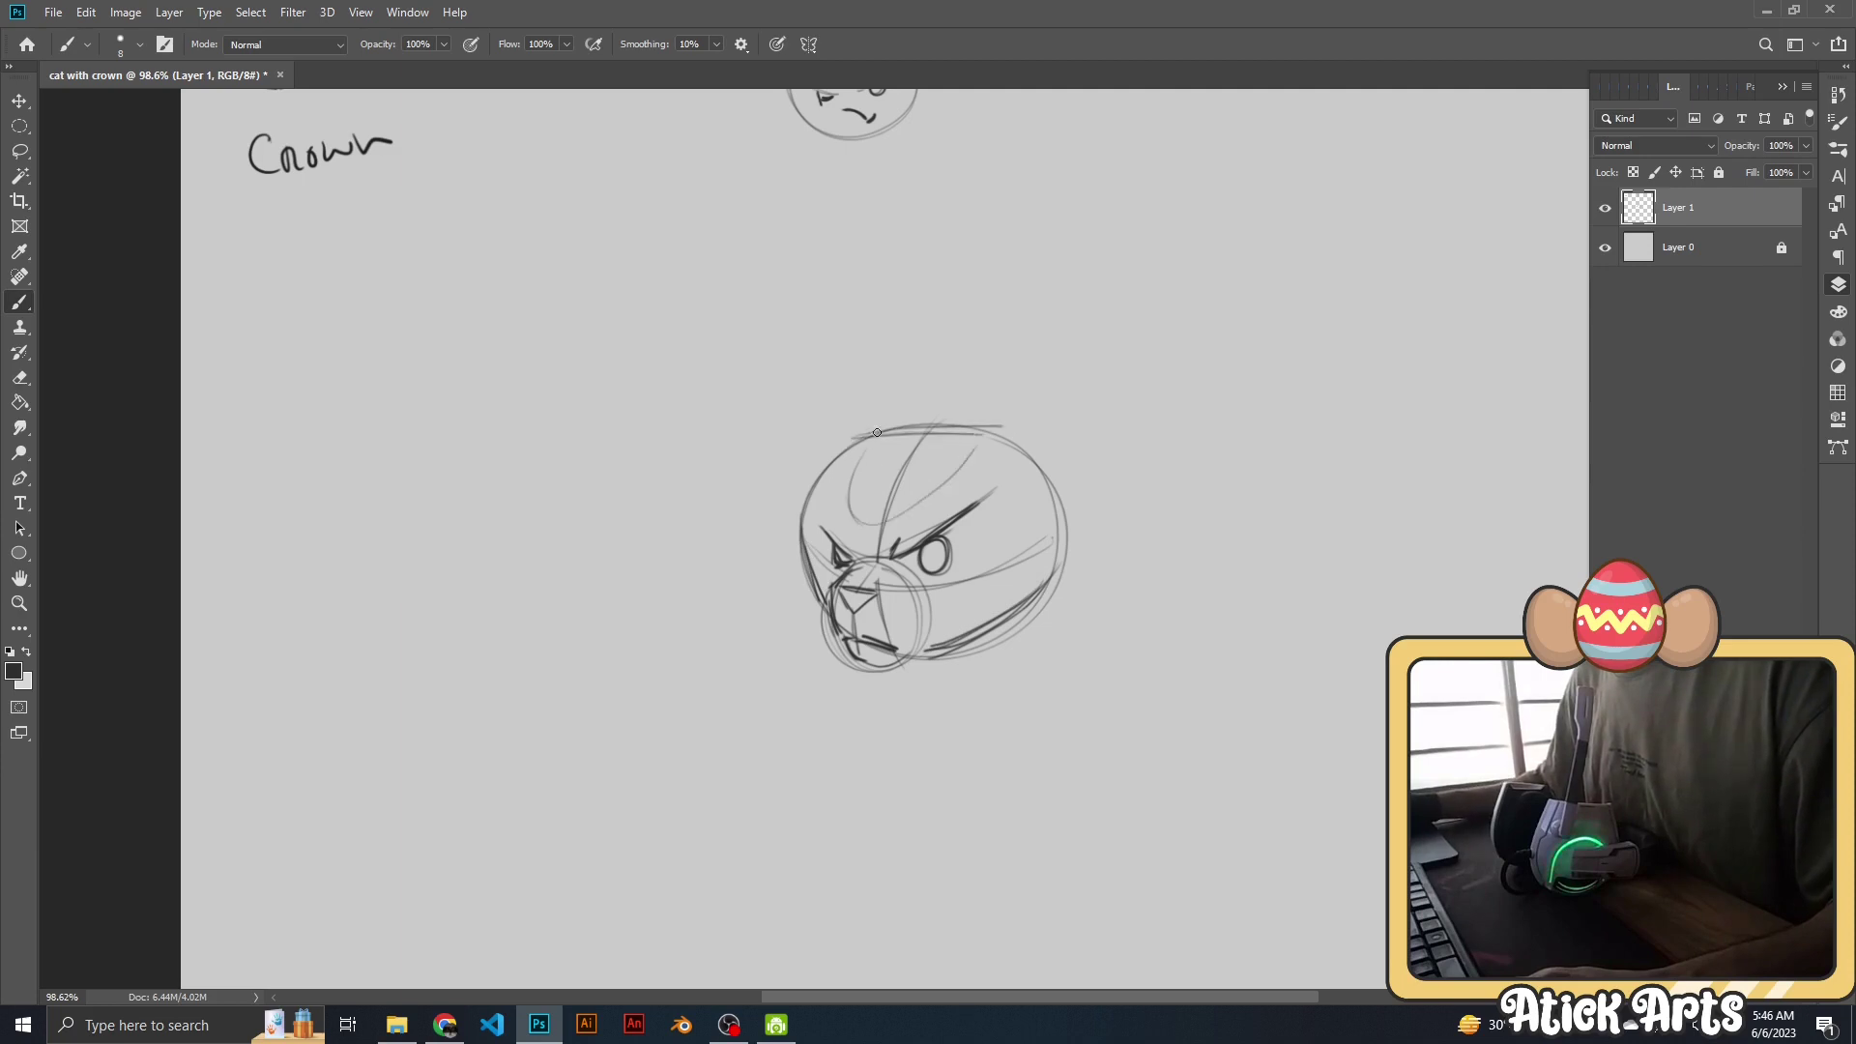
Draw the right and left pointed ears, then zoom in on the cat's muzzle.
{"action": "left_click_drag", "start_coordinate": [996, 436], "coordinate": [1038, 403]}
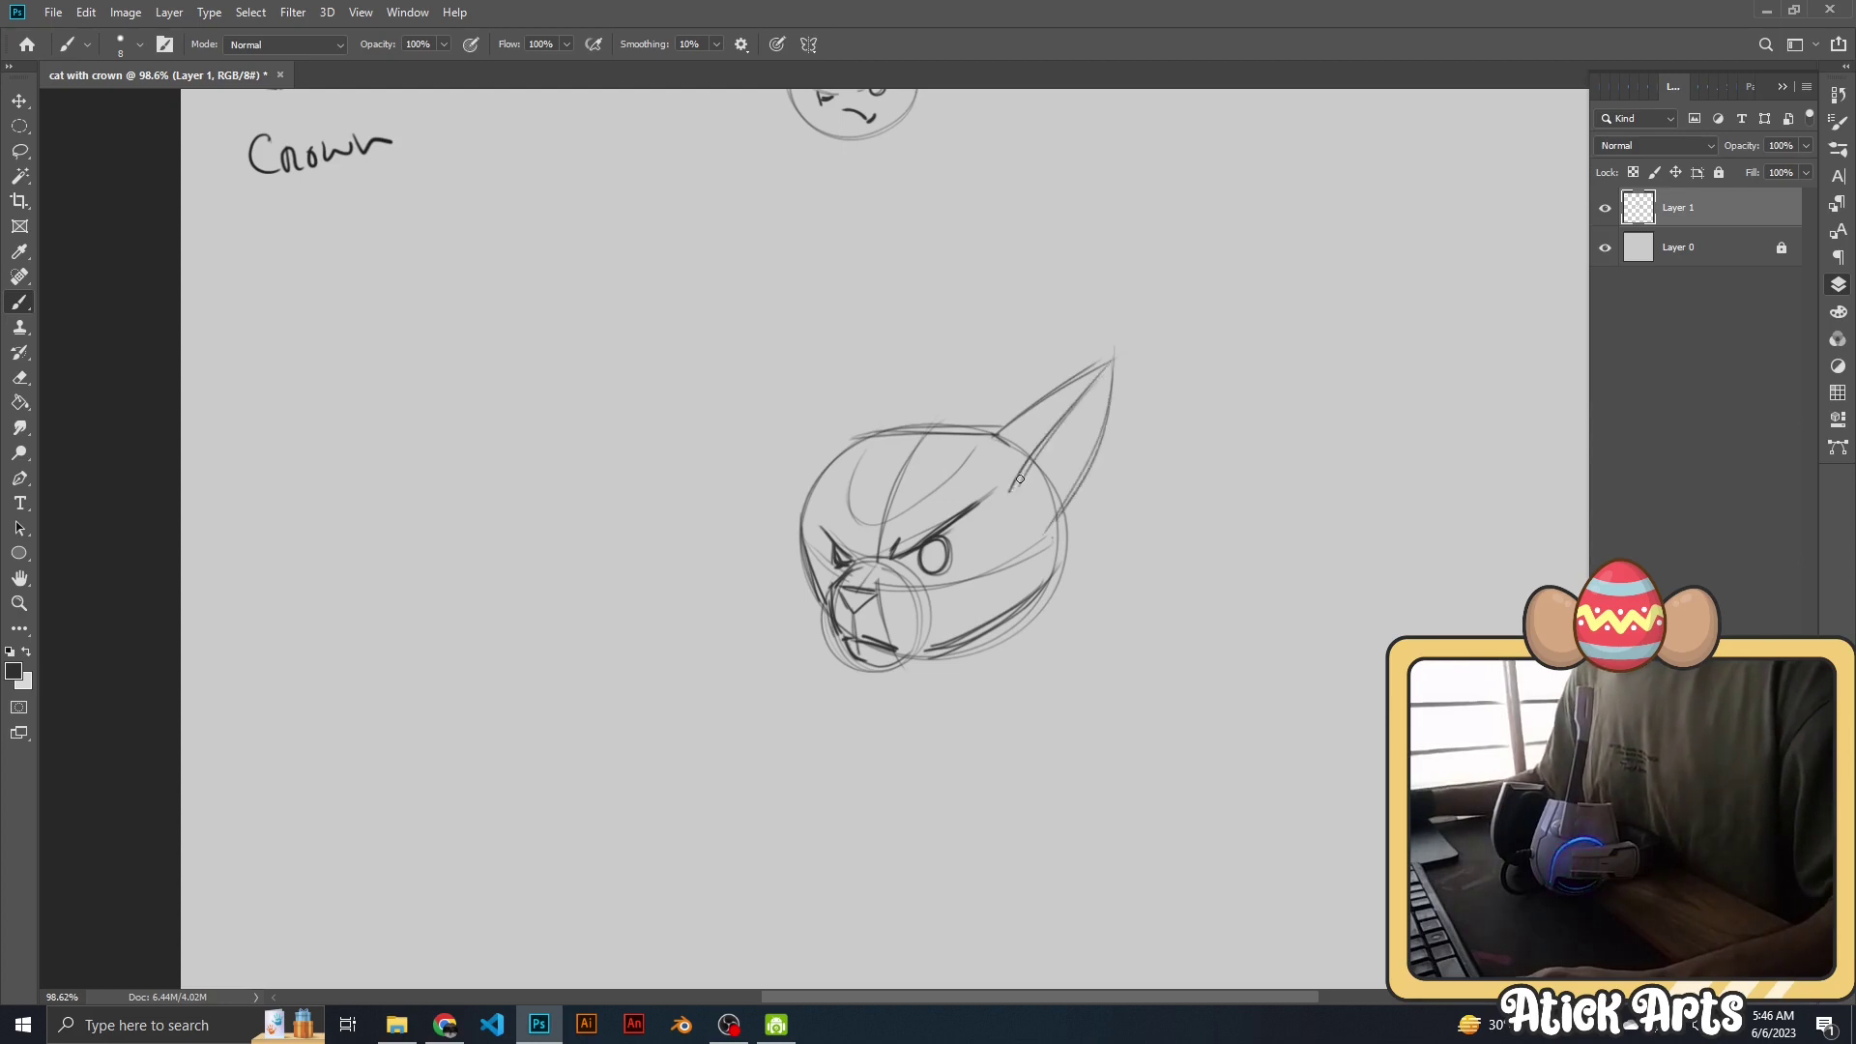
{"action": "left_click_drag", "start_coordinate": [1066, 508], "coordinate": [1059, 519]}
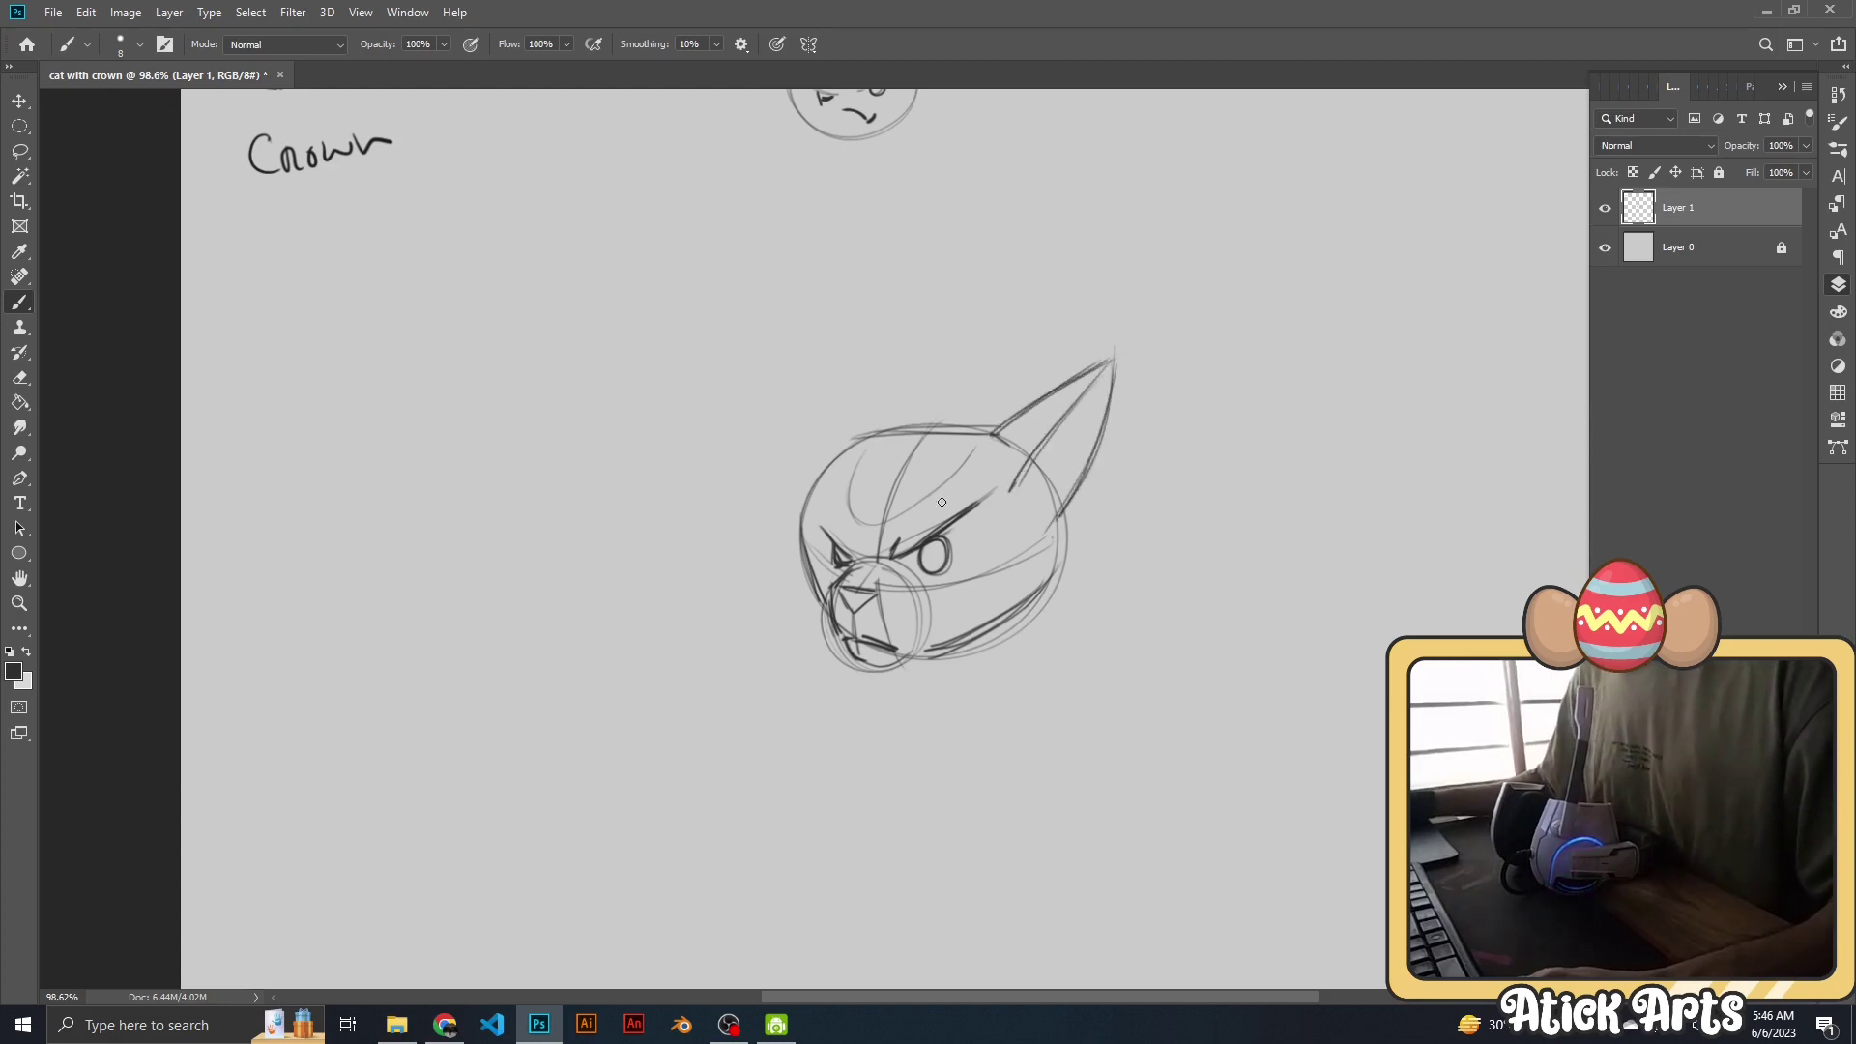
{"action": "left_click_drag", "start_coordinate": [786, 370], "coordinate": [804, 393]}
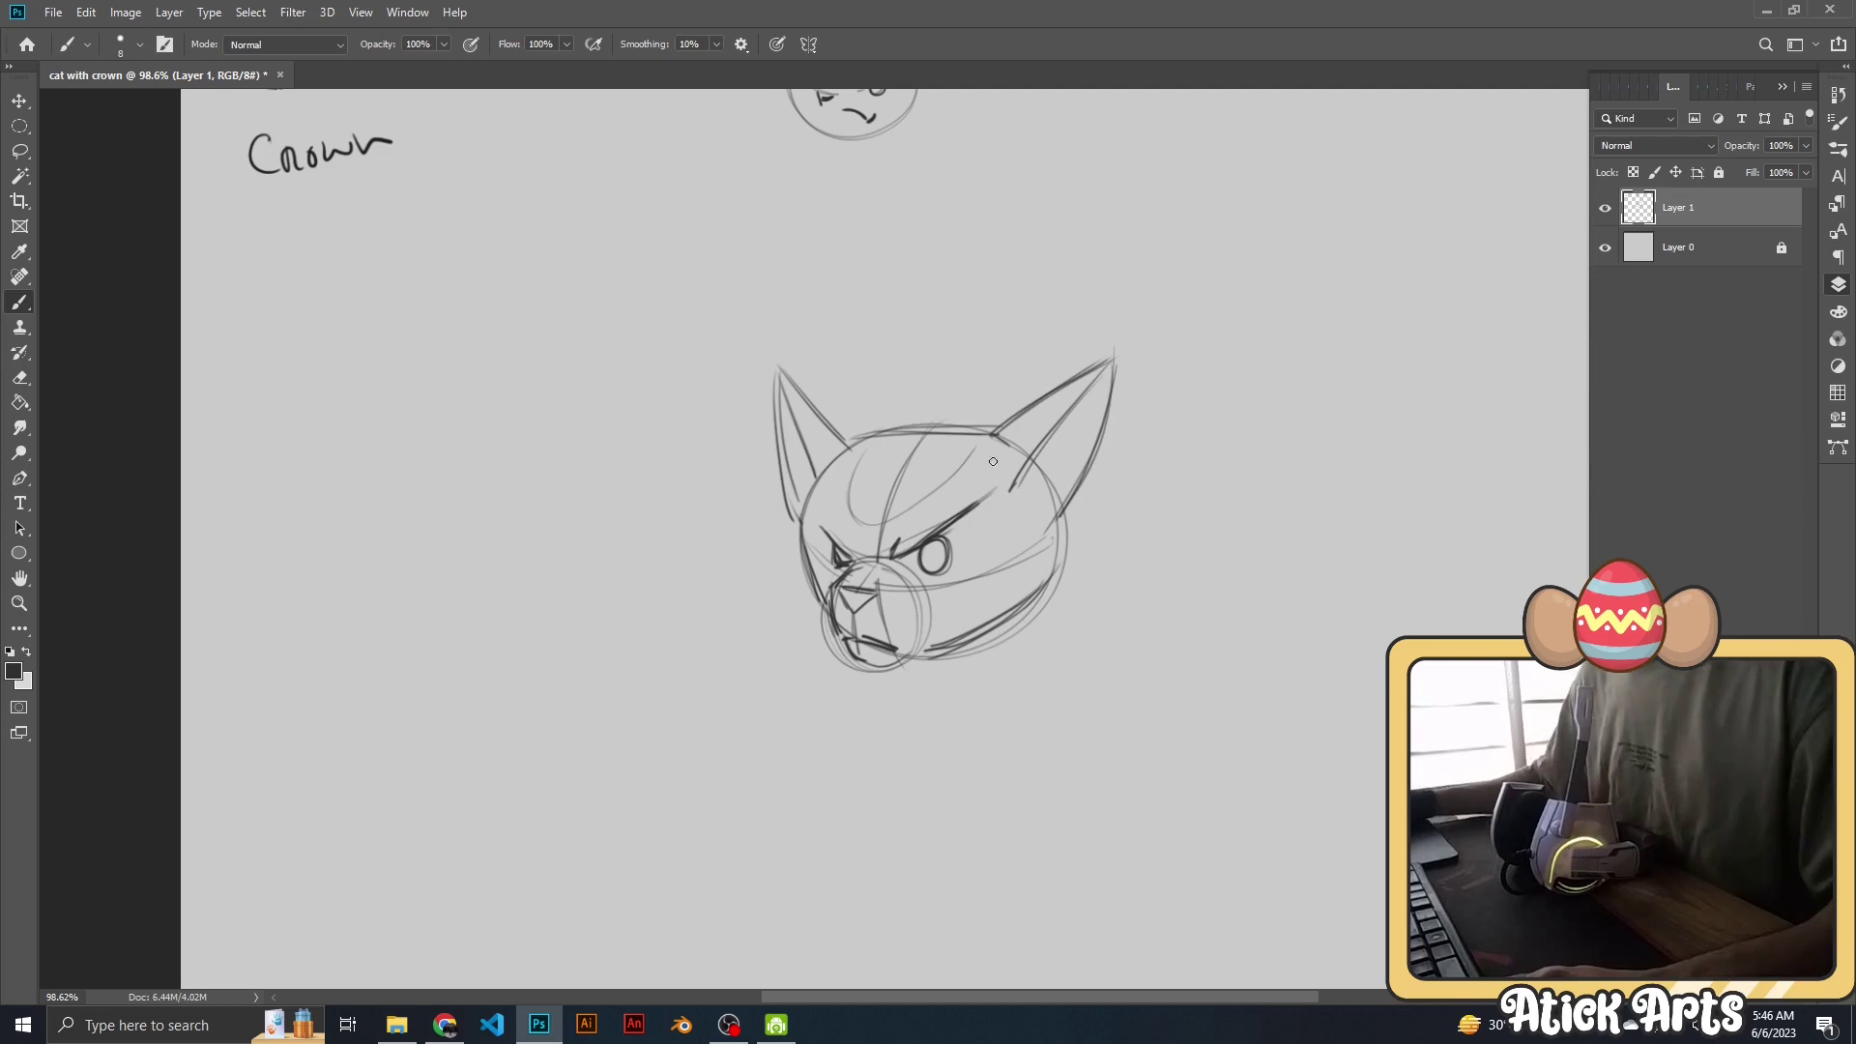
{"action": "key", "text": "z"}
{"action": "left_click_drag", "start_coordinate": [999, 491], "coordinate": [965, 572]}
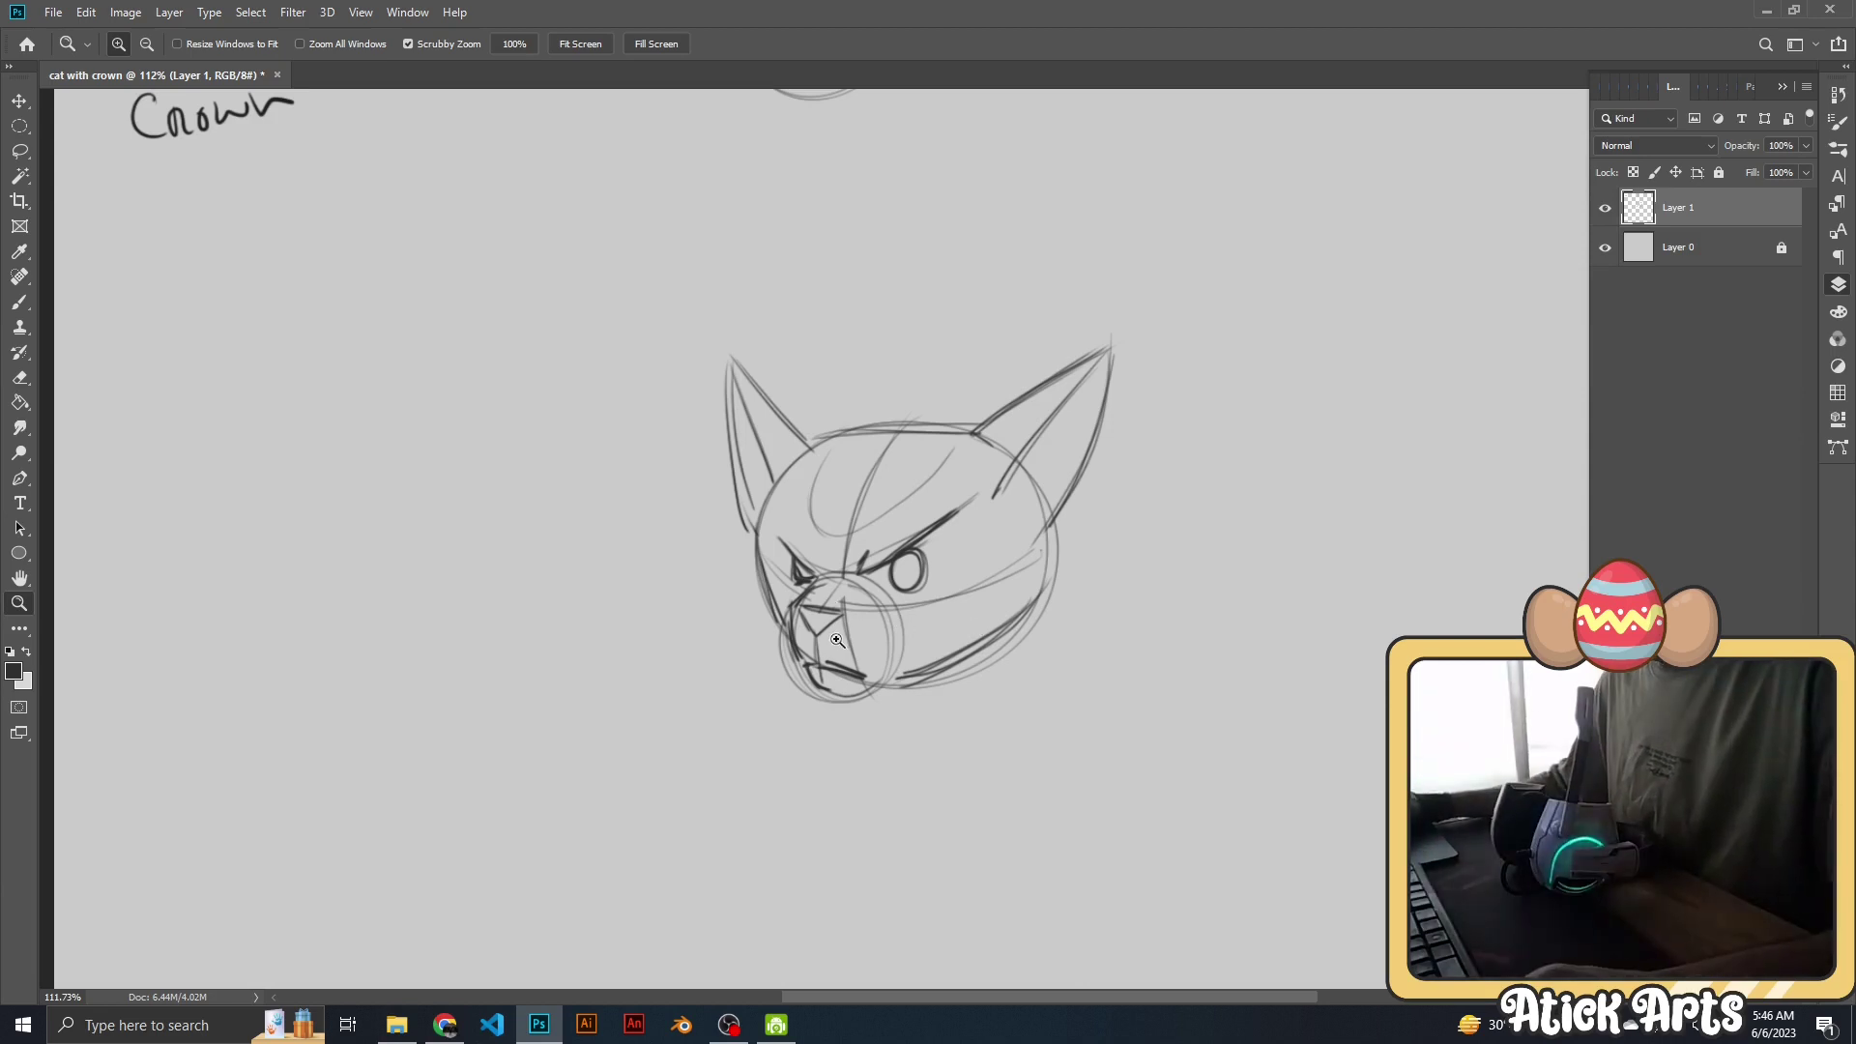
{"action": "left_click_drag", "start_coordinate": [834, 644], "coordinate": [889, 692]}
{"action": "key", "text": "b"}
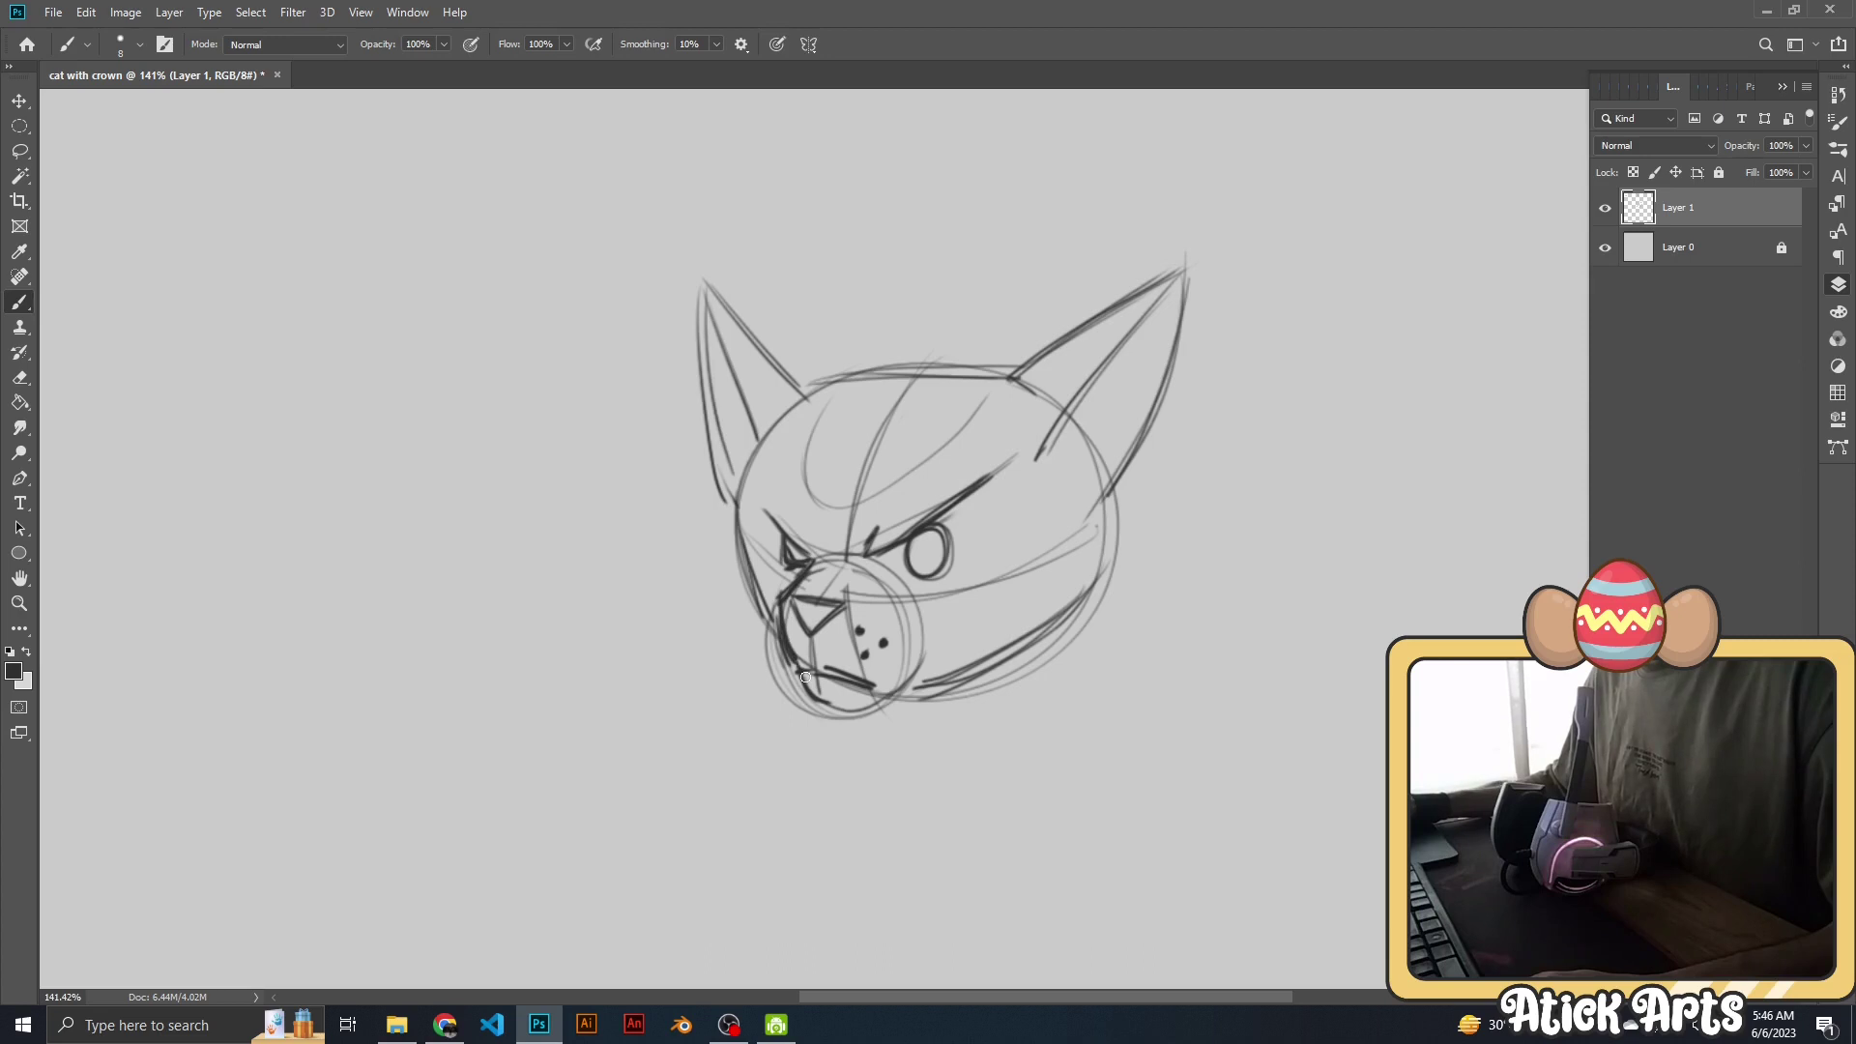
Lasso the eye and nudge it slightly left with Free Transform.
{"action": "key", "text": "z"}
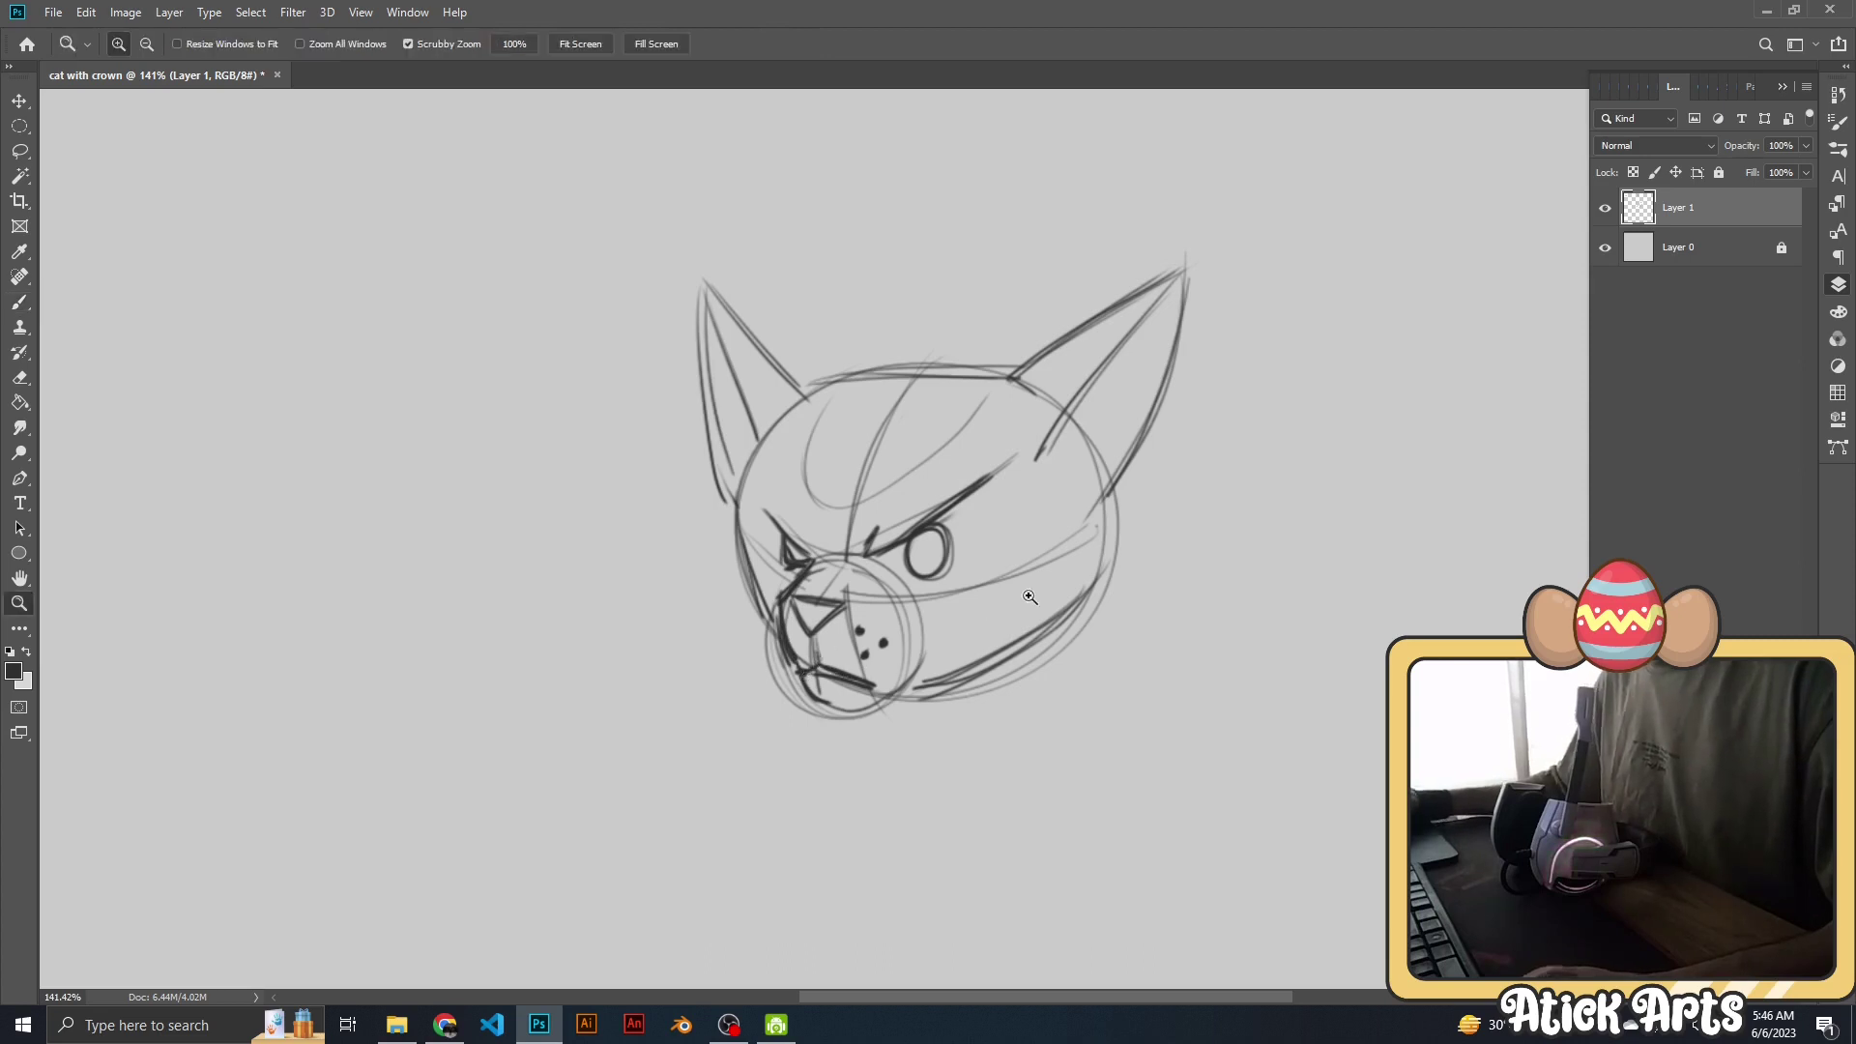
{"action": "left_click_drag", "start_coordinate": [816, 641], "coordinate": [1019, 596]}
{"action": "key", "text": "l"}
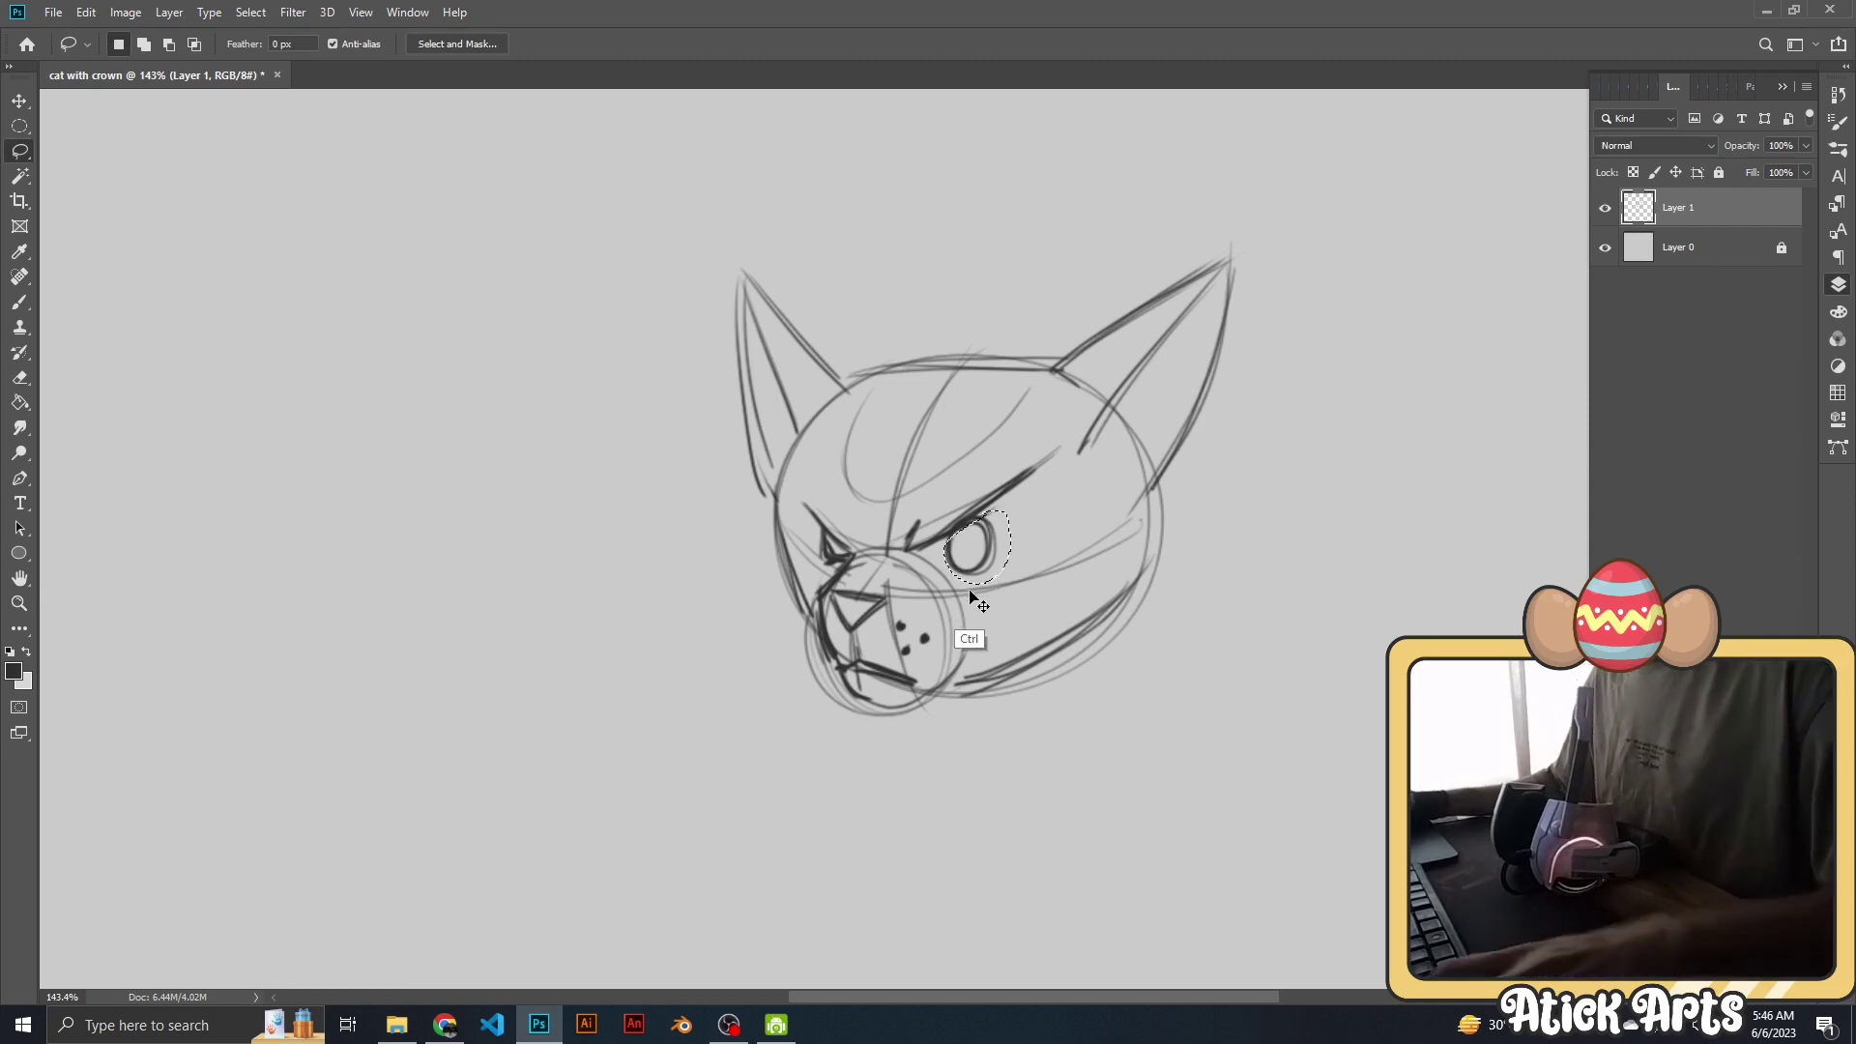
{"action": "key", "text": "ctrl+t"}
{"action": "left_click_drag", "start_coordinate": [981, 569], "coordinate": [1018, 600]}
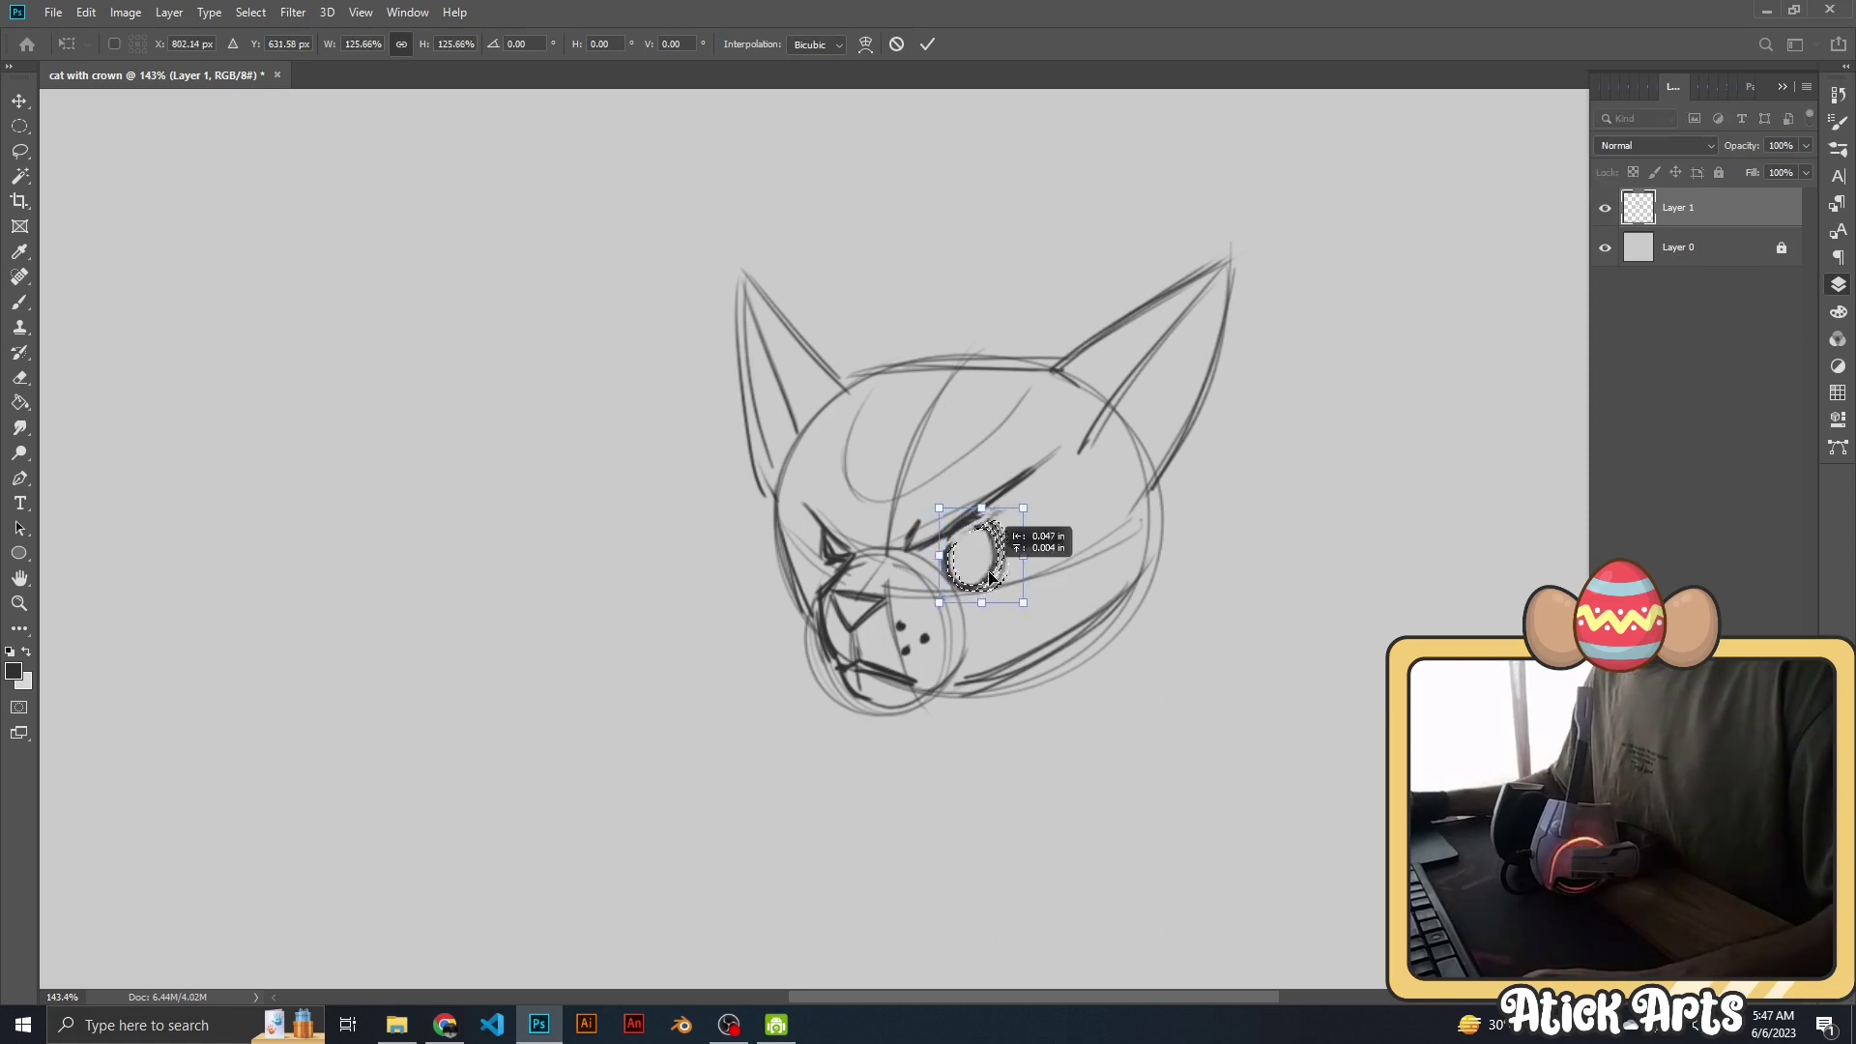
{"action": "key", "text": "Return"}
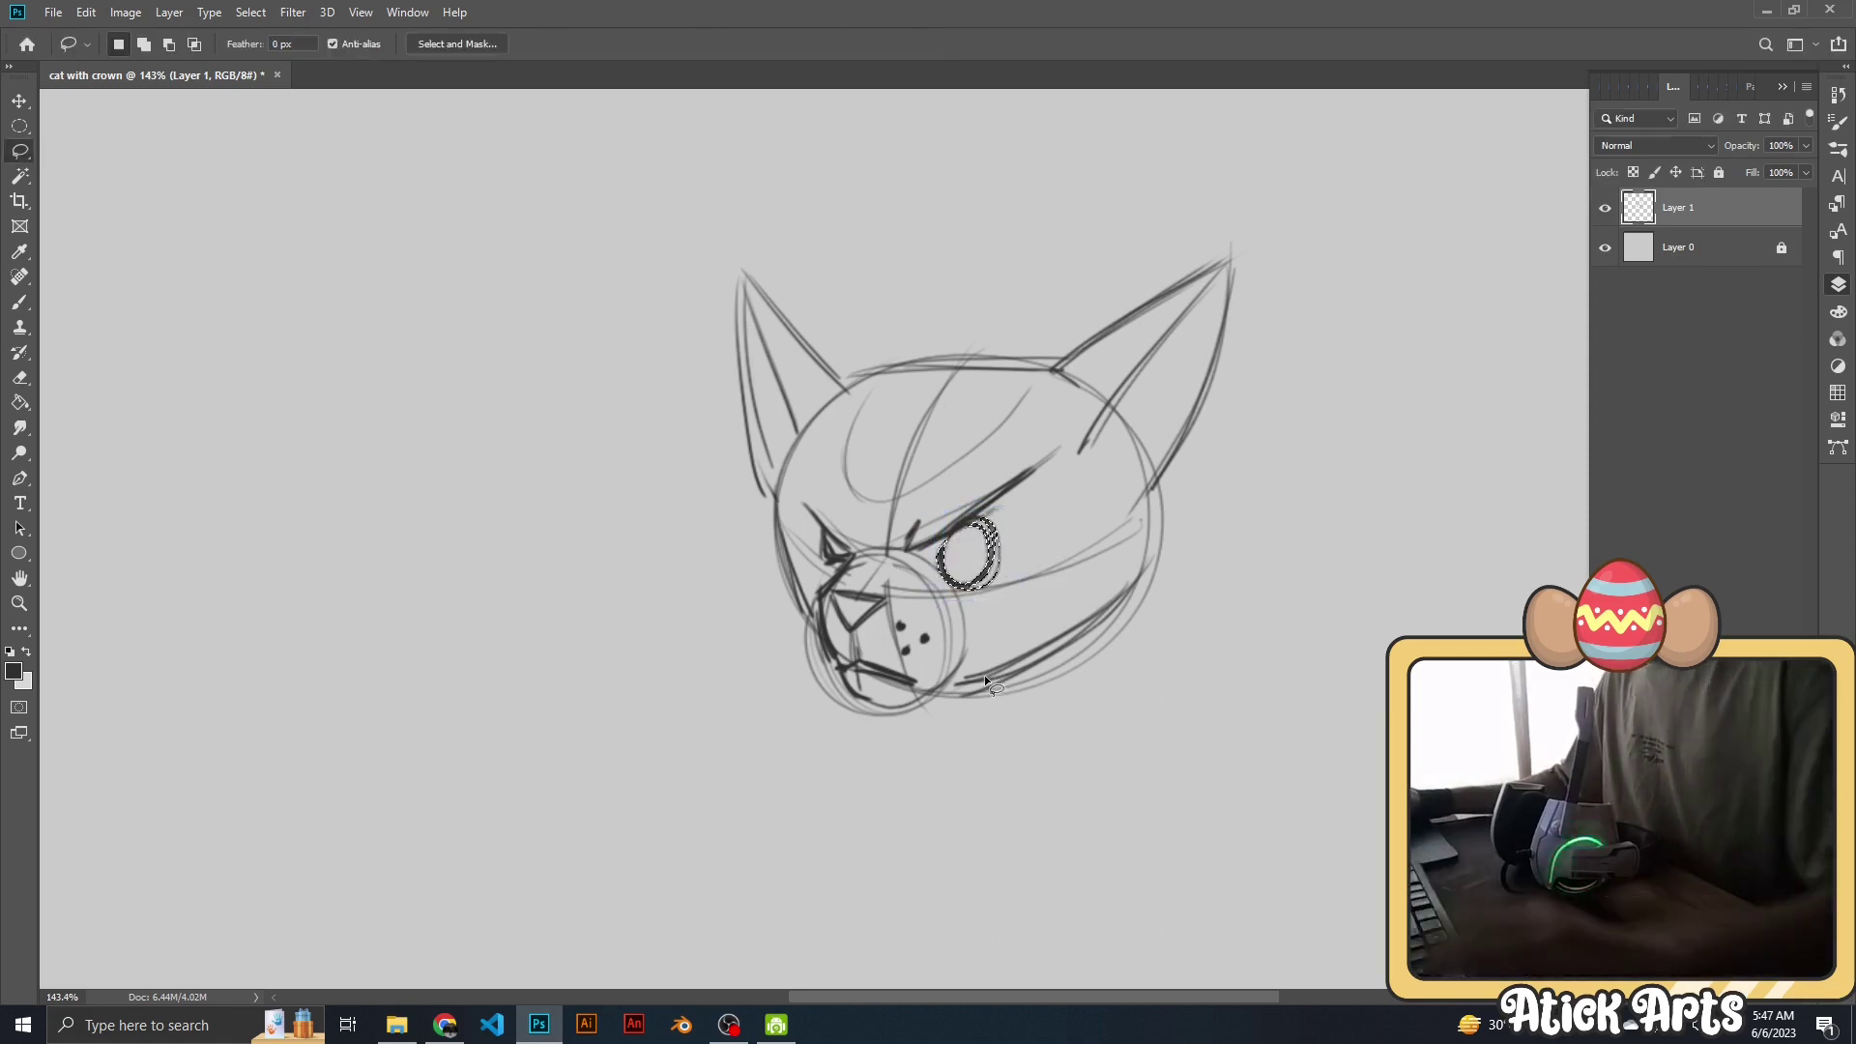
{"action": "key", "text": "ctrl+d"}
Ink the right ear's top, outer and inner edges in bold dark strokes.
{"action": "key", "text": "z"}
{"action": "mouse_move", "coordinate": [1053, 552]}
{"action": "left_mouse_down"}
{"action": "mouse_move", "coordinate": [1093, 552]}
{"action": "mouse_move", "coordinate": [983, 497]}
{"action": "mouse_move", "coordinate": [983, 580]}
{"action": "left_mouse_up"}
{"action": "key", "text": "b"}
{"action": "key", "text": "z"}
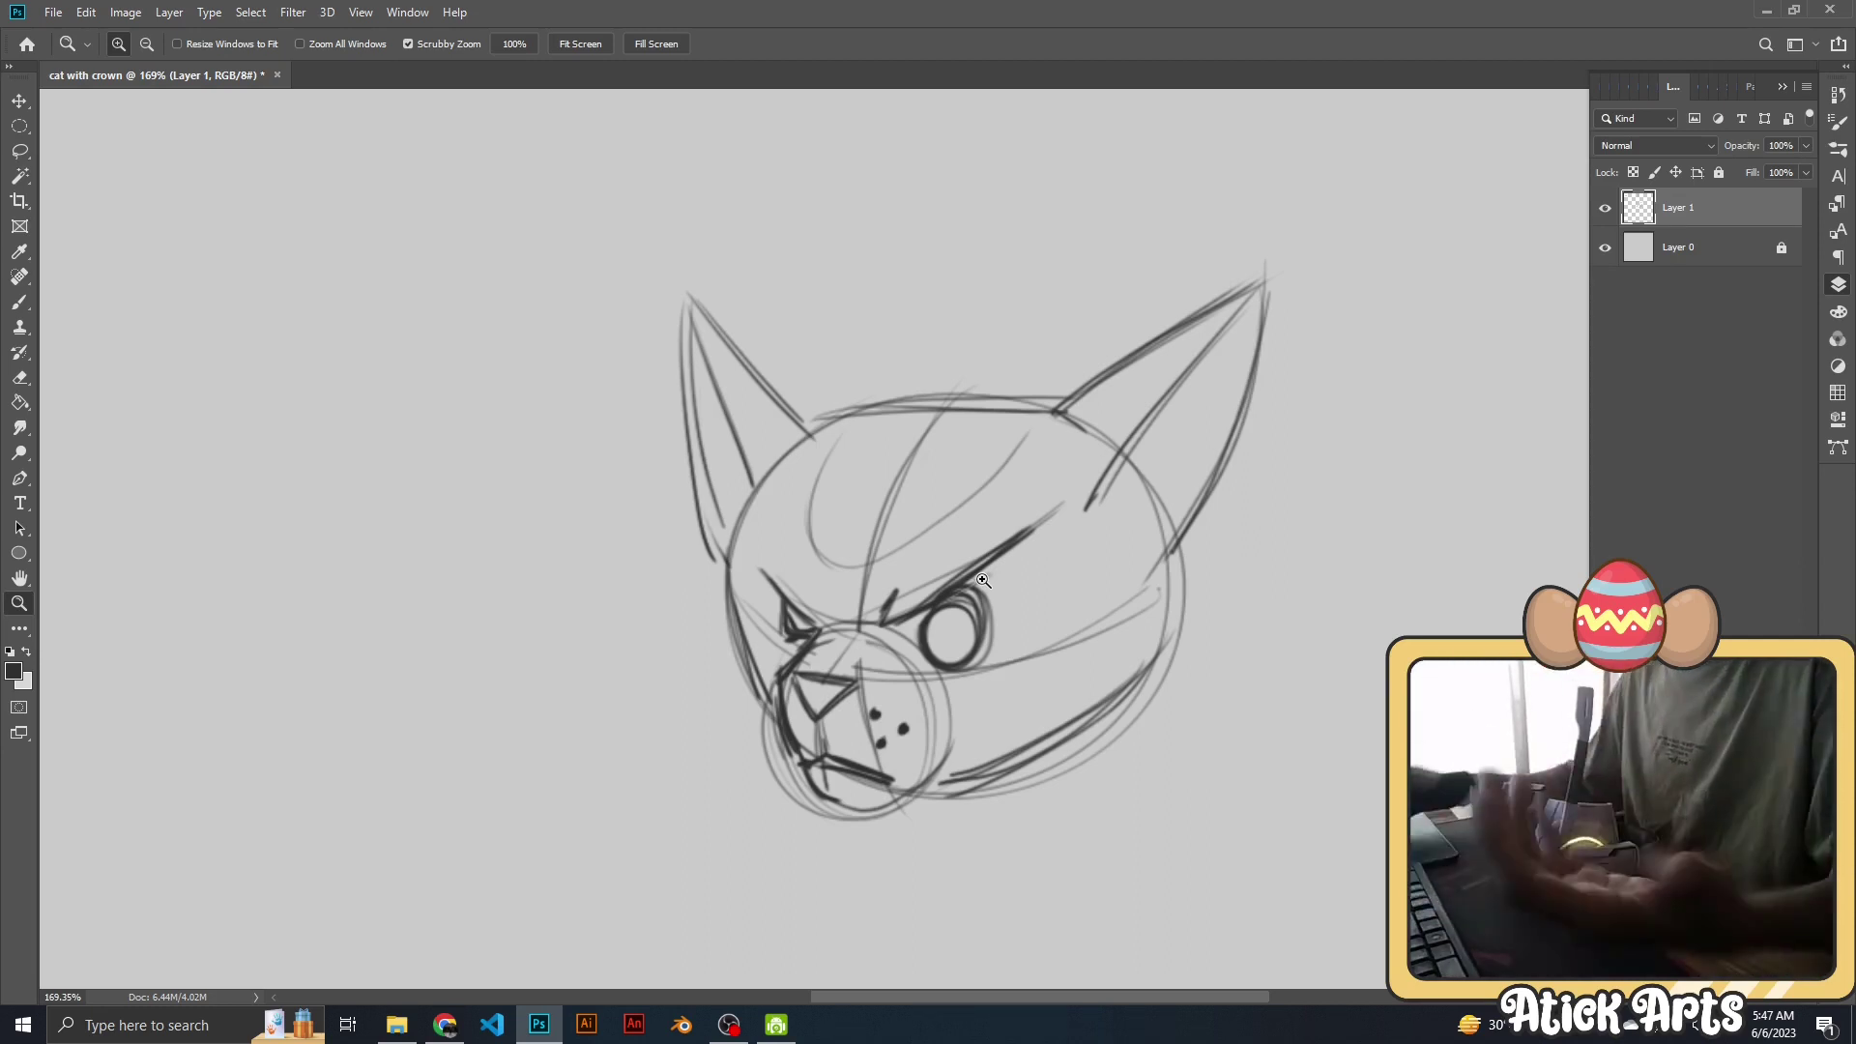
{"action": "mouse_move", "coordinate": [1054, 510]}
{"action": "left_mouse_down"}
{"action": "mouse_move", "coordinate": [1081, 528]}
{"action": "mouse_move", "coordinate": [1009, 607]}
{"action": "left_mouse_up"}
{"action": "mouse_move", "coordinate": [1050, 447]}
{"action": "left_mouse_down"}
{"action": "mouse_move", "coordinate": [1005, 464]}
{"action": "mouse_move", "coordinate": [1047, 357]}
{"action": "mouse_move", "coordinate": [1300, 206]}
{"action": "left_mouse_up"}
{"action": "key", "text": "b"}
{"action": "left_click_drag", "start_coordinate": [1035, 365], "coordinate": [1298, 203]}
{"action": "left_click_drag", "start_coordinate": [1160, 280], "coordinate": [1303, 205]}
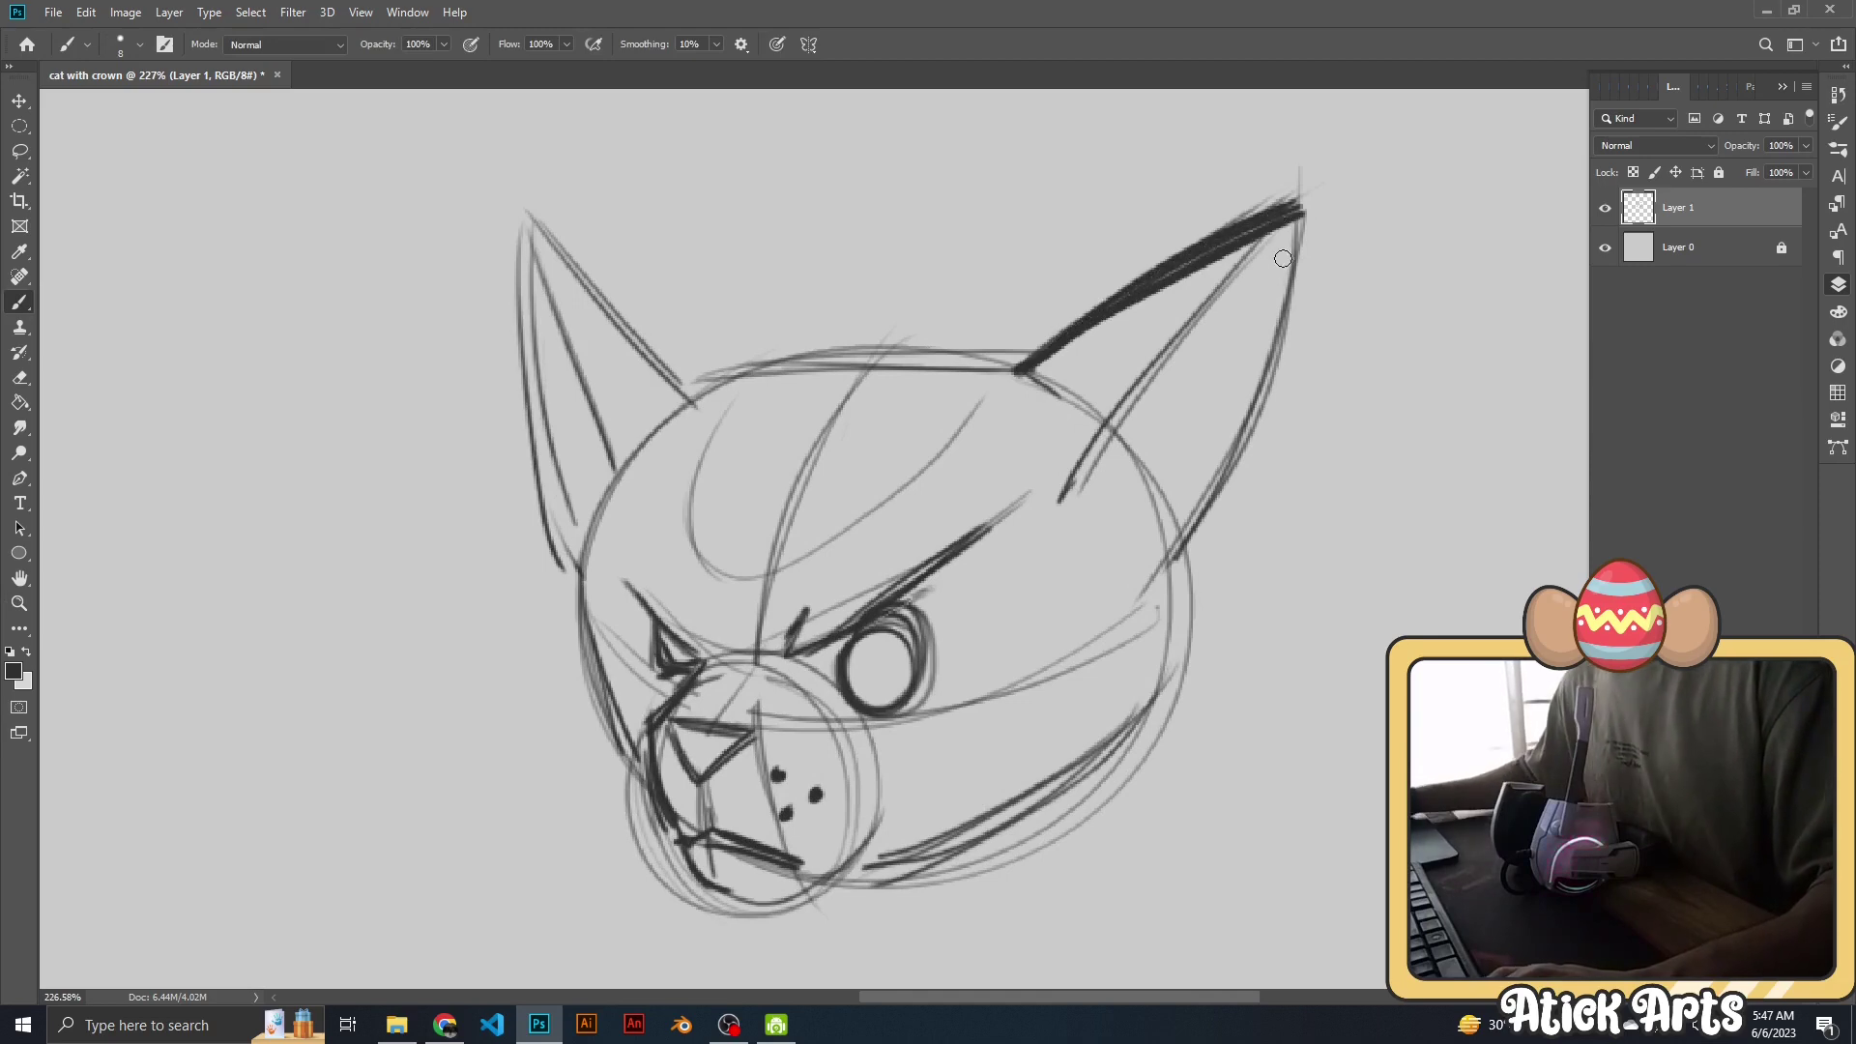
{"action": "left_click_drag", "start_coordinate": [1266, 354], "coordinate": [1174, 540]}
{"action": "left_click_drag", "start_coordinate": [1298, 213], "coordinate": [1176, 534]}
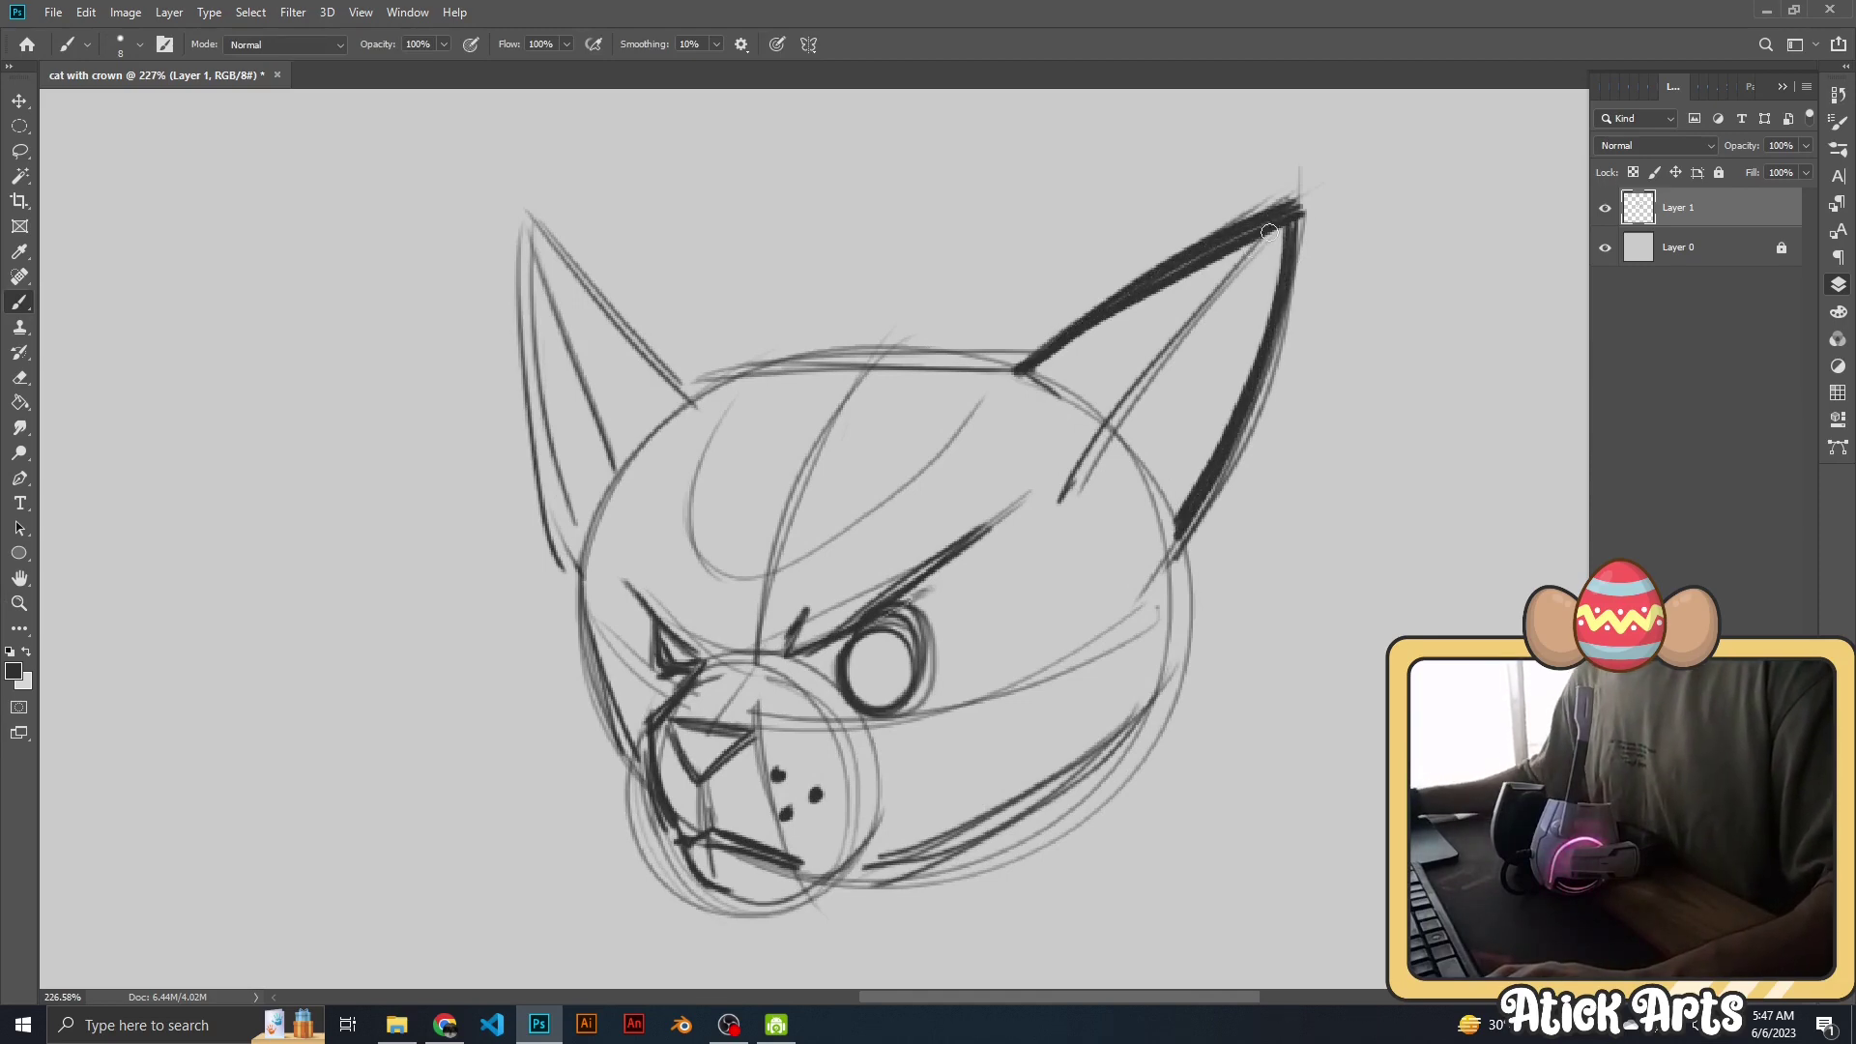
{"action": "left_click_drag", "start_coordinate": [1269, 232], "coordinate": [1074, 493]}
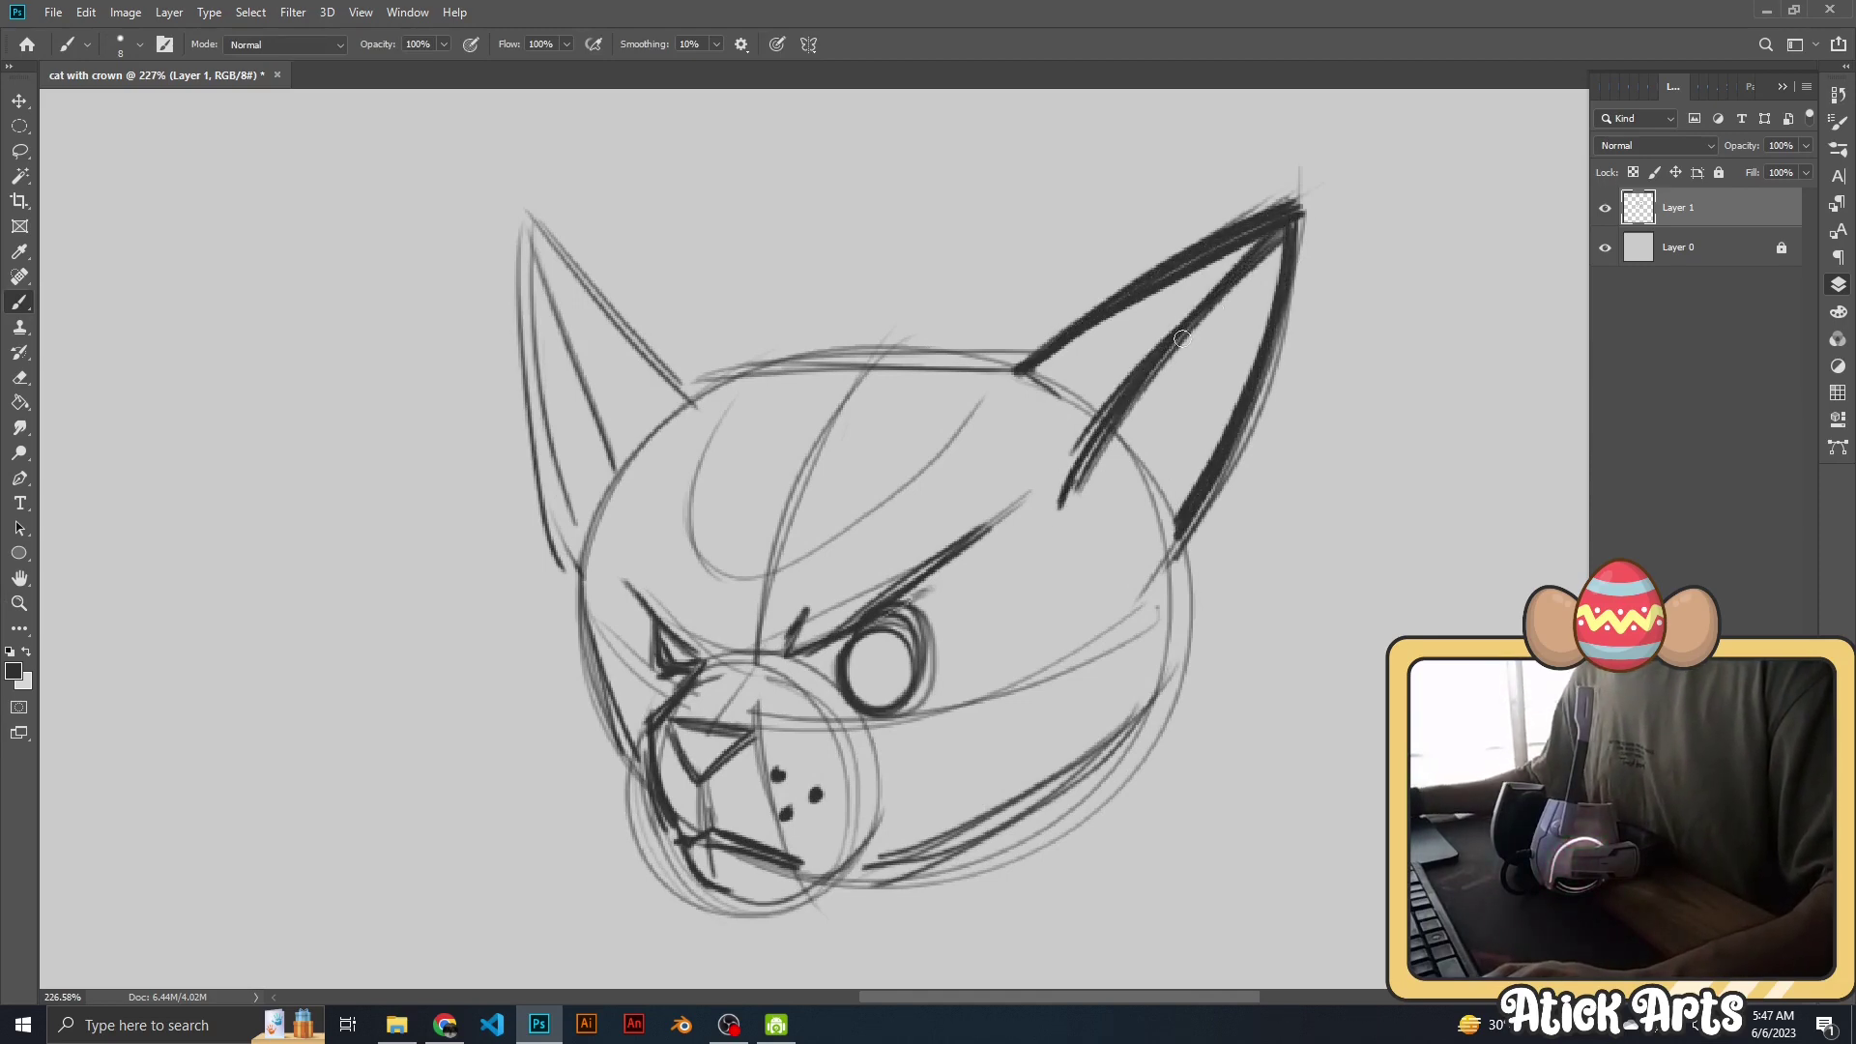
{"action": "left_click_drag", "start_coordinate": [1182, 338], "coordinate": [1069, 494]}
Ink the top of the head, the left ear and the head's left side.
{"action": "scroll", "coordinate": [1064, 406], "scroll_direction": "down", "scroll_amount": 5}
{"action": "scroll", "coordinate": [949, 413], "scroll_direction": "up", "scroll_amount": 4}
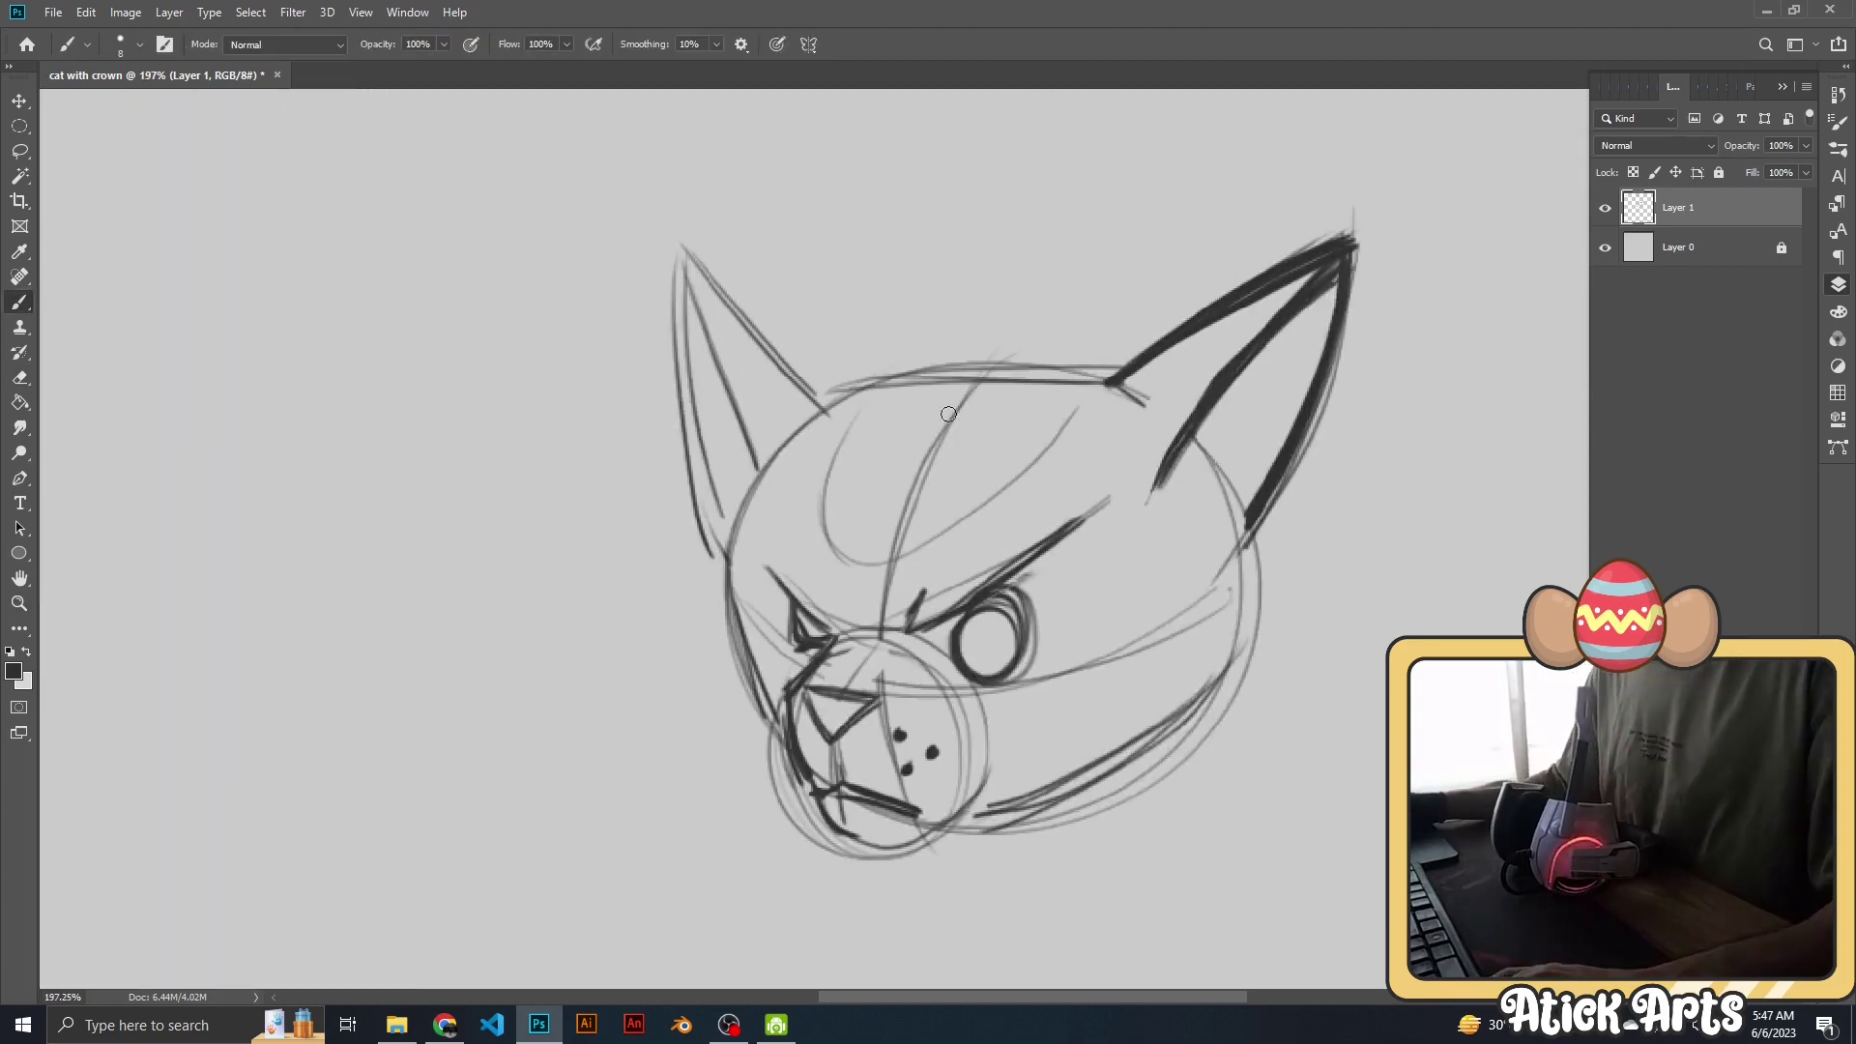
{"action": "mouse_move", "coordinate": [1117, 380]}
{"action": "left_mouse_down"}
{"action": "mouse_move", "coordinate": [841, 385]}
{"action": "mouse_move", "coordinate": [824, 412]}
{"action": "mouse_move", "coordinate": [684, 245]}
{"action": "mouse_move", "coordinate": [759, 471]}
{"action": "left_mouse_up"}
{"action": "left_click_drag", "start_coordinate": [684, 249], "coordinate": [718, 553]}
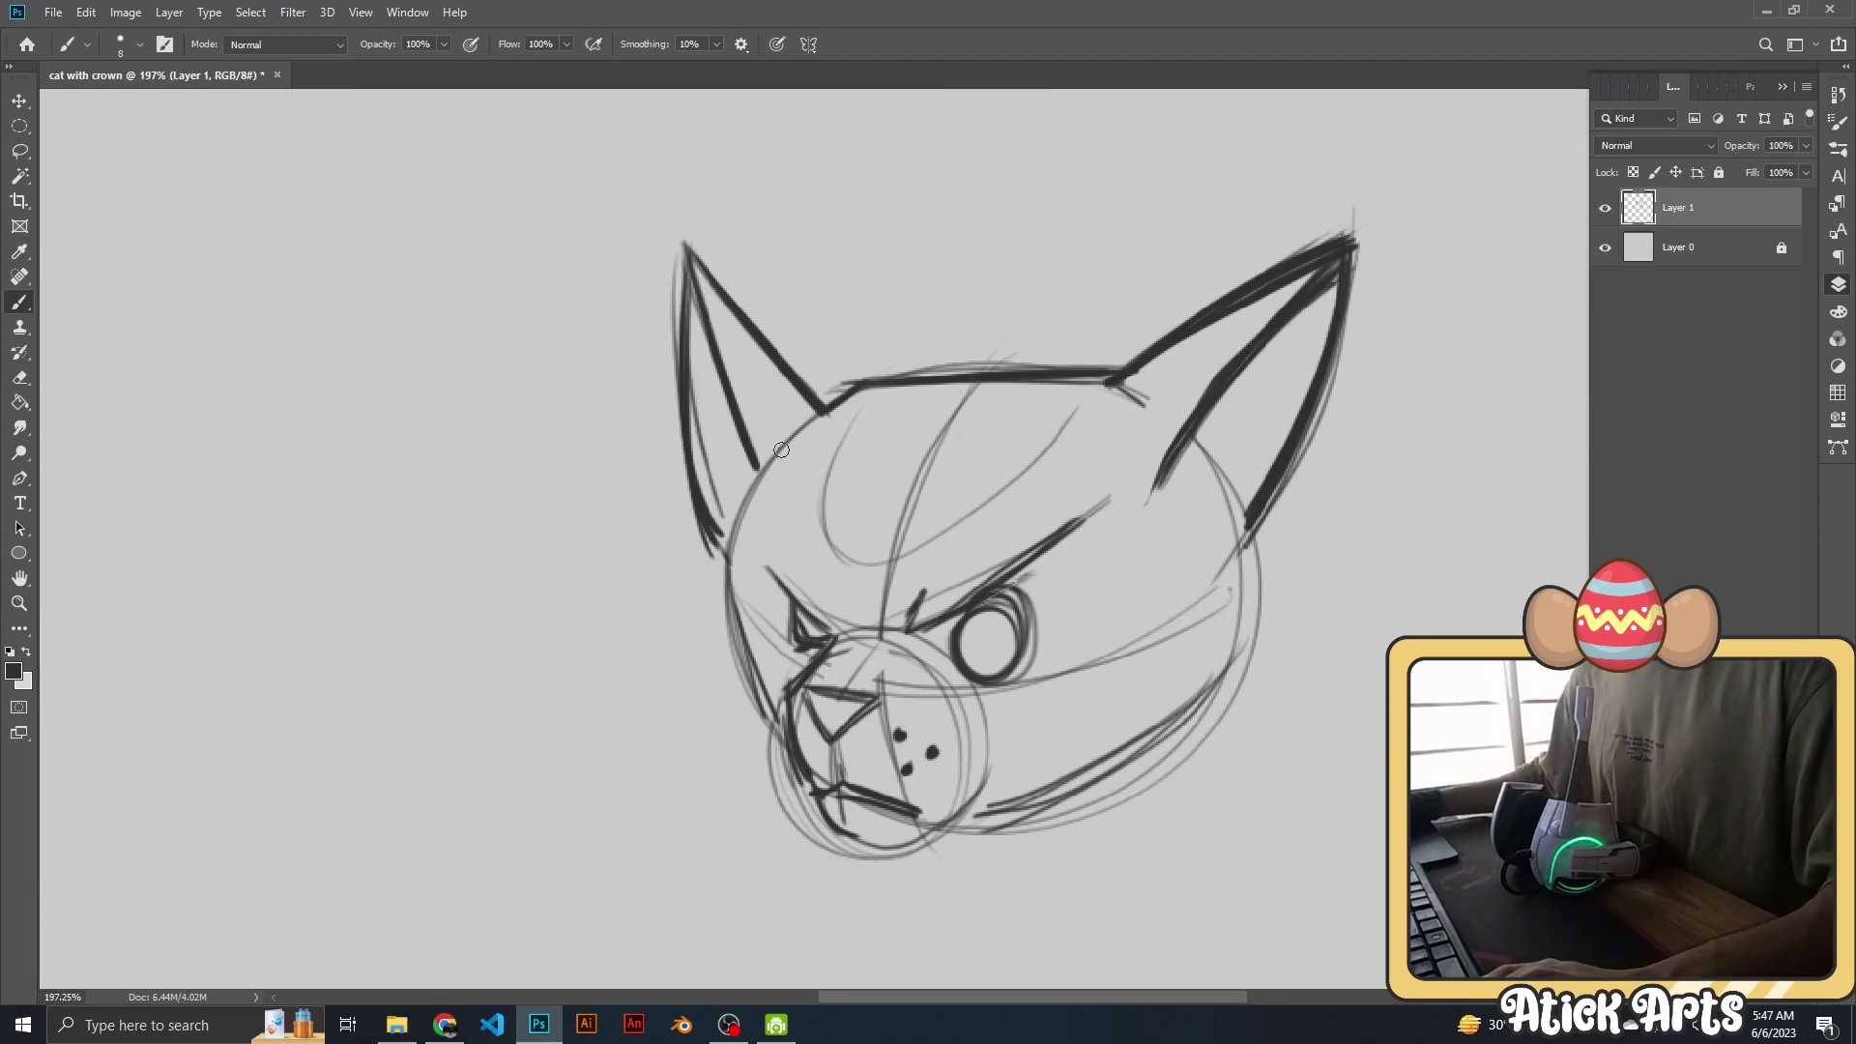
{"action": "left_click_drag", "start_coordinate": [820, 414], "coordinate": [773, 725]}
{"action": "left_click_drag", "start_coordinate": [813, 418], "coordinate": [742, 531]}
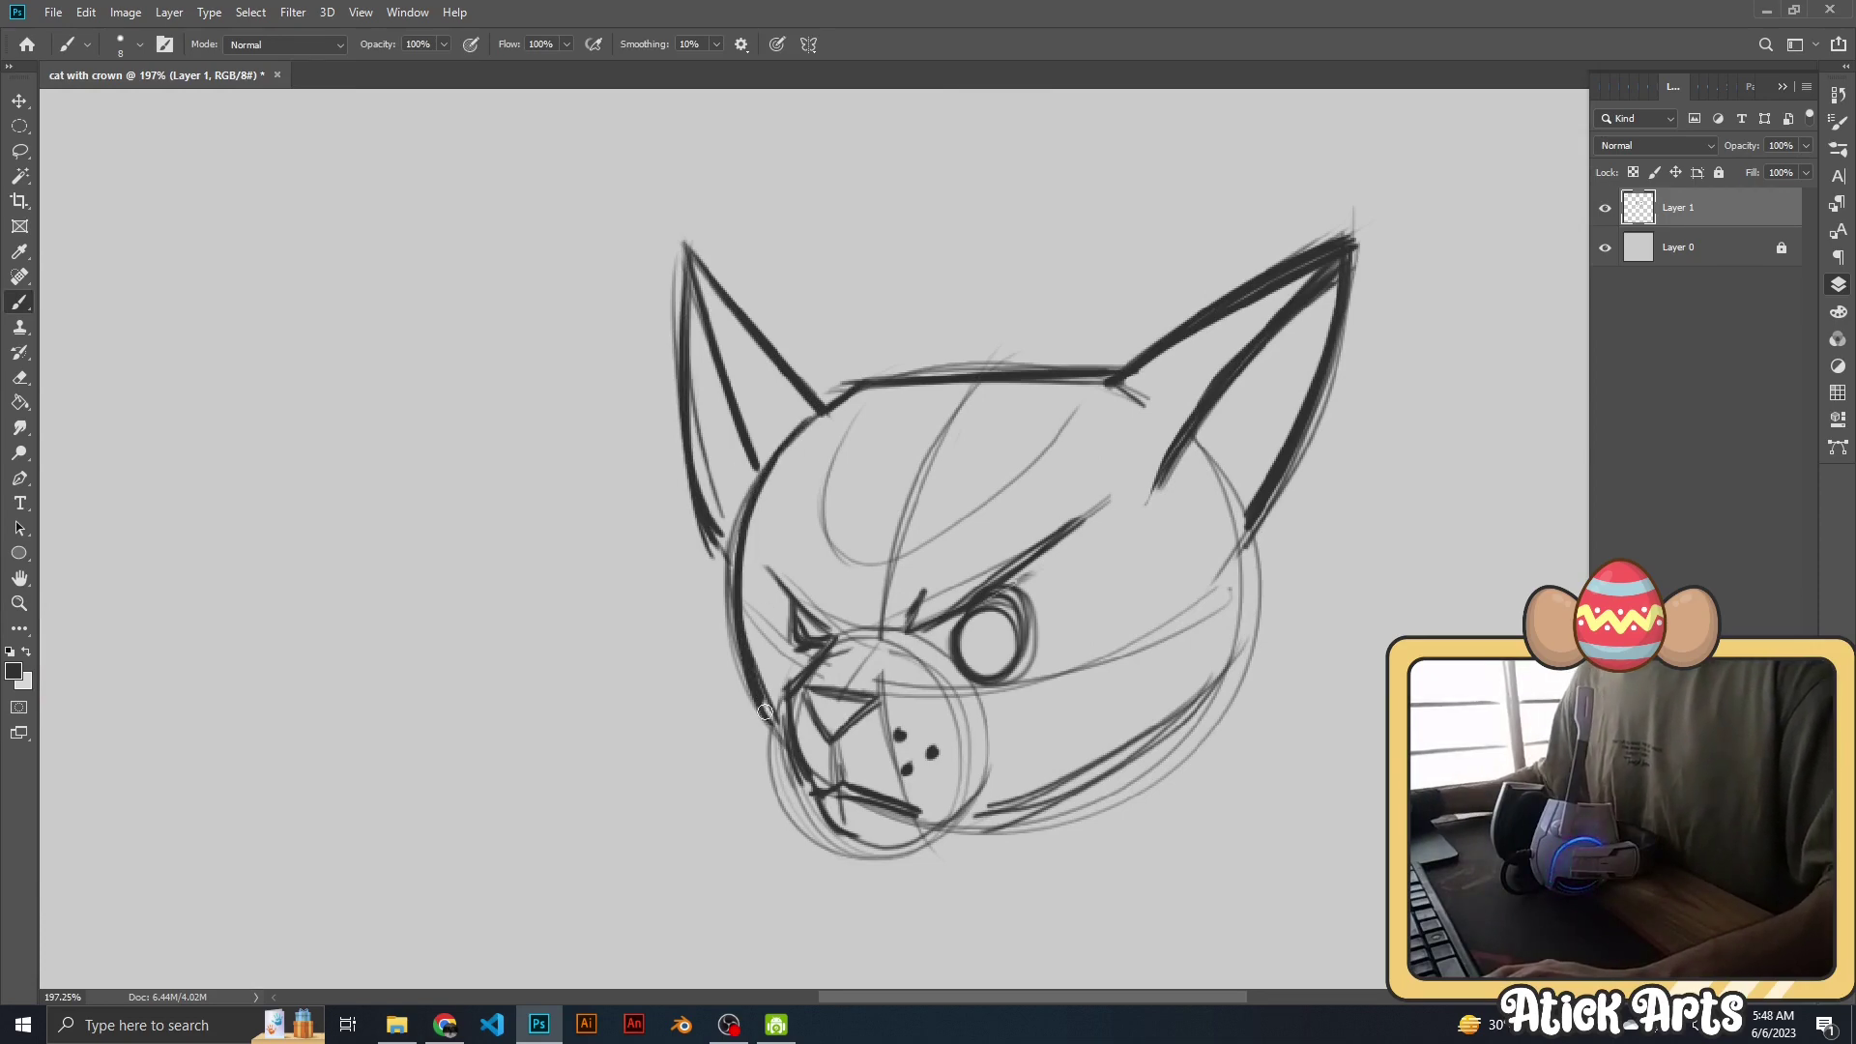
{"action": "key", "text": "e"}
{"action": "scroll", "coordinate": [719, 333], "scroll_direction": "down", "scroll_amount": 1}
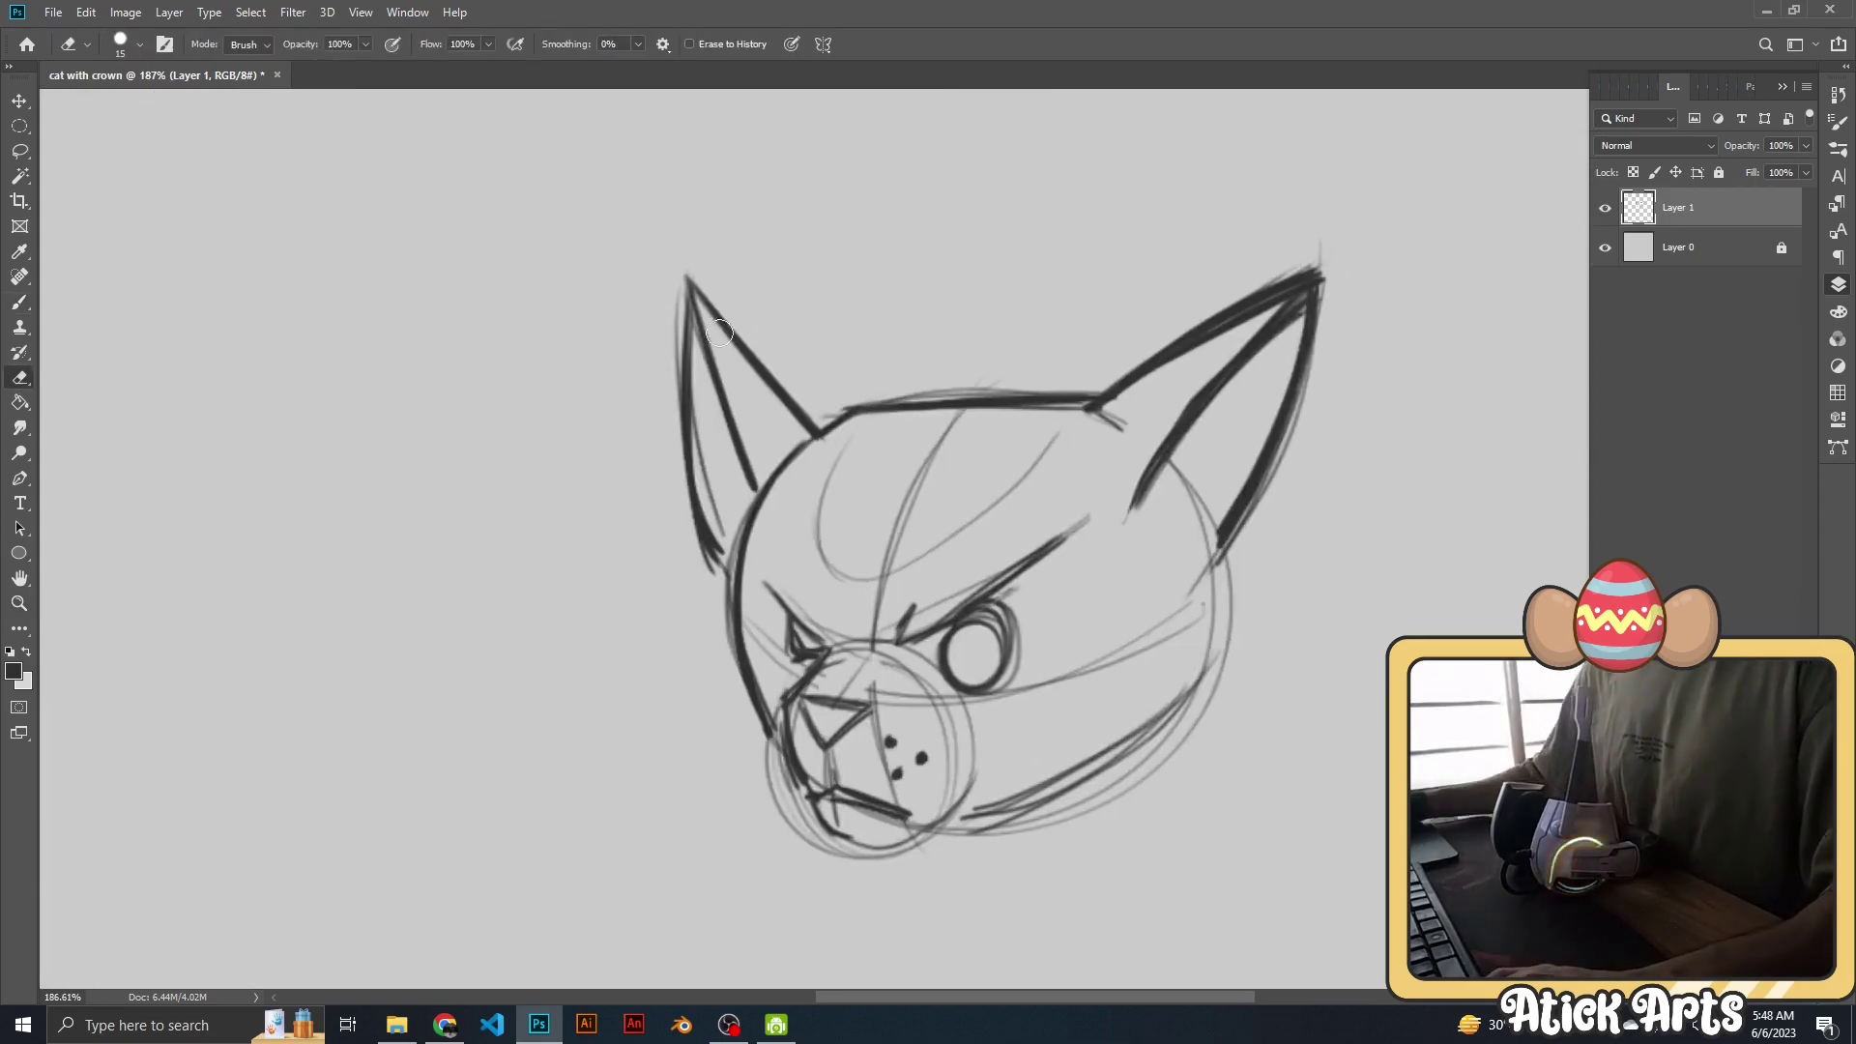
{"action": "key", "text": "b"}
{"action": "mouse_move", "coordinate": [700, 326]}
{"action": "left_mouse_down"}
{"action": "mouse_move", "coordinate": [756, 505]}
{"action": "mouse_move", "coordinate": [730, 569]}
{"action": "left_mouse_up"}
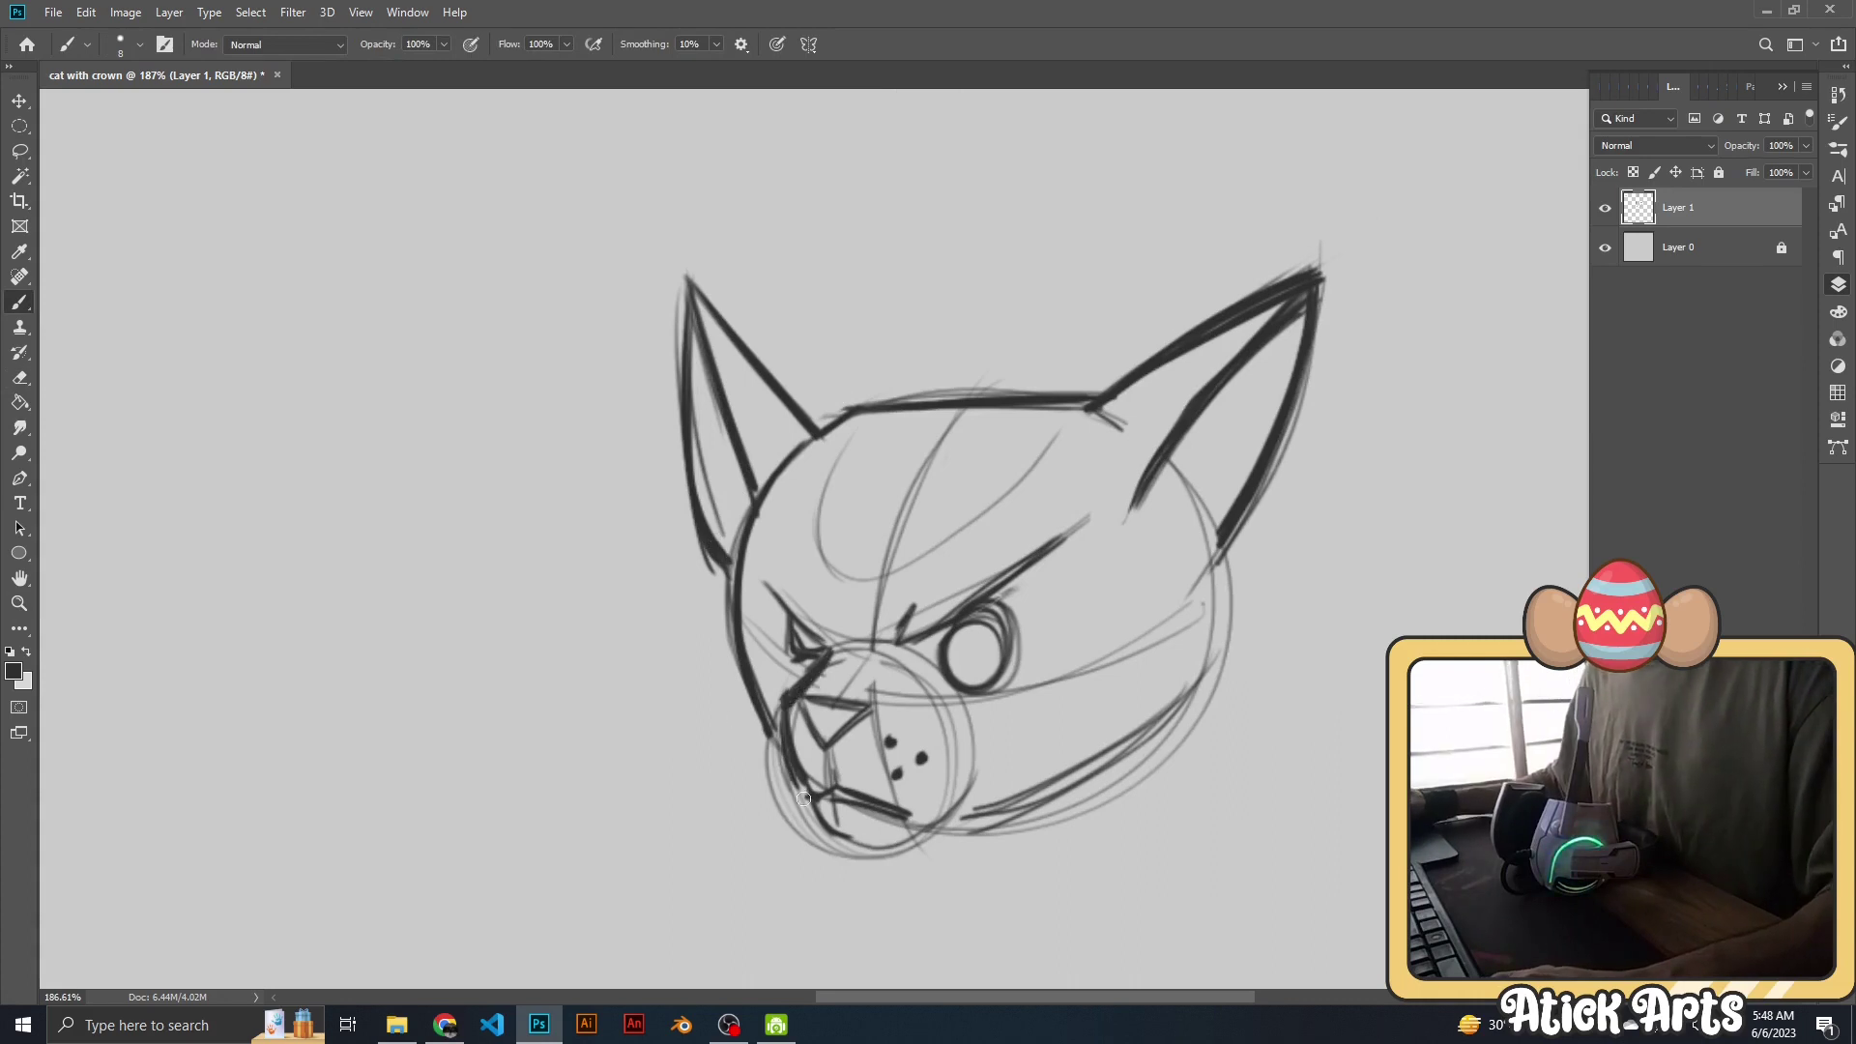
Ink the lower jaw line under the muzzle and a bold eyebrow above the eye.
{"action": "left_click_drag", "start_coordinate": [840, 791], "coordinate": [895, 816]}
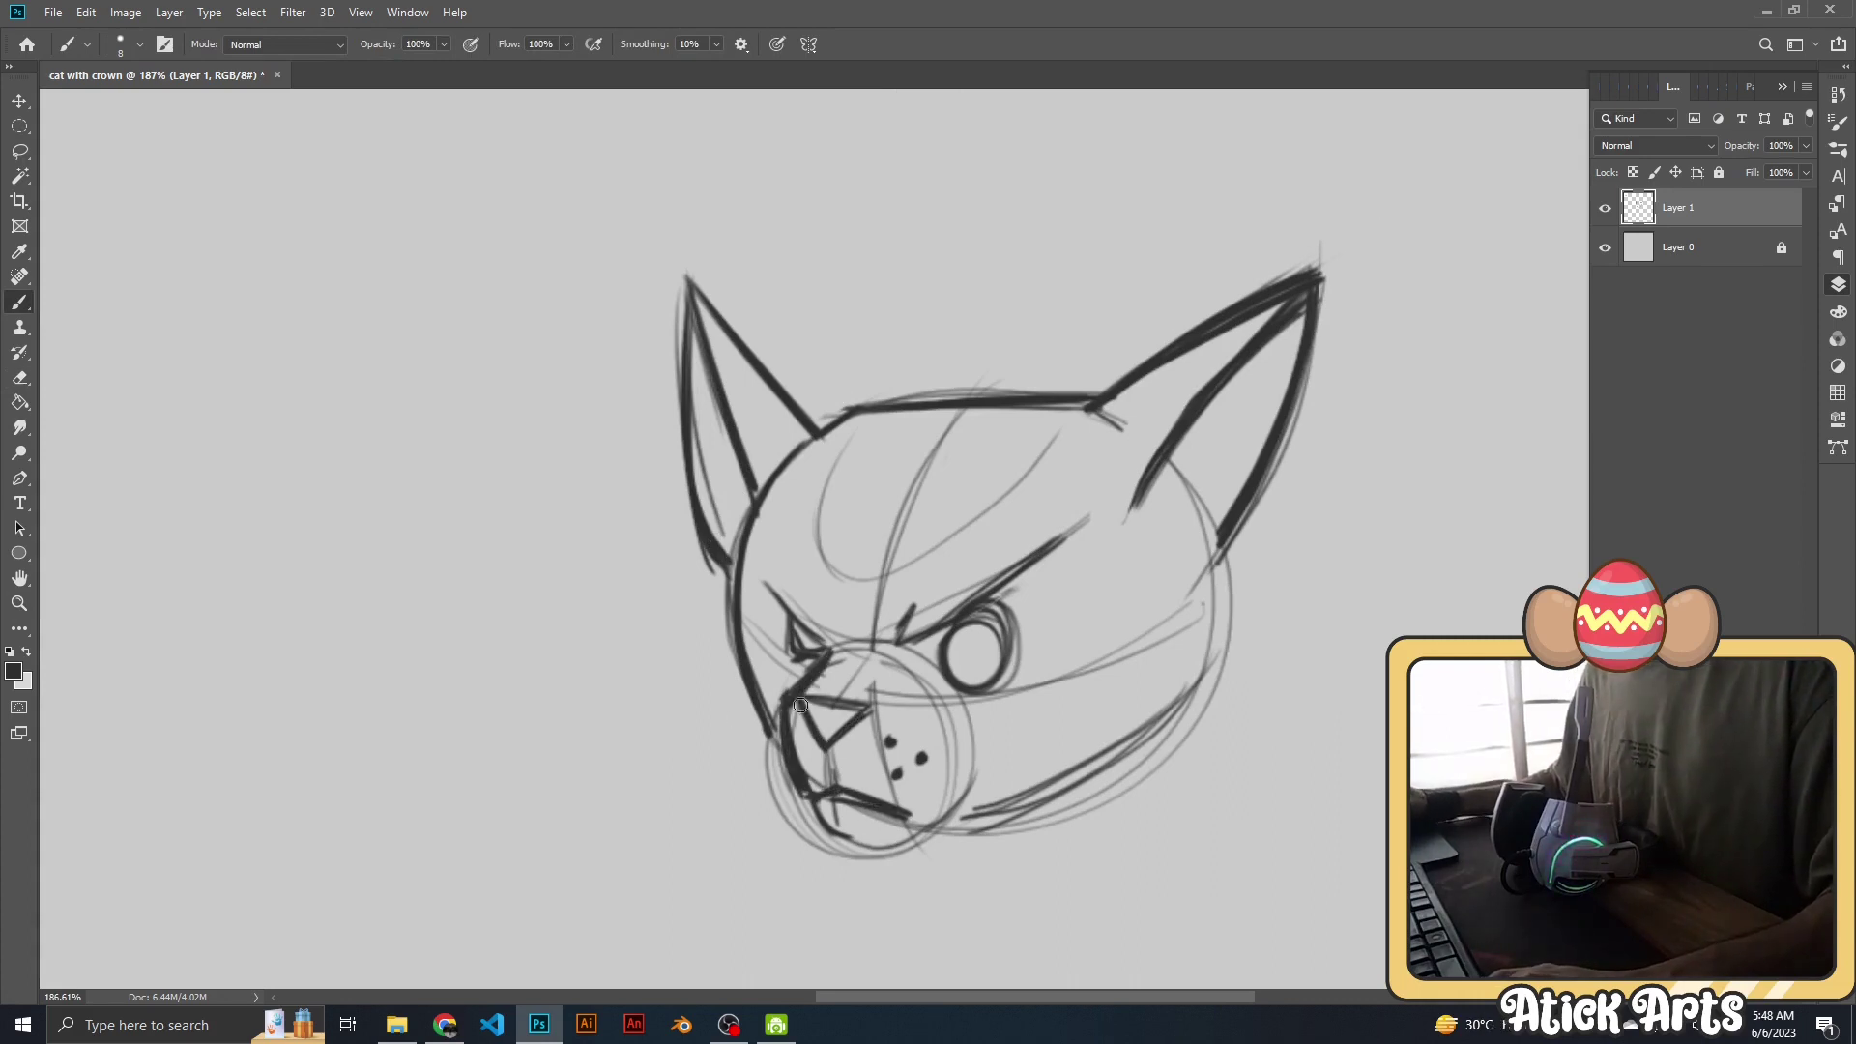
{"action": "left_click_drag", "start_coordinate": [913, 605], "coordinate": [903, 640]}
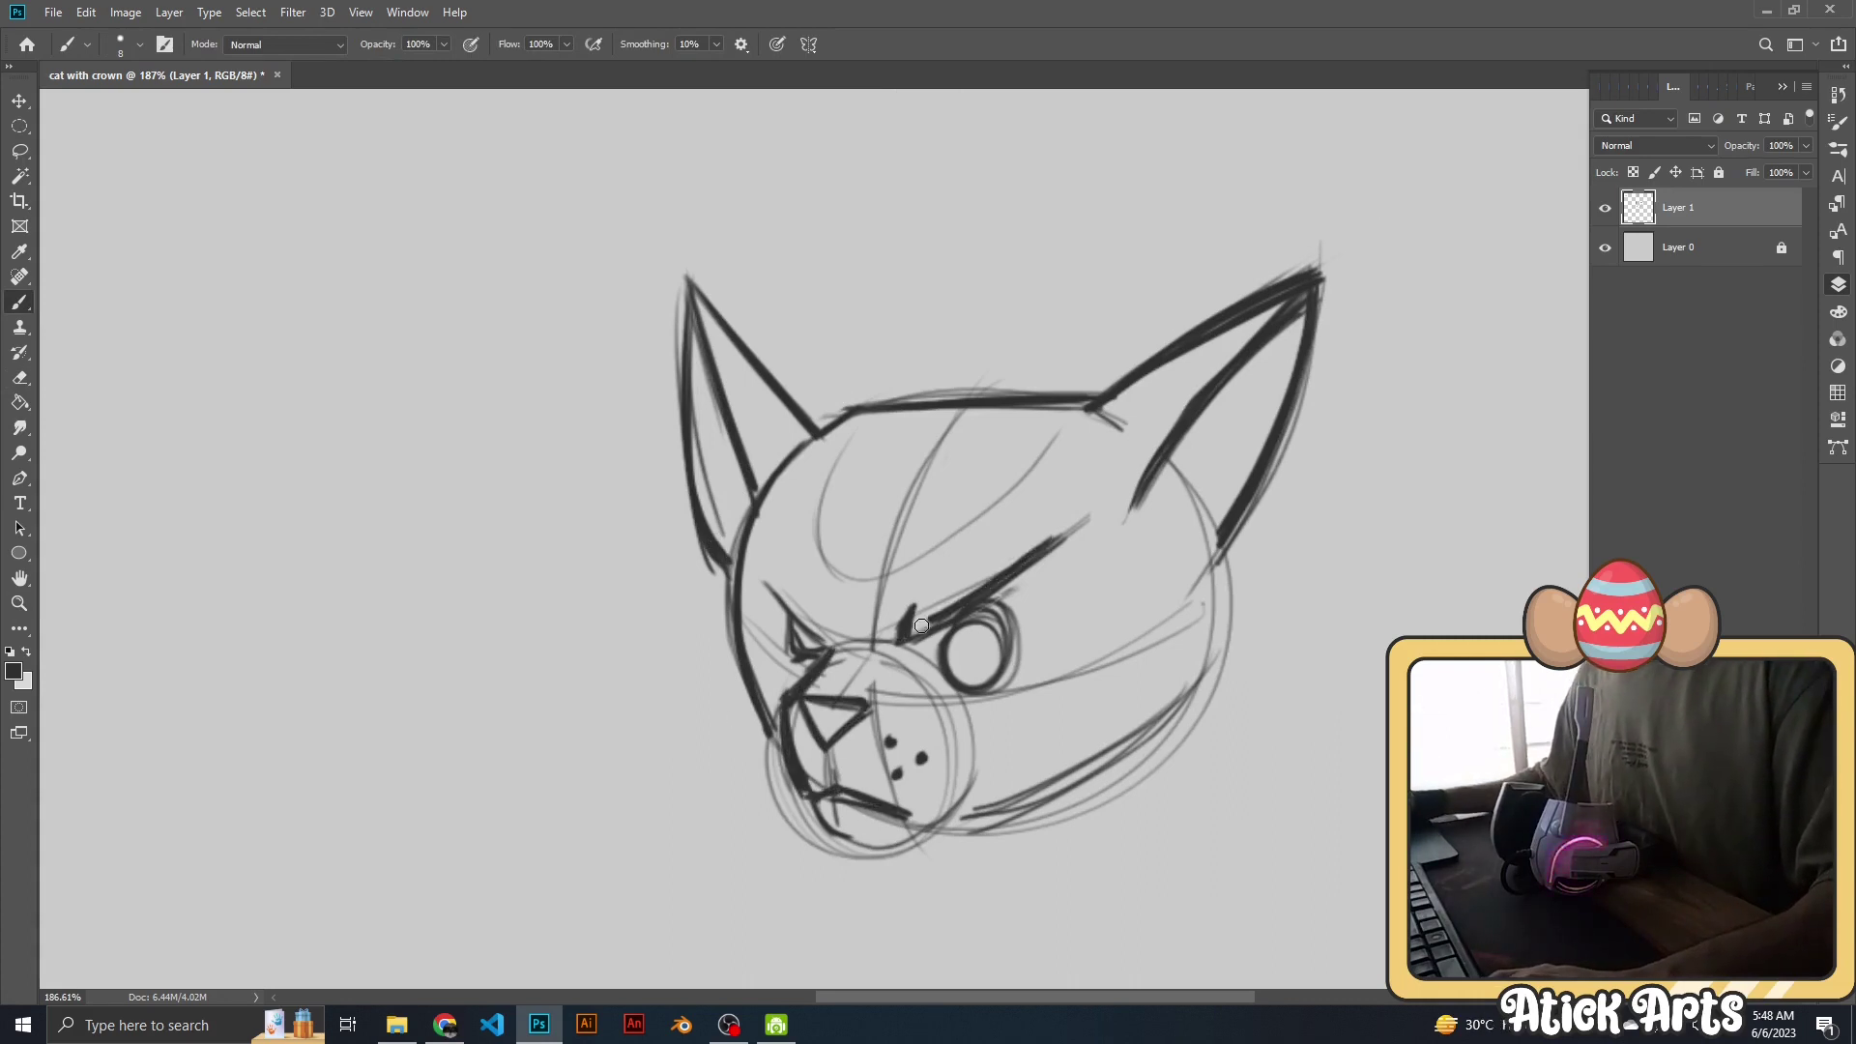
{"action": "left_click_drag", "start_coordinate": [1014, 580], "coordinate": [1073, 531]}
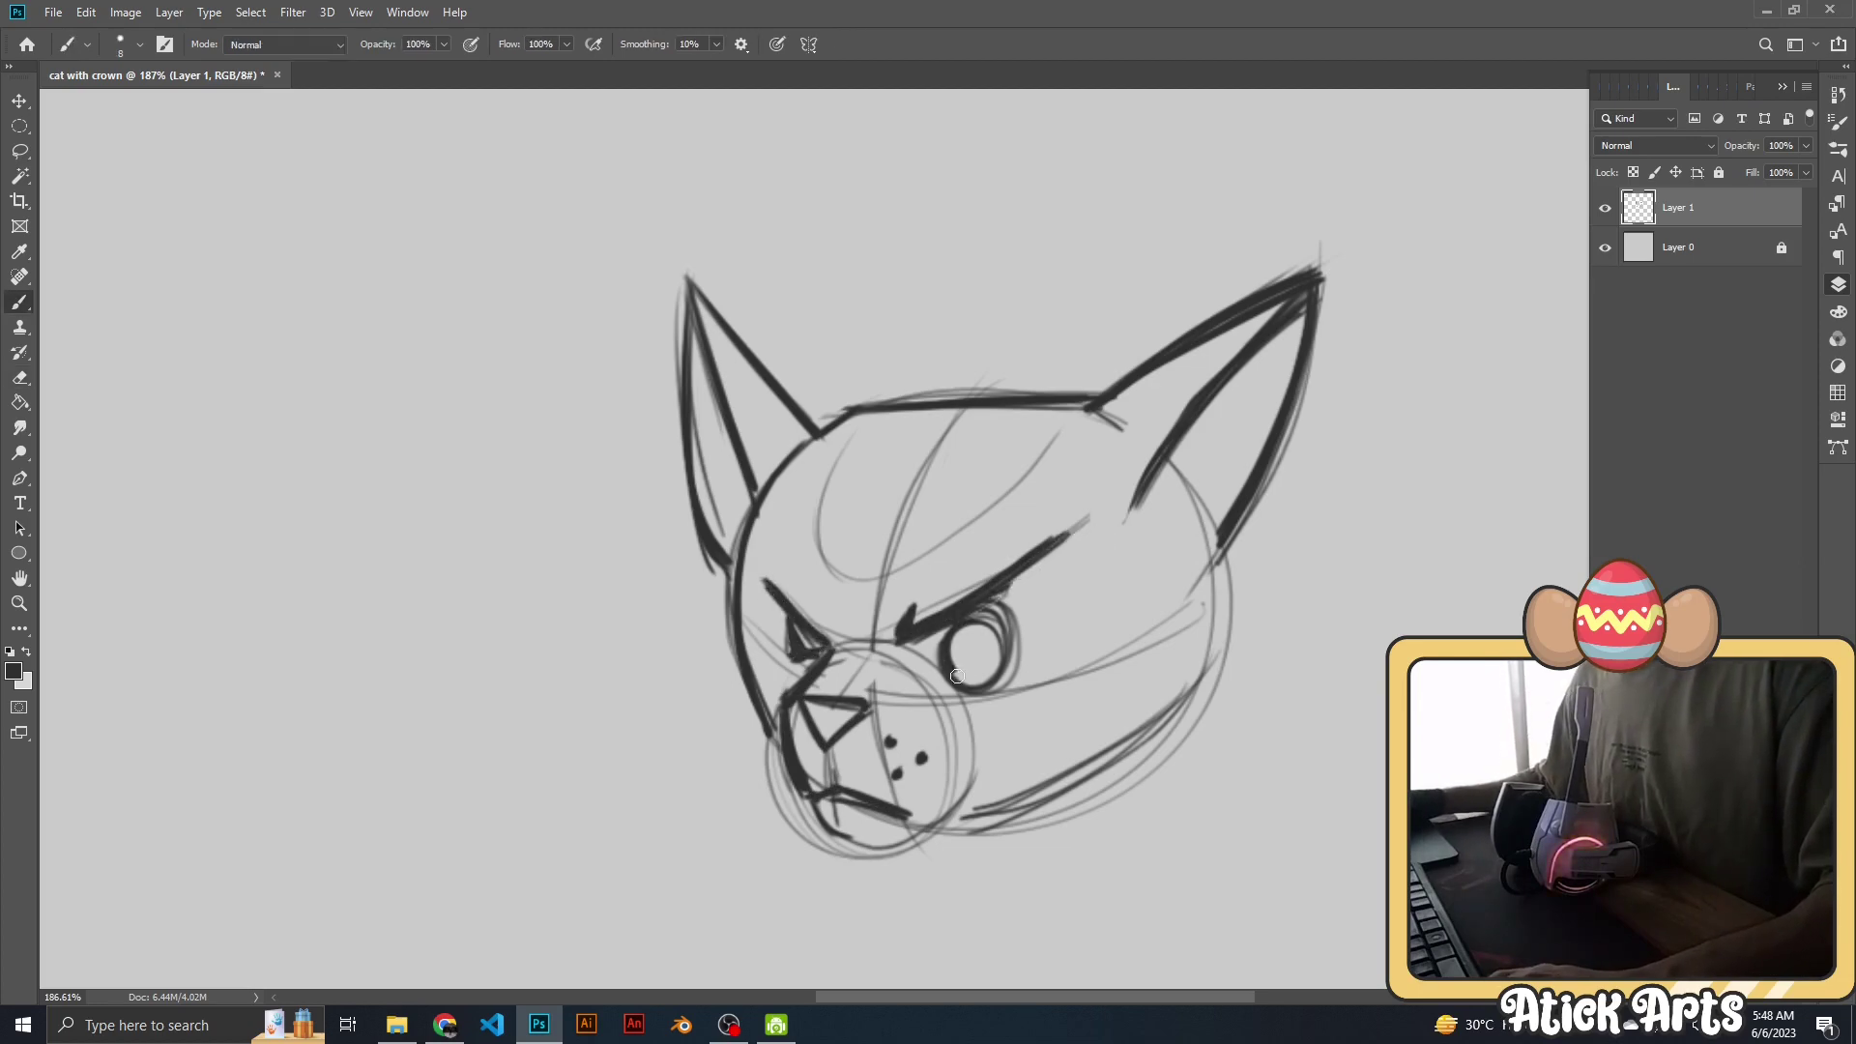
{"action": "scroll", "coordinate": [1041, 635], "scroll_direction": "up", "scroll_amount": 1}
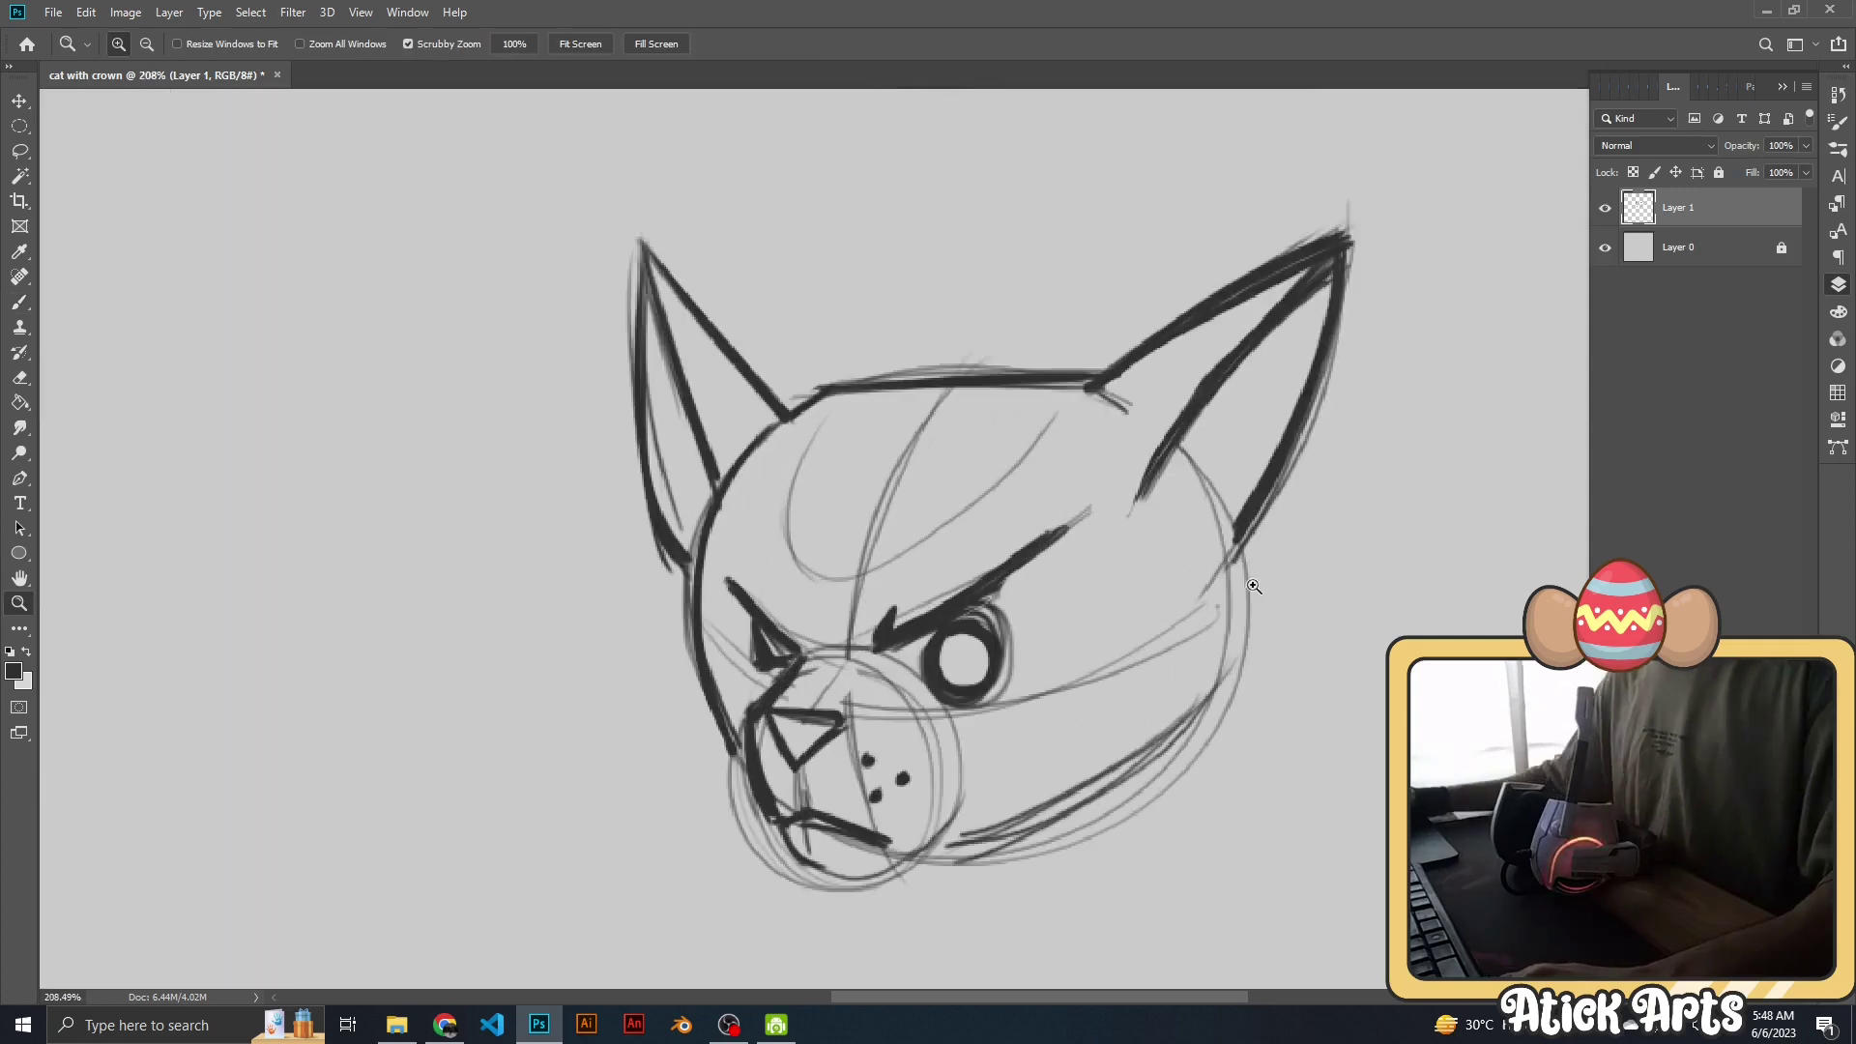
{"action": "scroll", "coordinate": [1041, 635], "scroll_direction": "down", "scroll_amount": 1}
Ink the lower-right jaw line and a bold stroke along the chin.
{"action": "mouse_move", "coordinate": [1208, 586]}
{"action": "left_mouse_down"}
{"action": "mouse_move", "coordinate": [1089, 688]}
{"action": "mouse_move", "coordinate": [946, 752]}
{"action": "mouse_move", "coordinate": [953, 732]}
{"action": "left_mouse_up"}
{"action": "key", "text": "ctrl+z"}
{"action": "key", "text": "ctrl+z"}
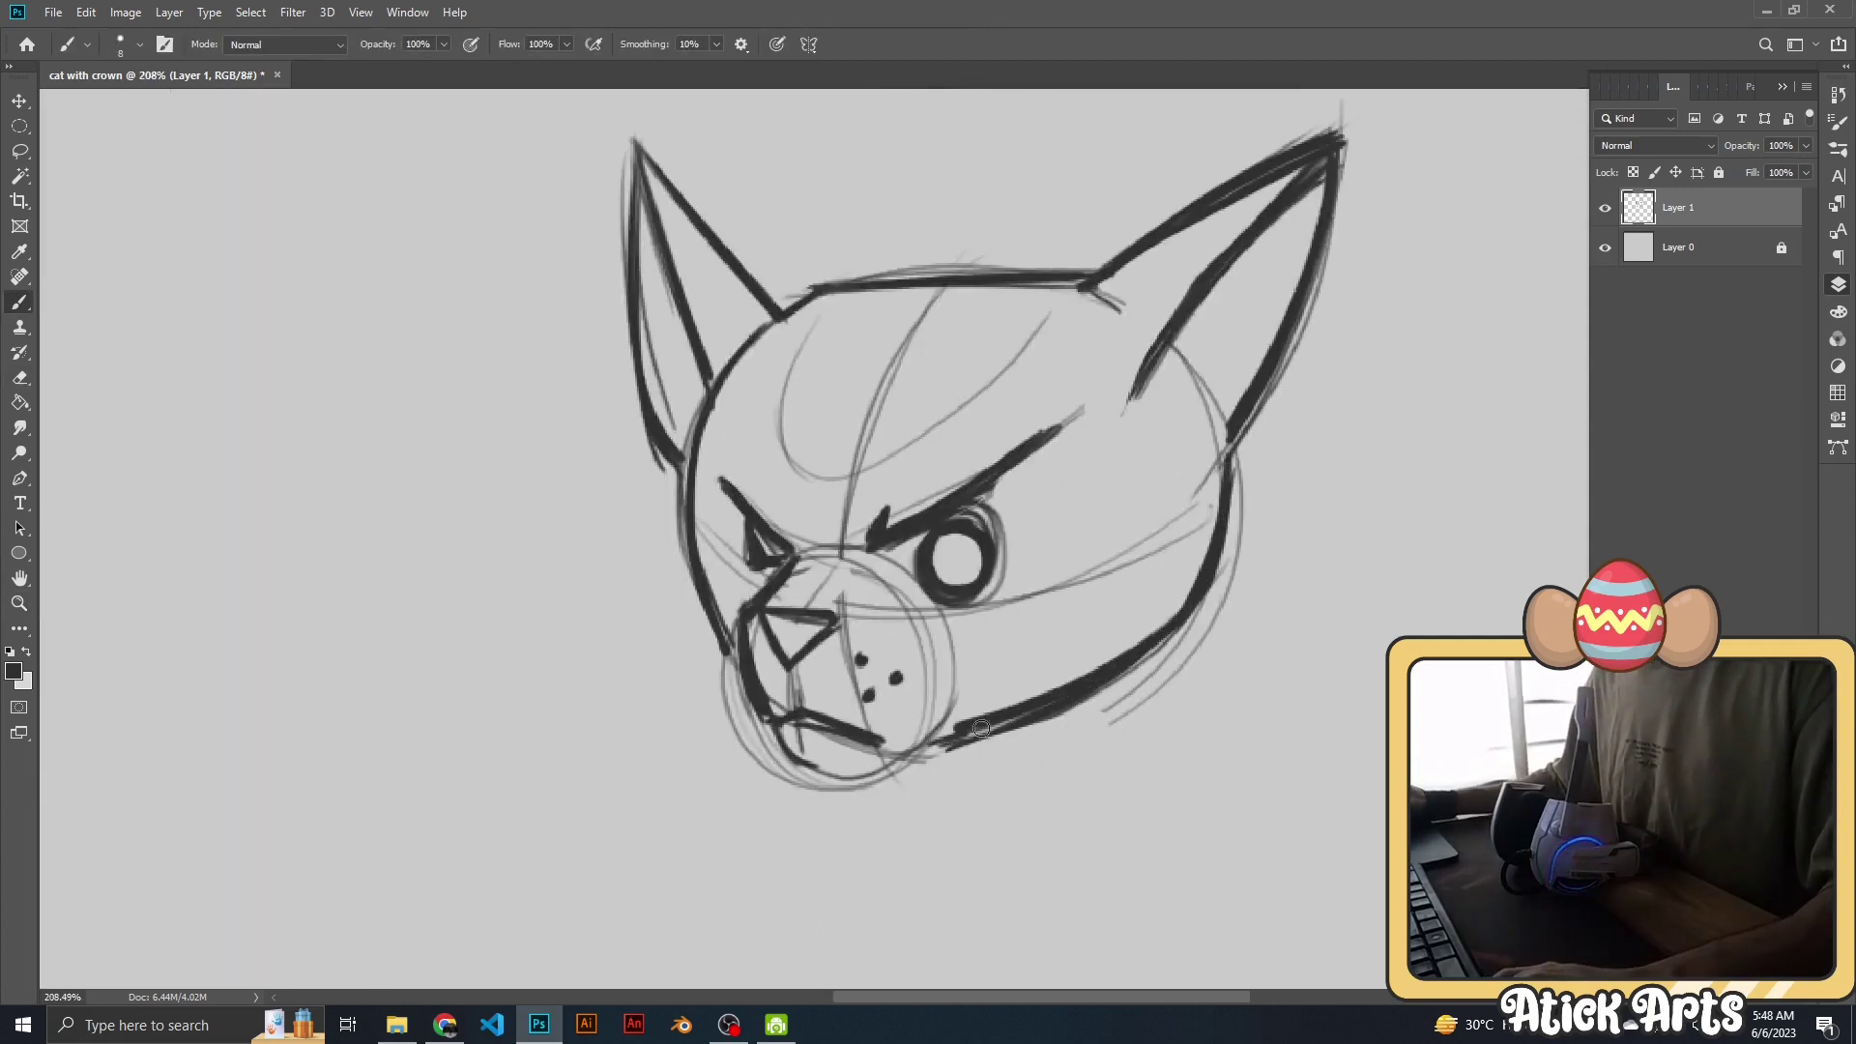
{"action": "key", "text": "ctrl+shift+z"}
{"action": "mouse_move", "coordinate": [909, 757]}
{"action": "left_mouse_down"}
{"action": "mouse_move", "coordinate": [873, 770]}
{"action": "mouse_move", "coordinate": [899, 754]}
{"action": "left_mouse_up"}
{"action": "scroll", "coordinate": [899, 754], "scroll_direction": "down", "scroll_amount": 5}
{"action": "scroll", "coordinate": [928, 715], "scroll_direction": "up", "scroll_amount": 6}
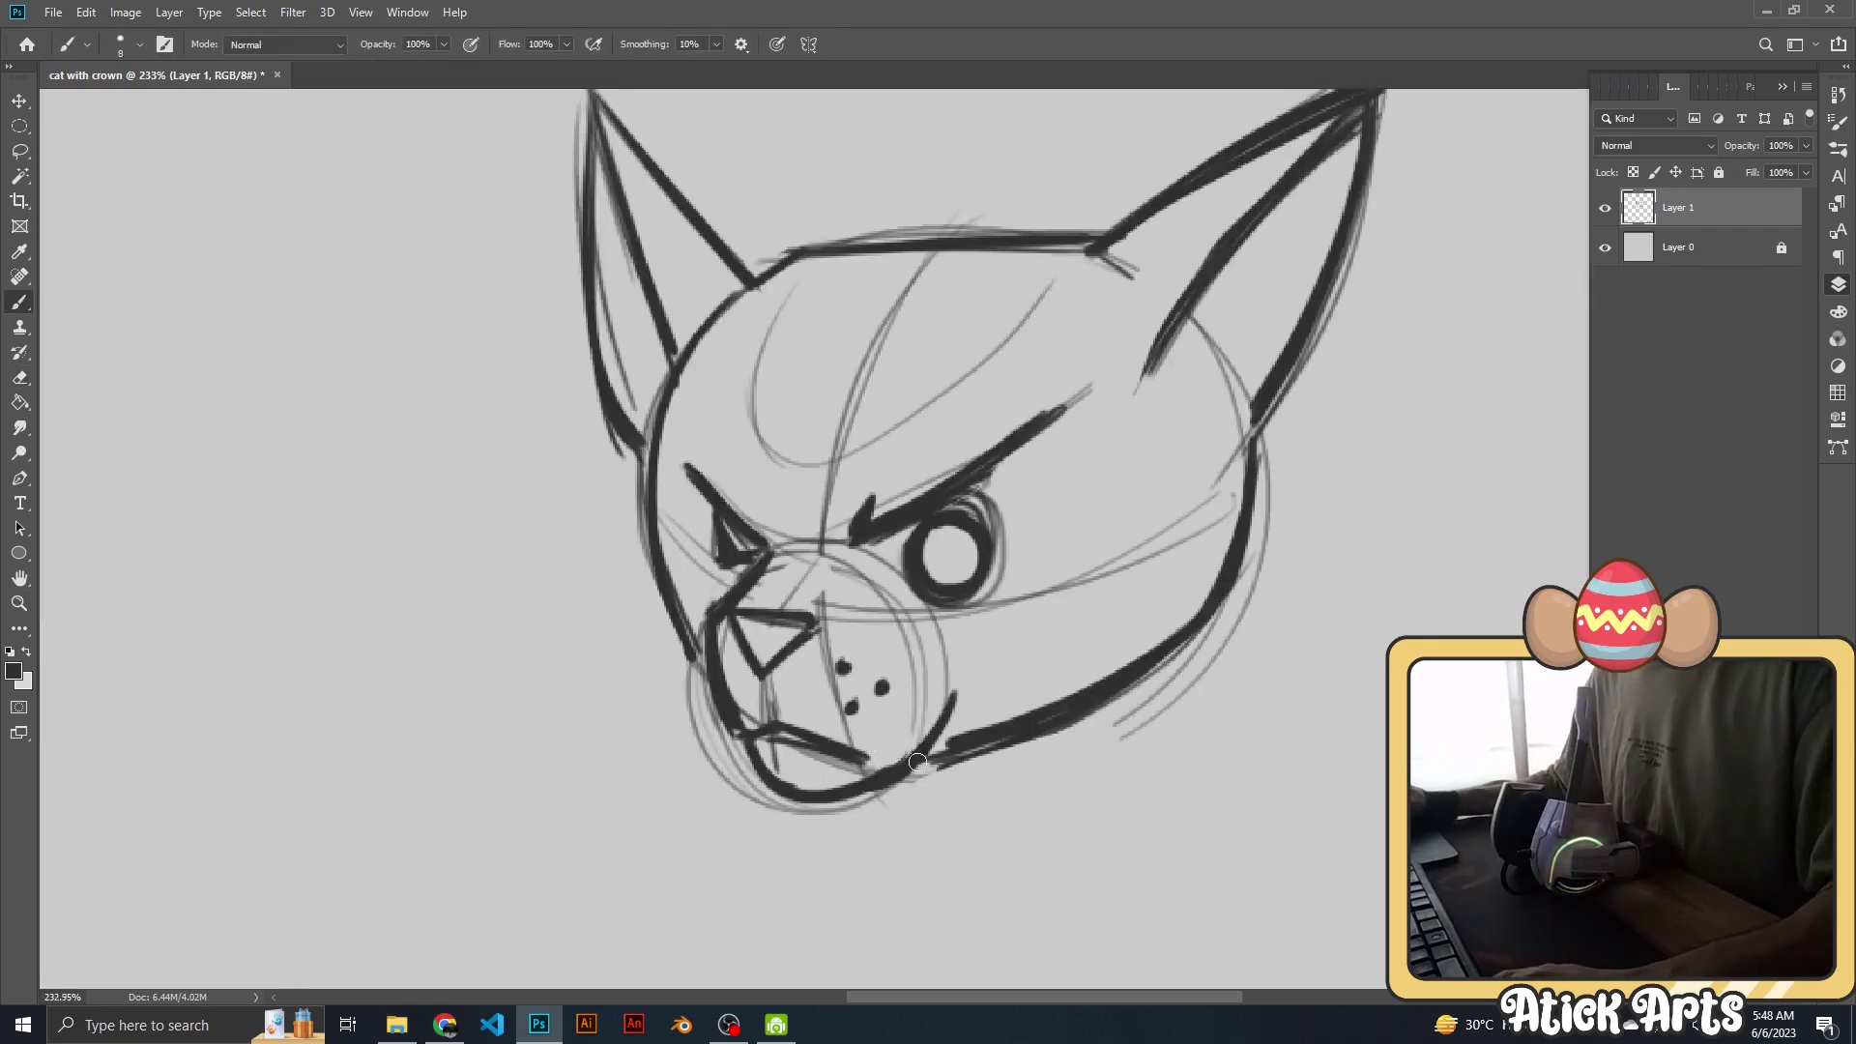
{"action": "key", "text": "l"}
{"action": "scroll", "coordinate": [967, 677], "scroll_direction": "down", "scroll_amount": 2}
{"action": "scroll", "coordinate": [938, 599], "scroll_direction": "down", "scroll_amount": 1}
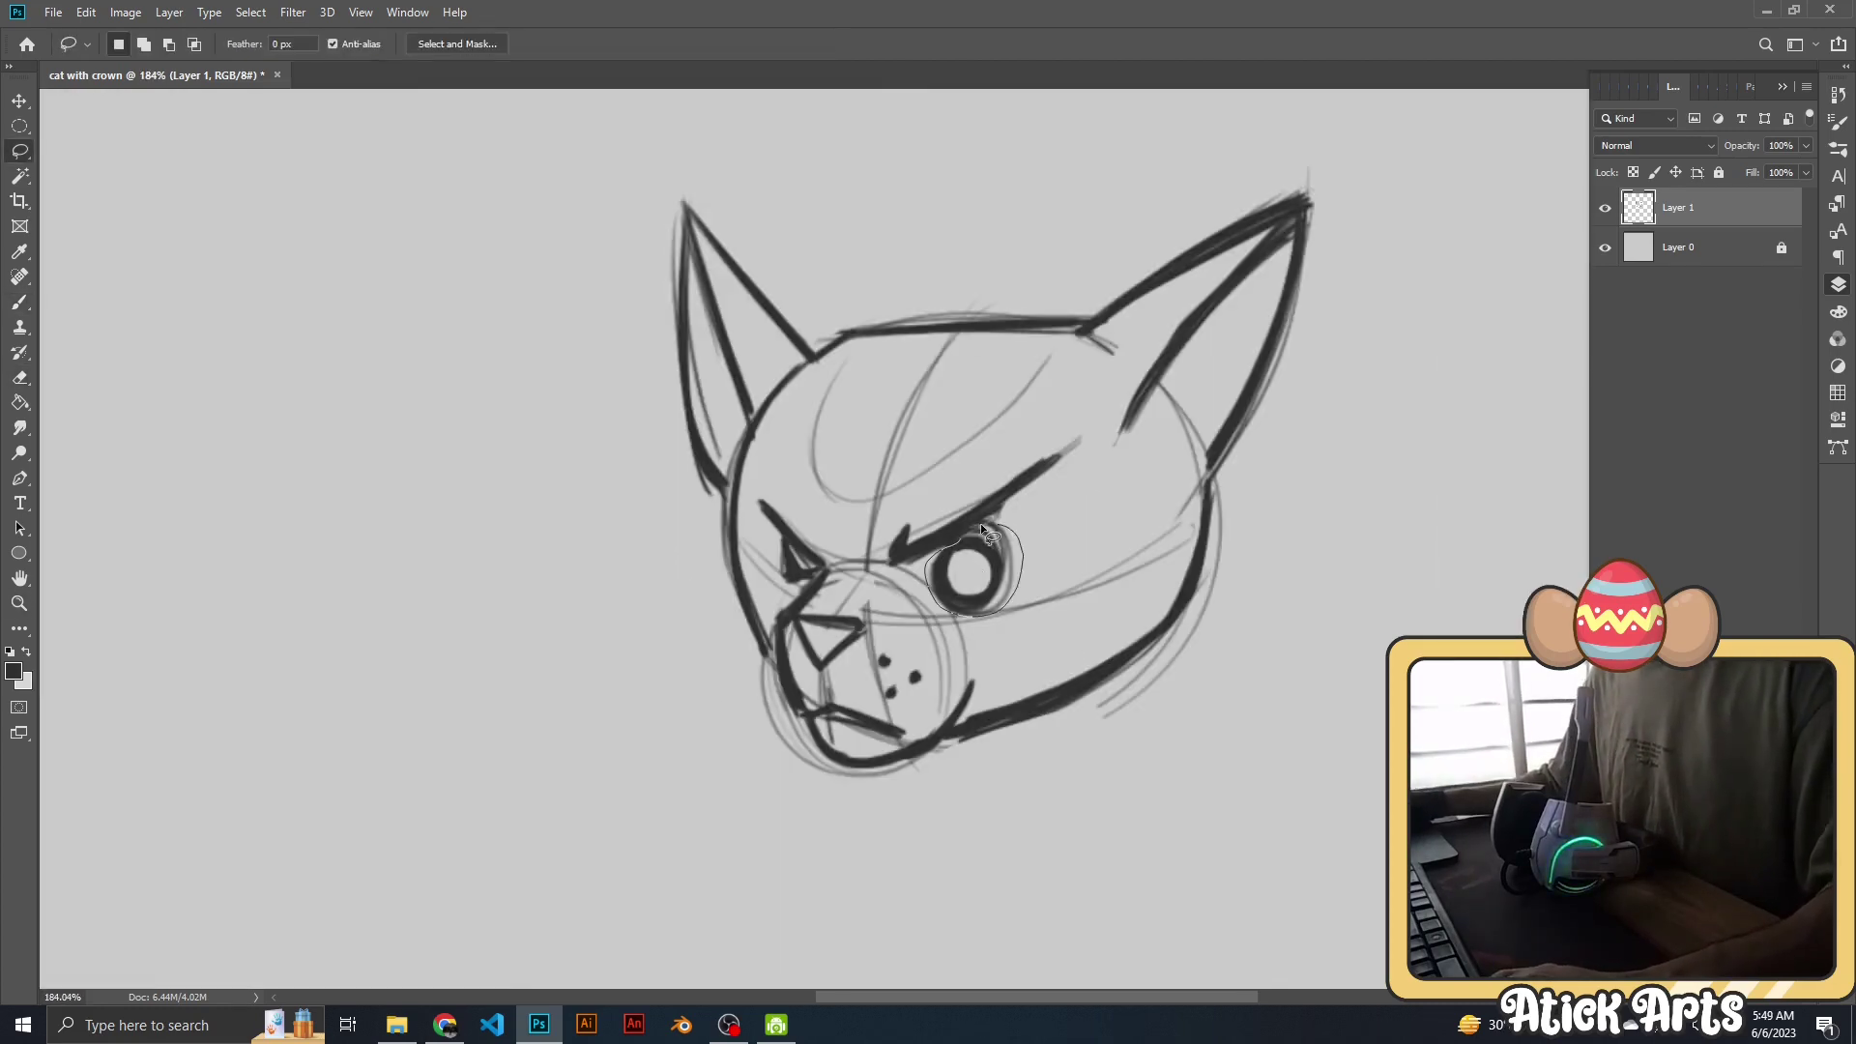
Lasso the eye and shift it slightly left with Free Transform.
{"action": "left_click_drag", "start_coordinate": [980, 524], "coordinate": [983, 527]}
{"action": "key", "text": "ctrl+t"}
{"action": "left_click_drag", "start_coordinate": [998, 600], "coordinate": [993, 599]}
{"action": "key", "text": "Return"}
{"action": "key", "text": "ctrl+d"}
{"action": "key", "text": "b"}
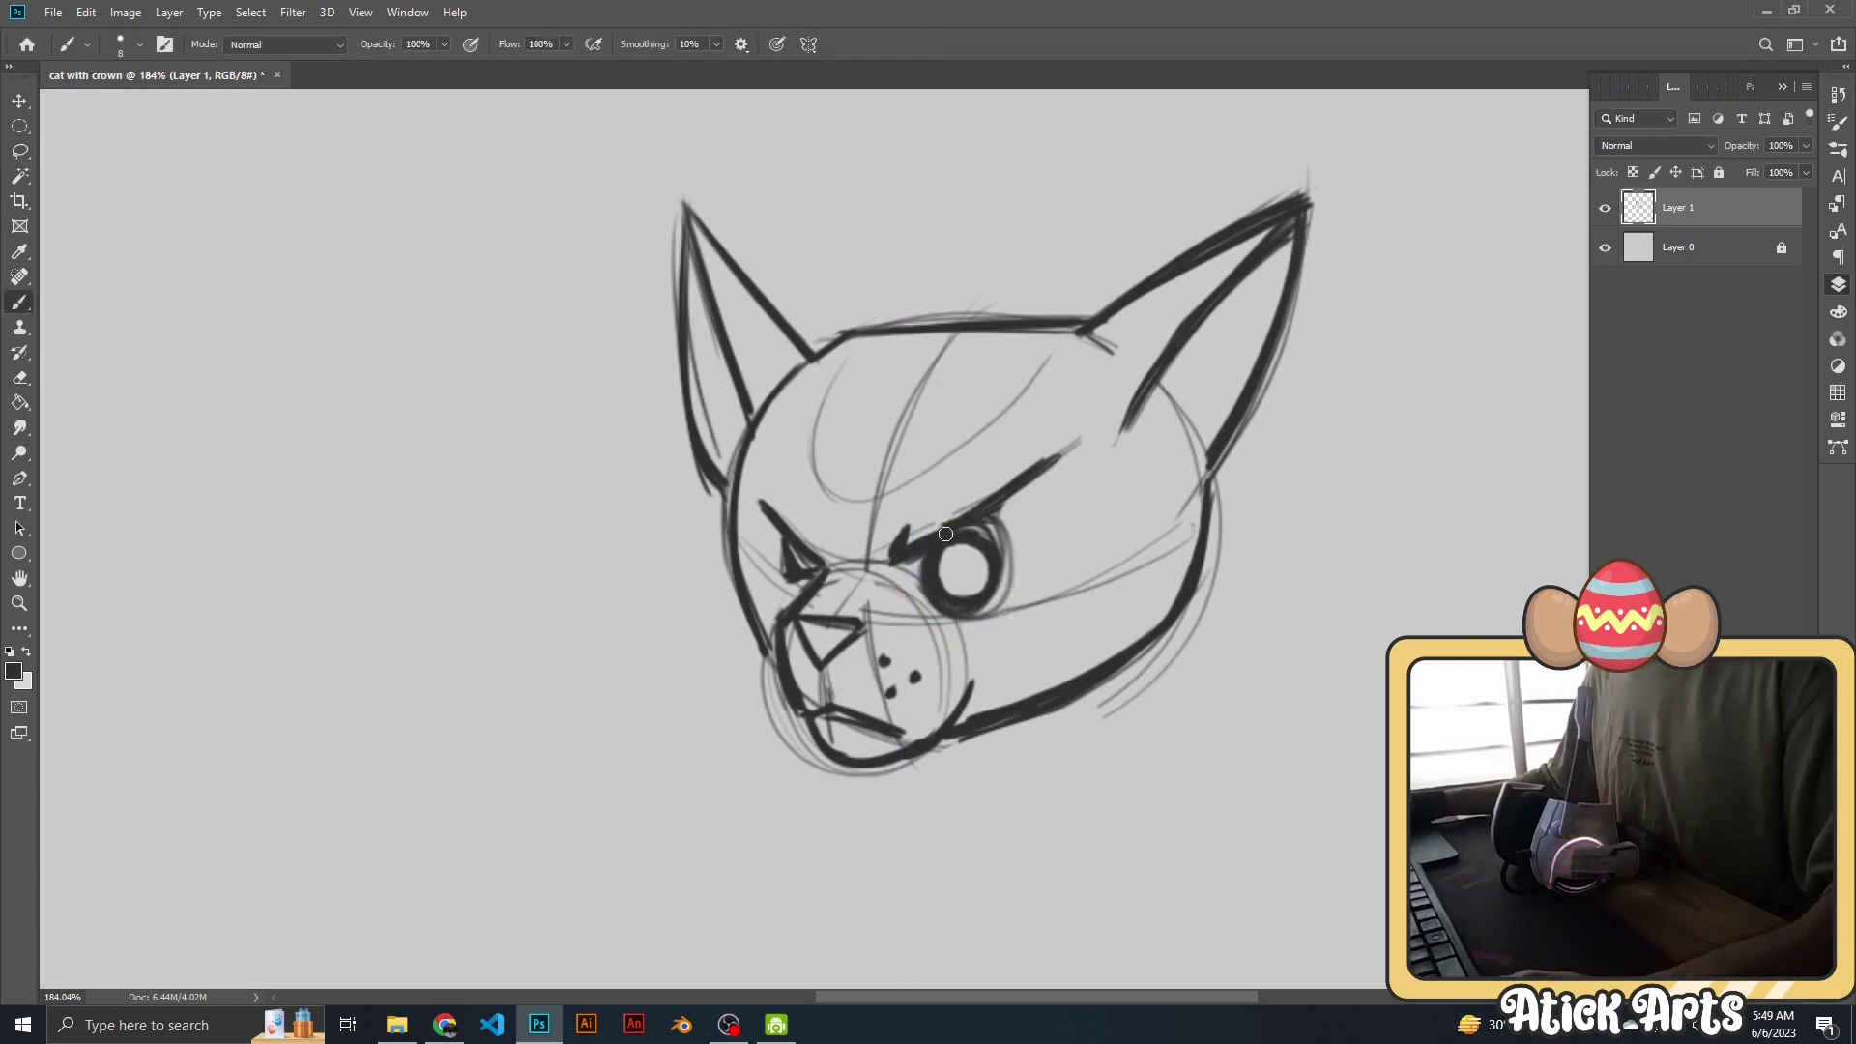
Ink a pointed chin and join it to the lower jaw line, erasing stray marks.
{"action": "scroll", "coordinate": [1012, 495], "scroll_direction": "down", "scroll_amount": 5}
{"action": "scroll", "coordinate": [826, 543], "scroll_direction": "up", "scroll_amount": 5}
{"action": "scroll", "coordinate": [826, 543], "scroll_direction": "up", "scroll_amount": 1}
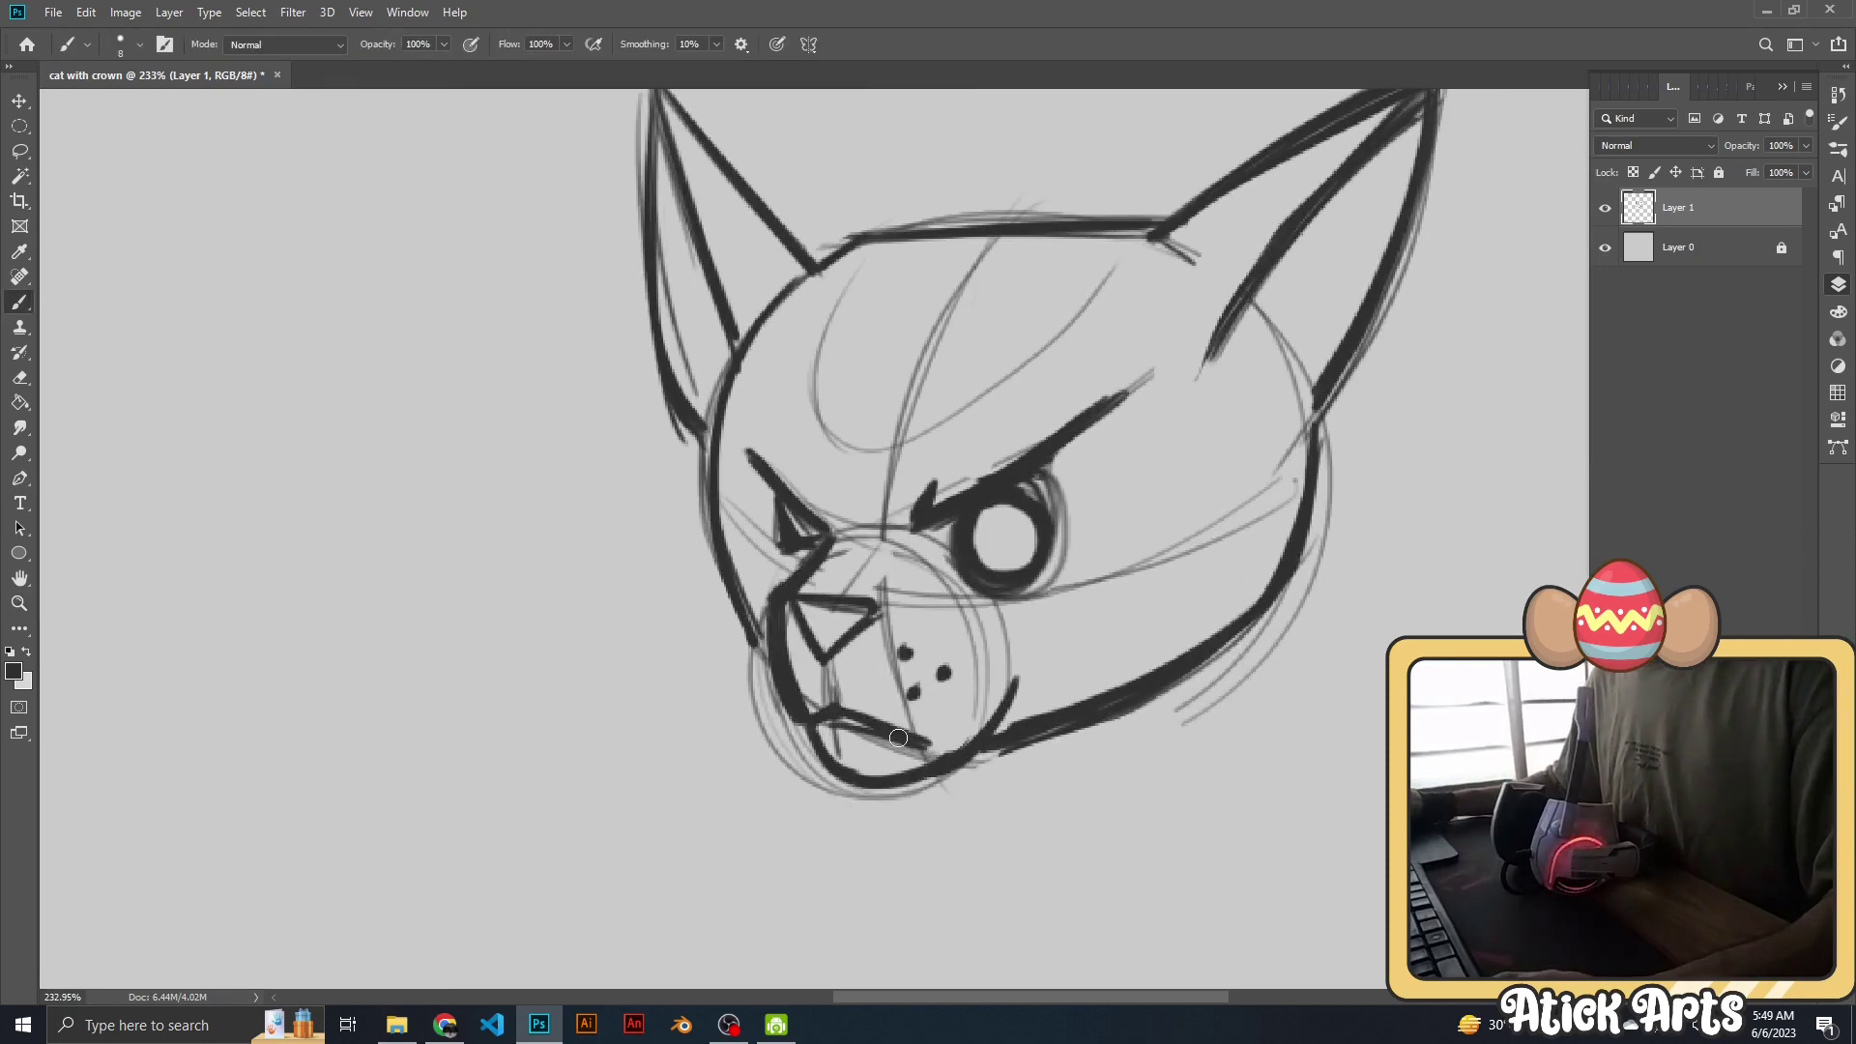
{"action": "key", "text": "e"}
{"action": "scroll", "coordinate": [887, 750], "scroll_direction": "down", "scroll_amount": 5}
{"action": "scroll", "coordinate": [887, 749], "scroll_direction": "up", "scroll_amount": 5}
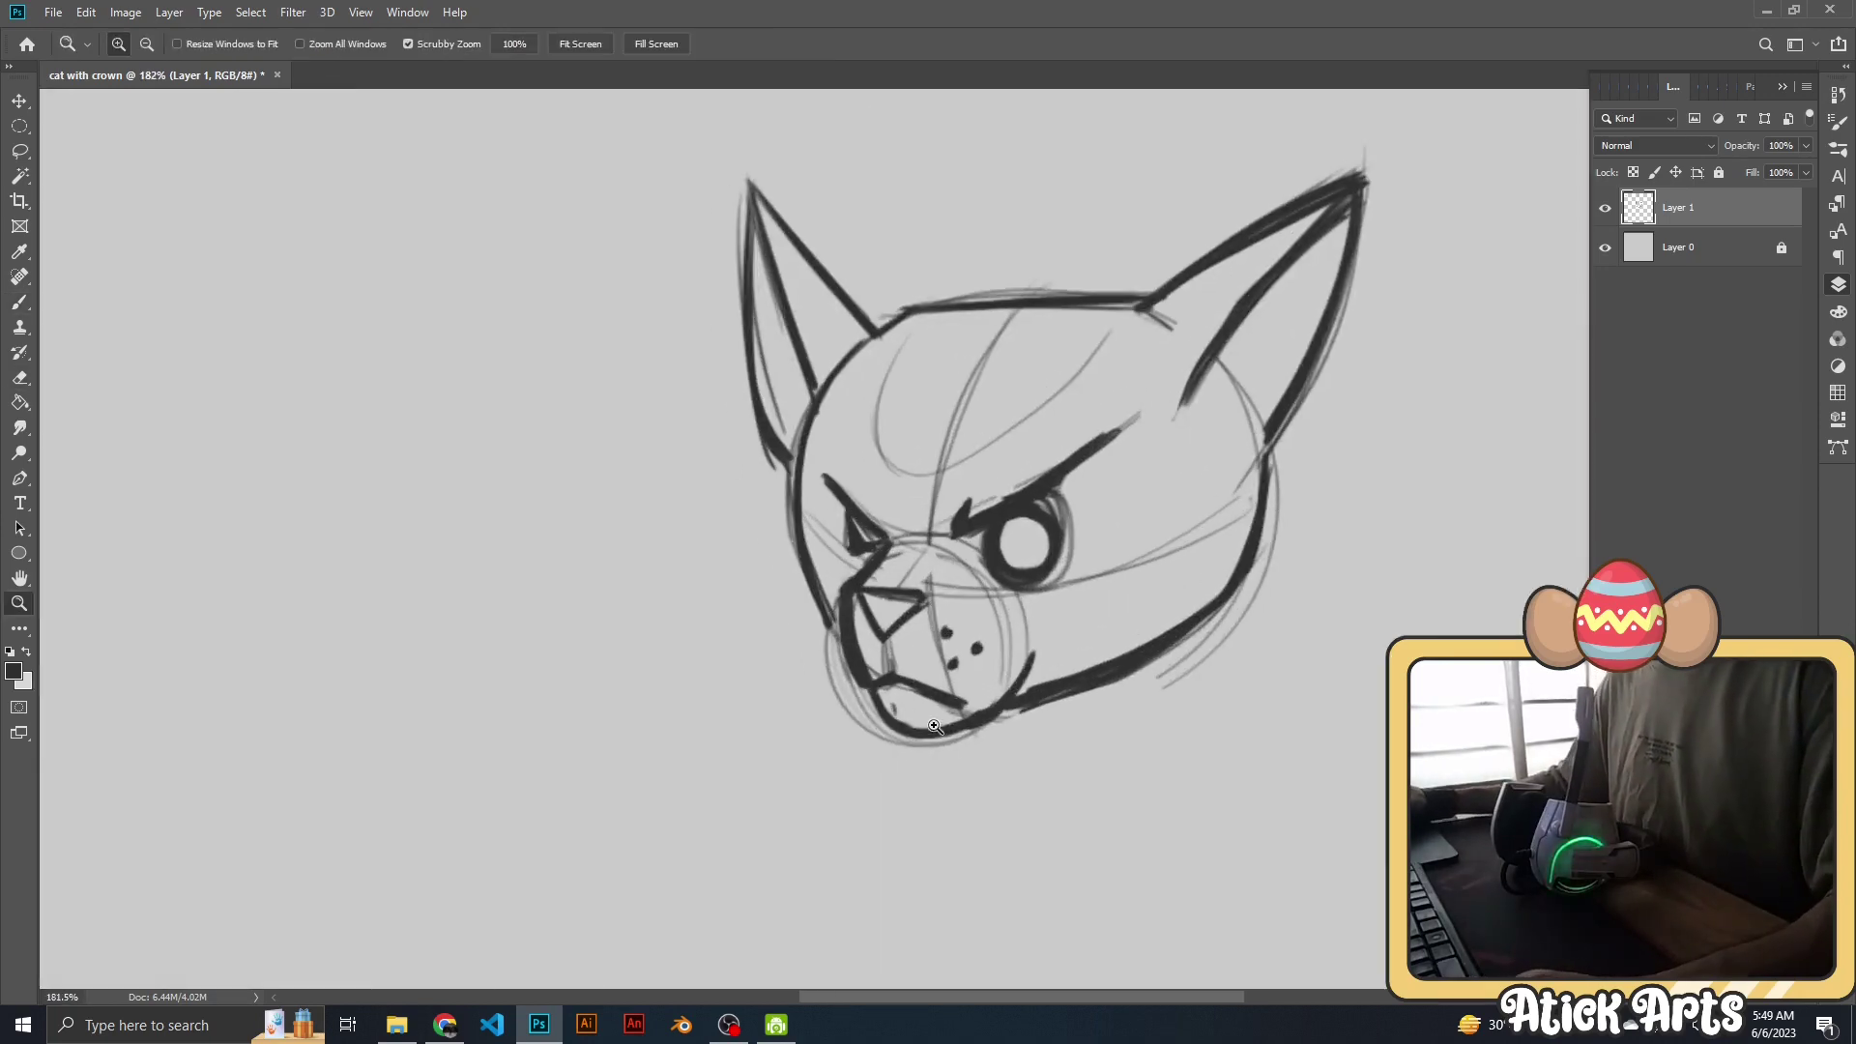
{"action": "scroll", "coordinate": [886, 749], "scroll_direction": "up", "scroll_amount": 2}
{"action": "key", "text": "b"}
{"action": "mouse_move", "coordinate": [861, 714]}
{"action": "left_mouse_down"}
{"action": "mouse_move", "coordinate": [936, 792]}
{"action": "mouse_move", "coordinate": [953, 735]}
{"action": "left_mouse_up"}
{"action": "key", "text": "e"}
{"action": "scroll", "coordinate": [943, 730], "scroll_direction": "down", "scroll_amount": 5}
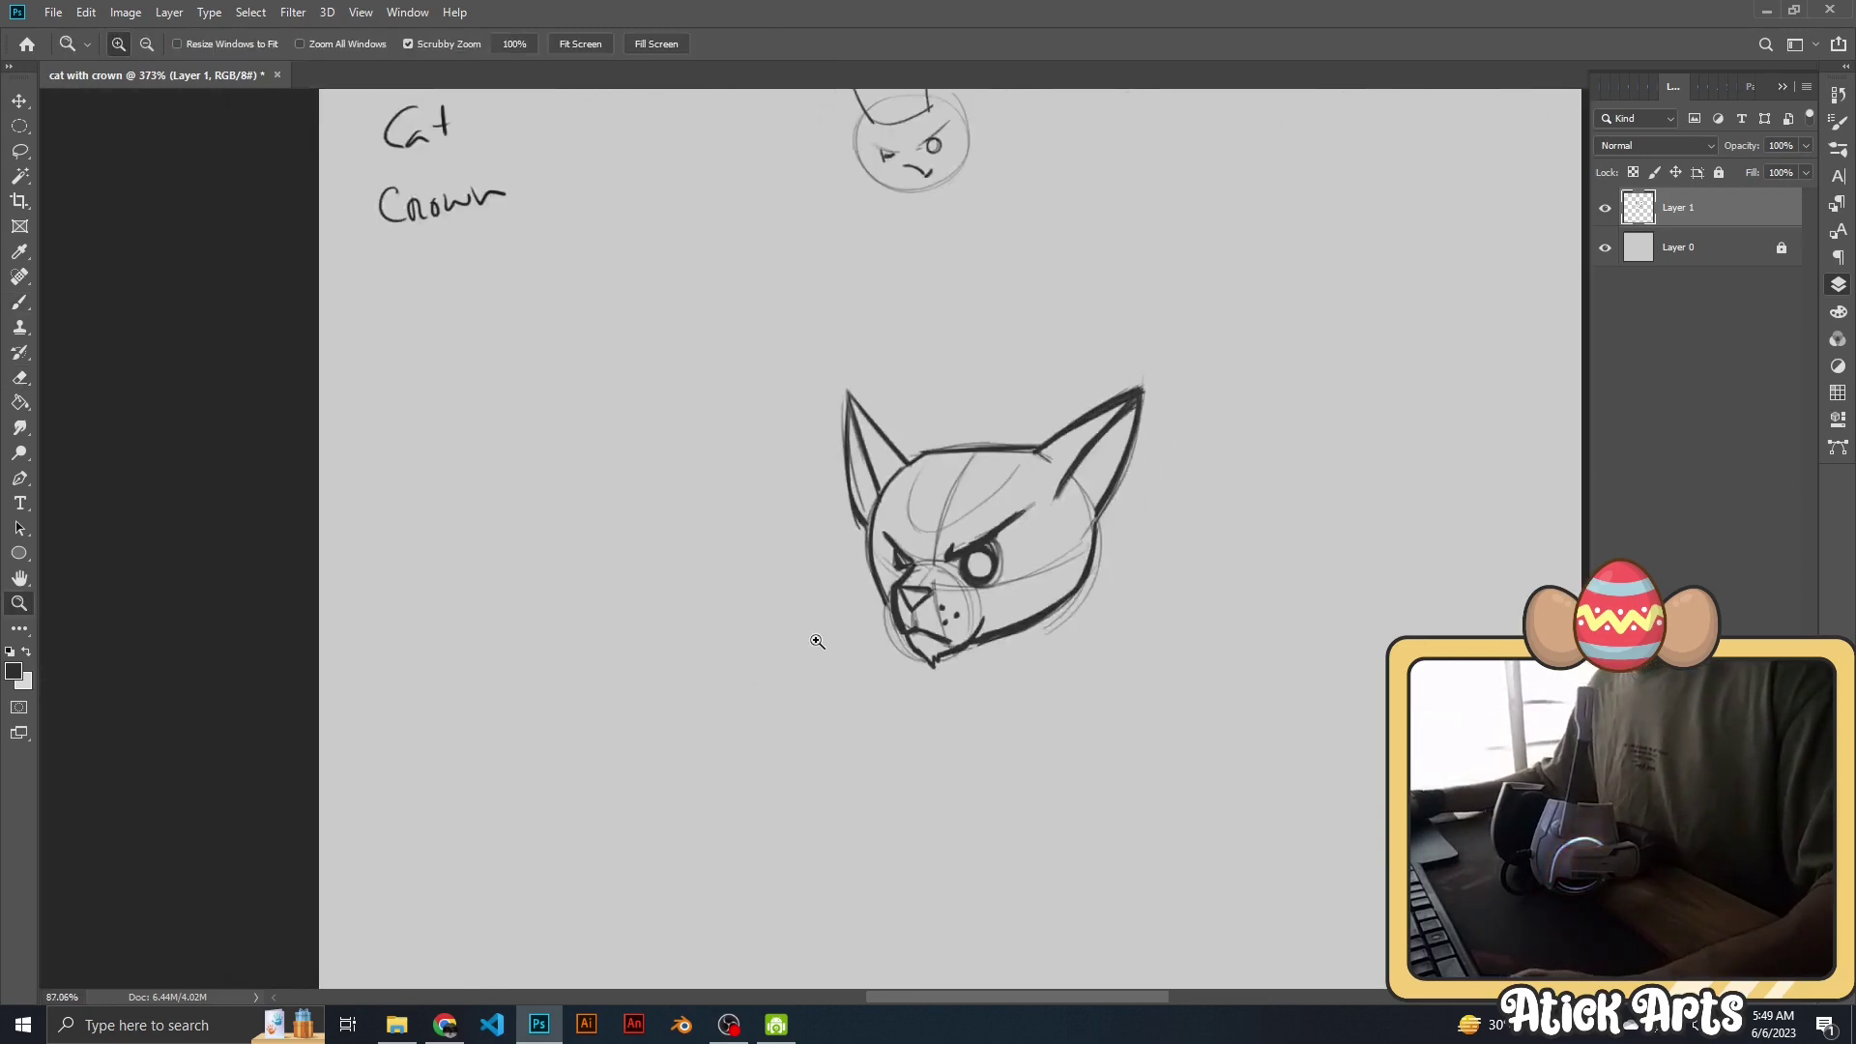
{"action": "scroll", "coordinate": [952, 755], "scroll_direction": "up", "scroll_amount": 6}
{"action": "key", "text": "b"}
{"action": "left_click_drag", "start_coordinate": [930, 801], "coordinate": [1015, 739]}
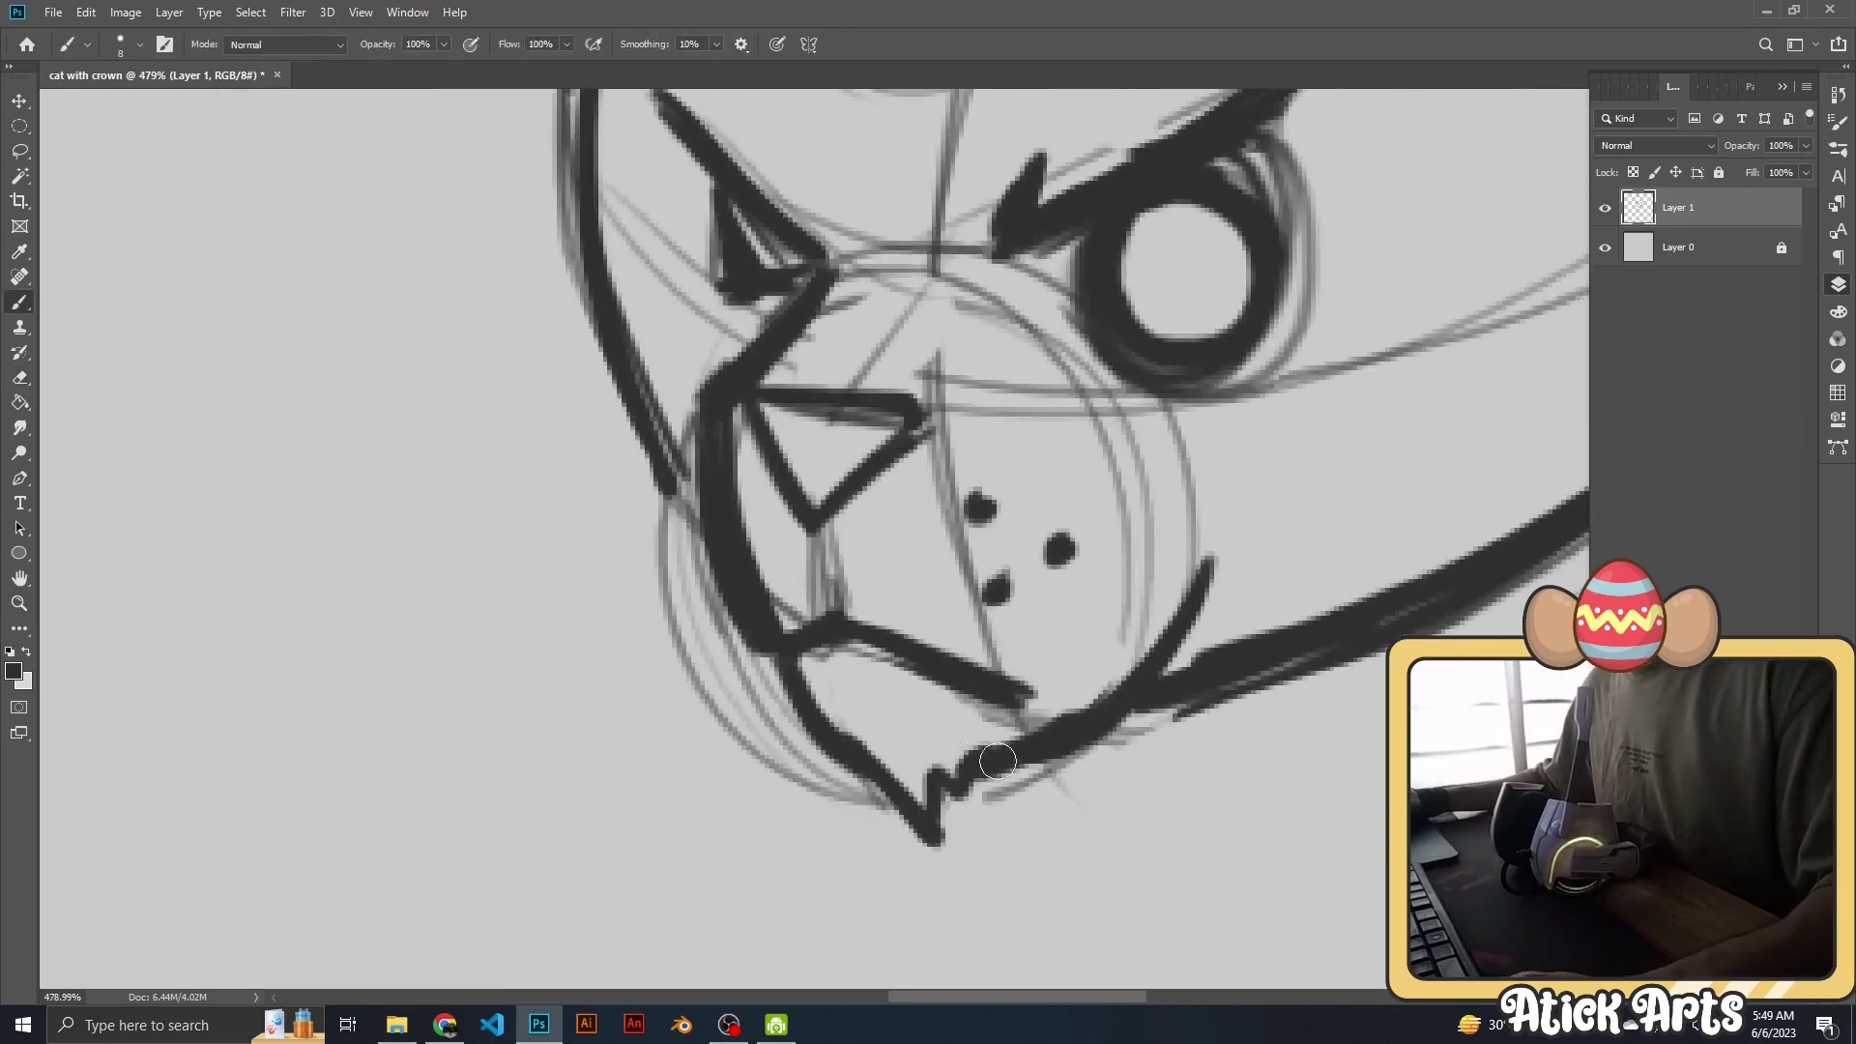
Recentre the head and redraw the jaw and left cheek line darker.
{"action": "key", "text": "e"}
{"action": "scroll", "coordinate": [1024, 727], "scroll_direction": "down", "scroll_amount": 3}
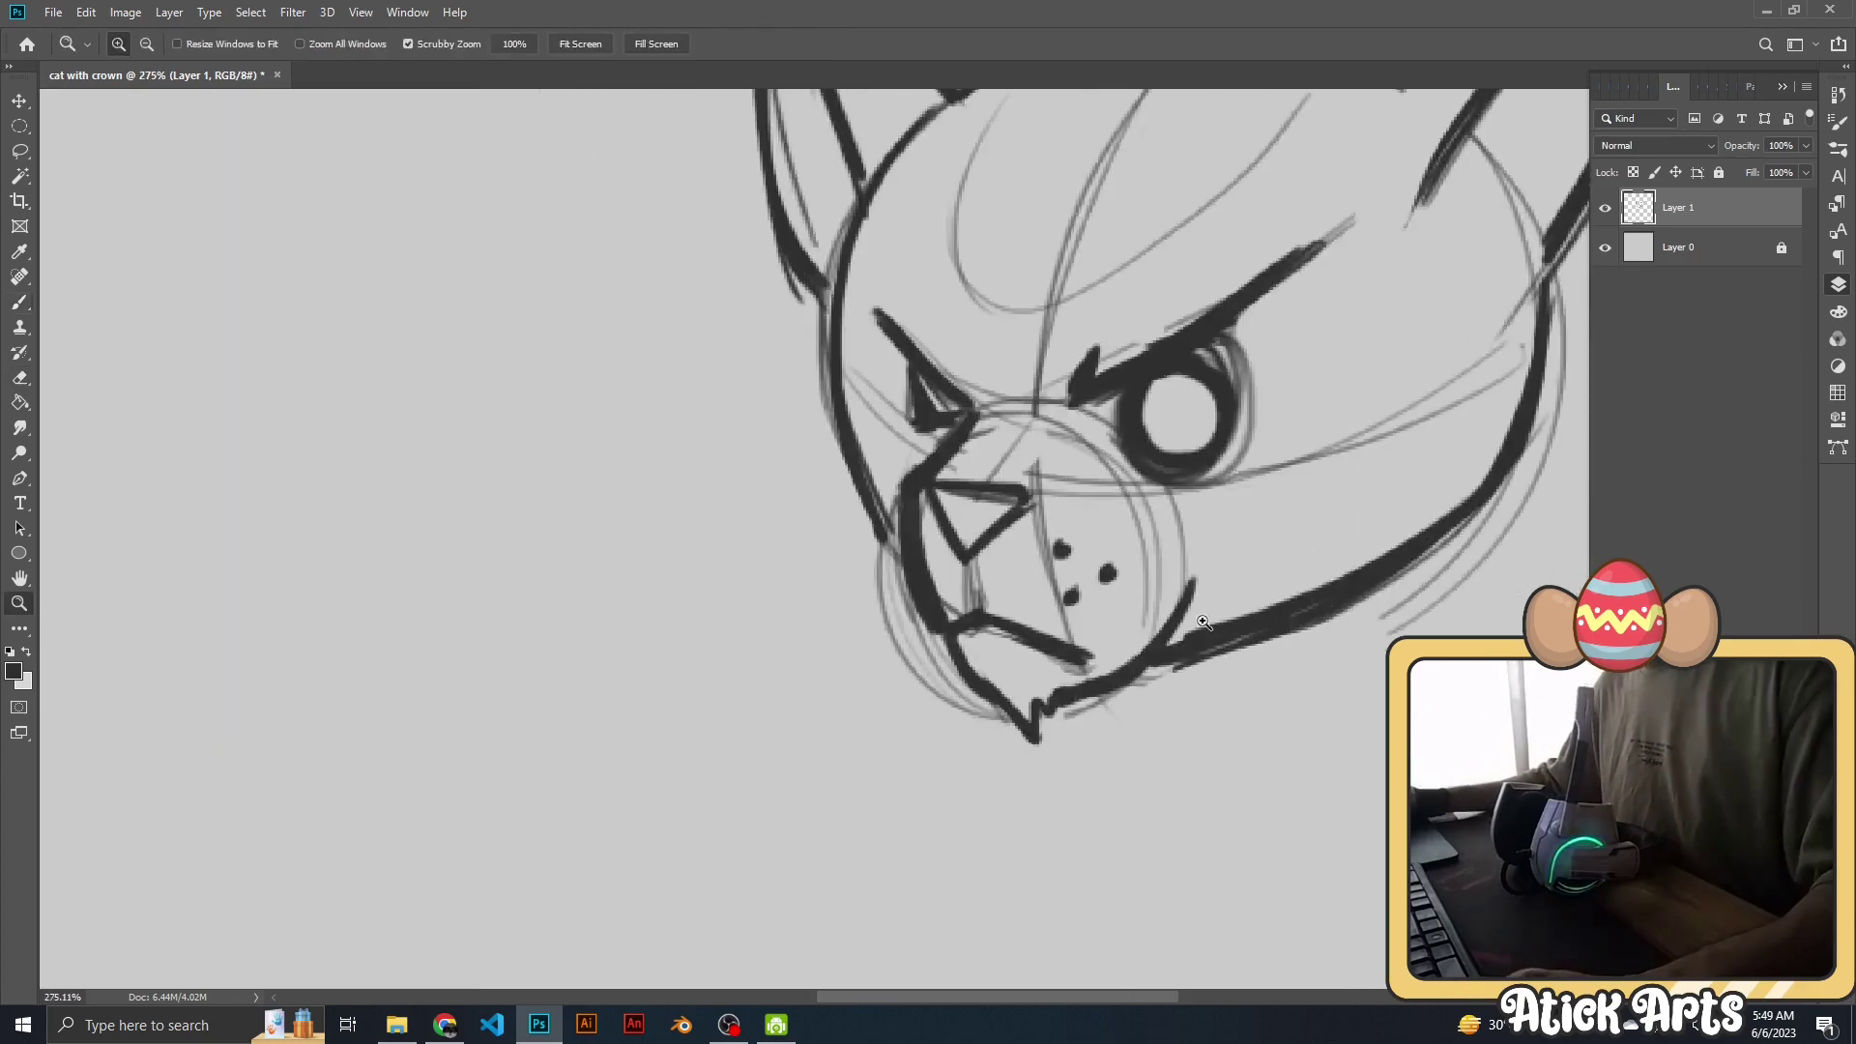
{"action": "key", "text": "z"}
{"action": "scroll", "coordinate": [1190, 630], "scroll_direction": "down", "scroll_amount": 3}
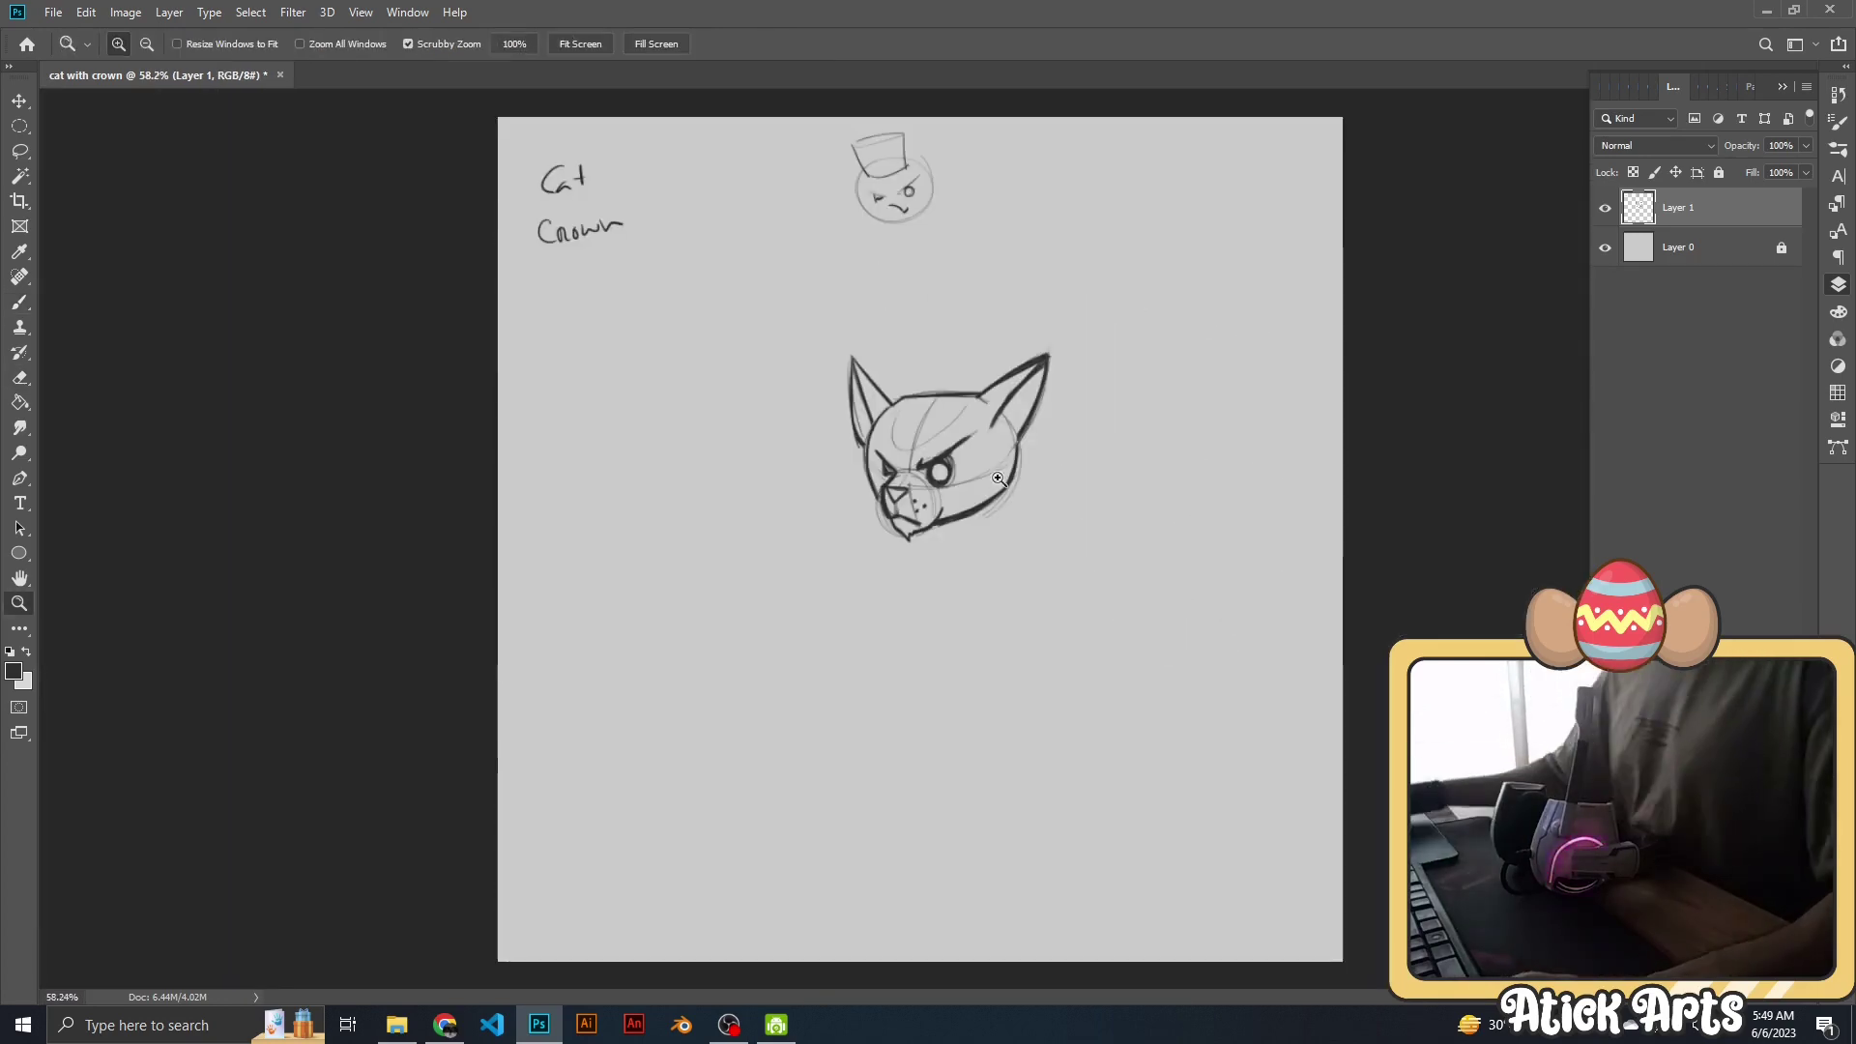
{"action": "scroll", "coordinate": [963, 434], "scroll_direction": "up", "scroll_amount": 5}
{"action": "mouse_move", "coordinate": [1023, 462]}
{"action": "left_mouse_down"}
{"action": "mouse_move", "coordinate": [1160, 486]}
{"action": "mouse_move", "coordinate": [1073, 667]}
{"action": "mouse_move", "coordinate": [860, 764]}
{"action": "left_mouse_up"}
{"action": "key", "text": "b"}
{"action": "mouse_move", "coordinate": [656, 376]}
{"action": "left_mouse_down"}
{"action": "mouse_move", "coordinate": [797, 362]}
{"action": "mouse_move", "coordinate": [749, 580]}
{"action": "mouse_move", "coordinate": [802, 672]}
{"action": "left_mouse_up"}
{"action": "left_click_drag", "start_coordinate": [871, 358], "coordinate": [805, 461]}
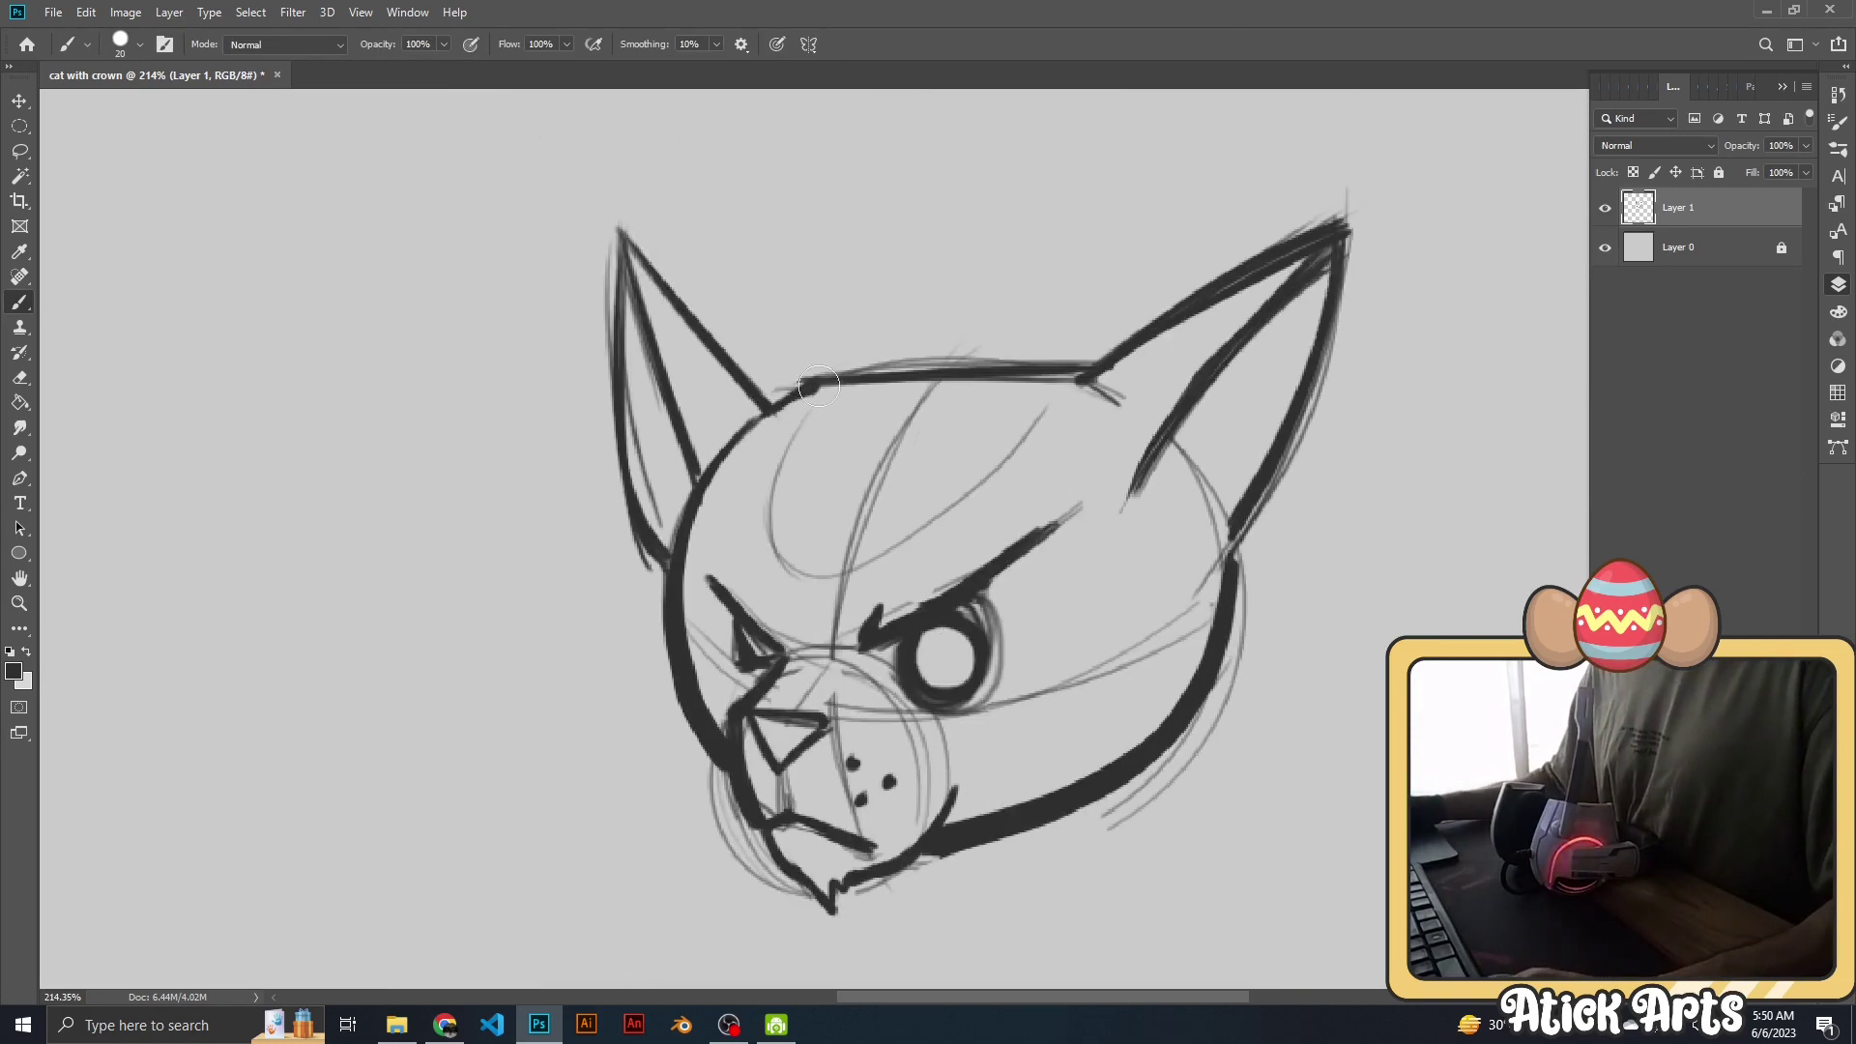
Ink the top of the head and the right ear's outer and inner edges darker.
{"action": "mouse_move", "coordinate": [818, 387]}
{"action": "left_mouse_down"}
{"action": "mouse_move", "coordinate": [1083, 371]}
{"action": "mouse_move", "coordinate": [773, 468]}
{"action": "mouse_move", "coordinate": [1012, 336]}
{"action": "mouse_move", "coordinate": [1100, 213]}
{"action": "left_mouse_up"}
{"action": "left_click_drag", "start_coordinate": [1083, 301], "coordinate": [1001, 483]}
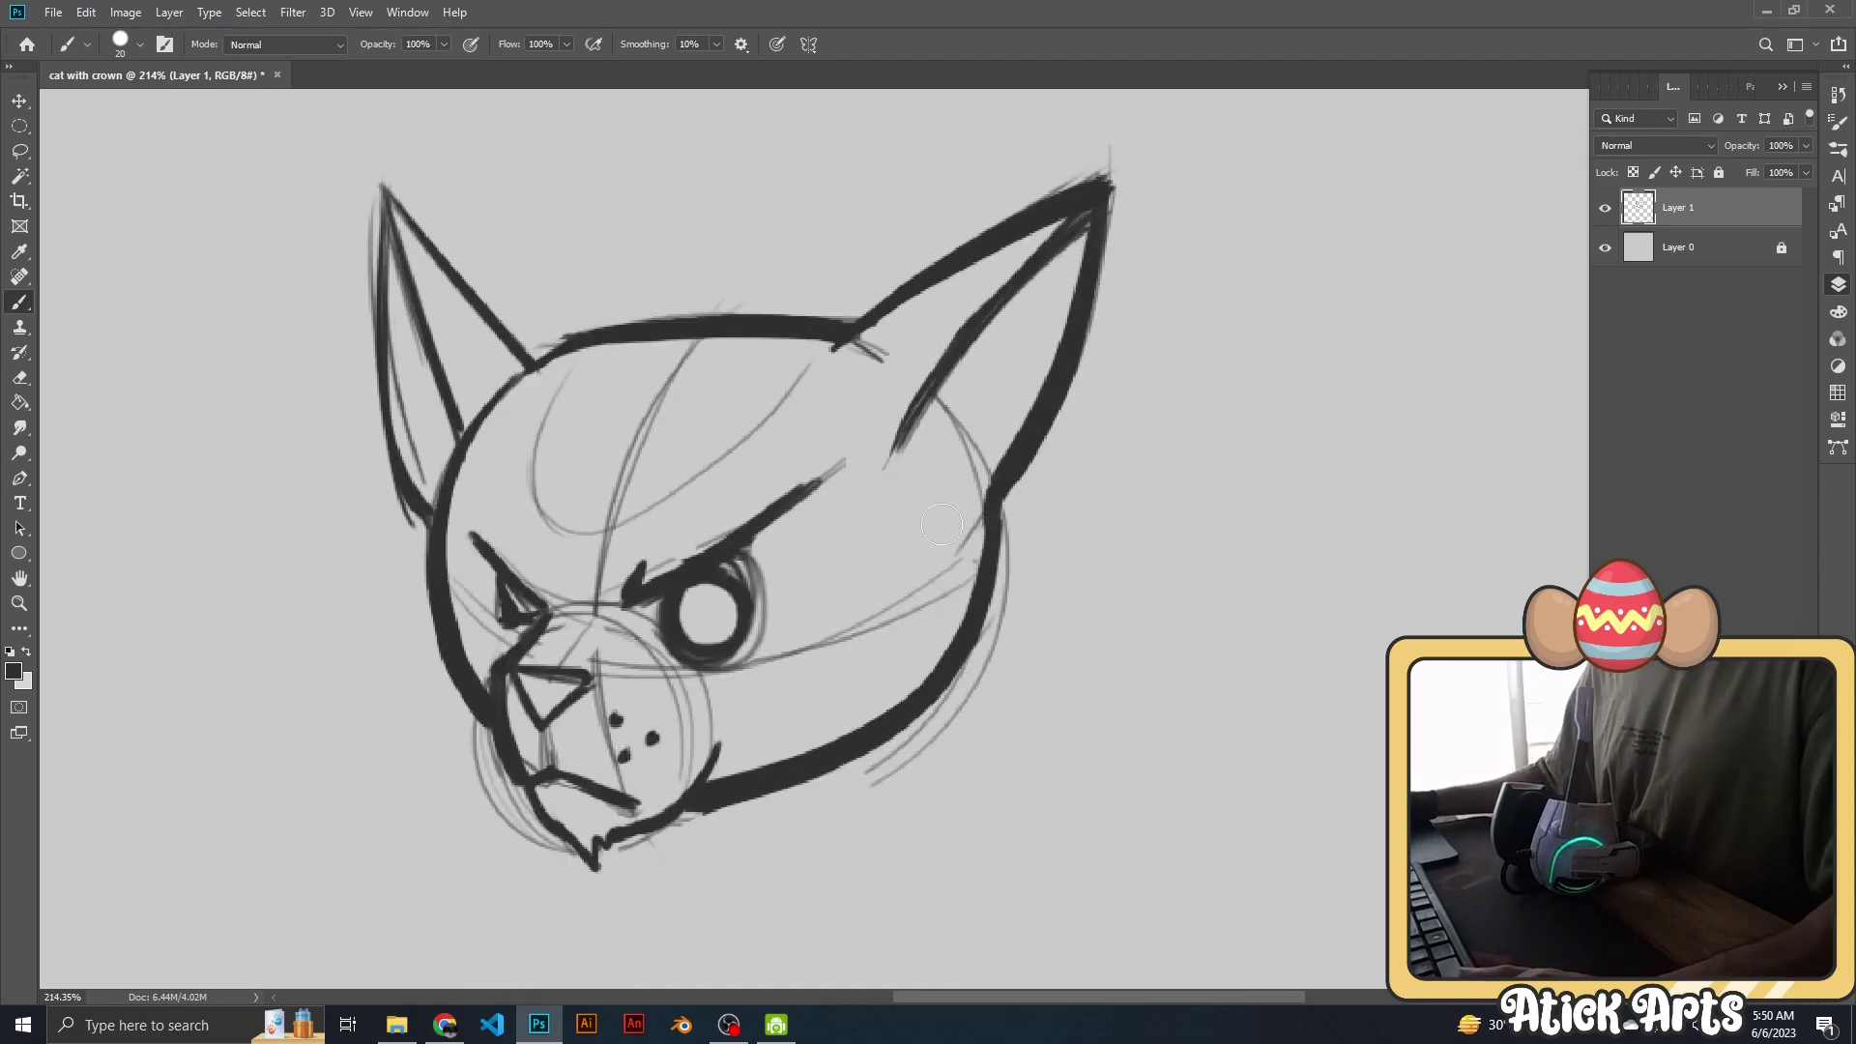
{"action": "left_click_drag", "start_coordinate": [1102, 189], "coordinate": [899, 450]}
{"action": "key", "text": "e"}
{"action": "scroll", "coordinate": [969, 393], "scroll_direction": "down", "scroll_amount": 5}
{"action": "scroll", "coordinate": [970, 393], "scroll_direction": "up", "scroll_amount": 4}
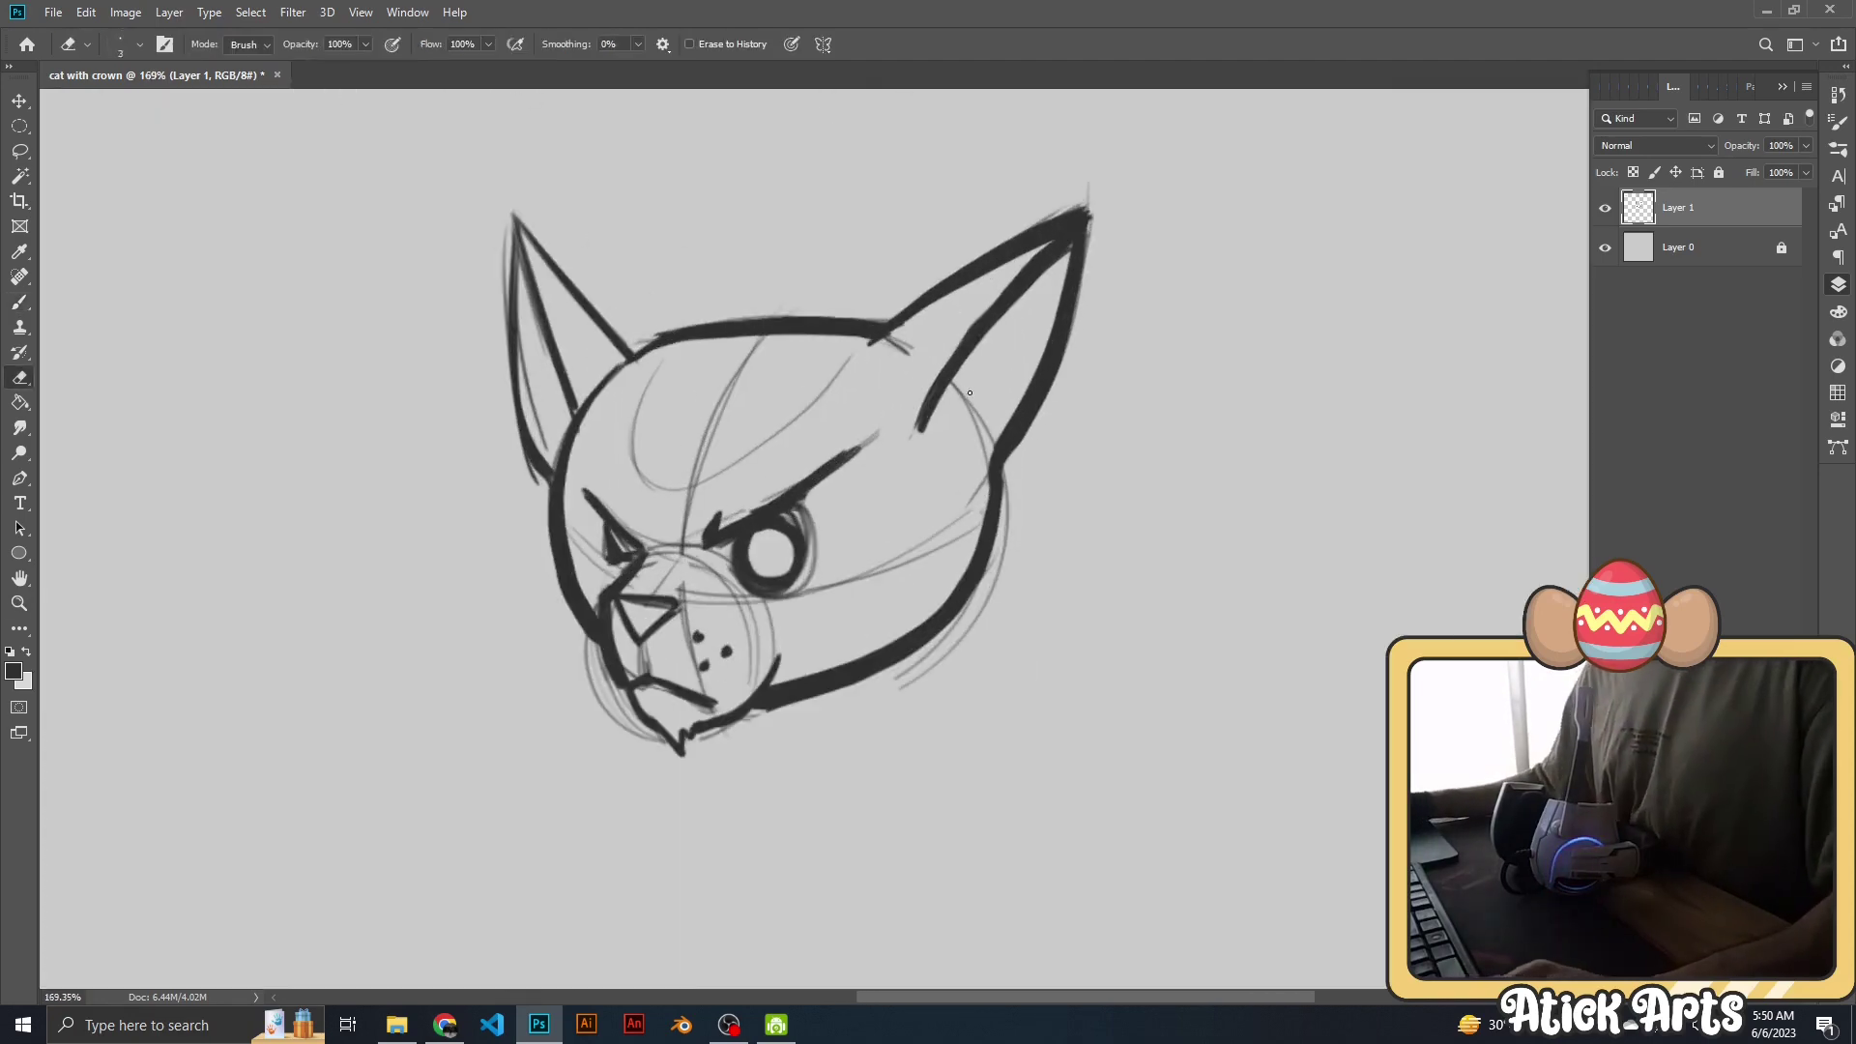
{"action": "key", "text": "bracketright"}
{"action": "key", "text": "bracketright"}
{"action": "key", "text": "bracketright"}
{"action": "scroll", "coordinate": [928, 357], "scroll_direction": "left", "scroll_amount": 5}
{"action": "scroll", "coordinate": [928, 358], "scroll_direction": "down", "scroll_amount": 3}
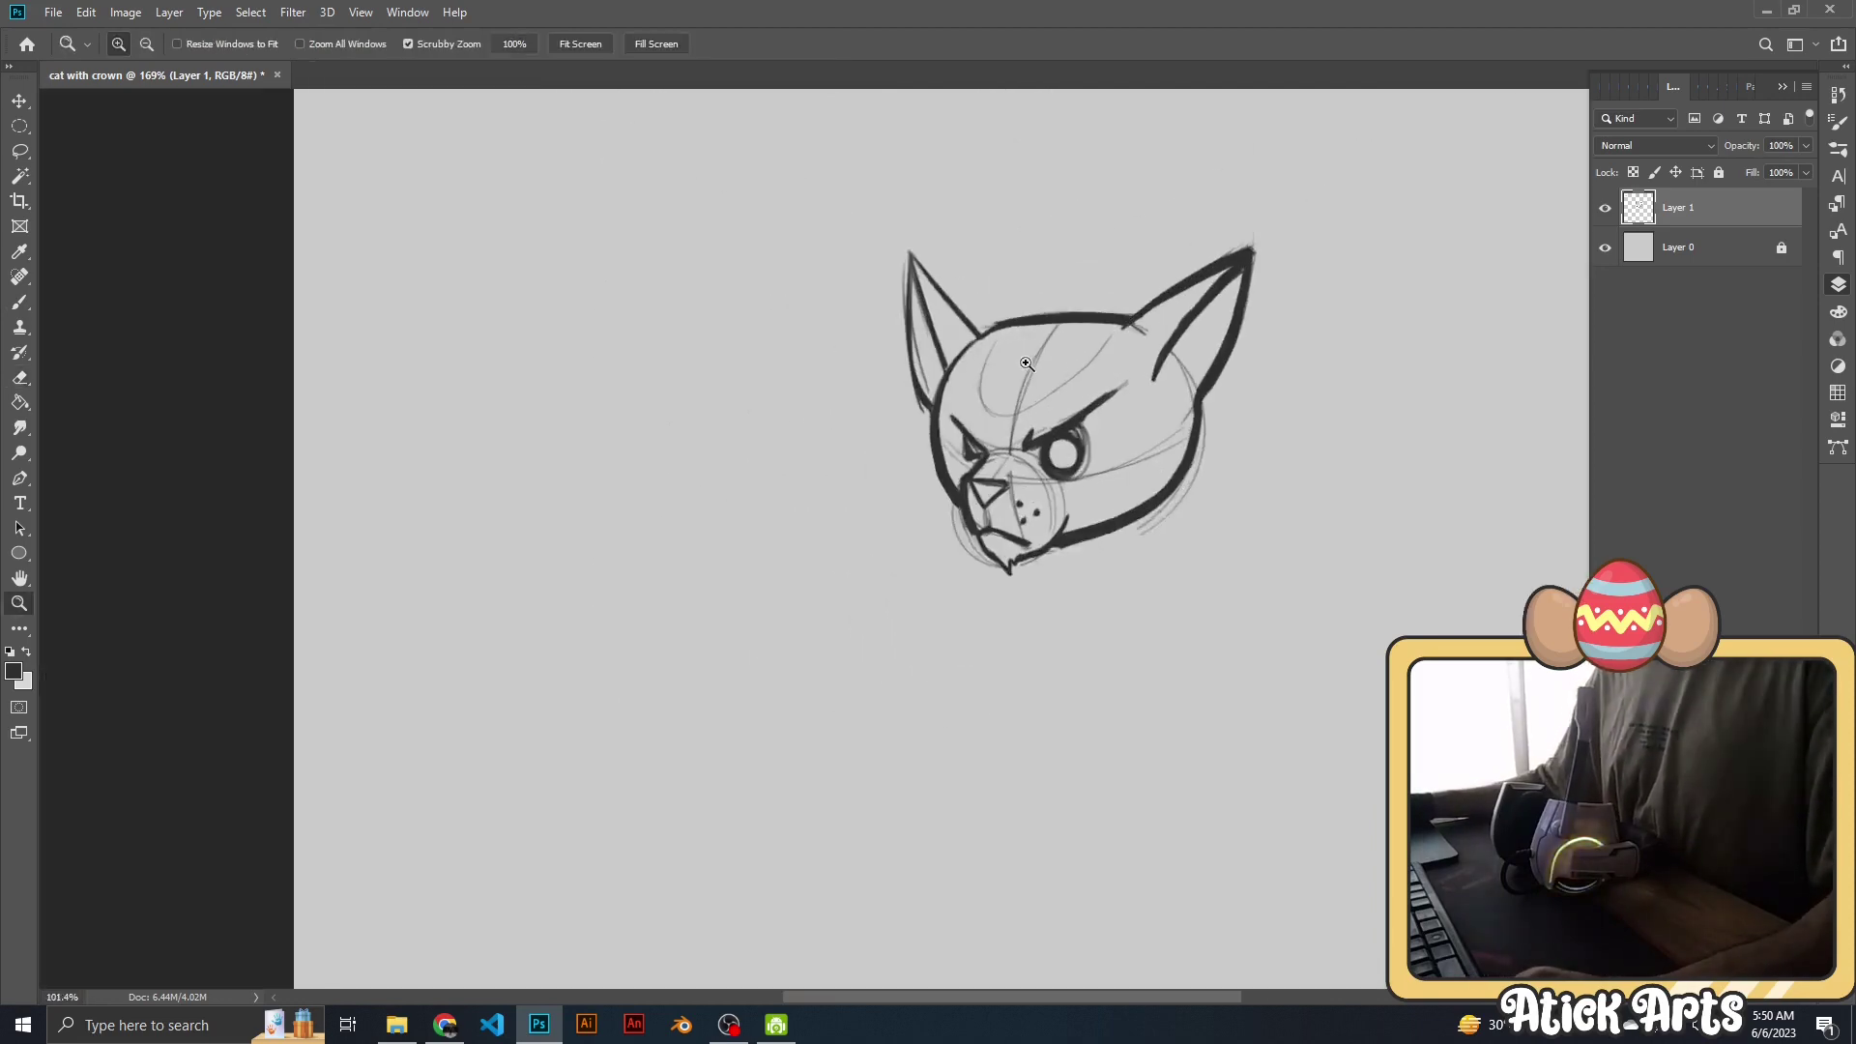
{"action": "scroll", "coordinate": [928, 357], "scroll_direction": "up", "scroll_amount": 2}
Lasso the left ear, tilt it about 14 degrees and enlarge it slightly.
{"action": "key", "text": "l"}
{"action": "left_click_drag", "start_coordinate": [864, 200], "coordinate": [853, 445]}
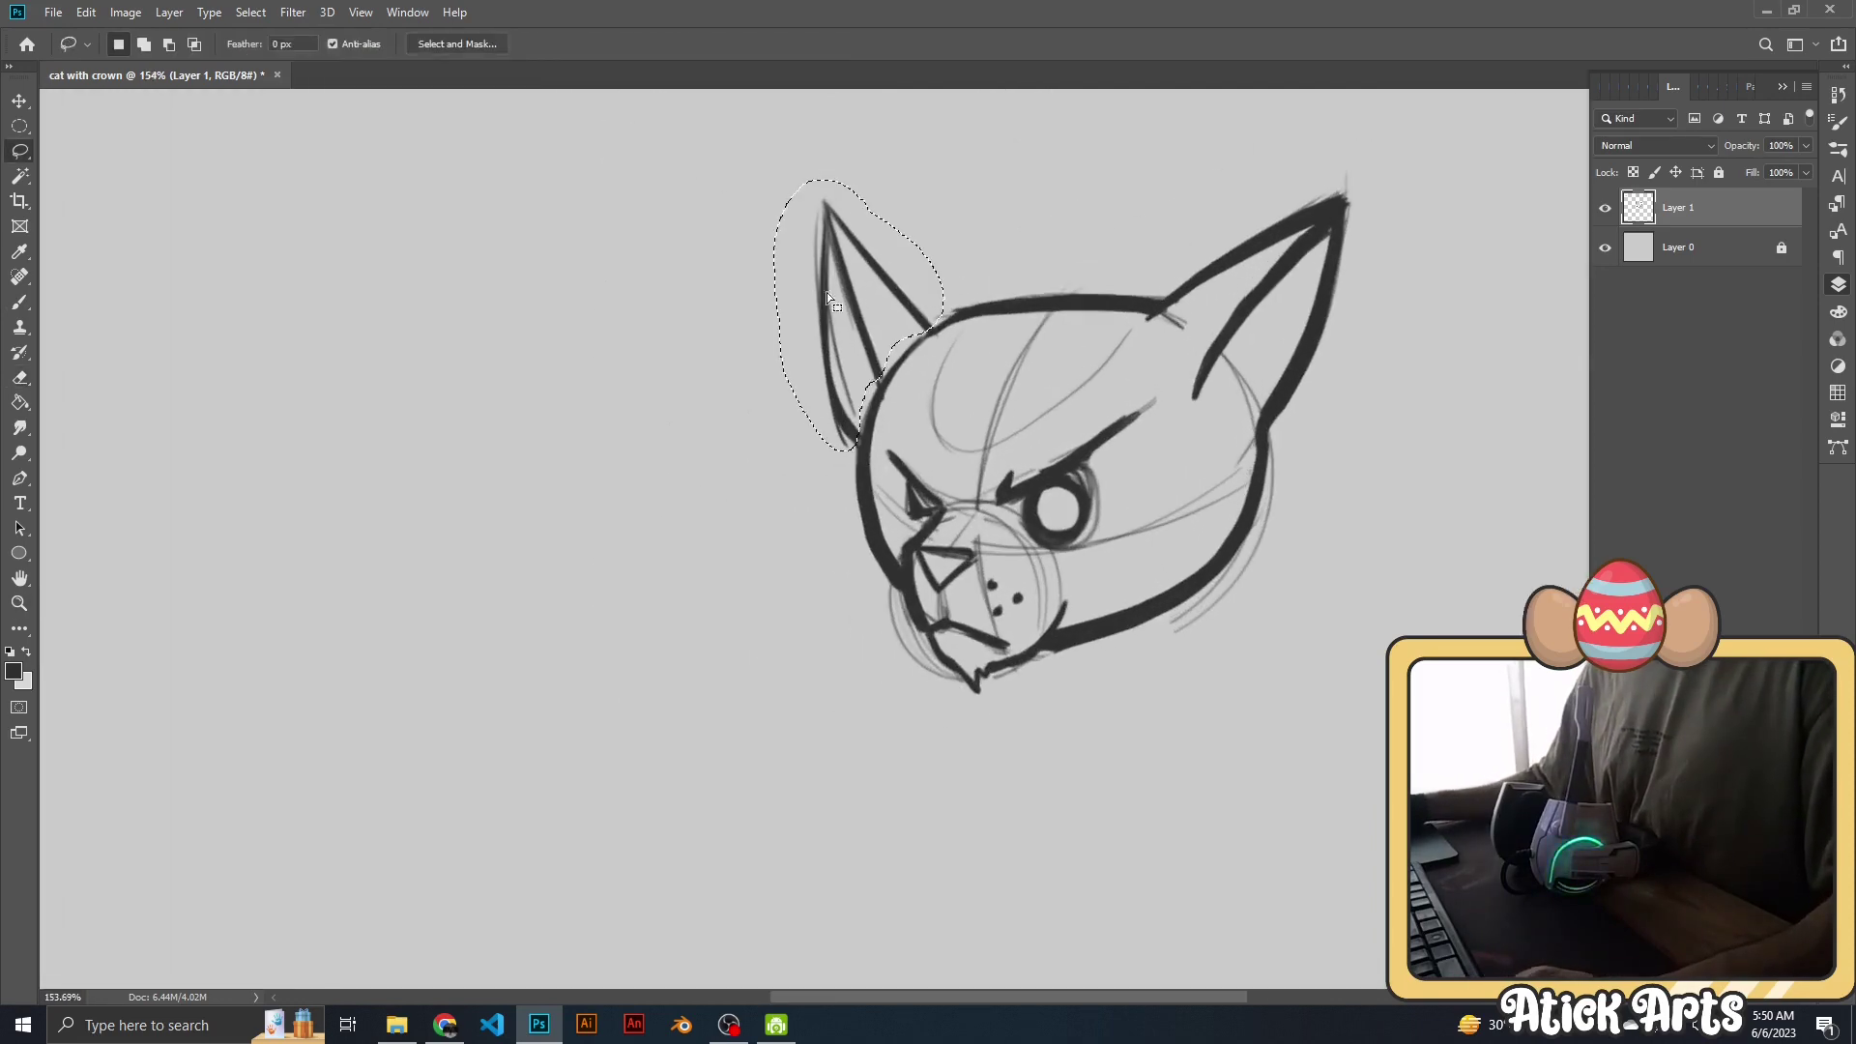
{"action": "key", "text": "ctrl+t"}
{"action": "left_click_drag", "start_coordinate": [952, 155], "coordinate": [966, 179]}
{"action": "left_click_drag", "start_coordinate": [866, 329], "coordinate": [870, 365]}
{"action": "key", "text": "Return"}
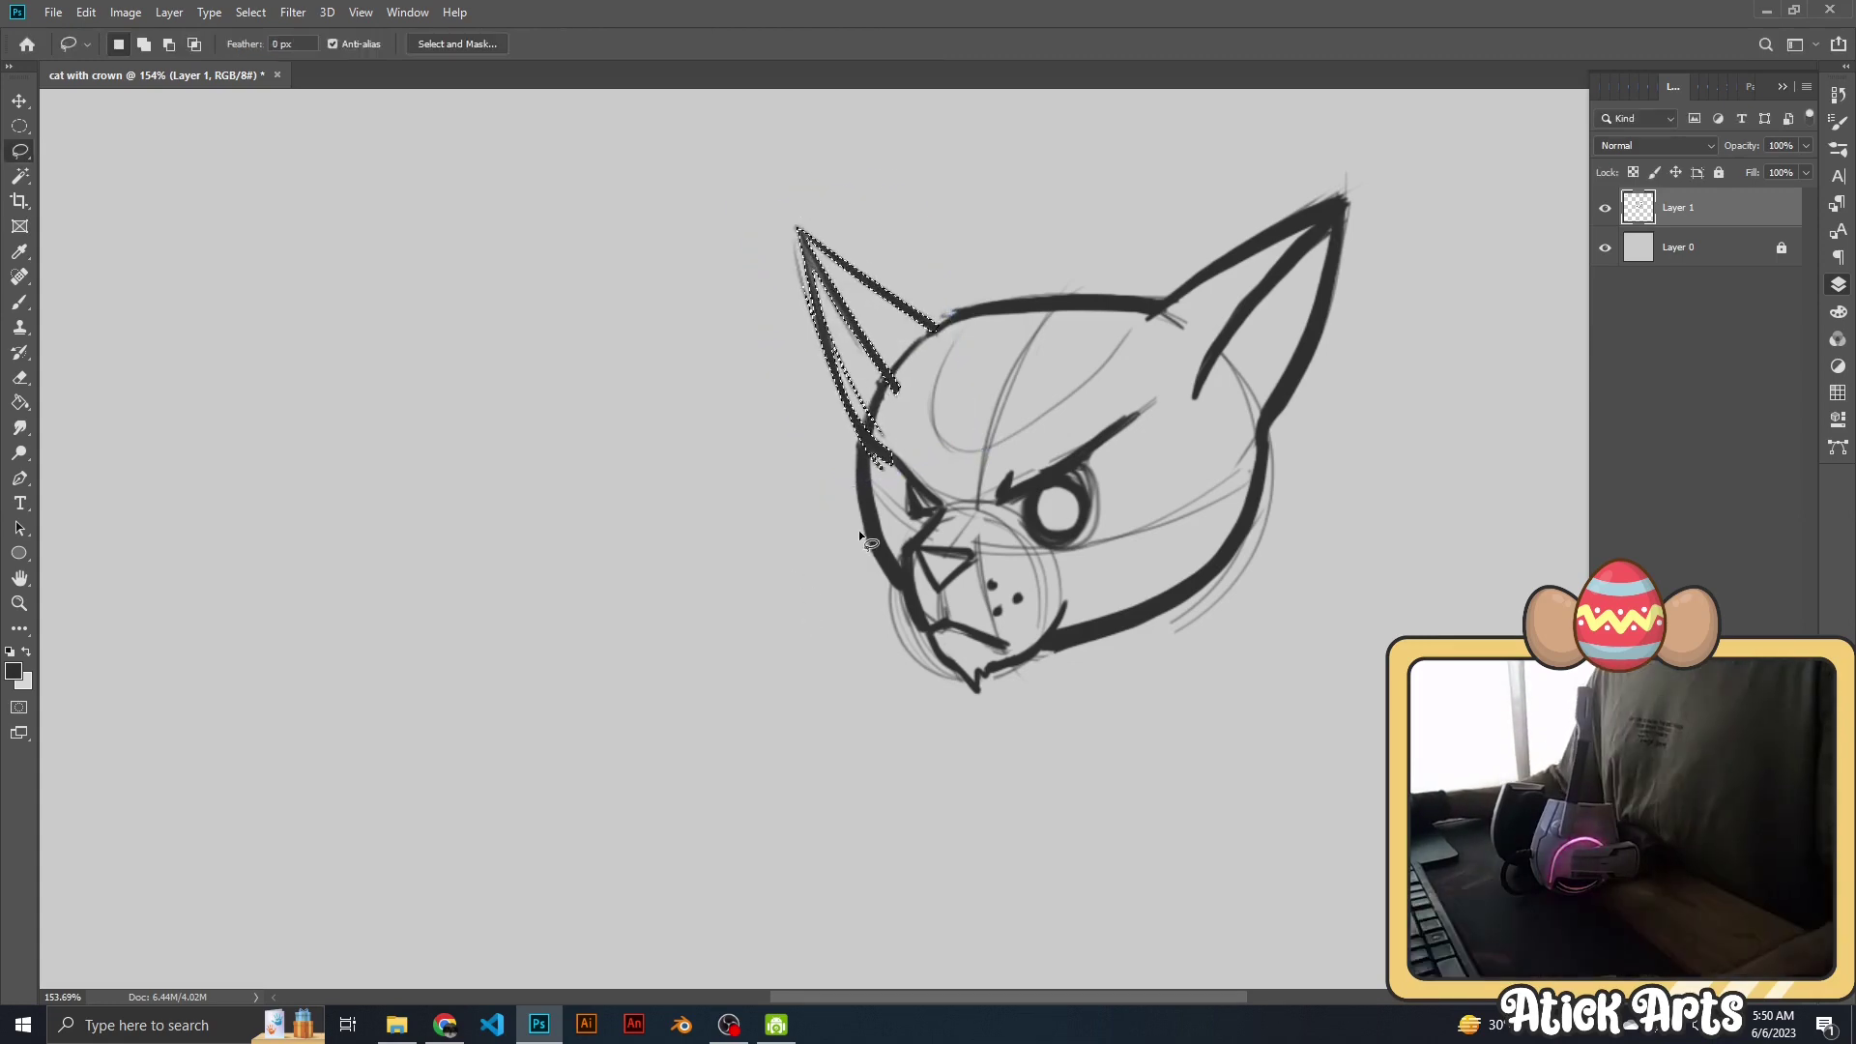
{"action": "key", "text": "ctrl+d"}
Re-ink the left ear's outer edge darker with the brush.
{"action": "key", "text": "e"}
{"action": "scroll", "coordinate": [859, 530], "scroll_direction": "up", "scroll_amount": 5}
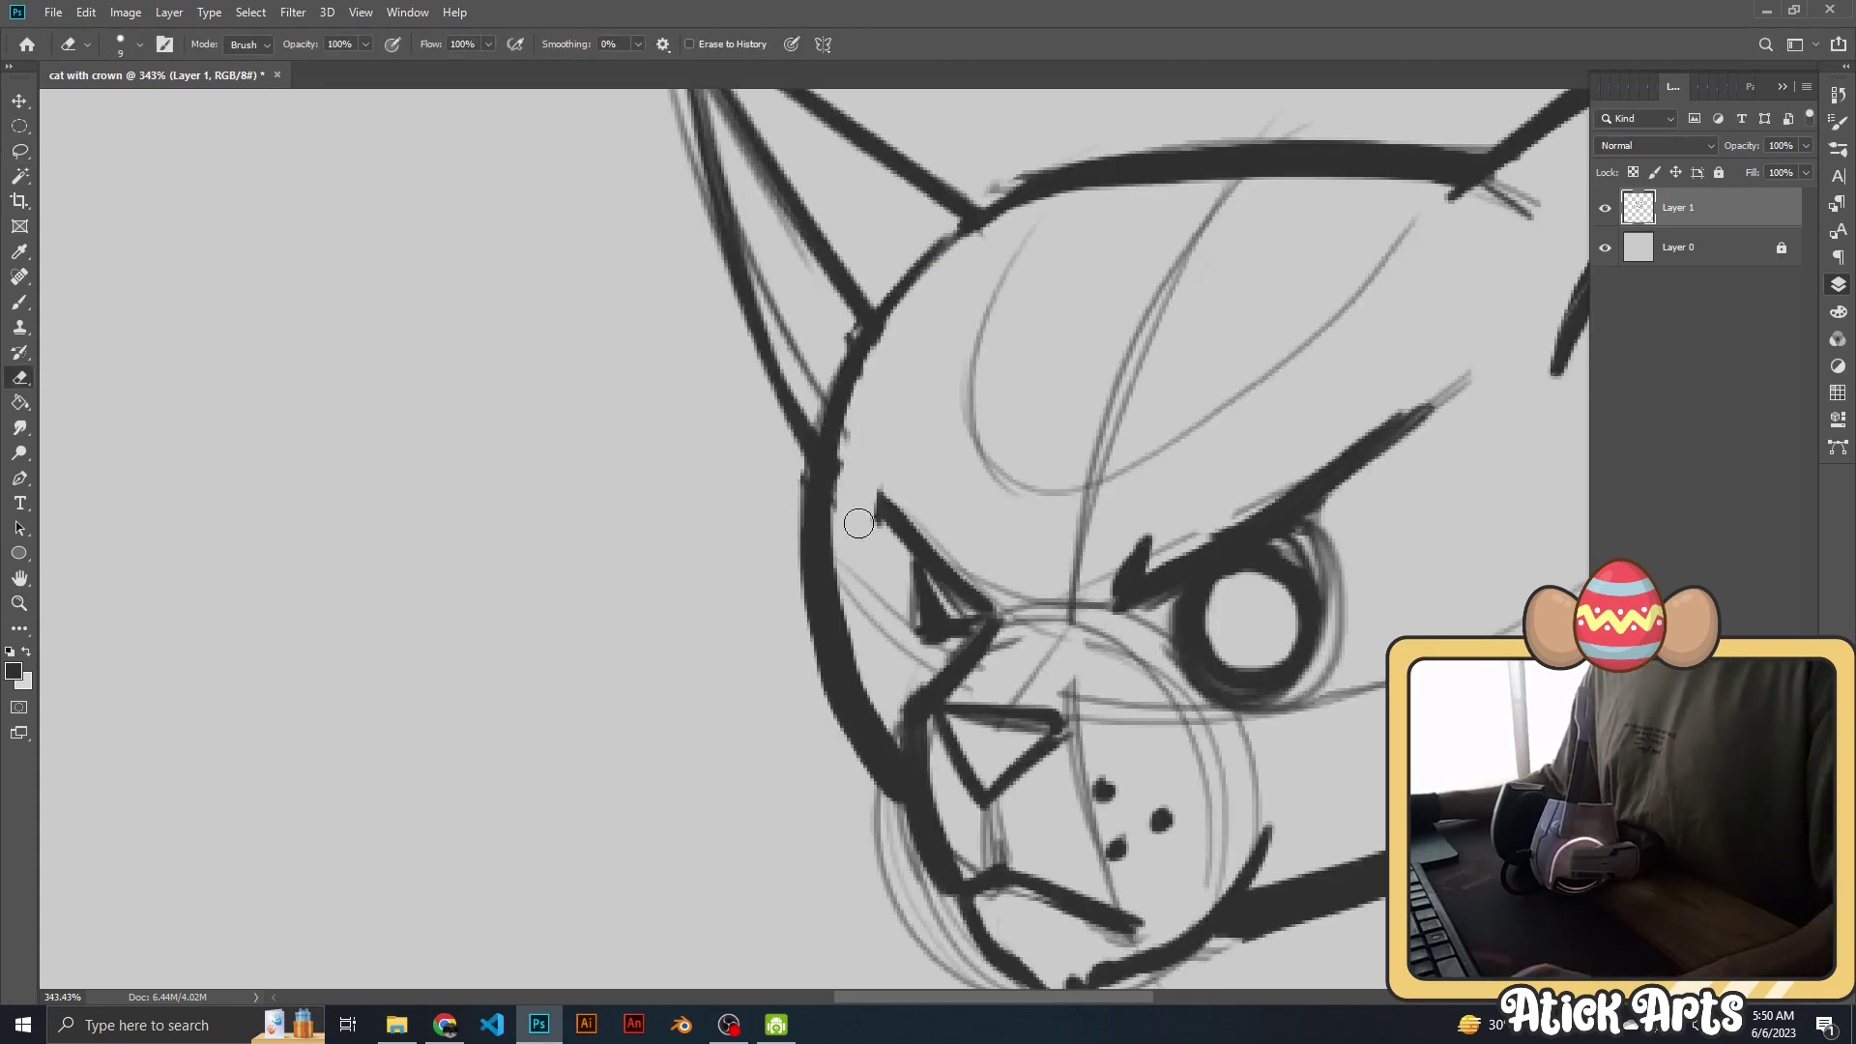
{"action": "scroll", "coordinate": [858, 523], "scroll_direction": "down", "scroll_amount": 5}
{"action": "scroll", "coordinate": [829, 414], "scroll_direction": "down", "scroll_amount": 3}
{"action": "scroll", "coordinate": [767, 406], "scroll_direction": "up", "scroll_amount": 8}
{"action": "key", "text": "b"}
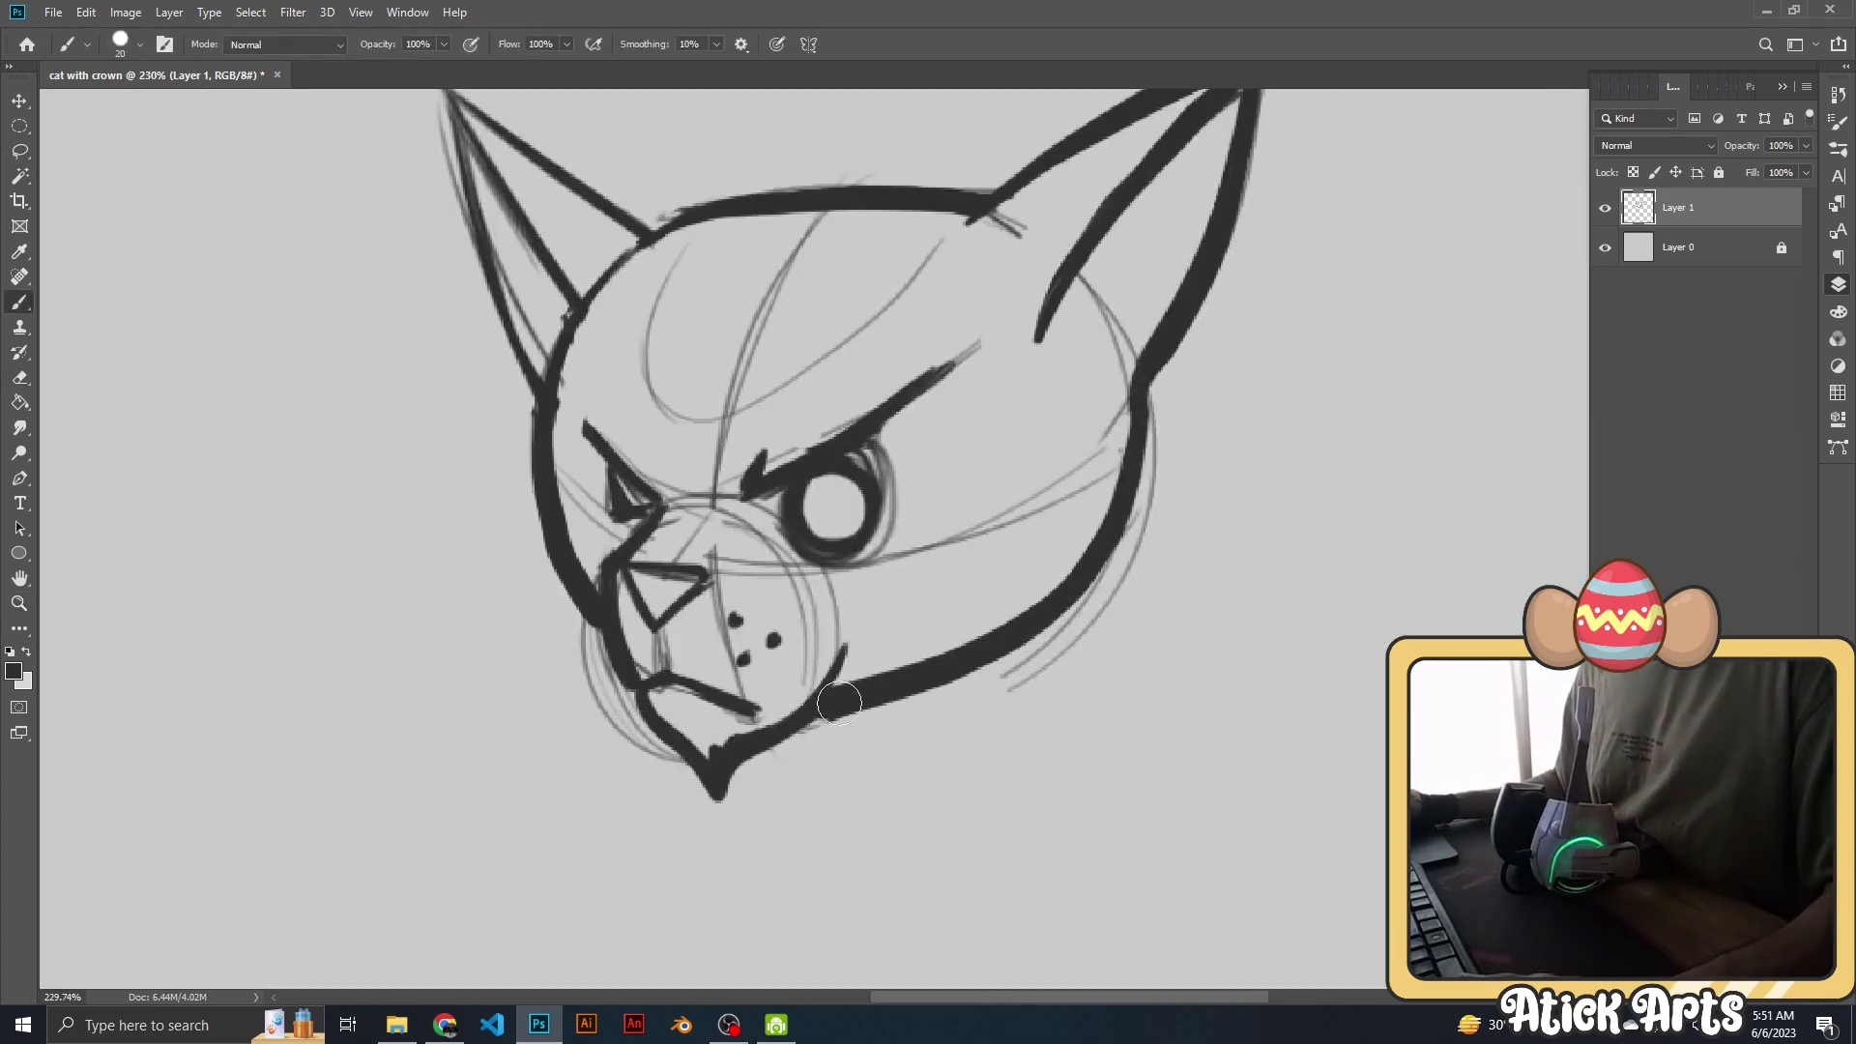
{"action": "scroll", "coordinate": [839, 703], "scroll_direction": "down", "scroll_amount": 5}
{"action": "scroll", "coordinate": [812, 713], "scroll_direction": "up", "scroll_amount": 6}
{"action": "scroll", "coordinate": [774, 738], "scroll_direction": "down", "scroll_amount": 6}
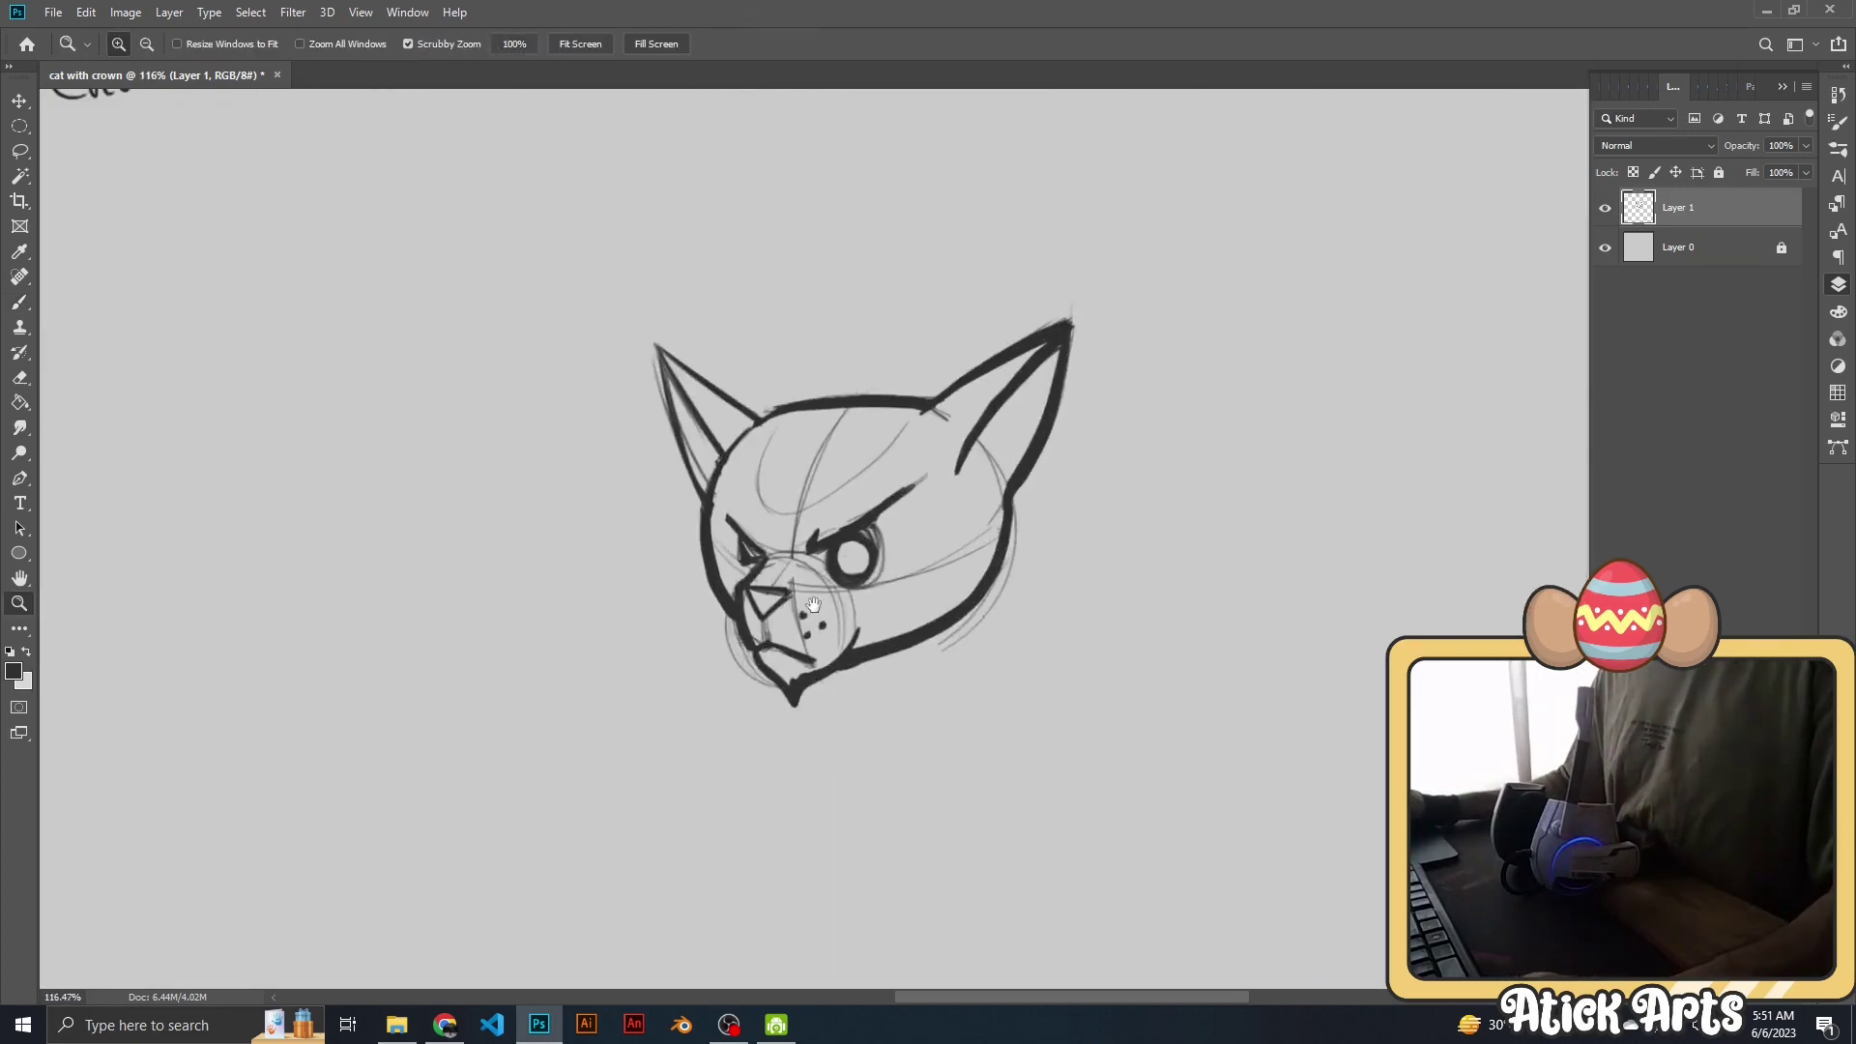
{"action": "scroll", "coordinate": [732, 651], "scroll_direction": "up", "scroll_amount": 6}
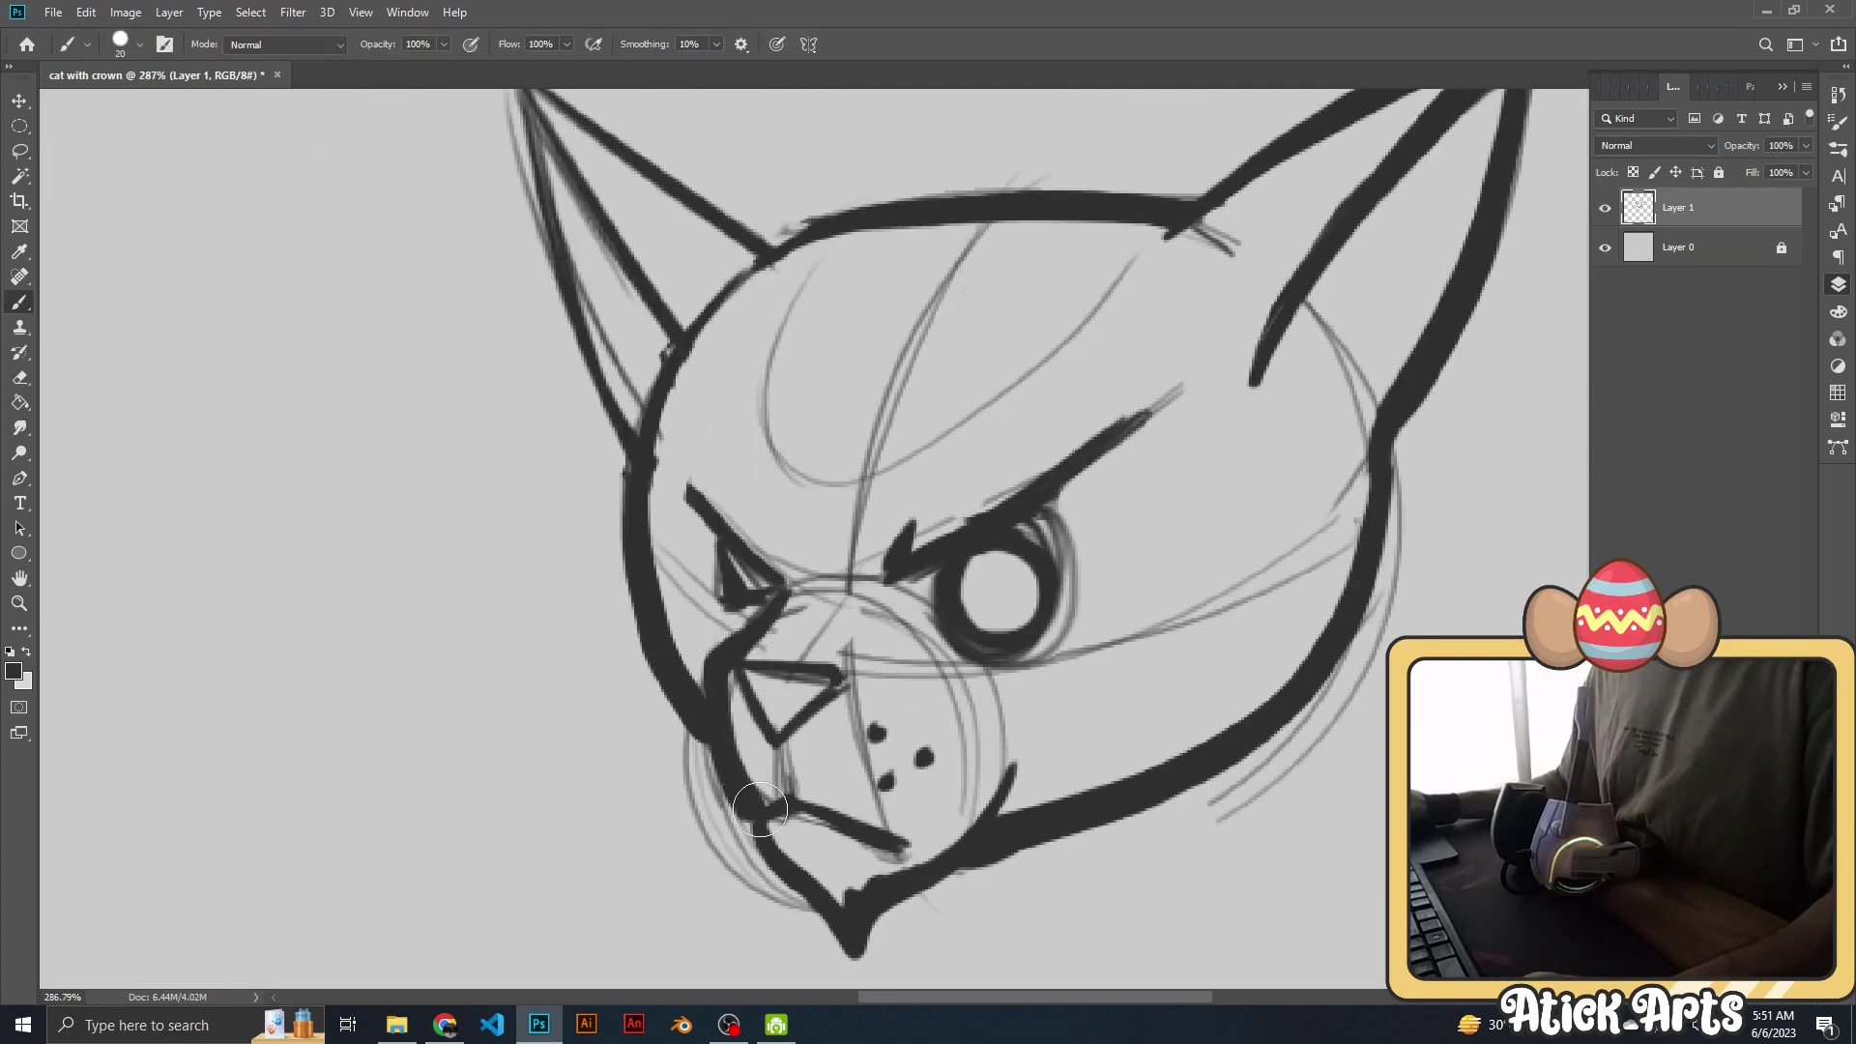
{"action": "scroll", "coordinate": [803, 676], "scroll_direction": "down", "scroll_amount": 3}
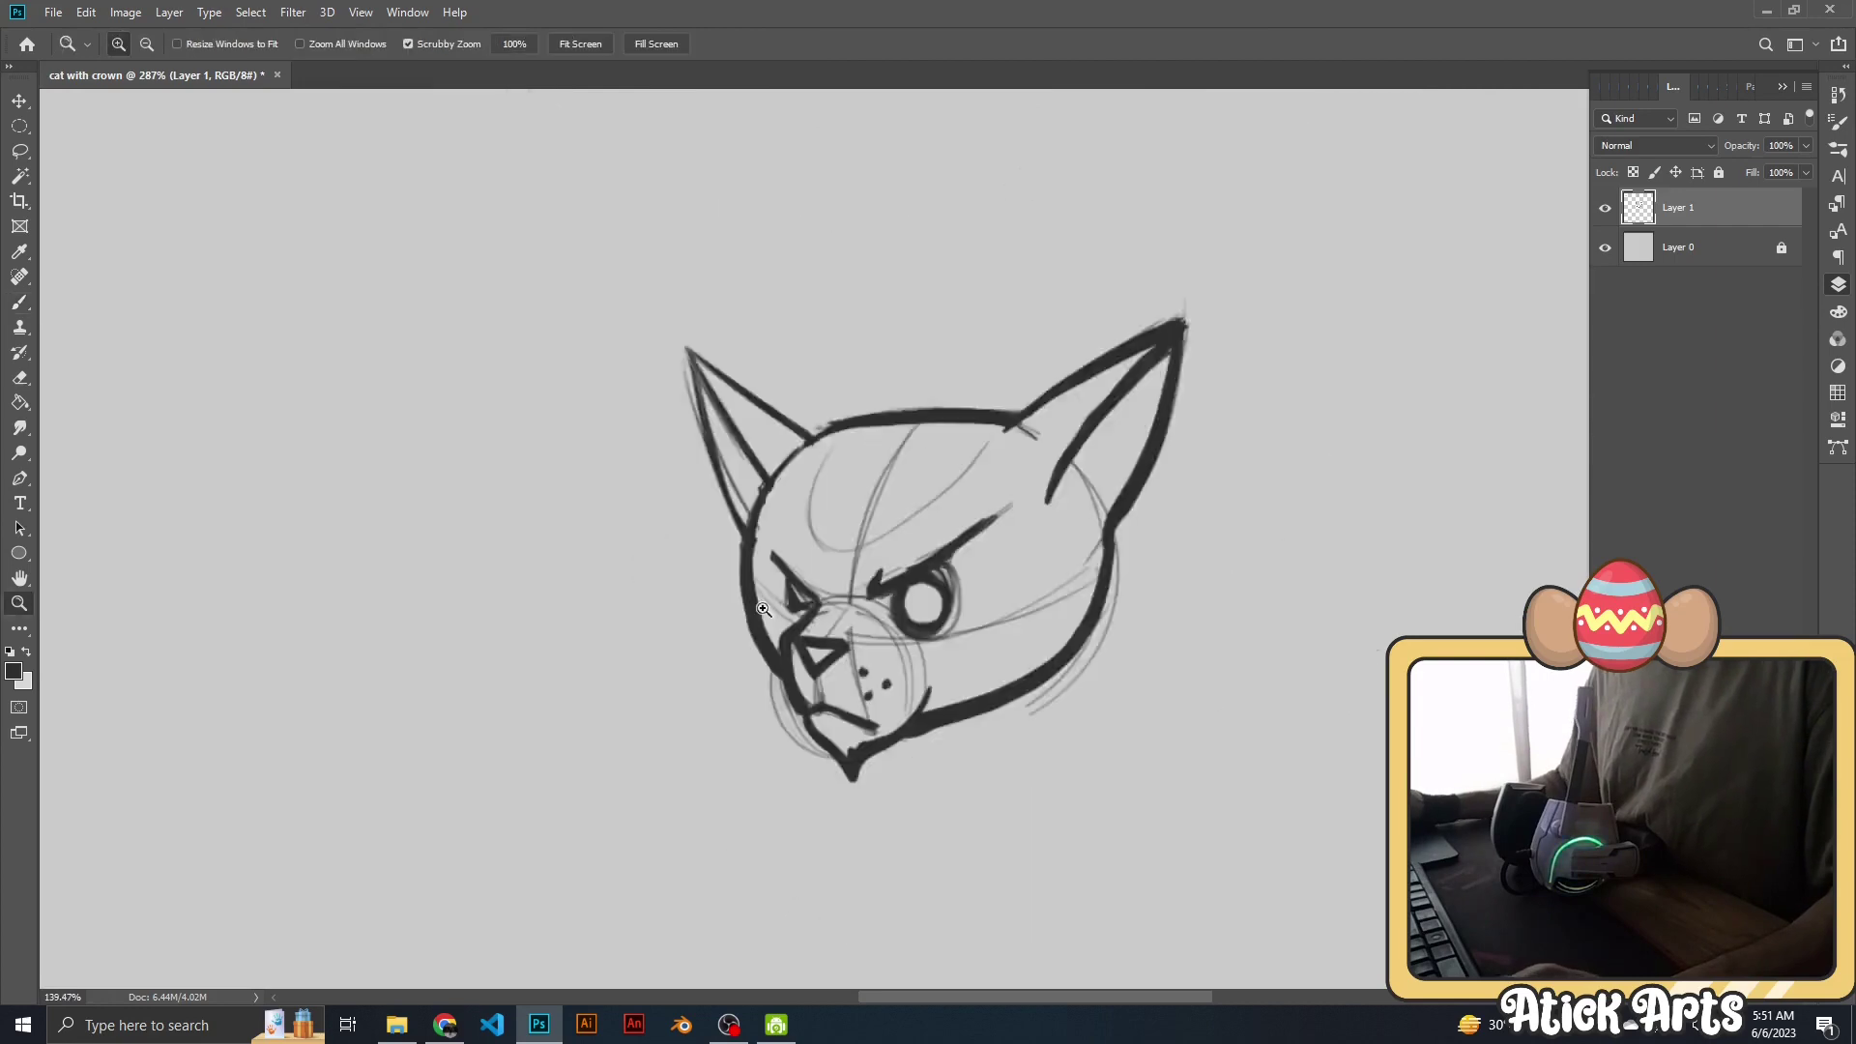
{"action": "scroll", "coordinate": [802, 677], "scroll_direction": "down", "scroll_amount": 2}
{"action": "scroll", "coordinate": [677, 406], "scroll_direction": "up", "scroll_amount": 3}
{"action": "scroll", "coordinate": [635, 360], "scroll_direction": "up", "scroll_amount": 2}
{"action": "left_click_drag", "start_coordinate": [635, 360], "coordinate": [698, 569]}
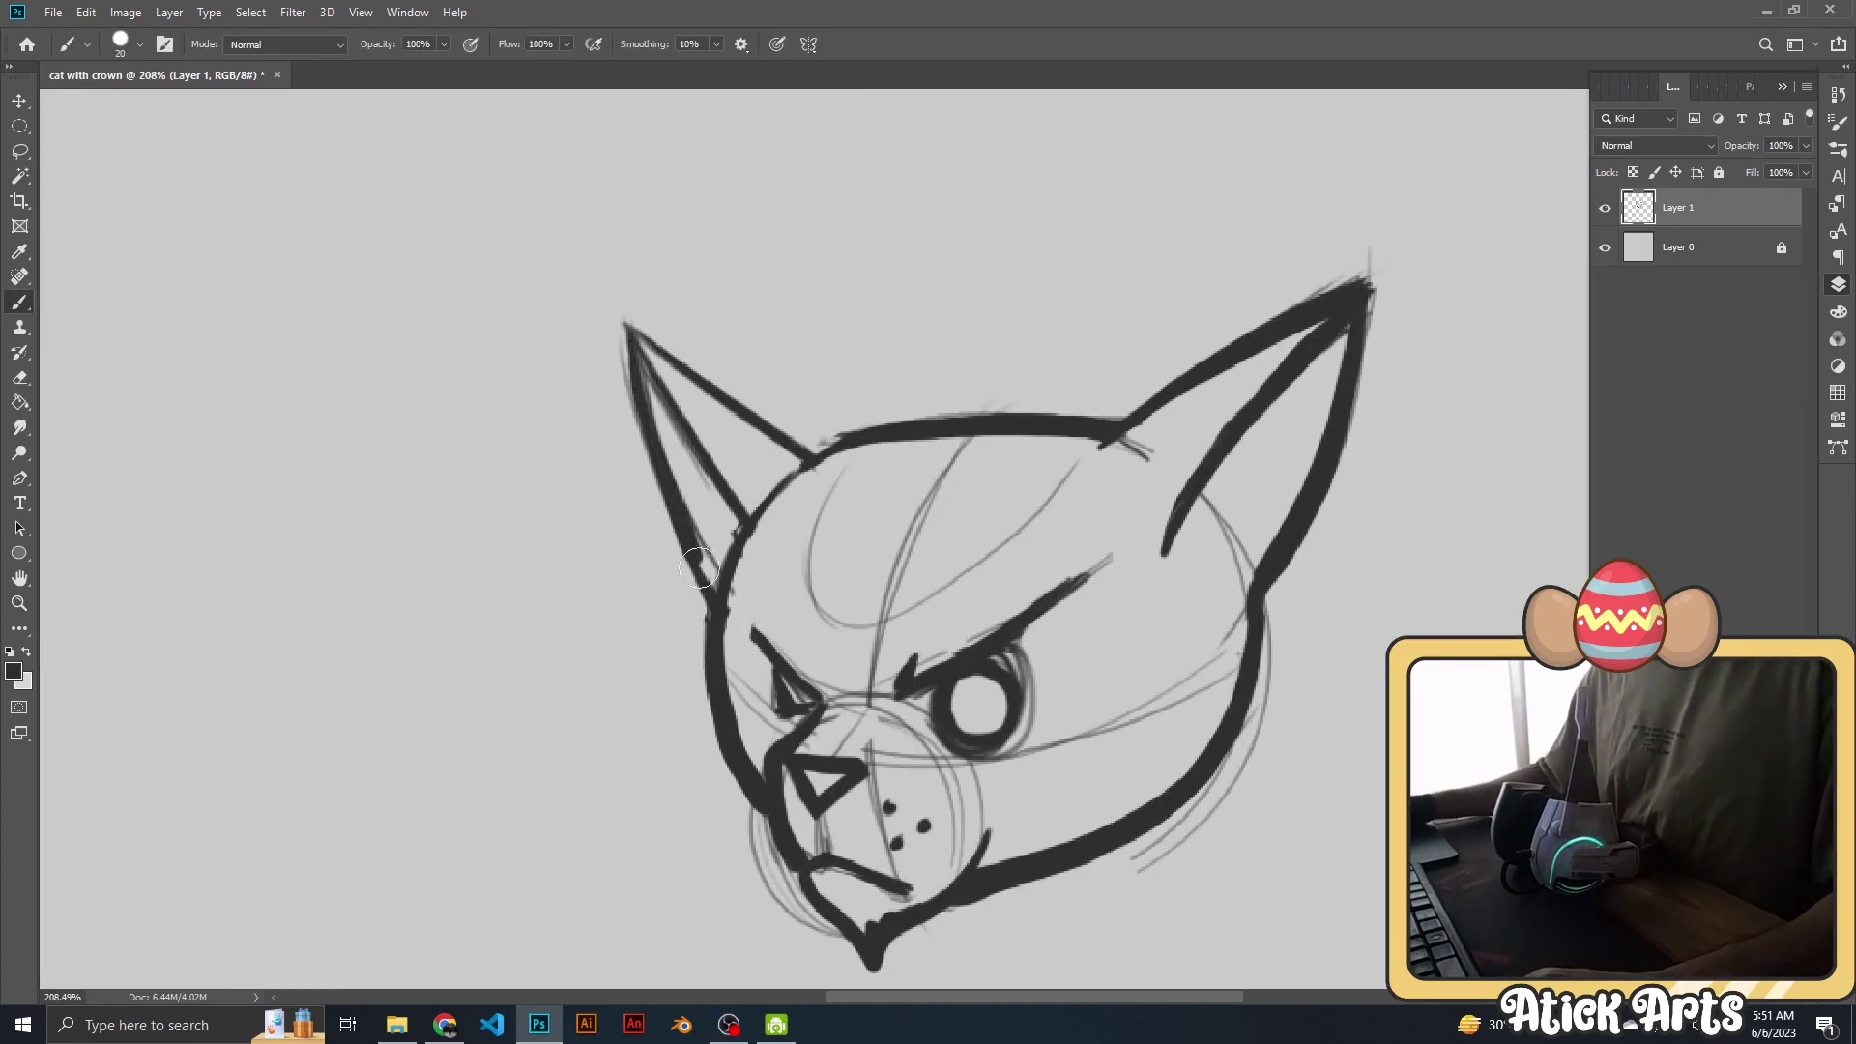
Pan to show empty canvas beside the cat head and shrink the brush slightly.
{"action": "key", "text": "z"}
{"action": "scroll", "coordinate": [779, 435], "scroll_direction": "down", "scroll_amount": 3}
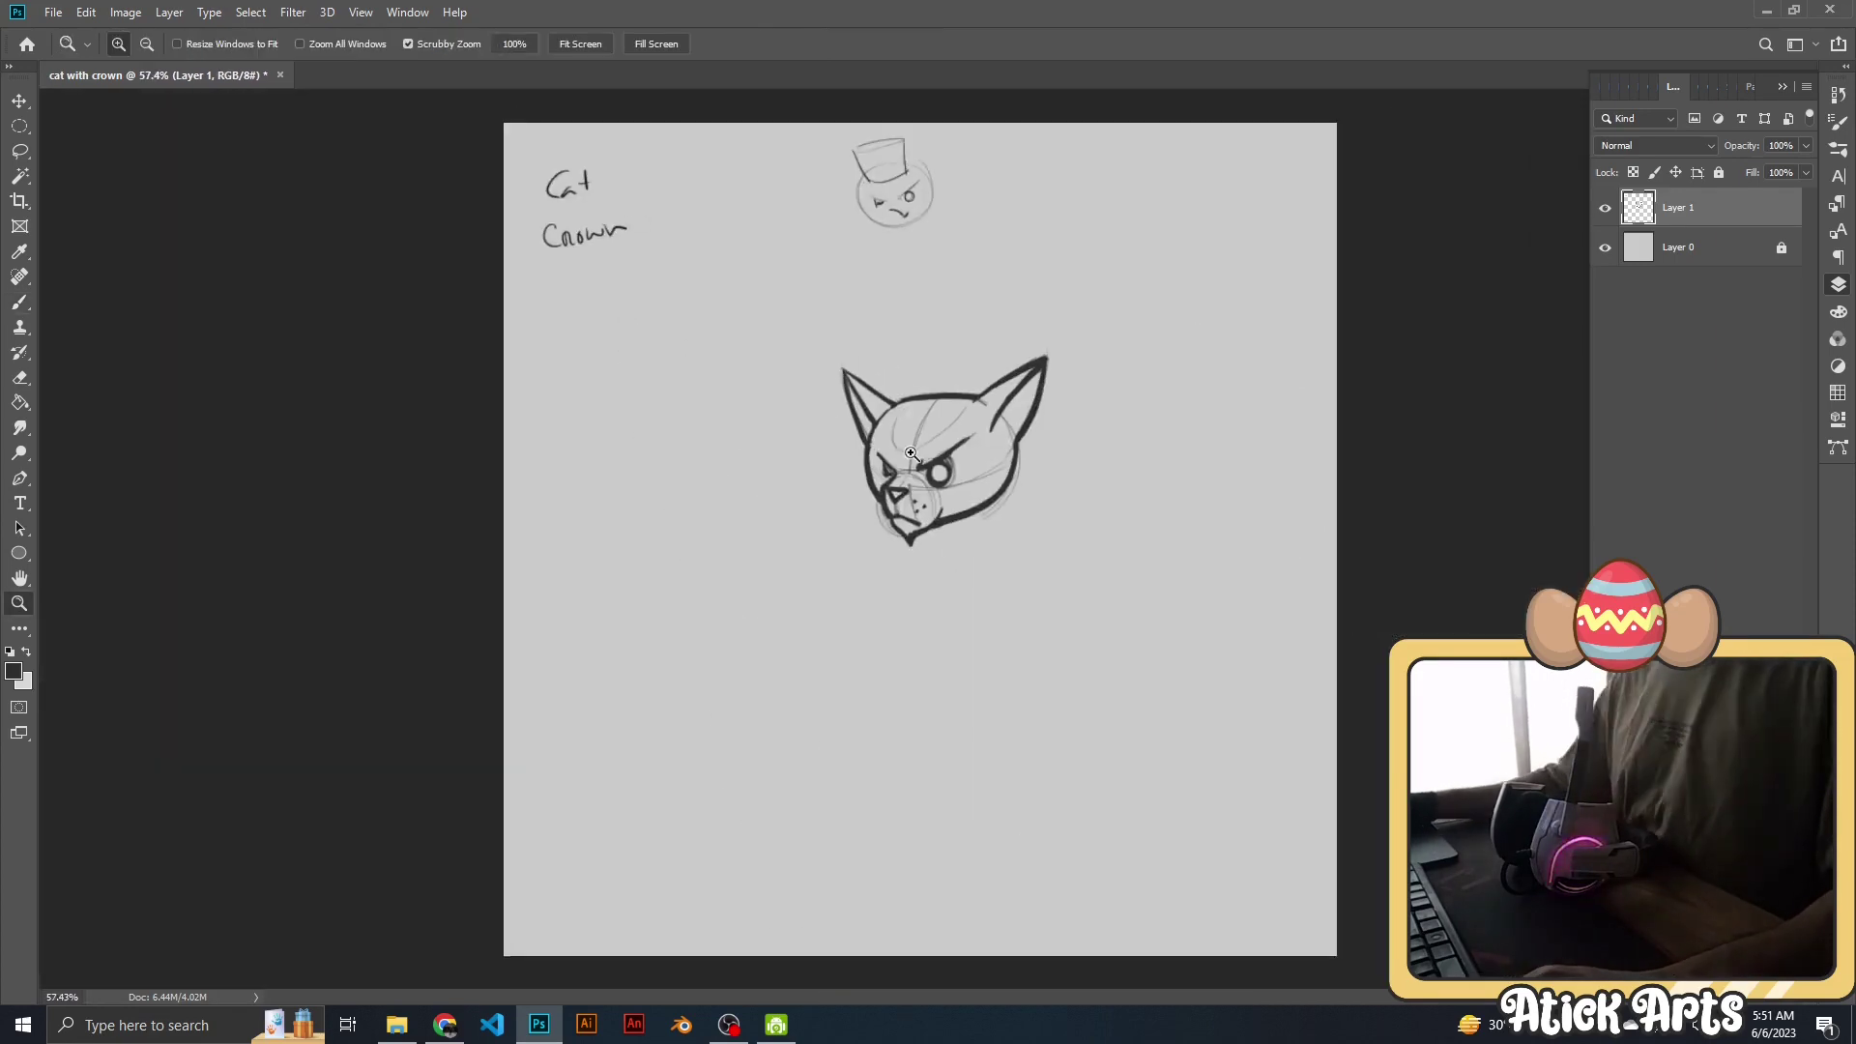
{"action": "scroll", "coordinate": [718, 568], "scroll_direction": "up", "scroll_amount": 2}
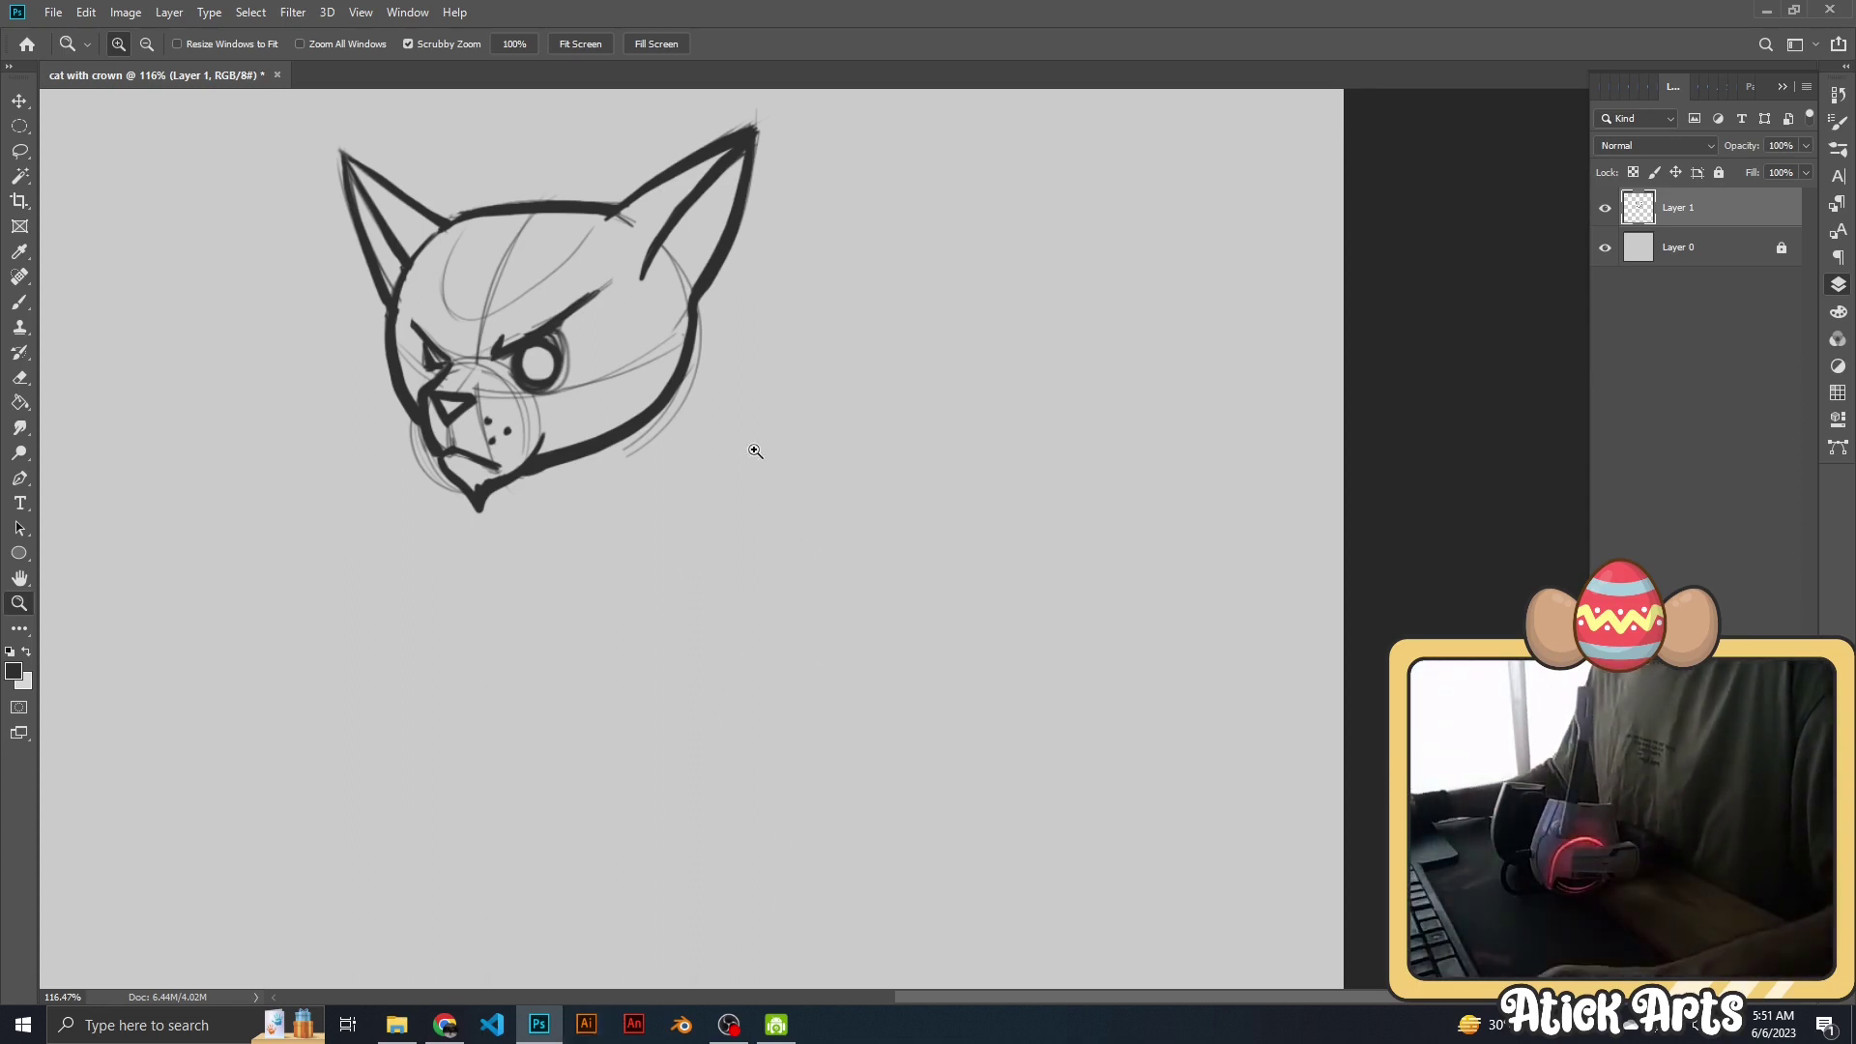
{"action": "mouse_move", "coordinate": [750, 448]}
{"action": "left_mouse_down"}
{"action": "mouse_move", "coordinate": [817, 473]}
{"action": "mouse_move", "coordinate": [716, 476]}
{"action": "left_mouse_up"}
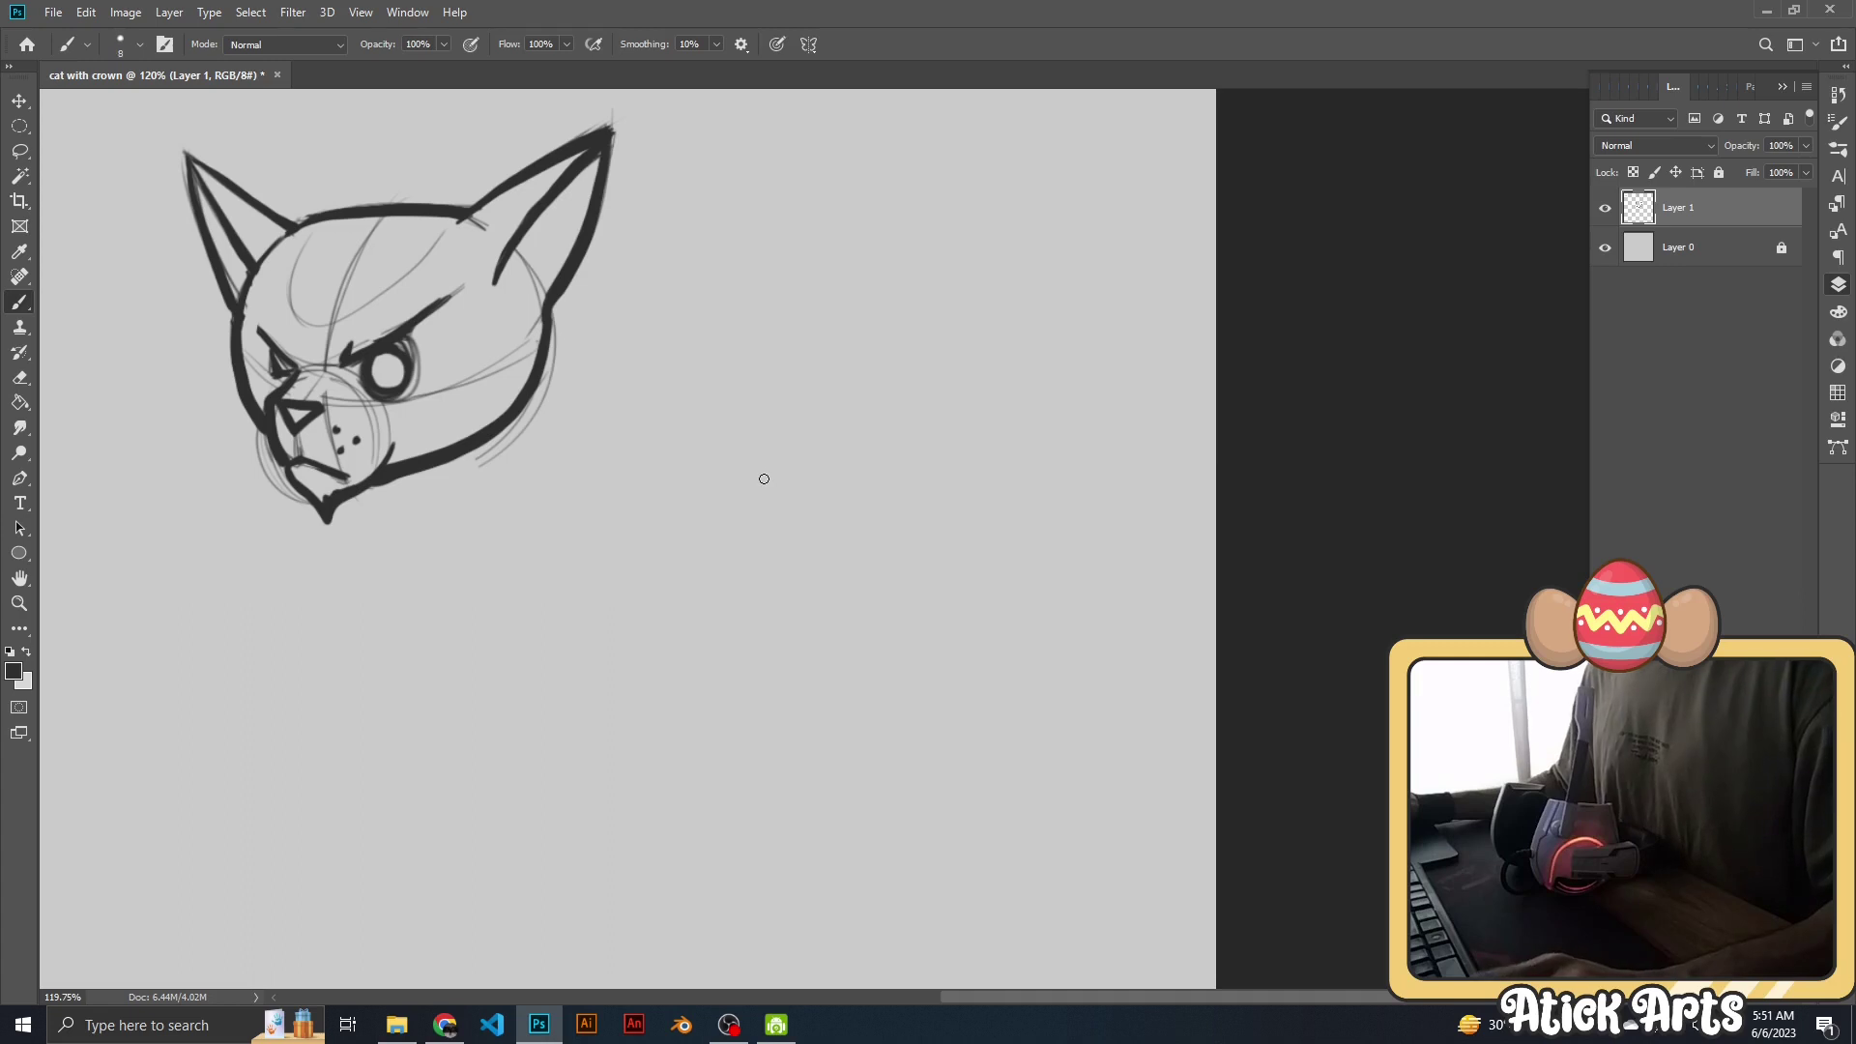
{"action": "key", "text": "bracketleft"}
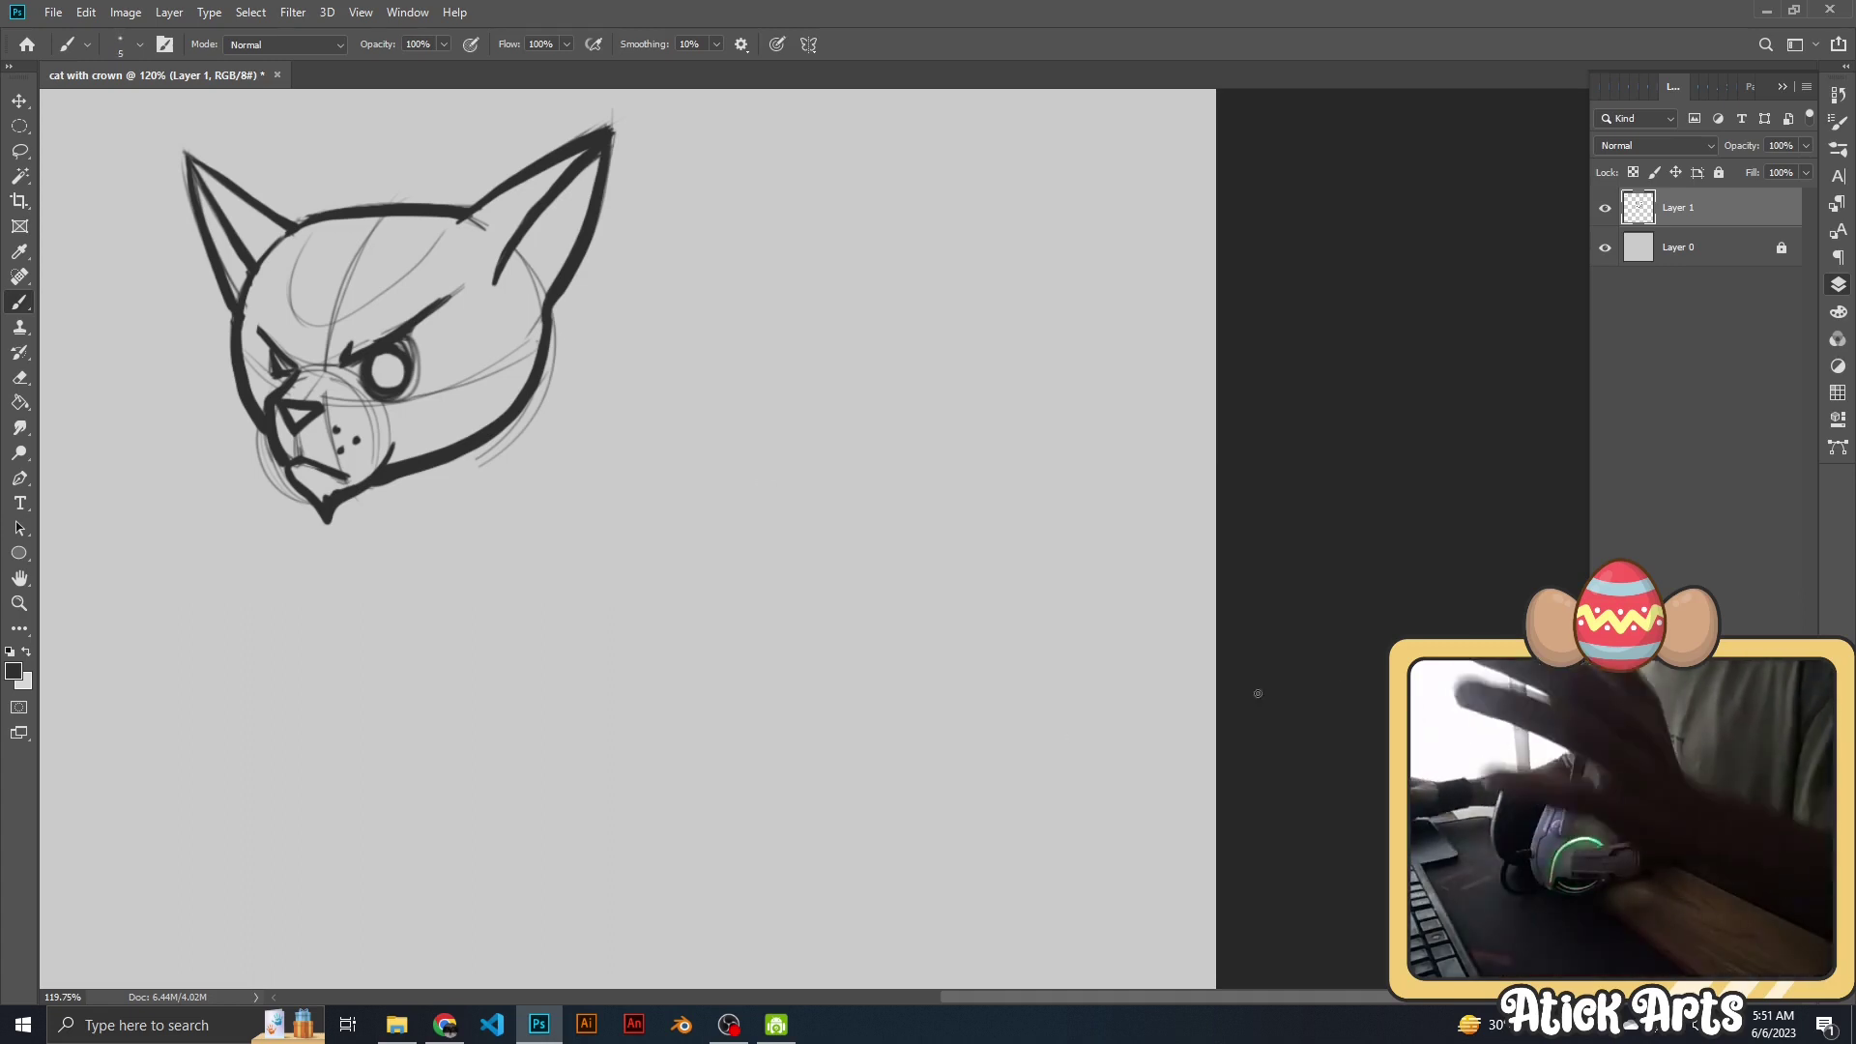
Add a new empty layer named 'crown' and make it the active layer.
{"action": "key", "text": "ctrl+shift+alt+n"}
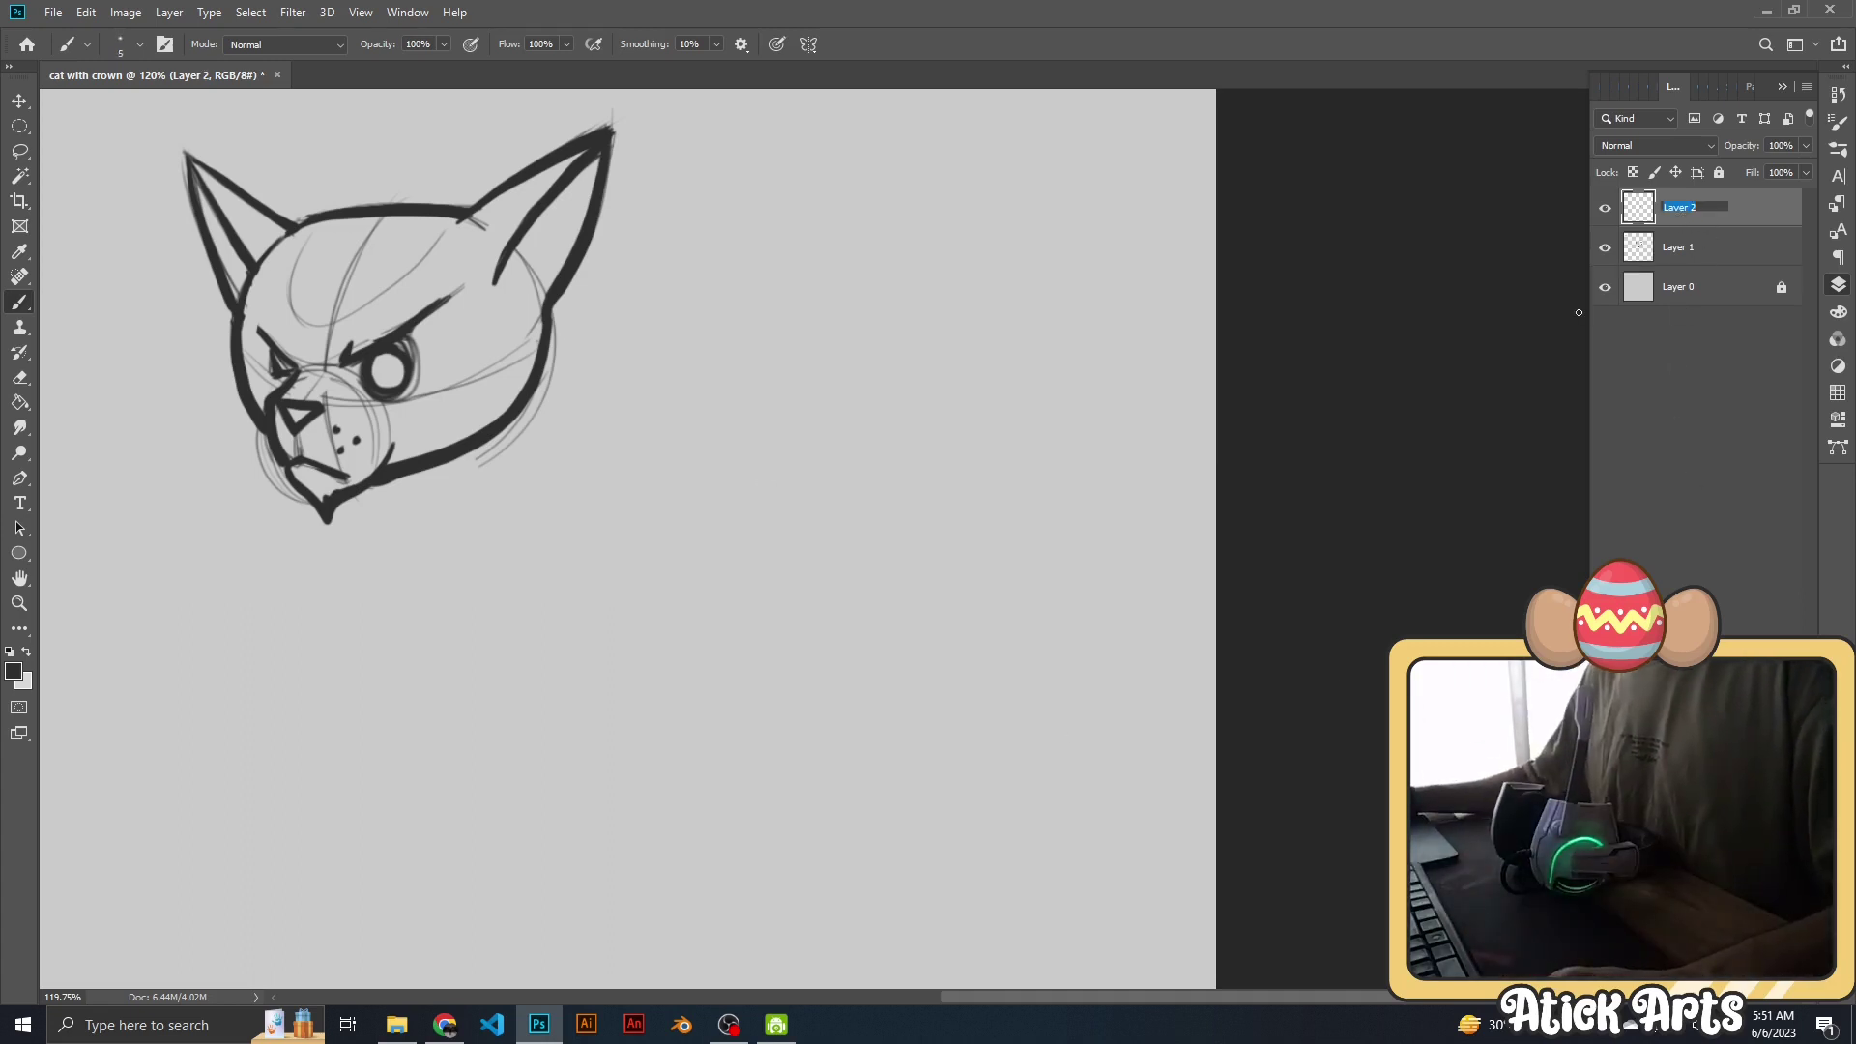
{"action": "type", "text": "crow"}
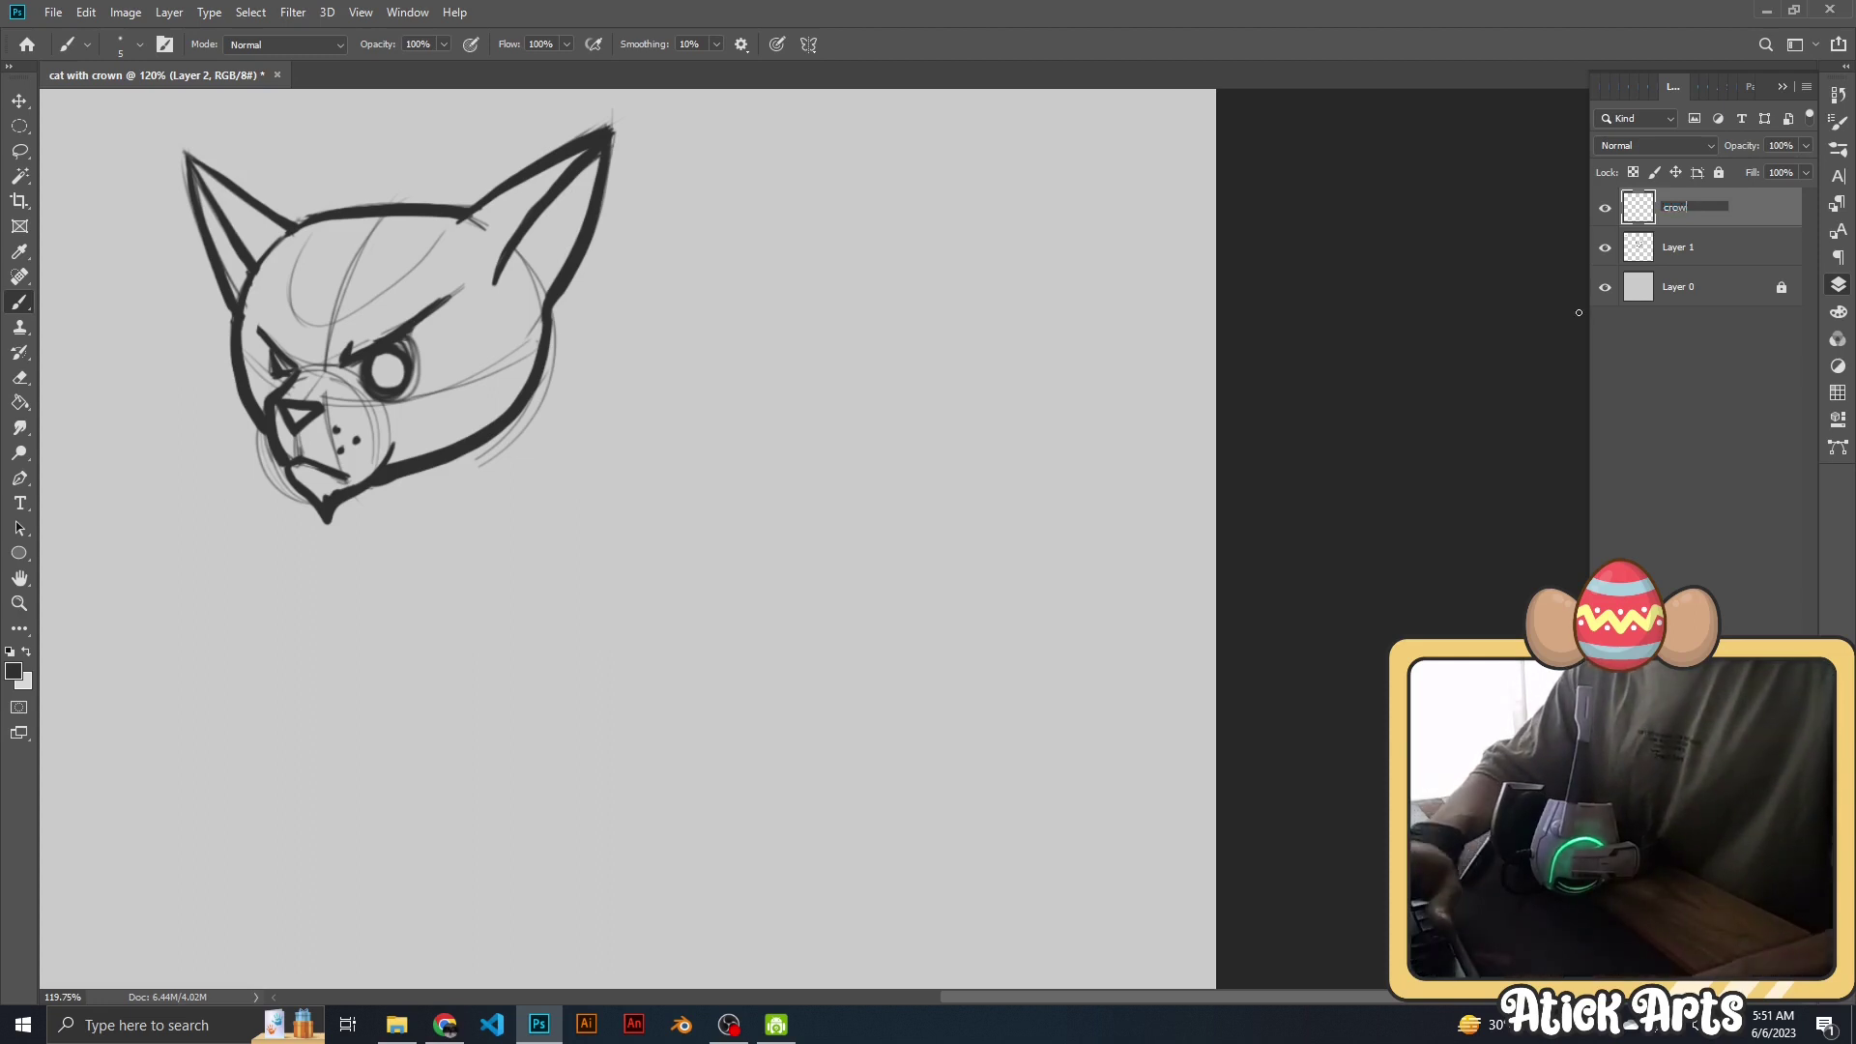
{"action": "type", "text": "n"}
{"action": "left_click", "coordinate": [1677, 359]}
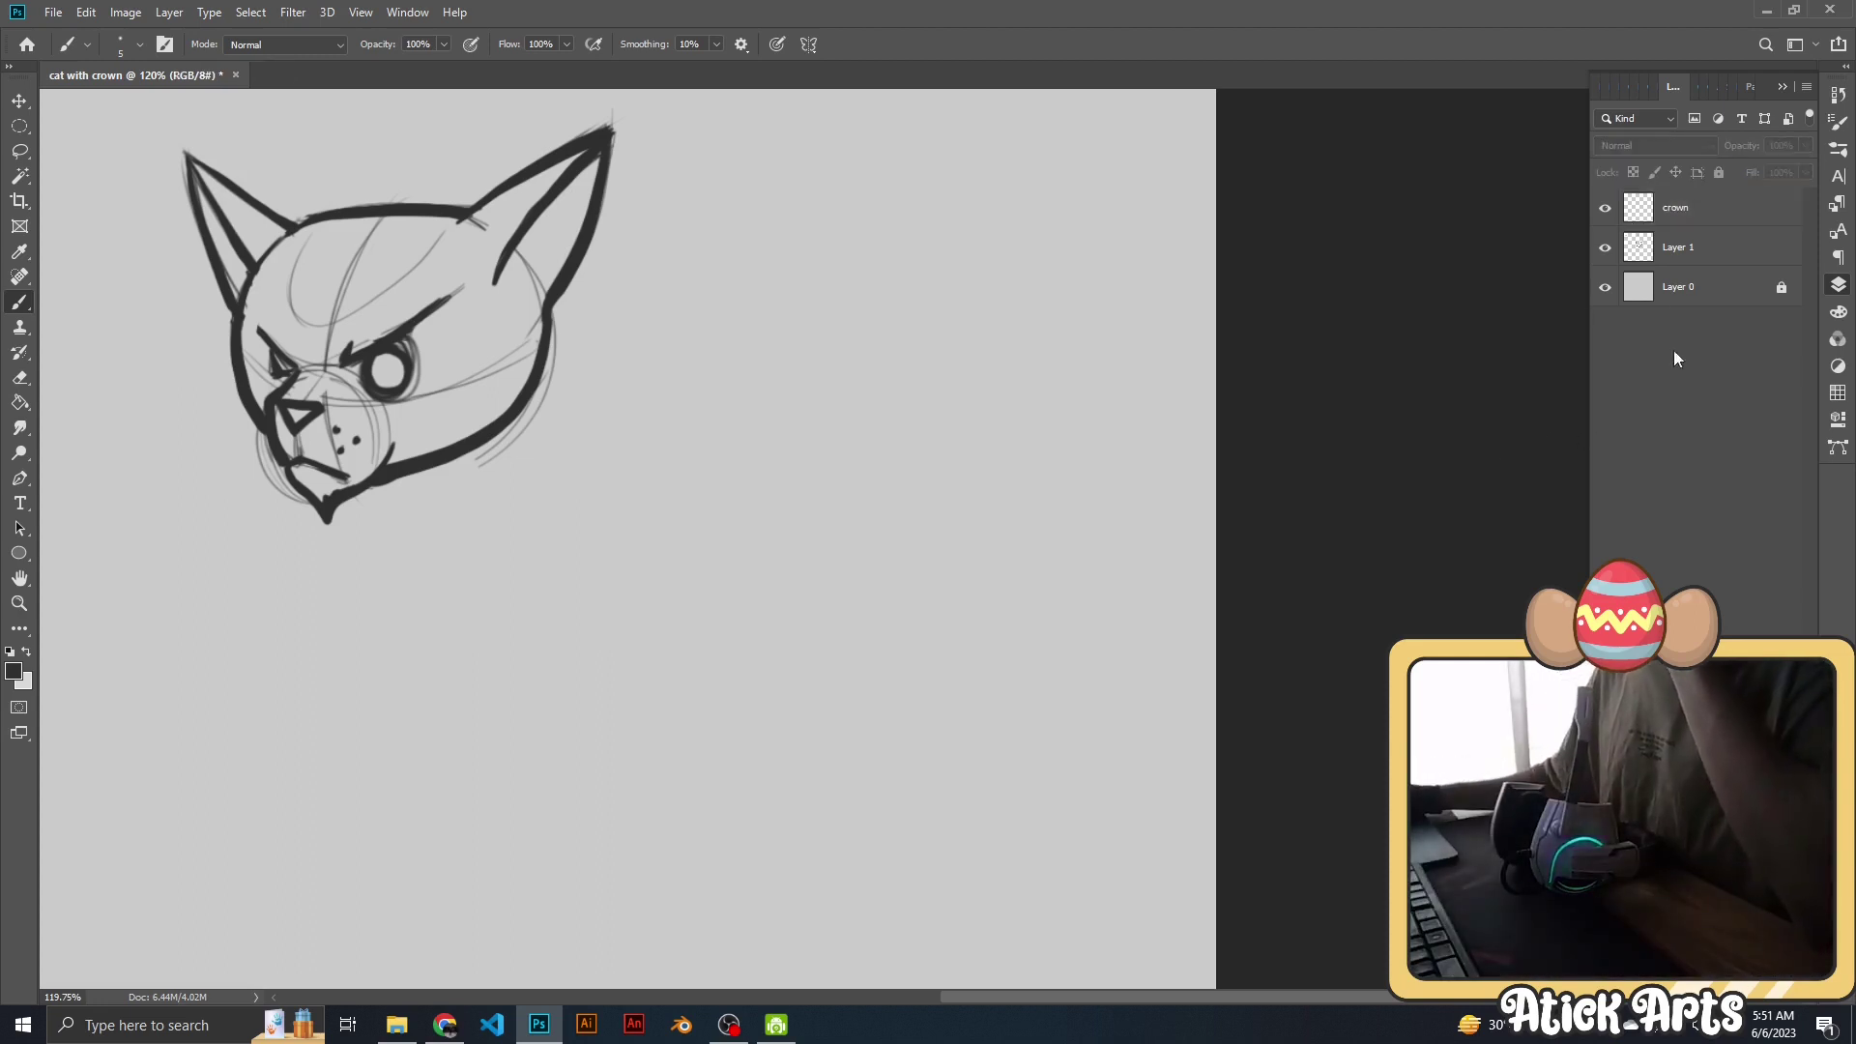
{"action": "left_click", "coordinate": [1717, 207]}
Zoom in and centre the cat head, then select Layer 1.
{"action": "key", "text": "z"}
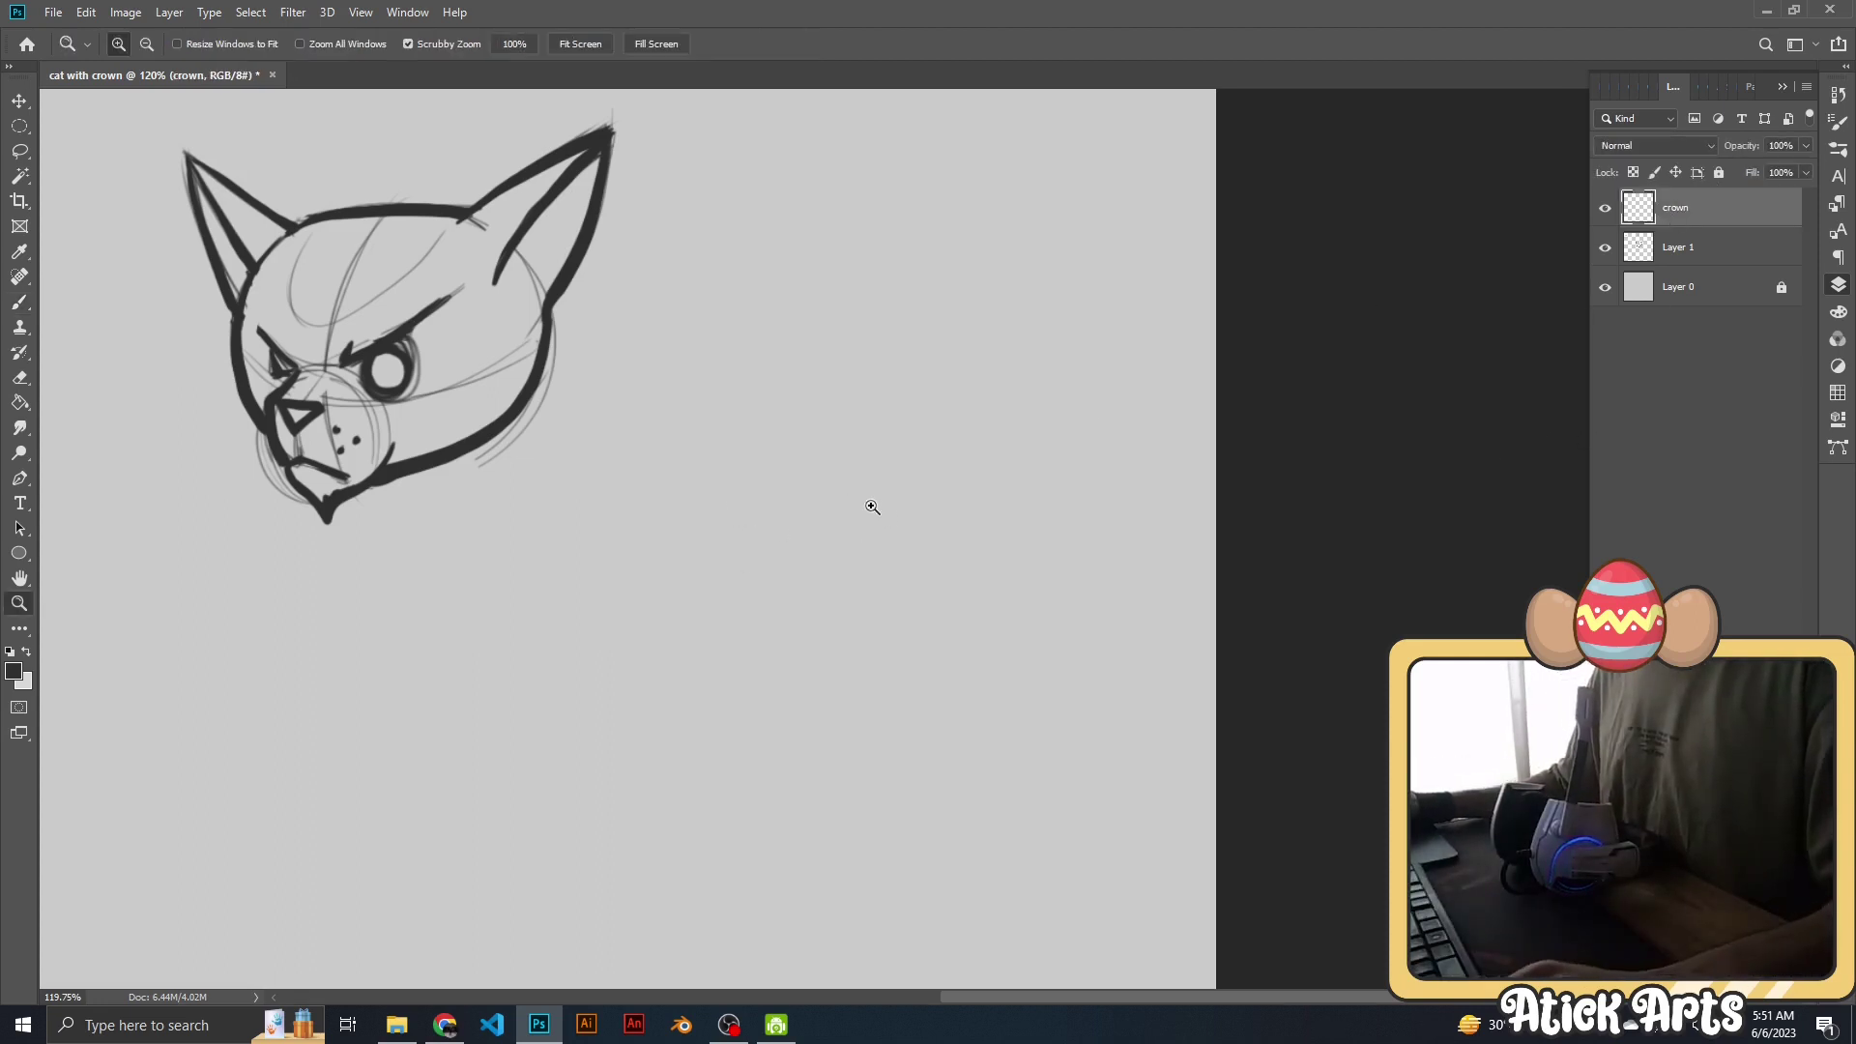
{"action": "left_click_drag", "start_coordinate": [873, 507], "coordinate": [779, 522]}
{"action": "key", "text": "b"}
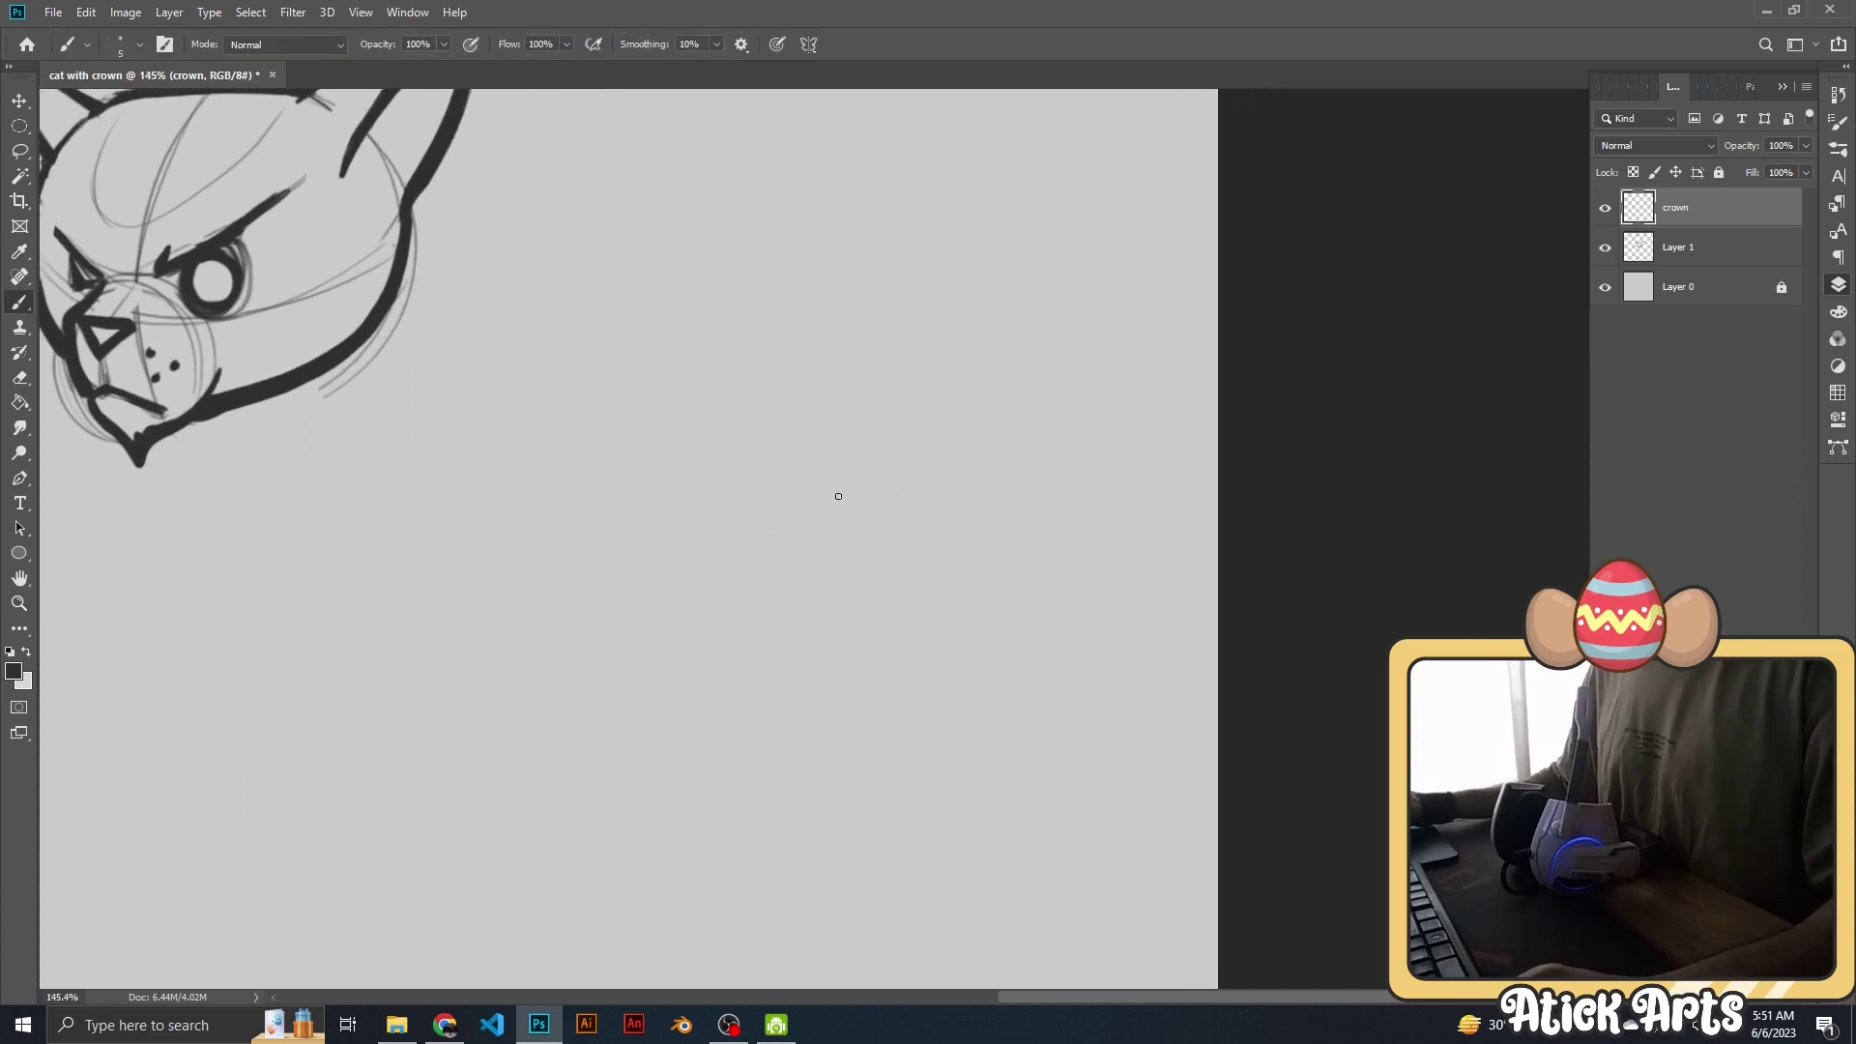
{"action": "left_click_drag", "start_coordinate": [683, 522], "coordinate": [1069, 638]}
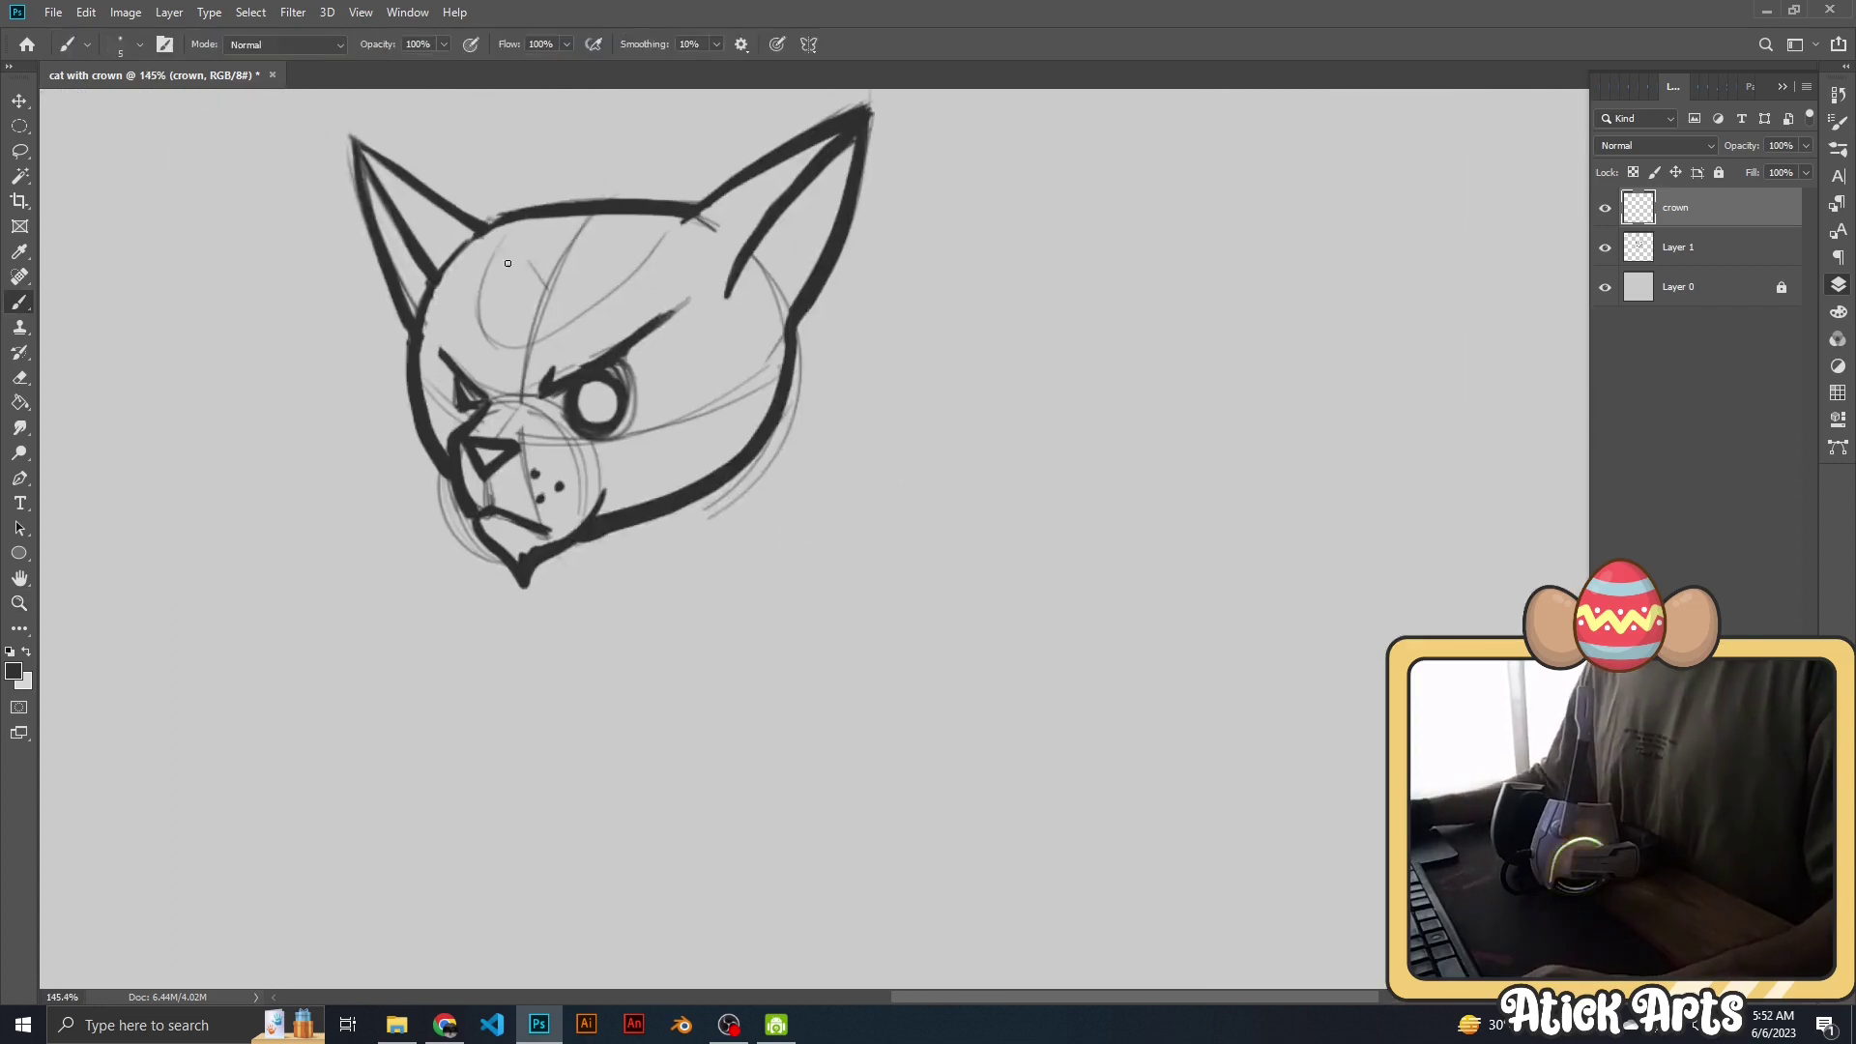
{"action": "key", "text": "e"}
{"action": "key", "text": "z"}
{"action": "left_click", "coordinate": [796, 509], "text": "alt"}
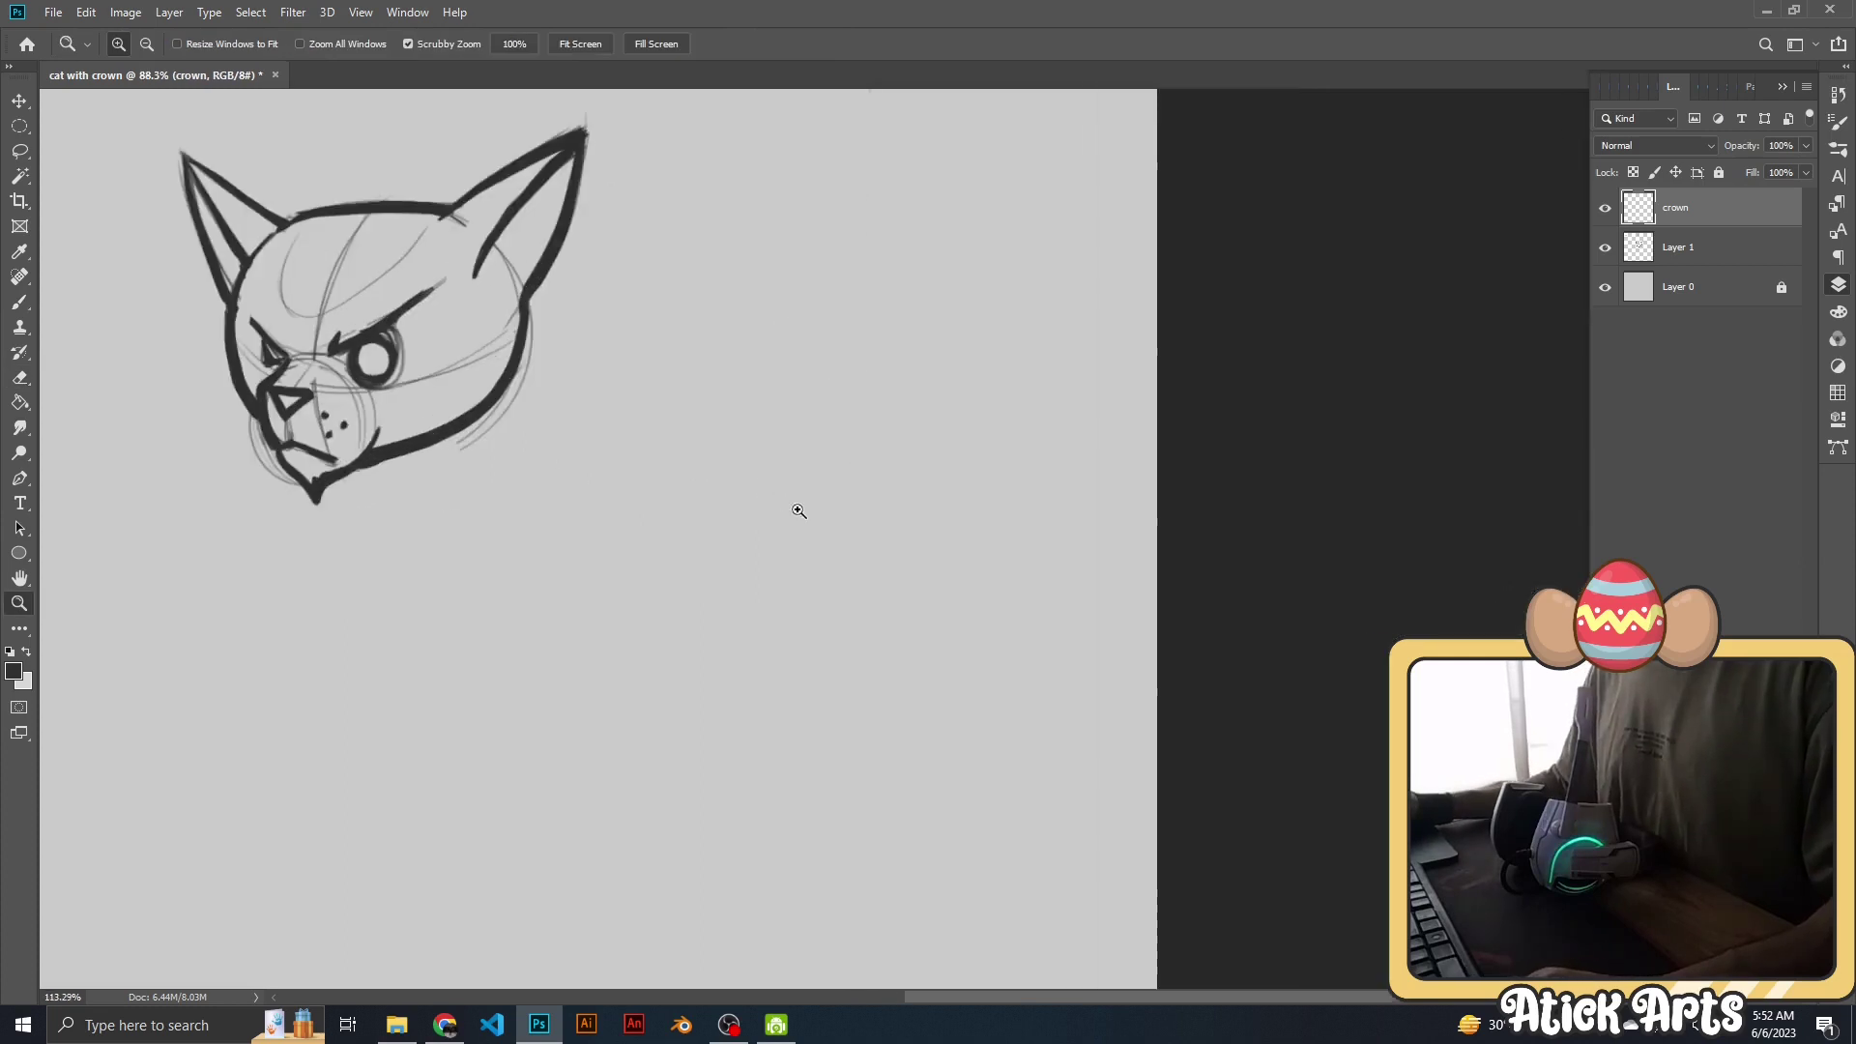
{"action": "left_click", "coordinate": [725, 555]}
{"action": "left_click", "coordinate": [1701, 247]}
Fade Layer 1 to about 24% opacity and return to the crown layer.
{"action": "left_click_drag", "start_coordinate": [1765, 172], "coordinate": [1749, 172]}
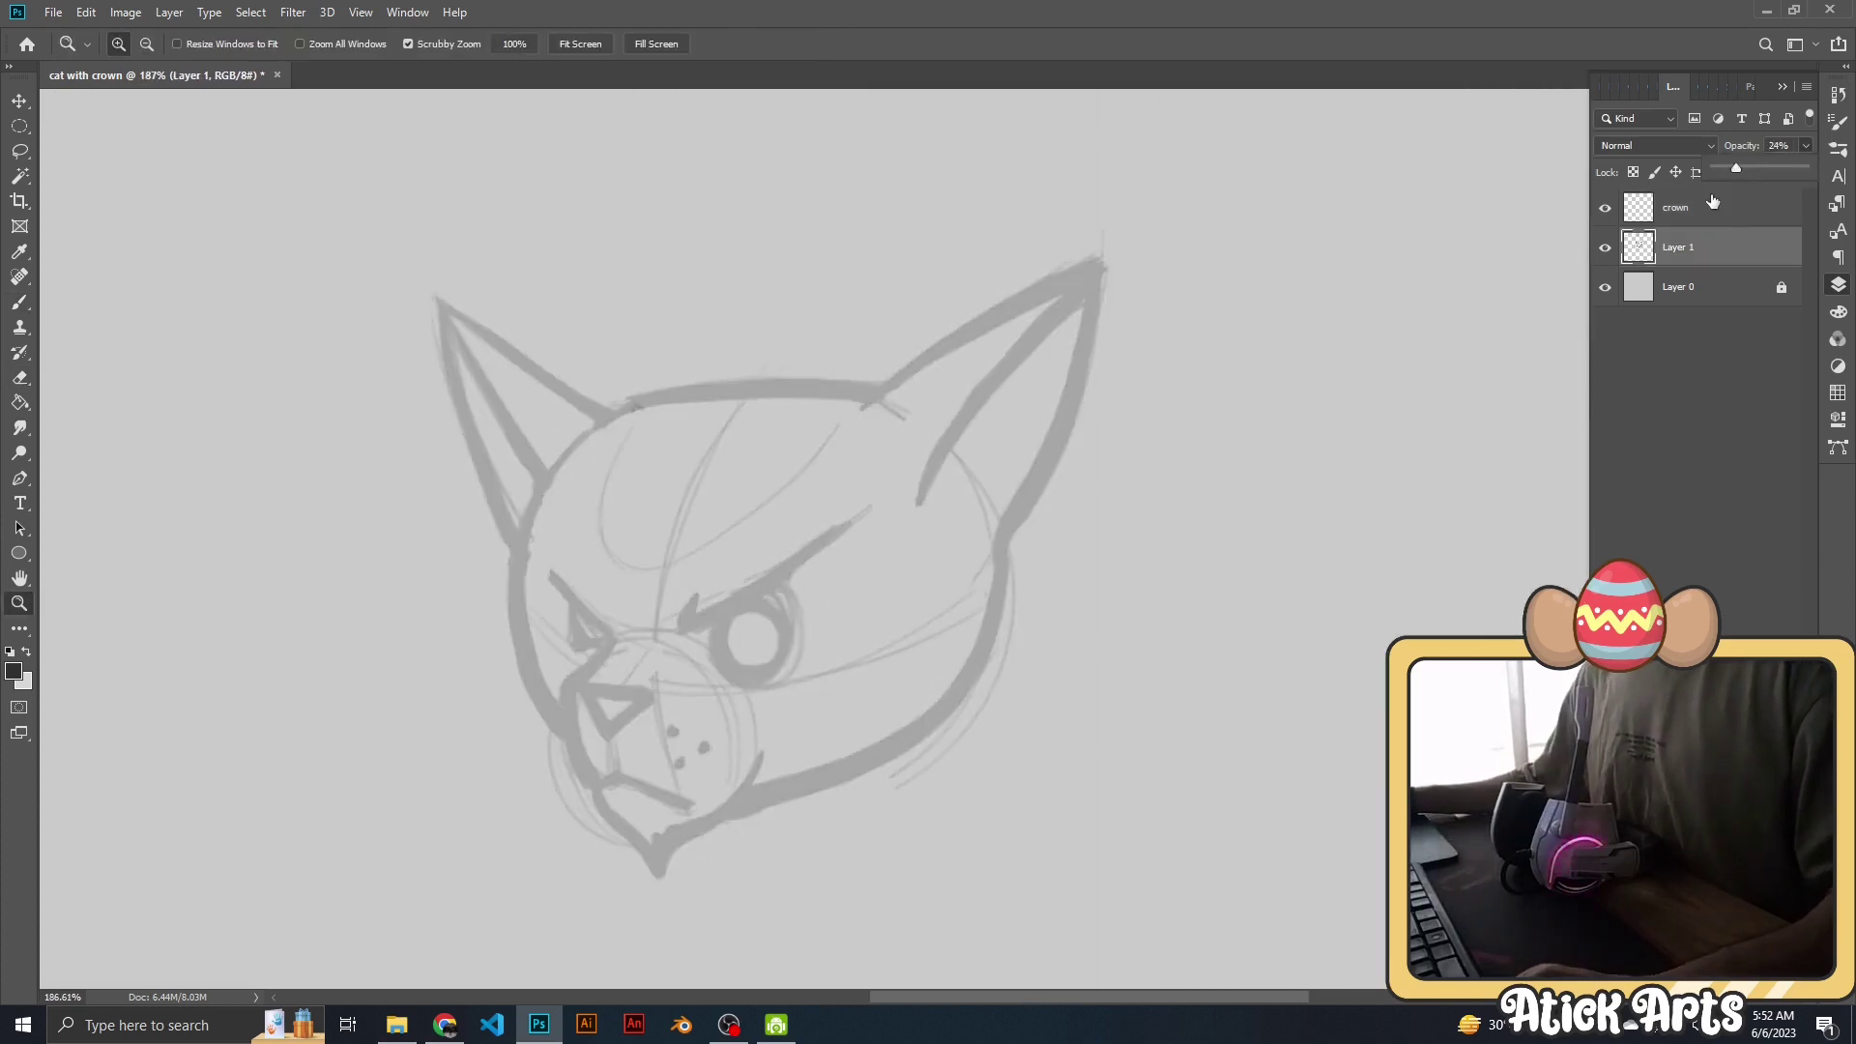
{"action": "left_click", "coordinate": [1702, 207]}
{"action": "left_click_drag", "start_coordinate": [737, 505], "coordinate": [825, 494]}
{"action": "key", "text": "b"}
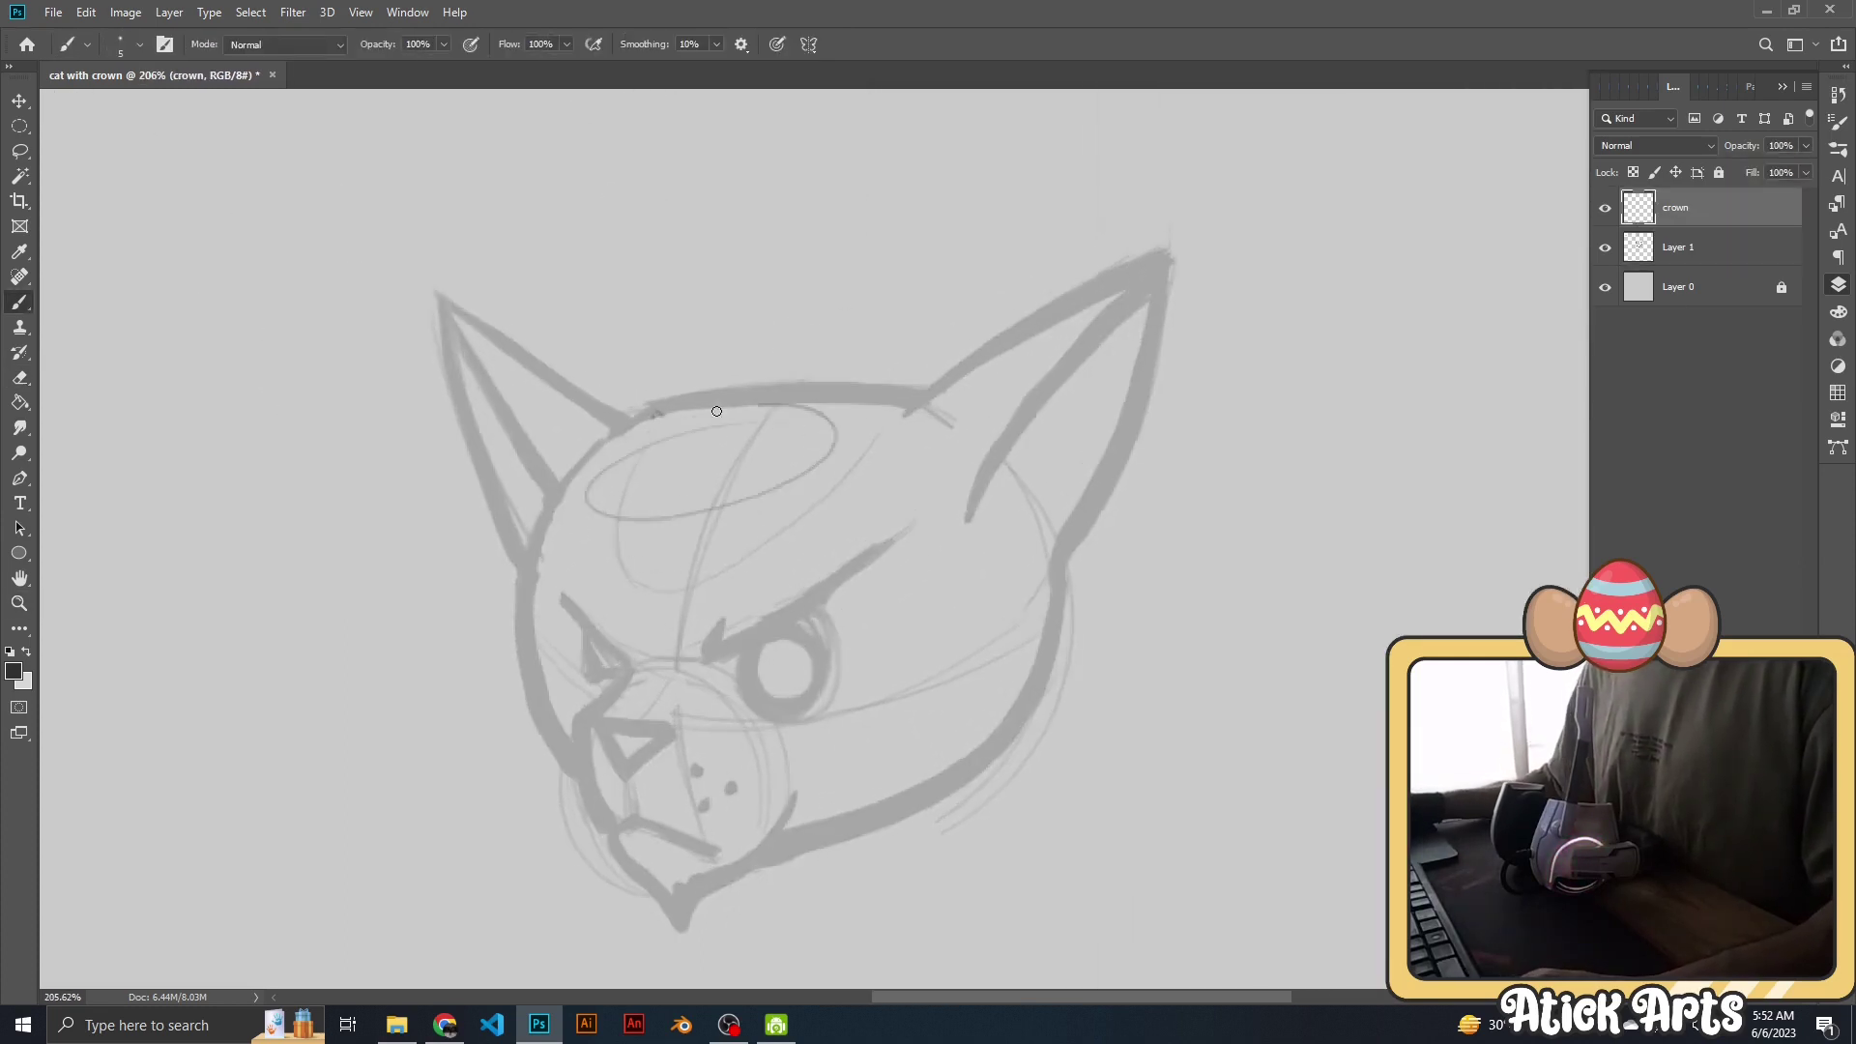
Sketch stacked guide ellipses above the head, removing the oversized lower ellipse.
{"action": "left_click_drag", "start_coordinate": [716, 411], "coordinate": [677, 416]}
{"action": "mouse_move", "coordinate": [702, 348]}
{"action": "left_mouse_down"}
{"action": "mouse_move", "coordinate": [750, 419]}
{"action": "mouse_move", "coordinate": [816, 387]}
{"action": "left_mouse_up"}
{"action": "left_click_drag", "start_coordinate": [816, 387], "coordinate": [858, 553]}
{"action": "left_click_drag", "start_coordinate": [812, 440], "coordinate": [573, 558]}
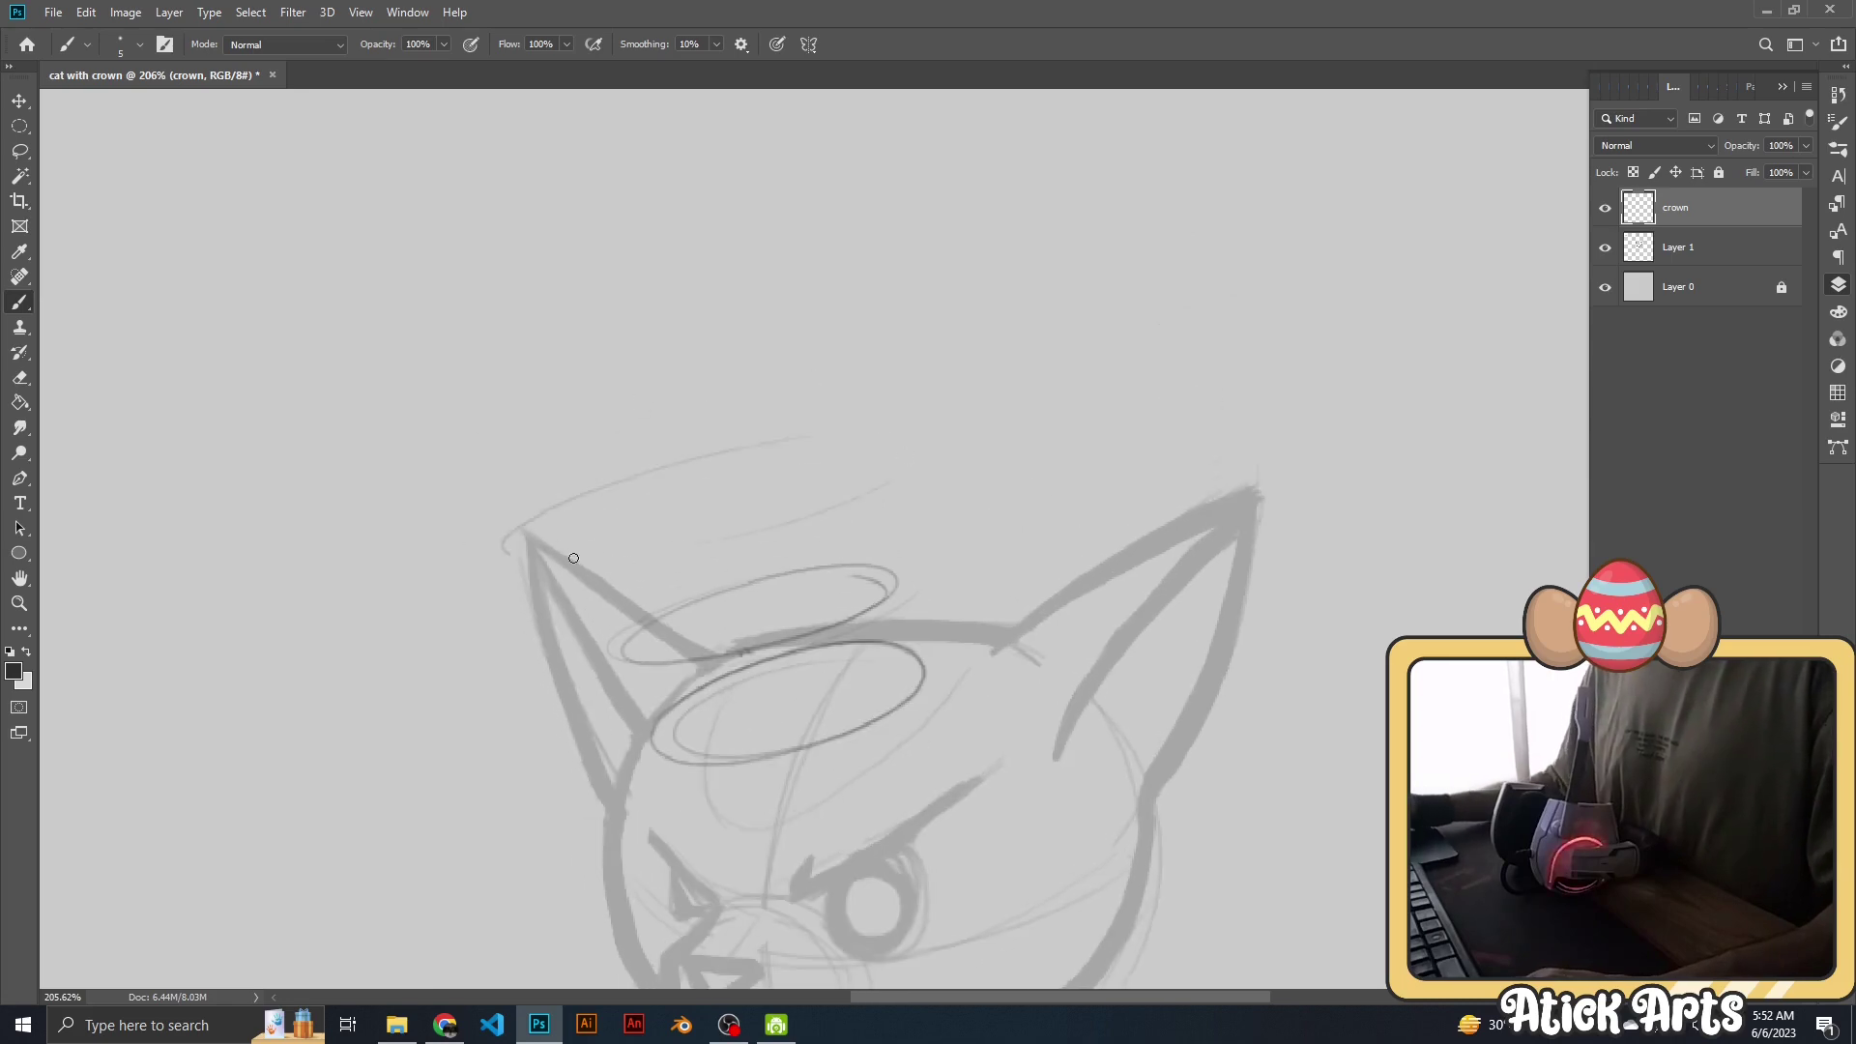
{"action": "scroll", "coordinate": [735, 522], "scroll_direction": "up", "scroll_amount": 2}
{"action": "scroll", "coordinate": [871, 402], "scroll_direction": "up", "scroll_amount": 2}
{"action": "scroll", "coordinate": [870, 402], "scroll_direction": "down", "scroll_amount": 6}
{"action": "scroll", "coordinate": [556, 615], "scroll_direction": "up", "scroll_amount": 6}
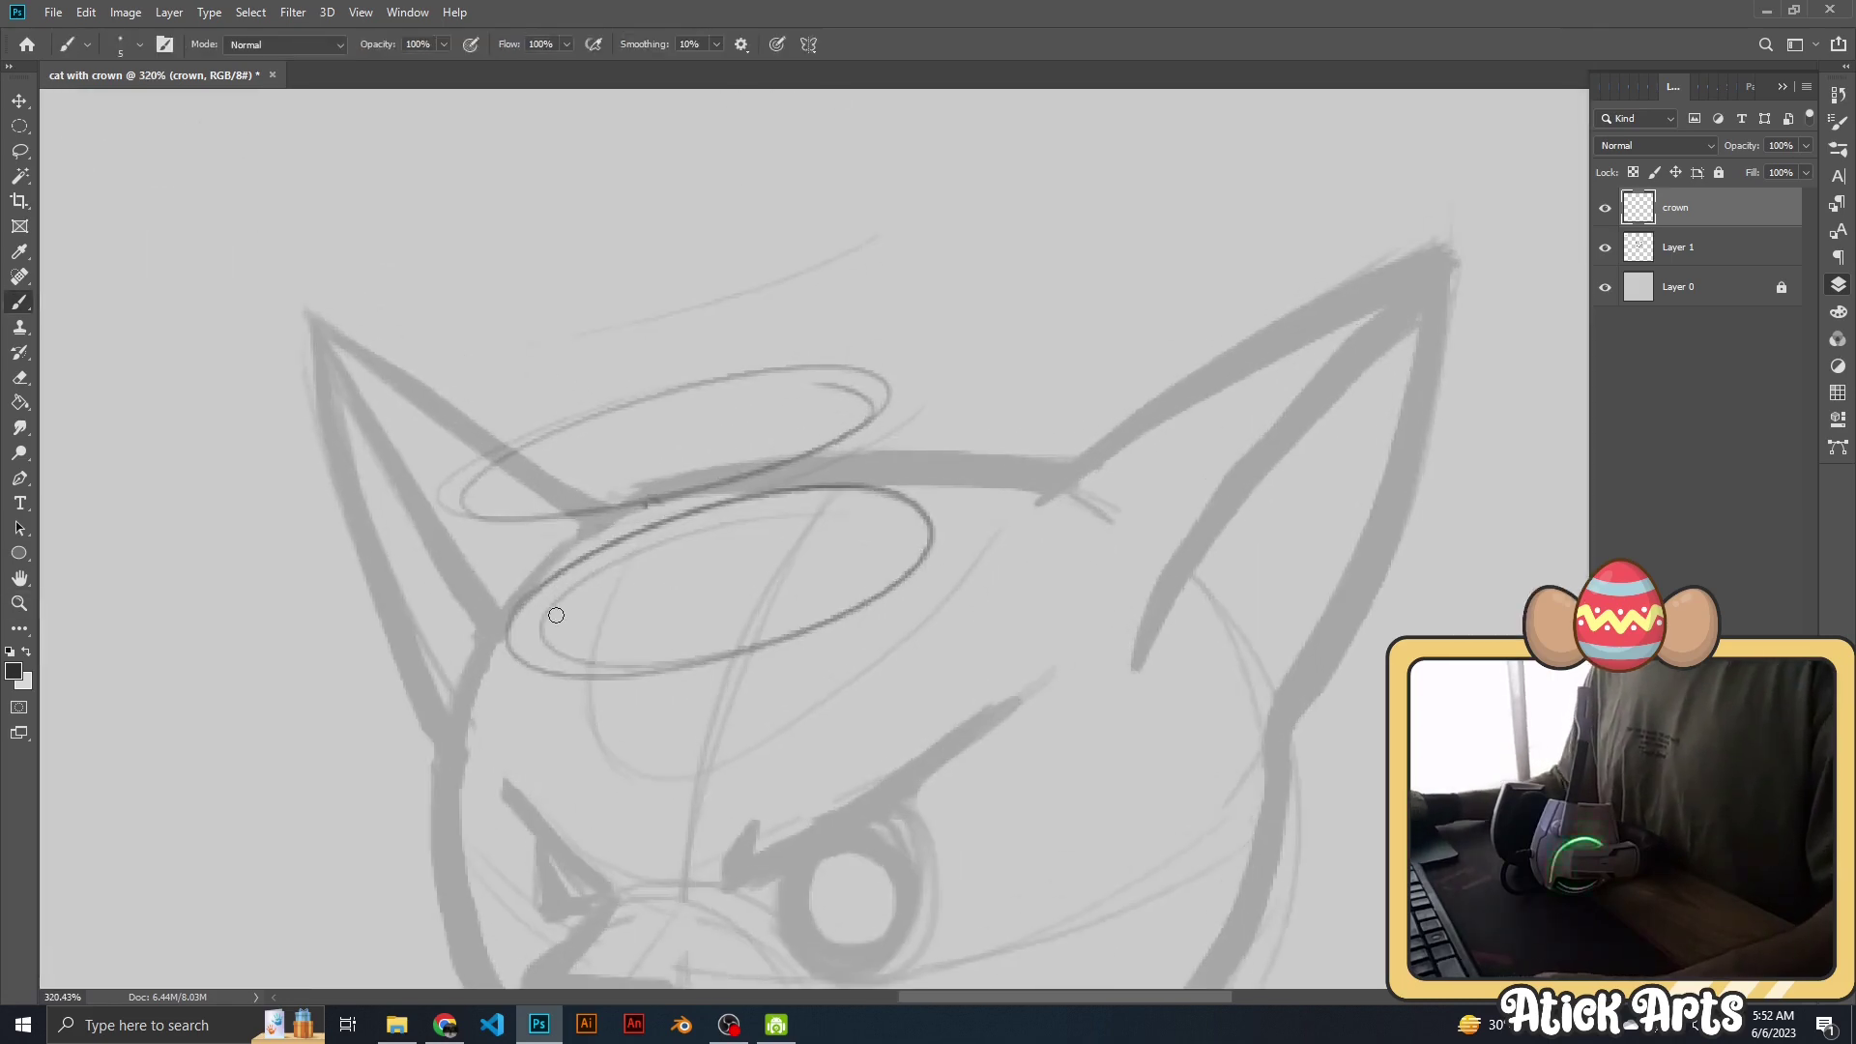
{"action": "key", "text": "ctrl+z"}
Draw smaller base ellipses and the crown's side lines down to the base.
{"action": "left_click_drag", "start_coordinate": [763, 621], "coordinate": [805, 517]}
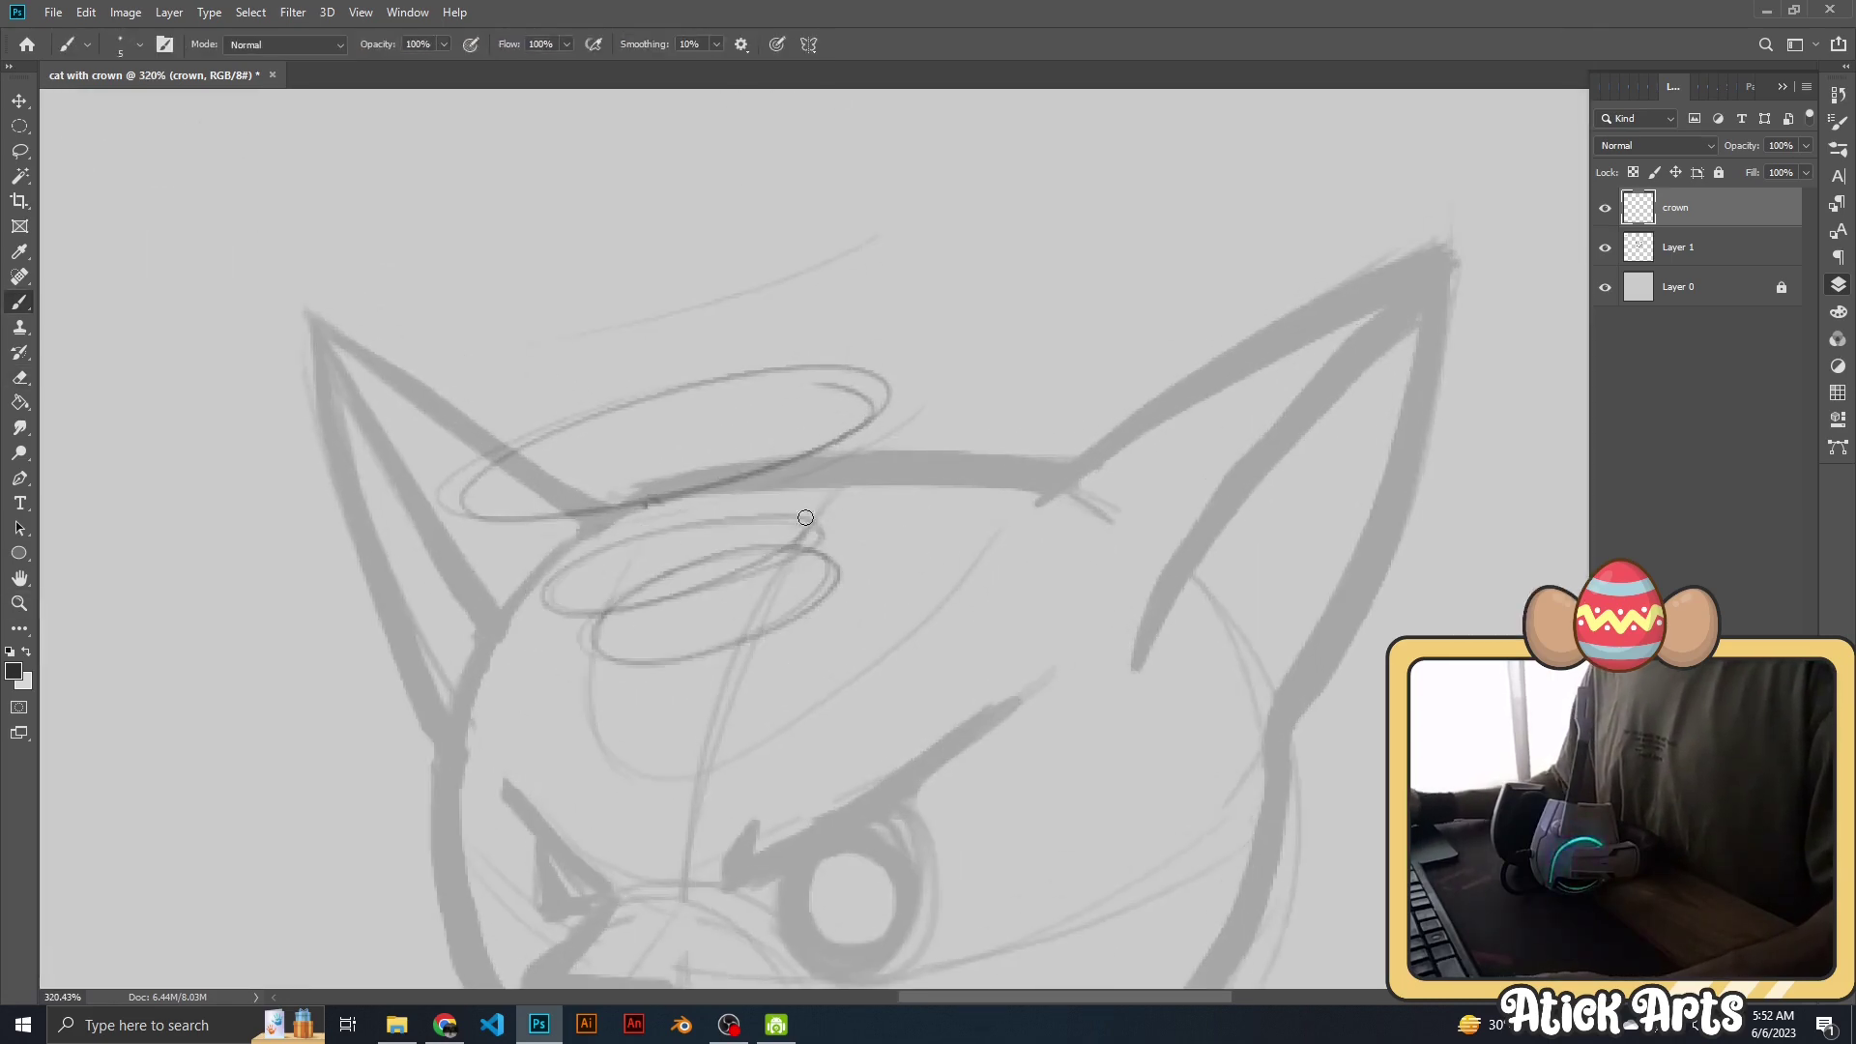
{"action": "scroll", "coordinate": [806, 527], "scroll_direction": "down", "scroll_amount": 1}
{"action": "key", "text": "ctrl+z"}
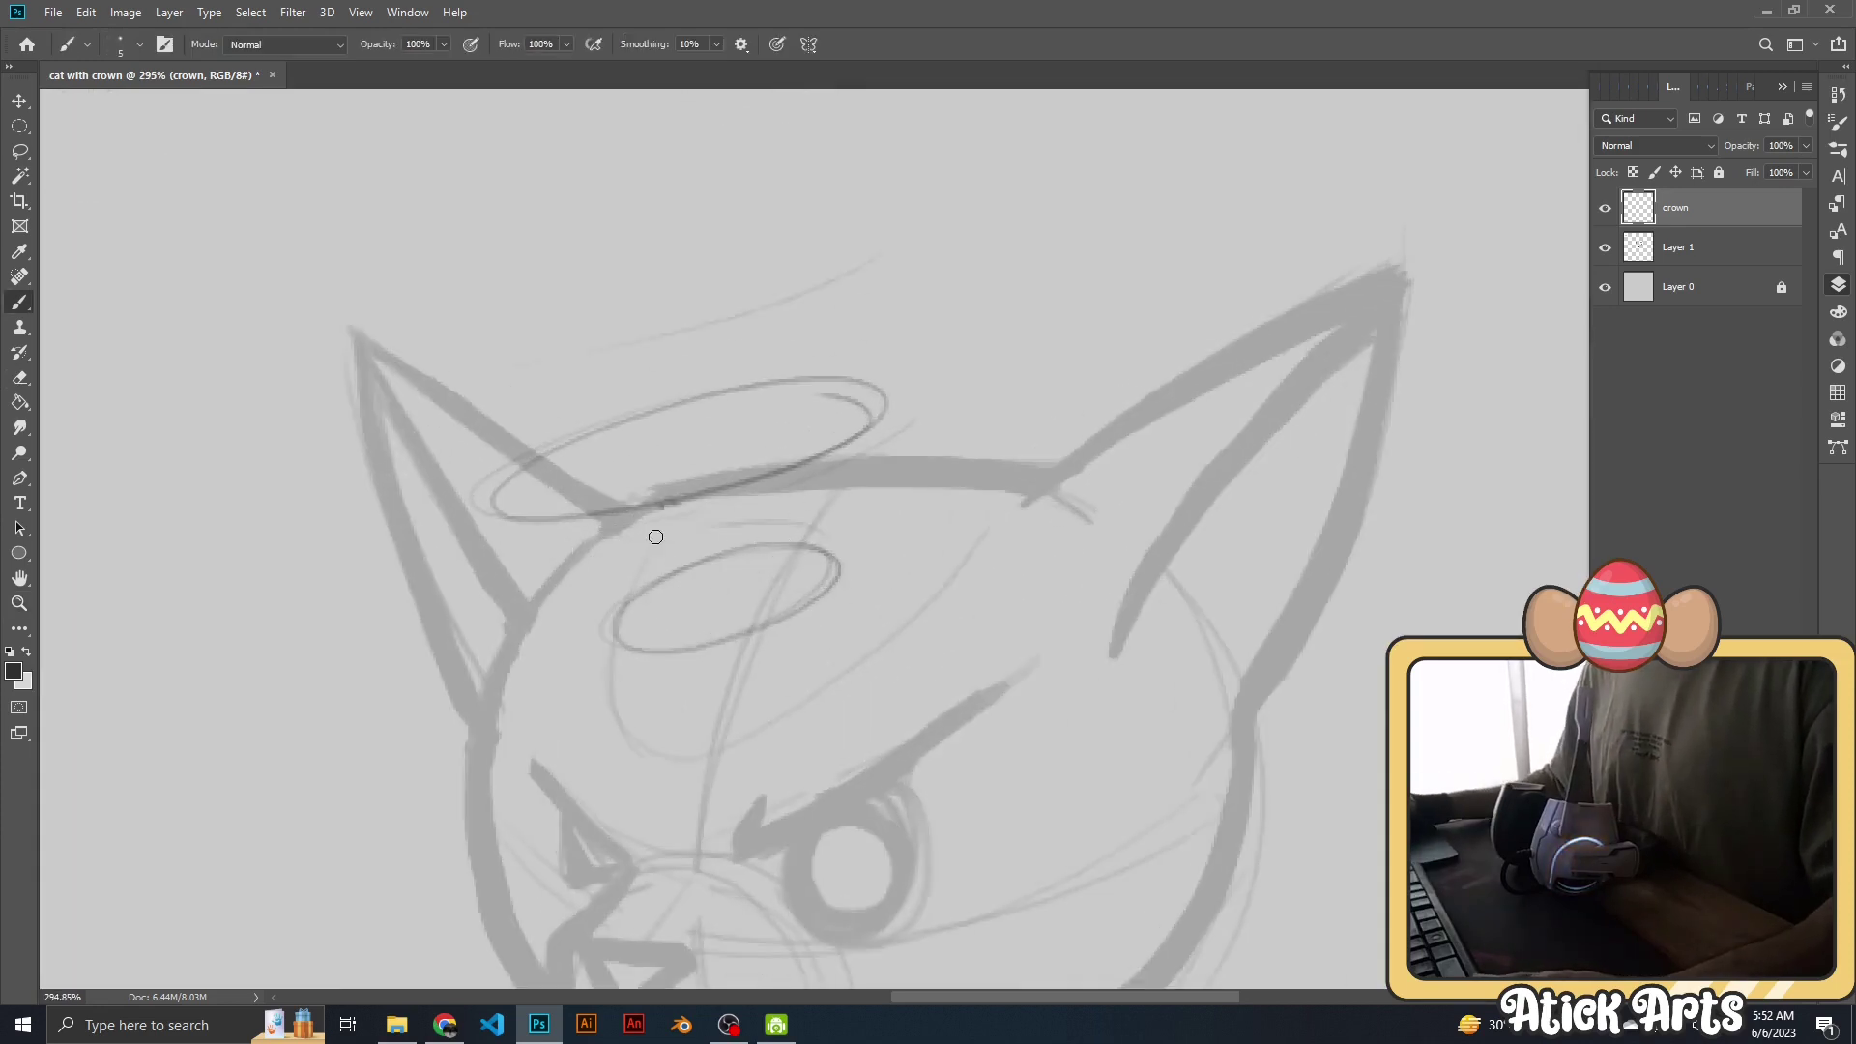
{"action": "left_click_drag", "start_coordinate": [655, 536], "coordinate": [676, 543]}
{"action": "left_click_drag", "start_coordinate": [871, 425], "coordinate": [822, 542]}
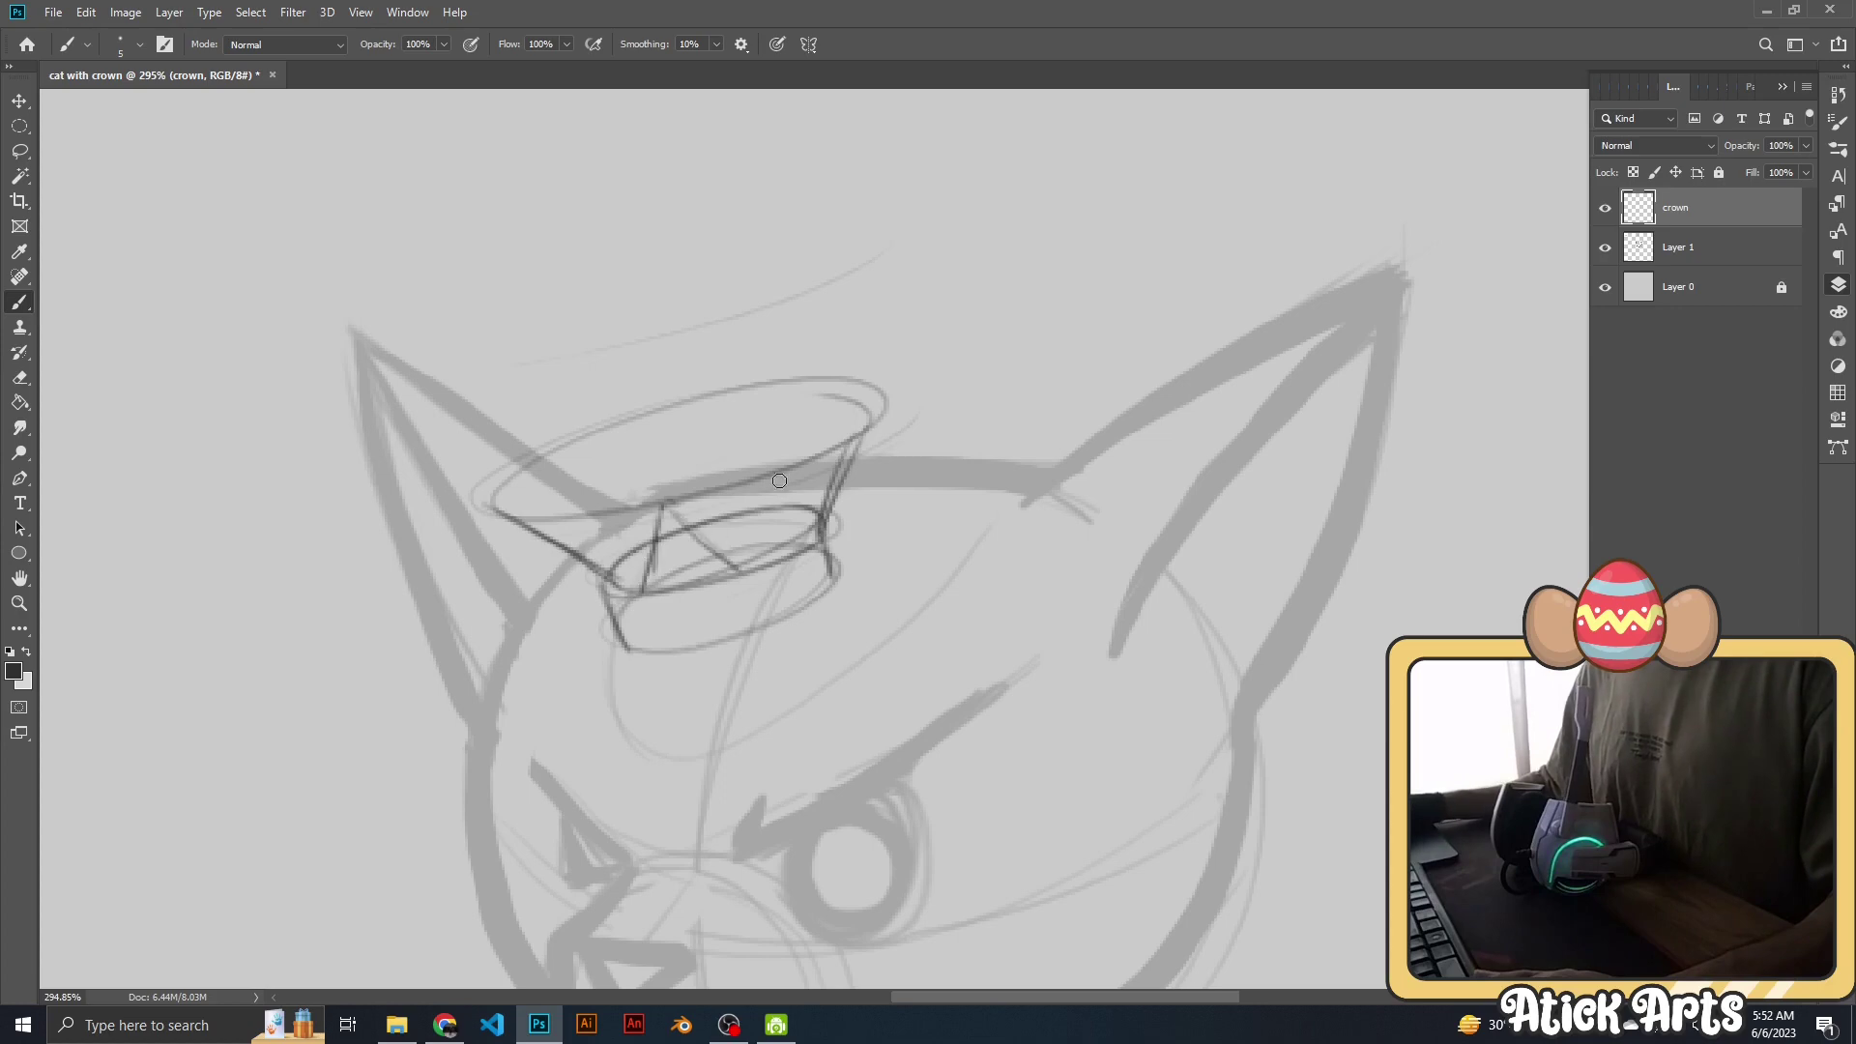
Mark zig-zag spike positions along the crown's upper rim.
{"action": "key", "text": "e"}
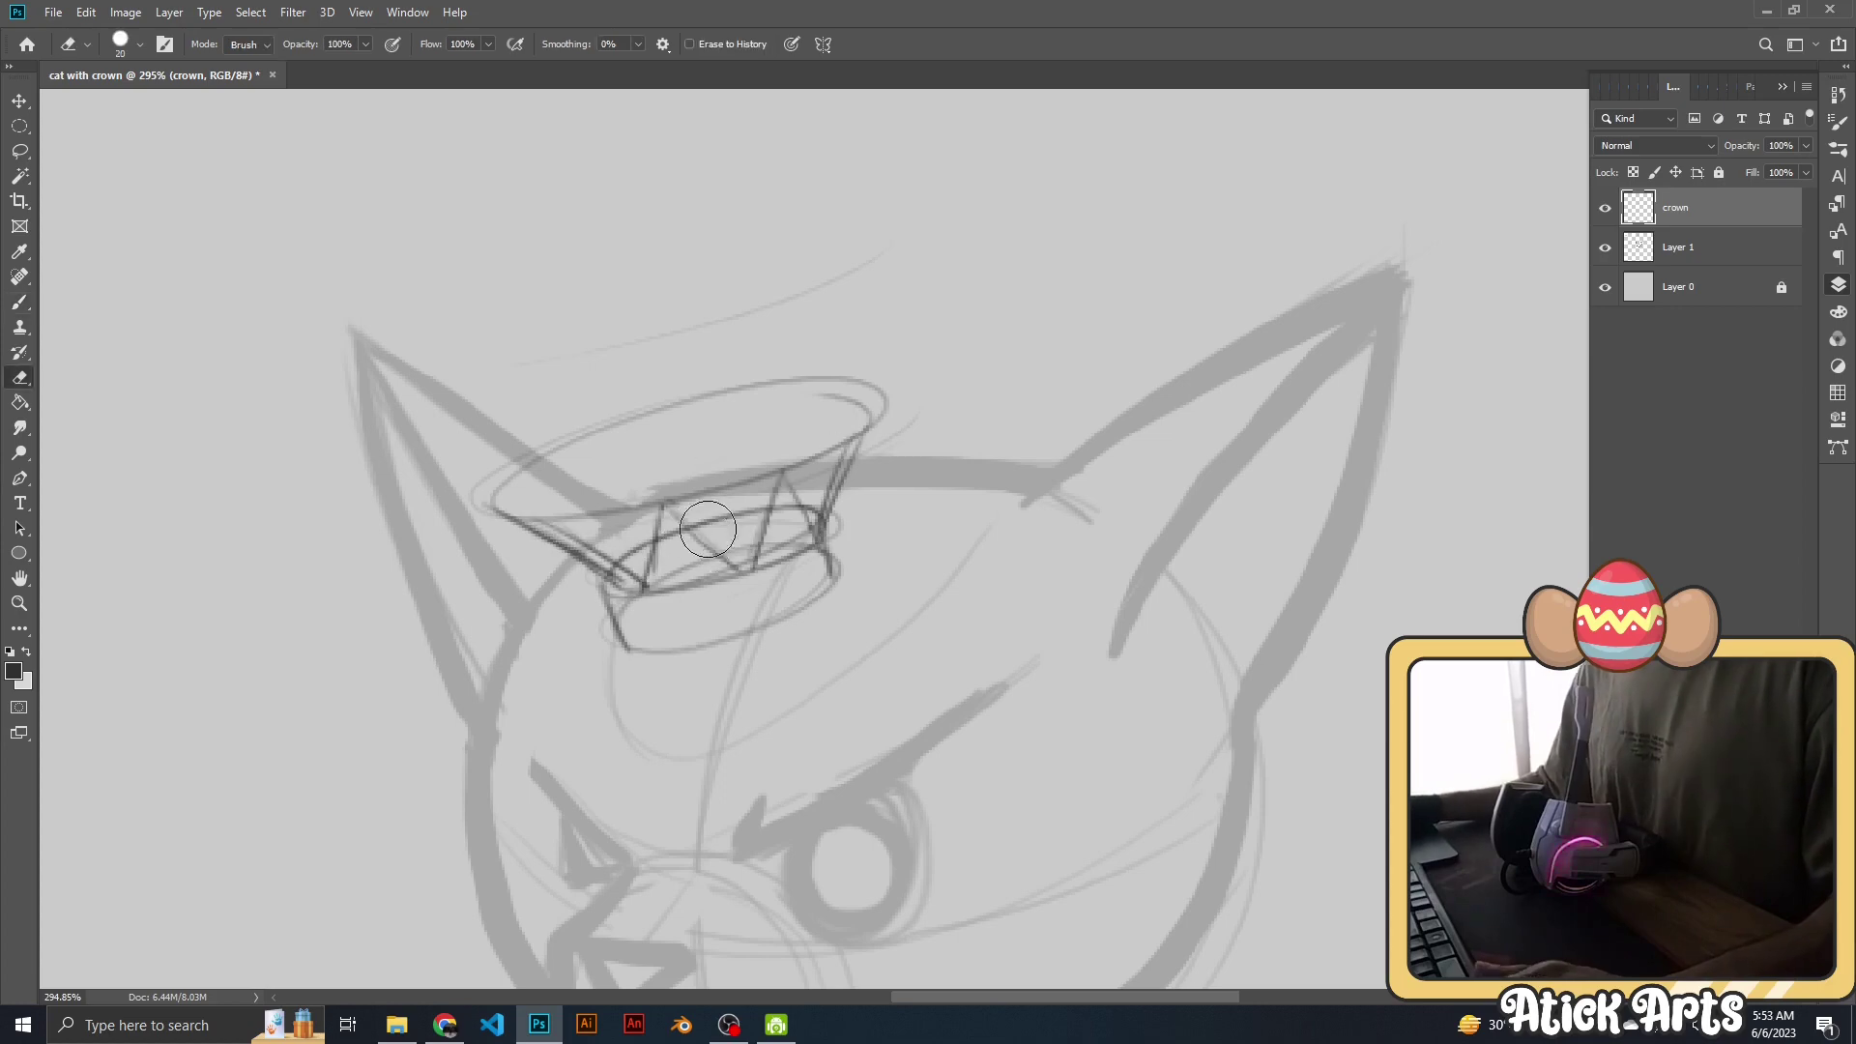
{"action": "mouse_move", "coordinate": [676, 541]}
{"action": "left_mouse_down"}
{"action": "mouse_move", "coordinate": [792, 513]}
{"action": "mouse_move", "coordinate": [643, 556]}
{"action": "left_mouse_up"}
{"action": "key", "text": "ctrl+z"}
{"action": "scroll", "coordinate": [716, 527], "scroll_direction": "up", "scroll_amount": 2}
{"action": "key", "text": "b"}
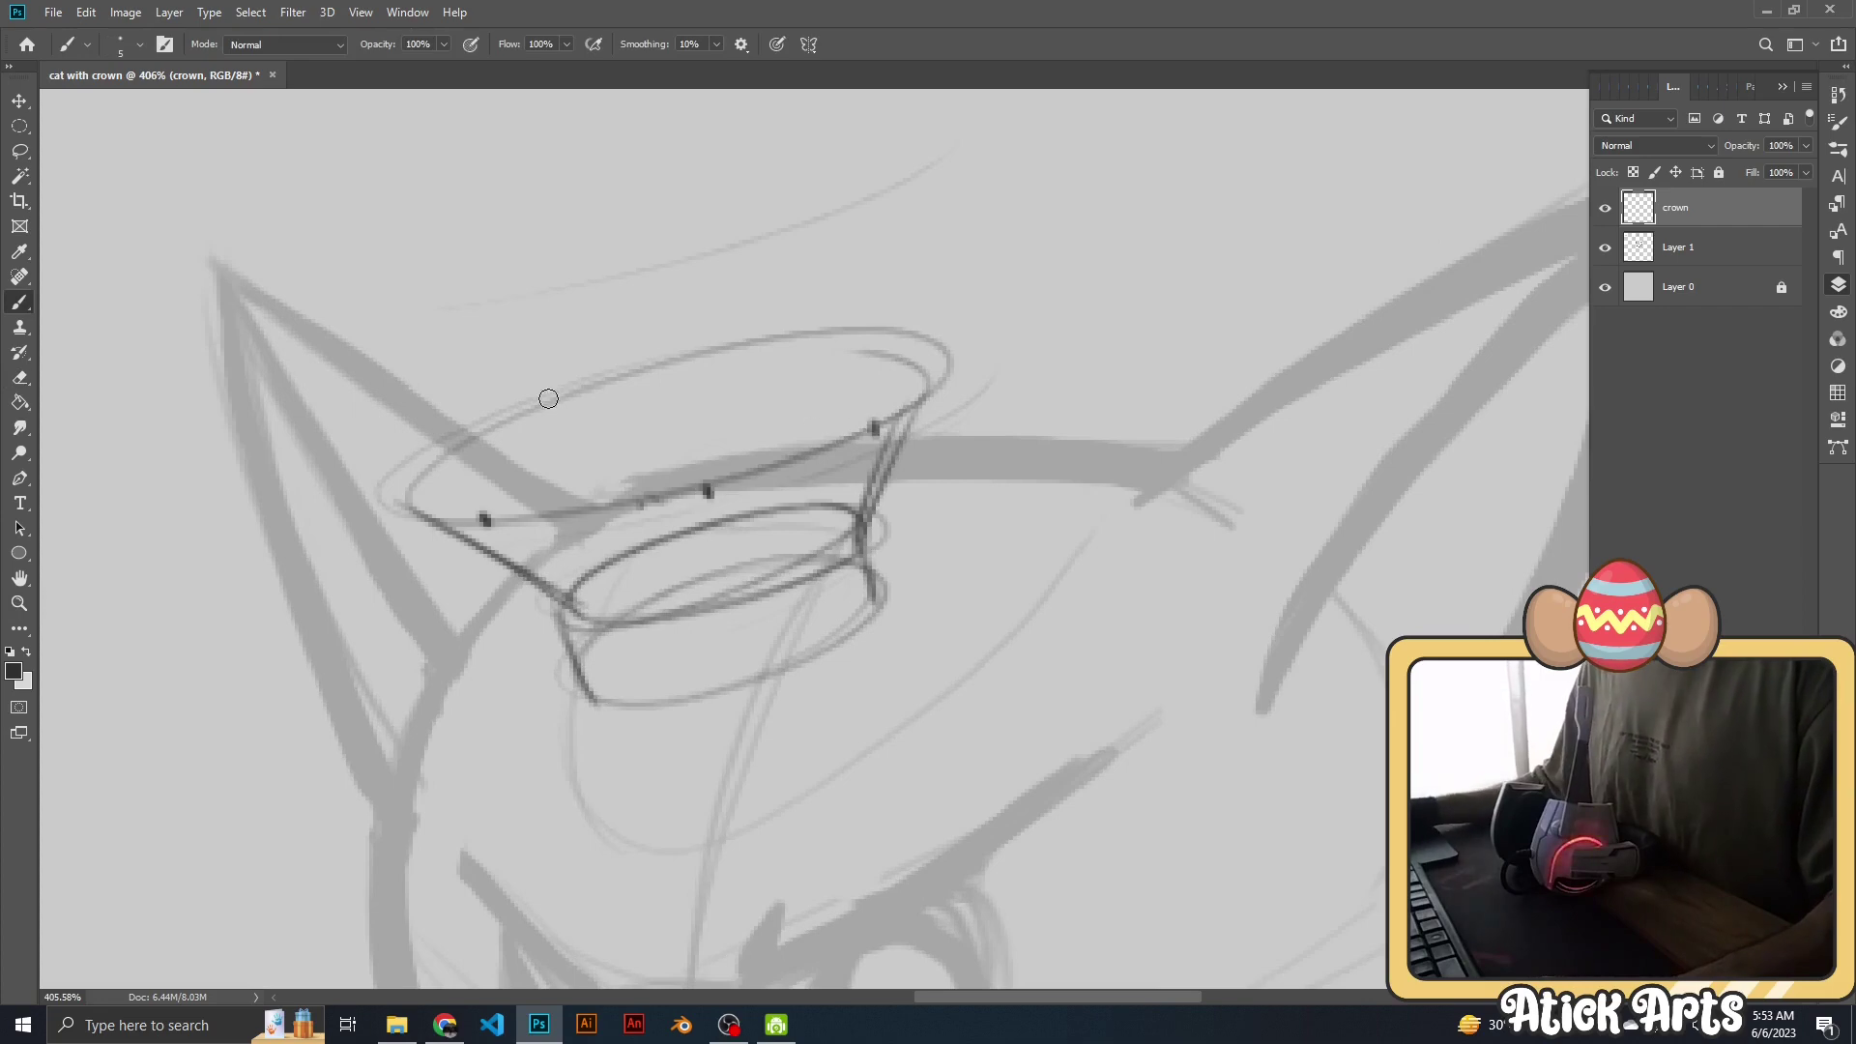
{"action": "left_click", "coordinate": [549, 398]}
{"action": "left_click", "coordinate": [773, 343]}
{"action": "scroll", "coordinate": [677, 484], "scroll_direction": "down", "scroll_amount": 3}
{"action": "scroll", "coordinate": [716, 528], "scroll_direction": "up", "scroll_amount": 2}
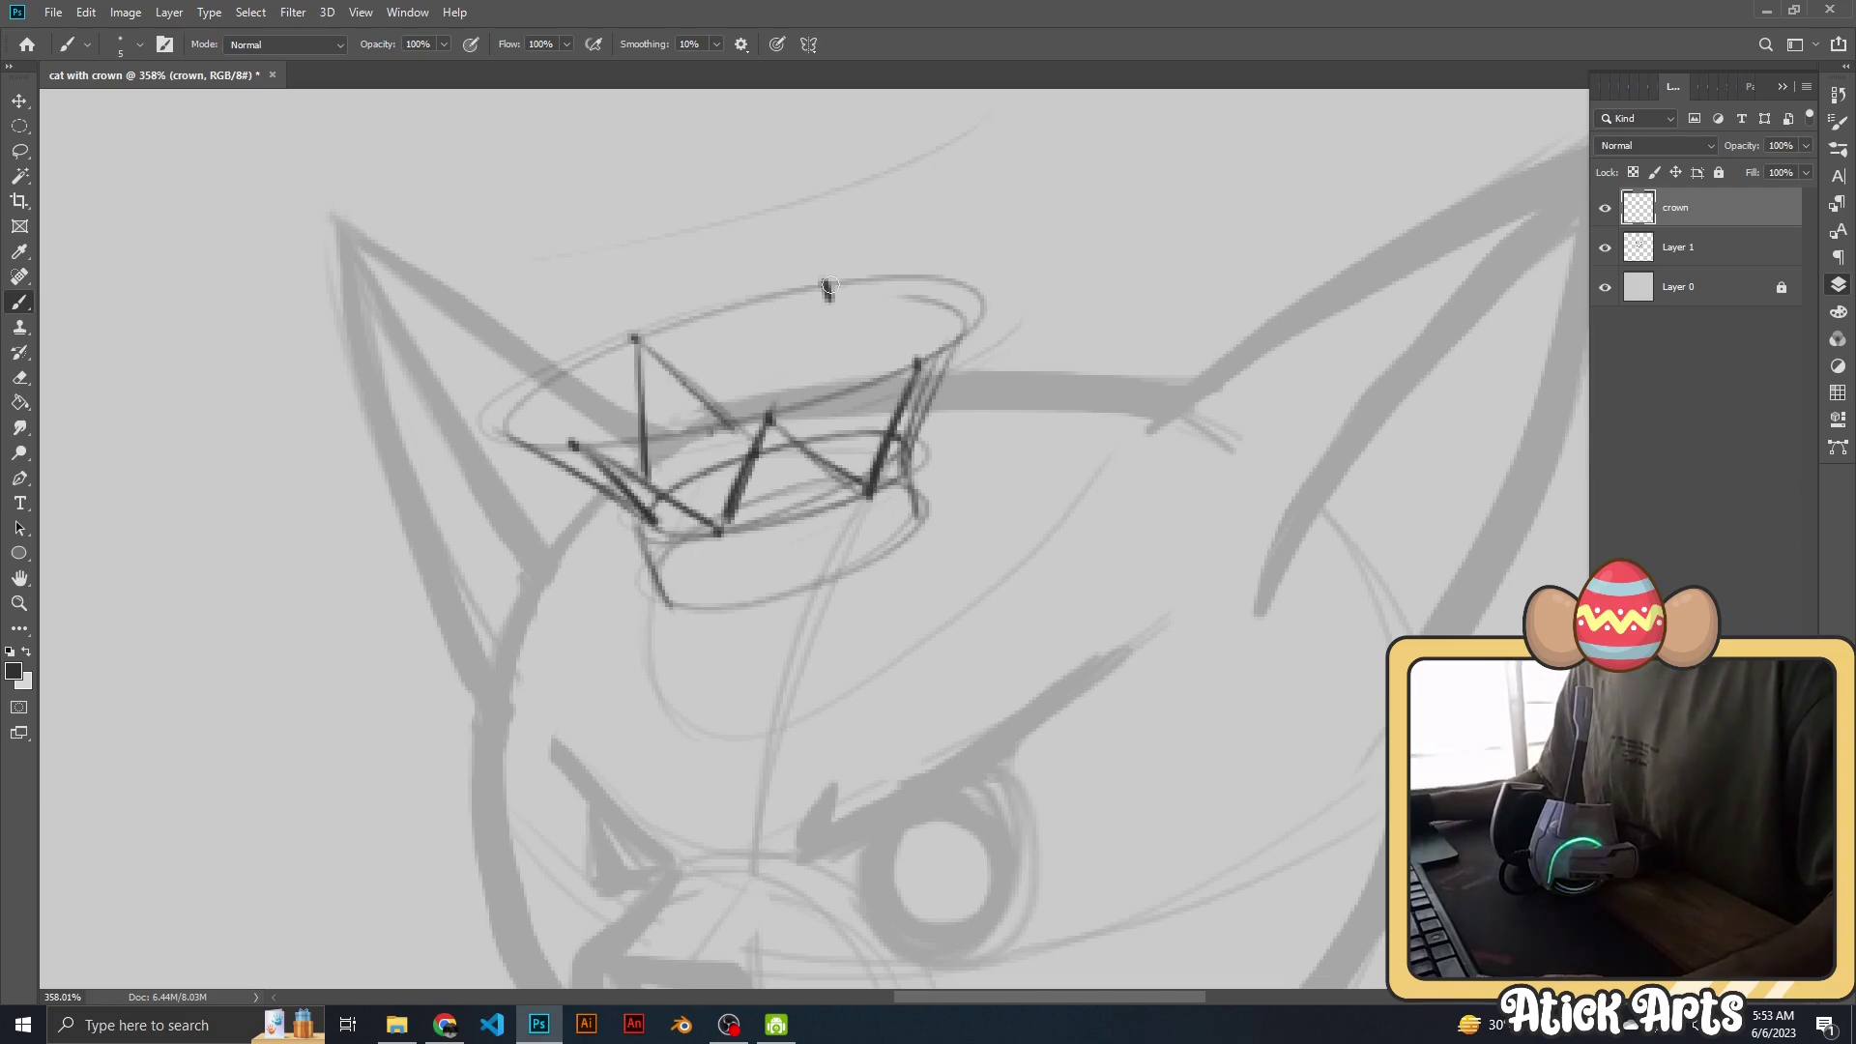
Redraw the crown's spike lines and a curved base in place of the long bottom curve.
{"action": "left_click_drag", "start_coordinate": [827, 288], "coordinate": [901, 435]}
{"action": "left_click_drag", "start_coordinate": [918, 368], "coordinate": [905, 478]}
{"action": "left_click_drag", "start_coordinate": [638, 522], "coordinate": [669, 607]}
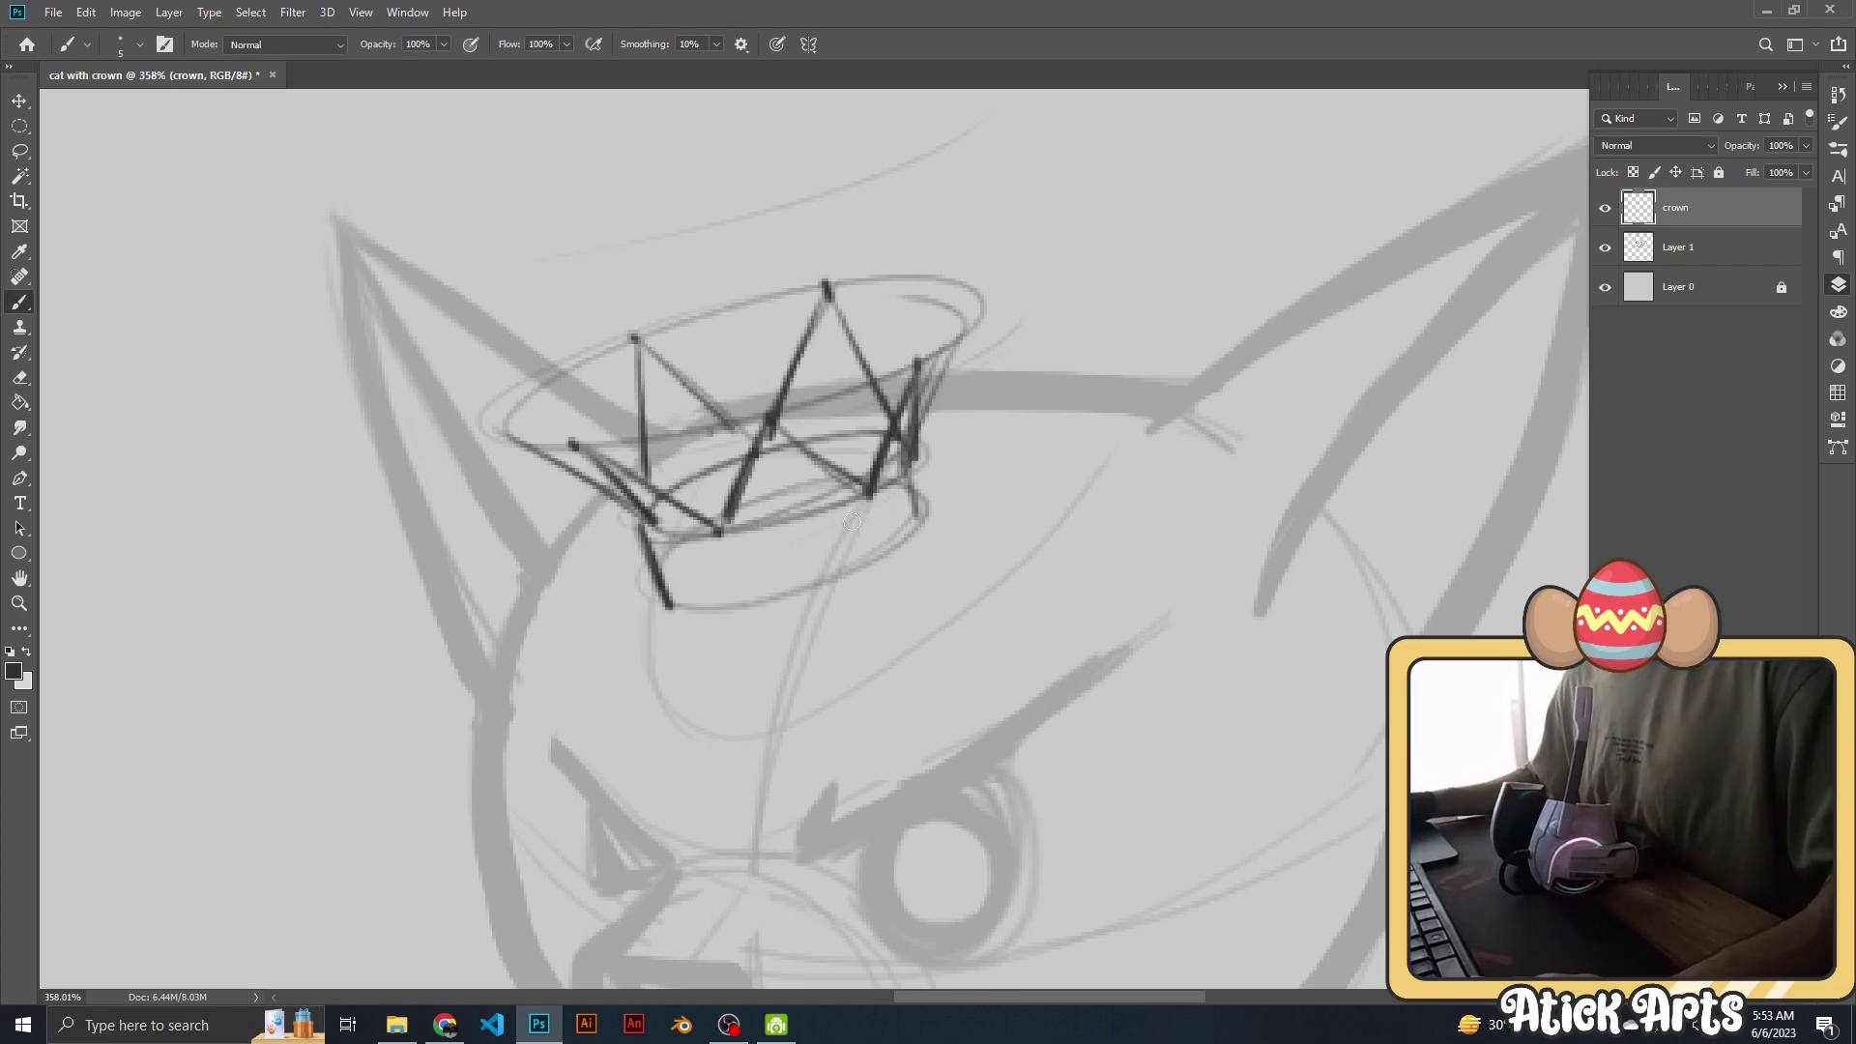
{"action": "left_click_drag", "start_coordinate": [909, 454], "coordinate": [923, 518]}
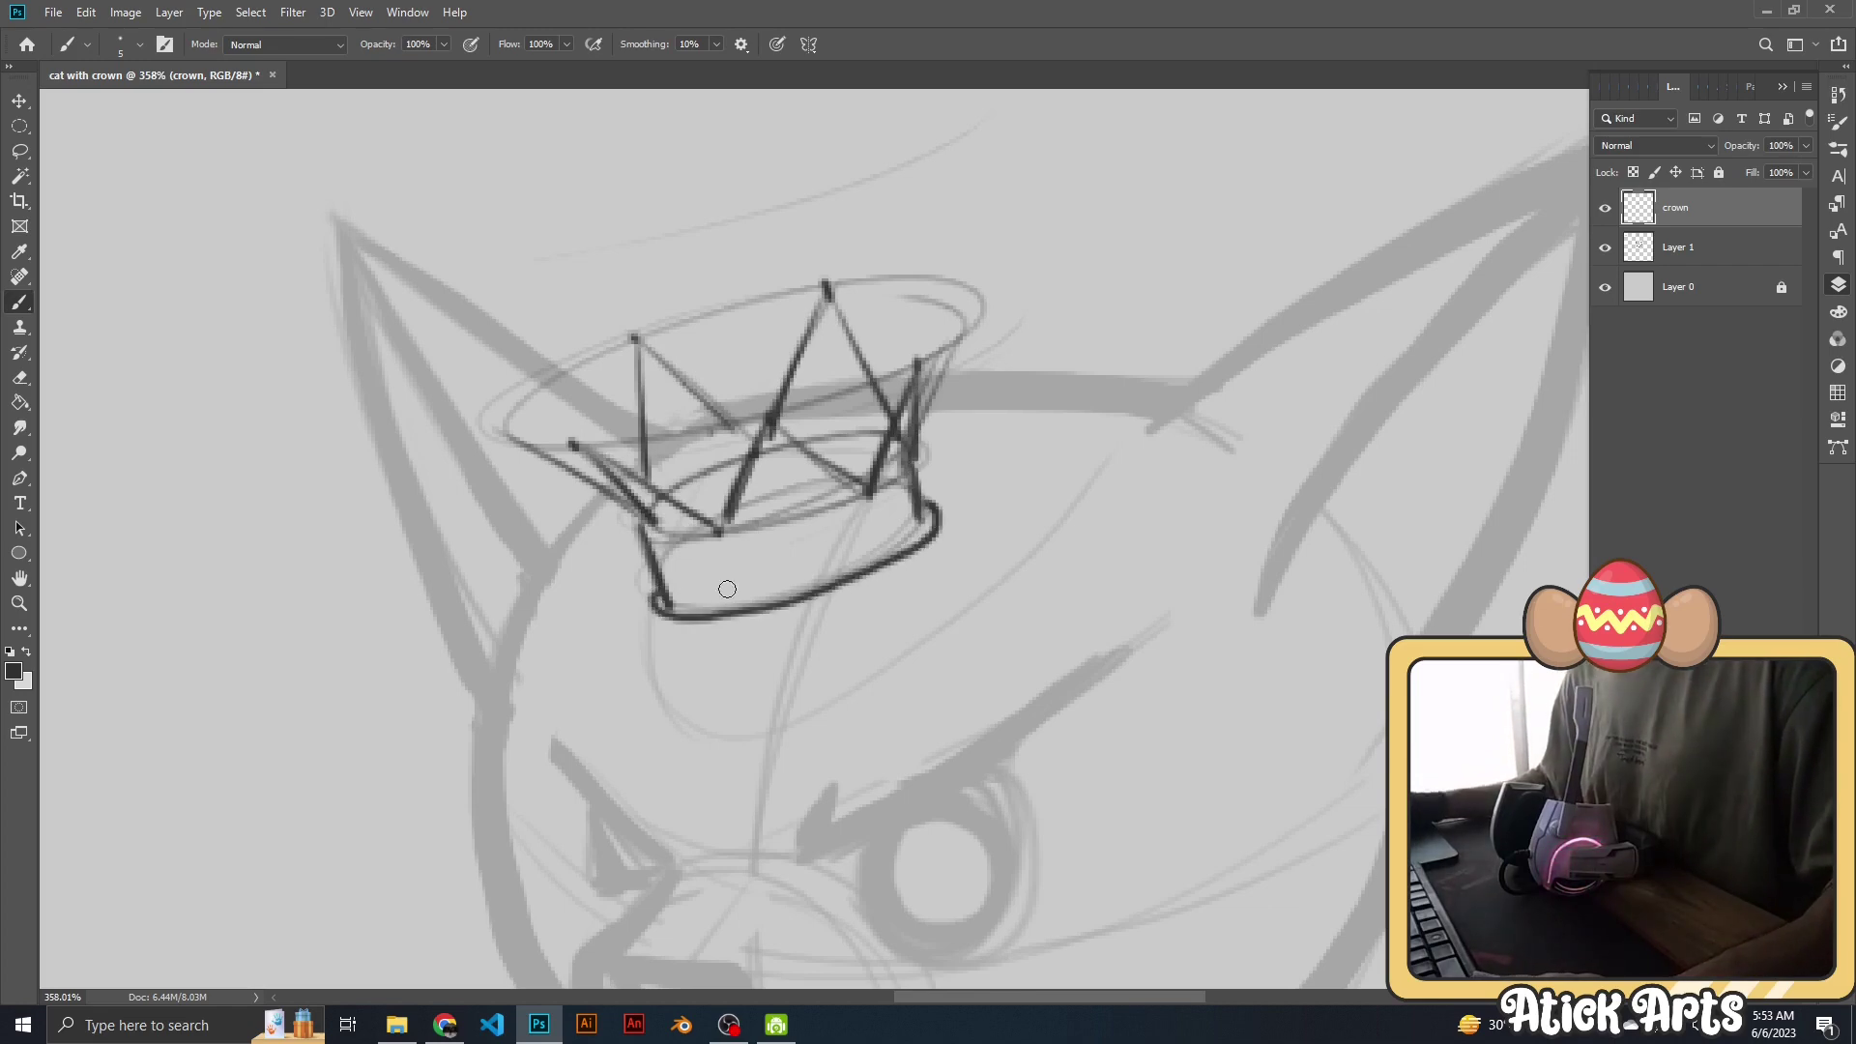
{"action": "key", "text": "ctrl+z"}
{"action": "left_click_drag", "start_coordinate": [658, 607], "coordinate": [731, 620]}
{"action": "left_click_drag", "start_coordinate": [925, 540], "coordinate": [936, 509]}
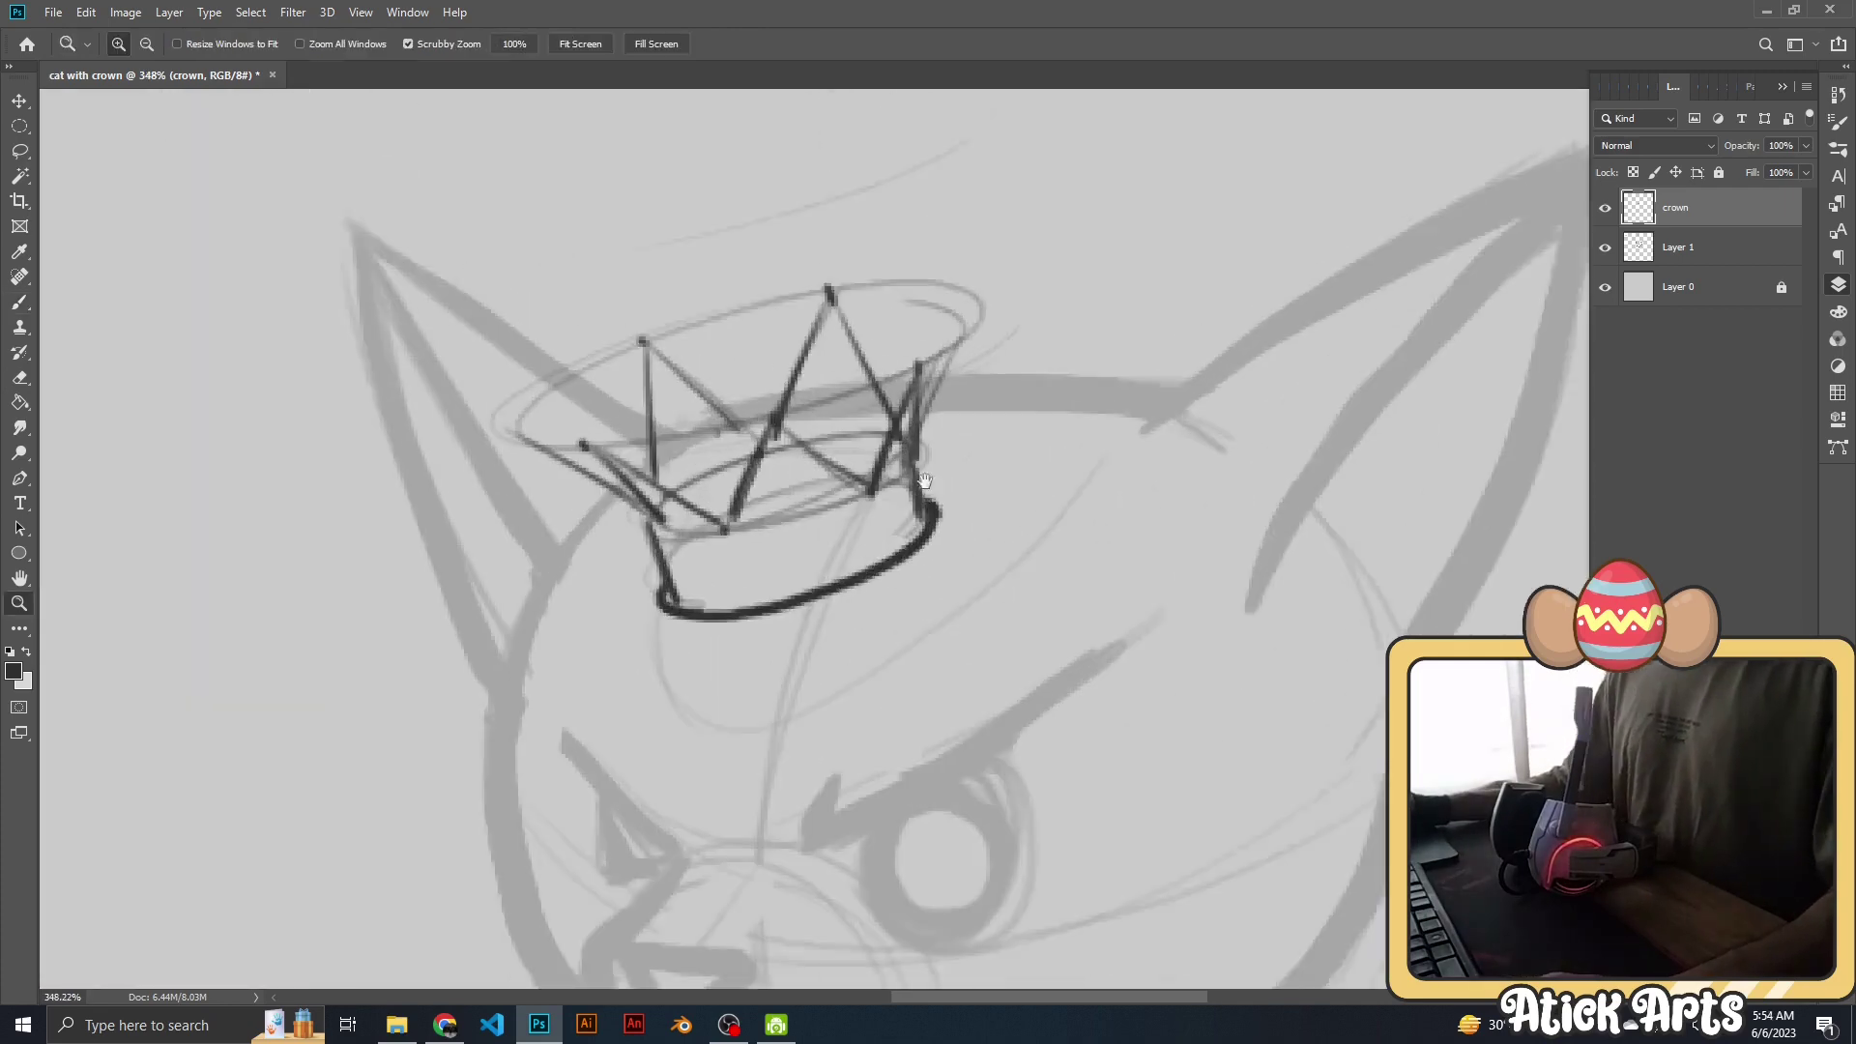
{"action": "scroll", "coordinate": [919, 478], "scroll_direction": "up", "scroll_amount": 2}
Darken the crown's right edge with a bolder stroke.
{"action": "key", "text": "e"}
{"action": "key", "text": "b"}
{"action": "left_click_drag", "start_coordinate": [878, 543], "coordinate": [931, 432]}
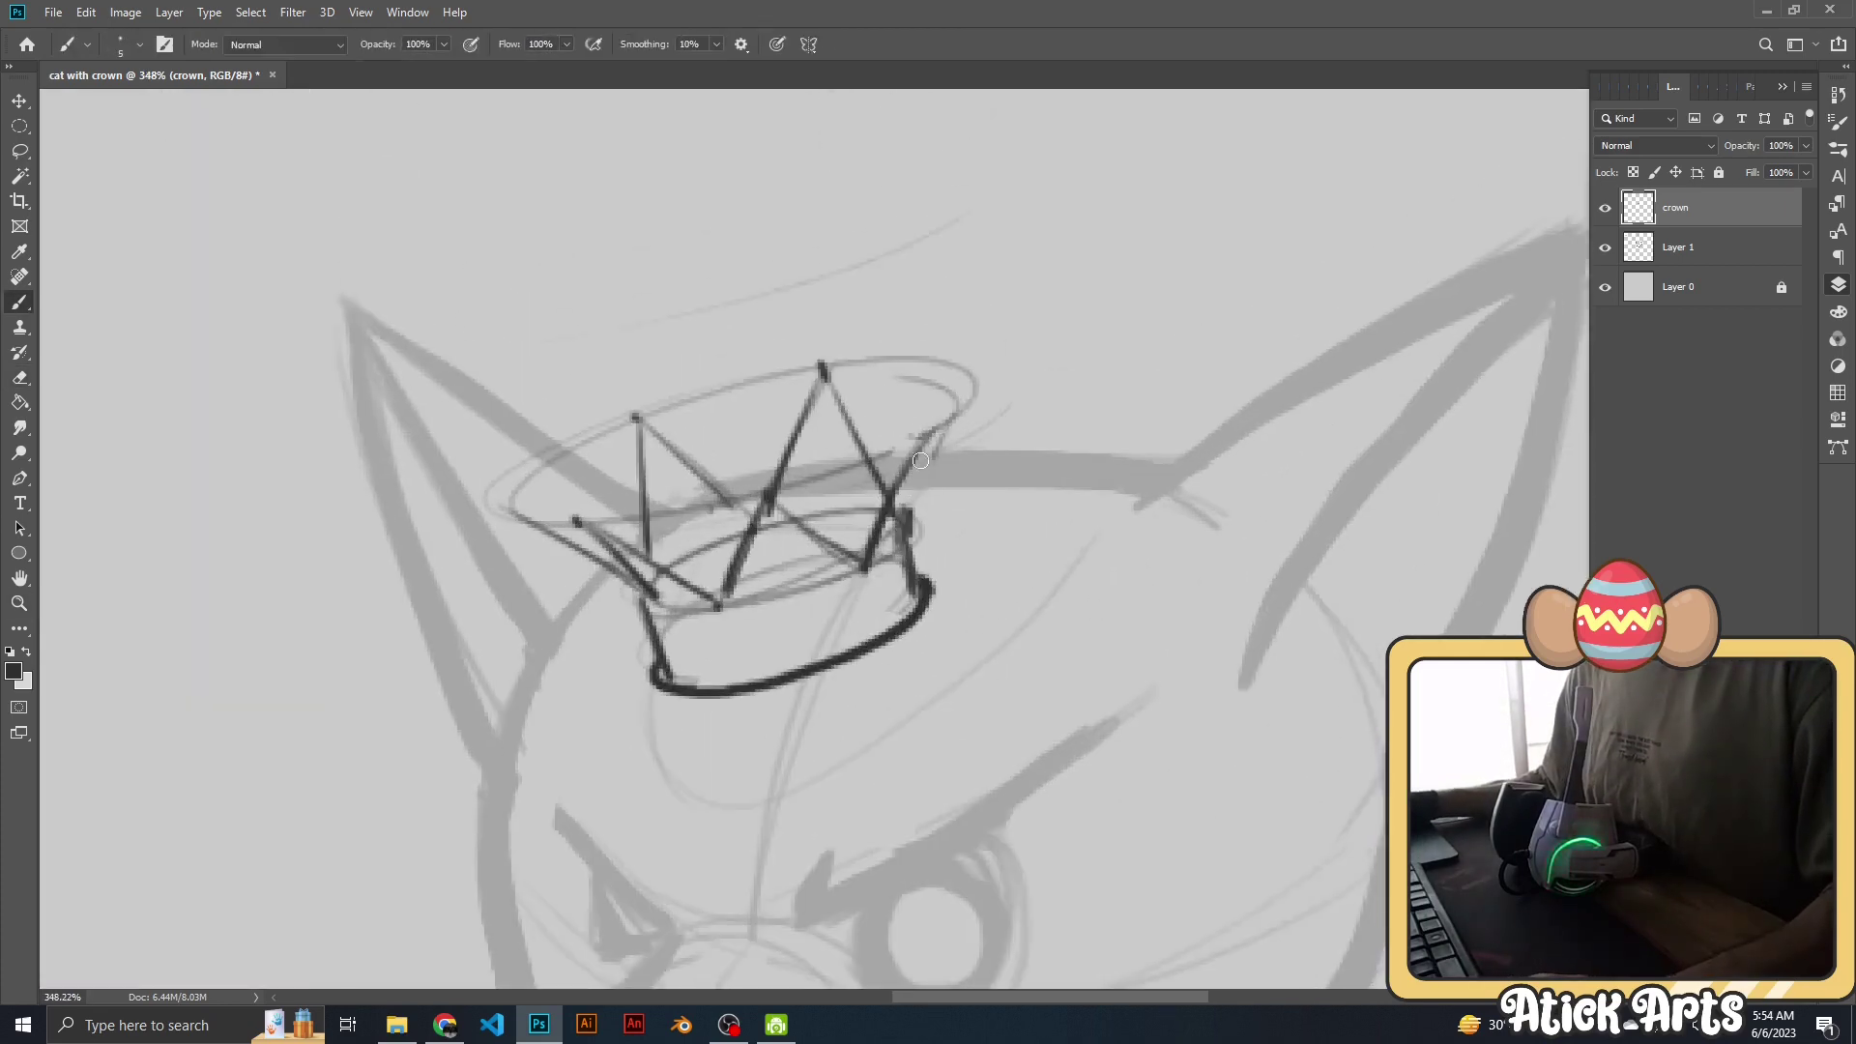
{"action": "scroll", "coordinate": [940, 426], "scroll_direction": "down", "scroll_amount": 2}
{"action": "scroll", "coordinate": [767, 562], "scroll_direction": "up", "scroll_amount": 3}
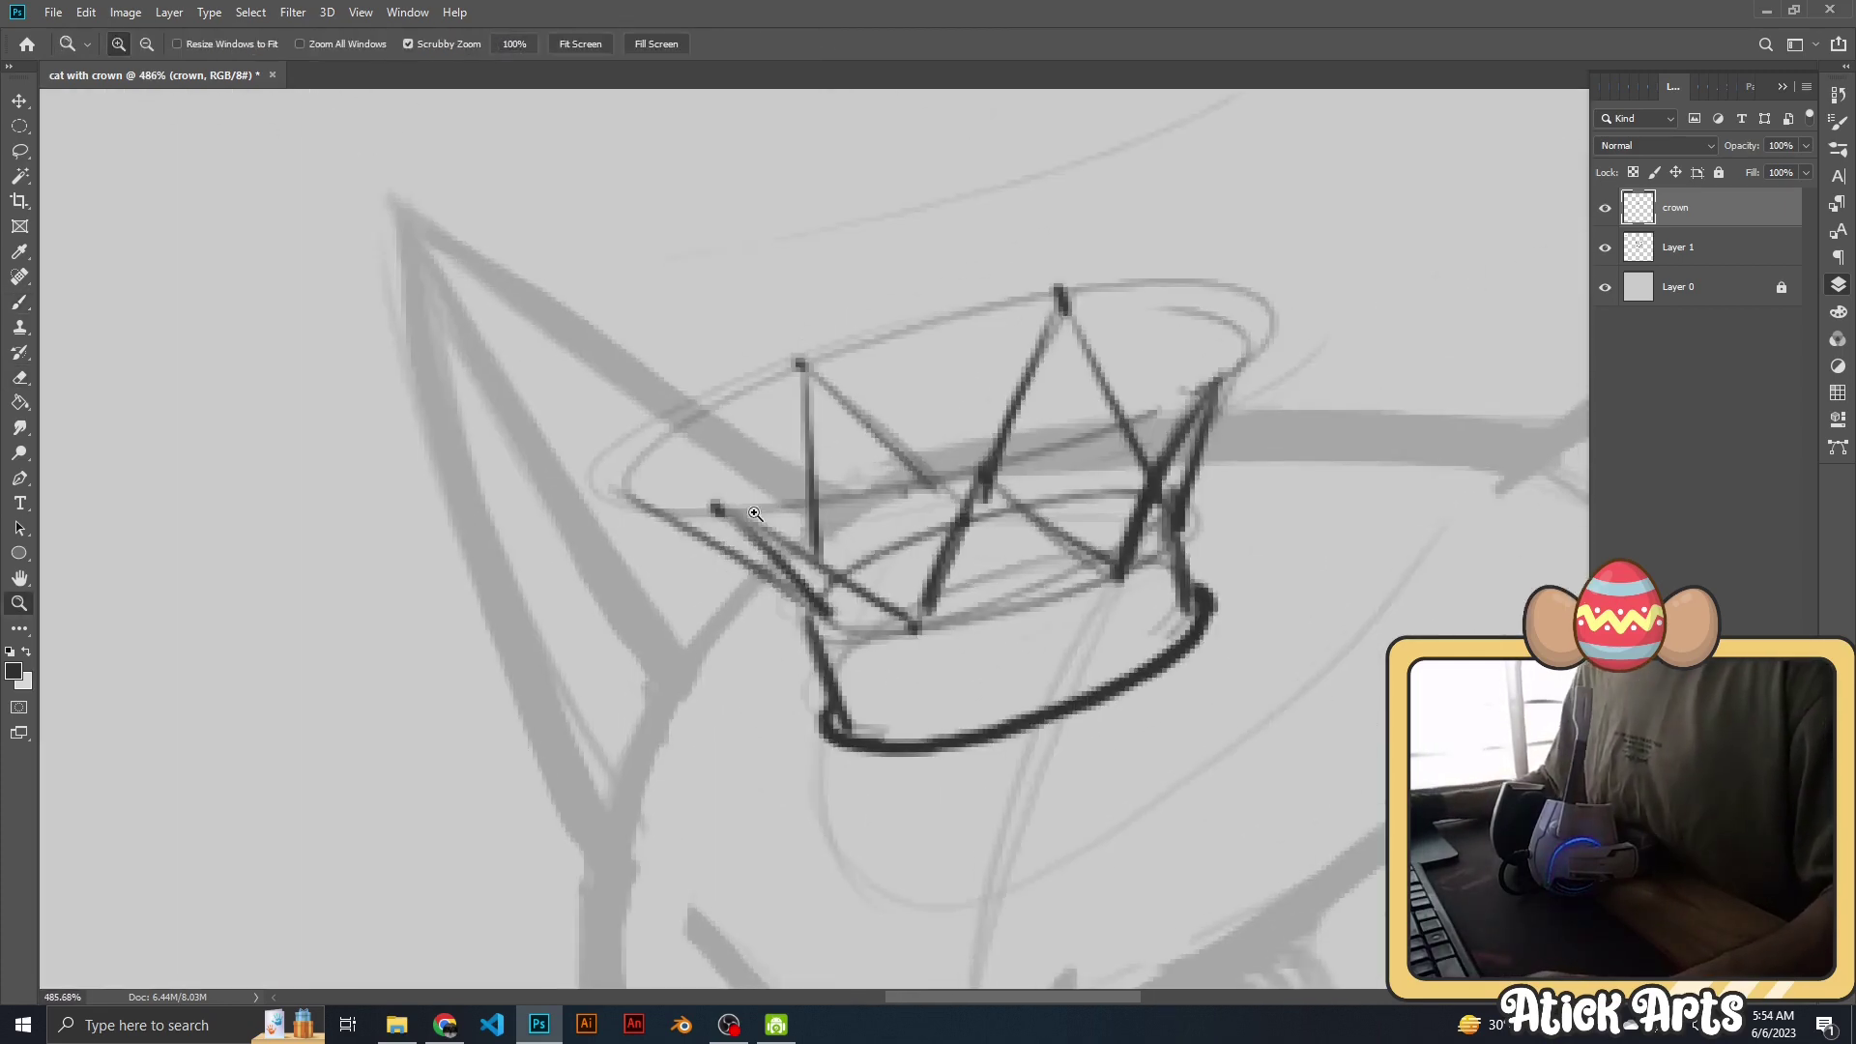
{"action": "scroll", "coordinate": [742, 541], "scroll_direction": "down", "scroll_amount": 3}
{"action": "scroll", "coordinate": [742, 541], "scroll_direction": "up", "scroll_amount": 3}
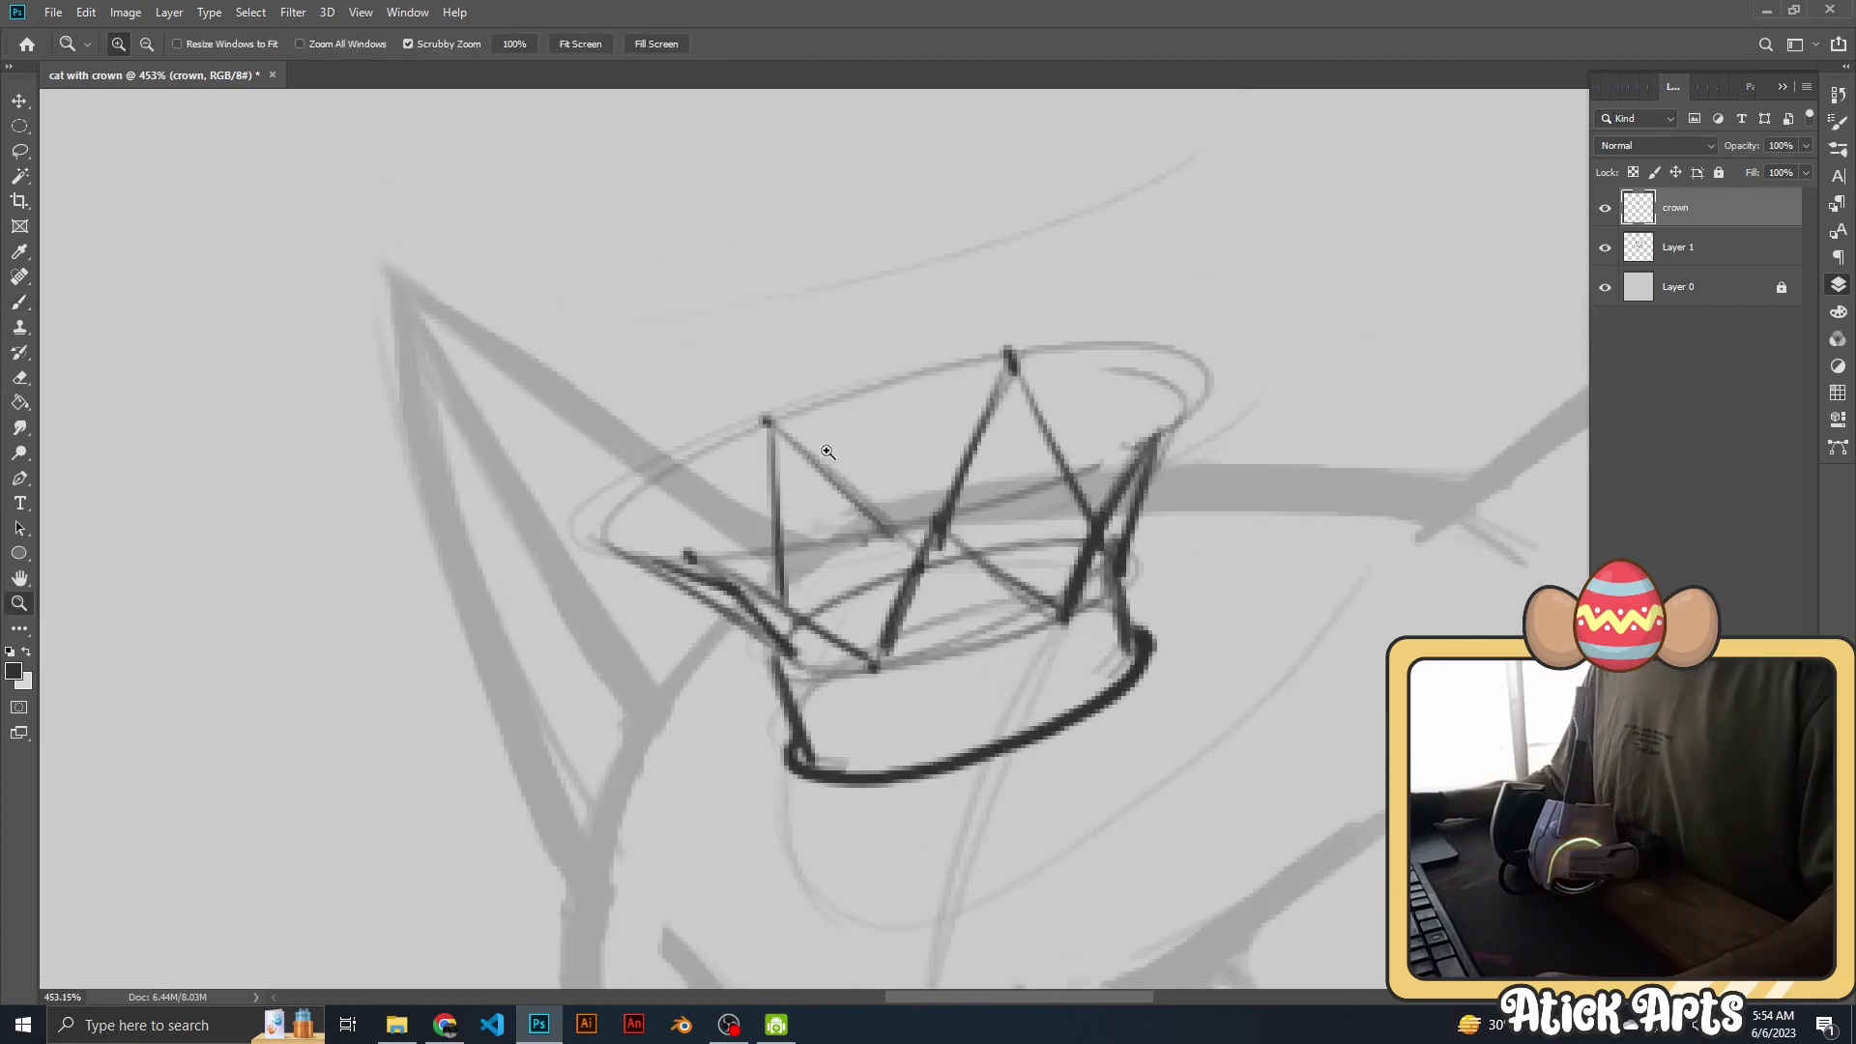
Add a small ball on each of the five spike tips.
{"action": "left_click_drag", "start_coordinate": [764, 376], "coordinate": [762, 377]}
{"action": "left_click_drag", "start_coordinate": [1001, 321], "coordinate": [996, 323]}
{"action": "left_click_drag", "start_coordinate": [1144, 401], "coordinate": [1139, 404]}
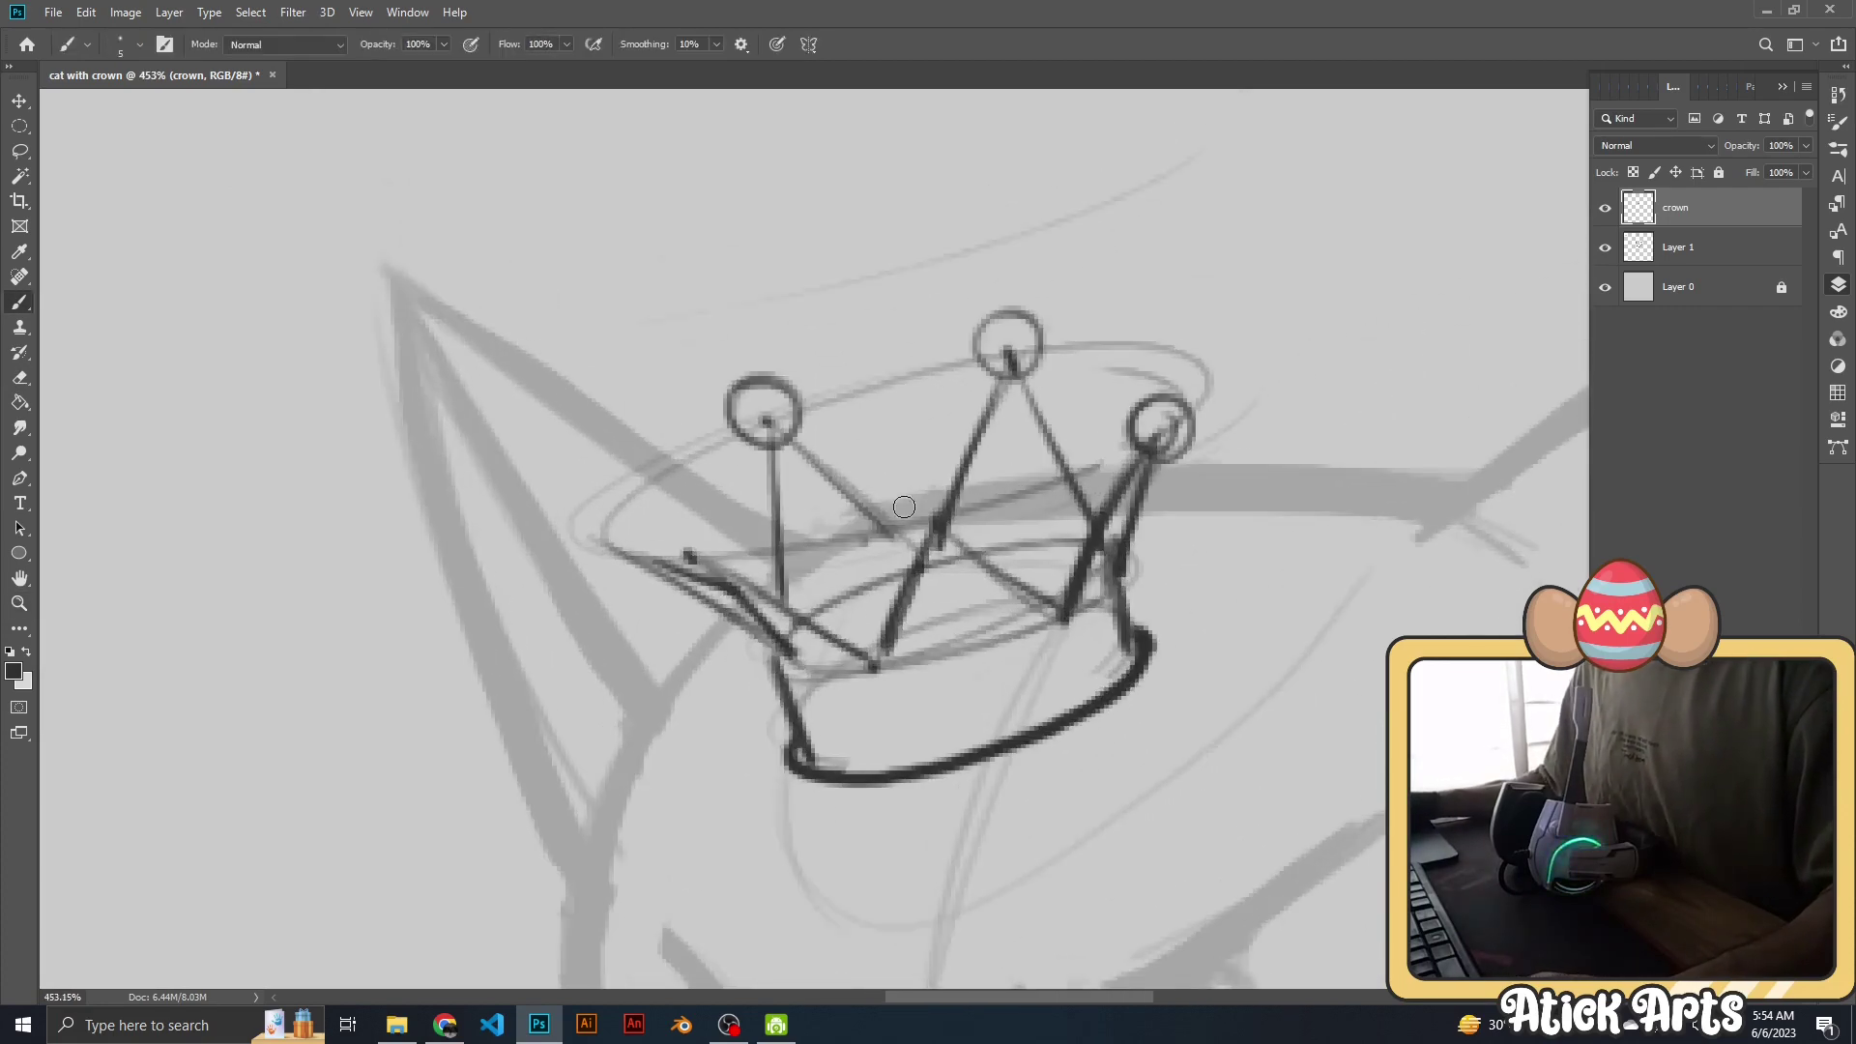
{"action": "left_click_drag", "start_coordinate": [927, 491], "coordinate": [922, 494]}
{"action": "left_click_drag", "start_coordinate": [703, 513], "coordinate": [698, 515]}
{"action": "key", "text": "z"}
{"action": "scroll", "coordinate": [772, 484], "scroll_direction": "down", "scroll_amount": 1}
{"action": "scroll", "coordinate": [773, 484], "scroll_direction": "up", "scroll_amount": 1}
Tidy stray marks on the left side of the crown base.
{"action": "key", "text": "b"}
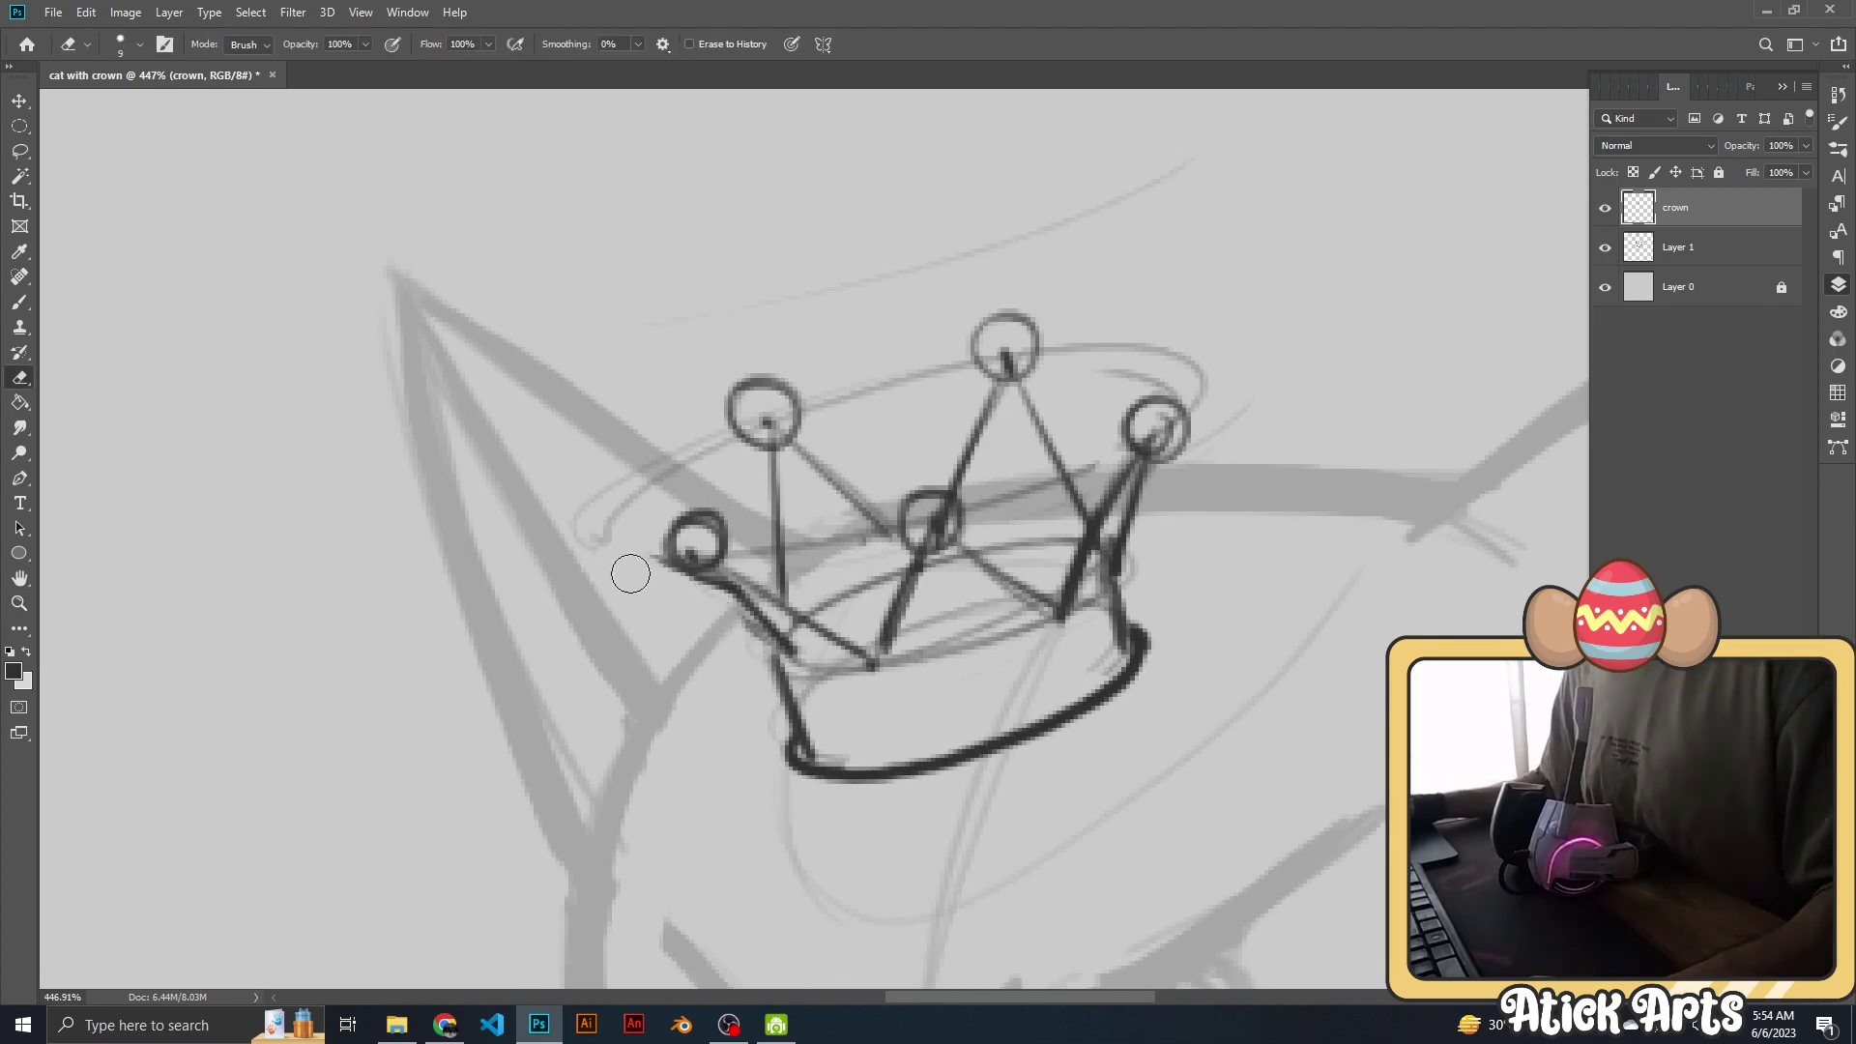
{"action": "left_click_drag", "start_coordinate": [777, 643], "coordinate": [788, 716]}
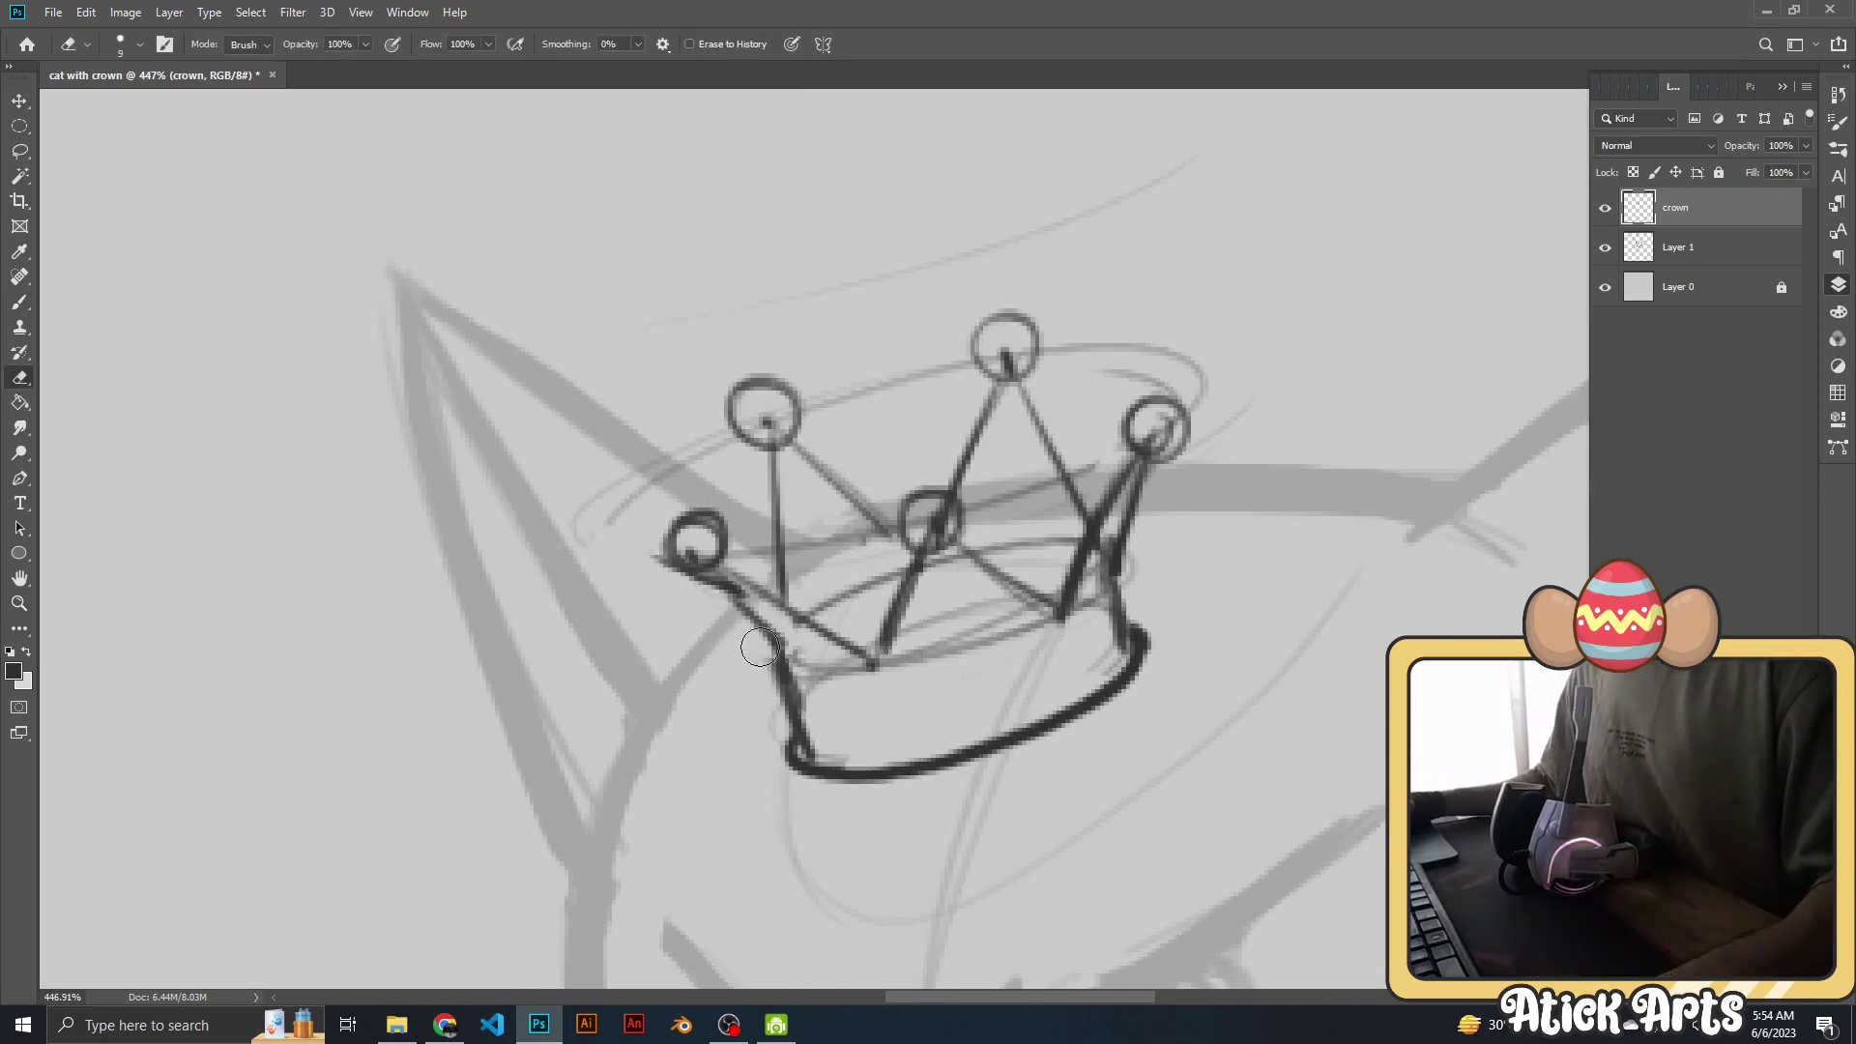
{"action": "key", "text": "z"}
{"action": "scroll", "coordinate": [790, 678], "scroll_direction": "down", "scroll_amount": 5}
{"action": "scroll", "coordinate": [870, 682], "scroll_direction": "up", "scroll_amount": 5}
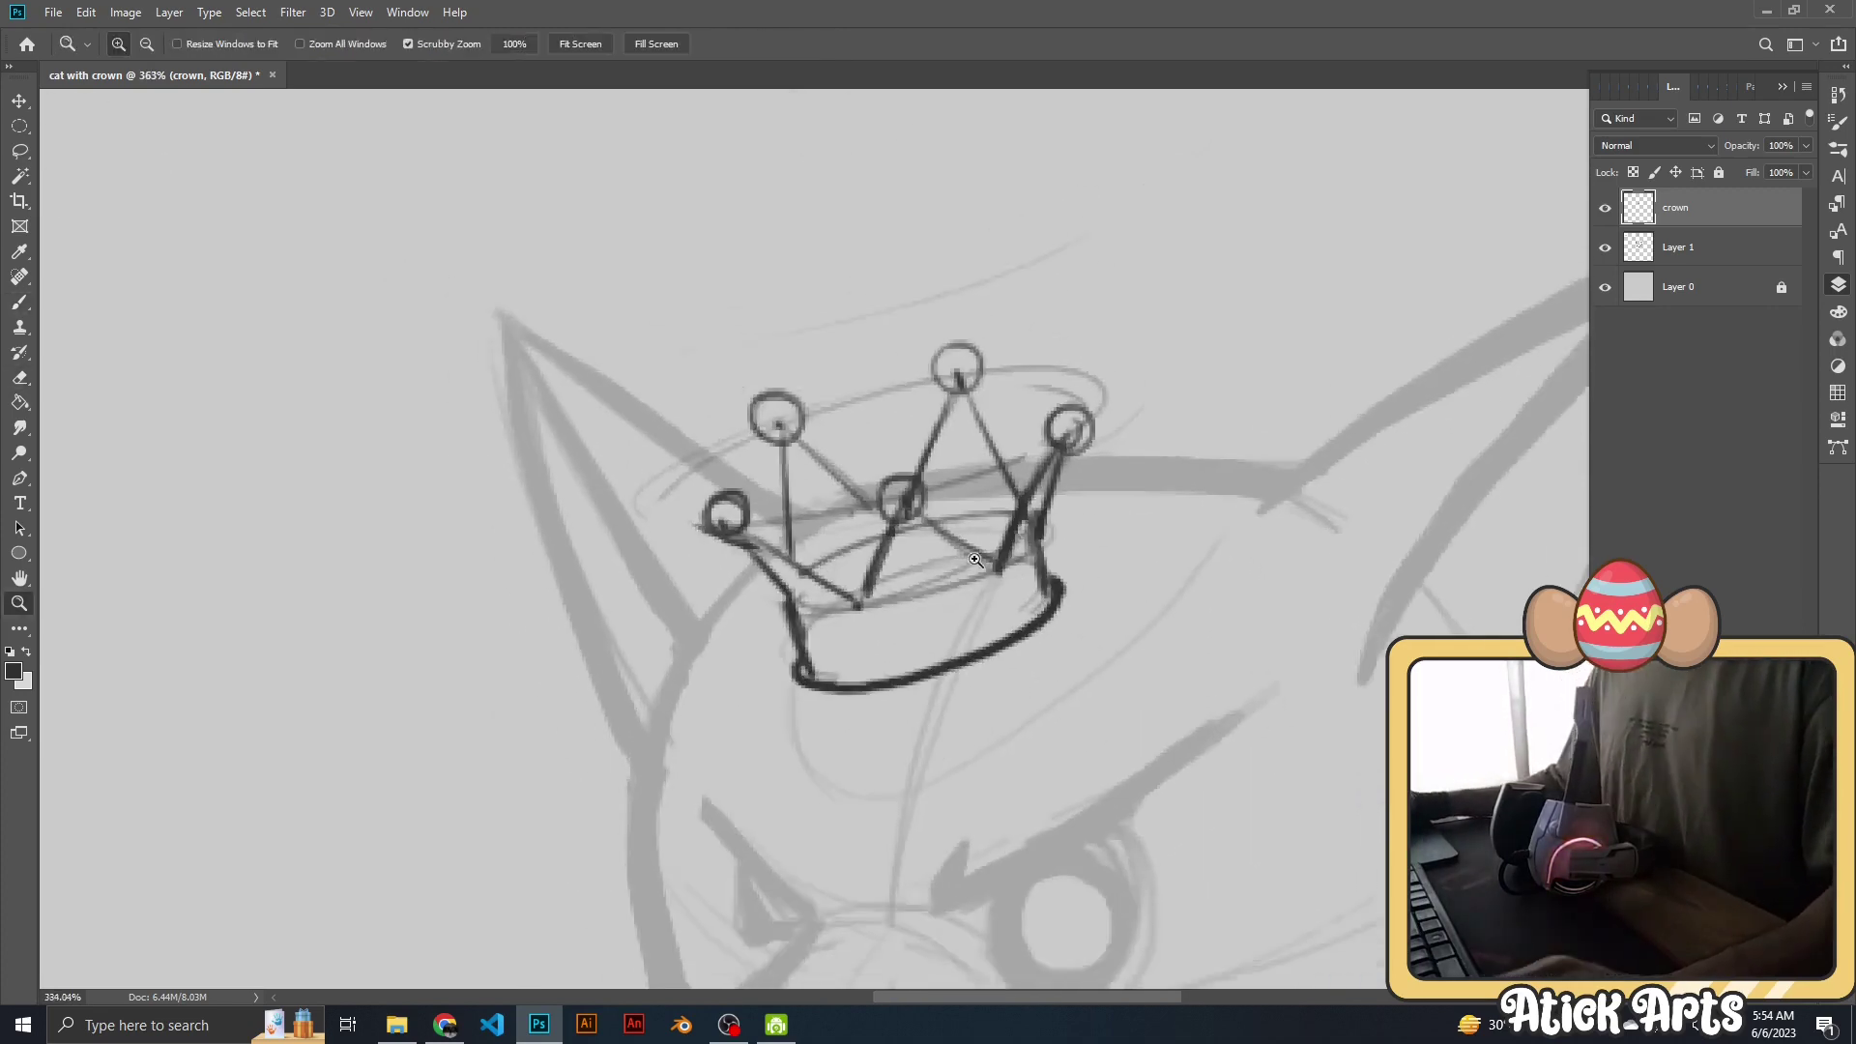
{"action": "scroll", "coordinate": [919, 684], "scroll_direction": "down", "scroll_amount": 5}
{"action": "scroll", "coordinate": [962, 686], "scroll_direction": "up", "scroll_amount": 5}
{"action": "scroll", "coordinate": [962, 685], "scroll_direction": "up", "scroll_amount": 1}
Ink thick right, left and bottom edges of the crown.
{"action": "key", "text": "b"}
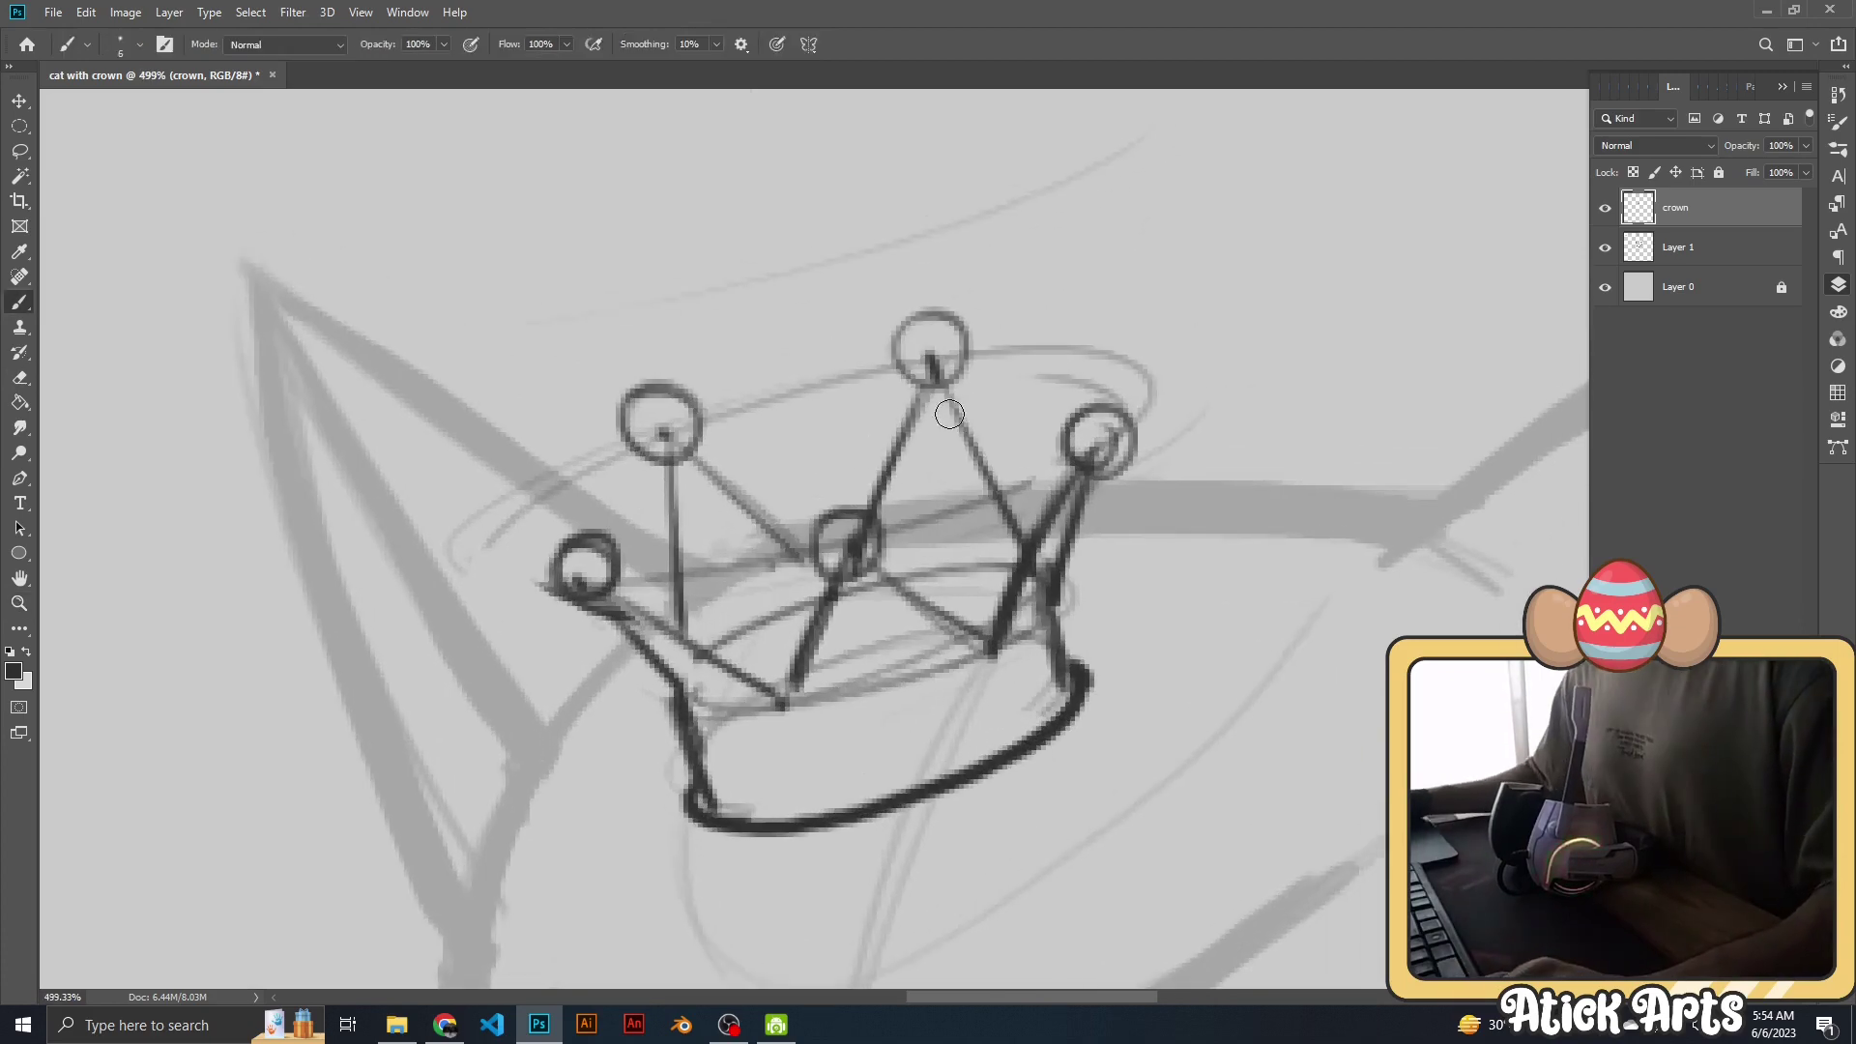
{"action": "mouse_move", "coordinate": [951, 397]}
{"action": "left_mouse_down"}
{"action": "mouse_move", "coordinate": [1027, 538]}
{"action": "mouse_move", "coordinate": [1069, 692]}
{"action": "mouse_move", "coordinate": [1135, 515]}
{"action": "left_mouse_up"}
{"action": "left_click_drag", "start_coordinate": [650, 417], "coordinate": [766, 609]}
{"action": "left_click_drag", "start_coordinate": [1139, 543], "coordinate": [769, 643]}
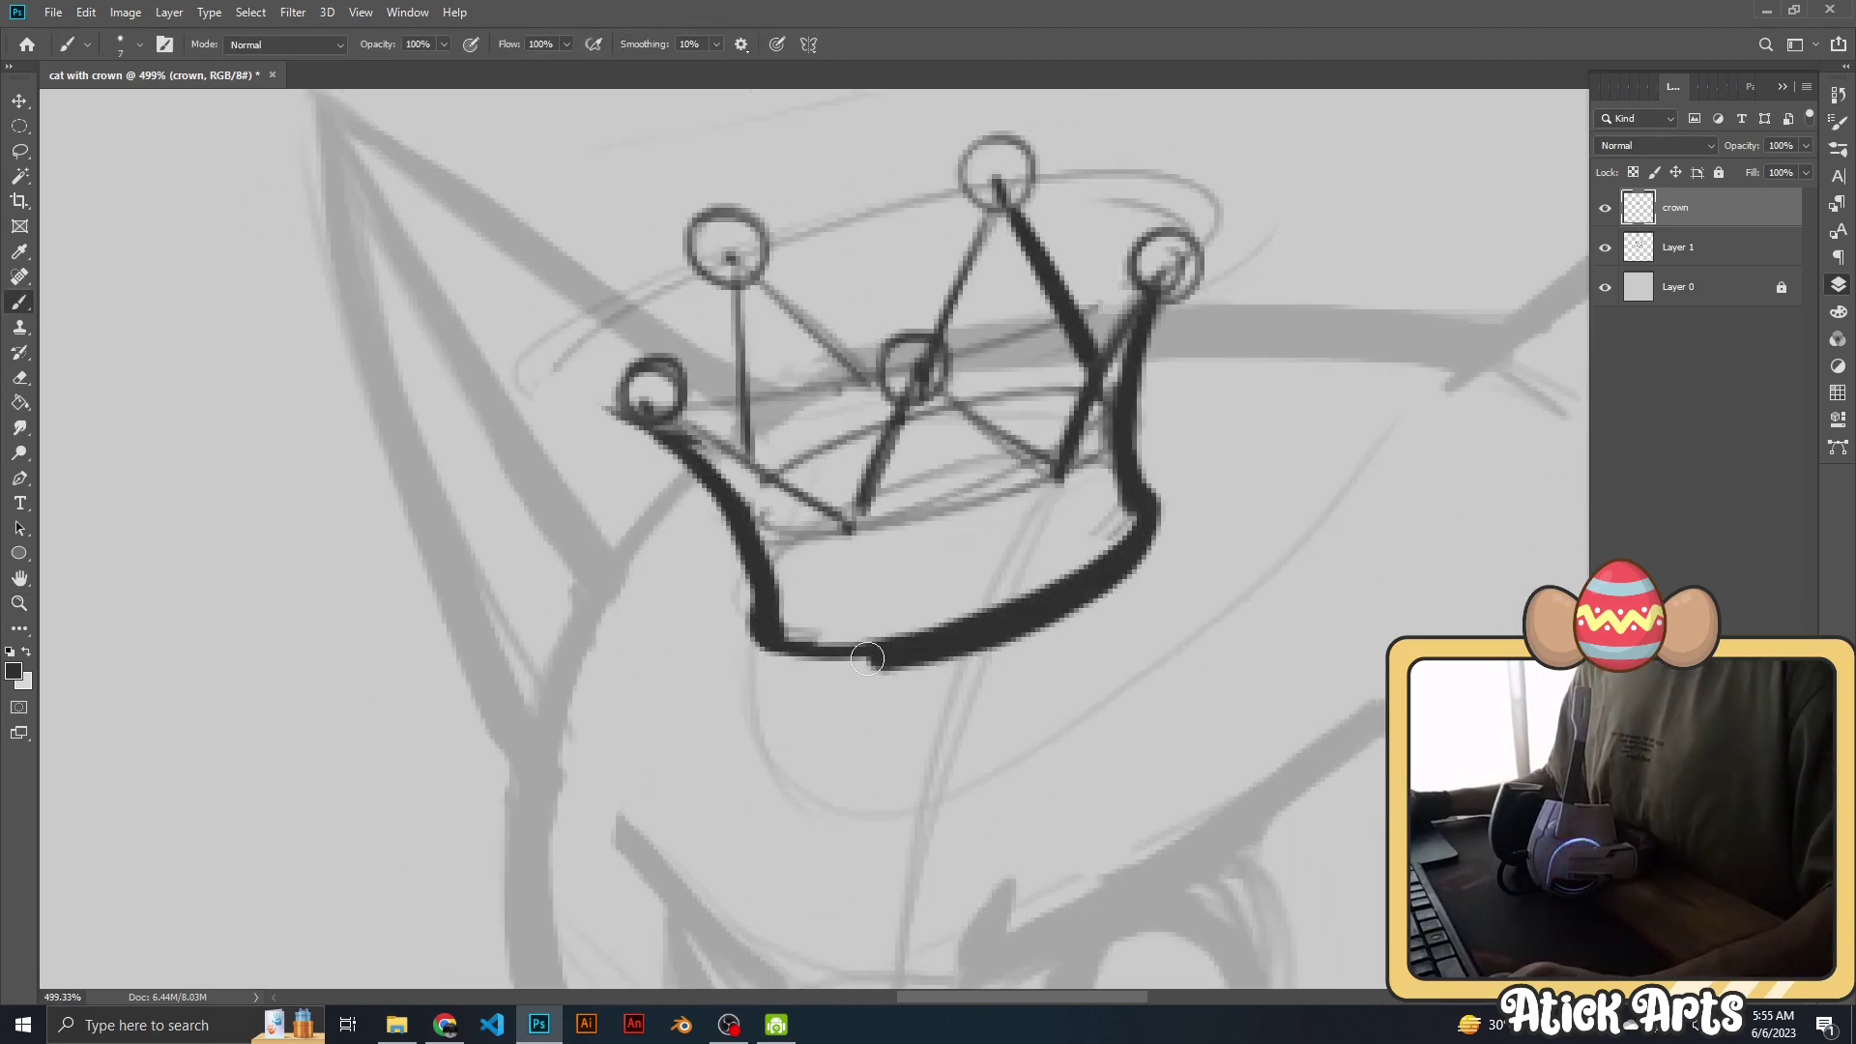
{"action": "scroll", "coordinate": [795, 456], "scroll_direction": "down", "scroll_amount": 5}
{"action": "scroll", "coordinate": [902, 412], "scroll_direction": "up", "scroll_amount": 5}
Ink the crown's left and right V-shaped spike strokes.
{"action": "left_click_drag", "start_coordinate": [683, 406], "coordinate": [842, 537]}
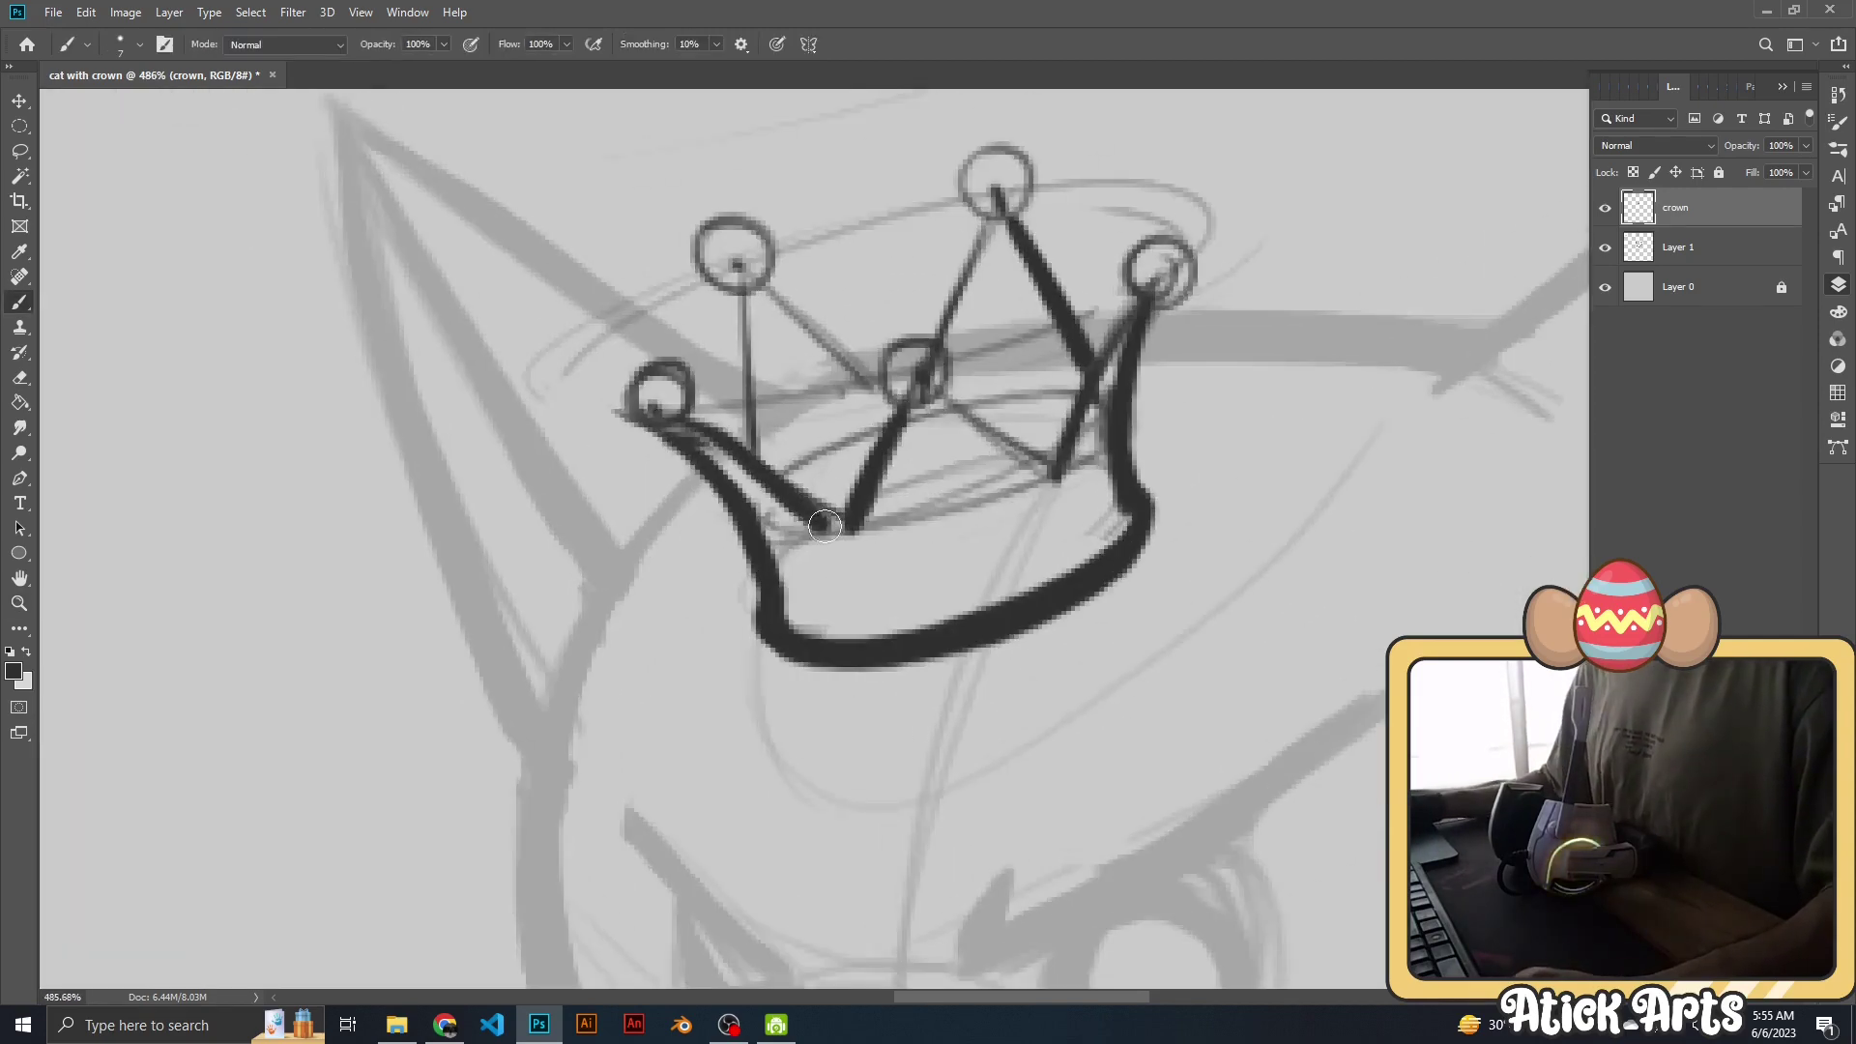
{"action": "key", "text": "ctrl+z"}
{"action": "left_click_drag", "start_coordinate": [679, 411], "coordinate": [851, 530]}
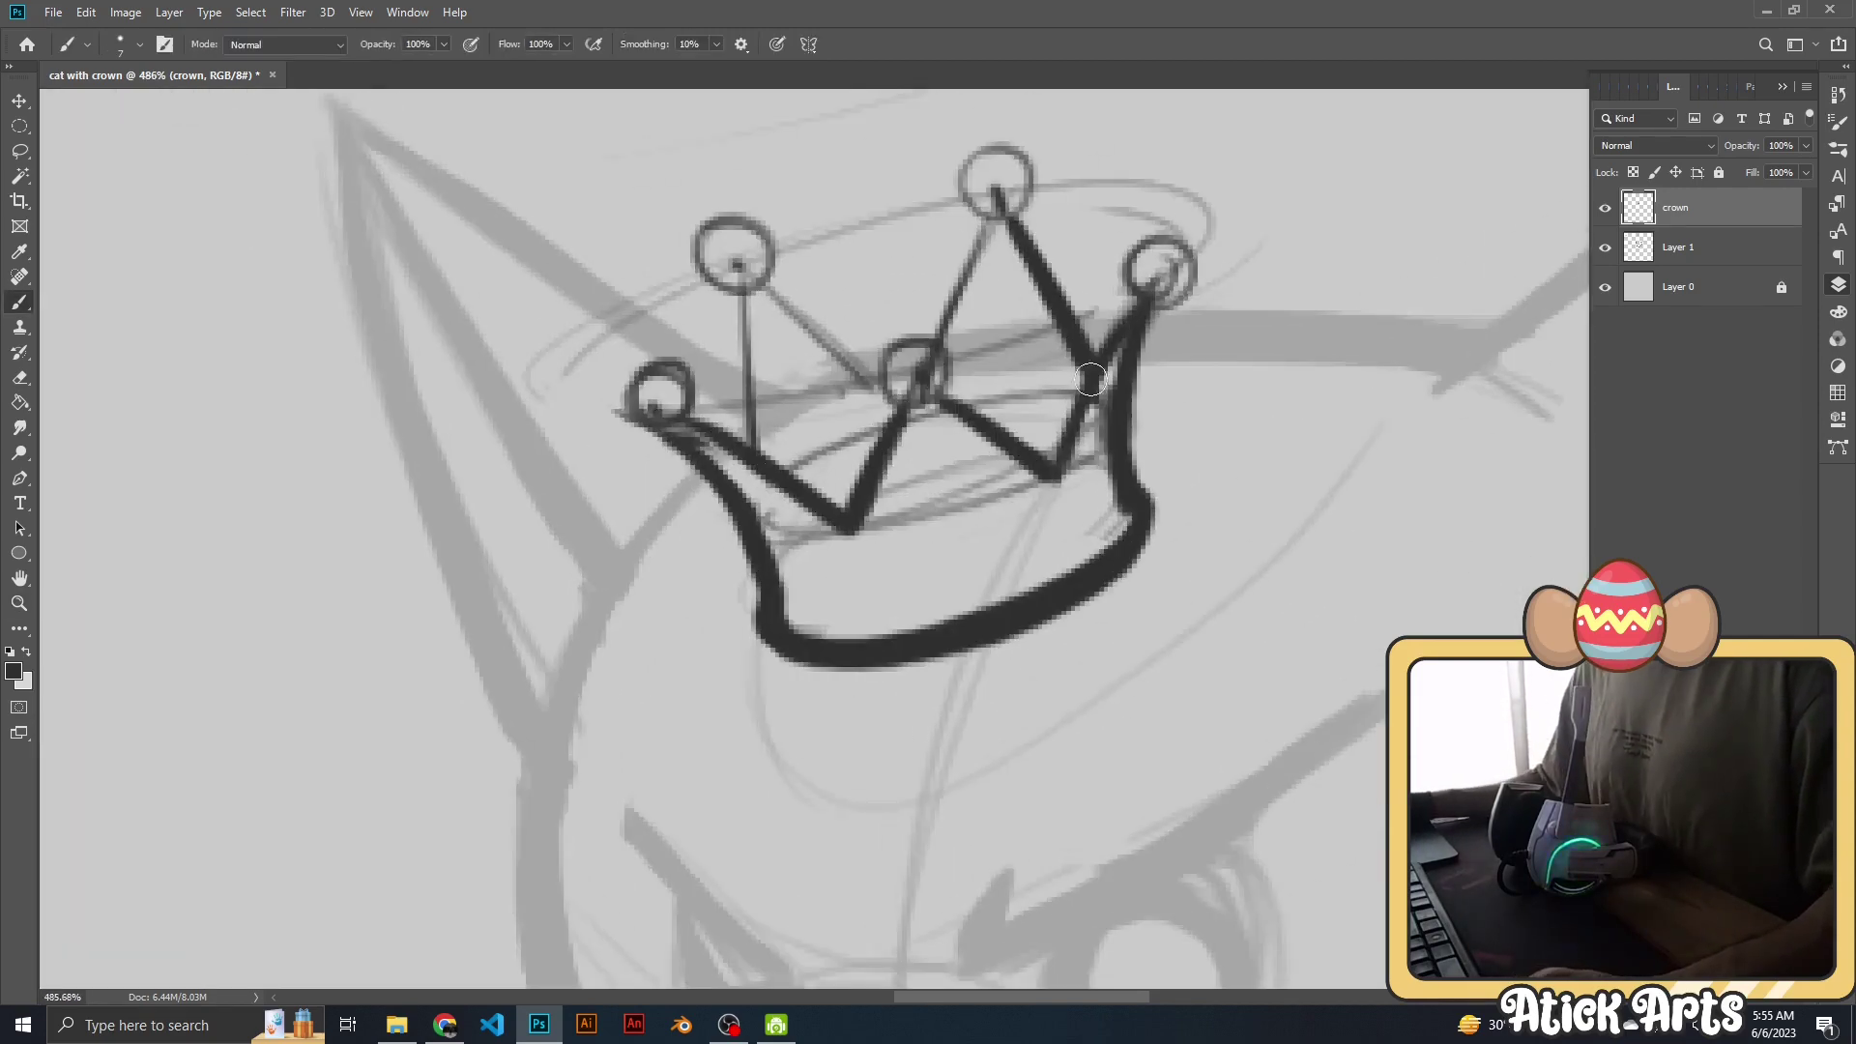
{"action": "left_click_drag", "start_coordinate": [1091, 379], "coordinate": [1054, 476]}
{"action": "scroll", "coordinate": [1054, 476], "scroll_direction": "down", "scroll_amount": 5}
{"action": "scroll", "coordinate": [904, 377], "scroll_direction": "up", "scroll_amount": 5}
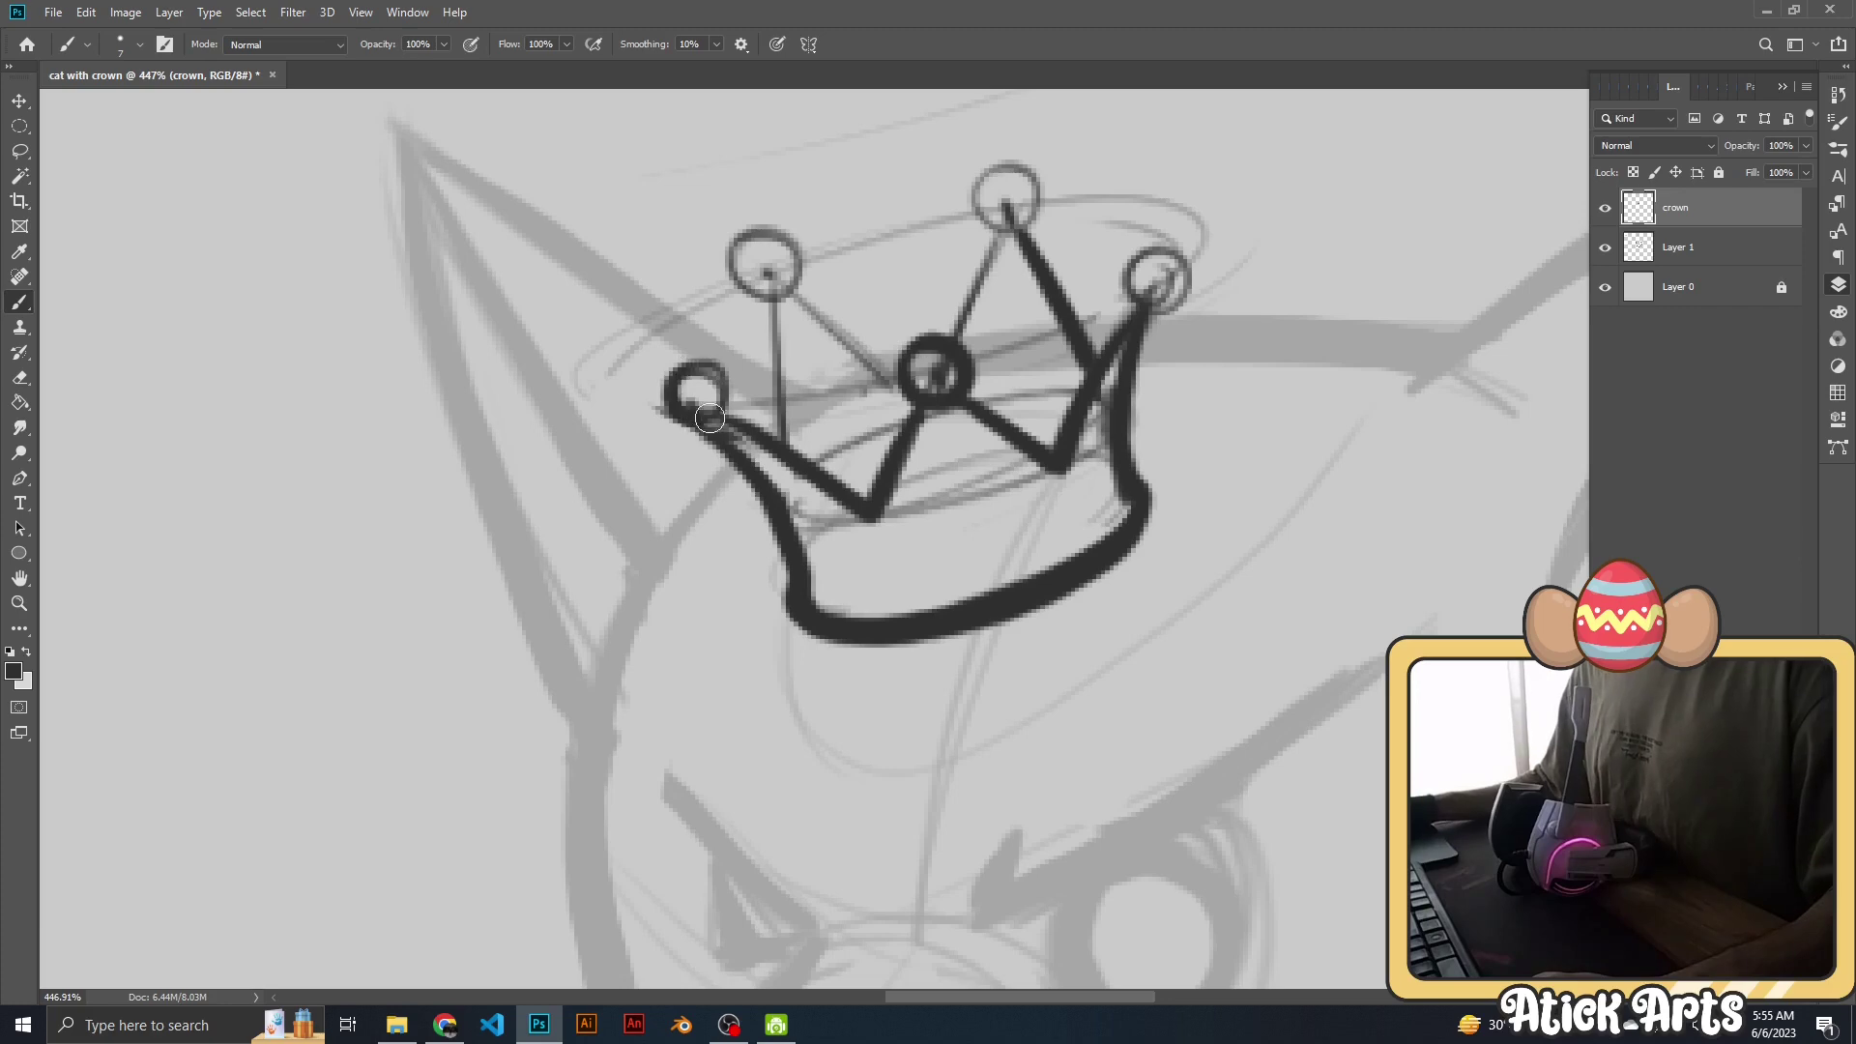
Ink the crown balls at the left, right, top-left and top spikes.
{"action": "left_click_drag", "start_coordinate": [710, 417], "coordinate": [713, 414]}
{"action": "left_click_drag", "start_coordinate": [1186, 292], "coordinate": [1175, 290]}
{"action": "scroll", "coordinate": [1175, 290], "scroll_direction": "down", "scroll_amount": 5}
{"action": "scroll", "coordinate": [918, 386], "scroll_direction": "up", "scroll_amount": 5}
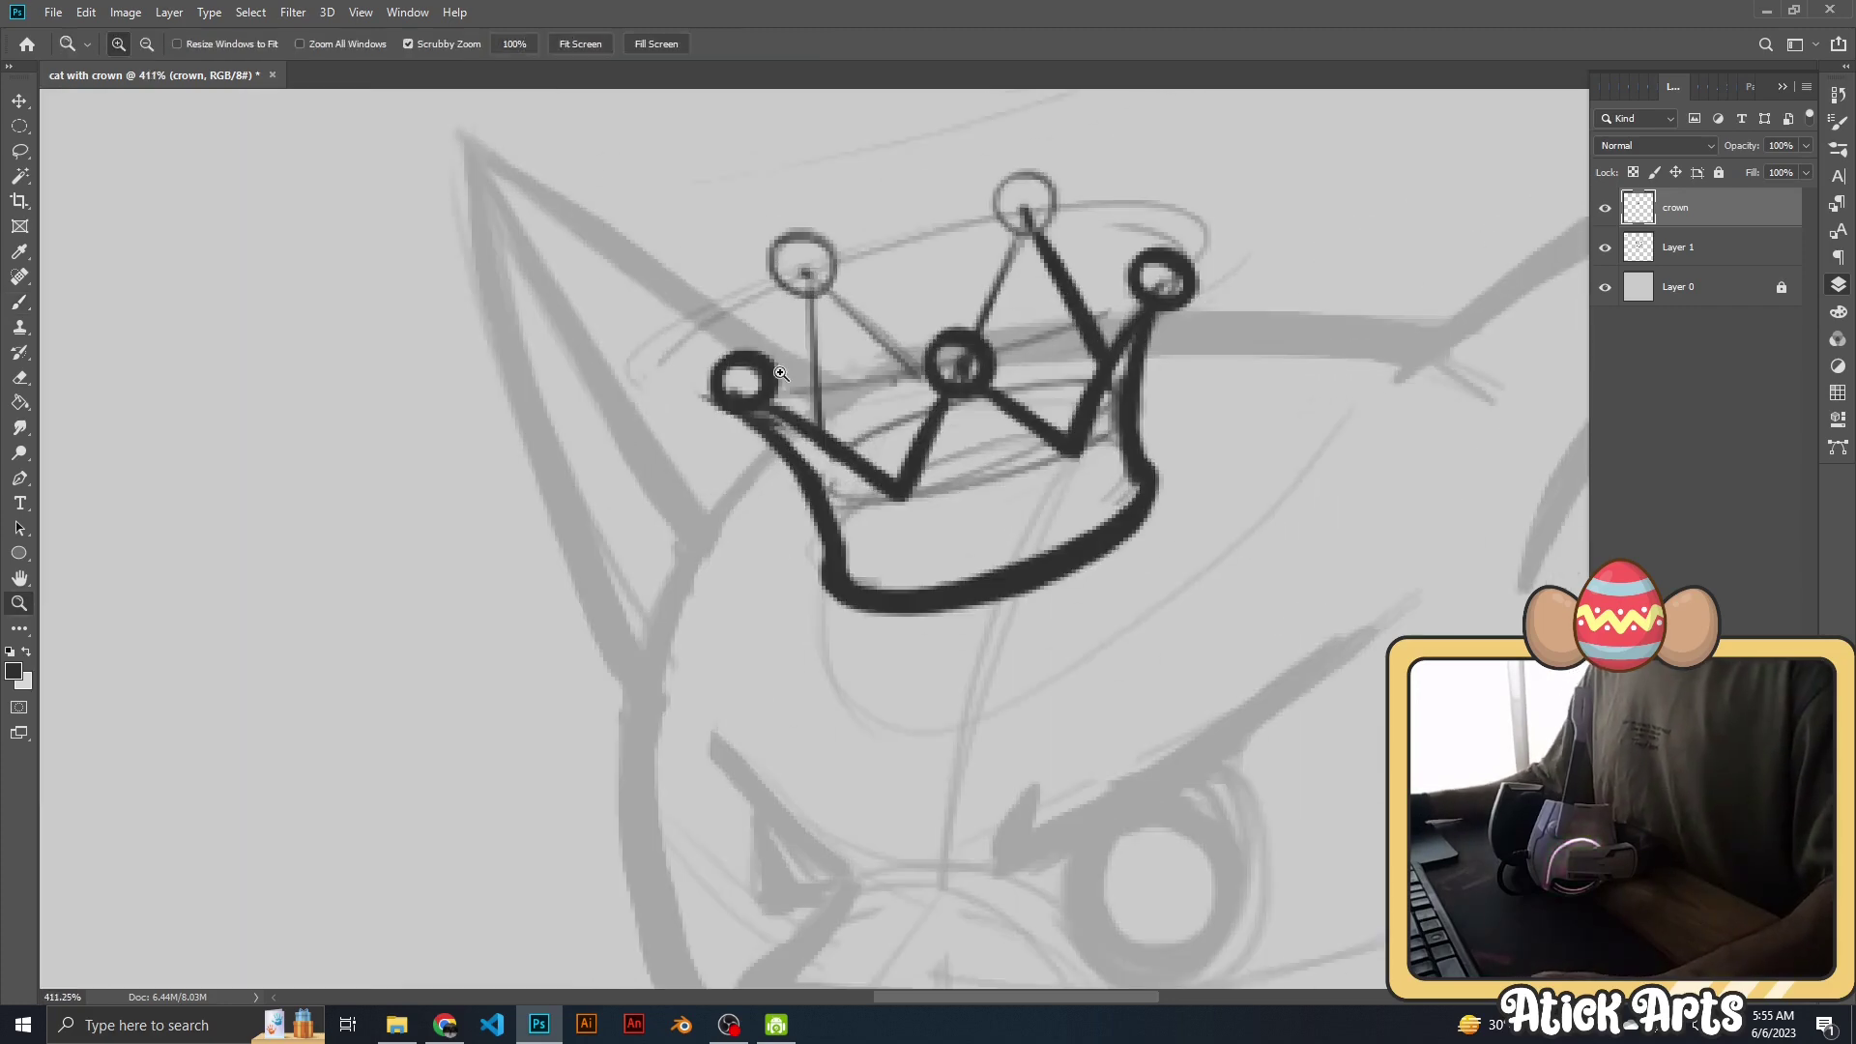
{"action": "key", "text": "ctrl+z"}
{"action": "left_click_drag", "start_coordinate": [703, 365], "coordinate": [717, 409]}
{"action": "scroll", "coordinate": [810, 349], "scroll_direction": "up", "scroll_amount": 1}
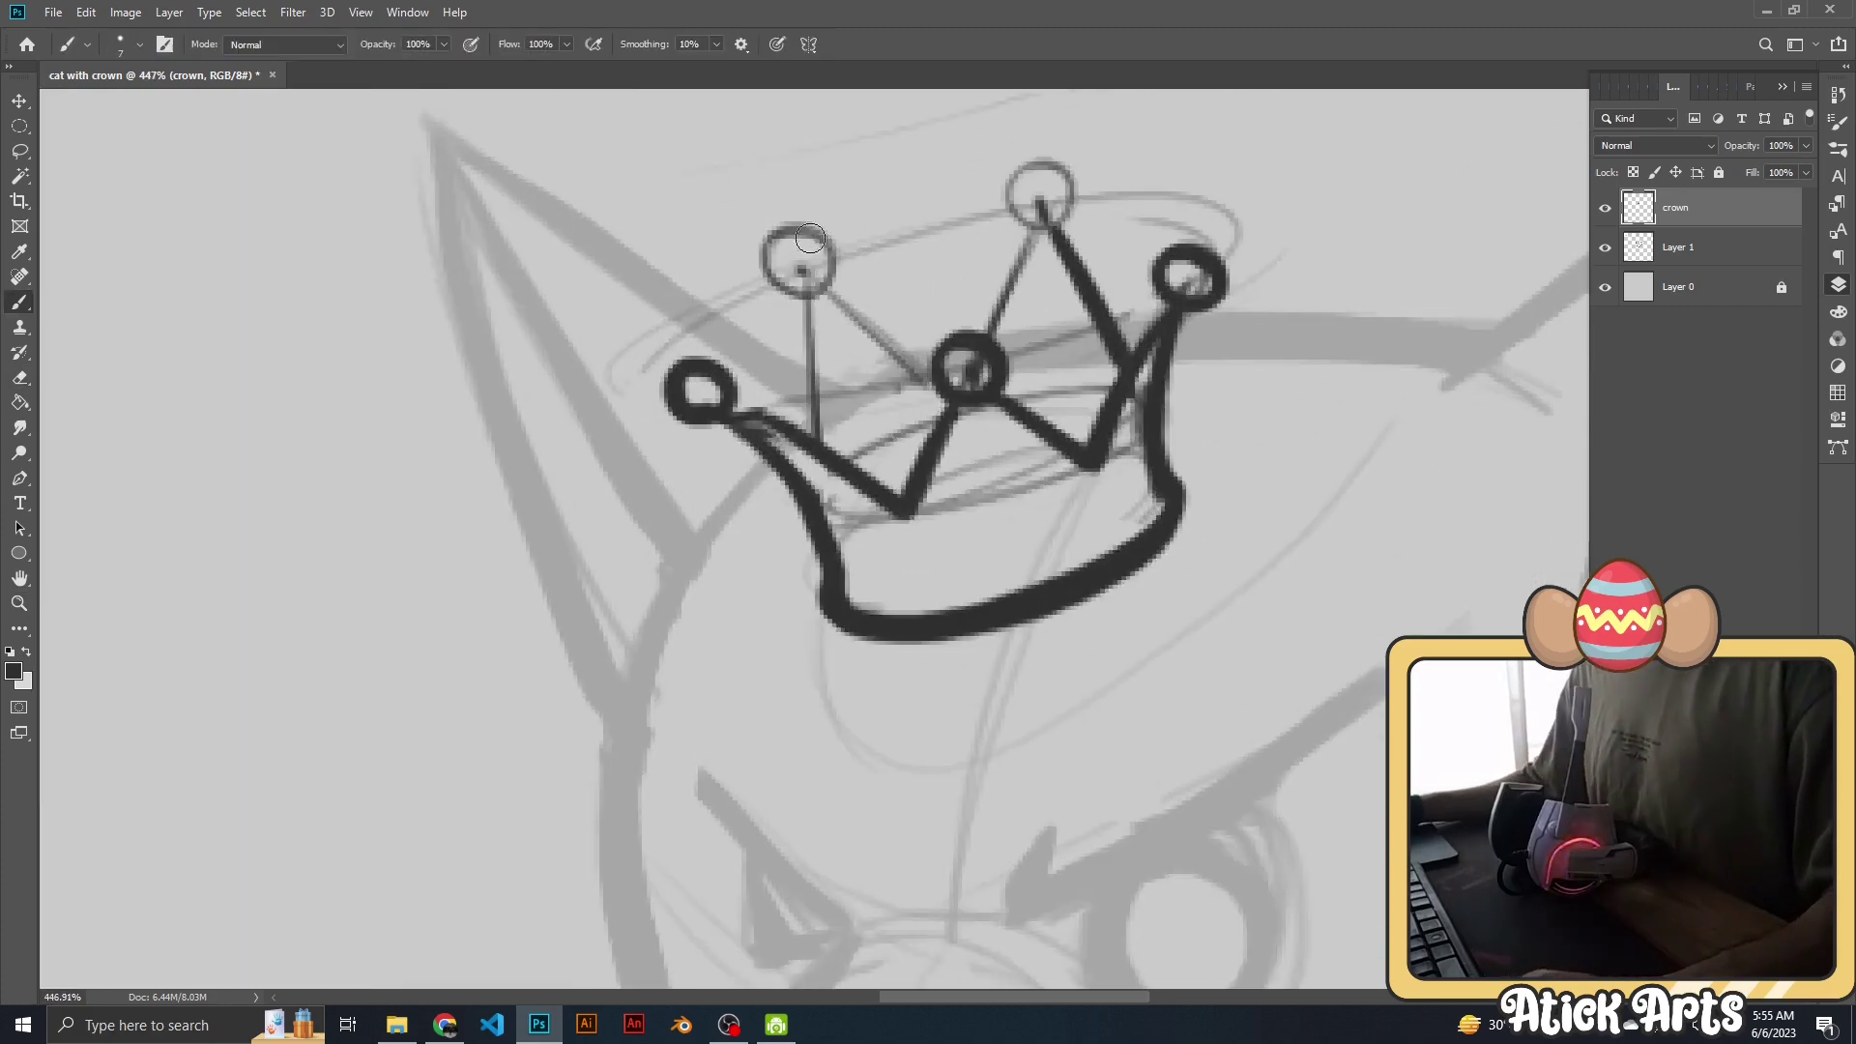
{"action": "left_click_drag", "start_coordinate": [820, 245], "coordinate": [815, 399]}
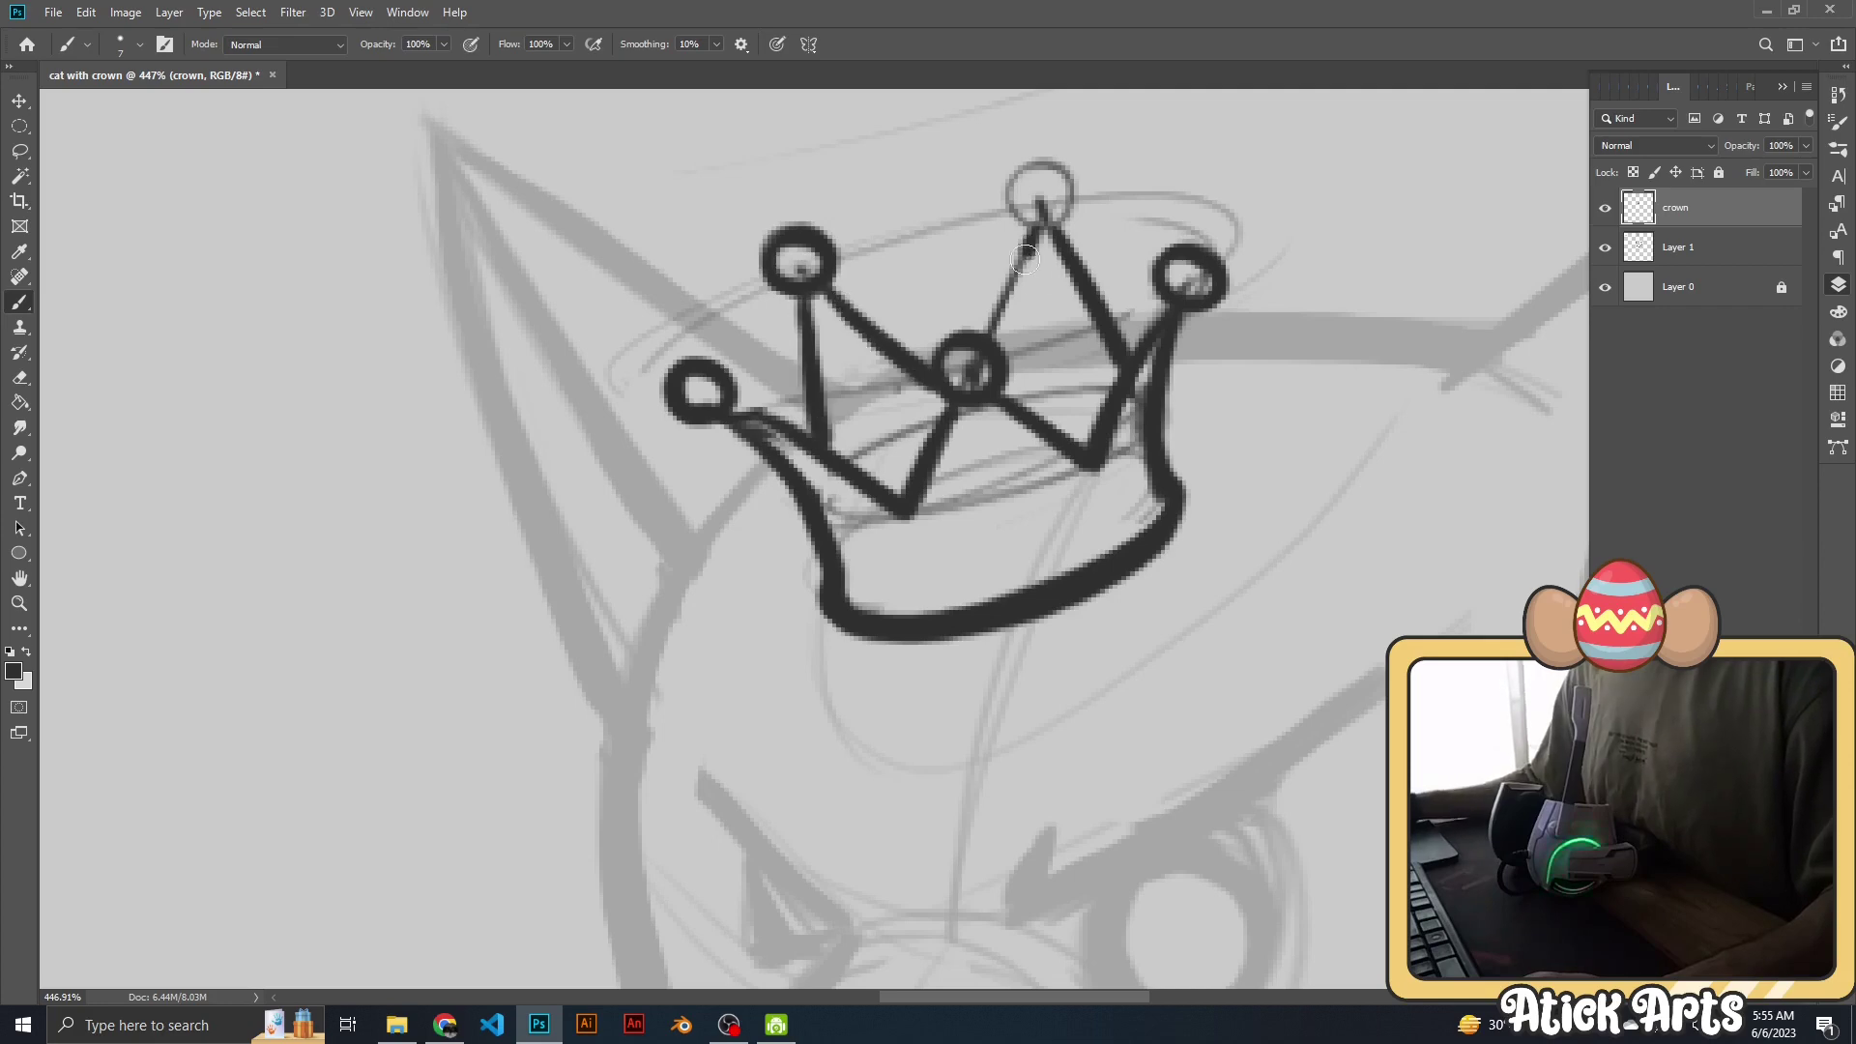
{"action": "mouse_move", "coordinate": [1025, 259]}
{"action": "left_mouse_down"}
{"action": "mouse_move", "coordinate": [1040, 164]}
{"action": "mouse_move", "coordinate": [1063, 208]}
{"action": "left_mouse_up"}
{"action": "scroll", "coordinate": [1160, 271], "scroll_direction": "down", "scroll_amount": 5}
{"action": "scroll", "coordinate": [1168, 446], "scroll_direction": "up", "scroll_amount": 3}
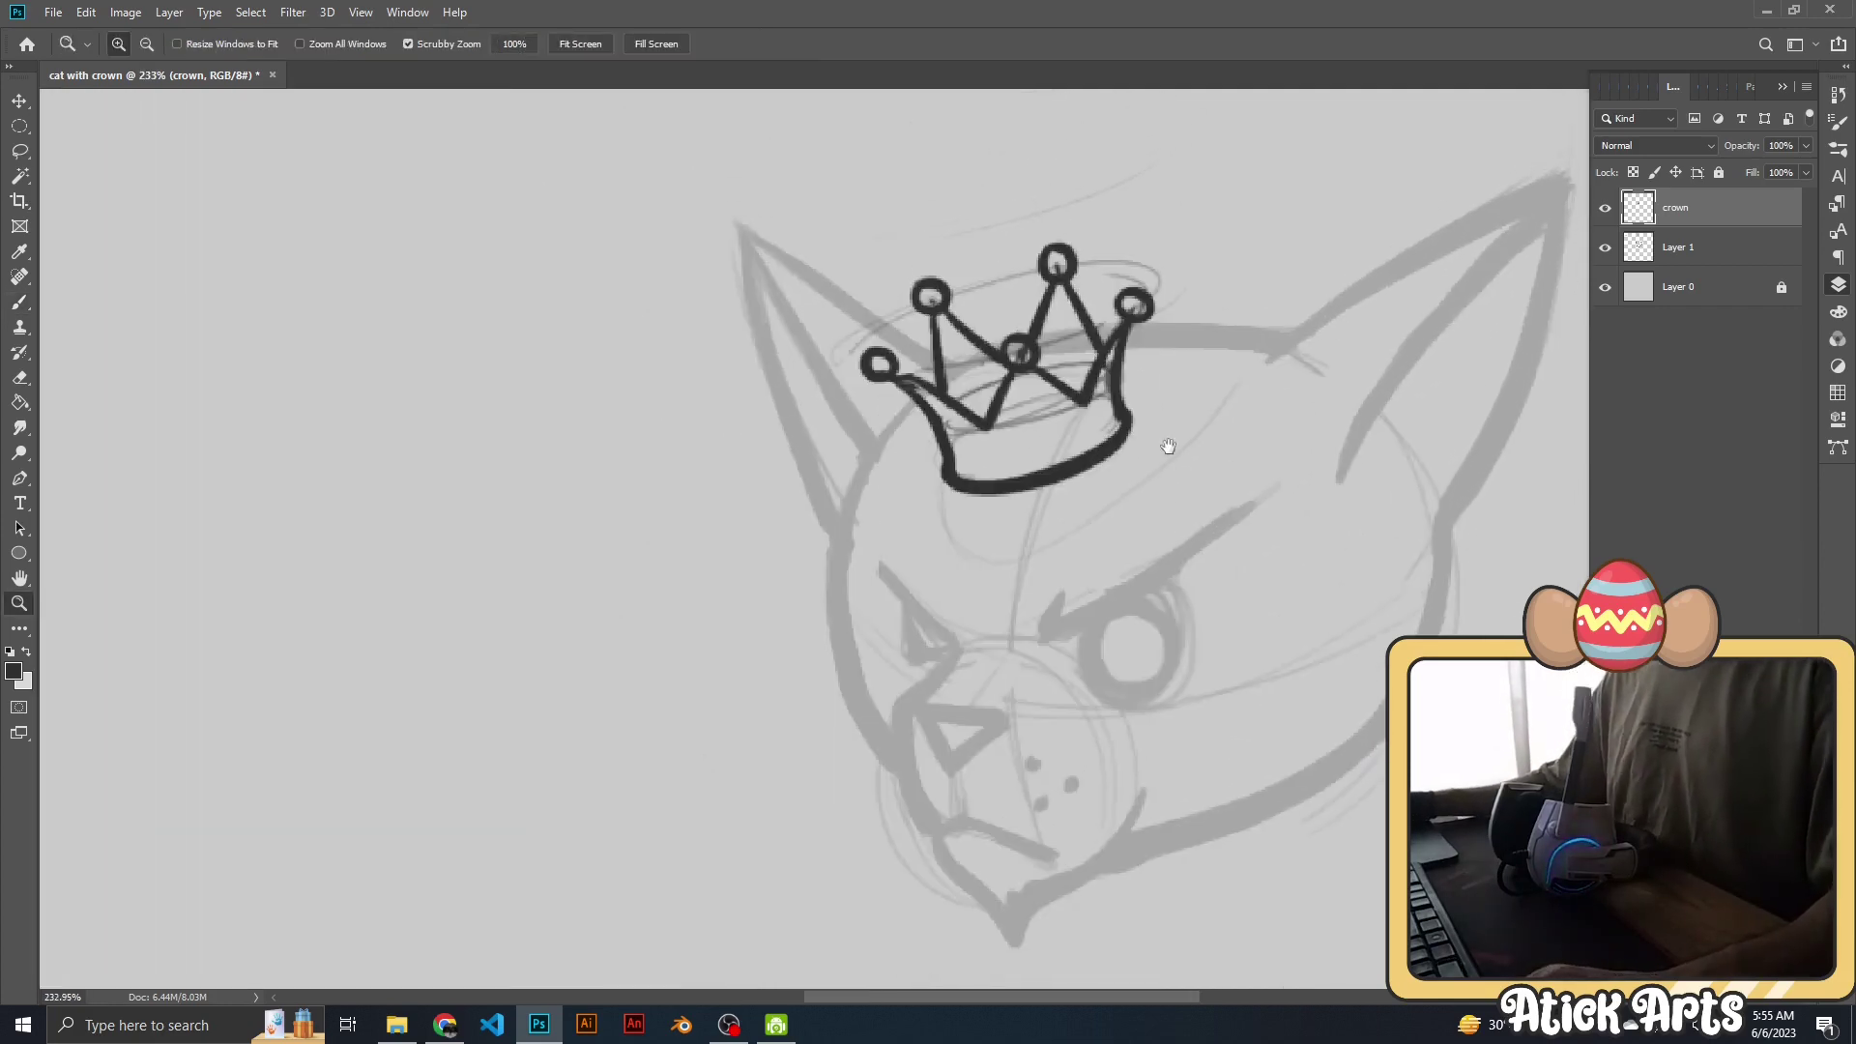
Shift the inked crown up and to the left, commit the transform, and deselect.
{"action": "key", "text": "m"}
{"action": "mouse_move", "coordinate": [828, 193]}
{"action": "left_mouse_down"}
{"action": "mouse_move", "coordinate": [1168, 566]}
{"action": "mouse_move", "coordinate": [1262, 556]}
{"action": "mouse_move", "coordinate": [1218, 448]}
{"action": "mouse_move", "coordinate": [1047, 363]}
{"action": "left_mouse_up"}
{"action": "key", "text": "ctrl+t"}
{"action": "key", "text": "Return"}
{"action": "key", "text": "l"}
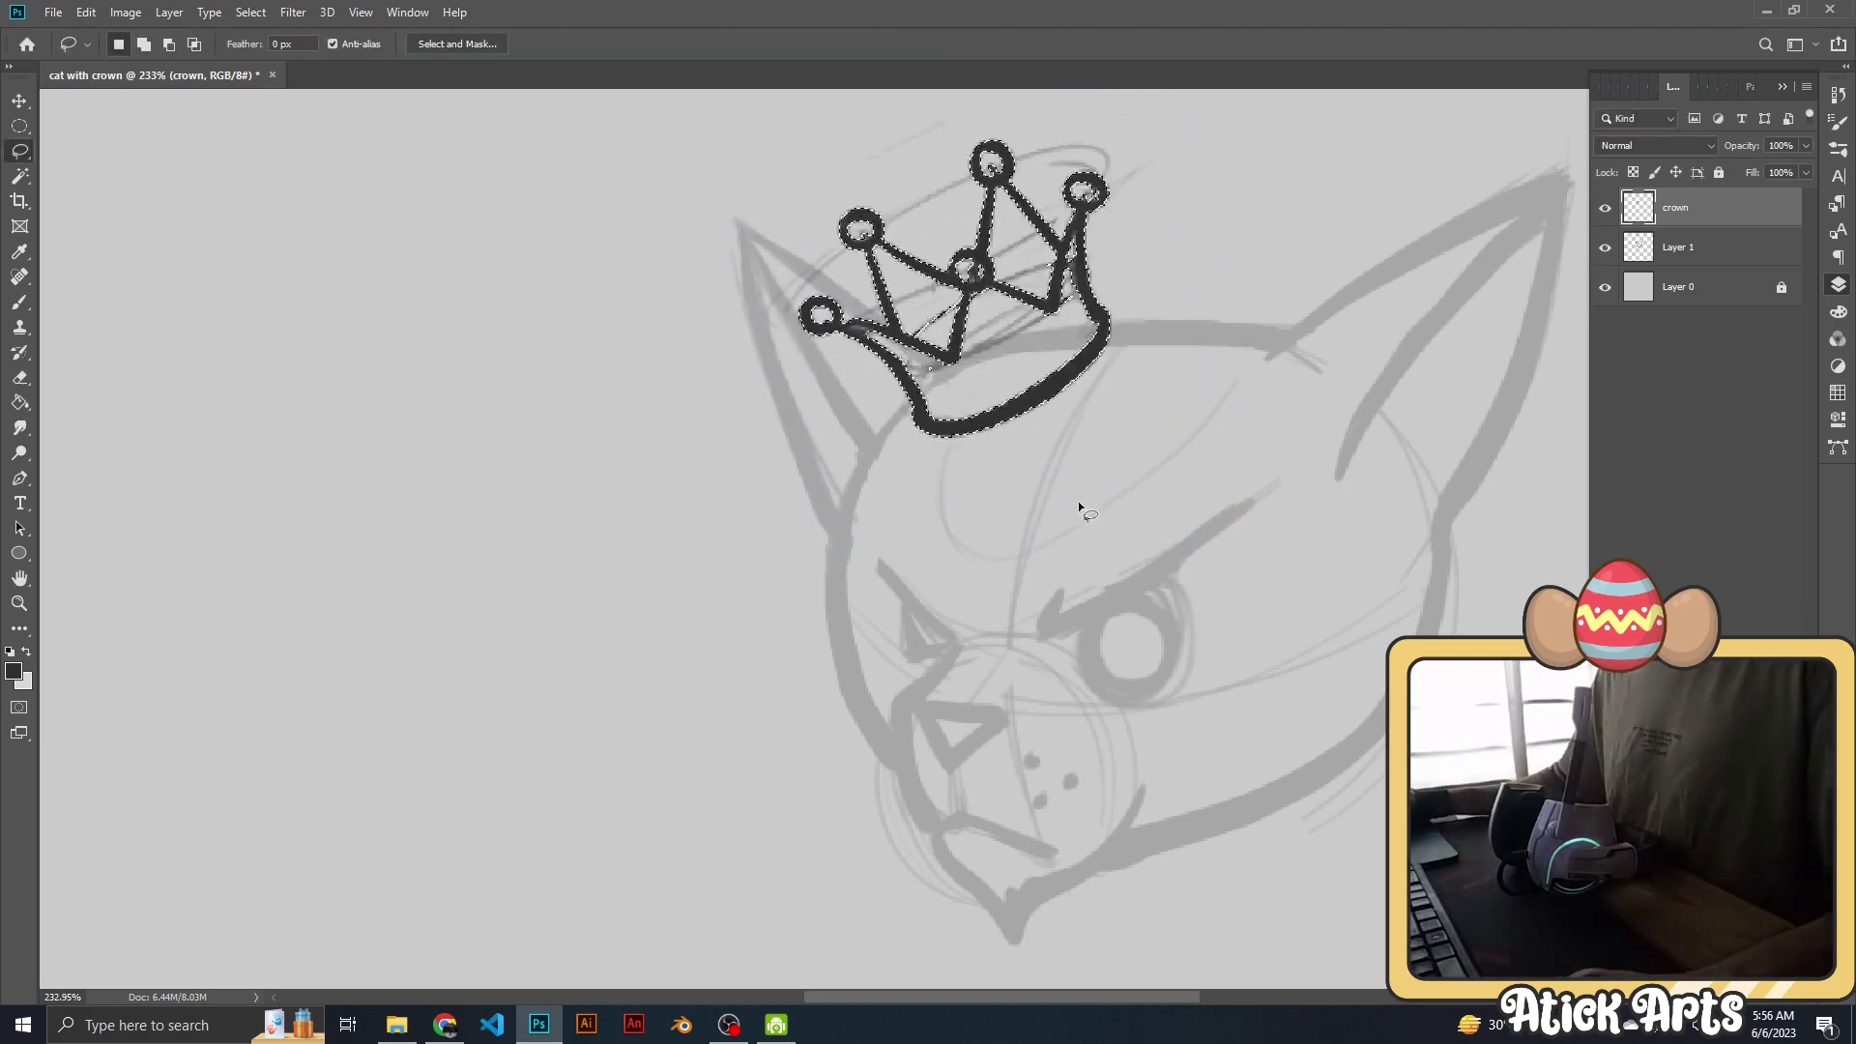
{"action": "key", "text": "ctrl+d"}
On Layer 1, zoom in and lasso the sketched crown lines, then drop the selection.
{"action": "scroll", "coordinate": [1347, 435], "scroll_direction": "down", "scroll_amount": 3}
{"action": "key", "text": "alt+bracketleft"}
{"action": "key", "text": "z"}
{"action": "mouse_move", "coordinate": [967, 408]}
{"action": "left_mouse_down"}
{"action": "mouse_move", "coordinate": [1057, 409]}
{"action": "mouse_move", "coordinate": [1062, 440]}
{"action": "left_mouse_up"}
{"action": "key", "text": "l"}
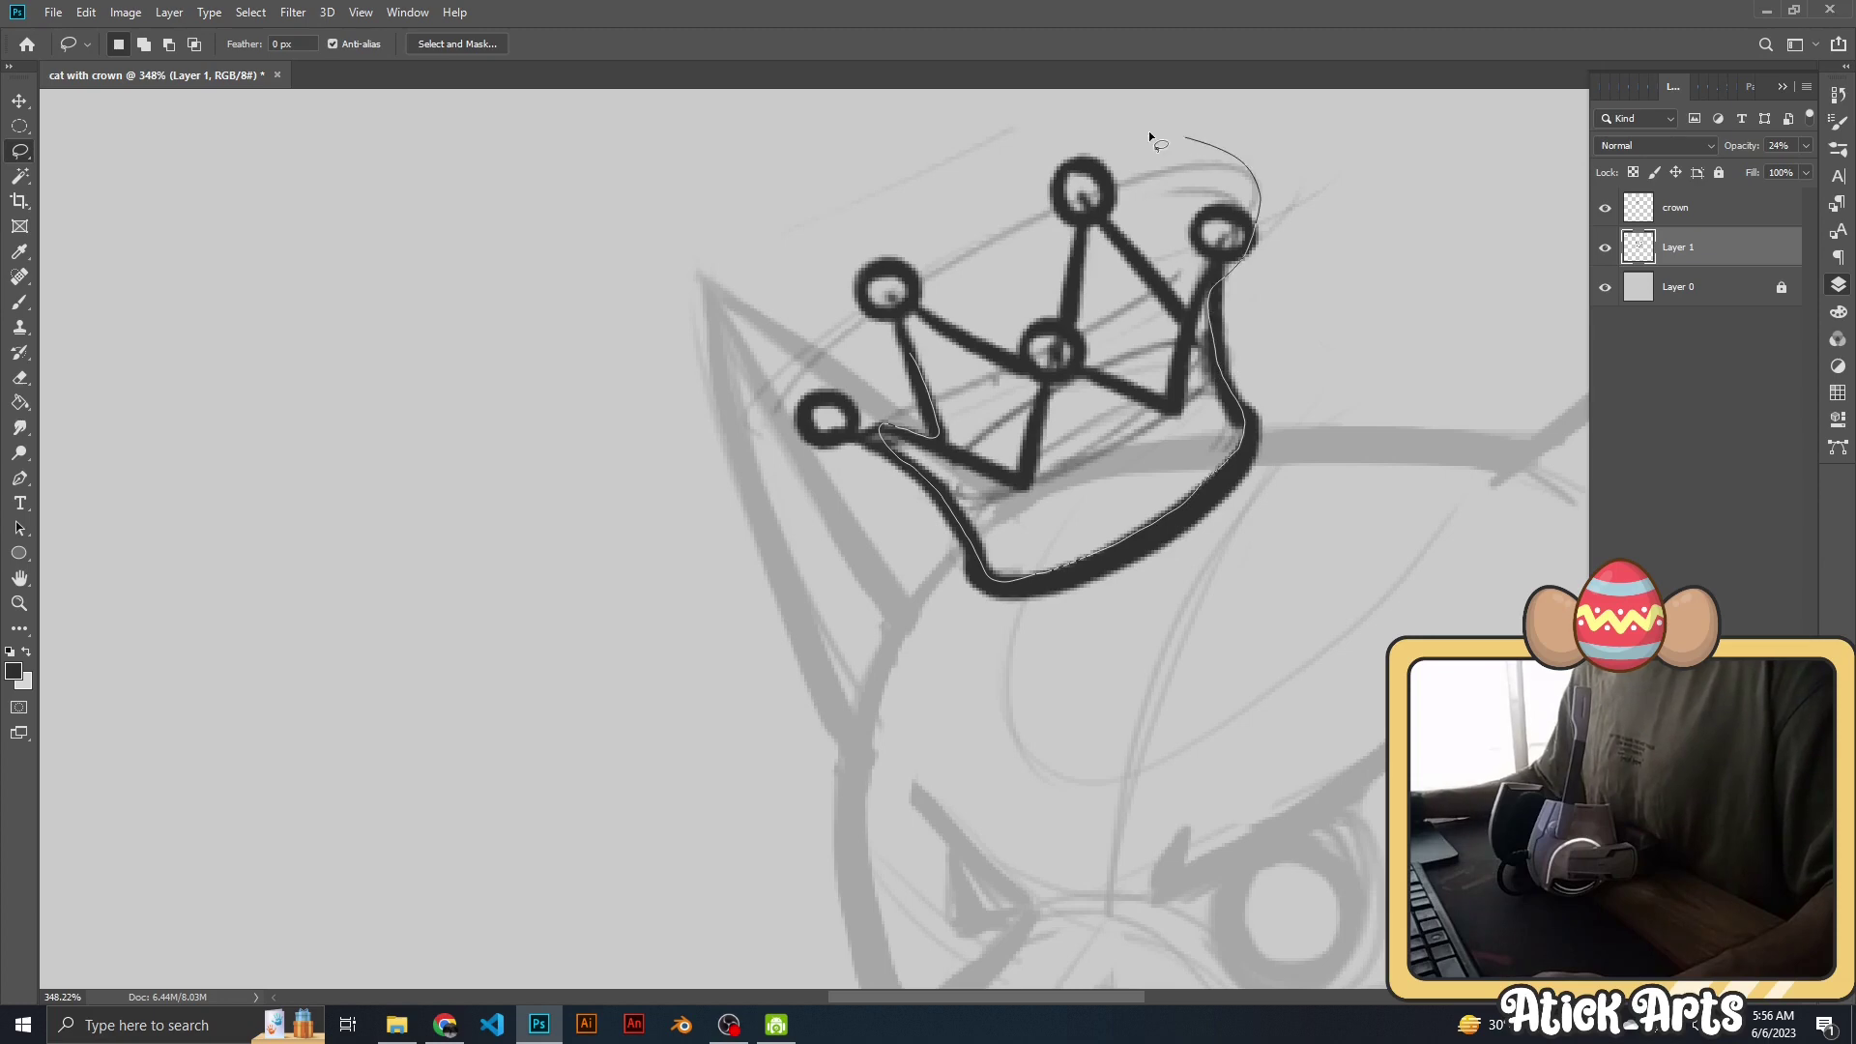
{"action": "left_click_drag", "start_coordinate": [920, 322], "coordinate": [920, 325]}
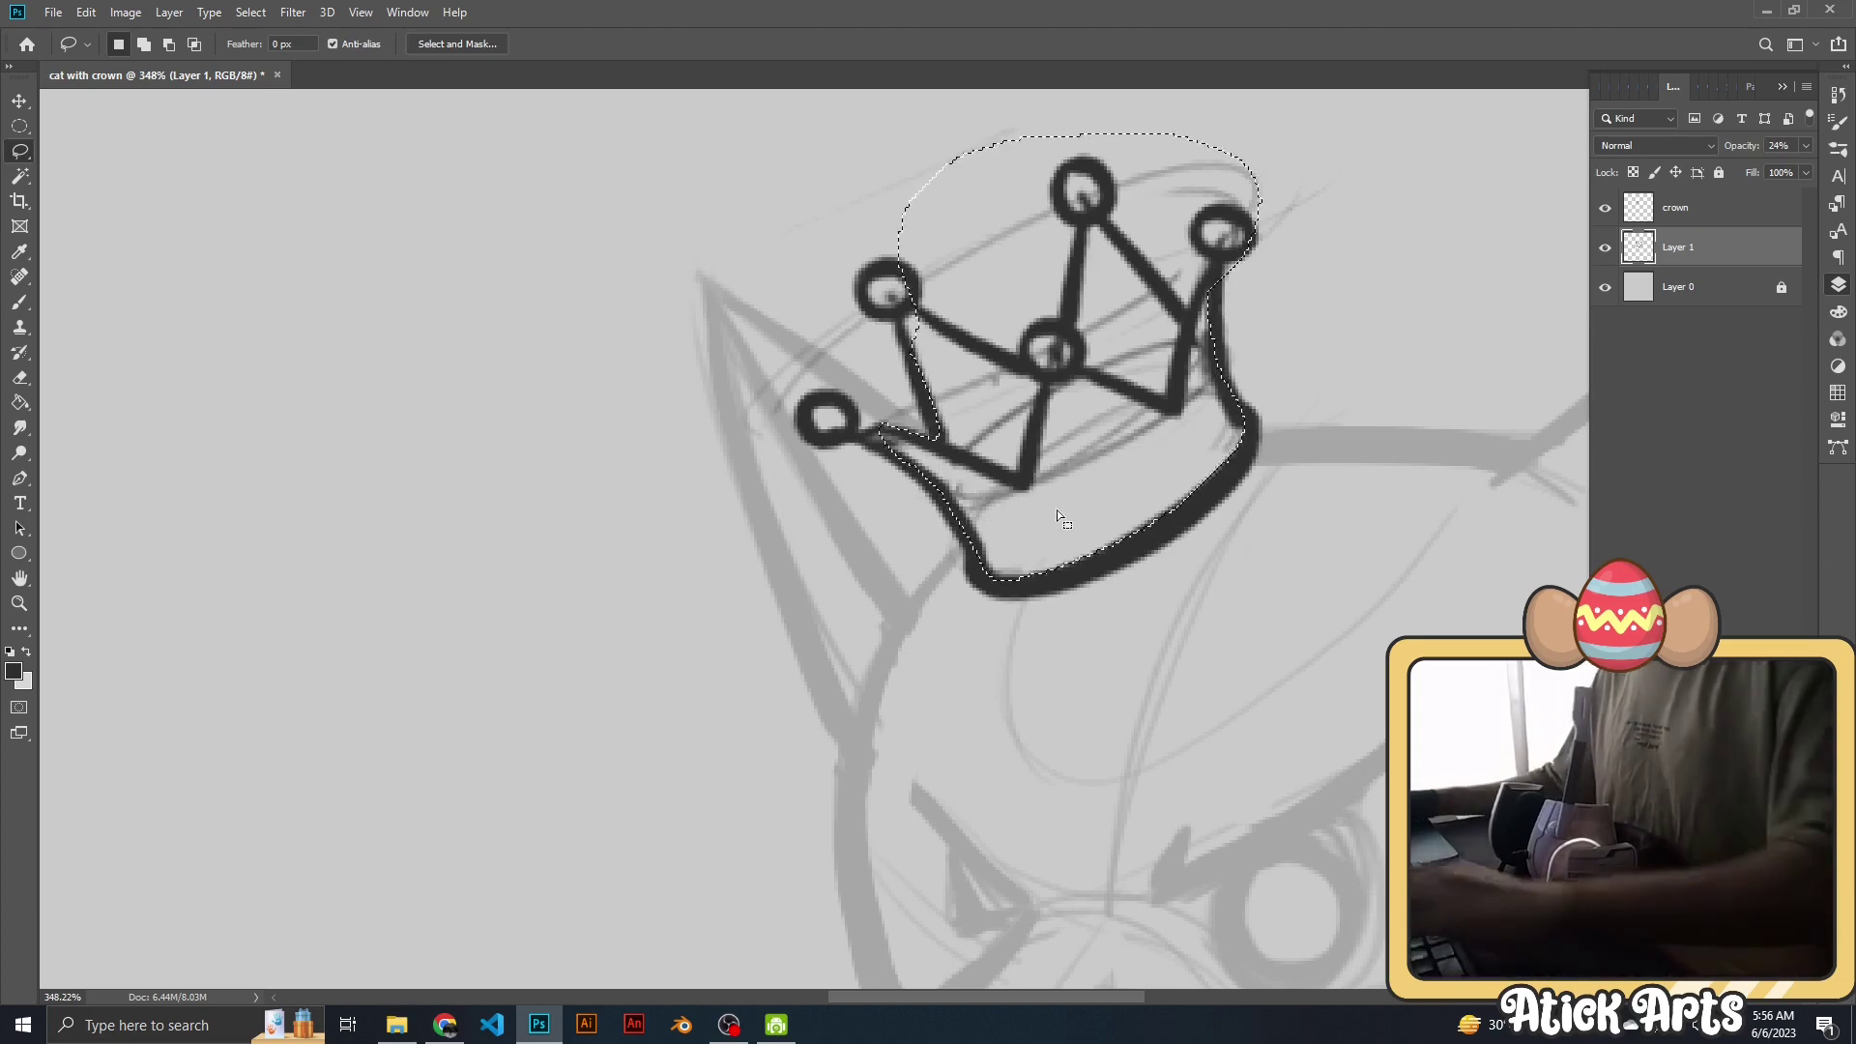
{"action": "key", "text": "ctrl+d"}
{"action": "key", "text": "z"}
{"action": "key", "text": "ctrl+minus"}
{"action": "key", "text": "ctrl+minus"}
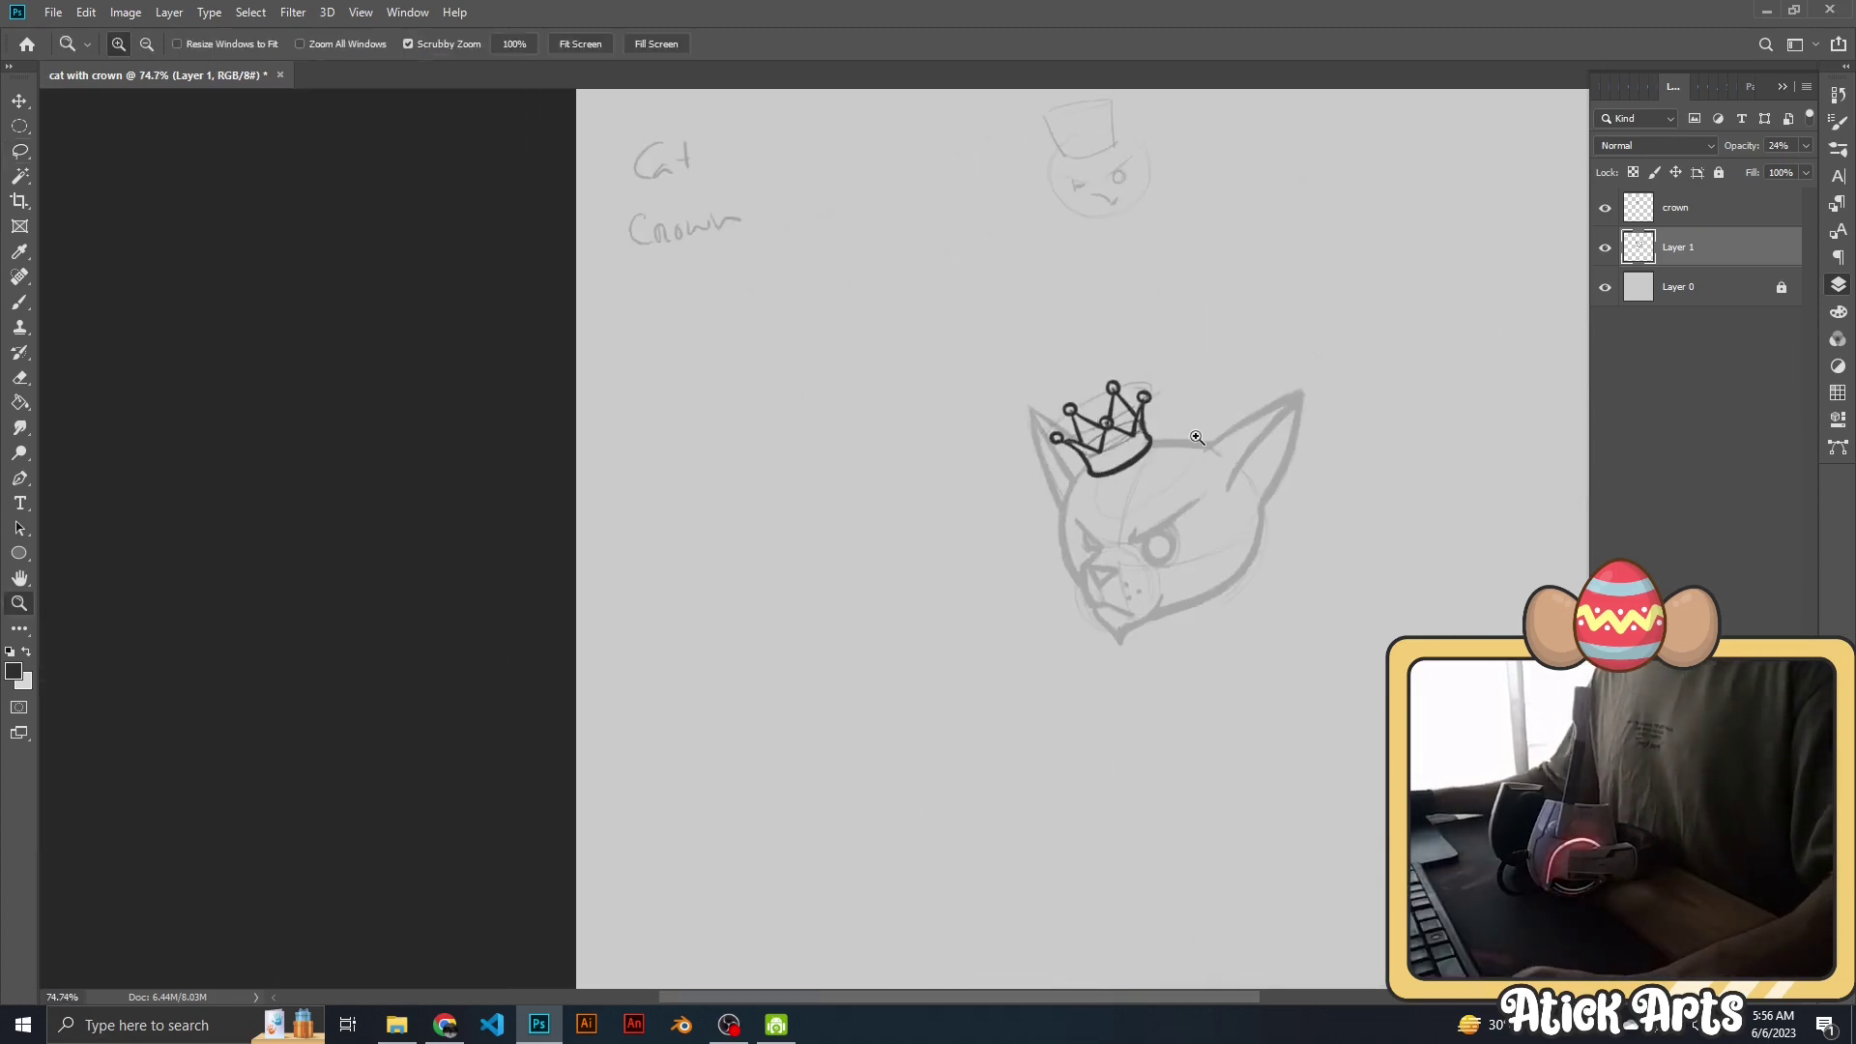
Set the Layer 1 sketch to 100% opacity so its lines are fully dark.
{"action": "left_click_drag", "start_coordinate": [1489, 393], "coordinate": [1558, 393]}
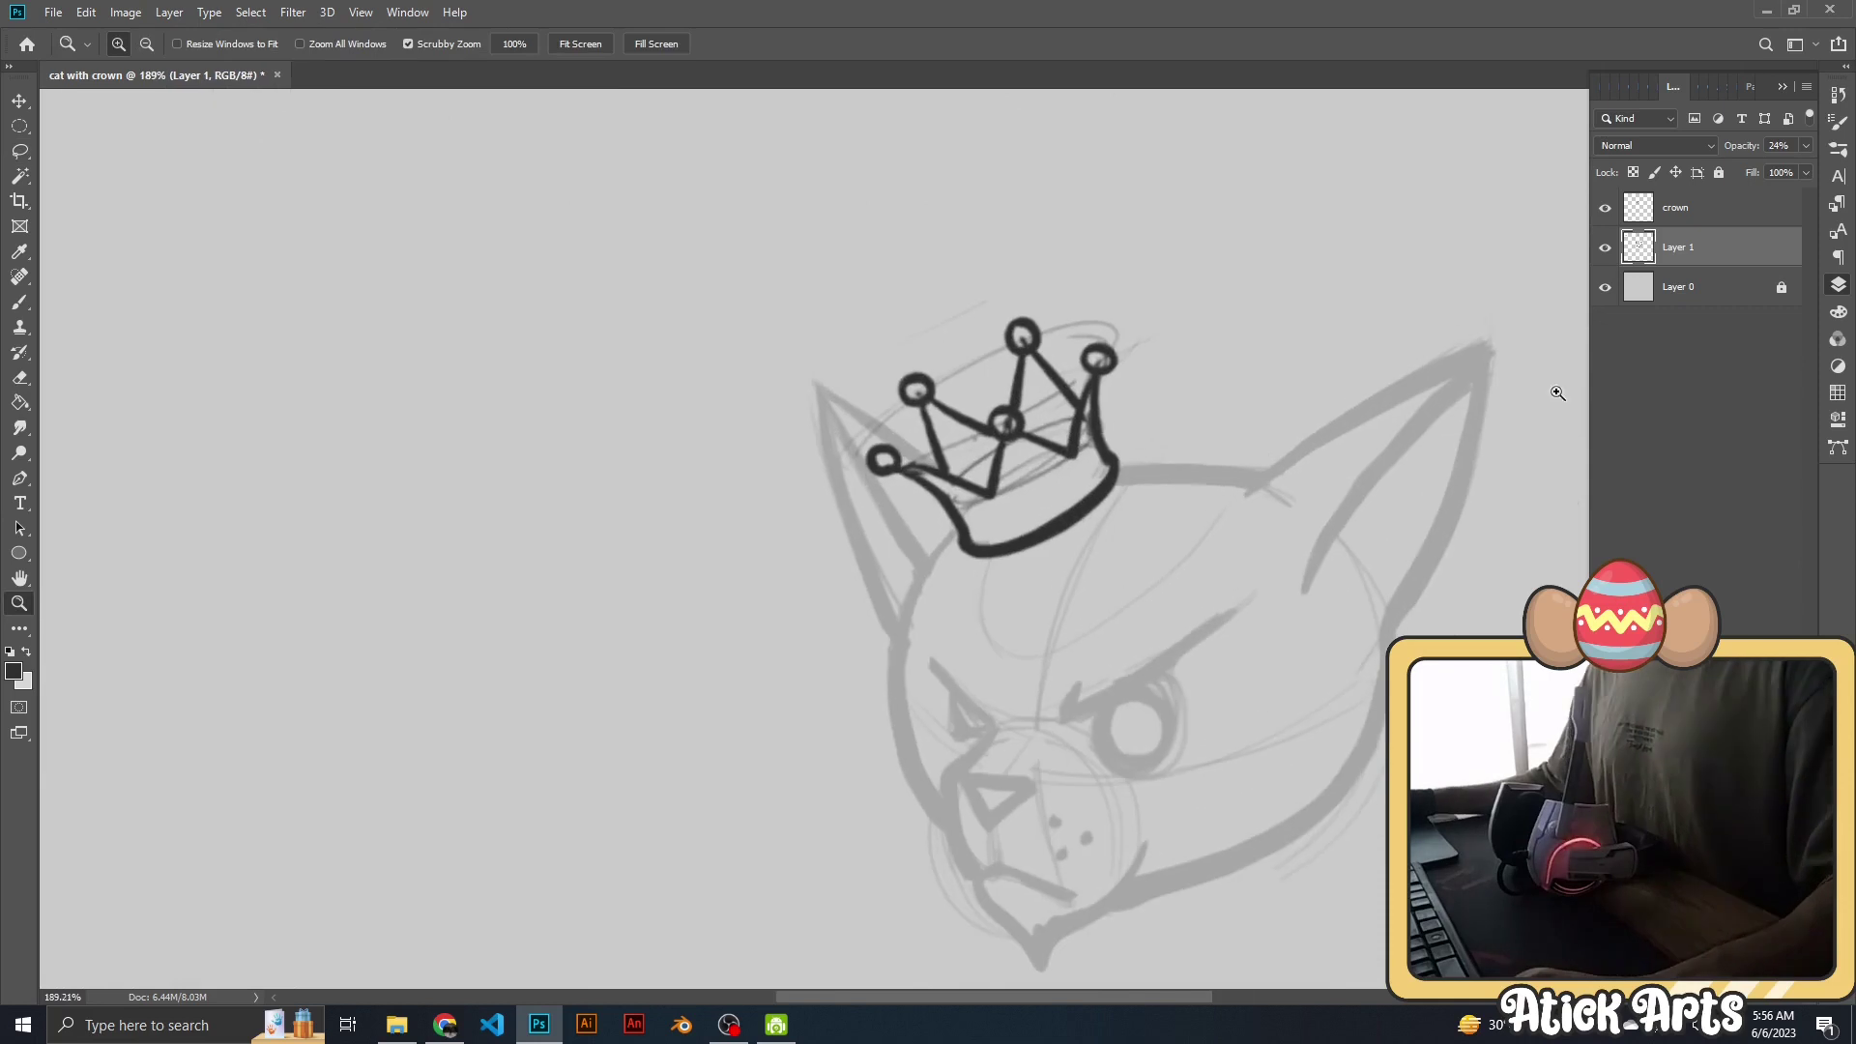
{"action": "left_click", "coordinate": [1805, 145]}
{"action": "key", "text": "ctrl+minus"}
{"action": "key", "text": "ctrl+minus"}
{"action": "key", "text": "ctrl+minus"}
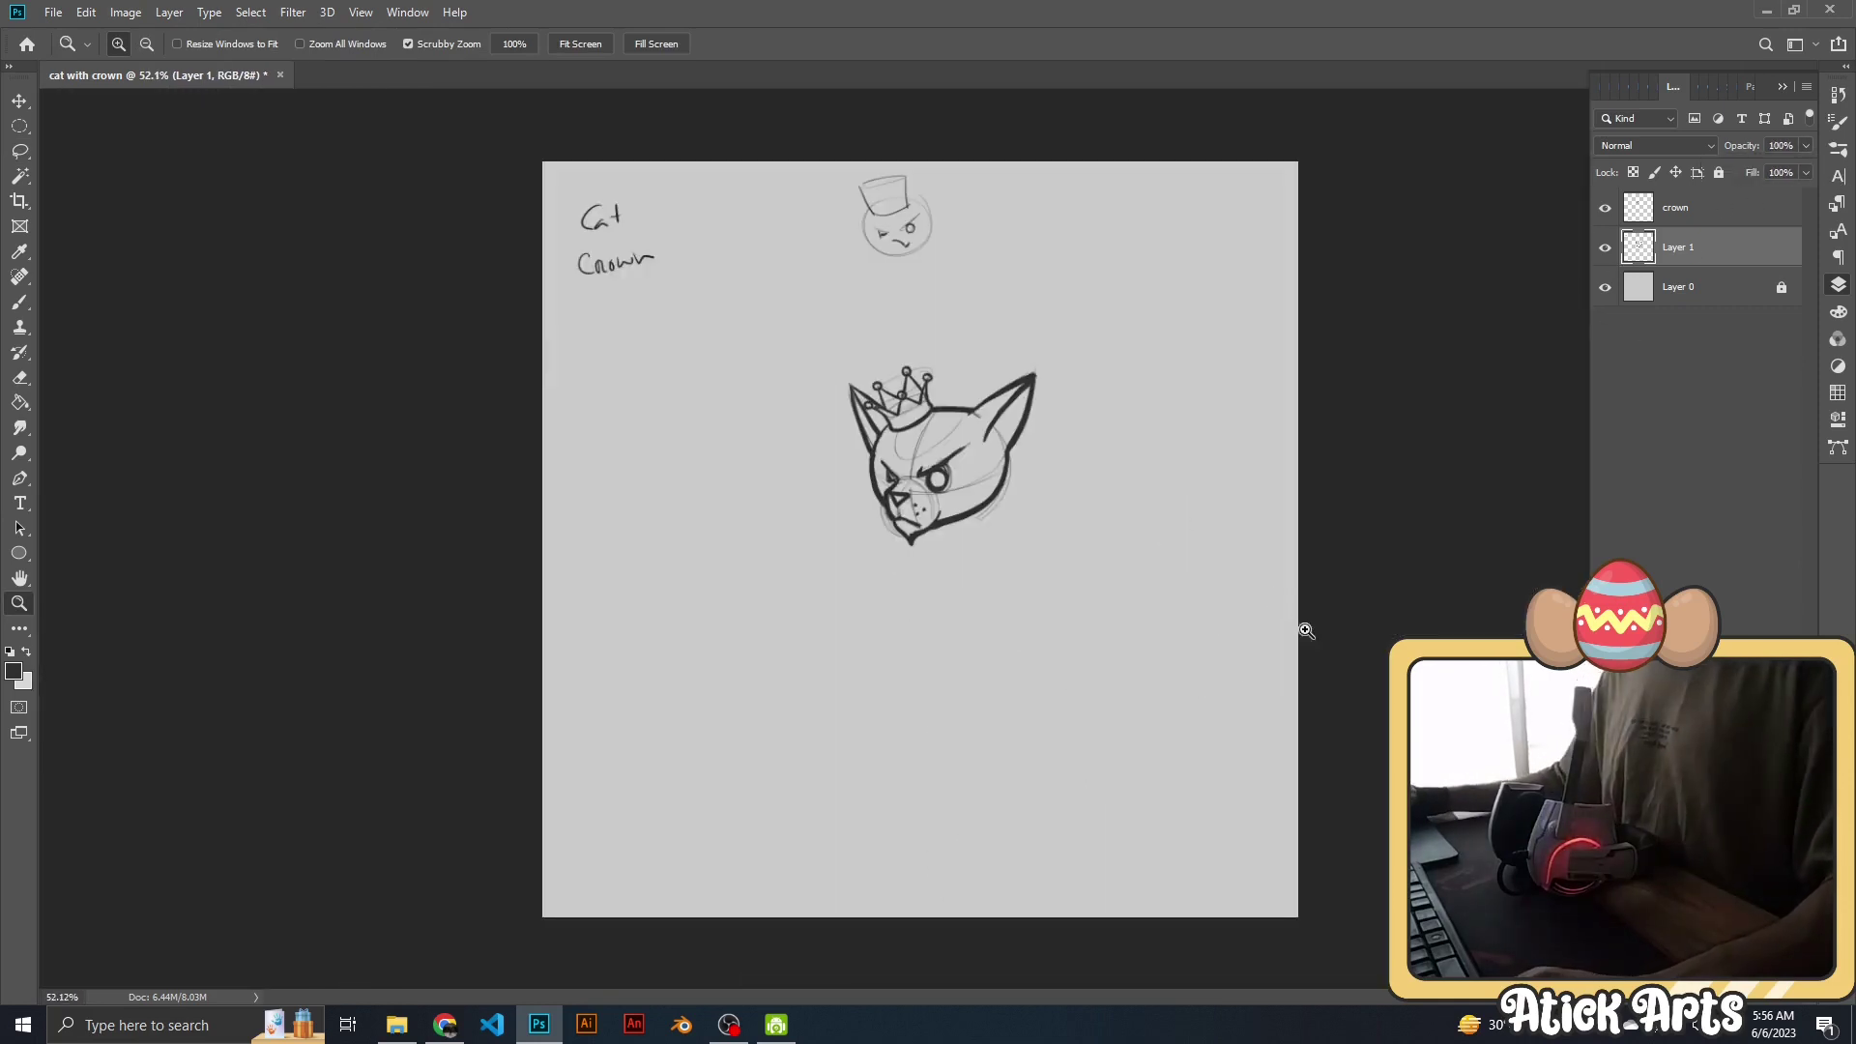
{"action": "mouse_move", "coordinate": [995, 651]}
{"action": "left_mouse_down"}
{"action": "mouse_move", "coordinate": [1044, 433]}
{"action": "mouse_move", "coordinate": [1099, 372]}
{"action": "left_mouse_up"}
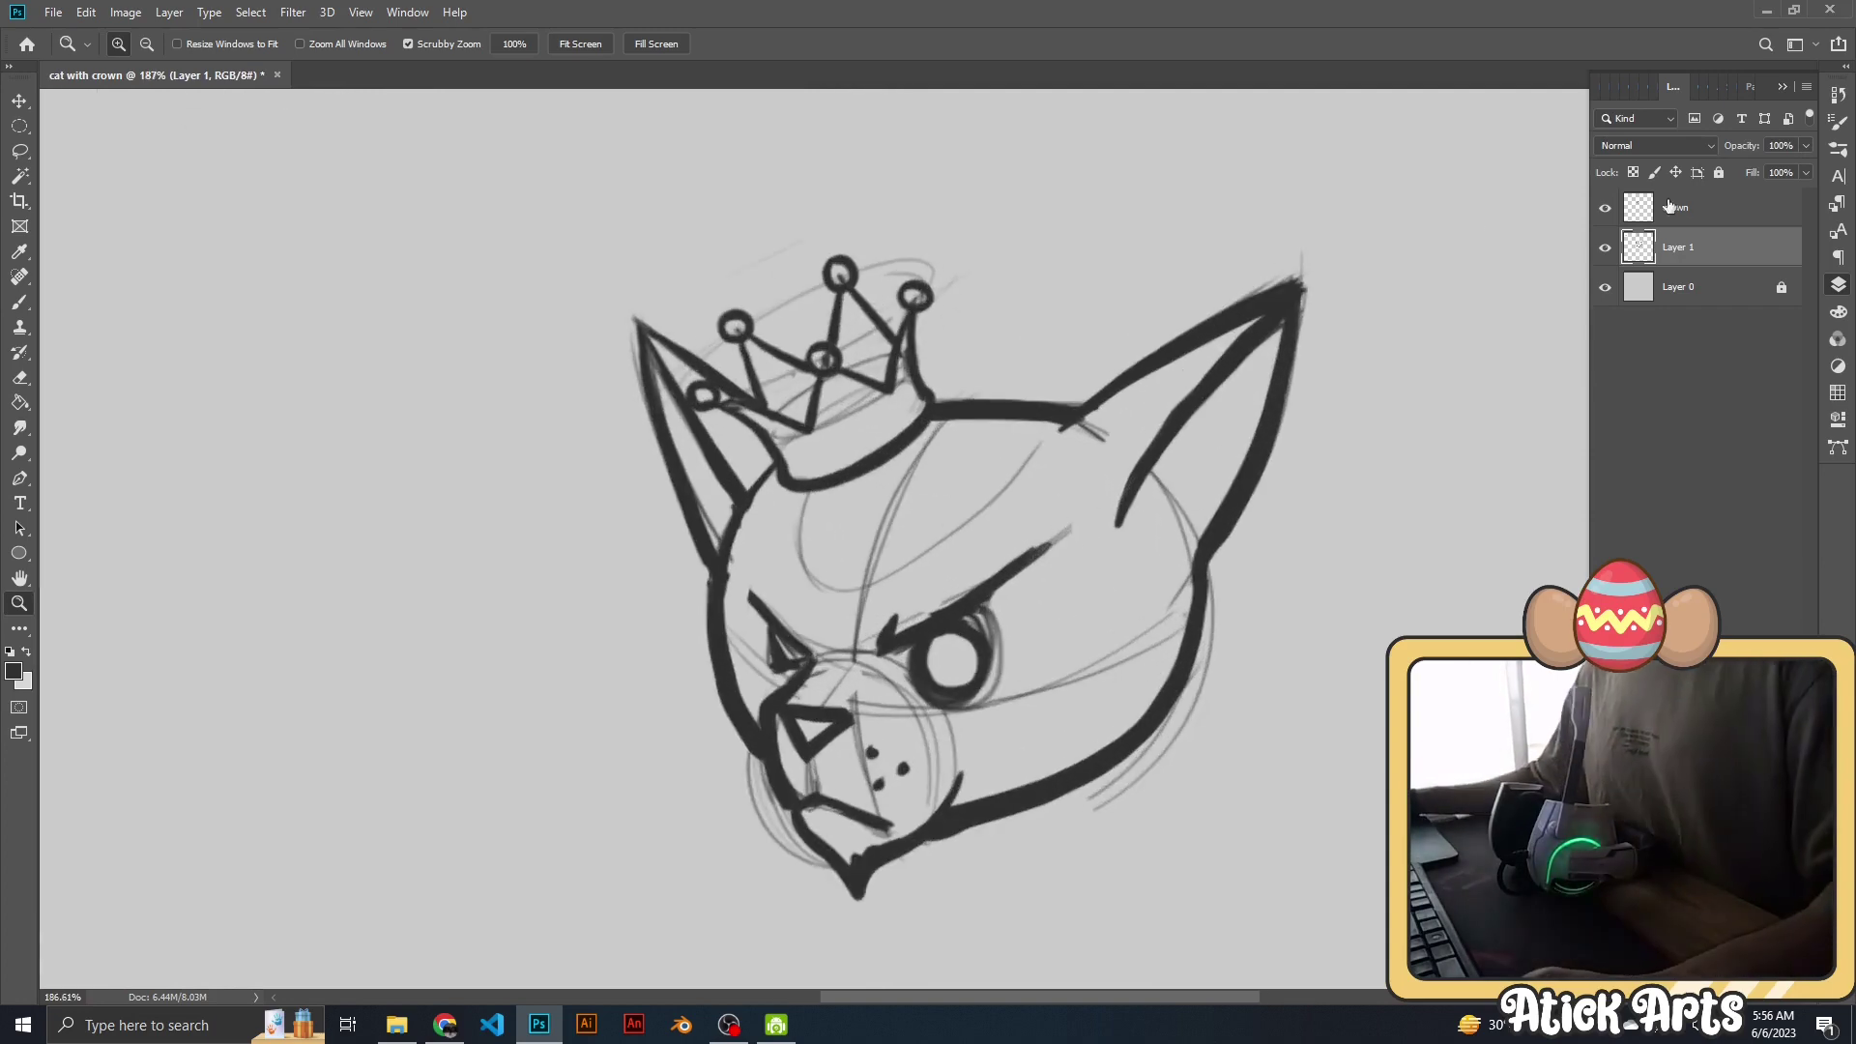
On the crown layer, thicken the crown's right diagonal stroke with the brush.
{"action": "key", "text": "alt+bracketright"}
{"action": "left_click_drag", "start_coordinate": [914, 696], "coordinate": [943, 282]}
{"action": "left_click_drag", "start_coordinate": [1066, 345], "coordinate": [918, 348]}
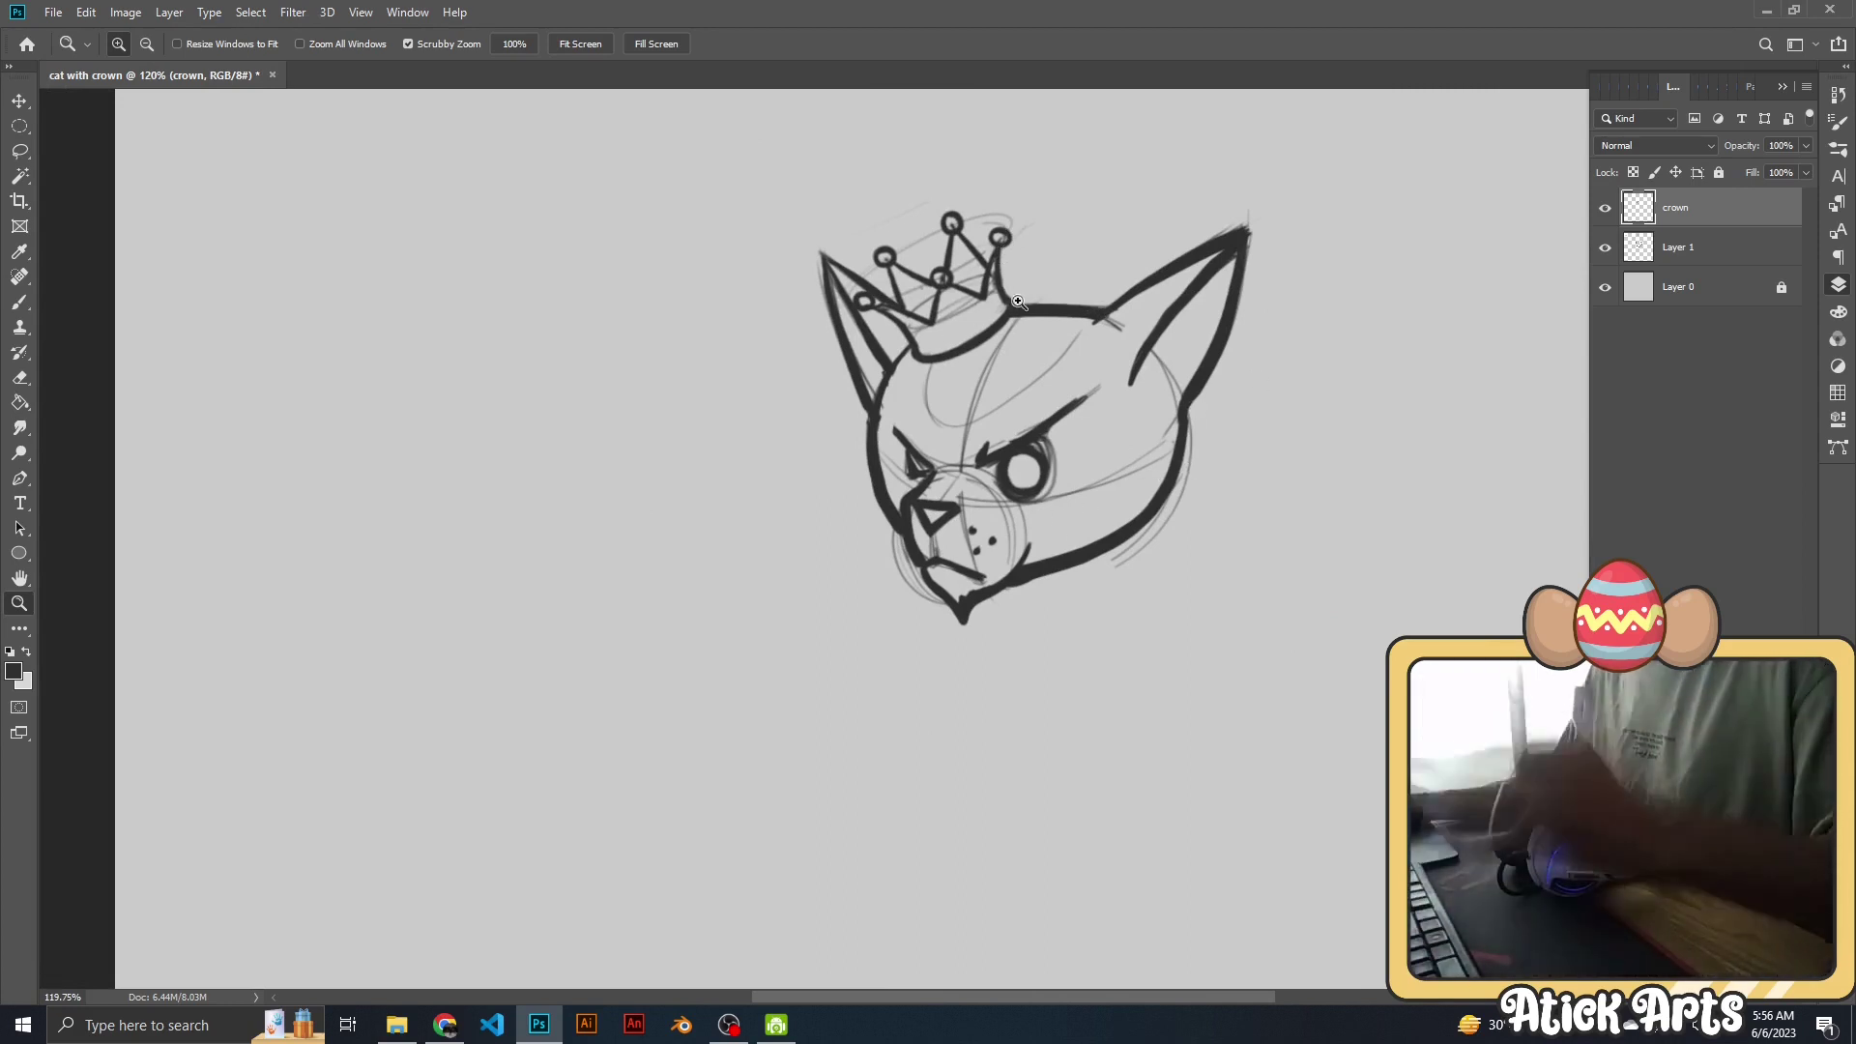
{"action": "mouse_move", "coordinate": [1005, 308]}
{"action": "left_mouse_down"}
{"action": "mouse_move", "coordinate": [1068, 318]}
{"action": "mouse_move", "coordinate": [987, 366]}
{"action": "left_mouse_up"}
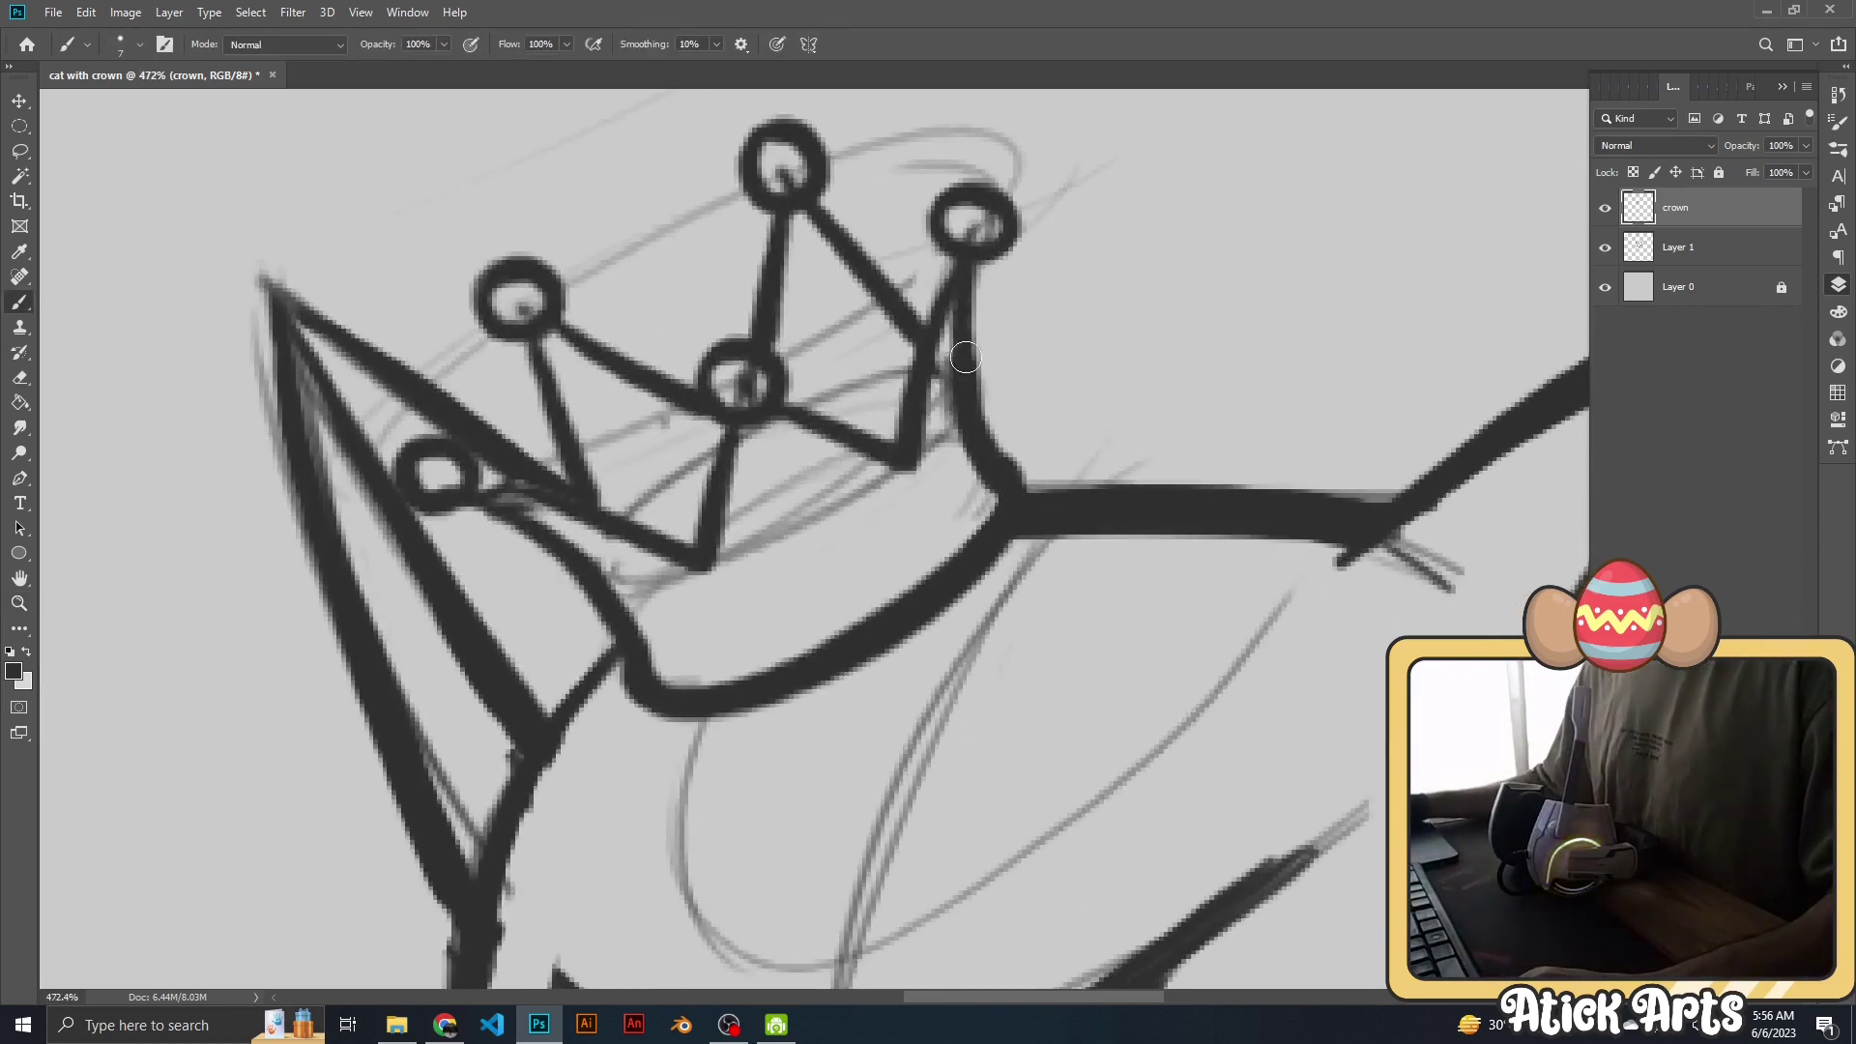
{"action": "left_click_drag", "start_coordinate": [817, 205], "coordinate": [916, 306]}
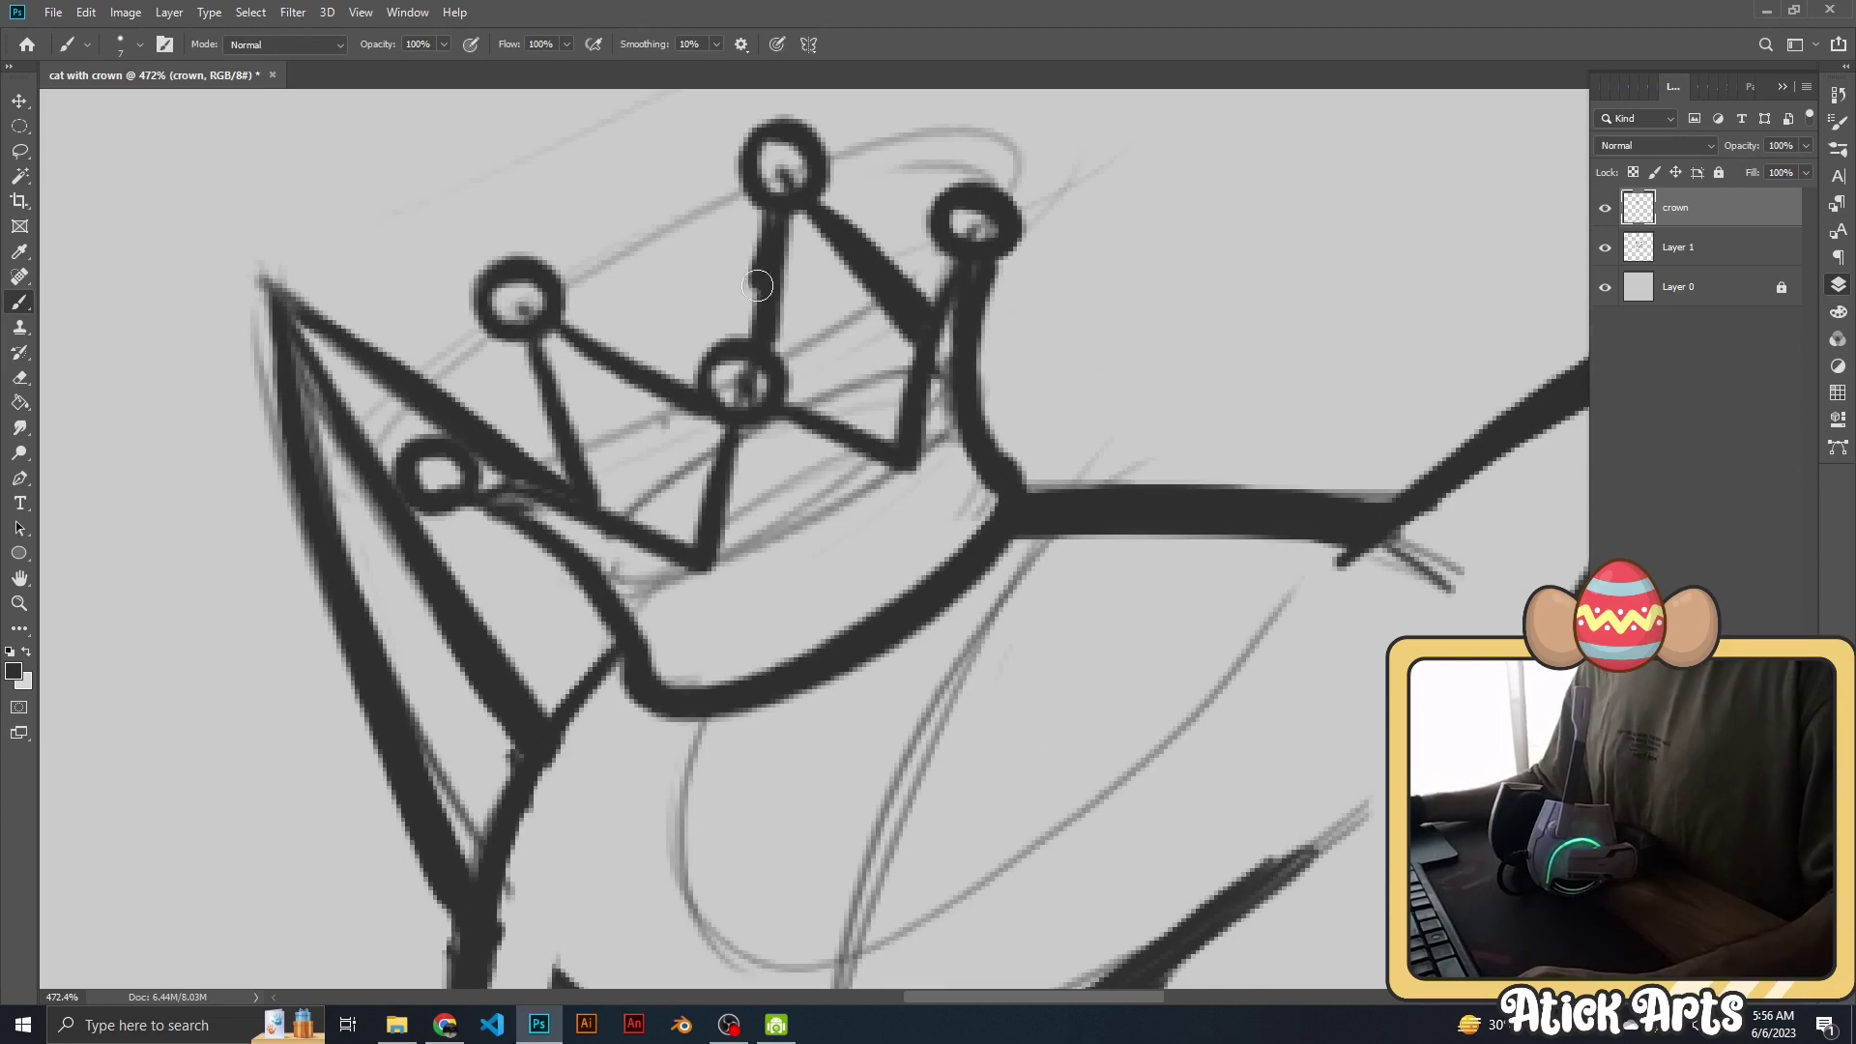
{"action": "left_click_drag", "start_coordinate": [845, 377], "coordinate": [1075, 299]}
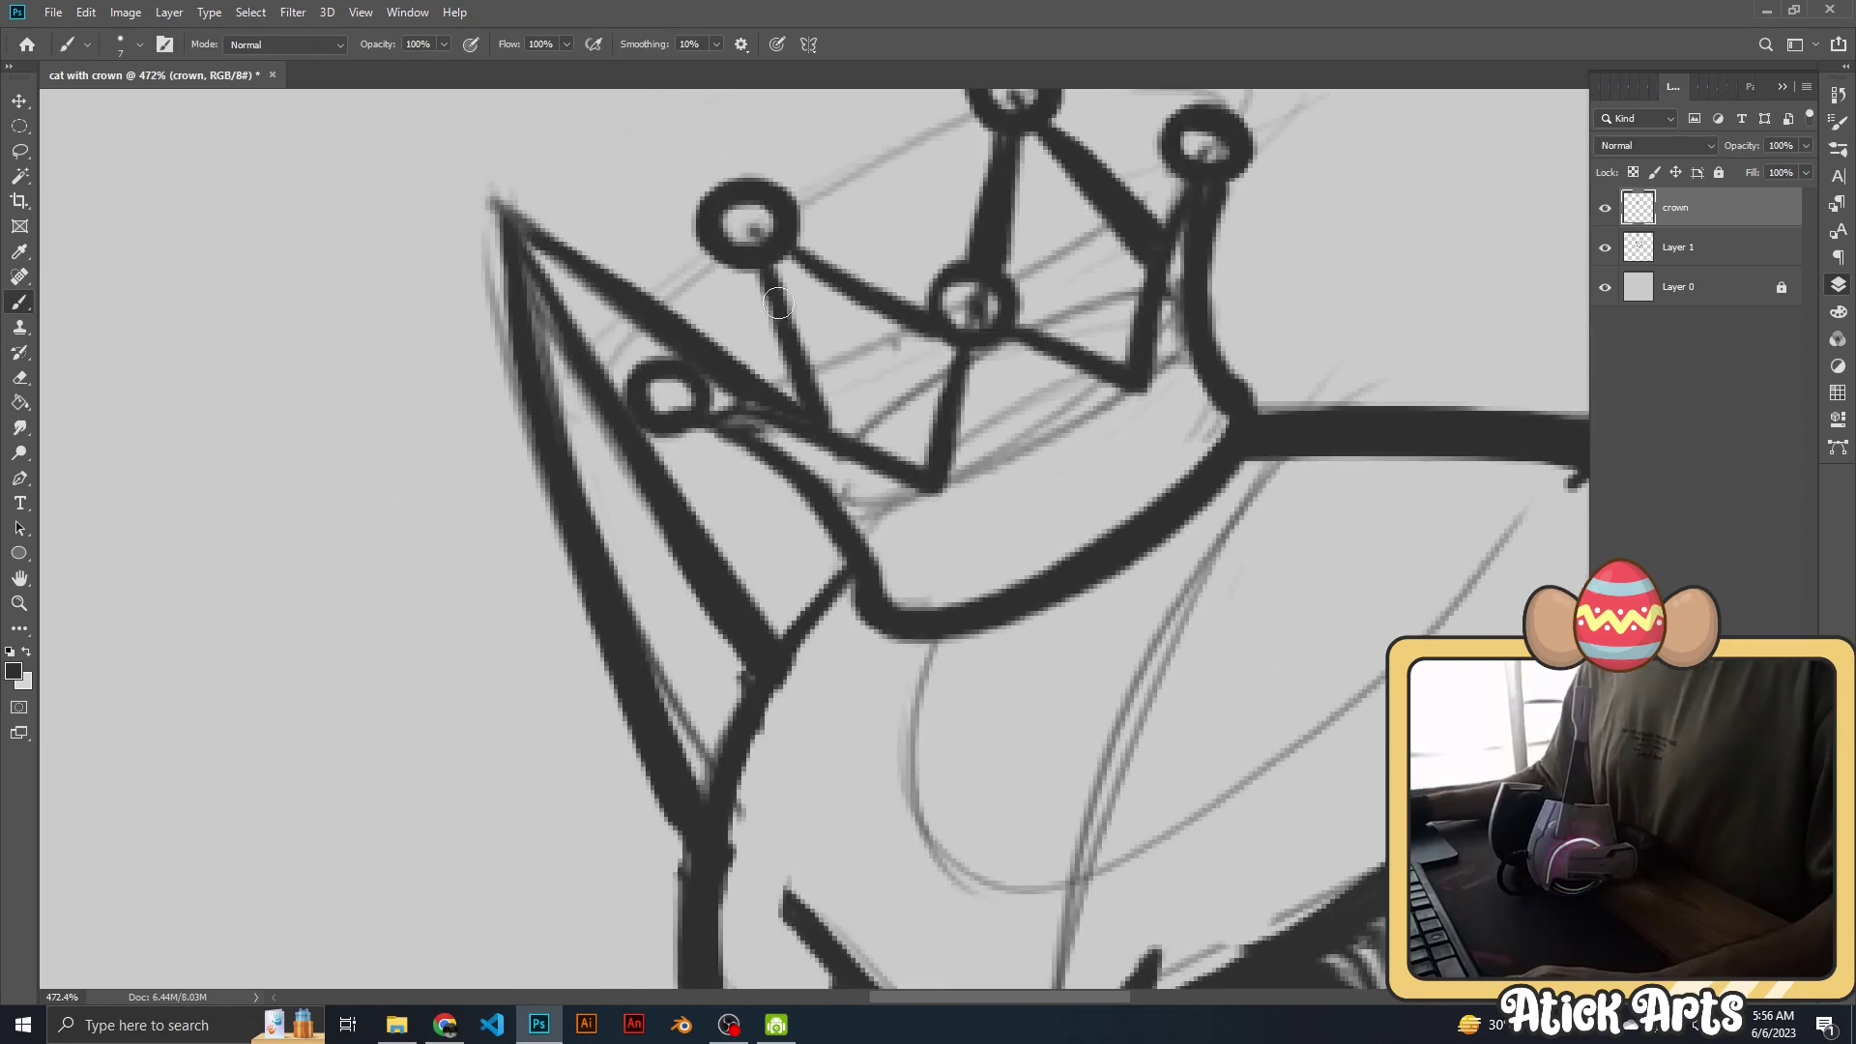
{"action": "key", "text": "z"}
{"action": "left_click_drag", "start_coordinate": [967, 404], "coordinate": [842, 406]}
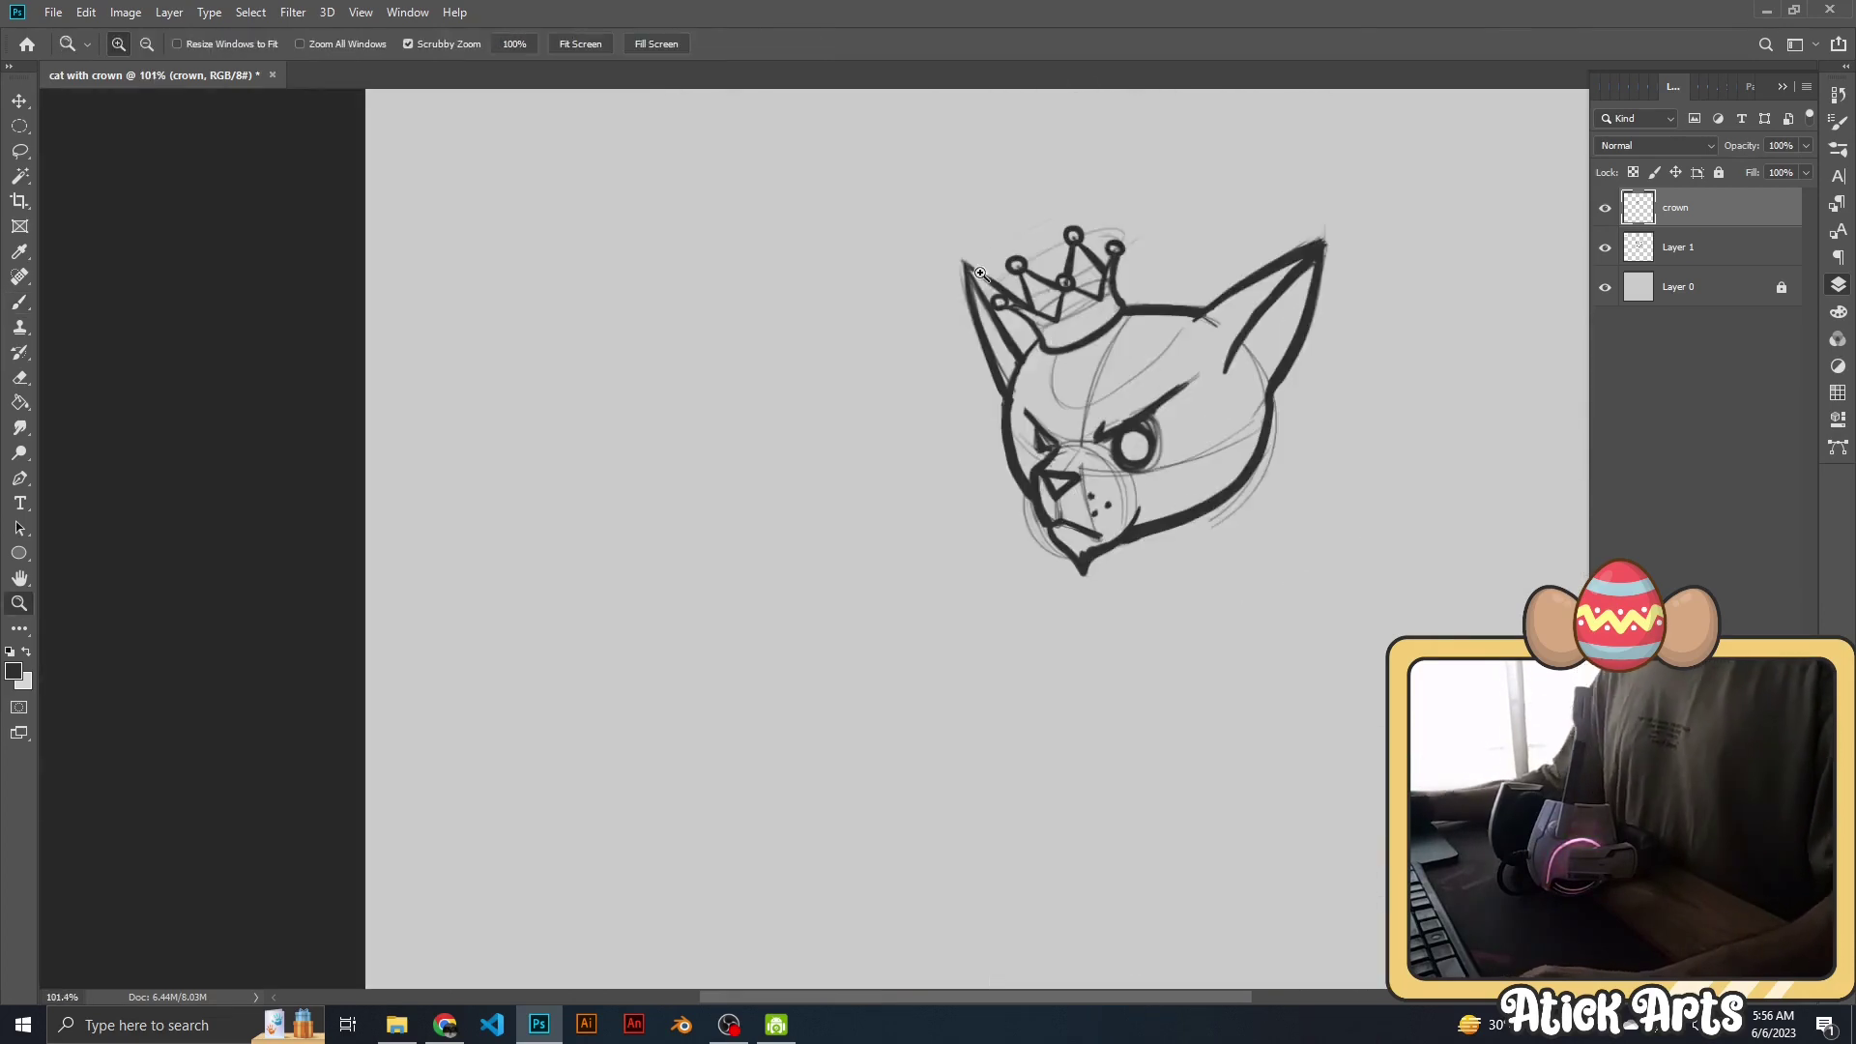
{"action": "mouse_move", "coordinate": [1017, 429]}
{"action": "left_mouse_down"}
{"action": "mouse_move", "coordinate": [1267, 489]}
{"action": "mouse_move", "coordinate": [1240, 373]}
{"action": "left_mouse_up"}
{"action": "key", "text": "b"}
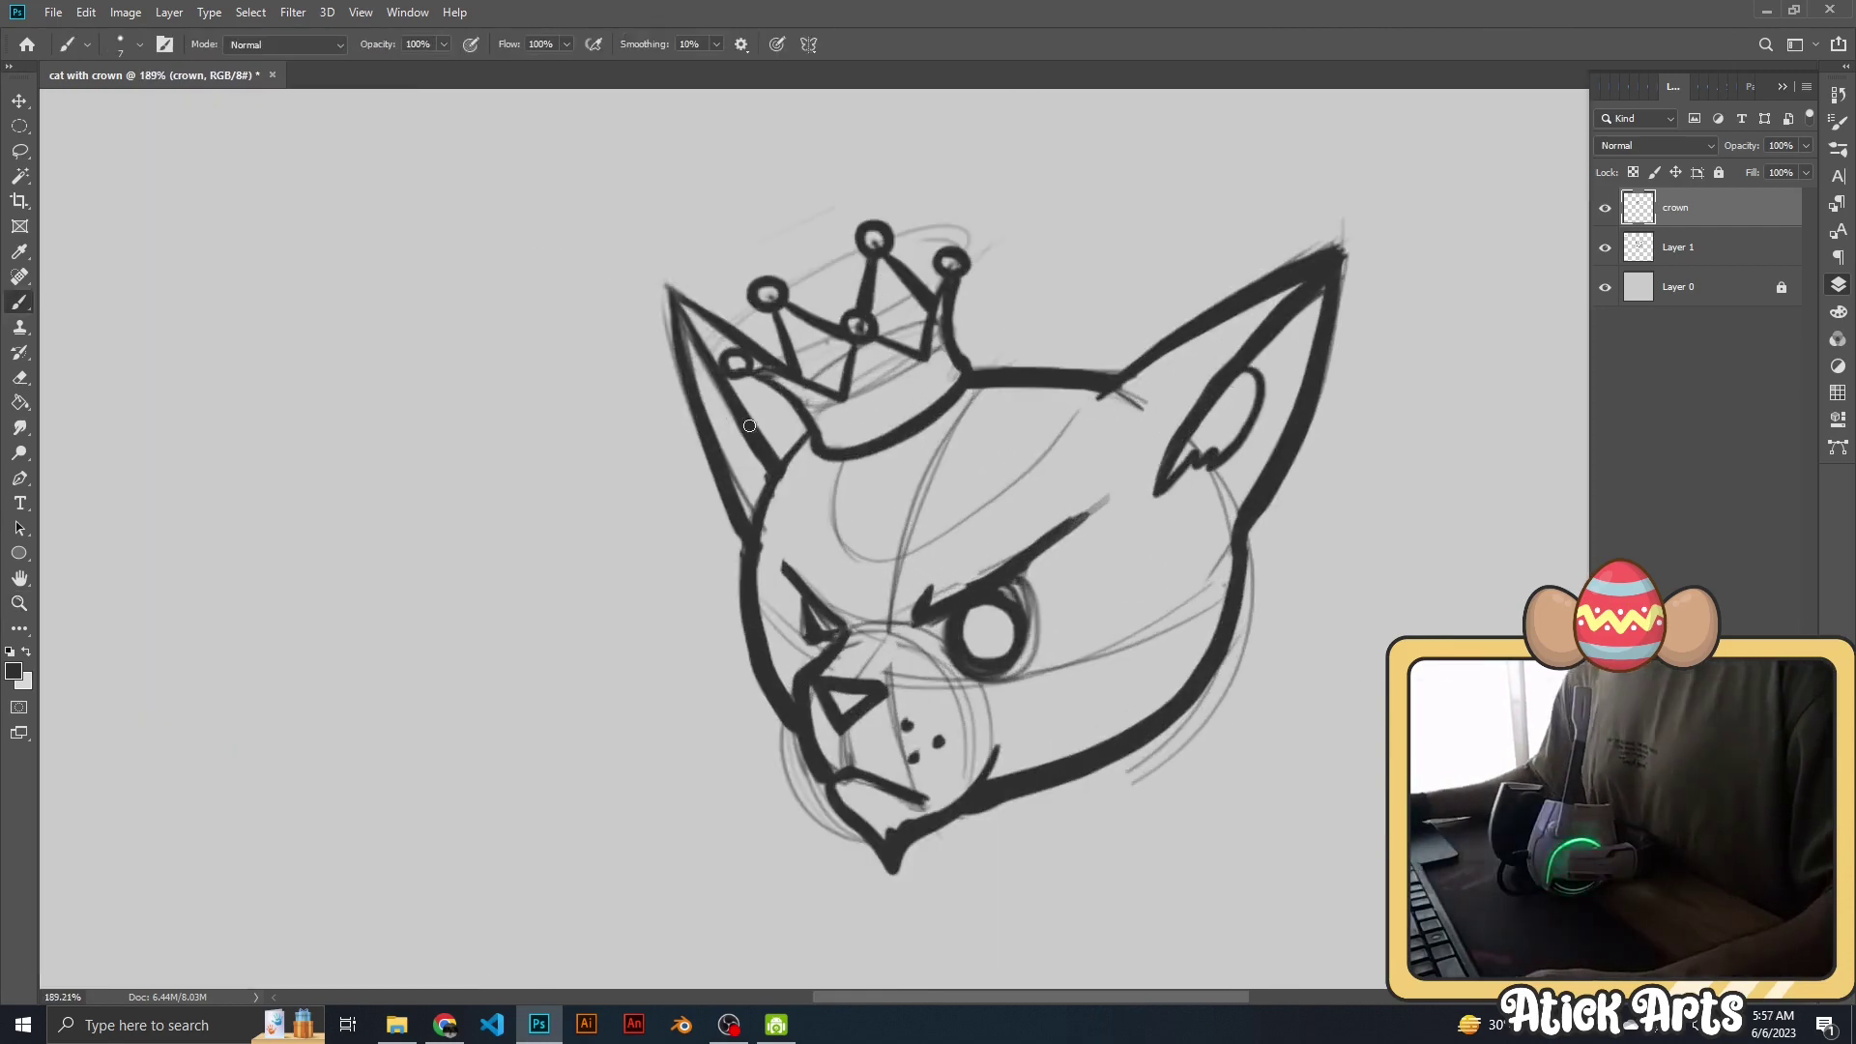
Erase the thin tail of the chin stroke on Layer 1.
{"action": "scroll", "coordinate": [760, 497], "scroll_direction": "down", "scroll_amount": 5}
{"action": "scroll", "coordinate": [725, 559], "scroll_direction": "up", "scroll_amount": 8}
{"action": "key", "text": "e"}
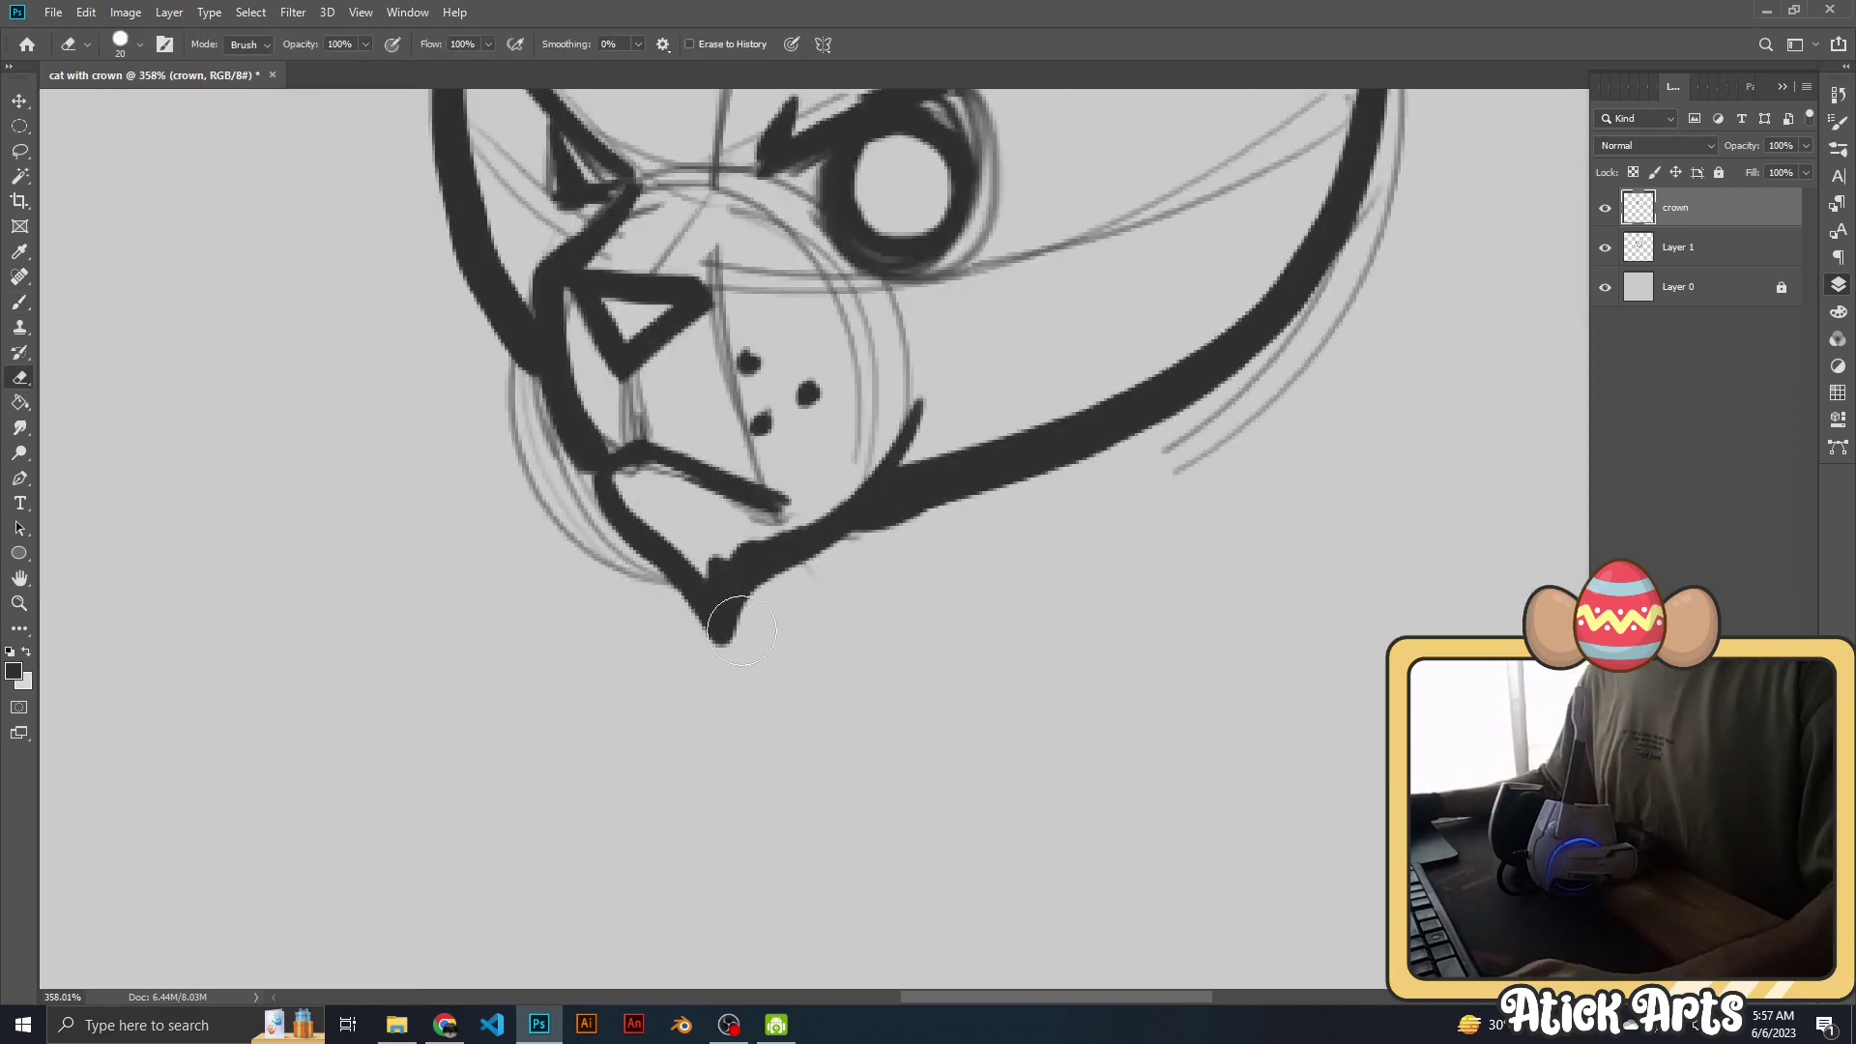
{"action": "key", "text": "alt+bracketleft"}
{"action": "key", "text": "b"}
{"action": "mouse_move", "coordinate": [737, 610]}
{"action": "left_mouse_down"}
{"action": "mouse_move", "coordinate": [727, 553]}
{"action": "mouse_move", "coordinate": [682, 580]}
{"action": "mouse_move", "coordinate": [754, 677]}
{"action": "left_mouse_up"}
Repaint the chin as a thick point with a size 15 brush and tidy its tip.
{"action": "key", "text": "bracketright"}
{"action": "key", "text": "bracketright"}
{"action": "key", "text": "ctrl+z"}
{"action": "left_click_drag", "start_coordinate": [677, 571], "coordinate": [769, 663]}
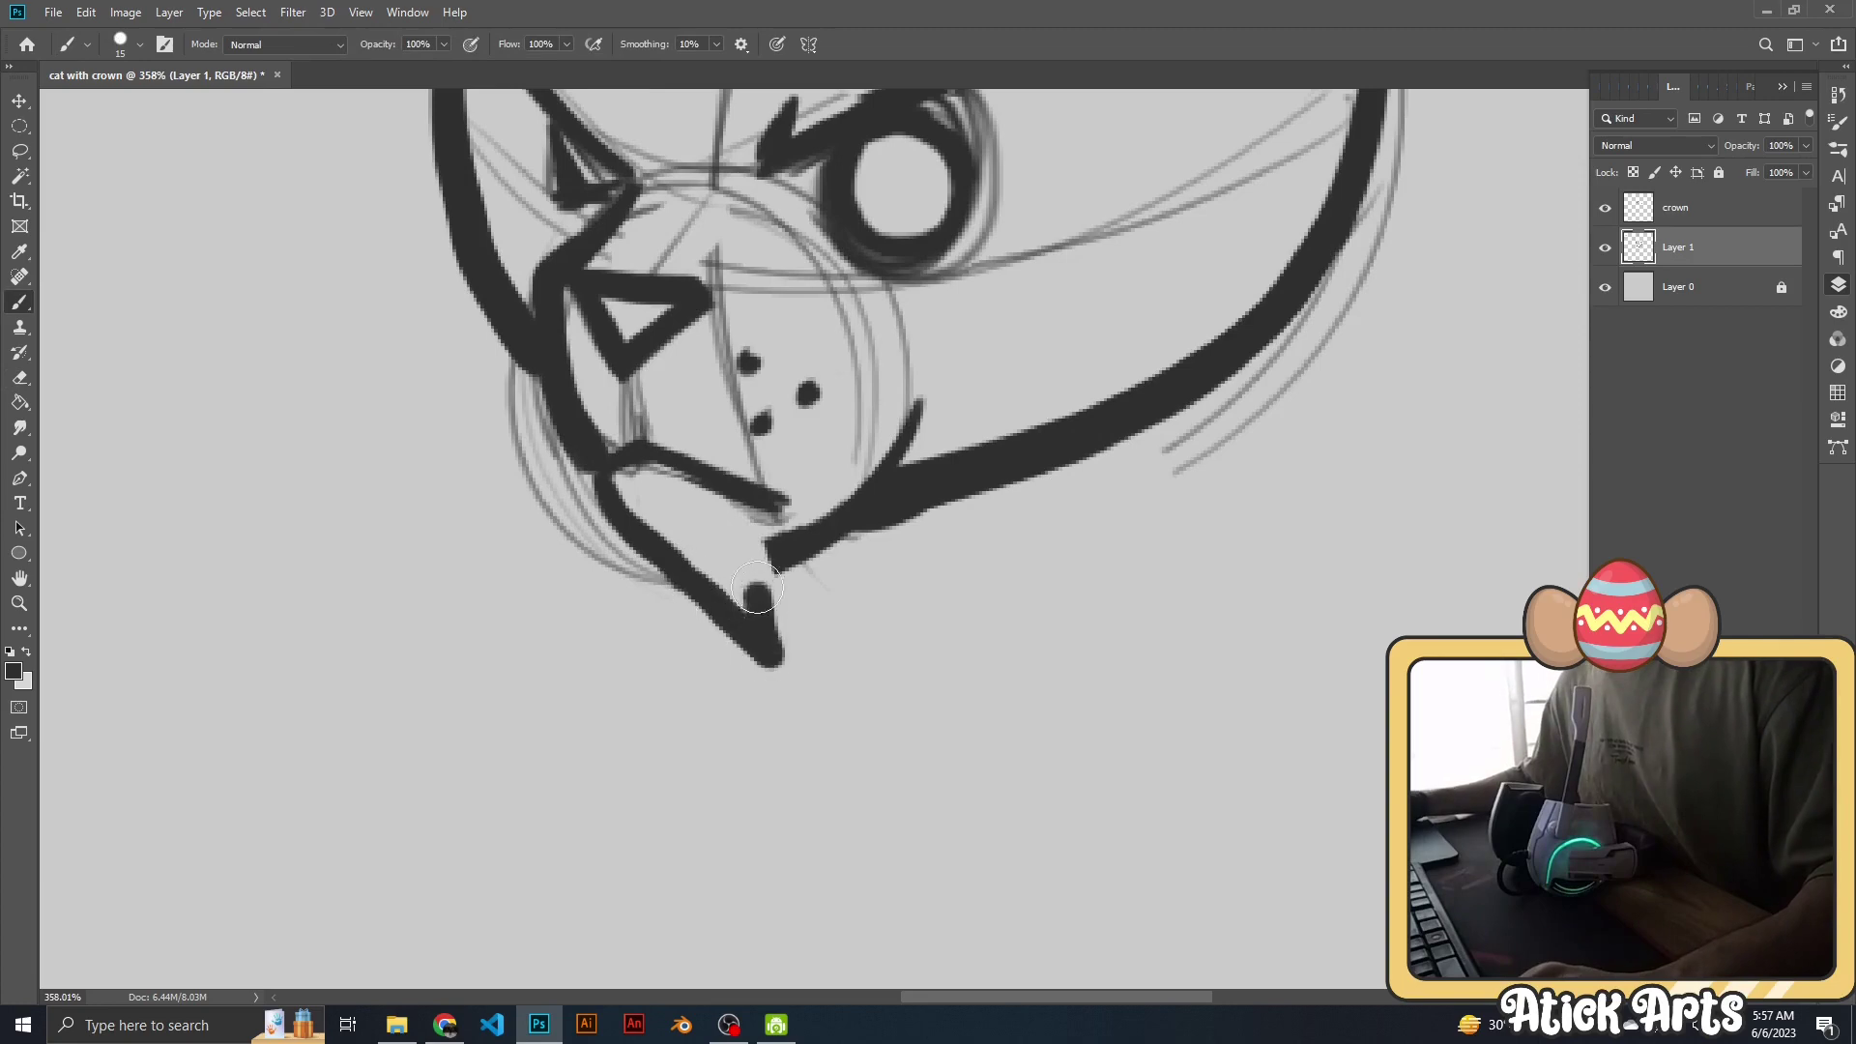
{"action": "key", "text": "e"}
{"action": "mouse_move", "coordinate": [745, 582]}
{"action": "left_mouse_down"}
{"action": "mouse_move", "coordinate": [1016, 552]}
{"action": "mouse_move", "coordinate": [951, 507]}
{"action": "mouse_move", "coordinate": [914, 512]}
{"action": "left_mouse_up"}
{"action": "key", "text": "z"}
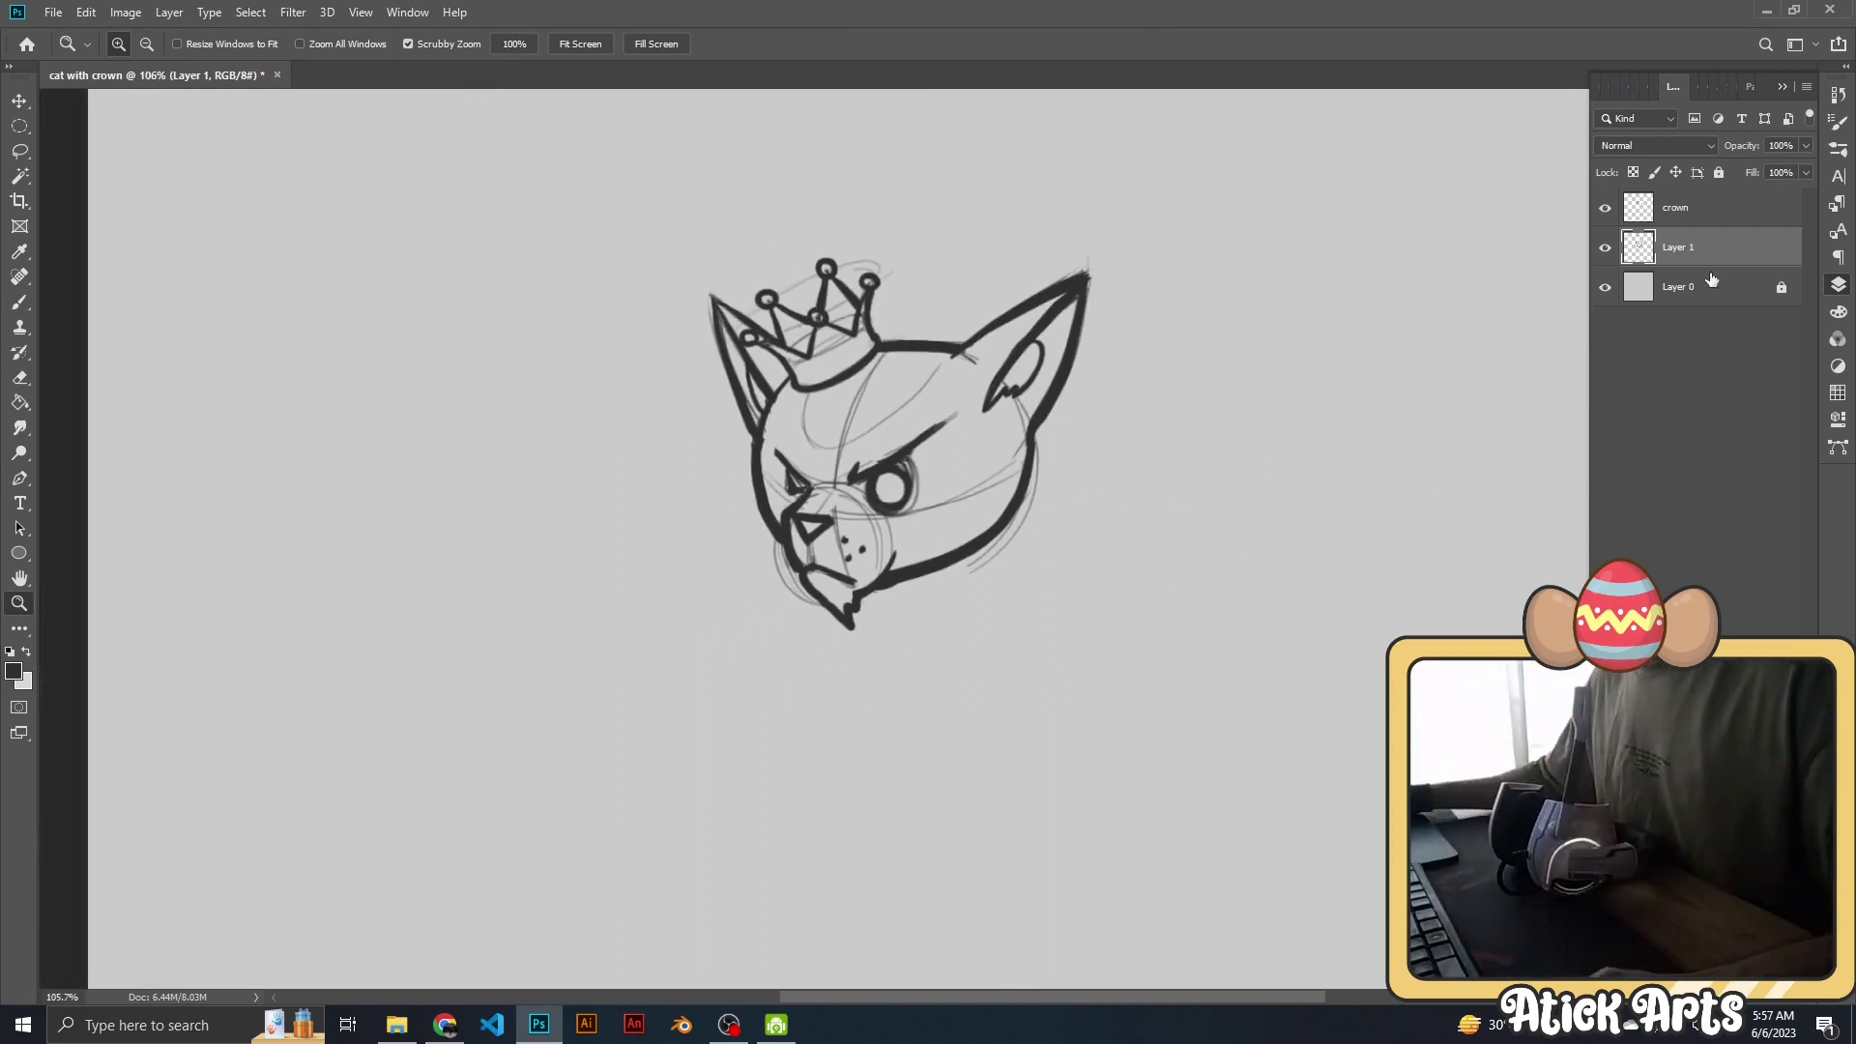
Group the crown and Layer 1 layers into a folder named 'sketch'.
{"action": "left_click", "coordinate": [1718, 209], "text": "shift"}
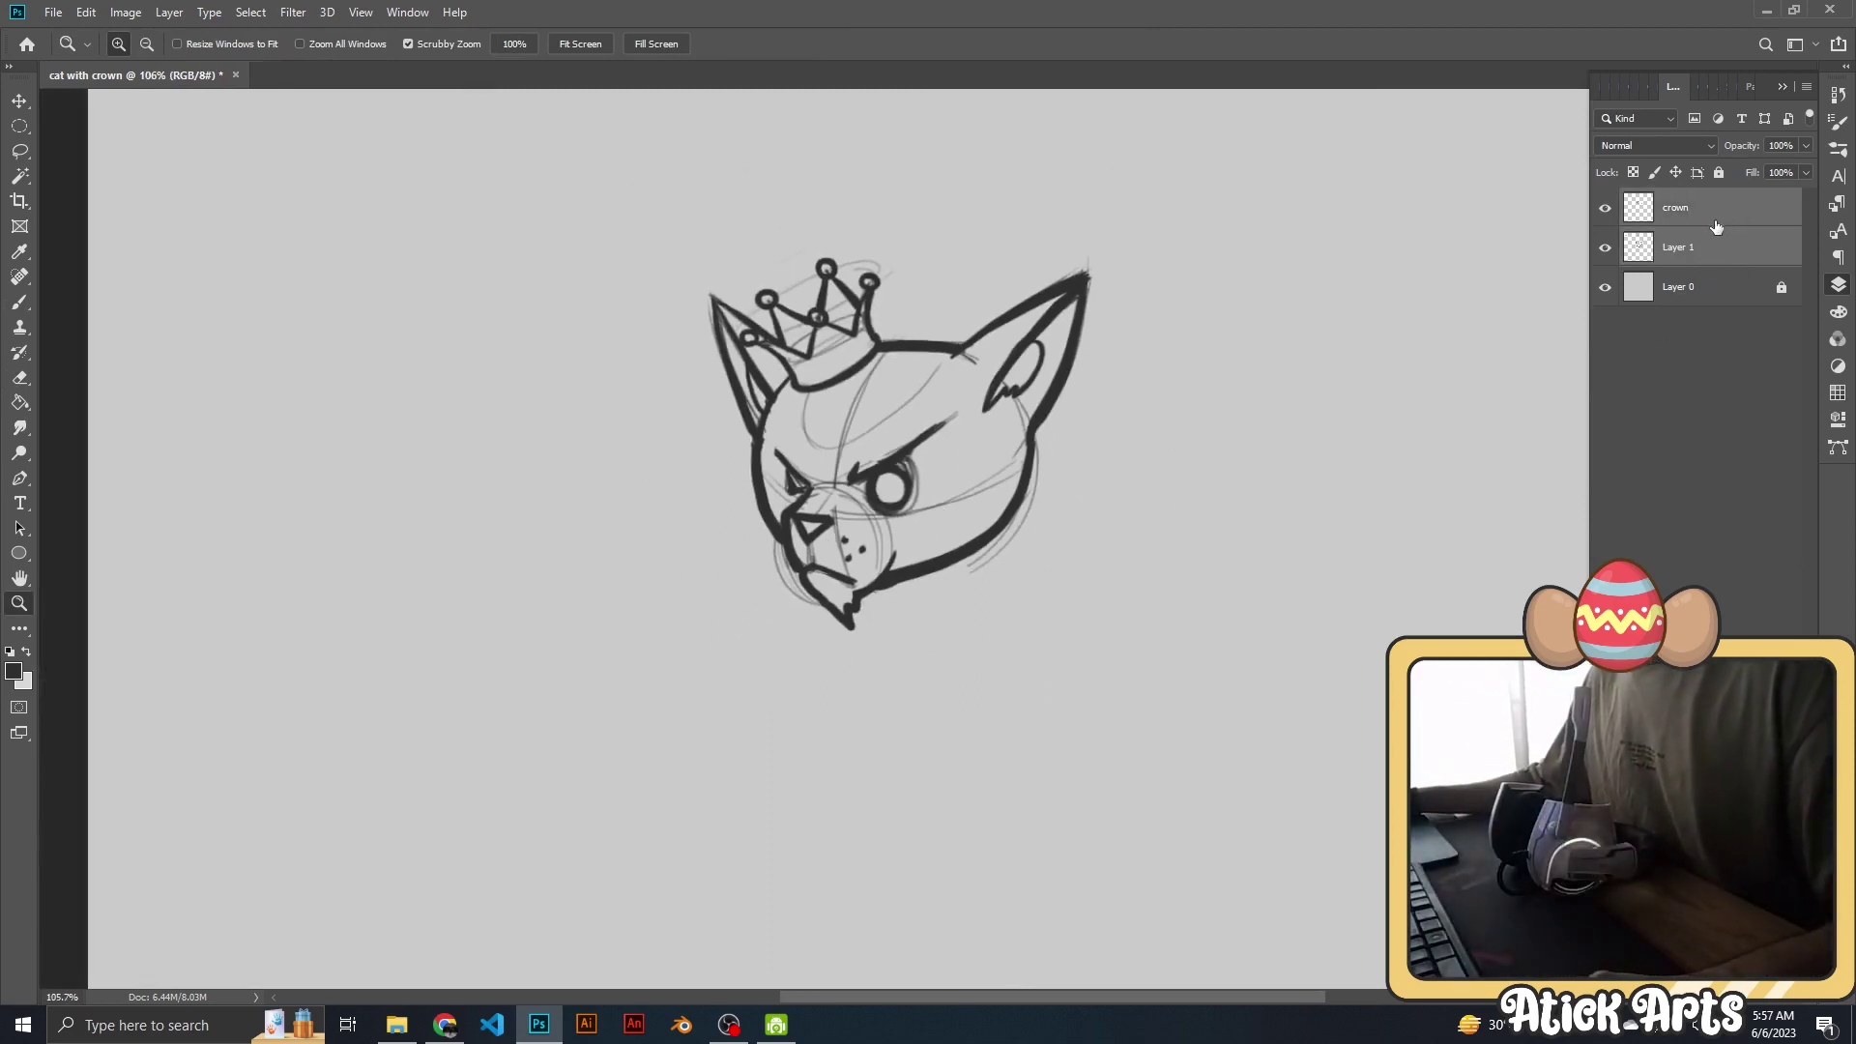
{"action": "key", "text": "ctrl+g"}
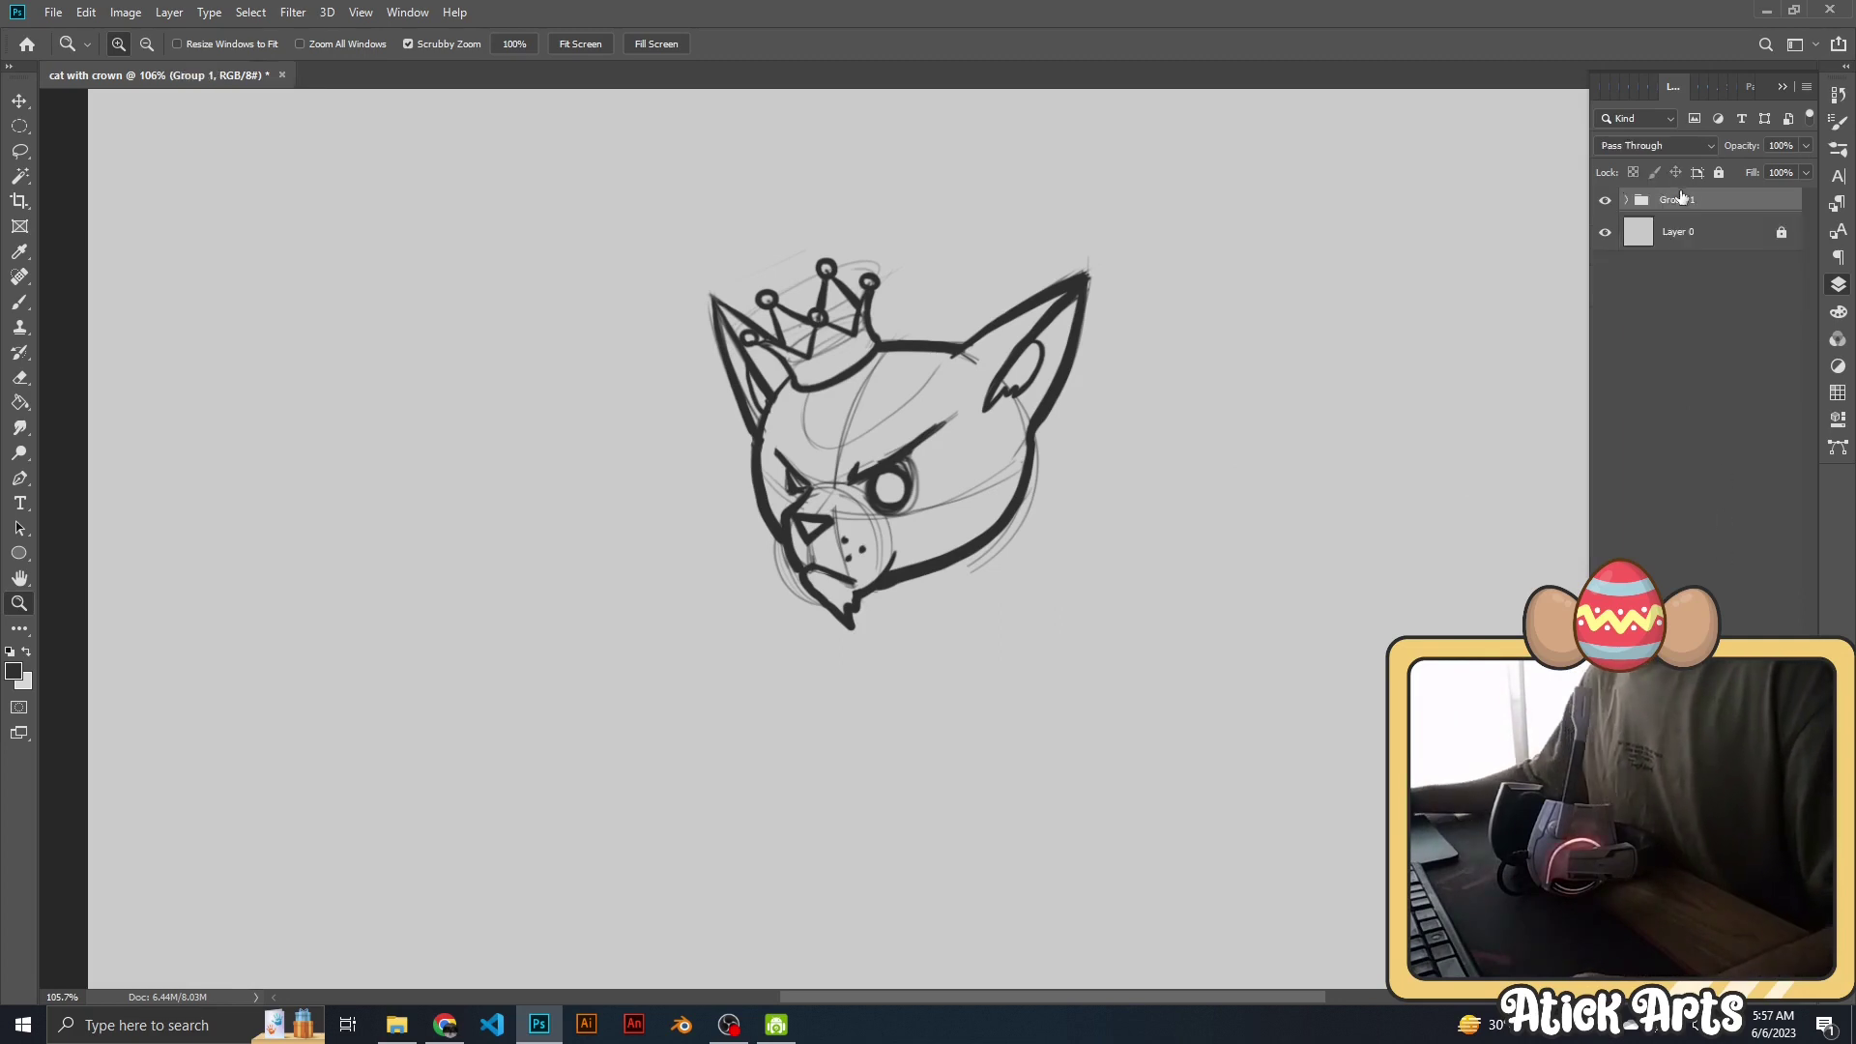
{"action": "type", "text": "sk"}
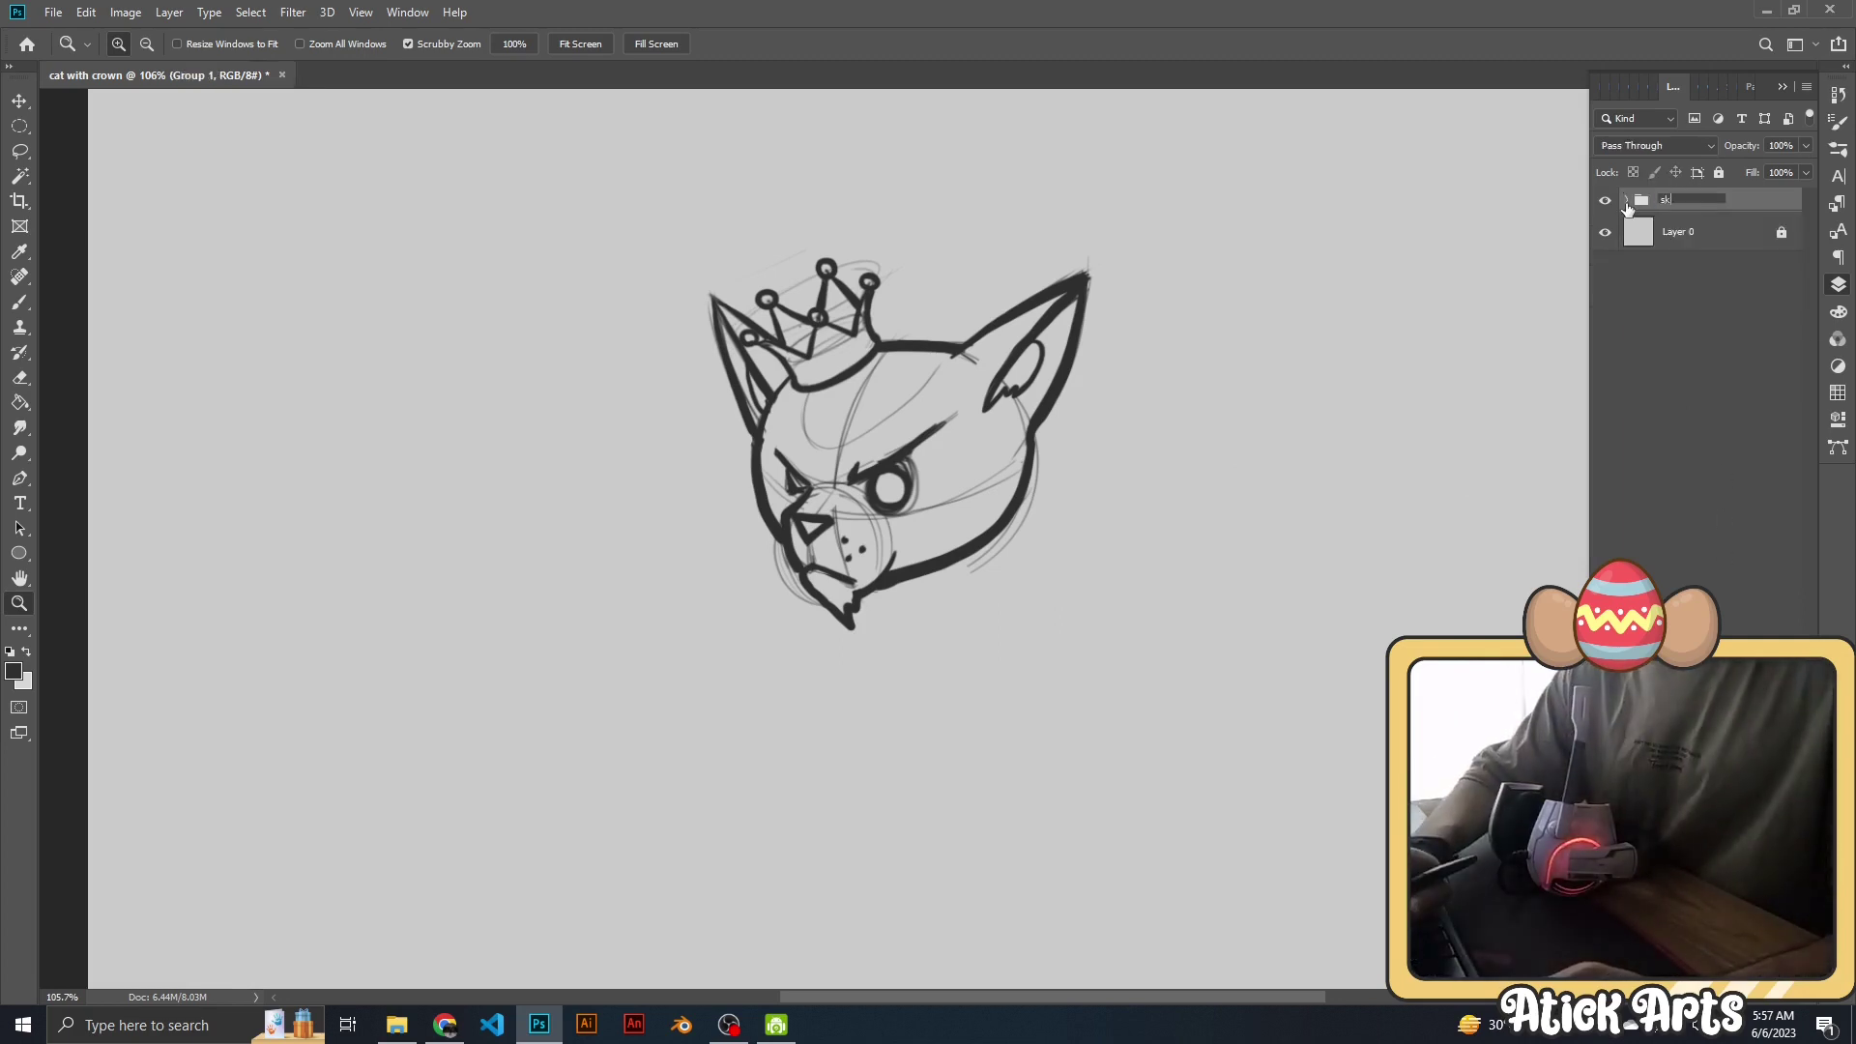
{"action": "type", "text": "etch"}
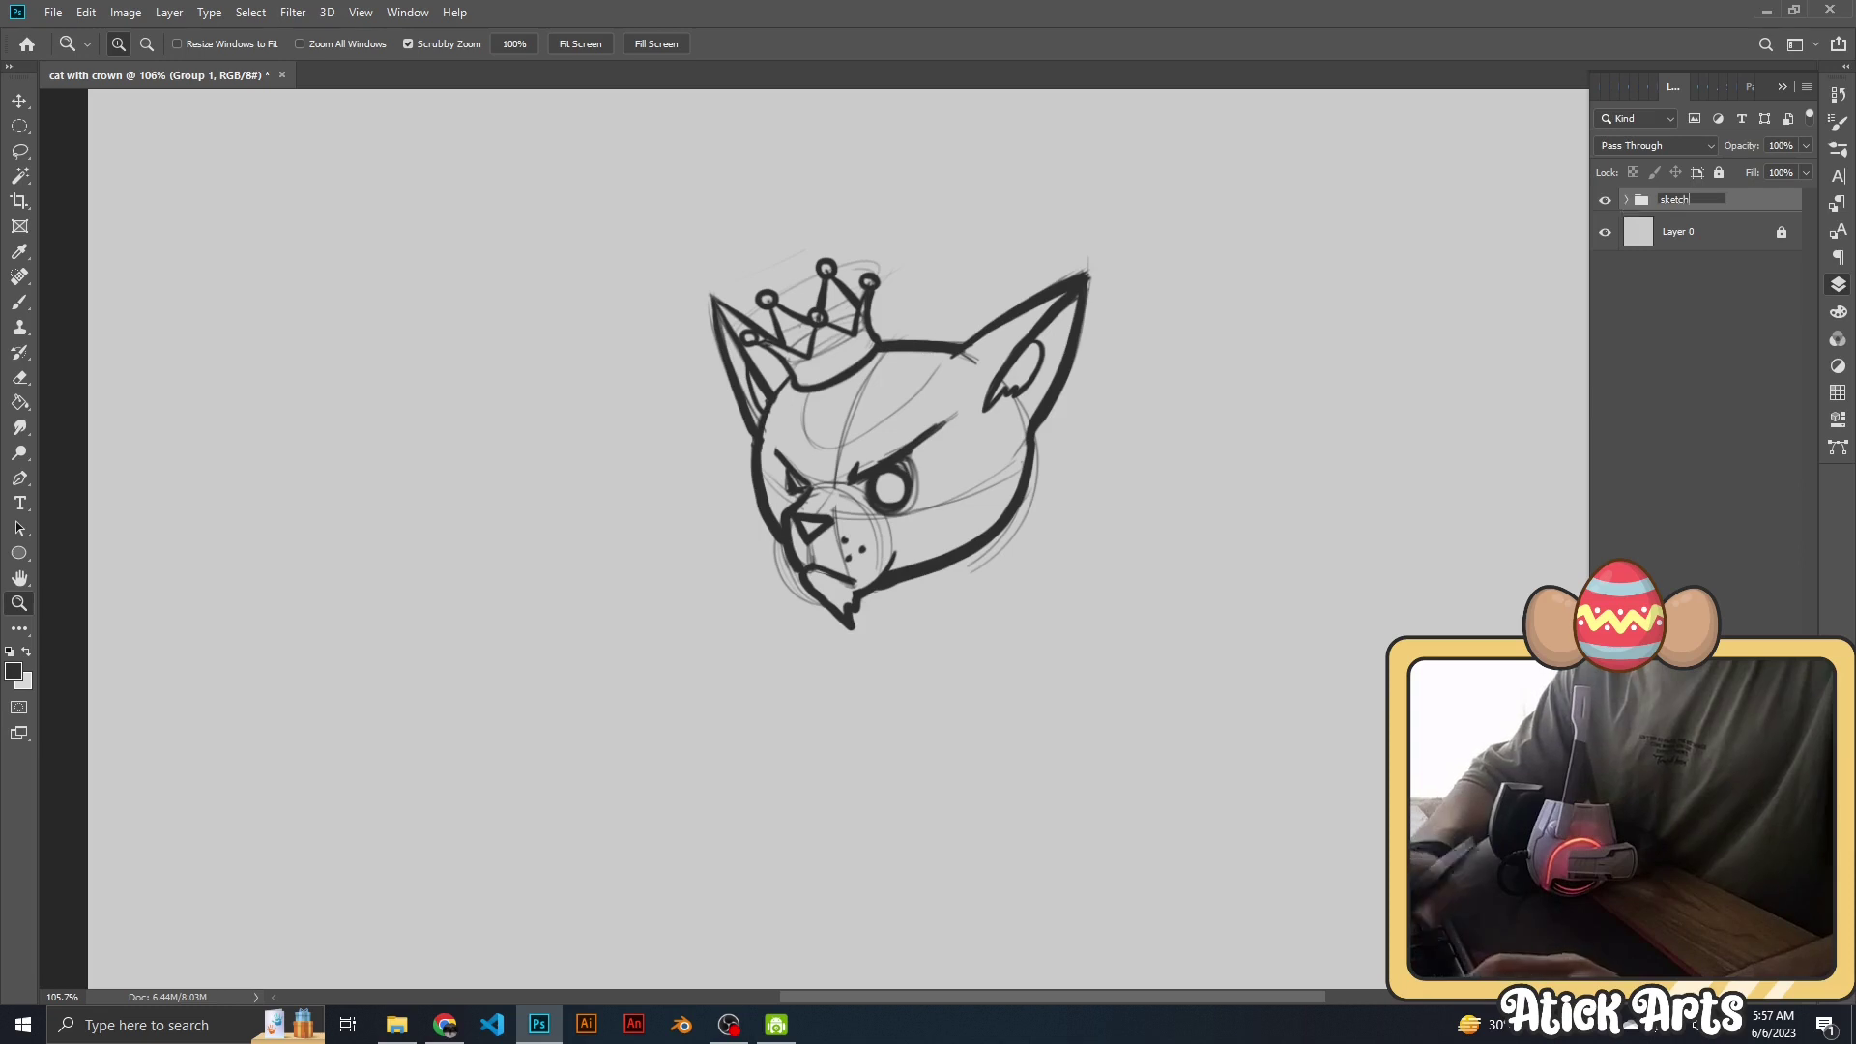
{"action": "key", "text": "Return"}
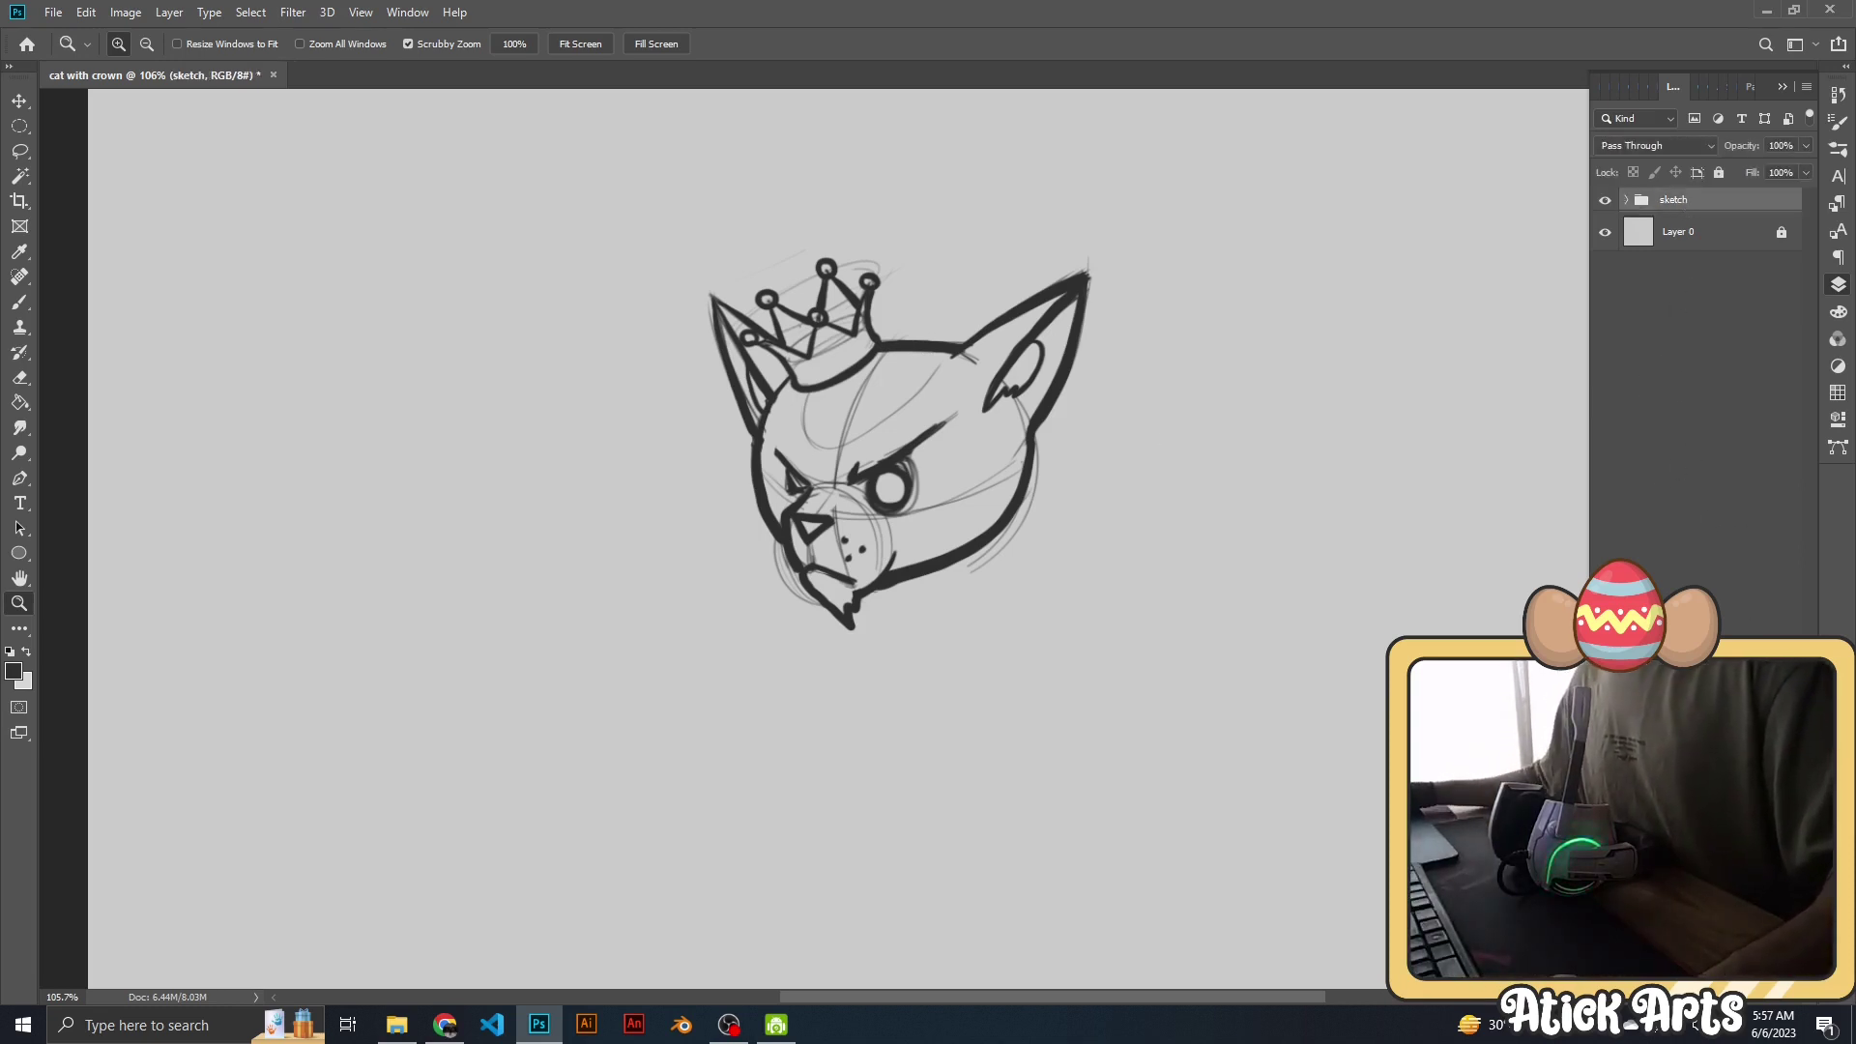
Add a new empty layer above Layer 0 and name it 'value cat'.
{"action": "left_click", "coordinate": [1668, 237]}
{"action": "key", "text": "ctrl+shift+alt+n"}
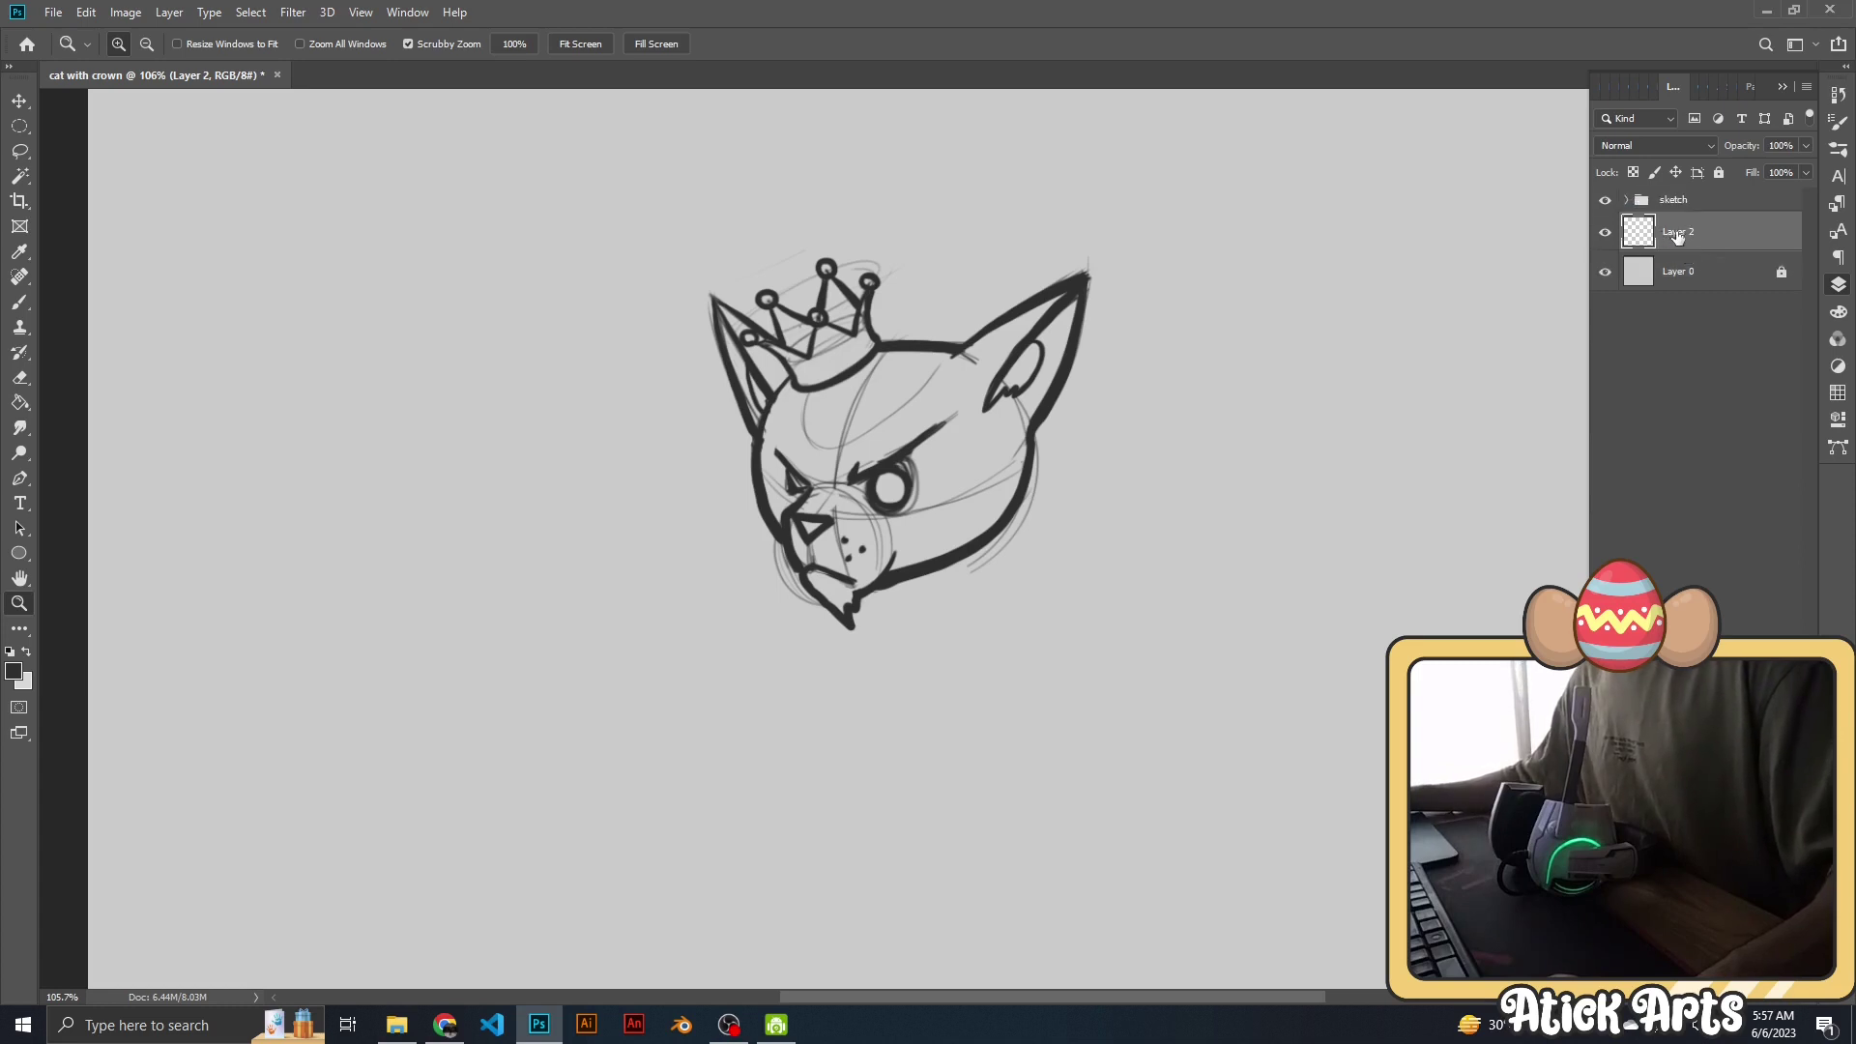
{"action": "double_click", "coordinate": [1678, 233]}
{"action": "type", "text": "va"}
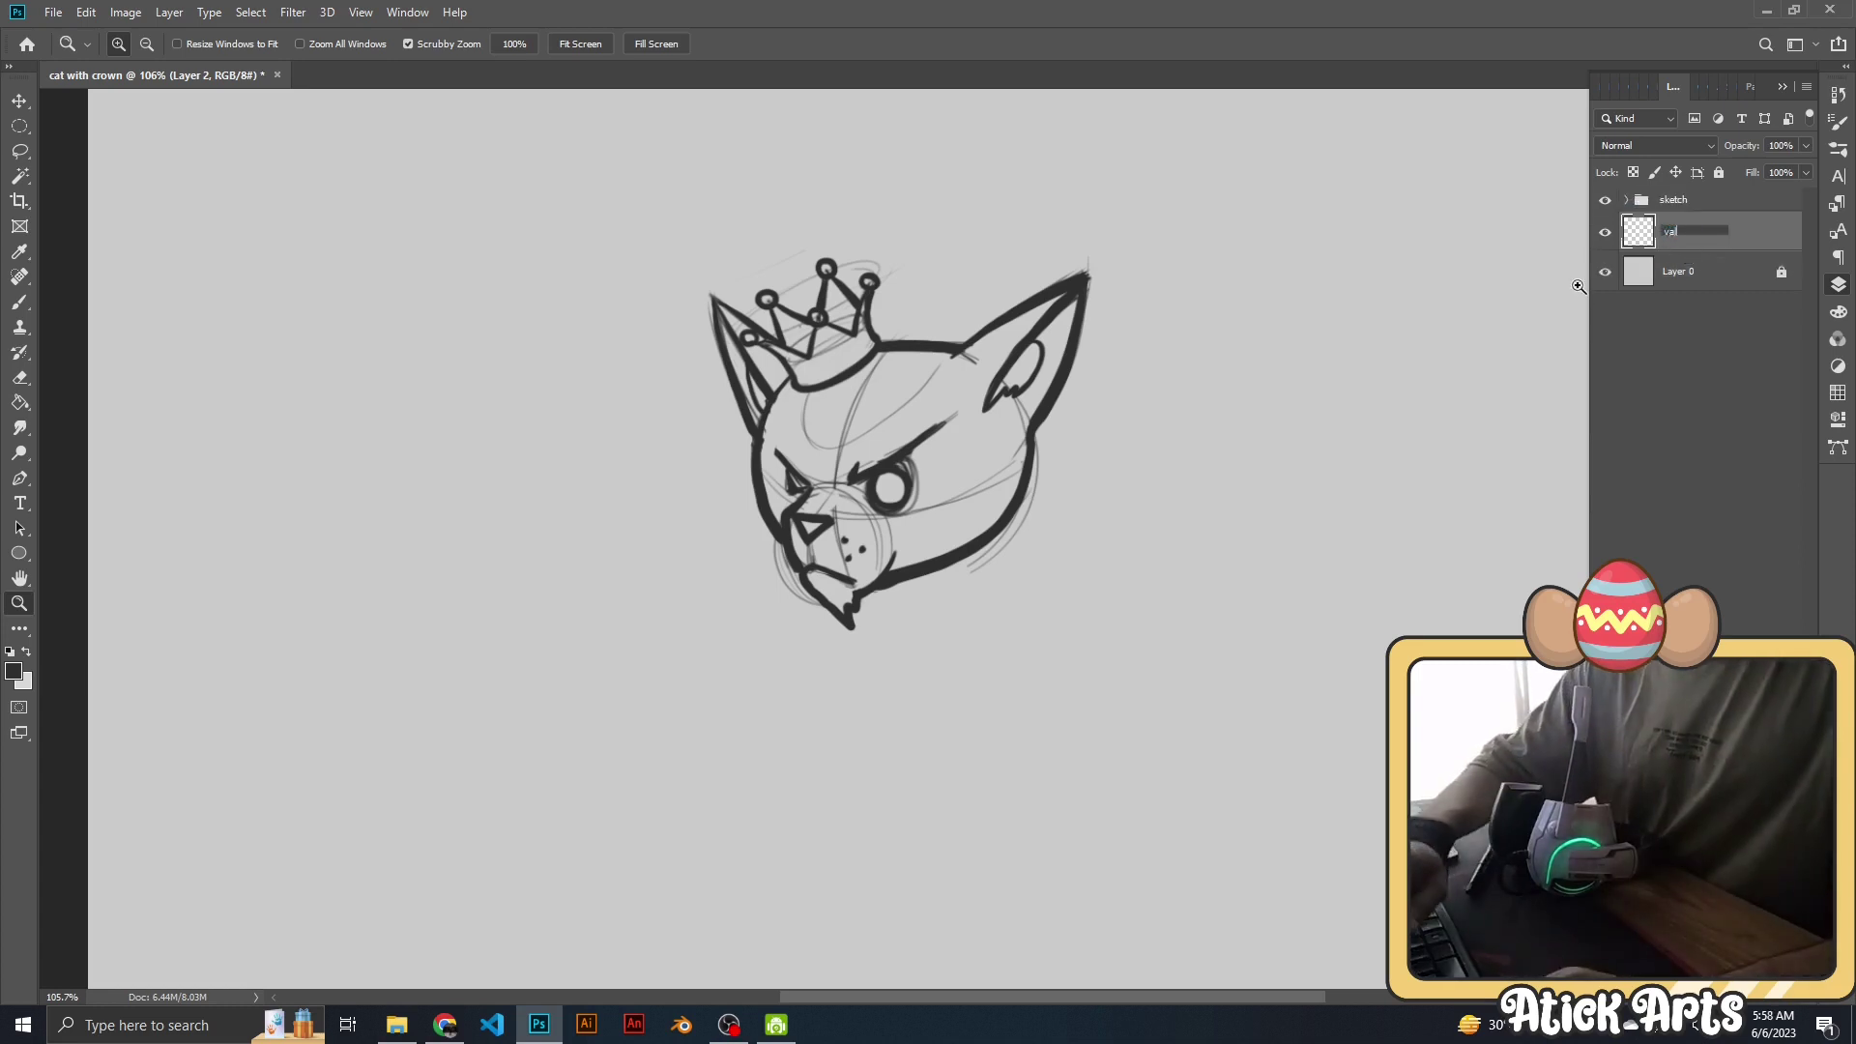
{"action": "type", "text": "lue"}
{"action": "key", "text": "Return"}
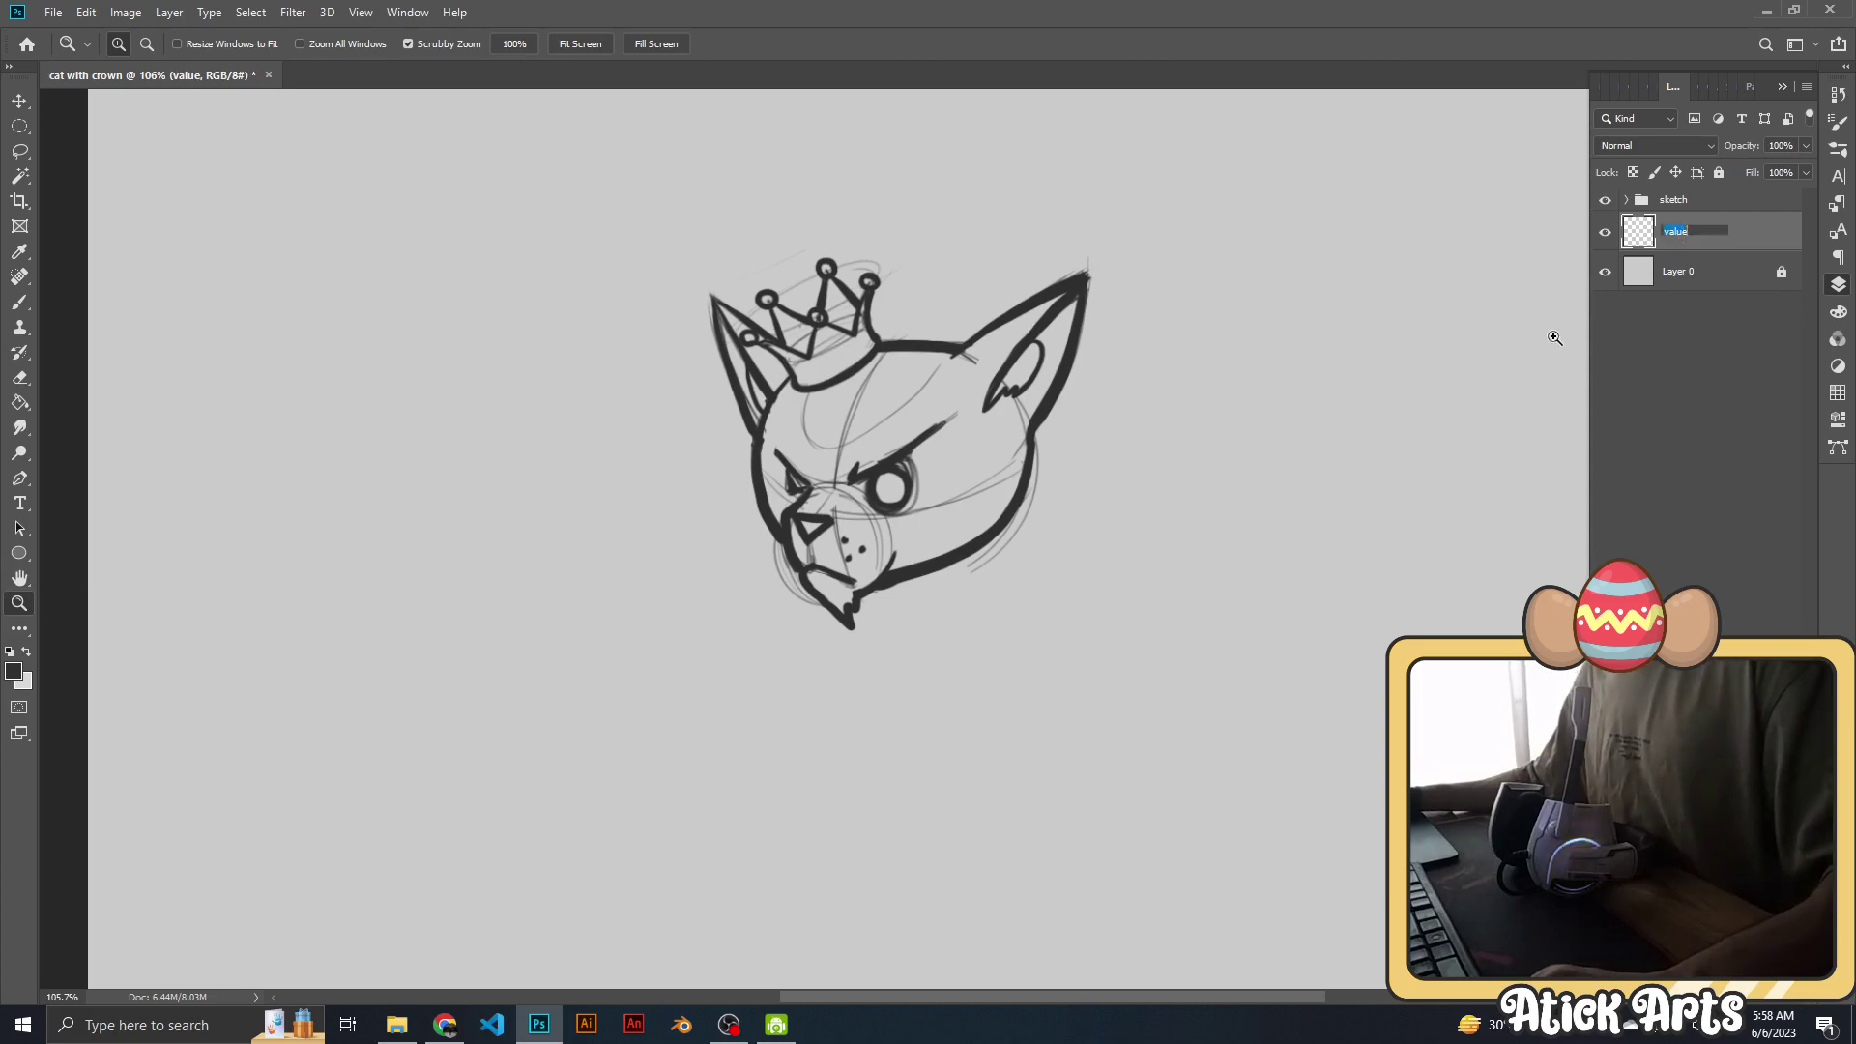
{"action": "key", "text": "BackSpace"}
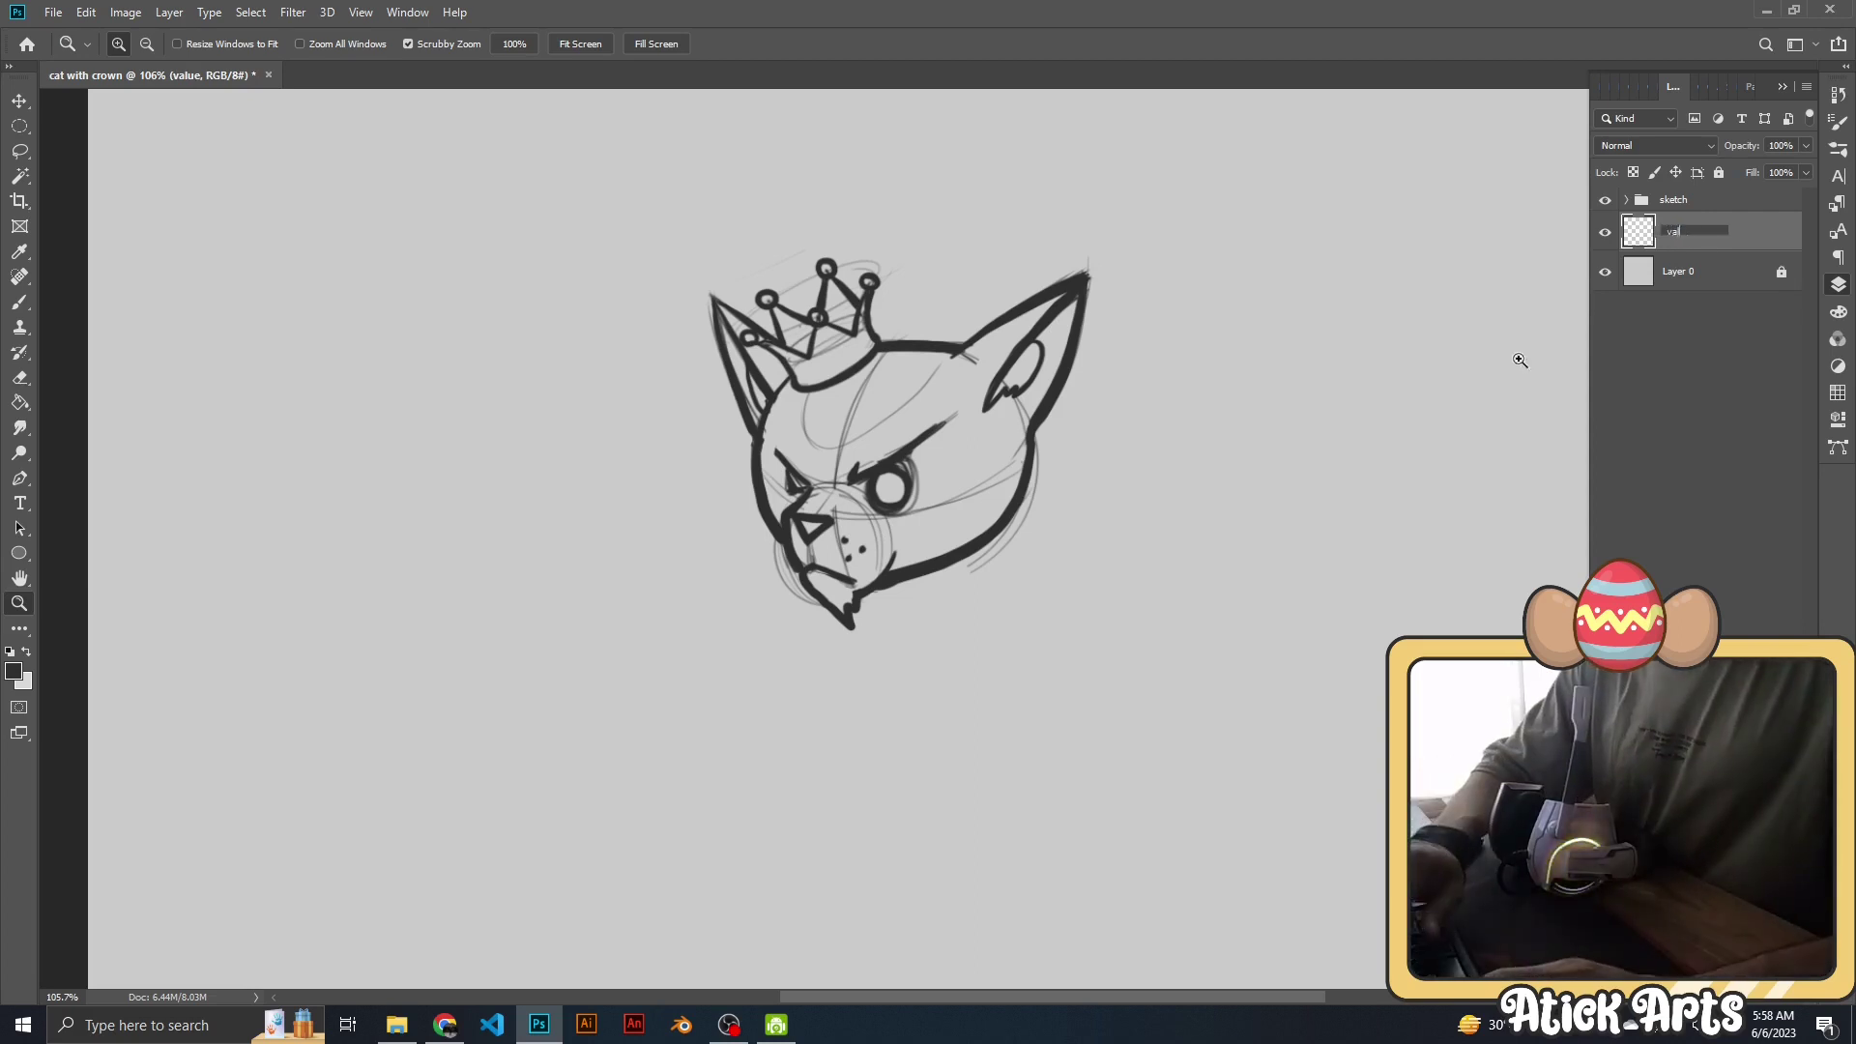
{"action": "type", "text": "value cat"}
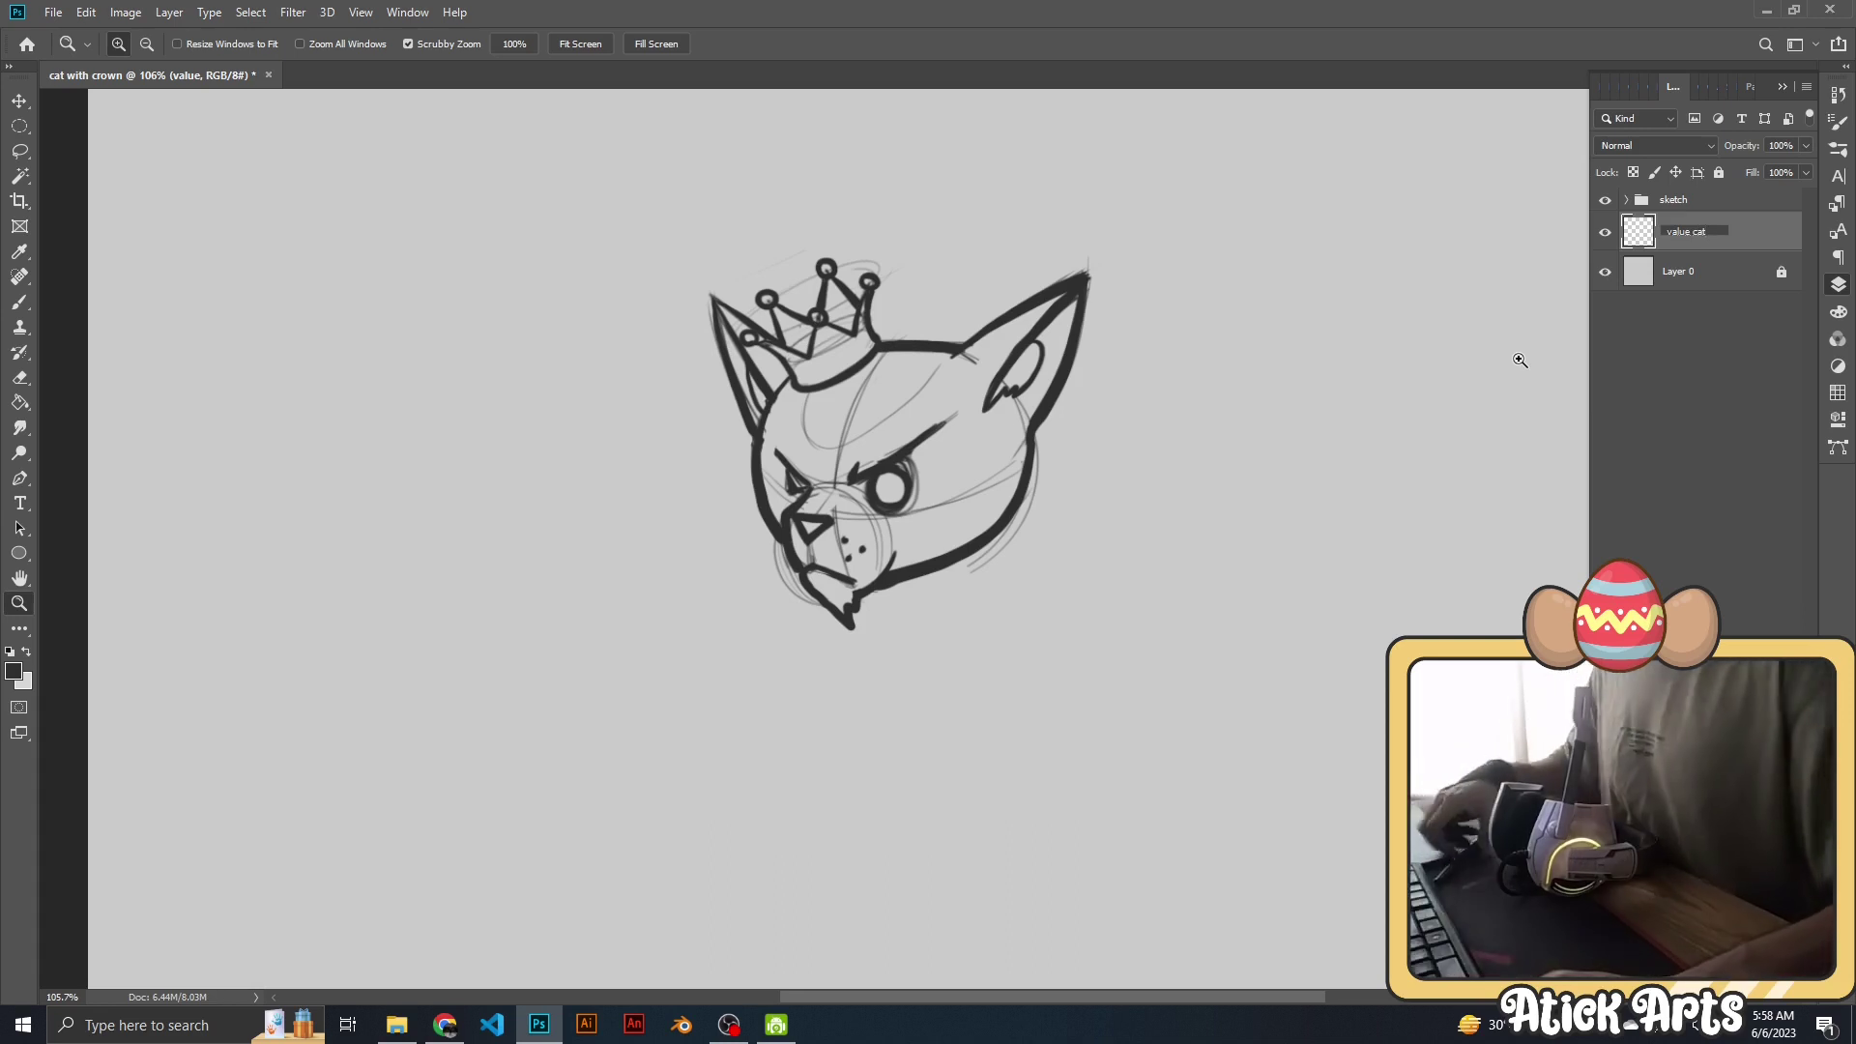
{"action": "left_click", "coordinate": [1744, 294]}
Check the sketch group's contents, collapse it, and make 'value cat' the active layer.
{"action": "left_click", "coordinate": [1740, 241]}
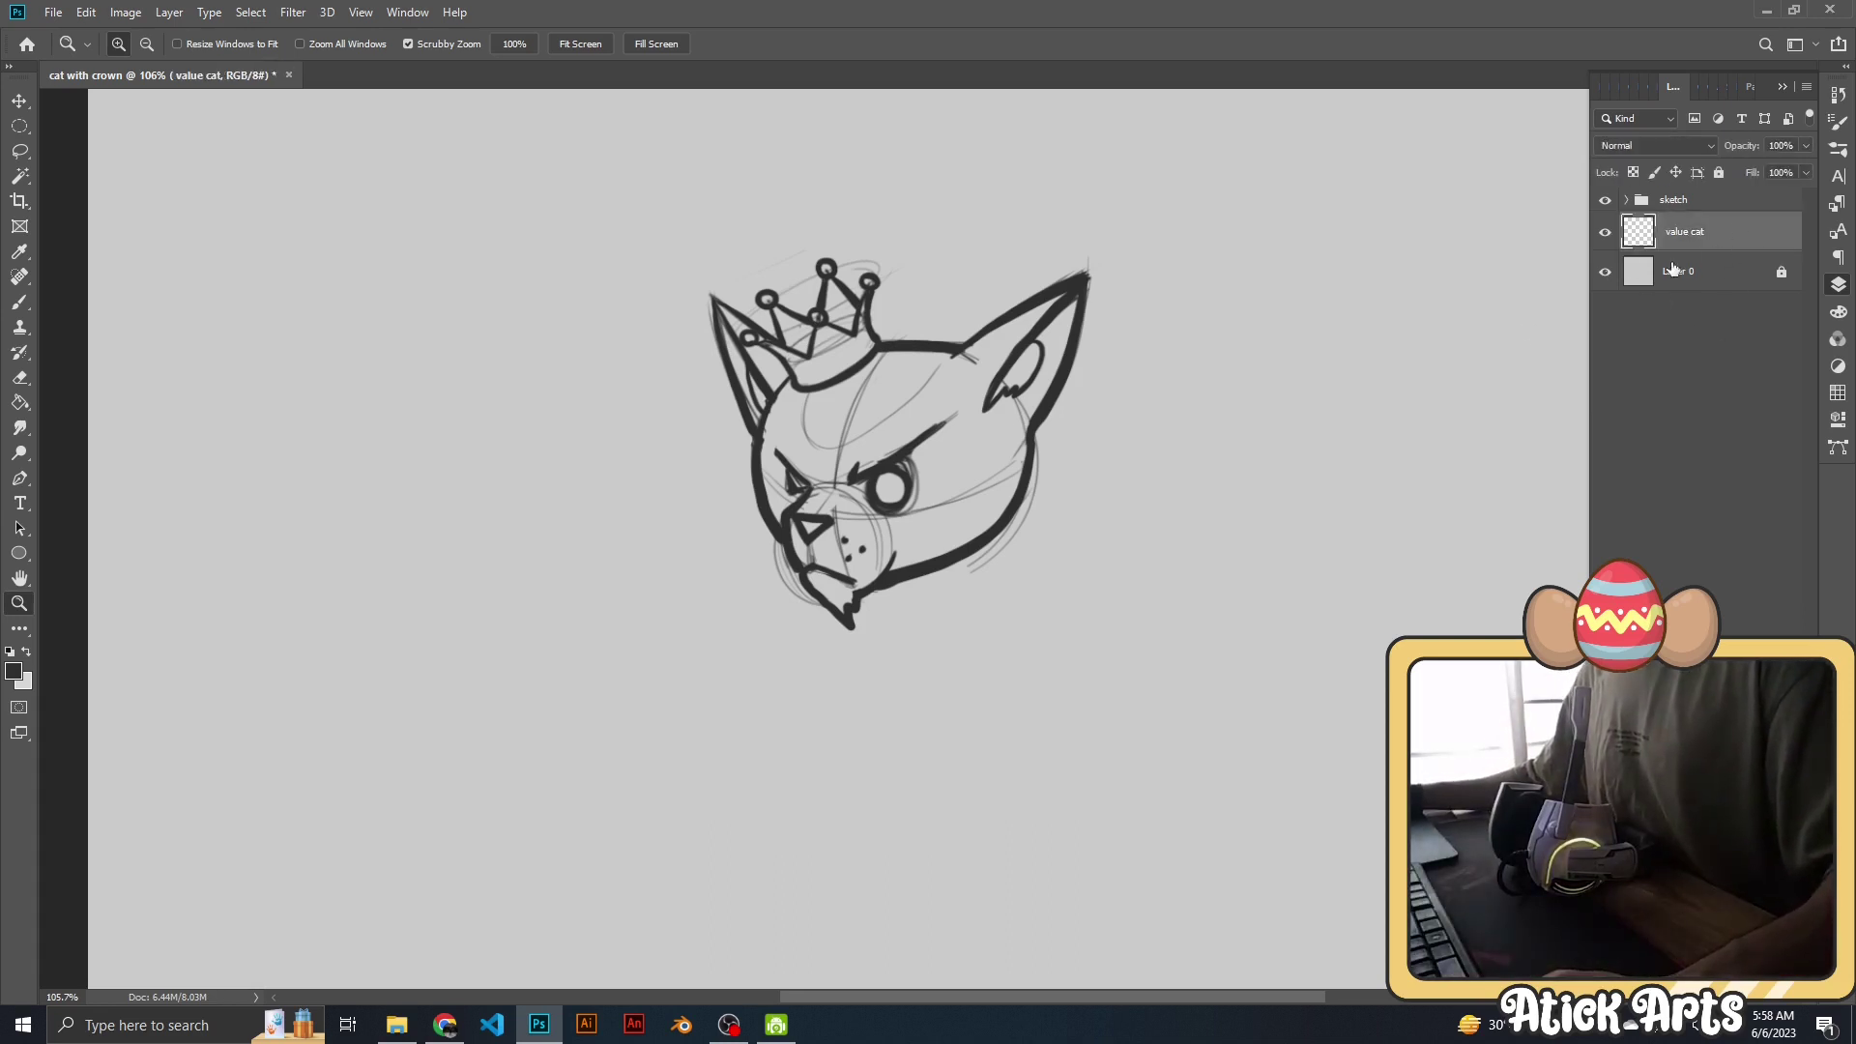
{"action": "left_click", "coordinate": [1628, 200]}
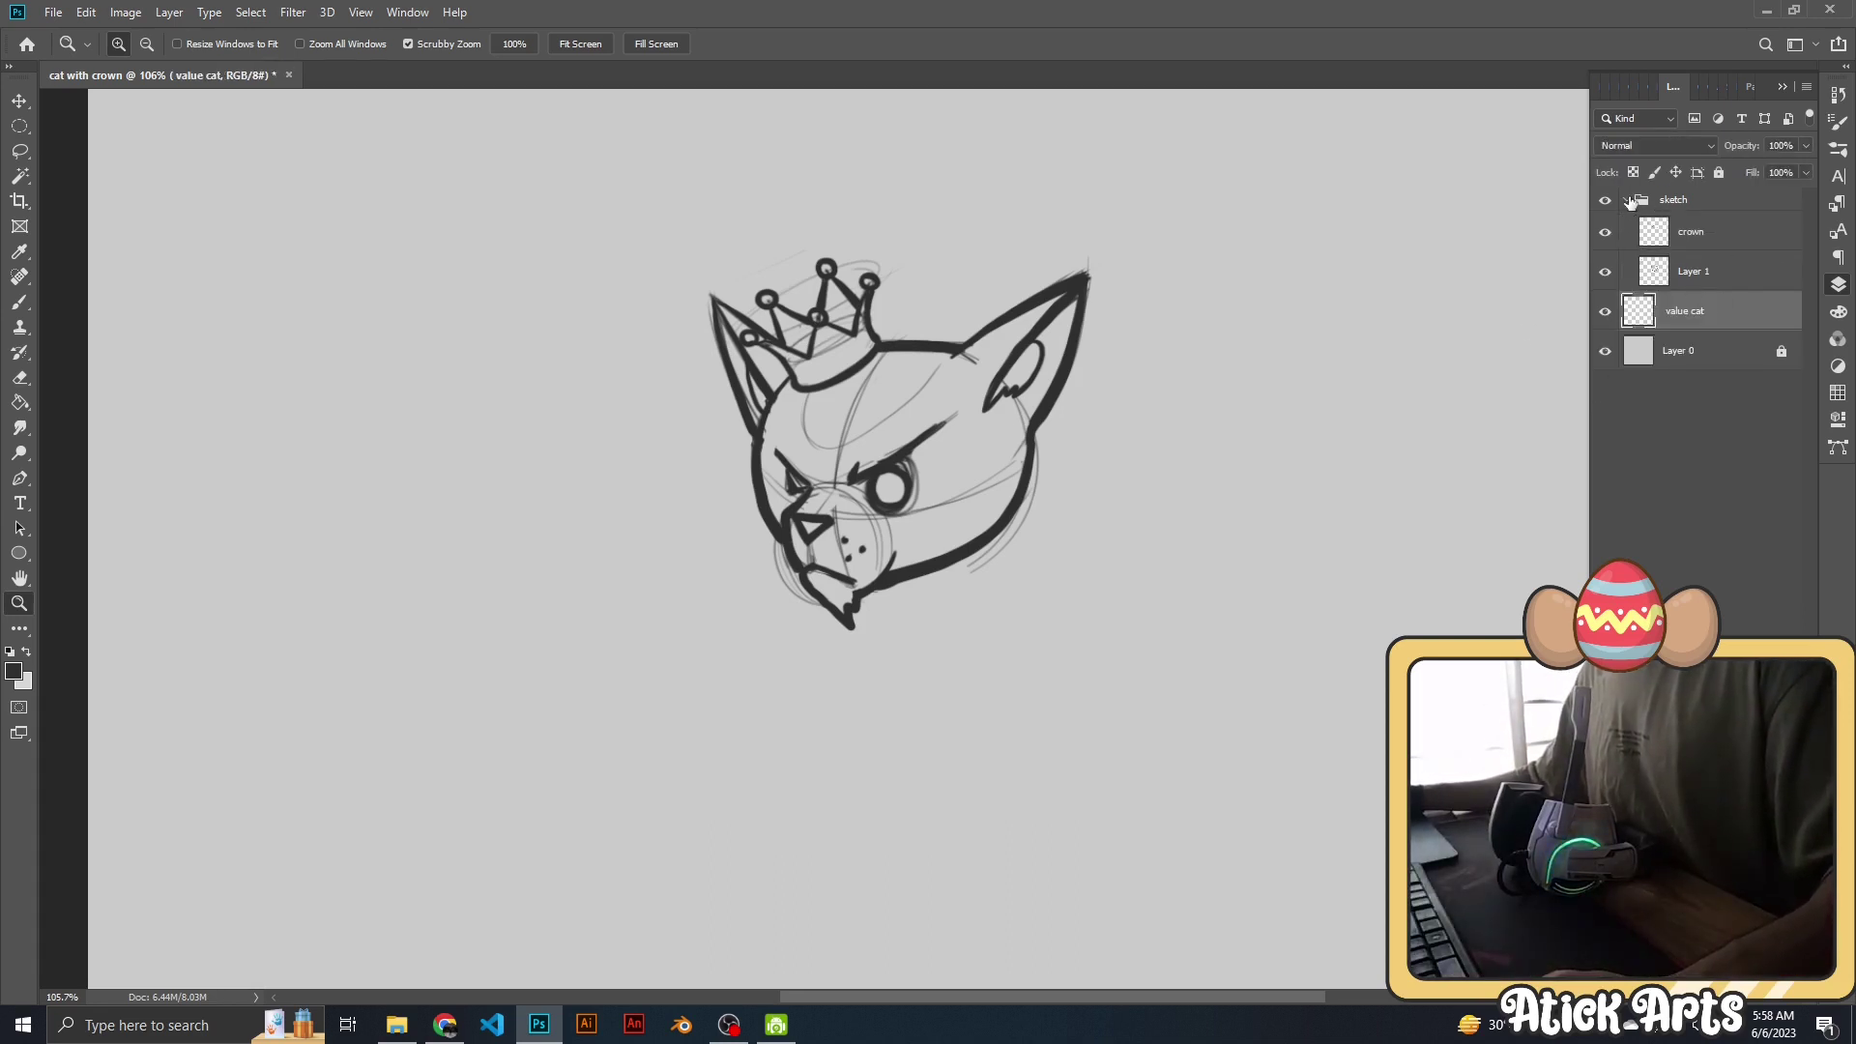
{"action": "left_click", "coordinate": [1665, 201]}
{"action": "left_click", "coordinate": [1628, 200]}
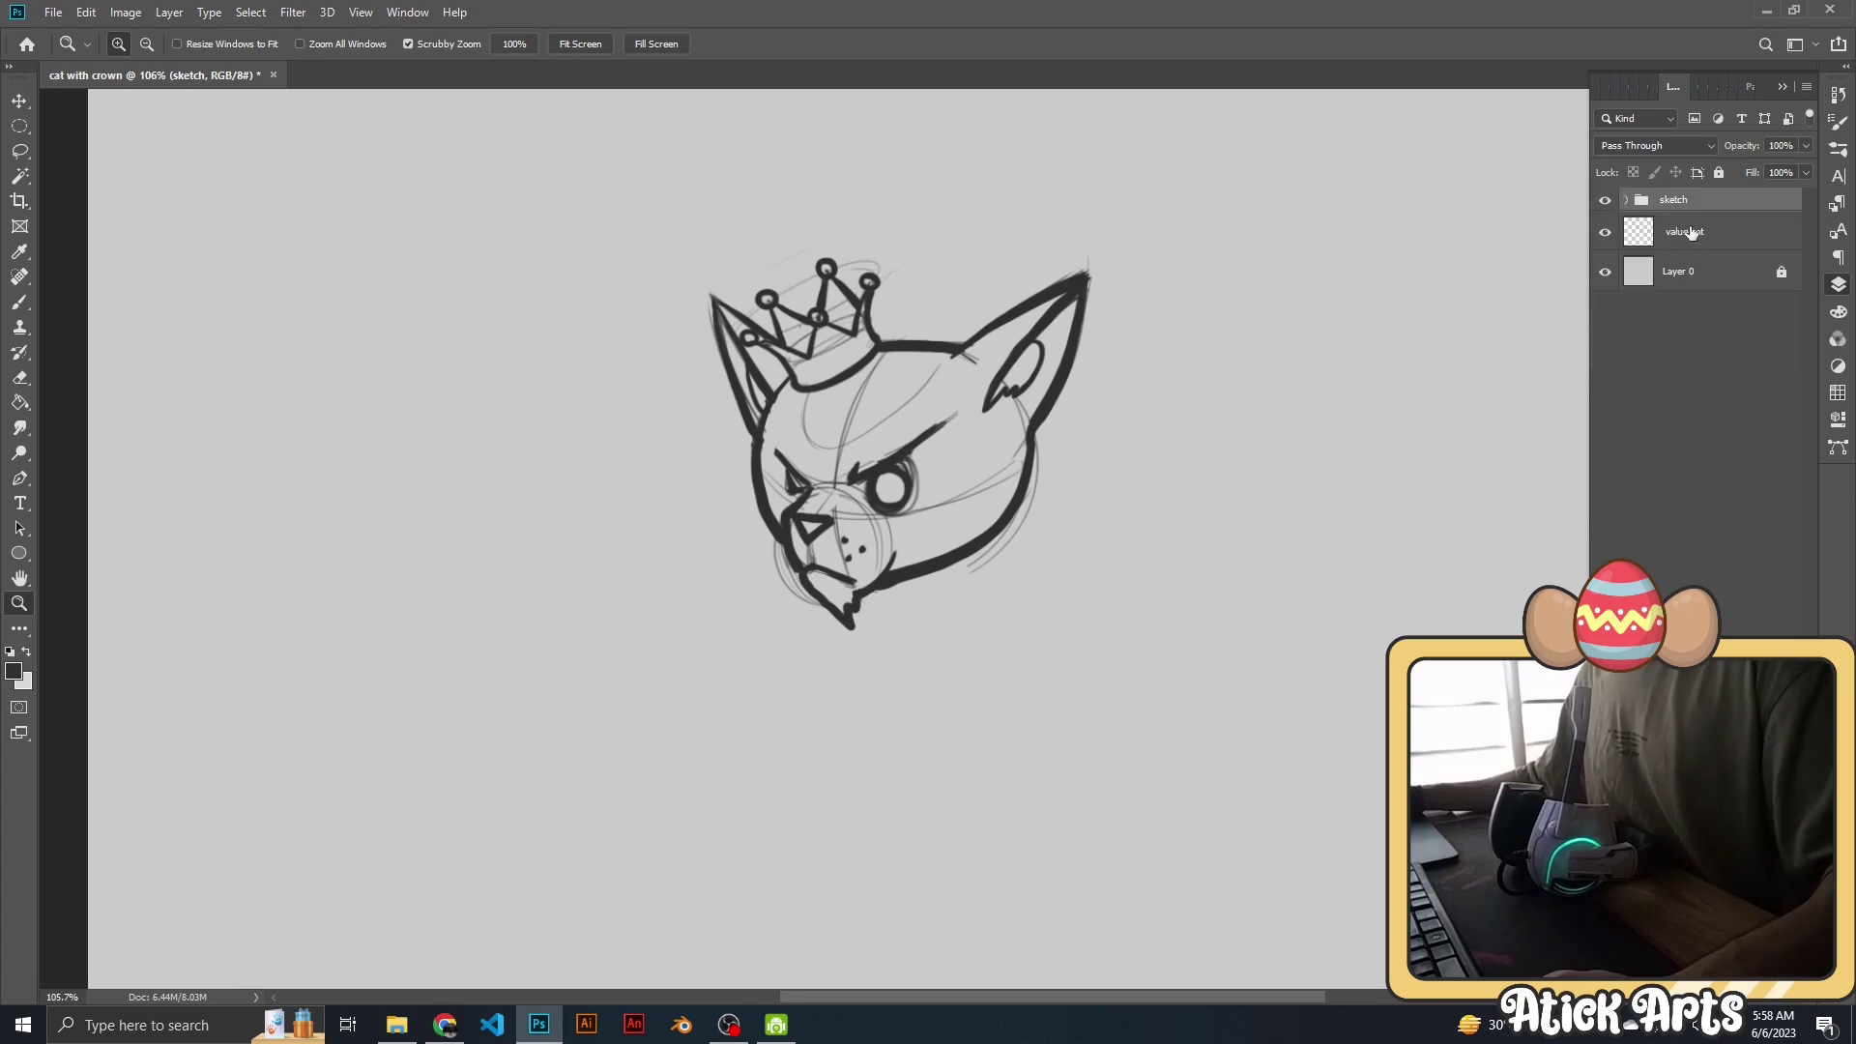
{"action": "left_click", "coordinate": [1702, 232]}
{"action": "scroll", "coordinate": [940, 482], "scroll_direction": "up", "scroll_amount": 3}
Lasso around the whole cat head outline, ears and crown included.
{"action": "scroll", "coordinate": [874, 431], "scroll_direction": "up", "scroll_amount": 1}
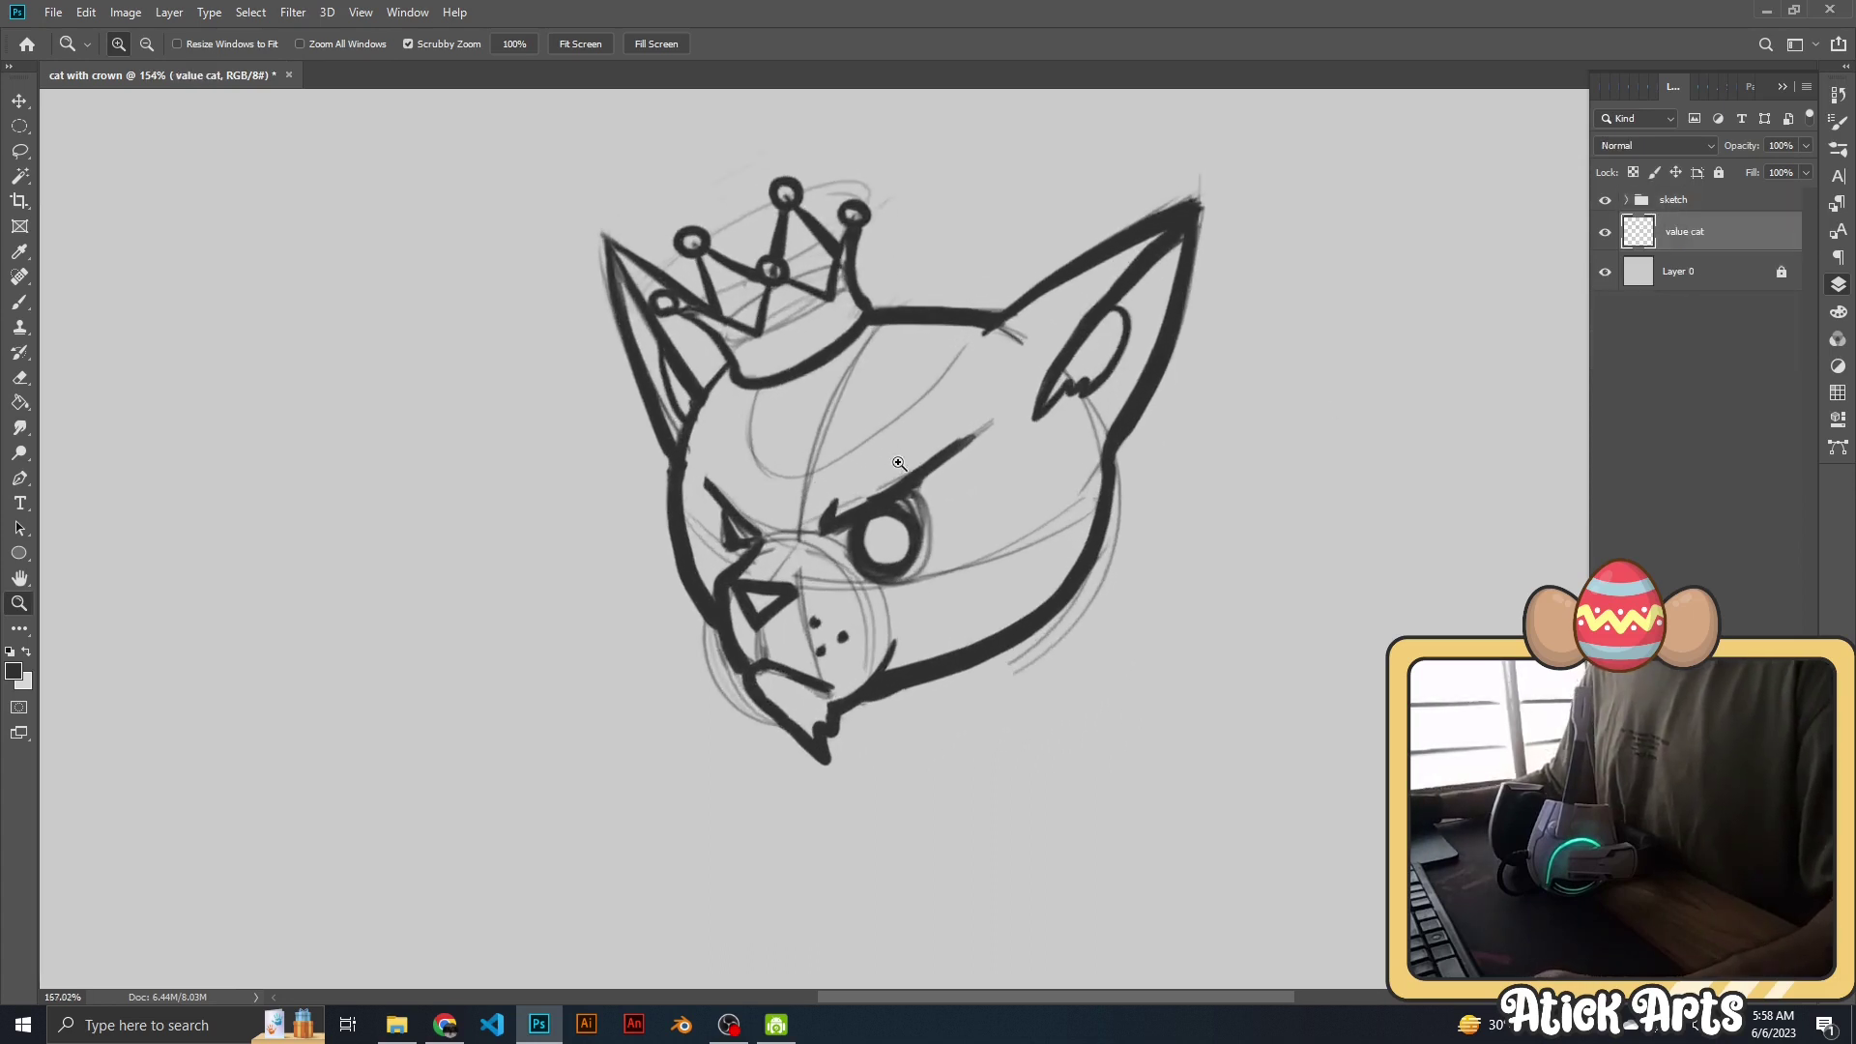
{"action": "scroll", "coordinate": [874, 430], "scroll_direction": "up", "scroll_amount": 1}
{"action": "key", "text": "l"}
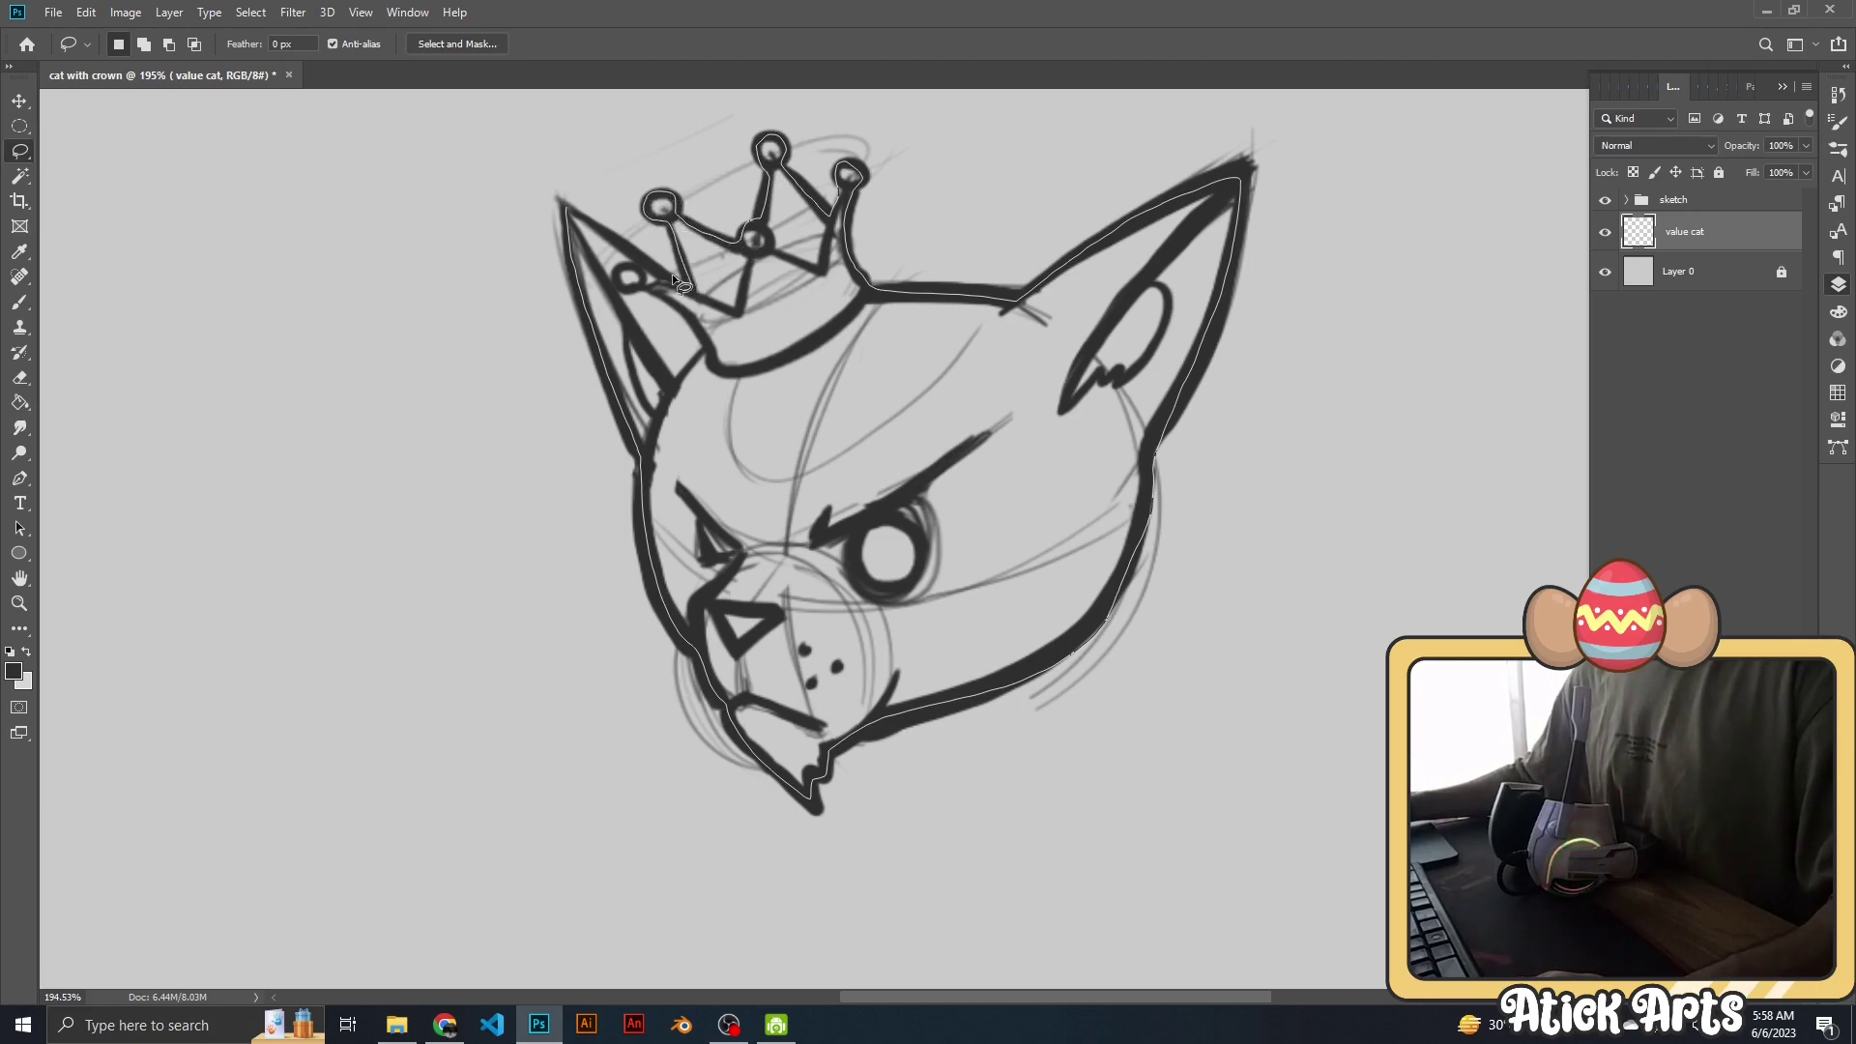
{"action": "left_click_drag", "start_coordinate": [588, 219], "coordinate": [588, 218]}
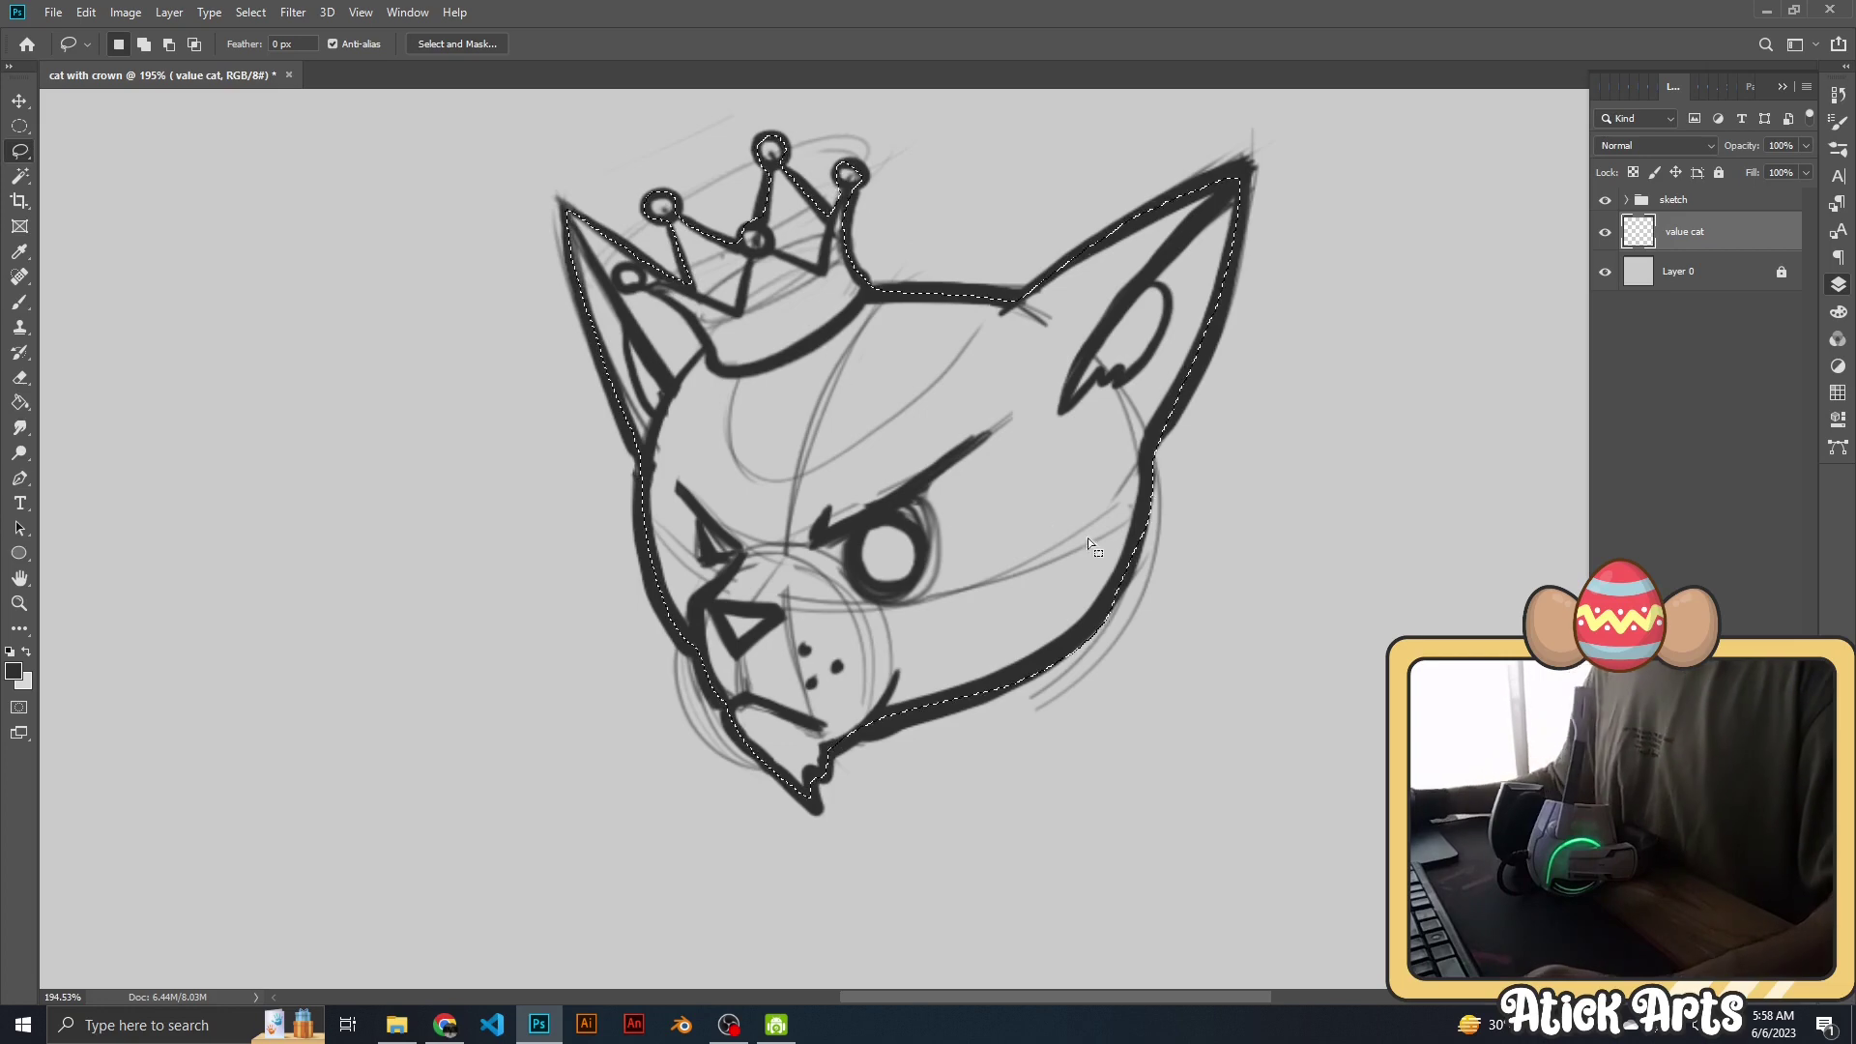
{"action": "key", "text": "z"}
{"action": "left_click_drag", "start_coordinate": [1088, 537], "coordinate": [319, 616]}
Fill the cat head selection with a mid grey foreground colour.
{"action": "key", "text": "i"}
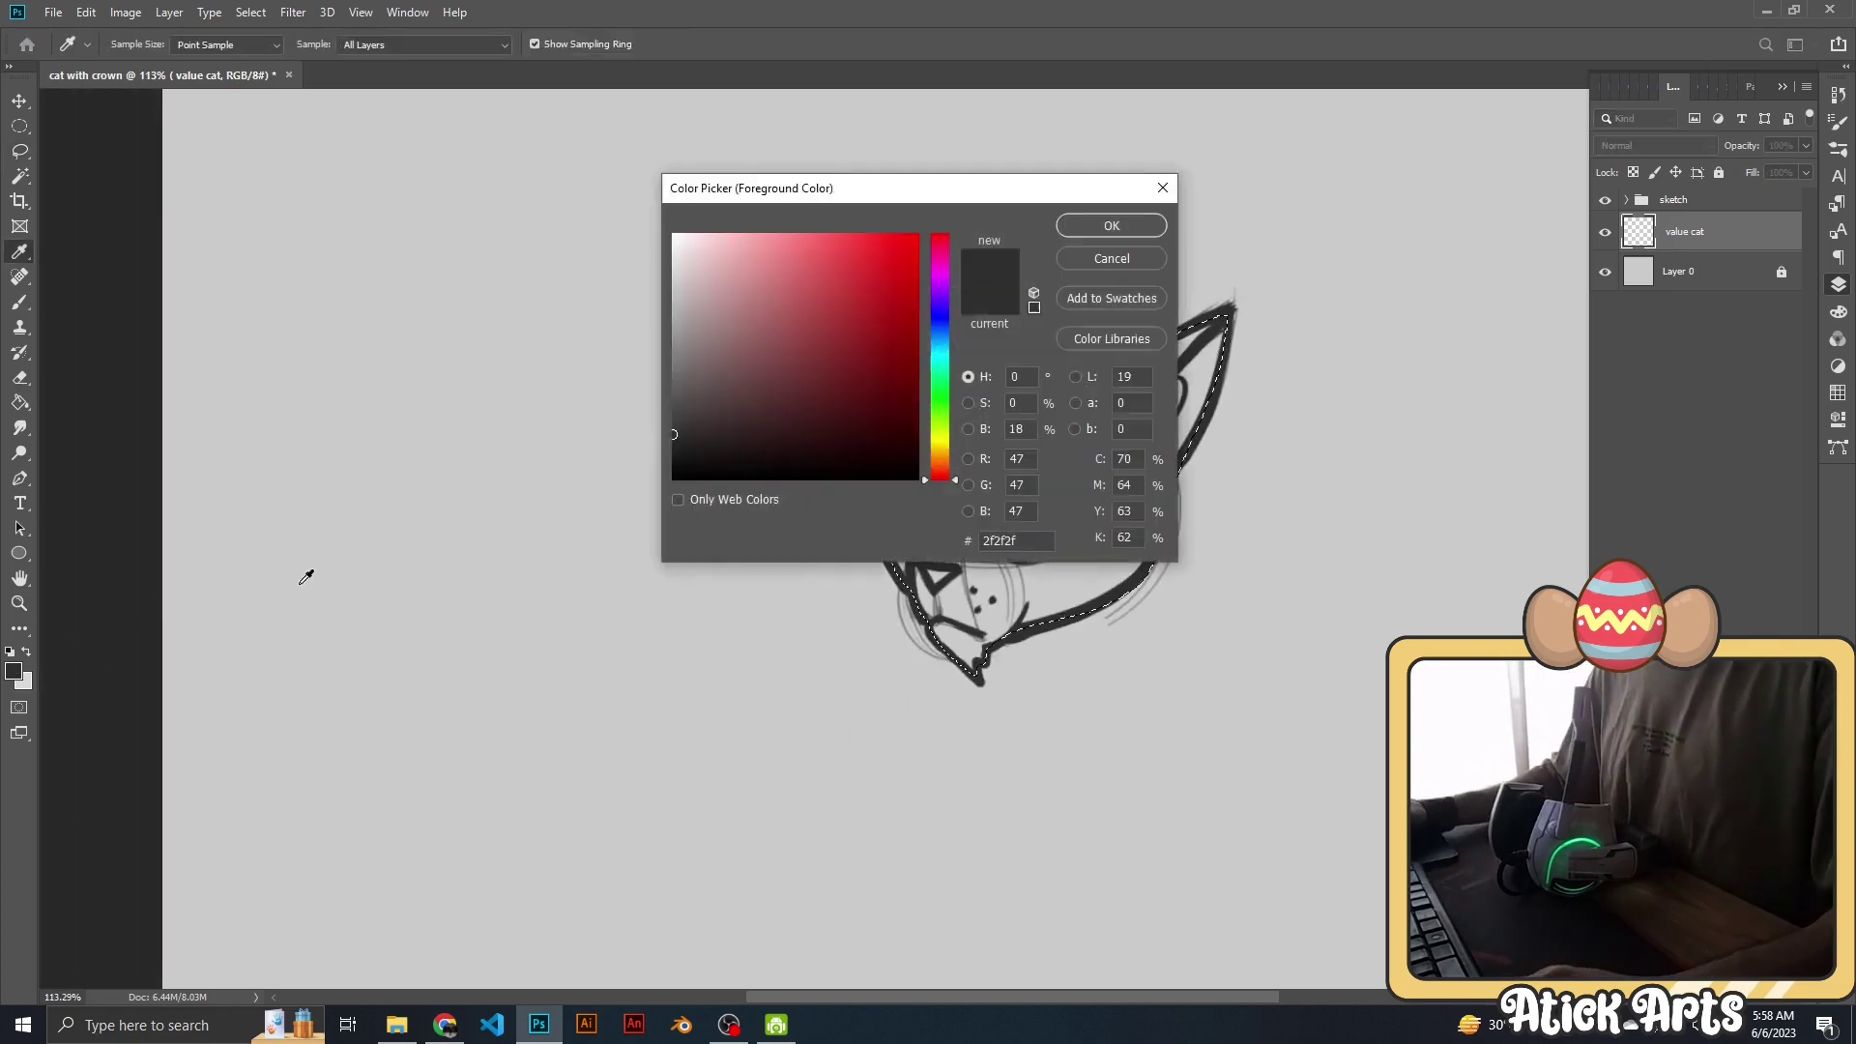
{"action": "left_click_drag", "start_coordinate": [709, 410], "coordinate": [664, 342]}
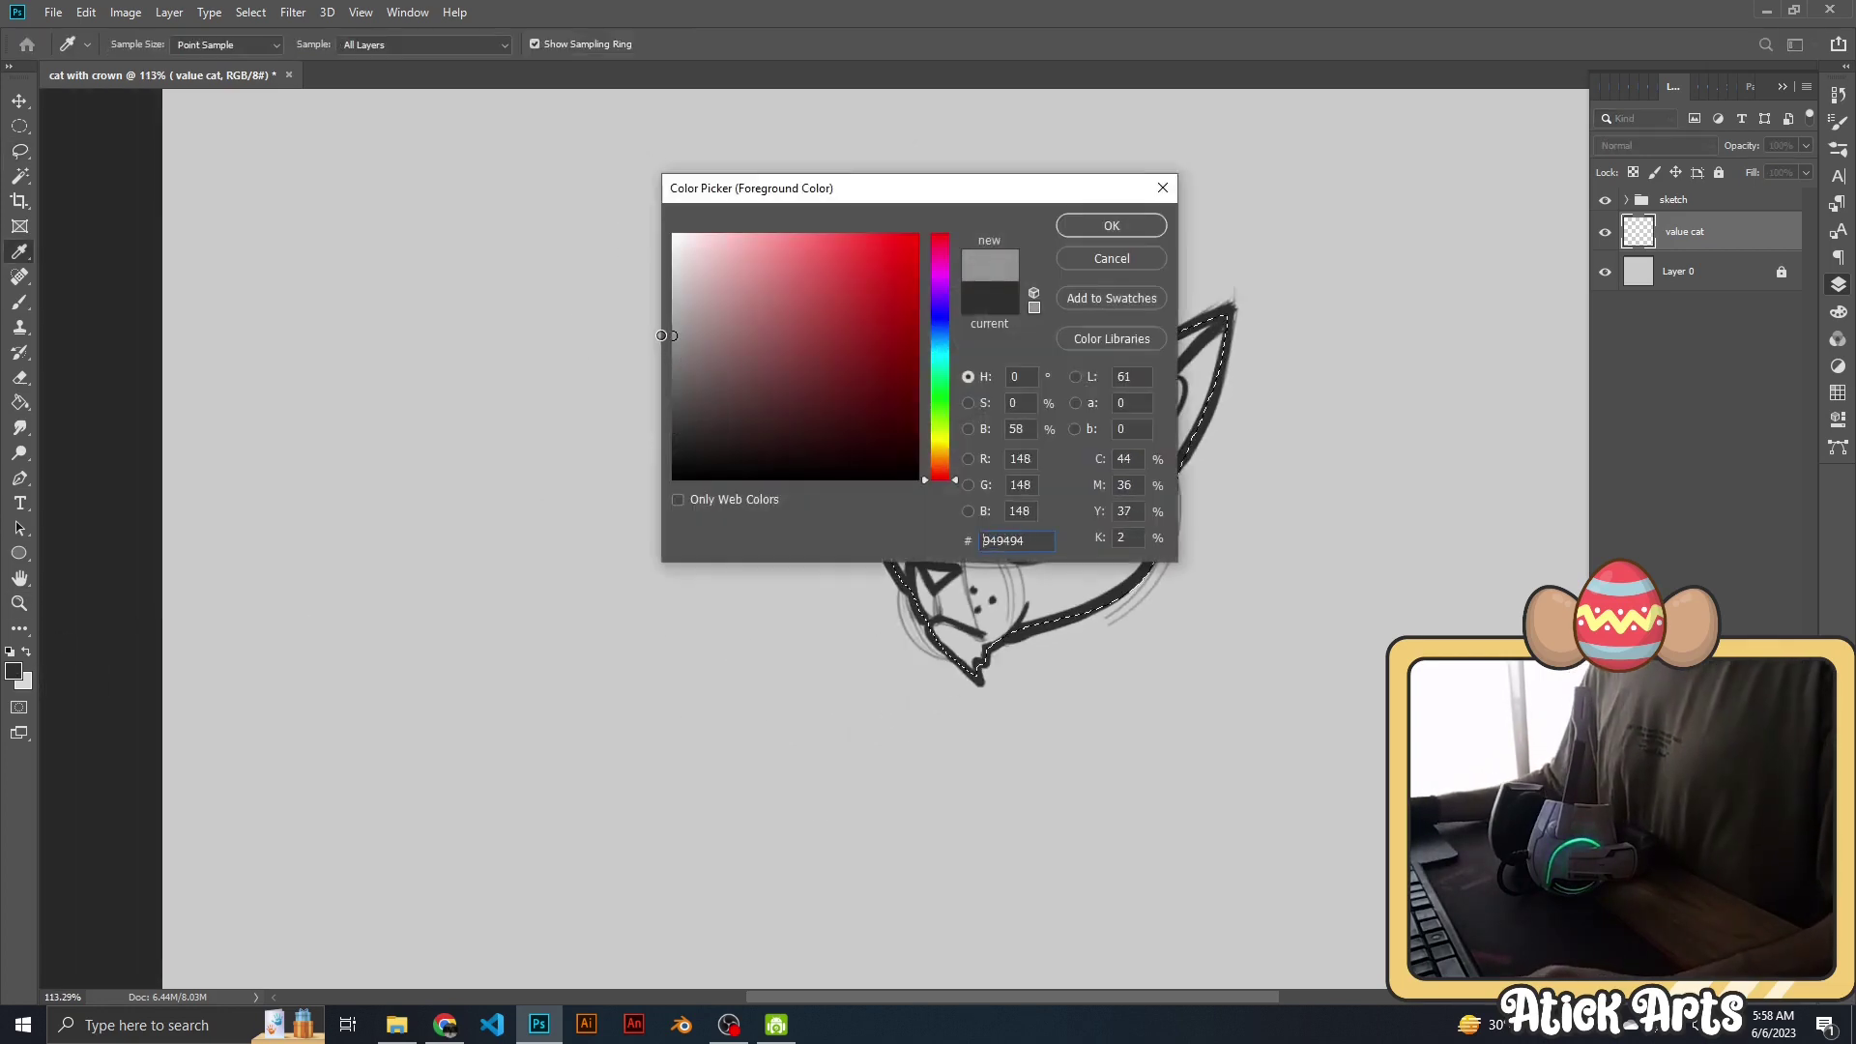
{"action": "left_click", "coordinate": [1060, 234]}
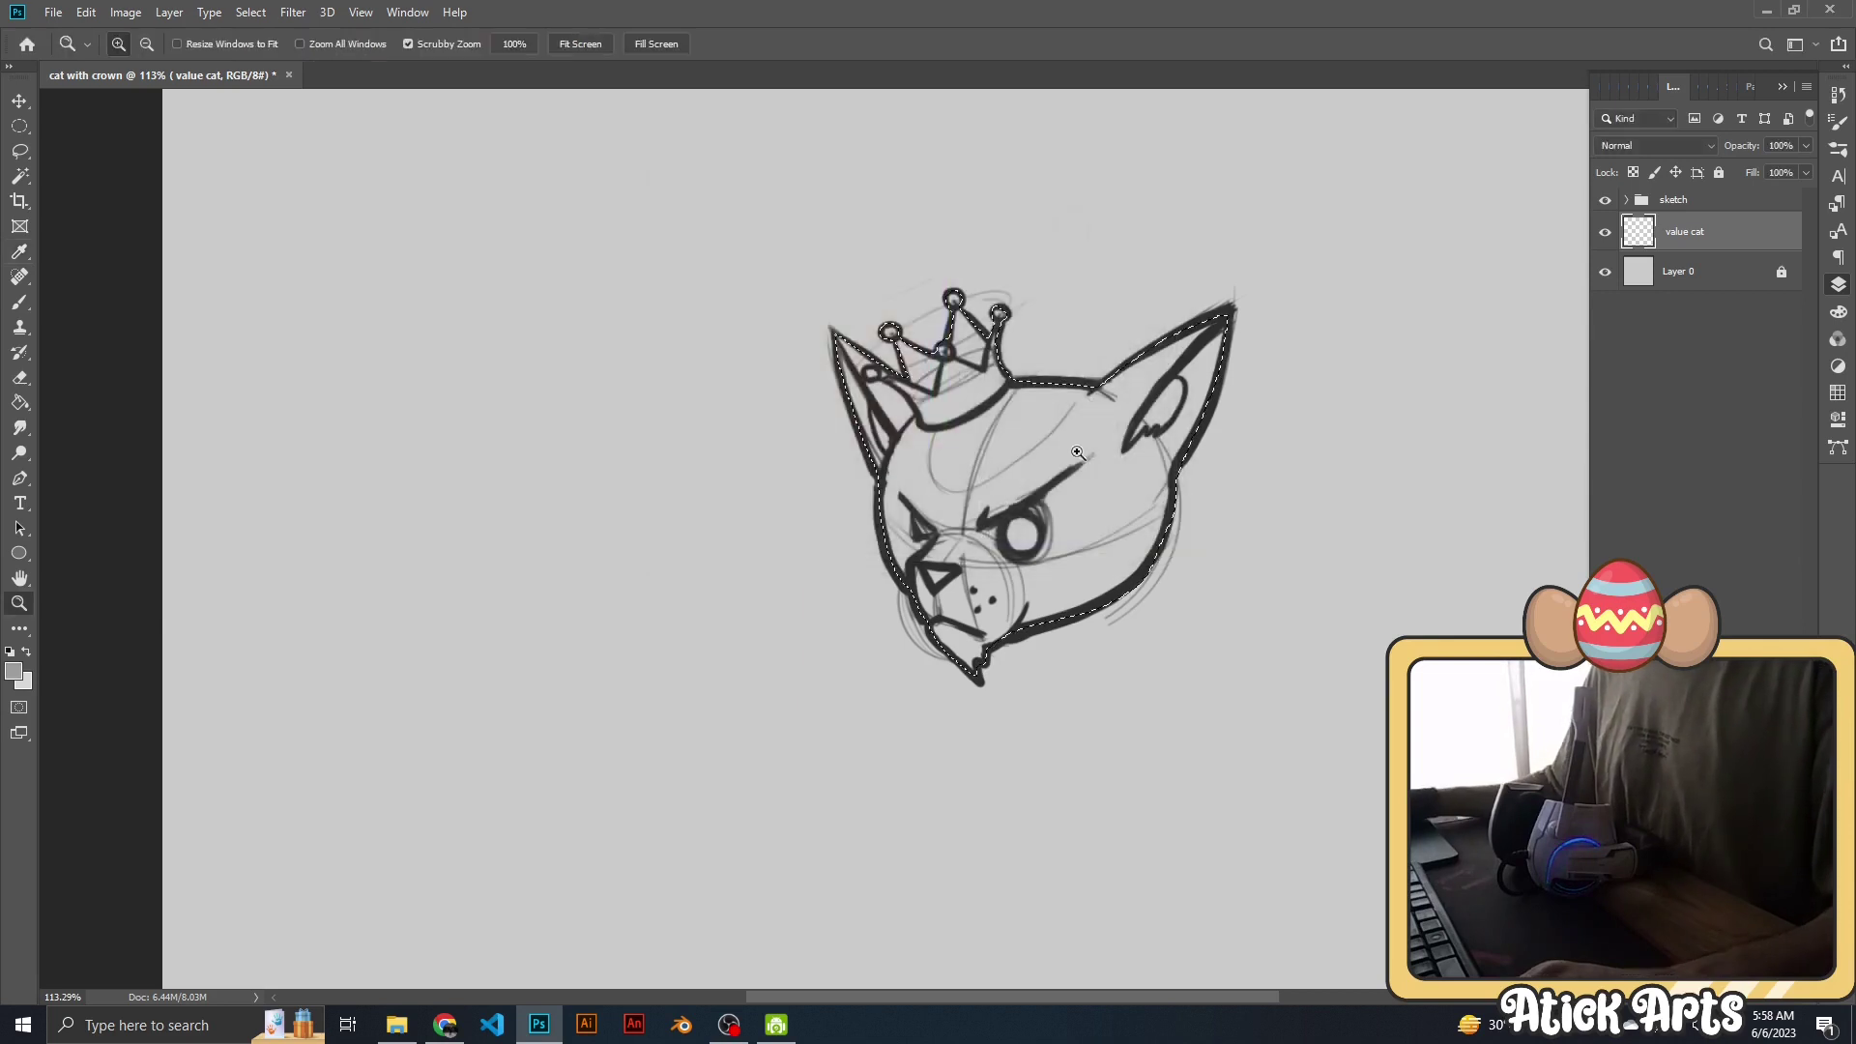
{"action": "key", "text": "alt+BackSpace"}
Deselect, add a new layer named 'dark shadow', and clip it to 'value cat'.
{"action": "key", "text": "ctrl+d"}
{"action": "left_click_drag", "start_coordinate": [1149, 454], "coordinate": [1128, 572]}
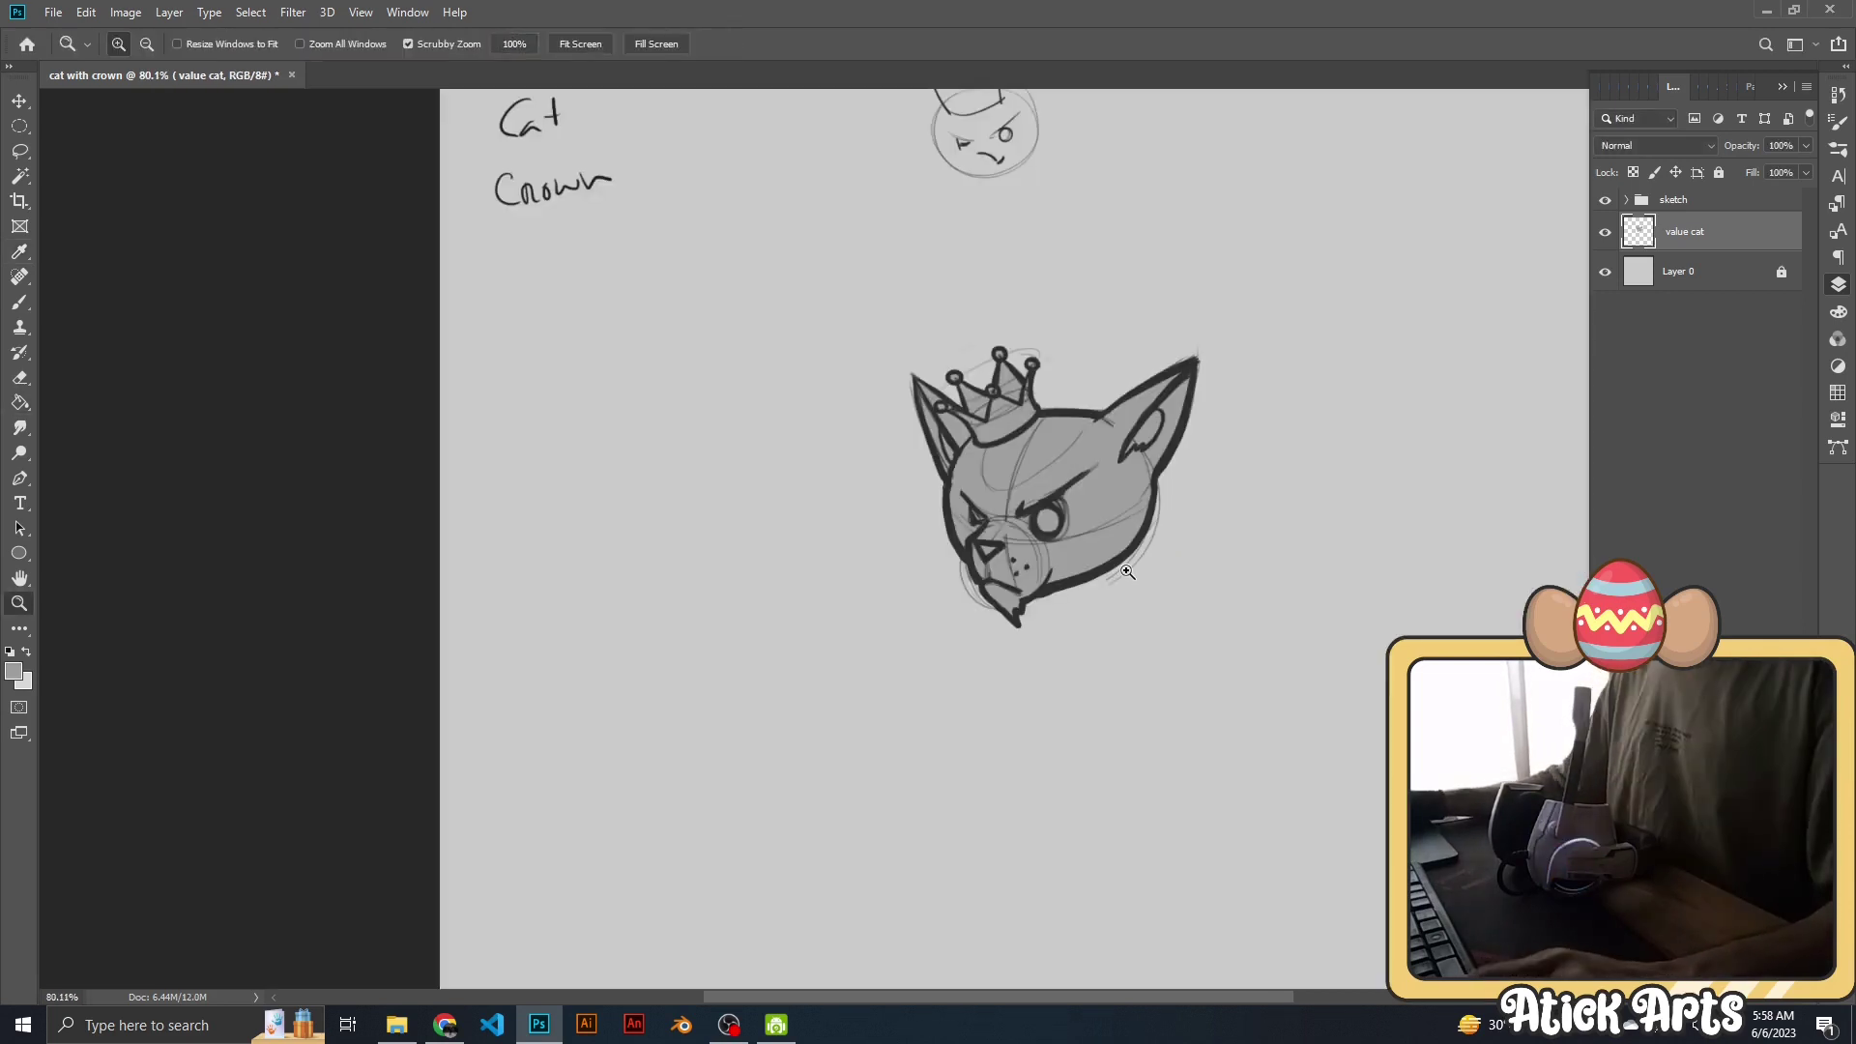
{"action": "key", "text": "ctrl+shift+alt+n"}
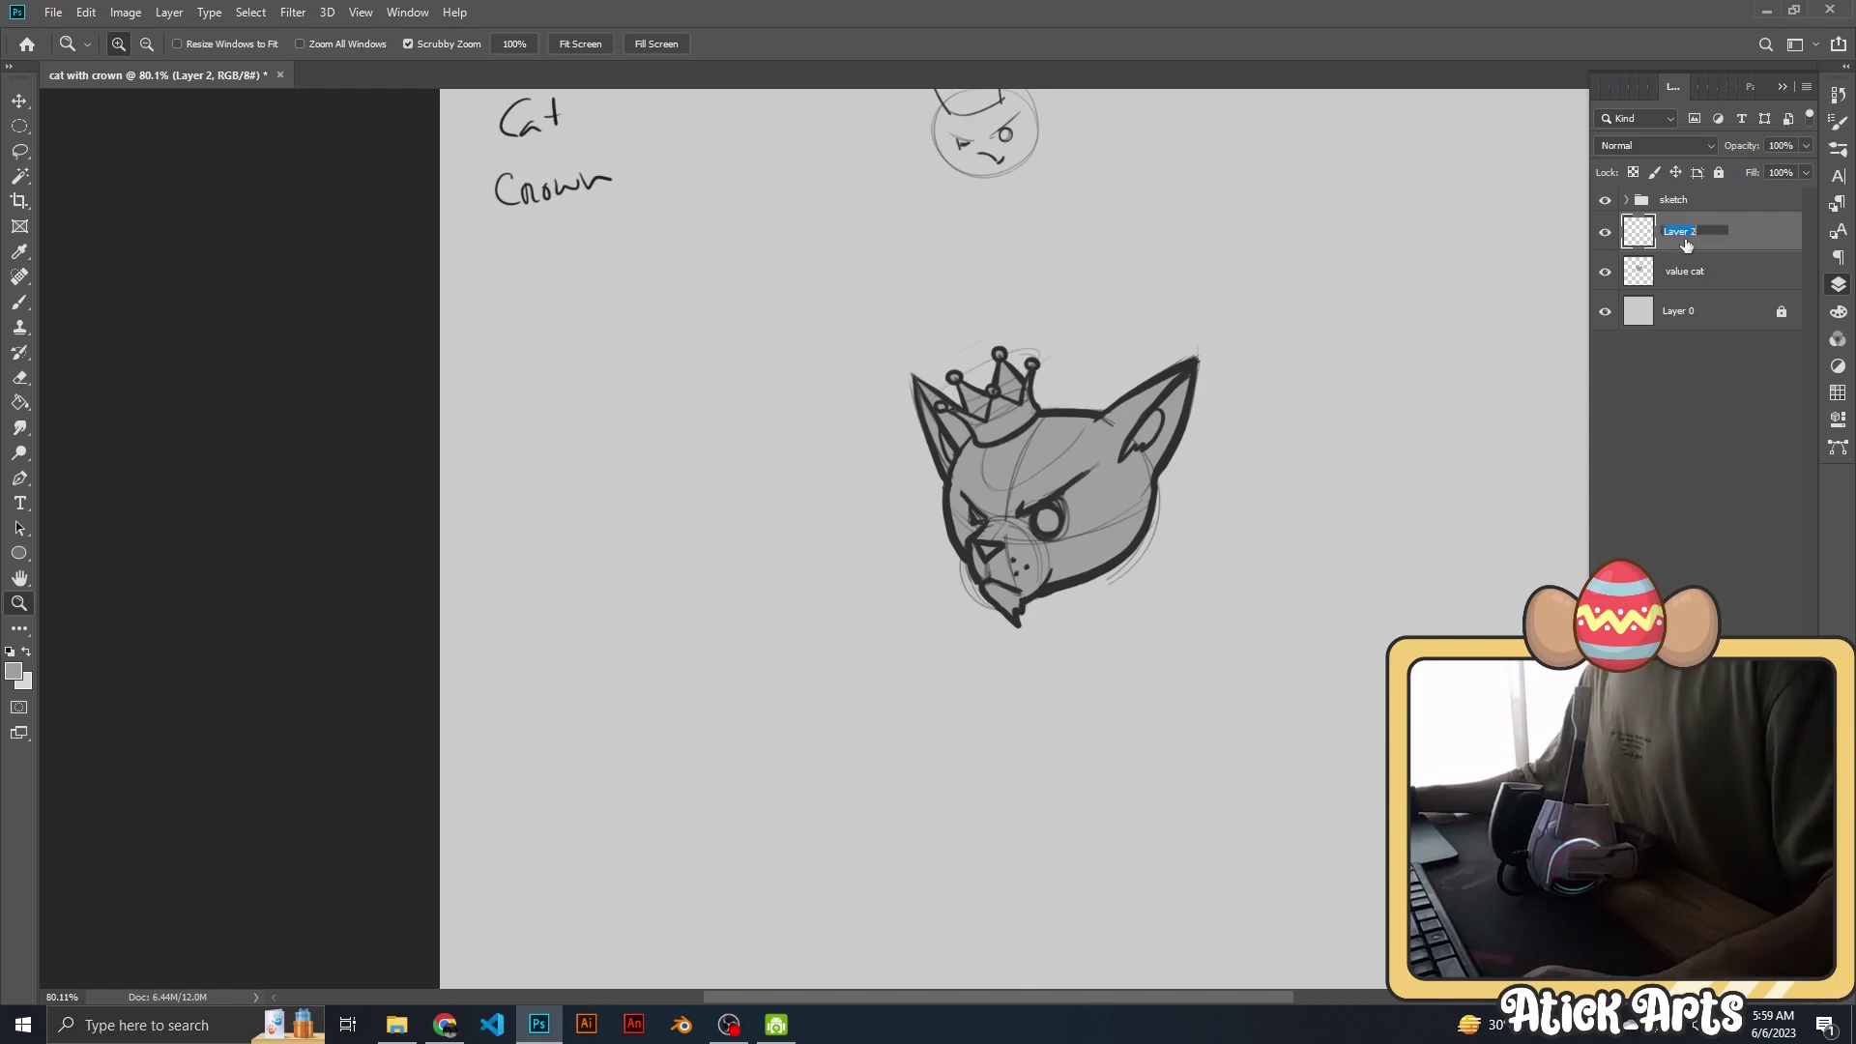
{"action": "key", "text": "BackSpace"}
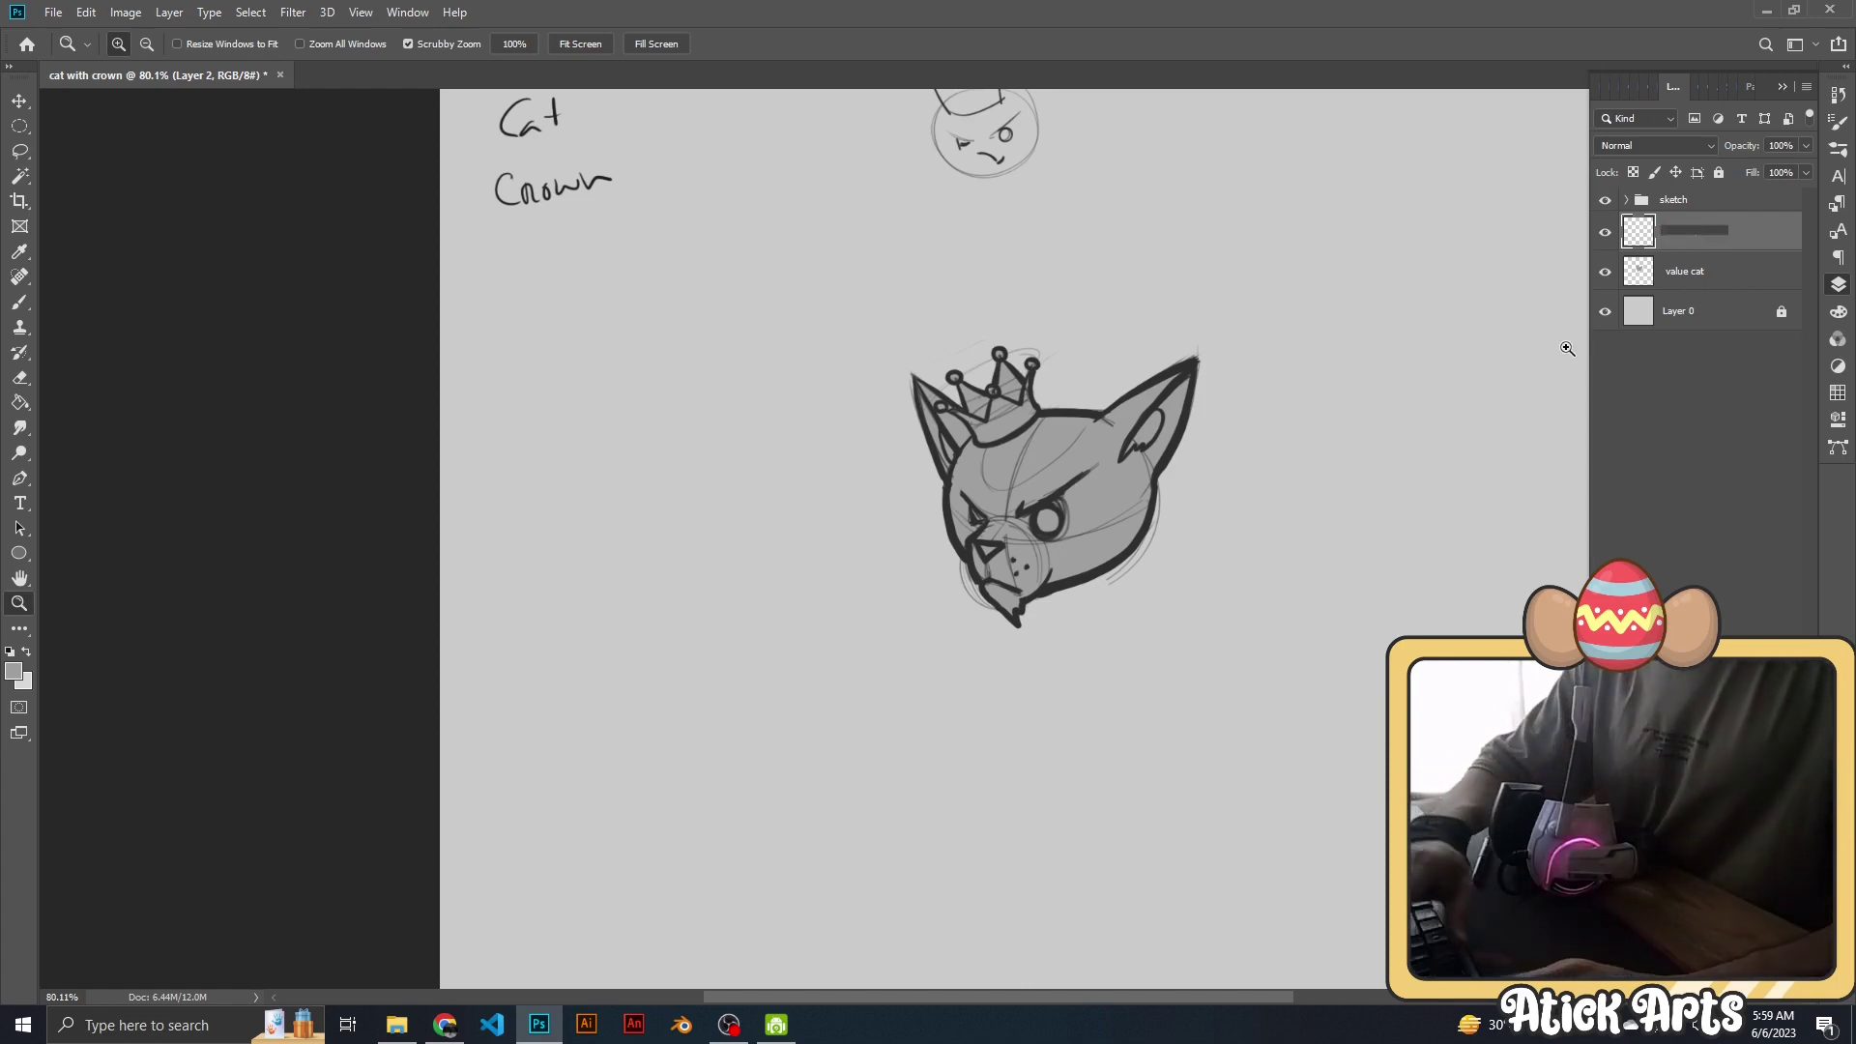
{"action": "type", "text": "dark shad"}
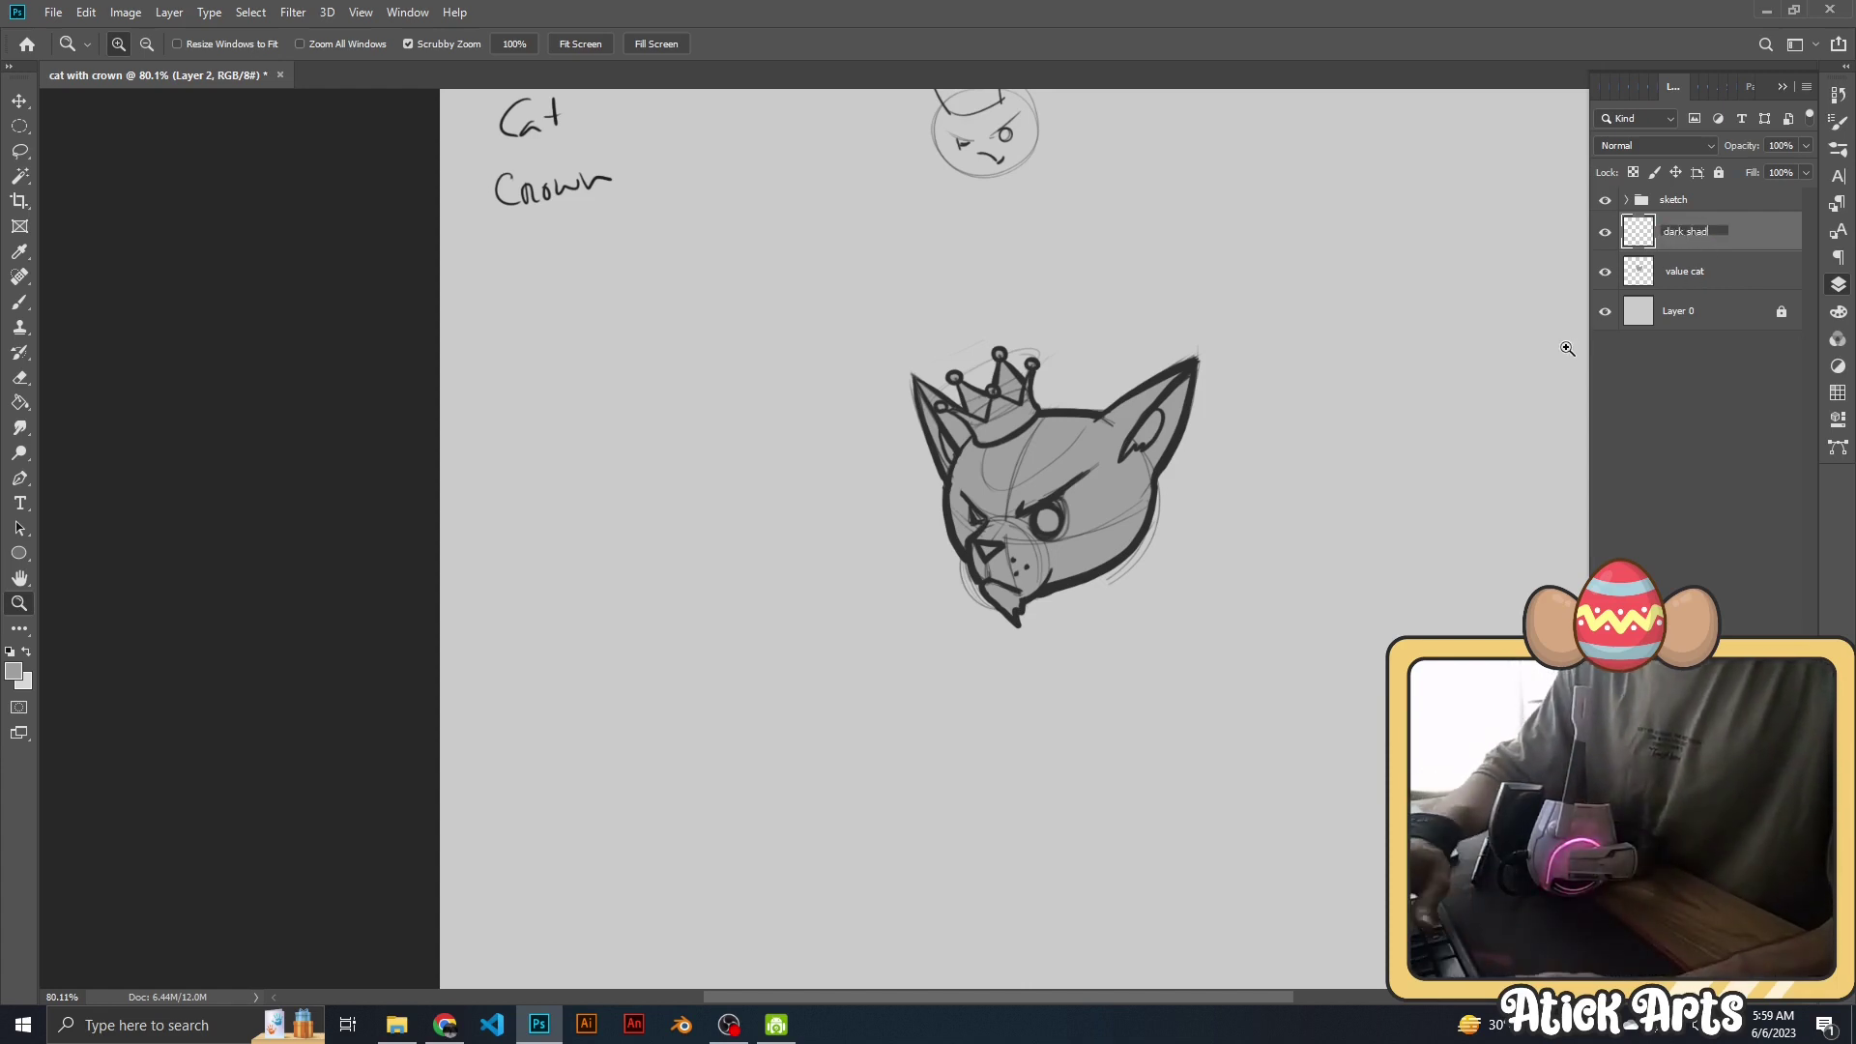
{"action": "type", "text": "ow"}
{"action": "key", "text": "Return"}
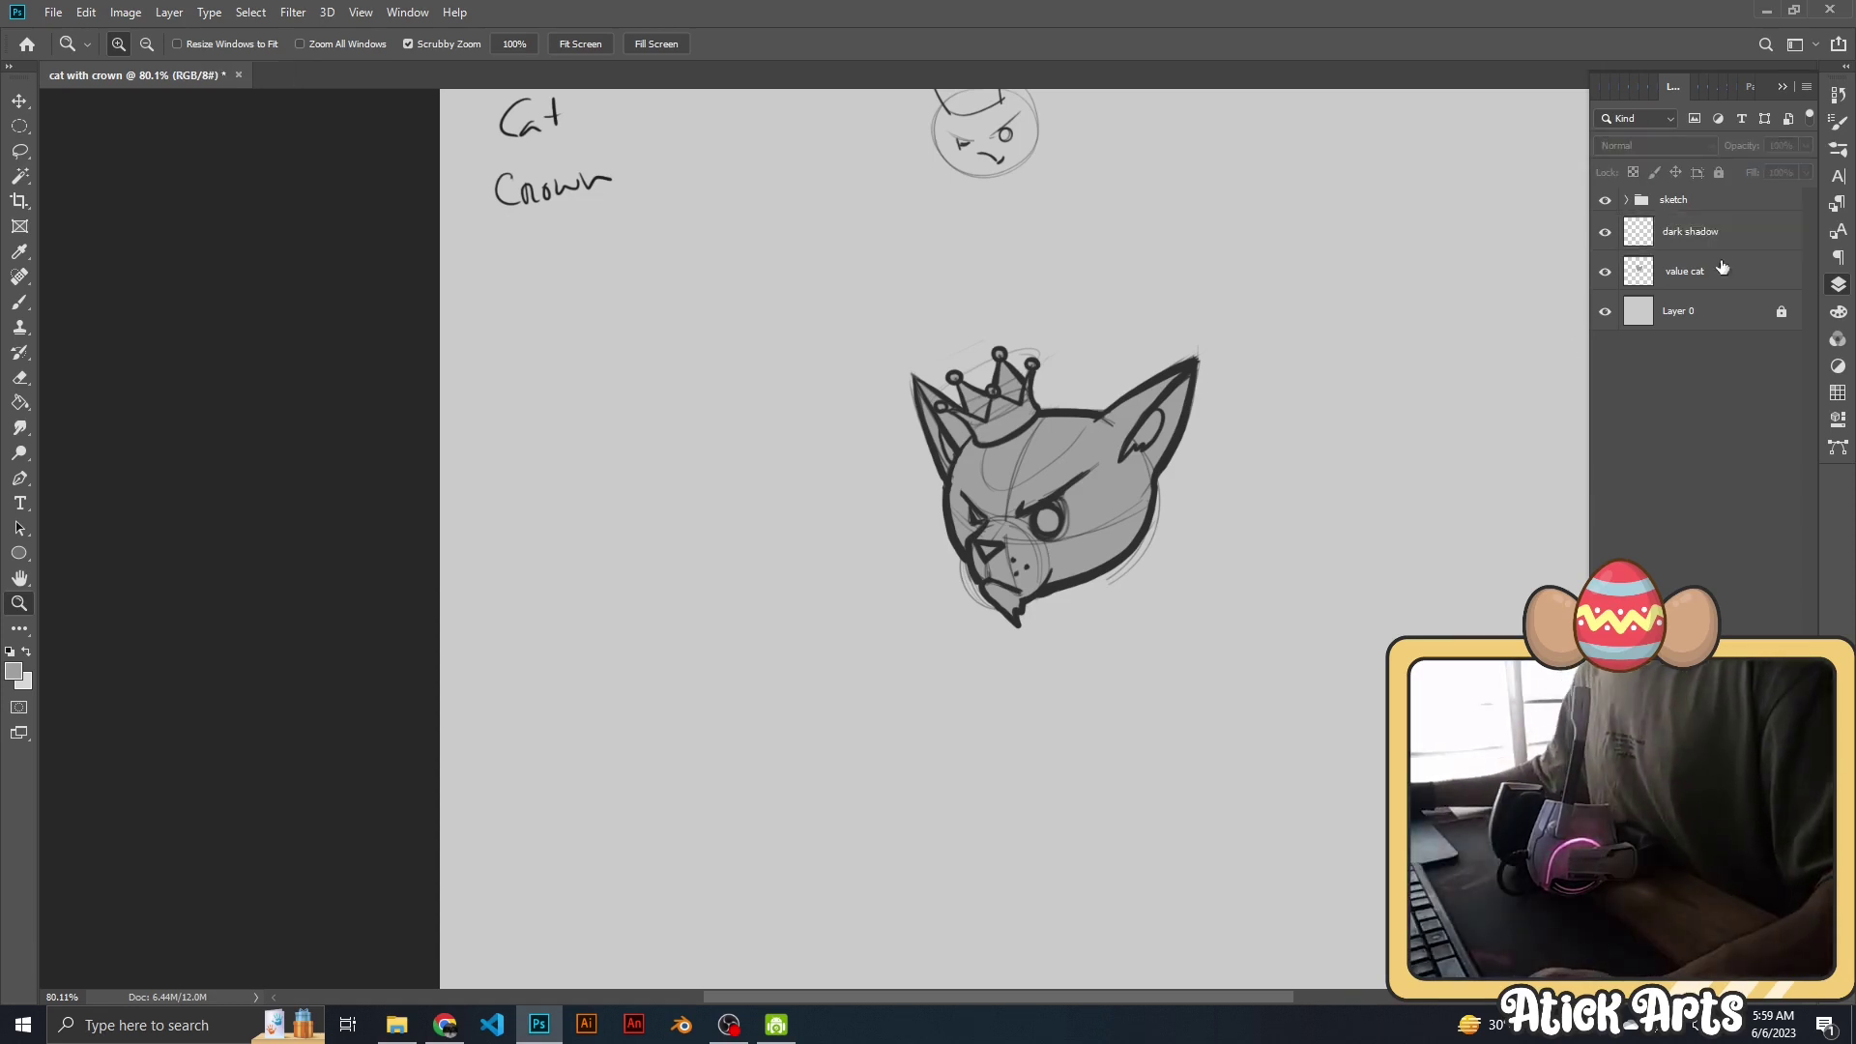
{"action": "left_click", "coordinate": [1733, 250]}
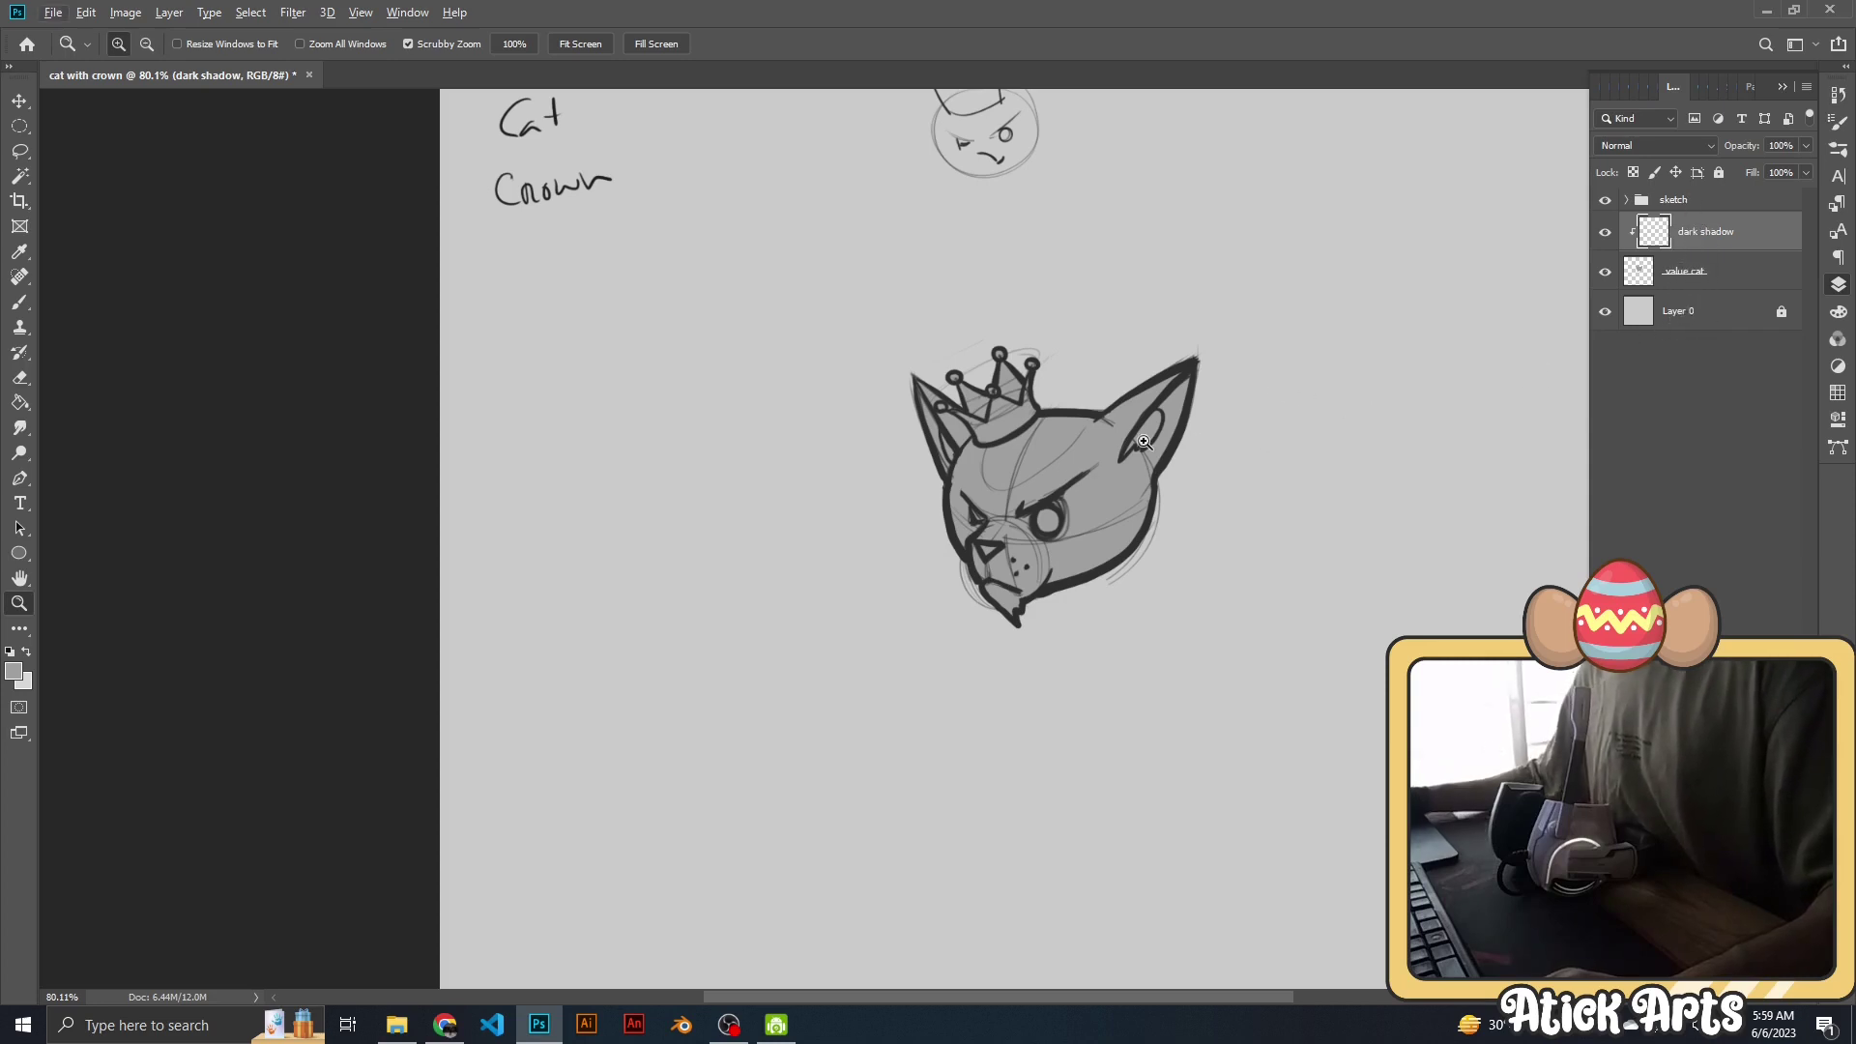
Choose a darker grey foreground colour for shadows with the Brush tool.
{"action": "left_click_drag", "start_coordinate": [1108, 479], "coordinate": [1165, 482]}
{"action": "key", "text": "b"}
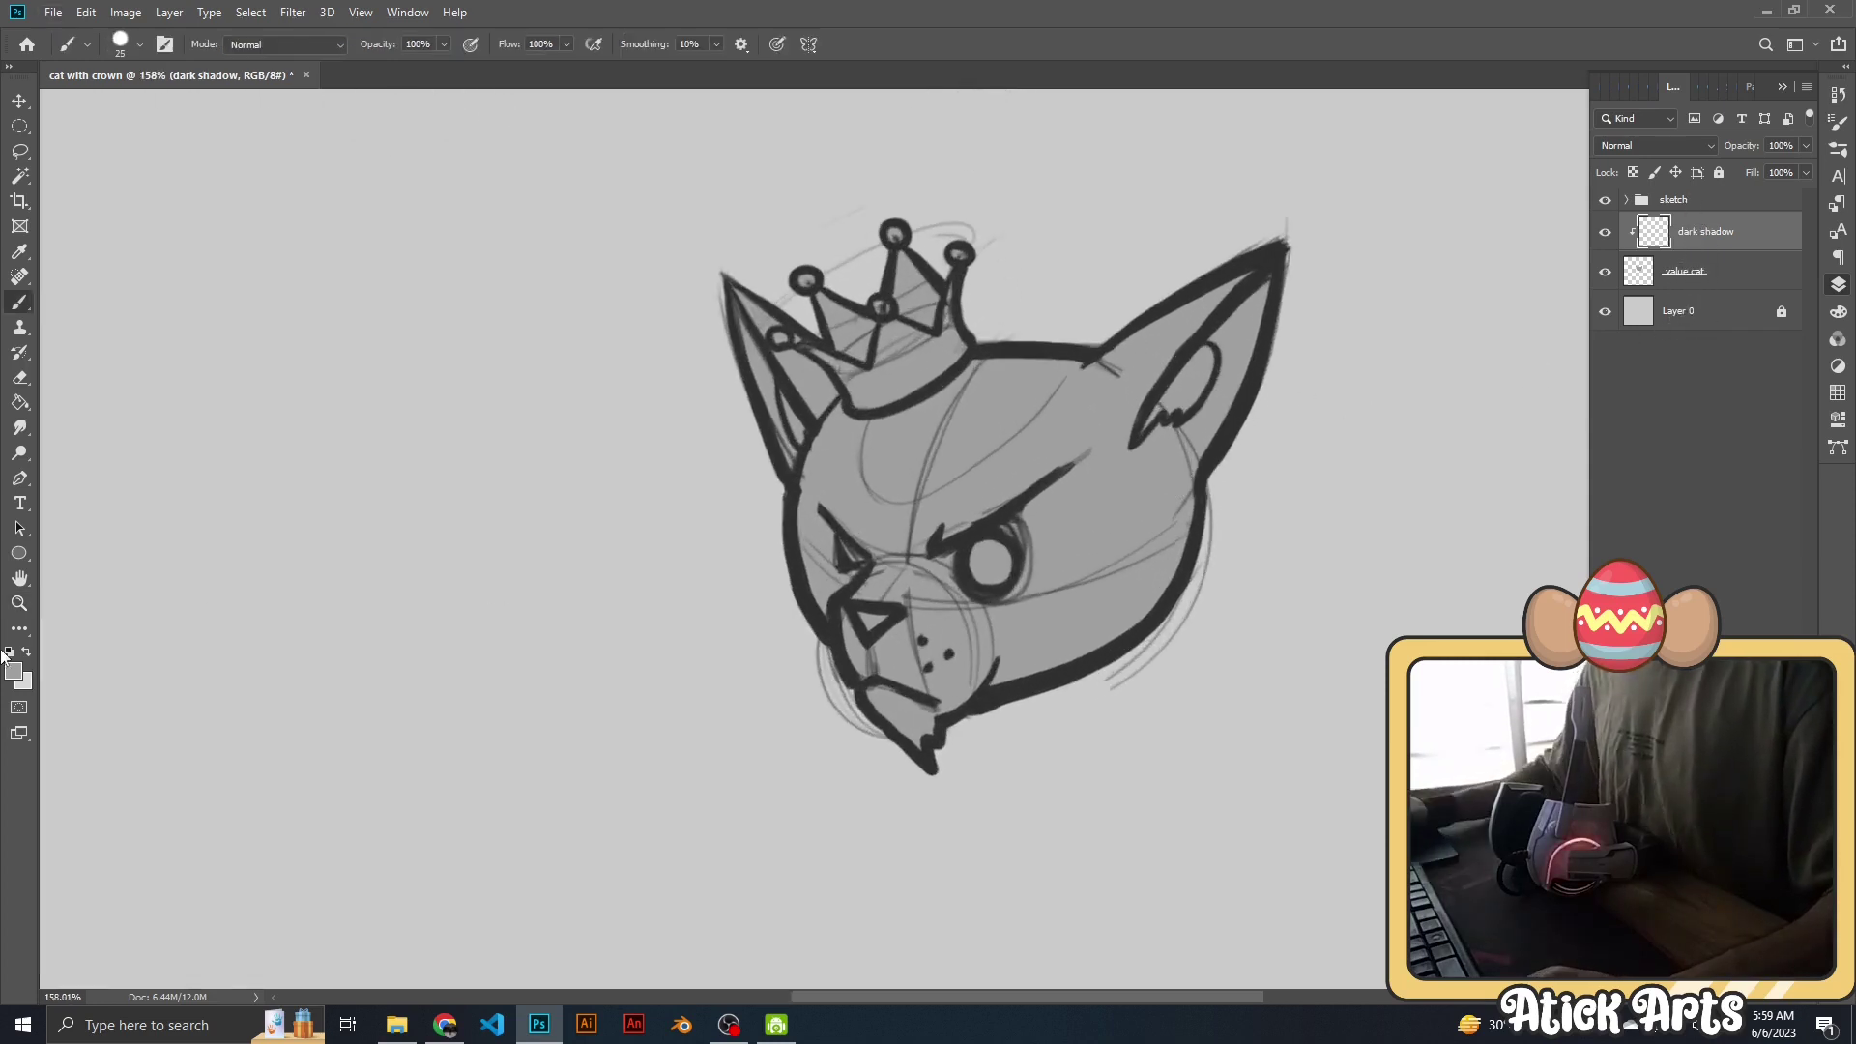
{"action": "left_click", "coordinate": [13, 669]}
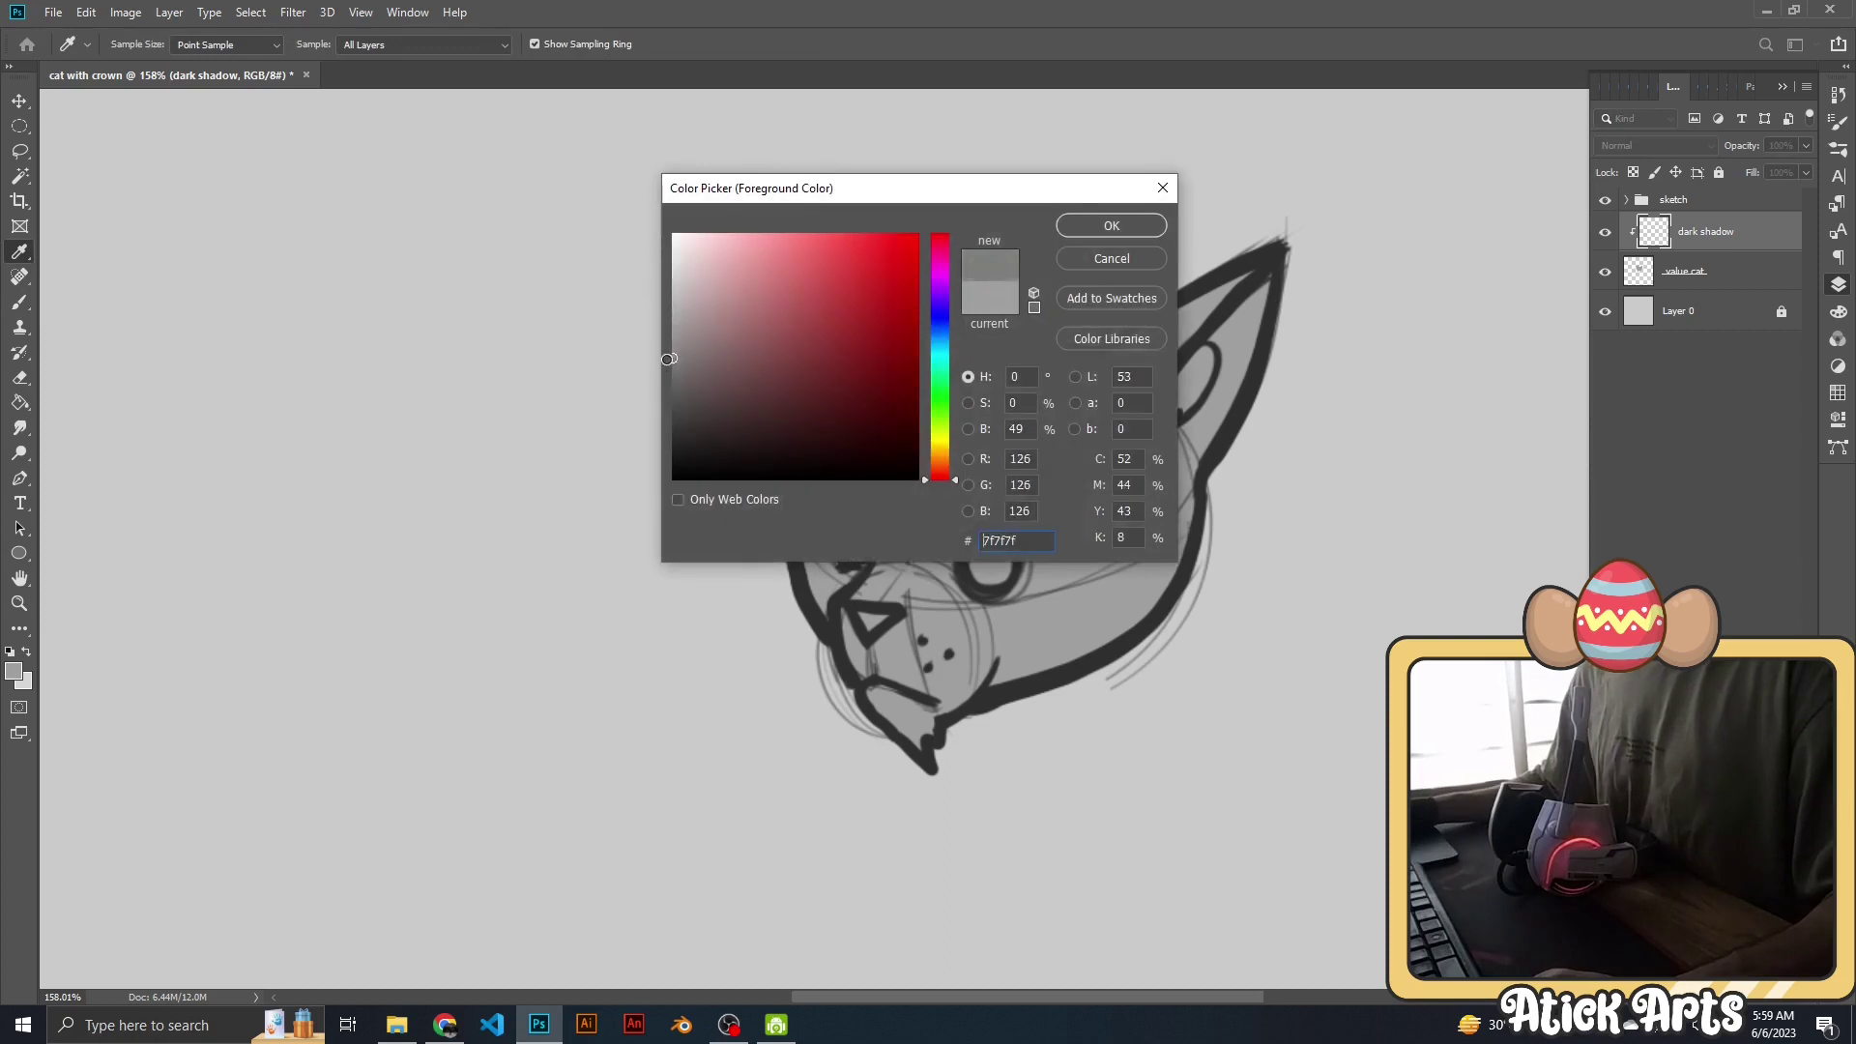
{"action": "left_click", "coordinate": [1111, 226]}
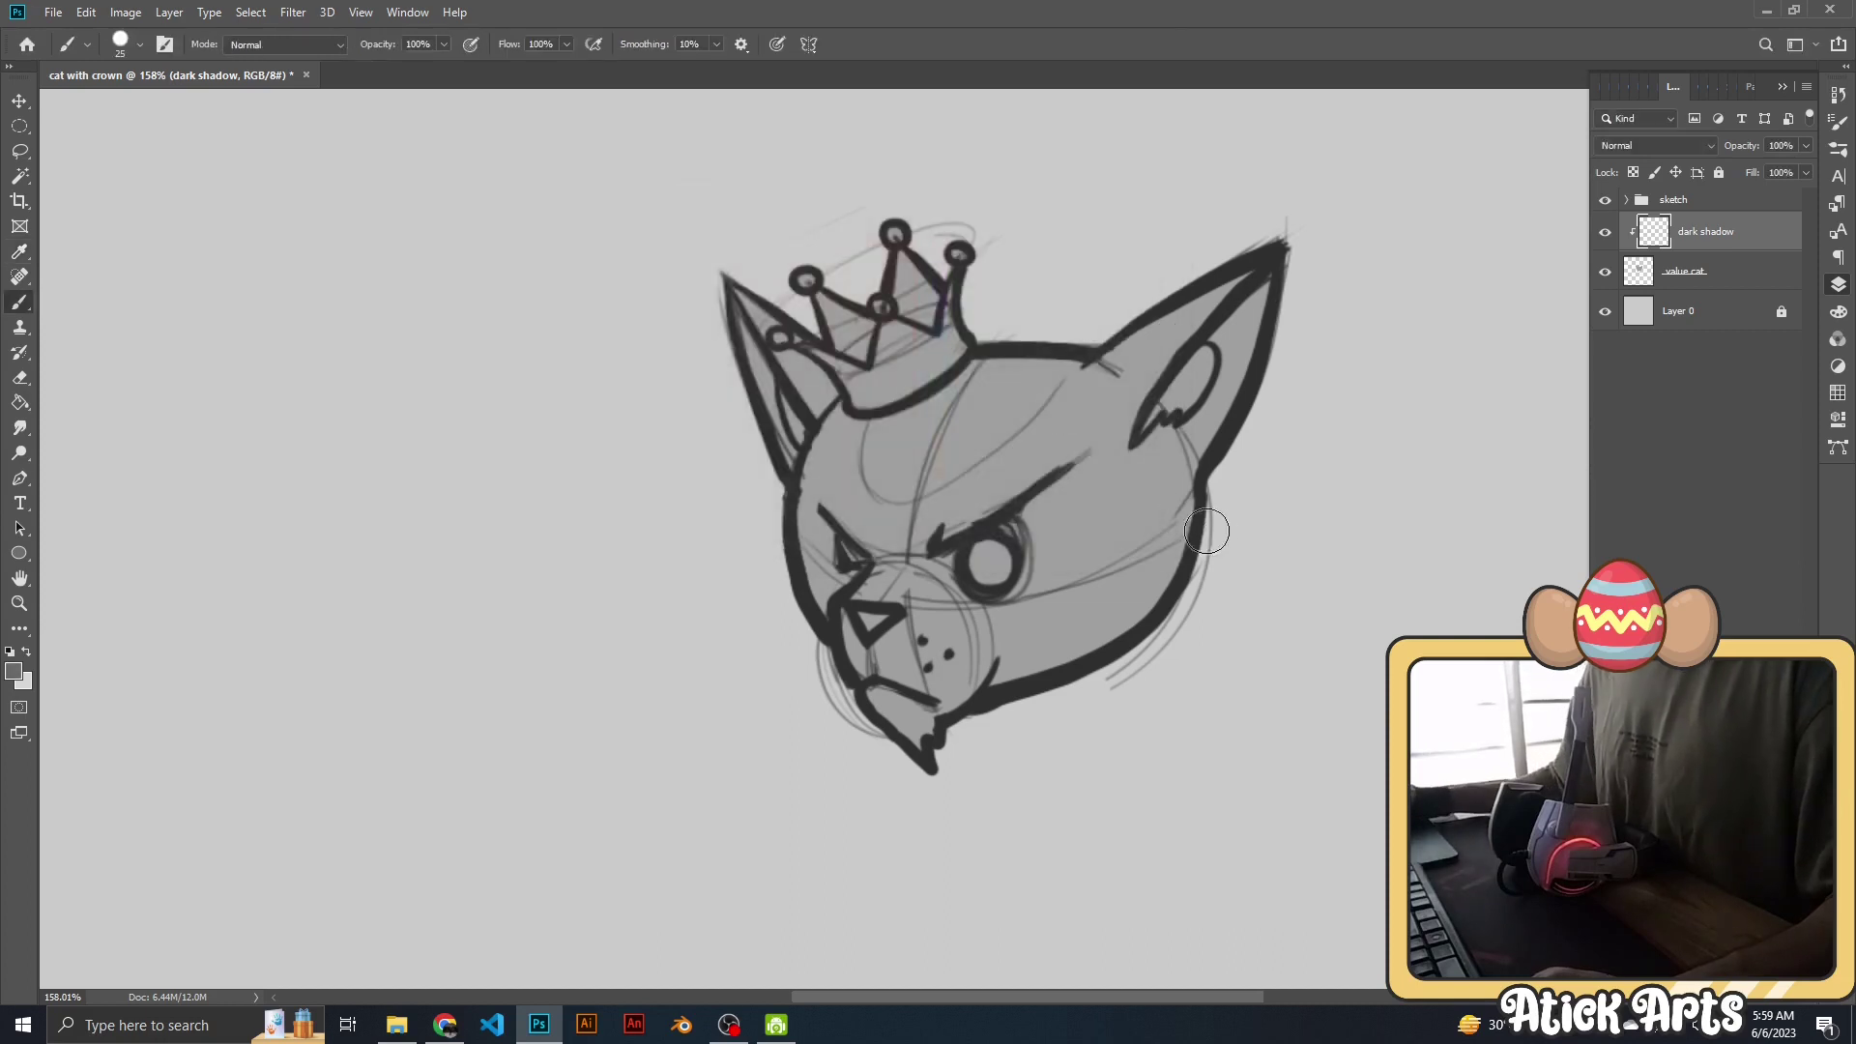
Paint test shading bands across the face and head, then clear them.
{"action": "left_click_drag", "start_coordinate": [1199, 527], "coordinate": [875, 594]}
{"action": "left_click_drag", "start_coordinate": [1184, 561], "coordinate": [863, 654]}
{"action": "left_click_drag", "start_coordinate": [1161, 599], "coordinate": [839, 677]}
{"action": "left_click_drag", "start_coordinate": [1047, 638], "coordinate": [856, 693]}
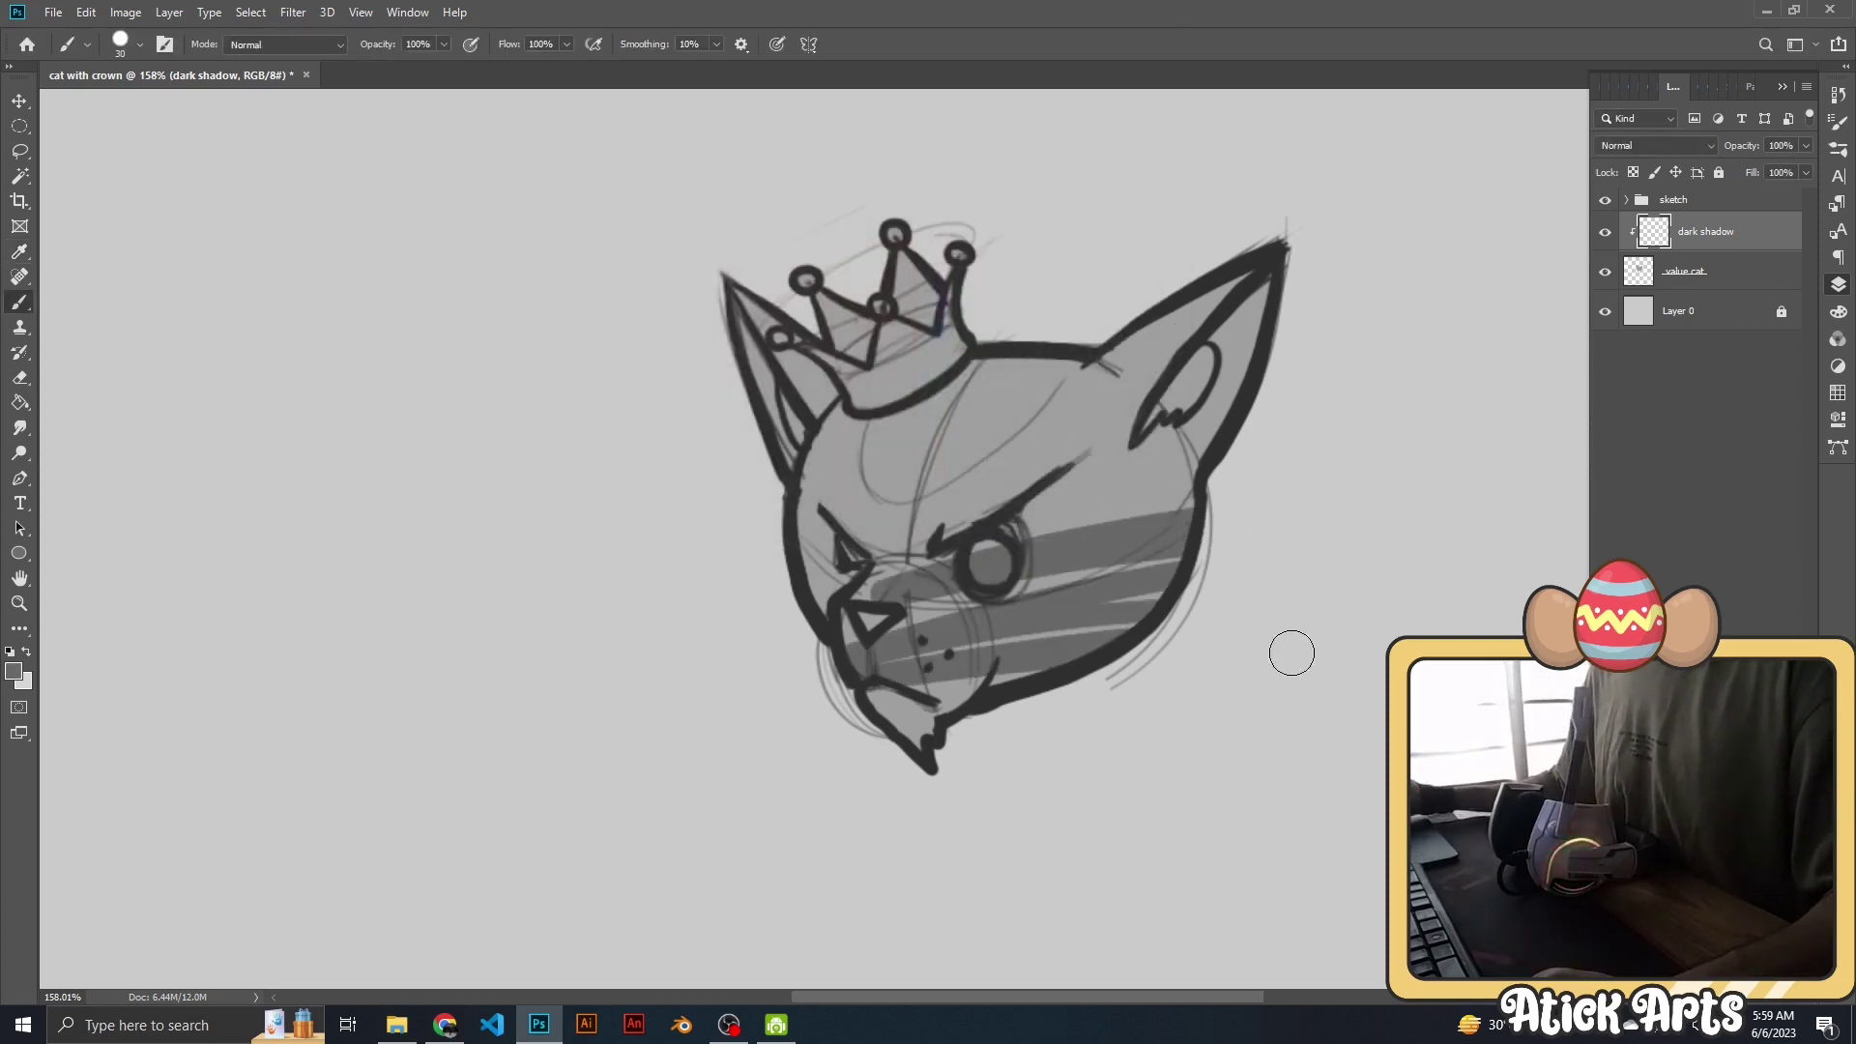
{"action": "left_click_drag", "start_coordinate": [986, 677], "coordinate": [867, 722]}
{"action": "left_click_drag", "start_coordinate": [1236, 493], "coordinate": [890, 537]}
{"action": "left_click_drag", "start_coordinate": [975, 454], "coordinate": [803, 503]}
{"action": "left_click_drag", "start_coordinate": [1199, 454], "coordinate": [967, 464]}
{"action": "left_click_drag", "start_coordinate": [1140, 406], "coordinate": [831, 387]}
{"action": "left_click_drag", "start_coordinate": [1198, 329], "coordinate": [963, 372]}
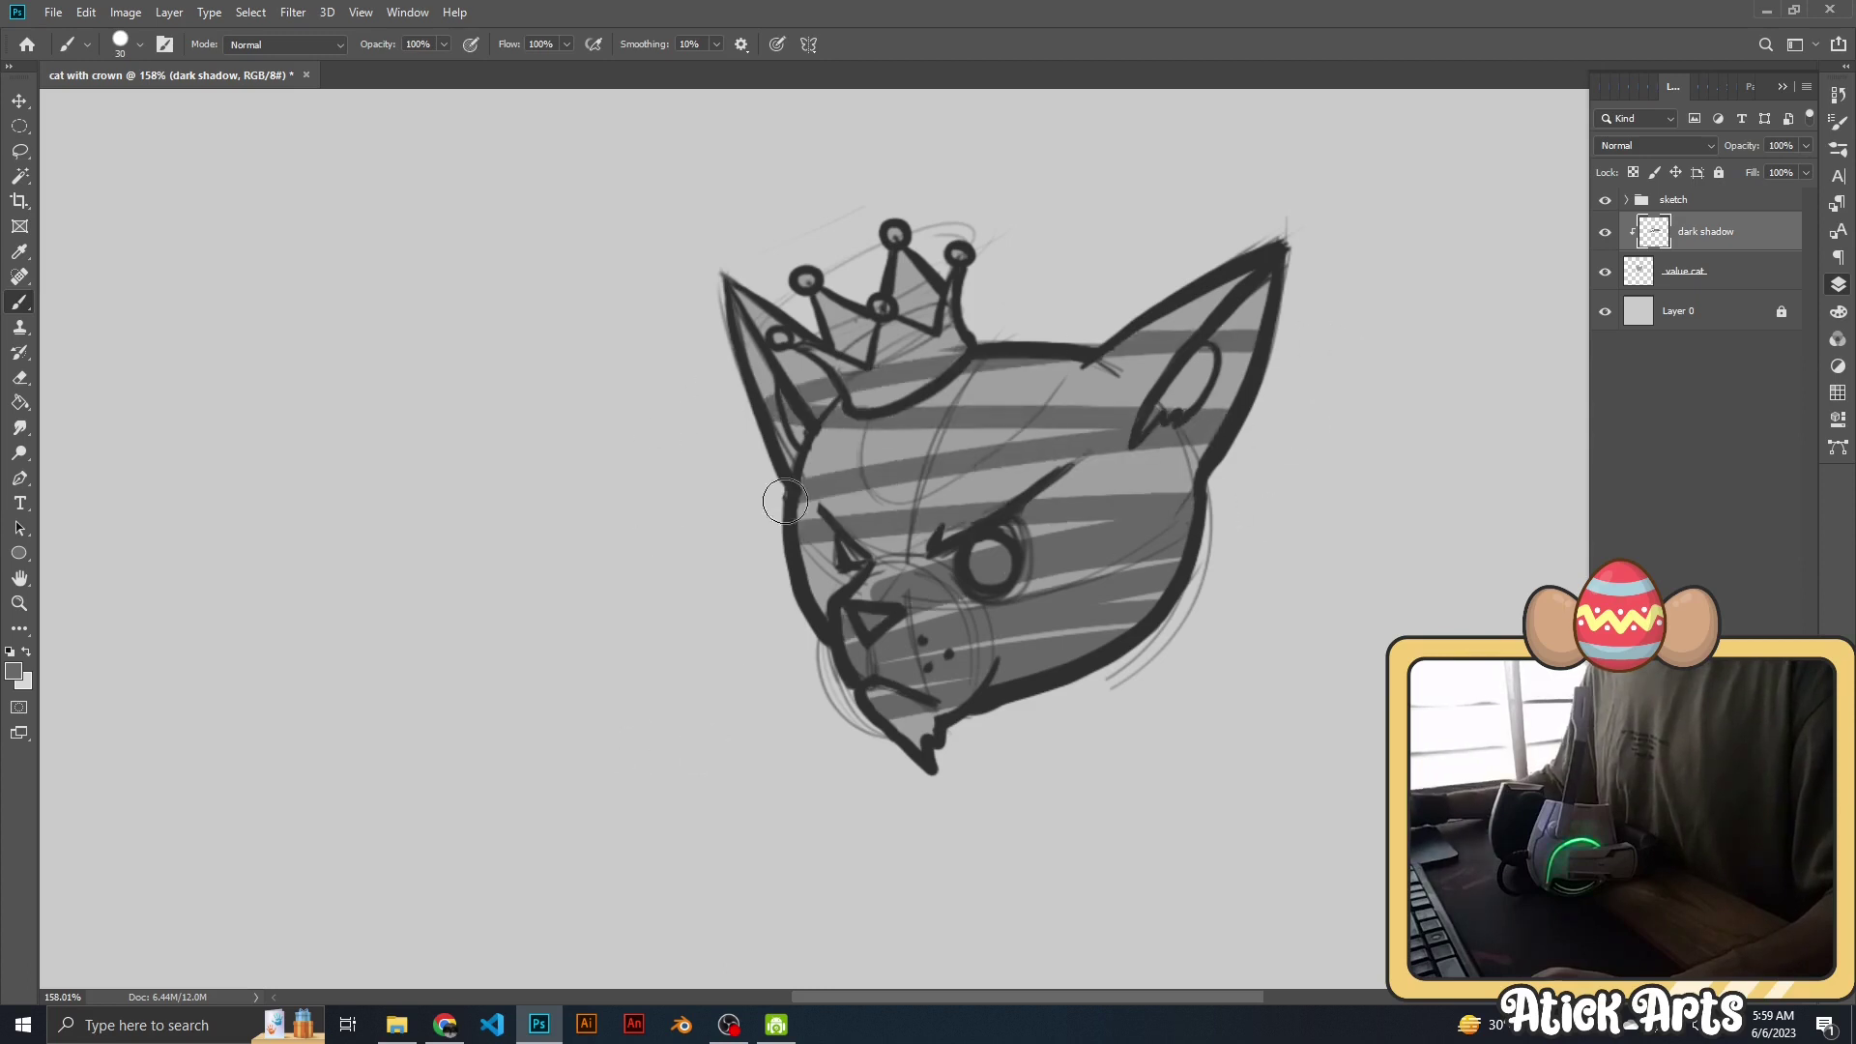
{"action": "key", "text": "ctrl+a"}
{"action": "key", "text": "Delete"}
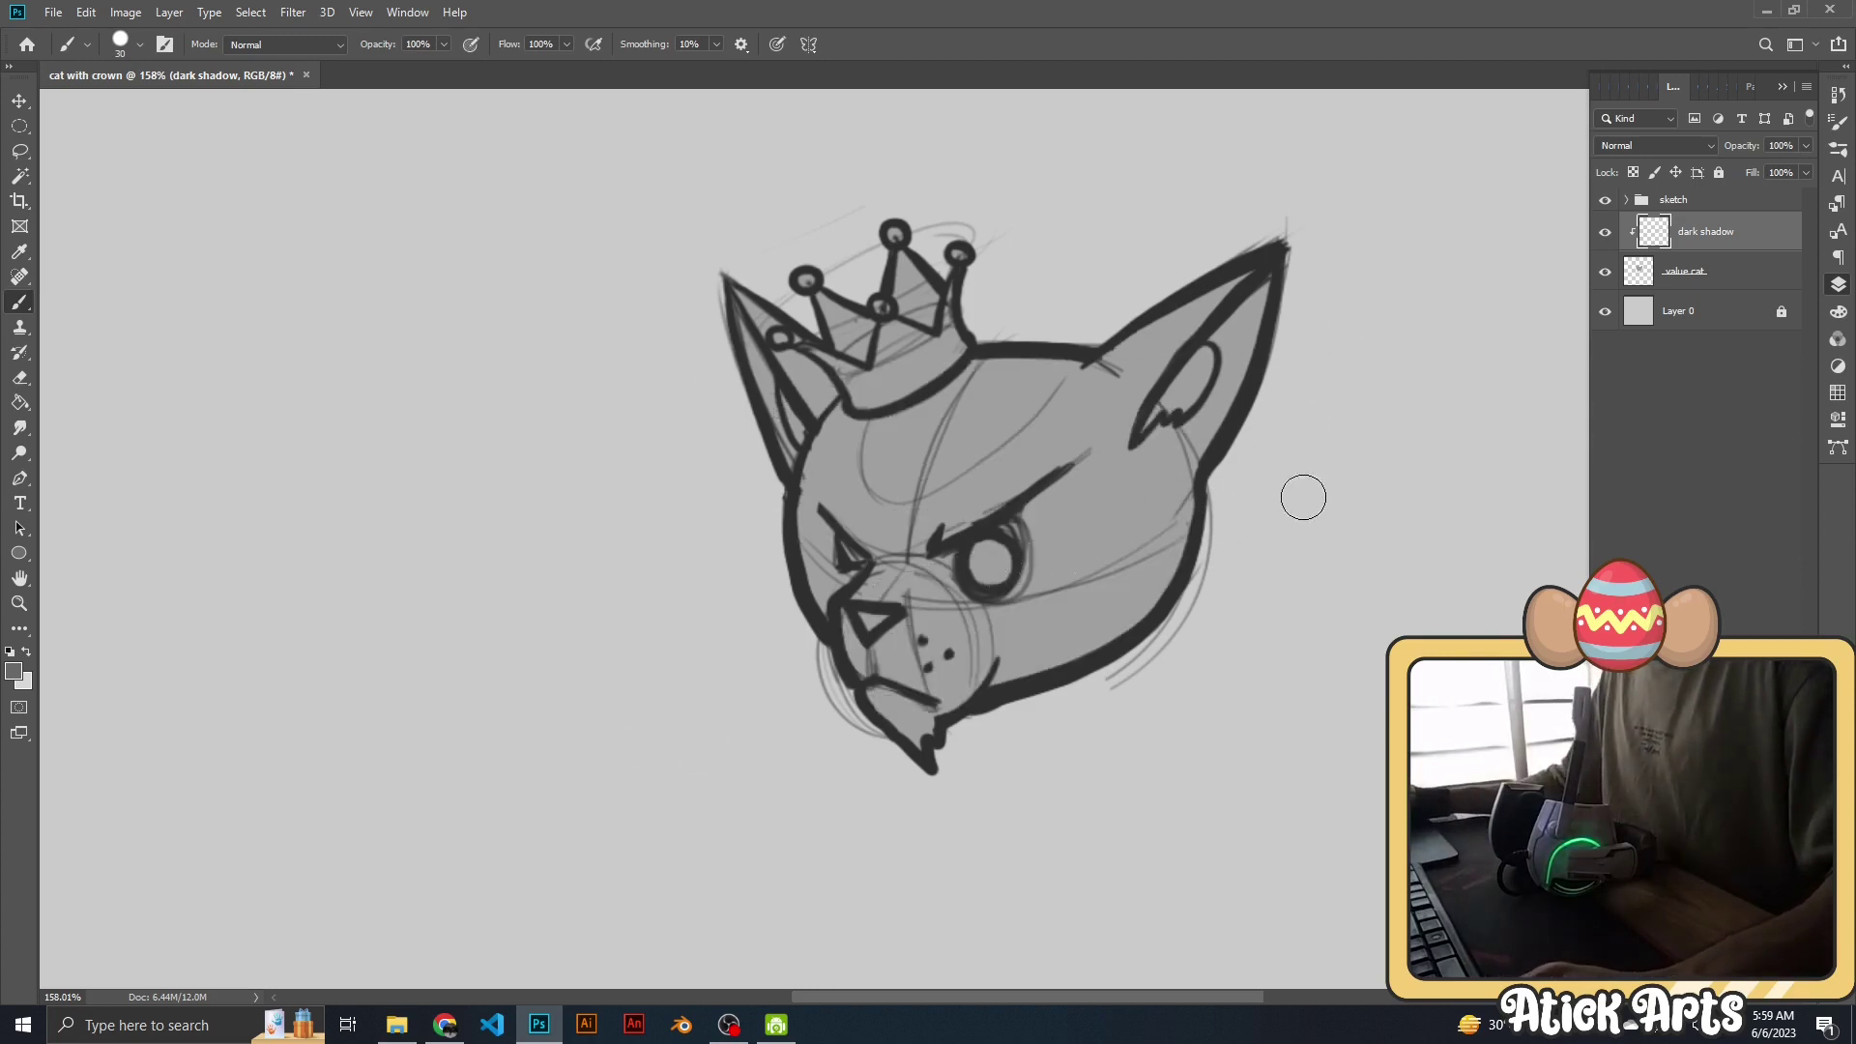
Paint dark shadow inside the right ear and along the right muzzle, cheek and jaw.
{"action": "key", "text": "z"}
{"action": "left_click_drag", "start_coordinate": [966, 560], "coordinate": [900, 558]}
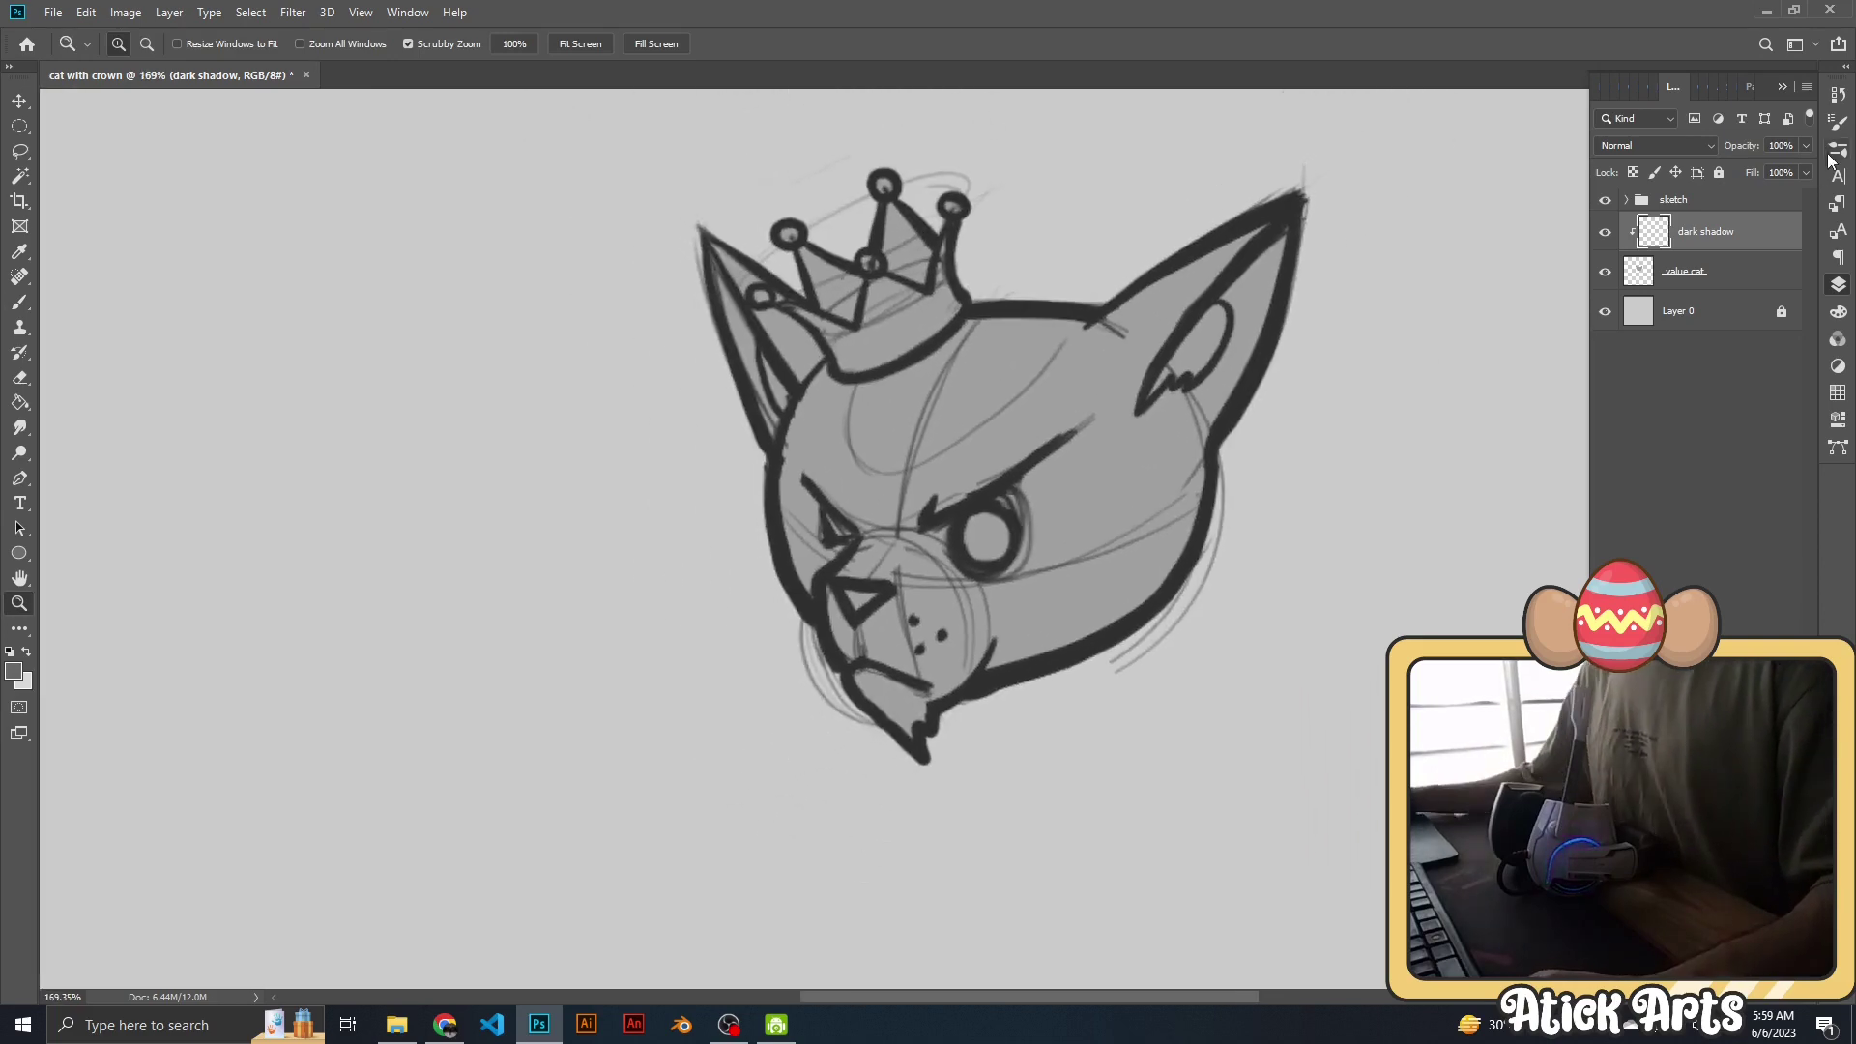
{"action": "left_click_drag", "start_coordinate": [1226, 391], "coordinate": [1267, 391]}
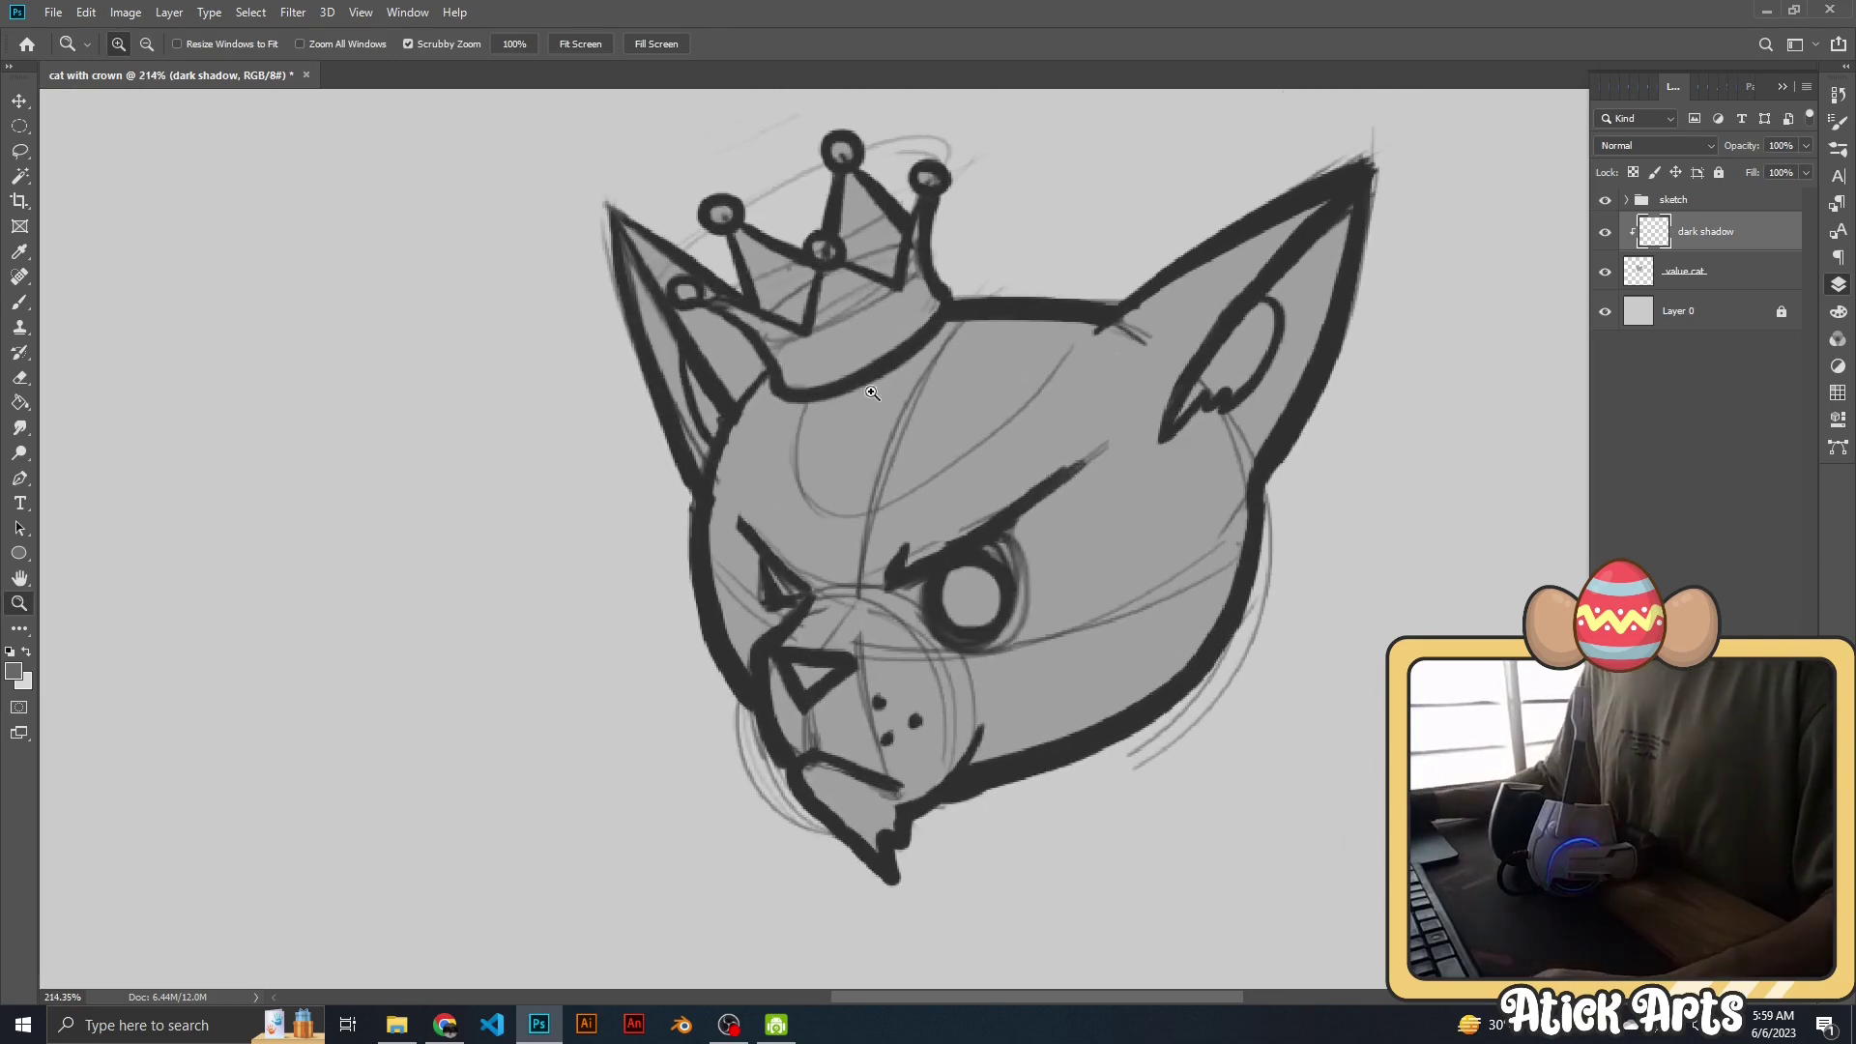
{"action": "left_click_drag", "start_coordinate": [991, 460], "coordinate": [924, 371]}
{"action": "key", "text": "b"}
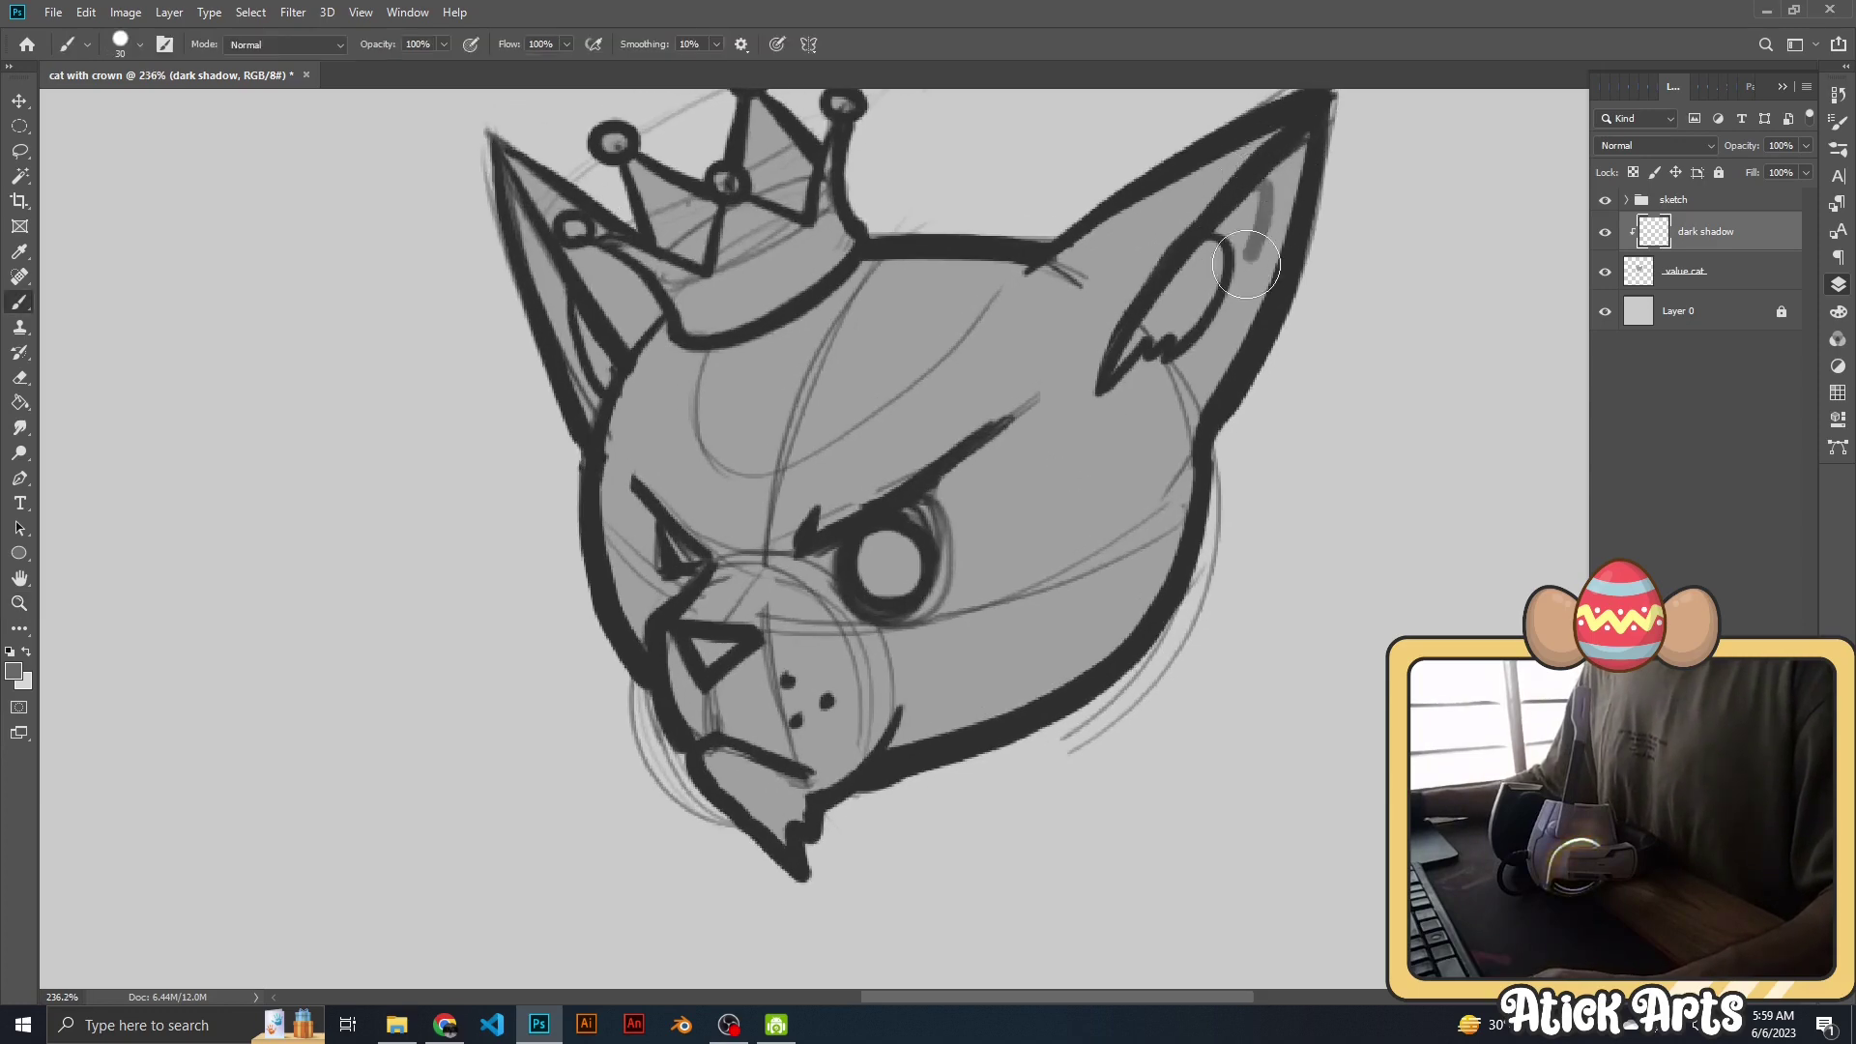
{"action": "mouse_move", "coordinate": [1155, 296]}
{"action": "left_mouse_down"}
{"action": "mouse_move", "coordinate": [1193, 315]}
{"action": "mouse_move", "coordinate": [995, 584]}
{"action": "left_mouse_up"}
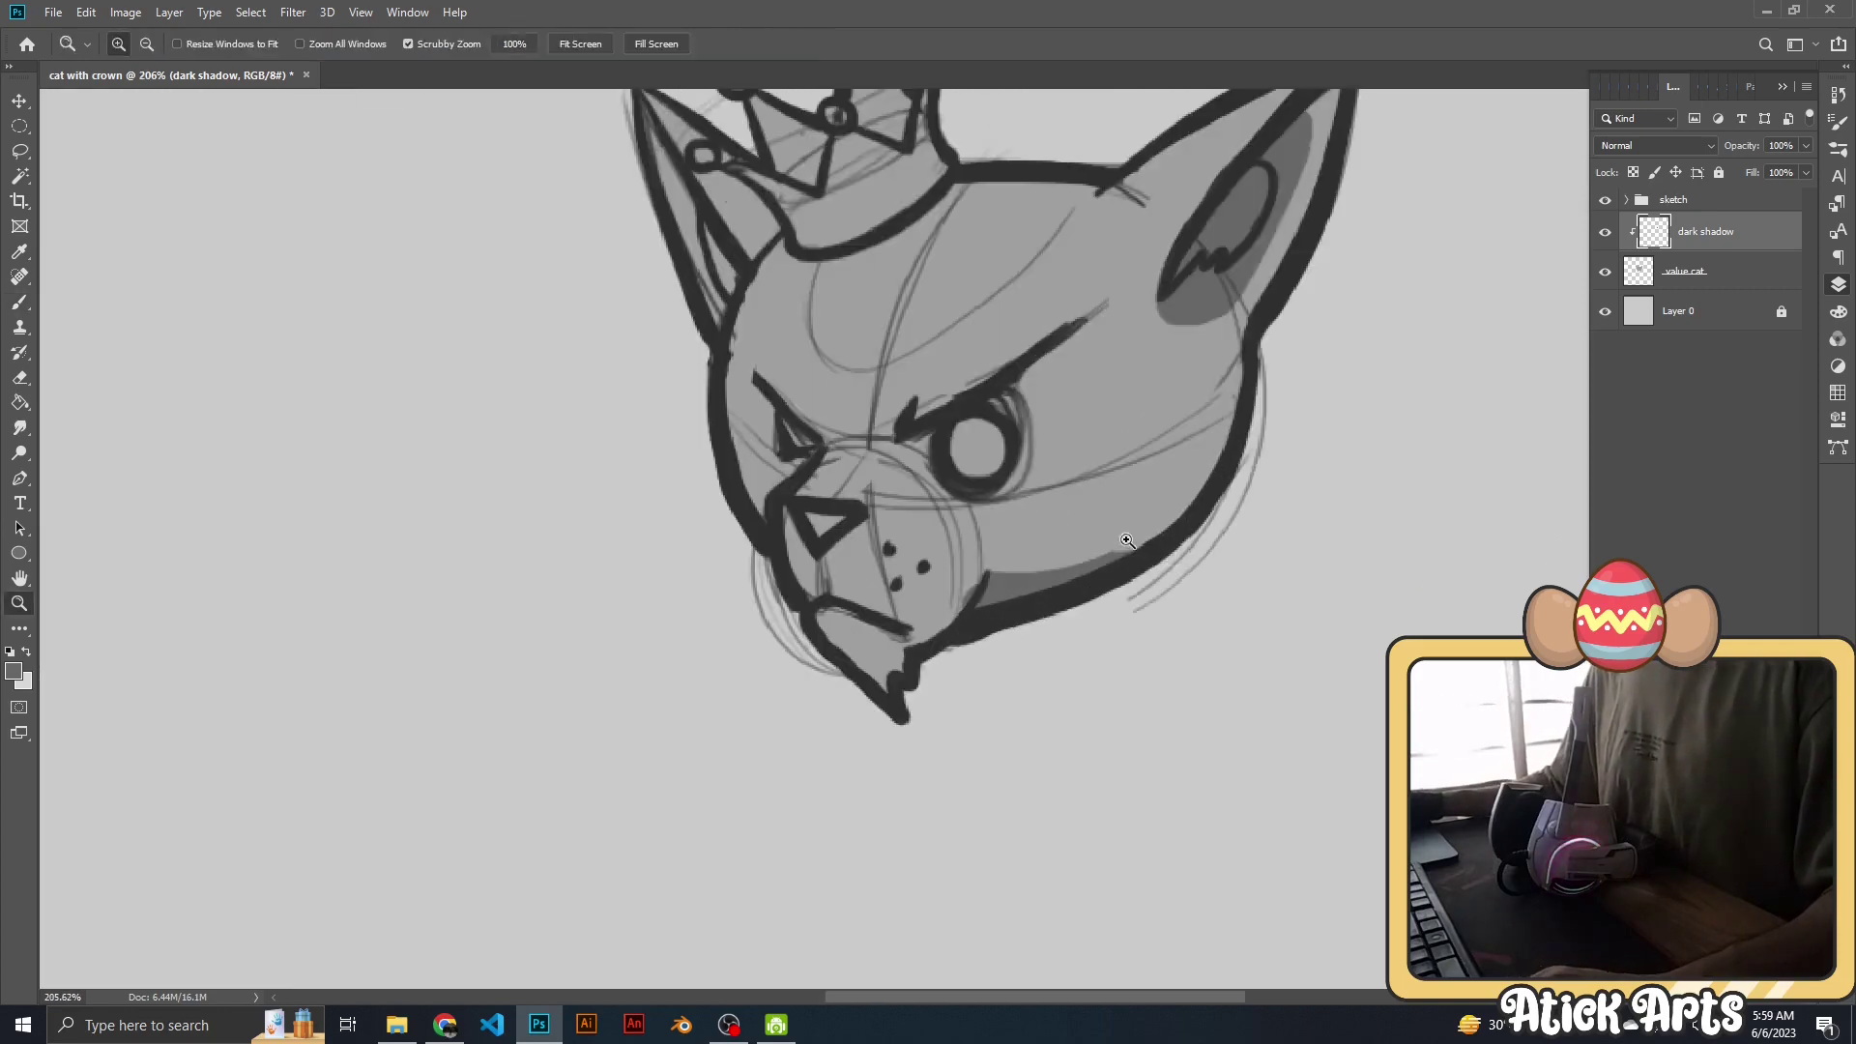
{"action": "left_click_drag", "start_coordinate": [1121, 527], "coordinate": [1160, 527]}
{"action": "left_click_drag", "start_coordinate": [903, 491], "coordinate": [833, 641]}
{"action": "scroll", "coordinate": [867, 652], "scroll_direction": "down", "scroll_amount": 3}
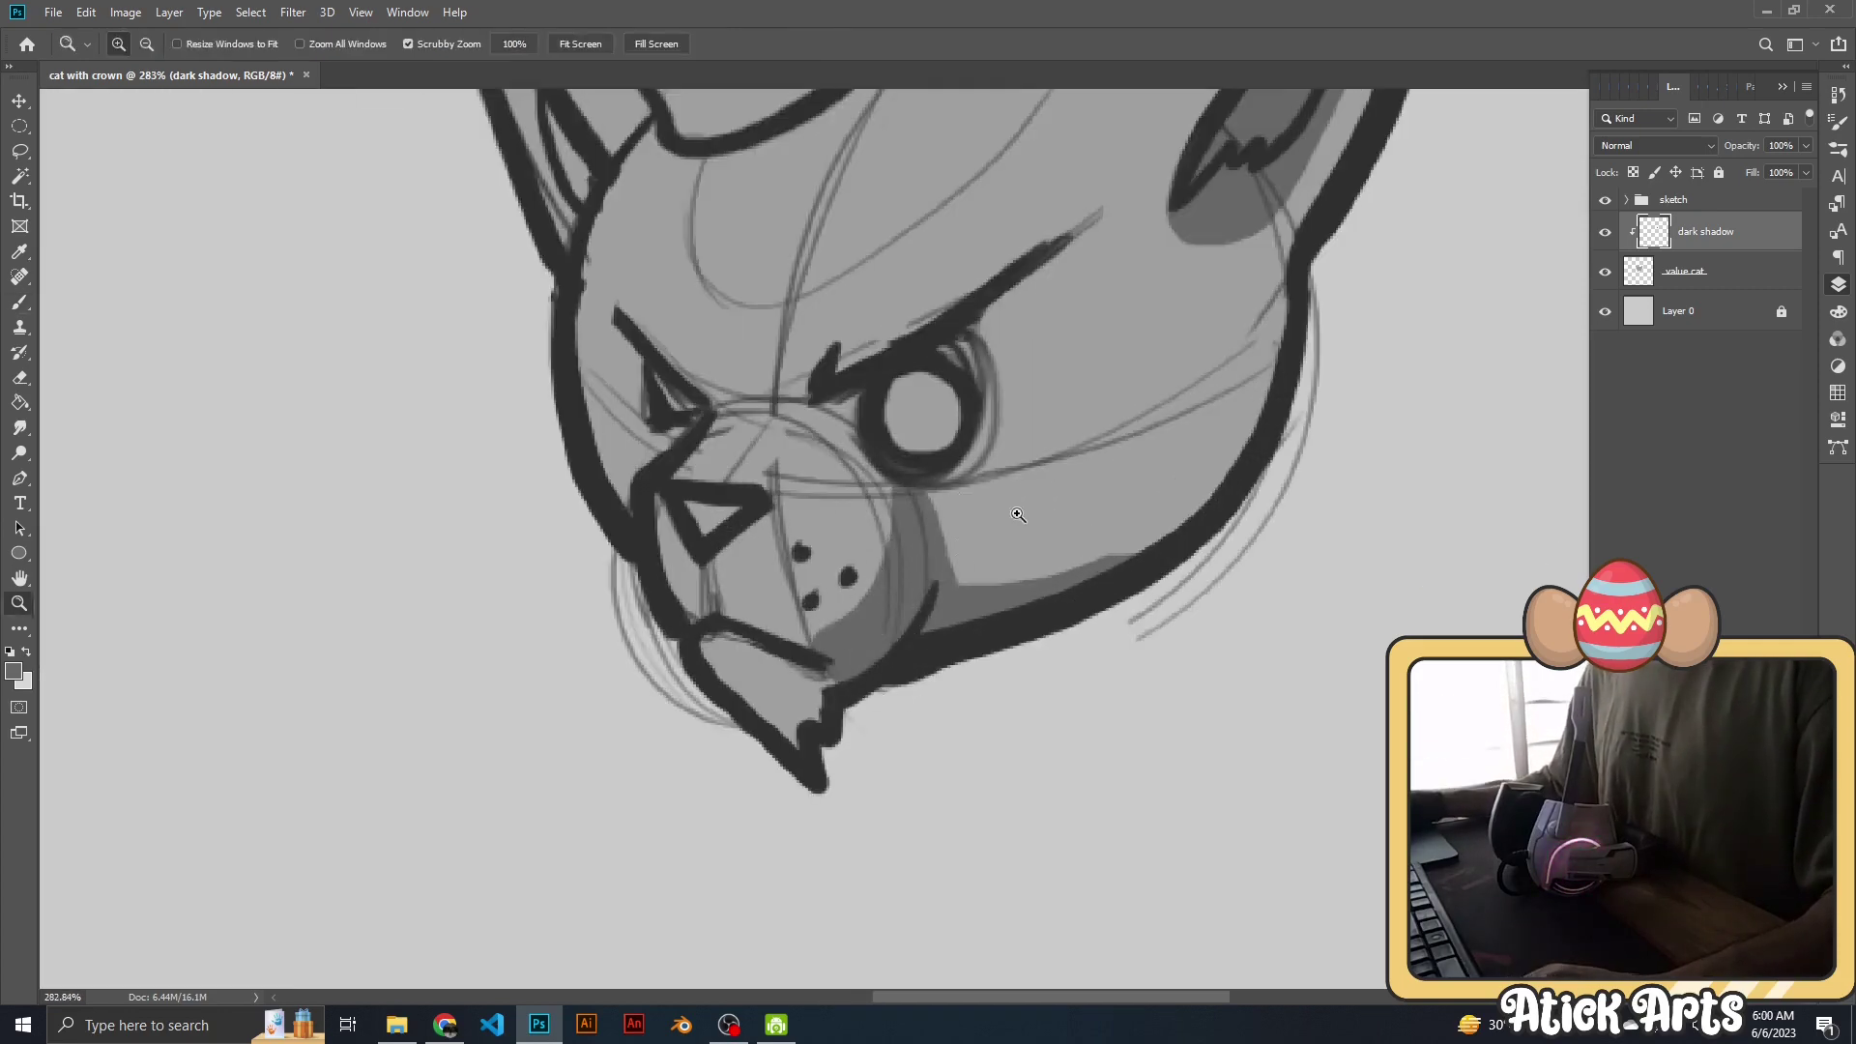
{"action": "left_click_drag", "start_coordinate": [1099, 414], "coordinate": [965, 626]}
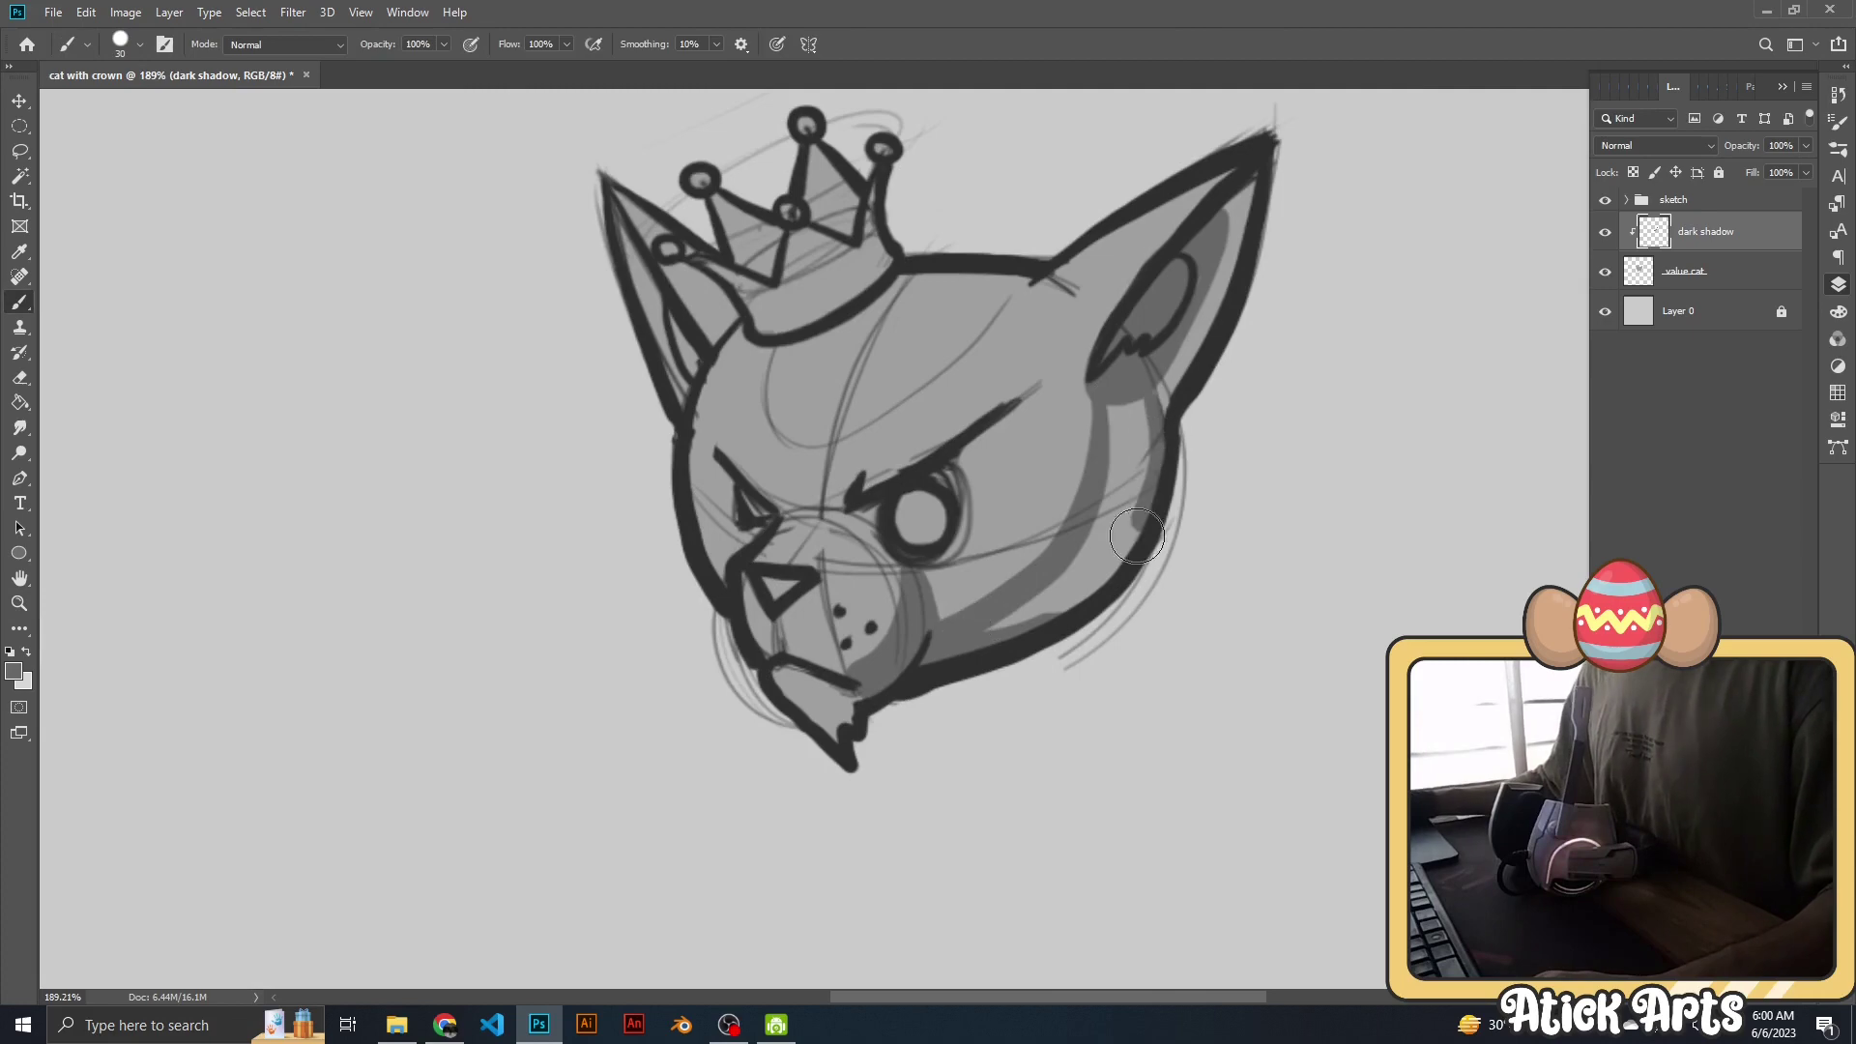
{"action": "left_click_drag", "start_coordinate": [1137, 536], "coordinate": [1134, 467]}
Darken the inner eye corner and add shadow inside the left ear.
{"action": "scroll", "coordinate": [1145, 426], "scroll_direction": "down", "scroll_amount": 5}
{"action": "scroll", "coordinate": [1215, 386], "scroll_direction": "up", "scroll_amount": 5}
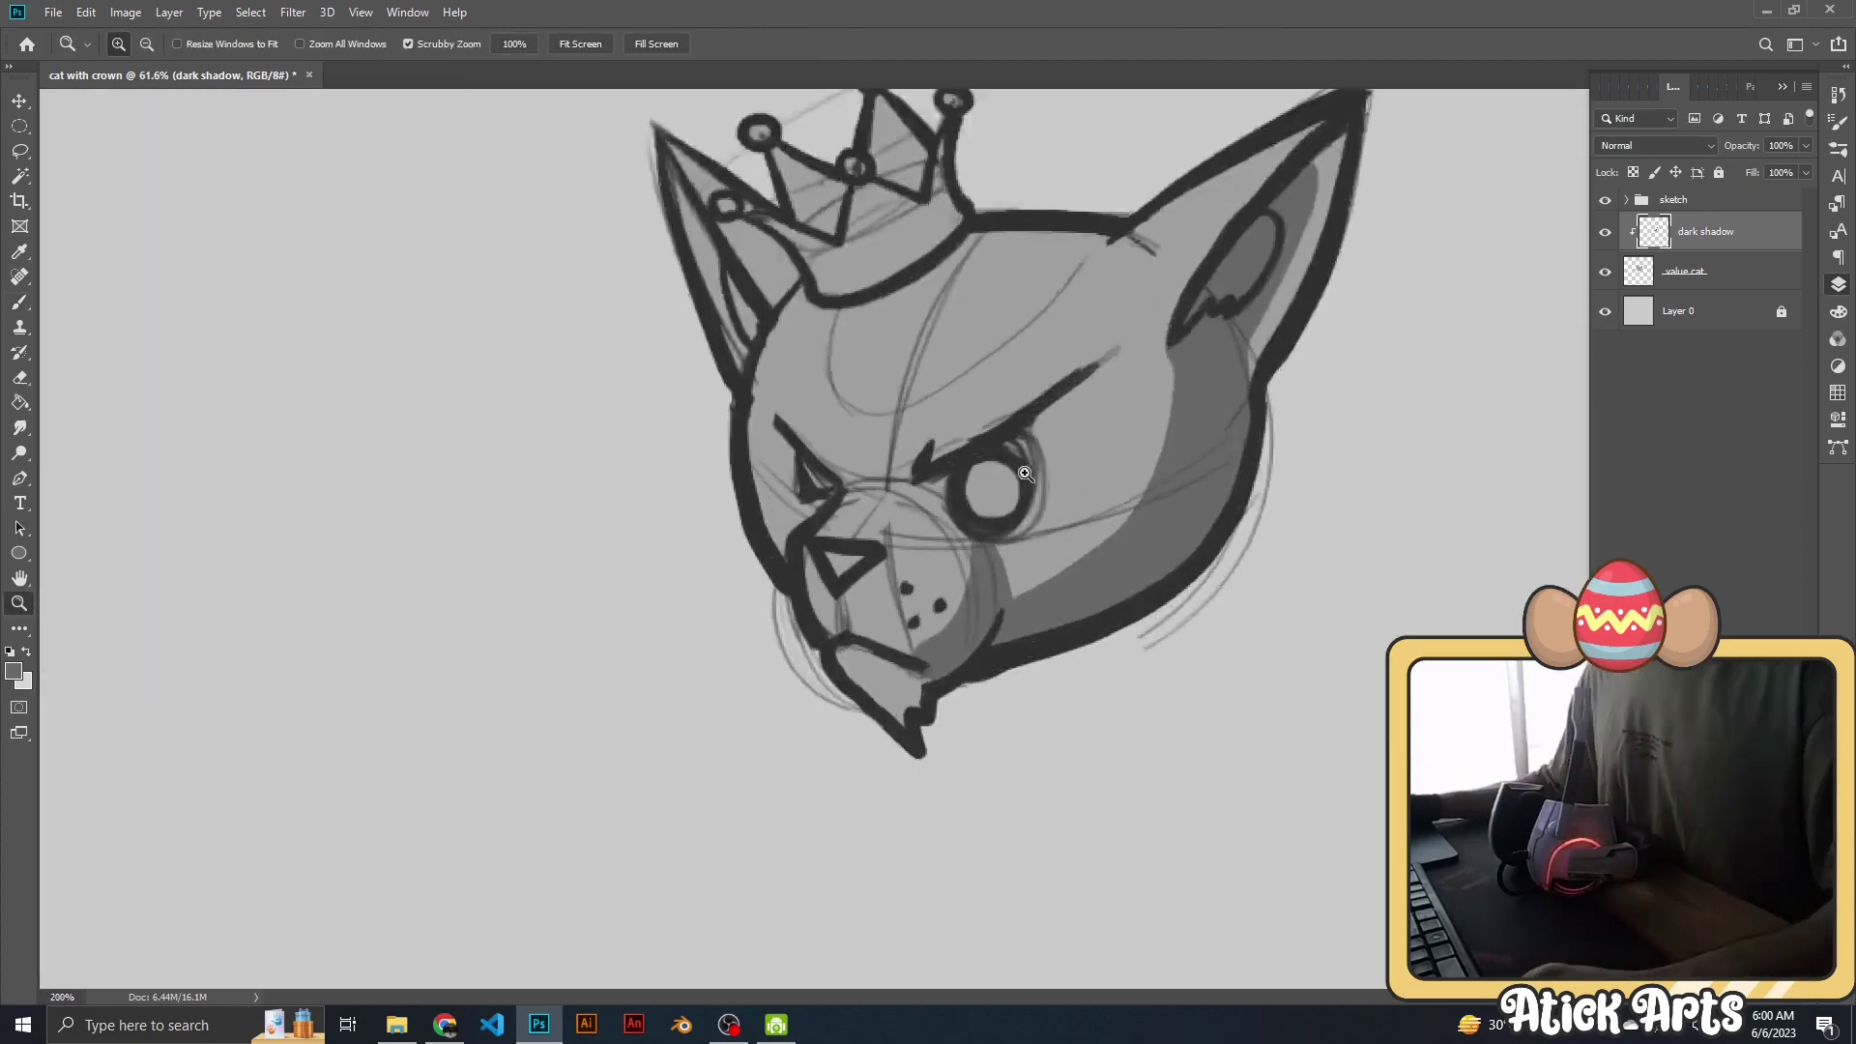
{"action": "scroll", "coordinate": [1046, 462], "scroll_direction": "up", "scroll_amount": 1}
{"action": "left_click_drag", "start_coordinate": [936, 495], "coordinate": [943, 484]}
{"action": "scroll", "coordinate": [826, 436], "scroll_direction": "down", "scroll_amount": 2}
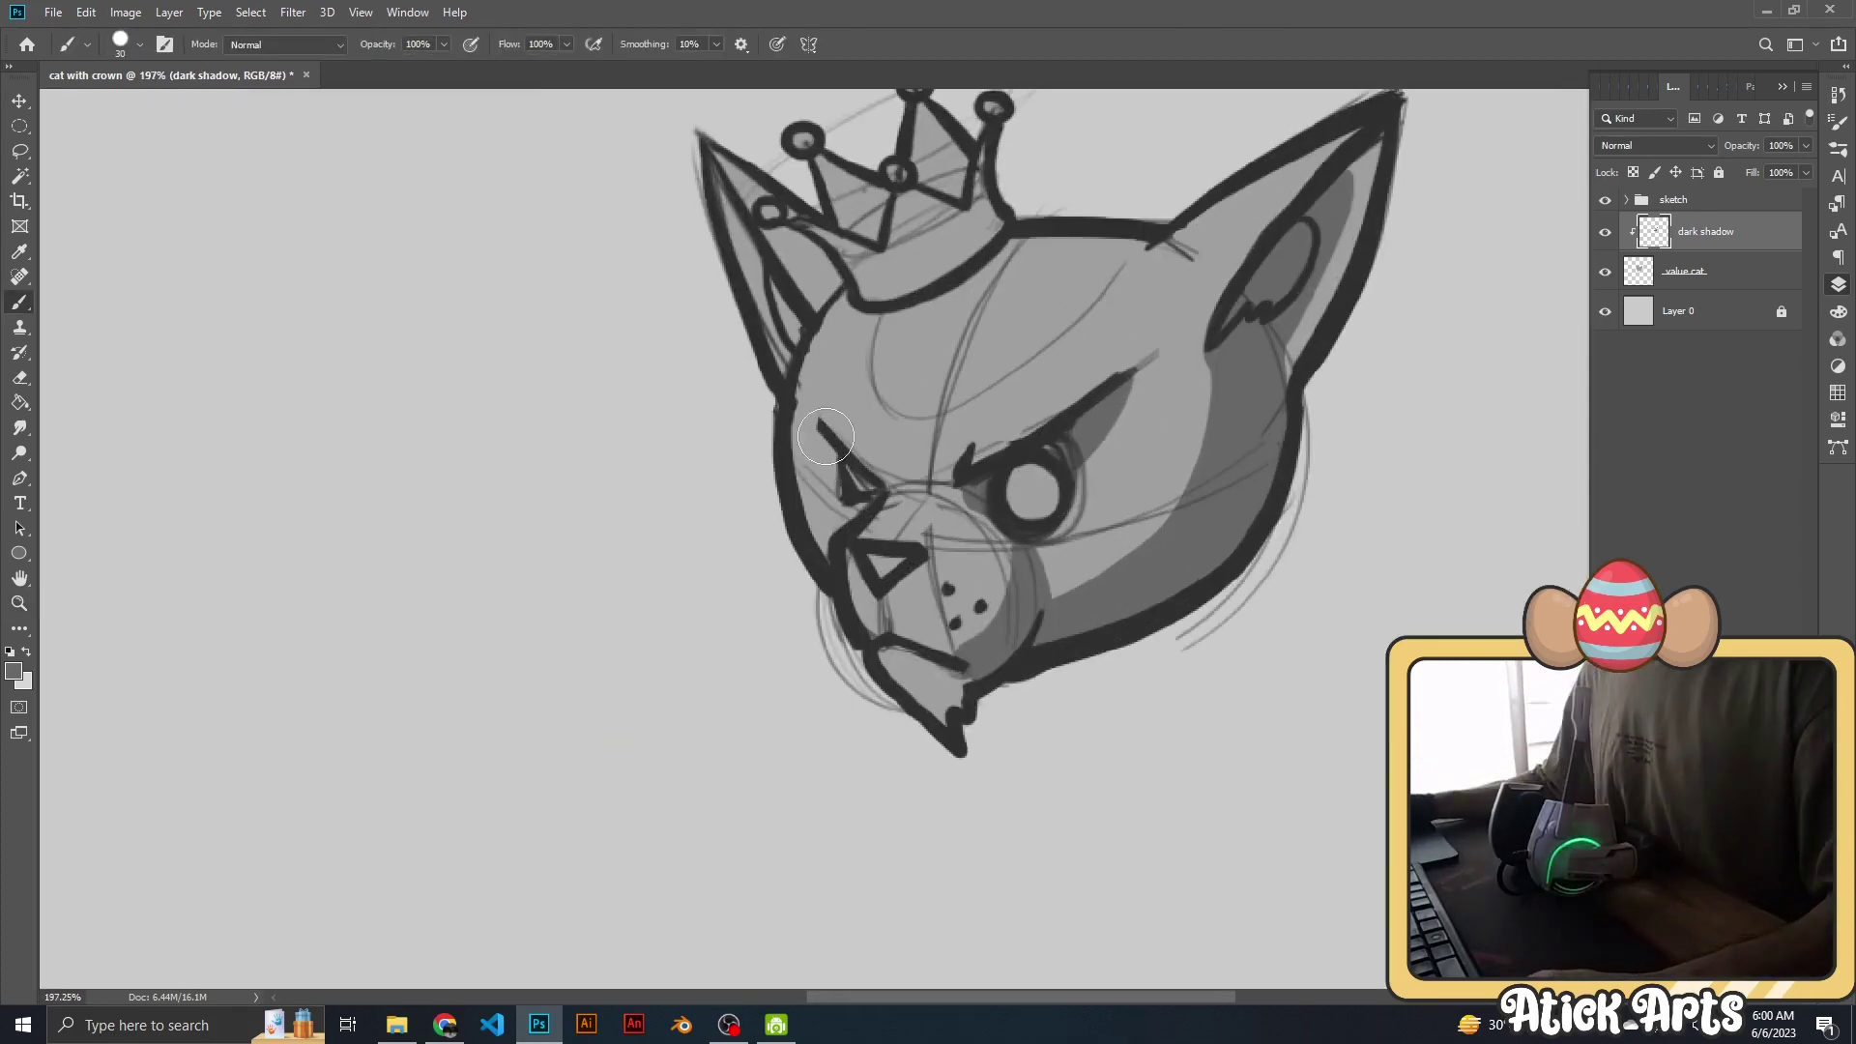
{"action": "scroll", "coordinate": [870, 505], "scroll_direction": "up", "scroll_amount": 1}
{"action": "scroll", "coordinate": [774, 415], "scroll_direction": "down", "scroll_amount": 2}
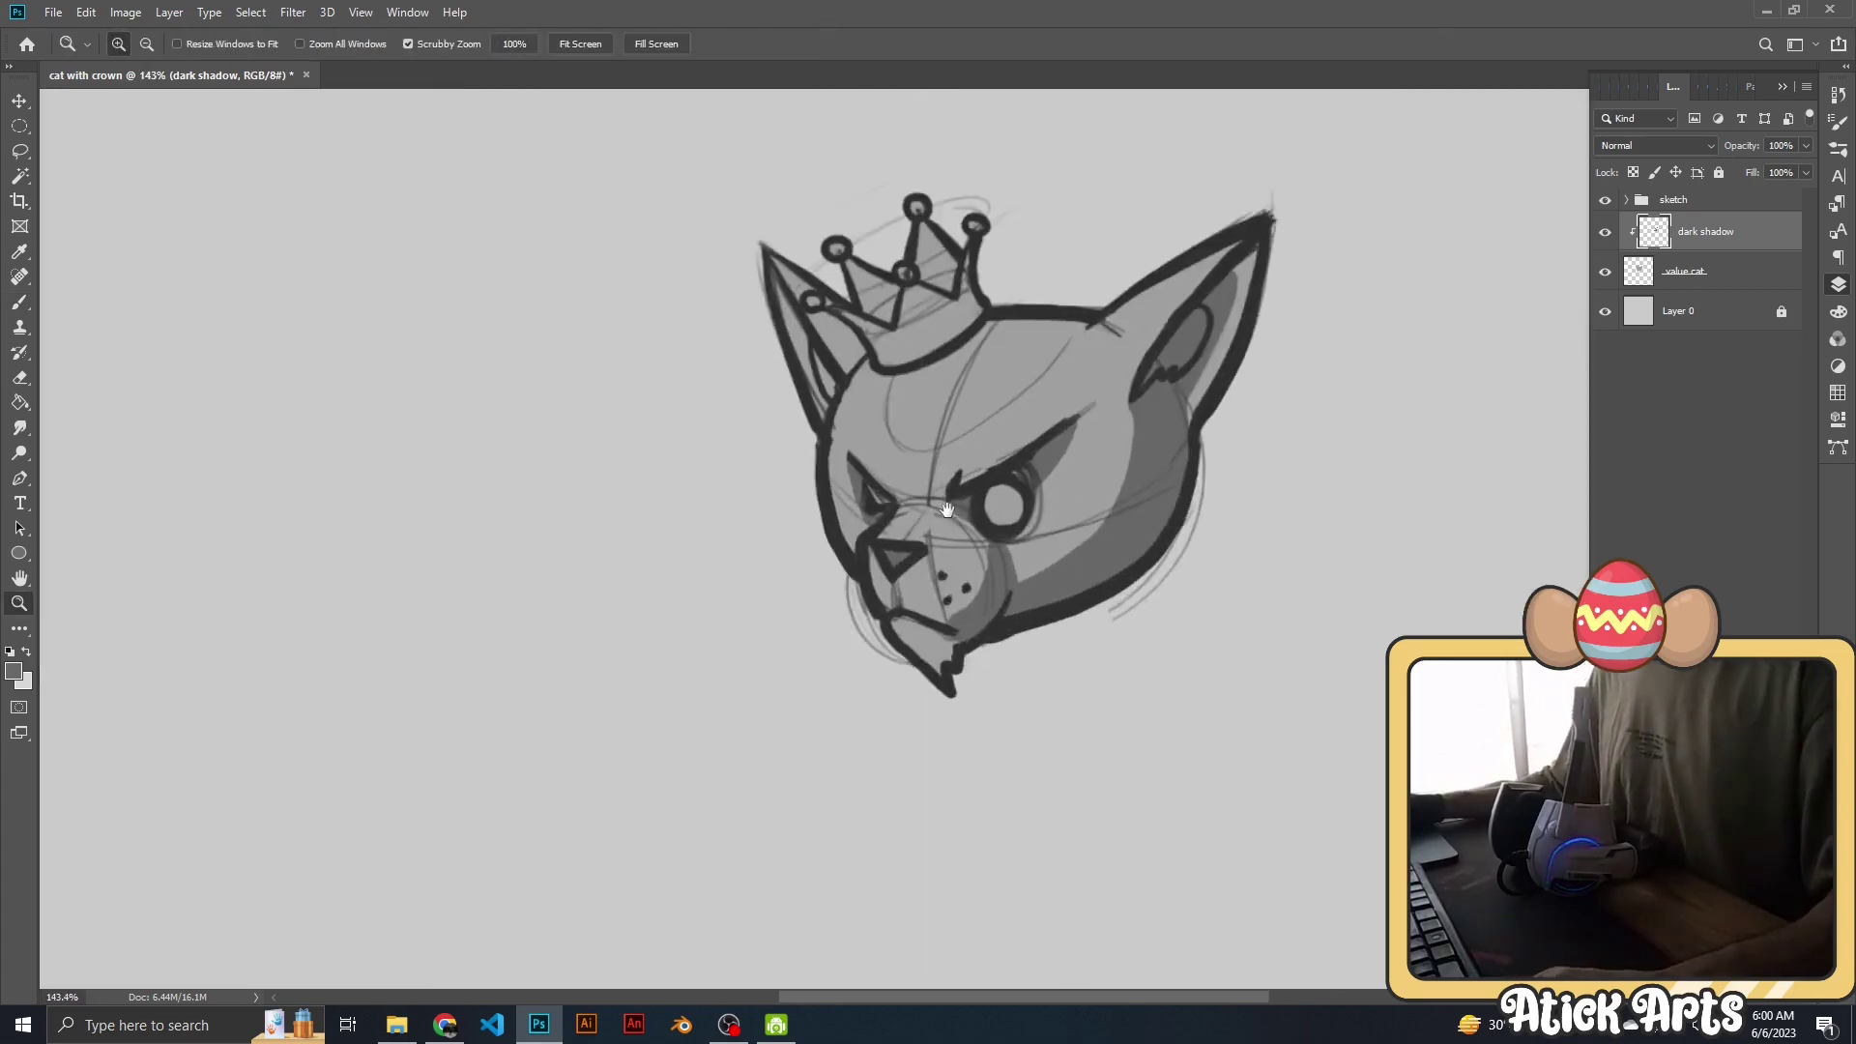
{"action": "scroll", "coordinate": [711, 343], "scroll_direction": "up", "scroll_amount": 3}
{"action": "left_click_drag", "start_coordinate": [712, 343], "coordinate": [779, 532]}
{"action": "scroll", "coordinate": [870, 435], "scroll_direction": "down", "scroll_amount": 5}
Paint a tapered dark grey shadow down the cheek and muzzle, erasing stray paint.
{"action": "scroll", "coordinate": [870, 435], "scroll_direction": "up", "scroll_amount": 4}
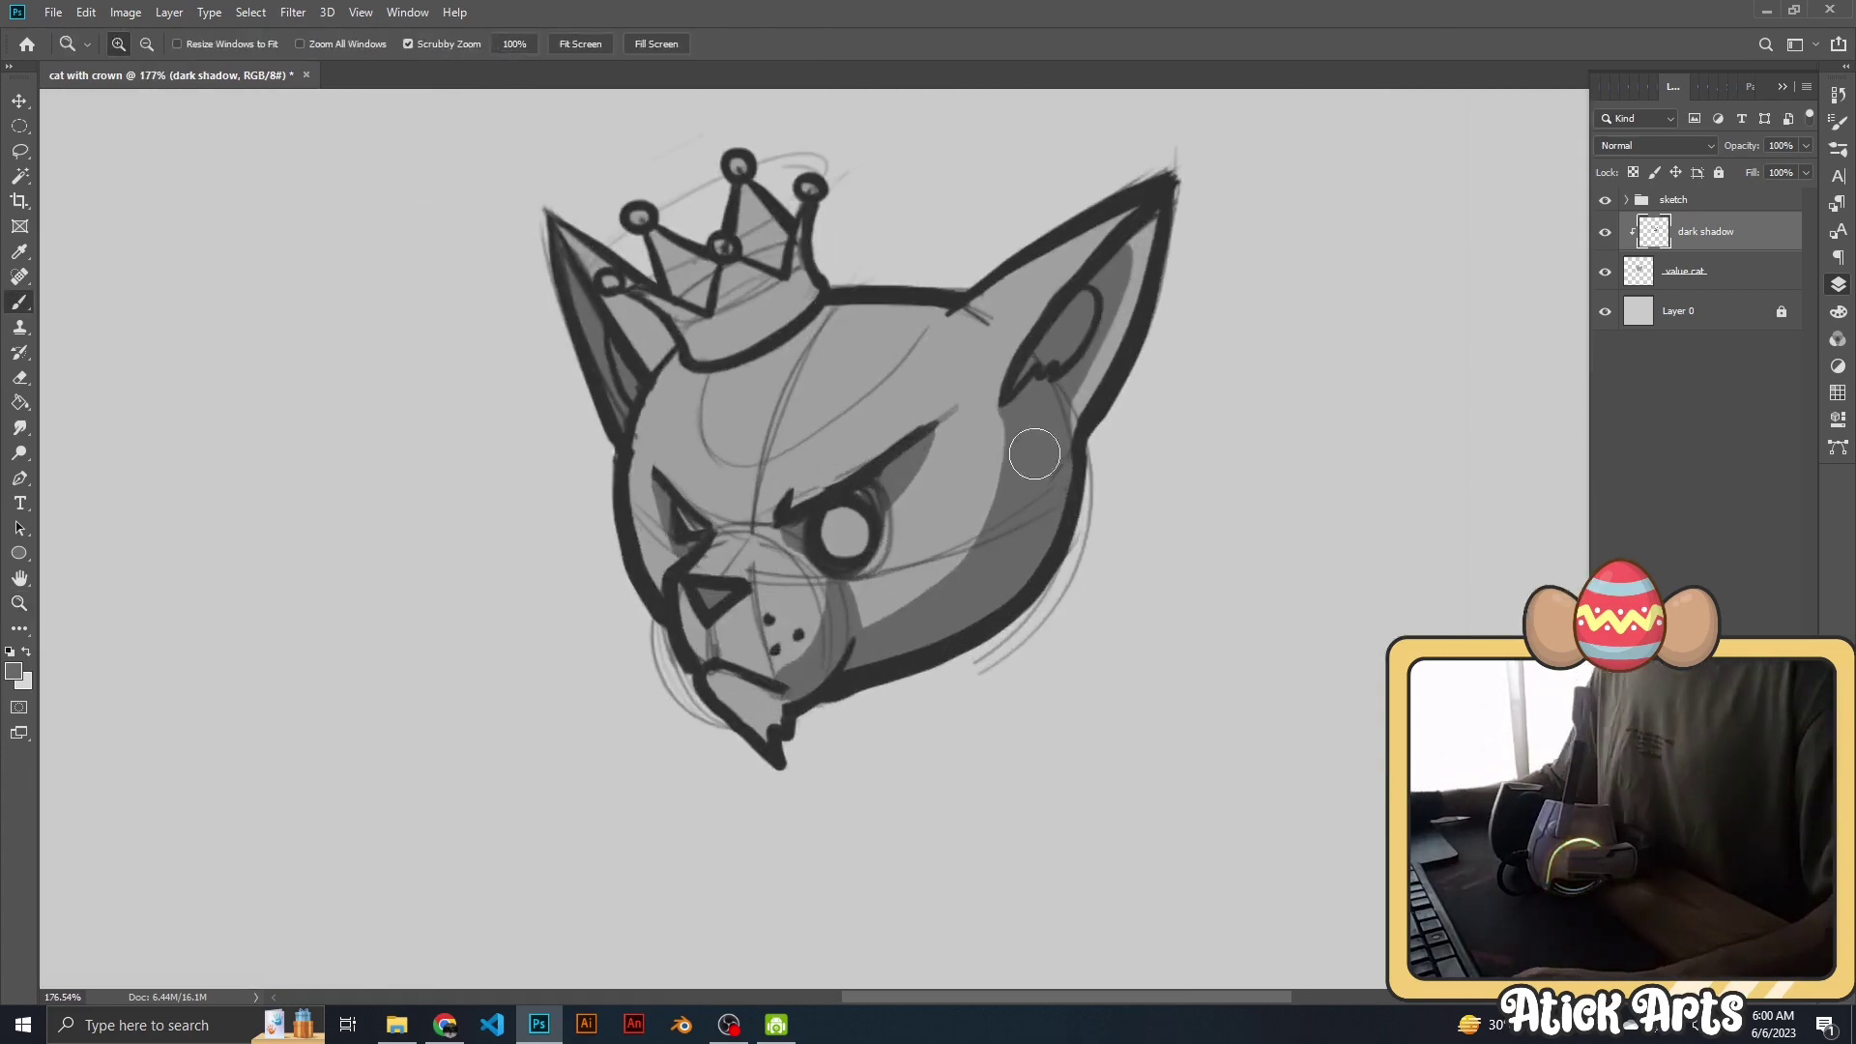
{"action": "scroll", "coordinate": [882, 623], "scroll_direction": "up", "scroll_amount": 5}
{"action": "left_click_drag", "start_coordinate": [947, 409], "coordinate": [958, 599]}
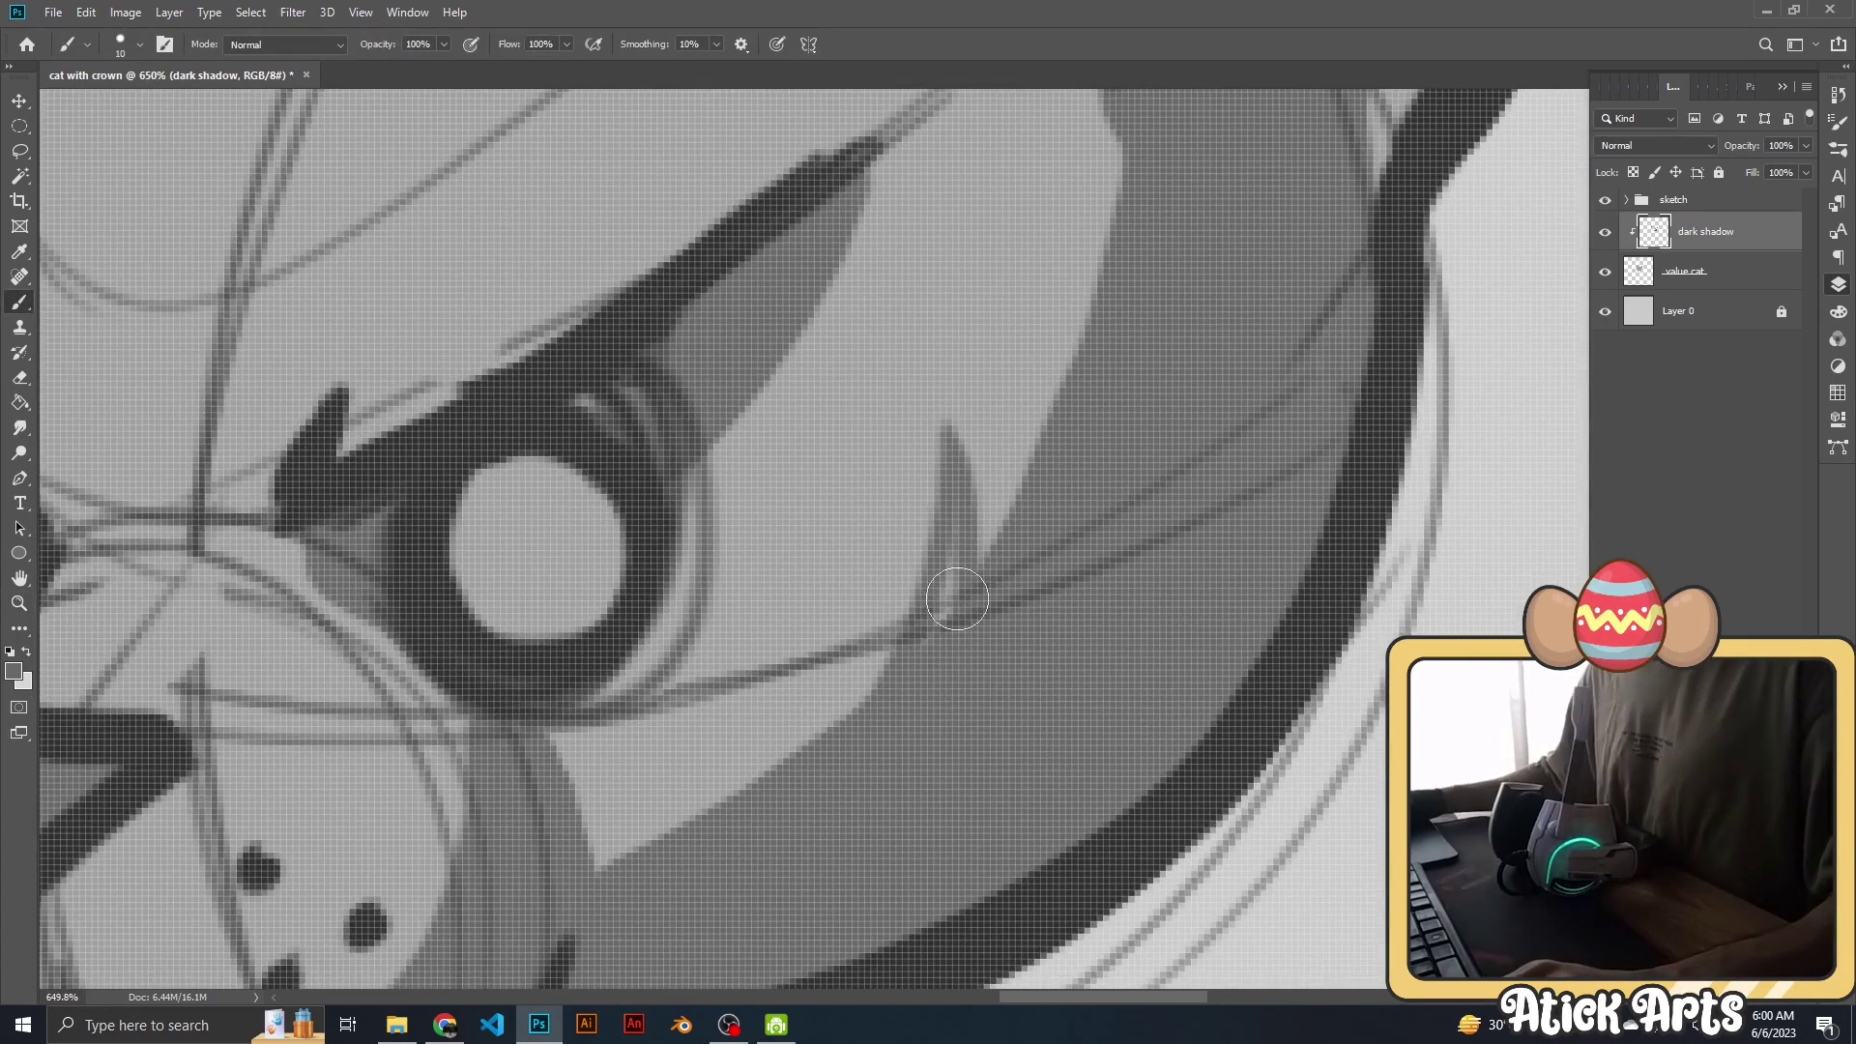
{"action": "scroll", "coordinate": [1038, 460], "scroll_direction": "down", "scroll_amount": 5}
{"action": "scroll", "coordinate": [1083, 464], "scroll_direction": "up", "scroll_amount": 3}
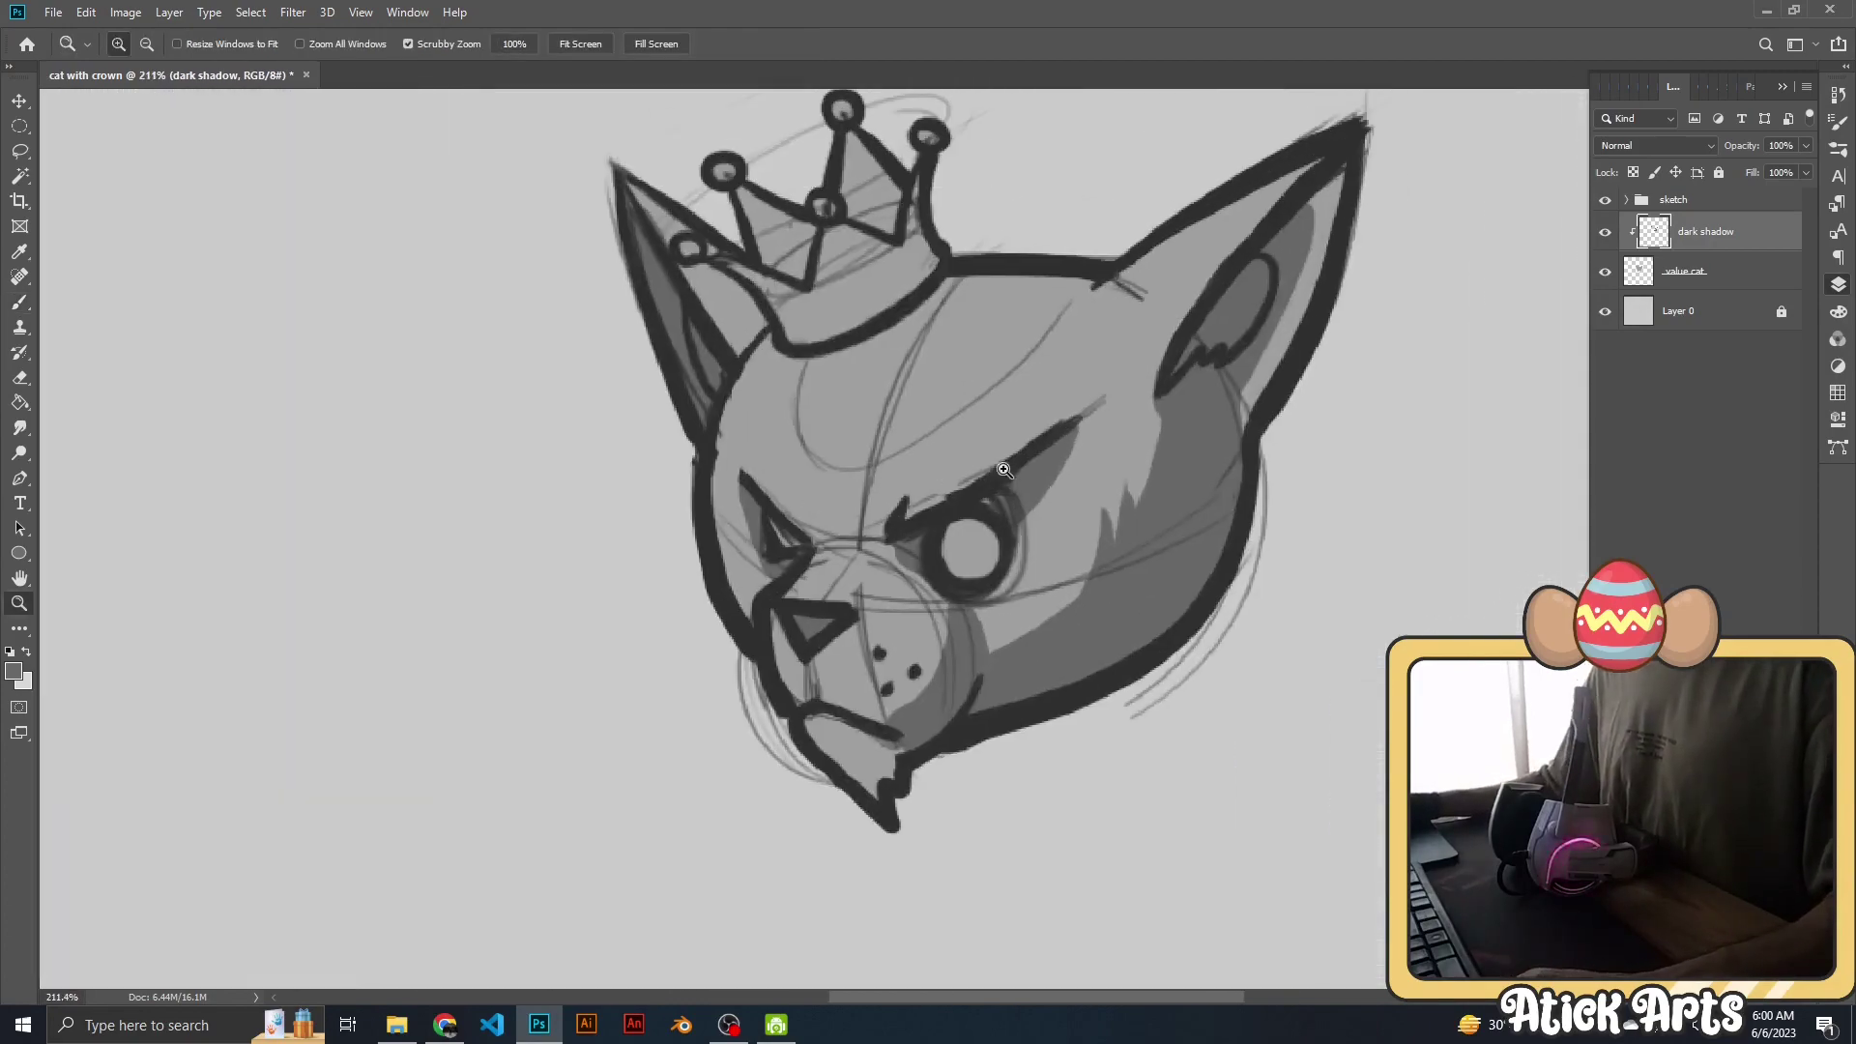
{"action": "scroll", "coordinate": [1126, 465], "scroll_direction": "up", "scroll_amount": 3}
{"action": "scroll", "coordinate": [979, 607], "scroll_direction": "down", "scroll_amount": 5}
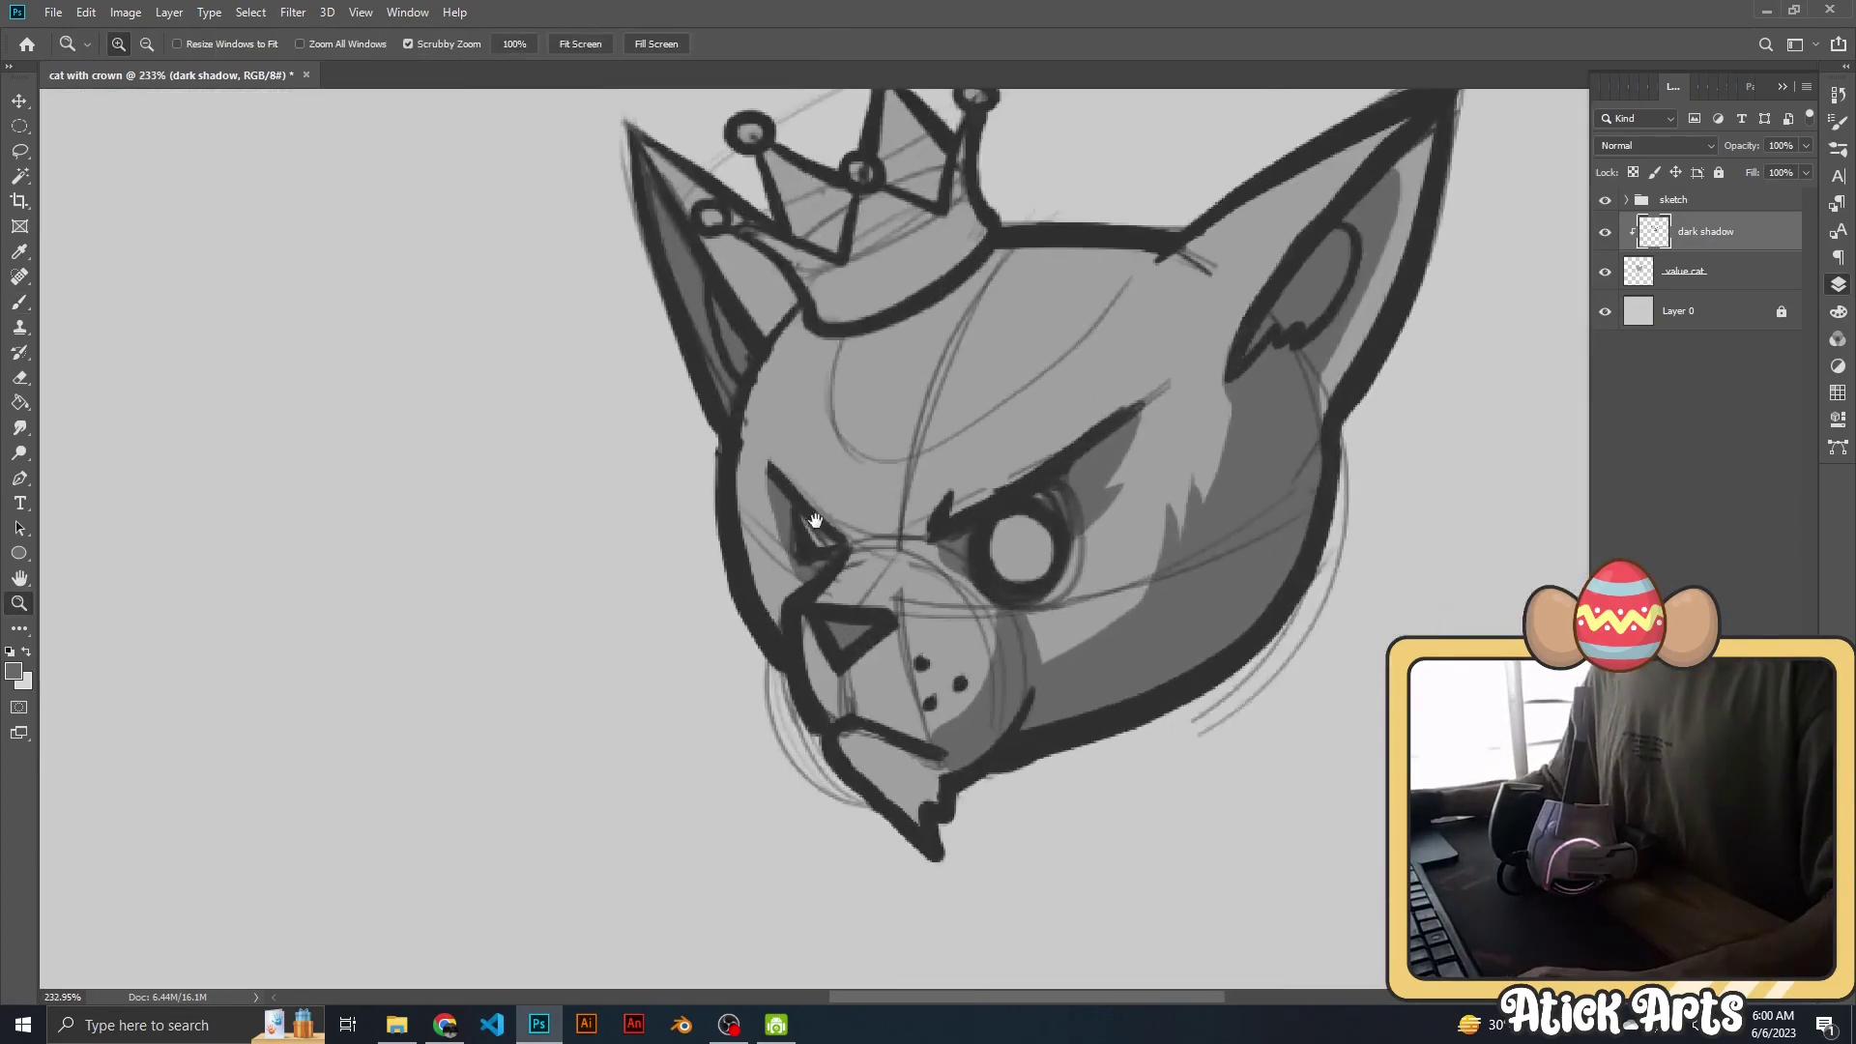
{"action": "scroll", "coordinate": [842, 506], "scroll_direction": "up", "scroll_amount": 4}
{"action": "scroll", "coordinate": [853, 516], "scroll_direction": "down", "scroll_amount": 5}
{"action": "key", "text": "e"}
{"action": "scroll", "coordinate": [1045, 610], "scroll_direction": "up", "scroll_amount": 5}
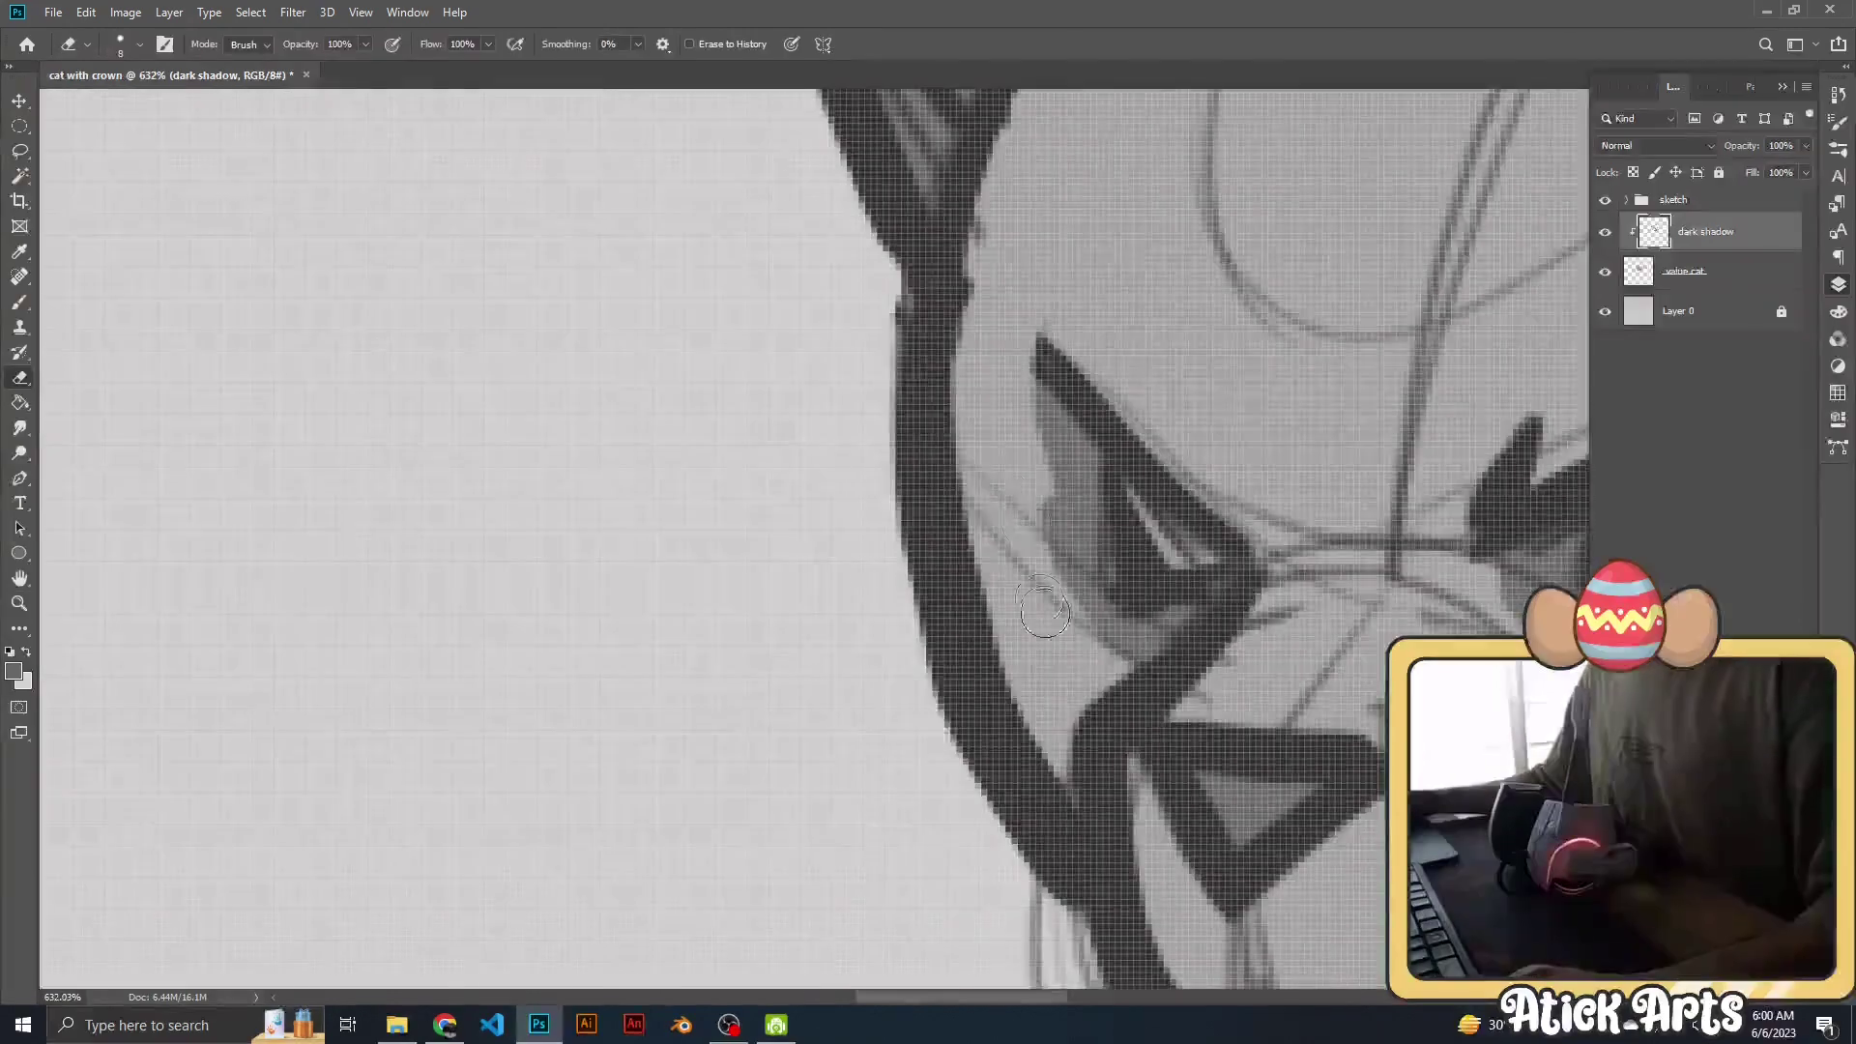
{"action": "scroll", "coordinate": [1089, 616], "scroll_direction": "down", "scroll_amount": 5}
Deepen the dark shadow beneath the crown band across the forehead.
{"action": "key", "text": "z"}
{"action": "scroll", "coordinate": [1066, 598], "scroll_direction": "up", "scroll_amount": 4}
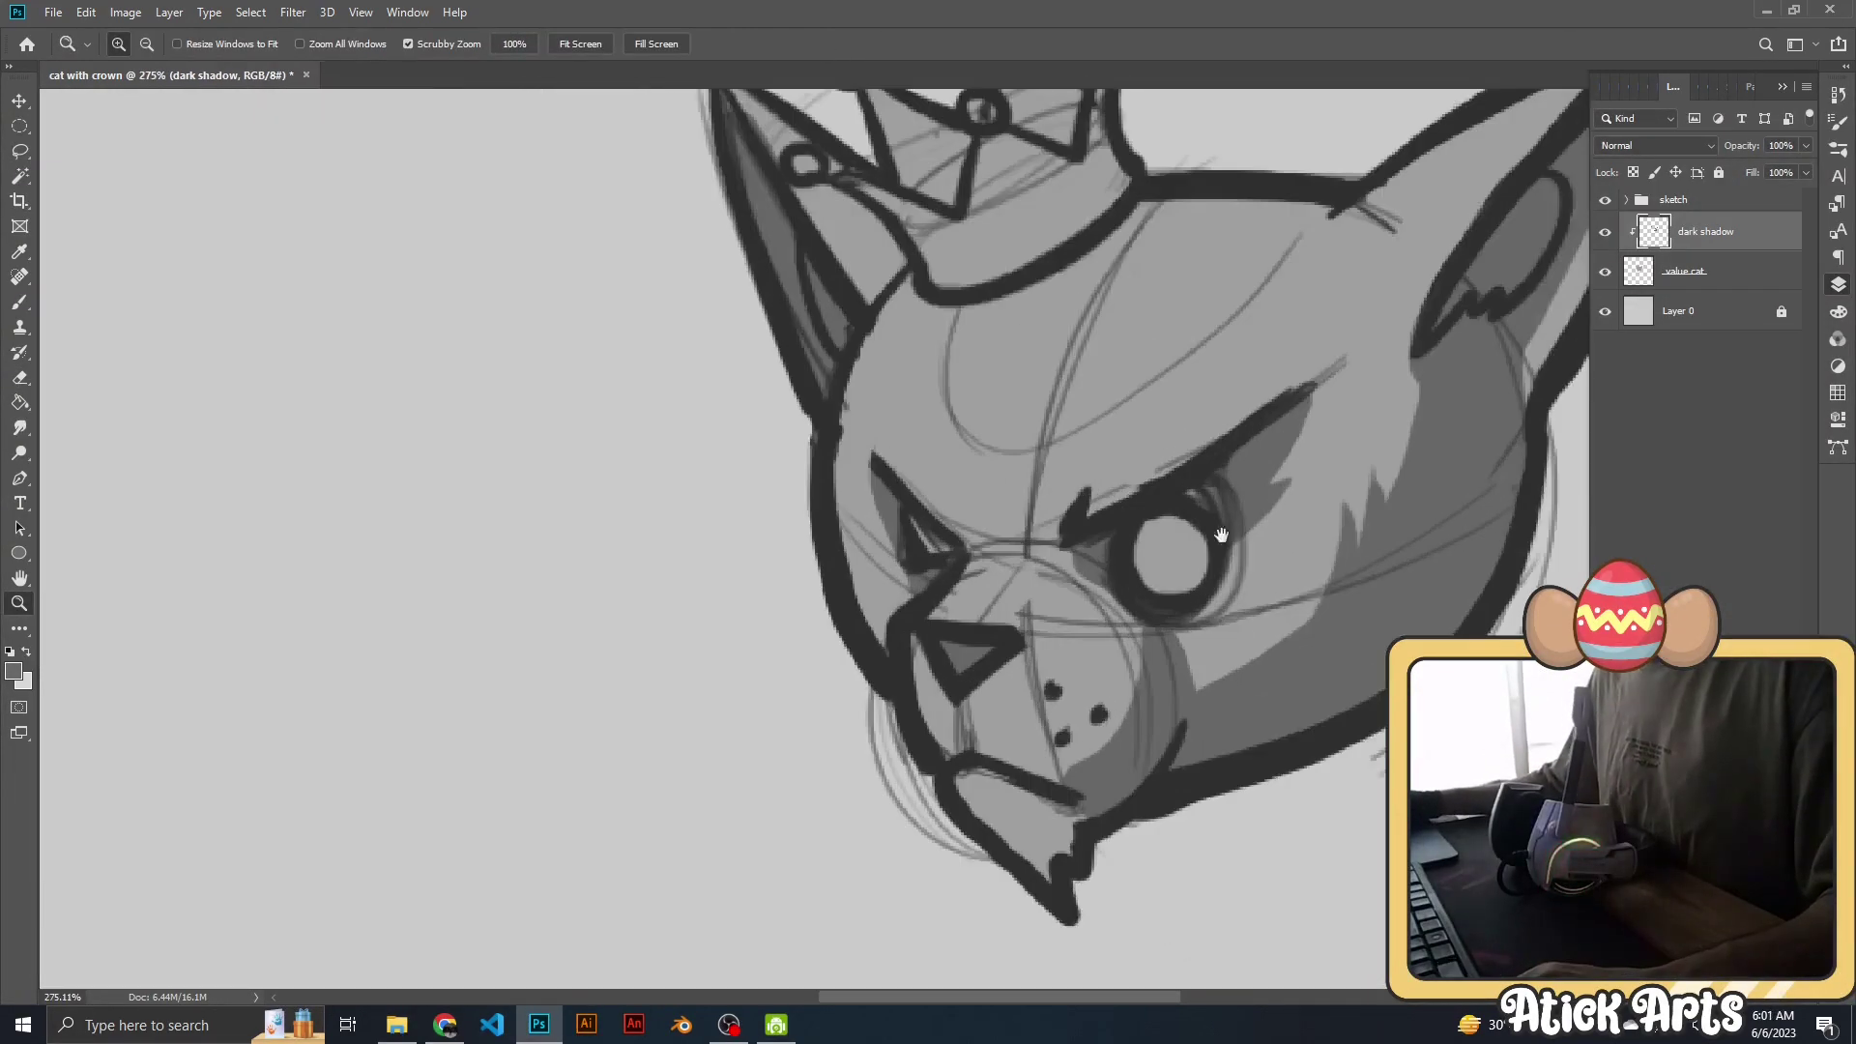
{"action": "scroll", "coordinate": [1066, 598], "scroll_direction": "down", "scroll_amount": 5}
{"action": "scroll", "coordinate": [1069, 552], "scroll_direction": "up", "scroll_amount": 4}
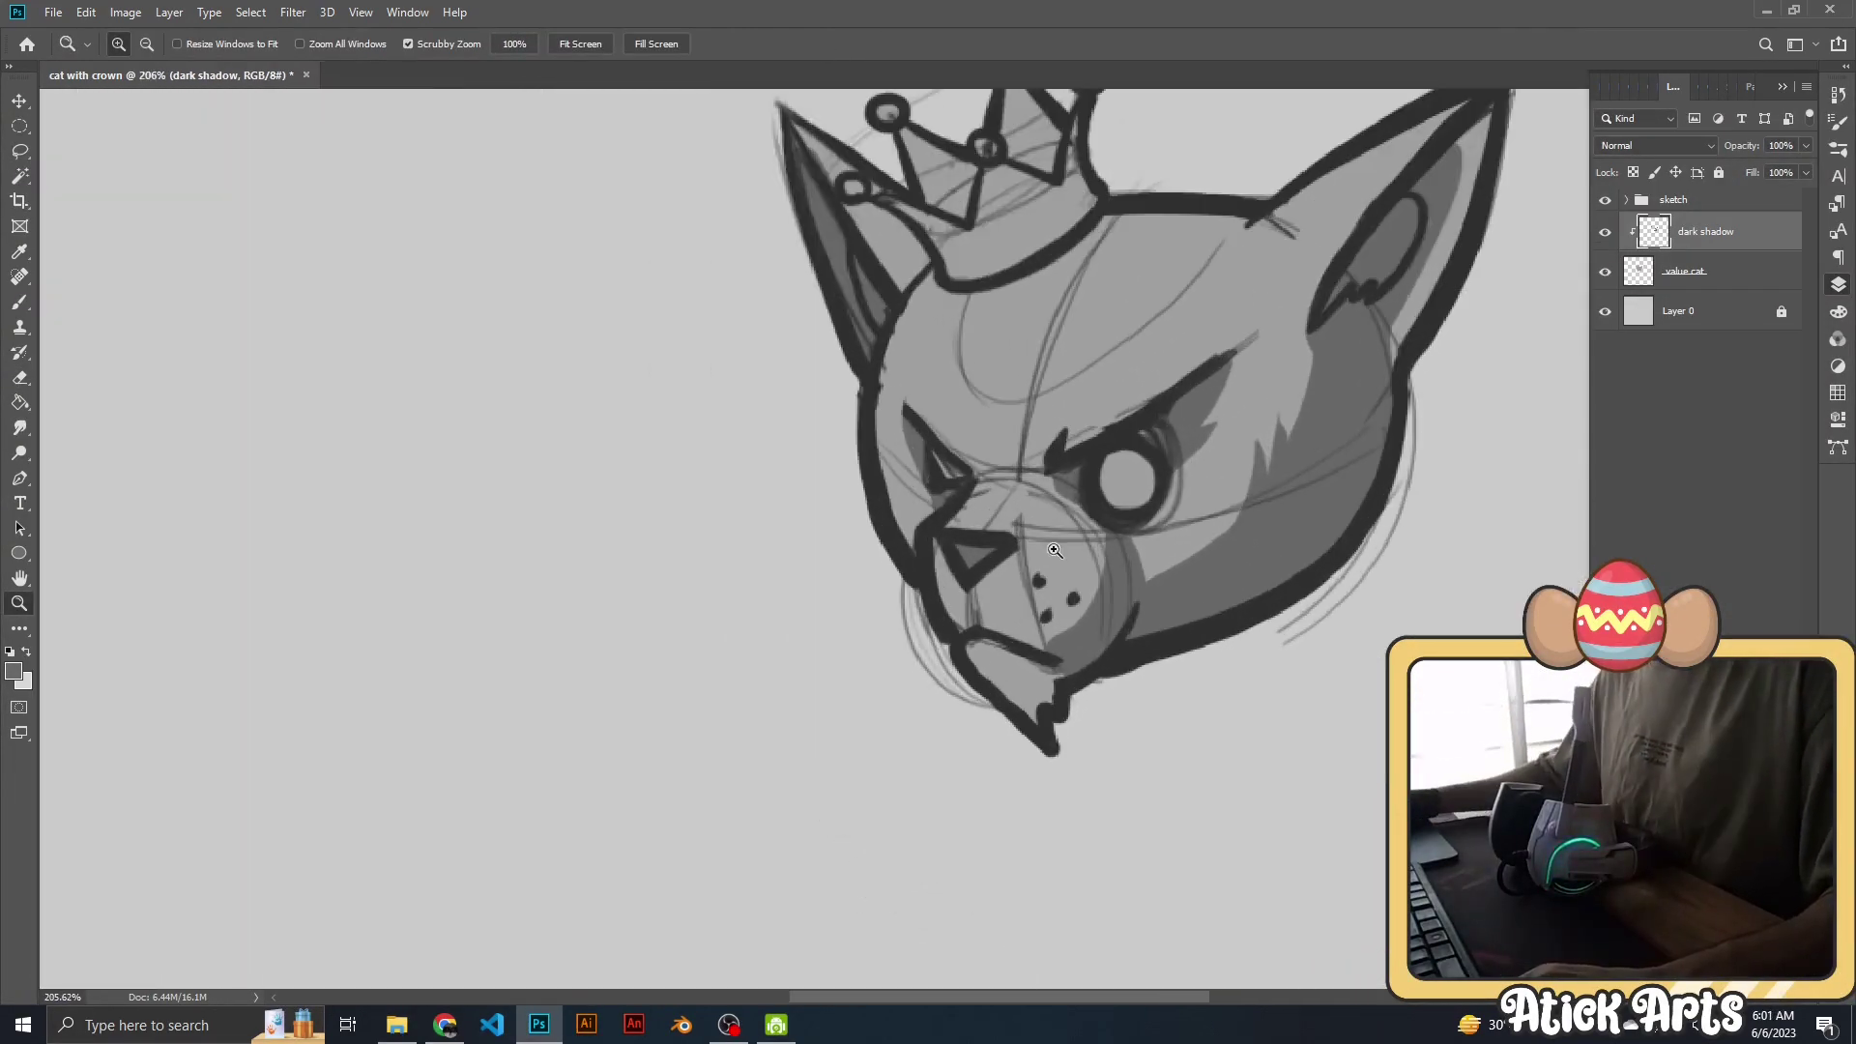
{"action": "scroll", "coordinate": [1041, 600], "scroll_direction": "up", "scroll_amount": 2}
{"action": "key", "text": "b"}
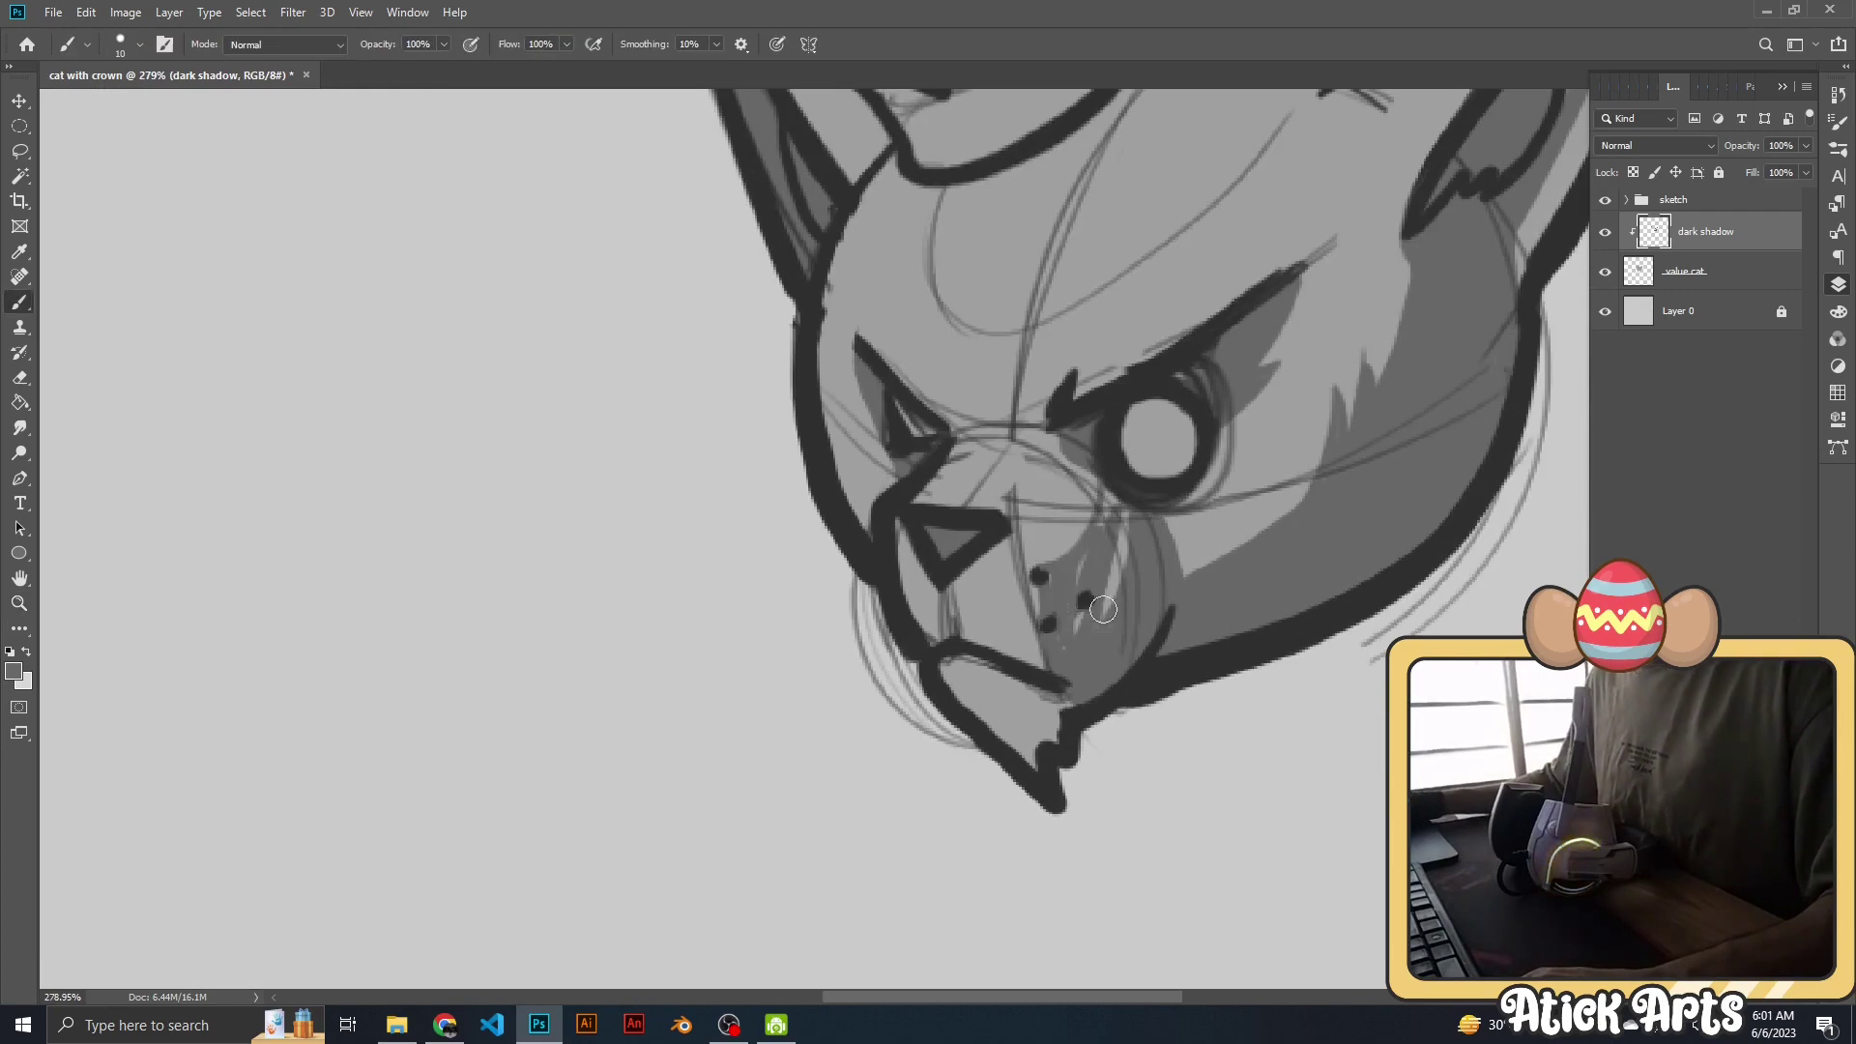
{"action": "key", "text": "z"}
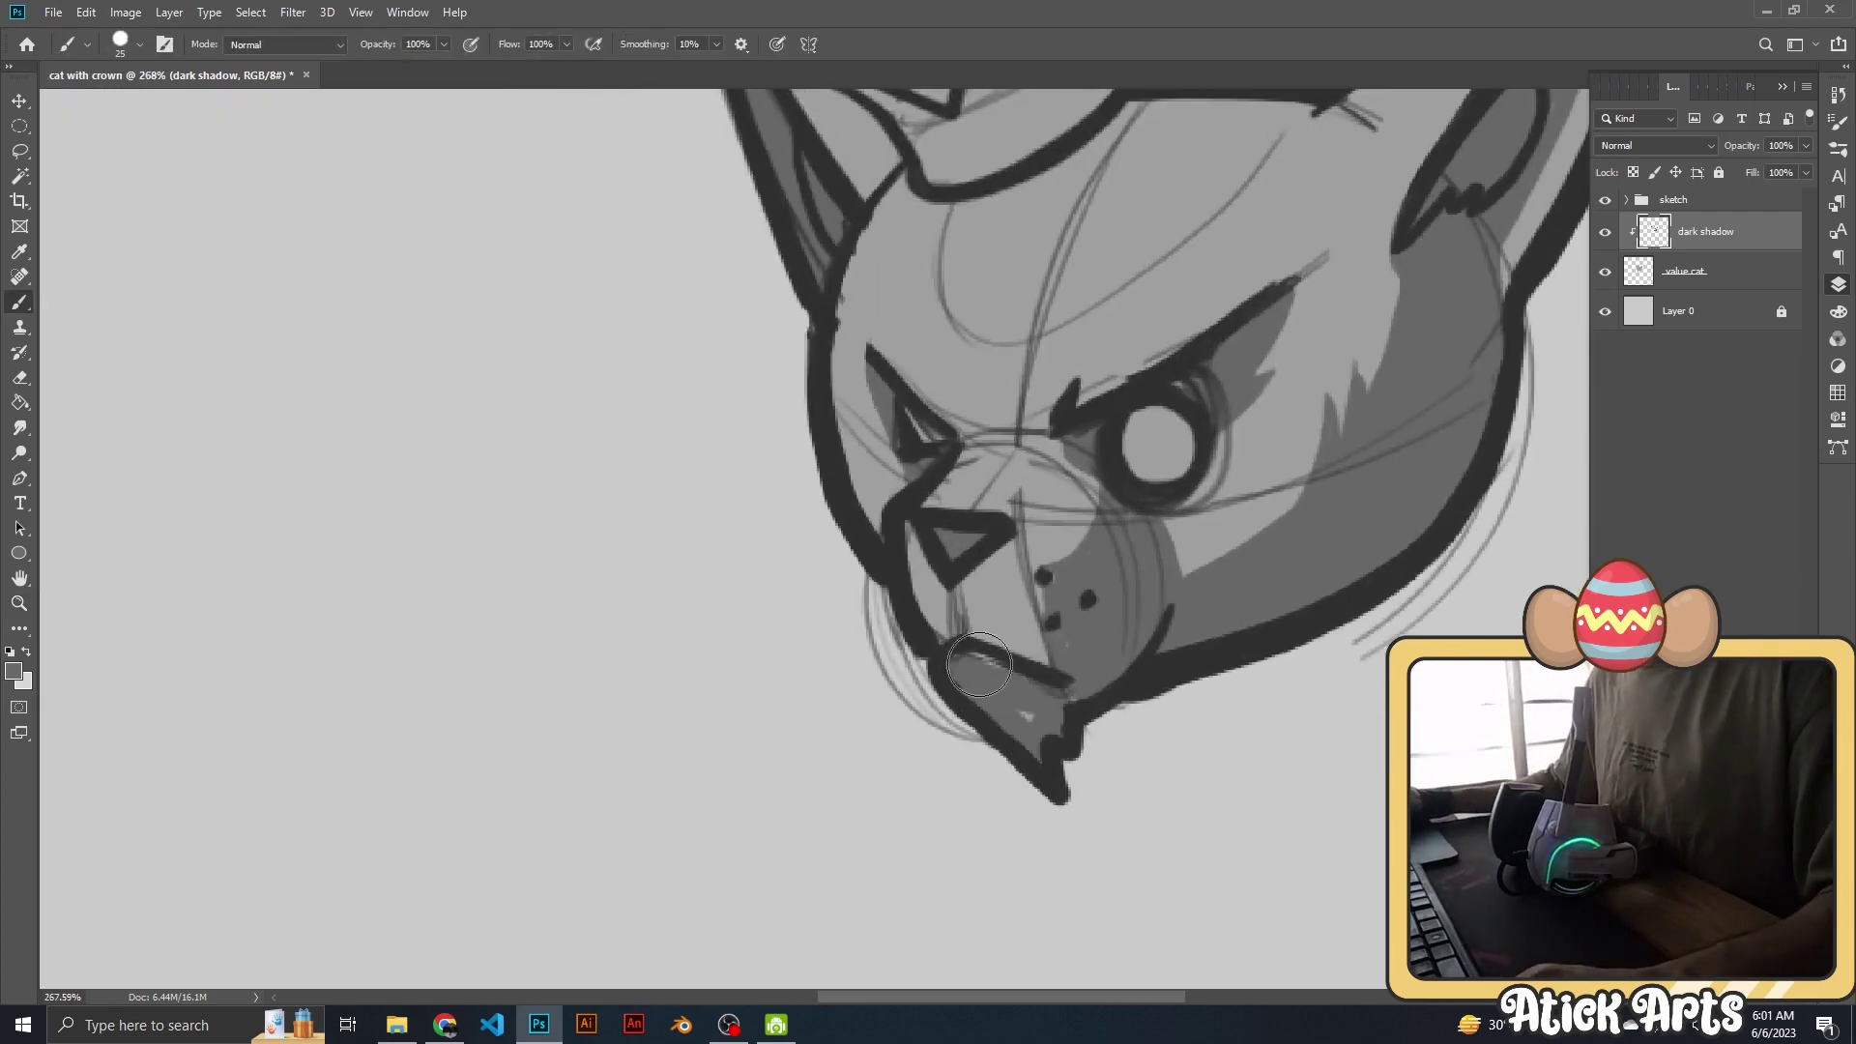
{"action": "scroll", "coordinate": [1096, 610], "scroll_direction": "down", "scroll_amount": 1}
{"action": "scroll", "coordinate": [1095, 610], "scroll_direction": "down", "scroll_amount": 1}
{"action": "key", "text": "b"}
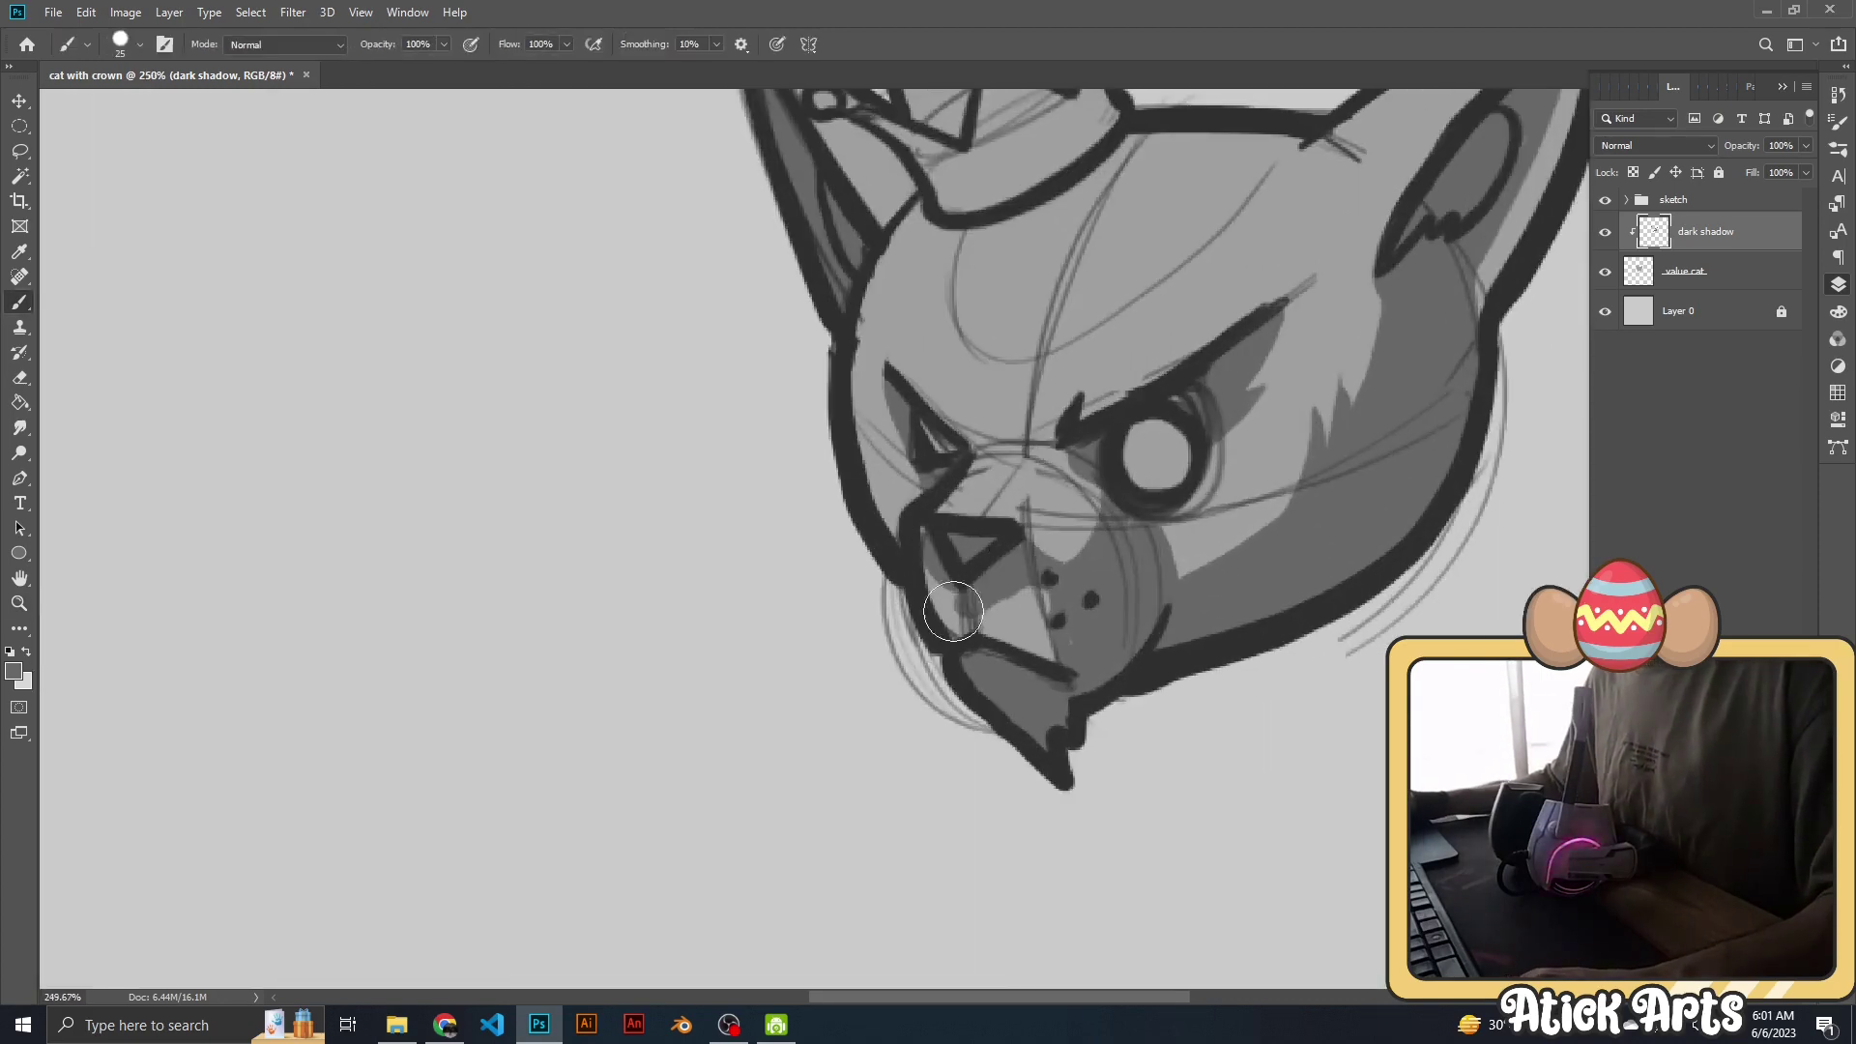
{"action": "left_click_drag", "start_coordinate": [1050, 620], "coordinate": [1118, 539]}
{"action": "scroll", "coordinate": [853, 490], "scroll_direction": "up", "scroll_amount": 1}
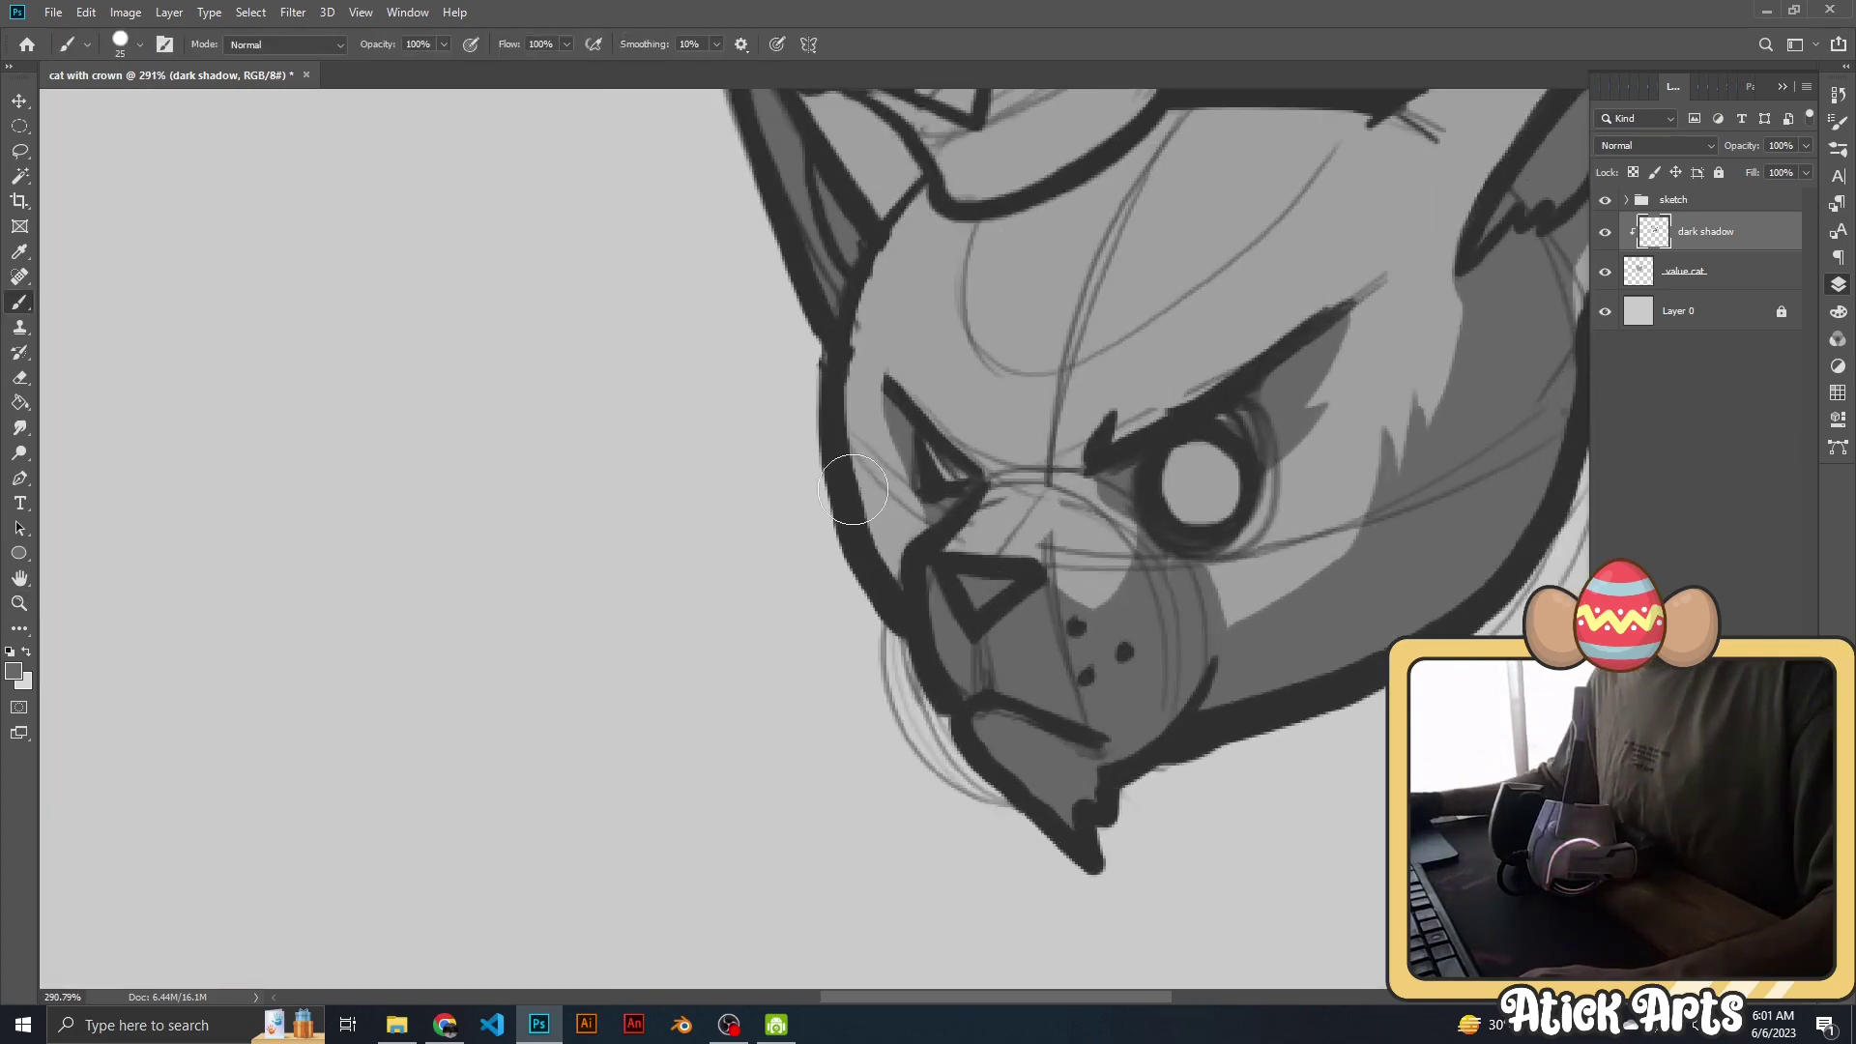
{"action": "left_click_drag", "start_coordinate": [866, 520], "coordinate": [1198, 346]}
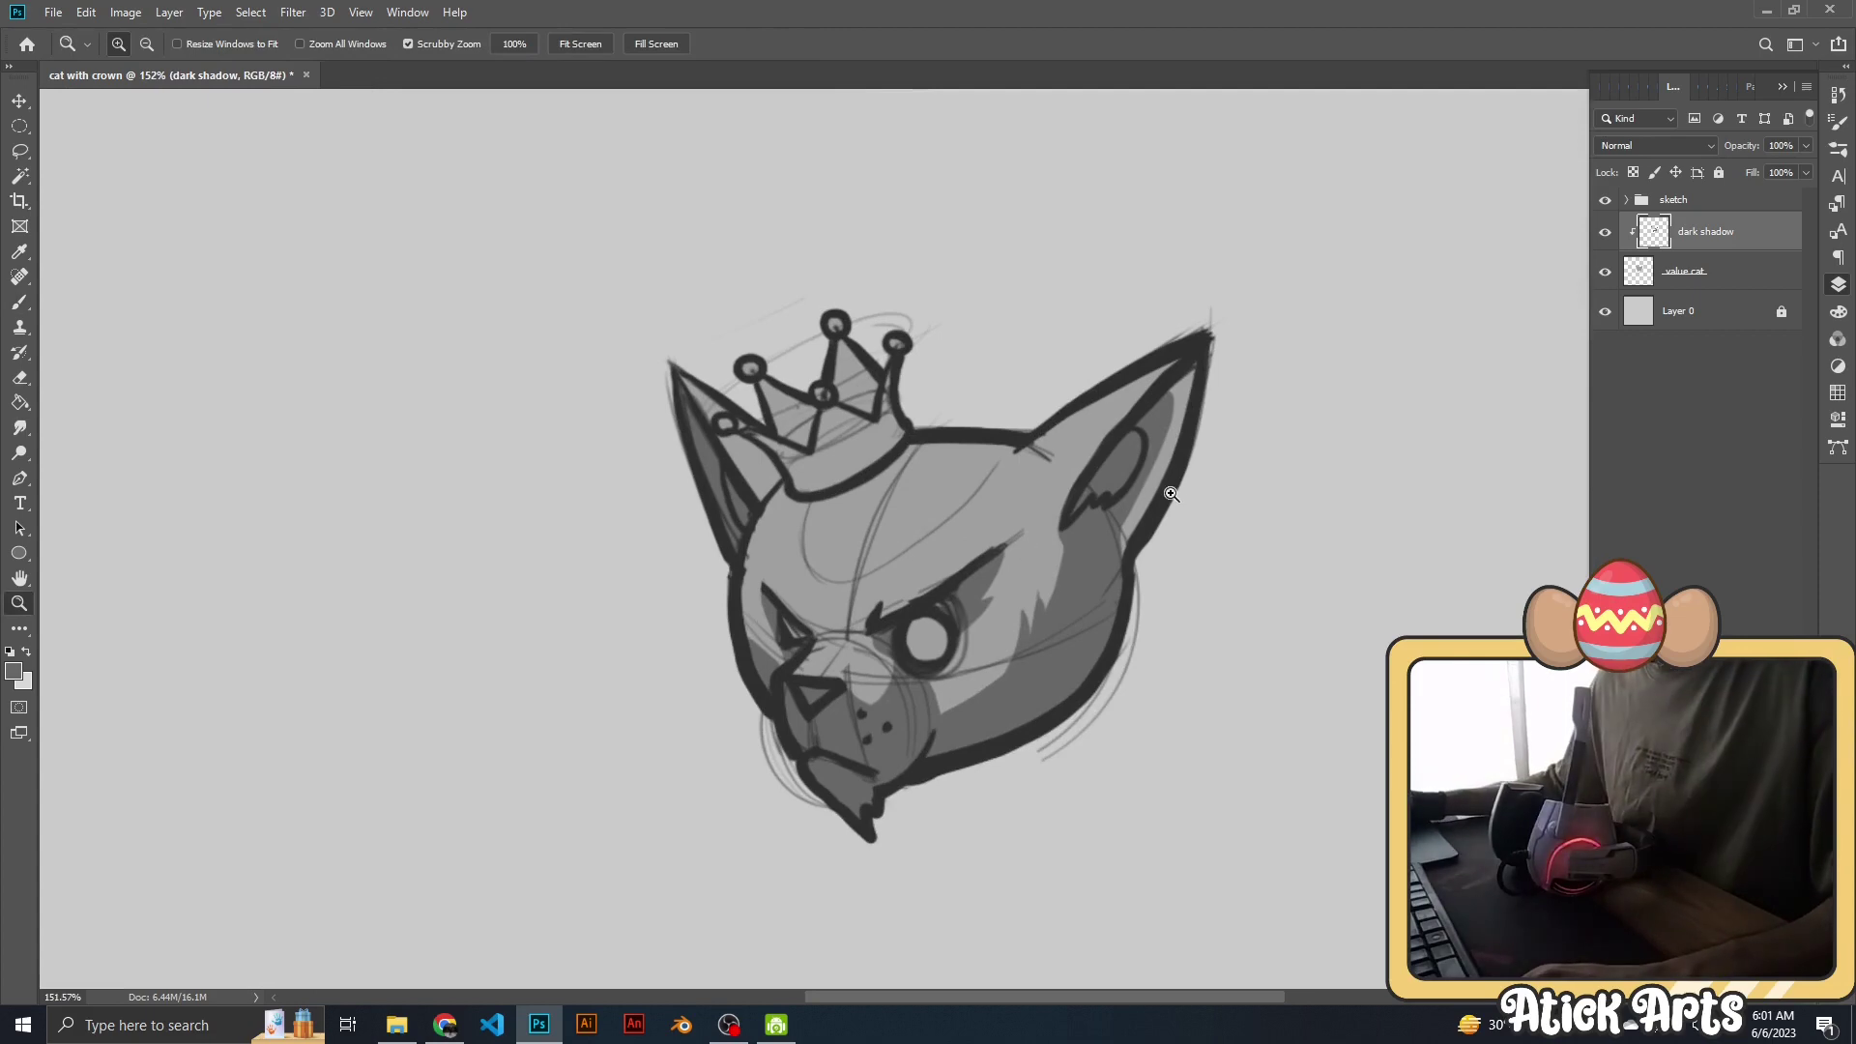
{"action": "scroll", "coordinate": [1197, 346], "scroll_direction": "down", "scroll_amount": 1}
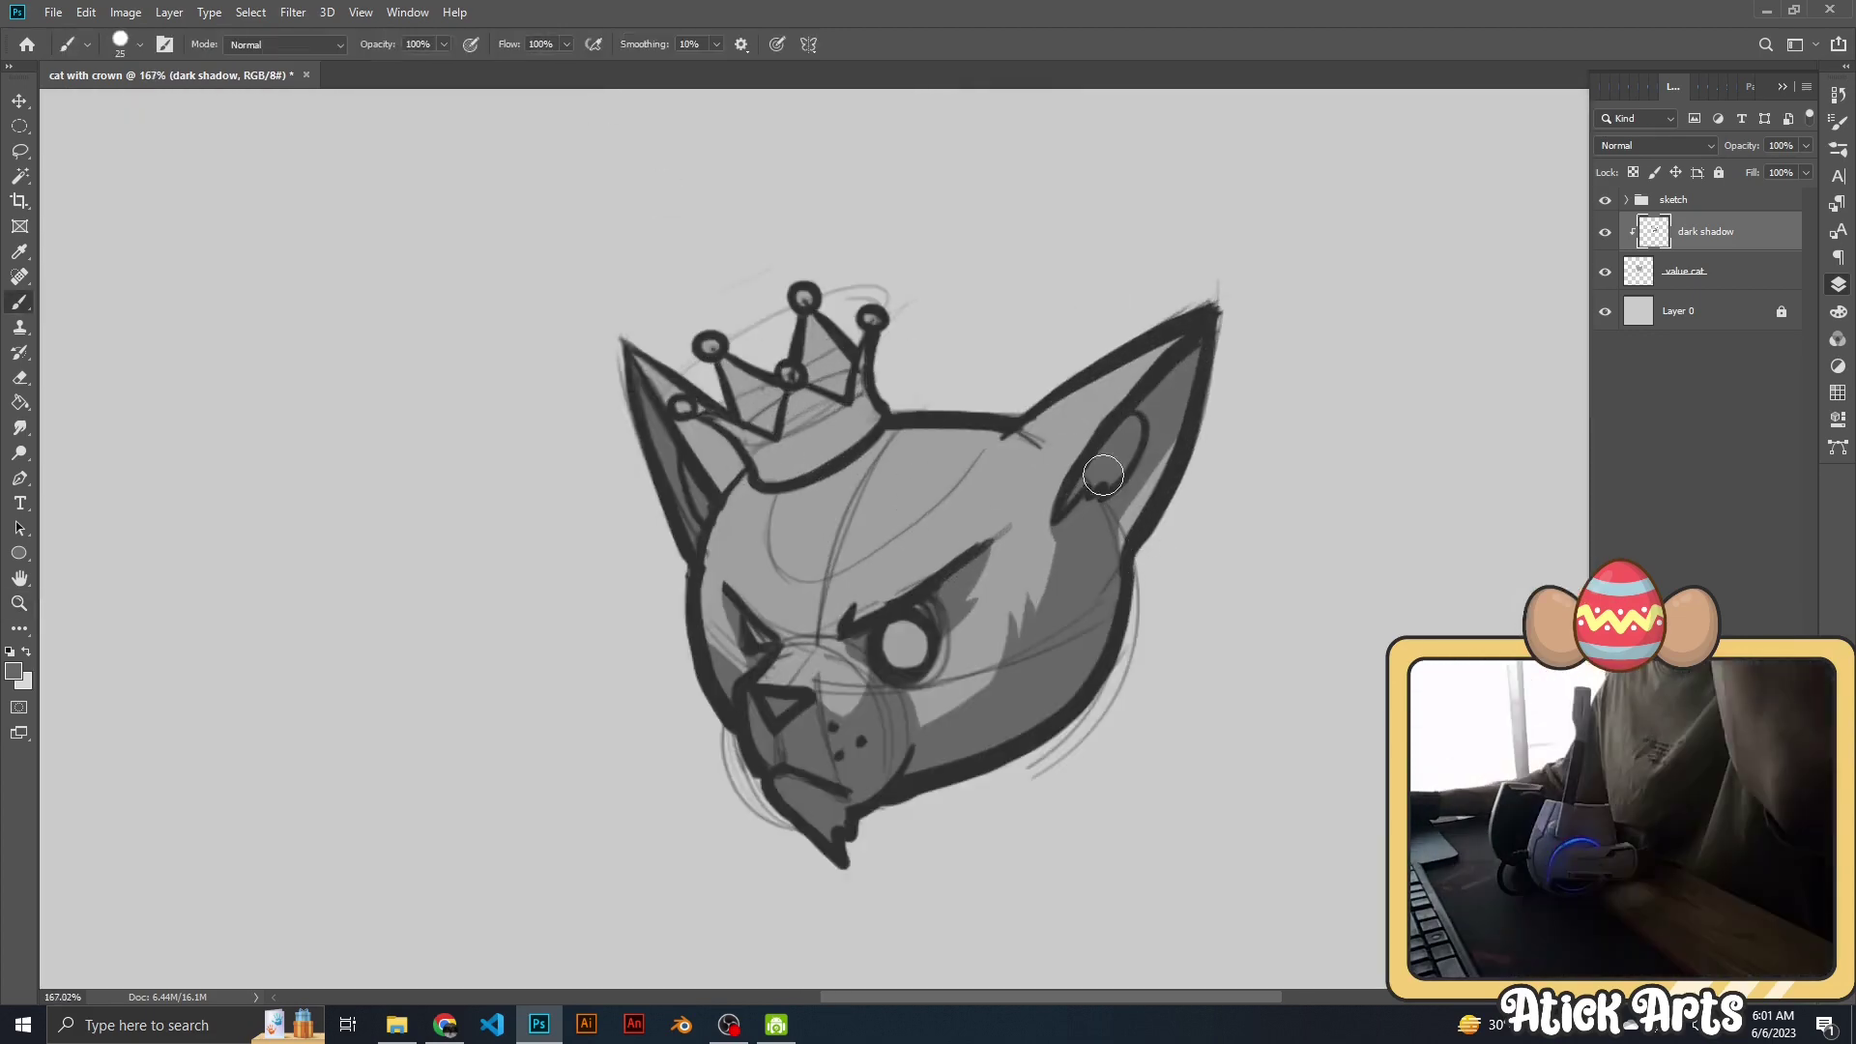
{"action": "scroll", "coordinate": [745, 493], "scroll_direction": "up", "scroll_amount": 4}
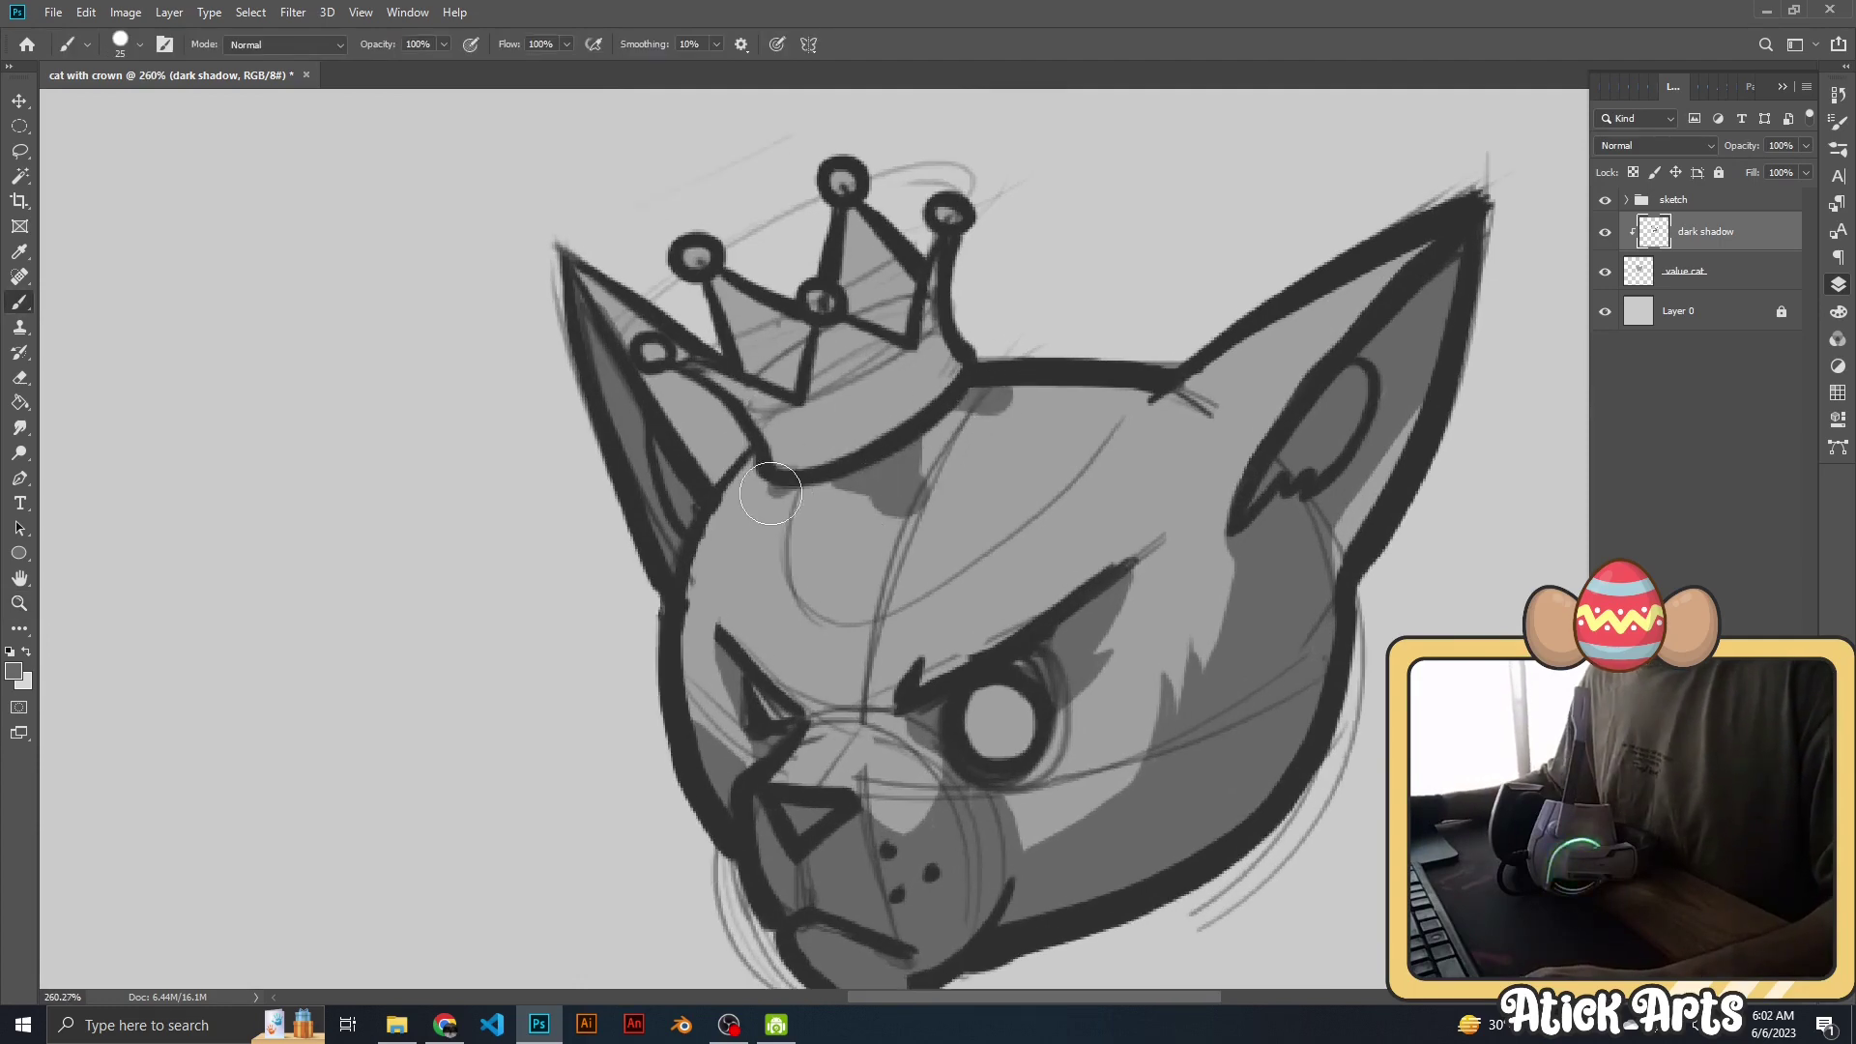
{"action": "scroll", "coordinate": [747, 501], "scroll_direction": "up", "scroll_amount": 1}
{"action": "scroll", "coordinate": [735, 489], "scroll_direction": "up", "scroll_amount": 1}
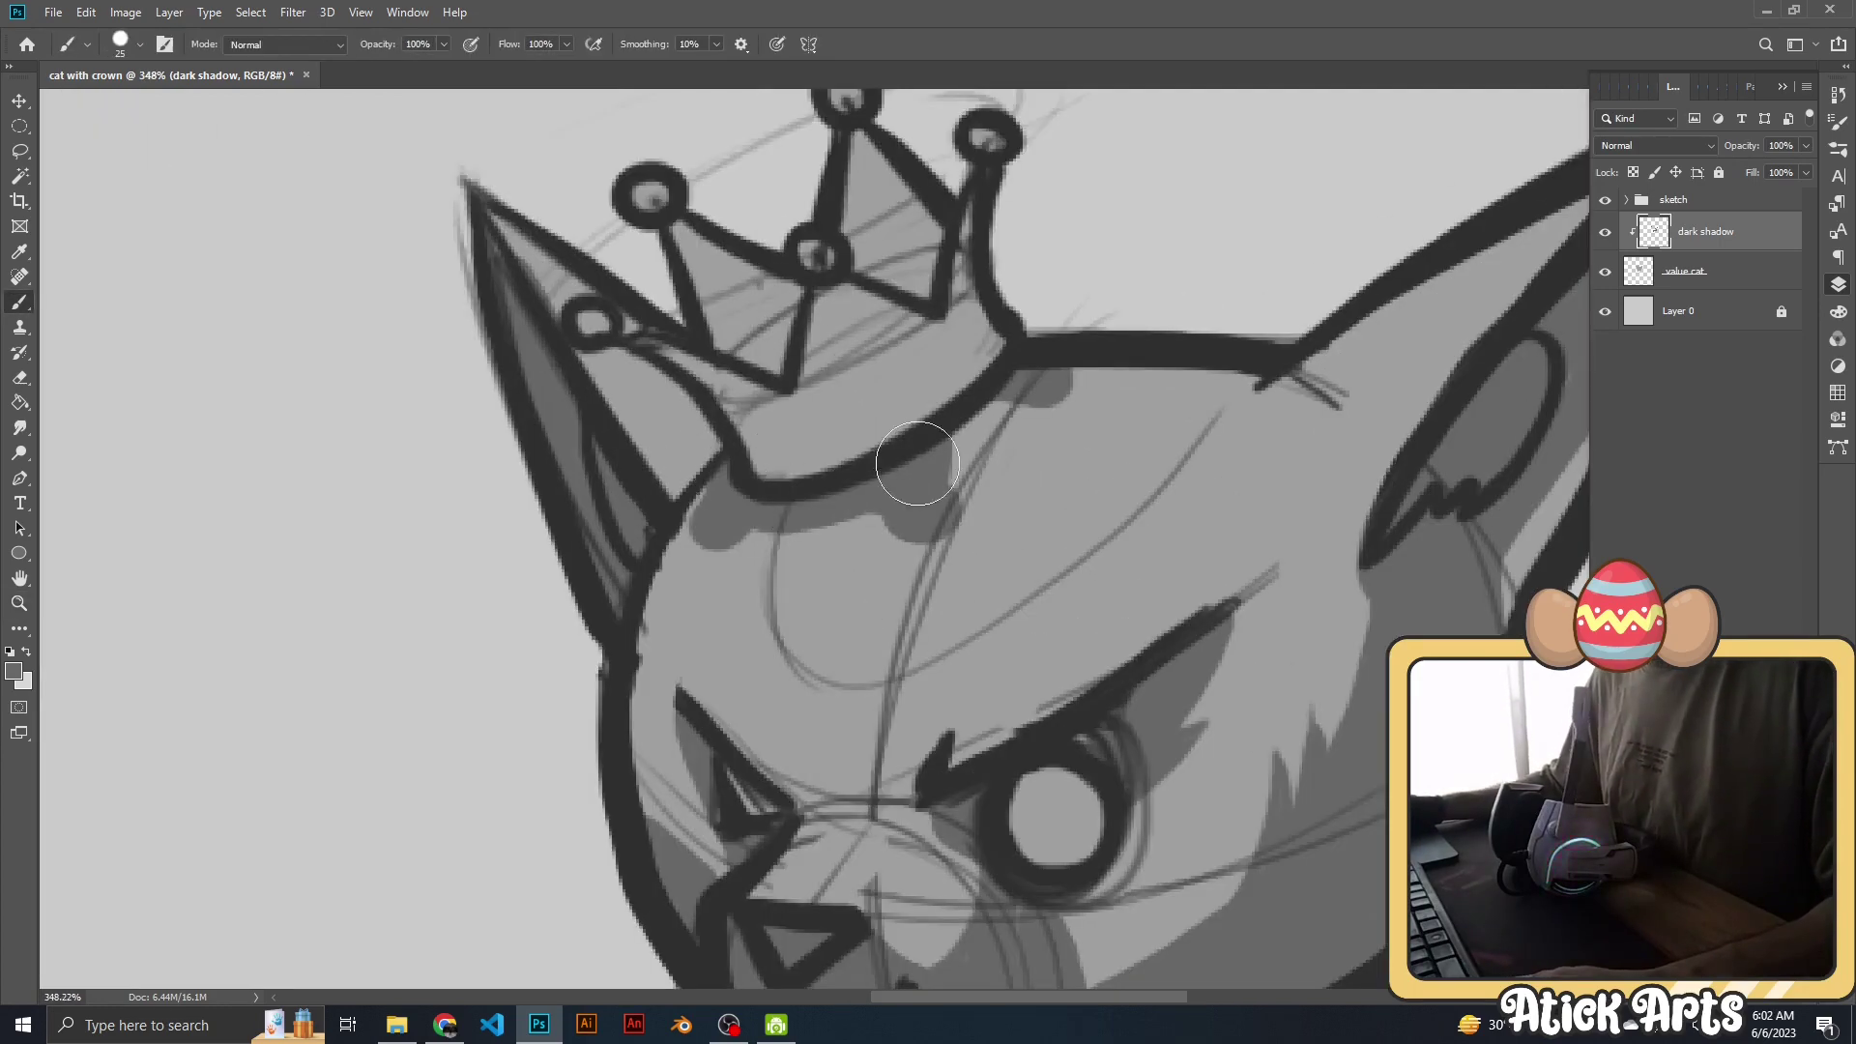
Review the whole drawing, zoom in on the crown and add a new empty layer.
{"action": "key", "text": "z"}
{"action": "mouse_move", "coordinate": [917, 463]}
{"action": "left_mouse_down"}
{"action": "mouse_move", "coordinate": [1035, 415]}
{"action": "mouse_move", "coordinate": [982, 427]}
{"action": "mouse_move", "coordinate": [1076, 553]}
{"action": "mouse_move", "coordinate": [967, 556]}
{"action": "mouse_move", "coordinate": [1112, 580]}
{"action": "mouse_move", "coordinate": [1186, 629]}
{"action": "left_mouse_up"}
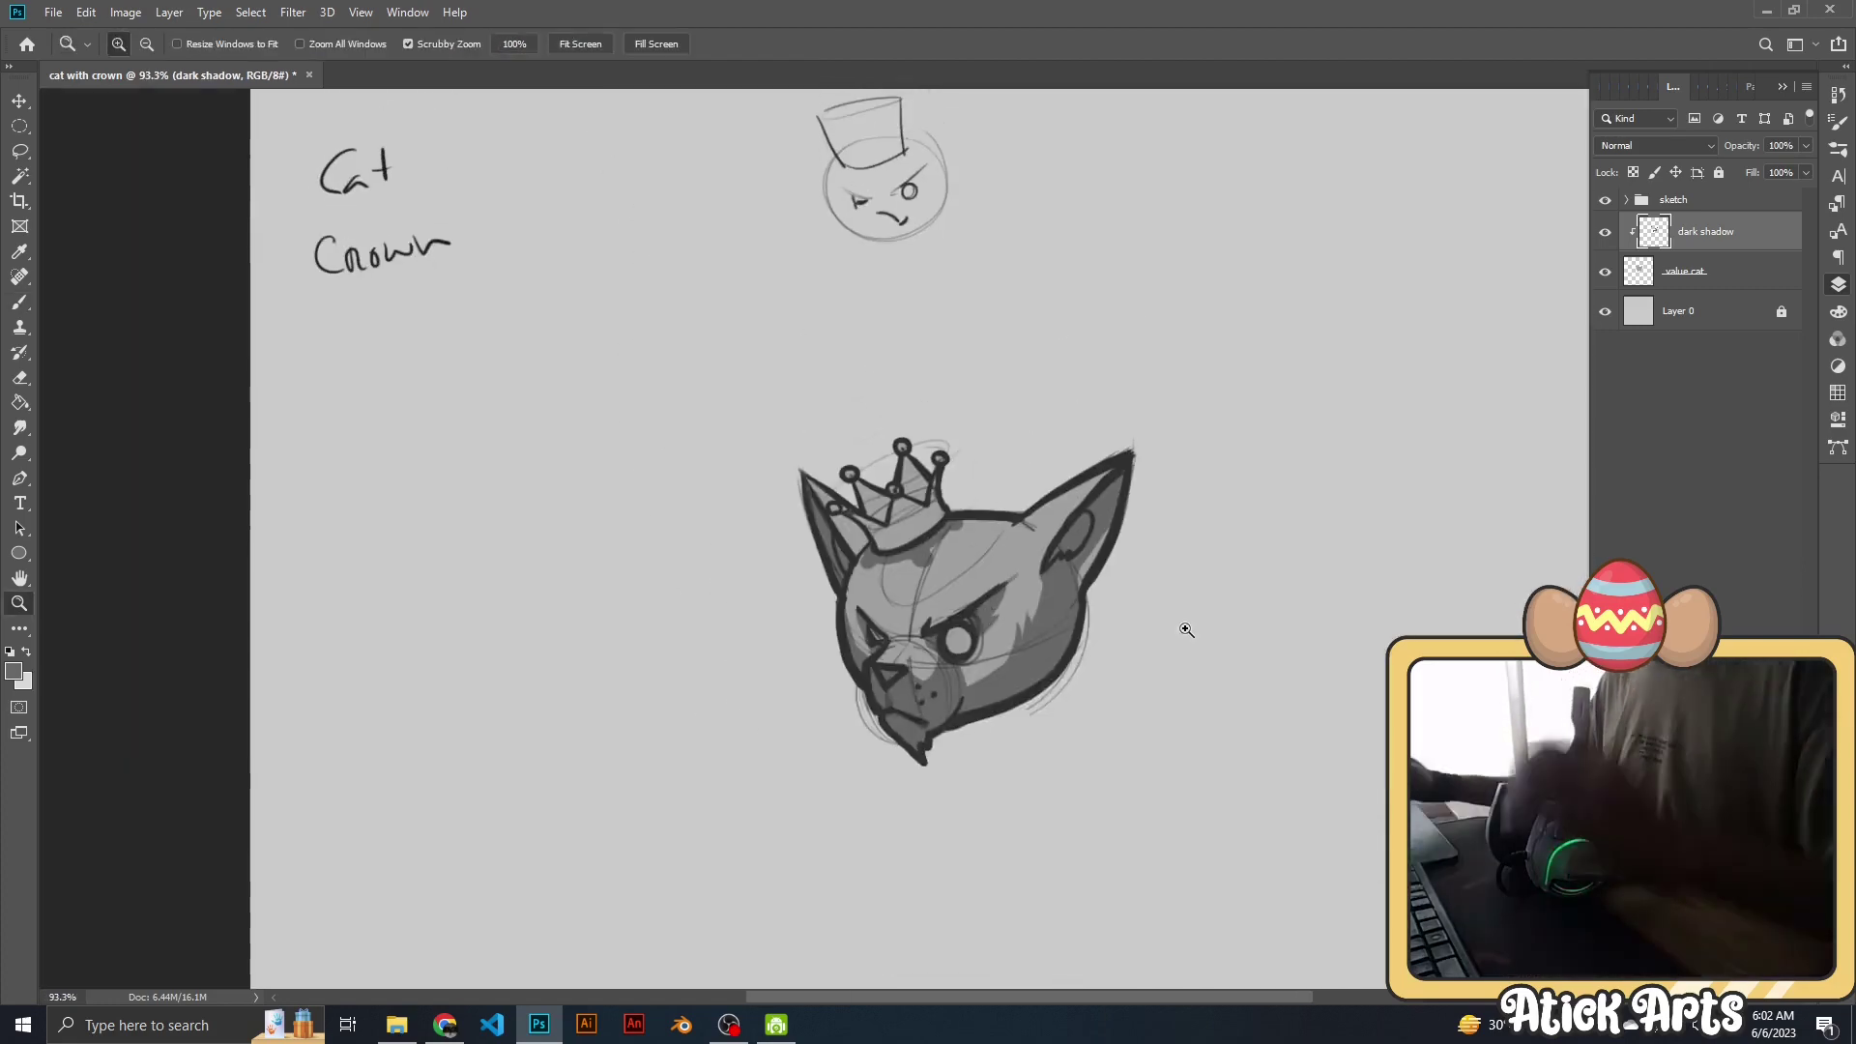
{"action": "mouse_move", "coordinate": [928, 581]}
{"action": "left_mouse_down"}
{"action": "mouse_move", "coordinate": [1100, 531]}
{"action": "mouse_move", "coordinate": [1043, 553]}
{"action": "left_mouse_up"}
{"action": "key", "text": "b"}
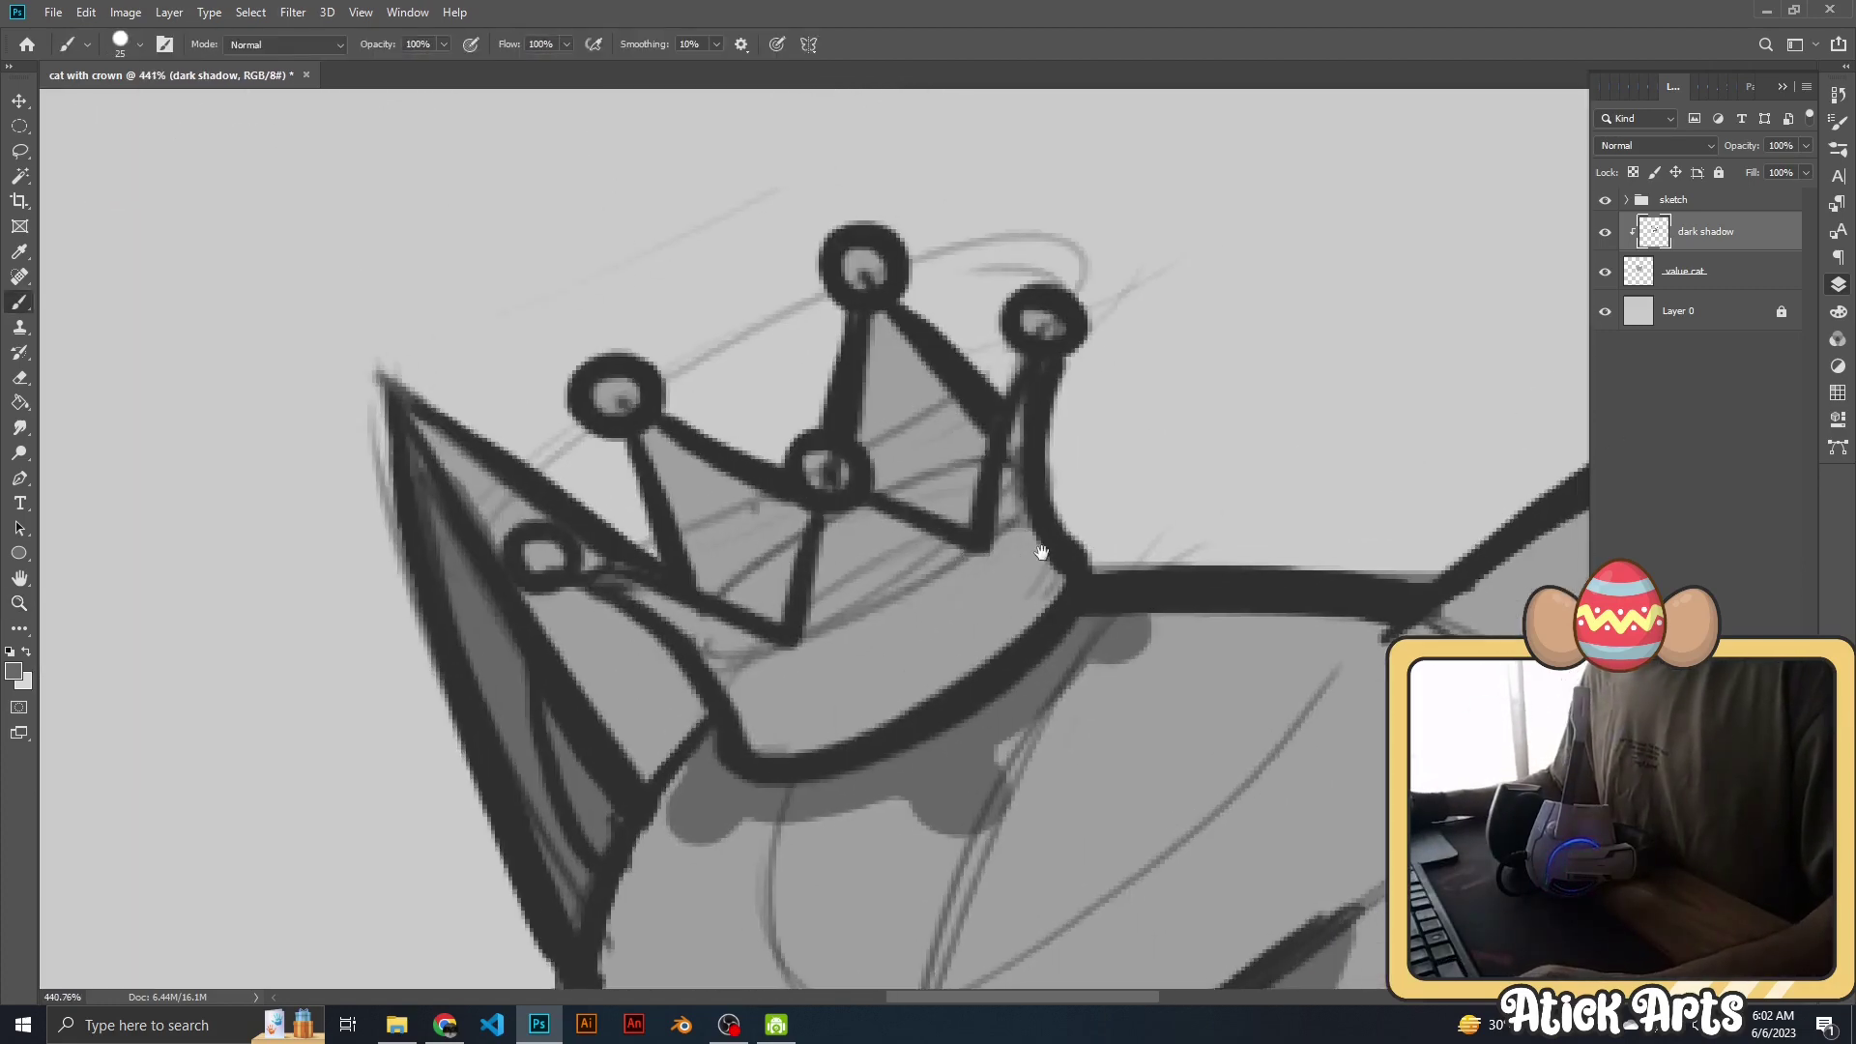
{"action": "key", "text": "ctrl+shift+alt+n"}
Name the new layer 'crown value' and clip it to the layers below.
{"action": "double_click", "coordinate": [1687, 231]}
{"action": "type", "text": "crown val"}
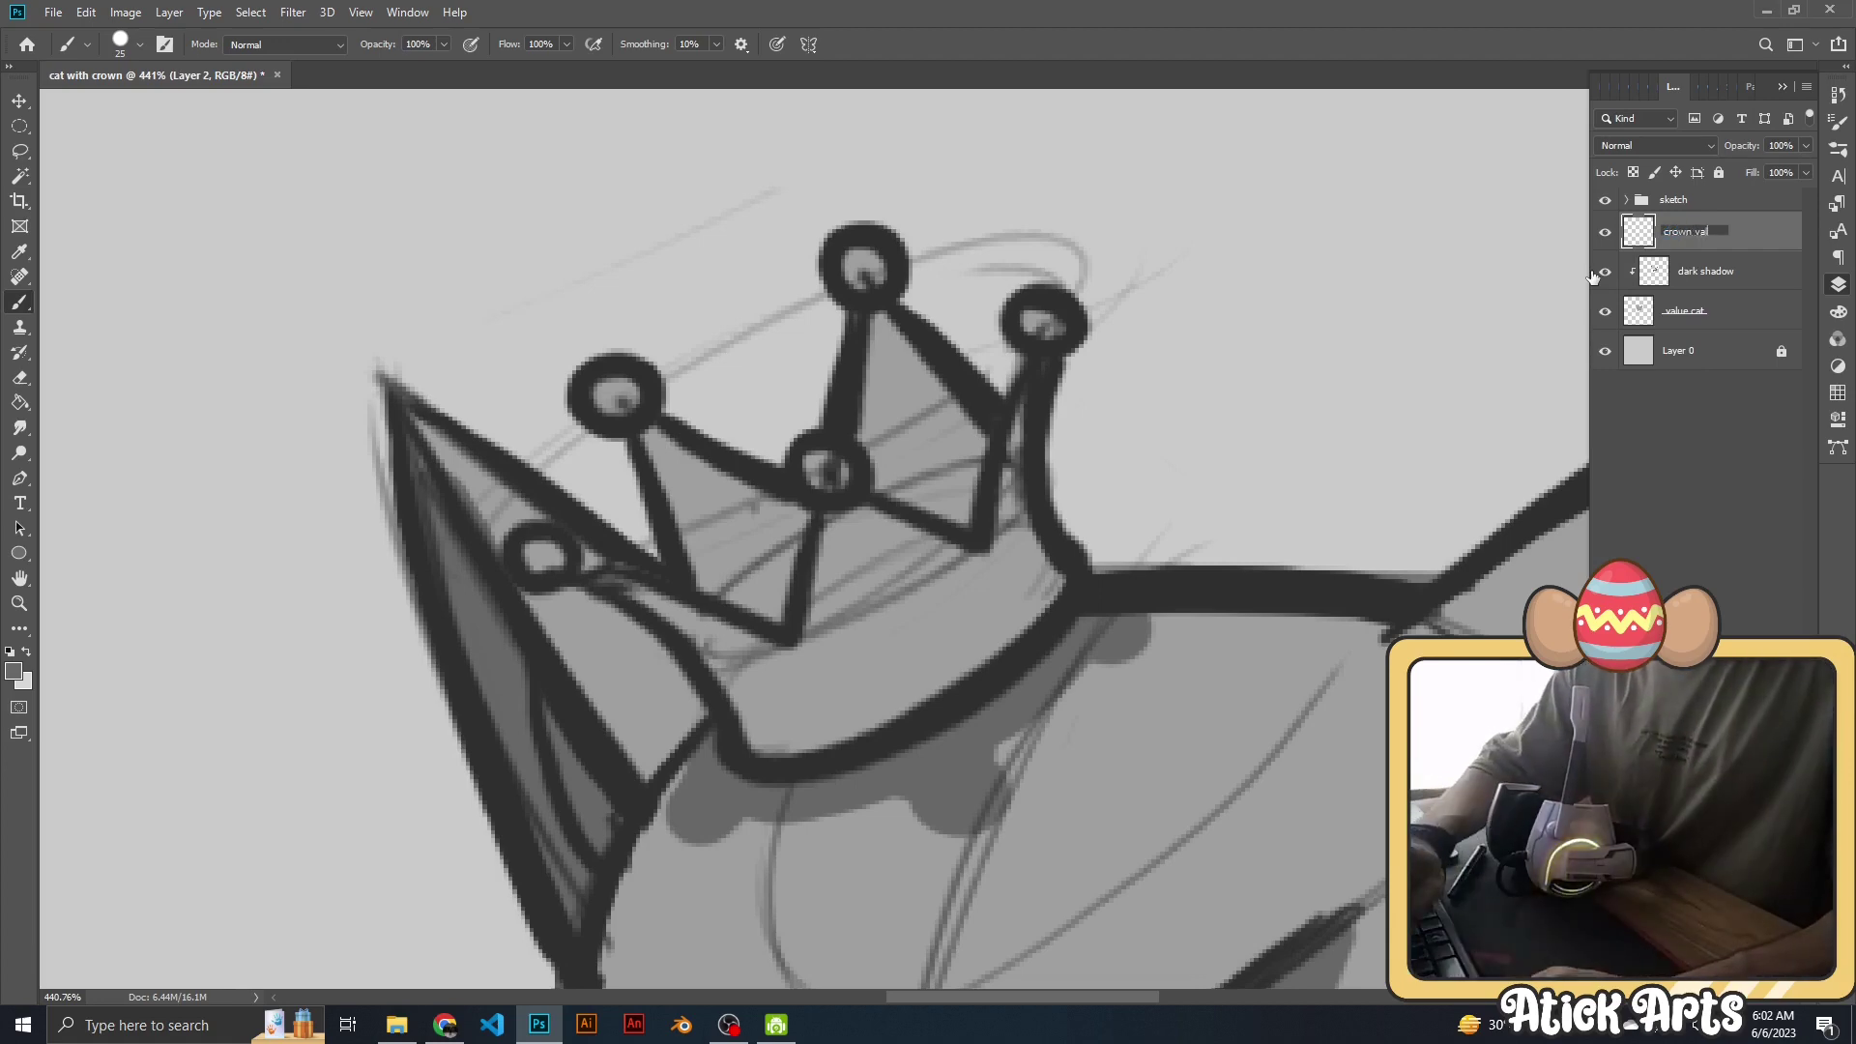
{"action": "type", "text": "ue"}
{"action": "key", "text": "Return"}
{"action": "key", "text": "ctrl+alt+g"}
Brush grey tones along the crown band, darkening its left and right ends.
{"action": "key", "text": "z"}
{"action": "mouse_move", "coordinate": [981, 519]}
{"action": "left_mouse_down"}
{"action": "mouse_move", "coordinate": [856, 621]}
{"action": "mouse_move", "coordinate": [1085, 551]}
{"action": "left_mouse_up"}
{"action": "key", "text": "b"}
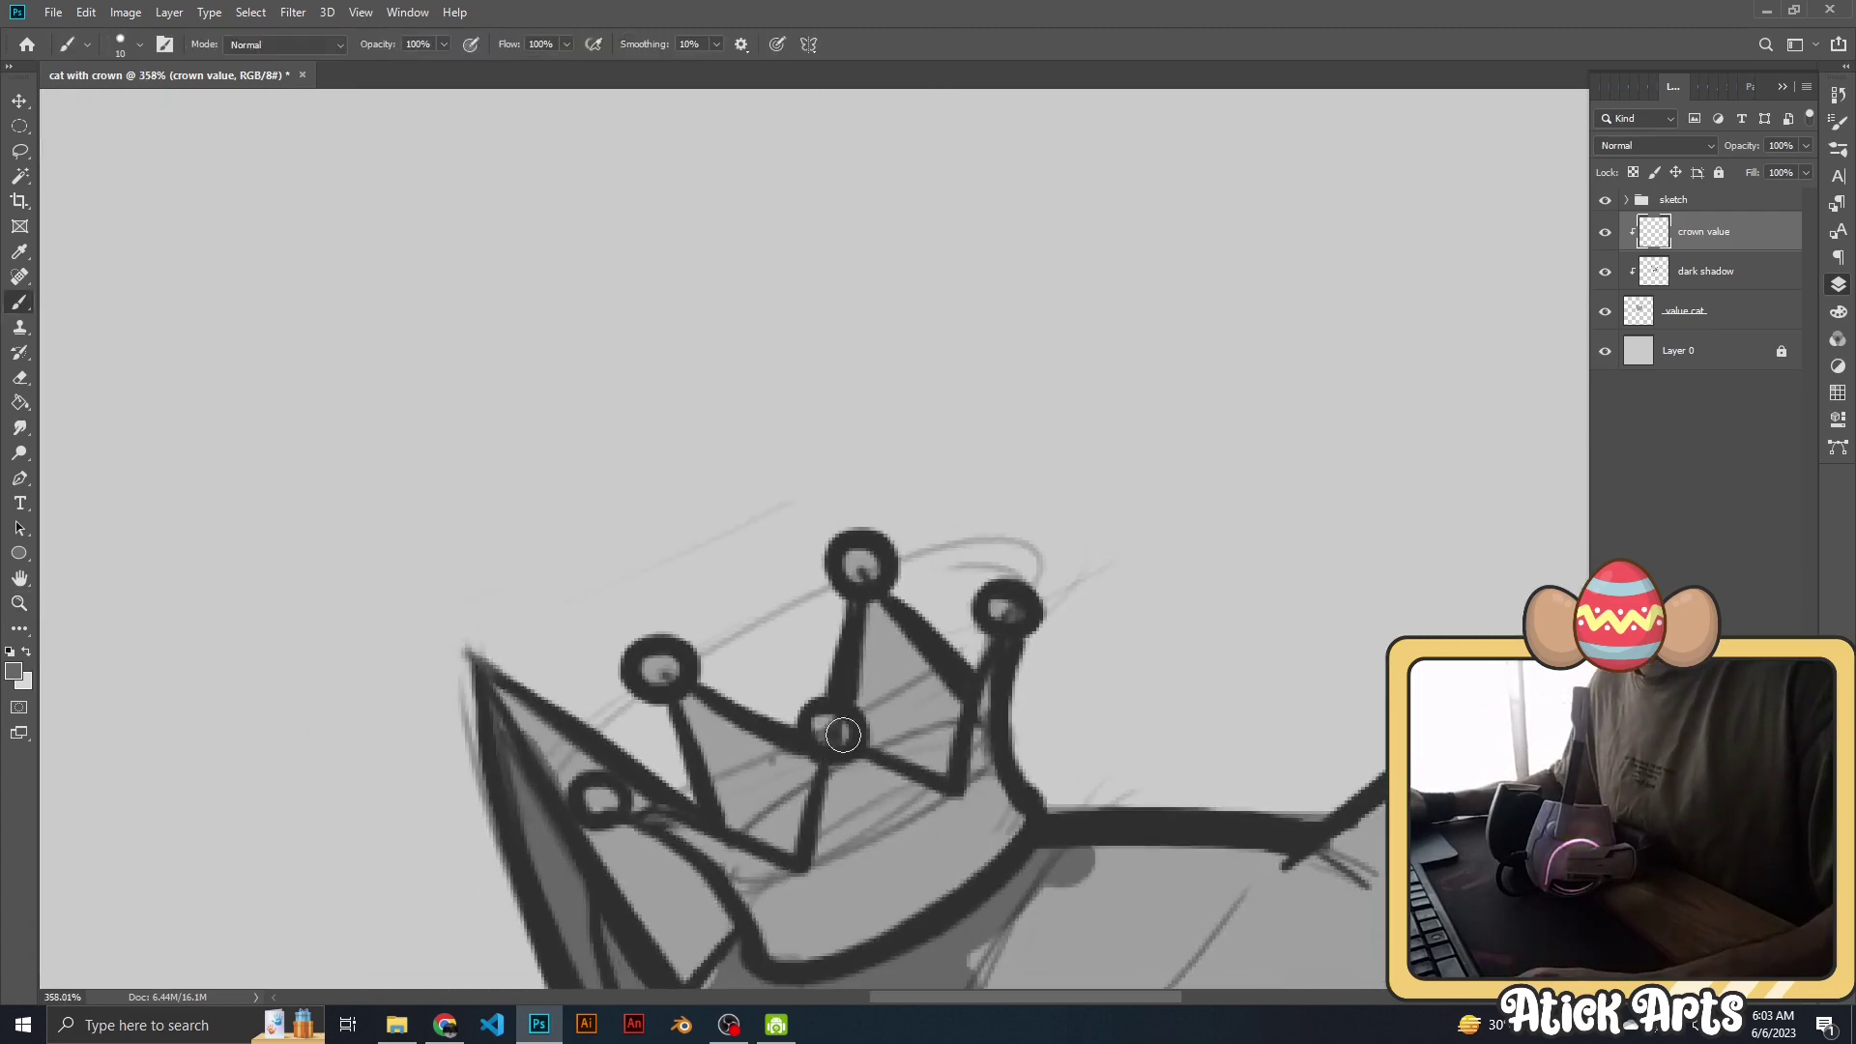
{"action": "key", "text": "z"}
{"action": "mouse_move", "coordinate": [872, 576]}
{"action": "left_mouse_down"}
{"action": "mouse_move", "coordinate": [1021, 658]}
{"action": "mouse_move", "coordinate": [953, 713]}
{"action": "left_mouse_up"}
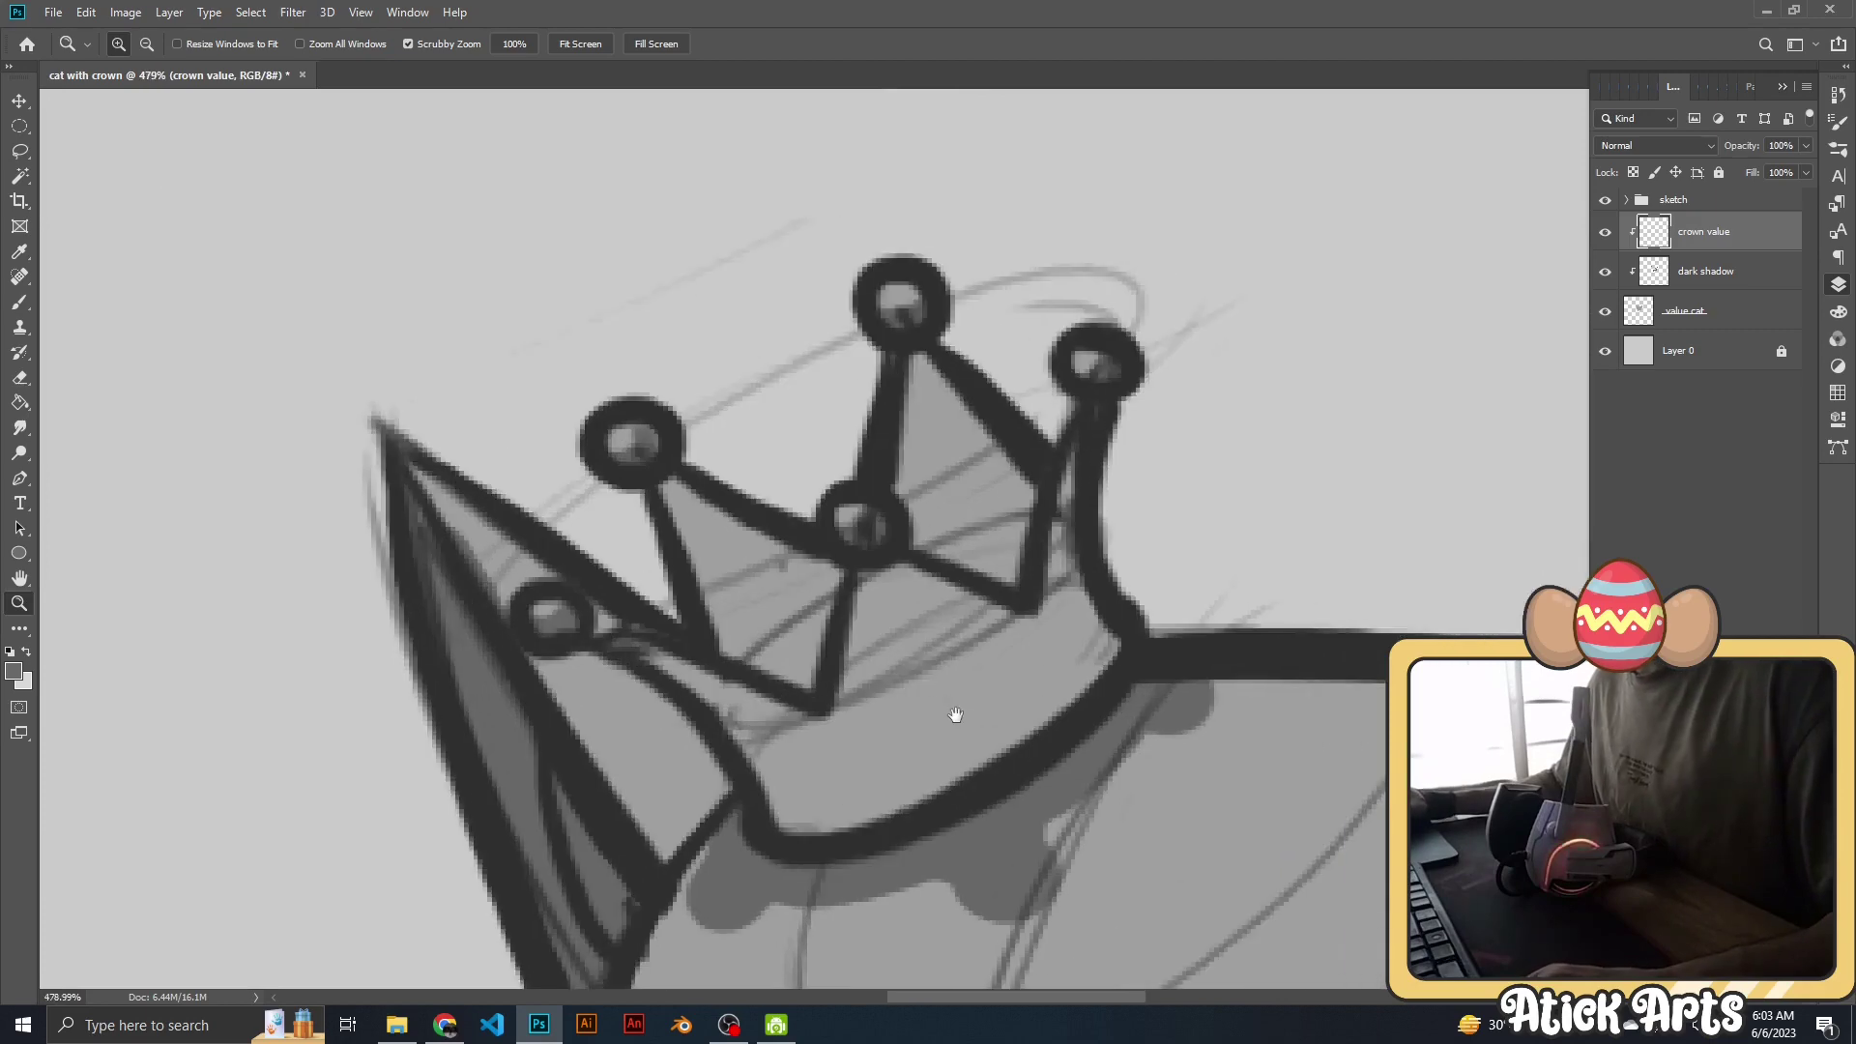
{"action": "key", "text": "b"}
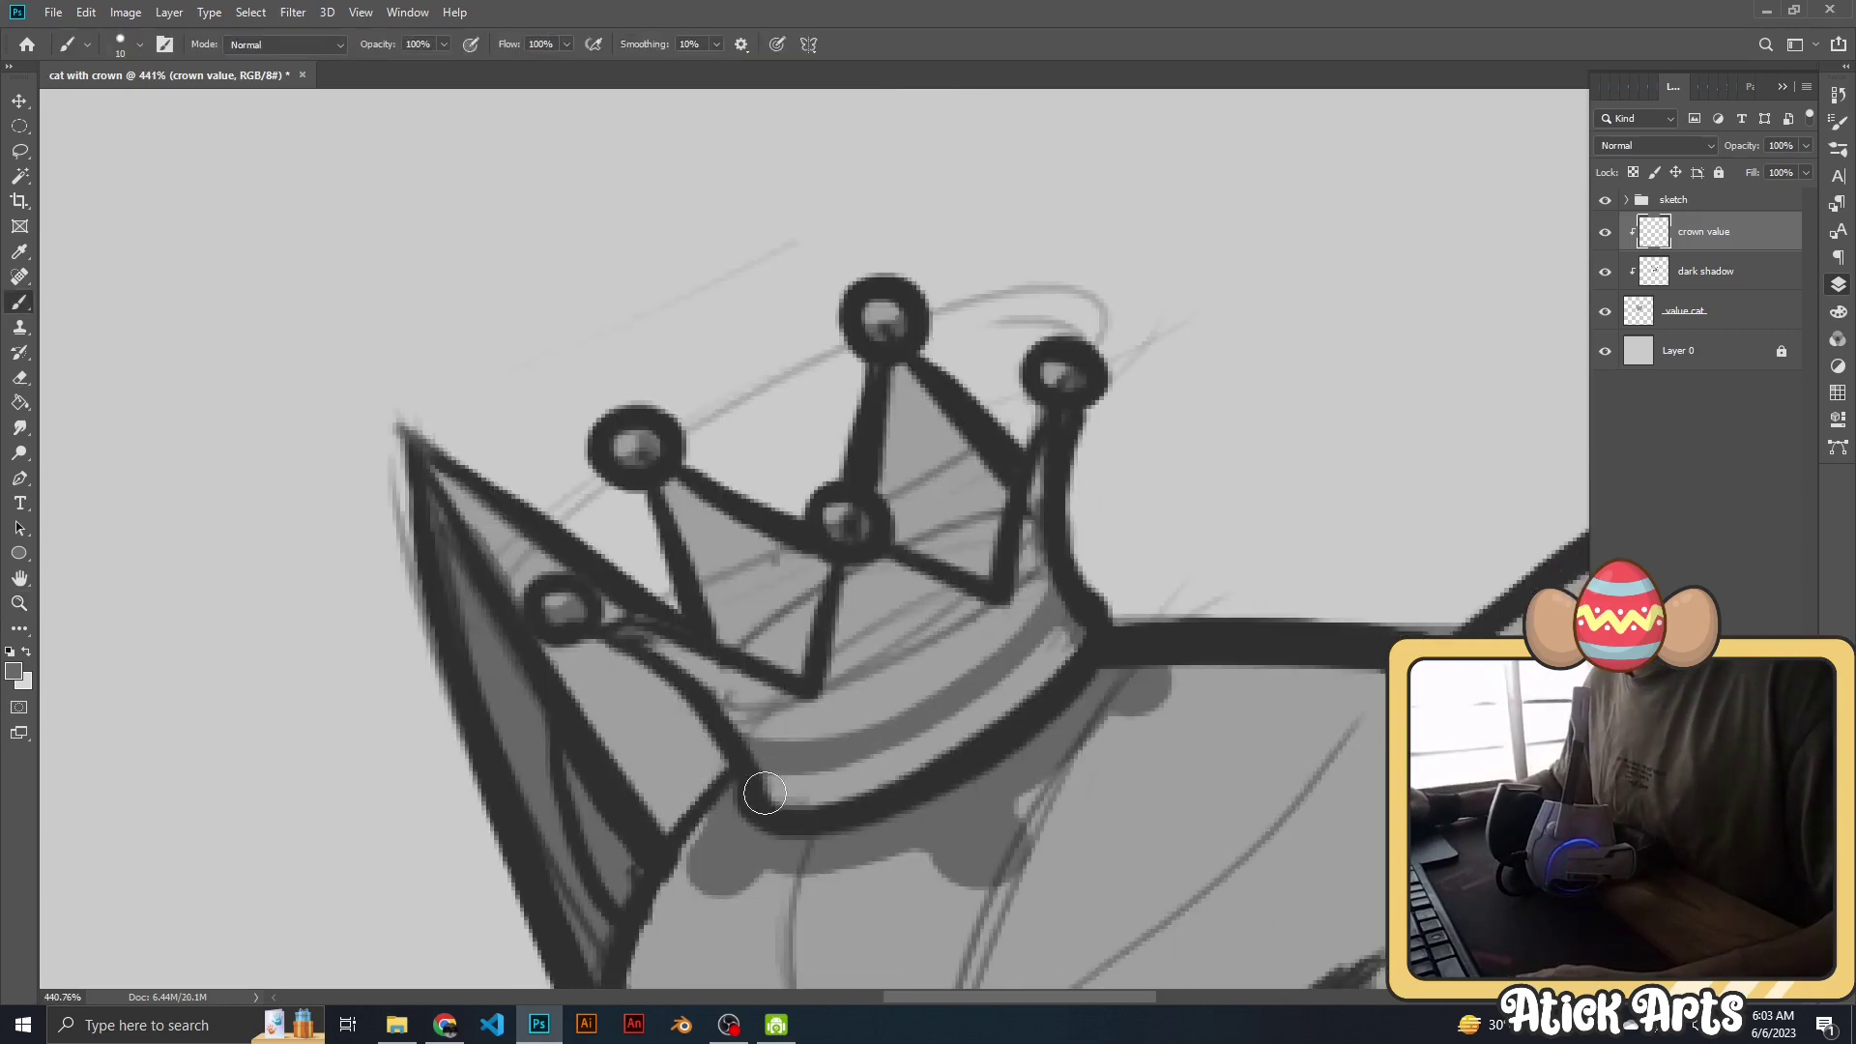
{"action": "left_click_drag", "start_coordinate": [766, 793], "coordinate": [852, 598]}
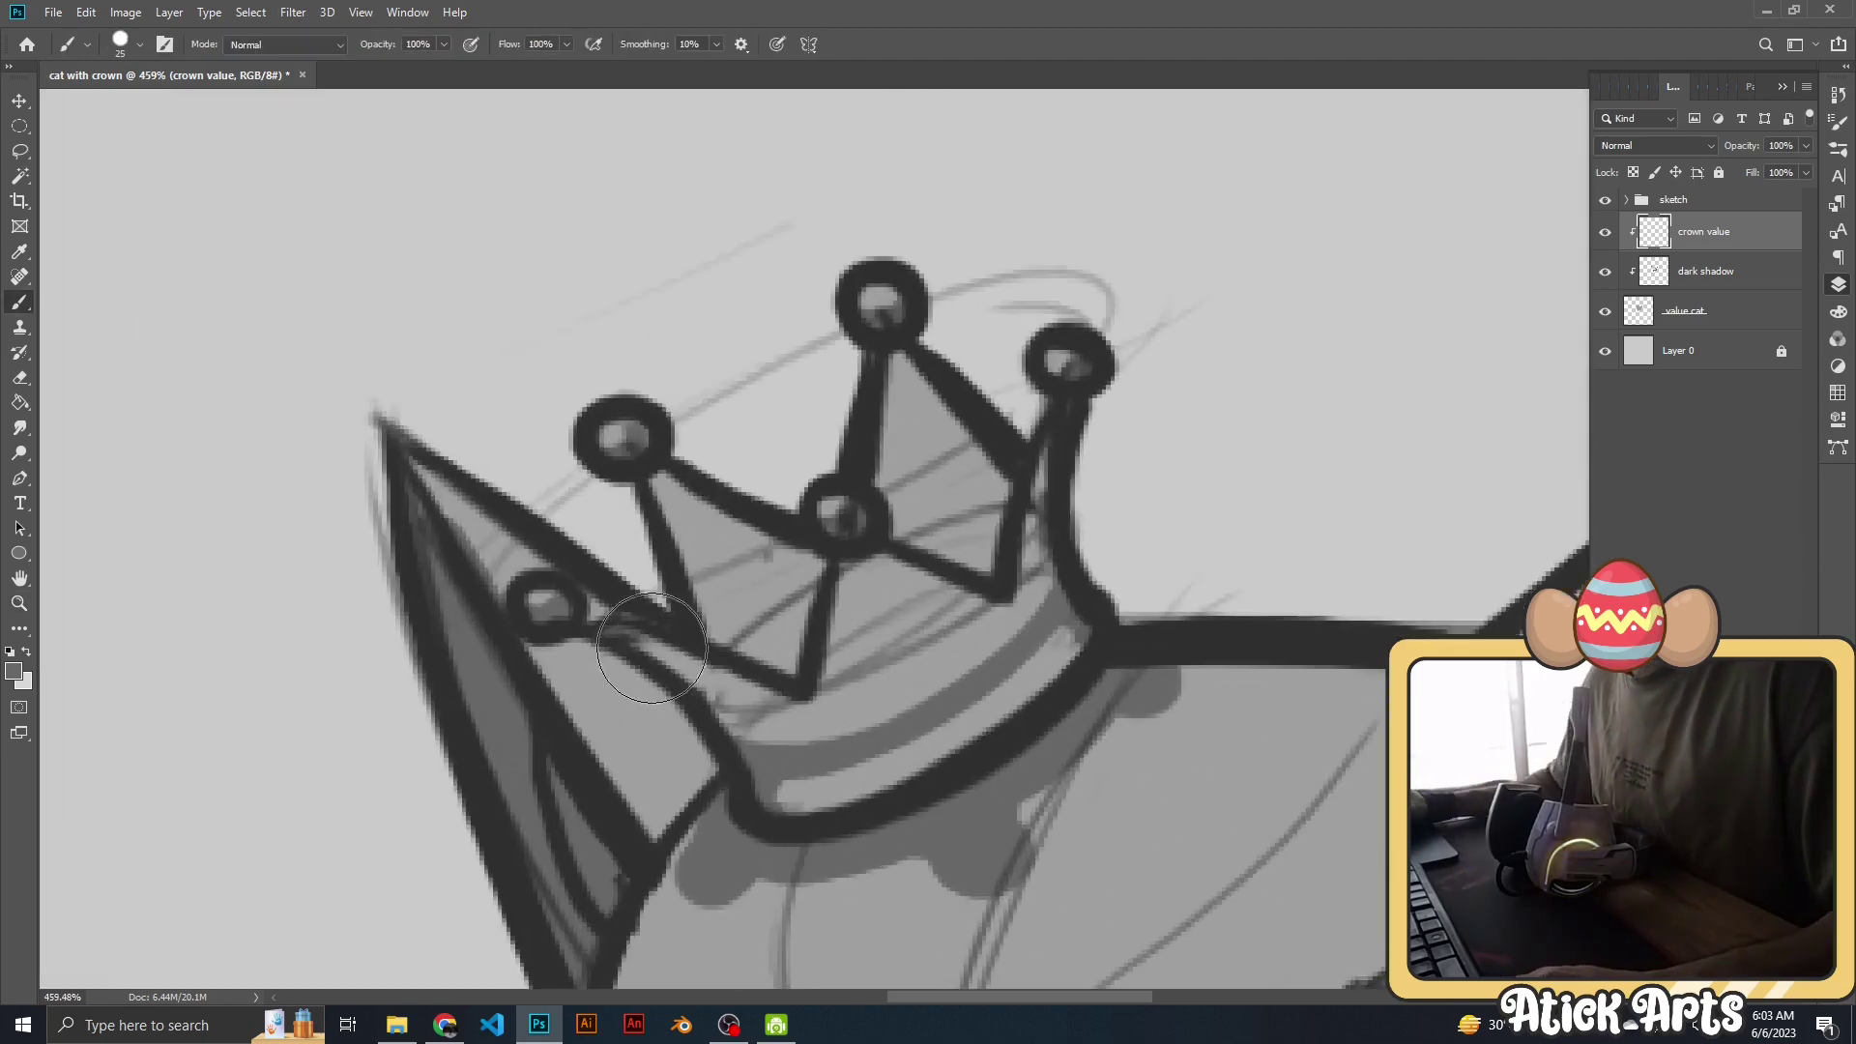
{"action": "mouse_move", "coordinate": [652, 647]}
{"action": "left_mouse_down"}
{"action": "mouse_move", "coordinate": [809, 713]}
{"action": "mouse_move", "coordinate": [904, 663]}
{"action": "mouse_move", "coordinate": [897, 580]}
{"action": "left_mouse_up"}
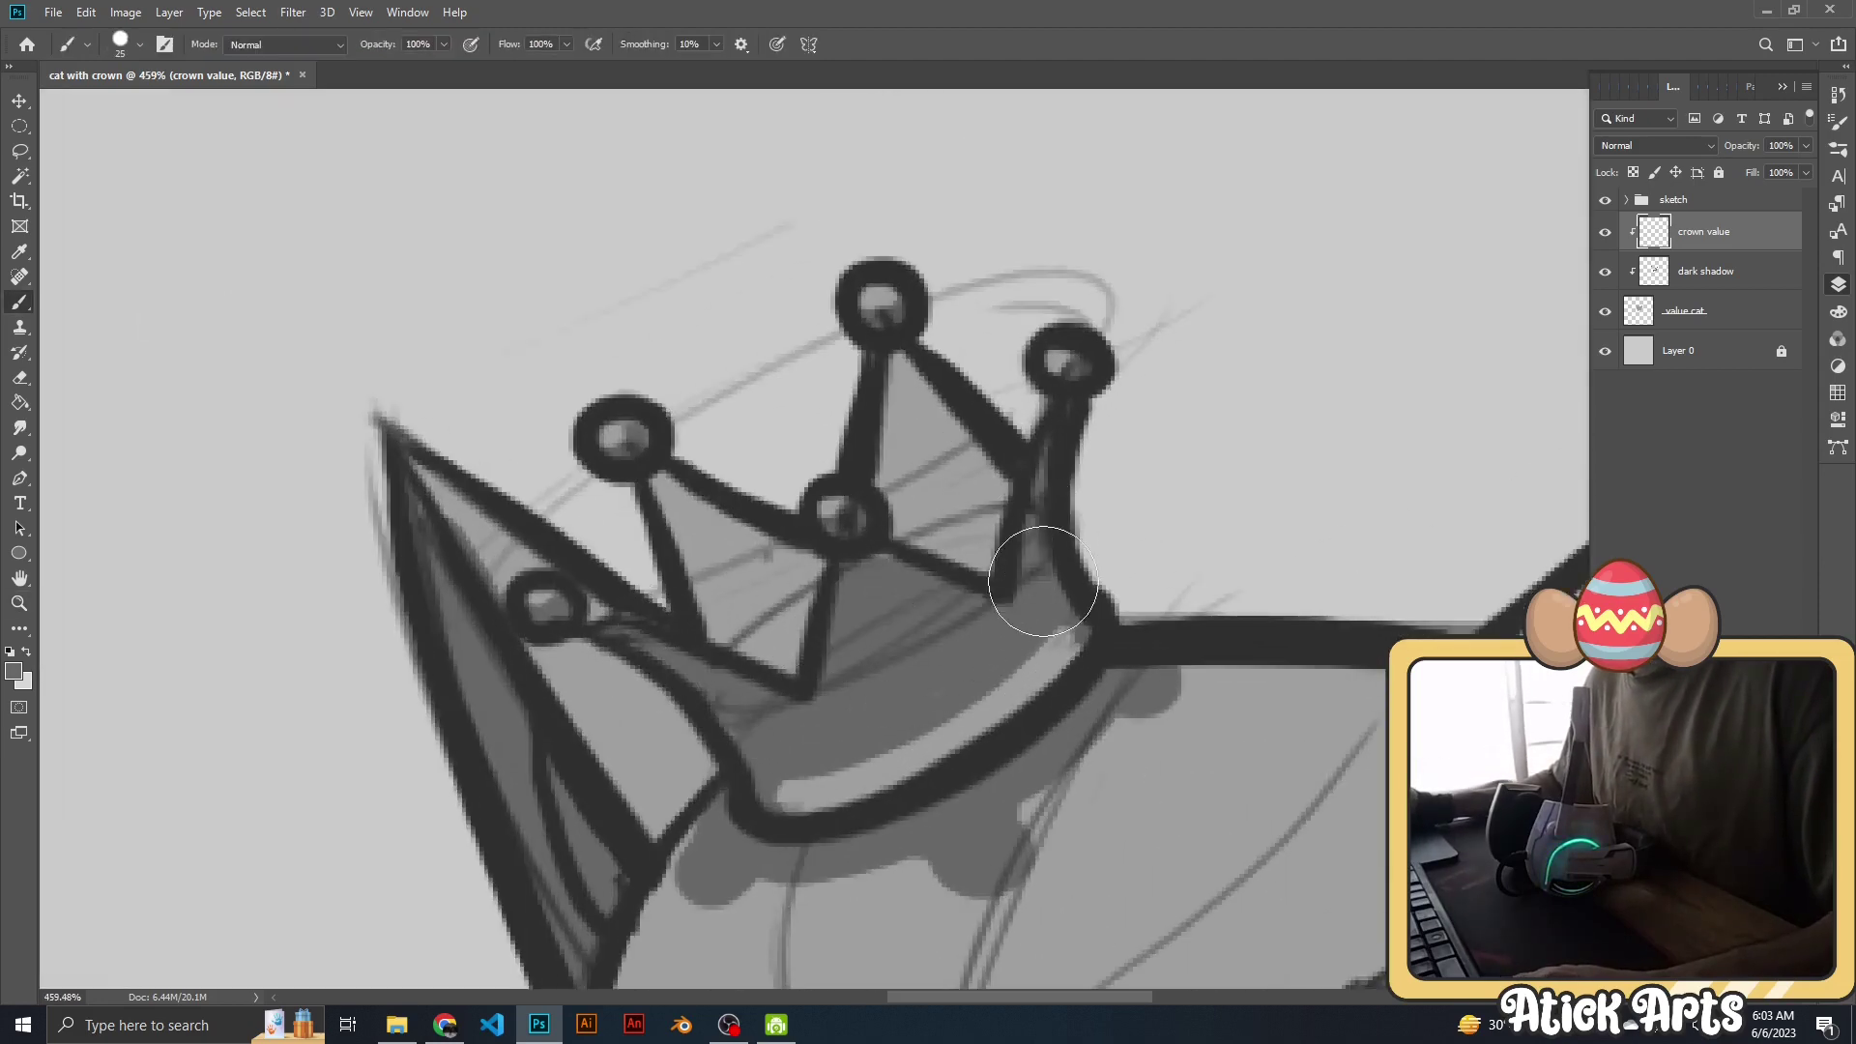
{"action": "mouse_move", "coordinate": [1043, 581]}
{"action": "left_mouse_down"}
{"action": "mouse_move", "coordinate": [1016, 676]}
{"action": "mouse_move", "coordinate": [911, 500]}
{"action": "mouse_move", "coordinate": [898, 550]}
{"action": "left_mouse_up"}
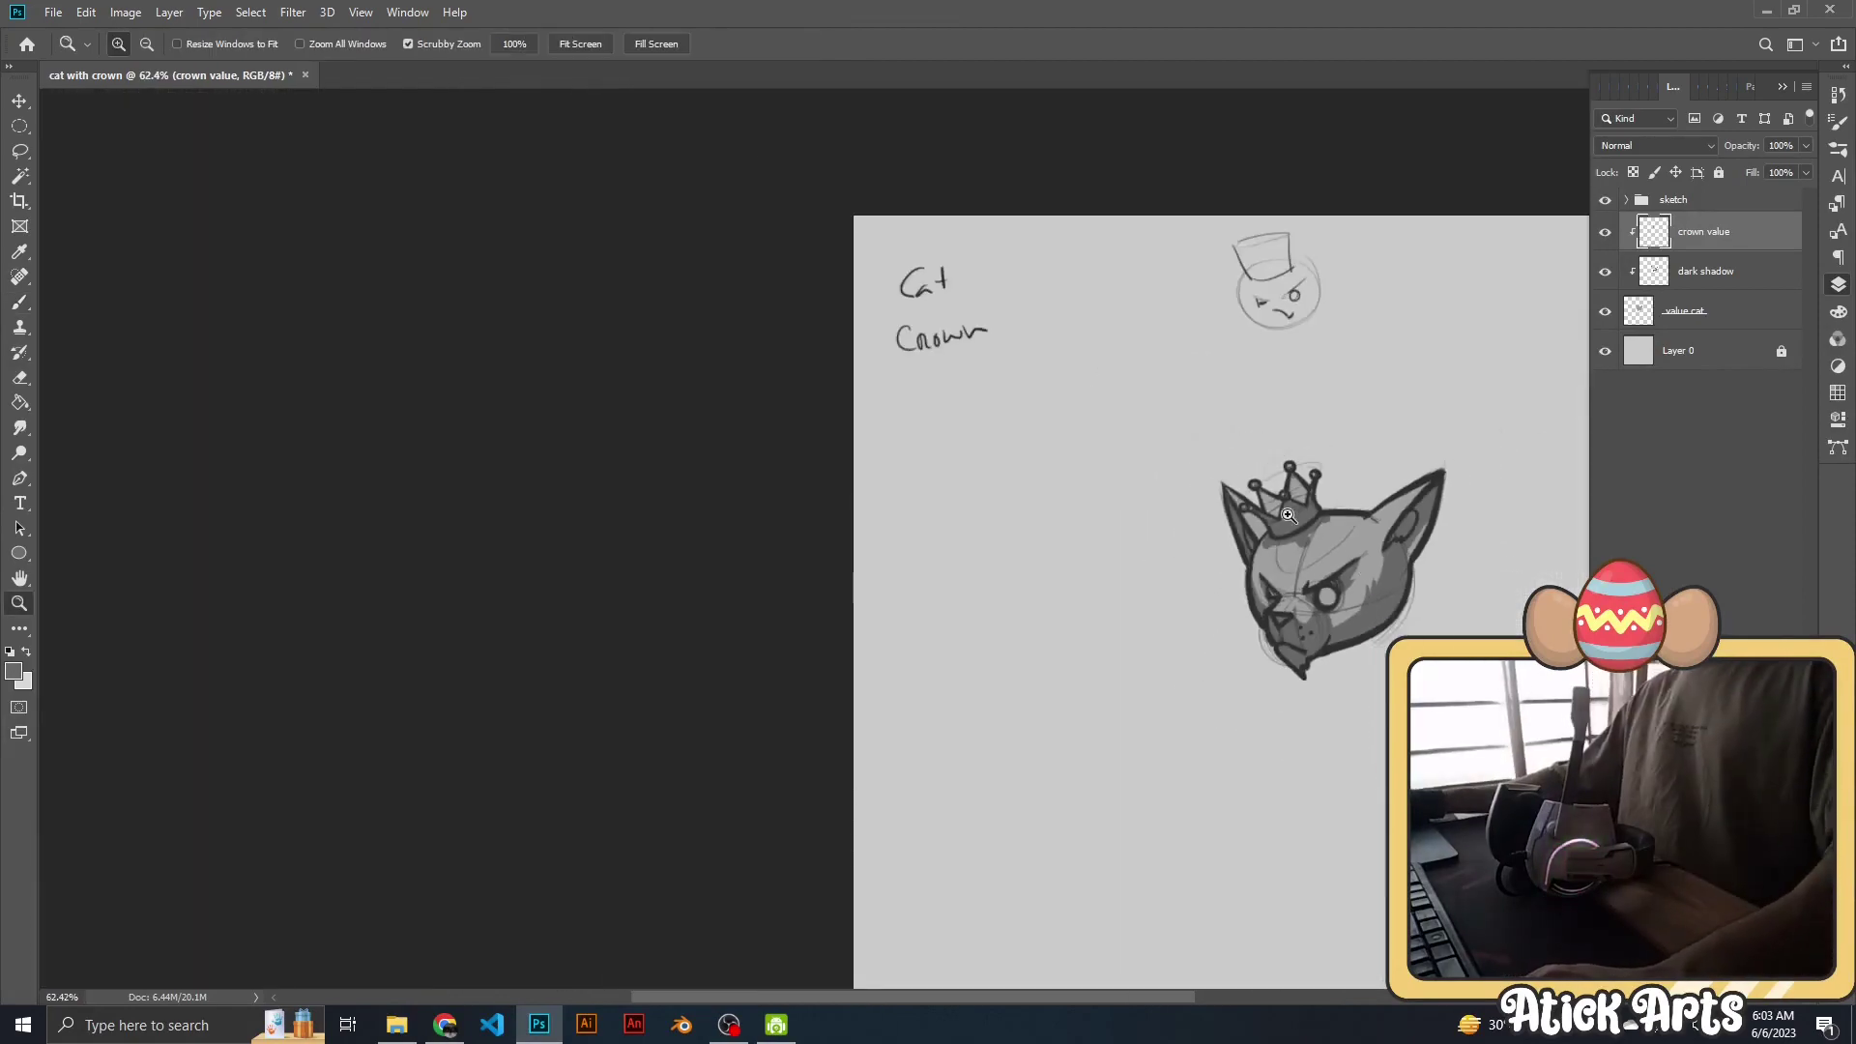
Check the dark shadow layer, return to 'crown value' and add a new highlight layer.
{"action": "scroll", "coordinate": [1231, 661], "scroll_direction": "up", "scroll_amount": 3}
{"action": "key", "text": "e"}
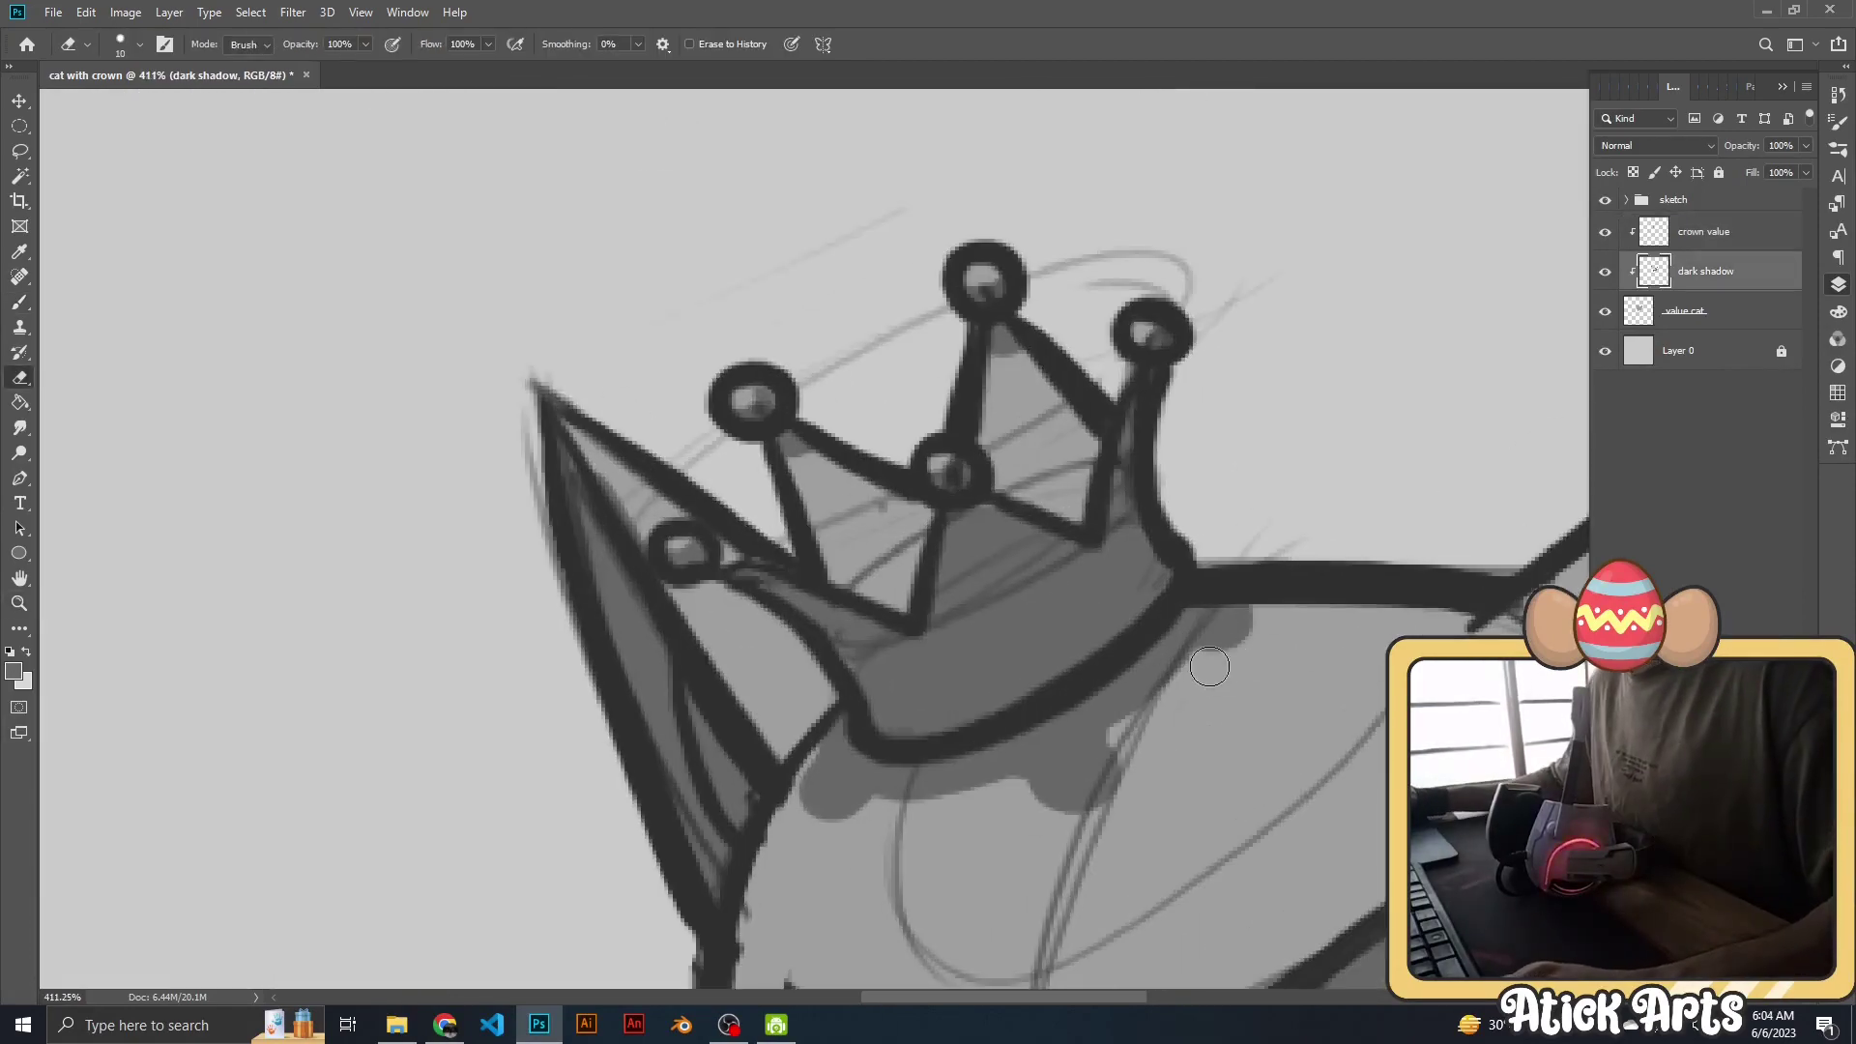
{"action": "key", "text": "alt+bracketleft"}
{"action": "key", "text": "z"}
{"action": "mouse_move", "coordinate": [1231, 638]}
{"action": "left_mouse_down"}
{"action": "mouse_move", "coordinate": [1201, 563]}
{"action": "mouse_move", "coordinate": [1257, 562]}
{"action": "left_mouse_up"}
{"action": "key", "text": "alt+bracketright"}
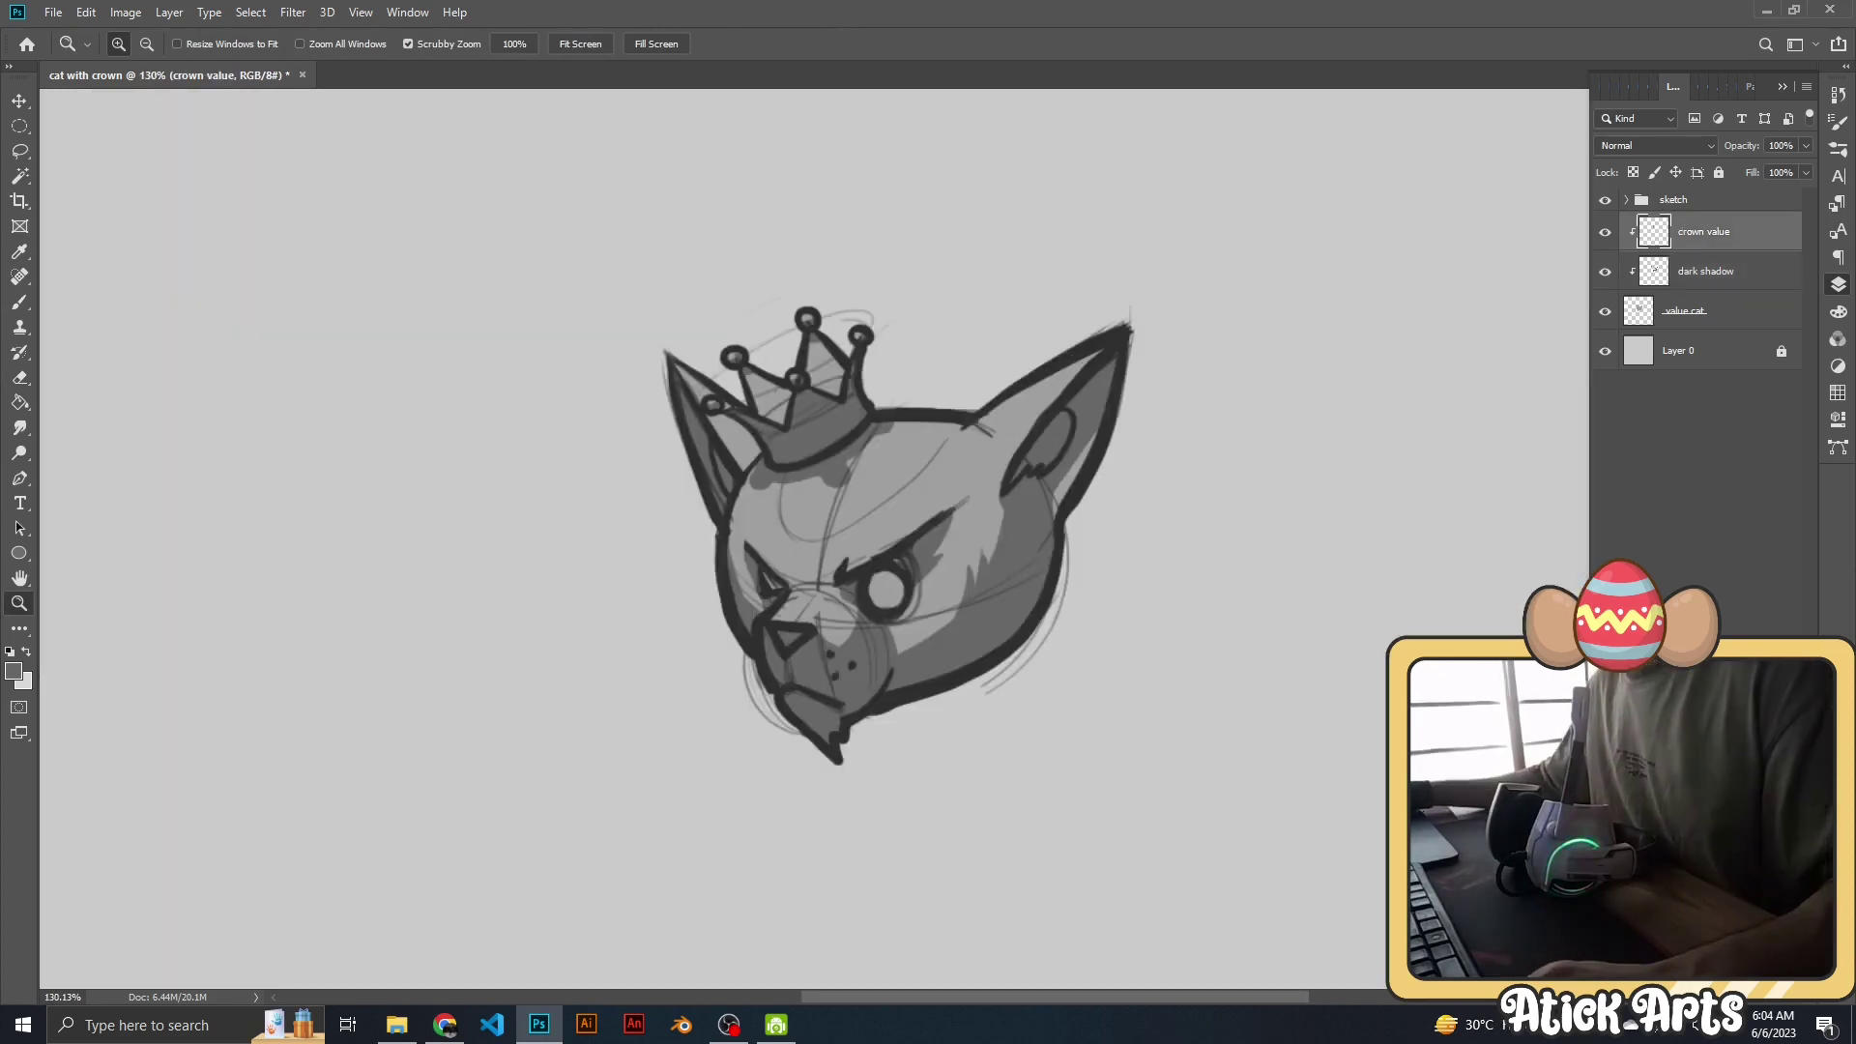
{"action": "key", "text": "ctrl+shift+alt+n"}
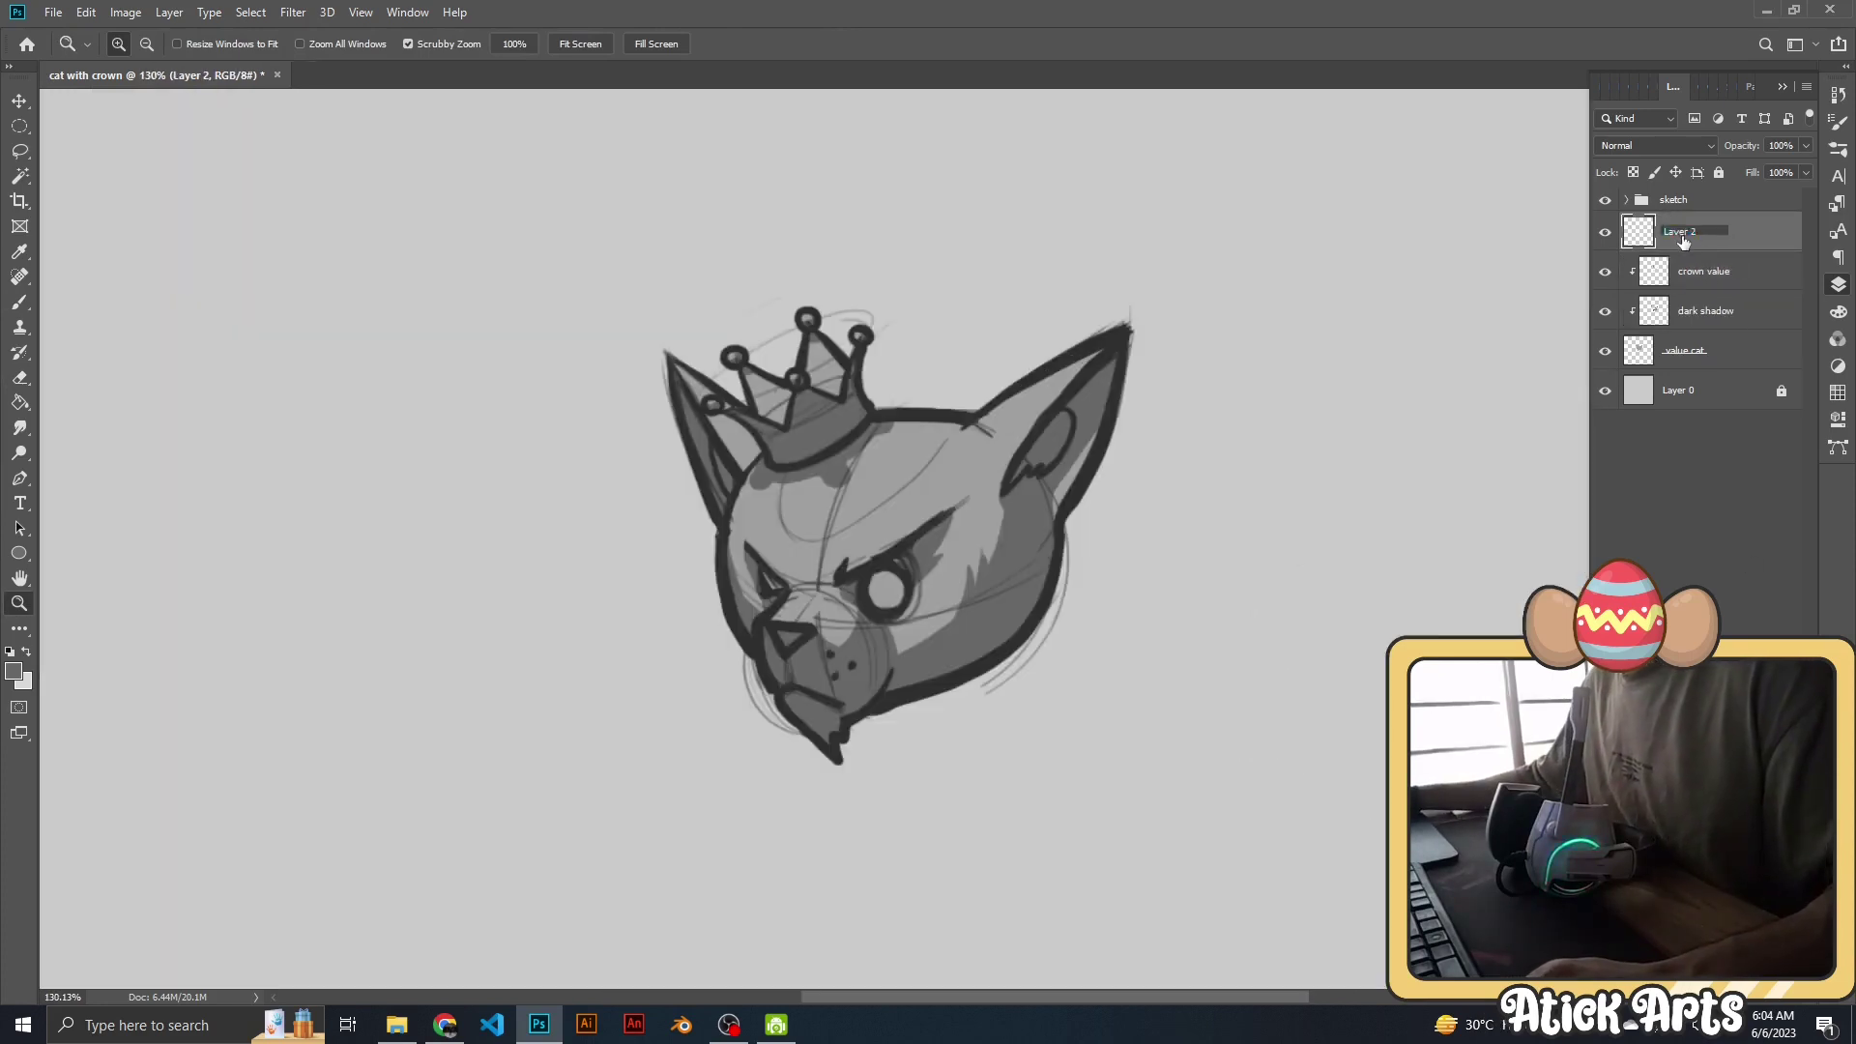
Name the new layer 'light' and pick a light grey highlight colour.
{"action": "type", "text": "light"}
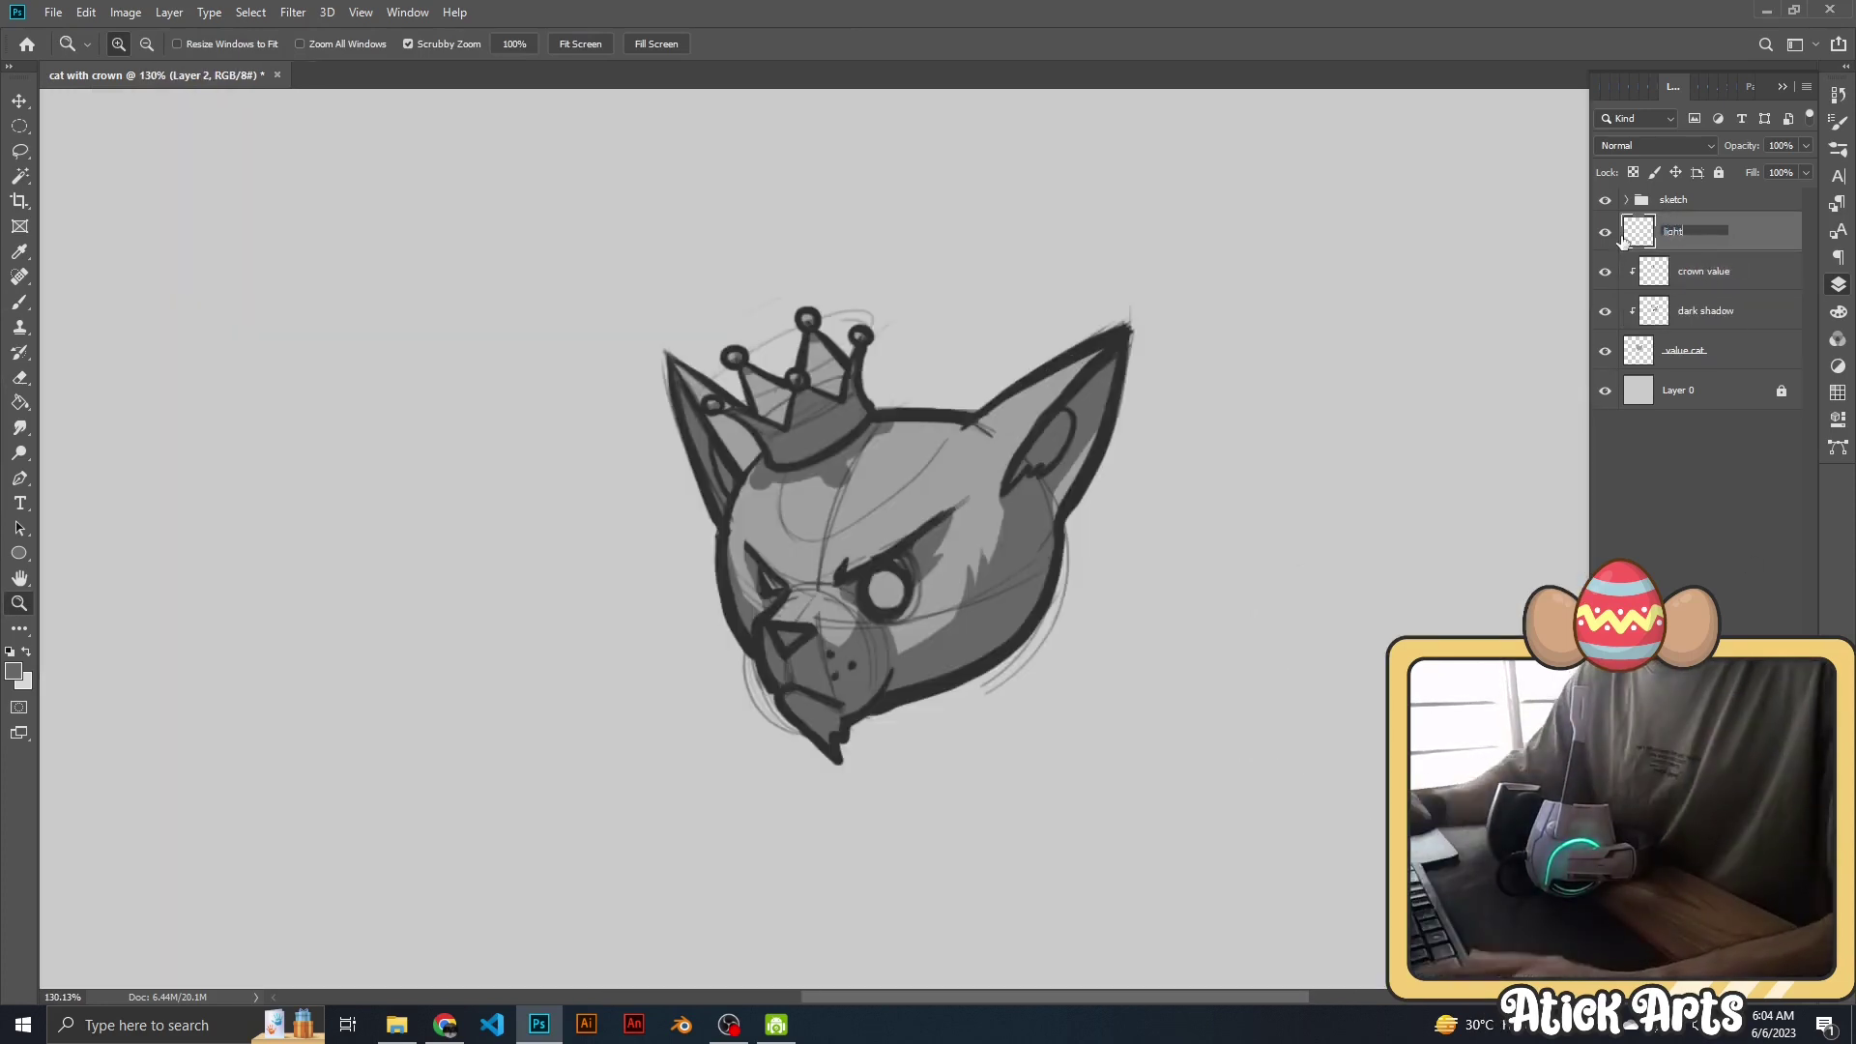
{"action": "key", "text": "Return"}
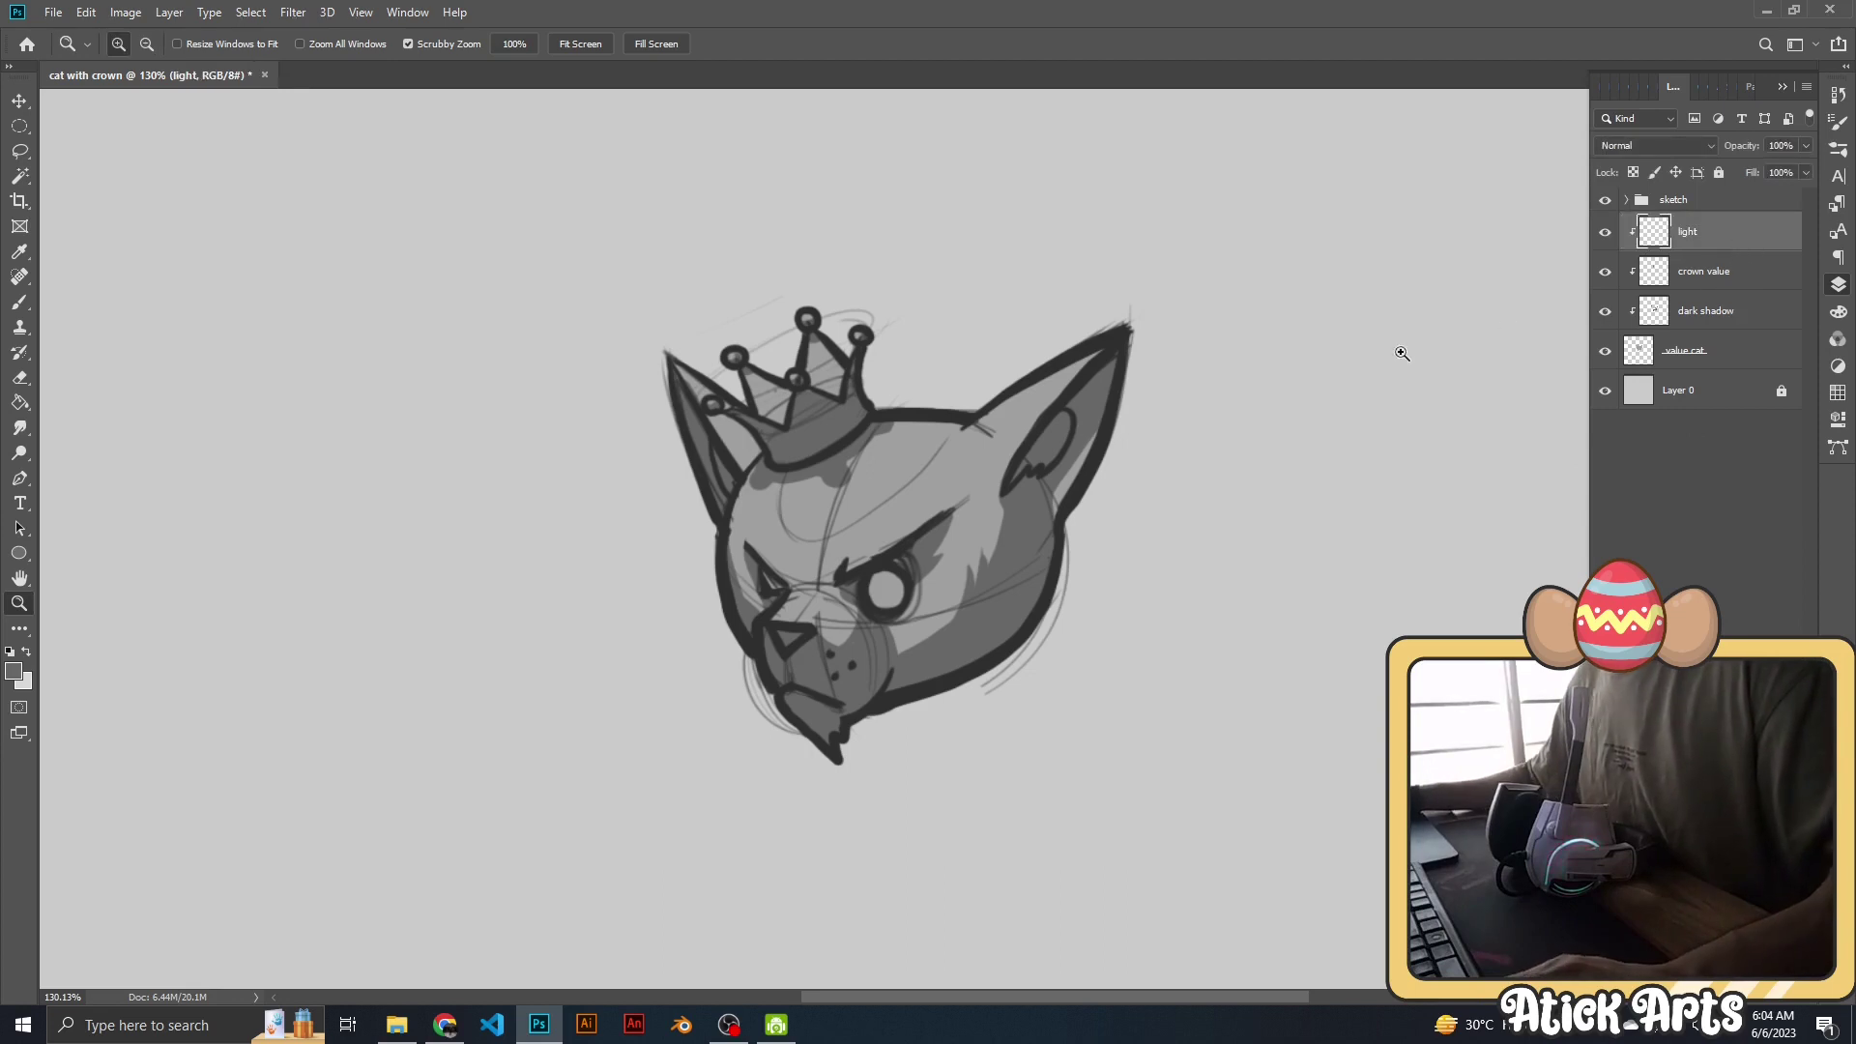
{"action": "left_click_drag", "start_coordinate": [867, 492], "coordinate": [967, 491]}
{"action": "key", "text": "i"}
{"action": "left_click", "coordinate": [14, 667]}
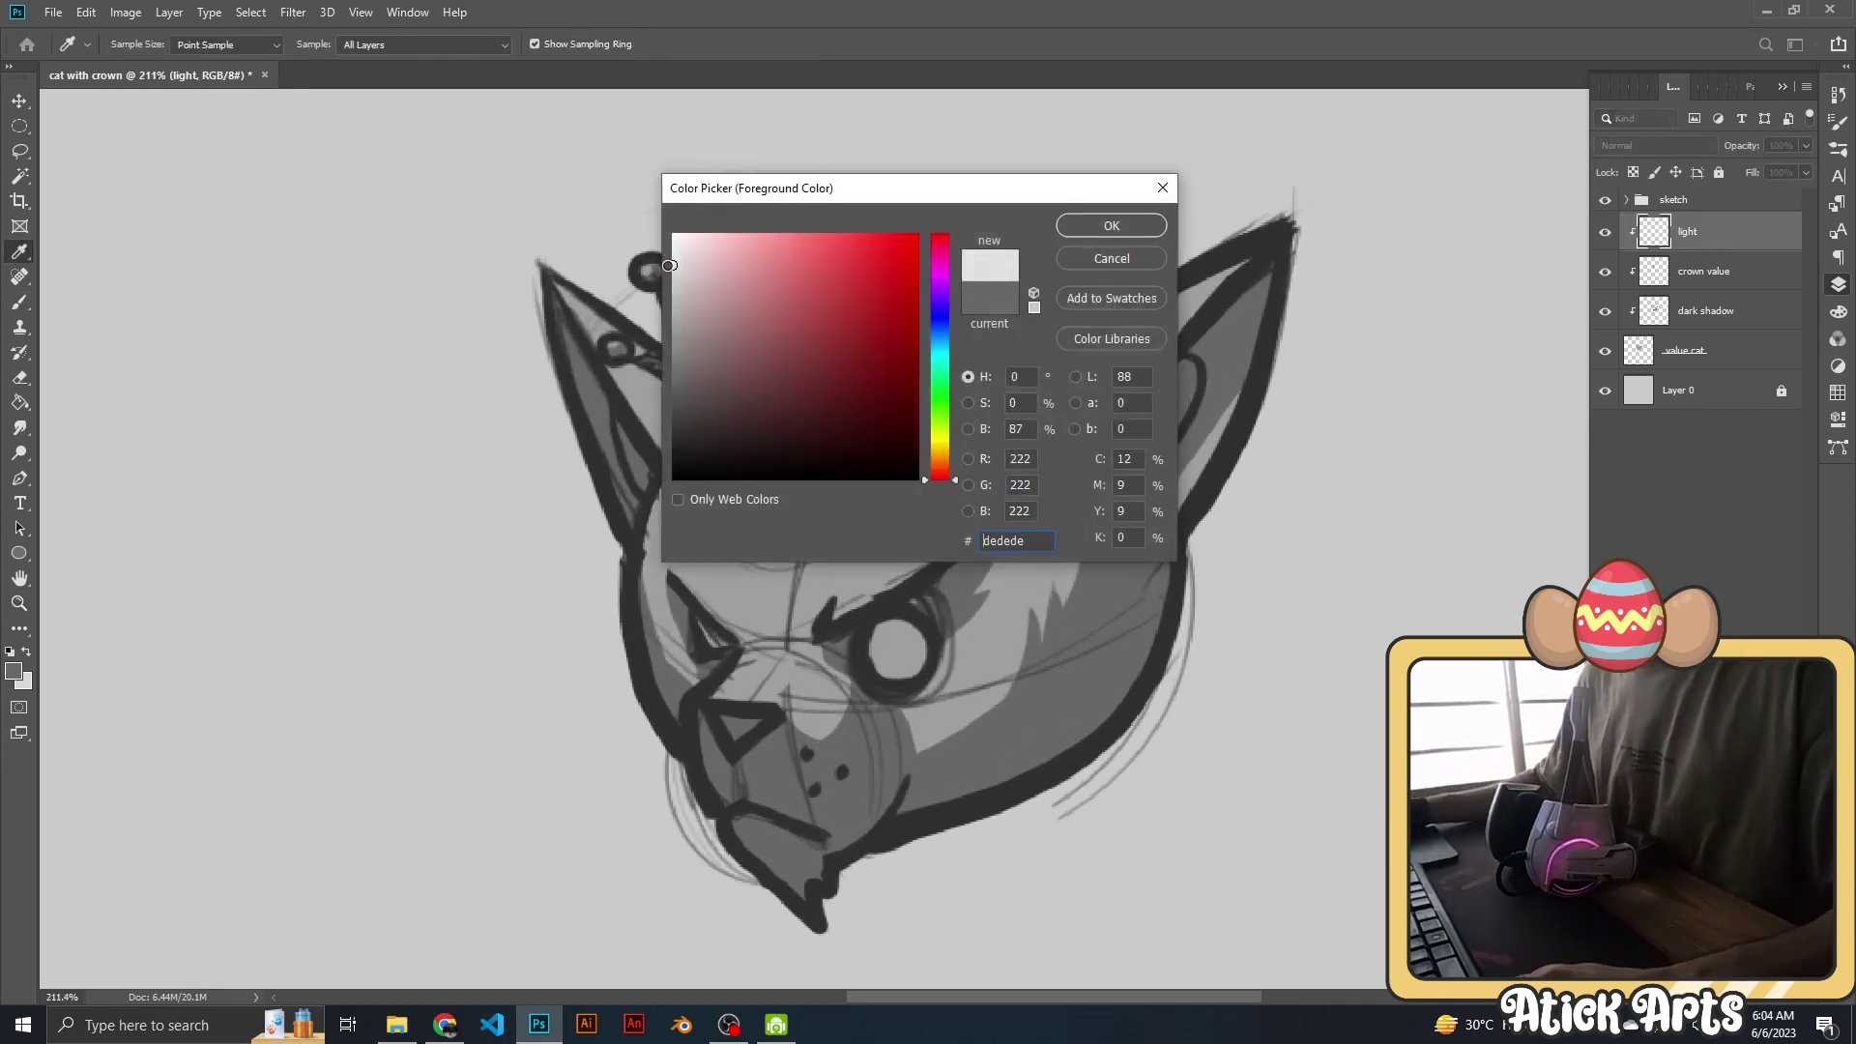
{"action": "left_click", "coordinate": [1116, 224]}
{"action": "key", "text": "z"}
{"action": "mouse_move", "coordinate": [967, 478]}
{"action": "left_mouse_down"}
{"action": "mouse_move", "coordinate": [871, 478]}
{"action": "mouse_move", "coordinate": [1122, 450]}
{"action": "mouse_move", "coordinate": [887, 700]}
{"action": "mouse_move", "coordinate": [928, 677]}
{"action": "left_mouse_up"}
Move the light layer below the dark shadow layer and frame the cat's head.
{"action": "key", "text": "b"}
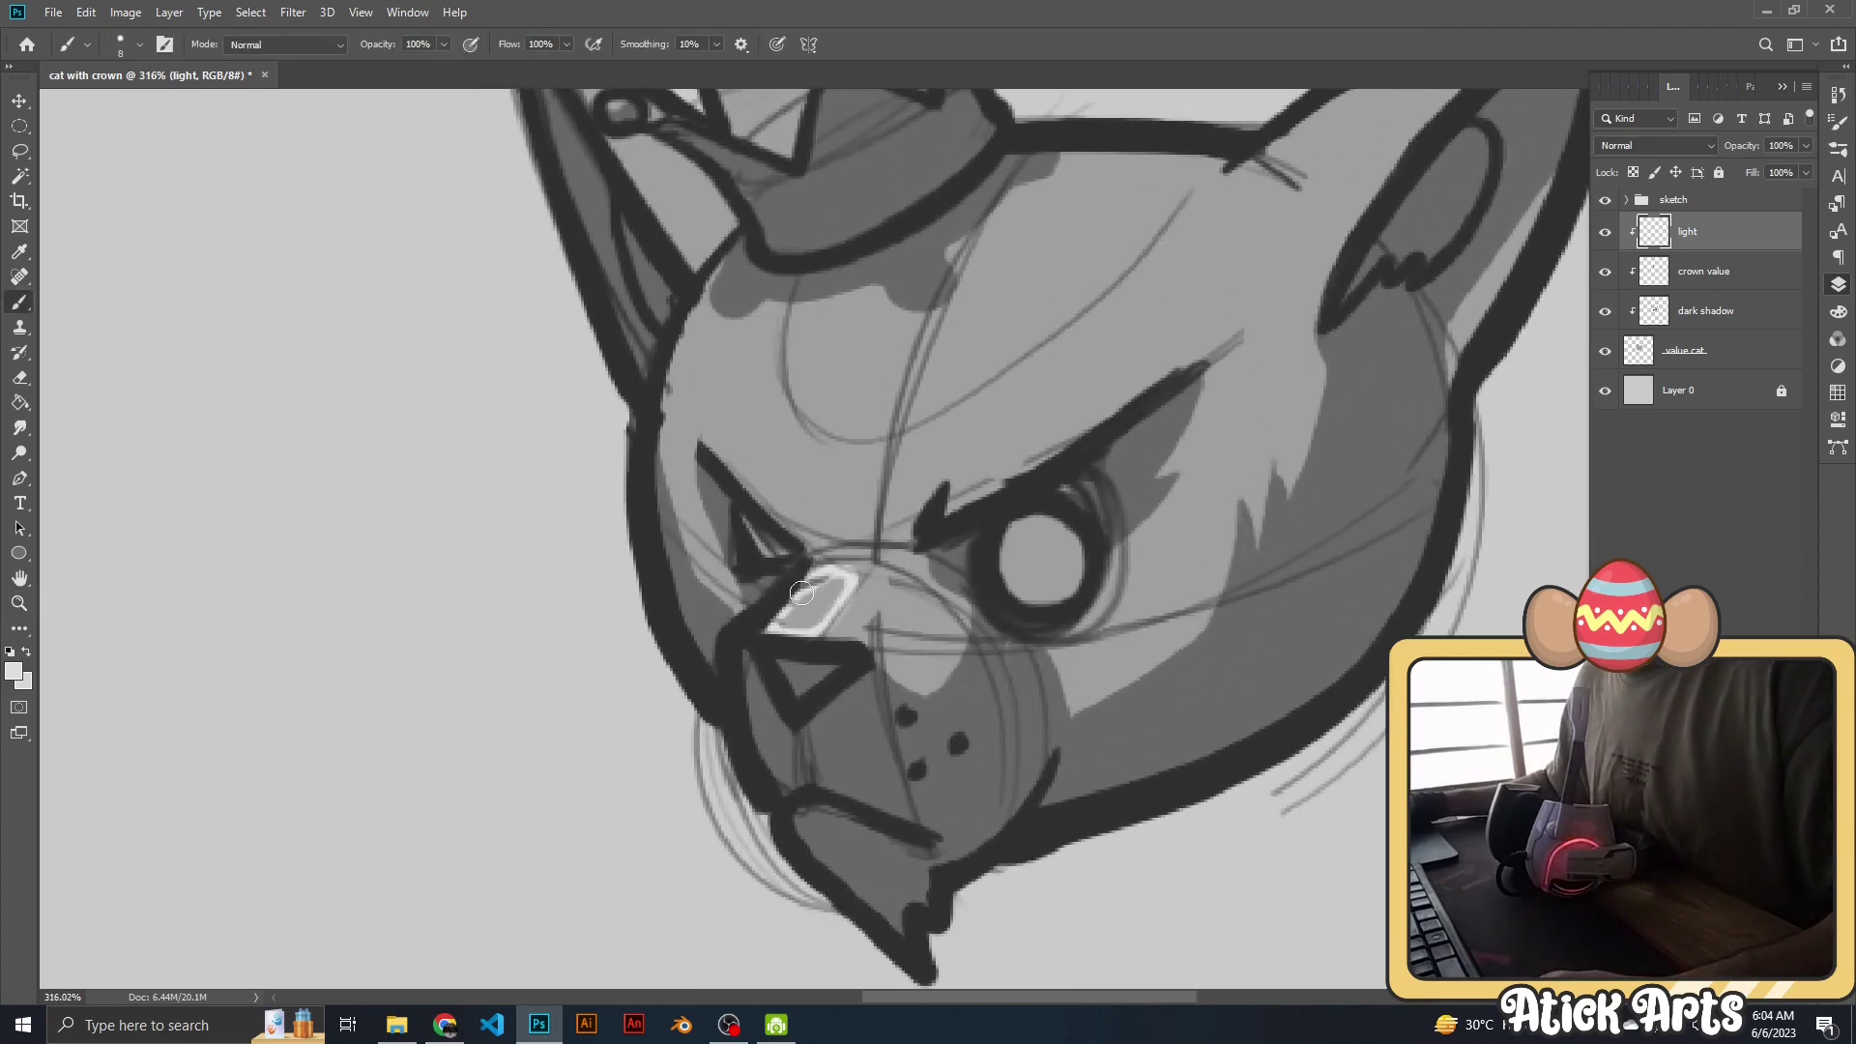
{"action": "left_click_drag", "start_coordinate": [786, 626], "coordinate": [660, 465]}
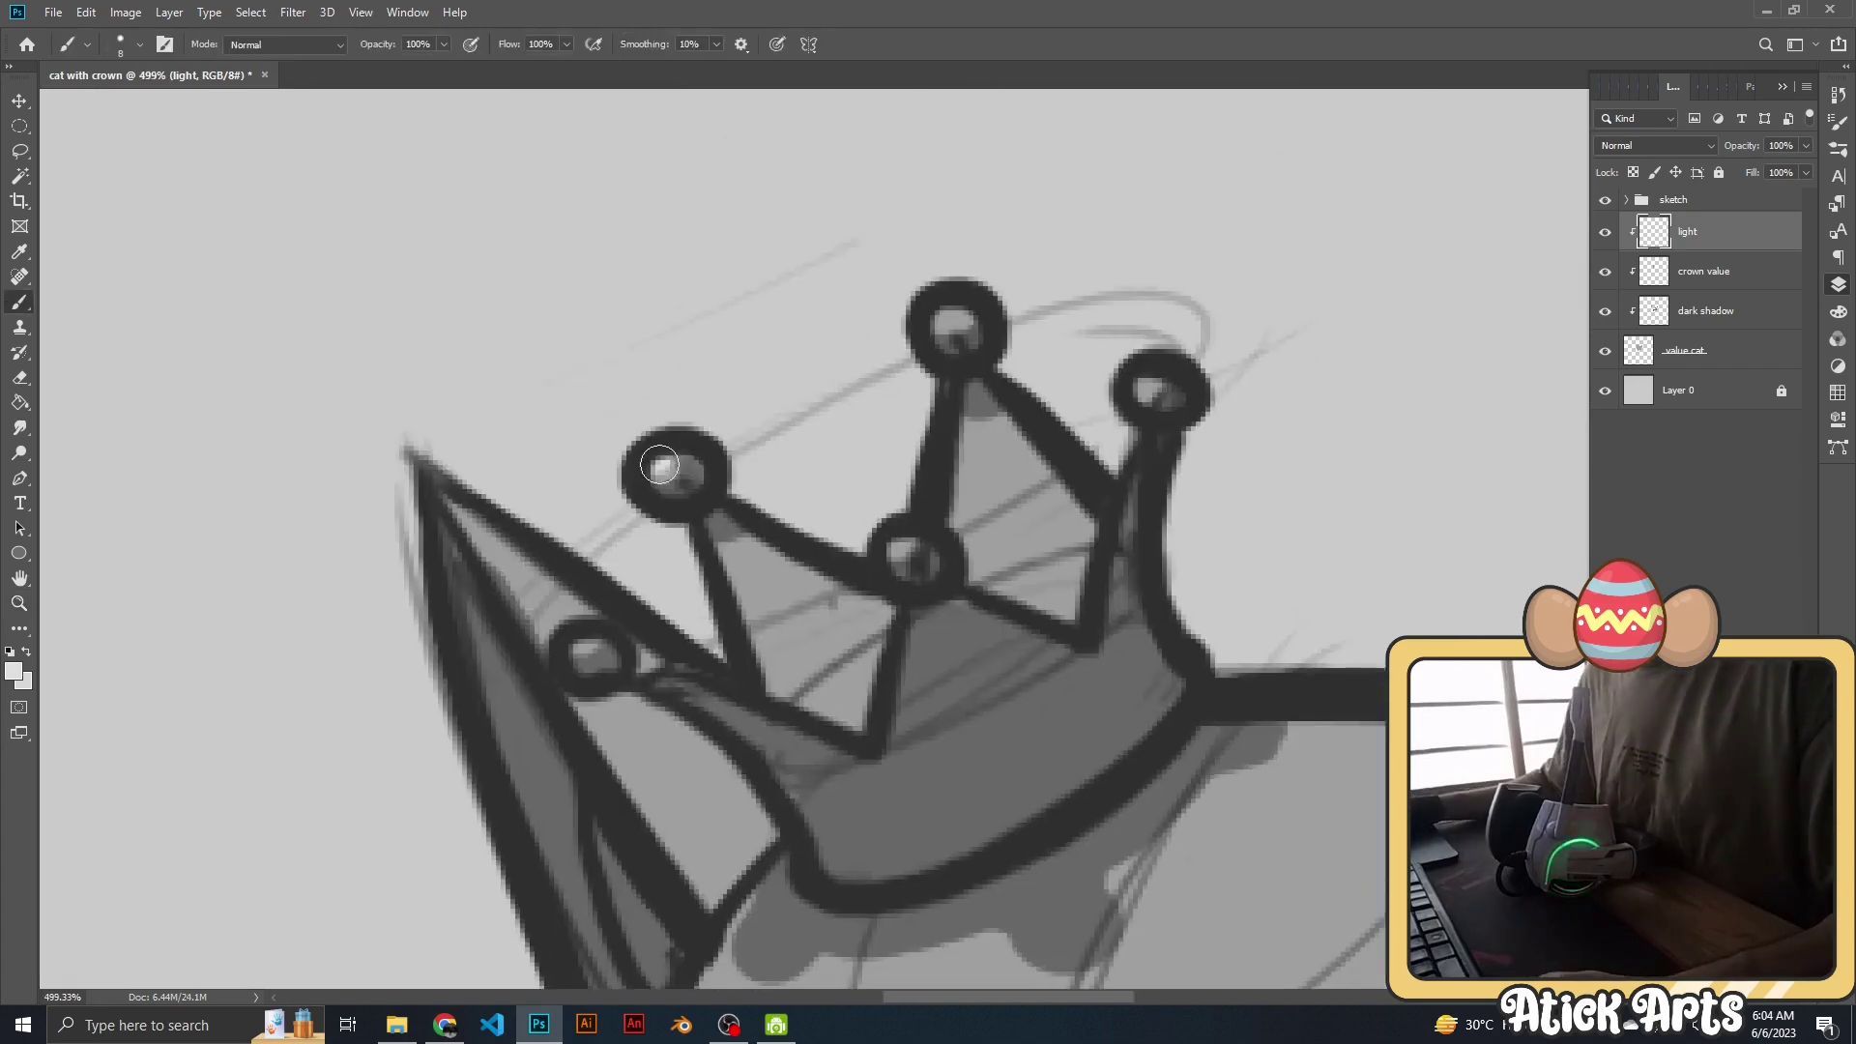
{"action": "key", "text": "z"}
{"action": "left_click_drag", "start_coordinate": [1141, 384], "coordinate": [976, 441]}
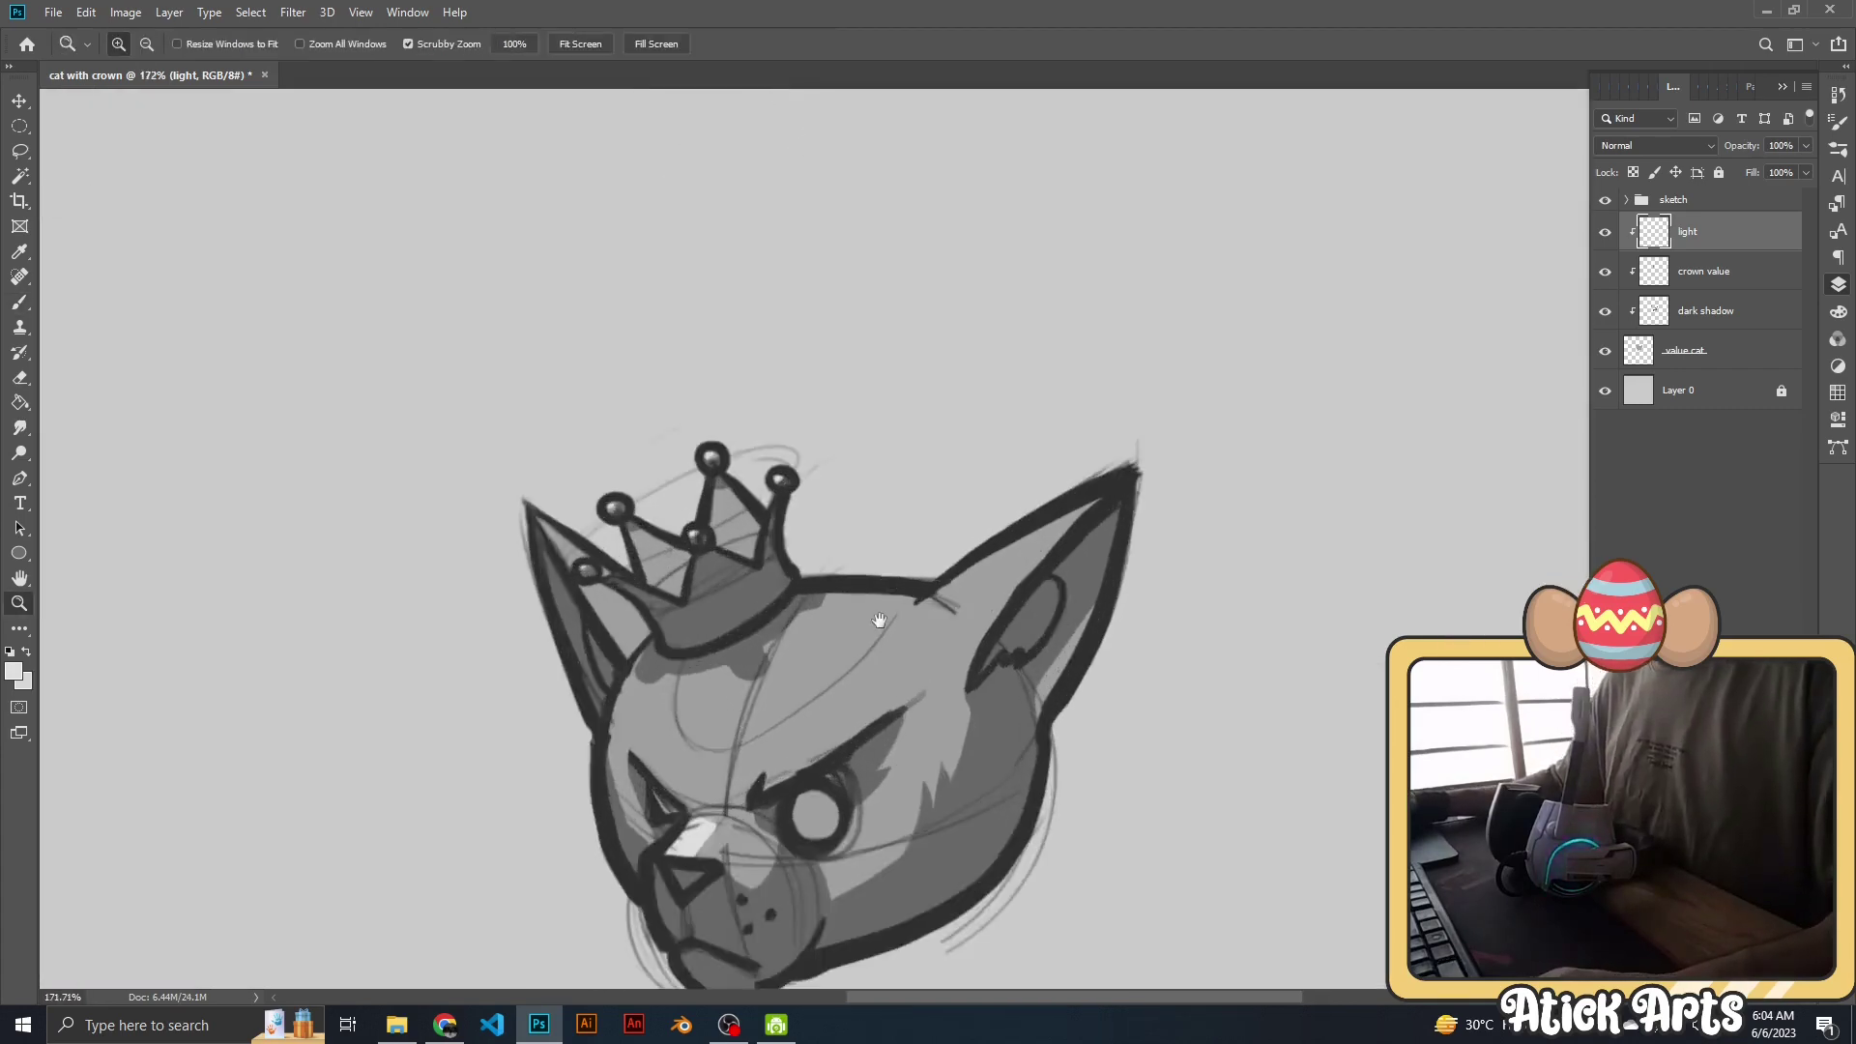
{"action": "key", "text": "b"}
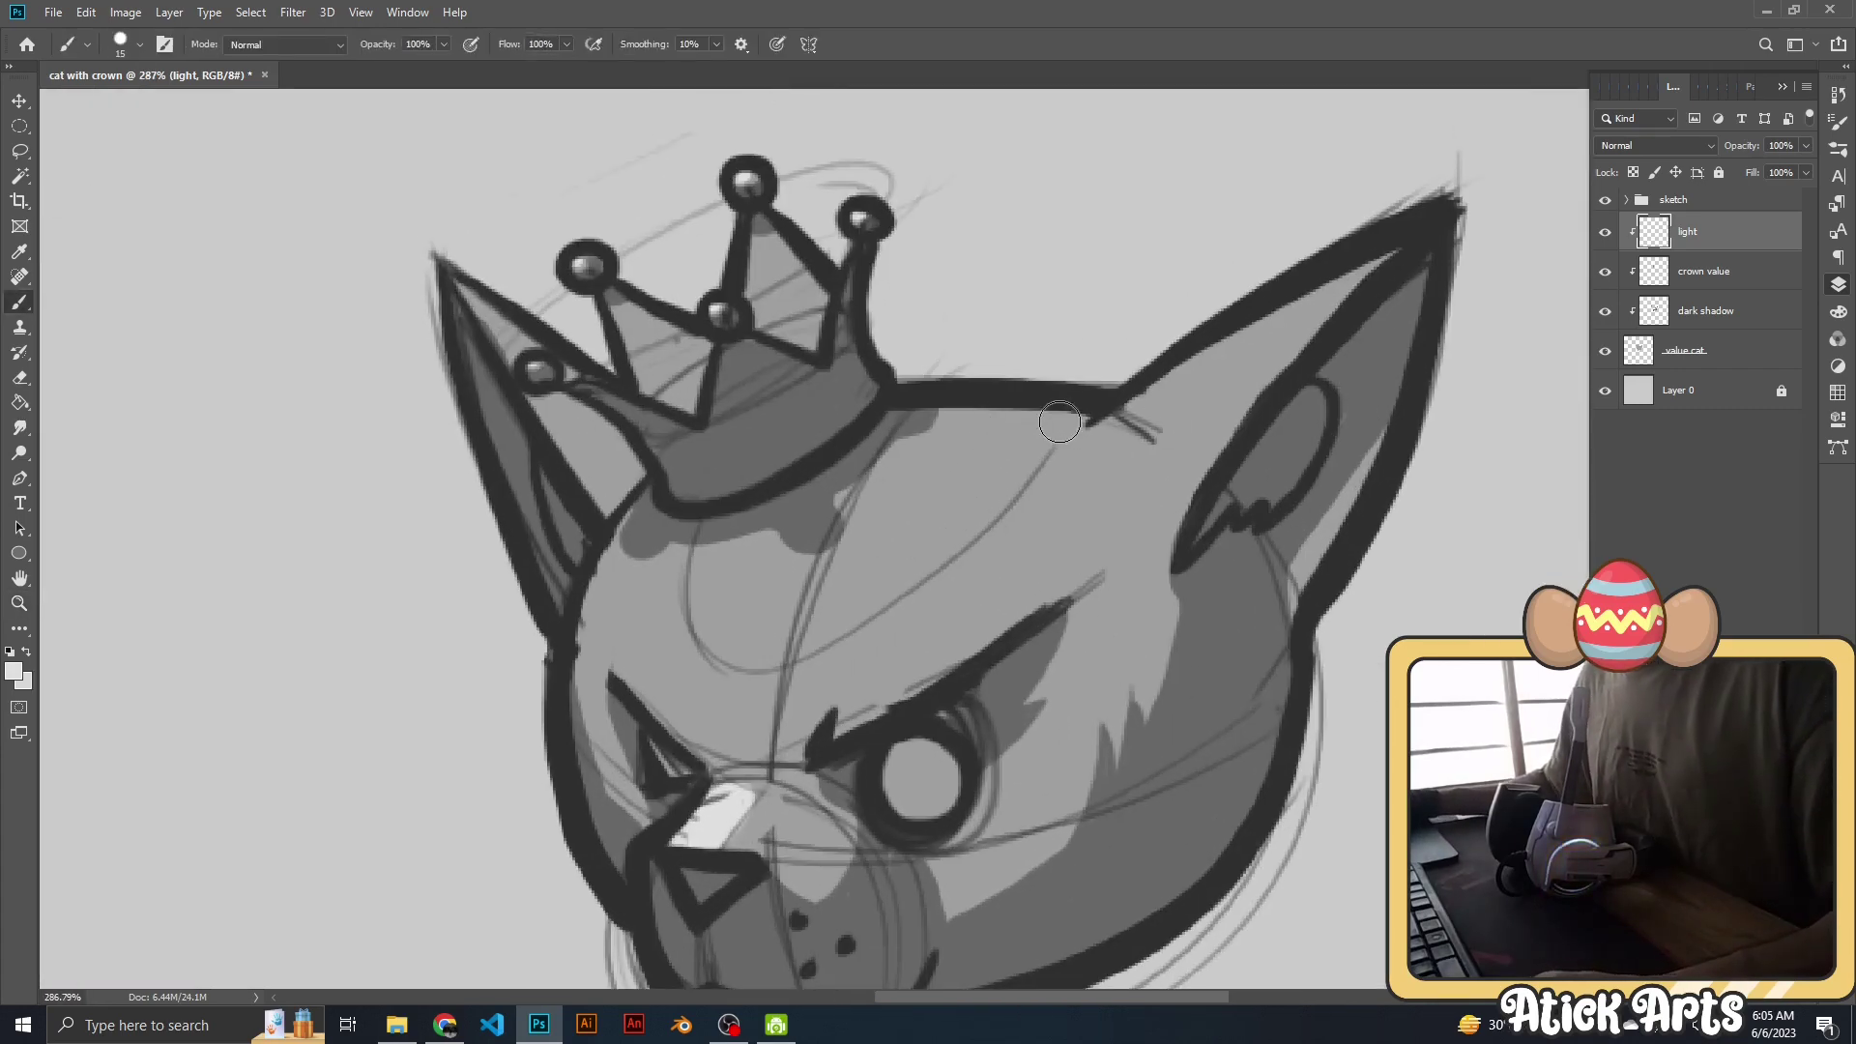
{"action": "left_click_drag", "start_coordinate": [1732, 235], "coordinate": [1722, 326]}
{"action": "key", "text": "z"}
{"action": "mouse_move", "coordinate": [967, 493]}
{"action": "left_mouse_down"}
{"action": "mouse_move", "coordinate": [1122, 496]}
{"action": "mouse_move", "coordinate": [967, 503]}
{"action": "mouse_move", "coordinate": [961, 609]}
{"action": "left_mouse_up"}
{"action": "key", "text": "b"}
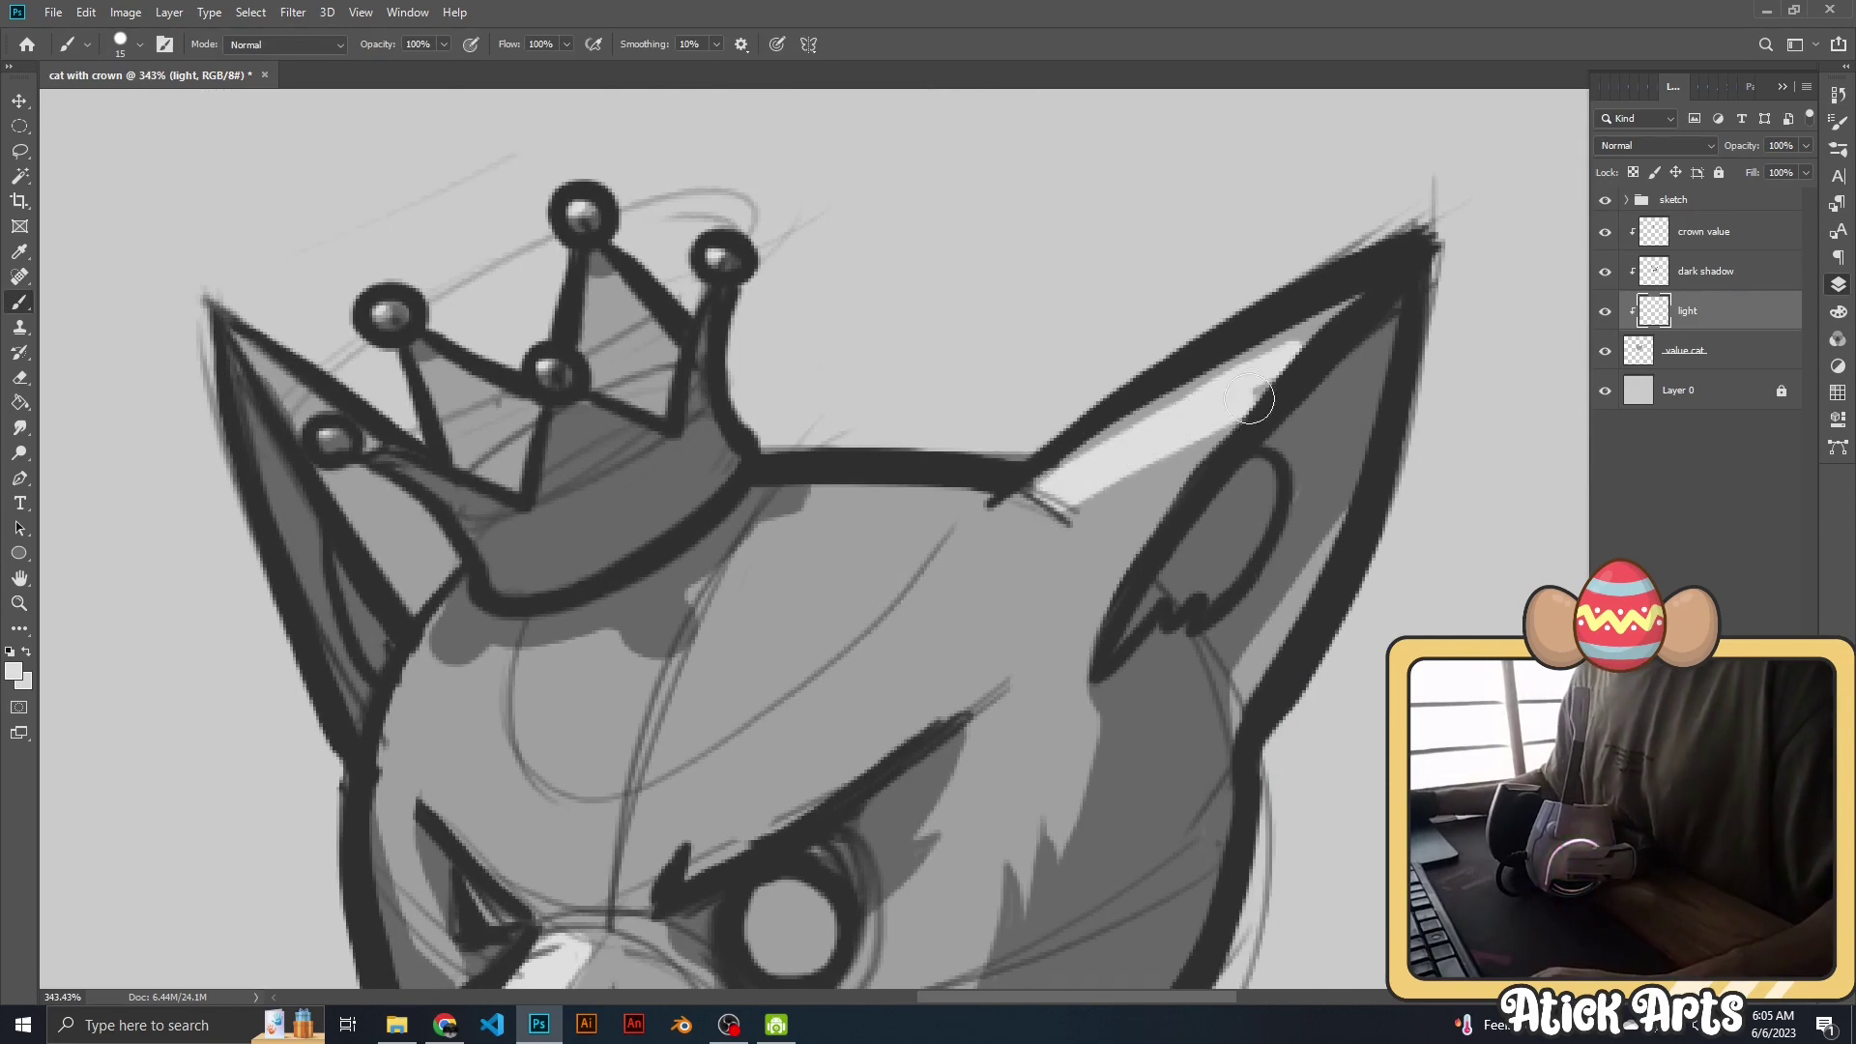
Fill the forehead crescent highlight into a round light spot.
{"action": "scroll", "coordinate": [1251, 399], "scroll_direction": "down", "scroll_amount": 5}
{"action": "scroll", "coordinate": [780, 571], "scroll_direction": "up", "scroll_amount": 5}
{"action": "scroll", "coordinate": [669, 558], "scroll_direction": "down", "scroll_amount": 5}
{"action": "key", "text": "z"}
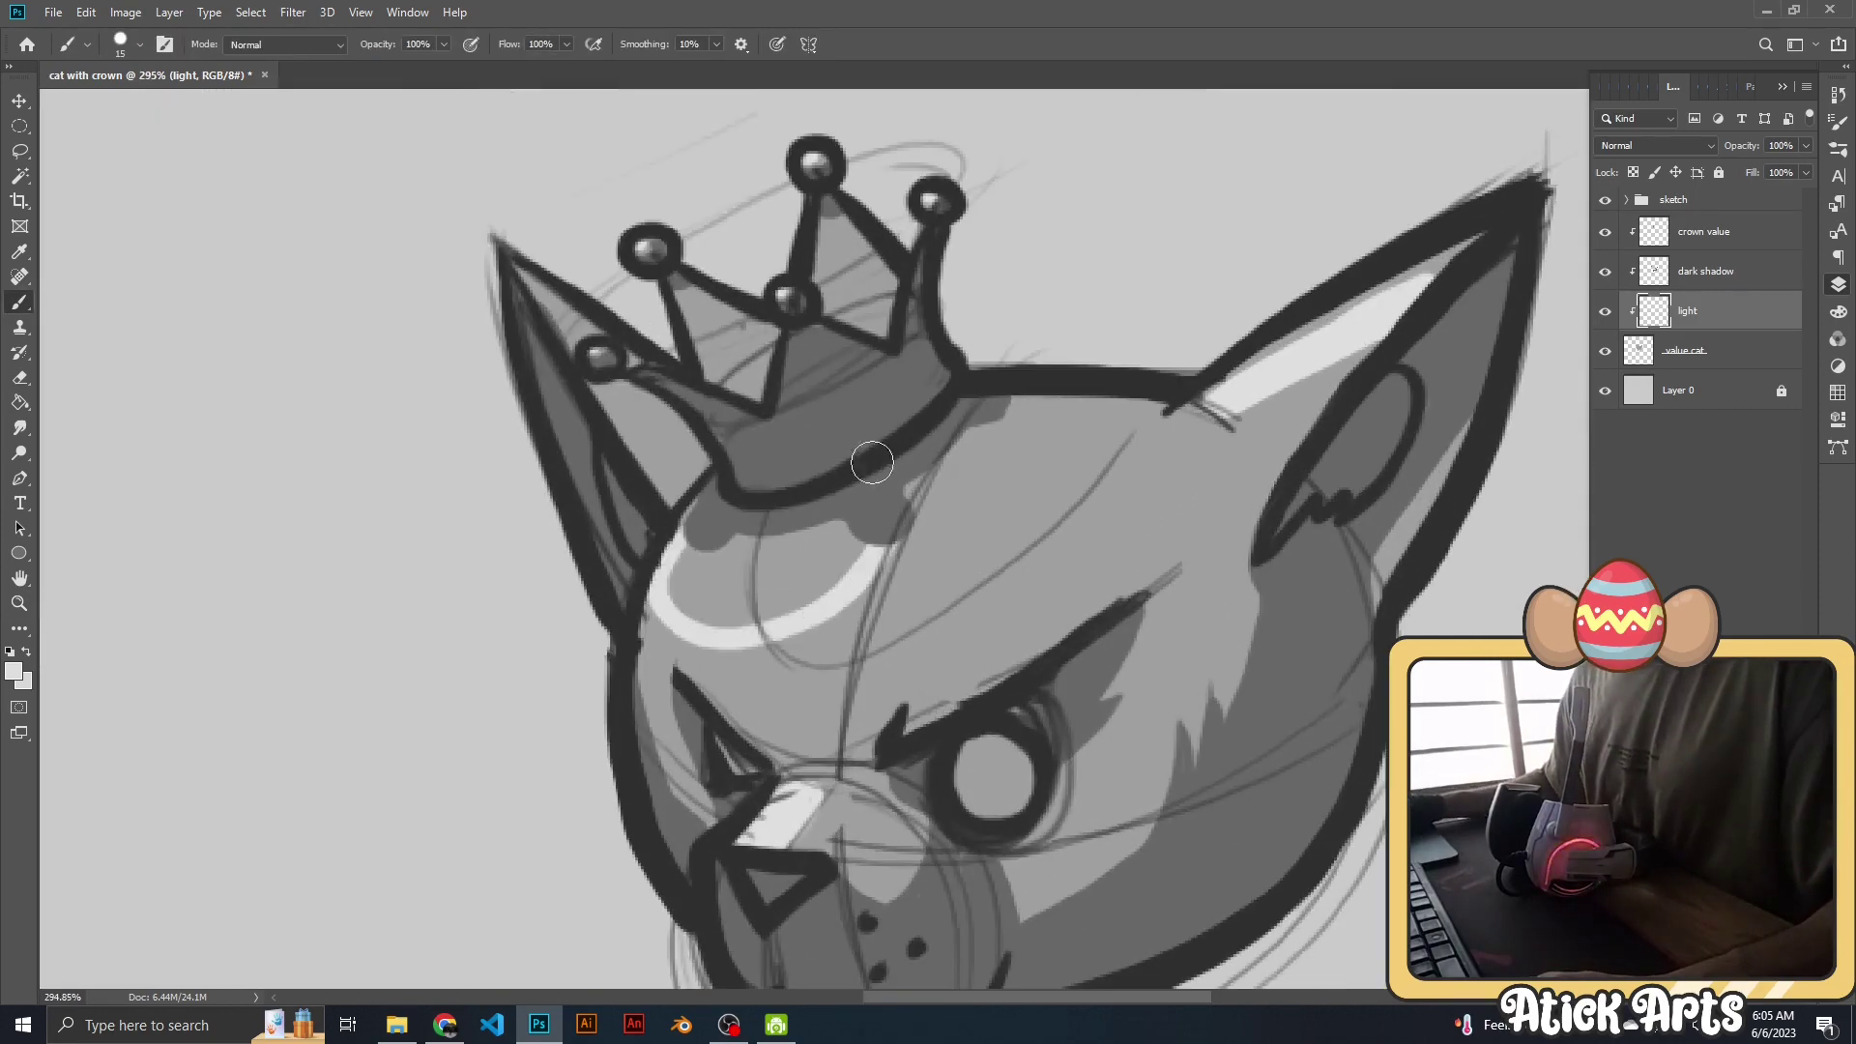
{"action": "scroll", "coordinate": [817, 497], "scroll_direction": "up", "scroll_amount": 3}
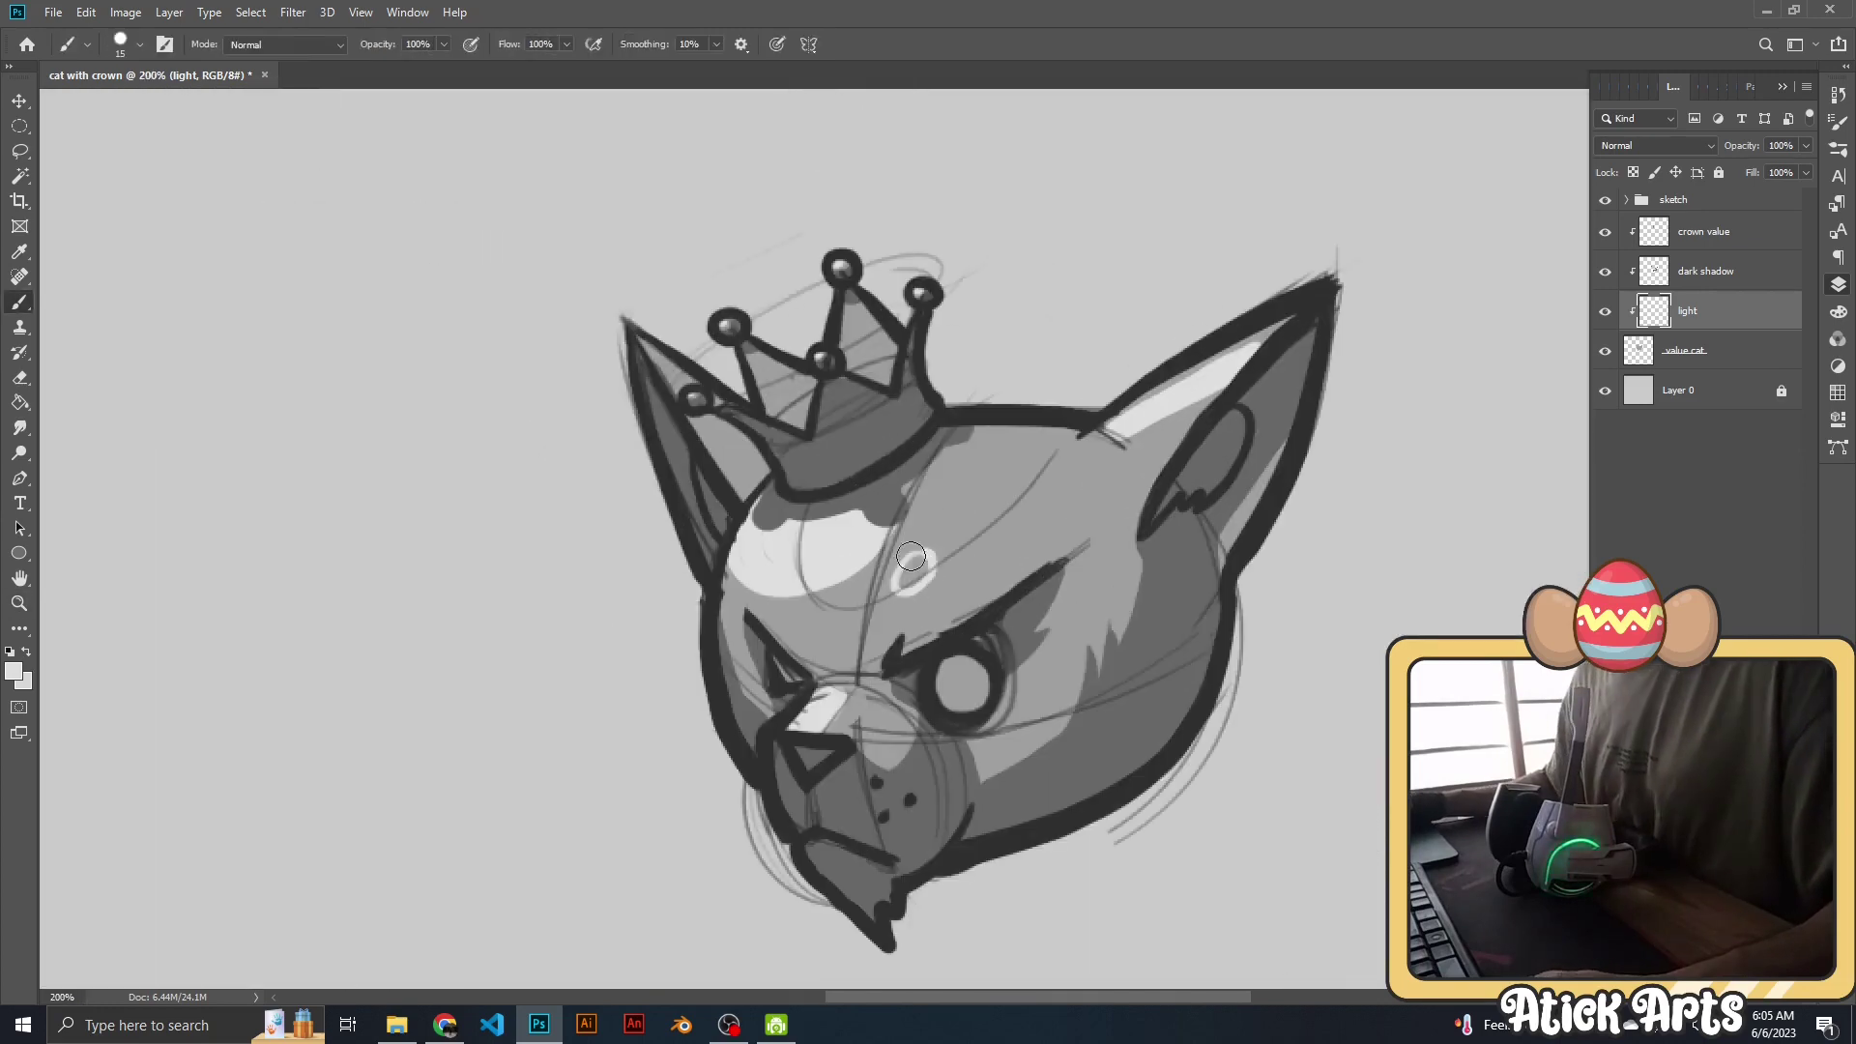
{"action": "key", "text": "b"}
{"action": "scroll", "coordinate": [870, 629], "scroll_direction": "up", "scroll_amount": 2}
{"action": "scroll", "coordinate": [887, 671], "scroll_direction": "up", "scroll_amount": 1}
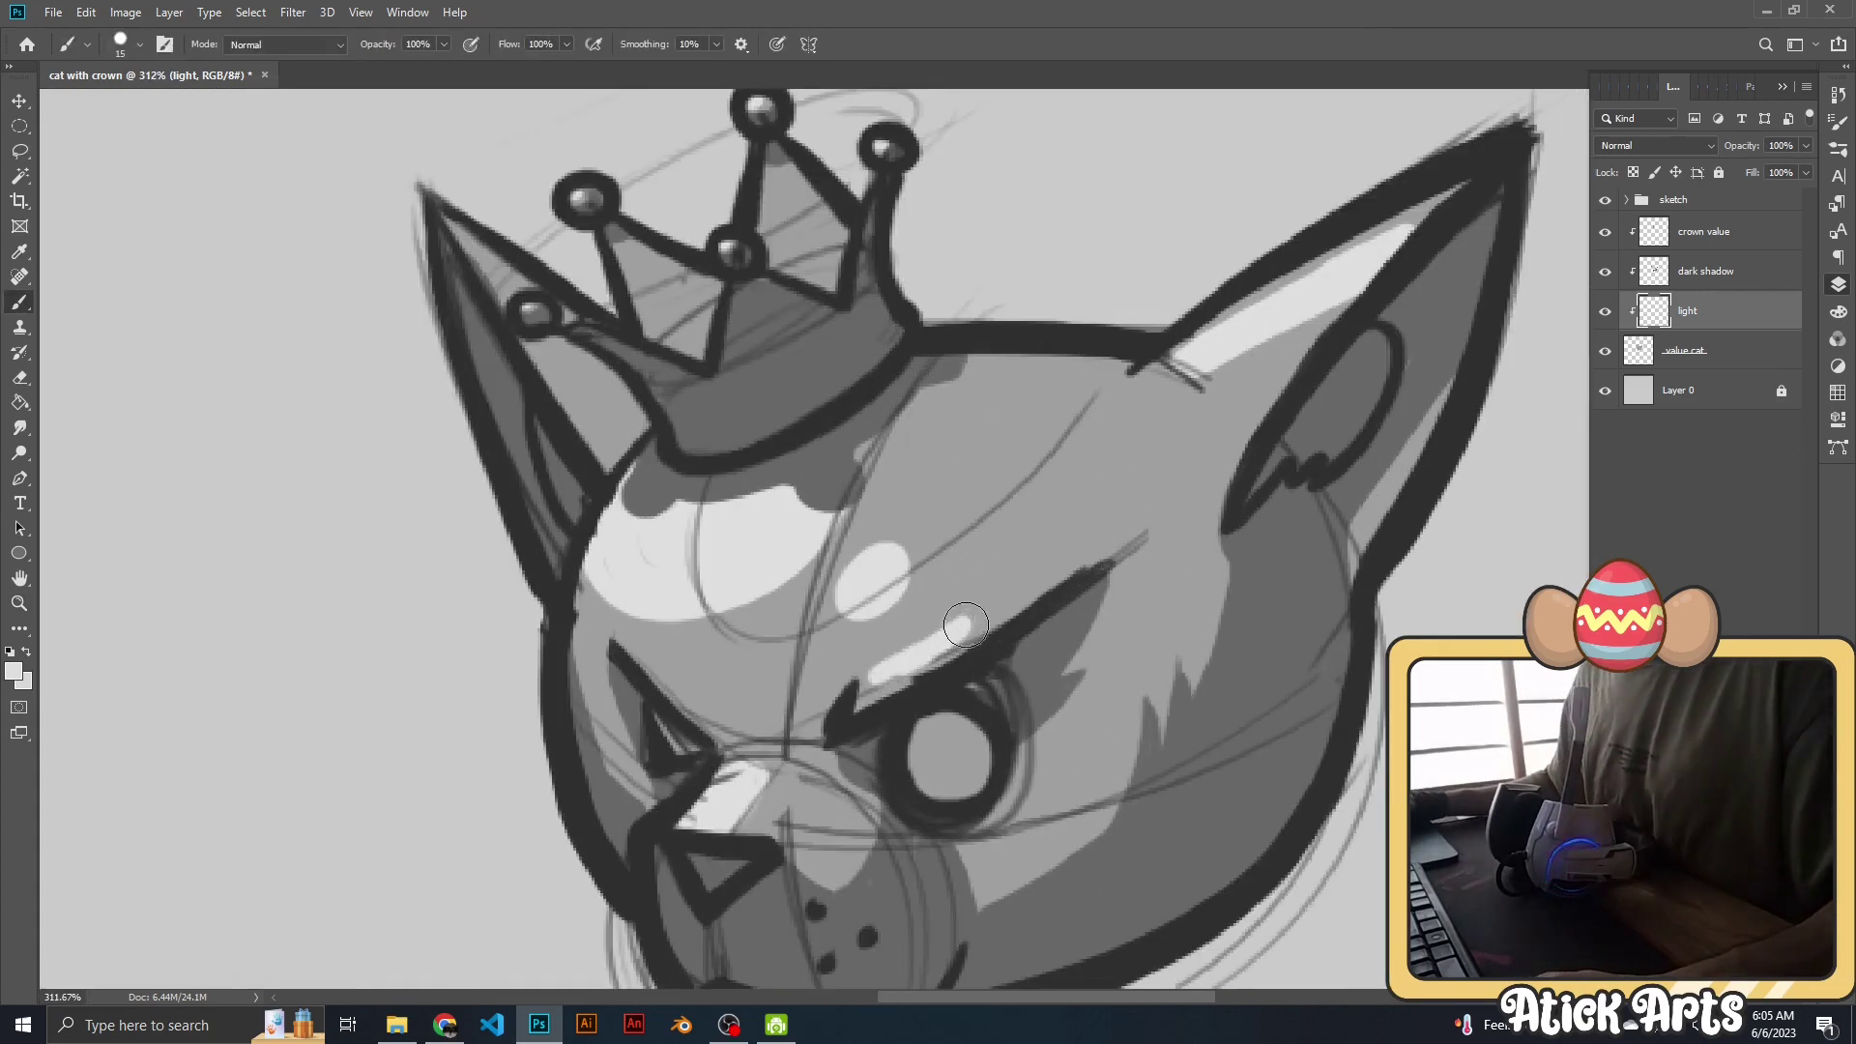
{"action": "key", "text": "z"}
{"action": "scroll", "coordinate": [965, 626], "scroll_direction": "down", "scroll_amount": 2}
{"action": "scroll", "coordinate": [978, 577], "scroll_direction": "down", "scroll_amount": 5}
{"action": "scroll", "coordinate": [892, 527], "scroll_direction": "up", "scroll_amount": 5}
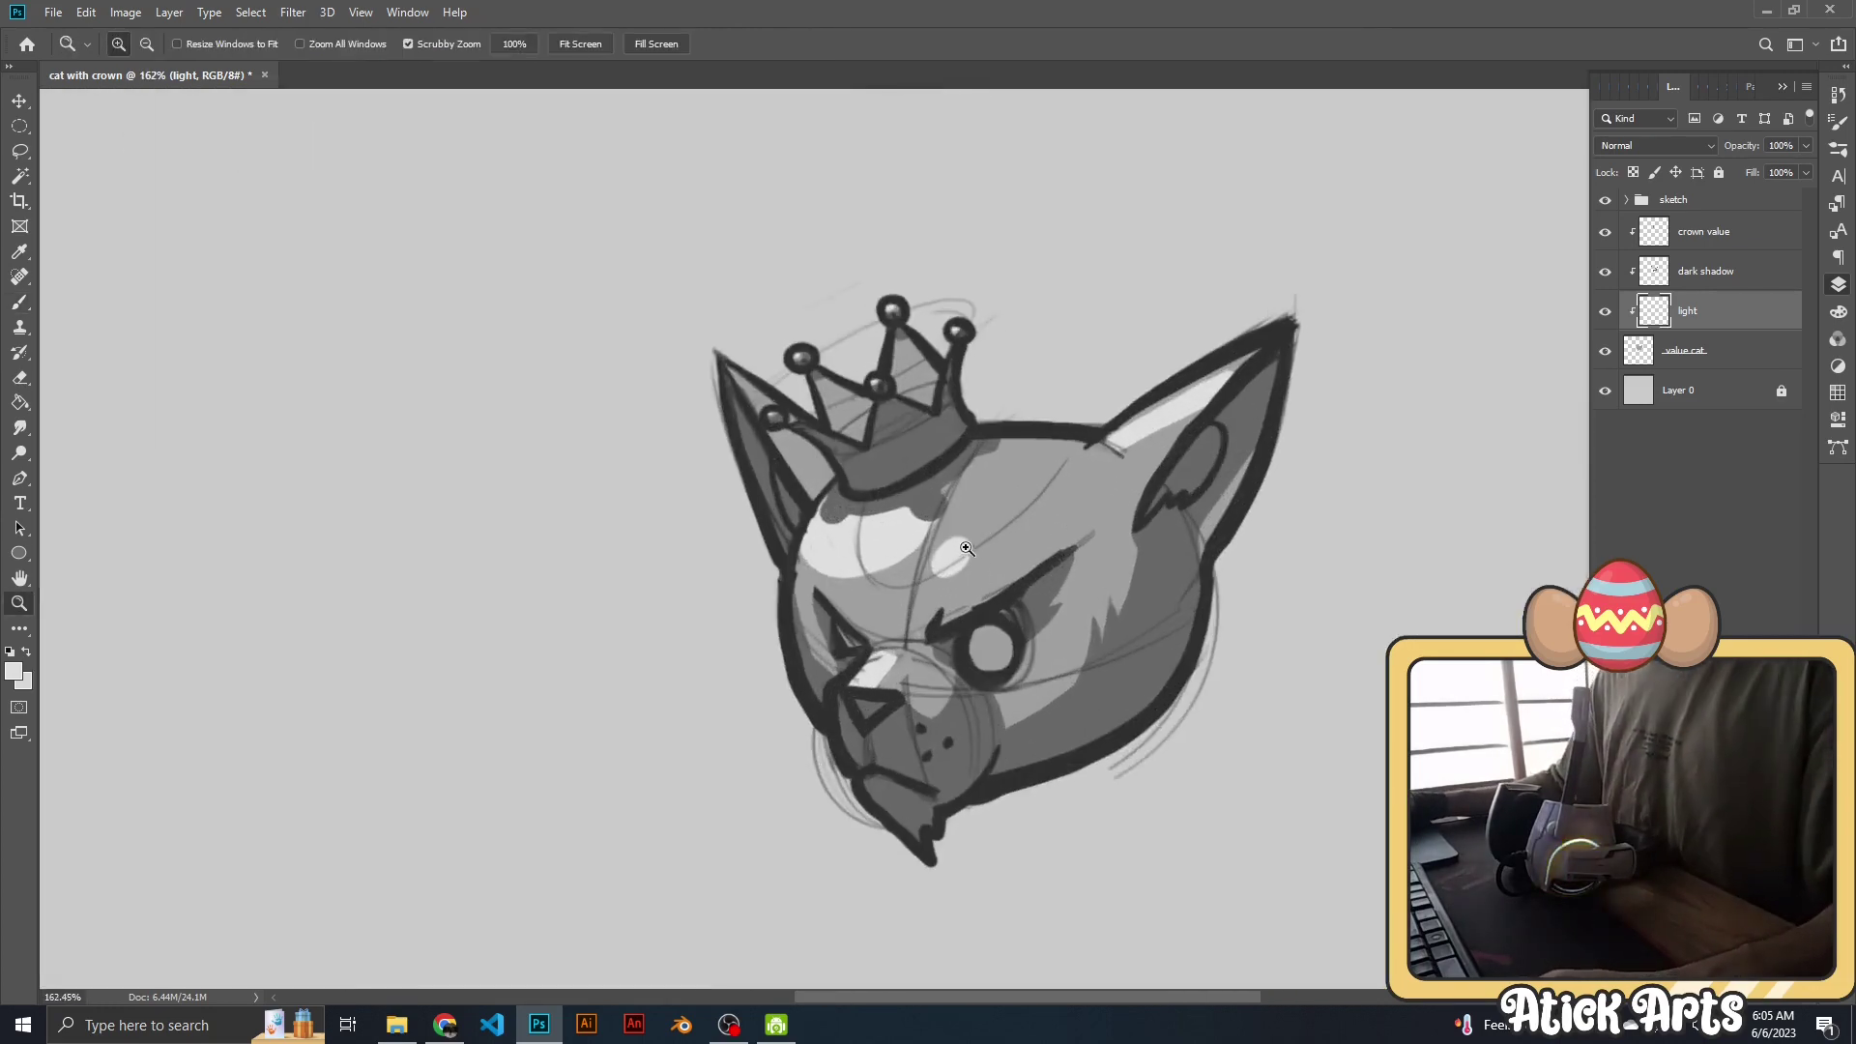
{"action": "scroll", "coordinate": [764, 546], "scroll_direction": "up", "scroll_amount": 3}
{"action": "key", "text": "e"}
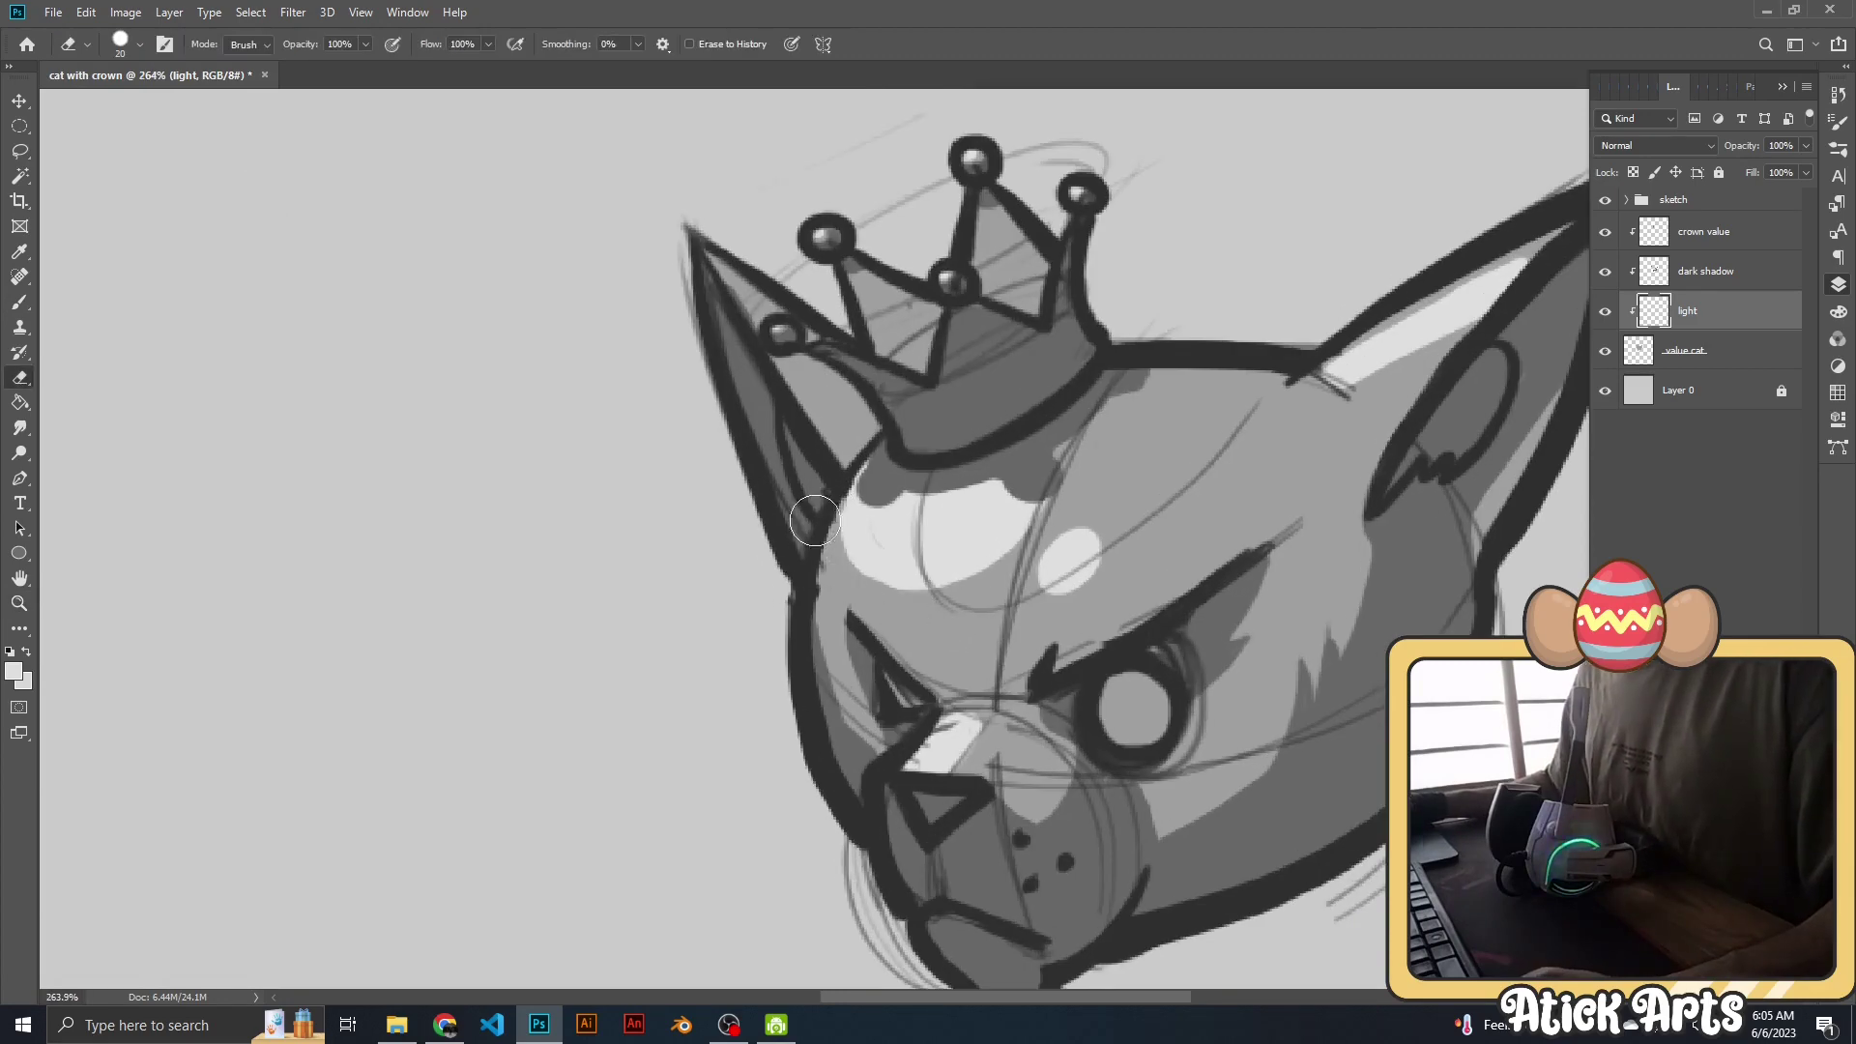
{"action": "key", "text": "z"}
{"action": "scroll", "coordinate": [1017, 424], "scroll_direction": "down", "scroll_amount": 5}
{"action": "scroll", "coordinate": [1064, 464], "scroll_direction": "up", "scroll_amount": 3}
{"action": "scroll", "coordinate": [1112, 484], "scroll_direction": "up", "scroll_amount": 2}
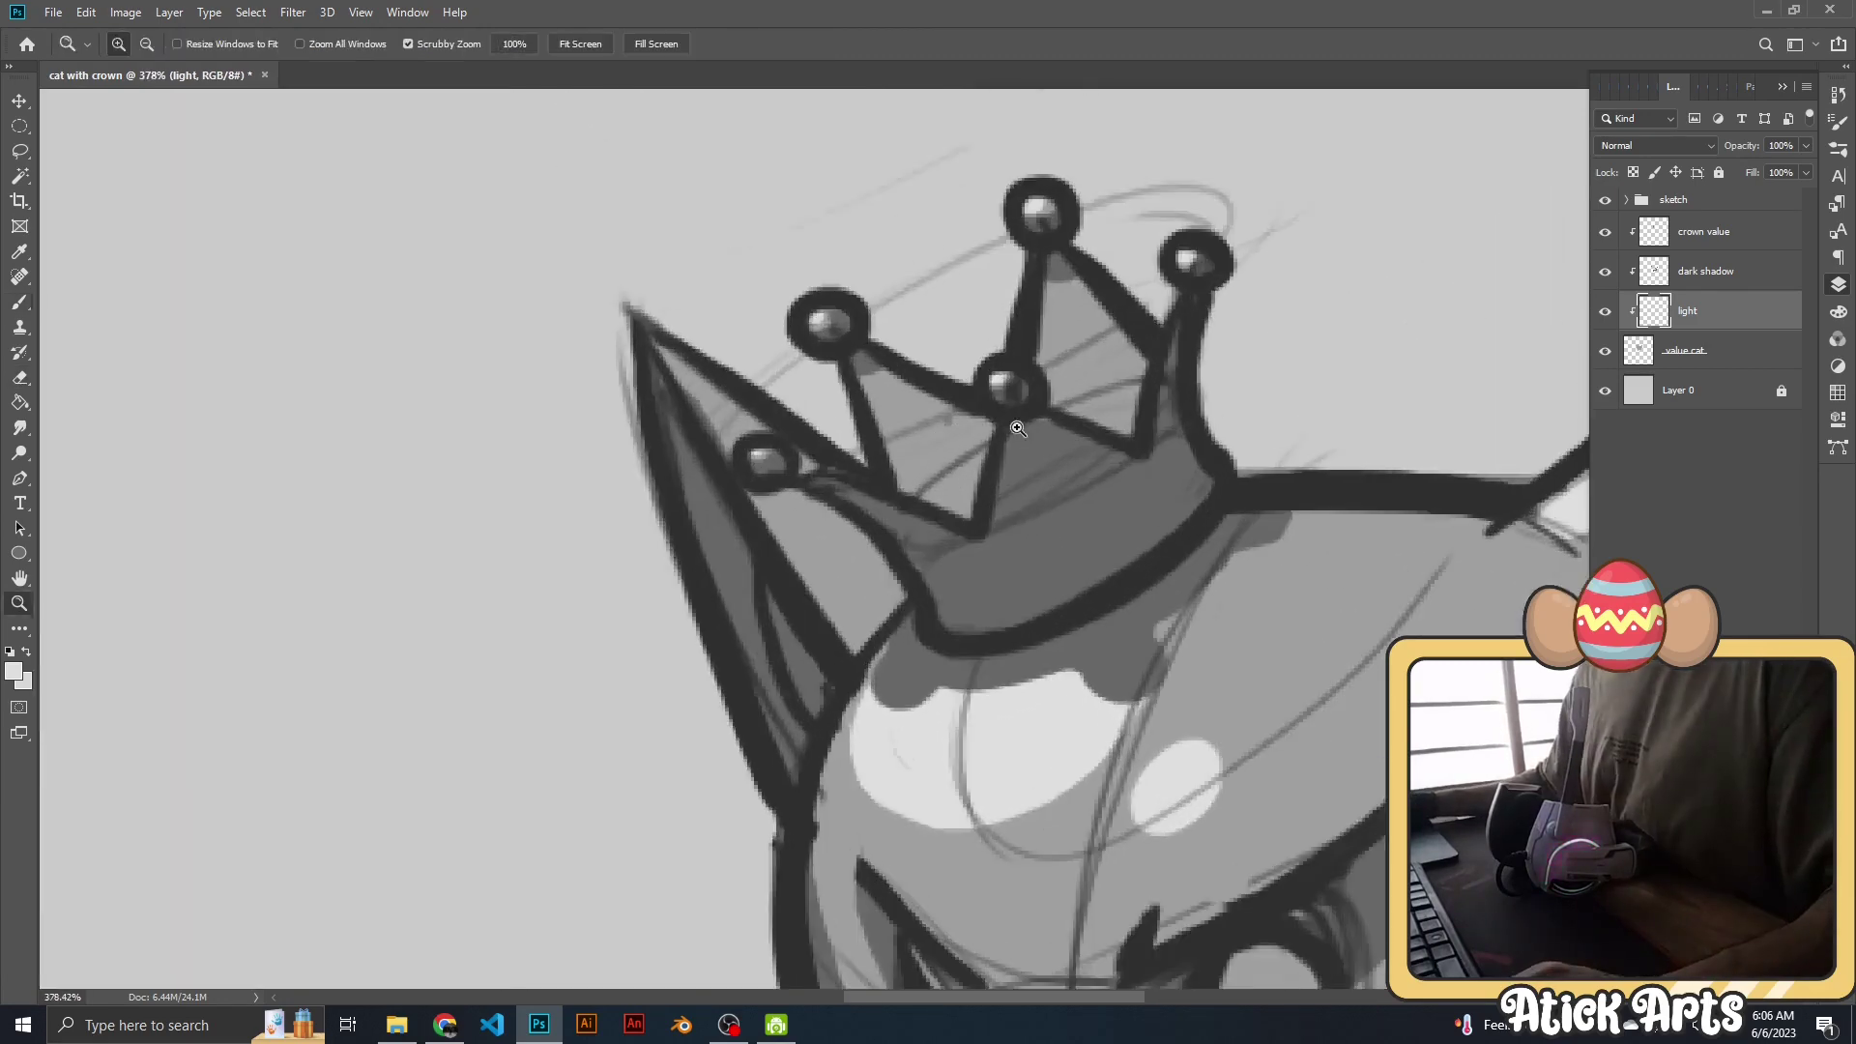
{"action": "scroll", "coordinate": [1159, 514], "scroll_direction": "down", "scroll_amount": 3}
{"action": "scroll", "coordinate": [1159, 514], "scroll_direction": "up", "scroll_amount": 5}
{"action": "left_click_drag", "start_coordinate": [1140, 429], "coordinate": [1098, 436]}
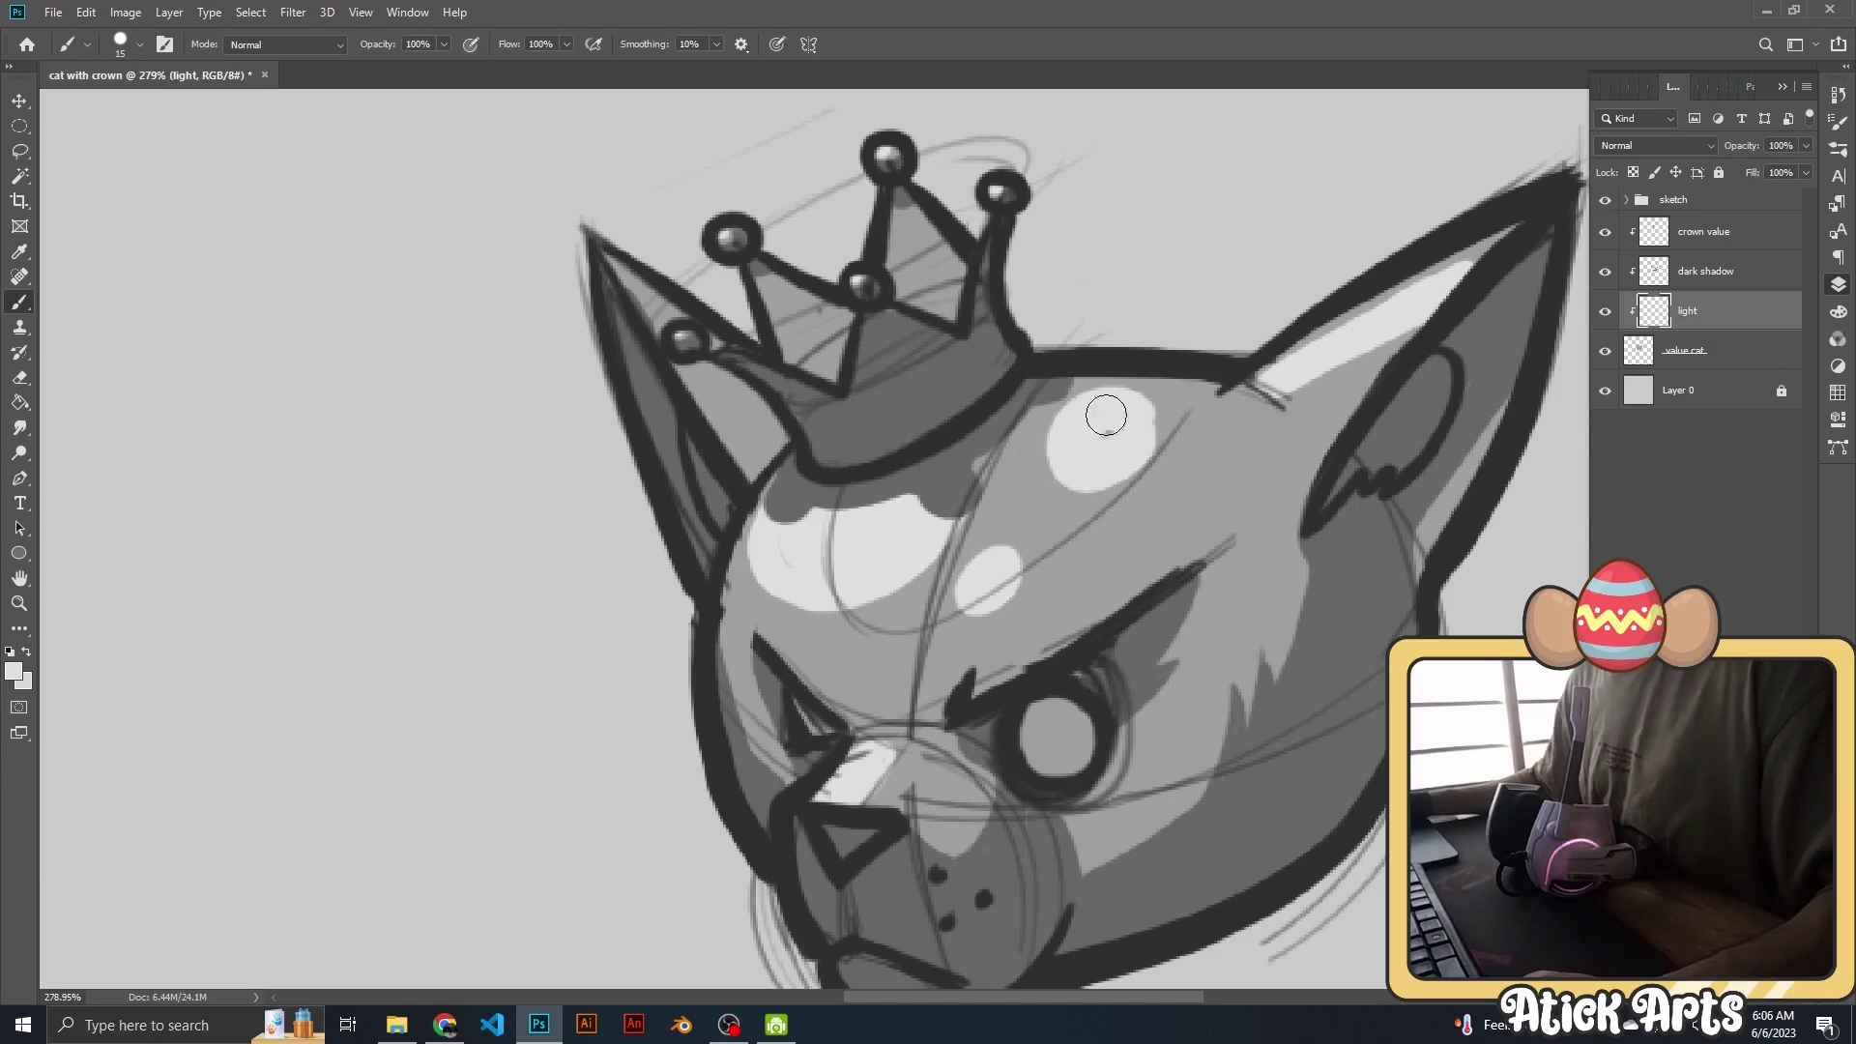
Erase the existing light spots on the top of the head.
{"action": "key", "text": "z"}
{"action": "left_click_drag", "start_coordinate": [908, 400], "coordinate": [735, 400]}
{"action": "left_click_drag", "start_coordinate": [962, 471], "coordinate": [1025, 471]}
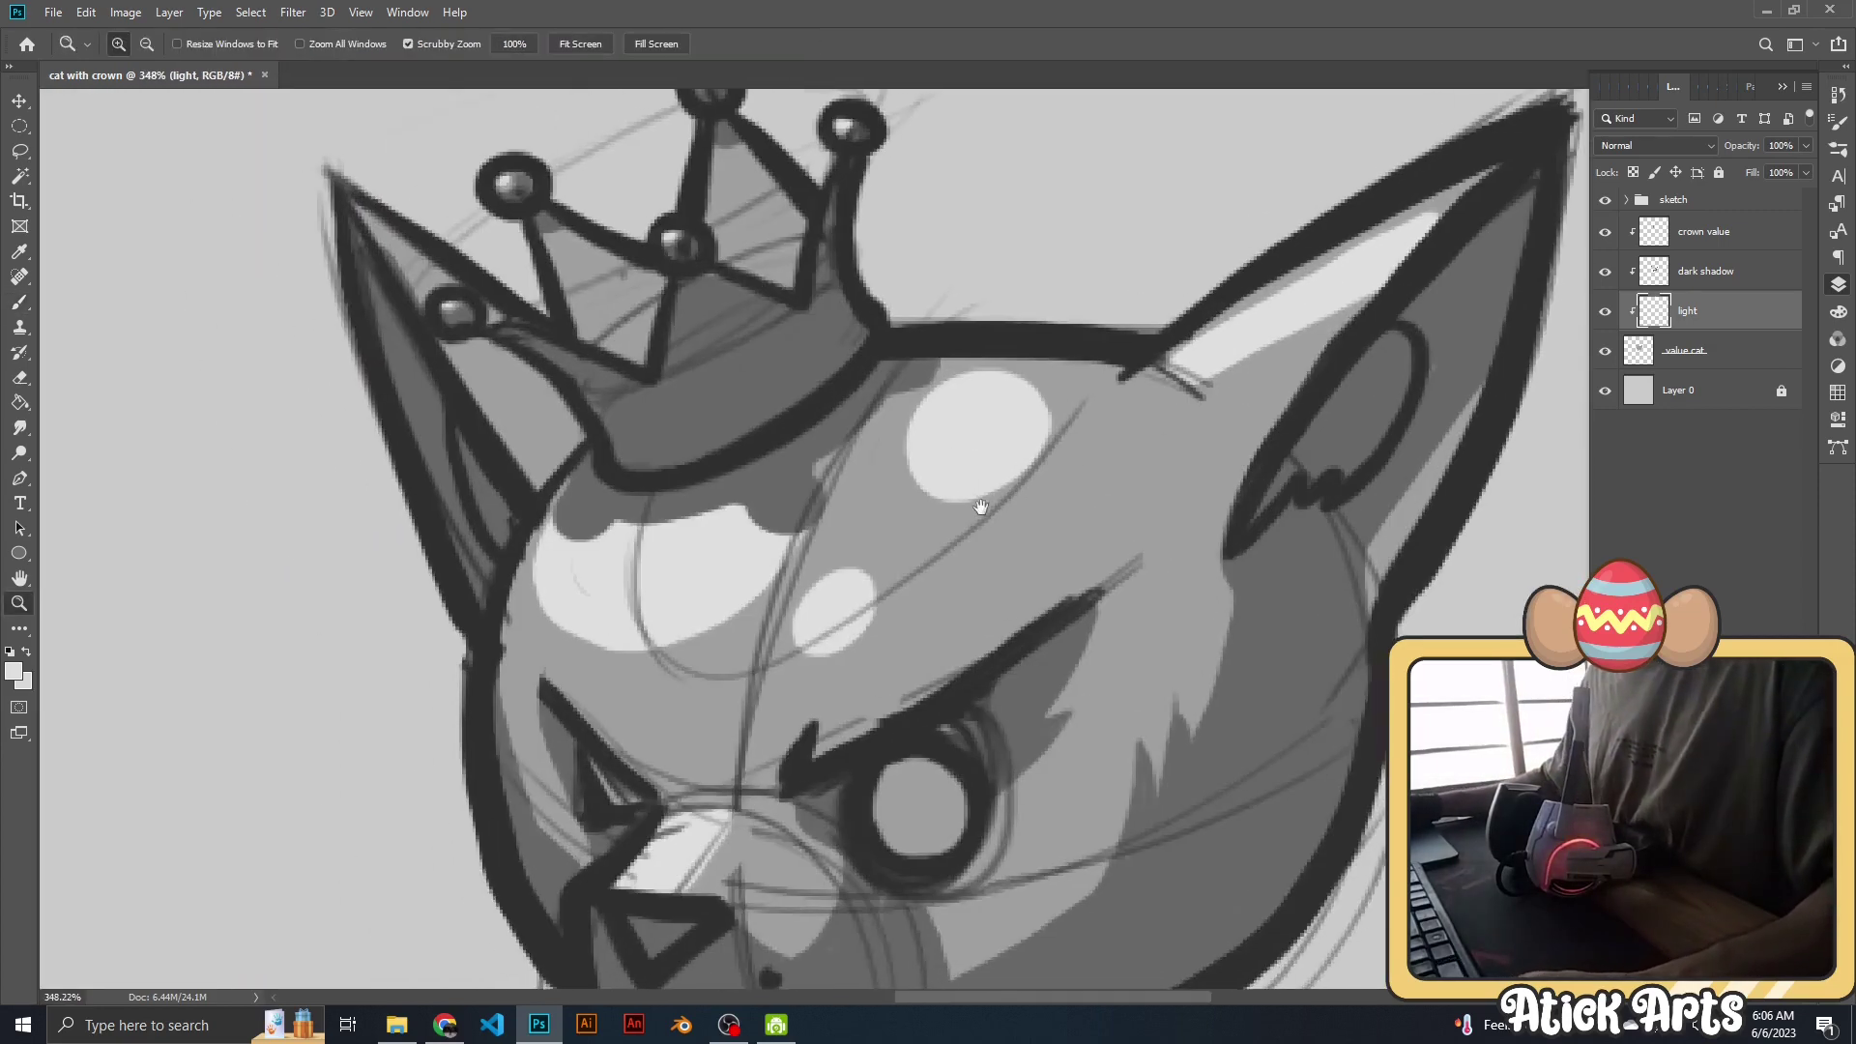
{"action": "key", "text": "e"}
{"action": "left_click_drag", "start_coordinate": [909, 426], "coordinate": [1025, 454]}
{"action": "mouse_move", "coordinate": [580, 580]}
{"action": "left_mouse_down"}
{"action": "mouse_move", "coordinate": [711, 522]}
{"action": "mouse_move", "coordinate": [638, 522]}
{"action": "left_mouse_up"}
Paint a fresh round light spot and a small light dot on the forehead.
{"action": "key", "text": "b"}
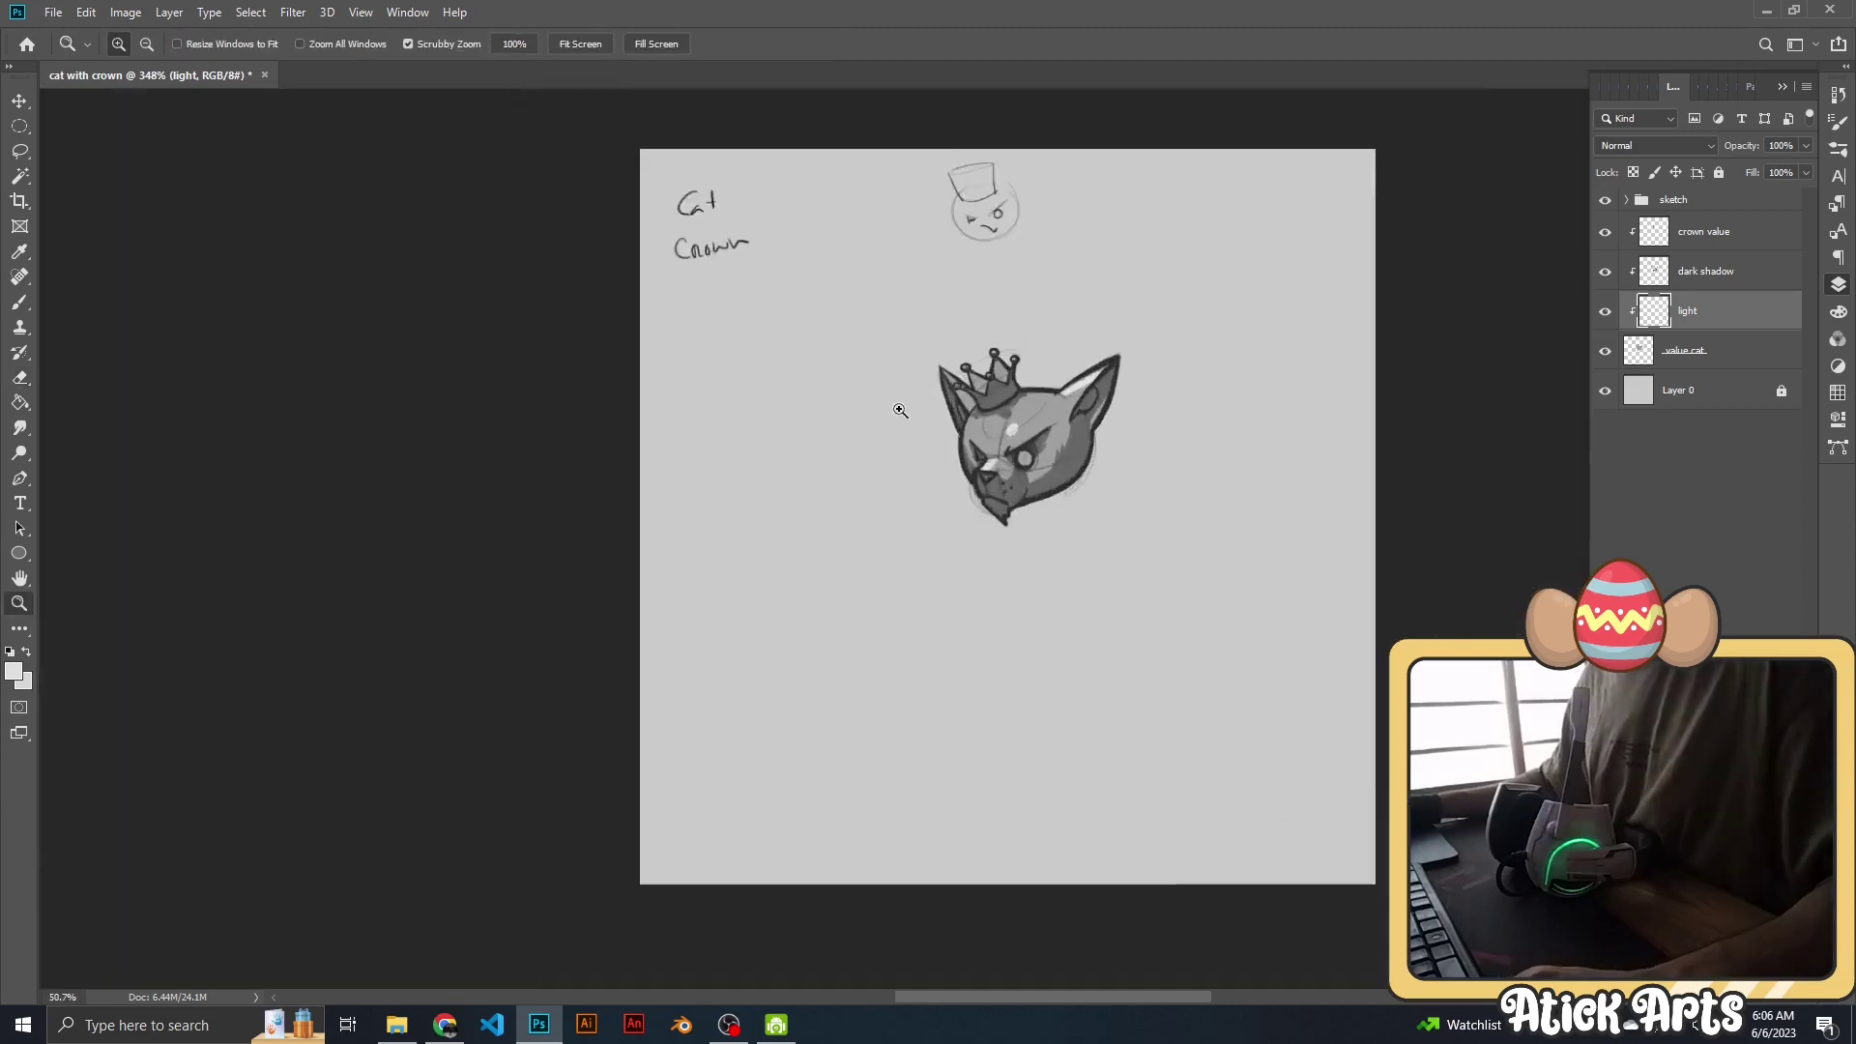
{"action": "left_click_drag", "start_coordinate": [899, 406], "coordinate": [977, 406]}
{"action": "mouse_move", "coordinate": [865, 571]}
{"action": "left_mouse_down"}
{"action": "mouse_move", "coordinate": [876, 512]}
{"action": "mouse_move", "coordinate": [831, 541]}
{"action": "mouse_move", "coordinate": [1094, 389]}
{"action": "left_mouse_up"}
{"action": "left_click", "coordinate": [734, 555]}
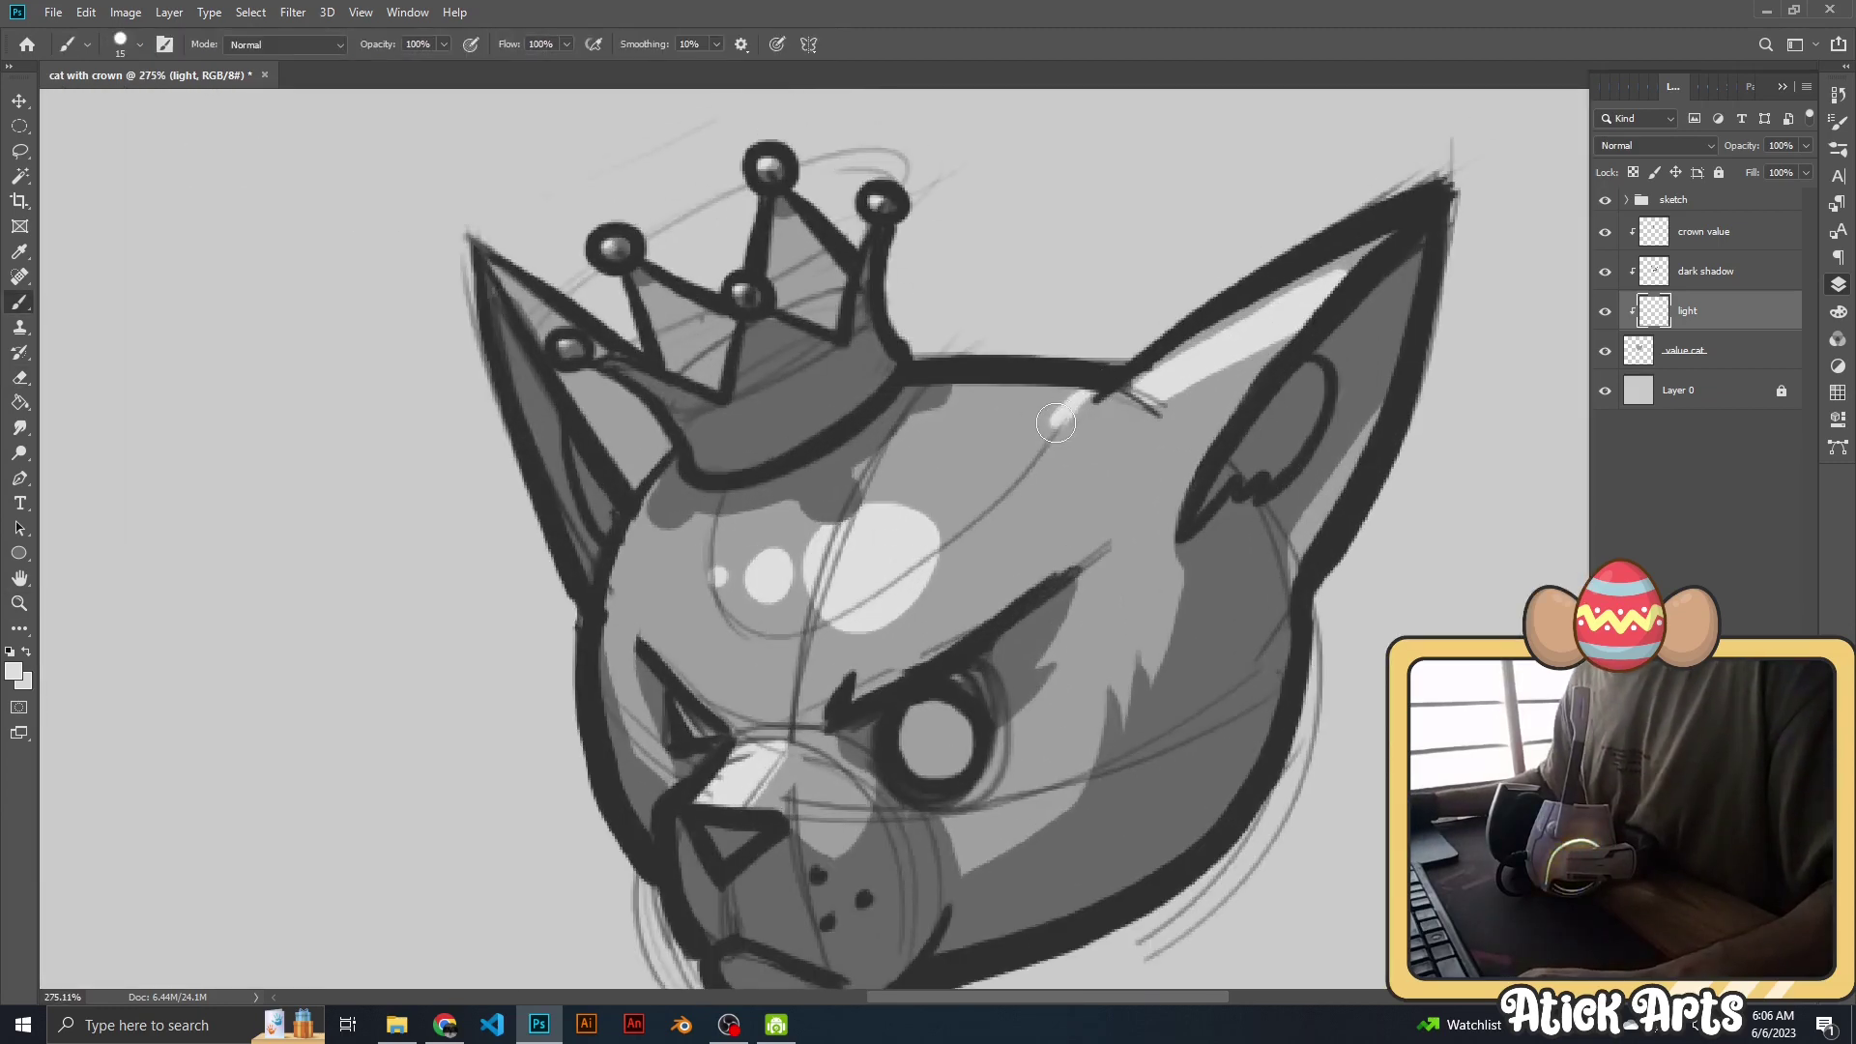
{"action": "key", "text": "z"}
{"action": "mouse_move", "coordinate": [1088, 385]}
{"action": "left_mouse_down"}
{"action": "mouse_move", "coordinate": [977, 387]}
{"action": "mouse_move", "coordinate": [1071, 434]}
{"action": "mouse_move", "coordinate": [929, 483]}
{"action": "mouse_move", "coordinate": [1011, 487]}
{"action": "left_mouse_up"}
Paint a broad curved light highlight across the cat's forehead.
{"action": "key", "text": "e"}
{"action": "key", "text": "b"}
{"action": "key", "text": "e"}
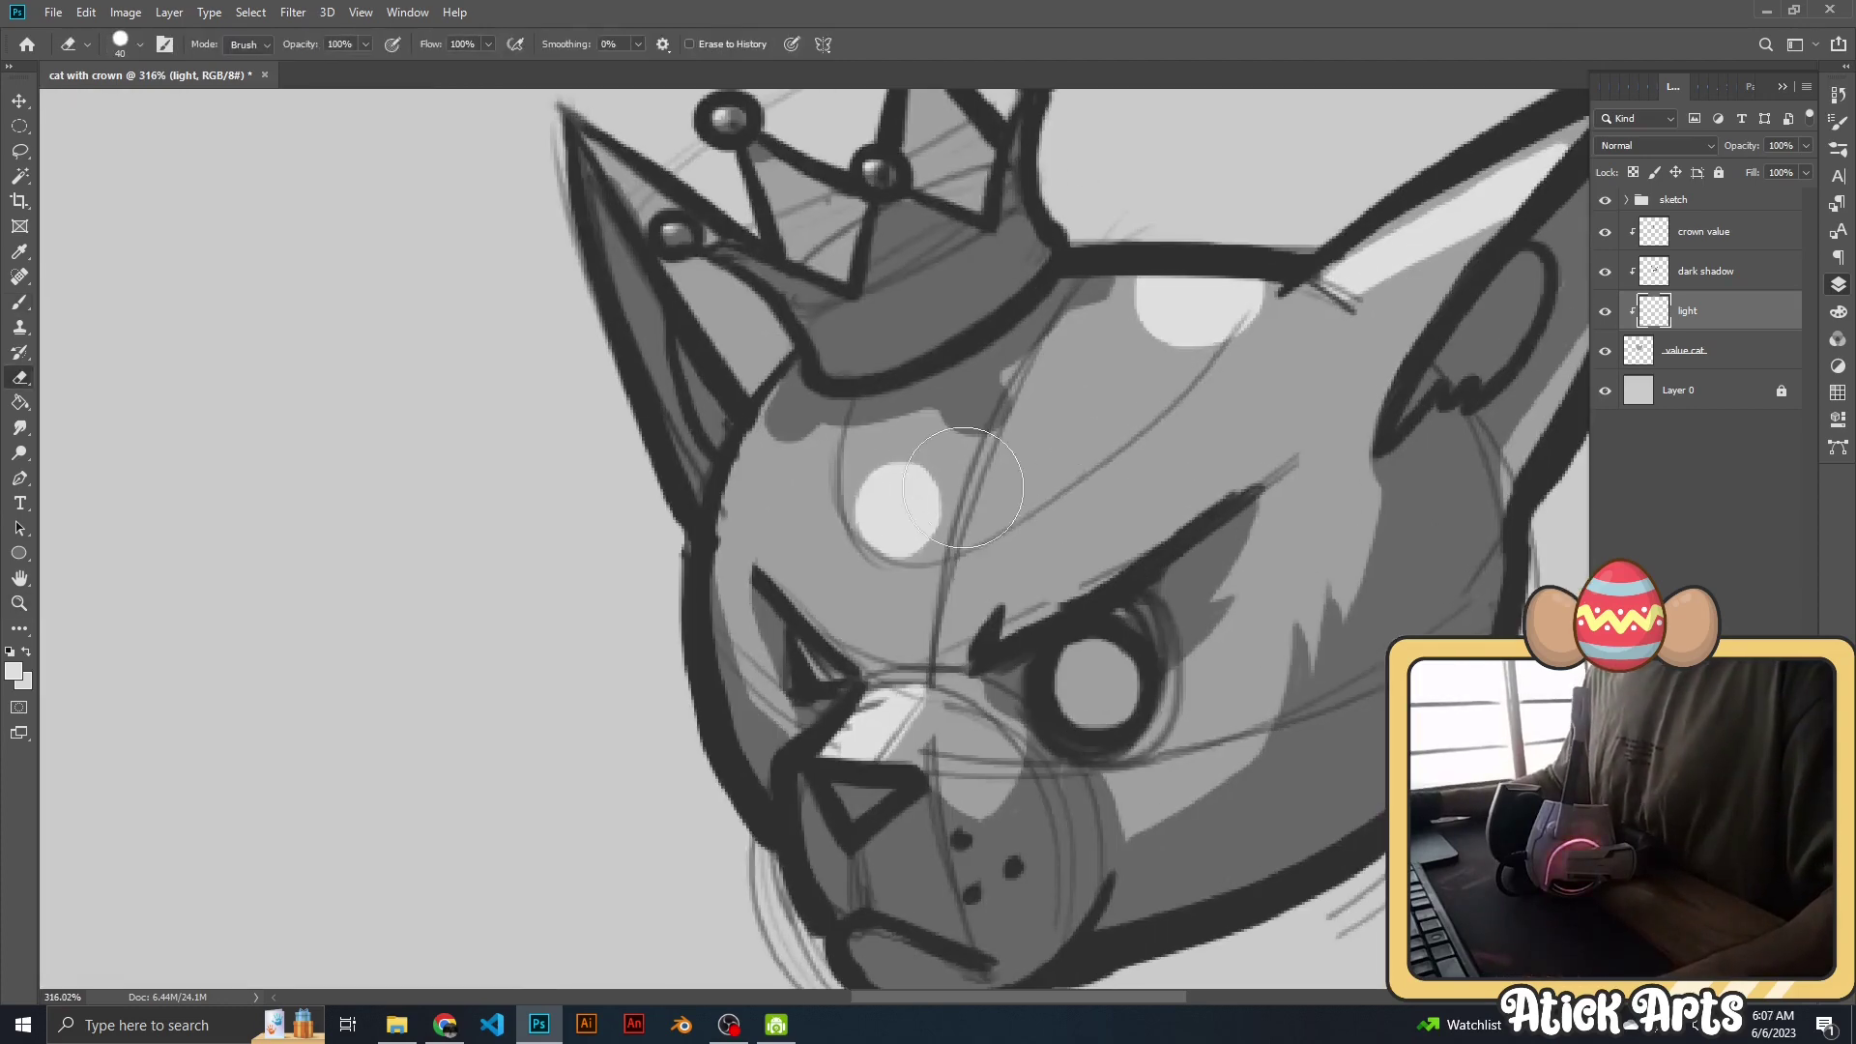
{"action": "key", "text": "z"}
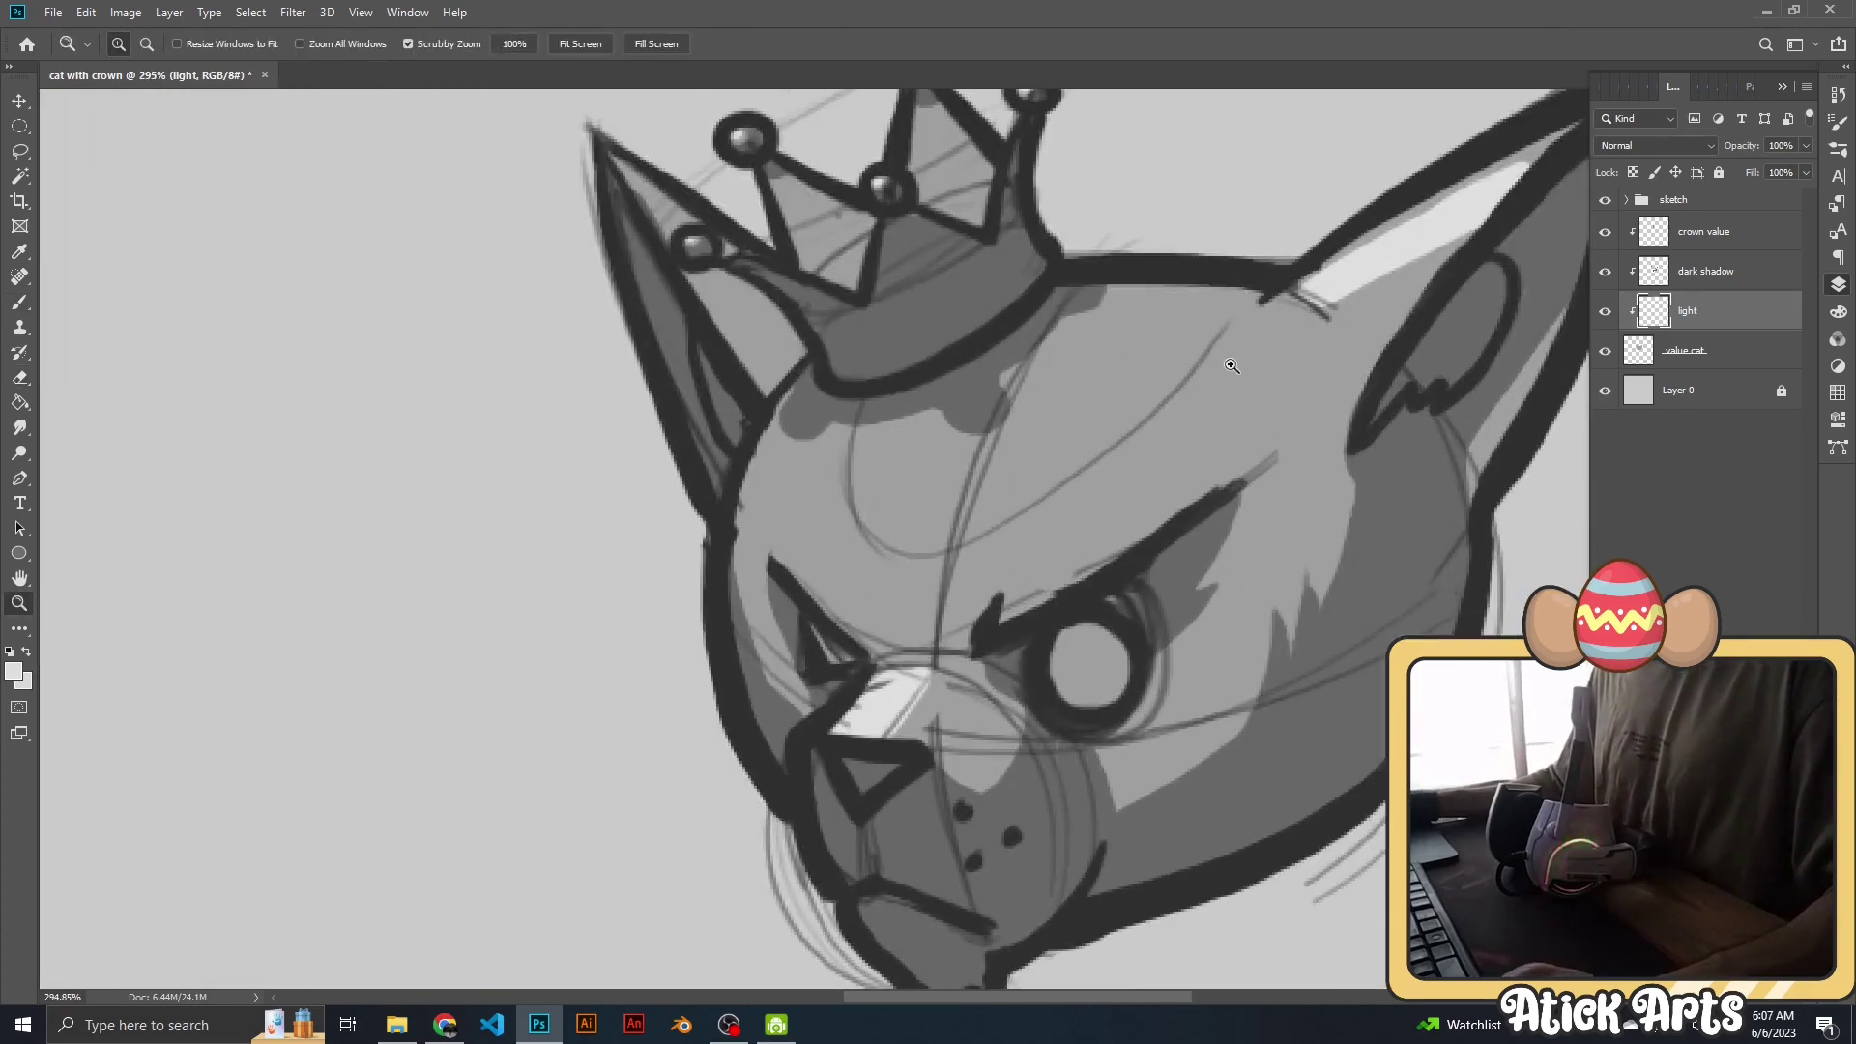
{"action": "left_click_drag", "start_coordinate": [909, 450], "coordinate": [792, 455]}
{"action": "left_click_drag", "start_coordinate": [911, 468], "coordinate": [1064, 467]}
{"action": "key", "text": "b"}
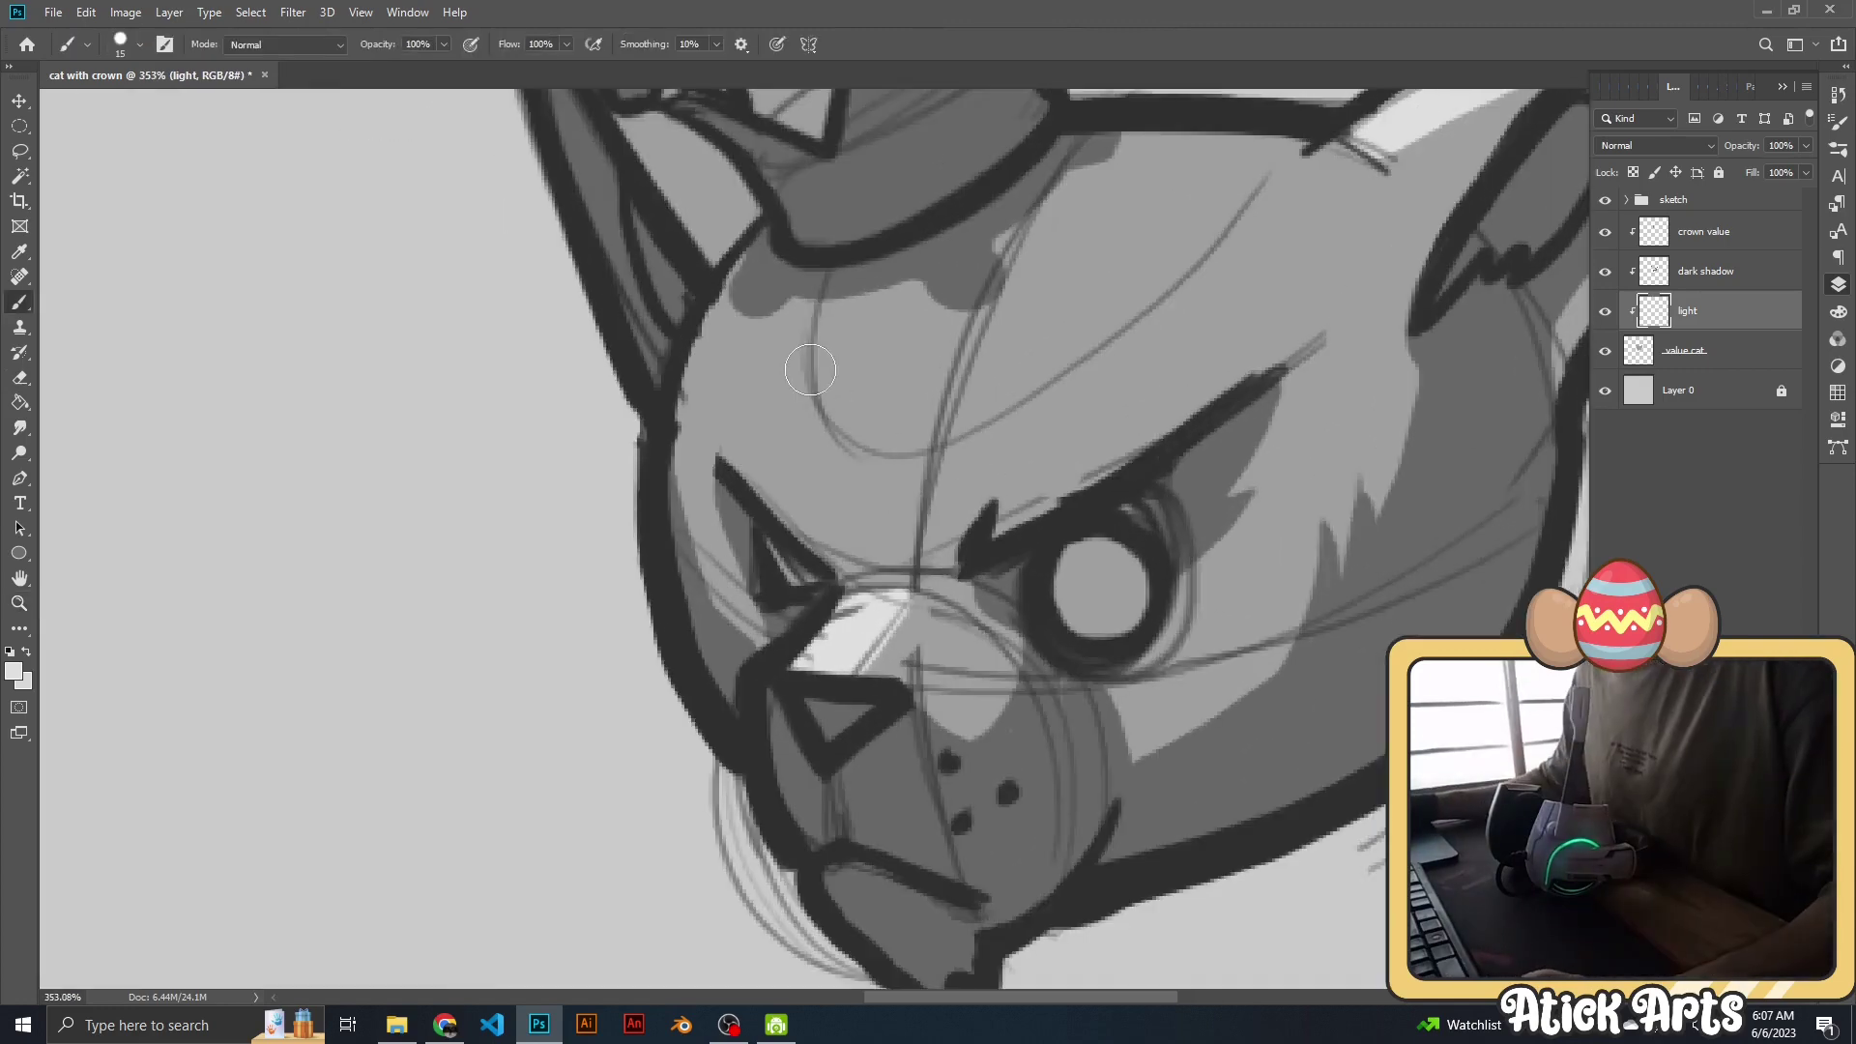
{"action": "left_click_drag", "start_coordinate": [852, 438], "coordinate": [870, 393]}
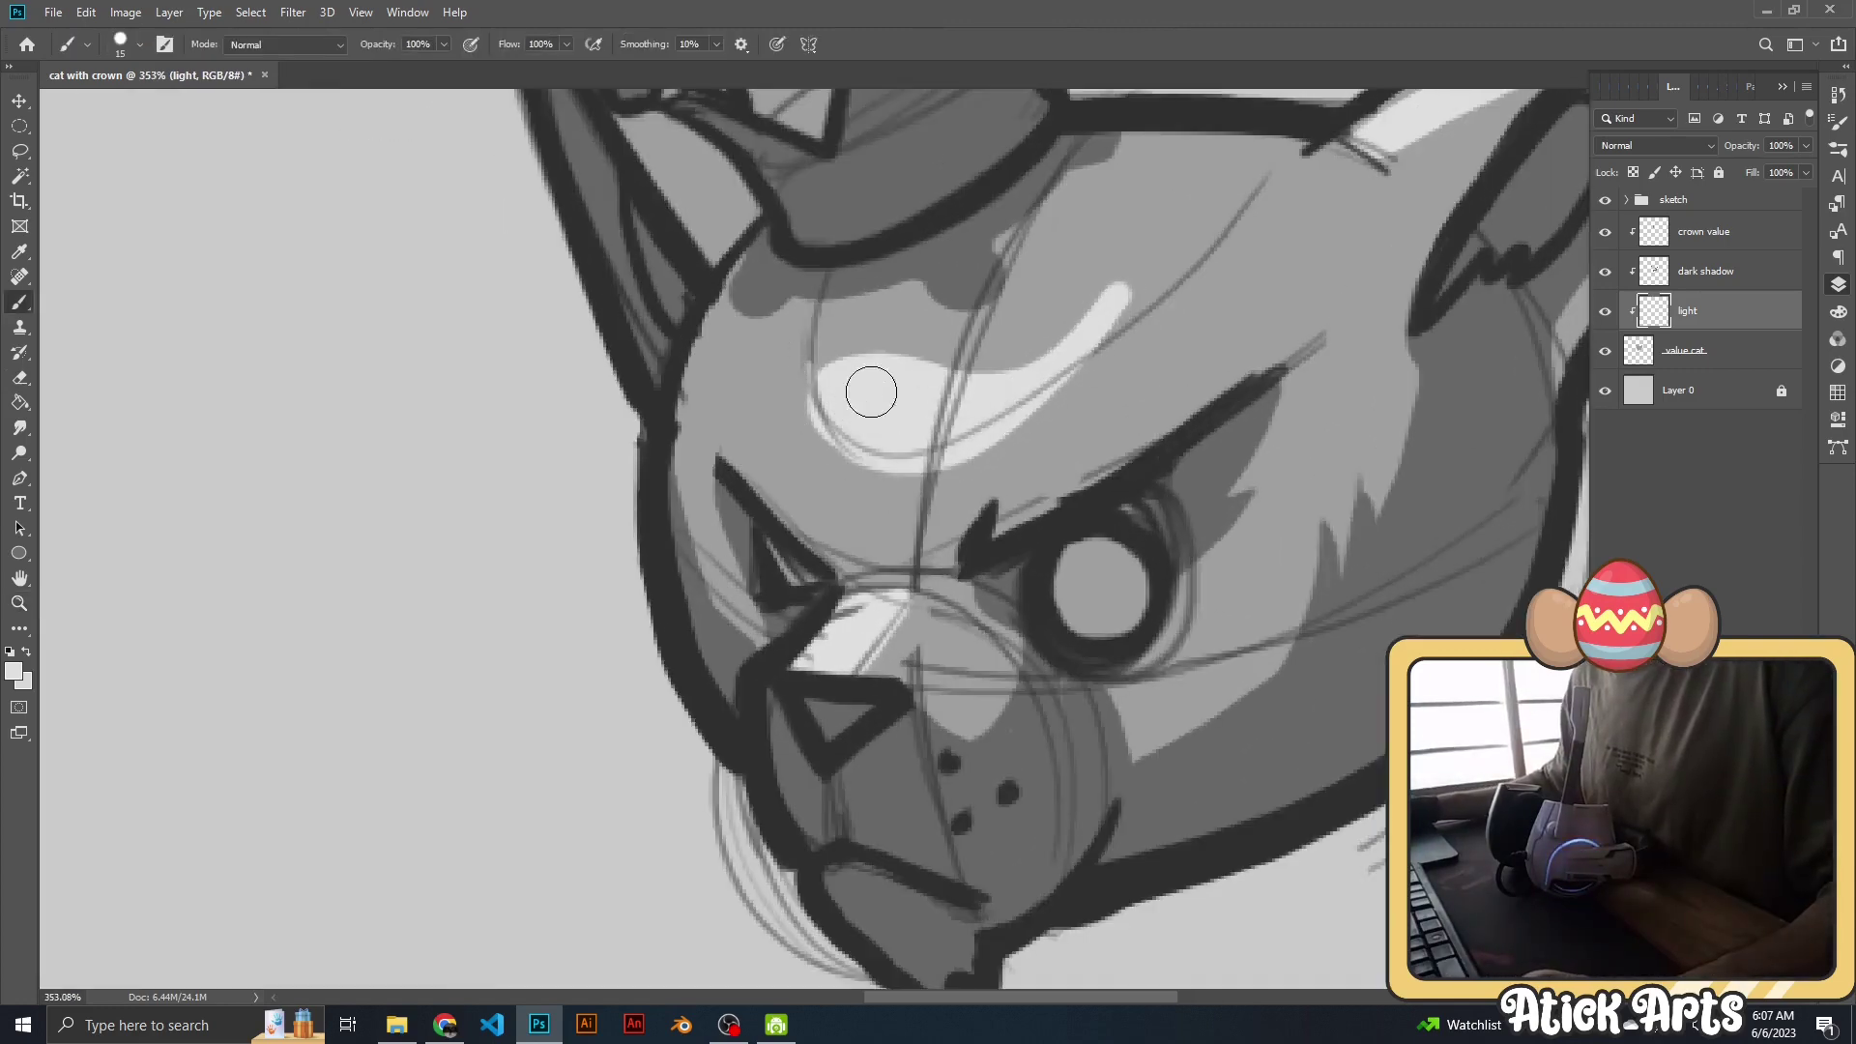
Erase and refine the forehead highlight into a pale oval.
{"action": "key", "text": "e"}
{"action": "key", "text": "z"}
{"action": "mouse_move", "coordinate": [1072, 411]}
{"action": "left_mouse_down"}
{"action": "mouse_move", "coordinate": [857, 513]}
{"action": "mouse_move", "coordinate": [883, 519]}
{"action": "left_mouse_up"}
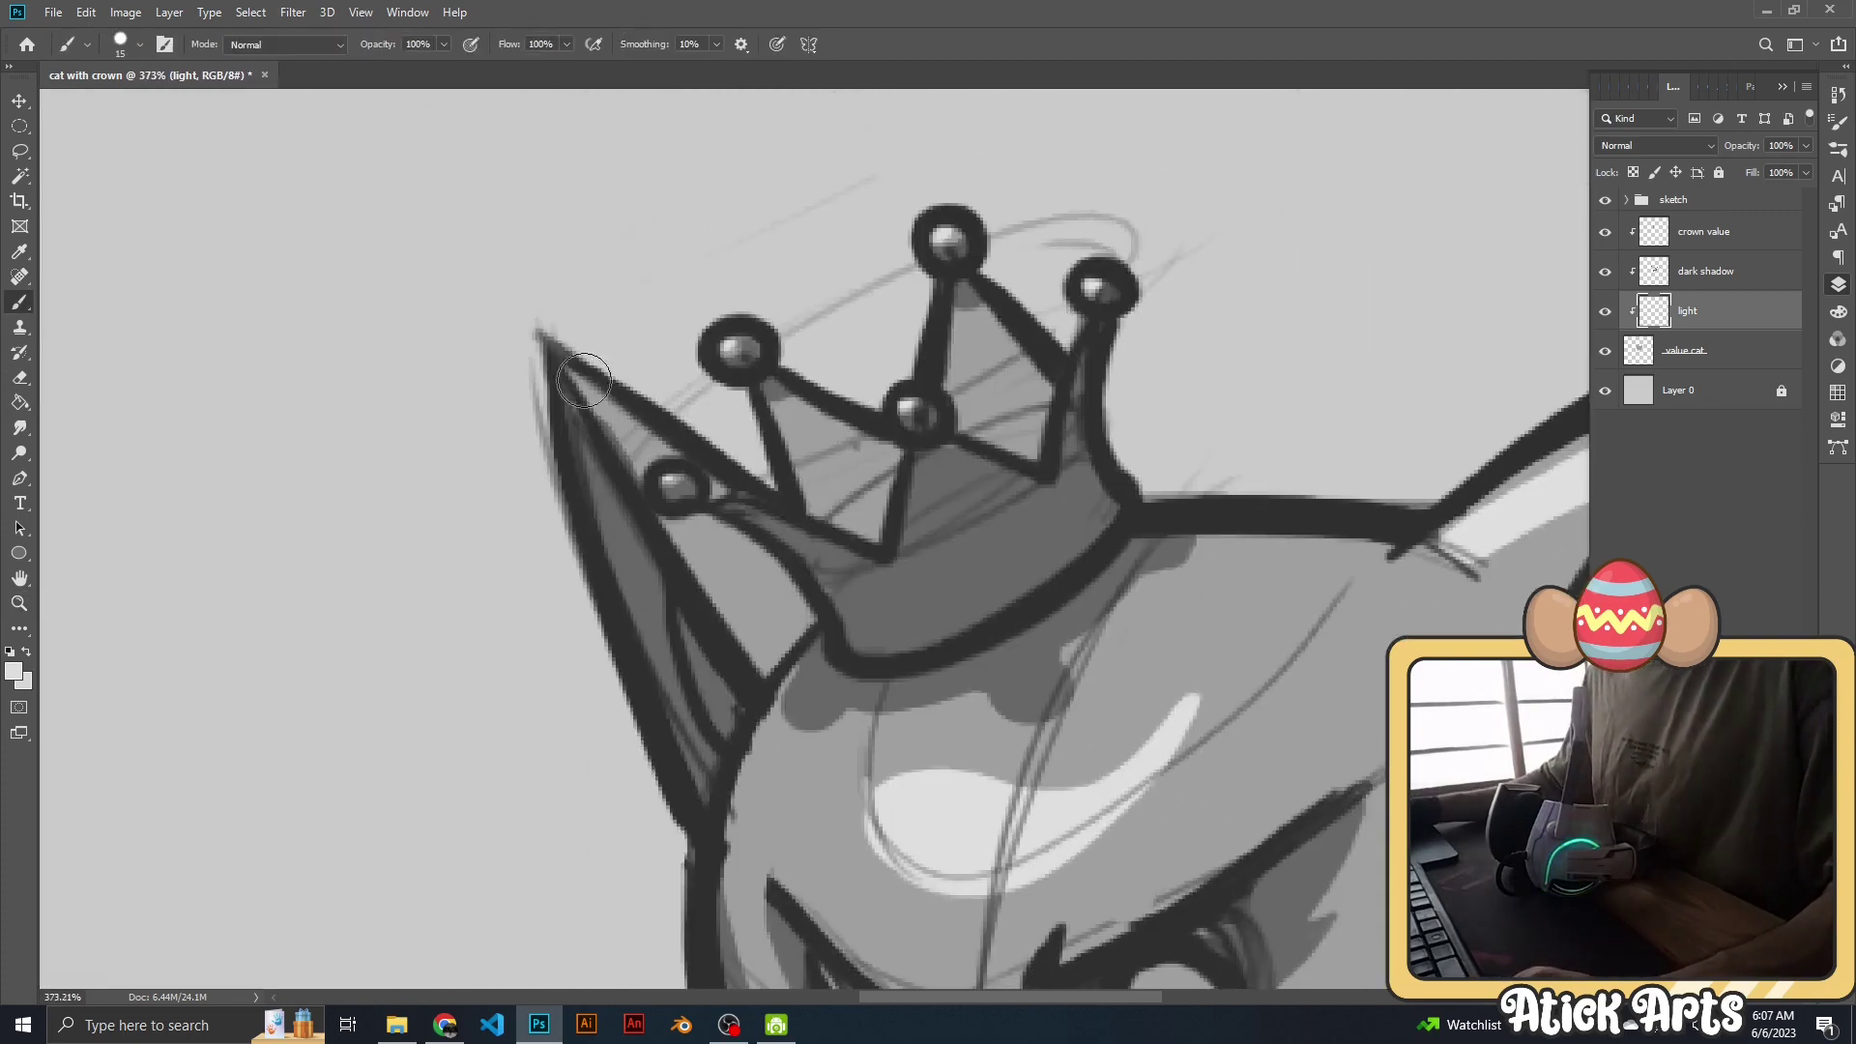
{"action": "mouse_move", "coordinate": [749, 391]}
{"action": "left_mouse_down"}
{"action": "mouse_move", "coordinate": [903, 549]}
{"action": "mouse_move", "coordinate": [957, 551]}
{"action": "left_mouse_up"}
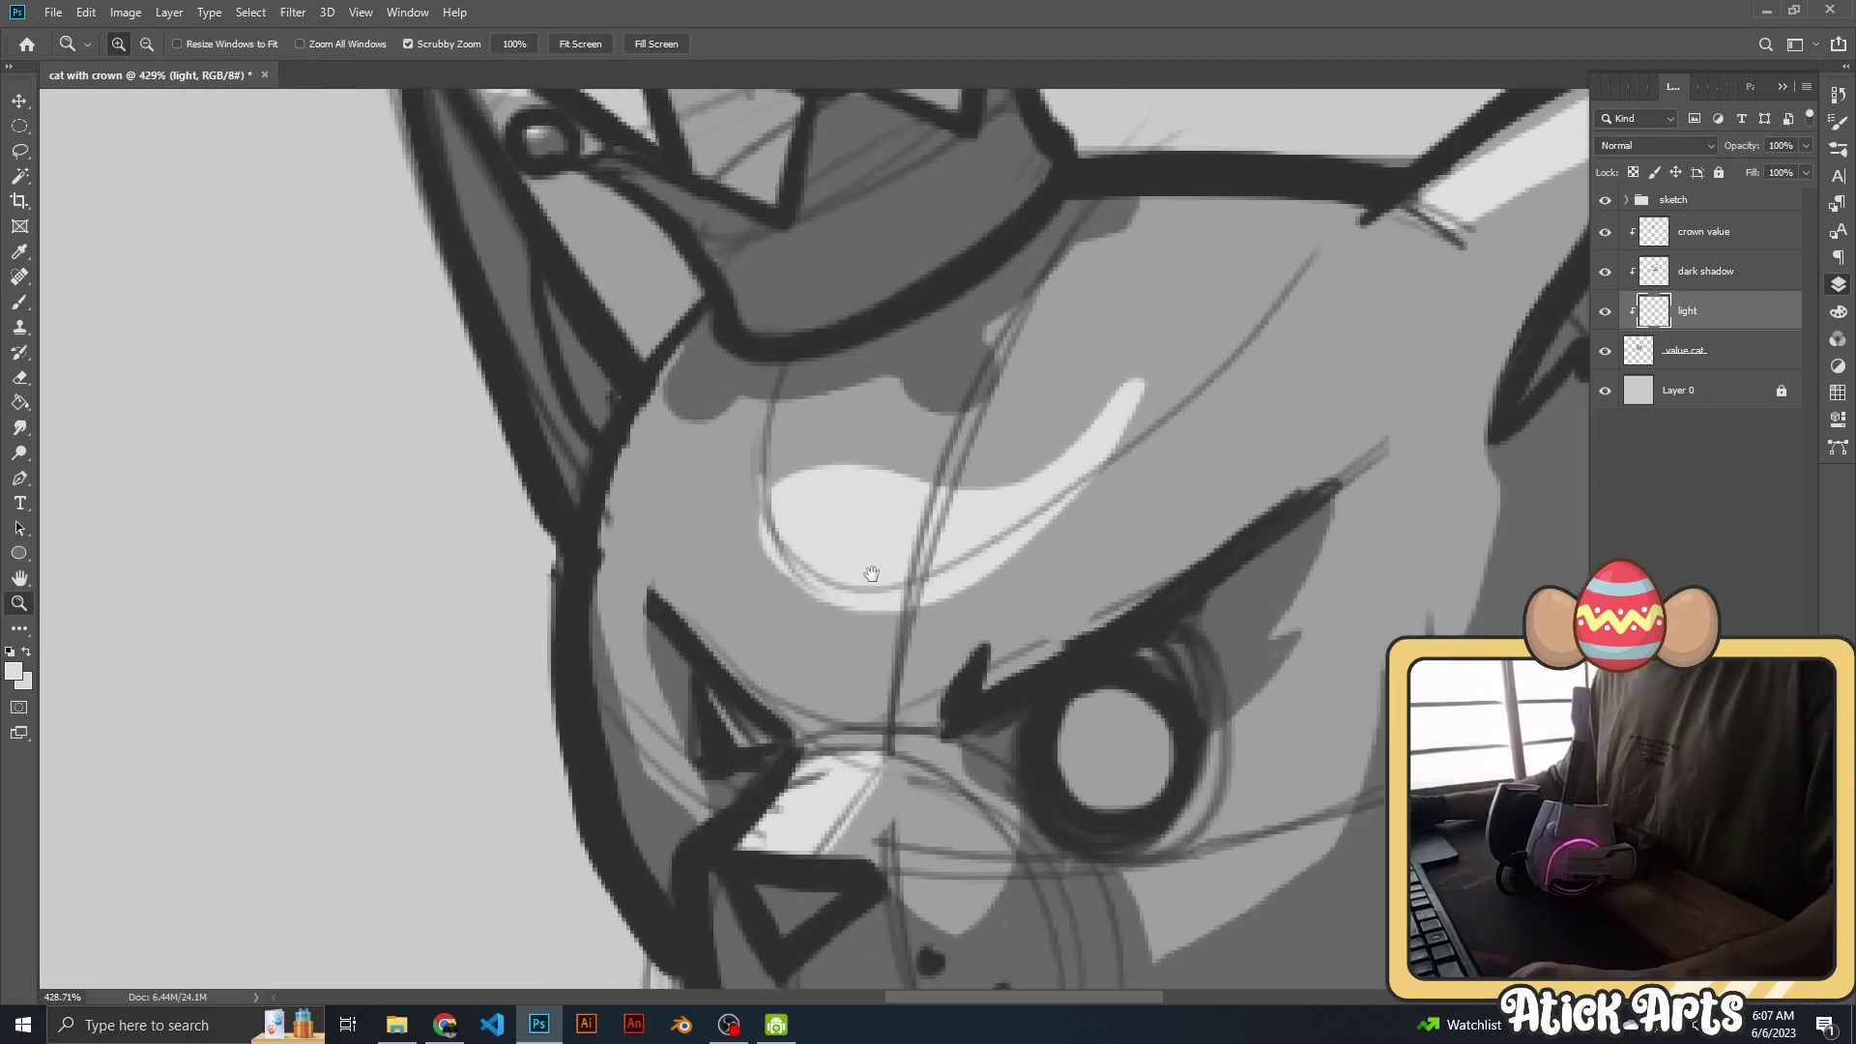
{"action": "key", "text": "b"}
{"action": "key", "text": "ctrl+0"}
{"action": "left_click_drag", "start_coordinate": [691, 555], "coordinate": [718, 553]}
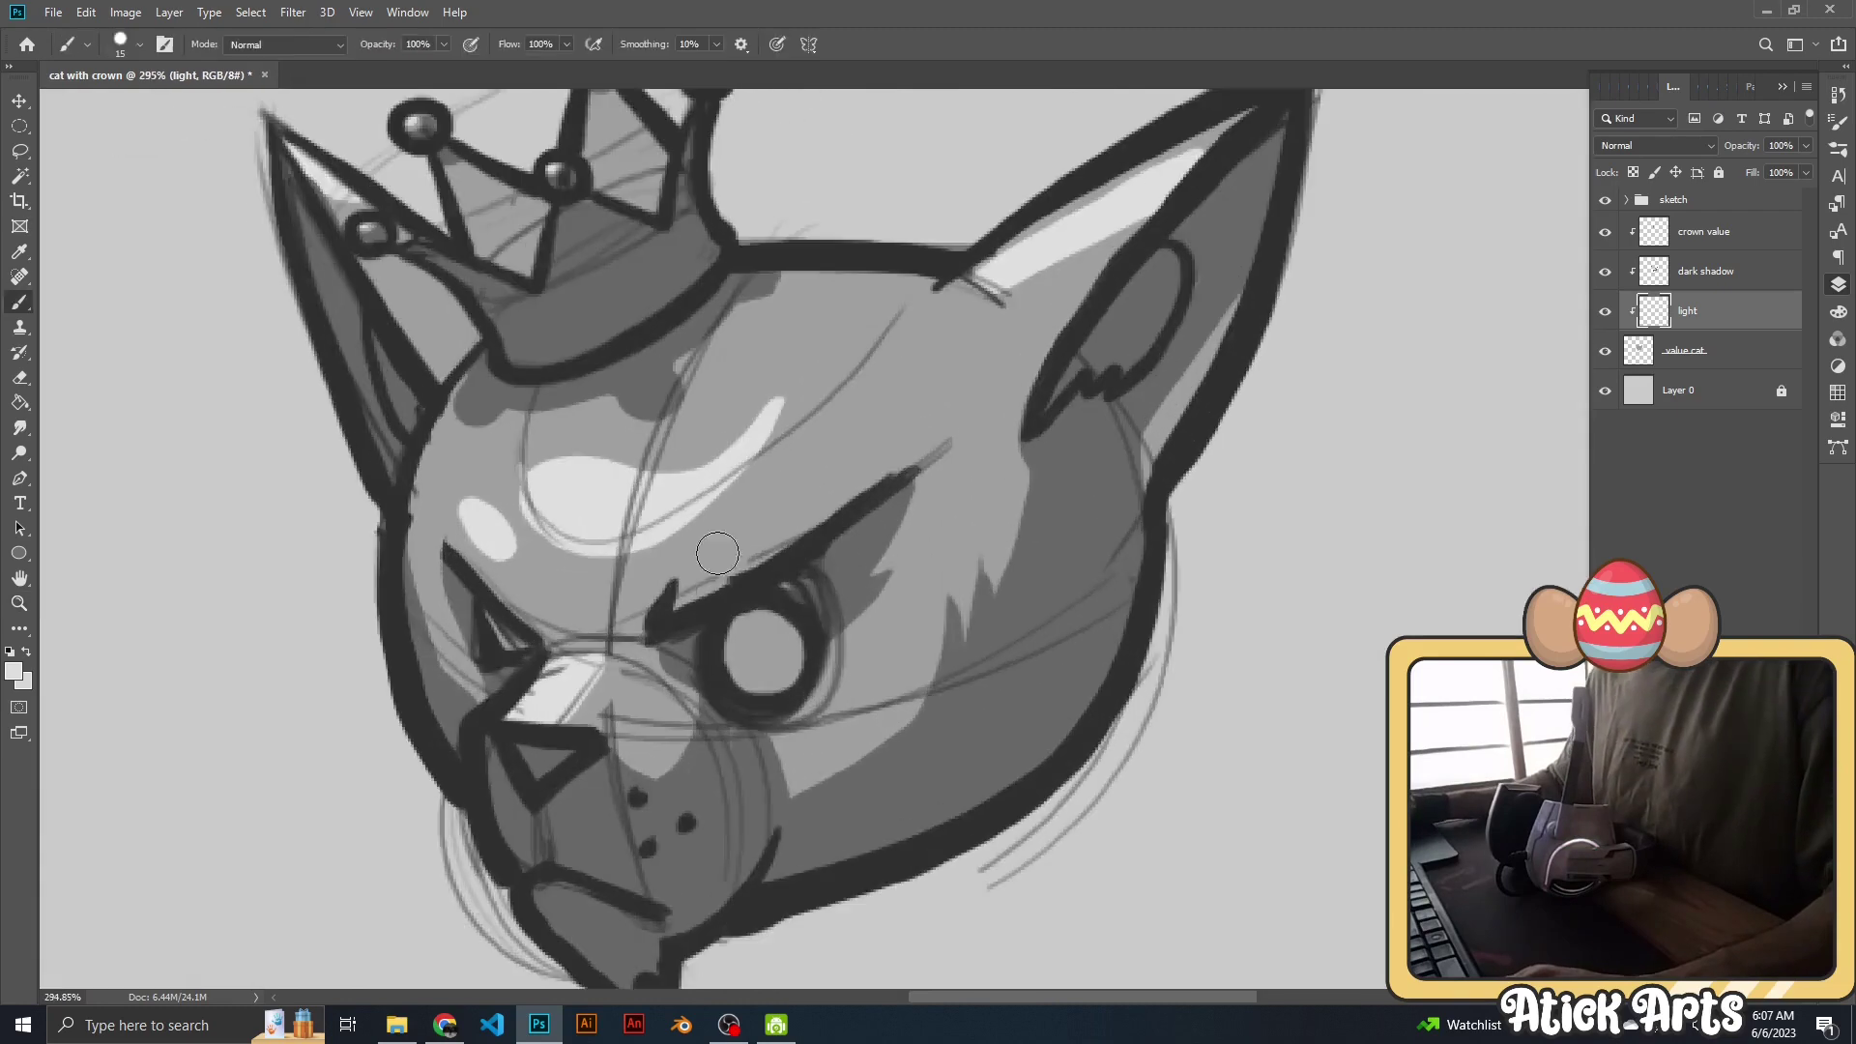
{"action": "key", "text": "ctrl+0"}
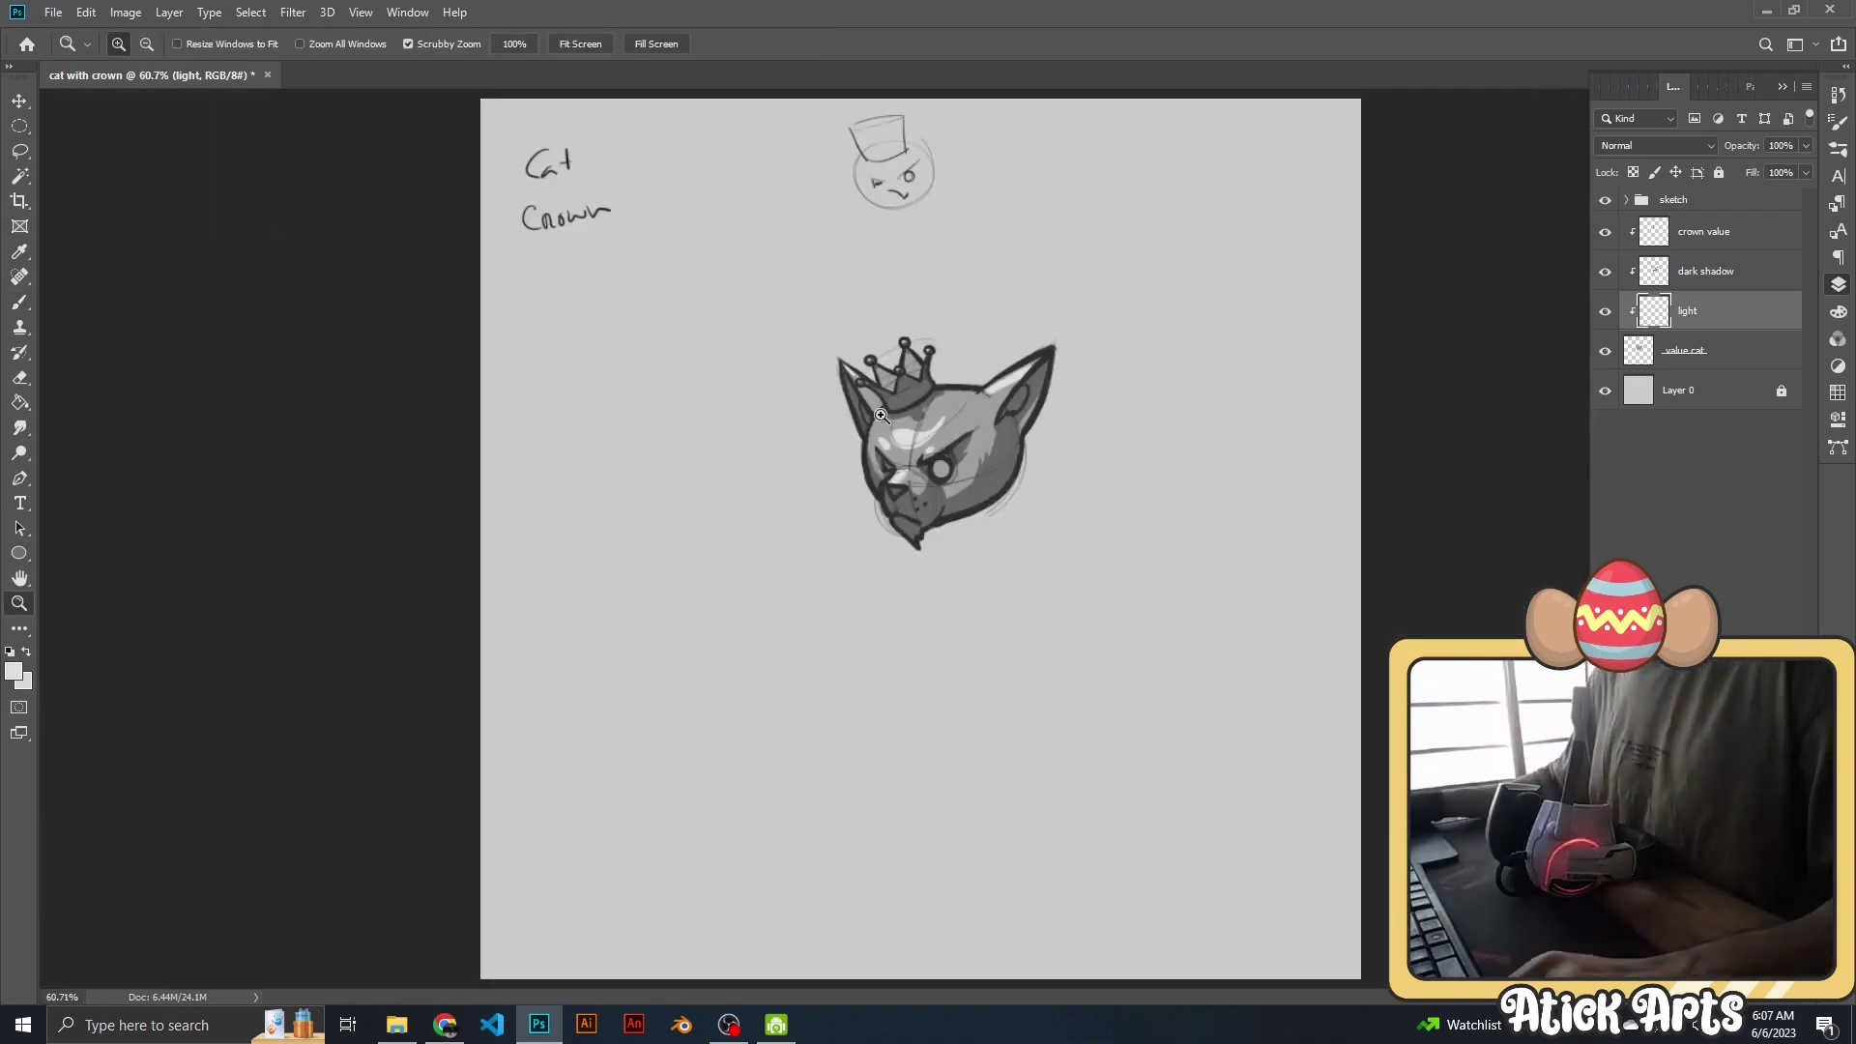
{"action": "key", "text": "e"}
{"action": "left_click_drag", "start_coordinate": [773, 456], "coordinate": [801, 458]}
{"action": "key", "text": "ctrl+0"}
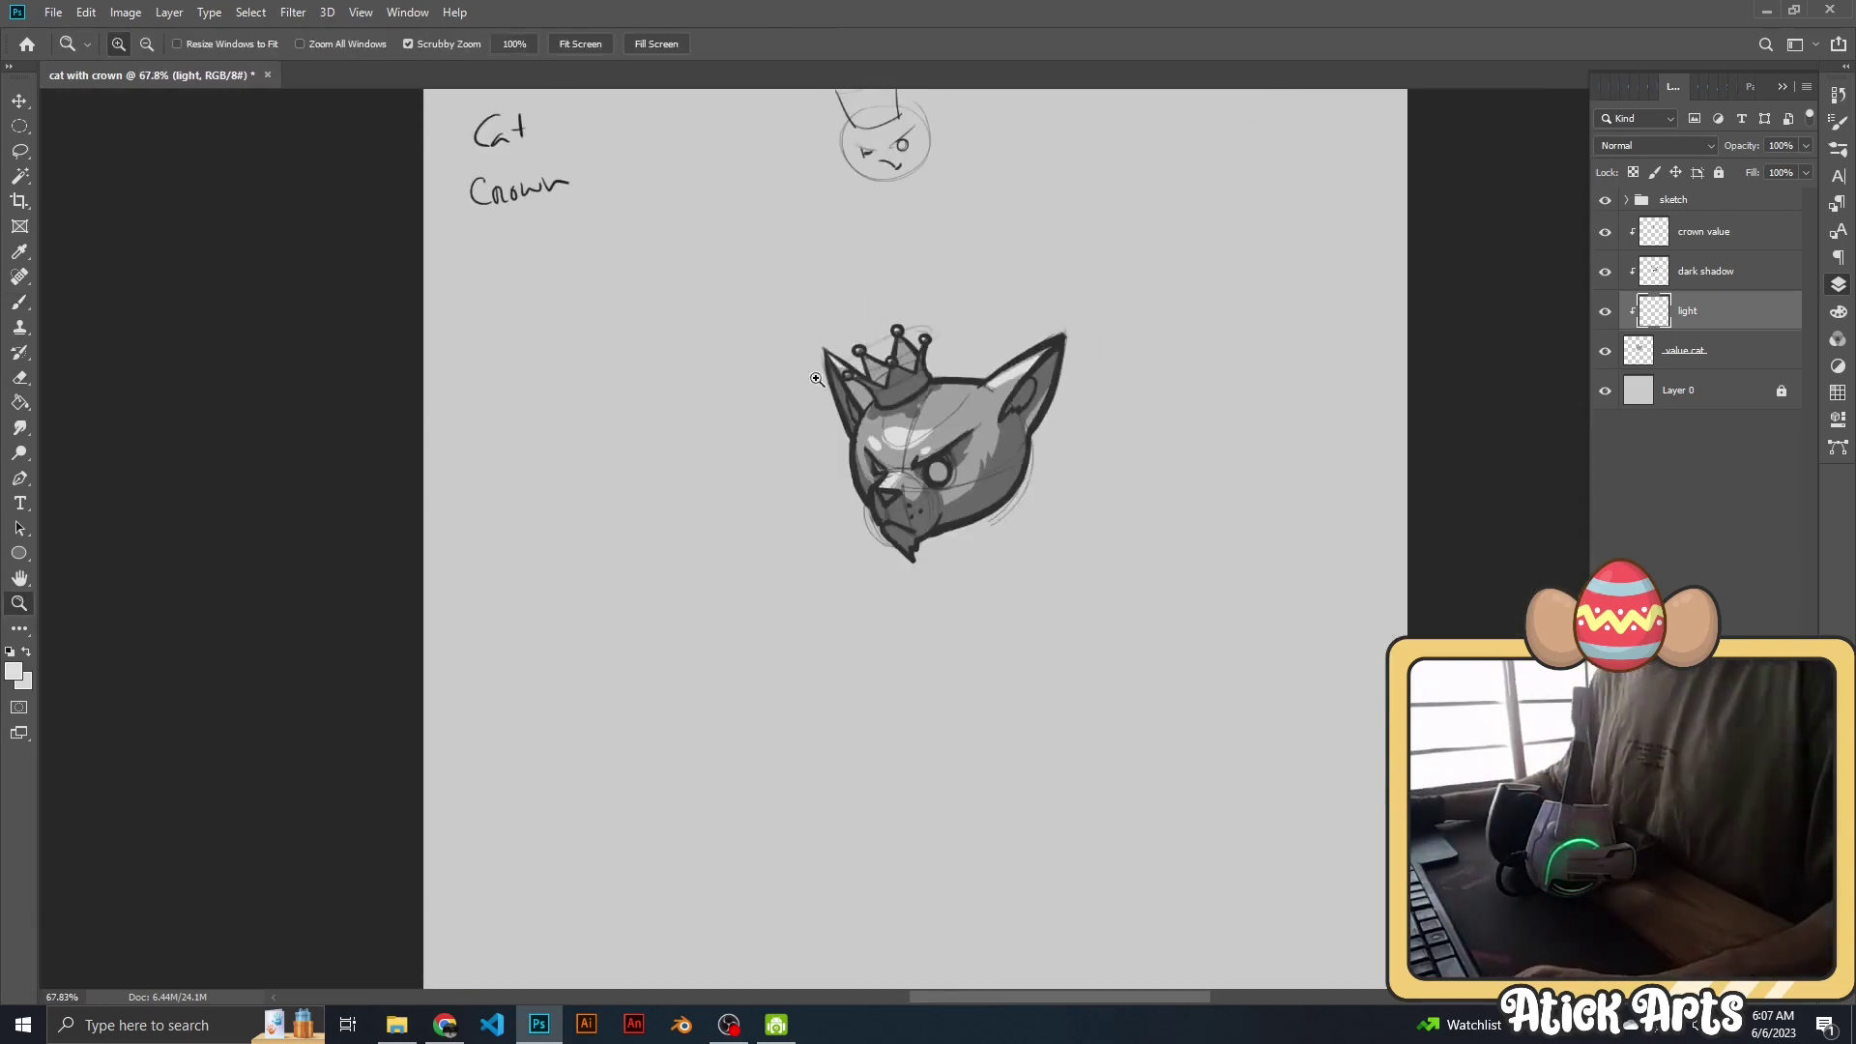
{"action": "left_click_drag", "start_coordinate": [897, 452], "coordinate": [921, 451]}
{"action": "key", "text": "b"}
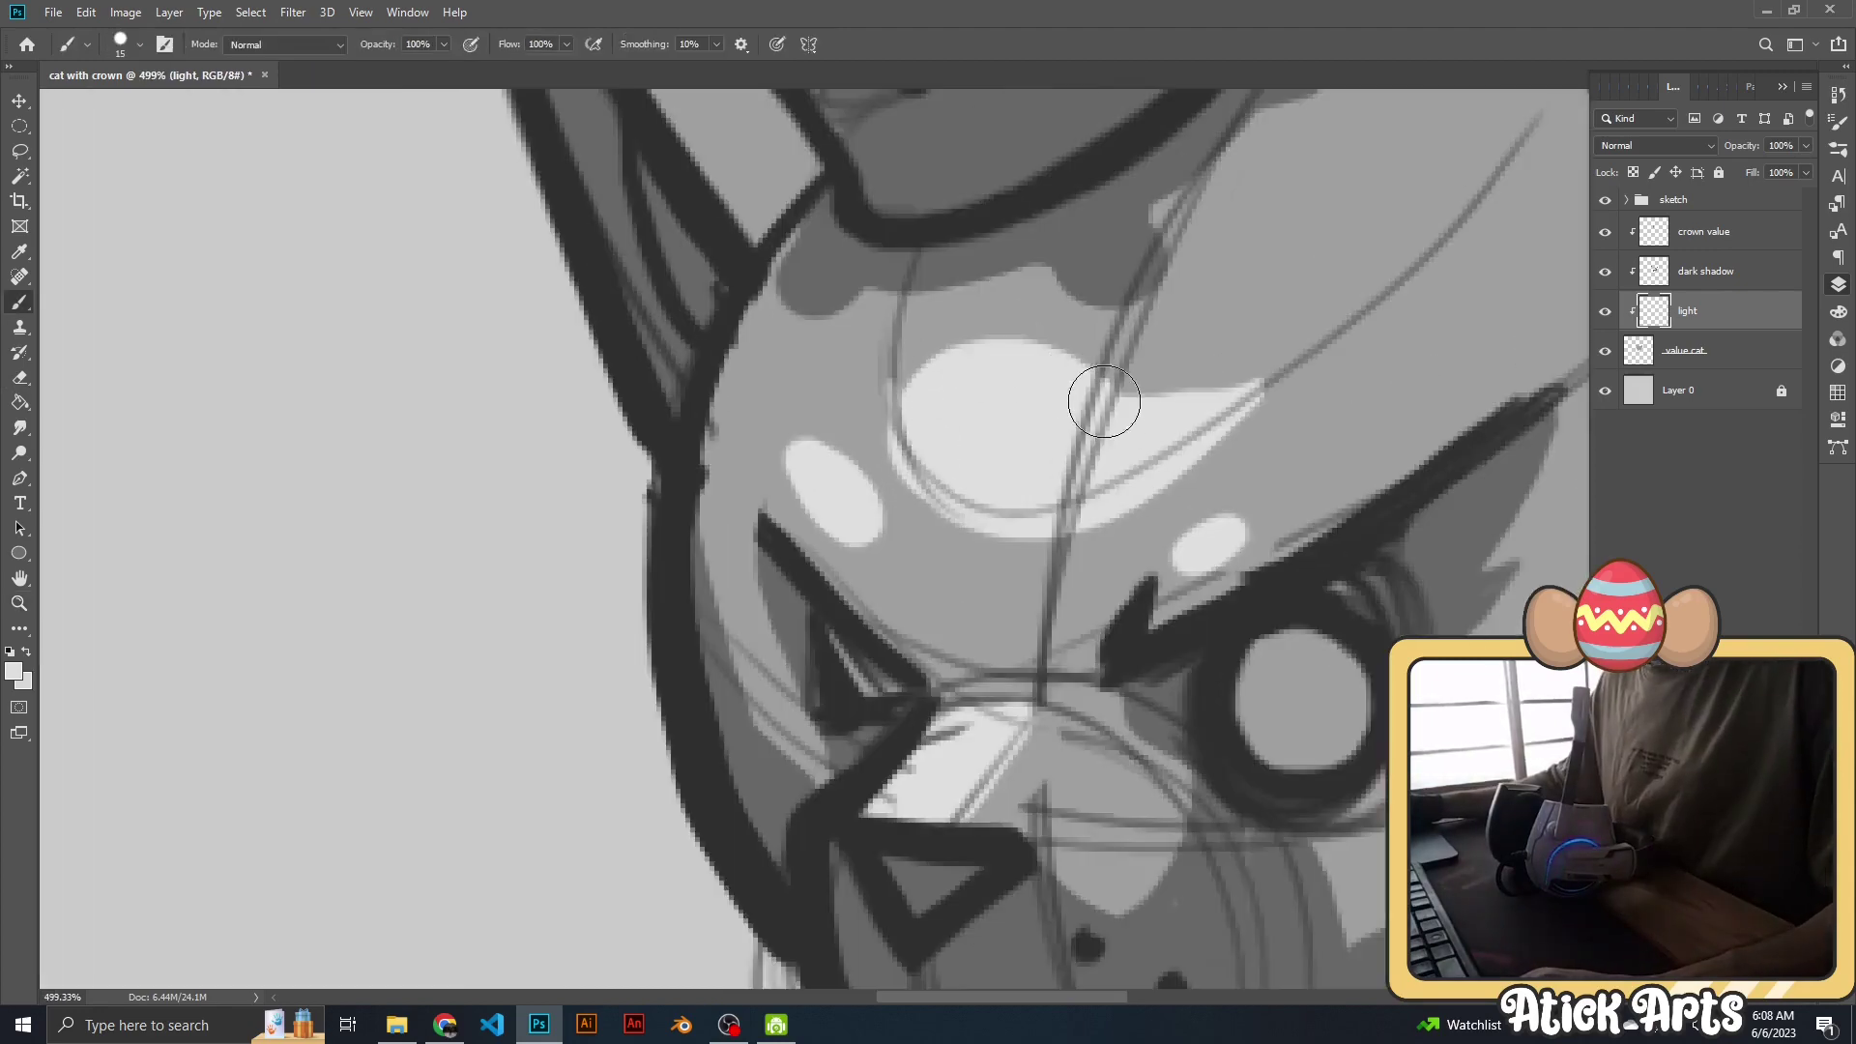
Add two small light spots beside the forehead patch and review the whole head.
{"action": "key", "text": "z"}
{"action": "left_click_drag", "start_coordinate": [1247, 401], "coordinate": [955, 617]}
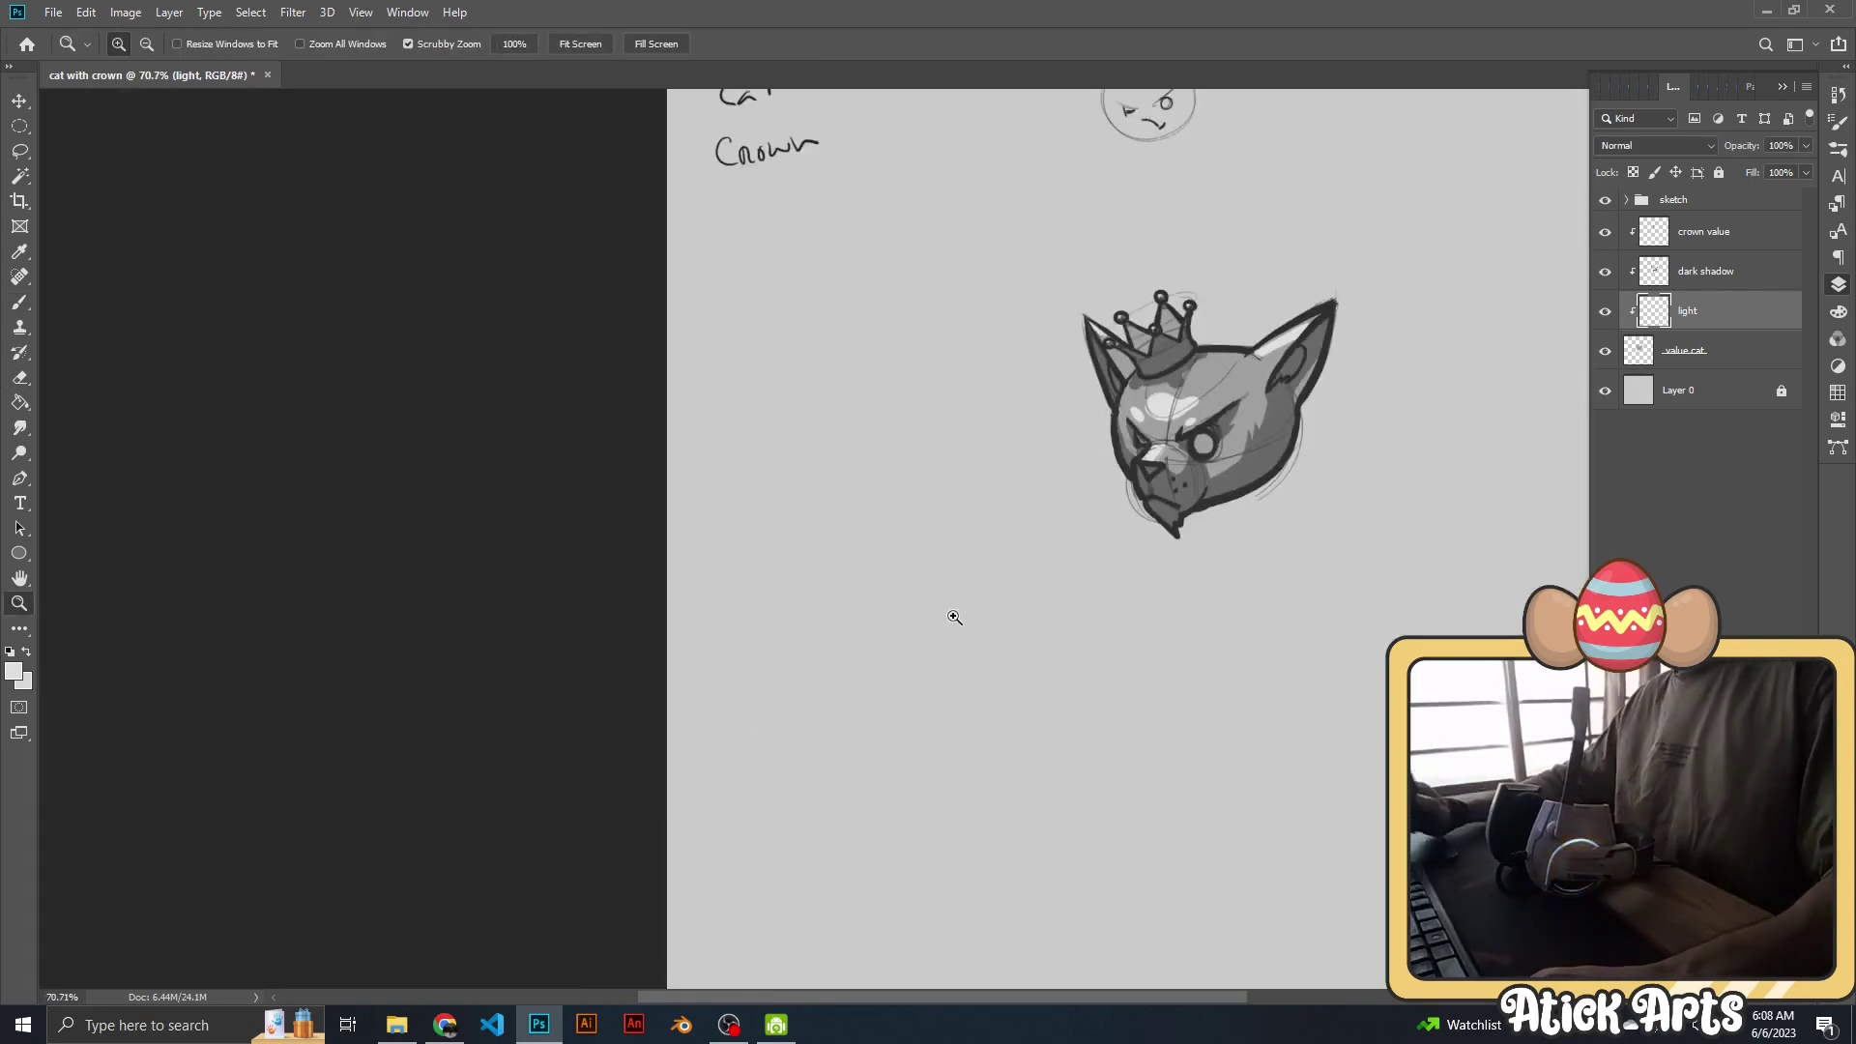
{"action": "left_click_drag", "start_coordinate": [1204, 402], "coordinate": [1232, 402]}
{"action": "key", "text": "b"}
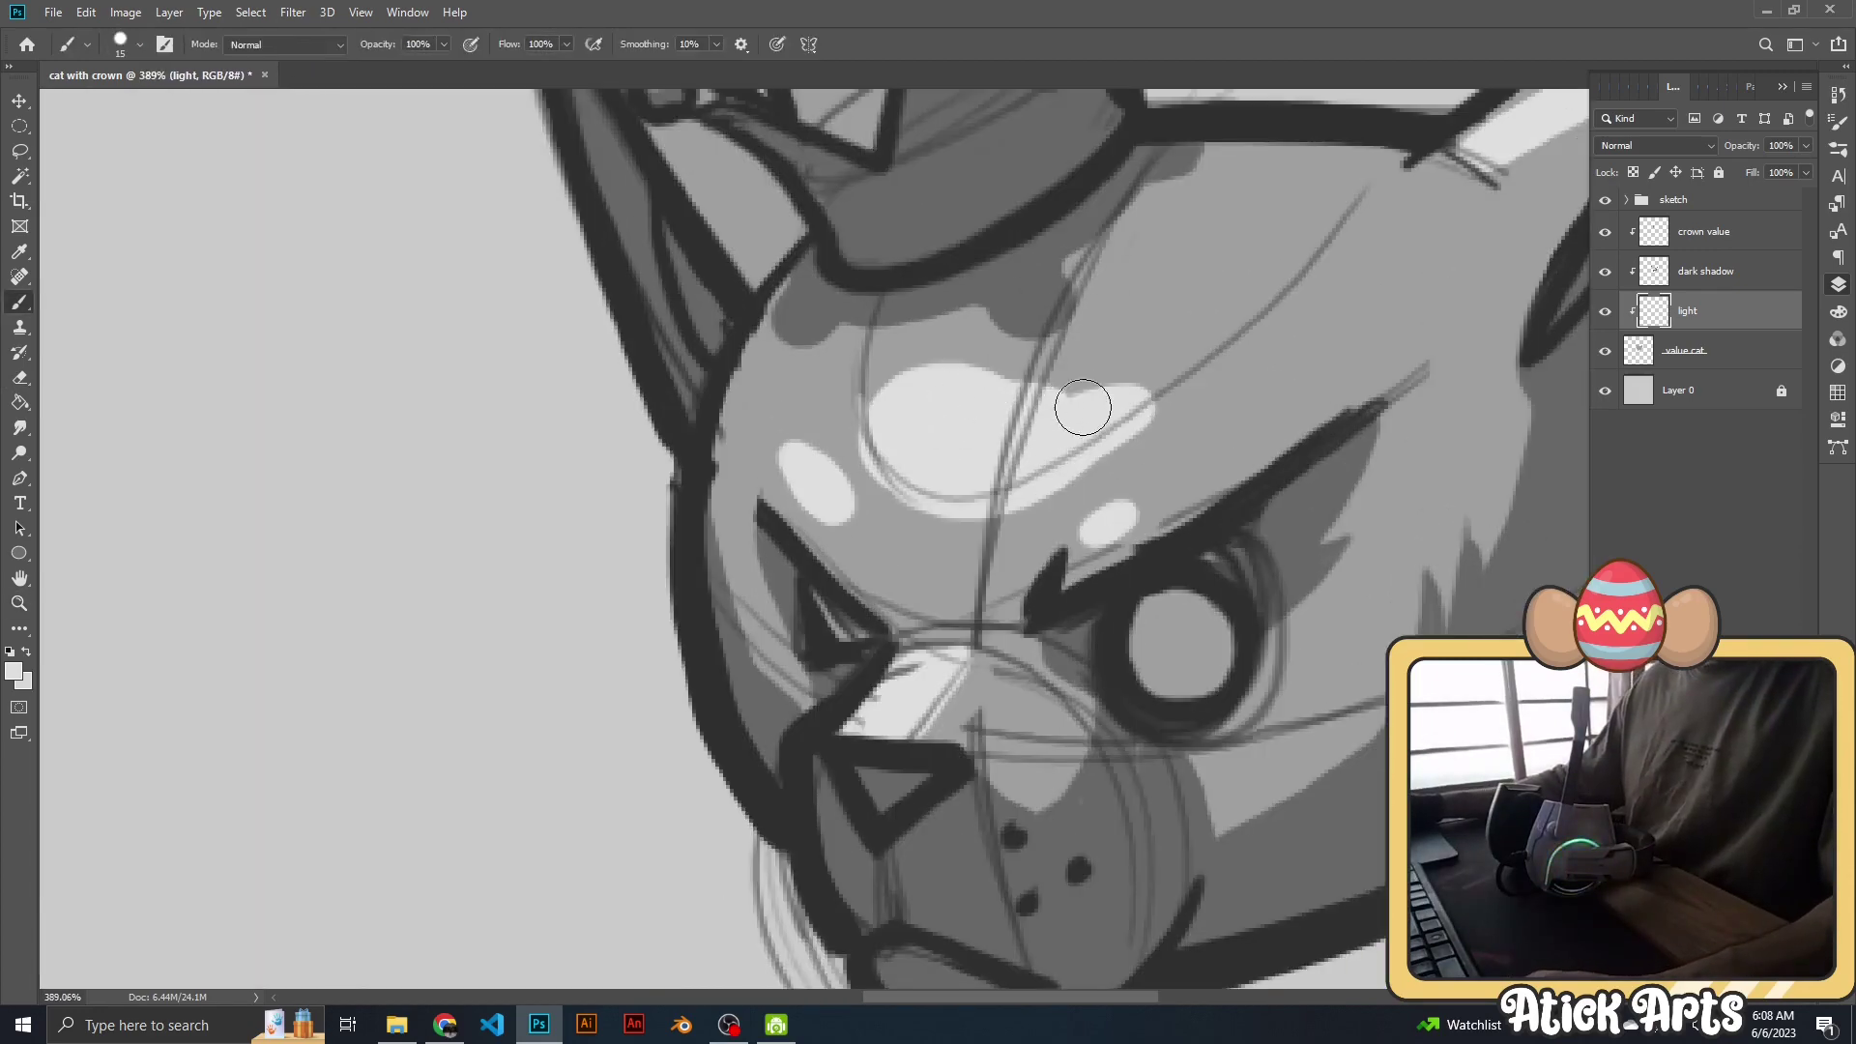
{"action": "key", "text": "ctrl+0"}
{"action": "scroll", "coordinate": [1032, 443], "scroll_direction": "up", "scroll_amount": 2}
{"action": "scroll", "coordinate": [1033, 444], "scroll_direction": "up", "scroll_amount": 2}
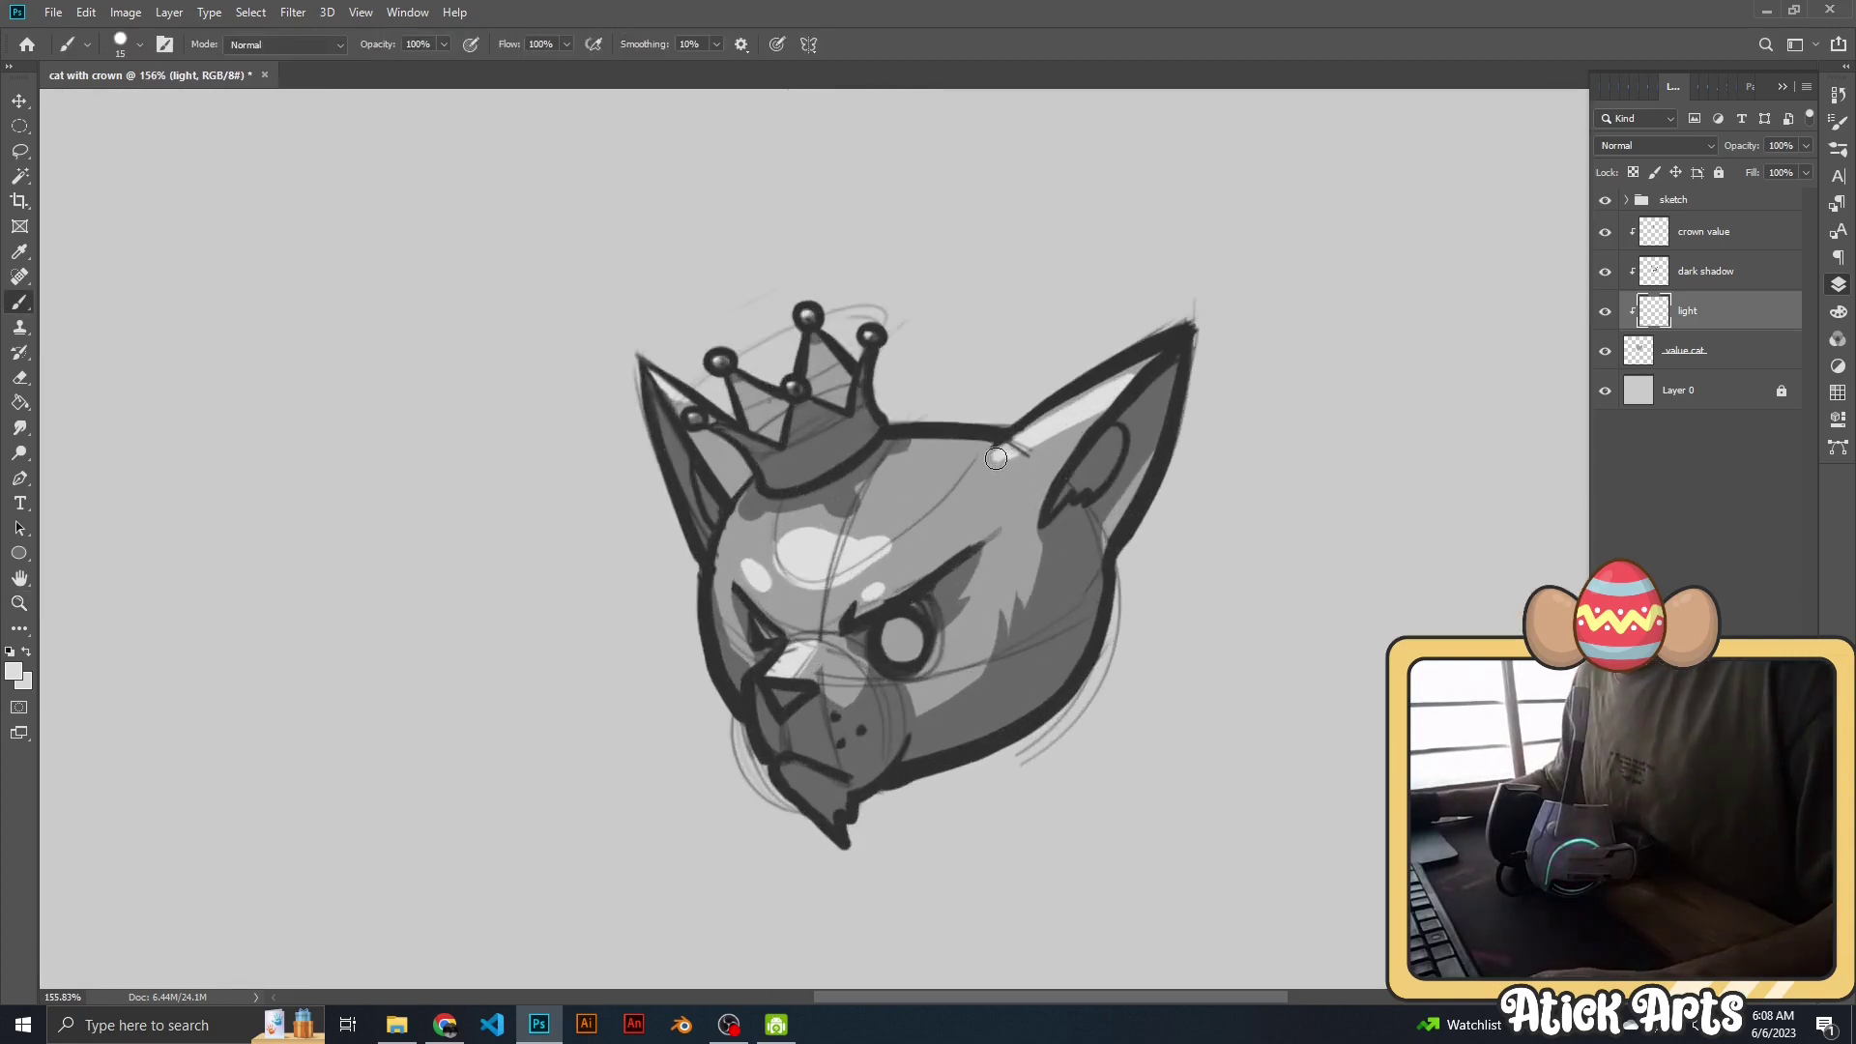
{"action": "key", "text": "z"}
{"action": "scroll", "coordinate": [1165, 532], "scroll_direction": "down", "scroll_amount": 5}
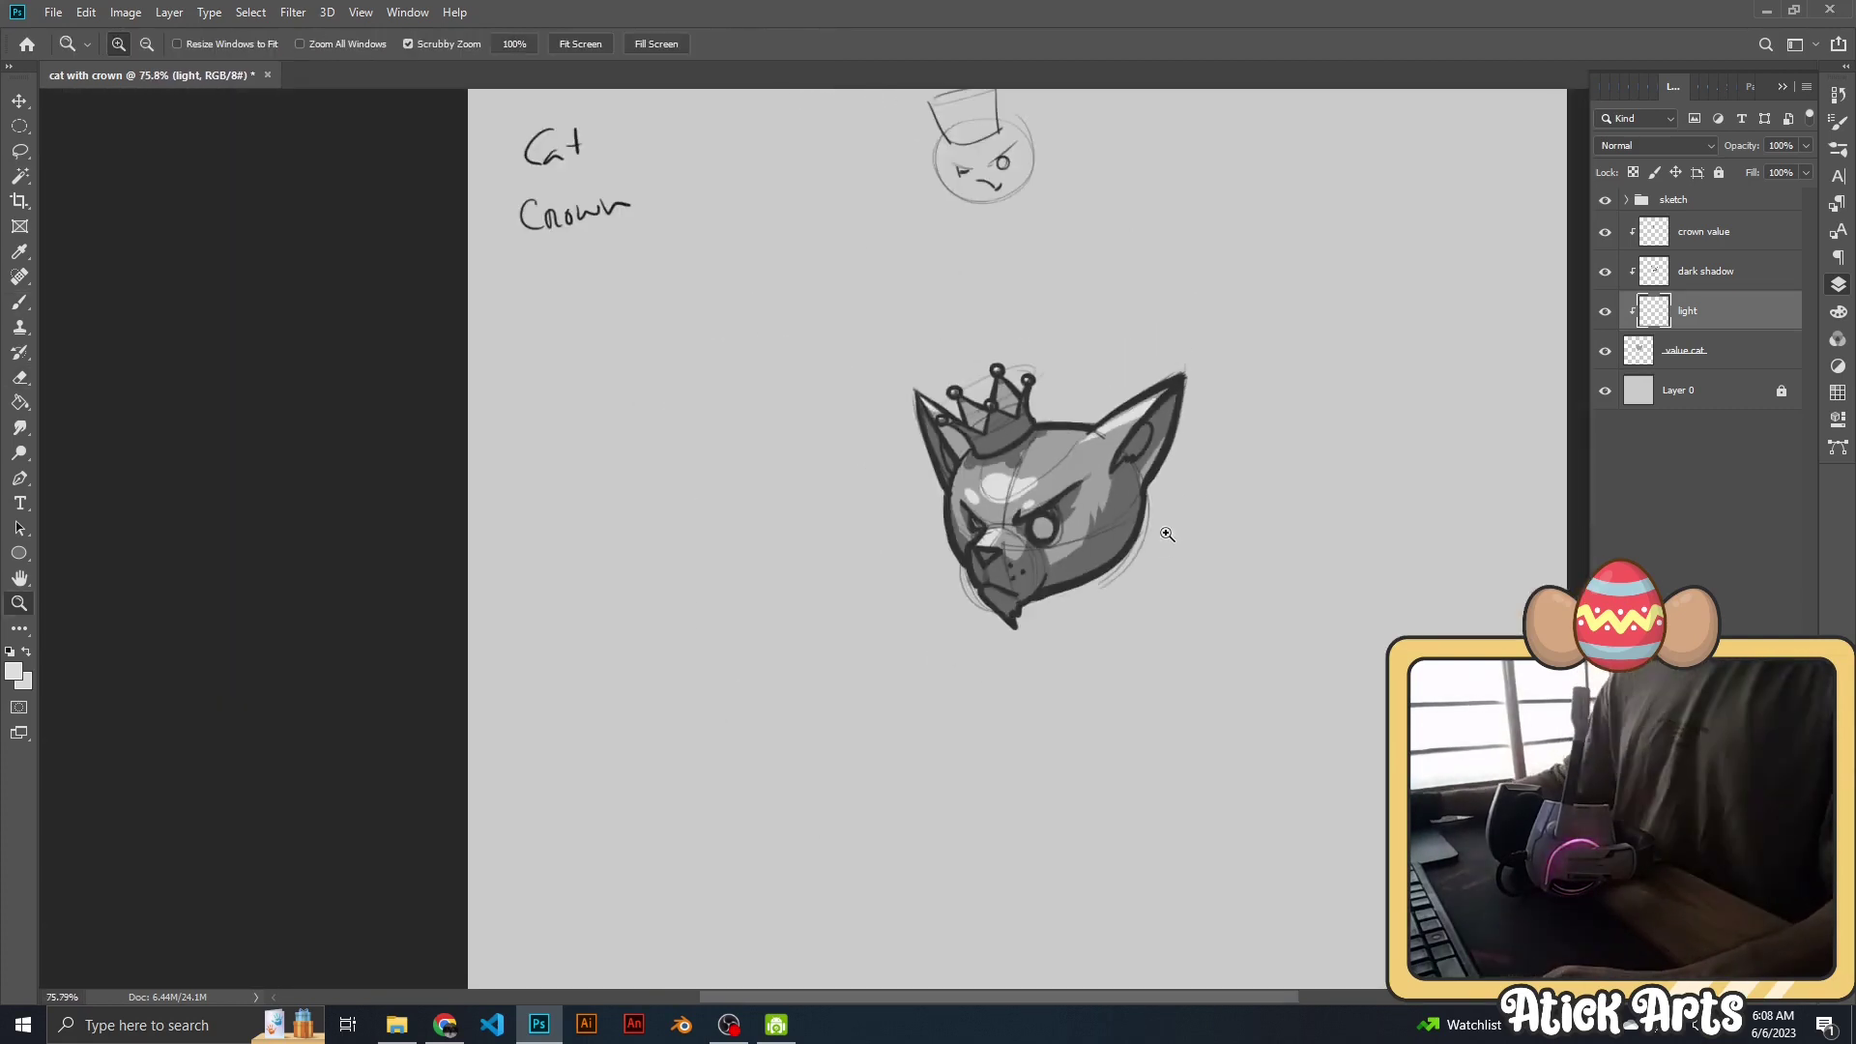
{"action": "scroll", "coordinate": [1164, 535], "scroll_direction": "up", "scroll_amount": 4}
{"action": "scroll", "coordinate": [1199, 551], "scroll_direction": "up", "scroll_amount": 2}
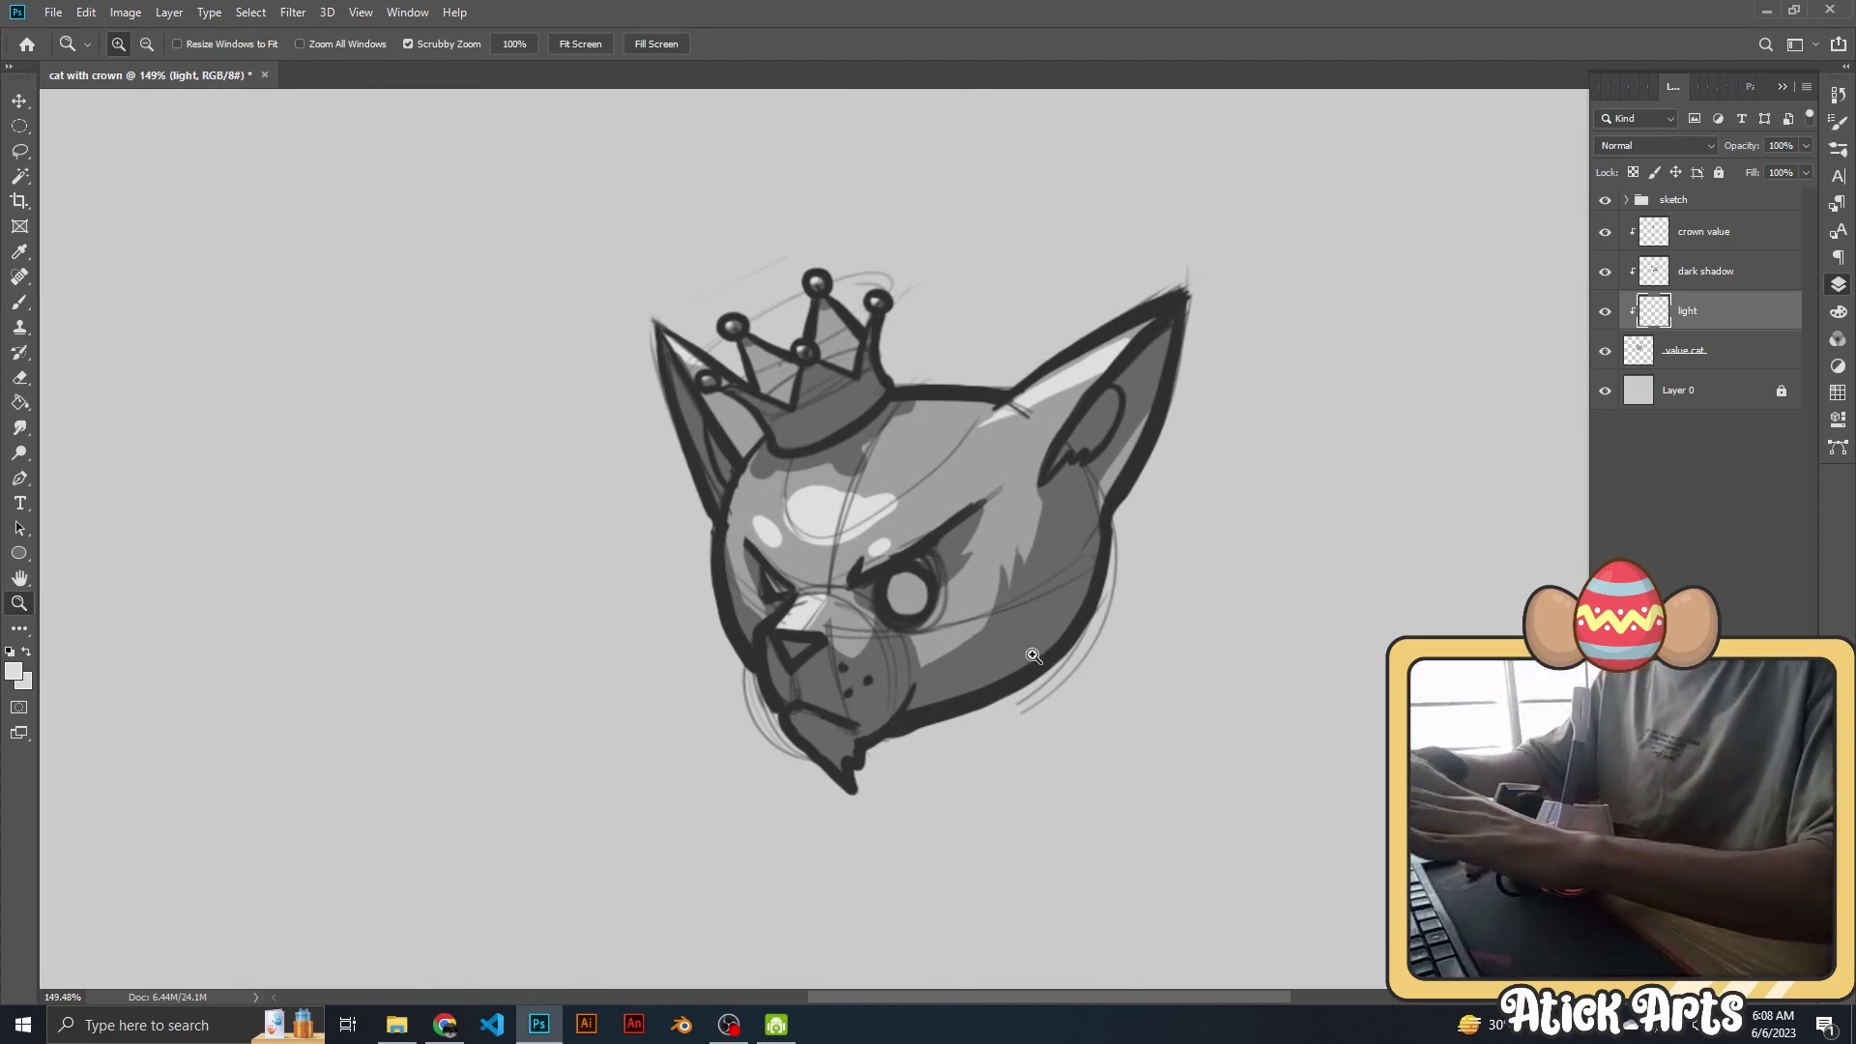
{"action": "key", "text": "Print"}
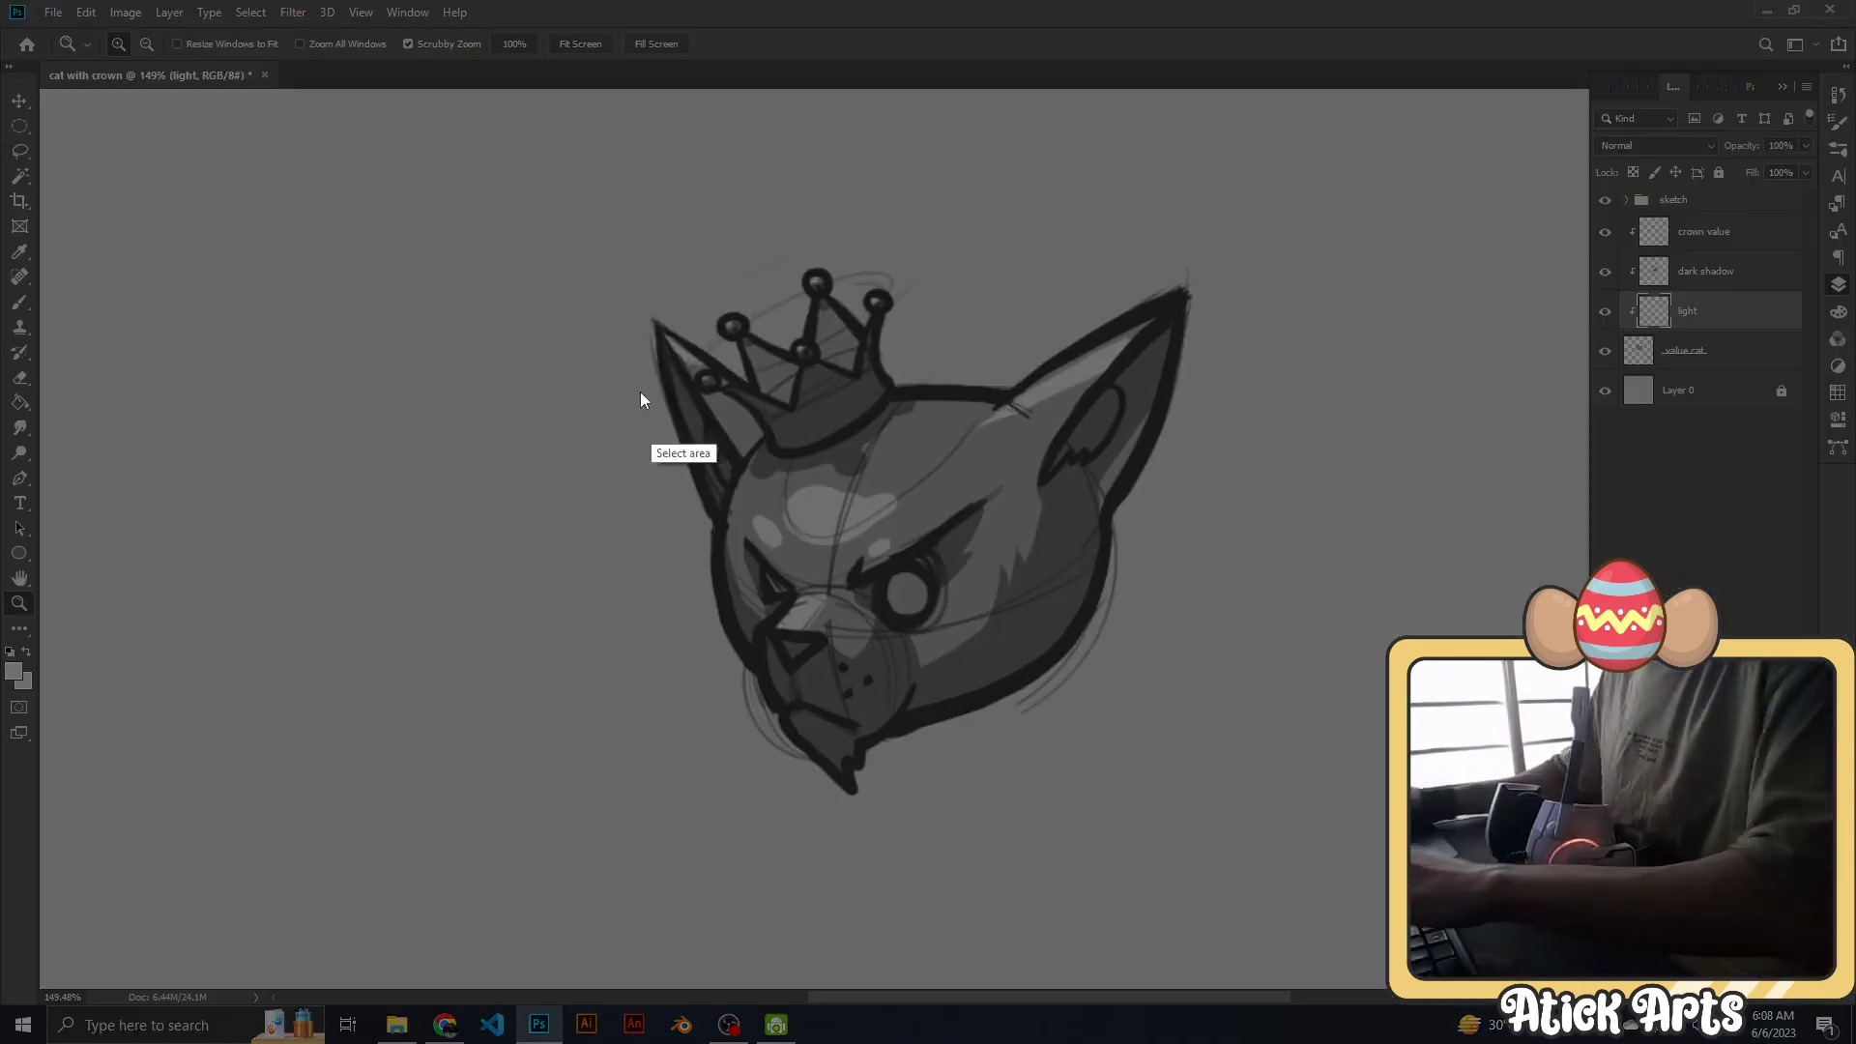
{"action": "left_click_drag", "start_coordinate": [565, 213], "coordinate": [1293, 816]}
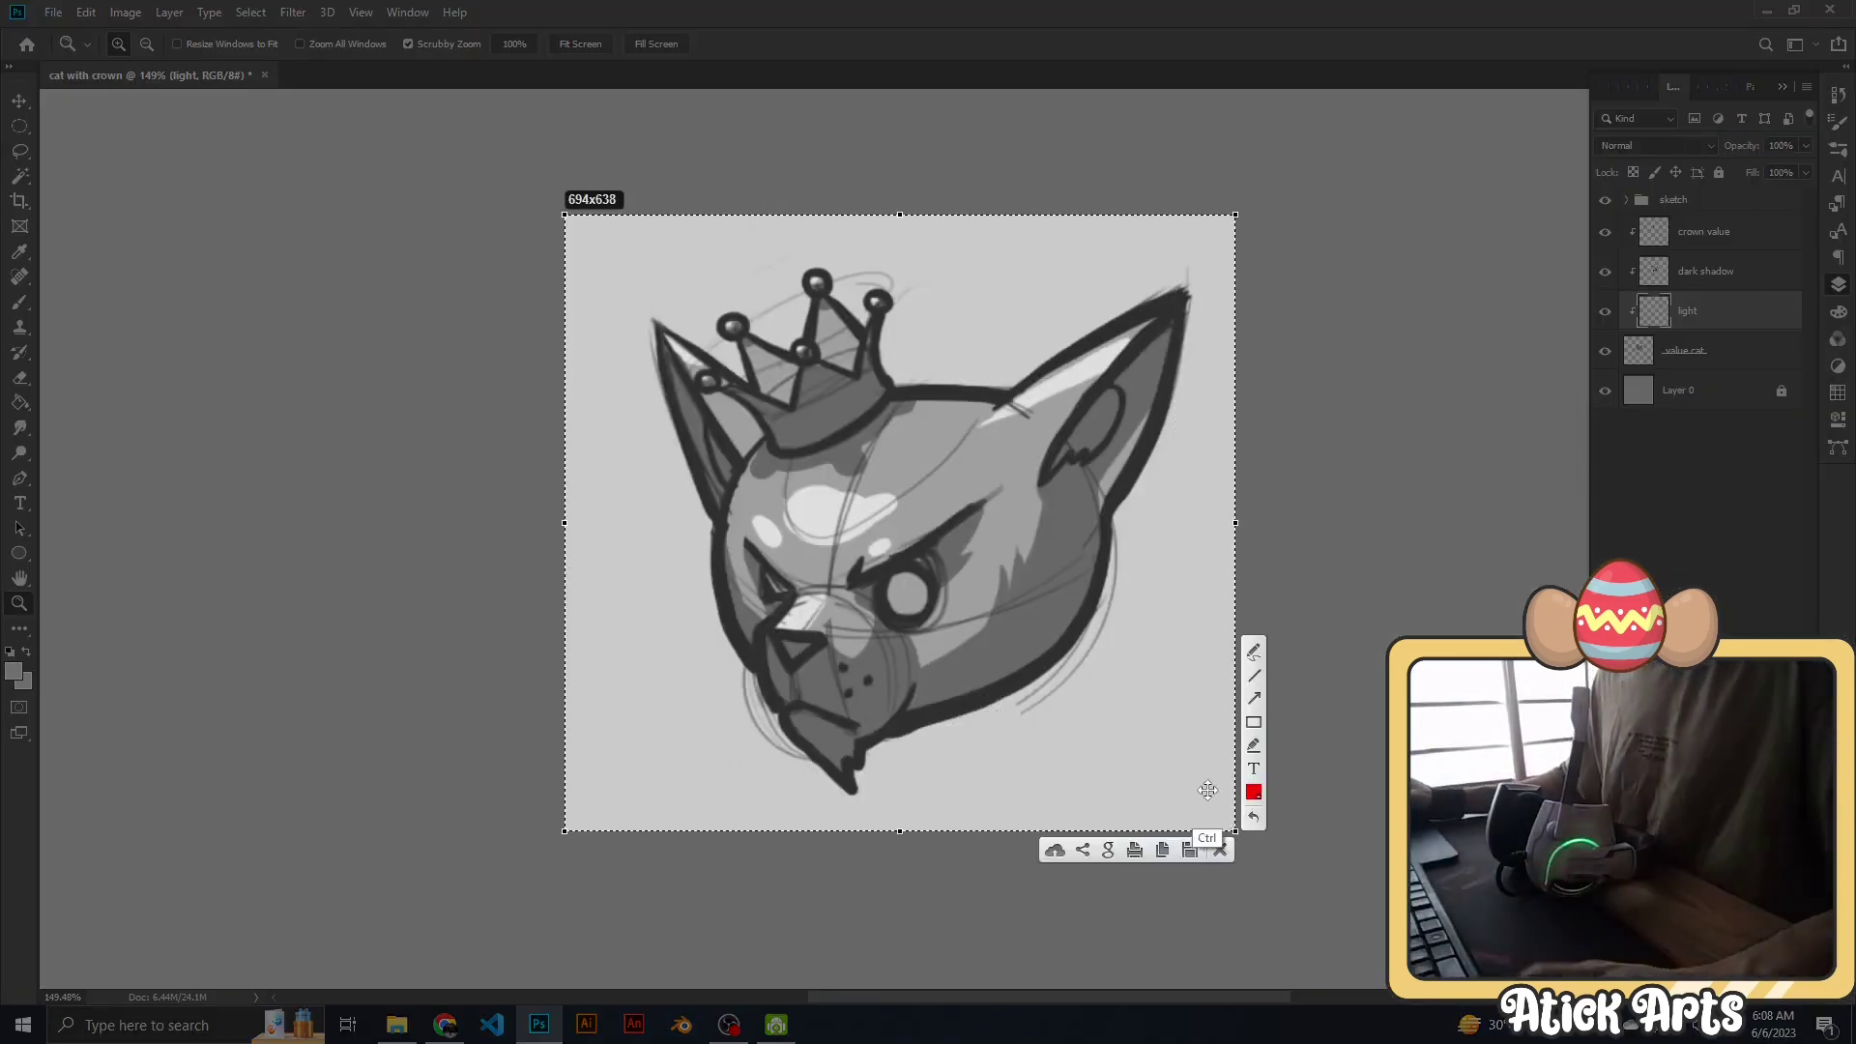
{"action": "key", "text": "ctrl+c"}
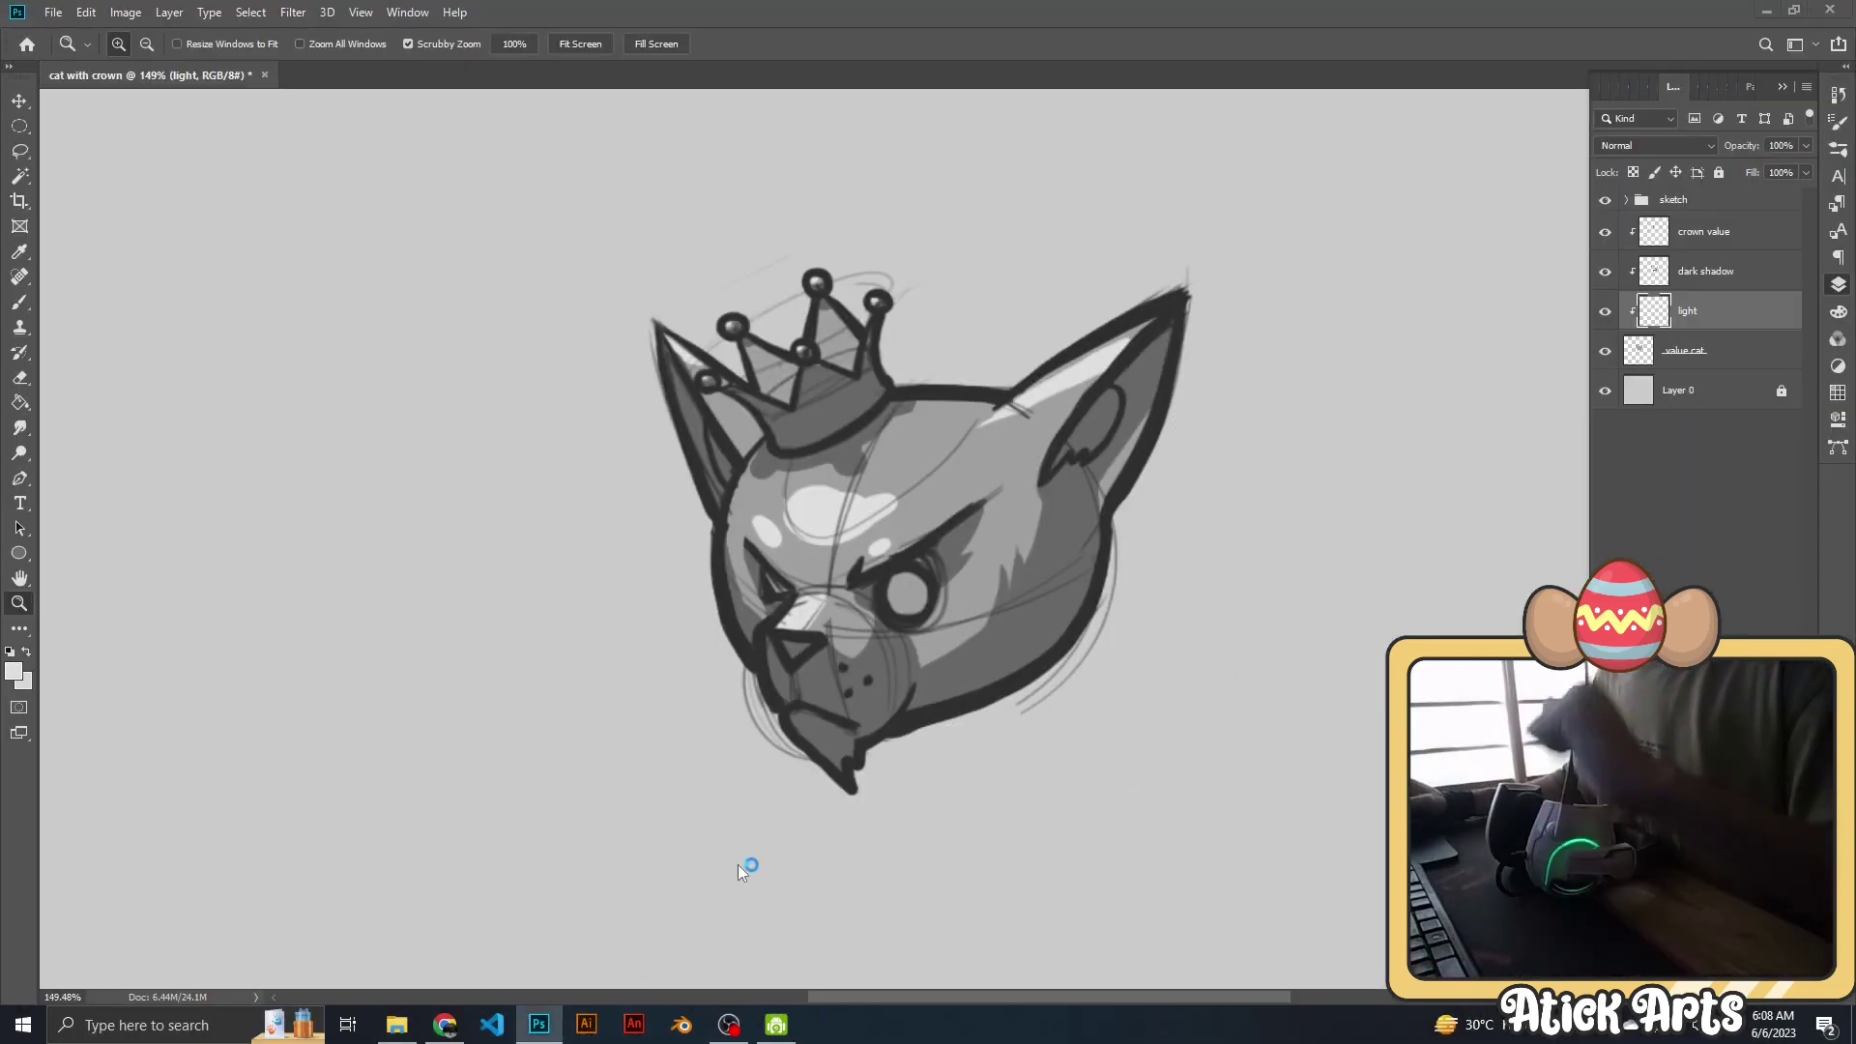
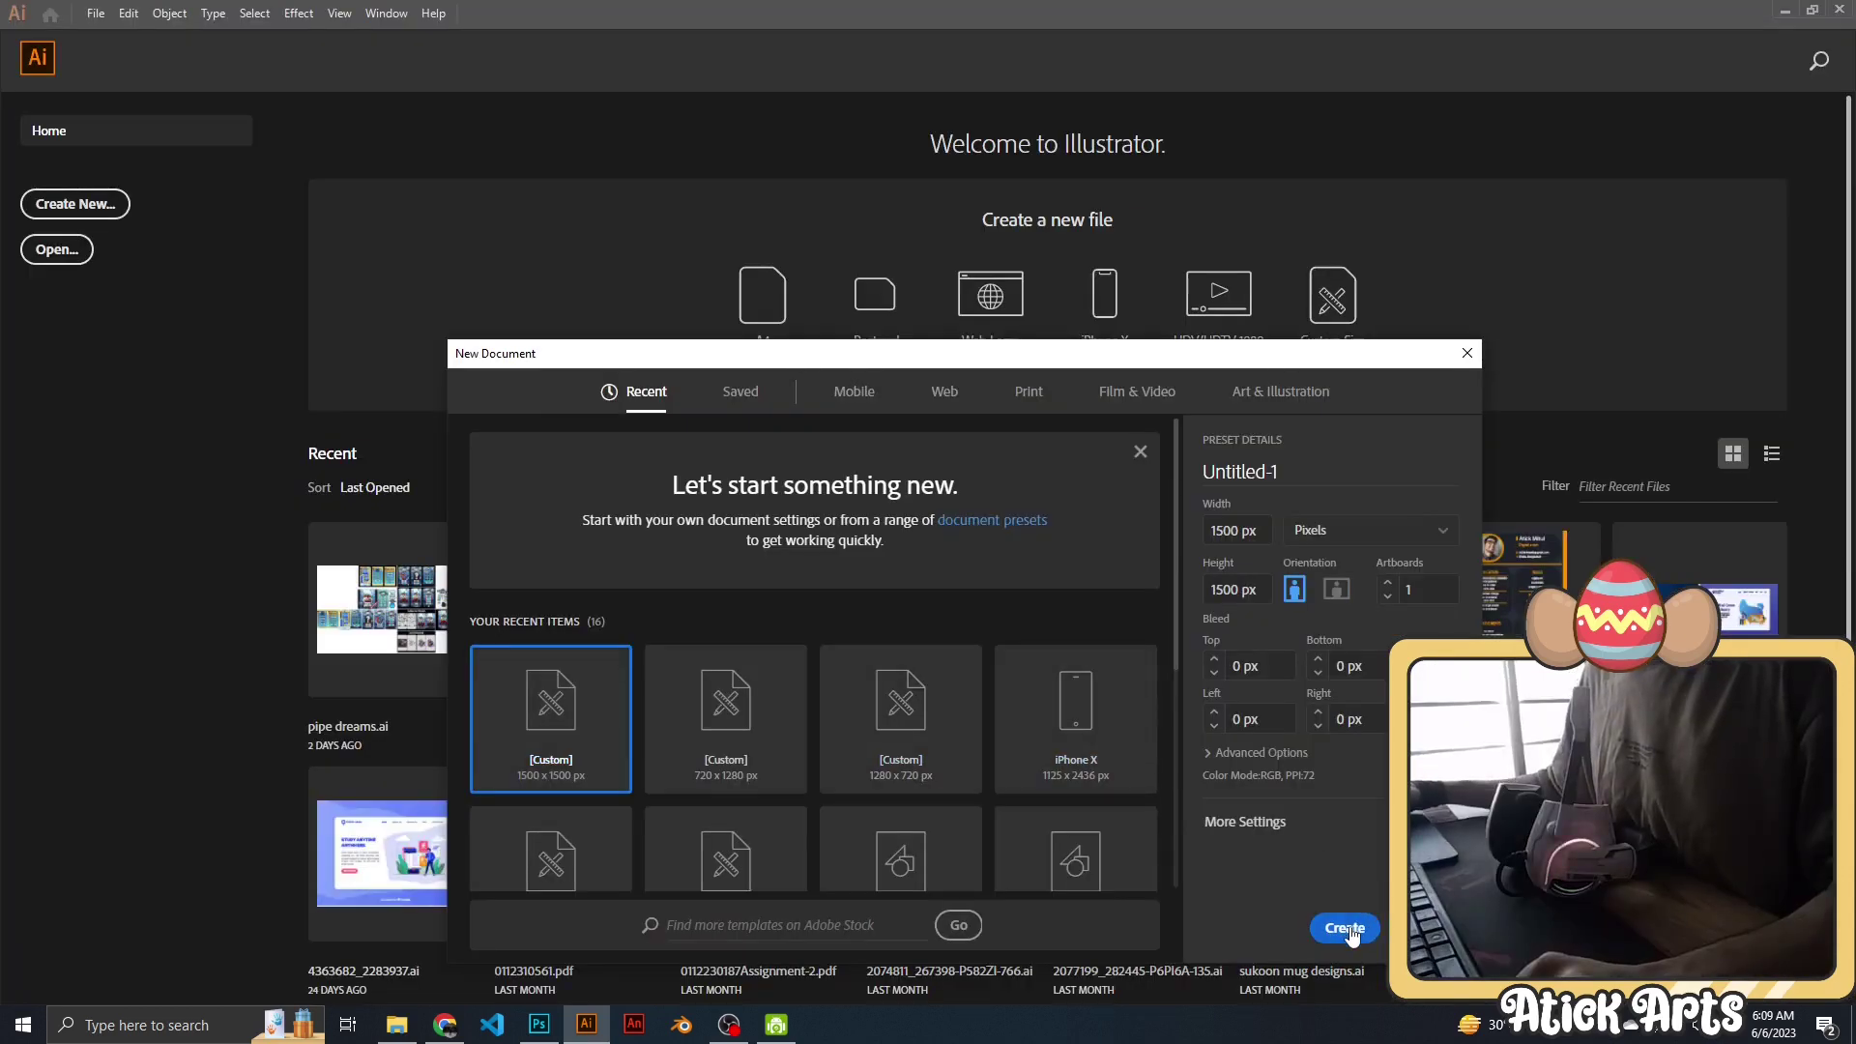
Create a 1500×1500 px document and paste the crowned cat sketch into it.
{"action": "left_click", "coordinate": [1352, 929]}
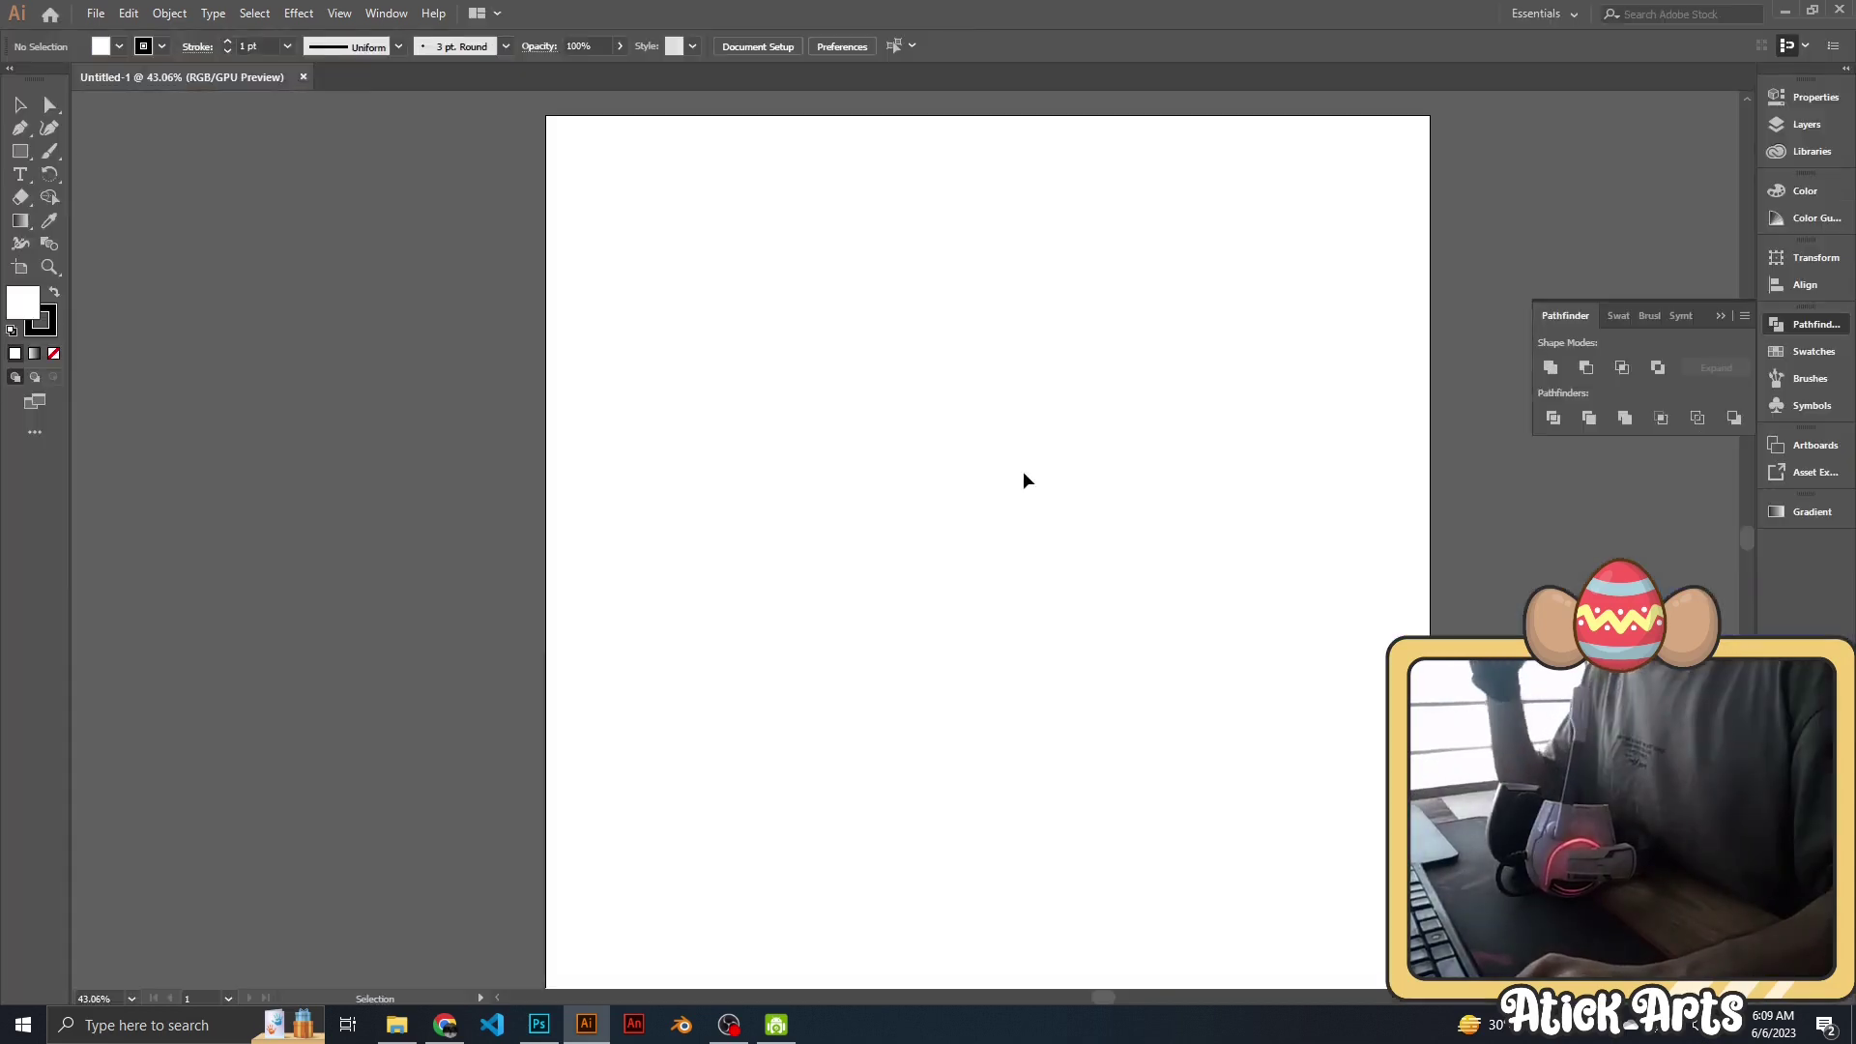
{"action": "scroll", "coordinate": [1089, 581], "scroll_direction": "down", "scroll_amount": 2}
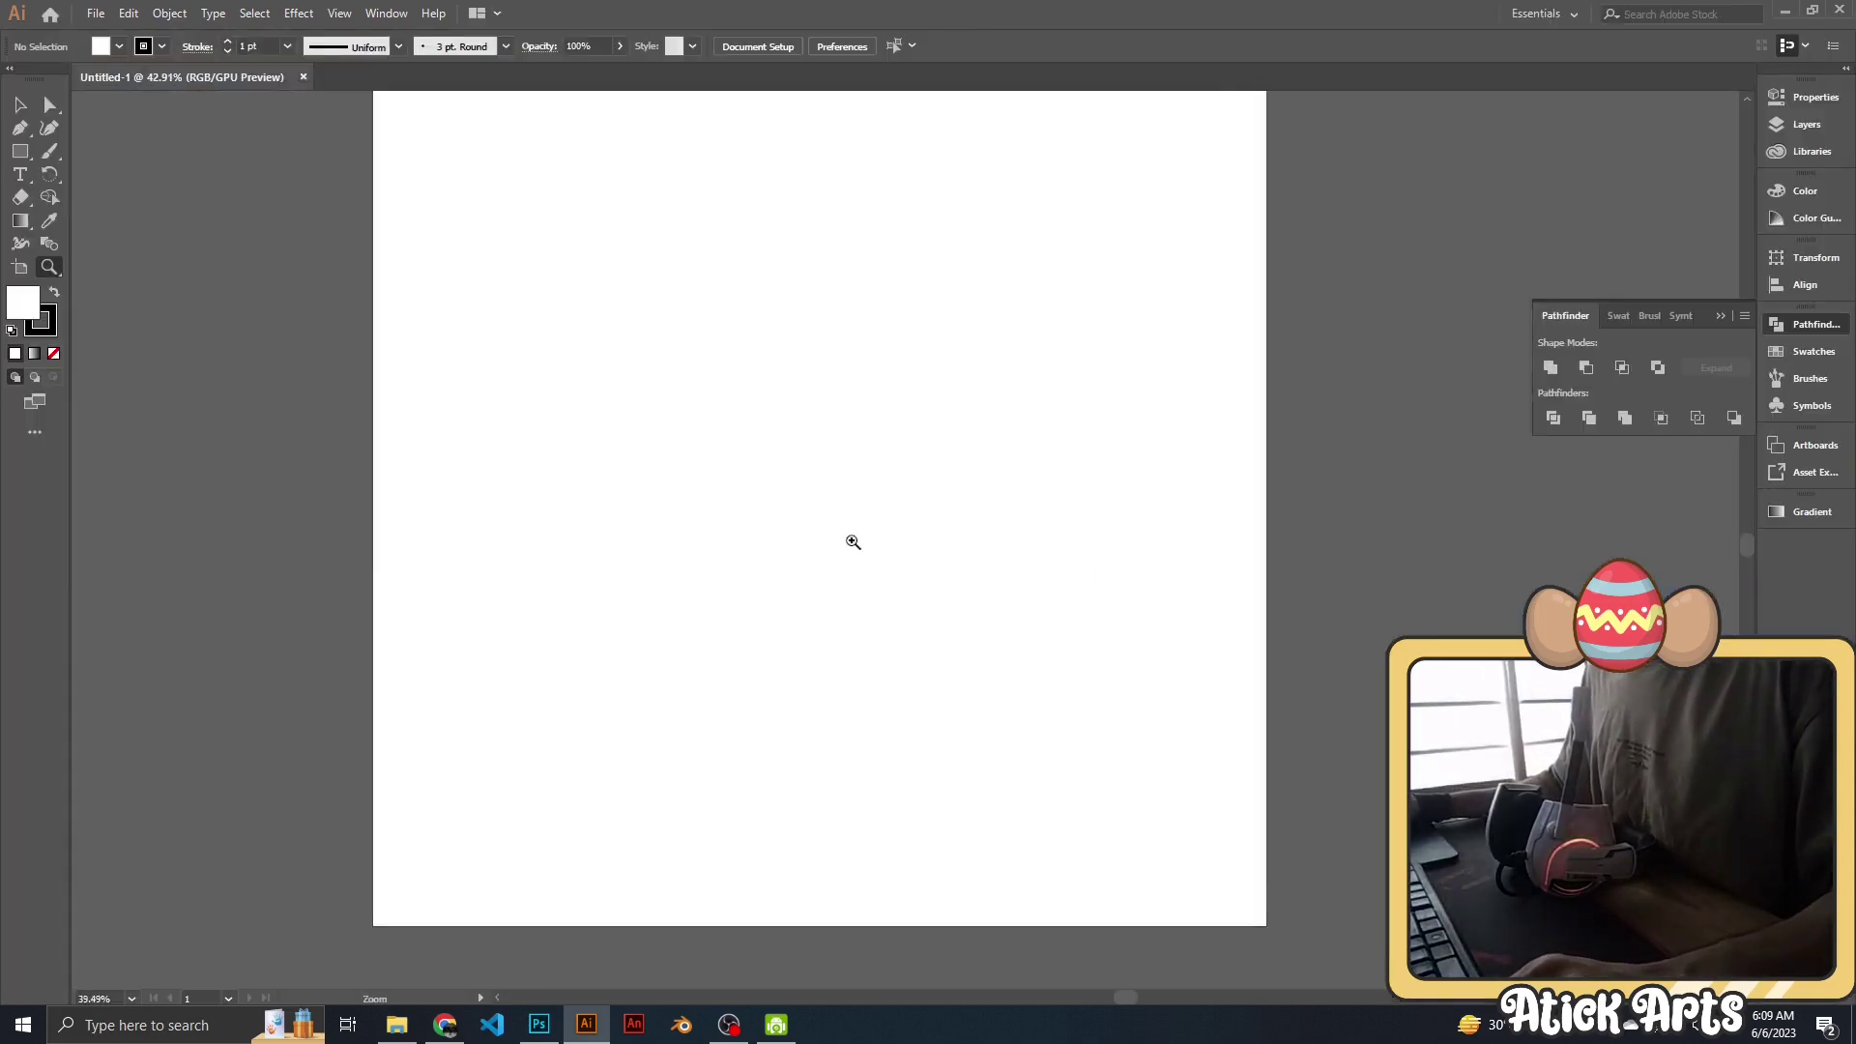
{"action": "scroll", "coordinate": [836, 537], "scroll_direction": "down", "scroll_amount": 2}
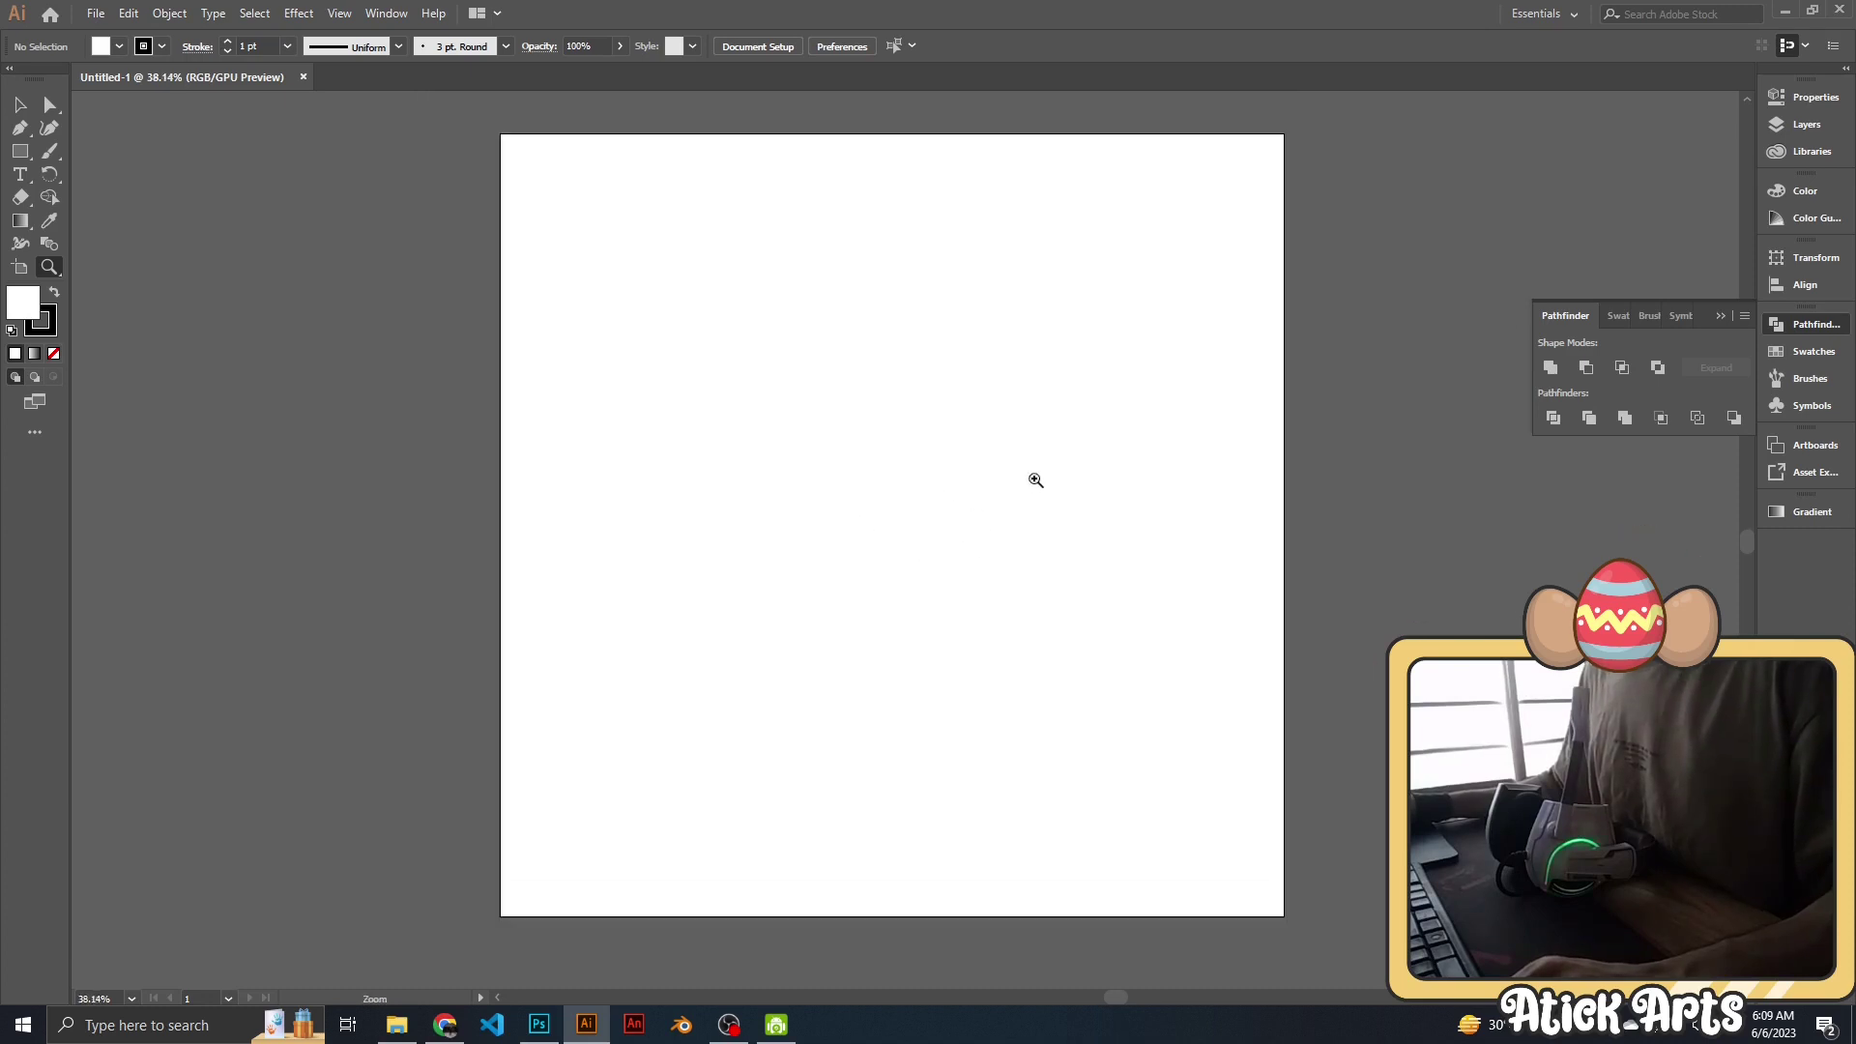
{"action": "scroll", "coordinate": [812, 571], "scroll_direction": "up", "scroll_amount": 2}
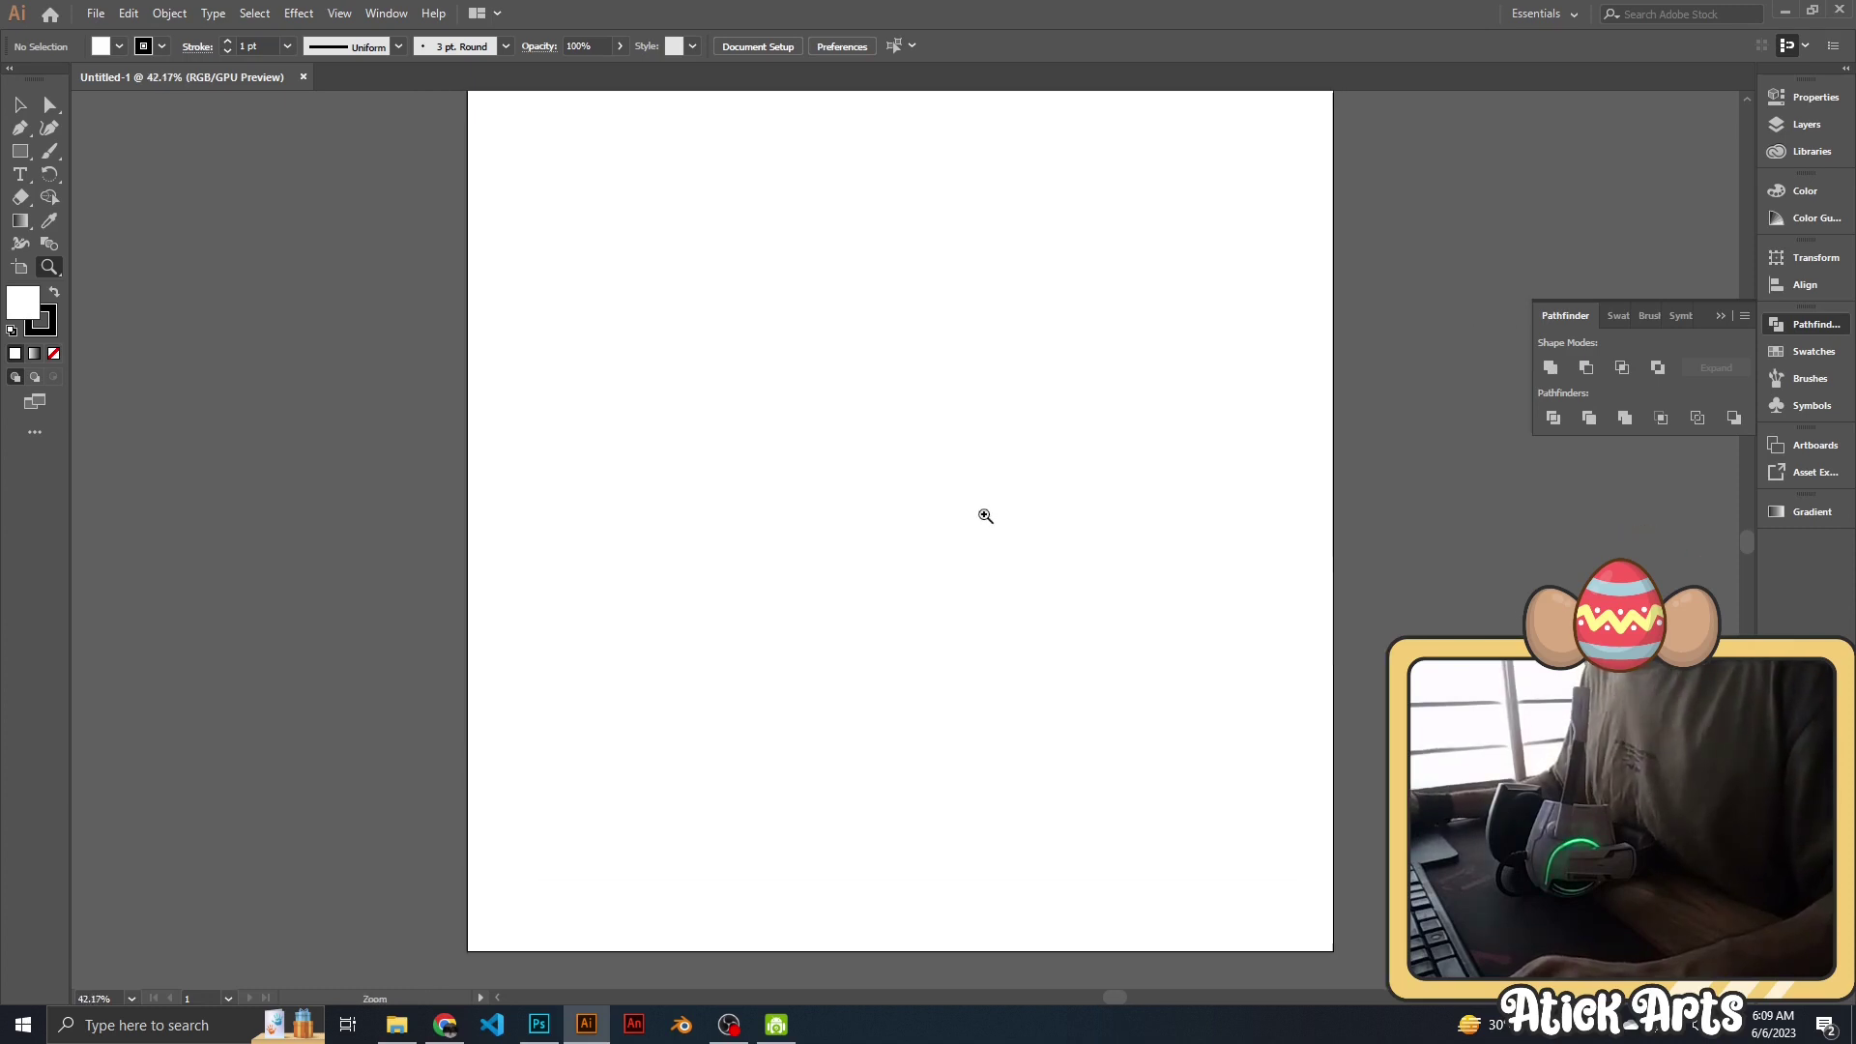
{"action": "scroll", "coordinate": [930, 575], "scroll_direction": "down", "scroll_amount": 1}
{"action": "key", "text": "ctrl+v"}
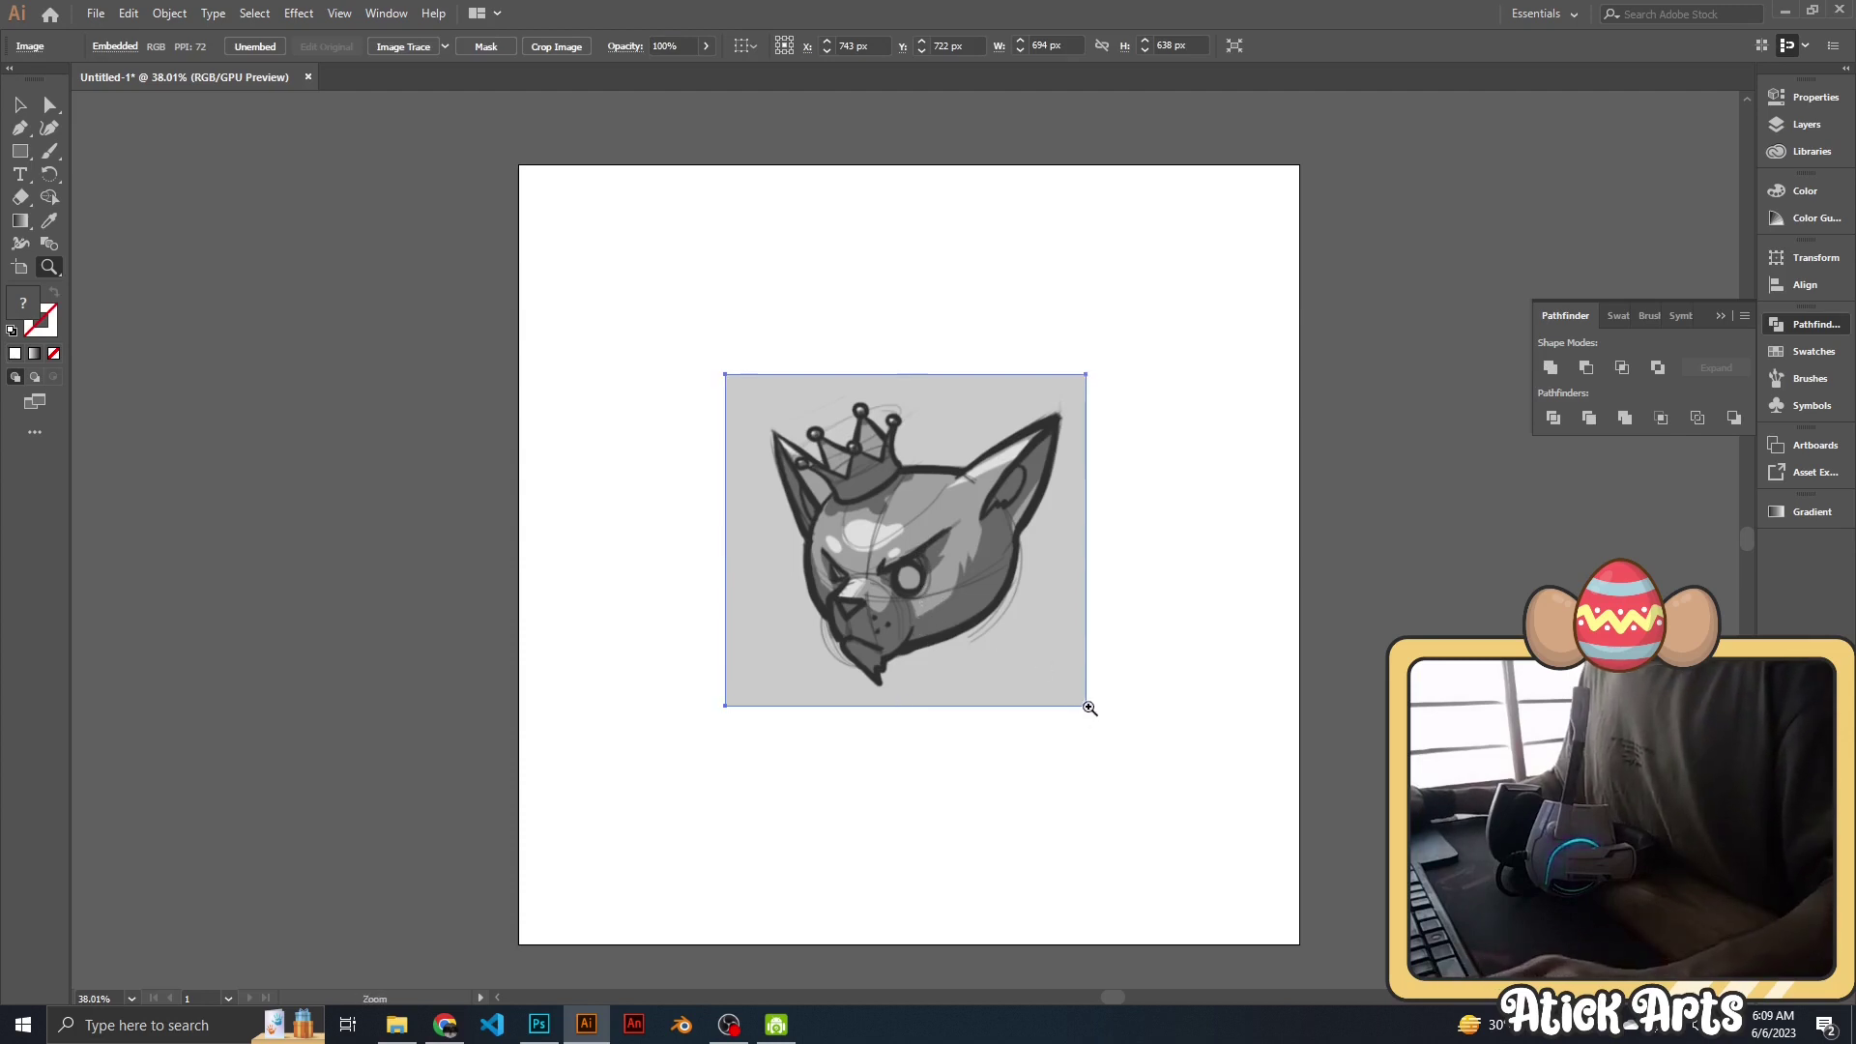
Enlarge and reposition the sketch so it covers the whole artboard.
{"action": "key", "text": "v"}
{"action": "mouse_move", "coordinate": [1085, 704]}
{"action": "left_mouse_down"}
{"action": "mouse_move", "coordinate": [1170, 786]}
{"action": "mouse_move", "coordinate": [1071, 669]}
{"action": "mouse_move", "coordinate": [1184, 781]}
{"action": "left_mouse_up"}
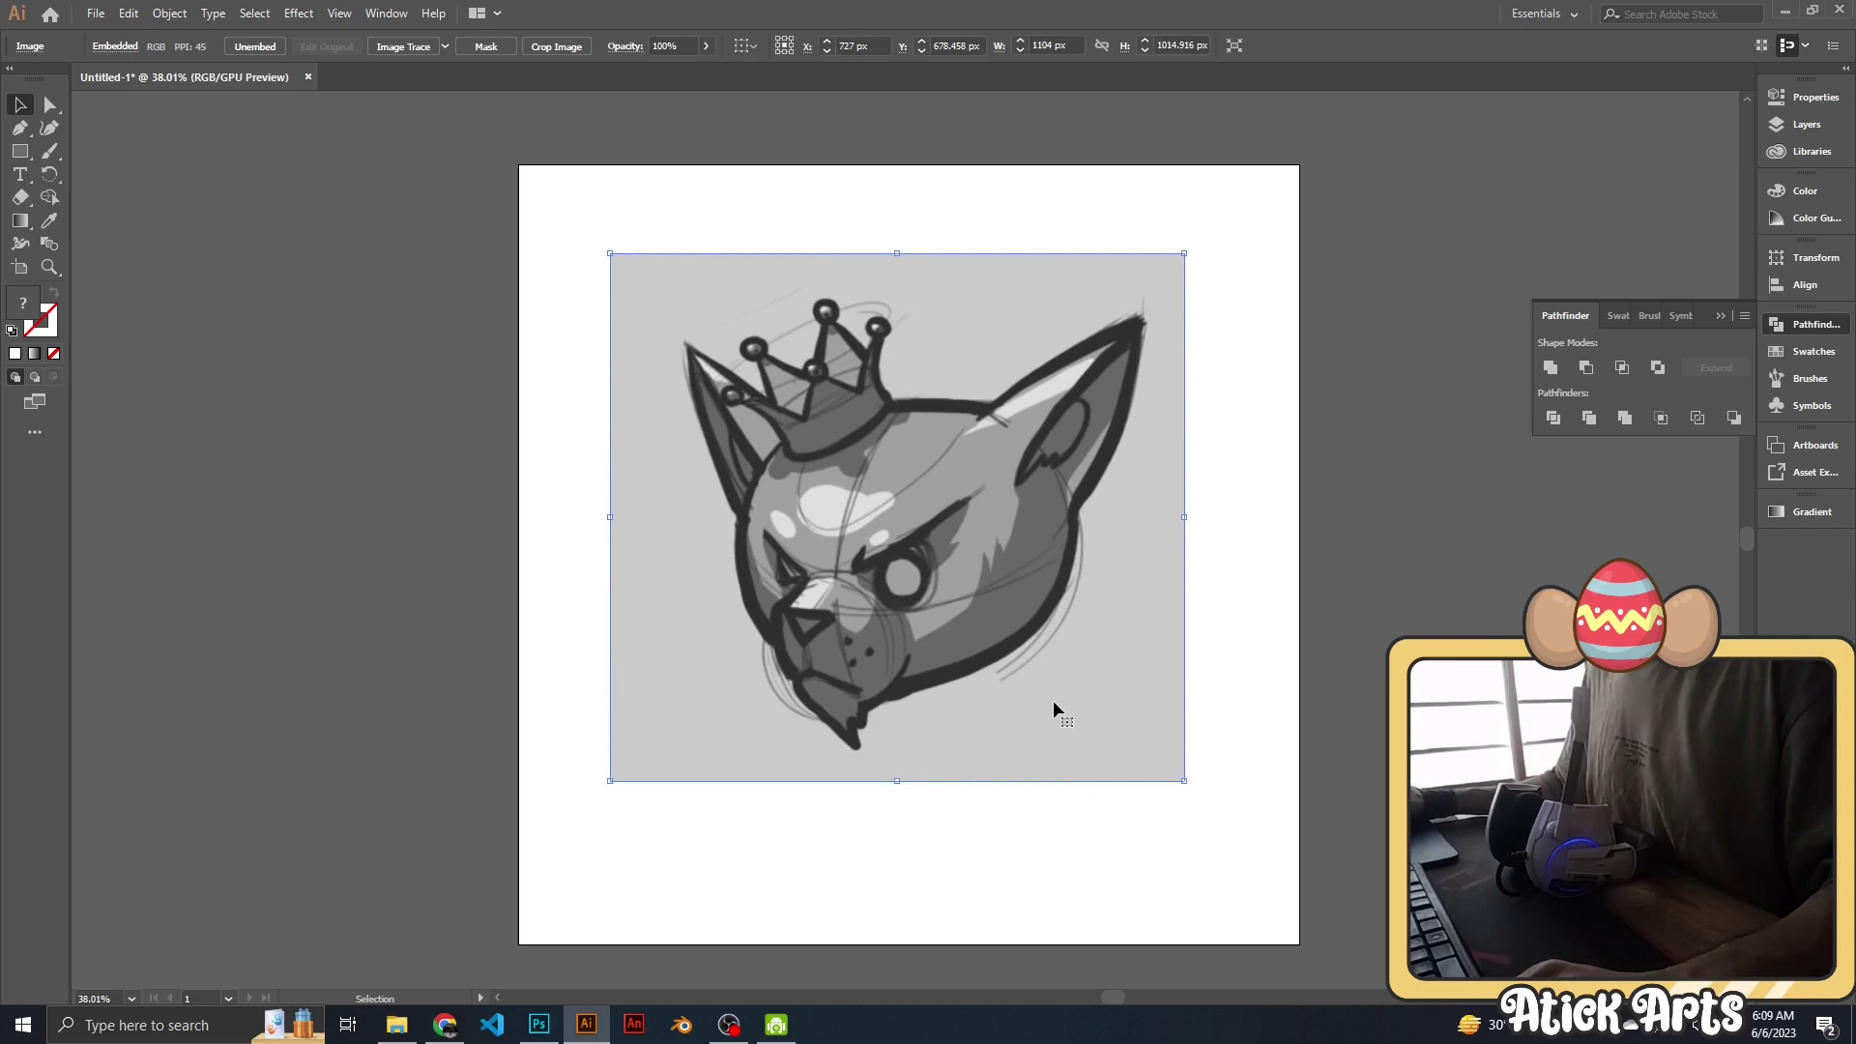
{"action": "left_click_drag", "start_coordinate": [1053, 704], "coordinate": [1040, 692]}
{"action": "mouse_move", "coordinate": [1172, 770]}
{"action": "left_mouse_down"}
{"action": "mouse_move", "coordinate": [1198, 843]}
{"action": "mouse_move", "coordinate": [1061, 758]}
{"action": "left_mouse_up"}
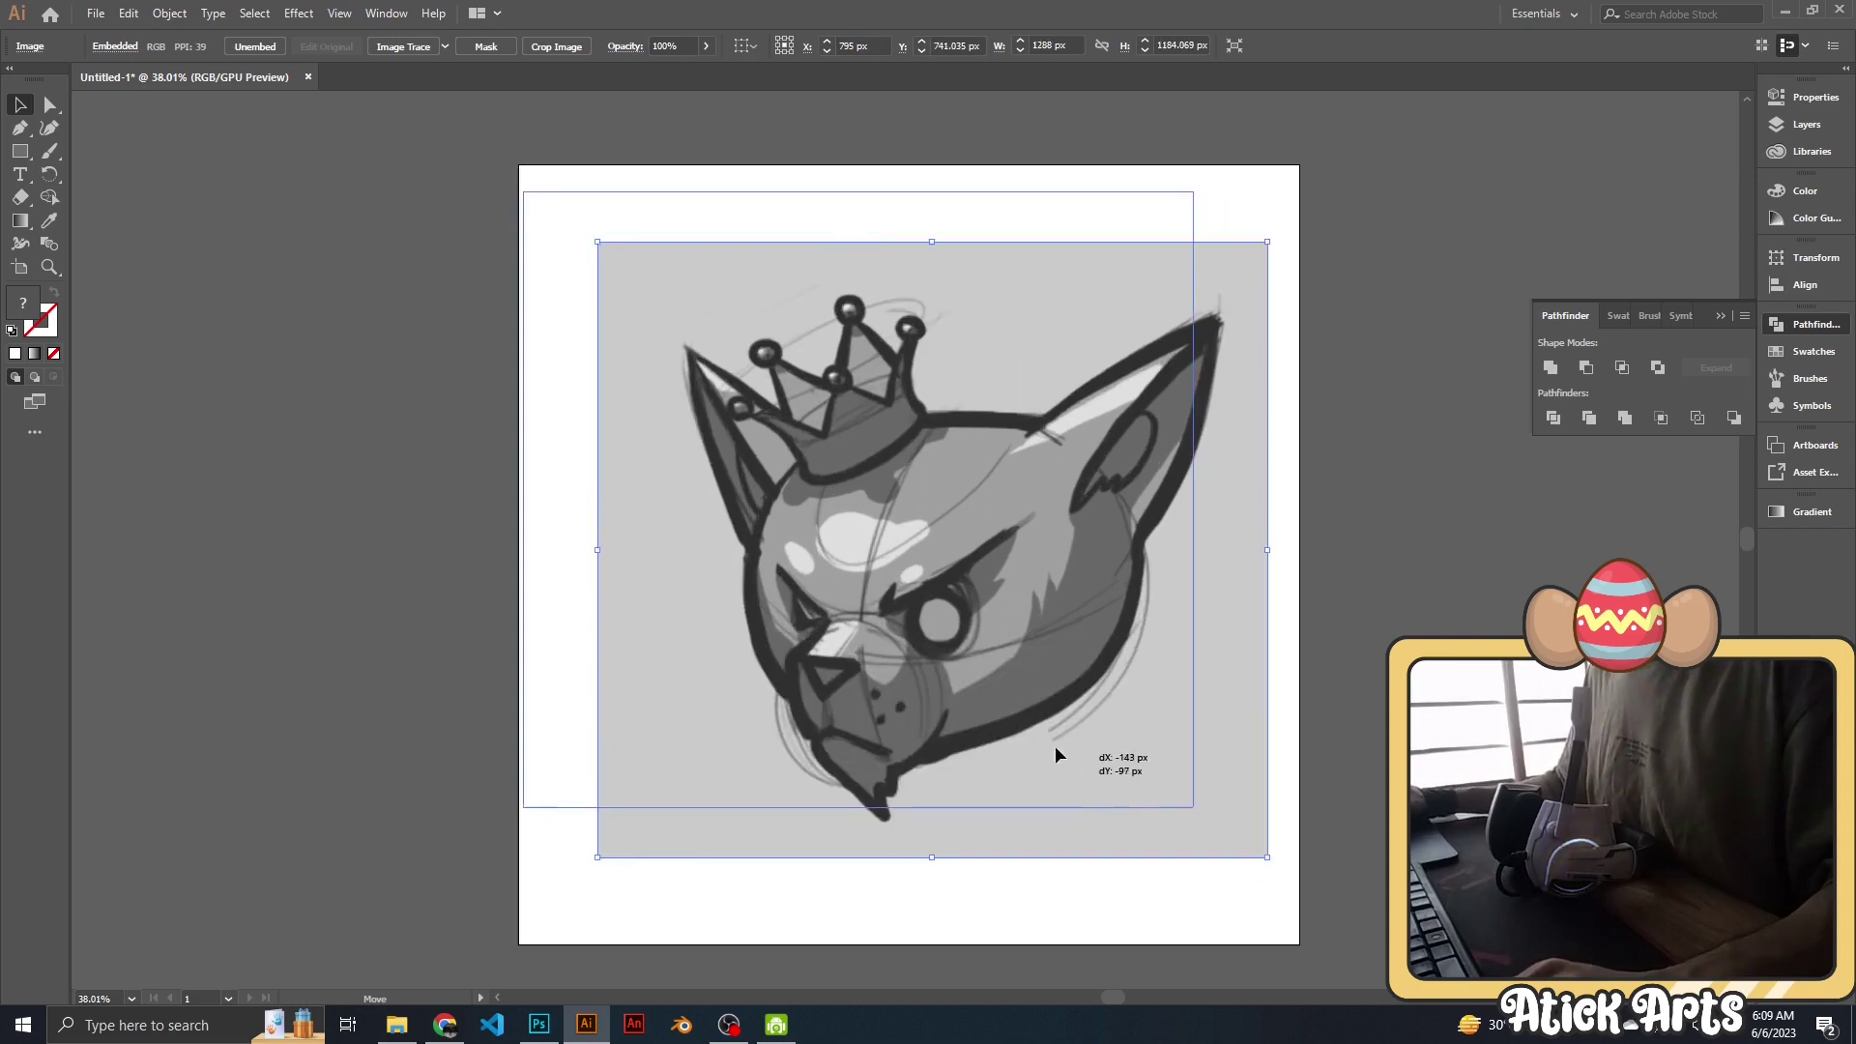
{"action": "left_click_drag", "start_coordinate": [1196, 805], "coordinate": [1296, 897]}
Lower the sketch's opacity to 60% so it works as a tracing reference.
{"action": "left_click", "coordinate": [1338, 745]}
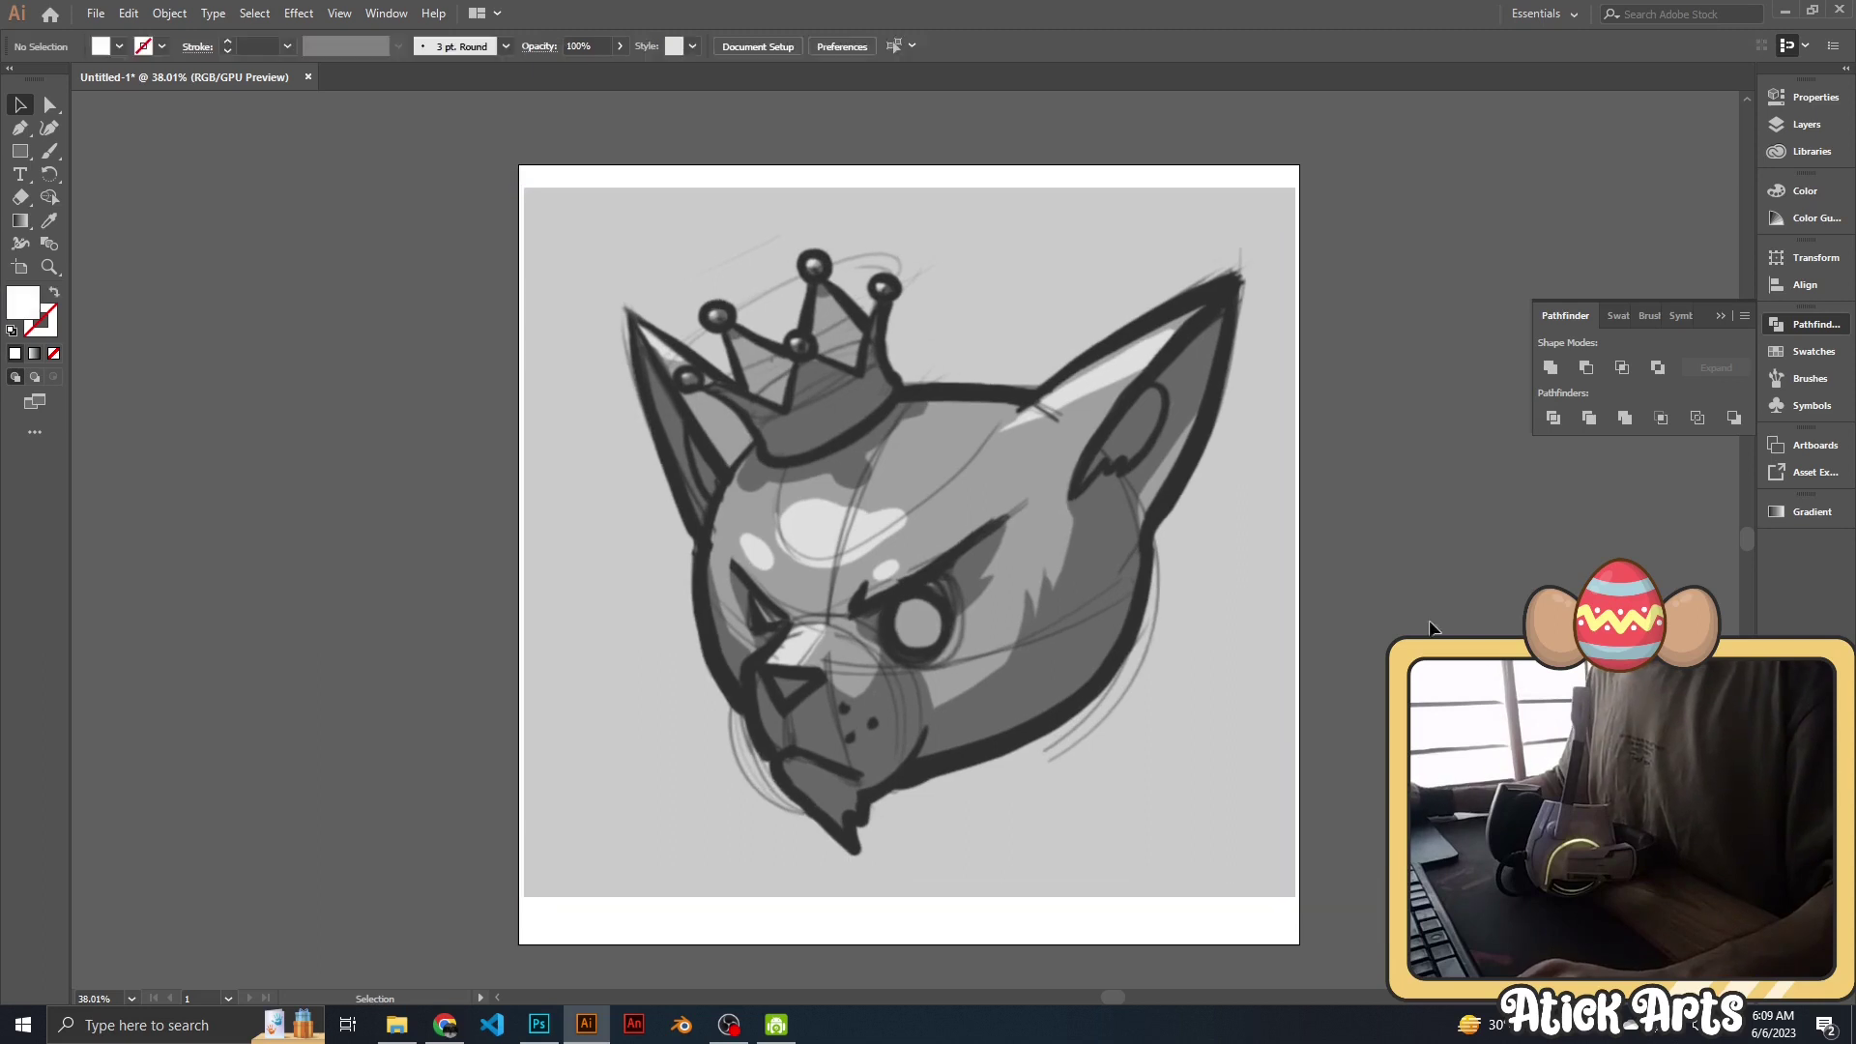
{"action": "left_click", "coordinate": [1146, 698]}
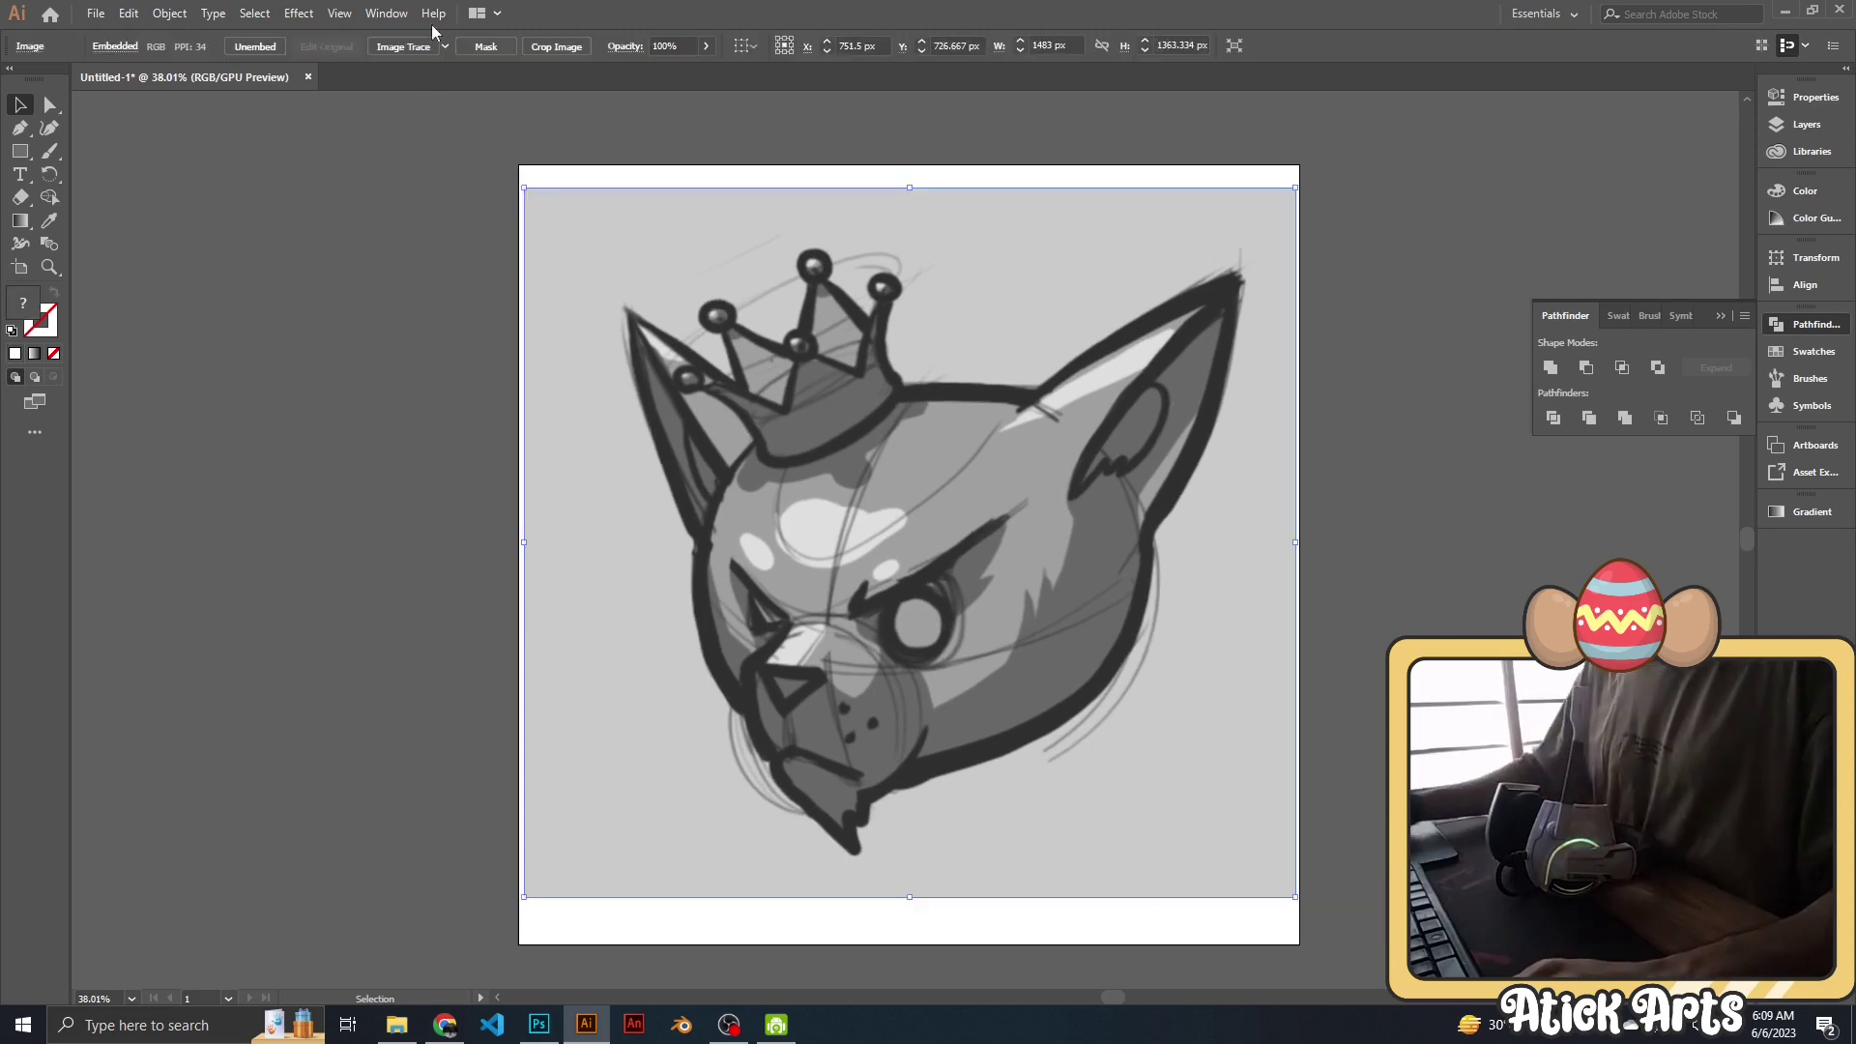
{"action": "left_click", "coordinate": [705, 45]}
{"action": "left_click_drag", "start_coordinate": [660, 69], "coordinate": [673, 70]}
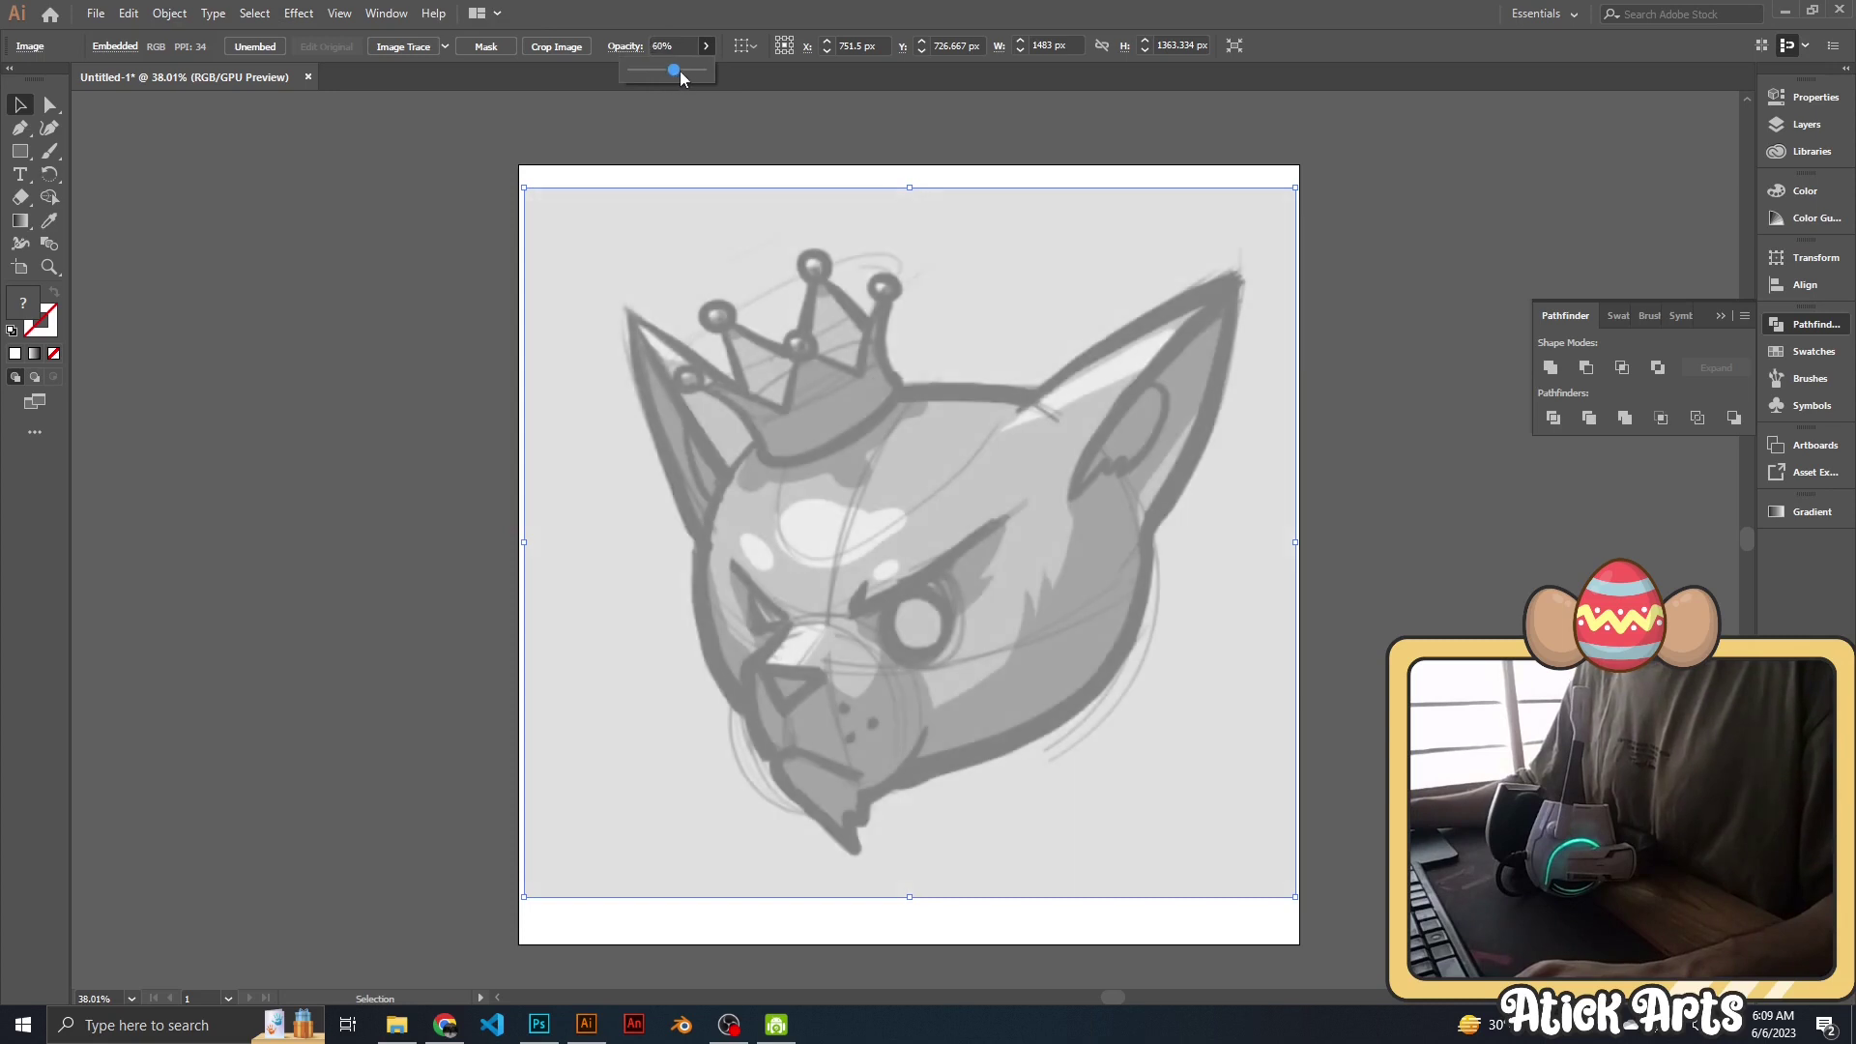
{"action": "left_click", "coordinate": [959, 135]}
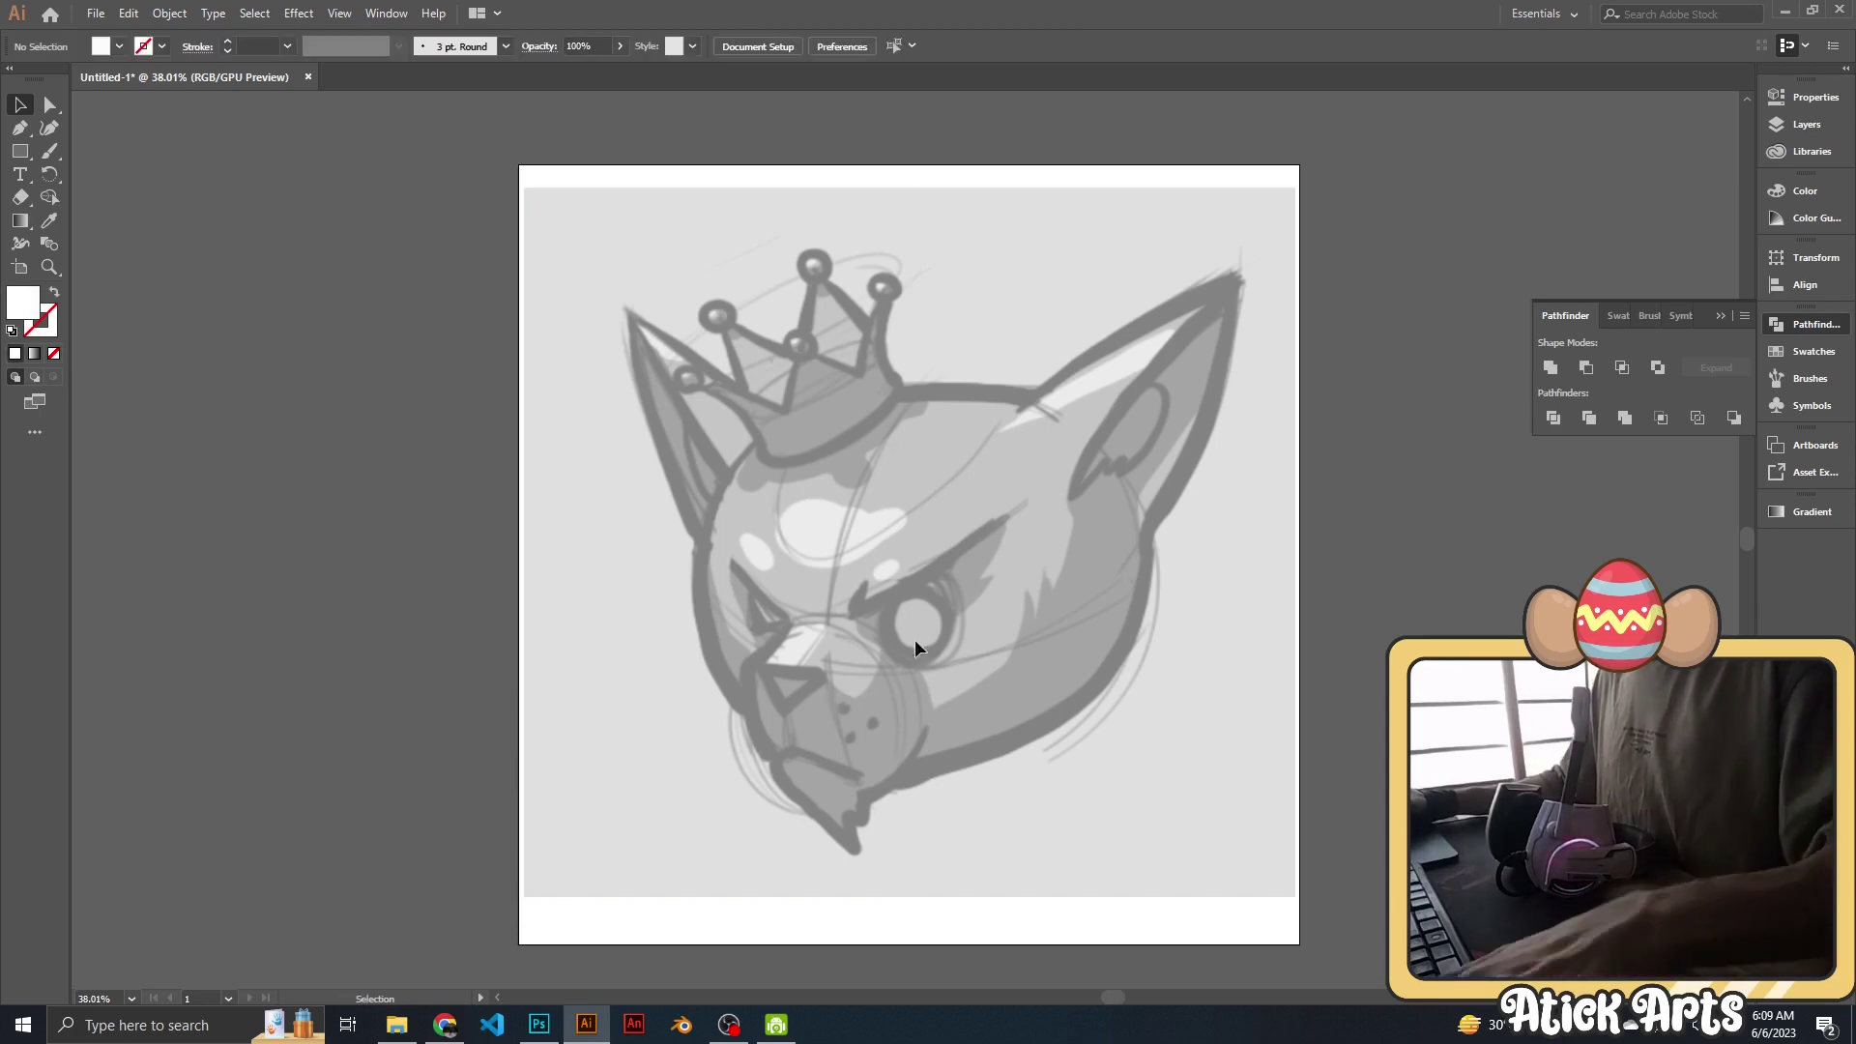
Start an unfilled Pen path at the cheek and curve it along the jaw to the chin.
{"action": "scroll", "coordinate": [1069, 427], "scroll_direction": "up", "scroll_amount": 1}
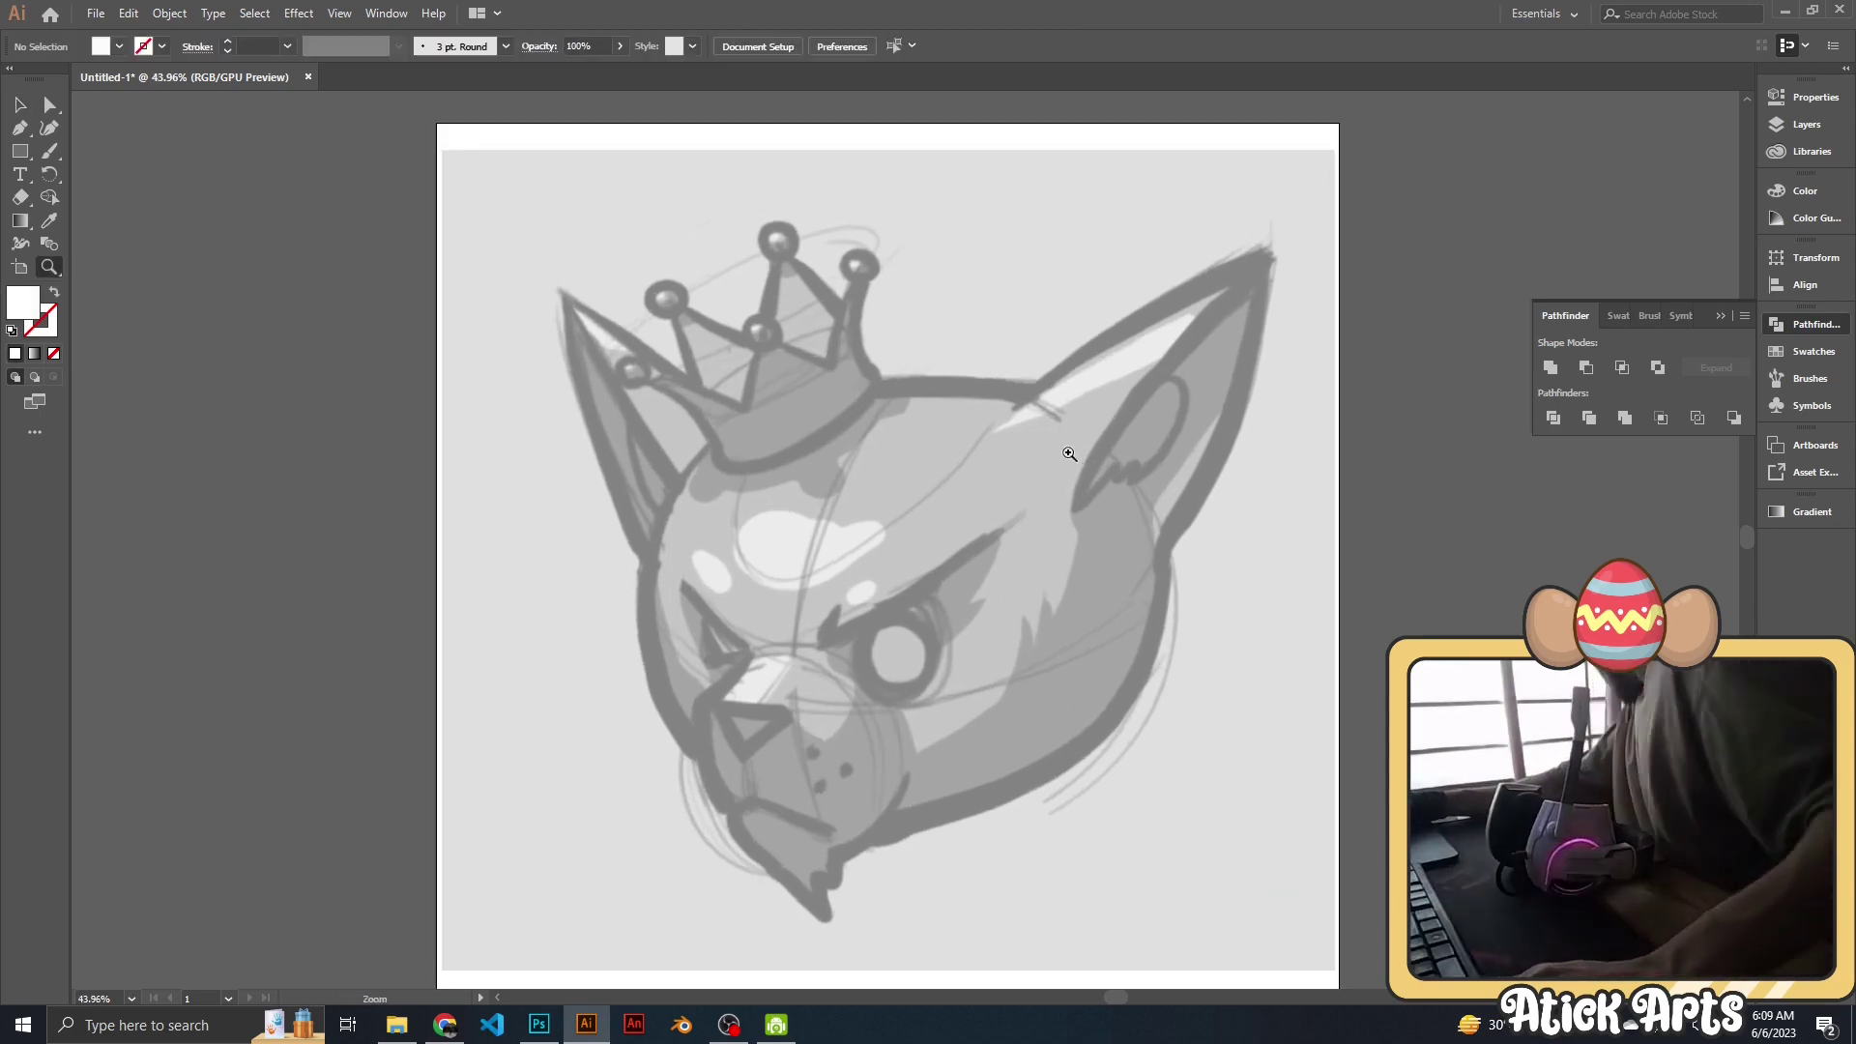
{"action": "scroll", "coordinate": [998, 459], "scroll_direction": "up", "scroll_amount": 1}
{"action": "scroll", "coordinate": [736, 490], "scroll_direction": "down", "scroll_amount": 2}
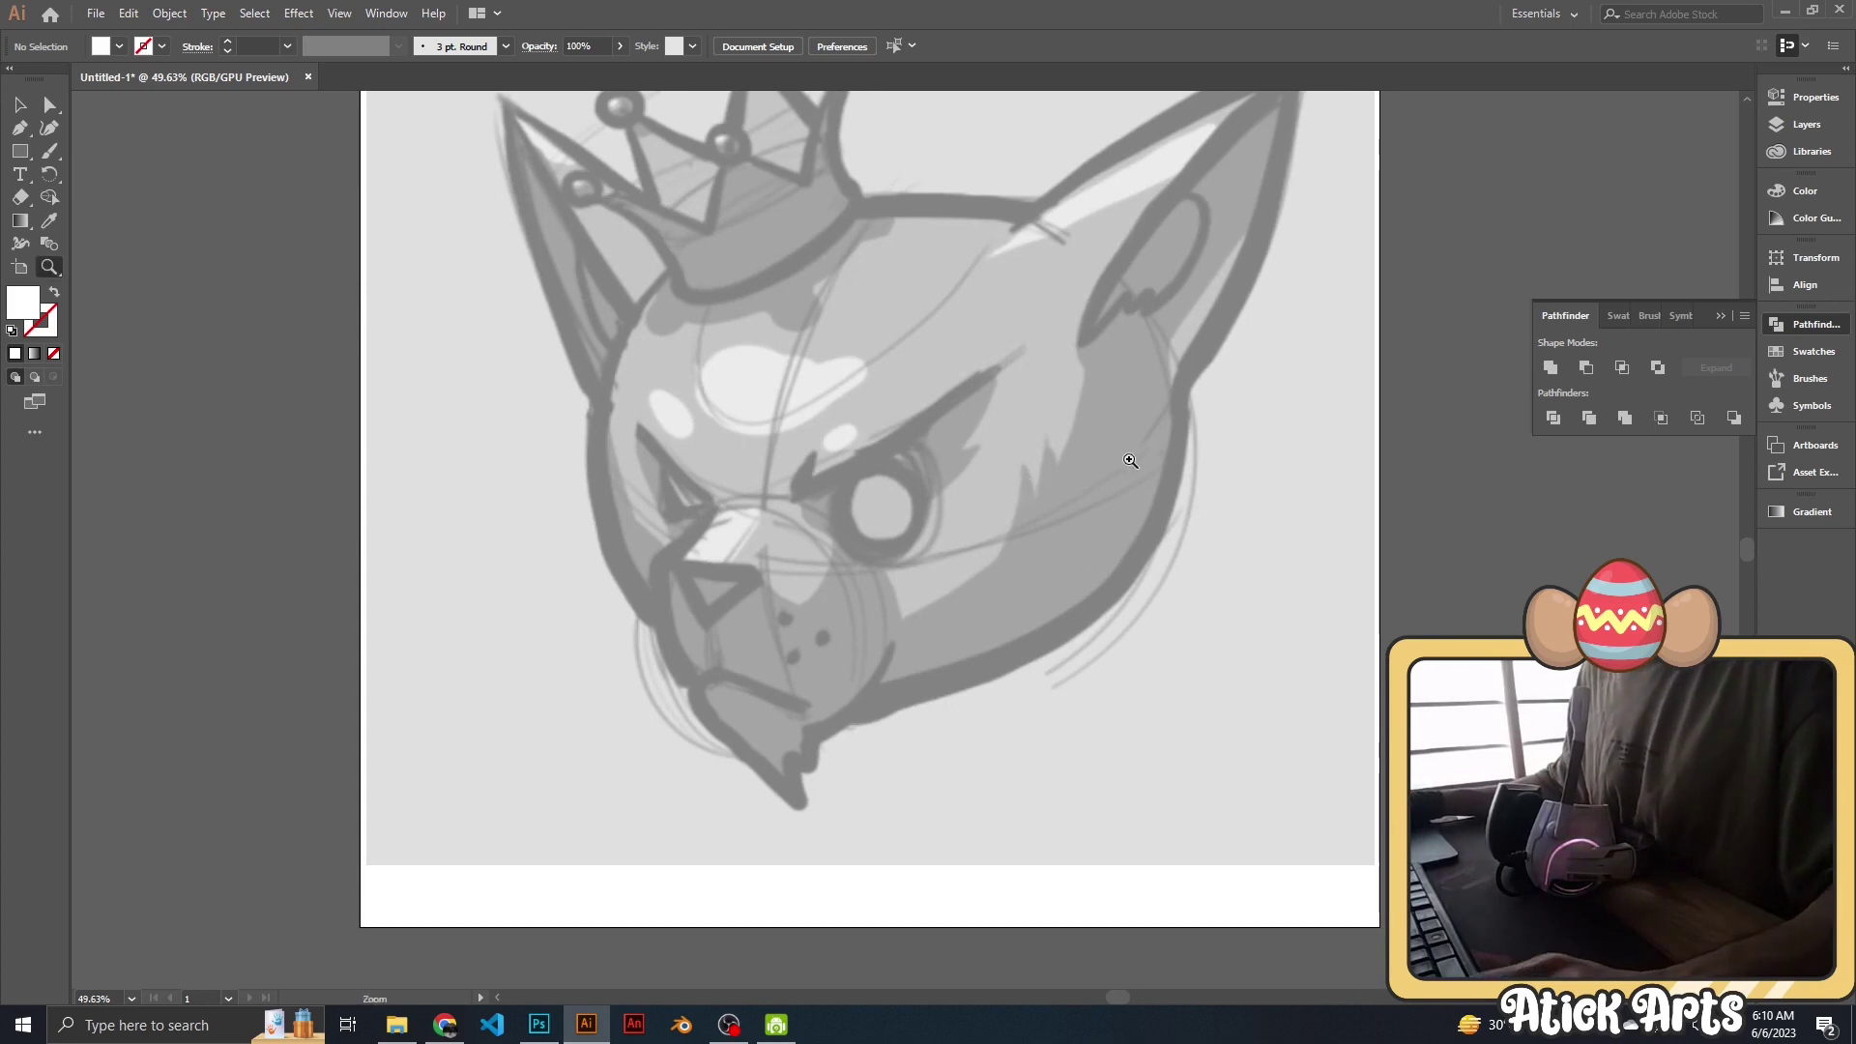
{"action": "scroll", "coordinate": [1132, 460], "scroll_direction": "up", "scroll_amount": 1}
{"action": "left_click_drag", "start_coordinate": [1165, 471], "coordinate": [1173, 423]}
{"action": "key", "text": "p"}
{"action": "left_click", "coordinate": [1202, 333]}
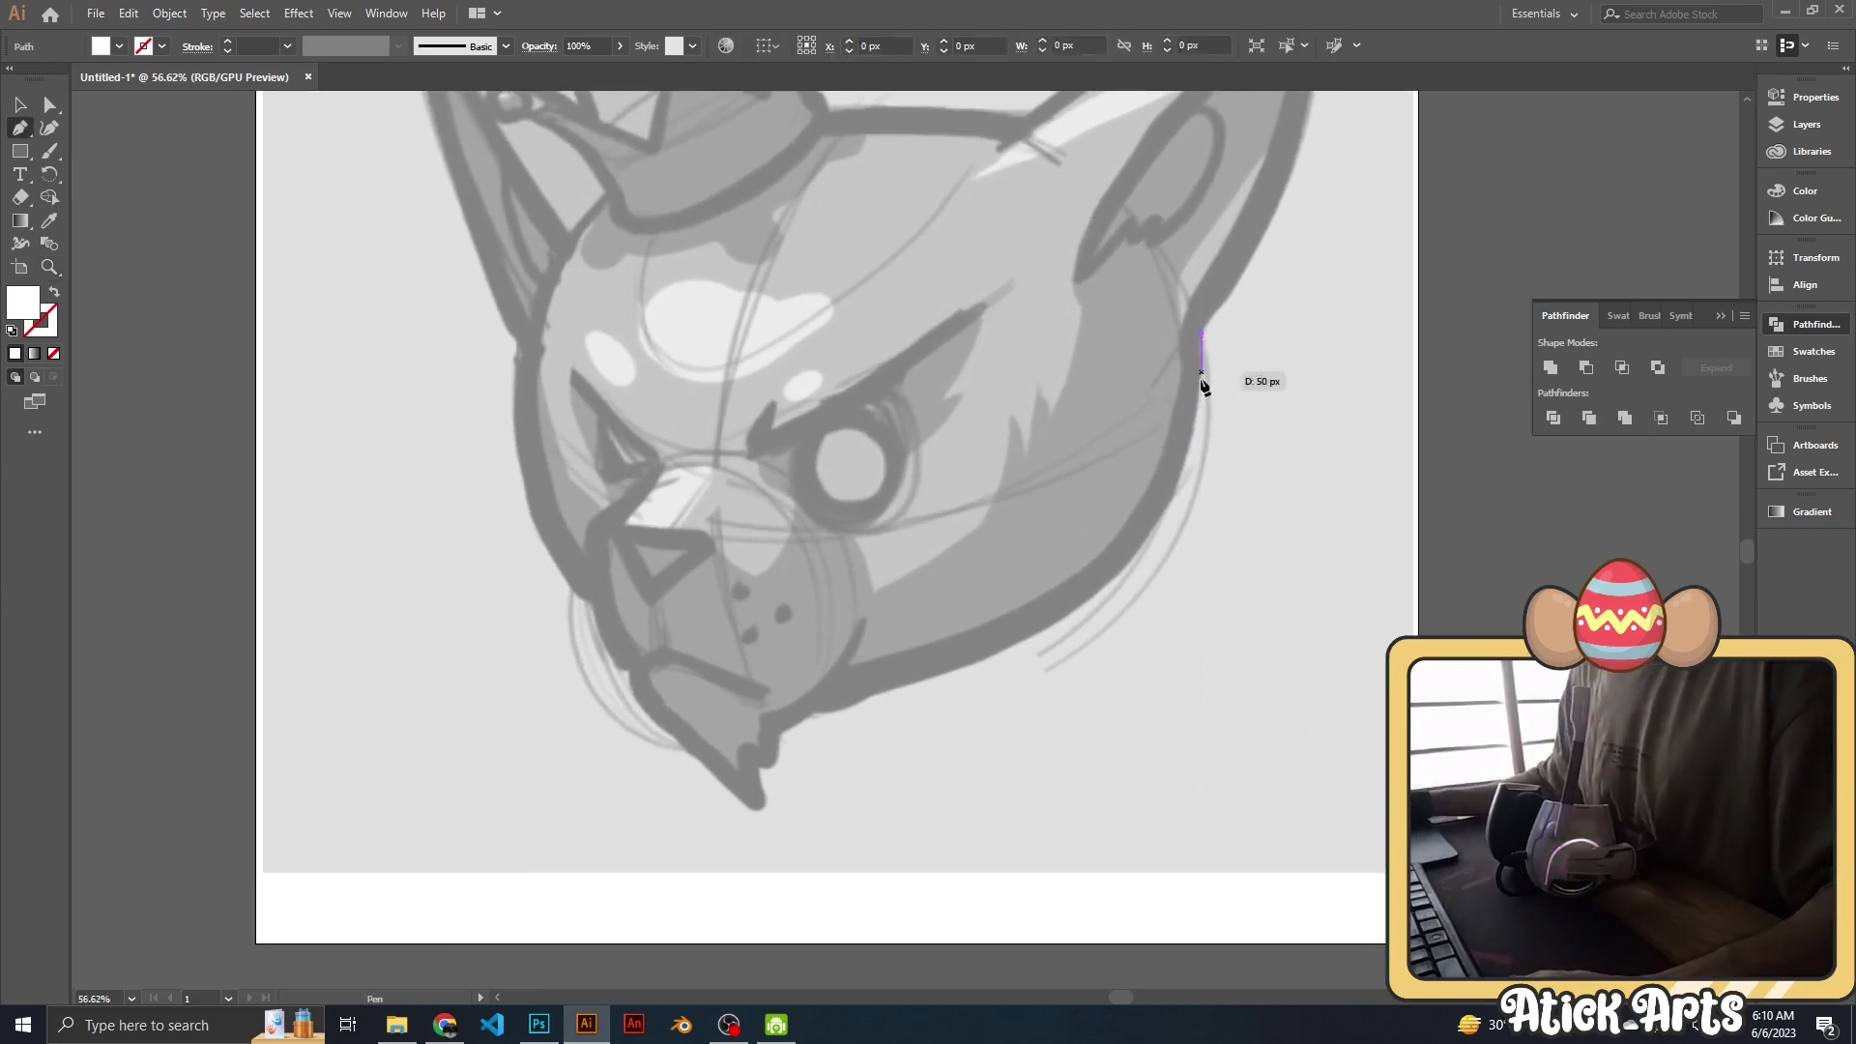
{"action": "left_click", "coordinate": [53, 353]}
{"action": "left_click_drag", "start_coordinate": [818, 711], "coordinate": [764, 745]}
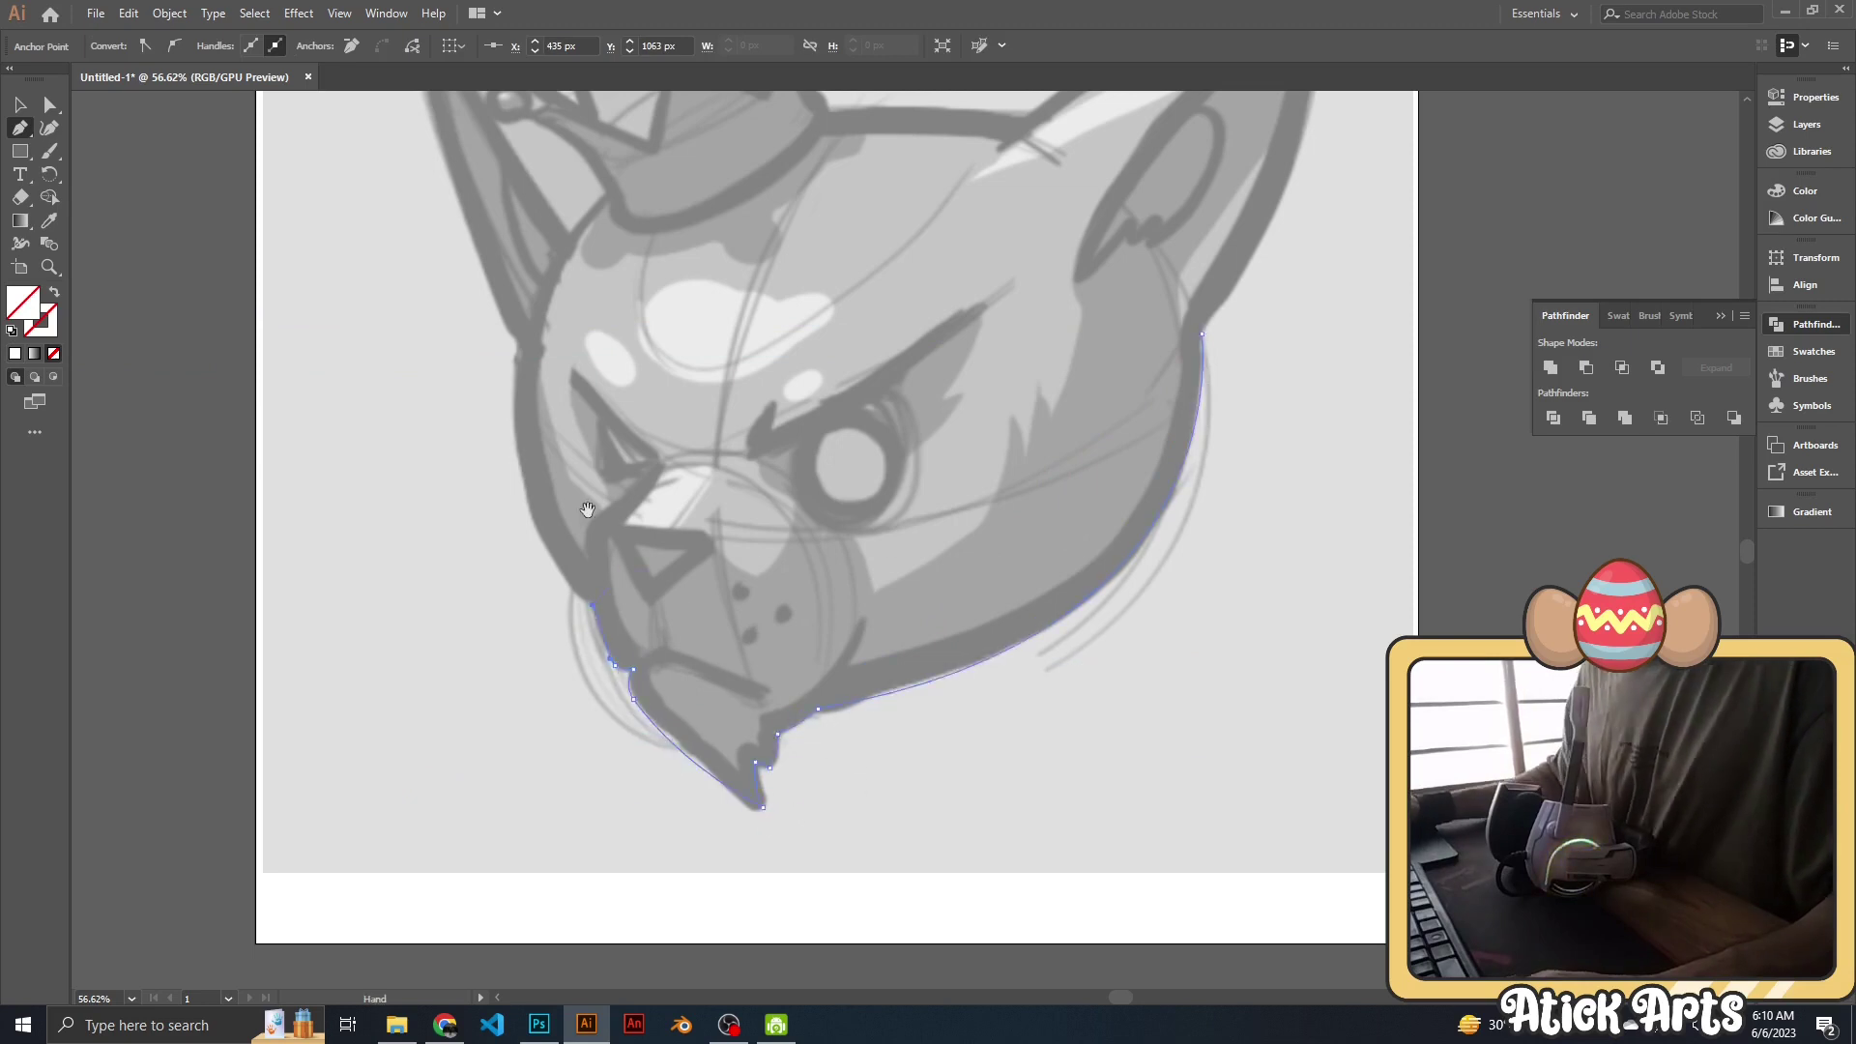
Continue the head outline up around the crown ball and tip to the ear tip.
{"action": "left_click_drag", "start_coordinate": [618, 670], "coordinate": [821, 897]}
{"action": "left_click_drag", "start_coordinate": [718, 575], "coordinate": [745, 366]}
{"action": "left_click_drag", "start_coordinate": [720, 578], "coordinate": [725, 742]}
{"action": "left_click_drag", "start_coordinate": [619, 389], "coordinate": [784, 502]}
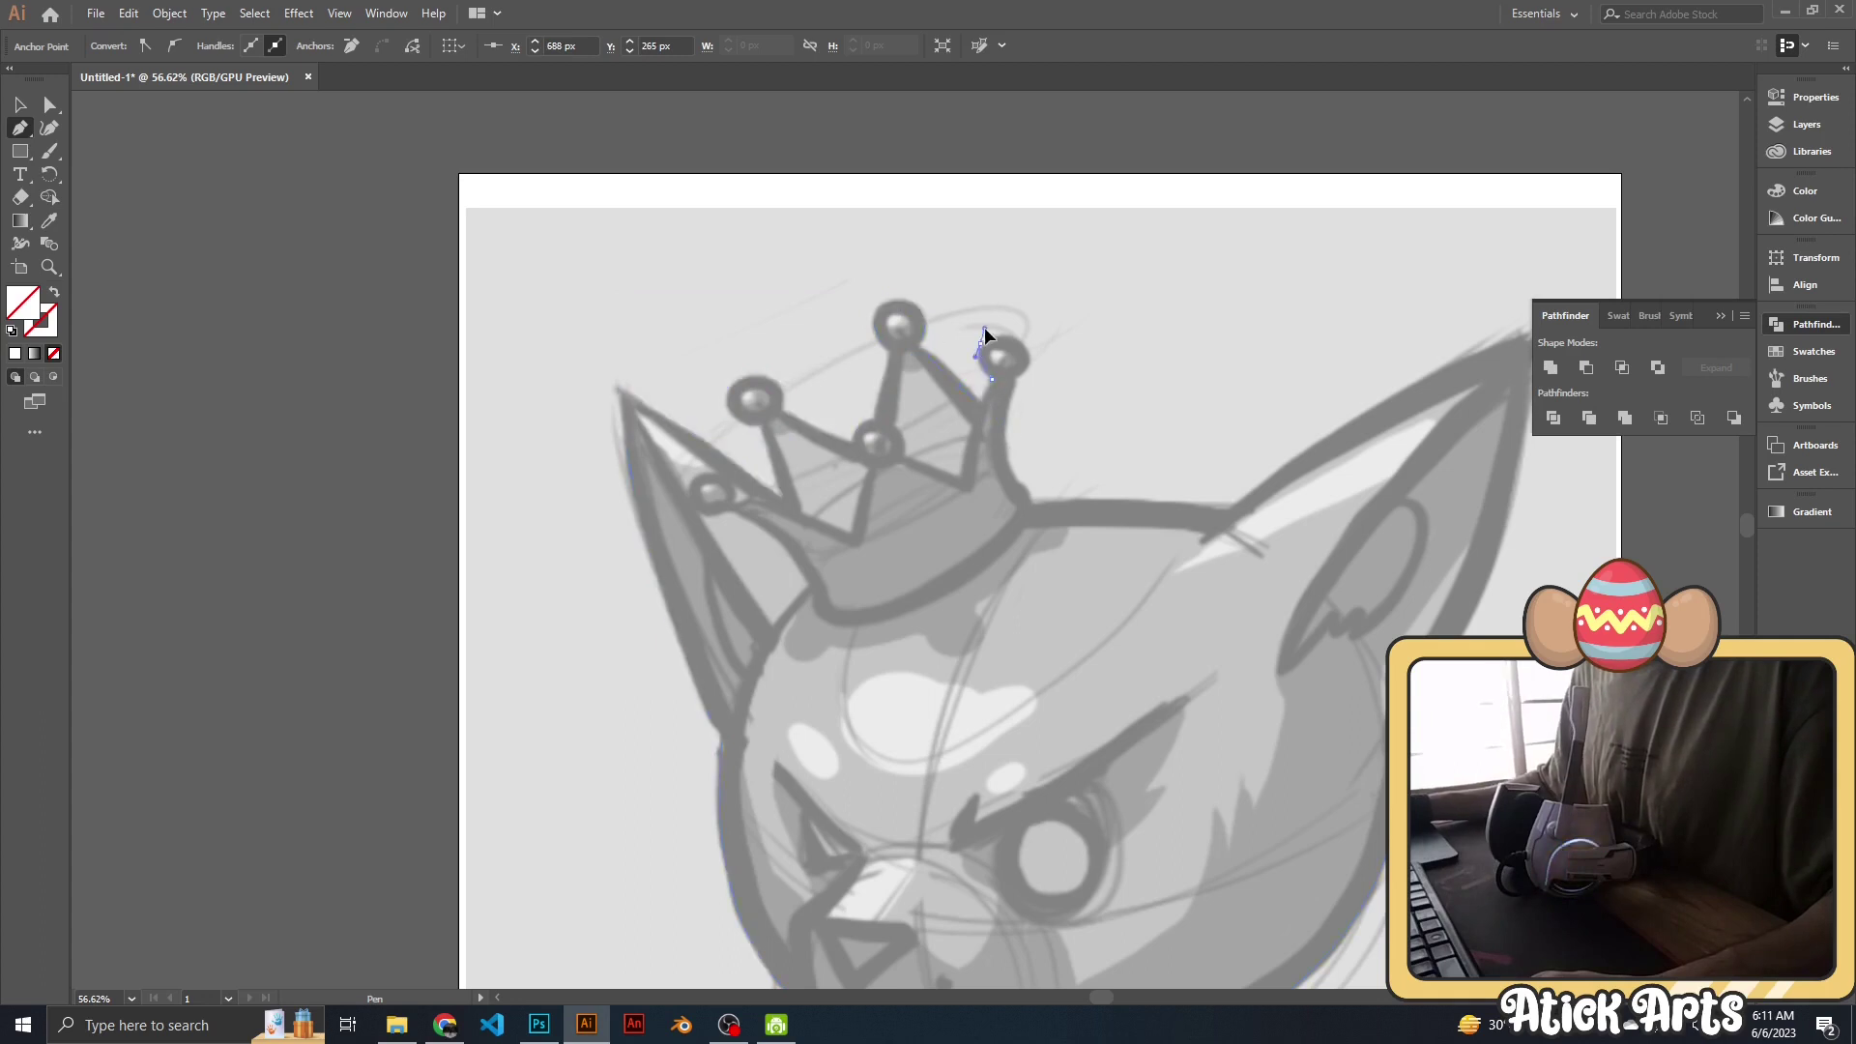
{"action": "left_click_drag", "start_coordinate": [982, 343], "coordinate": [993, 319]}
{"action": "left_click_drag", "start_coordinate": [1027, 350], "coordinate": [1029, 370]}
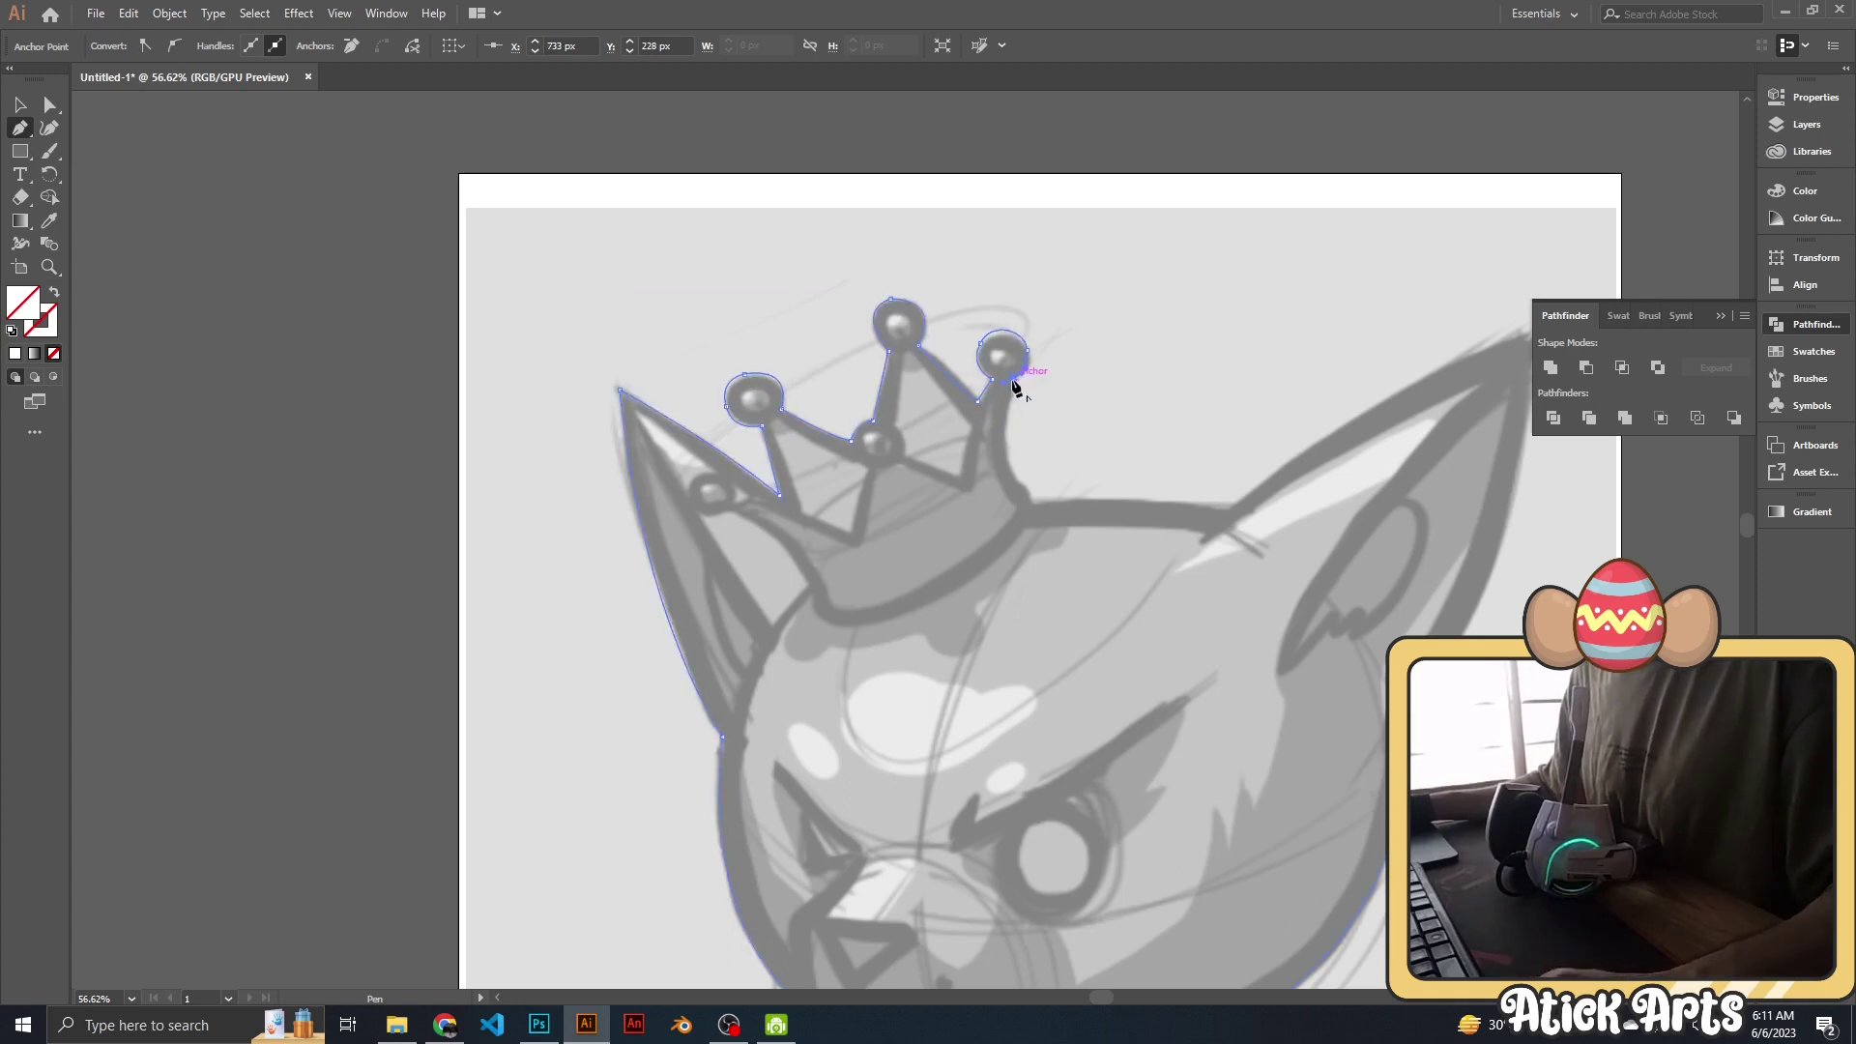
{"action": "scroll", "coordinate": [1333, 532], "scroll_direction": "right", "scroll_amount": 5}
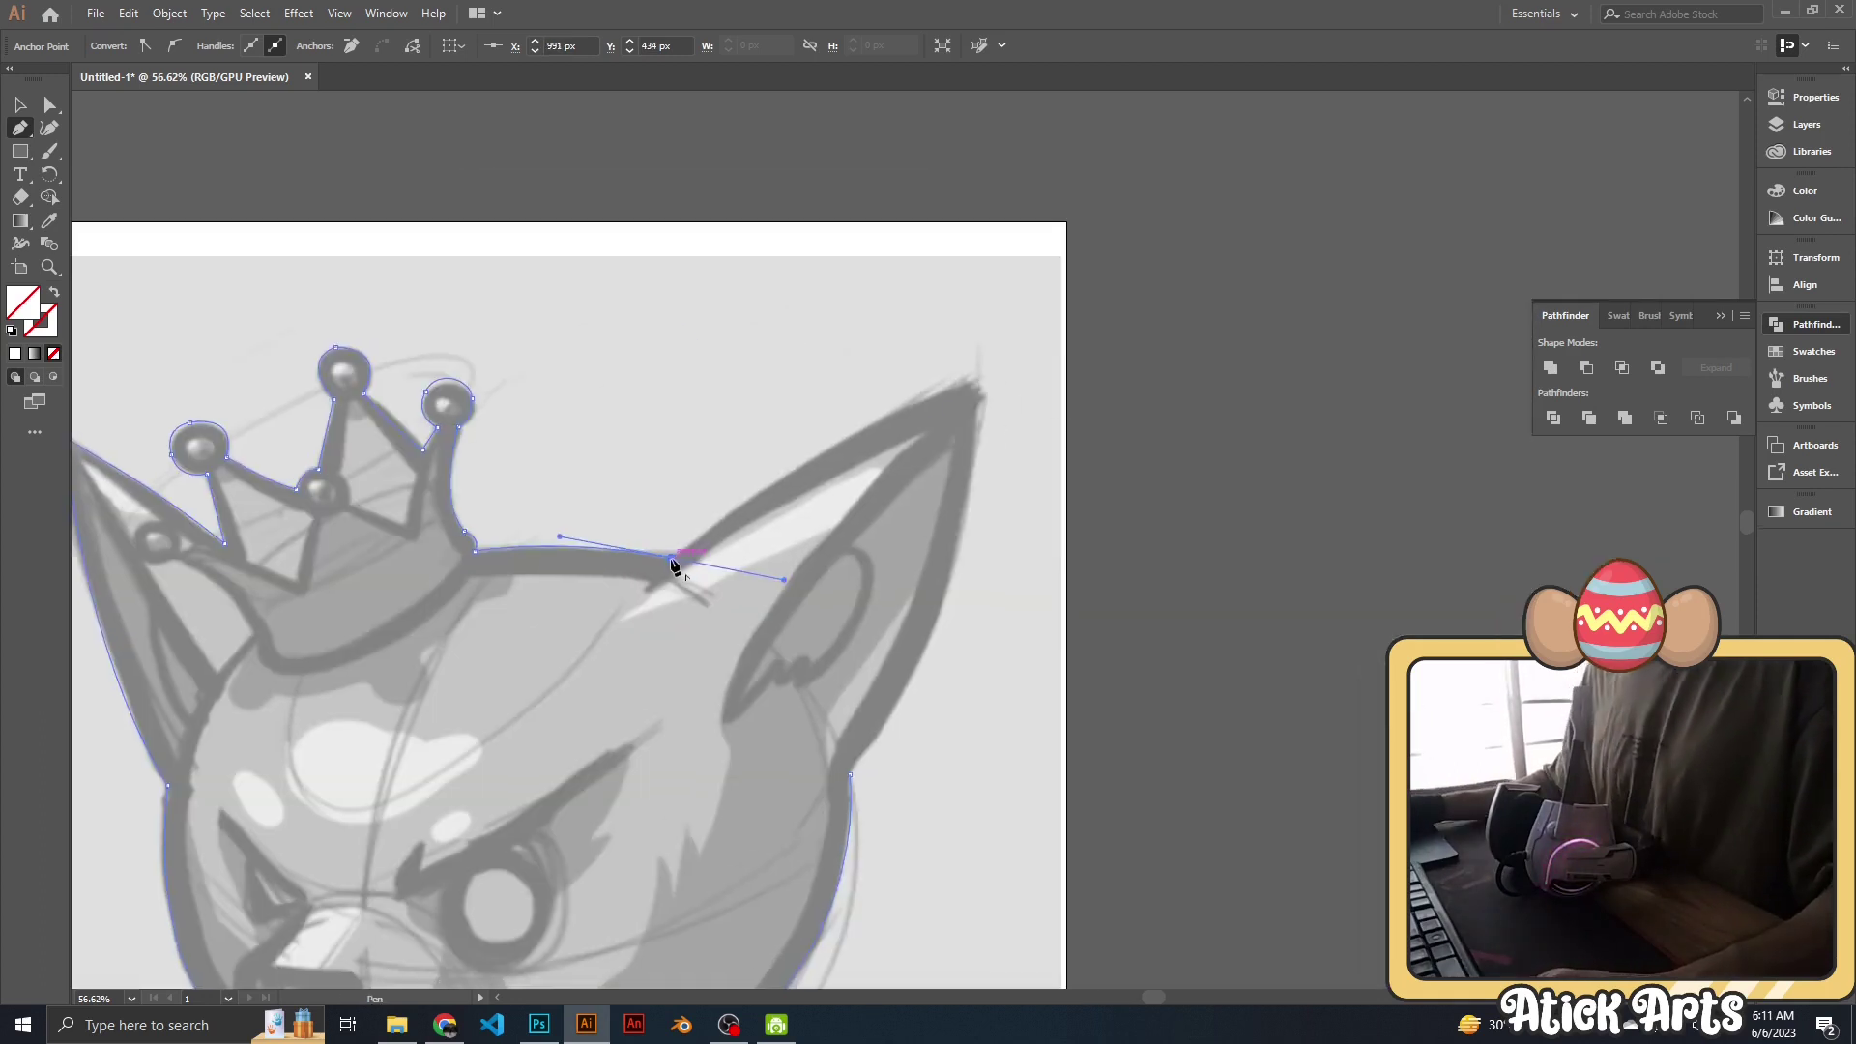
{"action": "left_click_drag", "start_coordinate": [973, 386], "coordinate": [1112, 348]}
Trace the eyebrow and eye outline over the sketch.
{"action": "scroll", "coordinate": [829, 671], "scroll_direction": "down", "scroll_amount": 3}
{"action": "scroll", "coordinate": [983, 554], "scroll_direction": "down", "scroll_amount": 2}
{"action": "scroll", "coordinate": [983, 554], "scroll_direction": "up", "scroll_amount": 2}
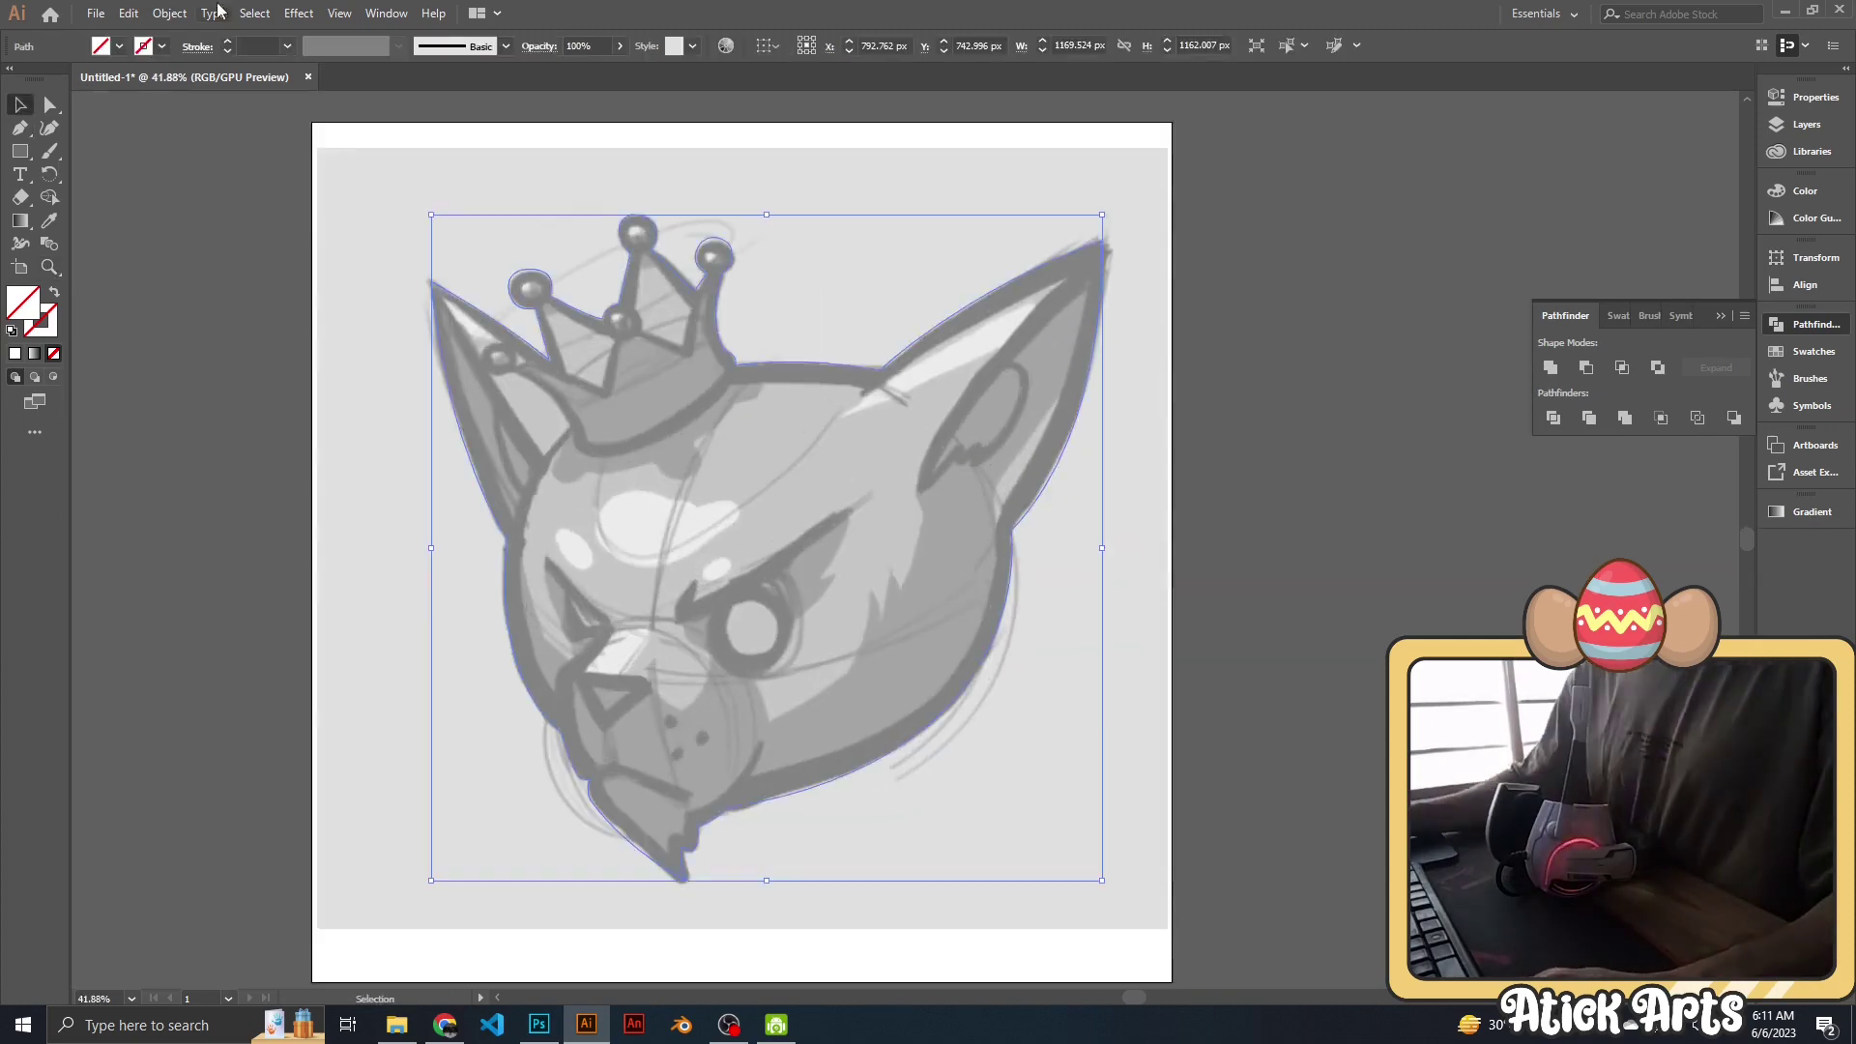
{"action": "scroll", "coordinate": [919, 532], "scroll_direction": "up", "scroll_amount": 1}
{"action": "scroll", "coordinate": [850, 510], "scroll_direction": "up", "scroll_amount": 1}
{"action": "scroll", "coordinate": [850, 510], "scroll_direction": "up", "scroll_amount": 1}
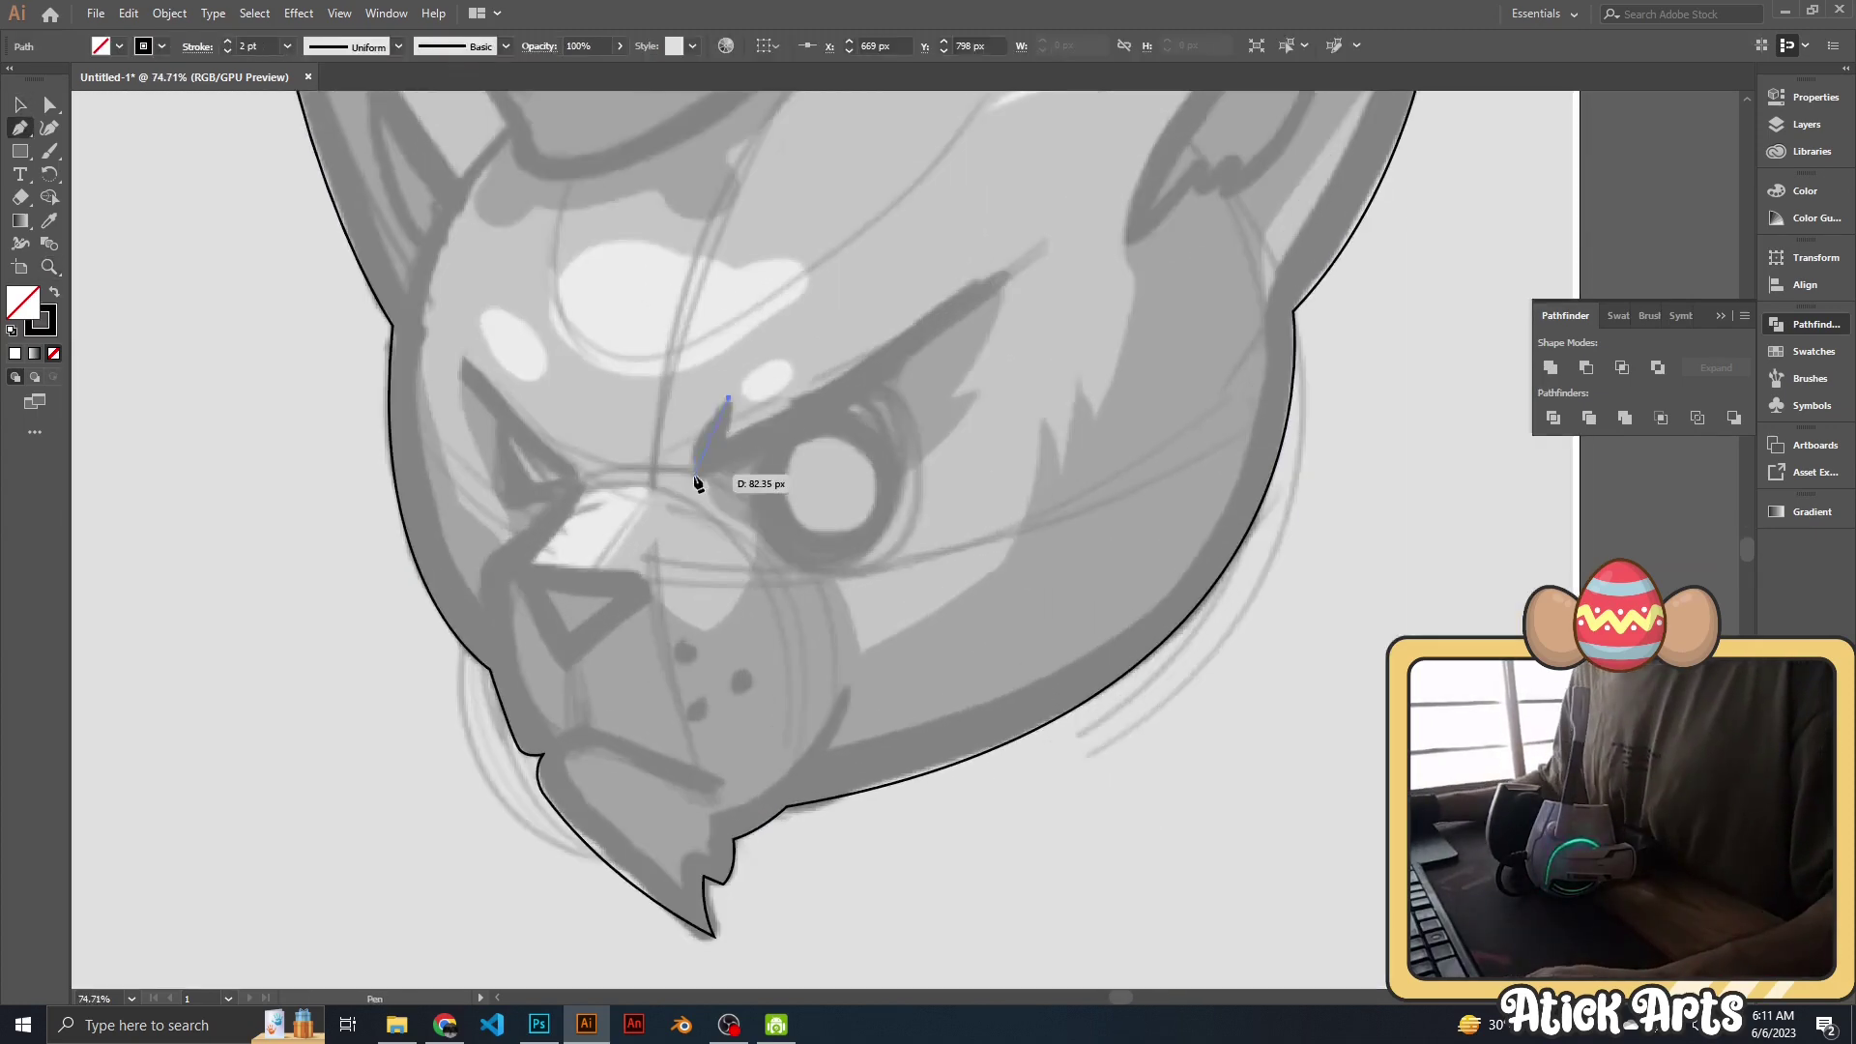
{"action": "left_click_drag", "start_coordinate": [694, 476], "coordinate": [763, 452]}
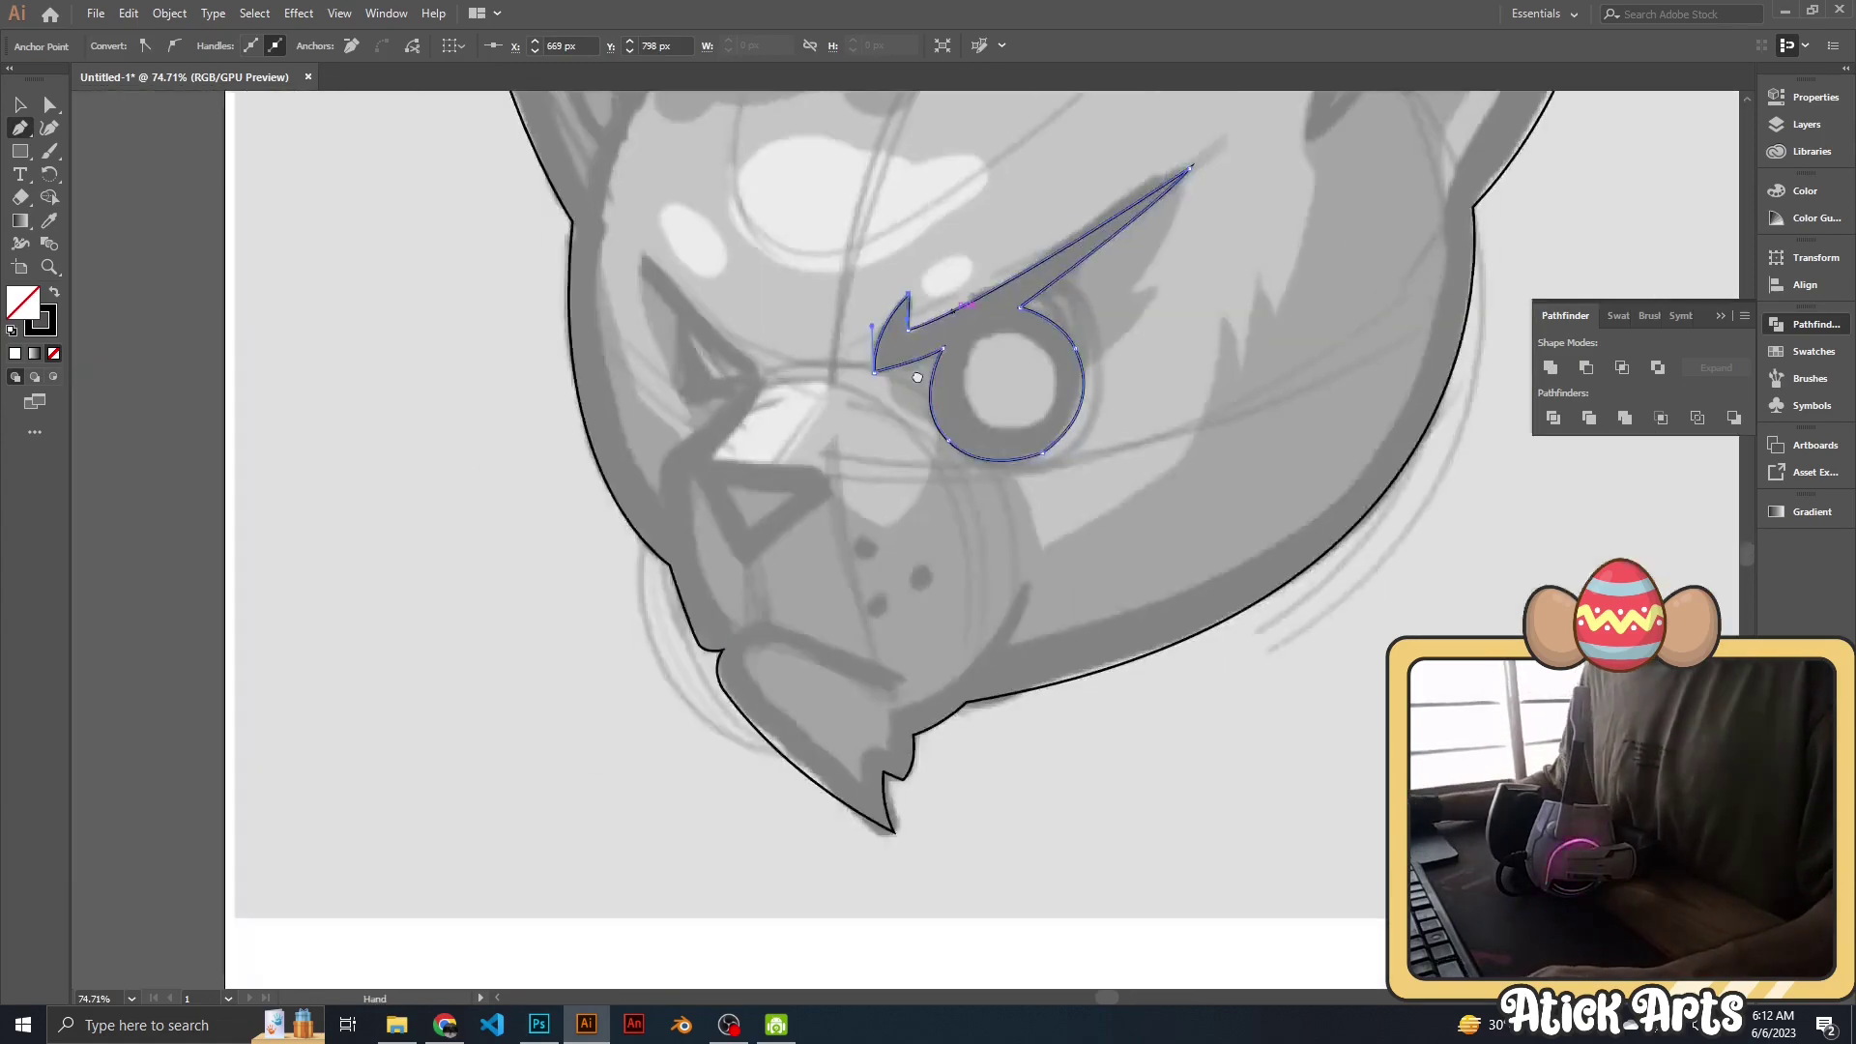
{"action": "mouse_move", "coordinate": [917, 377]}
{"action": "left_mouse_down"}
{"action": "mouse_move", "coordinate": [944, 457]}
{"action": "mouse_move", "coordinate": [1092, 506]}
{"action": "left_mouse_up"}
Draw the round pupil, then curve the crown band's lower edge up to its right side.
{"action": "key", "text": "l"}
{"action": "key", "text": "v"}
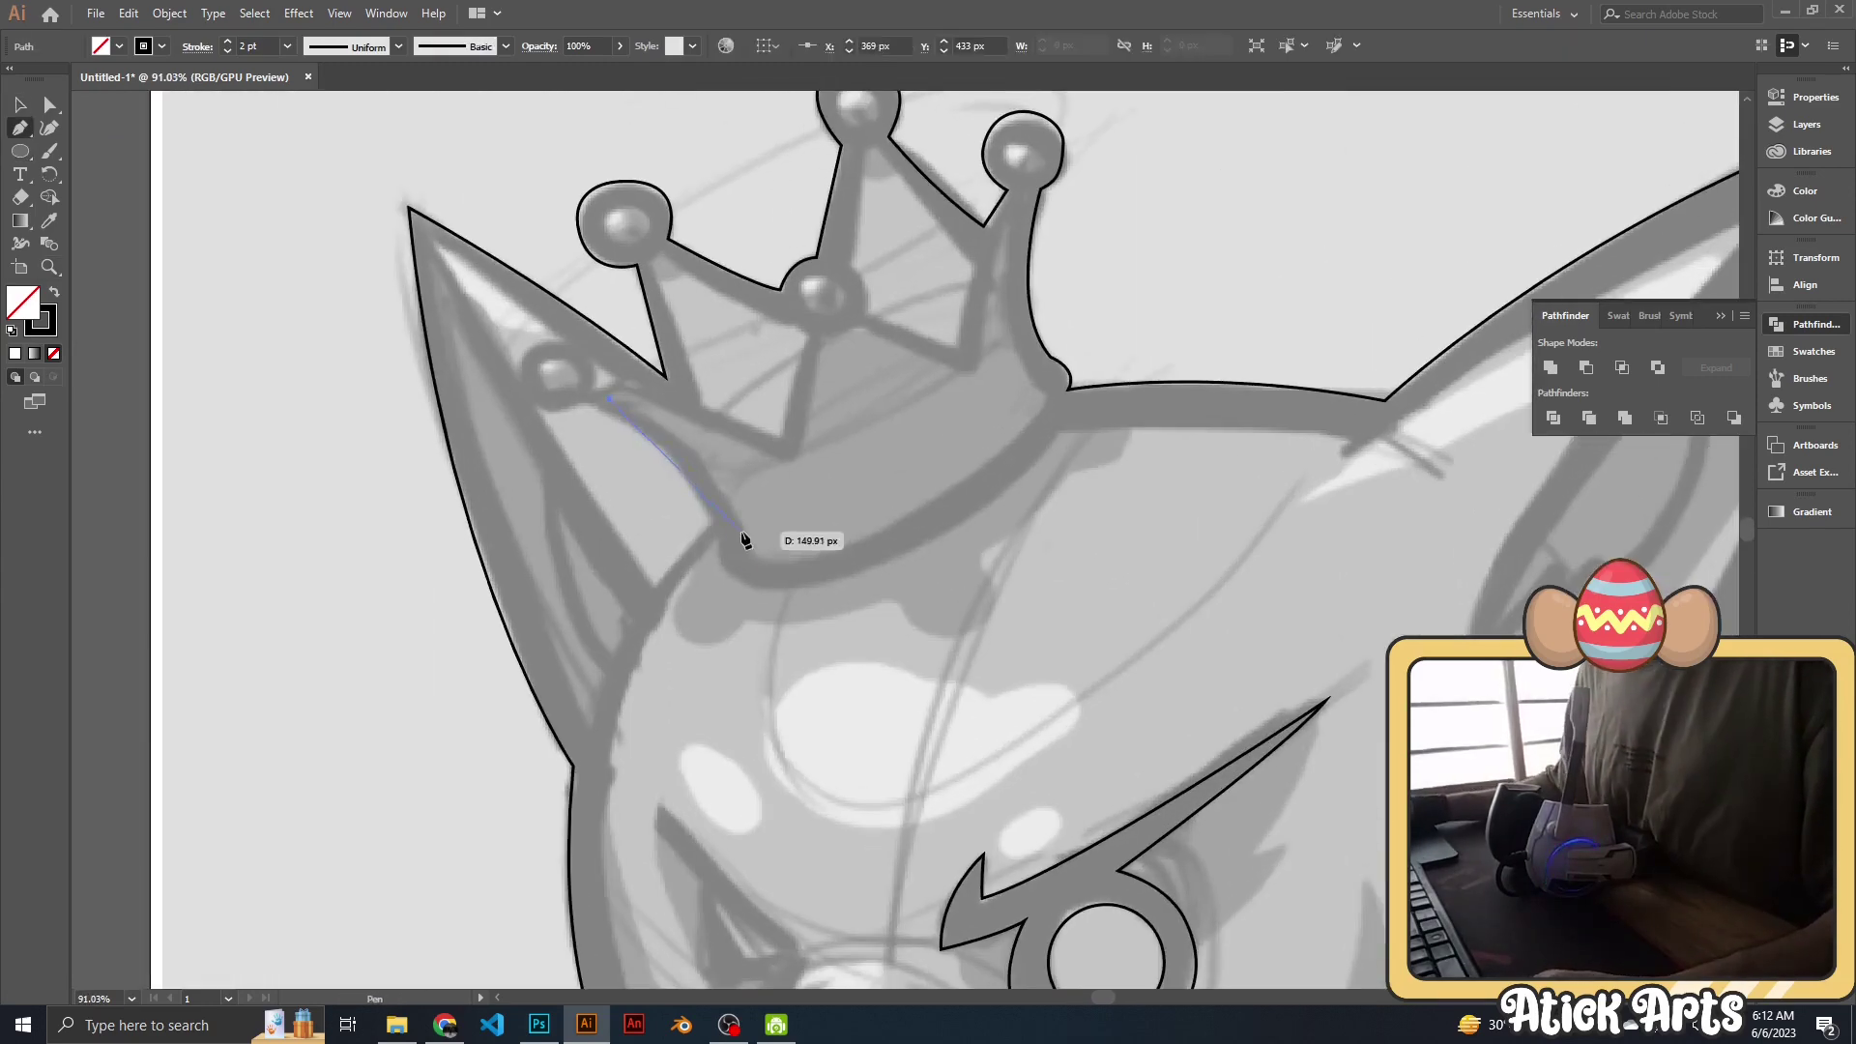
{"action": "left_click_drag", "start_coordinate": [742, 532], "coordinate": [753, 559]}
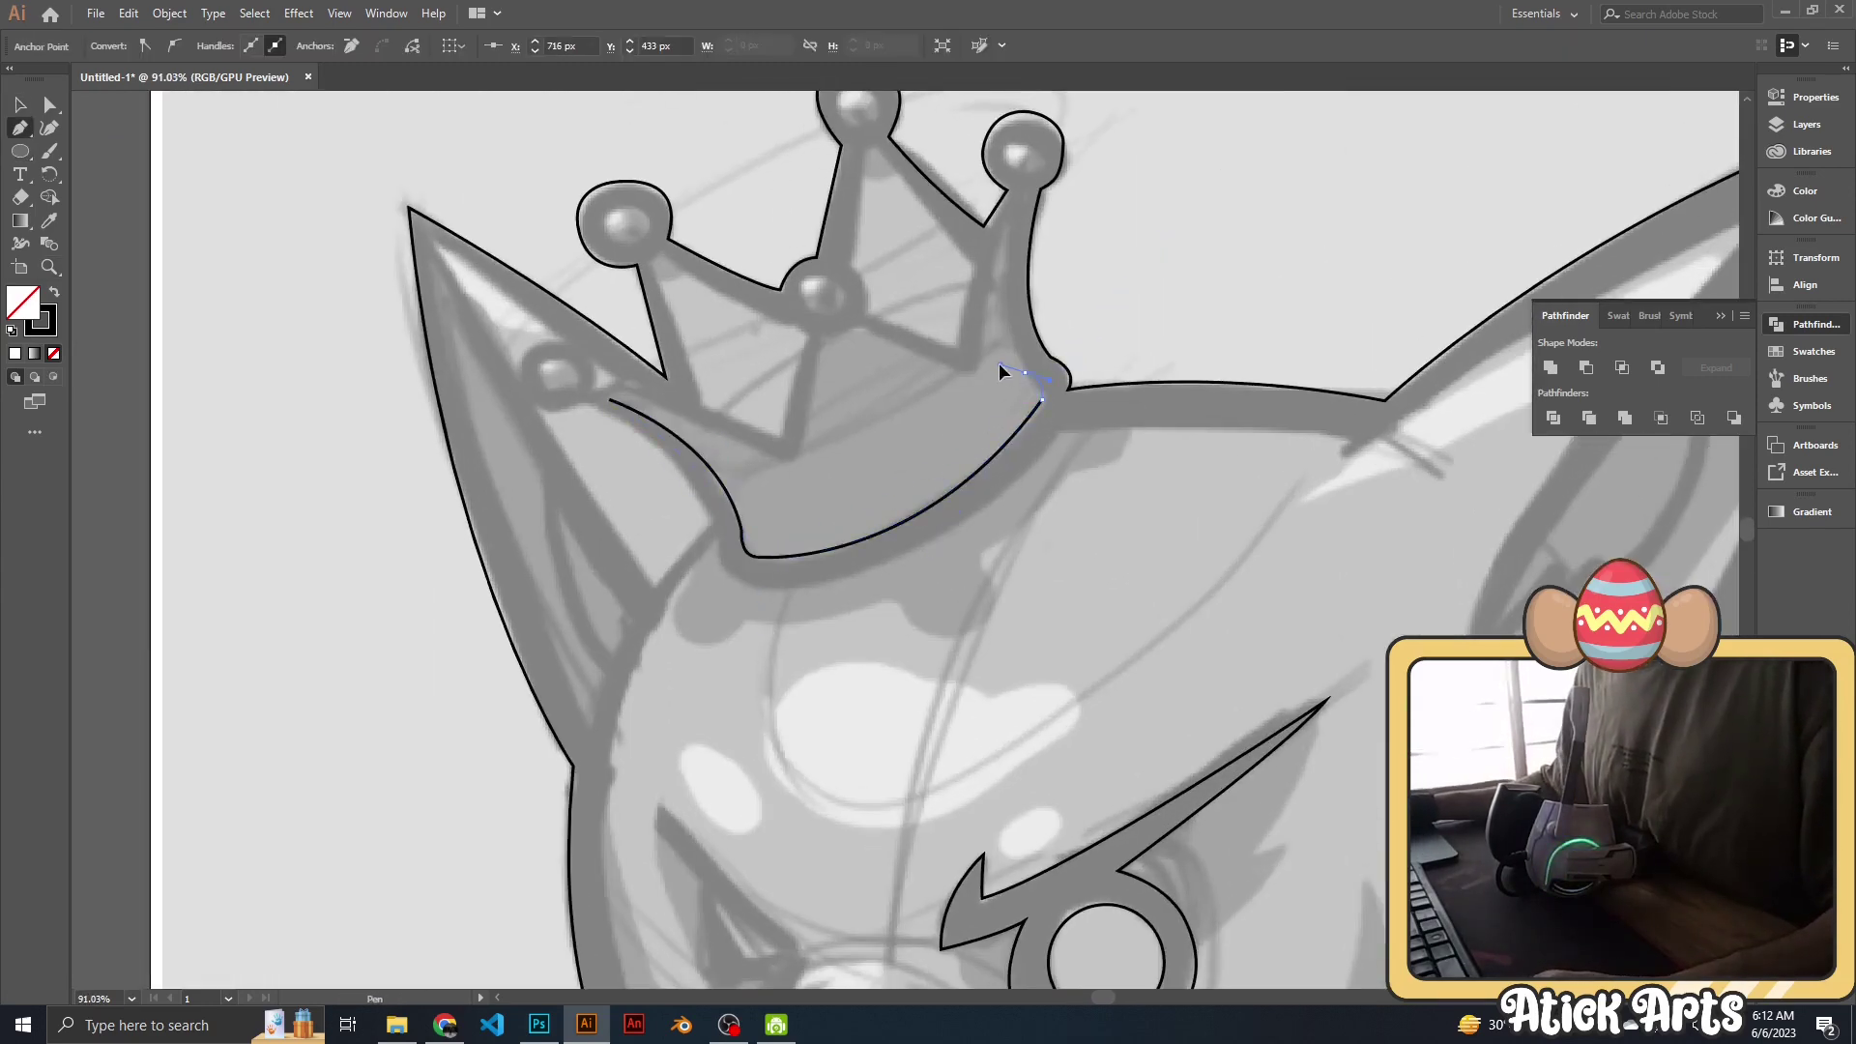
{"action": "left_click_drag", "start_coordinate": [988, 541], "coordinate": [984, 430]}
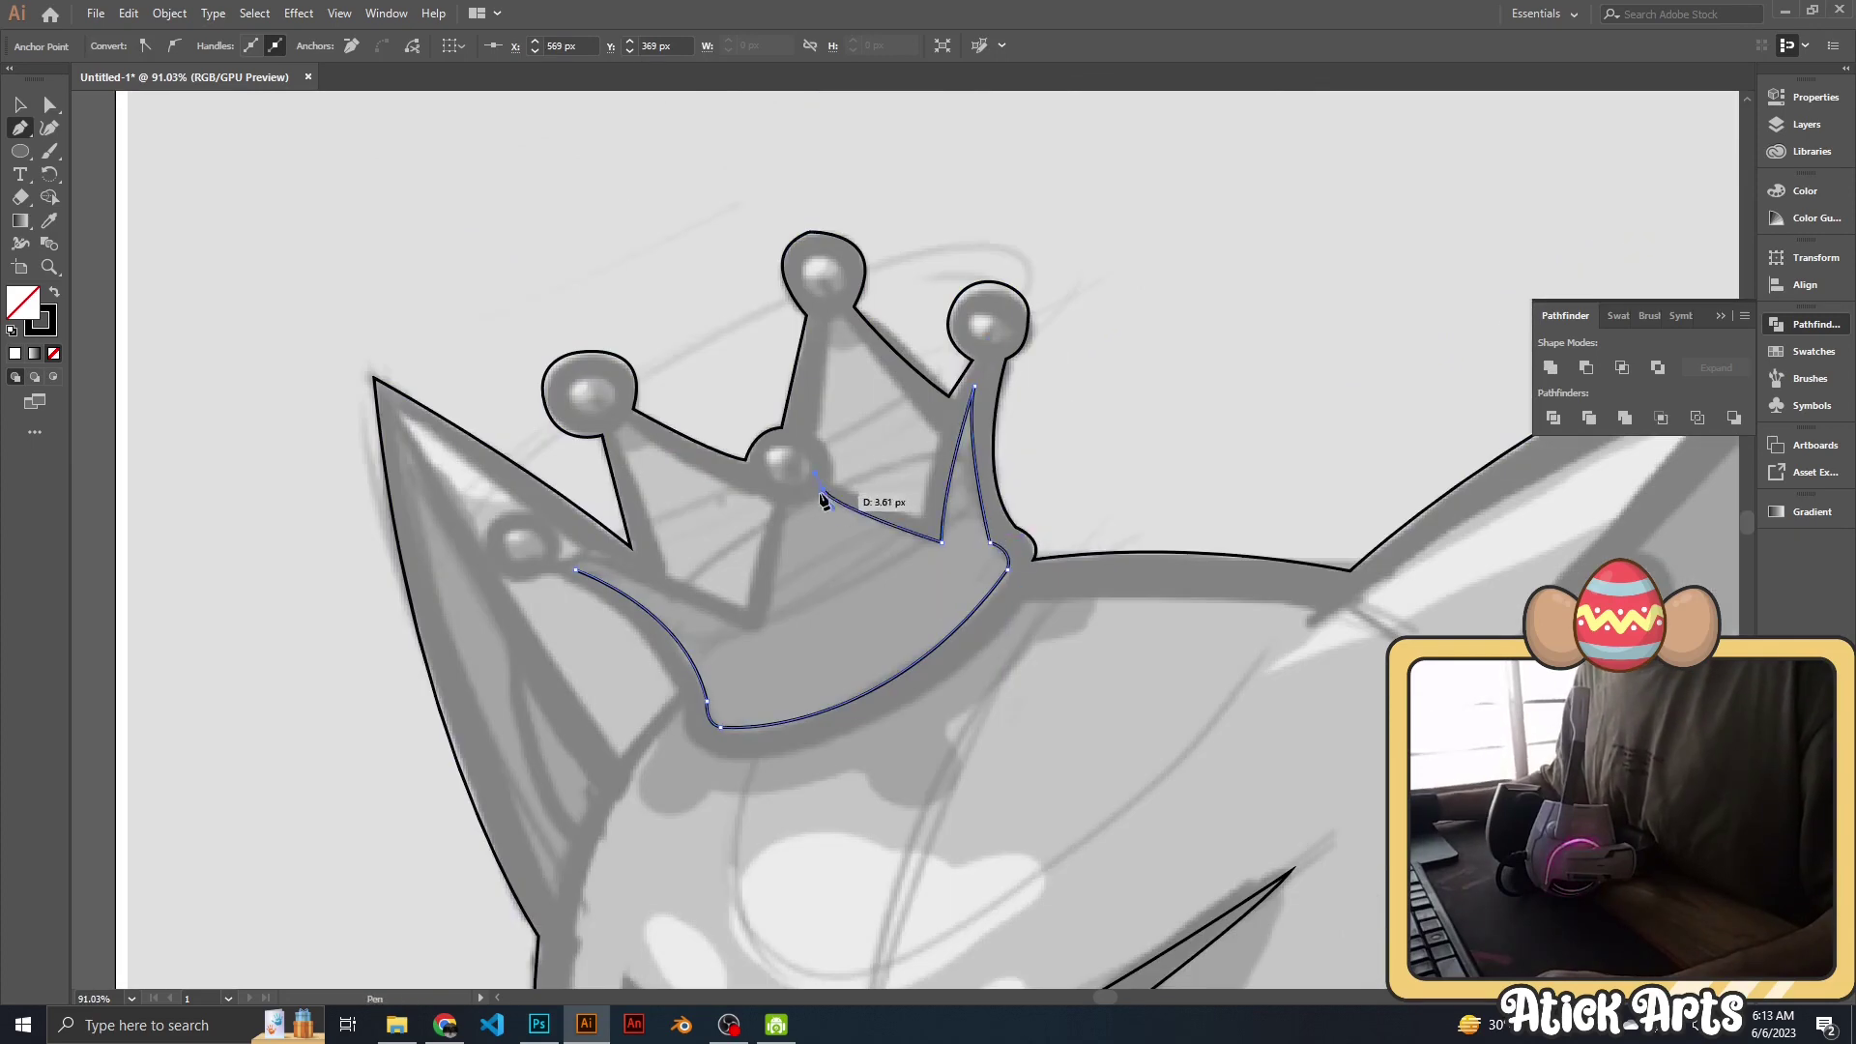
Finish and close the crown band shape with the Pen tool.
{"action": "left_click", "coordinate": [759, 628]}
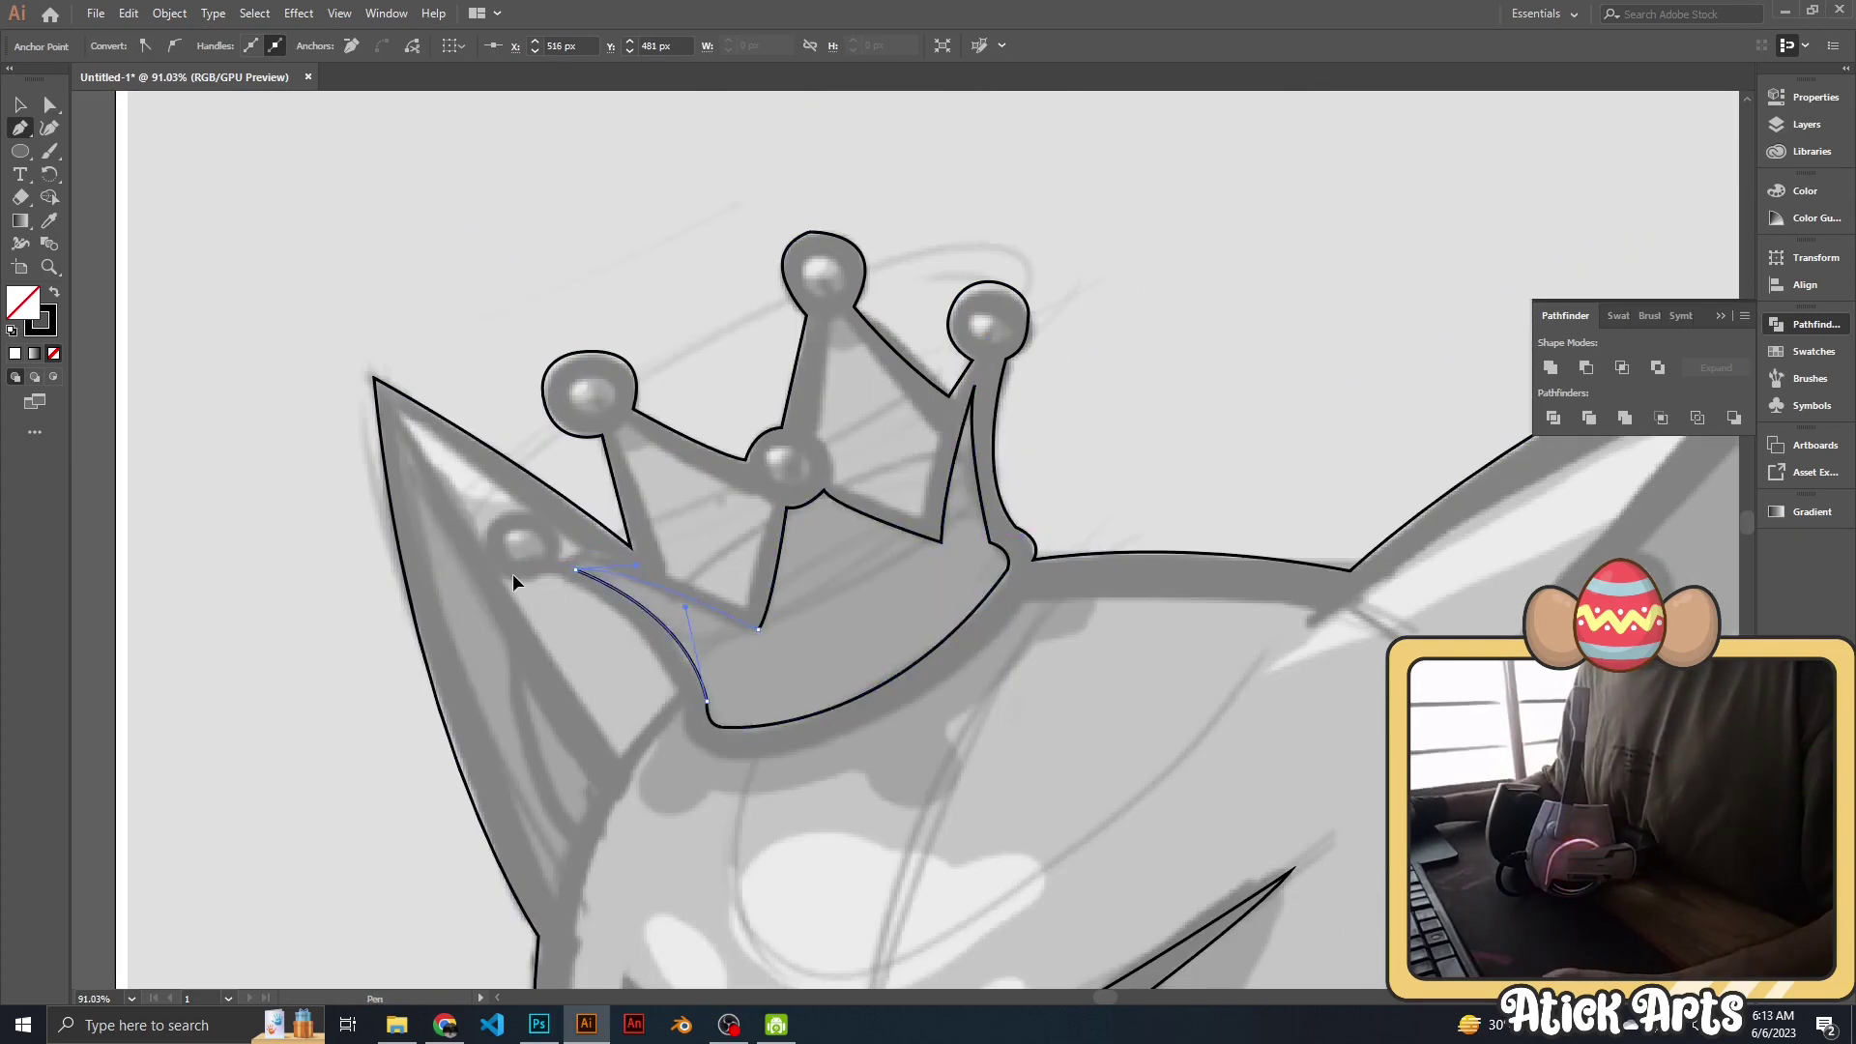
{"action": "left_click", "coordinate": [574, 570]}
{"action": "key", "text": "v"}
{"action": "left_click", "coordinate": [653, 648]}
Save the file under the name 'crown'.
{"action": "key", "text": "ctrl+s"}
{"action": "key", "text": "BackSpace"}
{"action": "type", "text": "crown"}
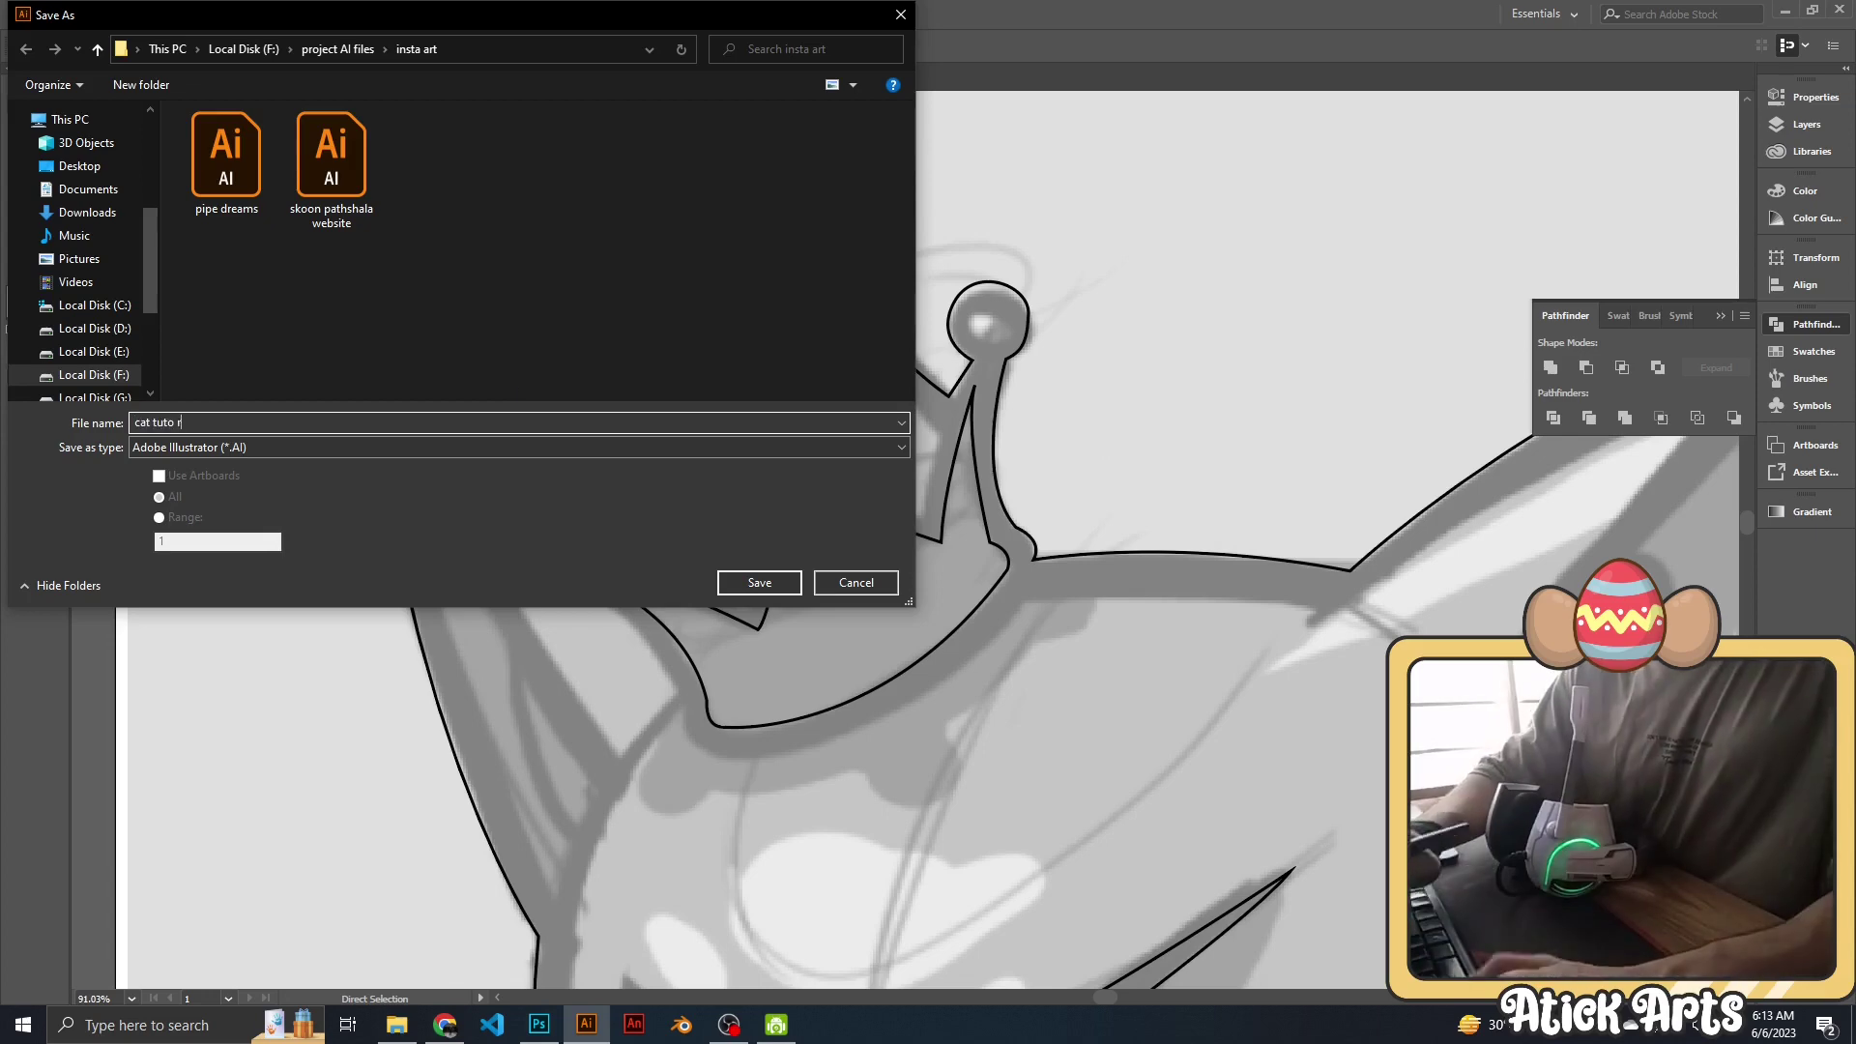
{"action": "left_click", "coordinate": [854, 580]}
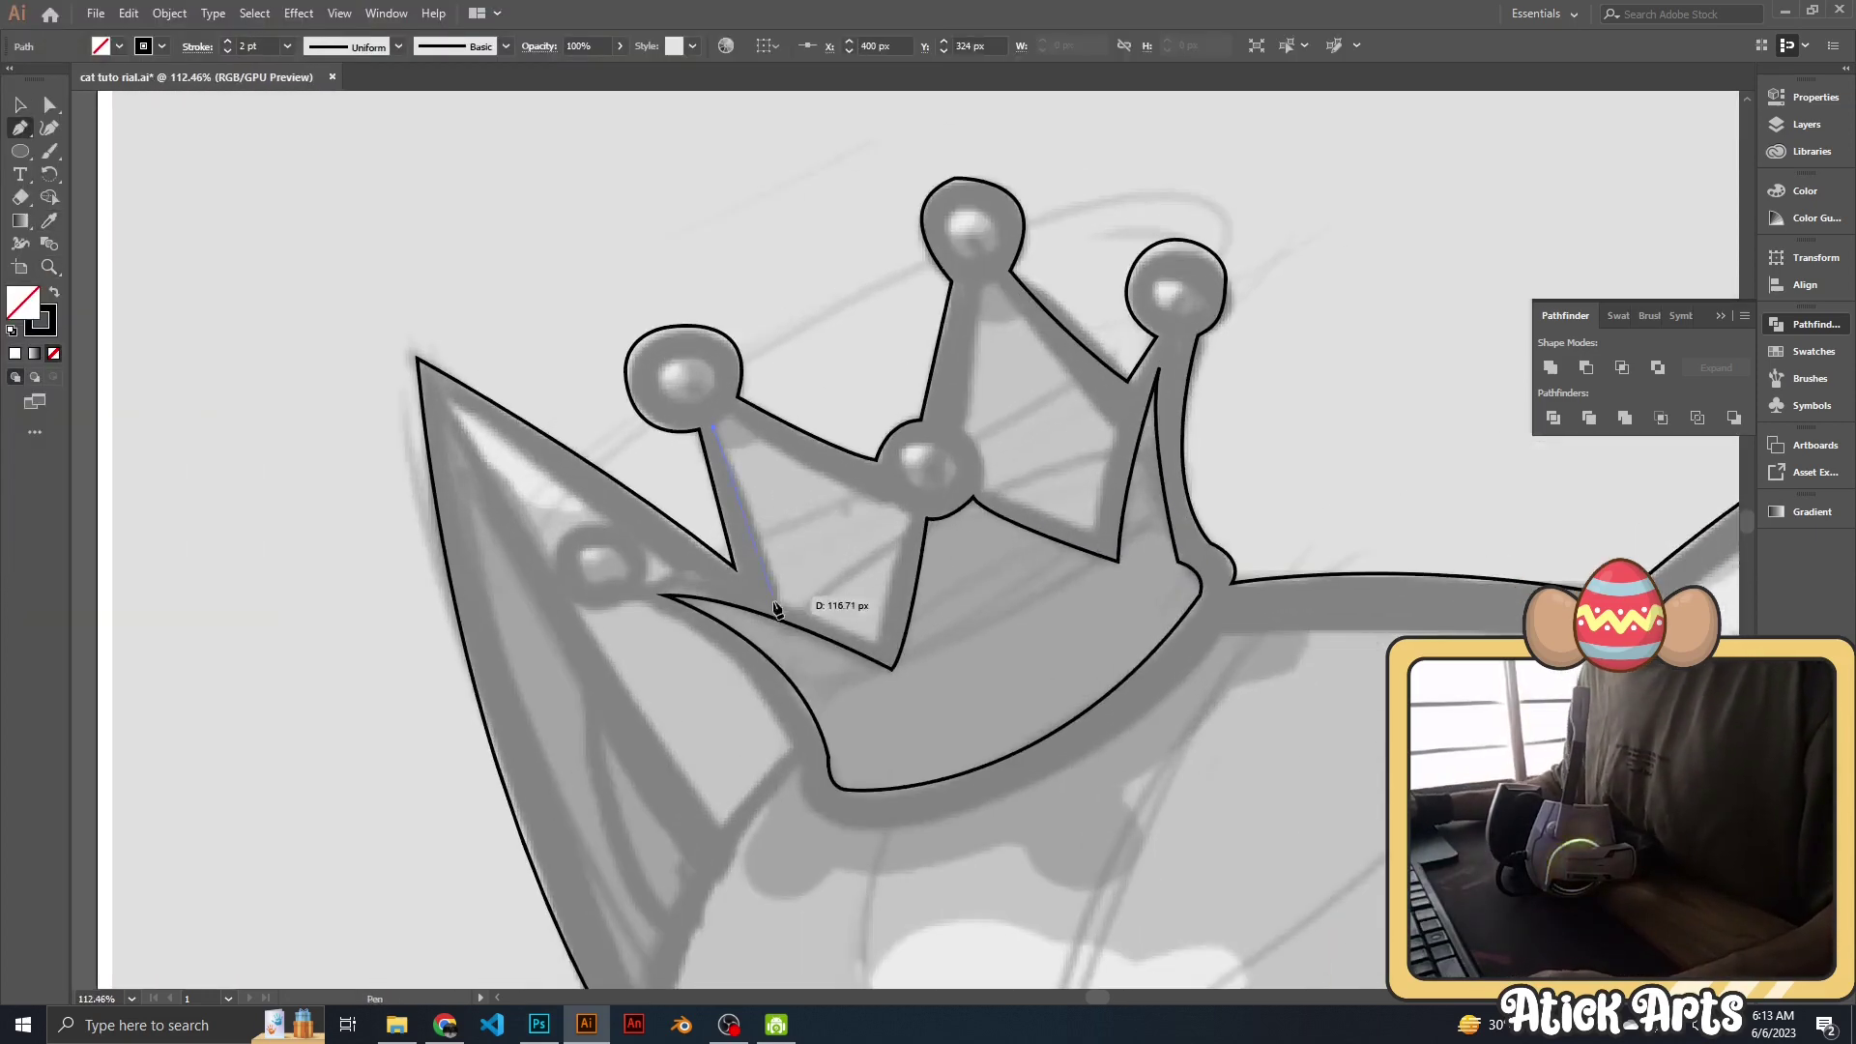
Trace the crown spikes and middle ball, closing the path at its start.
{"action": "left_click", "coordinate": [775, 600]}
{"action": "left_click", "coordinate": [908, 520]}
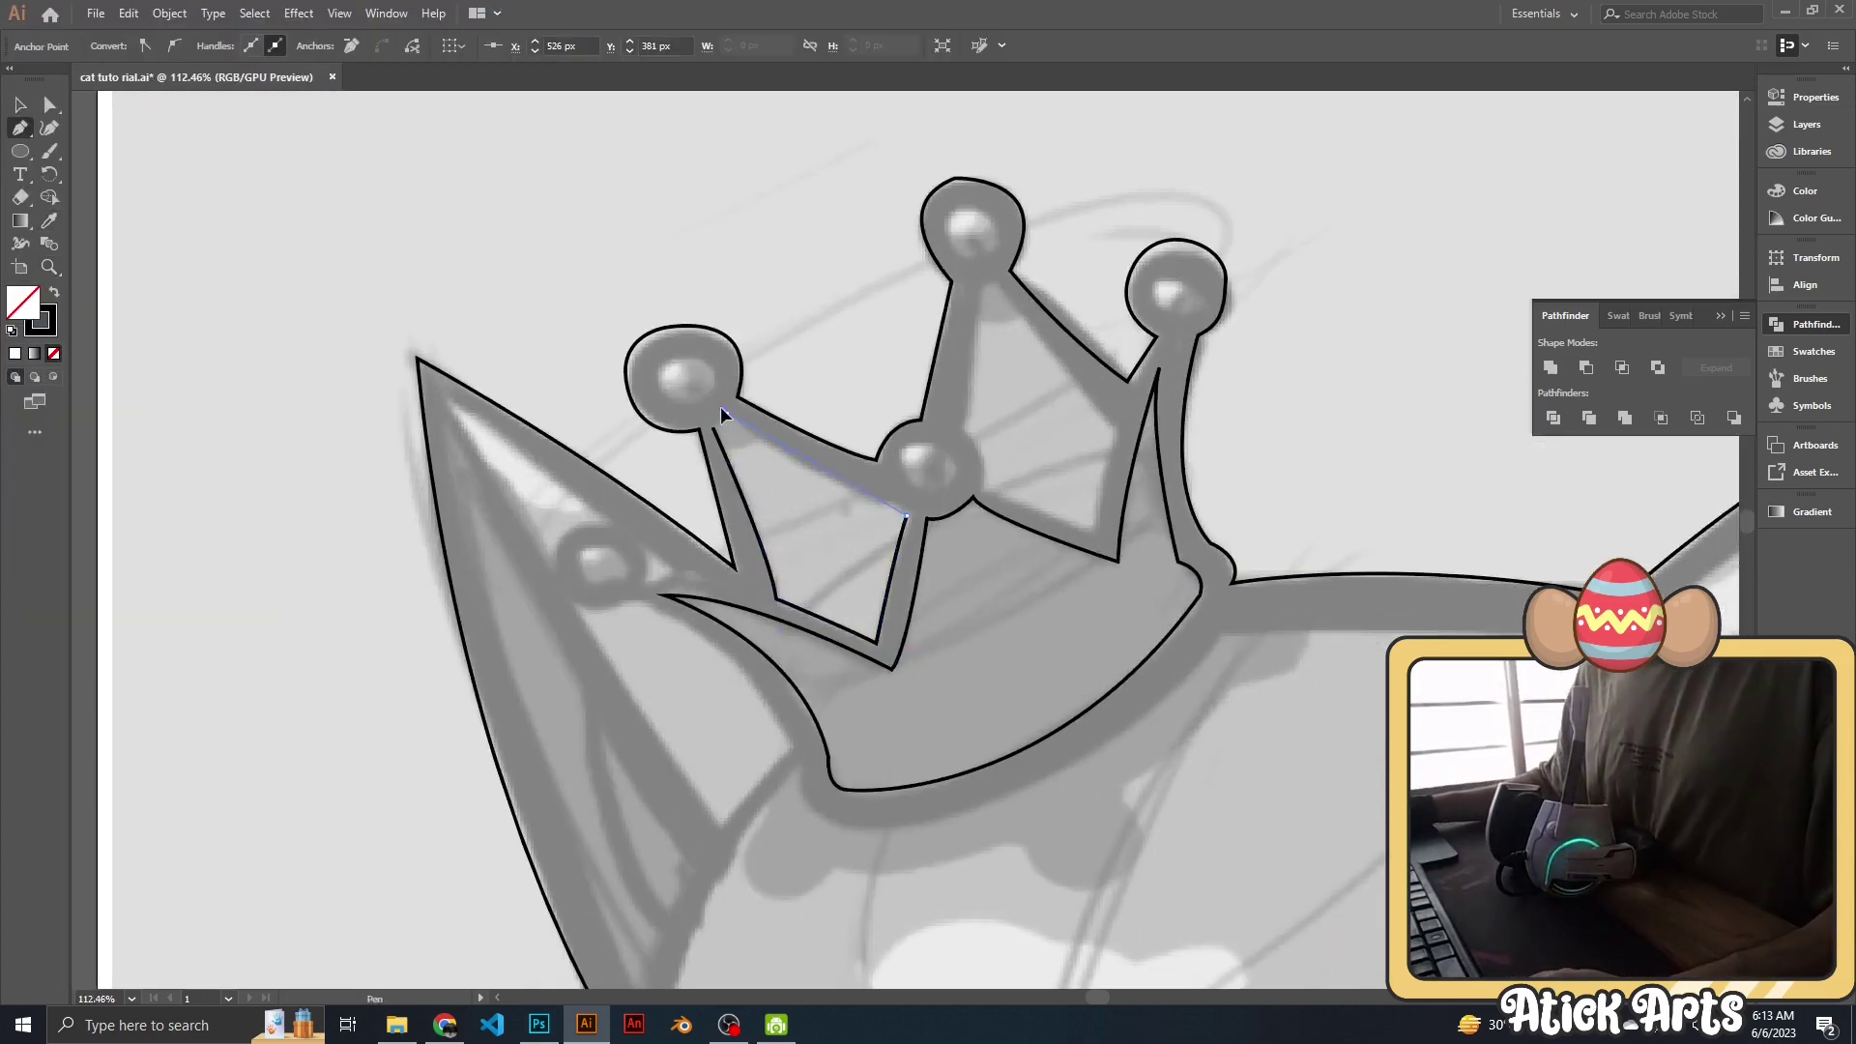
{"action": "scroll", "coordinate": [708, 435], "scroll_direction": "right", "scroll_amount": 5}
{"action": "left_click_drag", "start_coordinate": [735, 488], "coordinate": [733, 525]}
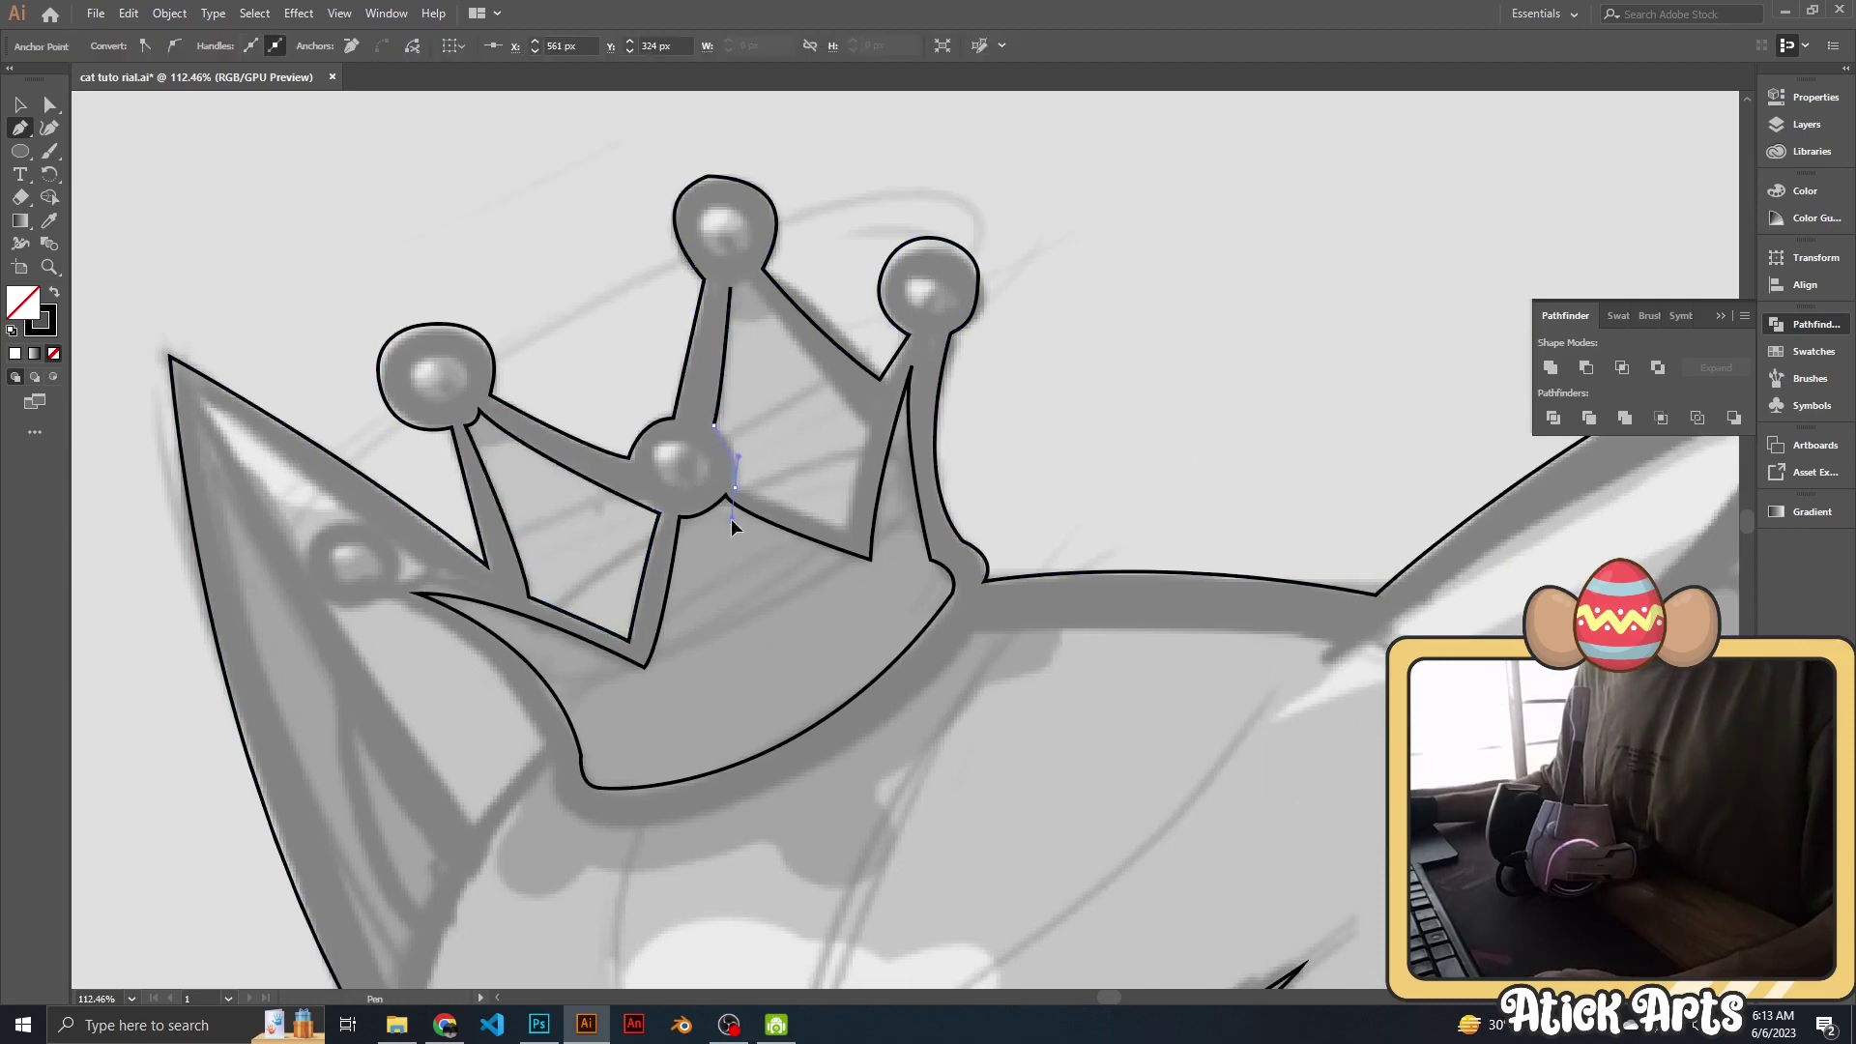
{"action": "left_click", "coordinate": [867, 428]}
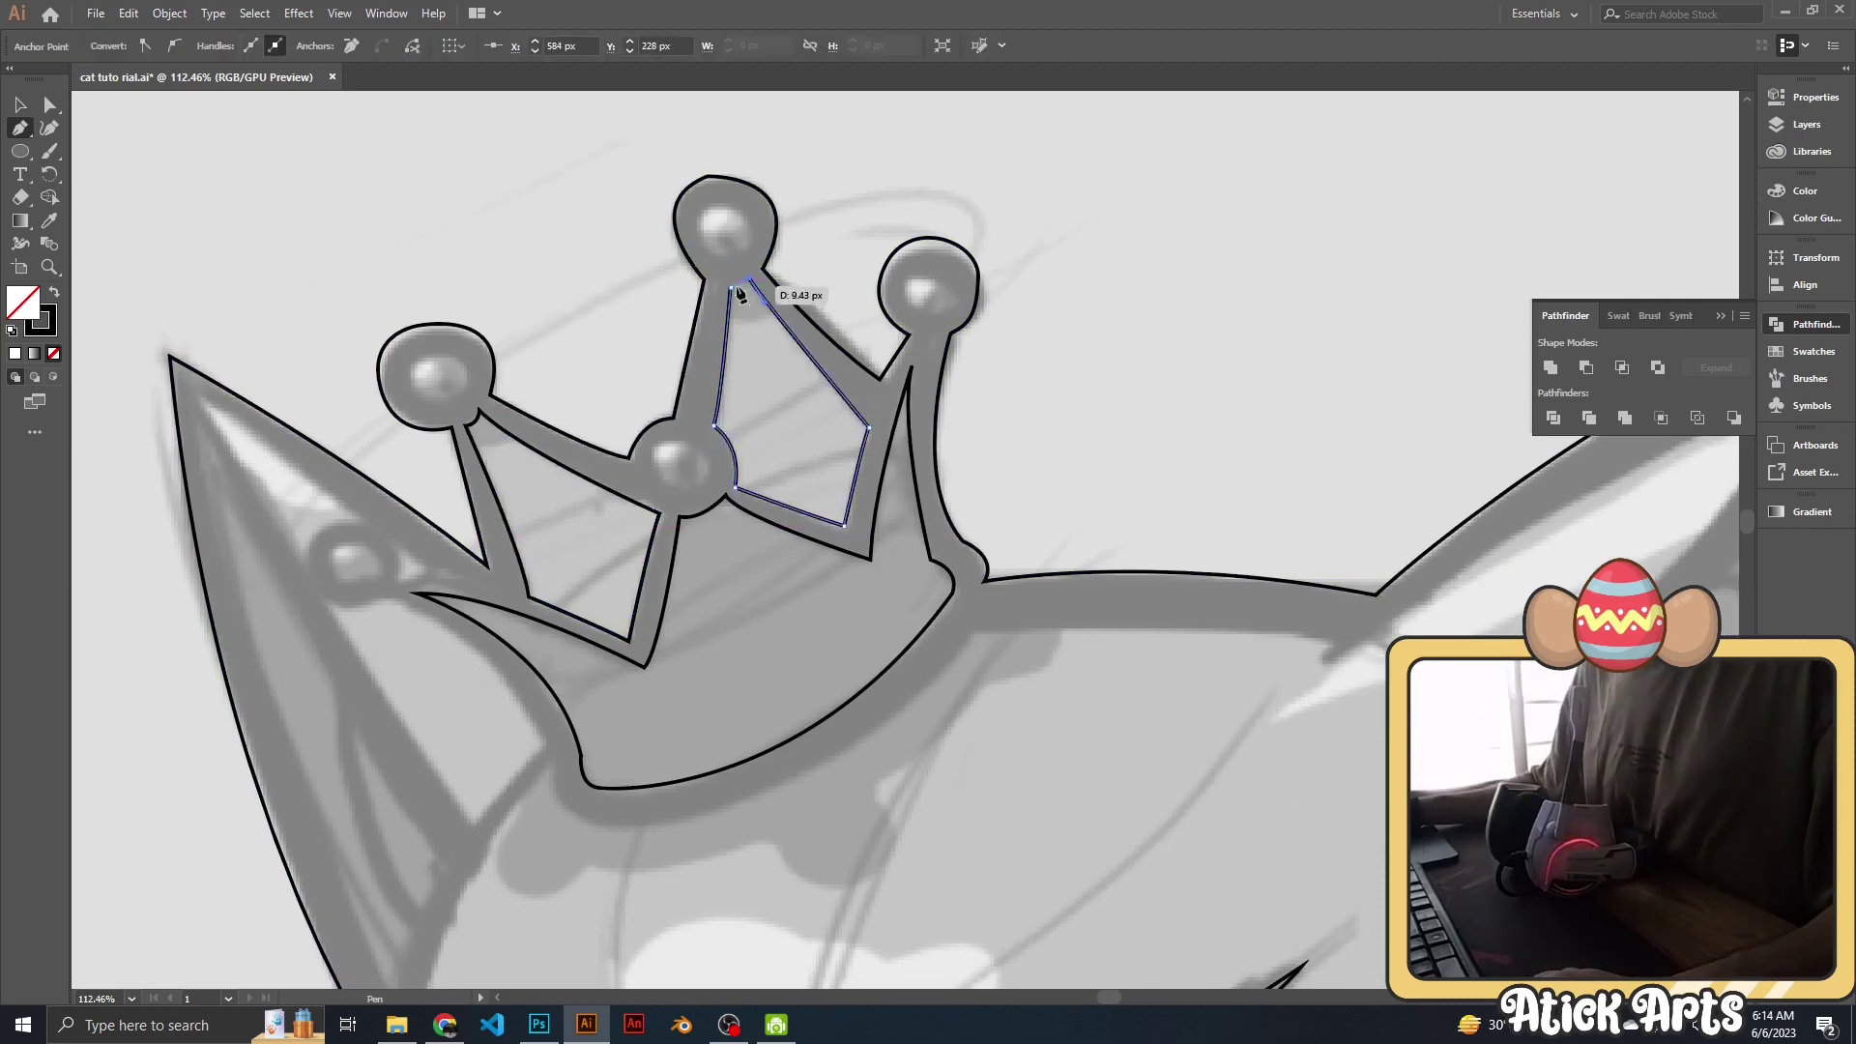
{"action": "left_click", "coordinate": [732, 287]}
{"action": "scroll", "coordinate": [740, 293], "scroll_direction": "down", "scroll_amount": 5}
{"action": "scroll", "coordinate": [580, 387], "scroll_direction": "up", "scroll_amount": 5}
{"action": "left_click", "coordinate": [658, 387]}
Draw the curved shape below the crown and the small triangle beside the ball.
{"action": "left_click", "coordinate": [791, 440]}
{"action": "left_click", "coordinate": [817, 531]}
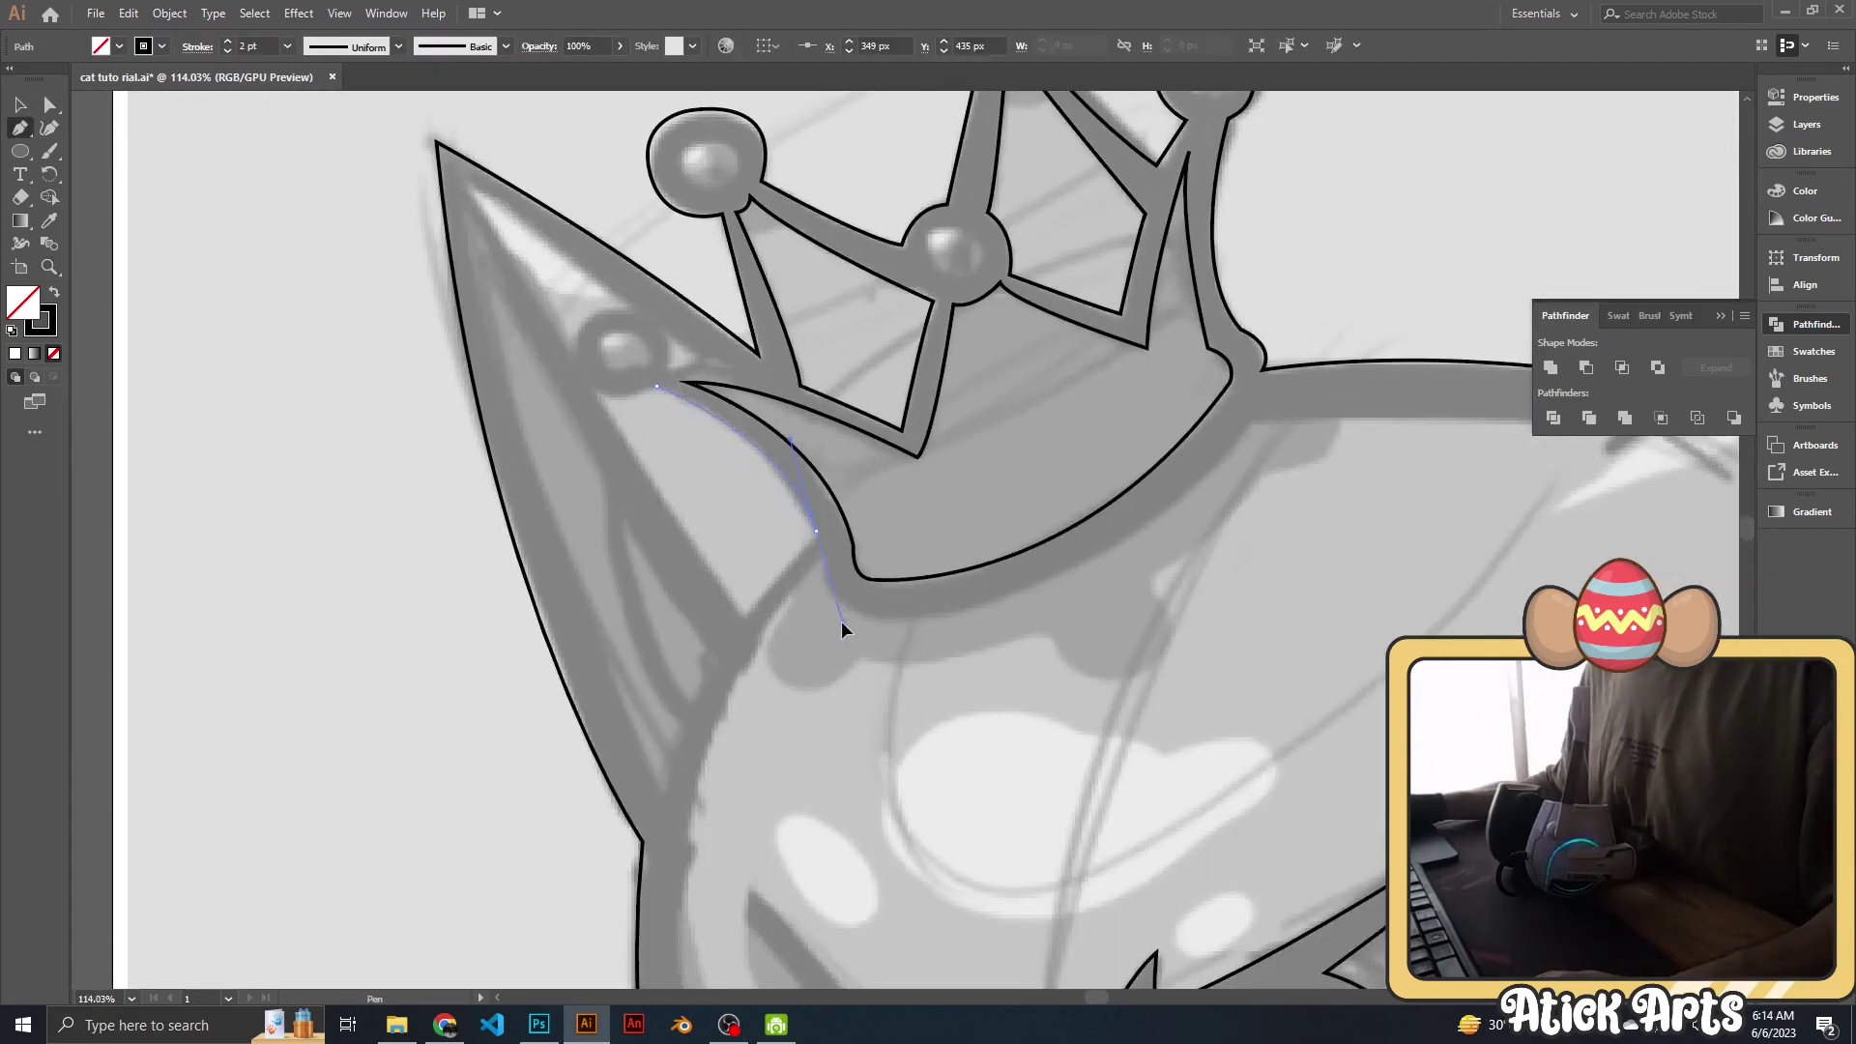
{"action": "left_click", "coordinate": [747, 617]}
{"action": "left_click", "coordinate": [674, 394]}
{"action": "left_click_drag", "start_coordinate": [676, 397], "coordinate": [810, 547]}
{"action": "left_click", "coordinate": [599, 338]}
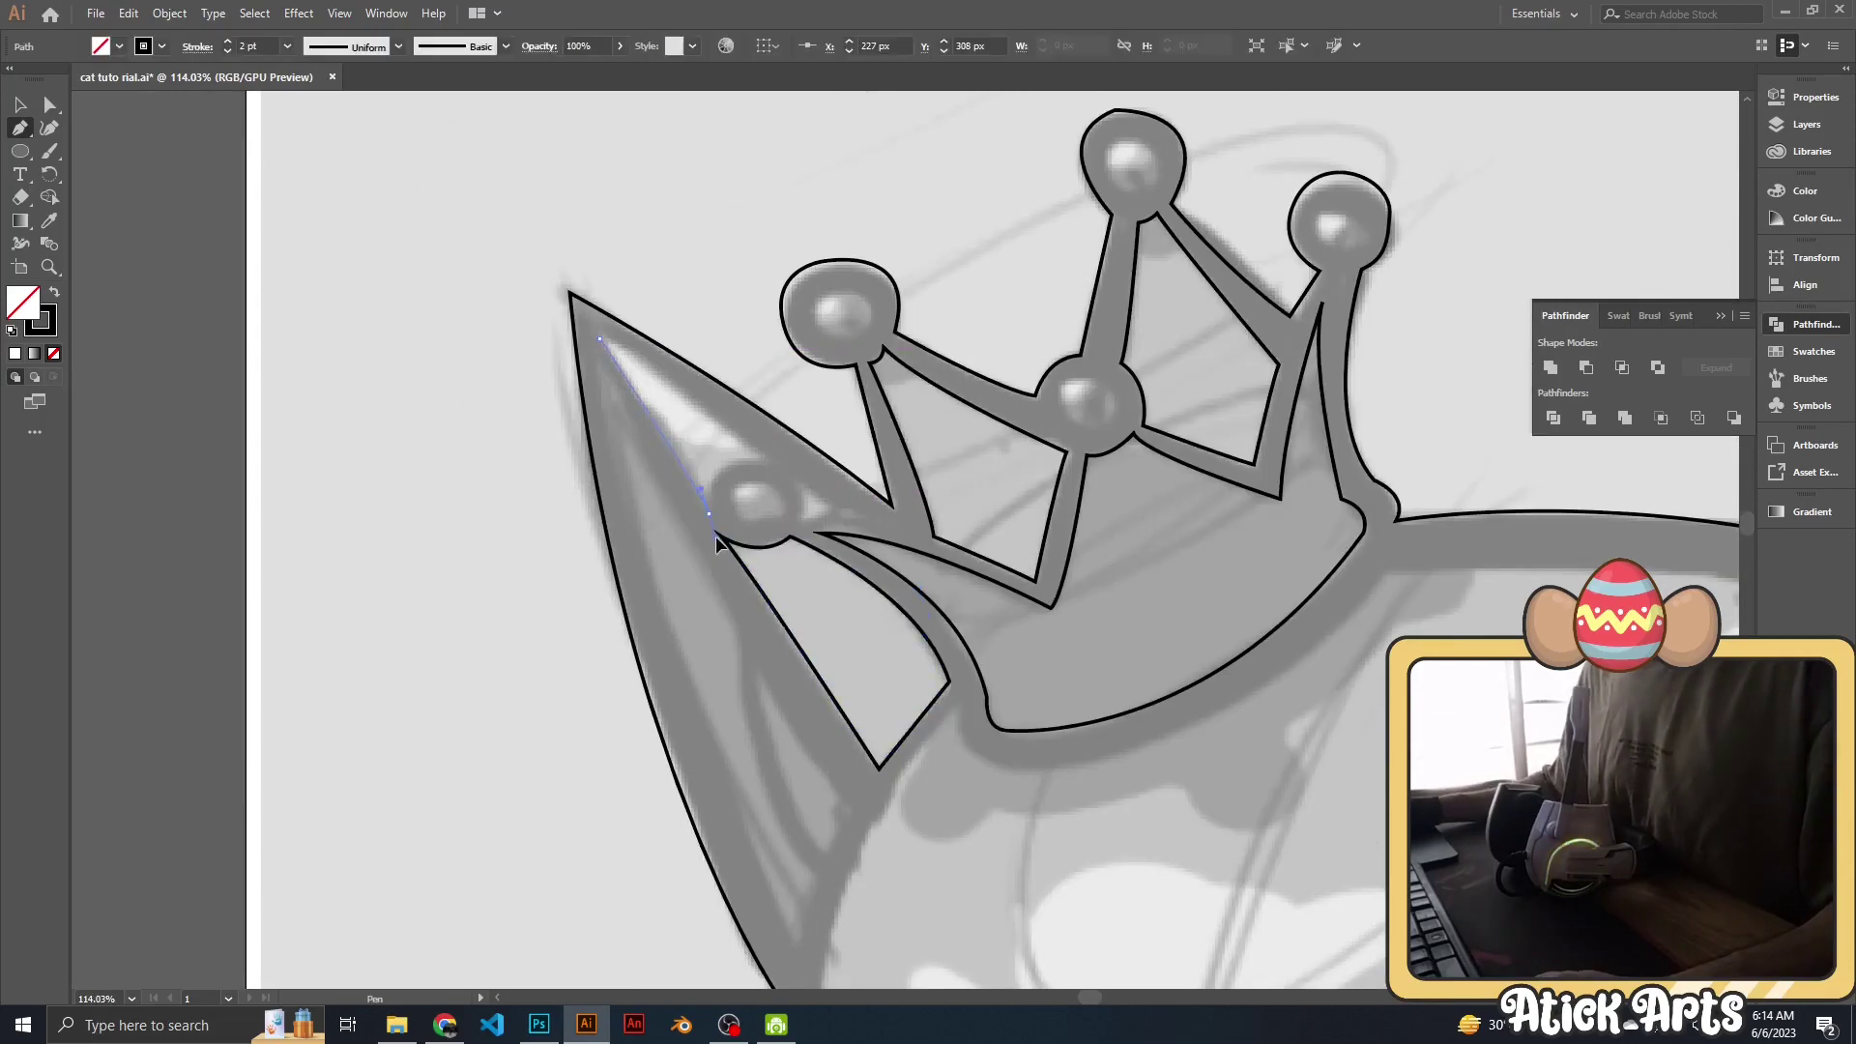
{"action": "left_click", "coordinate": [708, 510]}
{"action": "scroll", "coordinate": [789, 481], "scroll_direction": "down", "scroll_amount": 3}
{"action": "scroll", "coordinate": [789, 480], "scroll_direction": "up", "scroll_amount": 4}
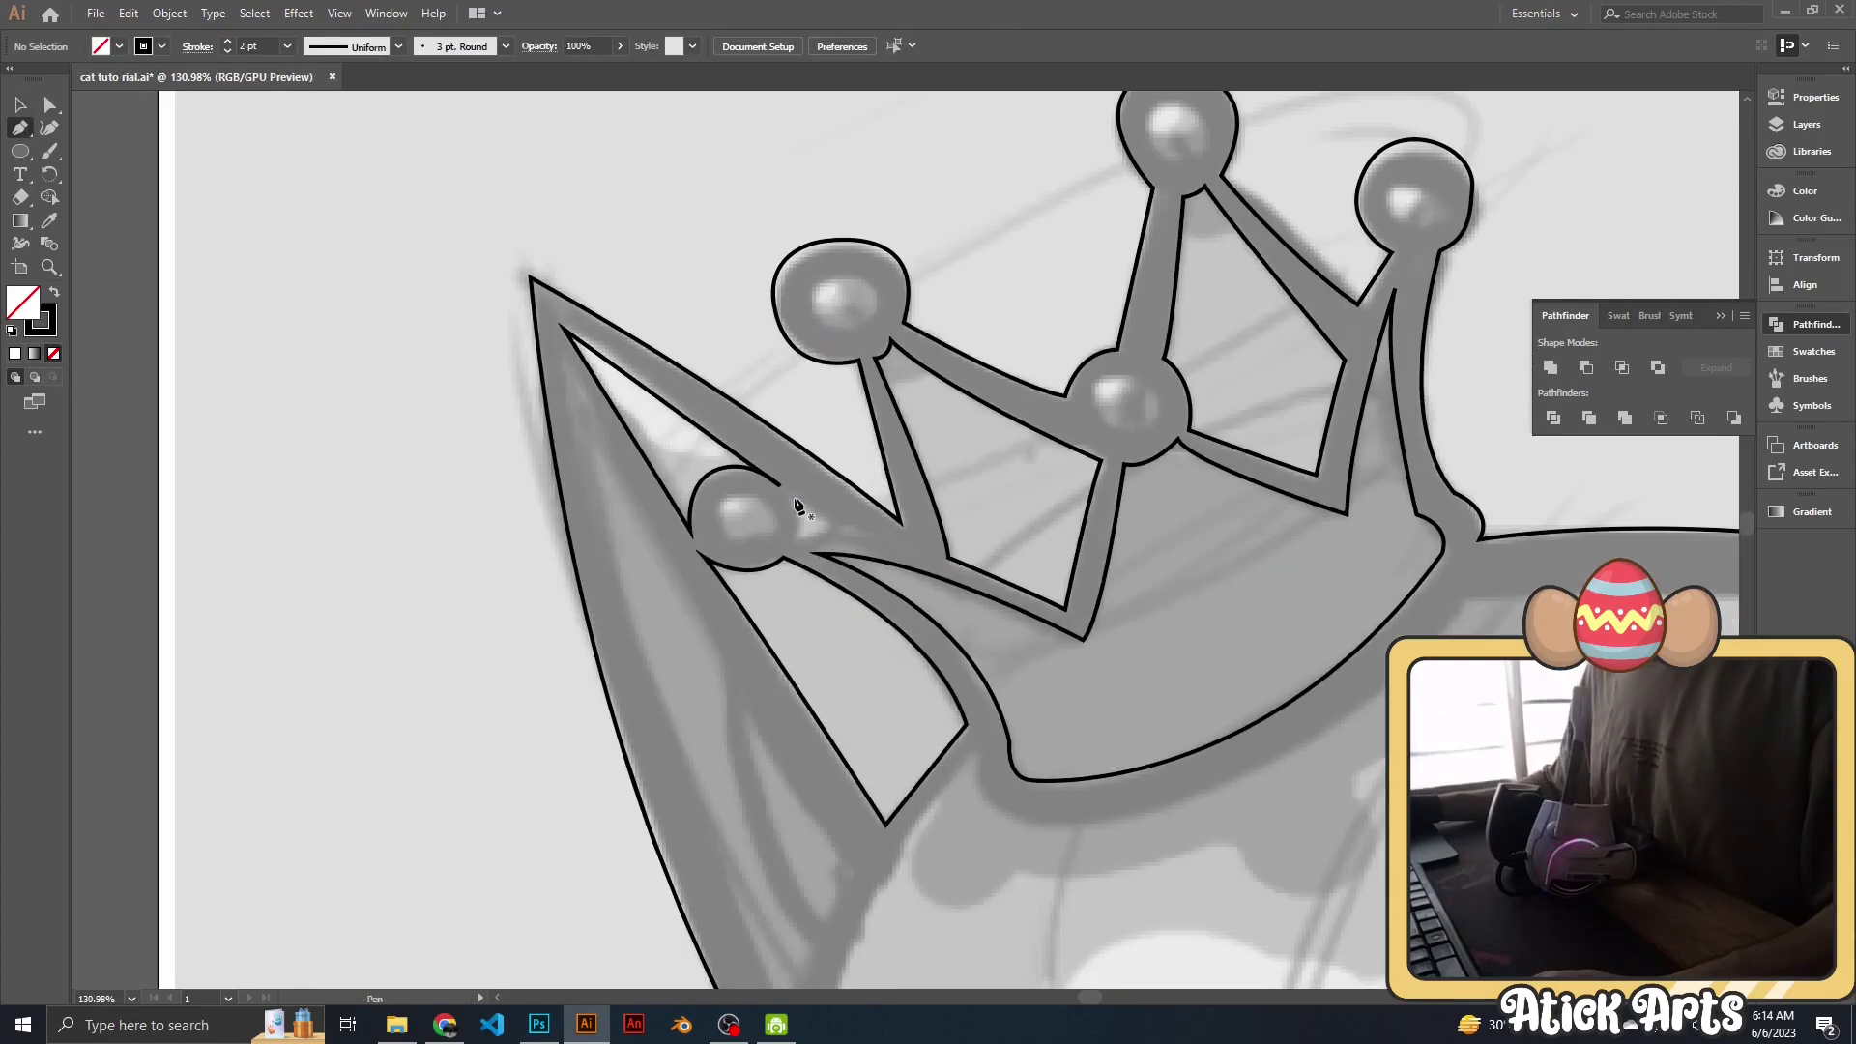
{"action": "scroll", "coordinate": [866, 467], "scroll_direction": "down", "scroll_amount": 4}
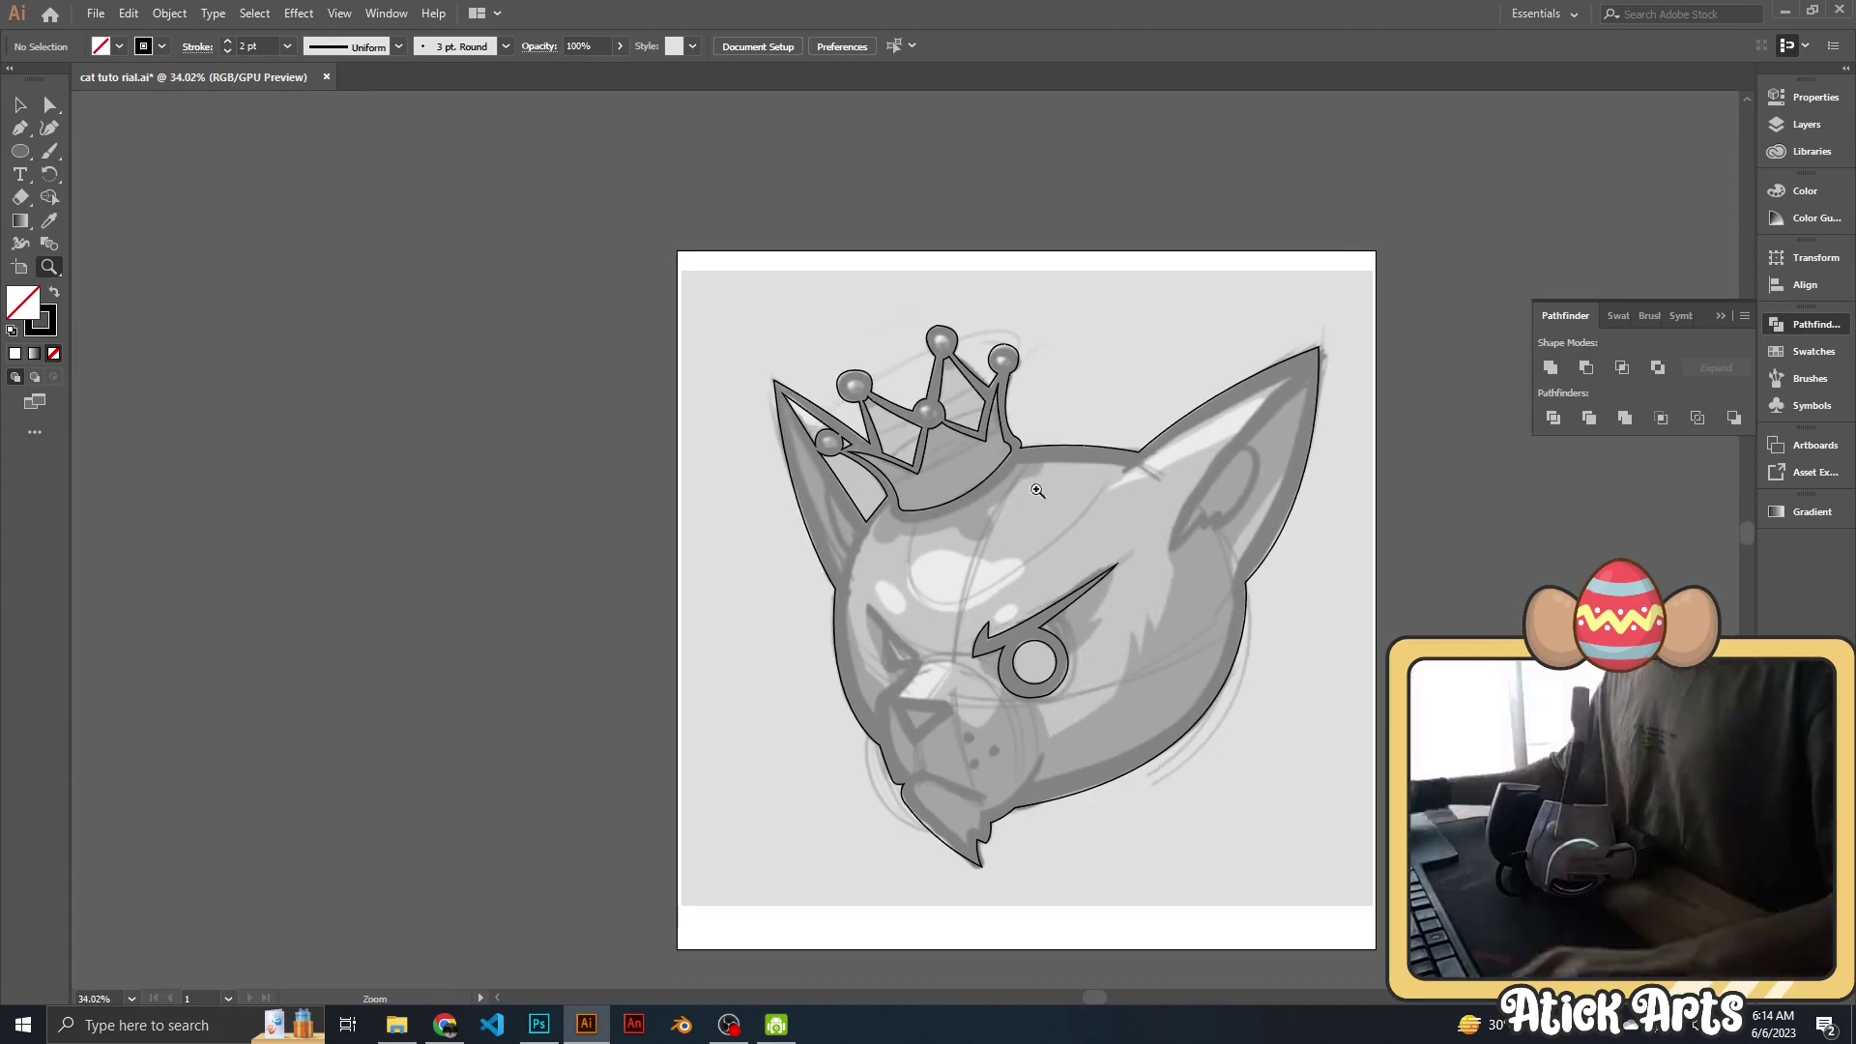
{"action": "scroll", "coordinate": [1048, 547], "scroll_direction": "up", "scroll_amount": 3}
{"action": "scroll", "coordinate": [800, 704], "scroll_direction": "up", "scroll_amount": 2}
Trace the curved inner shape of the right ear, then deselect it.
{"action": "key", "text": "p"}
{"action": "left_click", "coordinate": [785, 704]}
{"action": "left_click_drag", "start_coordinate": [953, 467], "coordinate": [971, 569]}
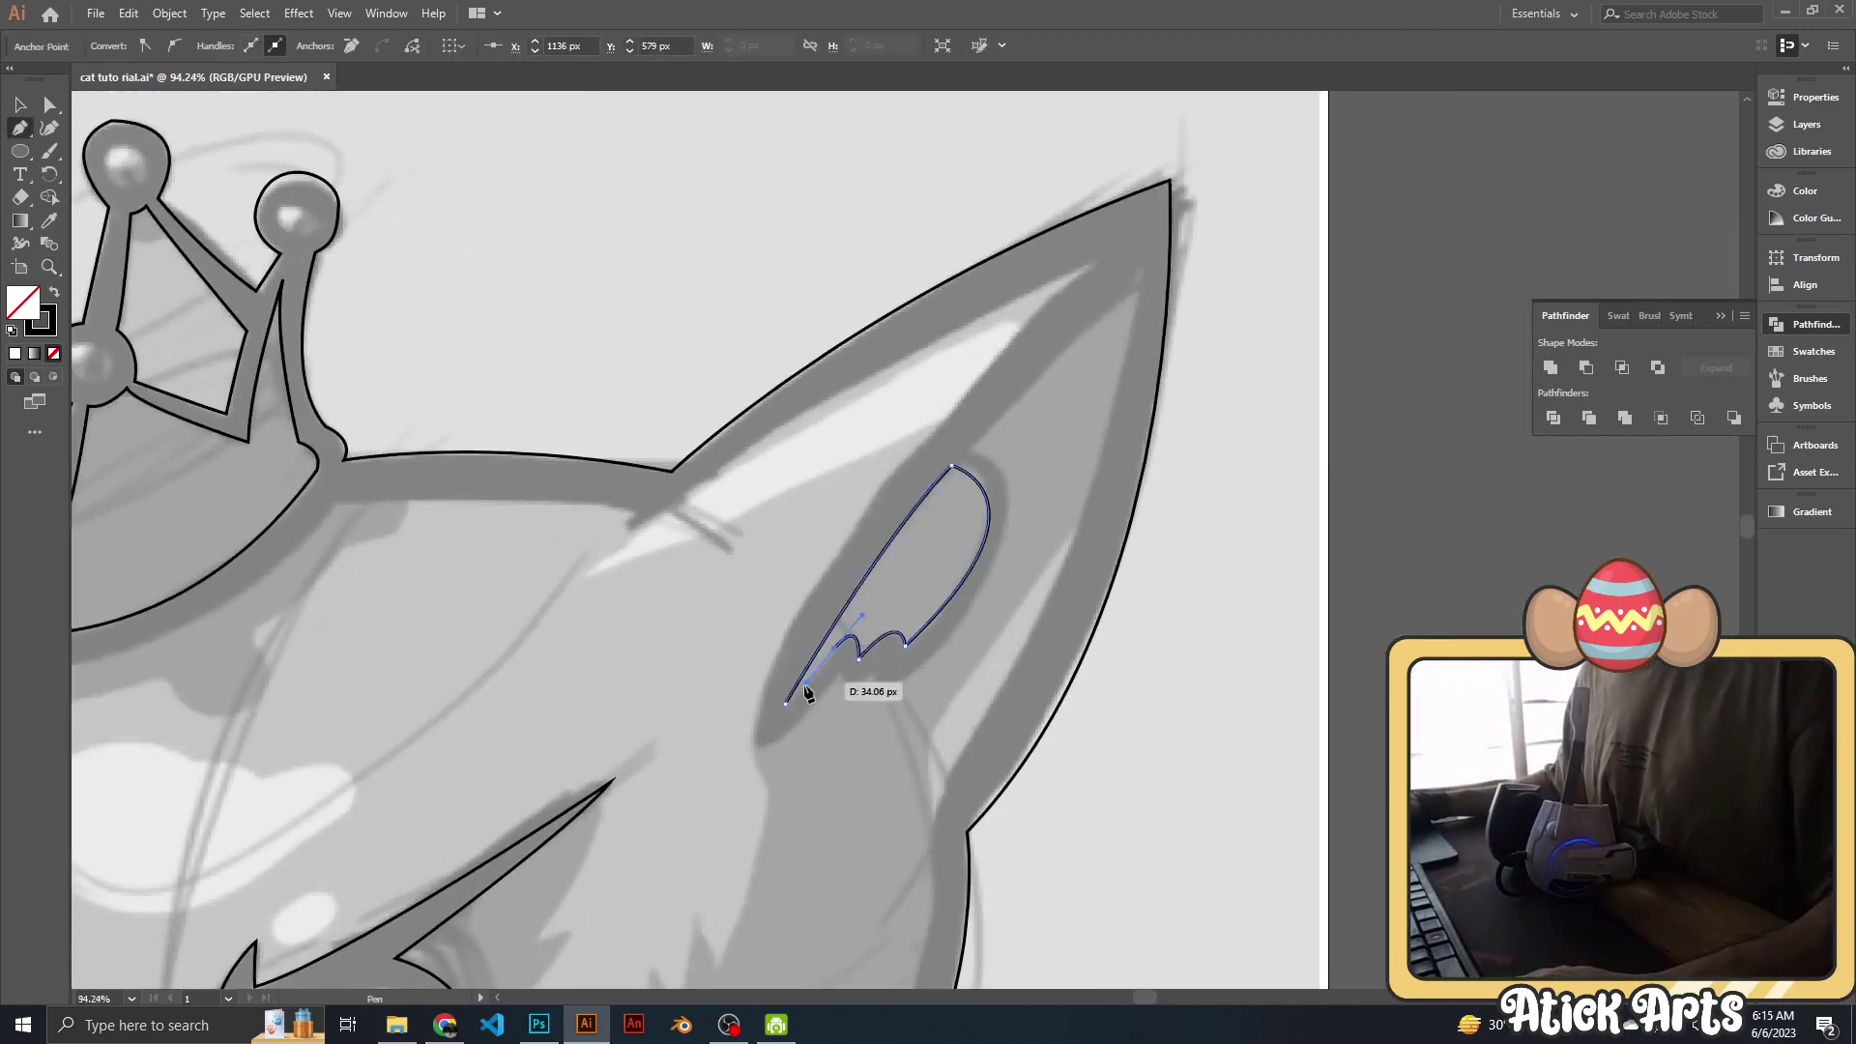
{"action": "key", "text": "ctrl+shift+a"}
{"action": "scroll", "coordinate": [807, 692], "scroll_direction": "down", "scroll_amount": 3}
{"action": "scroll", "coordinate": [650, 290], "scroll_direction": "up", "scroll_amount": 3}
{"action": "scroll", "coordinate": [649, 290], "scroll_direction": "down", "scroll_amount": 3}
{"action": "scroll", "coordinate": [1270, 330], "scroll_direction": "up", "scroll_amount": 2}
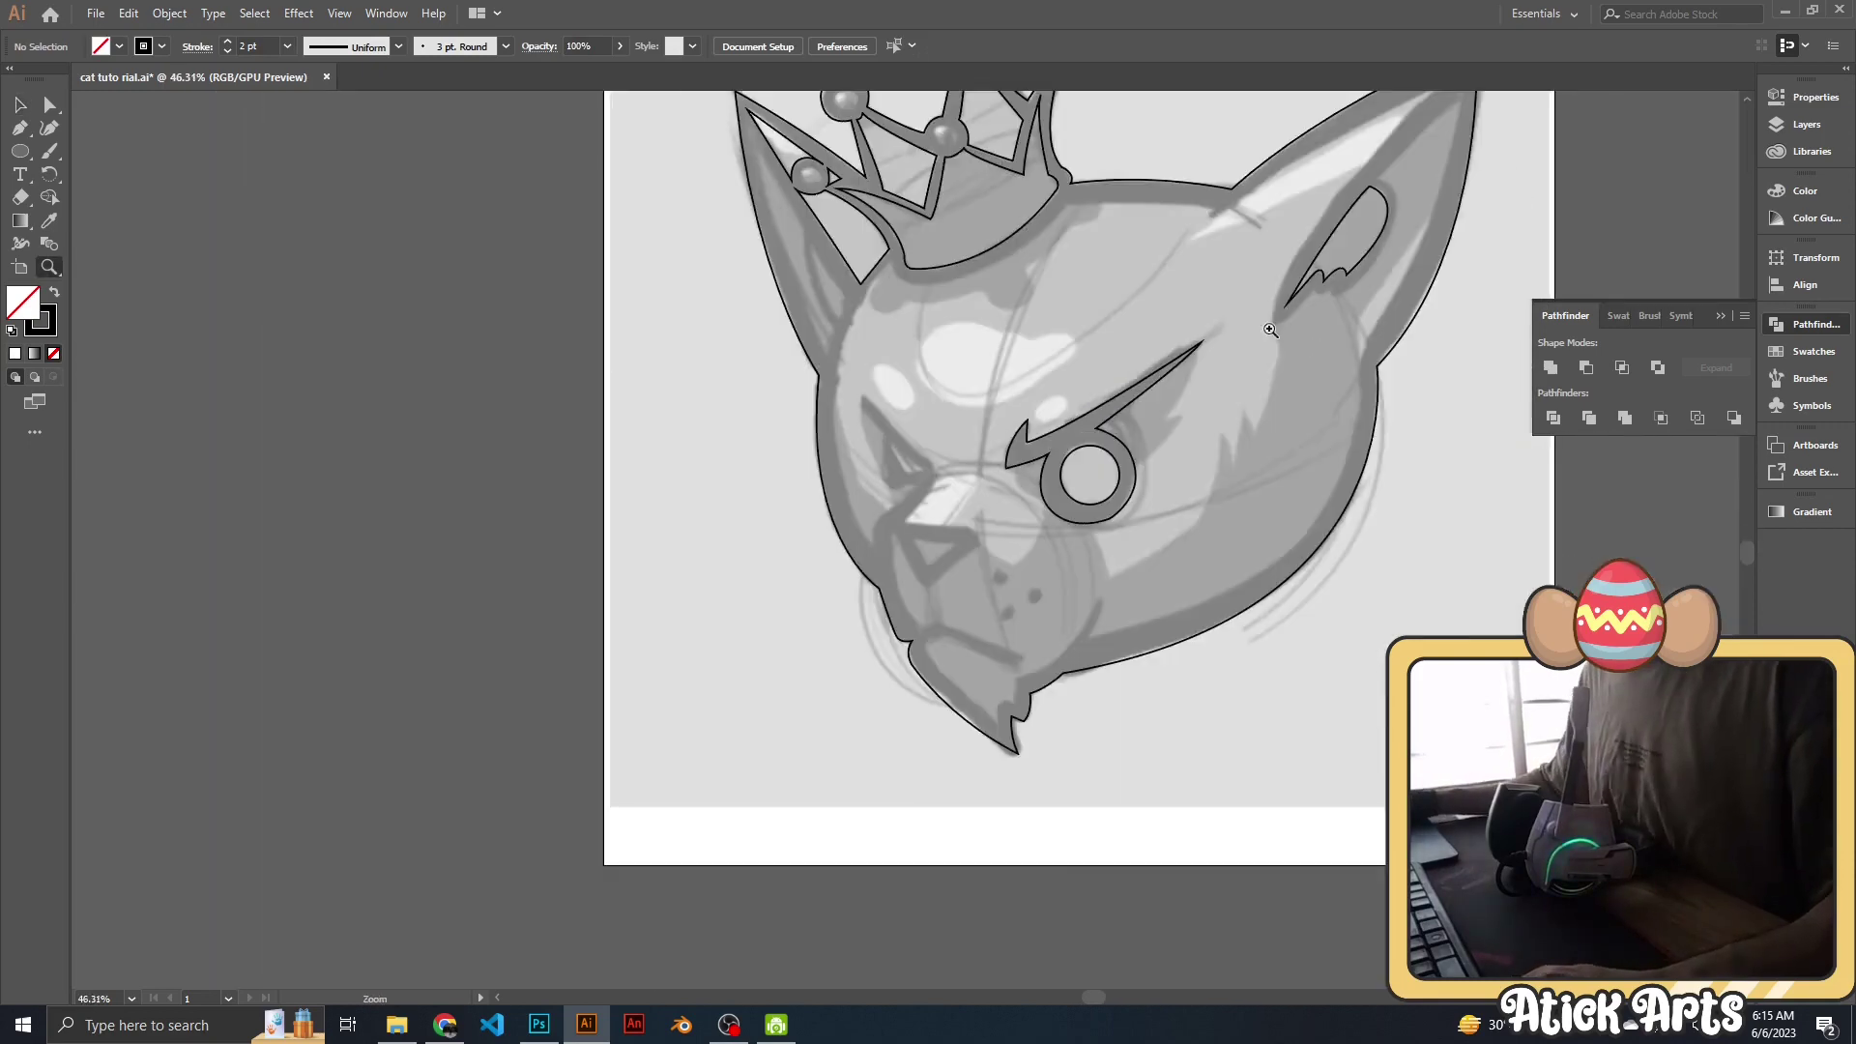
{"action": "scroll", "coordinate": [1270, 329], "scroll_direction": "down", "scroll_amount": 2}
{"action": "scroll", "coordinate": [773, 483], "scroll_direction": "up", "scroll_amount": 2}
Trace the cheek outline with several anchors curving down toward the chin.
{"action": "key", "text": "p"}
{"action": "left_click", "coordinate": [769, 300]}
{"action": "mouse_move", "coordinate": [742, 699]}
{"action": "left_mouse_down"}
{"action": "mouse_move", "coordinate": [864, 942]}
{"action": "mouse_move", "coordinate": [878, 931]}
{"action": "left_mouse_up"}
{"action": "scroll", "coordinate": [863, 942], "scroll_direction": "down", "scroll_amount": 3}
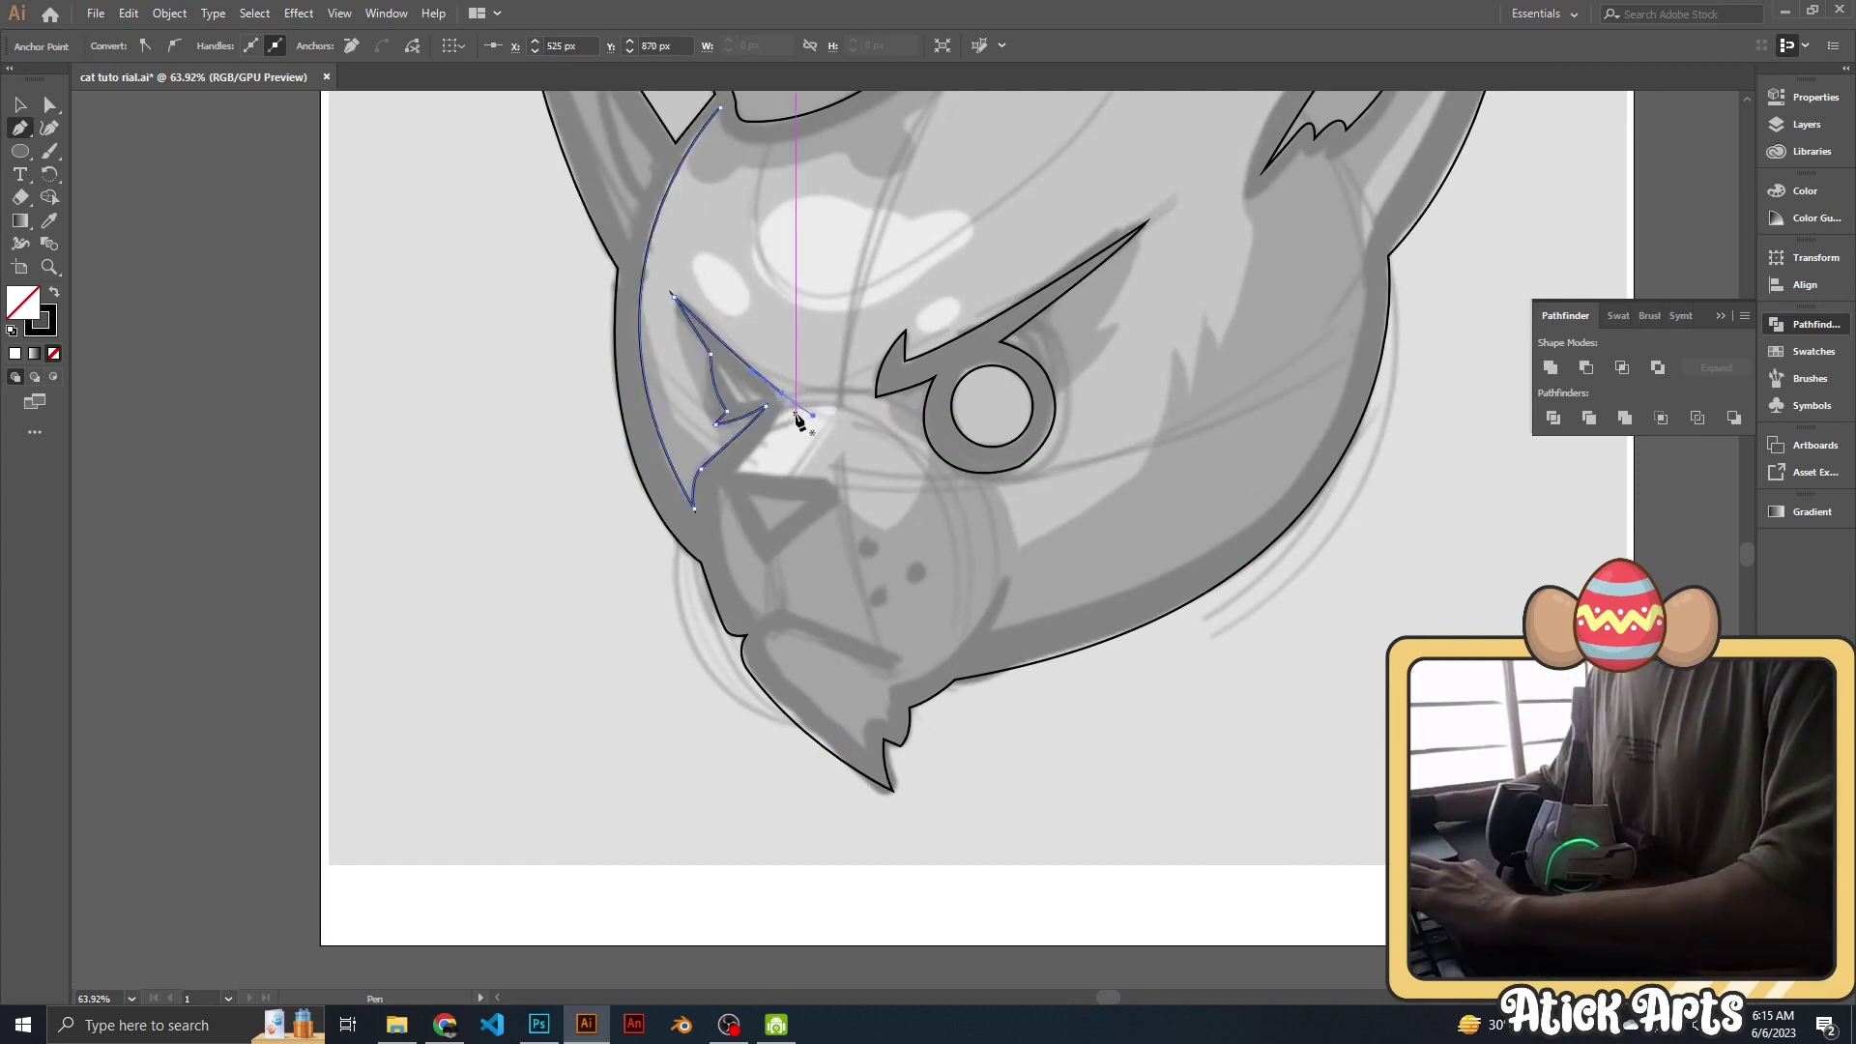
{"action": "left_click", "coordinate": [785, 395]}
{"action": "left_click", "coordinate": [766, 406]}
{"action": "left_click", "coordinate": [715, 424]}
{"action": "left_click", "coordinate": [701, 469]}
{"action": "left_click", "coordinate": [765, 564]}
{"action": "left_click", "coordinate": [720, 487]}
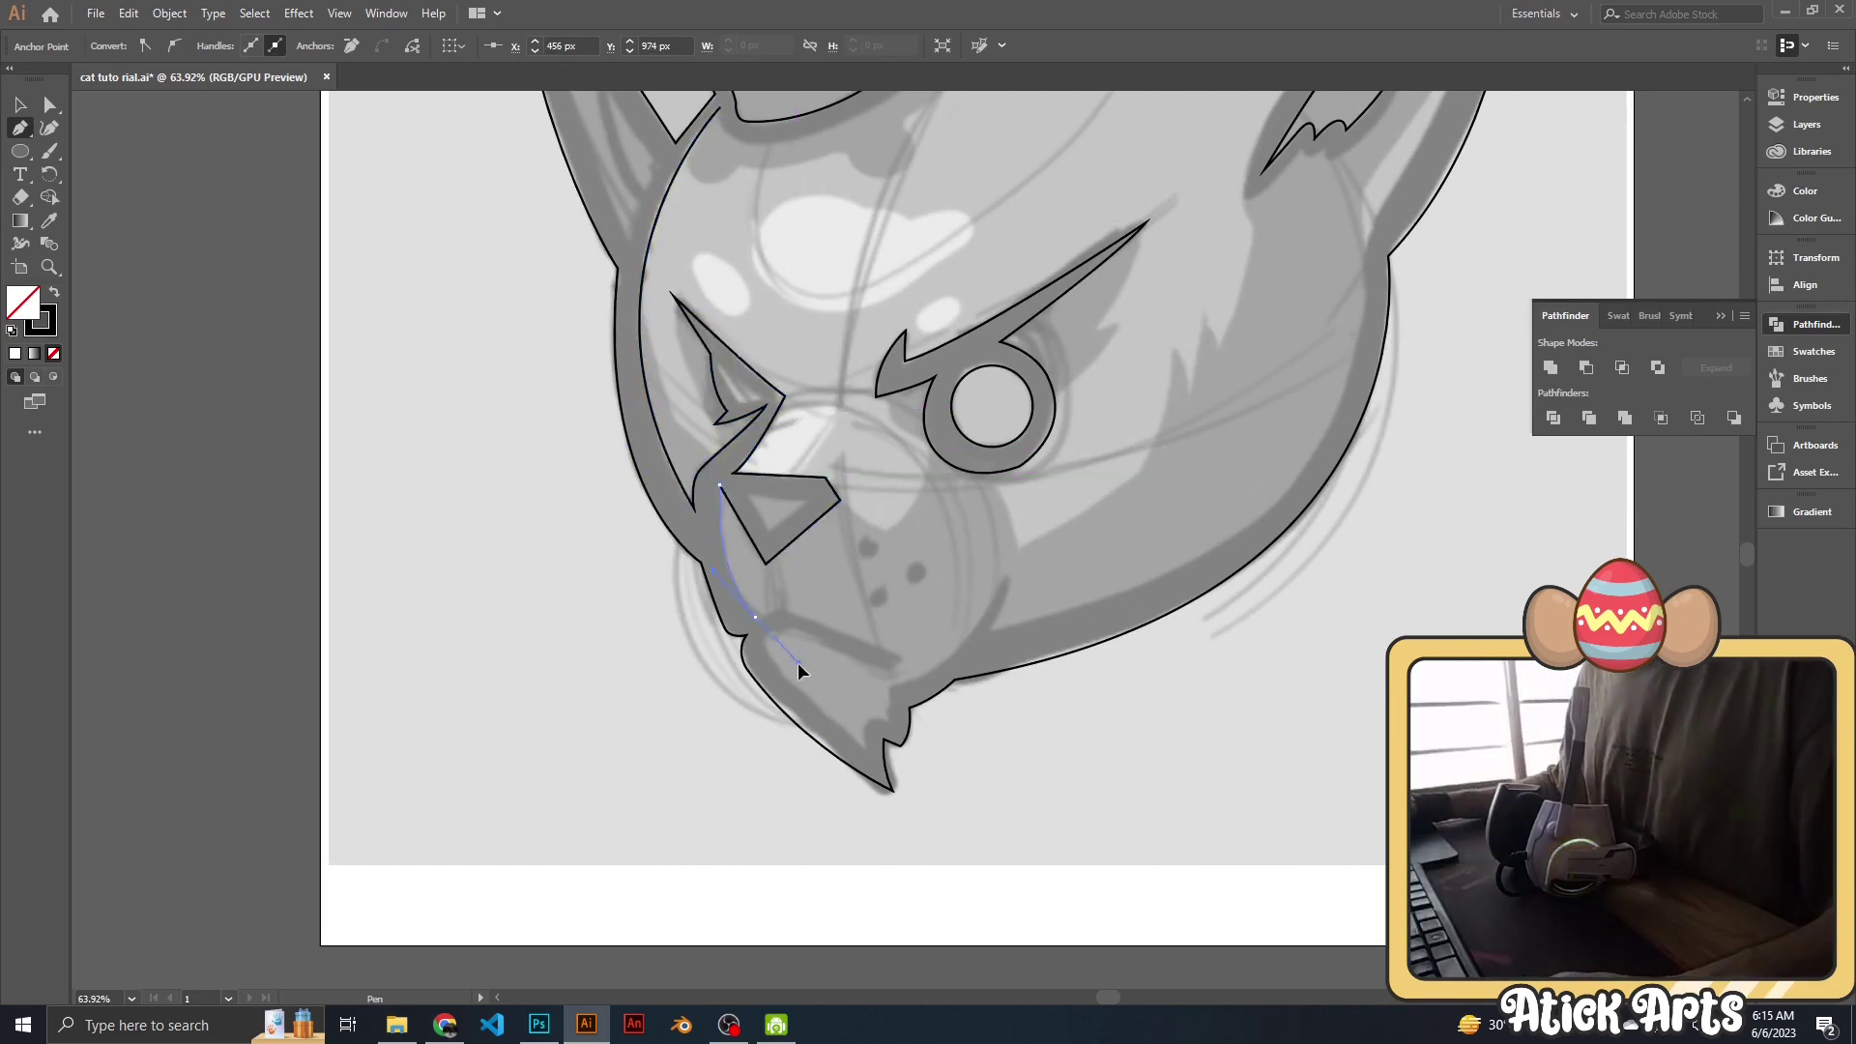
{"action": "left_click_drag", "start_coordinate": [754, 616], "coordinate": [778, 609]}
{"action": "key", "text": "Escape"}
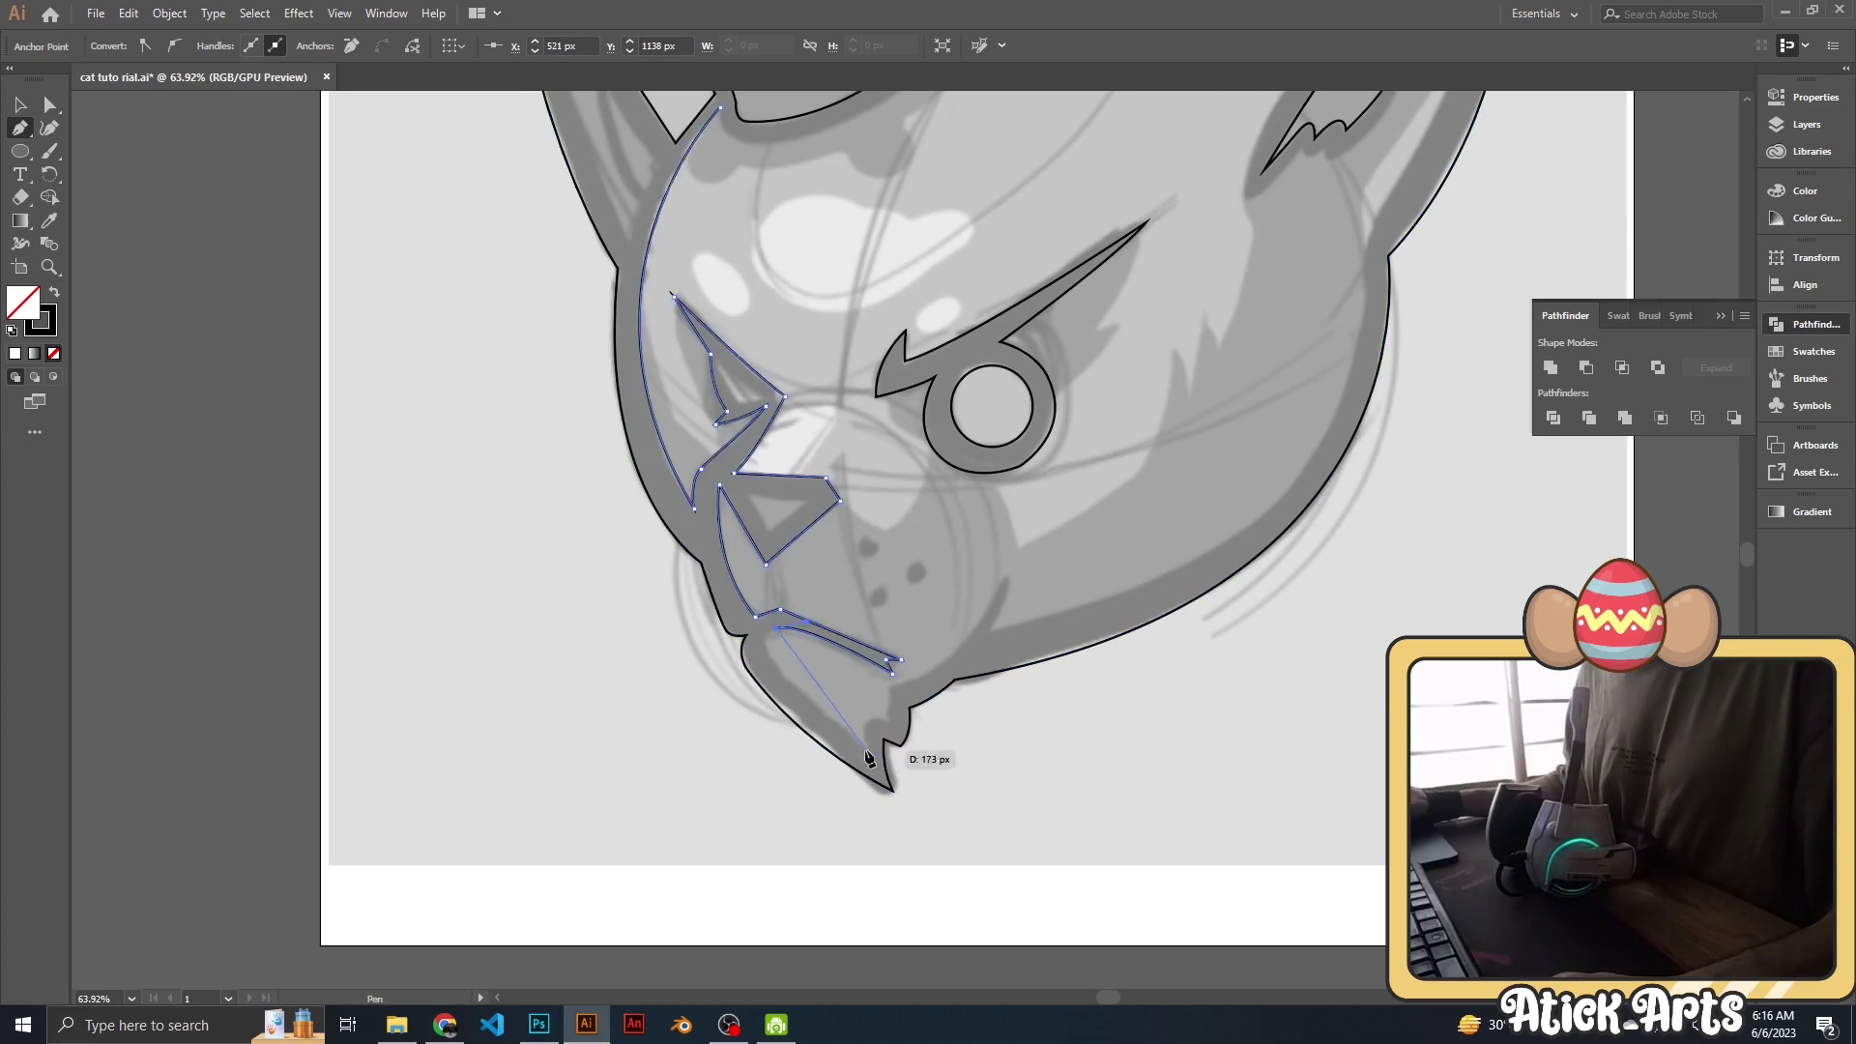
Trace the chin edge and the right side of the head up to the ear tip.
{"action": "left_click", "coordinate": [862, 745]}
{"action": "left_click_drag", "start_coordinate": [886, 721], "coordinate": [907, 735]}
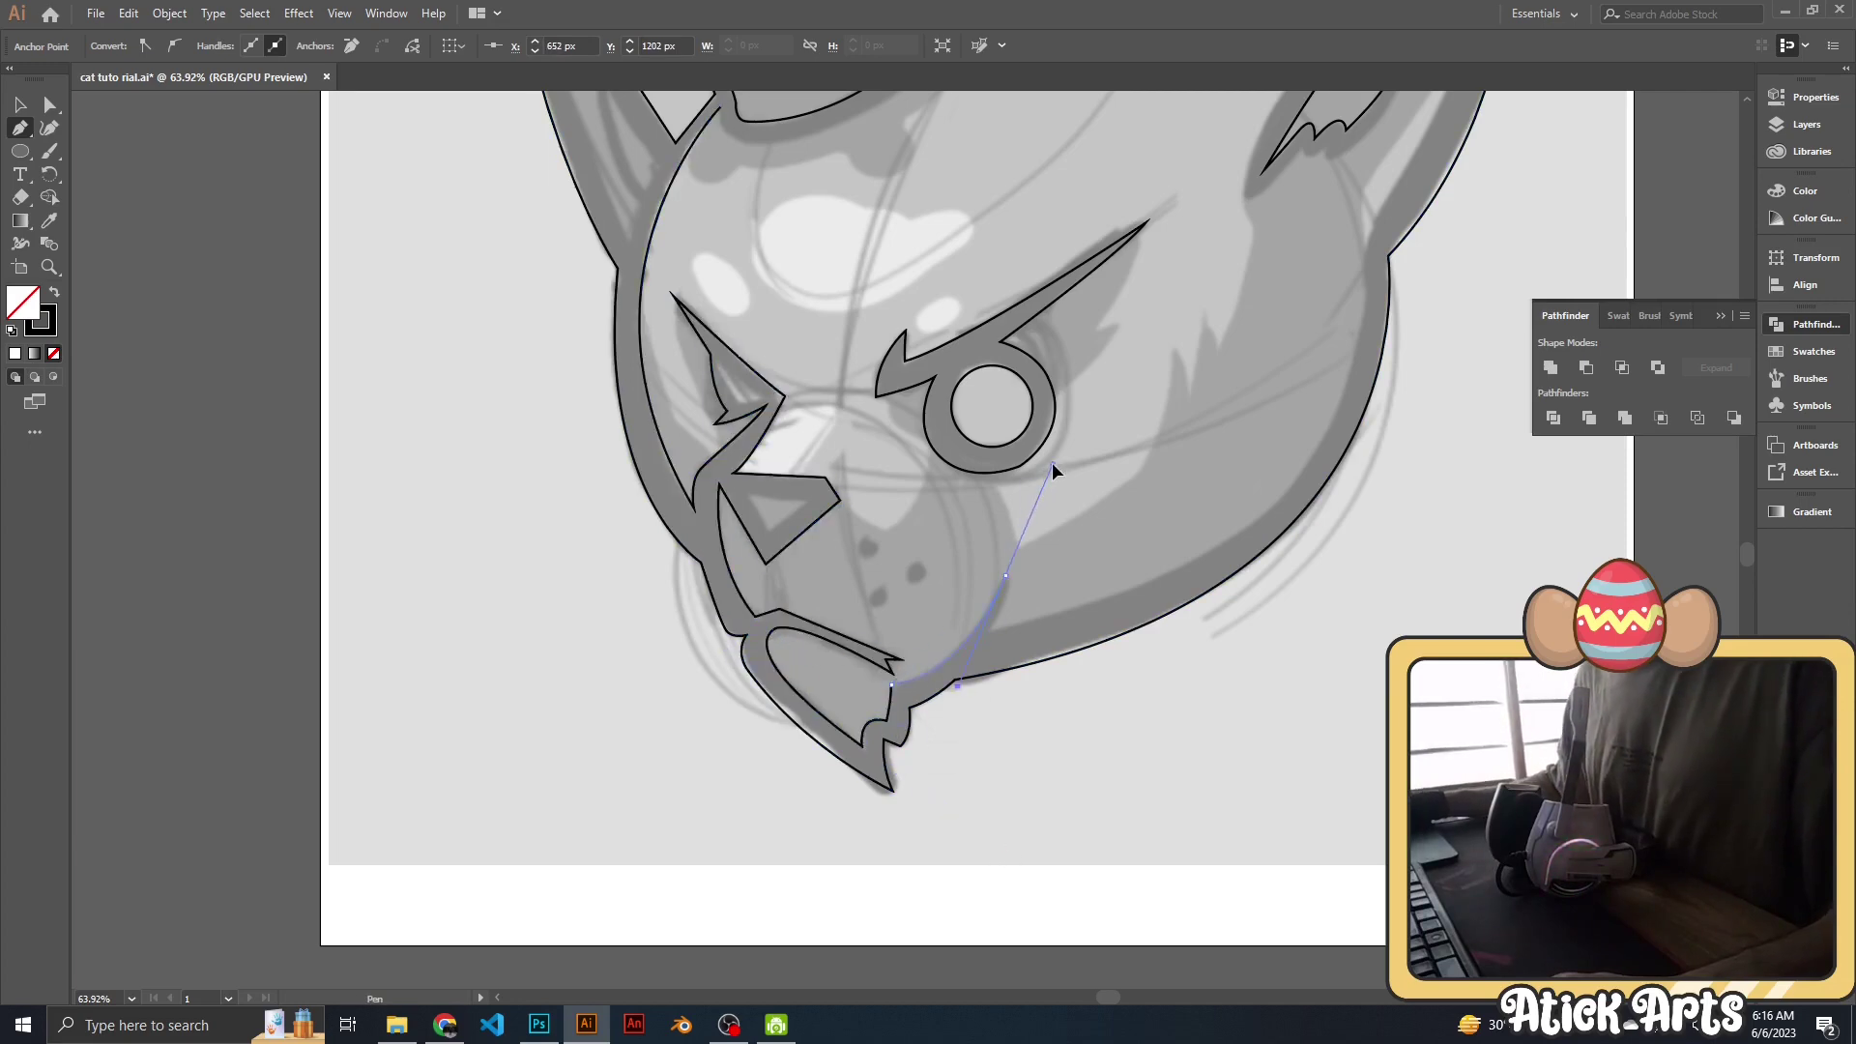
{"action": "left_click_drag", "start_coordinate": [1365, 253], "coordinate": [947, 549]}
{"action": "left_click", "coordinate": [947, 549]}
{"action": "left_click_drag", "start_coordinate": [918, 224], "coordinate": [851, 364]}
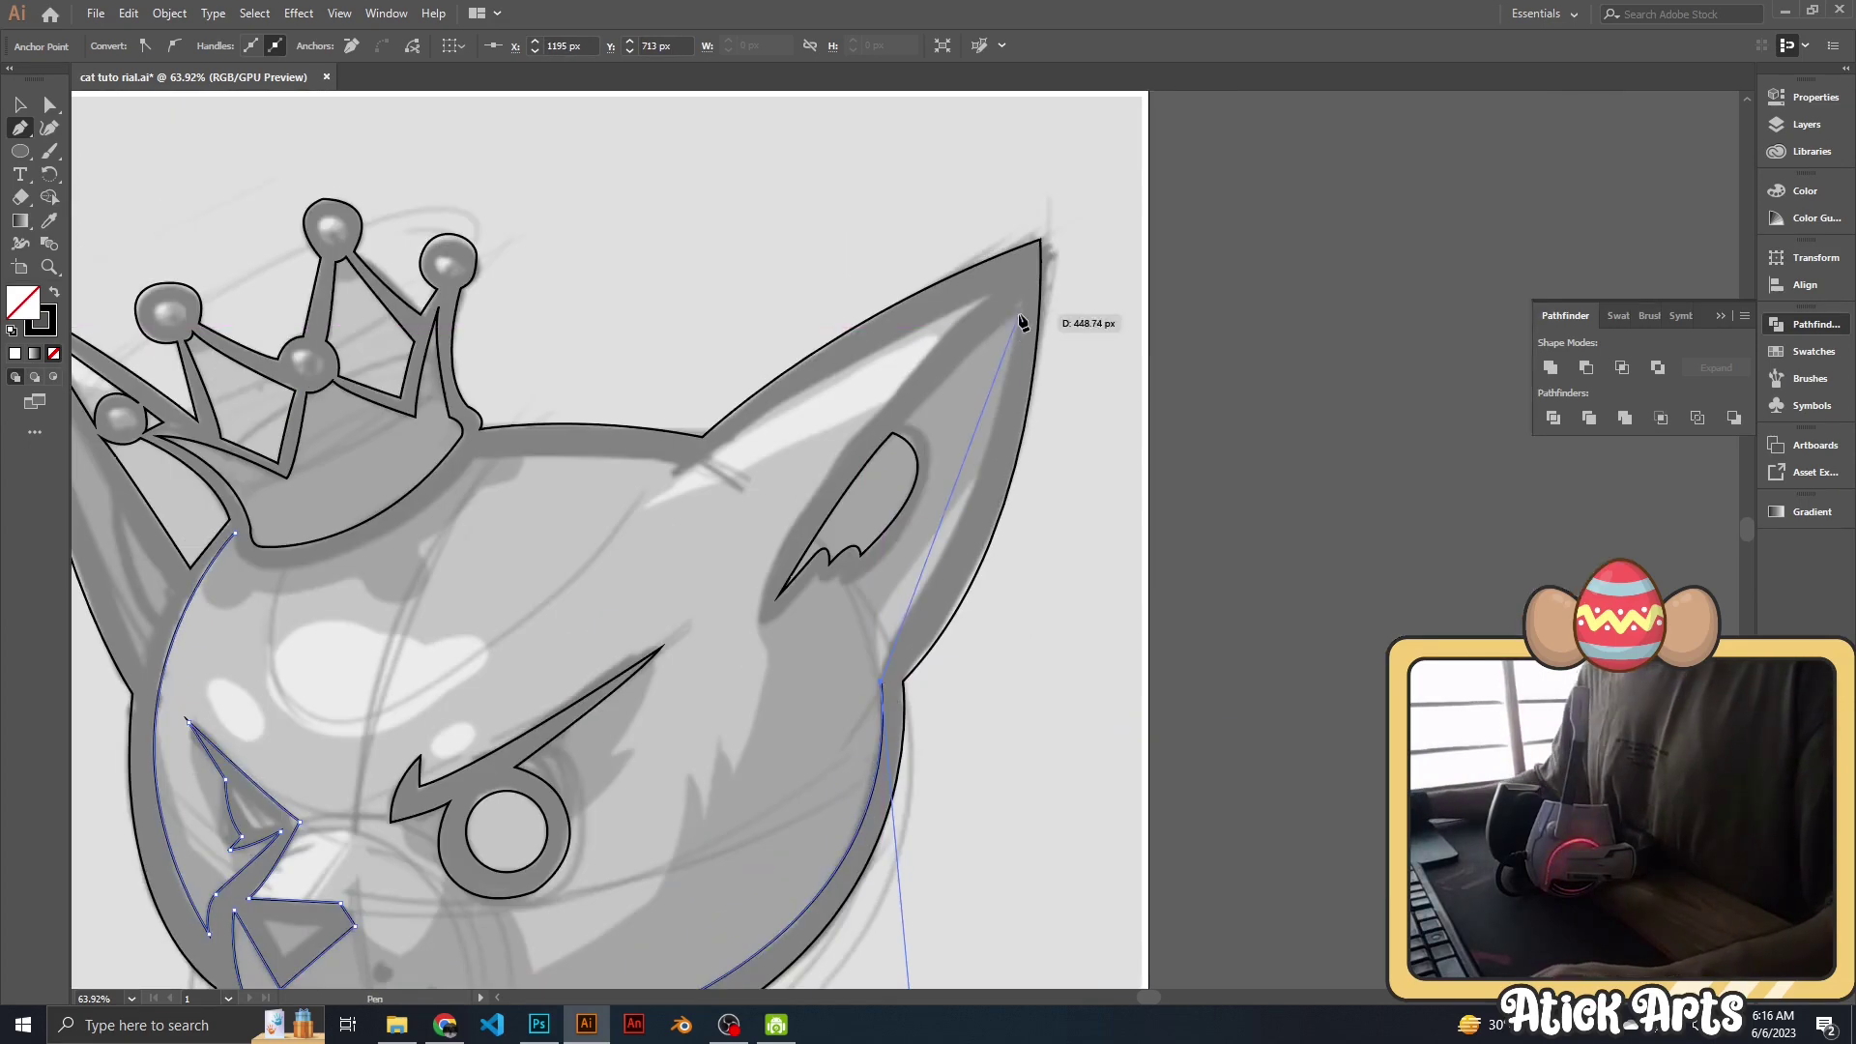
{"action": "left_click", "coordinate": [1021, 311]}
{"action": "scroll", "coordinate": [981, 664], "scroll_direction": "down", "scroll_amount": 3}
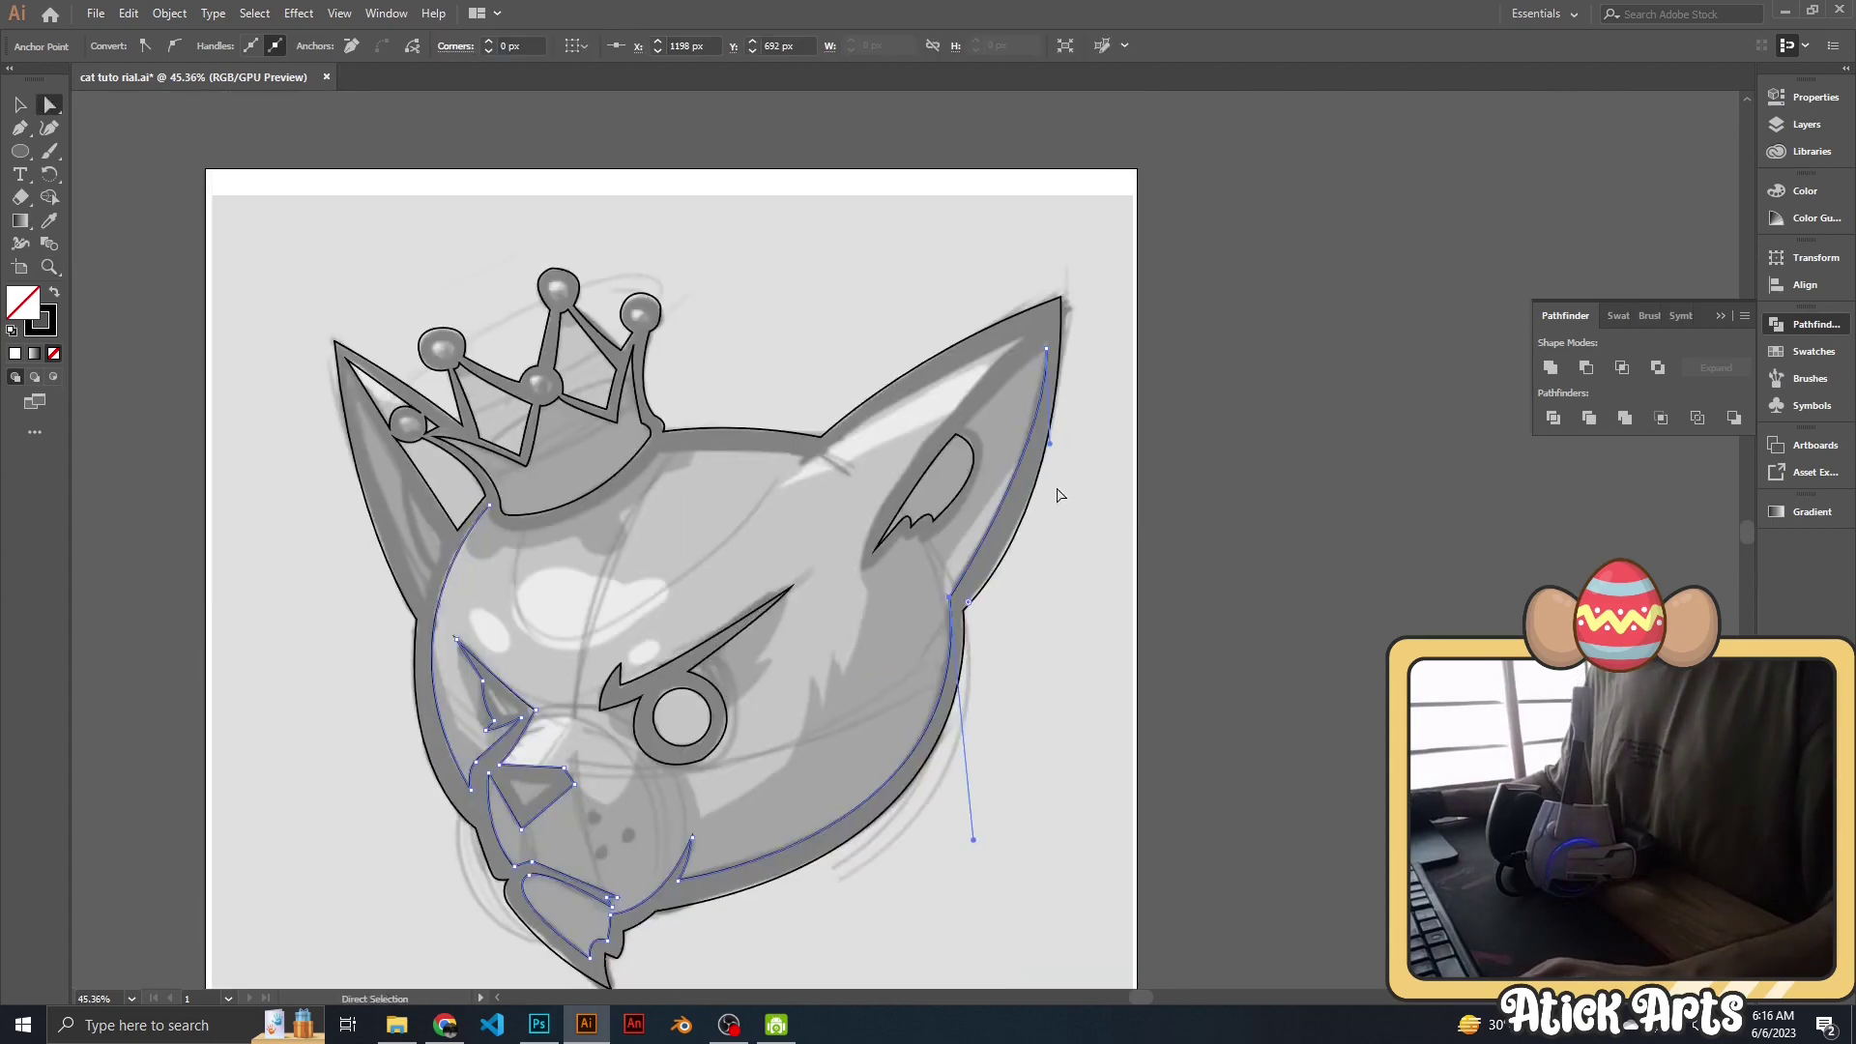
{"action": "scroll", "coordinate": [1065, 497], "scroll_direction": "up", "scroll_amount": 4}
Complete the head outline over the ear and top, closing along the crown base.
{"action": "left_click_drag", "start_coordinate": [732, 696], "coordinate": [894, 538]}
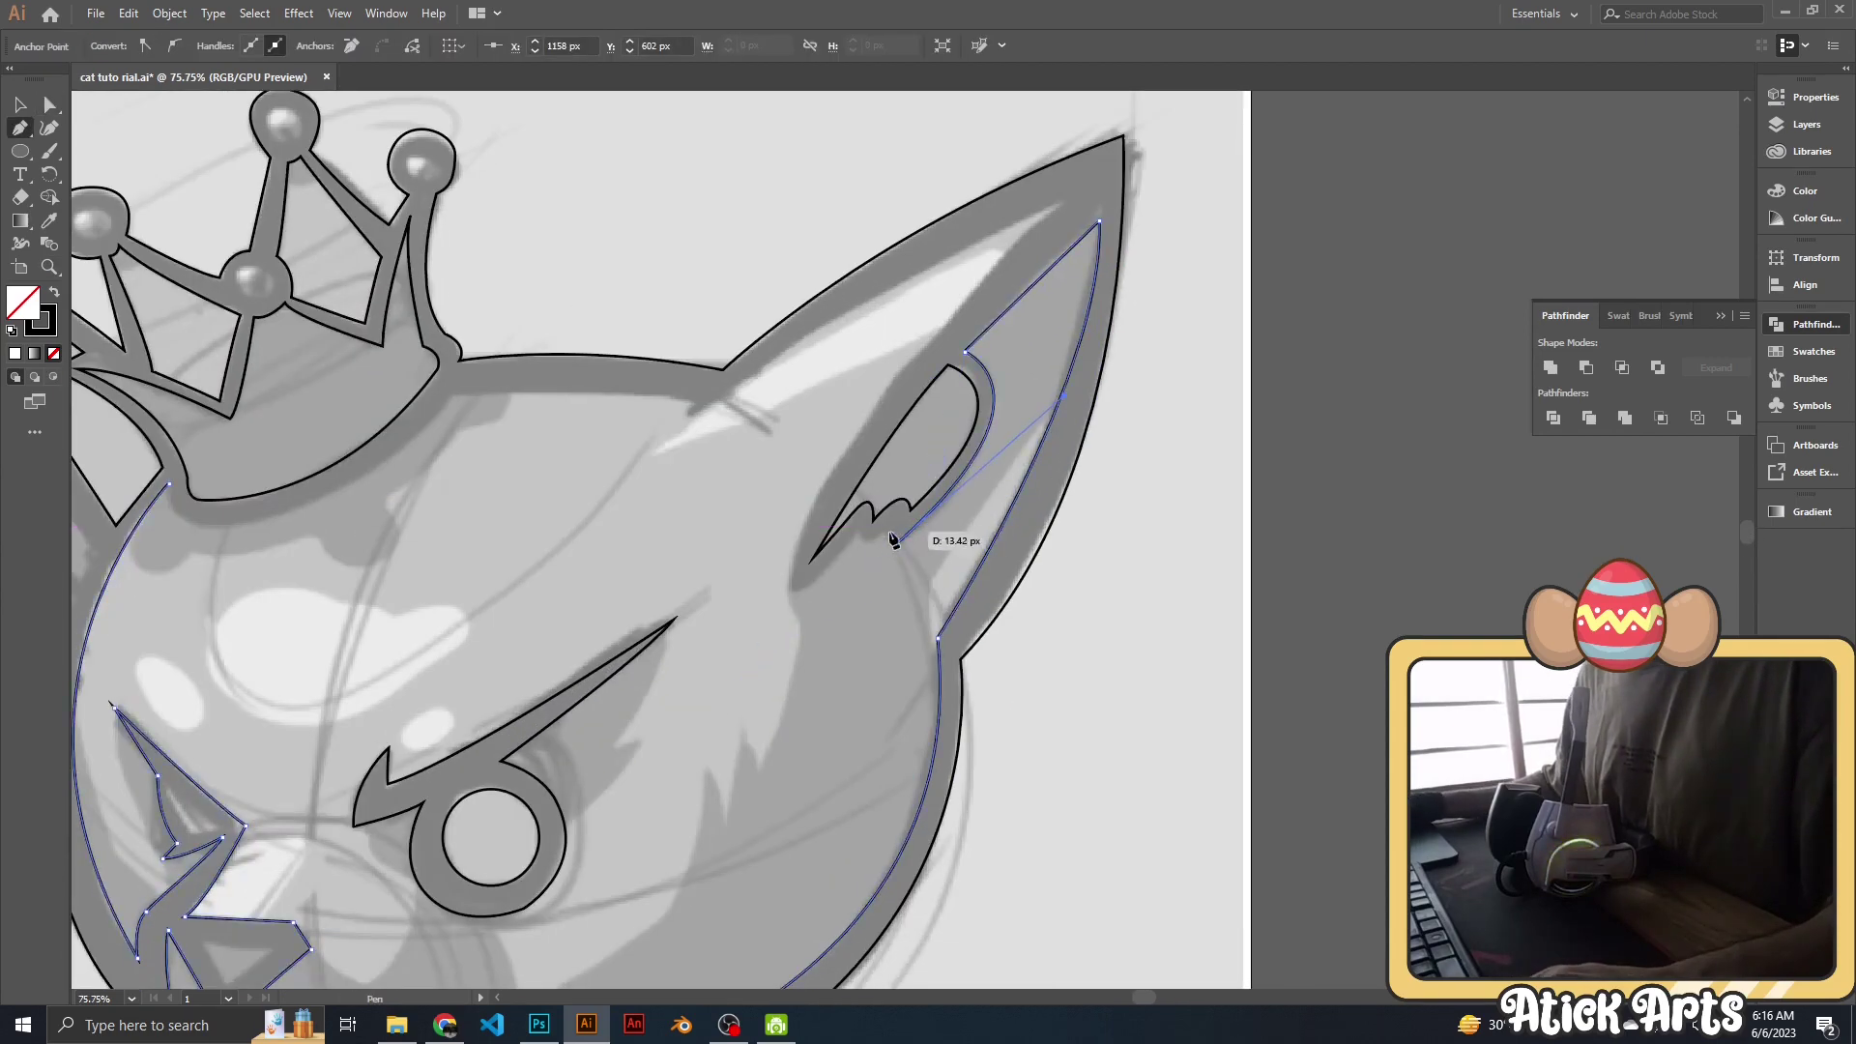
{"action": "left_click", "coordinate": [798, 599]}
{"action": "left_click_drag", "start_coordinate": [901, 396], "coordinate": [1057, 222]}
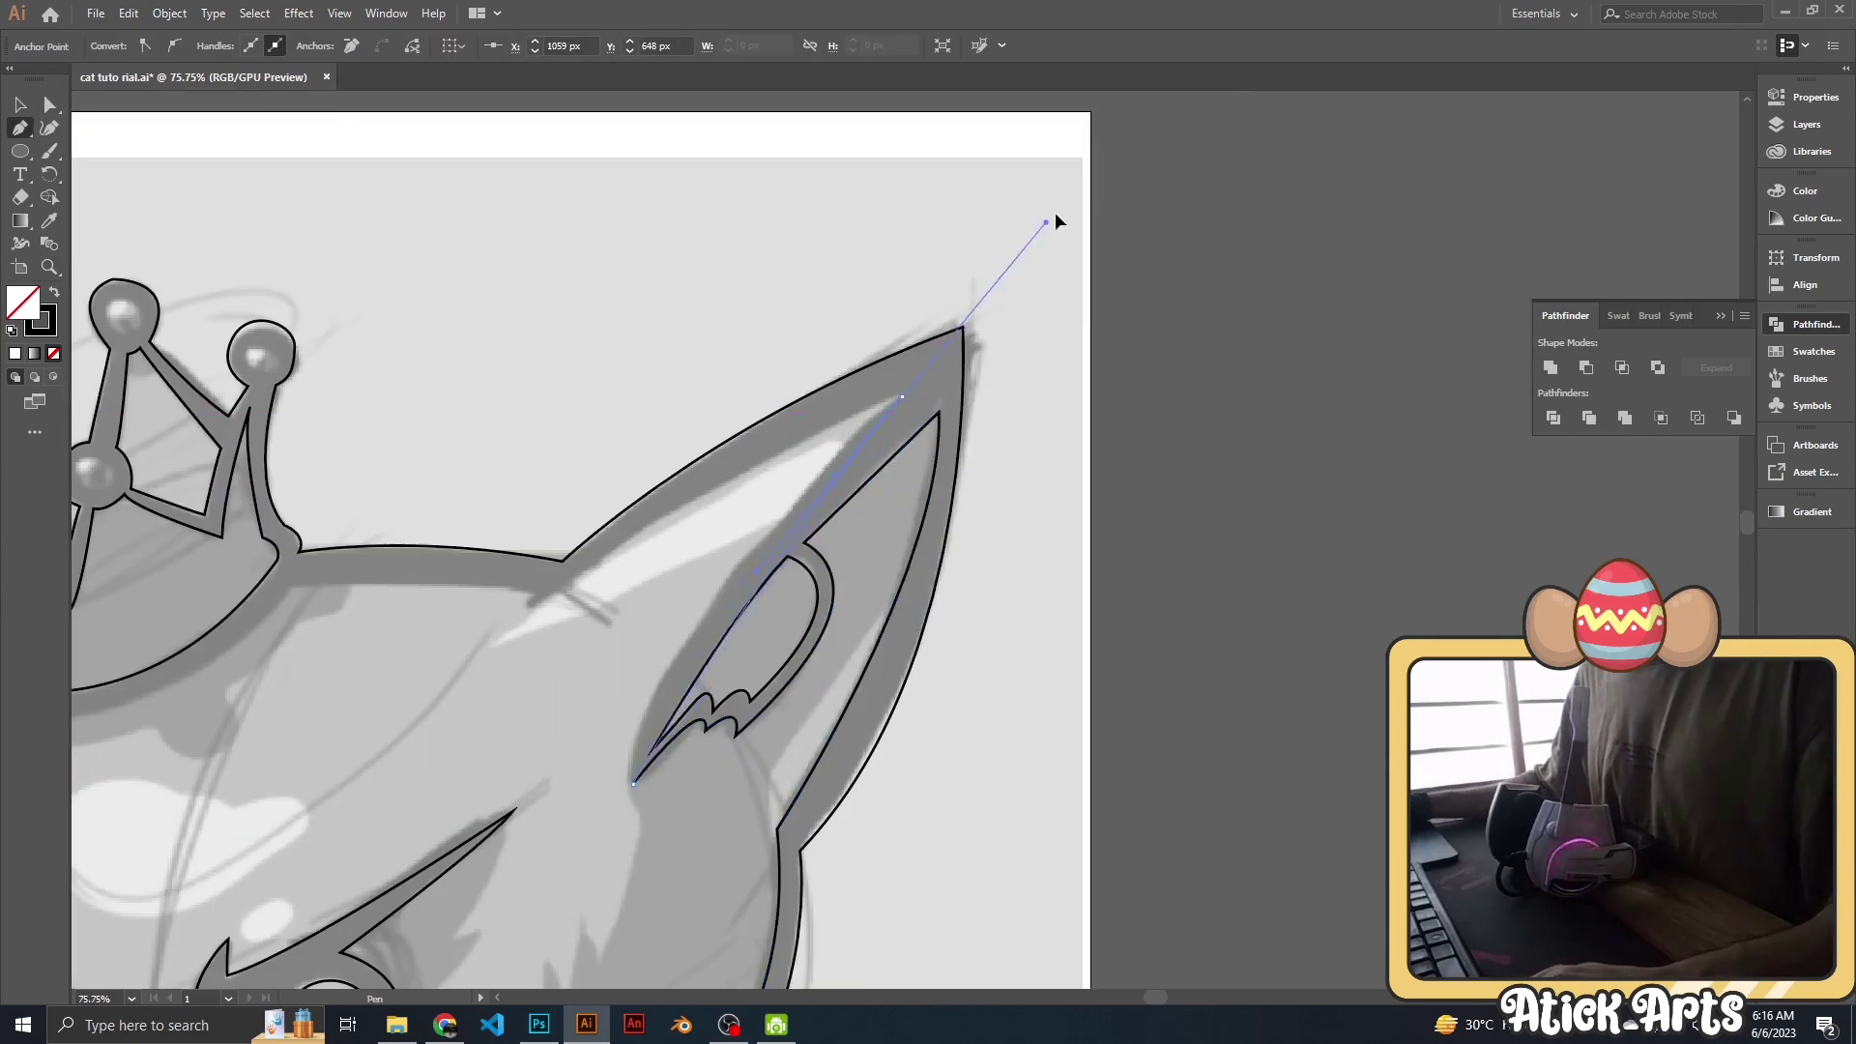
{"action": "key", "text": "ctrl+minus"}
{"action": "left_click", "coordinate": [943, 426]}
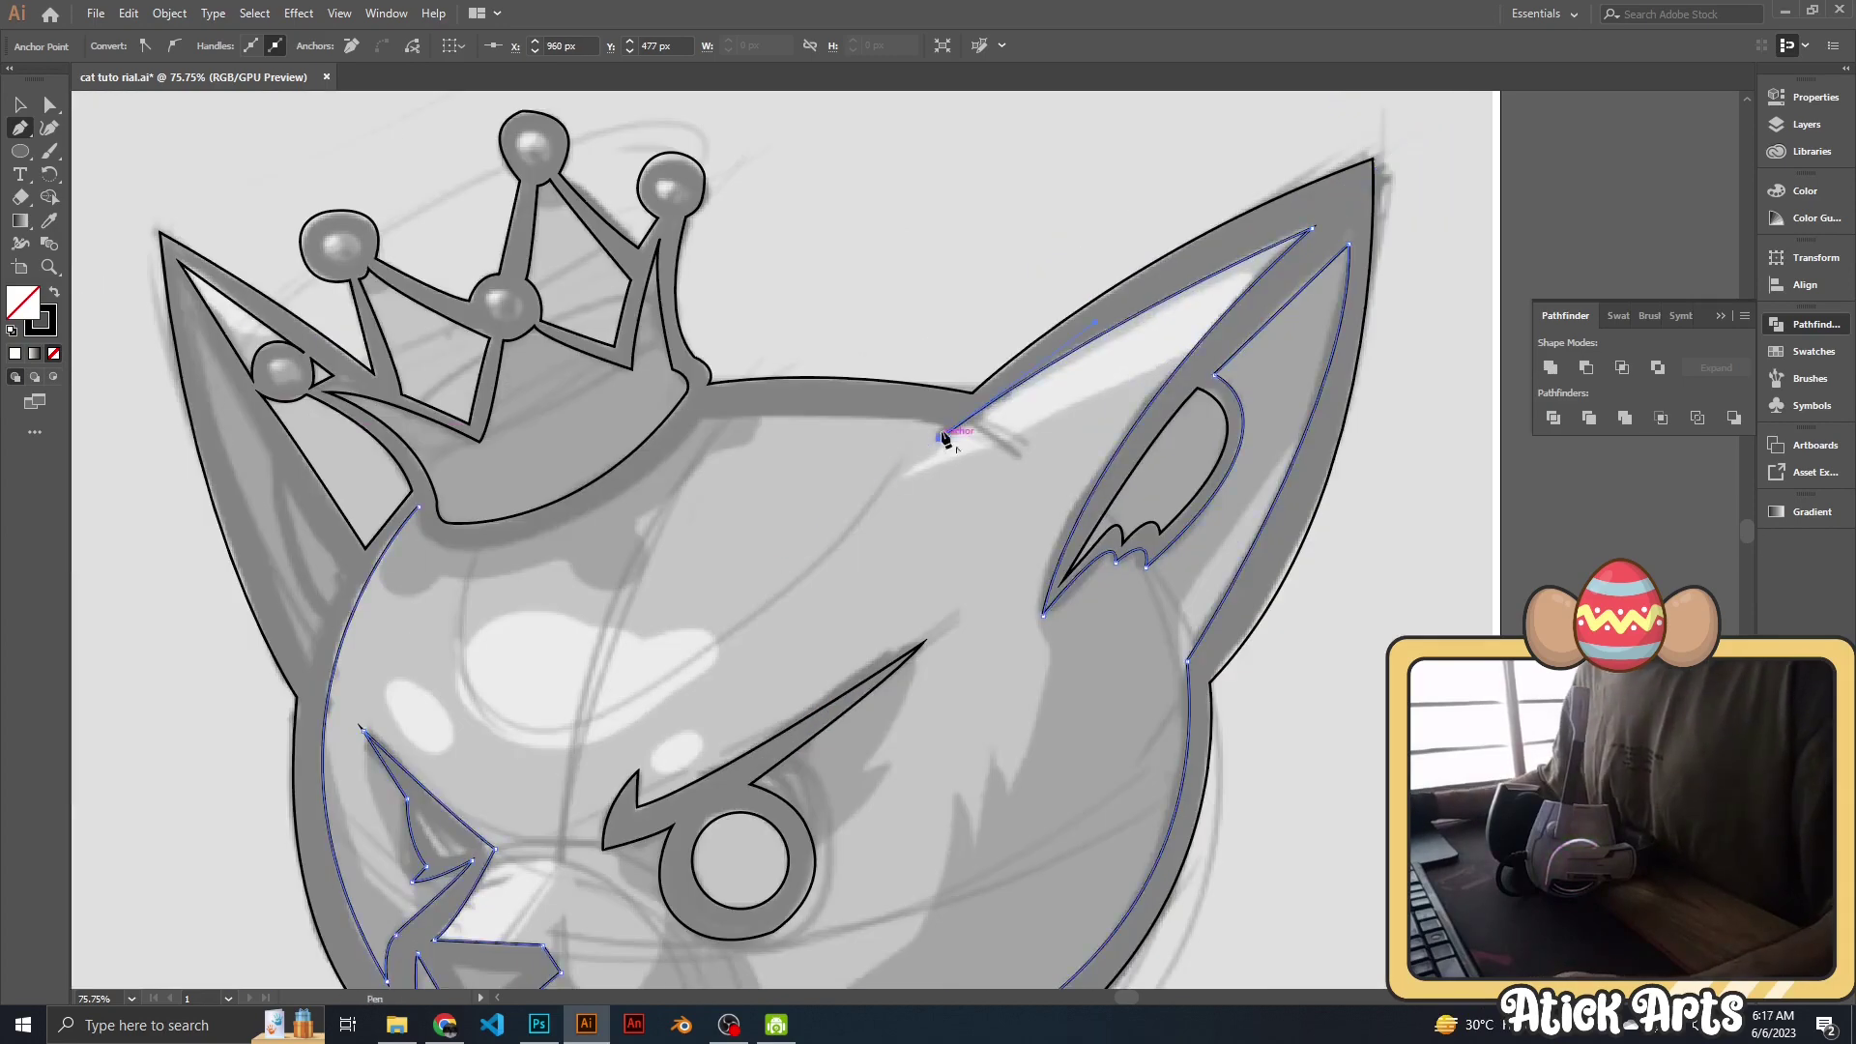
{"action": "mouse_move", "coordinate": [696, 418]}
{"action": "left_mouse_down"}
{"action": "mouse_move", "coordinate": [611, 440]}
{"action": "mouse_move", "coordinate": [916, 391]}
{"action": "left_mouse_up"}
{"action": "left_click", "coordinate": [730, 469]}
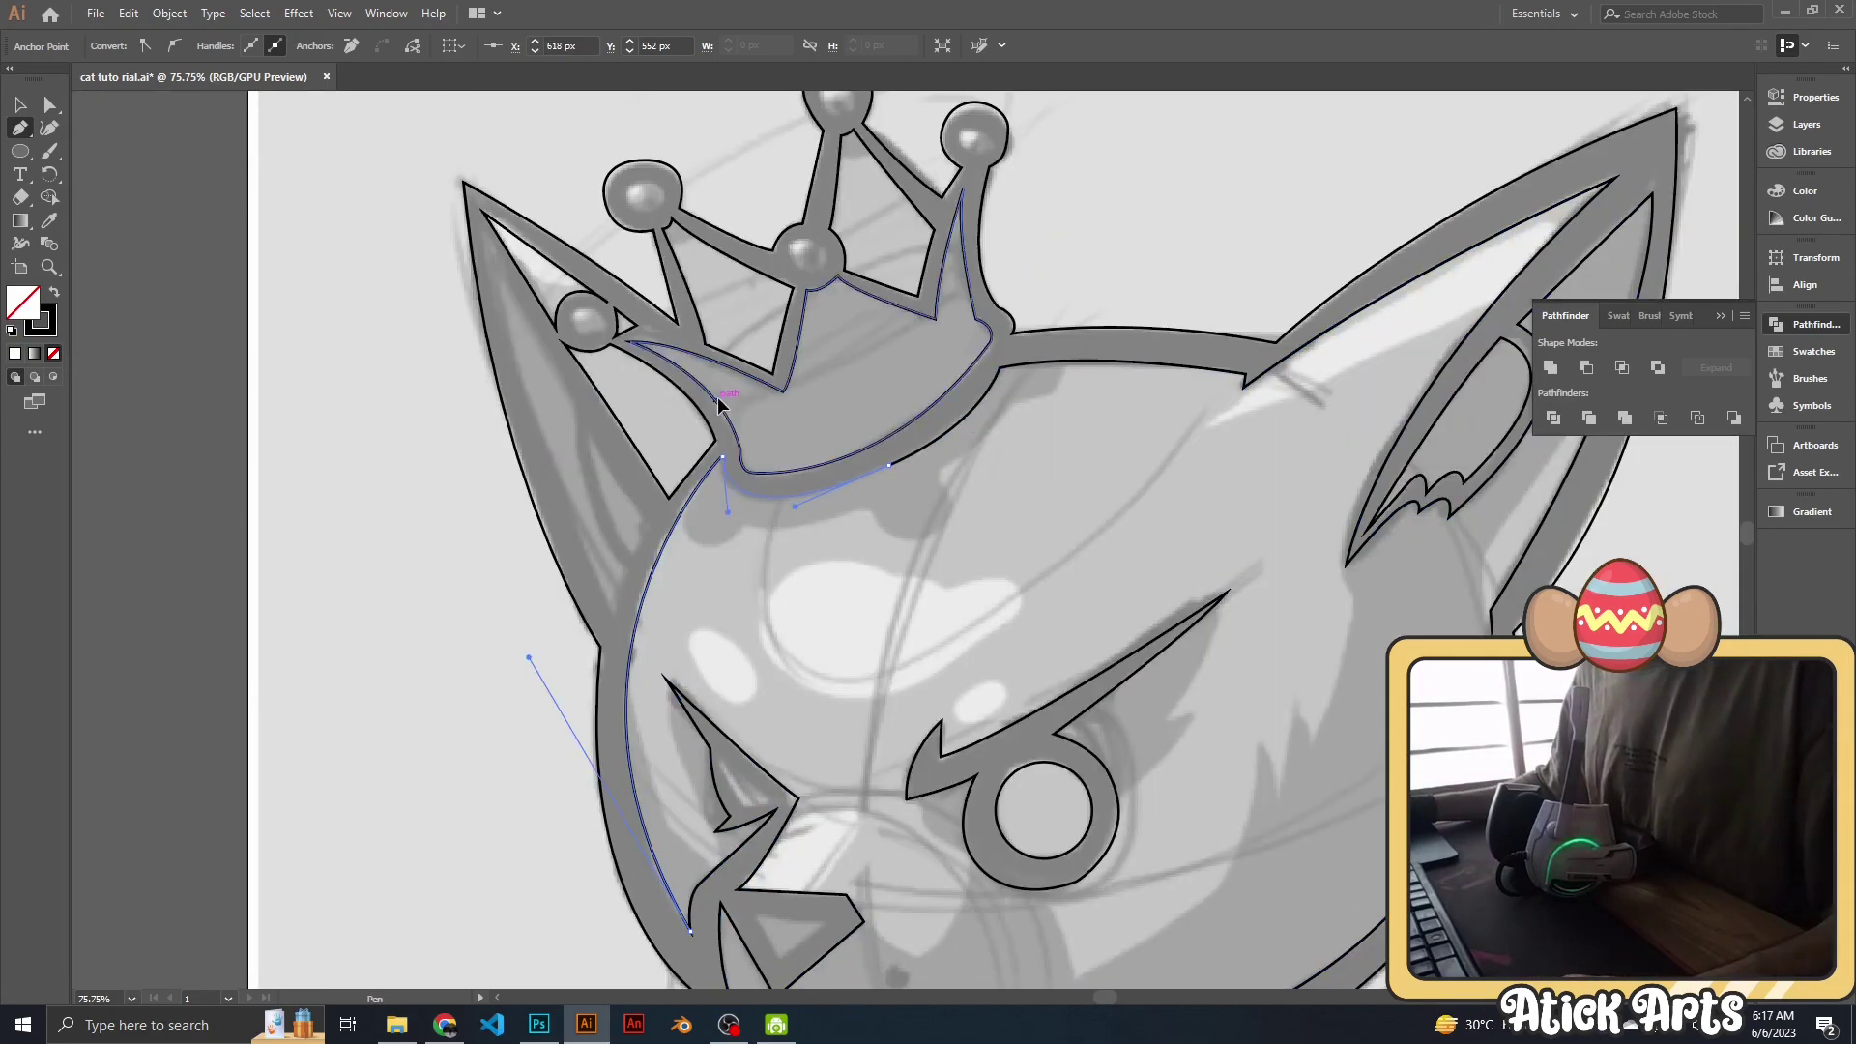
{"action": "key", "text": "v"}
Draw the closed three-corner nose triangle.
{"action": "scroll", "coordinate": [884, 588], "scroll_direction": "up", "scroll_amount": 3}
{"action": "scroll", "coordinate": [885, 588], "scroll_direction": "down", "scroll_amount": 5}
{"action": "key", "text": "p"}
{"action": "left_click", "coordinate": [799, 573]}
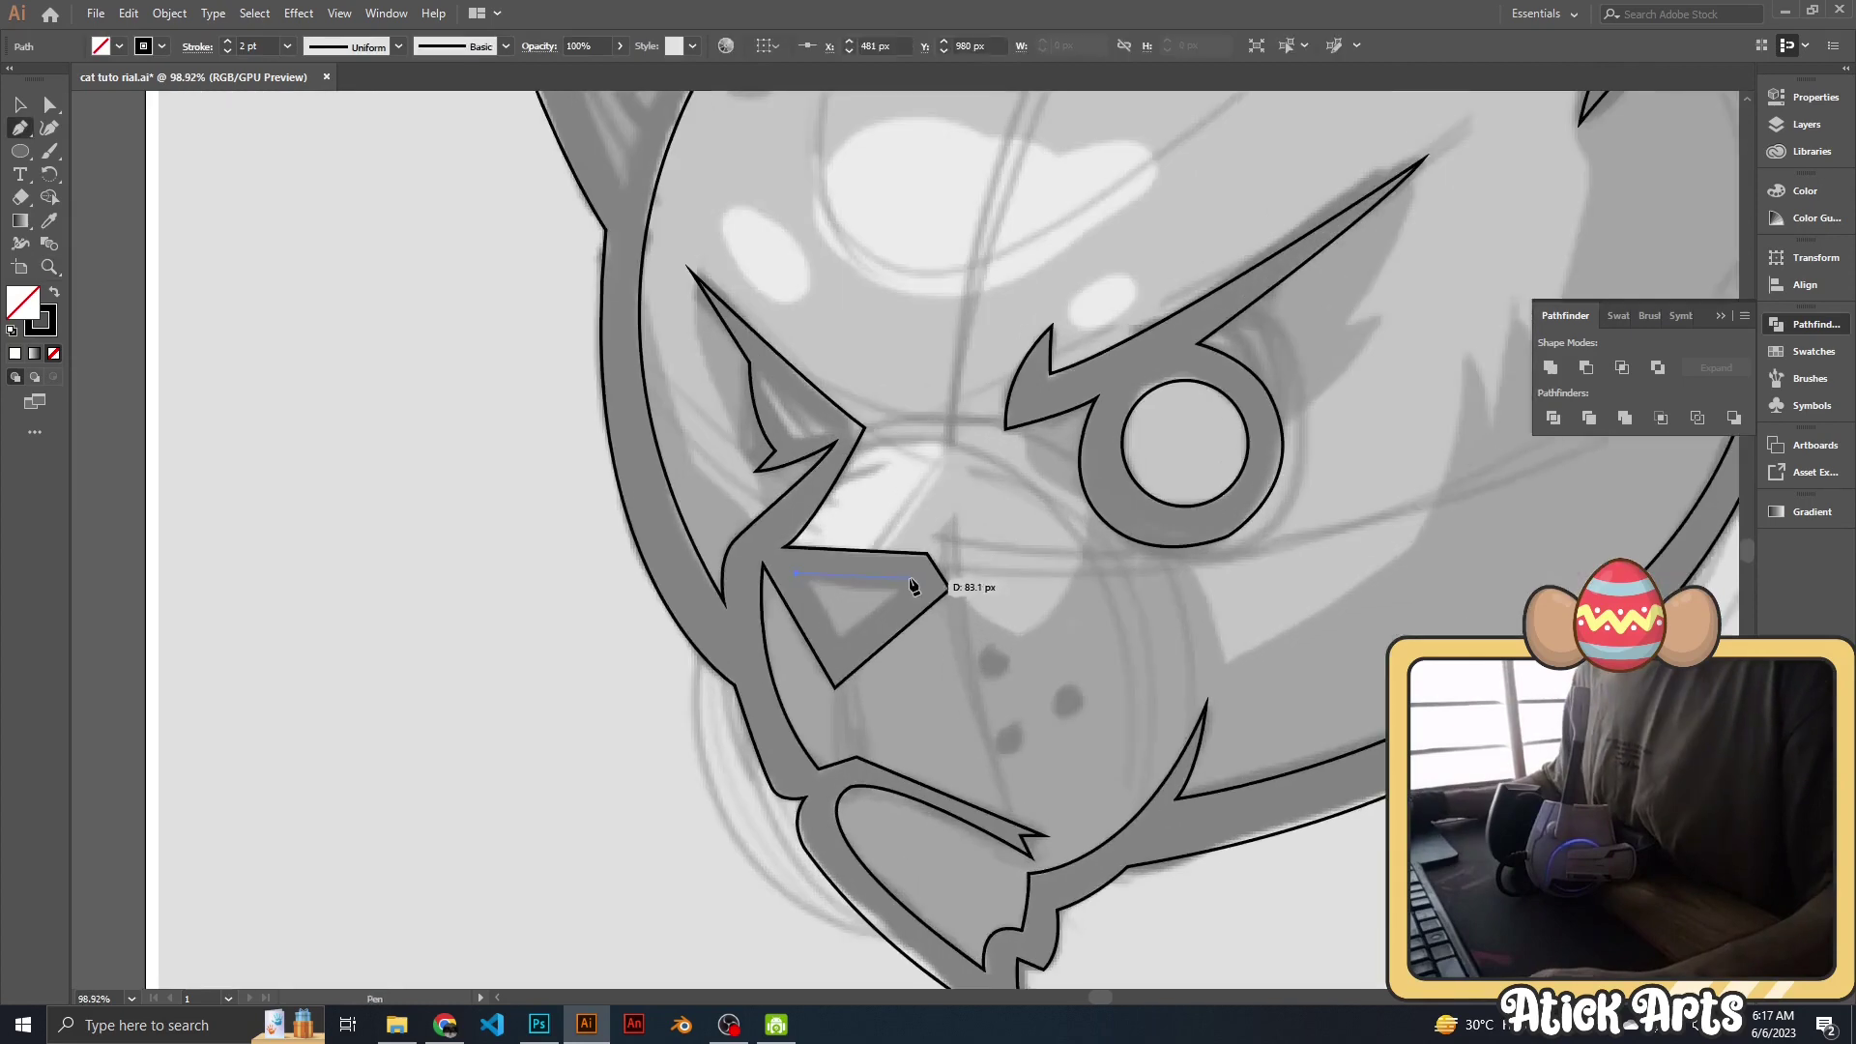
{"action": "left_click", "coordinate": [909, 580]}
{"action": "left_click", "coordinate": [840, 639]}
{"action": "left_click", "coordinate": [799, 573]}
{"action": "key", "text": "ctrl+0"}
Draw the left ear's inner triangle and a curved inner ear line.
{"action": "scroll", "coordinate": [687, 193], "scroll_direction": "up", "scroll_amount": 3}
{"action": "scroll", "coordinate": [687, 193], "scroll_direction": "up", "scroll_amount": 2}
{"action": "left_click", "coordinate": [687, 193]}
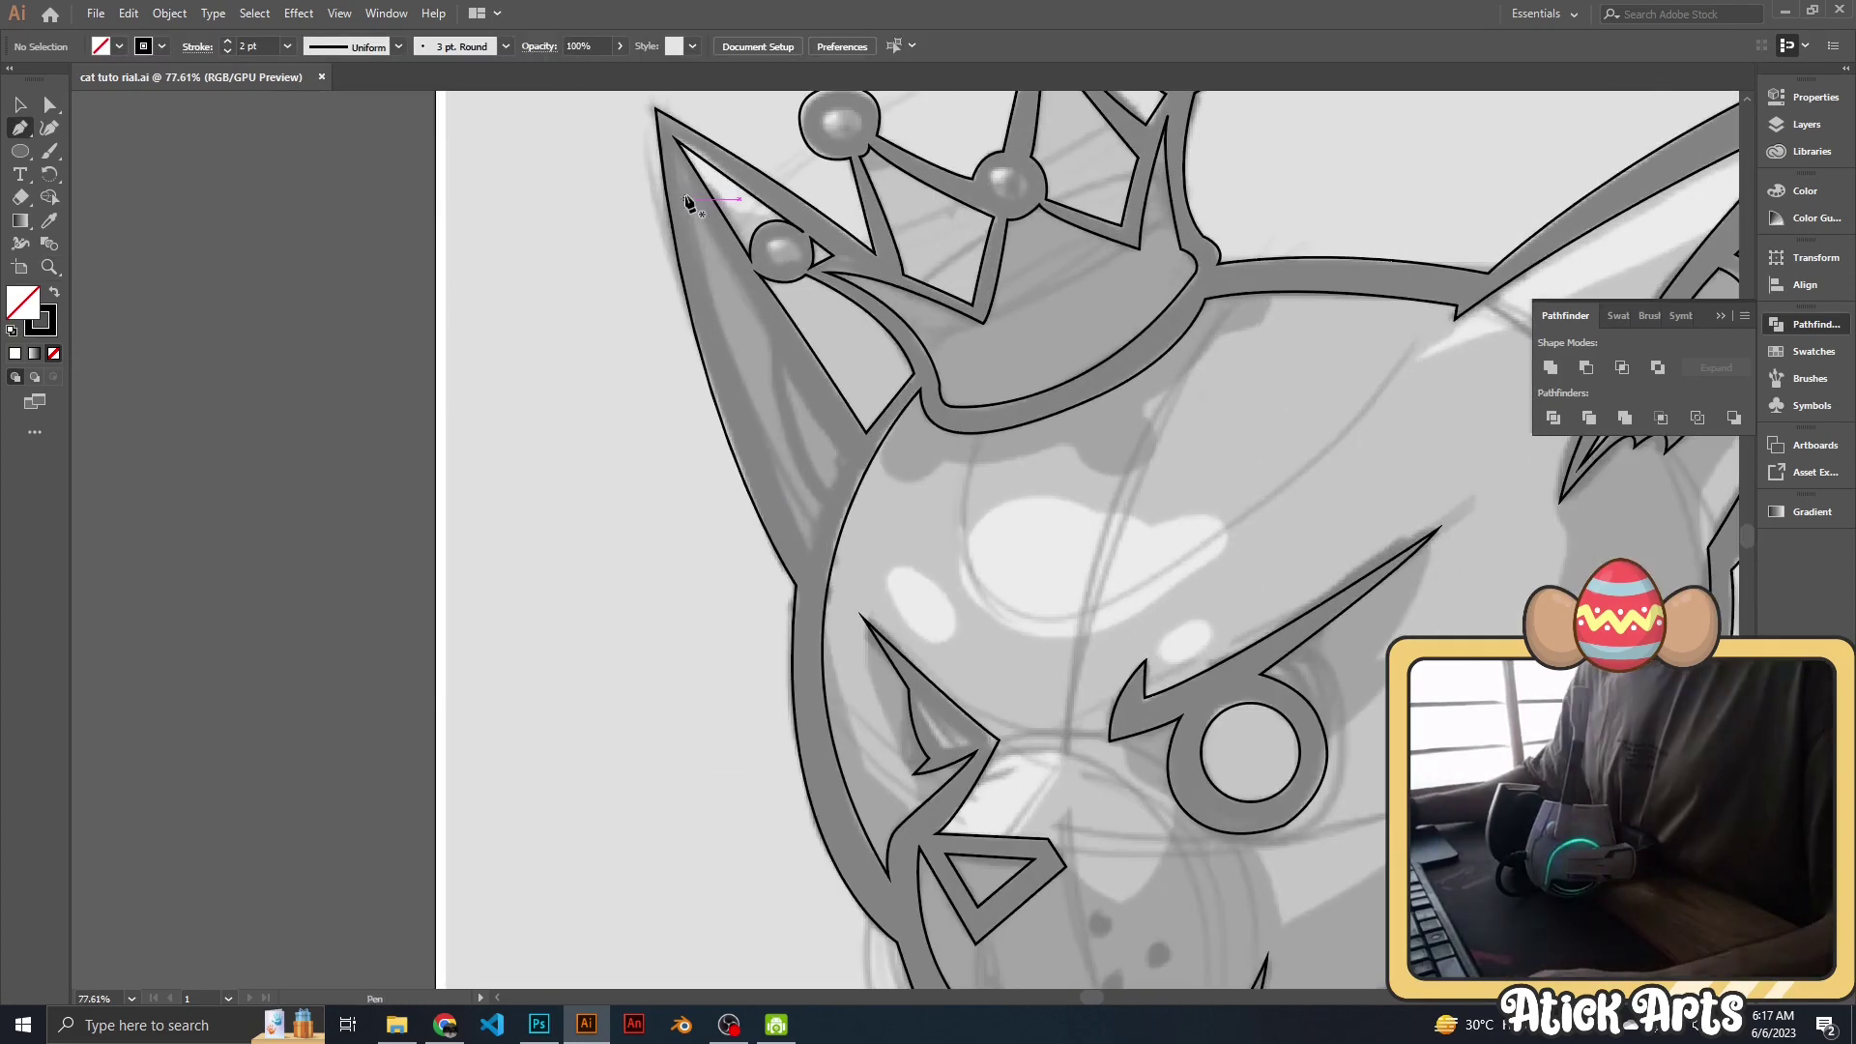
{"action": "left_click", "coordinate": [803, 549]}
{"action": "left_click", "coordinate": [842, 457]}
{"action": "left_click_drag", "start_coordinate": [687, 193], "coordinate": [757, 377]}
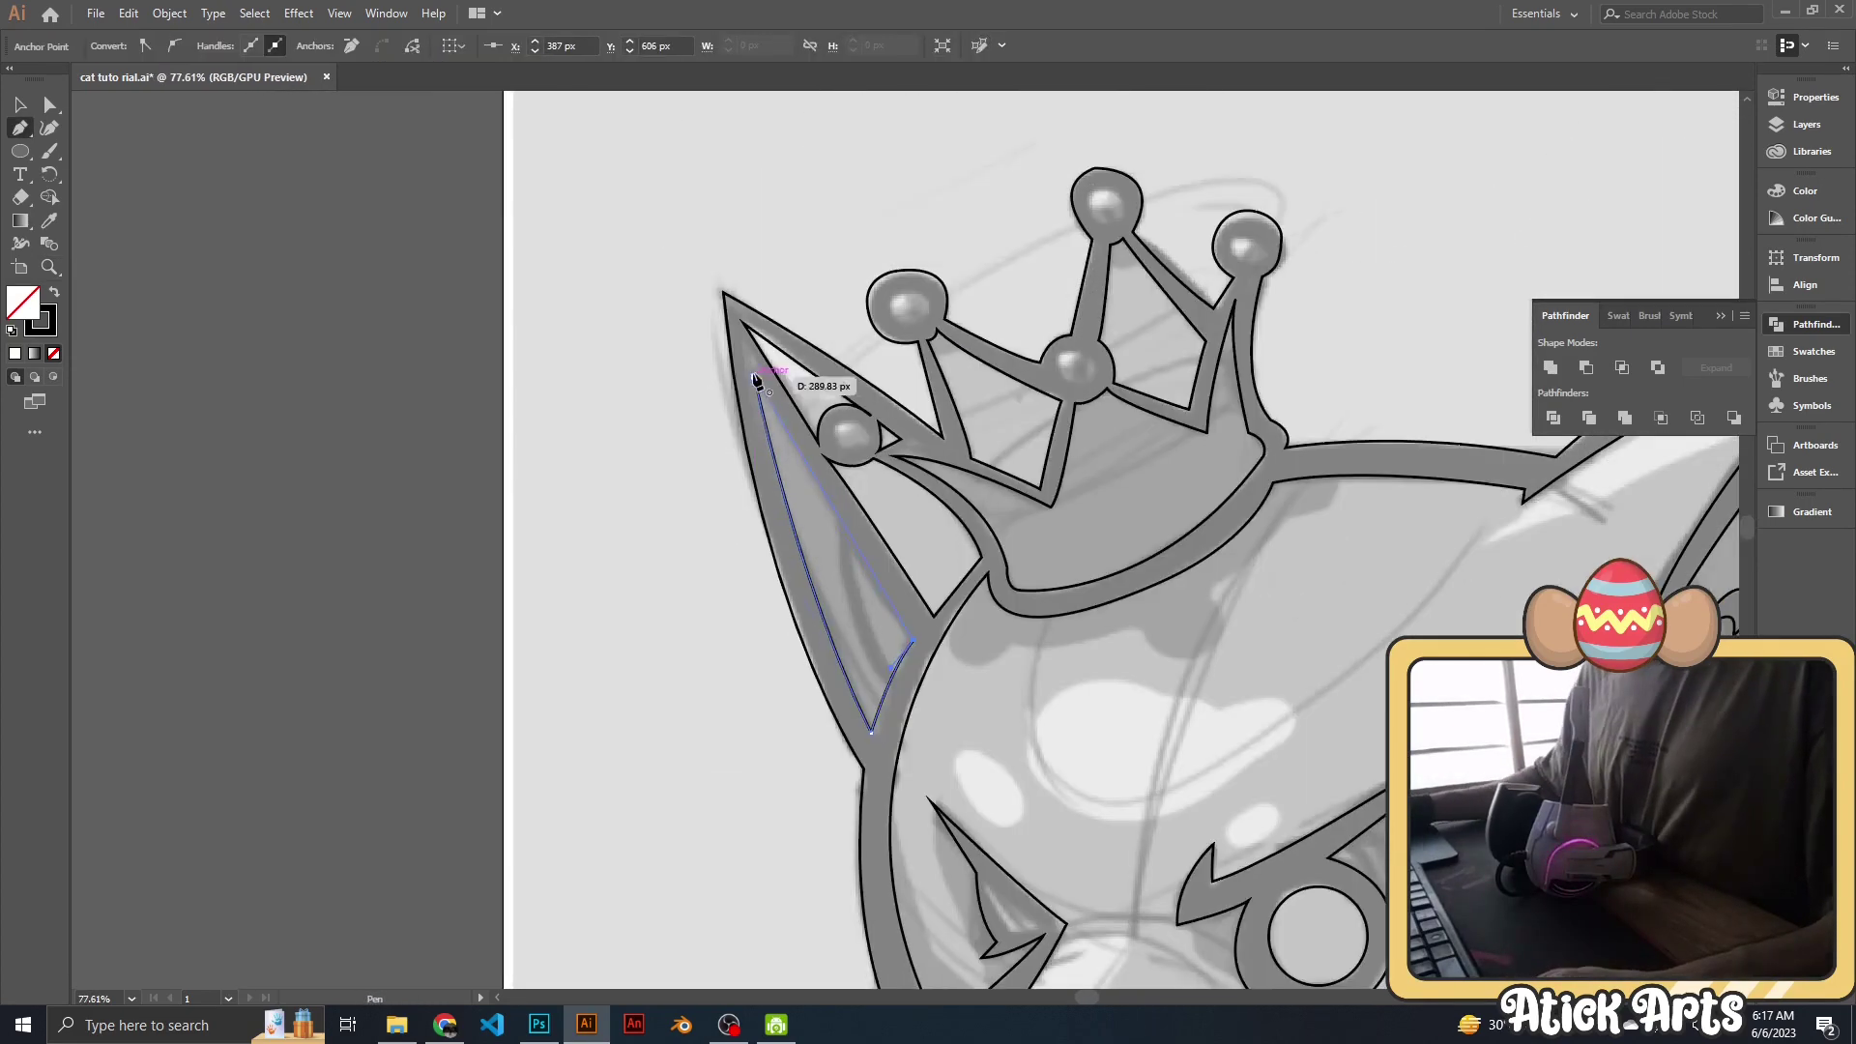
{"action": "left_click", "coordinate": [855, 527]}
{"action": "left_click_drag", "start_coordinate": [899, 688], "coordinate": [839, 548]}
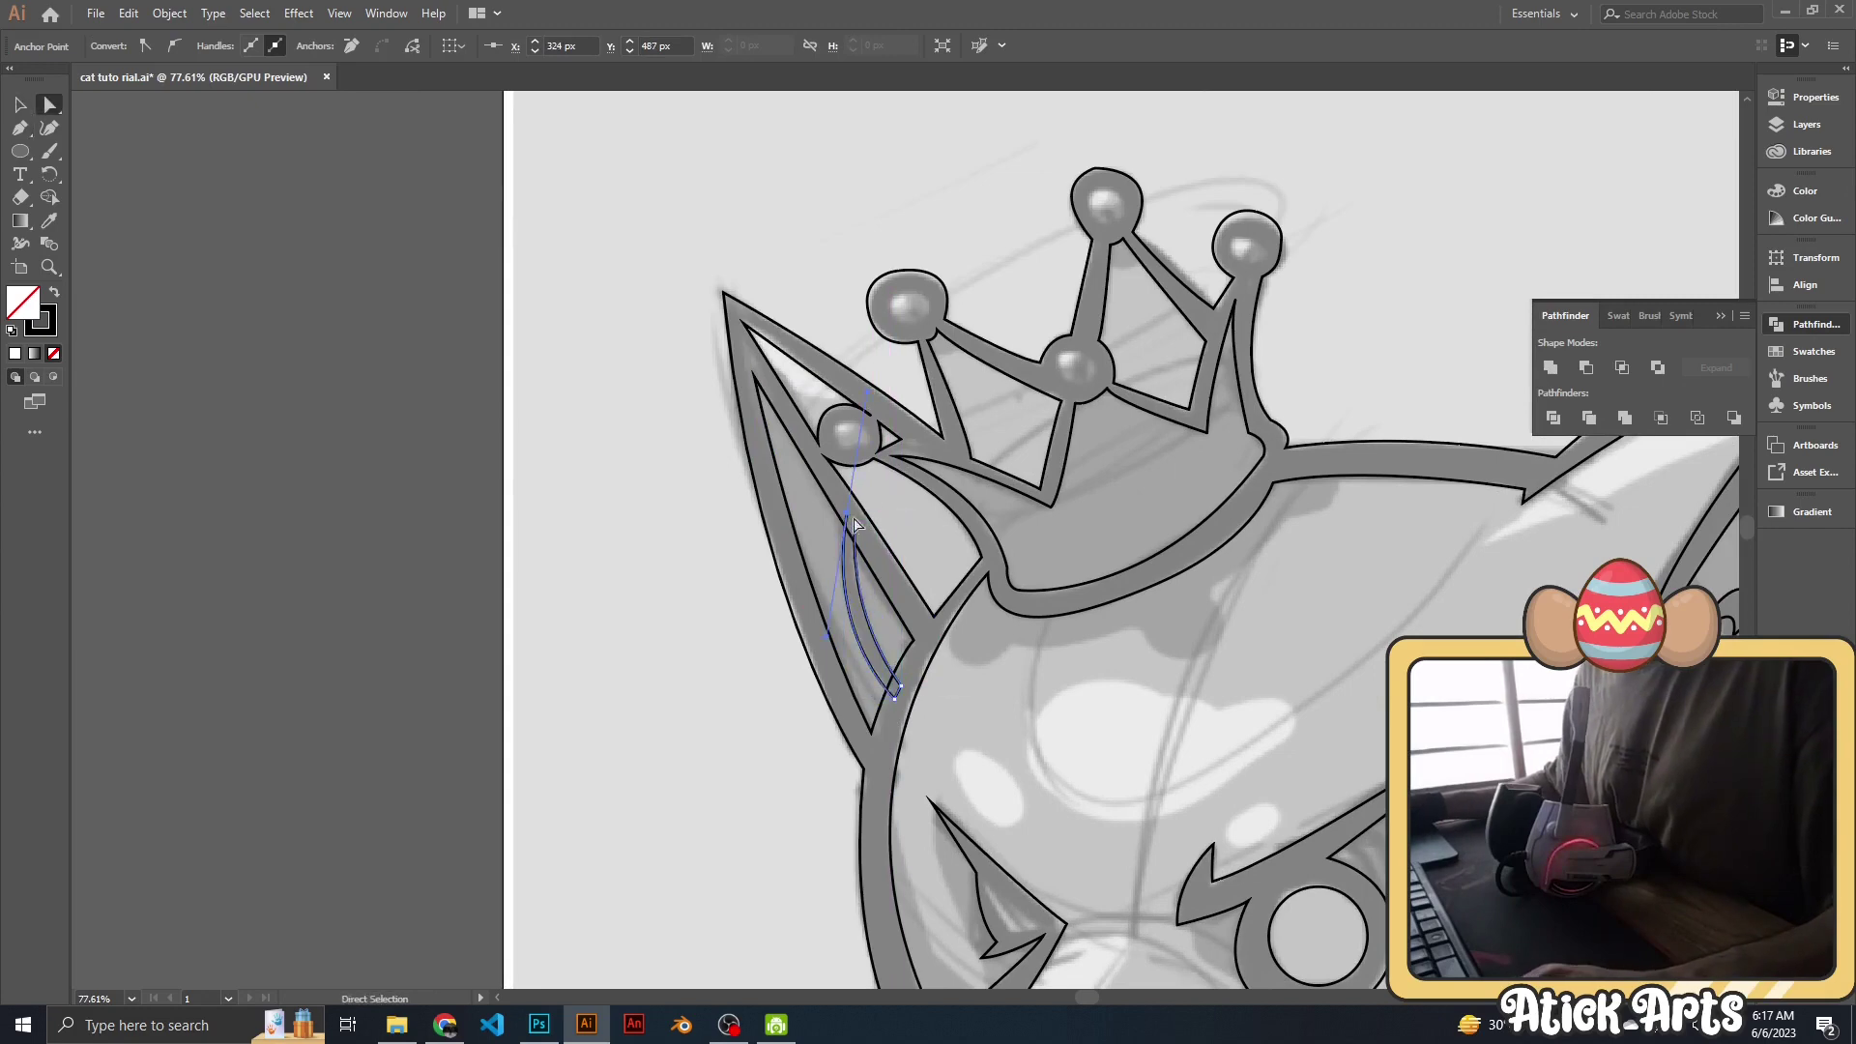
{"action": "left_click", "coordinate": [733, 611]}
{"action": "key", "text": "ctrl+0"}
With Direct Selection, pick crown anchors including the tall ball's top.
{"action": "scroll", "coordinate": [986, 725], "scroll_direction": "up", "scroll_amount": 2}
{"action": "left_click_drag", "start_coordinate": [987, 725], "coordinate": [986, 580]}
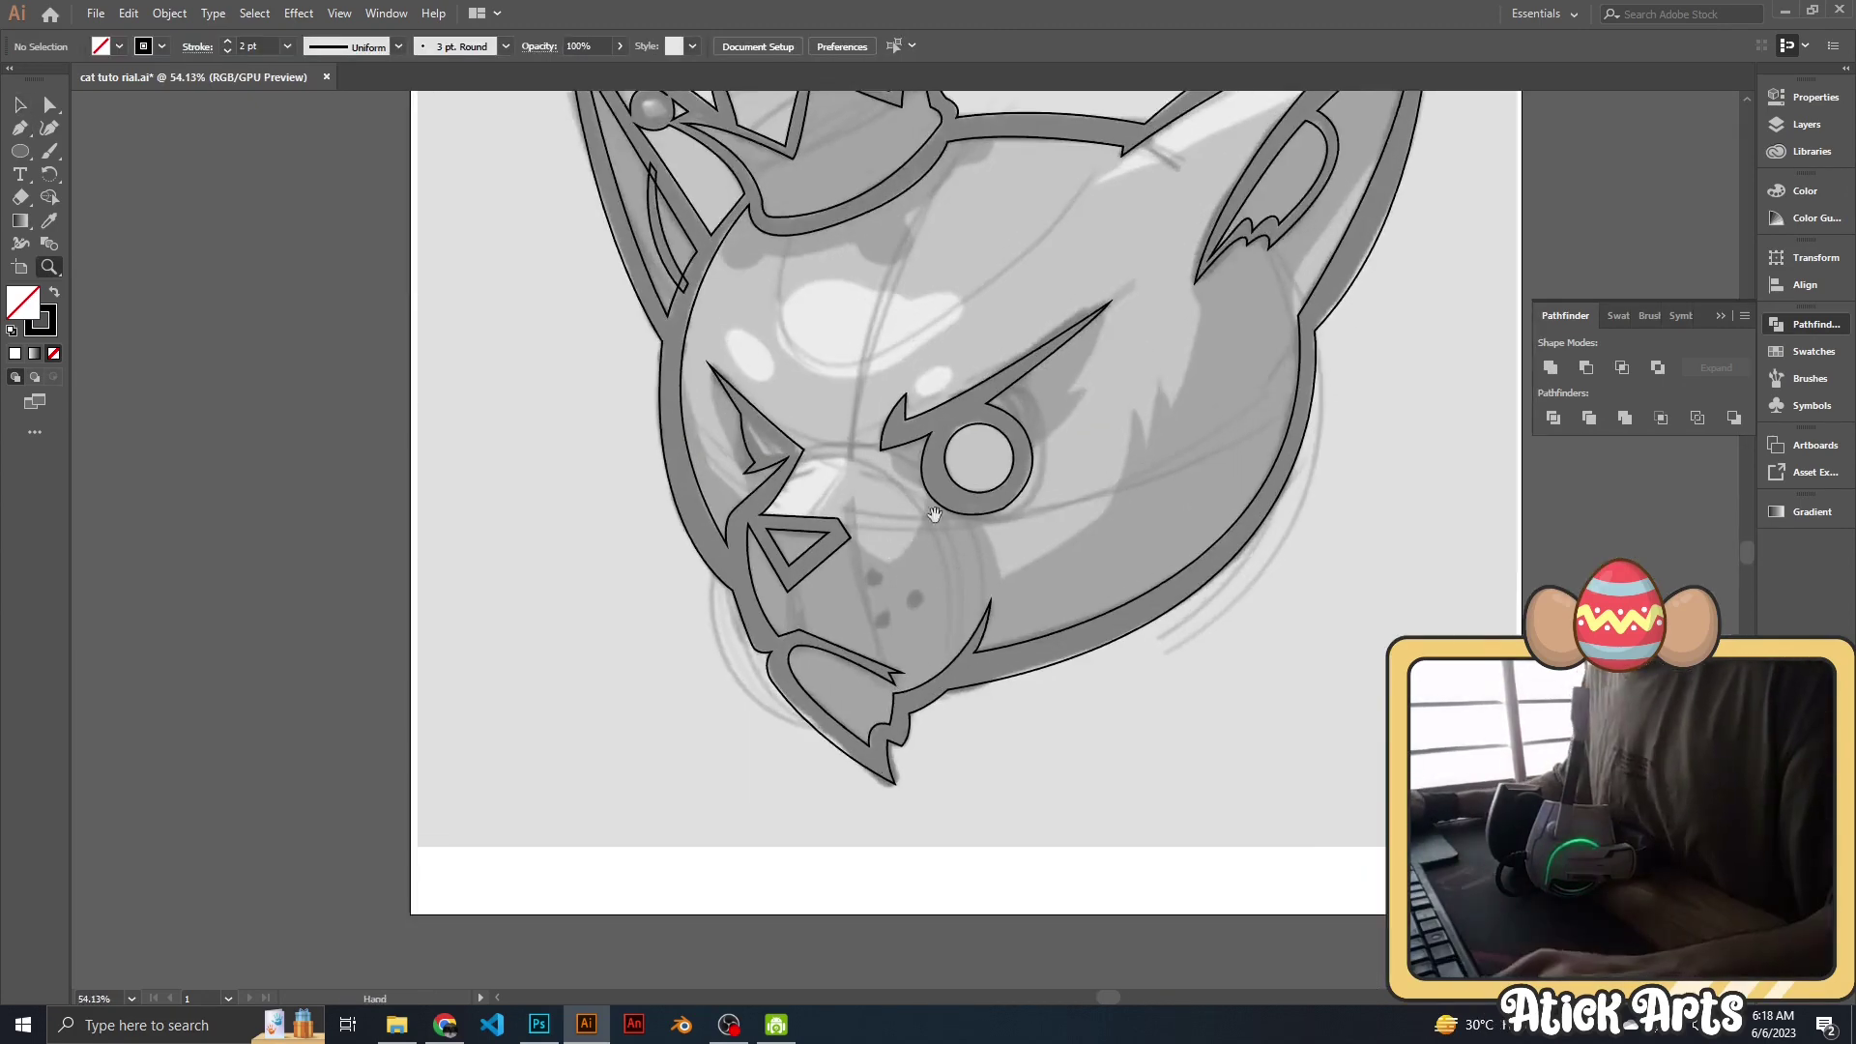
{"action": "scroll", "coordinate": [885, 627], "scroll_direction": "up", "scroll_amount": 2}
{"action": "scroll", "coordinate": [677, 386], "scroll_direction": "up", "scroll_amount": 5}
{"action": "key", "text": "a"}
{"action": "left_click", "coordinate": [699, 390]}
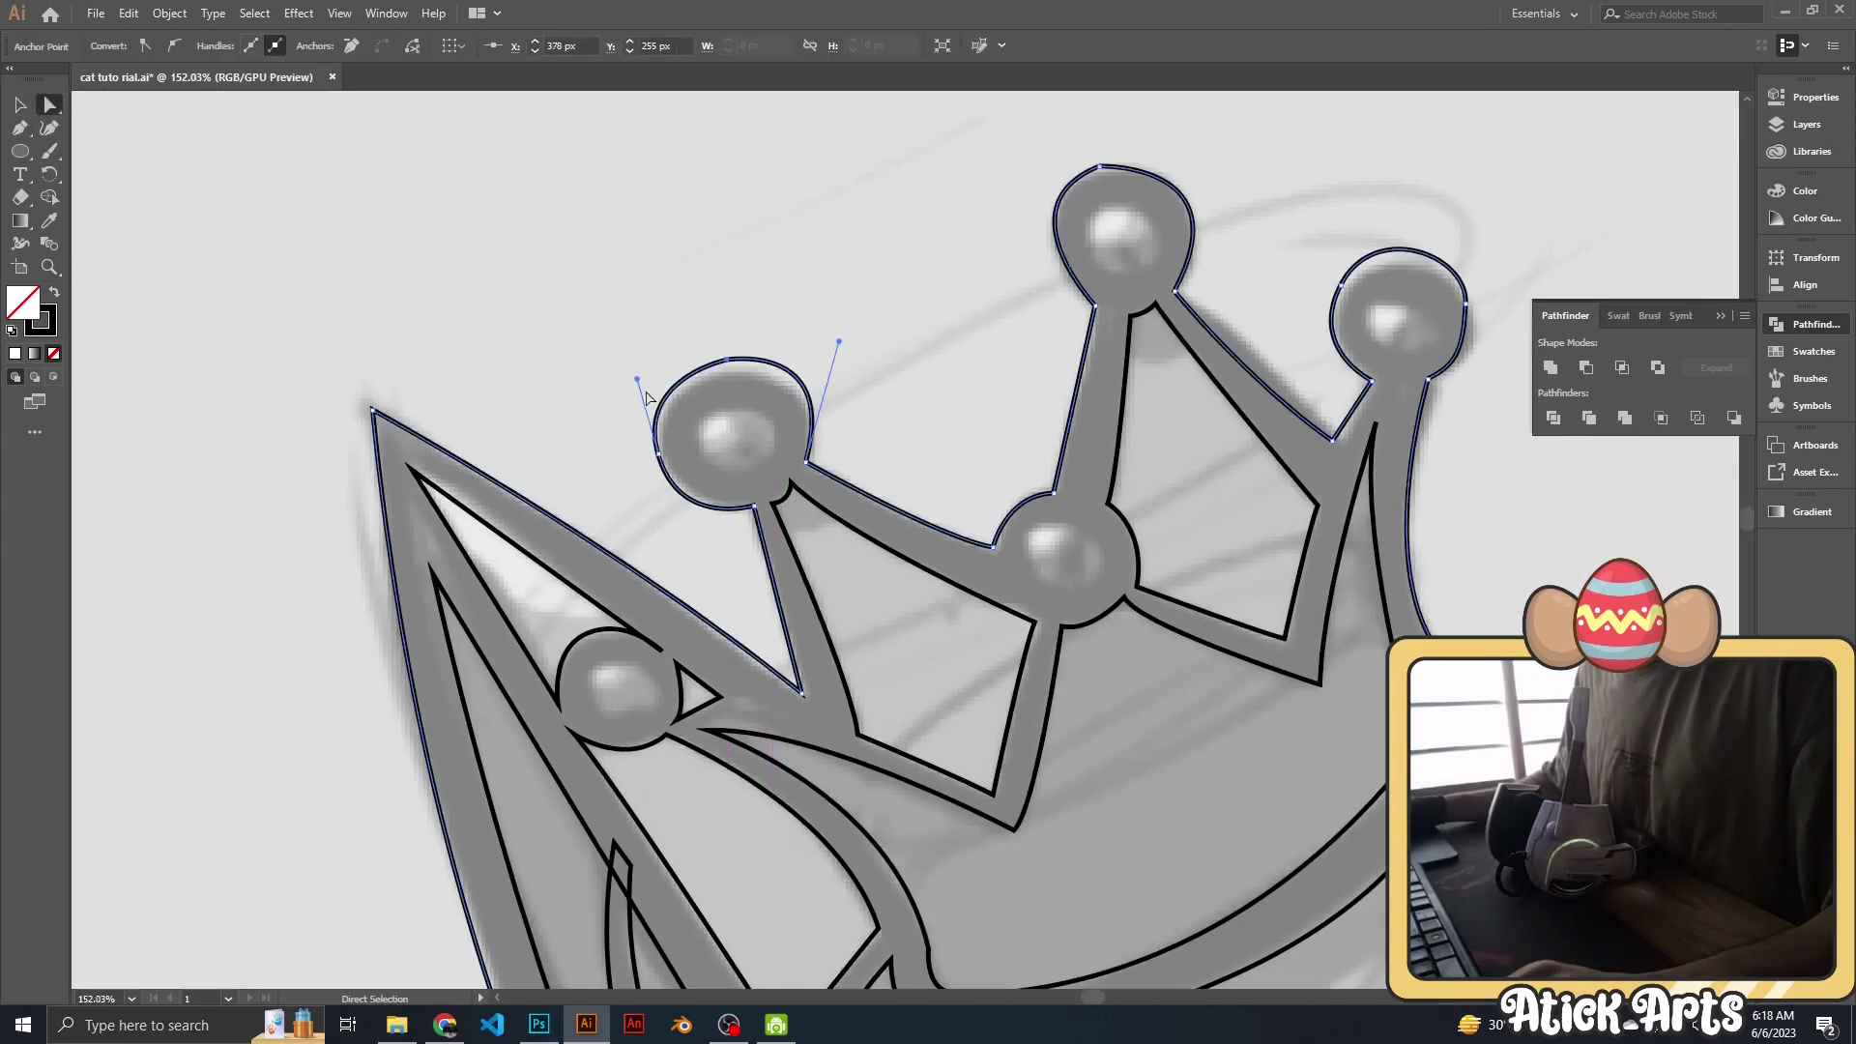
{"action": "scroll", "coordinate": [647, 397], "scroll_direction": "up", "scroll_amount": 5}
{"action": "left_click", "coordinate": [1035, 378]}
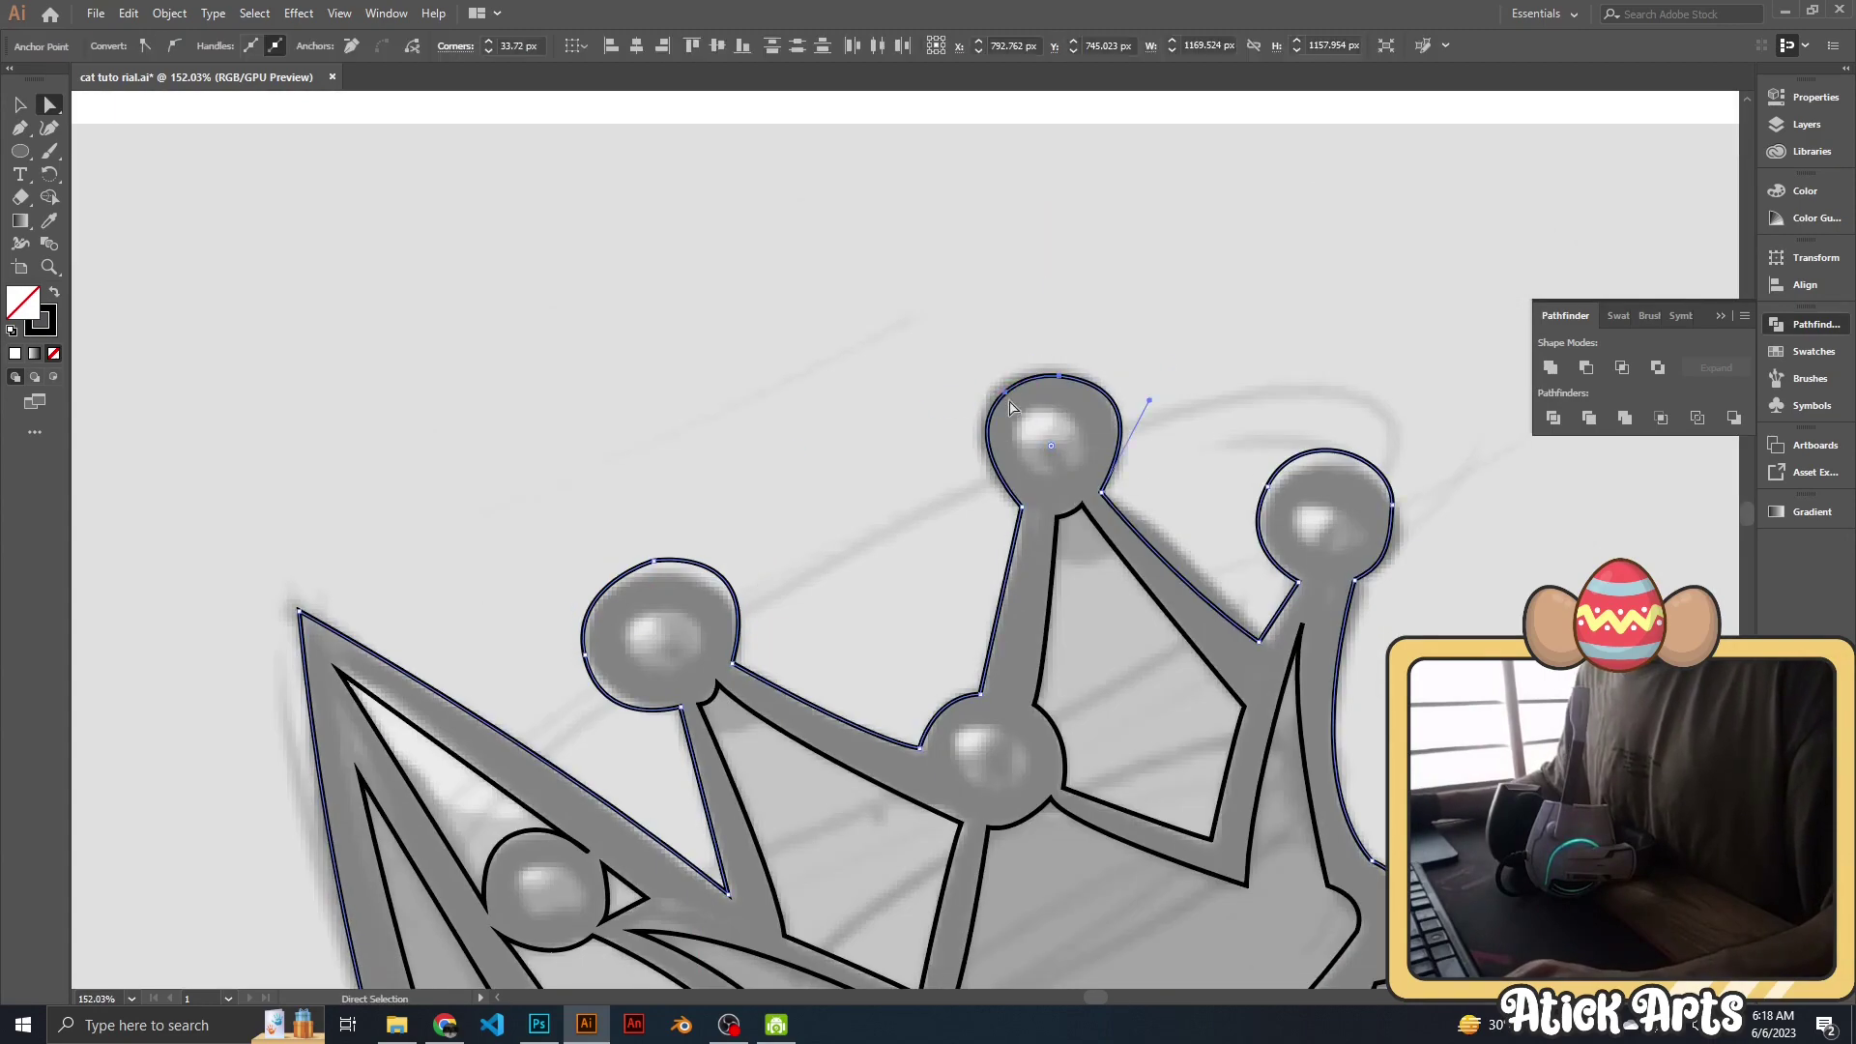
{"action": "key", "text": "ctrl+0"}
Select the crown segment below the middle ball, then deselect and refit the artboard.
{"action": "scroll", "coordinate": [1286, 518], "scroll_direction": "up", "scroll_amount": 4}
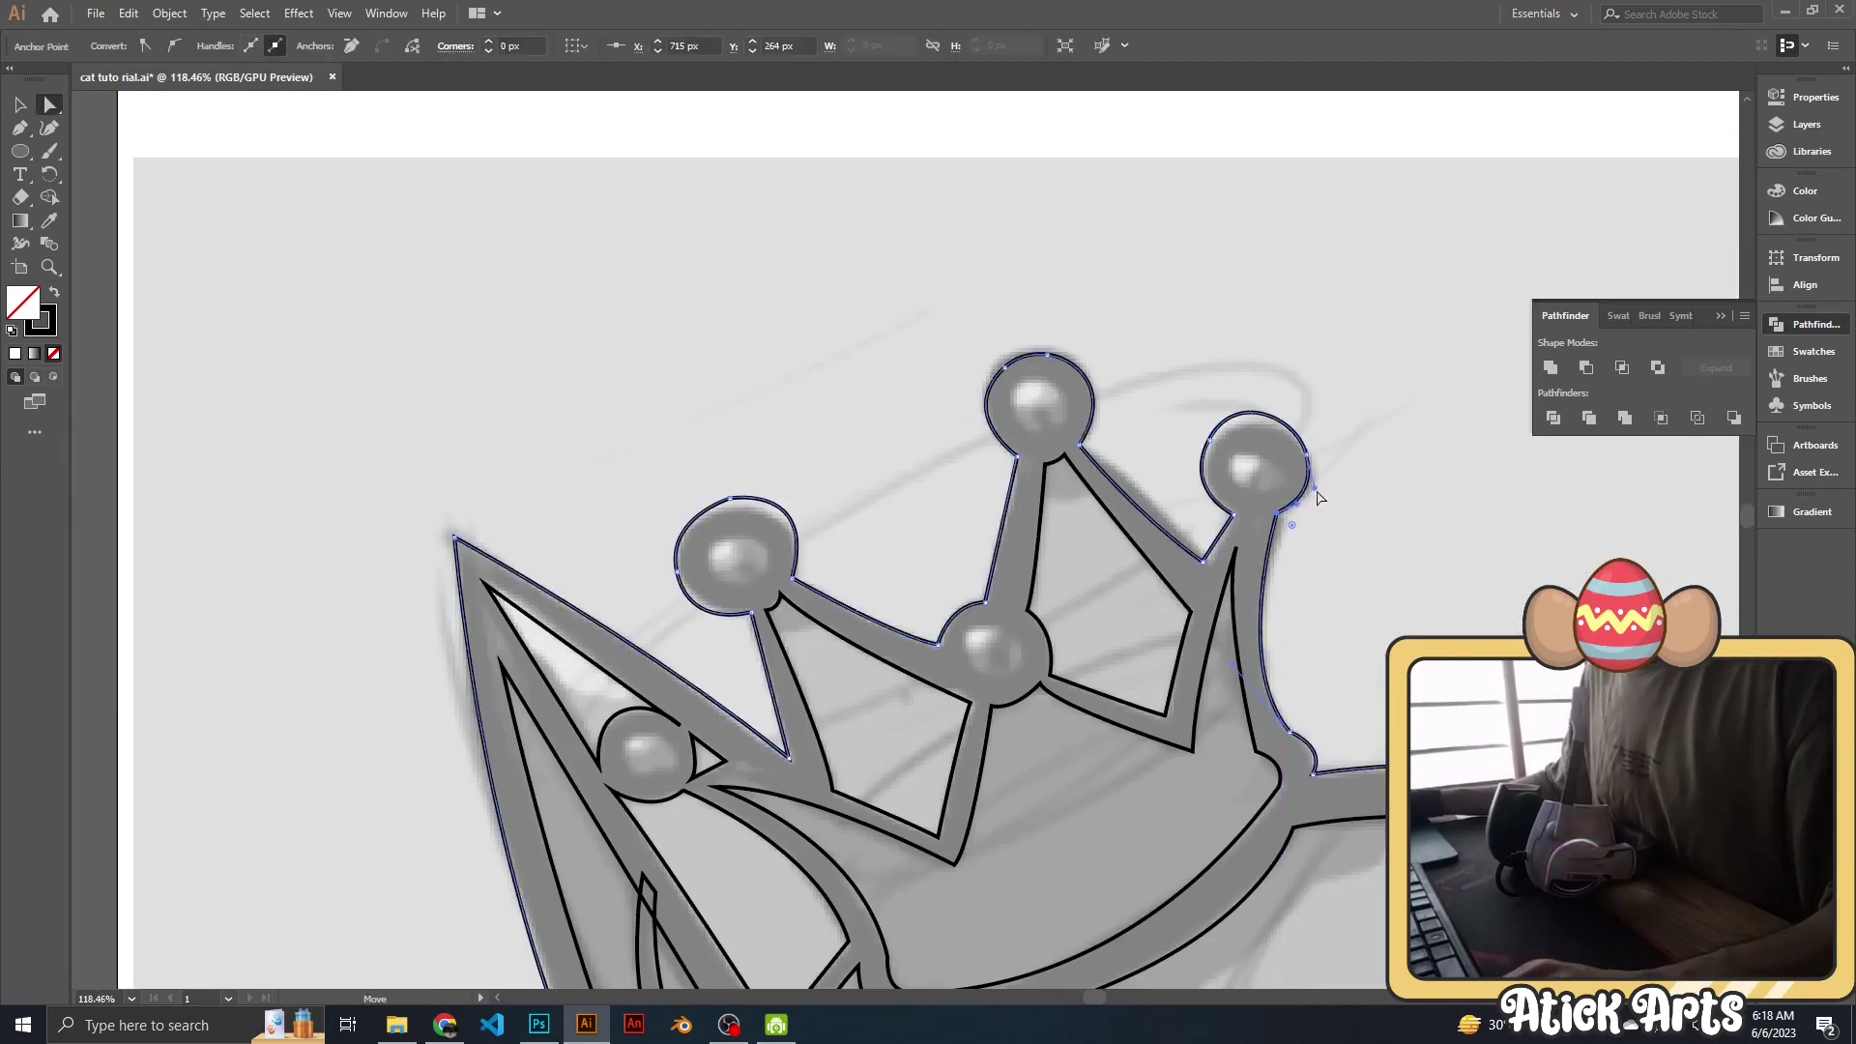
{"action": "scroll", "coordinate": [1095, 535], "scroll_direction": "down", "scroll_amount": 1}
{"action": "scroll", "coordinate": [1095, 535], "scroll_direction": "up", "scroll_amount": 1}
{"action": "key", "text": "a"}
{"action": "left_click", "coordinate": [1157, 524]}
{"action": "scroll", "coordinate": [1141, 536], "scroll_direction": "up", "scroll_amount": 1}
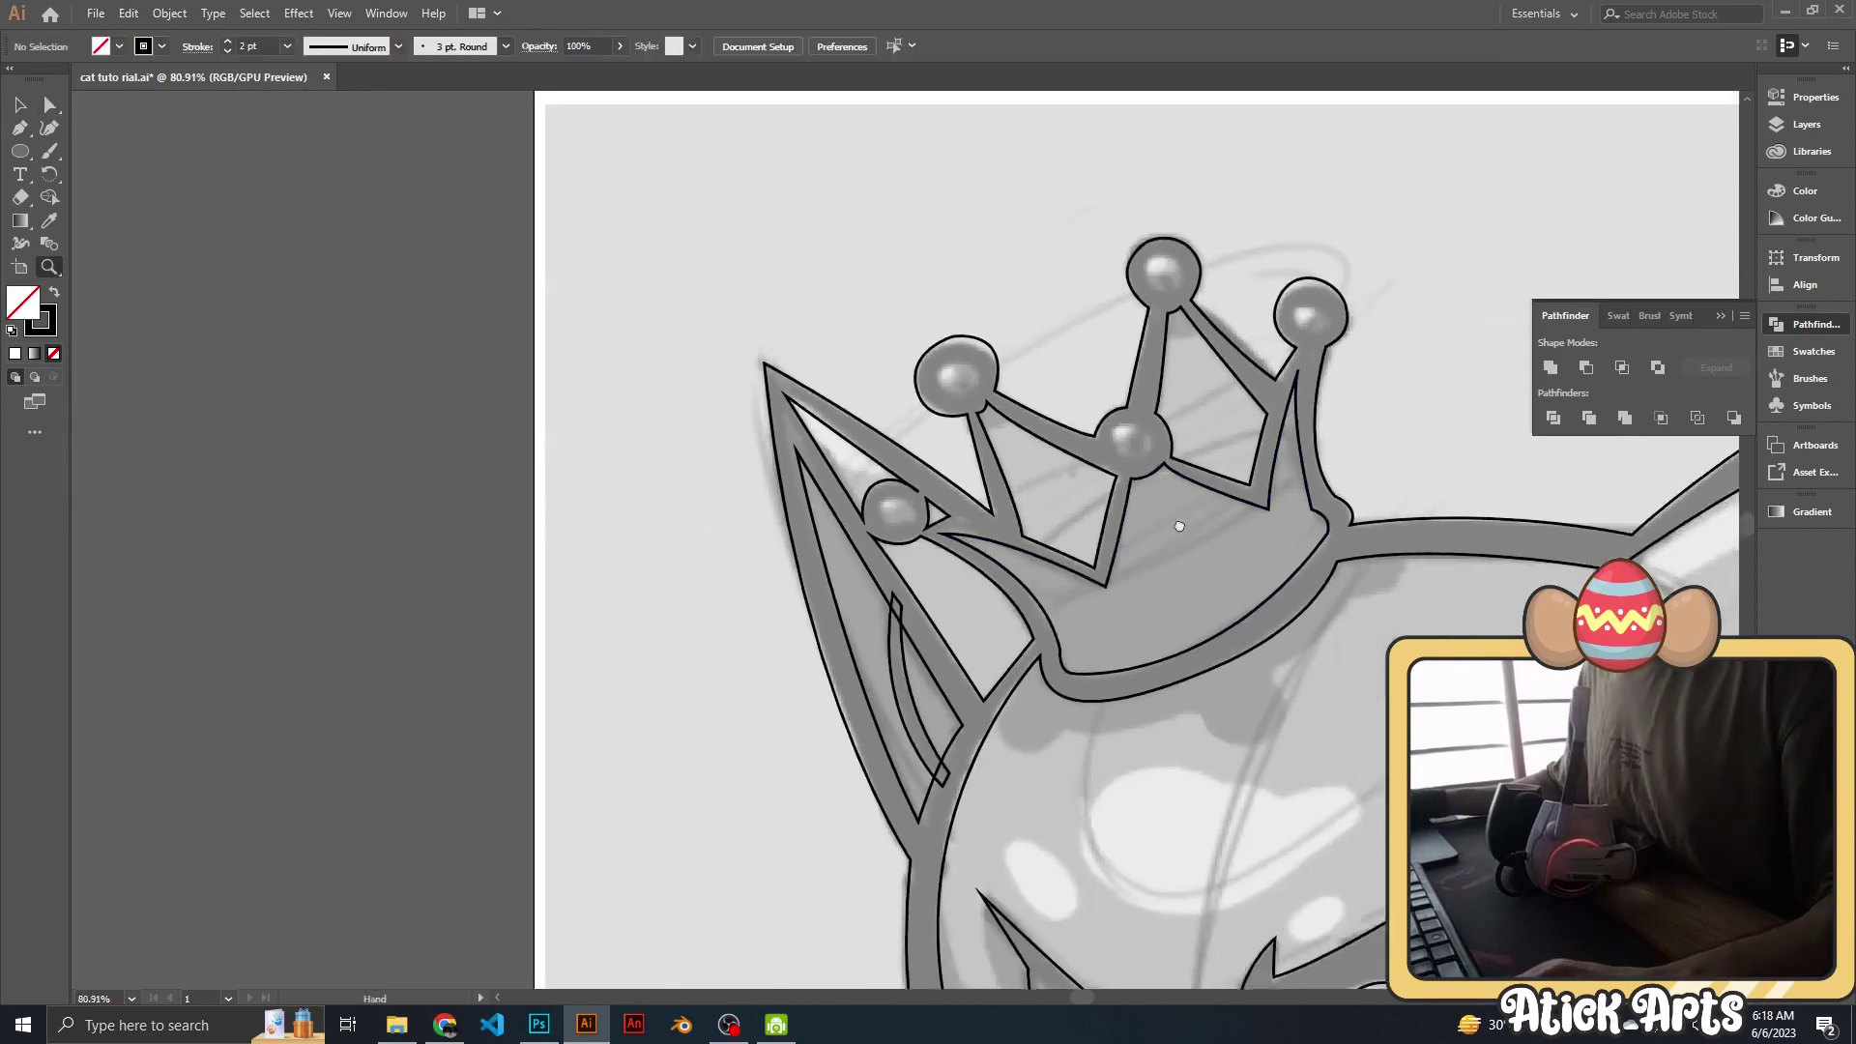
{"action": "left_click", "coordinate": [1111, 549]}
{"action": "key", "text": "ctrl+shift+a"}
{"action": "key", "text": "ctrl+0"}
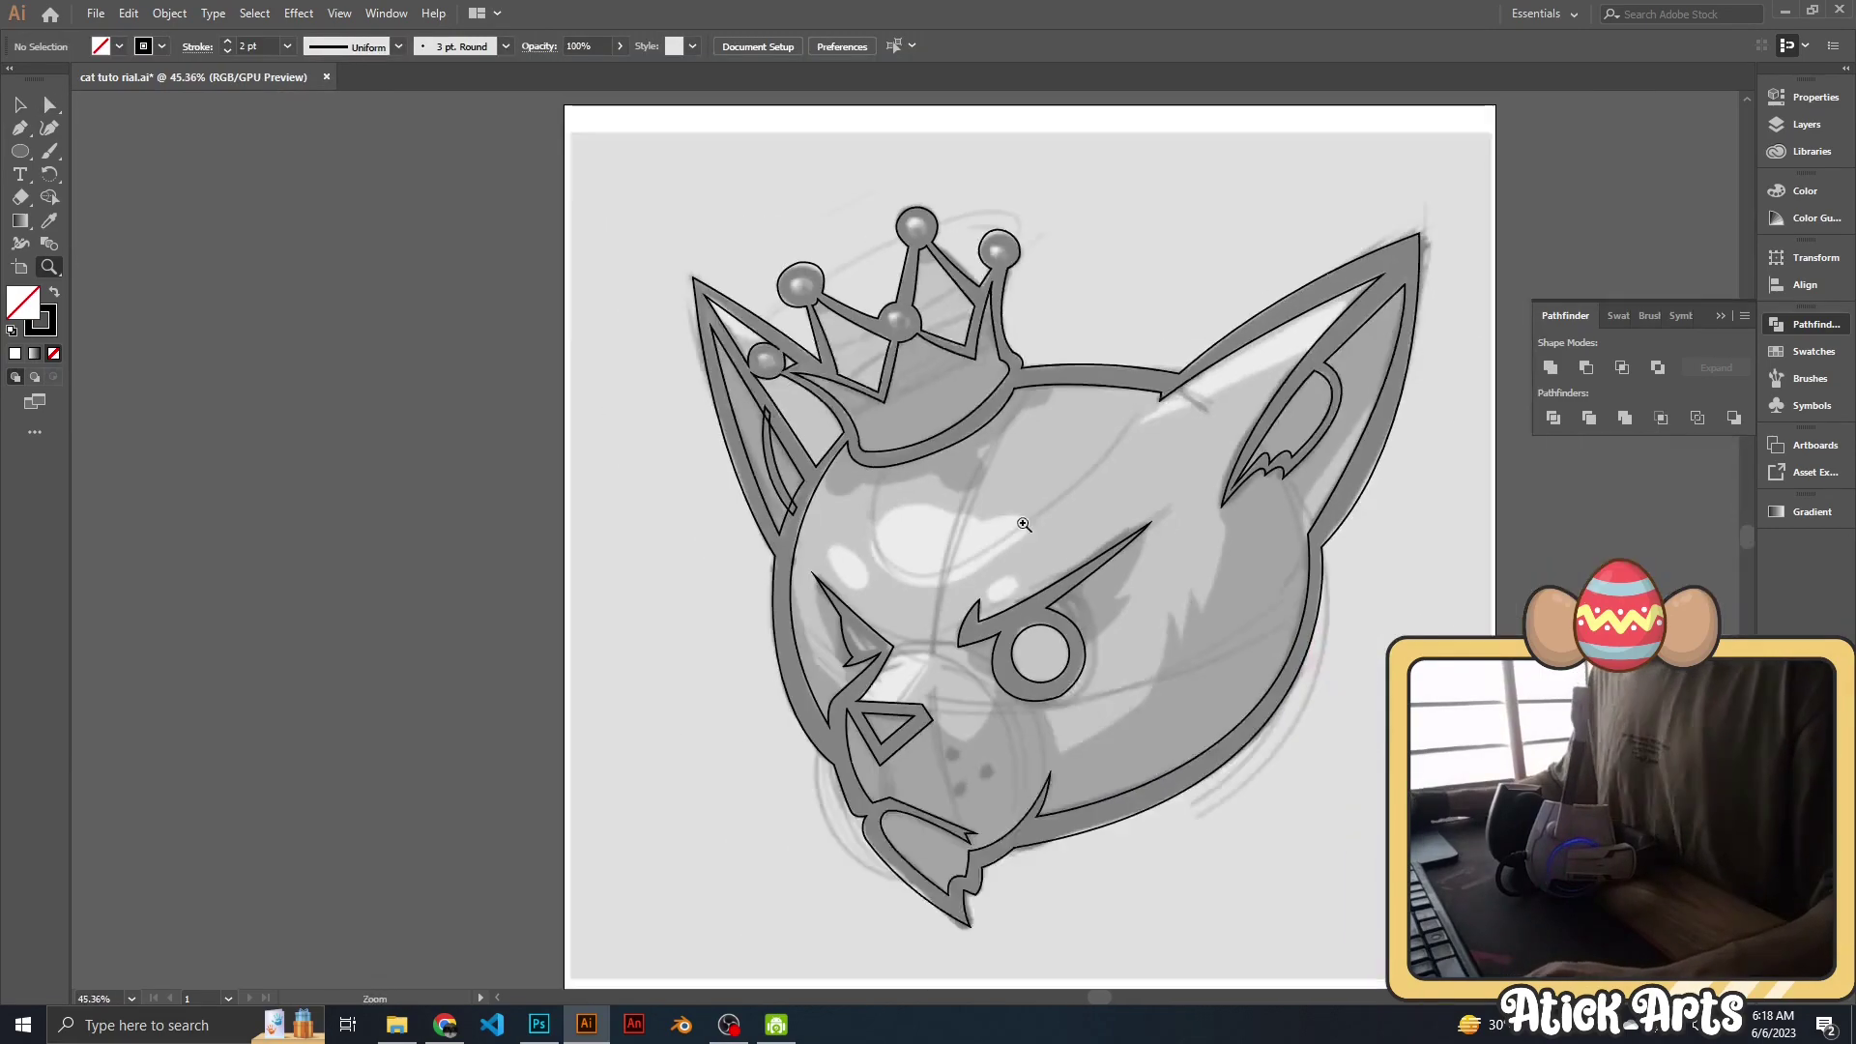
{"action": "key", "text": "z"}
{"action": "scroll", "coordinate": [930, 517], "scroll_direction": "up", "scroll_amount": 3}
{"action": "scroll", "coordinate": [1037, 441], "scroll_direction": "up", "scroll_amount": 5}
Draw two small ellipse highlights on the eye with the Ellipse tool.
{"action": "key", "text": "l"}
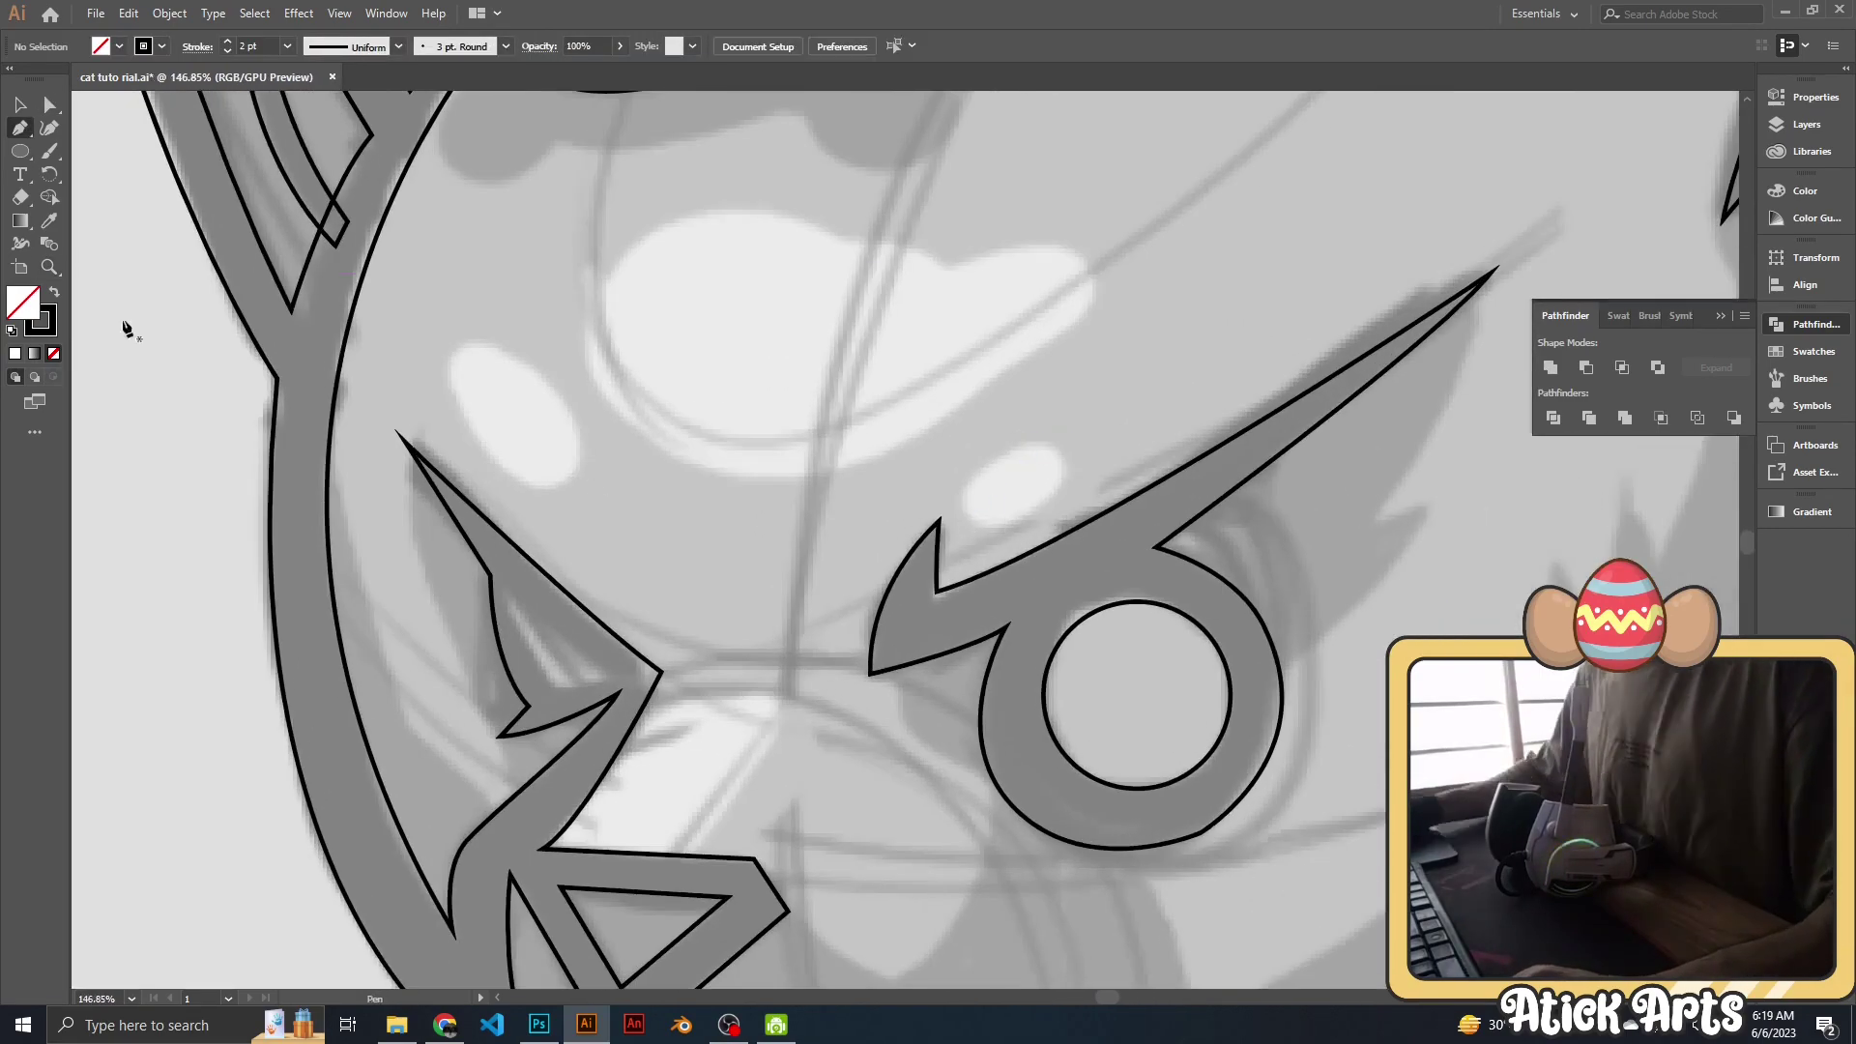
{"action": "left_click_drag", "start_coordinate": [984, 379], "coordinate": [1035, 472]}
{"action": "key", "text": "v"}
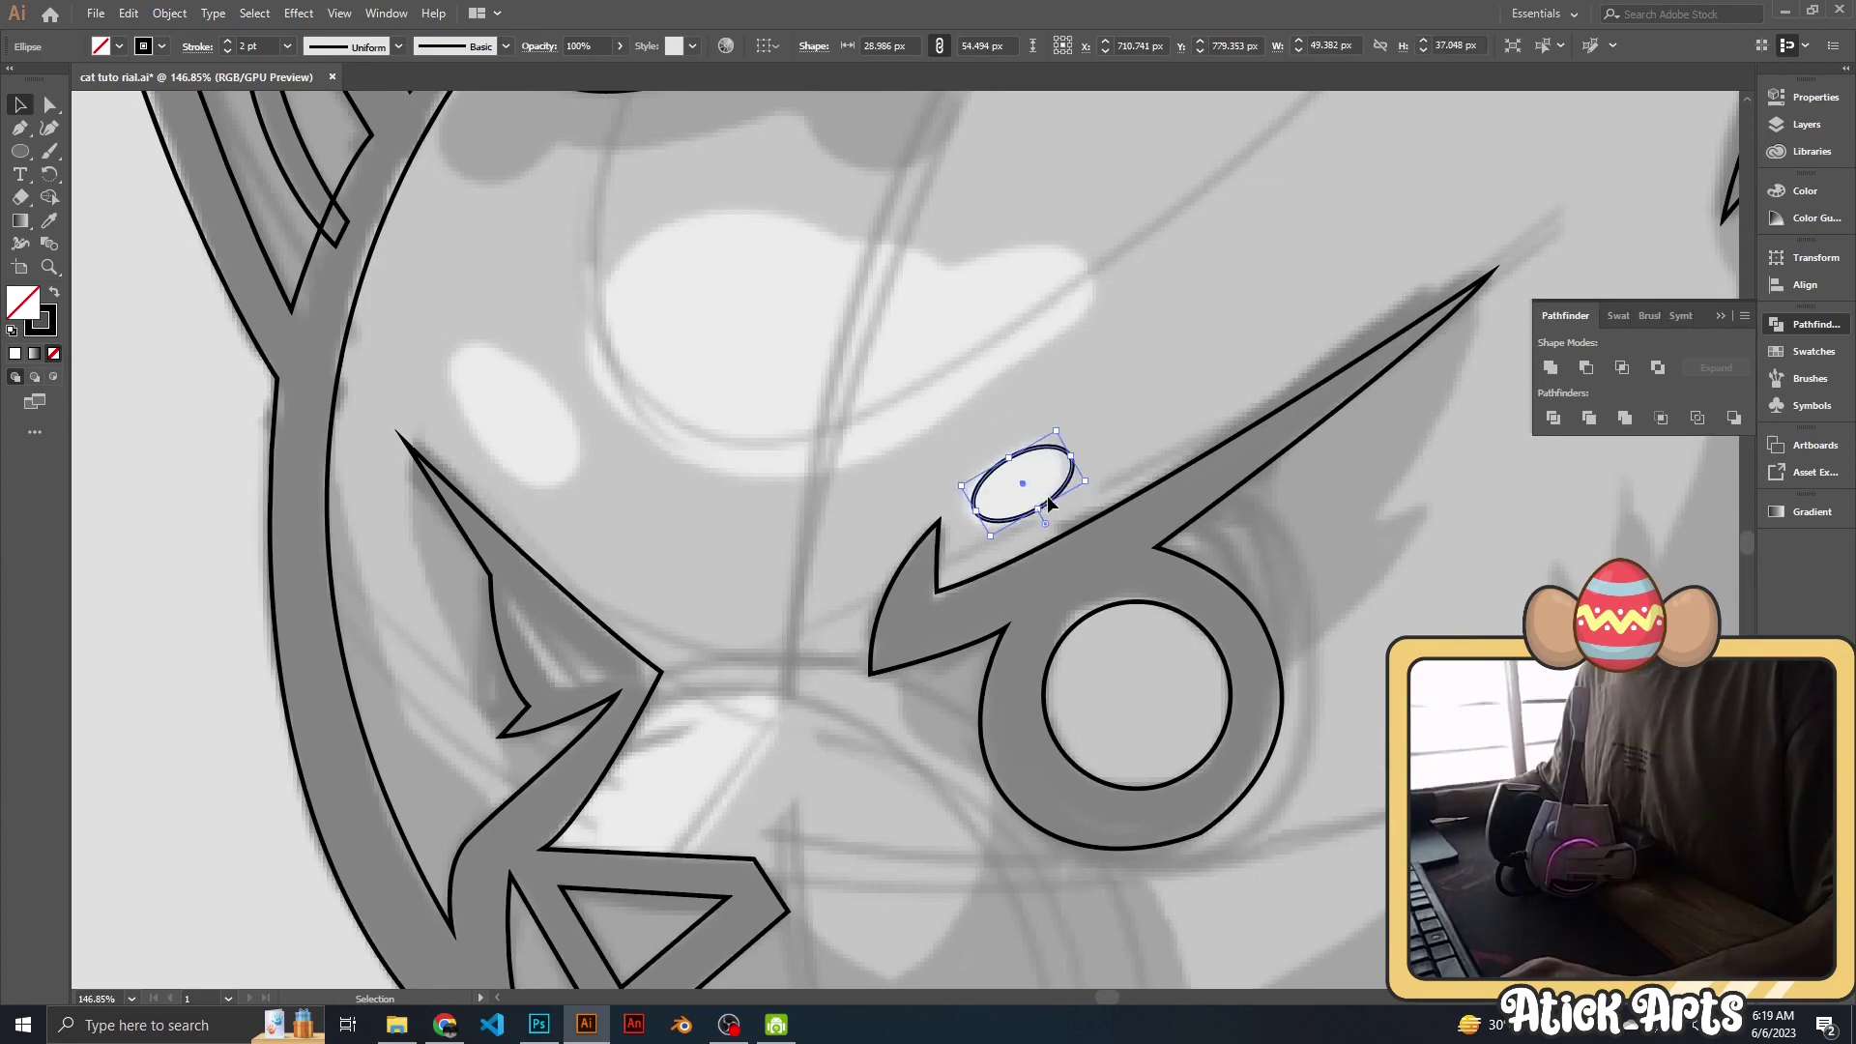
{"action": "key", "text": "ctrl+shift+a"}
{"action": "scroll", "coordinate": [580, 338], "scroll_direction": "left", "scroll_amount": 5}
{"action": "scroll", "coordinate": [580, 338], "scroll_direction": "up", "scroll_amount": 1}
{"action": "left_click_drag", "start_coordinate": [892, 560], "coordinate": [888, 557]}
{"action": "scroll", "coordinate": [931, 529], "scroll_direction": "down", "scroll_amount": 5}
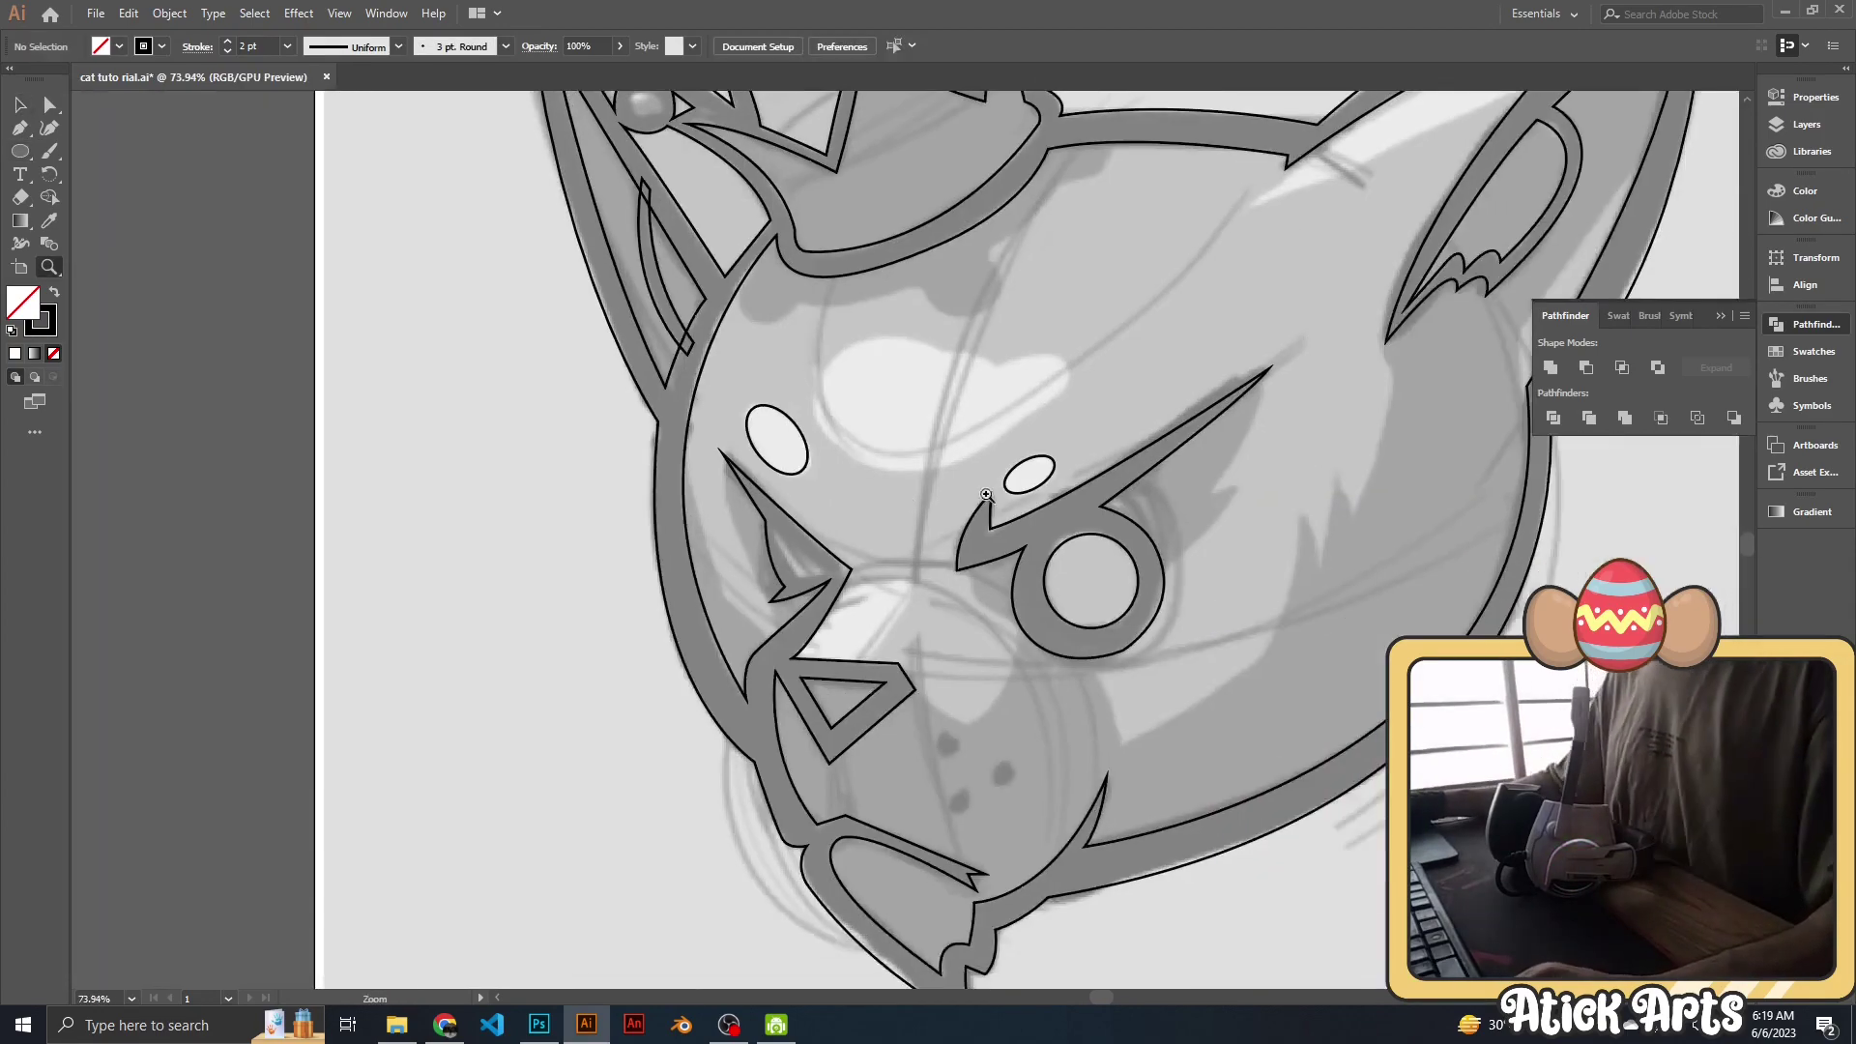
{"action": "scroll", "coordinate": [931, 529], "scroll_direction": "up", "scroll_amount": 3}
Add the last anchor of the nose shape and close it.
{"action": "key", "text": "p"}
{"action": "left_click", "coordinate": [950, 646]}
{"action": "left_click", "coordinate": [910, 527]}
{"action": "scroll", "coordinate": [910, 527], "scroll_direction": "down", "scroll_amount": 4}
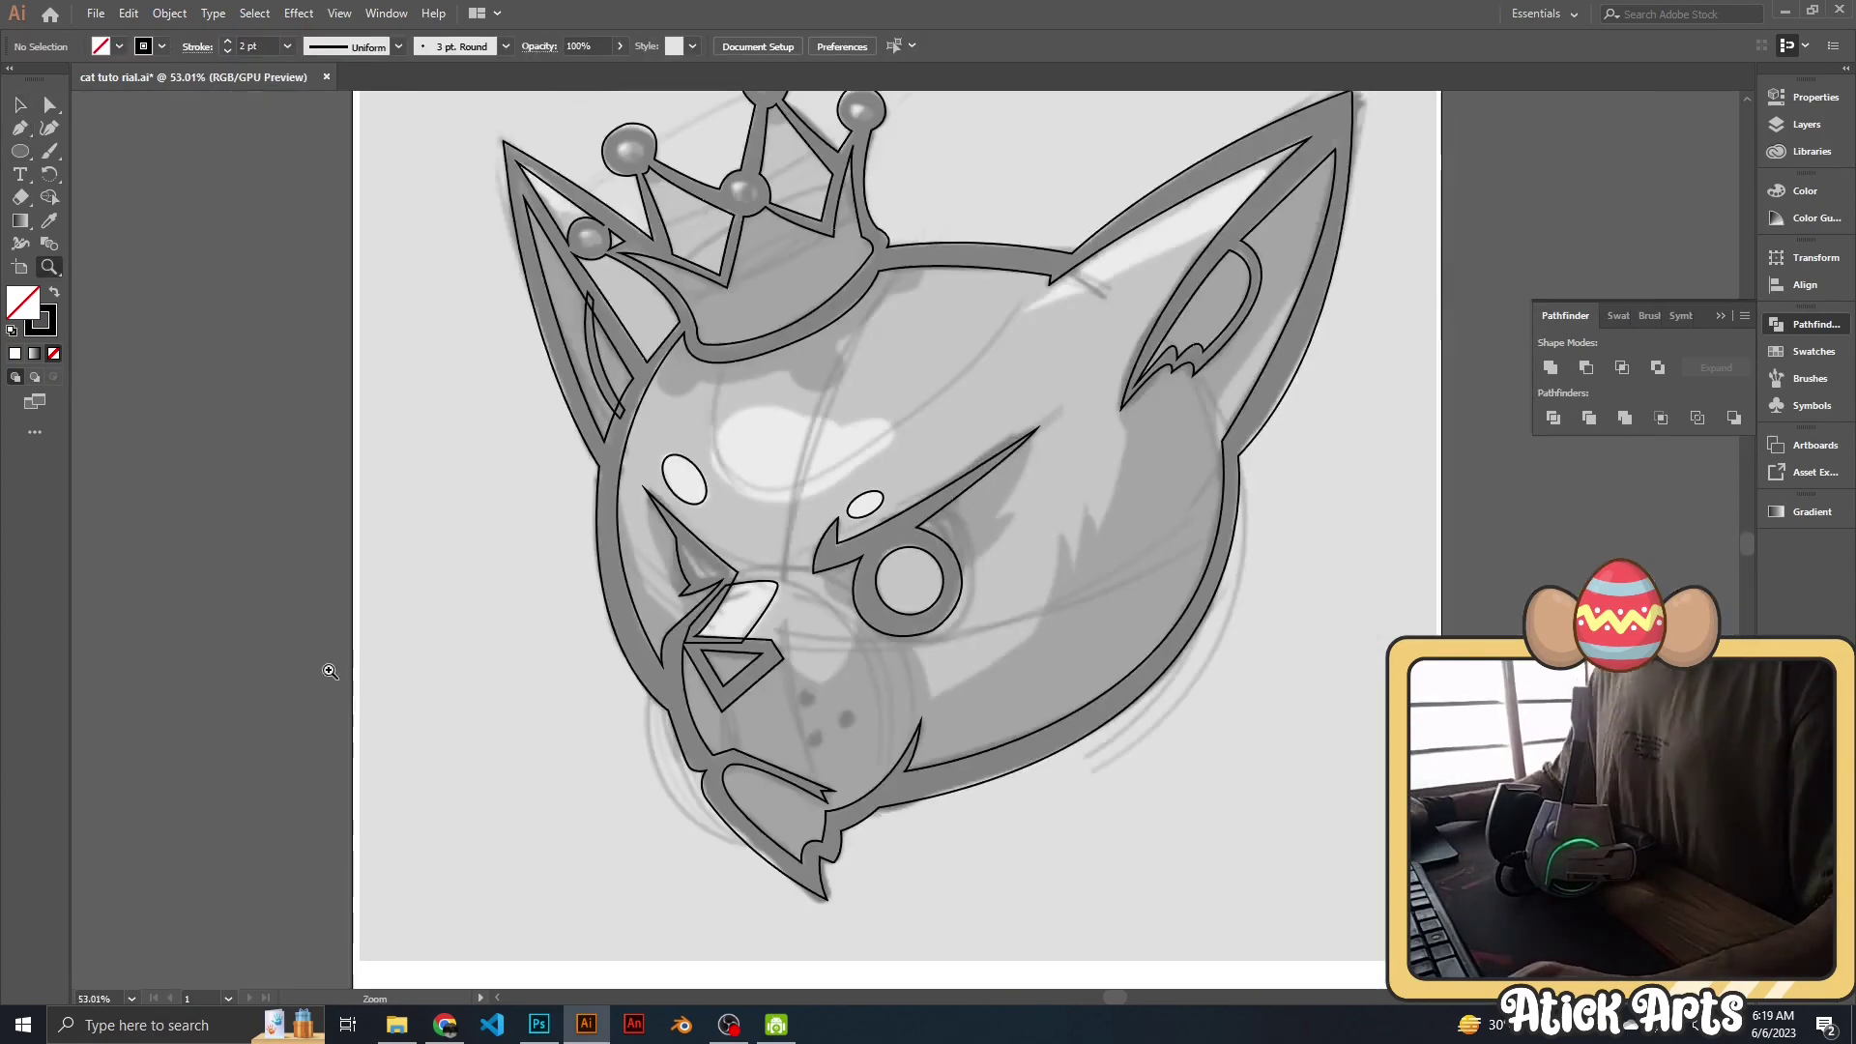
{"action": "scroll", "coordinate": [801, 507], "scroll_direction": "up", "scroll_amount": 3}
Redraw the forehead highlight as a new curved Pen path.
{"action": "key", "text": "z"}
{"action": "key", "text": "p"}
{"action": "left_click", "coordinate": [789, 491]}
{"action": "left_click_drag", "start_coordinate": [644, 573], "coordinate": [630, 685]}
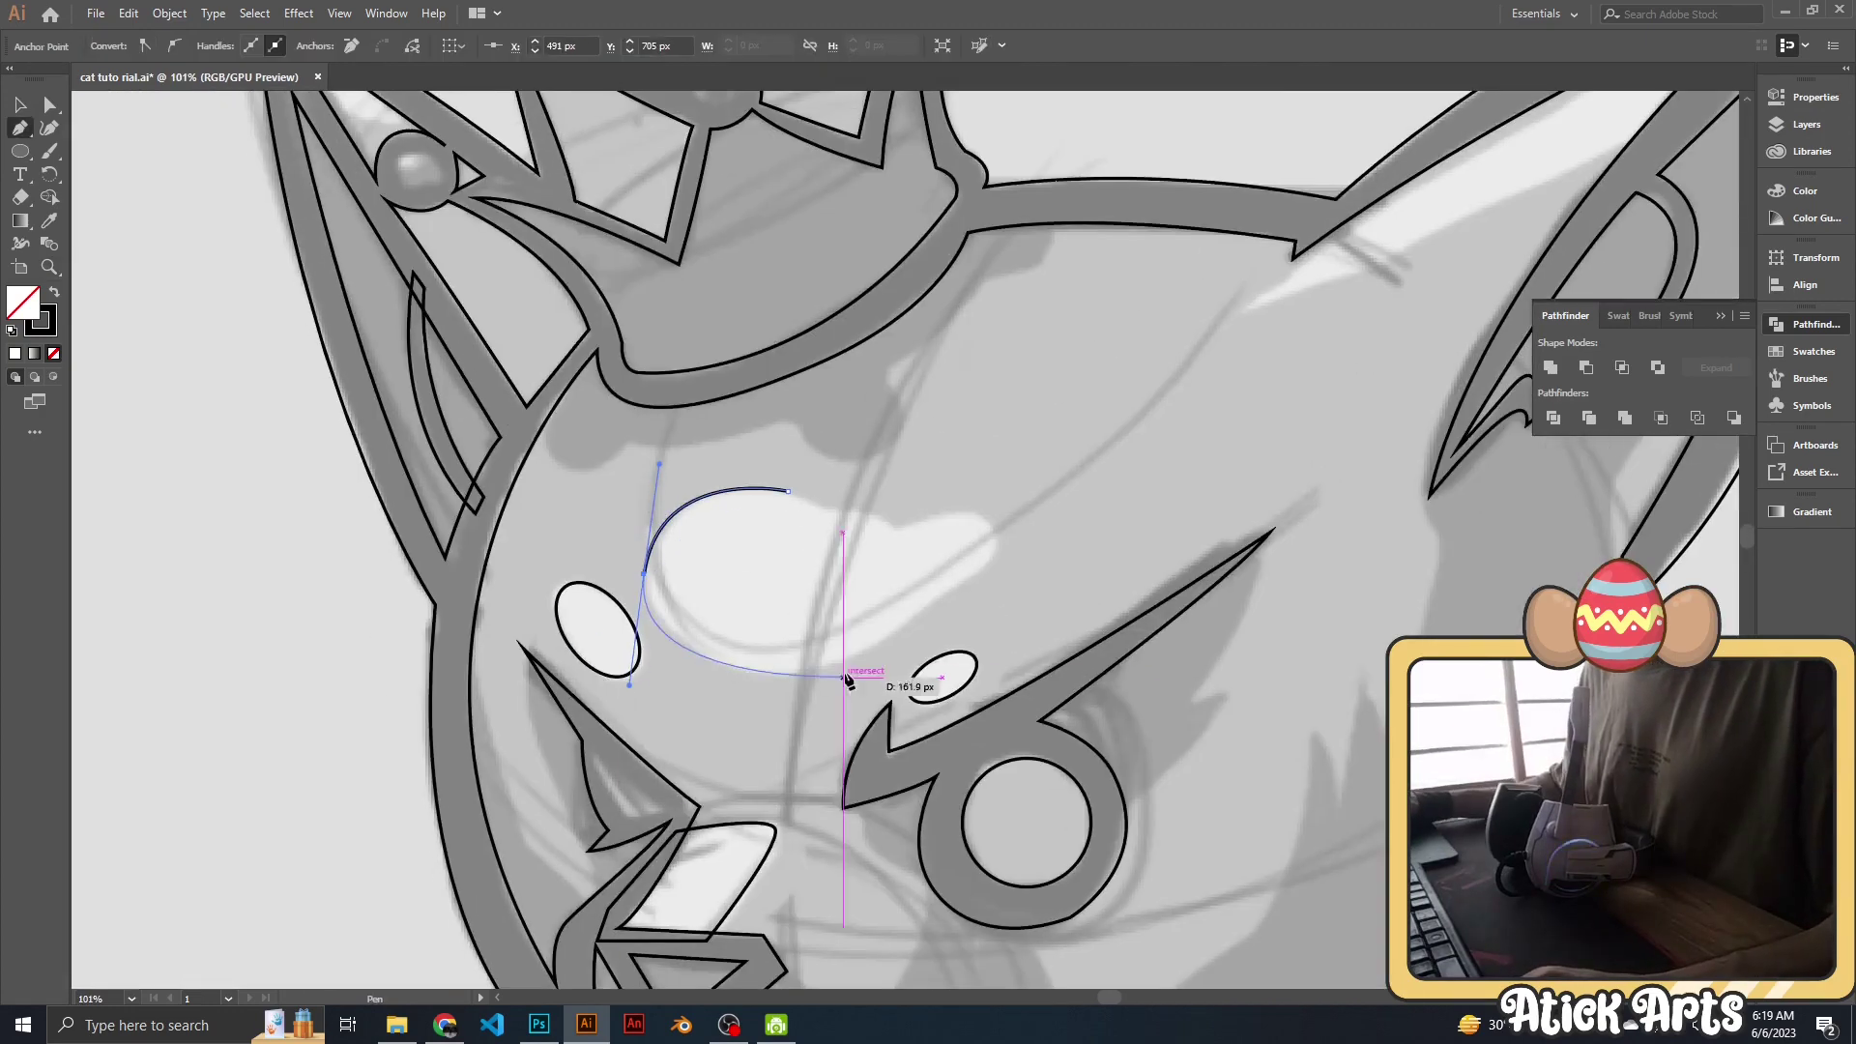
{"action": "left_click_drag", "start_coordinate": [993, 552], "coordinate": [1001, 535]}
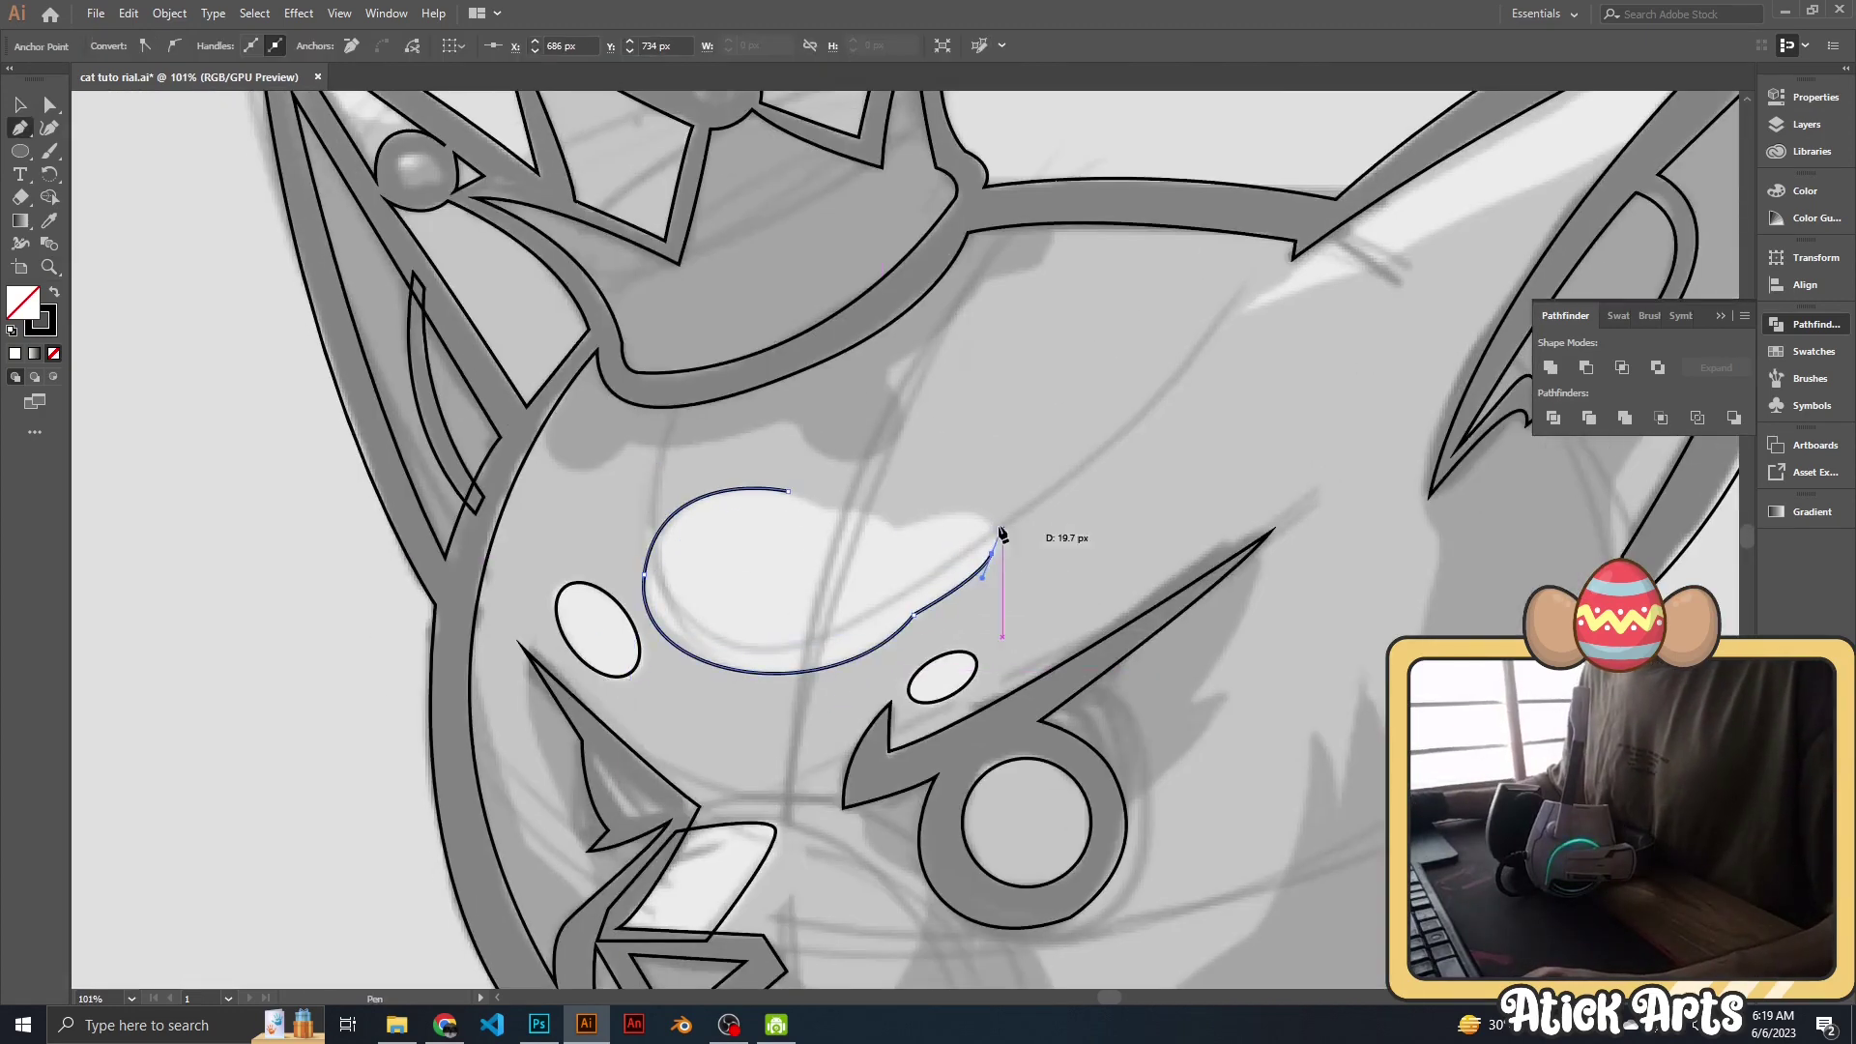
{"action": "left_click", "coordinate": [787, 548]}
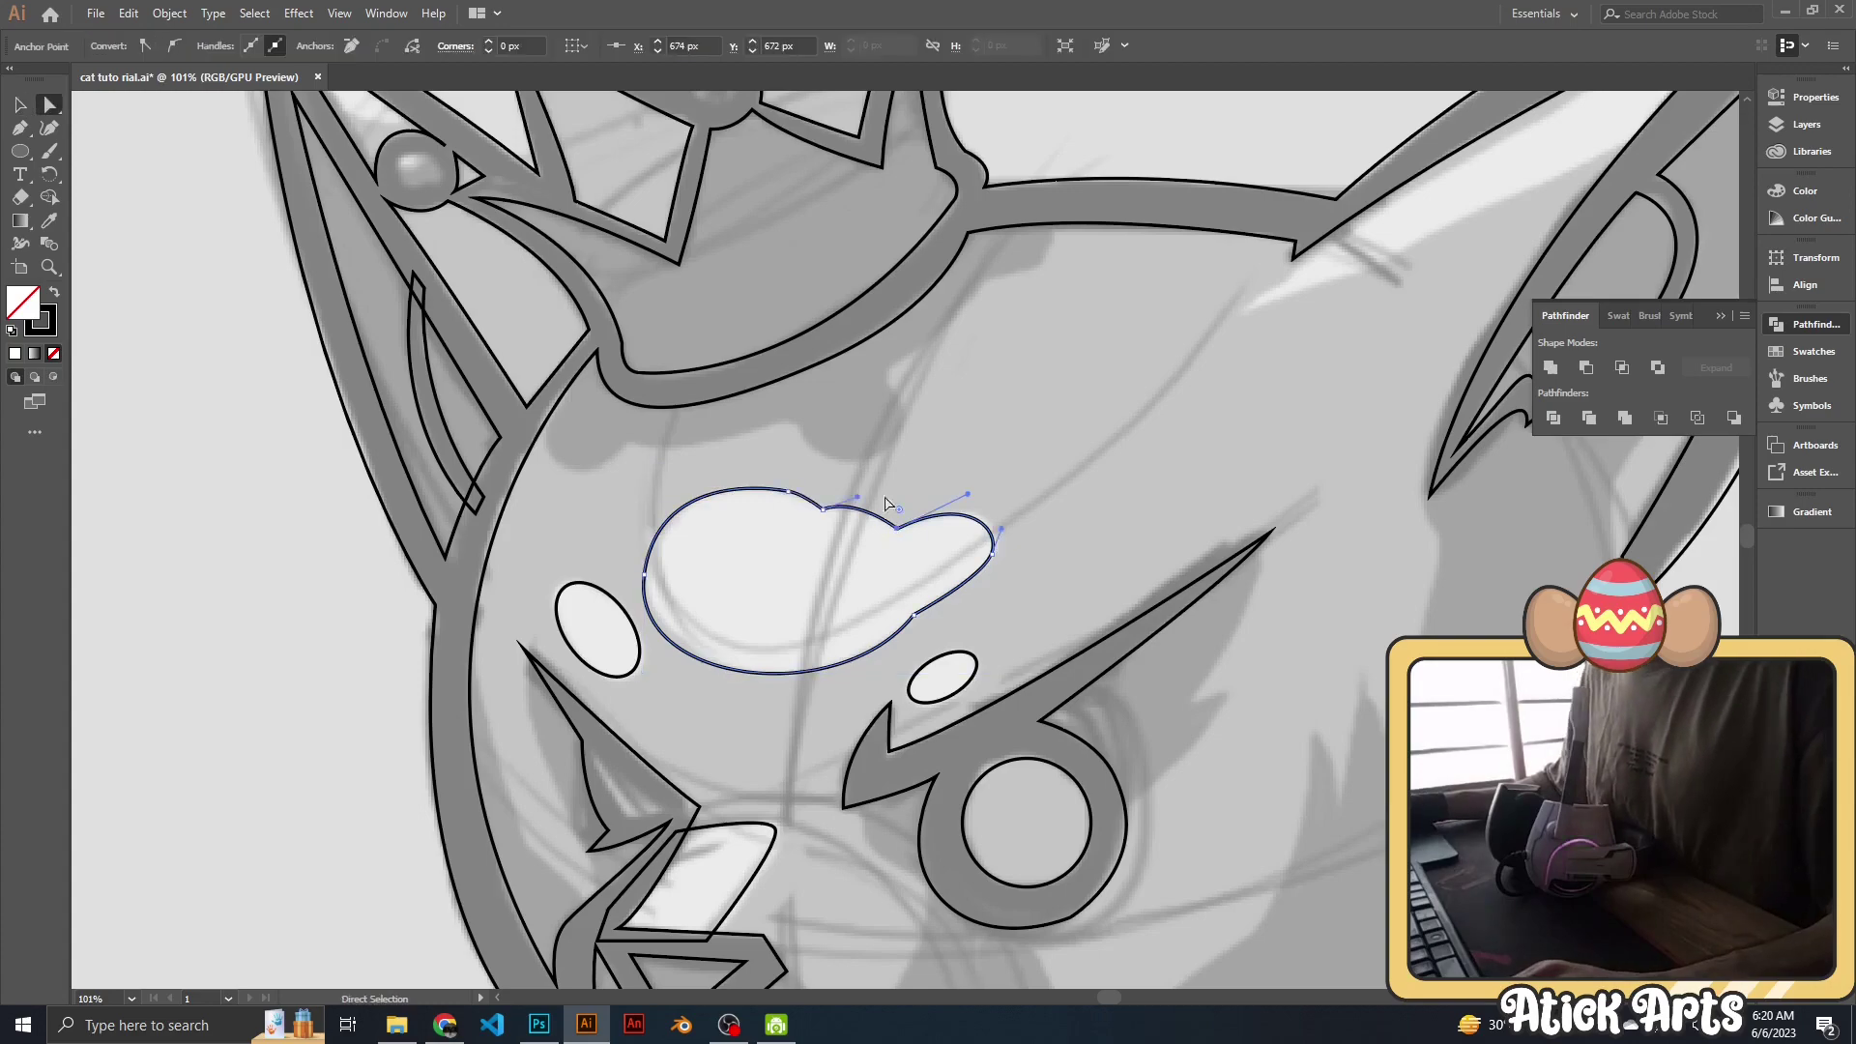
{"action": "scroll", "coordinate": [939, 462], "scroll_direction": "down", "scroll_amount": 3}
{"action": "scroll", "coordinate": [1013, 555], "scroll_direction": "up", "scroll_amount": 2}
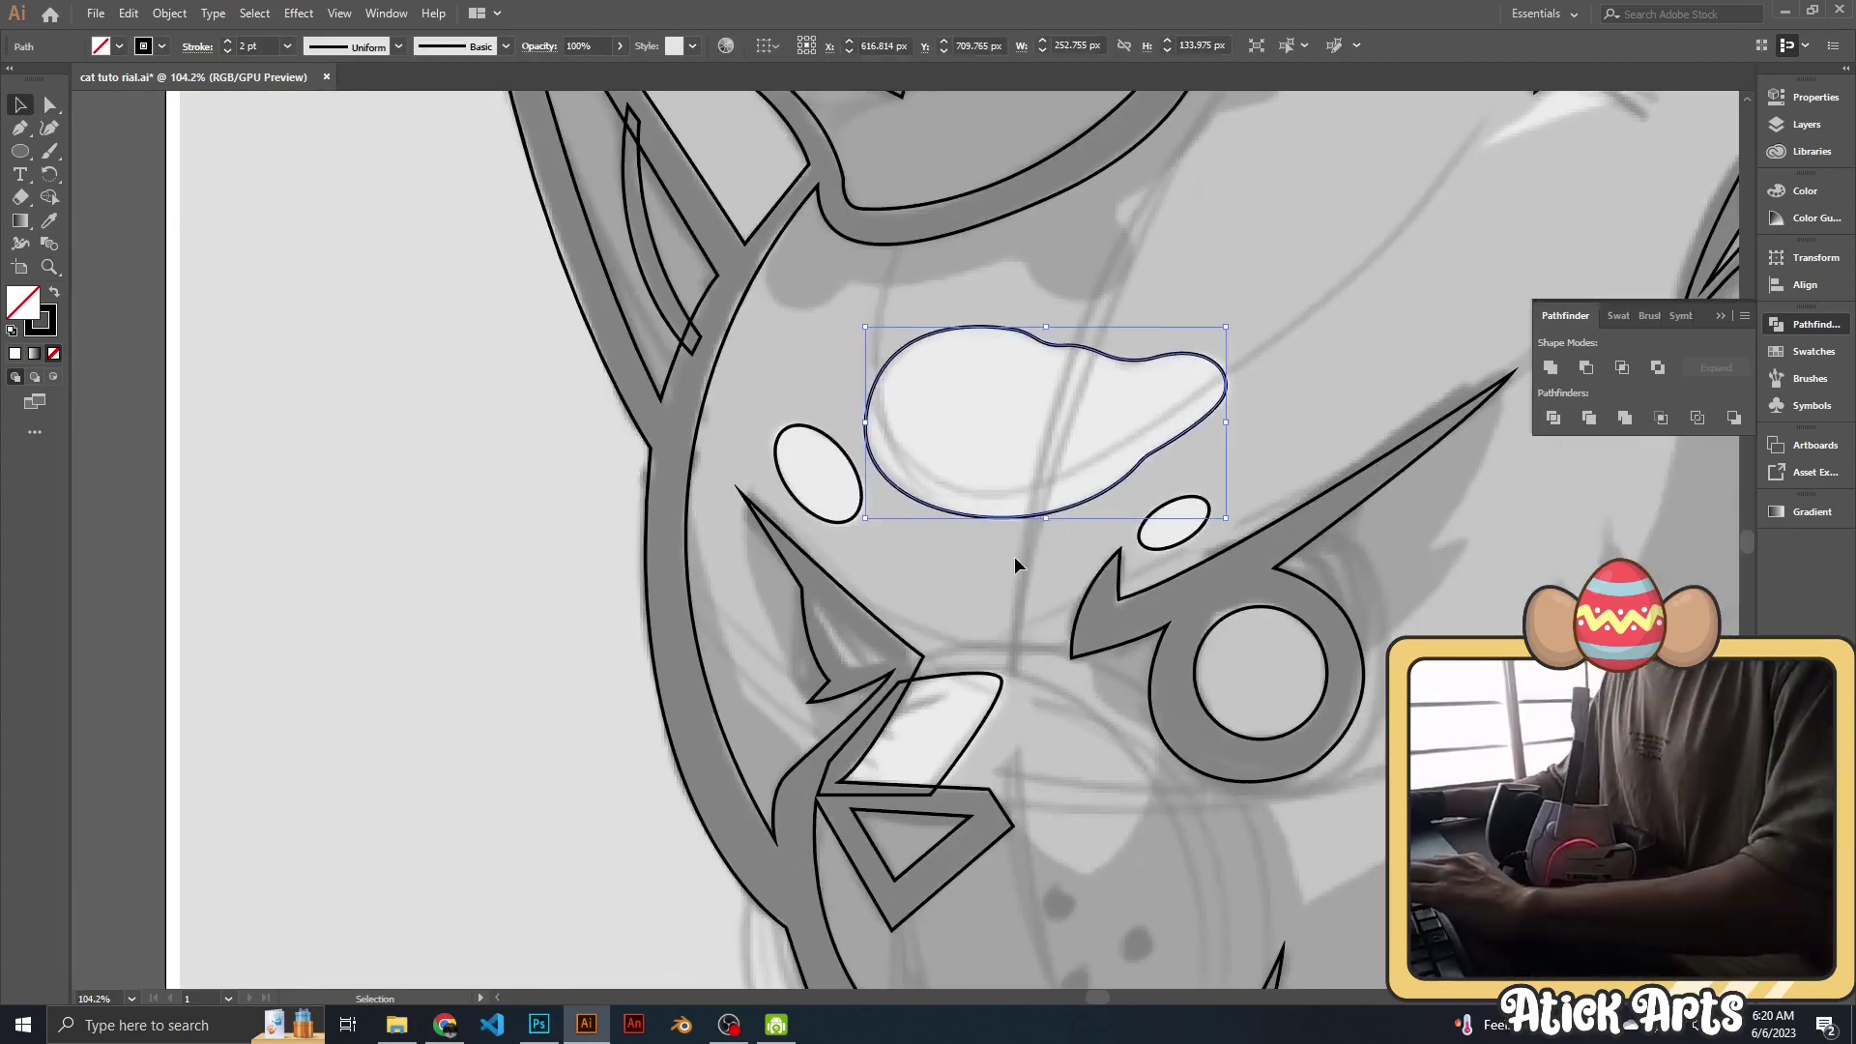
{"action": "scroll", "coordinate": [1014, 555], "scroll_direction": "down", "scroll_amount": 5}
{"action": "scroll", "coordinate": [870, 484], "scroll_direction": "up", "scroll_amount": 5}
Draw a curved path along the inner ear.
{"action": "key", "text": "p"}
{"action": "left_click", "coordinate": [631, 683]}
{"action": "left_click_drag", "start_coordinate": [1102, 414], "coordinate": [1002, 529]}
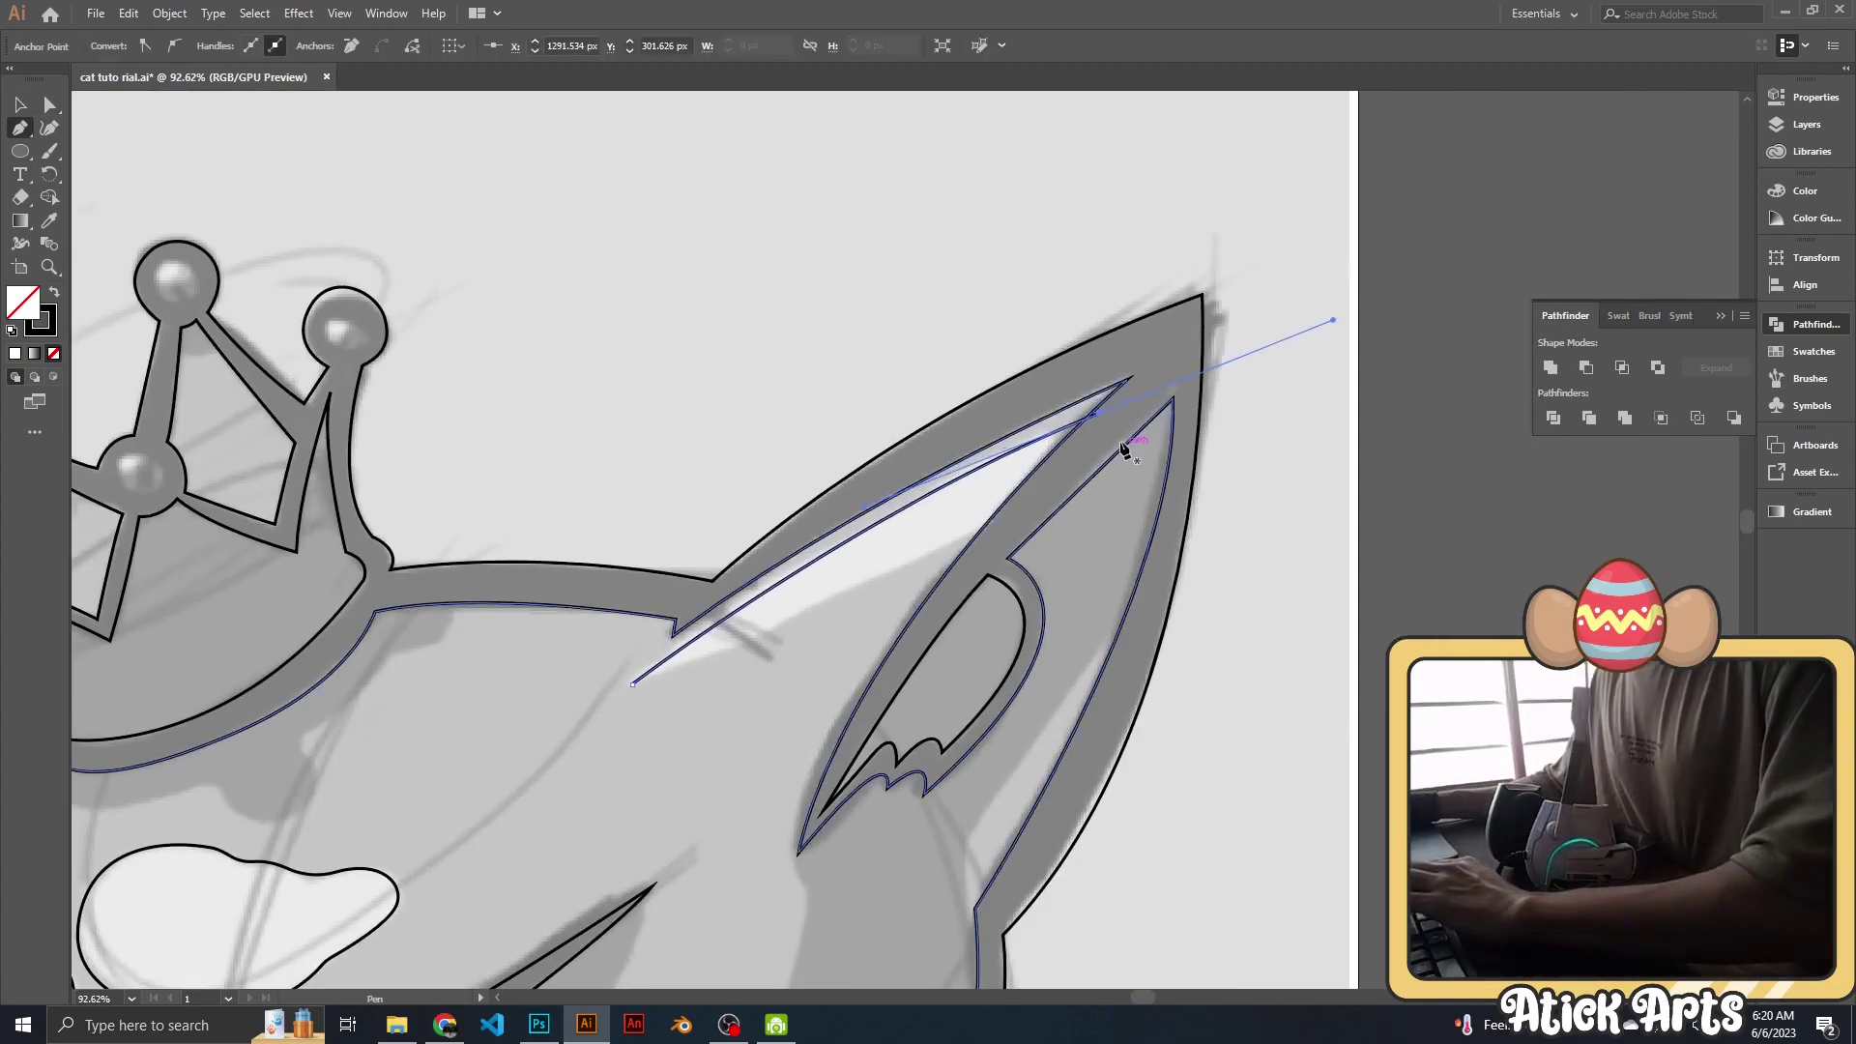
{"action": "scroll", "coordinate": [556, 737], "scroll_direction": "down", "scroll_amount": 5}
{"action": "scroll", "coordinate": [677, 483], "scroll_direction": "up", "scroll_amount": 4}
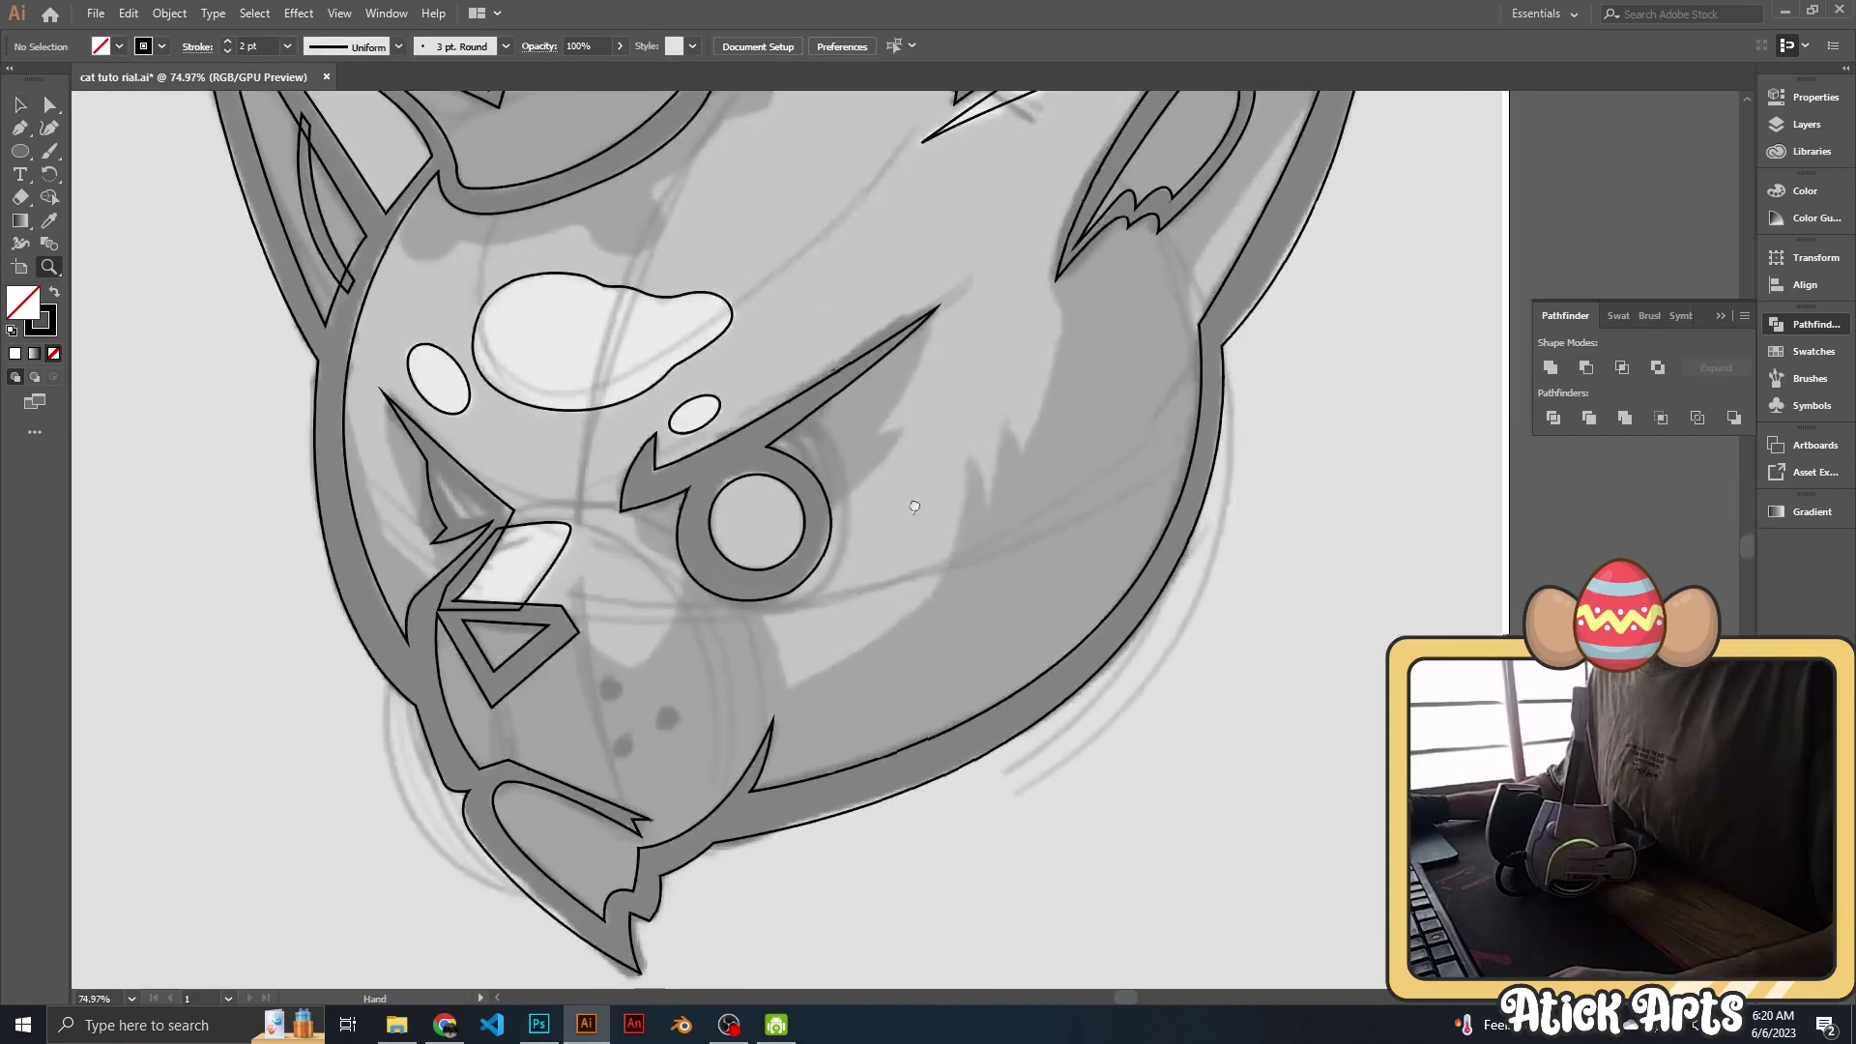
{"action": "scroll", "coordinate": [677, 483], "scroll_direction": "up", "scroll_amount": 2}
Trace a shadow path from the nose down the muzzle, up toward the eye and ear base.
{"action": "left_click", "coordinate": [627, 476]}
{"action": "left_click_drag", "start_coordinate": [709, 527], "coordinate": [711, 535]}
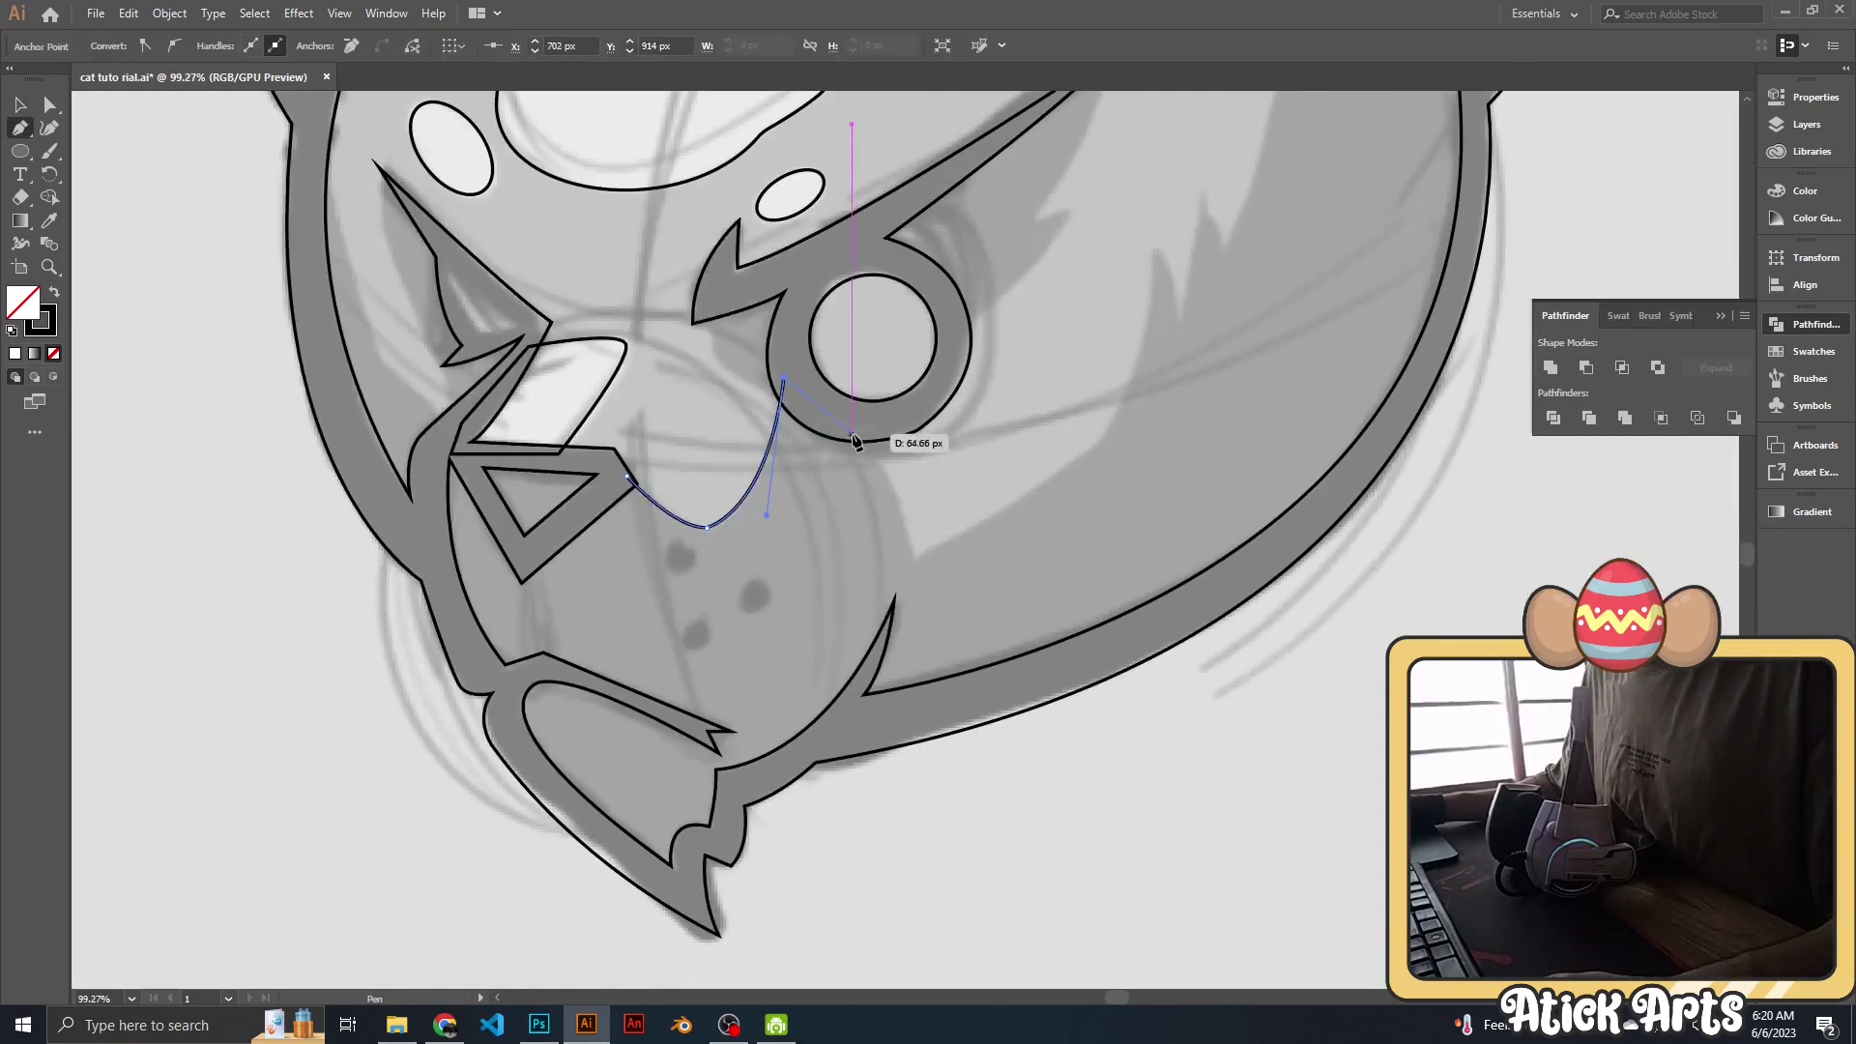
{"action": "left_click_drag", "start_coordinate": [856, 442], "coordinate": [856, 442]}
{"action": "scroll", "coordinate": [676, 531], "scroll_direction": "down", "scroll_amount": 2}
{"action": "left_click", "coordinate": [621, 721]}
{"action": "scroll", "coordinate": [621, 722], "scroll_direction": "up", "scroll_amount": 2}
{"action": "left_click_drag", "start_coordinate": [737, 554], "coordinate": [763, 599]}
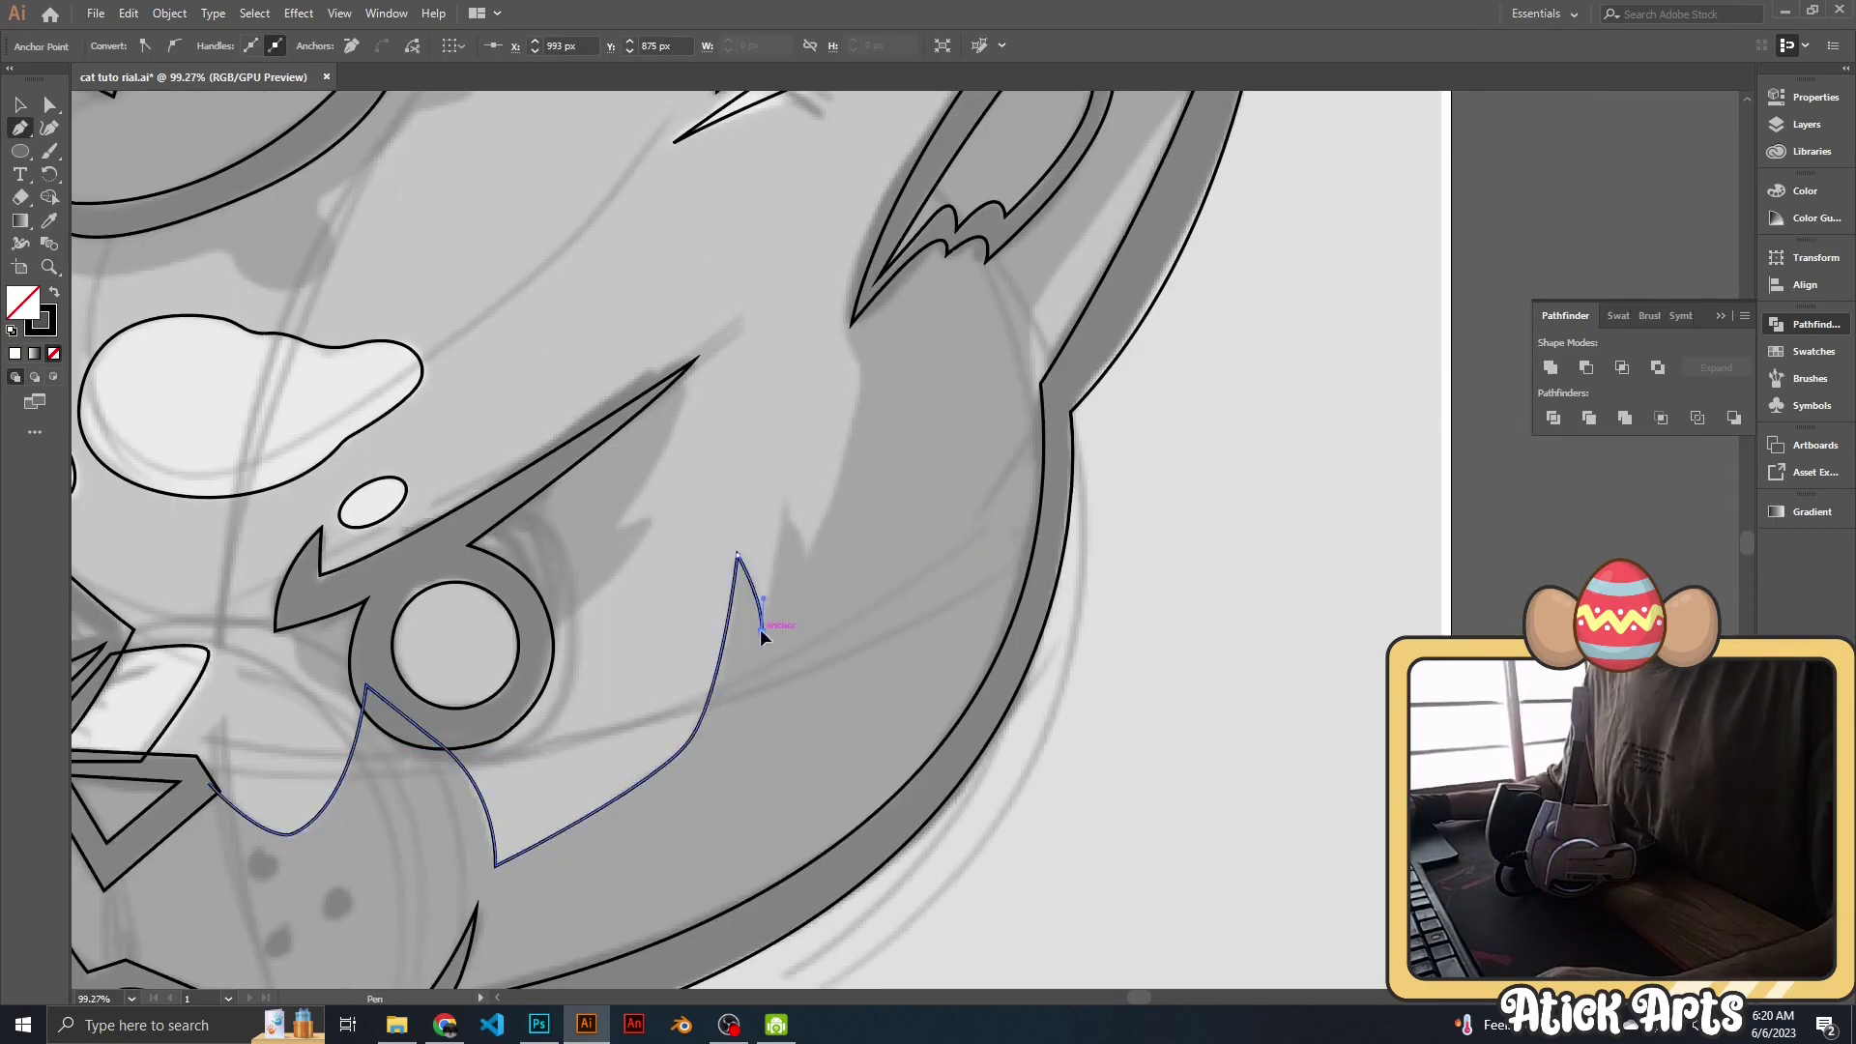
{"action": "scroll", "coordinate": [760, 629], "scroll_direction": "up", "scroll_amount": 3}
{"action": "left_click_drag", "start_coordinate": [812, 522], "coordinate": [828, 530]}
{"action": "scroll", "coordinate": [828, 531], "scroll_direction": "up", "scroll_amount": 3}
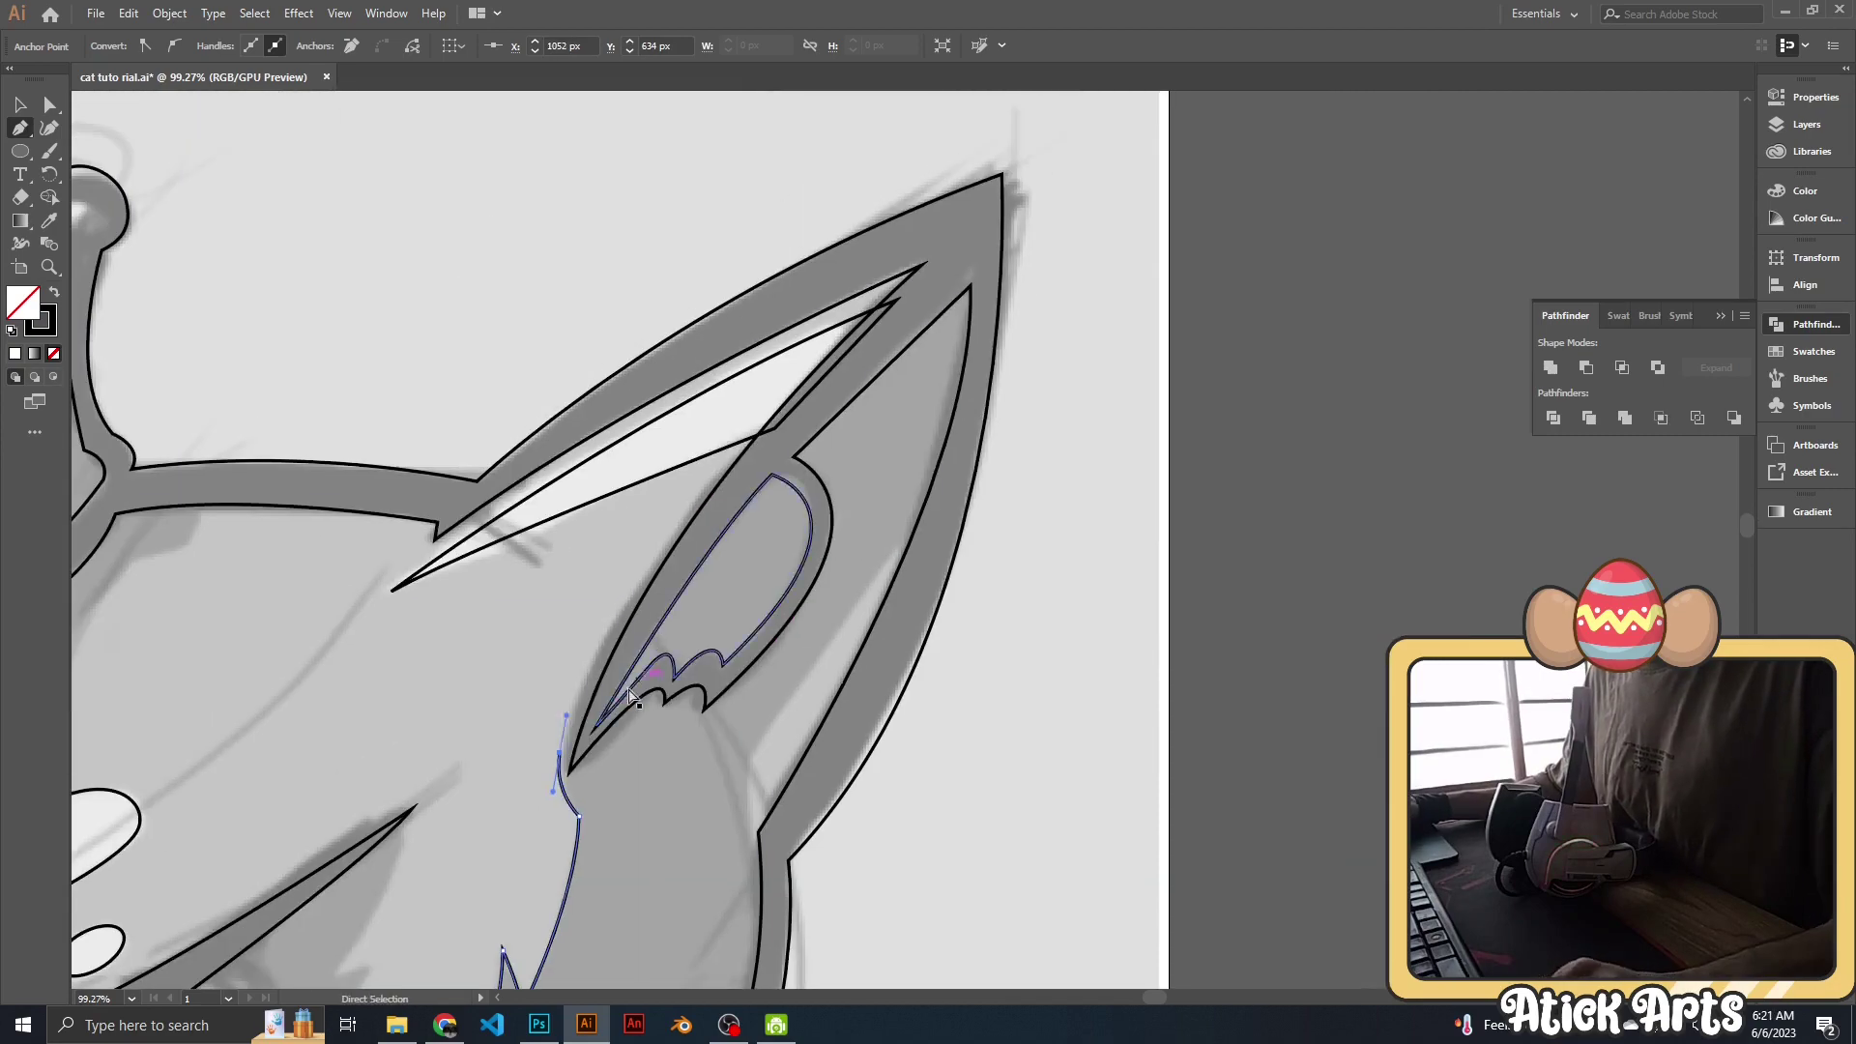
{"action": "scroll", "coordinate": [1035, 526], "scroll_direction": "down", "scroll_amount": 5}
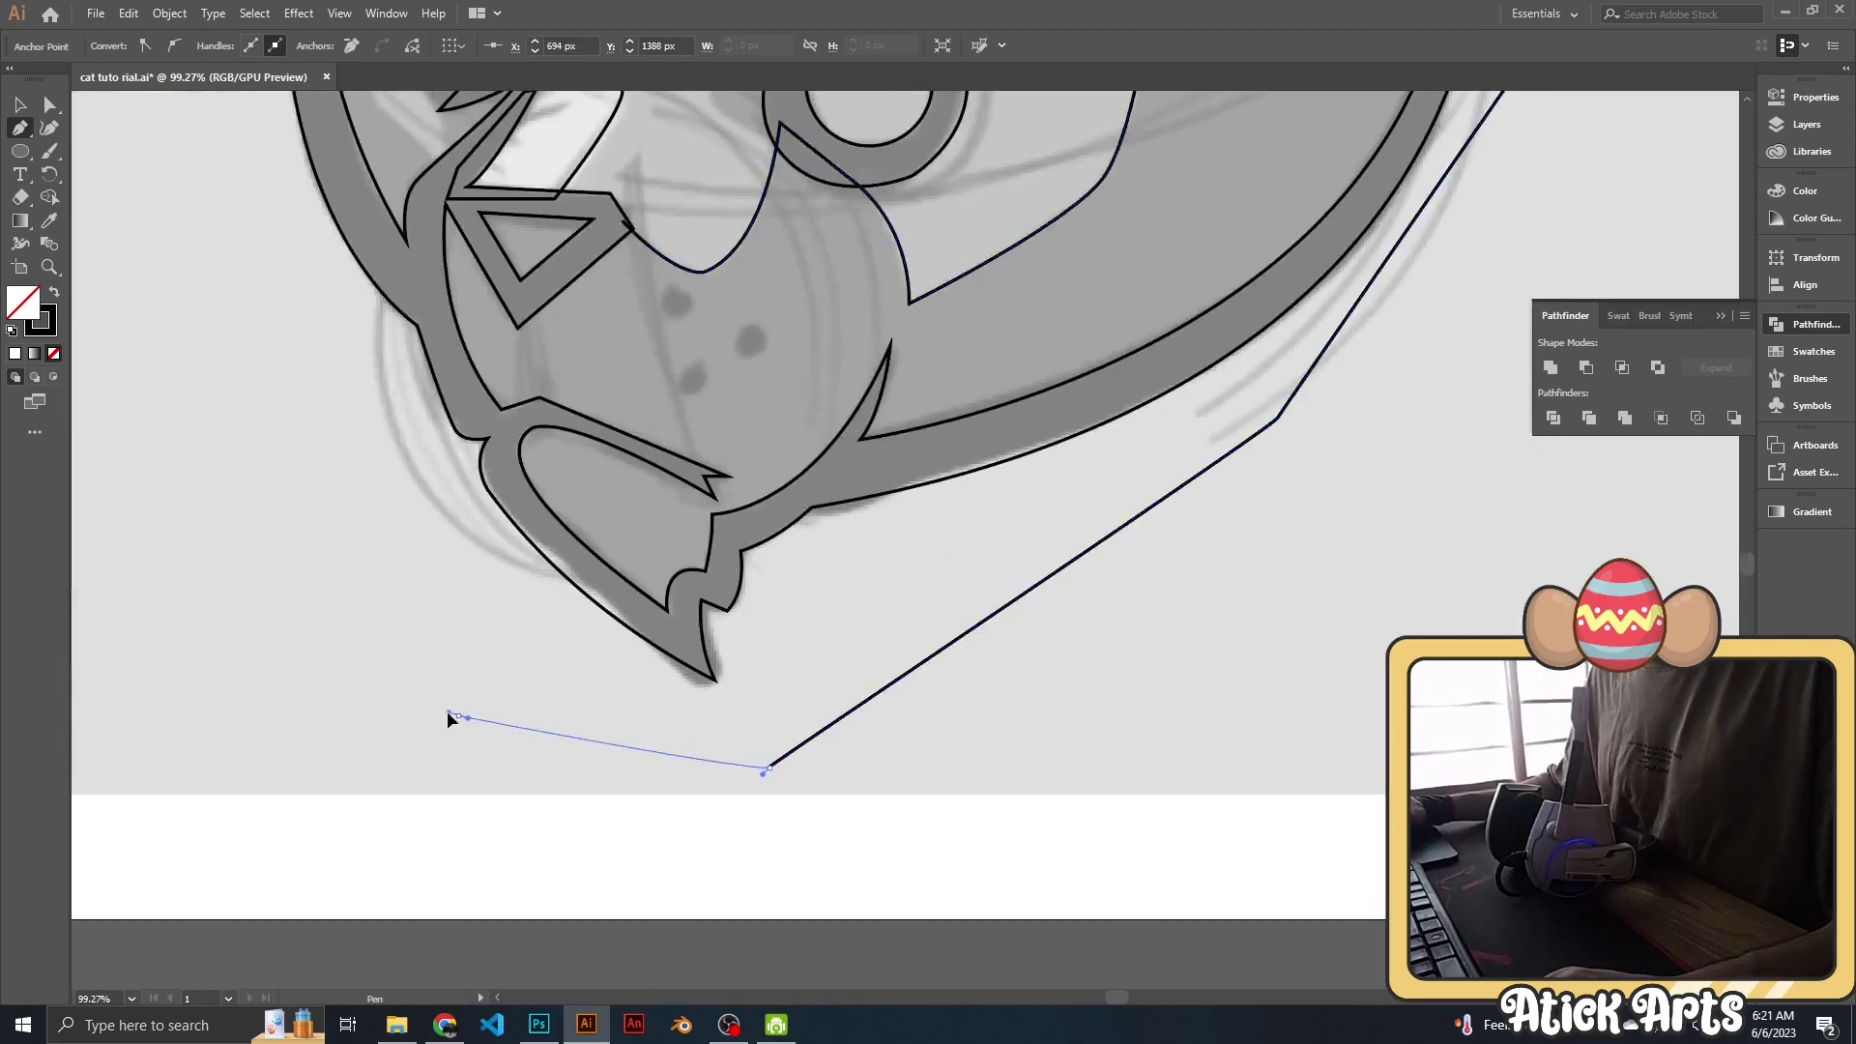
Close the large face shadow path and add an anchor along the inner ear edge.
{"action": "scroll", "coordinate": [447, 713], "scroll_direction": "up", "scroll_amount": 3}
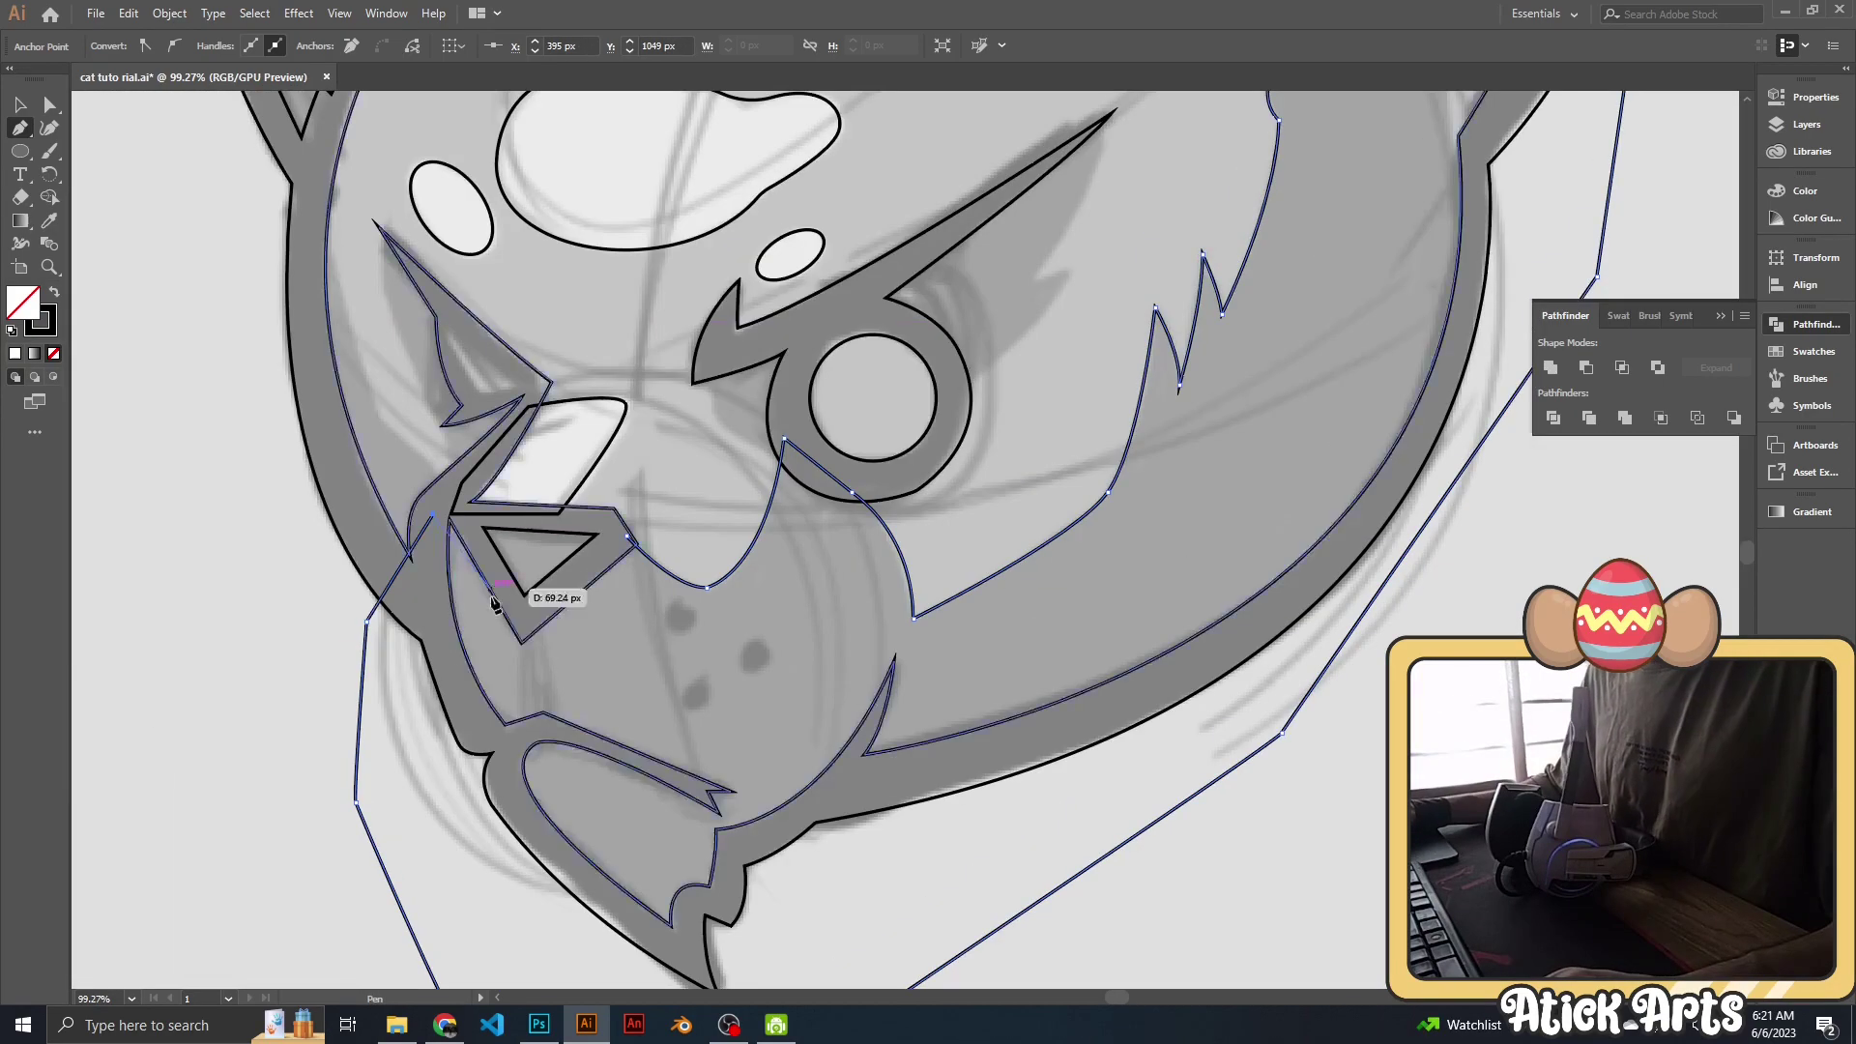
{"action": "left_click", "coordinate": [627, 539]}
{"action": "key", "text": "ctrl+0"}
{"action": "scroll", "coordinate": [922, 348], "scroll_direction": "up", "scroll_amount": 3}
{"action": "left_click", "coordinate": [785, 582]}
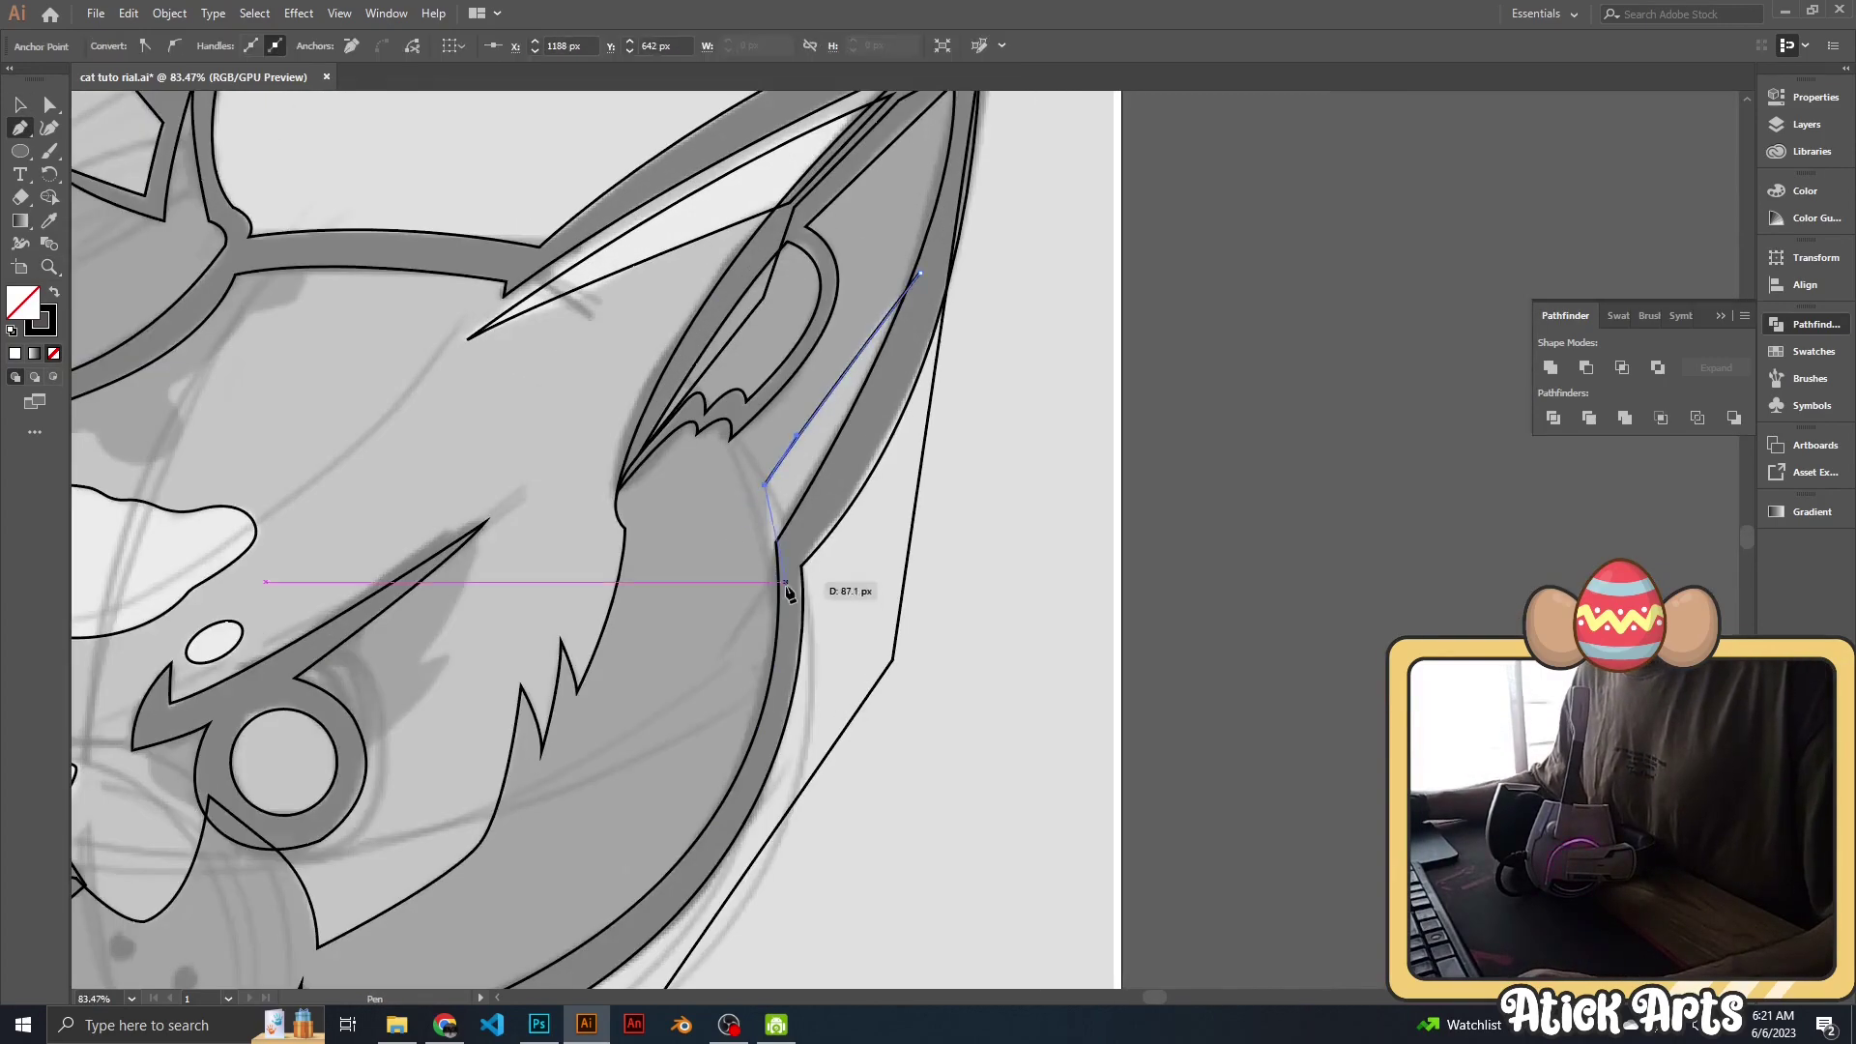
Draw small ellipse dots below the nose.
{"action": "key", "text": "ctrl+0"}
{"action": "scroll", "coordinate": [773, 484], "scroll_direction": "up", "scroll_amount": 3}
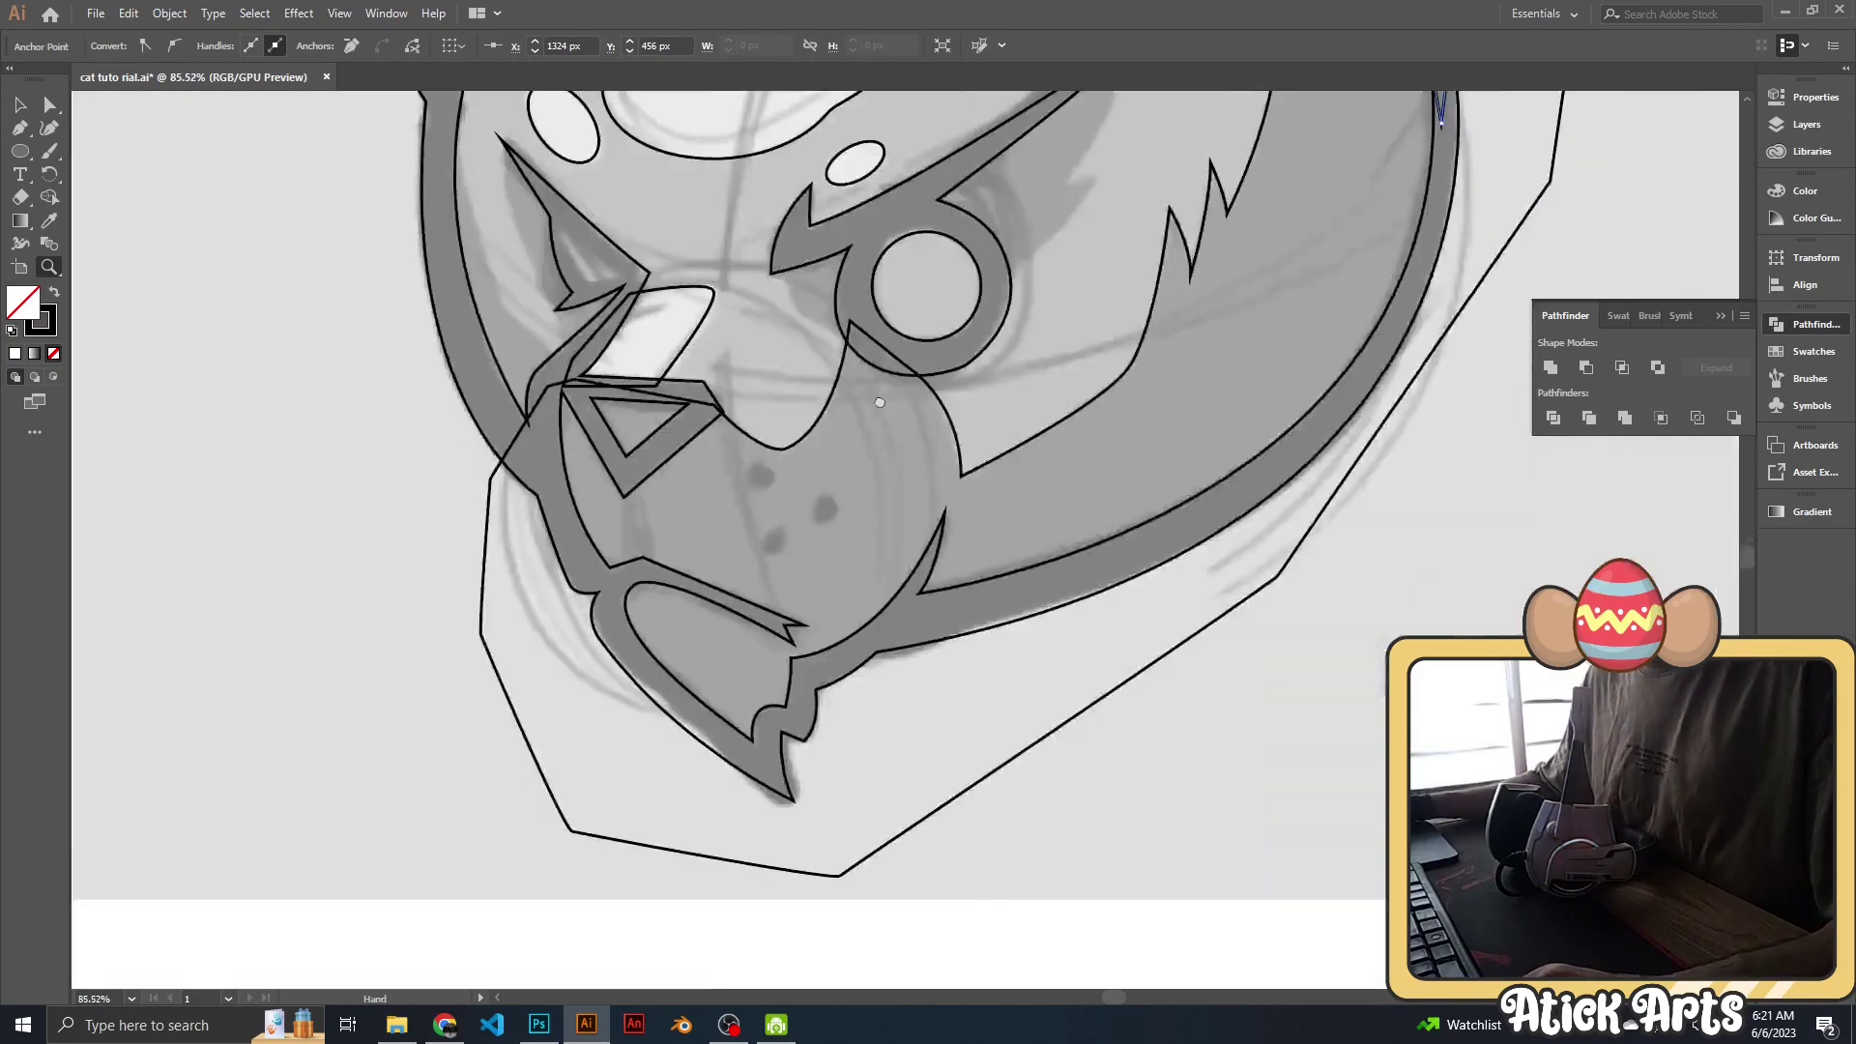
{"action": "key", "text": "l"}
{"action": "mouse_move", "coordinate": [816, 501]}
{"action": "left_mouse_down"}
{"action": "mouse_move", "coordinate": [839, 525]}
{"action": "mouse_move", "coordinate": [770, 574]}
{"action": "left_mouse_up"}
{"action": "key", "text": "ctrl+0"}
{"action": "scroll", "coordinate": [601, 619], "scroll_direction": "up", "scroll_amount": 3}
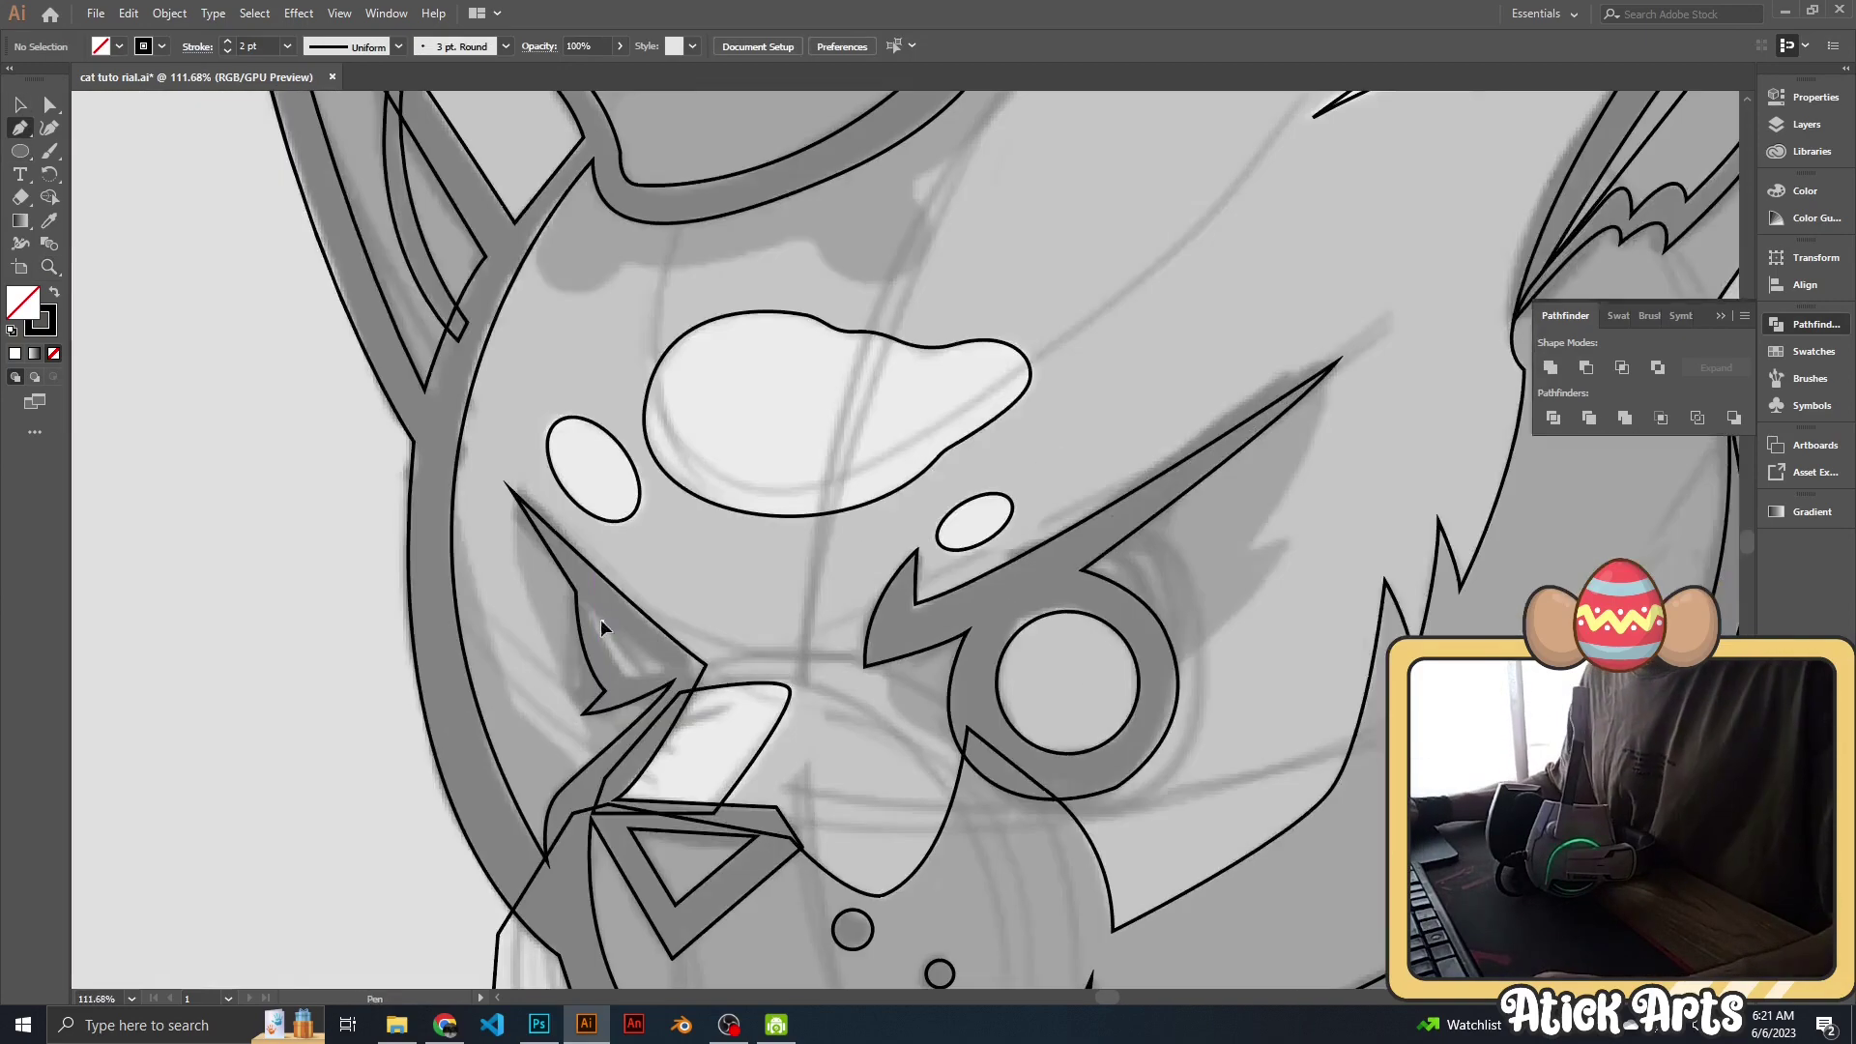
Draw two curved shadow paths around the eye ring.
{"action": "key", "text": "p"}
{"action": "left_click", "coordinate": [603, 622]}
{"action": "left_click_drag", "start_coordinate": [615, 674], "coordinate": [665, 674]}
{"action": "key", "text": "ctrl+0"}
{"action": "scroll", "coordinate": [813, 501], "scroll_direction": "up", "scroll_amount": 3}
{"action": "key", "text": "p"}
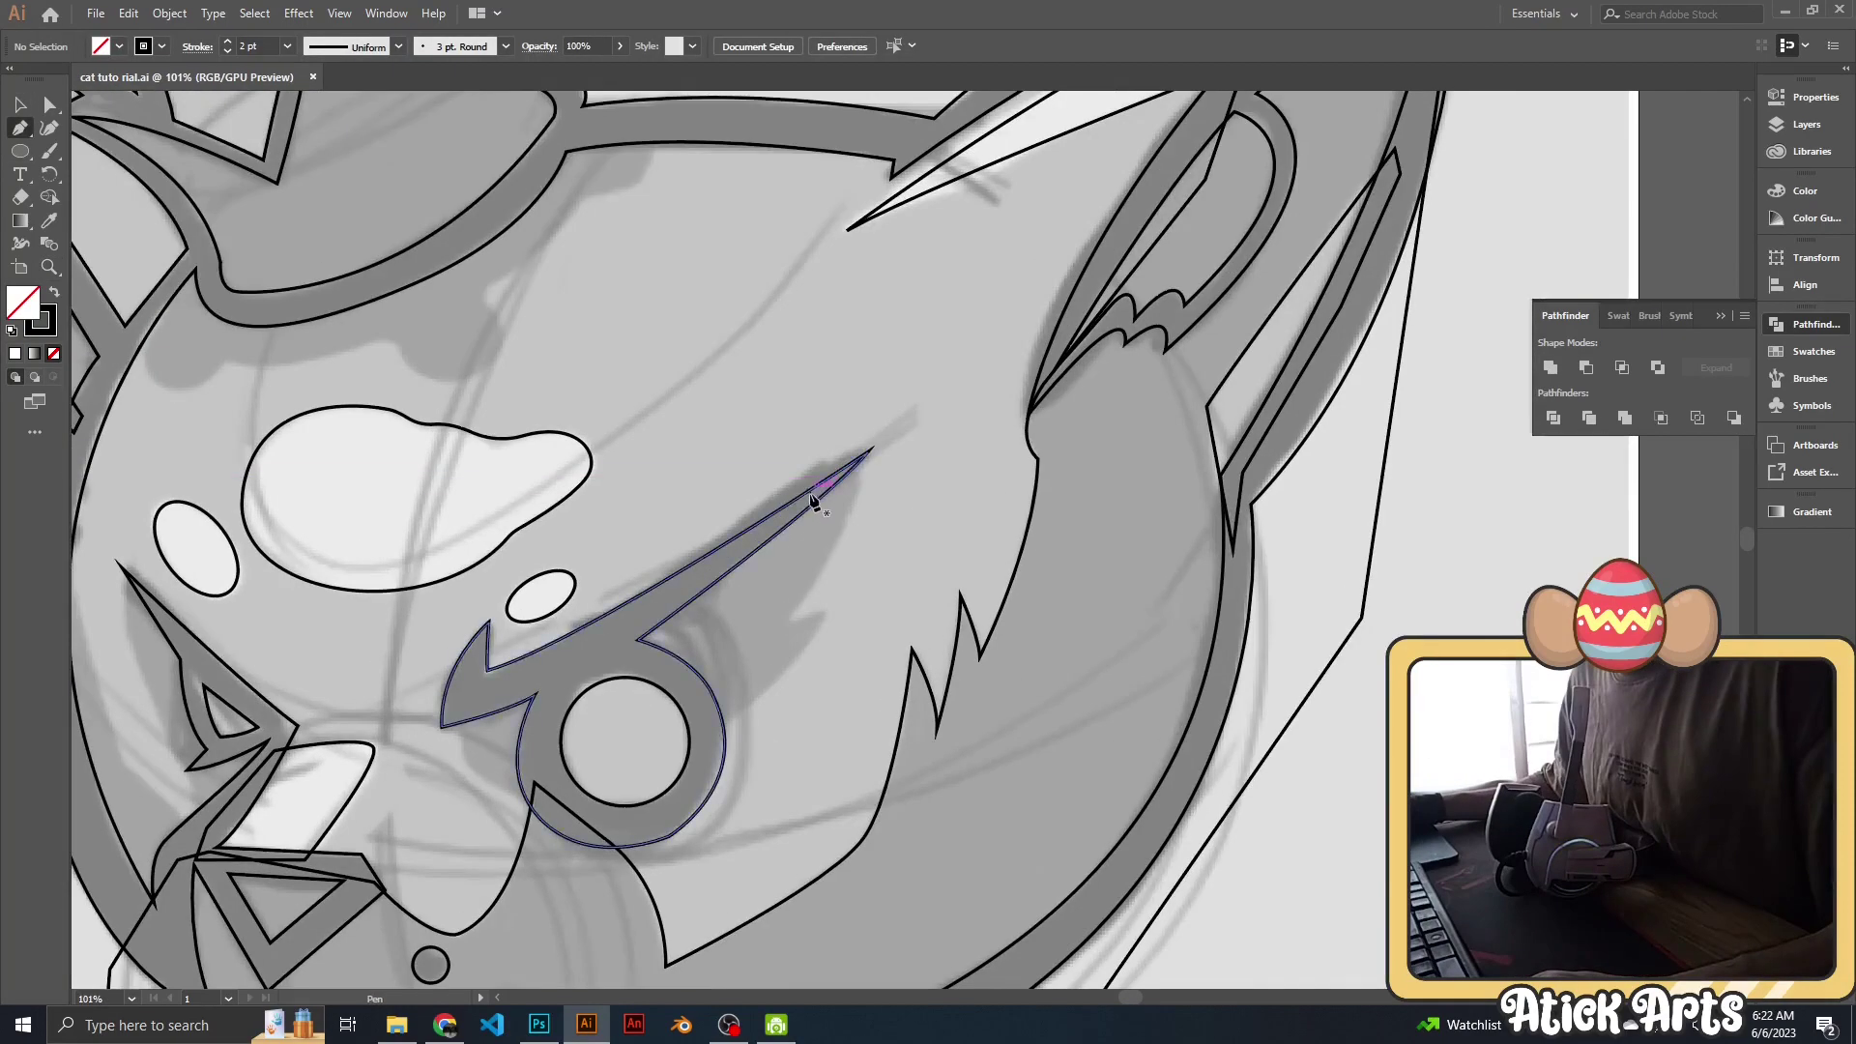
{"action": "left_click", "coordinate": [850, 469]}
{"action": "left_click_drag", "start_coordinate": [783, 618], "coordinate": [718, 689]}
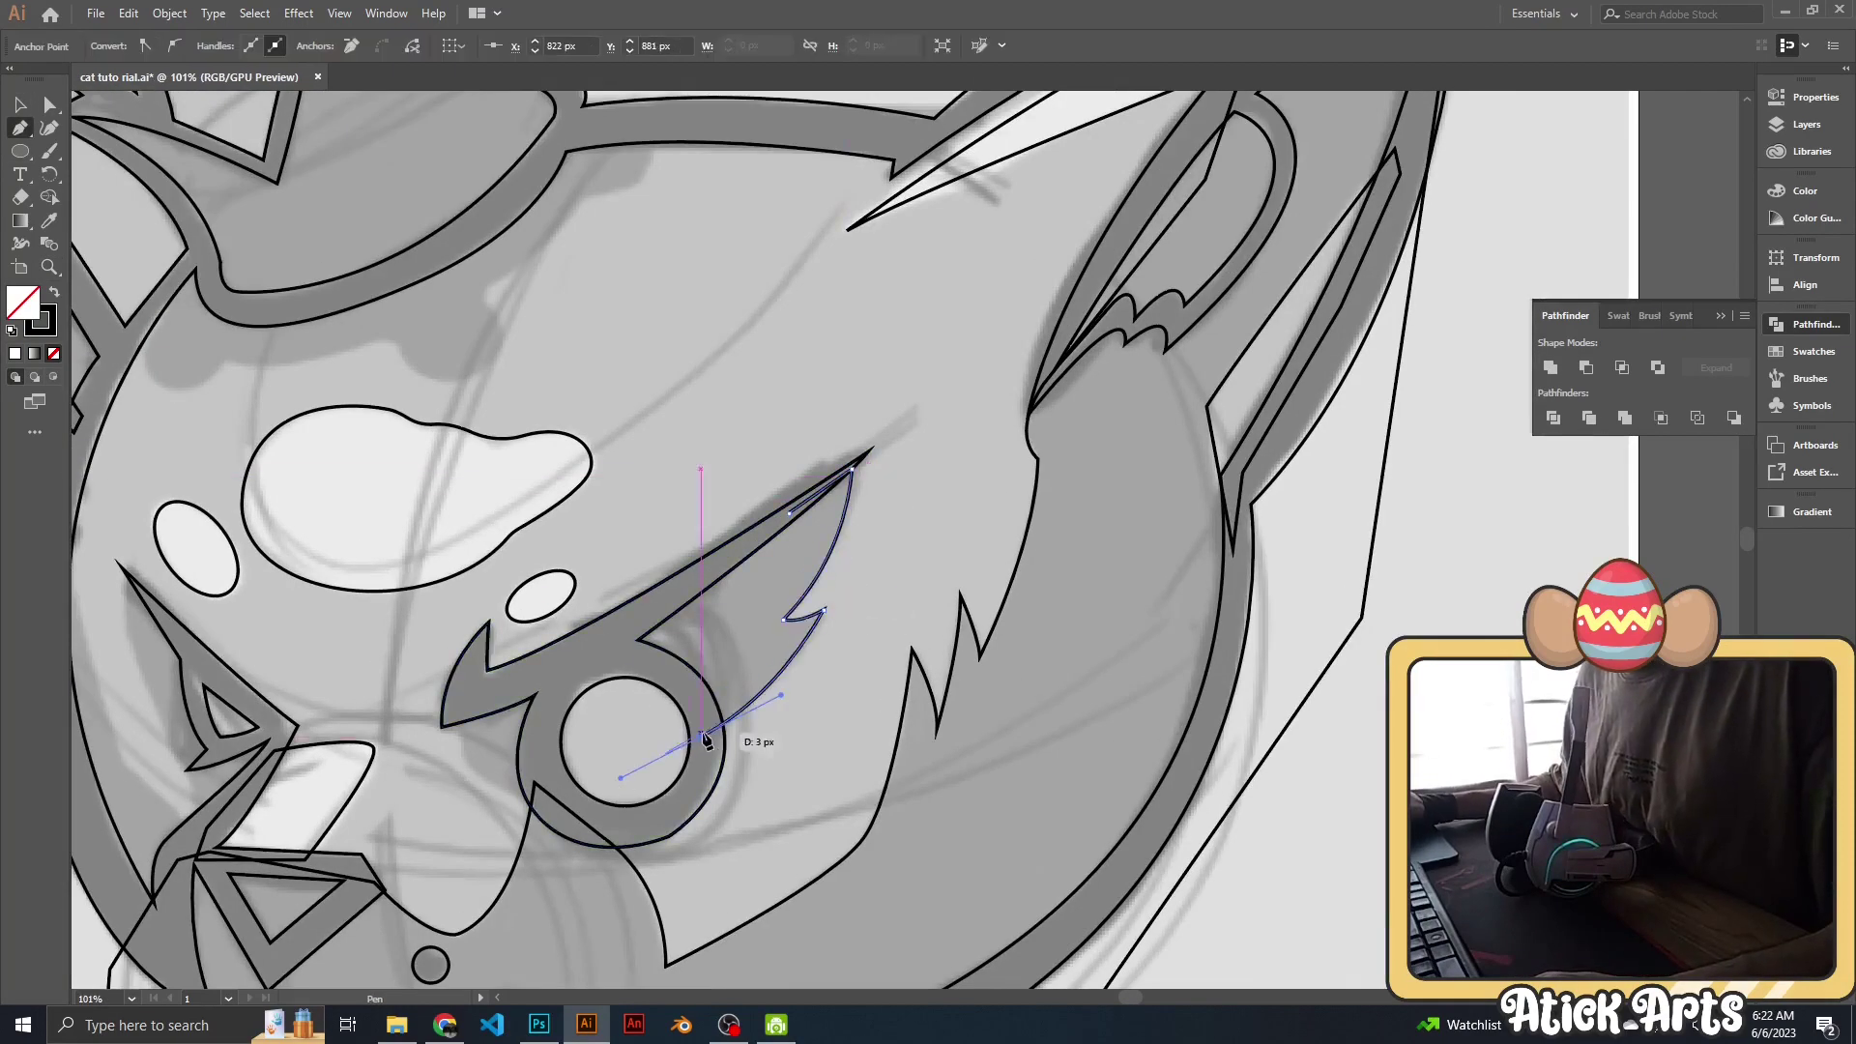
{"action": "key", "text": "ctrl+0"}
{"action": "scroll", "coordinate": [677, 580], "scroll_direction": "up", "scroll_amount": 3}
Draw a three-anchor shadow path beside the nose.
{"action": "key", "text": "p"}
{"action": "left_click", "coordinate": [609, 359]}
{"action": "left_click", "coordinate": [670, 593]}
{"action": "left_click", "coordinate": [767, 650]}
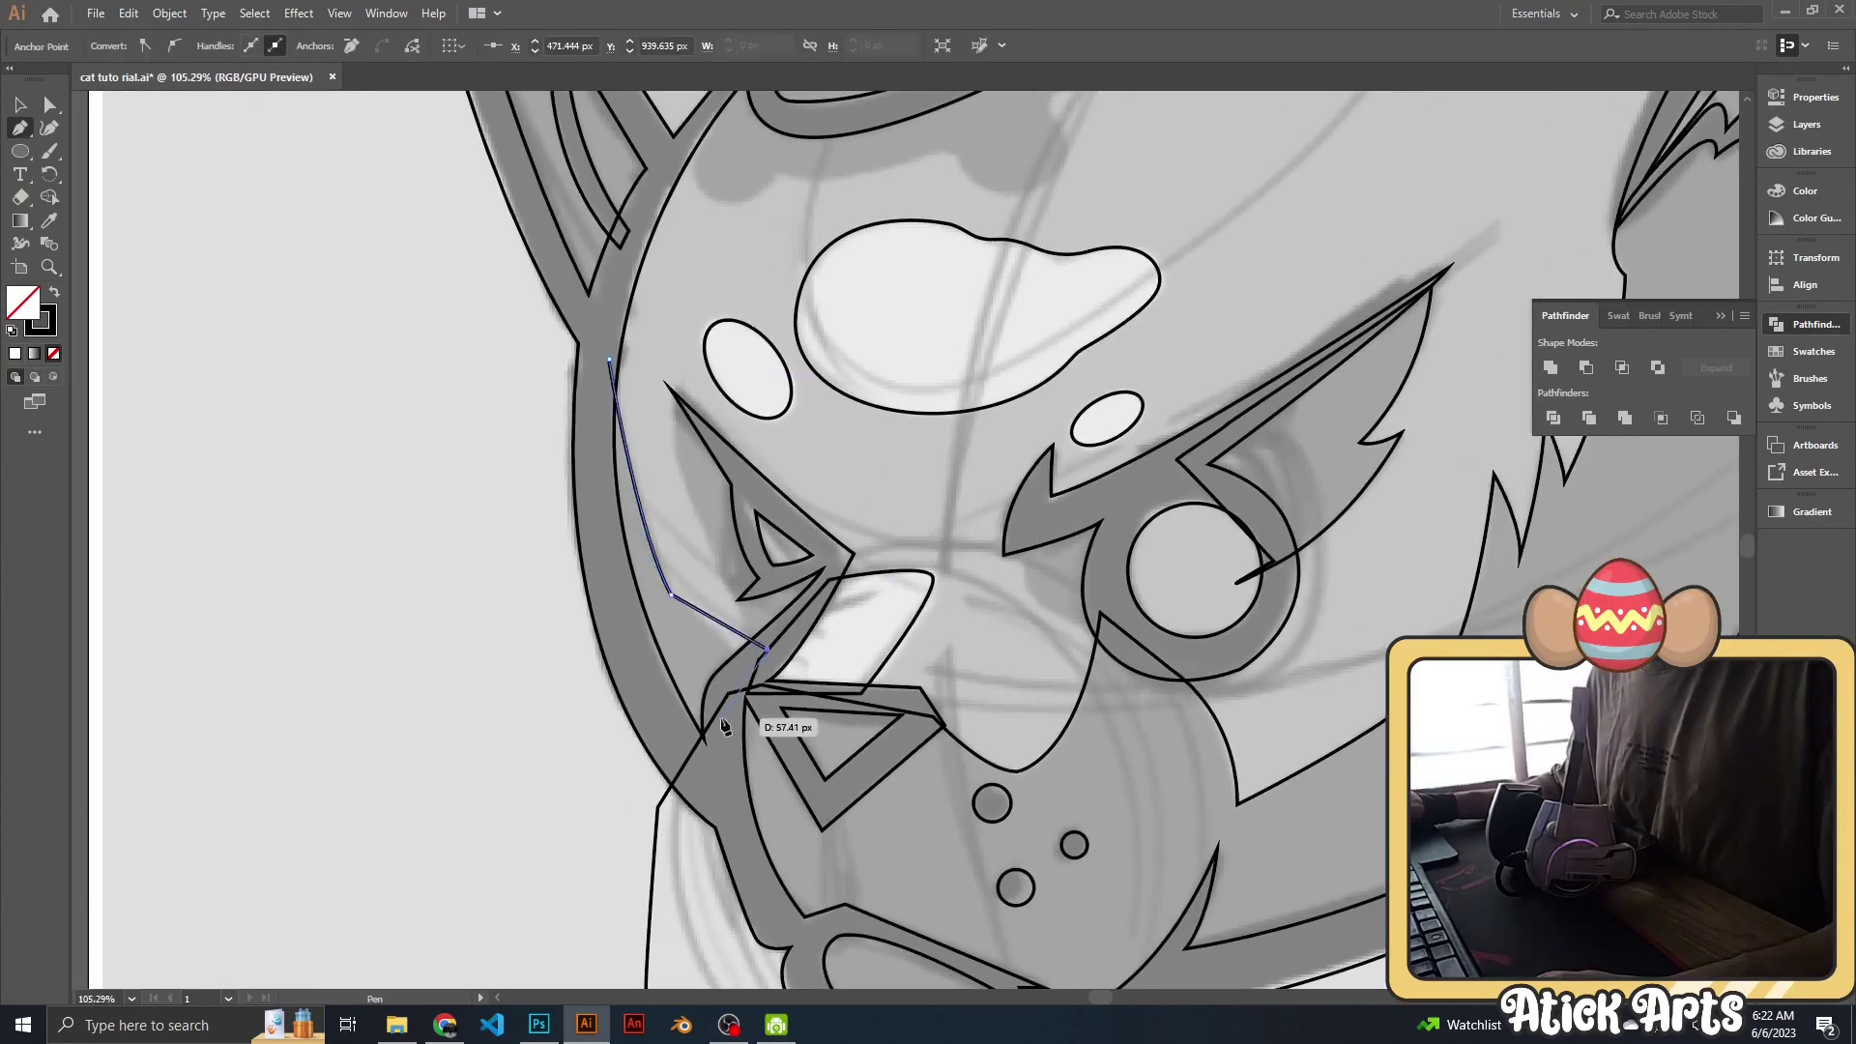
{"action": "key", "text": "ctrl+0"}
{"action": "scroll", "coordinate": [841, 599], "scroll_direction": "up", "scroll_amount": 3}
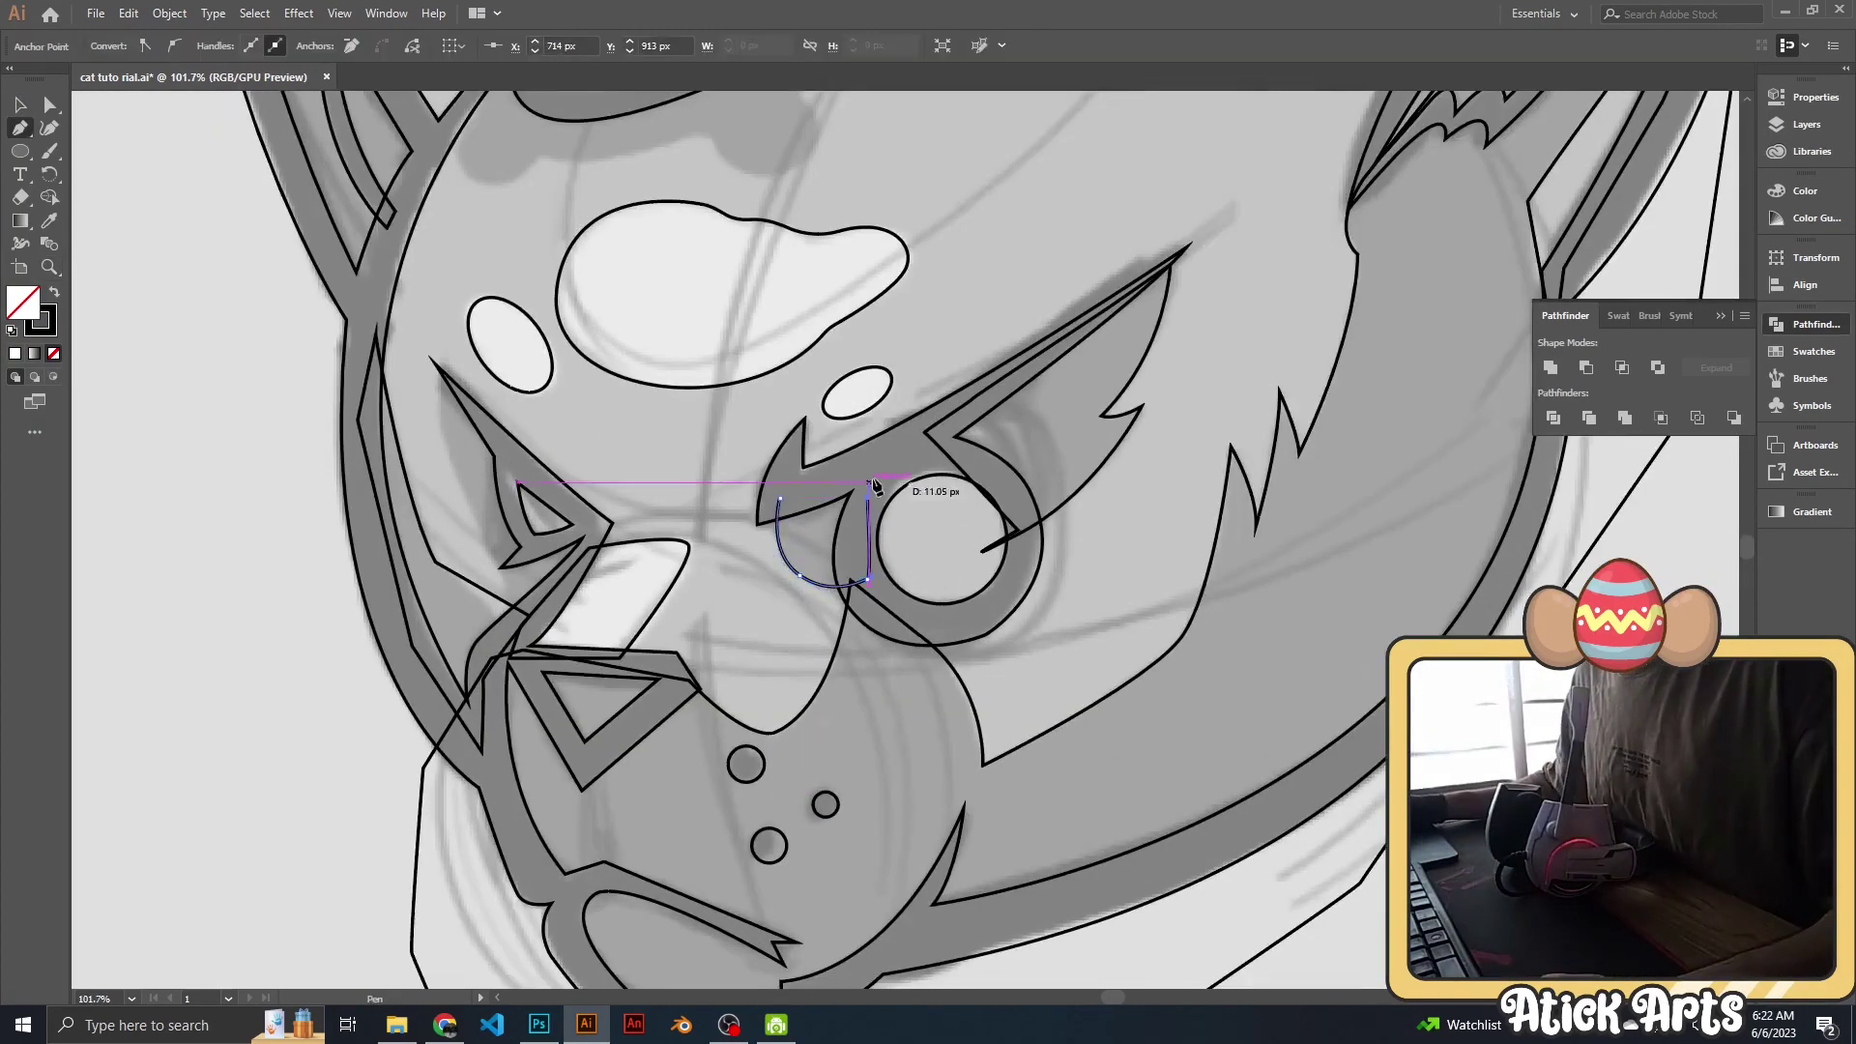
{"action": "key", "text": "ctrl+0"}
{"action": "scroll", "coordinate": [758, 556], "scroll_direction": "up", "scroll_amount": 3}
Draw and close a shadow shape with a rounded bump under the crown rim.
{"action": "key", "text": "p"}
{"action": "left_click", "coordinate": [633, 428]}
{"action": "left_click_drag", "start_coordinate": [633, 515], "coordinate": [679, 532]}
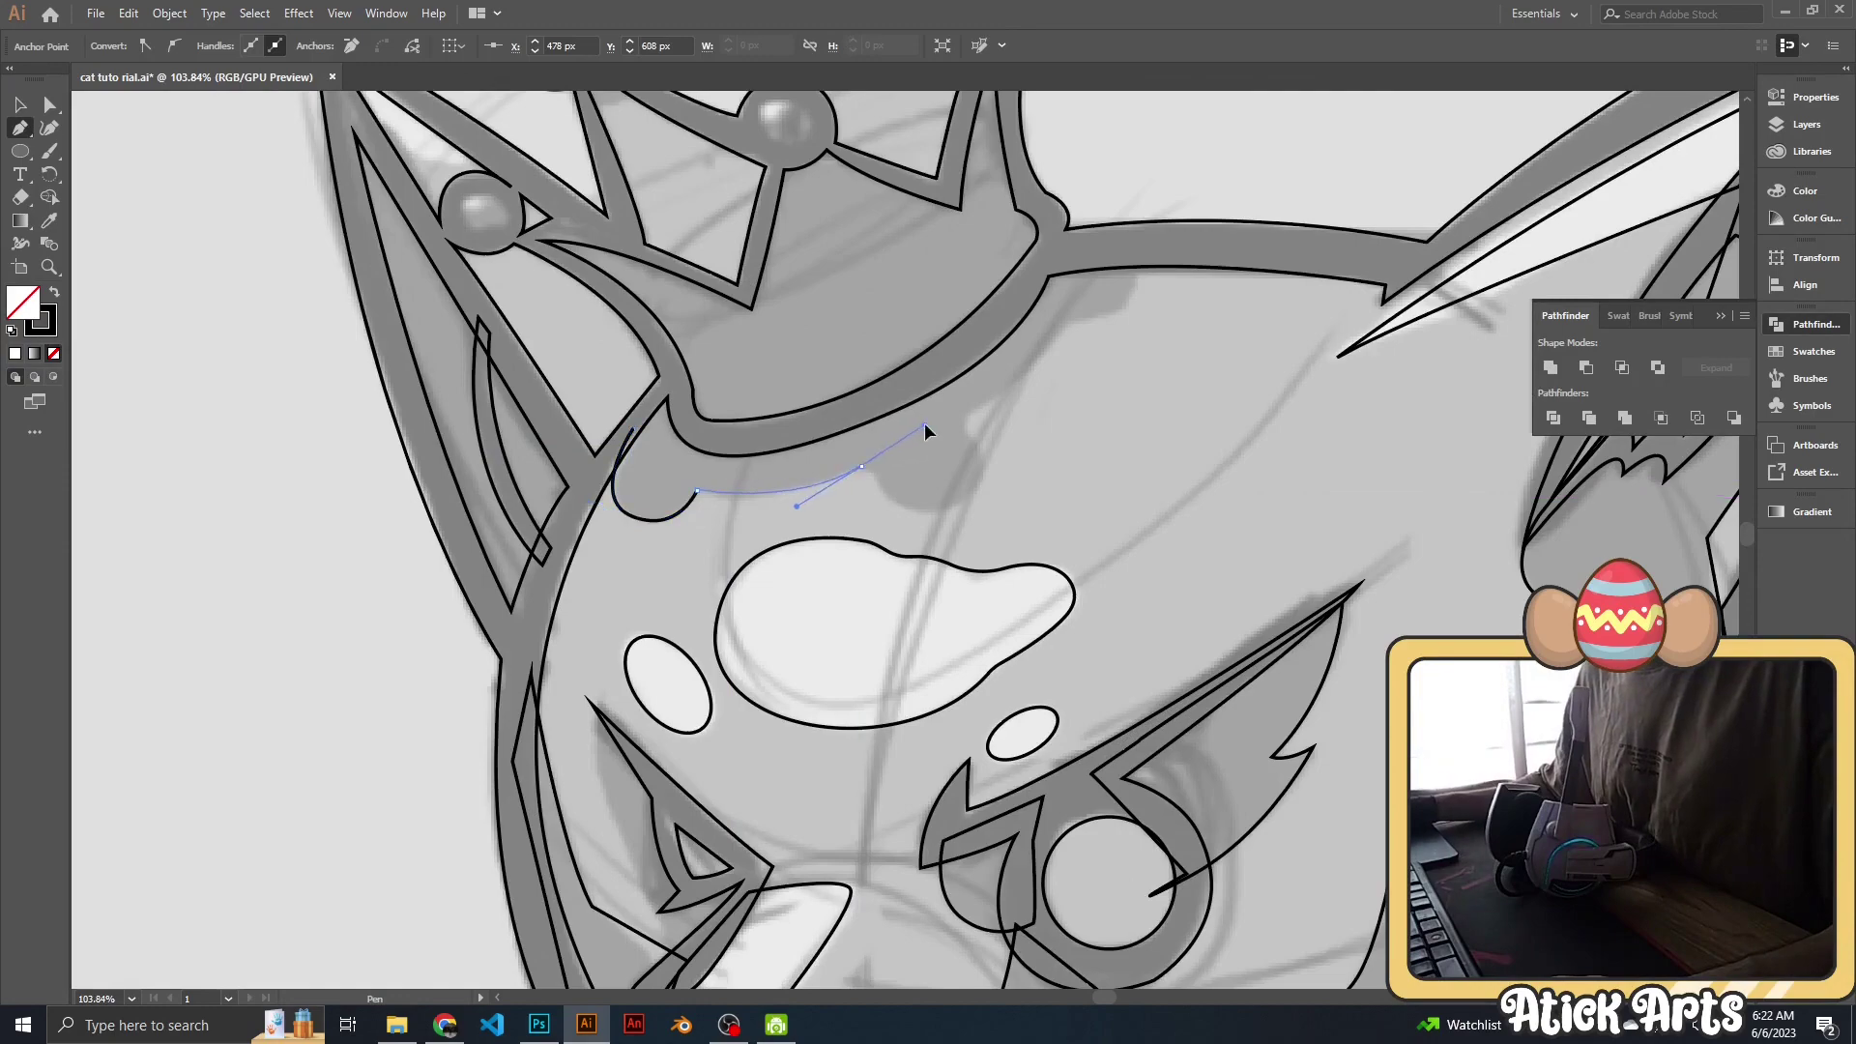
{"action": "left_click", "coordinate": [969, 430]}
{"action": "left_click_drag", "start_coordinate": [970, 429], "coordinate": [658, 678]}
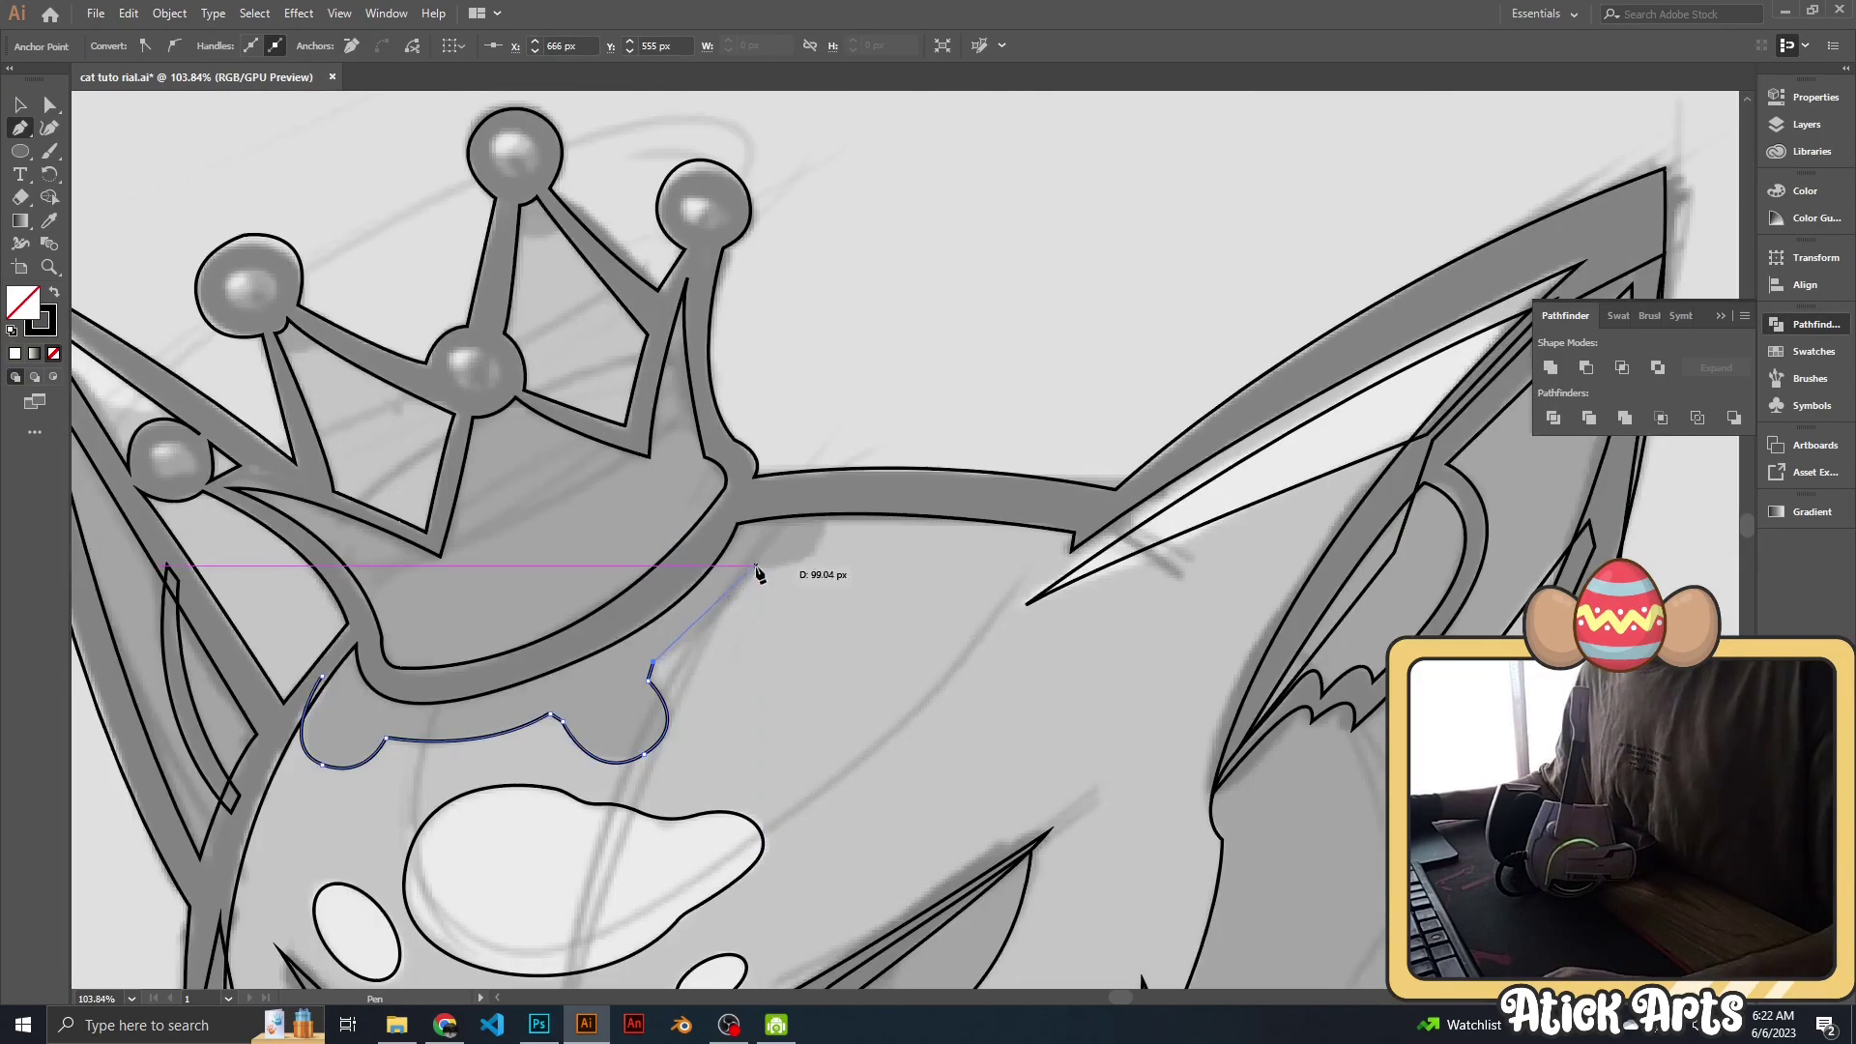
{"action": "left_click_drag", "start_coordinate": [752, 570], "coordinate": [785, 520]}
{"action": "left_click", "coordinate": [364, 639]}
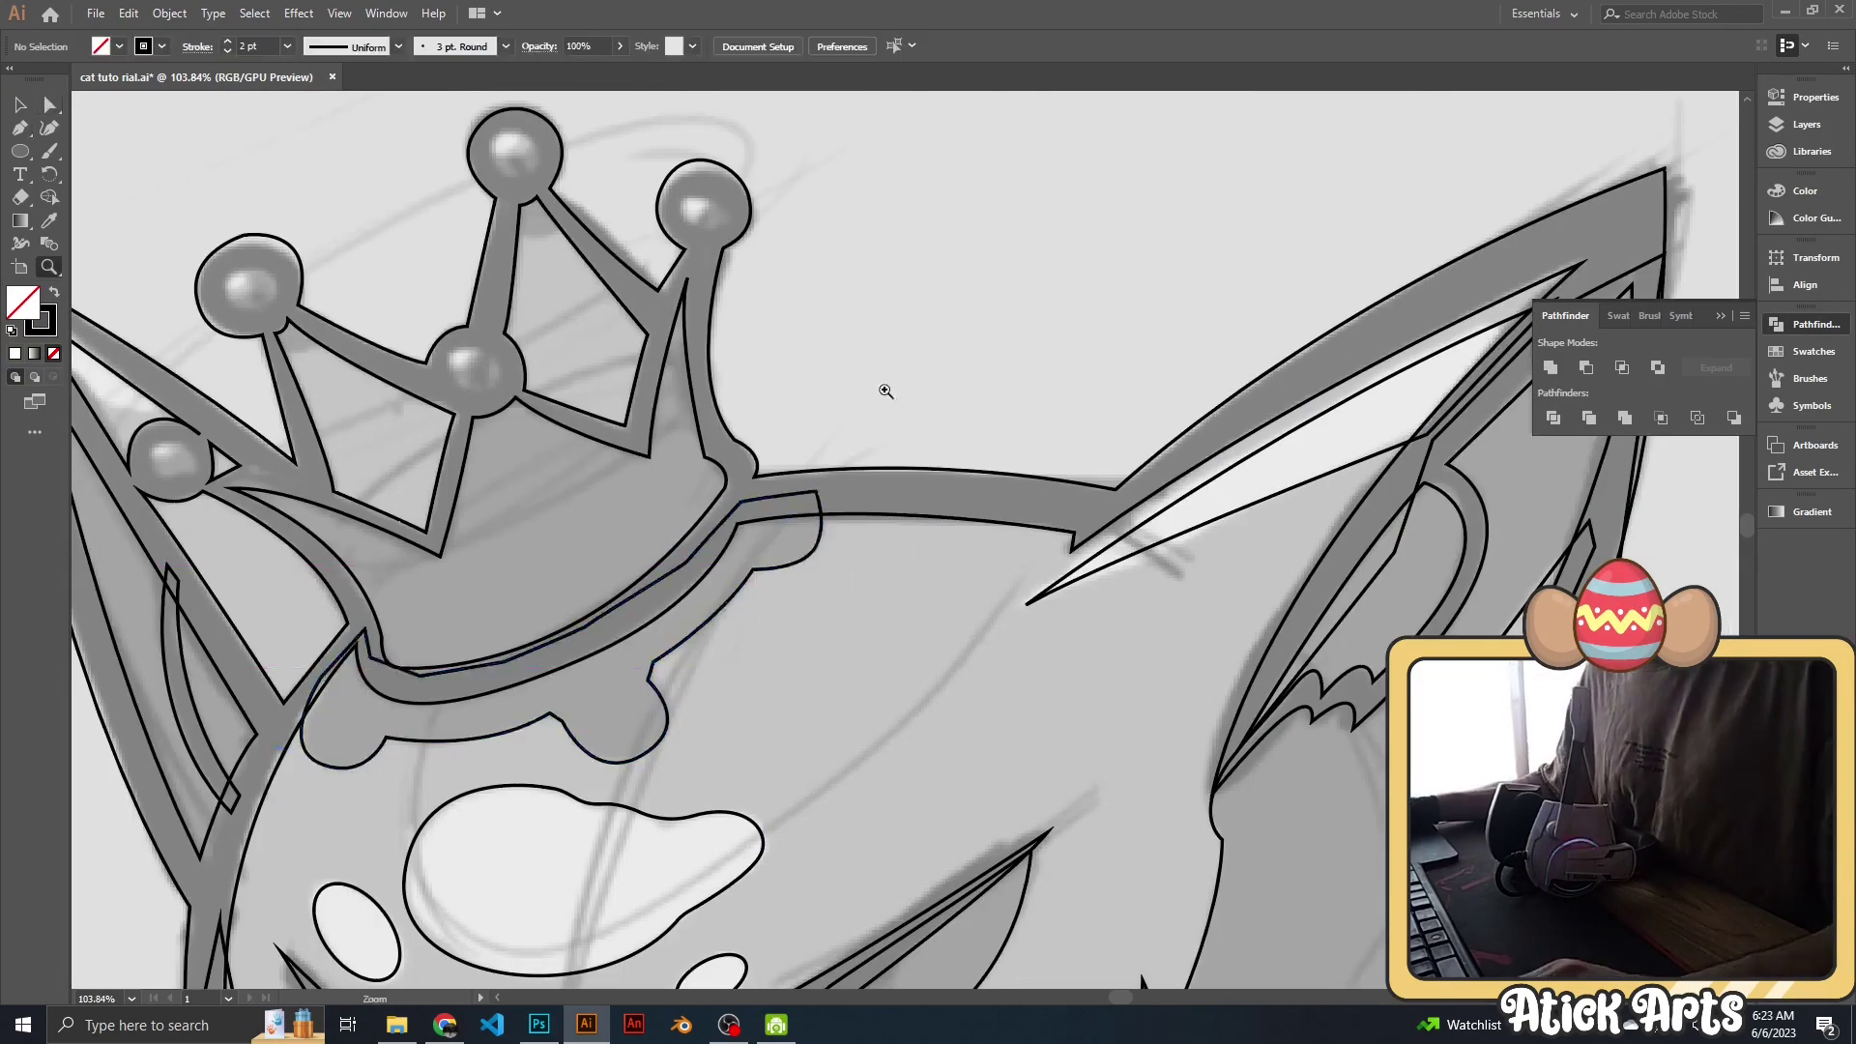
{"action": "key", "text": "ctrl+0"}
{"action": "scroll", "coordinate": [735, 387], "scroll_direction": "up", "scroll_amount": 3}
Draw small circles on the crown's middle joint and crown balls.
{"action": "key", "text": "l"}
{"action": "left_click_drag", "start_coordinate": [811, 473], "coordinate": [813, 475]}
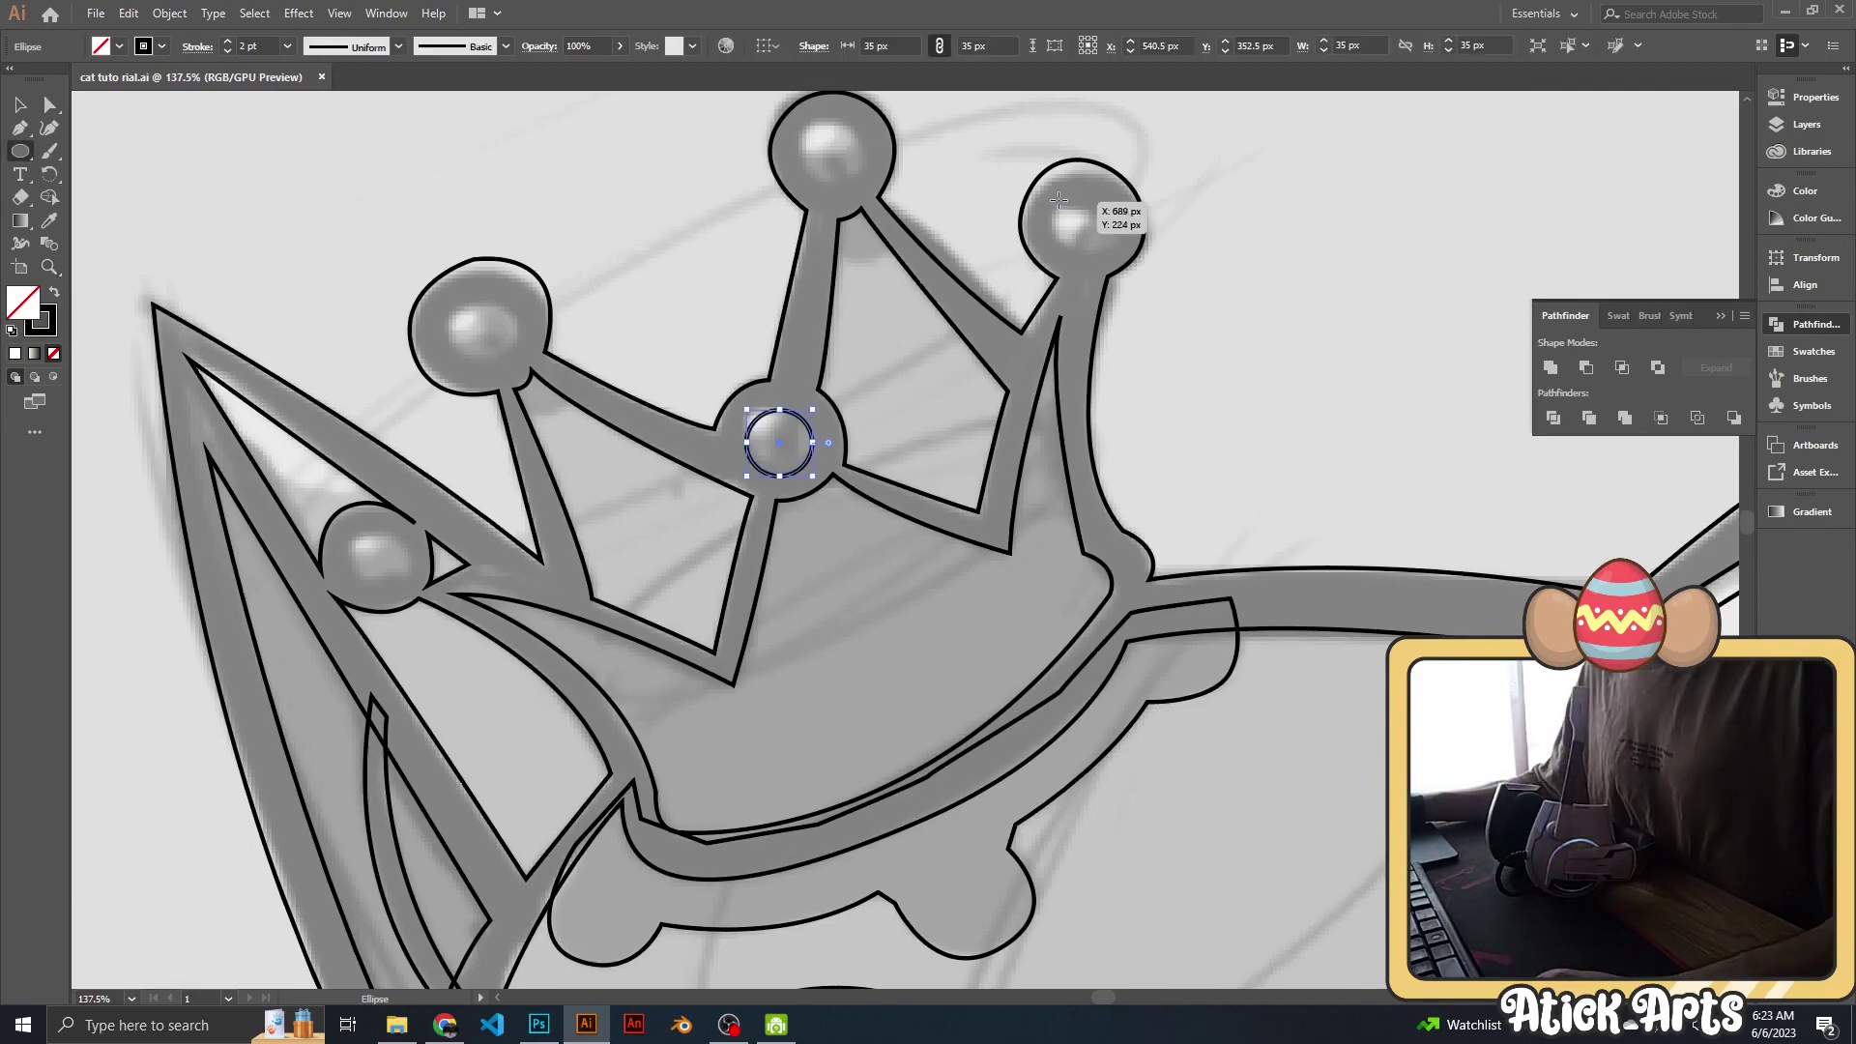
{"action": "left_click_drag", "start_coordinate": [1118, 261], "coordinate": [1119, 261]}
{"action": "left_click_drag", "start_coordinate": [967, 435], "coordinate": [1045, 542]}
{"action": "left_click_drag", "start_coordinate": [877, 226], "coordinate": [943, 291]}
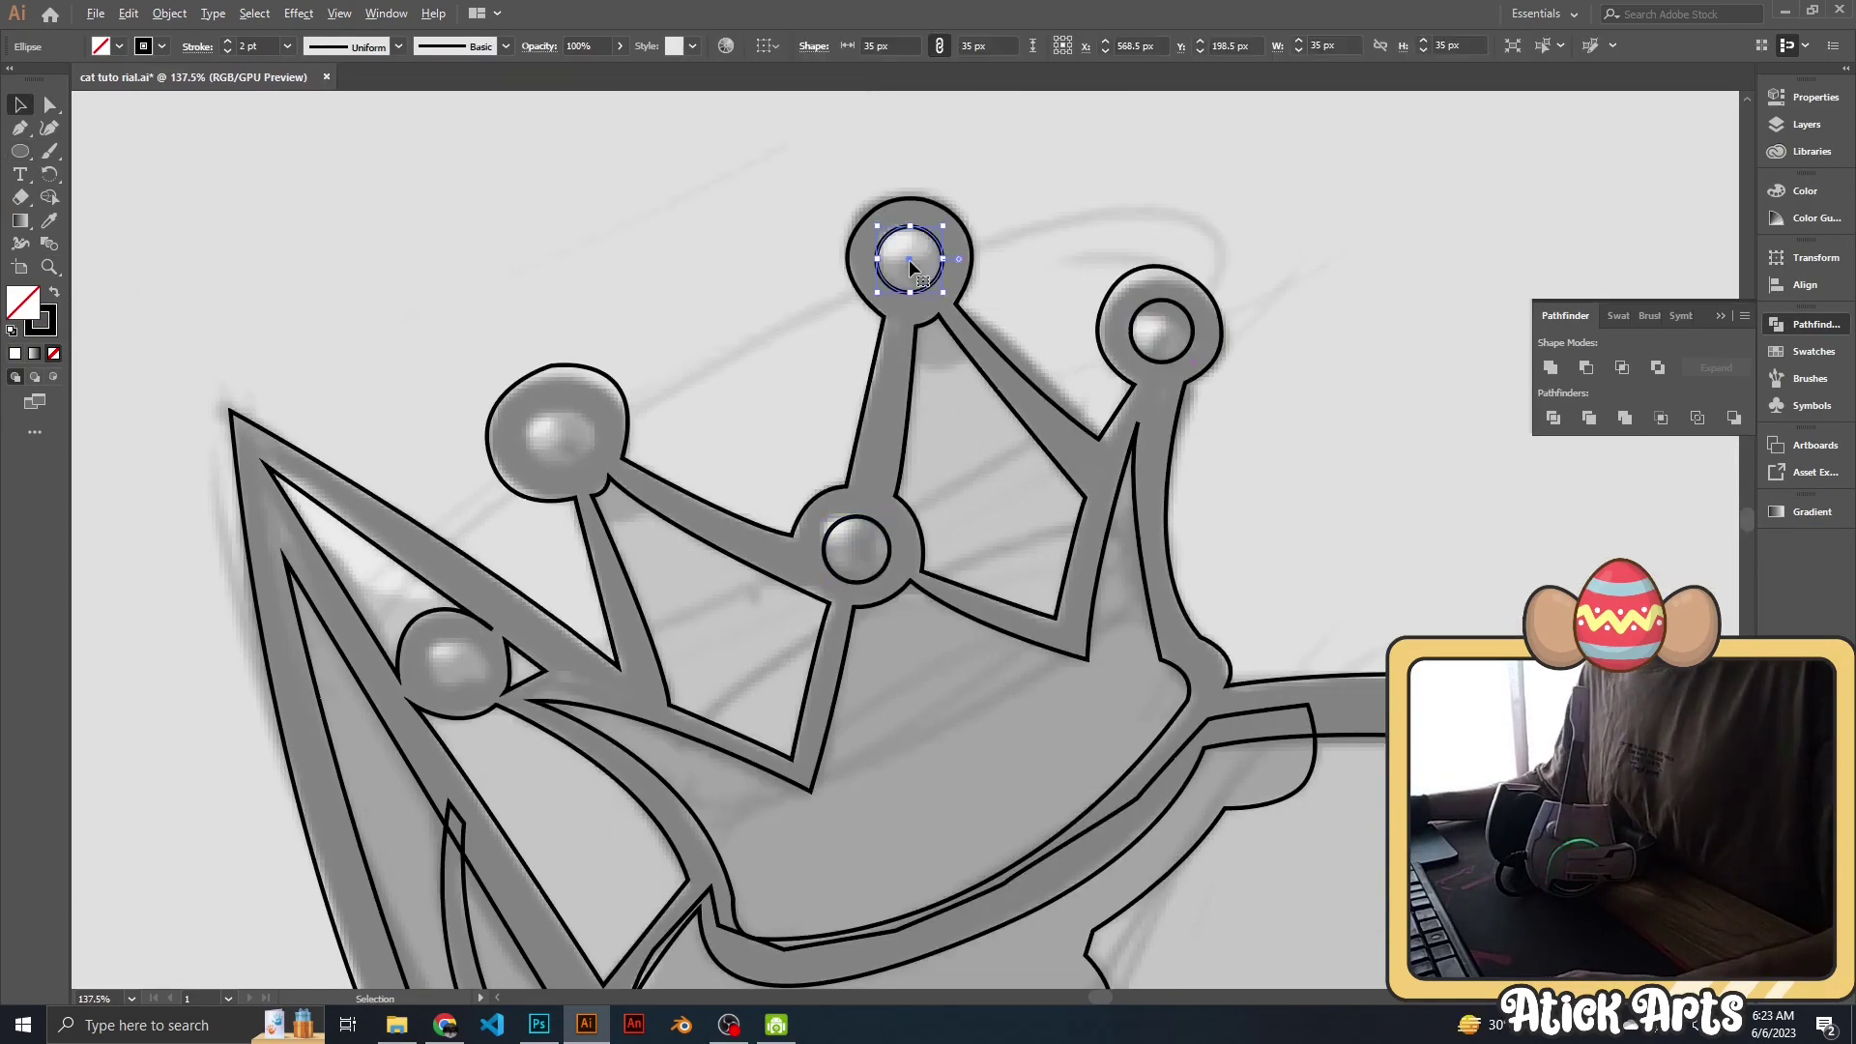
{"action": "left_click_drag", "start_coordinate": [462, 664], "coordinate": [461, 663]}
{"action": "key", "text": "ctrl+0"}
{"action": "scroll", "coordinate": [735, 386], "scroll_direction": "up", "scroll_amount": 3}
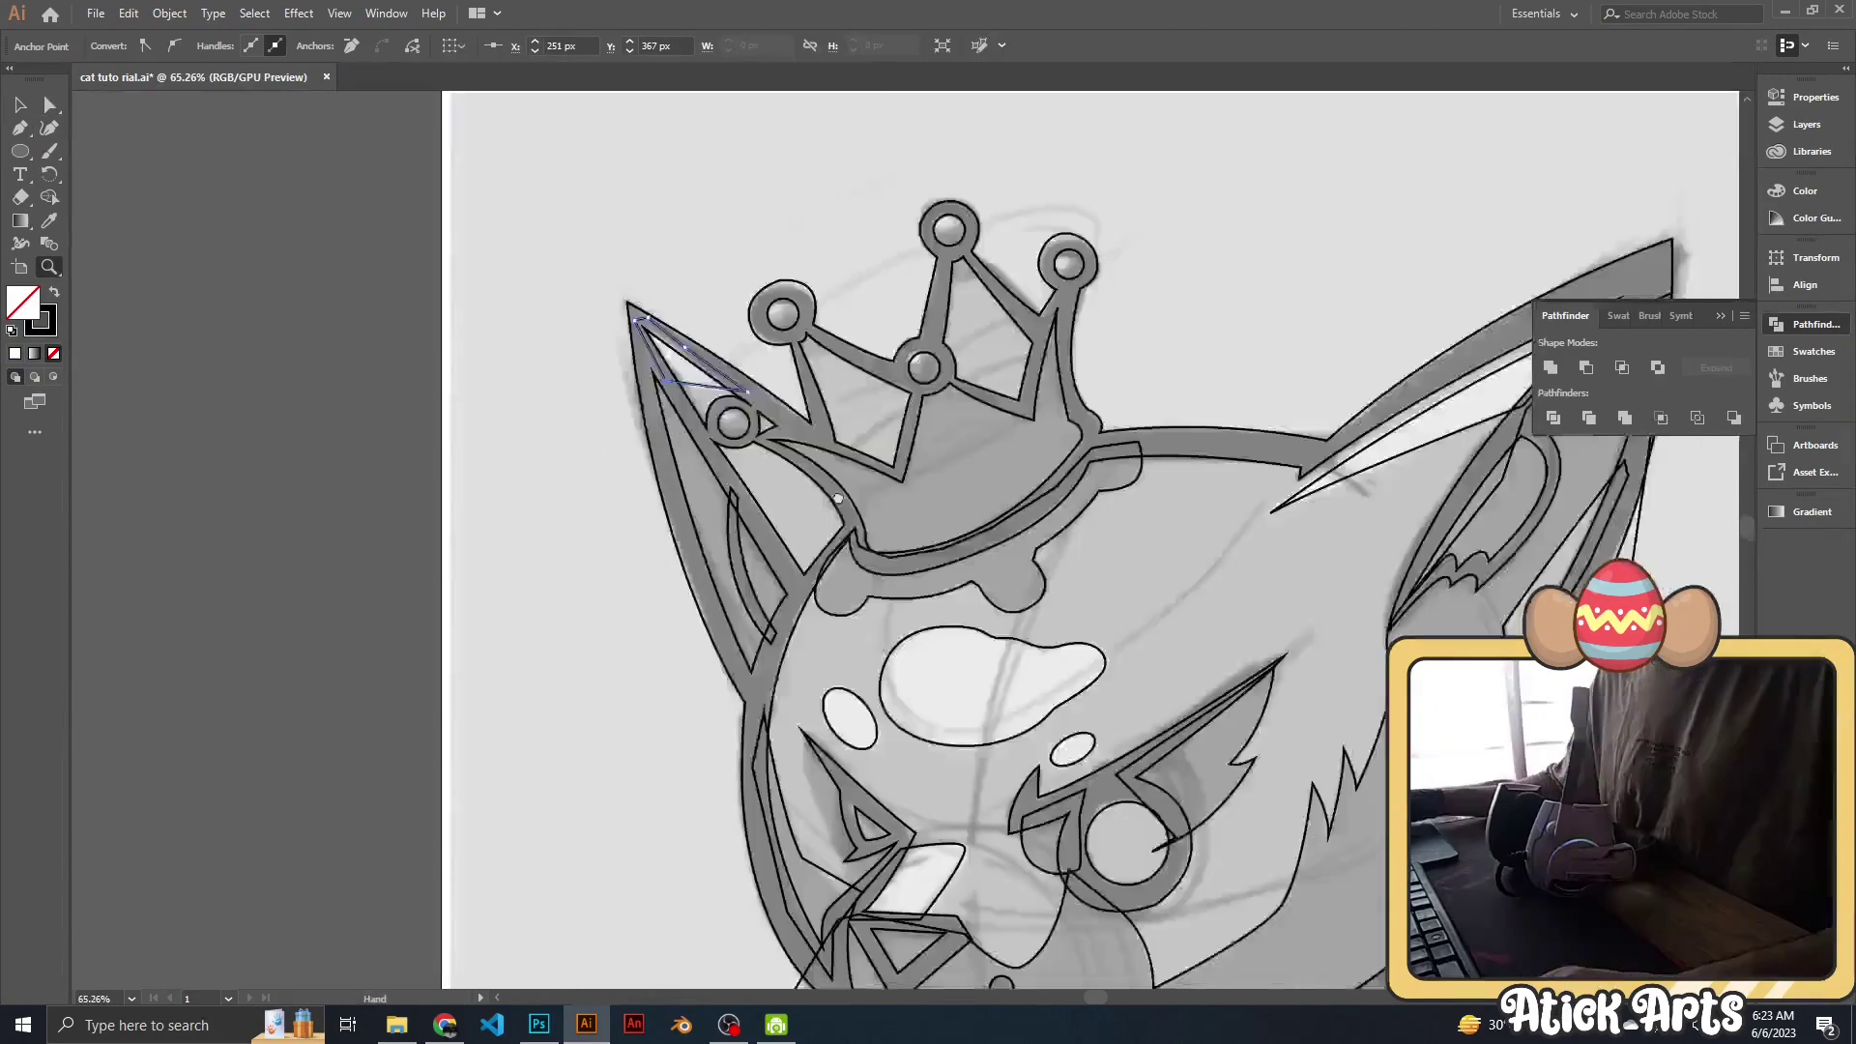
{"action": "scroll", "coordinate": [838, 499], "scroll_direction": "up", "scroll_amount": 5}
Start a curved shadow path beside the nose, then zoom in on the face.
{"action": "key", "text": "p"}
{"action": "left_click", "coordinate": [601, 357]}
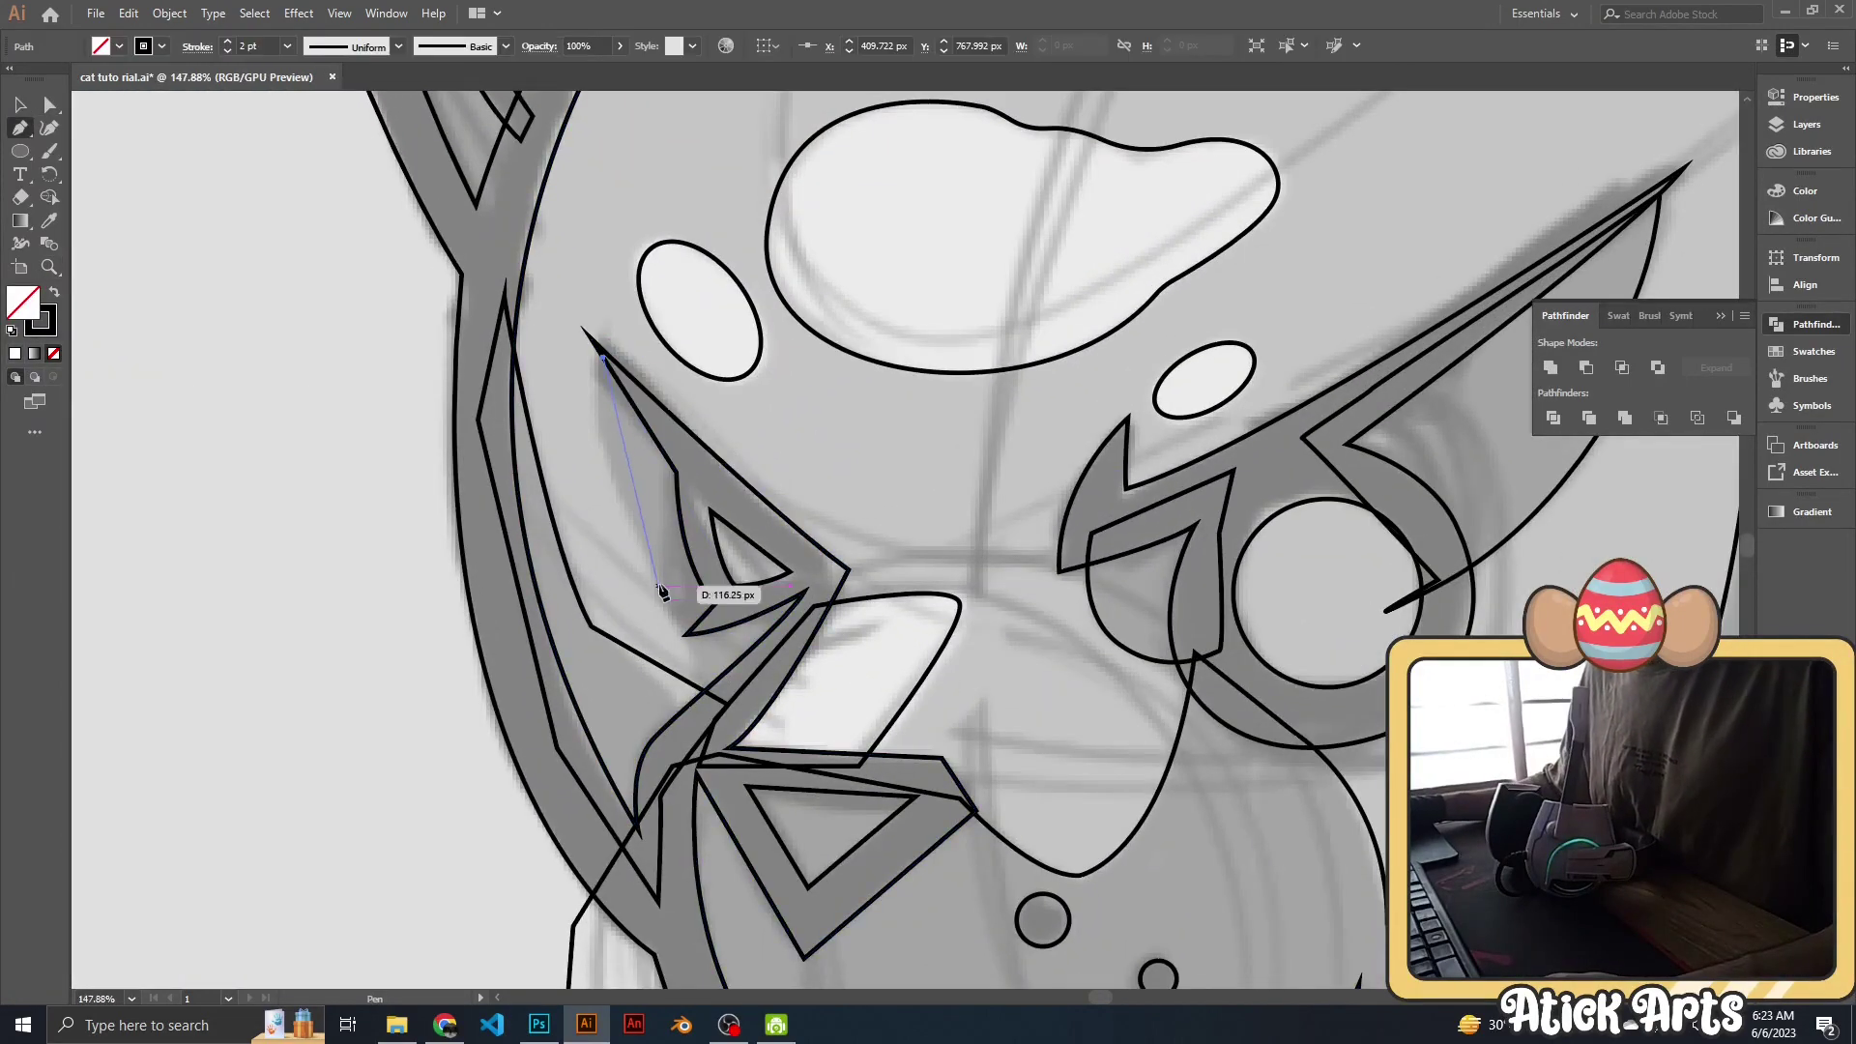
{"action": "left_click_drag", "start_coordinate": [724, 658], "coordinate": [723, 655]}
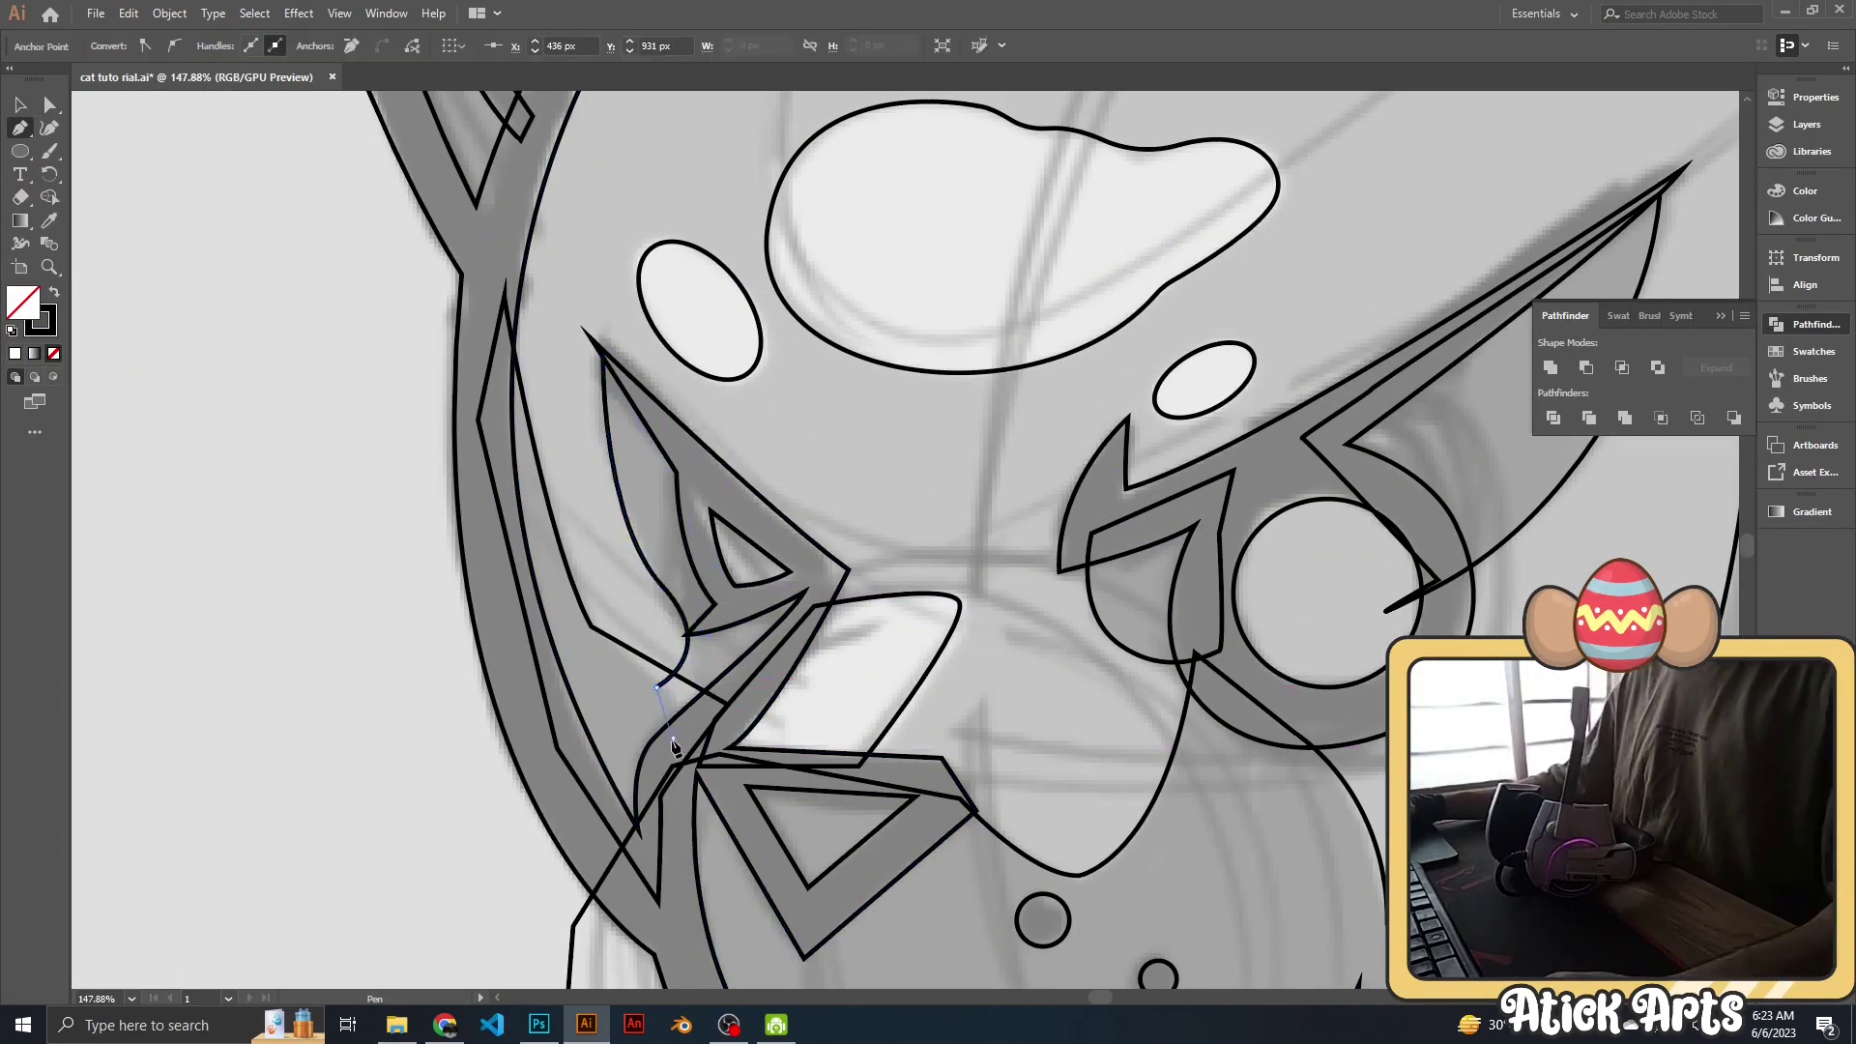
{"action": "key", "text": "ctrl+0"}
{"action": "key", "text": "z"}
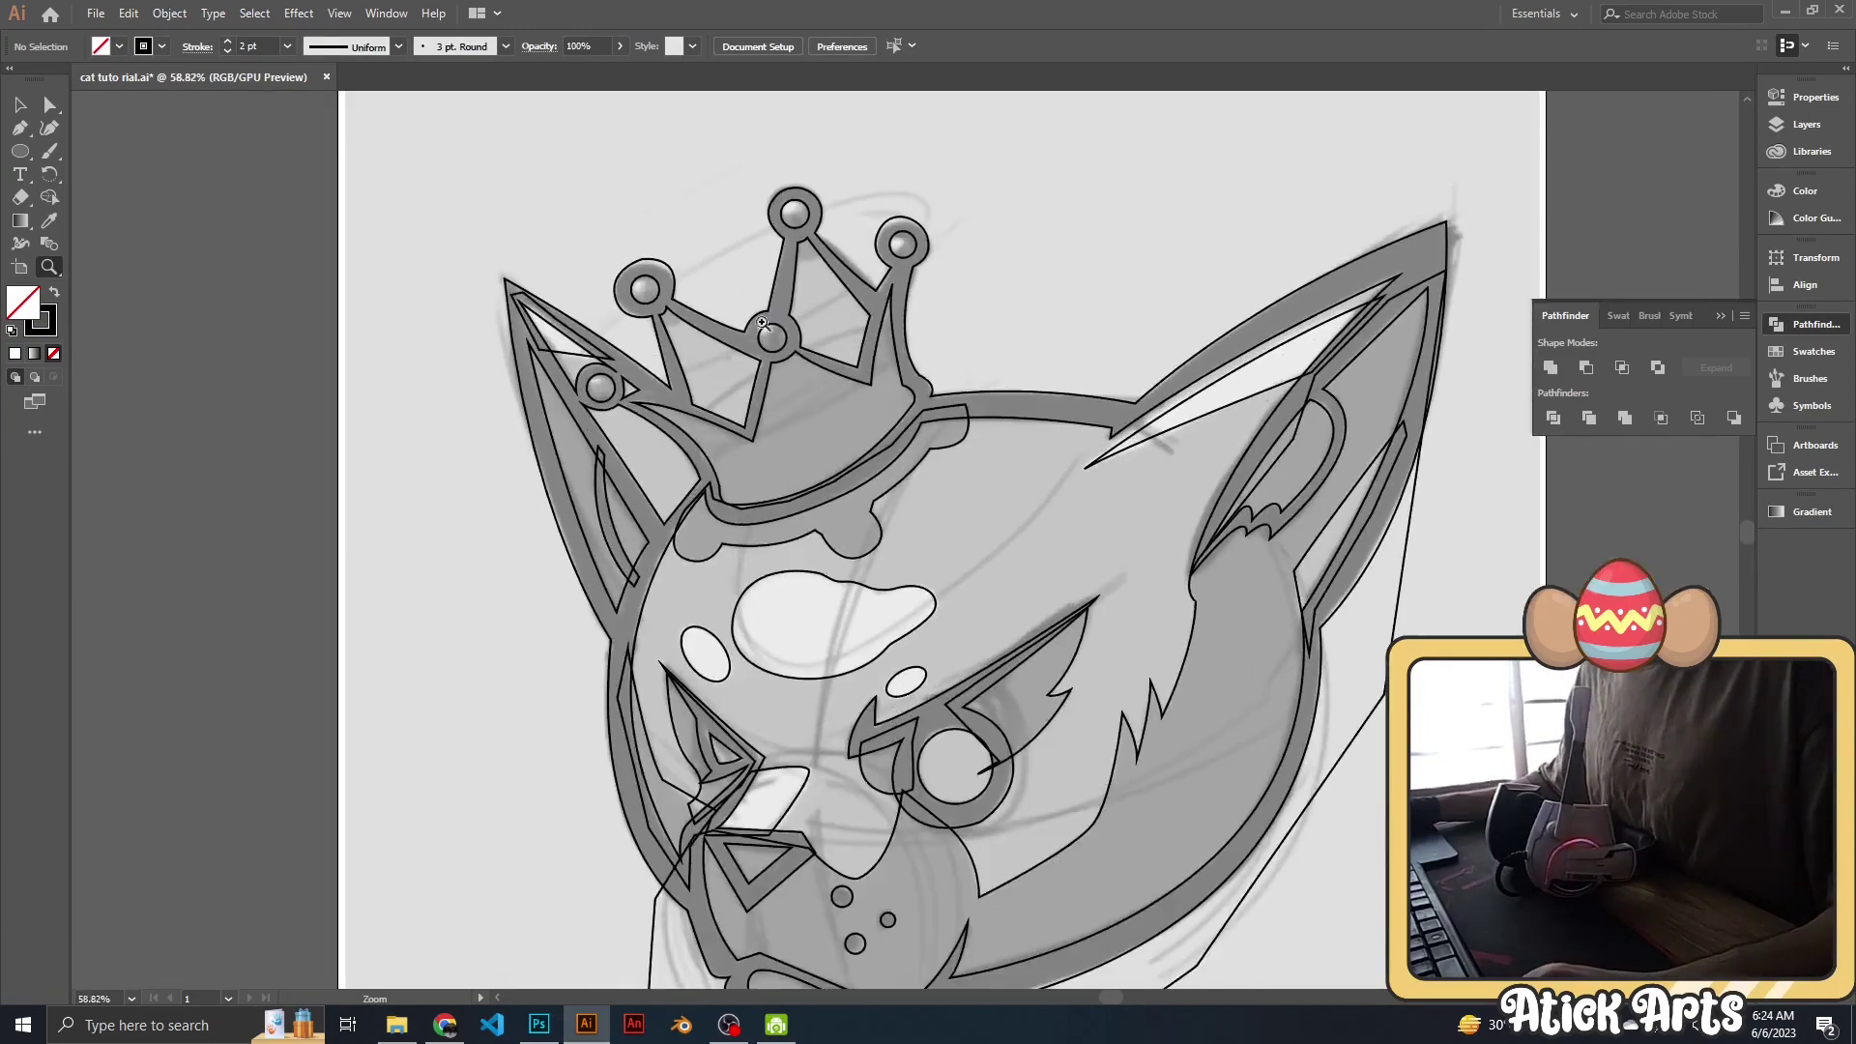
{"action": "left_click_drag", "start_coordinate": [732, 281], "coordinate": [870, 290]}
Fill the face highlights and nose-bridge shape light green with no outline.
{"action": "key", "text": "v"}
{"action": "left_click", "coordinate": [738, 445]}
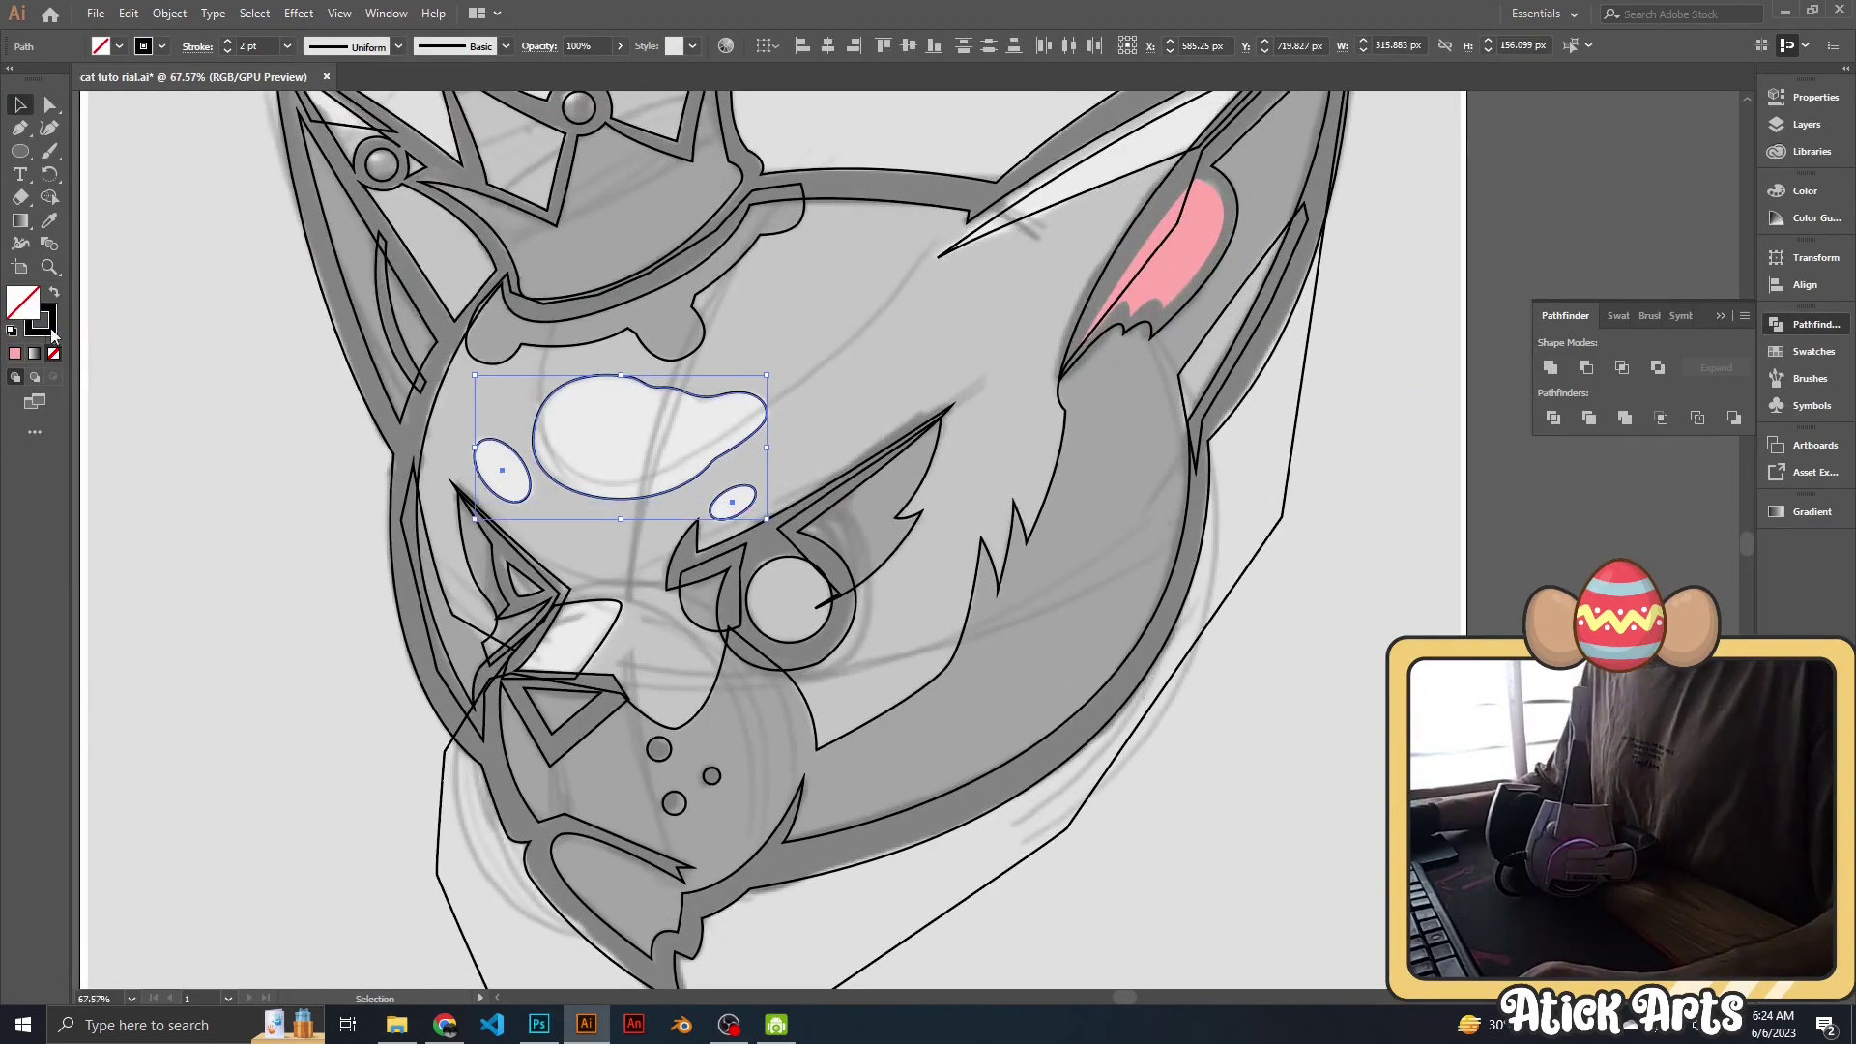
{"action": "key", "text": "shift+x"}
{"action": "double_click", "coordinate": [23, 302]}
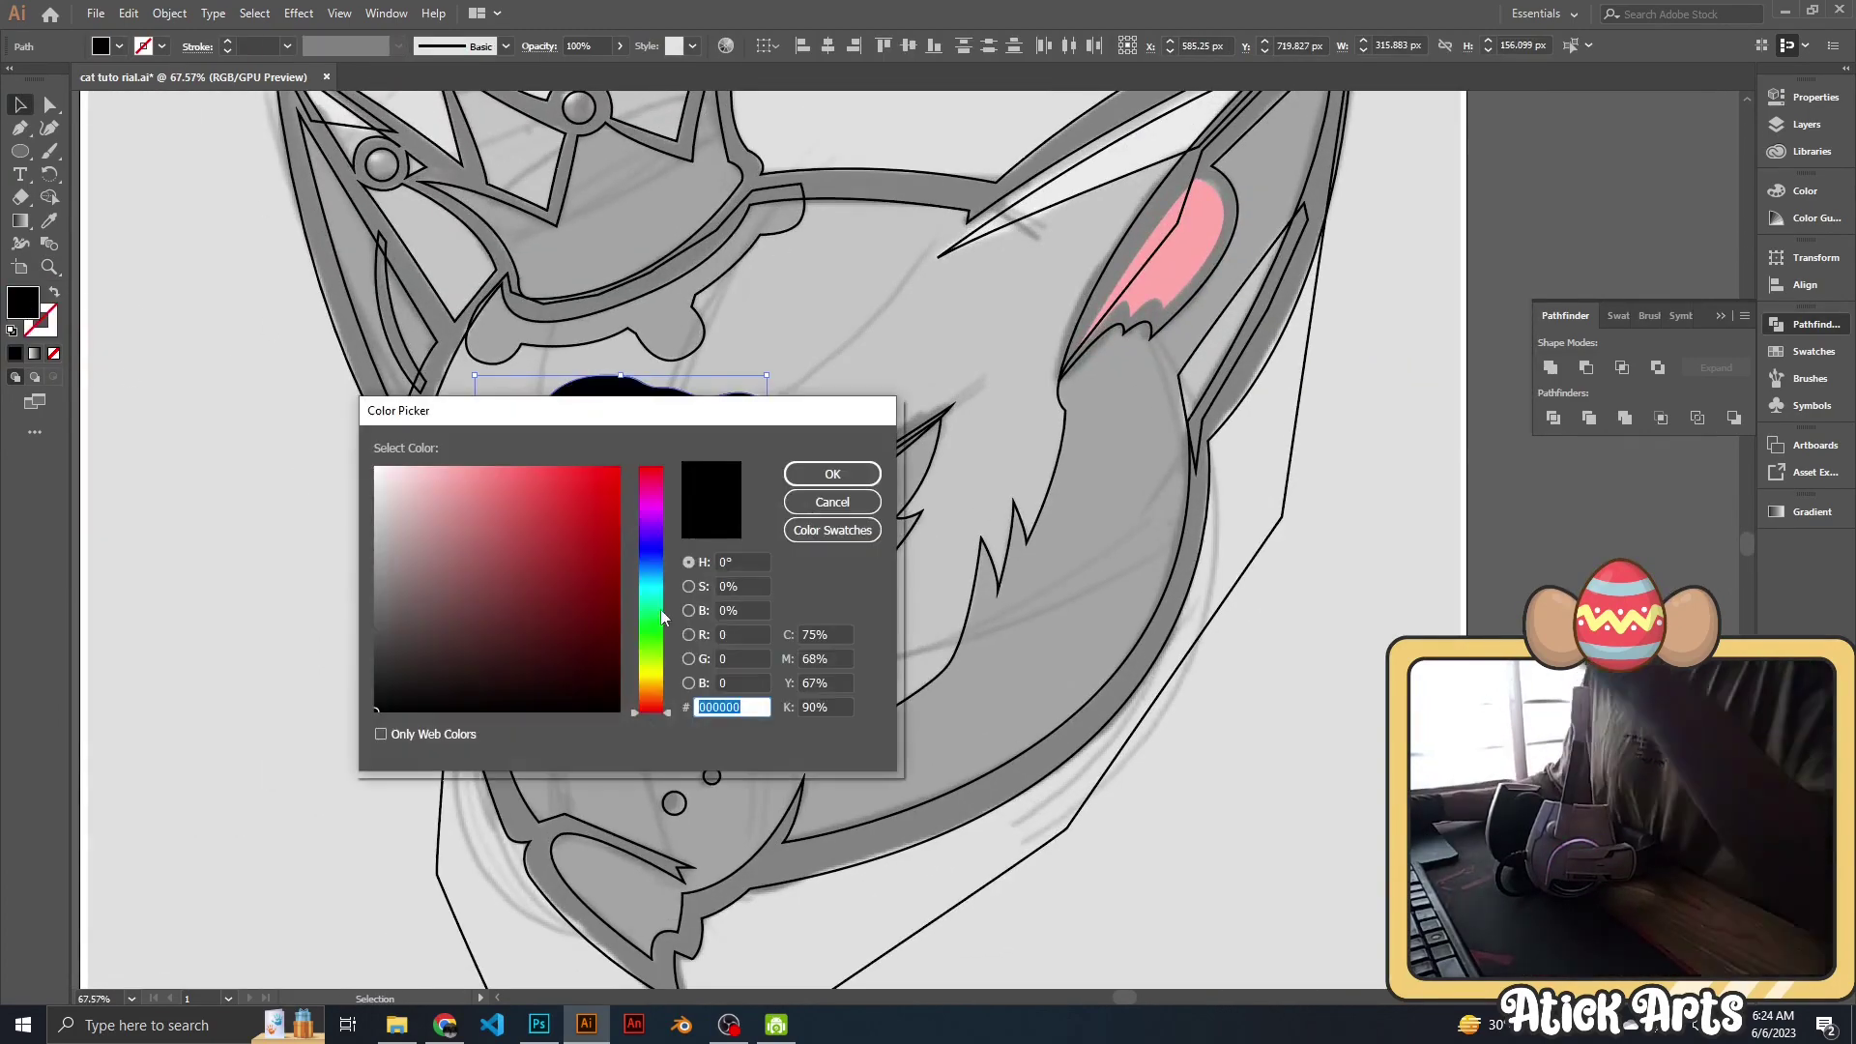
{"action": "left_click", "coordinate": [832, 474]}
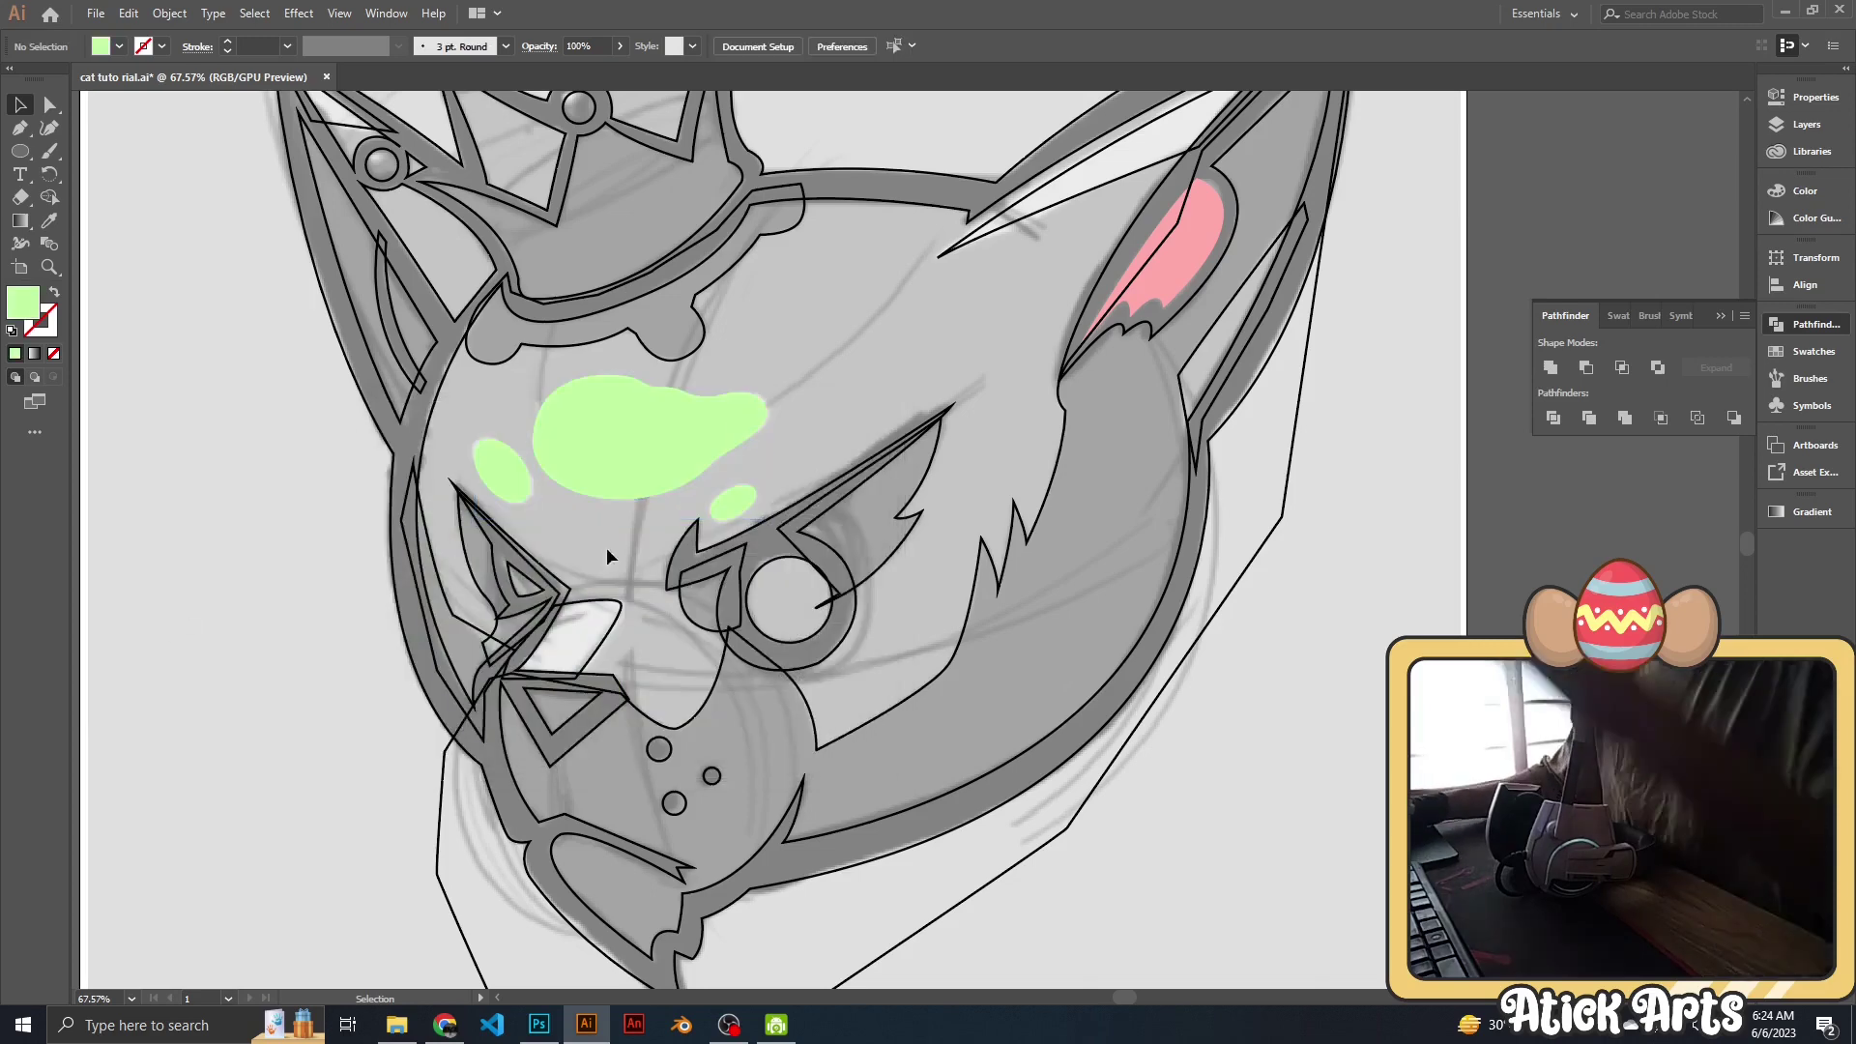
{"action": "left_click", "coordinate": [616, 629]}
Fill the three small nose circles black.
{"action": "scroll", "coordinate": [763, 658], "scroll_direction": "up", "scroll_amount": 3}
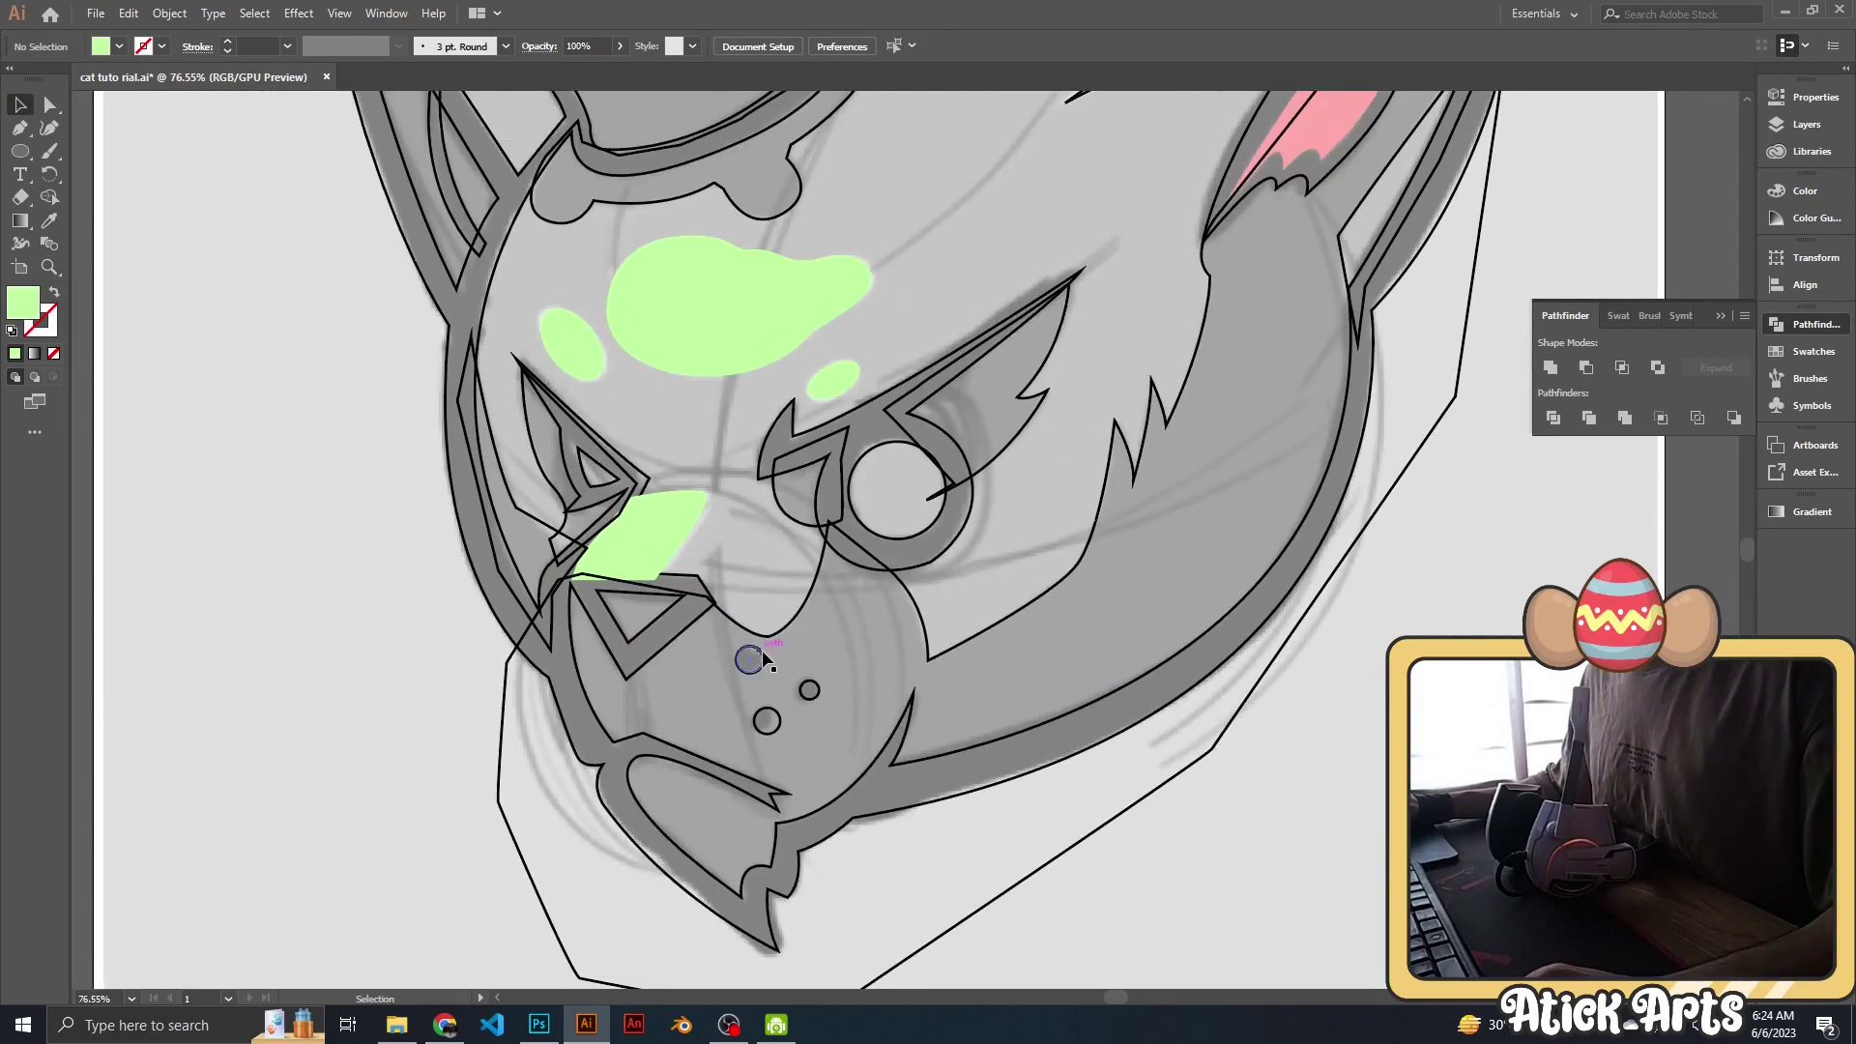
{"action": "left_click", "coordinate": [763, 658]}
{"action": "left_click", "coordinate": [818, 689], "text": "shift"}
{"action": "left_click", "coordinate": [780, 723], "text": "shift"}
{"action": "left_click", "coordinate": [55, 293]}
{"action": "left_click_drag", "start_coordinate": [1192, 702], "coordinate": [1081, 788]}
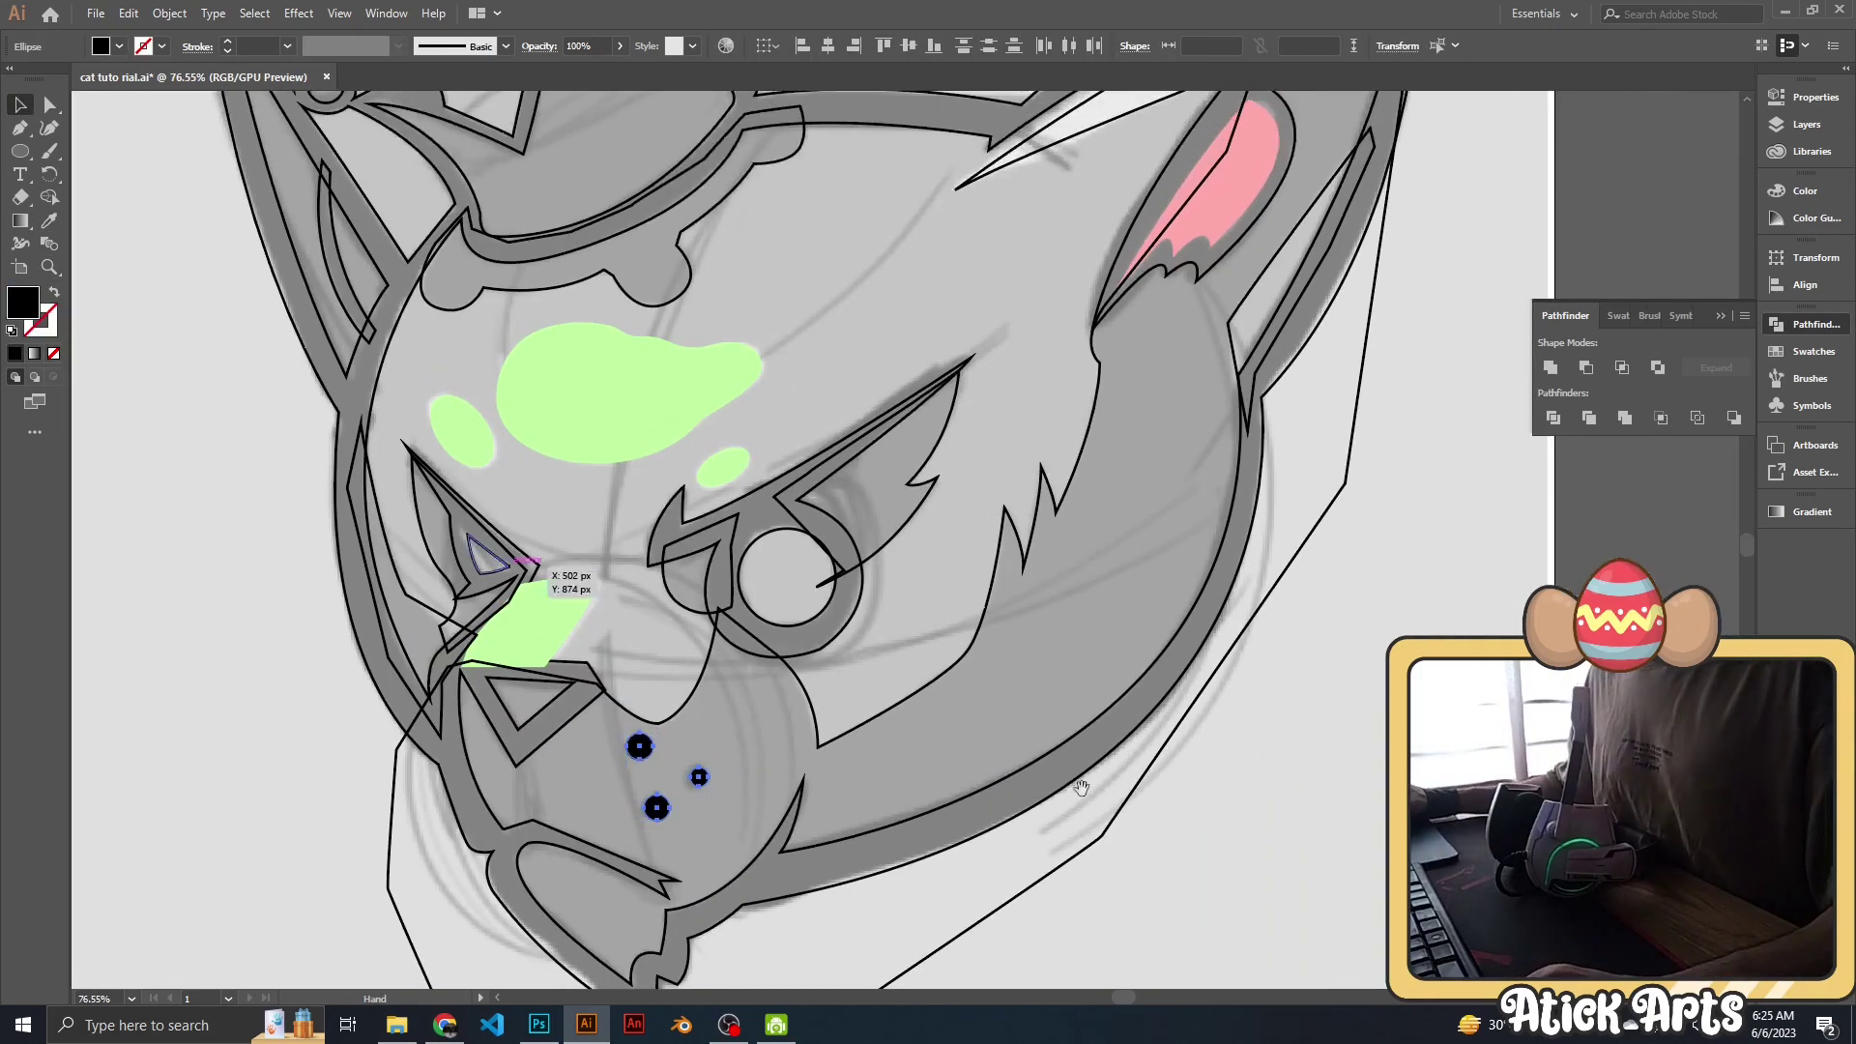
{"action": "scroll", "coordinate": [1249, 684], "scroll_direction": "down", "scroll_amount": 5}
{"action": "scroll", "coordinate": [977, 779], "scroll_direction": "up", "scroll_amount": 4}
Select the eye circle and left ear tip and eyedrop the light green fill onto them.
{"action": "key", "text": "v"}
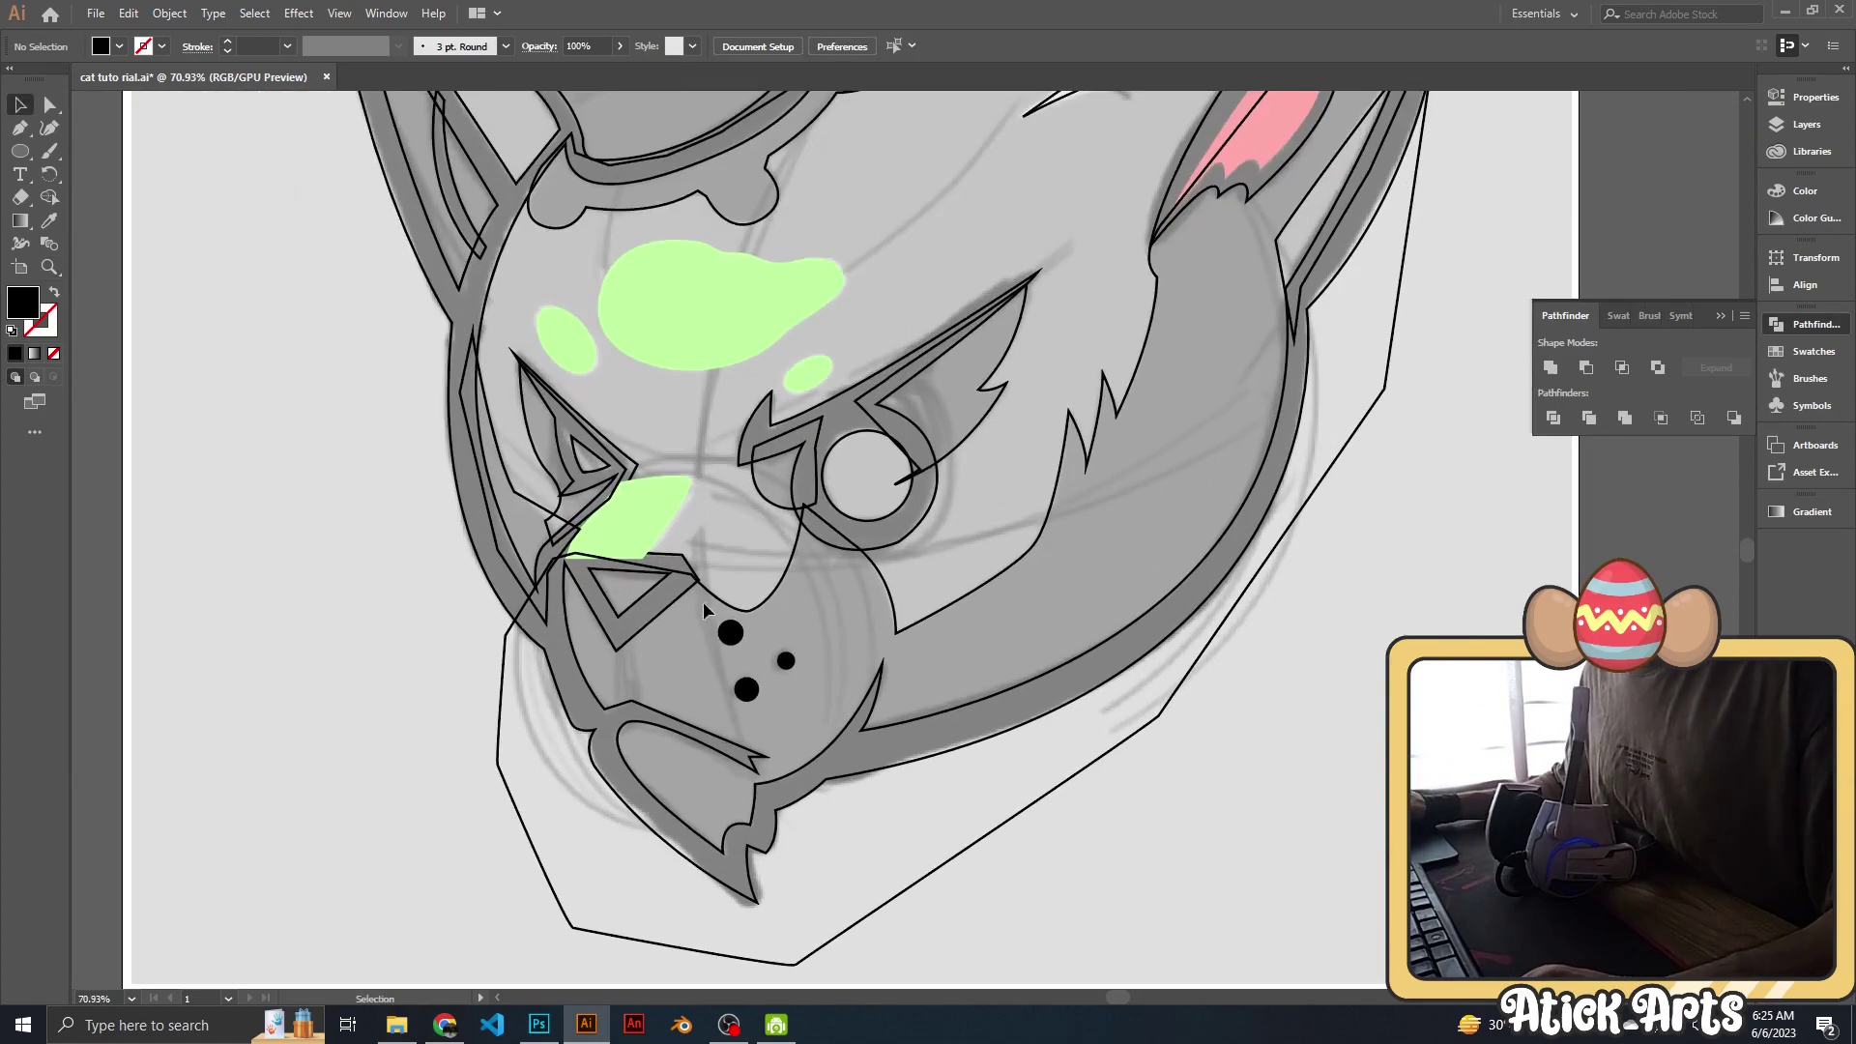
{"action": "left_click", "coordinate": [745, 660]}
{"action": "key", "text": "z"}
{"action": "scroll", "coordinate": [746, 660], "scroll_direction": "down", "scroll_amount": 3}
{"action": "scroll", "coordinate": [967, 595], "scroll_direction": "up", "scroll_amount": 2}
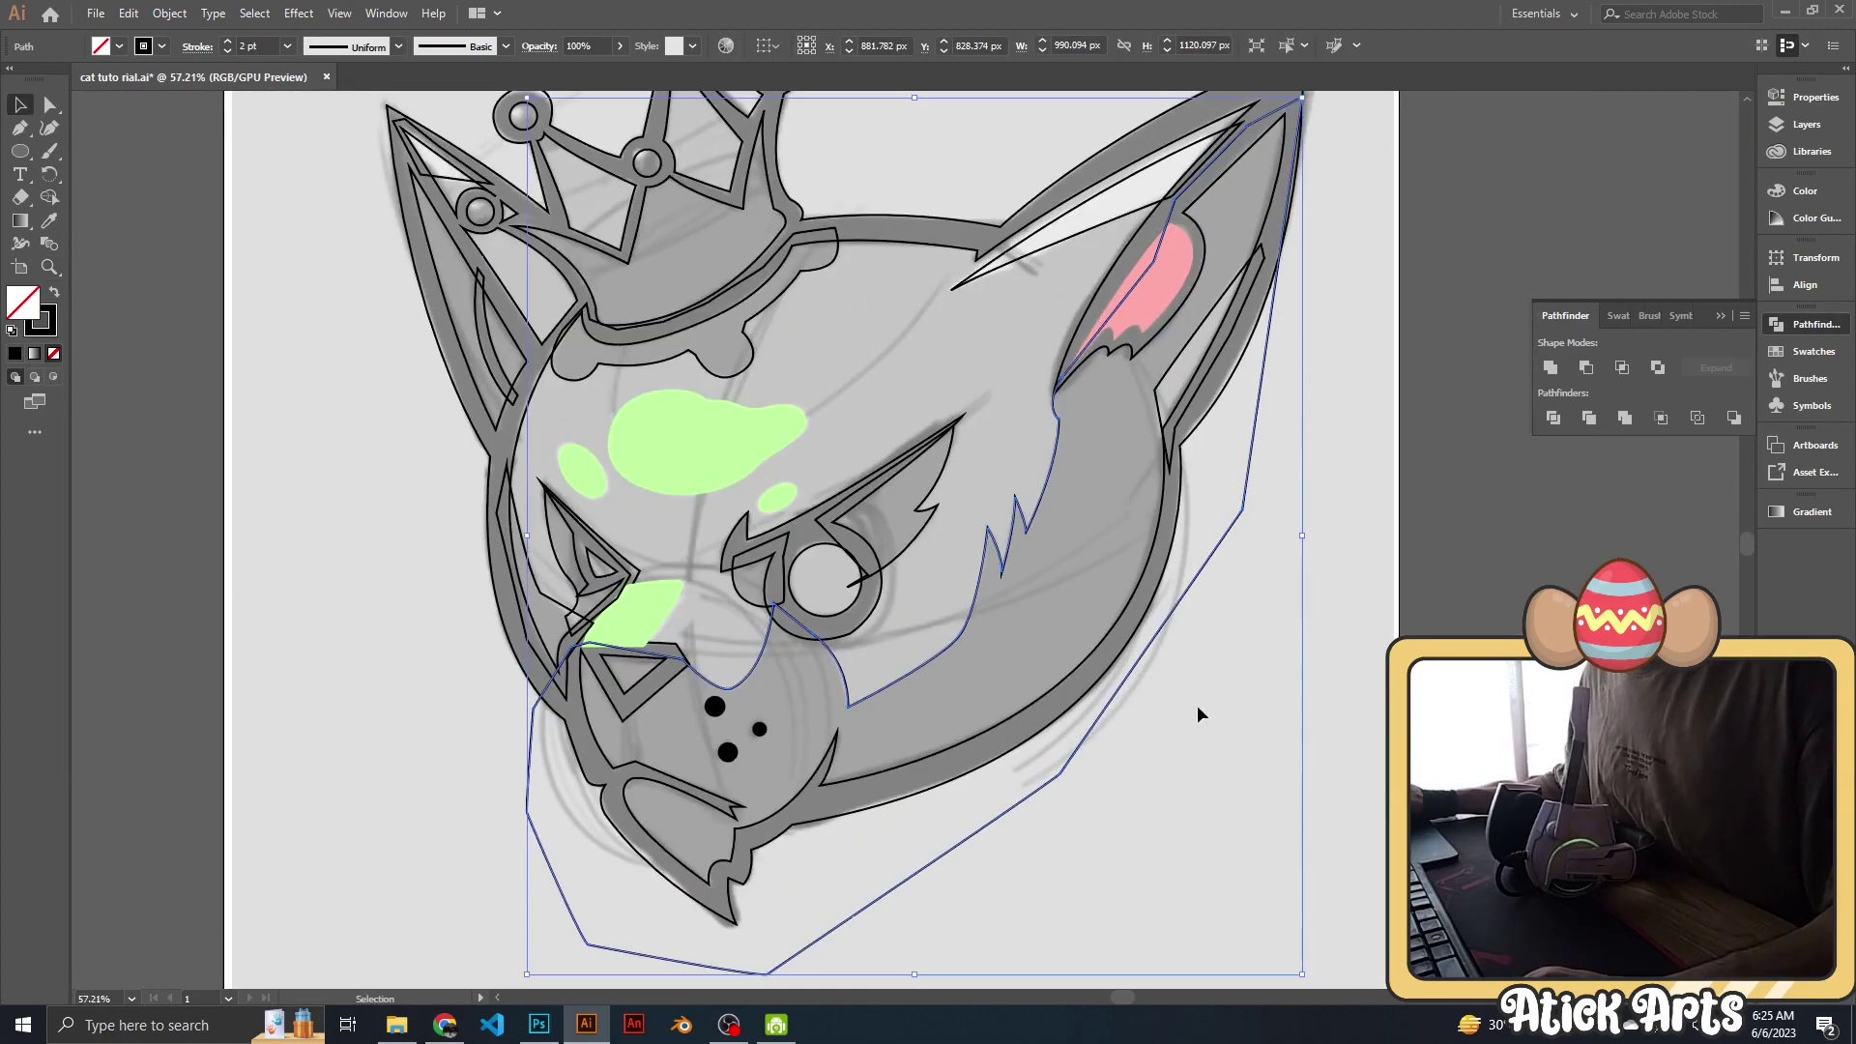
{"action": "scroll", "coordinate": [920, 250], "scroll_direction": "up", "scroll_amount": 2}
{"action": "left_click", "coordinate": [799, 677]}
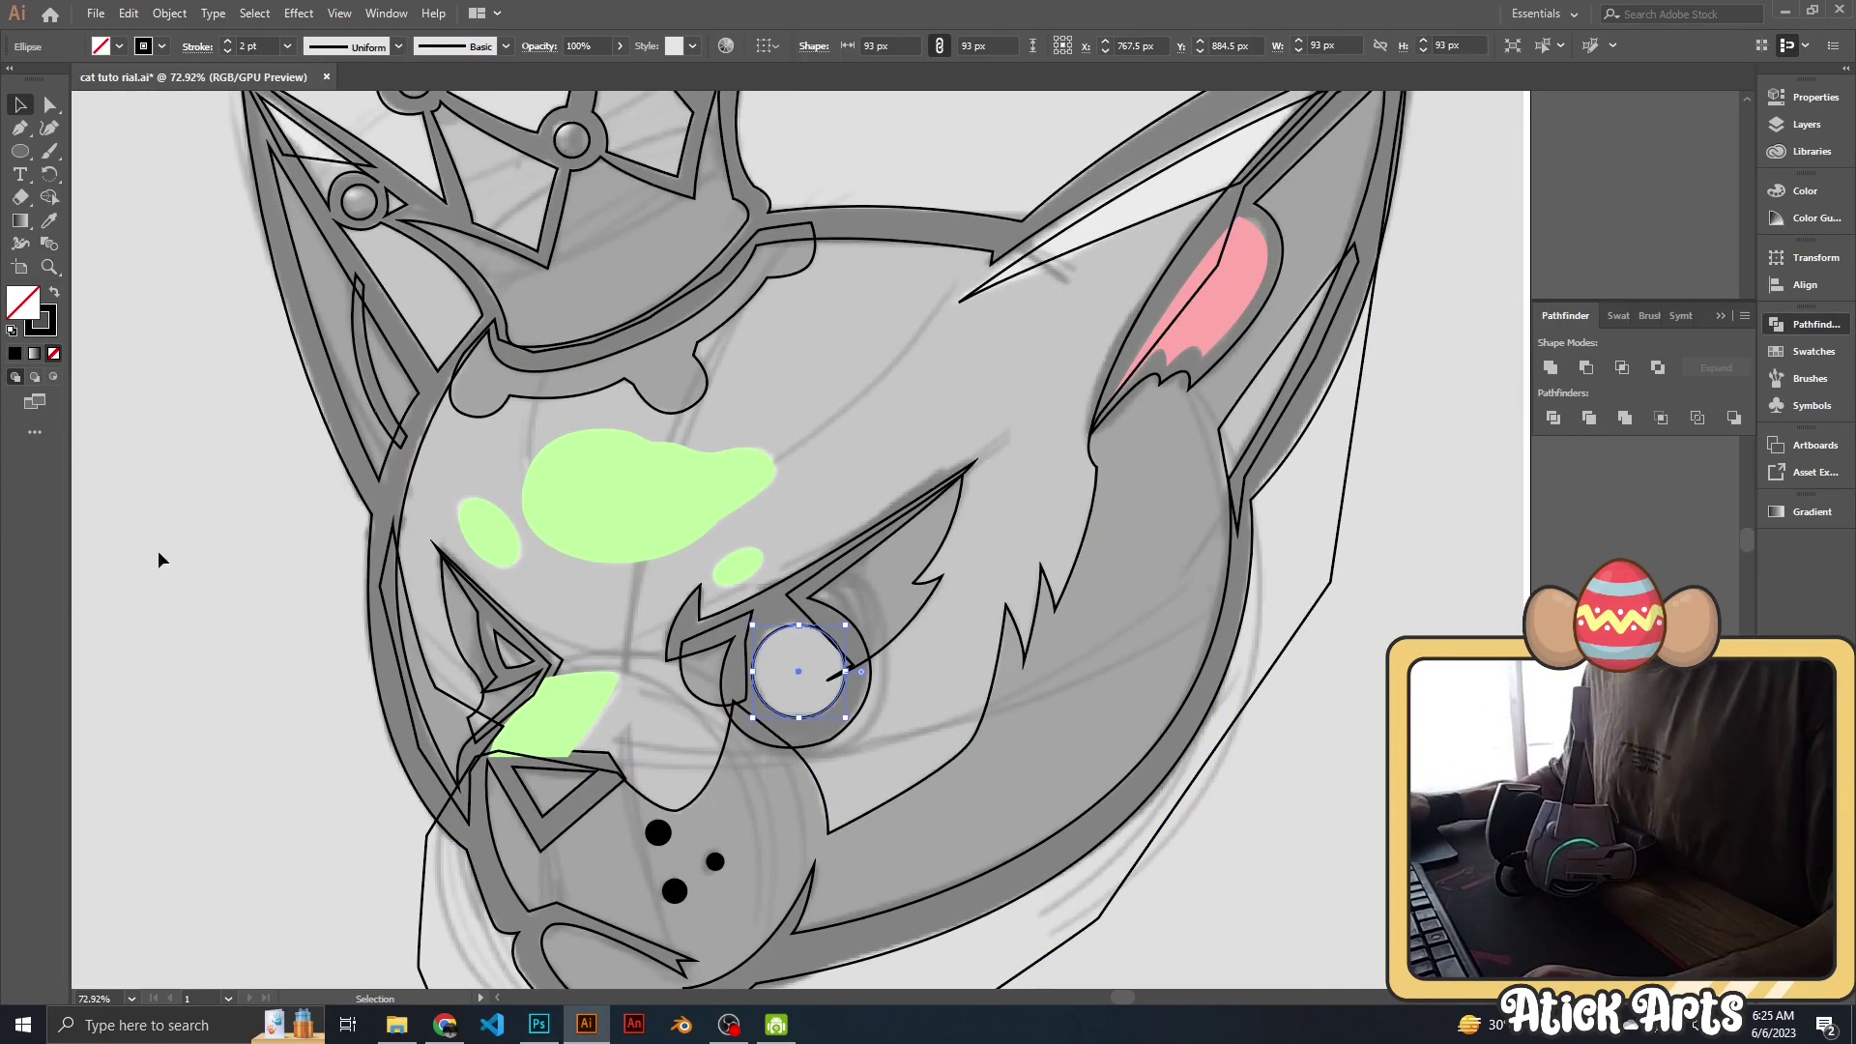
{"action": "left_click", "coordinate": [287, 655]}
{"action": "scroll", "coordinate": [613, 497], "scroll_direction": "down", "scroll_amount": 2}
{"action": "key", "text": "i"}
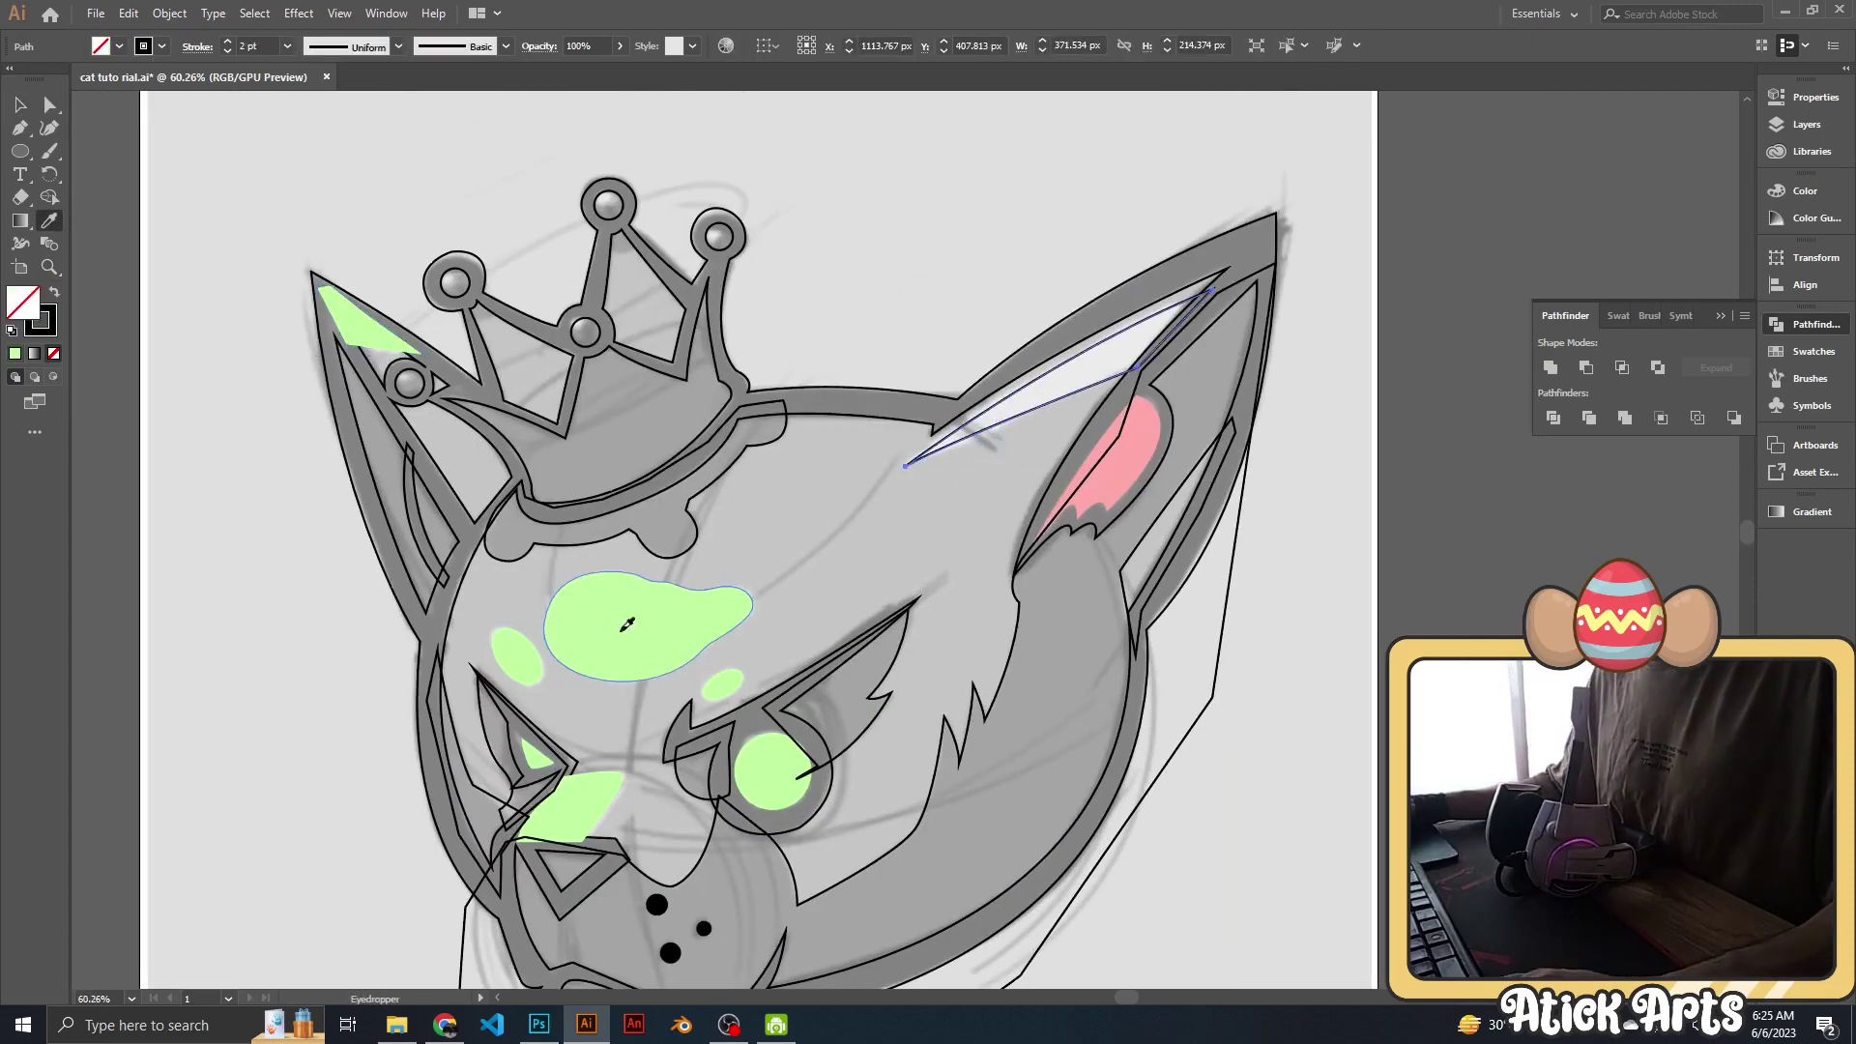
{"action": "left_click", "coordinate": [626, 623]}
Select the small triangle beside the nose for the pink patch.
{"action": "key", "text": "z"}
{"action": "scroll", "coordinate": [629, 638], "scroll_direction": "down", "scroll_amount": 2}
{"action": "scroll", "coordinate": [633, 657], "scroll_direction": "up", "scroll_amount": 2}
{"action": "scroll", "coordinate": [638, 667], "scroll_direction": "up", "scroll_amount": 2}
{"action": "scroll", "coordinate": [643, 681], "scroll_direction": "up", "scroll_amount": 2}
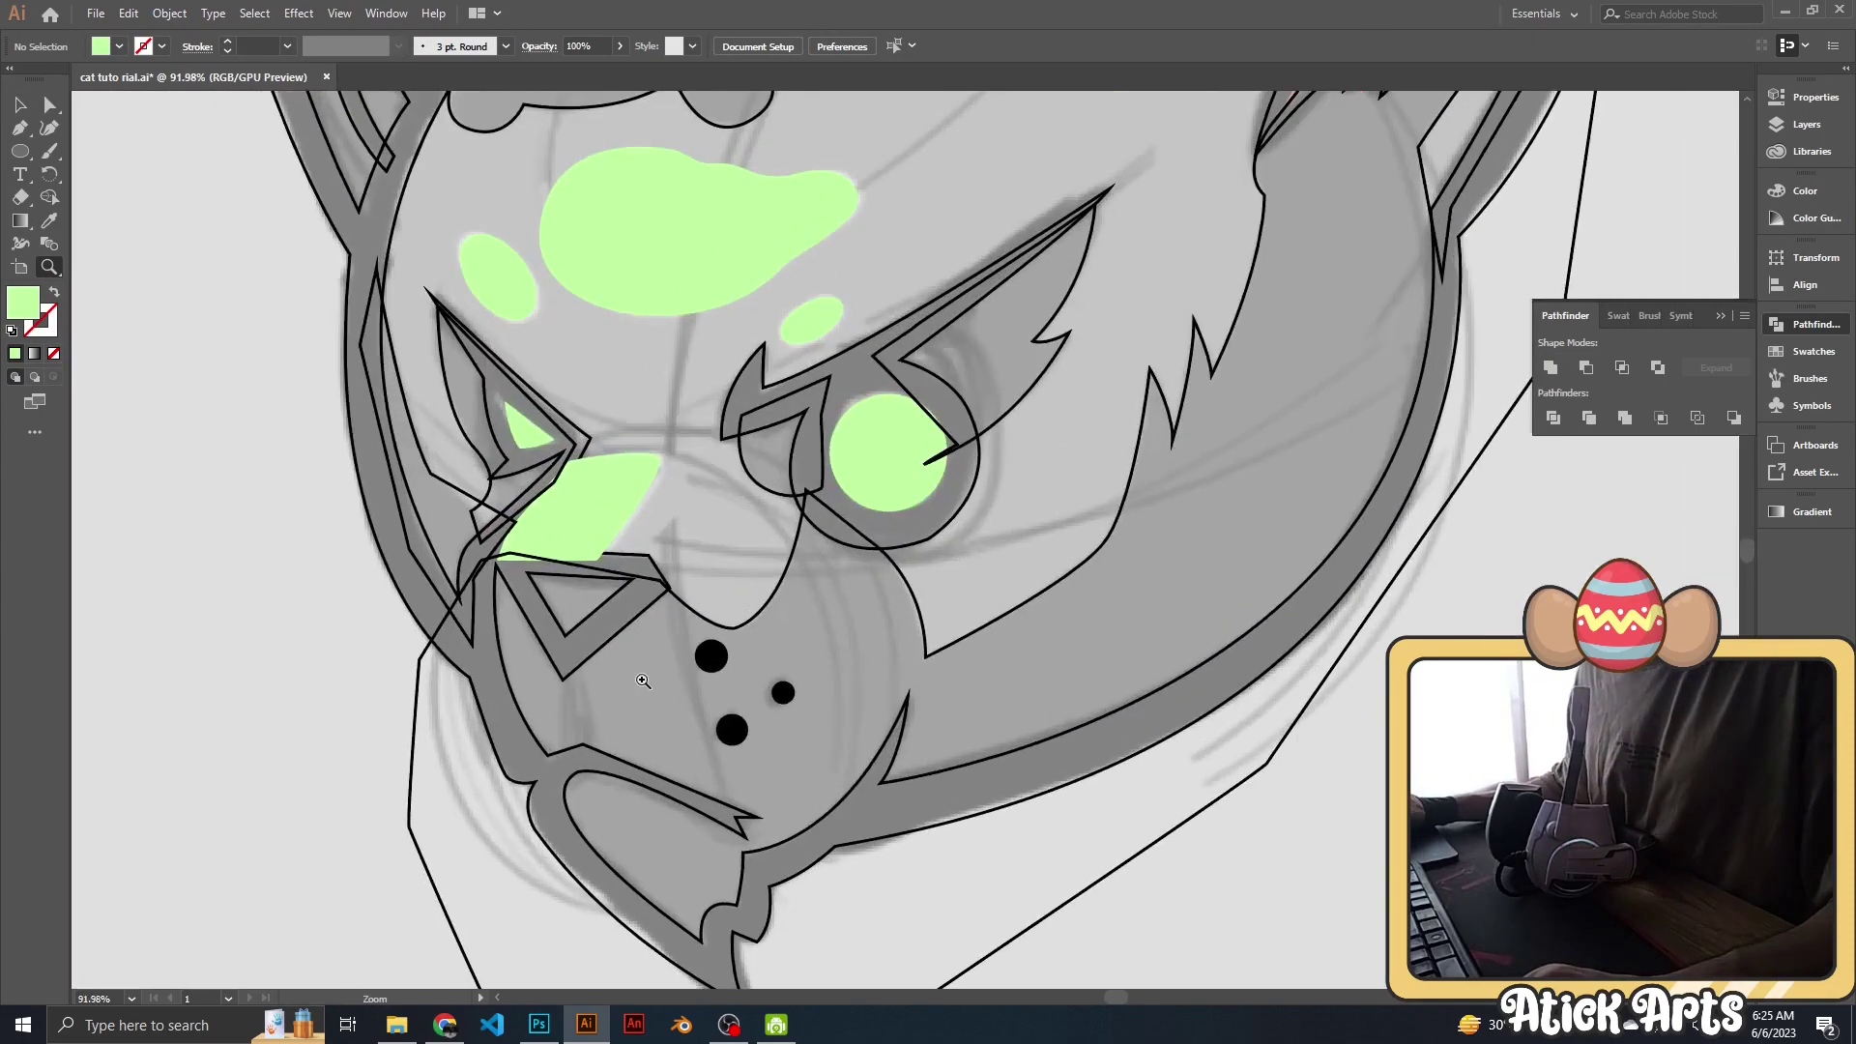
{"action": "key", "text": "v"}
{"action": "left_click", "coordinate": [570, 625]}
{"action": "scroll", "coordinate": [570, 625], "scroll_direction": "down", "scroll_amount": 3}
Fill the brow shape over the eye with the sampled pink.
{"action": "key", "text": "i"}
{"action": "scroll", "coordinate": [693, 578], "scroll_direction": "down", "scroll_amount": 1}
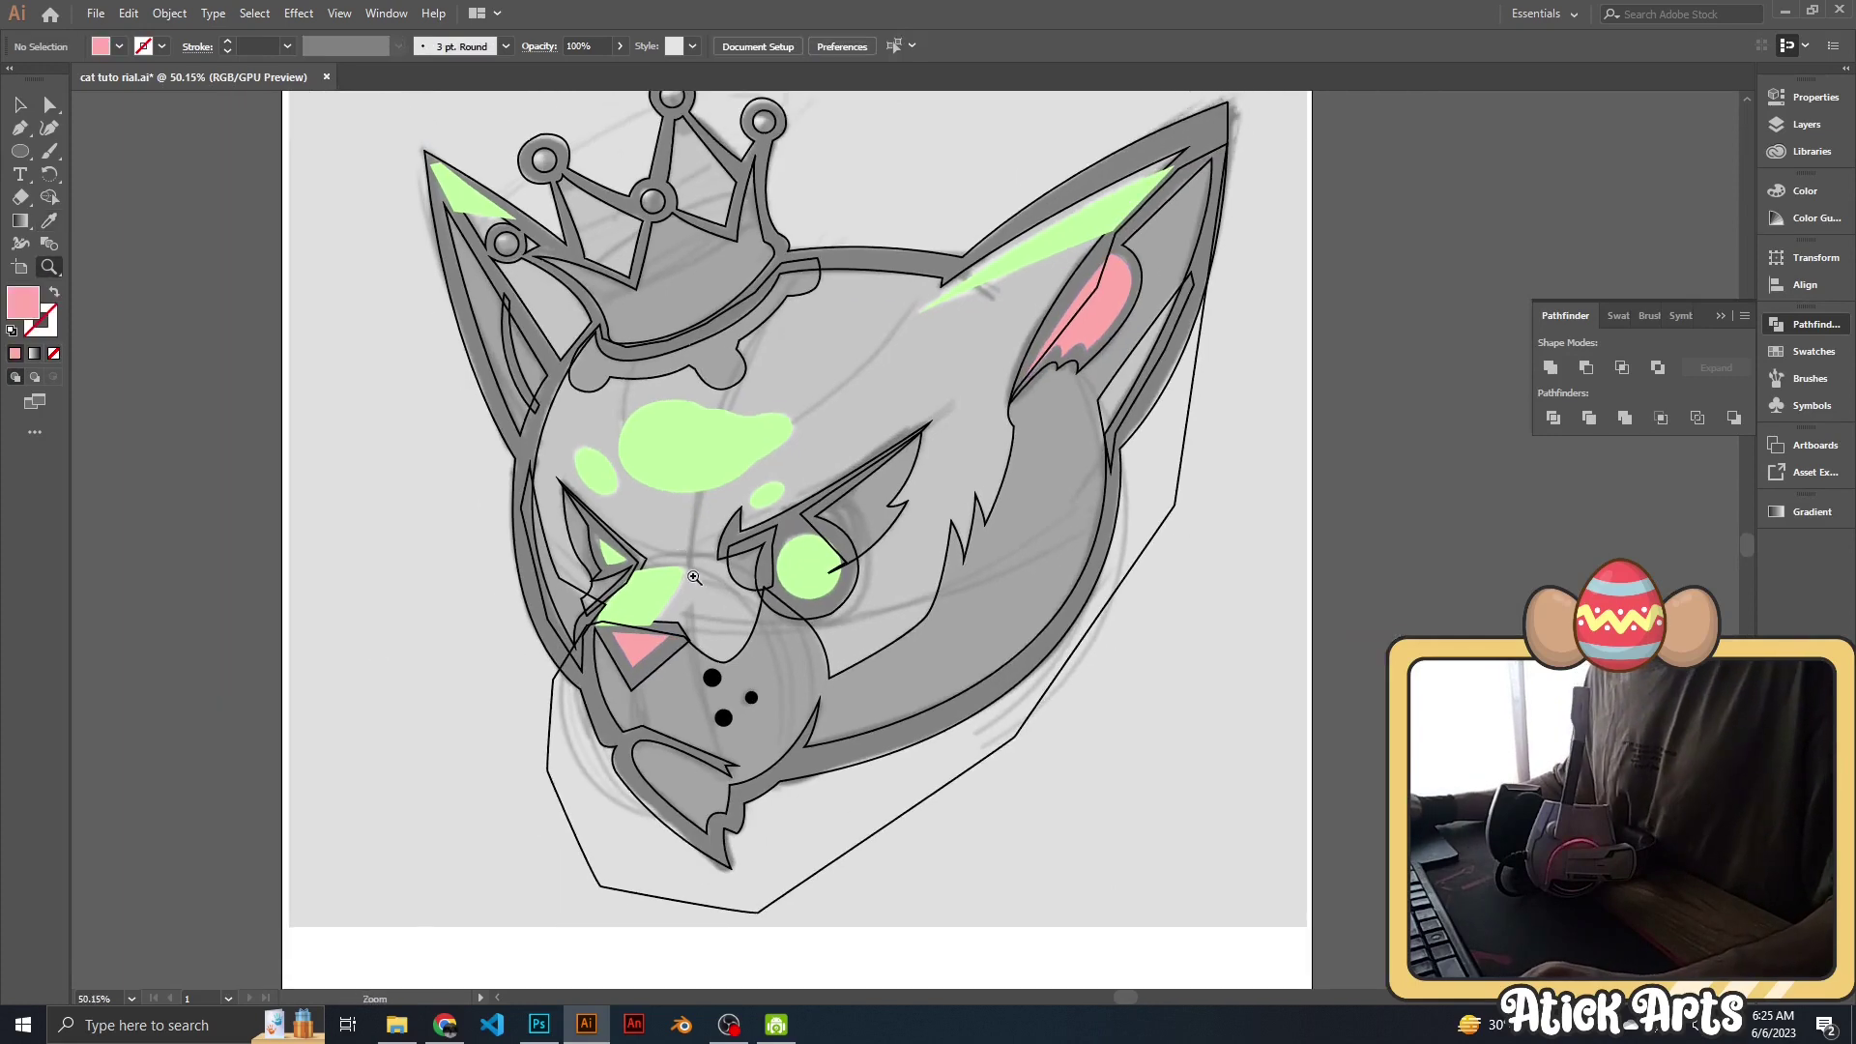
{"action": "scroll", "coordinate": [746, 601], "scroll_direction": "down", "scroll_amount": 1}
{"action": "left_click", "coordinate": [774, 541], "text": "ctrl"}
{"action": "key", "text": "comma"}
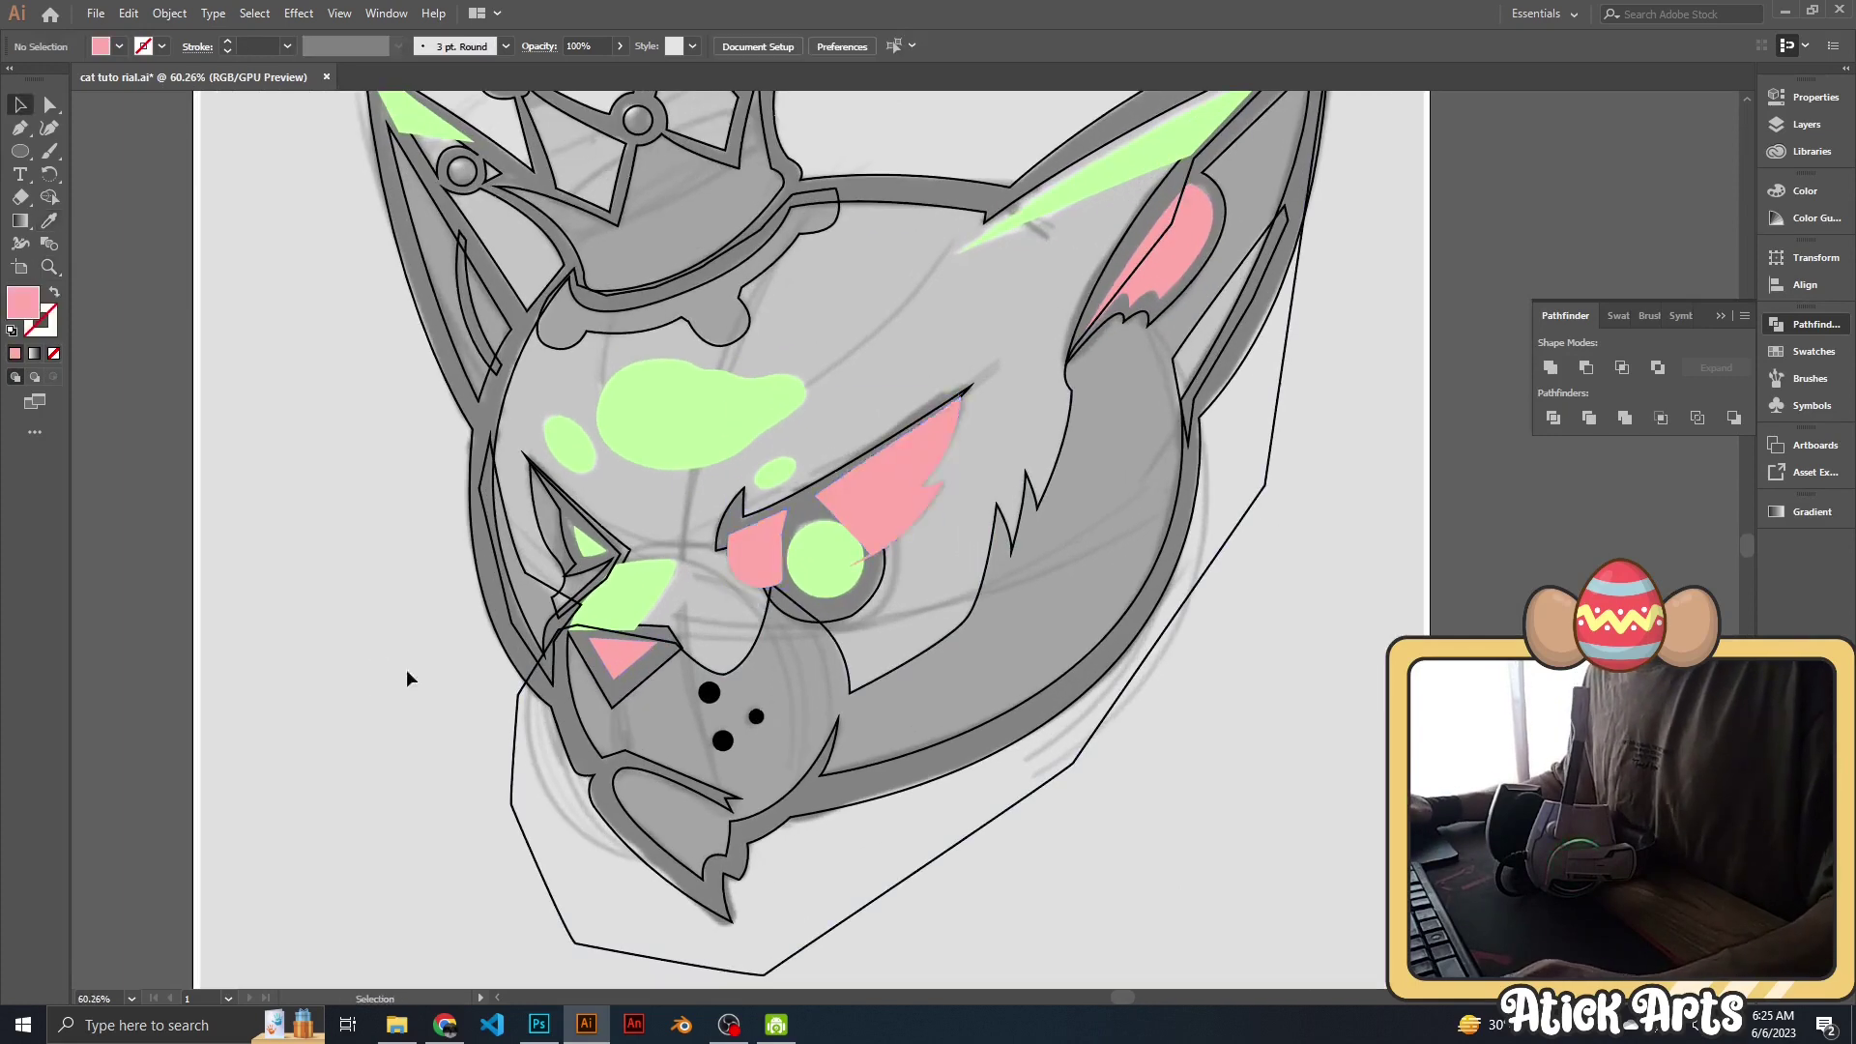
{"action": "key", "text": "ctrl+shift+a"}
Eyedrop the same pink onto the crown's lower band under the crown.
{"action": "scroll", "coordinate": [719, 370], "scroll_direction": "up", "scroll_amount": 1}
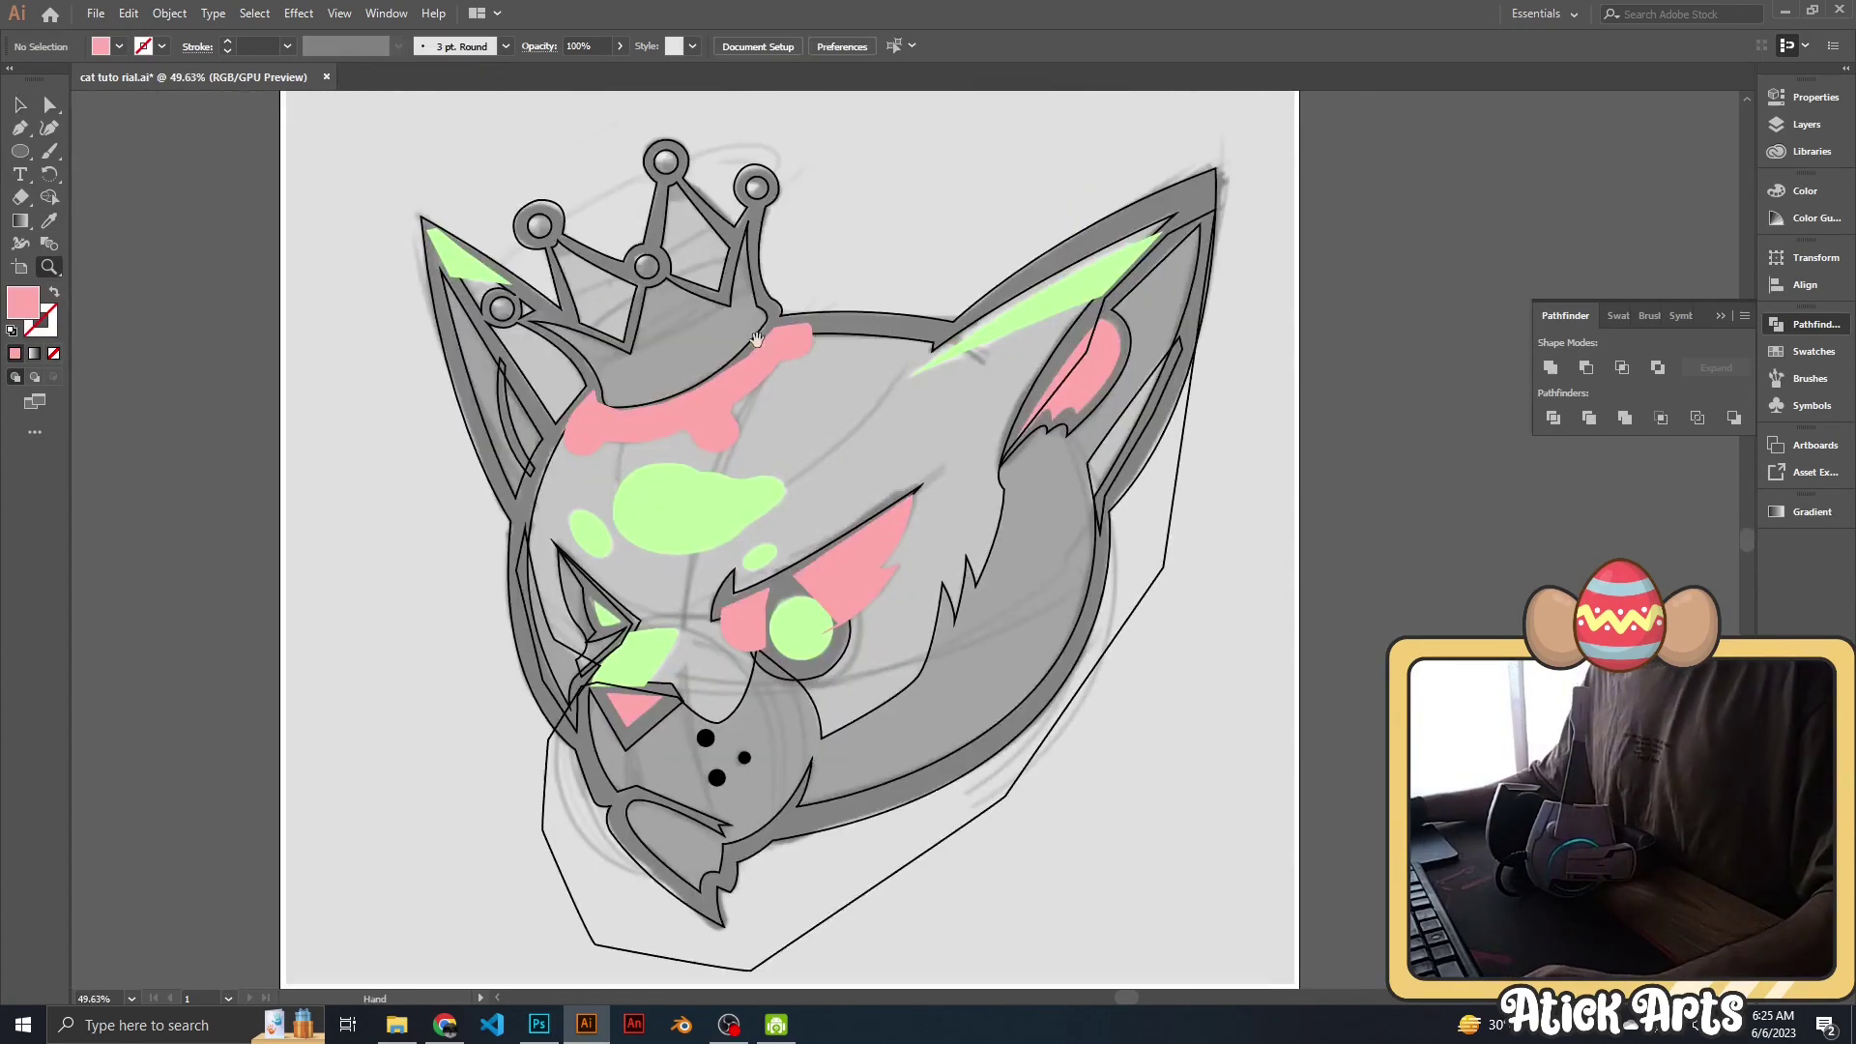
{"action": "key", "text": "v"}
{"action": "left_click", "coordinate": [719, 370]}
{"action": "key", "text": "comma"}
{"action": "scroll", "coordinate": [1003, 450], "scroll_direction": "up", "scroll_amount": 2}
{"action": "key", "text": "i"}
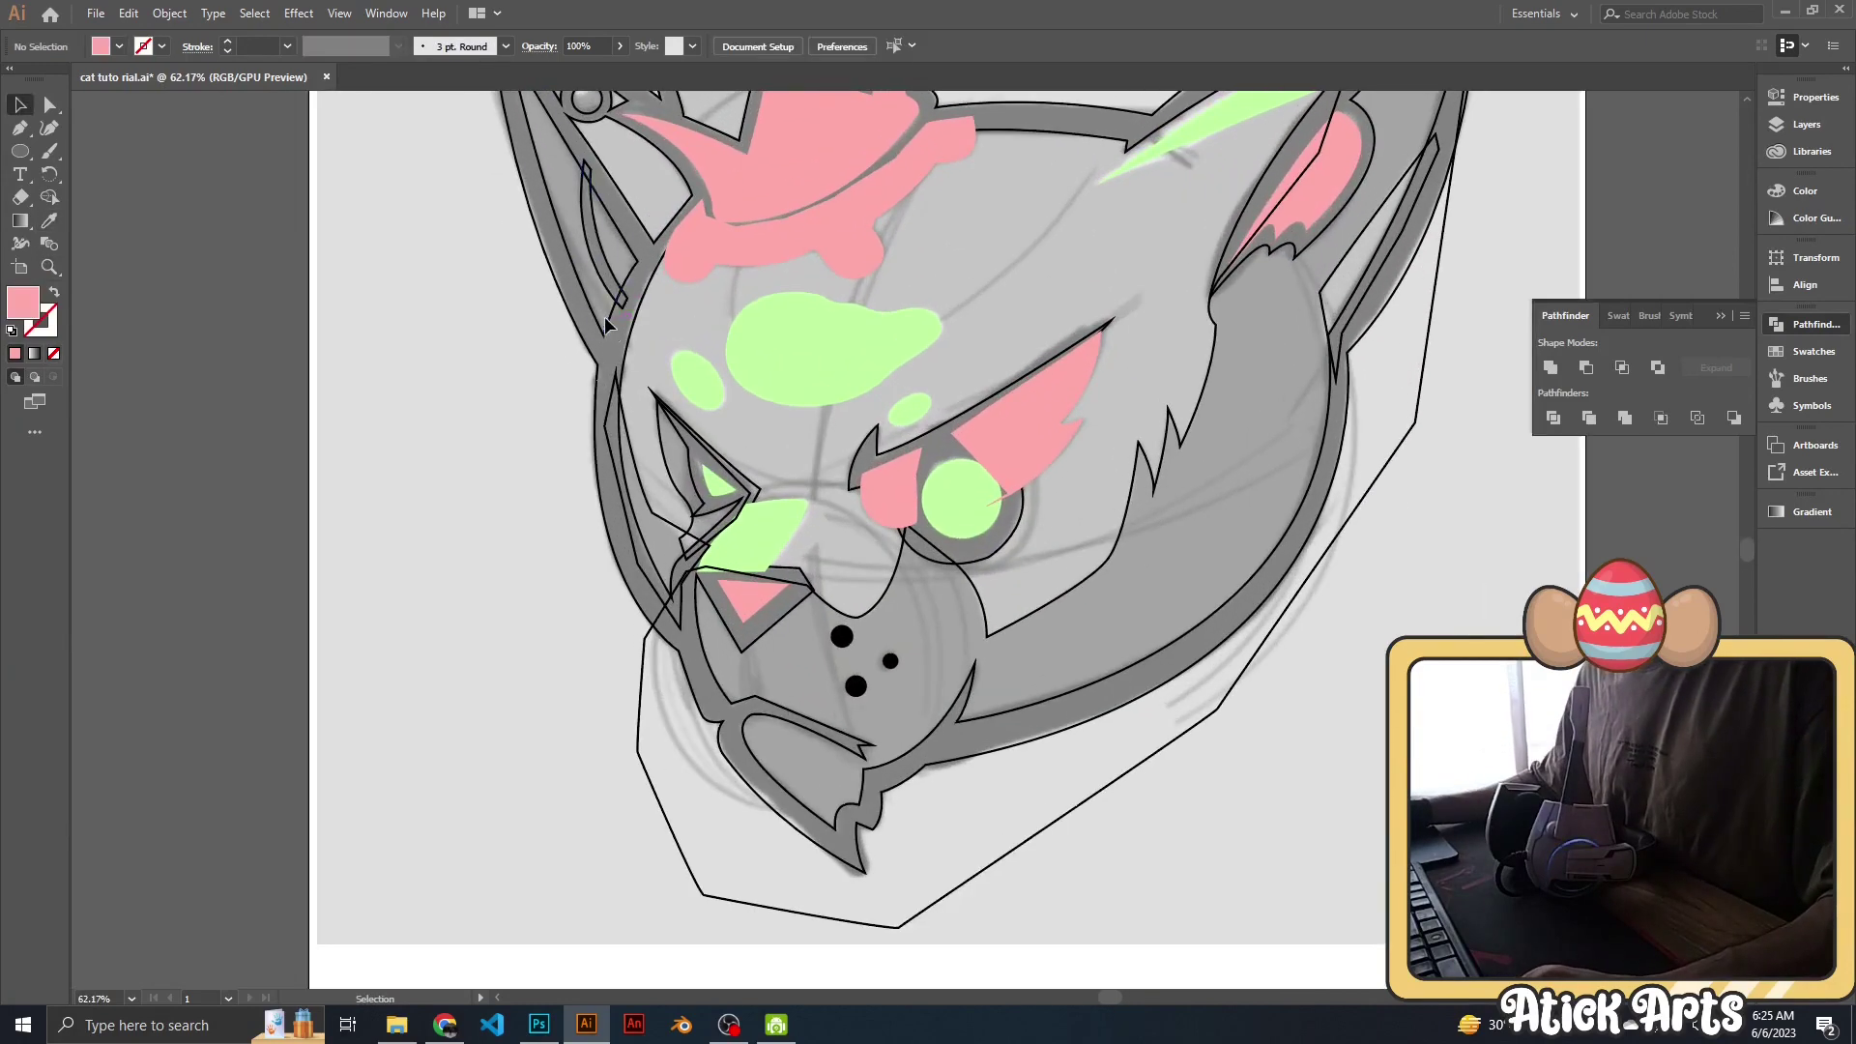
{"action": "left_click", "coordinate": [1003, 450]}
{"action": "key", "text": "ctrl+shift+a"}
{"action": "key", "text": "v"}
Select the left inner-ear shape and merge its pieces into one pink inner ear.
{"action": "left_click_drag", "start_coordinate": [589, 188], "coordinate": [688, 498]}
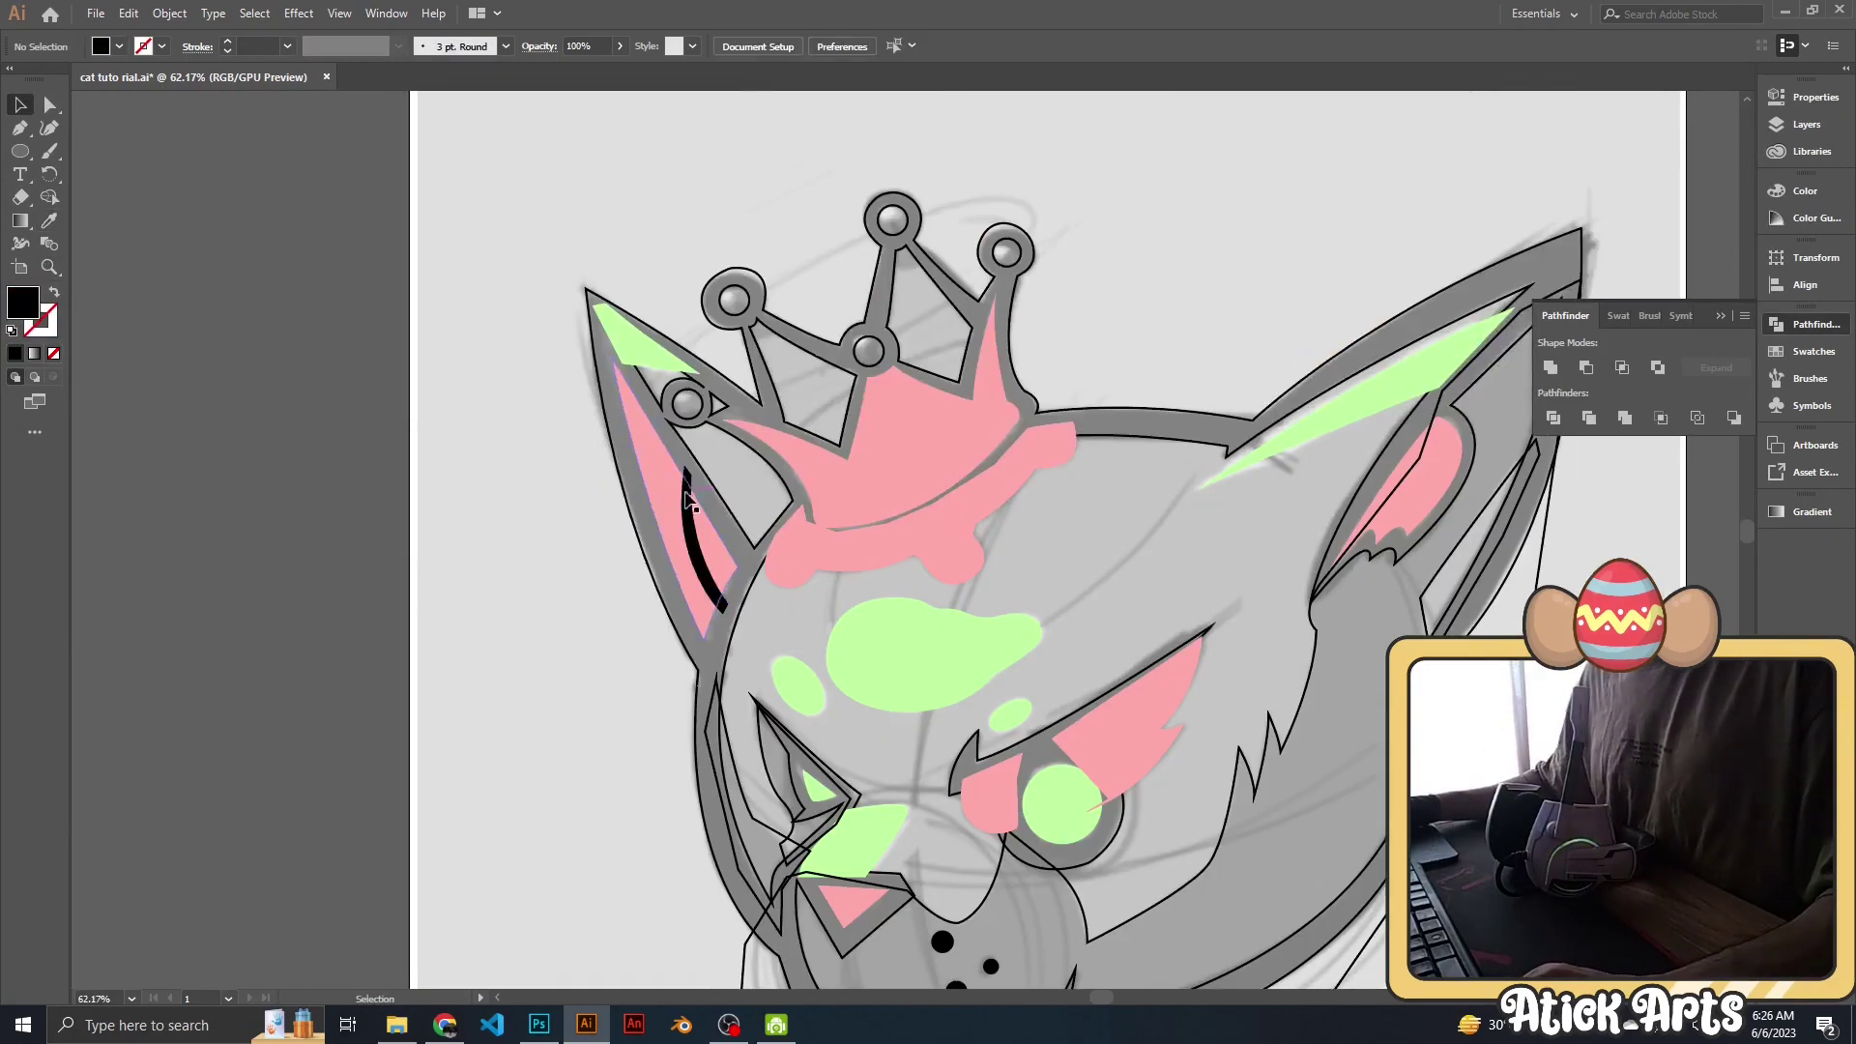
{"action": "left_click", "coordinate": [652, 497]}
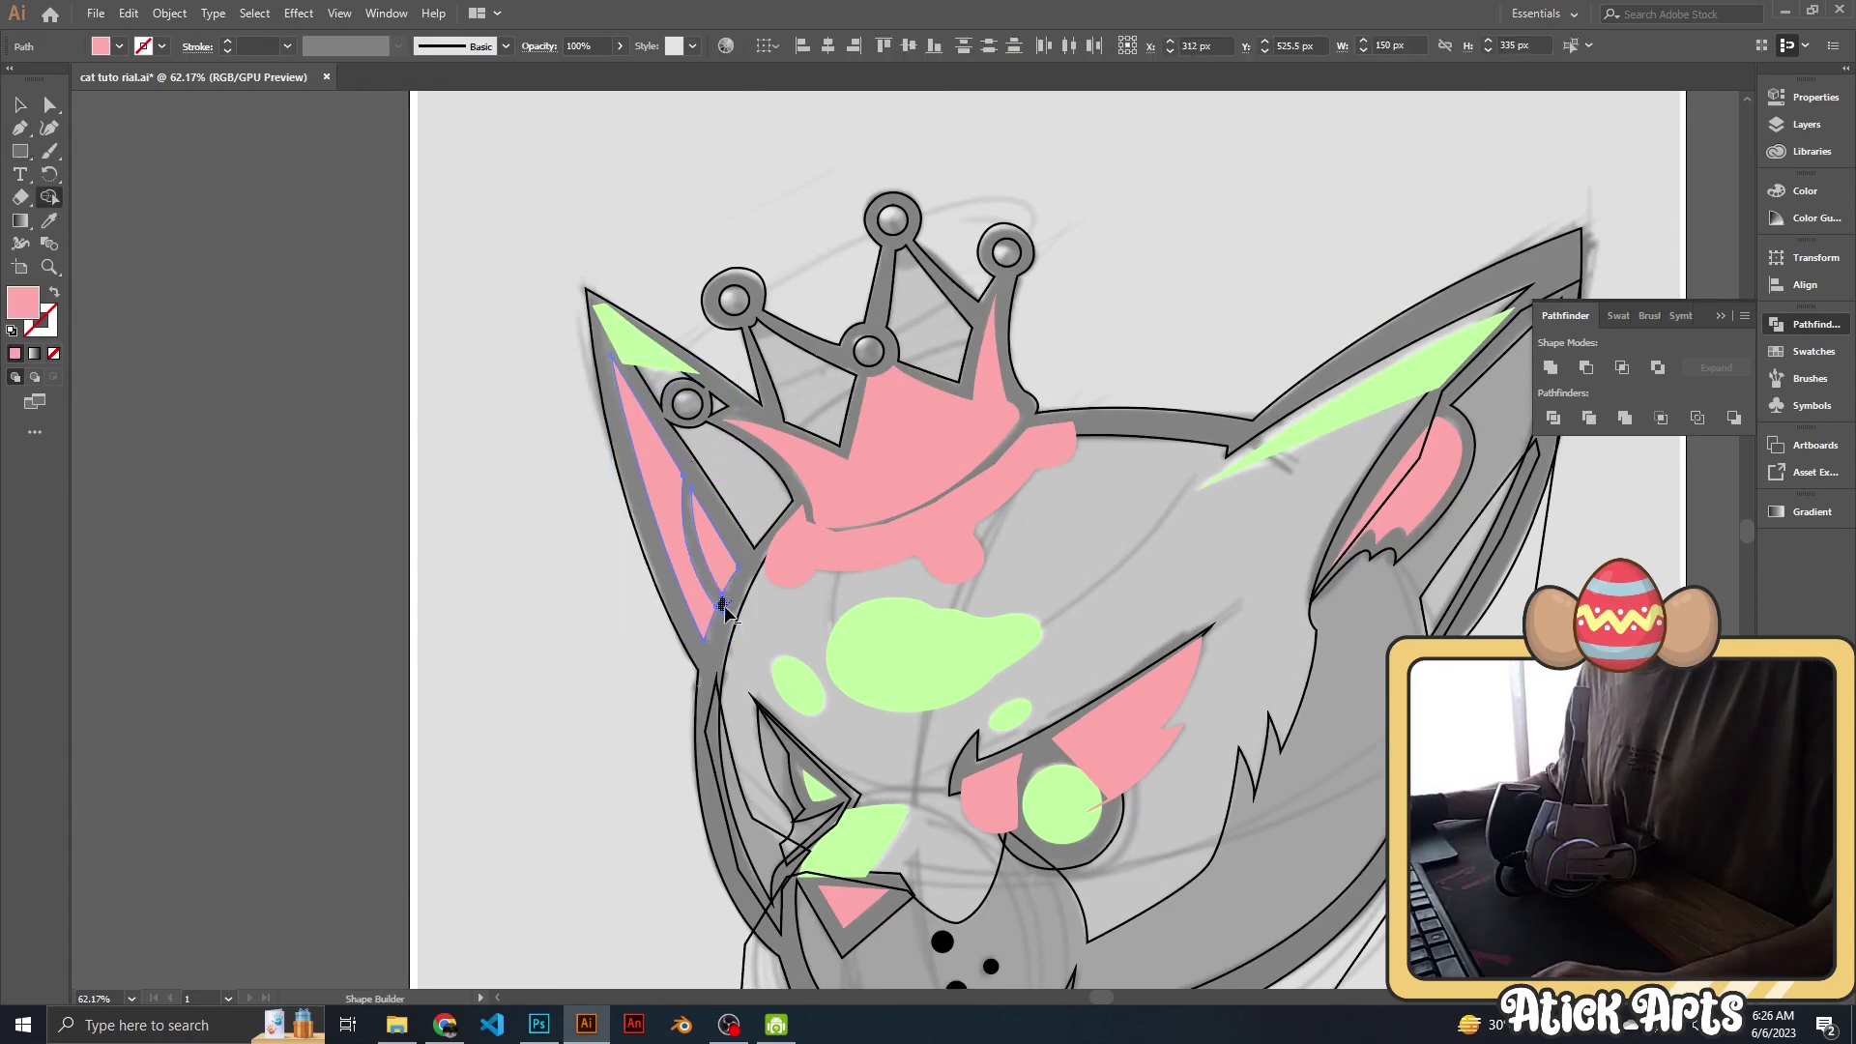
{"action": "key", "text": "v"}
{"action": "left_click", "coordinate": [567, 636]}
{"action": "key", "text": "v"}
{"action": "scroll", "coordinate": [539, 580], "scroll_direction": "down", "scroll_amount": 2}
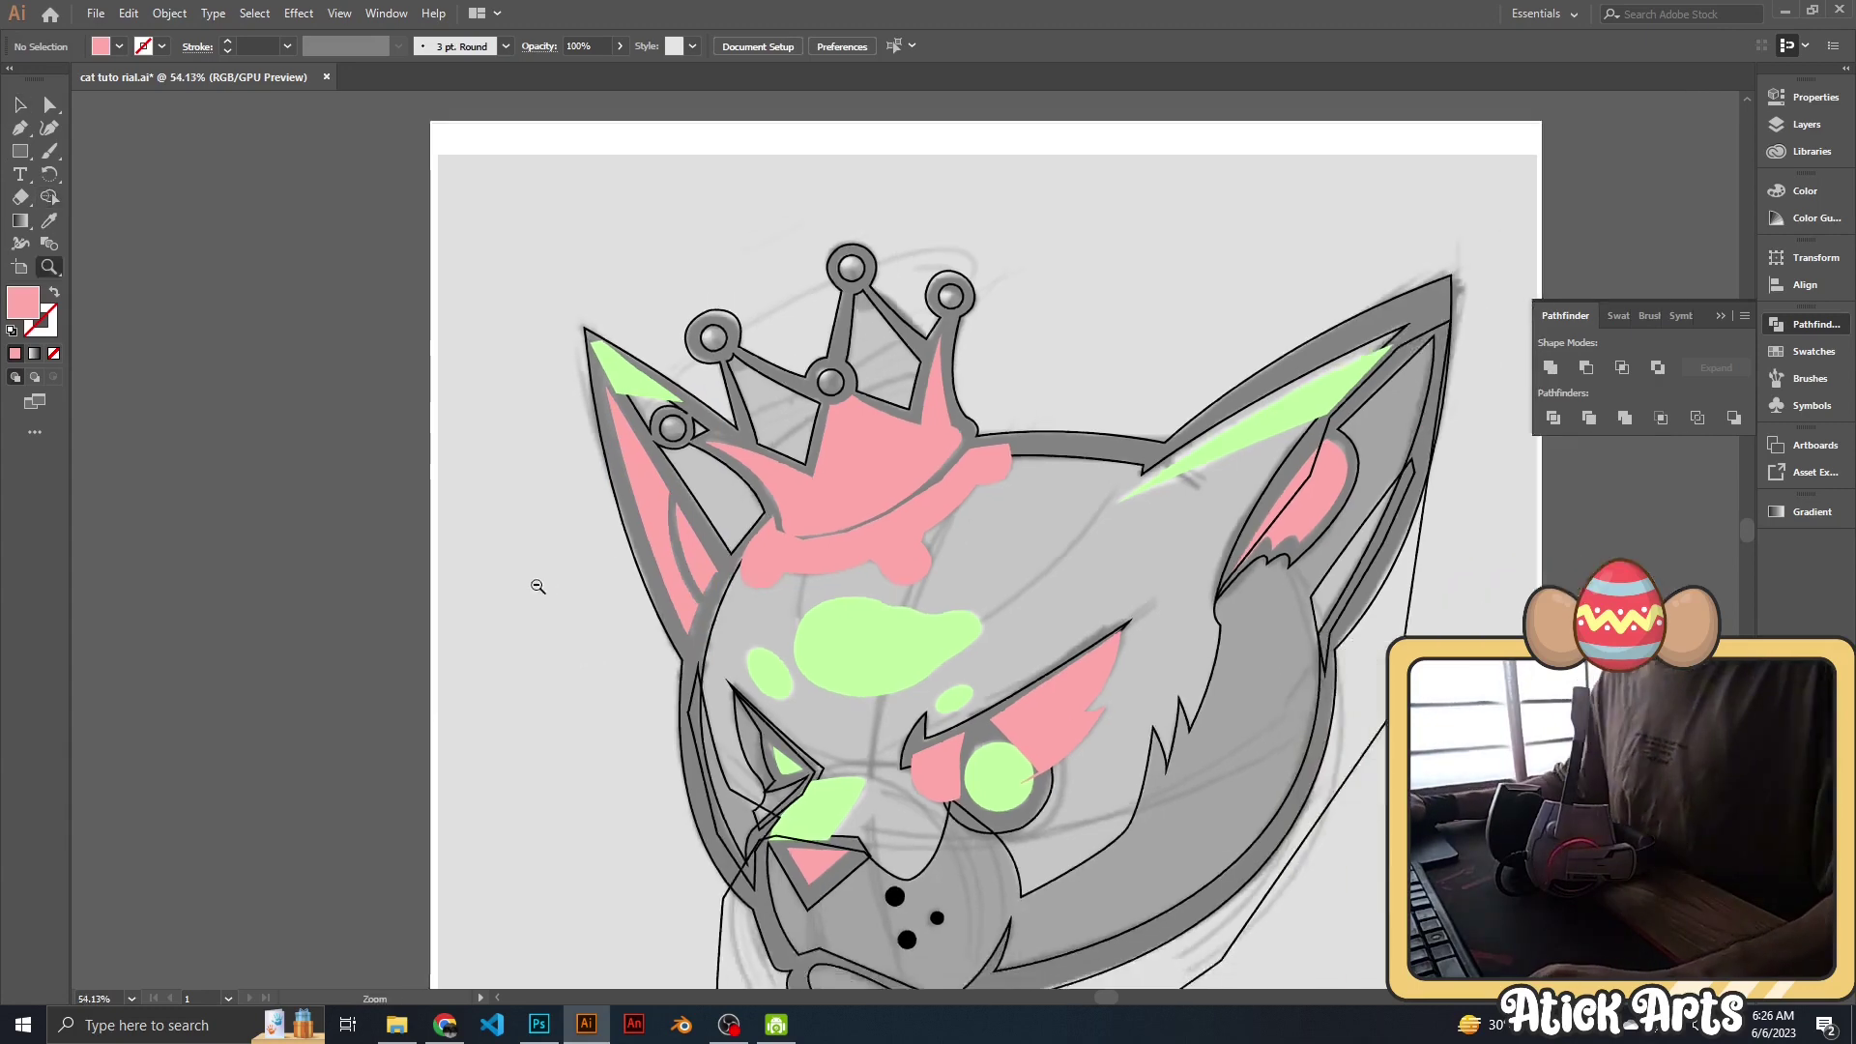
{"action": "scroll", "coordinate": [535, 391], "scroll_direction": "up", "scroll_amount": 3}
Pick dark red in the Color Picker and fill the left ear tip and ear shadow.
{"action": "left_click", "coordinate": [535, 391]}
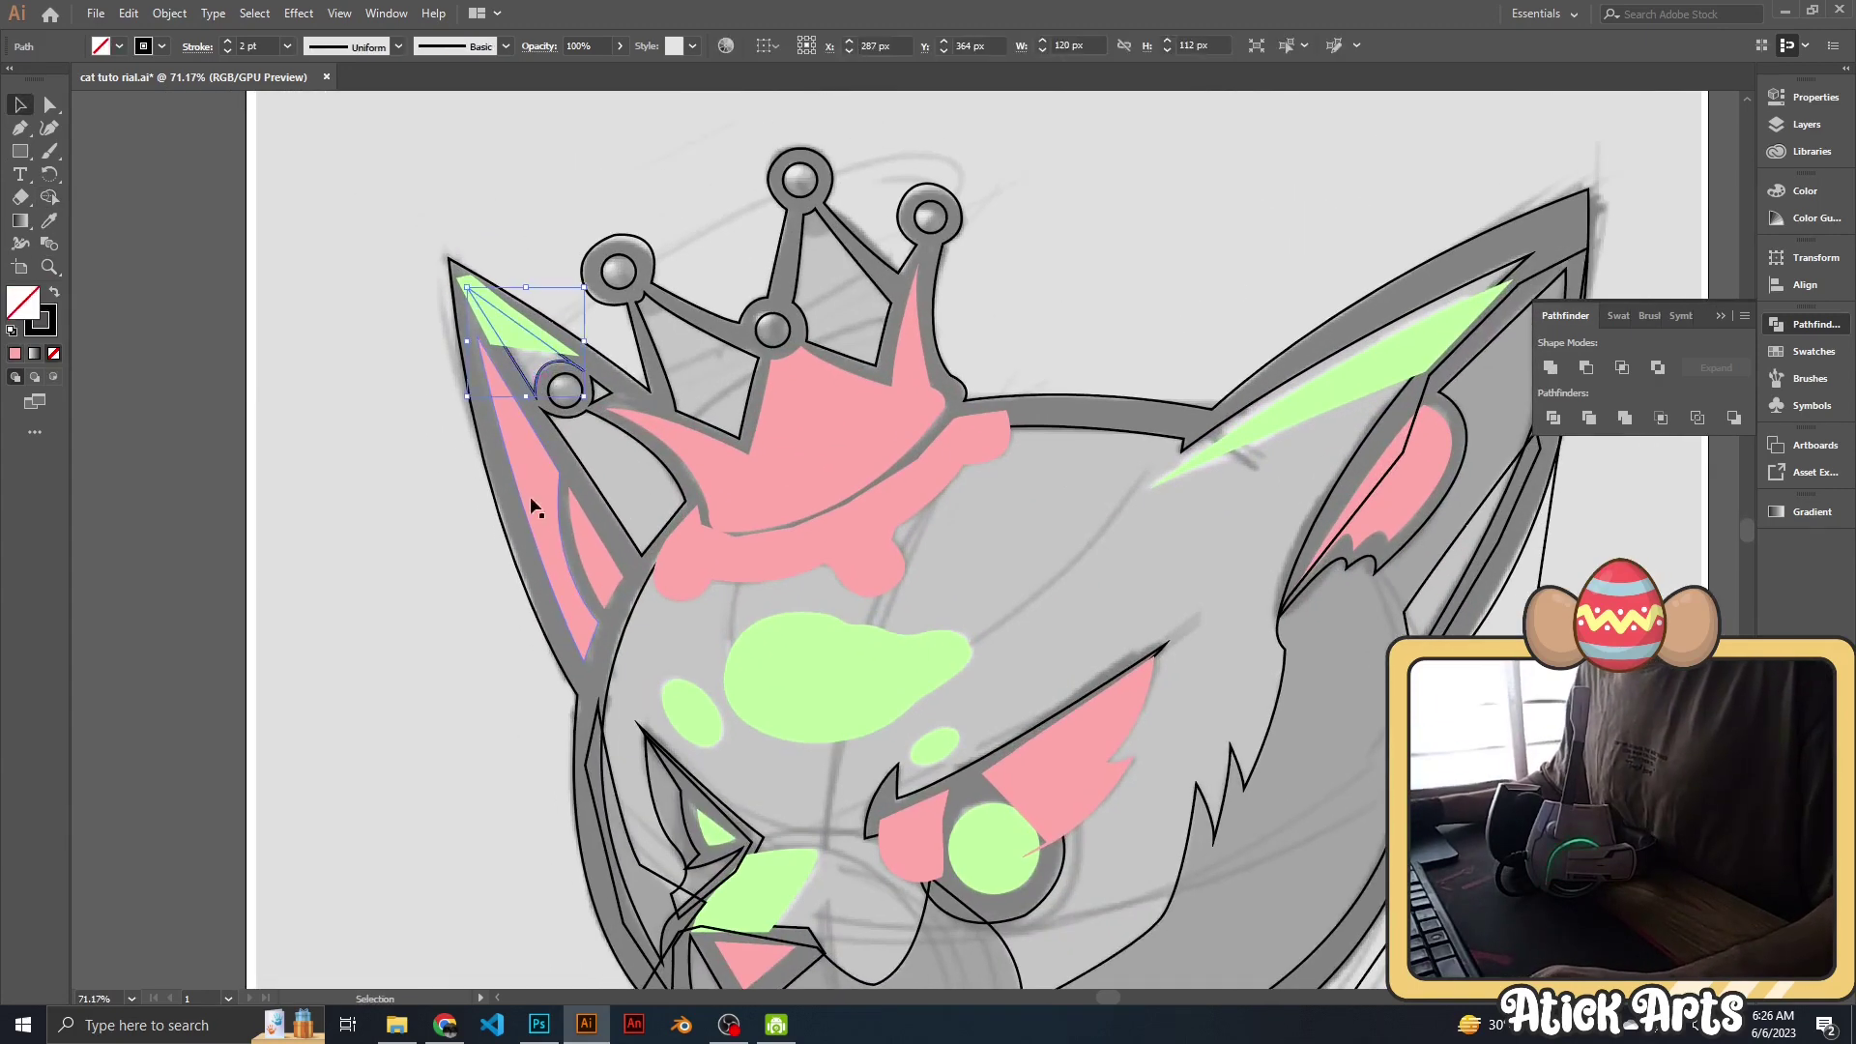
{"action": "double_click", "coordinate": [34, 309]}
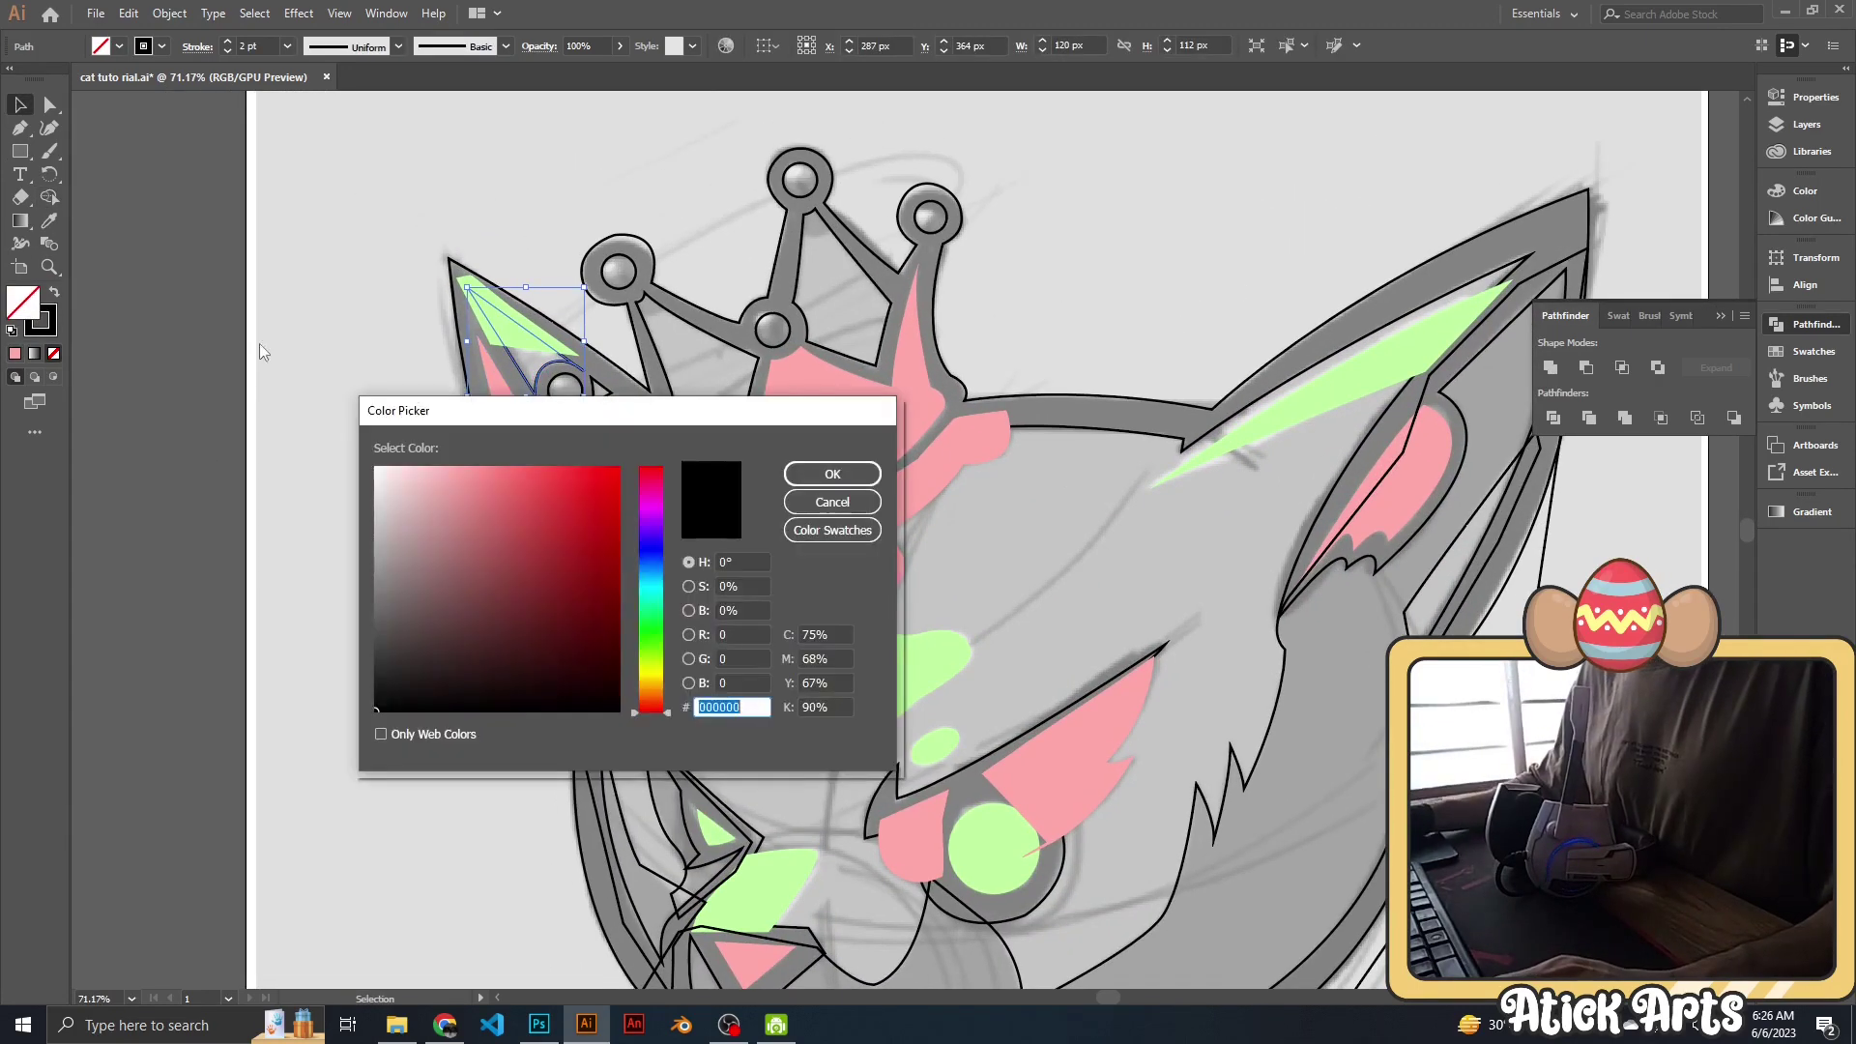
{"action": "left_click", "coordinate": [817, 480]}
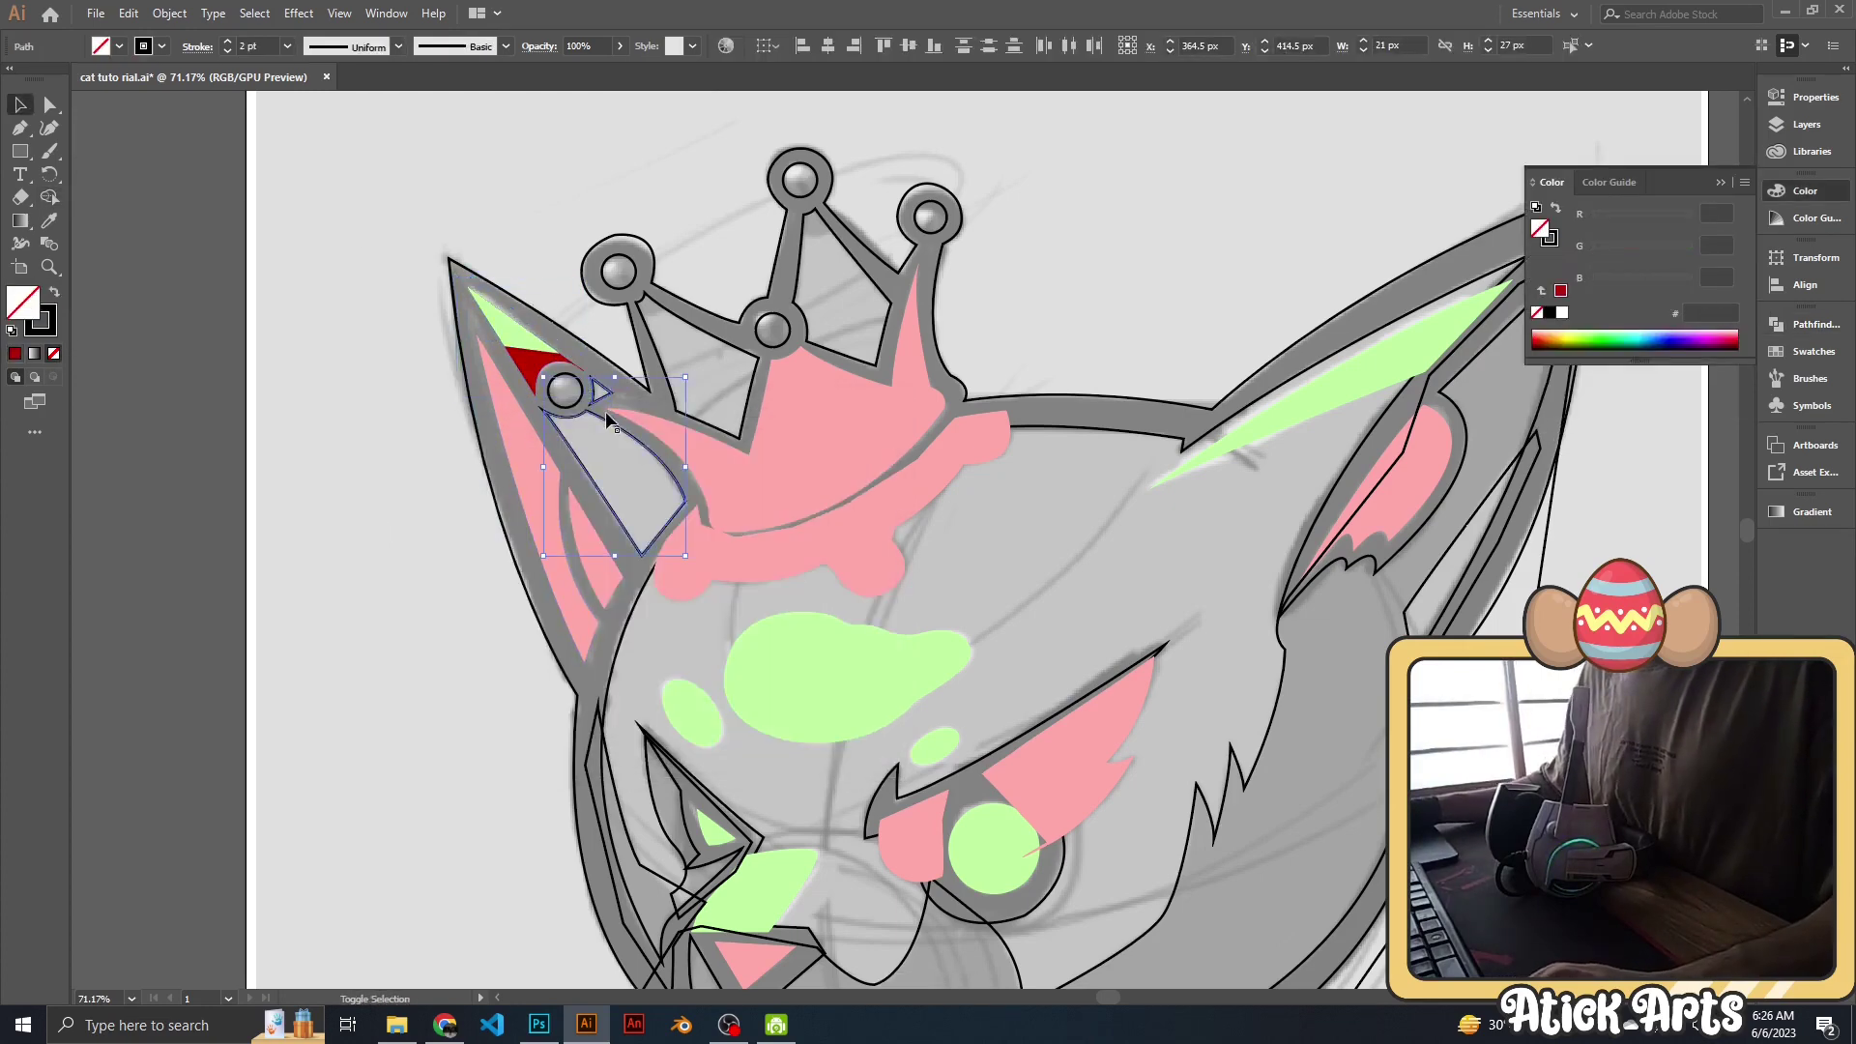
{"action": "left_click", "coordinate": [600, 444]}
Give the right ear's inner strip a light green highlight.
{"action": "key", "text": "z"}
{"action": "scroll", "coordinate": [739, 377], "scroll_direction": "down", "scroll_amount": 2}
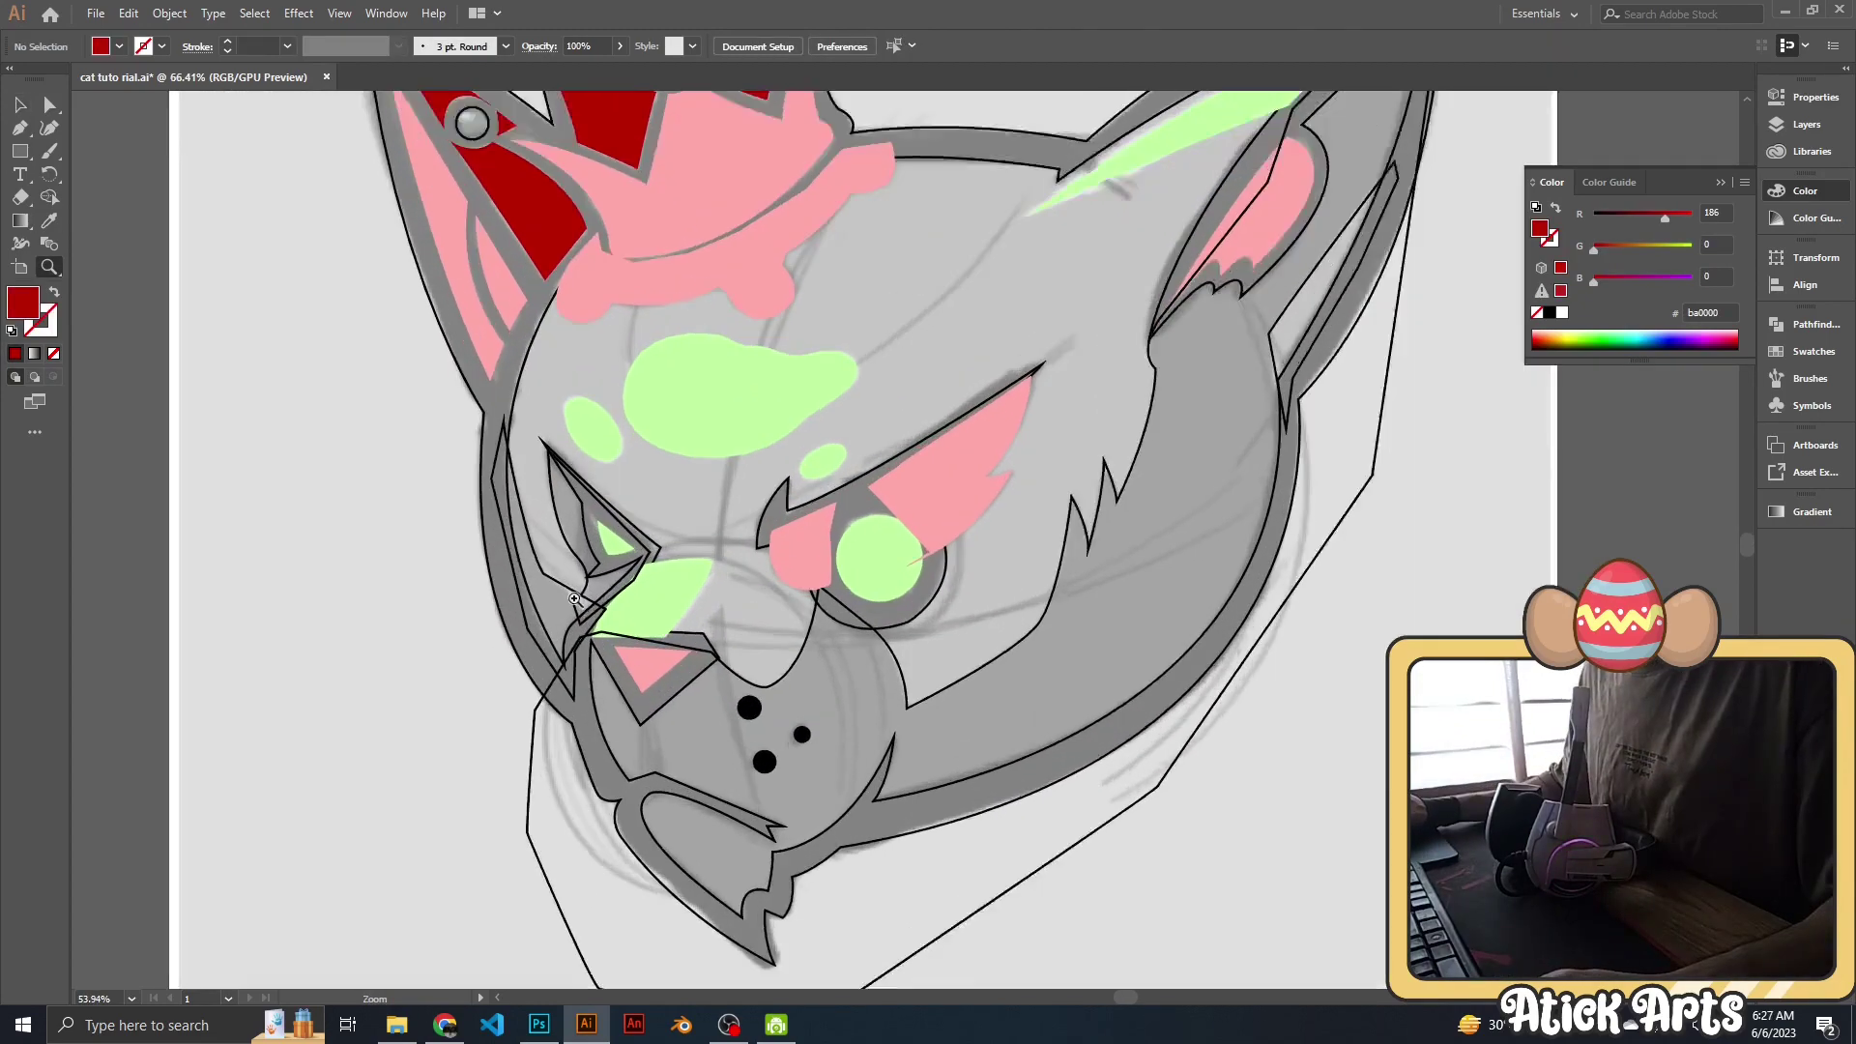
{"action": "scroll", "coordinate": [445, 696], "scroll_direction": "down", "scroll_amount": 3}
{"action": "scroll", "coordinate": [1035, 402], "scroll_direction": "up", "scroll_amount": 3}
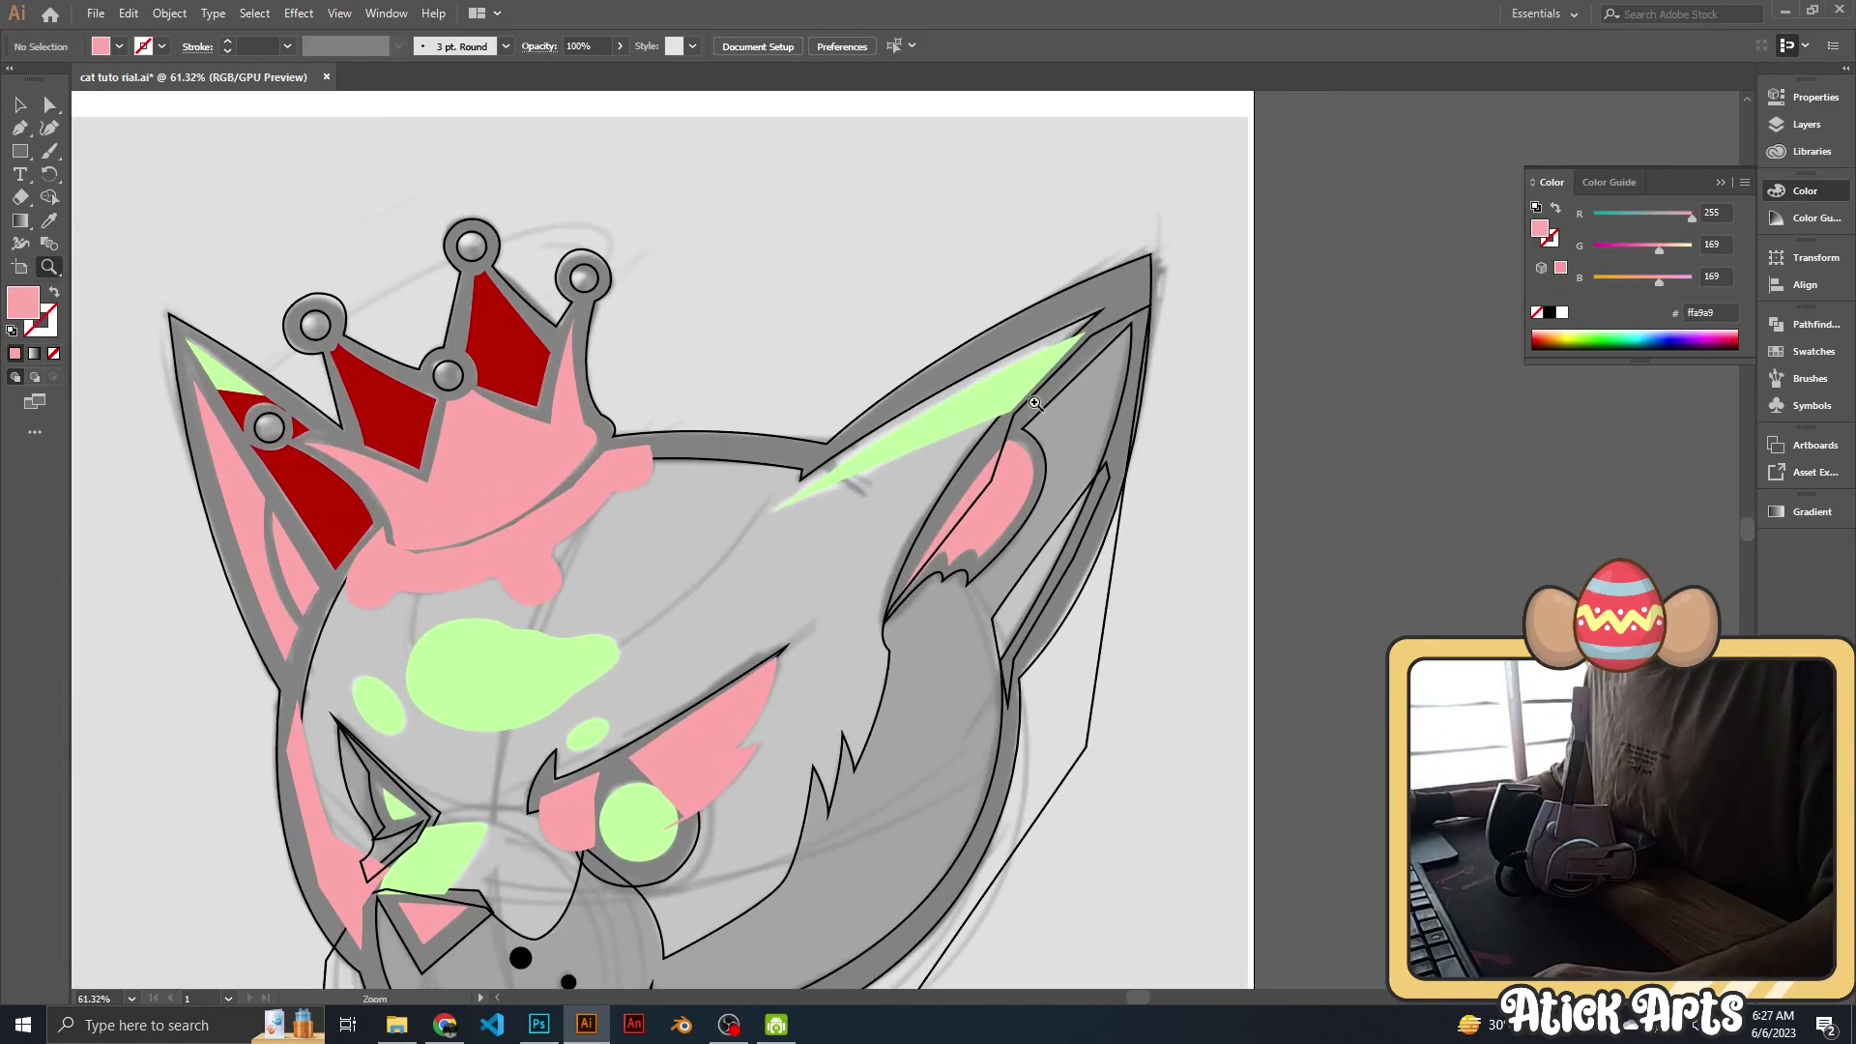
{"action": "left_click", "coordinate": [1033, 578]}
{"action": "scroll", "coordinate": [603, 429], "scroll_direction": "down", "scroll_amount": 3}
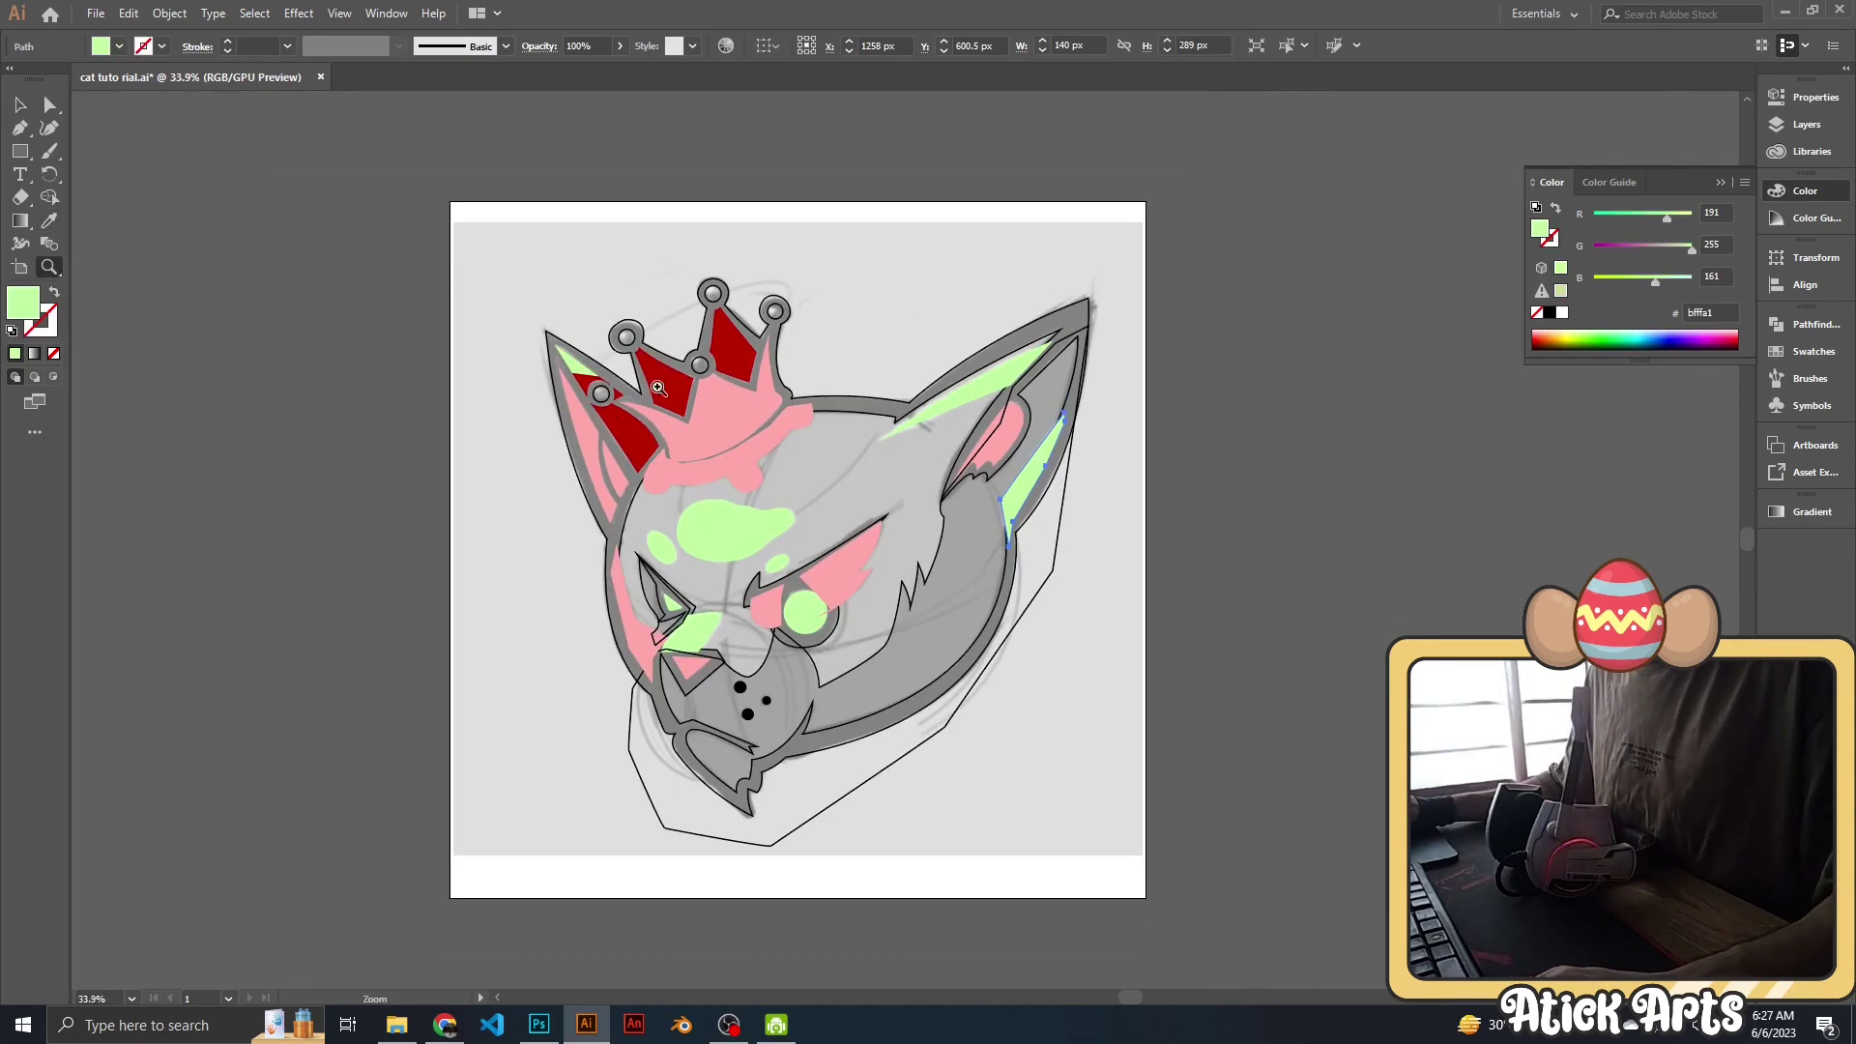
Add the right ear's green highlight, then deselect and zoom in on the crown.
{"action": "left_click", "coordinate": [962, 408], "text": "shift"}
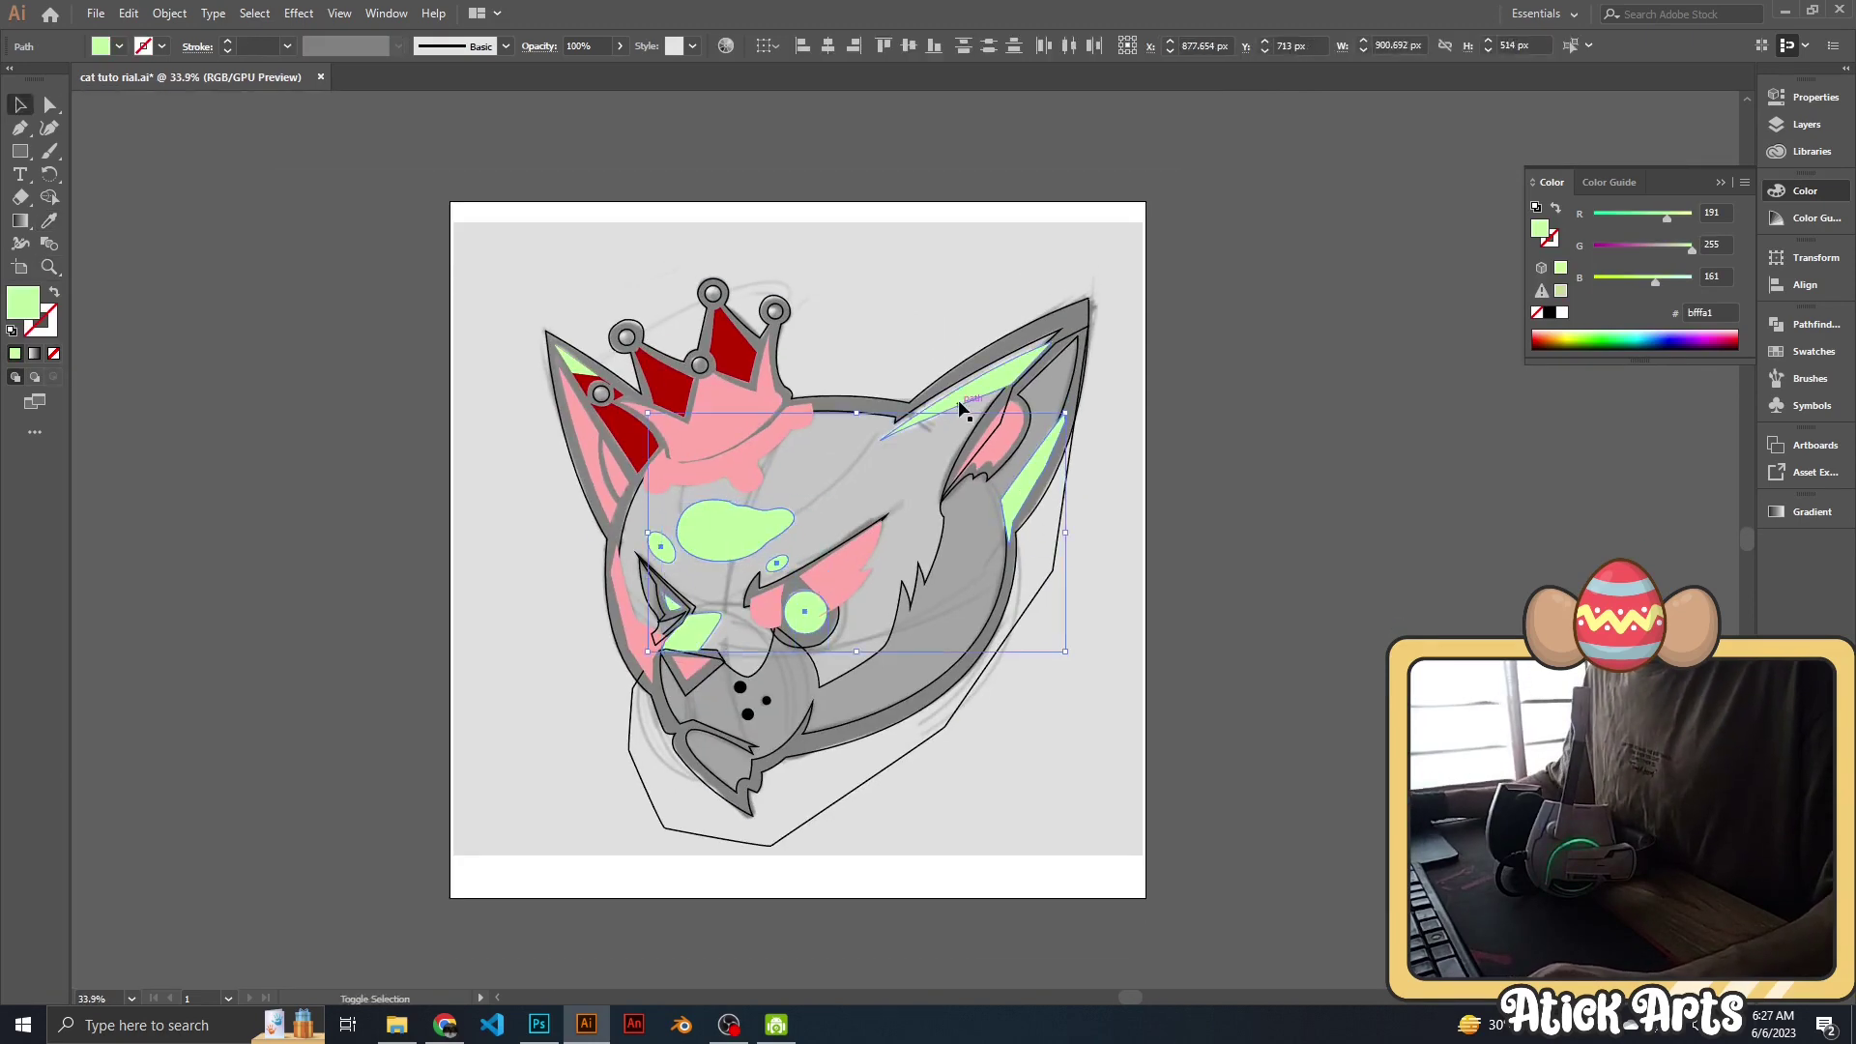
{"action": "key", "text": "z"}
{"action": "key", "text": "ctrl+shift+a"}
{"action": "scroll", "coordinate": [691, 394], "scroll_direction": "up", "scroll_amount": 3}
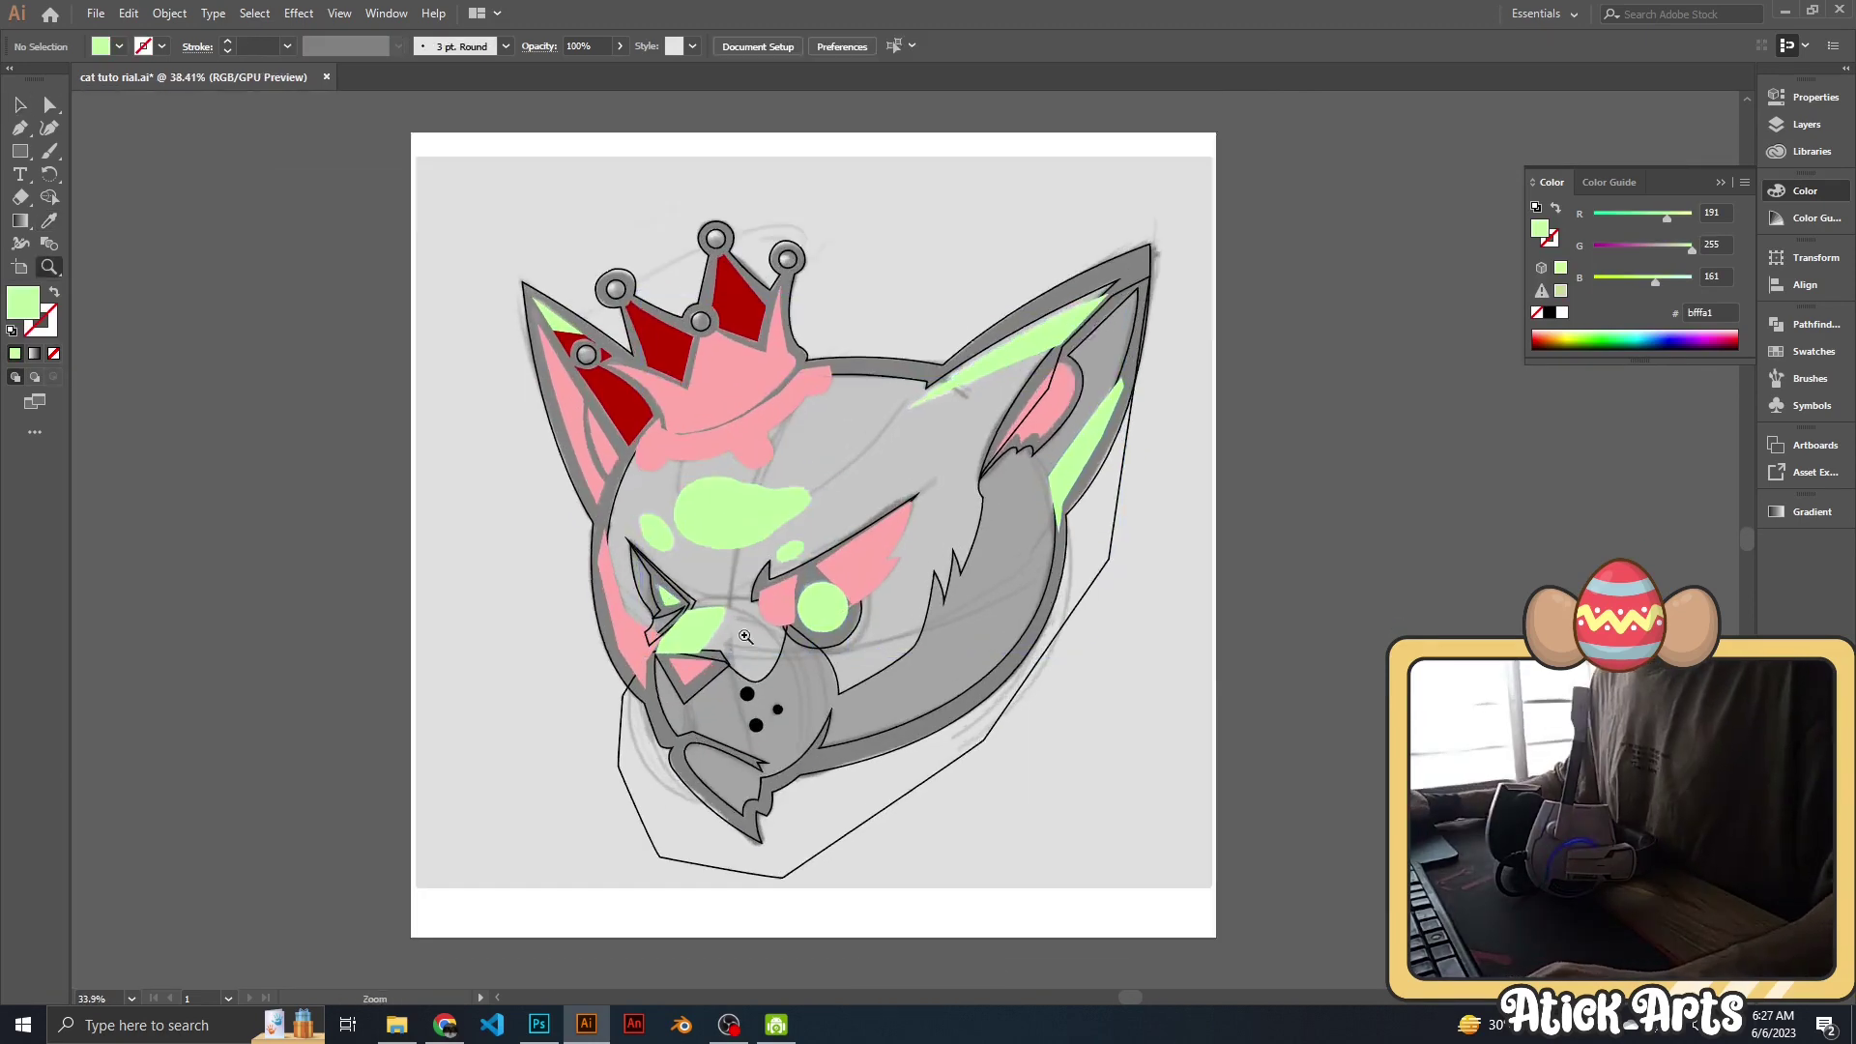
{"action": "scroll", "coordinate": [691, 394], "scroll_direction": "up", "scroll_amount": 1}
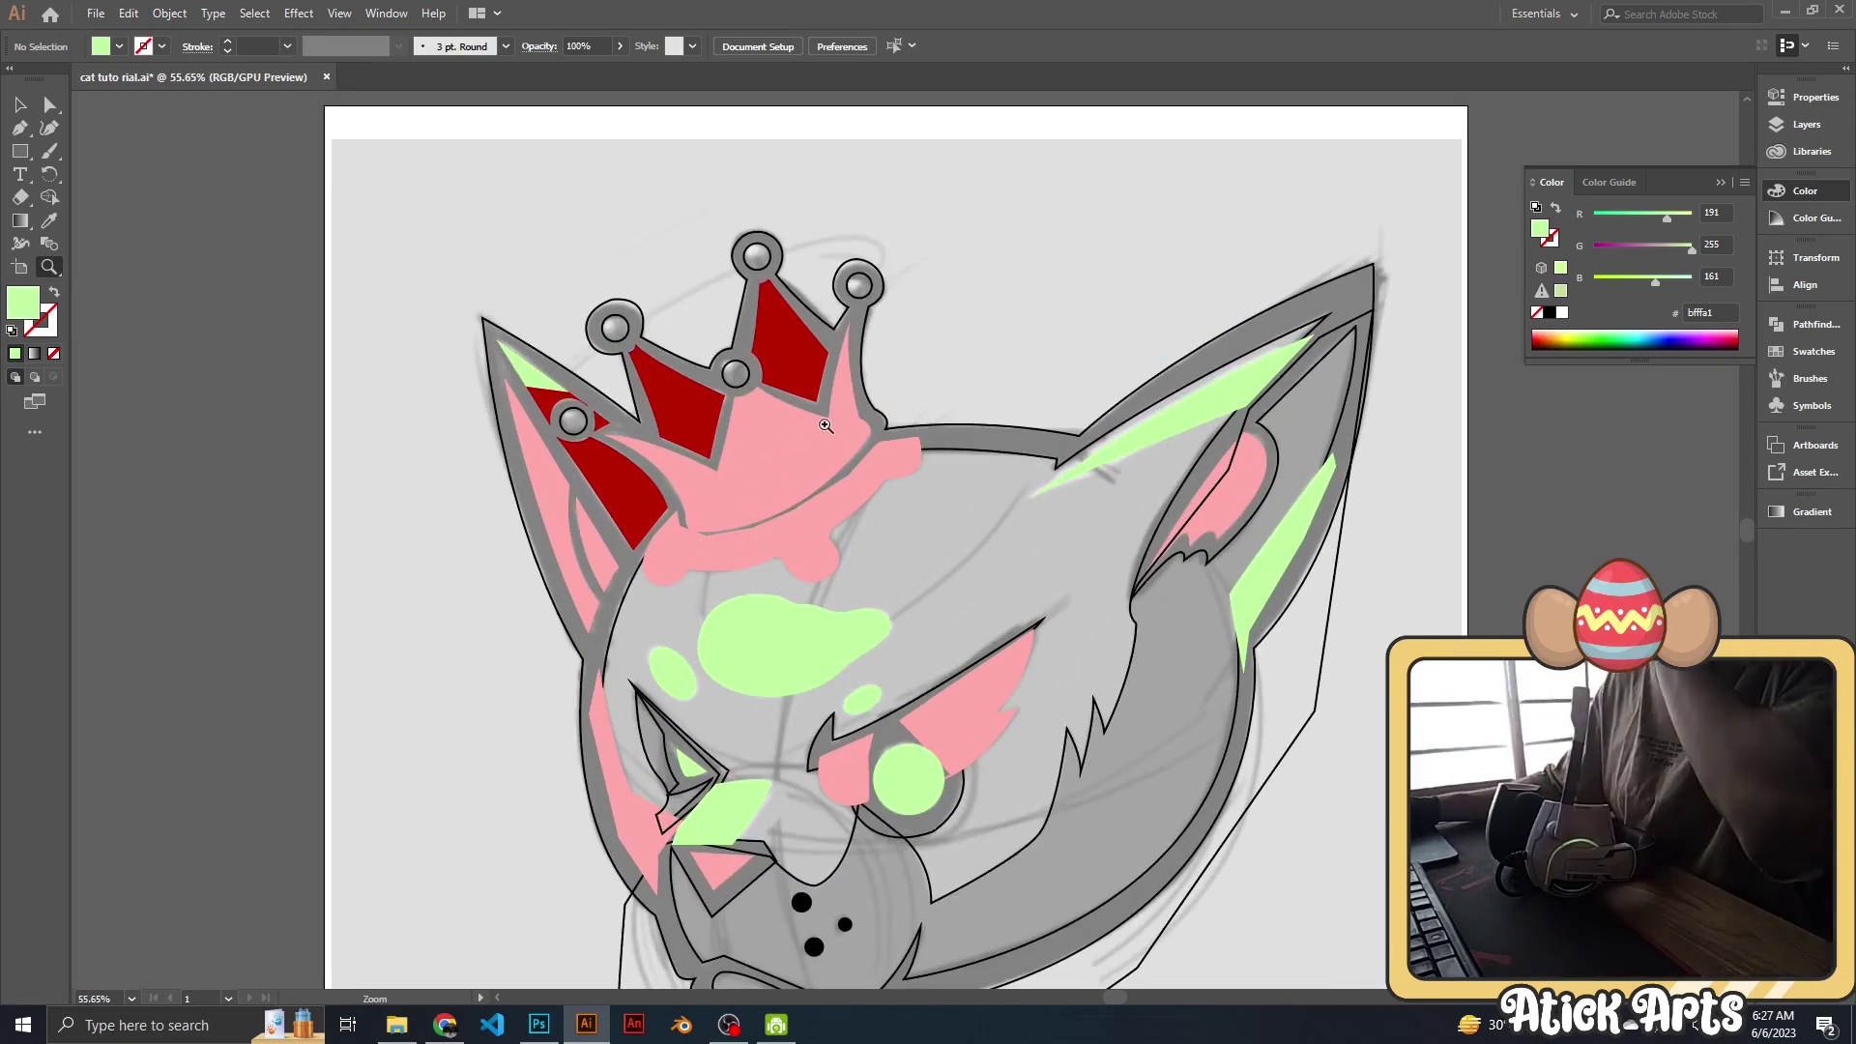
{"action": "scroll", "coordinate": [643, 457], "scroll_direction": "up", "scroll_amount": 2}
{"action": "scroll", "coordinate": [644, 456], "scroll_direction": "up", "scroll_amount": 1}
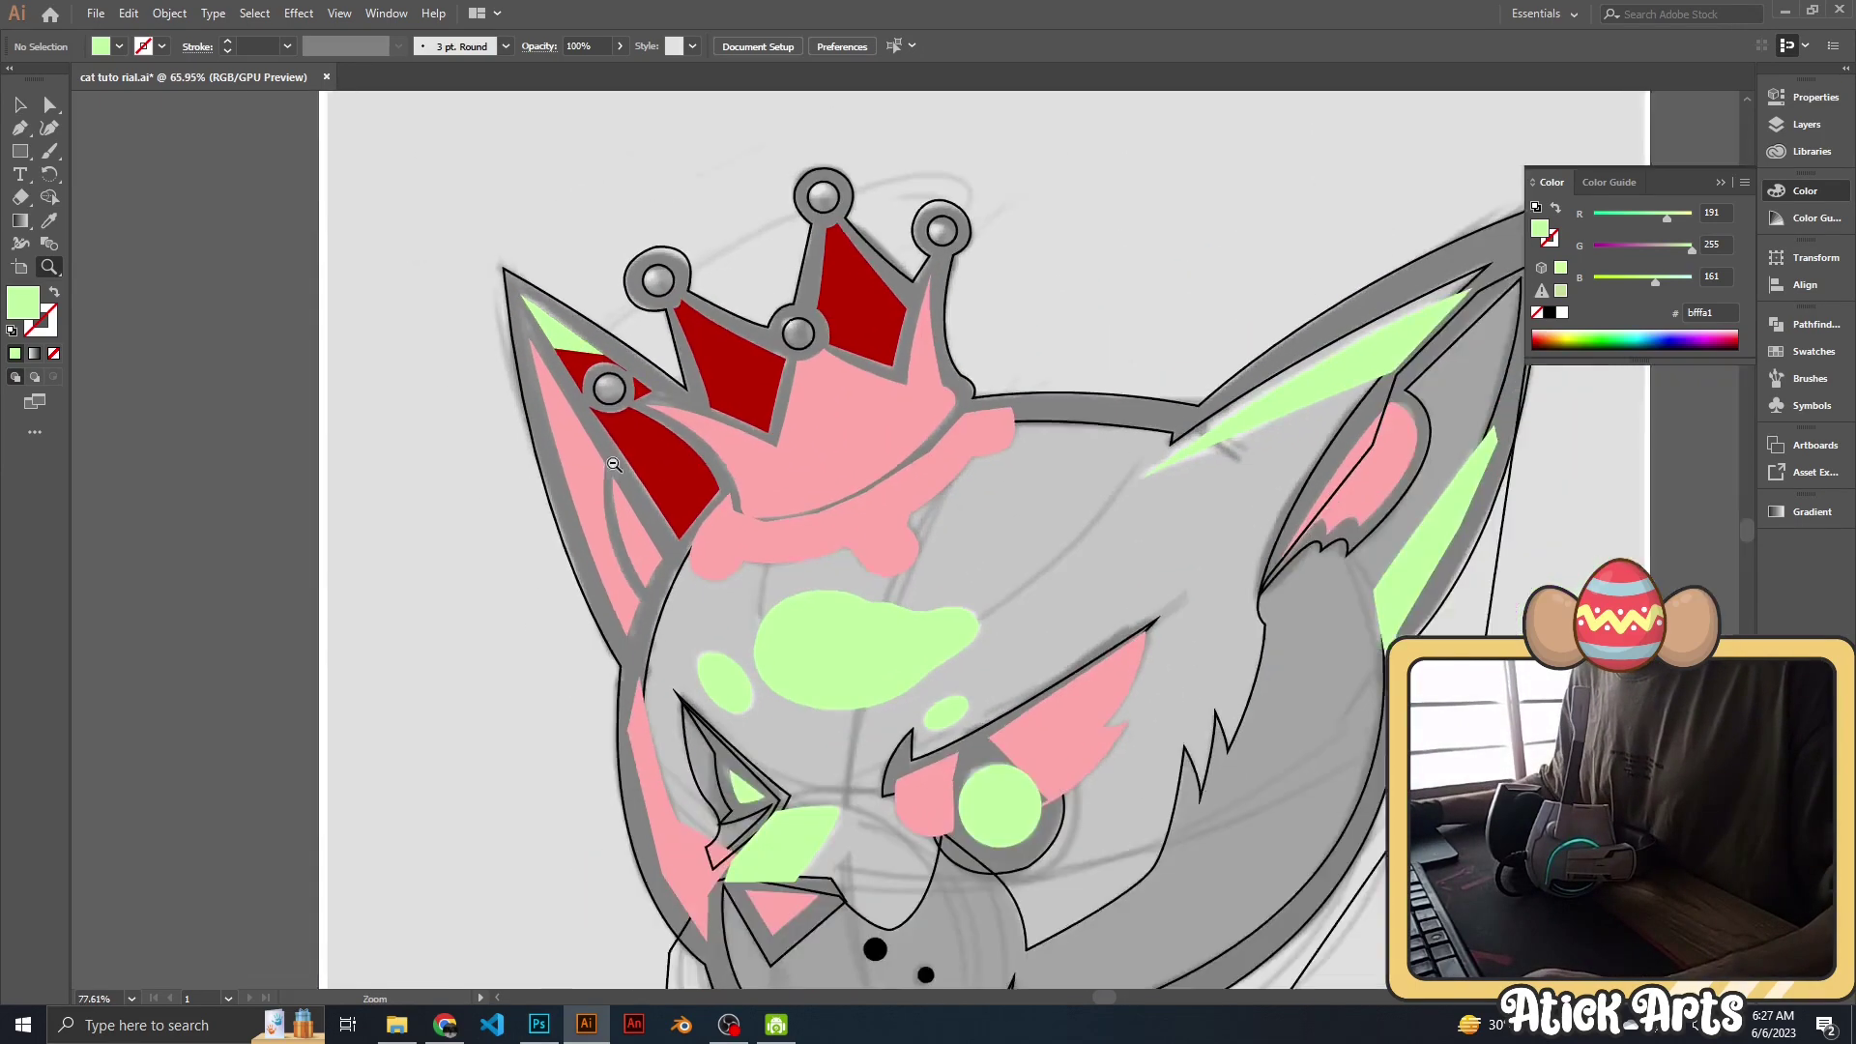
Select the crown's round ornaments and fill them light green.
{"action": "key", "text": "v"}
{"action": "left_click", "coordinate": [594, 396]}
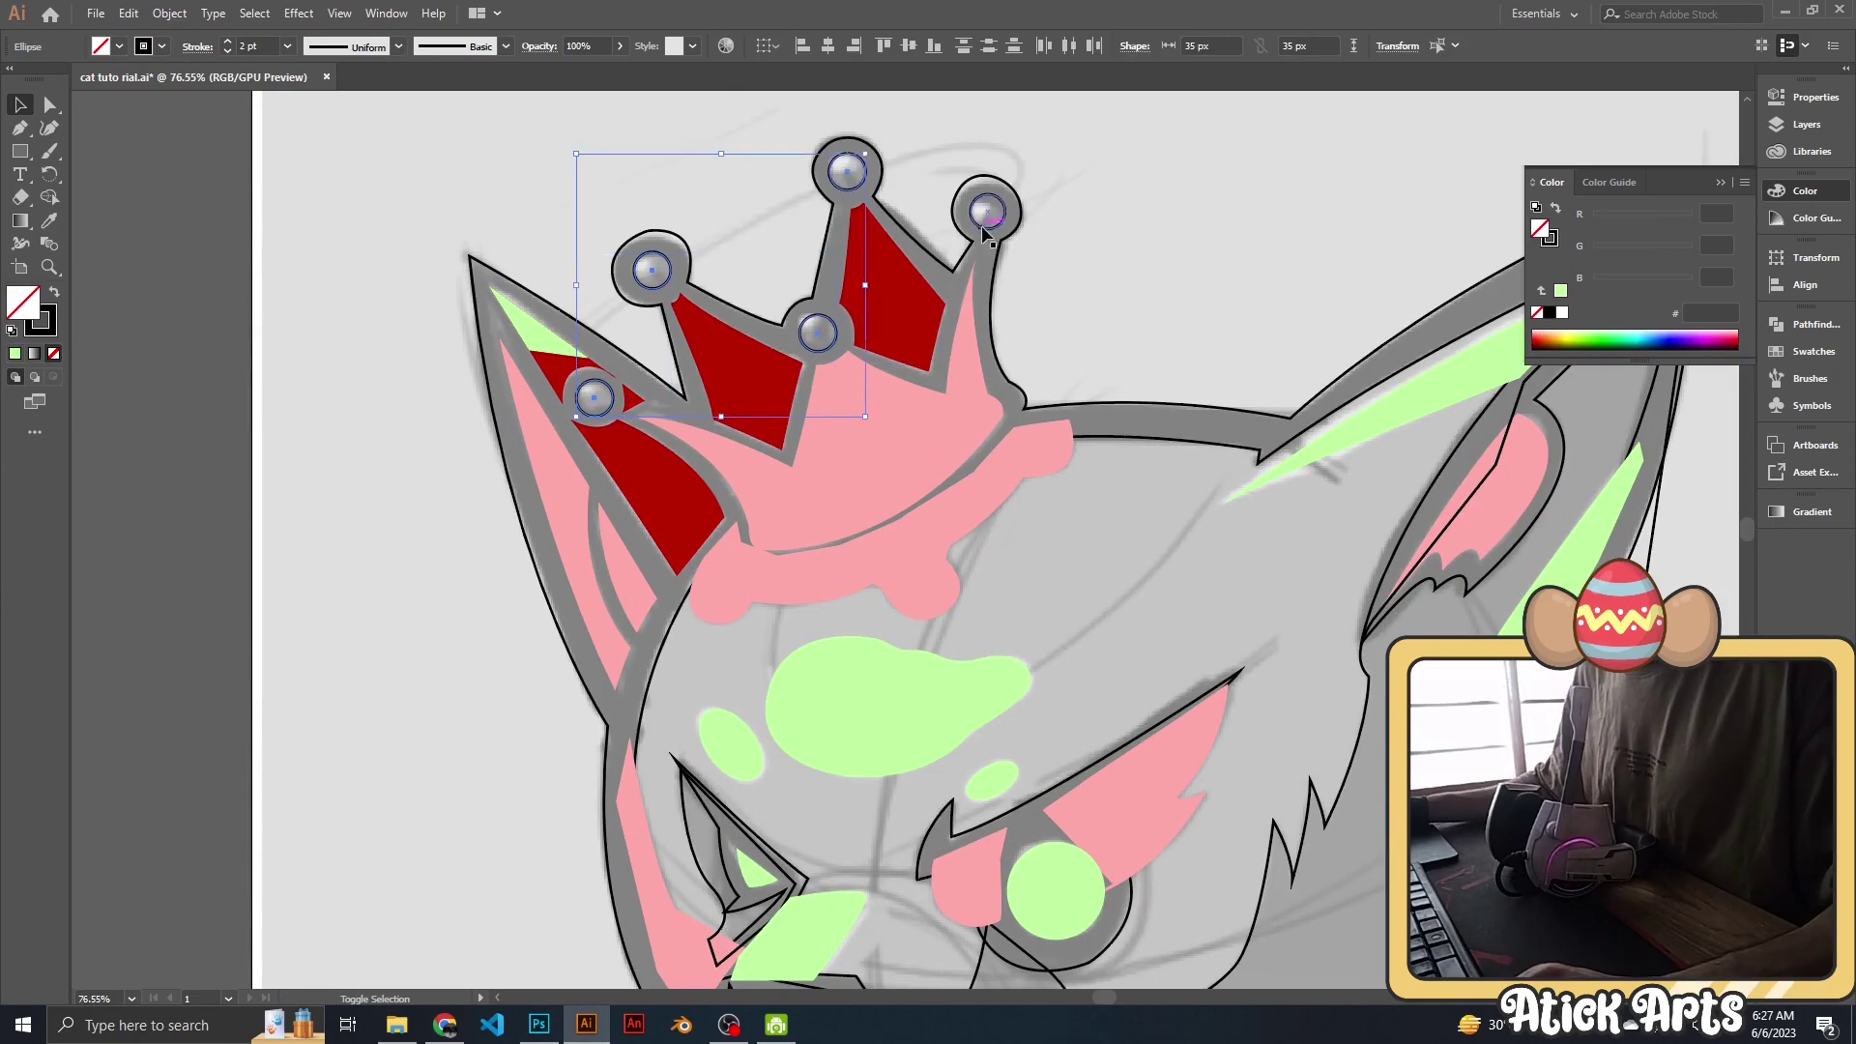
{"action": "key", "text": "i"}
{"action": "left_click", "coordinate": [899, 696]}
{"action": "key", "text": "ctrl+0"}
{"action": "key", "text": "v"}
{"action": "scroll", "coordinate": [1032, 179], "scroll_direction": "up", "scroll_amount": 2}
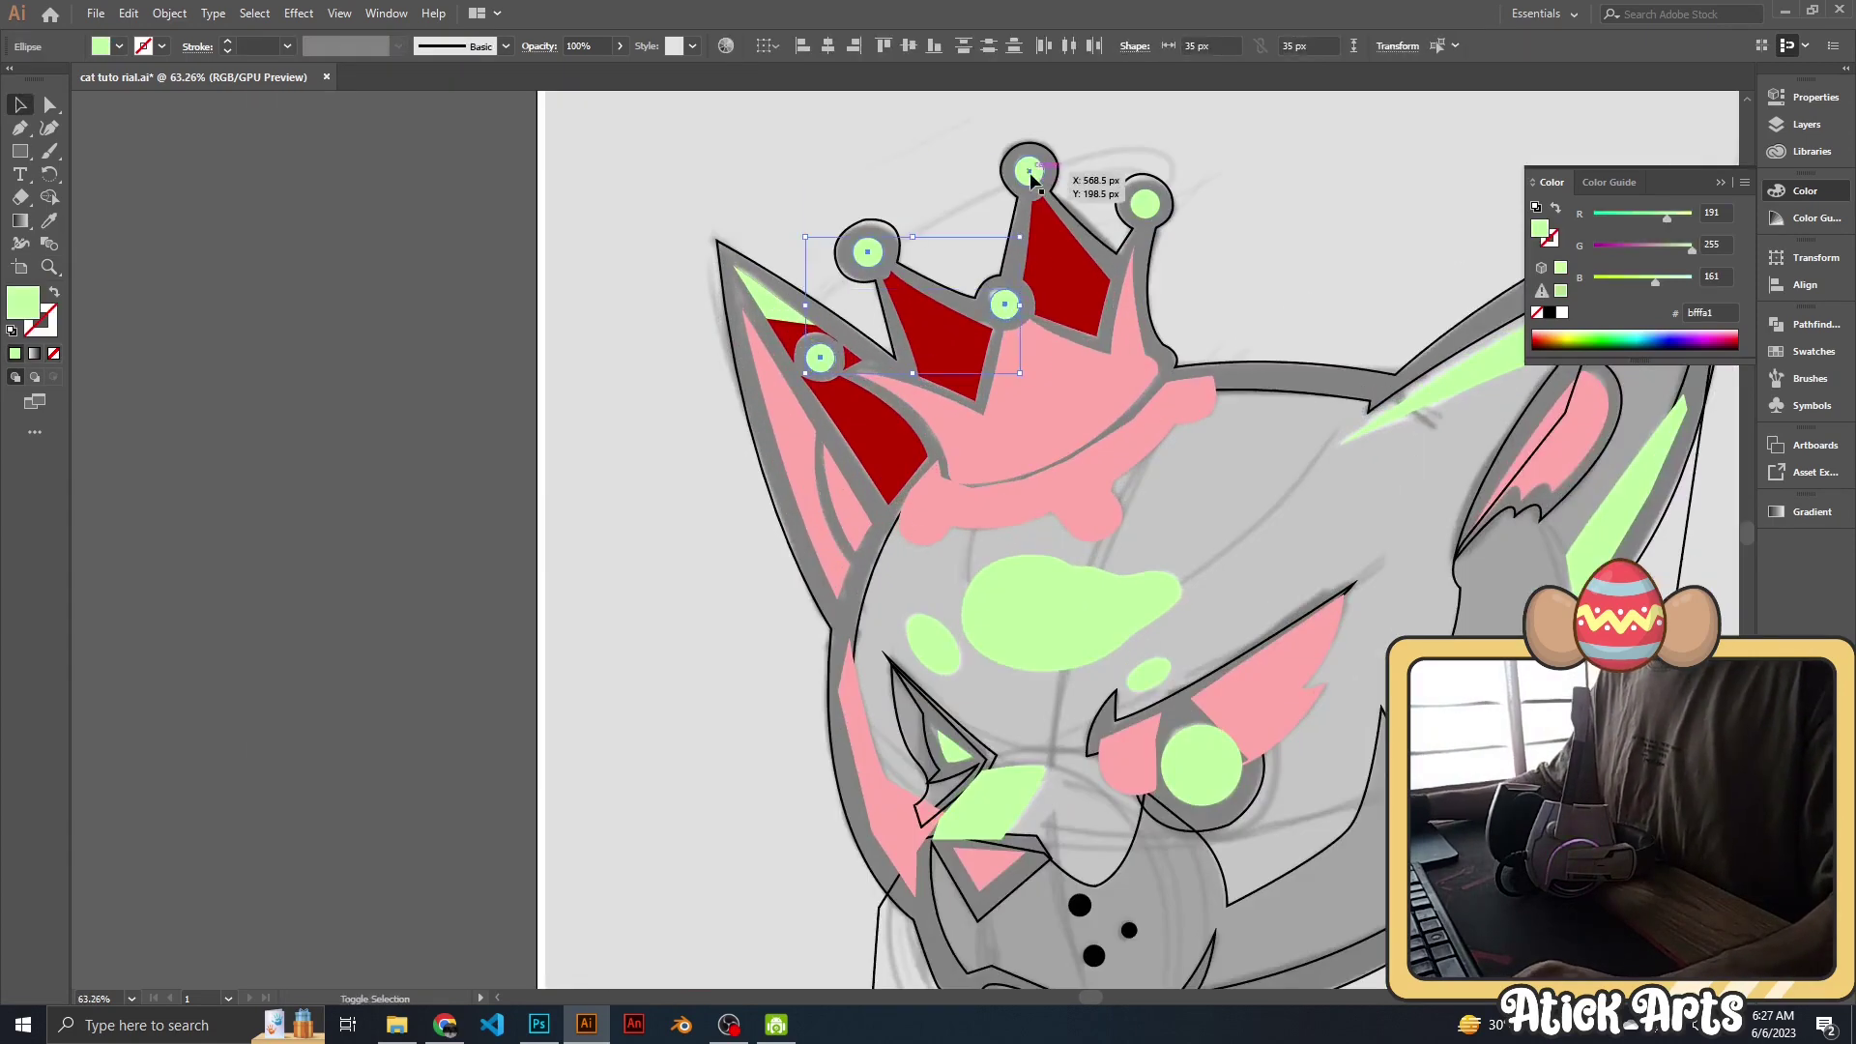
Recolour the crown ornaments dark red ba0000 to match the crown points.
{"action": "key", "text": "i"}
{"action": "left_click", "coordinate": [846, 379]}
{"action": "key", "text": "ctrl+shift+a"}
{"action": "key", "text": "z"}
{"action": "left_click_drag", "start_coordinate": [965, 212], "coordinate": [771, 272]}
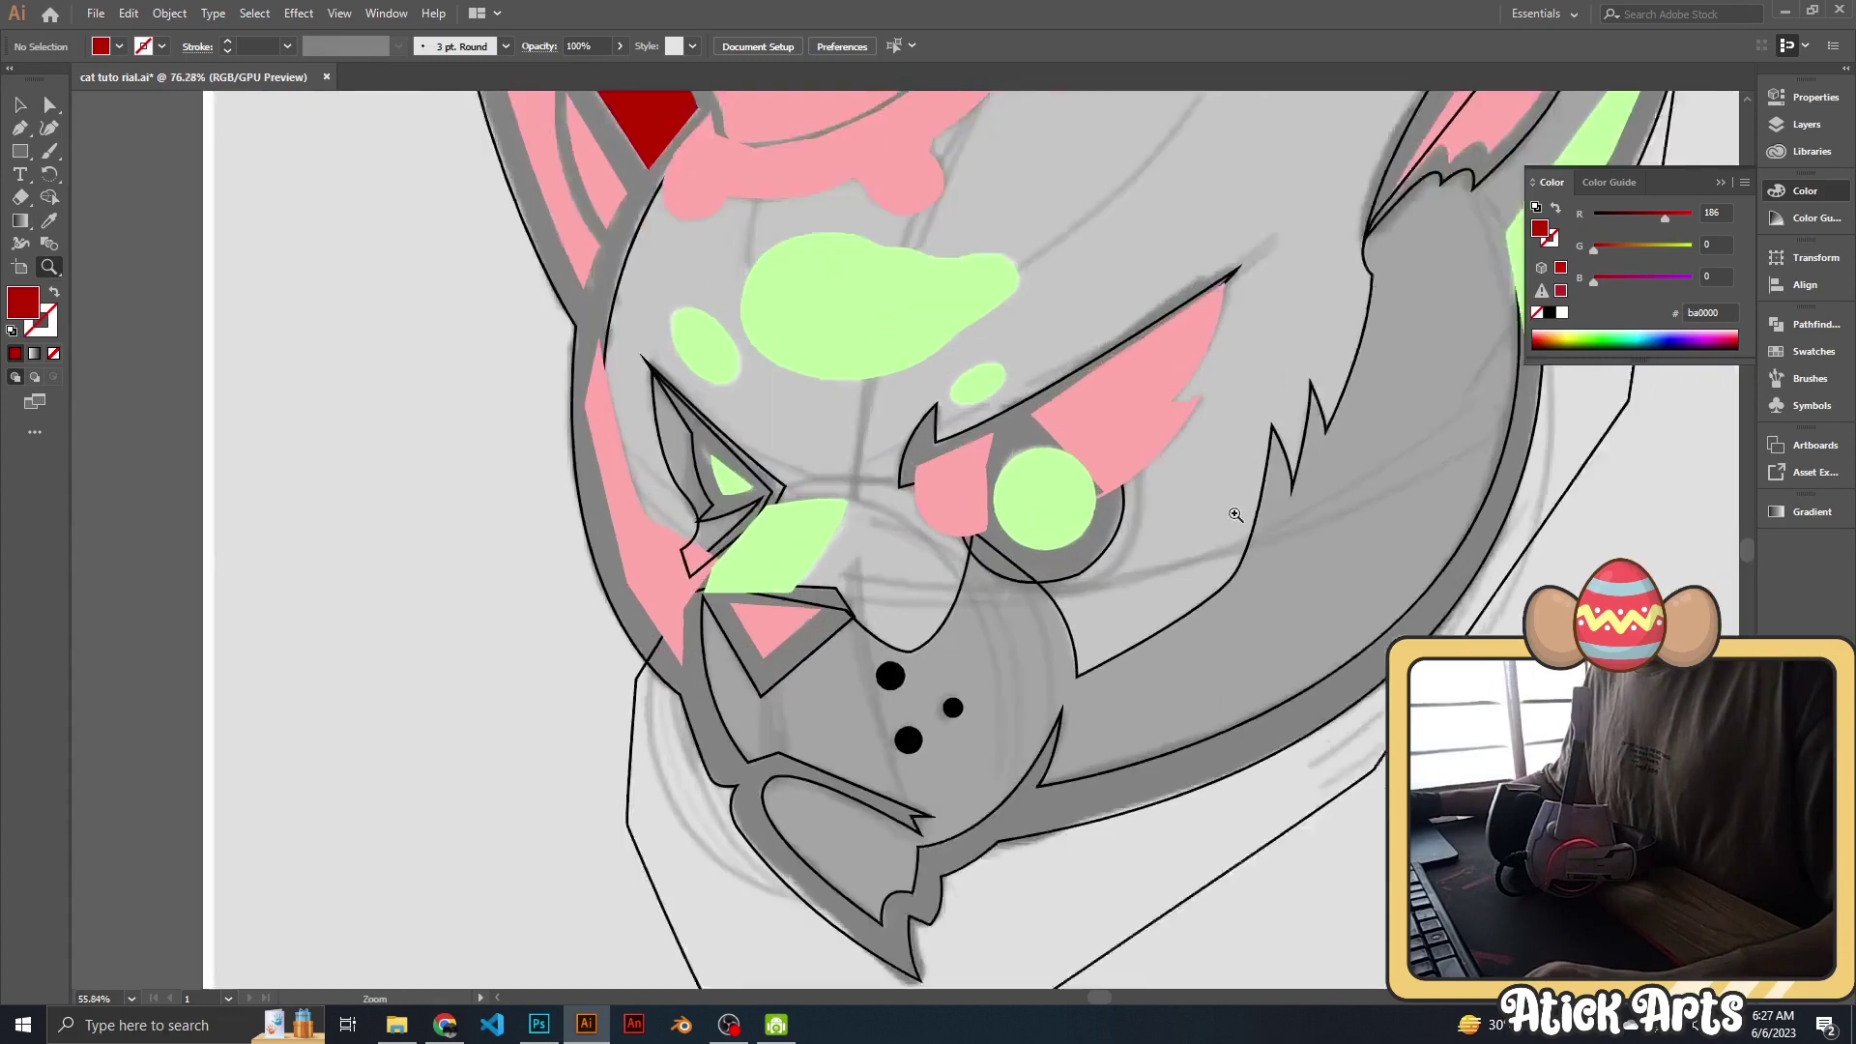
{"action": "left_click_drag", "start_coordinate": [1099, 552], "coordinate": [1112, 553]}
Turn the outline shape around the eye into a solid black fill.
{"action": "key", "text": "v"}
{"action": "left_click", "coordinate": [1114, 546]}
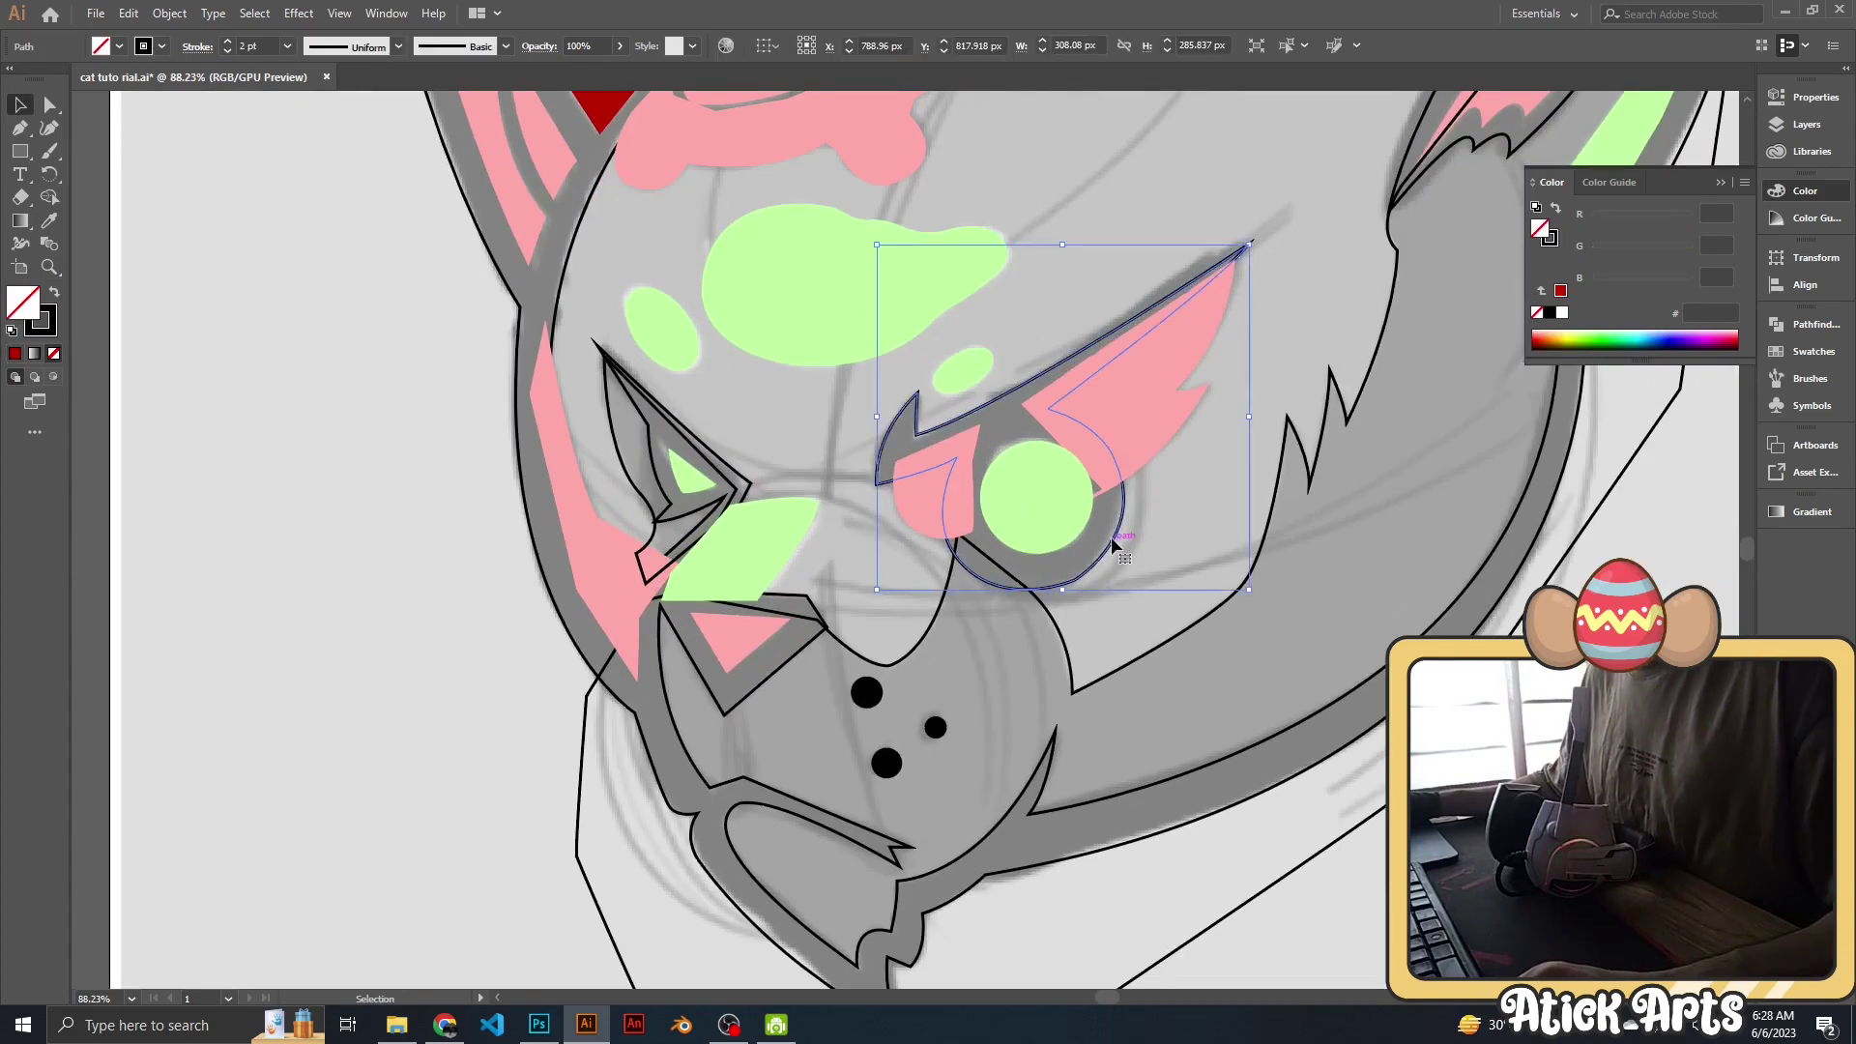
{"action": "left_click", "coordinate": [55, 295]}
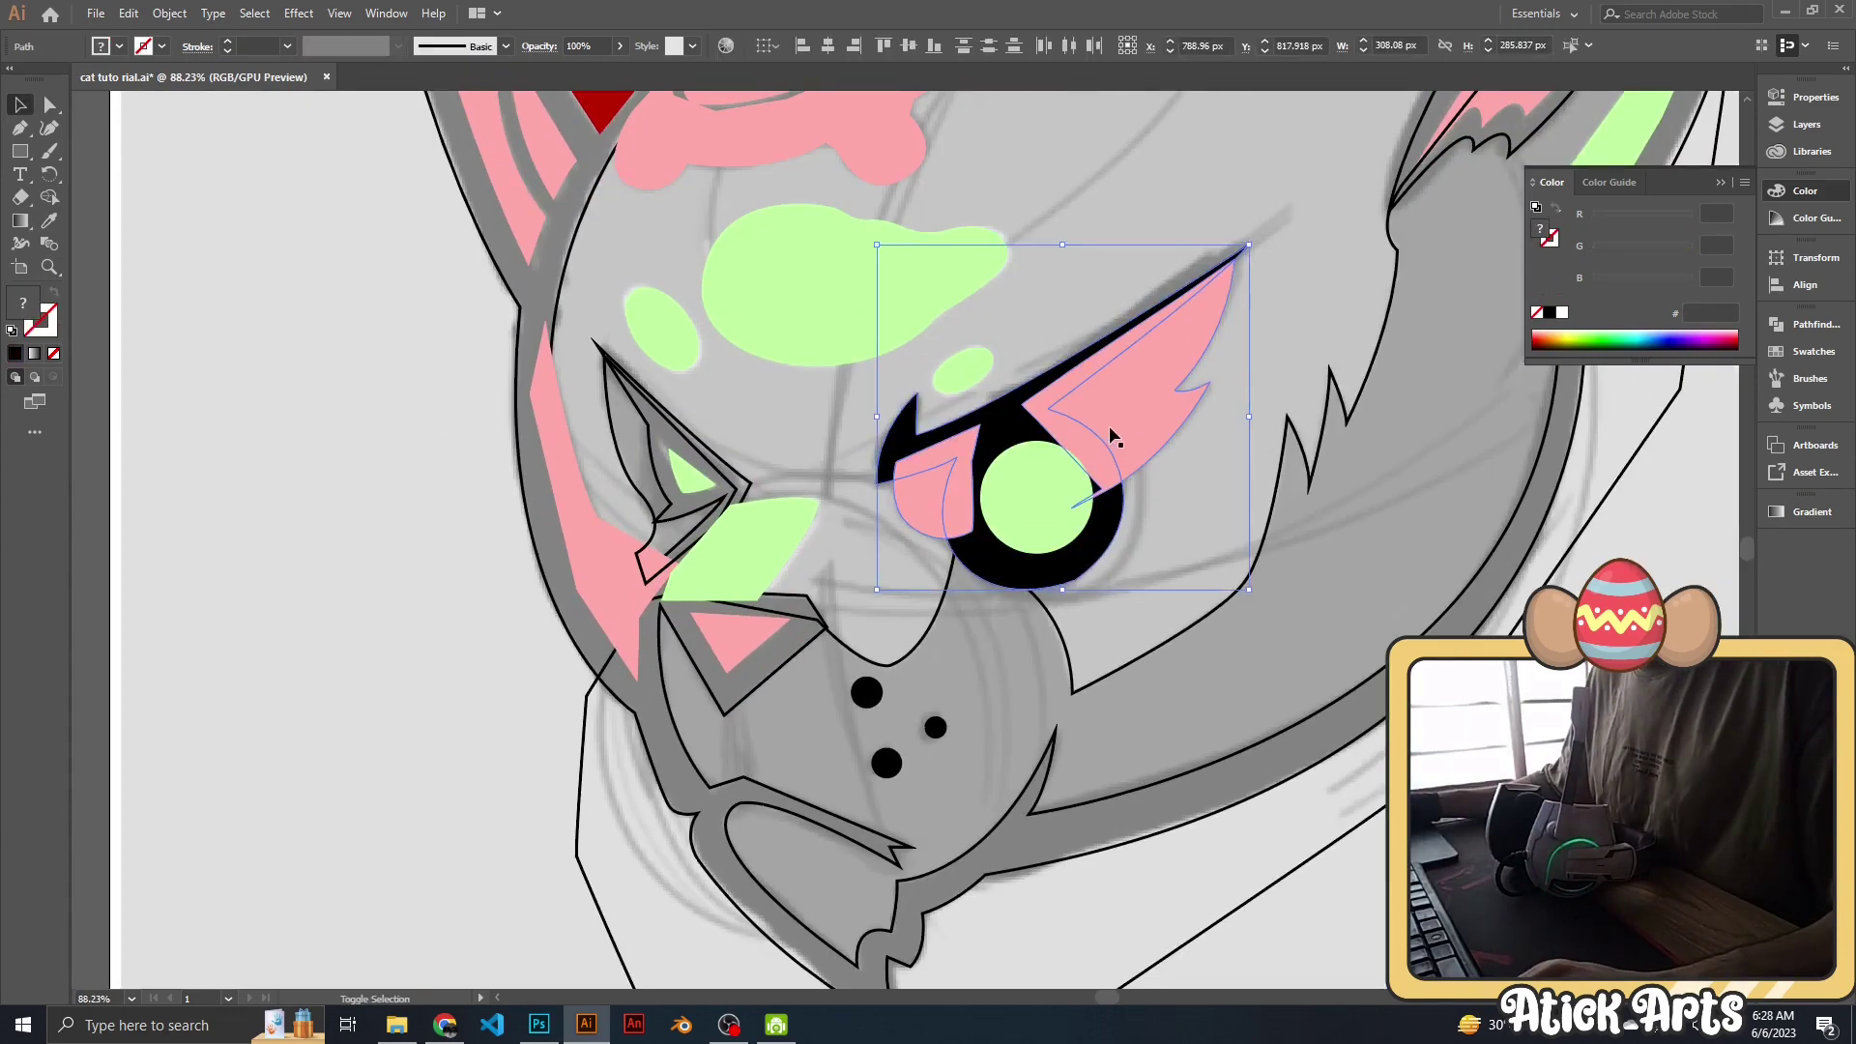
{"action": "left_click", "coordinate": [399, 619]}
{"action": "key", "text": "z"}
{"action": "scroll", "coordinate": [656, 564], "scroll_direction": "down", "scroll_amount": 3}
Eyedrop pink onto the patch beside the nose, then select the head outline.
{"action": "left_click", "coordinate": [657, 563]}
{"action": "key", "text": "i"}
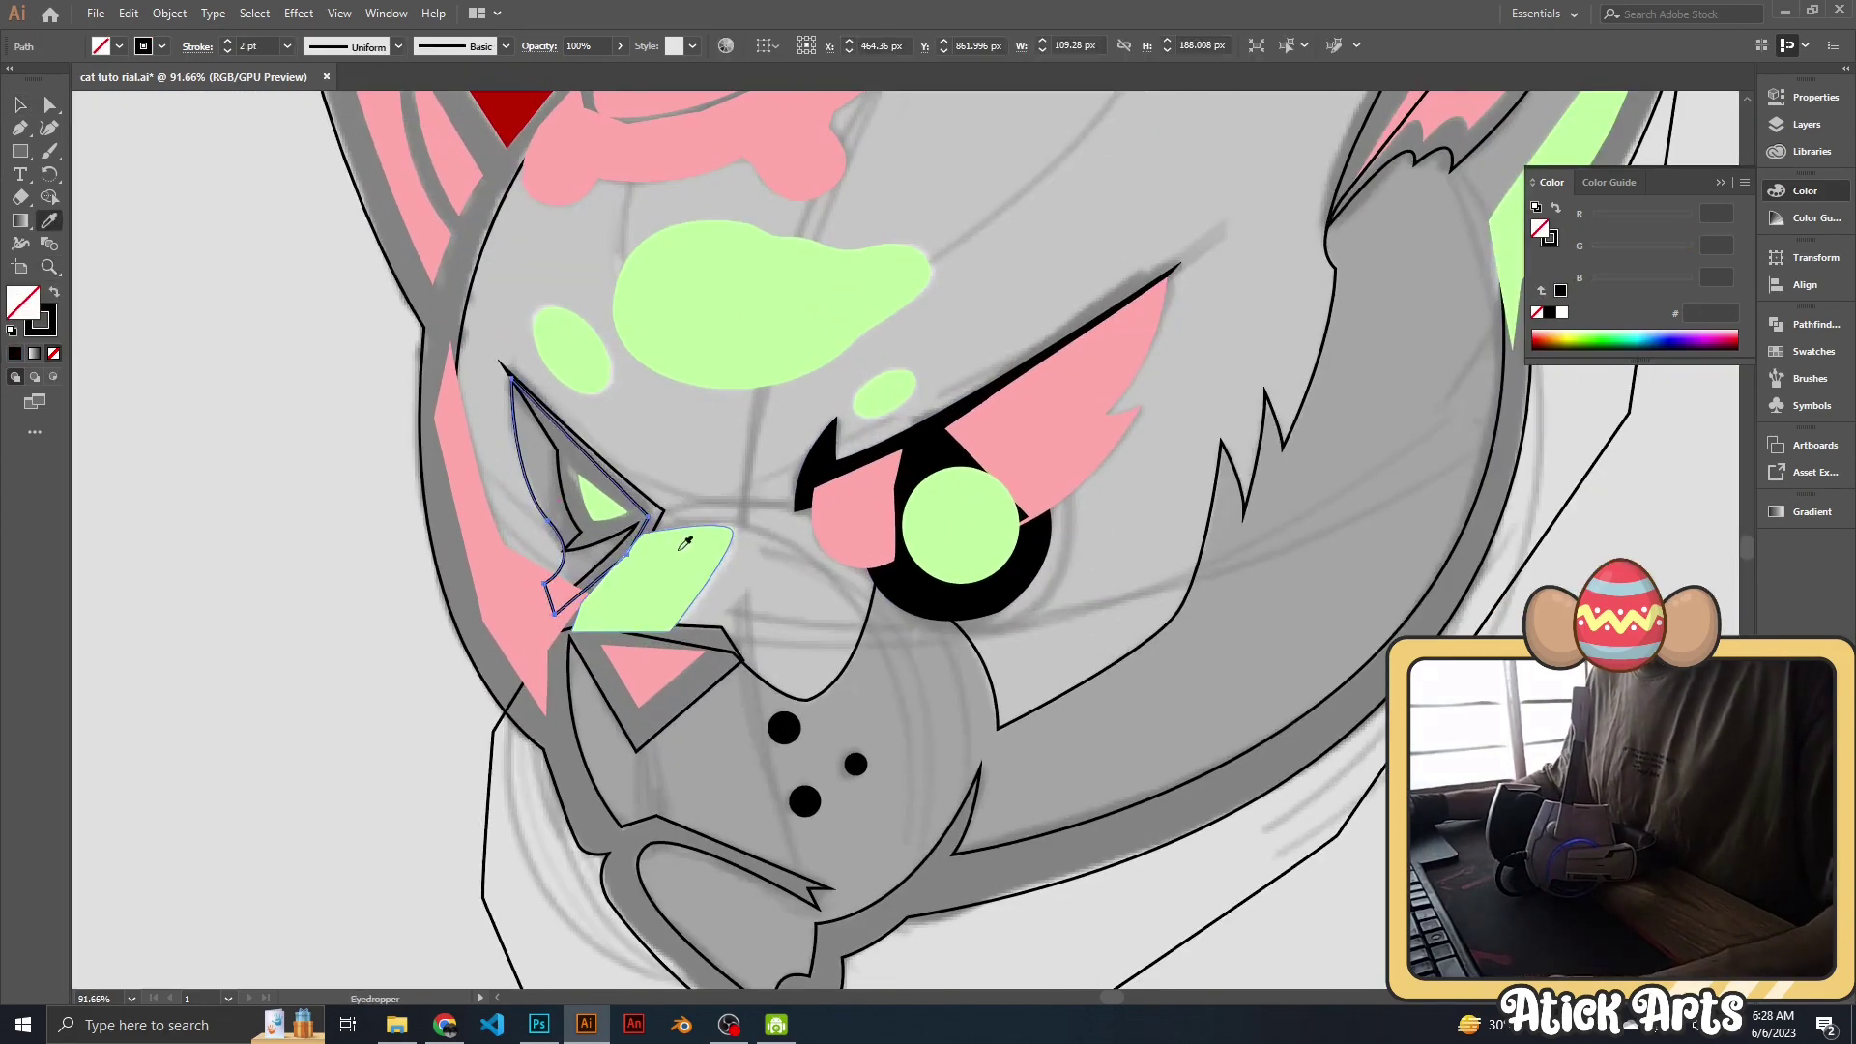
{"action": "left_click", "coordinate": [658, 667]}
{"action": "key", "text": "ctrl+shift+a"}
{"action": "key", "text": "z"}
{"action": "scroll", "coordinate": [904, 468], "scroll_direction": "down", "scroll_amount": 3}
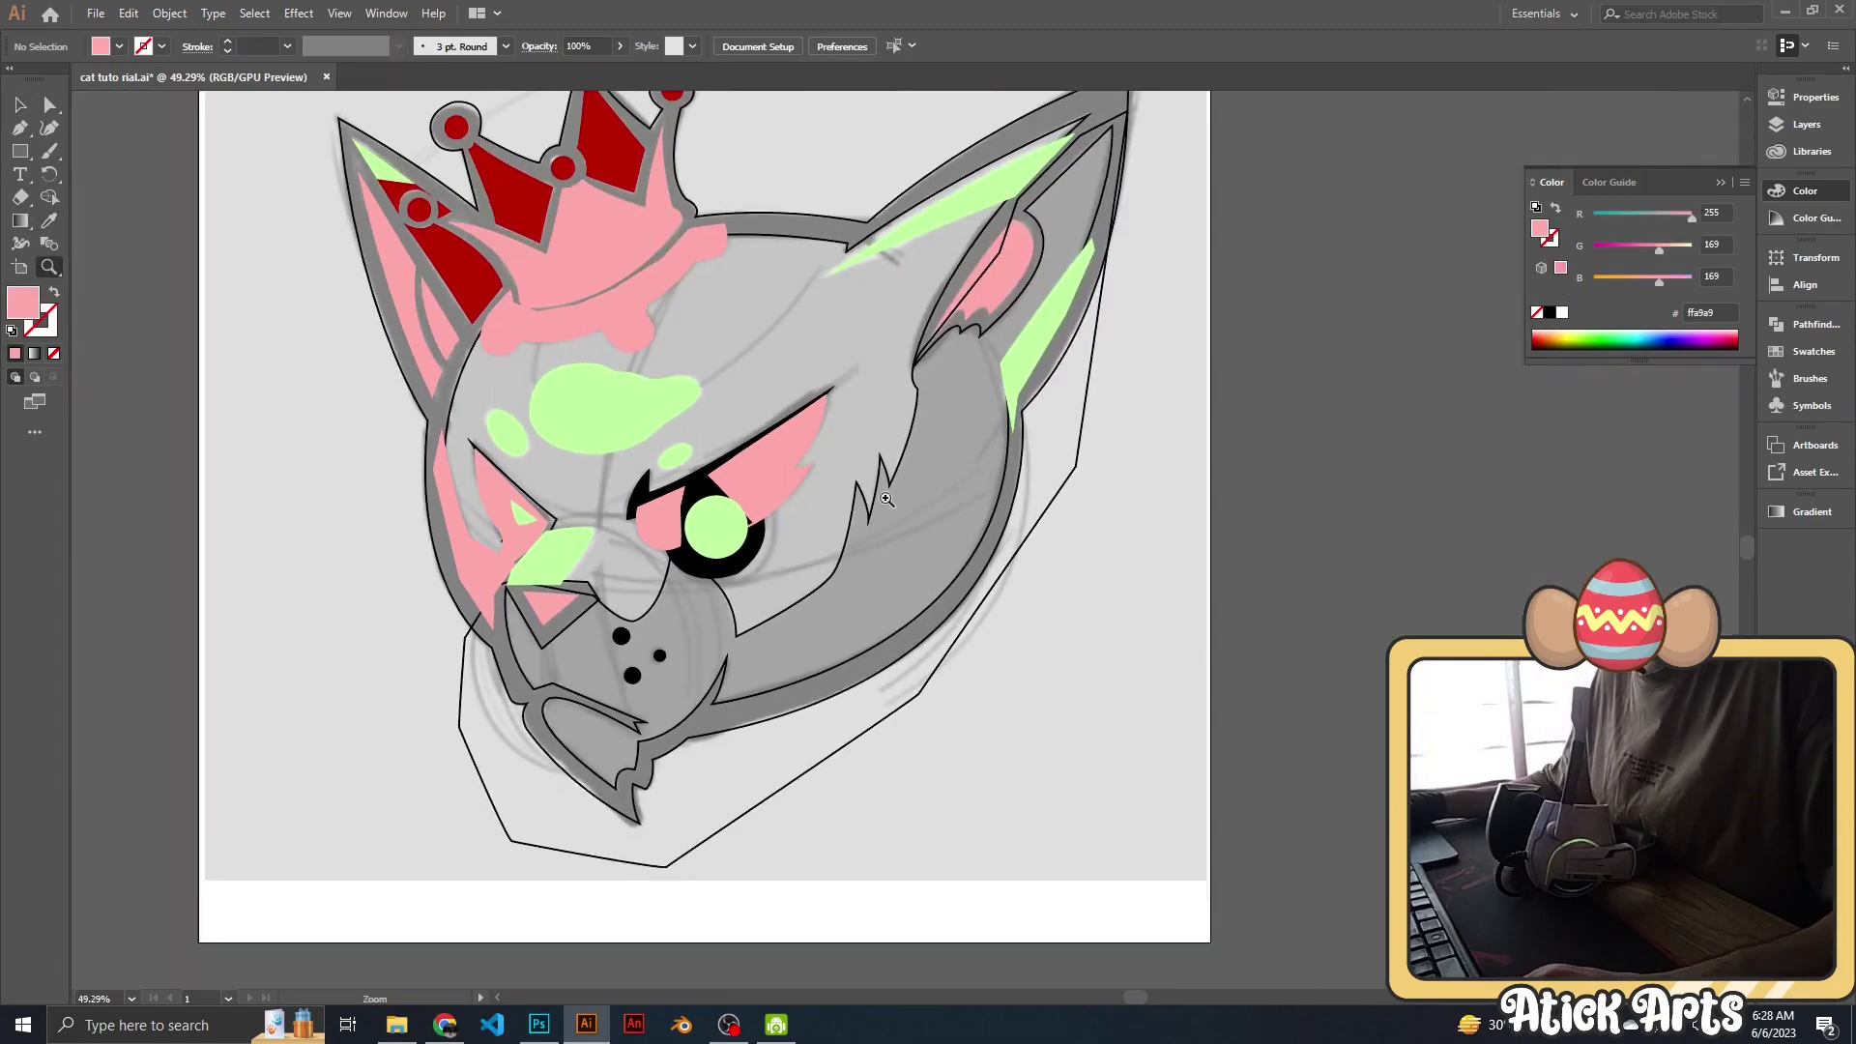
{"action": "scroll", "coordinate": [904, 468], "scroll_direction": "up", "scroll_amount": 2}
{"action": "scroll", "coordinate": [904, 468], "scroll_direction": "down", "scroll_amount": 1}
{"action": "key", "text": "v"}
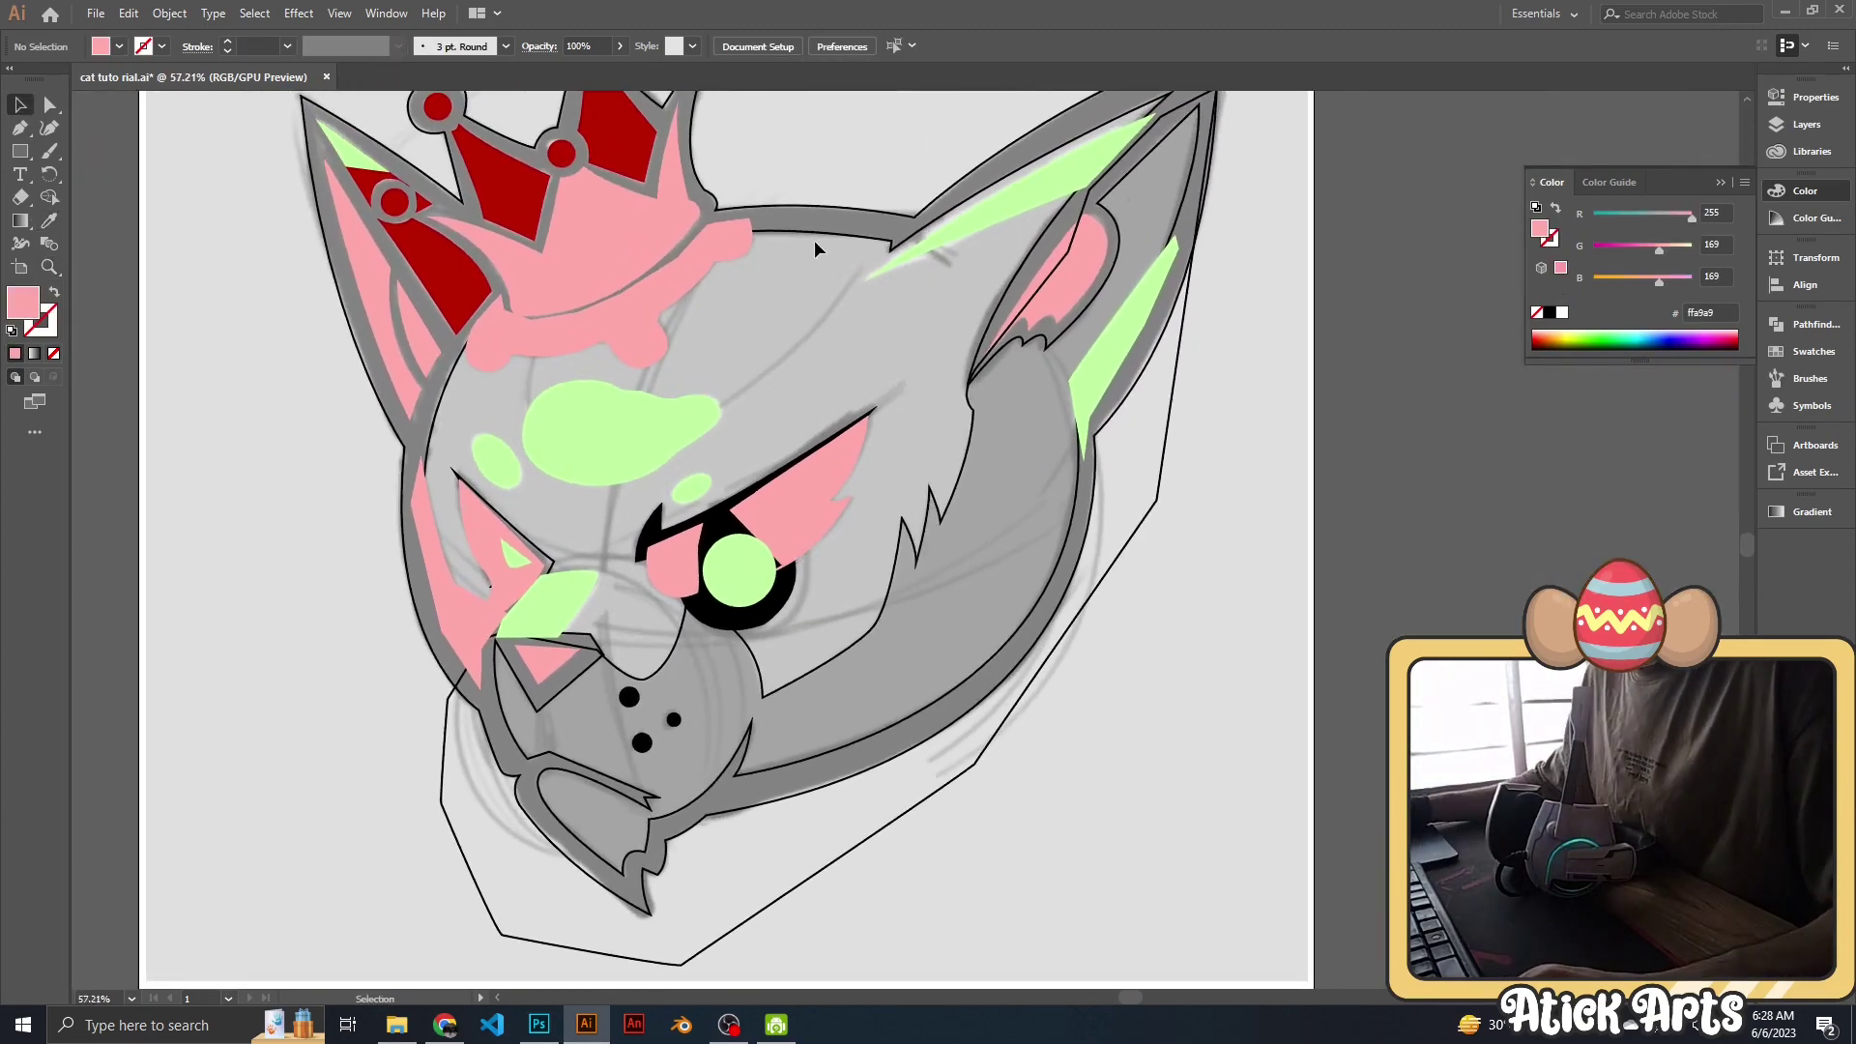
{"action": "left_click", "coordinate": [820, 232]}
Swap the head shape's fill and stroke so the upper head becomes dark red #ba0000.
{"action": "key", "text": "i"}
{"action": "key", "text": "z"}
{"action": "scroll", "coordinate": [1102, 672], "scroll_direction": "down", "scroll_amount": 1}
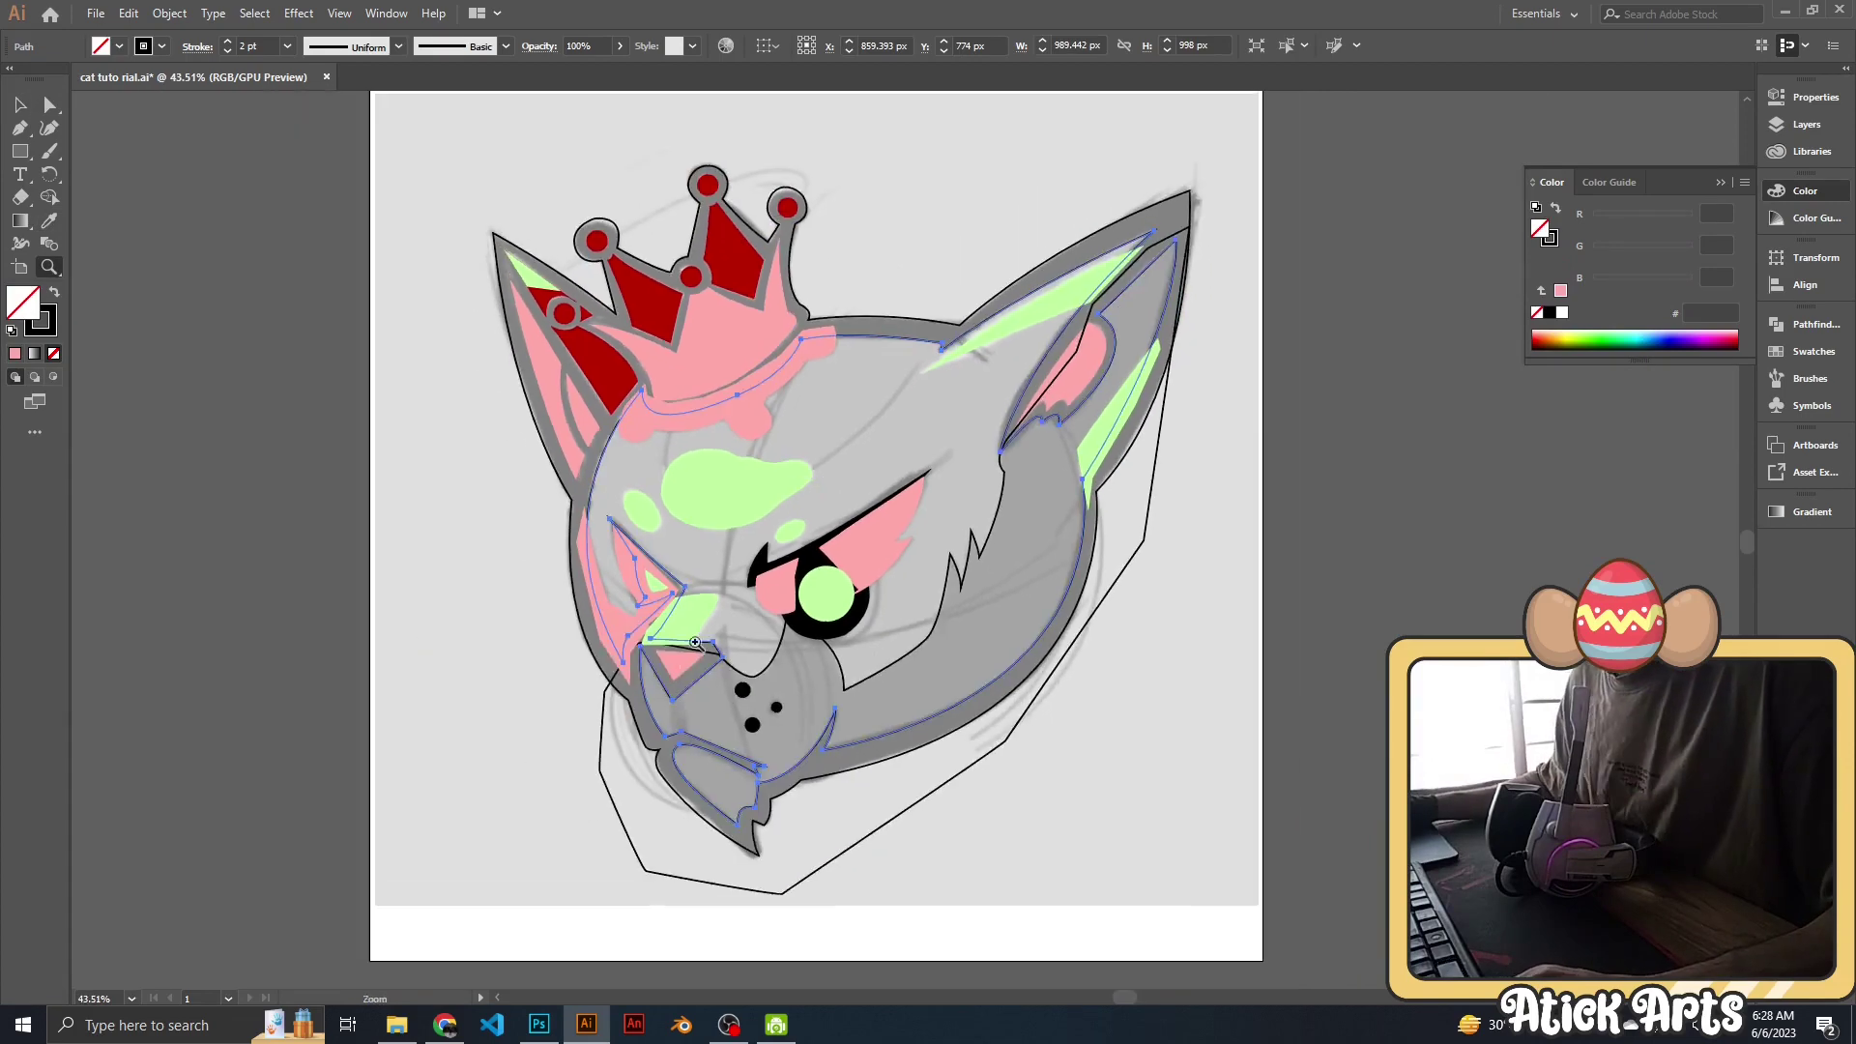
{"action": "key", "text": "shift+x"}
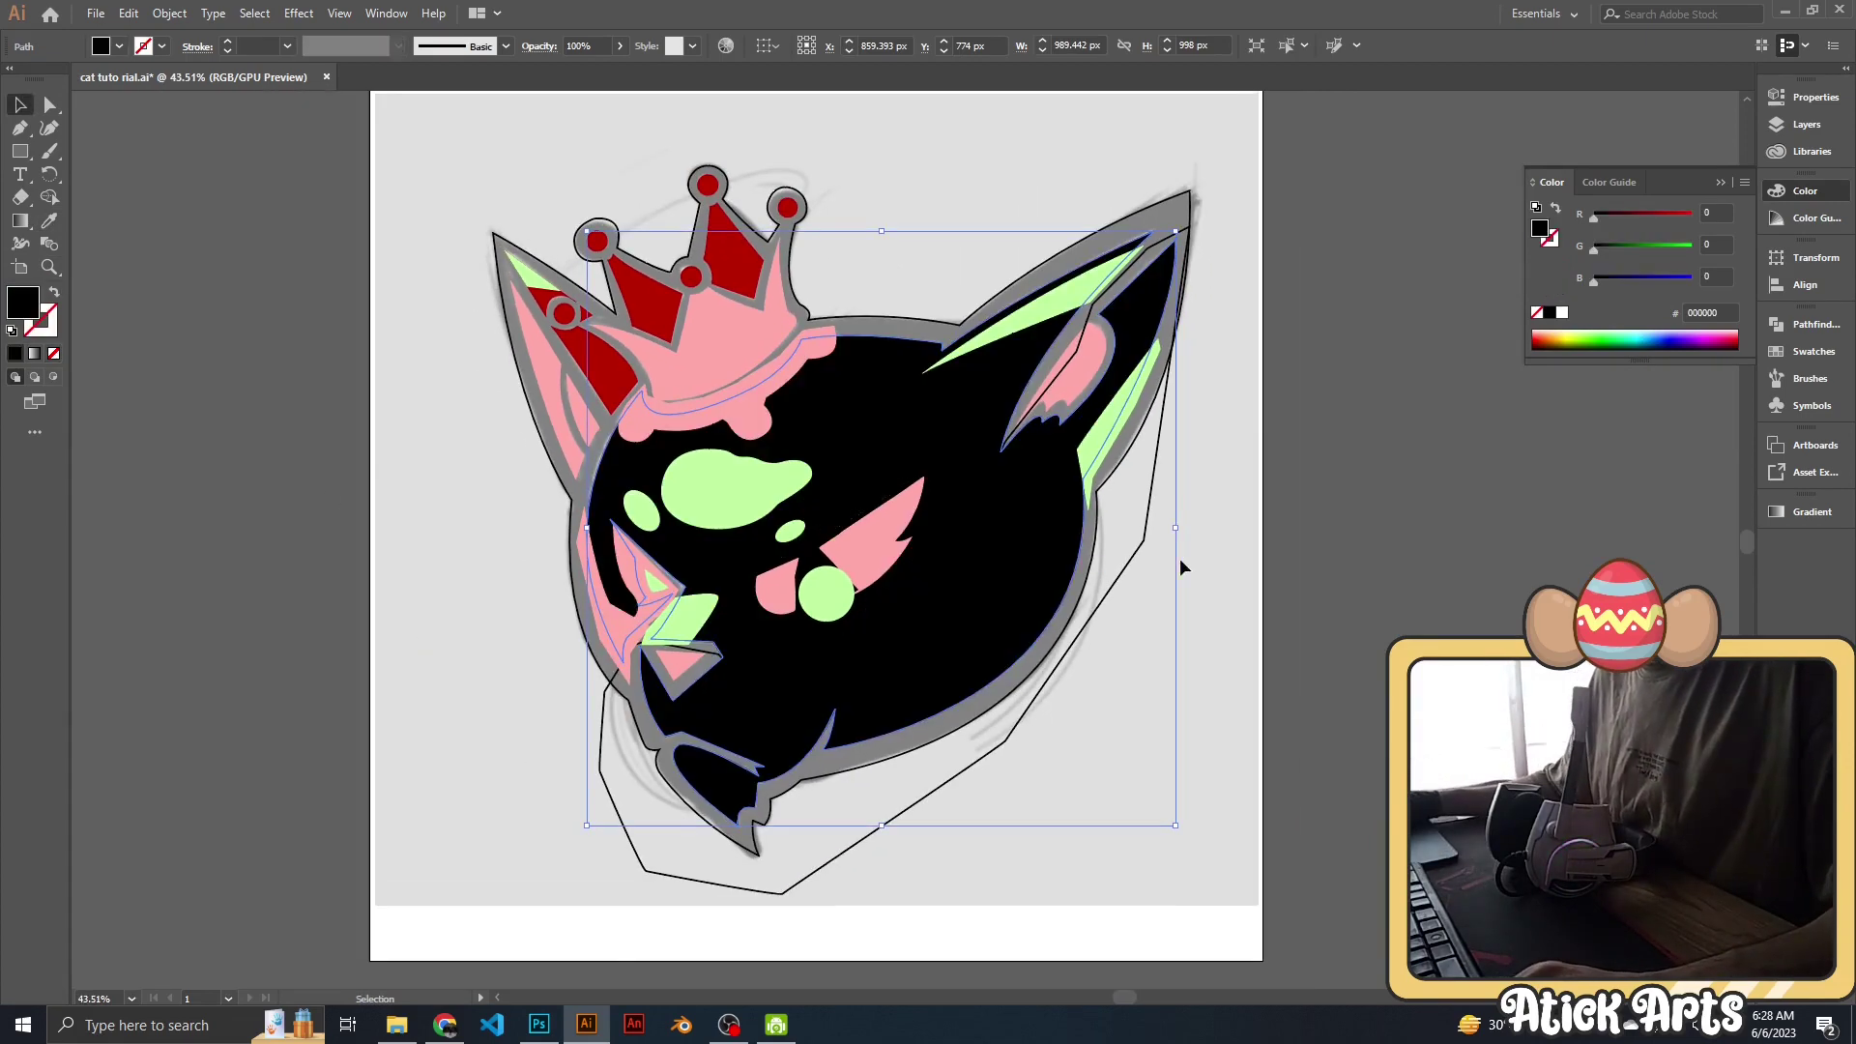
{"action": "key", "text": "ctrl+z"}
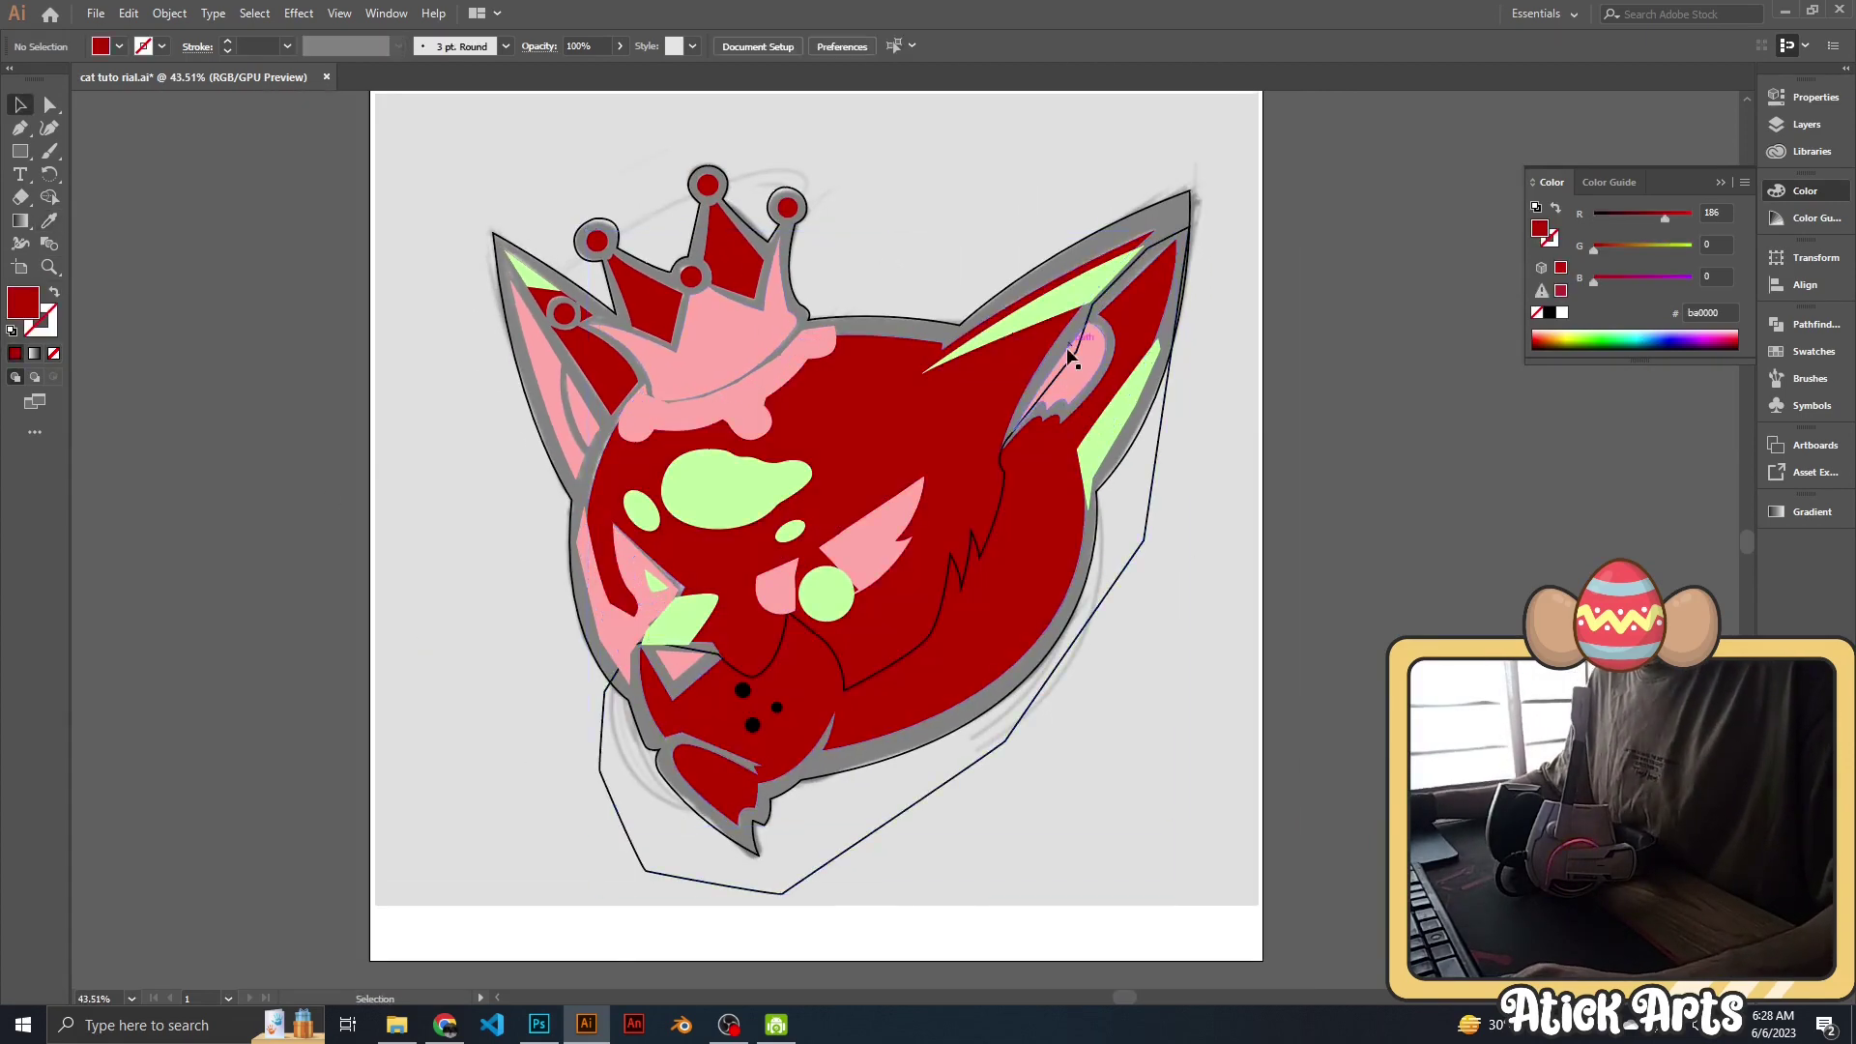
Fill the lower face pink #ffa9a9 and merge its overlapping region with Shape Builder.
{"action": "key", "text": "i"}
{"action": "left_click", "coordinate": [585, 609]}
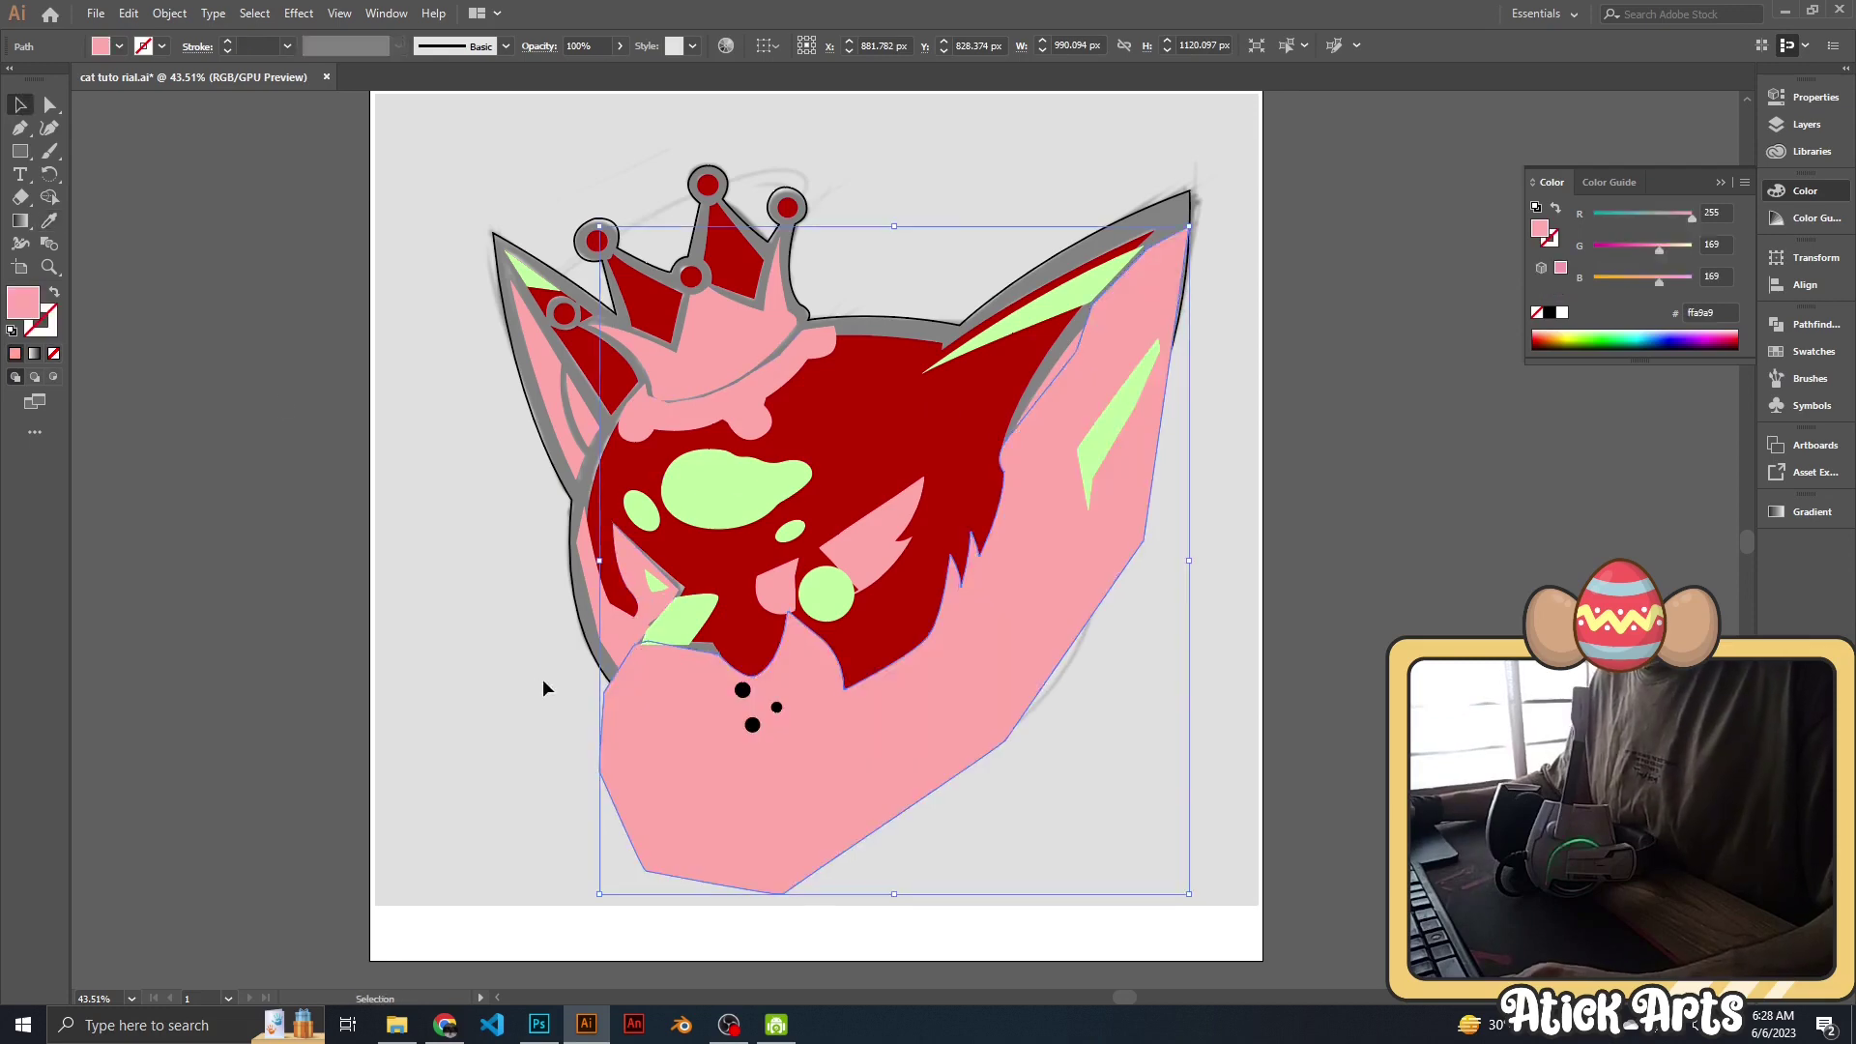
{"action": "key", "text": "v"}
{"action": "scroll", "coordinate": [546, 677], "scroll_direction": "up", "scroll_amount": 2, "text": "alt"}
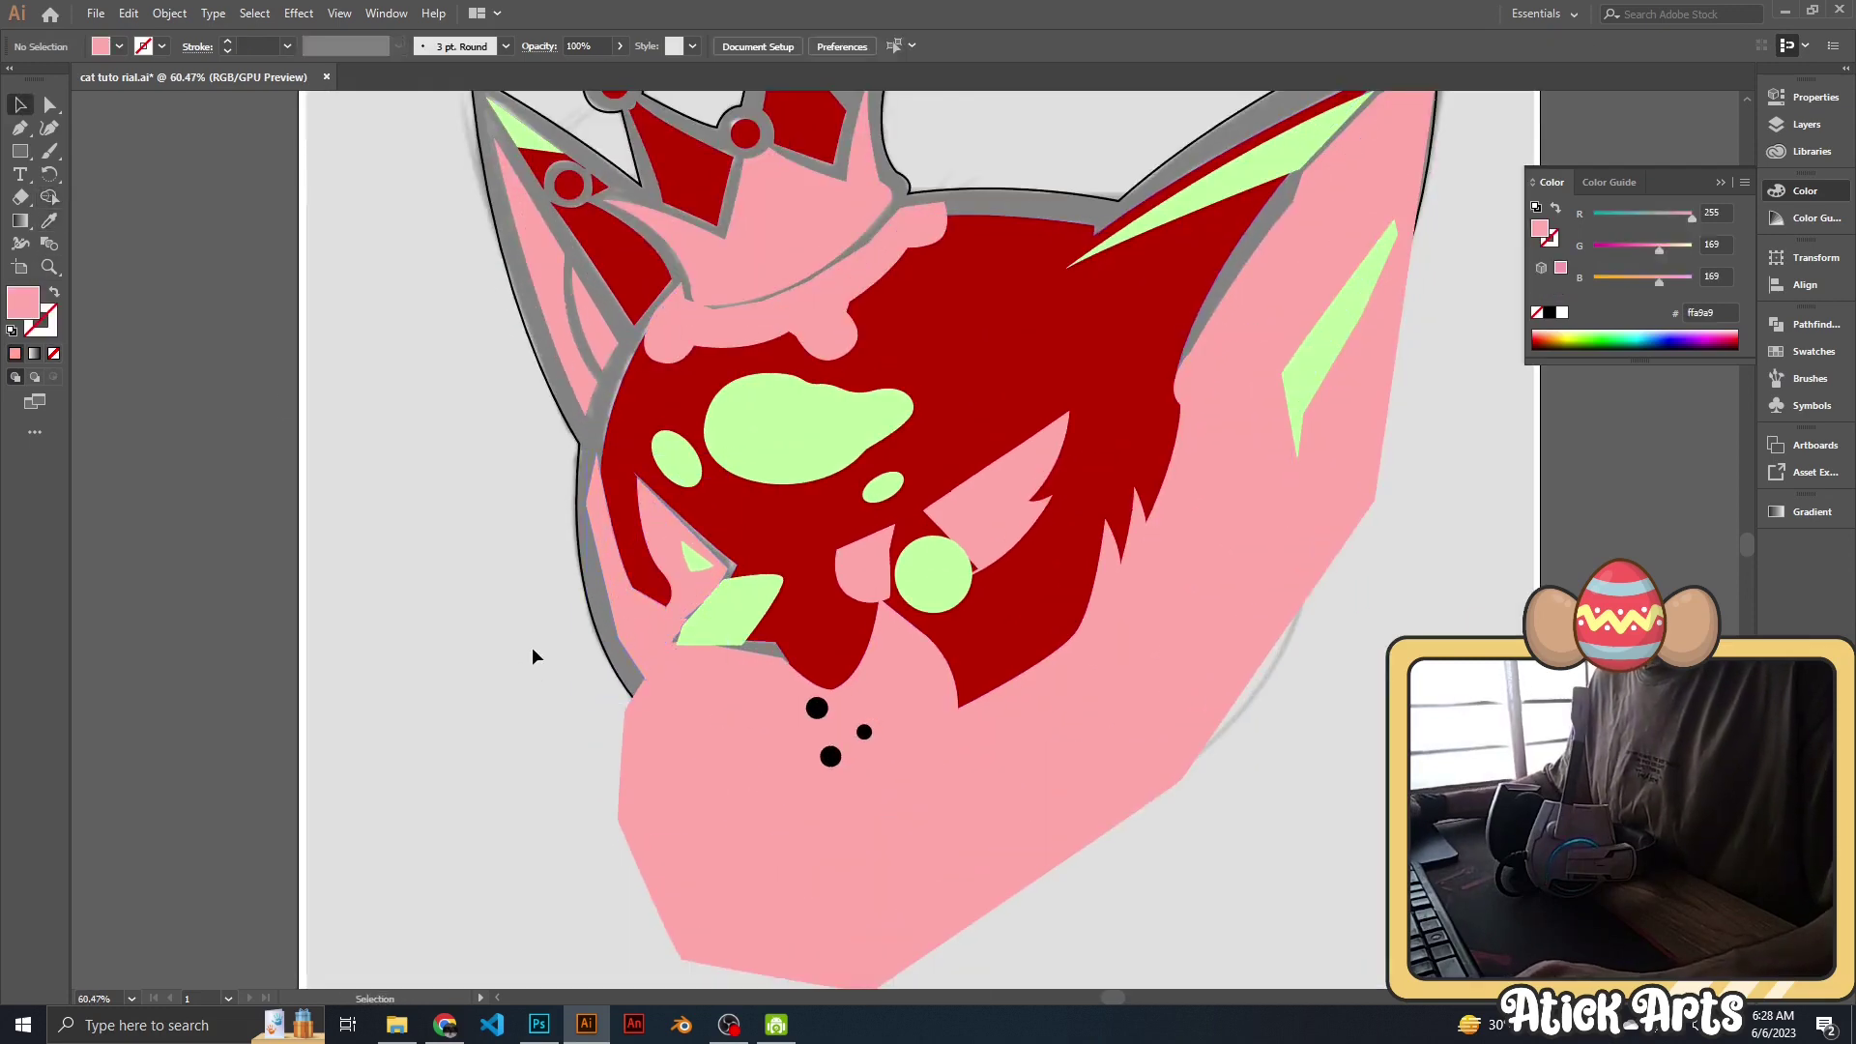
{"action": "left_click_drag", "start_coordinate": [532, 647], "coordinate": [682, 601]}
{"action": "key", "text": "shift+m"}
{"action": "left_click", "coordinate": [682, 602]}
Try cutting the three nose dots out of the pink face with Pathfinder, then undo it.
{"action": "scroll", "coordinate": [944, 489], "scroll_direction": "down", "scroll_amount": 3, "text": "alt"}
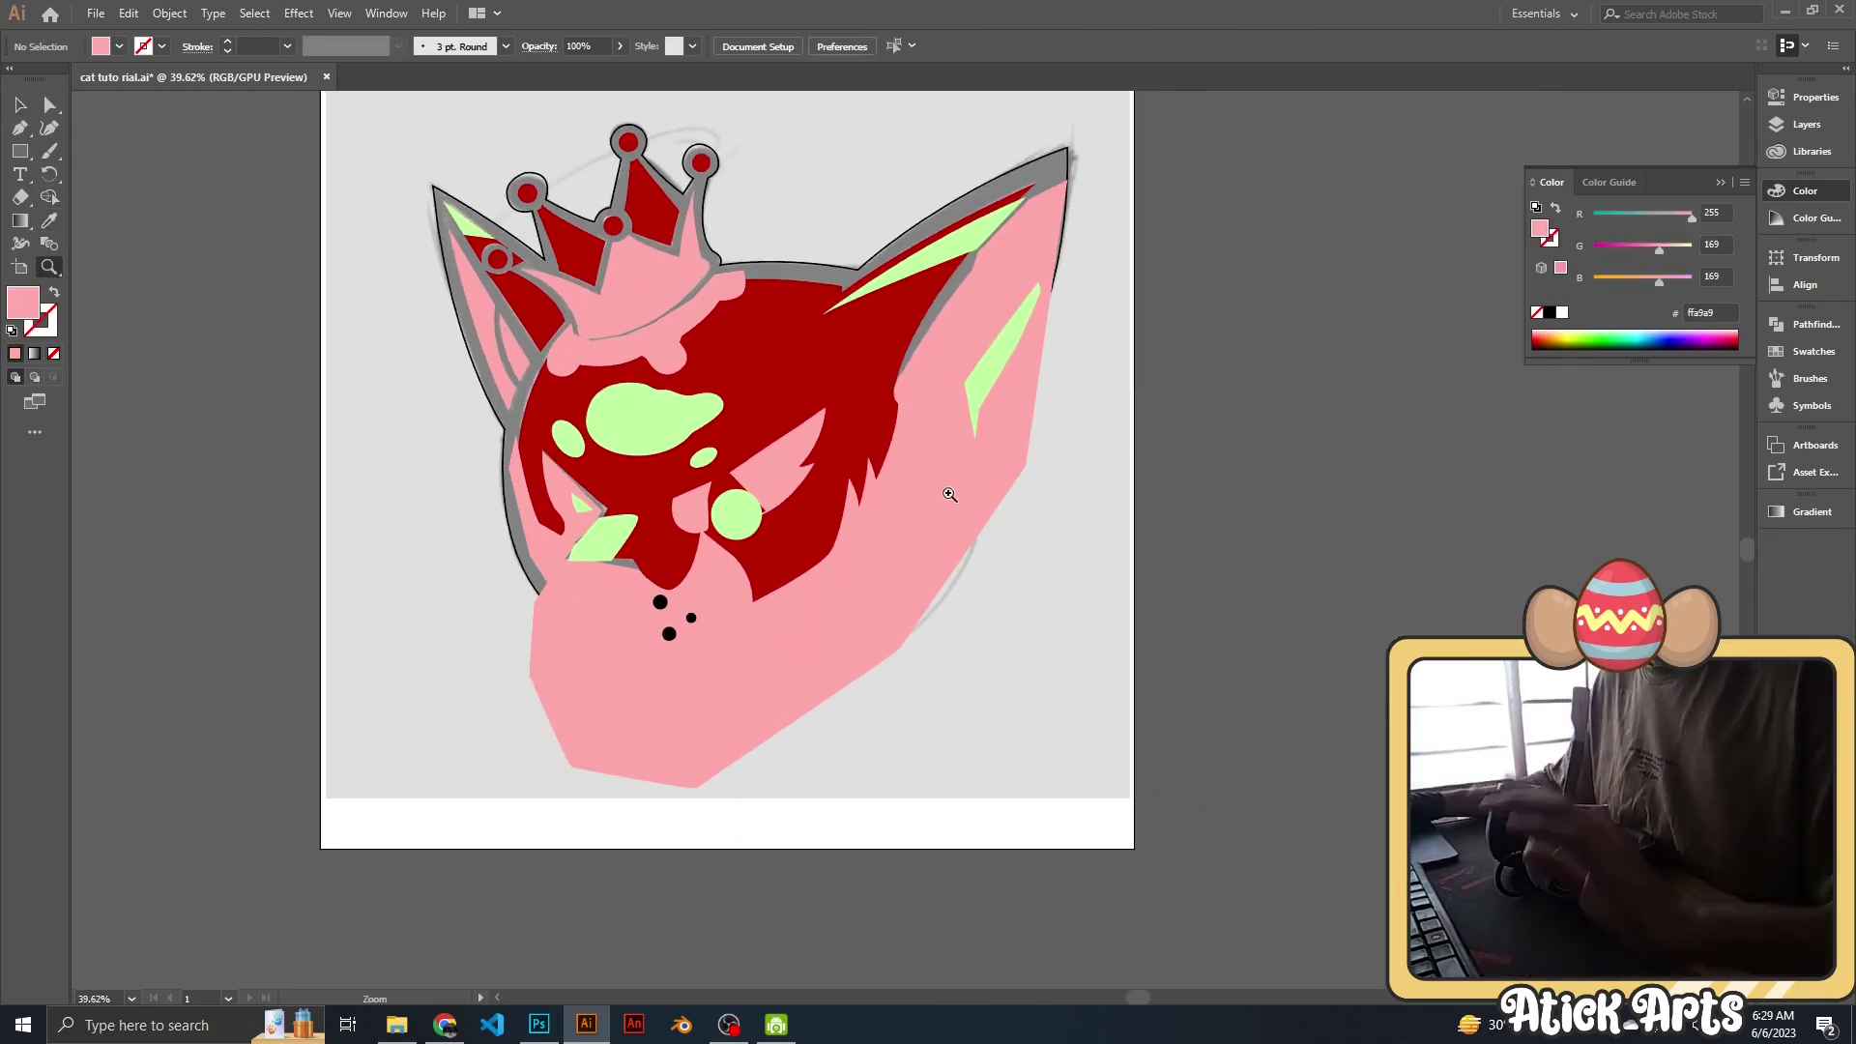
{"action": "scroll", "coordinate": [812, 462], "scroll_direction": "up", "scroll_amount": 4, "text": "alt"}
{"action": "key", "text": "v"}
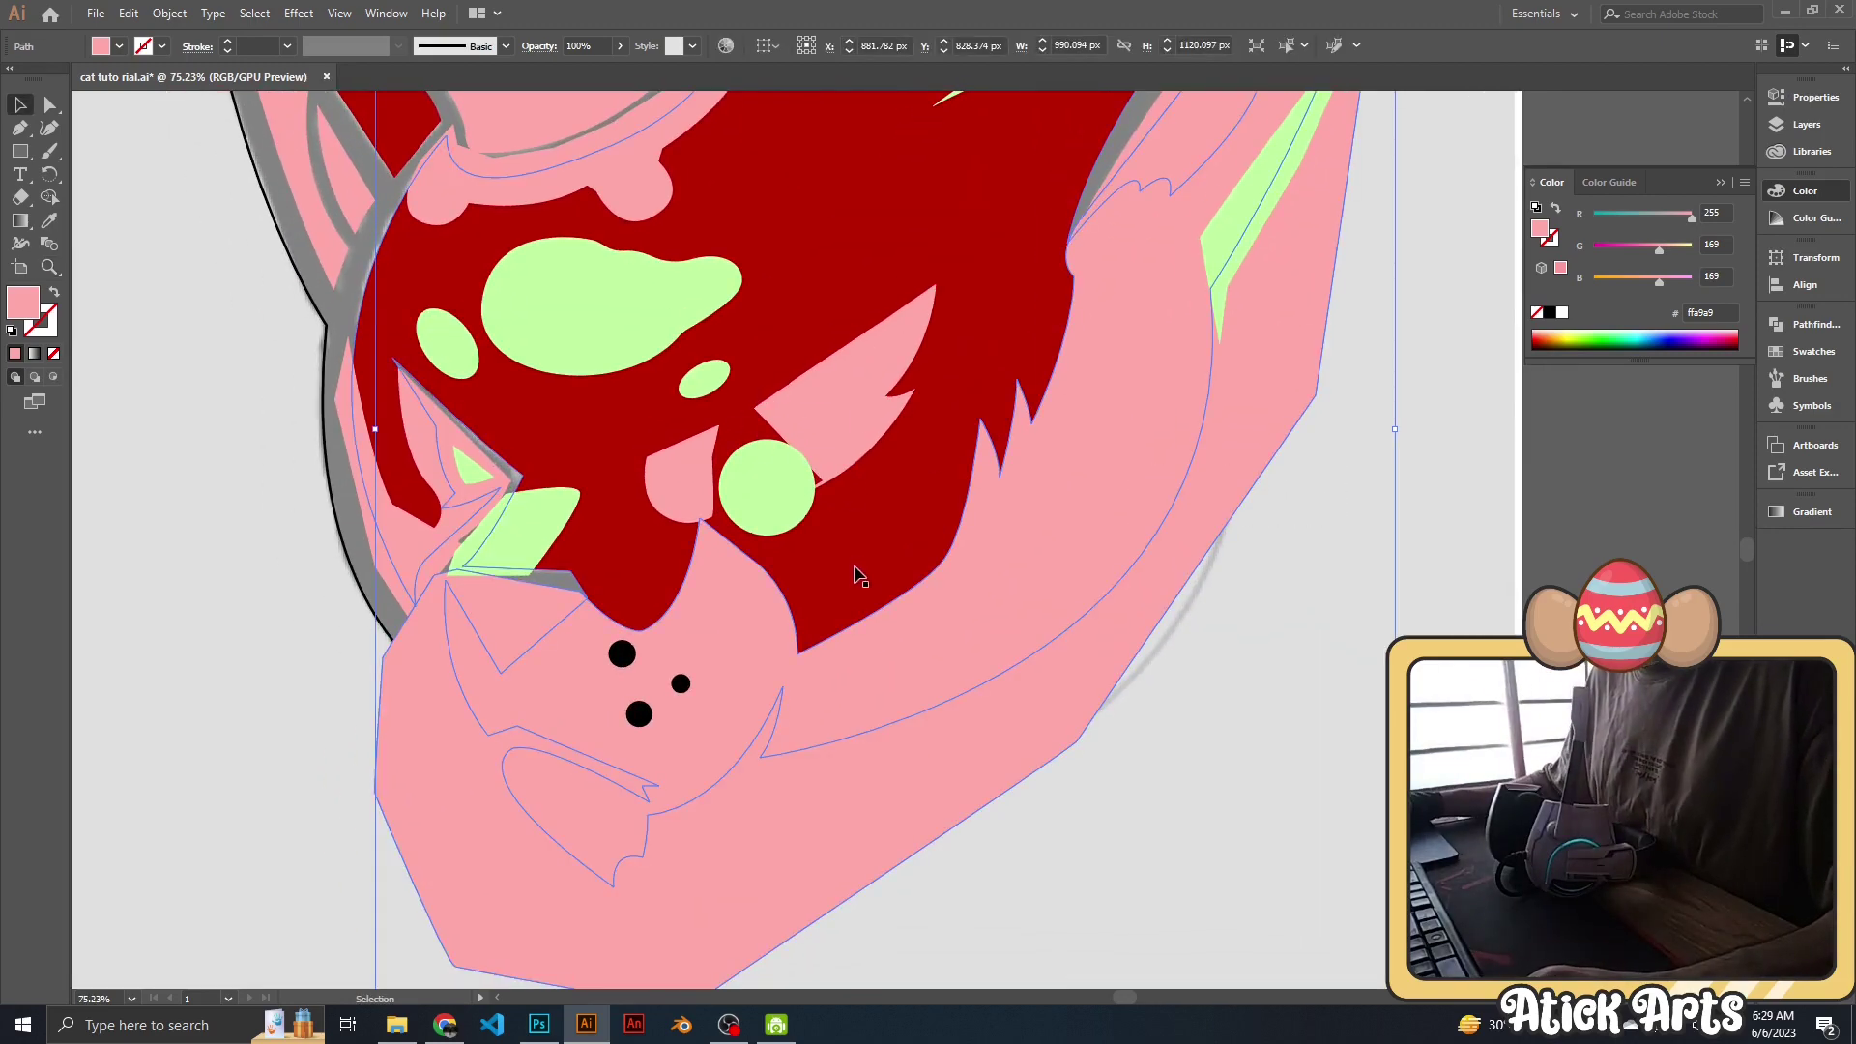
{"action": "left_click", "coordinate": [681, 684]}
{"action": "left_click", "coordinate": [831, 735]}
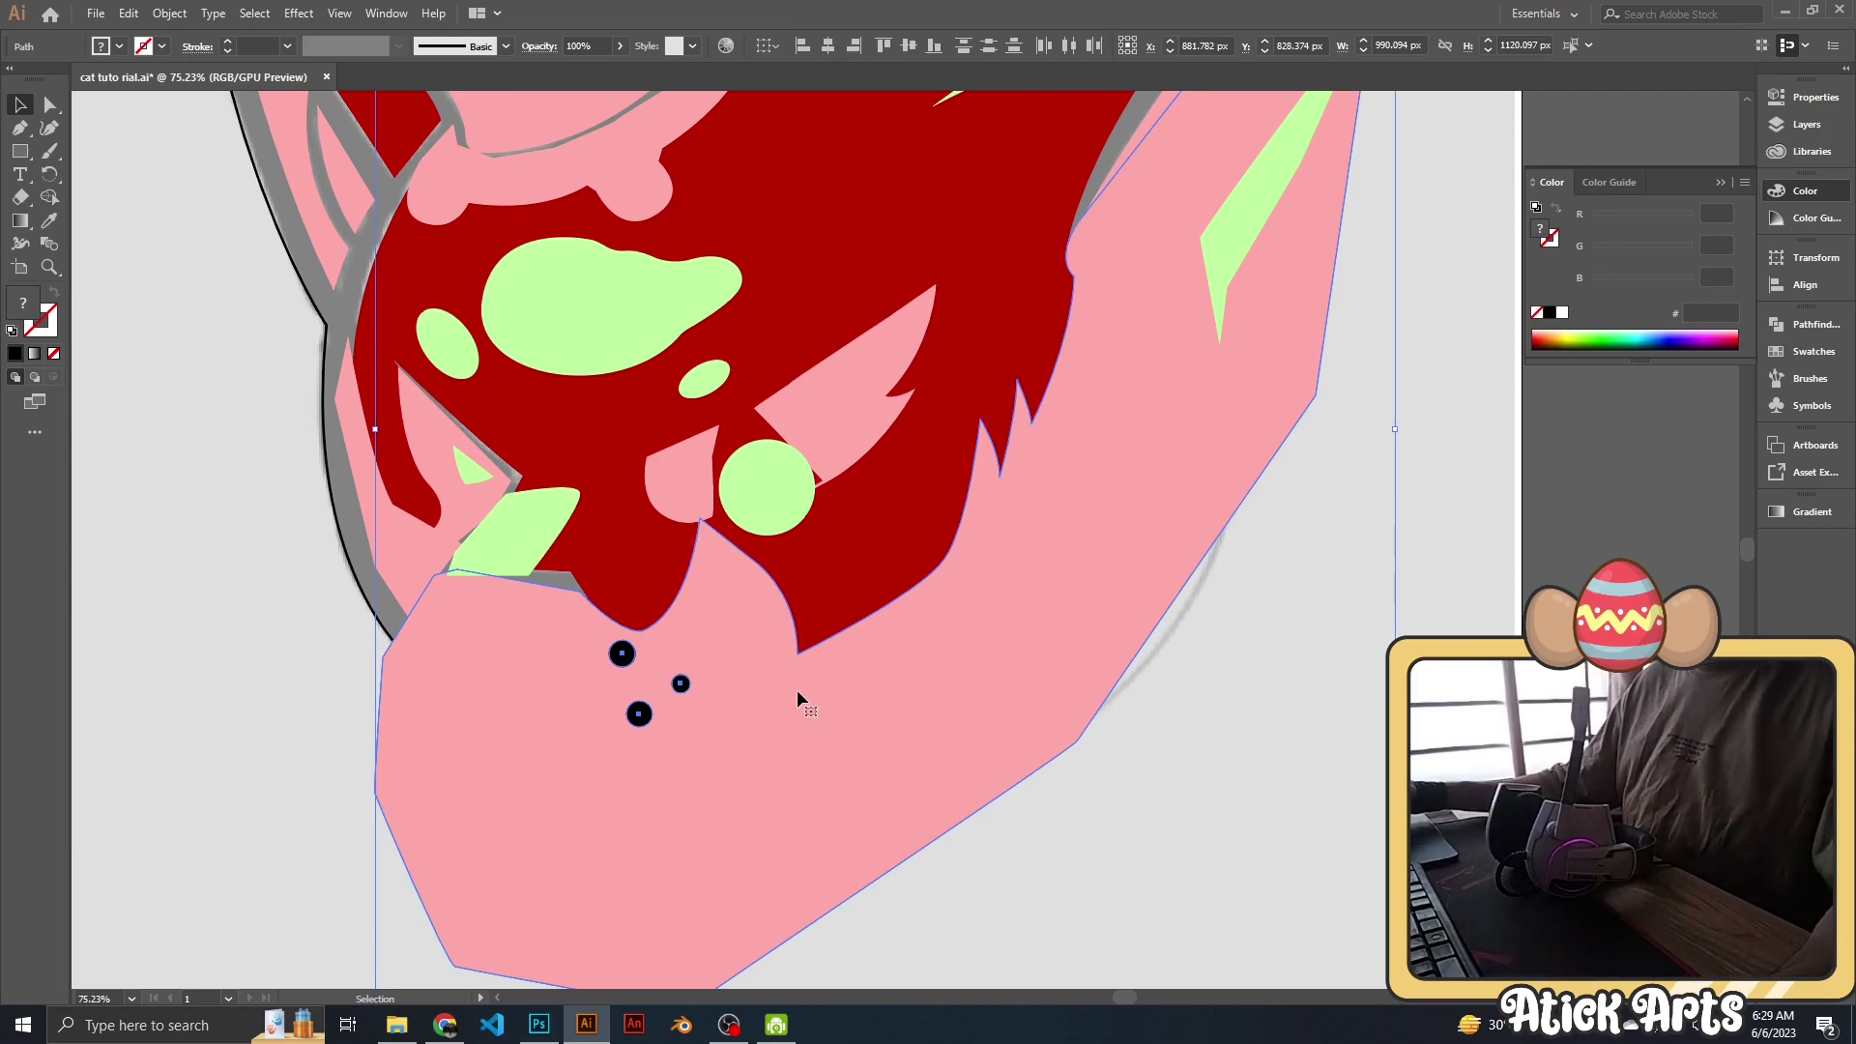
{"action": "left_click", "coordinate": [1818, 326]}
{"action": "left_click", "coordinate": [1658, 368]}
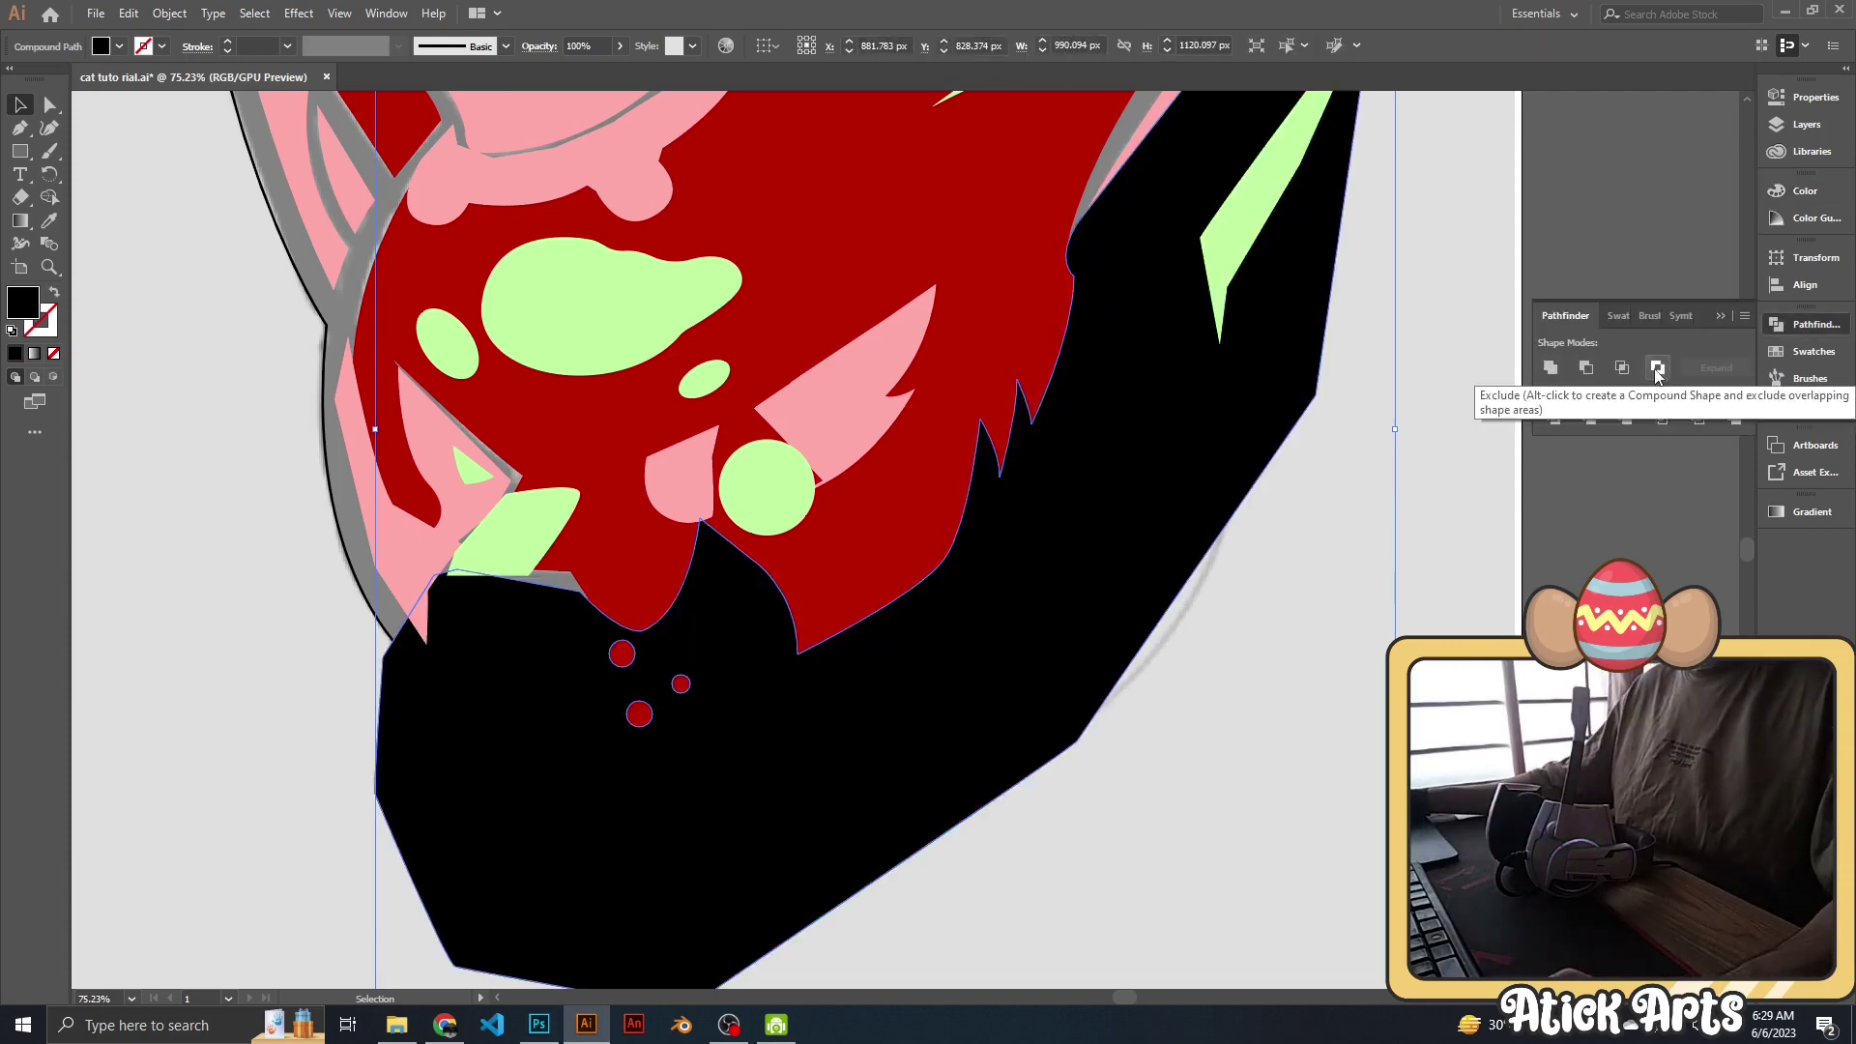
{"action": "key", "text": "ctrl+0"}
{"action": "key", "text": "ctrl+z"}
Merge the highlighted face region into one shape with Shape Builder.
{"action": "left_click", "coordinate": [1098, 477], "text": "shift"}
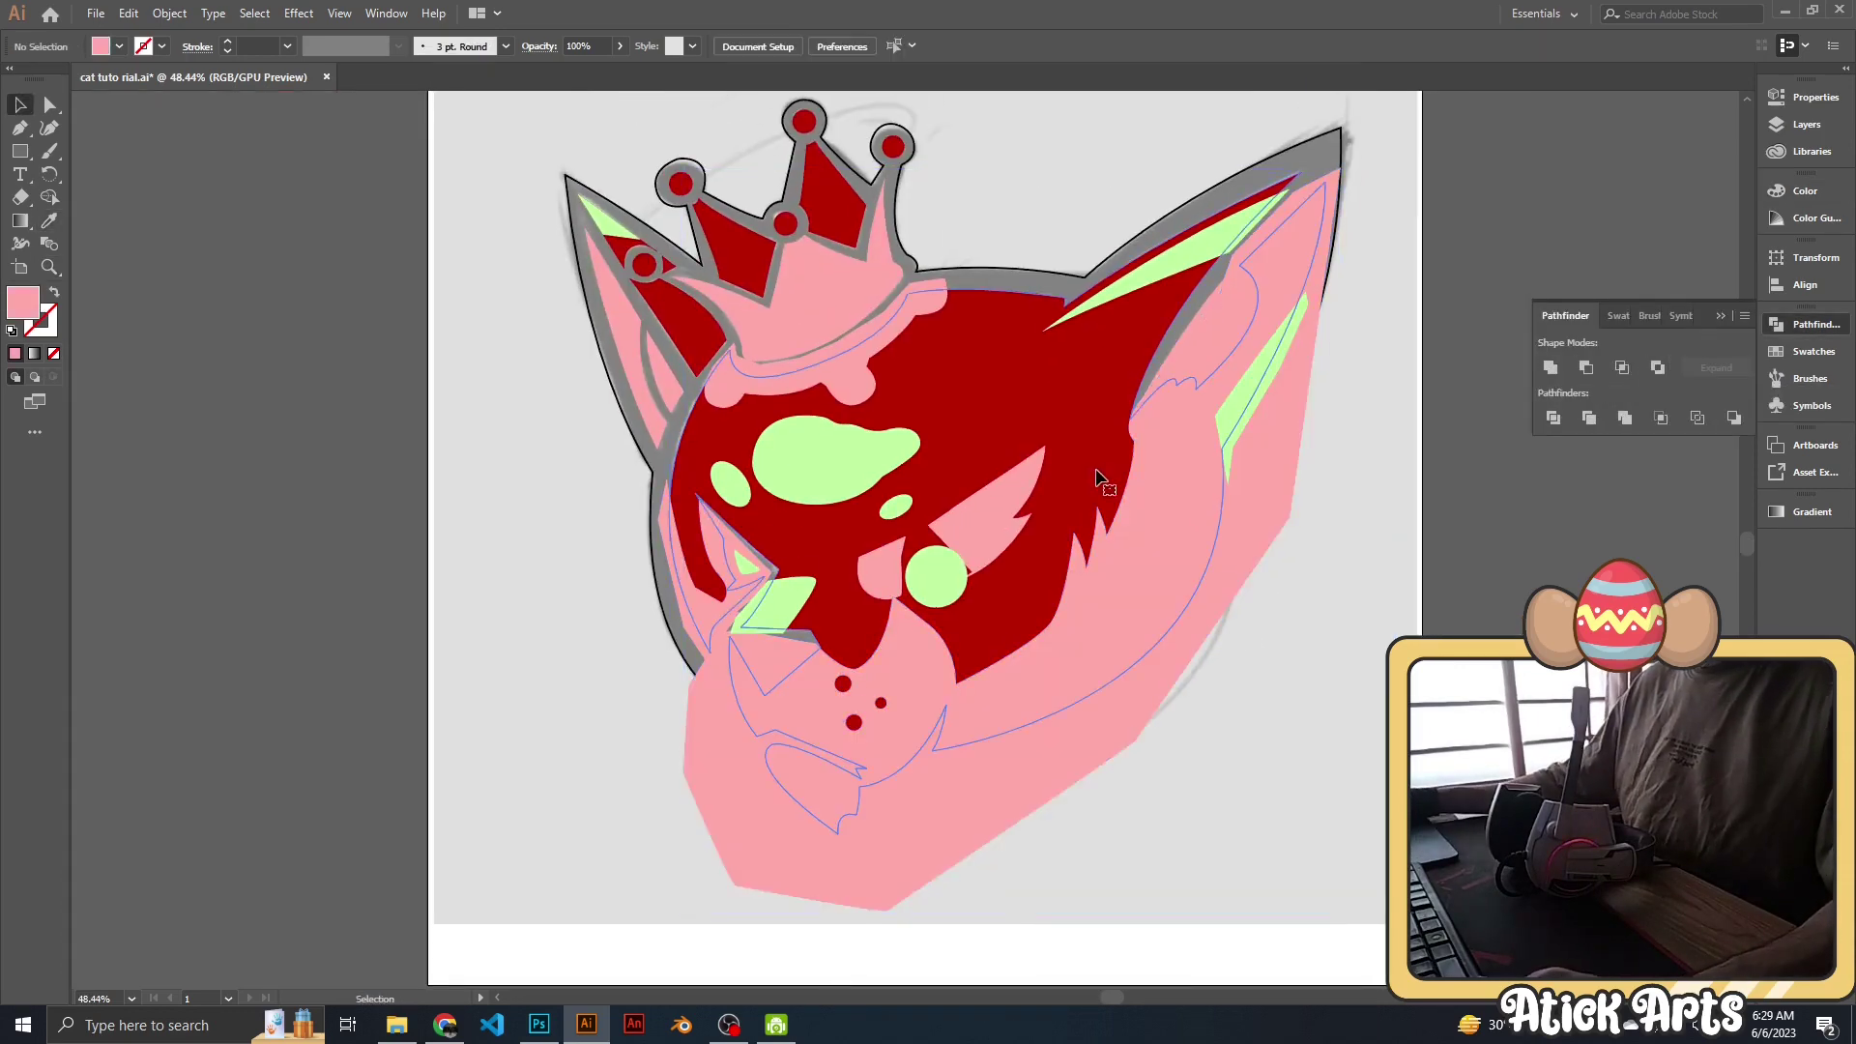
{"action": "key", "text": "shift+m"}
{"action": "left_click", "coordinate": [1265, 486]}
{"action": "scroll", "coordinate": [792, 628], "scroll_direction": "up", "scroll_amount": 3}
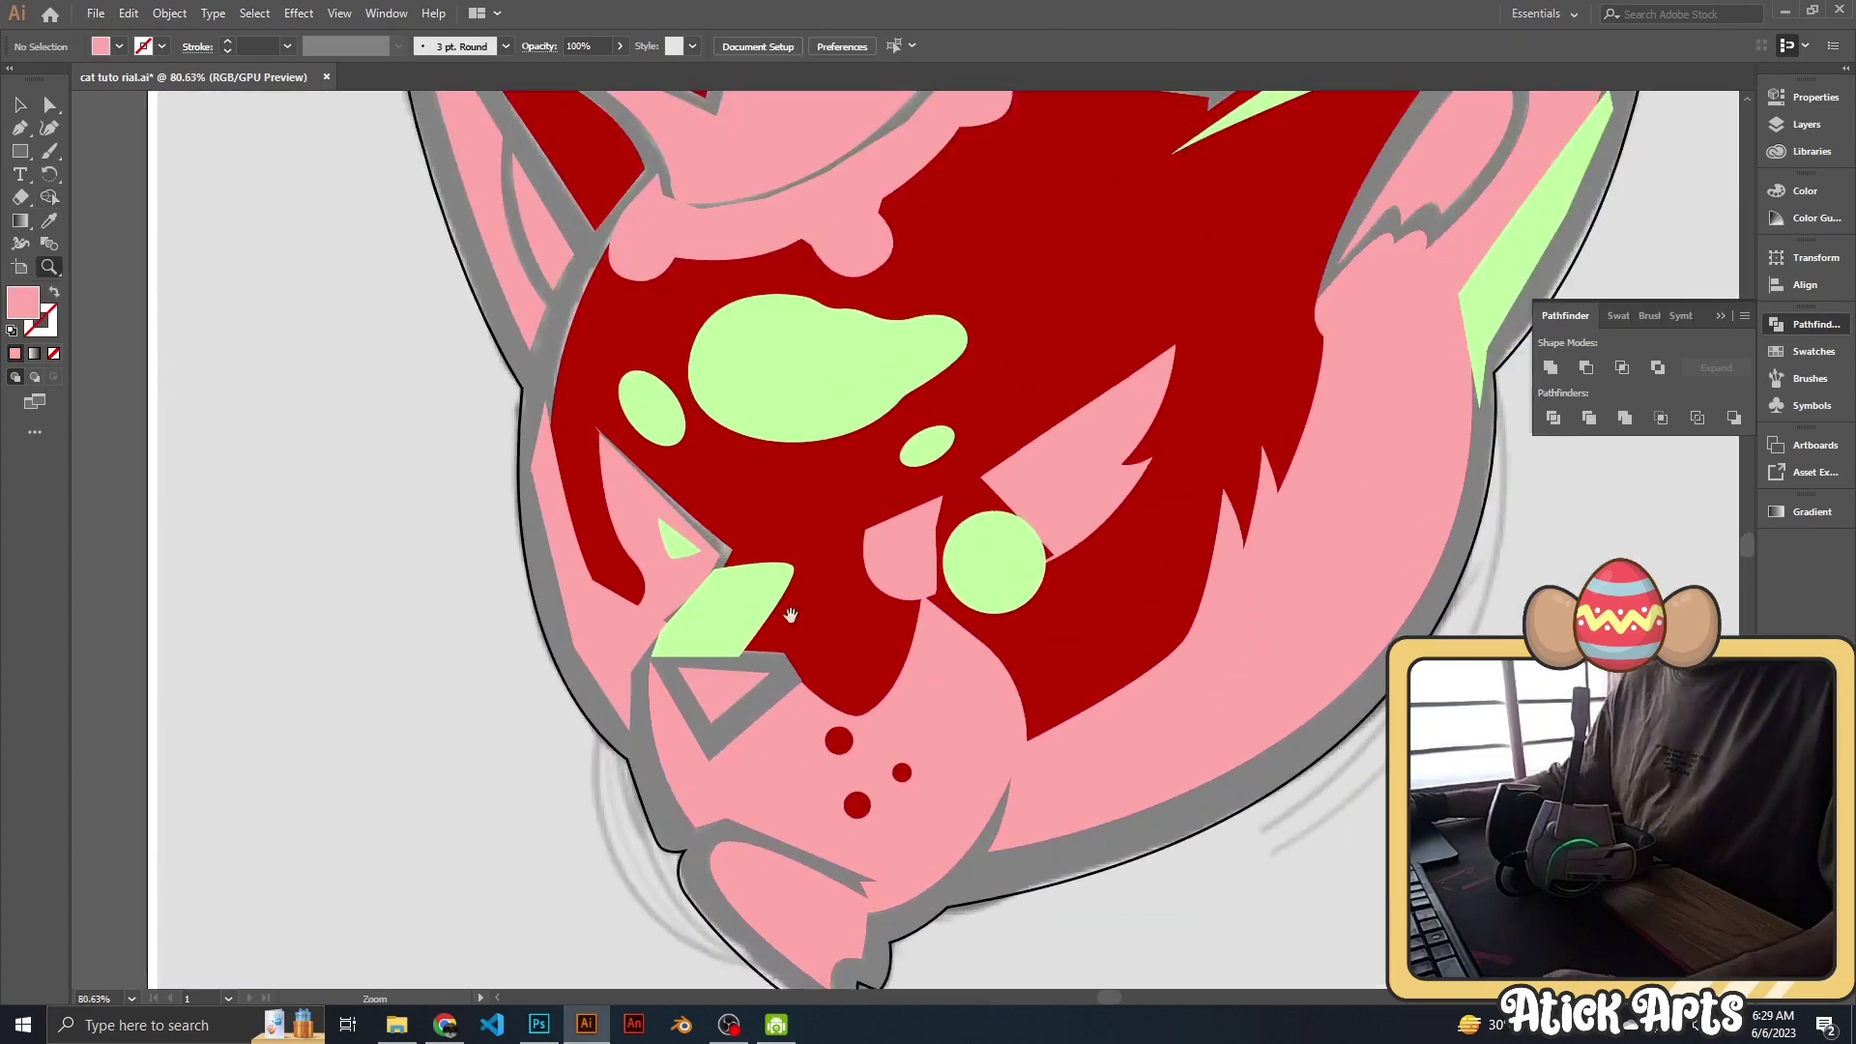
{"action": "key", "text": "v"}
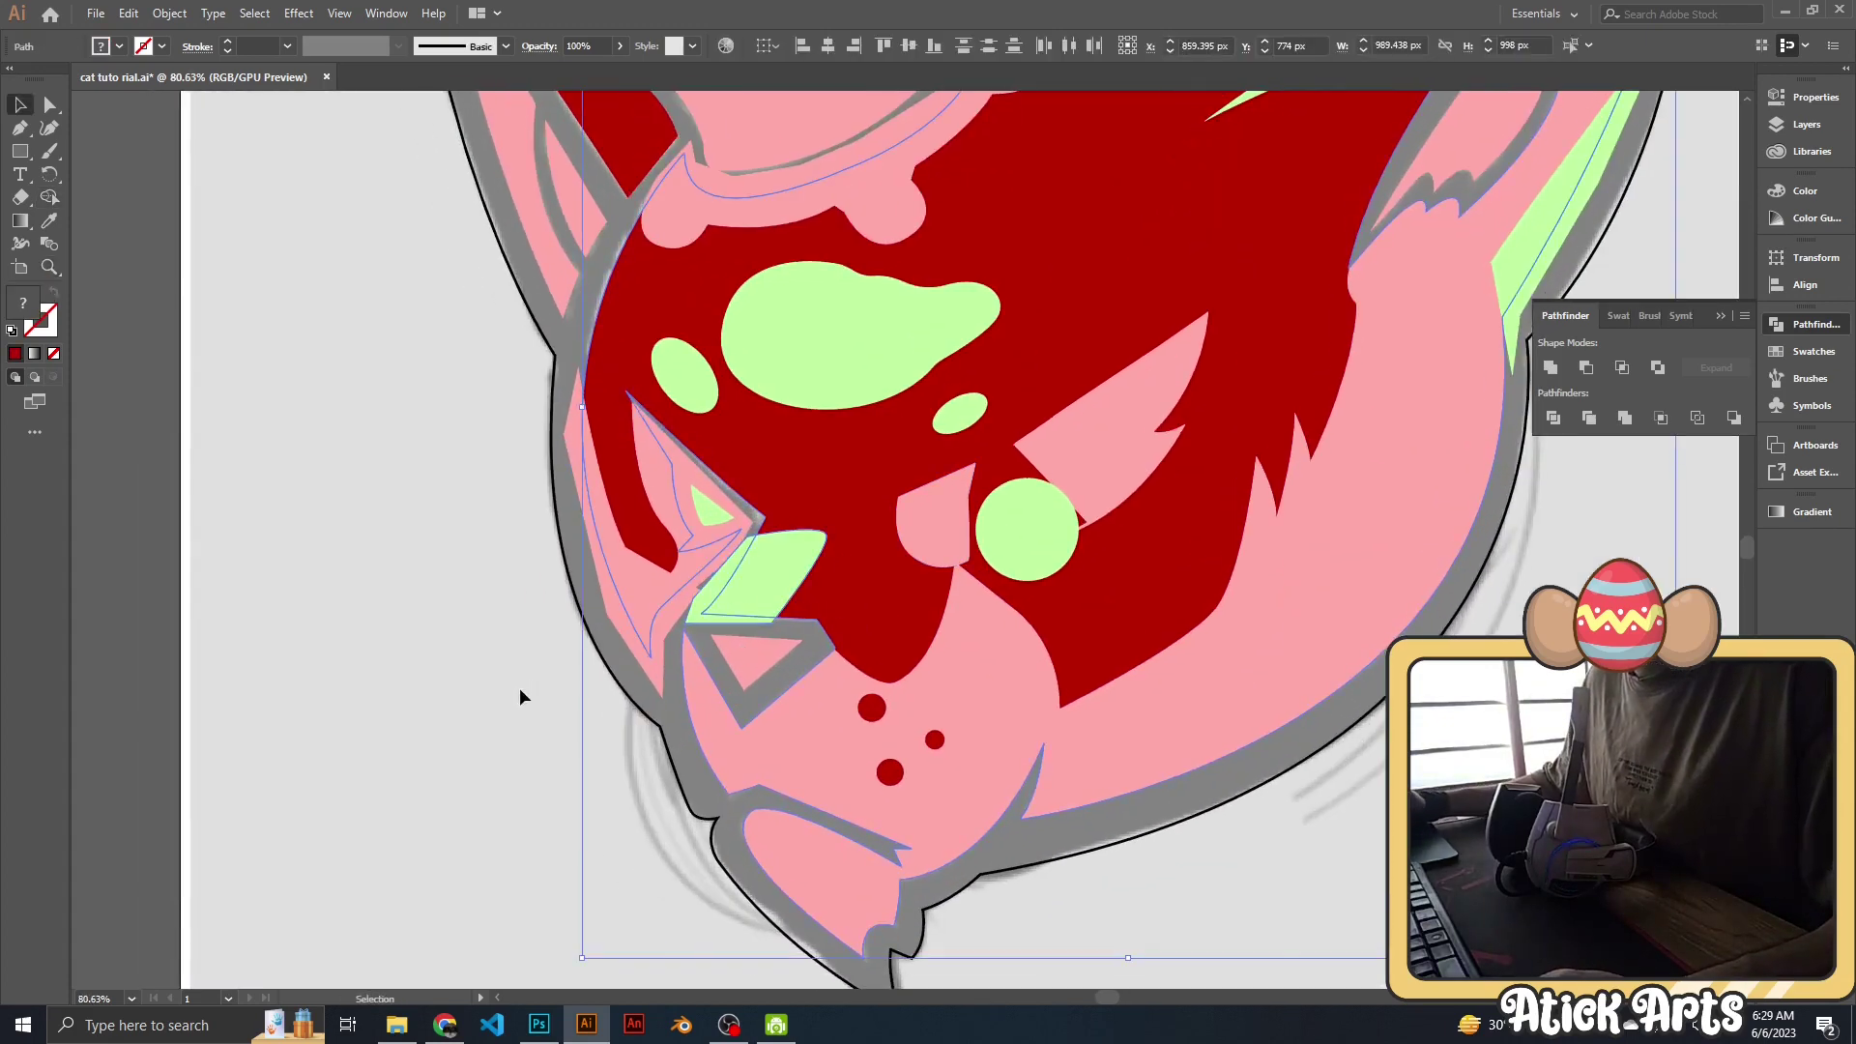
{"action": "left_click", "coordinate": [700, 626], "text": "shift"}
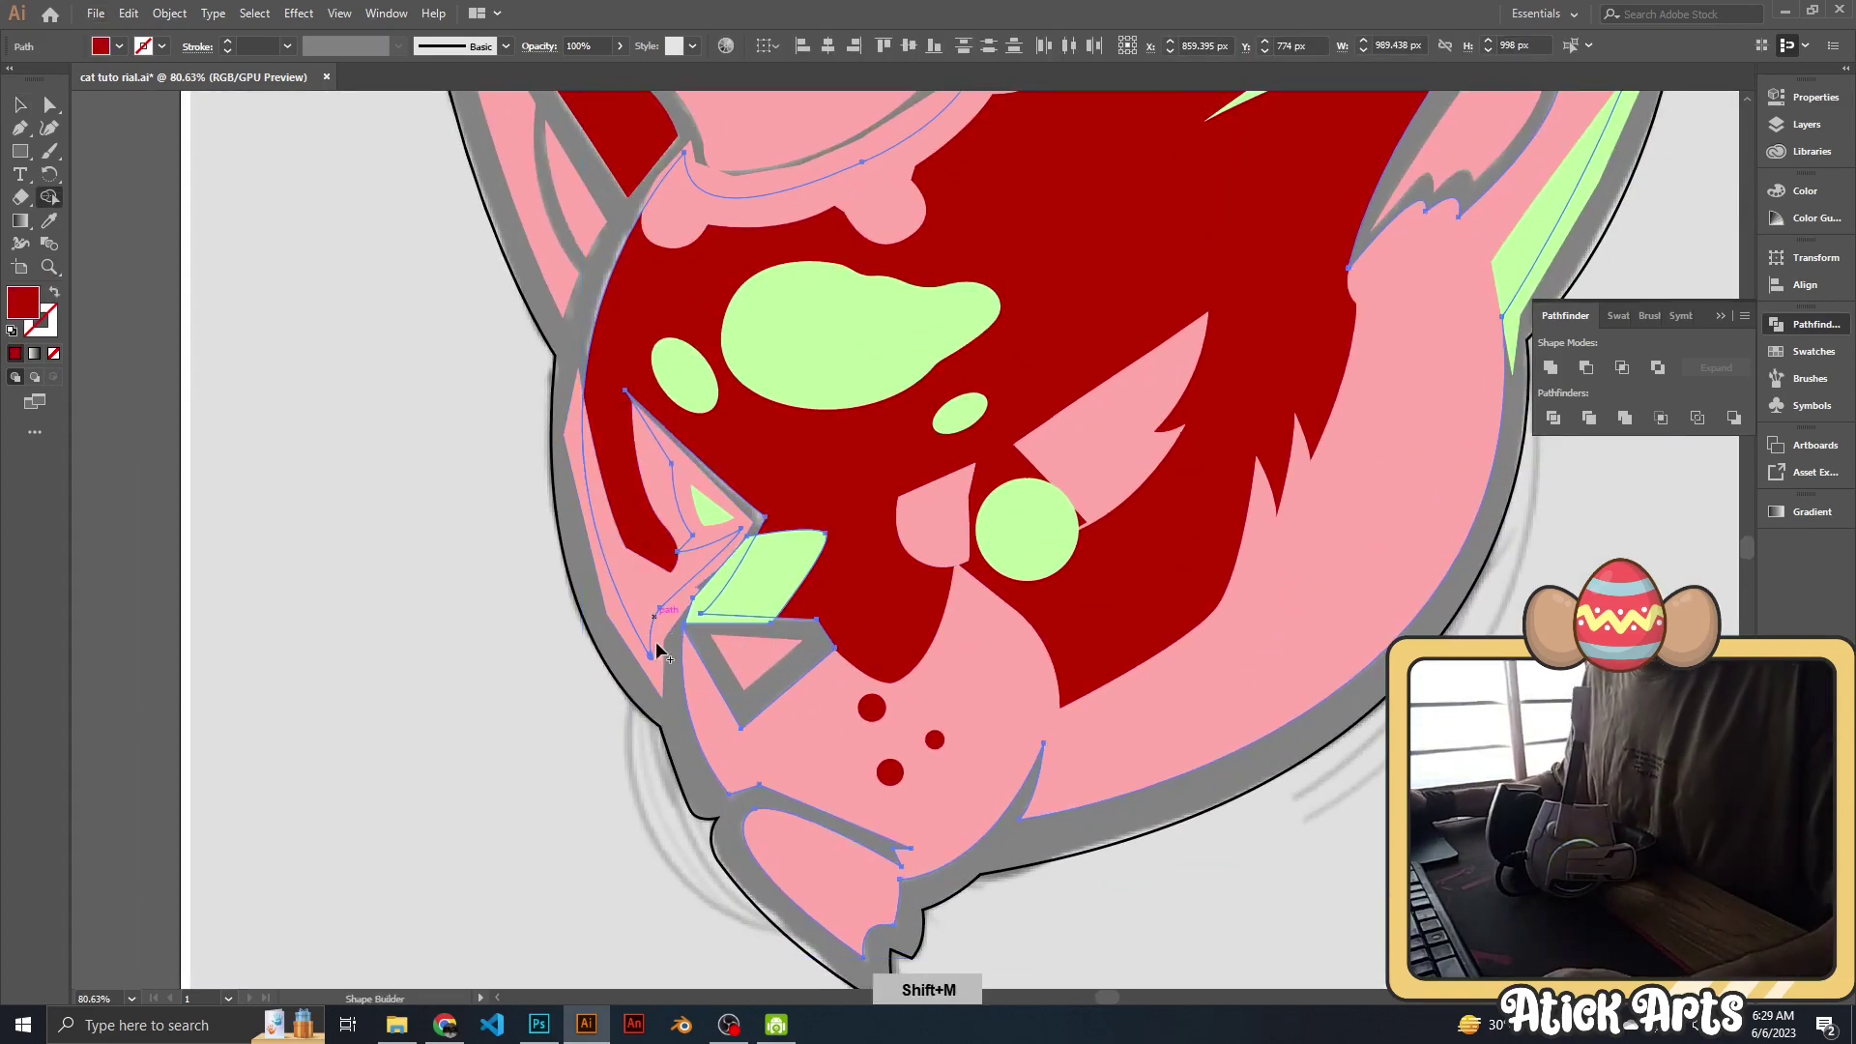
{"action": "key", "text": "shift+m"}
{"action": "key", "text": "v"}
{"action": "left_click", "coordinate": [526, 655]}
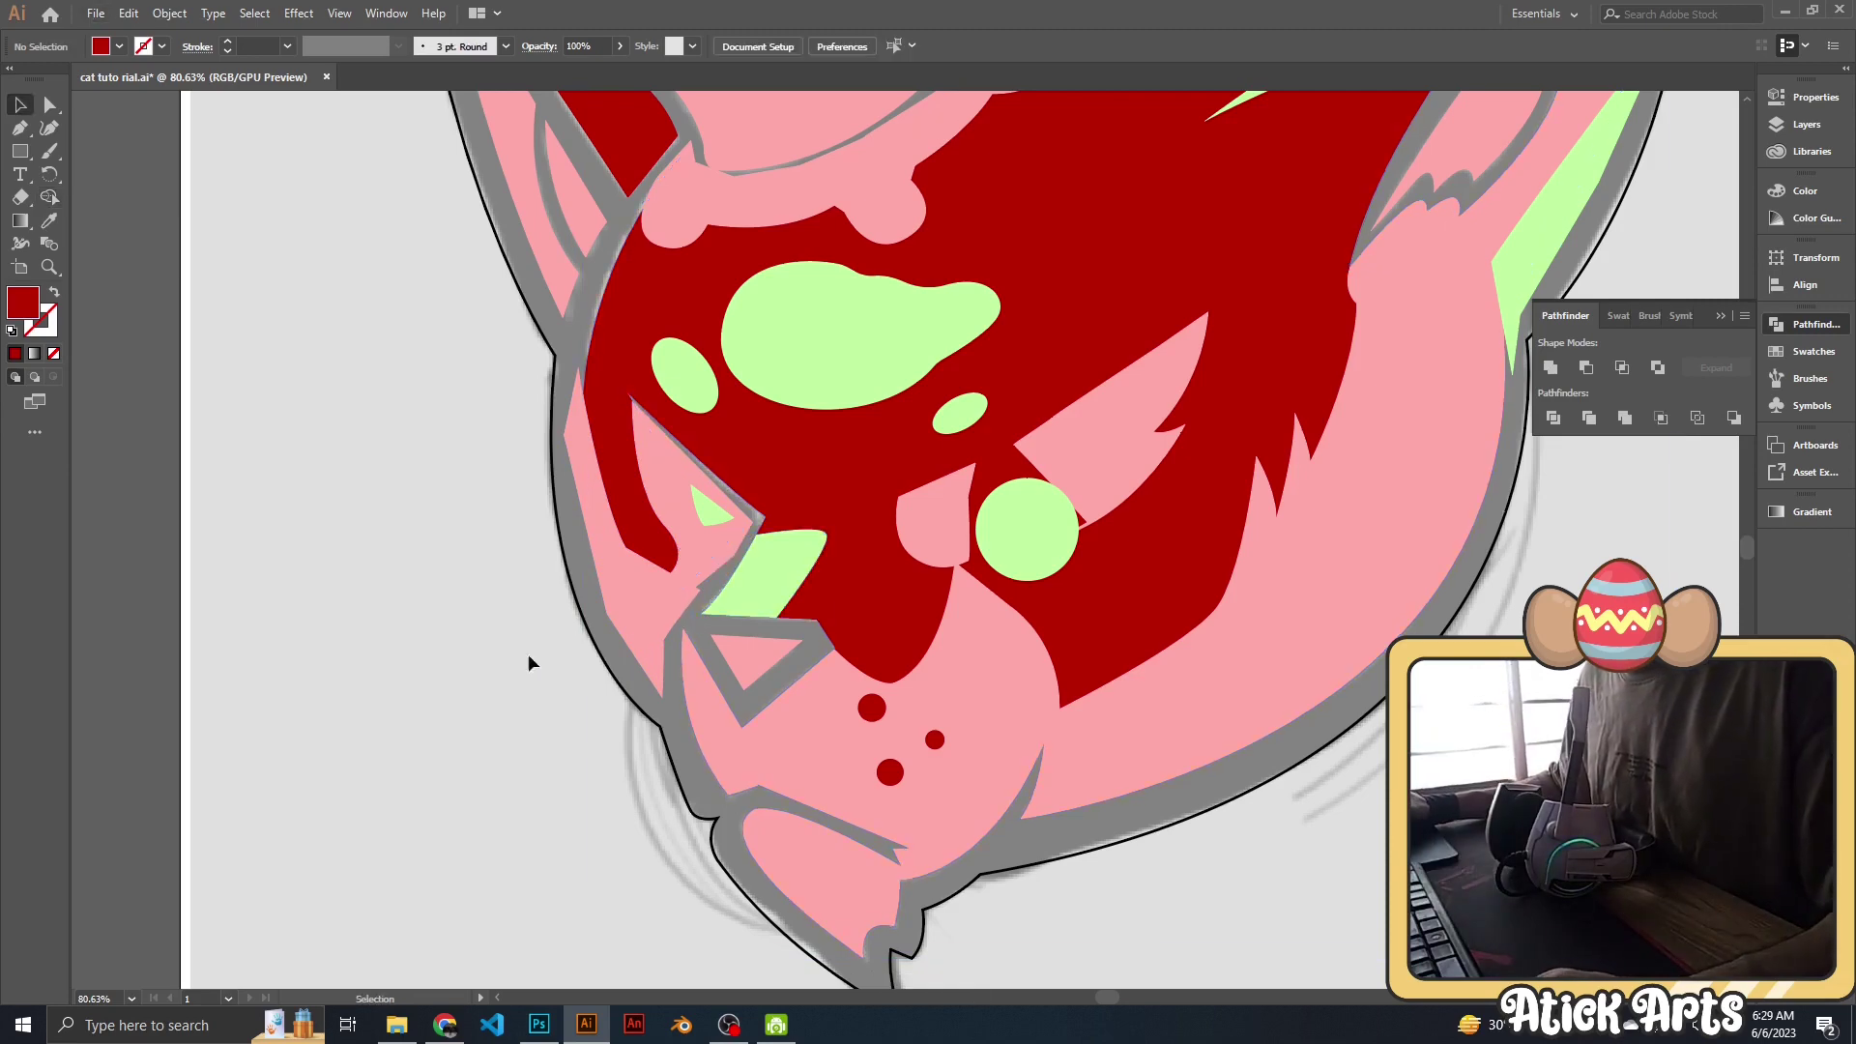
Select and deselect individual face pieces while zooming around the cat's face.
{"action": "scroll", "coordinate": [652, 579], "scroll_direction": "up", "scroll_amount": 1}
{"action": "left_click", "coordinate": [663, 643], "text": "shift"}
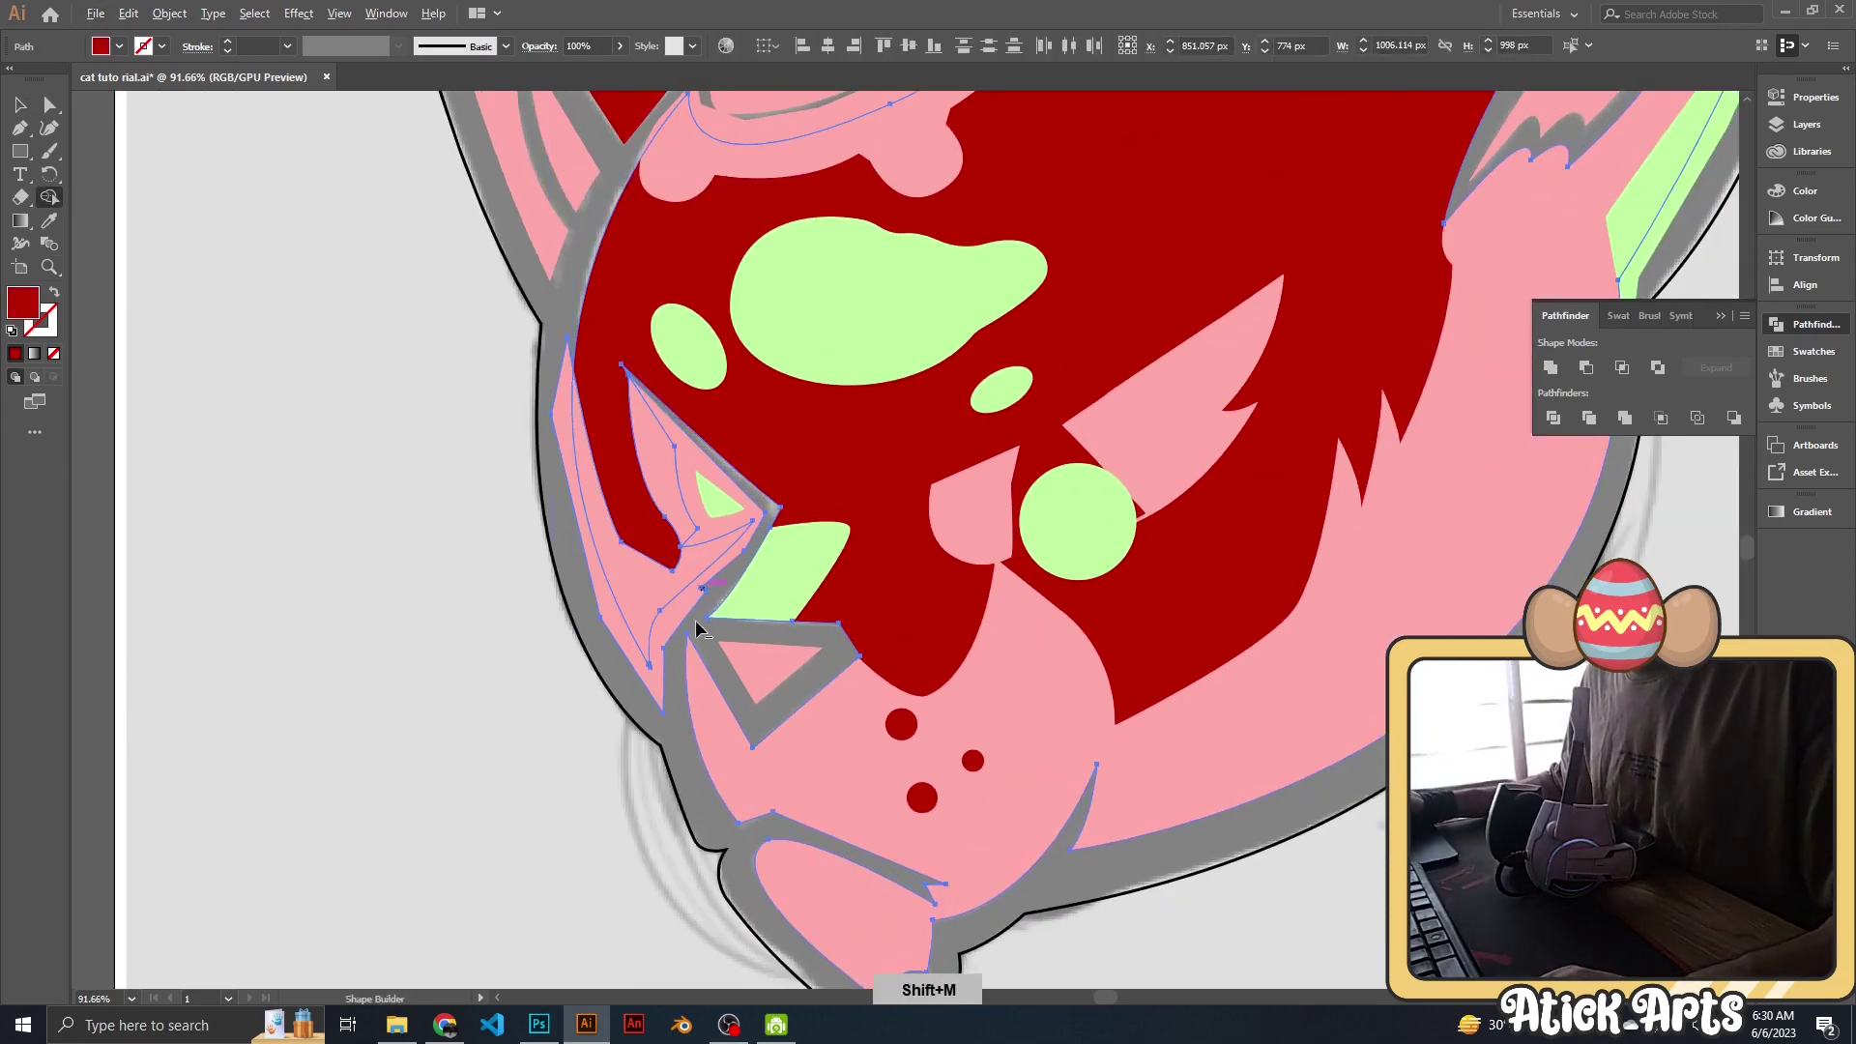
{"action": "key", "text": "z"}
{"action": "left_click", "coordinate": [547, 686], "text": "alt"}
{"action": "scroll", "coordinate": [784, 555], "scroll_direction": "up", "scroll_amount": 3}
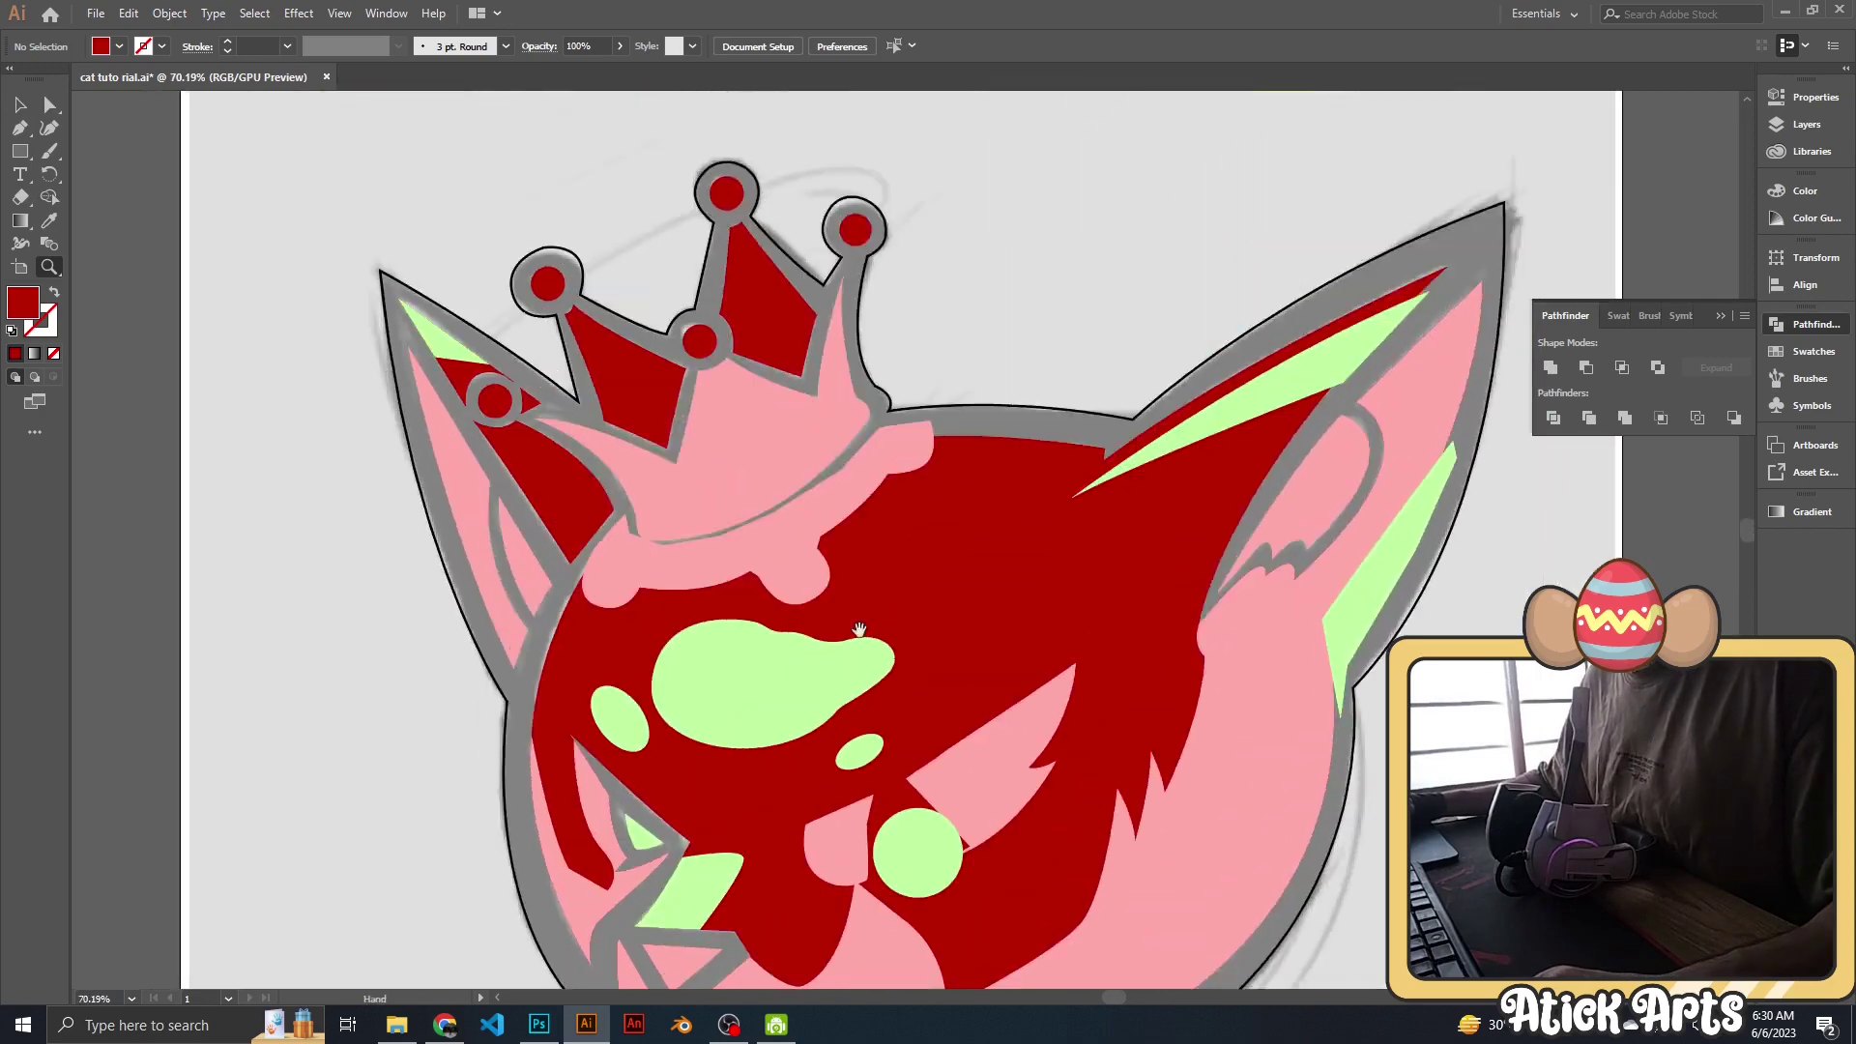
{"action": "key", "text": "v"}
{"action": "left_click", "coordinate": [1019, 418]}
{"action": "key", "text": "z"}
{"action": "left_click", "coordinate": [1020, 418], "text": "alt"}
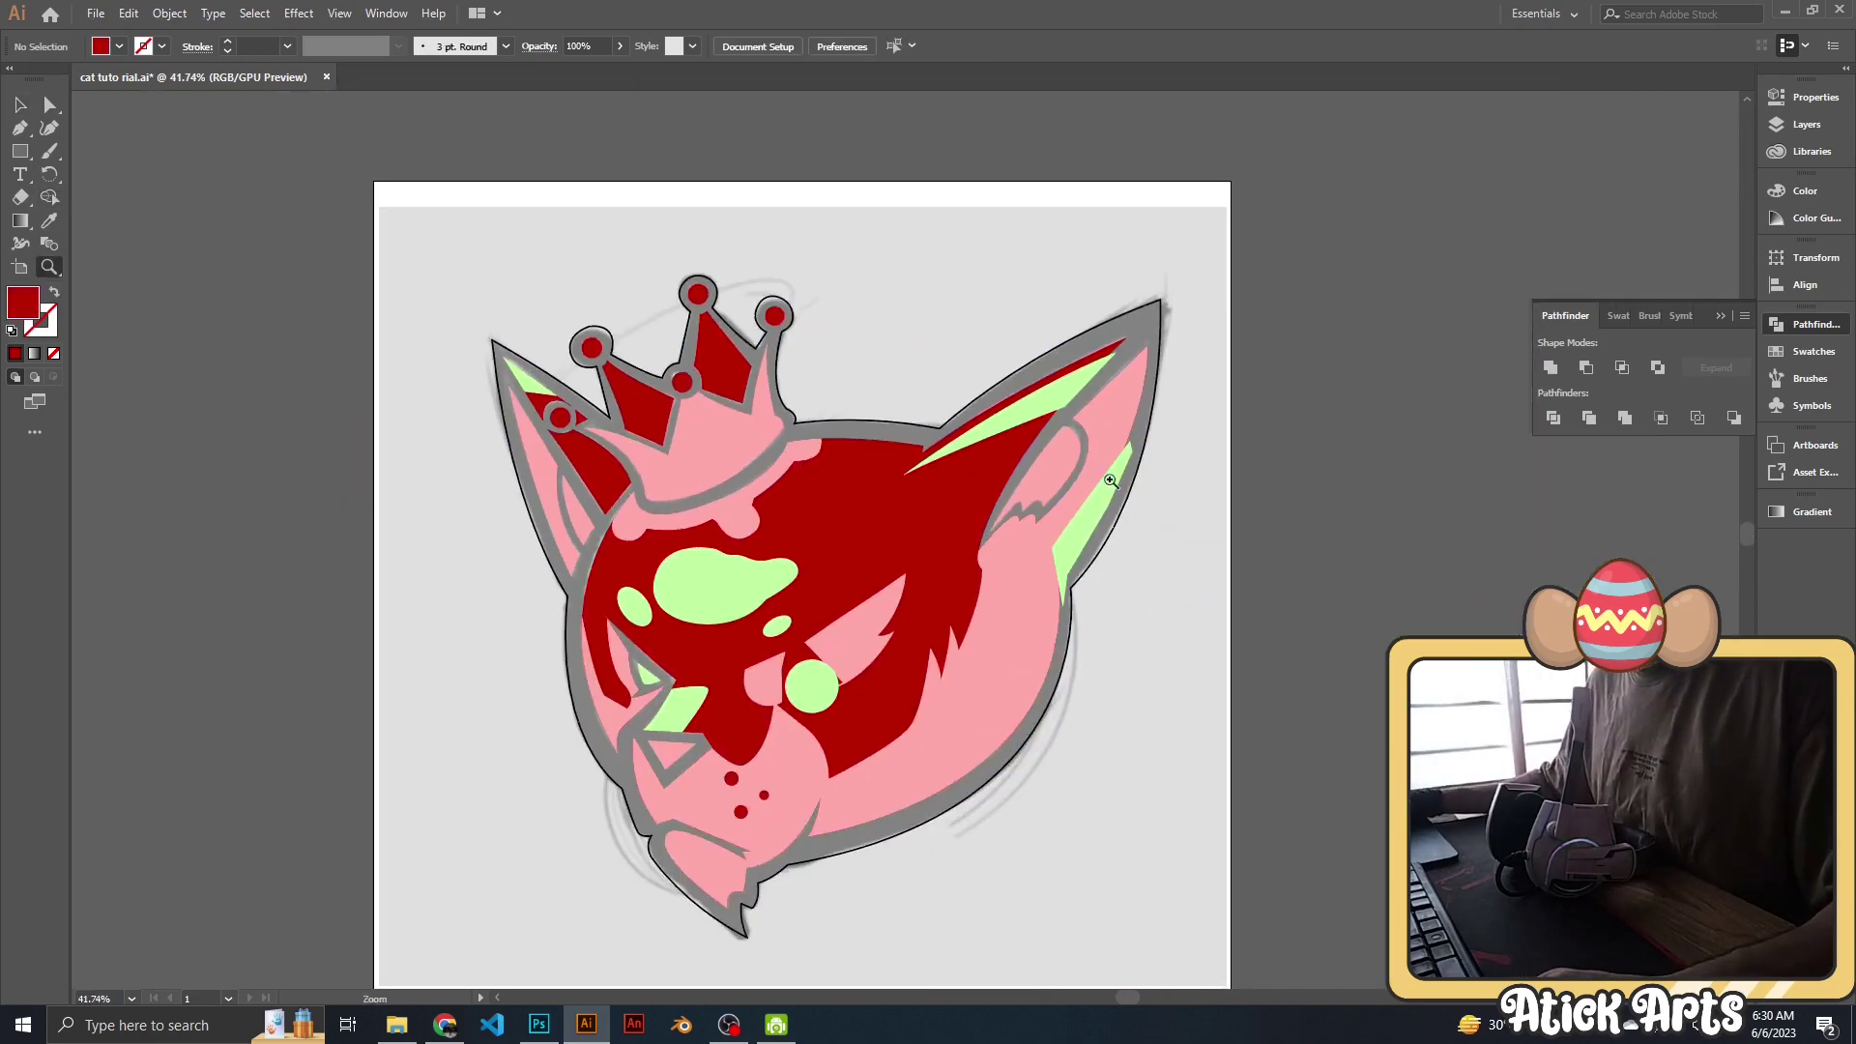
{"action": "left_click", "coordinate": [1122, 464]}
{"action": "left_click", "coordinate": [1069, 427], "text": "alt"}
{"action": "scroll", "coordinate": [1070, 427], "scroll_direction": "up", "scroll_amount": 3}
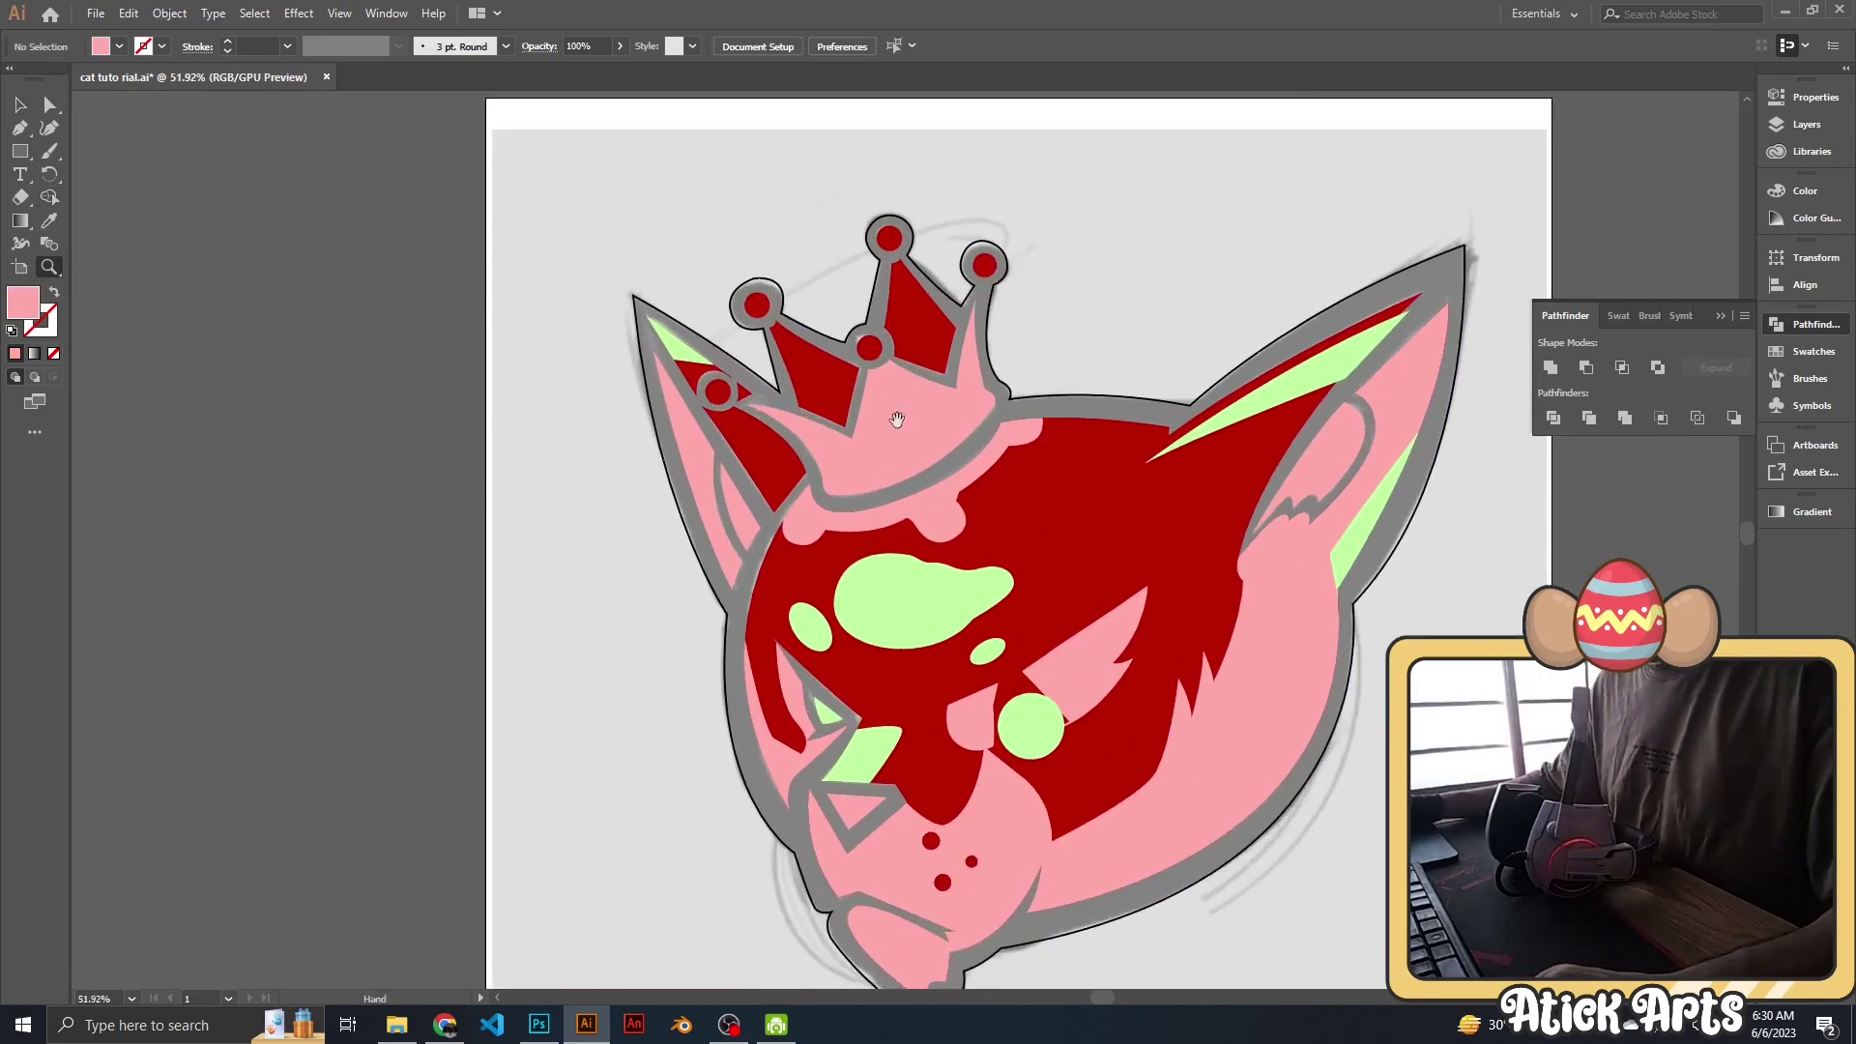
Select all the head artwork and merge the pieces around the right eye.
{"action": "key", "text": "ctrl+a"}
{"action": "key", "text": "shift+m"}
{"action": "left_click", "coordinate": [1165, 735]}
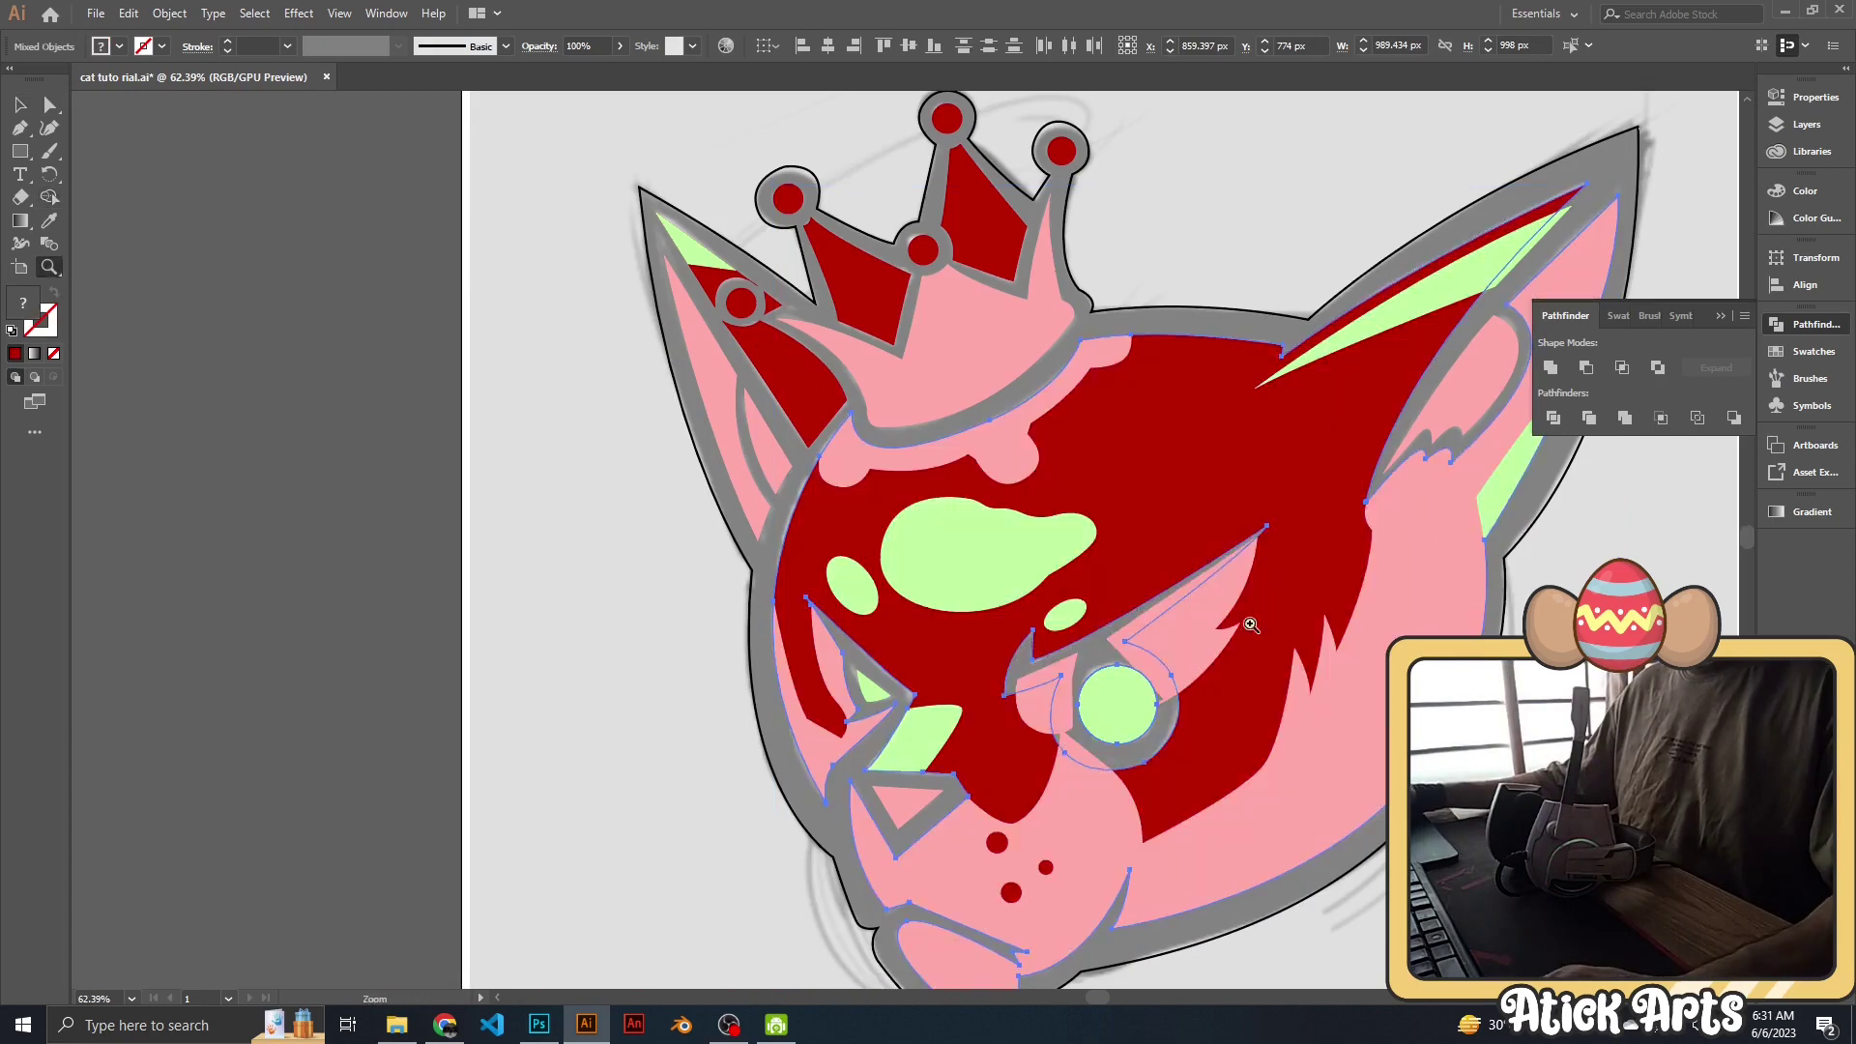
{"action": "scroll", "coordinate": [1219, 667], "scroll_direction": "up", "scroll_amount": 1}
{"action": "key", "text": "v"}
{"action": "left_click", "coordinate": [1153, 683]}
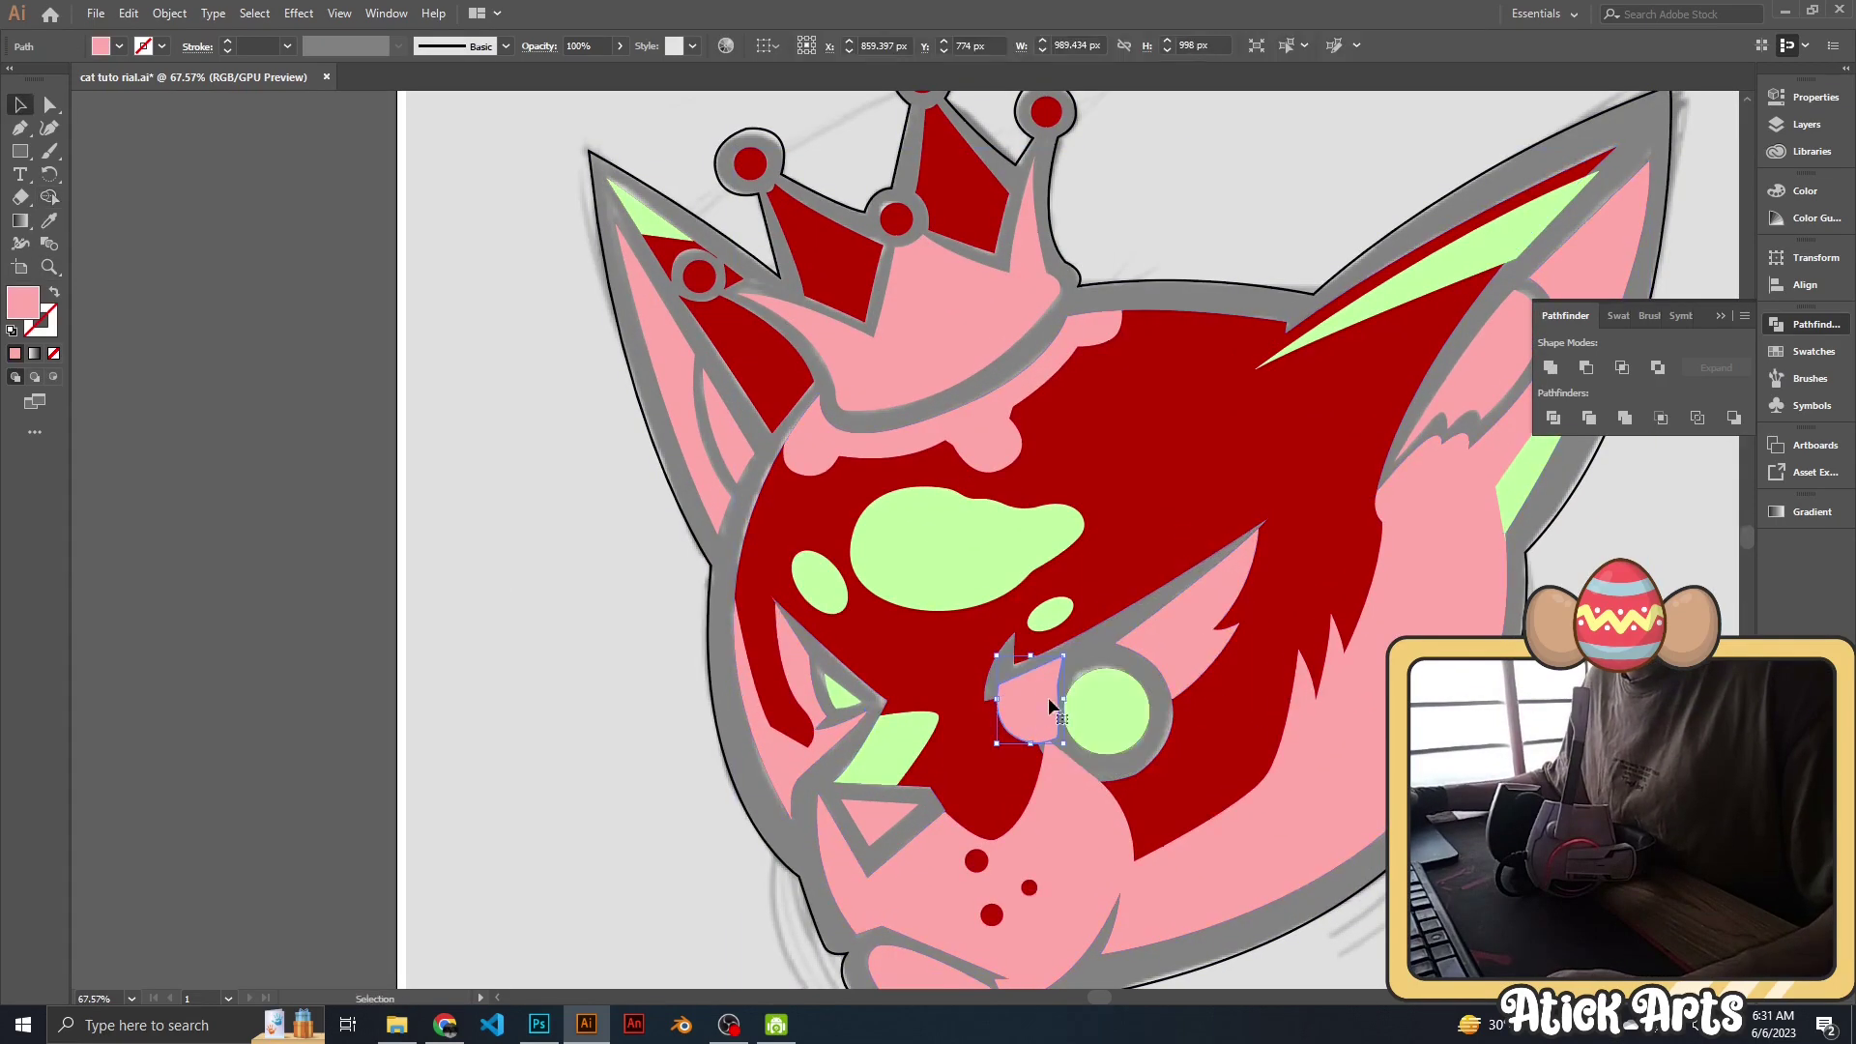
{"action": "key", "text": "z"}
{"action": "left_click", "coordinate": [620, 702], "text": "alt"}
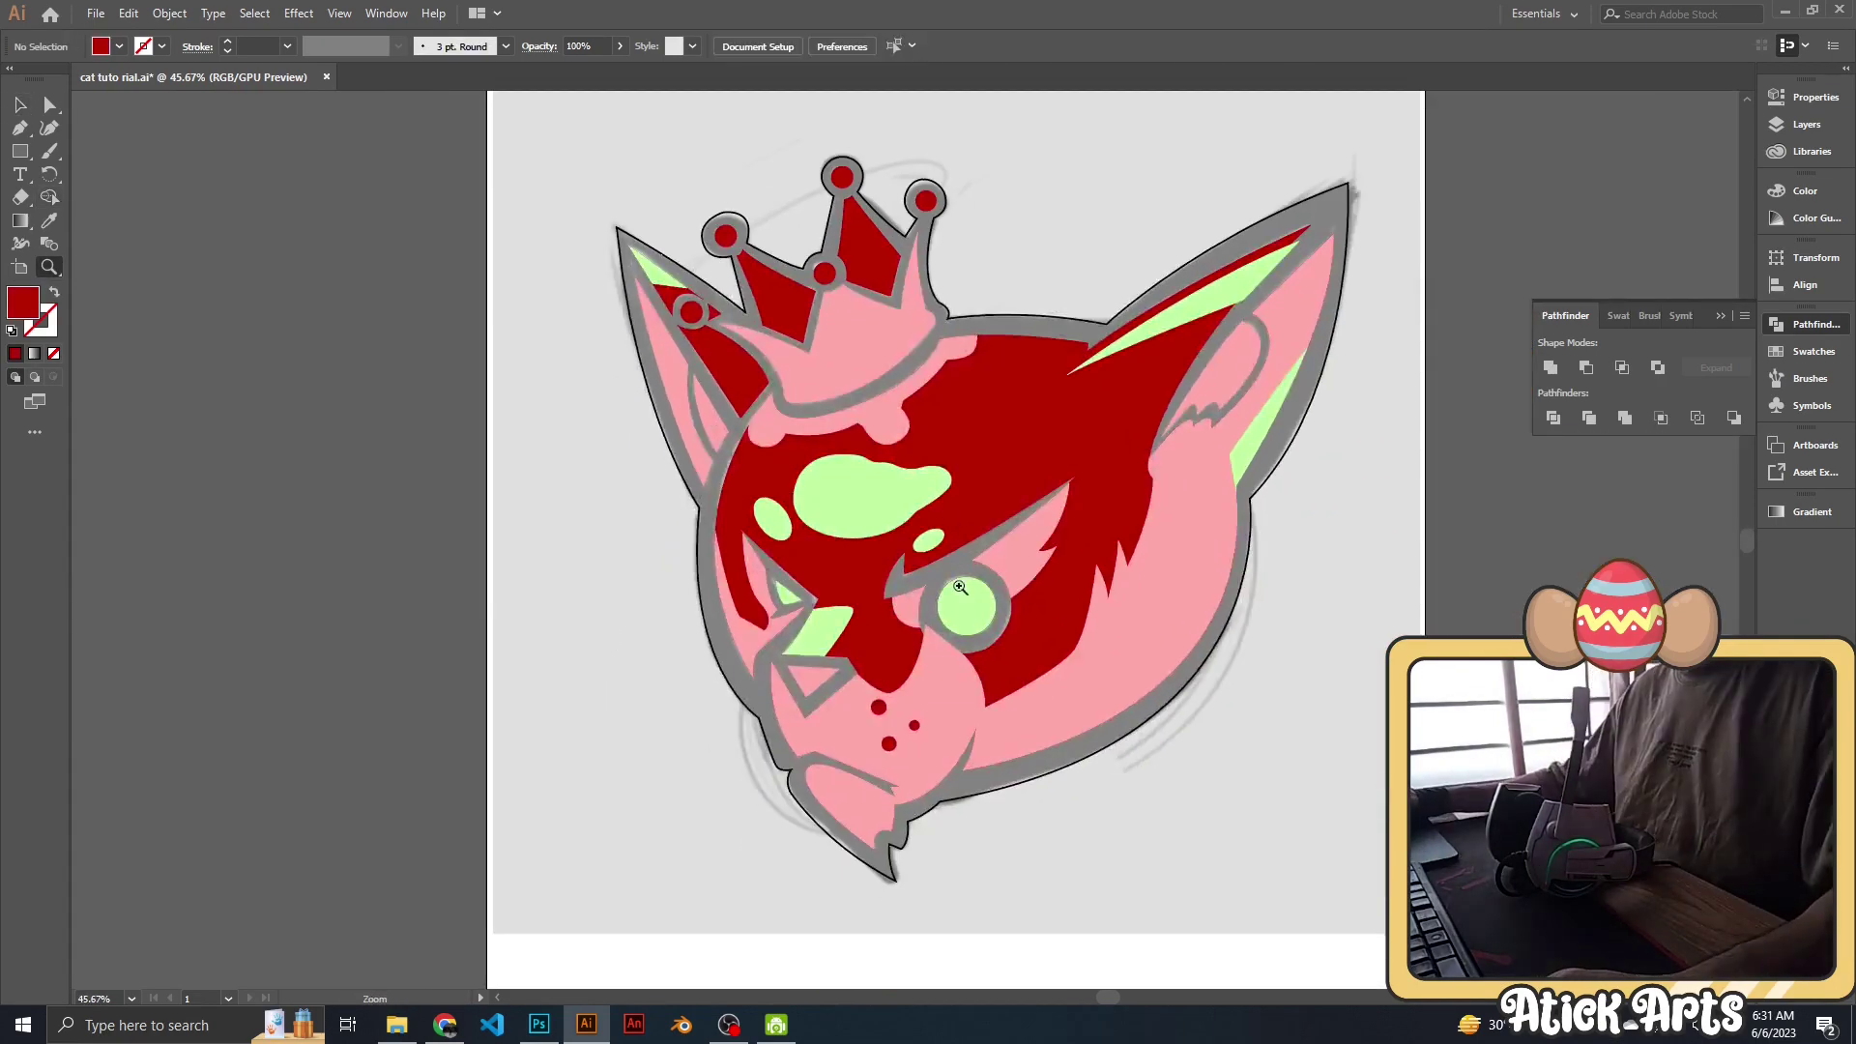
Reselect all the head artwork for Shape Builder and fit it in view.
{"action": "scroll", "coordinate": [964, 831], "scroll_direction": "up", "scroll_amount": 3}
{"action": "key", "text": "v"}
{"action": "key", "text": "ctrl+a"}
{"action": "key", "text": "shift+m"}
{"action": "key", "text": "ctrl+0"}
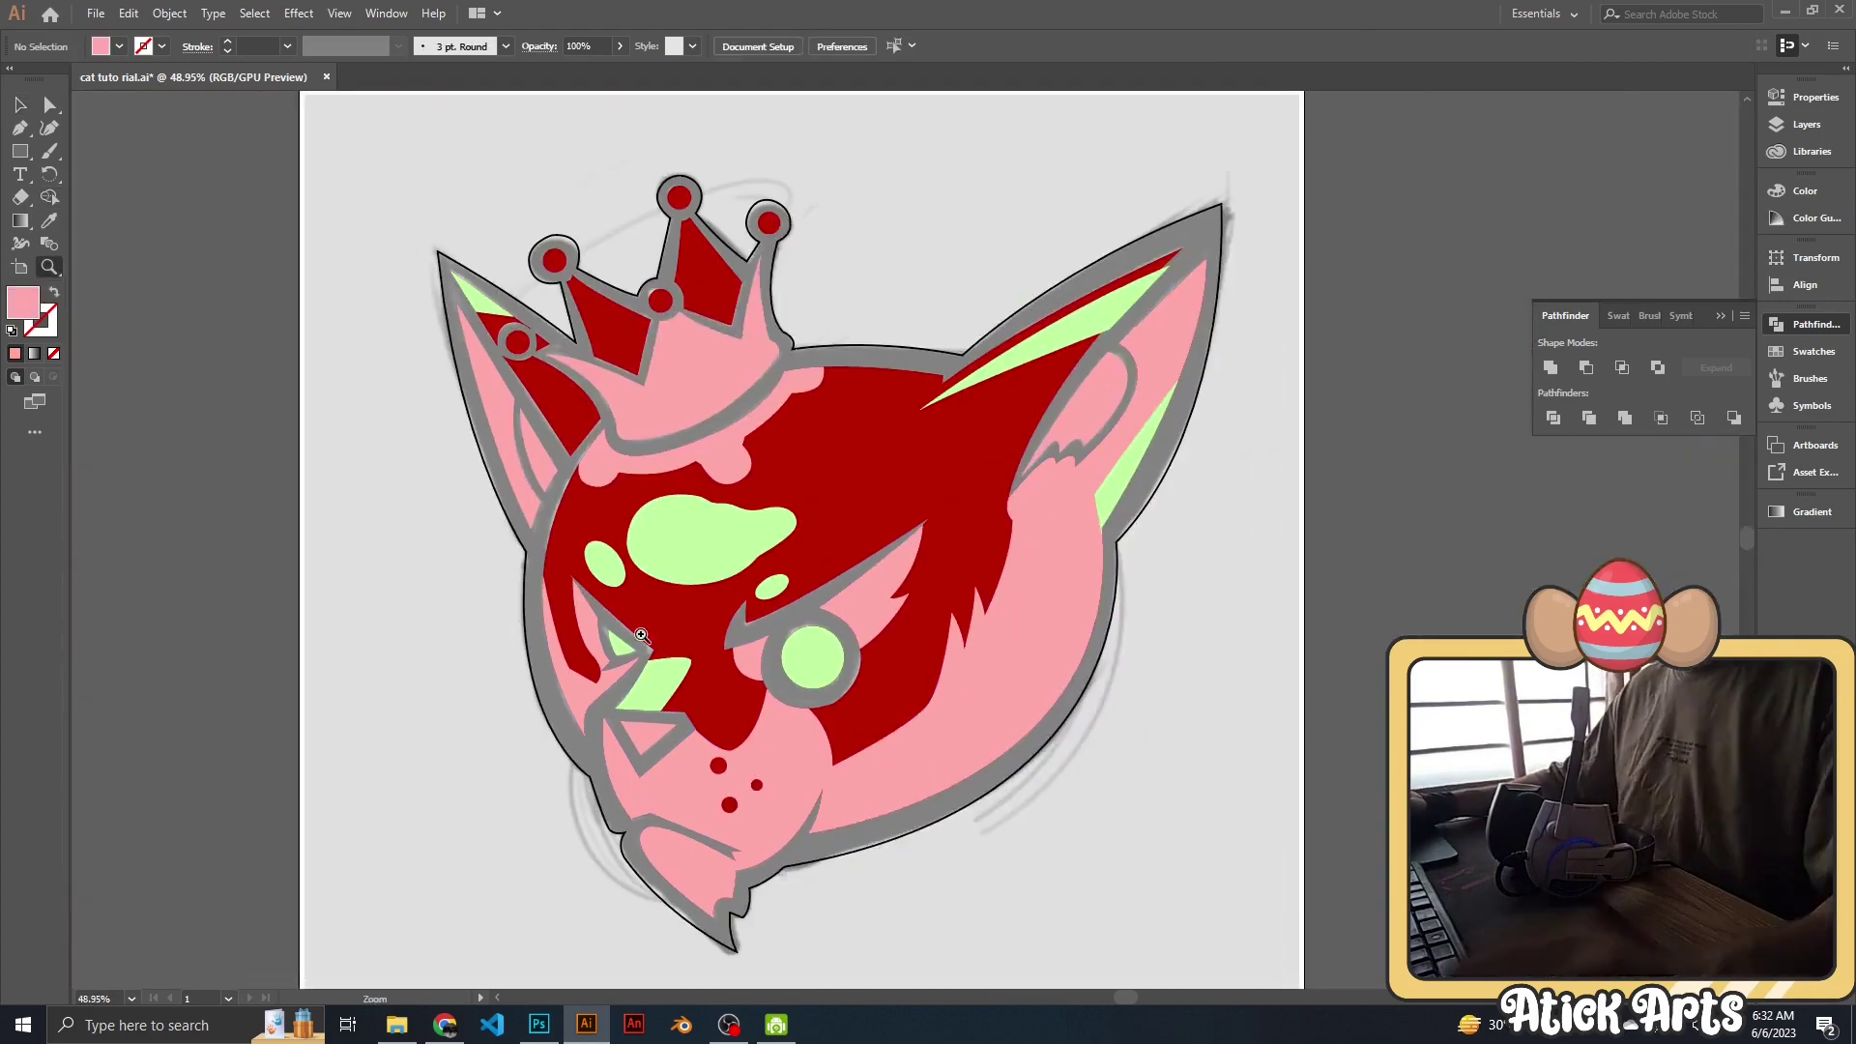
{"action": "scroll", "coordinate": [672, 439], "scroll_direction": "up", "scroll_amount": 1}
{"action": "scroll", "coordinate": [1257, 387], "scroll_direction": "up", "scroll_amount": 2}
Select the head's grey outline to recolour it black.
{"action": "left_click", "coordinate": [1230, 263], "text": "shift"}
{"action": "left_click", "coordinate": [1341, 199], "text": "shift"}
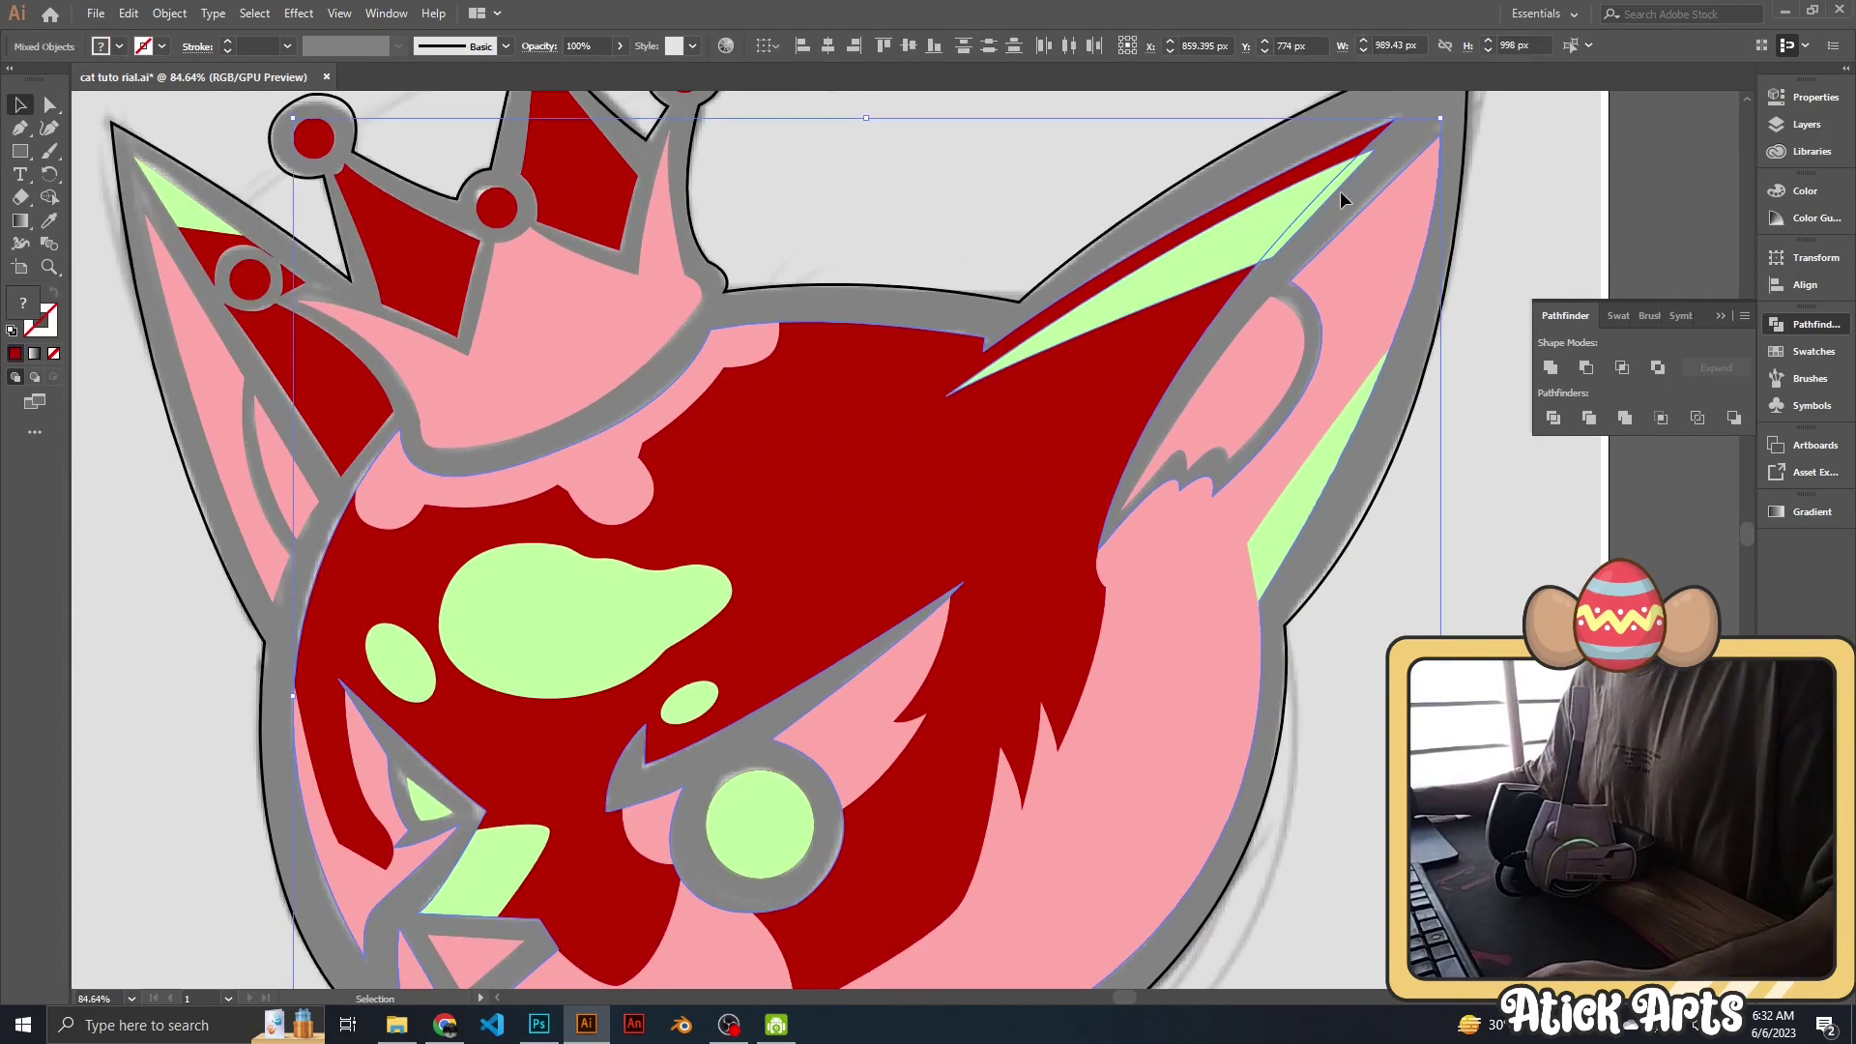
{"action": "key", "text": "ctrl+shift+a"}
{"action": "key", "text": "ctrl+0"}
{"action": "scroll", "coordinate": [916, 466], "scroll_direction": "up", "scroll_amount": 1}
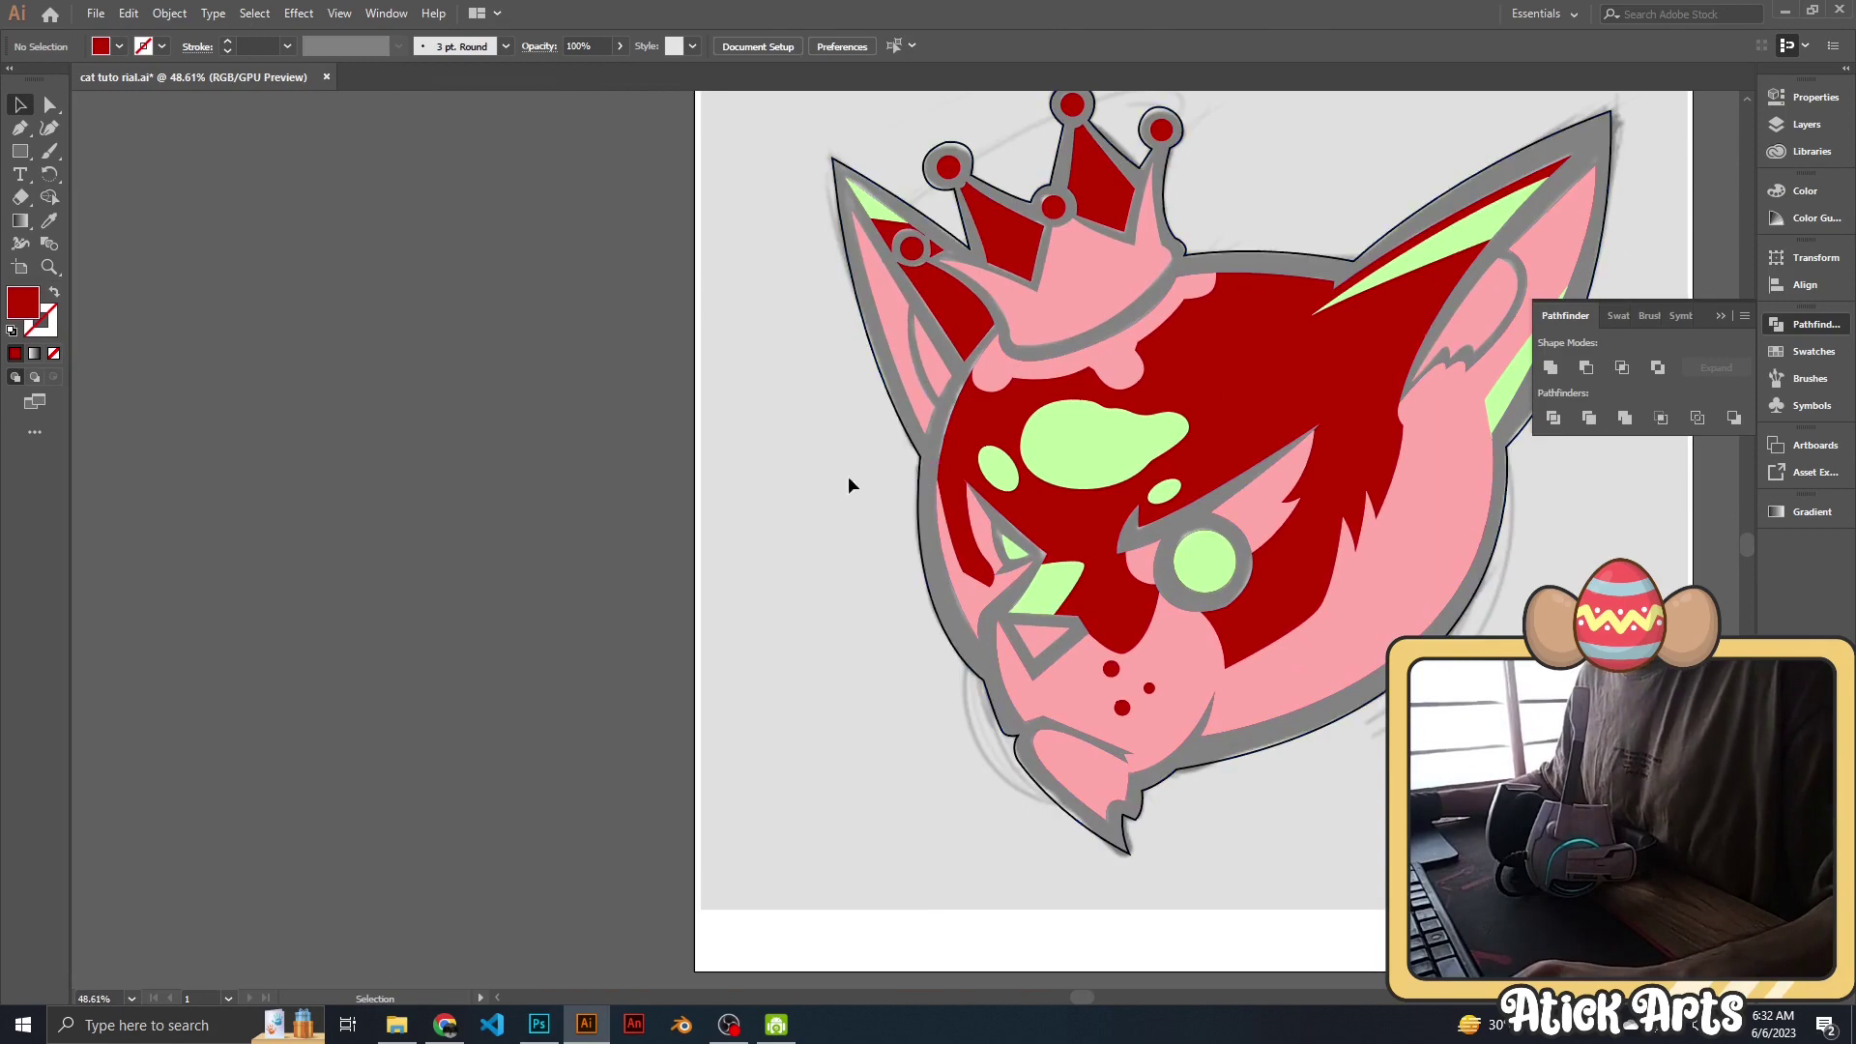
{"action": "left_click", "coordinate": [901, 450]}
Remove the grey backdrop so the black-outlined crowned cat sits on white, zooming to check.
{"action": "left_click", "coordinate": [729, 778]}
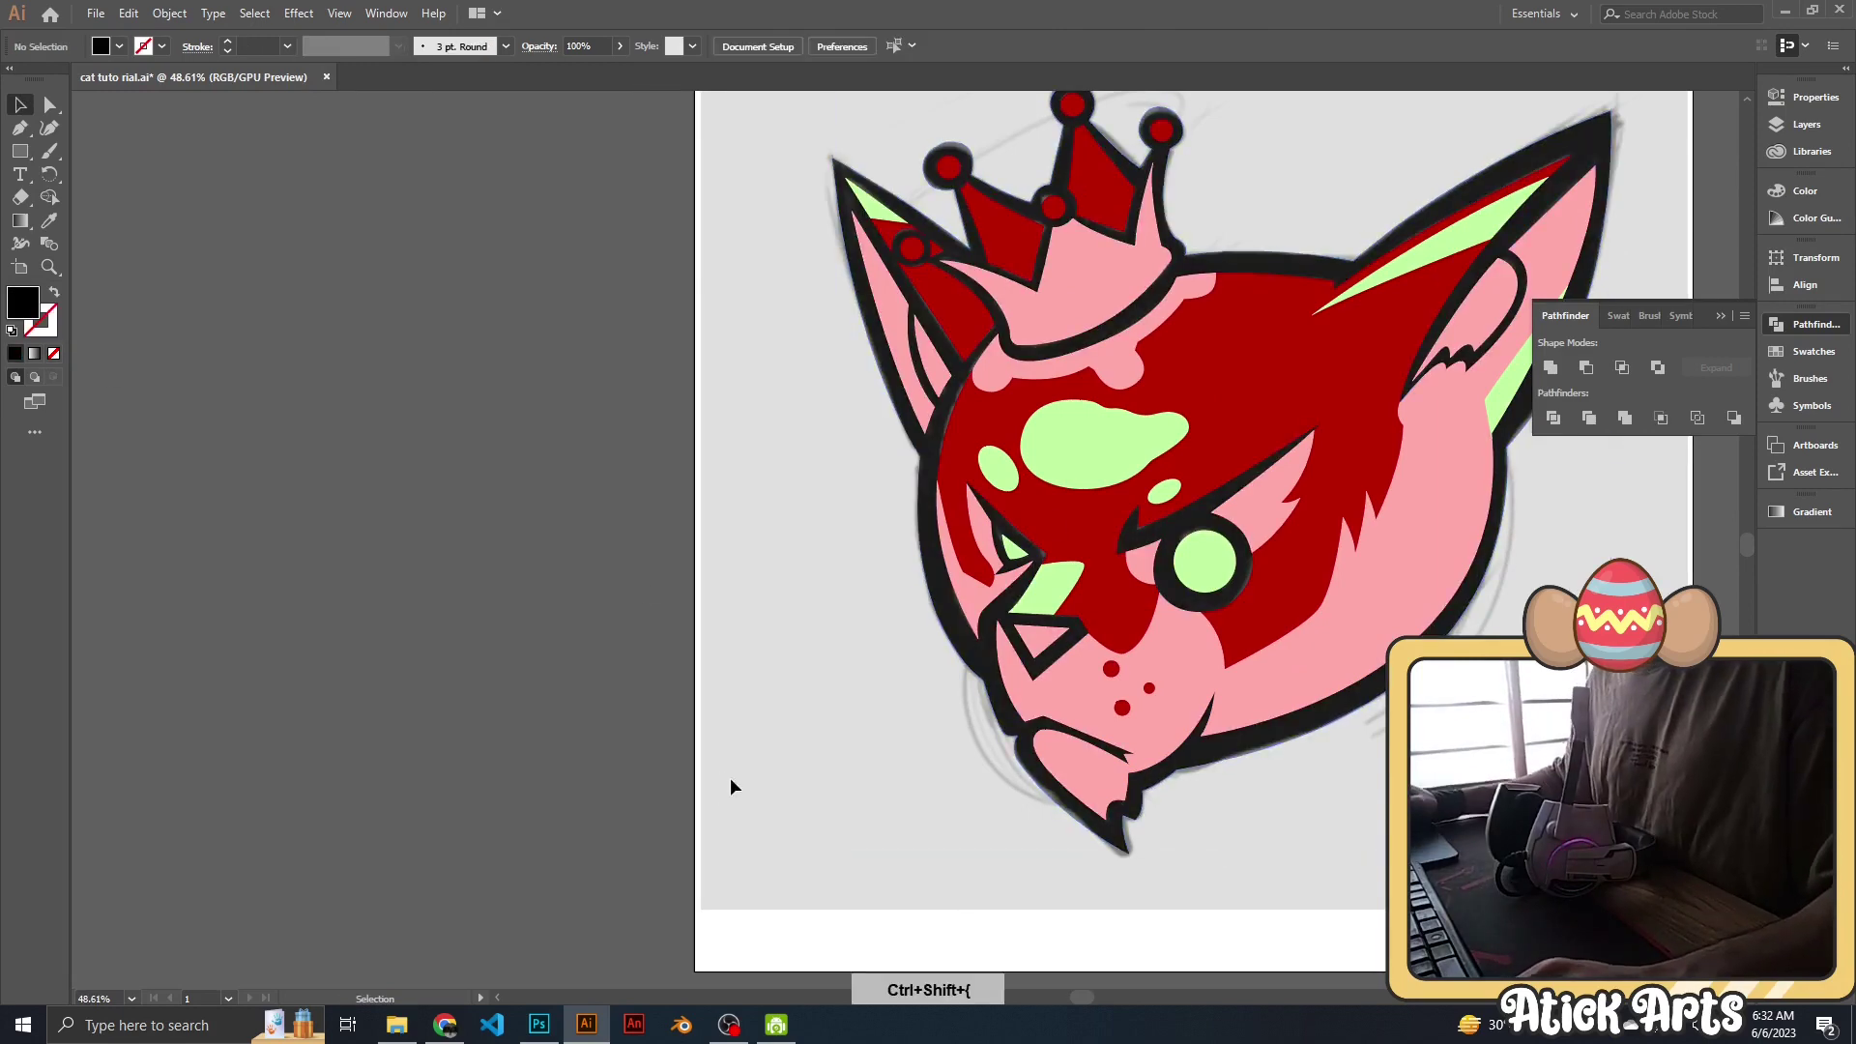
{"action": "key", "text": "z"}
{"action": "scroll", "coordinate": [839, 687], "scroll_direction": "down", "scroll_amount": 3}
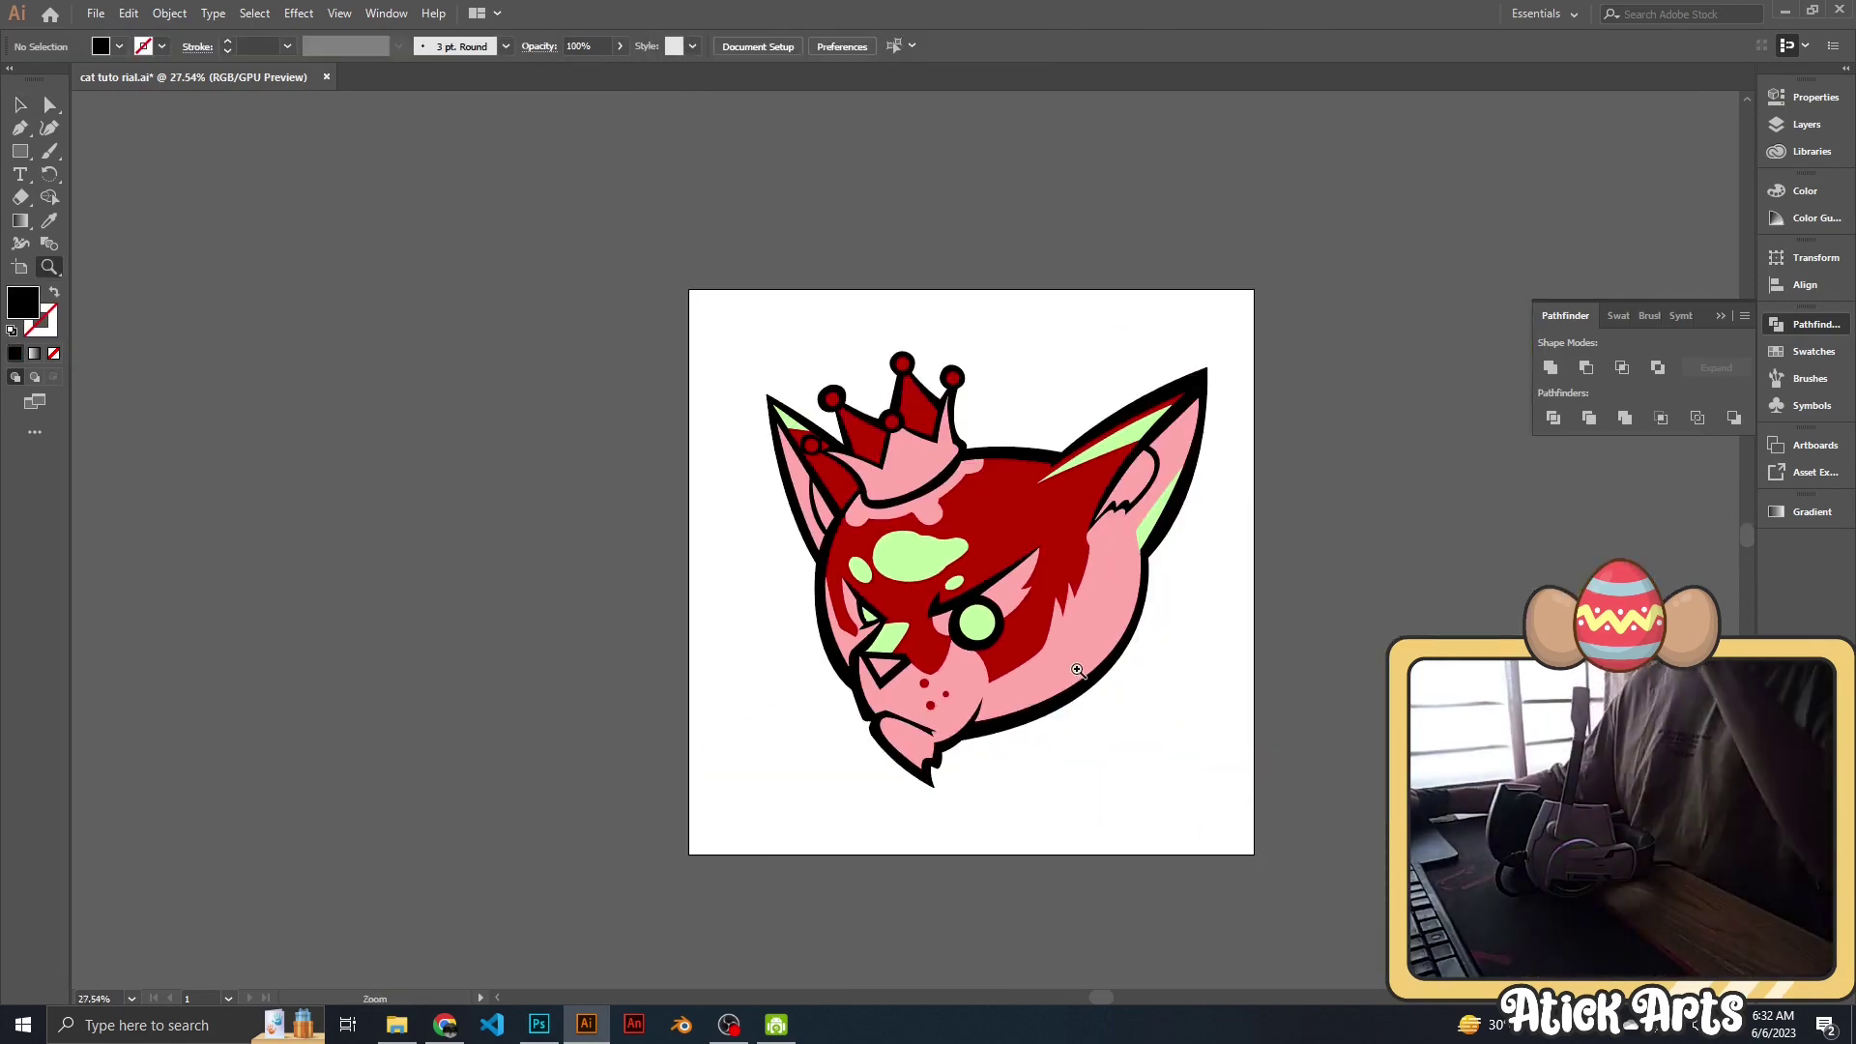
{"action": "scroll", "coordinate": [783, 428], "scroll_direction": "up", "scroll_amount": 1}
{"action": "scroll", "coordinate": [784, 427], "scroll_direction": "up", "scroll_amount": 2}
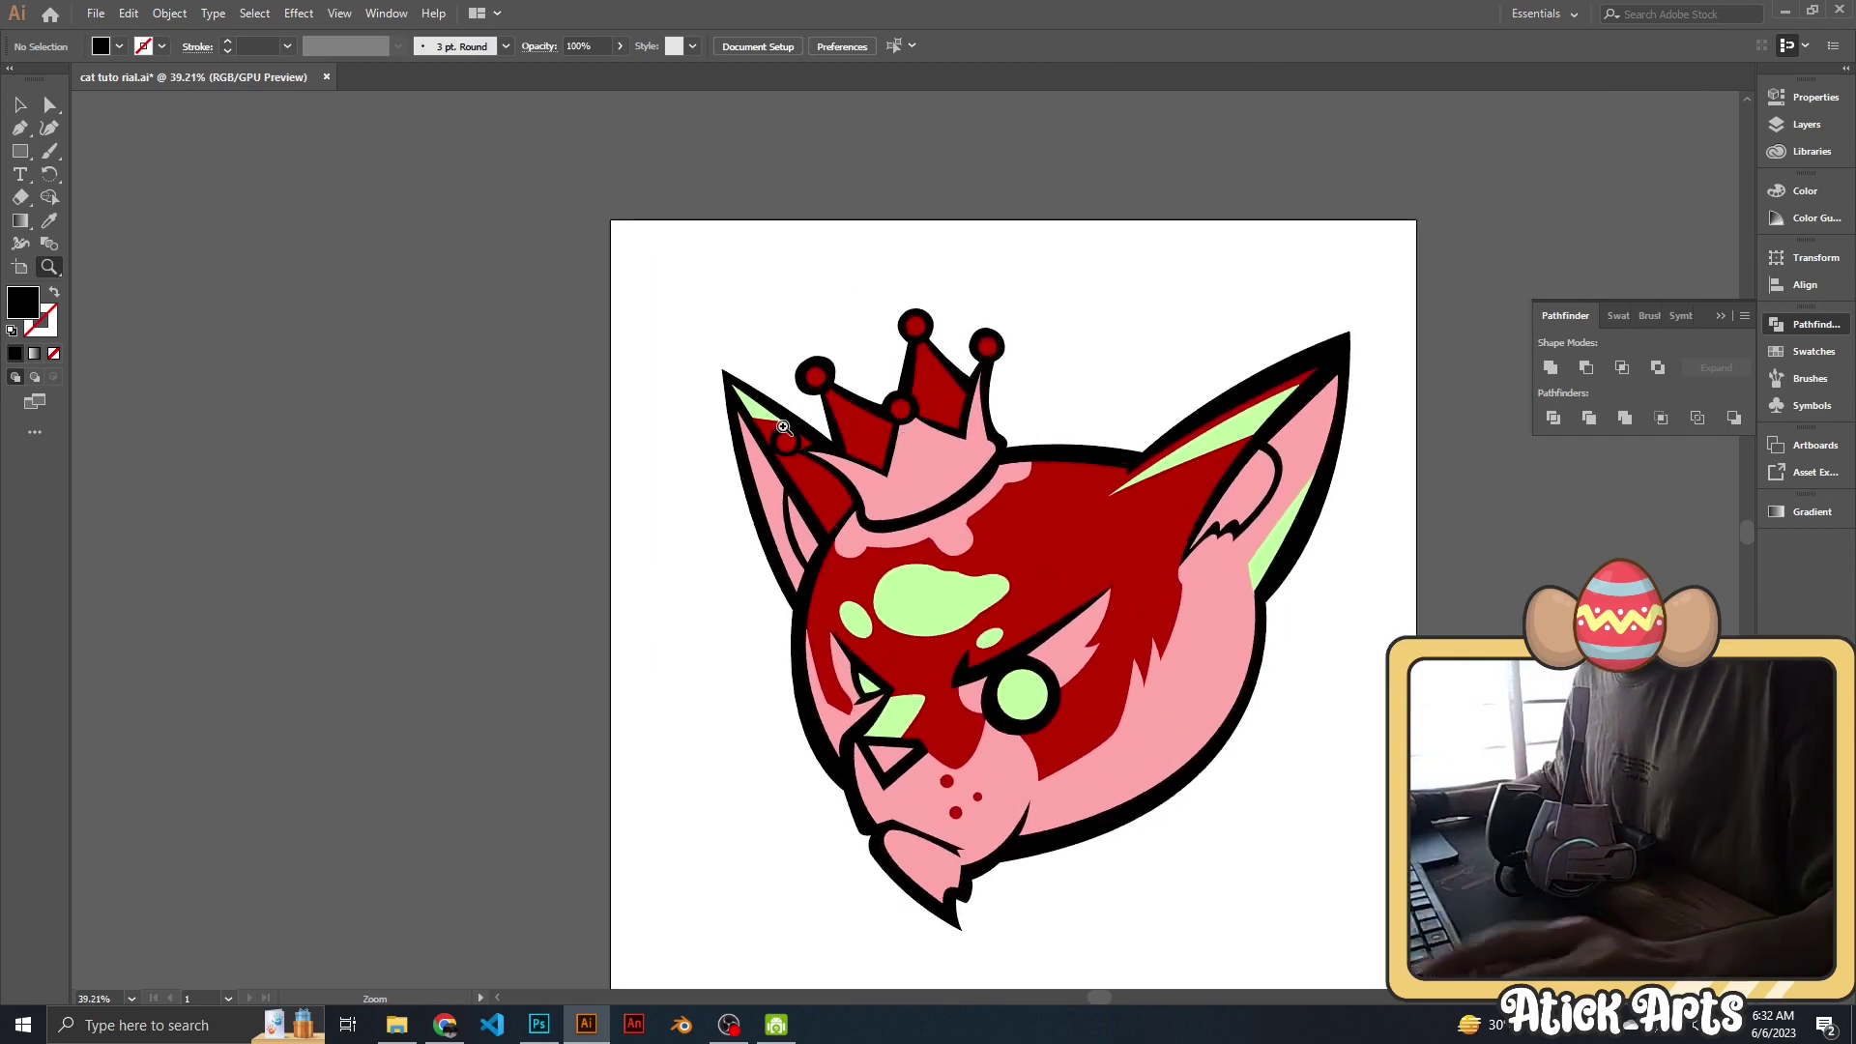
{"action": "scroll", "coordinate": [783, 428], "scroll_direction": "up", "scroll_amount": 2}
{"action": "scroll", "coordinate": [802, 428], "scroll_direction": "up", "scroll_amount": 3}
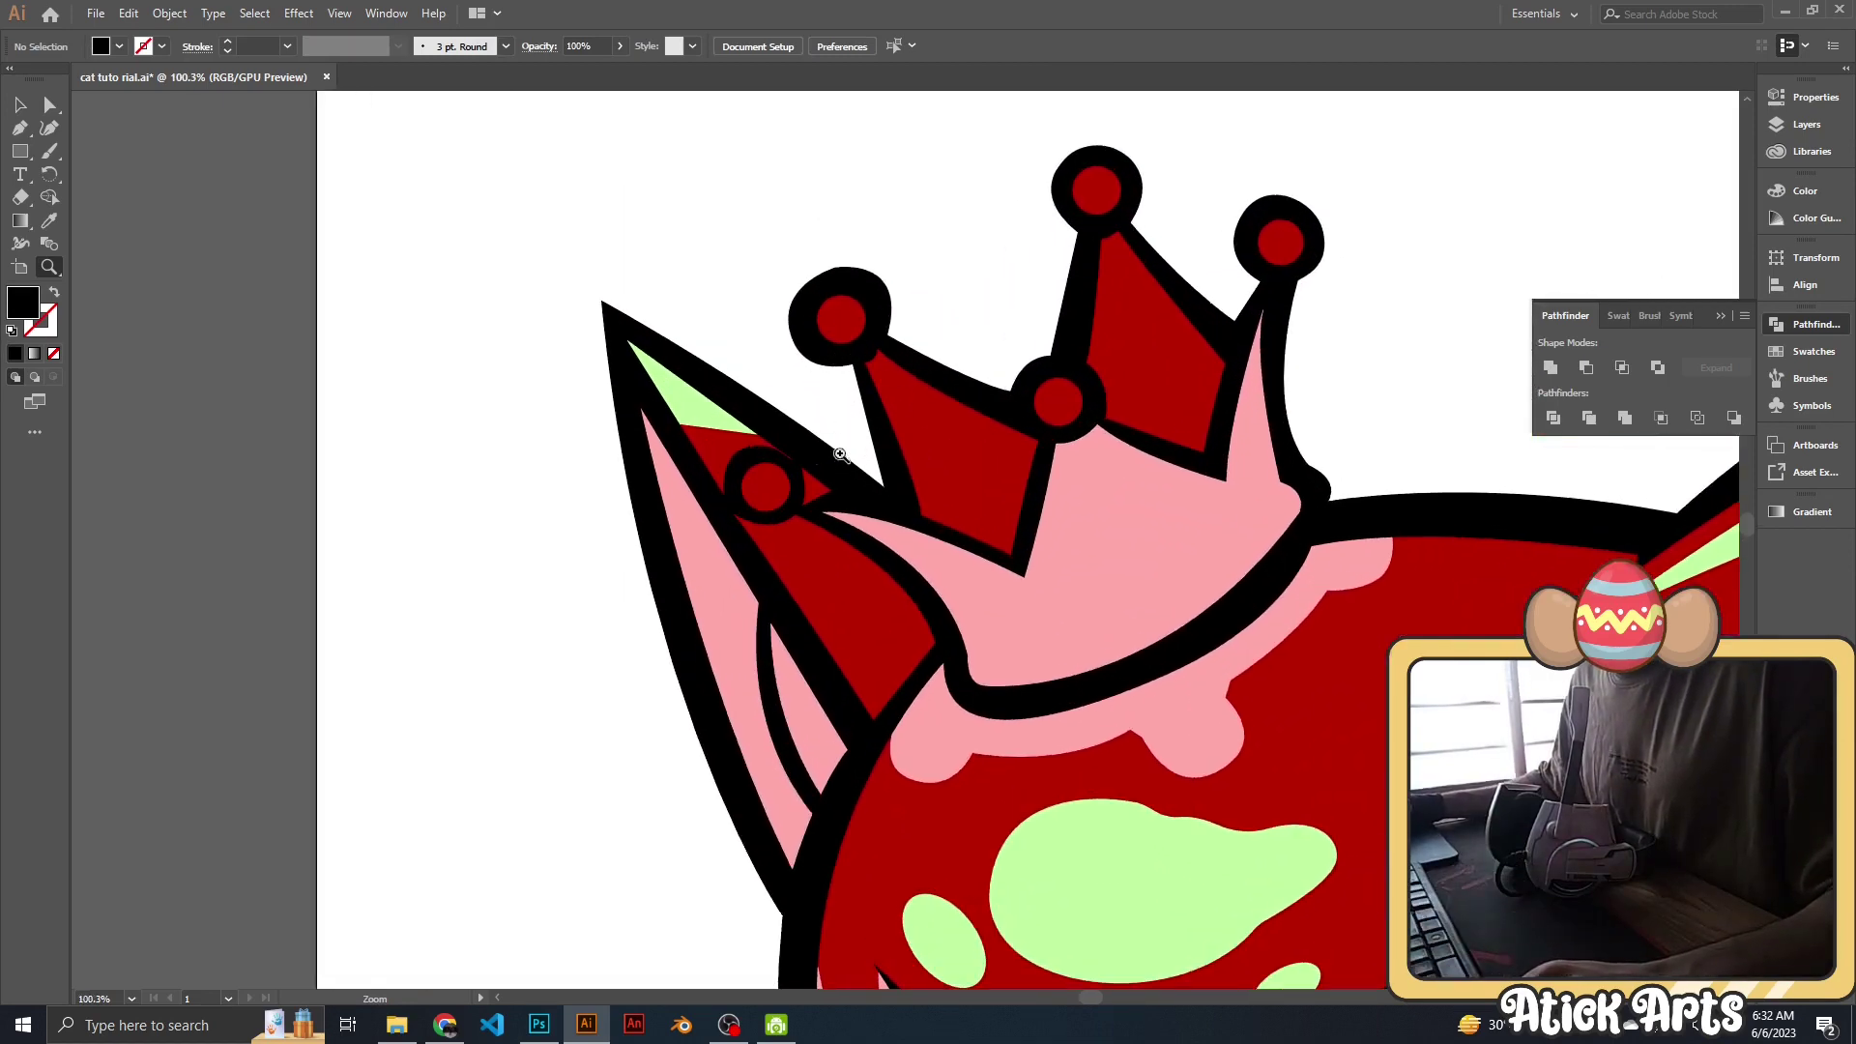
{"action": "scroll", "coordinate": [840, 455], "scroll_direction": "down", "scroll_amount": 1}
{"action": "scroll", "coordinate": [851, 503], "scroll_direction": "down", "scroll_amount": 2}
{"action": "scroll", "coordinate": [880, 628], "scroll_direction": "down", "scroll_amount": 1}
{"action": "scroll", "coordinate": [899, 683], "scroll_direction": "down", "scroll_amount": 1}
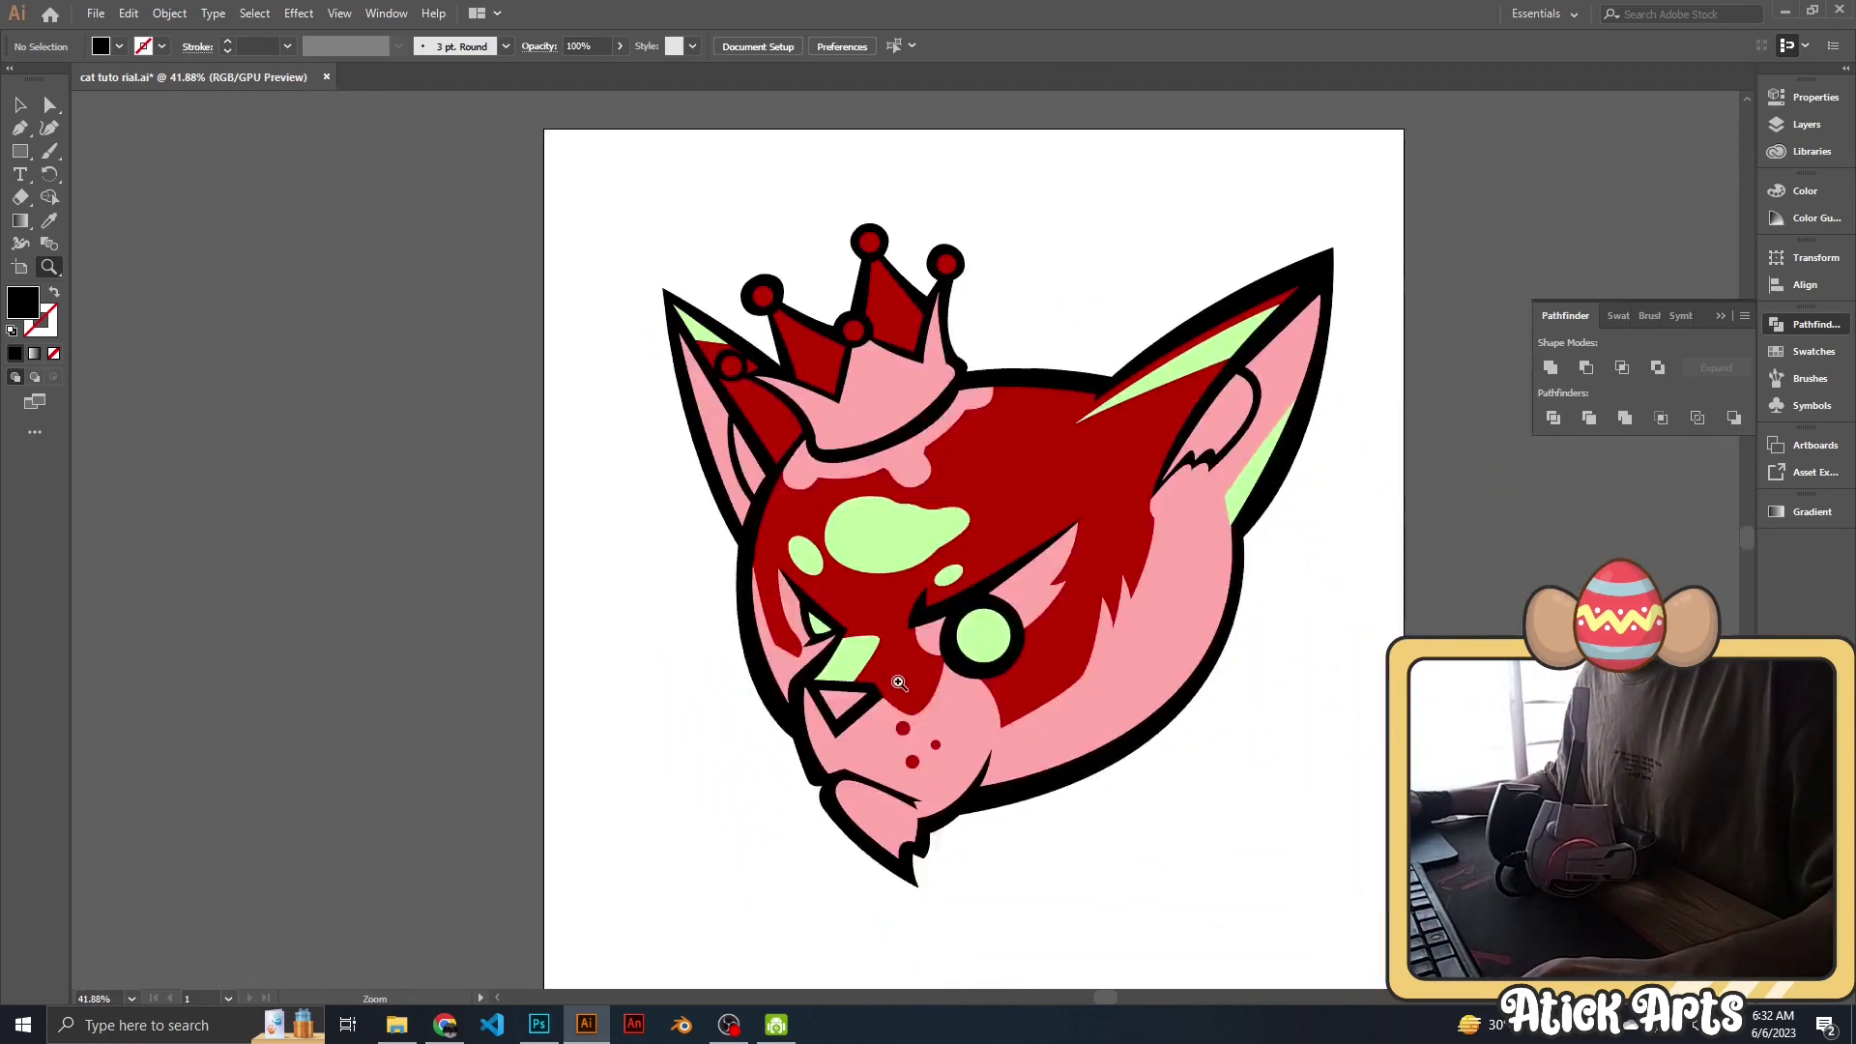
{"action": "scroll", "coordinate": [899, 682], "scroll_direction": "up", "scroll_amount": 1}
{"action": "left_click", "coordinate": [1152, 698]}
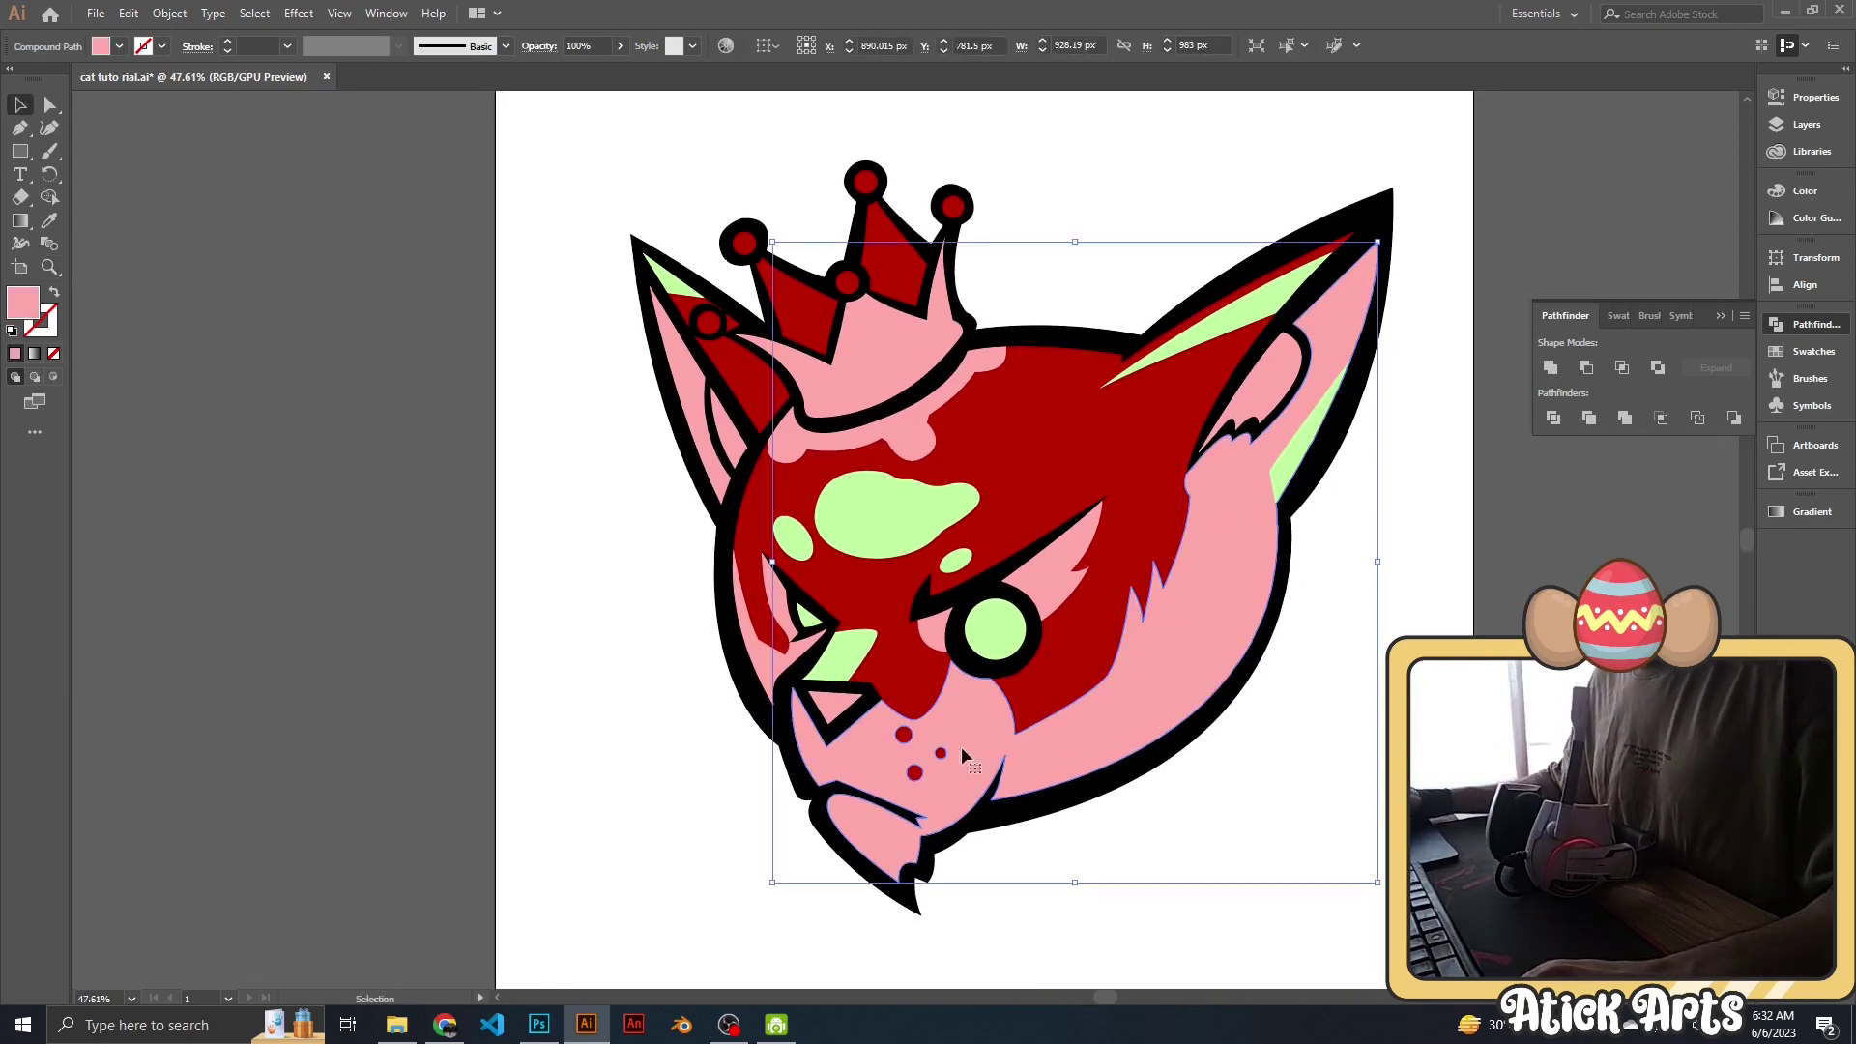
Recolour the pink face shapes purple via the Color Picker and eyedropper.
{"action": "double_click", "coordinate": [23, 302]}
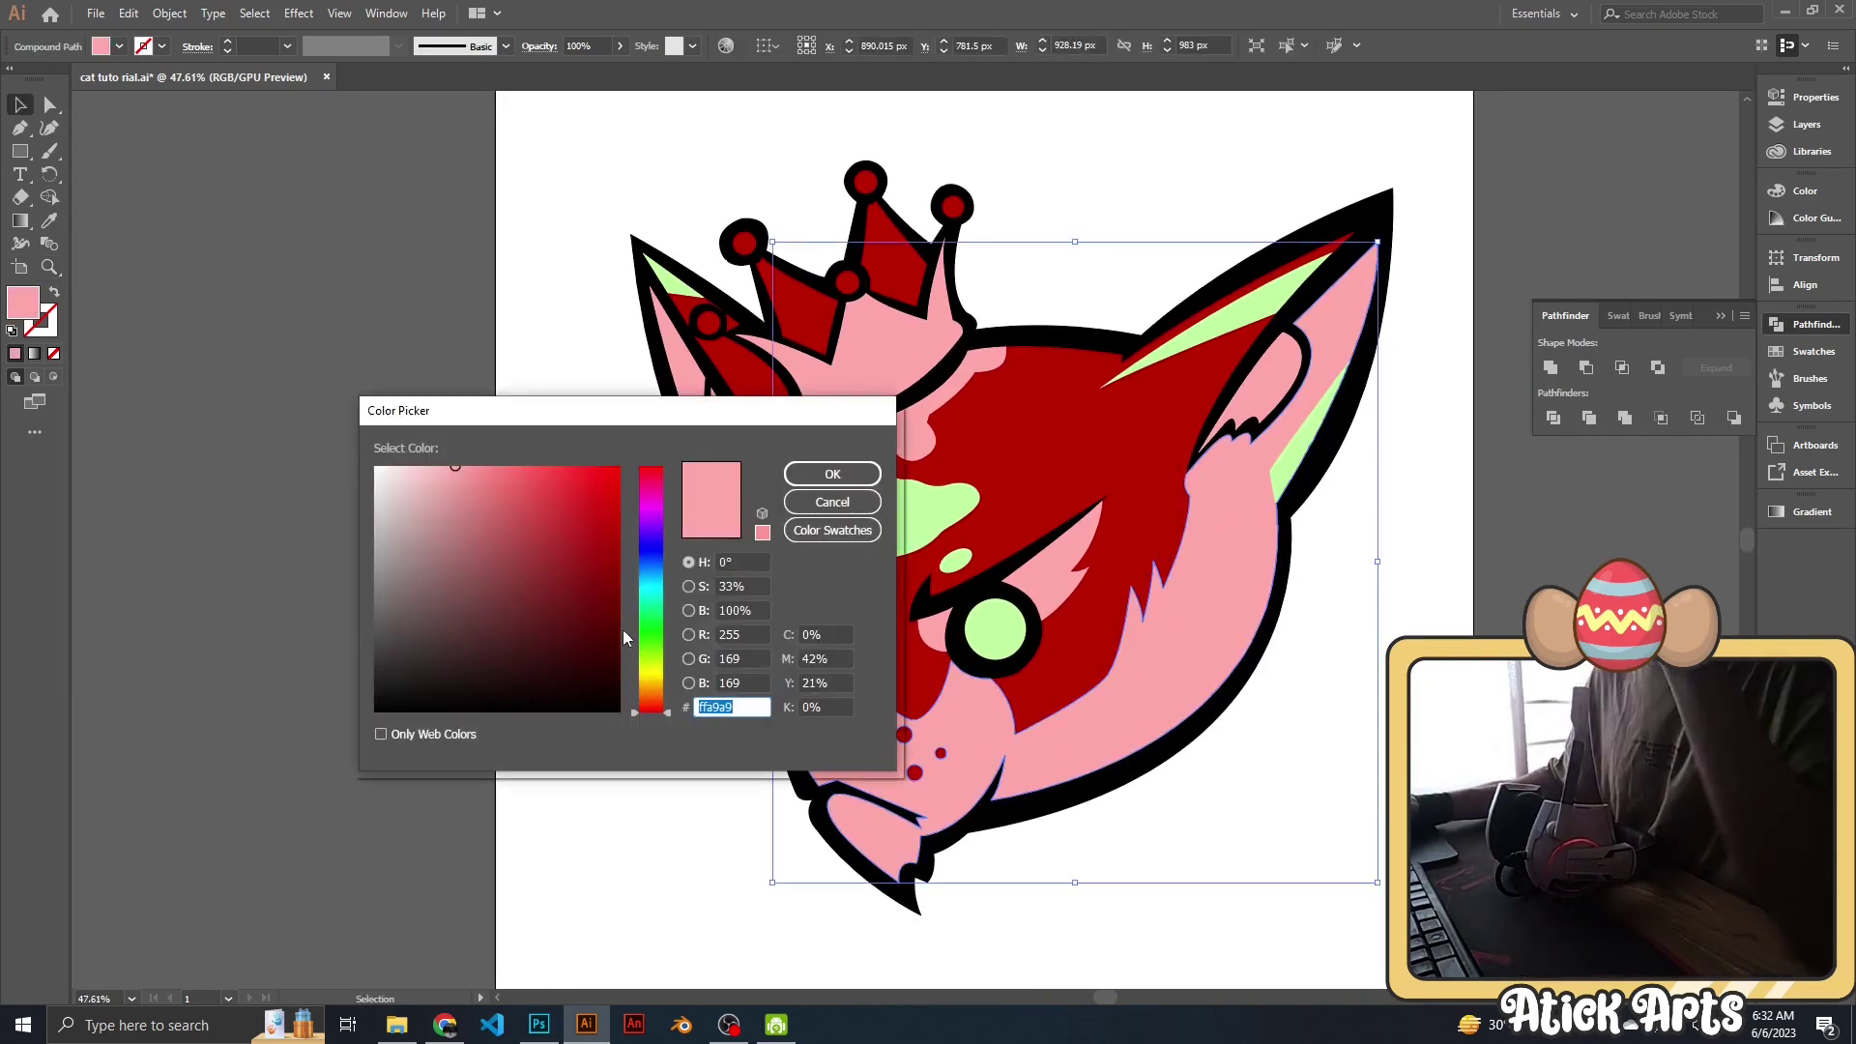
{"action": "left_click_drag", "start_coordinate": [662, 696], "coordinate": [658, 525]}
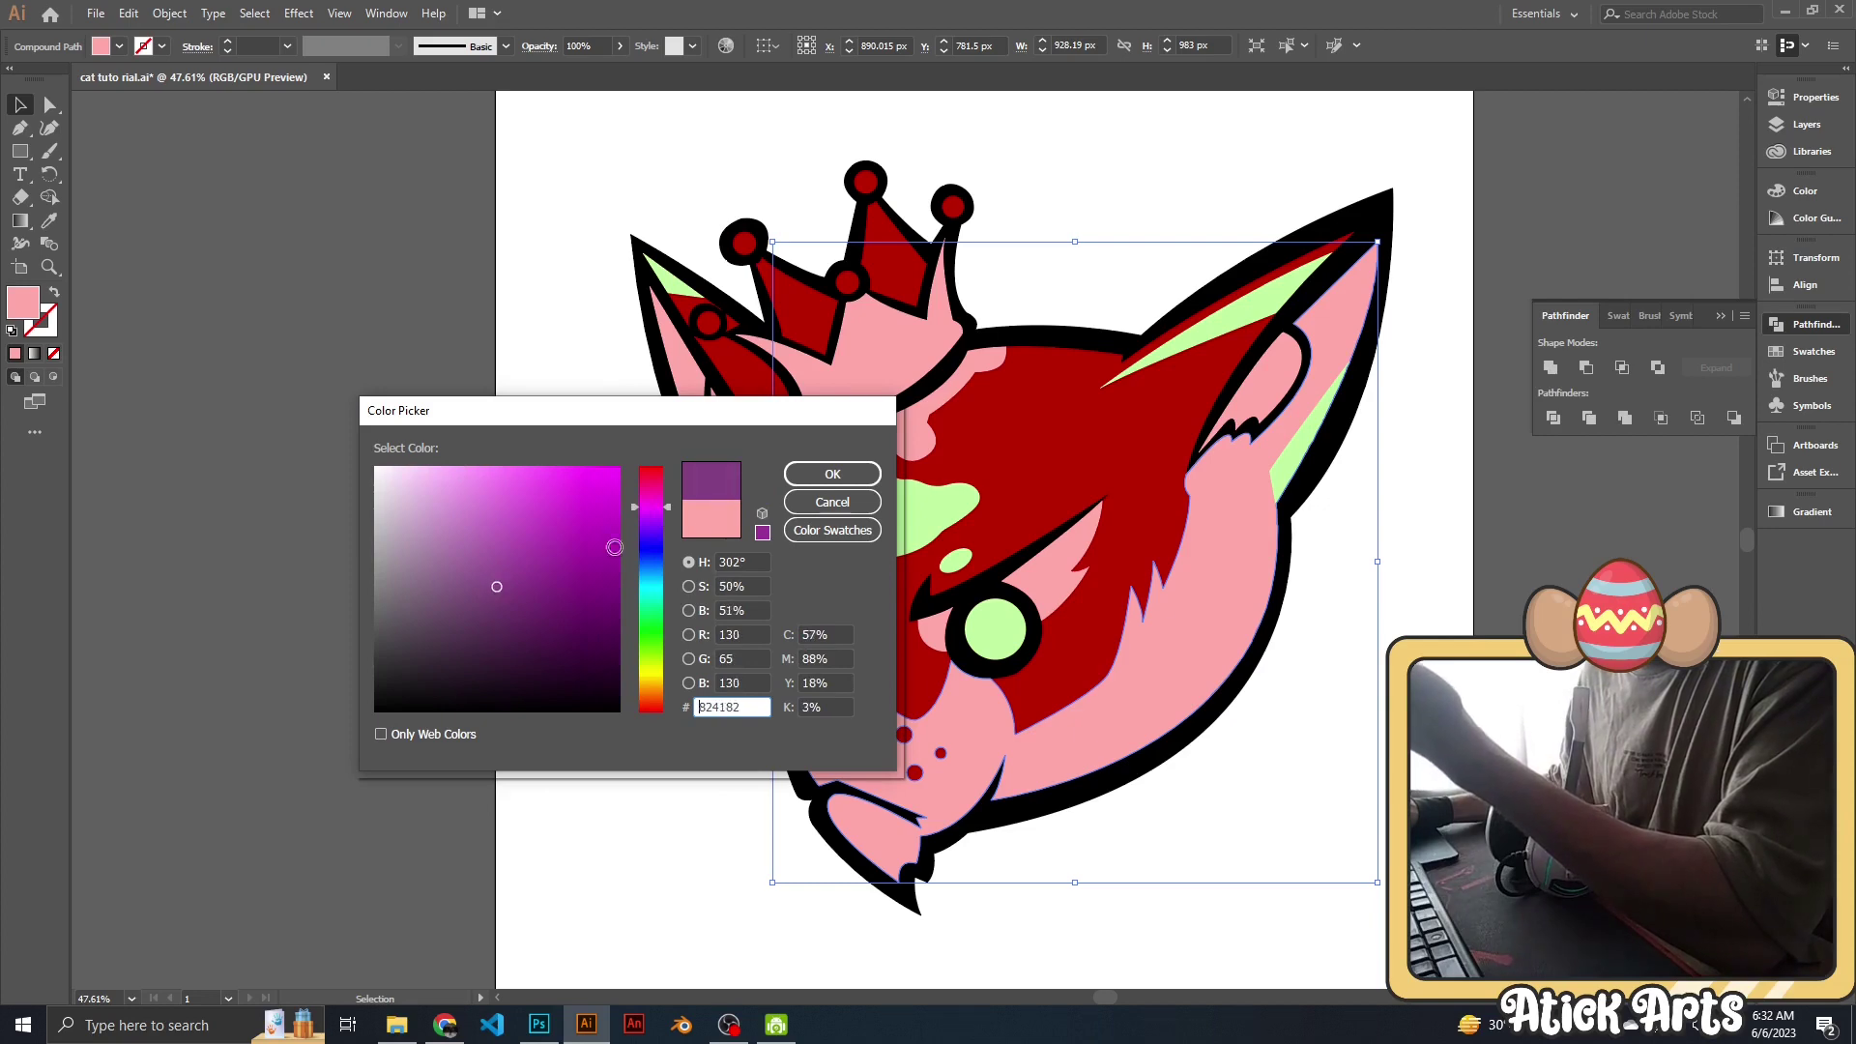
{"action": "left_click", "coordinate": [828, 478]}
{"action": "left_click", "coordinate": [1290, 704]}
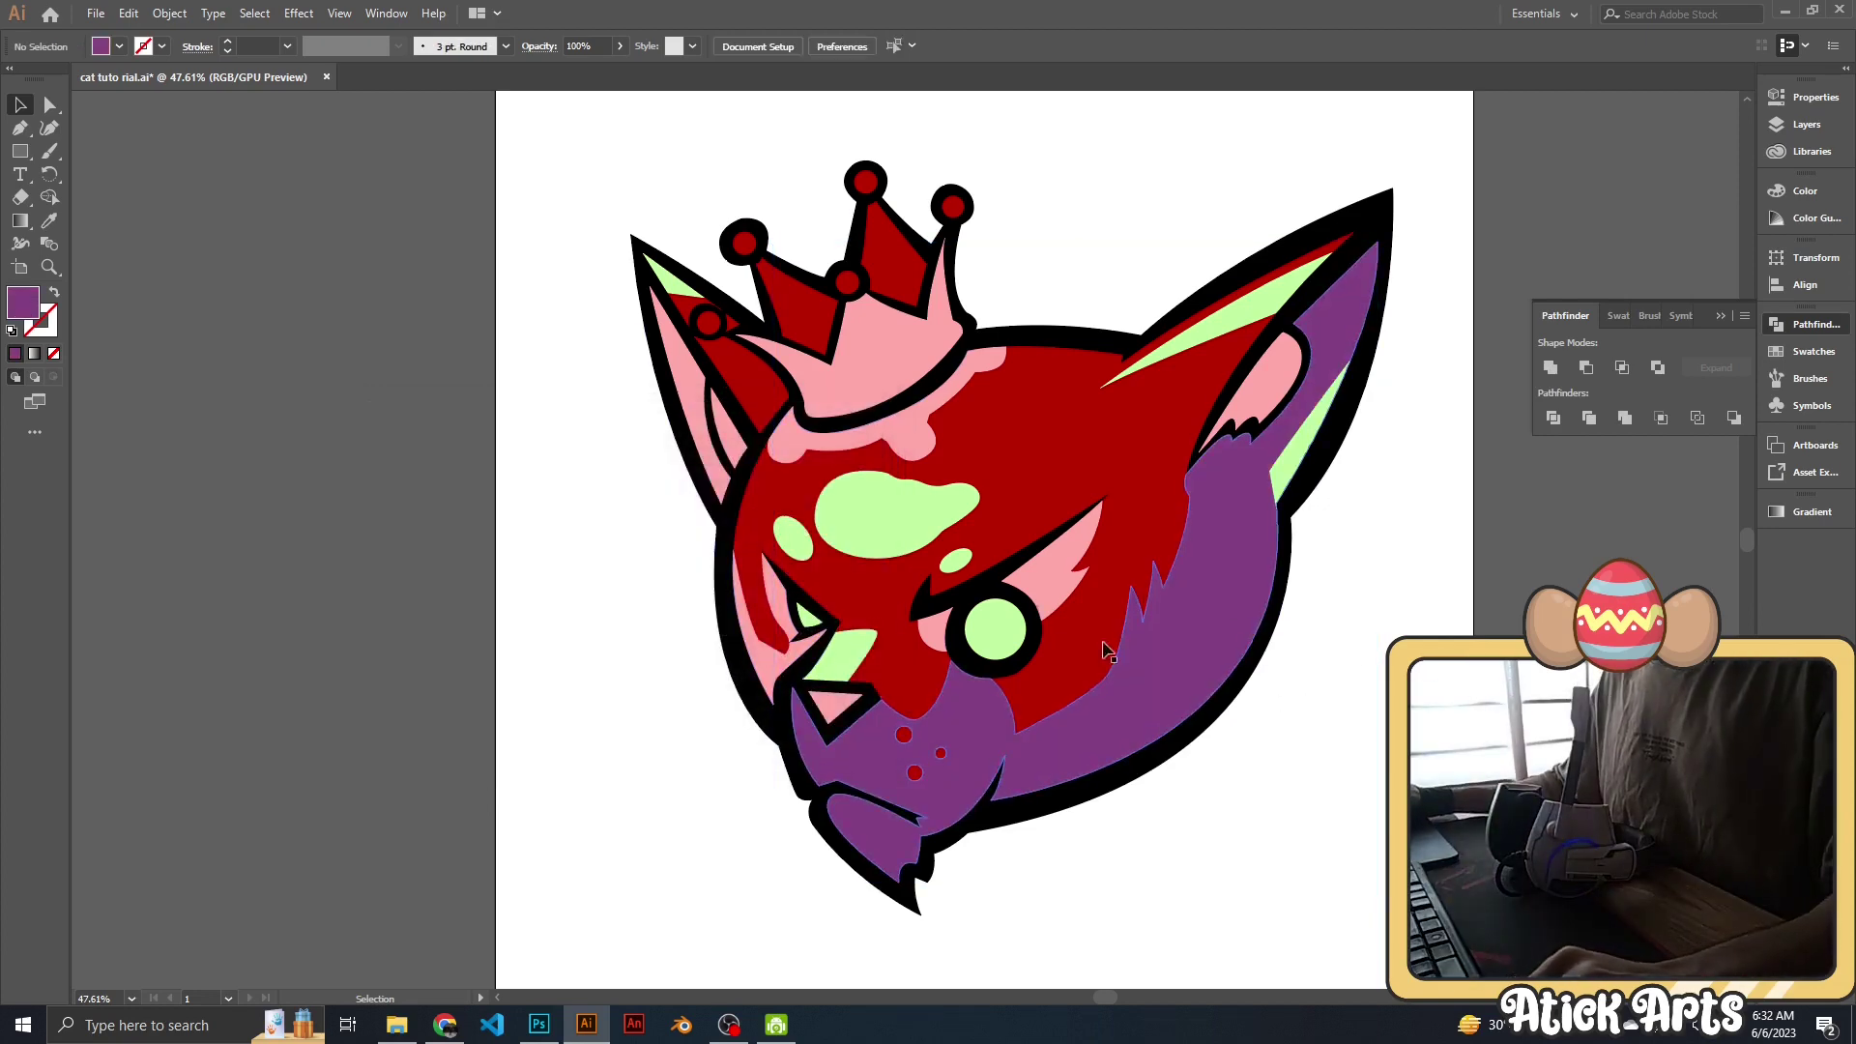
{"action": "left_click", "coordinate": [996, 619], "text": "shift"}
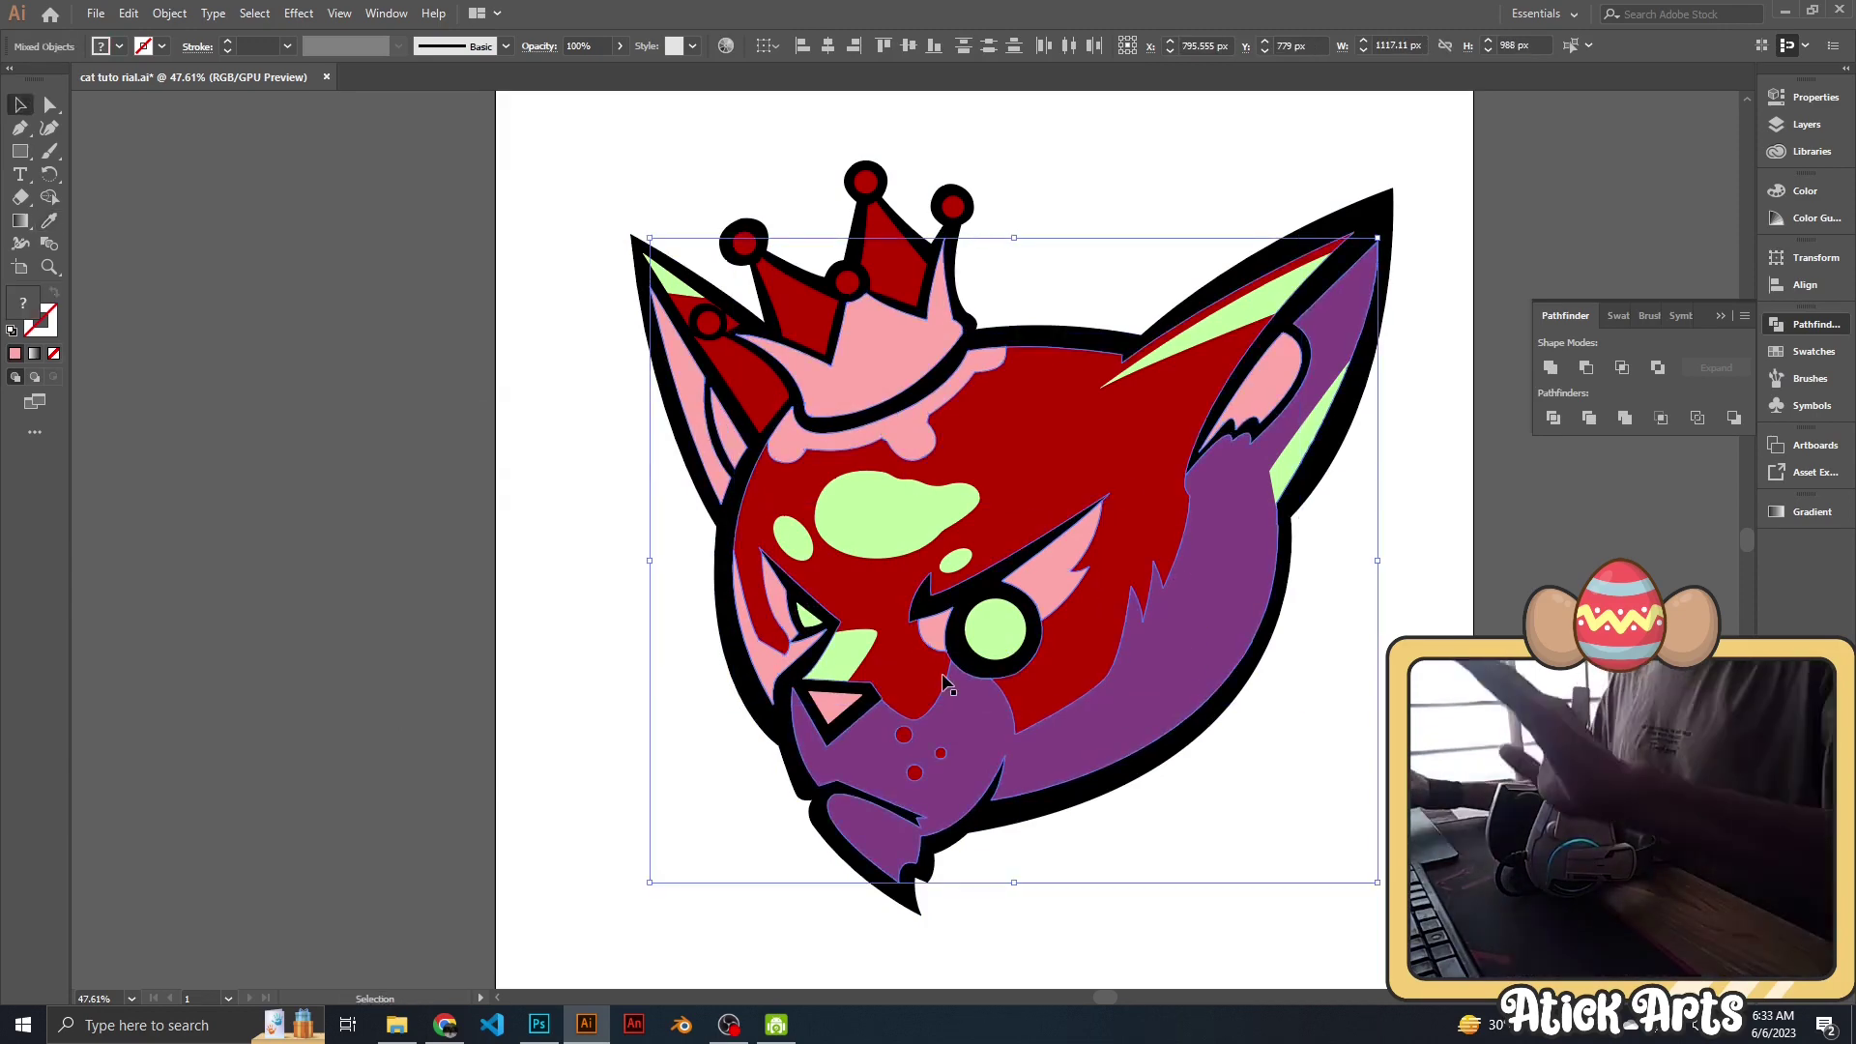
{"action": "key", "text": "i"}
{"action": "left_click", "coordinate": [1332, 613]}
{"action": "key", "text": "ctrl+shift+a"}
{"action": "key", "text": "ctrl+minus"}
{"action": "left_click", "coordinate": [1166, 633]}
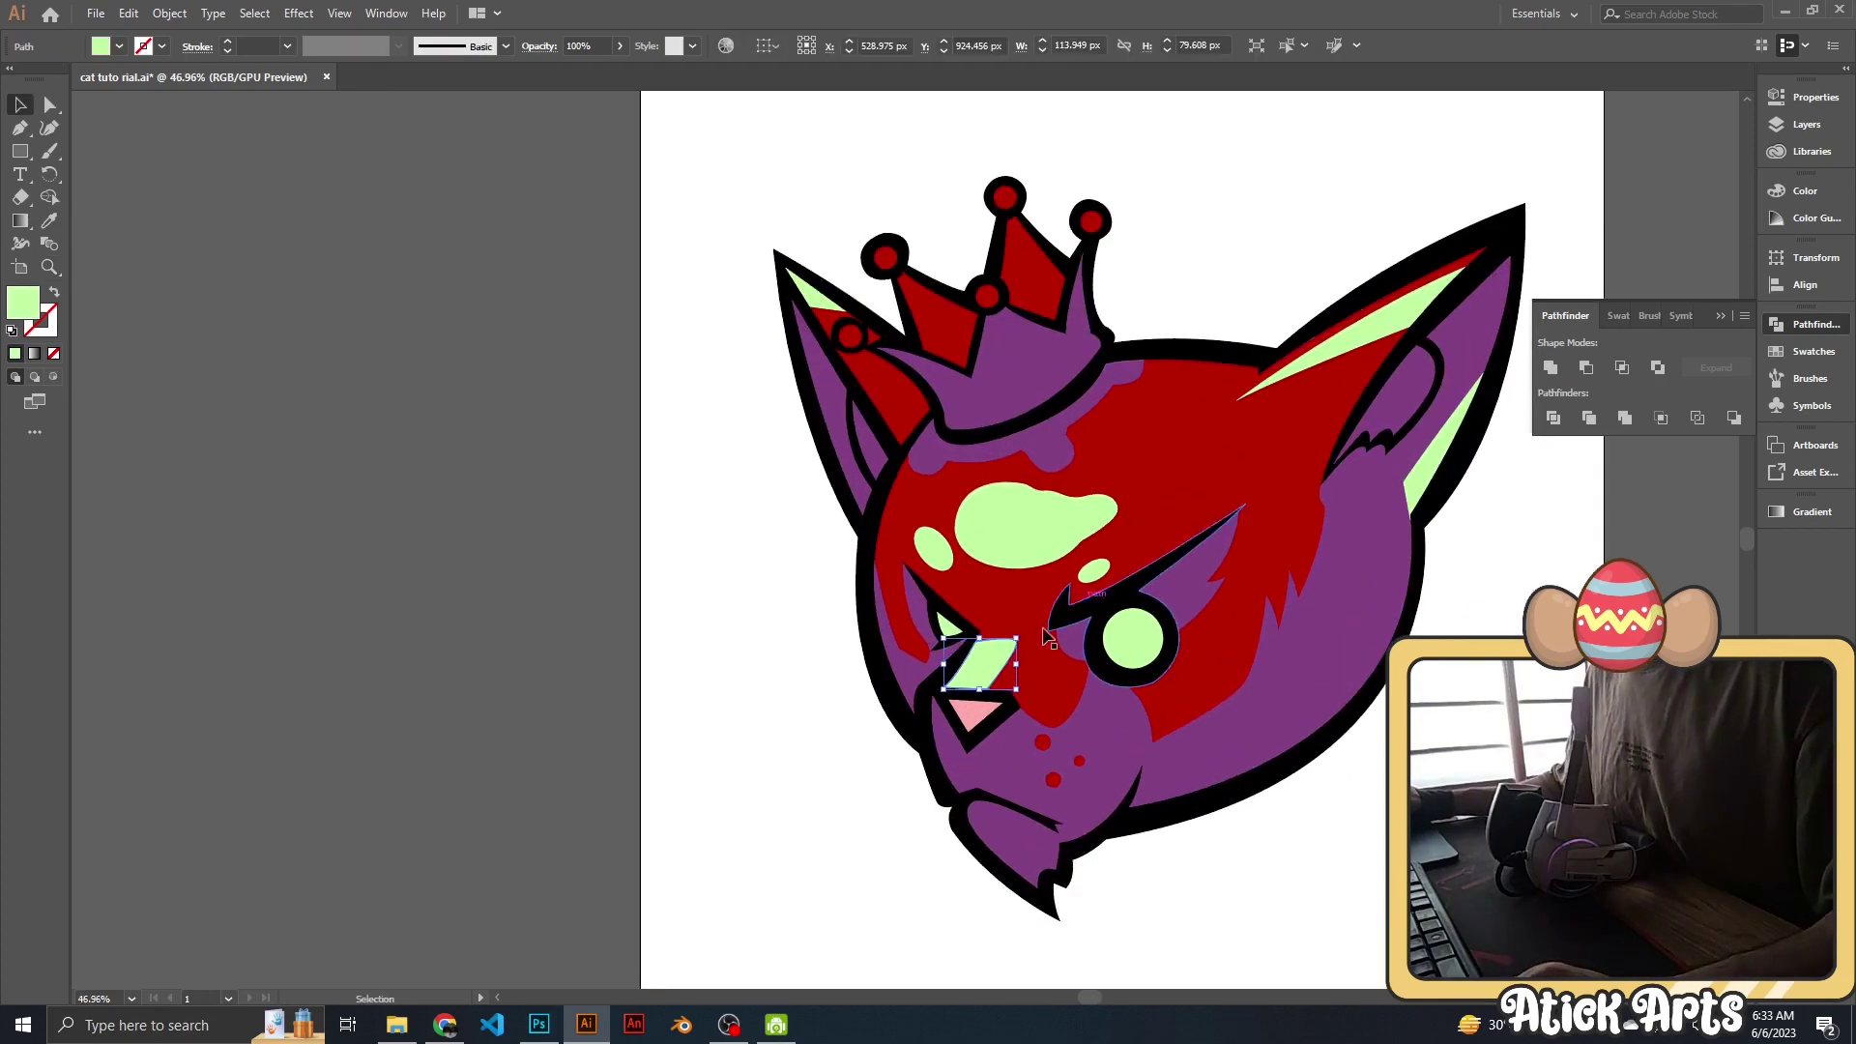
Turn the red face shape light pink.
{"action": "left_click", "coordinate": [1209, 435]}
{"action": "key", "text": "i"}
{"action": "left_click", "coordinate": [1354, 580]}
{"action": "double_click", "coordinate": [22, 303]}
{"action": "left_click", "coordinate": [517, 509]}
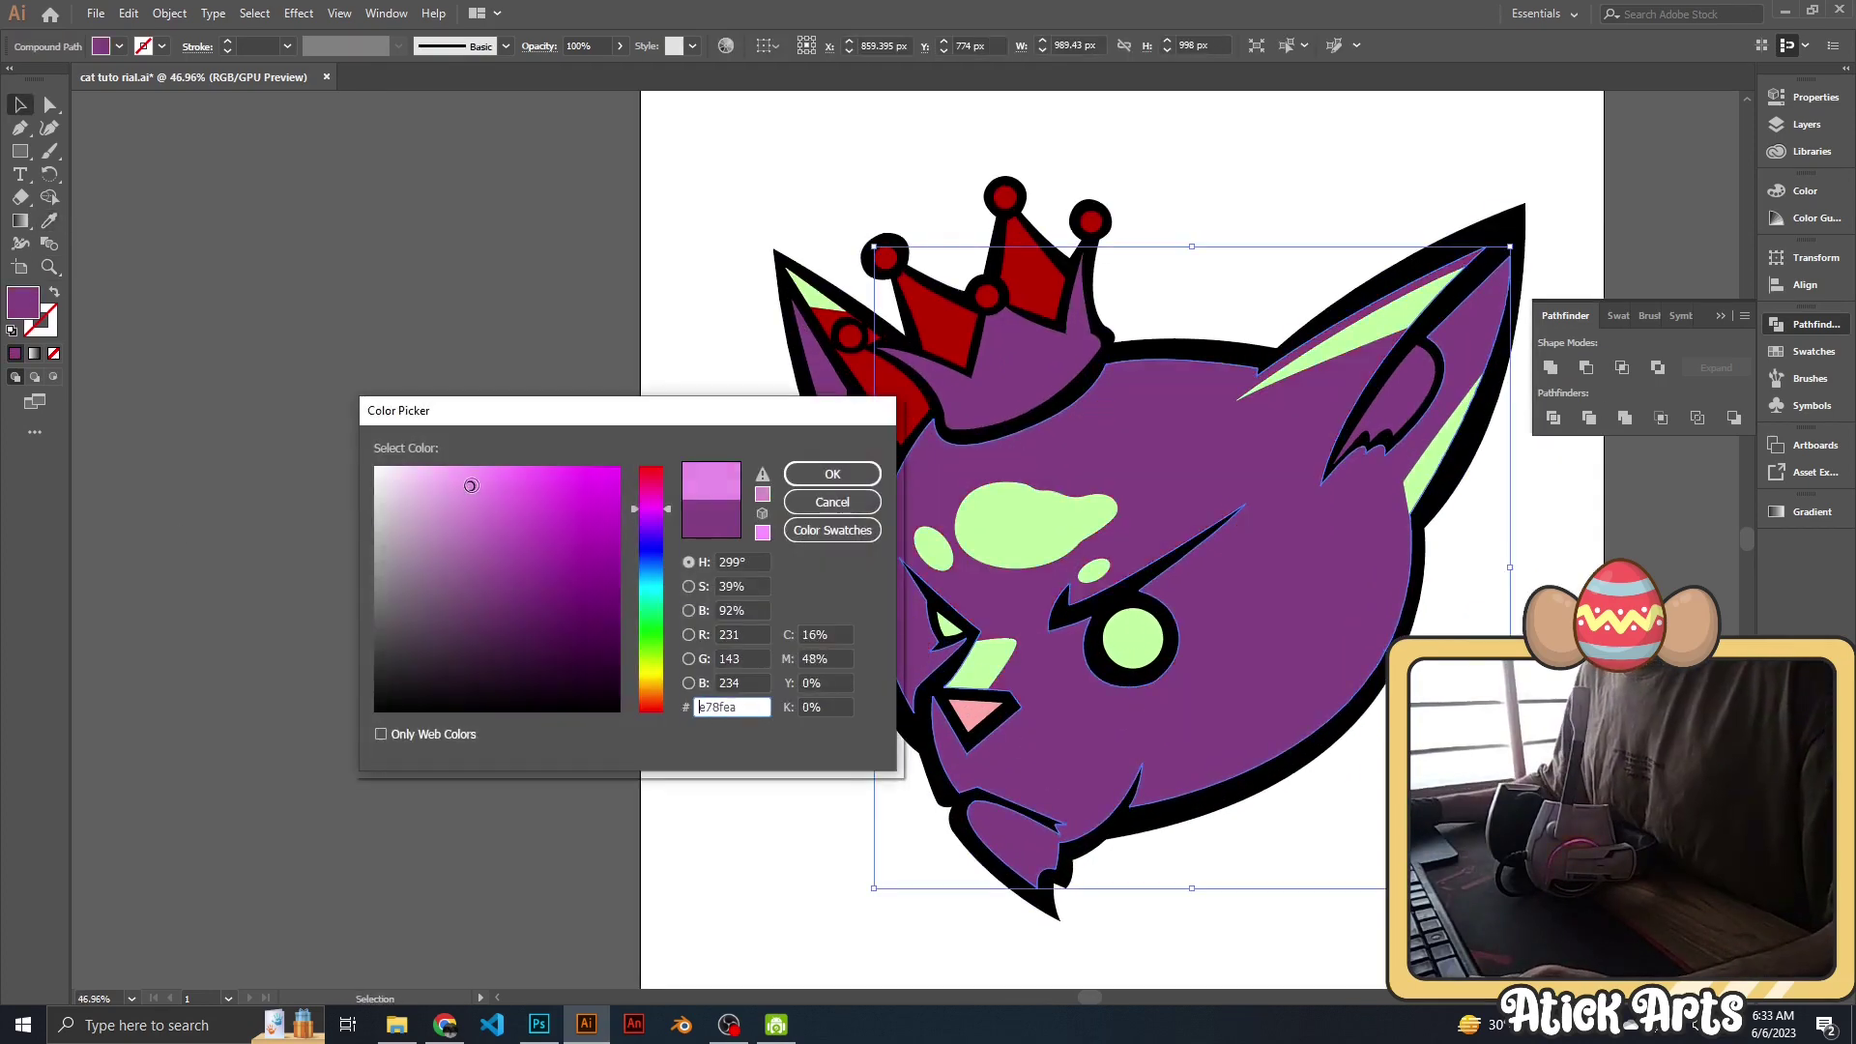
{"action": "key", "text": "Return"}
{"action": "scroll", "coordinate": [978, 757], "scroll_direction": "down", "scroll_amount": 3}
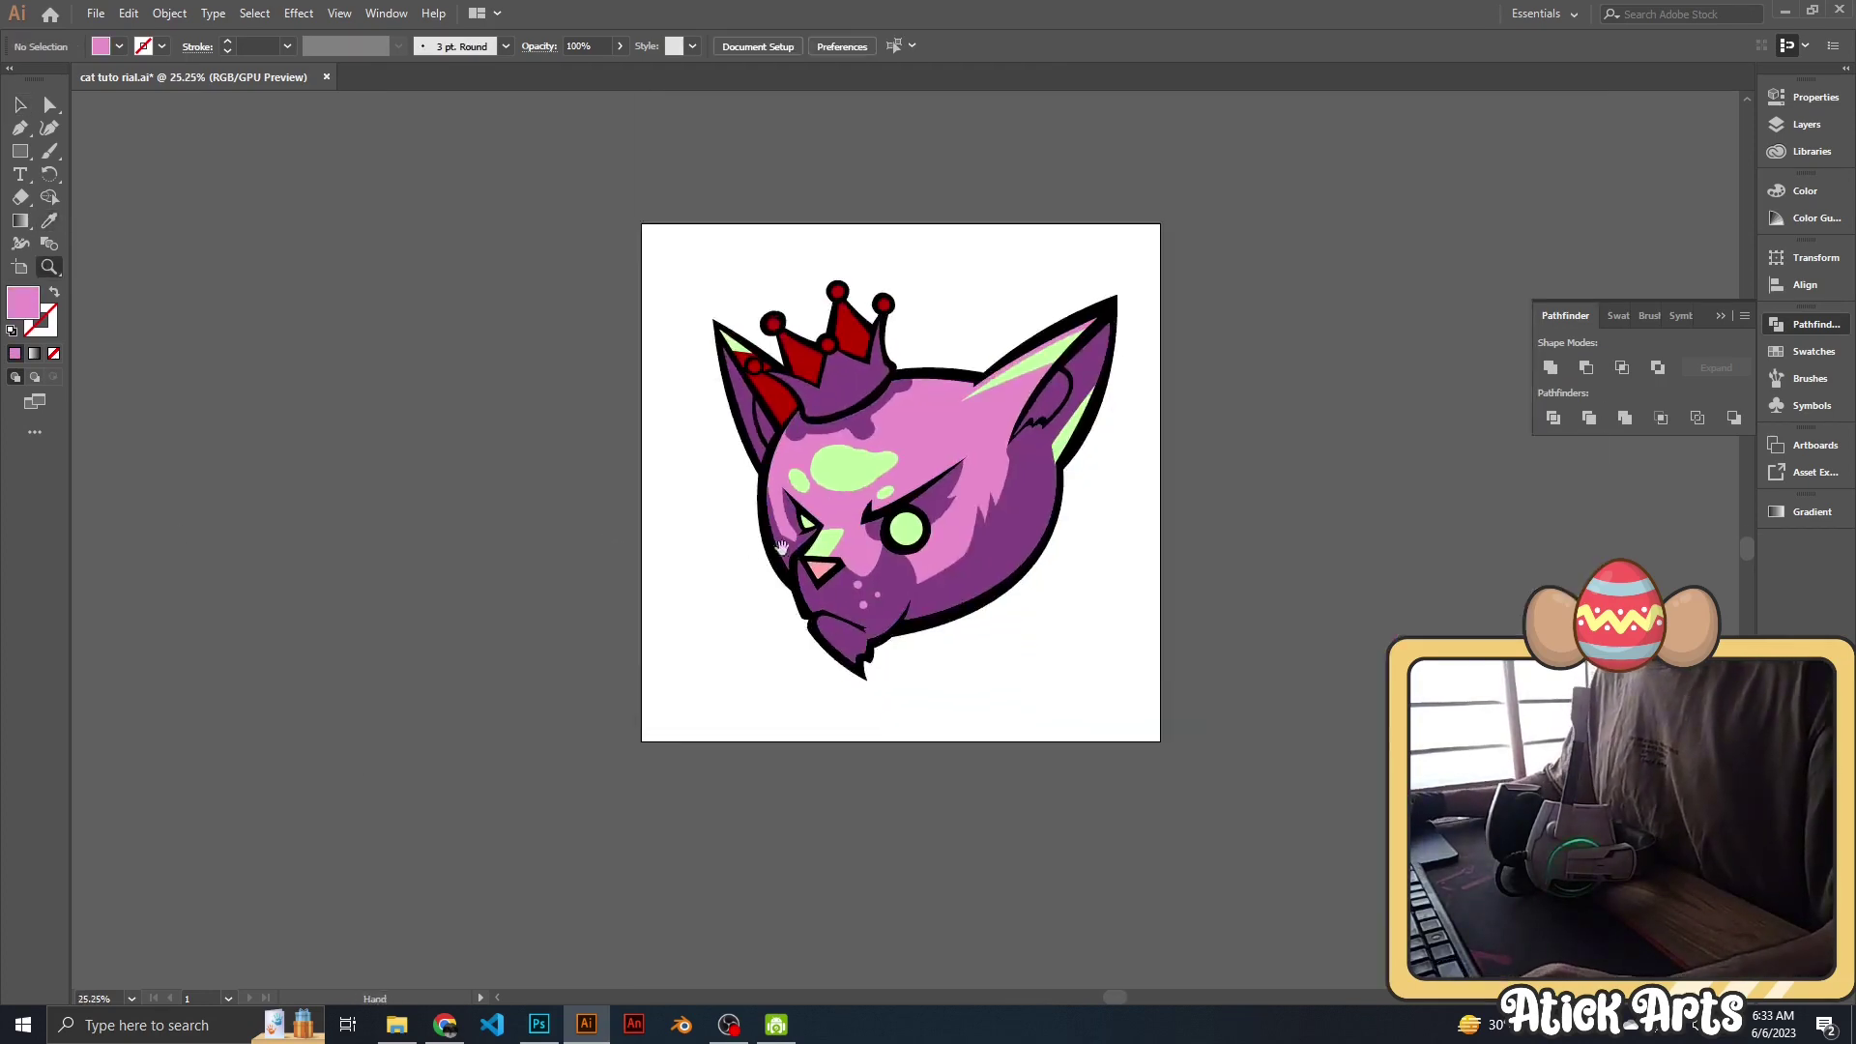
{"action": "scroll", "coordinate": [979, 757], "scroll_direction": "up", "scroll_amount": 5}
{"action": "scroll", "coordinate": [979, 757], "scroll_direction": "down", "scroll_amount": 2}
{"action": "scroll", "coordinate": [896, 709], "scroll_direction": "up", "scroll_amount": 4}
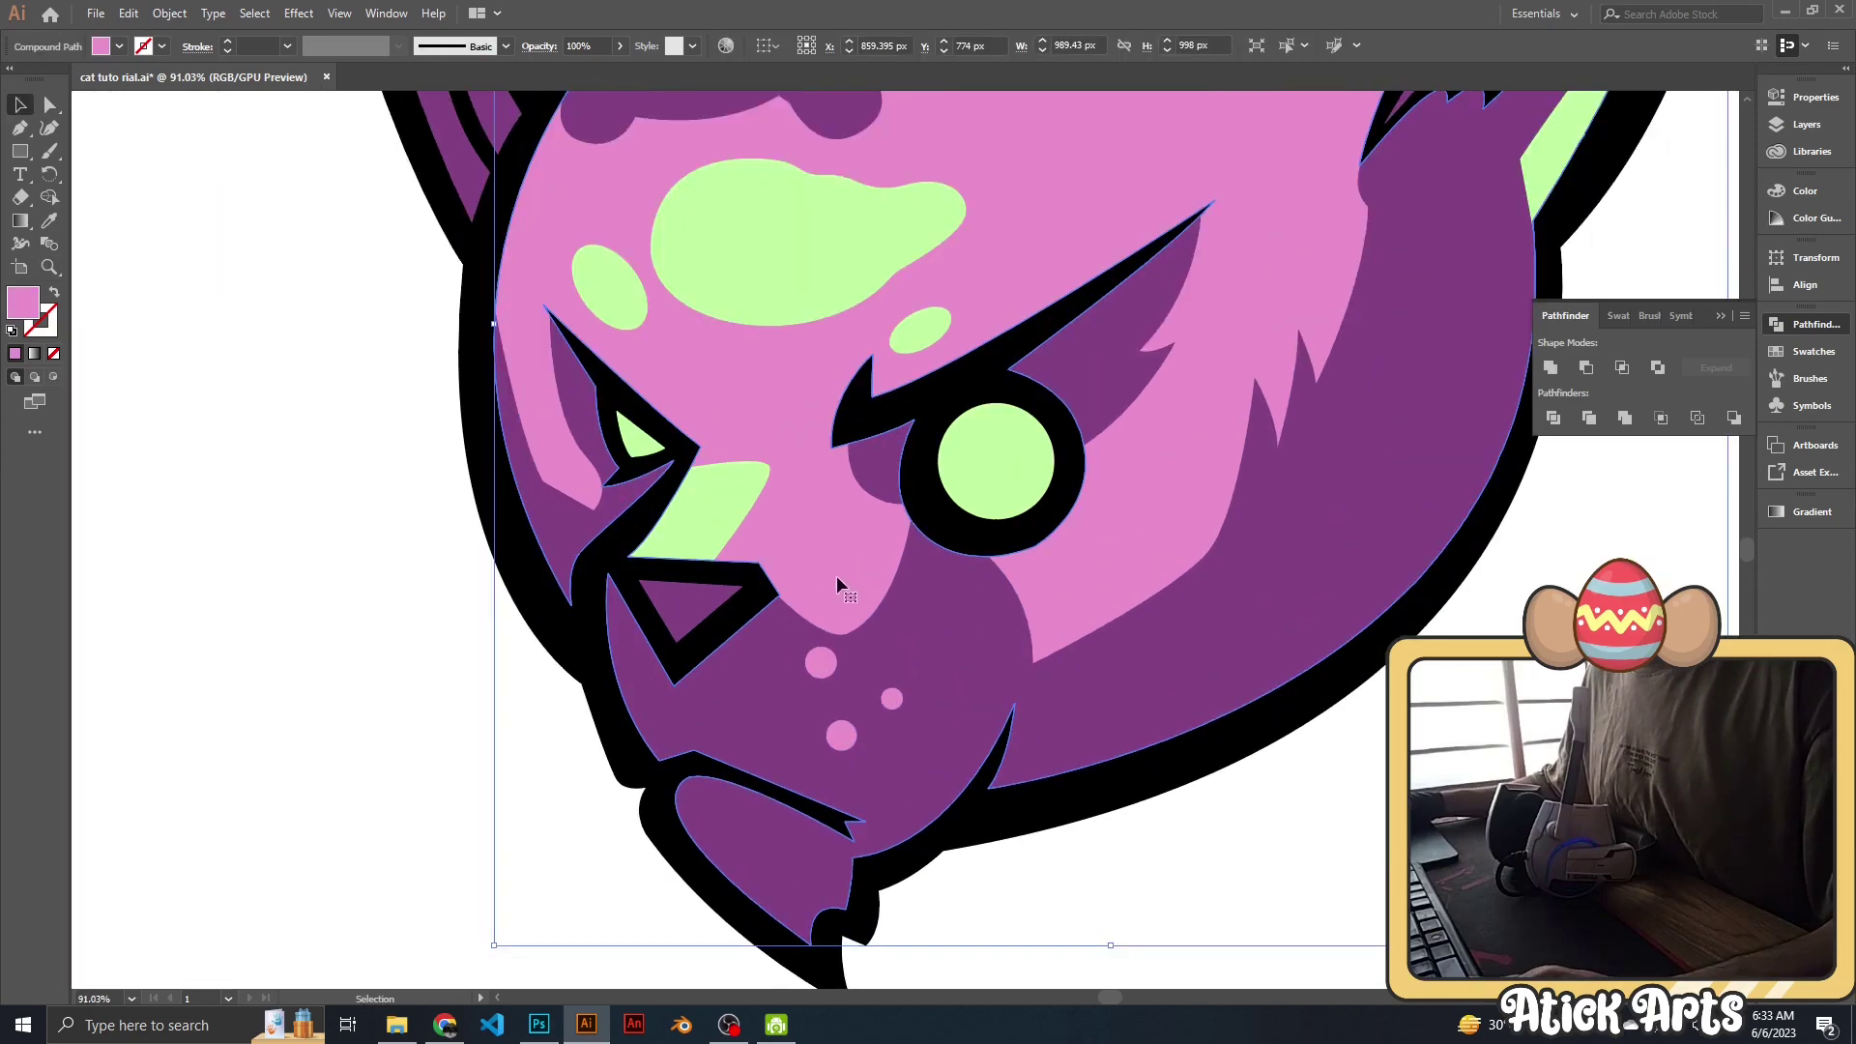
Select the green ear highlight and enter #ea8fca as its fill colour.
{"action": "key", "text": "z"}
{"action": "left_click", "coordinate": [711, 572], "text": "alt"}
{"action": "scroll", "coordinate": [1195, 490], "scroll_direction": "up", "scroll_amount": 1}
{"action": "key", "text": "v"}
{"action": "left_click", "coordinate": [1191, 488]}
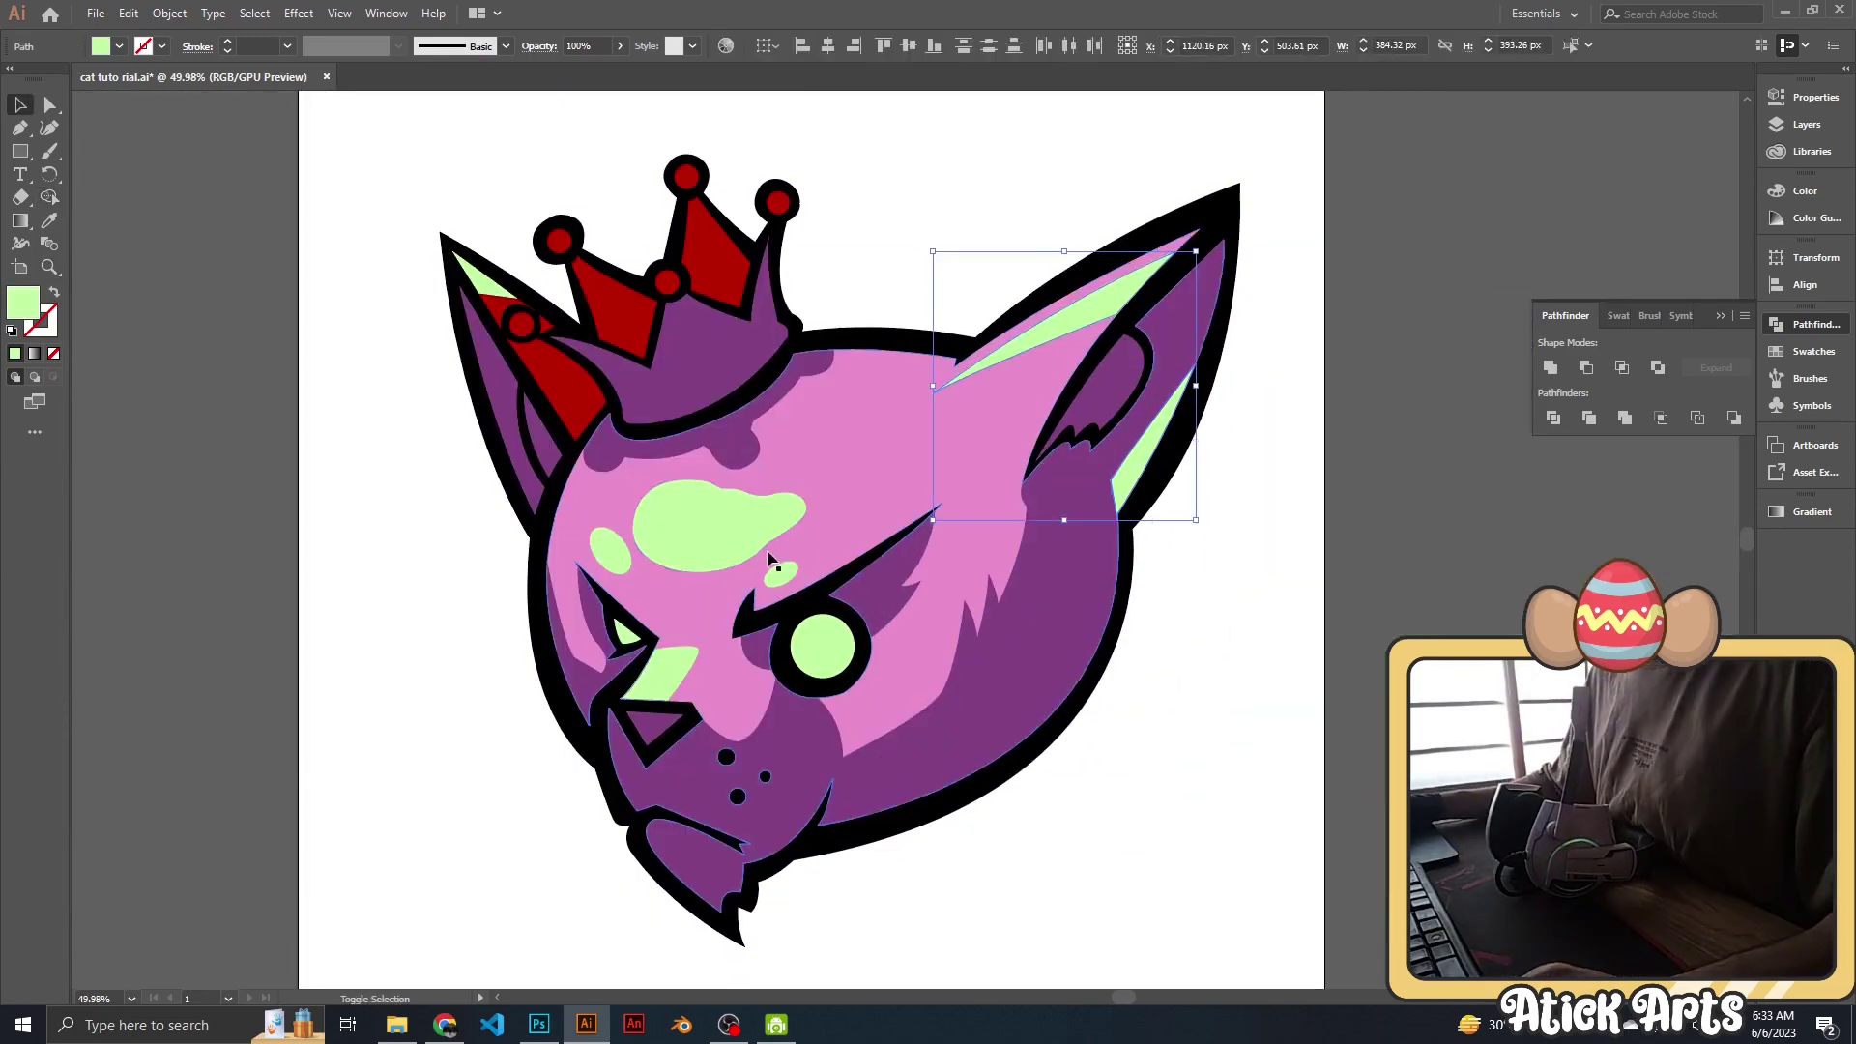
{"action": "double_click", "coordinate": [23, 301]}
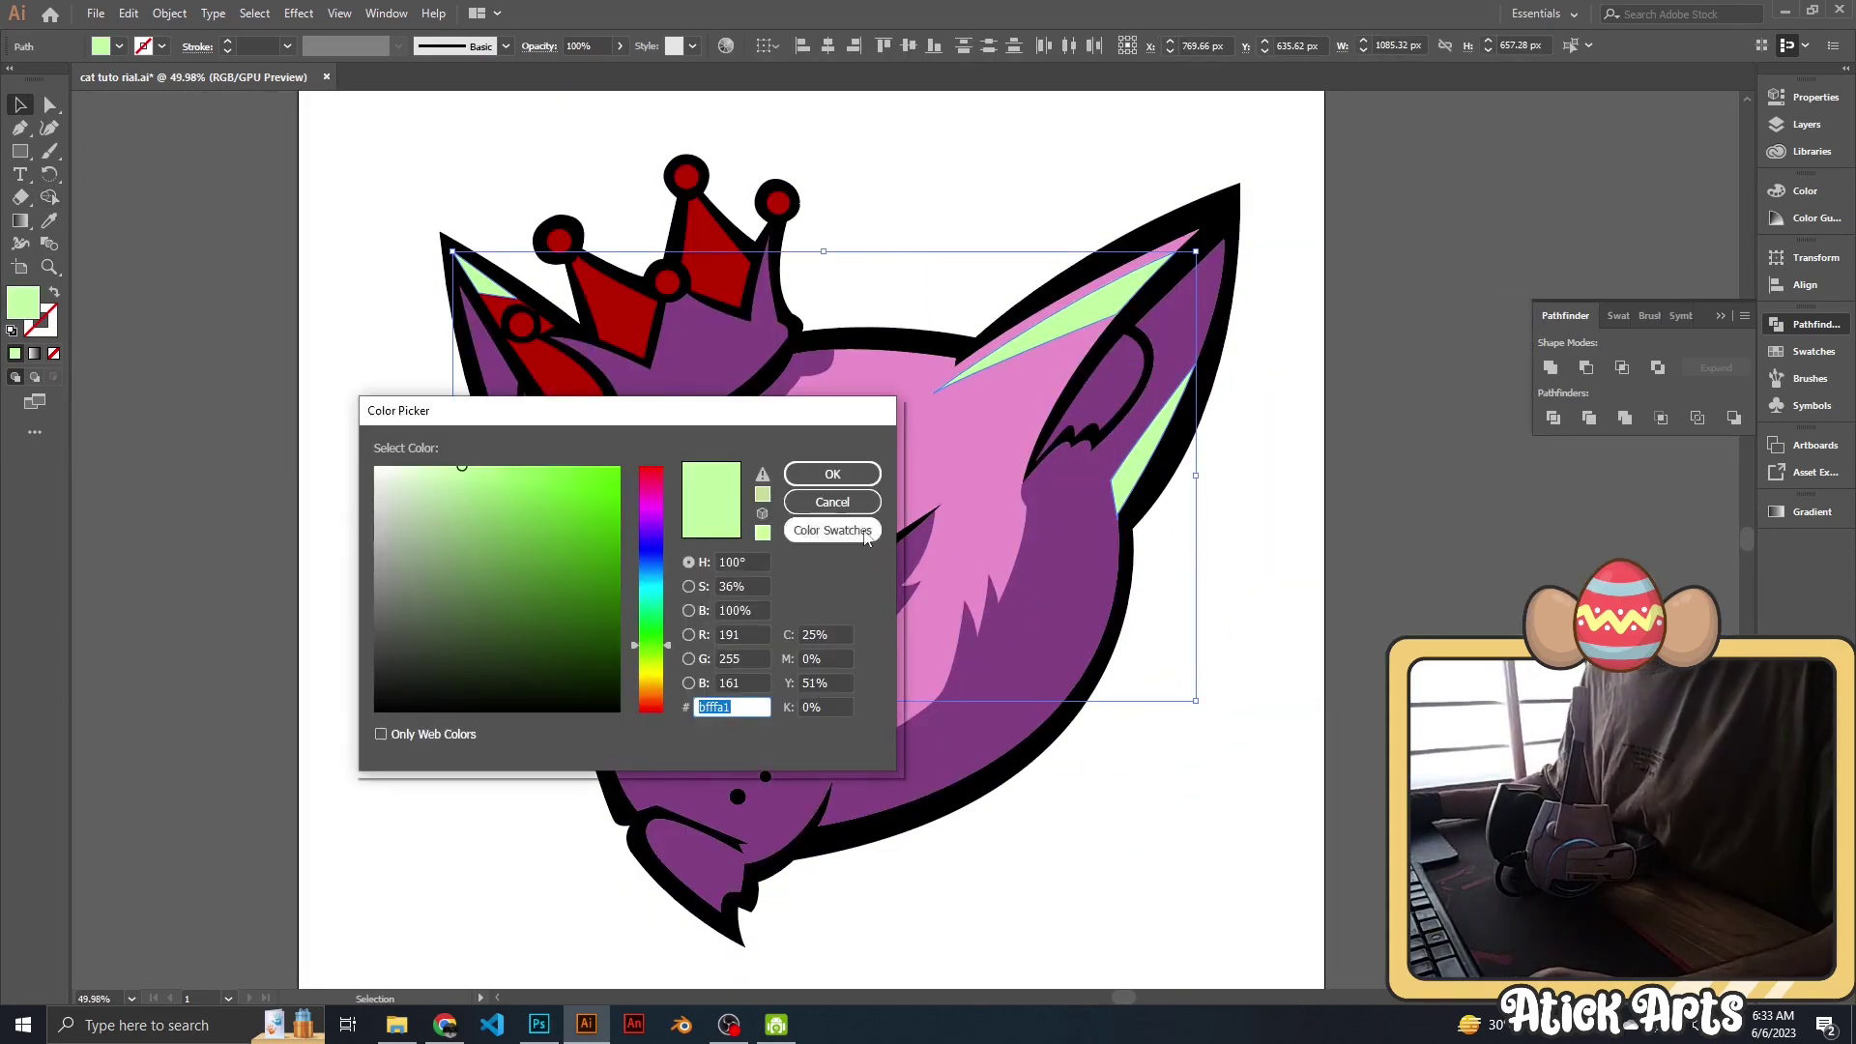
{"action": "type", "text": "ea8fca"}
{"action": "key", "text": "Return"}
Make the green highlights pale cream, undoing a yellow trial first.
{"action": "double_click", "coordinate": [24, 301]}
{"action": "left_click_drag", "start_coordinate": [644, 497], "coordinate": [644, 671]}
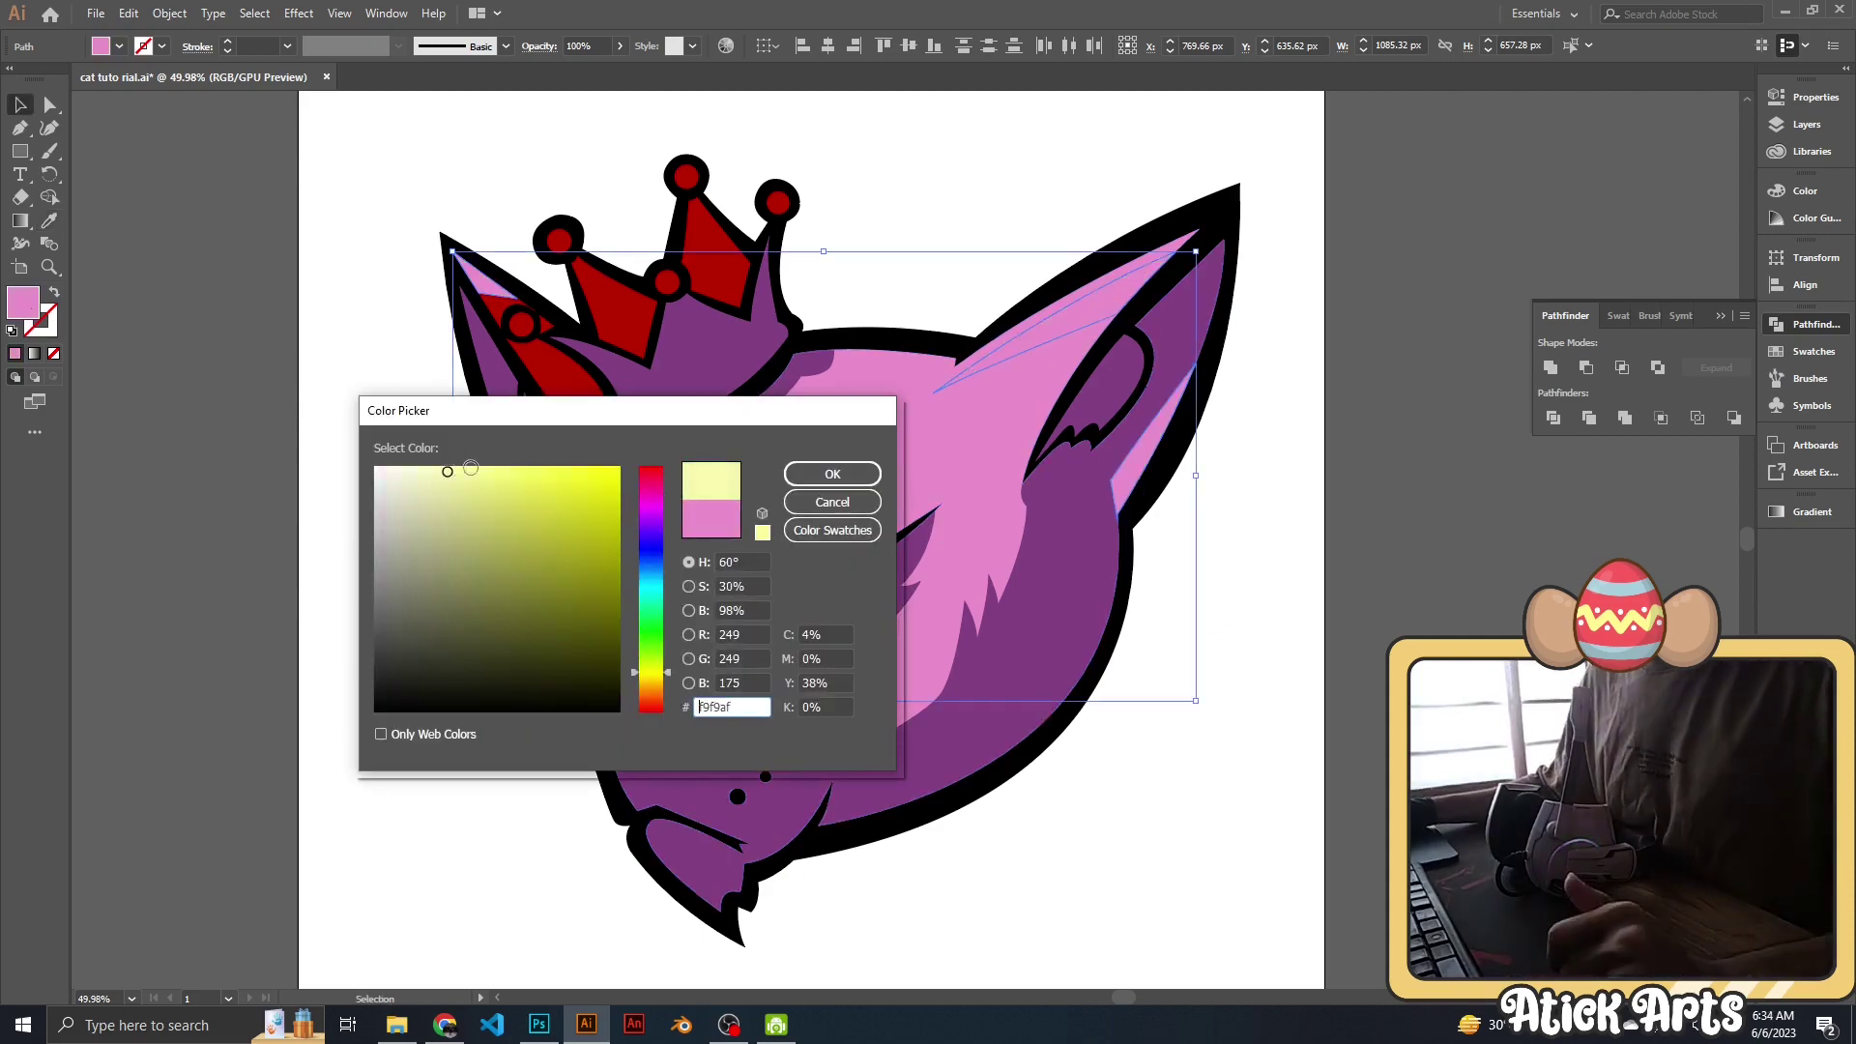
{"action": "left_click", "coordinate": [832, 474]}
{"action": "key", "text": "z"}
{"action": "left_click_drag", "start_coordinate": [483, 498], "coordinate": [416, 498]}
{"action": "key", "text": "ctrl+z"}
{"action": "double_click", "coordinate": [24, 302]}
{"action": "left_click", "coordinate": [656, 667]}
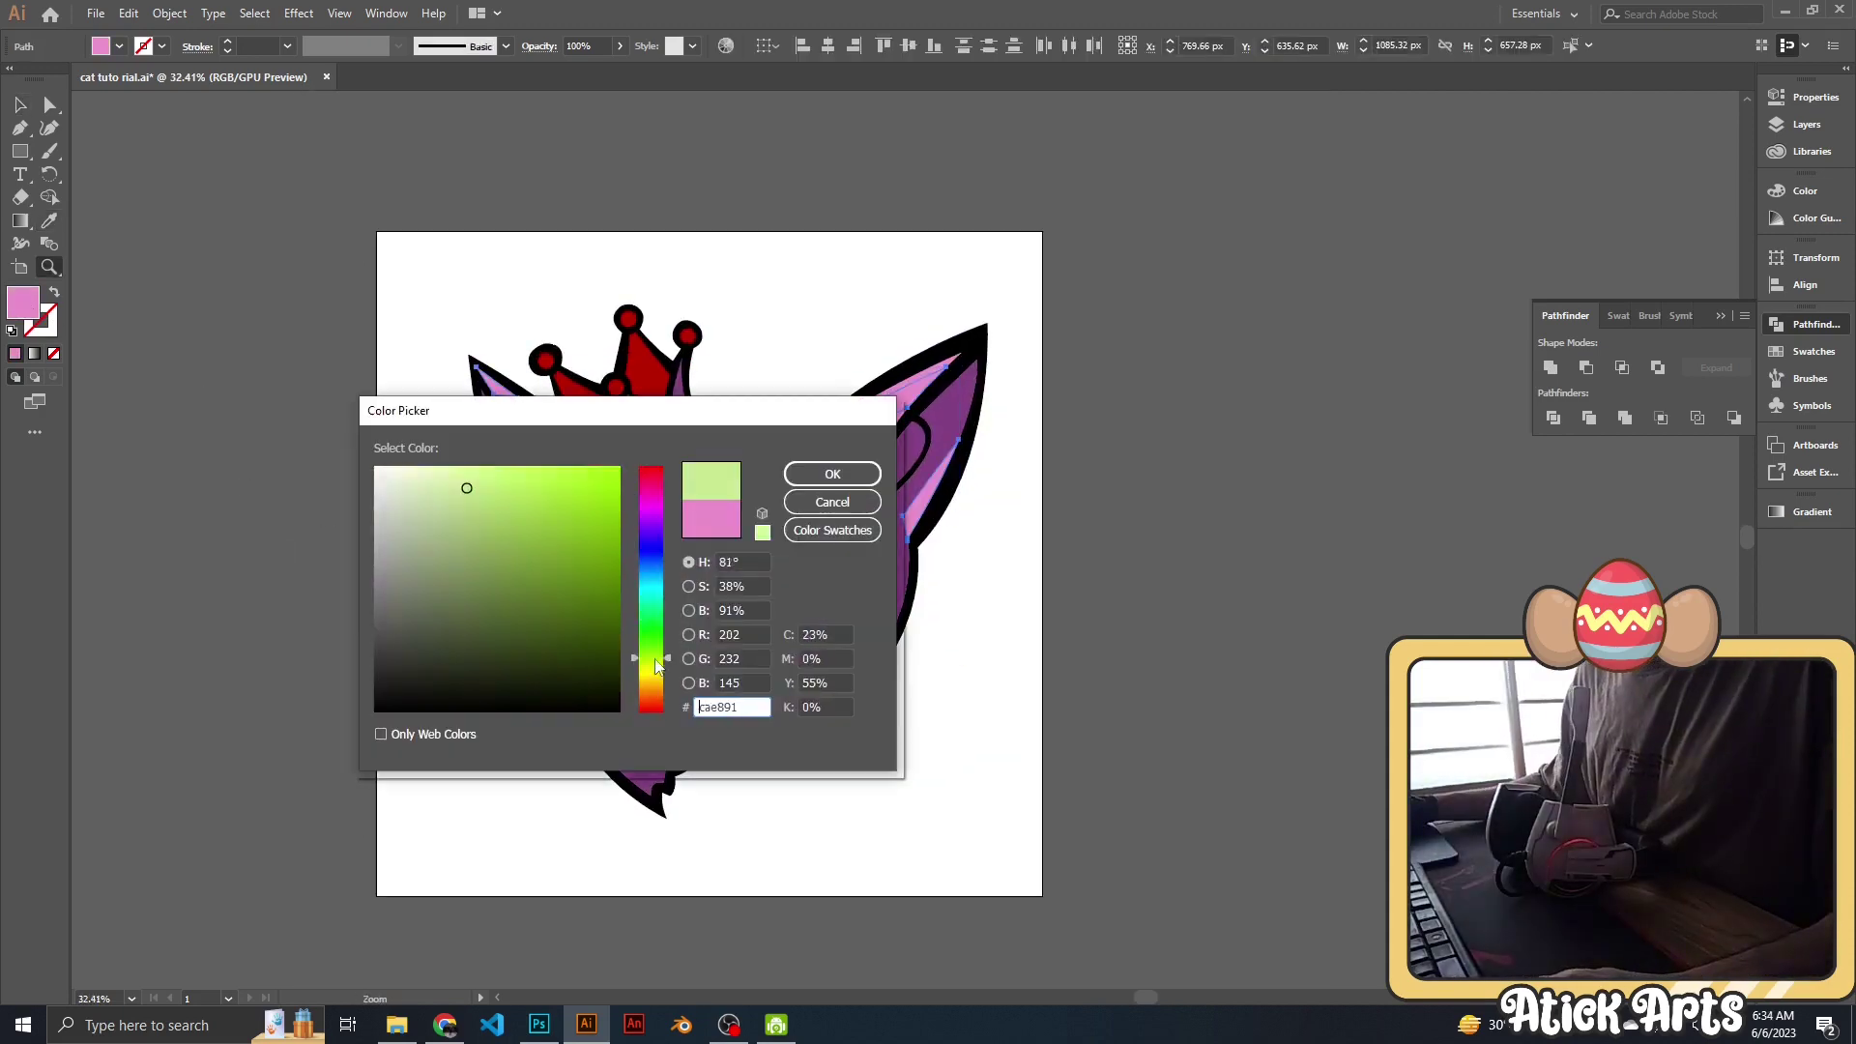
{"action": "left_click", "coordinate": [833, 474]}
{"action": "mouse_move", "coordinate": [1008, 489]}
{"action": "left_mouse_down"}
{"action": "mouse_move", "coordinate": [871, 490]}
{"action": "mouse_move", "coordinate": [1016, 489]}
{"action": "left_mouse_up"}
{"action": "key", "text": "v"}
{"action": "left_click", "coordinate": [704, 471]}
Zoom onto the crown and fill its base gold.
{"action": "left_click_drag", "start_coordinate": [755, 459], "coordinate": [802, 530]}
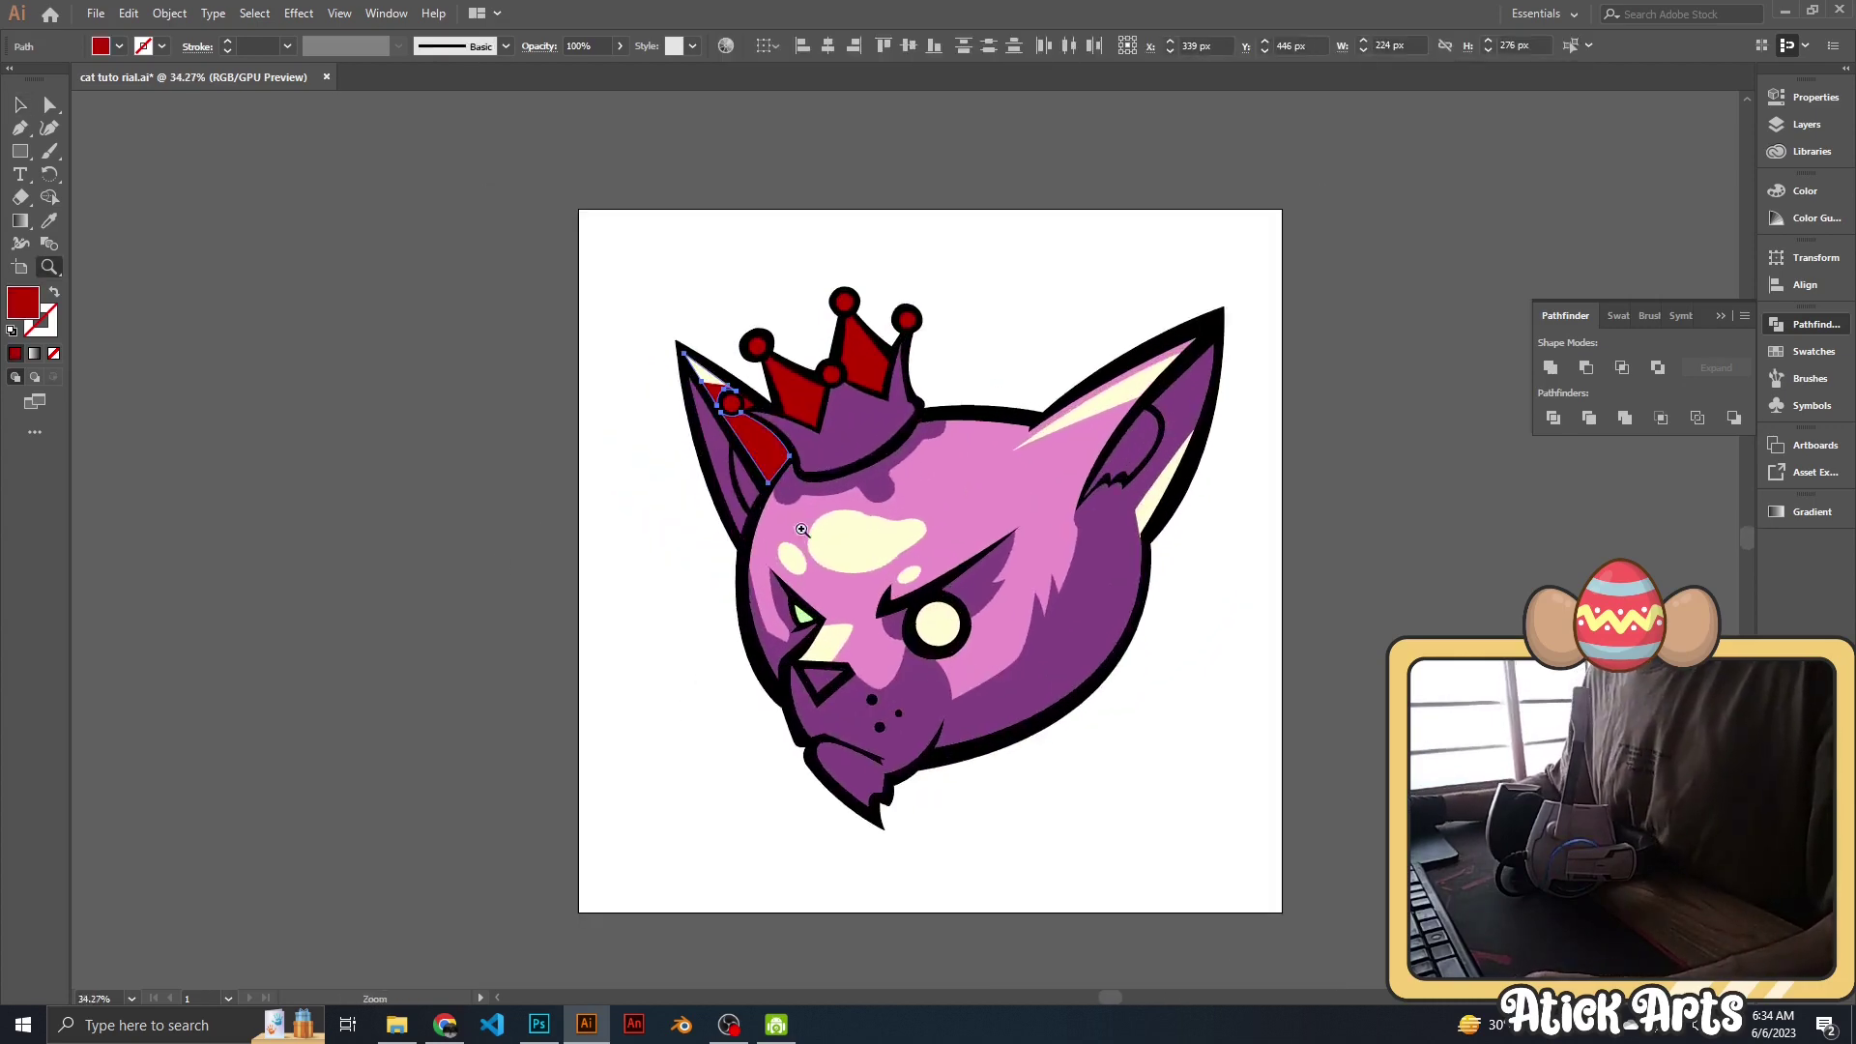
{"action": "left_click", "coordinate": [636, 558]}
{"action": "left_click_drag", "start_coordinate": [570, 427], "coordinate": [465, 428]}
{"action": "left_click_drag", "start_coordinate": [701, 299], "coordinate": [793, 300]}
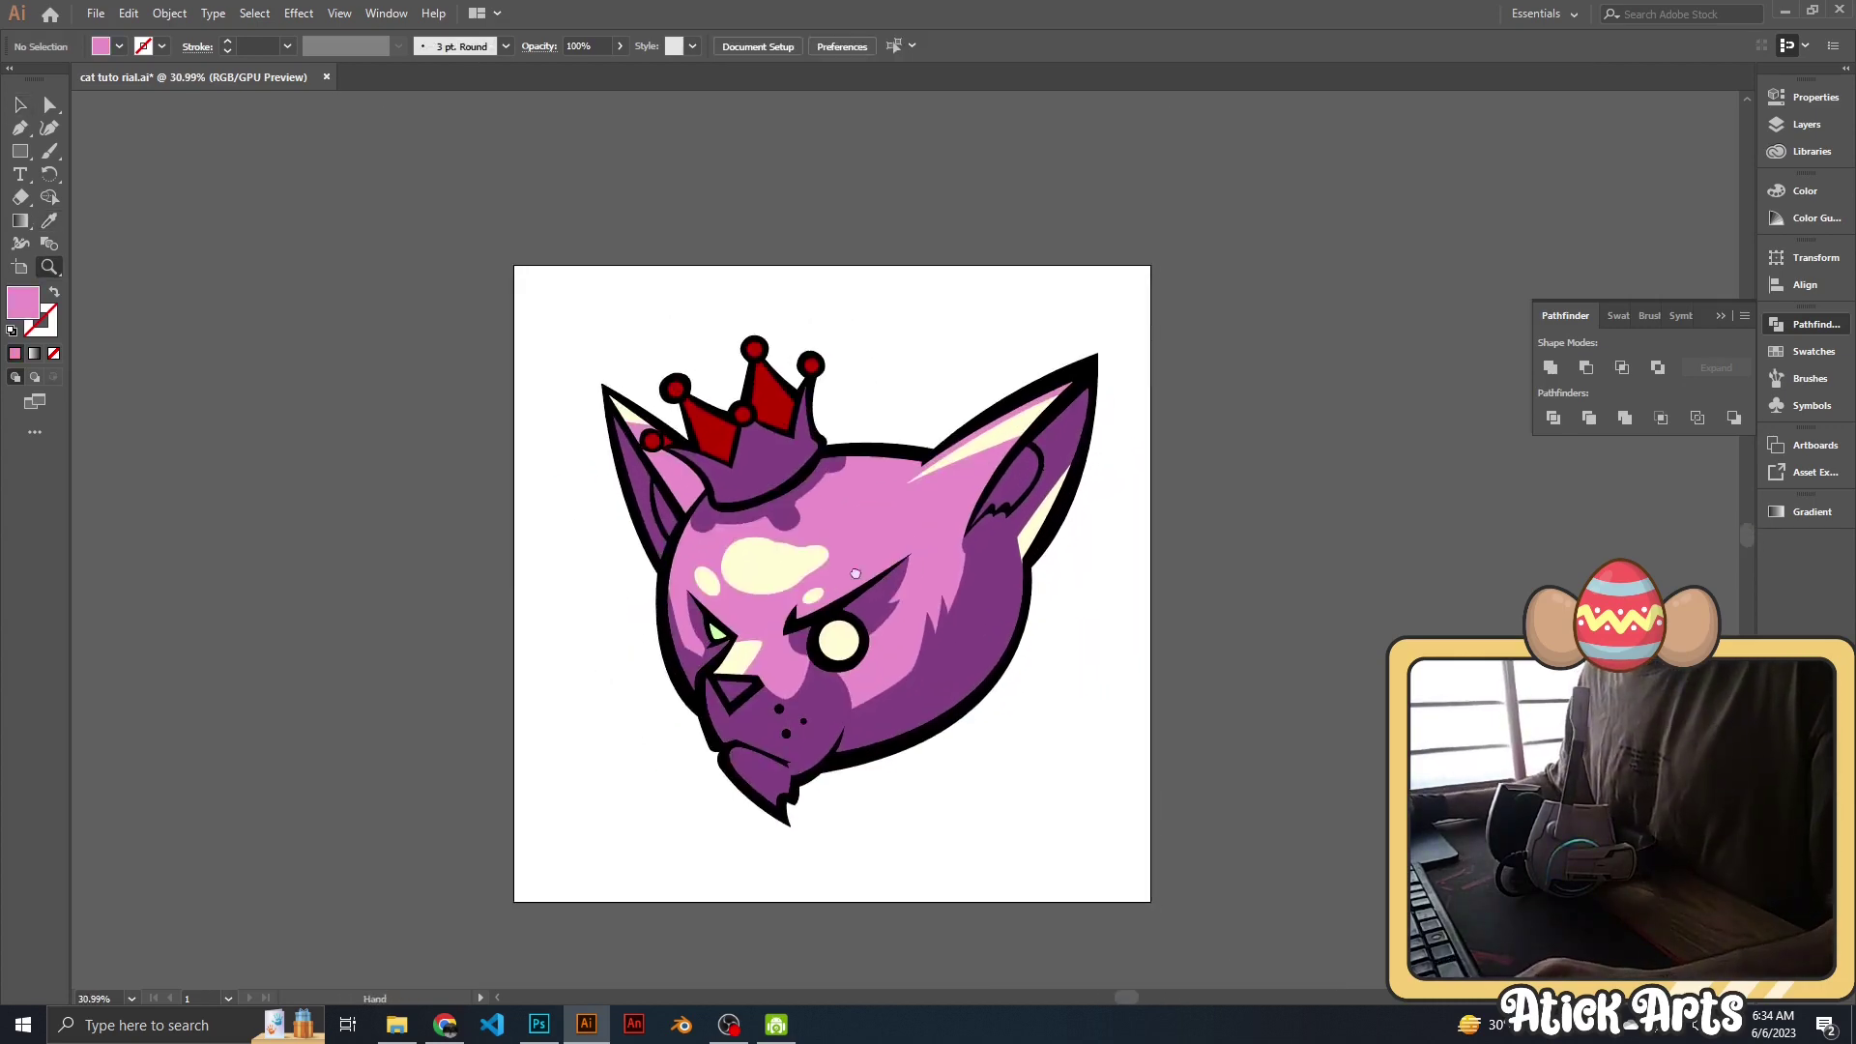
{"action": "key", "text": "v"}
{"action": "left_click", "coordinate": [735, 570]}
{"action": "double_click", "coordinate": [23, 303]}
{"action": "left_click", "coordinate": [667, 669]}
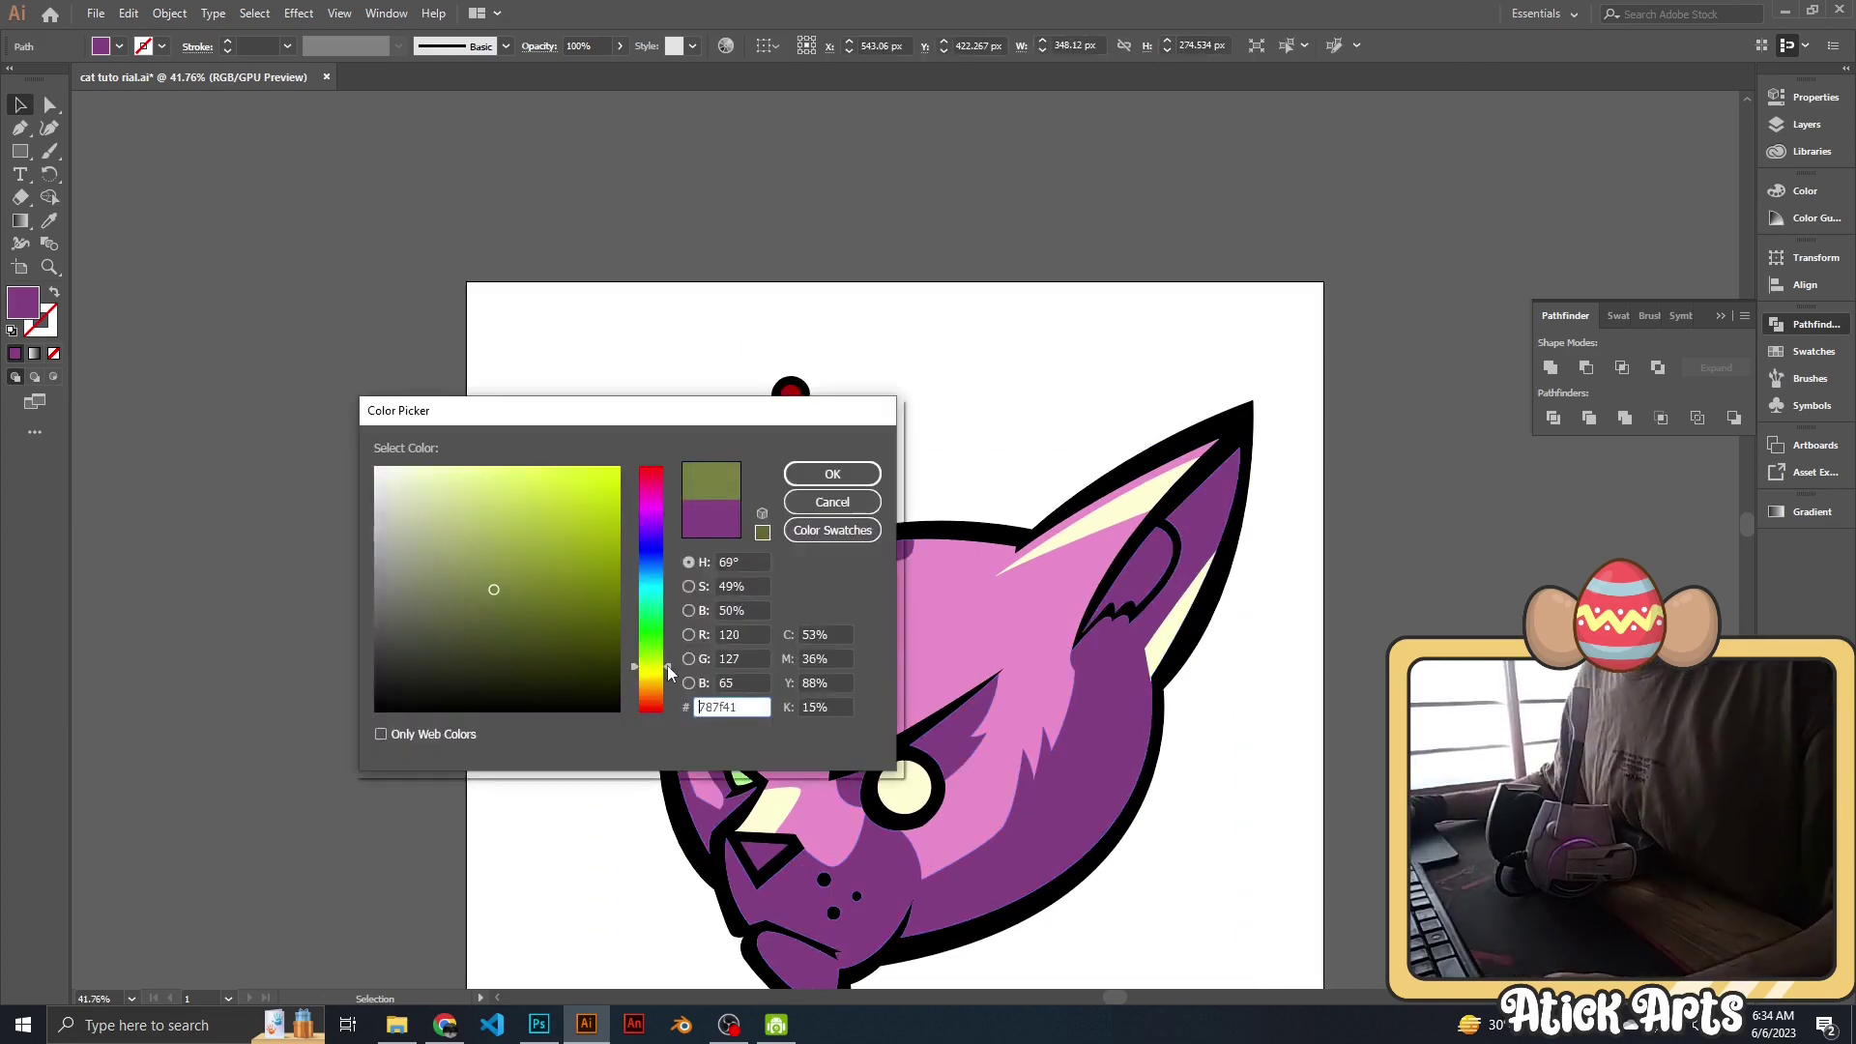
{"action": "left_click", "coordinate": [657, 679]}
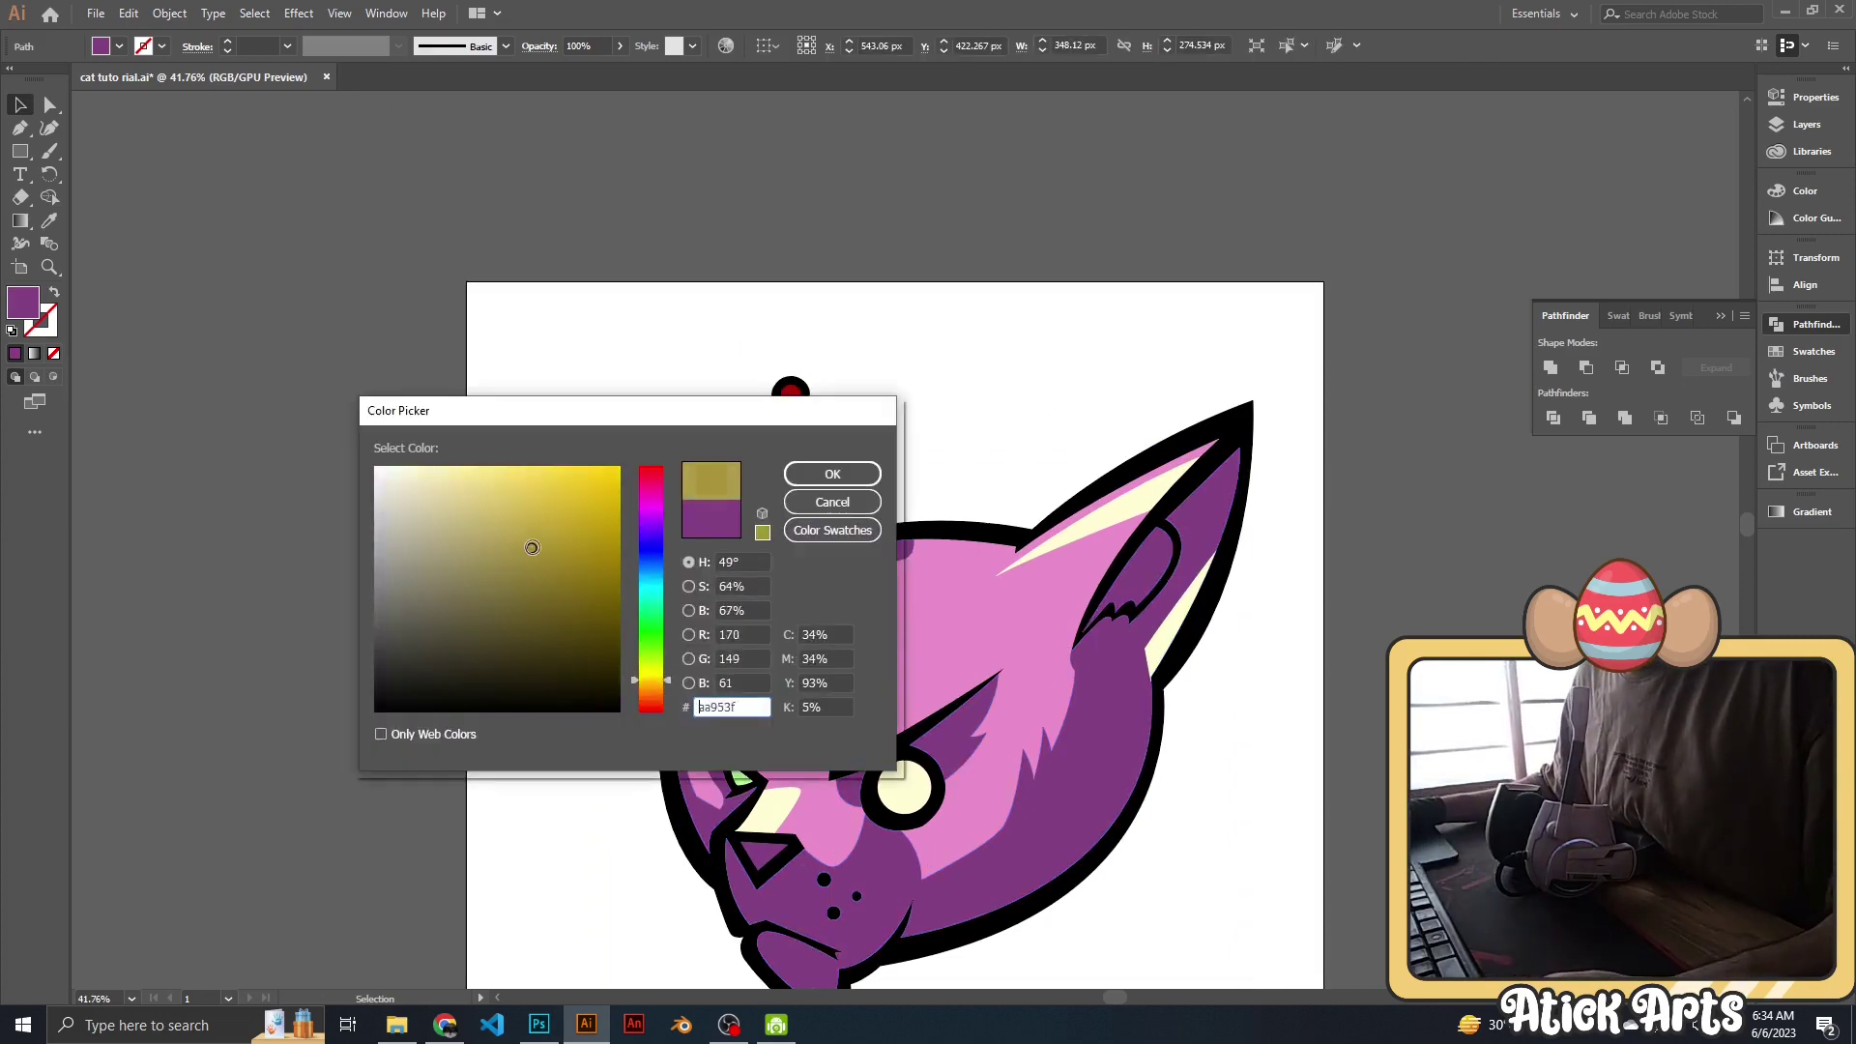
{"action": "left_click", "coordinate": [833, 473]}
Give the crown points a lighter, warmer gold fill.
{"action": "scroll", "coordinate": [921, 449], "scroll_direction": "up", "scroll_amount": 2}
{"action": "scroll", "coordinate": [920, 449], "scroll_direction": "up", "scroll_amount": 1}
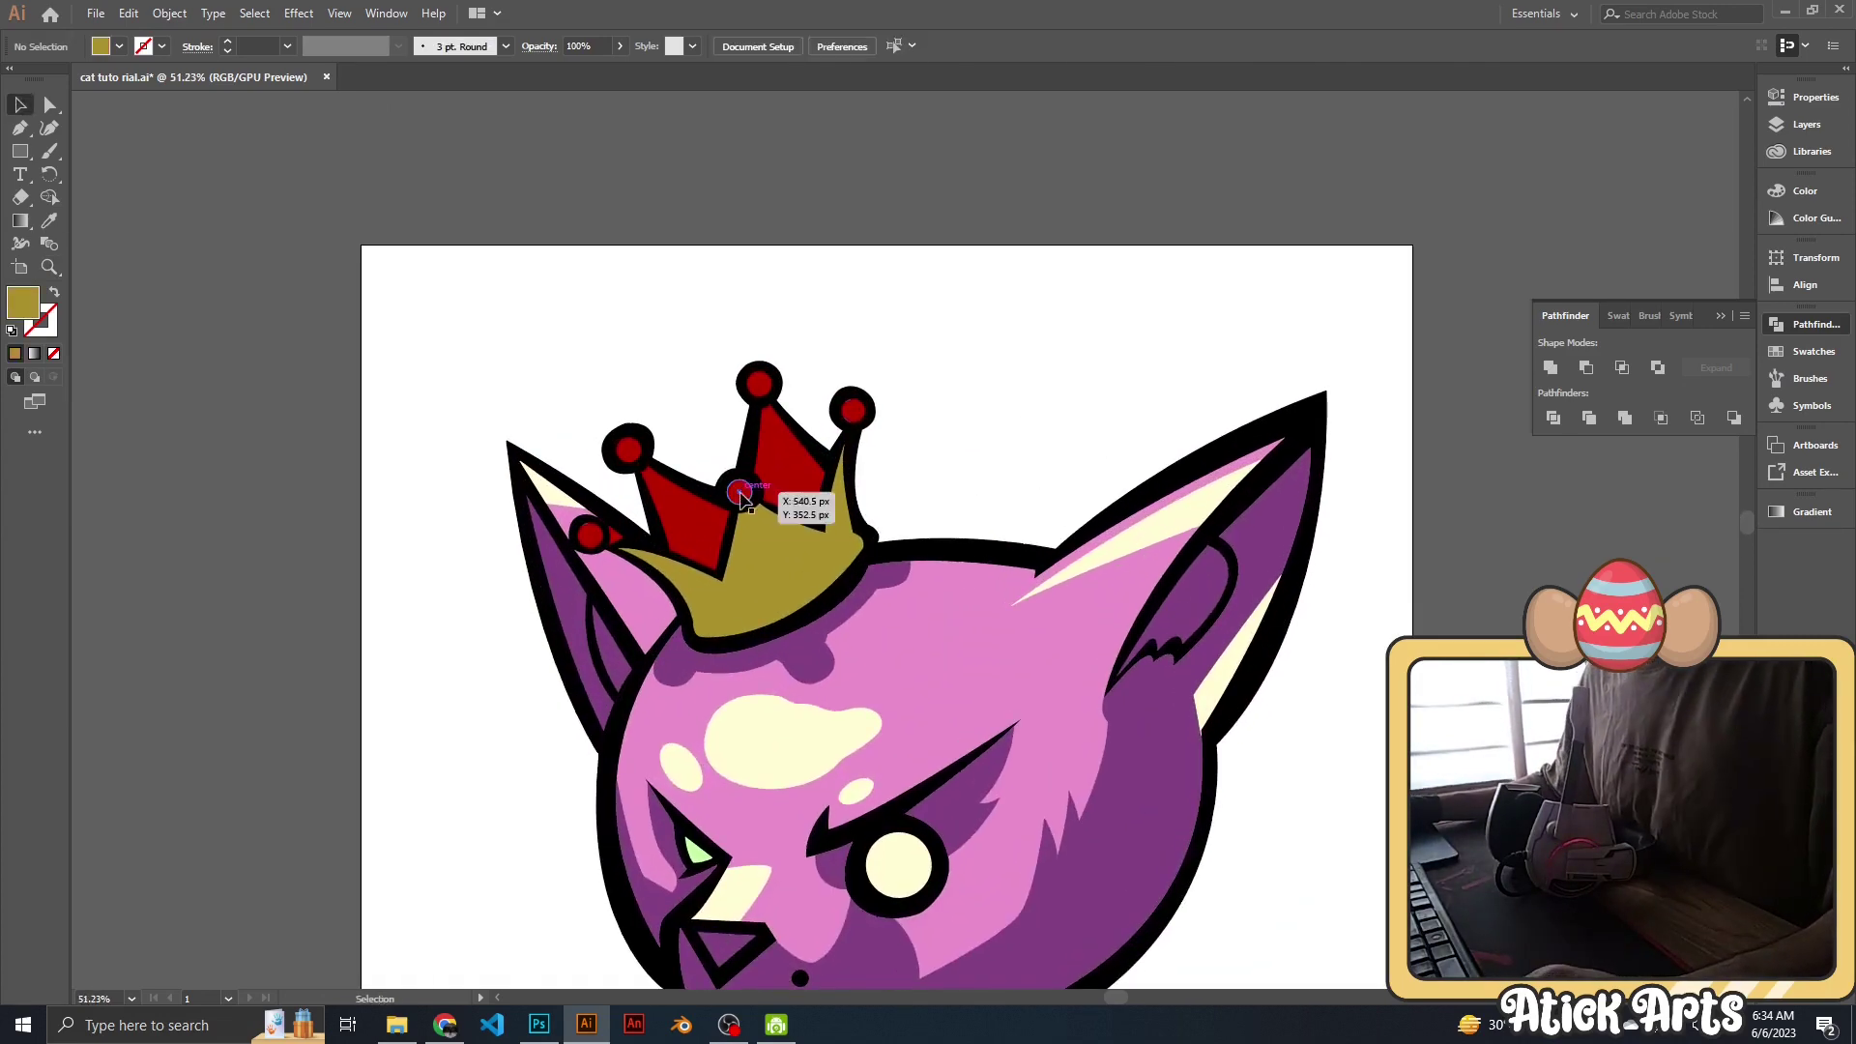
{"action": "scroll", "coordinate": [961, 425], "scroll_direction": "down", "scroll_amount": 1}
{"action": "left_click", "coordinate": [850, 348]}
{"action": "key", "text": "i"}
{"action": "left_click", "coordinate": [793, 406]}
{"action": "double_click", "coordinate": [23, 303]}
{"action": "left_click", "coordinate": [488, 475]}
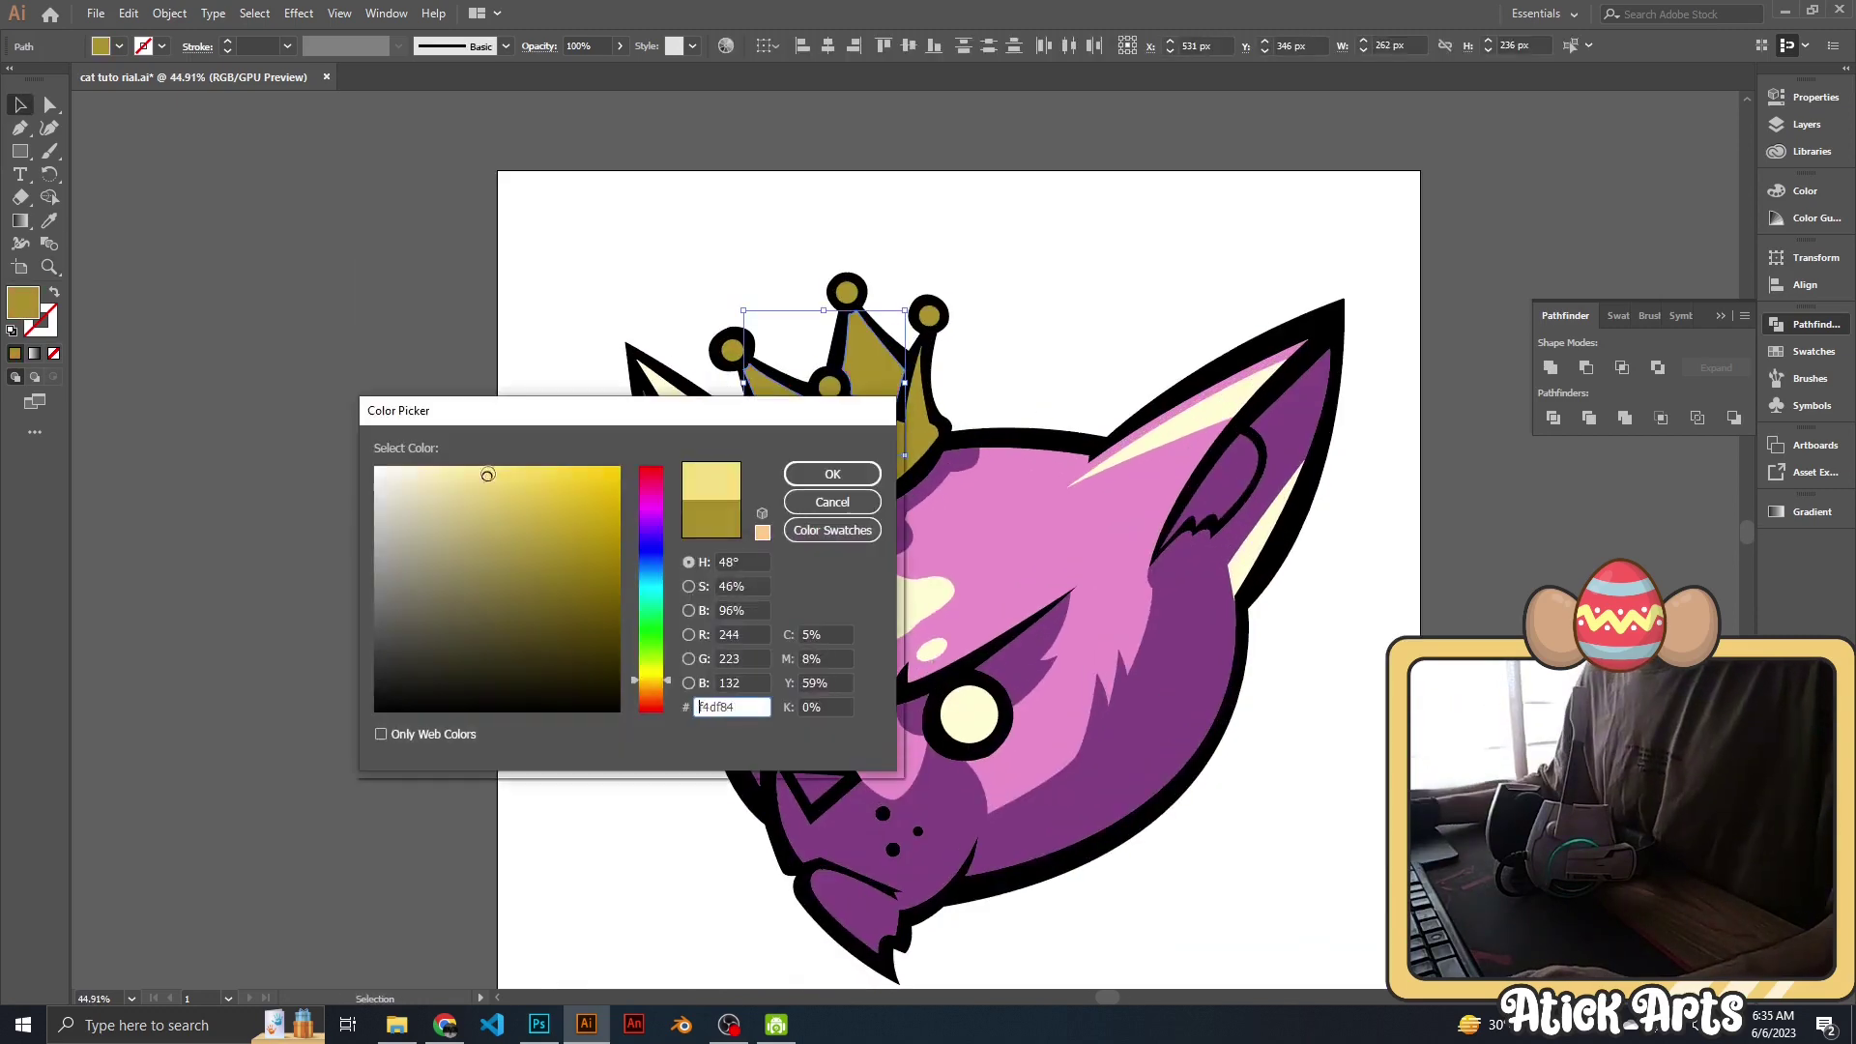
{"action": "left_click_drag", "start_coordinate": [641, 658], "coordinate": [666, 687]}
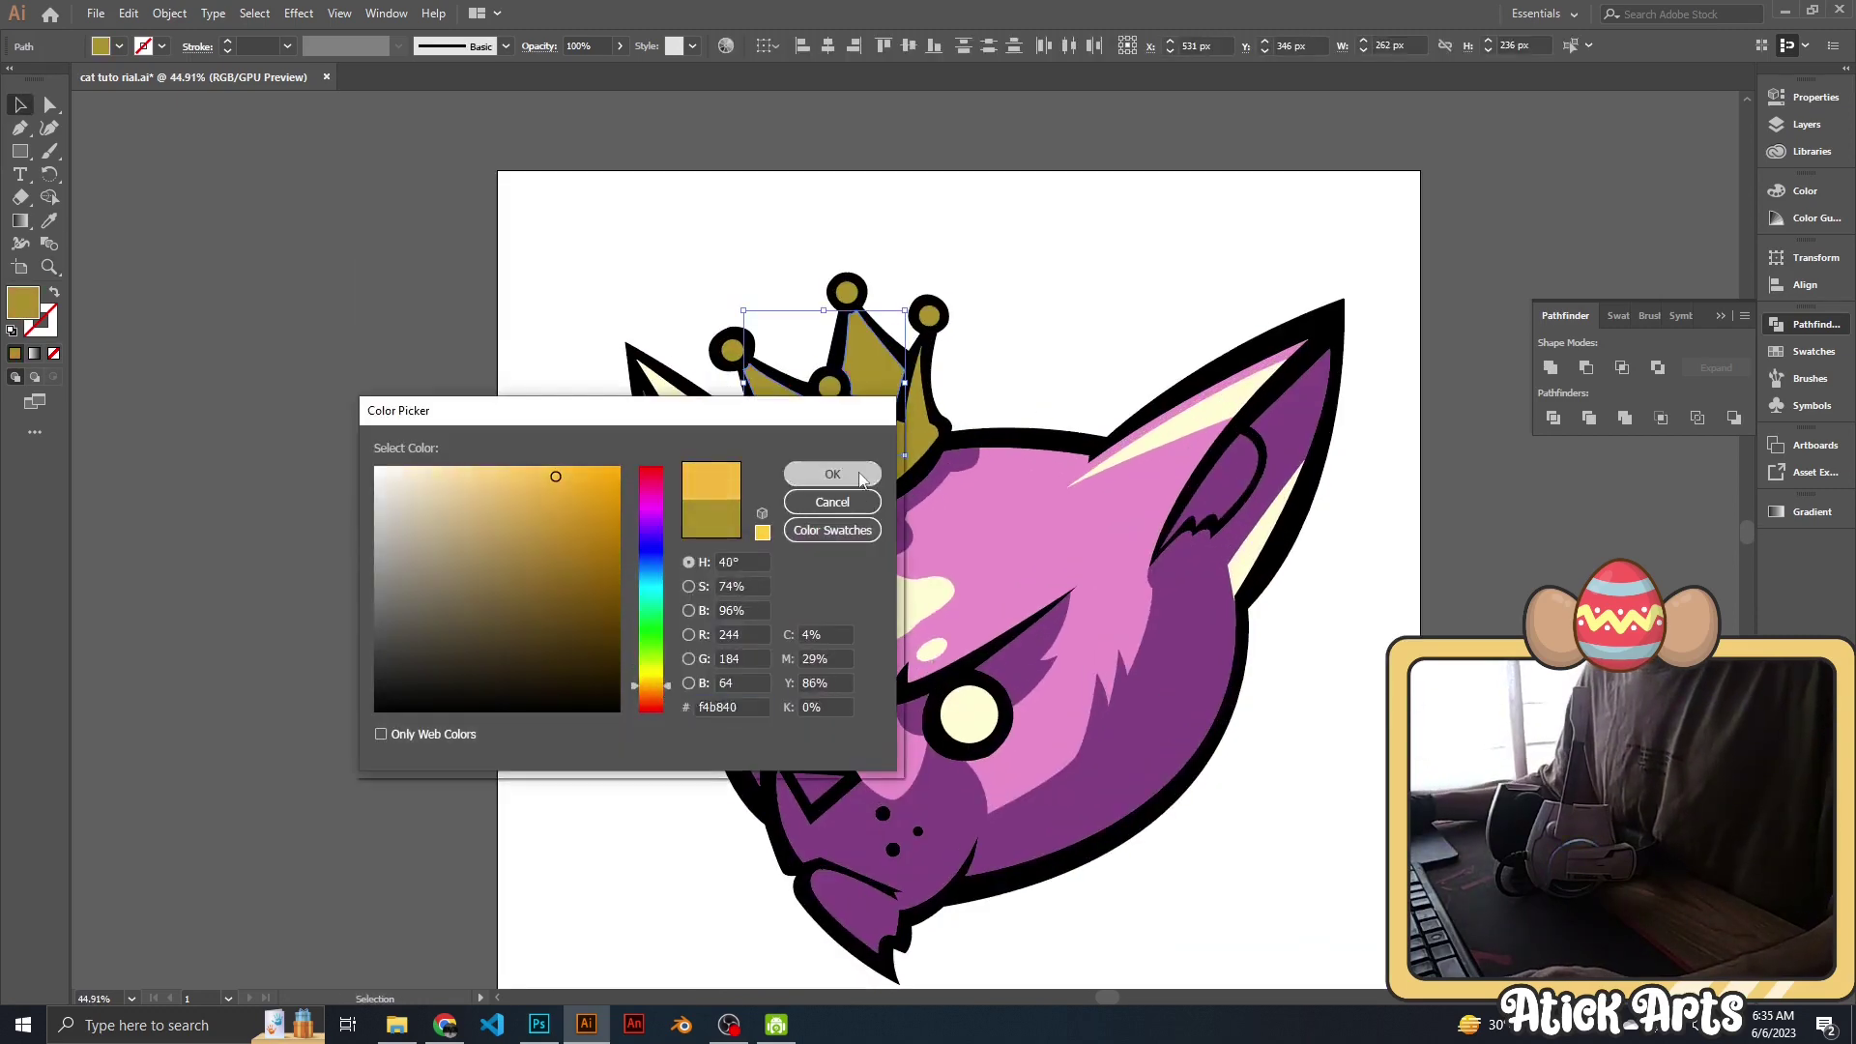
{"action": "left_click", "coordinate": [832, 474]}
{"action": "scroll", "coordinate": [1065, 360], "scroll_direction": "down", "scroll_amount": 3}
{"action": "scroll", "coordinate": [1119, 438], "scroll_direction": "up", "scroll_amount": 4}
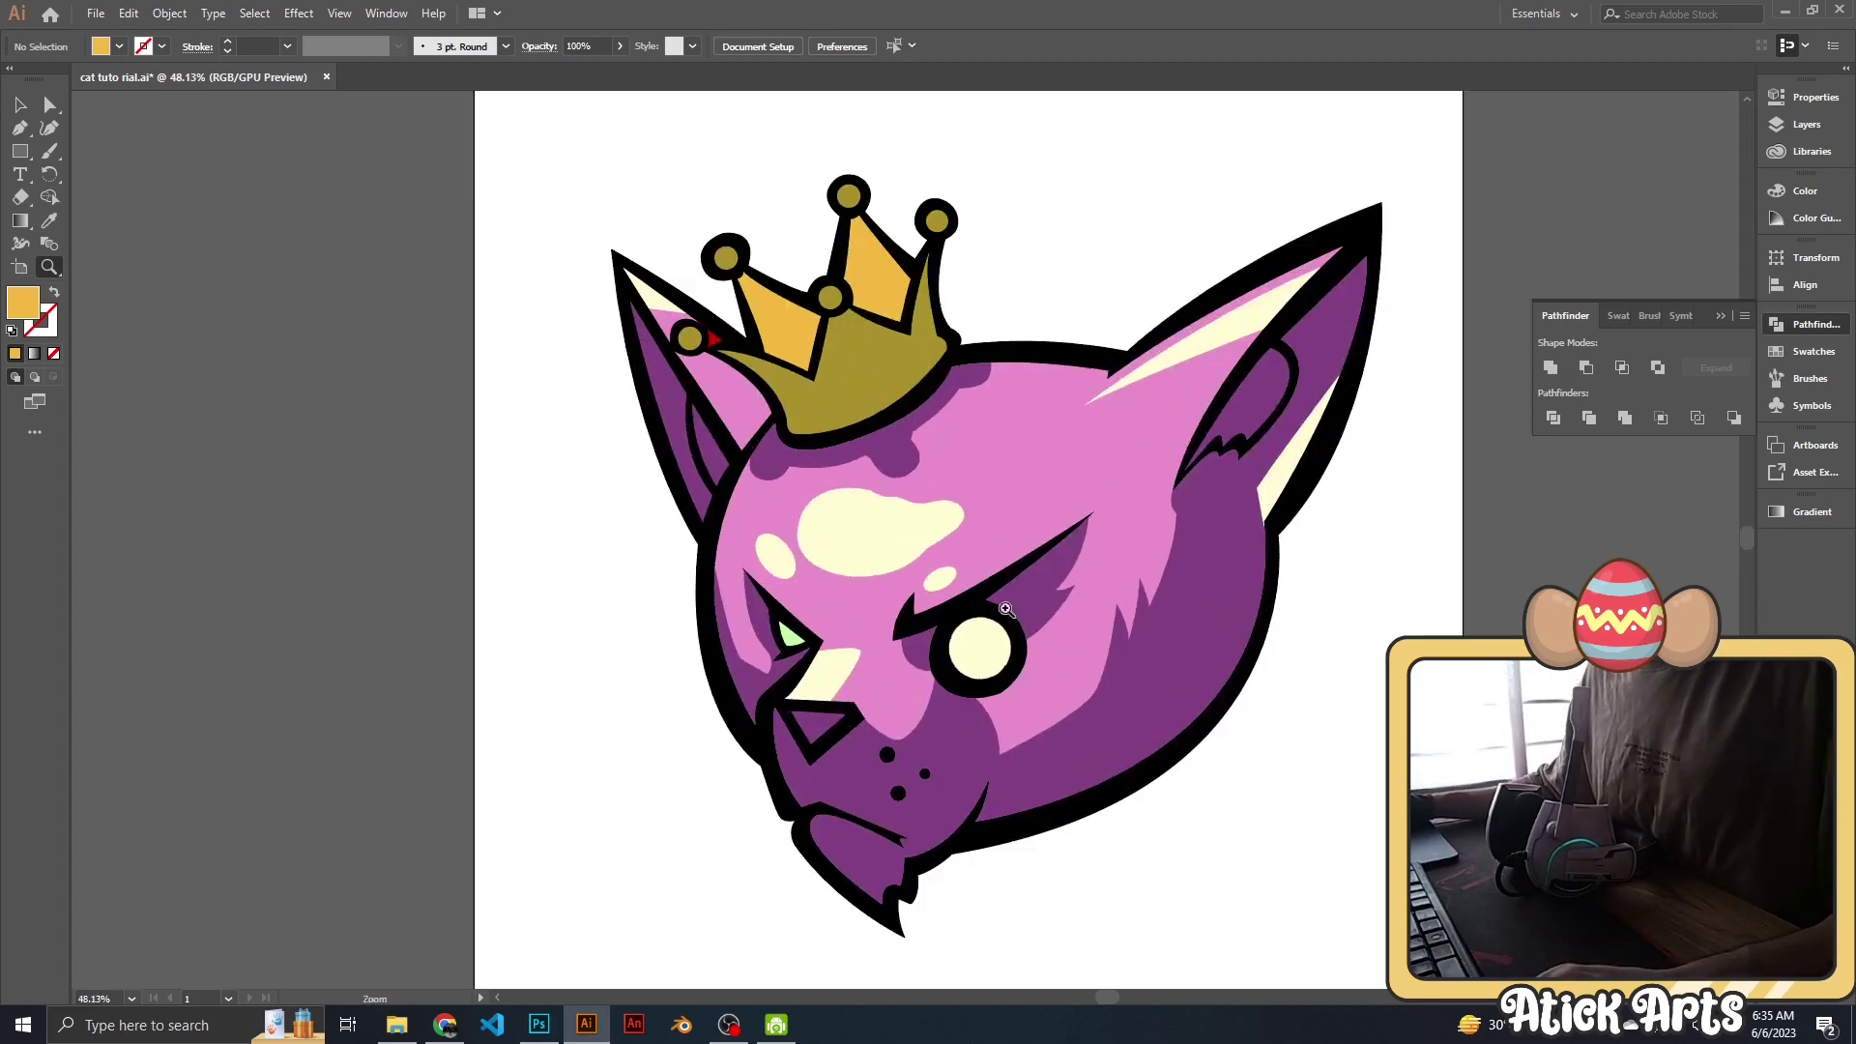
Fill the cat's eye yellow.
{"action": "key", "text": "v"}
{"action": "left_click", "coordinate": [980, 648]}
{"action": "double_click", "coordinate": [30, 306]}
{"action": "type", "text": "ffe000"}
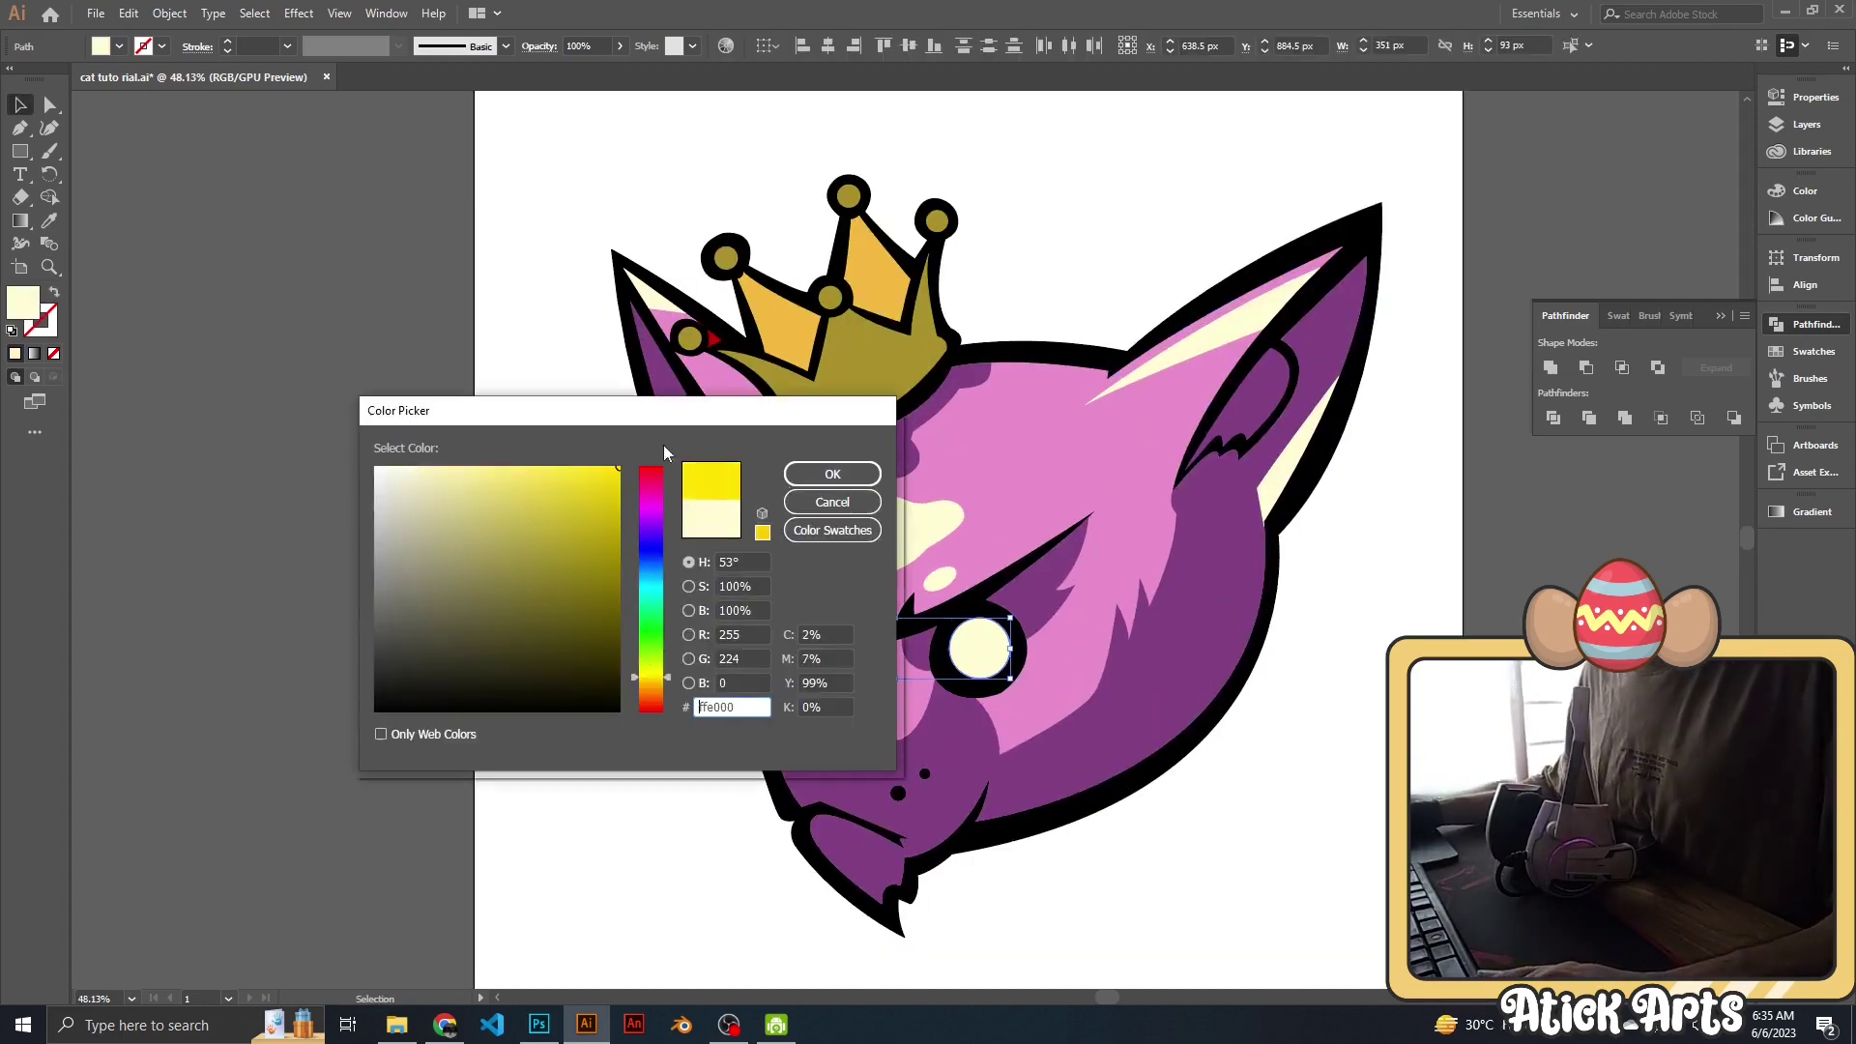
{"action": "left_click", "coordinate": [832, 474]}
{"action": "scroll", "coordinate": [538, 601], "scroll_direction": "down", "scroll_amount": 3}
{"action": "scroll", "coordinate": [599, 474], "scroll_direction": "up", "scroll_amount": 6}
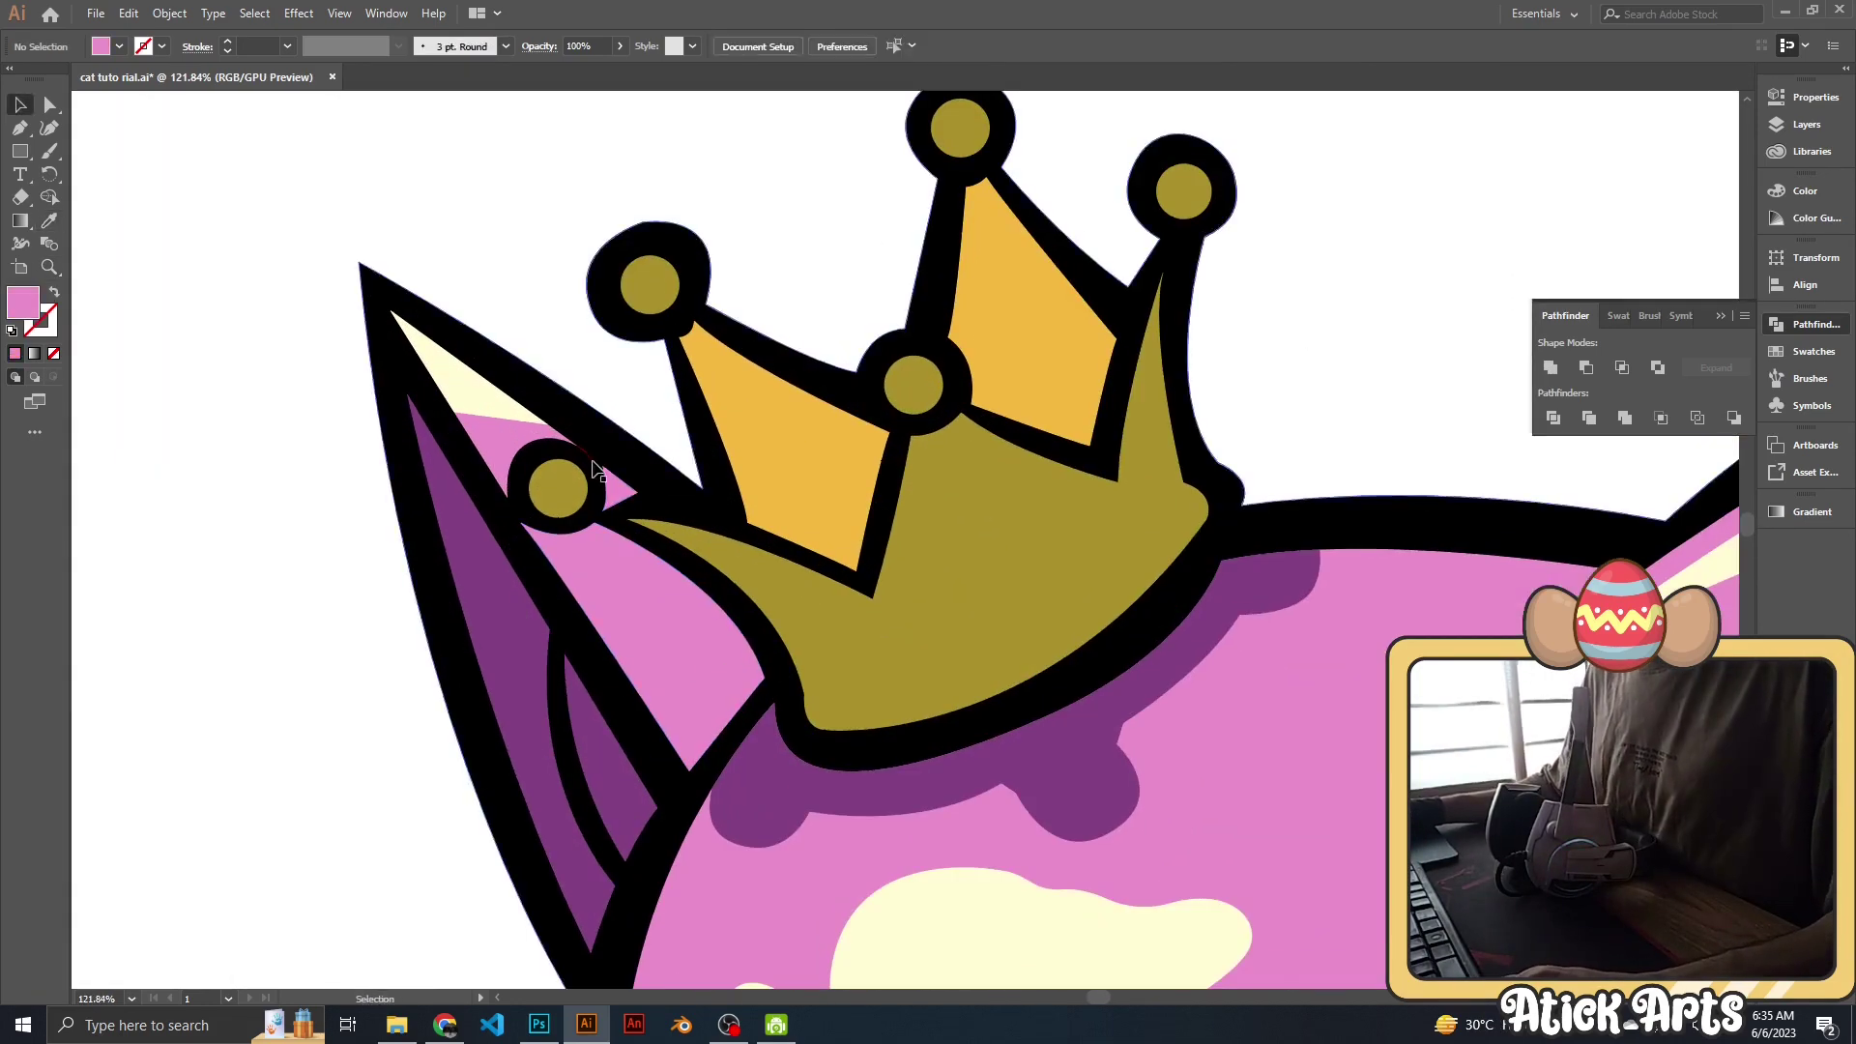
{"action": "scroll", "coordinate": [613, 385], "scroll_direction": "down", "scroll_amount": 5}
{"action": "scroll", "coordinate": [753, 332], "scroll_direction": "up", "scroll_amount": 3}
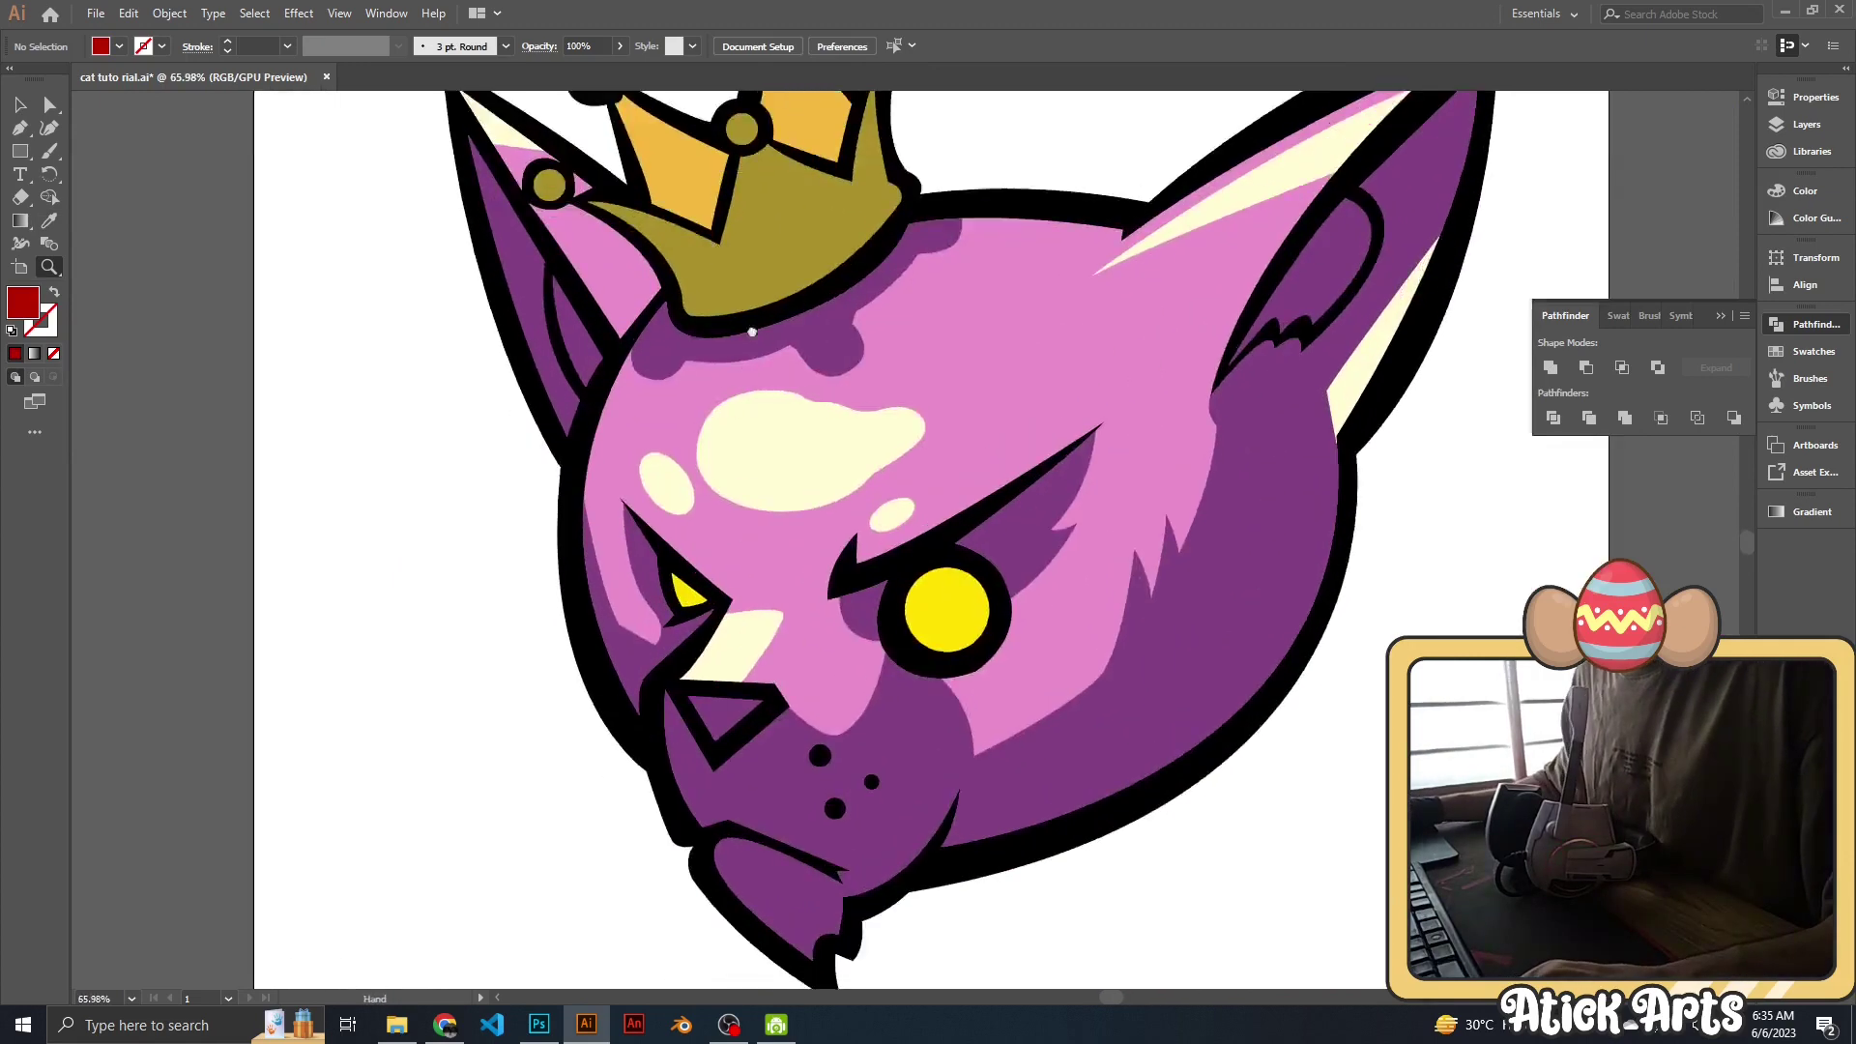
{"action": "scroll", "coordinate": [752, 331], "scroll_direction": "up", "scroll_amount": 3}
{"action": "scroll", "coordinate": [717, 526], "scroll_direction": "up", "scroll_amount": 2}
{"action": "left_click", "coordinate": [509, 579]}
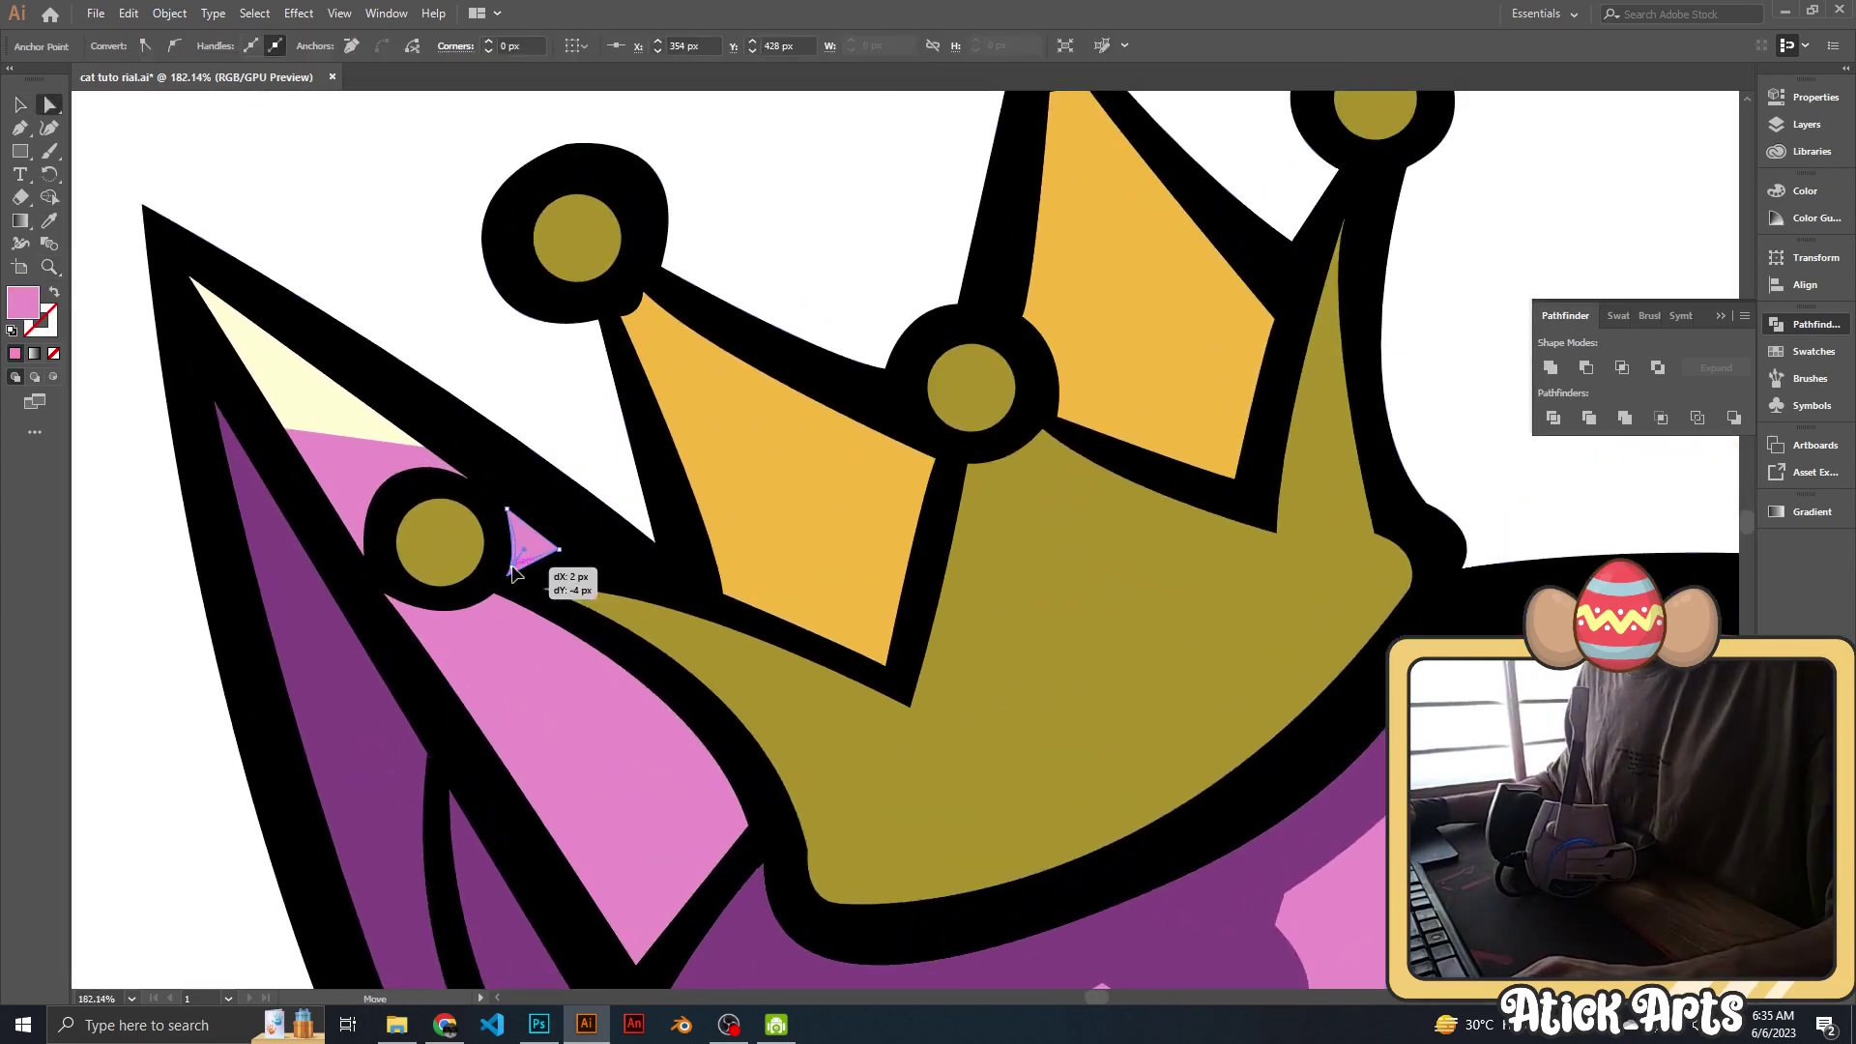
{"action": "scroll", "coordinate": [561, 580], "scroll_direction": "down", "scroll_amount": 3}
{"action": "scroll", "coordinate": [302, 402], "scroll_direction": "up", "scroll_amount": 3}
Draw small circles on each crown ball and fill them a light colour.
{"action": "left_click_drag", "start_coordinate": [20, 151], "coordinate": [81, 180]}
{"action": "mouse_move", "coordinate": [409, 442]}
{"action": "left_mouse_down"}
{"action": "mouse_move", "coordinate": [444, 477]}
{"action": "mouse_move", "coordinate": [432, 461]}
{"action": "left_mouse_up"}
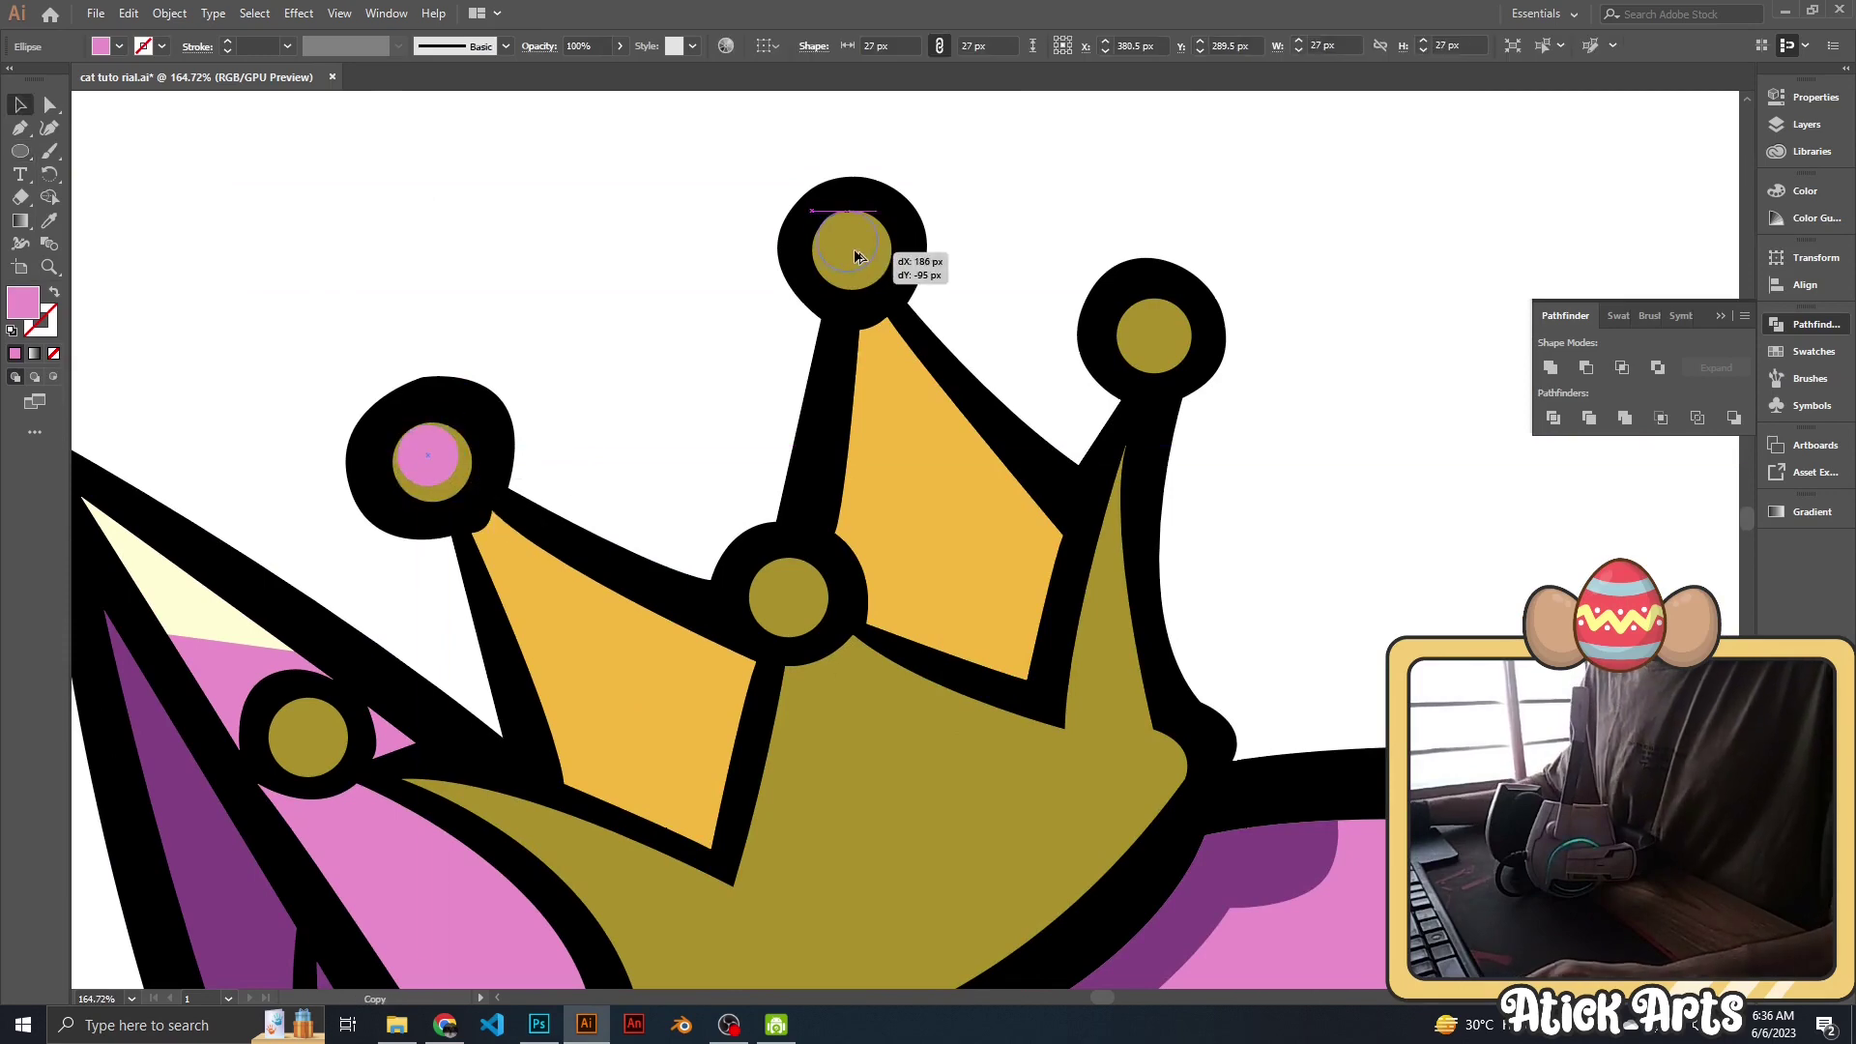
{"action": "mouse_move", "coordinate": [1157, 341]}
{"action": "left_mouse_down"}
{"action": "mouse_move", "coordinate": [780, 589]}
{"action": "mouse_move", "coordinate": [300, 732]}
{"action": "left_mouse_up"}
{"action": "scroll", "coordinate": [300, 732], "scroll_direction": "down", "scroll_amount": 3}
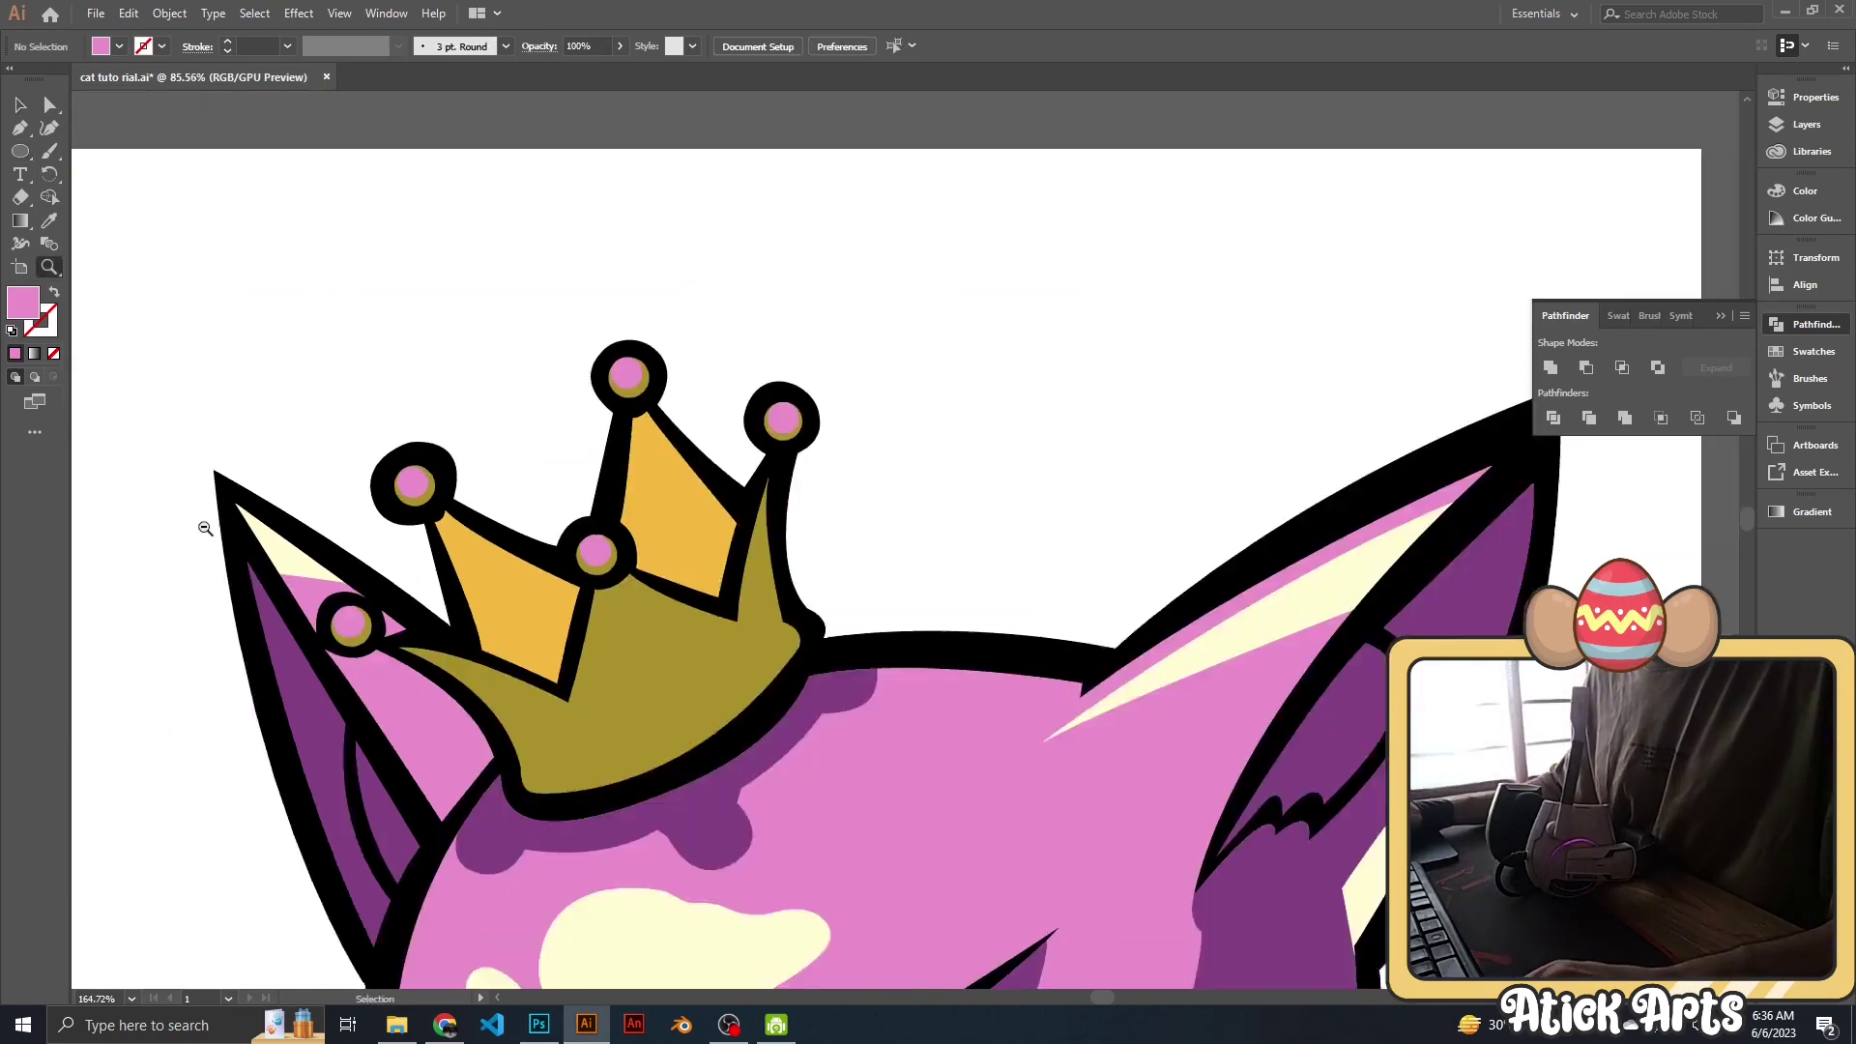
{"action": "scroll", "coordinate": [329, 560], "scroll_direction": "up", "scroll_amount": 2}
{"action": "double_click", "coordinate": [30, 312]}
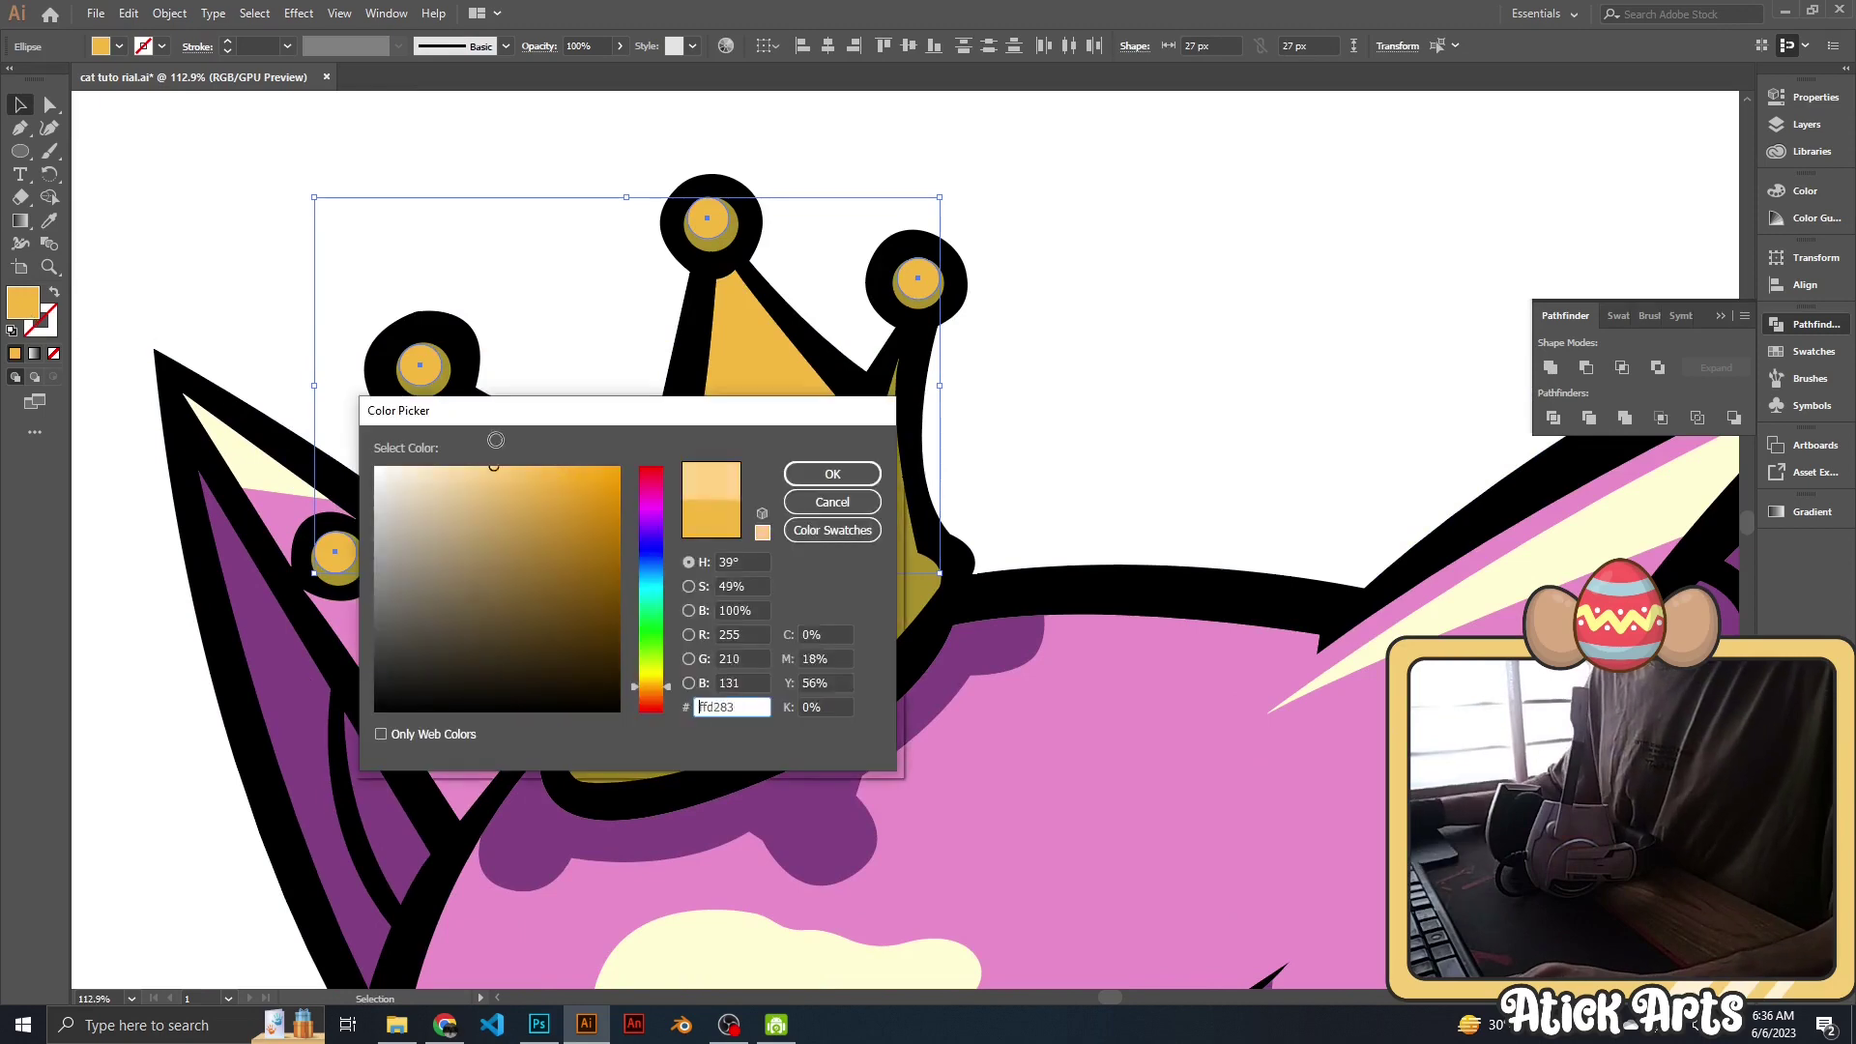
{"action": "key", "text": "Return"}
{"action": "left_click", "coordinate": [1042, 375]}
{"action": "key", "text": "ctrl+0"}
{"action": "key", "text": "z"}
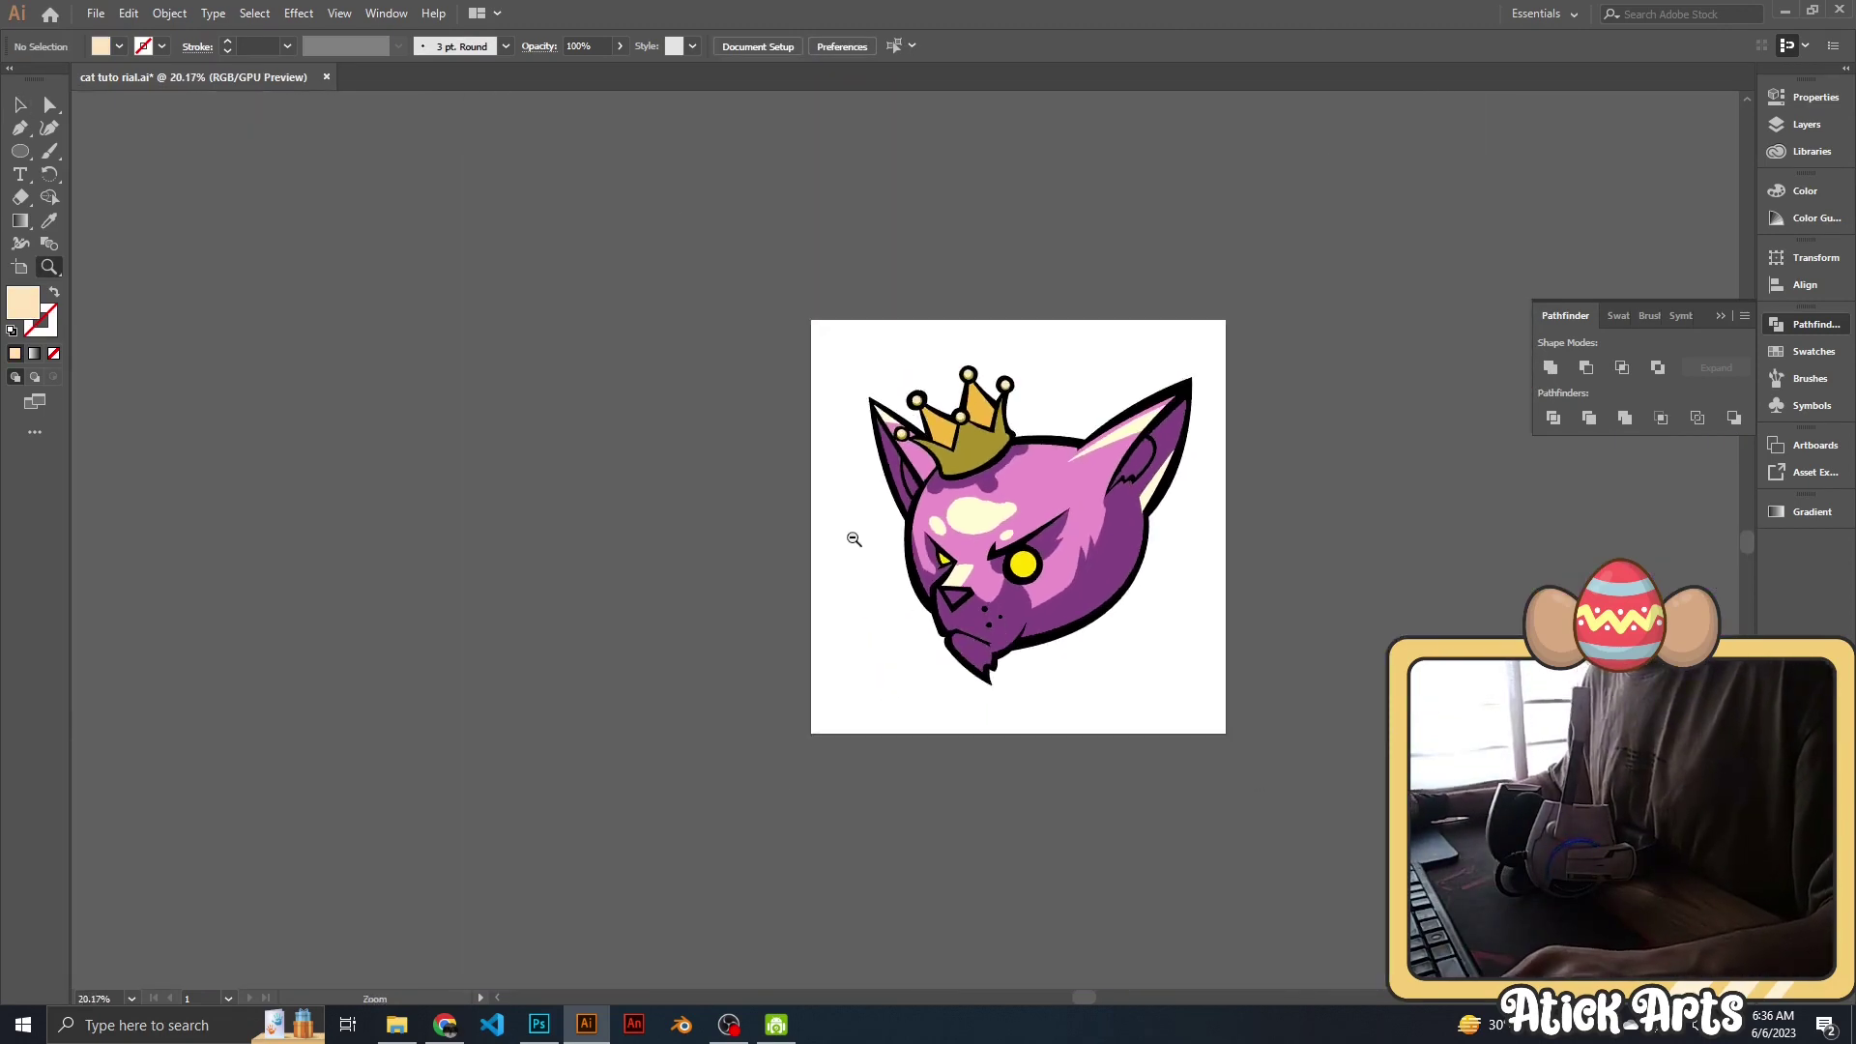
Group the purple body shapes and give them a vivid violet fill.
{"action": "left_click_drag", "start_coordinate": [1032, 565], "coordinate": [1105, 626]}
{"action": "left_click", "coordinate": [1104, 626], "text": "ctrl"}
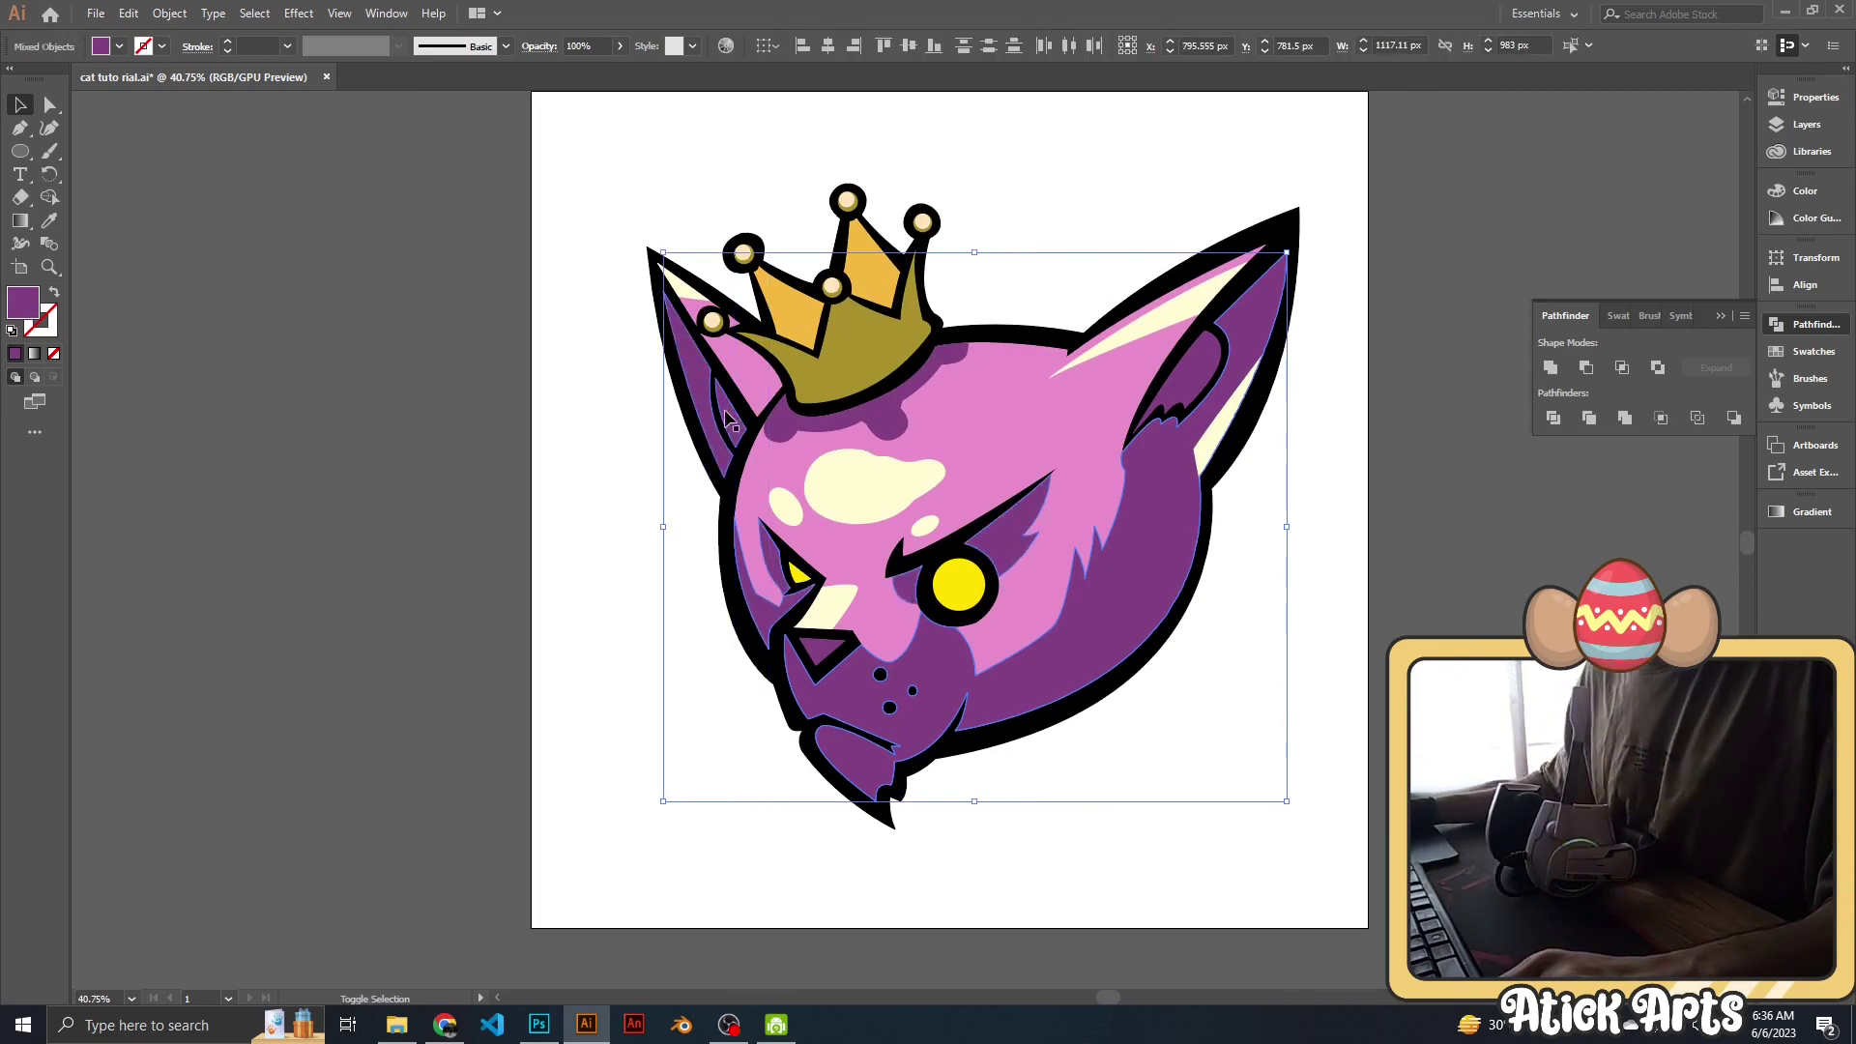
{"action": "scroll", "coordinate": [1279, 635], "scroll_direction": "down", "scroll_amount": 3}
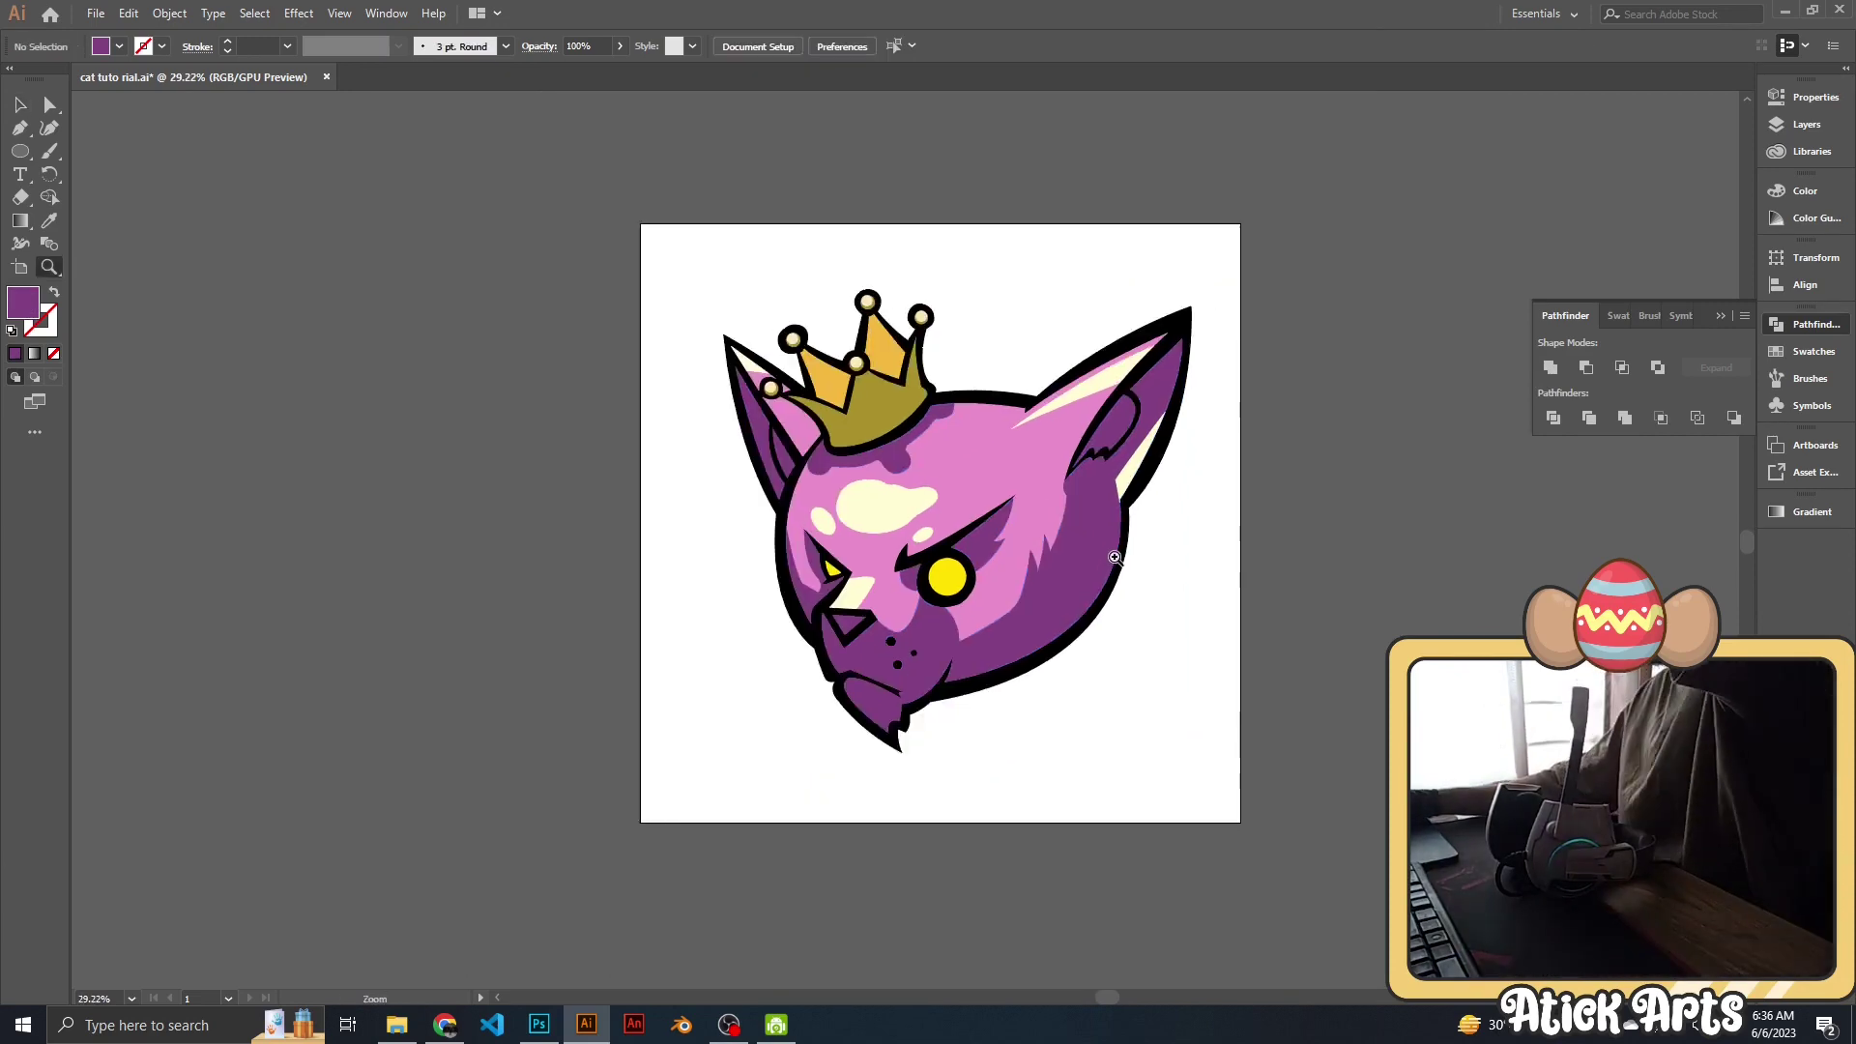
{"action": "scroll", "coordinate": [973, 503], "scroll_direction": "up", "scroll_amount": 4}
{"action": "key", "text": "ctrl+g"}
{"action": "double_click", "coordinate": [29, 313]}
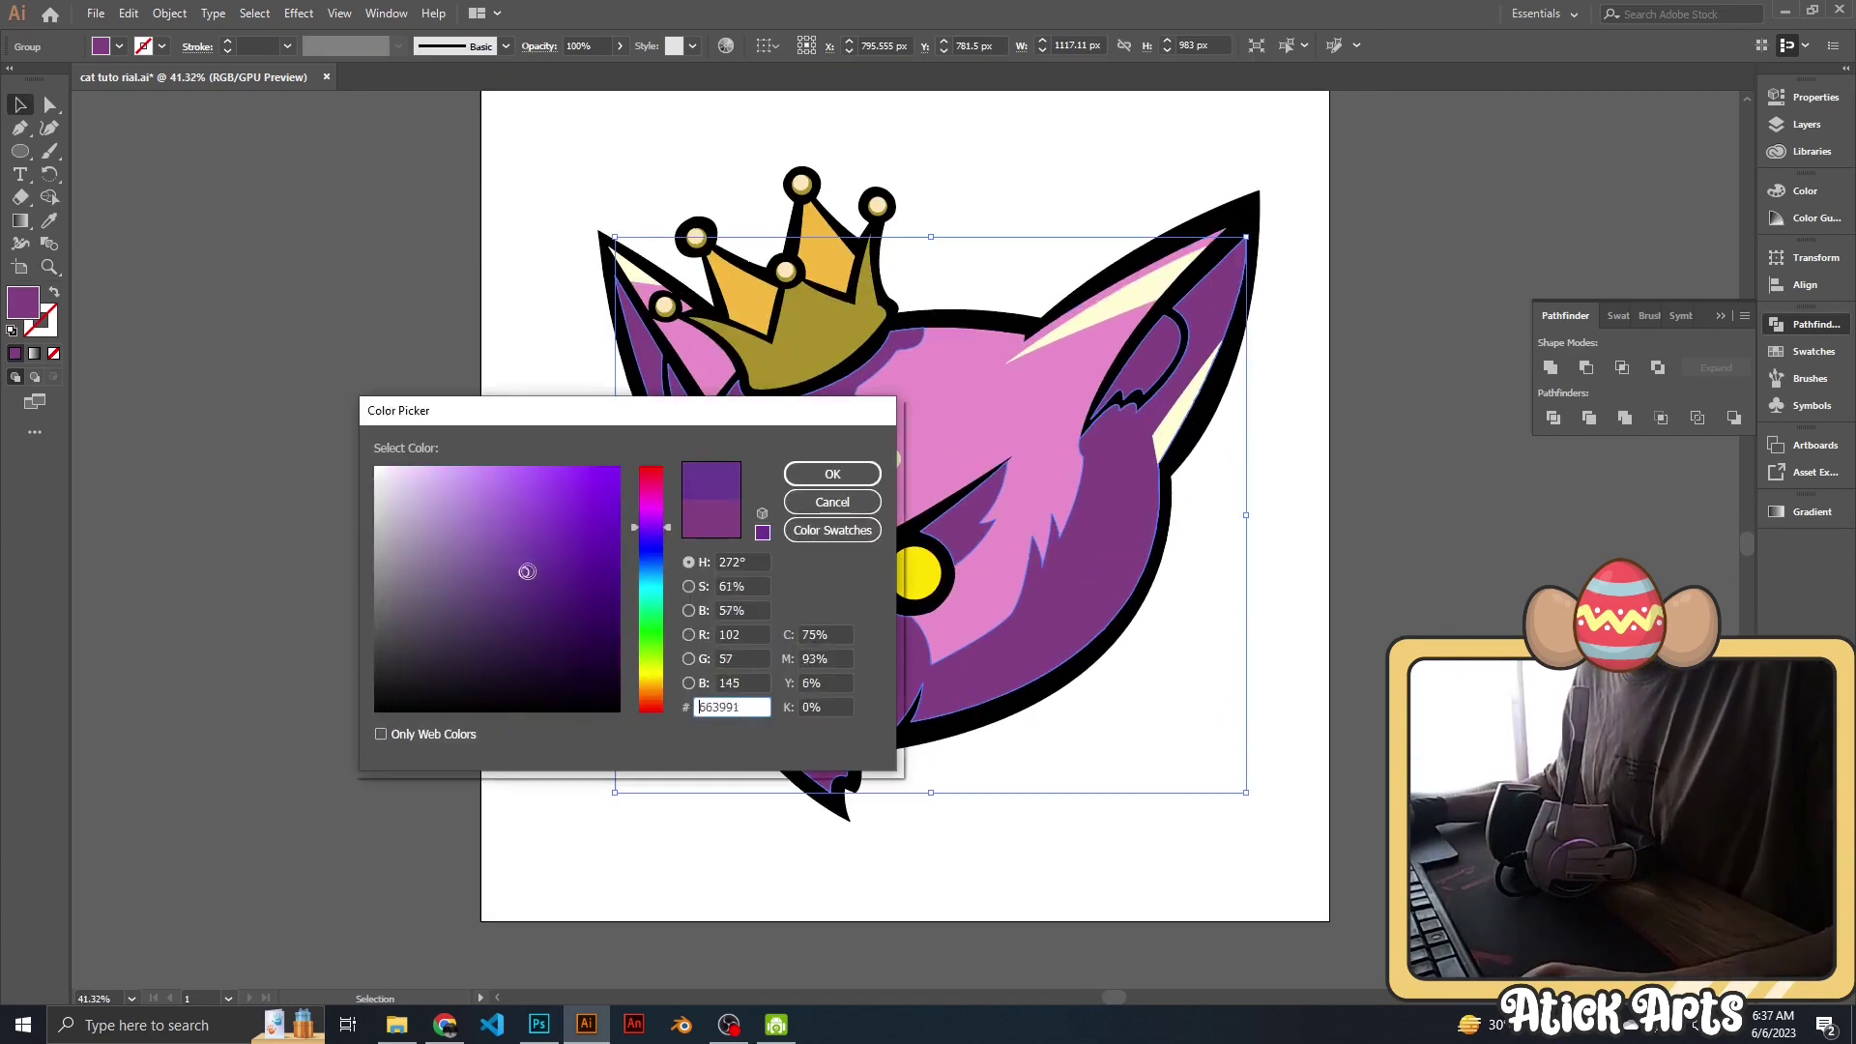
{"action": "key", "text": "Return"}
{"action": "scroll", "coordinate": [843, 524], "scroll_direction": "down", "scroll_amount": 2}
{"action": "scroll", "coordinate": [844, 524], "scroll_direction": "up", "scroll_amount": 3}
Fill the highlight areas with the lighter purple #e278f4.
{"action": "left_click", "coordinate": [844, 524]}
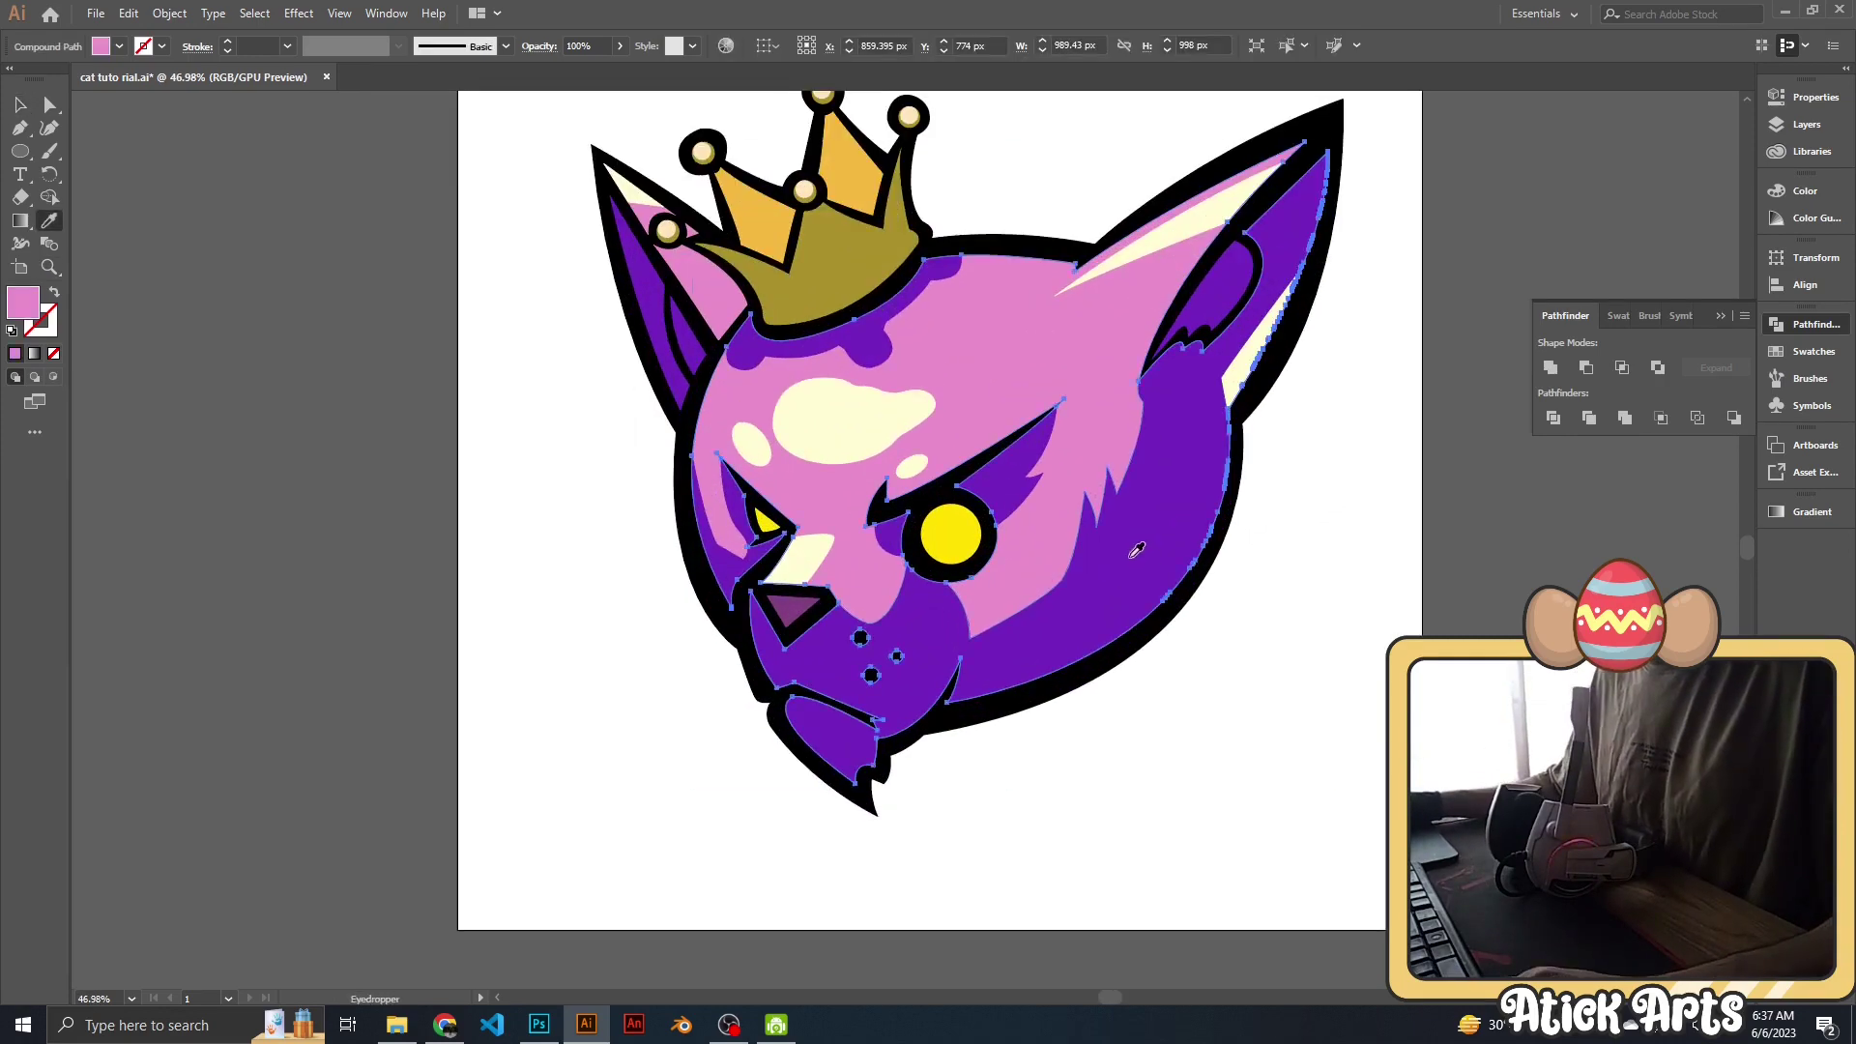
{"action": "double_click", "coordinate": [29, 313]}
{"action": "left_click", "coordinate": [832, 502]}
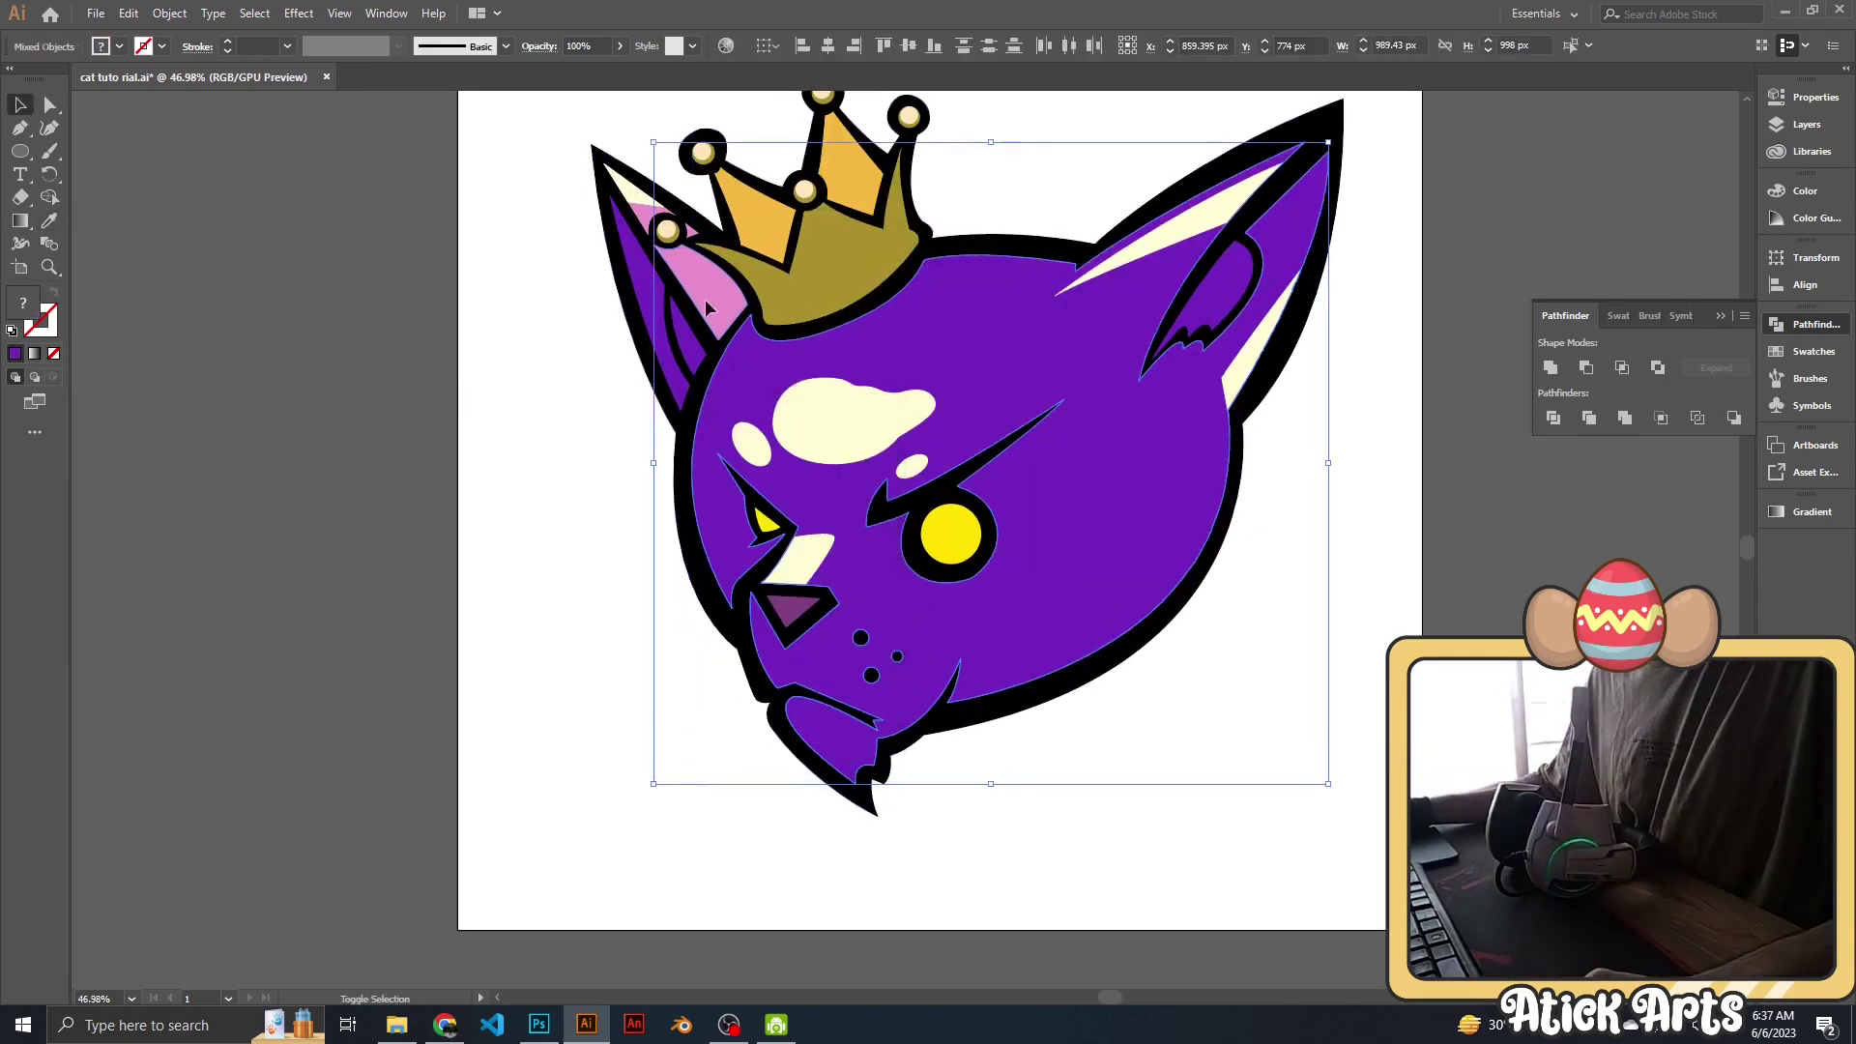
{"action": "left_click", "coordinate": [851, 677]}
{"action": "double_click", "coordinate": [23, 302]}
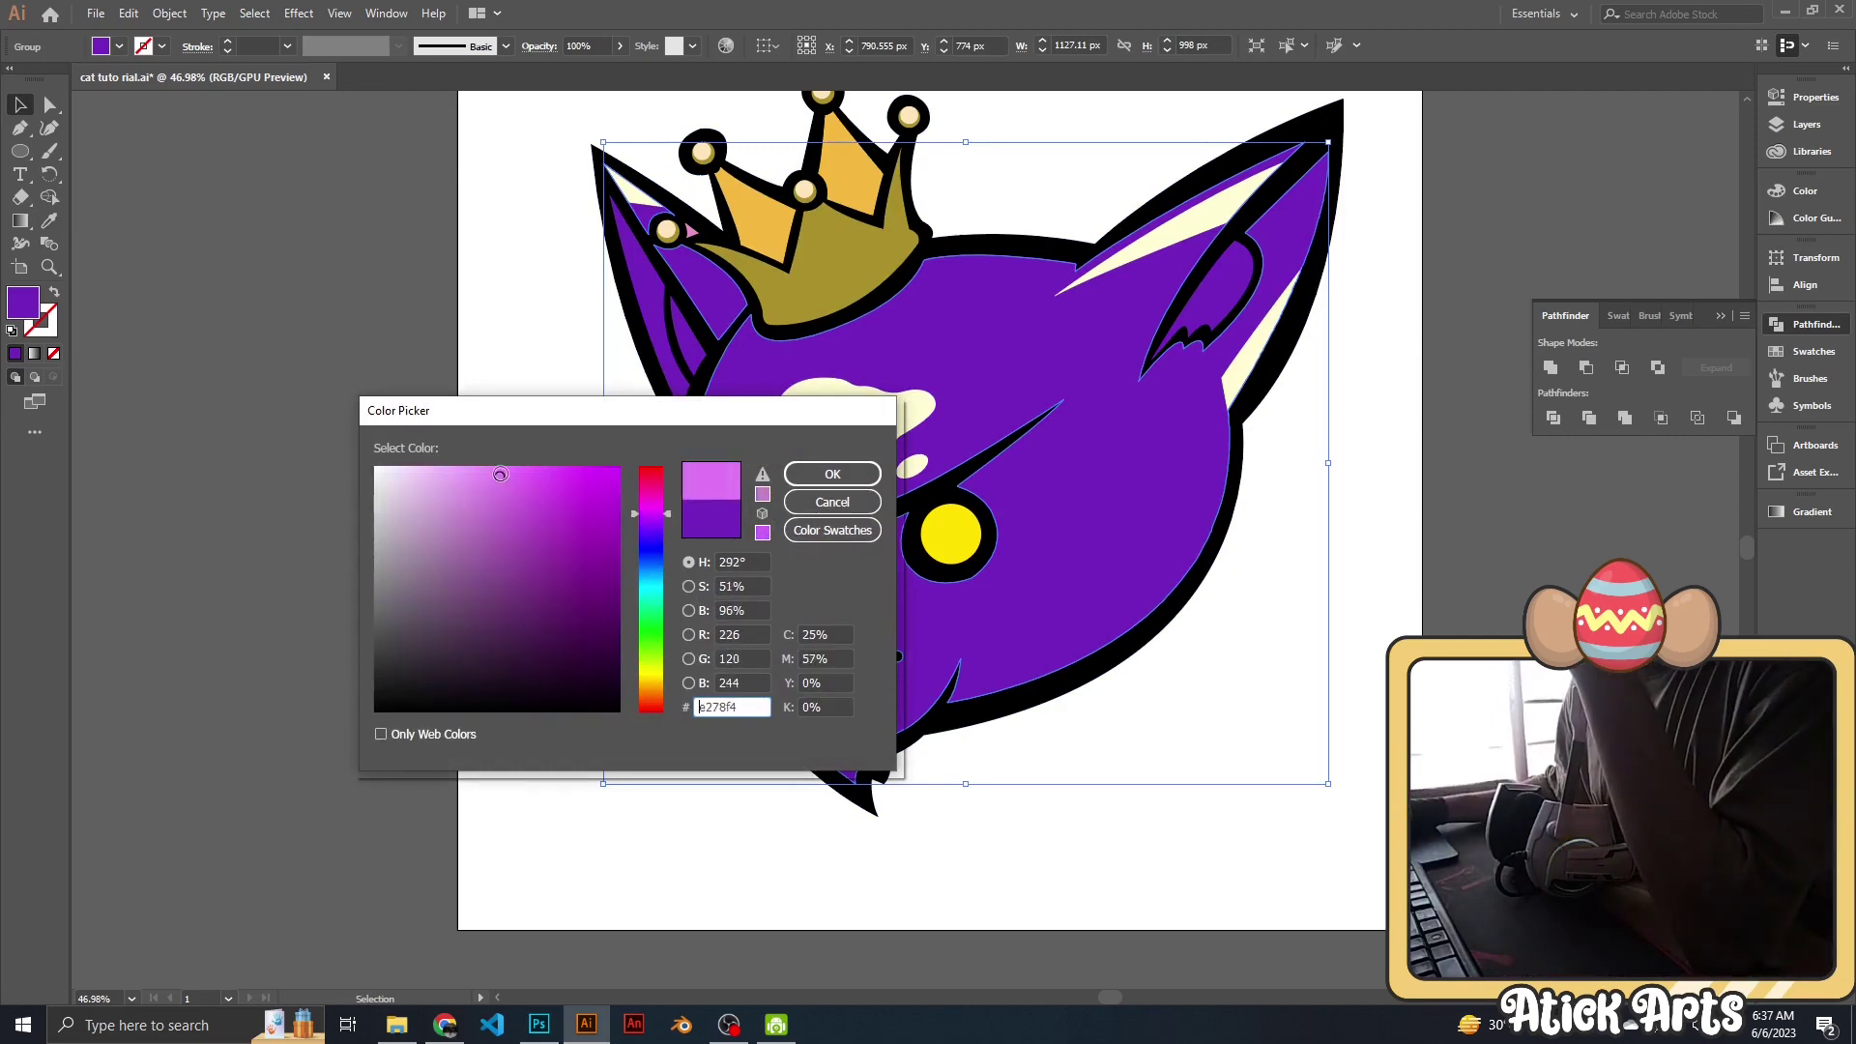
{"action": "key", "text": "Return"}
{"action": "scroll", "coordinate": [919, 483], "scroll_direction": "down", "scroll_amount": 3}
{"action": "scroll", "coordinate": [919, 483], "scroll_direction": "up", "scroll_amount": 4}
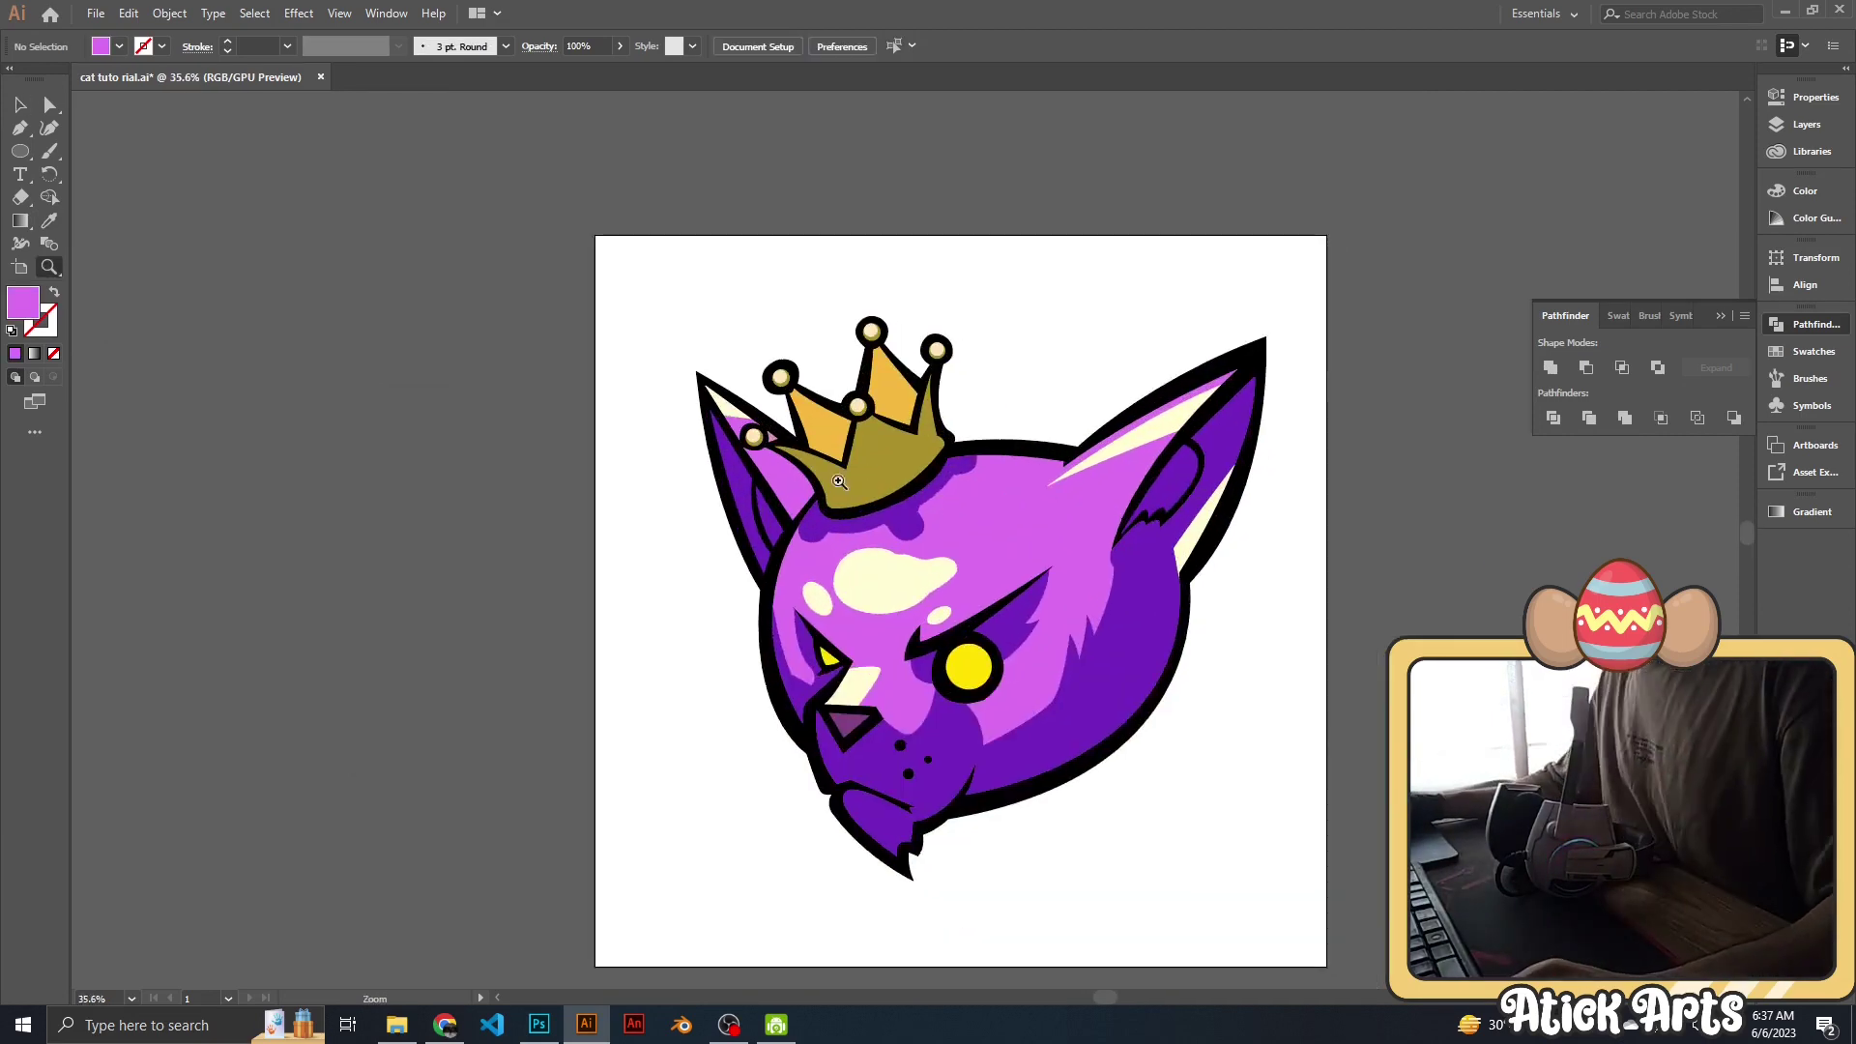
{"action": "left_click", "coordinate": [919, 484]}
{"action": "scroll", "coordinate": [919, 485], "scroll_direction": "up", "scroll_amount": 2}
{"action": "left_click", "coordinate": [878, 391]}
{"action": "scroll", "coordinate": [888, 380], "scroll_direction": "down", "scroll_amount": 4}
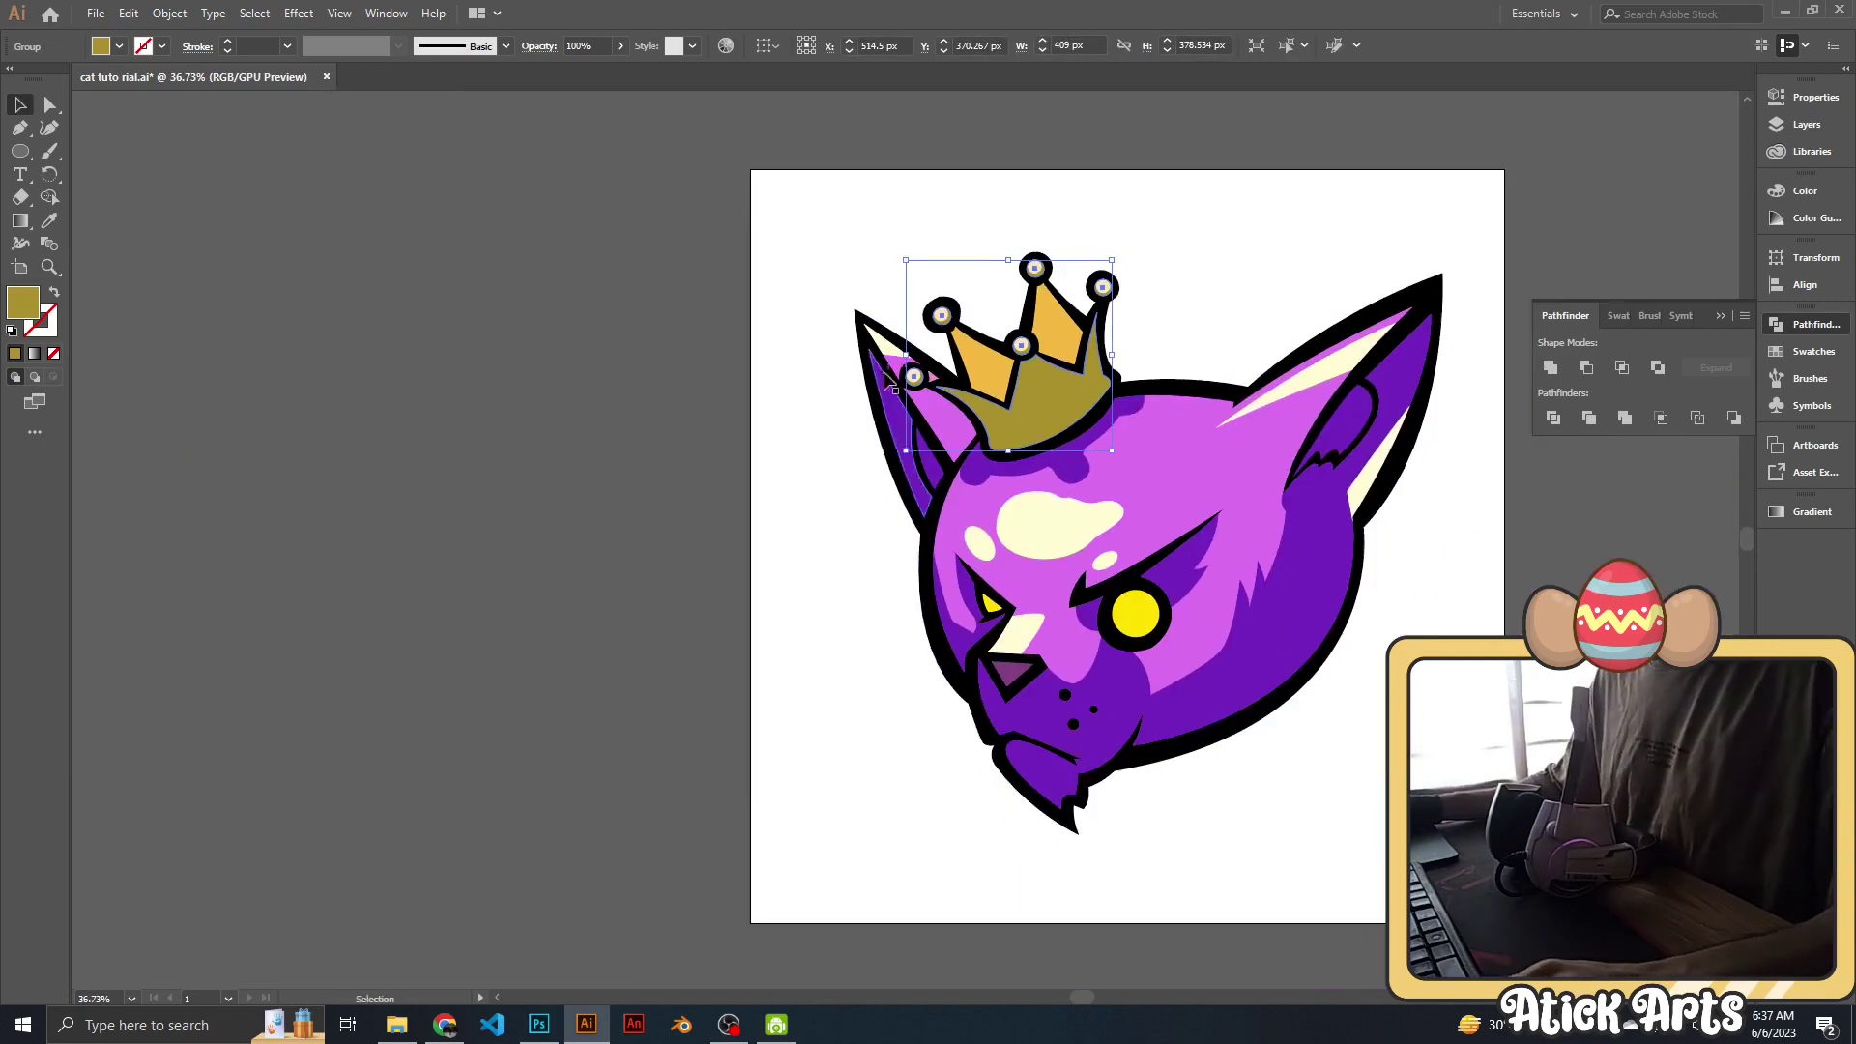
Fill the crown yellow.
{"action": "double_click", "coordinate": [23, 308]}
{"action": "type", "text": "e2b700"}
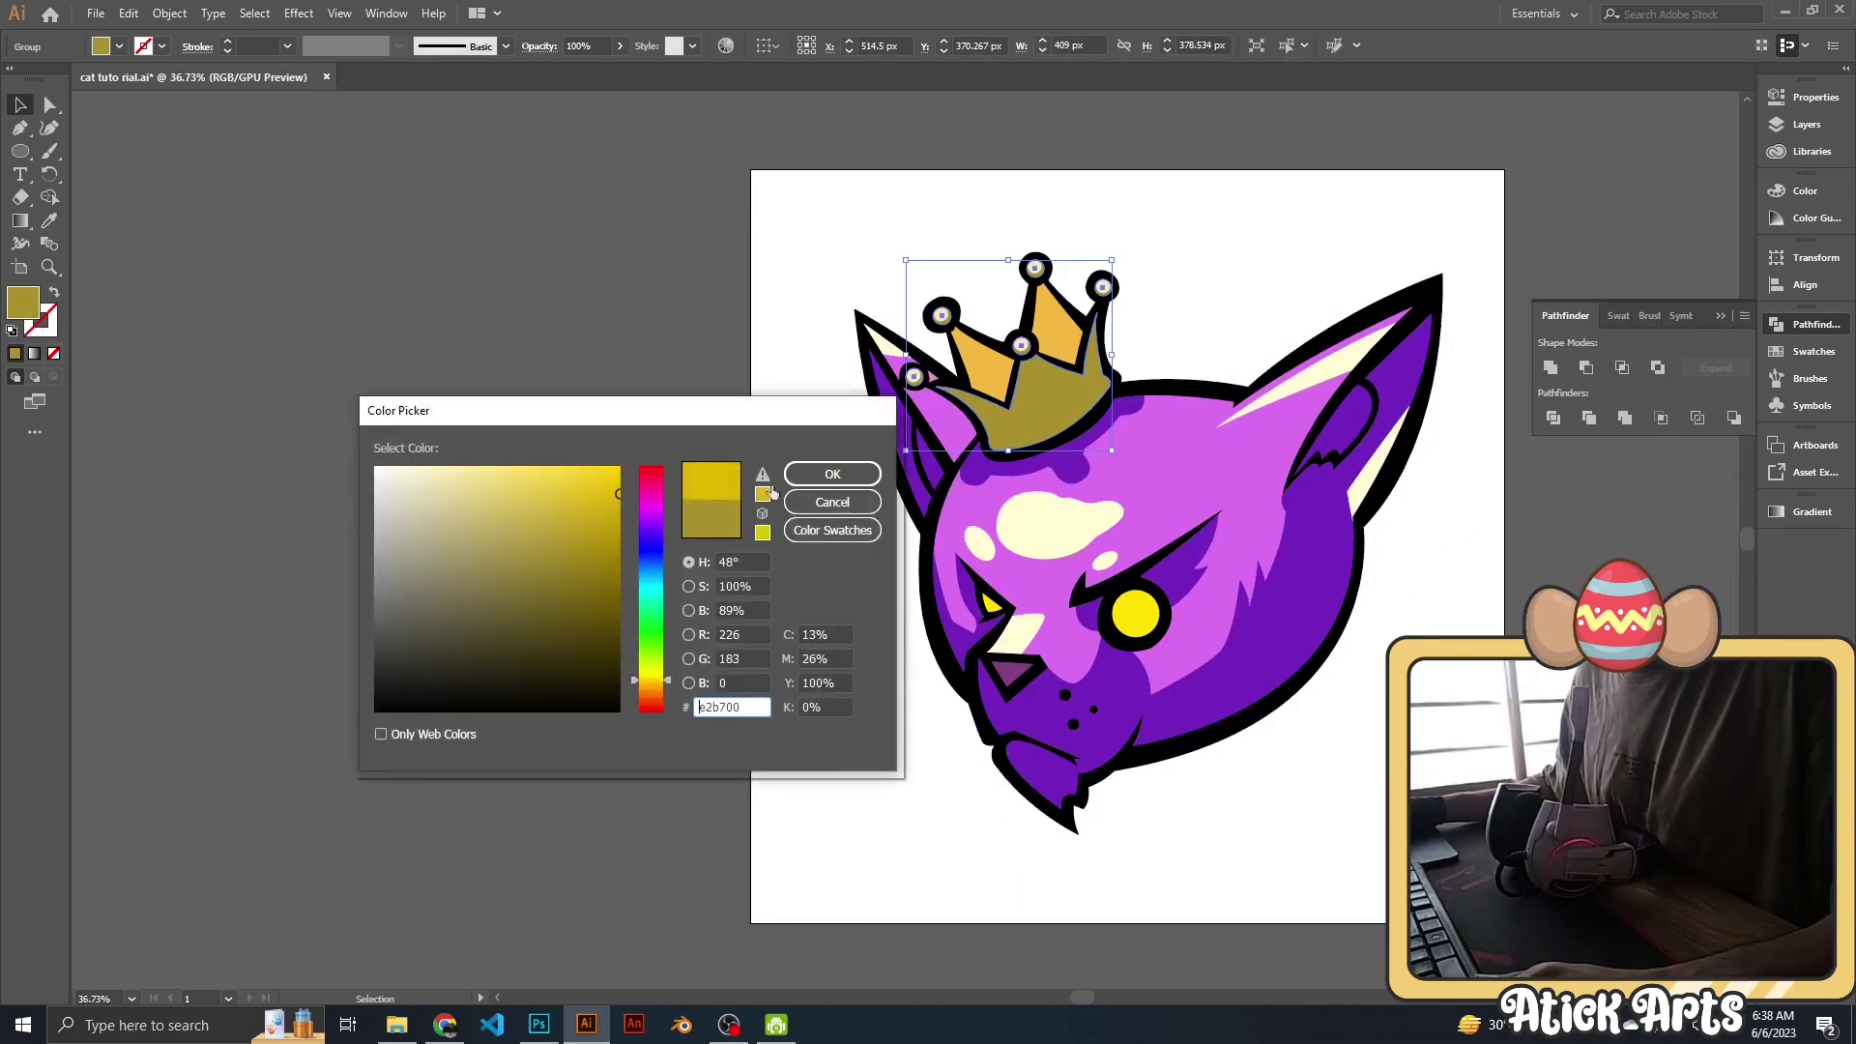
{"action": "key", "text": "Return"}
{"action": "scroll", "coordinate": [743, 477], "scroll_direction": "down", "scroll_amount": 2}
{"action": "scroll", "coordinate": [830, 440], "scroll_direction": "up", "scroll_amount": 3}
Fill the crown's points piece peach.
{"action": "left_click", "coordinate": [928, 382]}
{"action": "double_click", "coordinate": [24, 307]}
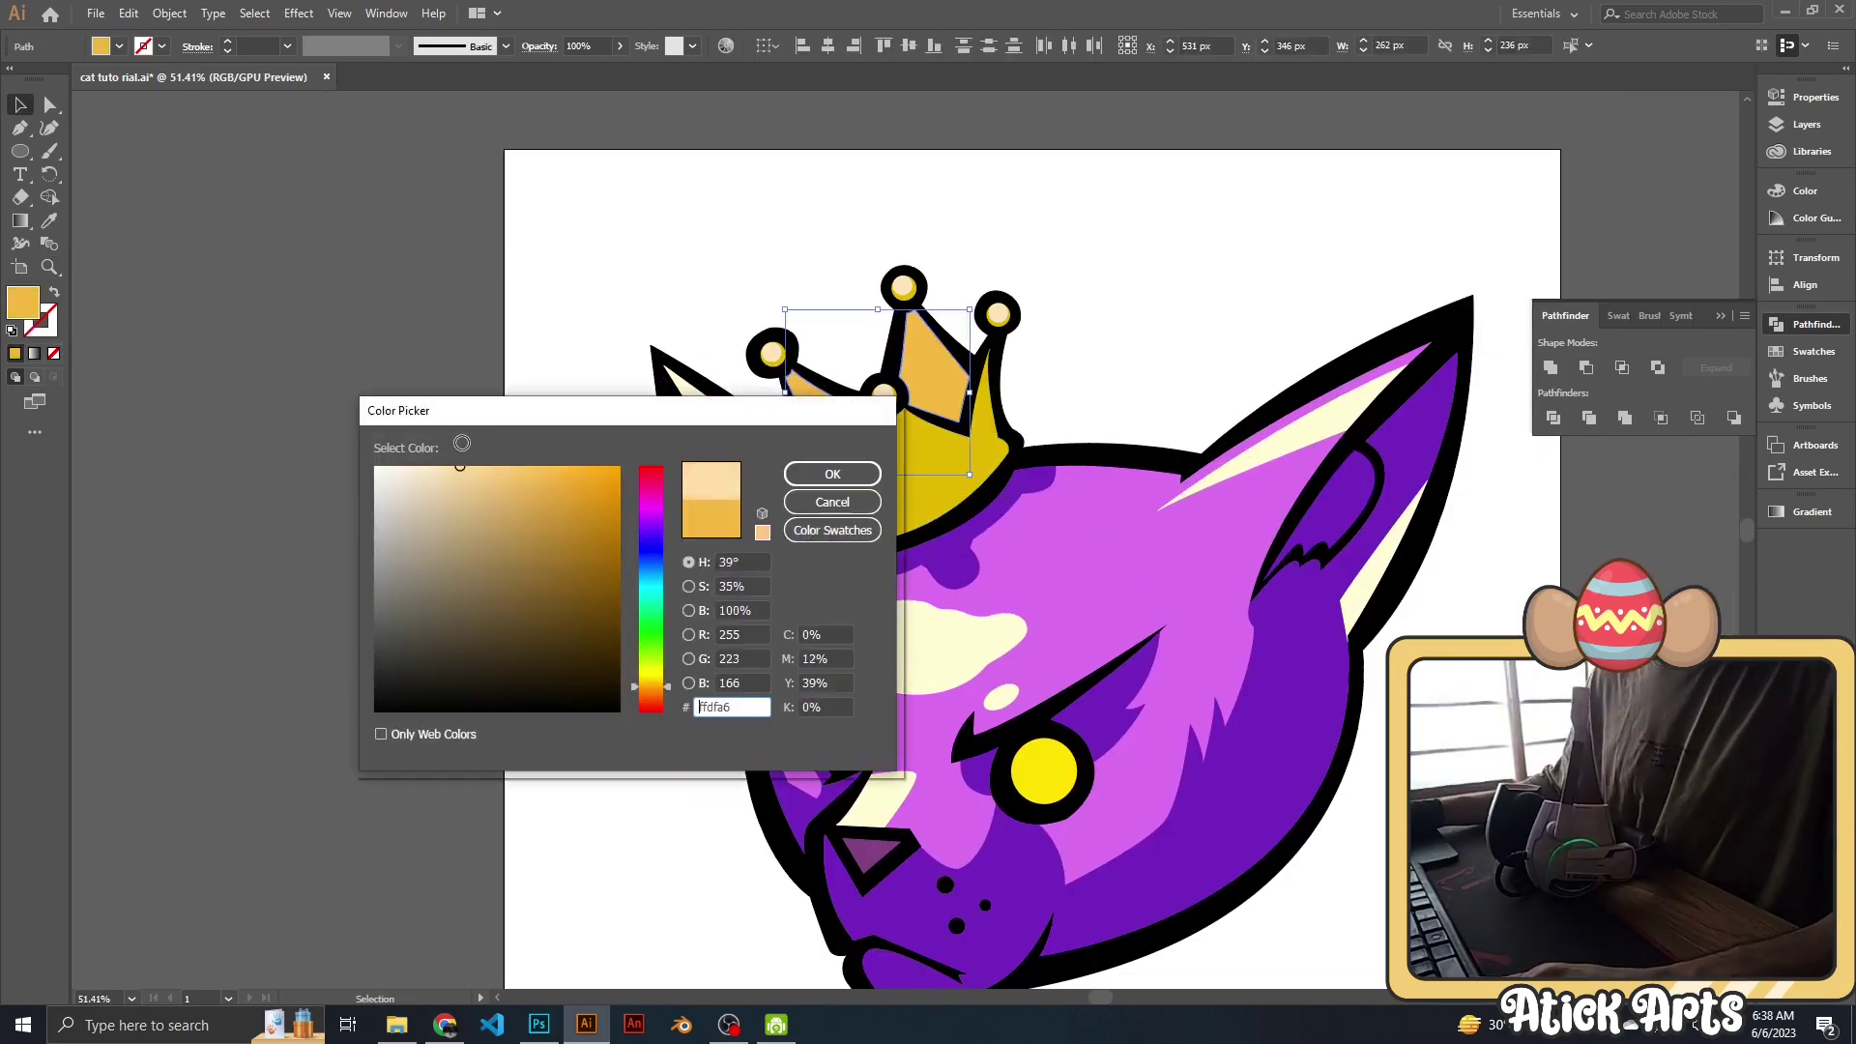
{"action": "key", "text": "Return"}
{"action": "scroll", "coordinate": [573, 576], "scroll_direction": "down", "scroll_amount": 3}
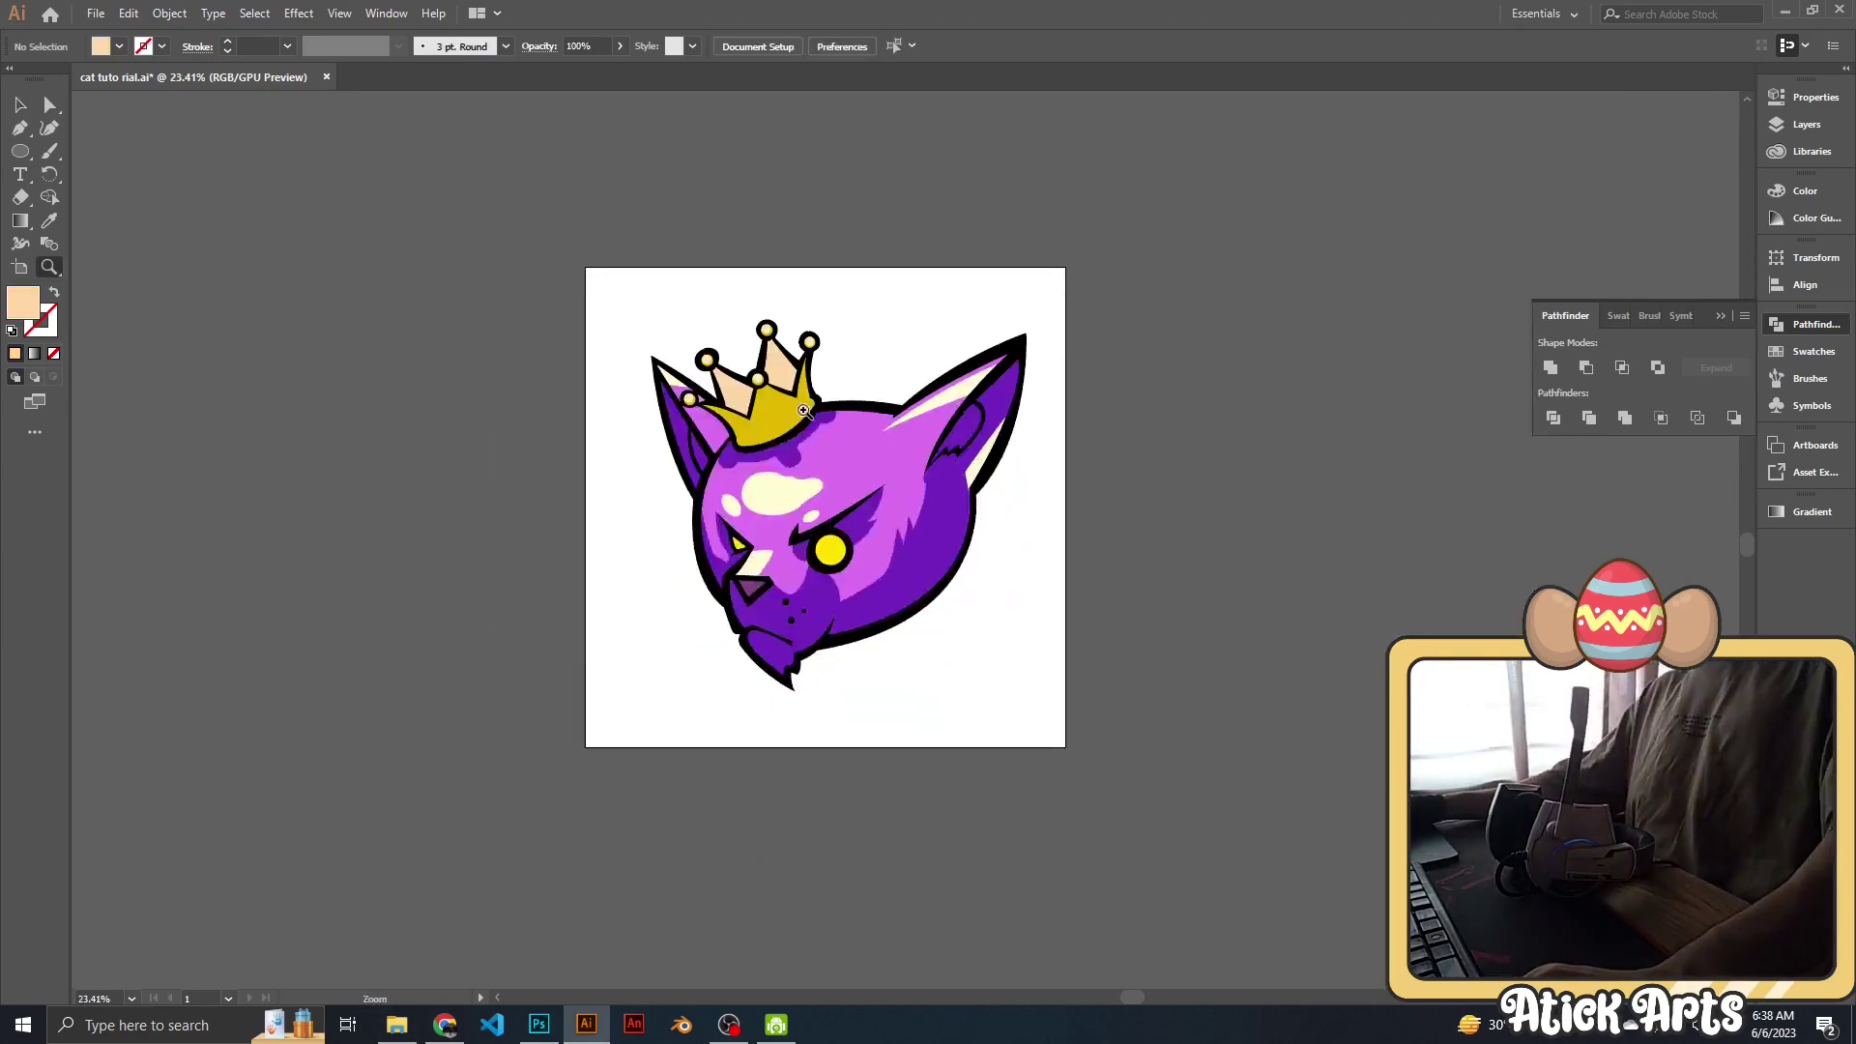
{"action": "scroll", "coordinate": [759, 395], "scroll_direction": "up", "scroll_amount": 4}
Select and deselect the crown's gem circles, then save the document.
{"action": "left_click", "coordinate": [719, 376]}
{"action": "key", "text": "ctrl+shift+a"}
{"action": "scroll", "coordinate": [867, 410], "scroll_direction": "down", "scroll_amount": 3}
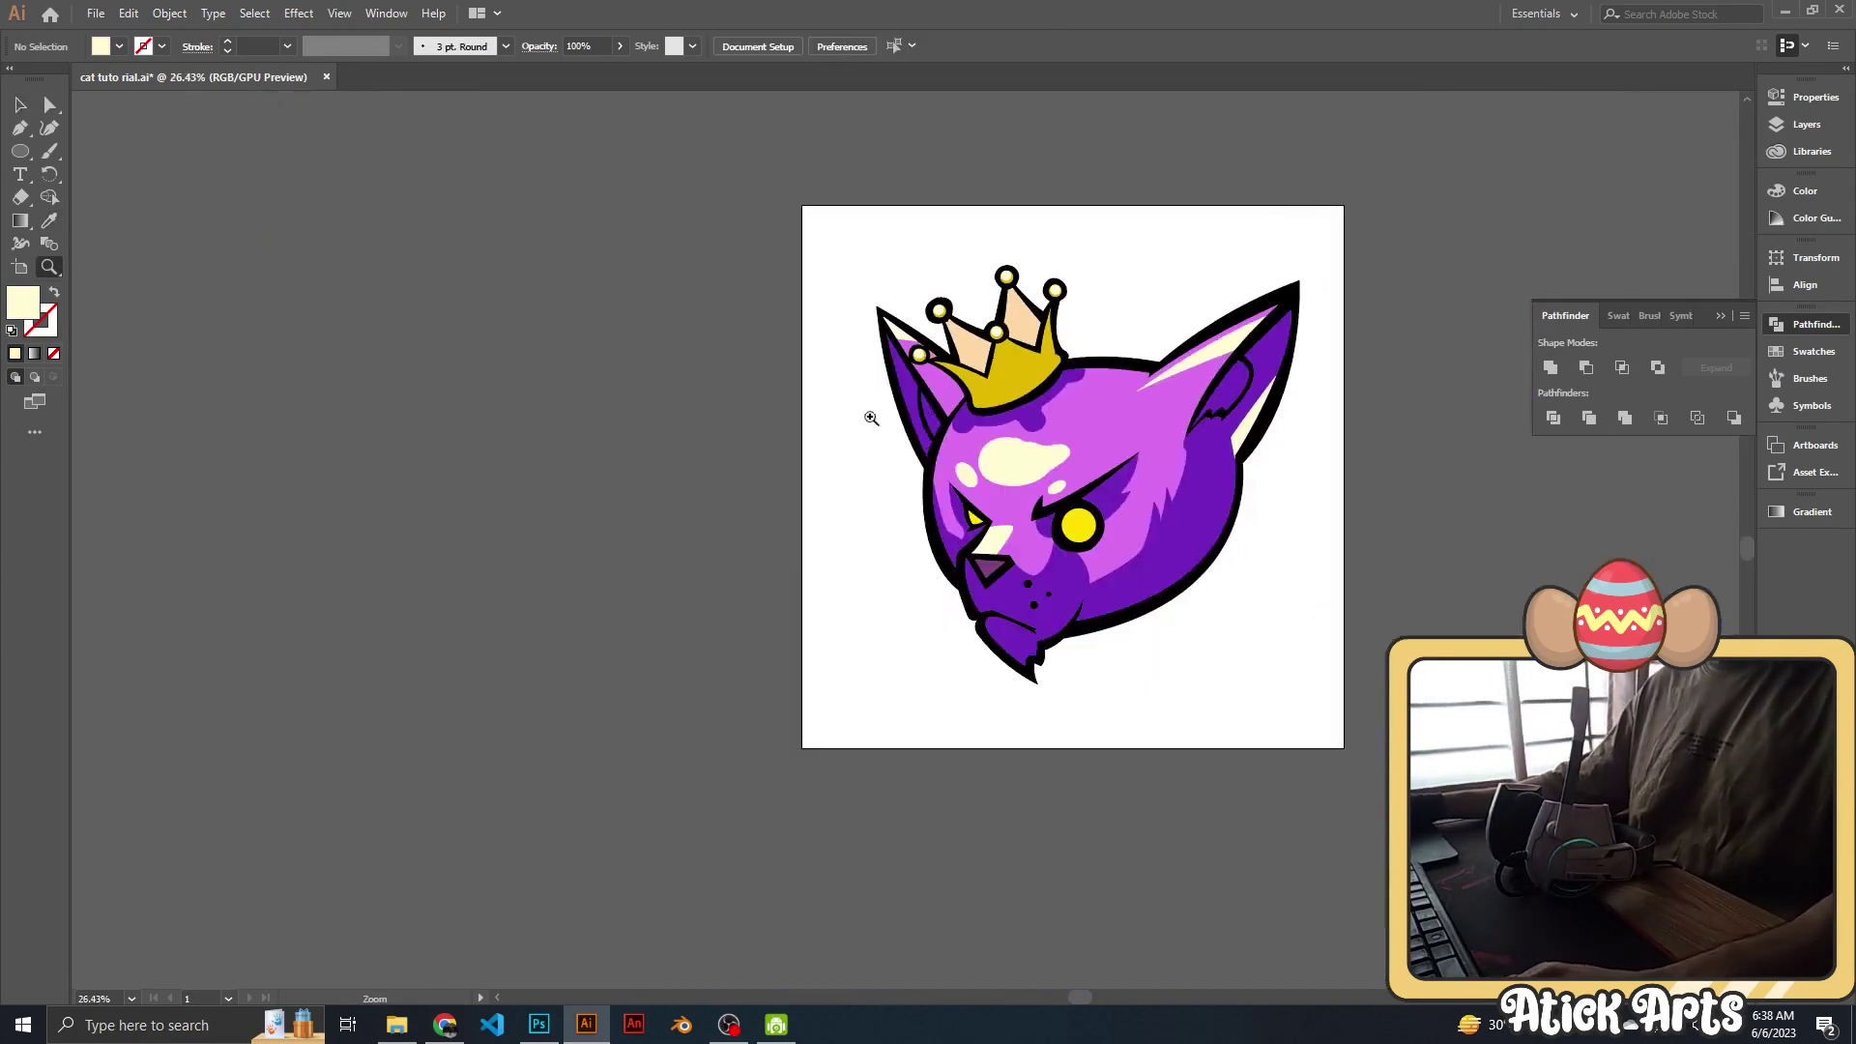
{"action": "scroll", "coordinate": [866, 410], "scroll_direction": "up", "scroll_amount": 1}
{"action": "scroll", "coordinate": [970, 512], "scroll_direction": "down", "scroll_amount": 1}
{"action": "scroll", "coordinate": [1035, 435], "scroll_direction": "down", "scroll_amount": 1}
{"action": "key", "text": "ctrl+s"}
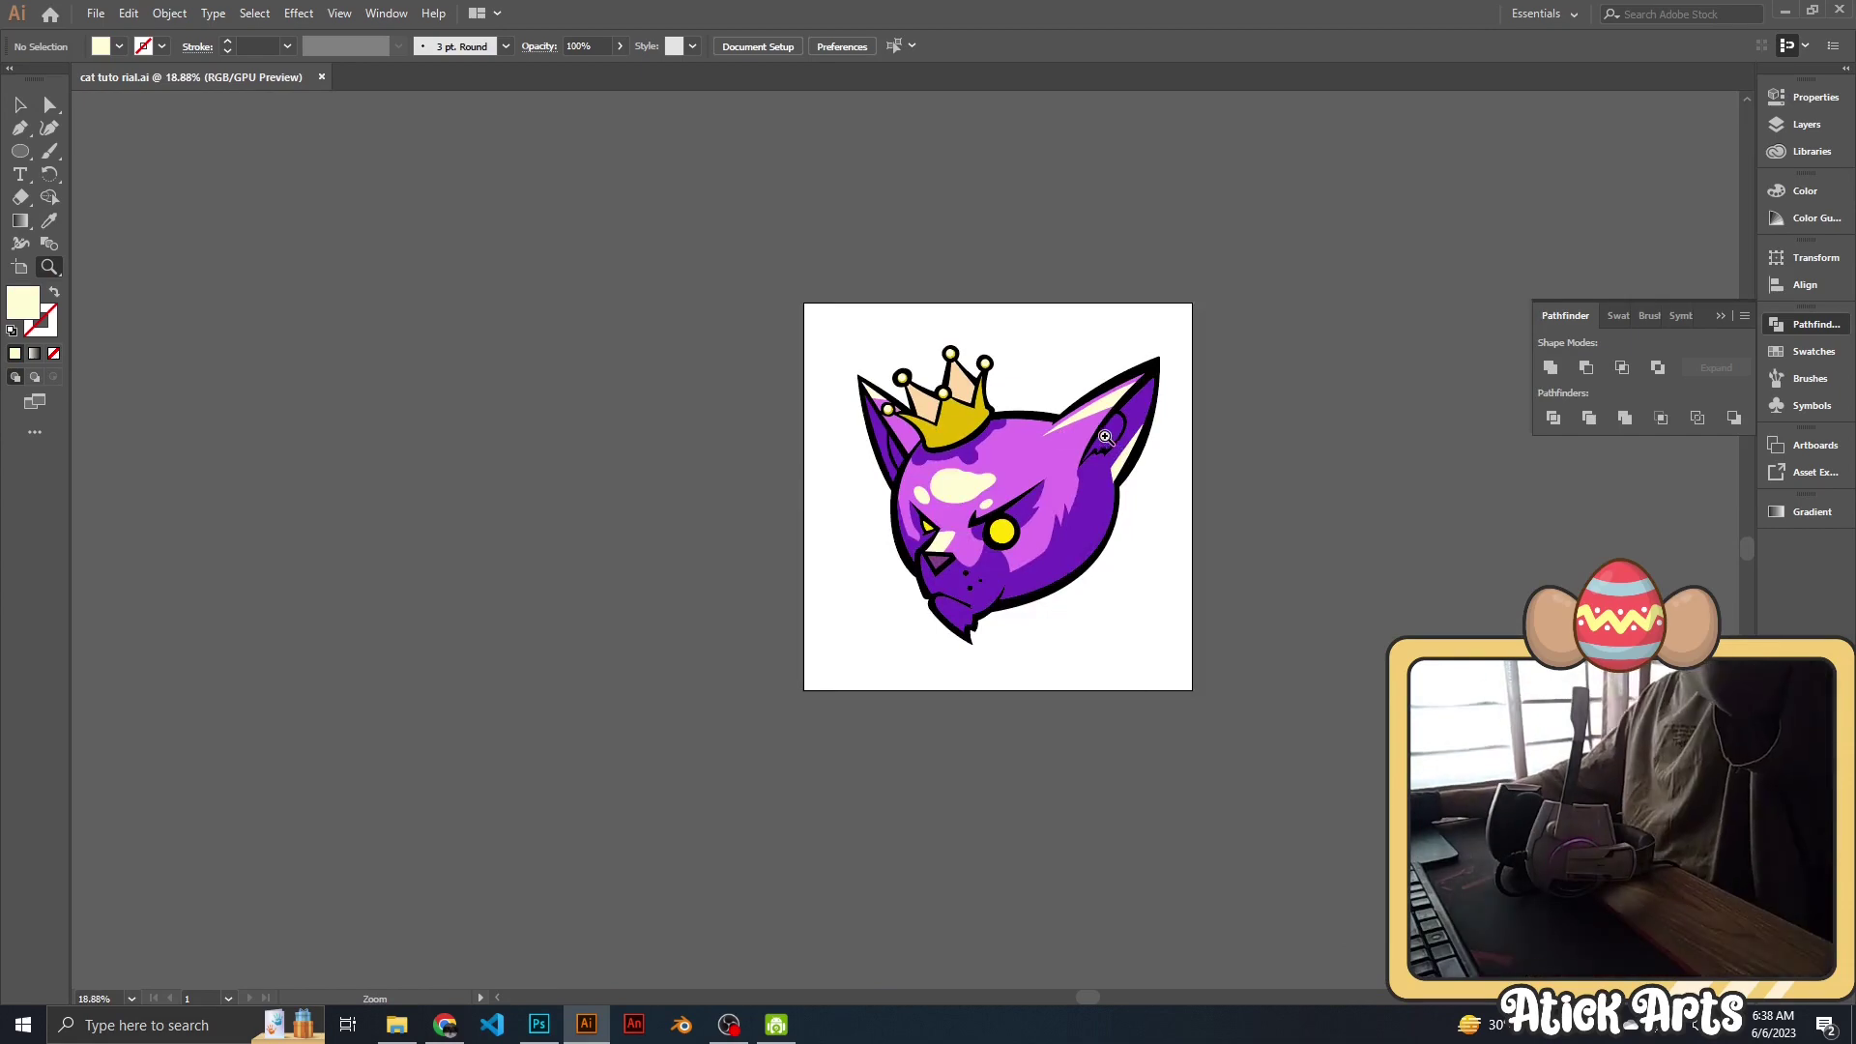
Draw a shadow shape across the crown's band and fill it darker gold.
{"action": "mouse_move", "coordinate": [955, 469]}
{"action": "left_mouse_down"}
{"action": "mouse_move", "coordinate": [1102, 447]}
{"action": "mouse_move", "coordinate": [1090, 502]}
{"action": "left_mouse_up"}
{"action": "key", "text": "p"}
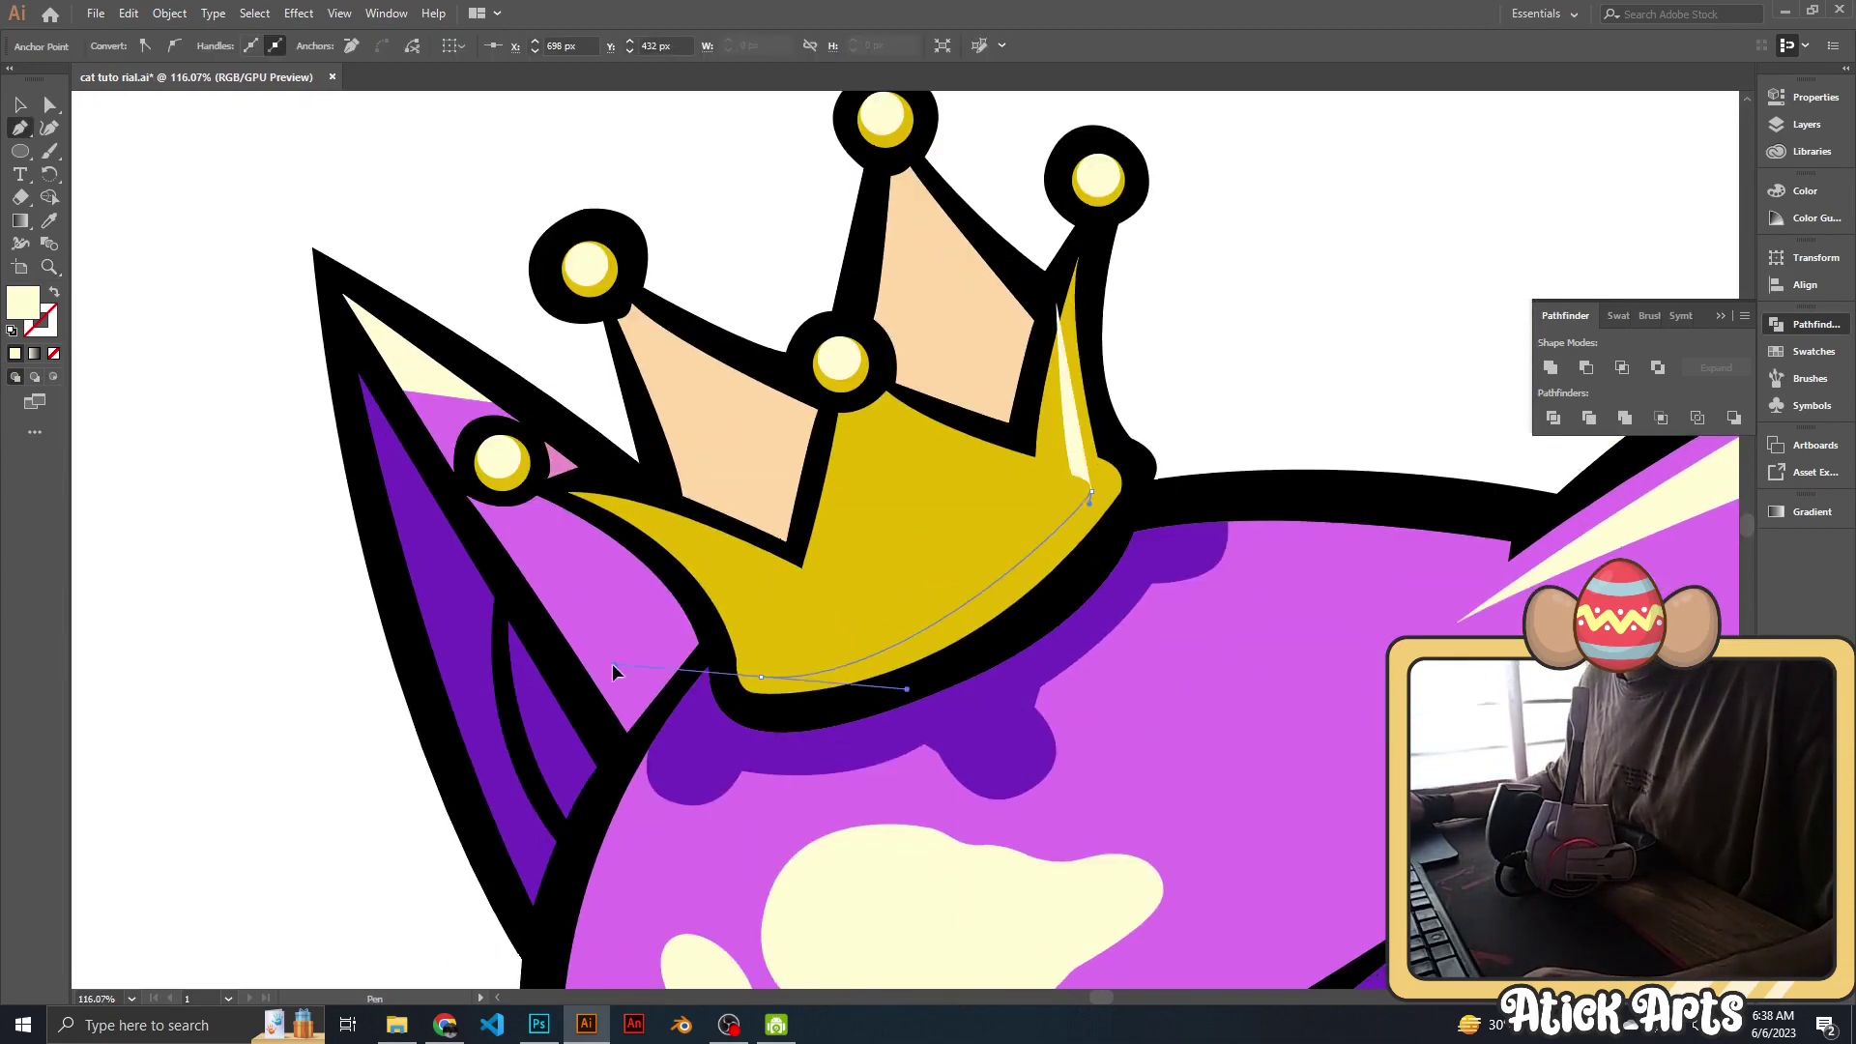
{"action": "left_click_drag", "start_coordinate": [760, 677], "coordinate": [752, 681]}
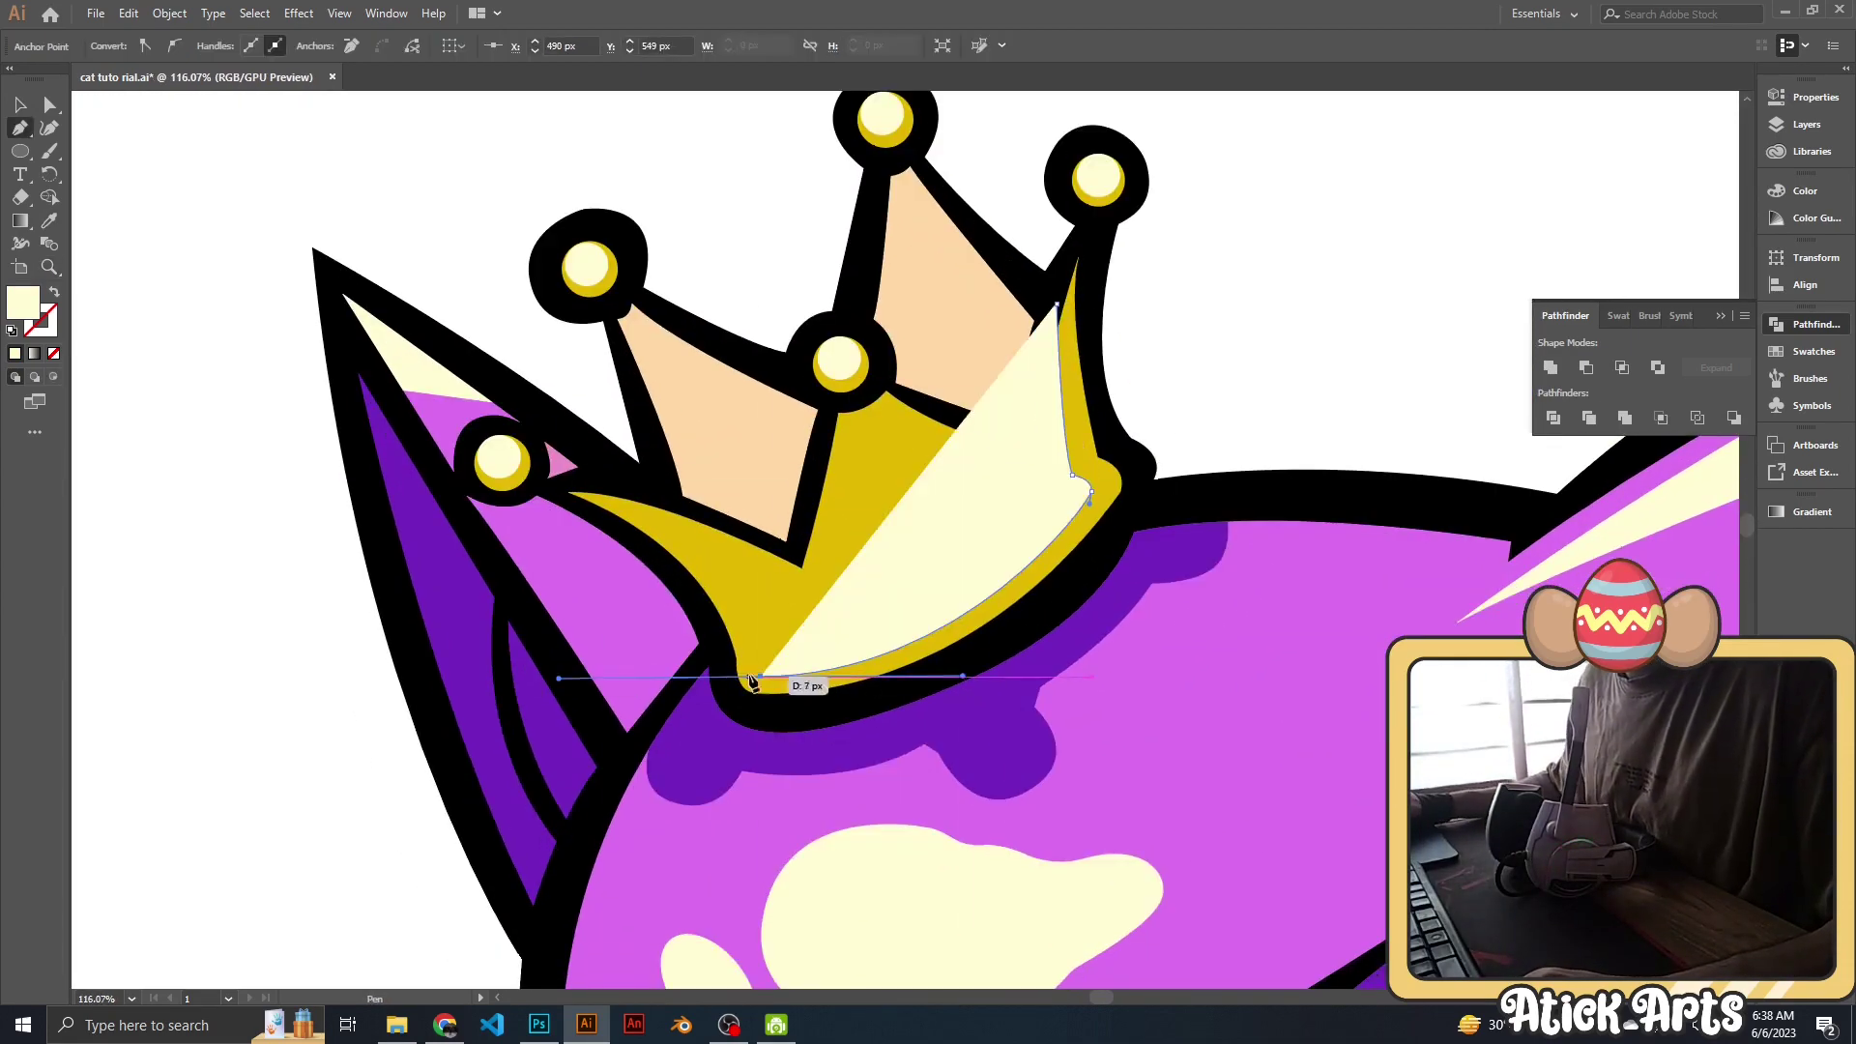
{"action": "left_click", "coordinate": [449, 480]}
{"action": "key", "text": "z"}
{"action": "mouse_move", "coordinate": [1159, 407]}
{"action": "left_mouse_down"}
{"action": "mouse_move", "coordinate": [911, 439]}
{"action": "mouse_move", "coordinate": [1064, 440]}
{"action": "left_mouse_up"}
{"action": "key", "text": "v"}
{"action": "left_click", "coordinate": [954, 602]}
{"action": "double_click", "coordinate": [22, 302]}
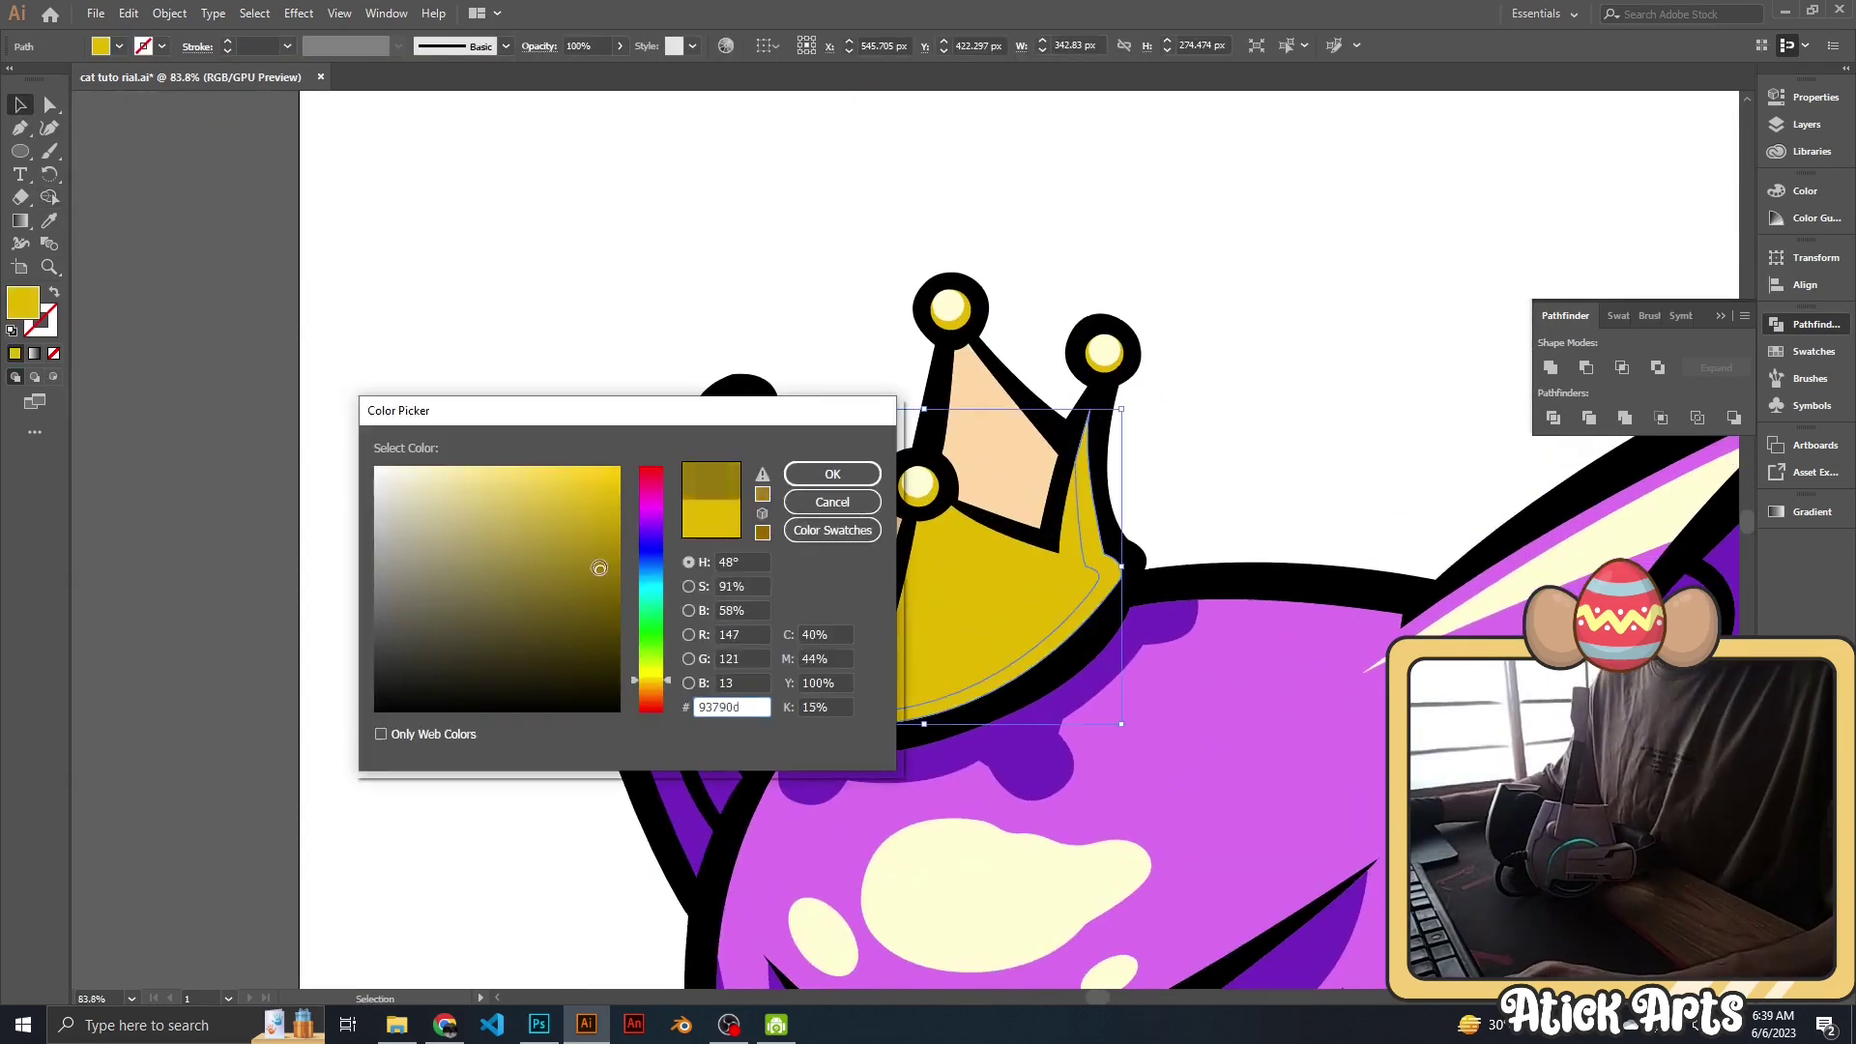
{"action": "key", "text": "Return"}
Draw shadows beneath the middle and left gems, sending them behind the outline.
{"action": "key", "text": "p"}
{"action": "scroll", "coordinate": [799, 314], "scroll_direction": "up", "scroll_amount": 3}
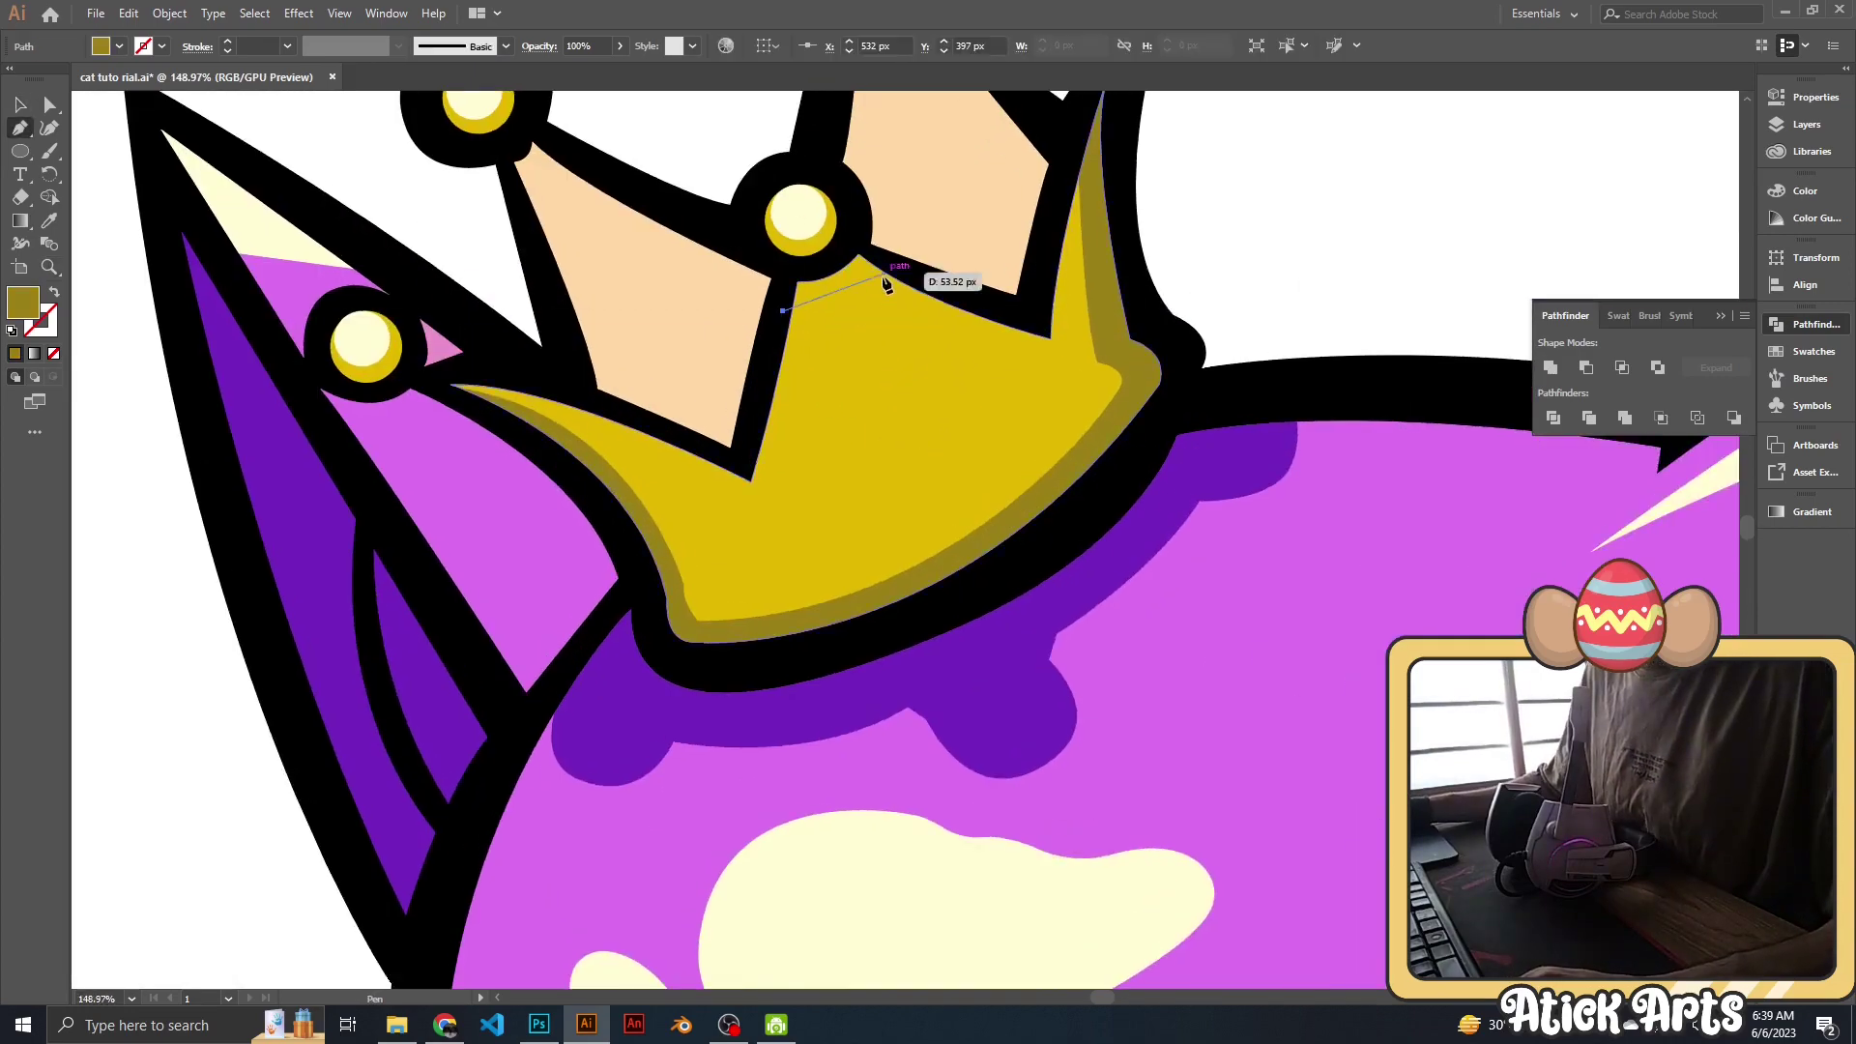
{"action": "left_click", "coordinate": [885, 282]}
{"action": "left_click", "coordinate": [782, 309]}
{"action": "key", "text": "v"}
{"action": "scroll", "coordinate": [899, 249], "scroll_direction": "down", "scroll_amount": 1}
{"action": "left_click", "coordinate": [728, 144]}
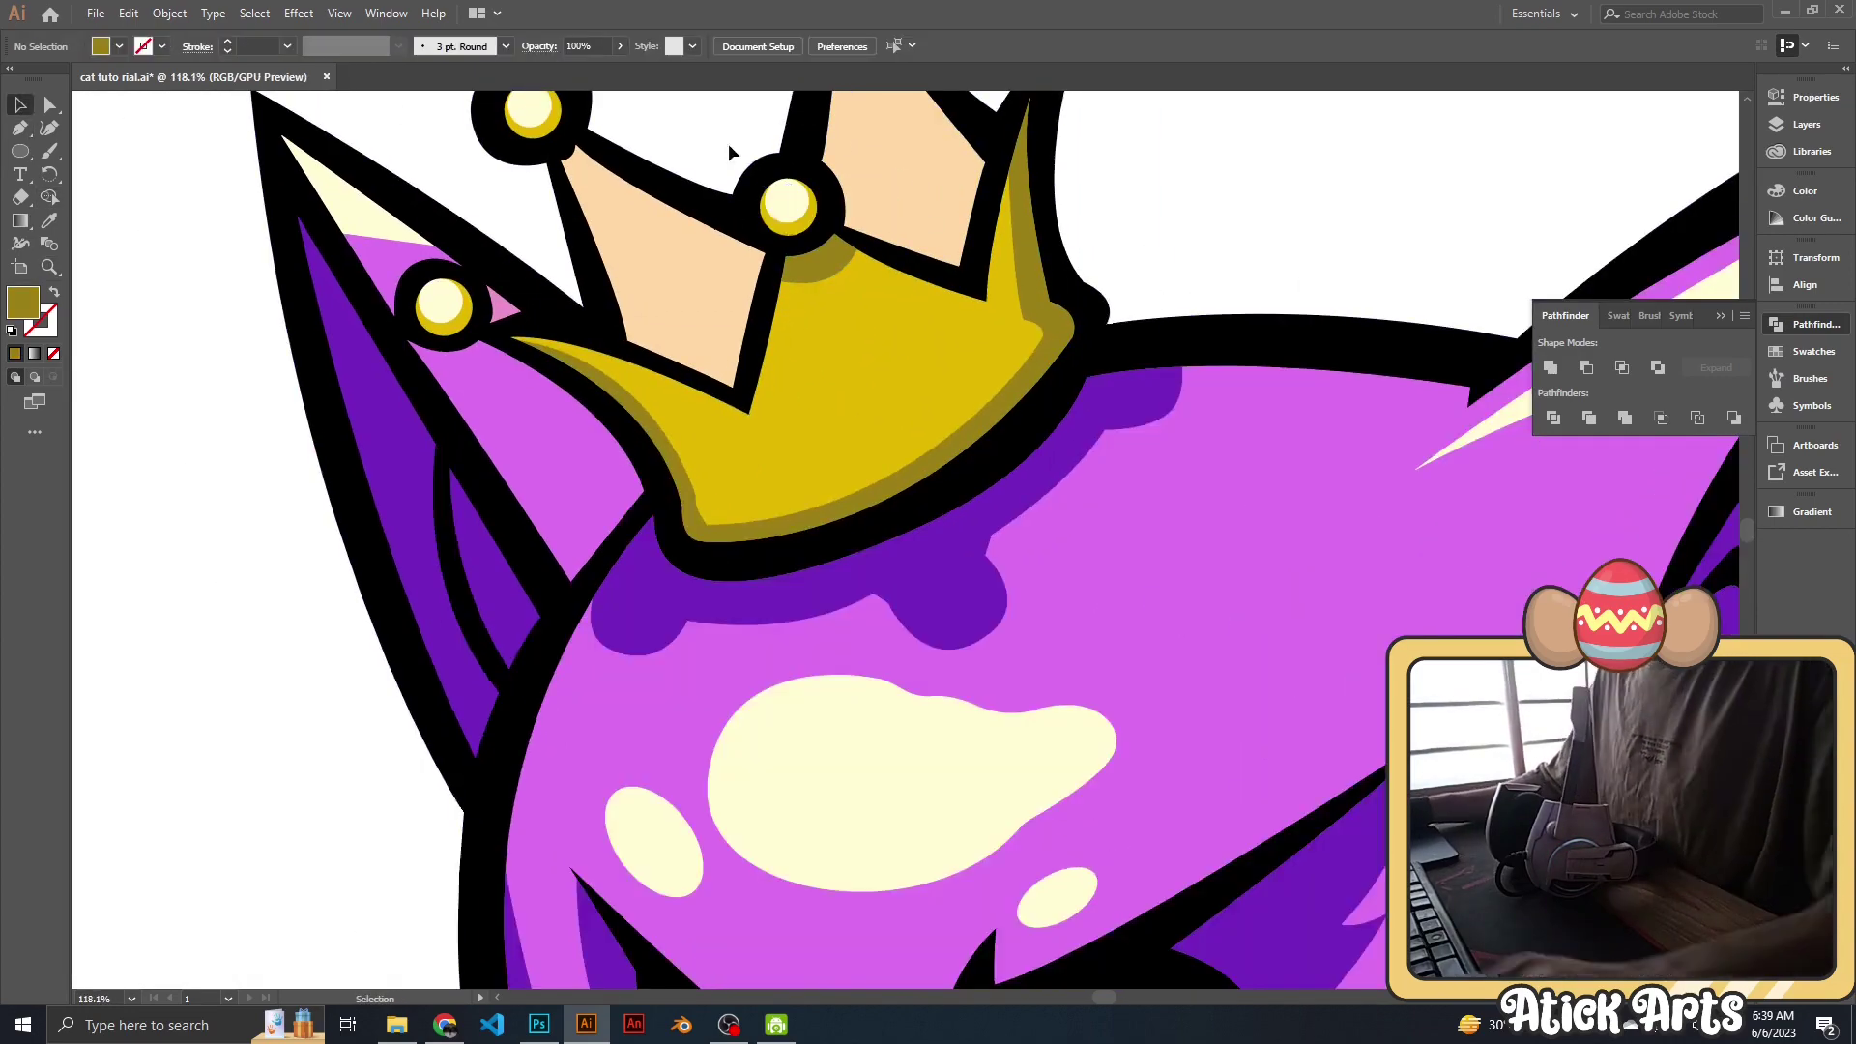
{"action": "scroll", "coordinate": [728, 143], "scroll_direction": "down", "scroll_amount": 2}
{"action": "scroll", "coordinate": [601, 468], "scroll_direction": "up", "scroll_amount": 4}
{"action": "key", "text": "p"}
{"action": "left_click", "coordinate": [533, 484]}
{"action": "left_click", "coordinate": [628, 344]}
{"action": "left_click", "coordinate": [533, 483]}
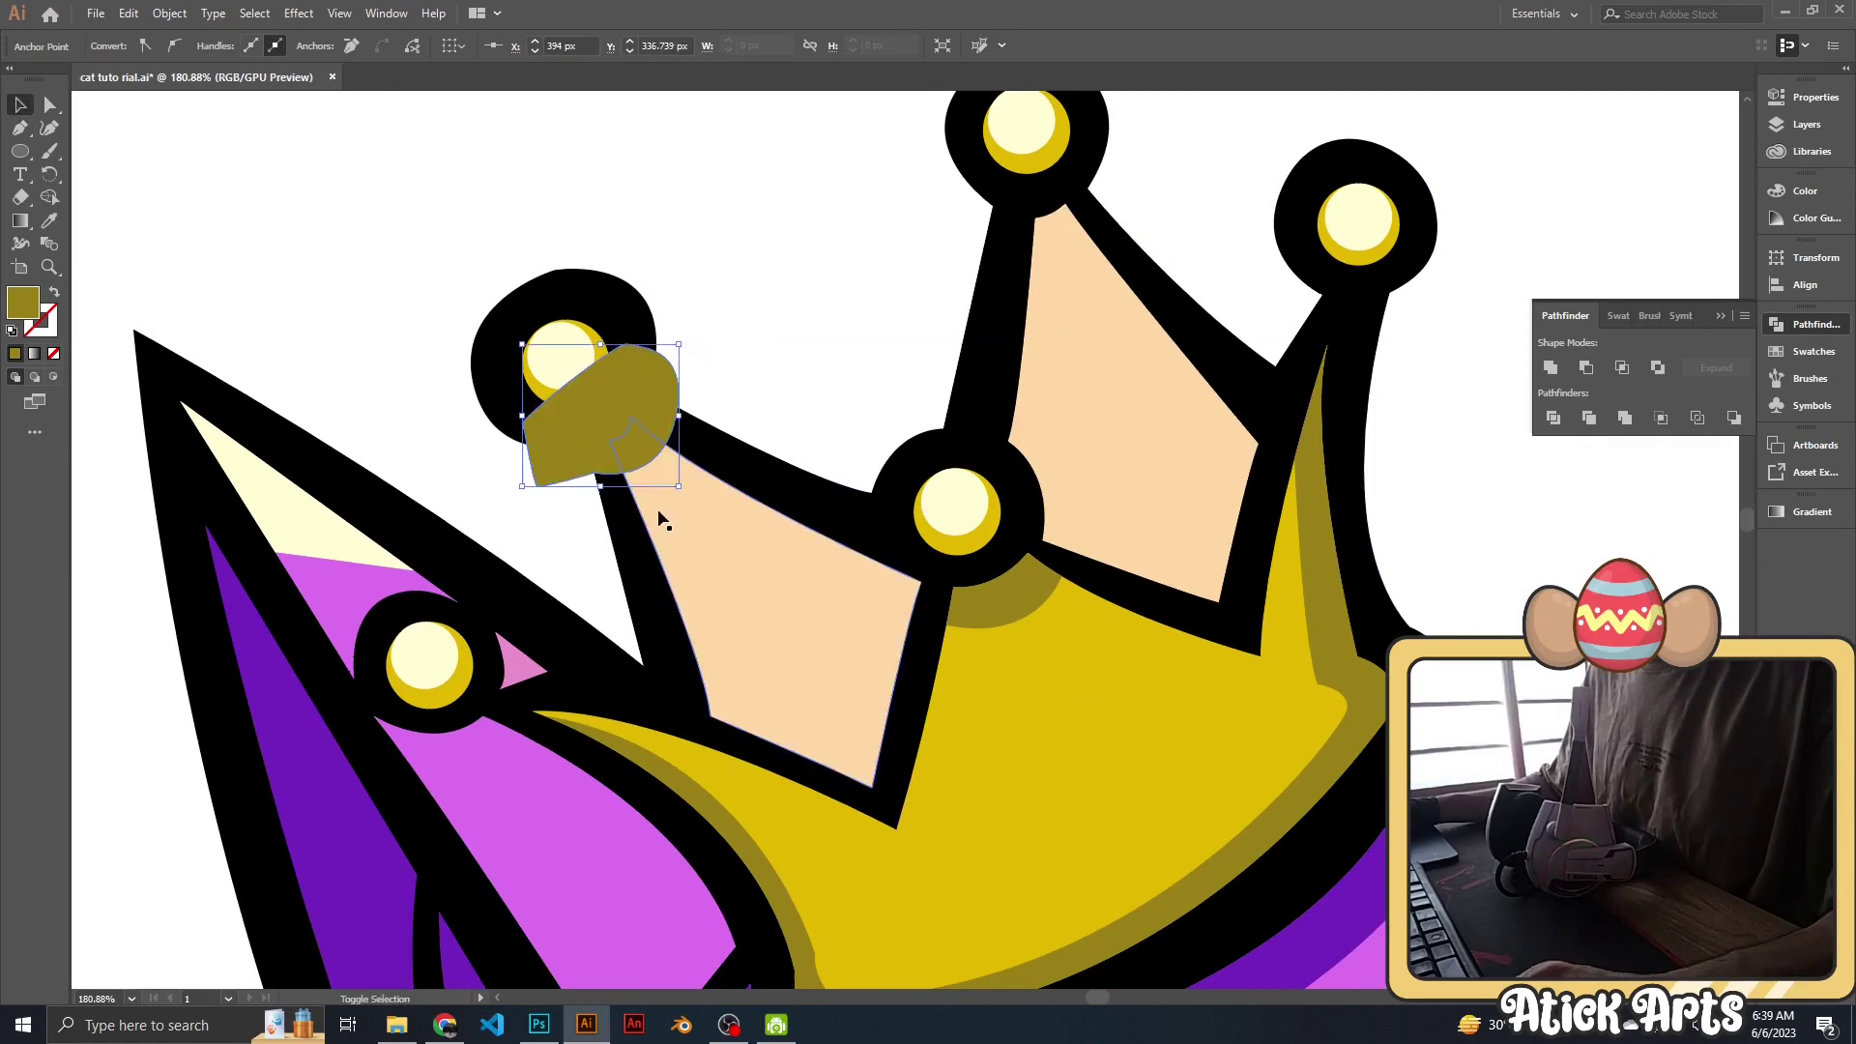
{"action": "key", "text": "ctrl+shift+bracketleft"}
Draw the shadow beneath the top gem and select the whole crown.
{"action": "scroll", "coordinate": [689, 309], "scroll_direction": "down", "scroll_amount": 3}
{"action": "left_click", "coordinate": [880, 360]}
{"action": "left_click", "coordinate": [955, 350]}
{"action": "left_click", "coordinate": [879, 360]}
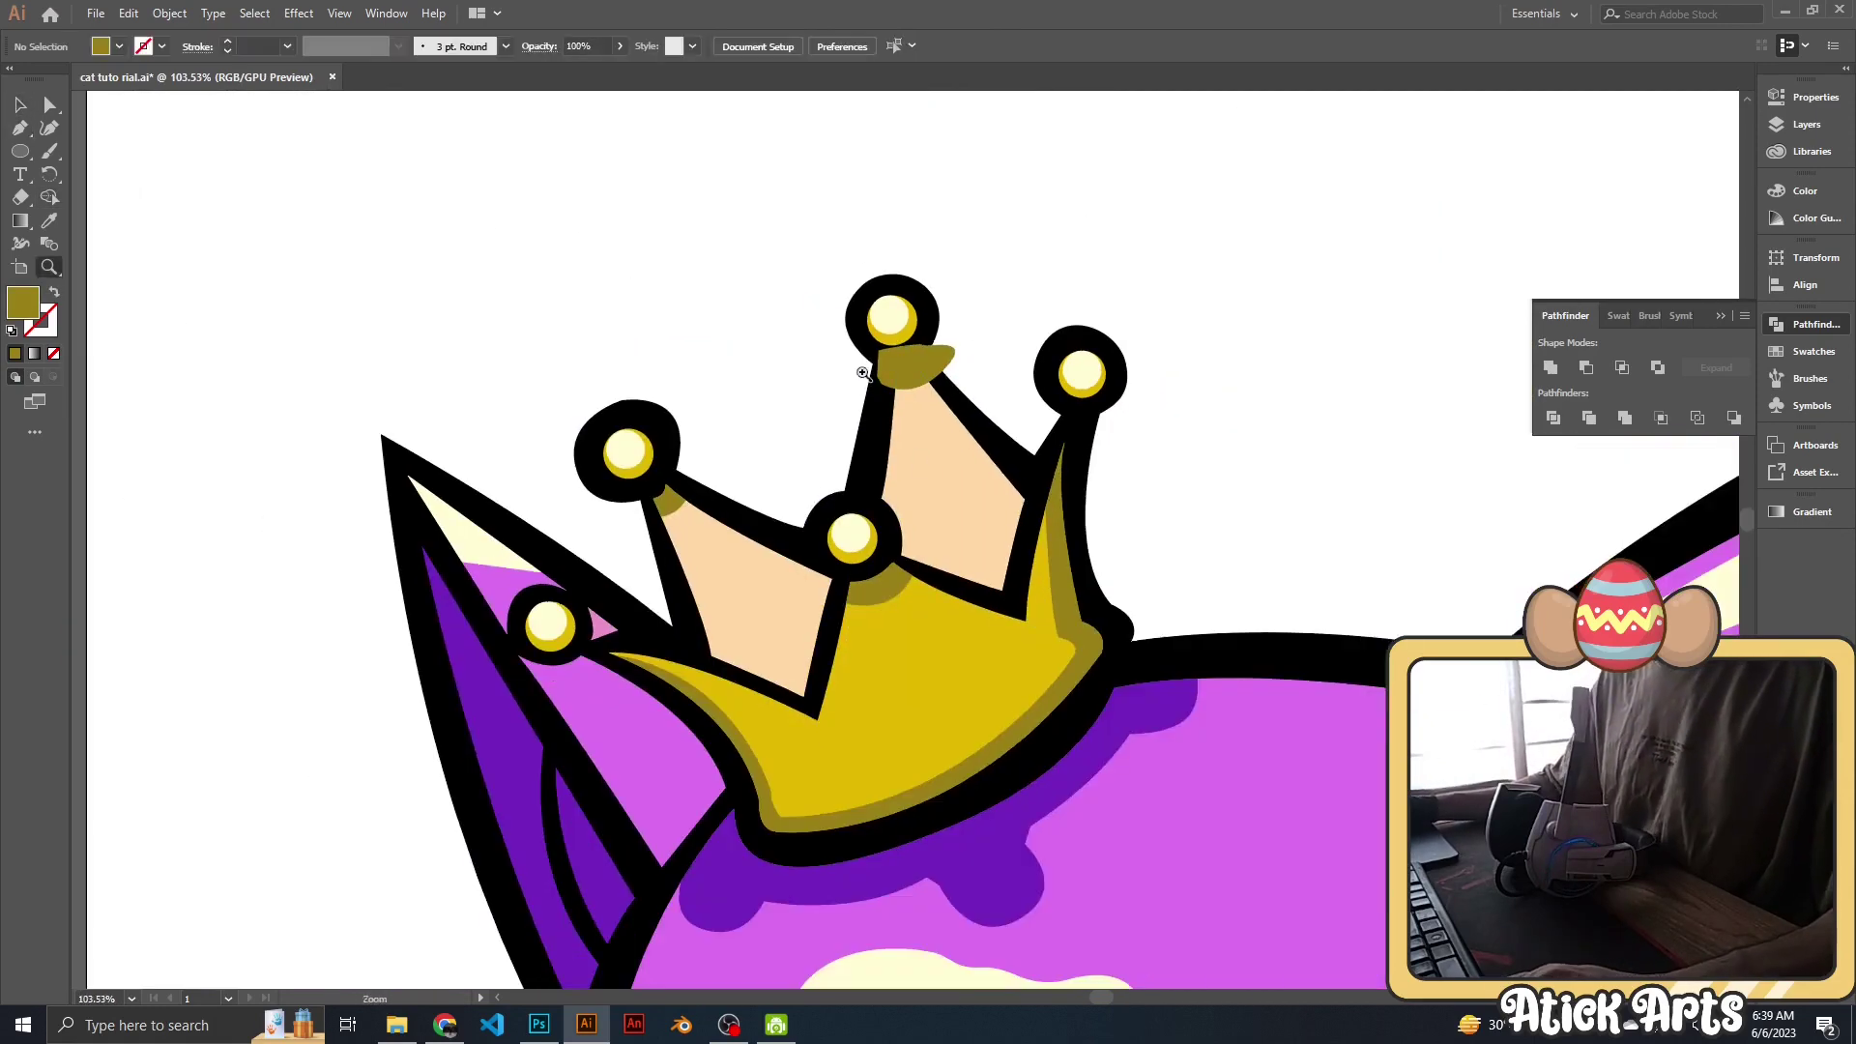
{"action": "scroll", "coordinate": [996, 323], "scroll_direction": "down", "scroll_amount": 2}
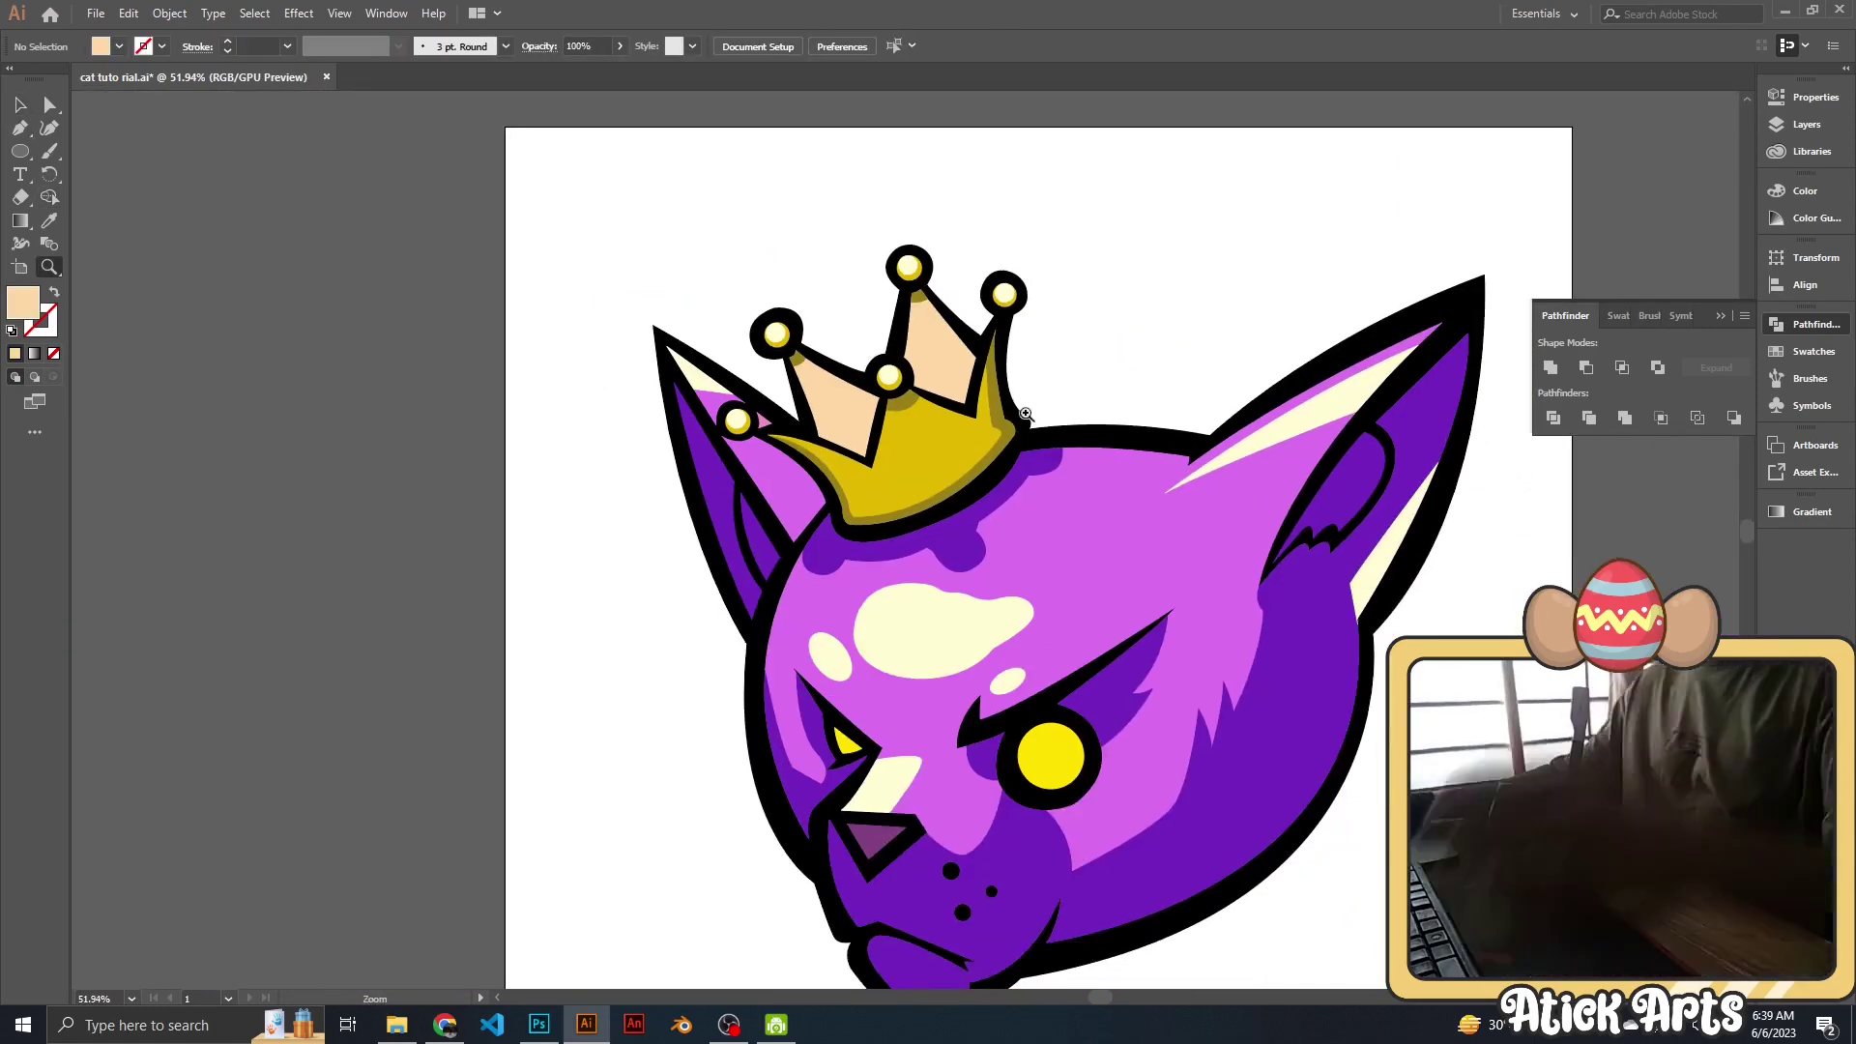
{"action": "scroll", "coordinate": [976, 397], "scroll_direction": "up", "scroll_amount": 1}
{"action": "scroll", "coordinate": [976, 396], "scroll_direction": "up", "scroll_amount": 1}
{"action": "left_click", "coordinate": [977, 396]}
Sample the dark gold colour with the Eyedropper and select the crown's gem circles.
{"action": "key", "text": "i"}
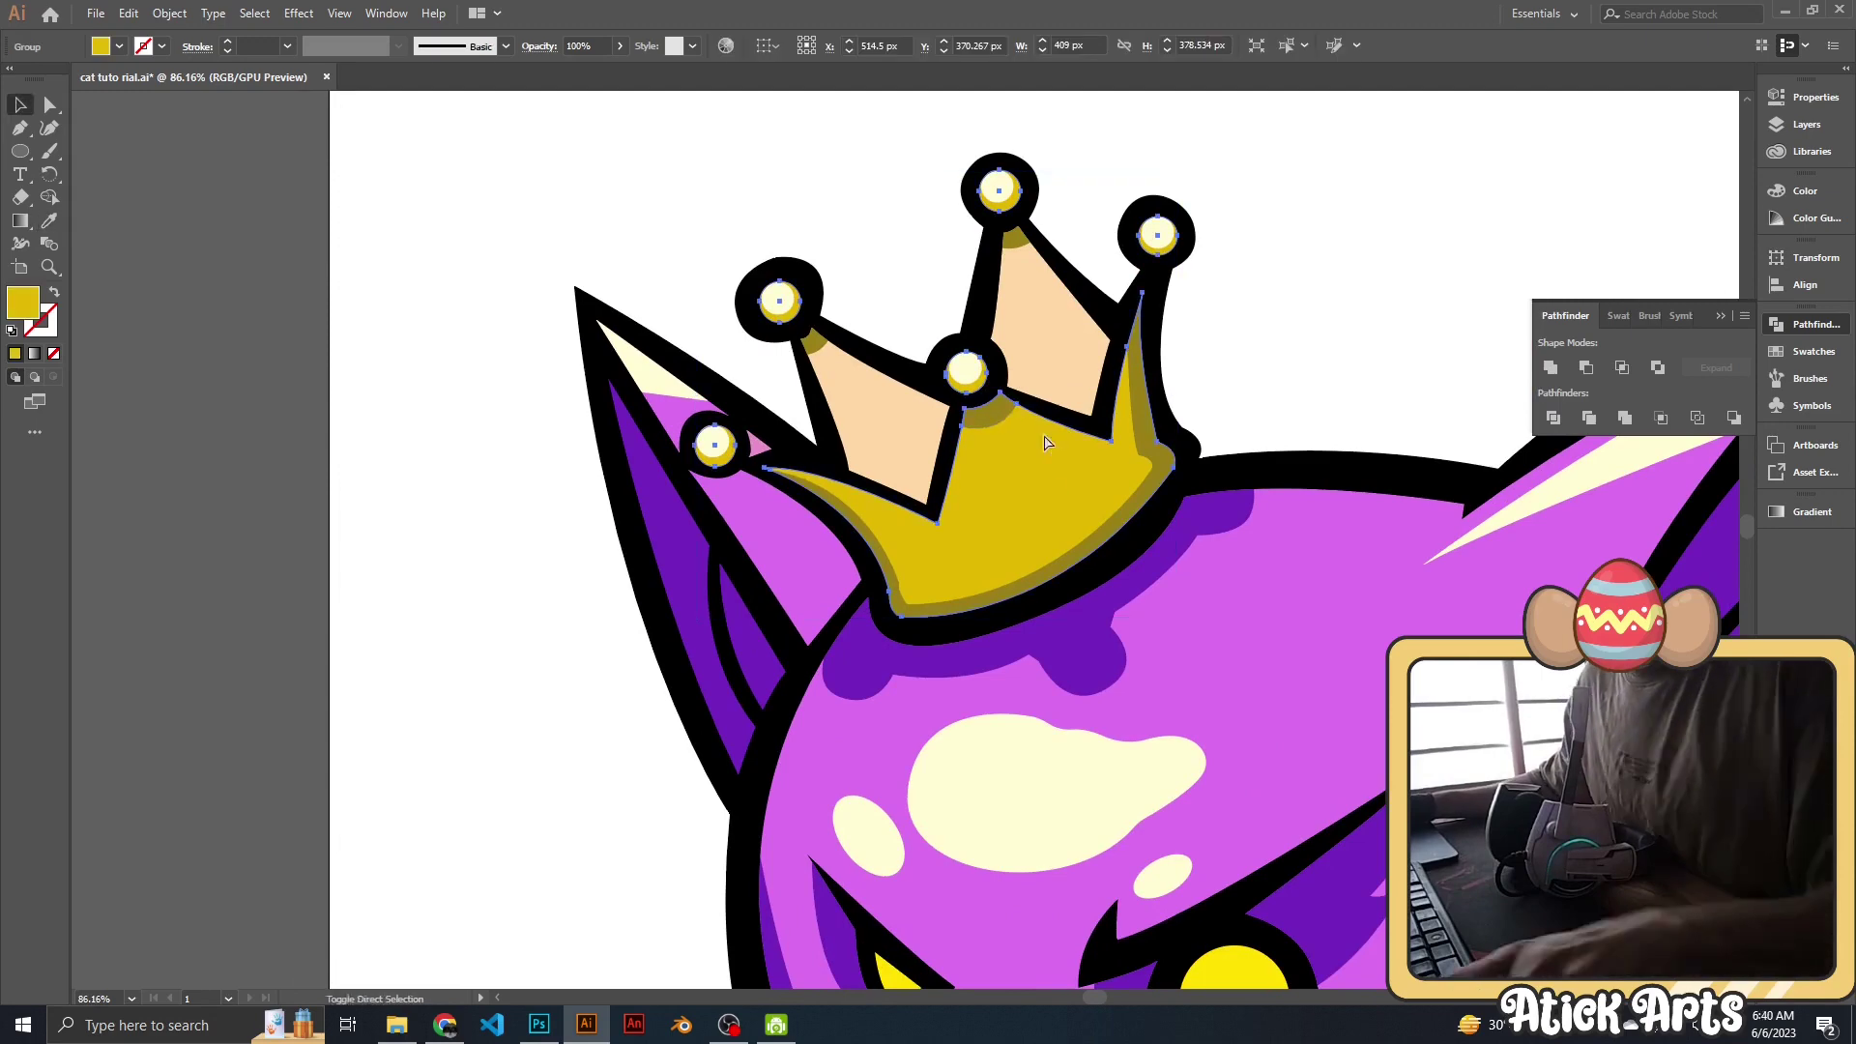
{"action": "left_click", "coordinate": [1145, 406]}
{"action": "key", "text": "ctrl+0"}
{"action": "scroll", "coordinate": [1060, 443], "scroll_direction": "up", "scroll_amount": 3}
{"action": "key", "text": "v"}
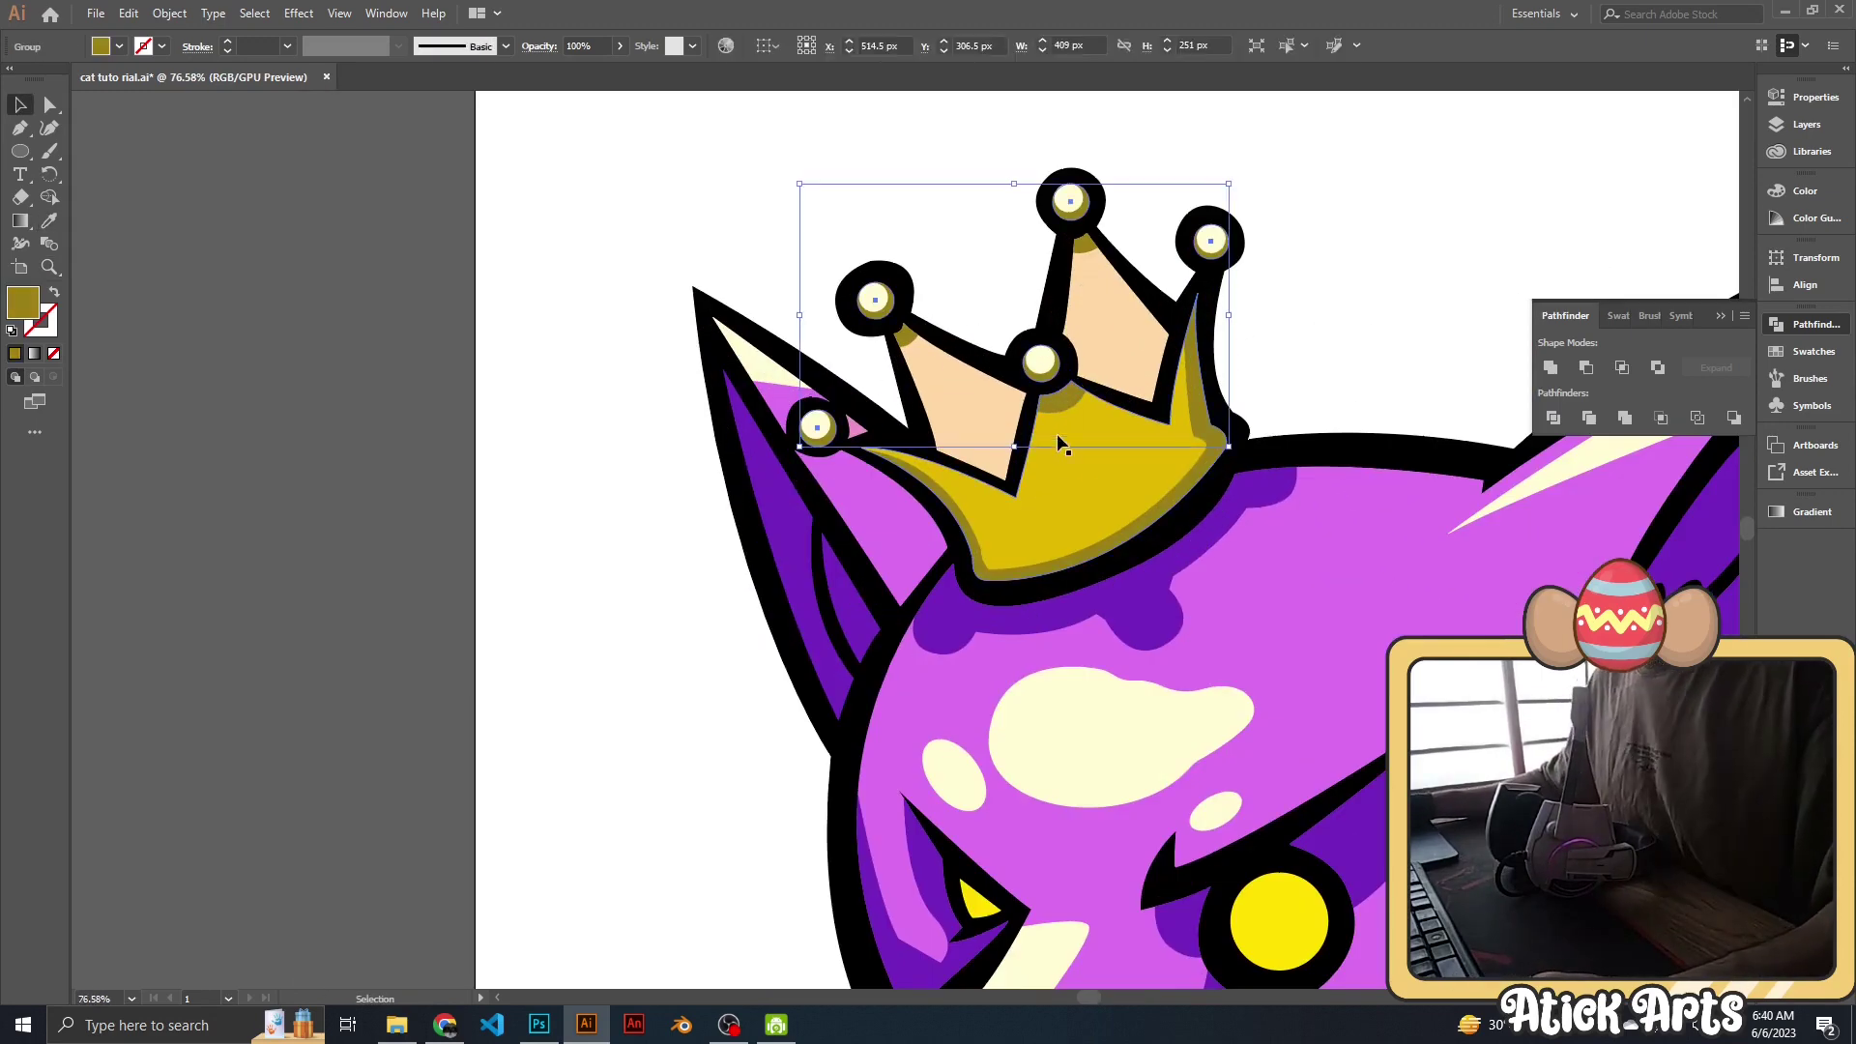
{"action": "scroll", "coordinate": [1040, 367], "scroll_direction": "up", "scroll_amount": 2}
{"action": "key", "text": "ctrl+shift+g"}
{"action": "scroll", "coordinate": [1102, 457], "scroll_direction": "up", "scroll_amount": 2}
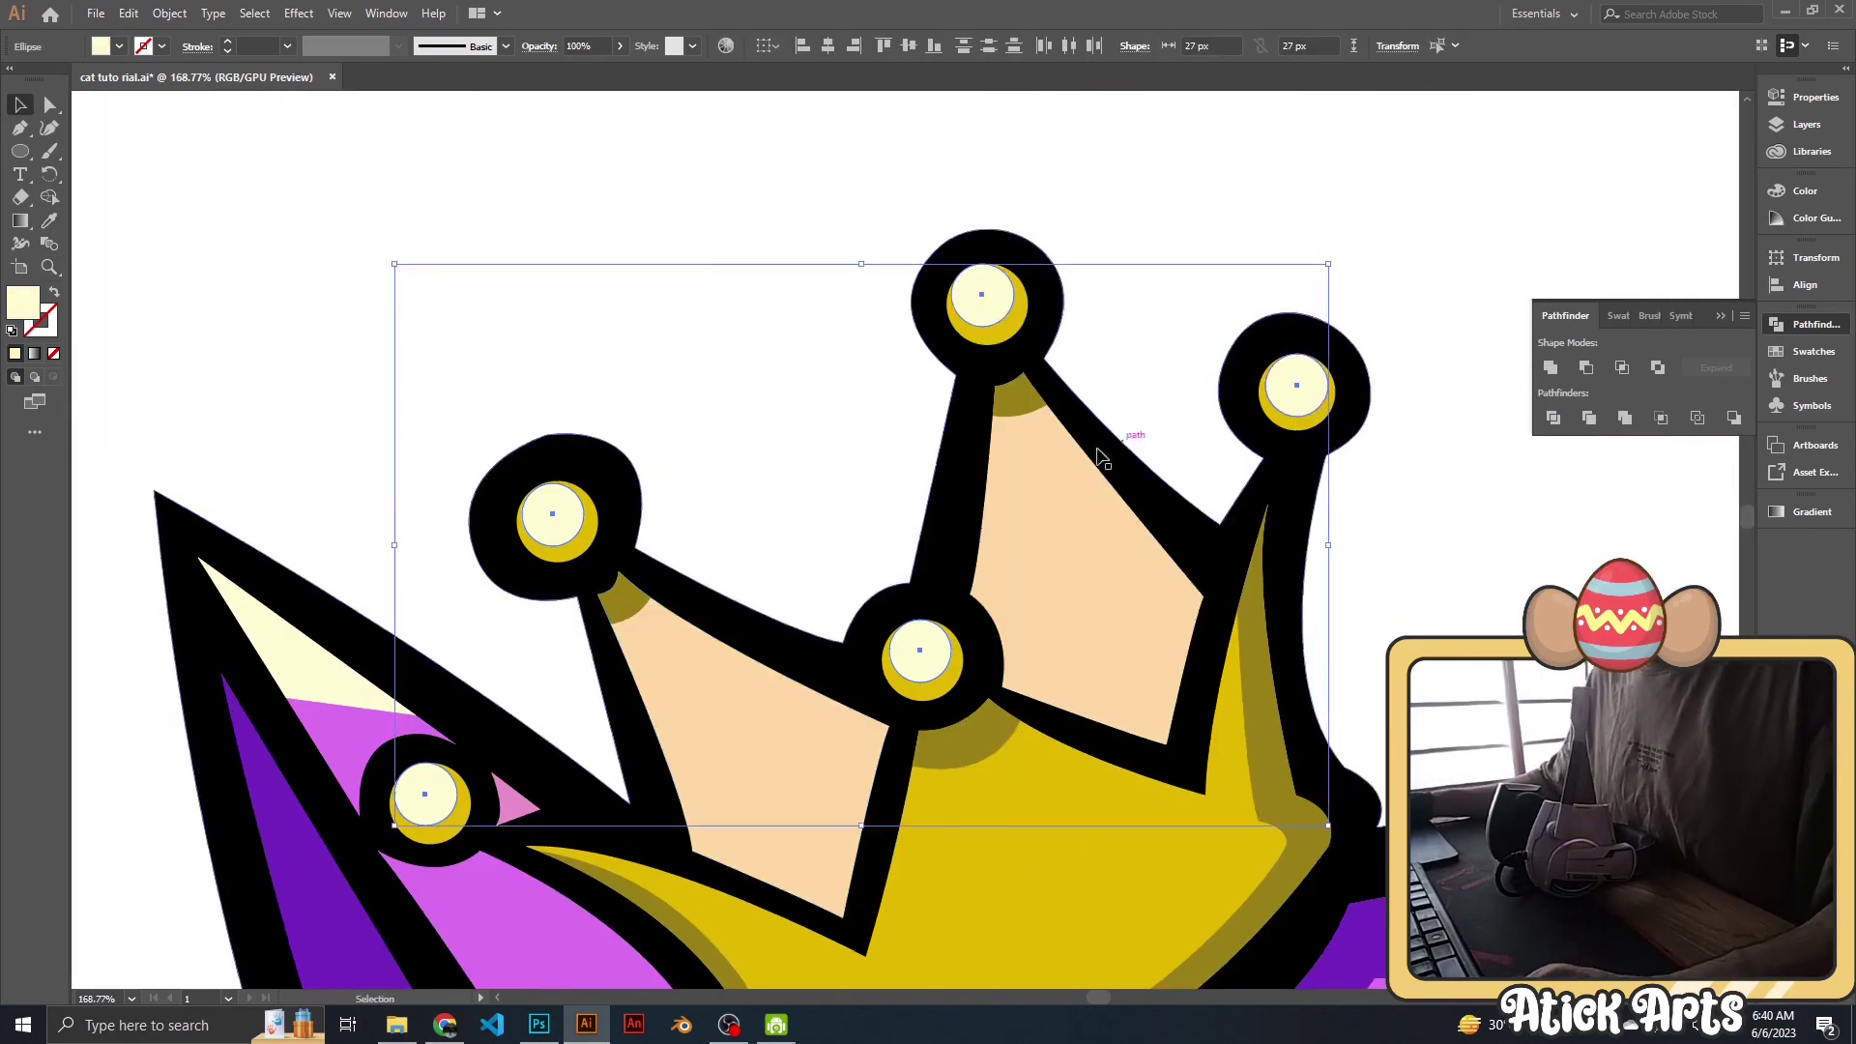
{"action": "left_click", "coordinate": [713, 348]}
{"action": "key", "text": "ctrl+0"}
{"action": "key", "text": "z"}
{"action": "scroll", "coordinate": [1110, 507], "scroll_direction": "down", "scroll_amount": 2}
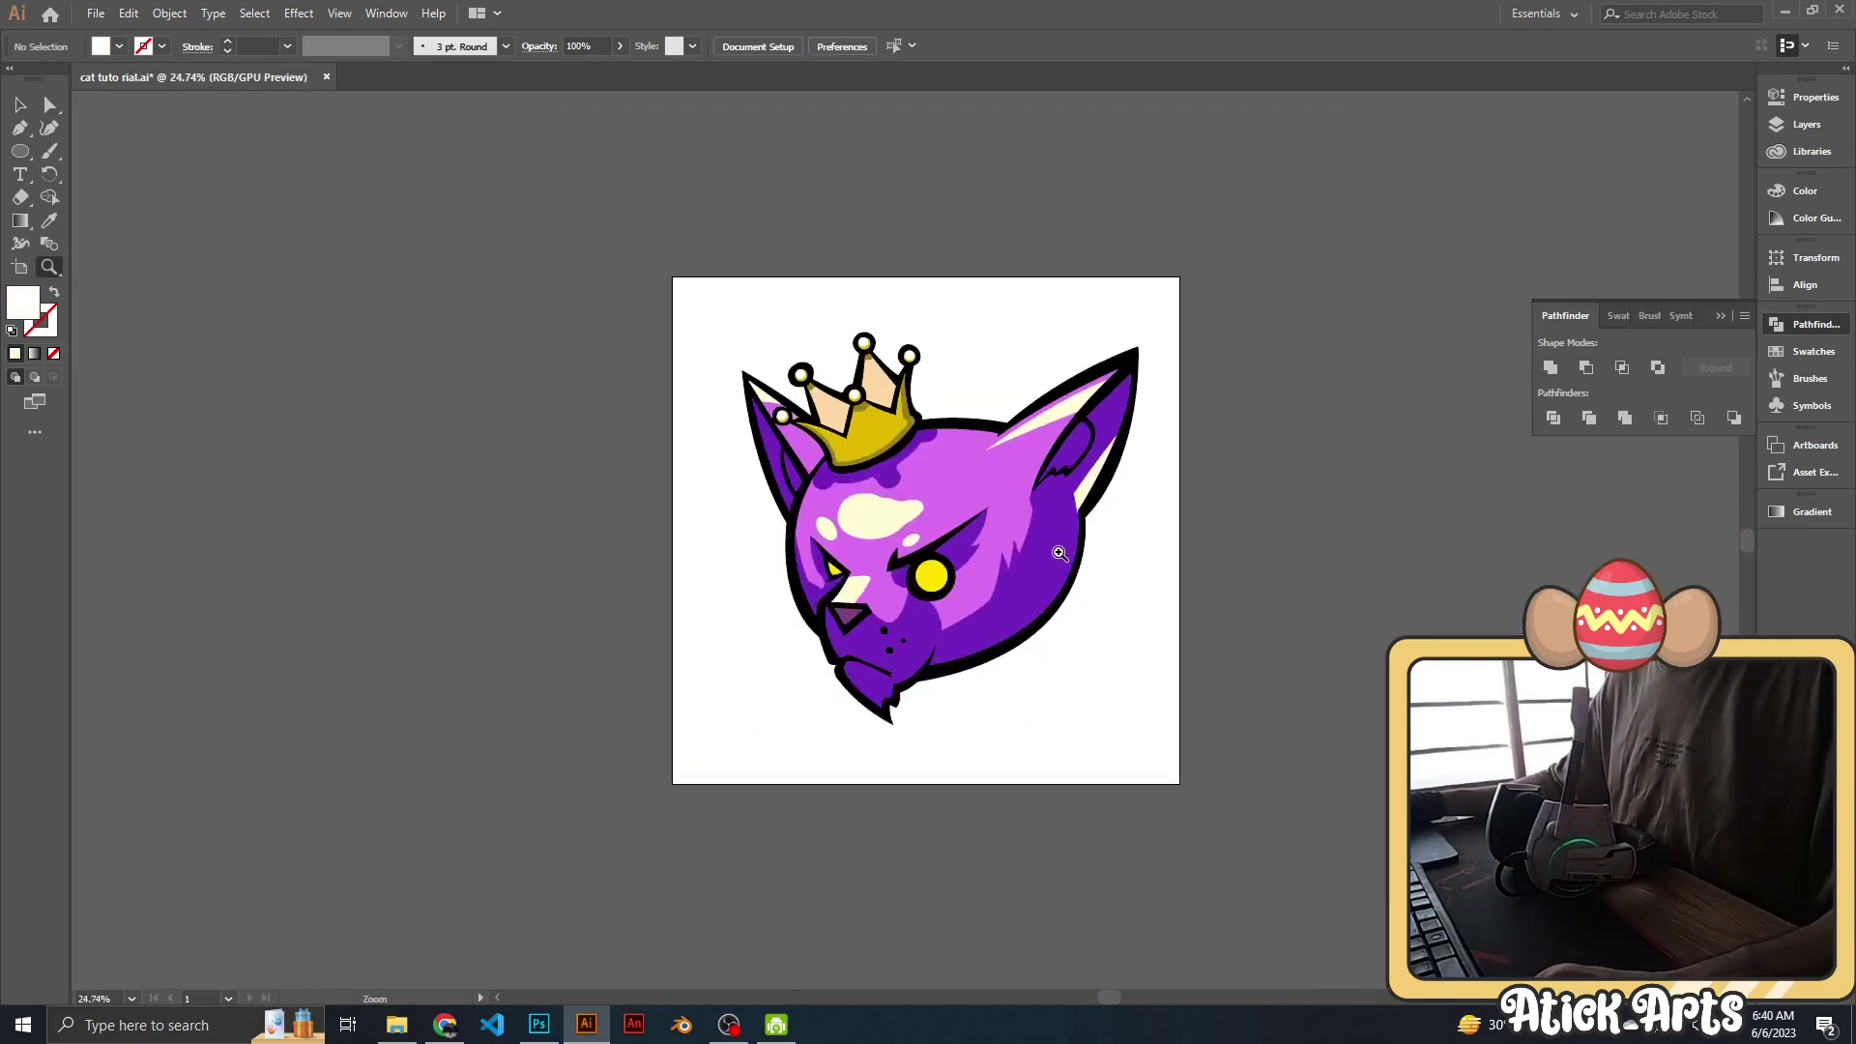
{"action": "scroll", "coordinate": [1110, 508], "scroll_direction": "up", "scroll_amount": 1}
Apply a brighter yellow fill, undoing it on the cat's eye to keep it white.
{"action": "double_click", "coordinate": [22, 302]}
{"action": "left_click", "coordinate": [849, 485]}
{"action": "scroll", "coordinate": [944, 251], "scroll_direction": "down", "scroll_amount": 2}
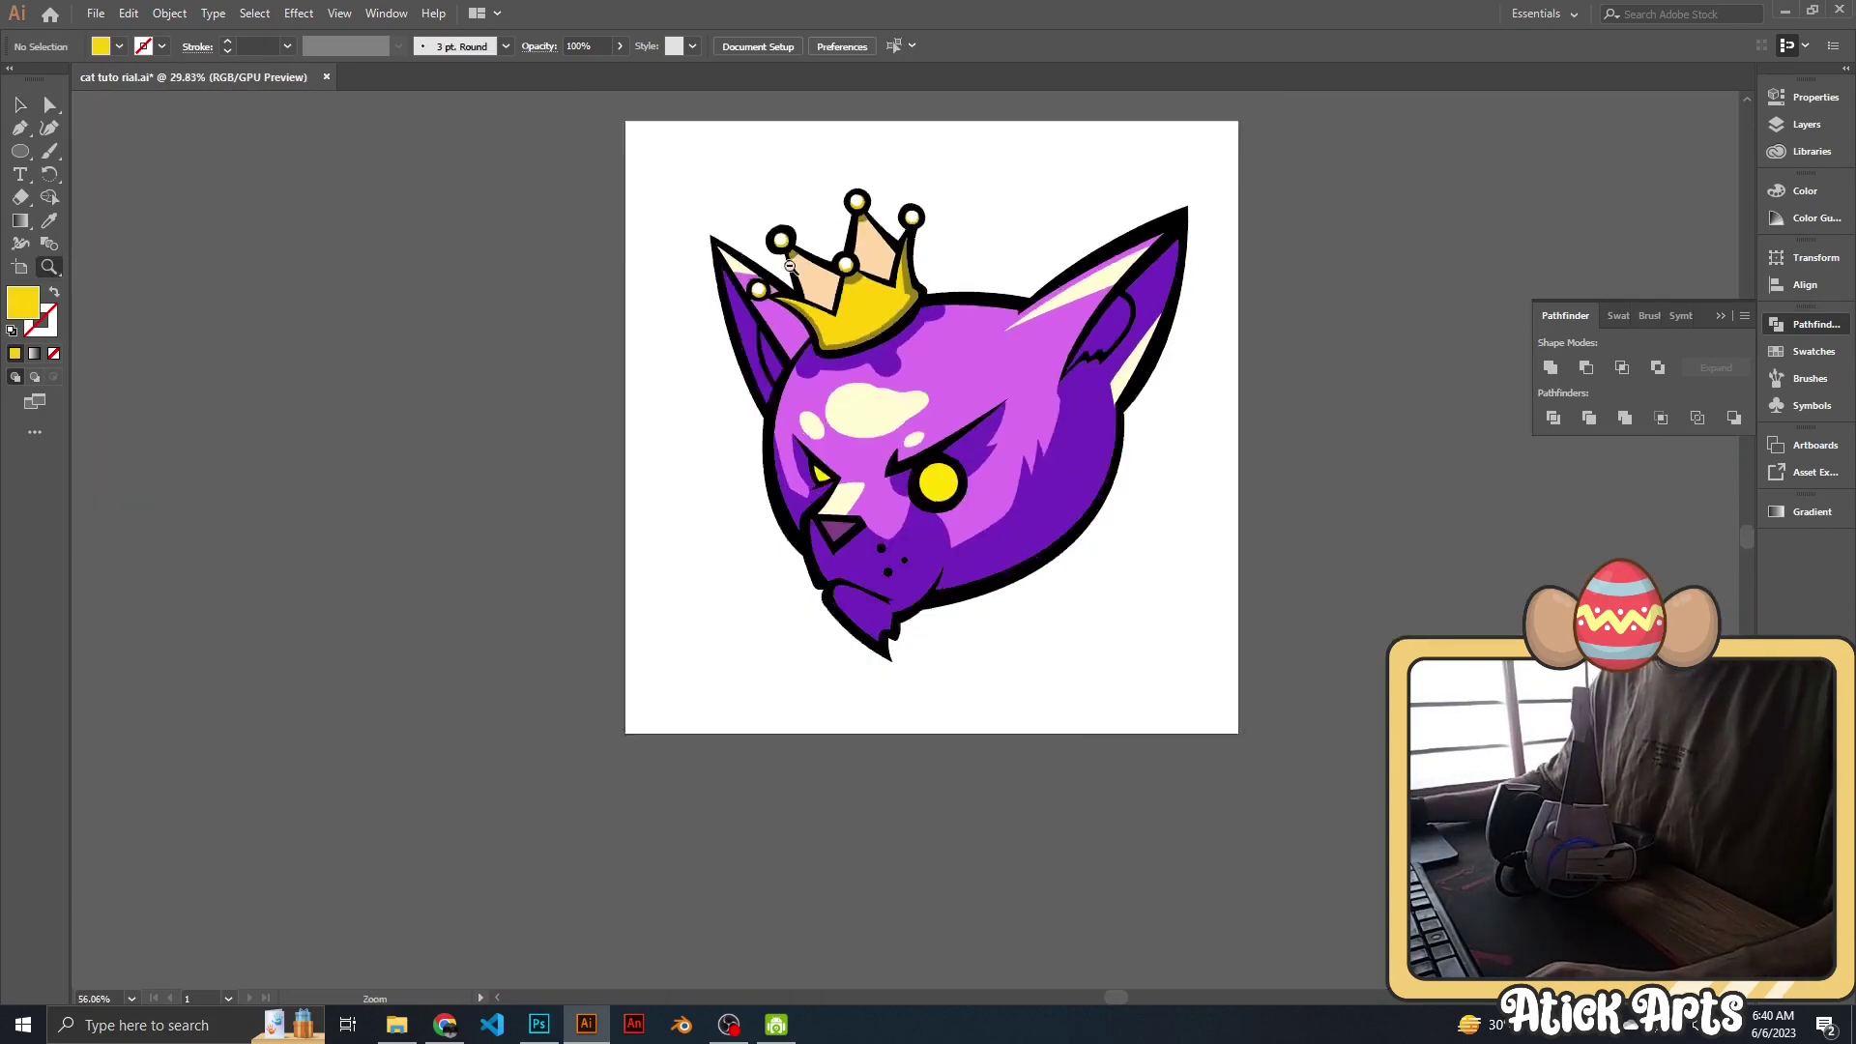
{"action": "scroll", "coordinate": [958, 398], "scroll_direction": "up", "scroll_amount": 3}
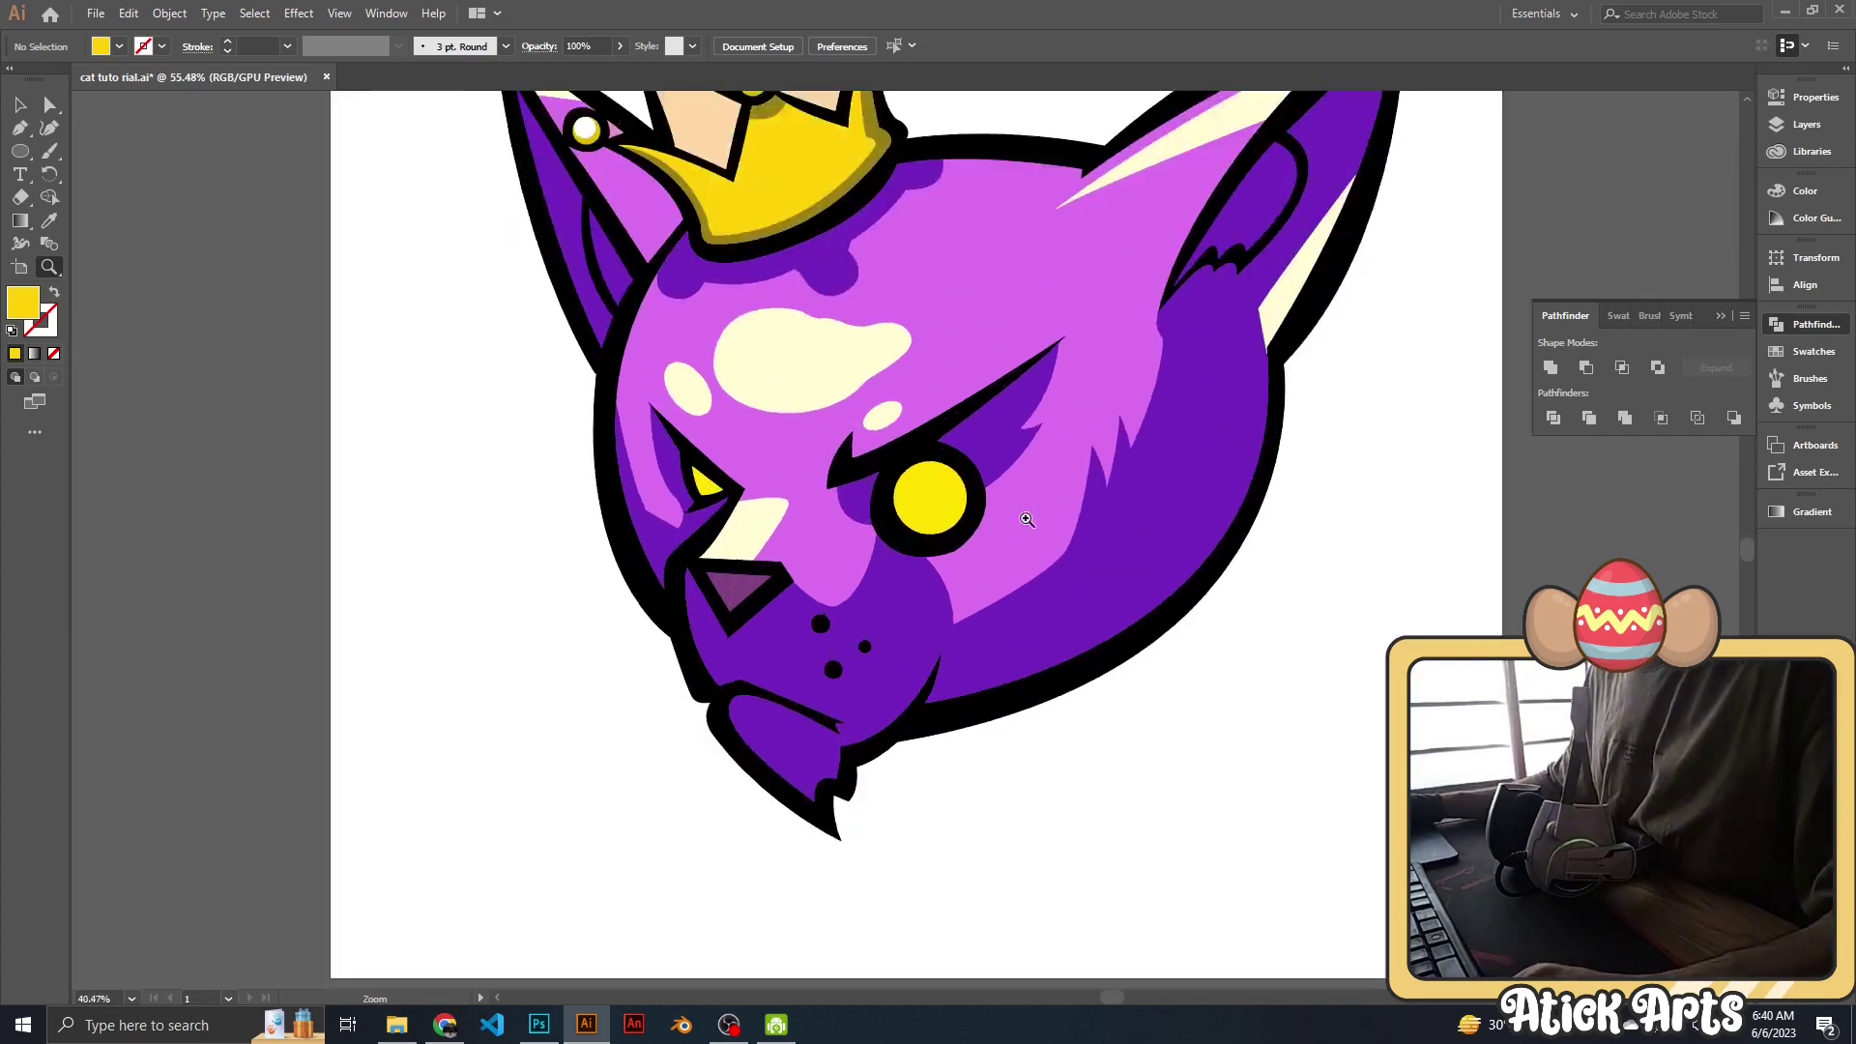
{"action": "key", "text": "v"}
{"action": "left_click", "coordinate": [938, 505]}
{"action": "key", "text": "ctrl+z"}
{"action": "scroll", "coordinate": [194, 464], "scroll_direction": "down", "scroll_amount": 3}
{"action": "scroll", "coordinate": [663, 464], "scroll_direction": "up", "scroll_amount": 3}
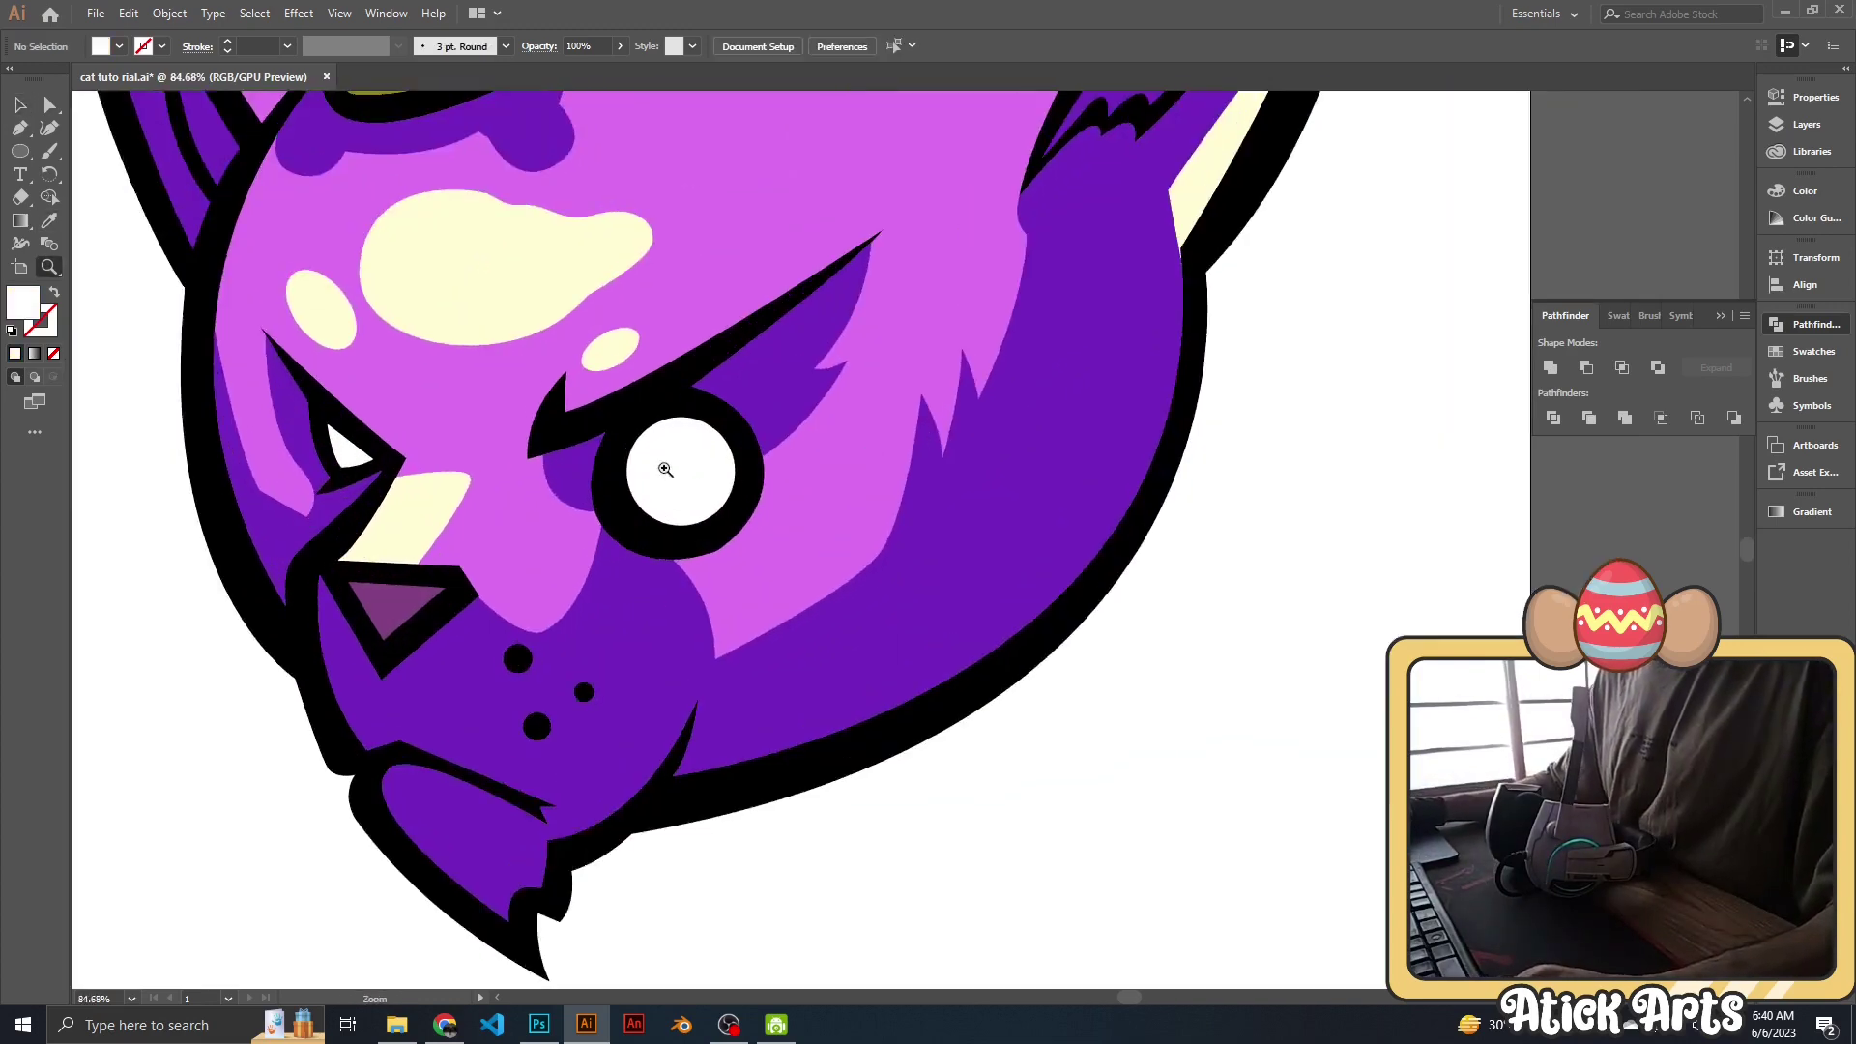
{"action": "scroll", "coordinate": [469, 514], "scroll_direction": "down", "scroll_amount": 3}
Nudge an anchor on the crown's left point to reshape it.
{"action": "key", "text": "z"}
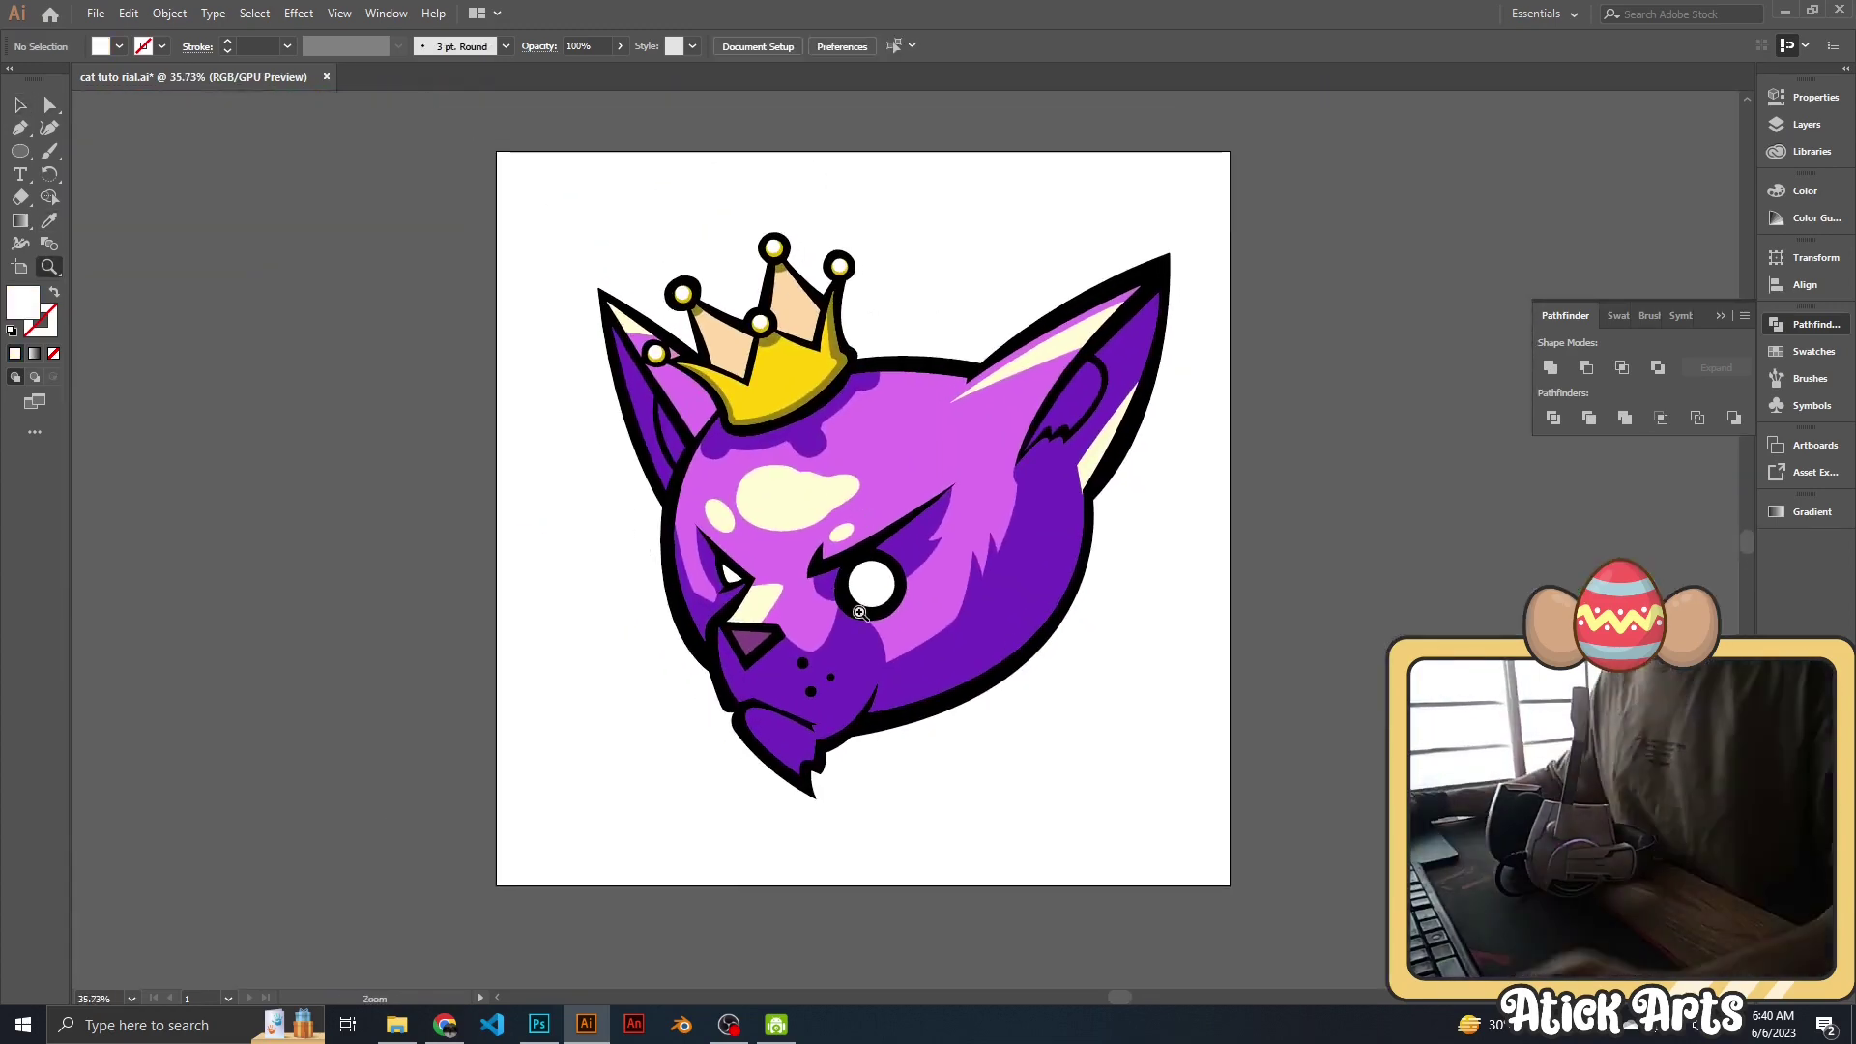
{"action": "key", "text": "a"}
{"action": "left_click", "coordinate": [684, 312]}
{"action": "scroll", "coordinate": [684, 311], "scroll_direction": "up", "scroll_amount": 5}
{"action": "left_click_drag", "start_coordinate": [785, 532], "coordinate": [781, 535]}
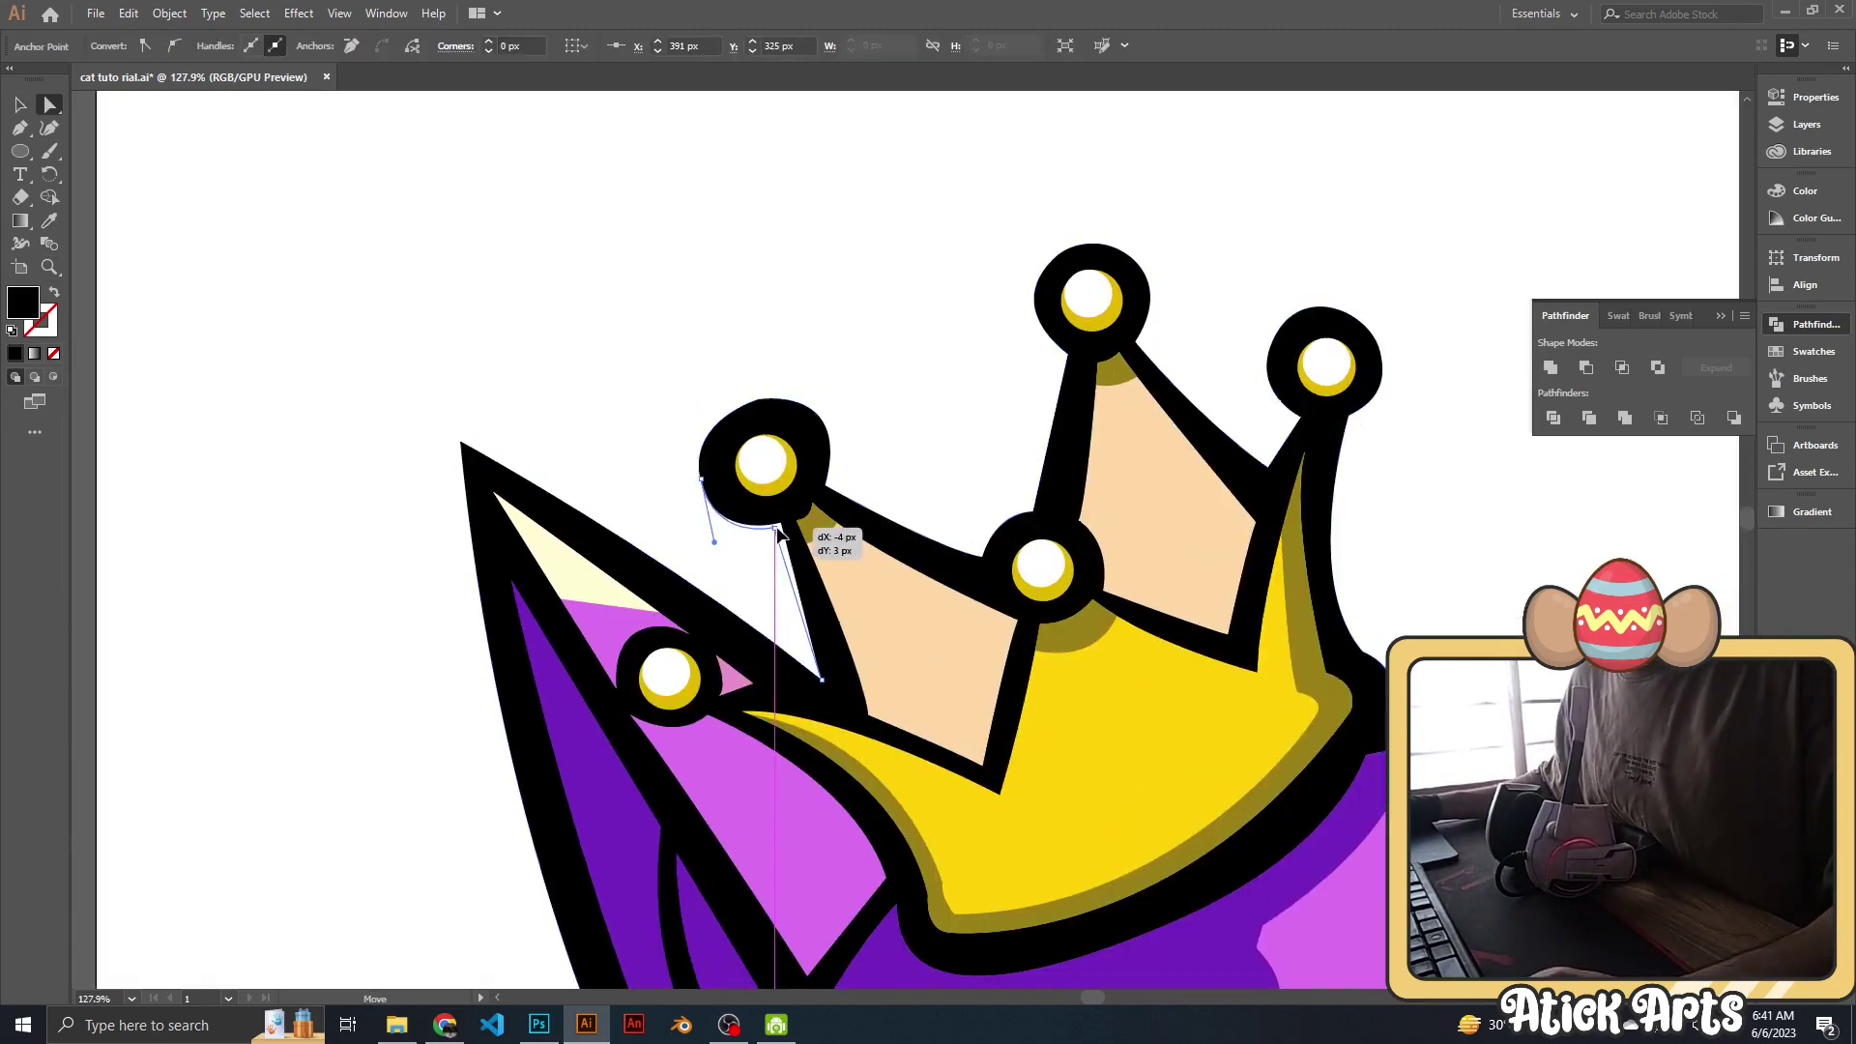
{"action": "scroll", "coordinate": [826, 493], "scroll_direction": "down", "scroll_amount": 2}
{"action": "scroll", "coordinate": [928, 406], "scroll_direction": "down", "scroll_amount": 2}
{"action": "scroll", "coordinate": [944, 455], "scroll_direction": "down", "scroll_amount": 2}
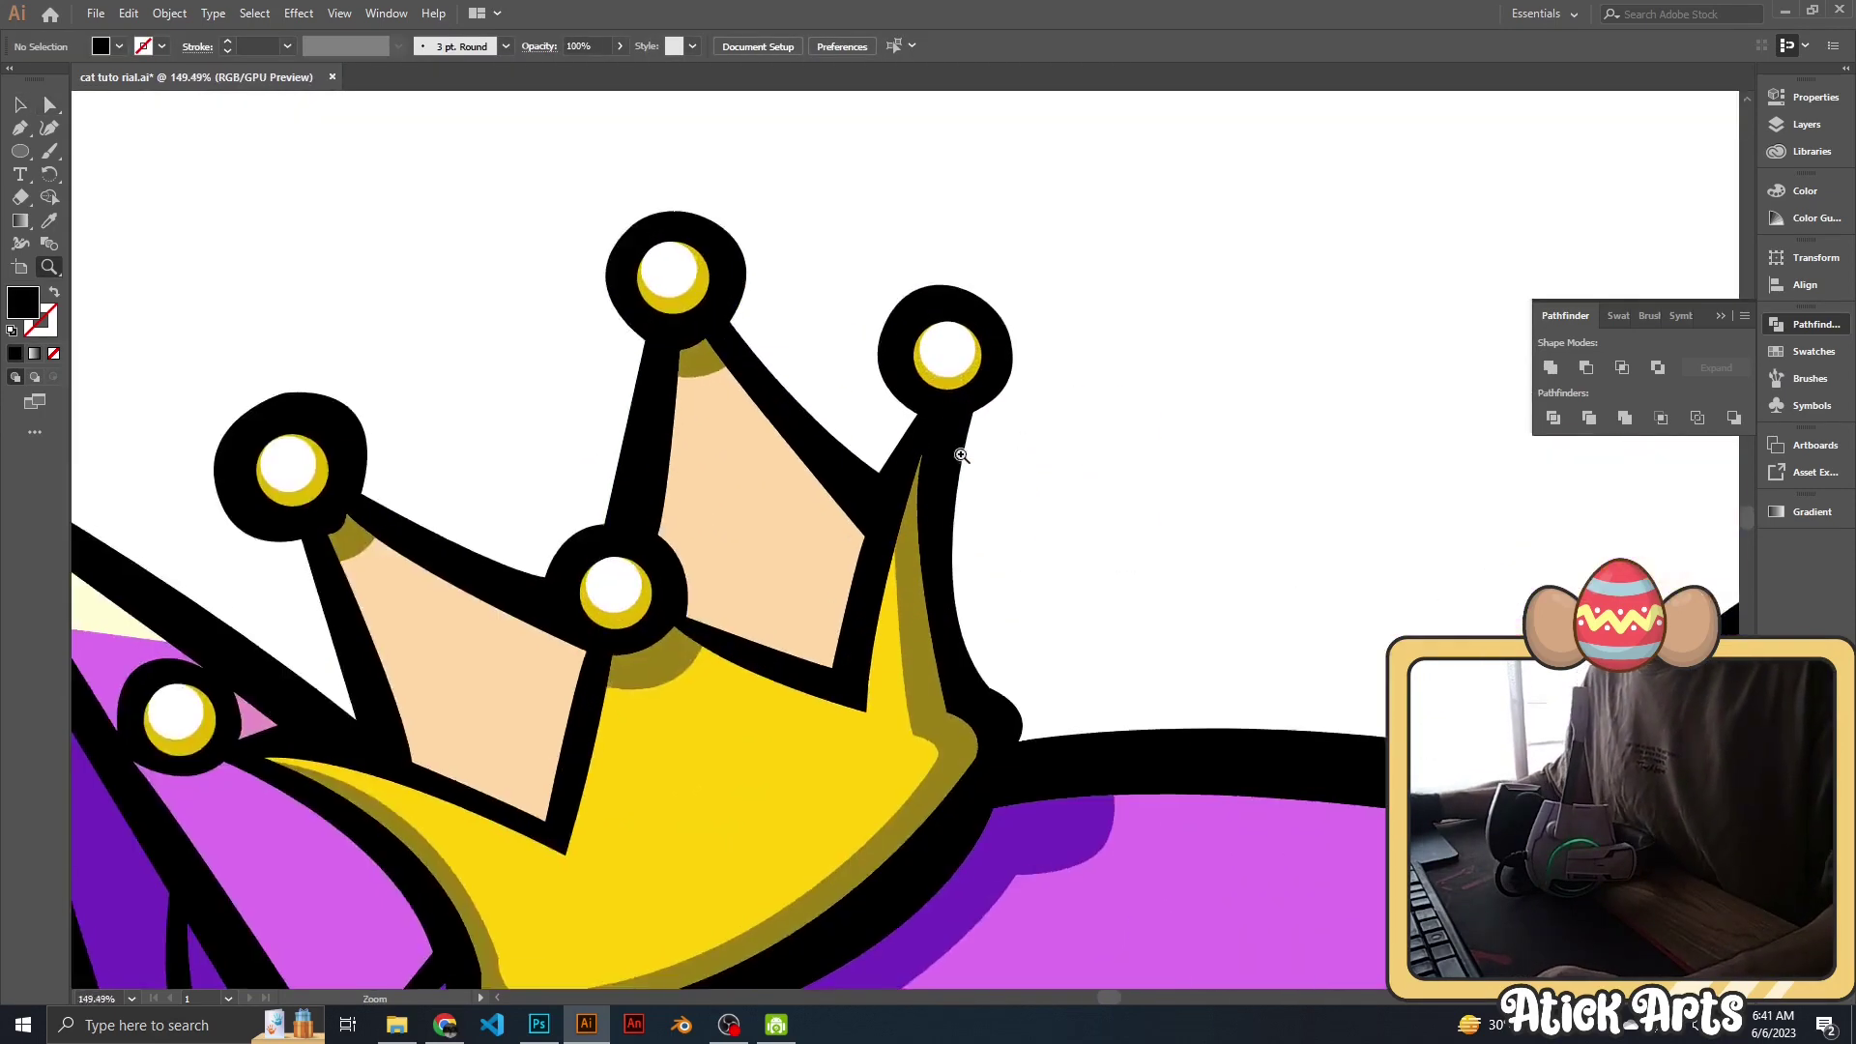
{"action": "scroll", "coordinate": [1021, 465], "scroll_direction": "down", "scroll_amount": 1}
Fit the artboard in view and save the document.
{"action": "key", "text": "z"}
{"action": "scroll", "coordinate": [883, 585], "scroll_direction": "up", "scroll_amount": 3}
{"action": "scroll", "coordinate": [883, 585], "scroll_direction": "up", "scroll_amount": 2}
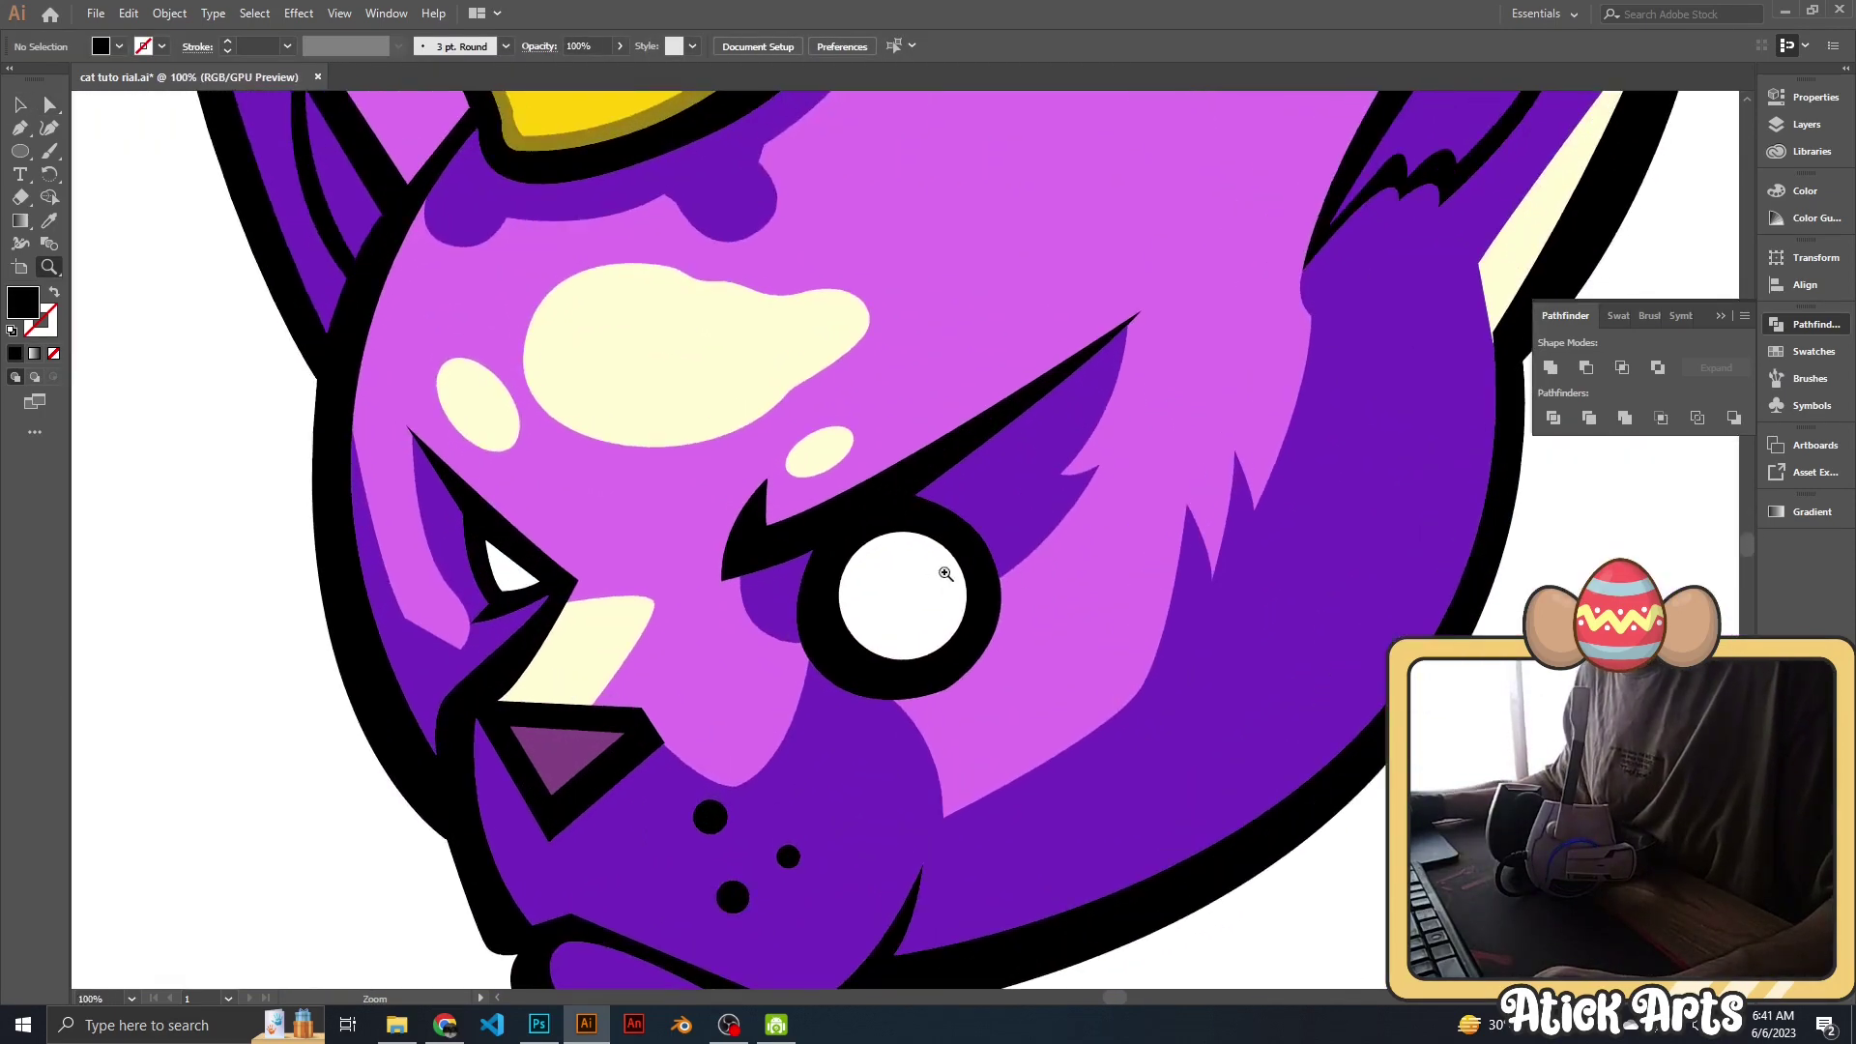
{"action": "scroll", "coordinate": [668, 561], "scroll_direction": "down", "scroll_amount": 4}
{"action": "scroll", "coordinate": [1048, 530], "scroll_direction": "down", "scroll_amount": 1}
{"action": "key", "text": "v"}
{"action": "key", "text": "ctrl+0"}
{"action": "key", "text": "ctrl+s"}
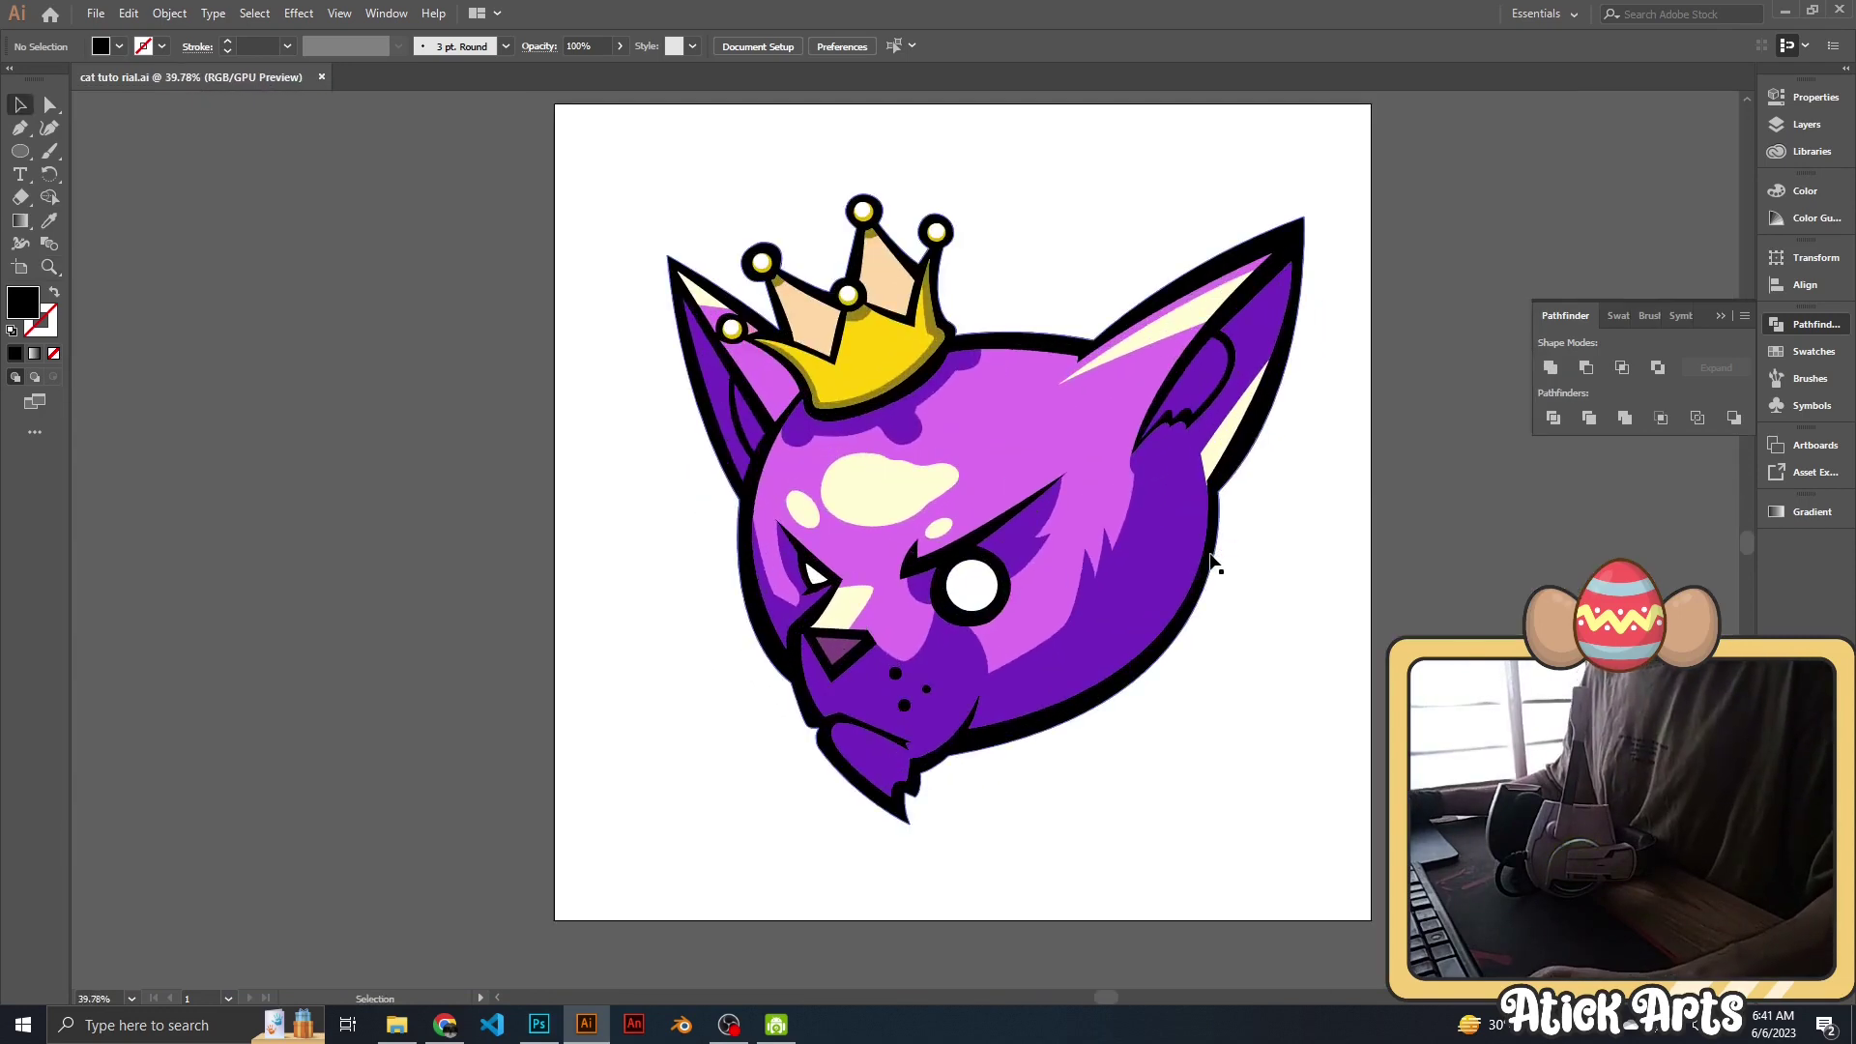
Apply Offset Path with a 25 px offset and Round joins around the crowned cat head.
{"action": "left_click", "coordinate": [171, 15]}
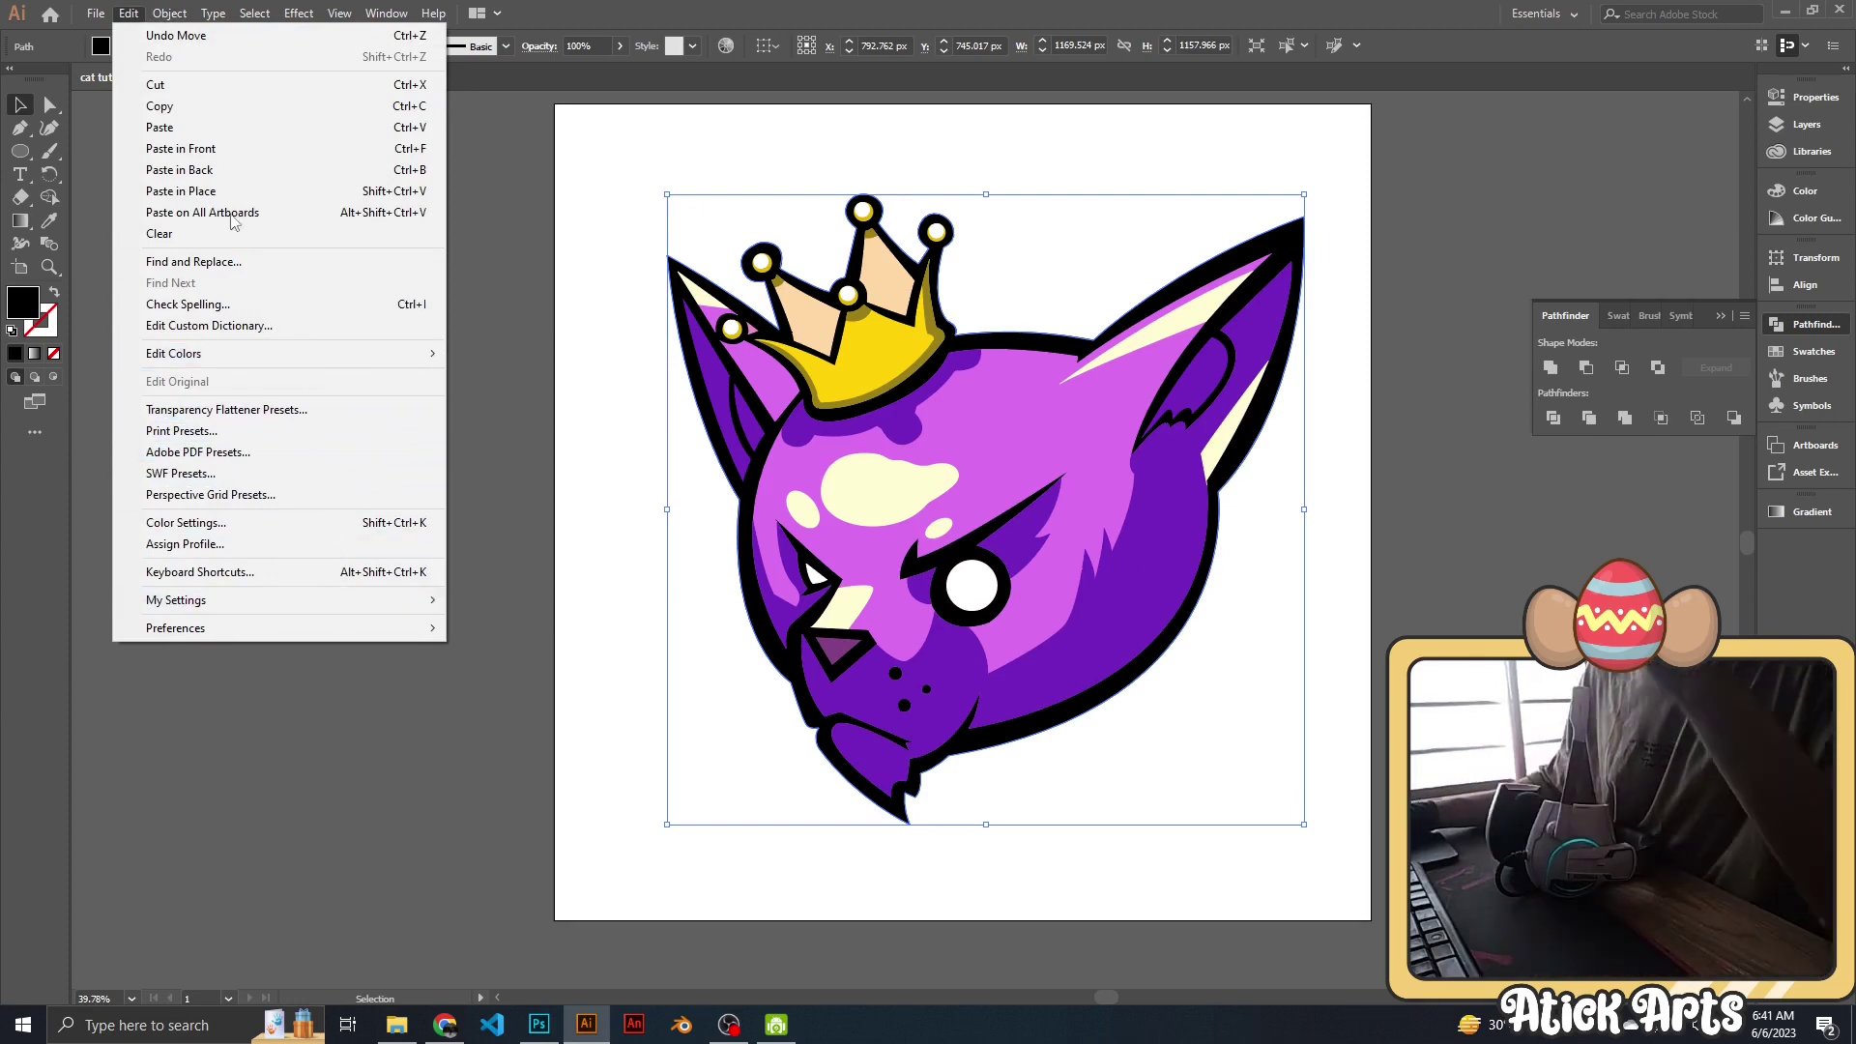
{"action": "mouse_move", "coordinate": [189, 452]}
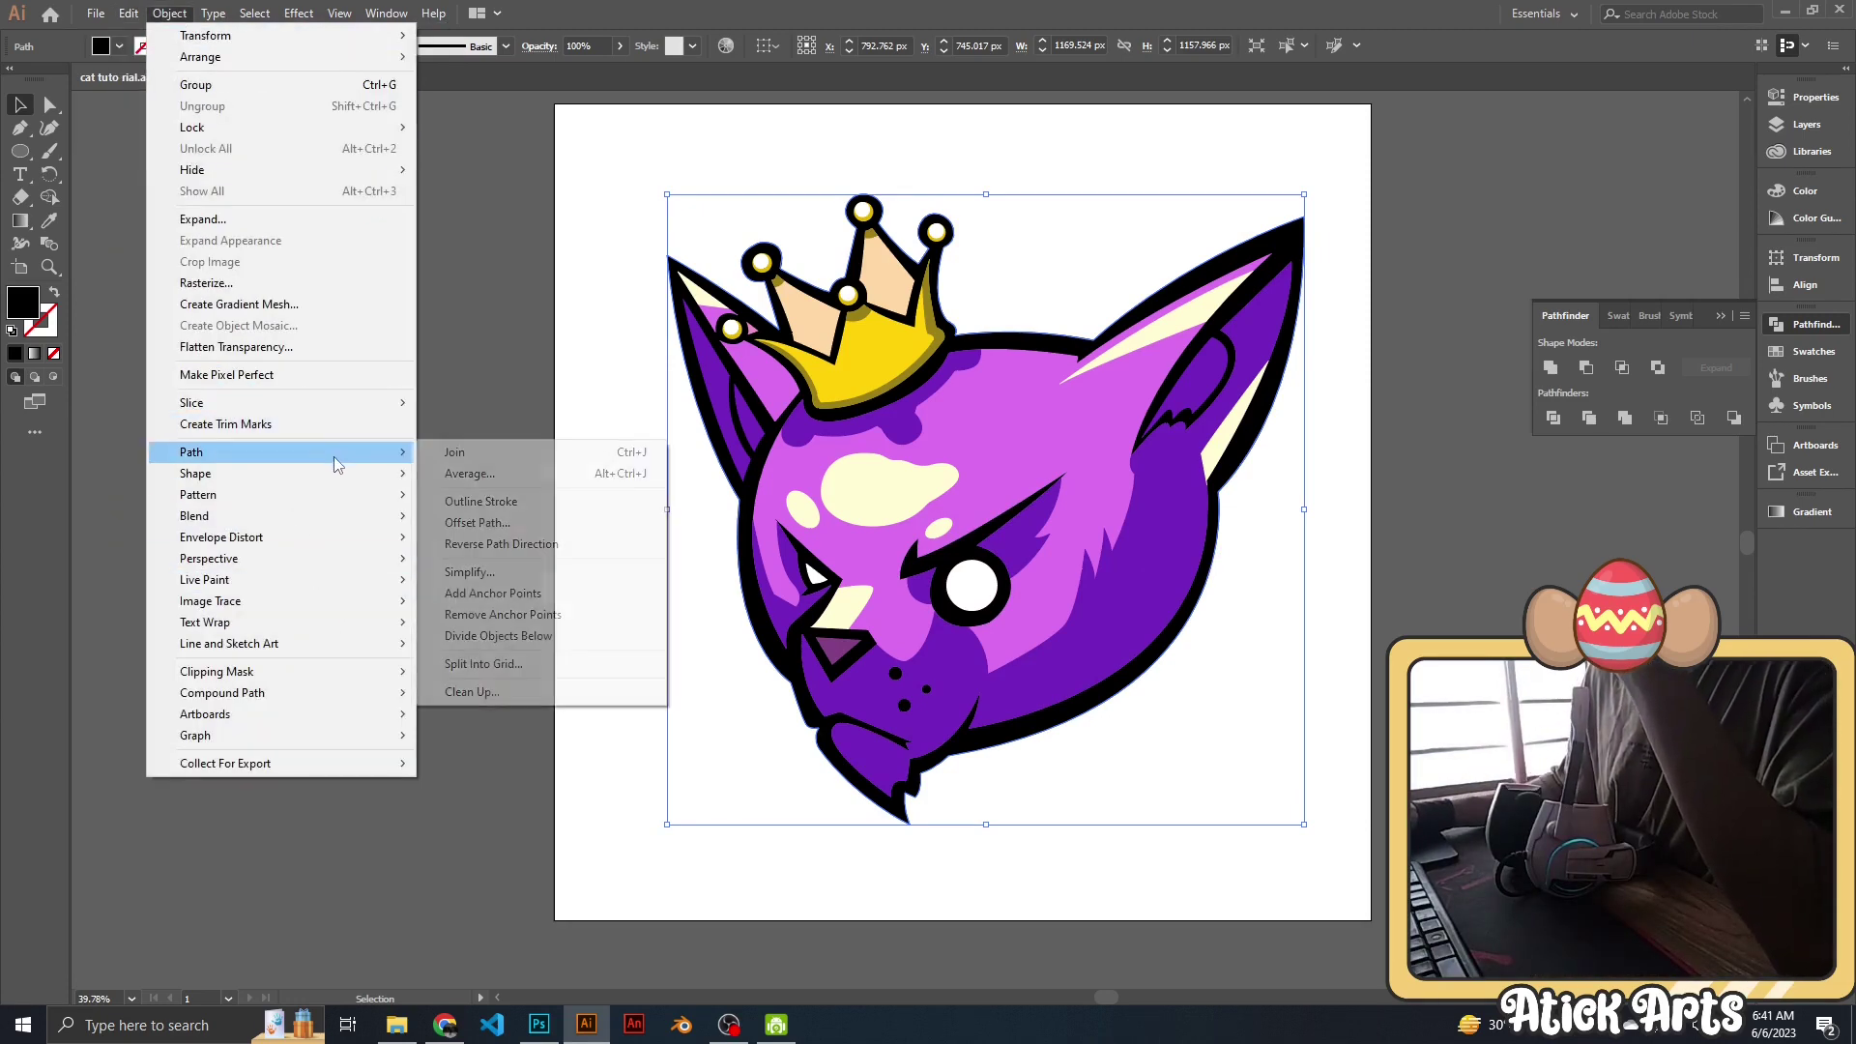
{"action": "left_click", "coordinate": [507, 533]}
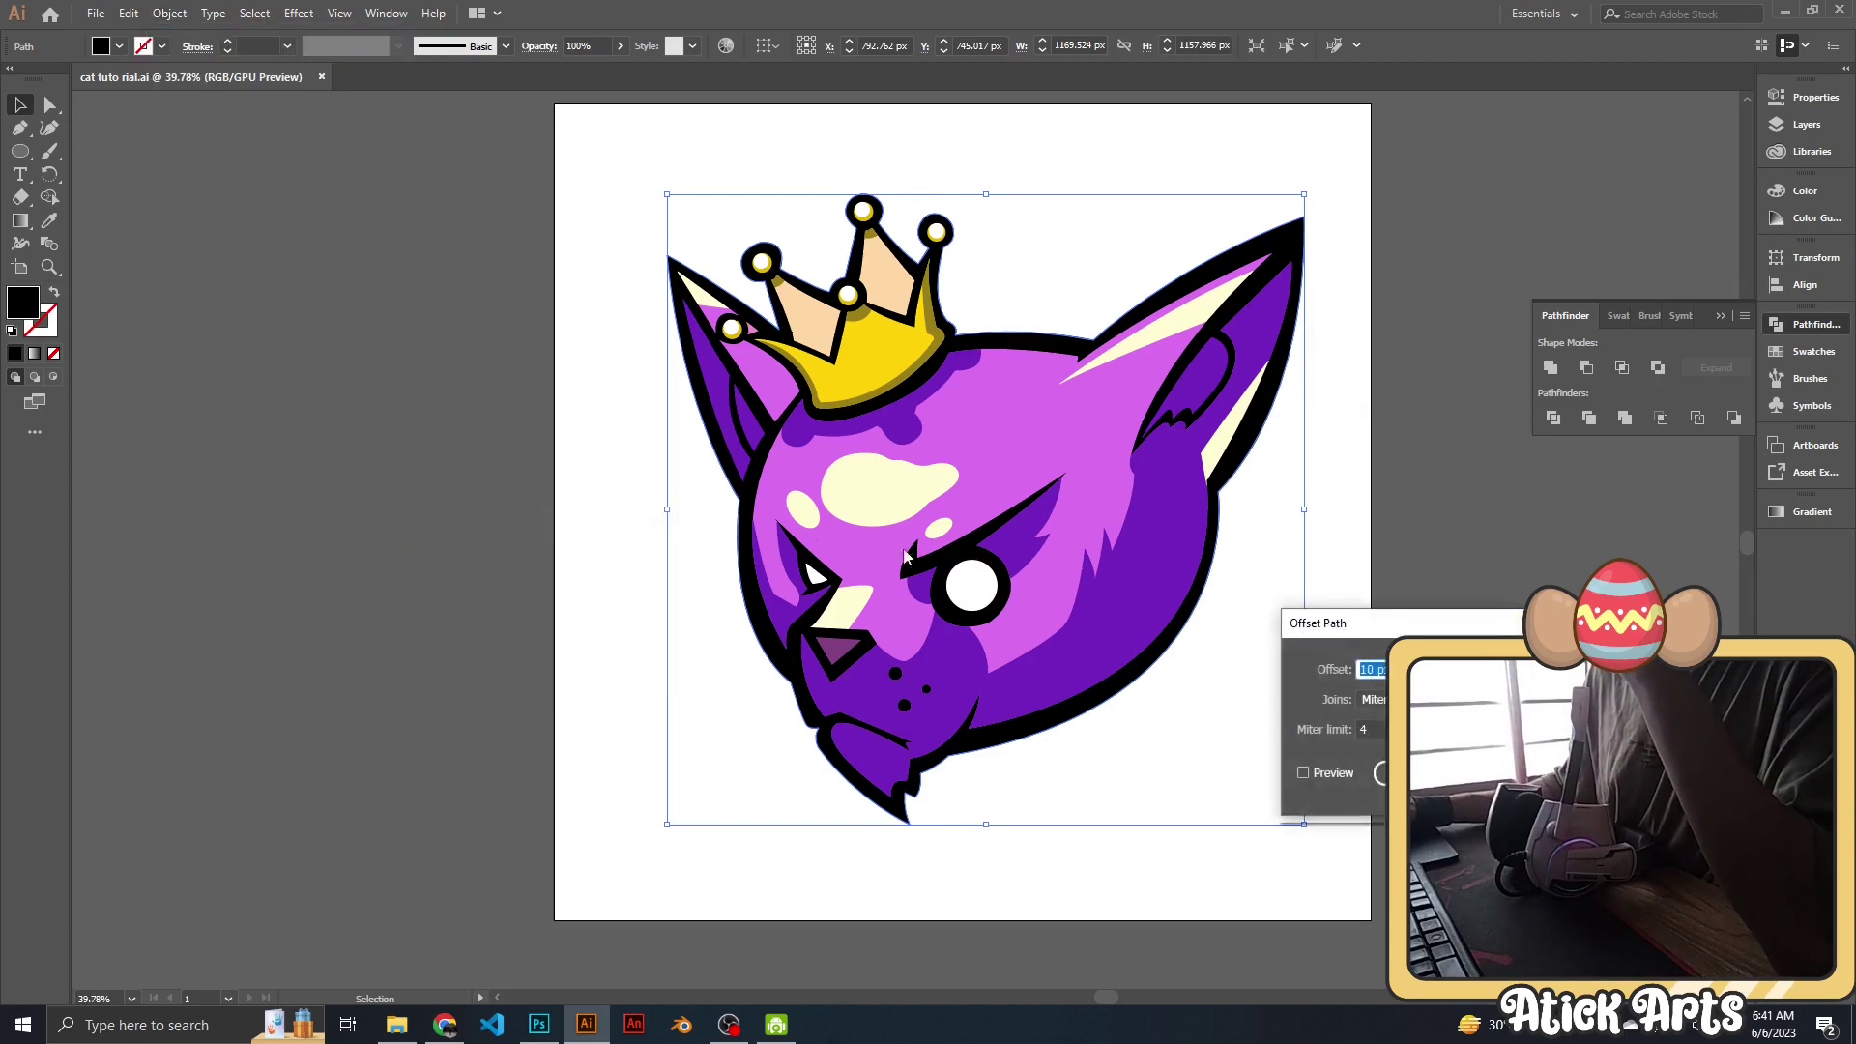
{"action": "left_click", "coordinate": [1304, 773]}
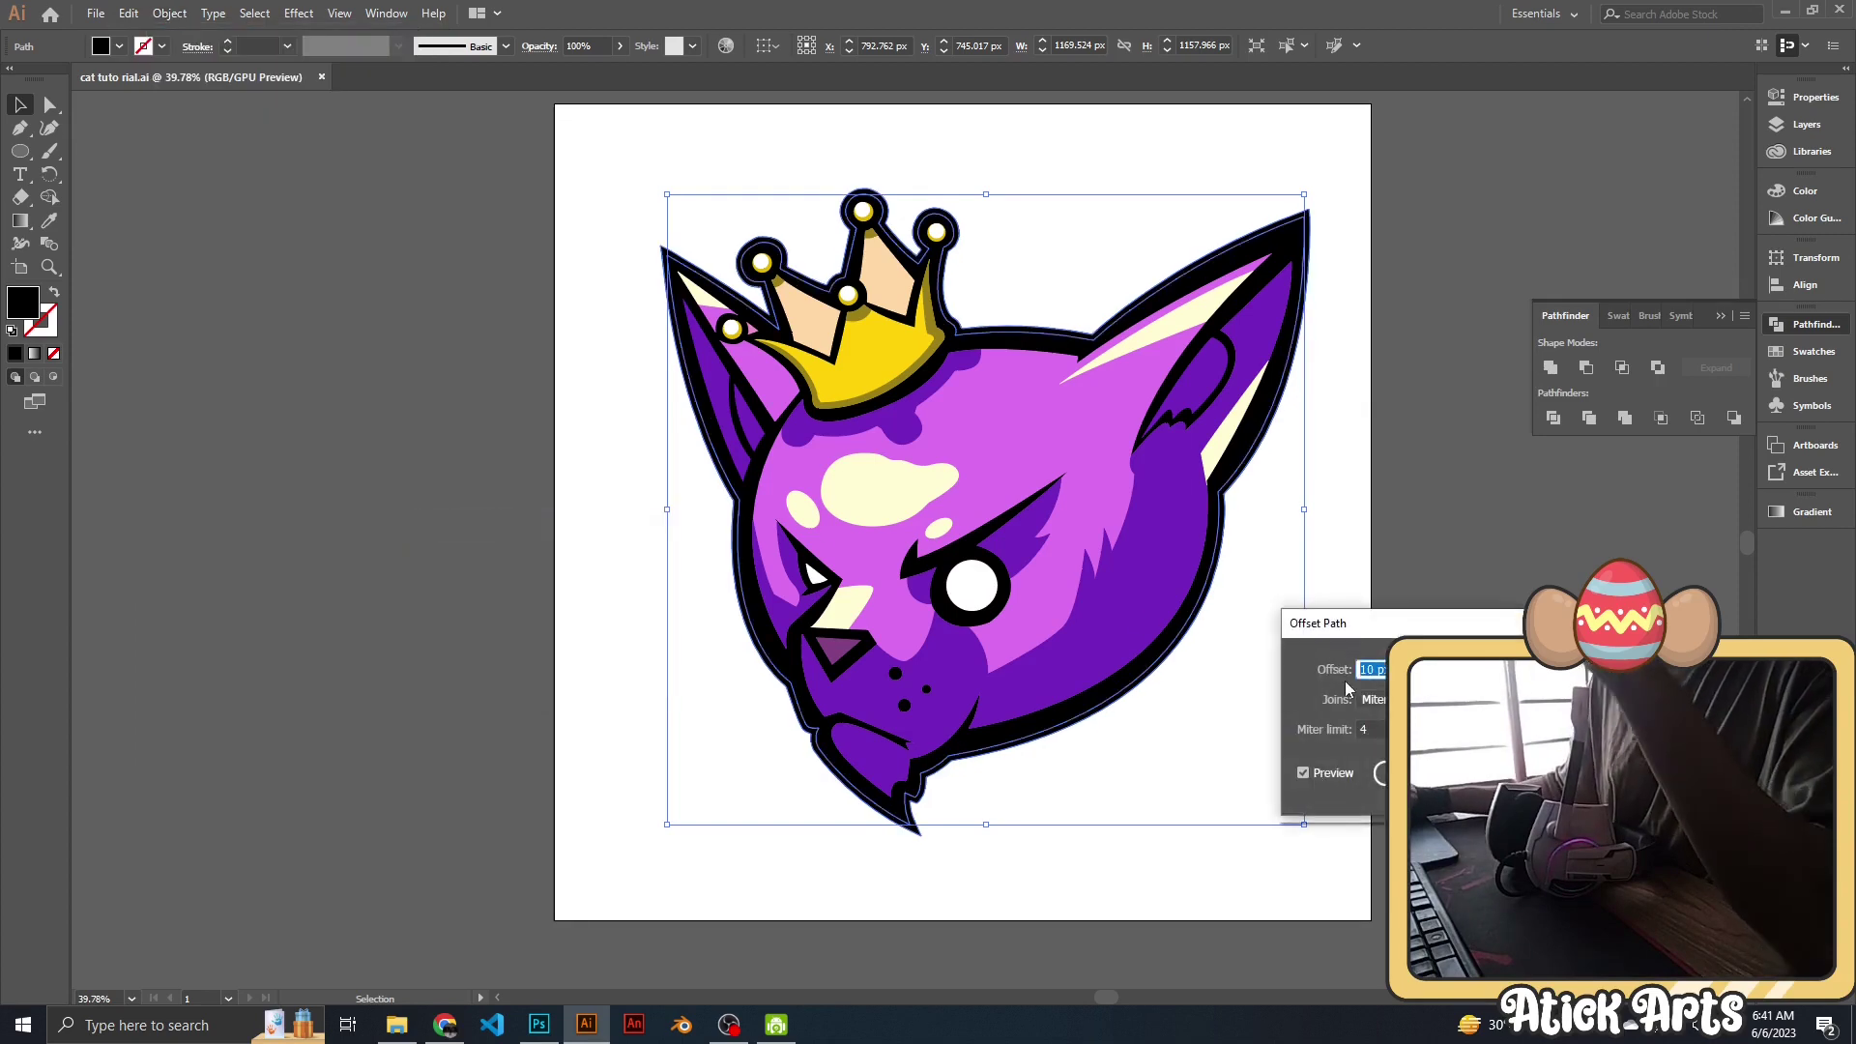
{"action": "type", "text": "20"}
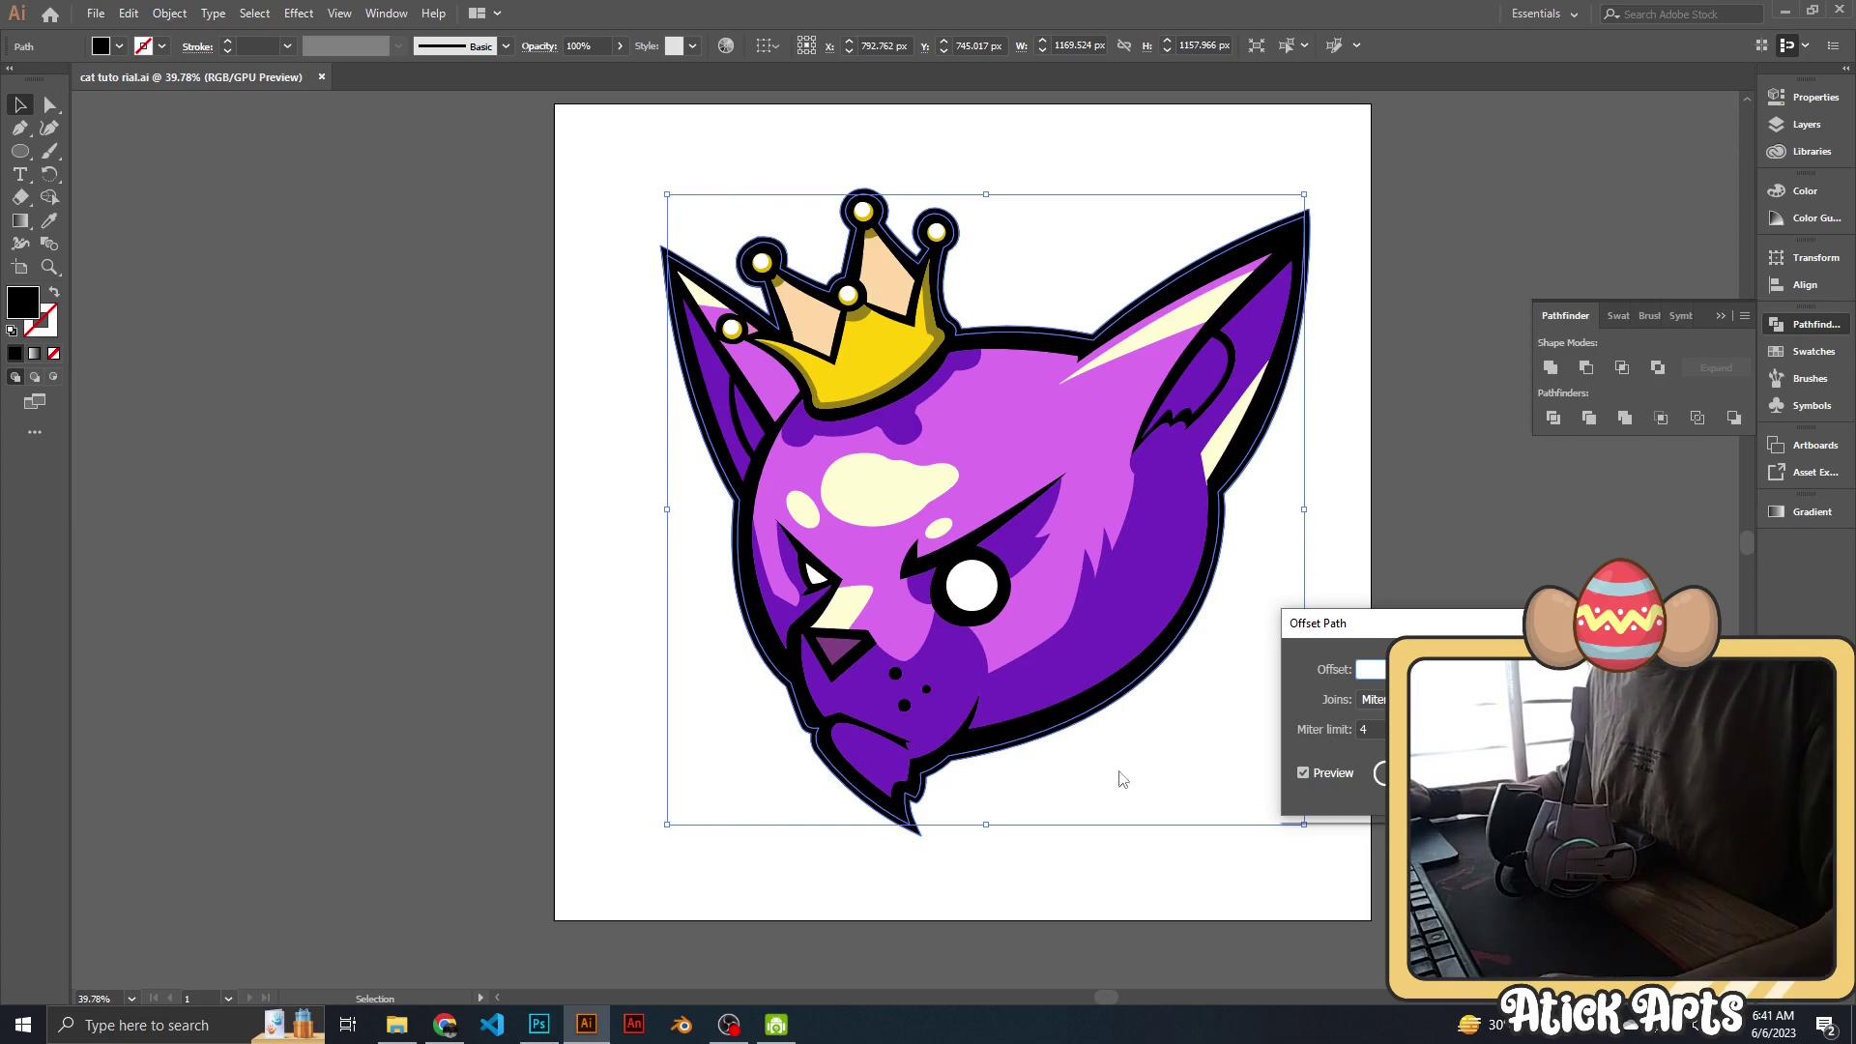
{"action": "type", "text": "0"}
{"action": "key", "text": "Tab"}
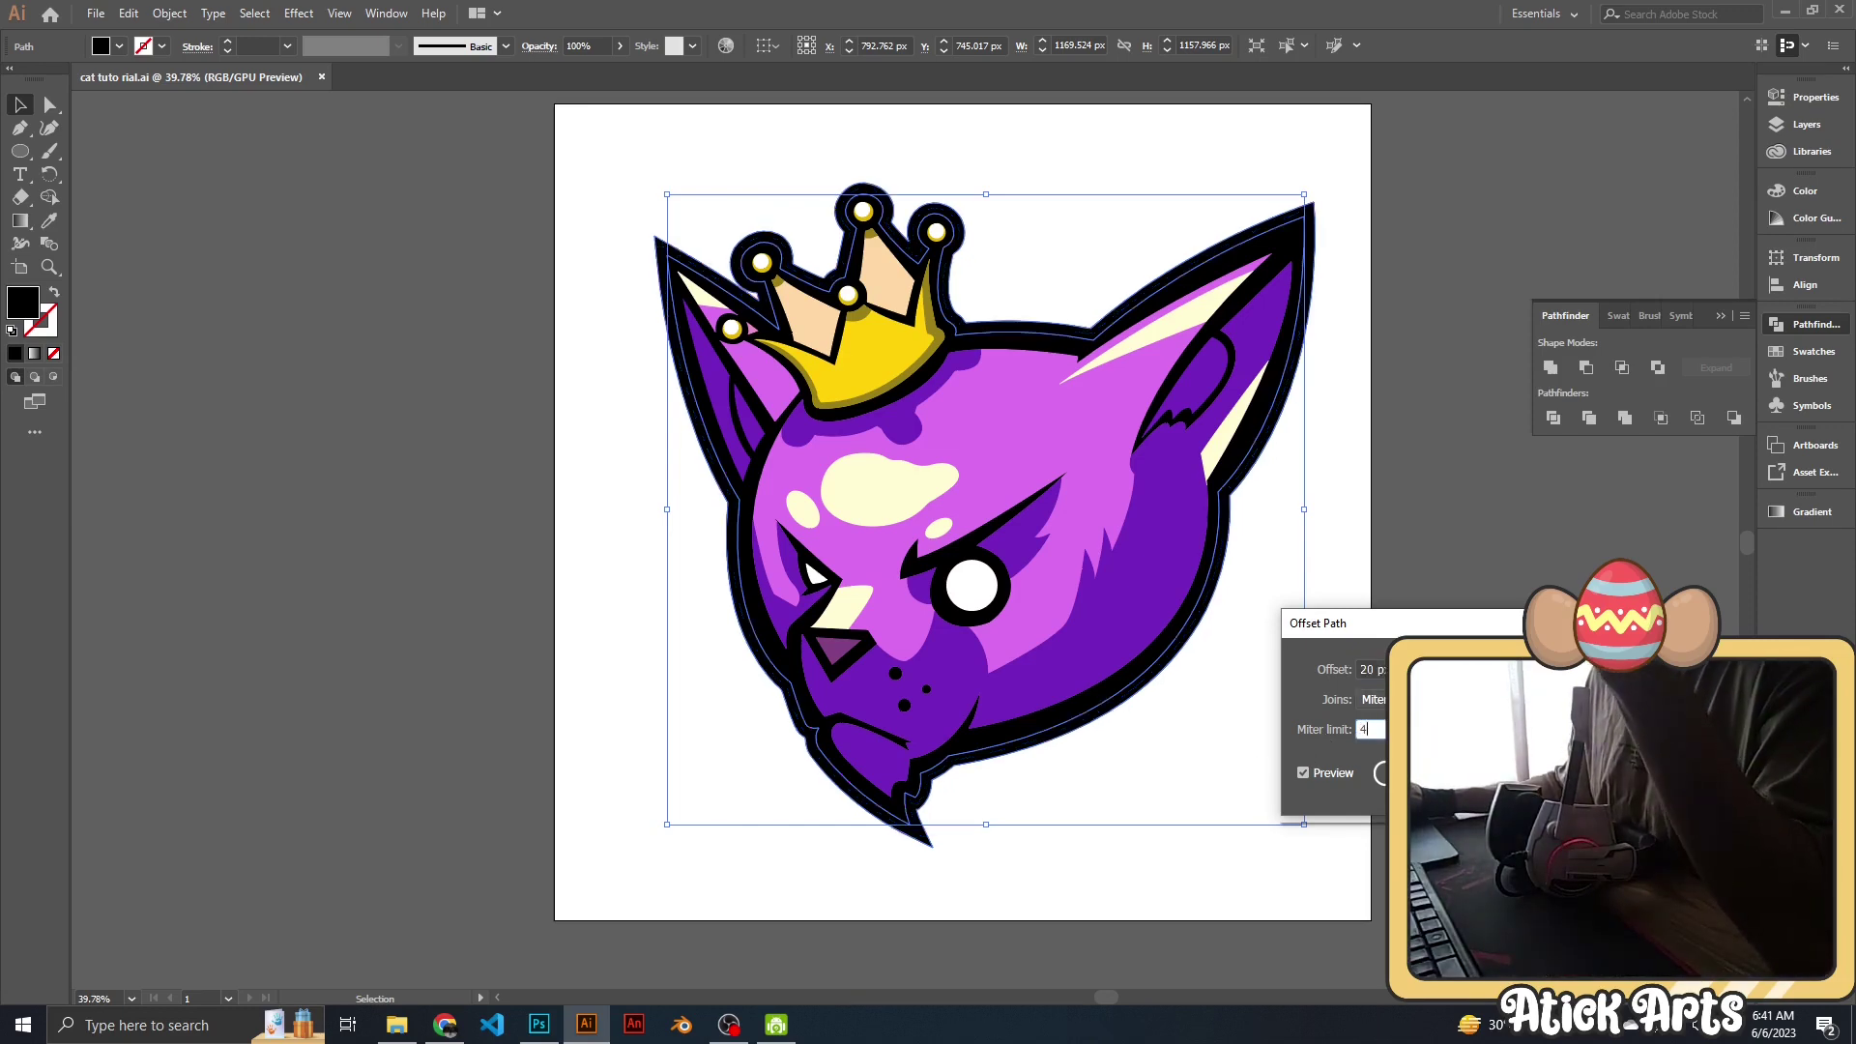
{"action": "key", "text": "shift+Tab"}
{"action": "key", "text": "Down"}
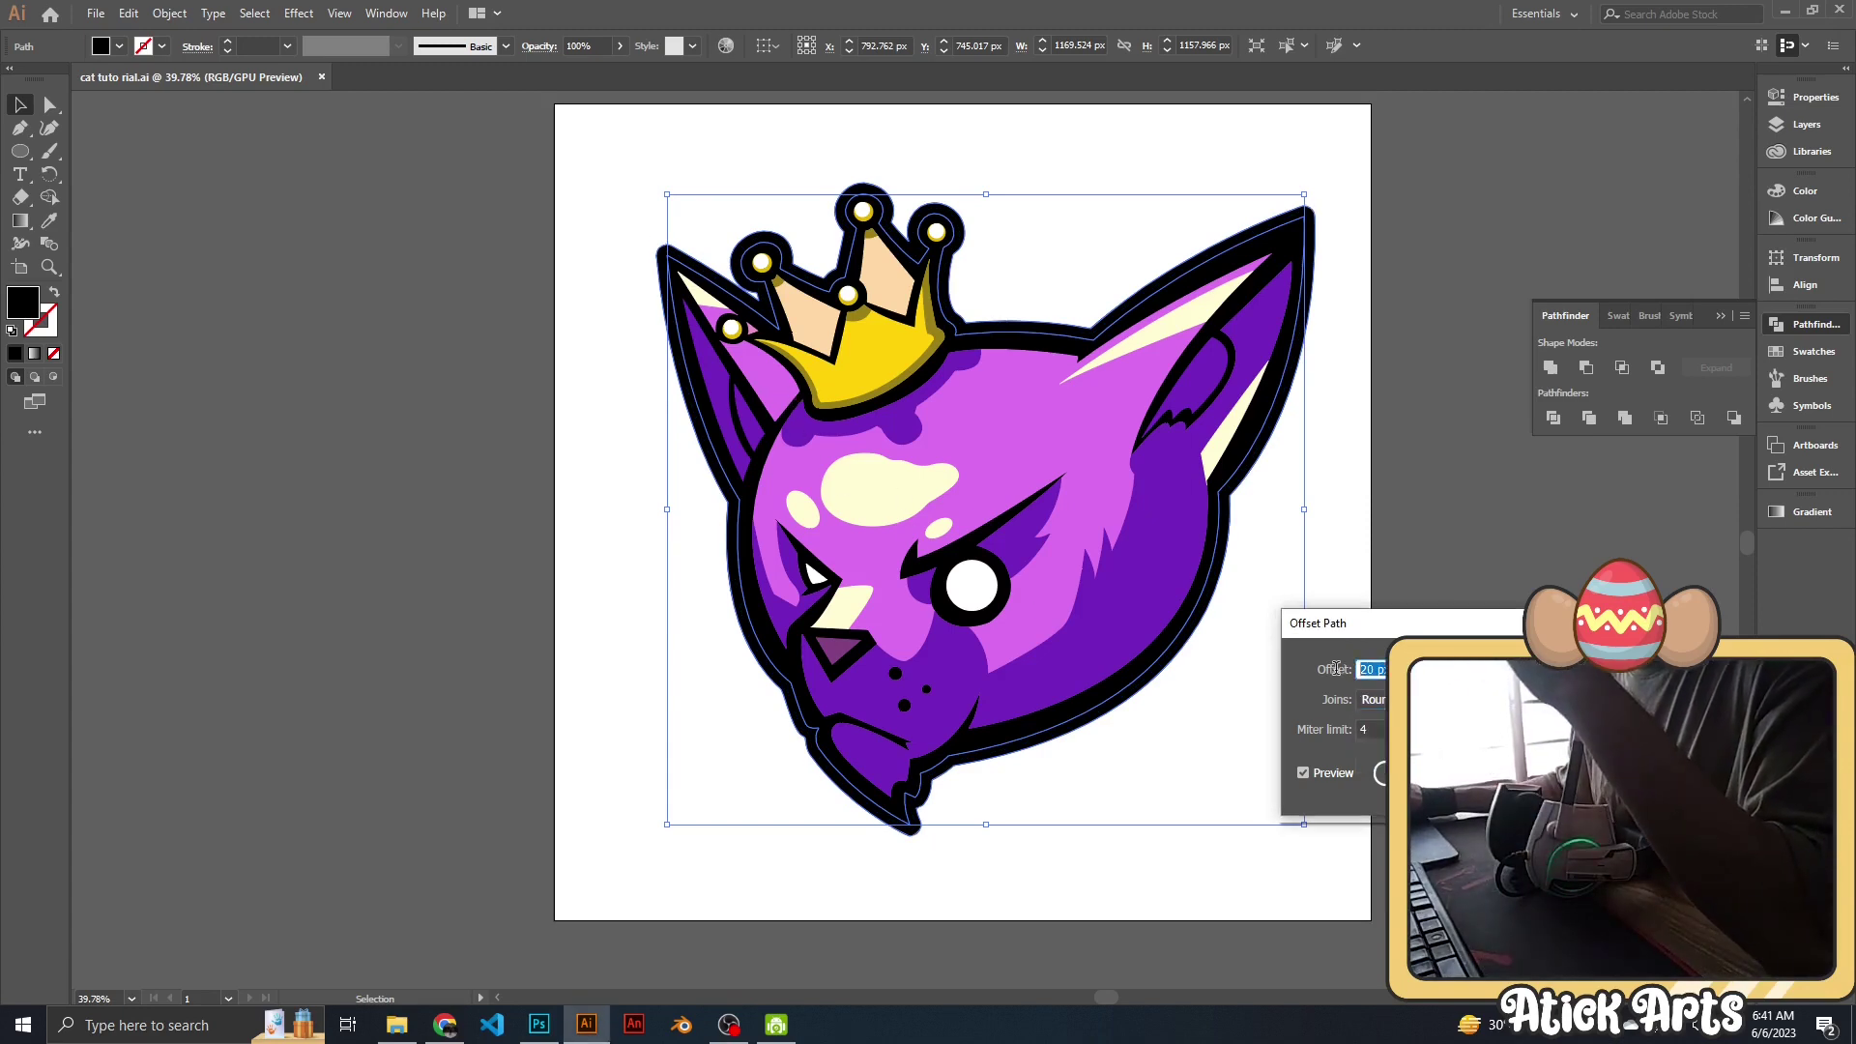
{"action": "type", "text": "25"}
{"action": "key", "text": "Tab"}
{"action": "key", "text": "Tab"}
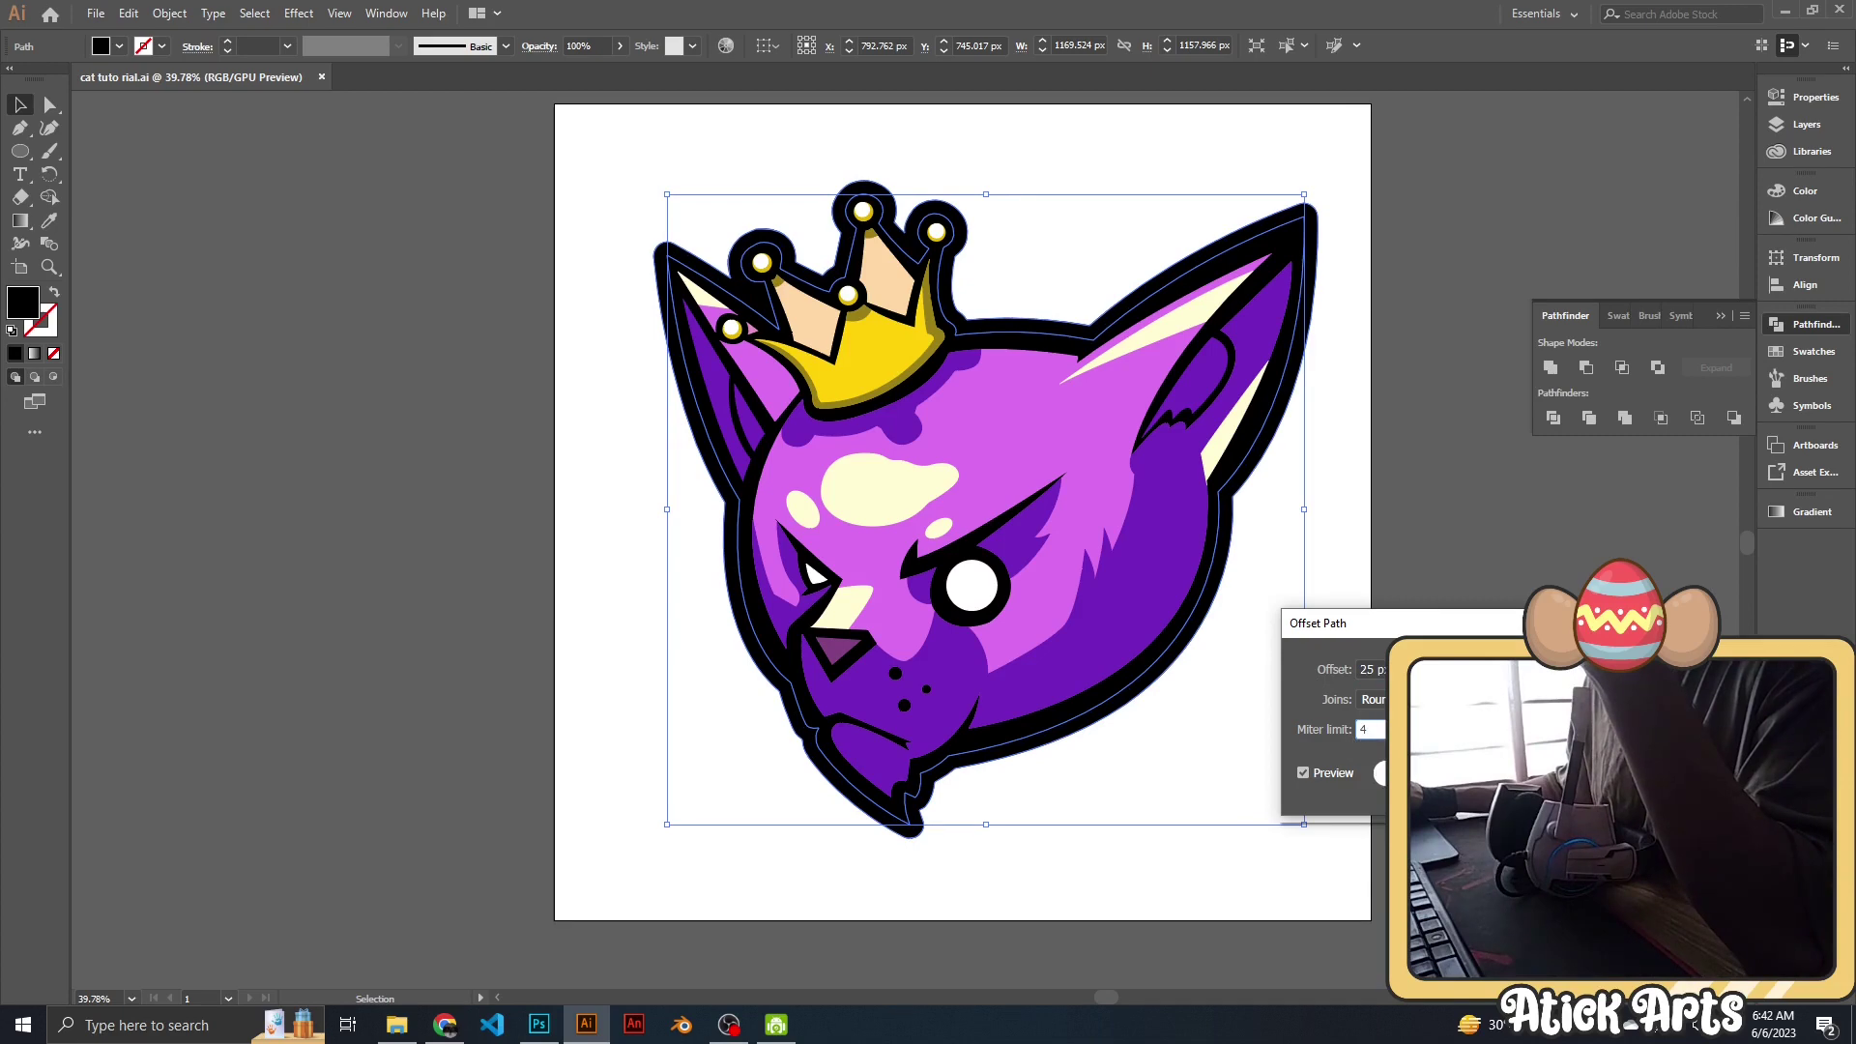
{"action": "left_click", "coordinate": [1380, 773]}
Sample light purple onto the outline, then fill the cat's eye and the outline orange.
{"action": "key", "text": "i"}
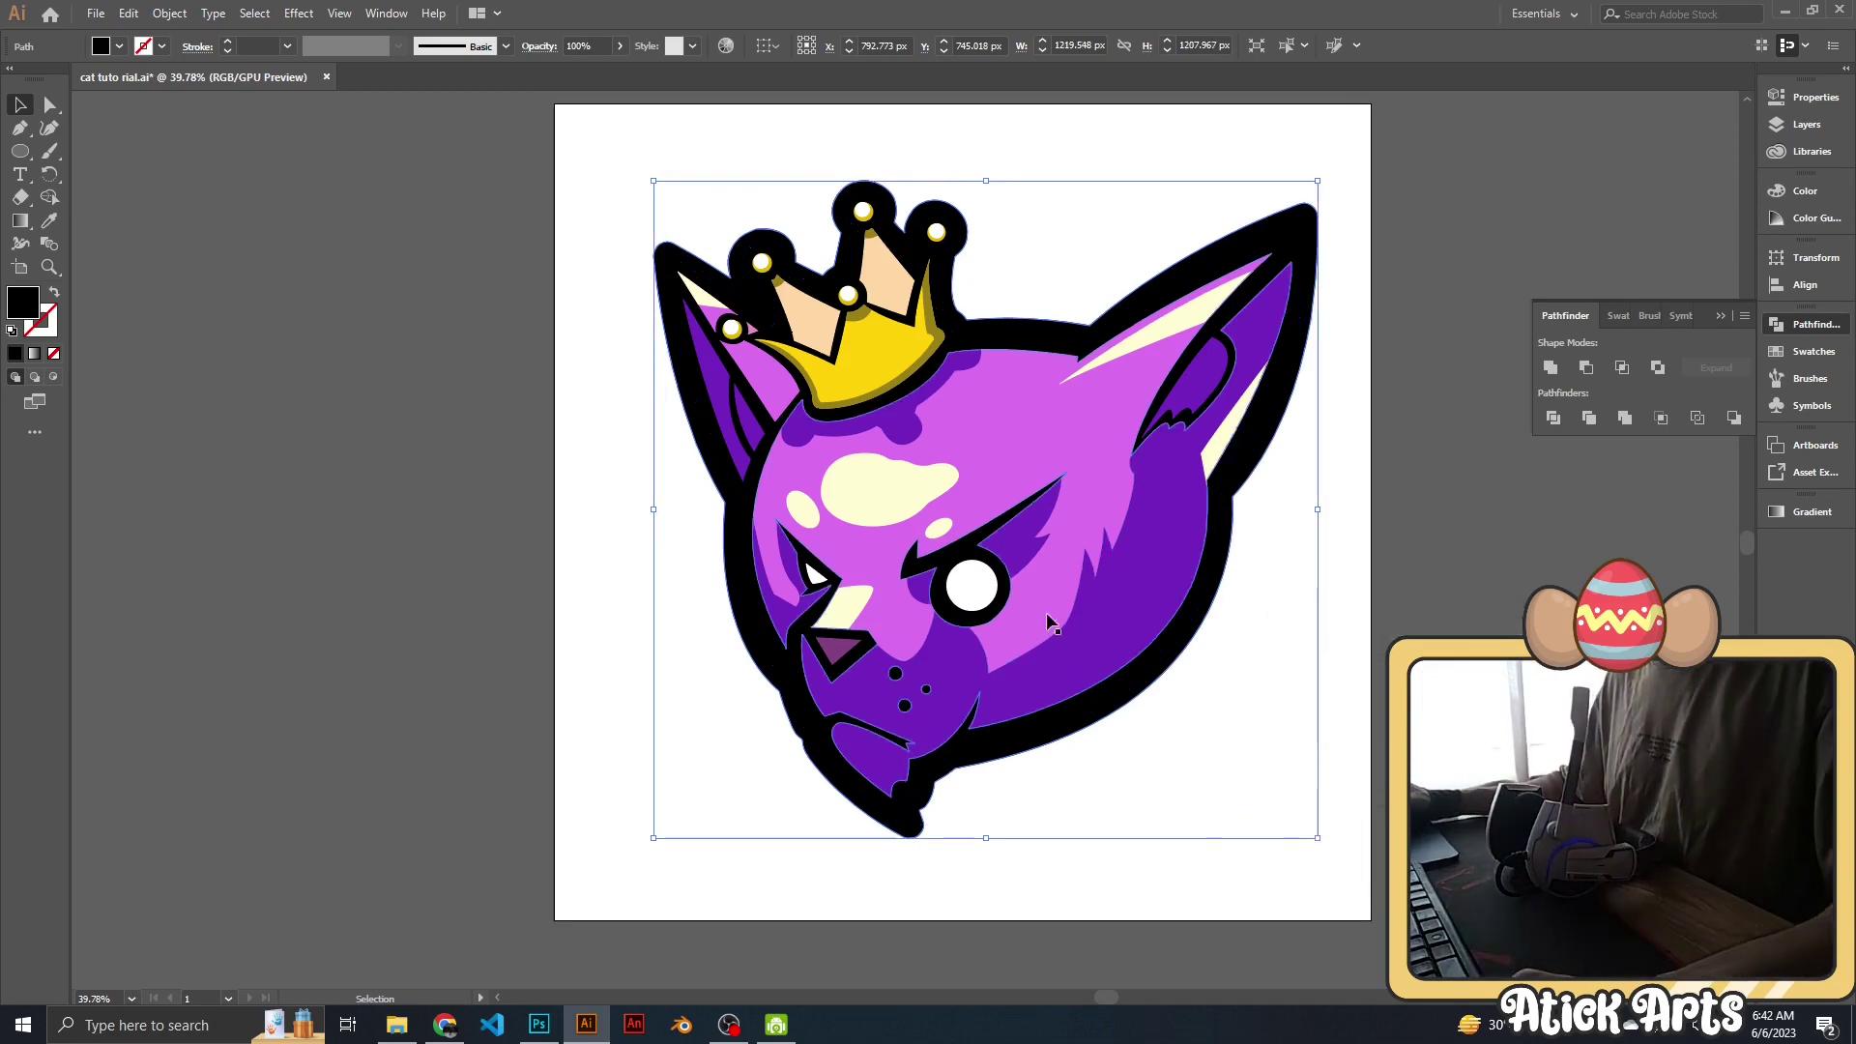
{"action": "left_click", "coordinate": [1101, 507]}
{"action": "scroll", "coordinate": [1326, 551], "scroll_direction": "up", "scroll_amount": 1}
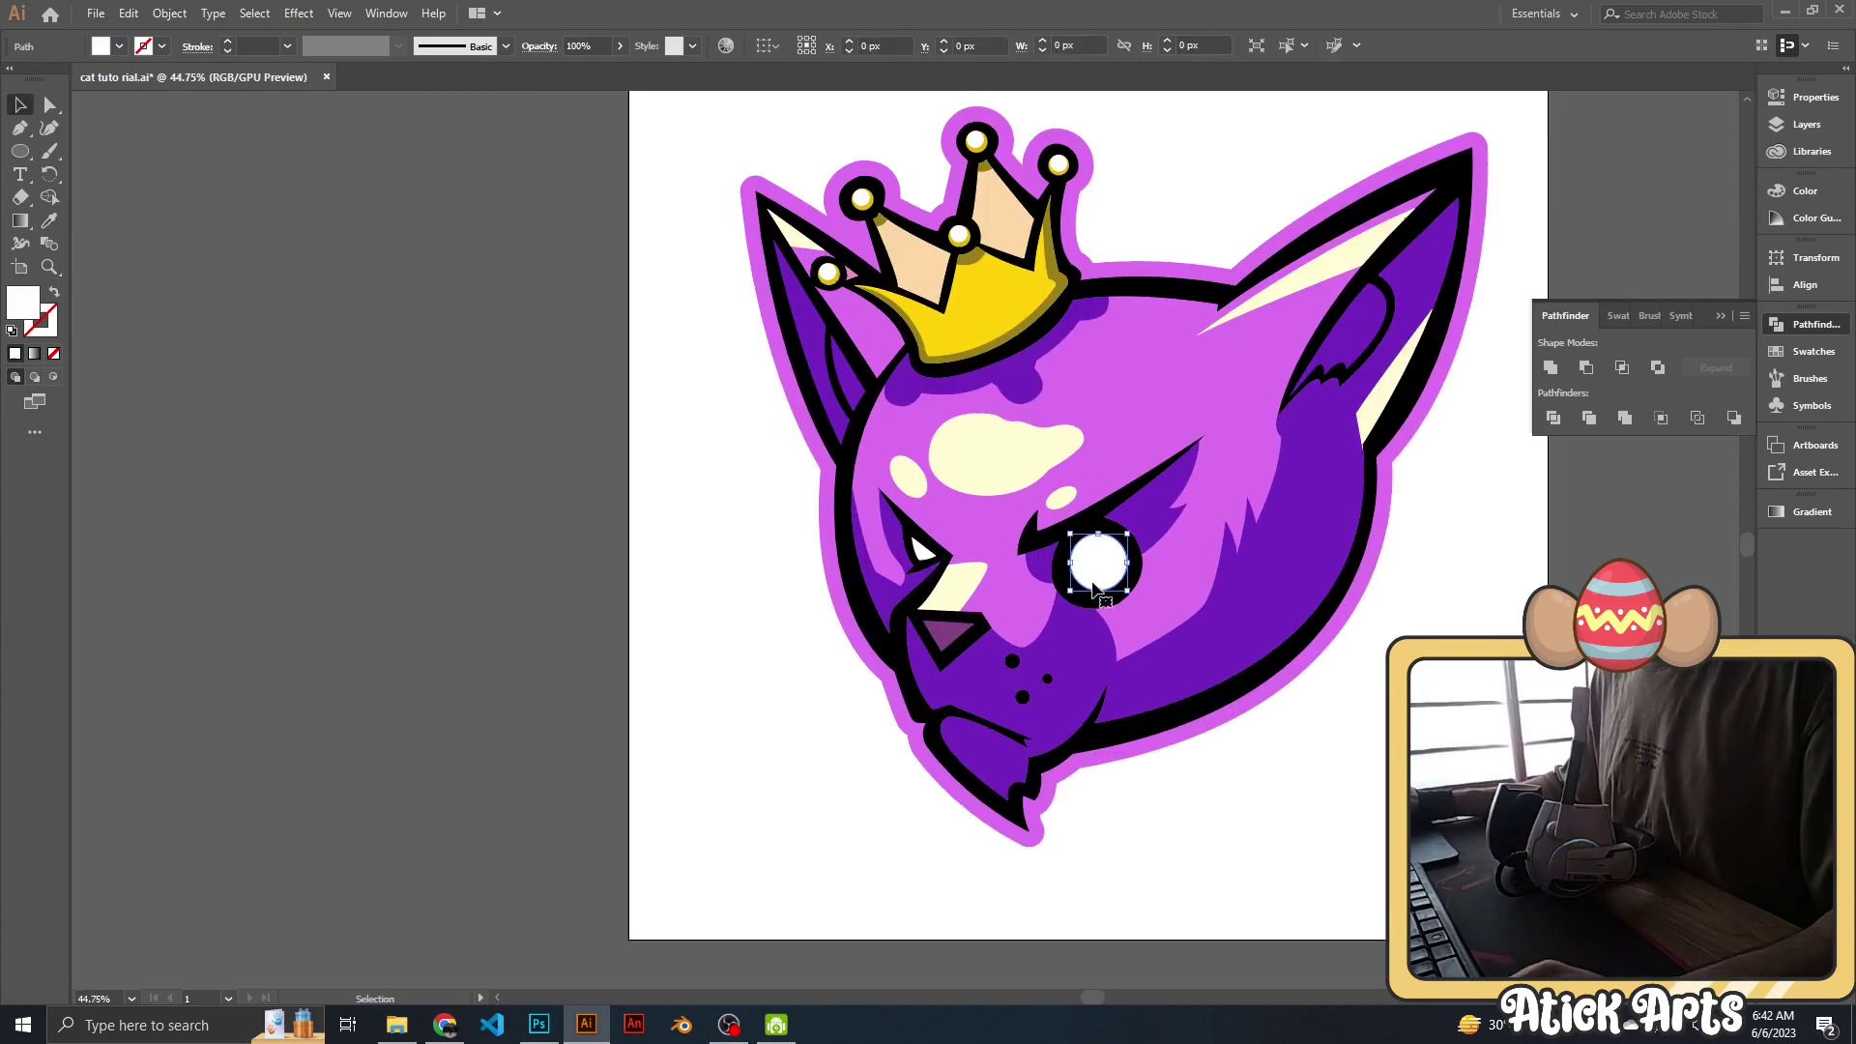
{"action": "key", "text": "v"}
{"action": "left_click", "coordinate": [1097, 564]}
{"action": "double_click", "coordinate": [34, 312]}
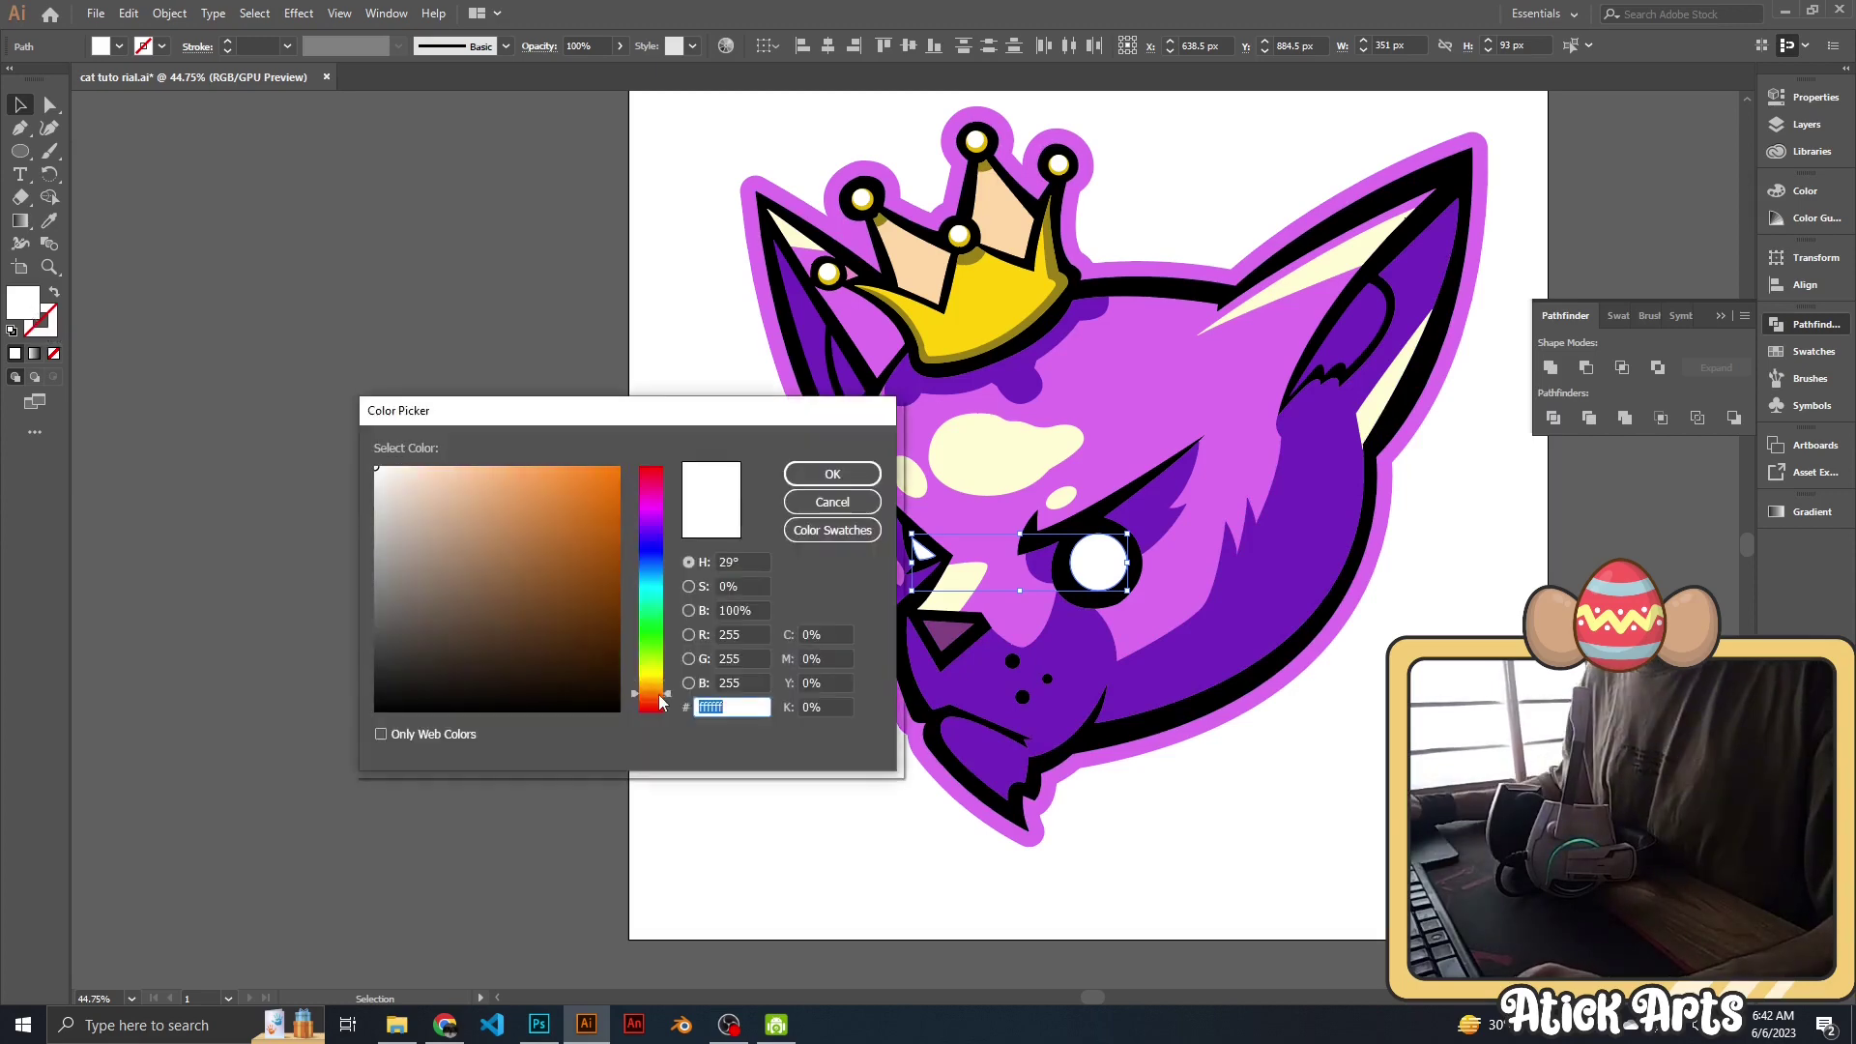
{"action": "left_click", "coordinate": [815, 472]}
{"action": "left_click", "coordinate": [1223, 518]}
{"action": "key", "text": "ctrl+0"}
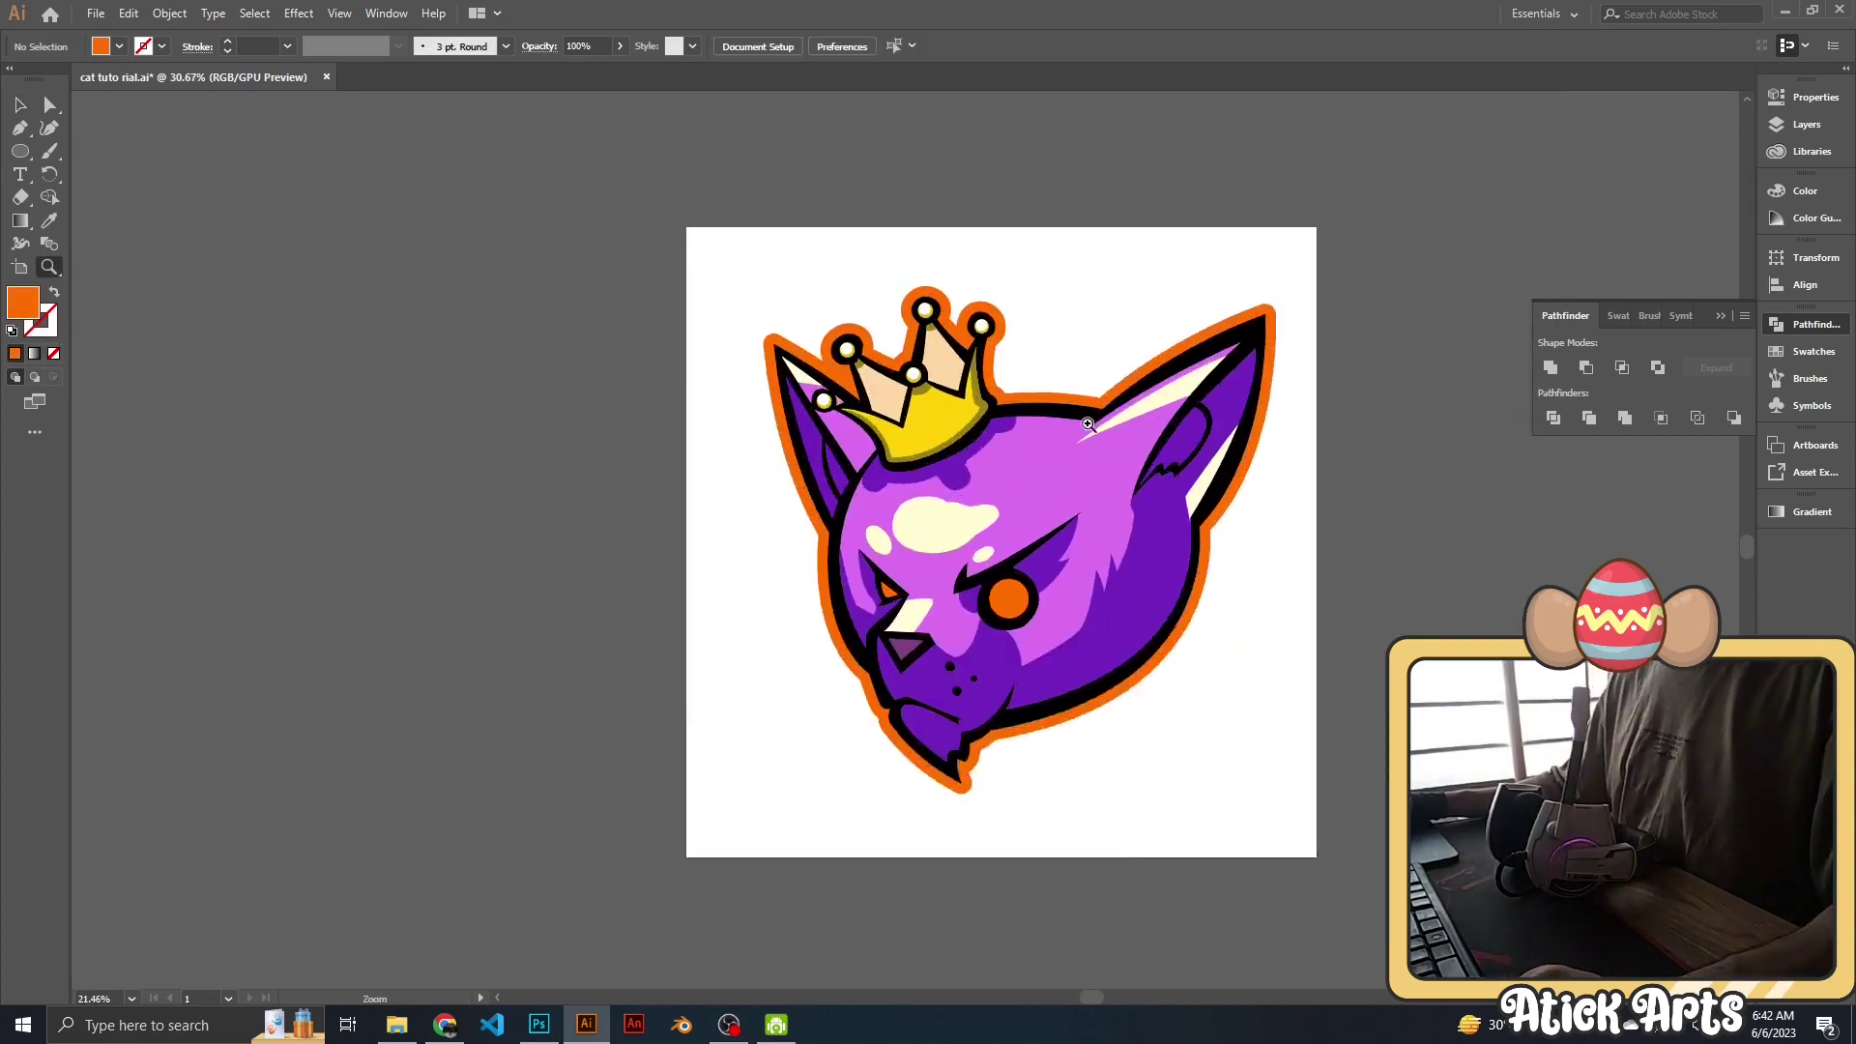
{"action": "scroll", "coordinate": [865, 407], "scroll_direction": "up", "scroll_amount": 3}
Pick a single crown part, then select the crown's peach points shape.
{"action": "key", "text": "a"}
{"action": "left_click", "coordinate": [928, 436]}
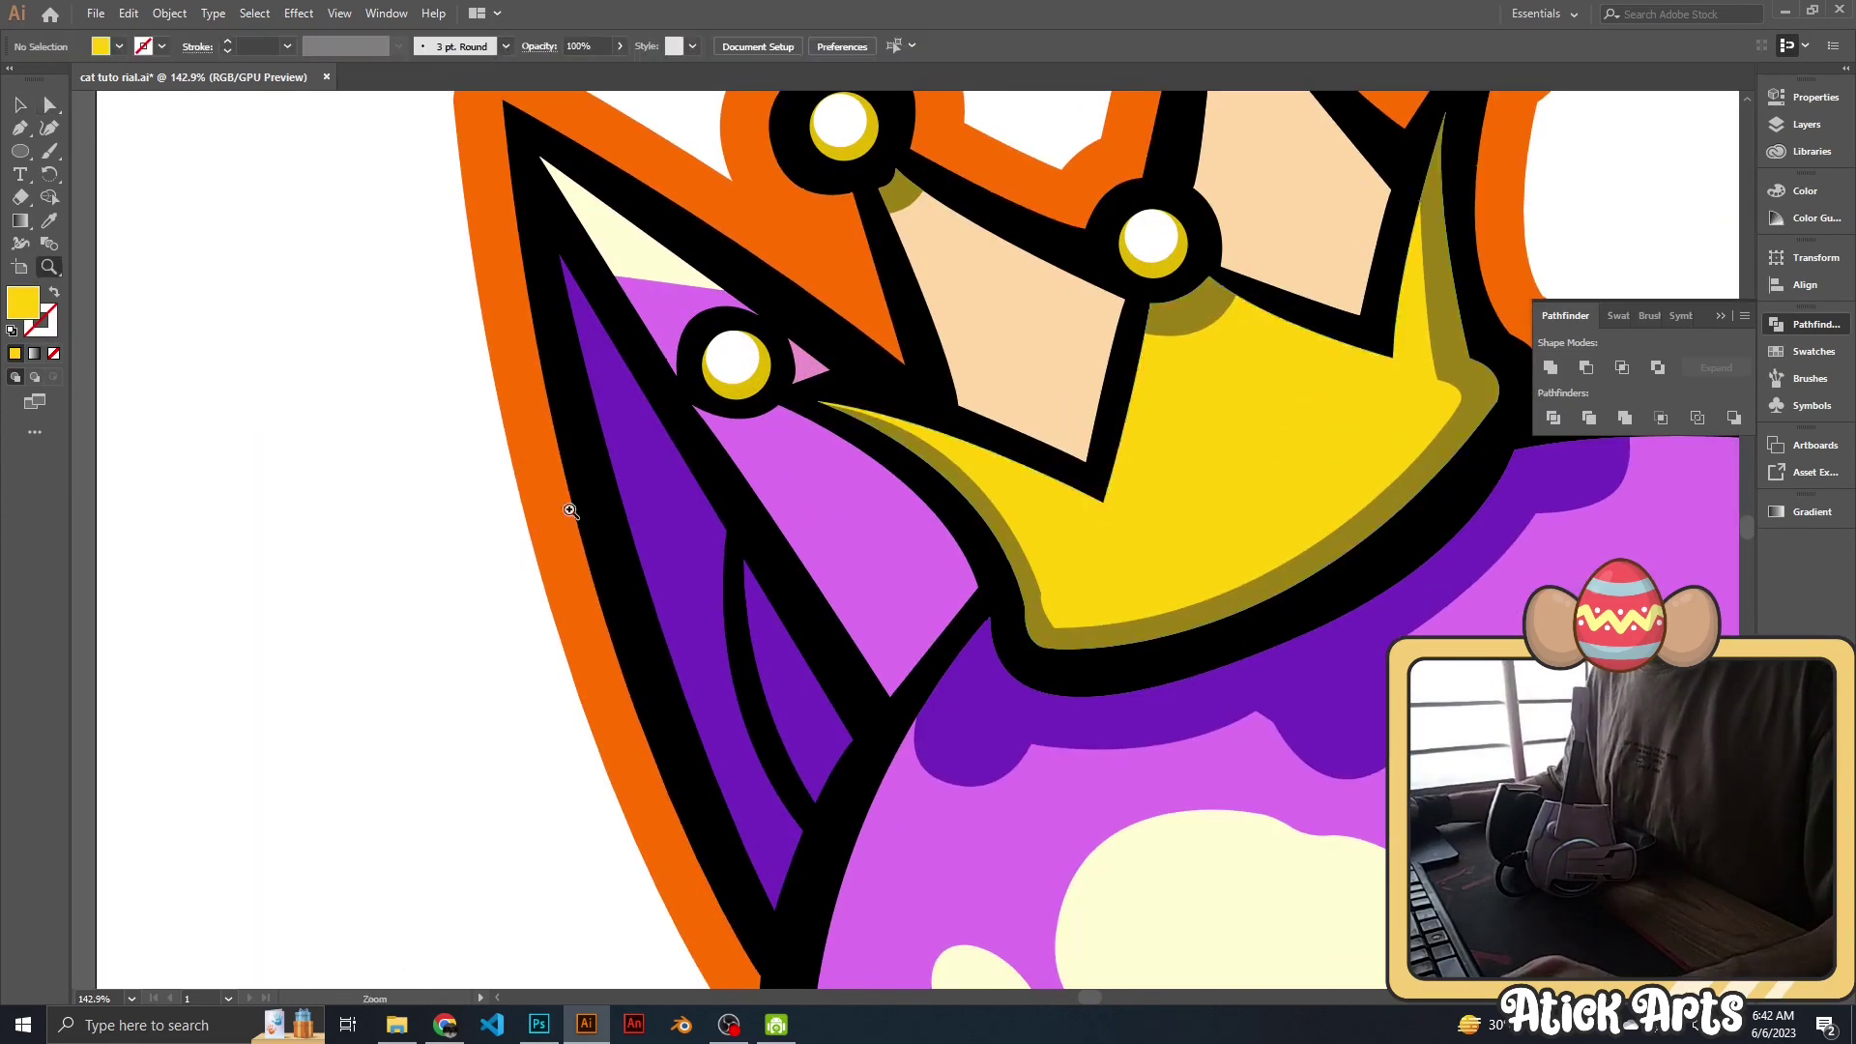
{"action": "scroll", "coordinate": [909, 454], "scroll_direction": "up", "scroll_amount": 3}
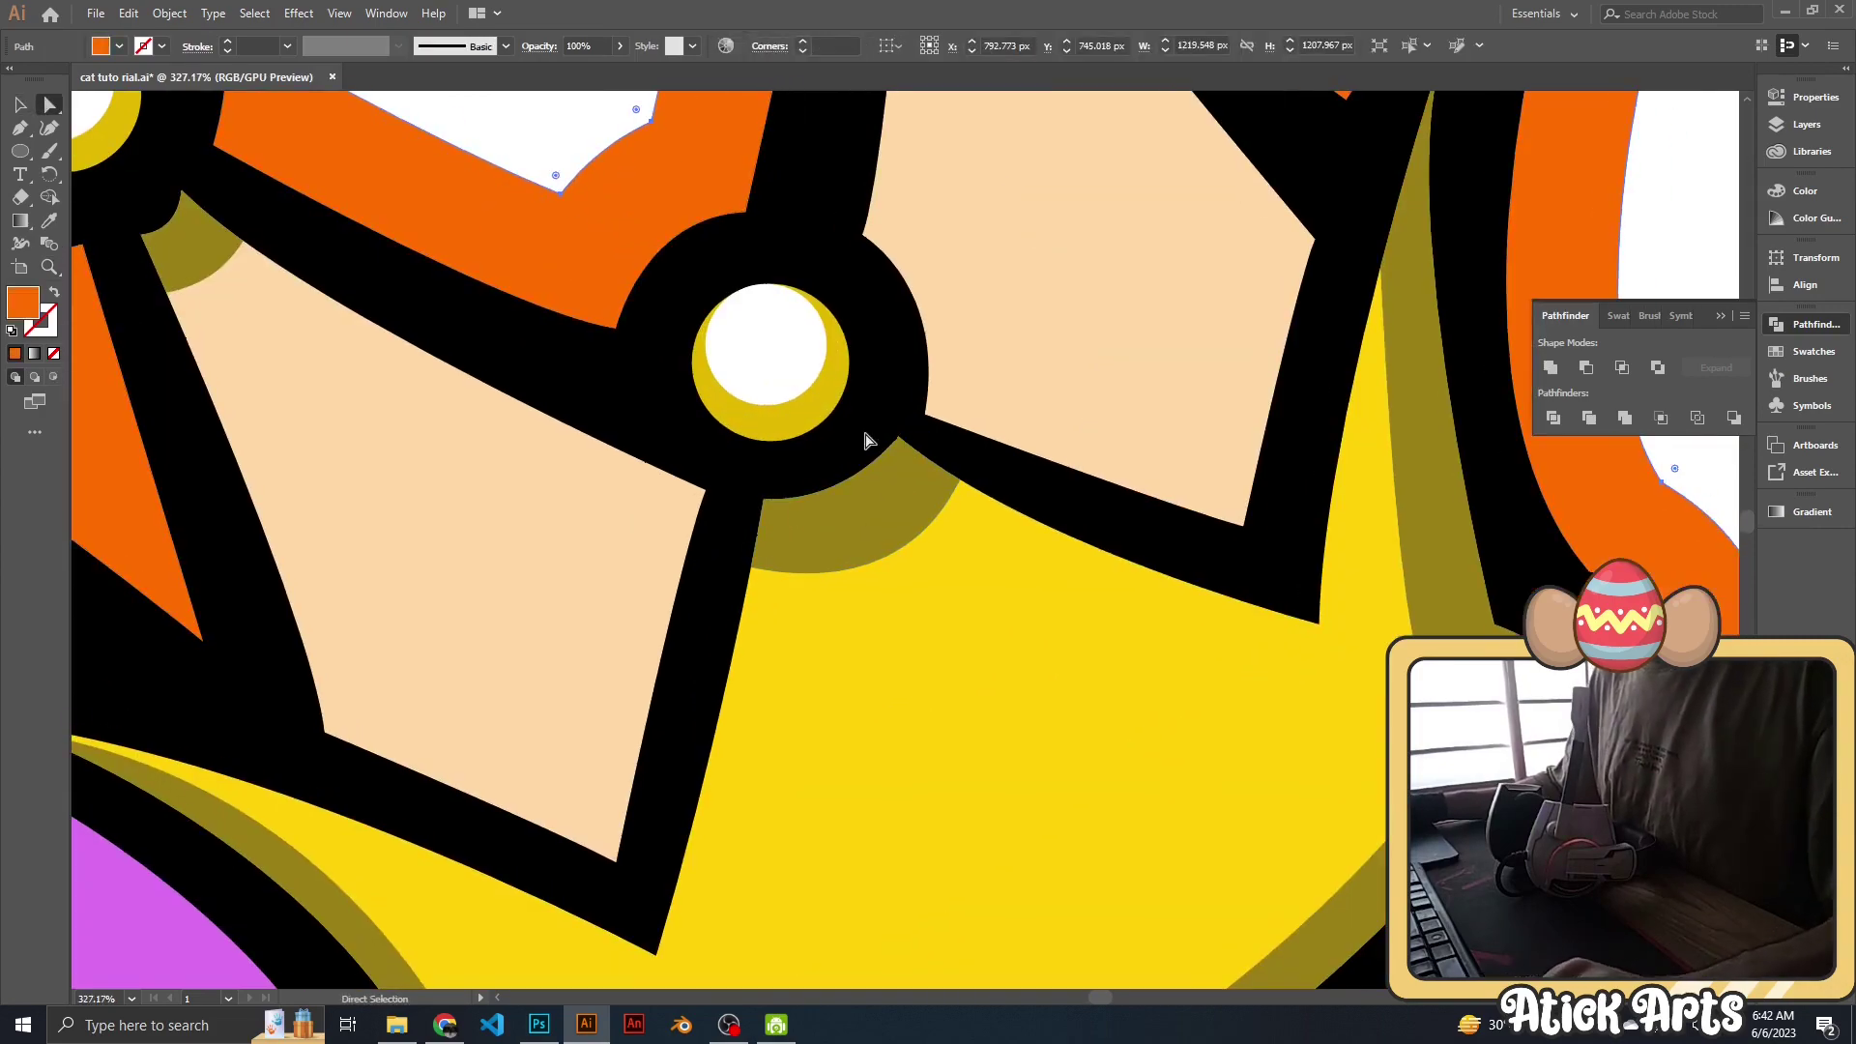
{"action": "key", "text": "z"}
{"action": "scroll", "coordinate": [574, 345], "scroll_direction": "down", "scroll_amount": 5}
{"action": "scroll", "coordinate": [913, 340], "scroll_direction": "up", "scroll_amount": 2}
{"action": "scroll", "coordinate": [676, 373], "scroll_direction": "up", "scroll_amount": 4}
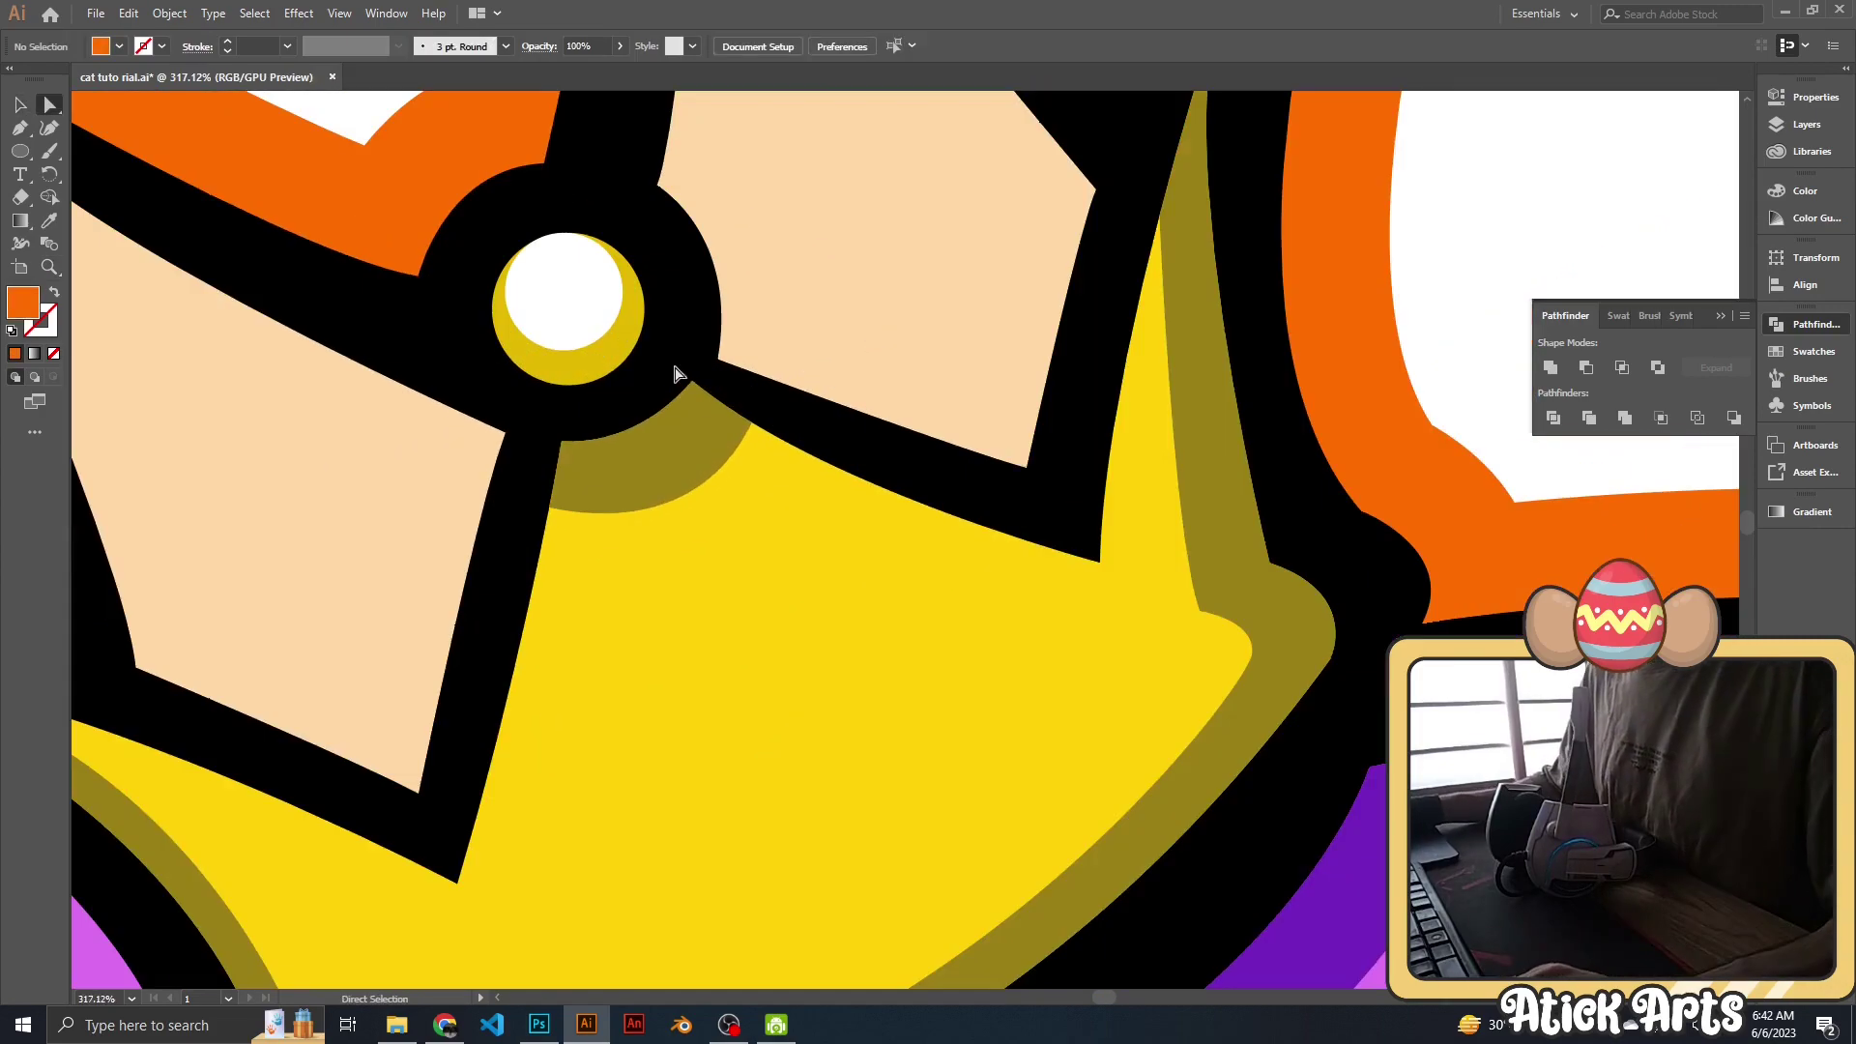
{"action": "scroll", "coordinate": [667, 392], "scroll_direction": "down", "scroll_amount": 5}
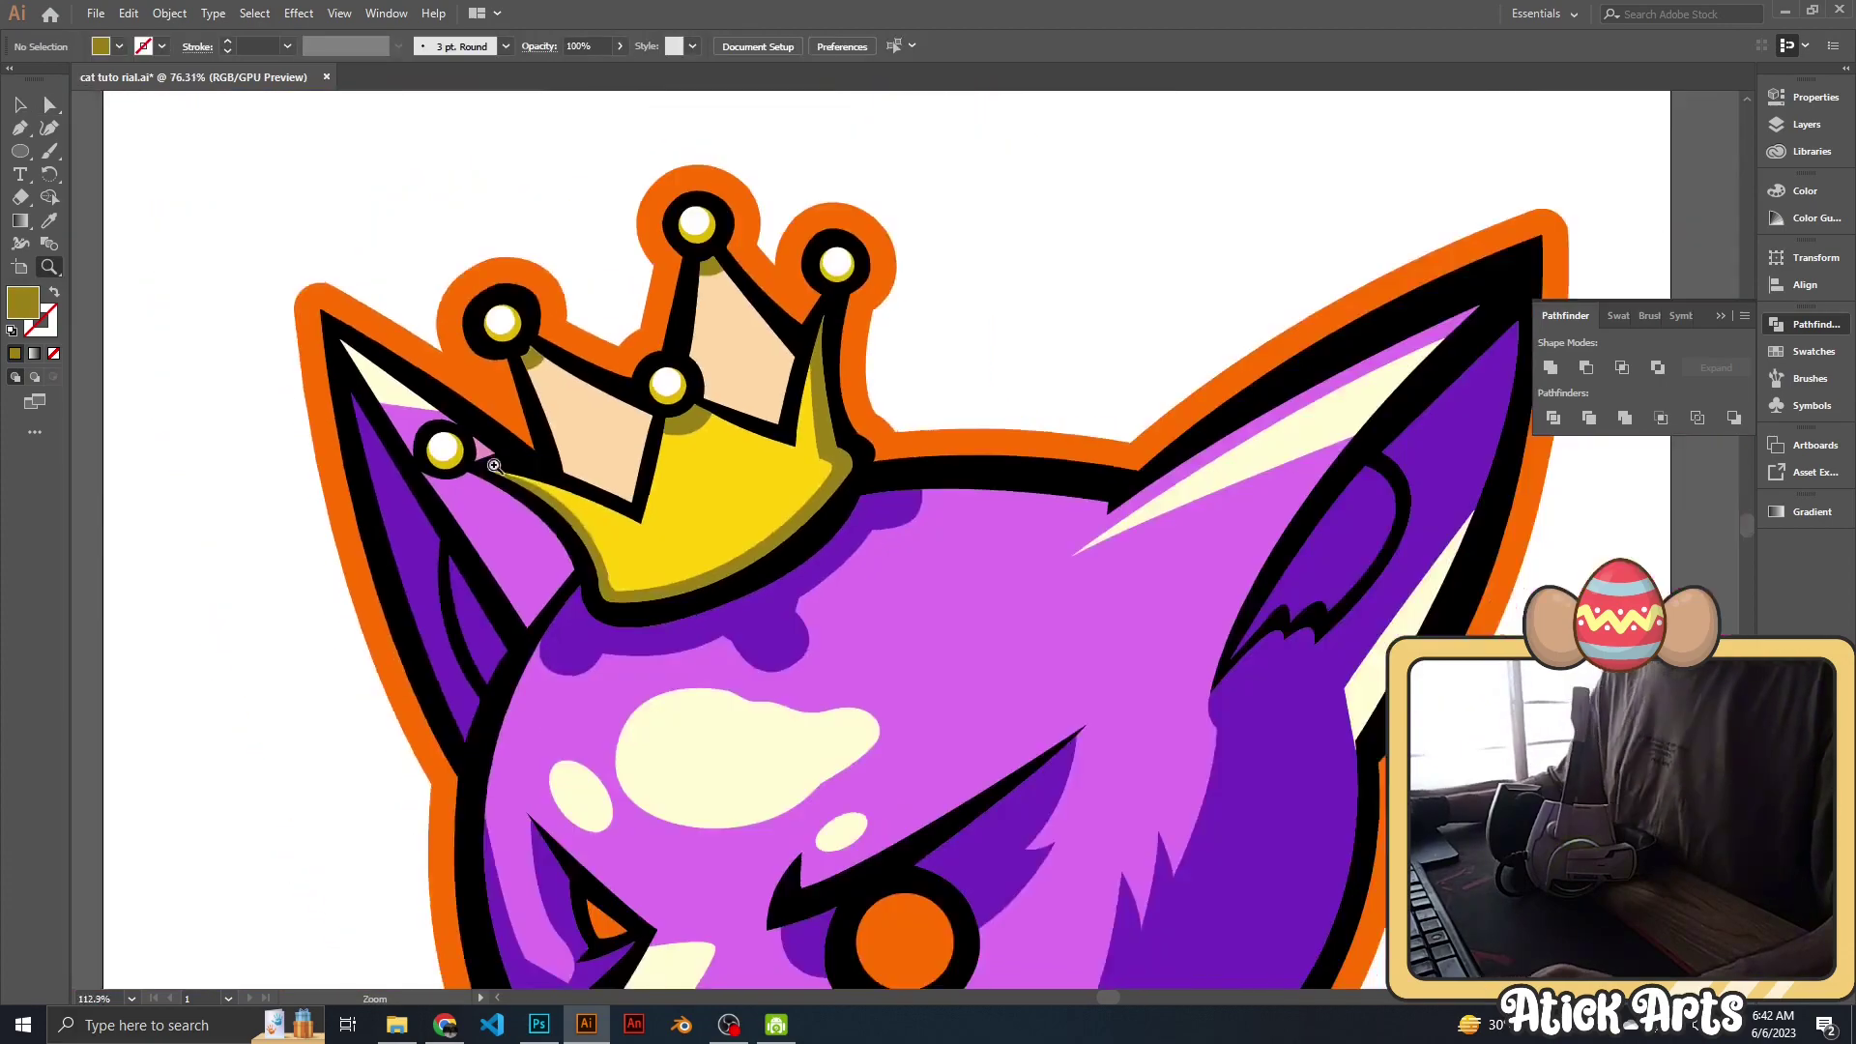
{"action": "scroll", "coordinate": [885, 537], "scroll_direction": "down", "scroll_amount": 3}
{"action": "scroll", "coordinate": [885, 537], "scroll_direction": "up", "scroll_amount": 3}
{"action": "scroll", "coordinate": [870, 522], "scroll_direction": "down", "scroll_amount": 3}
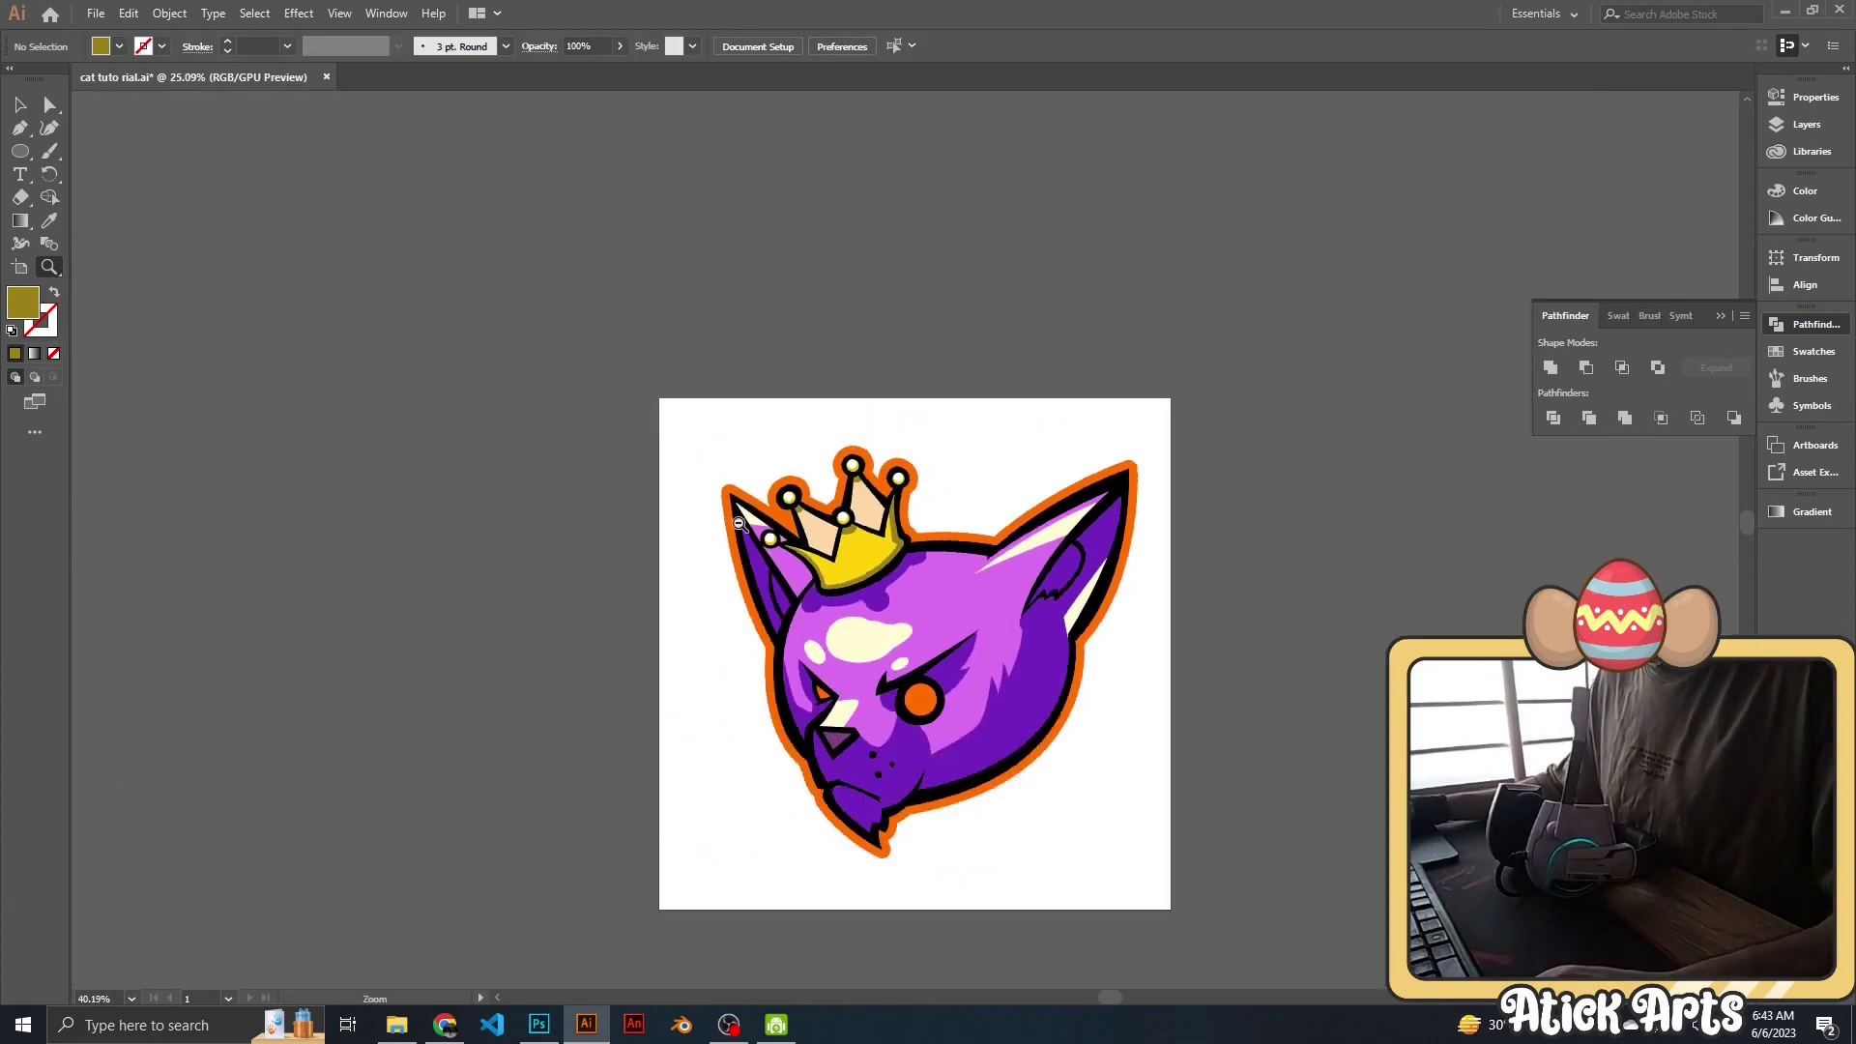
{"action": "scroll", "coordinate": [832, 484], "scroll_direction": "up", "scroll_amount": 3}
{"action": "key", "text": "v"}
{"action": "left_click", "coordinate": [836, 454]}
{"action": "scroll", "coordinate": [665, 334], "scroll_direction": "up", "scroll_amount": 2}
Clear the crown selection and draw a curved Pen-tool highlight along the crown band.
{"action": "key", "text": "ctrl+z"}
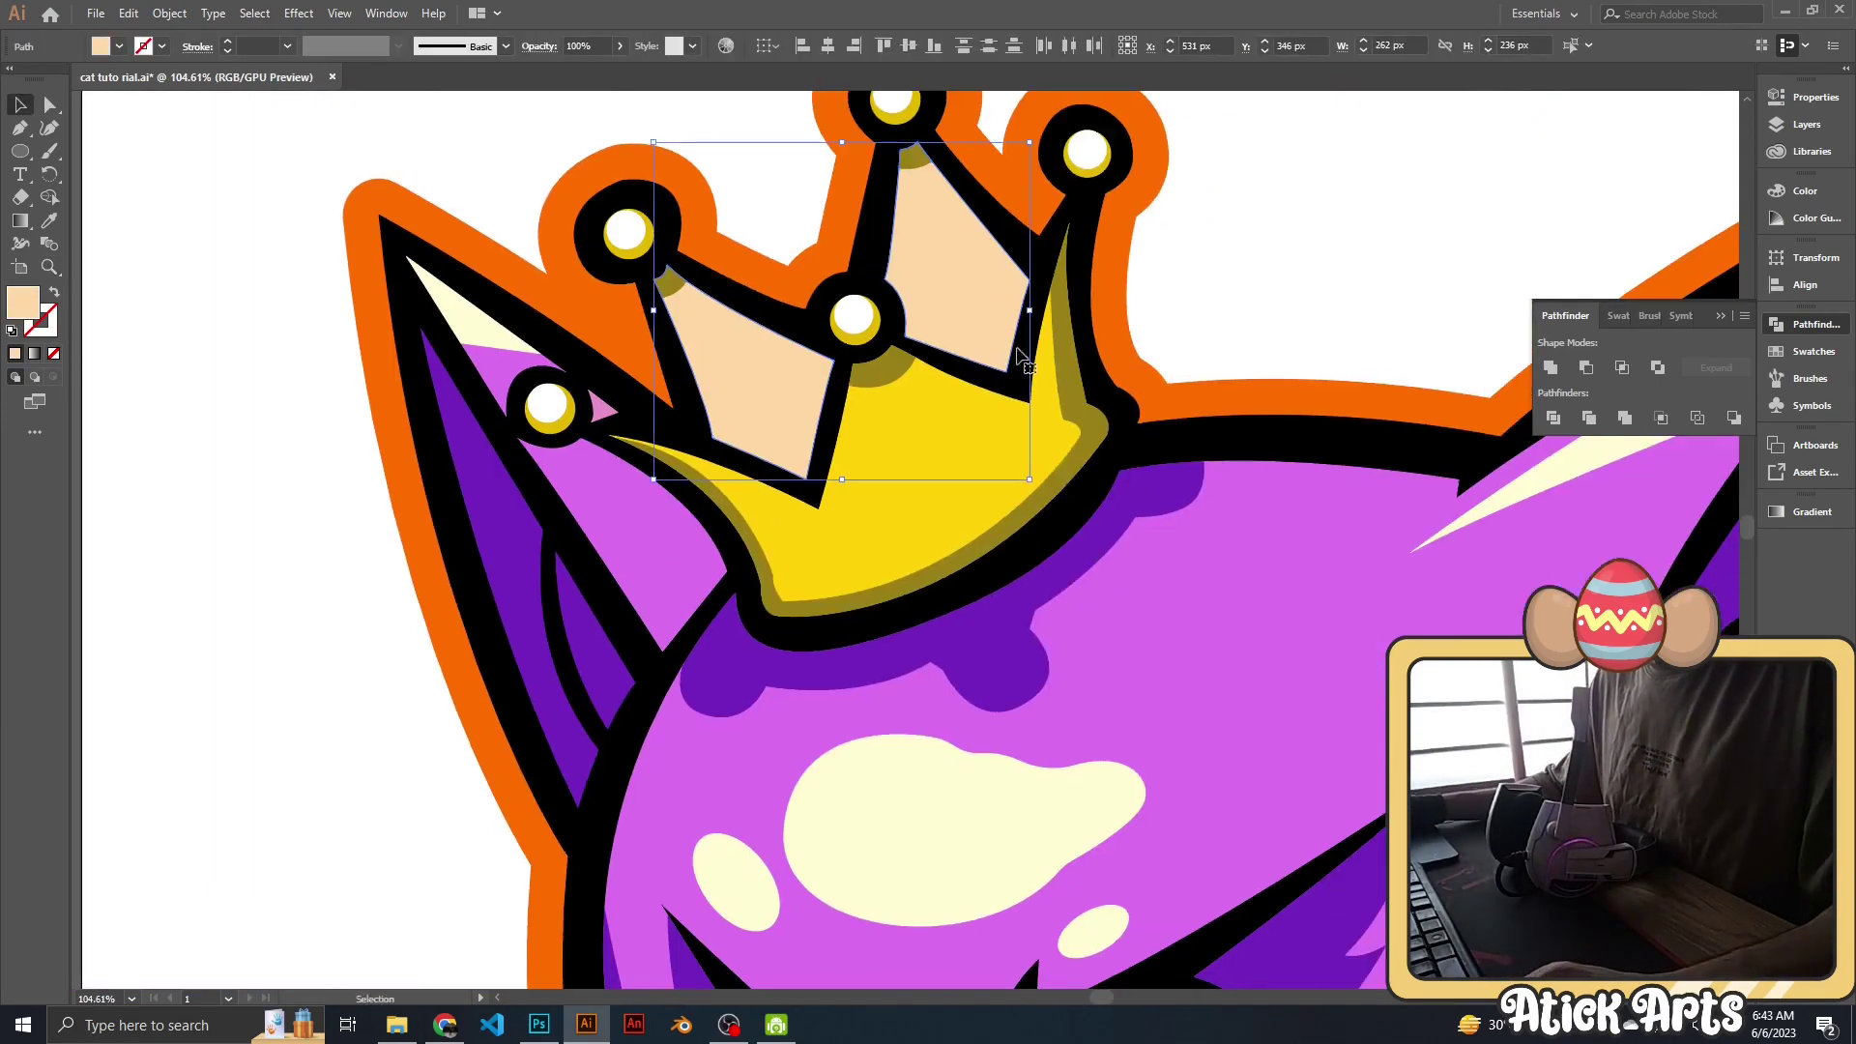
{"action": "scroll", "coordinate": [978, 513], "scroll_direction": "down", "scroll_amount": 4}
{"action": "scroll", "coordinate": [979, 512], "scroll_direction": "up", "scroll_amount": 4}
{"action": "key", "text": "p"}
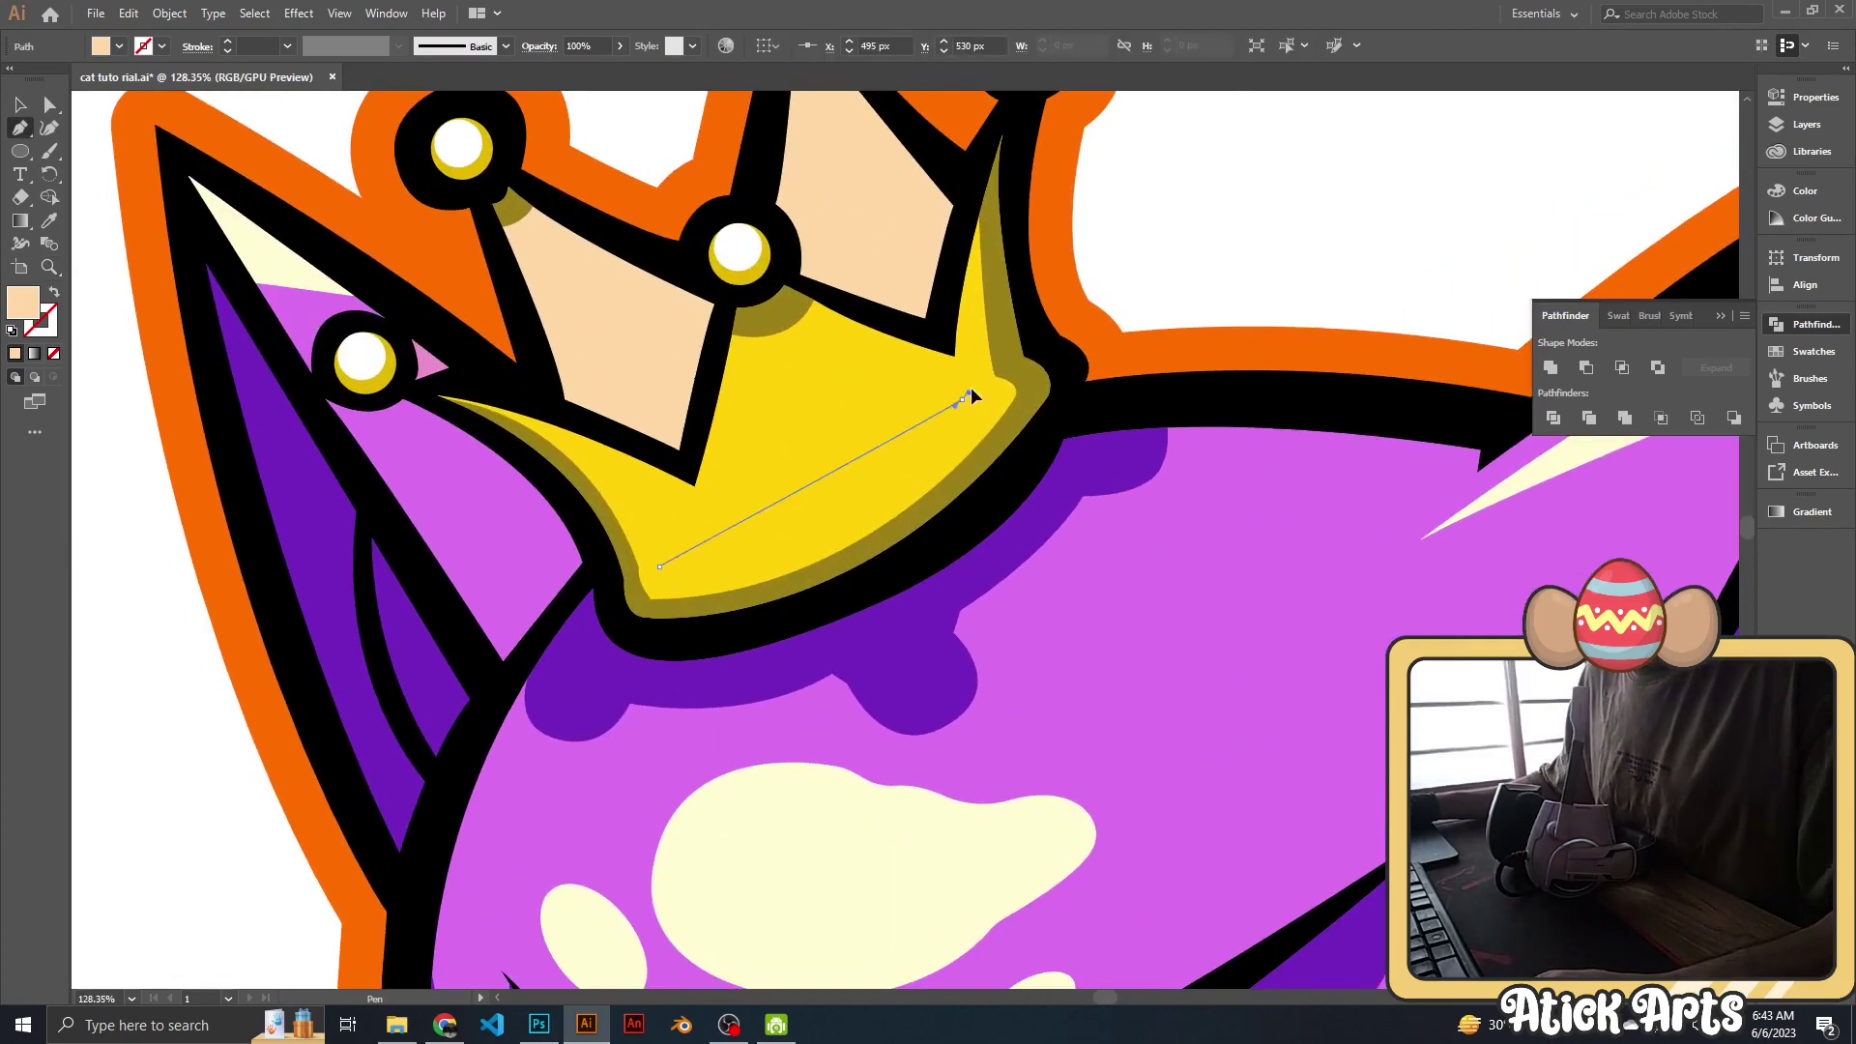
{"action": "left_click_drag", "start_coordinate": [1059, 264], "coordinate": [1060, 266]}
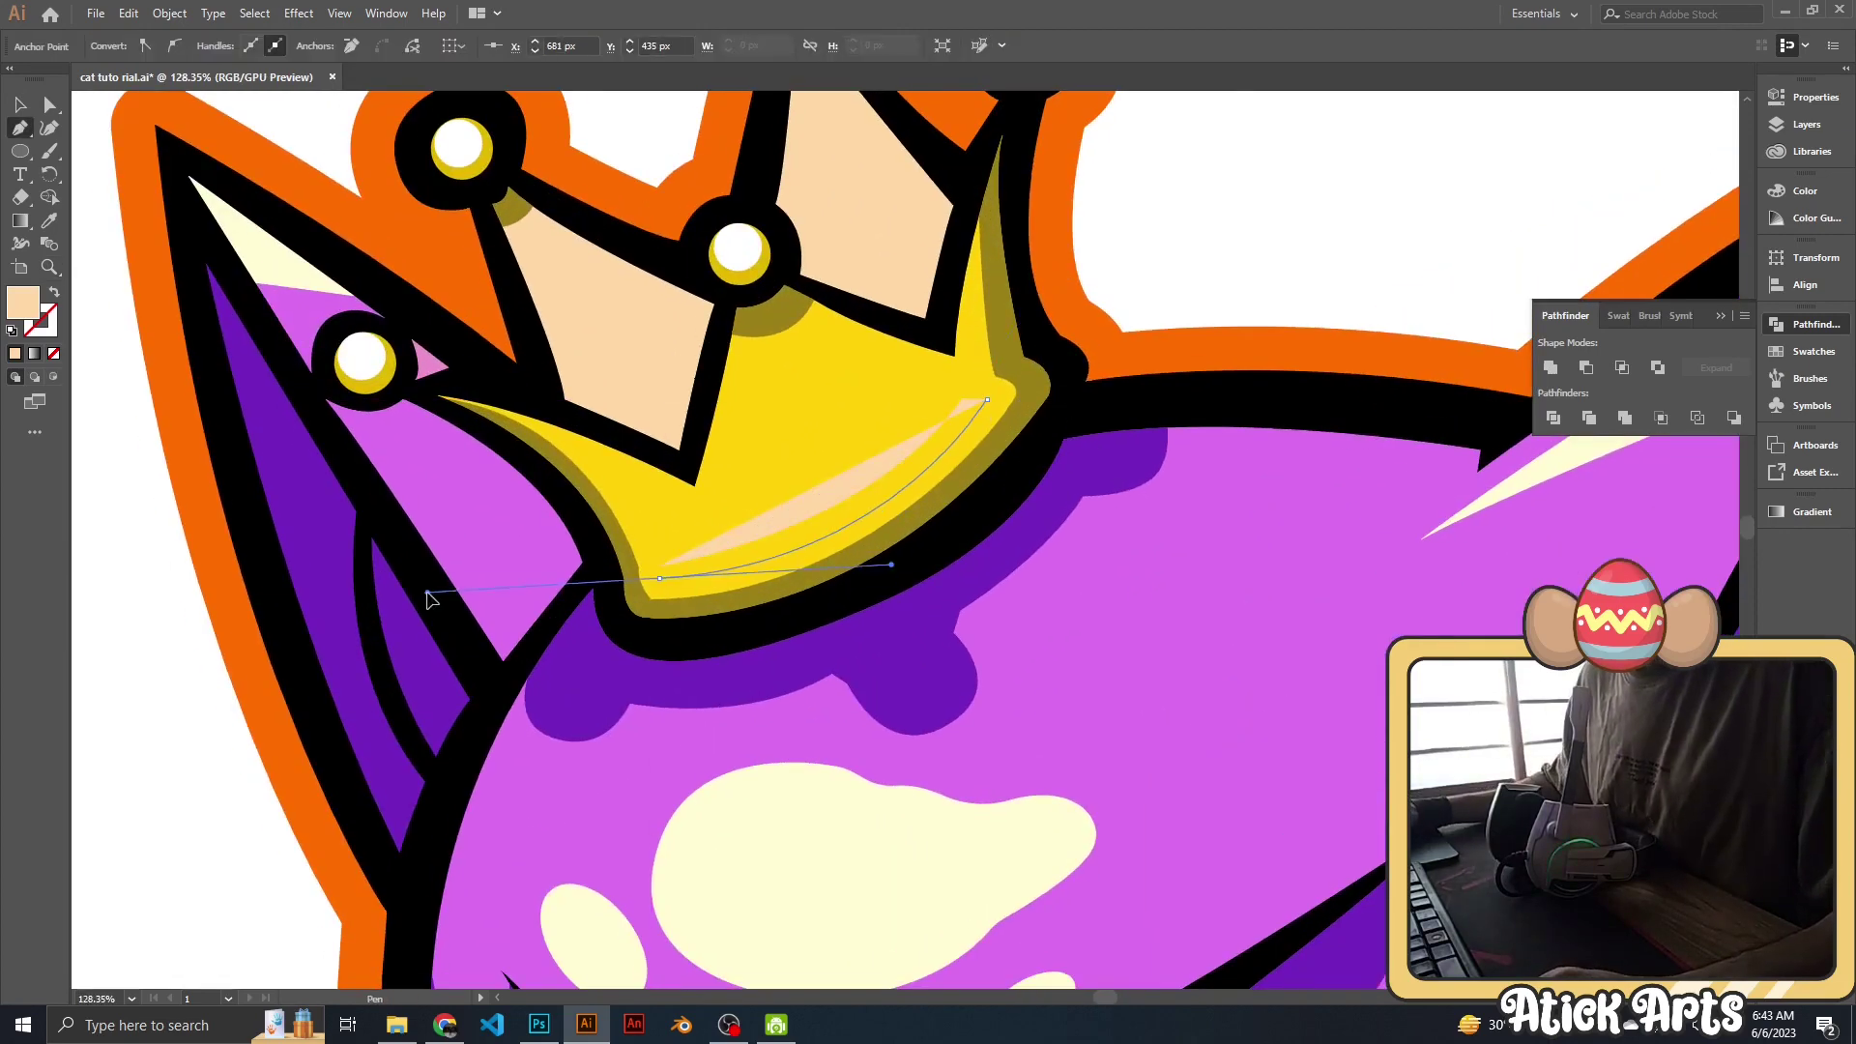
{"action": "scroll", "coordinate": [735, 566], "scroll_direction": "up", "scroll_amount": 3}
{"action": "scroll", "coordinate": [706, 558], "scroll_direction": "down", "scroll_amount": 4}
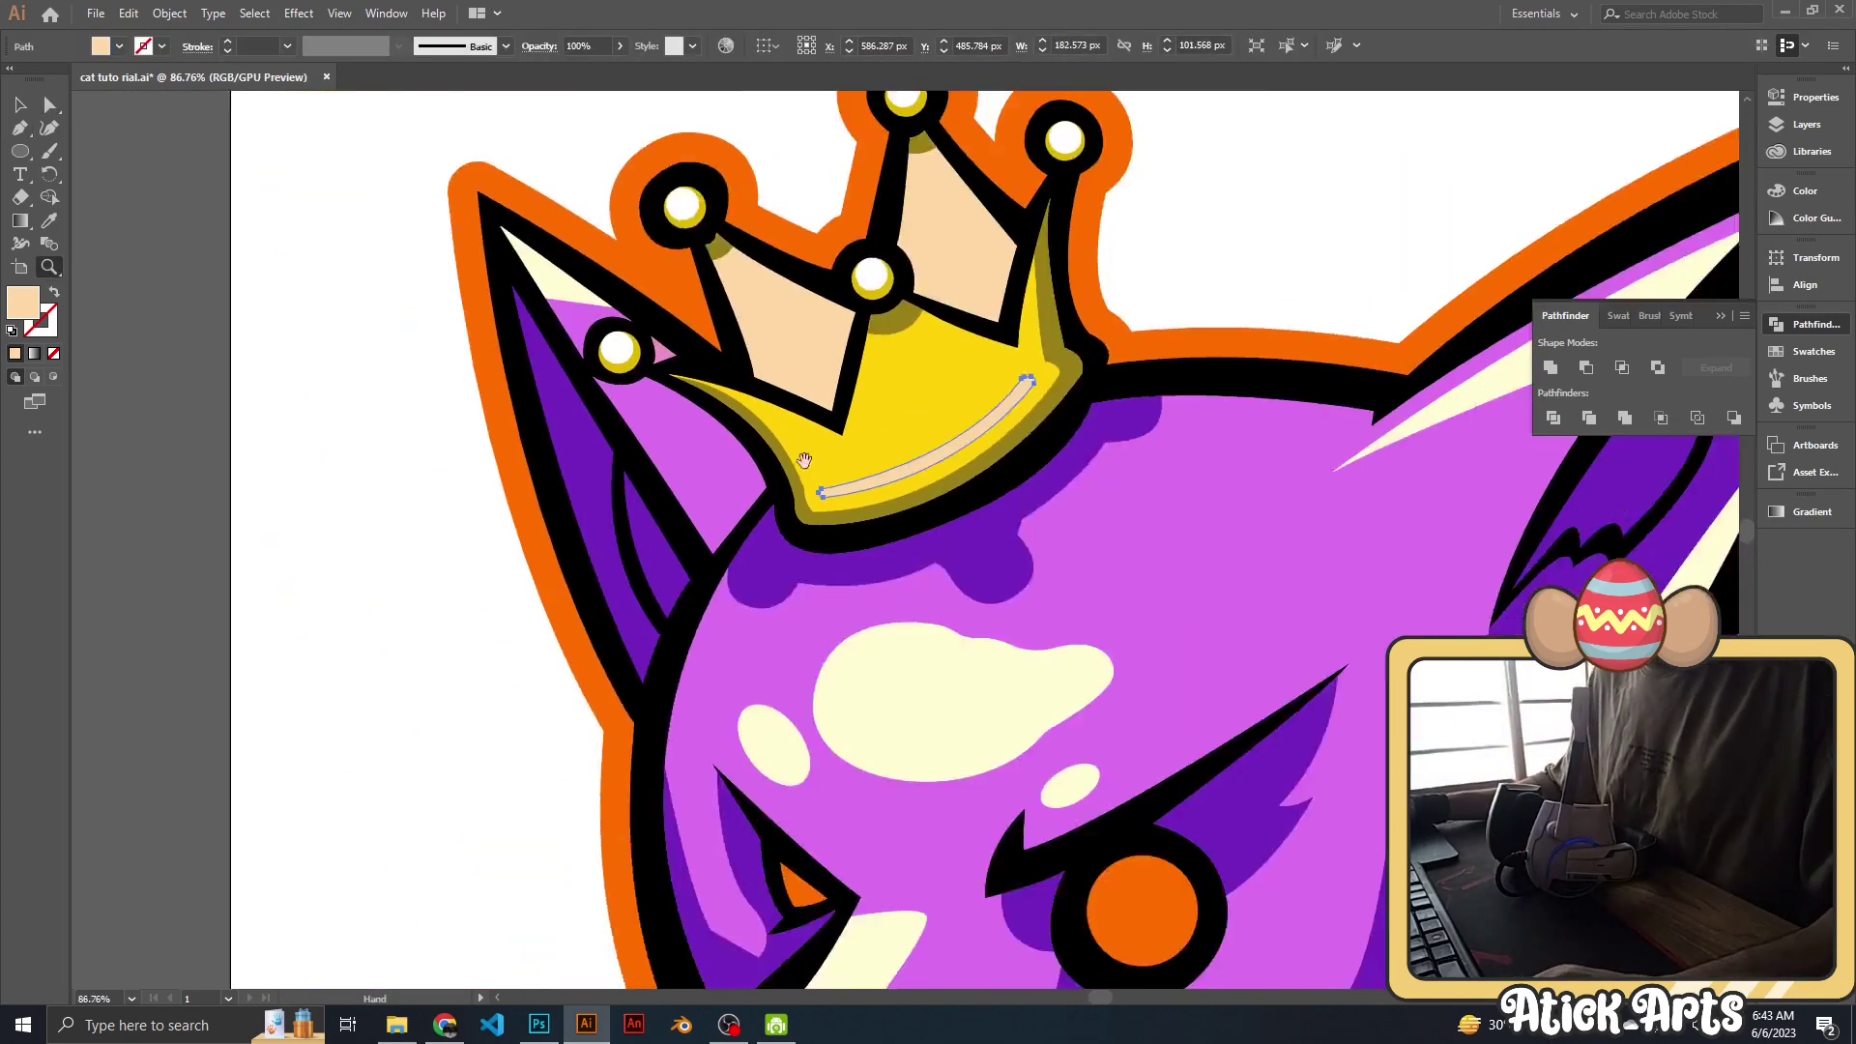
{"action": "scroll", "coordinate": [871, 484], "scroll_direction": "down", "scroll_amount": 5}
{"action": "scroll", "coordinate": [899, 498], "scroll_direction": "up", "scroll_amount": 5}
Draw a small second closed highlight shape across the crown band.
{"action": "key", "text": "v"}
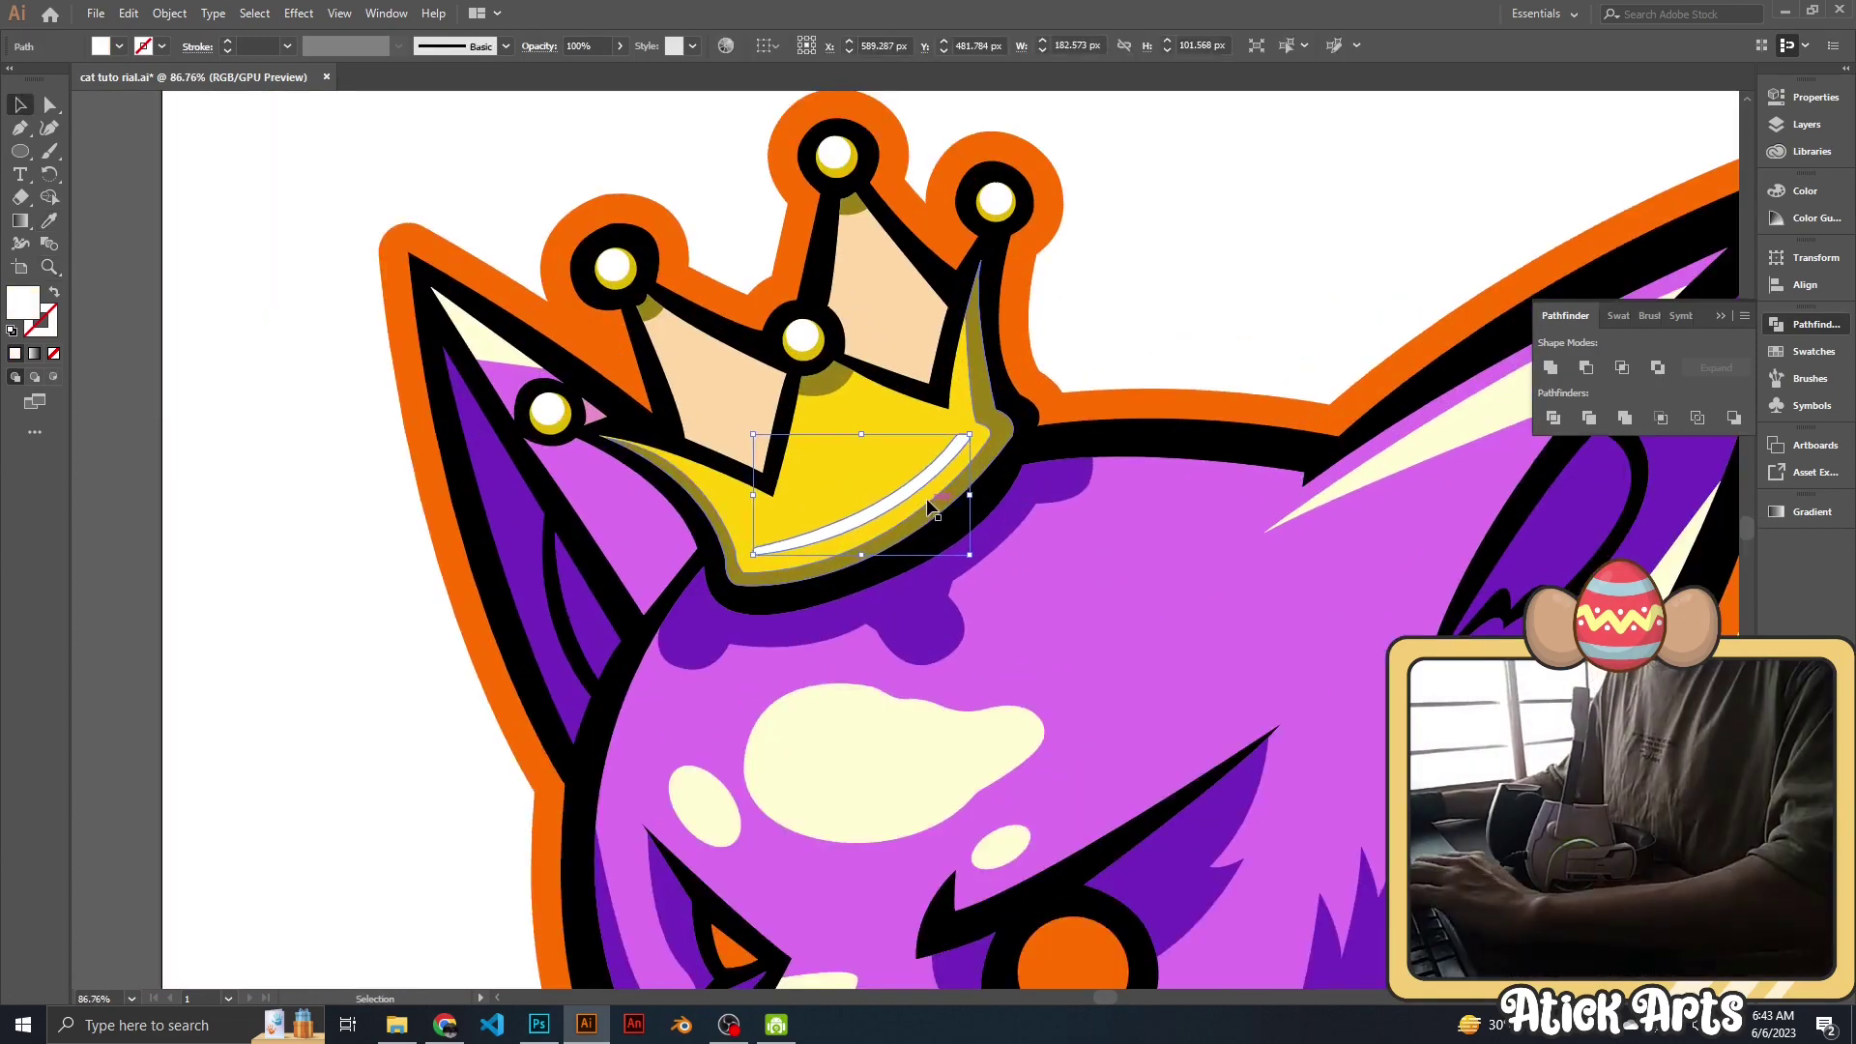
{"action": "scroll", "coordinate": [929, 508], "scroll_direction": "up", "scroll_amount": 5}
{"action": "key", "text": "p"}
{"action": "mouse_move", "coordinate": [888, 413]}
{"action": "left_mouse_down"}
{"action": "mouse_move", "coordinate": [929, 613]}
{"action": "mouse_move", "coordinate": [883, 677]}
{"action": "left_mouse_up"}
{"action": "left_click", "coordinate": [890, 411]}
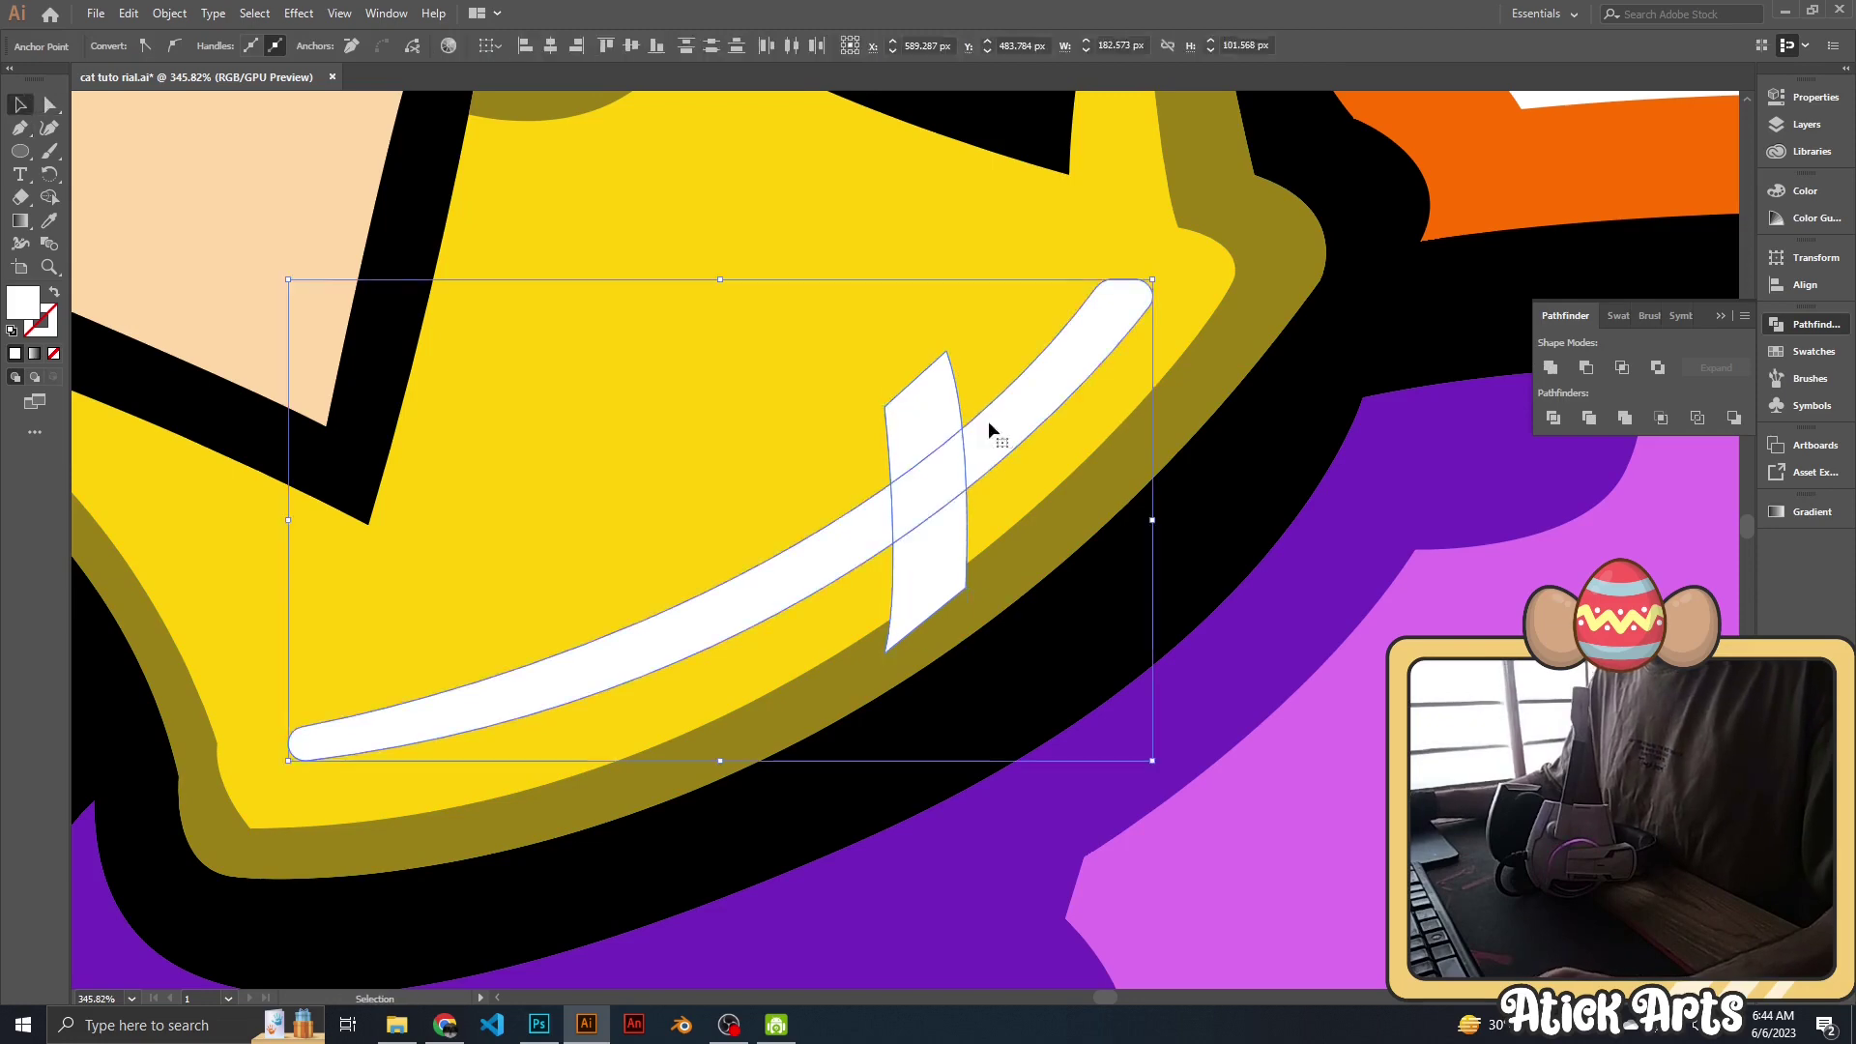
{"action": "scroll", "coordinate": [988, 421], "scroll_direction": "down", "scroll_amount": 10}
Use the Eyedropper to recolour the crown's points yellow.
{"action": "key", "text": "z"}
{"action": "left_click", "coordinate": [1203, 346]}
{"action": "key", "text": "i"}
{"action": "left_click", "coordinate": [1112, 425]}
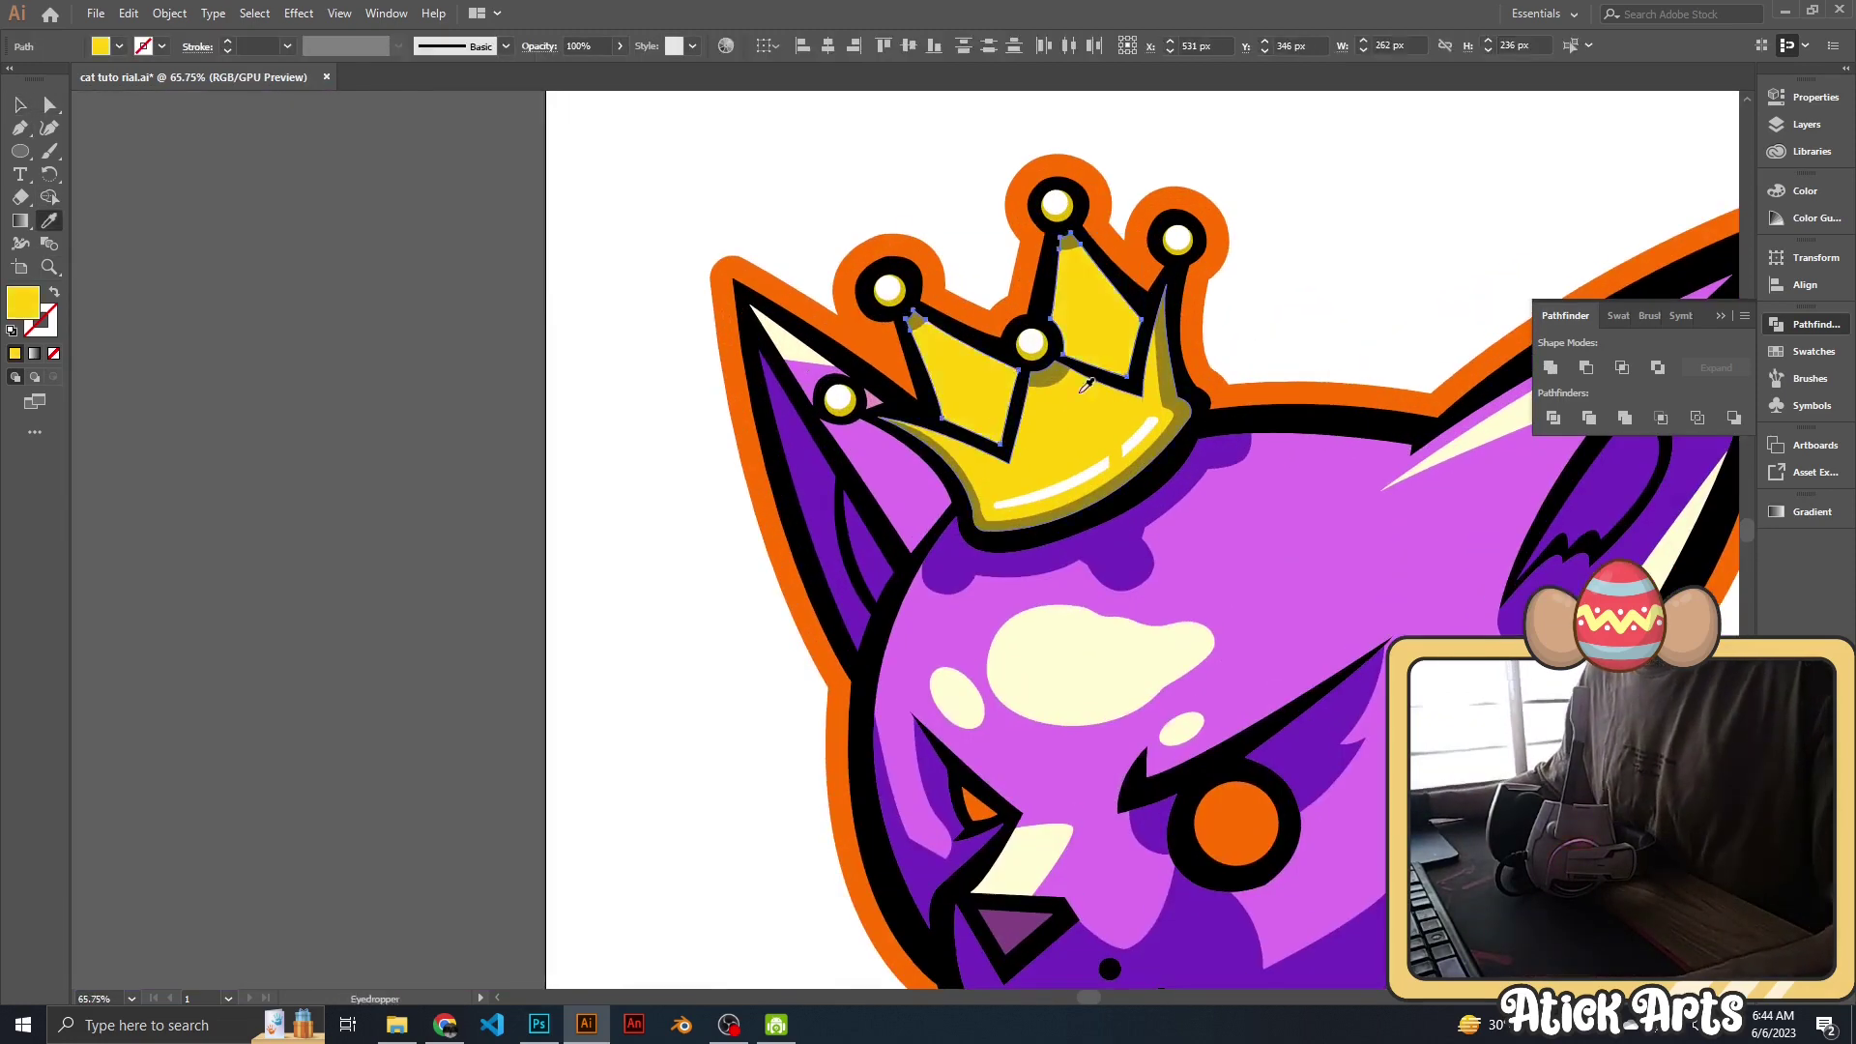
{"action": "scroll", "coordinate": [988, 421], "scroll_direction": "down", "scroll_amount": 10}
{"action": "scroll", "coordinate": [988, 420], "scroll_direction": "up", "scroll_amount": 10}
{"action": "scroll", "coordinate": [924, 389], "scroll_direction": "down", "scroll_amount": 8}
{"action": "scroll", "coordinate": [1257, 338], "scroll_direction": "up", "scroll_amount": 5}
Select and delete the crown highlight shapes.
{"action": "key", "text": "v"}
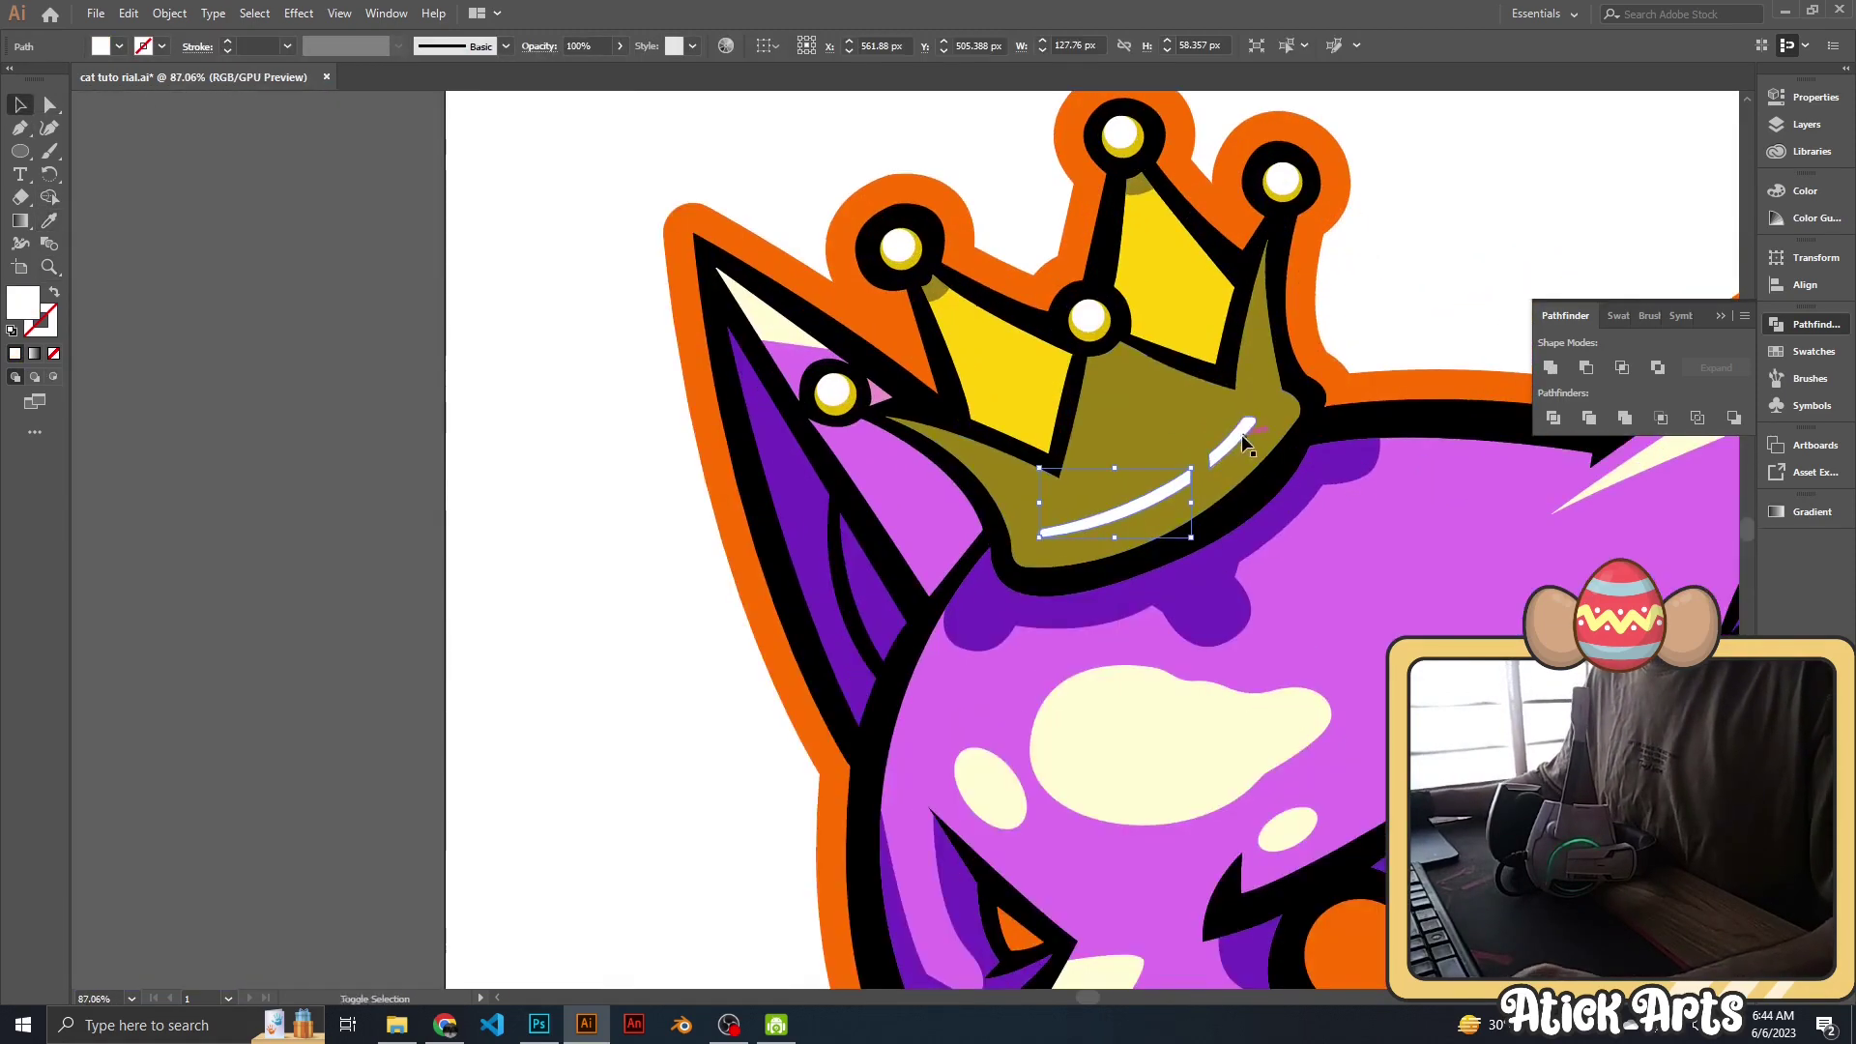
{"action": "left_click", "coordinate": [1223, 476]}
{"action": "scroll", "coordinate": [1224, 476], "scroll_direction": "down", "scroll_amount": 5}
{"action": "scroll", "coordinate": [1223, 476], "scroll_direction": "up", "scroll_amount": 5}
{"action": "scroll", "coordinate": [1223, 476], "scroll_direction": "down", "scroll_amount": 5}
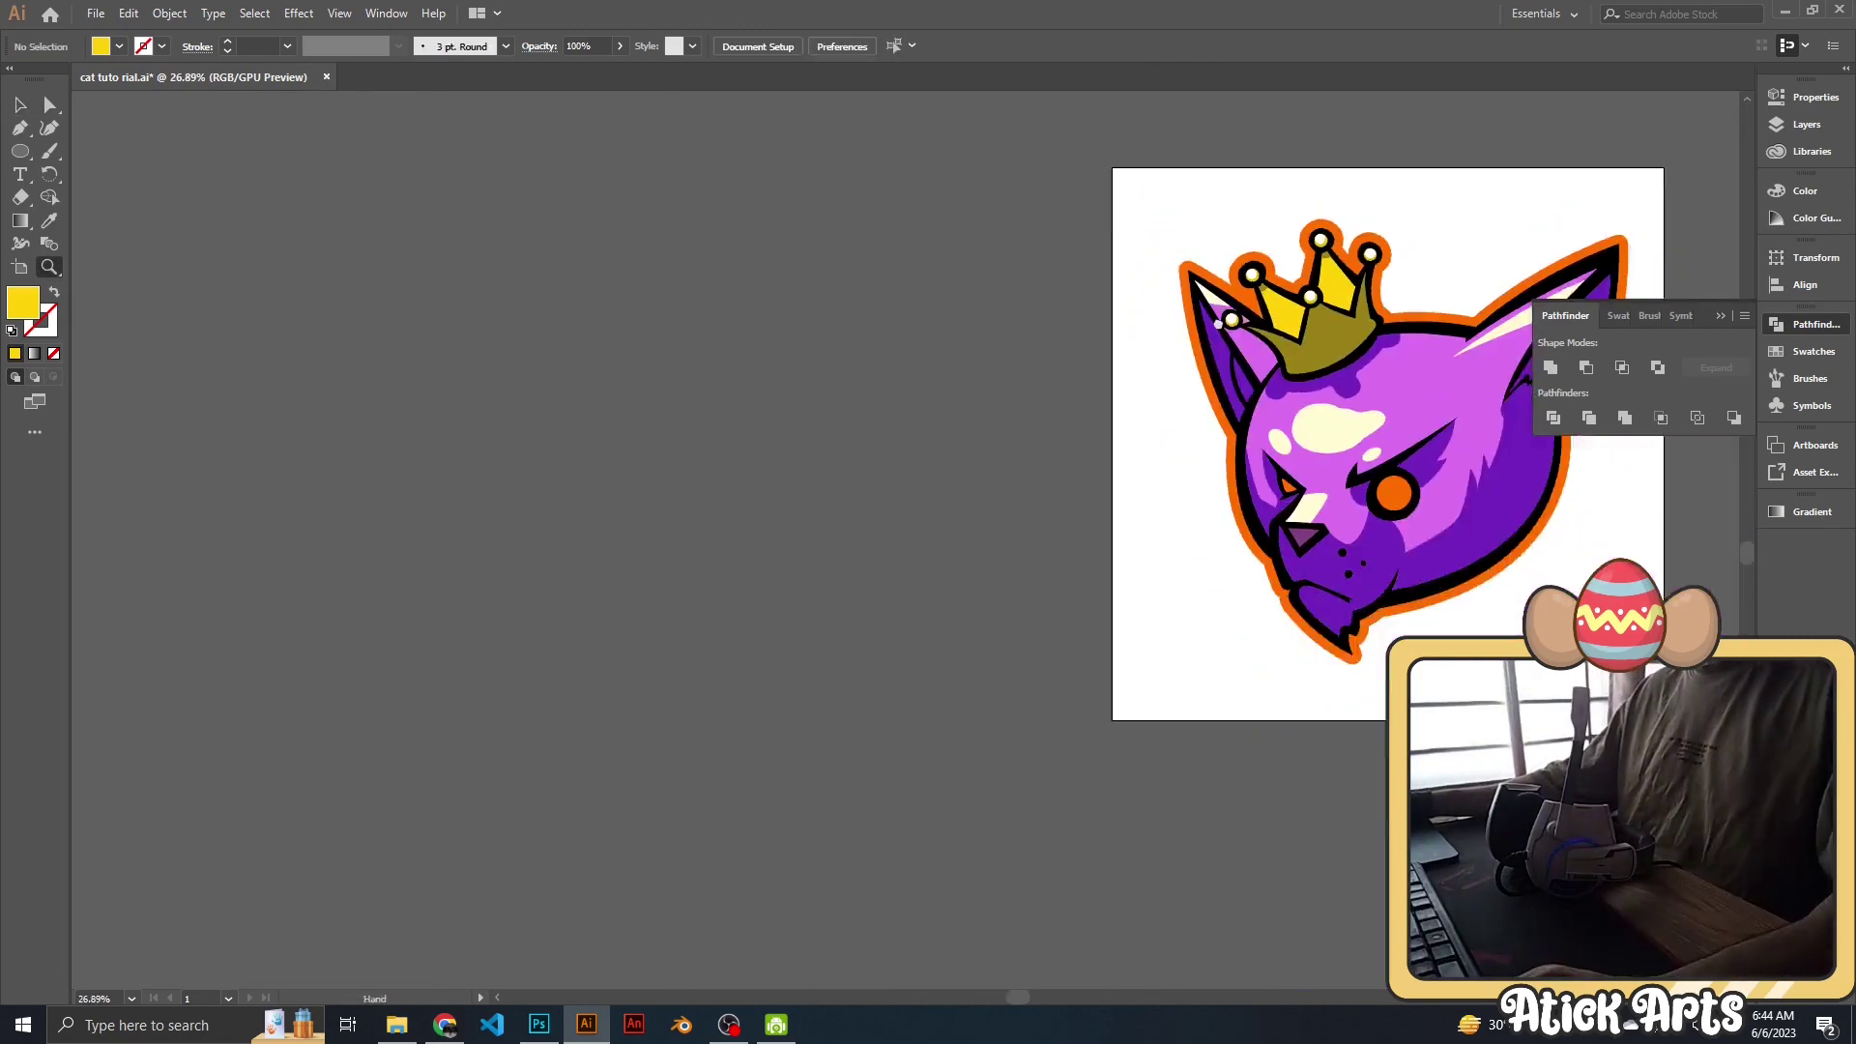
{"action": "scroll", "coordinate": [1223, 475], "scroll_direction": "up", "scroll_amount": 3}
{"action": "key", "text": "Delete"}
Fill the crown band orange-brown (c66c00) in the Color Picker.
{"action": "left_click", "coordinate": [1208, 449]}
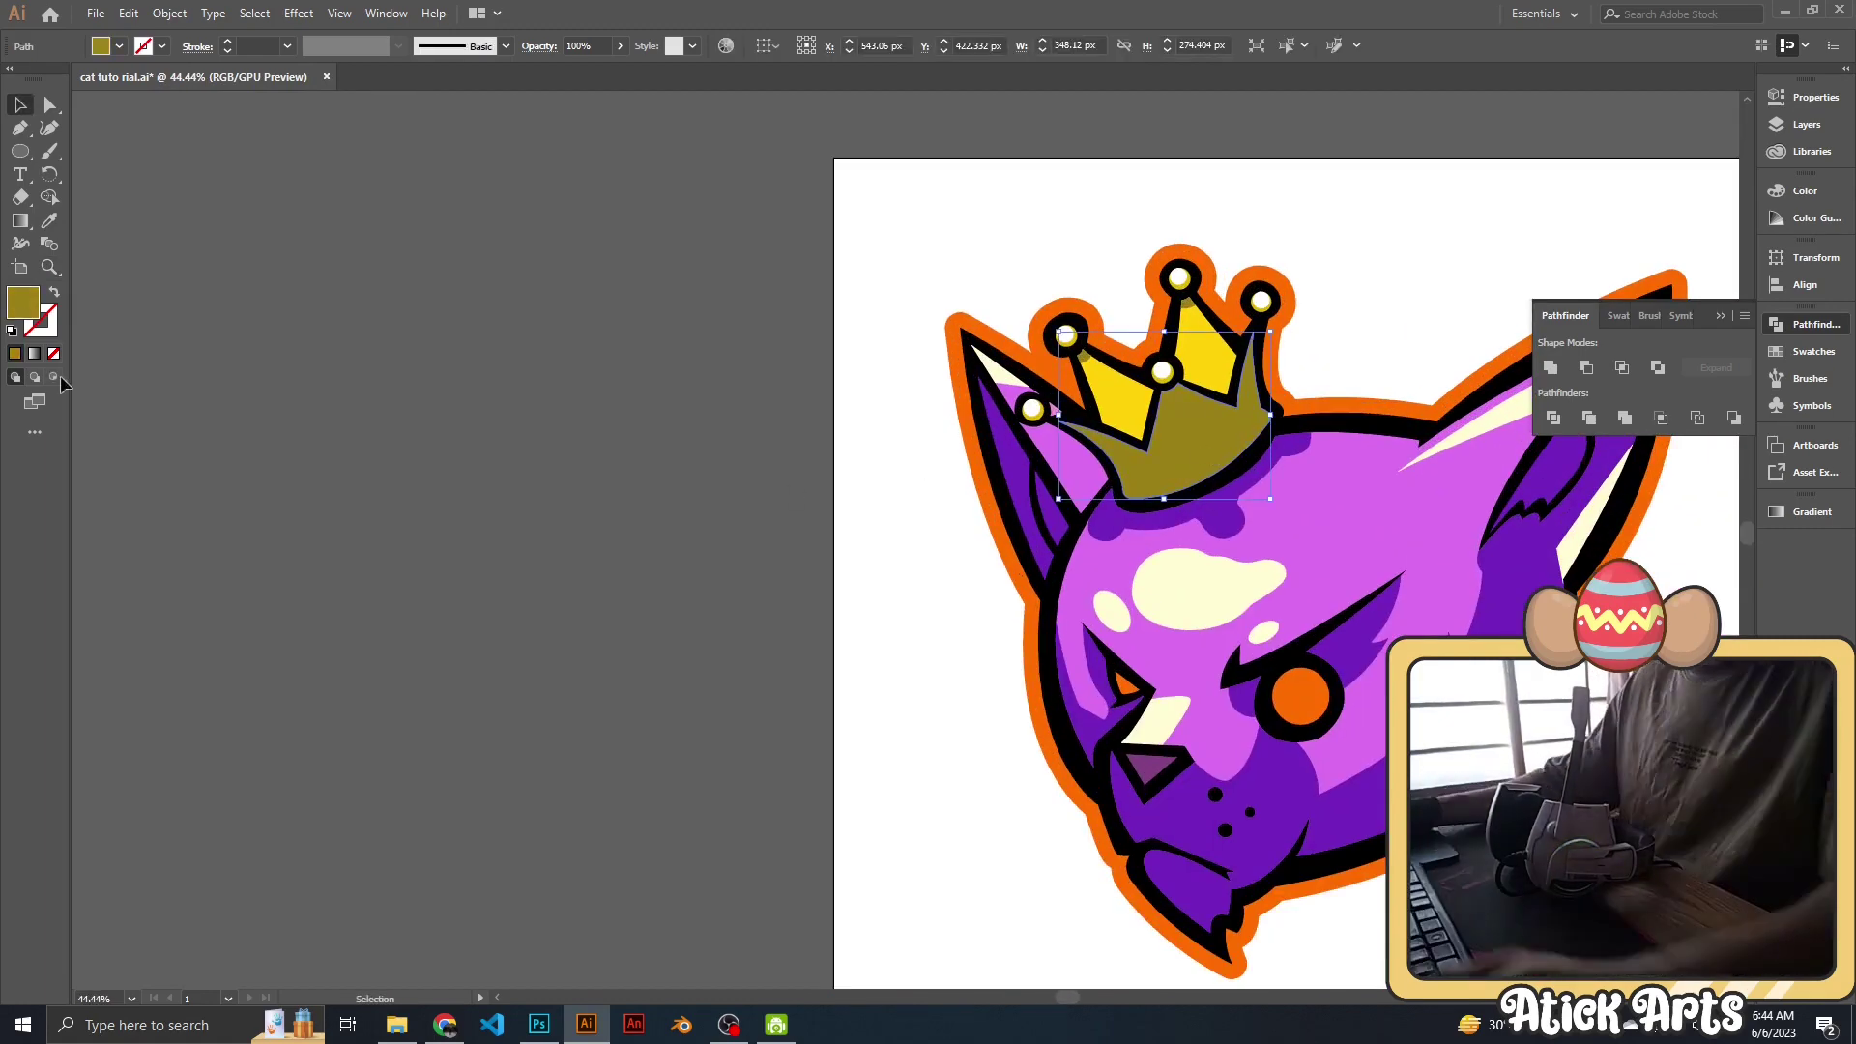
{"action": "double_click", "coordinate": [22, 303]}
{"action": "left_click_drag", "start_coordinate": [654, 665], "coordinate": [655, 677]}
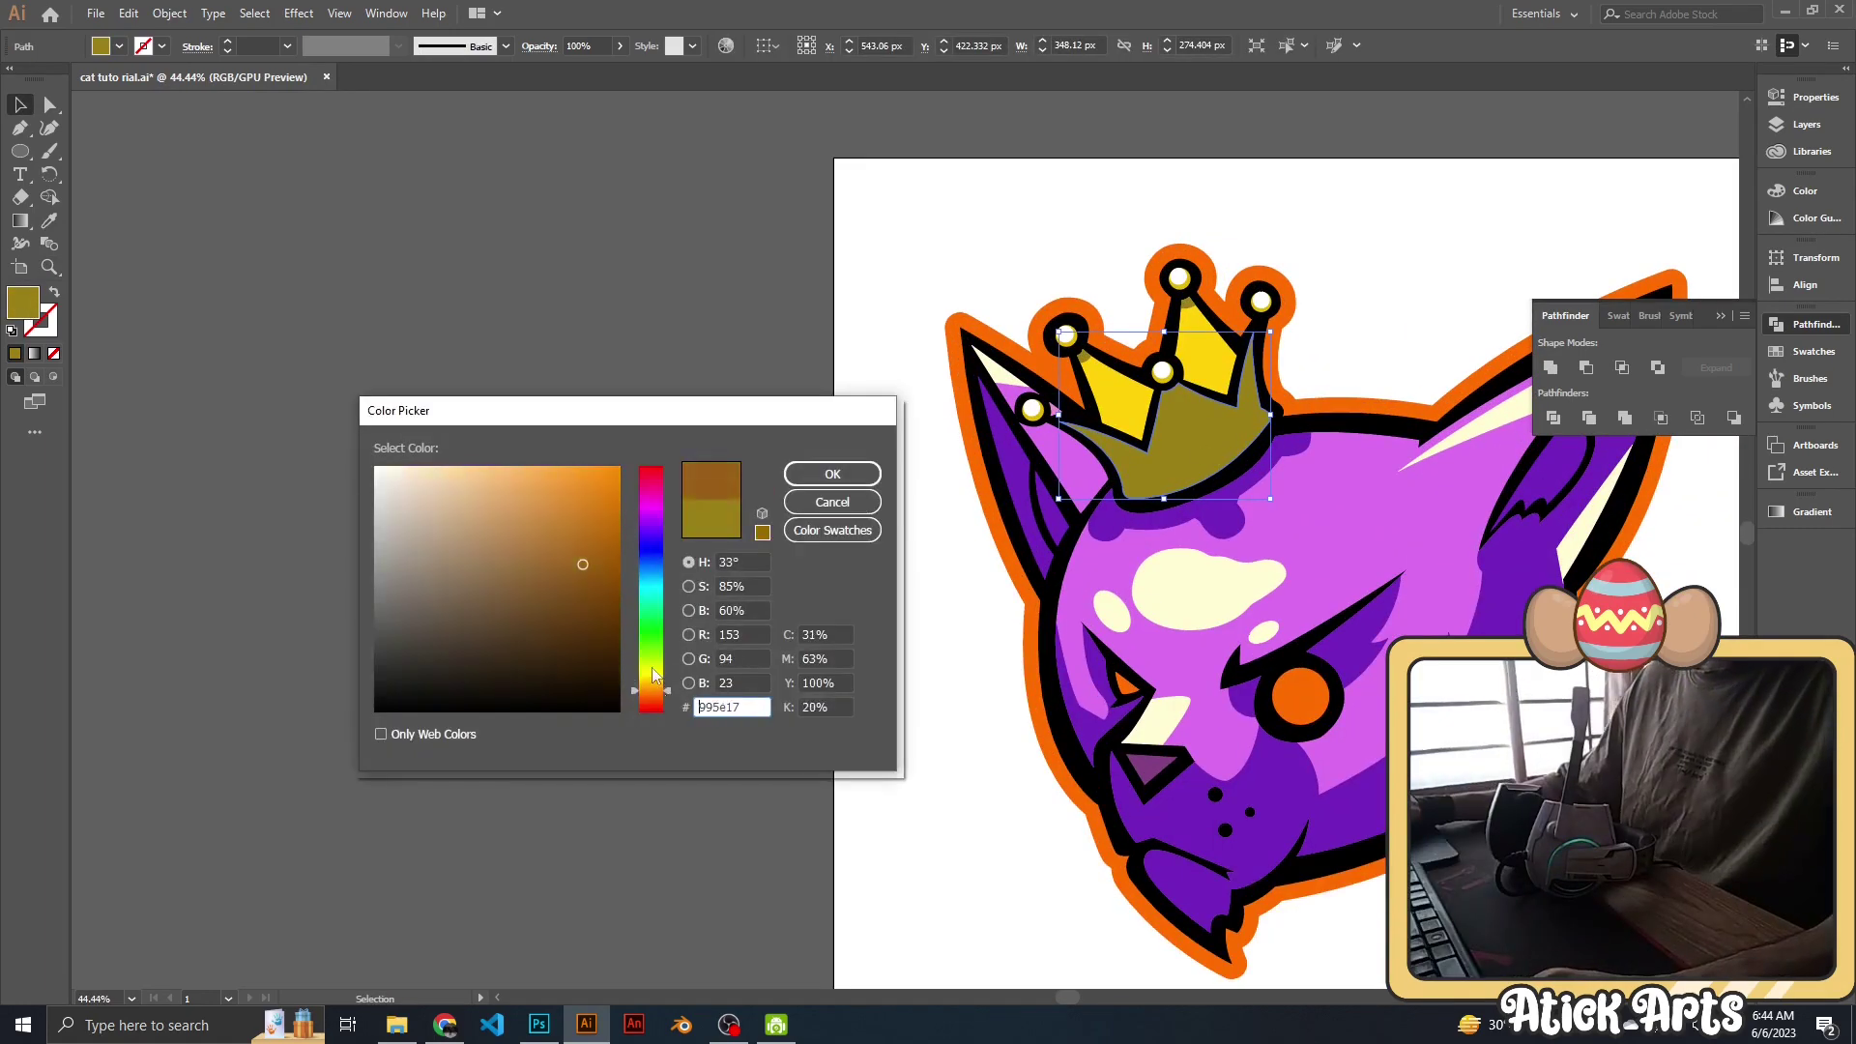
{"action": "left_click", "coordinate": [851, 474]}
{"action": "scroll", "coordinate": [713, 531], "scroll_direction": "down", "scroll_amount": 2}
{"action": "scroll", "coordinate": [713, 531], "scroll_direction": "up", "scroll_amount": 3}
{"action": "scroll", "coordinate": [712, 531], "scroll_direction": "up", "scroll_amount": 2}
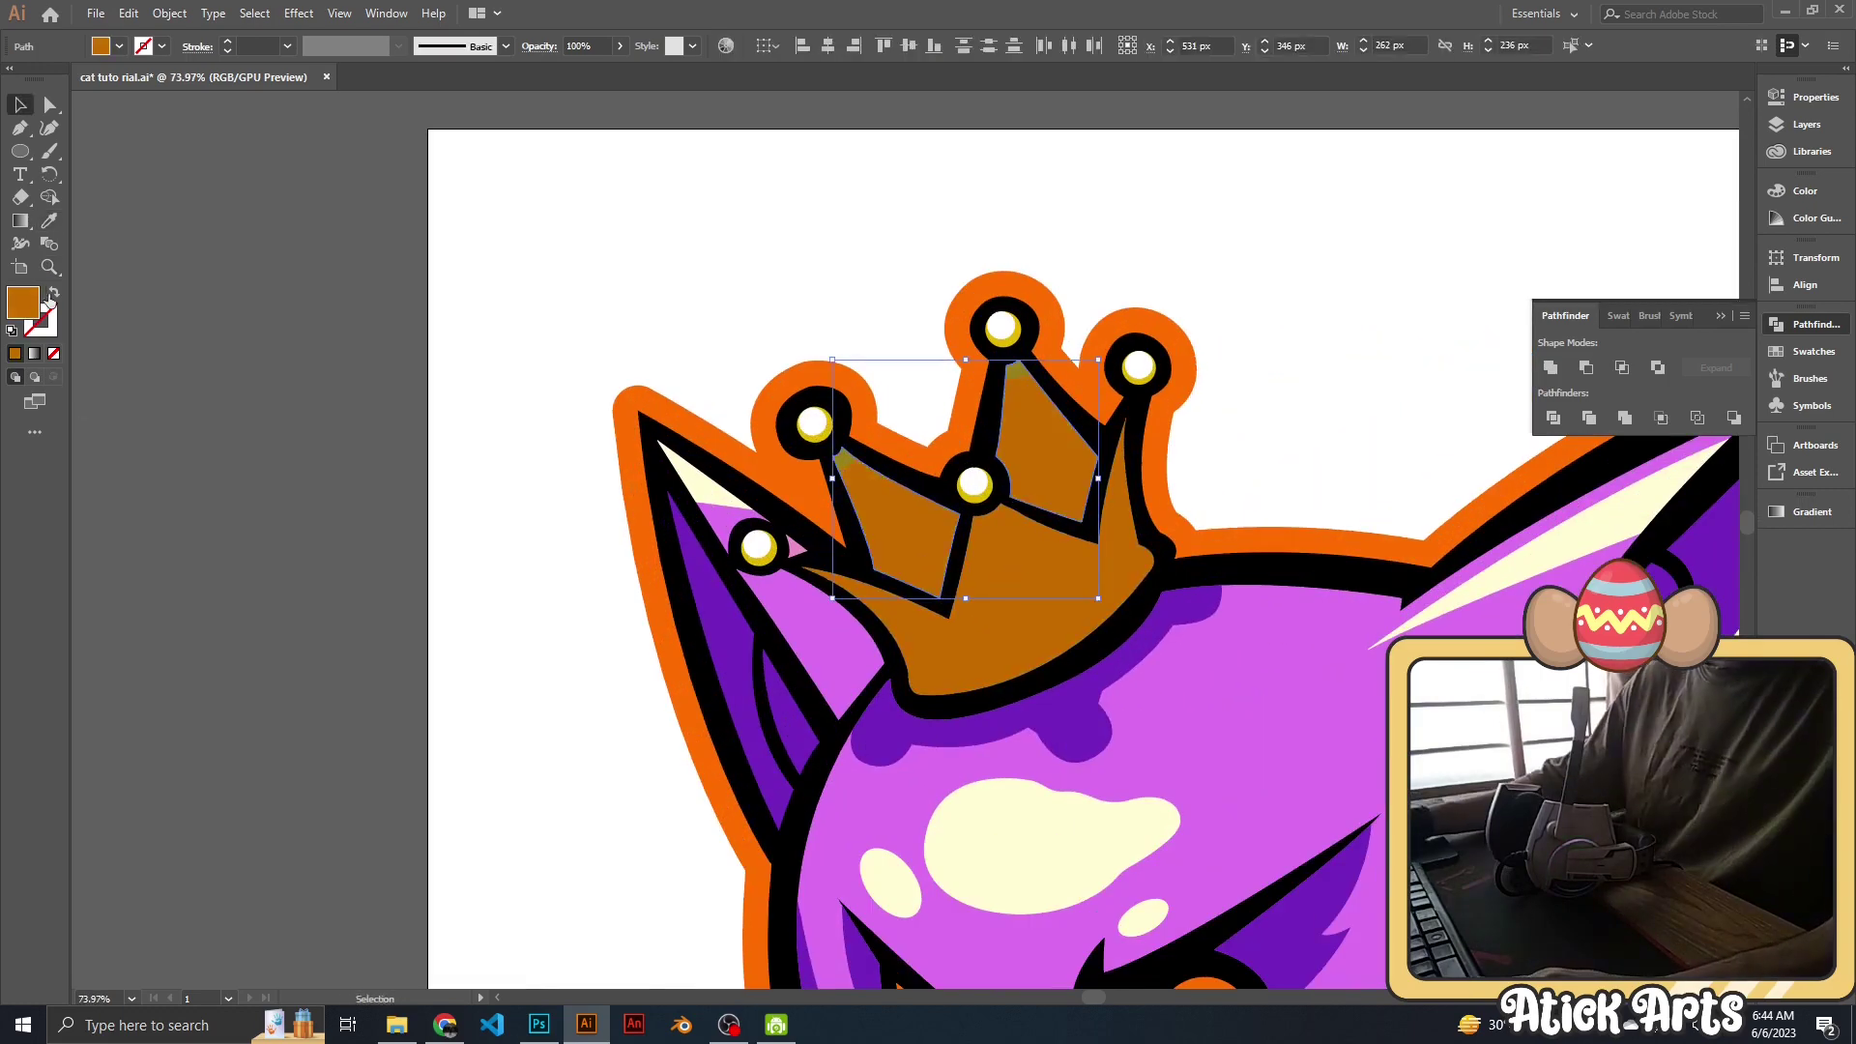
Give the crown points a light orange fill (ff9440).
{"action": "double_click", "coordinate": [37, 303]}
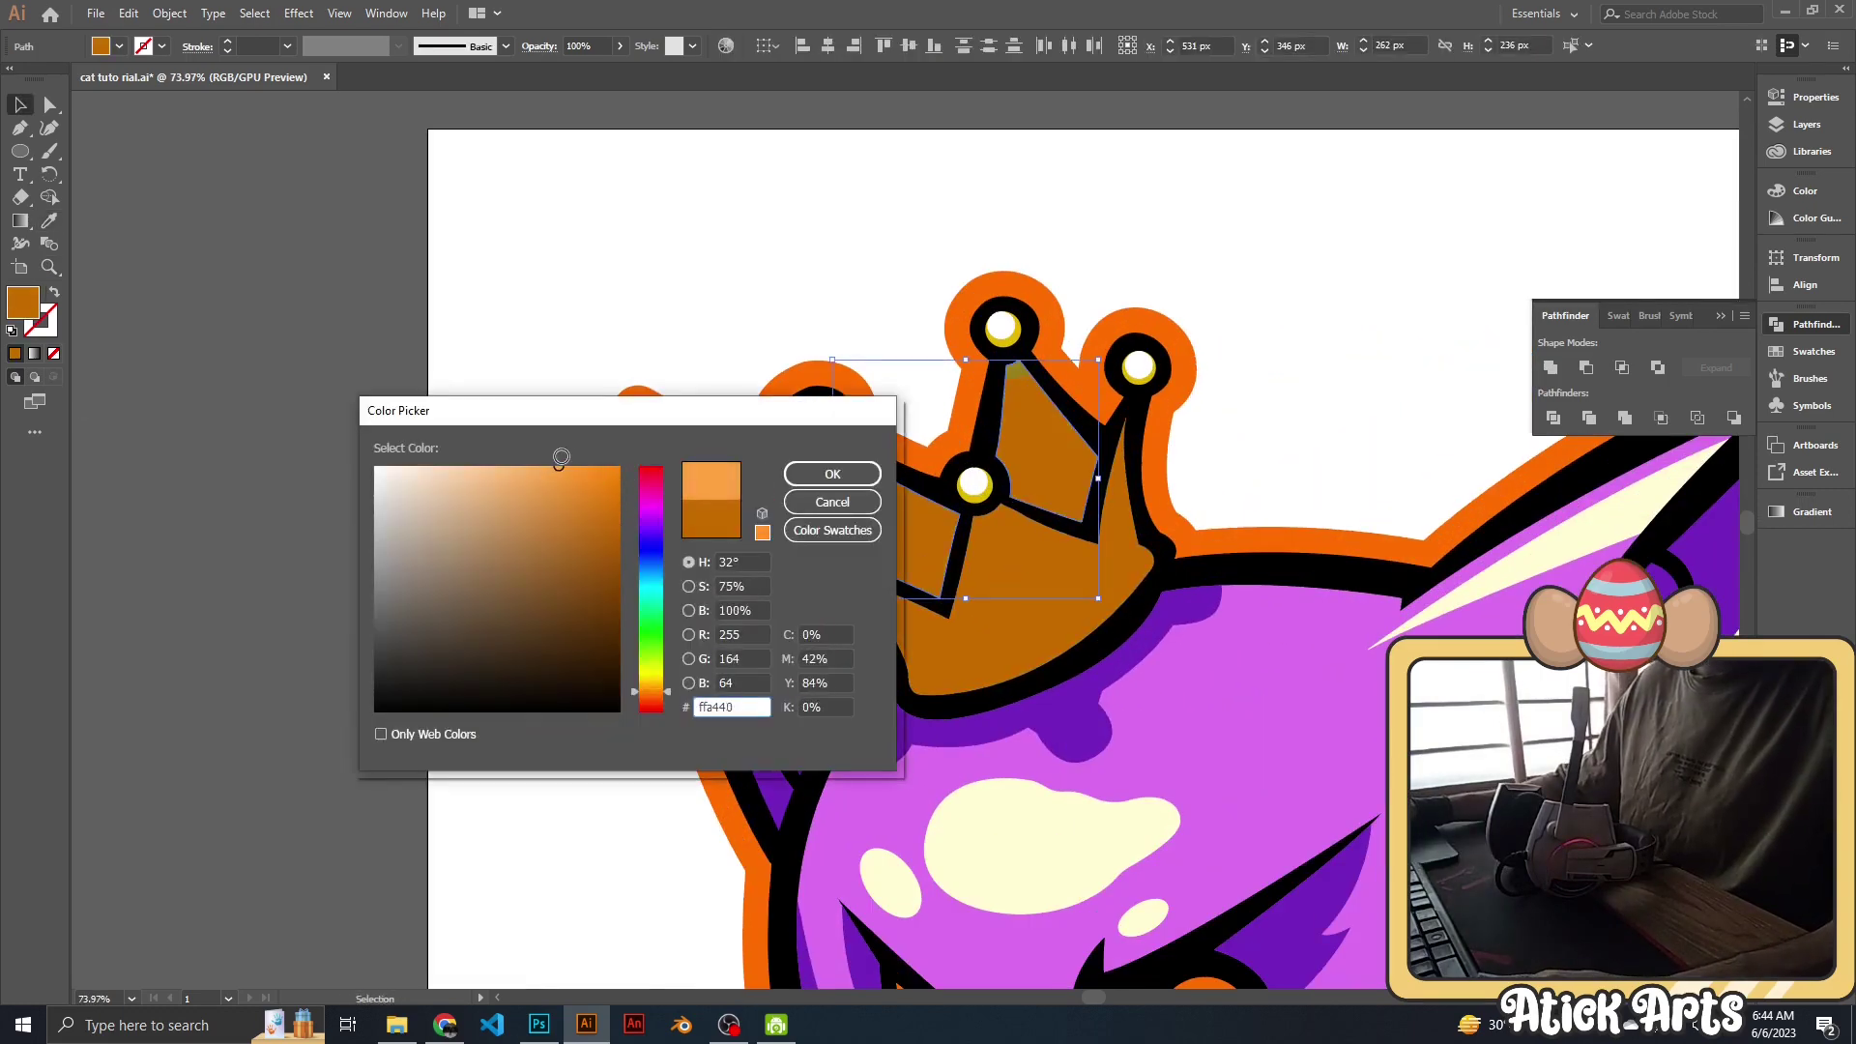
{"action": "left_click", "coordinate": [833, 474]}
{"action": "left_click", "coordinate": [1251, 439]}
{"action": "scroll", "coordinate": [818, 605], "scroll_direction": "up", "scroll_amount": 2}
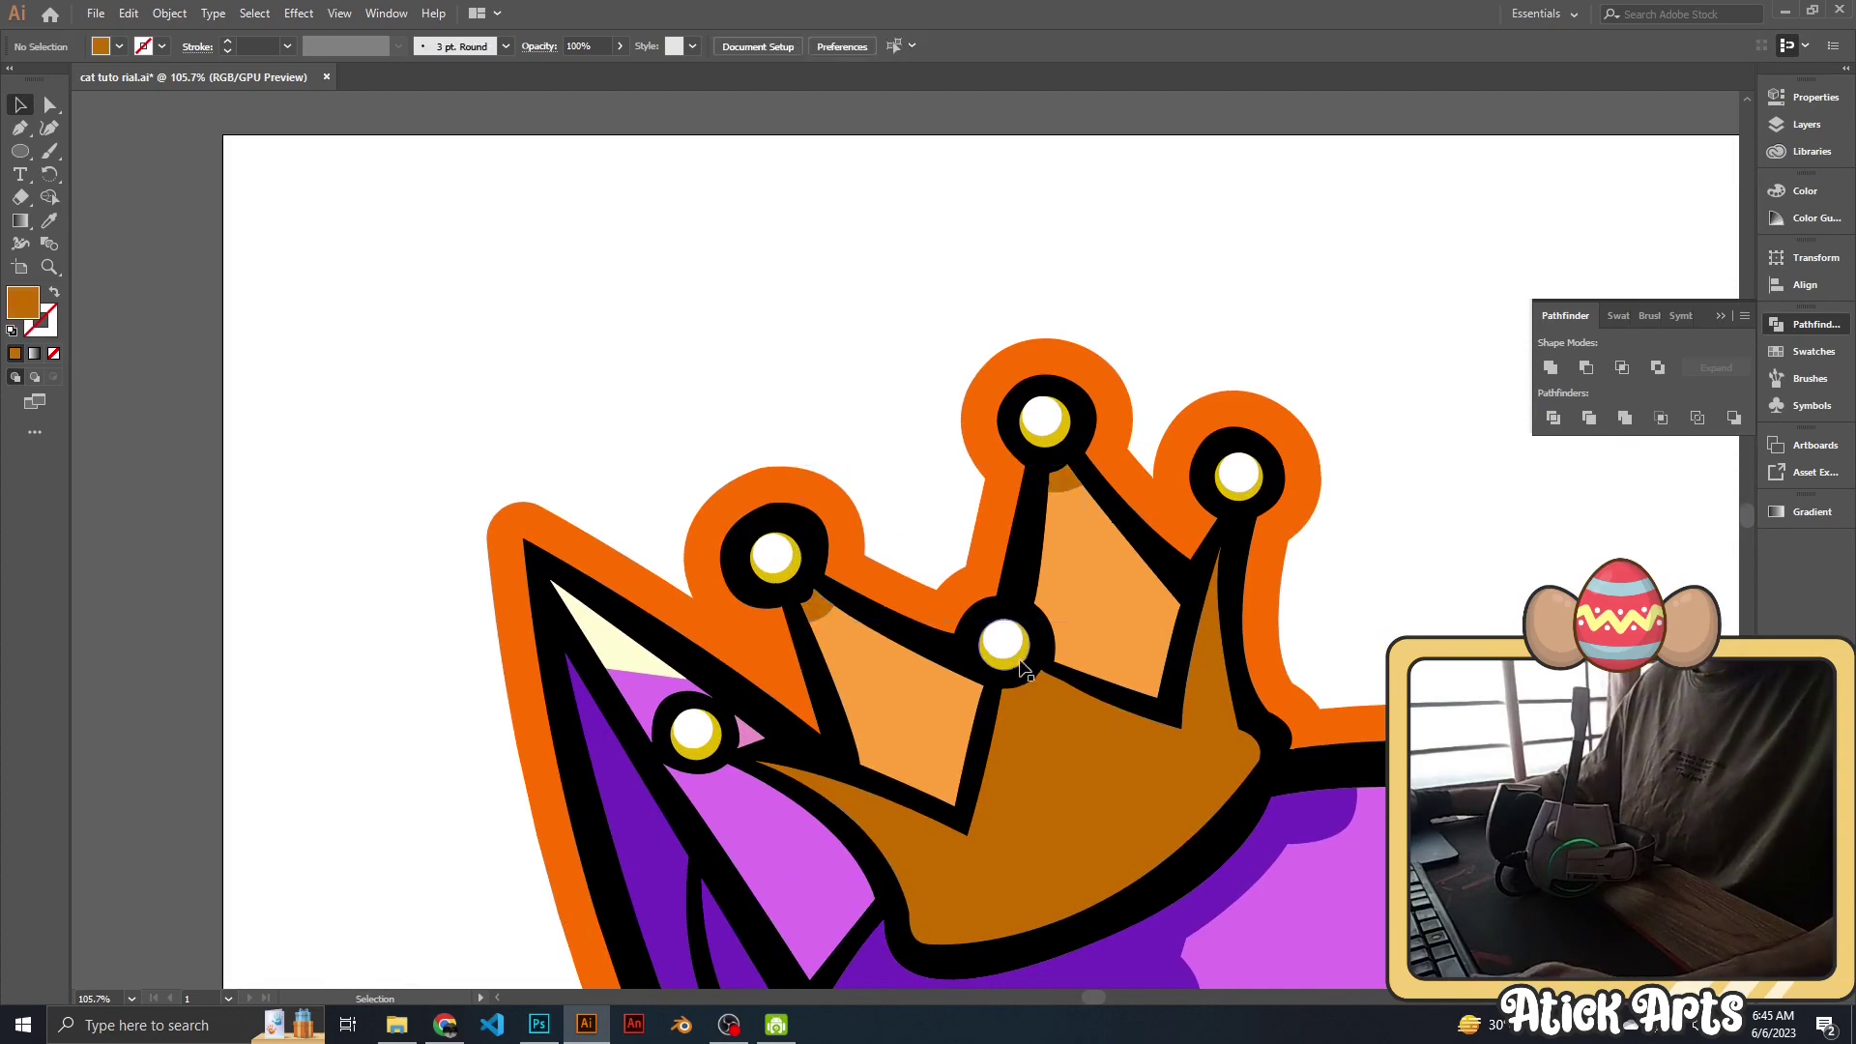
{"action": "scroll", "coordinate": [1006, 657], "scroll_direction": "down", "scroll_amount": 1}
{"action": "scroll", "coordinate": [986, 653], "scroll_direction": "down", "scroll_amount": 2}
{"action": "scroll", "coordinate": [965, 646], "scroll_direction": "up", "scroll_amount": 2}
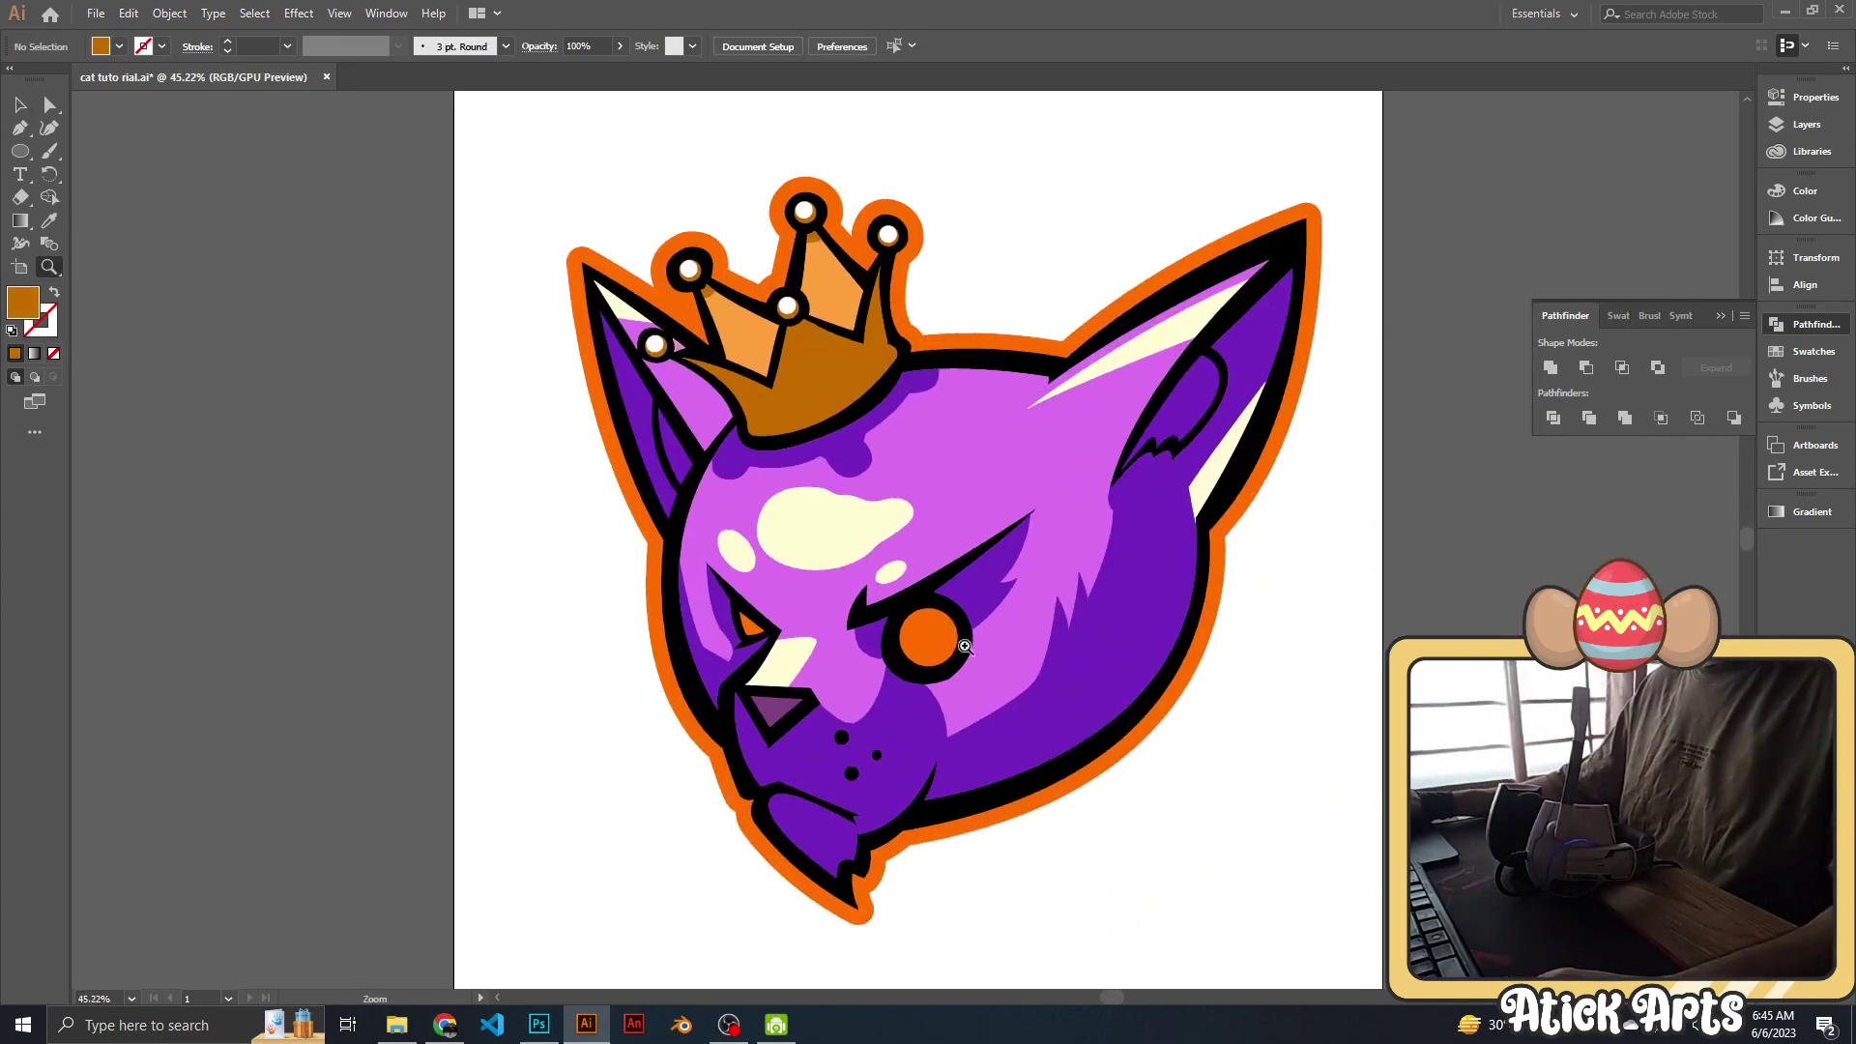
Recolour the outer outline and the eye a lighter yellow-orange amber.
{"action": "key", "text": "ctrl+0"}
{"action": "key", "text": "v"}
{"action": "key", "text": "ctrl+a"}
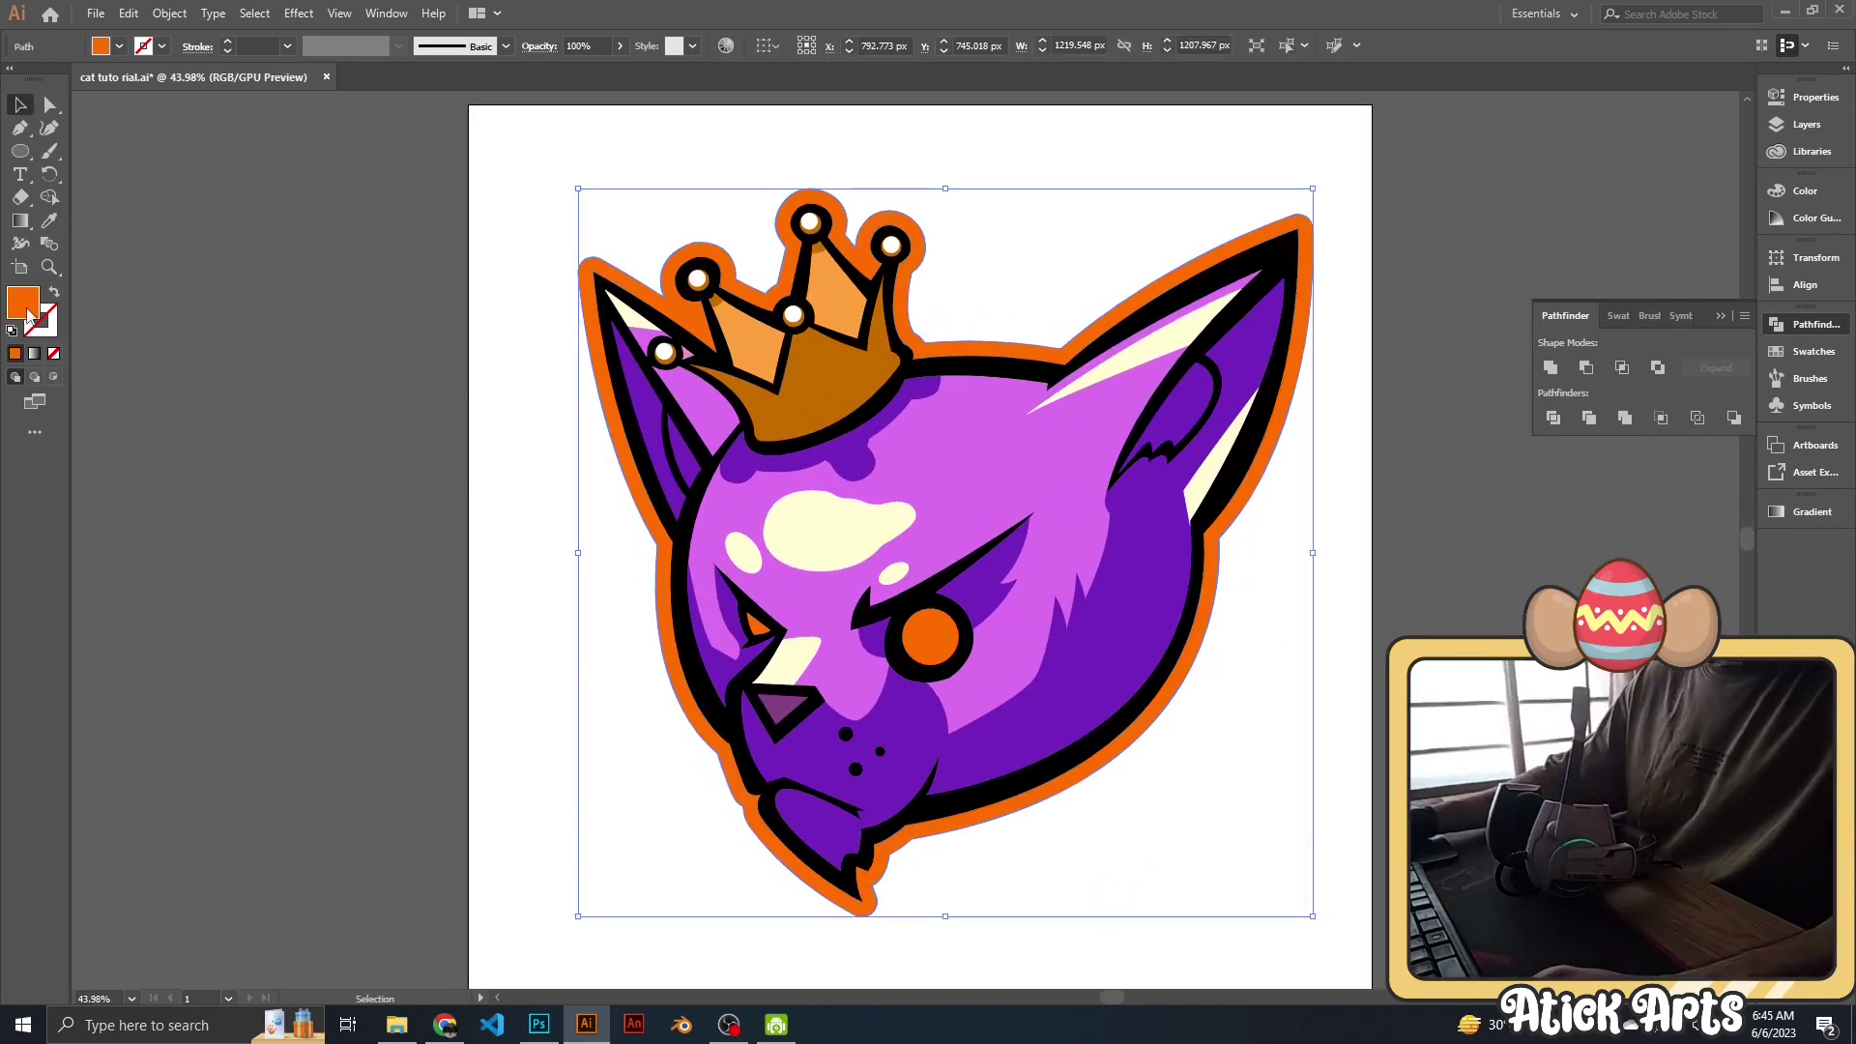
{"action": "double_click", "coordinate": [29, 316]}
{"action": "left_click", "coordinate": [841, 468]}
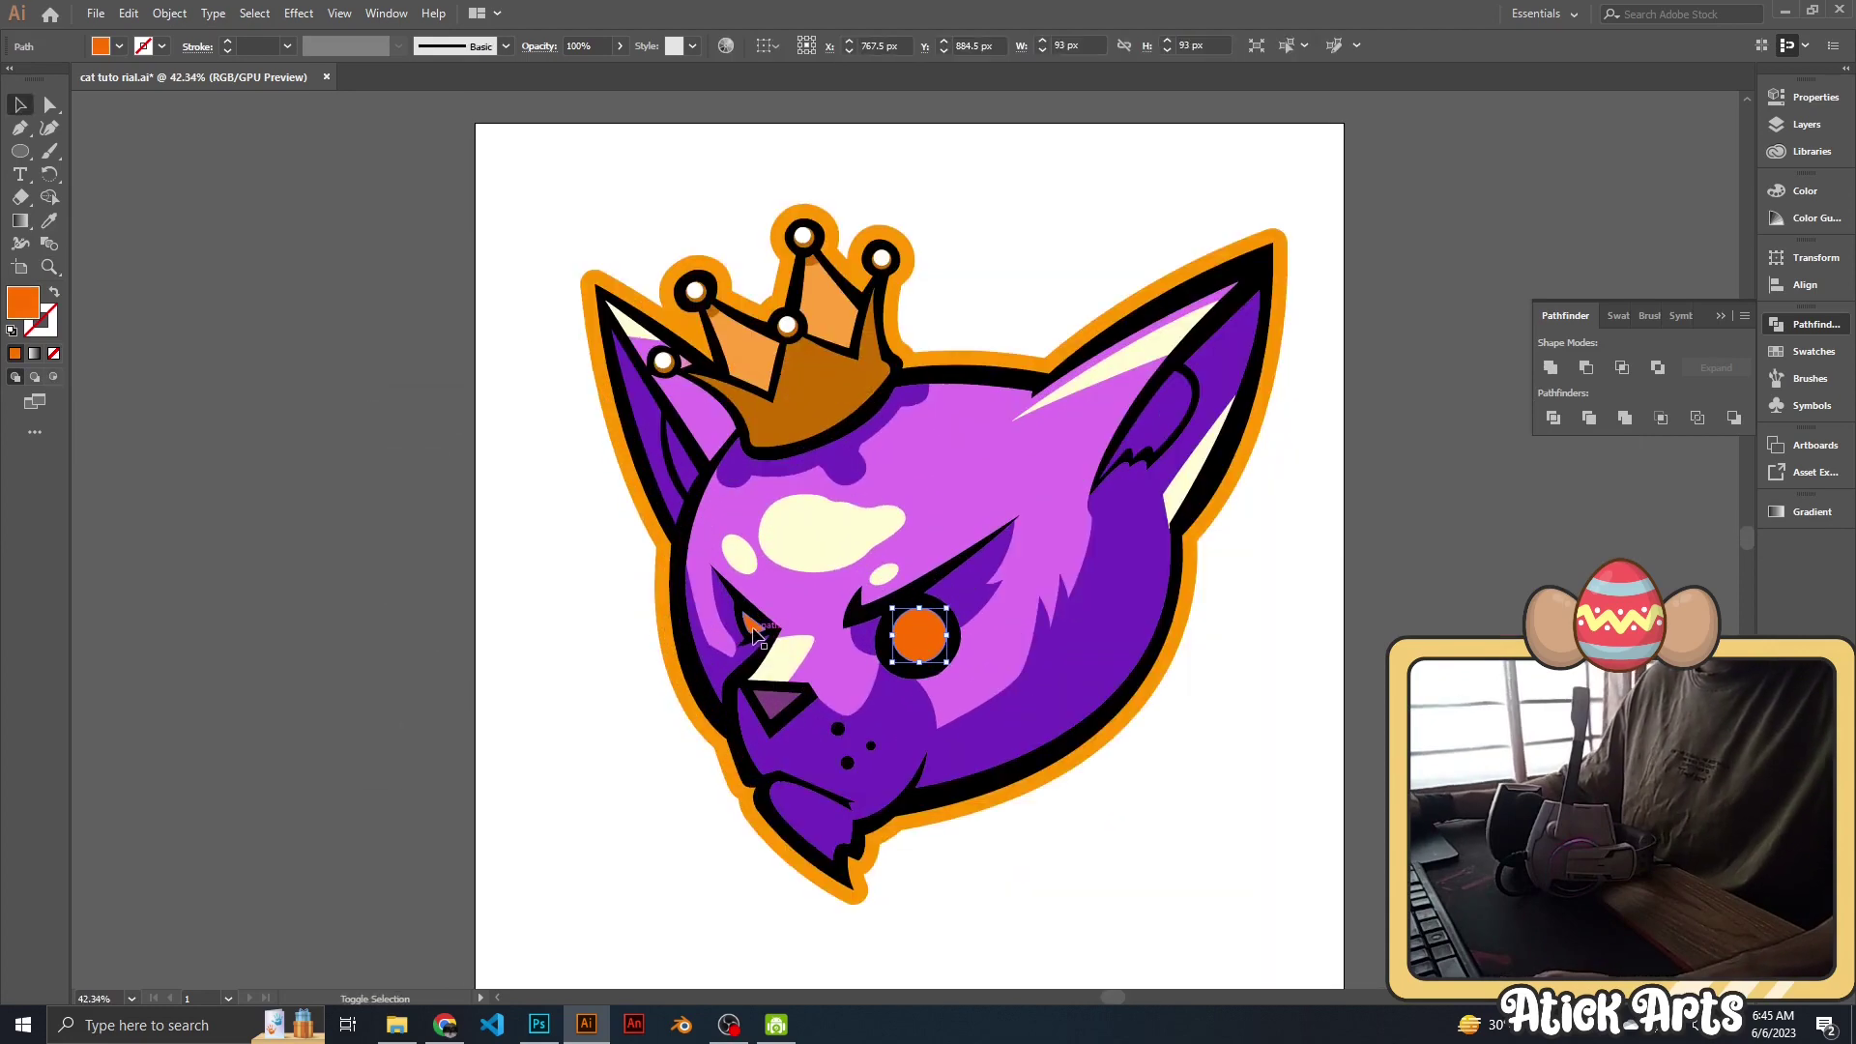
{"action": "key", "text": "i"}
{"action": "left_click", "coordinate": [682, 696]}
{"action": "key", "text": "ctrl+shift+a"}
{"action": "scroll", "coordinate": [765, 588], "scroll_direction": "down", "scroll_amount": 3}
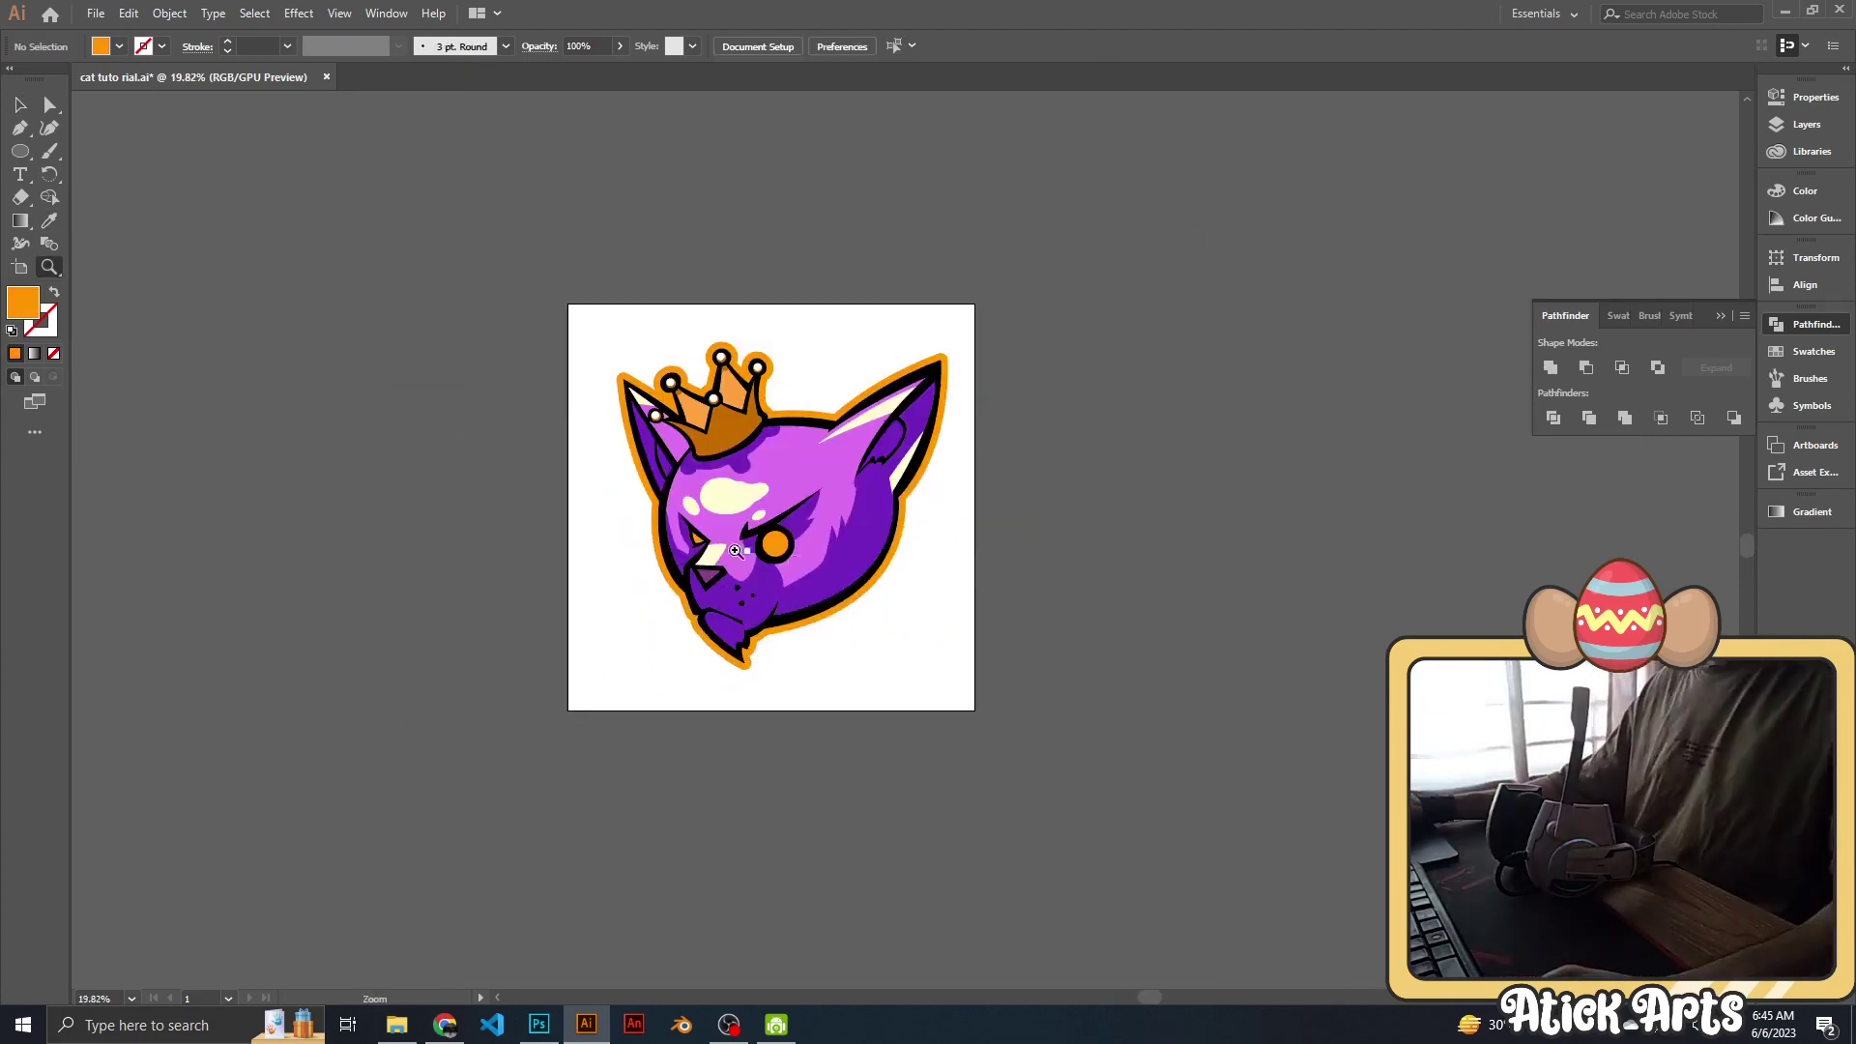
Try a light peach fill on the eye, then undo it.
{"action": "left_click_drag", "start_coordinate": [736, 551], "coordinate": [758, 553]}
{"action": "double_click", "coordinate": [22, 301]}
{"action": "left_click", "coordinate": [829, 469]}
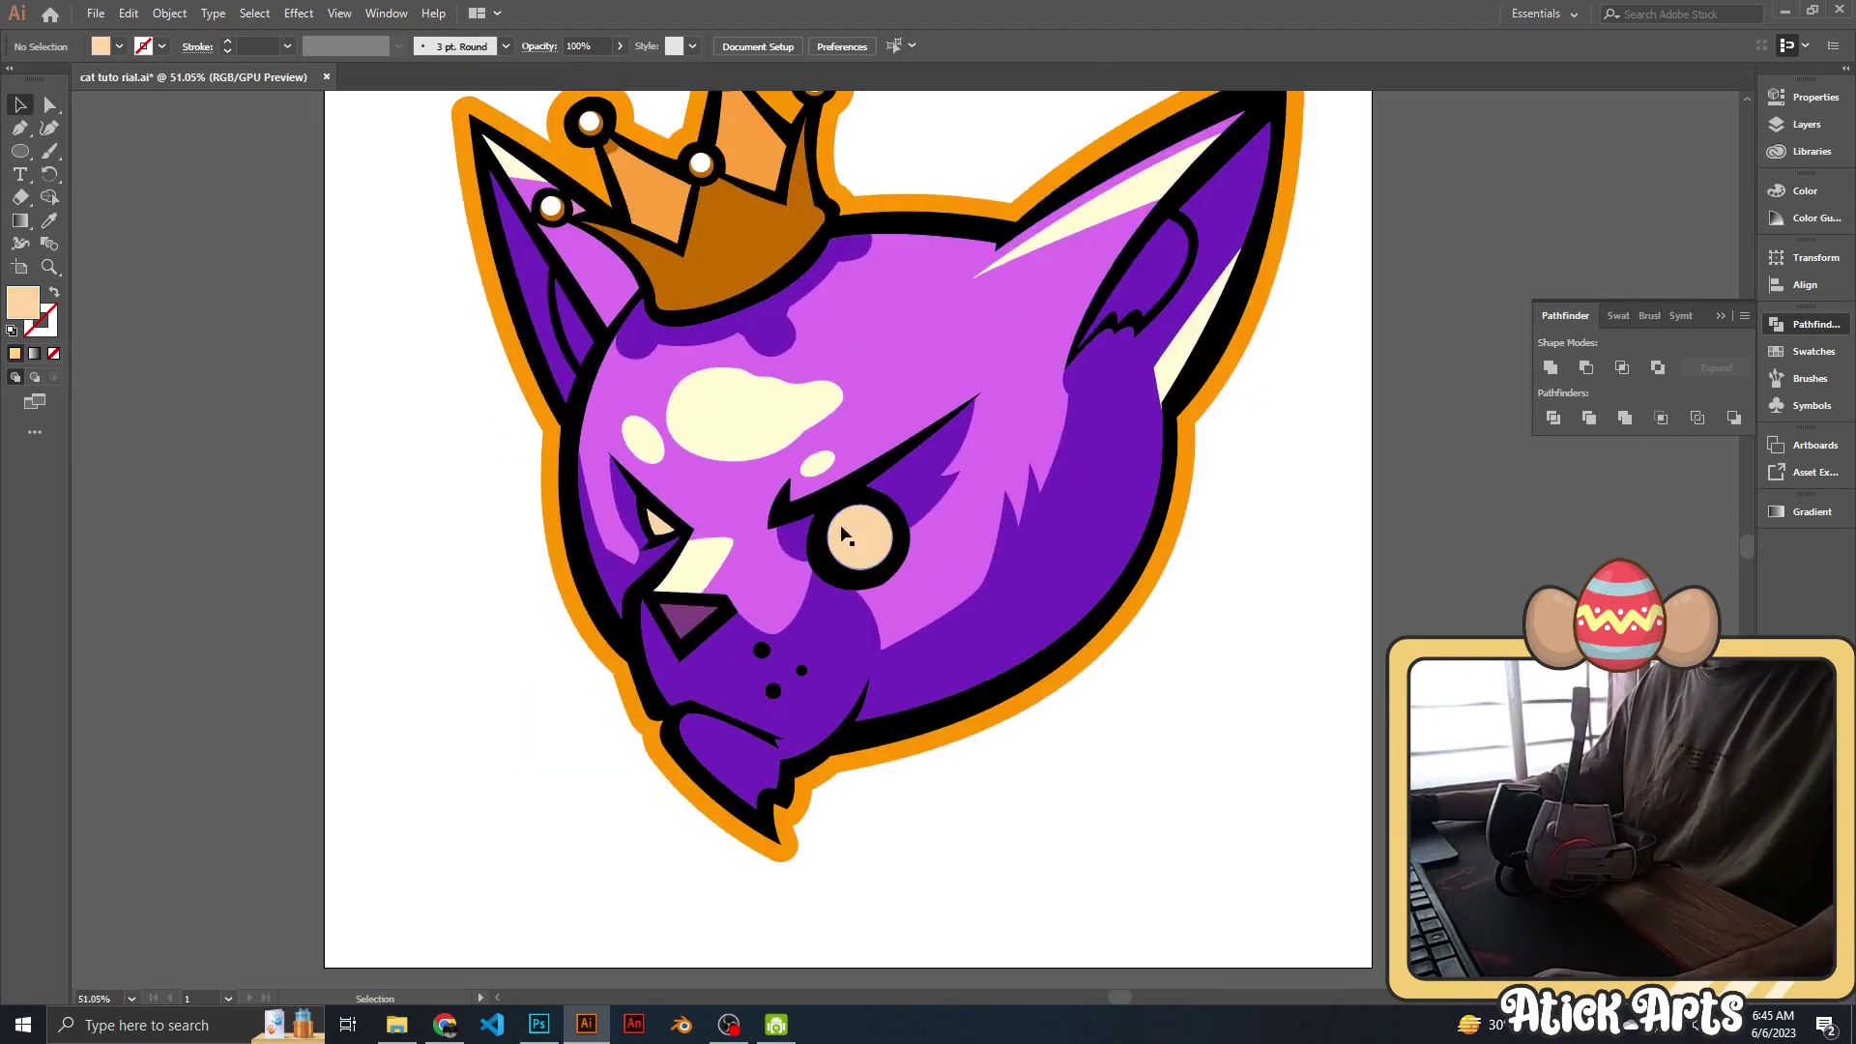
{"action": "key", "text": "ctrl+z"}
{"action": "scroll", "coordinate": [382, 448], "scroll_direction": "down", "scroll_amount": 2}
{"action": "key", "text": "ctrl+z"}
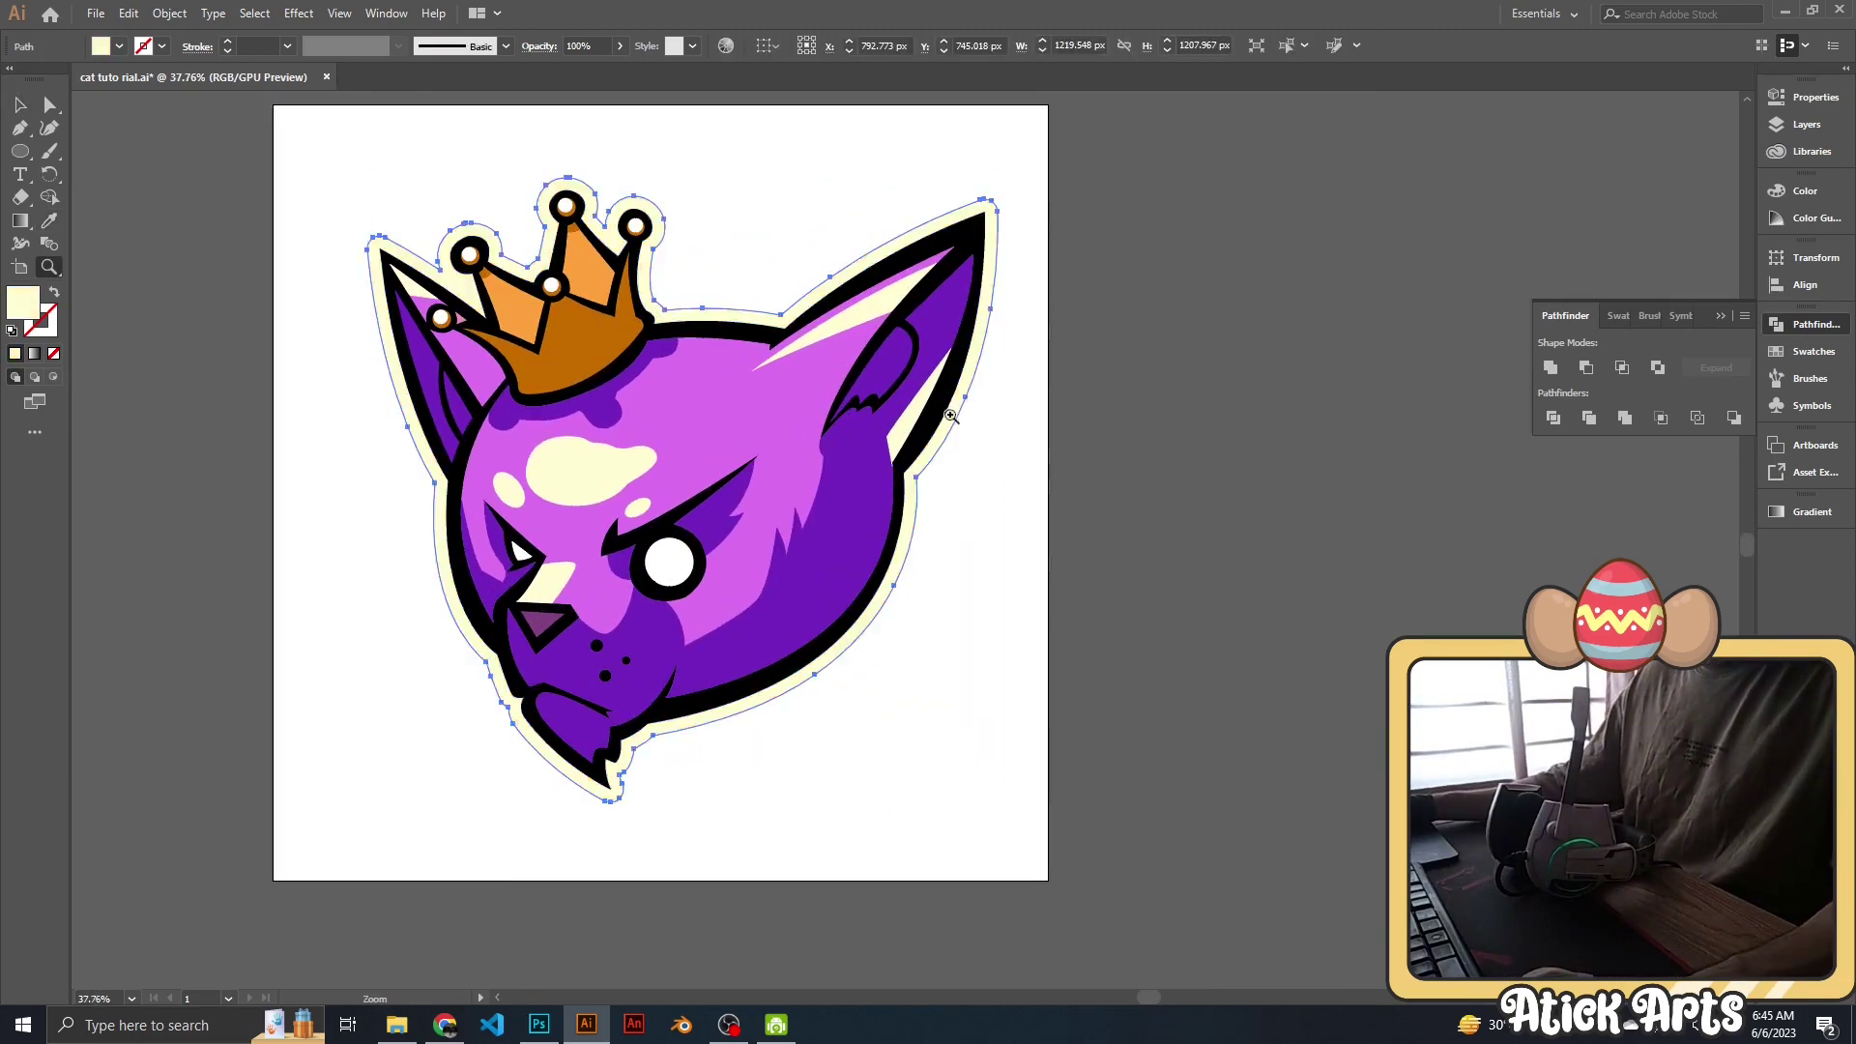
{"action": "scroll", "coordinate": [950, 416], "scroll_direction": "down", "scroll_amount": 2}
{"action": "key", "text": "v"}
{"action": "left_click", "coordinate": [983, 457]}
Draw an artboard-sized rectangle, send it behind the cat head, and fill it black.
{"action": "key", "text": "m"}
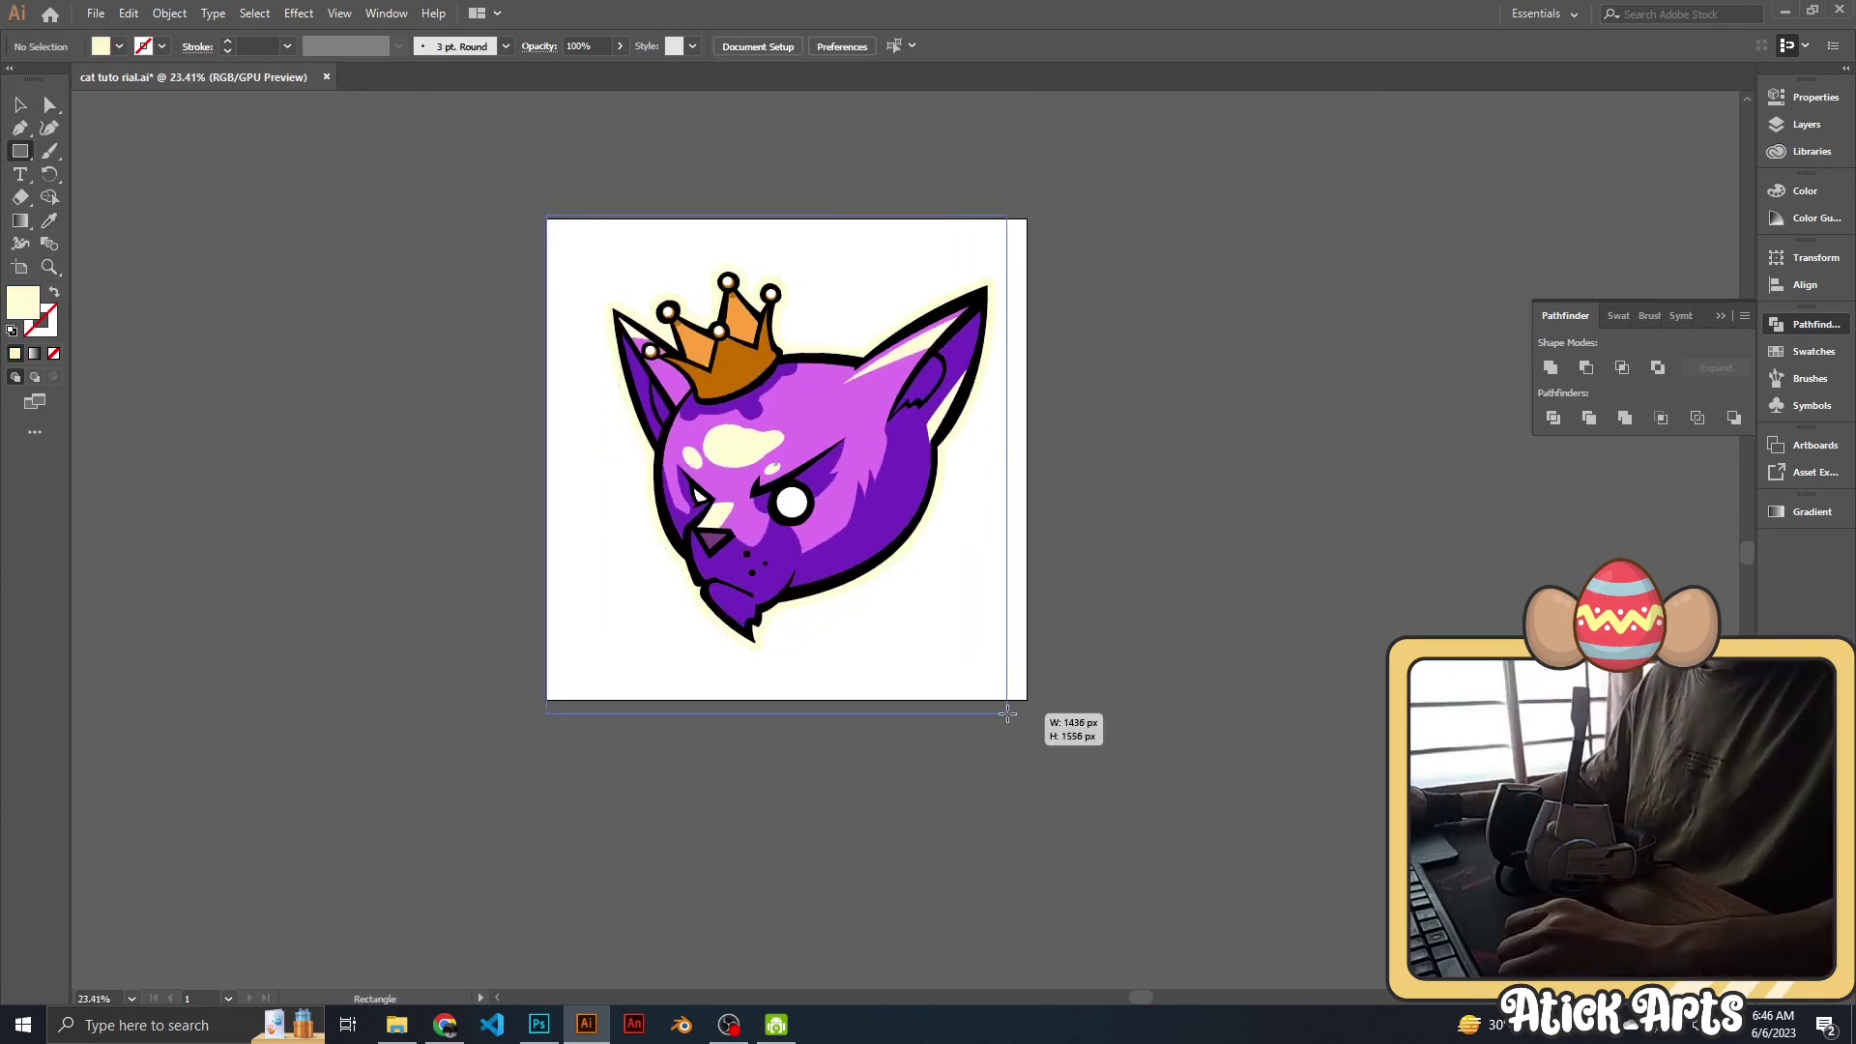
{"action": "left_click_drag", "start_coordinate": [1008, 714], "coordinate": [1025, 700]}
{"action": "key", "text": "ctrl+shift+bracketleft"}
{"action": "key", "text": "ctrl+shift+a"}
{"action": "scroll", "coordinate": [1125, 582], "scroll_direction": "up", "scroll_amount": 1}
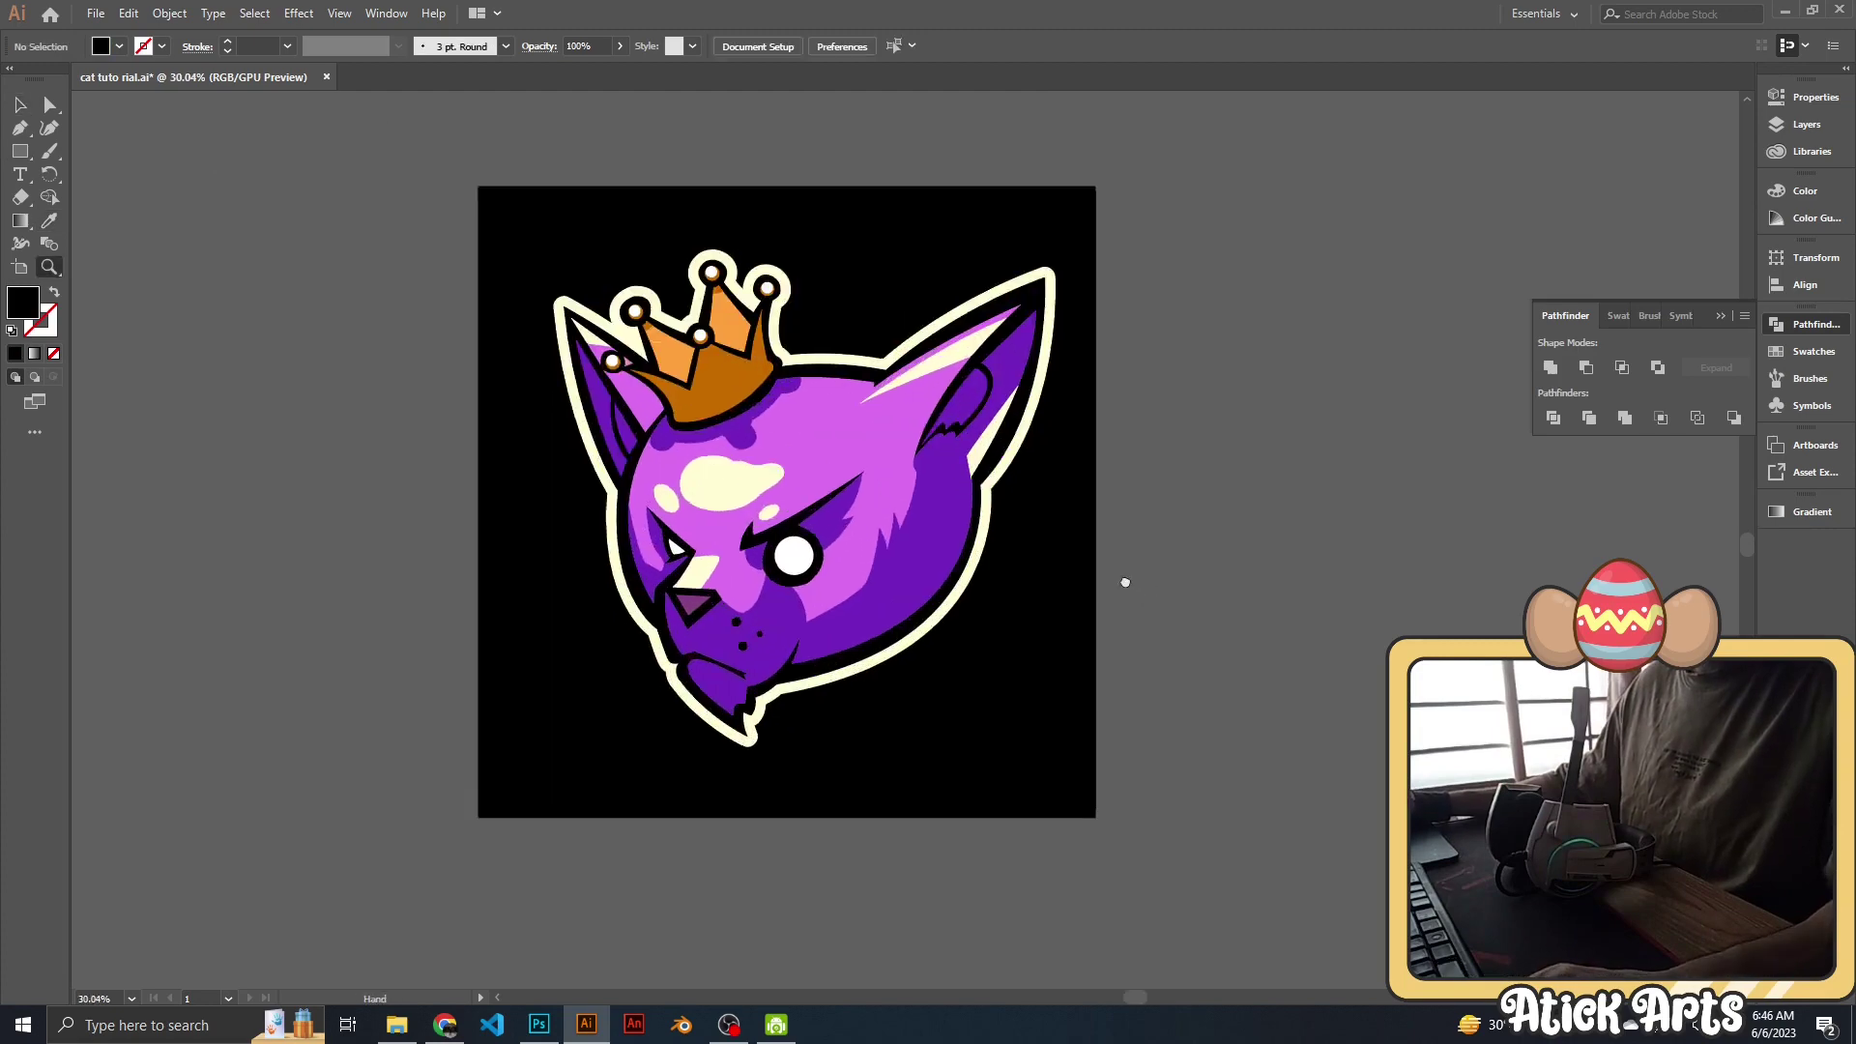
{"action": "scroll", "coordinate": [849, 450], "scroll_direction": "up", "scroll_amount": 10}
Inset the crown with Offset Path at -2 px.
{"action": "key", "text": "v"}
{"action": "left_click", "coordinate": [849, 451]}
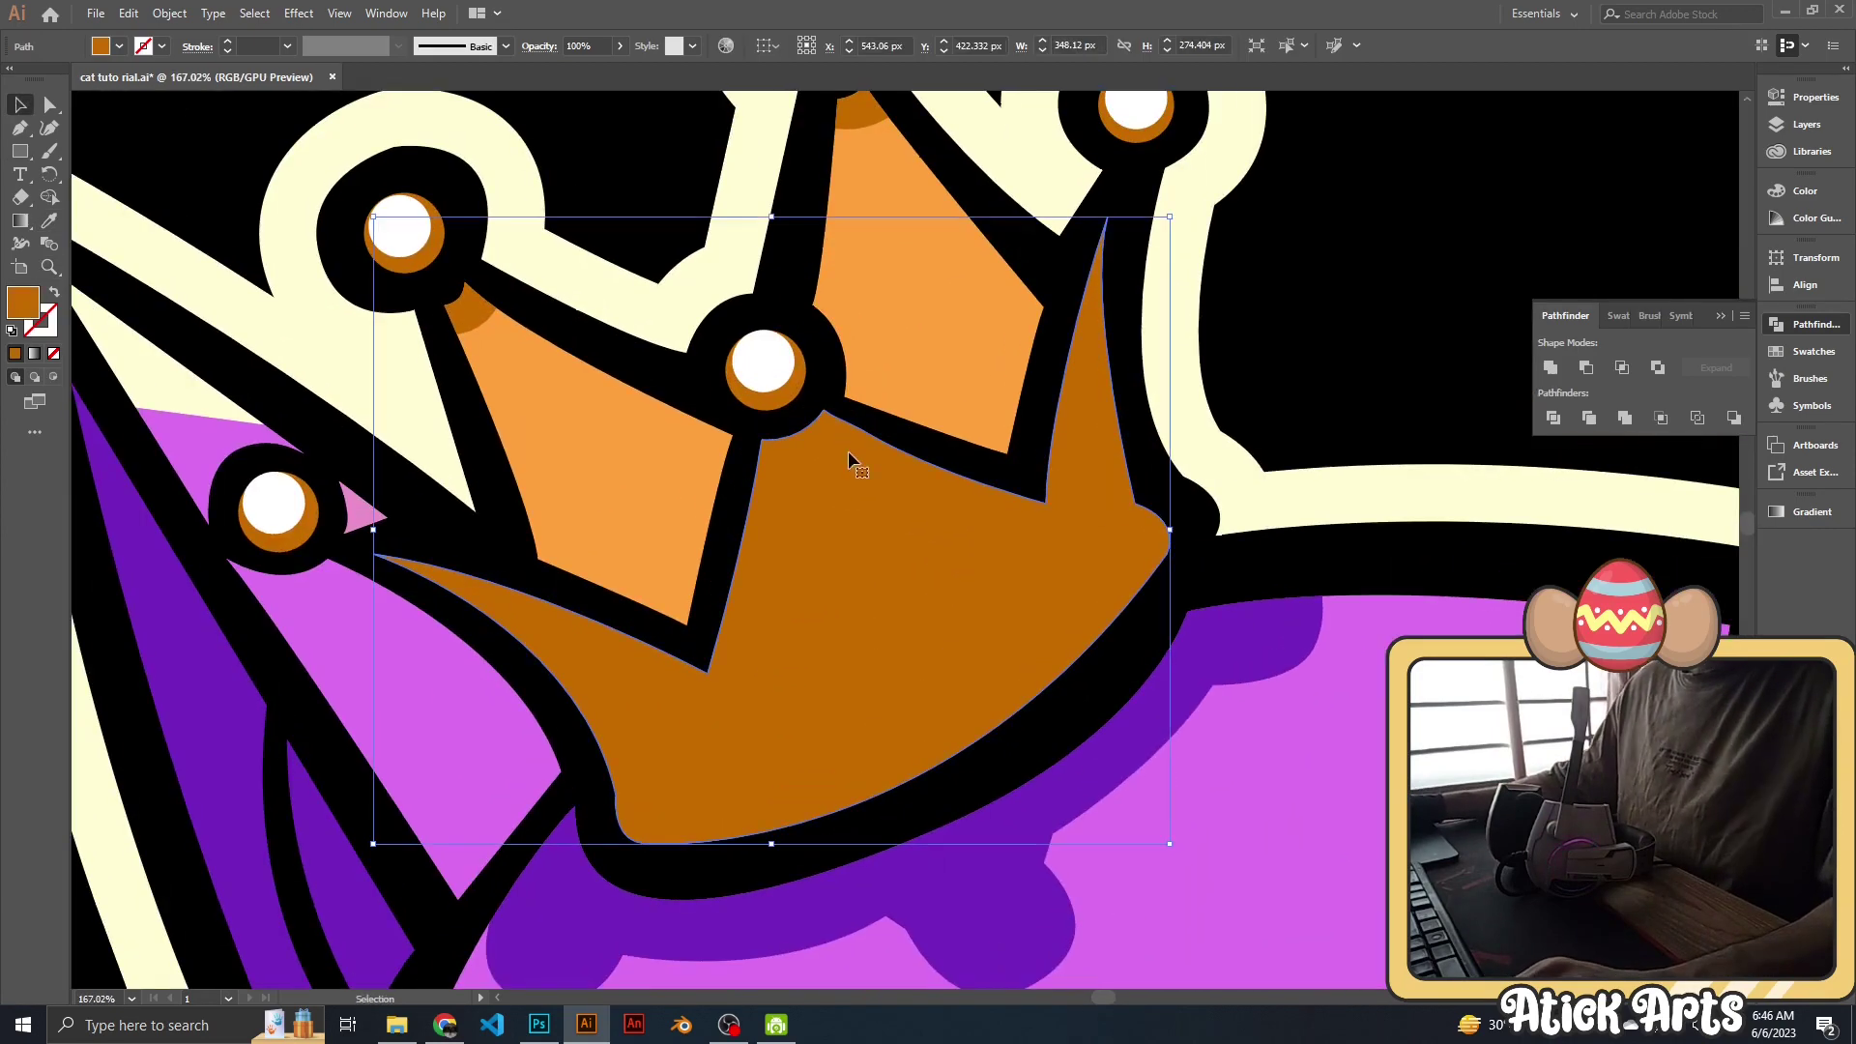
{"action": "left_click", "coordinate": [169, 13]}
{"action": "left_click", "coordinate": [542, 541]}
{"action": "type", "text": "-2"}
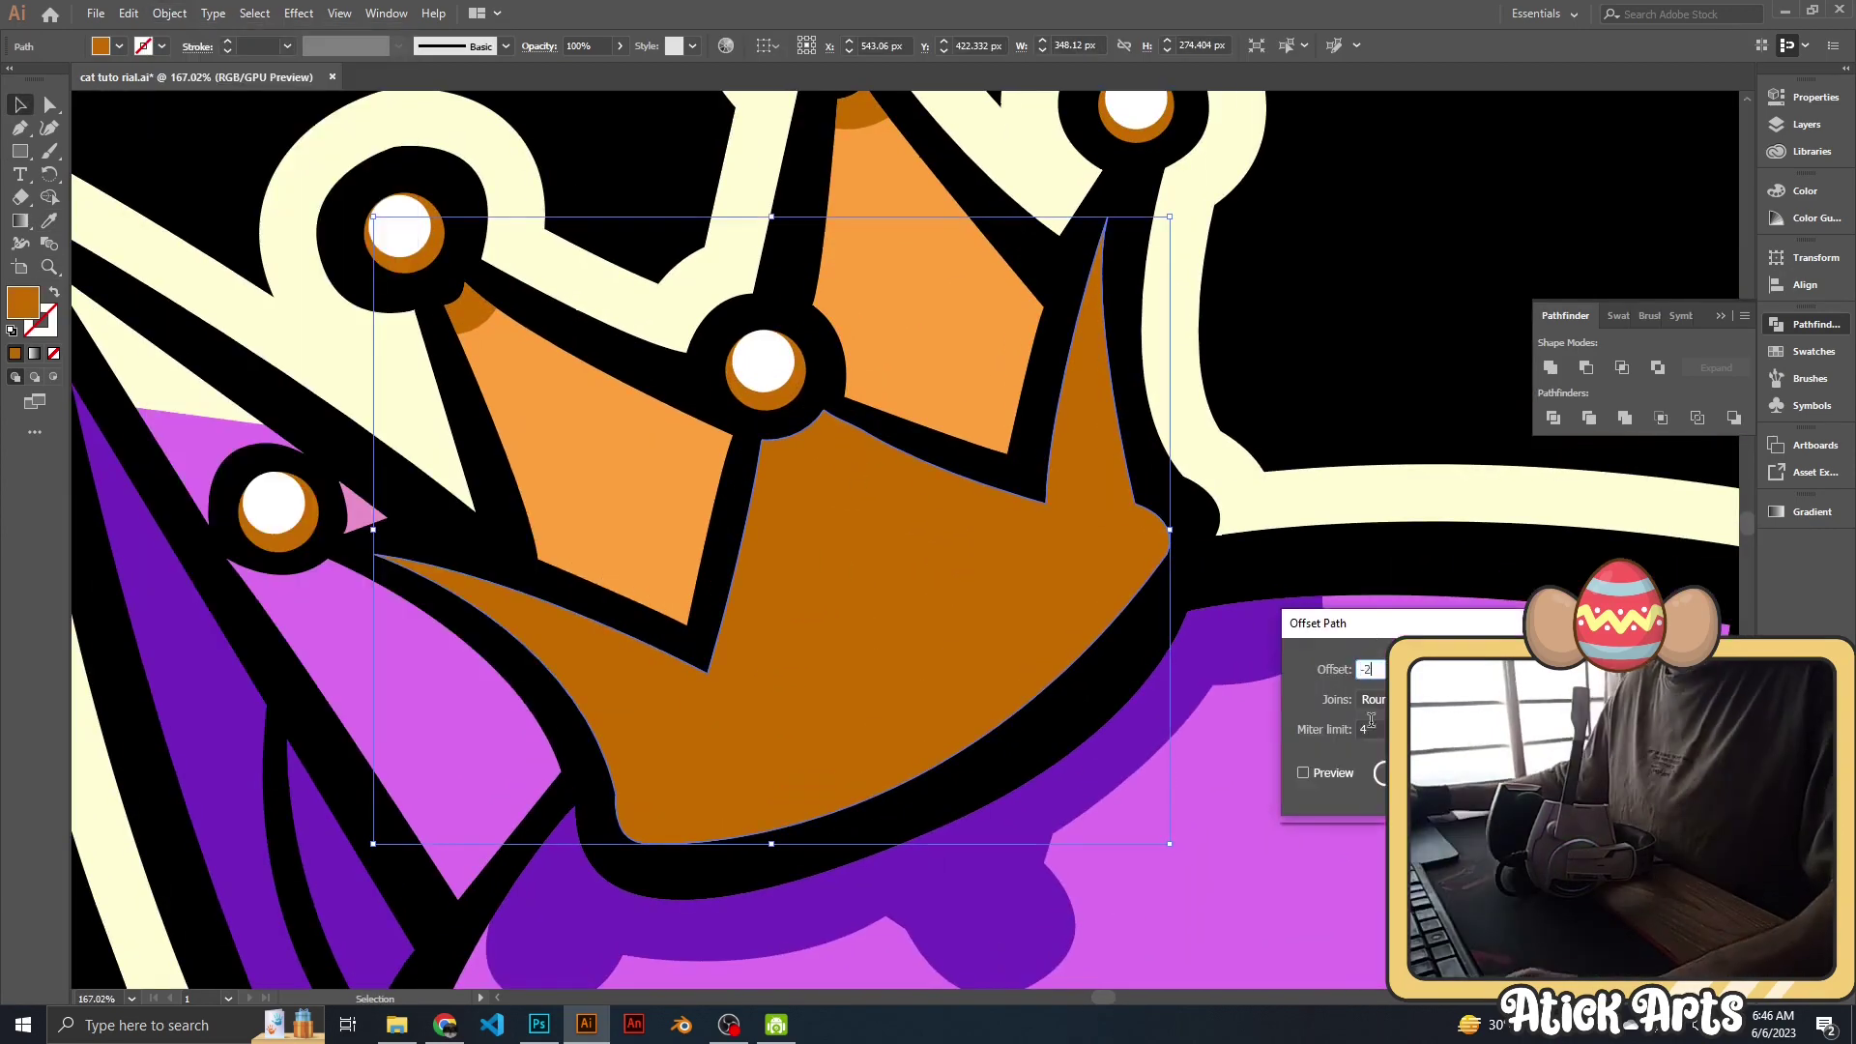
{"action": "key", "text": "Return"}
Apply a light orange colour and move the view to the empty area beside the sticker.
{"action": "key", "text": "ctrl+shift+a"}
{"action": "scroll", "coordinate": [1028, 597], "scroll_direction": "down", "scroll_amount": 5}
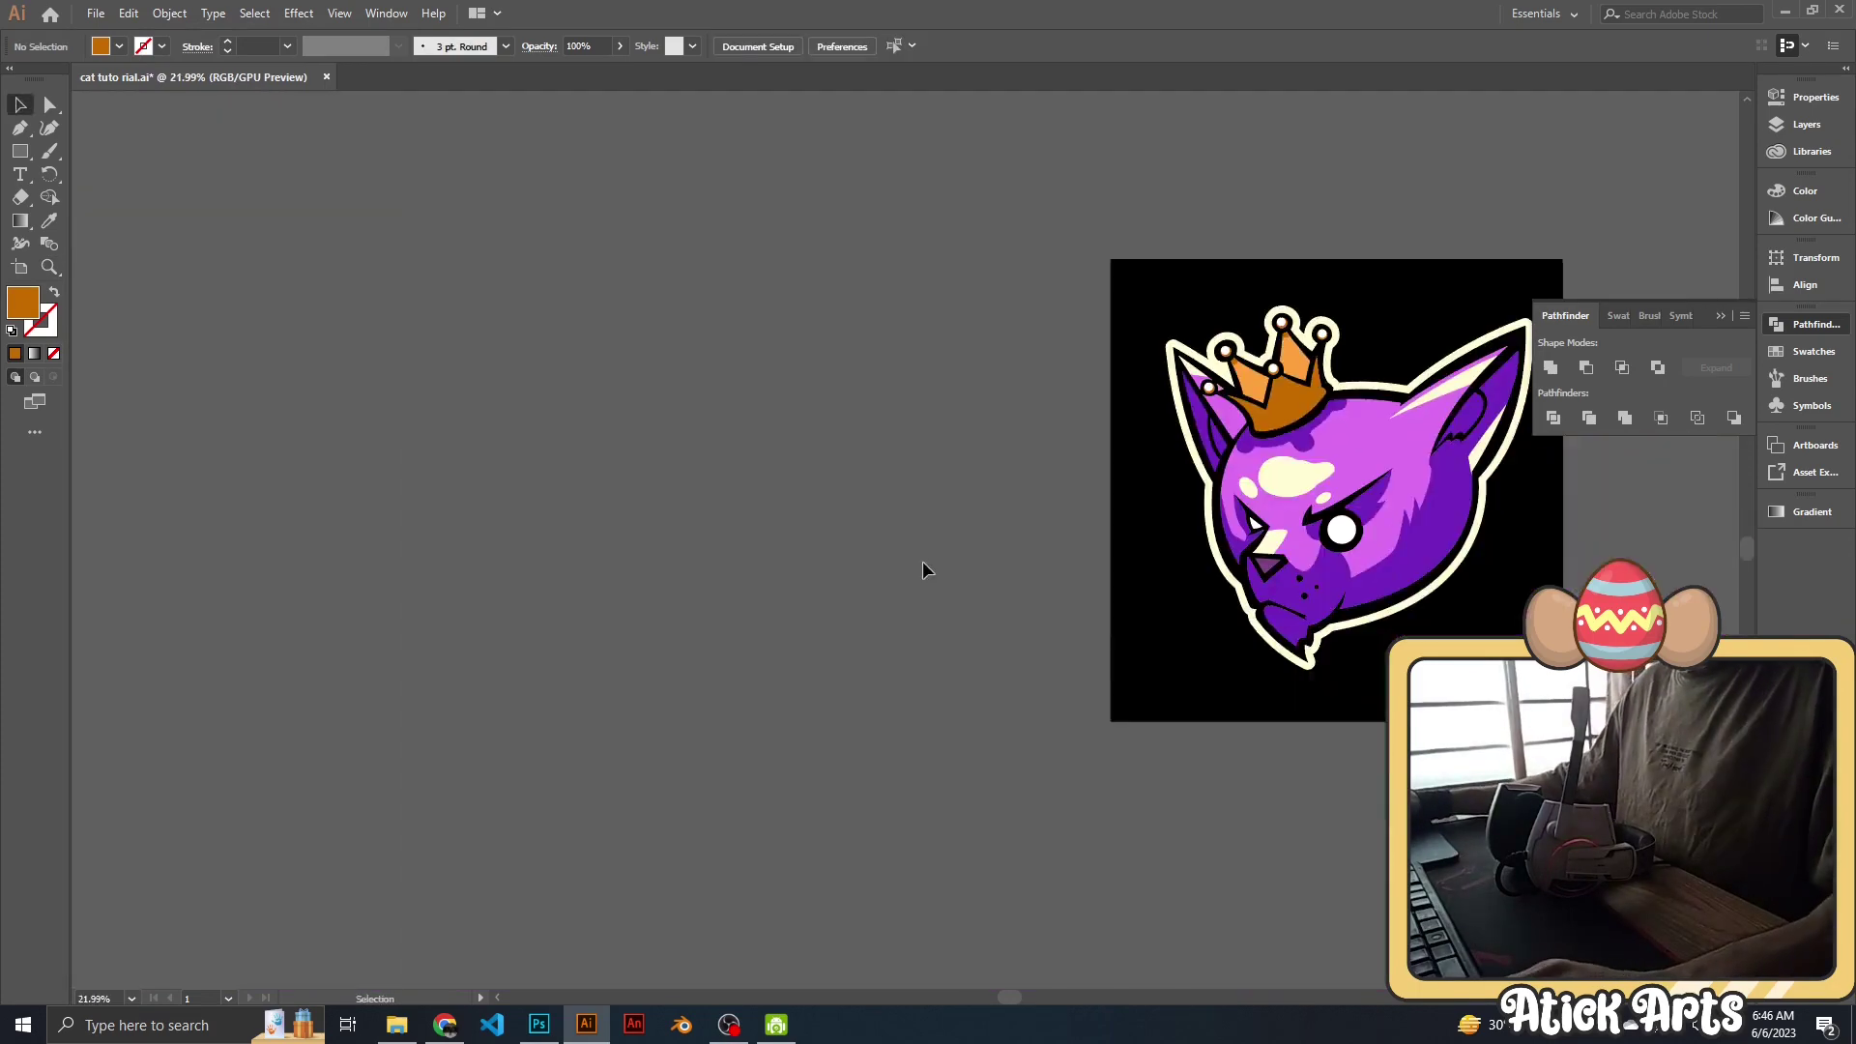
{"action": "key", "text": "z"}
{"action": "scroll", "coordinate": [1182, 545], "scroll_direction": "down", "scroll_amount": 2}
{"action": "scroll", "coordinate": [1064, 503], "scroll_direction": "up", "scroll_amount": 1}
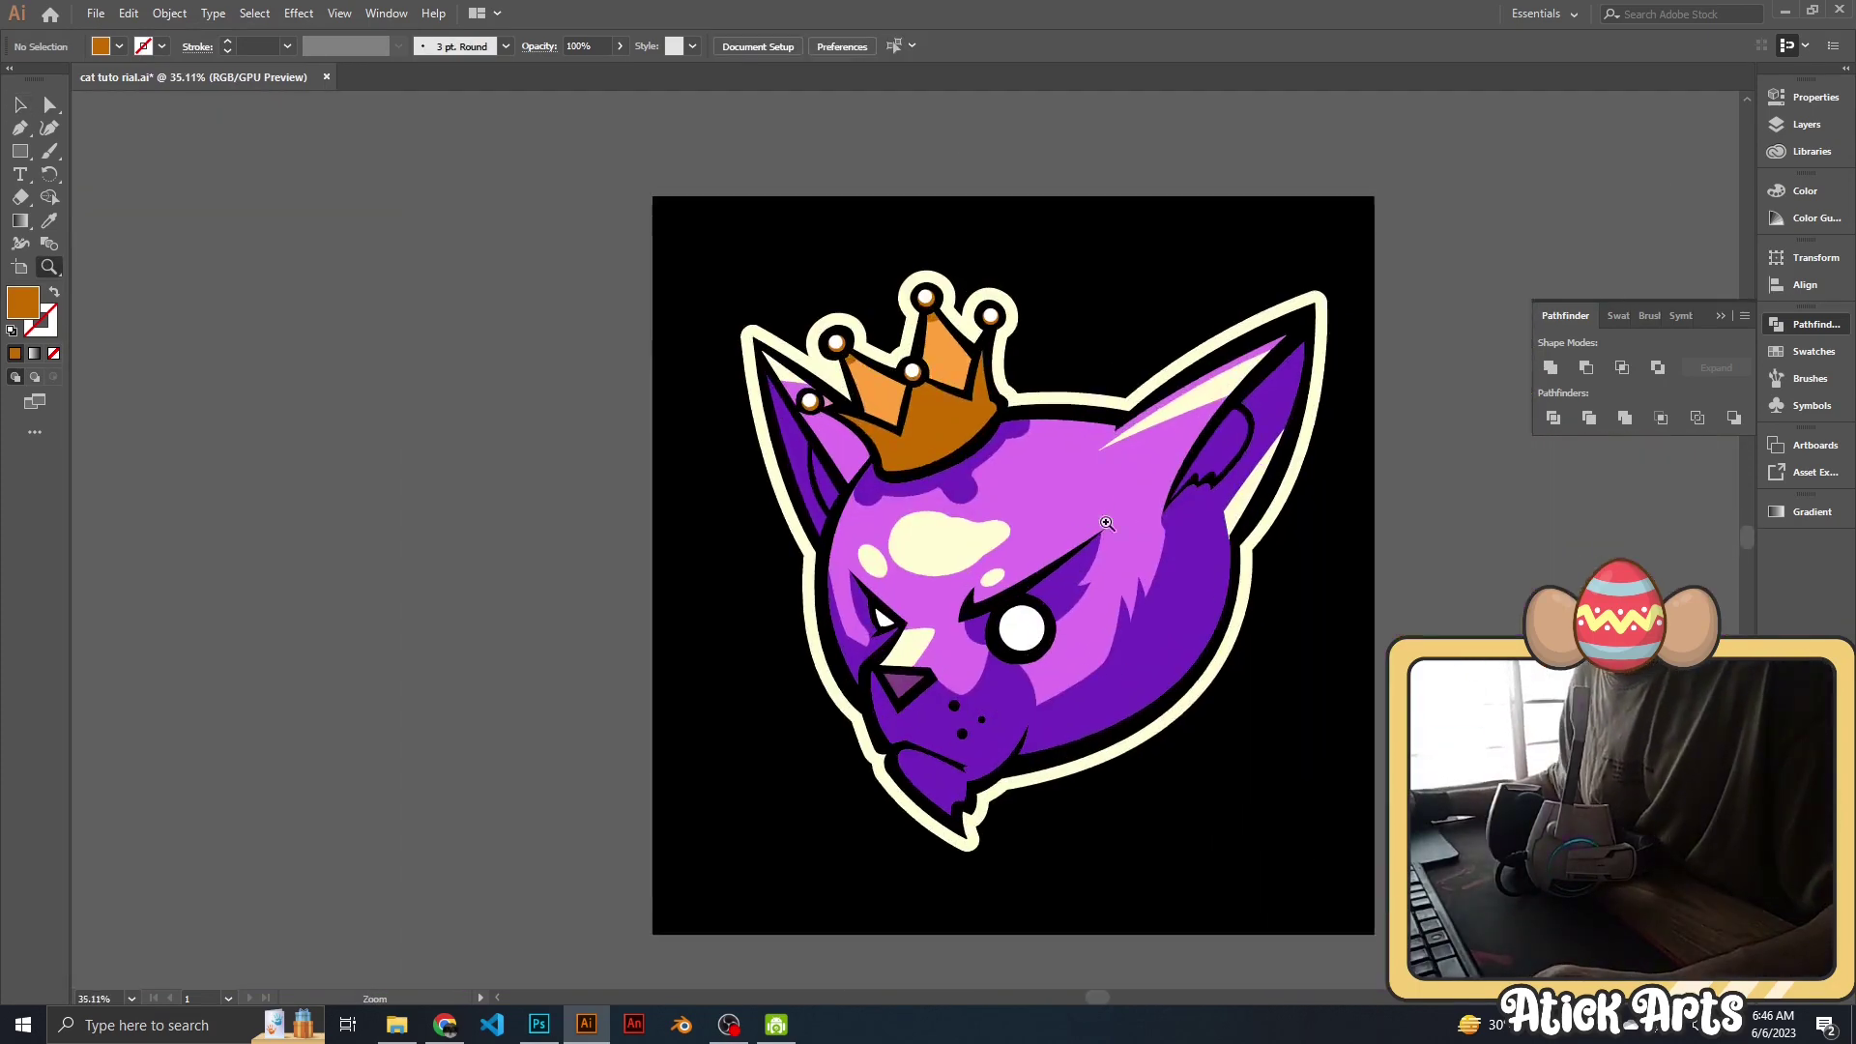
{"action": "scroll", "coordinate": [1016, 473], "scroll_direction": "down", "scroll_amount": 3}
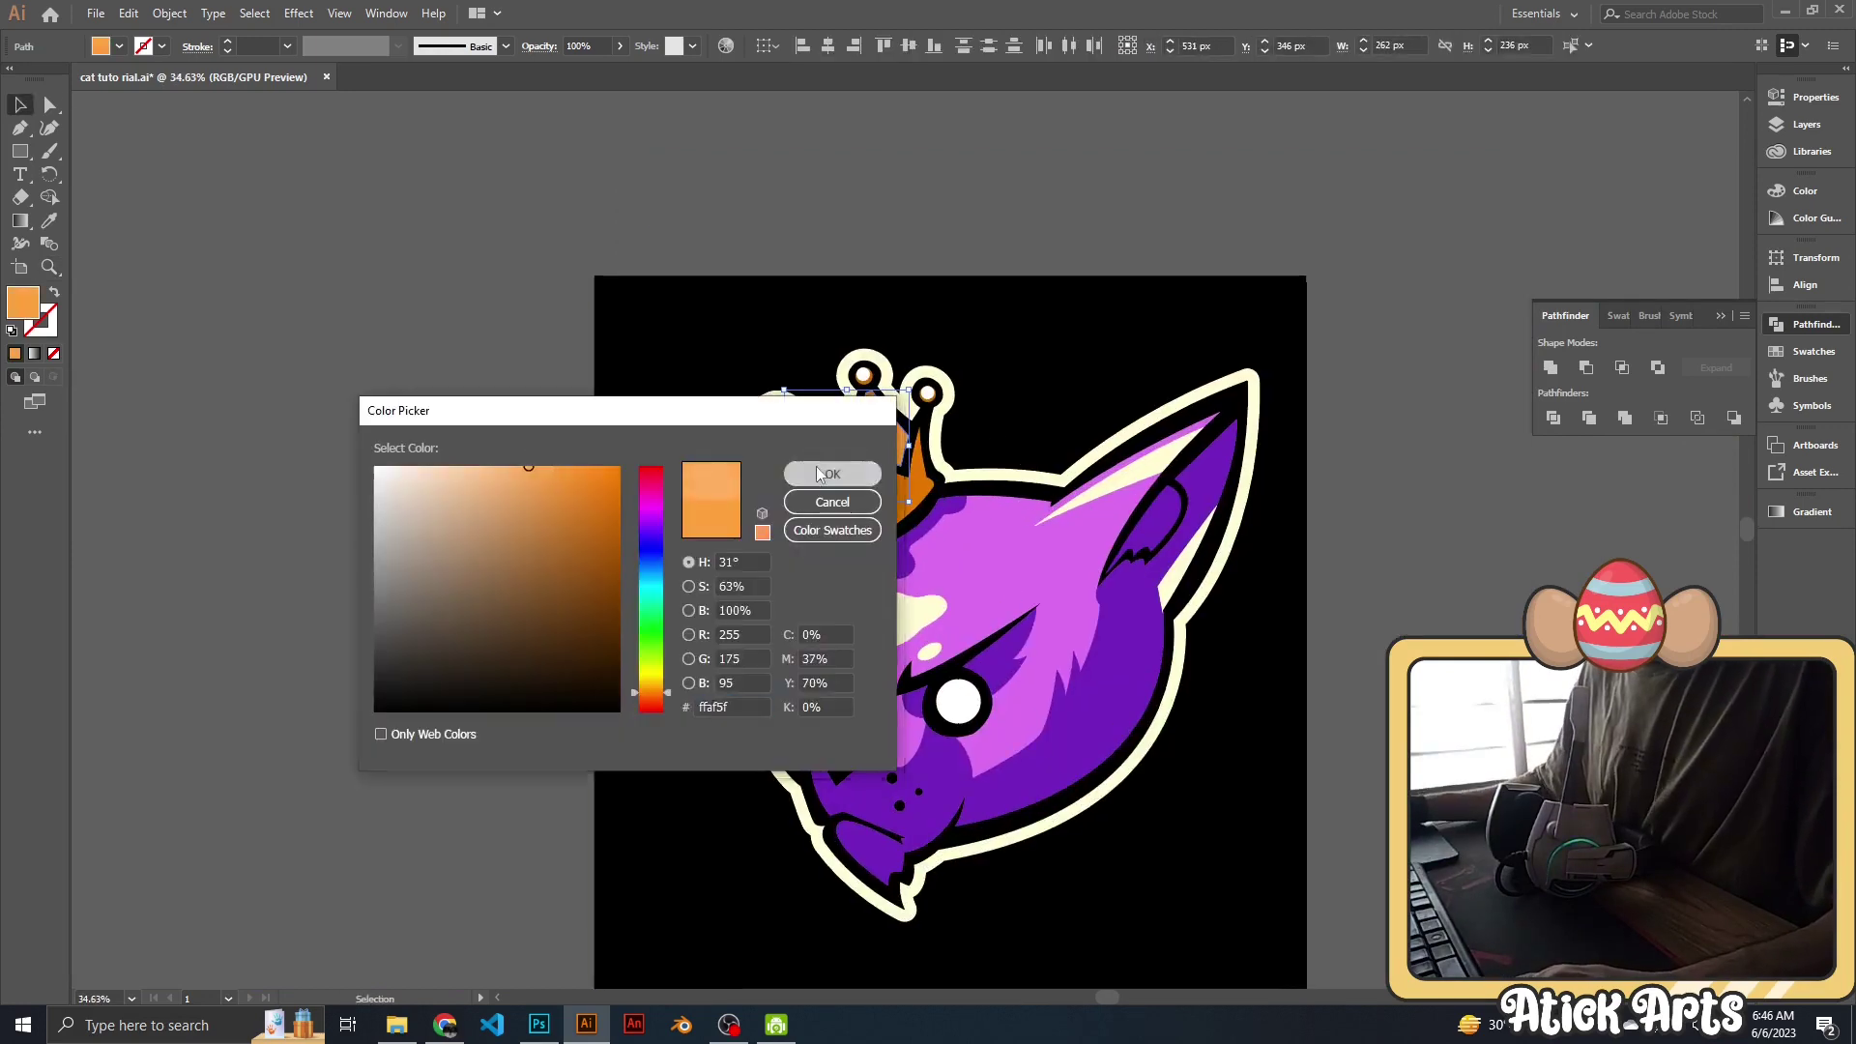
{"action": "left_click", "coordinate": [818, 473]}
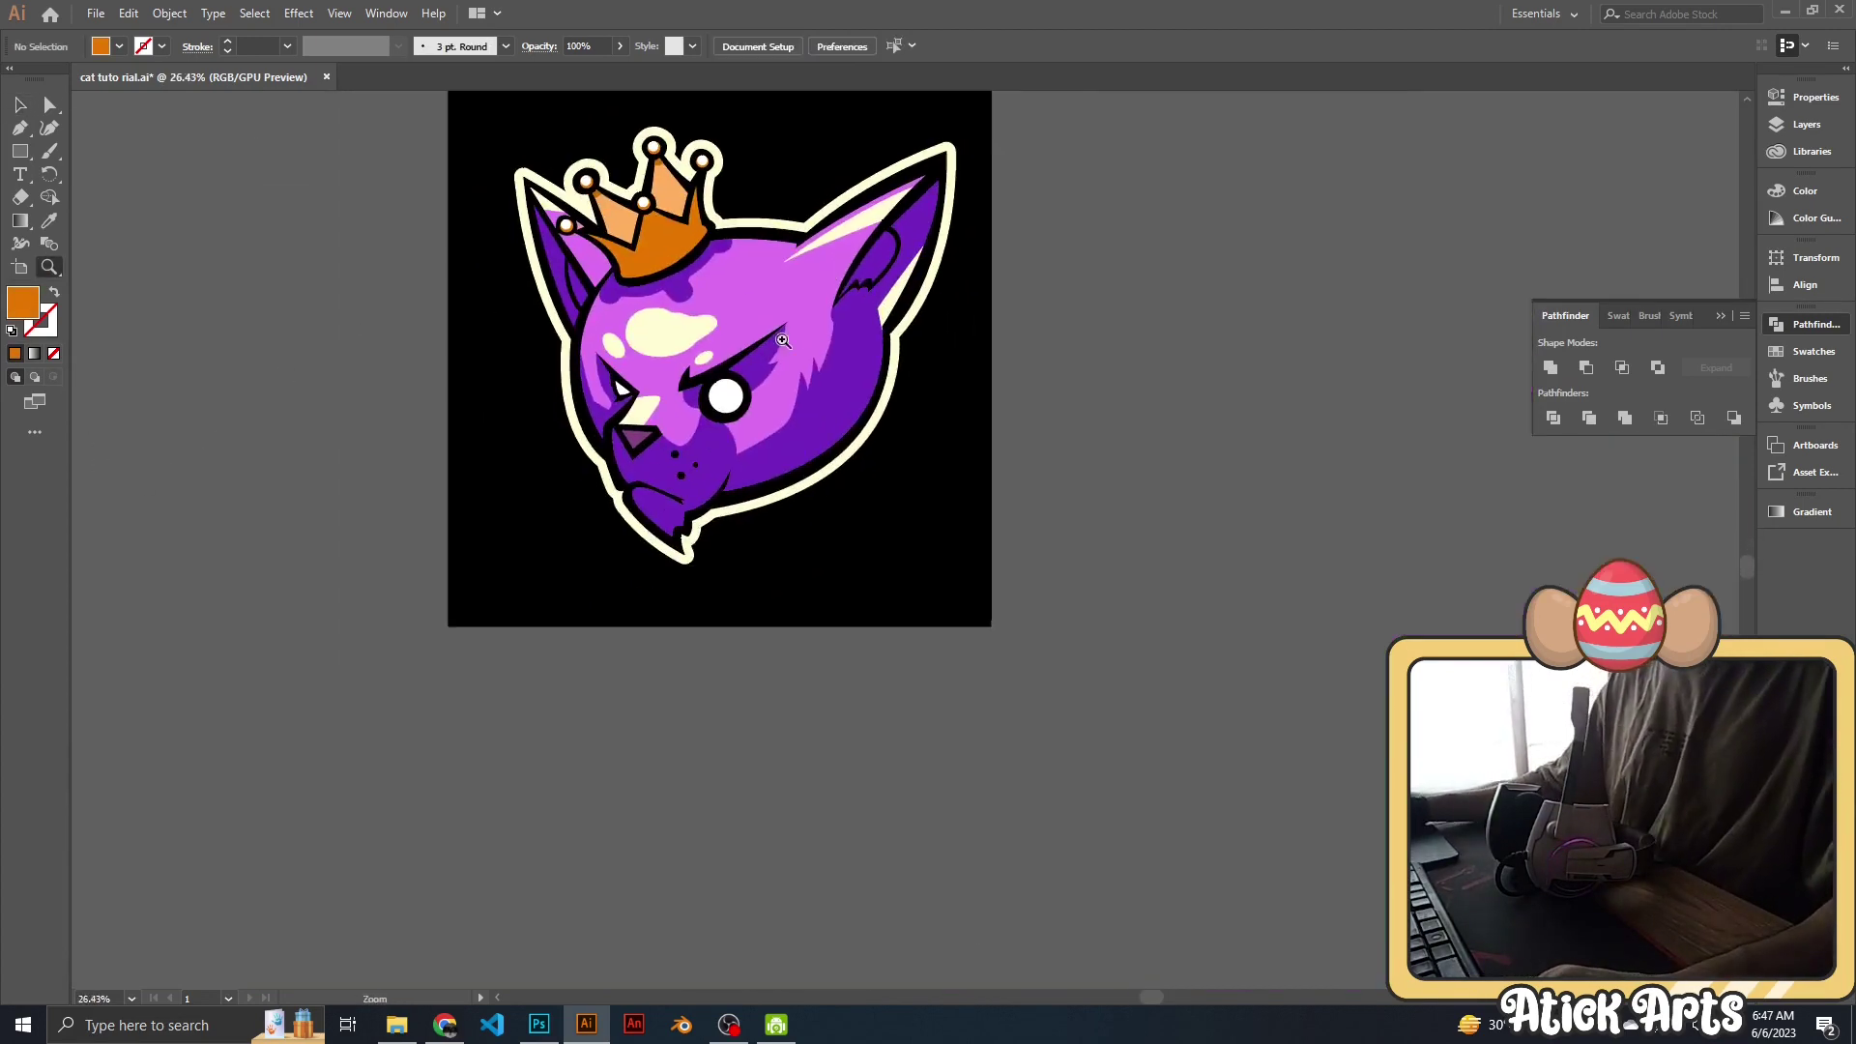
{"action": "mouse_move", "coordinate": [783, 340]}
{"action": "left_mouse_down"}
{"action": "mouse_move", "coordinate": [955, 497]}
{"action": "mouse_move", "coordinate": [896, 630]}
{"action": "left_mouse_up"}
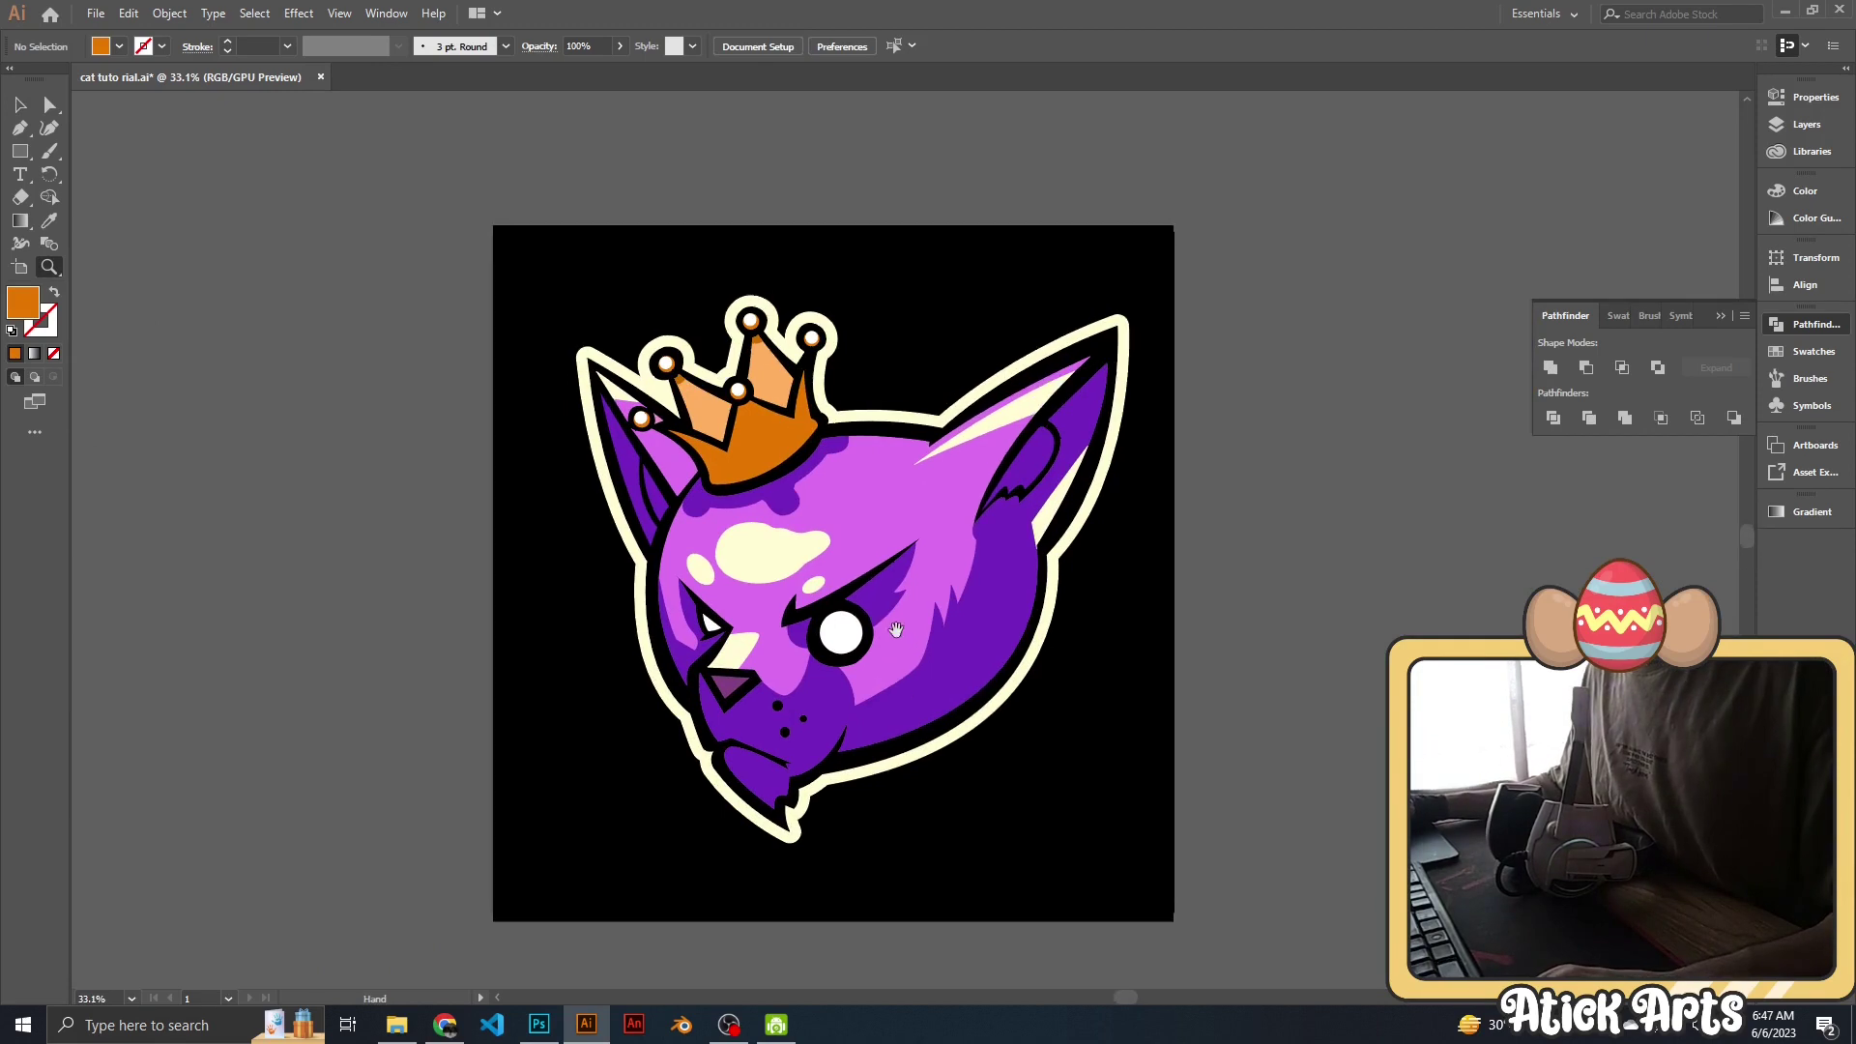
{"action": "mouse_move", "coordinate": [1084, 599]}
{"action": "left_mouse_down"}
{"action": "mouse_move", "coordinate": [1023, 607]}
{"action": "mouse_move", "coordinate": [818, 565]}
{"action": "left_mouse_up"}
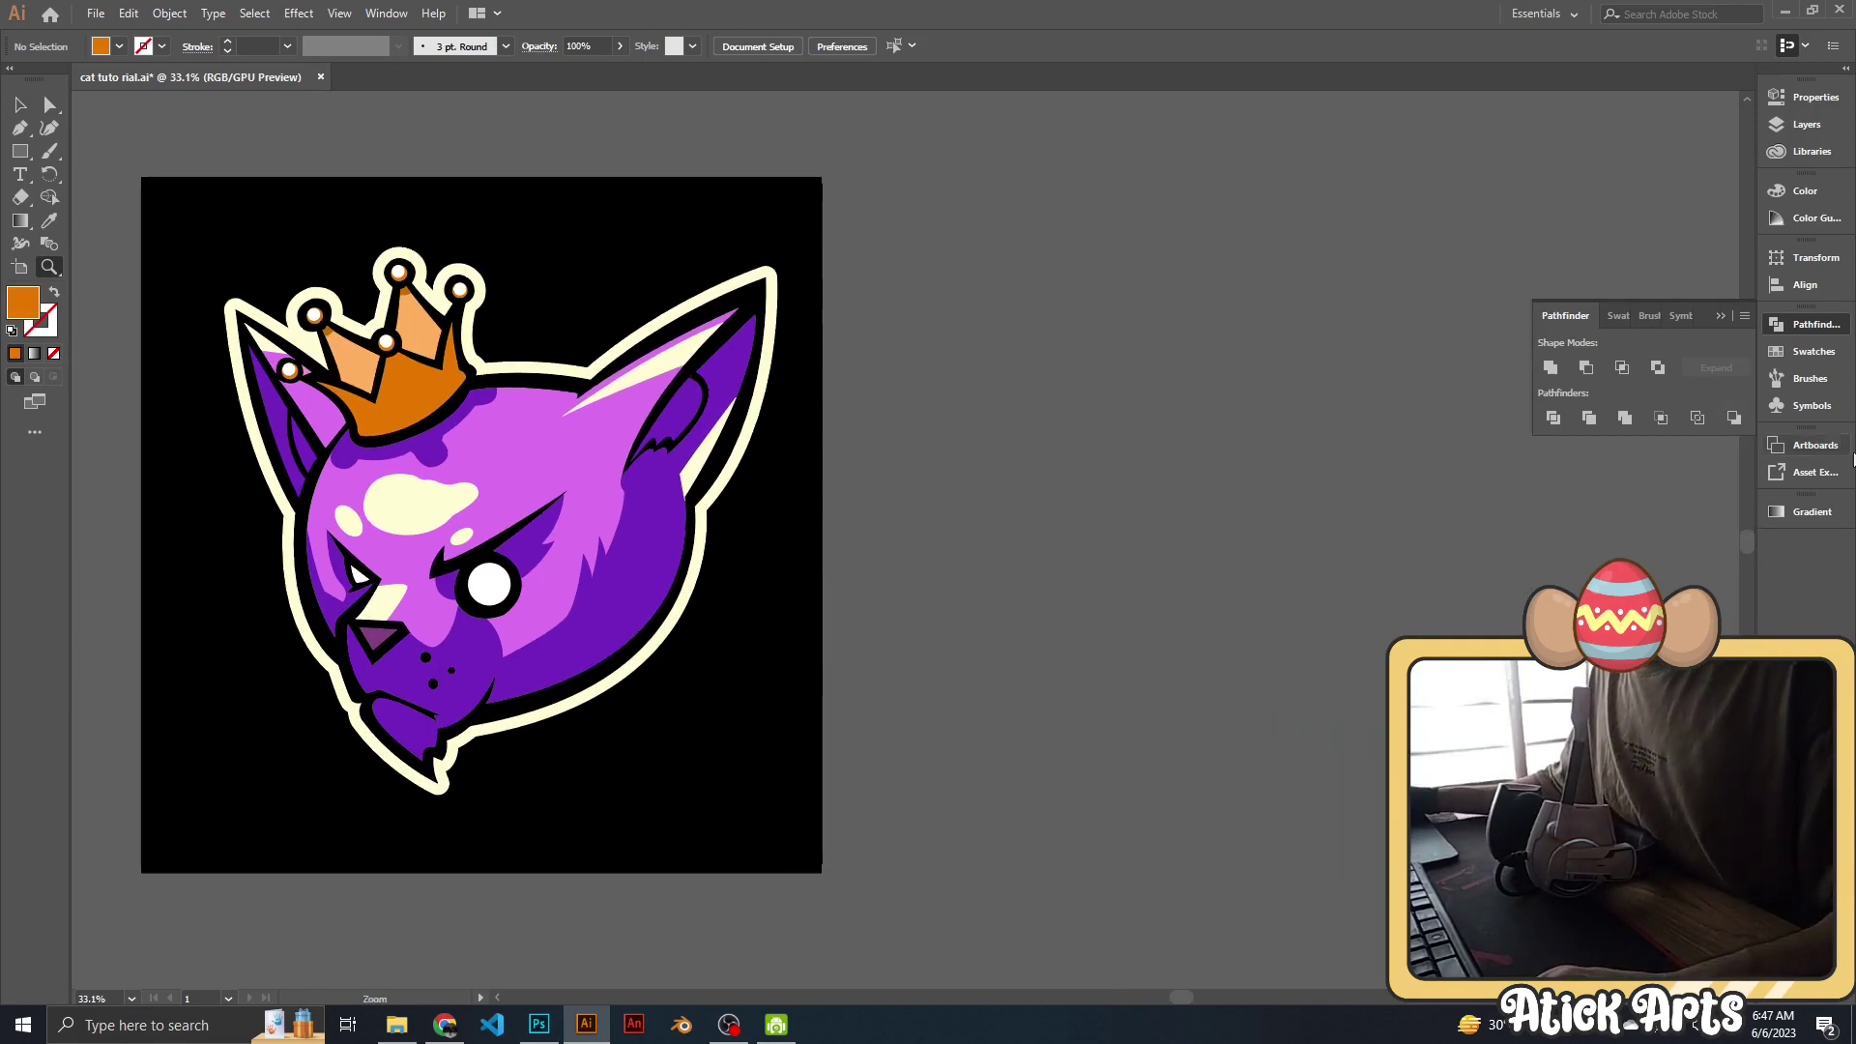
{"action": "left_click", "coordinate": [1814, 446]}
Add a second artboard beside the sticker and zoom onto it.
{"action": "left_click", "coordinate": [1718, 976]}
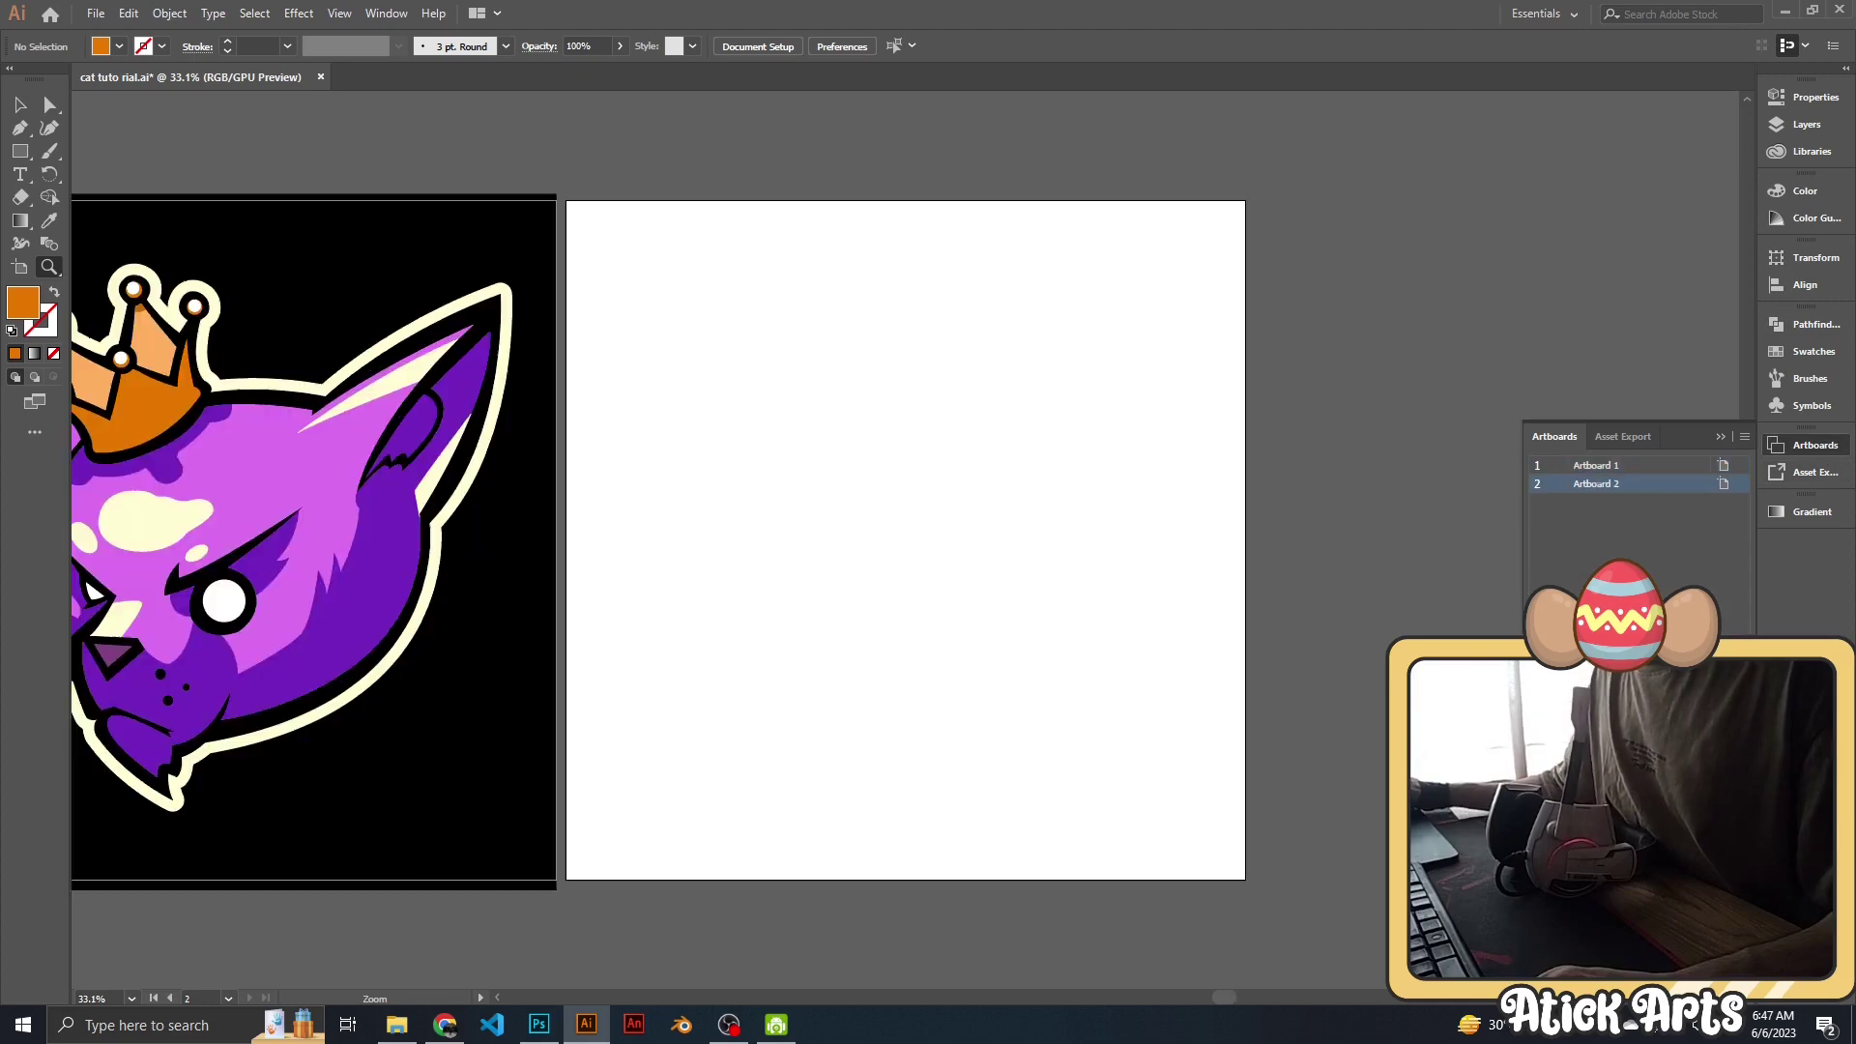
{"action": "left_click", "coordinate": [1799, 447]}
{"action": "scroll", "coordinate": [874, 518], "scroll_direction": "up", "scroll_amount": 1}
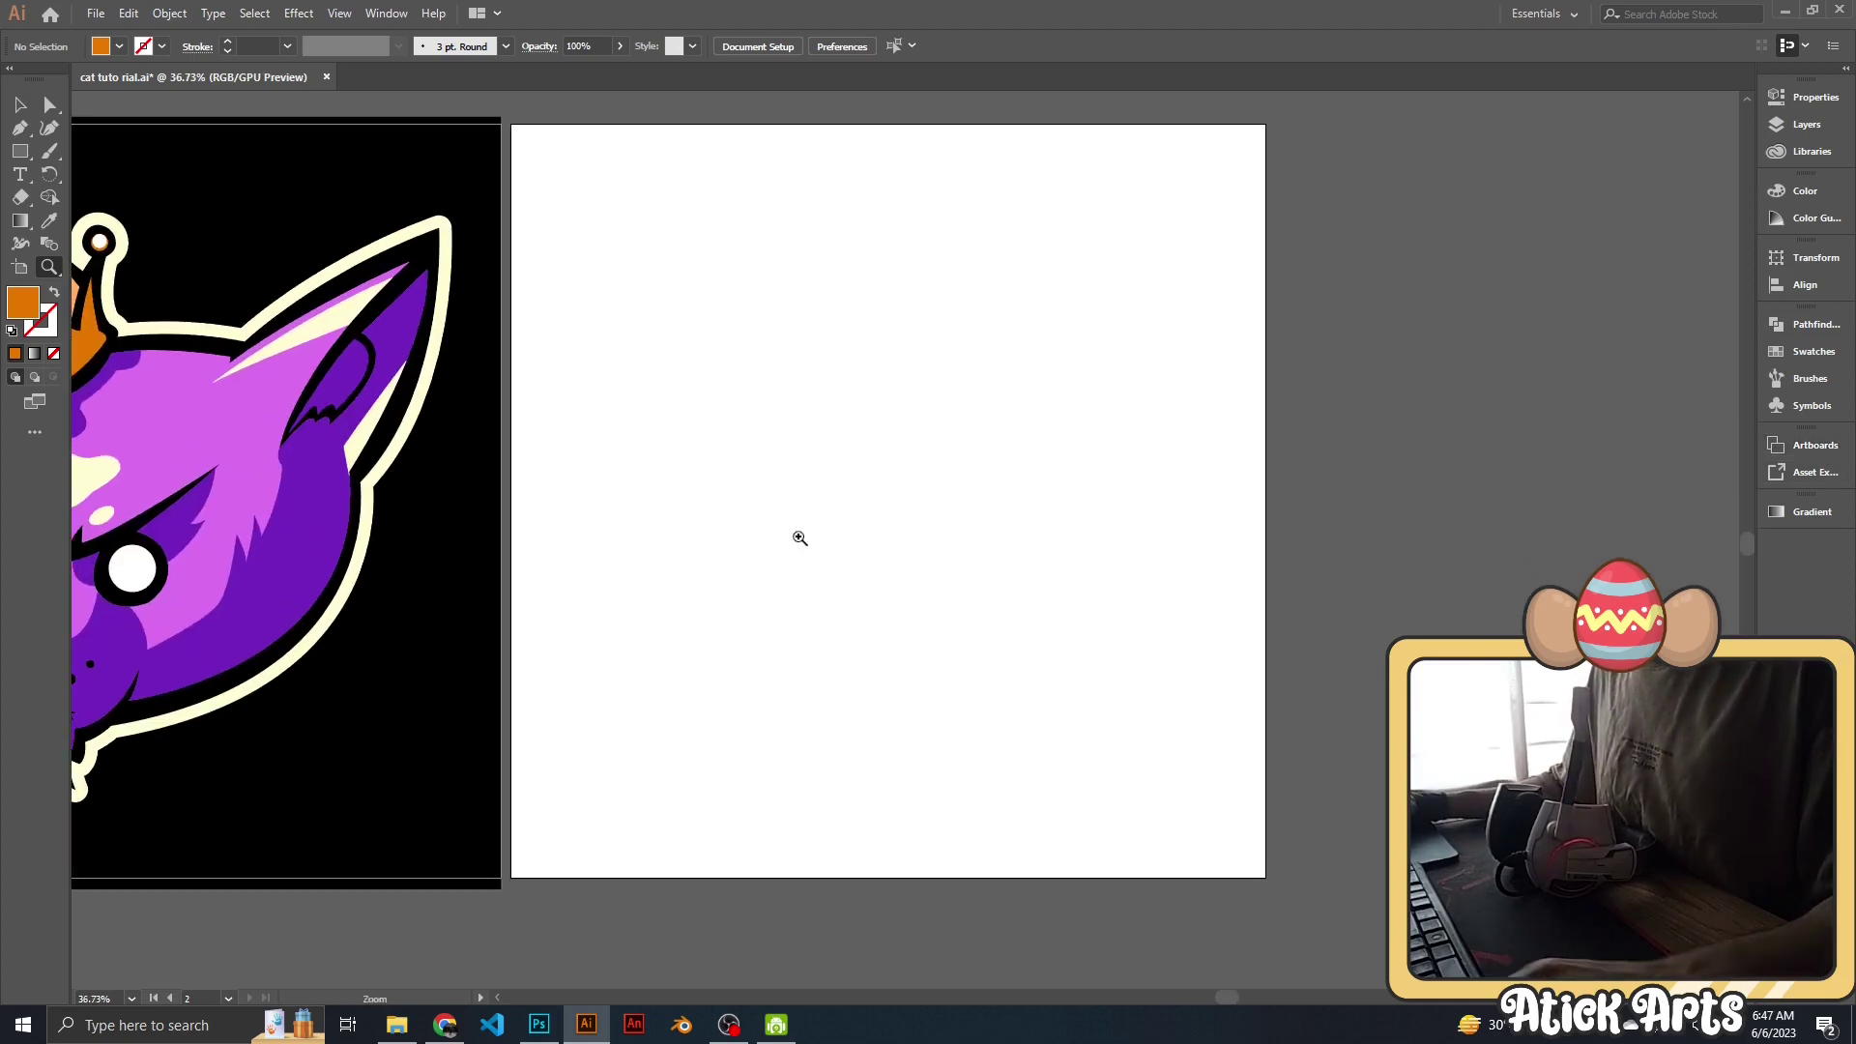
Type MEAW on Artboard 2 and scale it up, centred on the artboard.
{"action": "key", "text": "t"}
{"action": "left_click", "coordinate": [857, 458]}
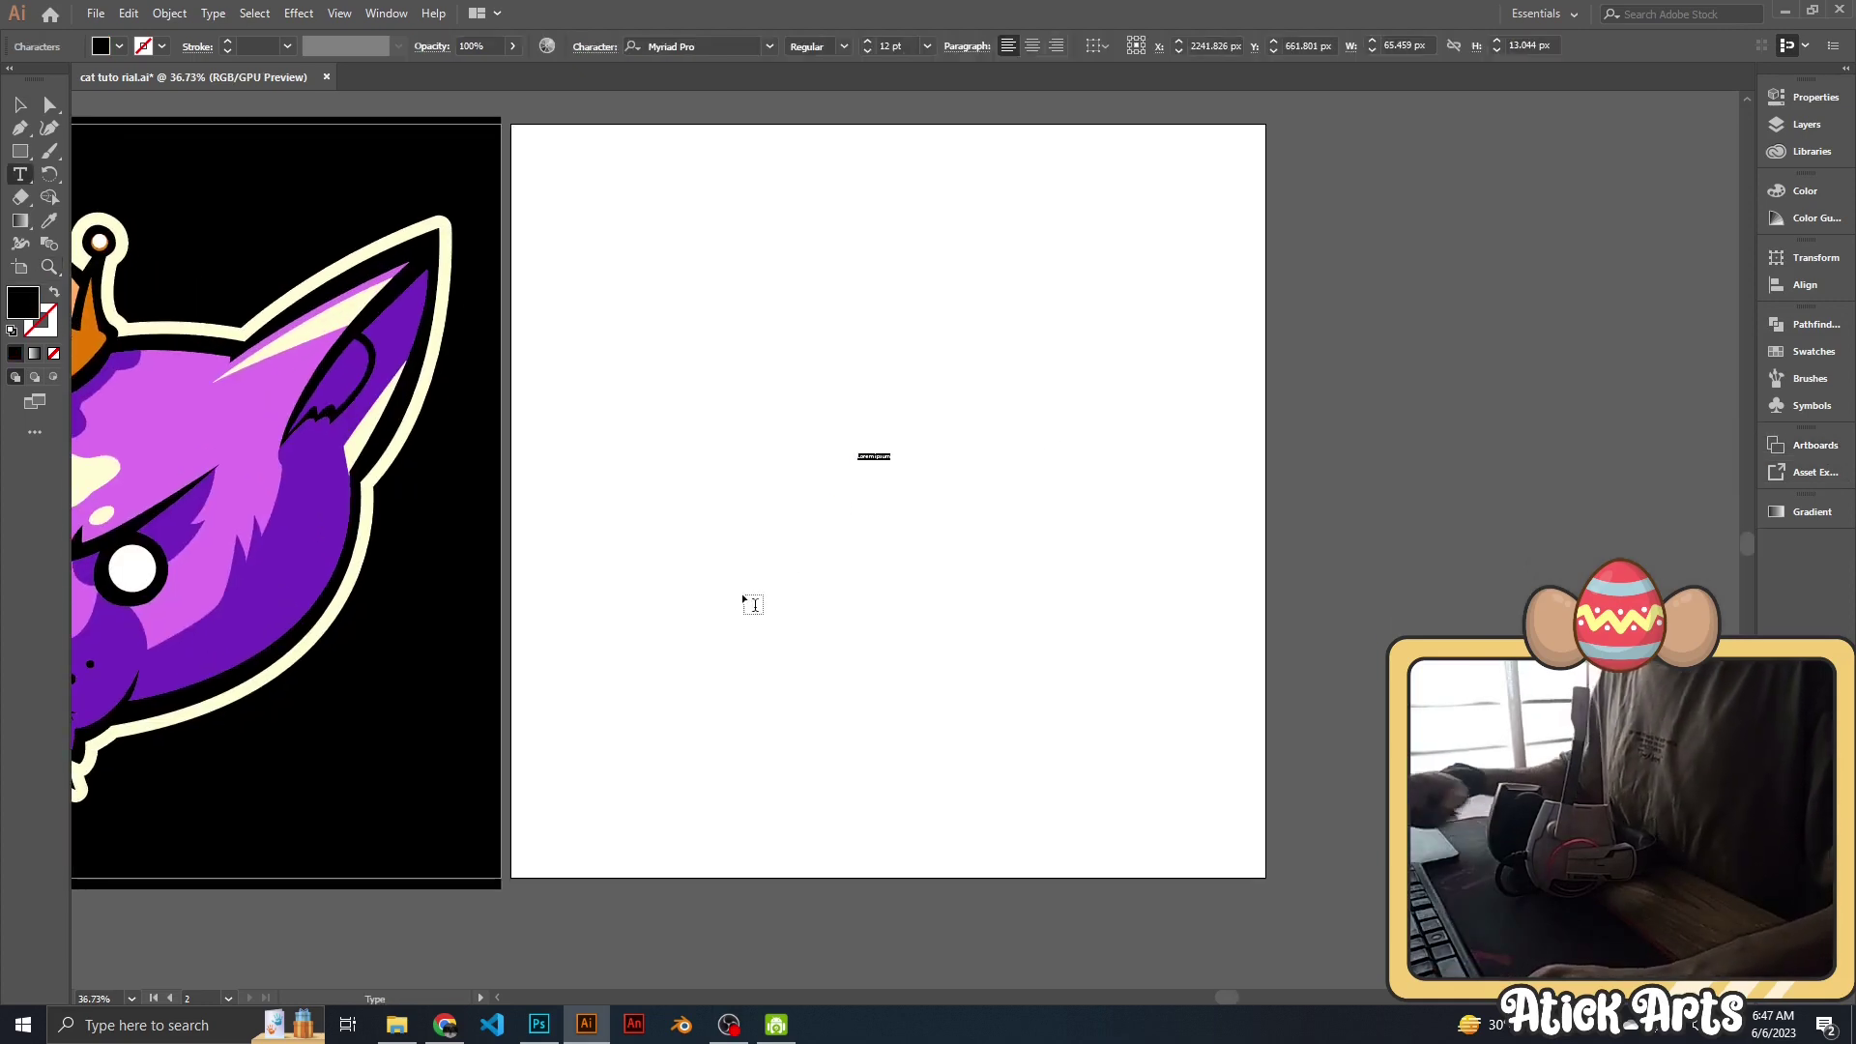
{"action": "key", "text": "BackSpace"}
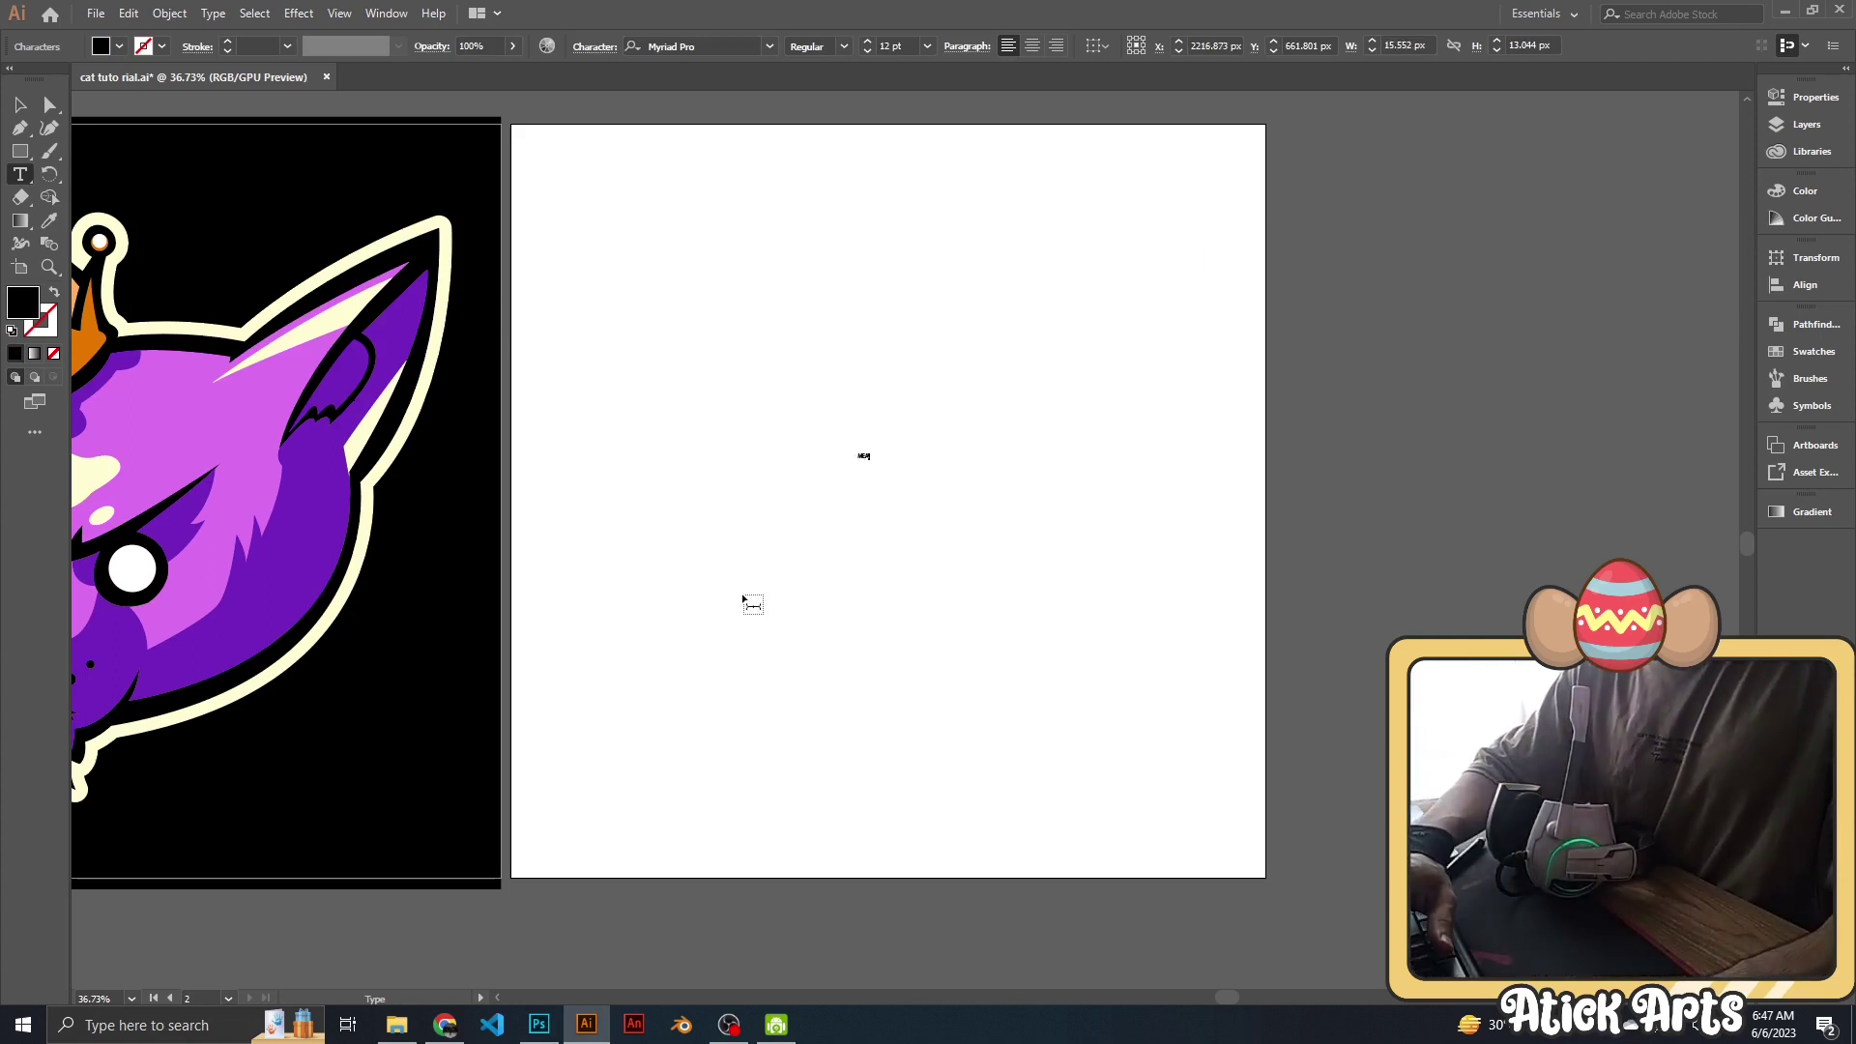
{"action": "type", "text": "W"}
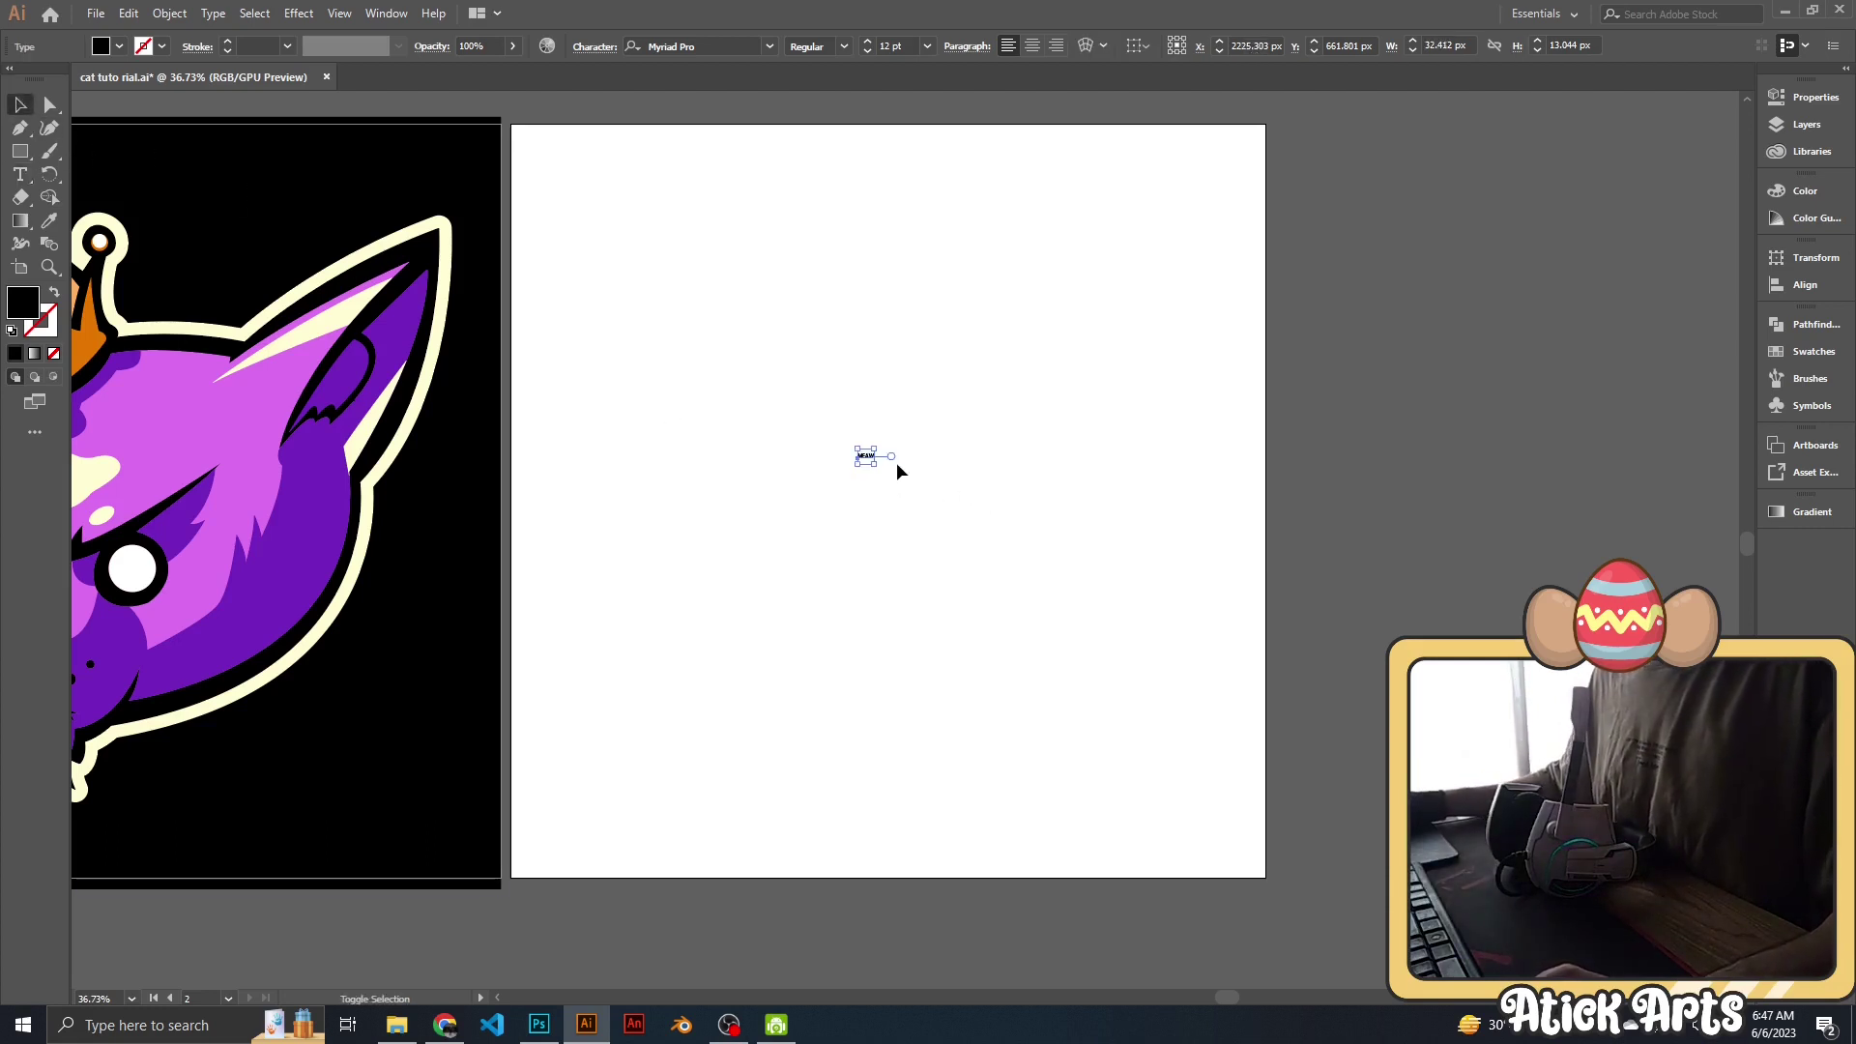
{"action": "mouse_move", "coordinate": [878, 468]}
{"action": "left_mouse_down"}
{"action": "mouse_move", "coordinate": [1144, 642]}
{"action": "mouse_move", "coordinate": [970, 560]}
{"action": "mouse_move", "coordinate": [1030, 555]}
{"action": "mouse_move", "coordinate": [1207, 627]}
{"action": "left_mouse_up"}
{"action": "left_click_drag", "start_coordinate": [1010, 506], "coordinate": [957, 486]}
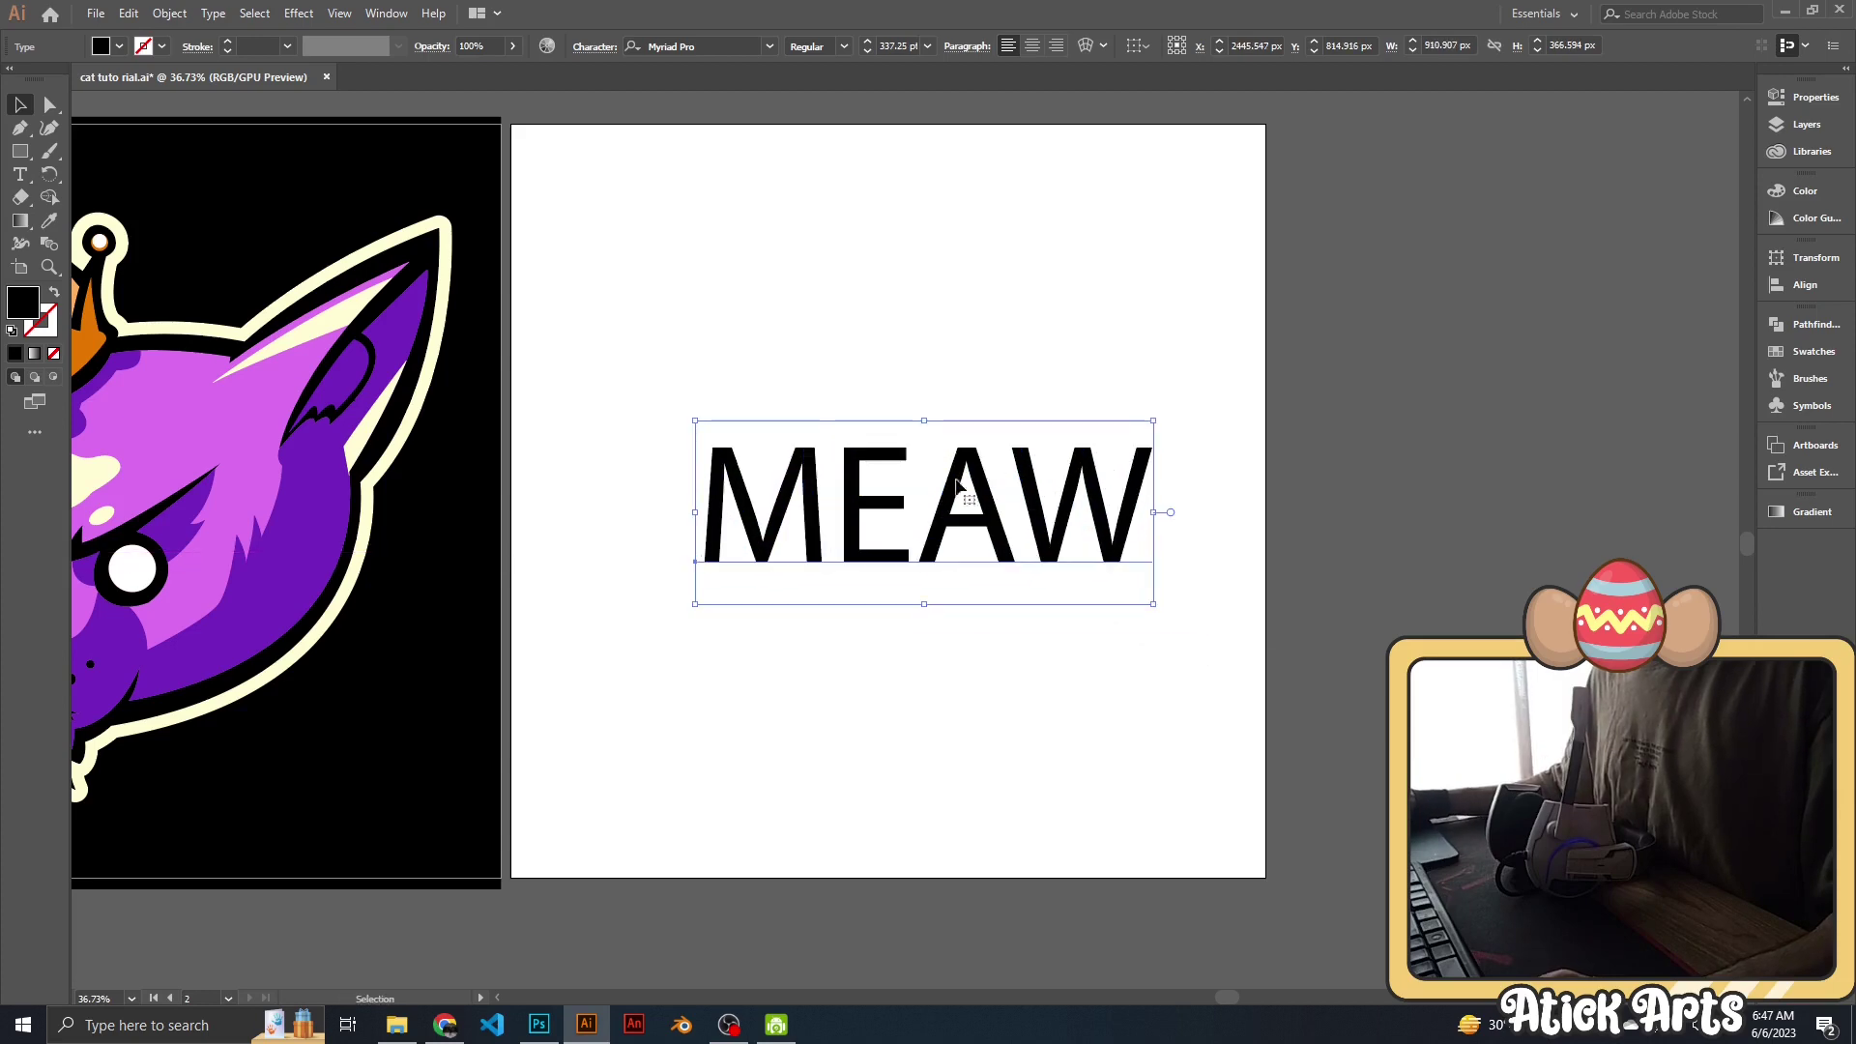
{"action": "left_click", "coordinate": [771, 46]}
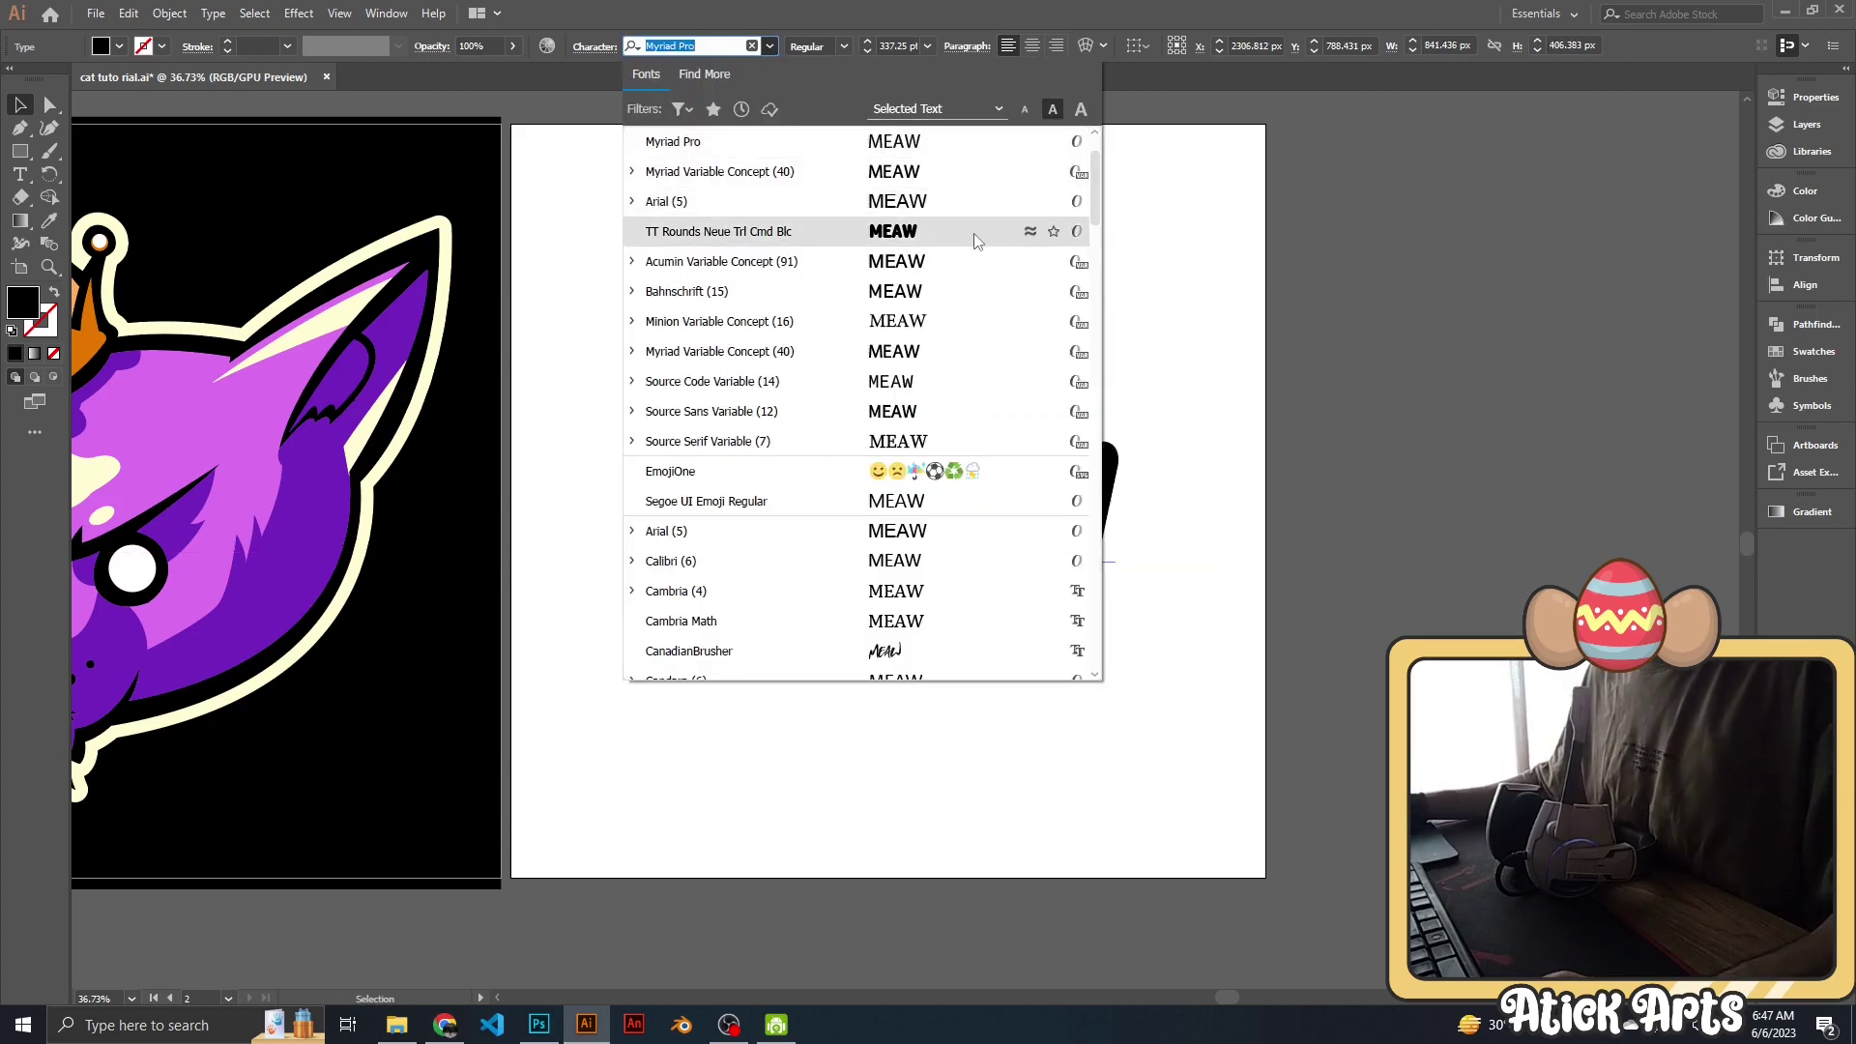
Set MEAW's font to the rounded bold TT Rounds Neue.
{"action": "left_click", "coordinate": [870, 228]}
{"action": "key", "text": "z"}
{"action": "left_click", "coordinate": [1028, 377], "text": "alt"}
{"action": "left_click", "coordinate": [1020, 464]}
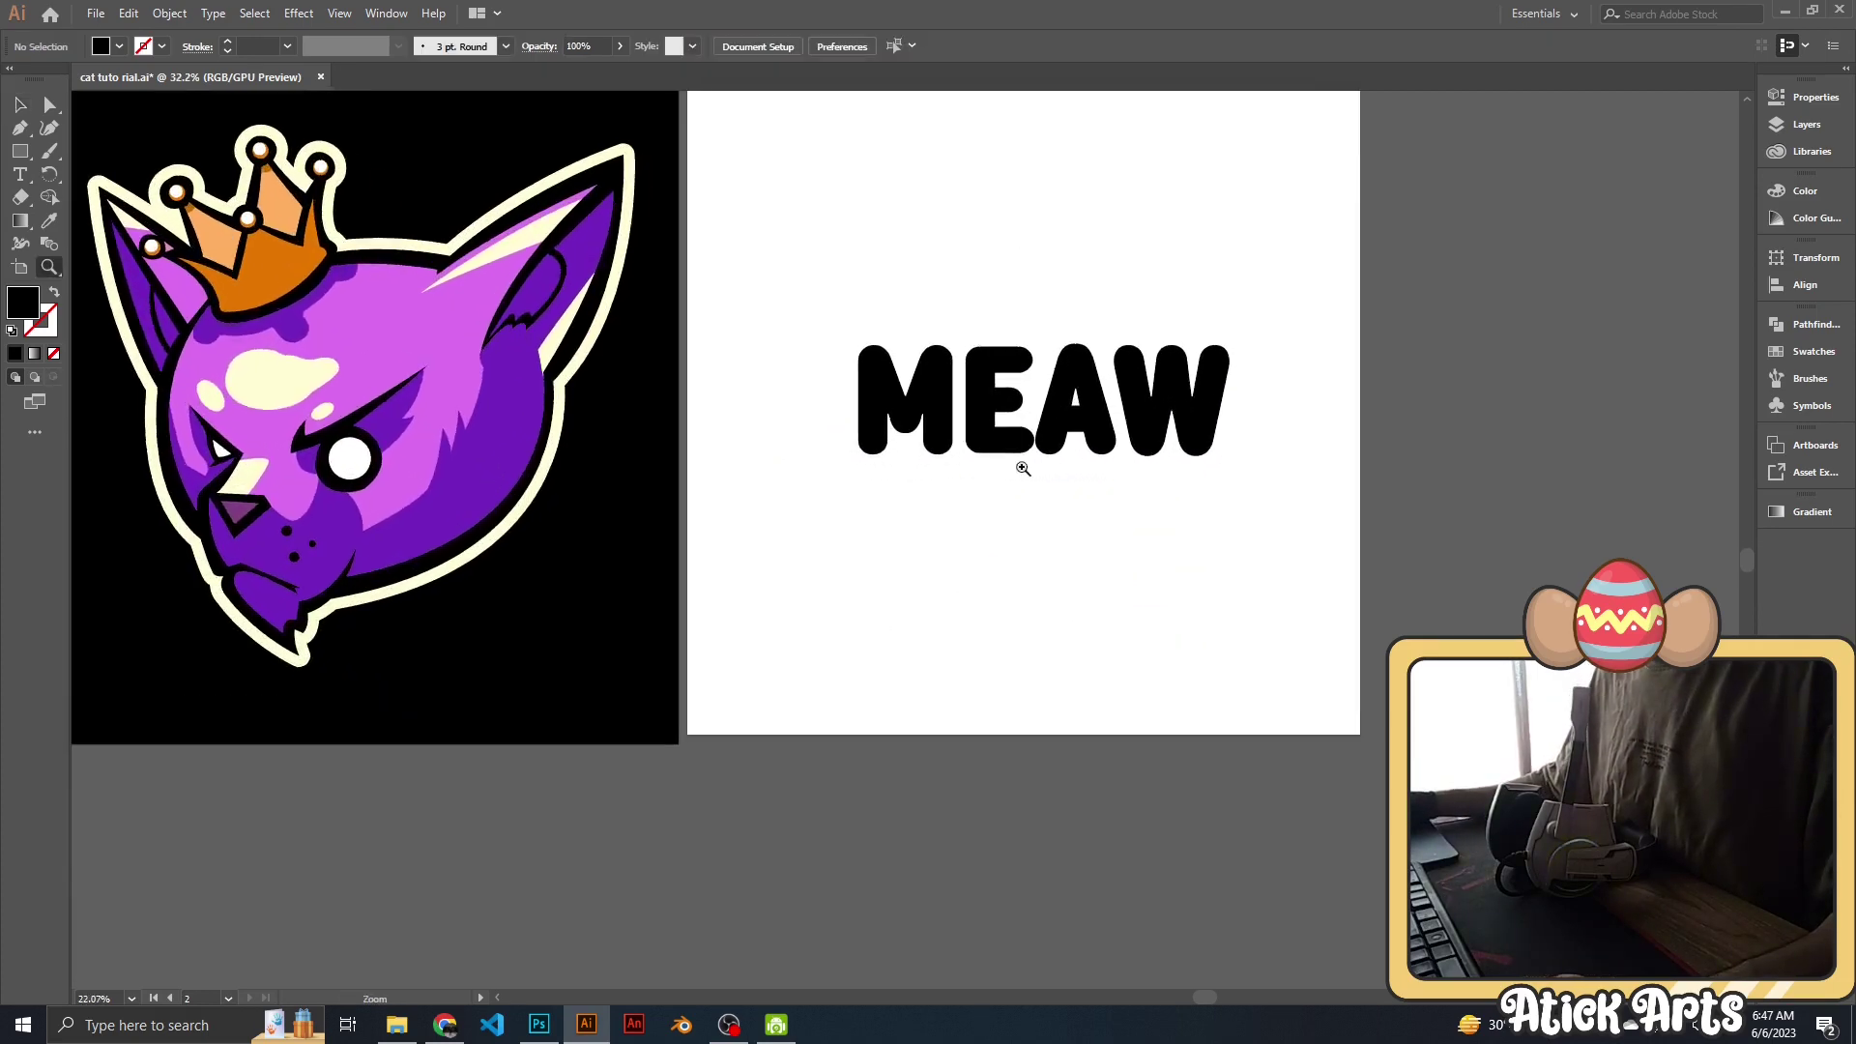
Expand the MEAW text into outlined shapes with Object > Expand.
{"action": "key", "text": "v"}
{"action": "left_click", "coordinate": [1020, 455]}
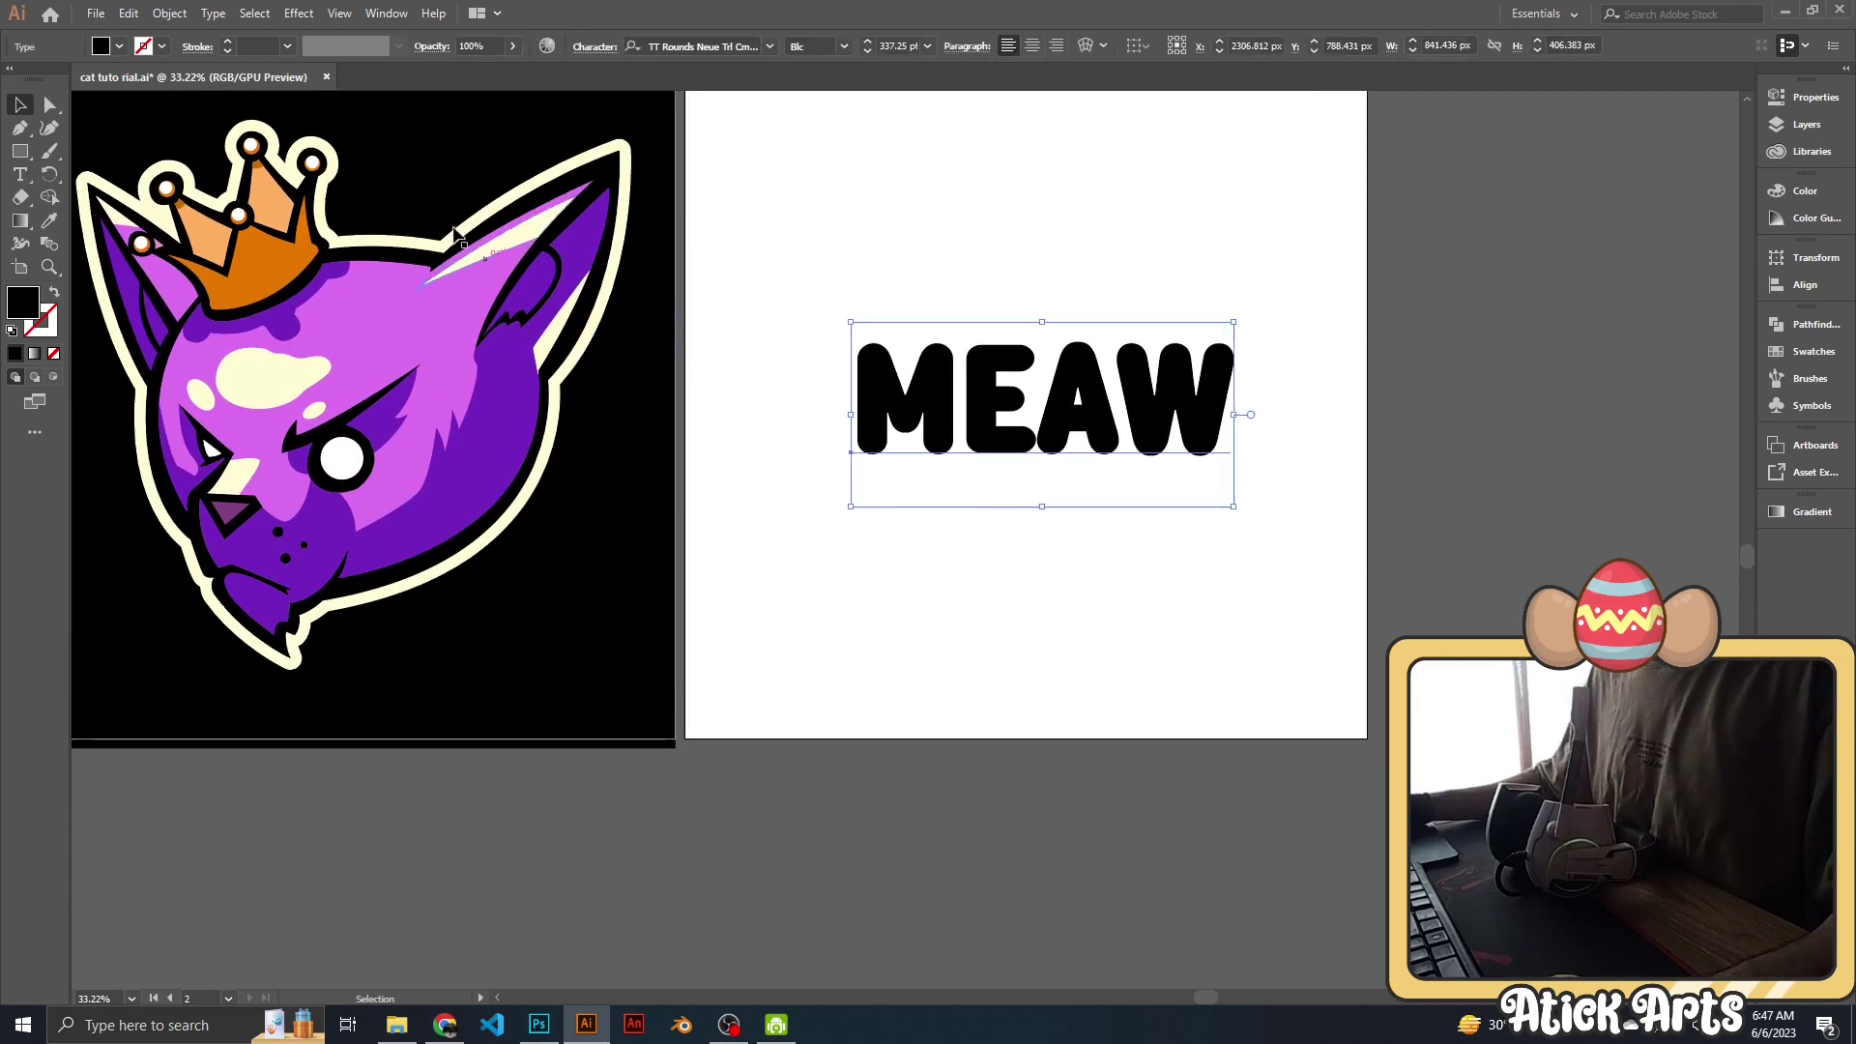
{"action": "left_click", "coordinate": [128, 14]}
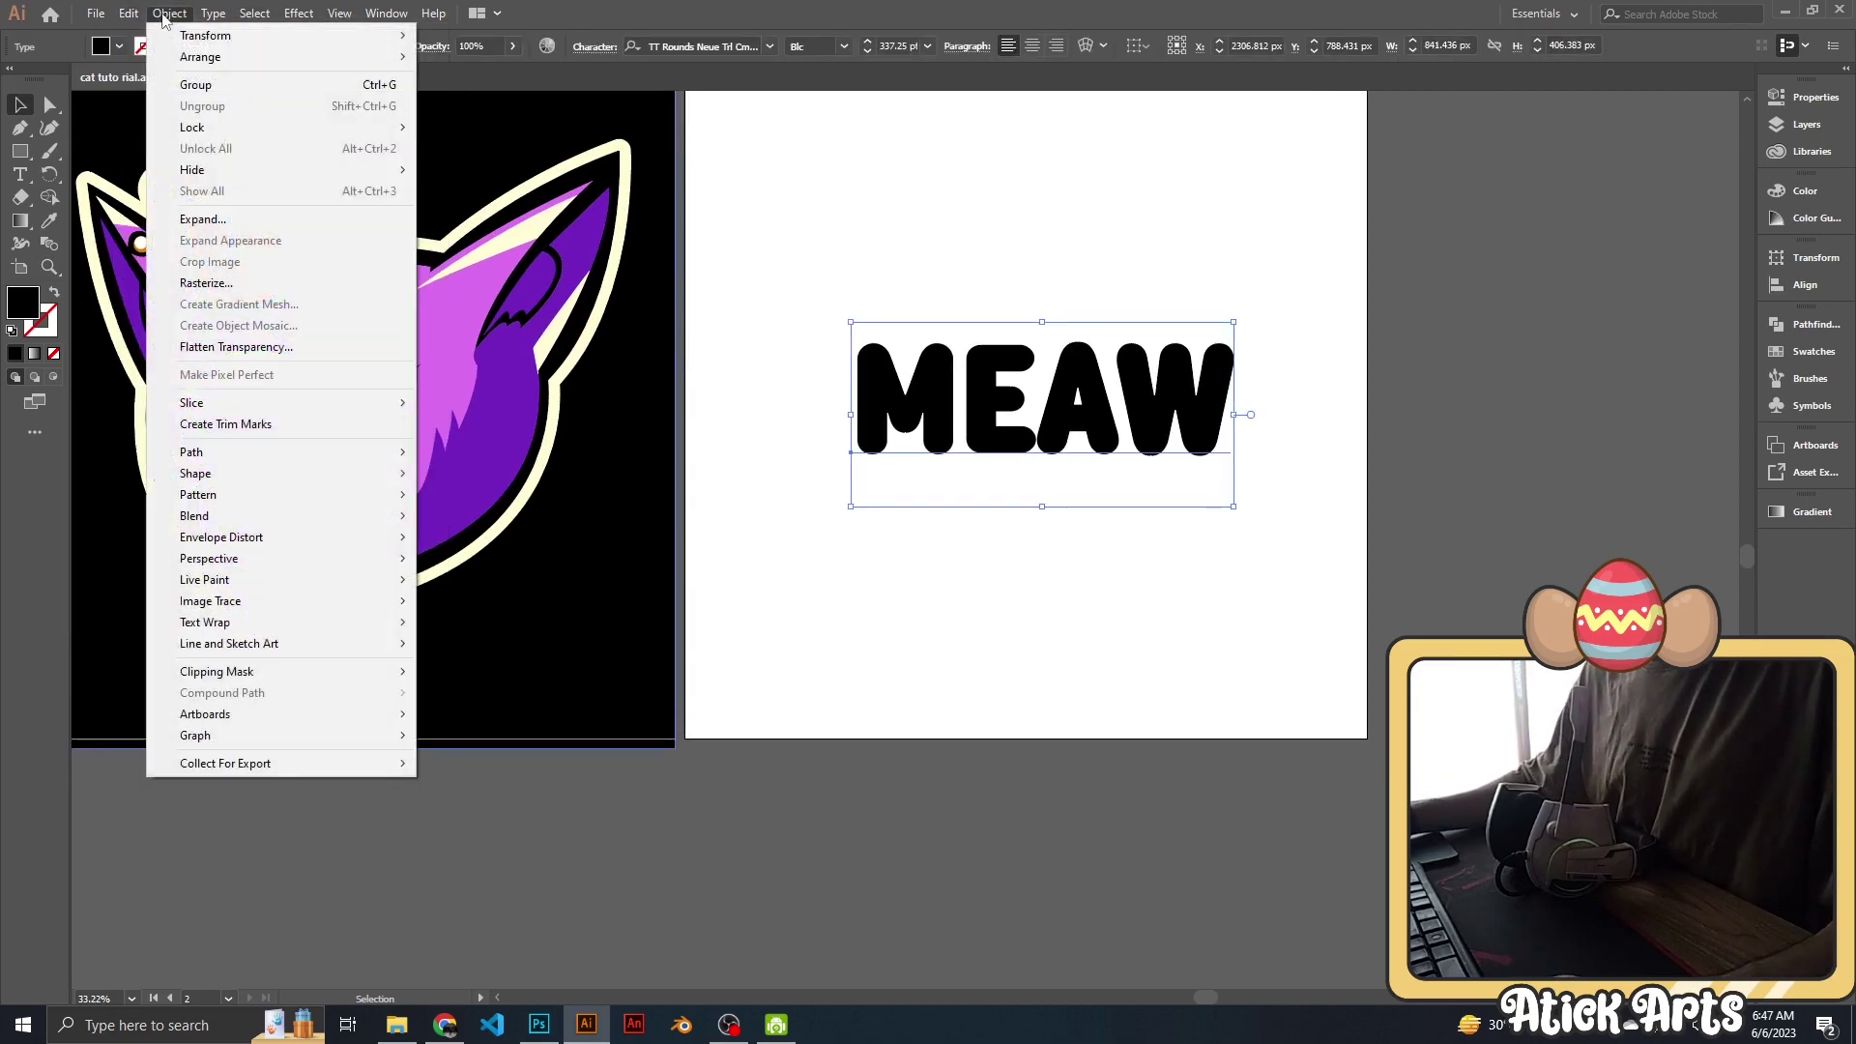
{"action": "left_click", "coordinate": [224, 219]}
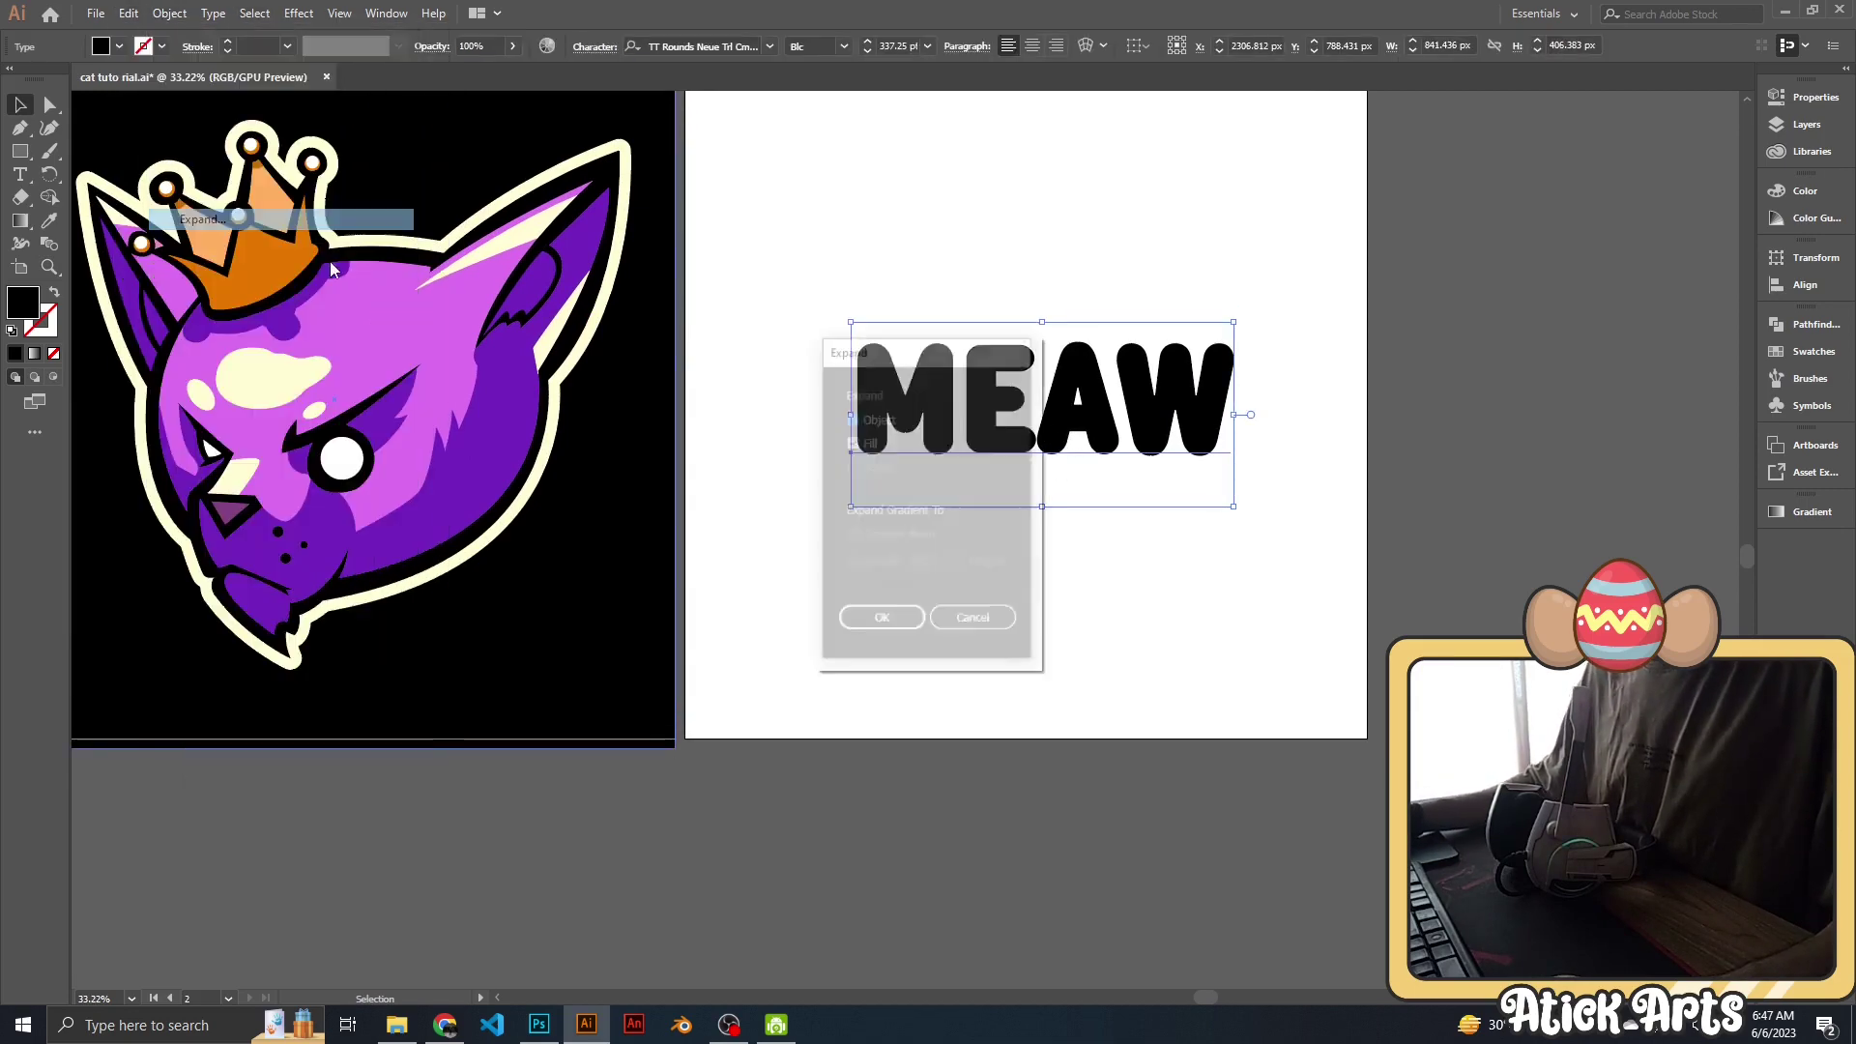
{"action": "left_click", "coordinate": [918, 622]}
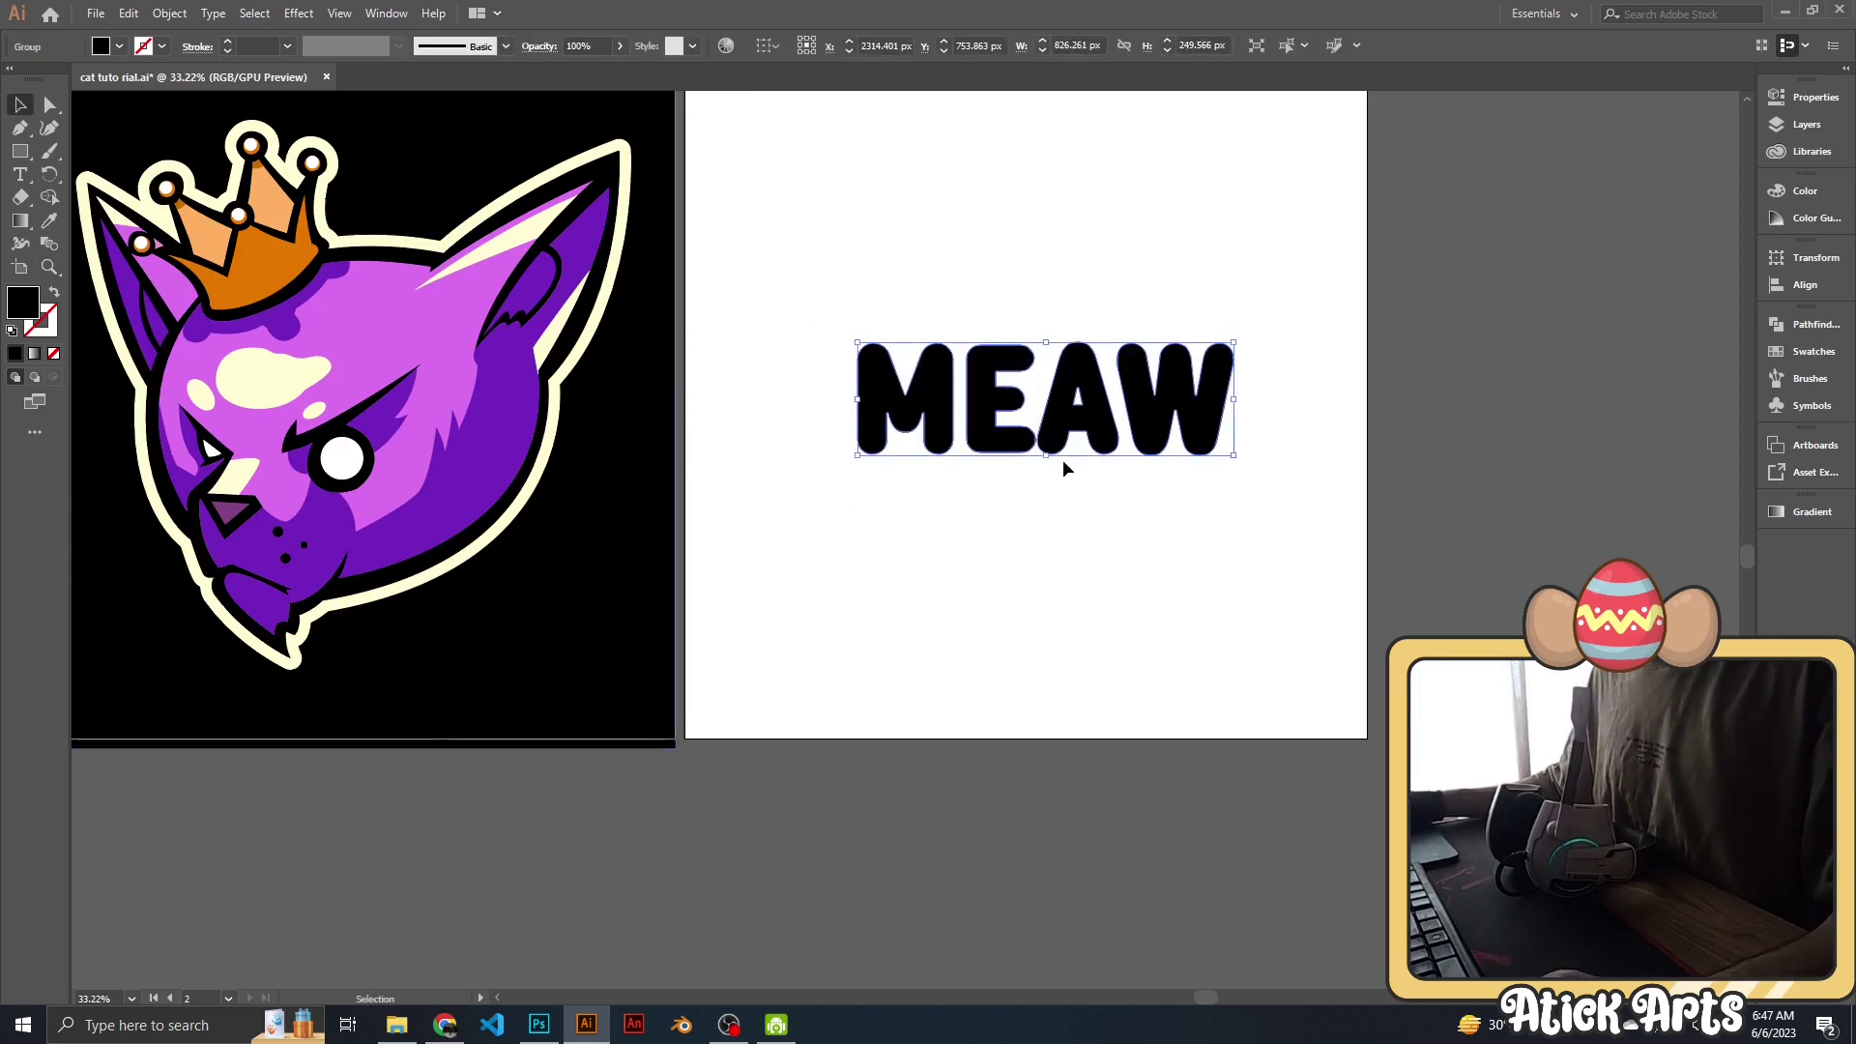
Stretch the MEAW lettering taller and rotate it counter-clockwise to tilt upward.
{"action": "left_click_drag", "start_coordinate": [1046, 454], "coordinate": [1045, 494]}
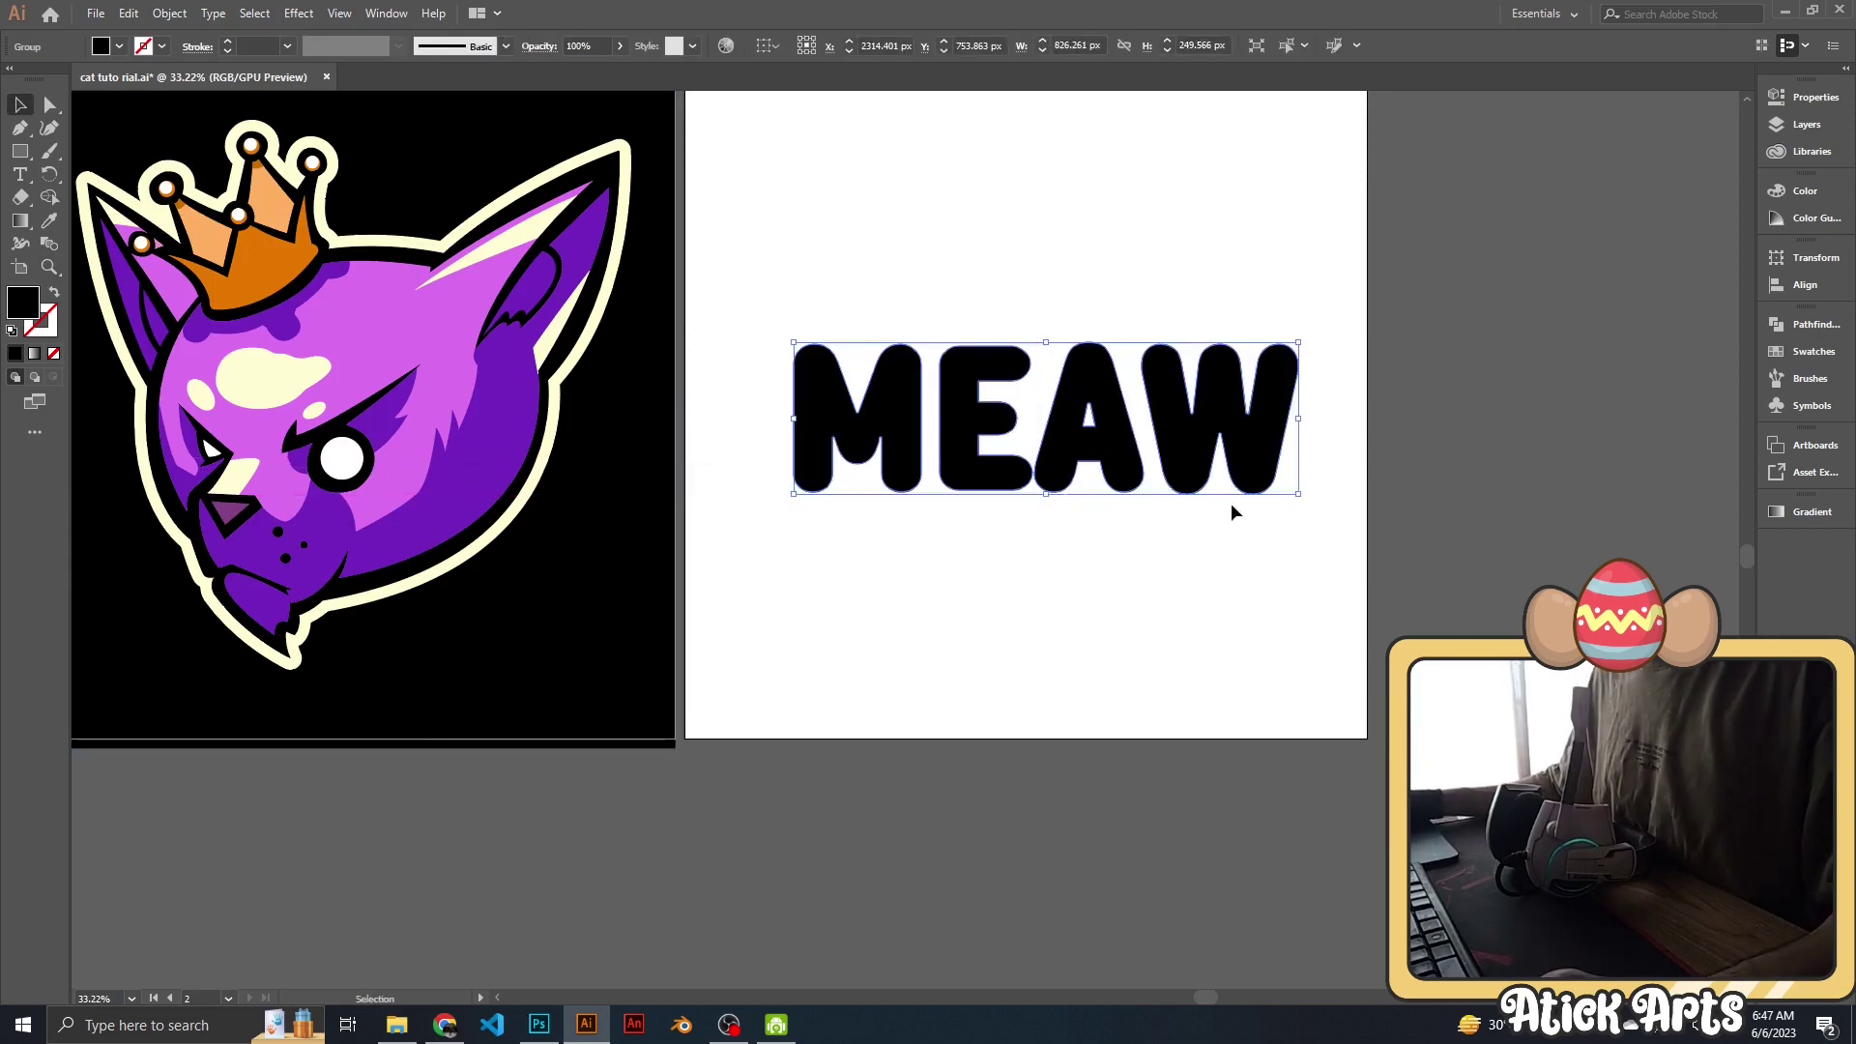
{"action": "left_click_drag", "start_coordinate": [1310, 501], "coordinate": [1324, 454]}
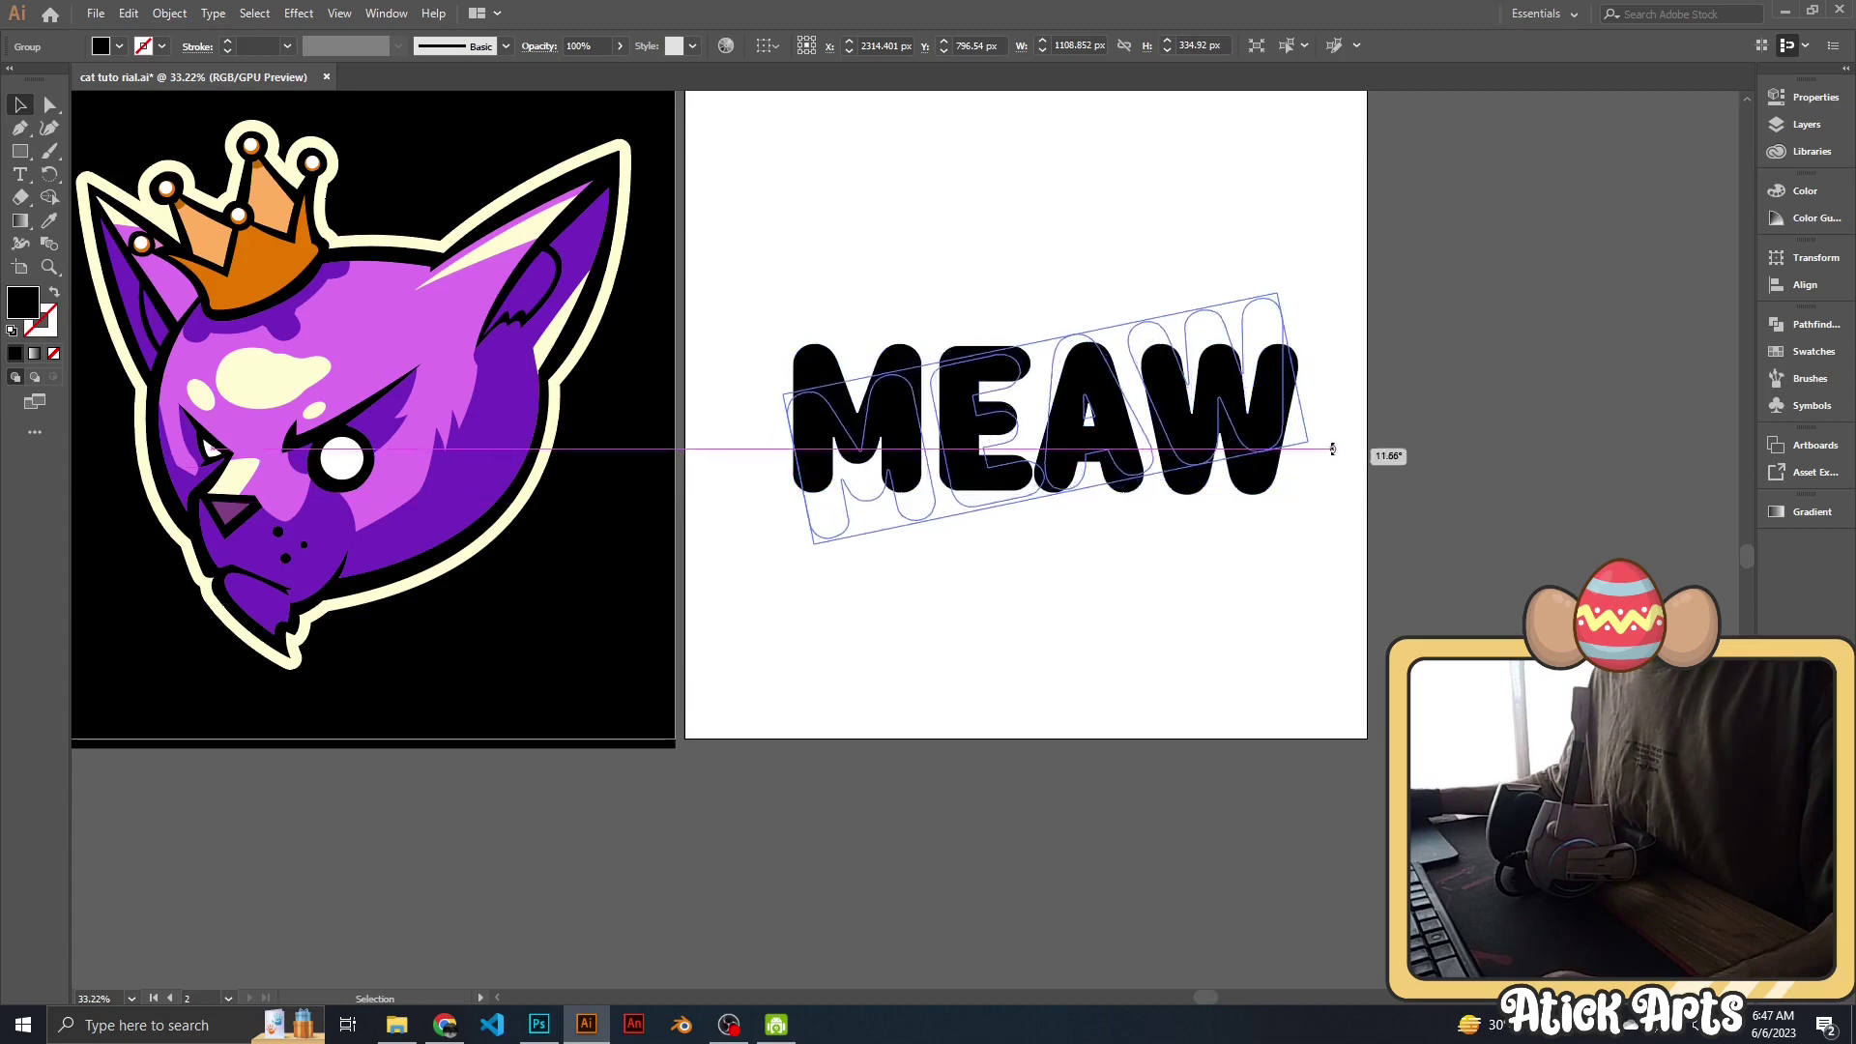
{"action": "left_click", "coordinate": [1231, 506]}
{"action": "key", "text": "z"}
{"action": "left_click_drag", "start_coordinate": [1096, 471], "coordinate": [1128, 473]}
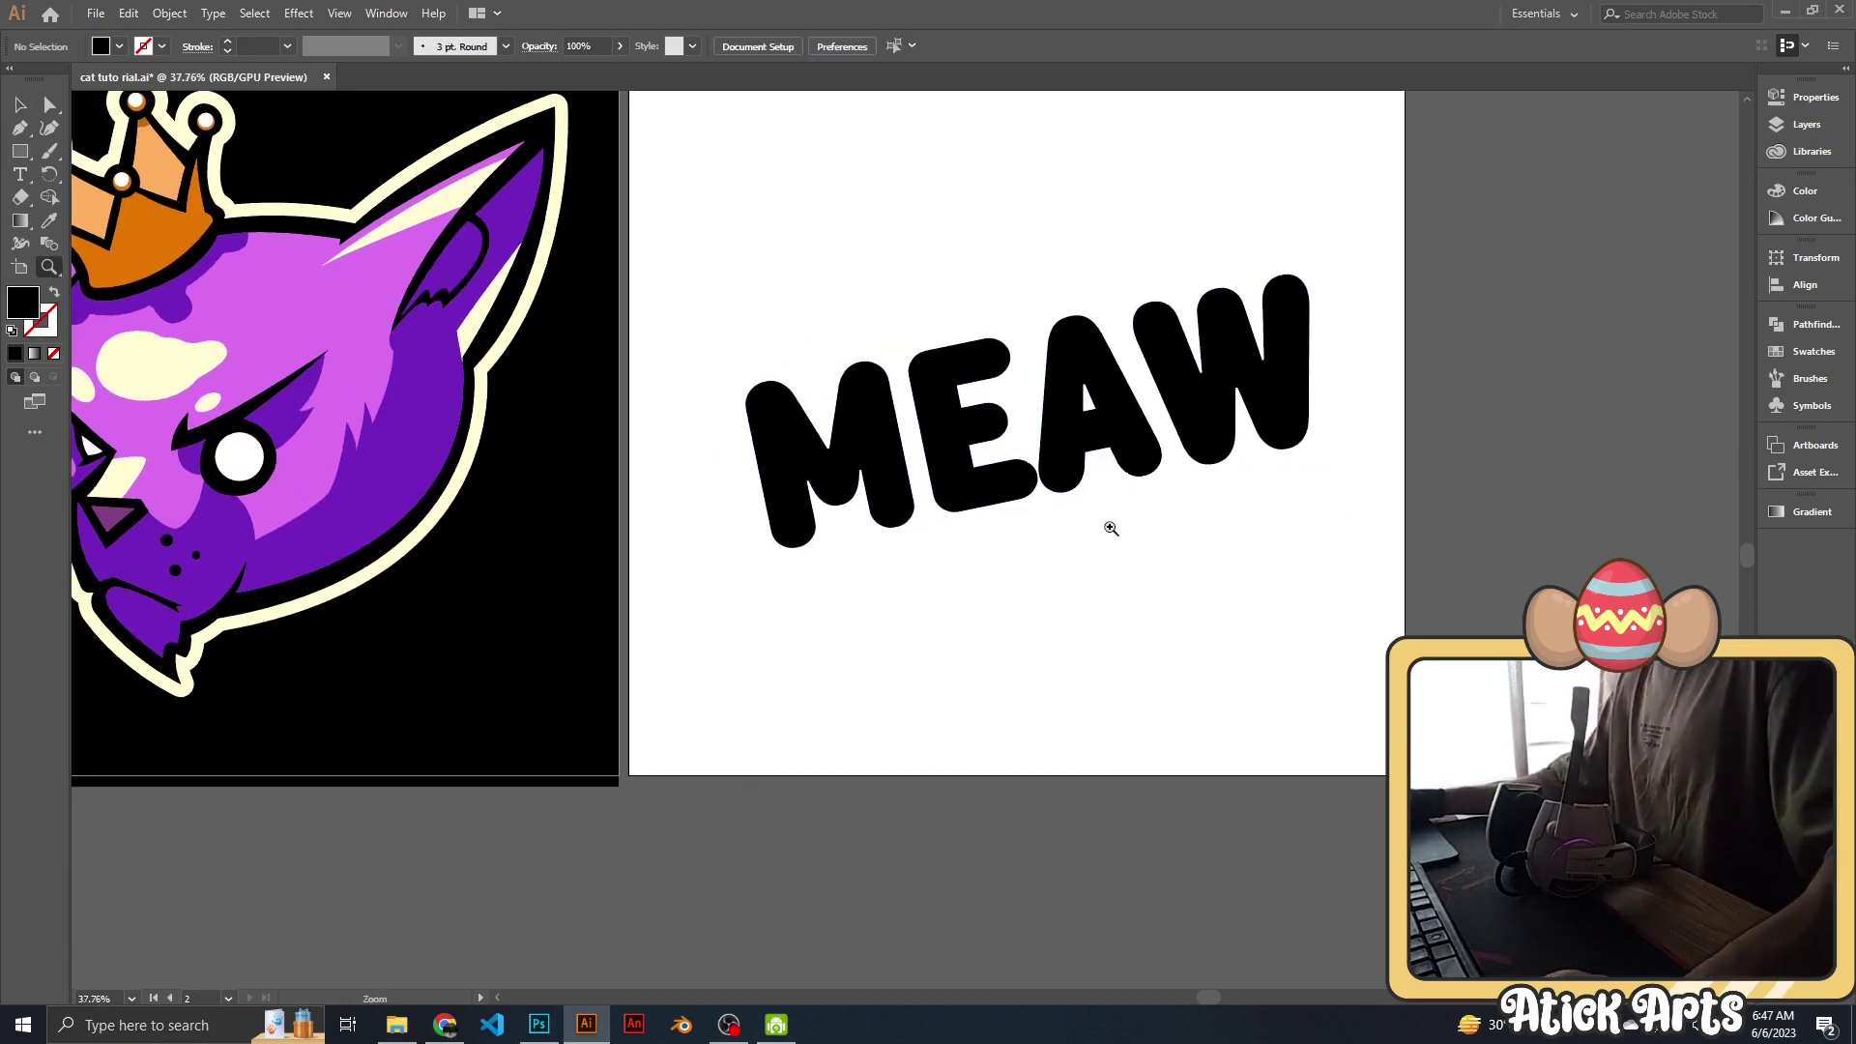
{"action": "scroll", "coordinate": [1078, 552], "scroll_direction": "up", "scroll_amount": 1}
{"action": "left_click", "coordinate": [1061, 464]}
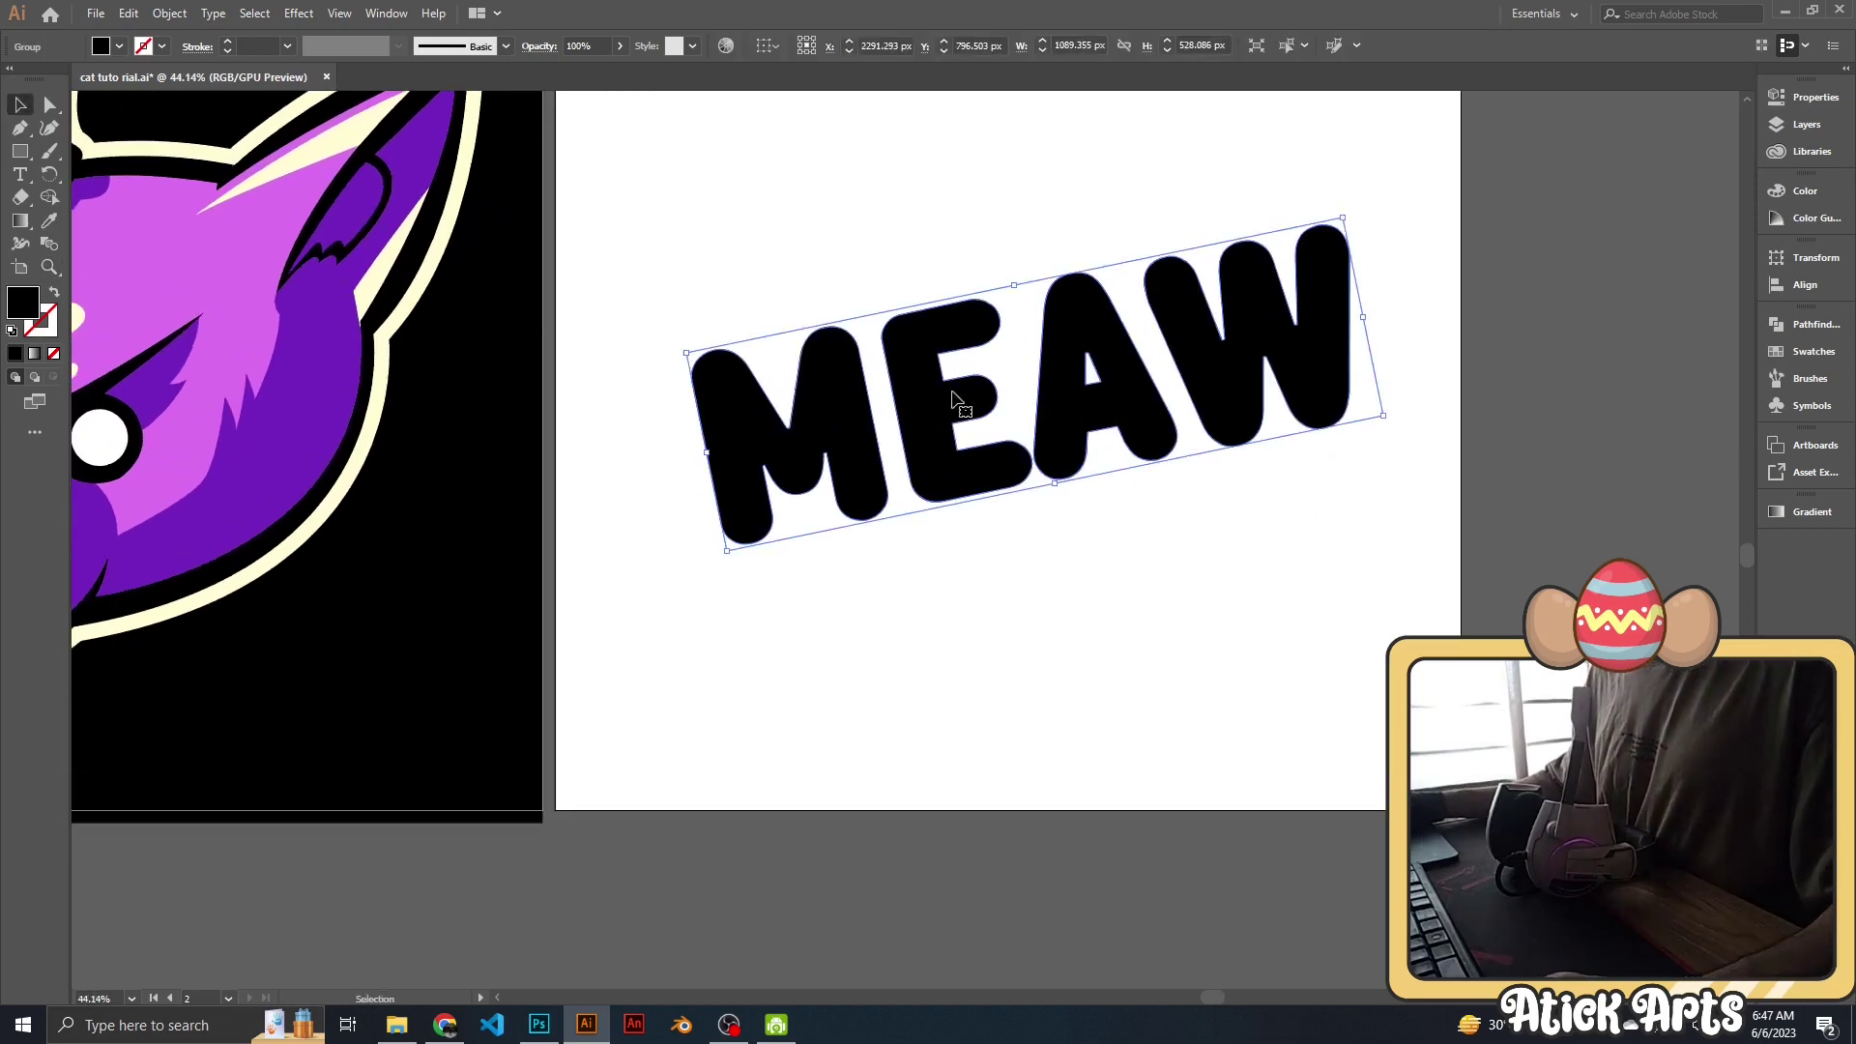
Open Offset Path for MEAW with Preview on and a 25 px offset.
{"action": "left_click", "coordinate": [169, 13]}
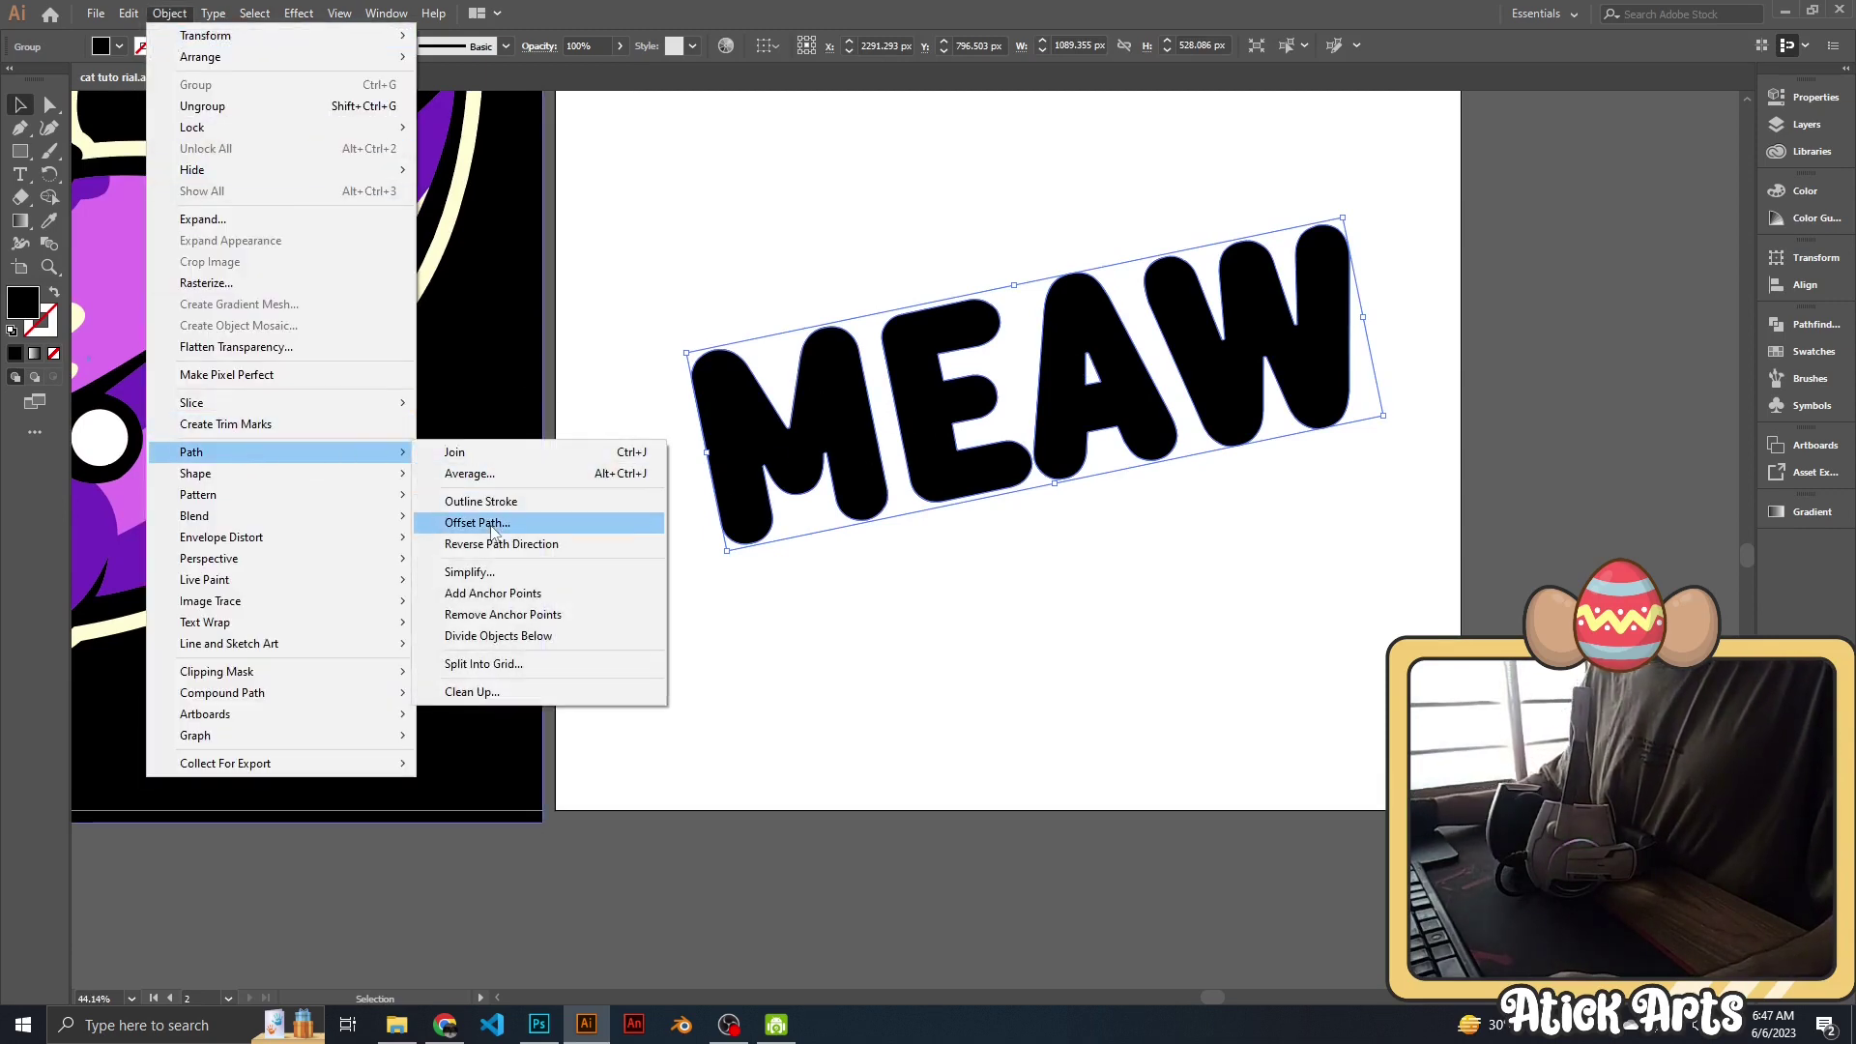
{"action": "left_click", "coordinate": [541, 523]}
{"action": "left_click", "coordinate": [1304, 772]}
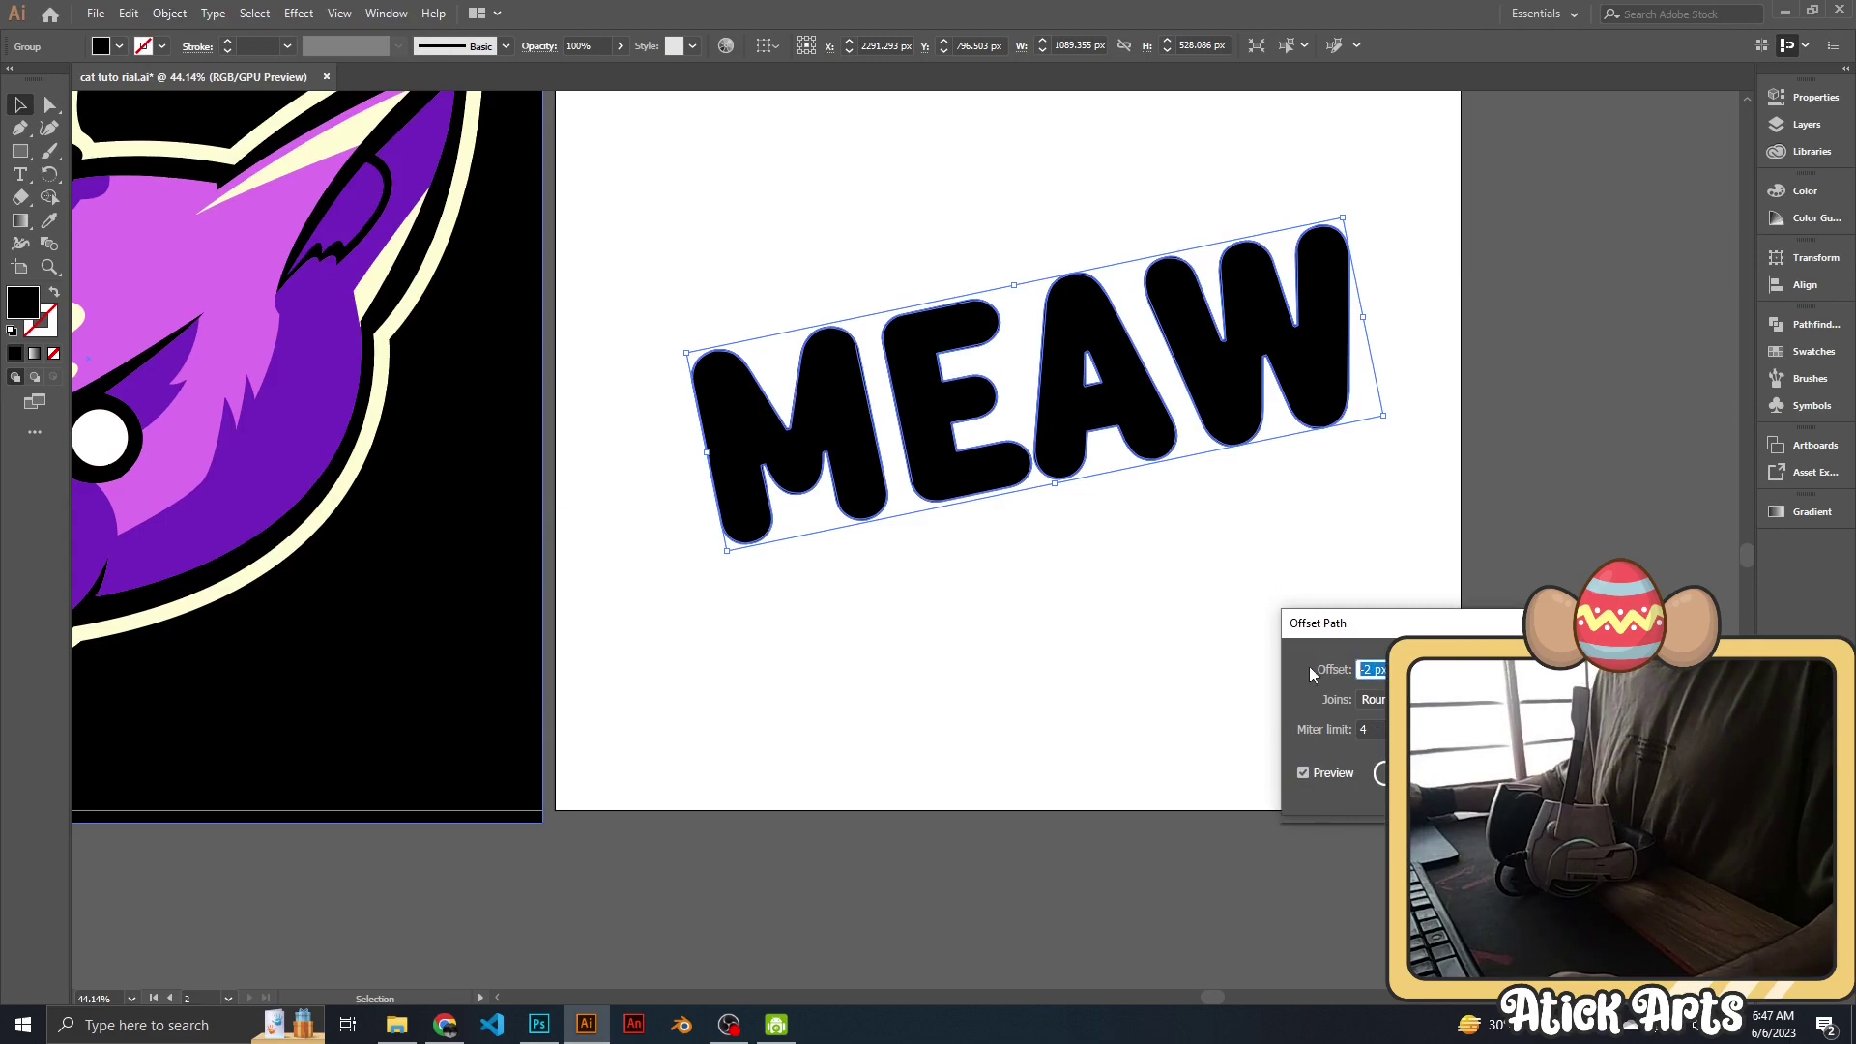
{"action": "type", "text": "25"}
{"action": "key", "text": "Tab"}
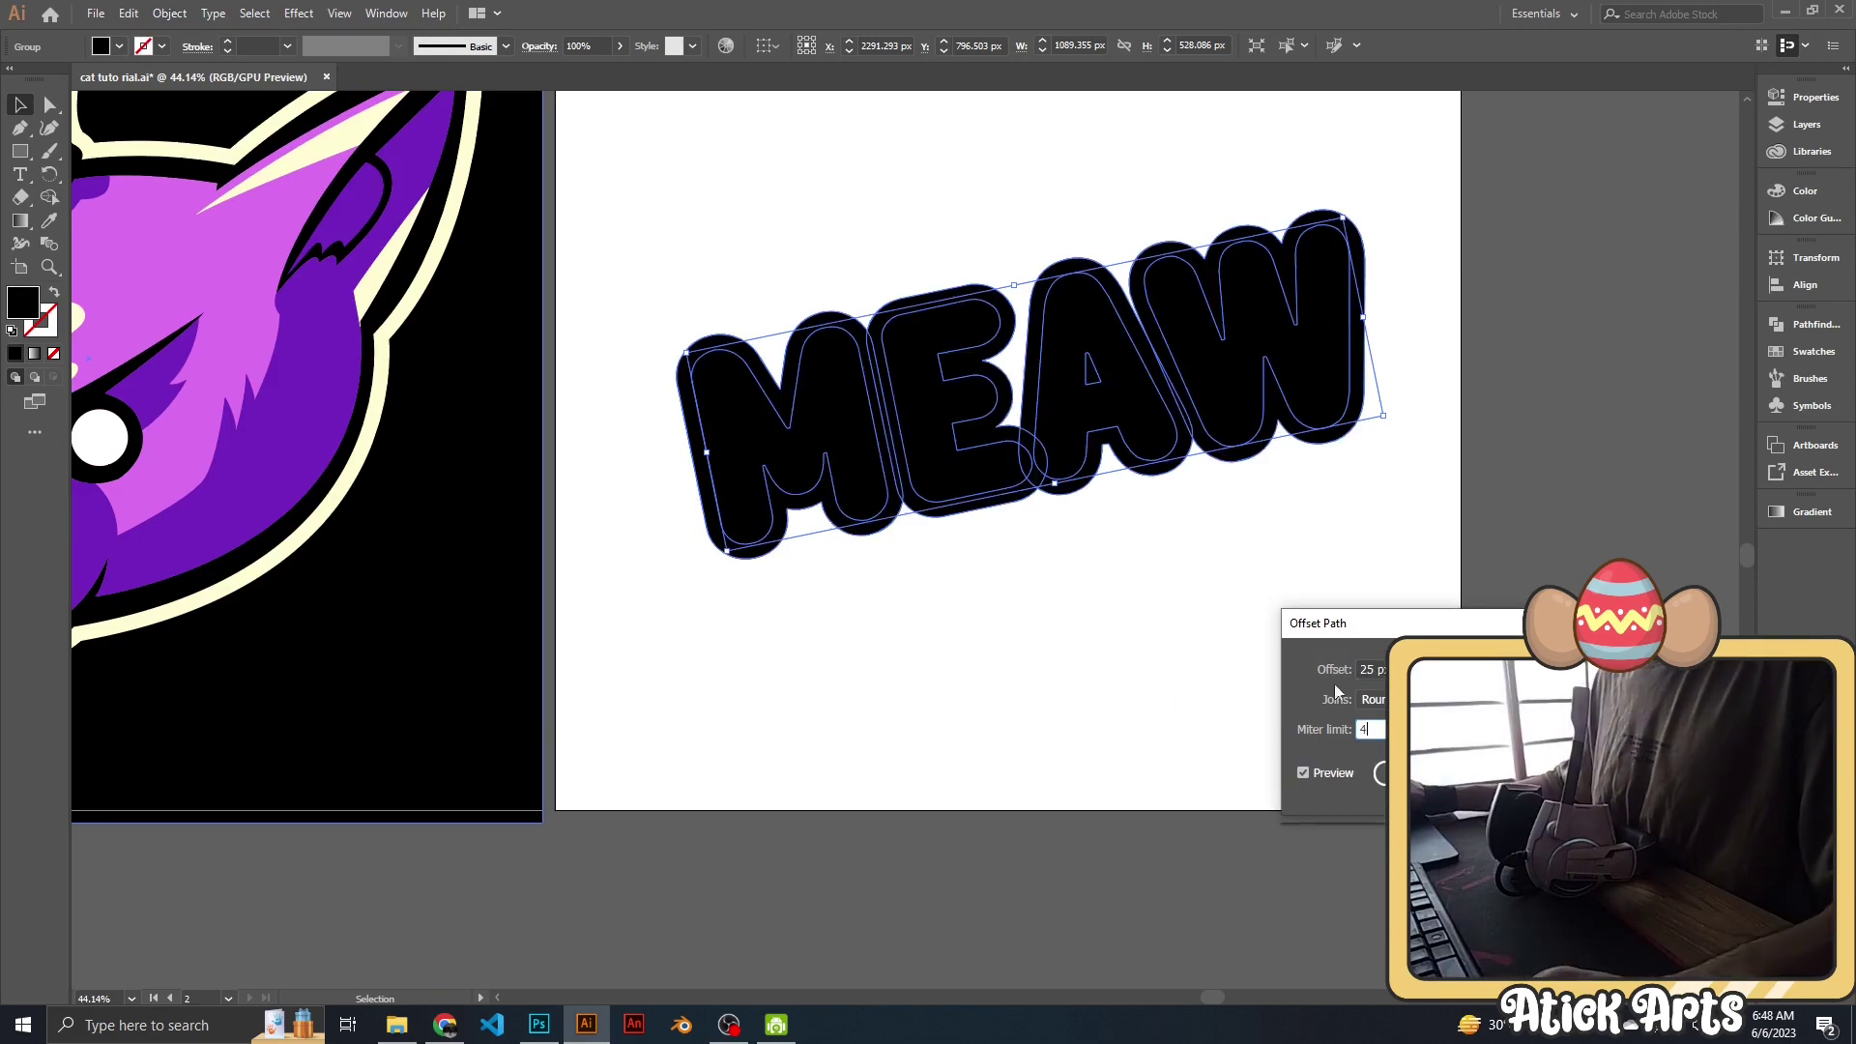
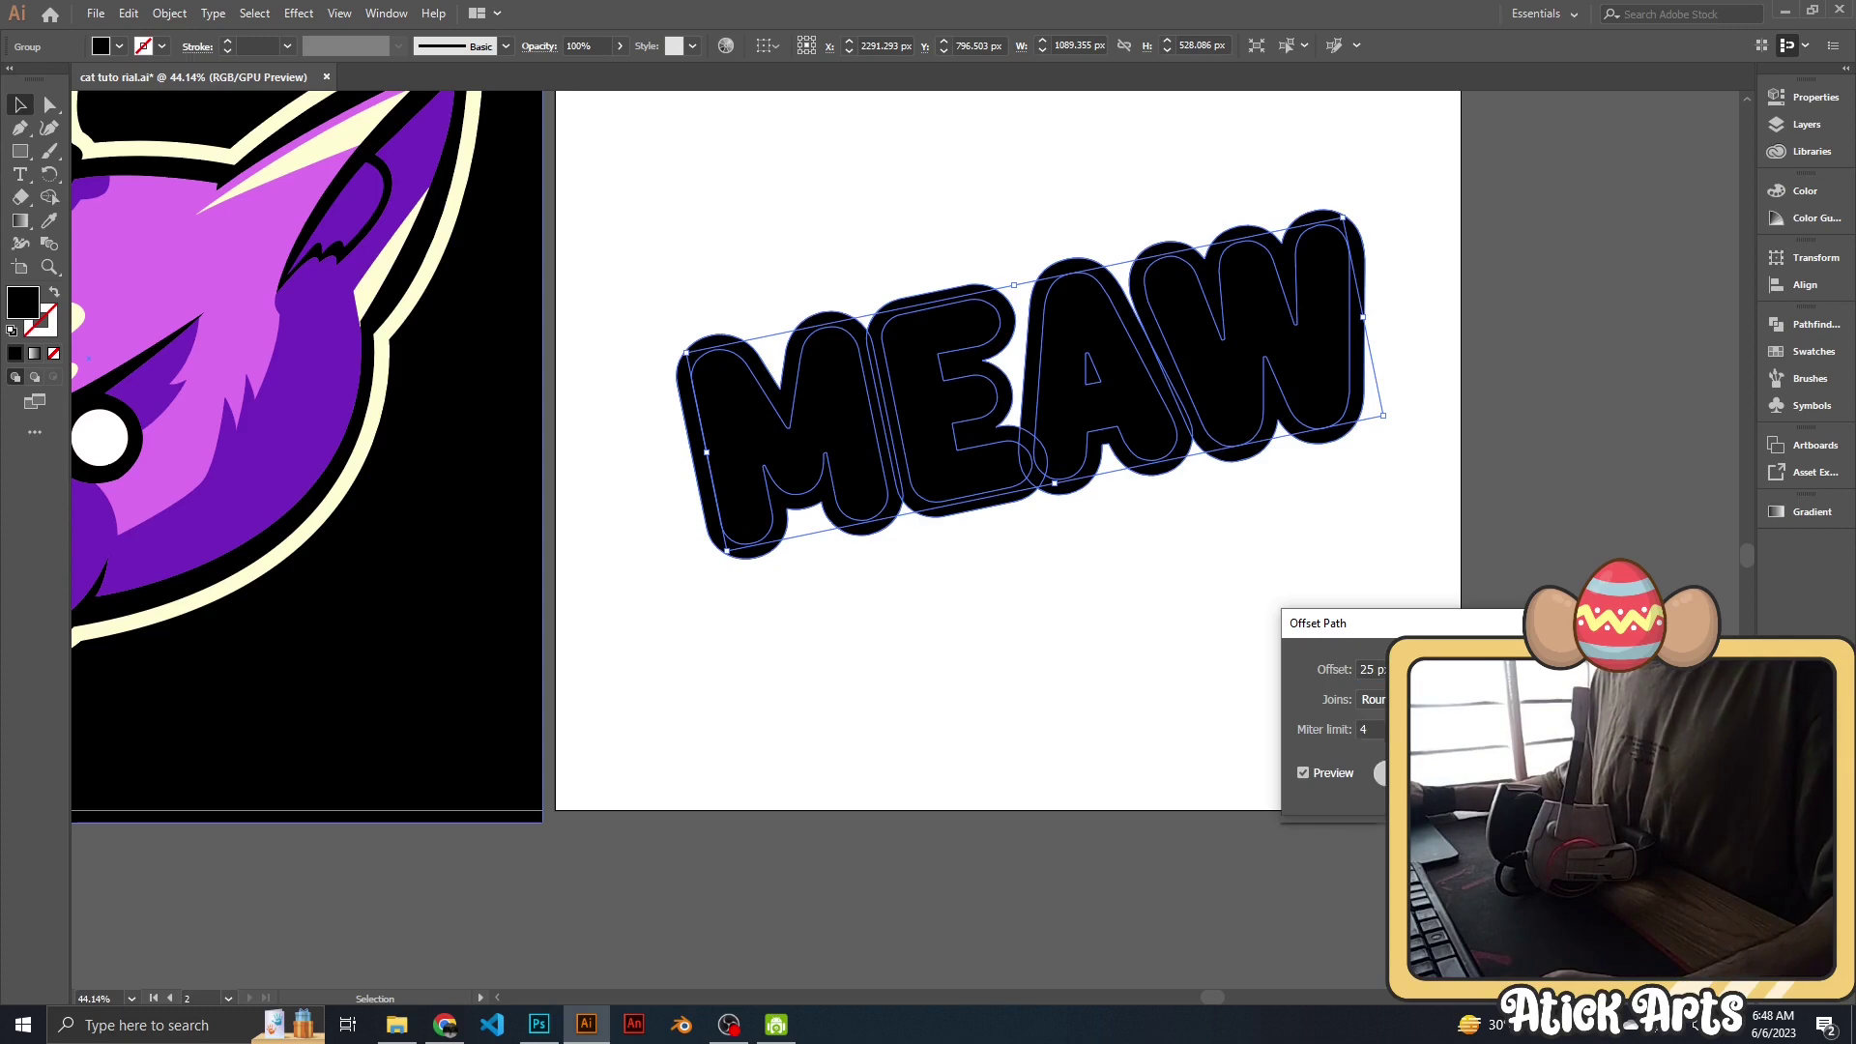
Confirm the offset outline around MEAW and unite its pieces into one black backing shape.
{"action": "key", "text": "Return"}
{"action": "left_click", "coordinate": [1804, 325]}
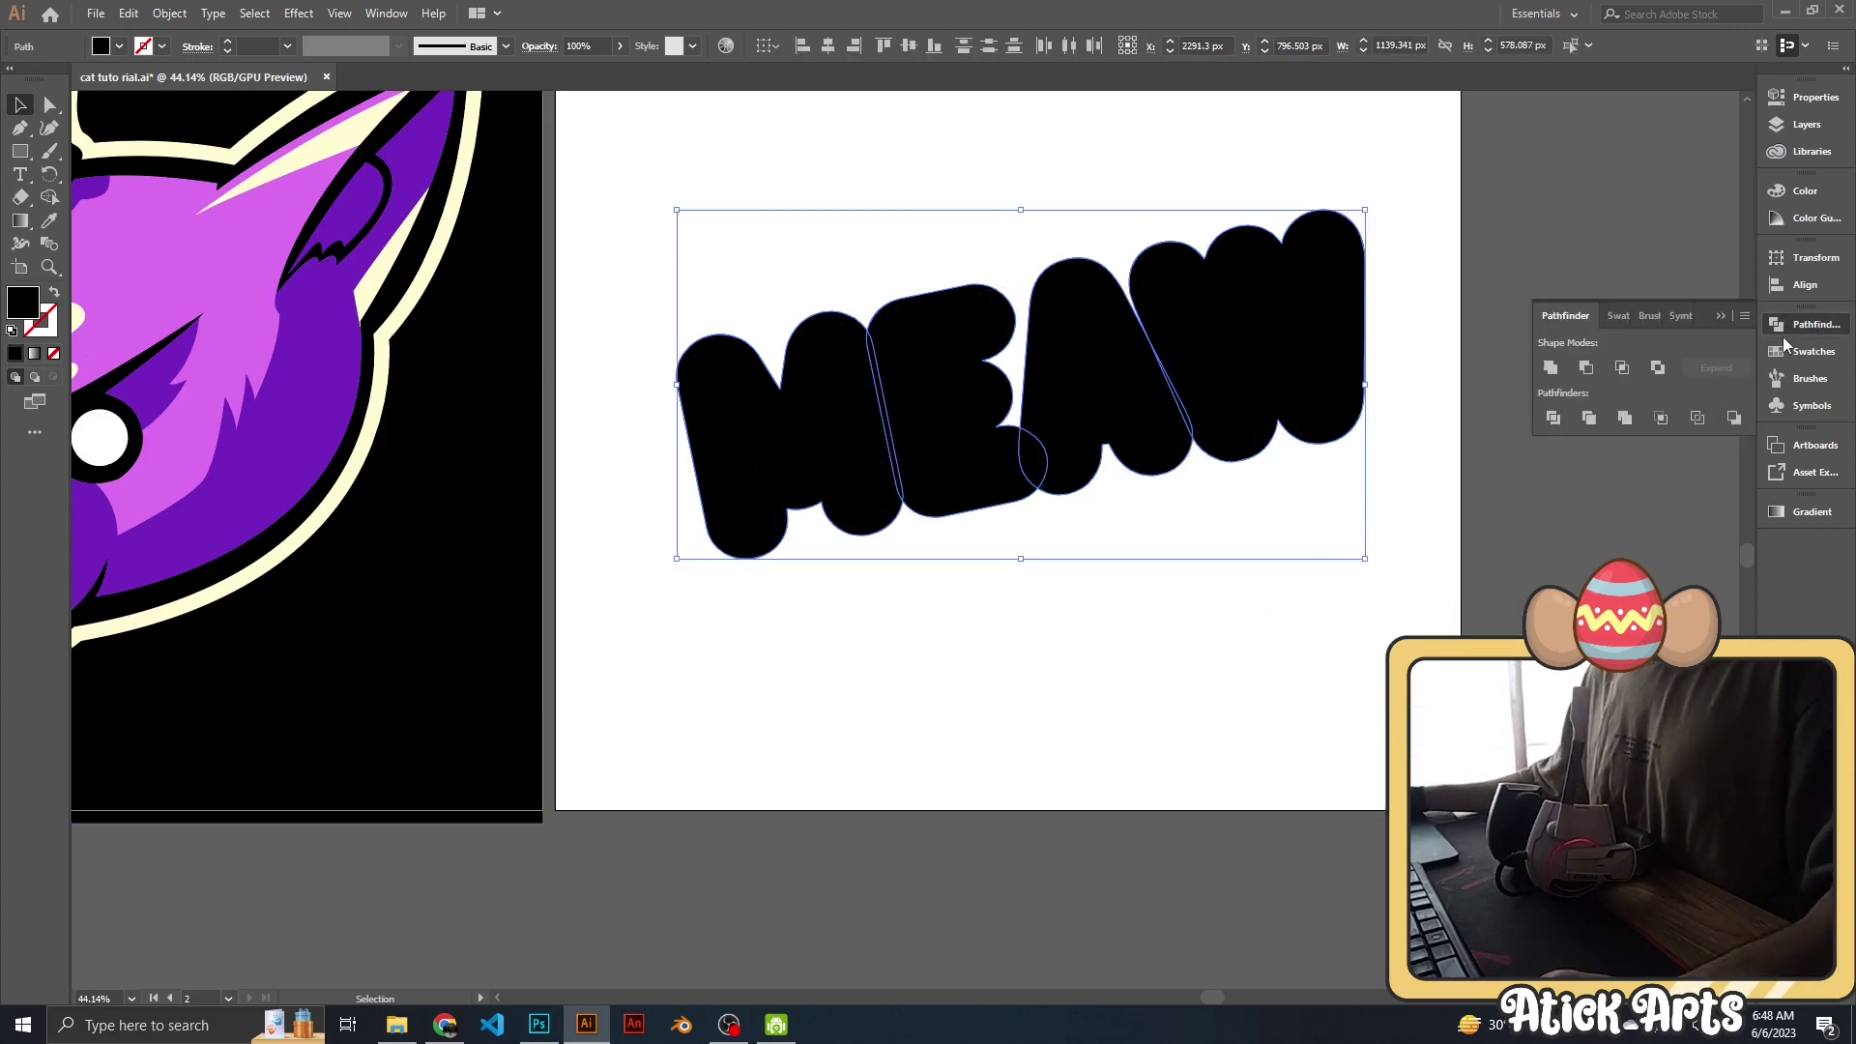
{"action": "left_click", "coordinate": [1551, 374]}
{"action": "left_click", "coordinate": [1221, 557]}
Select the M, E, A and W letters on their own, without the backing outline.
{"action": "scroll", "coordinate": [1255, 508], "scroll_direction": "down", "scroll_amount": 1}
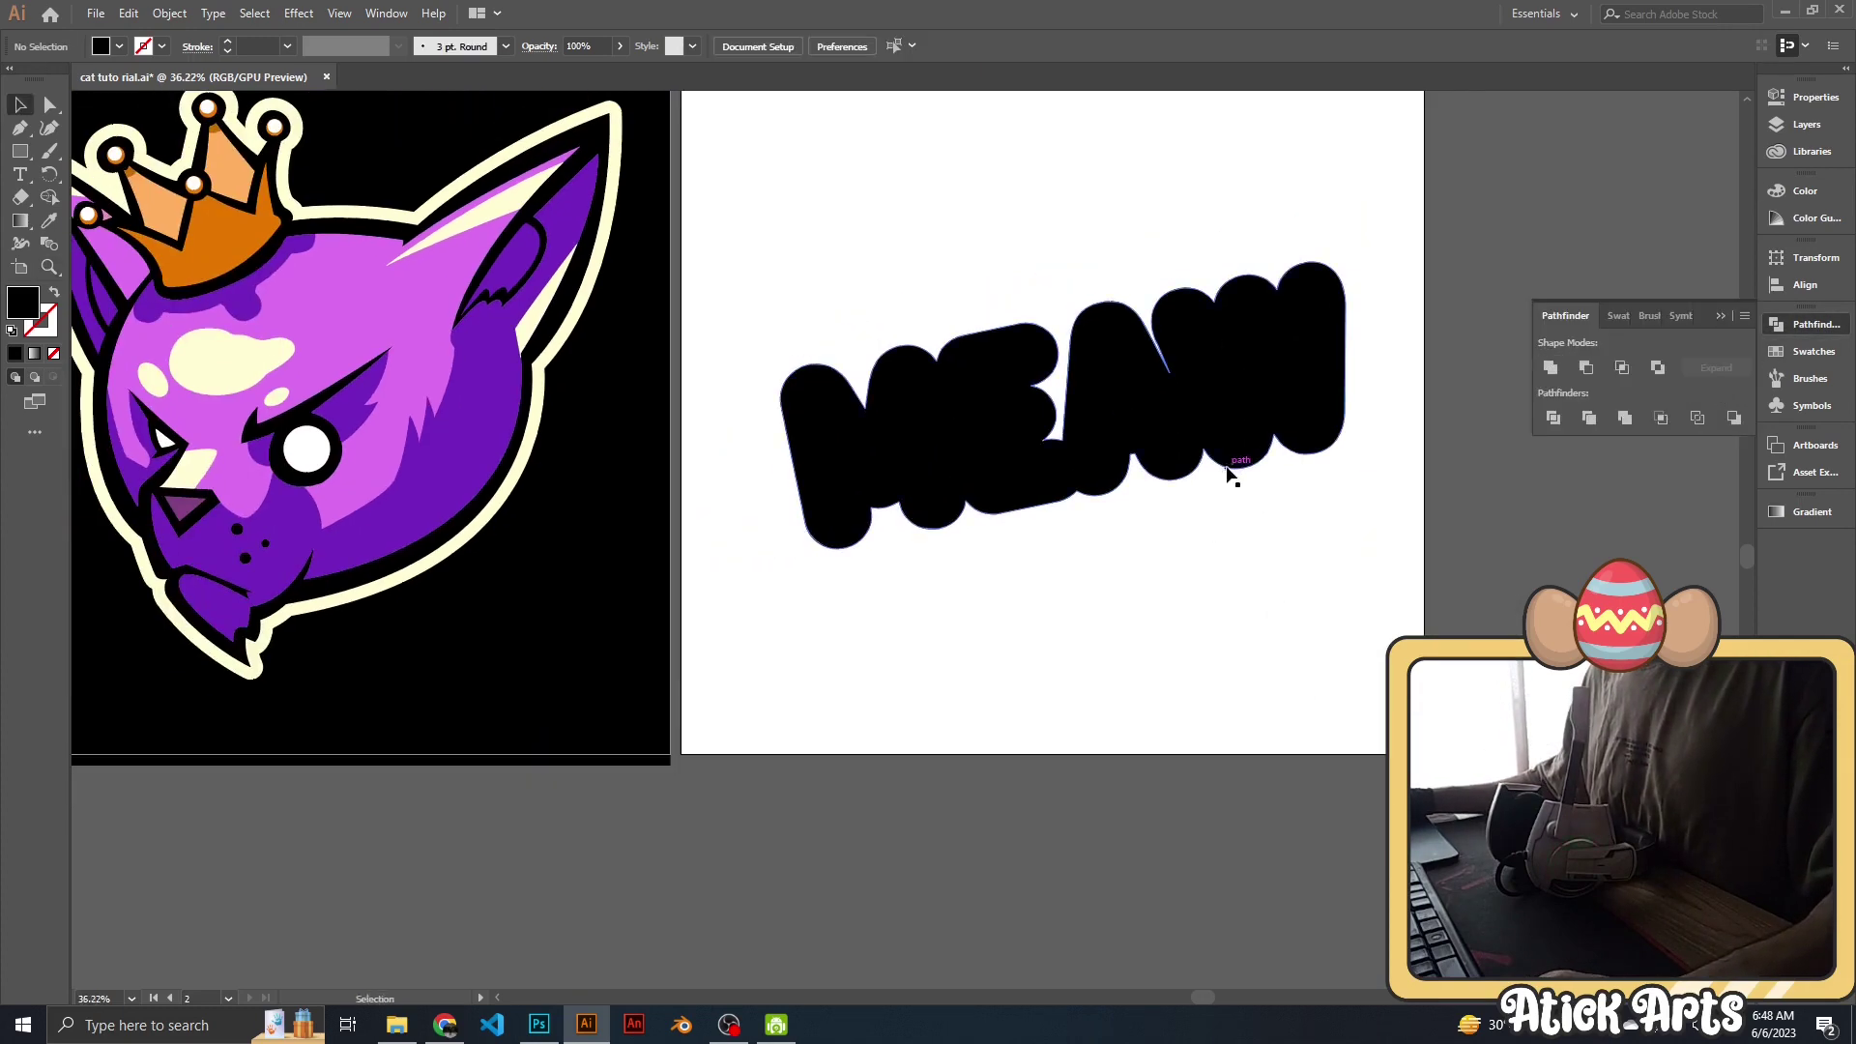
{"action": "left_click", "coordinate": [1228, 473]}
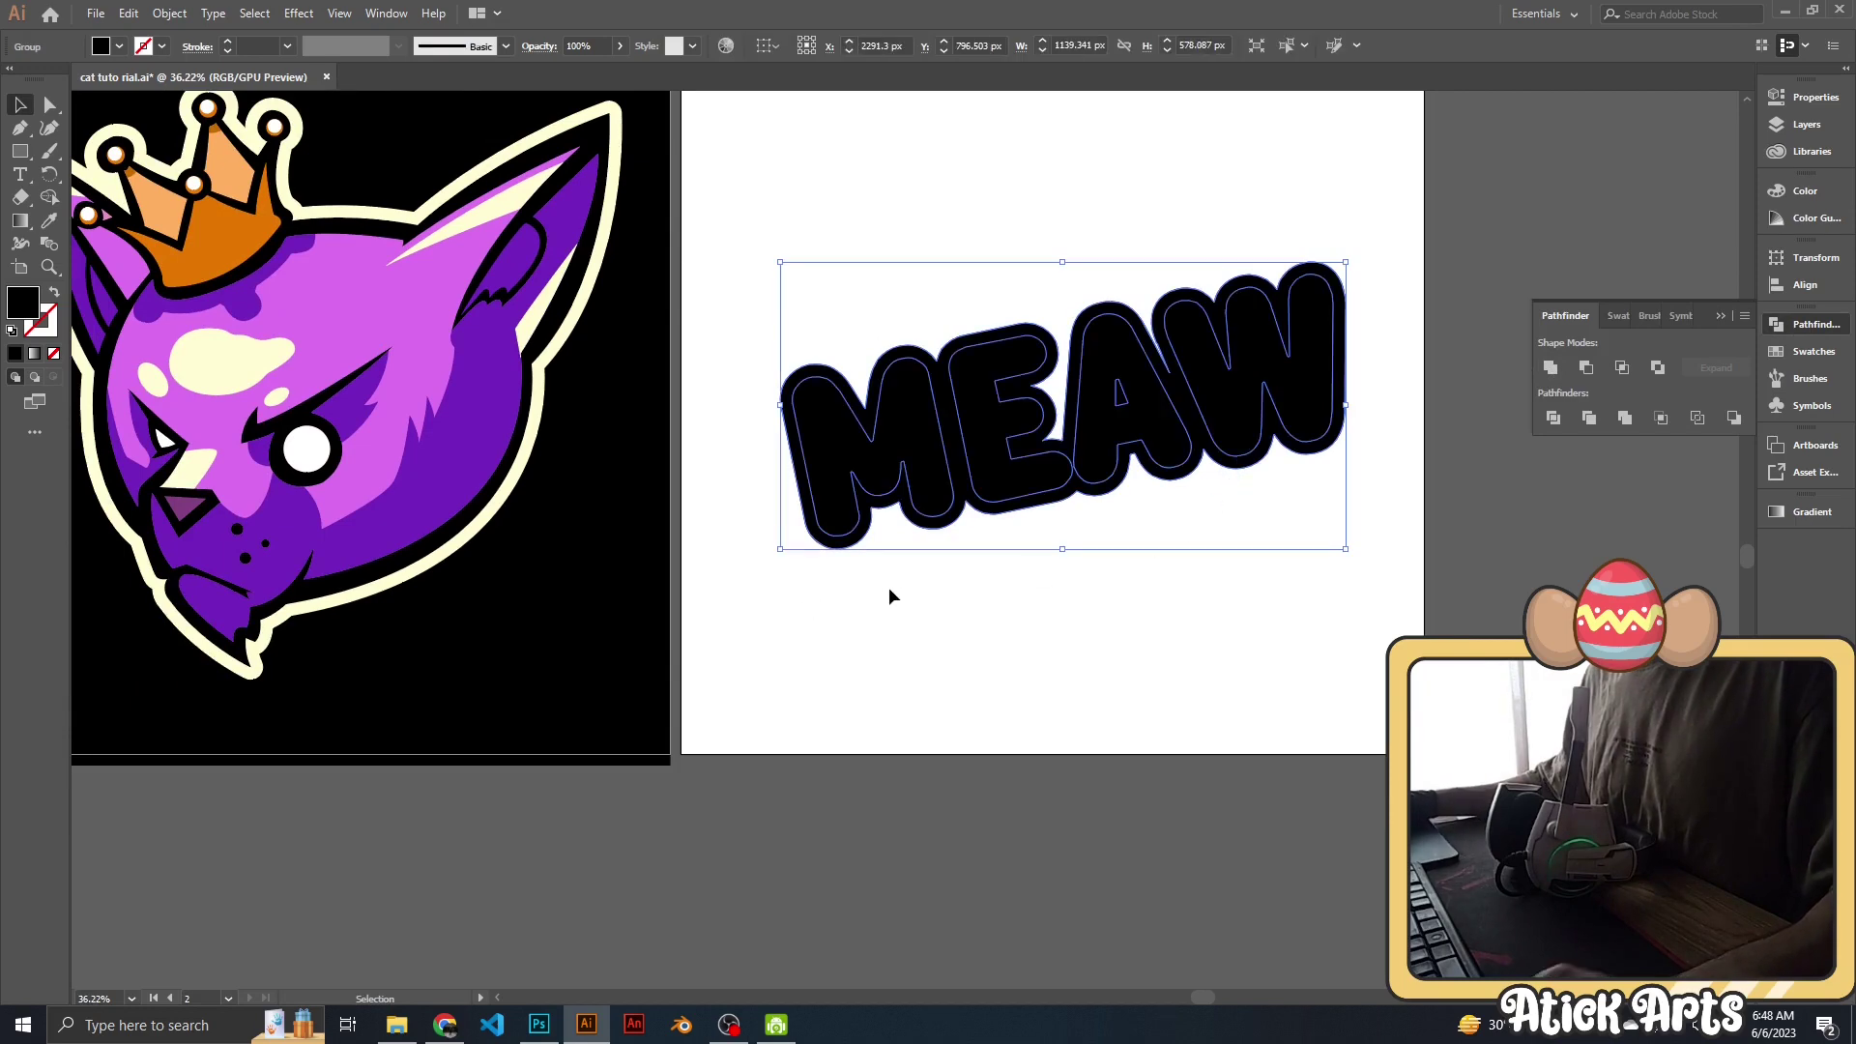
{"action": "left_click", "coordinate": [920, 624]}
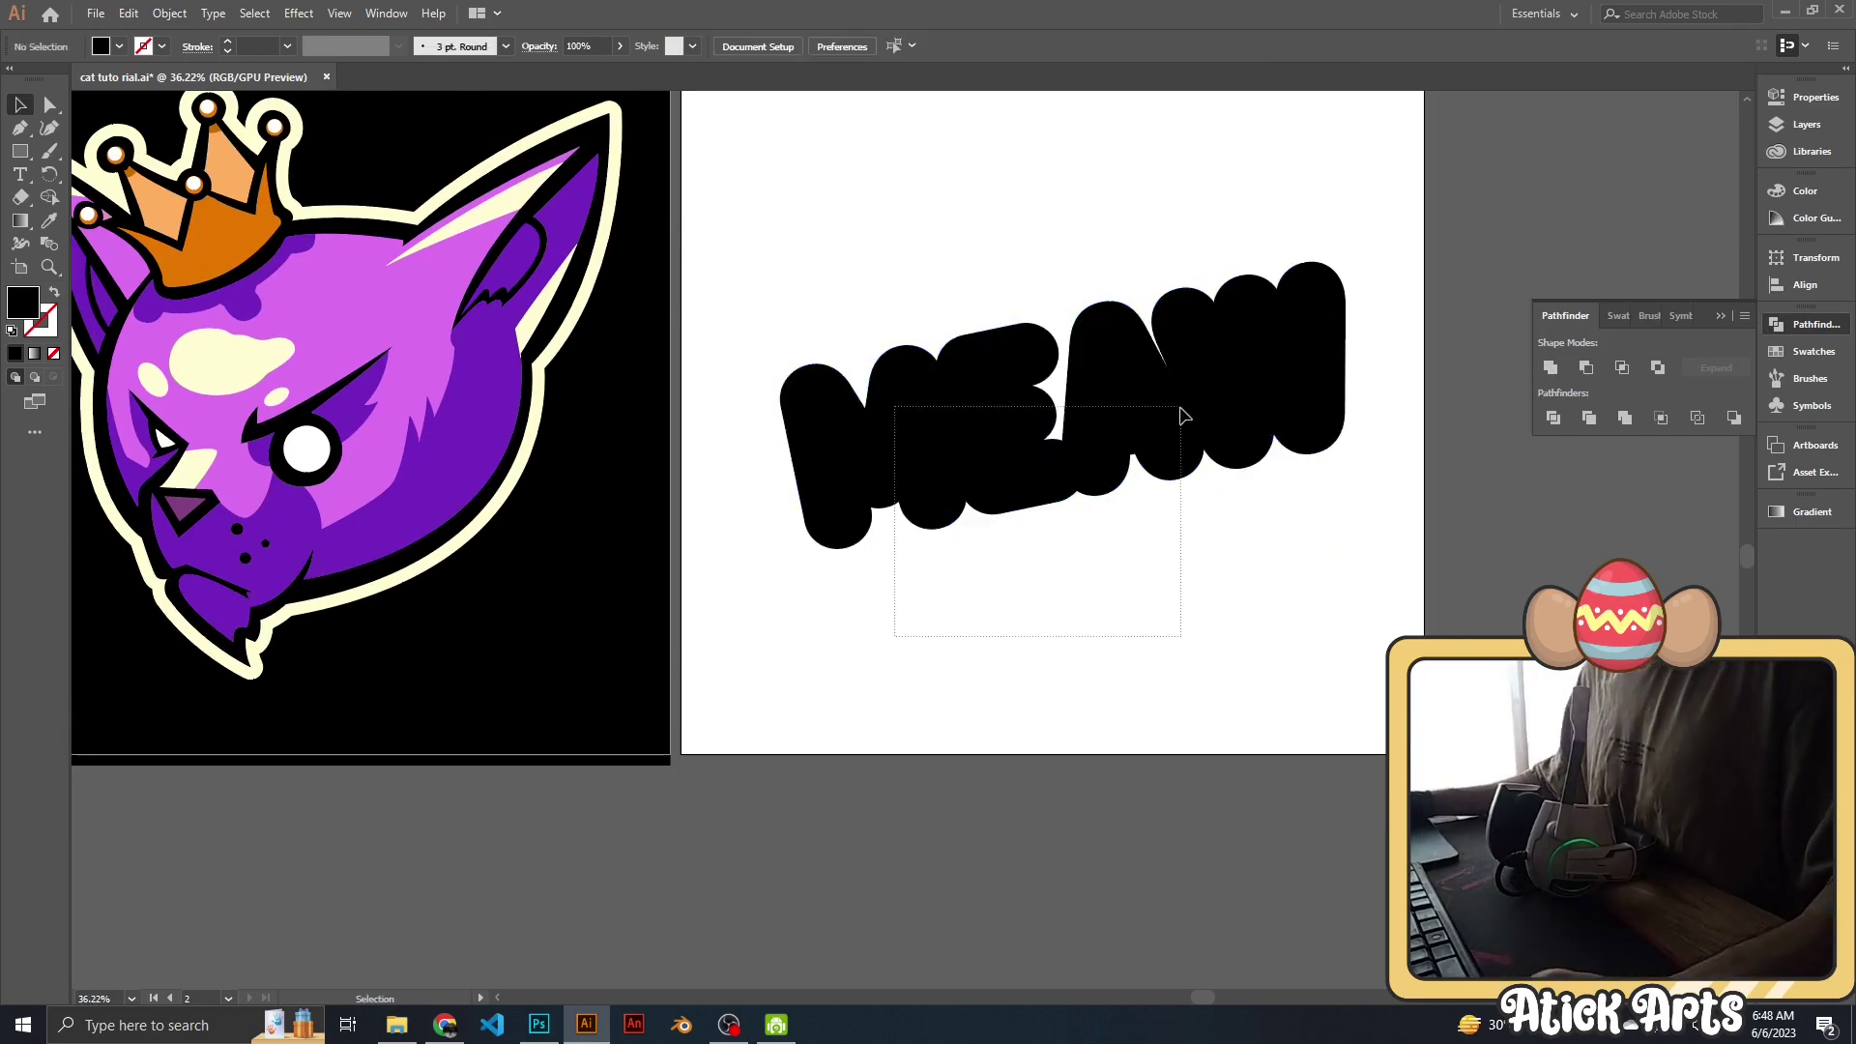
{"action": "left_click_drag", "start_coordinate": [1184, 416], "coordinate": [1320, 408]}
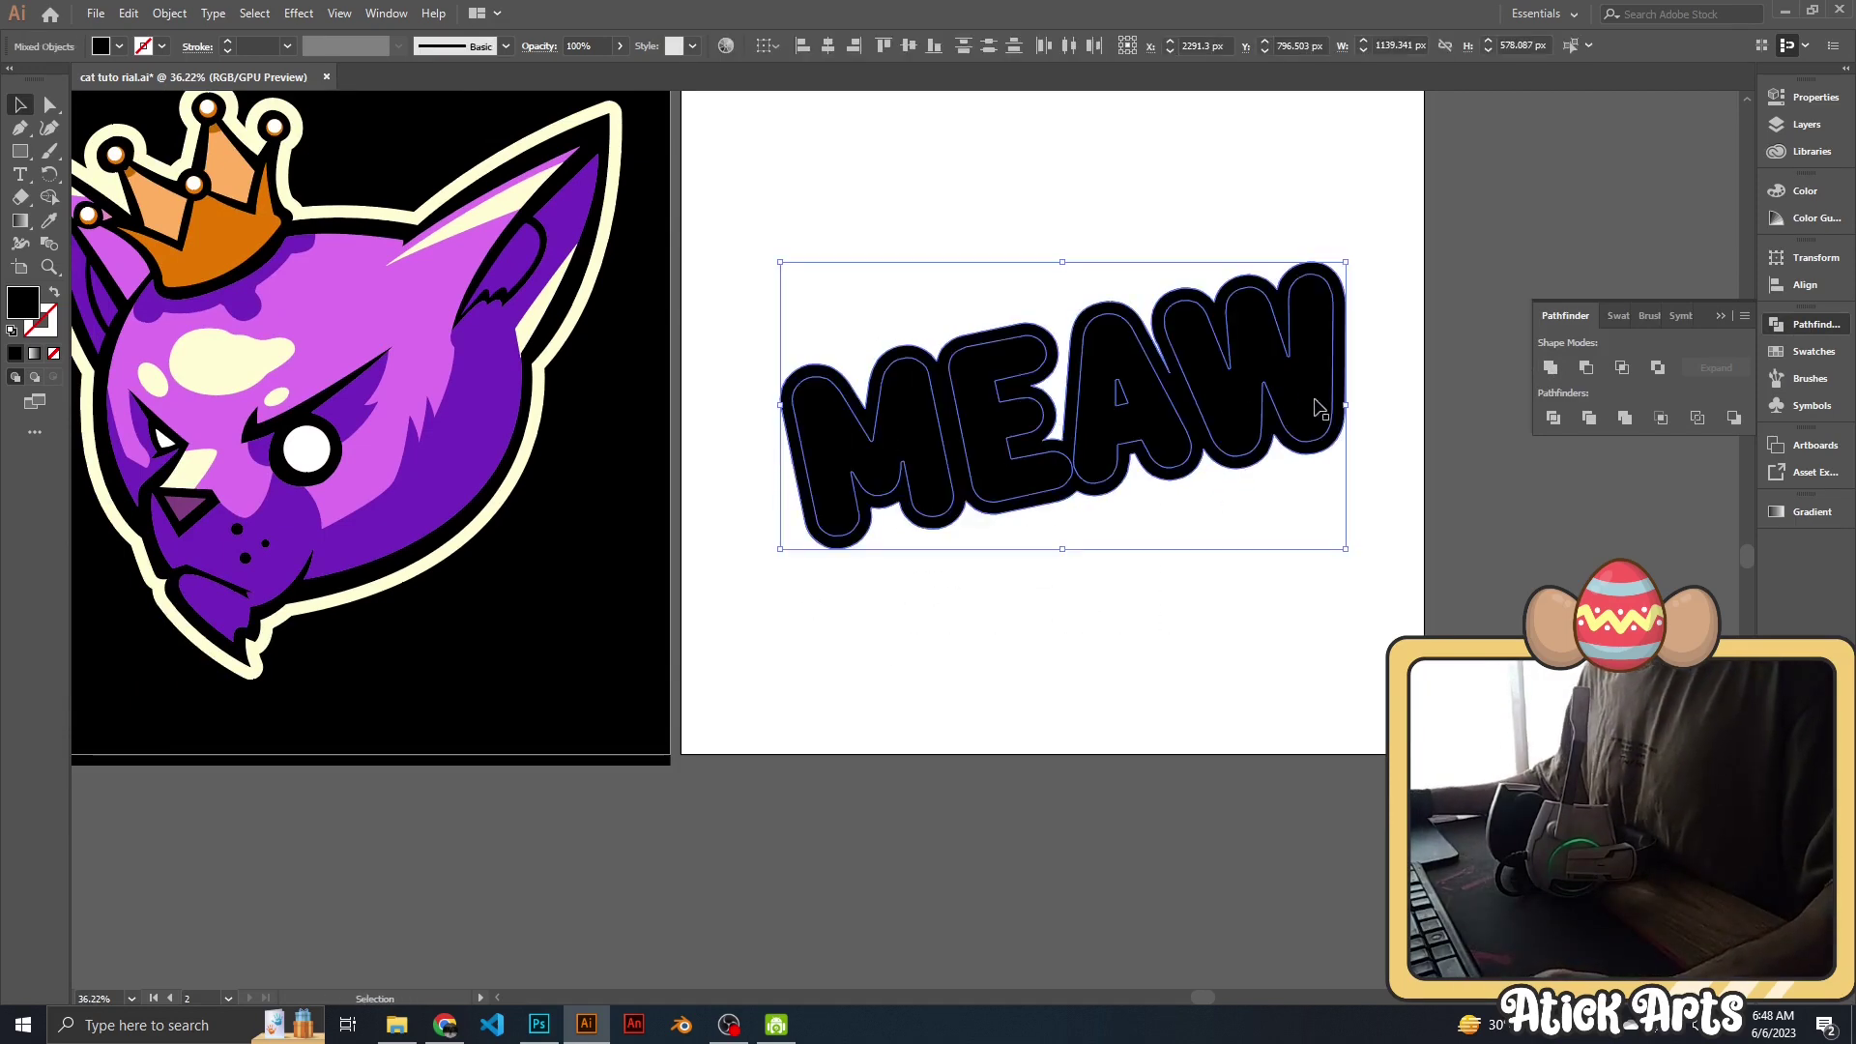
{"action": "left_click", "coordinate": [1033, 512], "text": "shift"}
{"action": "left_click", "coordinate": [1226, 426], "text": "shift"}
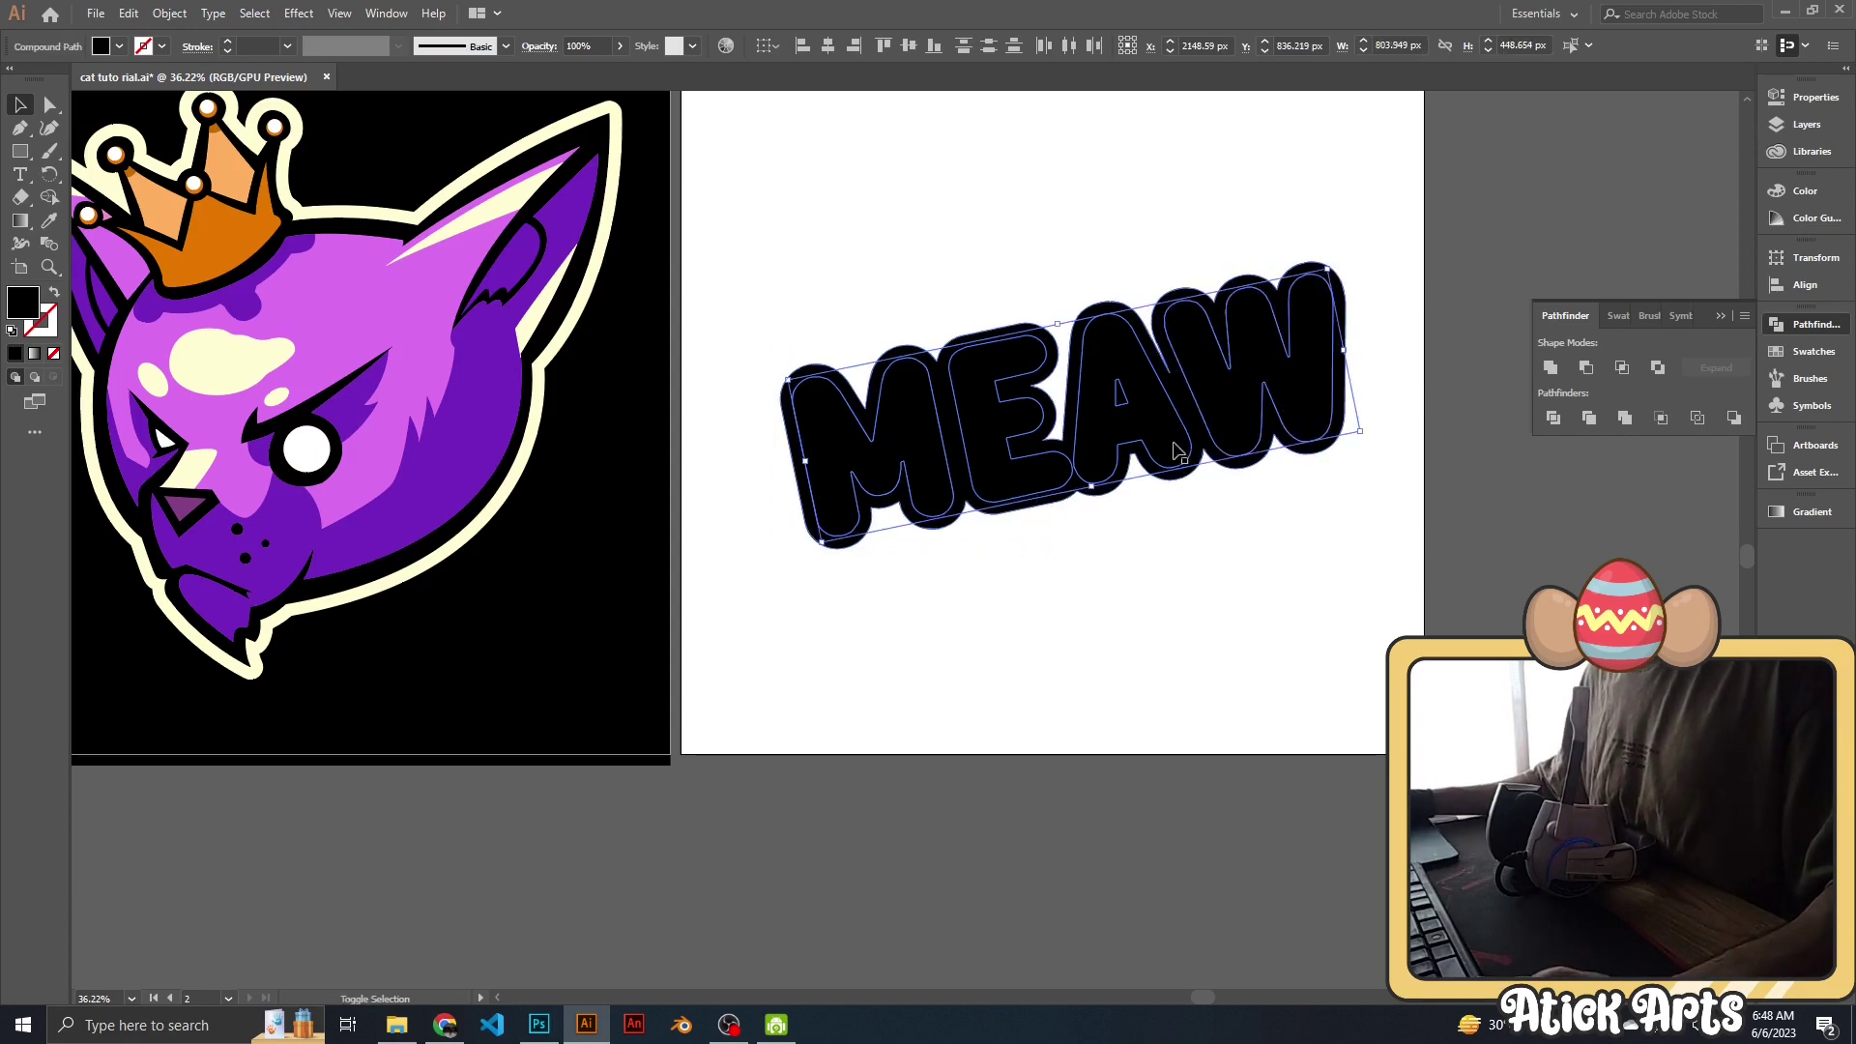
{"action": "key", "text": "i"}
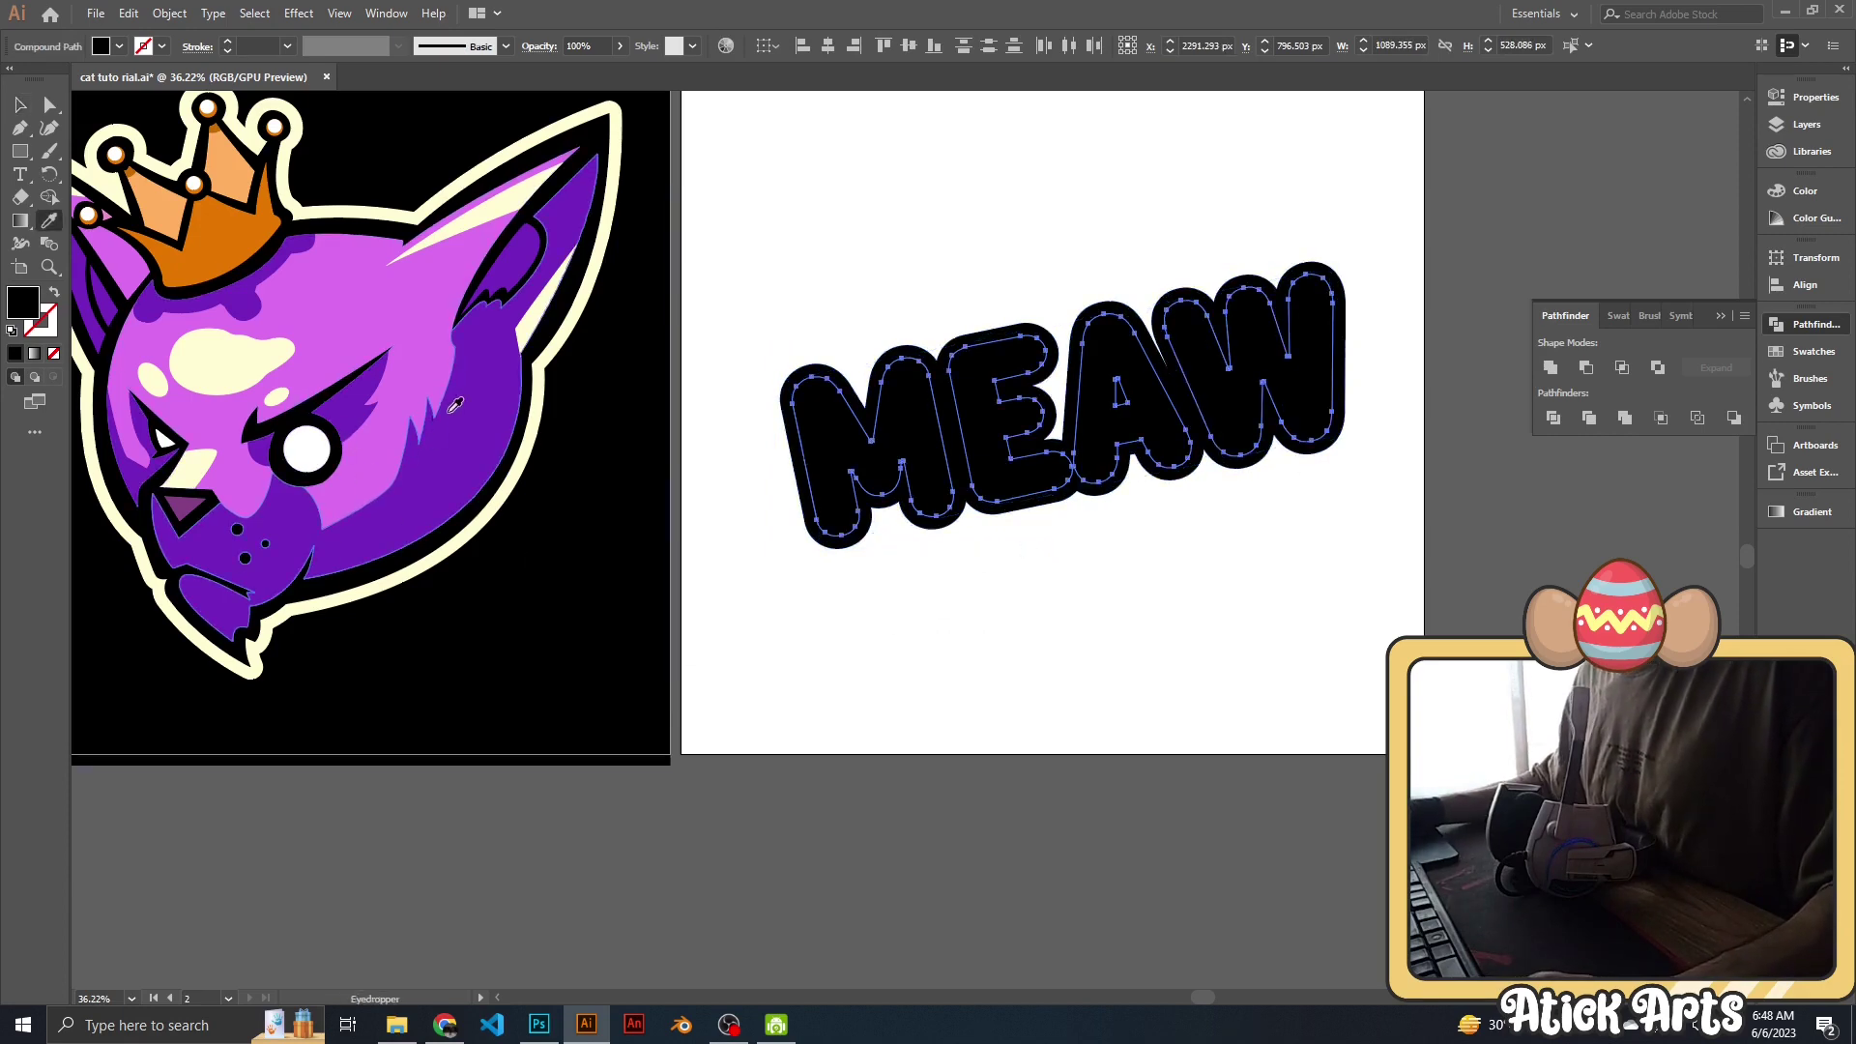
Eyedrop the crown's orange onto the MEAW letters, then zoom in on the lettering.
{"action": "left_click", "coordinate": [244, 175]}
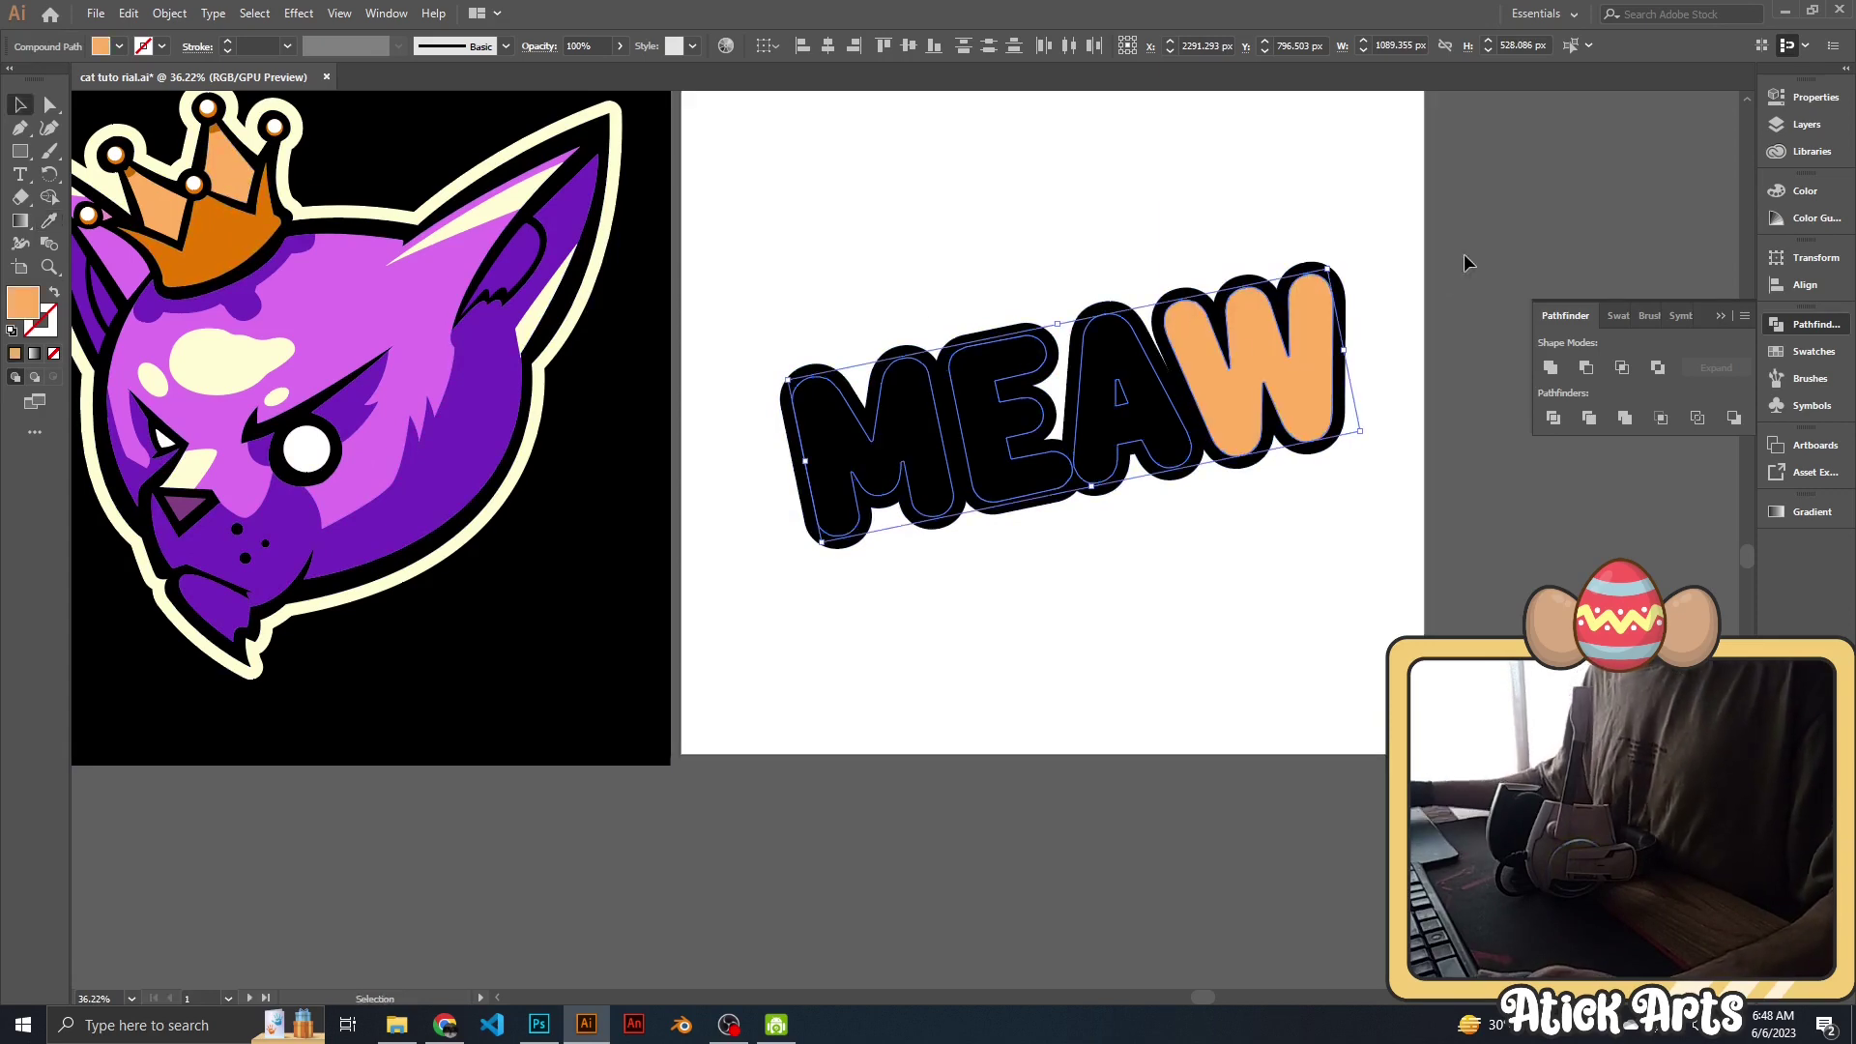
{"action": "key", "text": "ctrl+shift+a"}
{"action": "key", "text": "z"}
{"action": "left_click", "coordinate": [1057, 561], "text": "alt"}
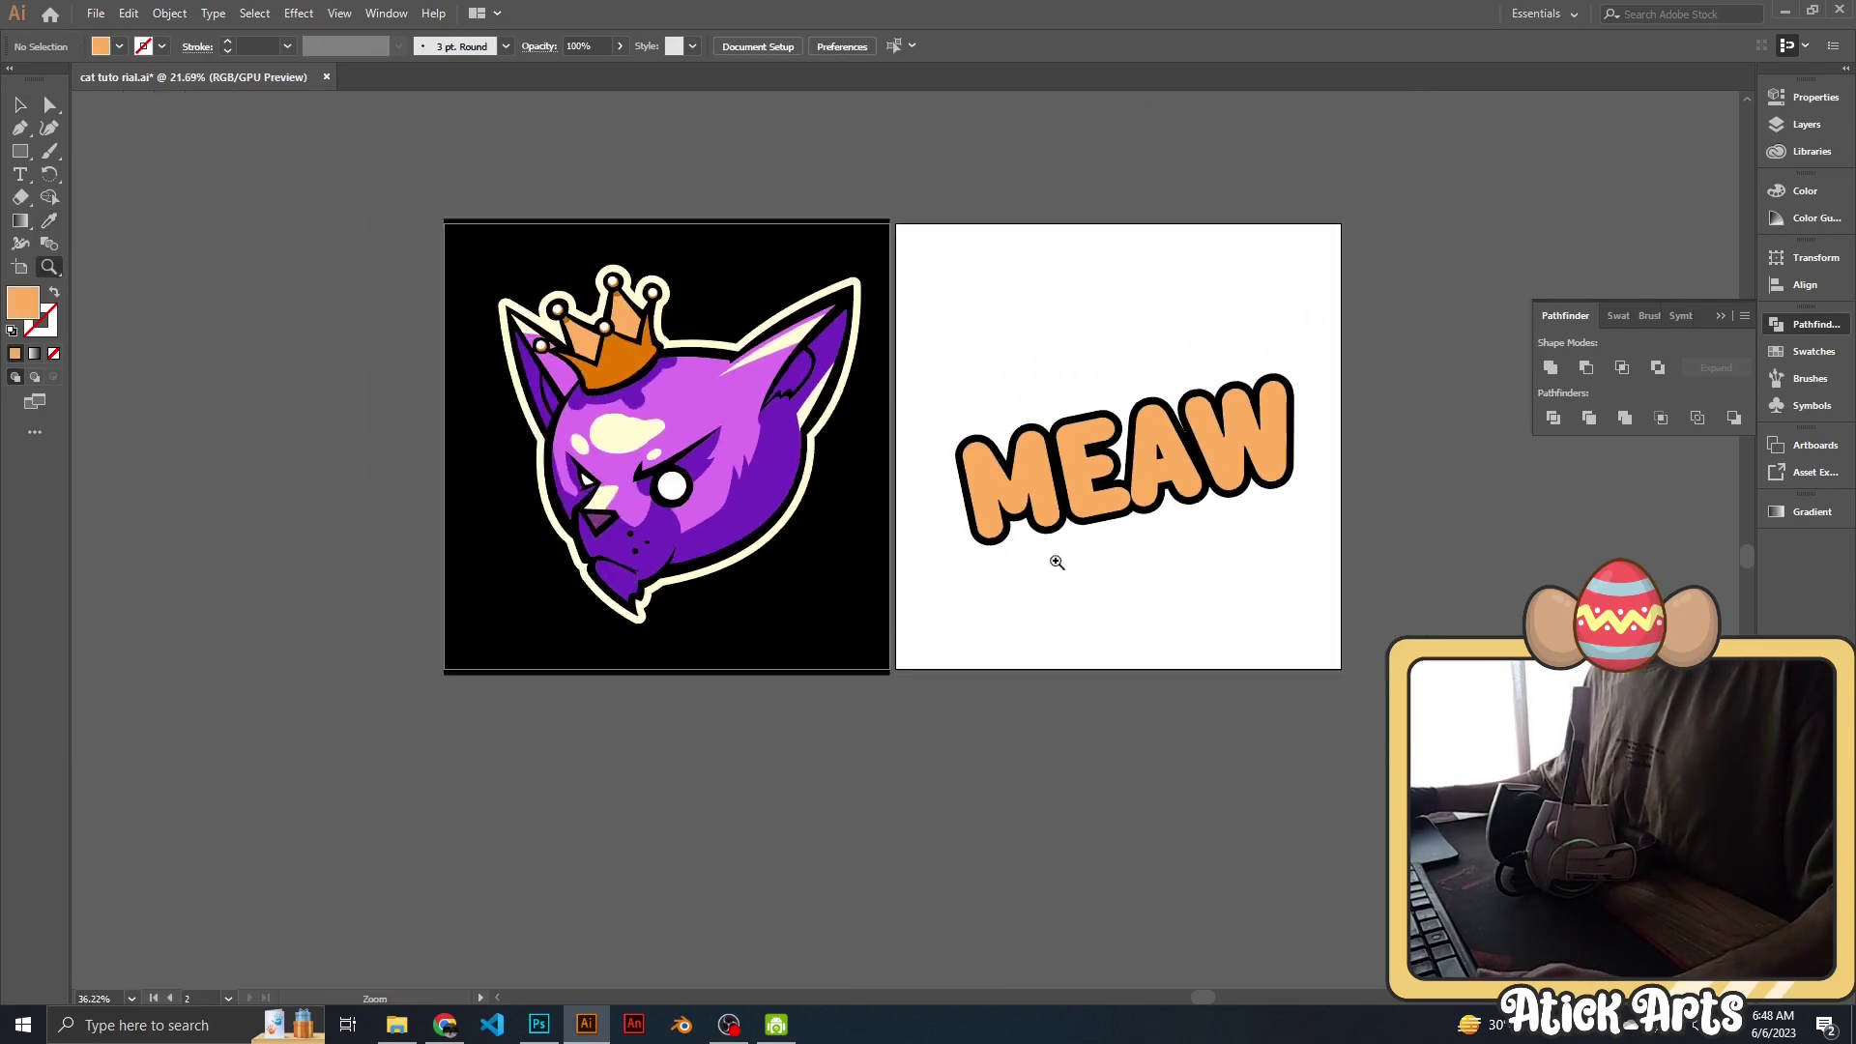
{"action": "left_click_drag", "start_coordinate": [1057, 562], "coordinate": [1131, 620]}
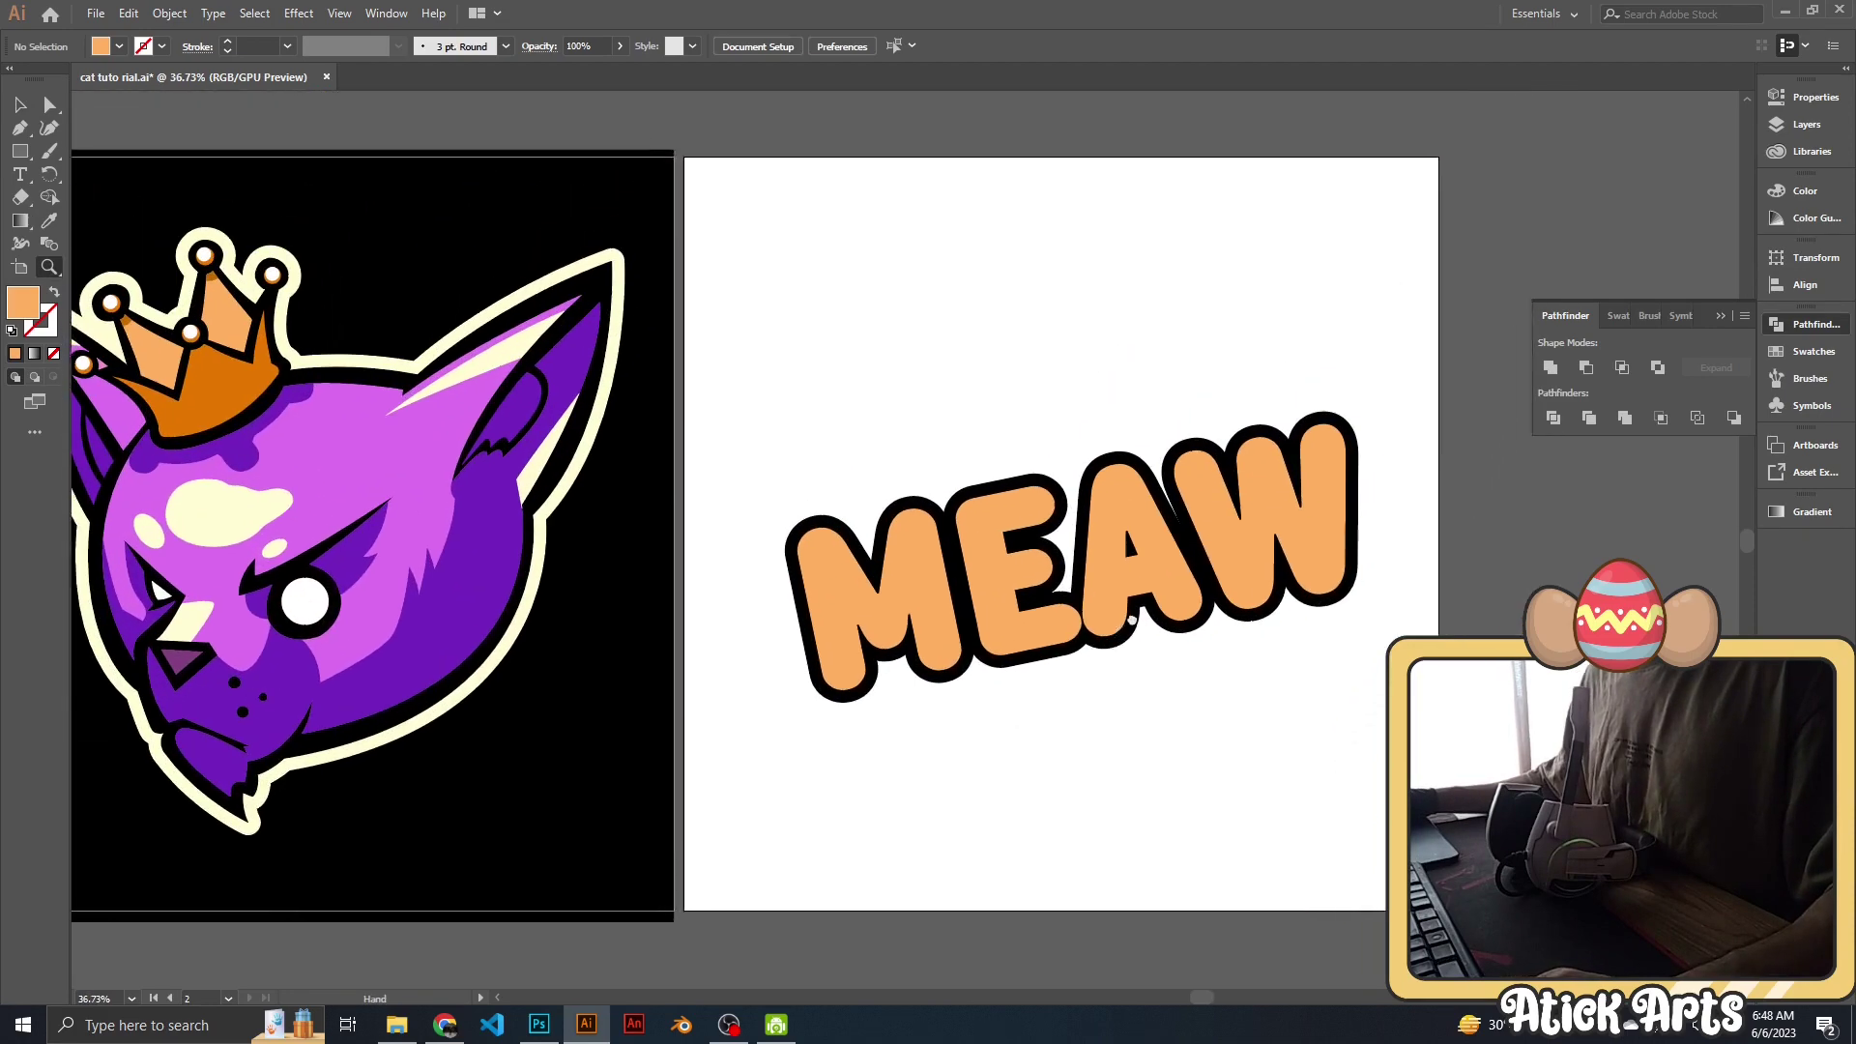
{"action": "mouse_move", "coordinate": [925, 573]}
{"action": "left_mouse_down"}
{"action": "mouse_move", "coordinate": [972, 524]}
{"action": "mouse_move", "coordinate": [938, 525]}
{"action": "left_mouse_up"}
{"action": "key", "text": "v"}
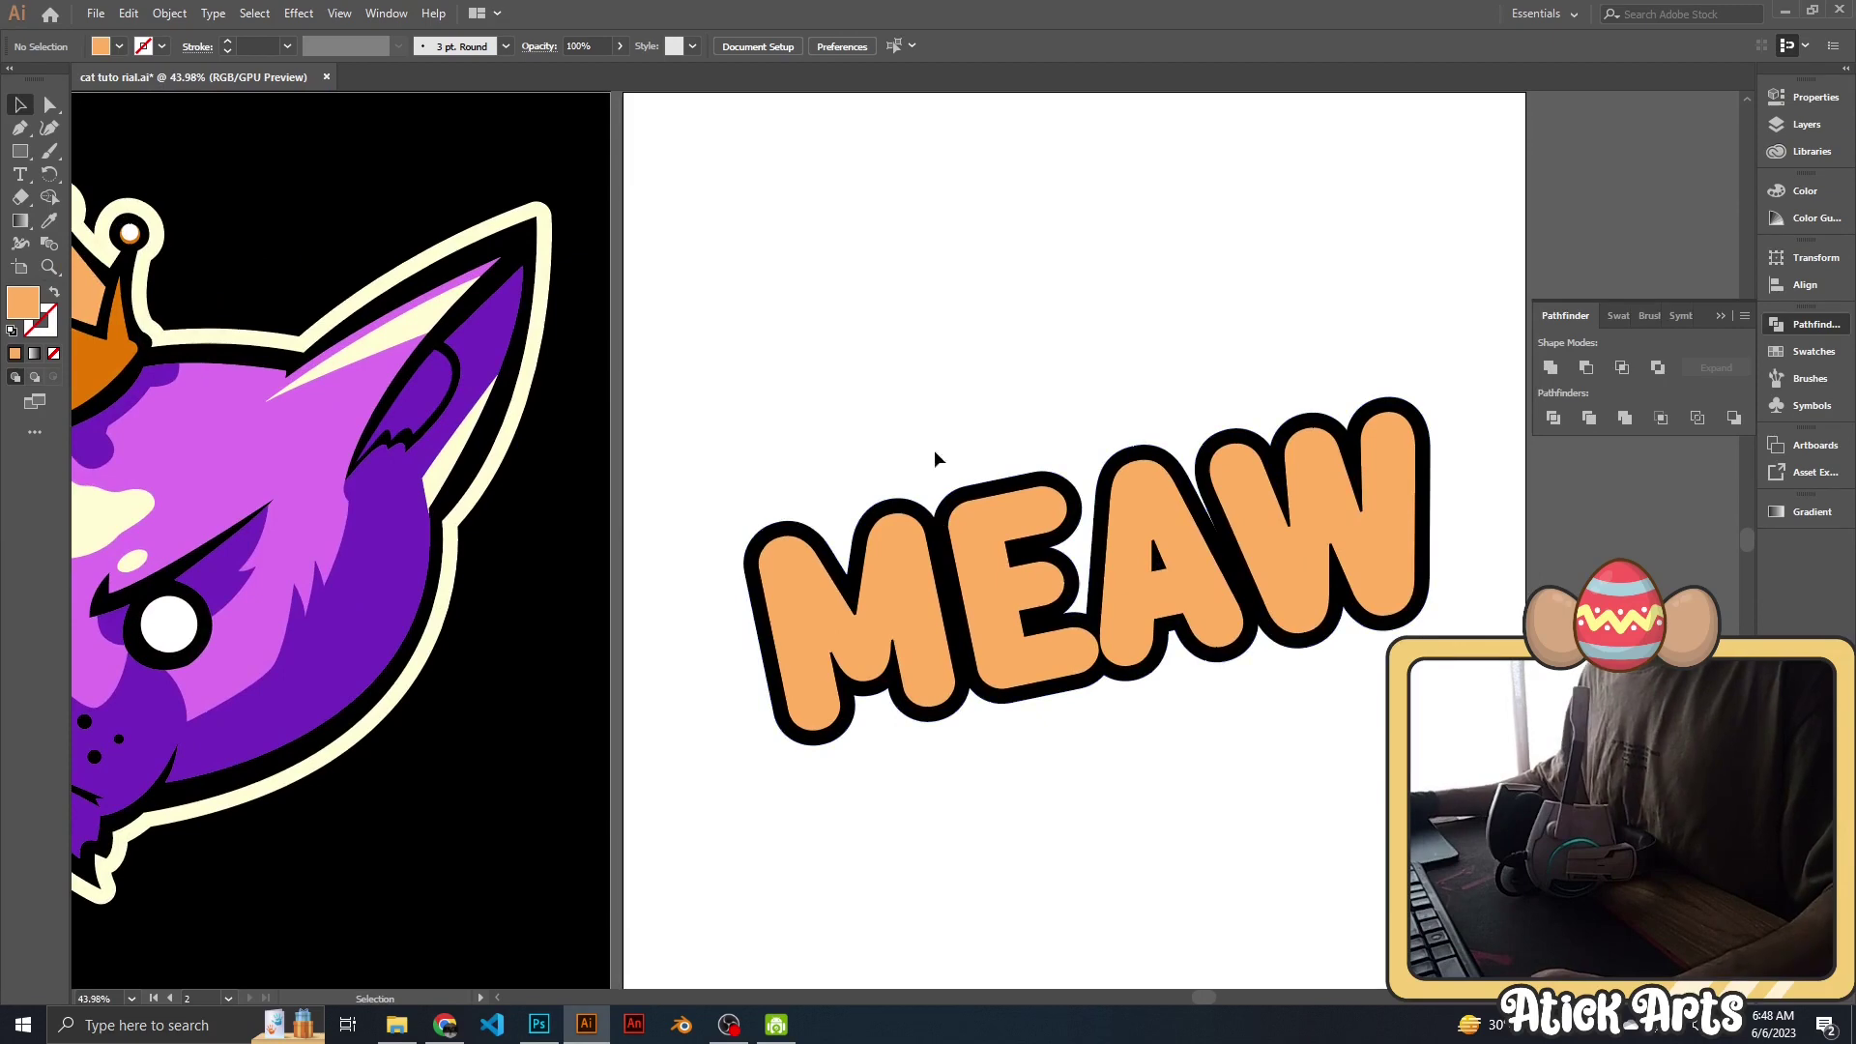
{"action": "left_click_drag", "start_coordinate": [989, 594], "coordinate": [1015, 585]}
Draw a slanted banner across the lower letters and fill it with the cat's cream colour.
{"action": "key", "text": "p"}
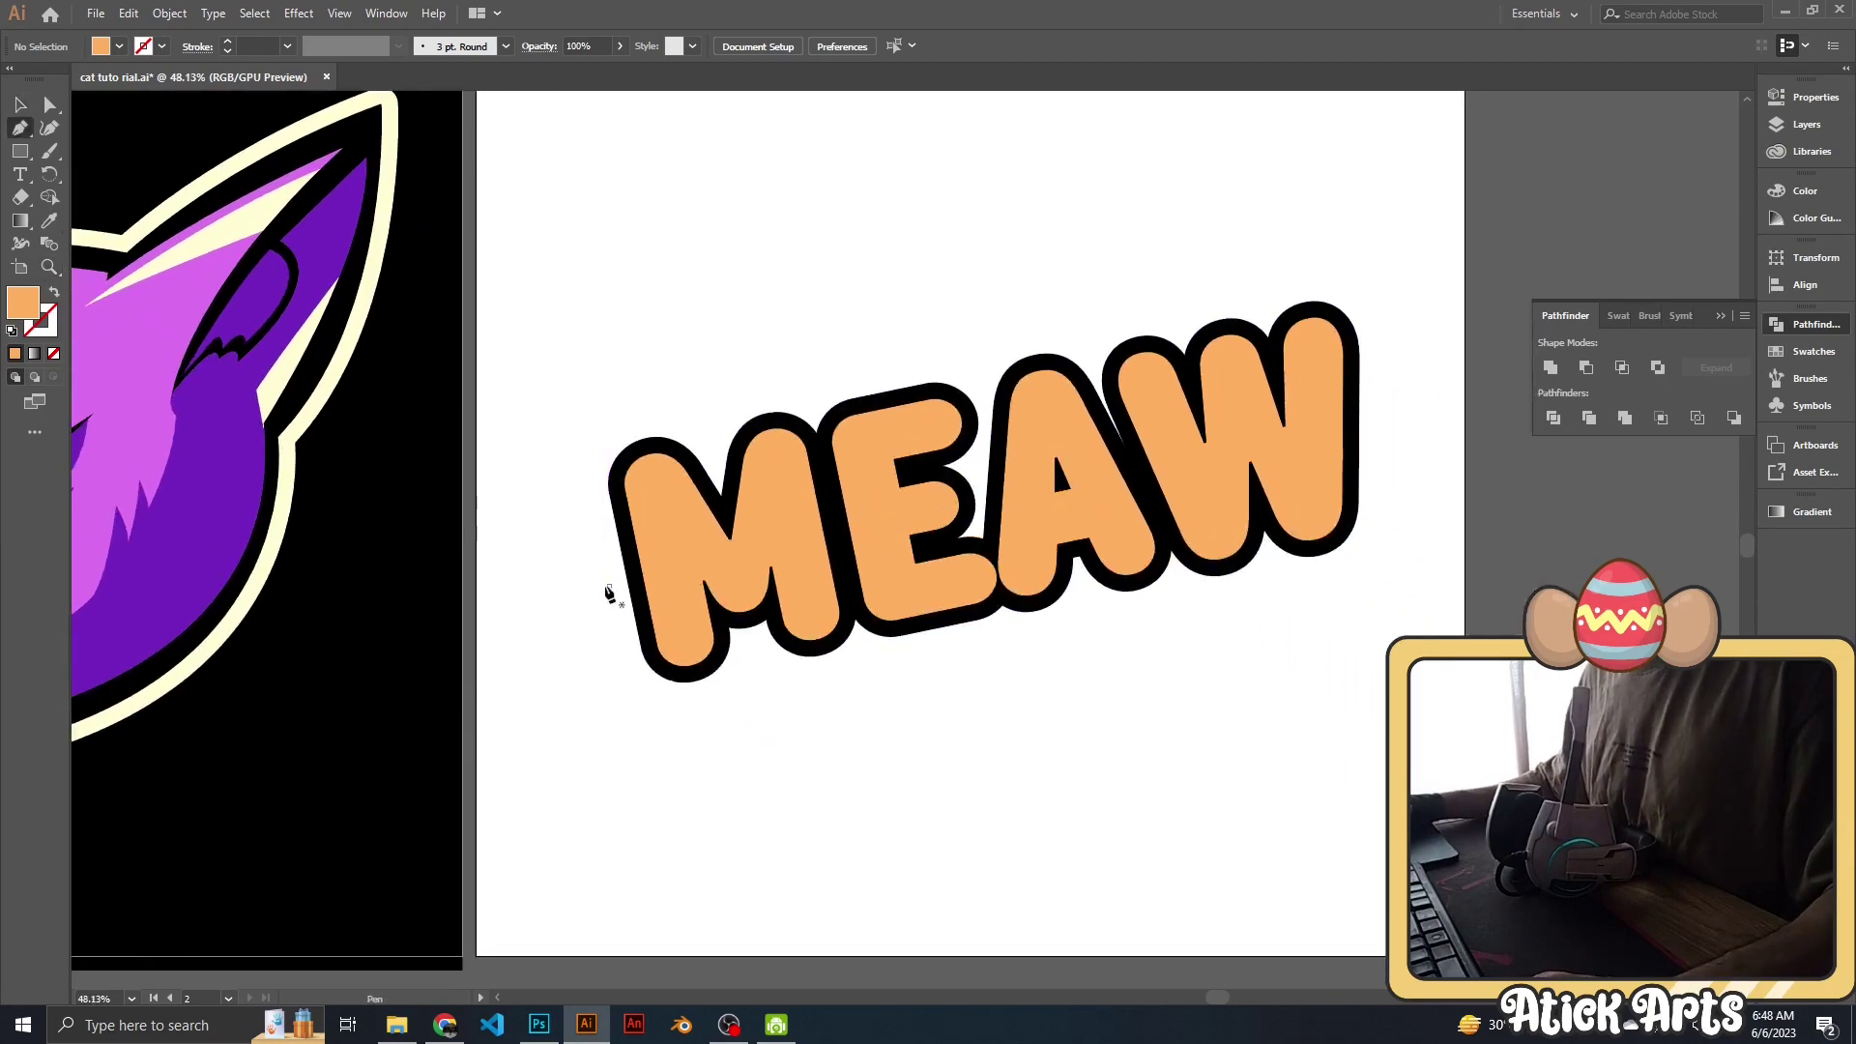
{"action": "left_click", "coordinate": [609, 586]}
{"action": "left_click", "coordinate": [1417, 404]}
{"action": "left_click", "coordinate": [1374, 611]}
{"action": "left_click_drag", "start_coordinate": [940, 752], "coordinate": [817, 779]}
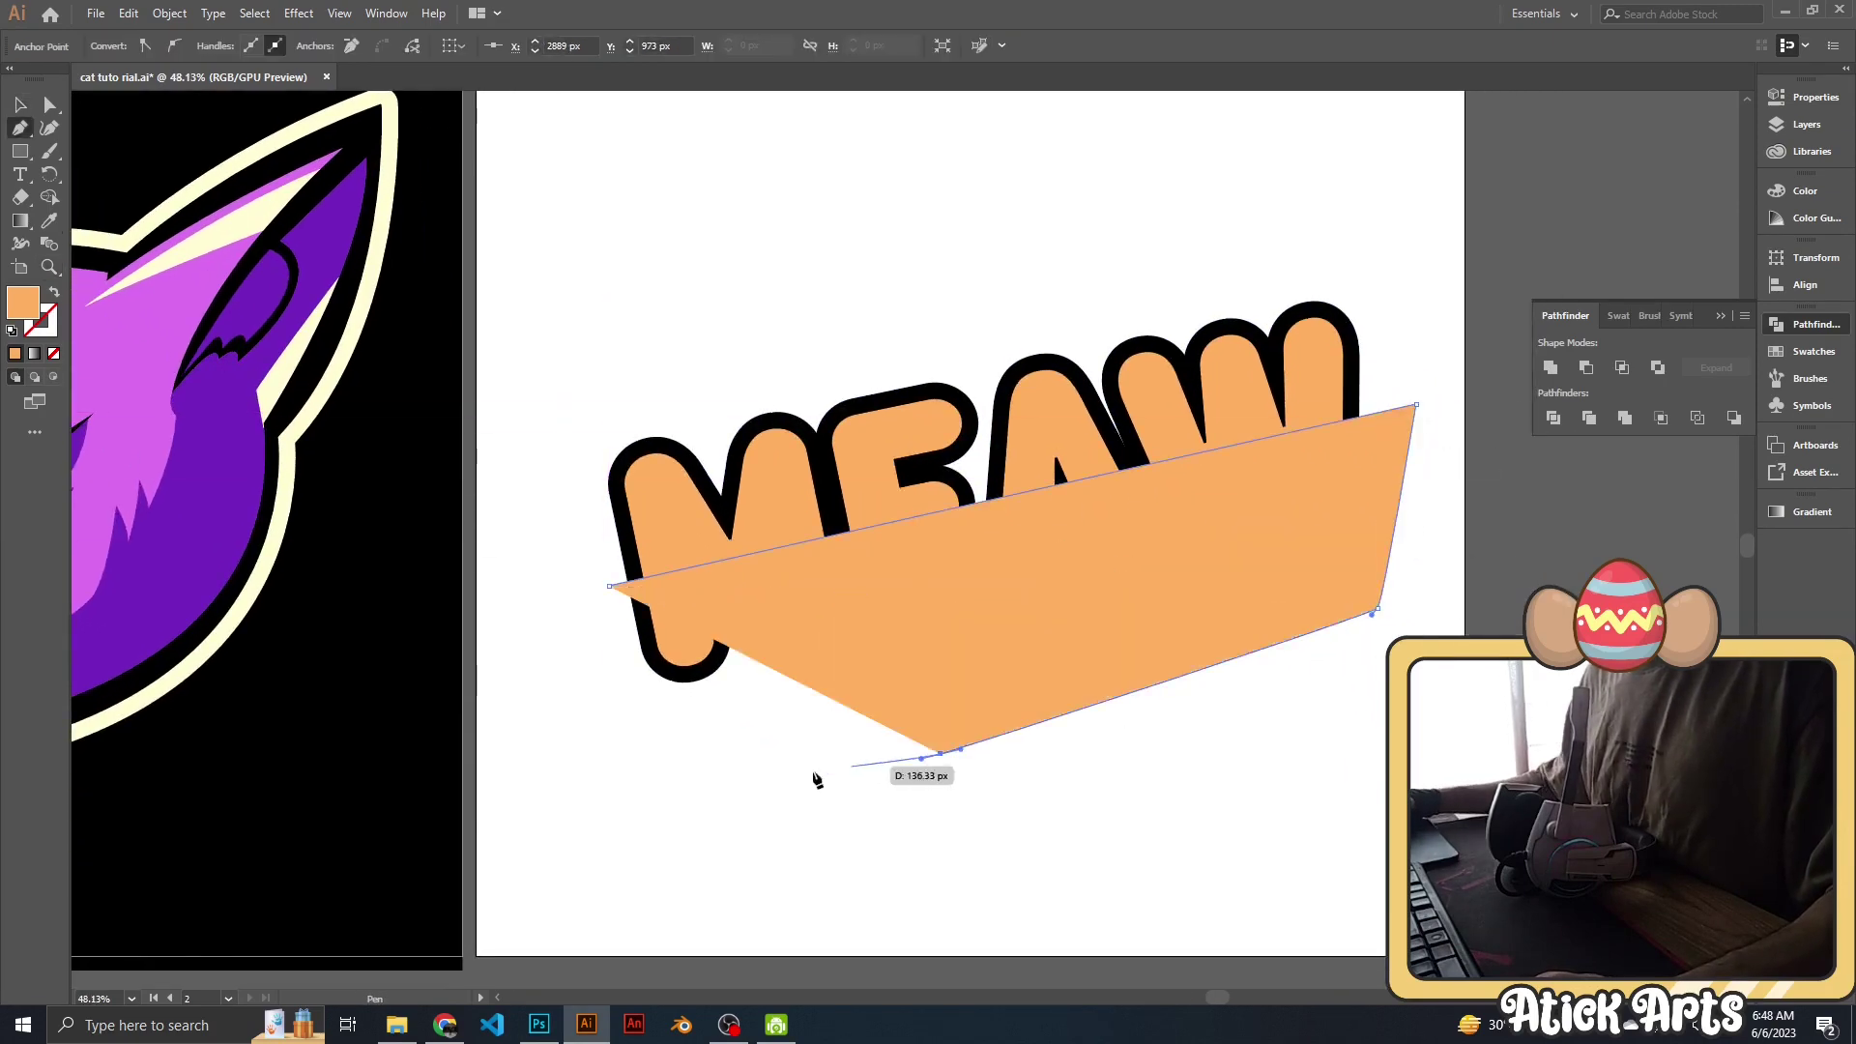
{"action": "left_click", "coordinate": [565, 791]}
{"action": "left_click", "coordinate": [525, 646]}
{"action": "mouse_move", "coordinate": [632, 524]}
{"action": "left_mouse_down"}
{"action": "mouse_move", "coordinate": [476, 502]}
{"action": "mouse_move", "coordinate": [591, 493]}
{"action": "left_mouse_up"}
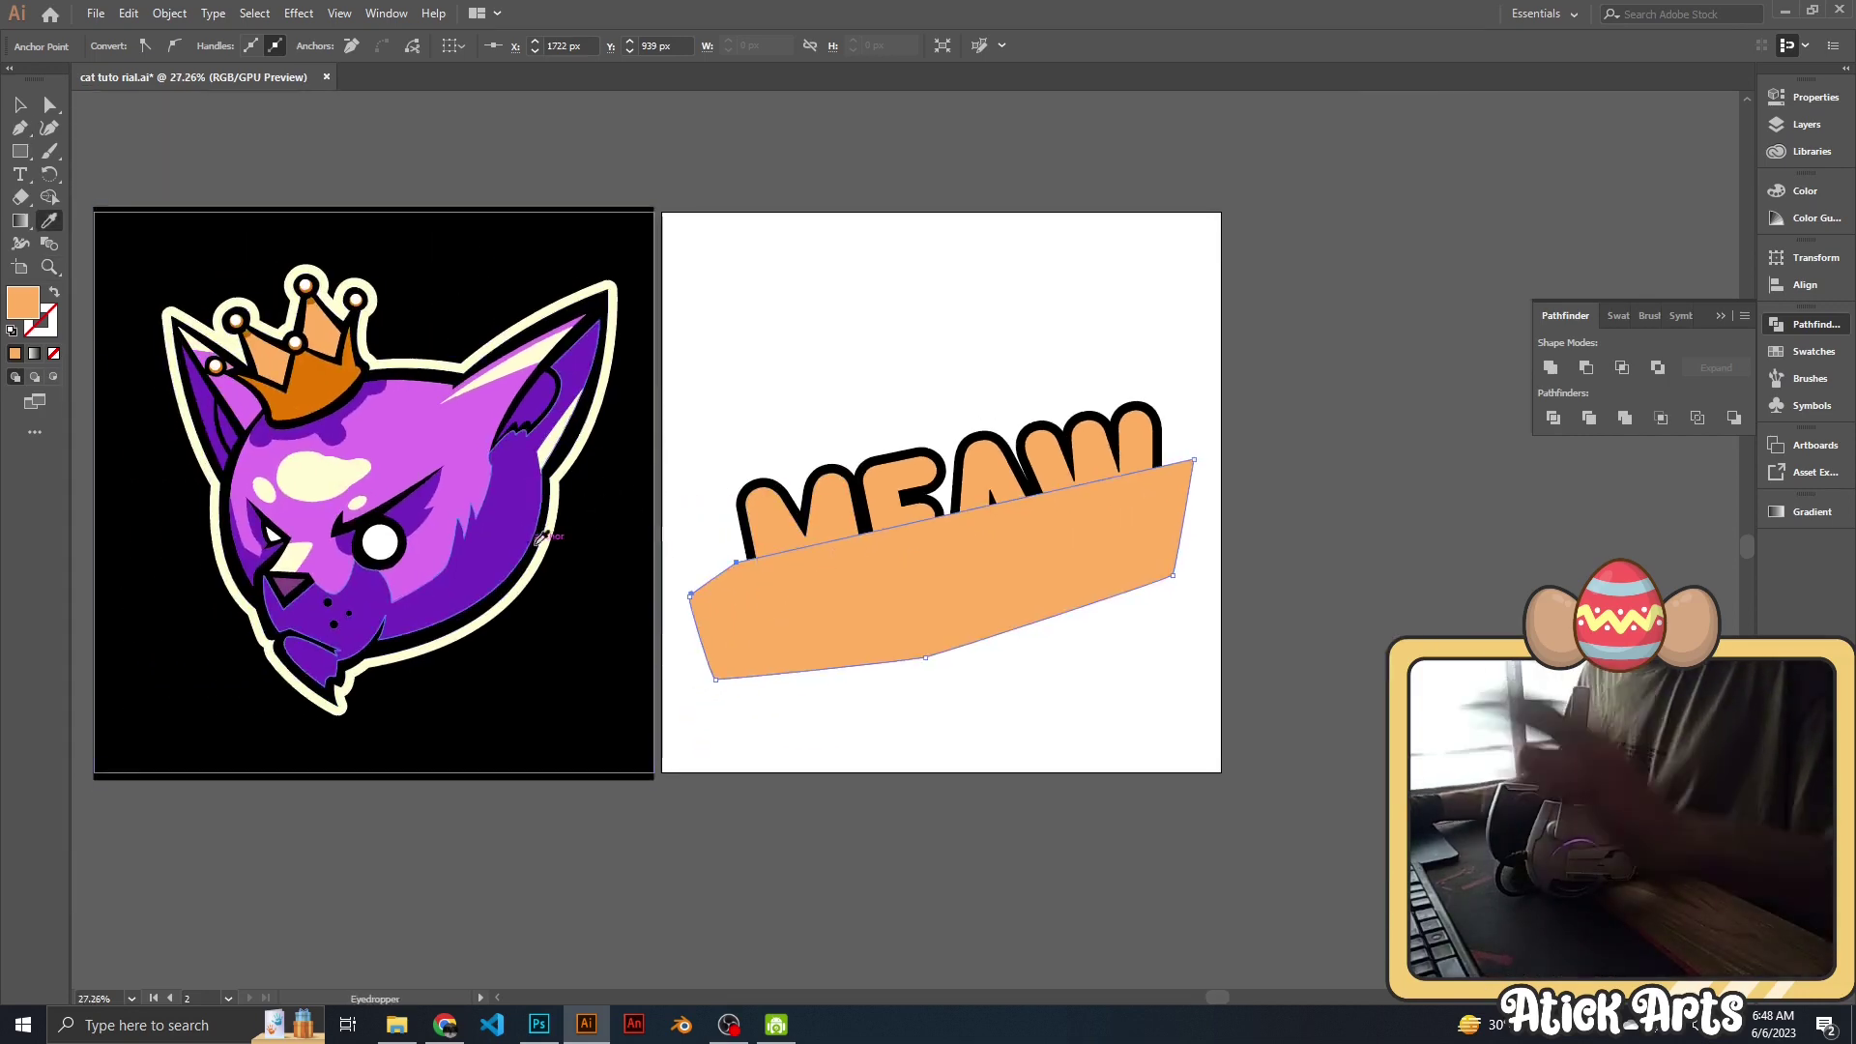
{"action": "left_click", "coordinate": [324, 474]}
{"action": "left_click_drag", "start_coordinate": [941, 526], "coordinate": [942, 526]}
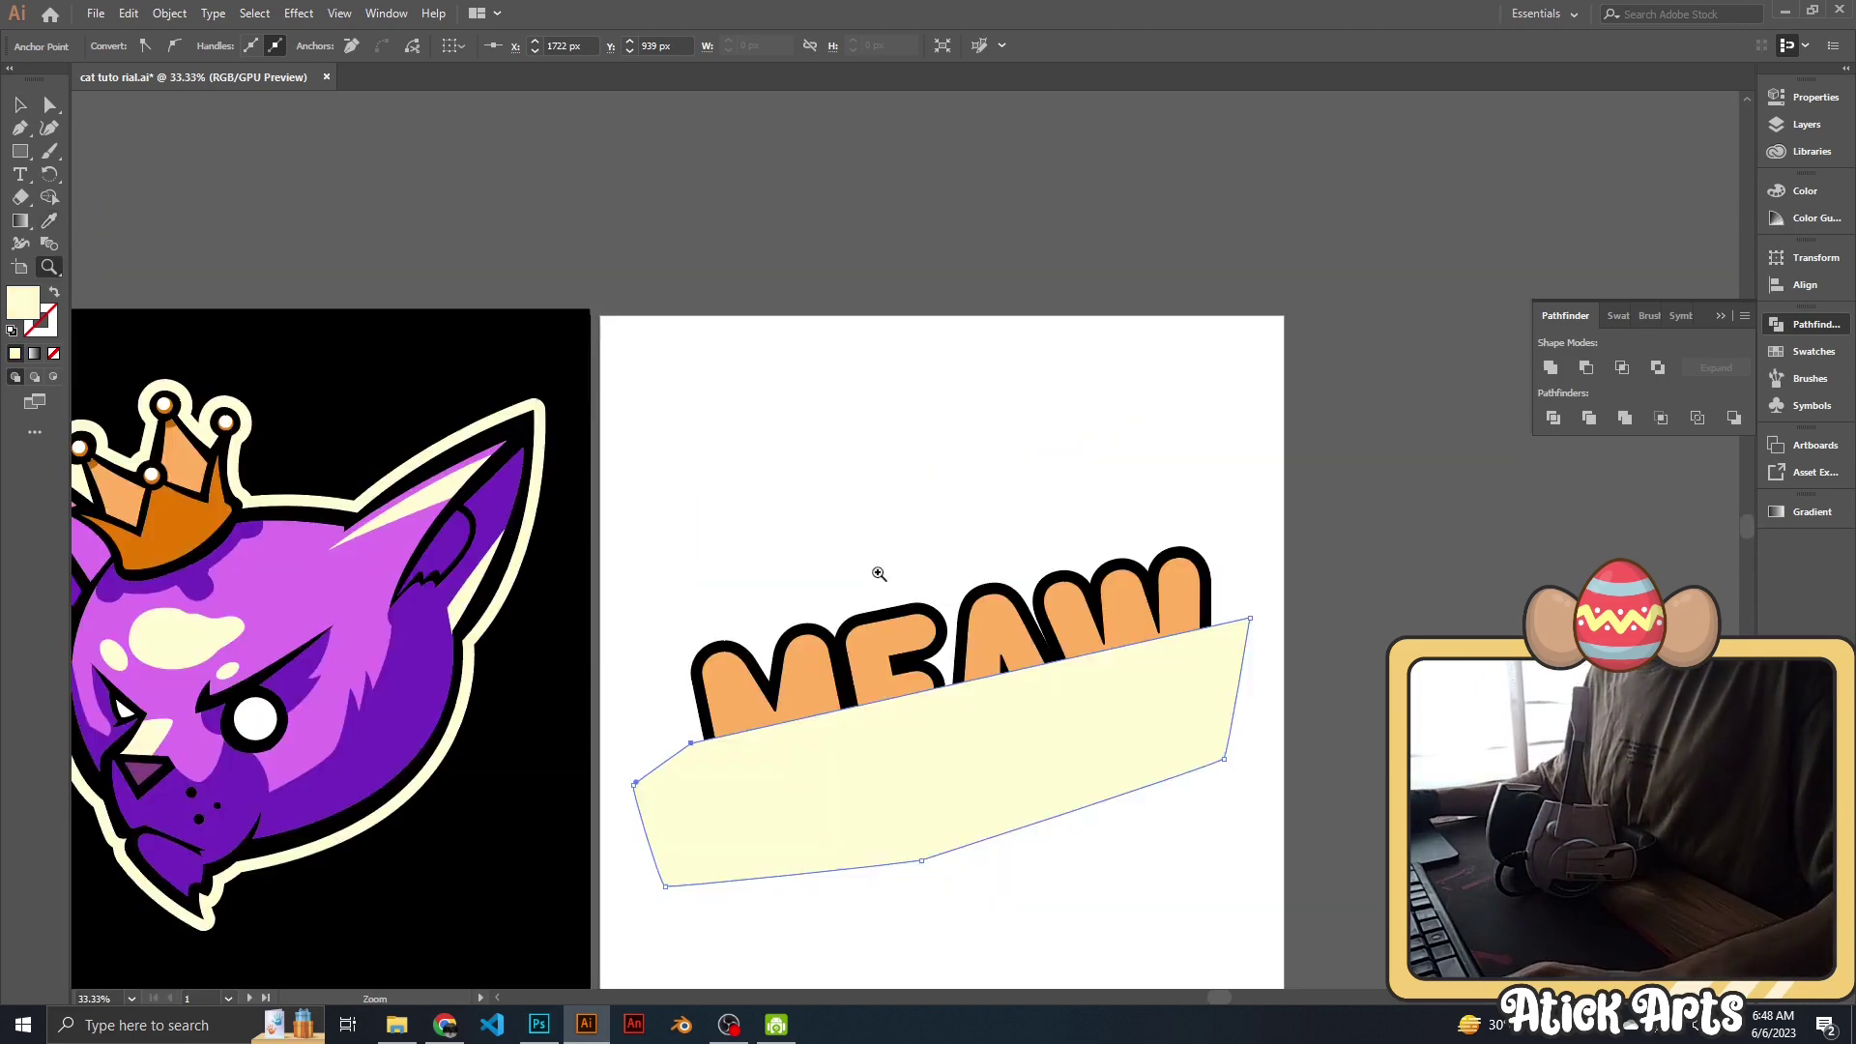
Trim away the banner outside the letters with Shape Builder.
{"action": "key", "text": "v"}
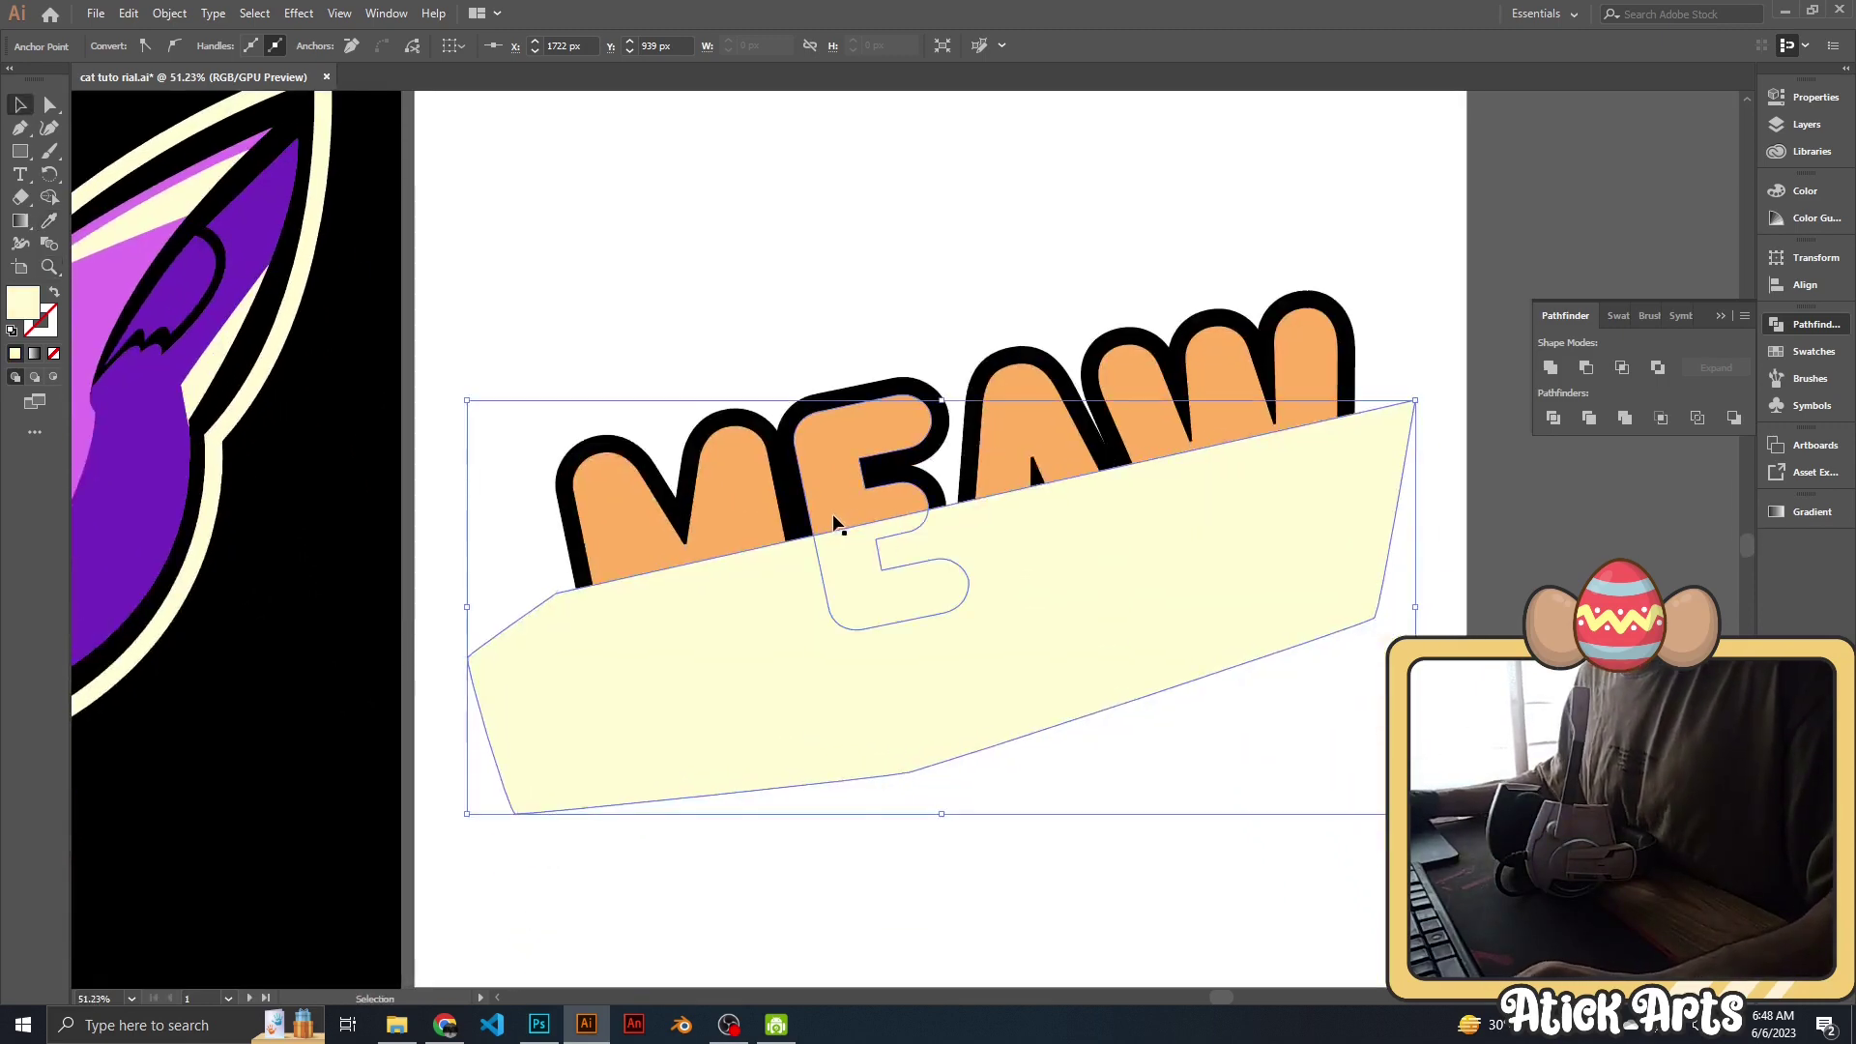
{"action": "left_click_drag", "start_coordinate": [952, 633], "coordinate": [1006, 437]}
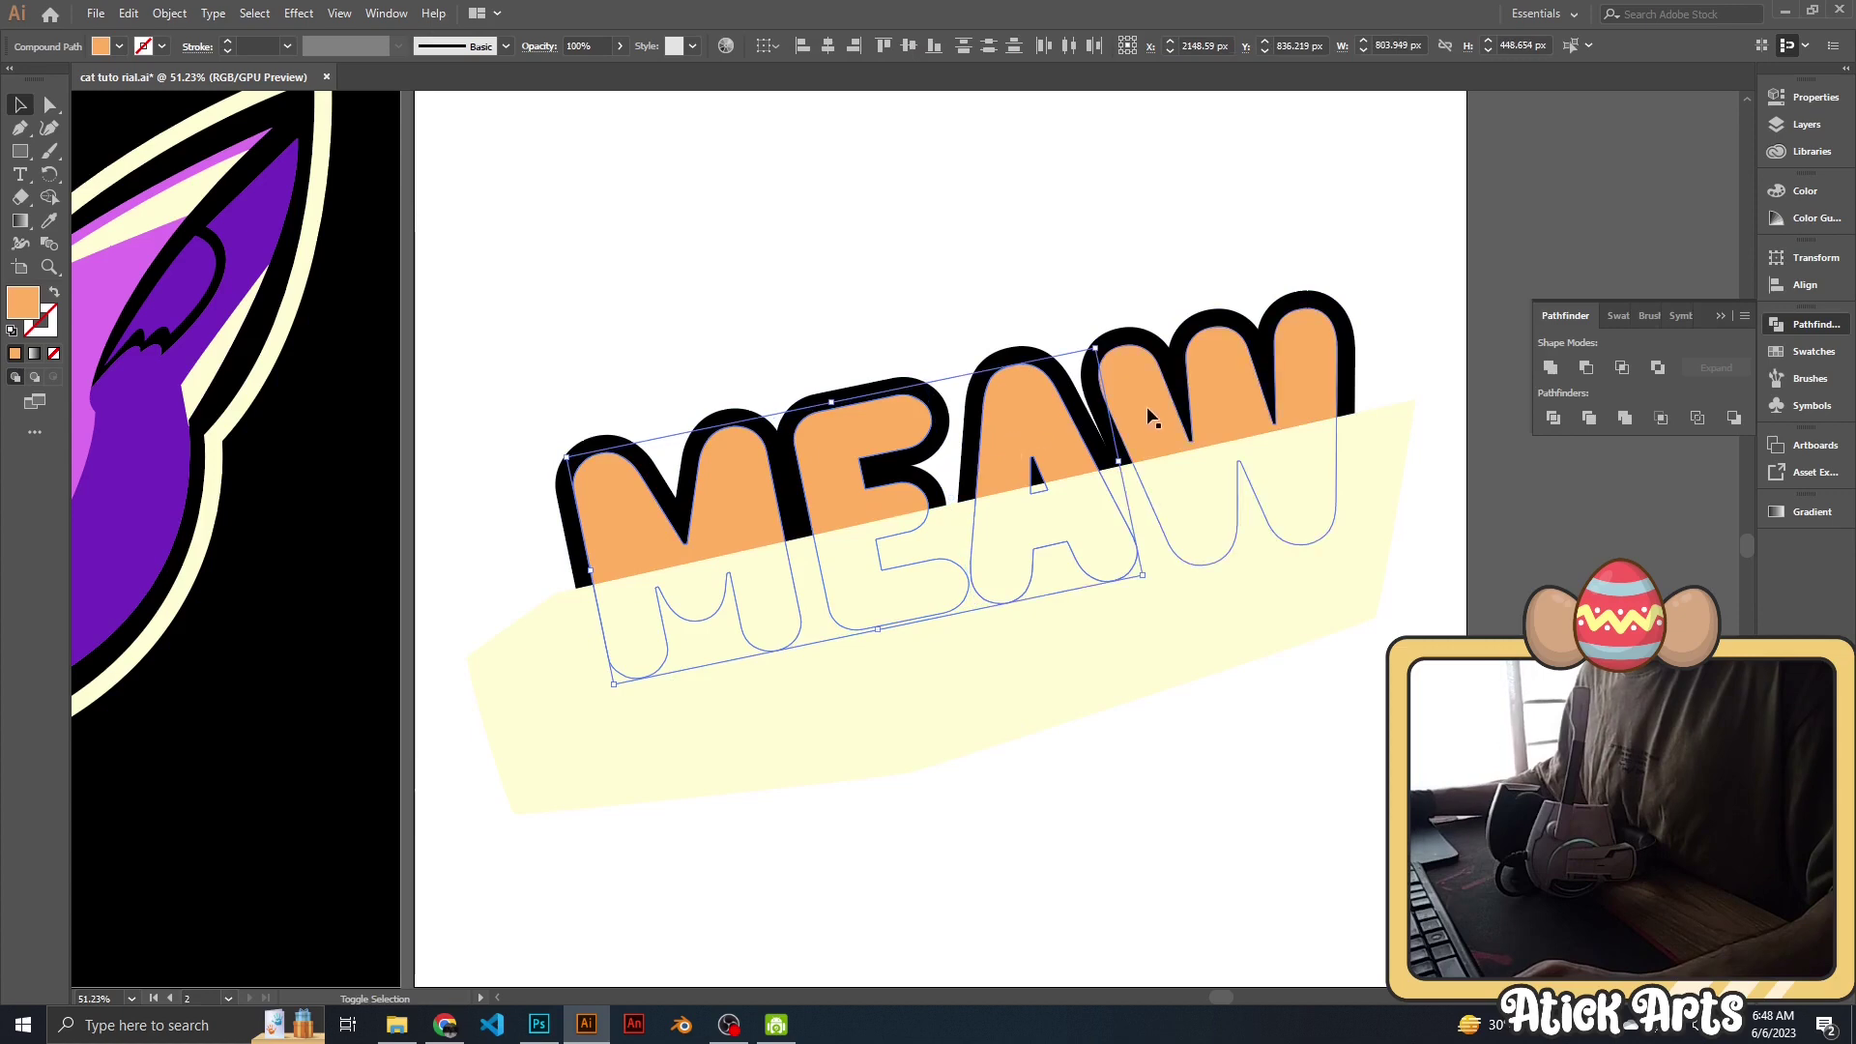
{"action": "left_click", "coordinate": [1222, 549], "text": "shift"}
{"action": "left_click_drag", "start_coordinate": [1339, 479], "coordinate": [1339, 480]}
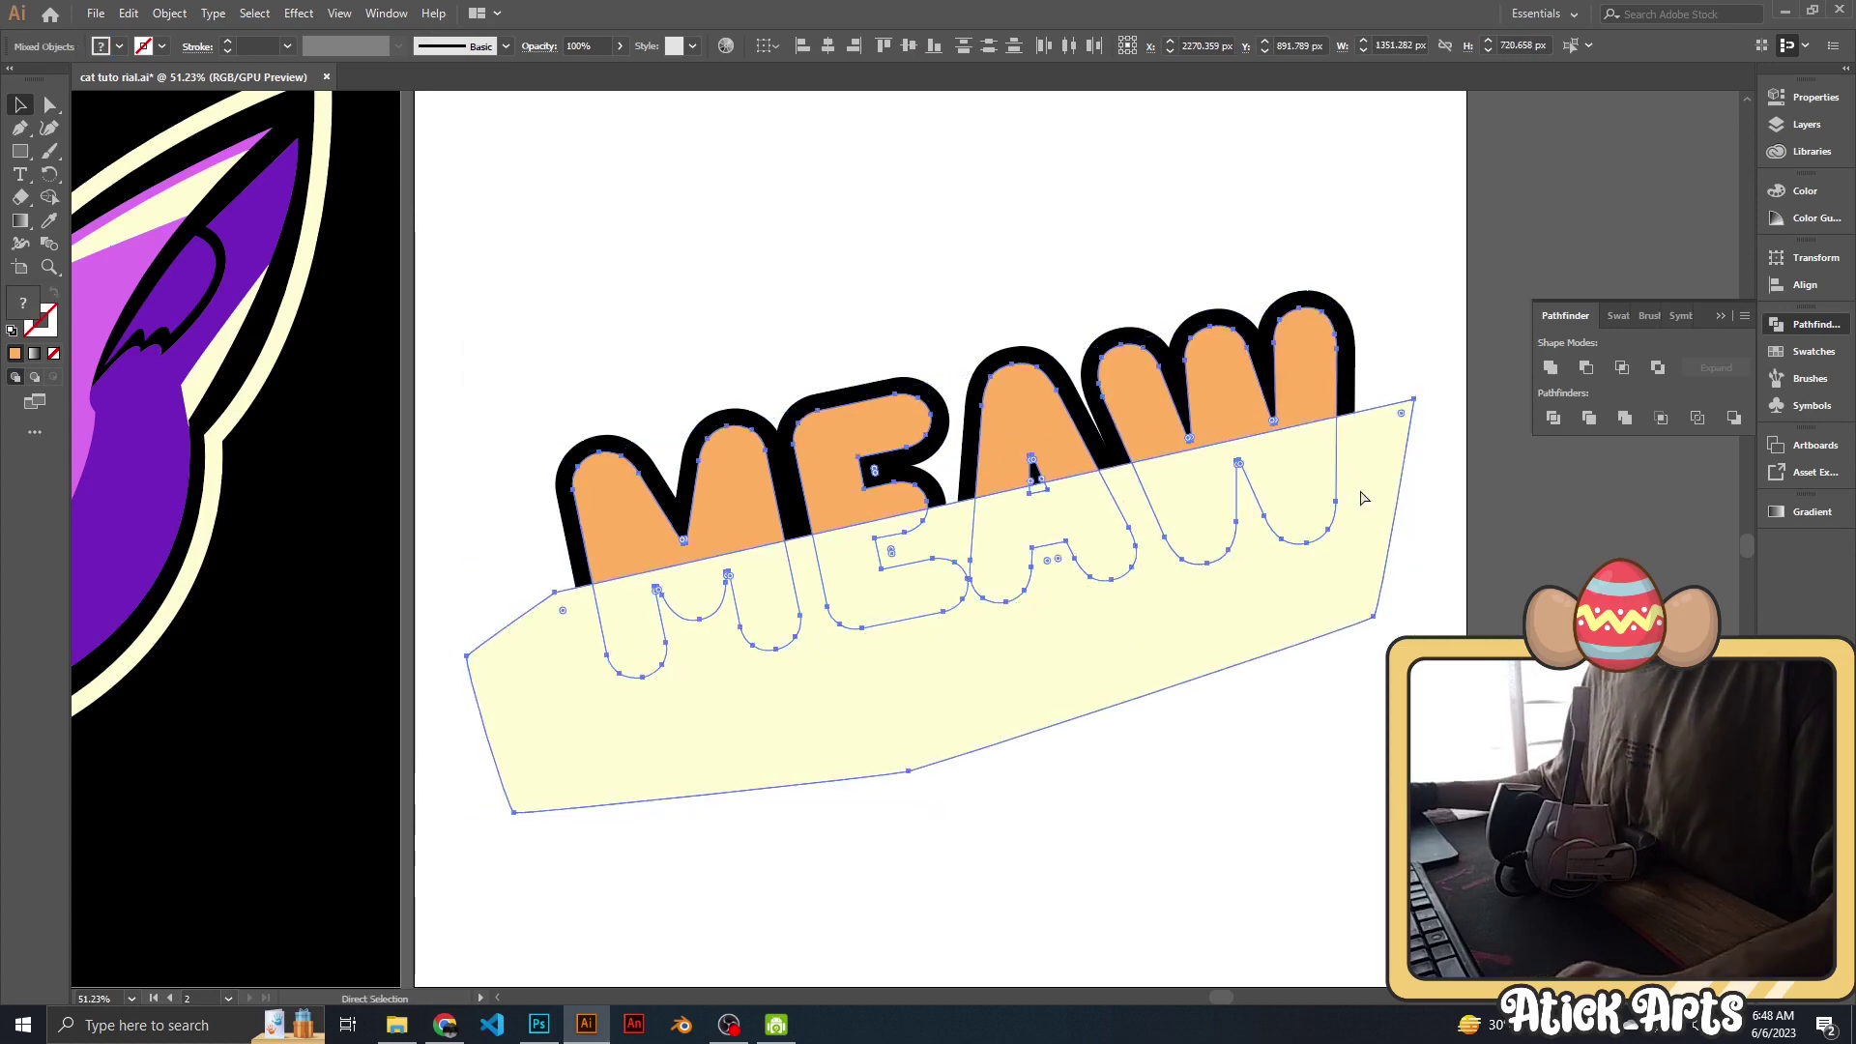
{"action": "key", "text": "shift+m"}
{"action": "left_click", "coordinate": [1307, 625], "text": "alt"}
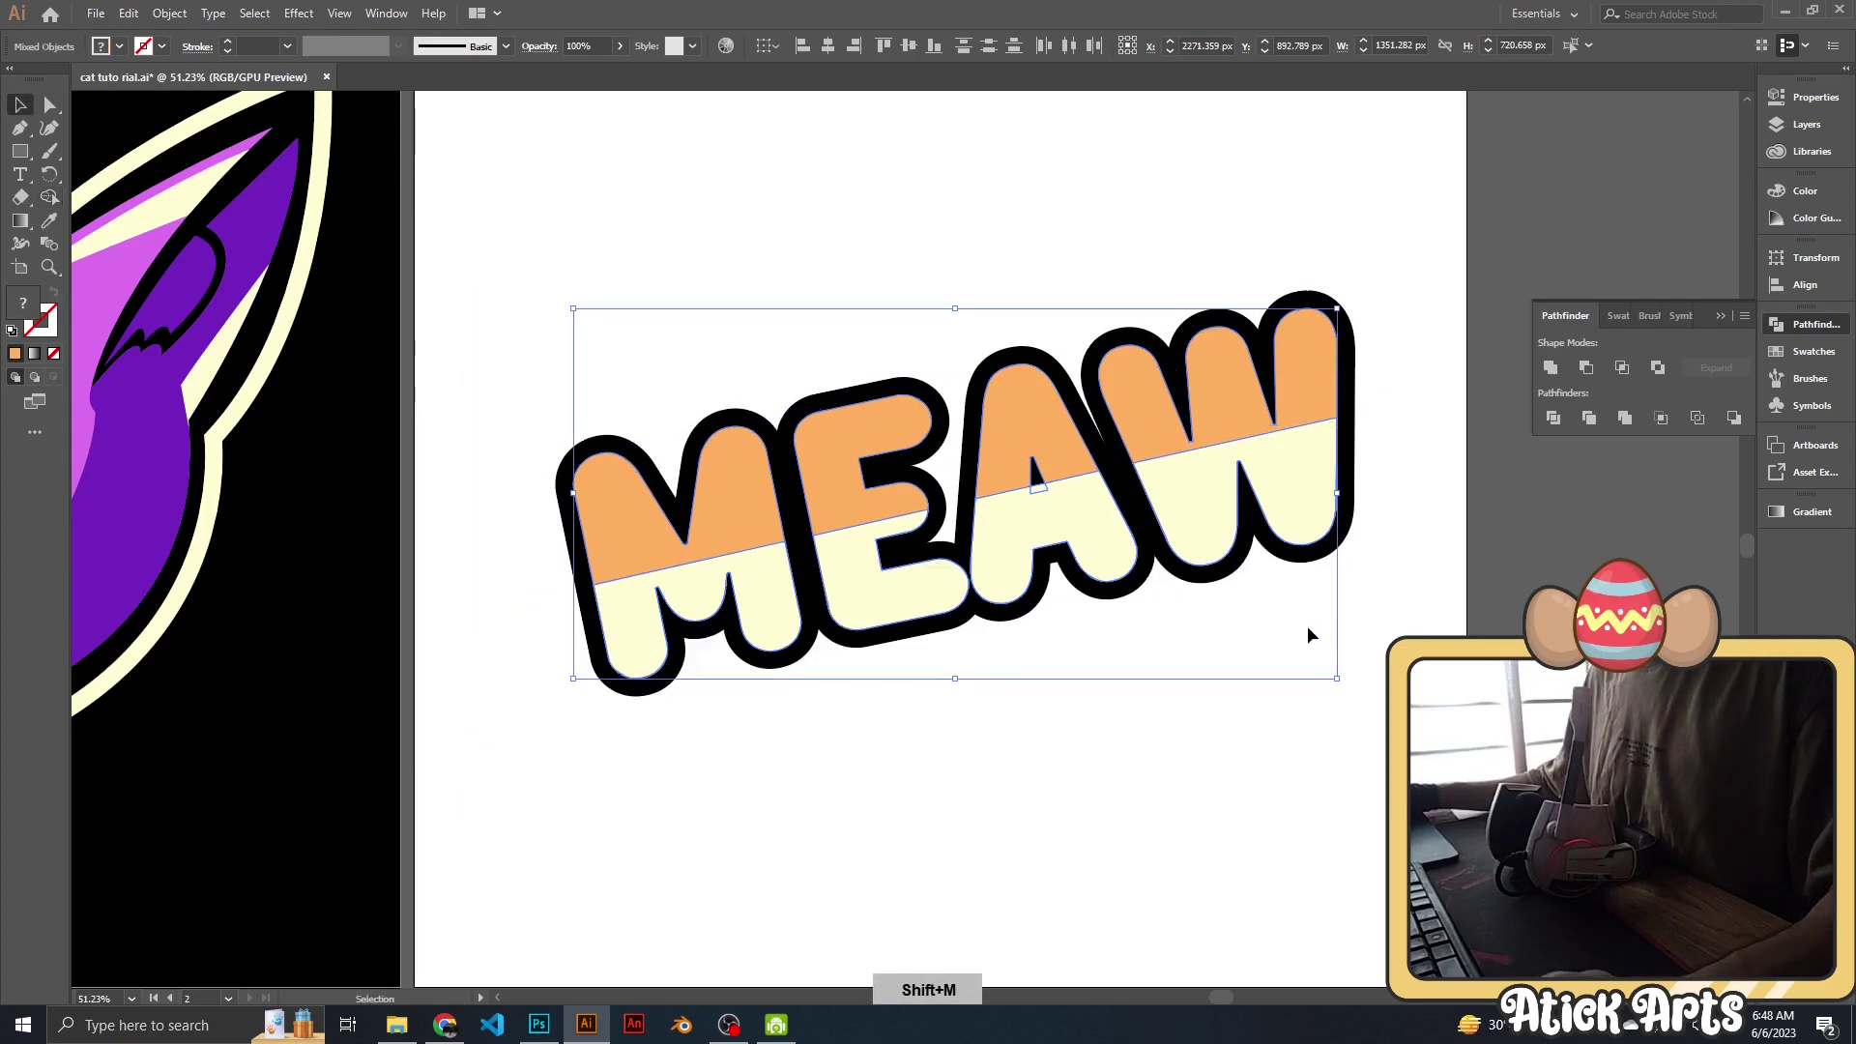
Remove the stray cream piece inside the A and select the cream lower halves.
{"action": "key", "text": "v"}
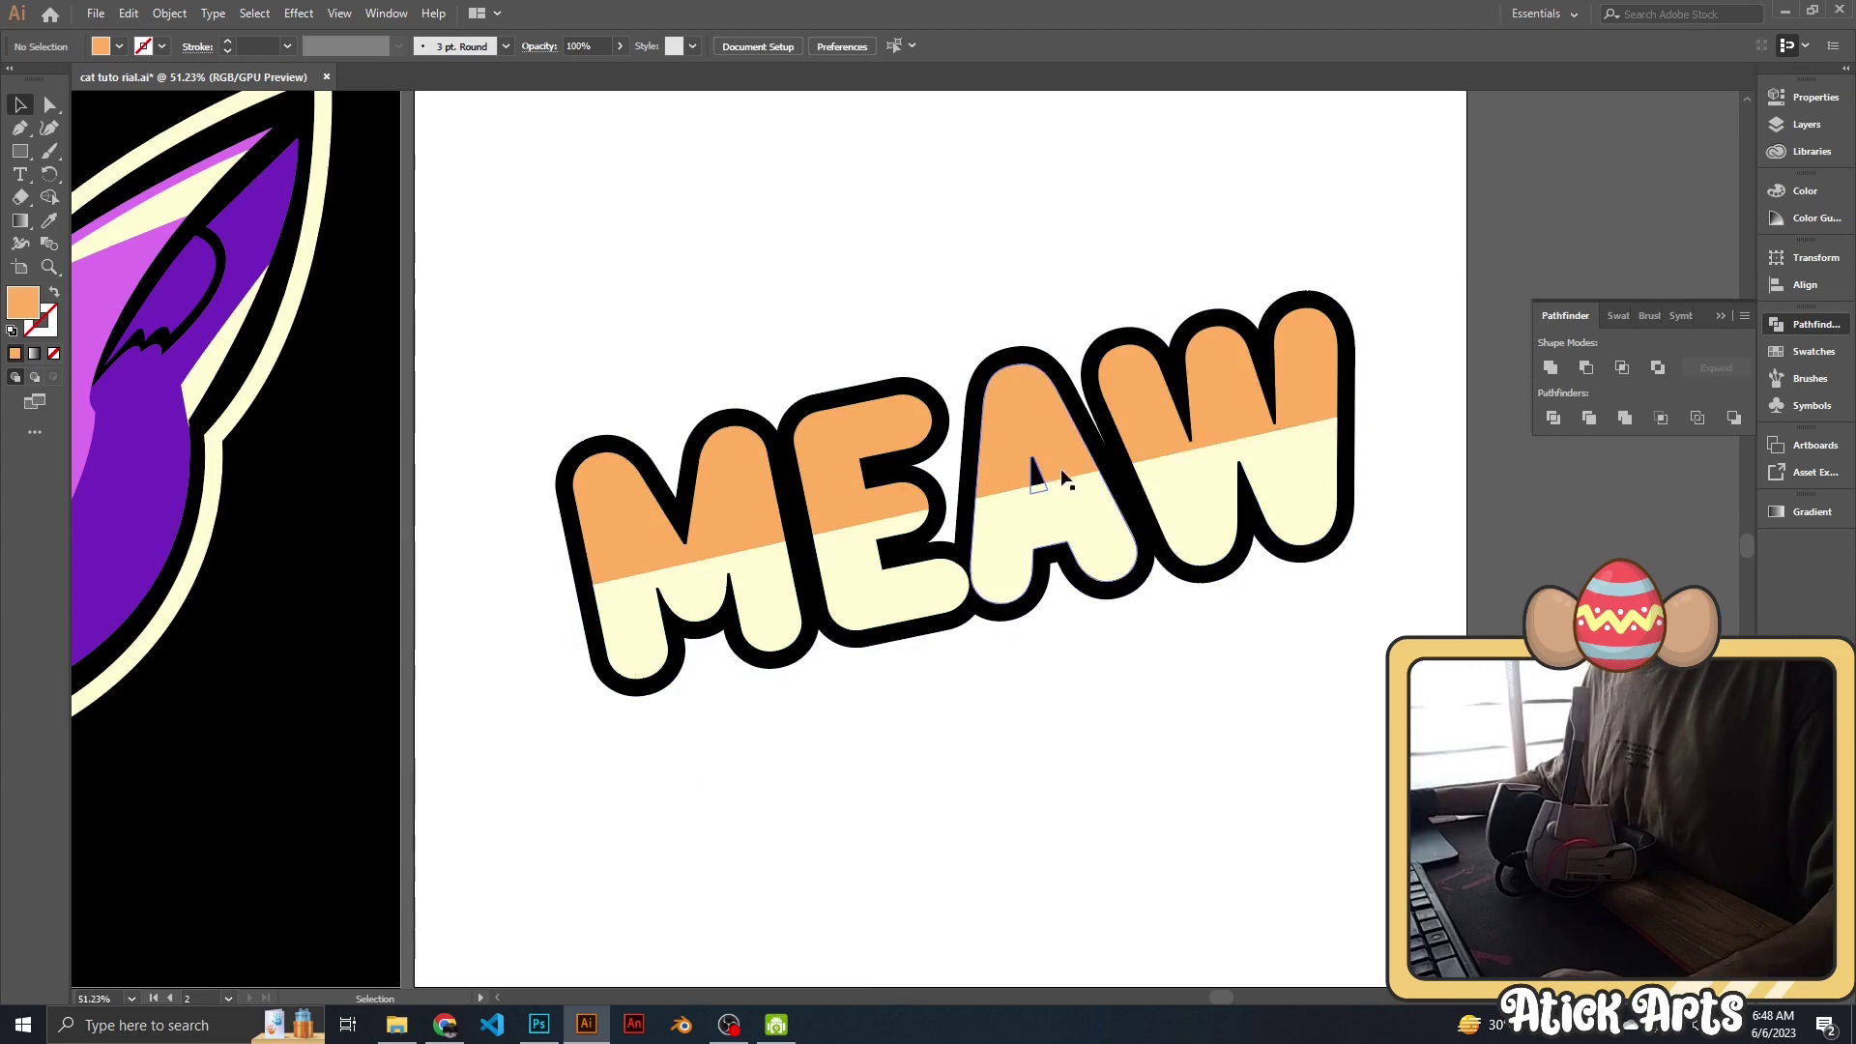
{"action": "left_click", "coordinate": [1066, 477]}
{"action": "left_click", "coordinate": [1067, 495], "text": "shift"}
{"action": "key", "text": "shift+m"}
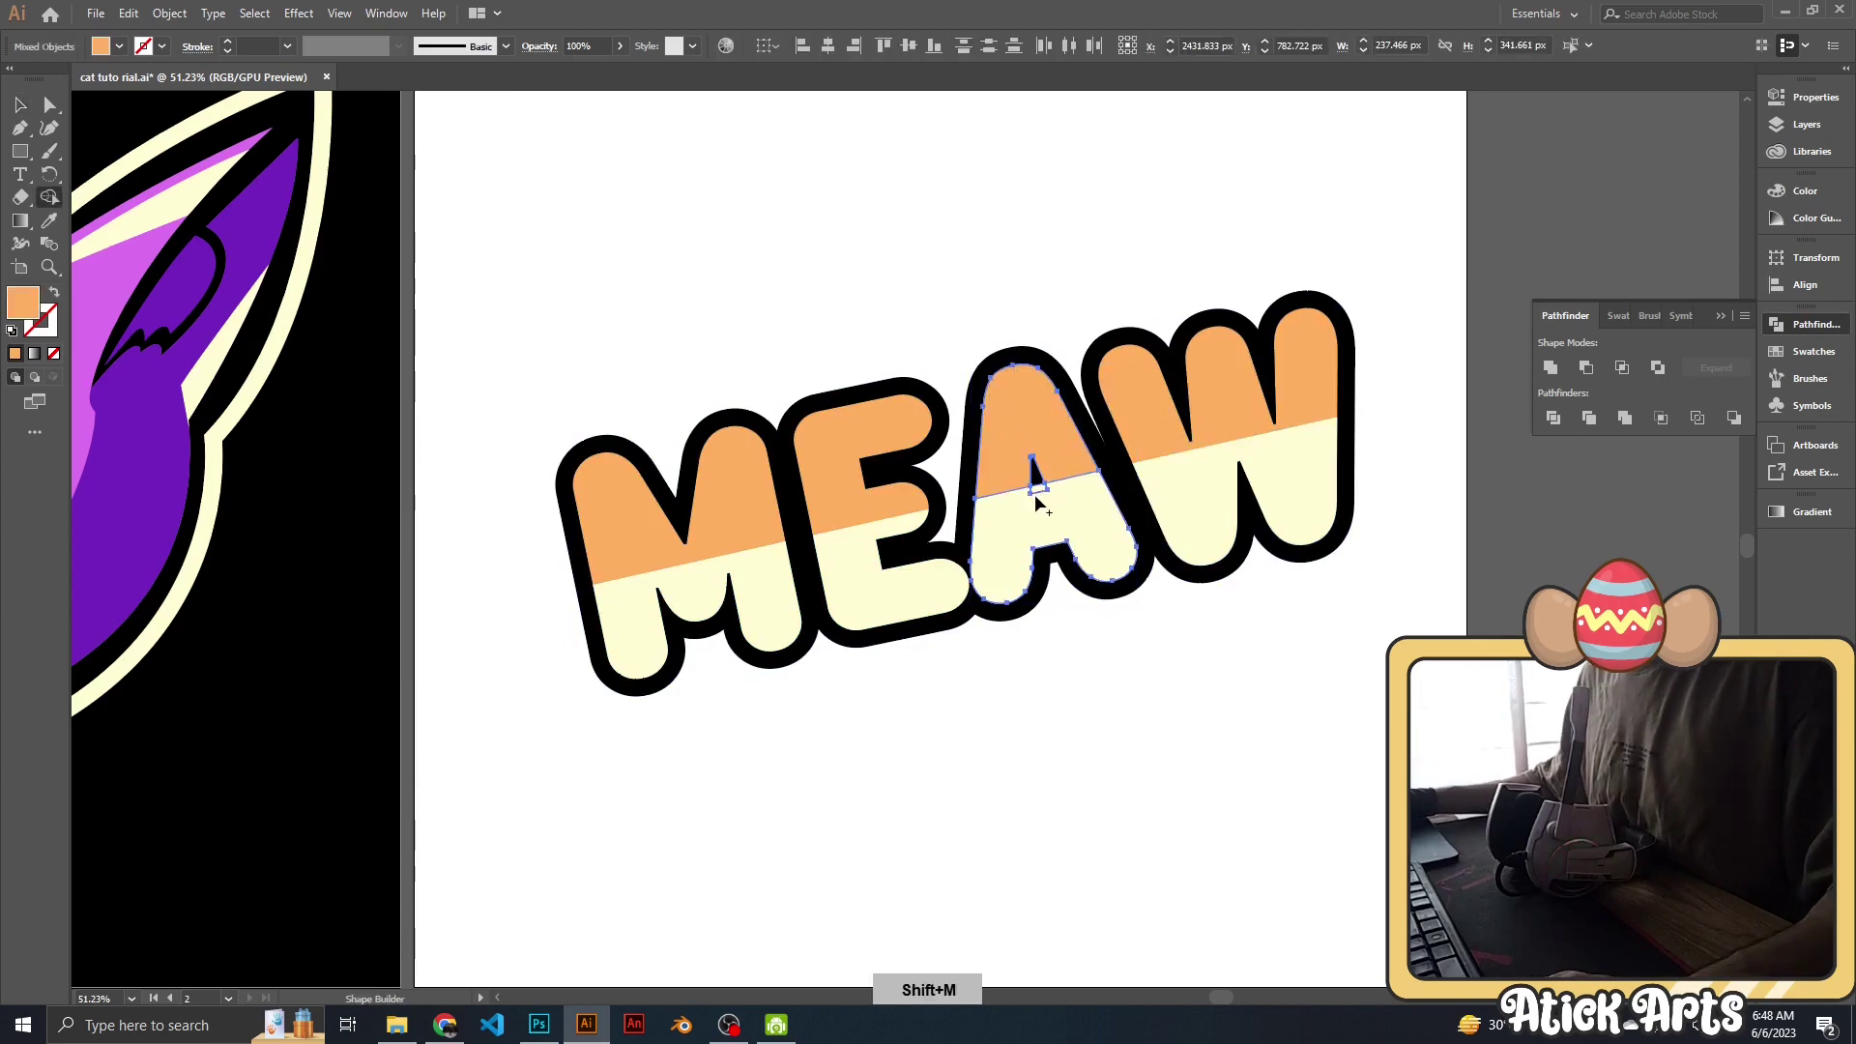
{"action": "left_click", "coordinate": [1224, 646]}
{"action": "key", "text": "z"}
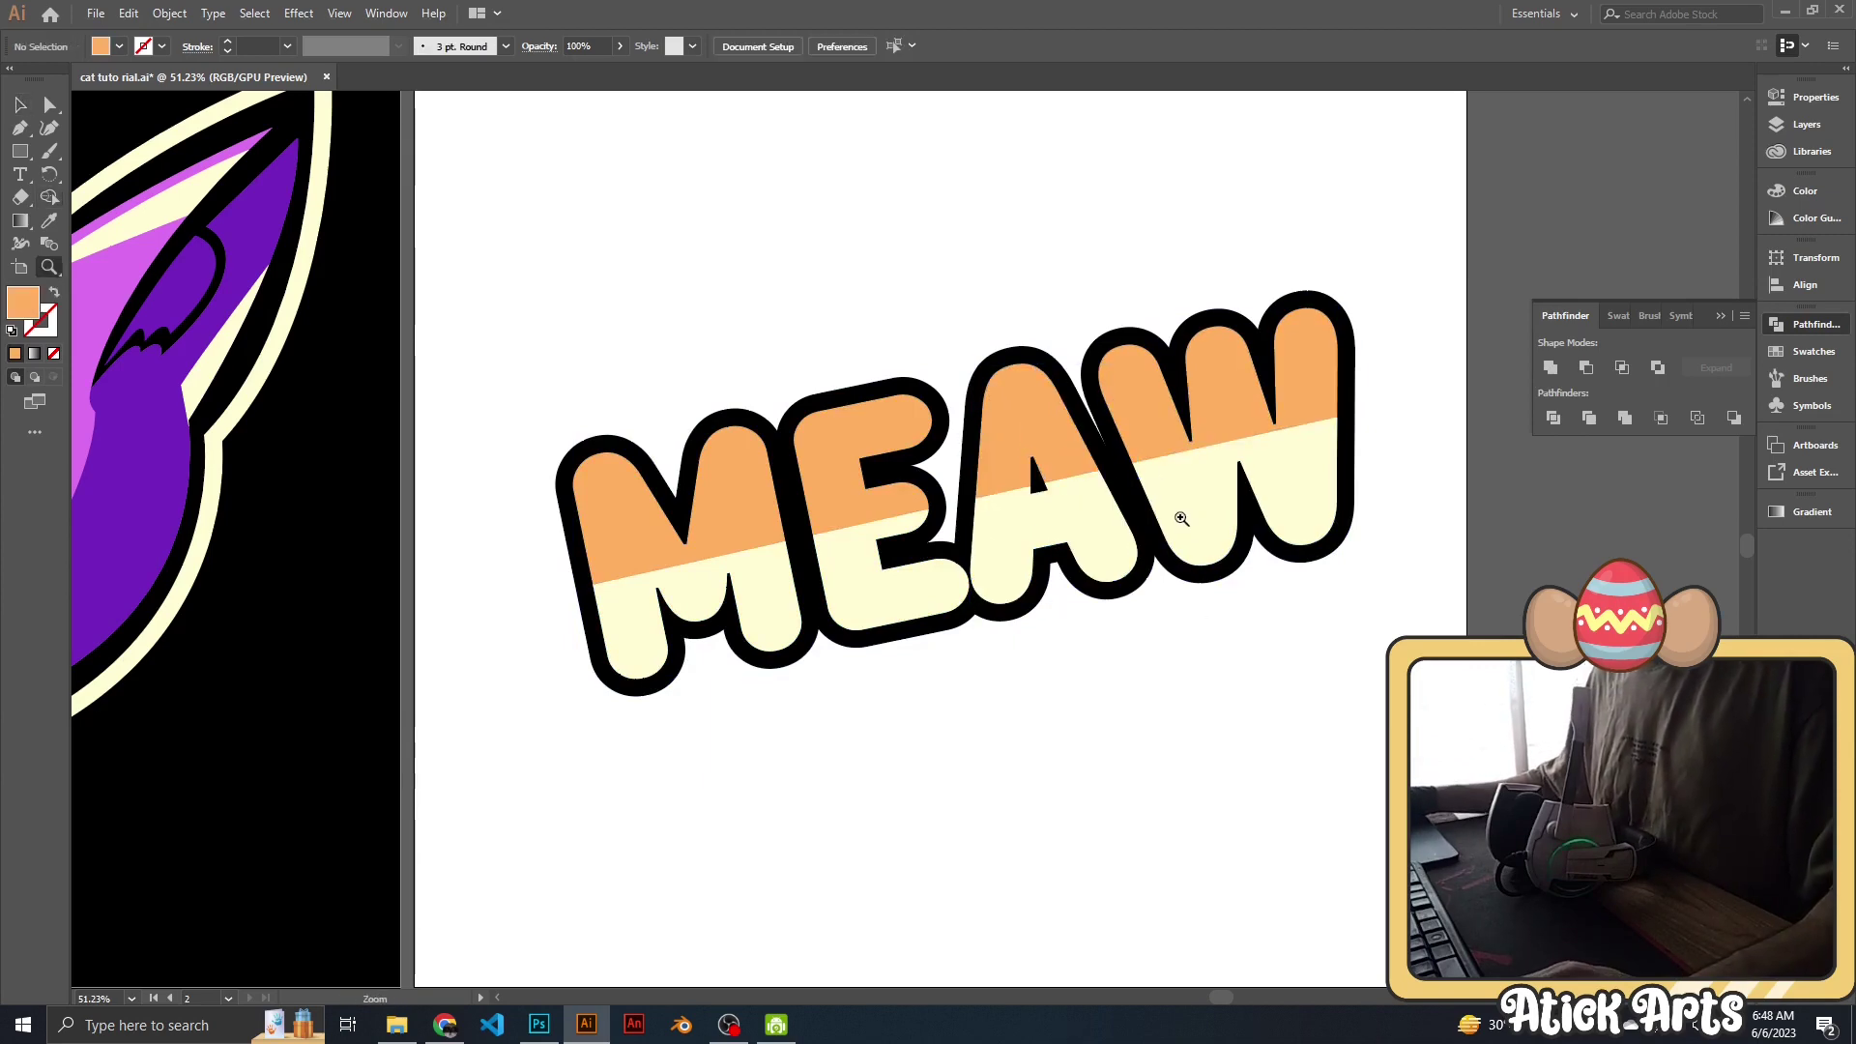
{"action": "left_click", "coordinate": [1199, 515]}
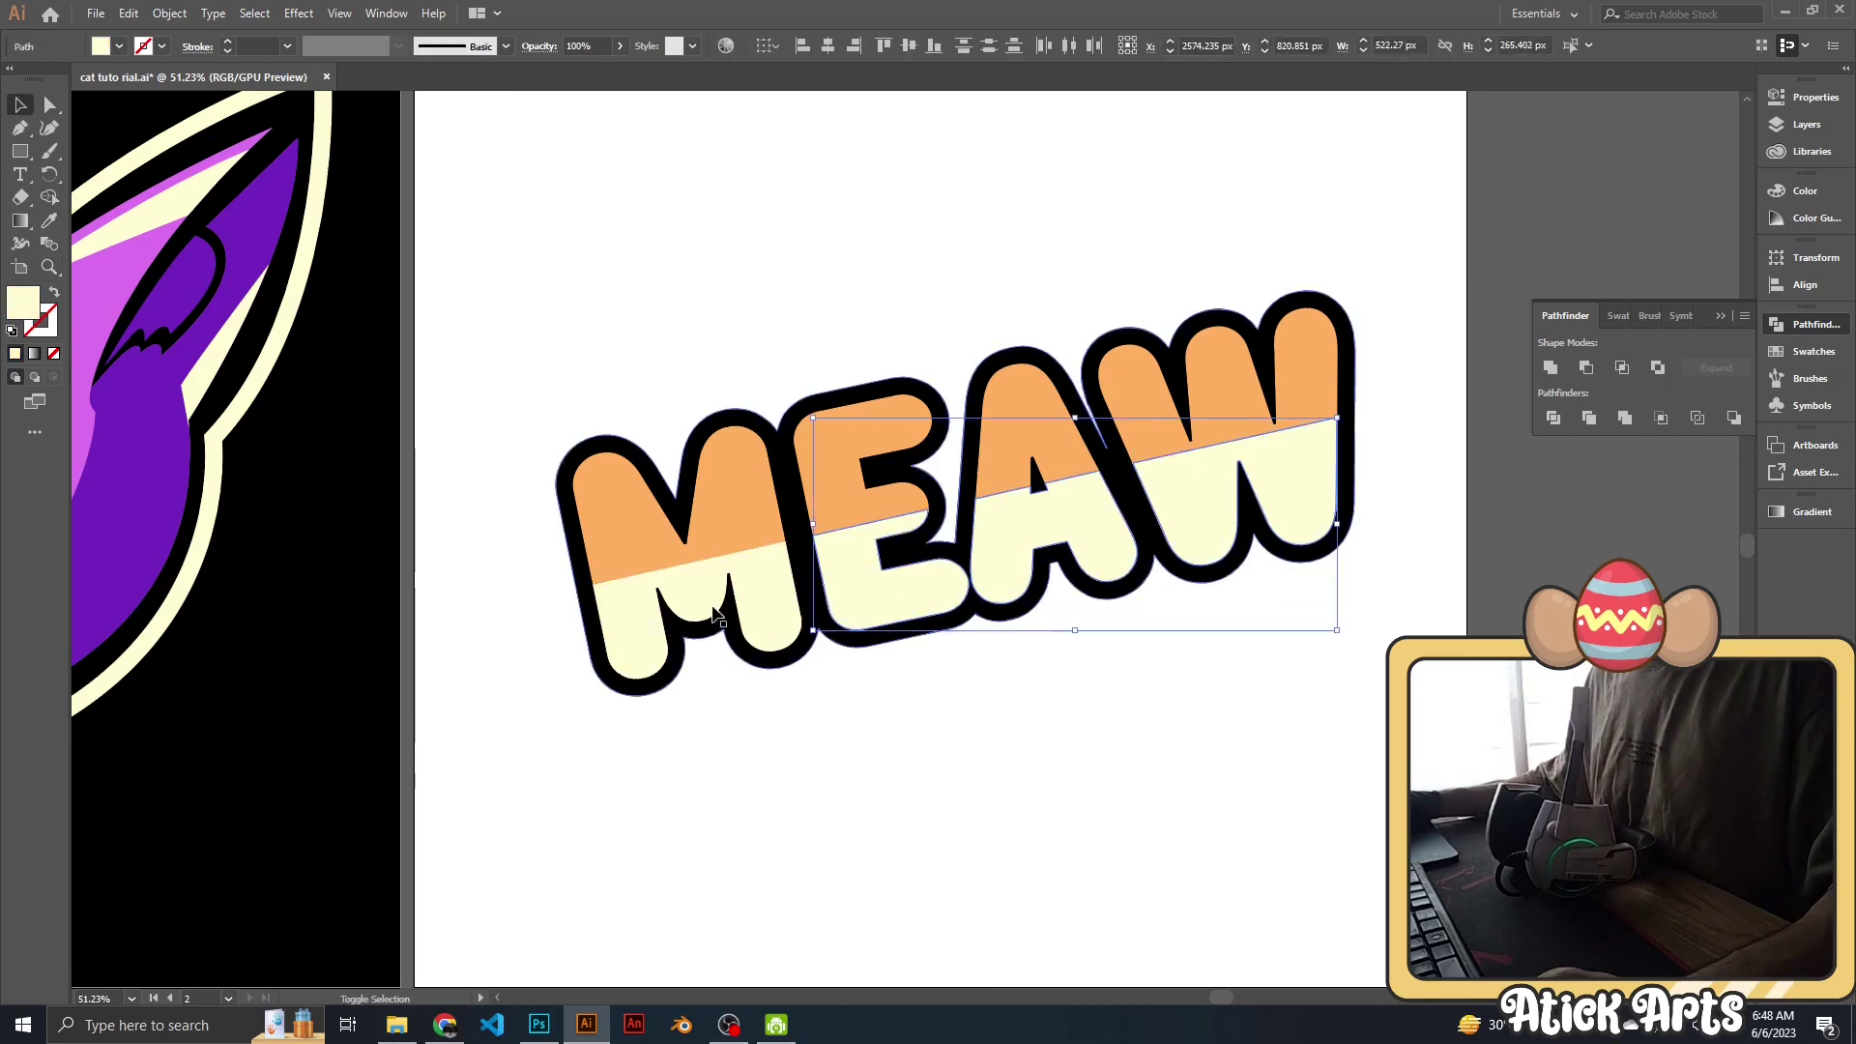
{"action": "left_click", "coordinate": [169, 12]}
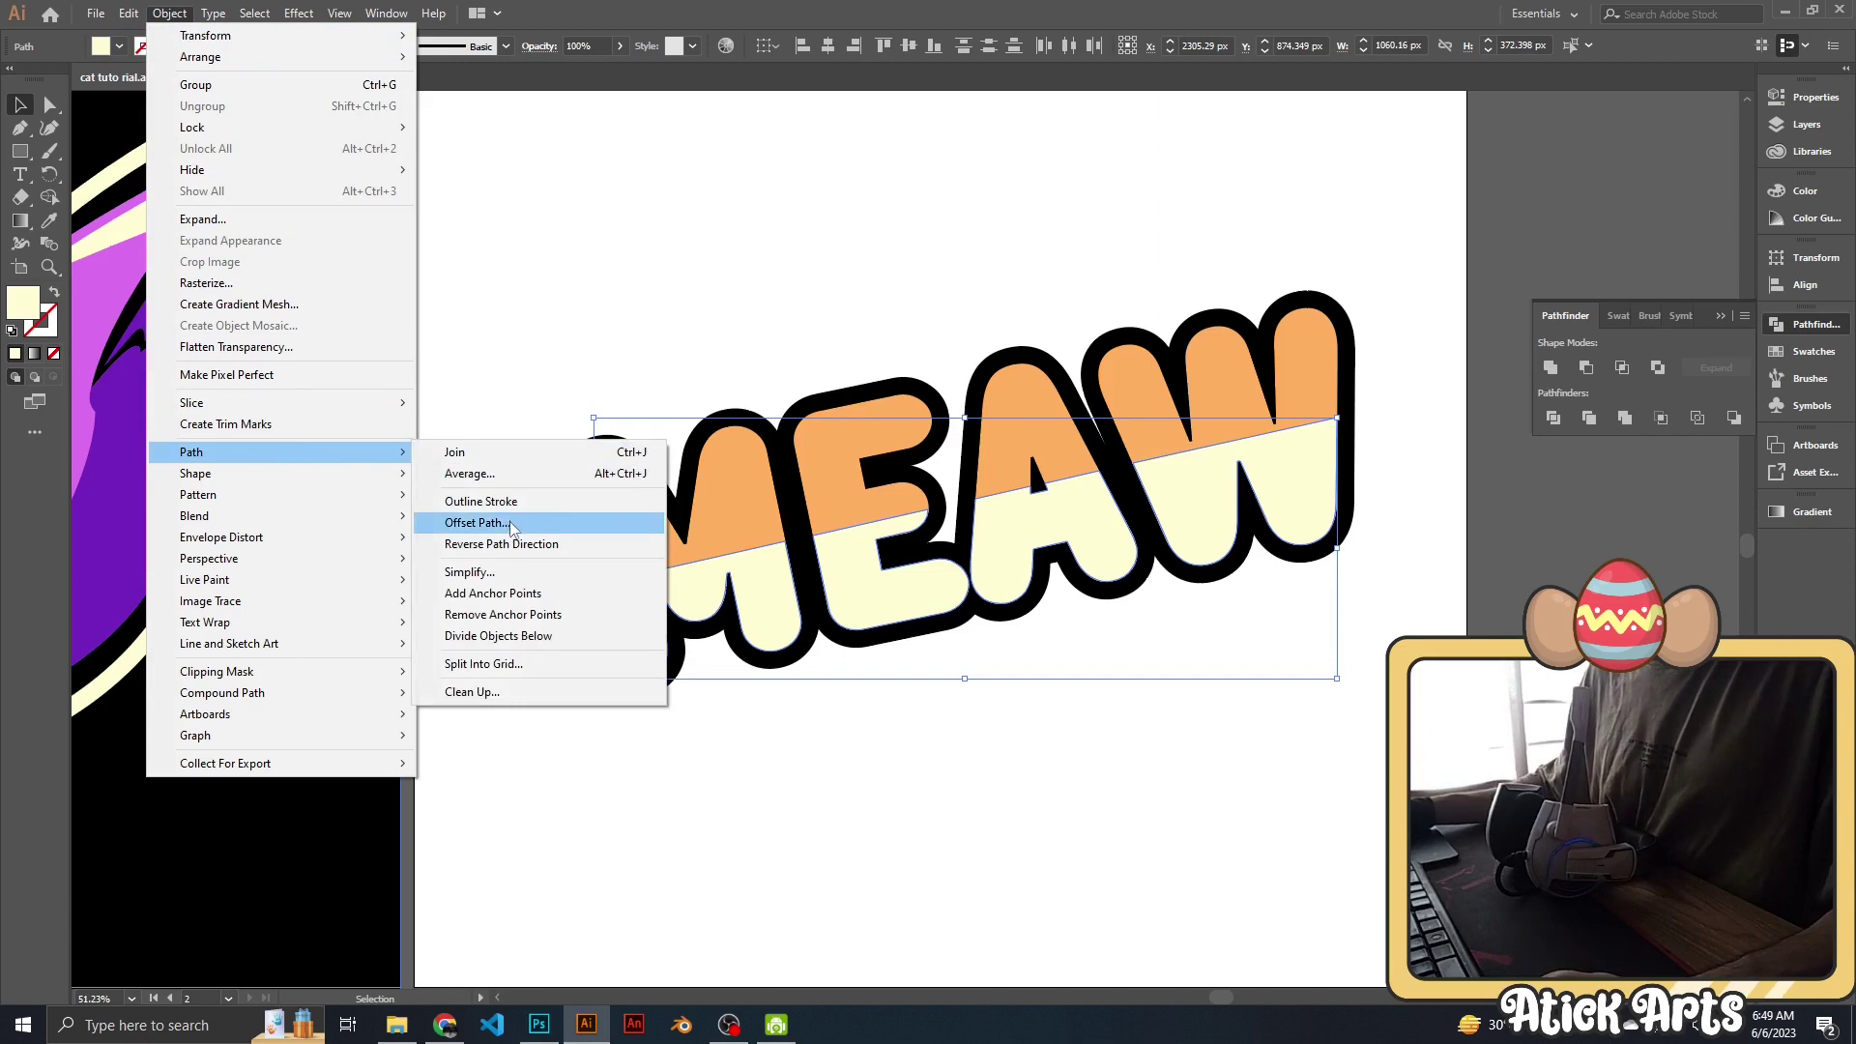
Inset the cream lower letter shapes with an Offset Path of -7, leaving an orange rim.
{"action": "left_click", "coordinate": [477, 522]}
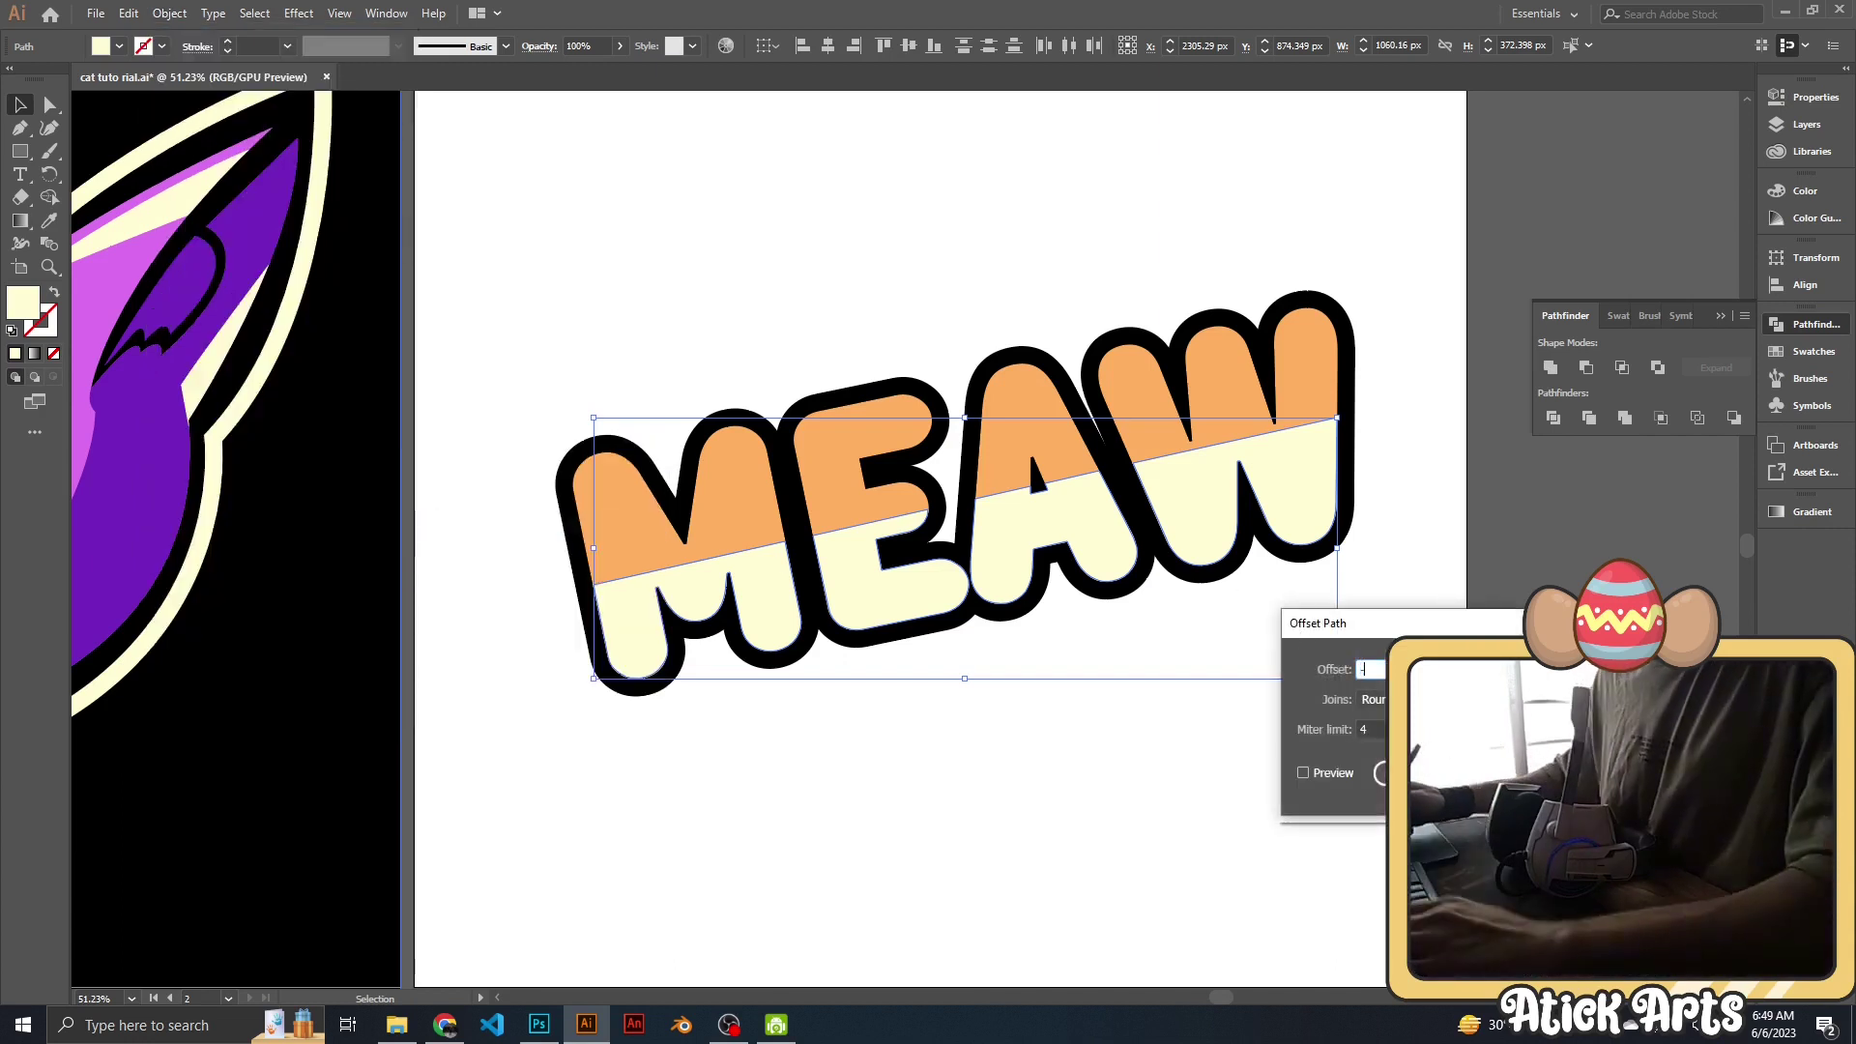
{"action": "type", "text": "-3"}
{"action": "key", "text": "Tab"}
{"action": "left_click", "coordinate": [1304, 774]}
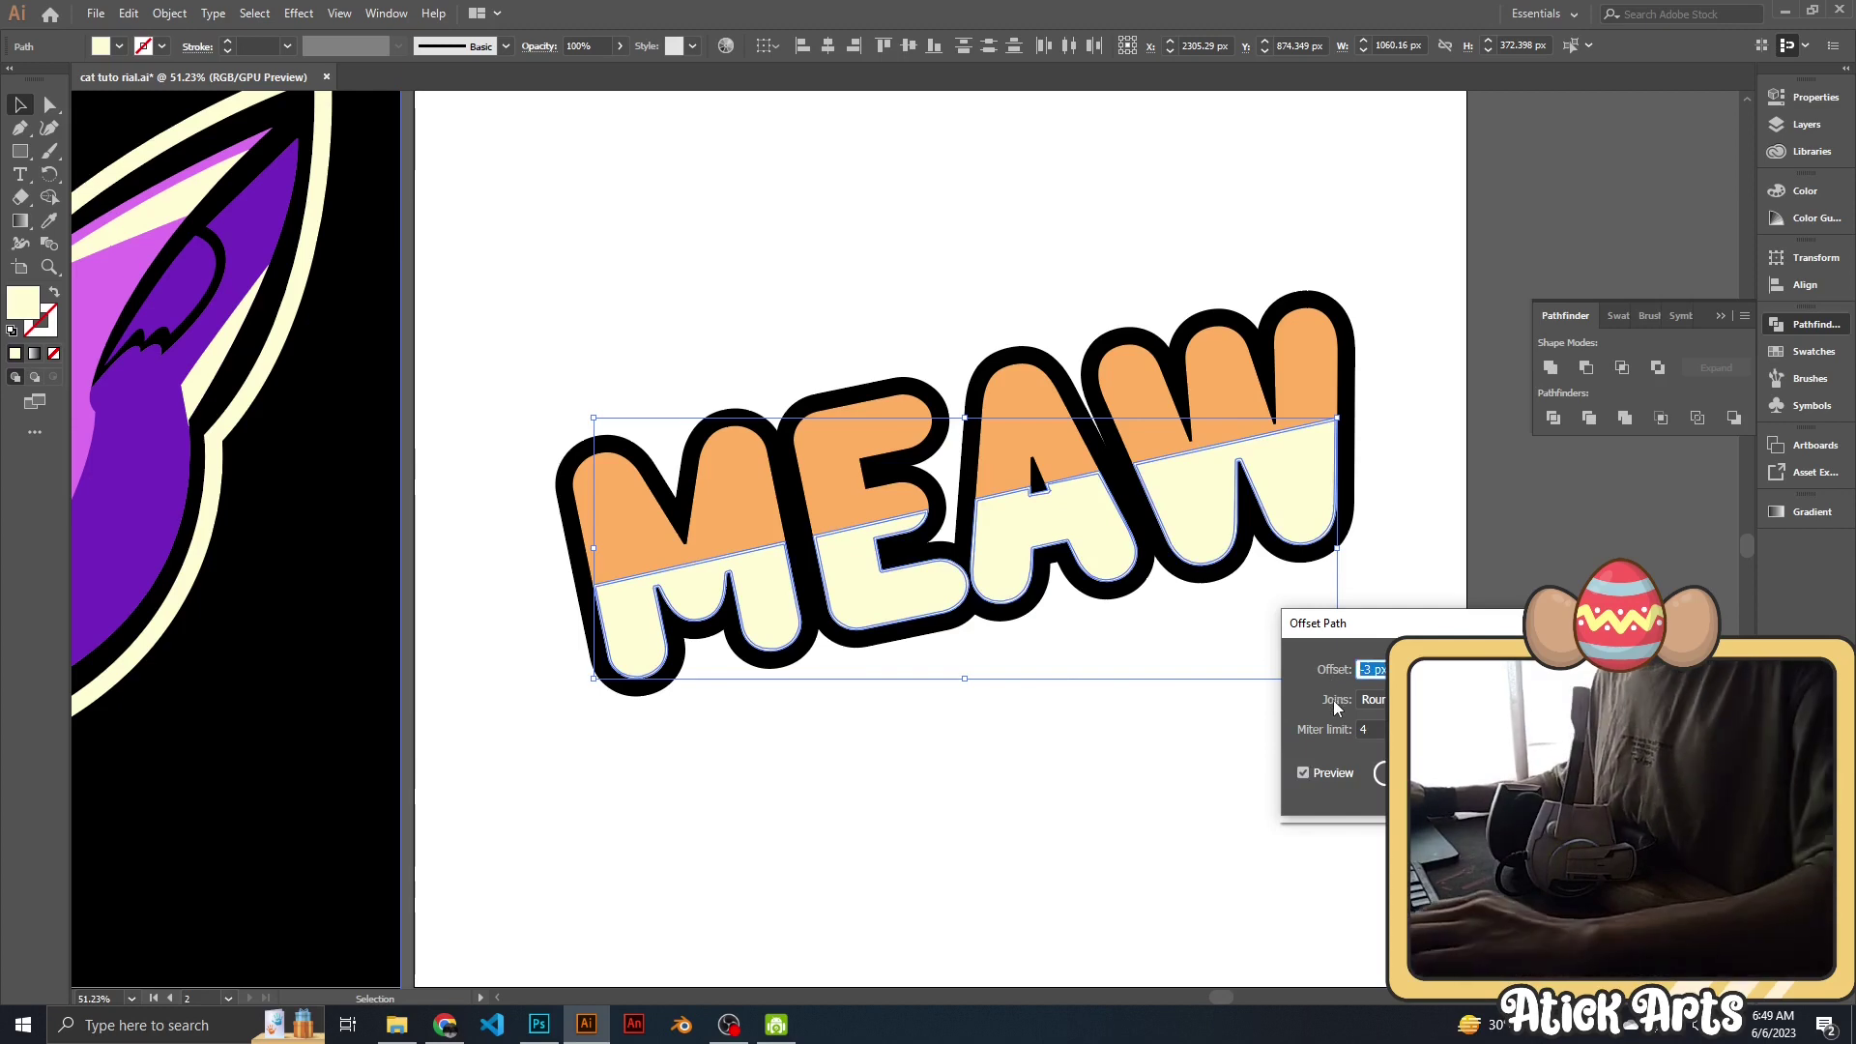
{"action": "type", "text": "-5"}
{"action": "key", "text": "Tab"}
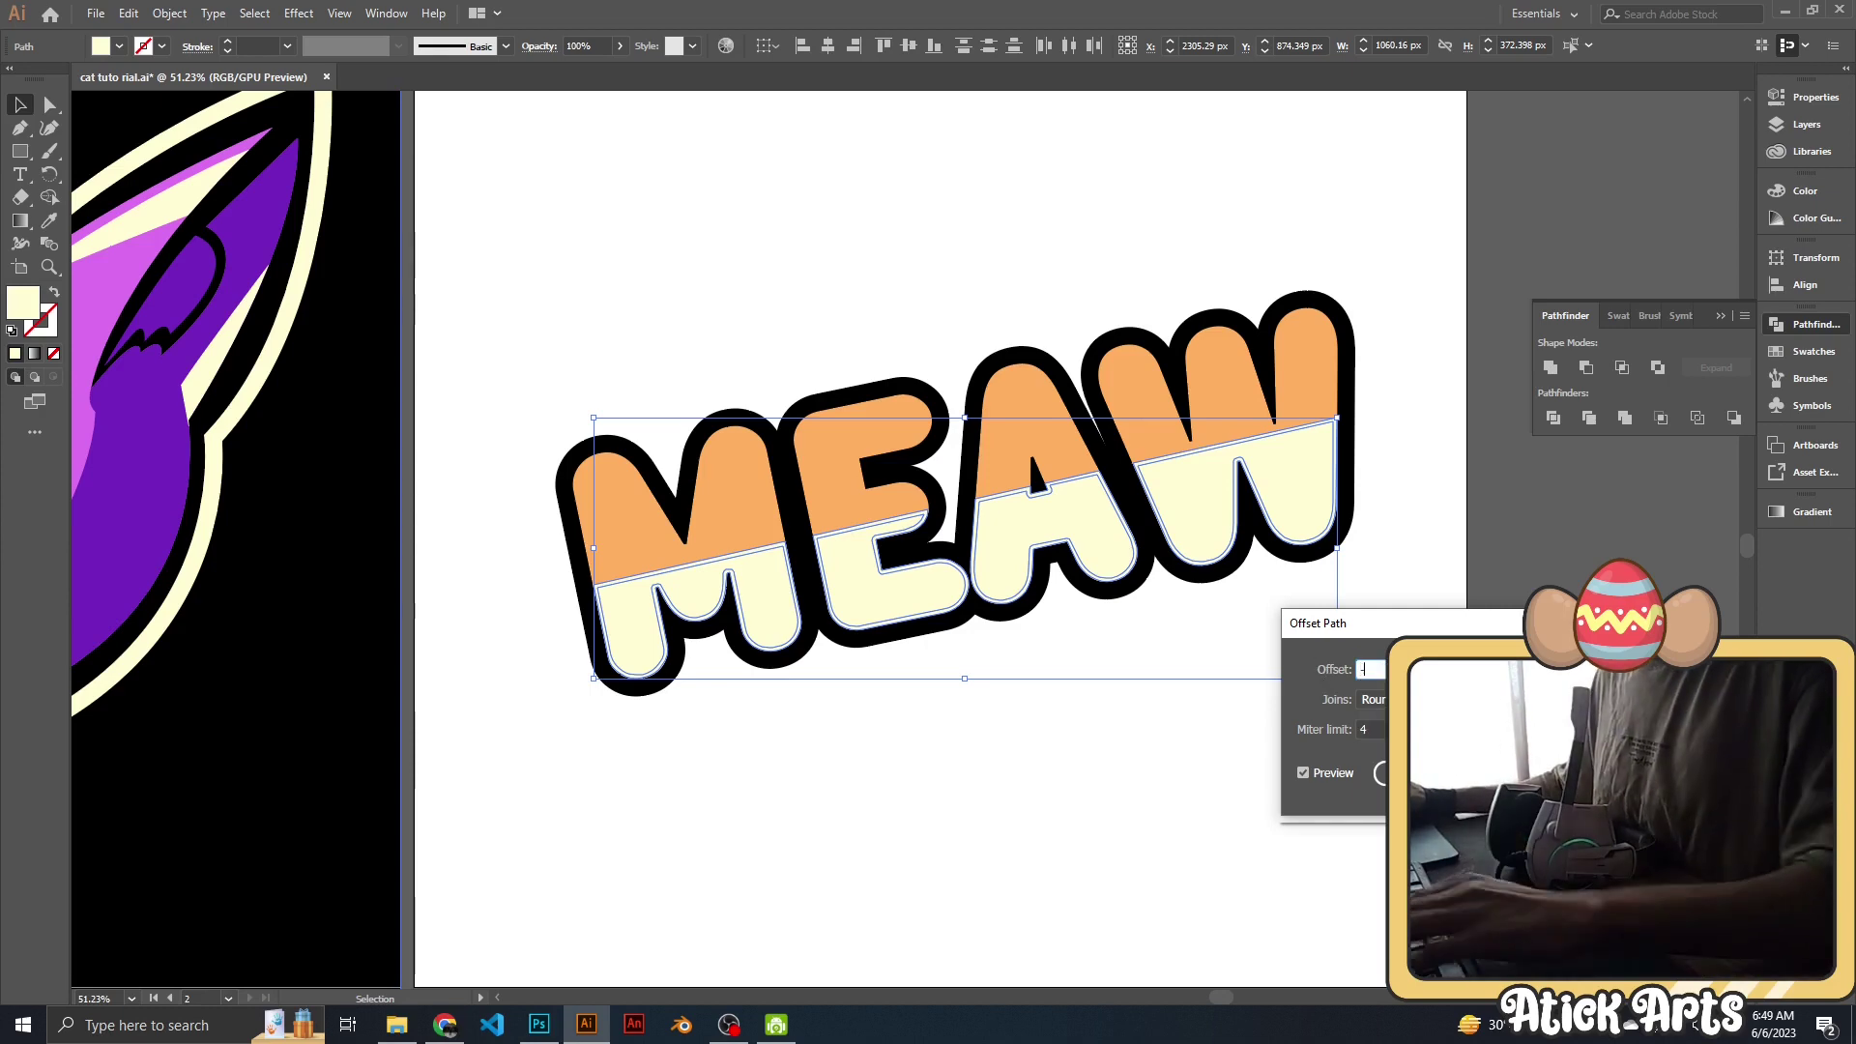
{"action": "type", "text": "-7"}
{"action": "key", "text": "Tab"}
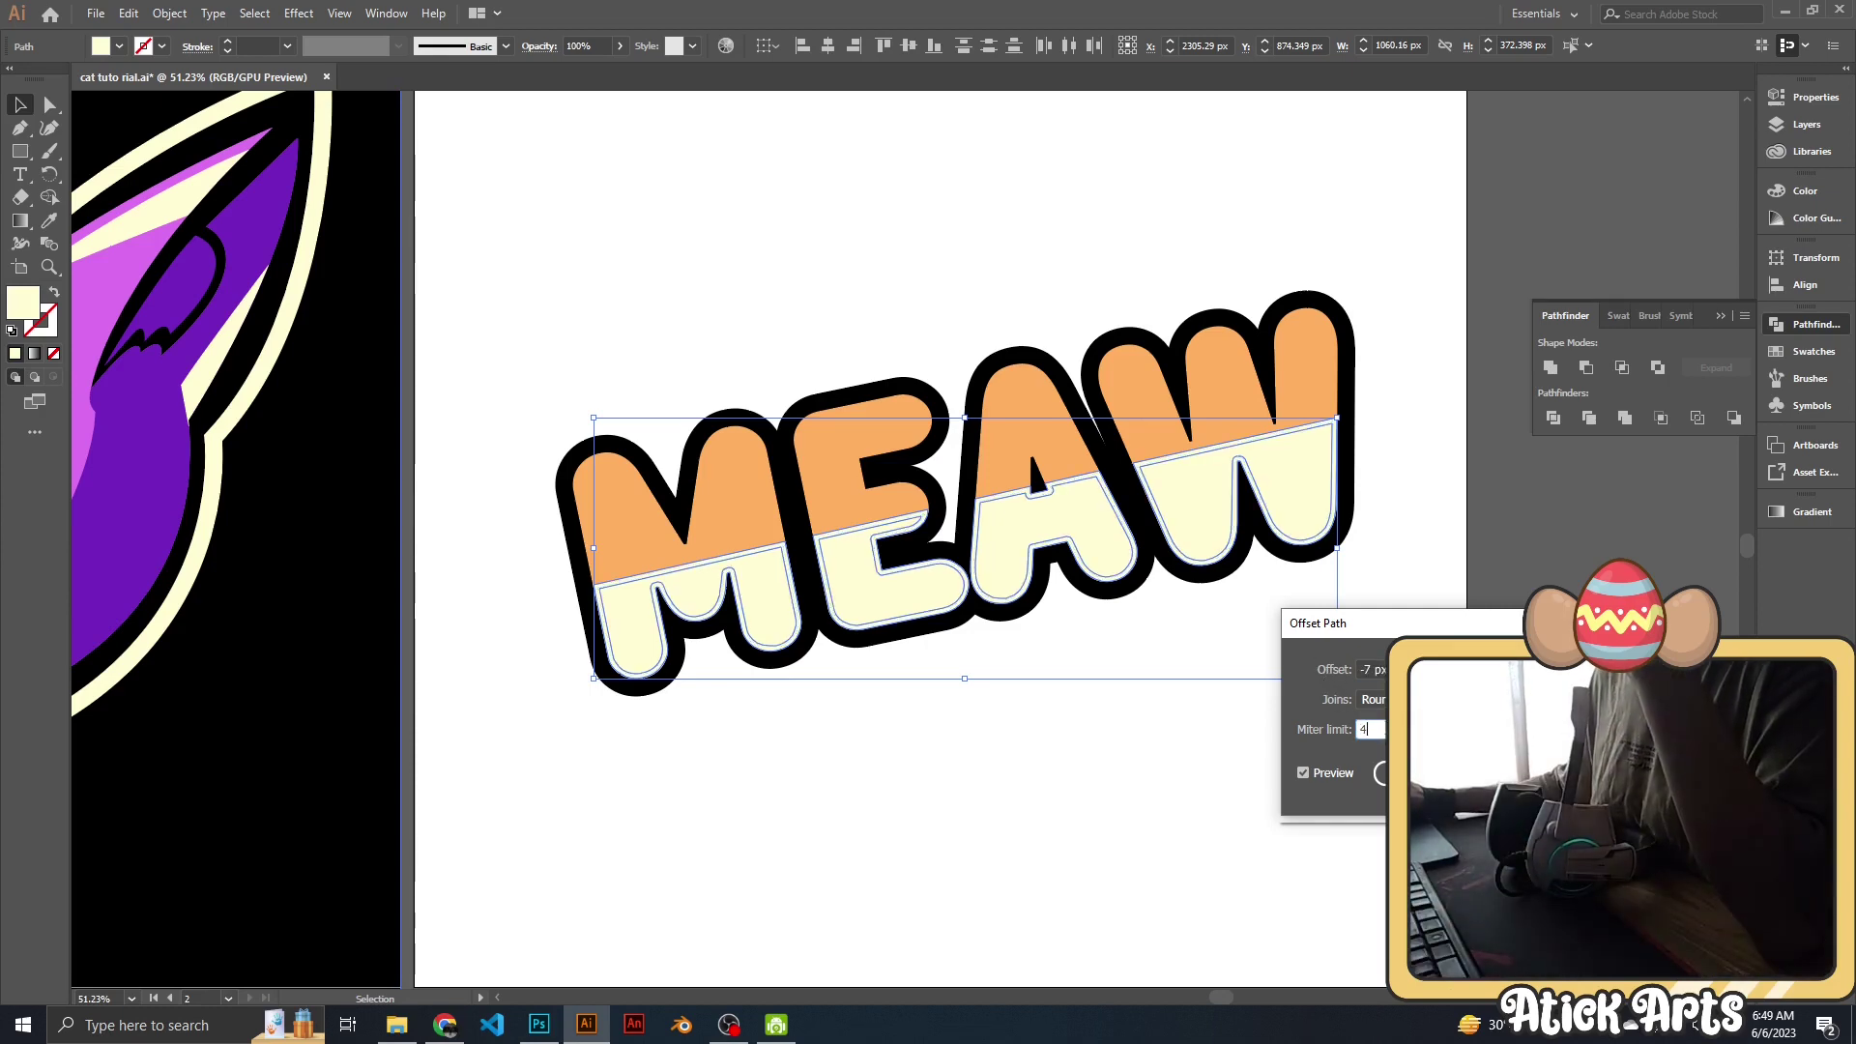
{"action": "left_click", "coordinate": [1380, 774]}
{"action": "left_click", "coordinate": [1165, 580]}
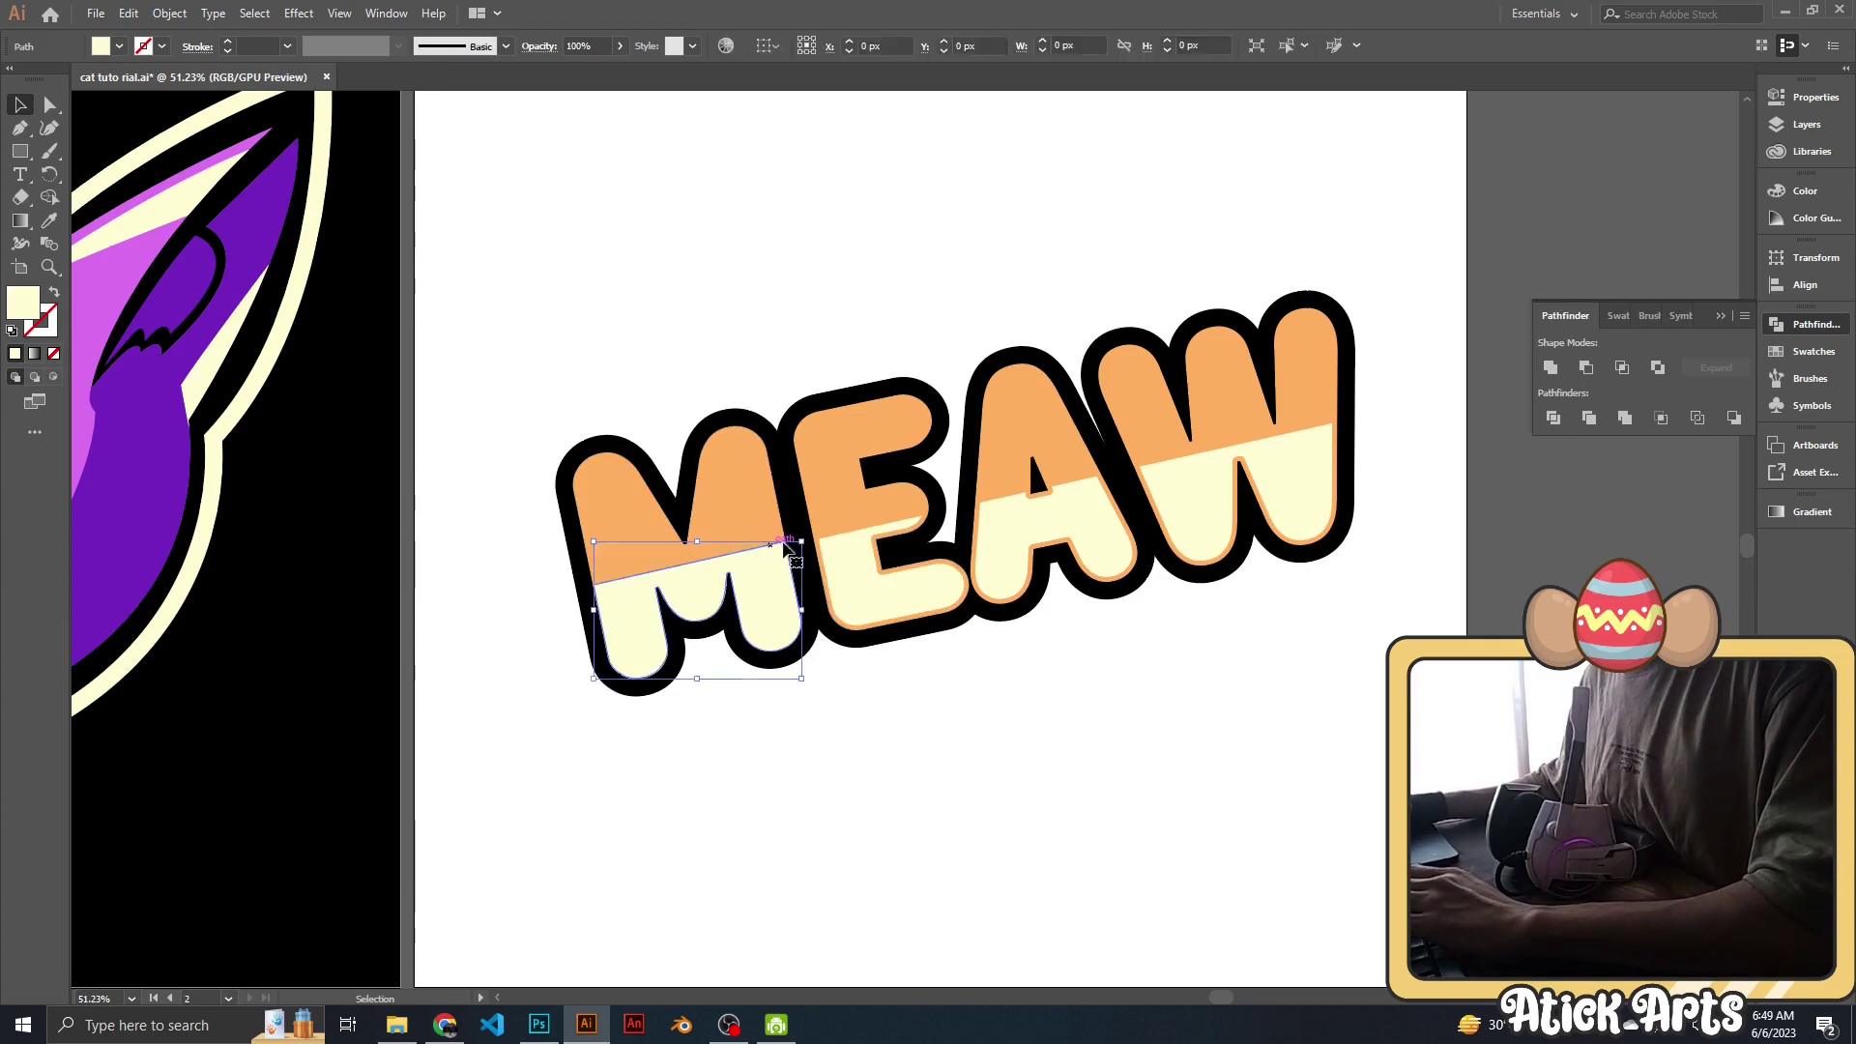
Set the cream lower halves of M, E, A and W to 46% opacity.
{"action": "key", "text": "z"}
{"action": "left_click_drag", "start_coordinate": [1014, 641], "coordinate": [1172, 616]}
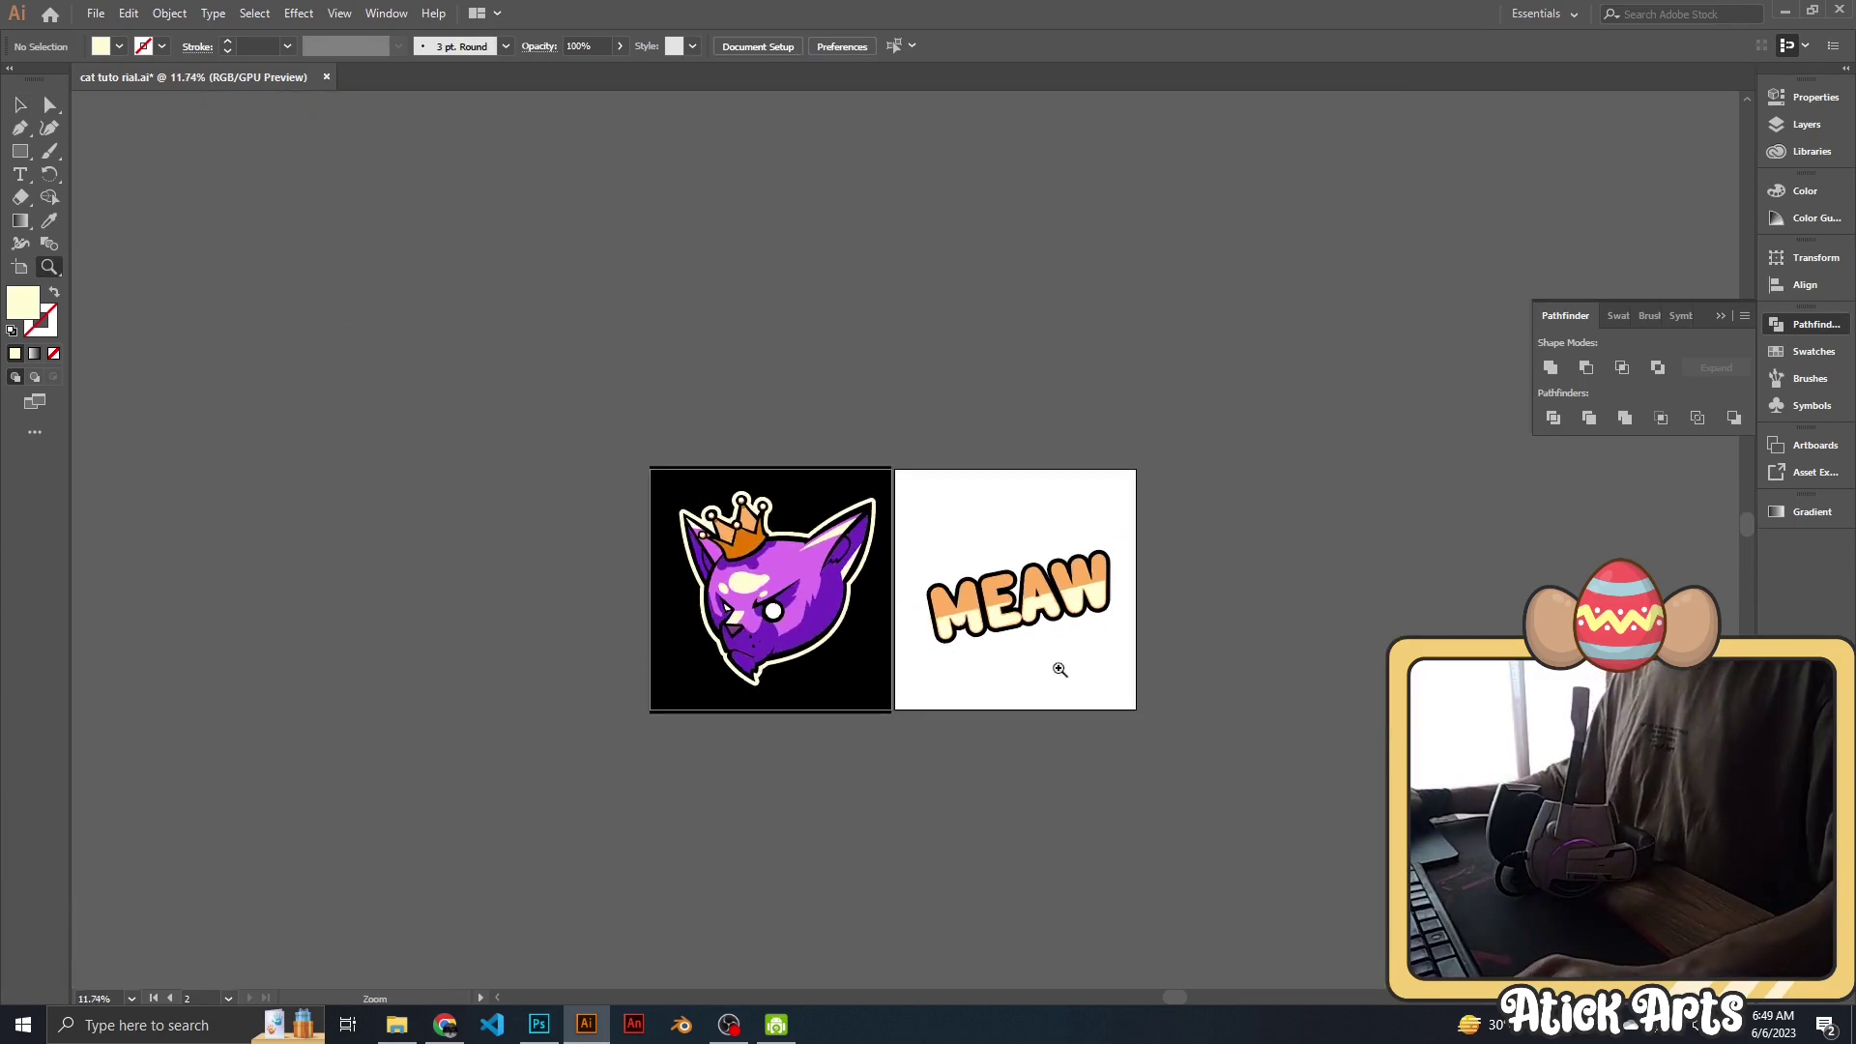
{"action": "scroll", "coordinate": [1010, 621], "scroll_direction": "up", "scroll_amount": 3}
{"action": "scroll", "coordinate": [1011, 621], "scroll_direction": "up", "scroll_amount": 1}
{"action": "scroll", "coordinate": [1006, 619], "scroll_direction": "up", "scroll_amount": 1}
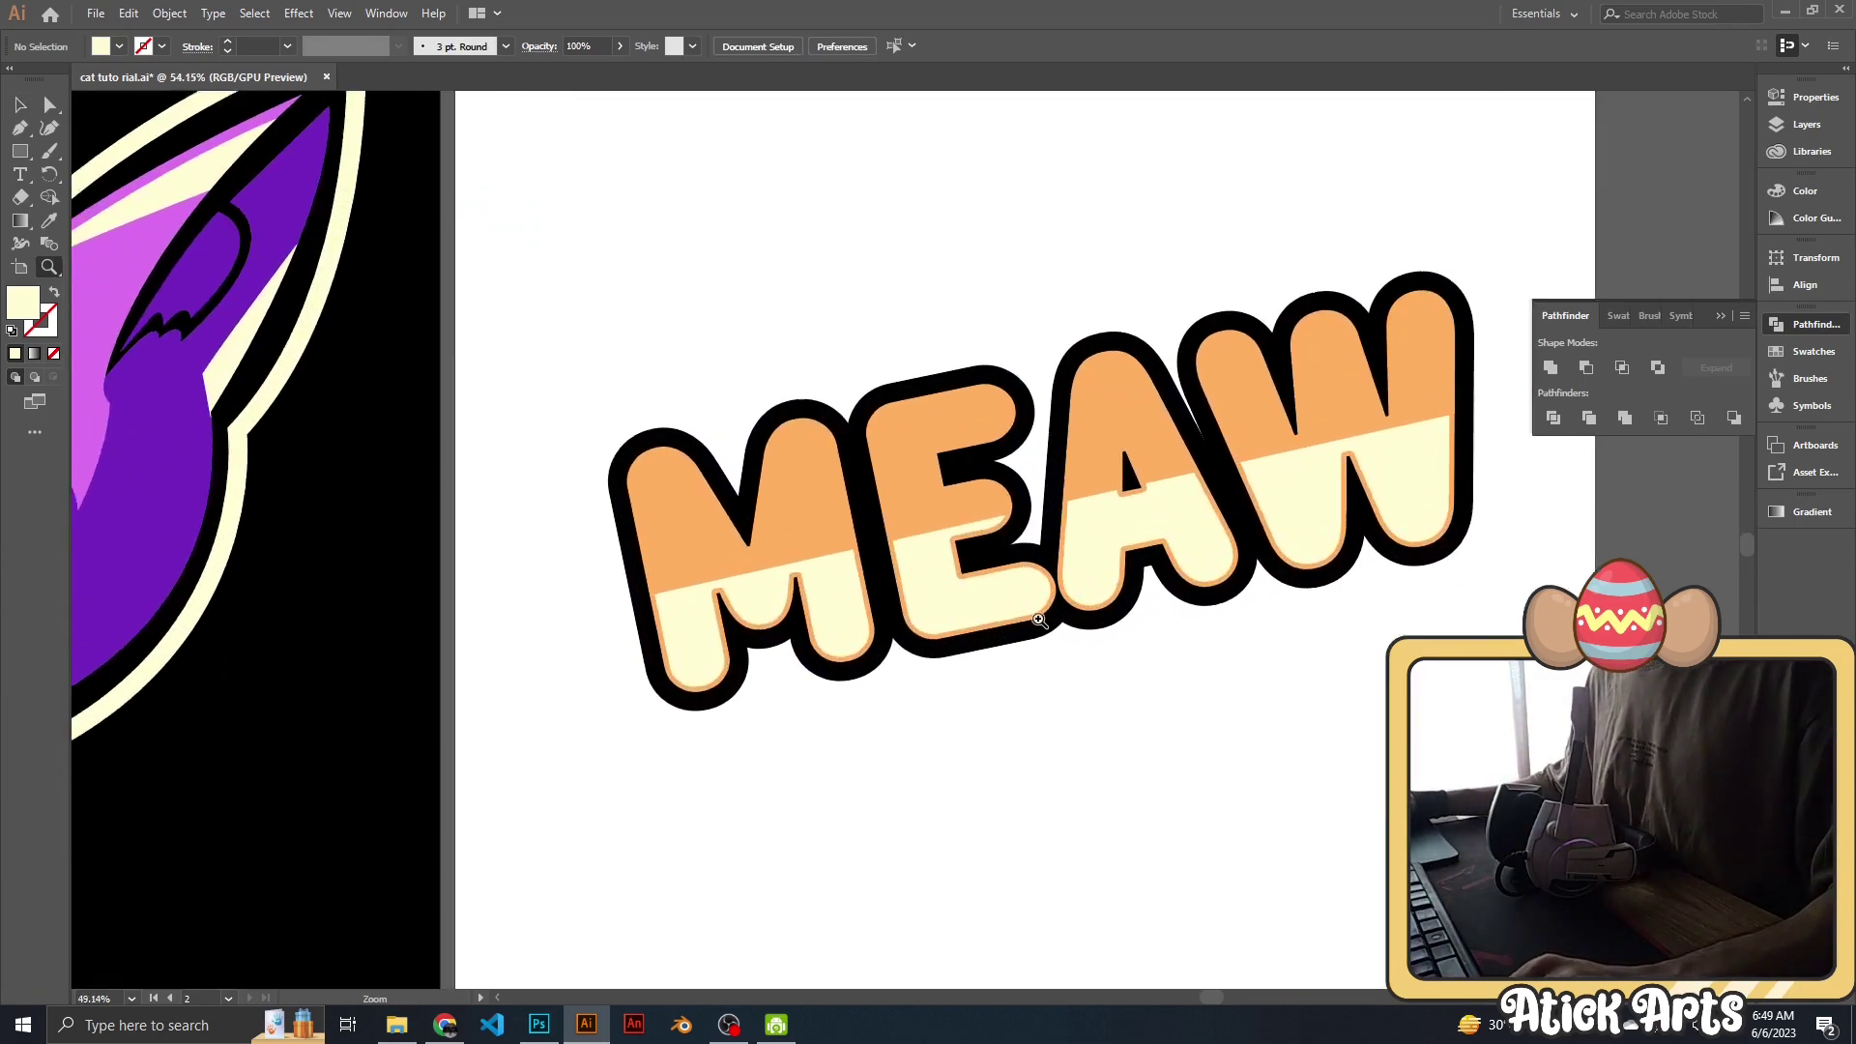
{"action": "left_click", "coordinate": [996, 618]}
{"action": "left_click", "coordinate": [1117, 571], "text": "shift"}
{"action": "left_click", "coordinate": [817, 619], "text": "shift"}
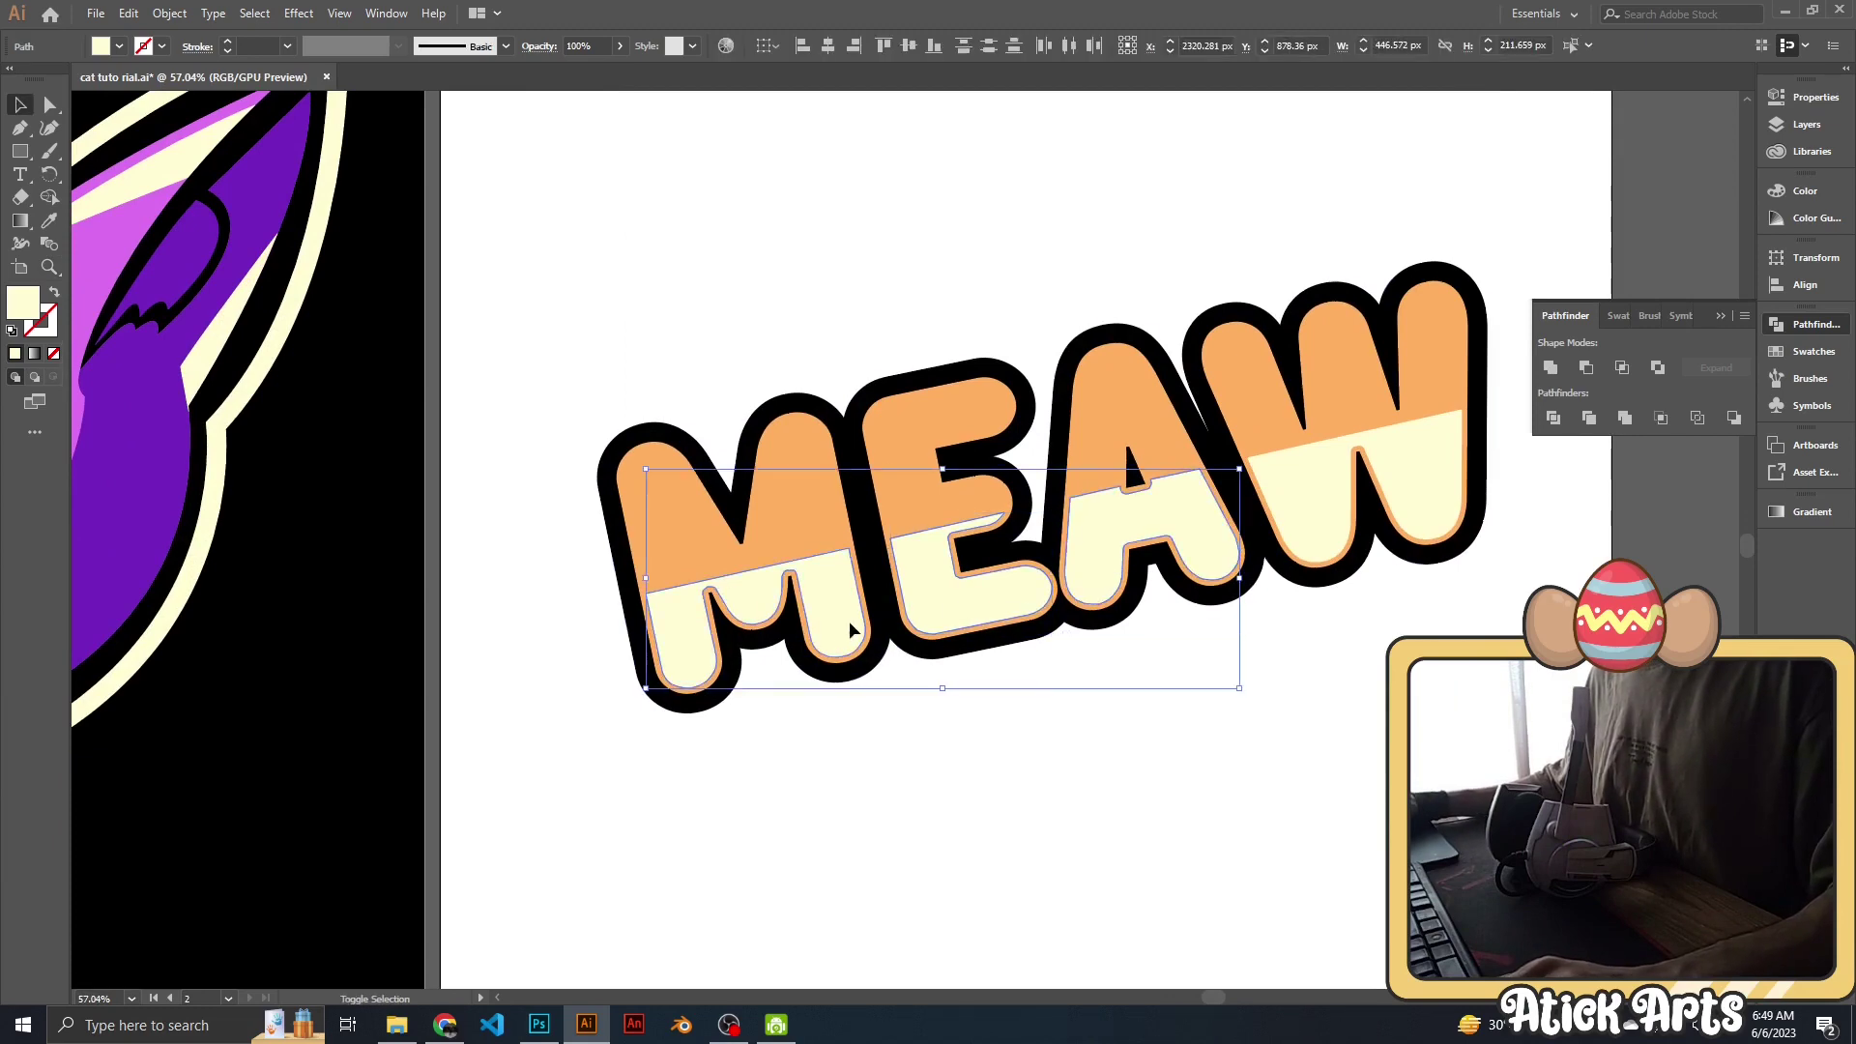
{"action": "left_click", "coordinate": [1300, 524], "text": "shift"}
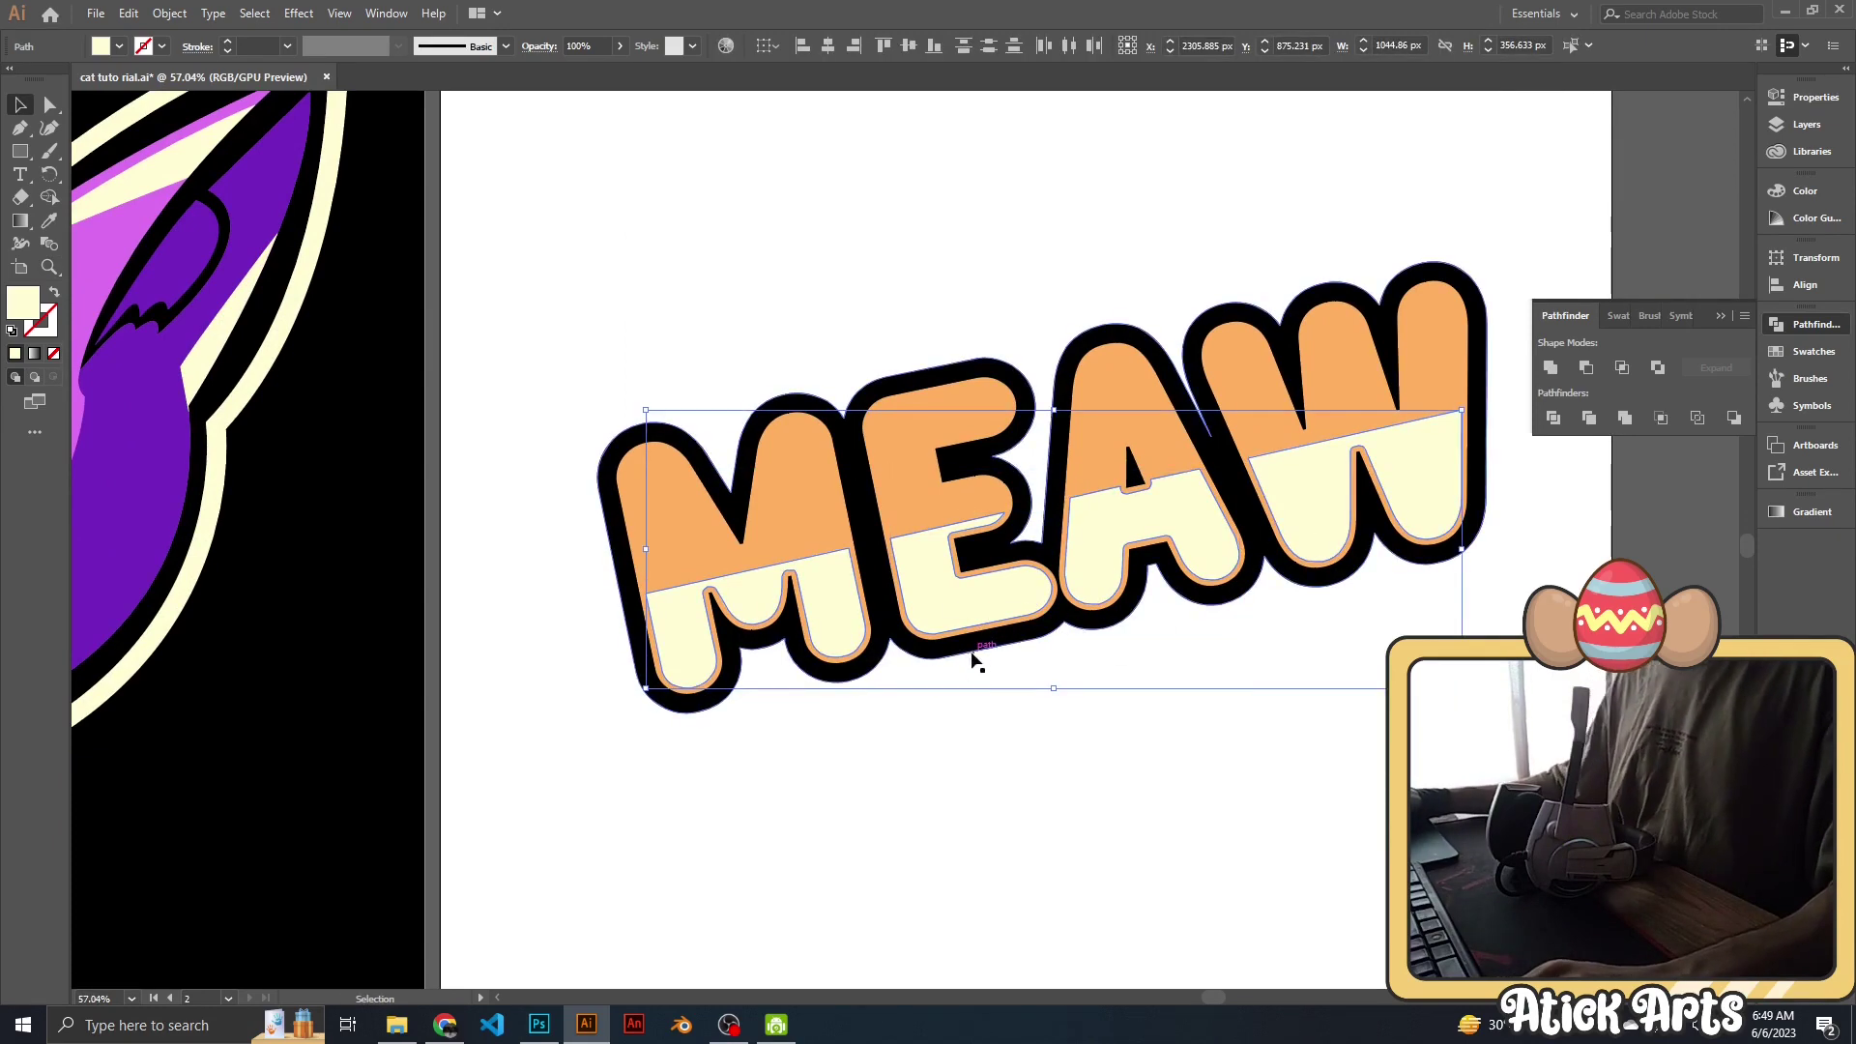
{"action": "left_click_drag", "start_coordinate": [593, 71], "coordinate": [579, 70]}
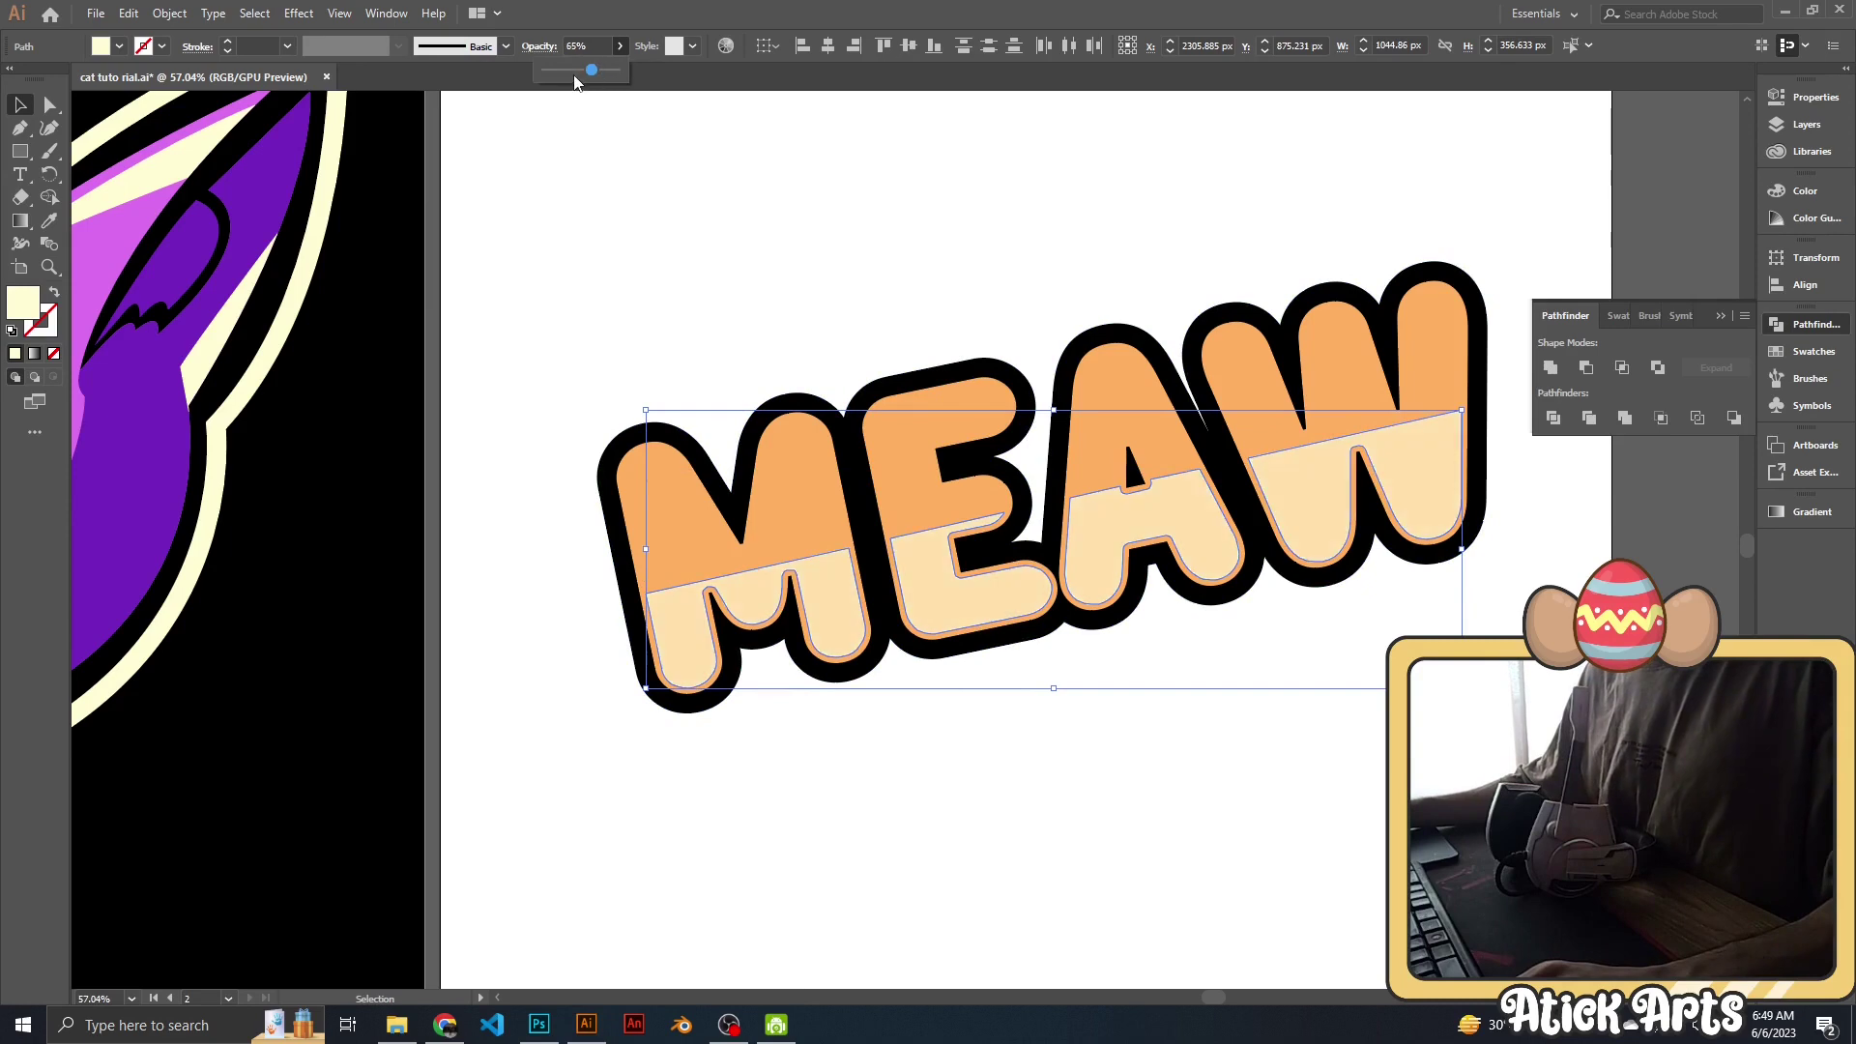
{"action": "left_click", "coordinate": [615, 177]}
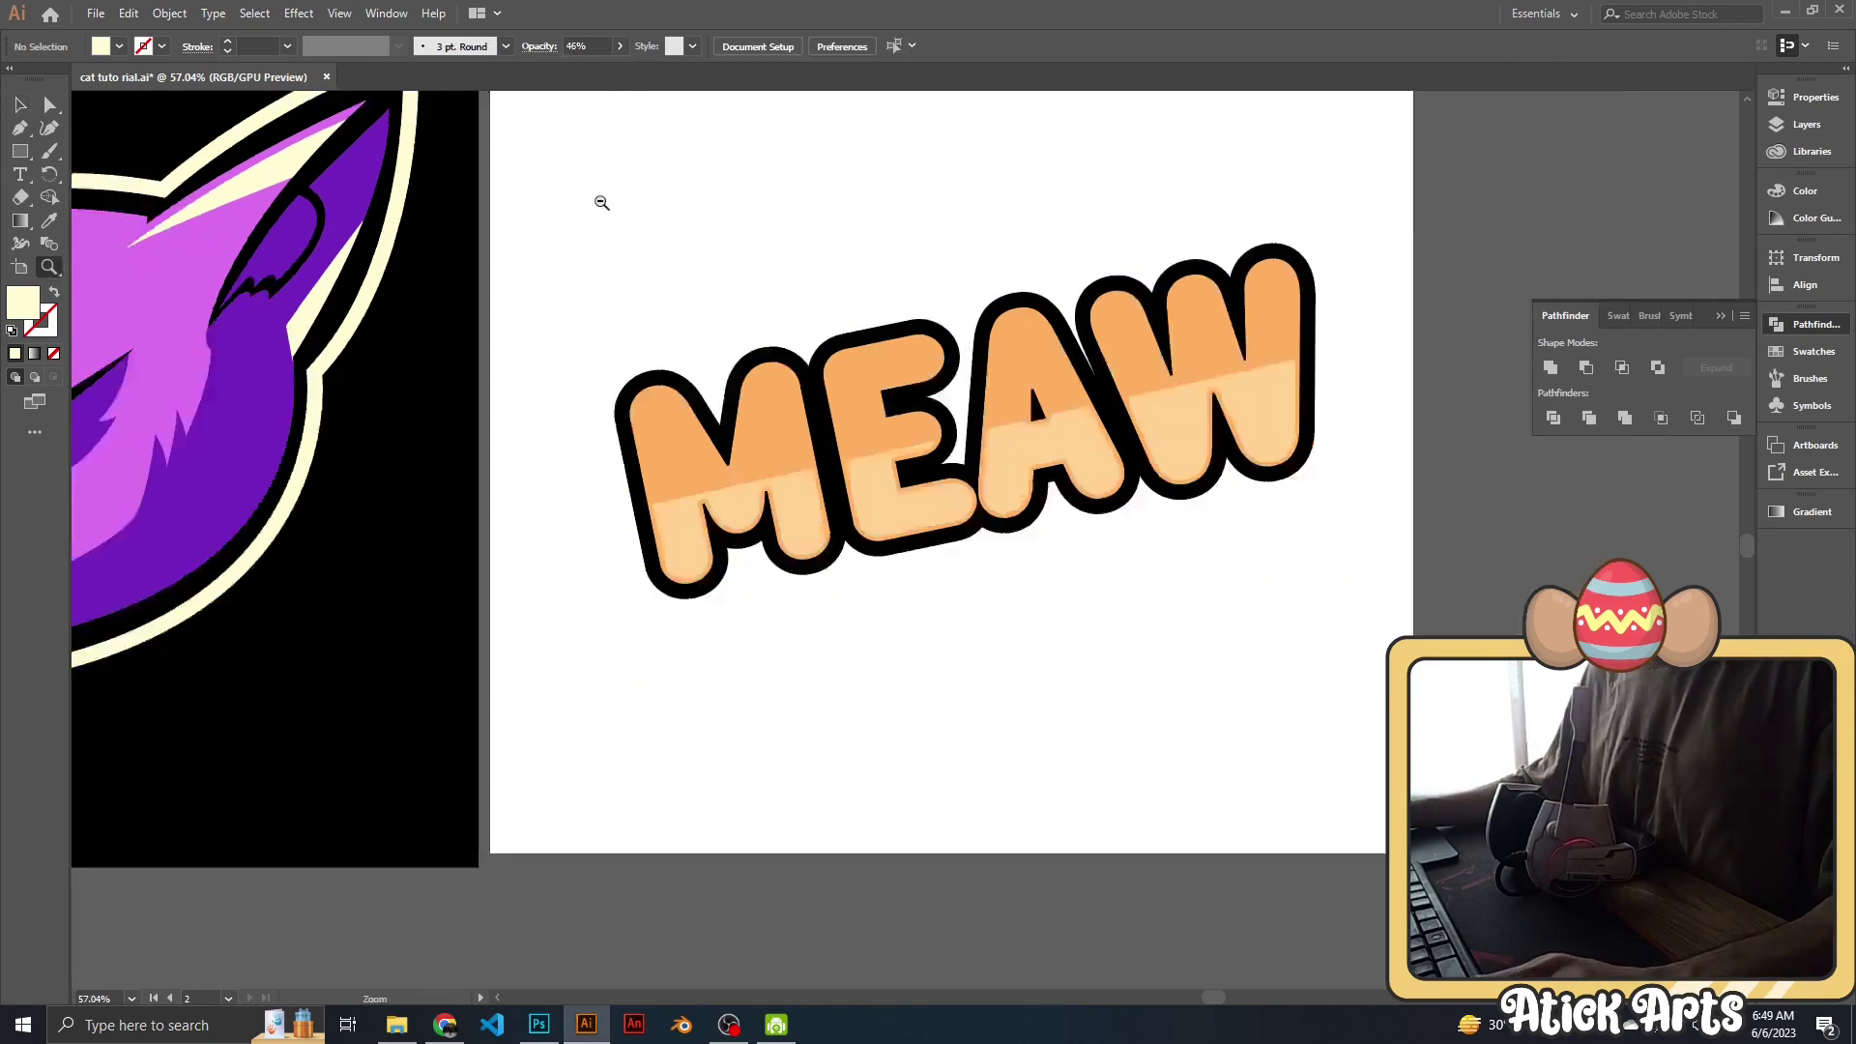
Zoom in on the MEAW logo and check the four letter shapes by selecting them.
{"action": "scroll", "coordinate": [601, 199], "scroll_direction": "down", "scroll_amount": 5}
{"action": "key", "text": "z"}
{"action": "left_click_drag", "start_coordinate": [967, 263], "coordinate": [1085, 263]}
{"action": "scroll", "coordinate": [1088, 271], "scroll_direction": "down", "scroll_amount": 1}
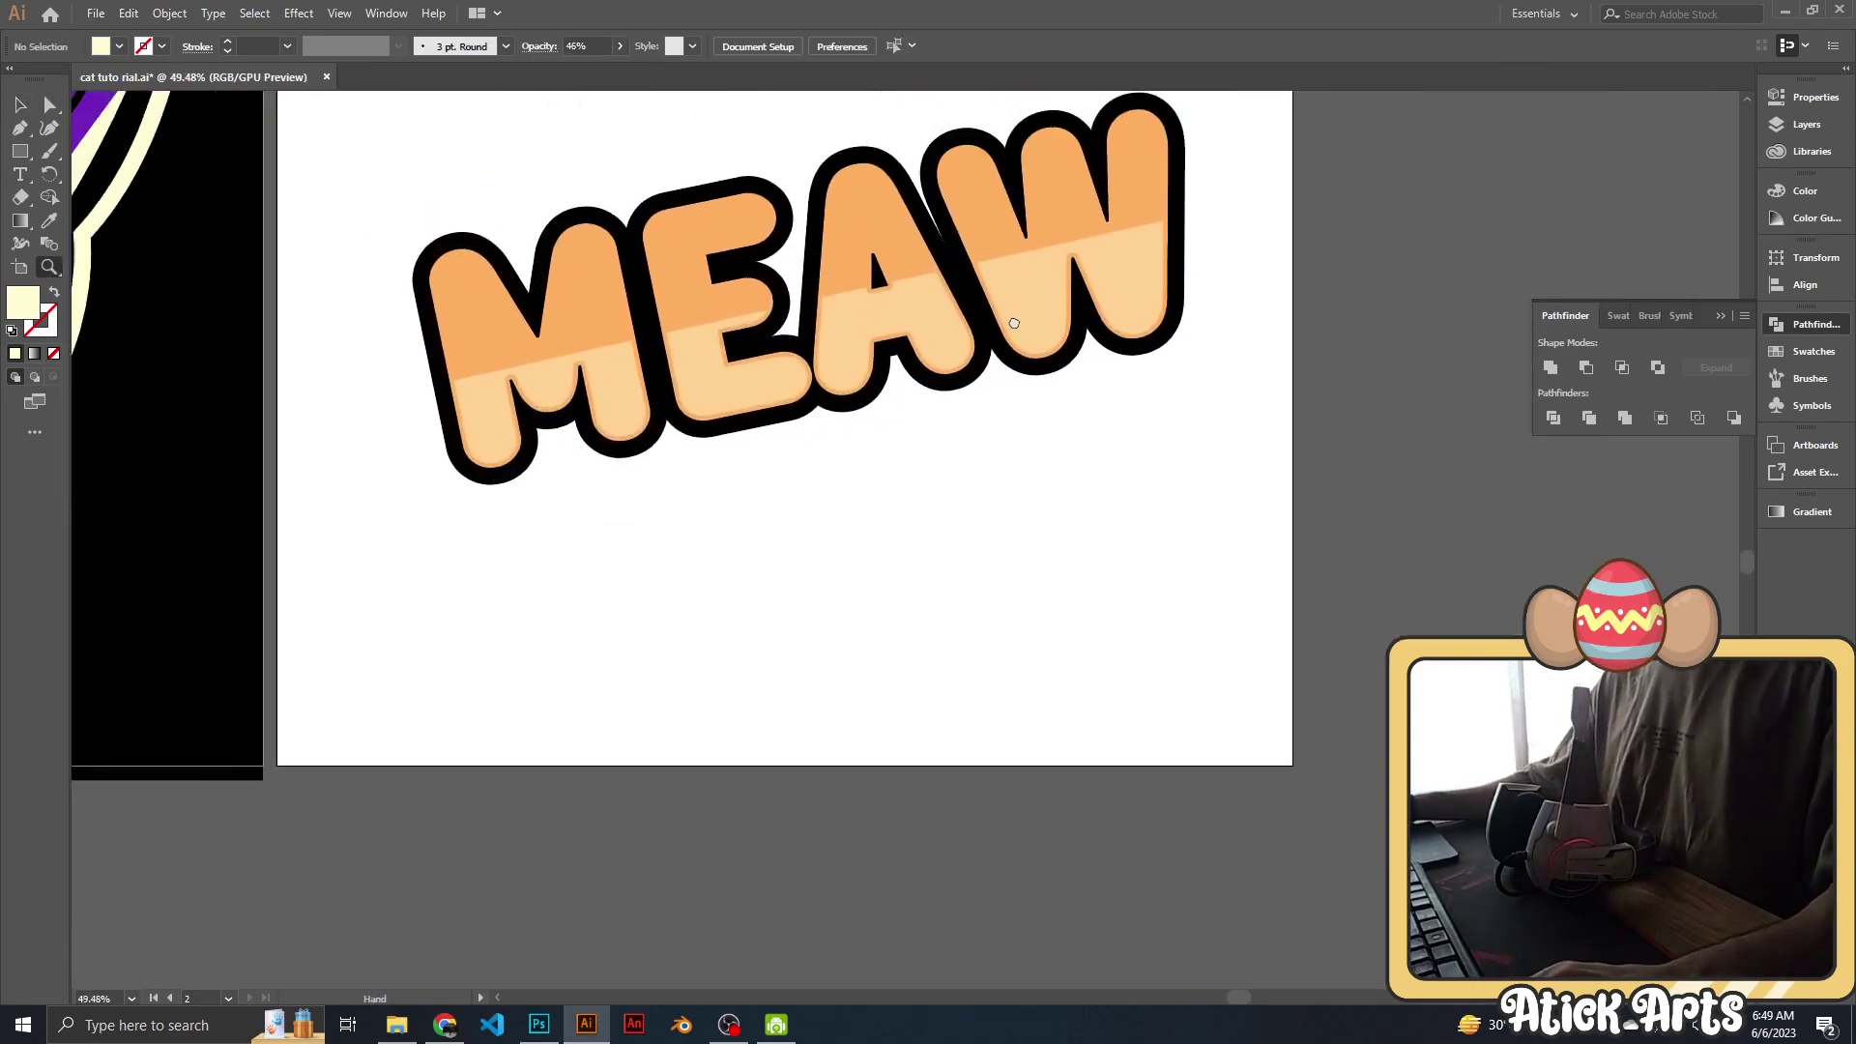
{"action": "scroll", "coordinate": [1092, 280], "scroll_direction": "down", "scroll_amount": 2}
{"action": "scroll", "coordinate": [1102, 295], "scroll_direction": "down", "scroll_amount": 2}
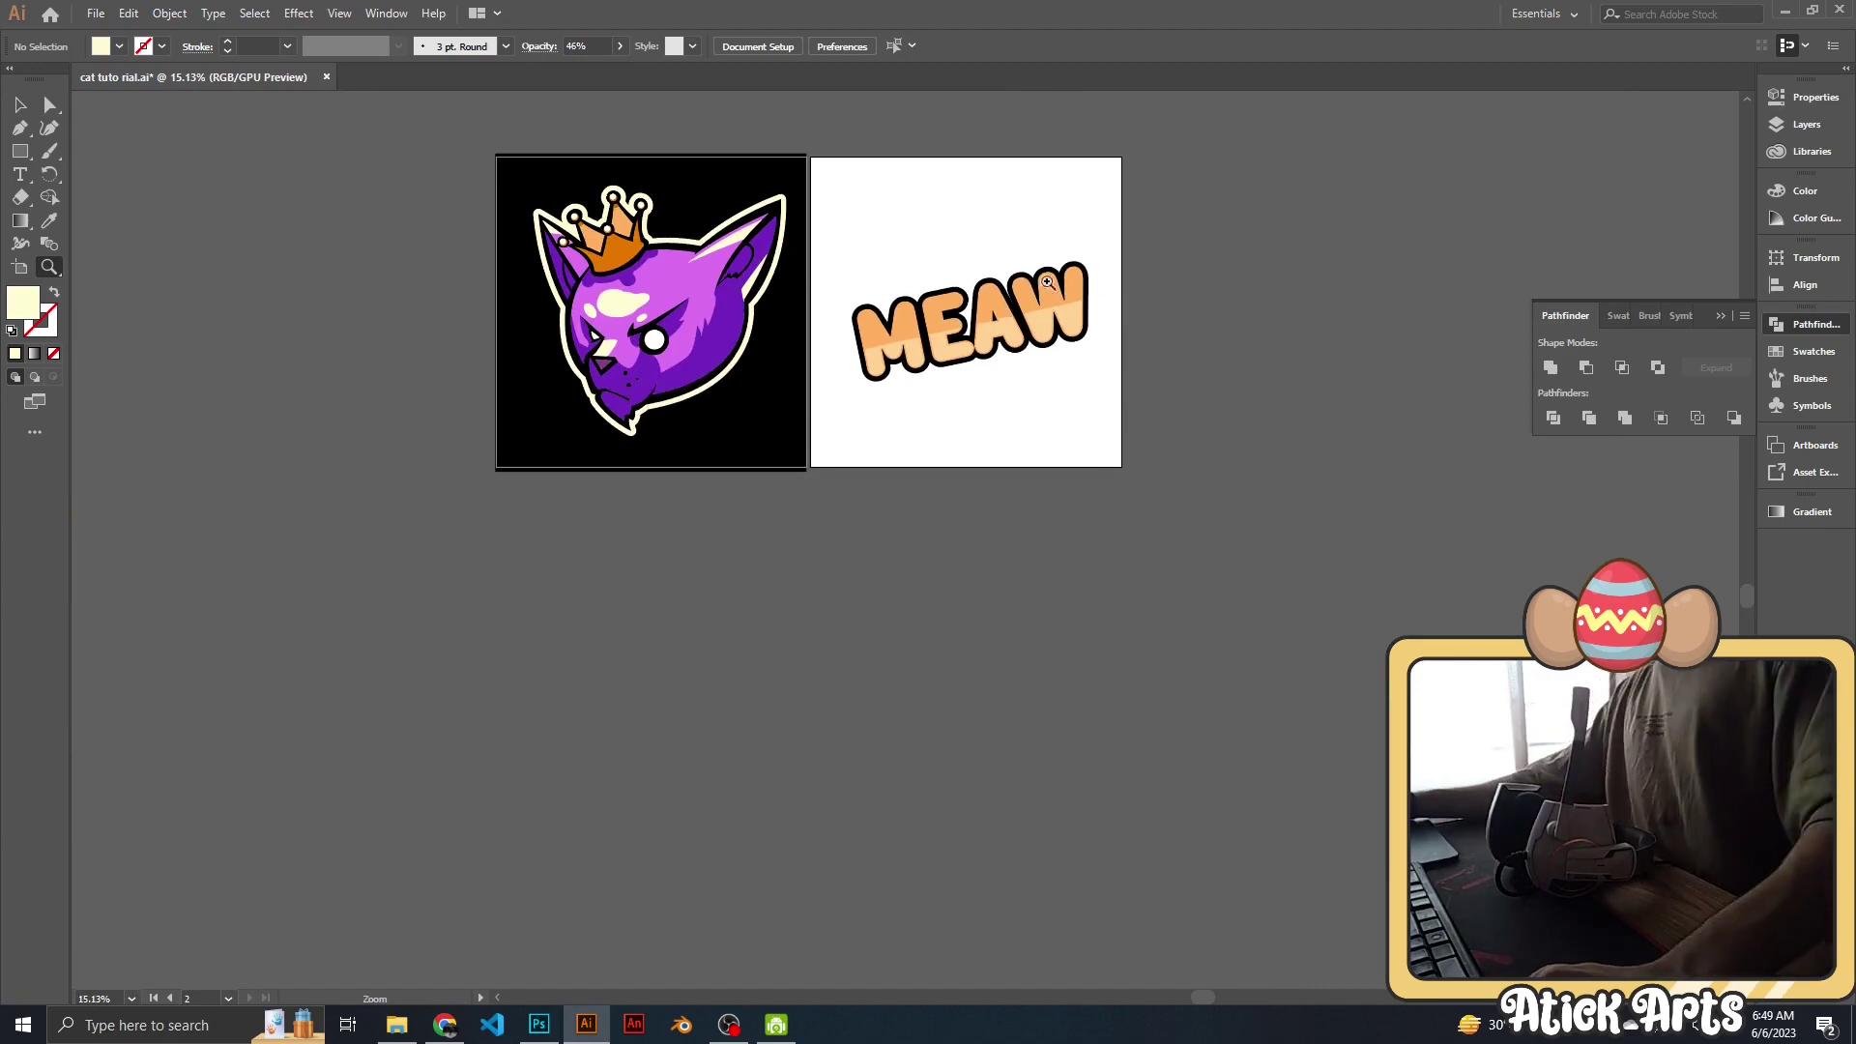
{"action": "scroll", "coordinate": [1014, 301], "scroll_direction": "up", "scroll_amount": 5}
{"action": "scroll", "coordinate": [1013, 301], "scroll_direction": "up", "scroll_amount": 4}
{"action": "scroll", "coordinate": [815, 442], "scroll_direction": "down", "scroll_amount": 2}
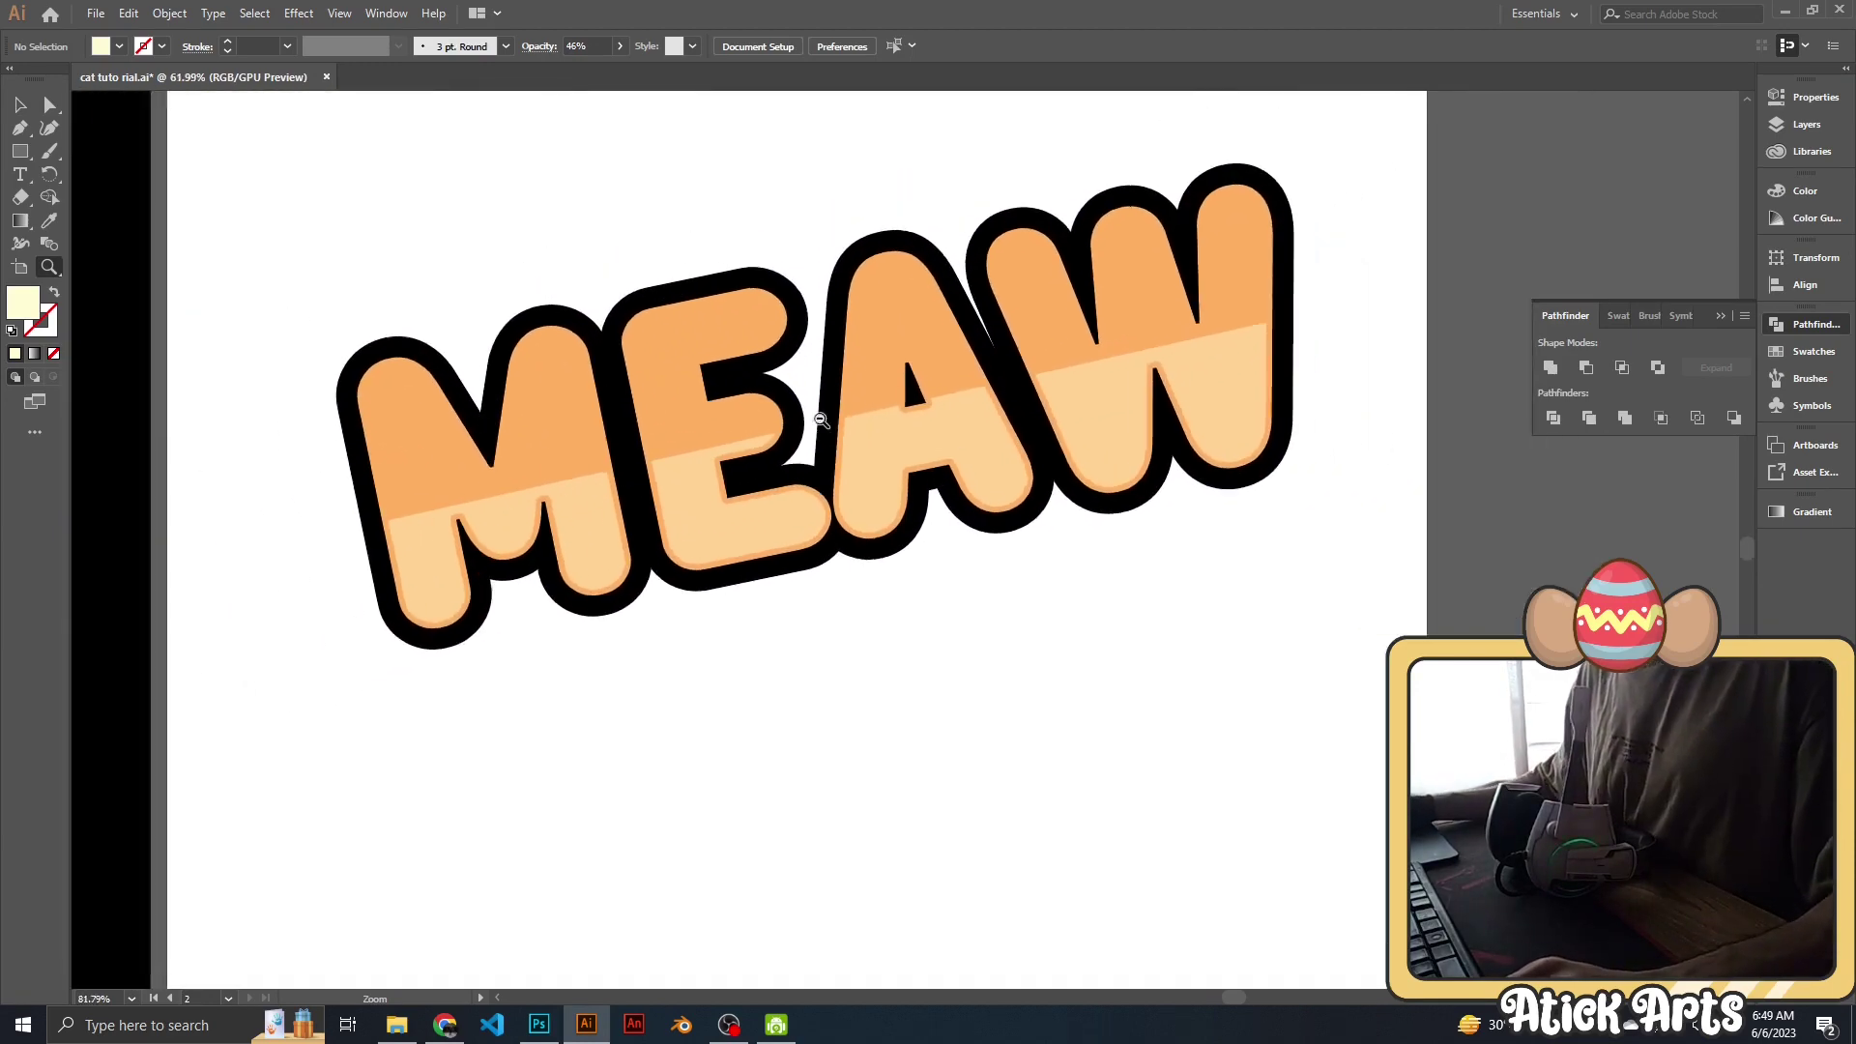
{"action": "key", "text": "v"}
{"action": "left_click", "coordinate": [690, 404]}
{"action": "left_click", "coordinate": [569, 426], "text": "shift"}
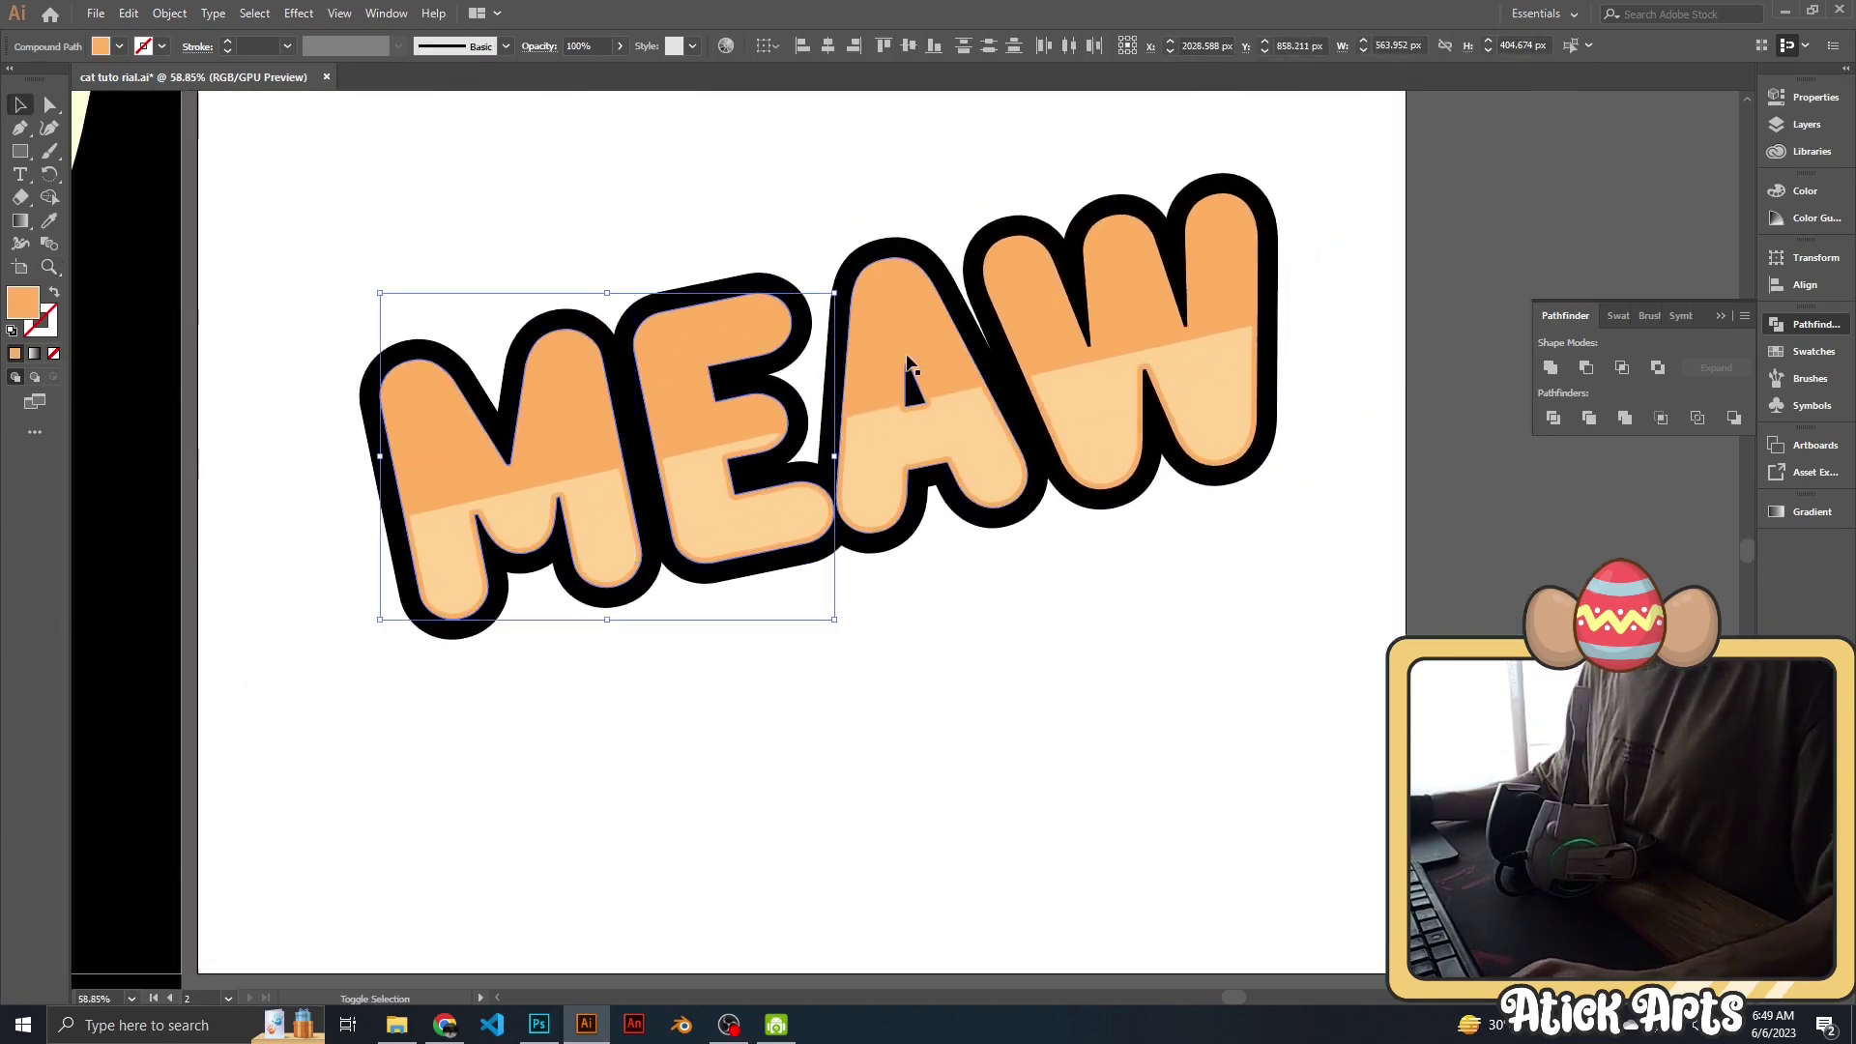
{"action": "left_click", "coordinate": [899, 336], "text": "shift"}
{"action": "left_click", "coordinate": [1014, 305], "text": "shift"}
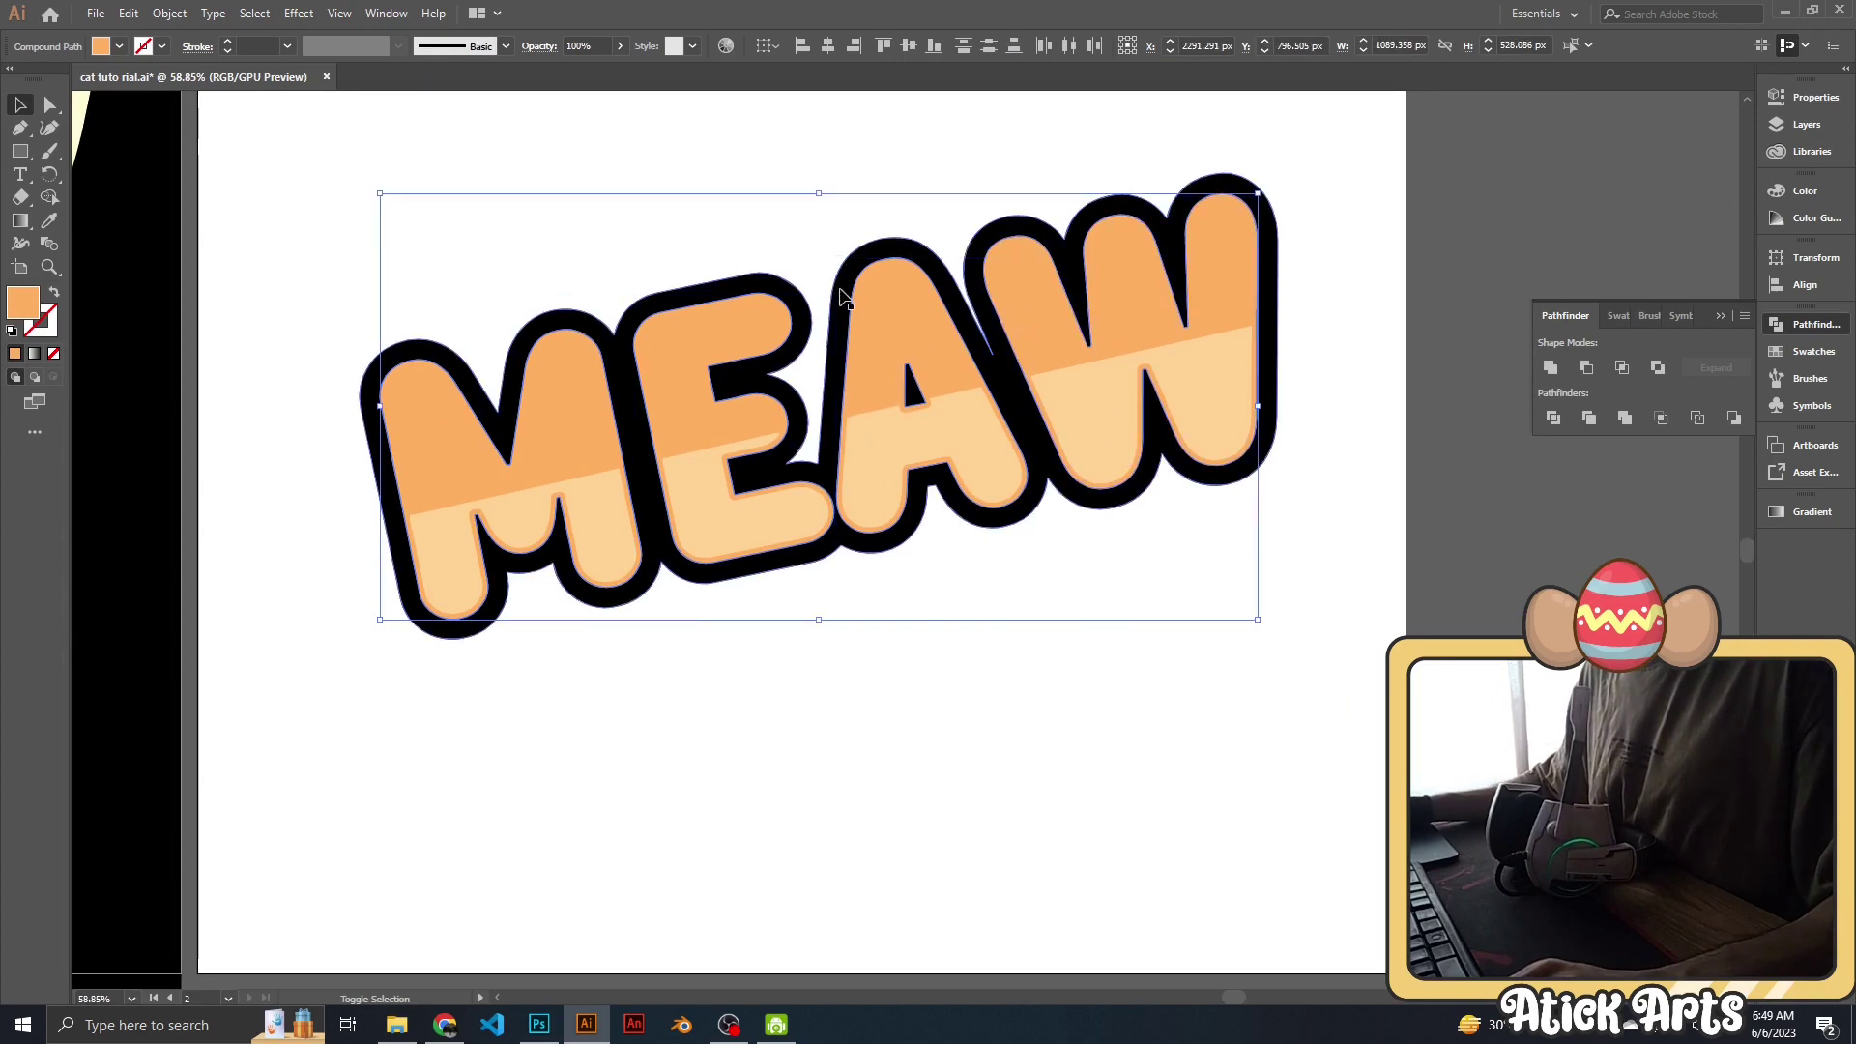
{"action": "key", "text": "ctrl+shift+a"}
Round the corners of the M, E and W lower parts to about 1.95 px.
{"action": "key", "text": "a"}
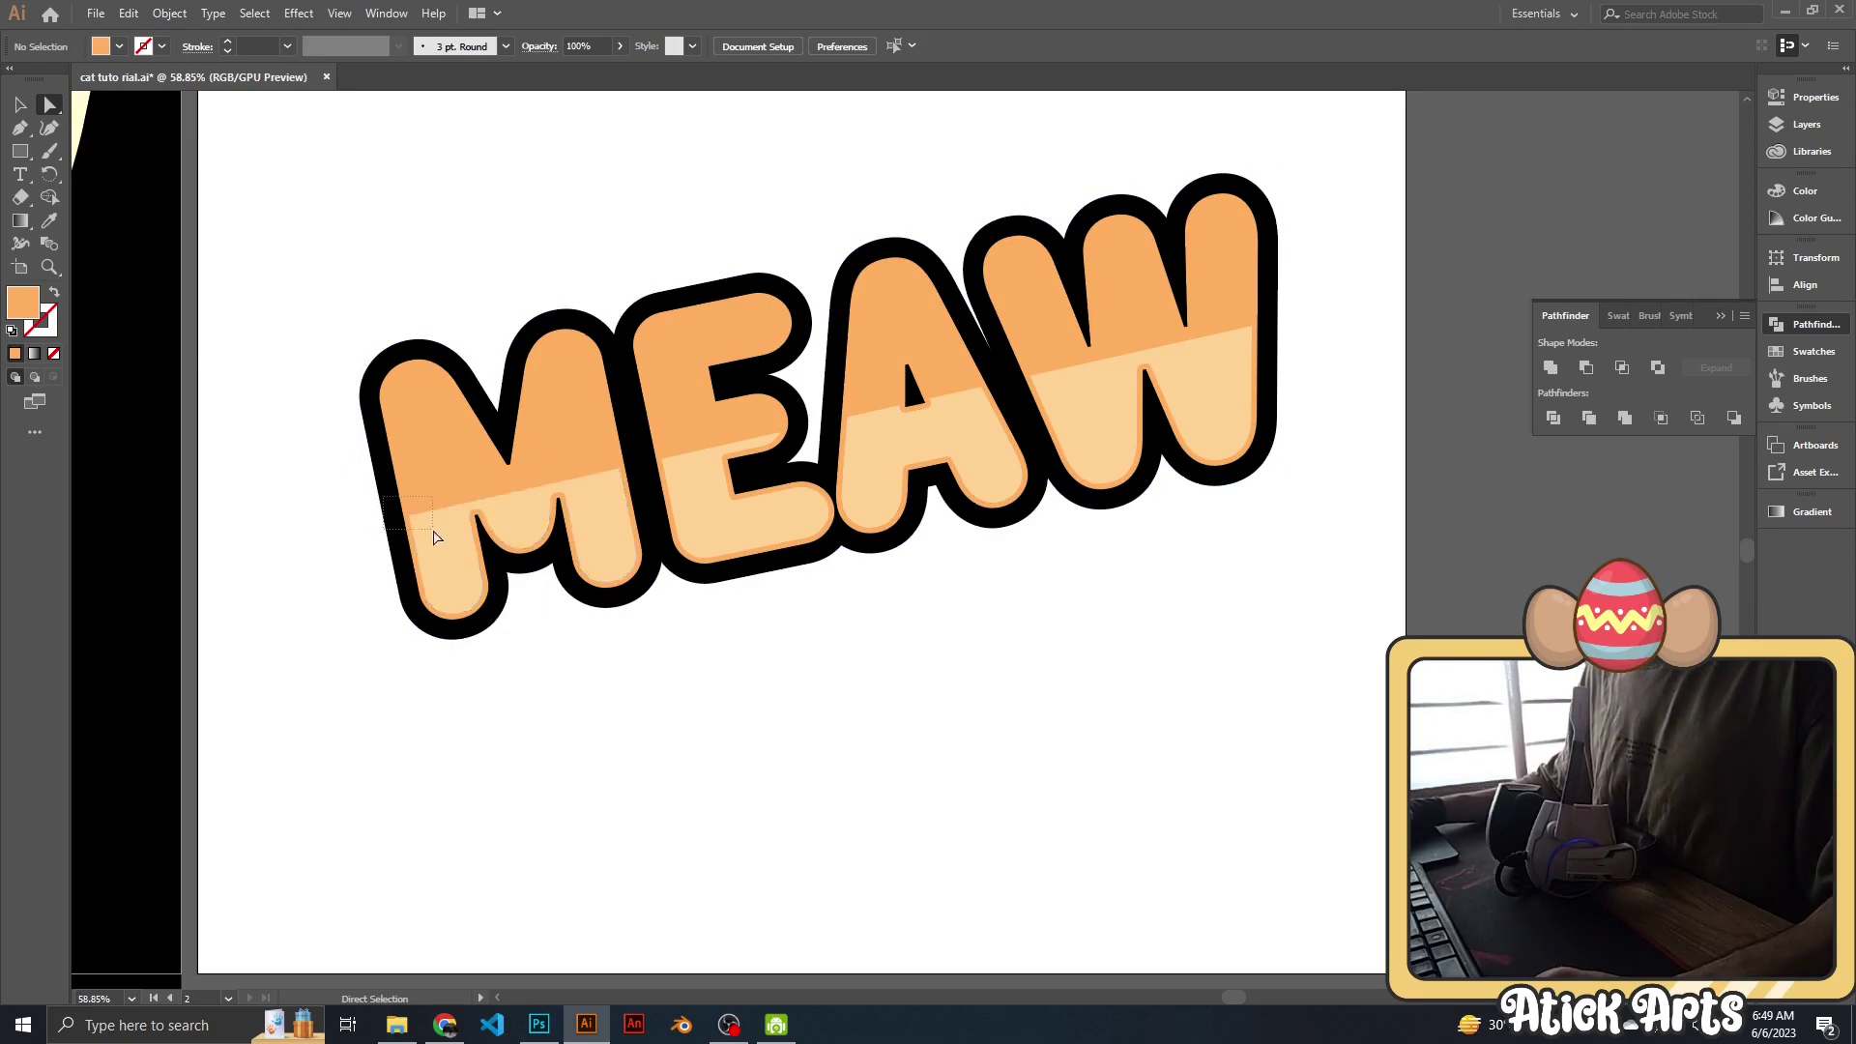
{"action": "left_click_drag", "start_coordinate": [434, 537], "coordinate": [465, 531]}
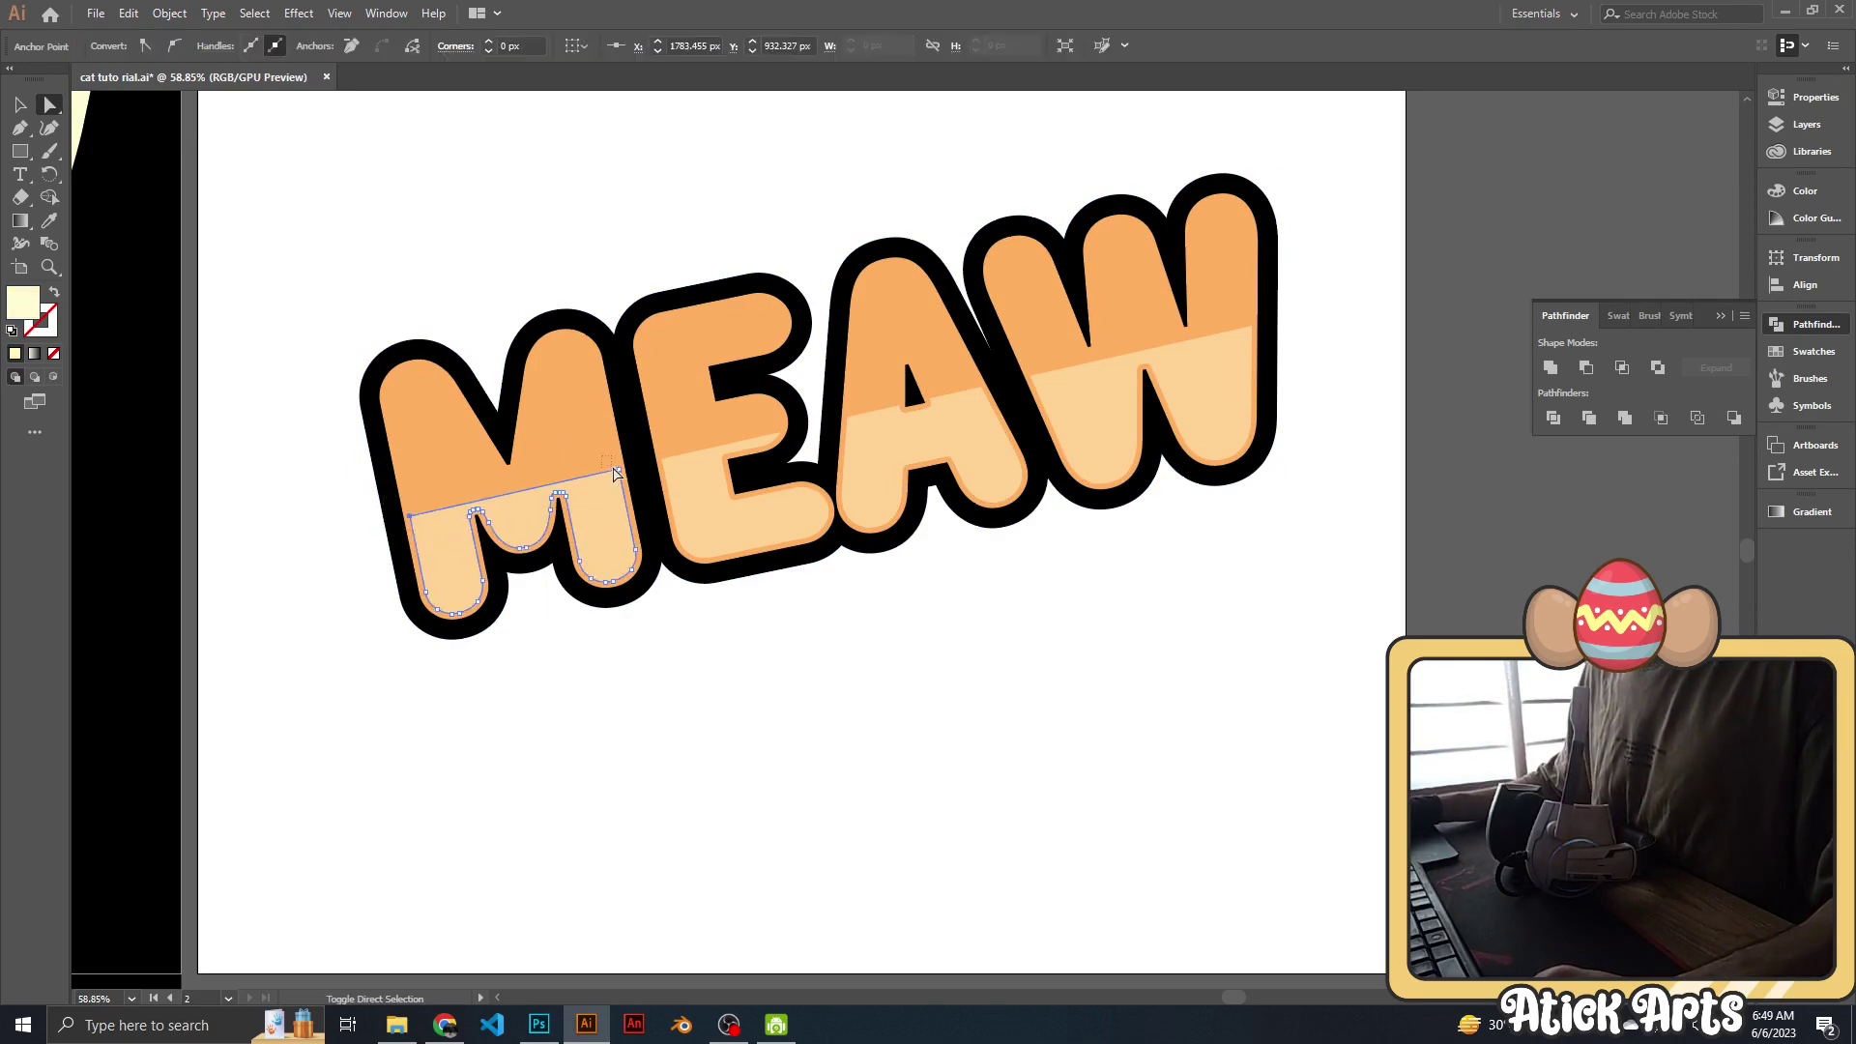
{"action": "left_click", "coordinate": [757, 453], "text": "shift"}
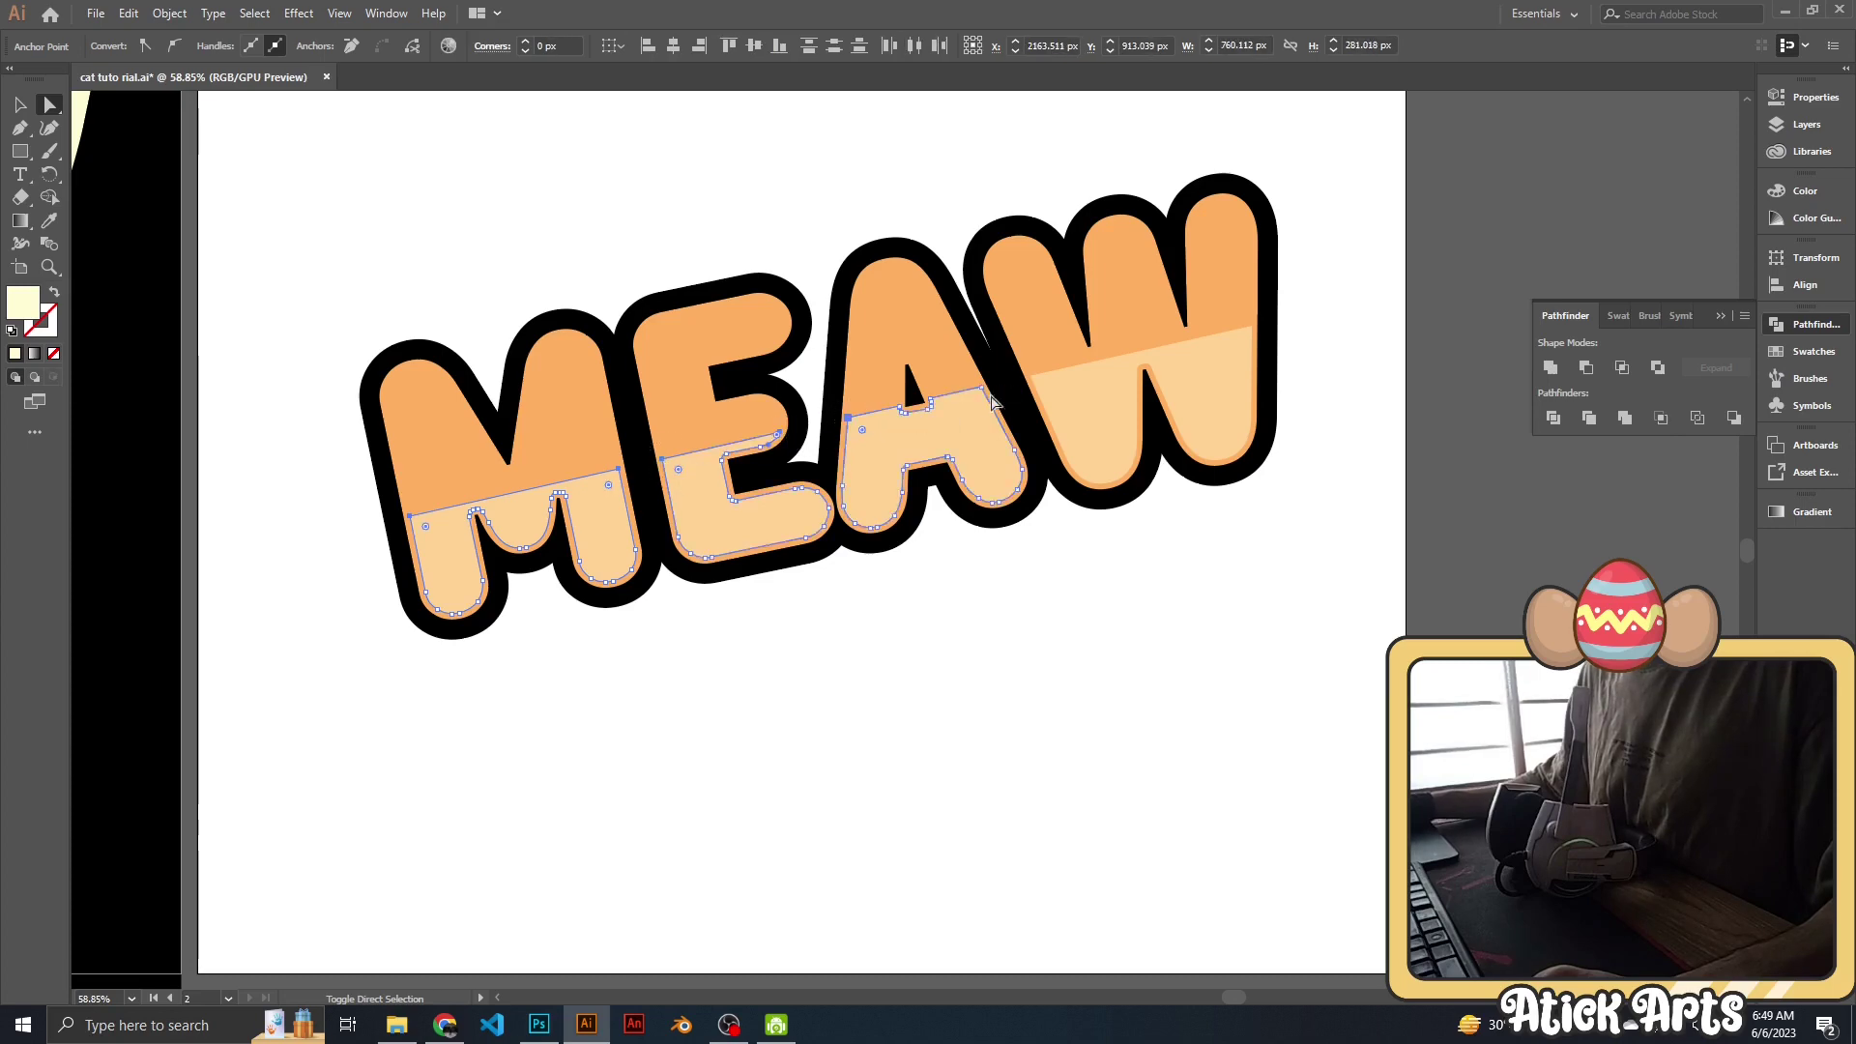
{"action": "left_click", "coordinate": [1033, 380], "text": "shift"}
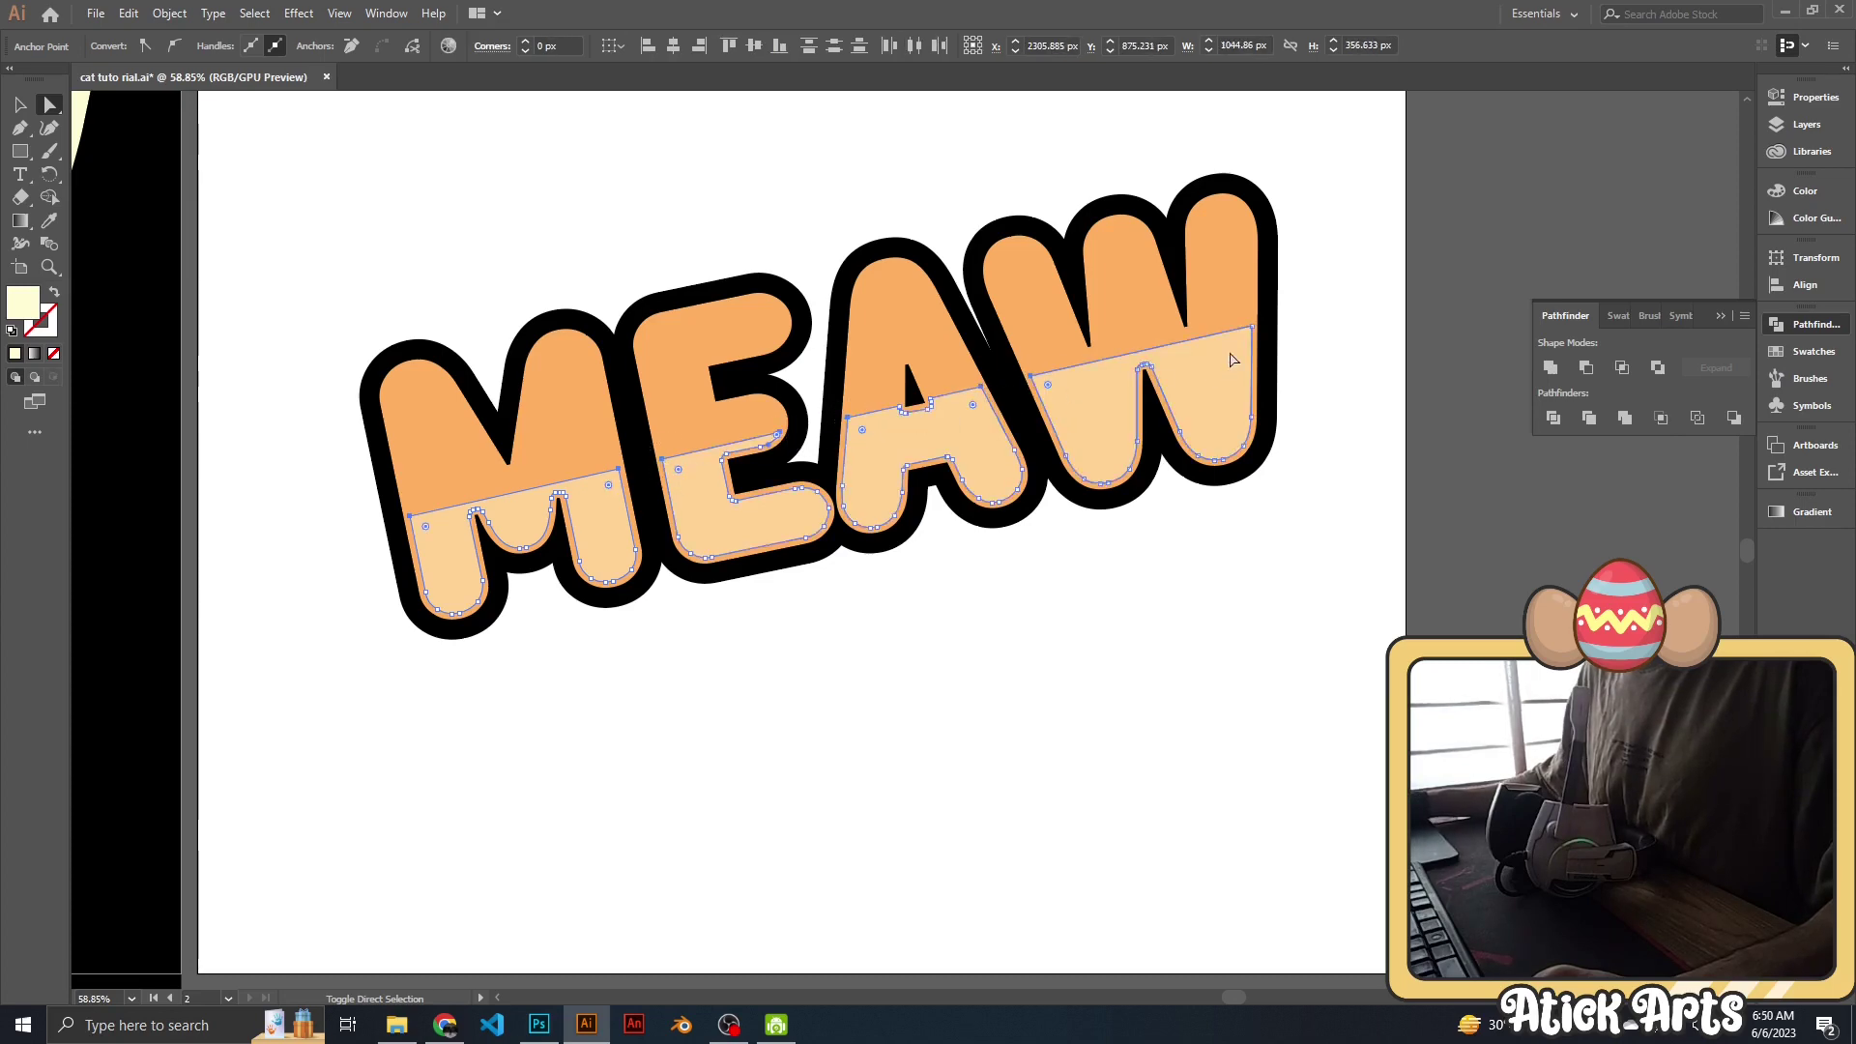
{"action": "left_click_drag", "start_coordinate": [1241, 346], "coordinate": [1214, 388]}
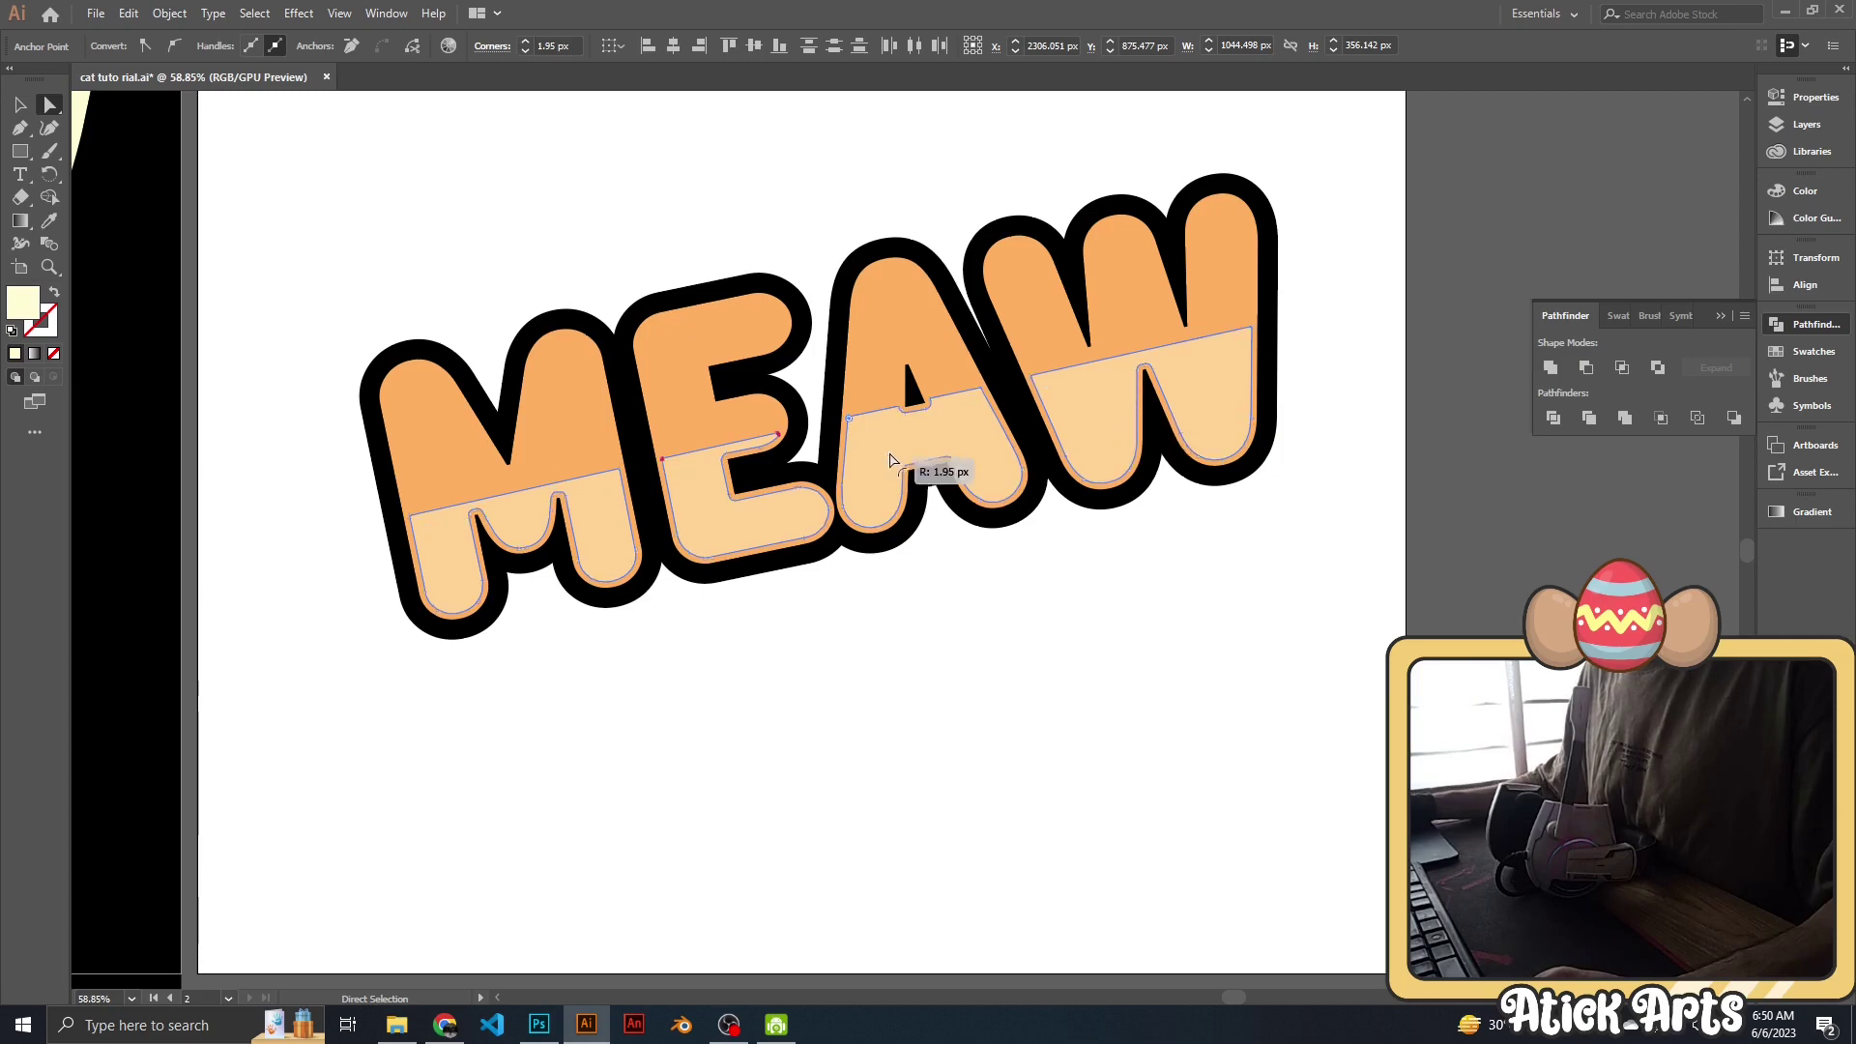
Inspect the rounded corners up close, then marquee-select the entire MEAW logo.
{"action": "left_click", "coordinate": [921, 589]}
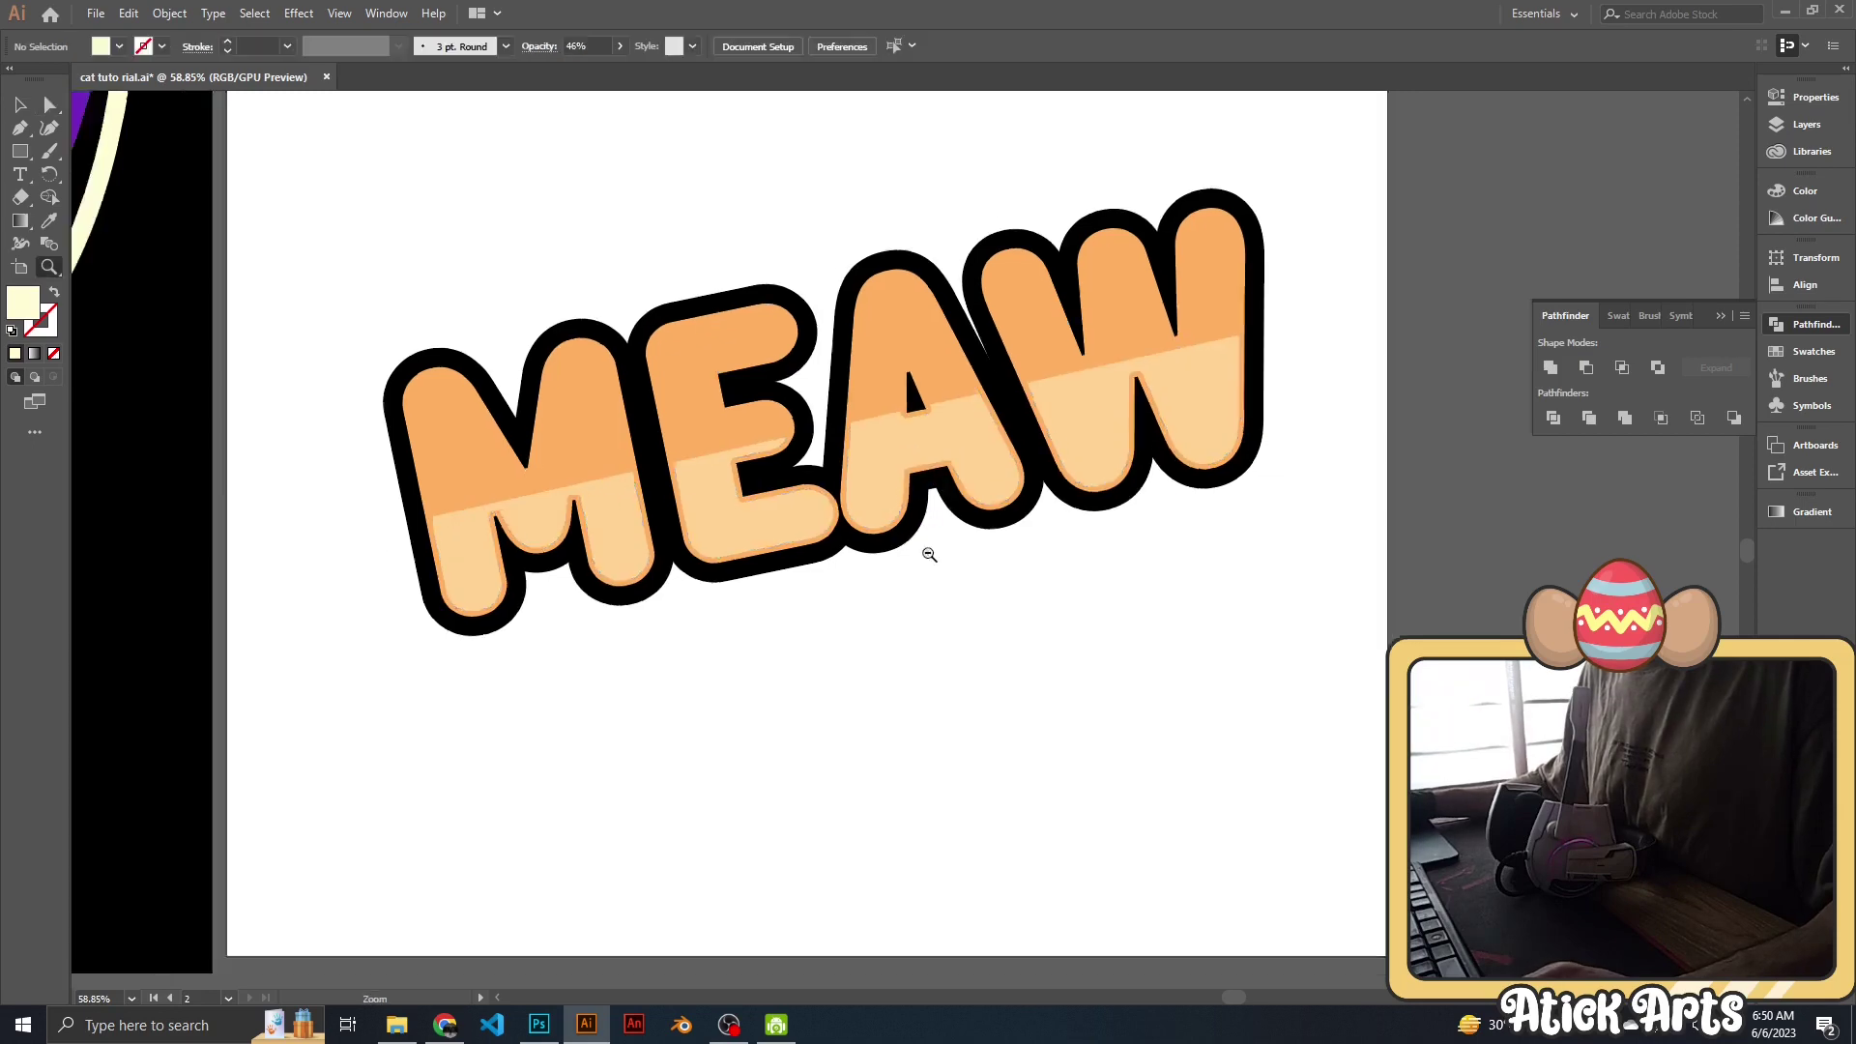
{"action": "key", "text": "z"}
{"action": "left_click_drag", "start_coordinate": [928, 551], "coordinate": [1051, 480]}
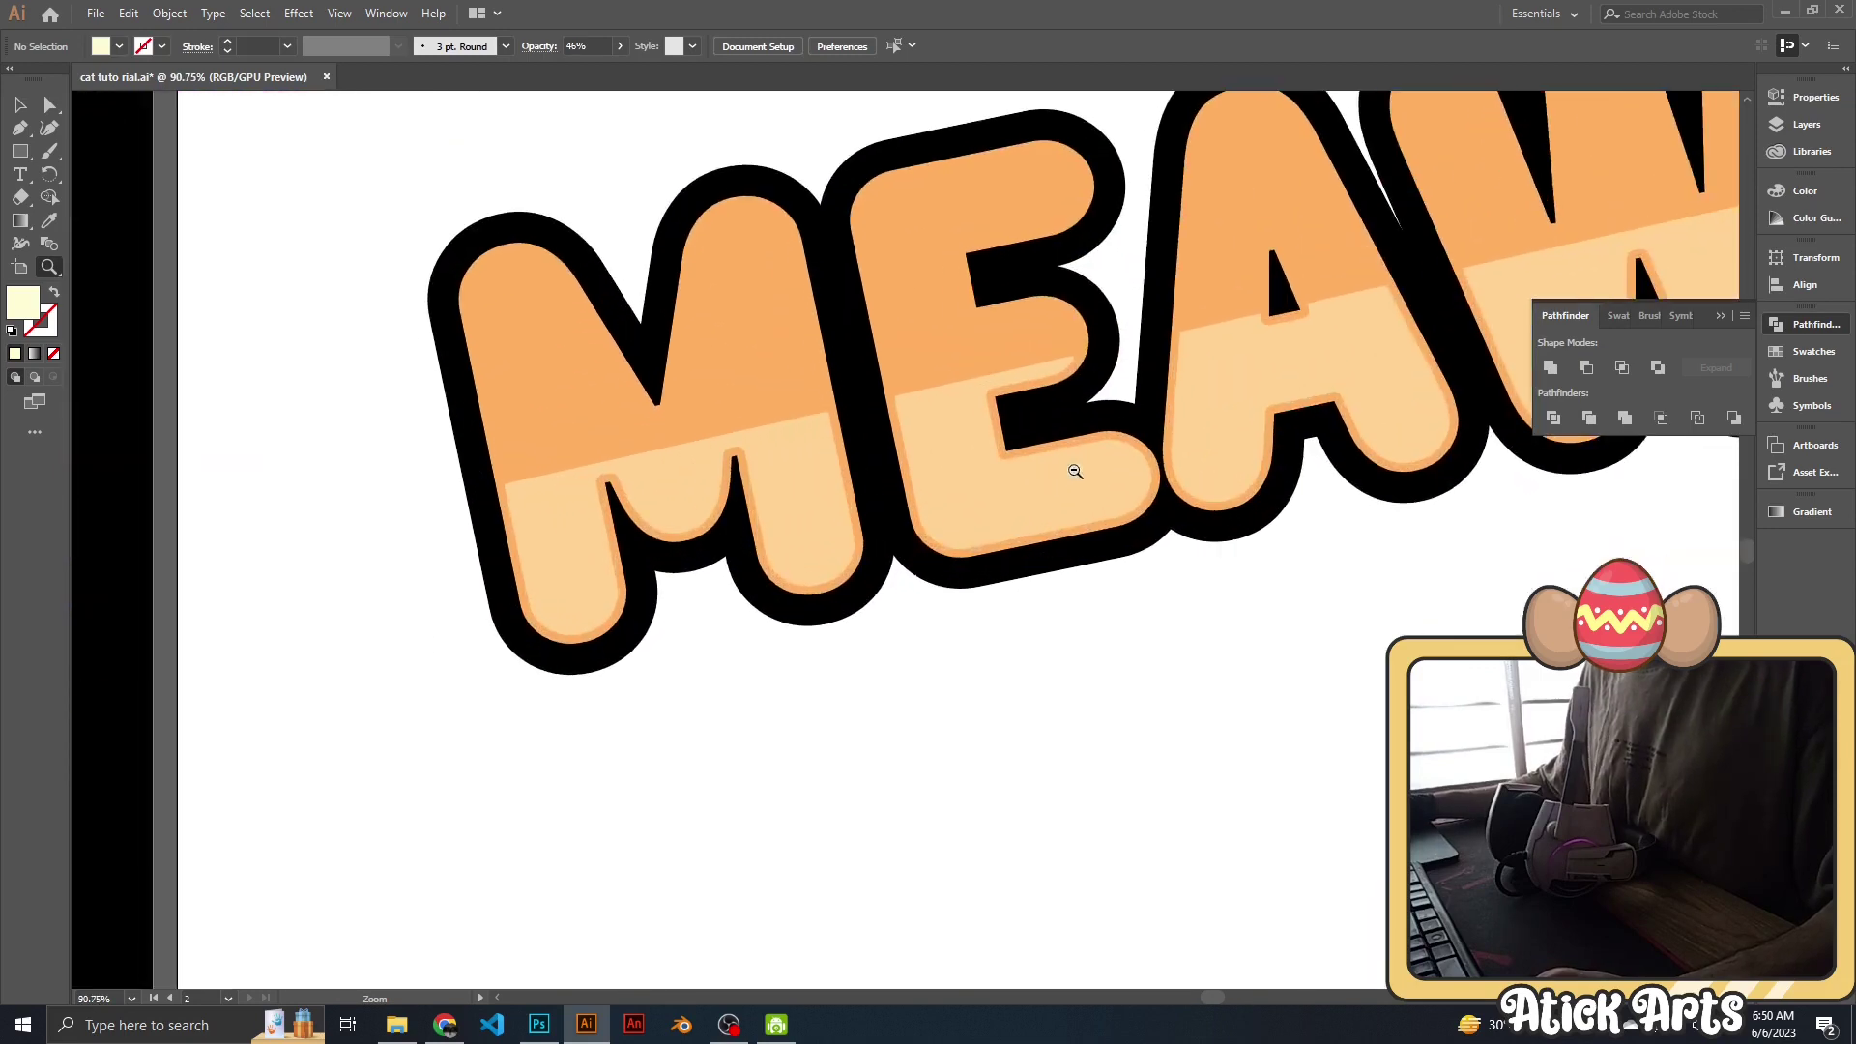
{"action": "left_click", "coordinate": [1075, 471], "text": "alt"}
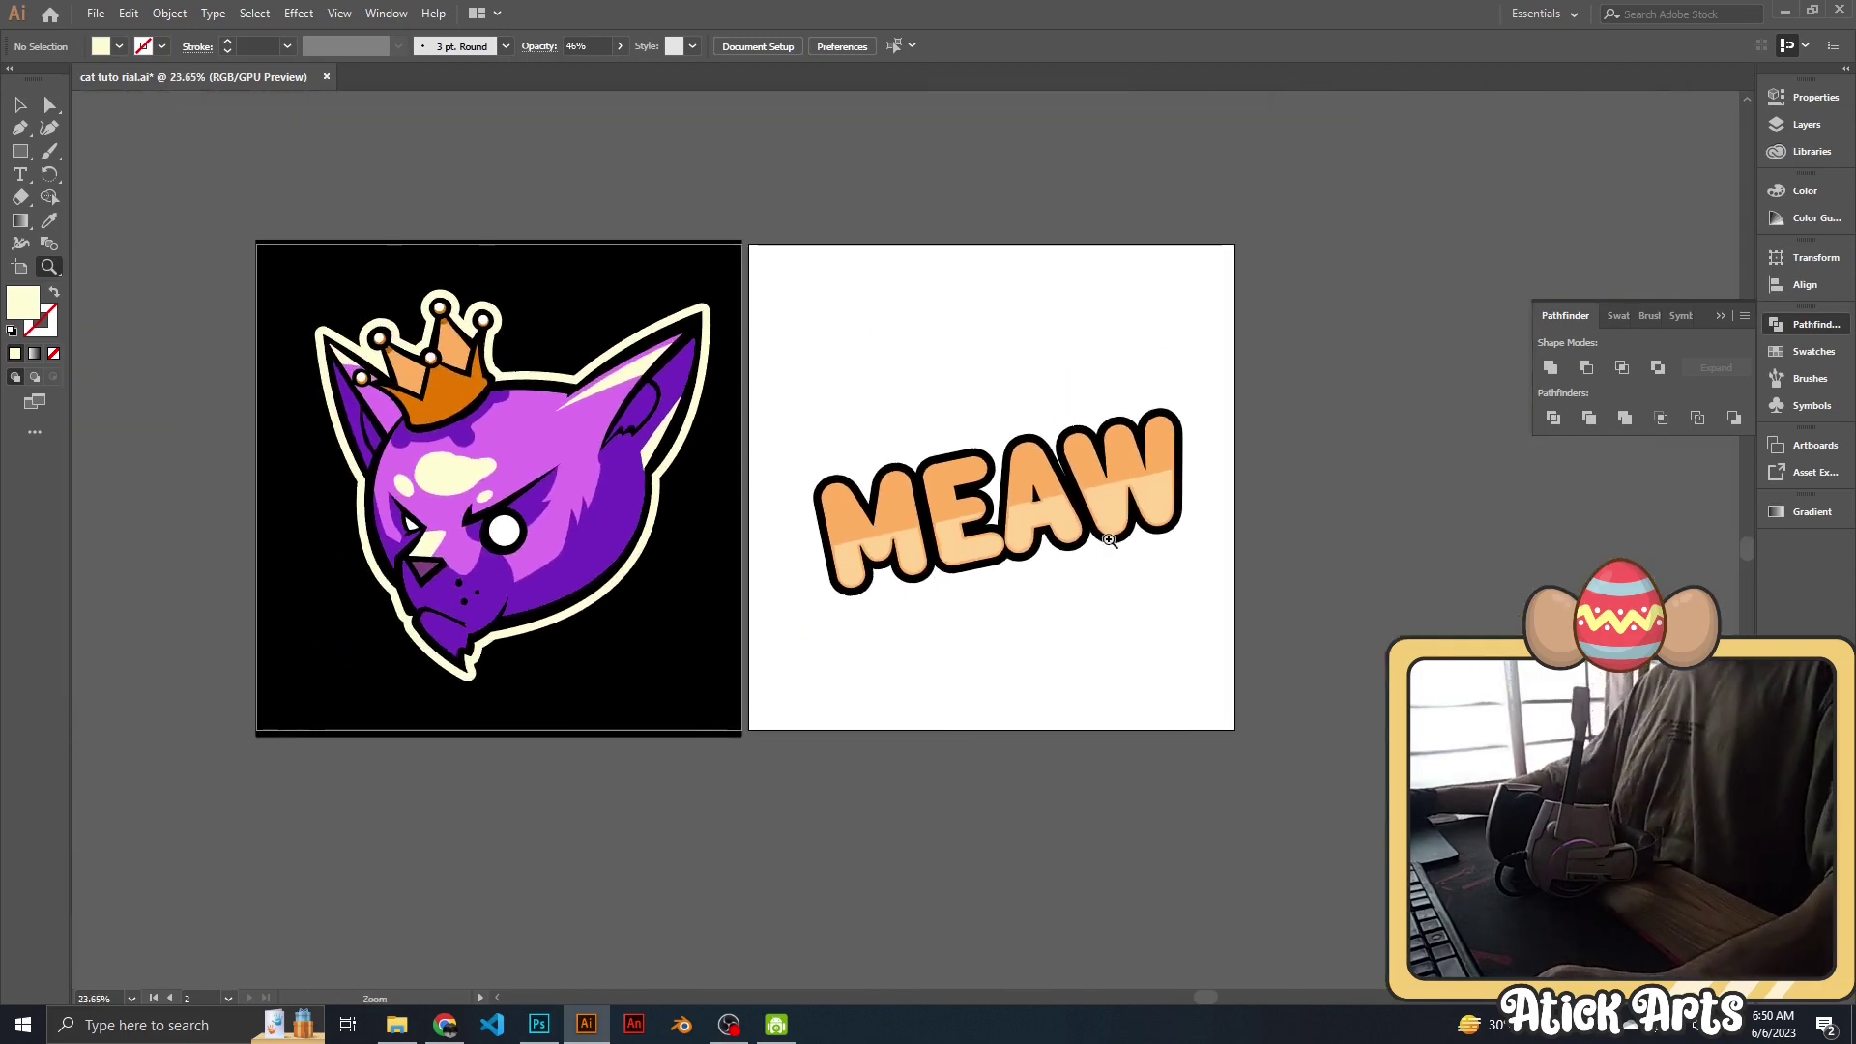
{"action": "left_click_drag", "start_coordinate": [1109, 540], "coordinate": [1008, 512]}
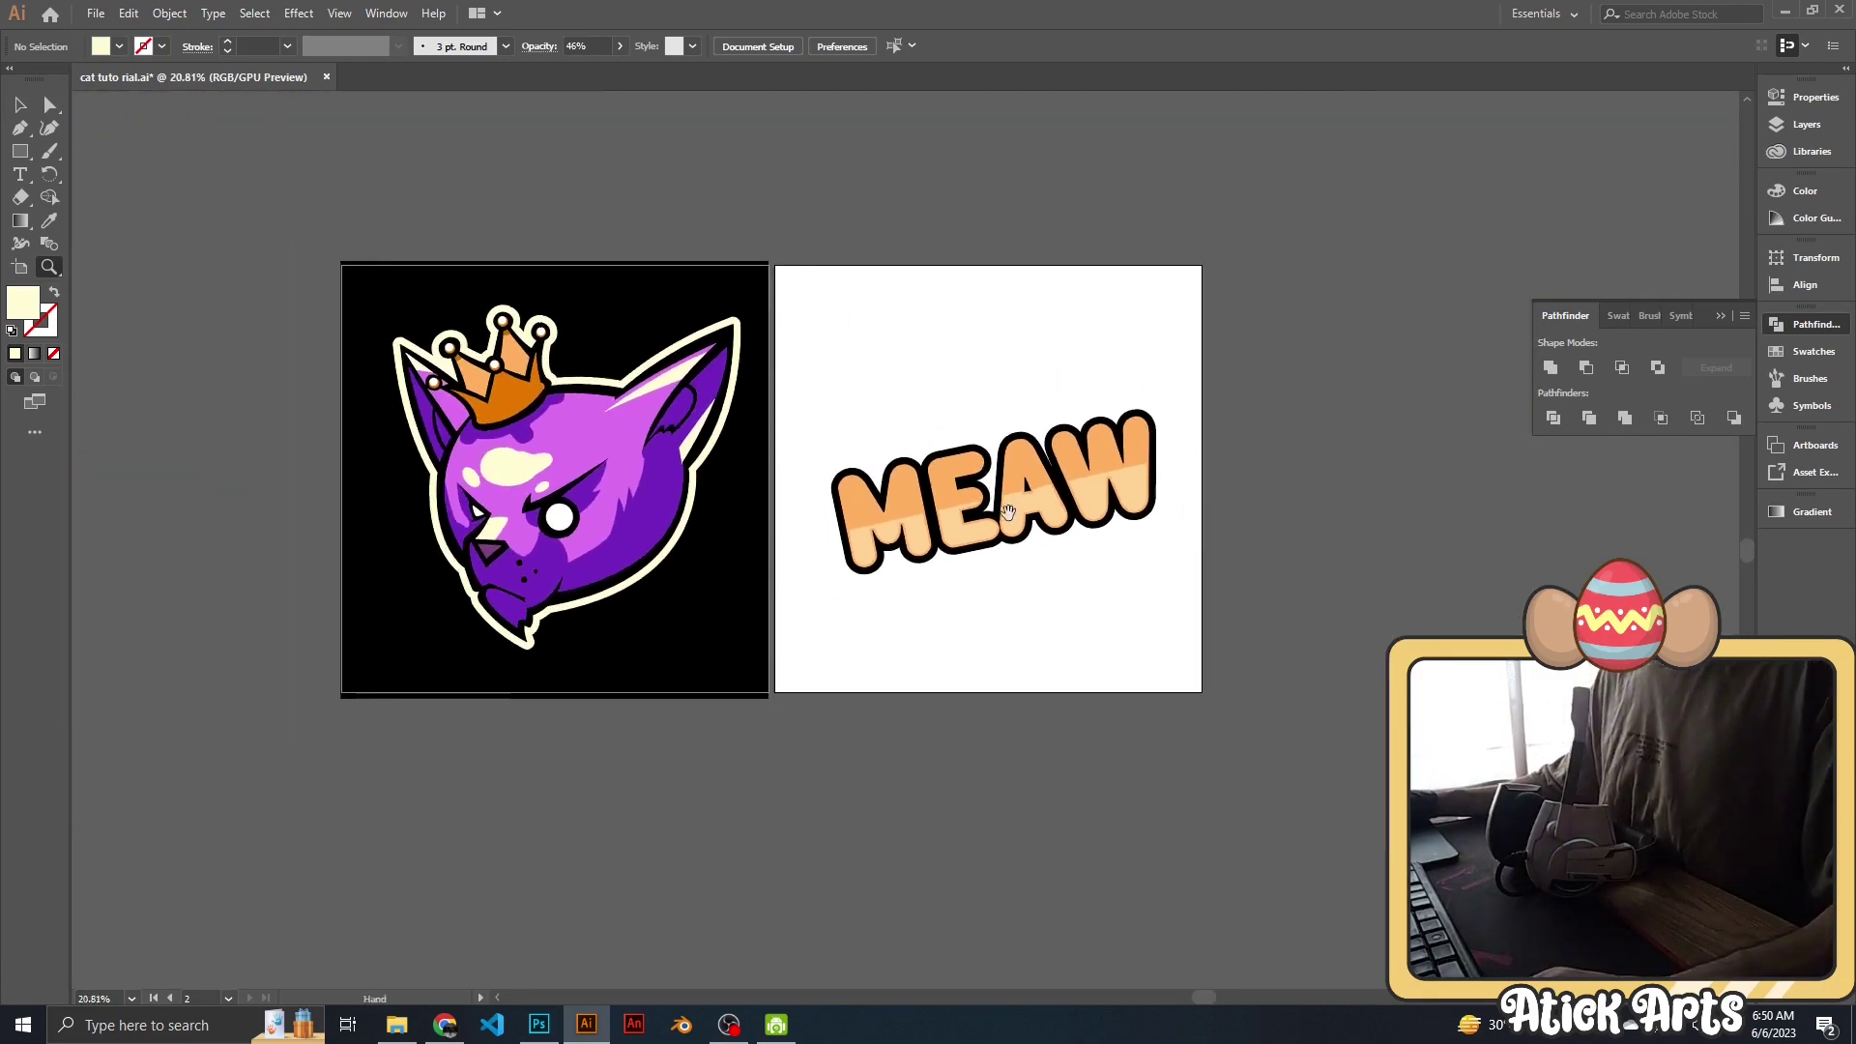
{"action": "scroll", "coordinate": [1009, 512], "scroll_direction": "up", "scroll_amount": 2}
{"action": "key", "text": "v"}
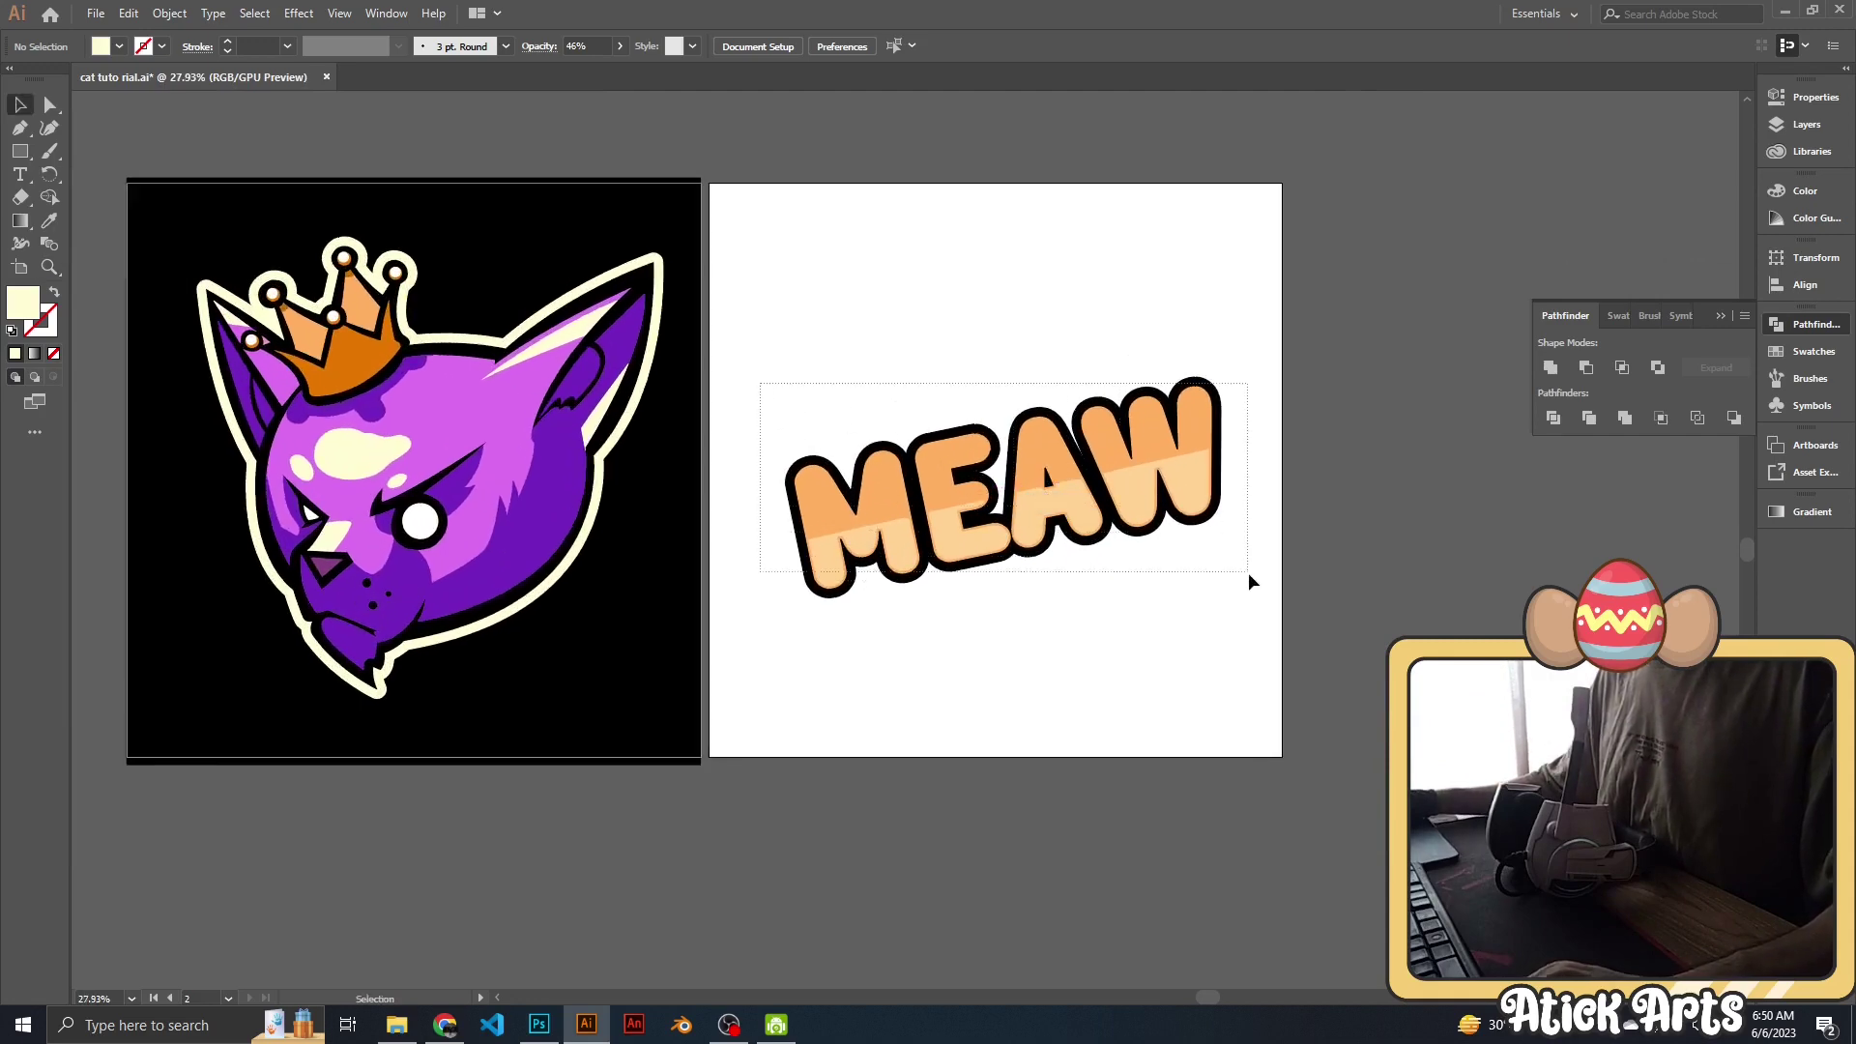
{"action": "left_click_drag", "start_coordinate": [1249, 580], "coordinate": [1247, 575]}
{"action": "left_click", "coordinate": [1257, 478]}
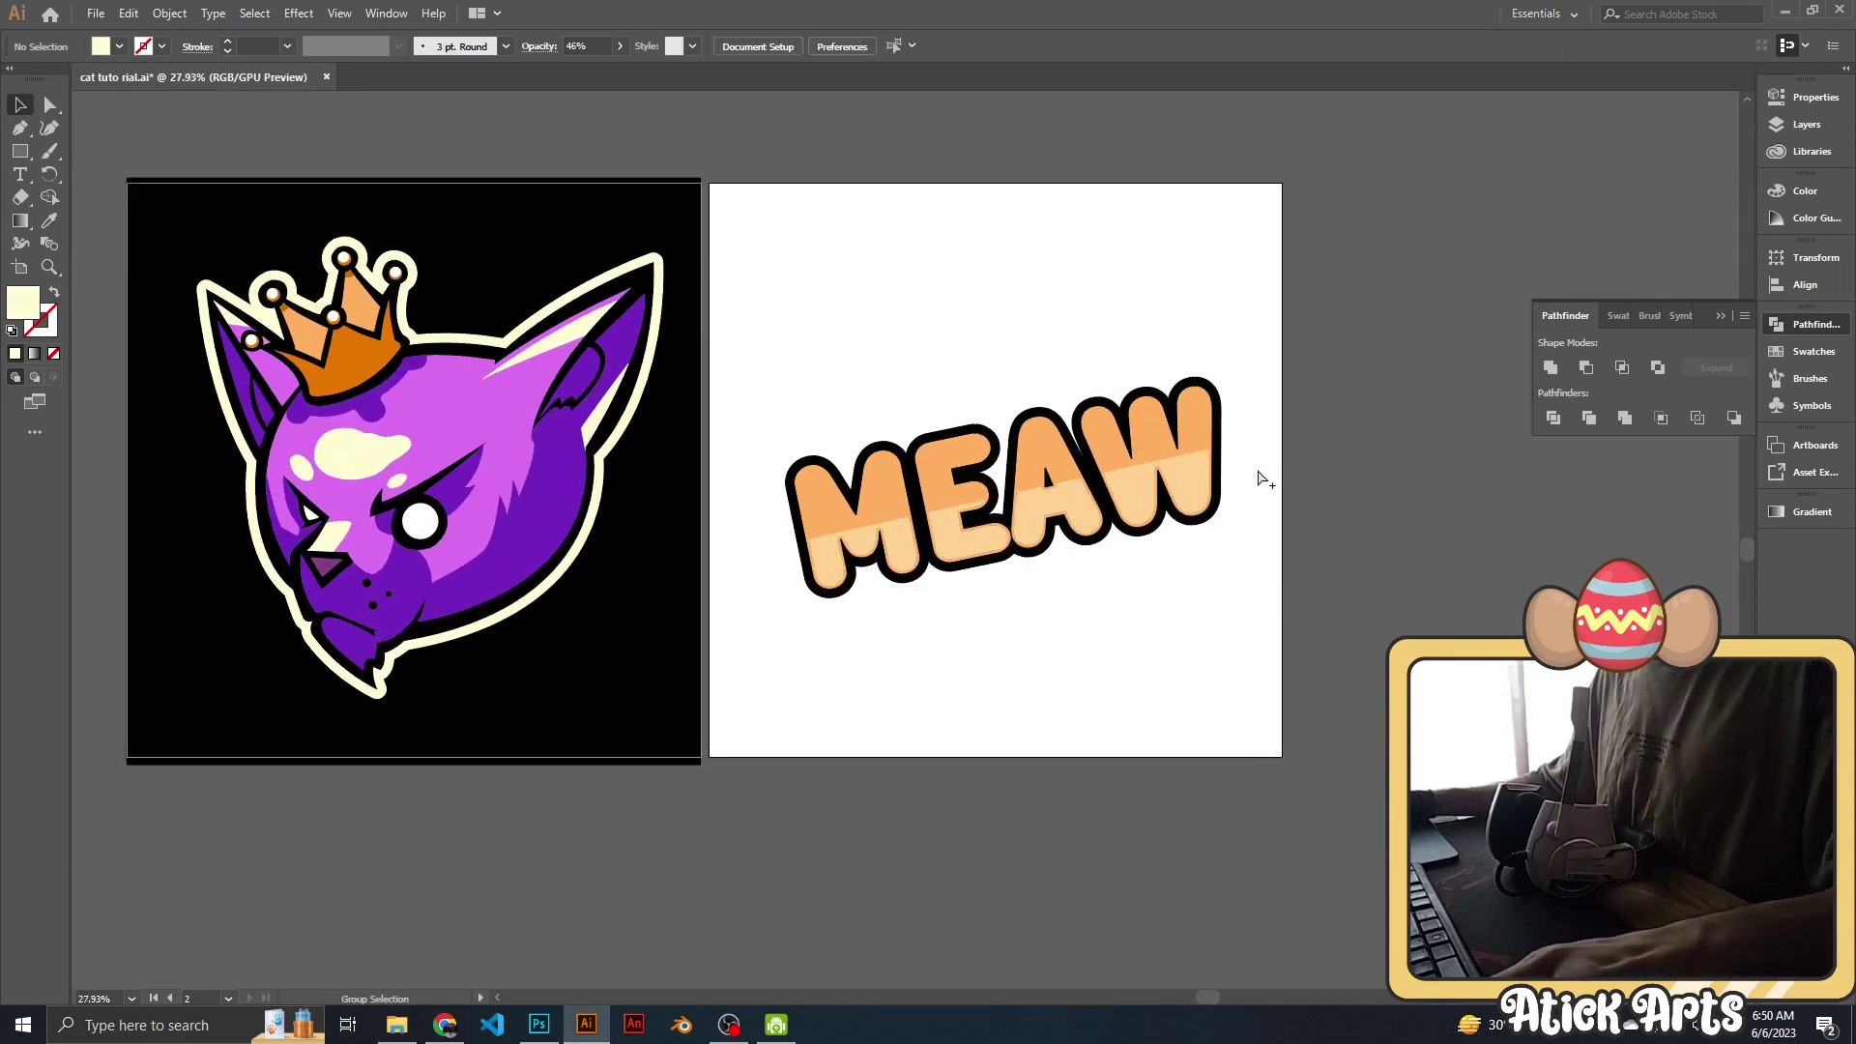
{"action": "left_click", "coordinate": [1259, 472]}
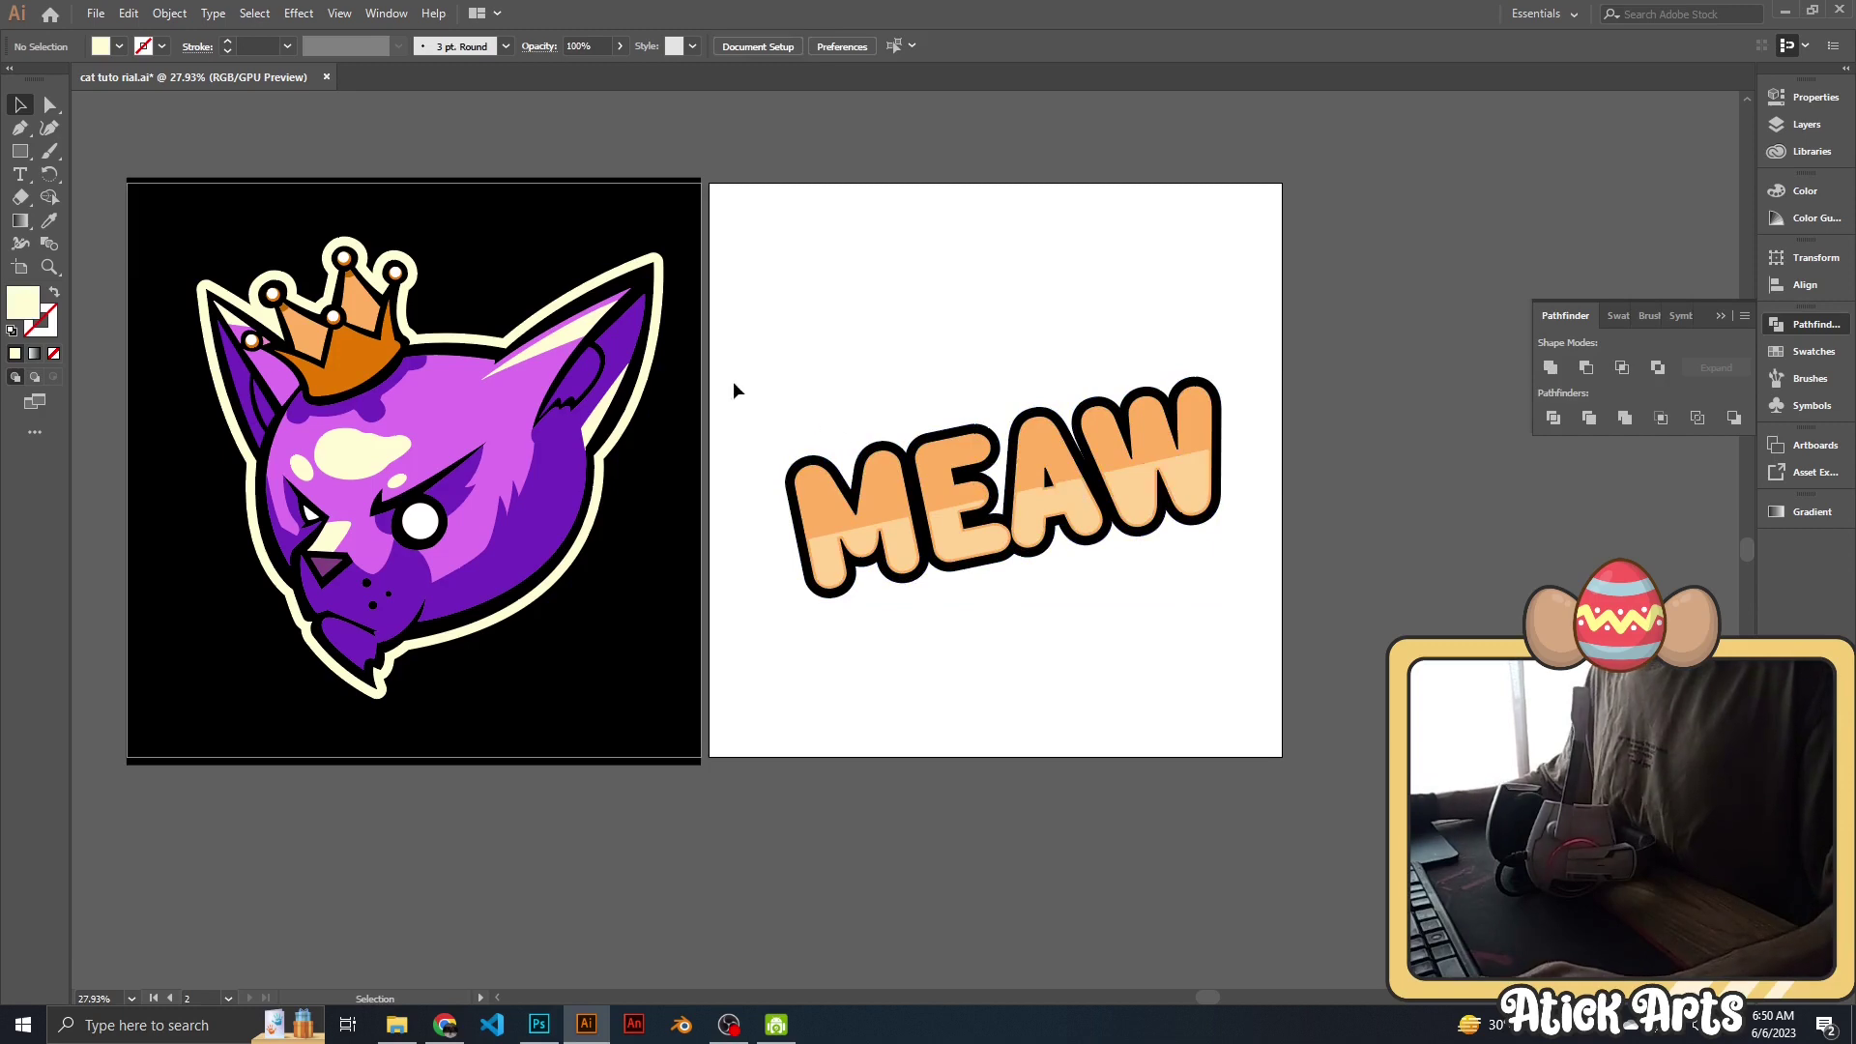
{"action": "left_click_drag", "start_coordinate": [733, 385], "coordinate": [1285, 605]}
Create a 25 px offset path outline around the MEAW logo.
{"action": "left_click", "coordinate": [170, 12]}
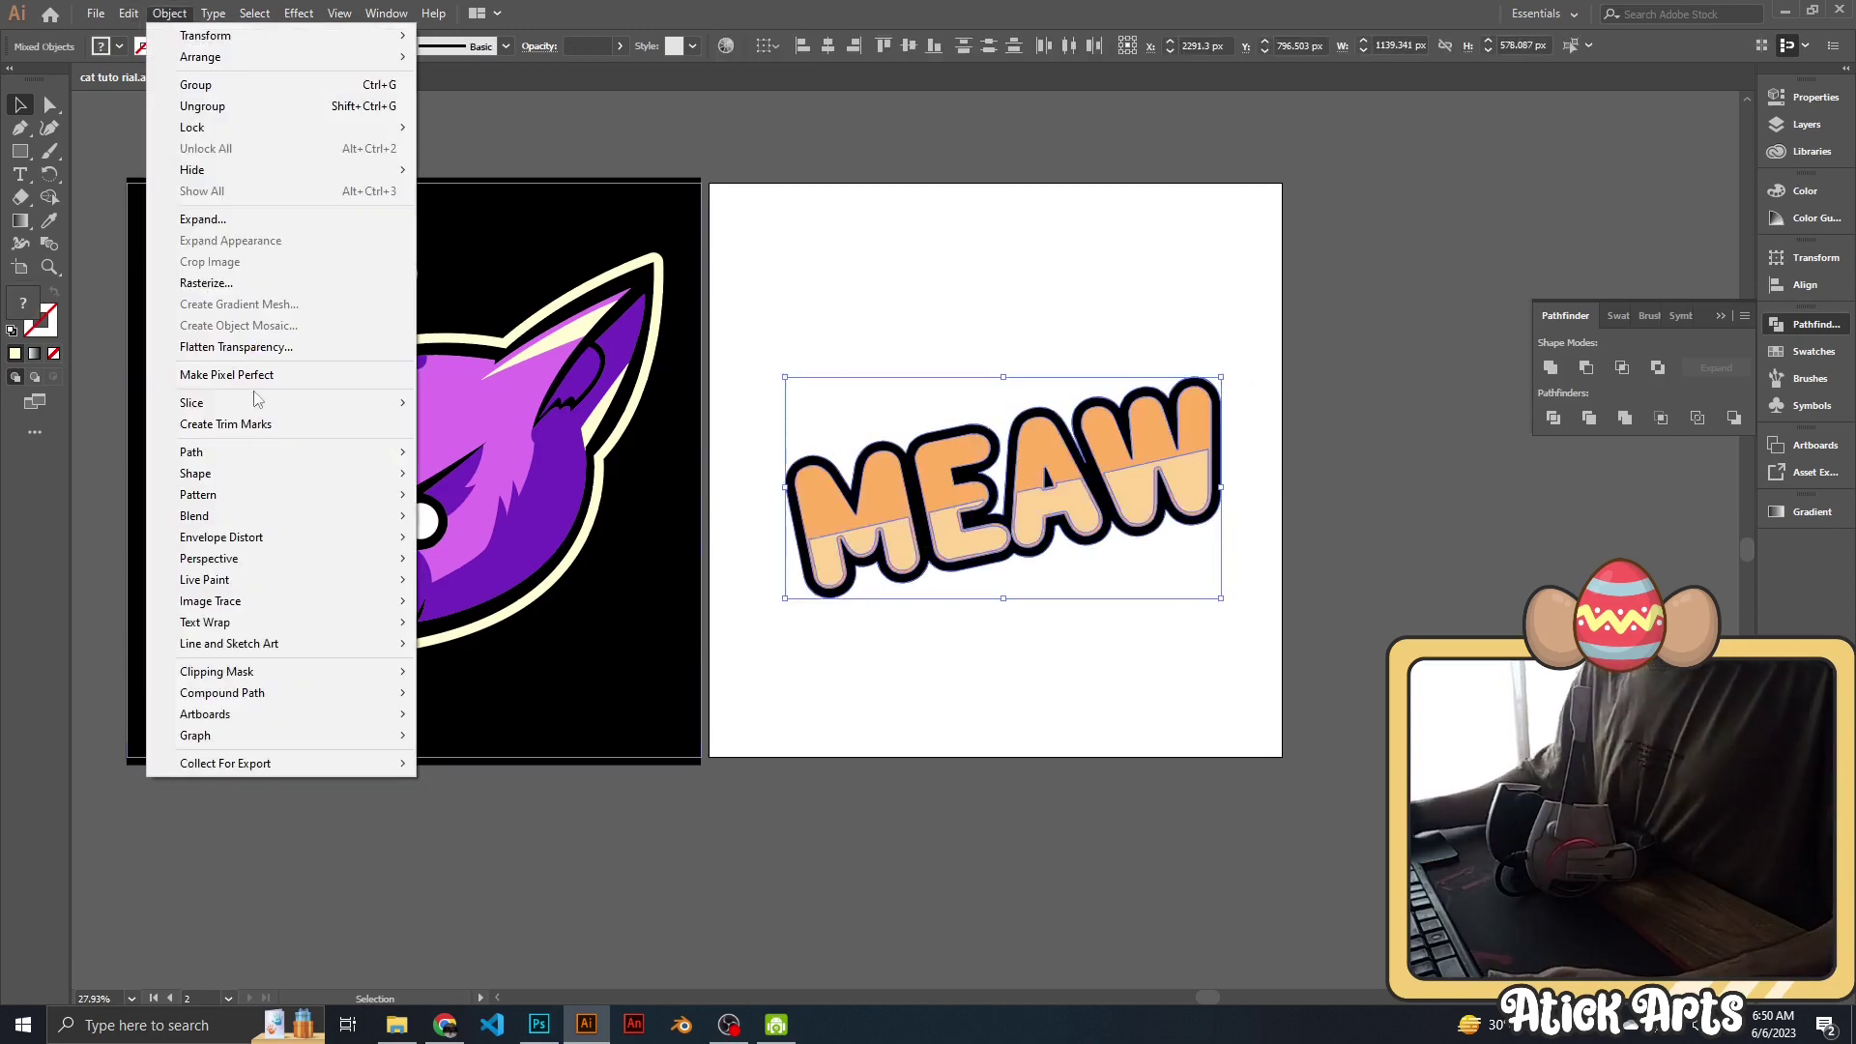
{"action": "left_click", "coordinate": [538, 520]}
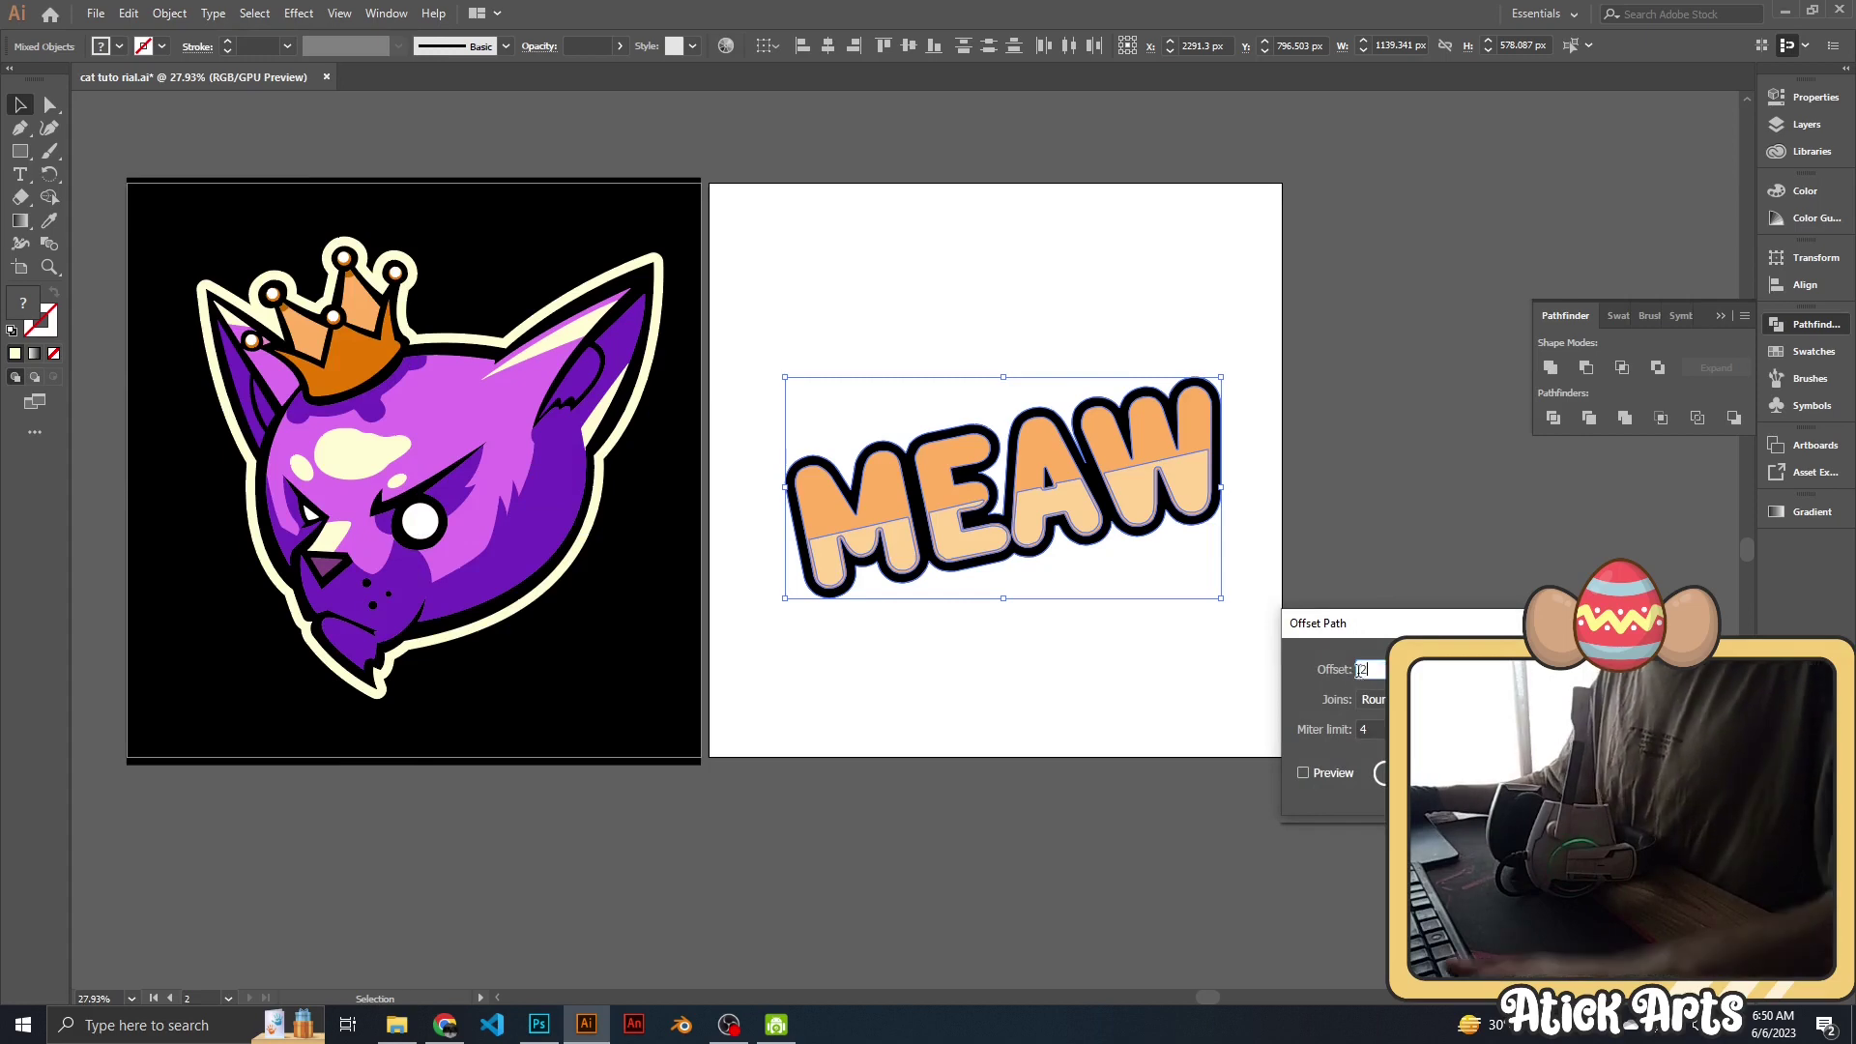
{"action": "type", "text": "25"}
{"action": "key", "text": "Tab"}
{"action": "key", "text": "Tab"}
{"action": "left_click", "coordinate": [1321, 773]}
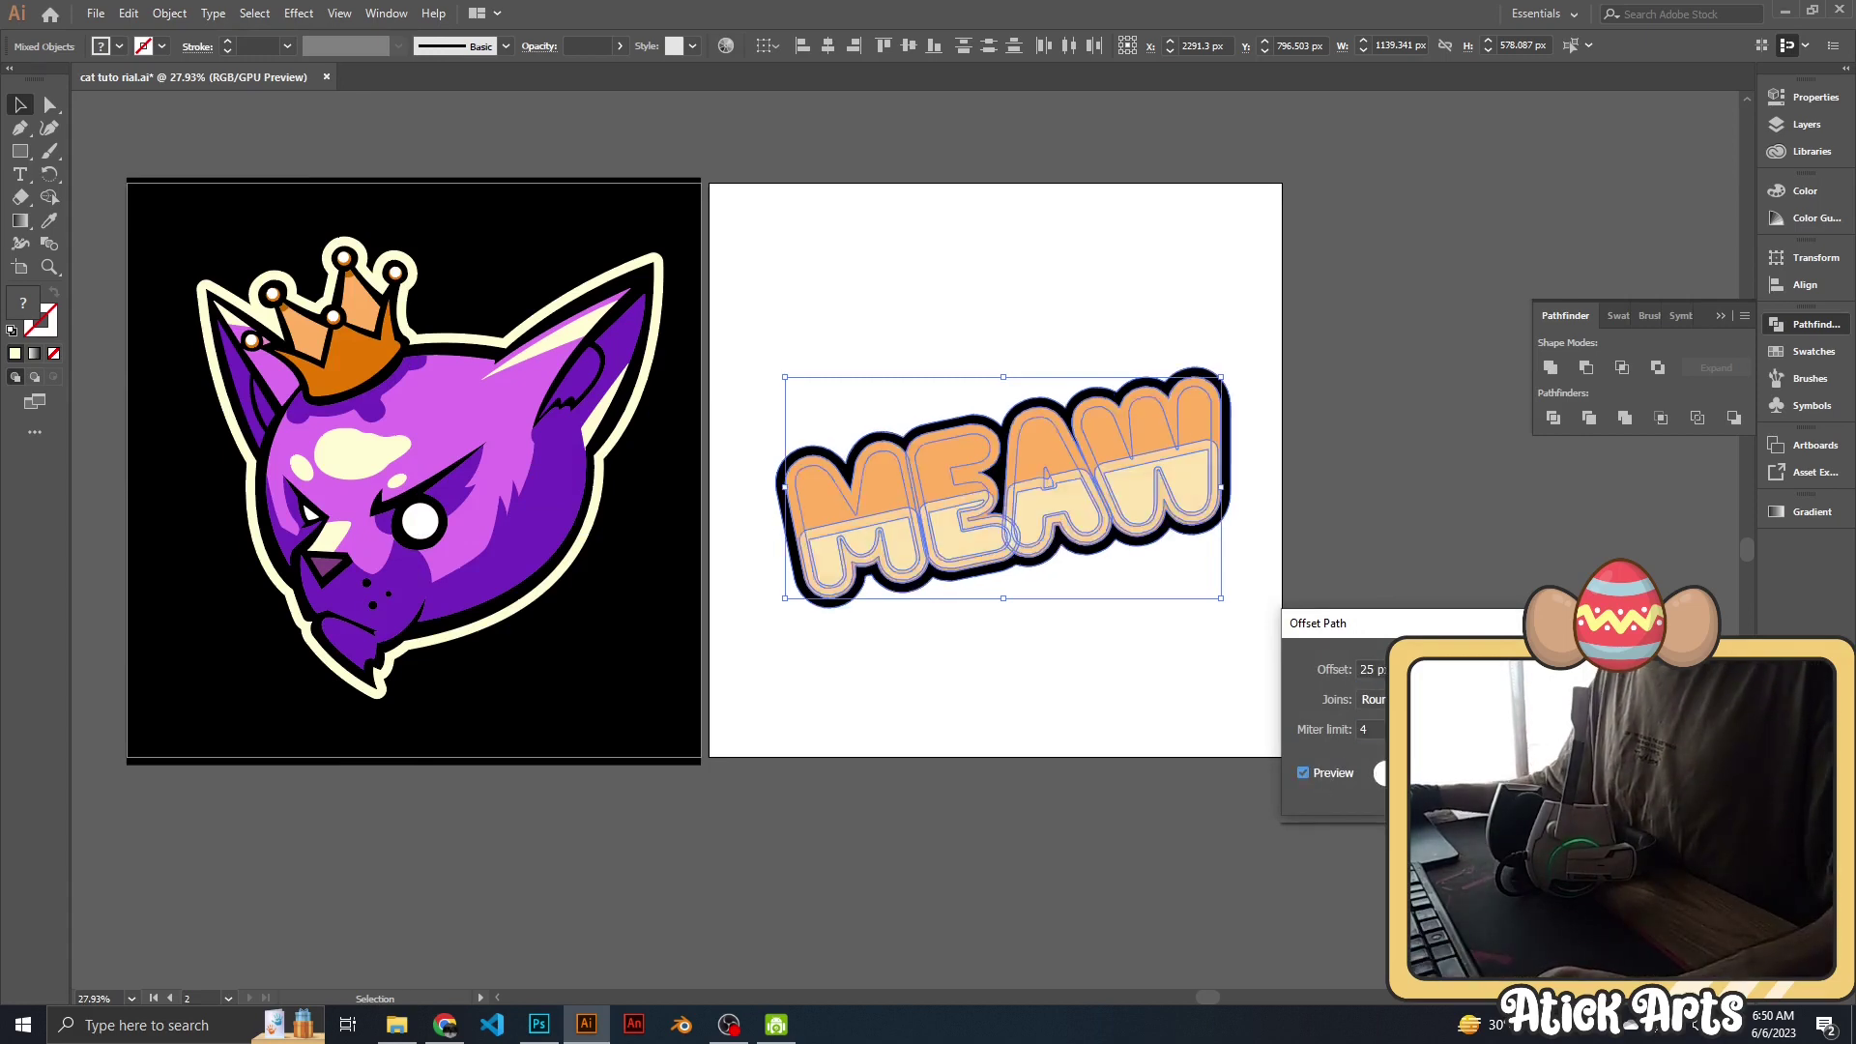
{"action": "key", "text": "Return"}
Fill the outline with the cat's cream at 100% opacity and send it behind the lettering.
{"action": "key", "text": "i"}
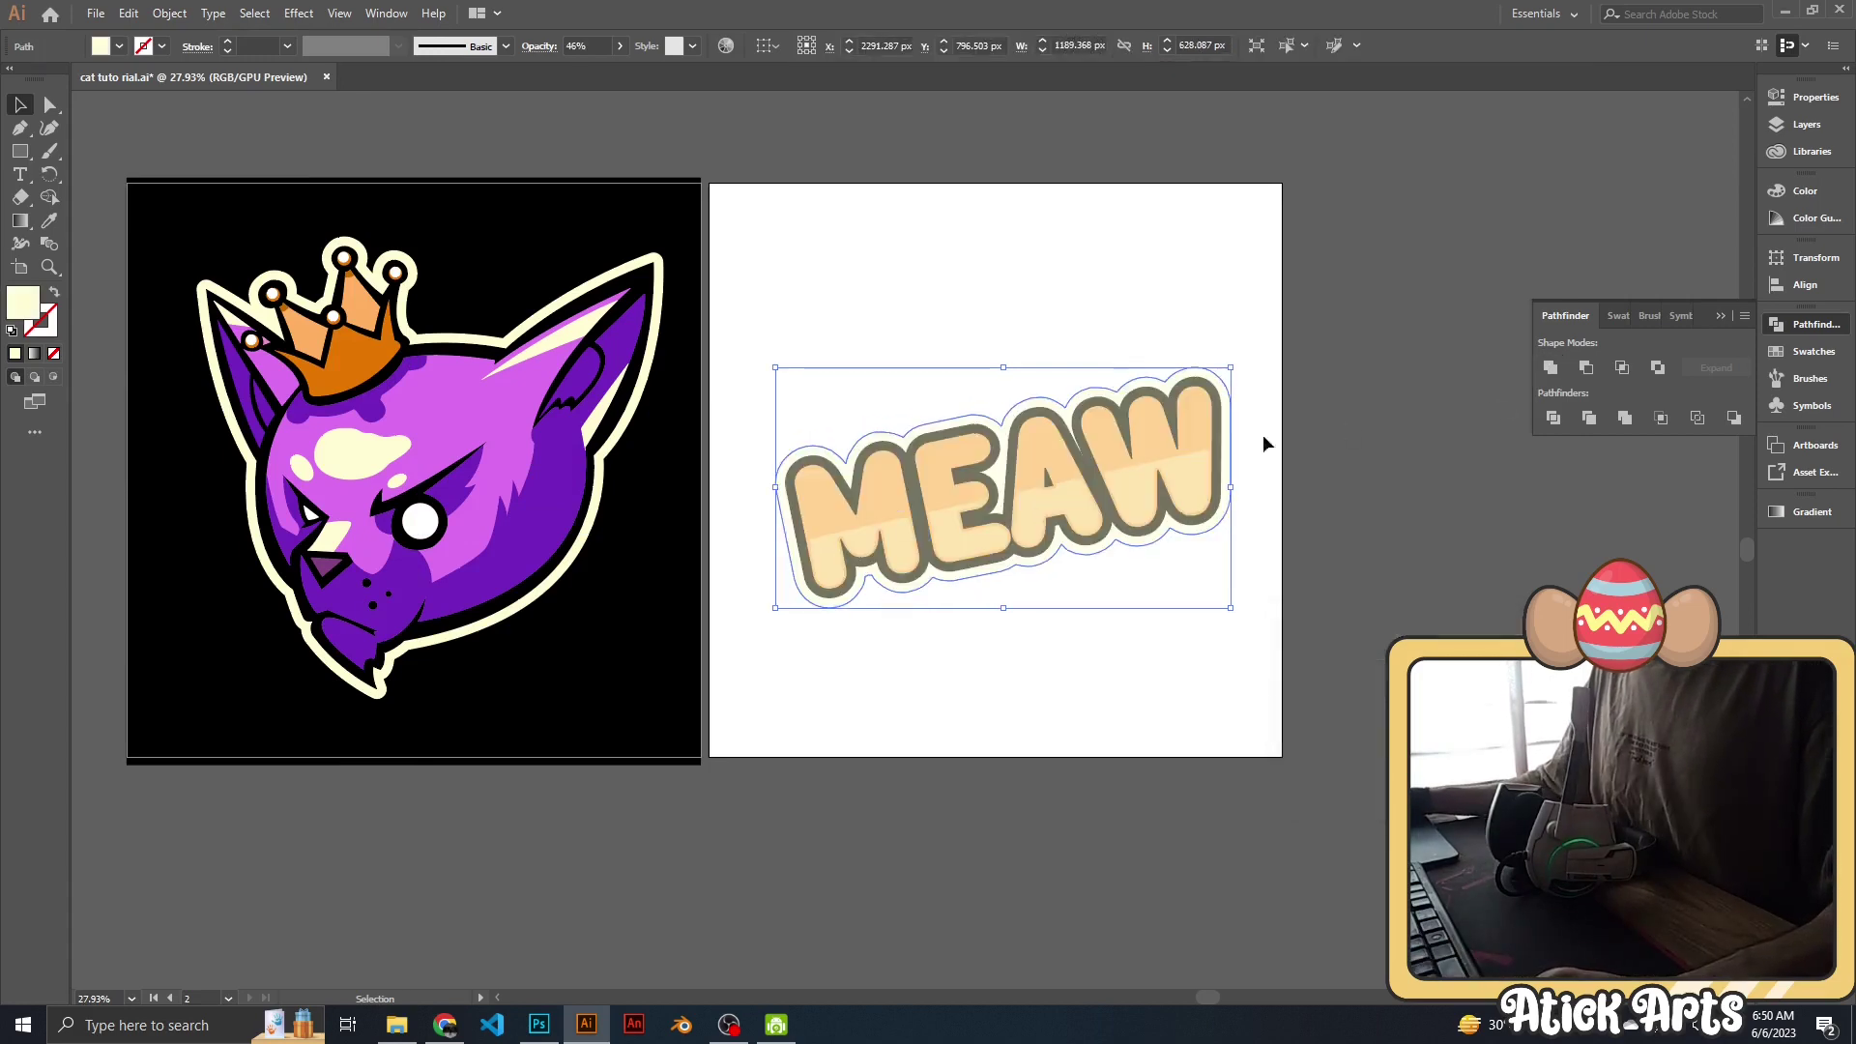
{"action": "left_click", "coordinate": [652, 458]}
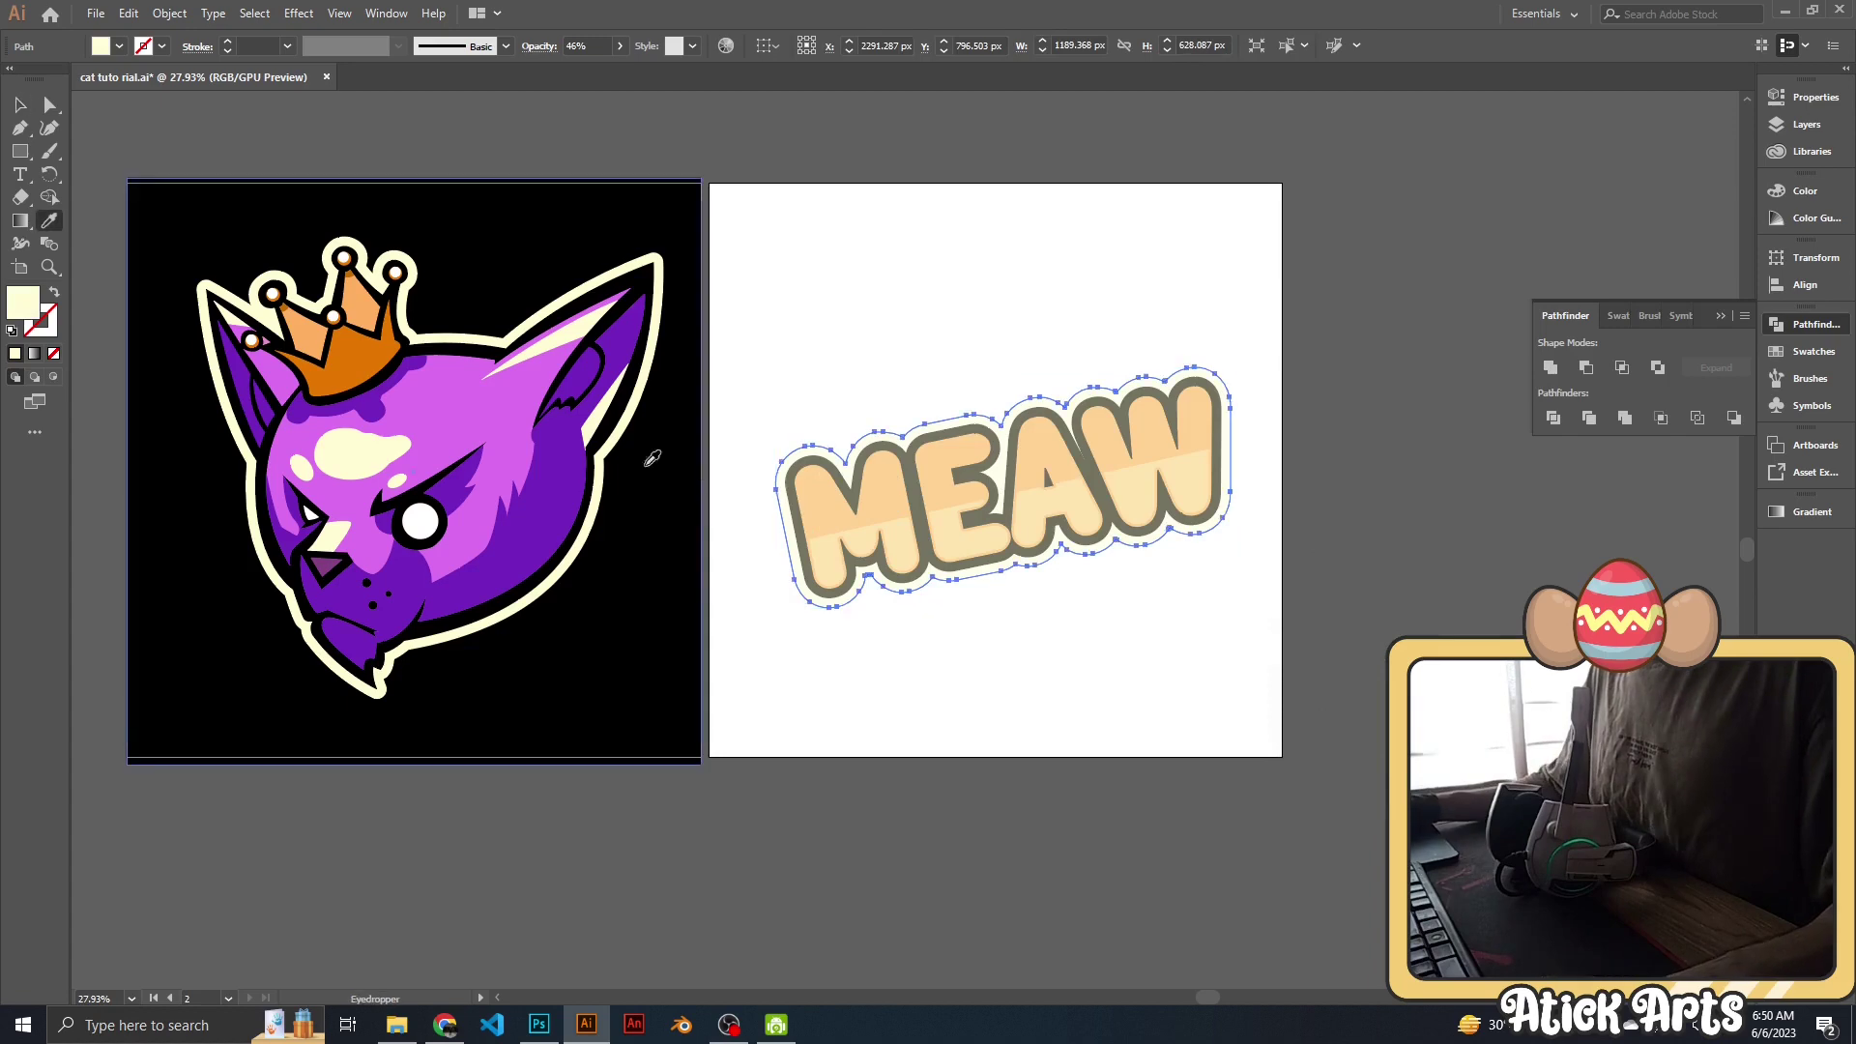
{"action": "left_click", "coordinate": [637, 406]}
{"action": "key", "text": "v"}
{"action": "key", "text": "ctrl+shift+bracketleft"}
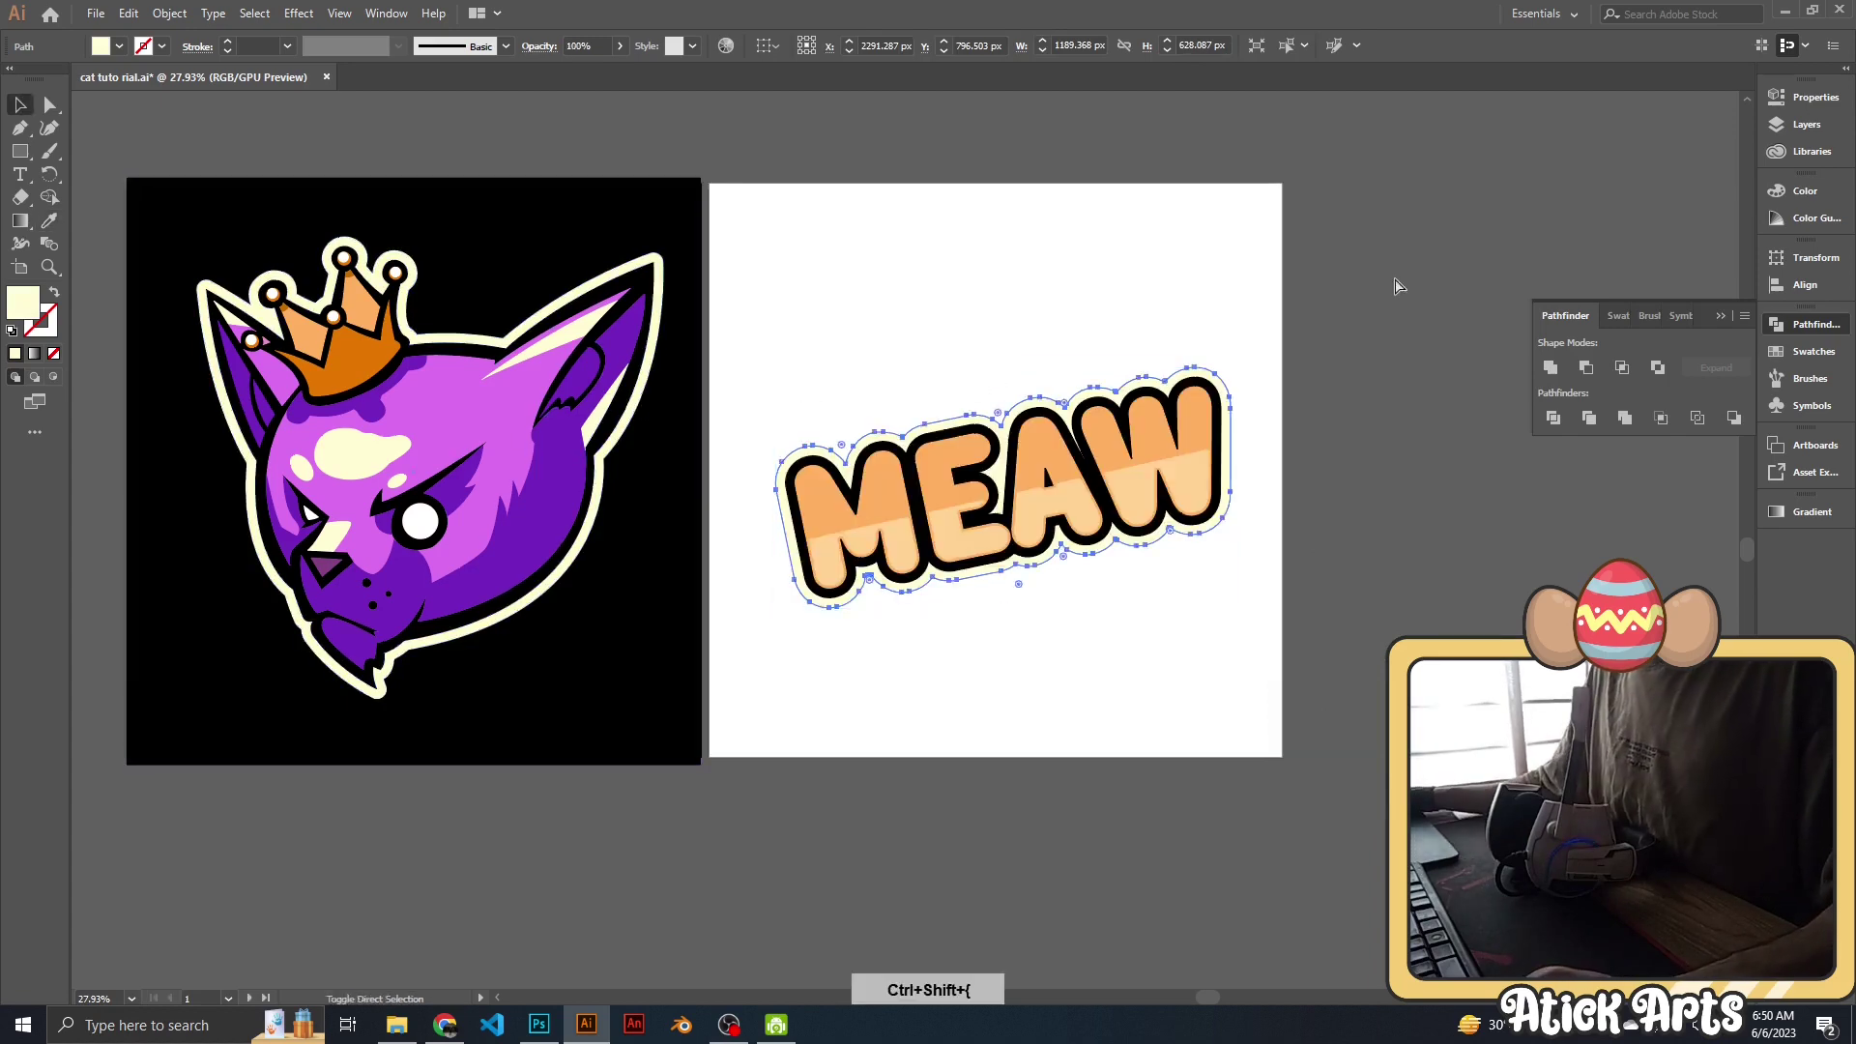
{"action": "left_click", "coordinate": [1233, 310]}
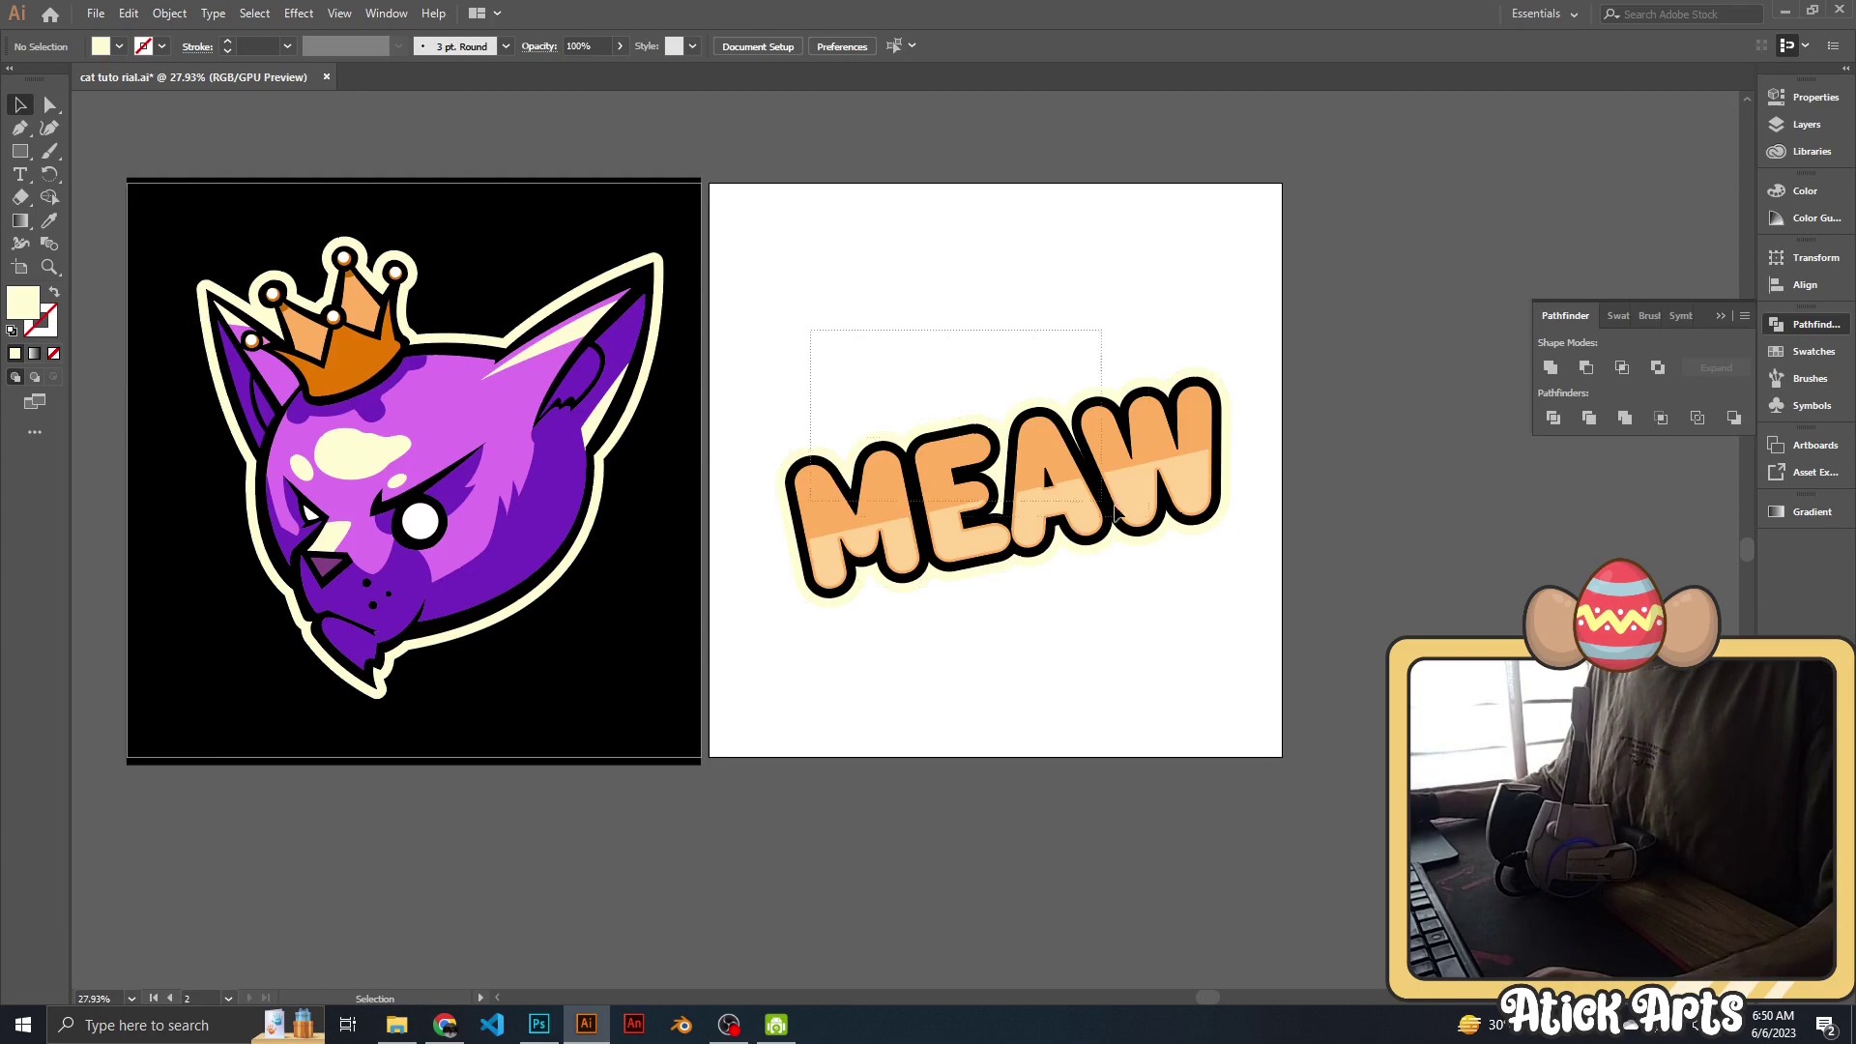
{"action": "left_click_drag", "start_coordinate": [1116, 512], "coordinate": [1242, 607]}
Move the MEAW logo onto the cat artboard and select only its pieces.
{"action": "left_click_drag", "start_coordinate": [1103, 496], "coordinate": [529, 686]}
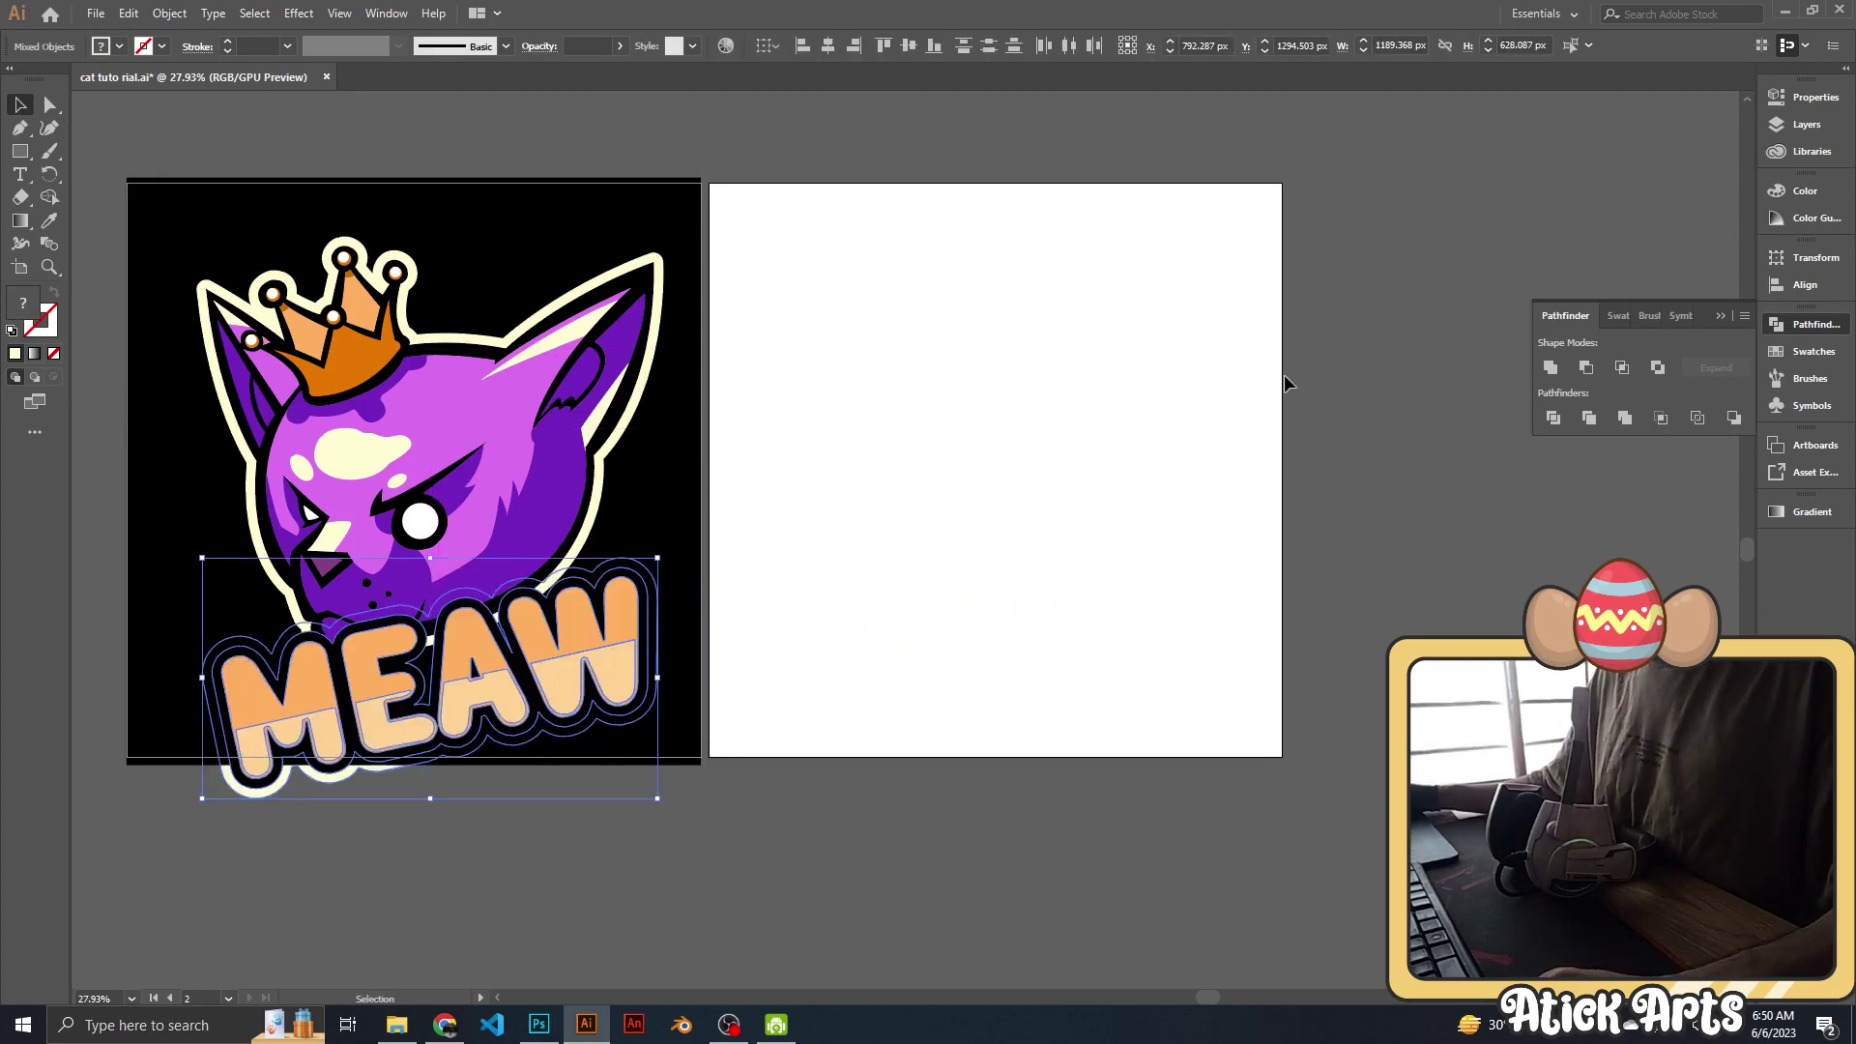
{"action": "left_click", "coordinate": [667, 494]}
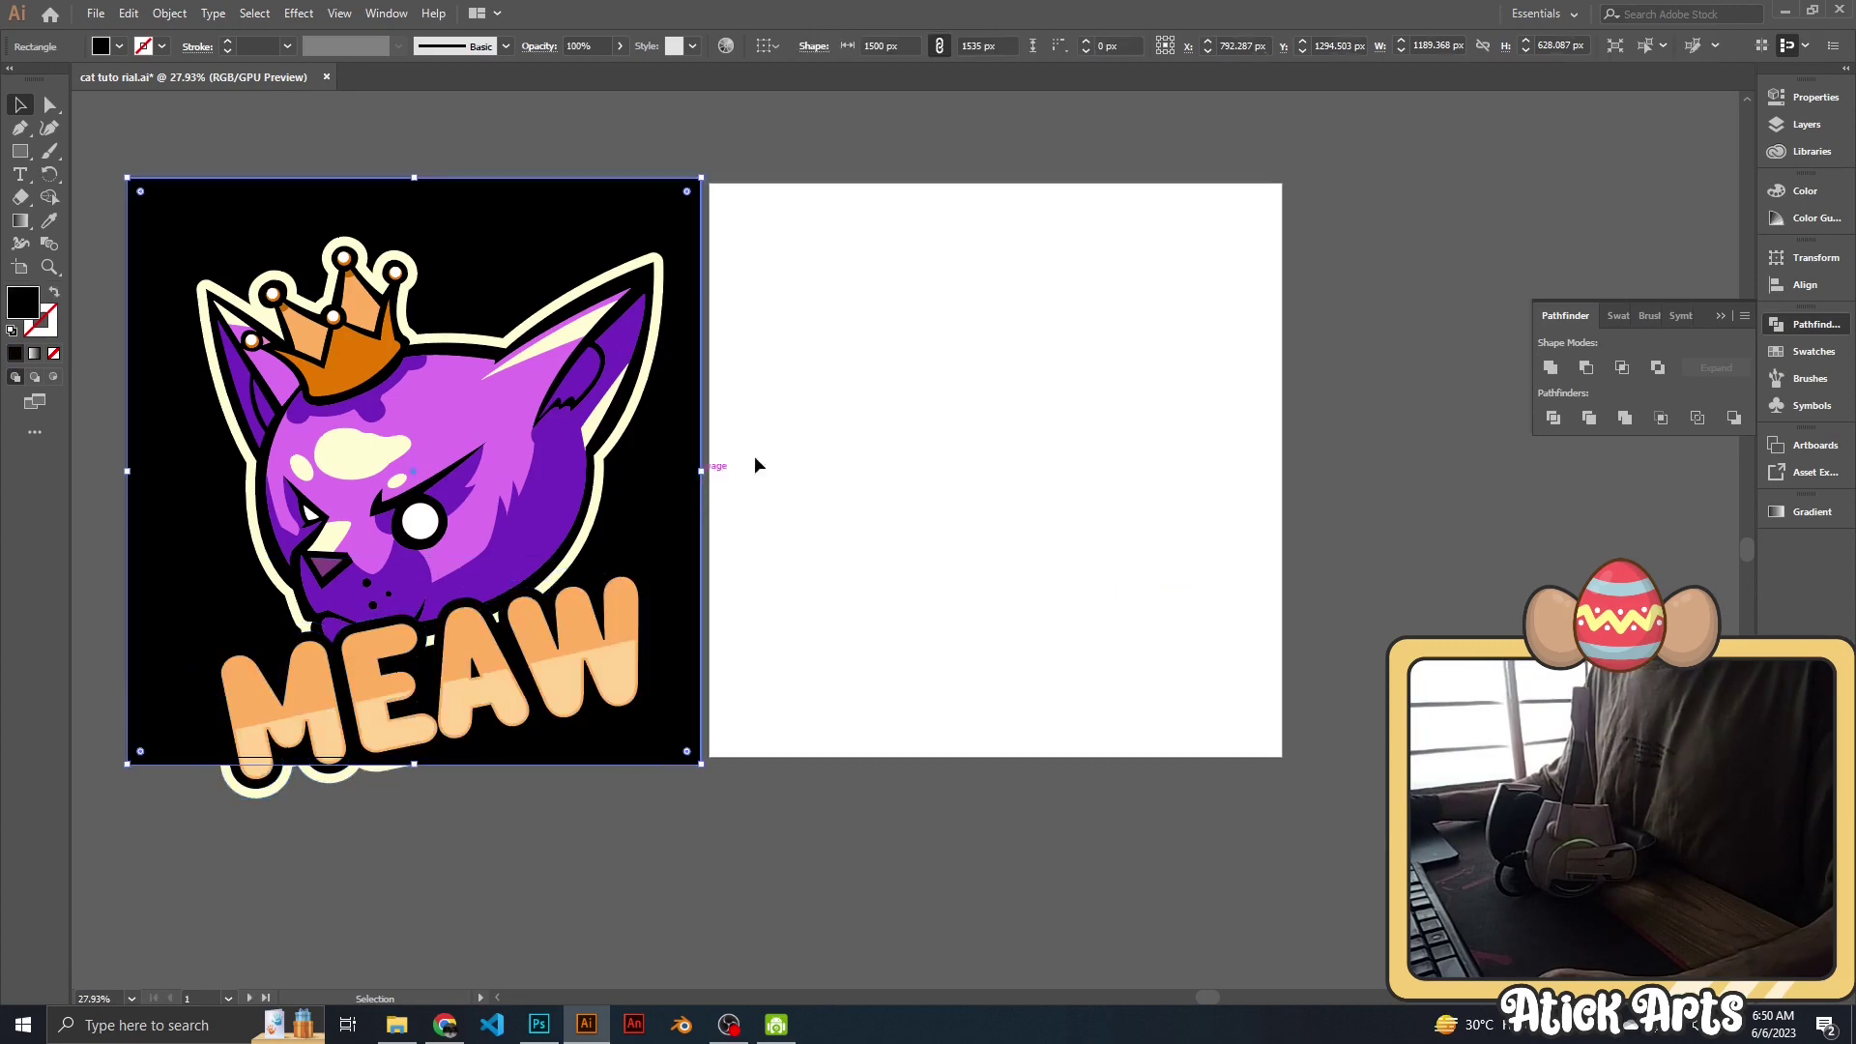
{"action": "left_click", "coordinate": [849, 437]}
{"action": "key", "text": "z"}
{"action": "mouse_move", "coordinate": [883, 479]}
{"action": "left_mouse_down"}
{"action": "mouse_move", "coordinate": [708, 515]}
{"action": "mouse_move", "coordinate": [822, 516]}
{"action": "left_mouse_up"}
{"action": "key", "text": "v"}
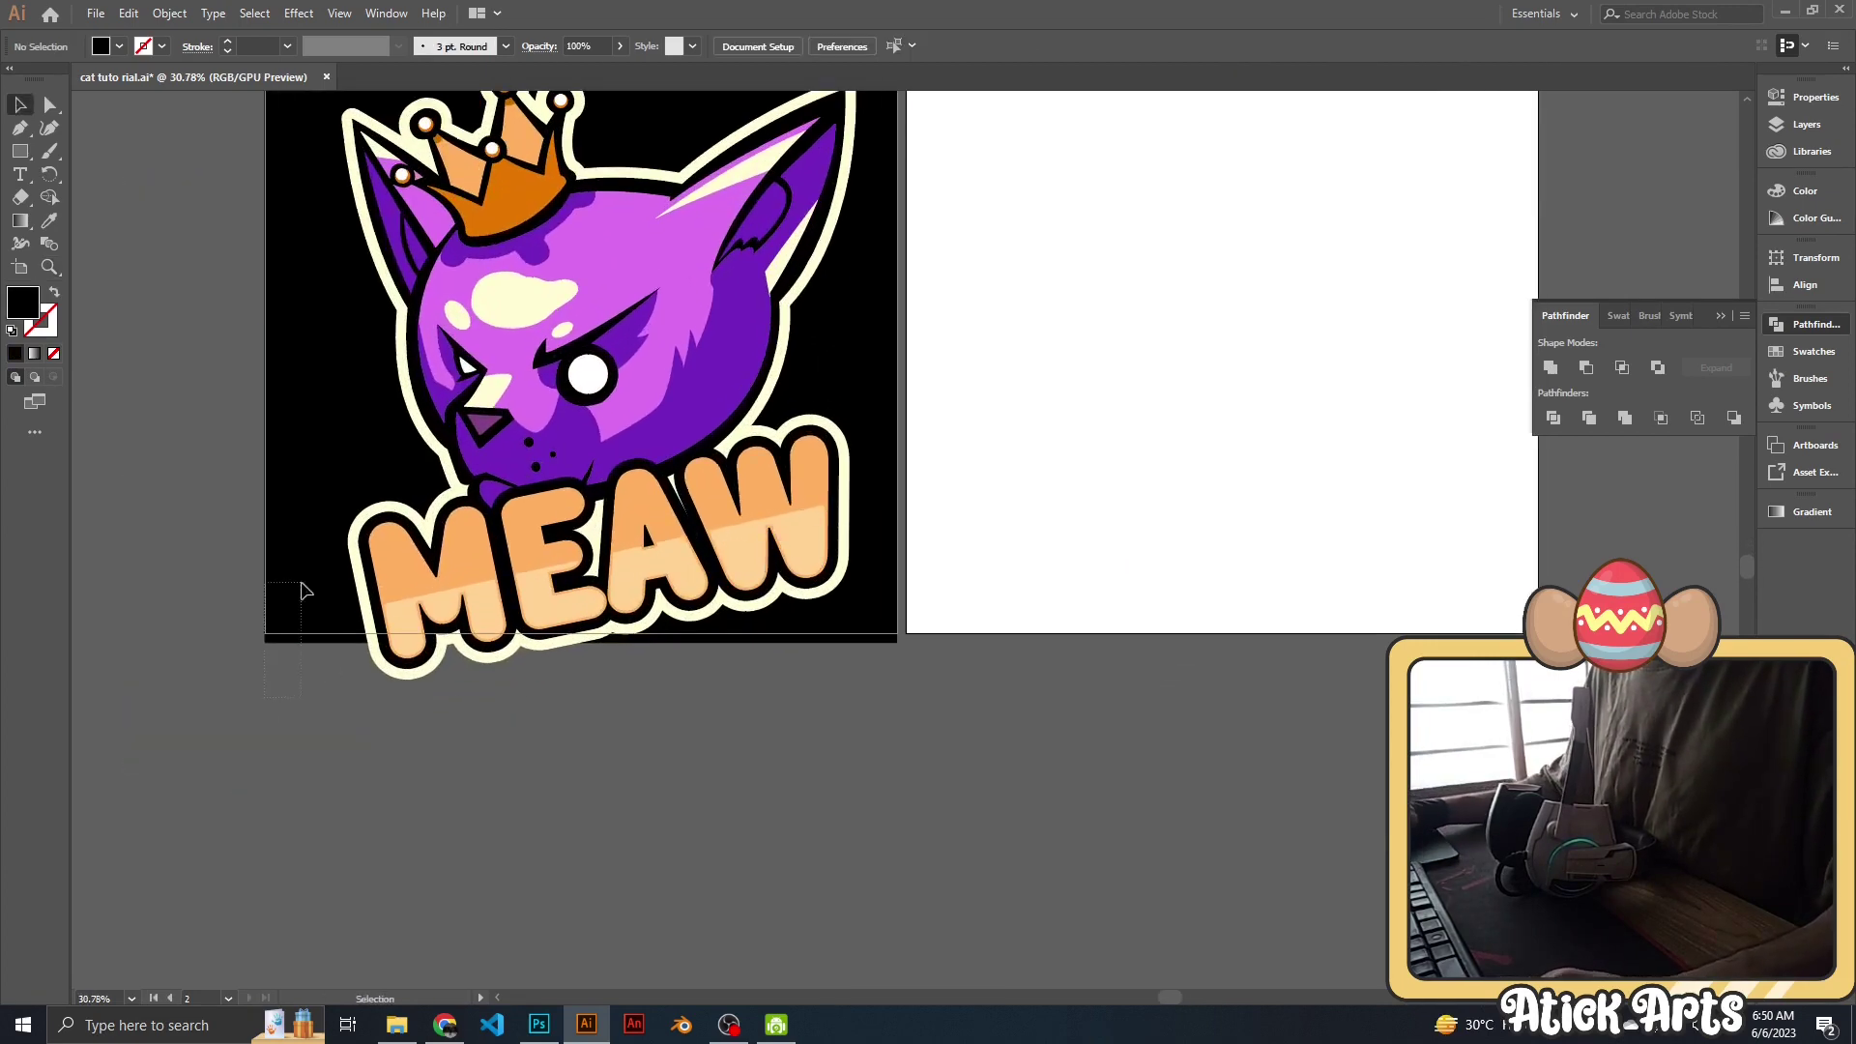
{"action": "left_click", "coordinate": [302, 617]}
{"action": "left_click_drag", "start_coordinate": [467, 694], "coordinate": [869, 557]}
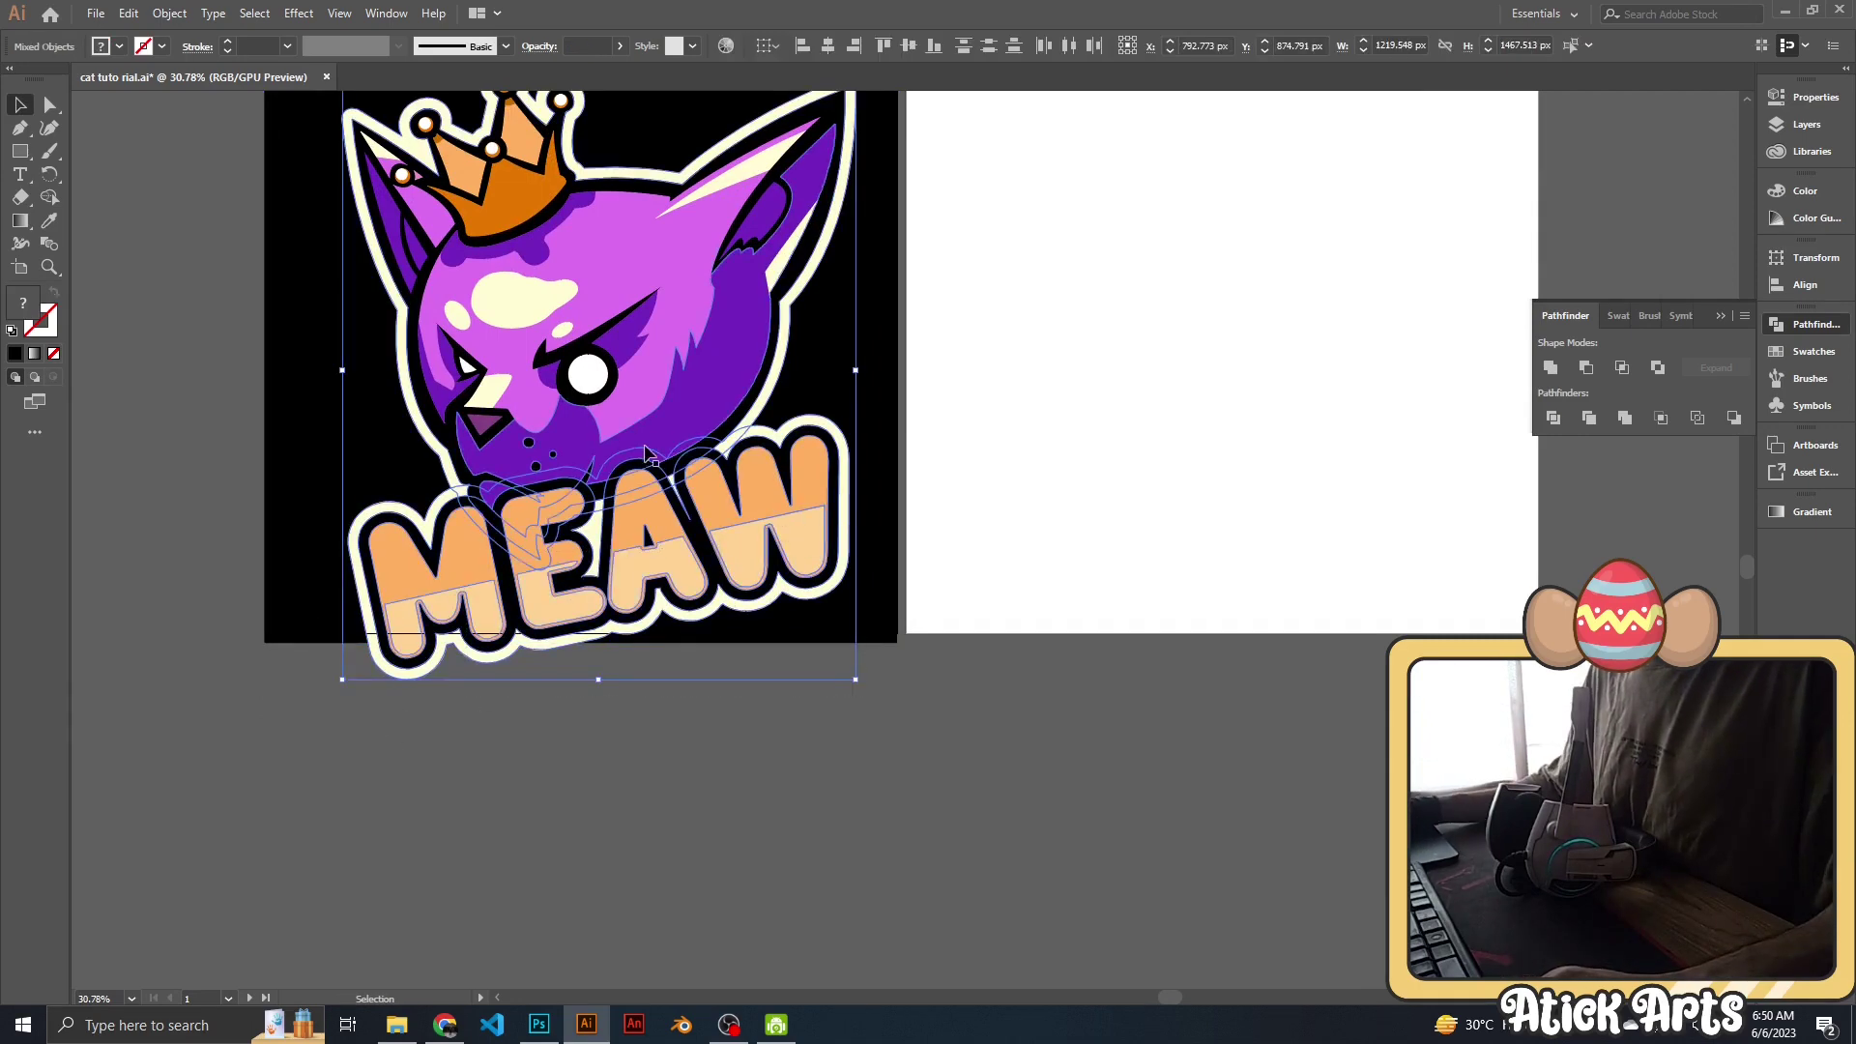
{"action": "left_click", "coordinate": [788, 369], "text": "shift"}
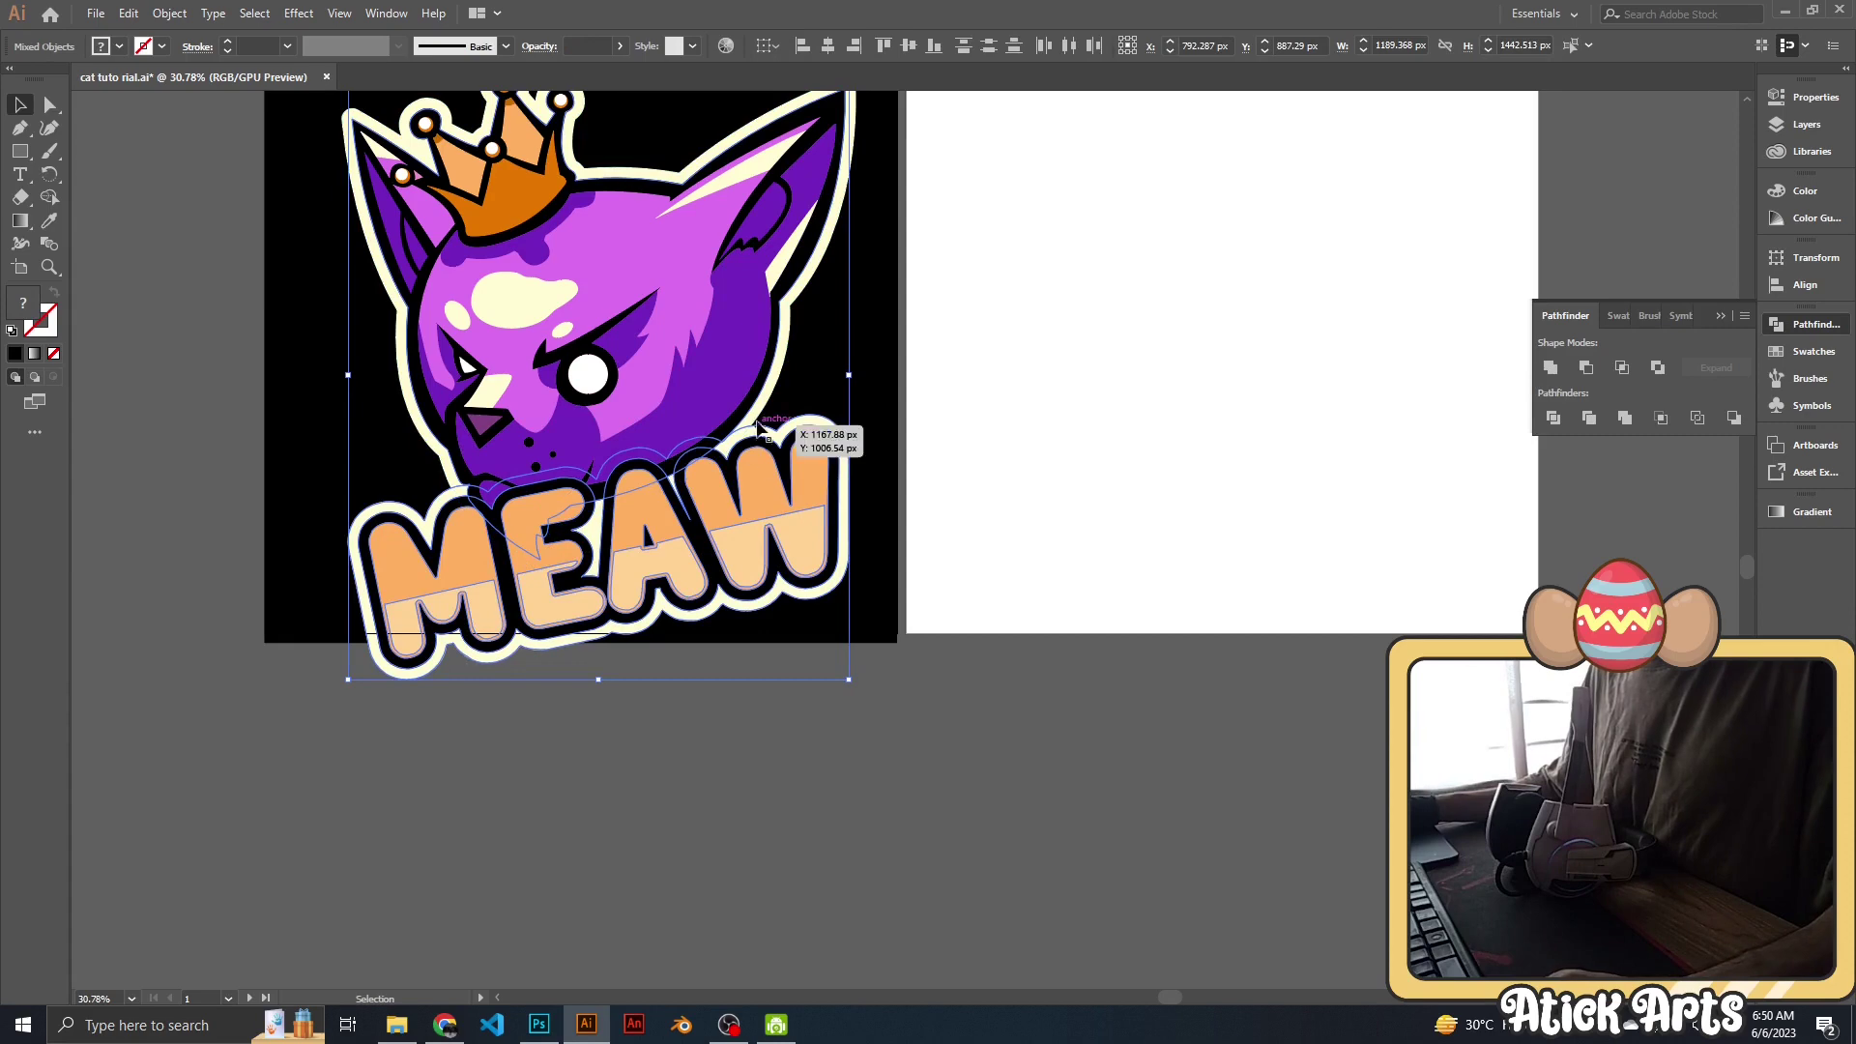
{"action": "left_click", "coordinate": [760, 390], "text": "shift"}
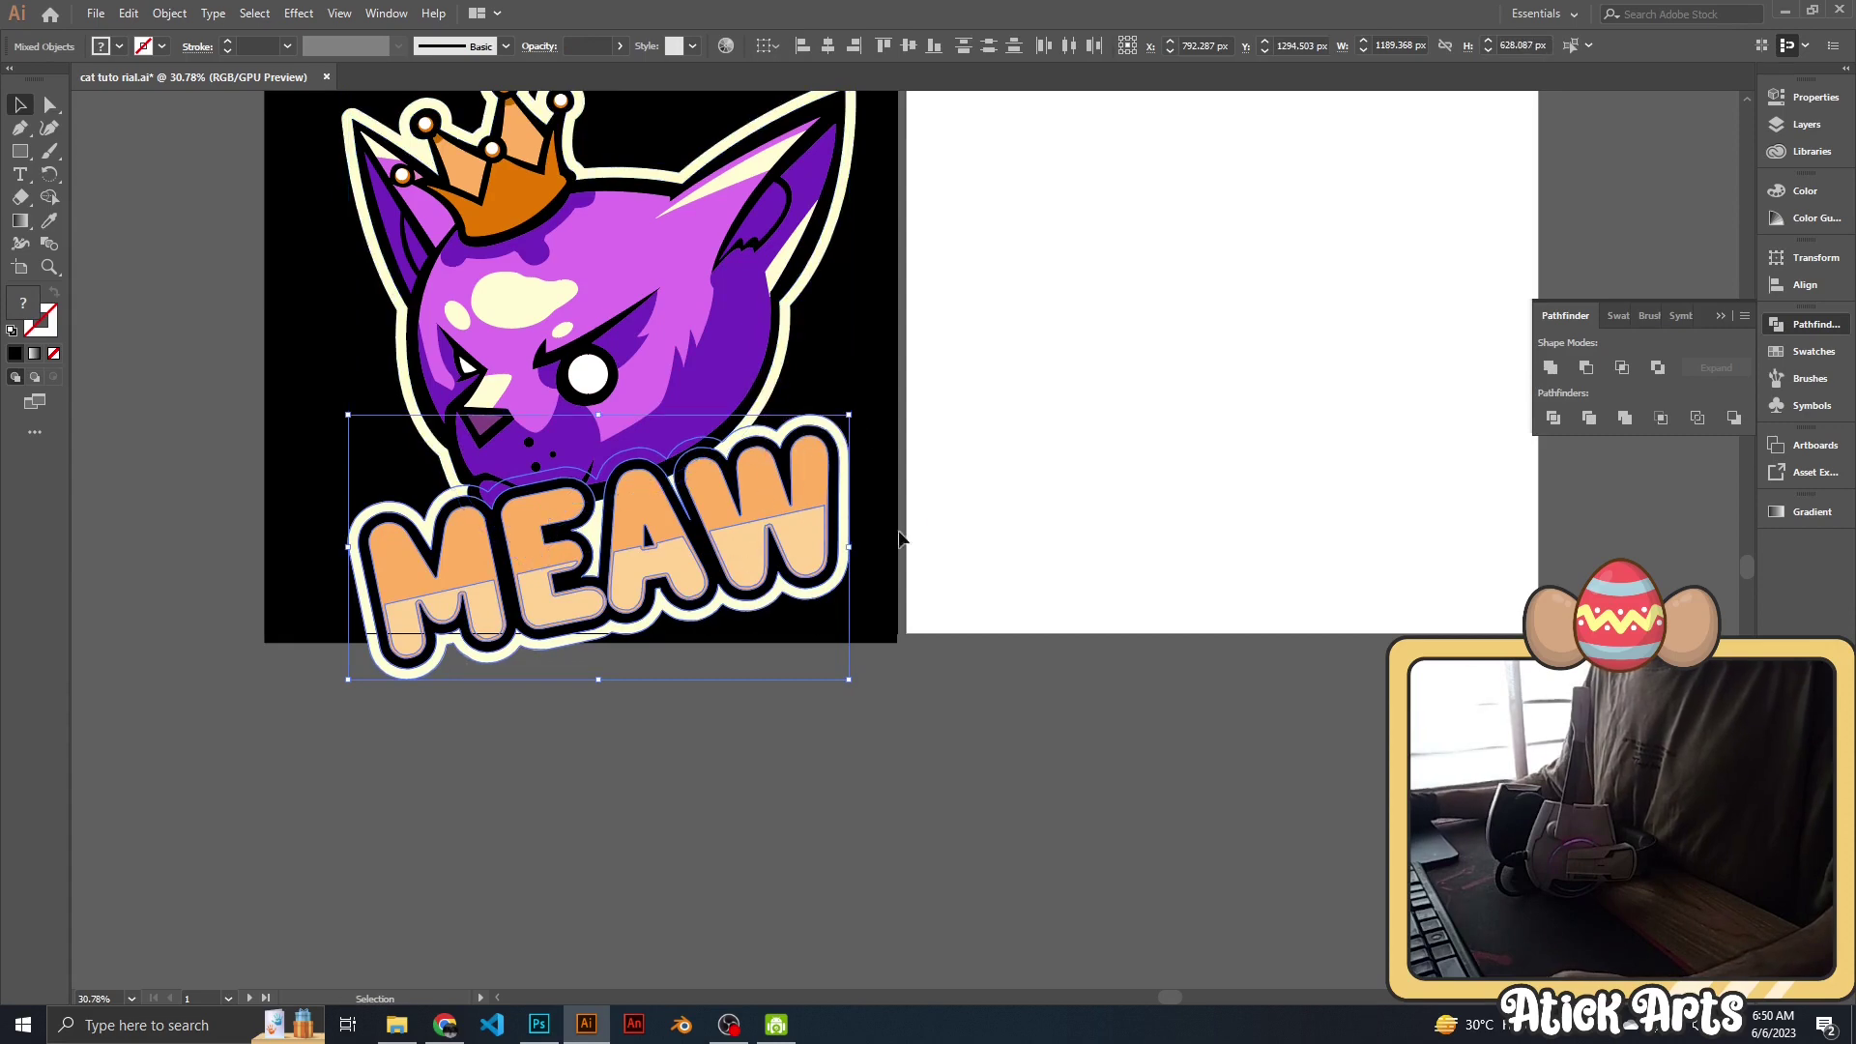
Resize the MEAW logo and position it overlapping the cat's chin.
{"action": "left_click_drag", "start_coordinate": [849, 547], "coordinate": [730, 558]}
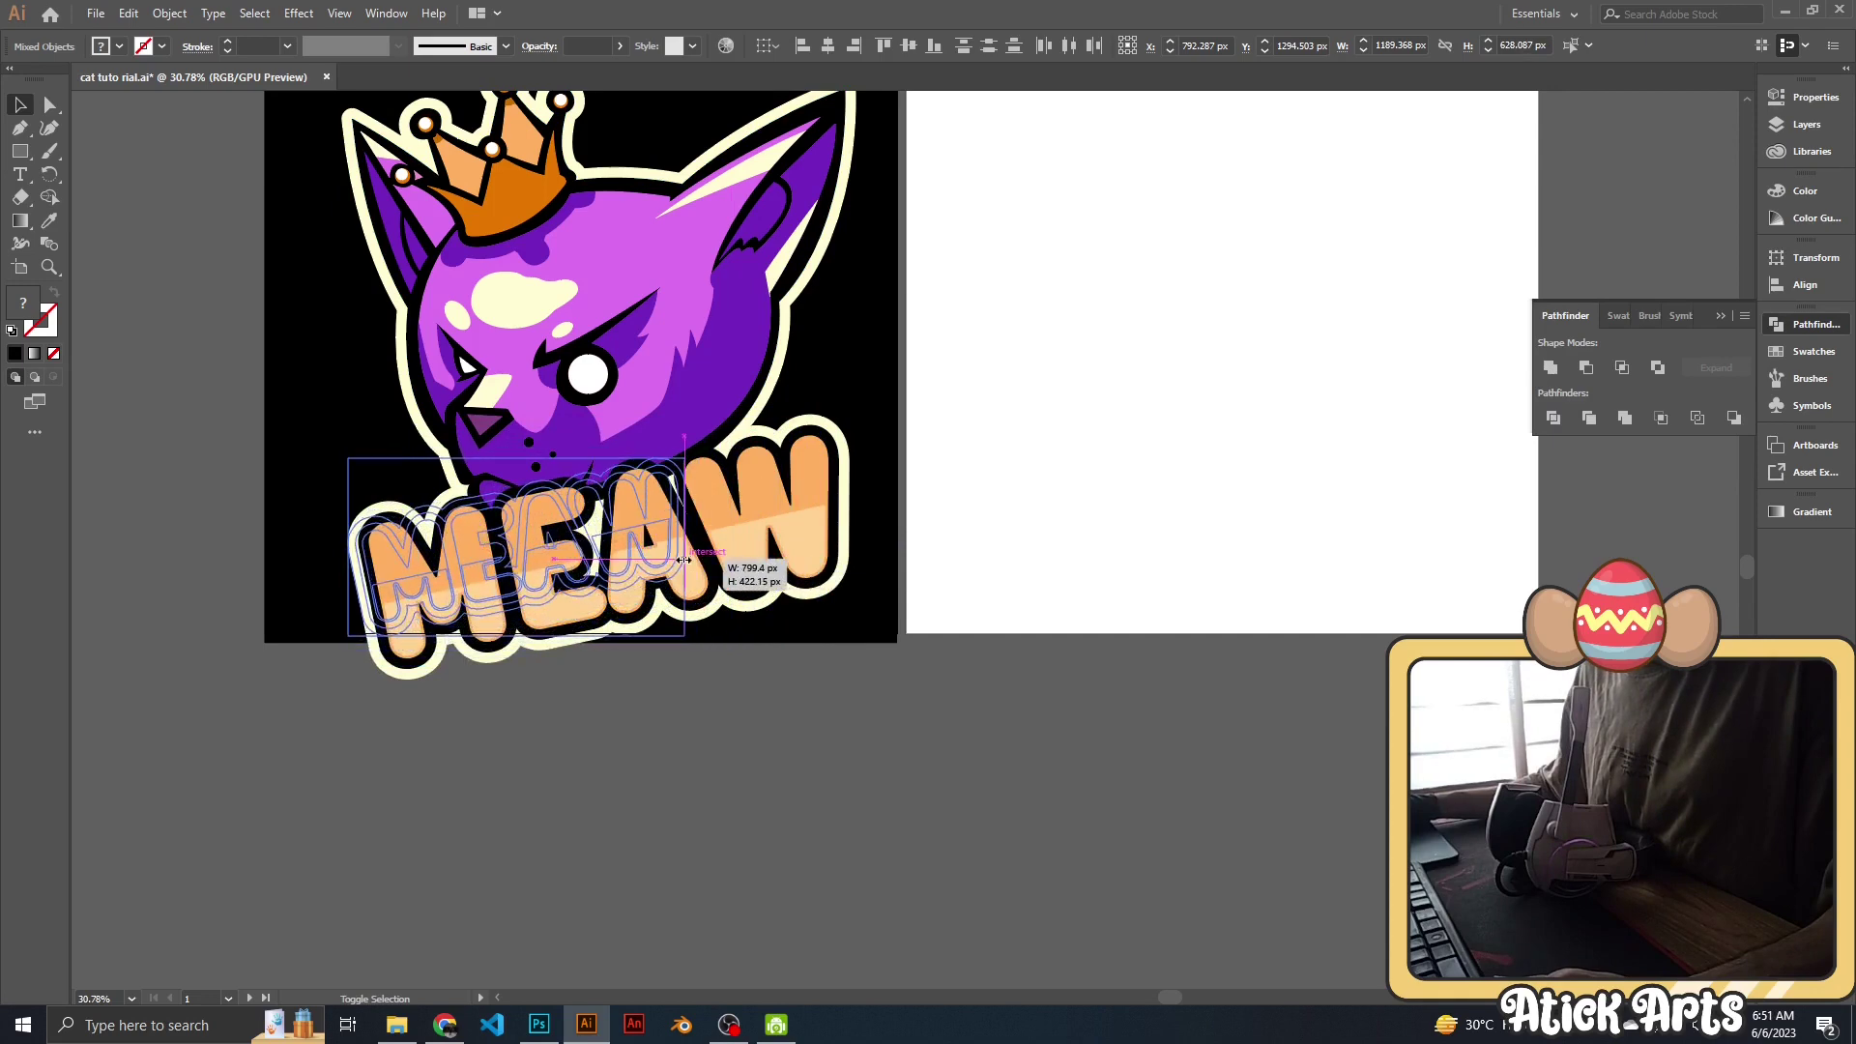
{"action": "mouse_move", "coordinate": [730, 558]}
{"action": "left_mouse_down"}
{"action": "mouse_move", "coordinate": [685, 559]}
{"action": "mouse_move", "coordinate": [778, 558]}
{"action": "mouse_move", "coordinate": [693, 560]}
{"action": "left_mouse_up"}
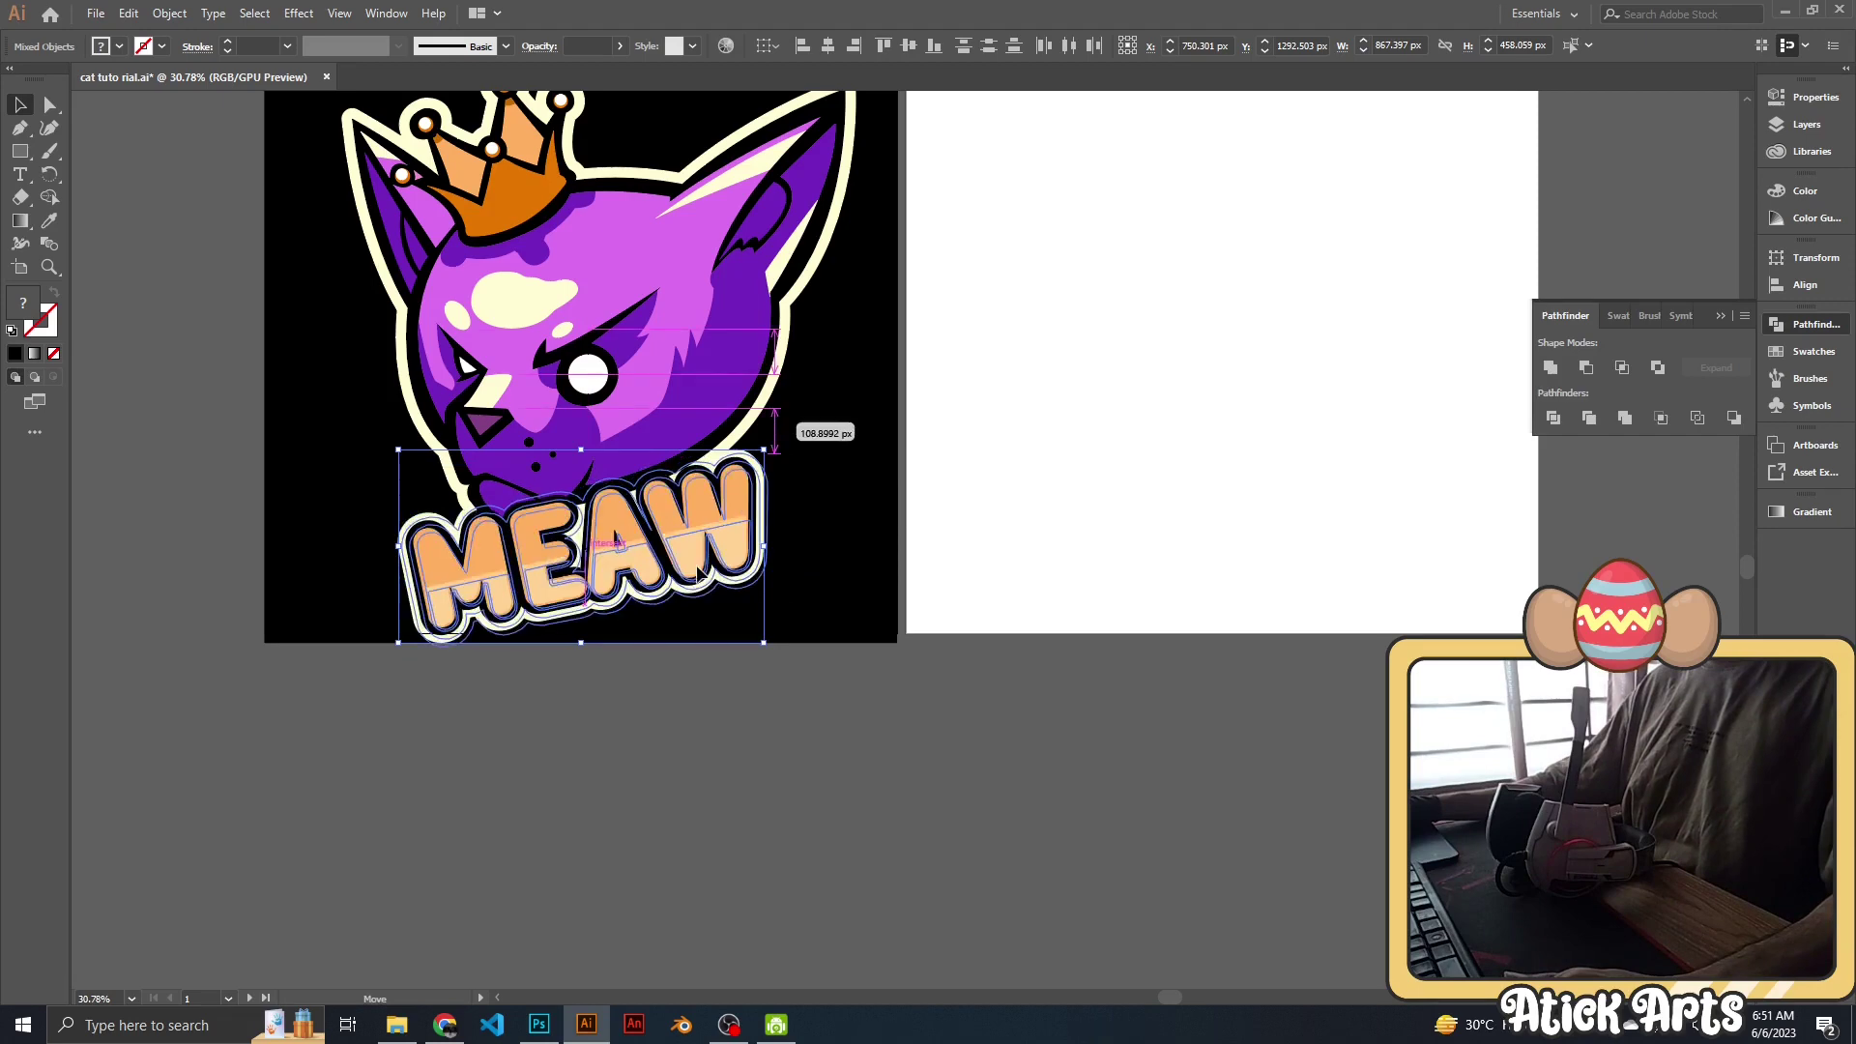
{"action": "scroll", "coordinate": [805, 548], "scroll_direction": "down", "scroll_amount": 1}
{"action": "scroll", "coordinate": [830, 473], "scroll_direction": "down", "scroll_amount": 3}
{"action": "scroll", "coordinate": [952, 510], "scroll_direction": "up", "scroll_amount": 5}
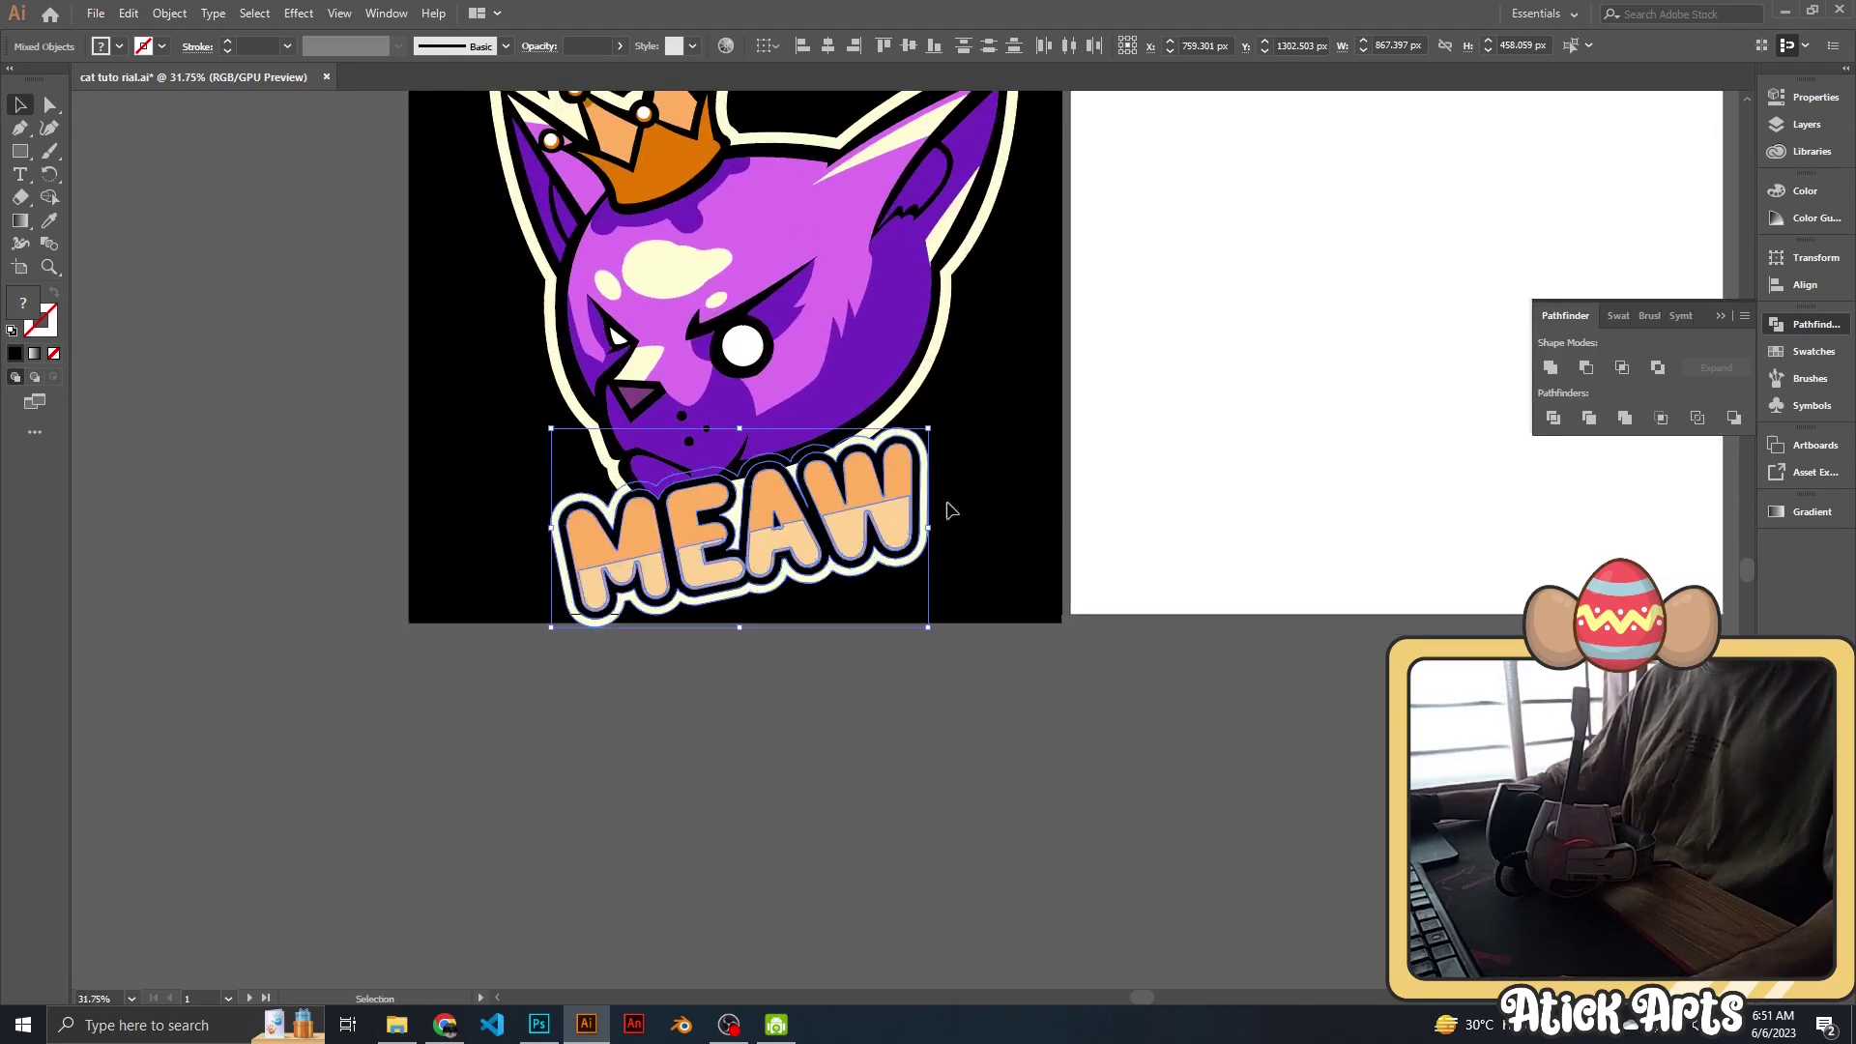
{"action": "left_click_drag", "start_coordinate": [929, 628], "coordinate": [949, 656]}
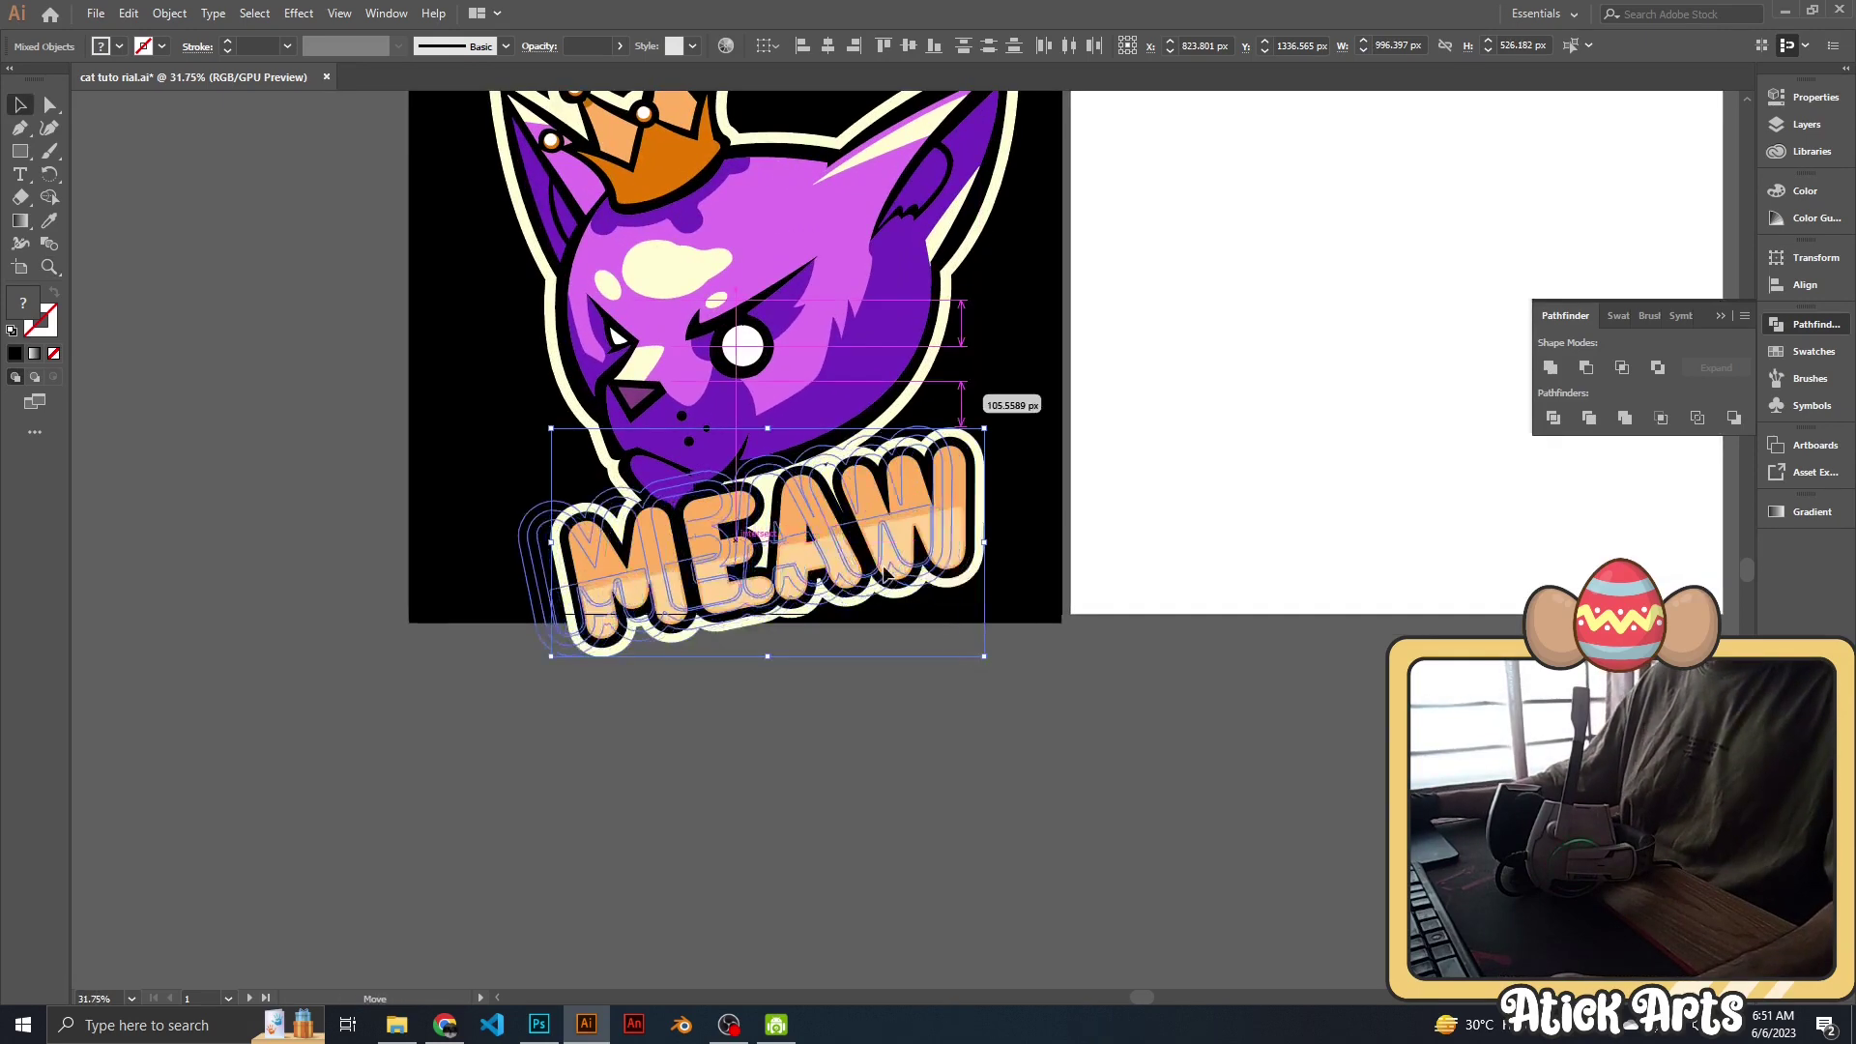
{"action": "left_click_drag", "start_coordinate": [888, 578], "coordinate": [892, 571]}
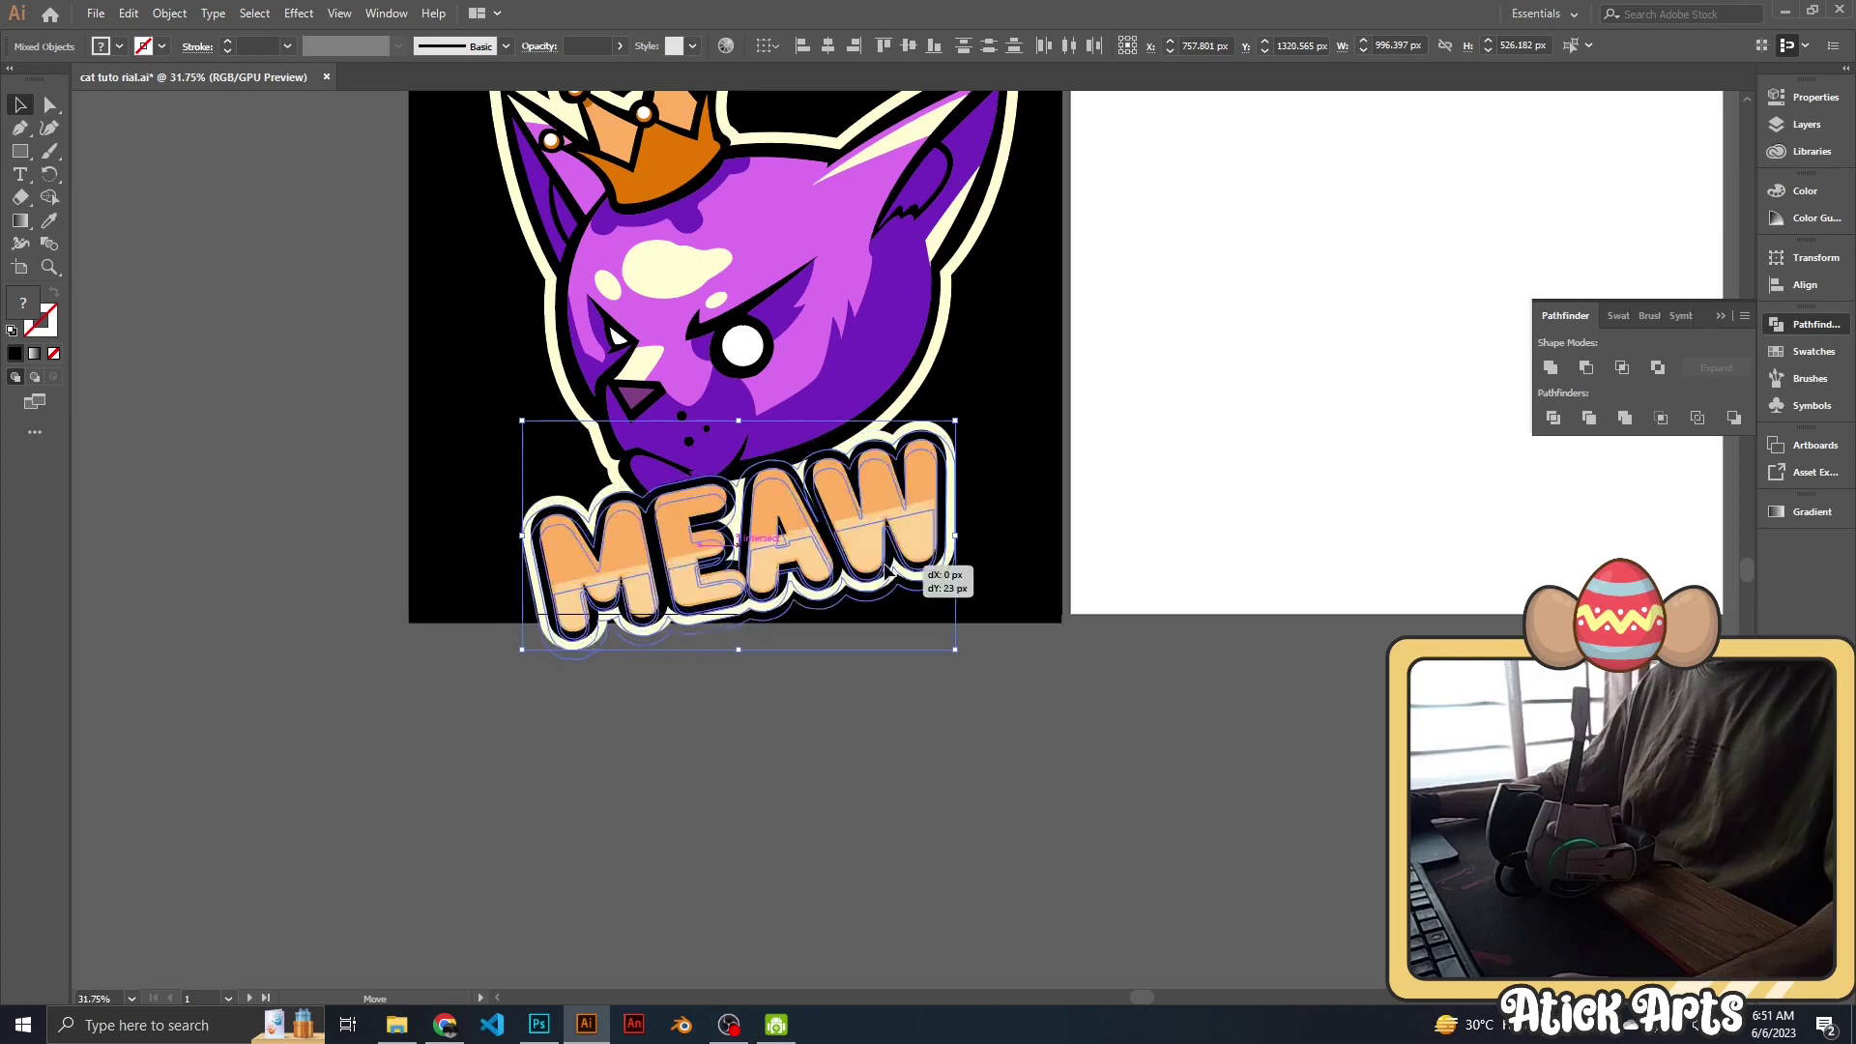
{"action": "left_click_drag", "start_coordinate": [892, 570], "coordinate": [887, 565]}
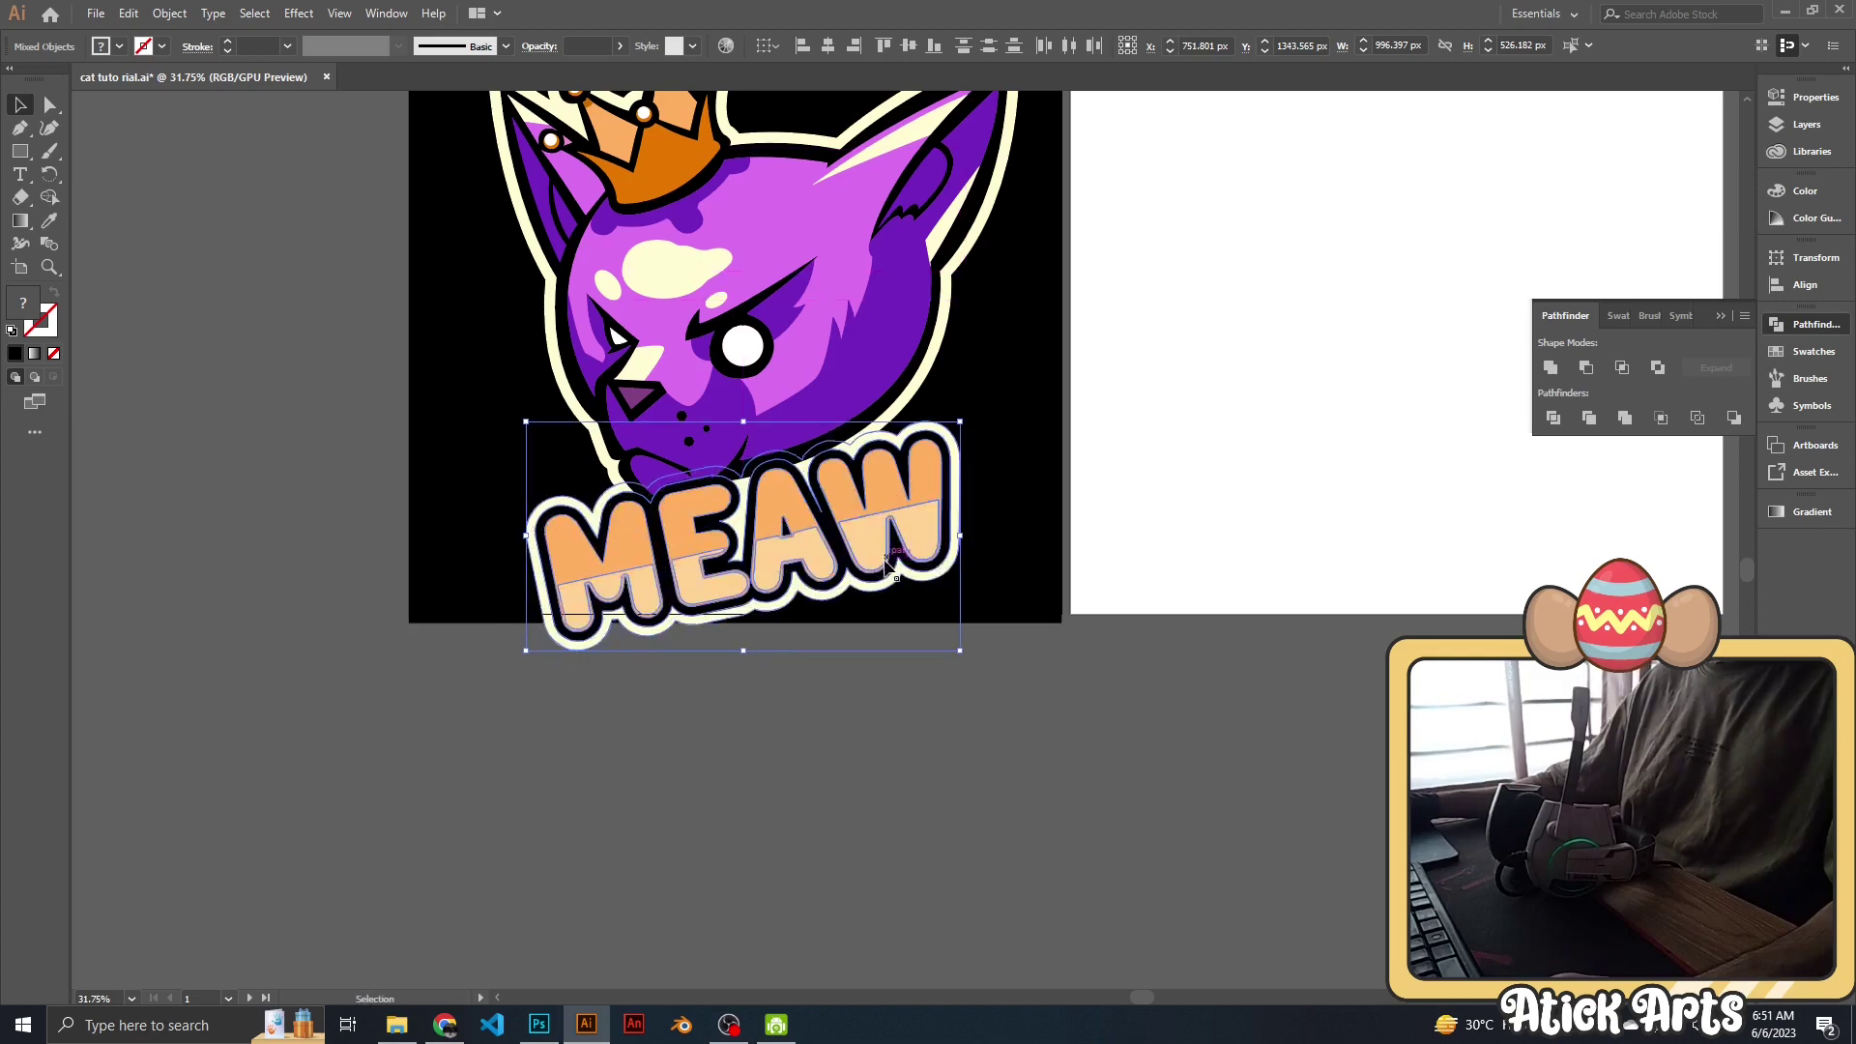
{"action": "key", "text": "z"}
{"action": "mouse_move", "coordinate": [1175, 460]}
{"action": "left_mouse_down"}
{"action": "mouse_move", "coordinate": [967, 460]}
{"action": "mouse_move", "coordinate": [1257, 460]}
{"action": "left_mouse_up"}
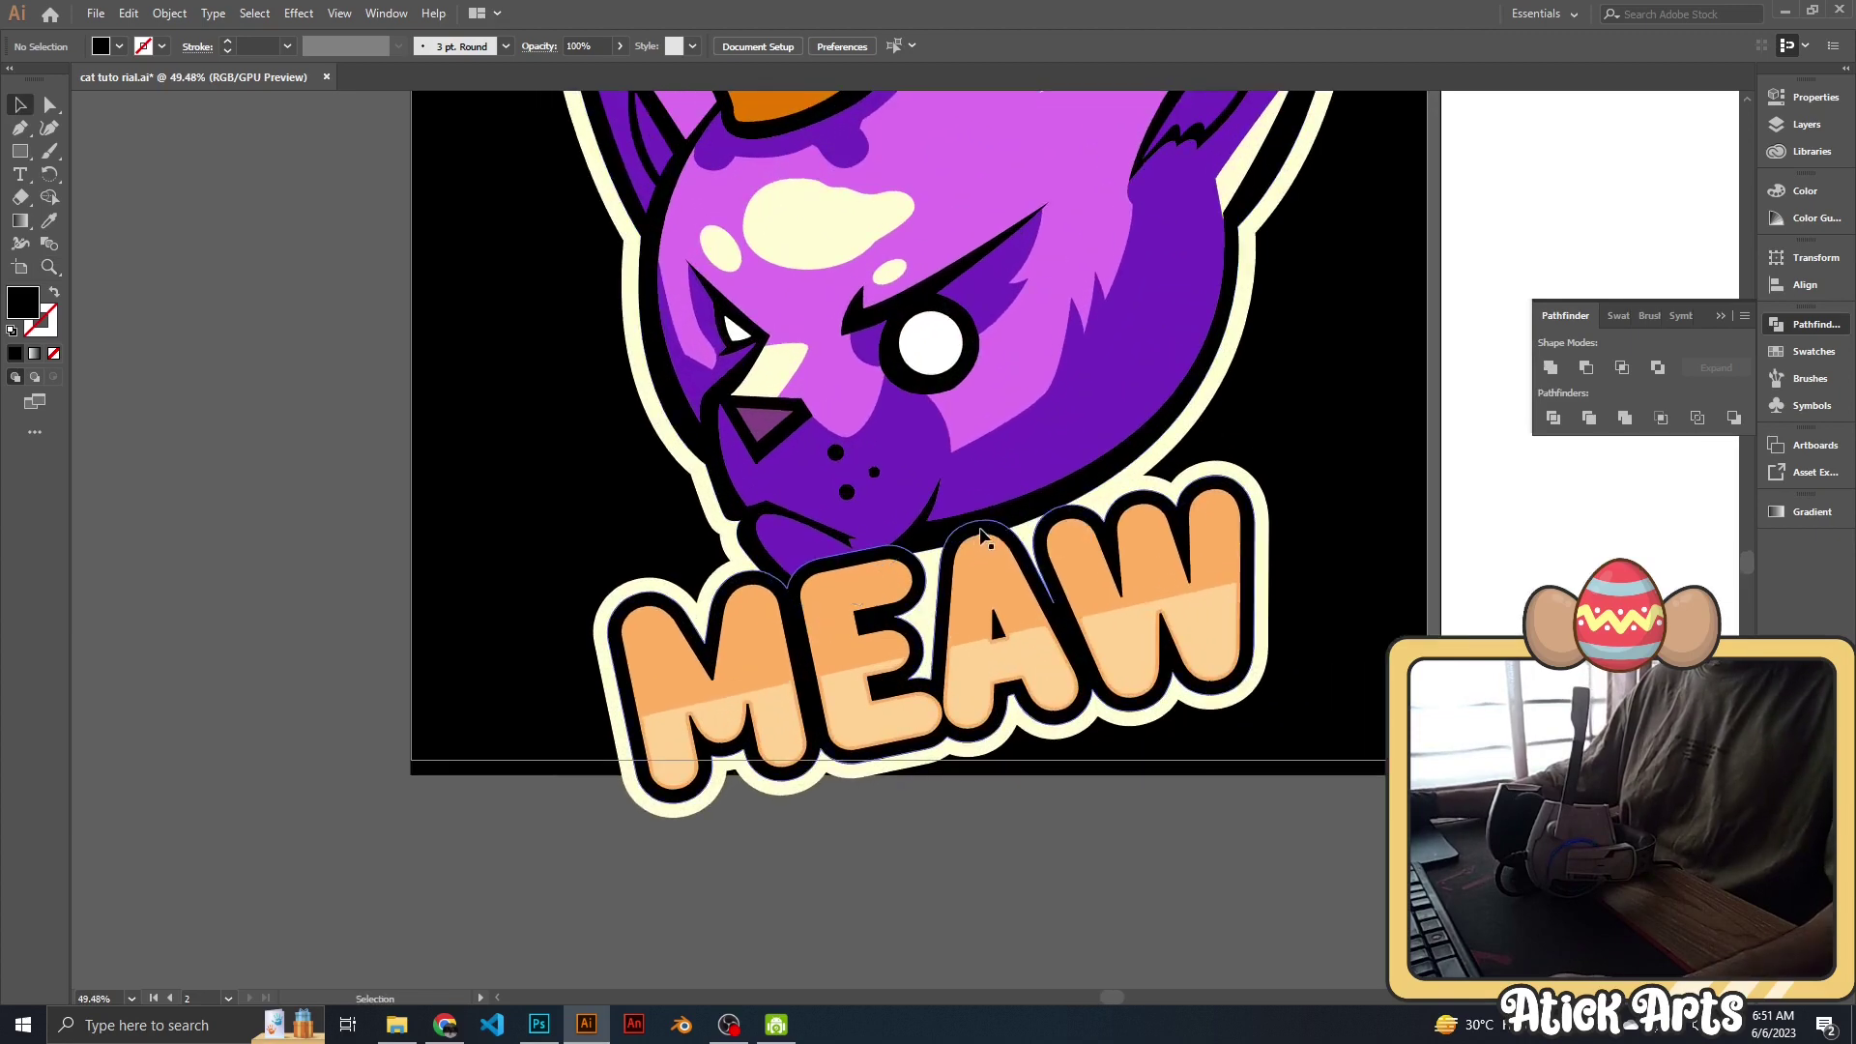
Select the whole cat head group, undoing an accidental bring-forward of a single shape.
{"action": "key", "text": "v"}
{"action": "left_click", "coordinate": [1048, 505]}
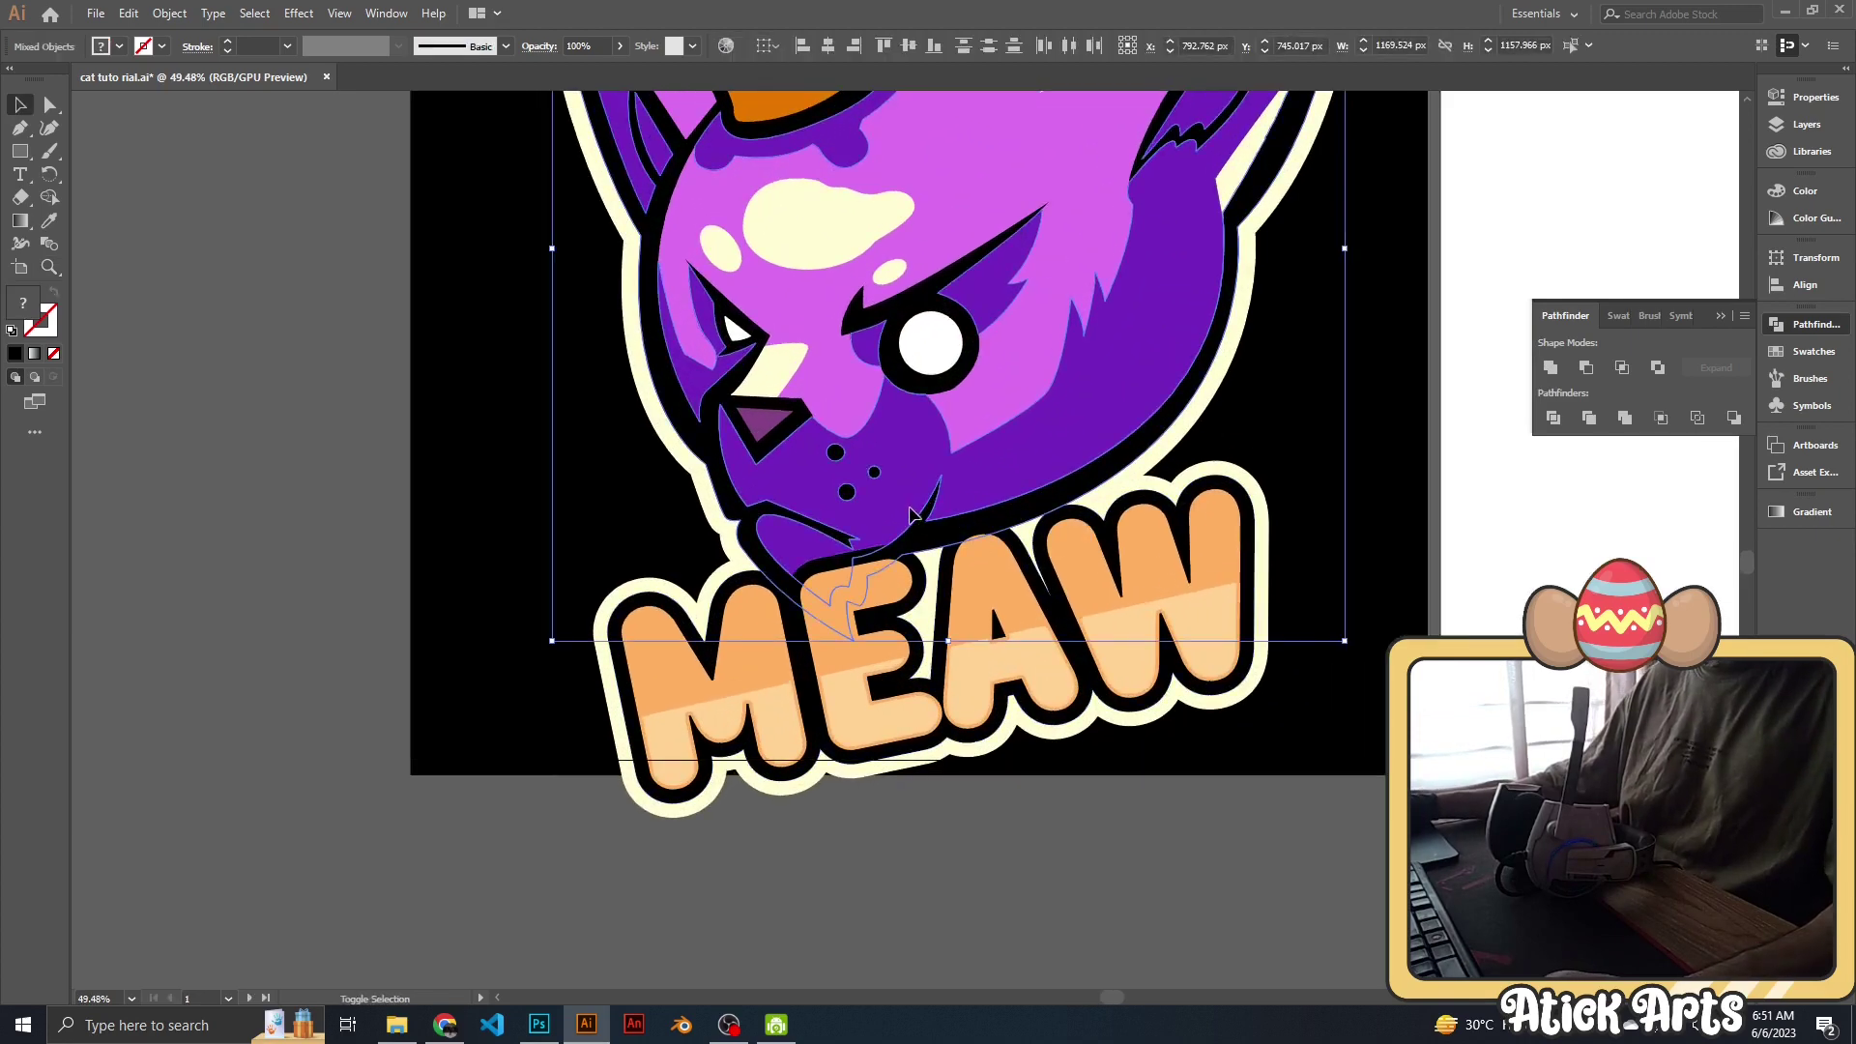
{"action": "key", "text": "ctrl+shift+bracketright"}
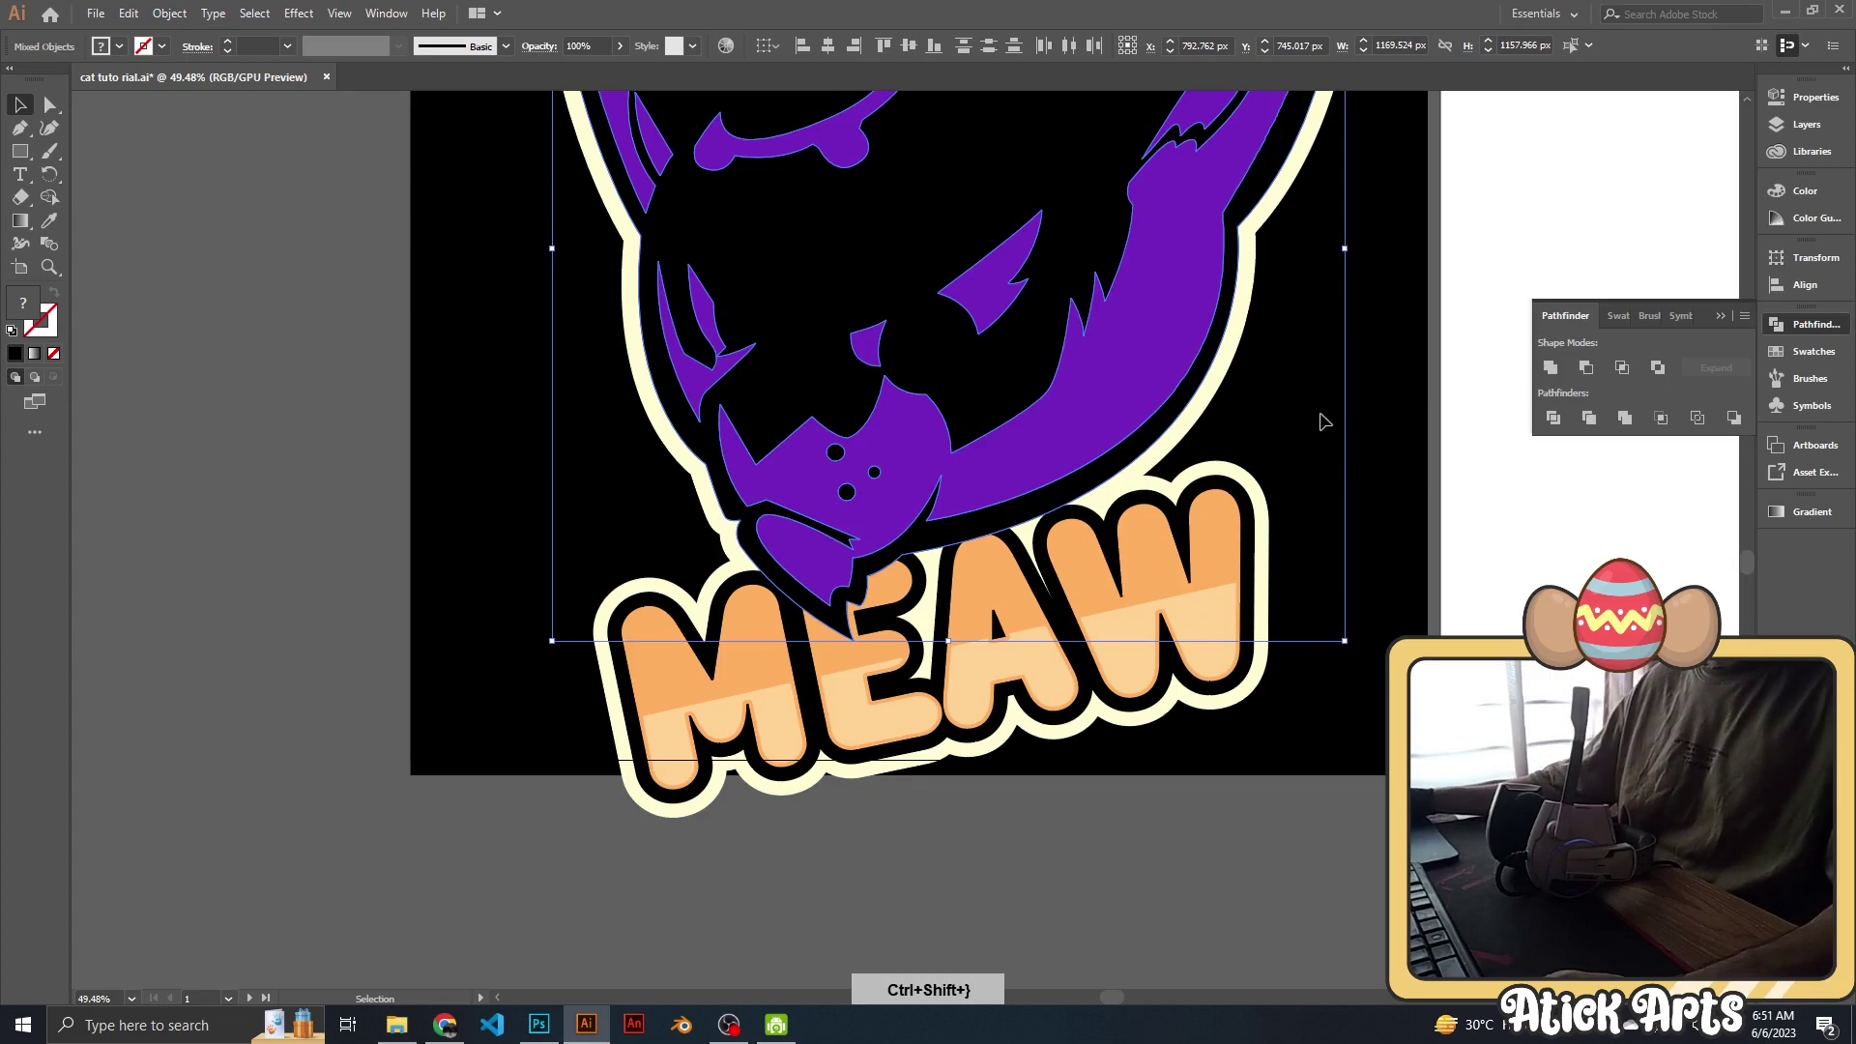
{"action": "key", "text": "ctrl+z"}
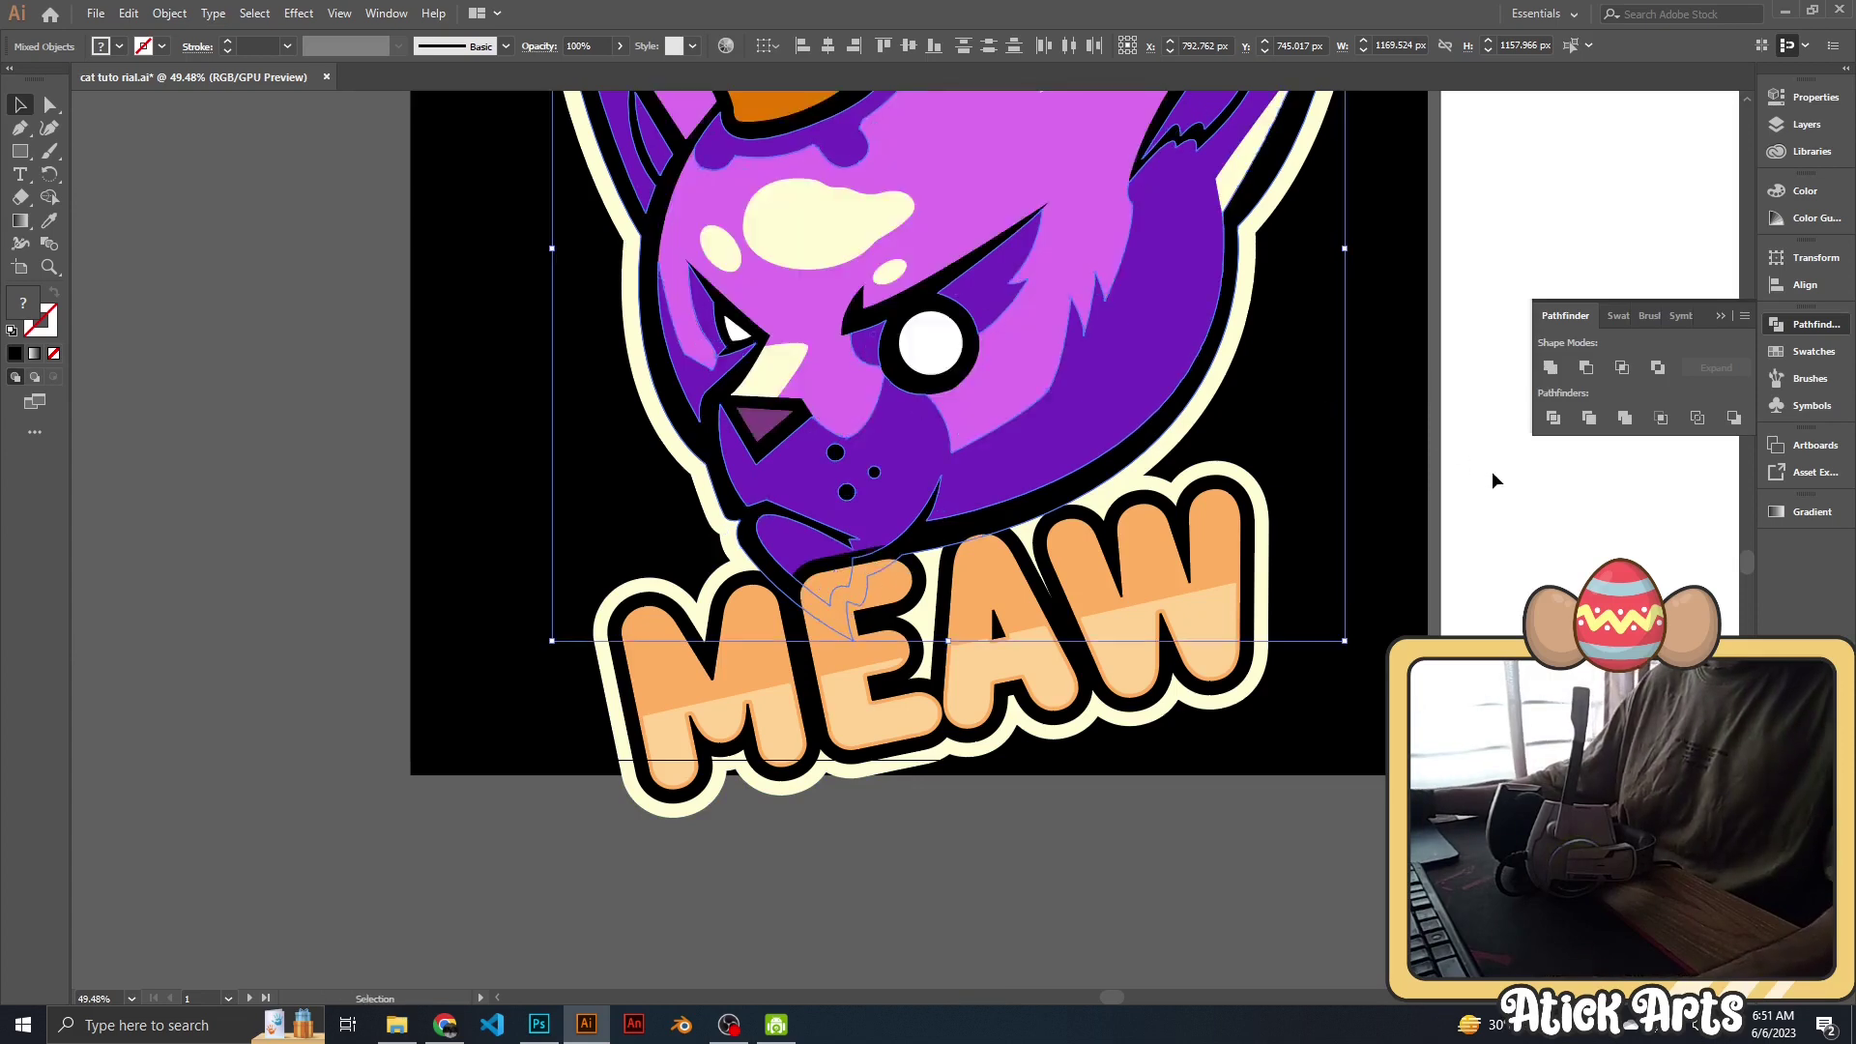
{"action": "left_click", "coordinate": [1105, 418]}
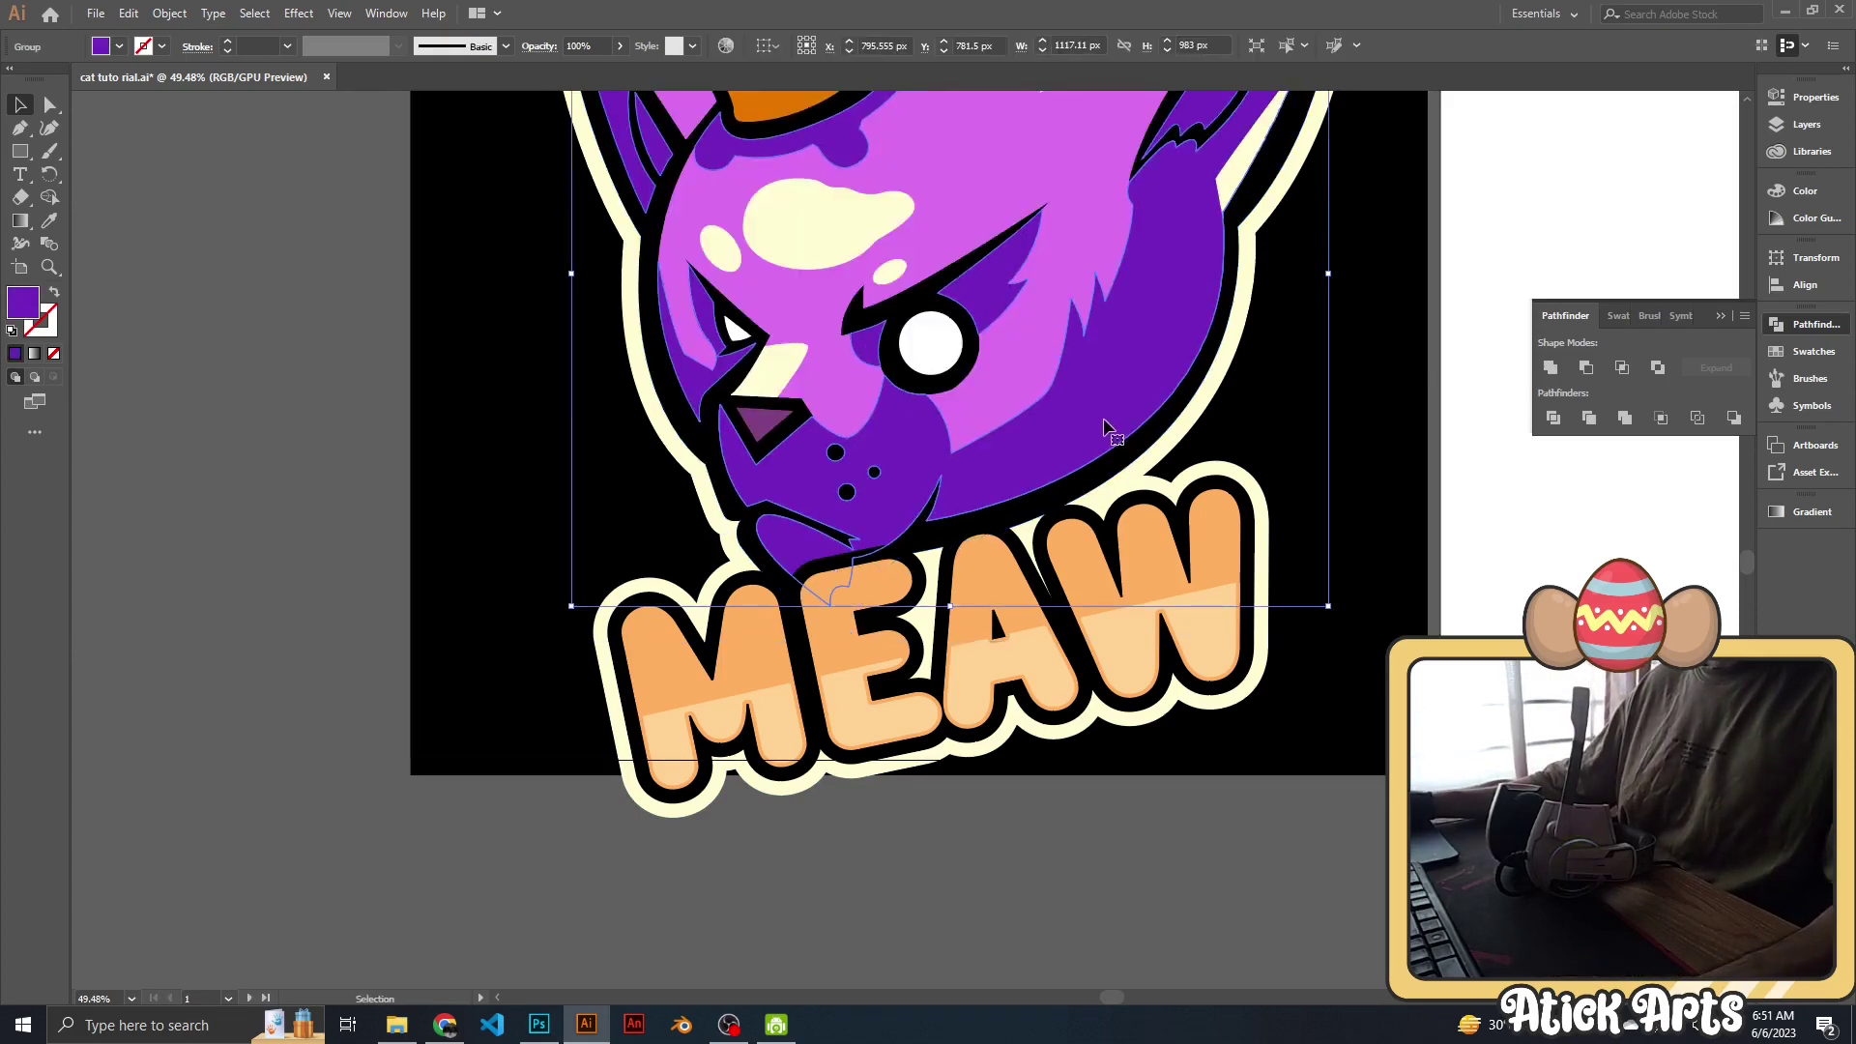
{"action": "key", "text": "z"}
{"action": "scroll", "coordinate": [1105, 417], "scroll_direction": "down", "scroll_amount": 3}
{"action": "scroll", "coordinate": [1100, 419], "scroll_direction": "up", "scroll_amount": 2}
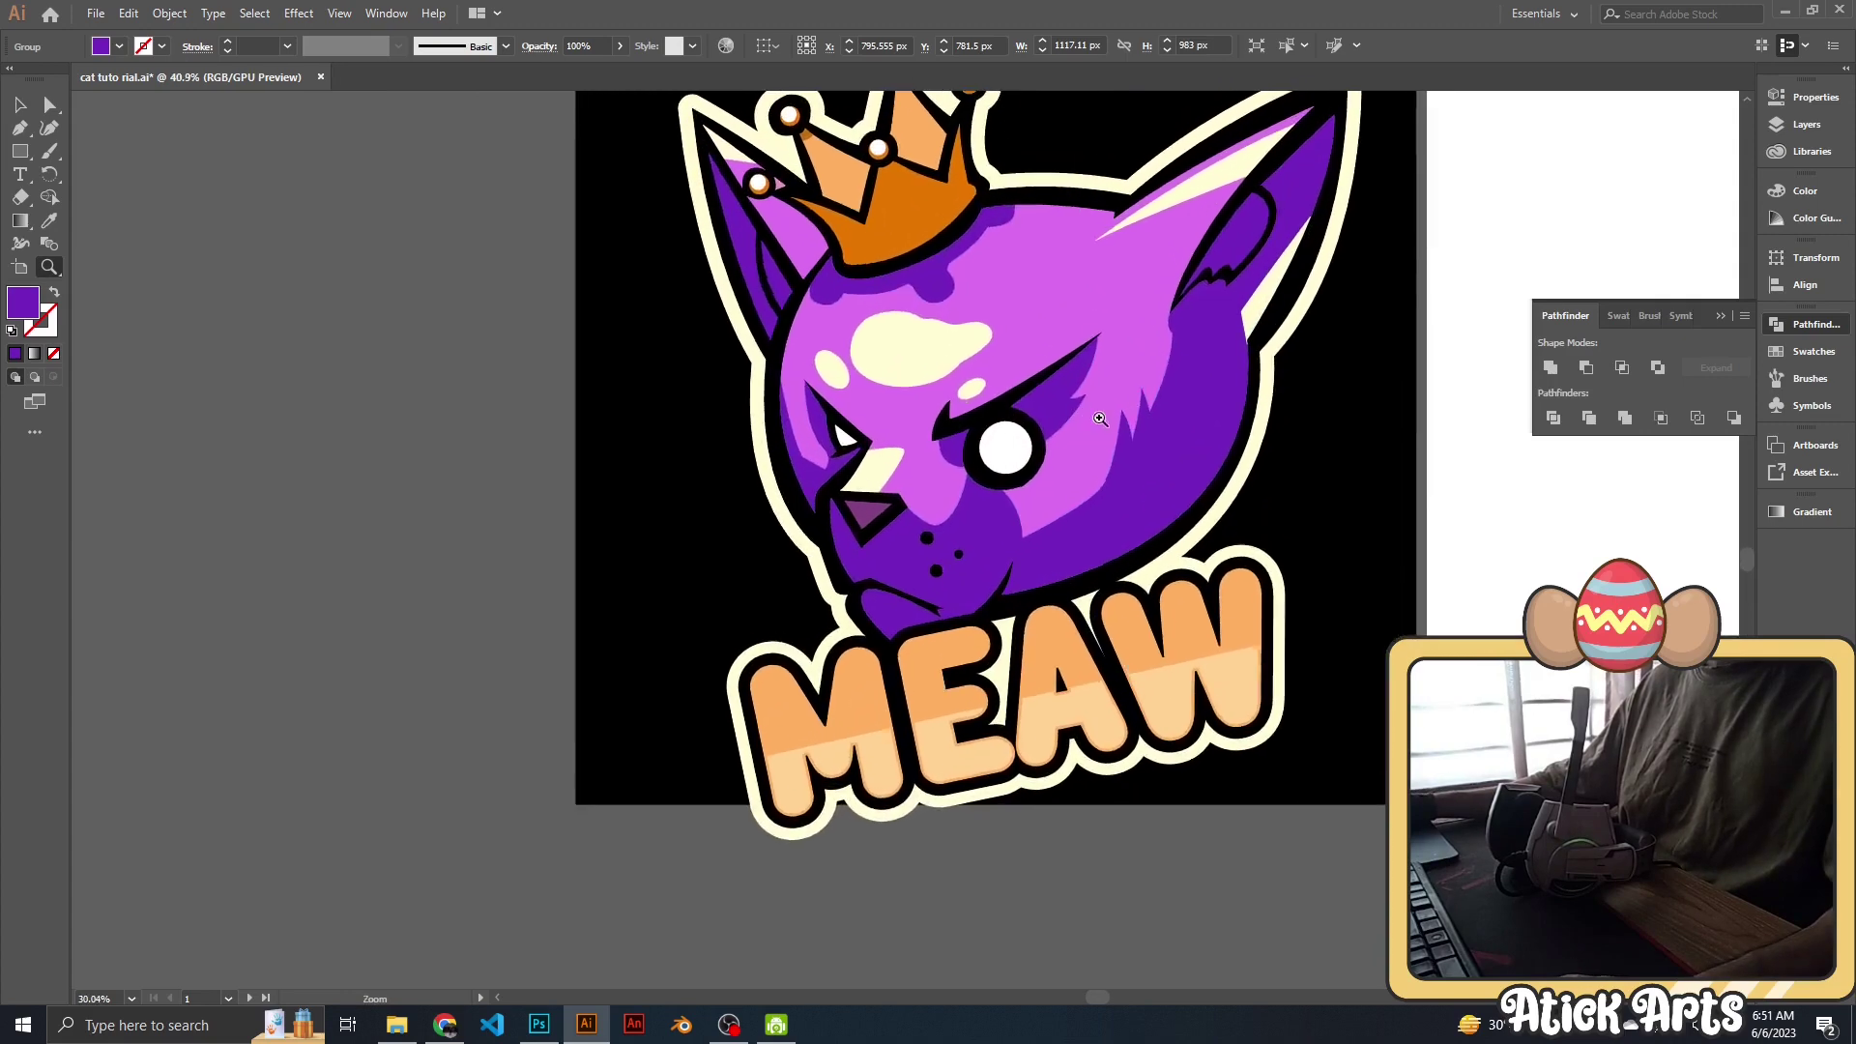
{"action": "left_click_drag", "start_coordinate": [1100, 419], "coordinate": [1165, 465]}
{"action": "key", "text": "v"}
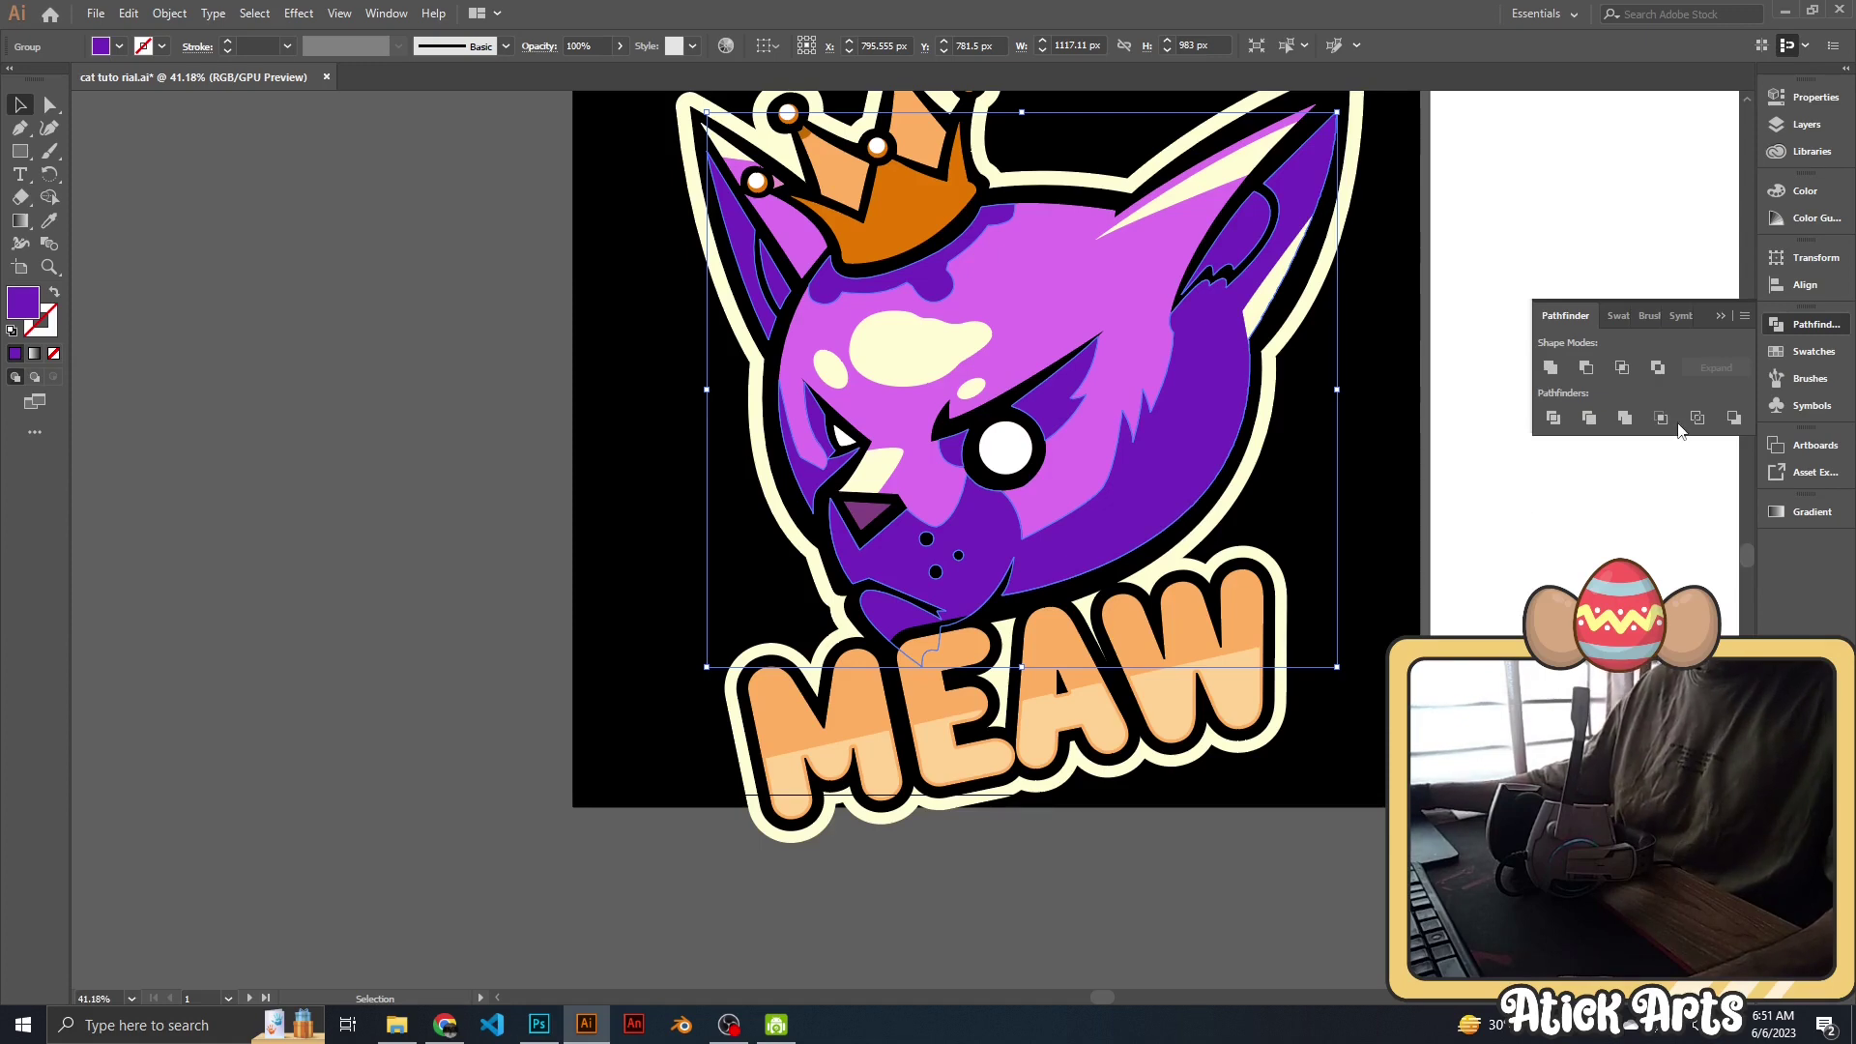
Bring the cat head in front of MEAW and frame the chin and lettering.
{"action": "key", "text": "ctrl+shift+bracketright"}
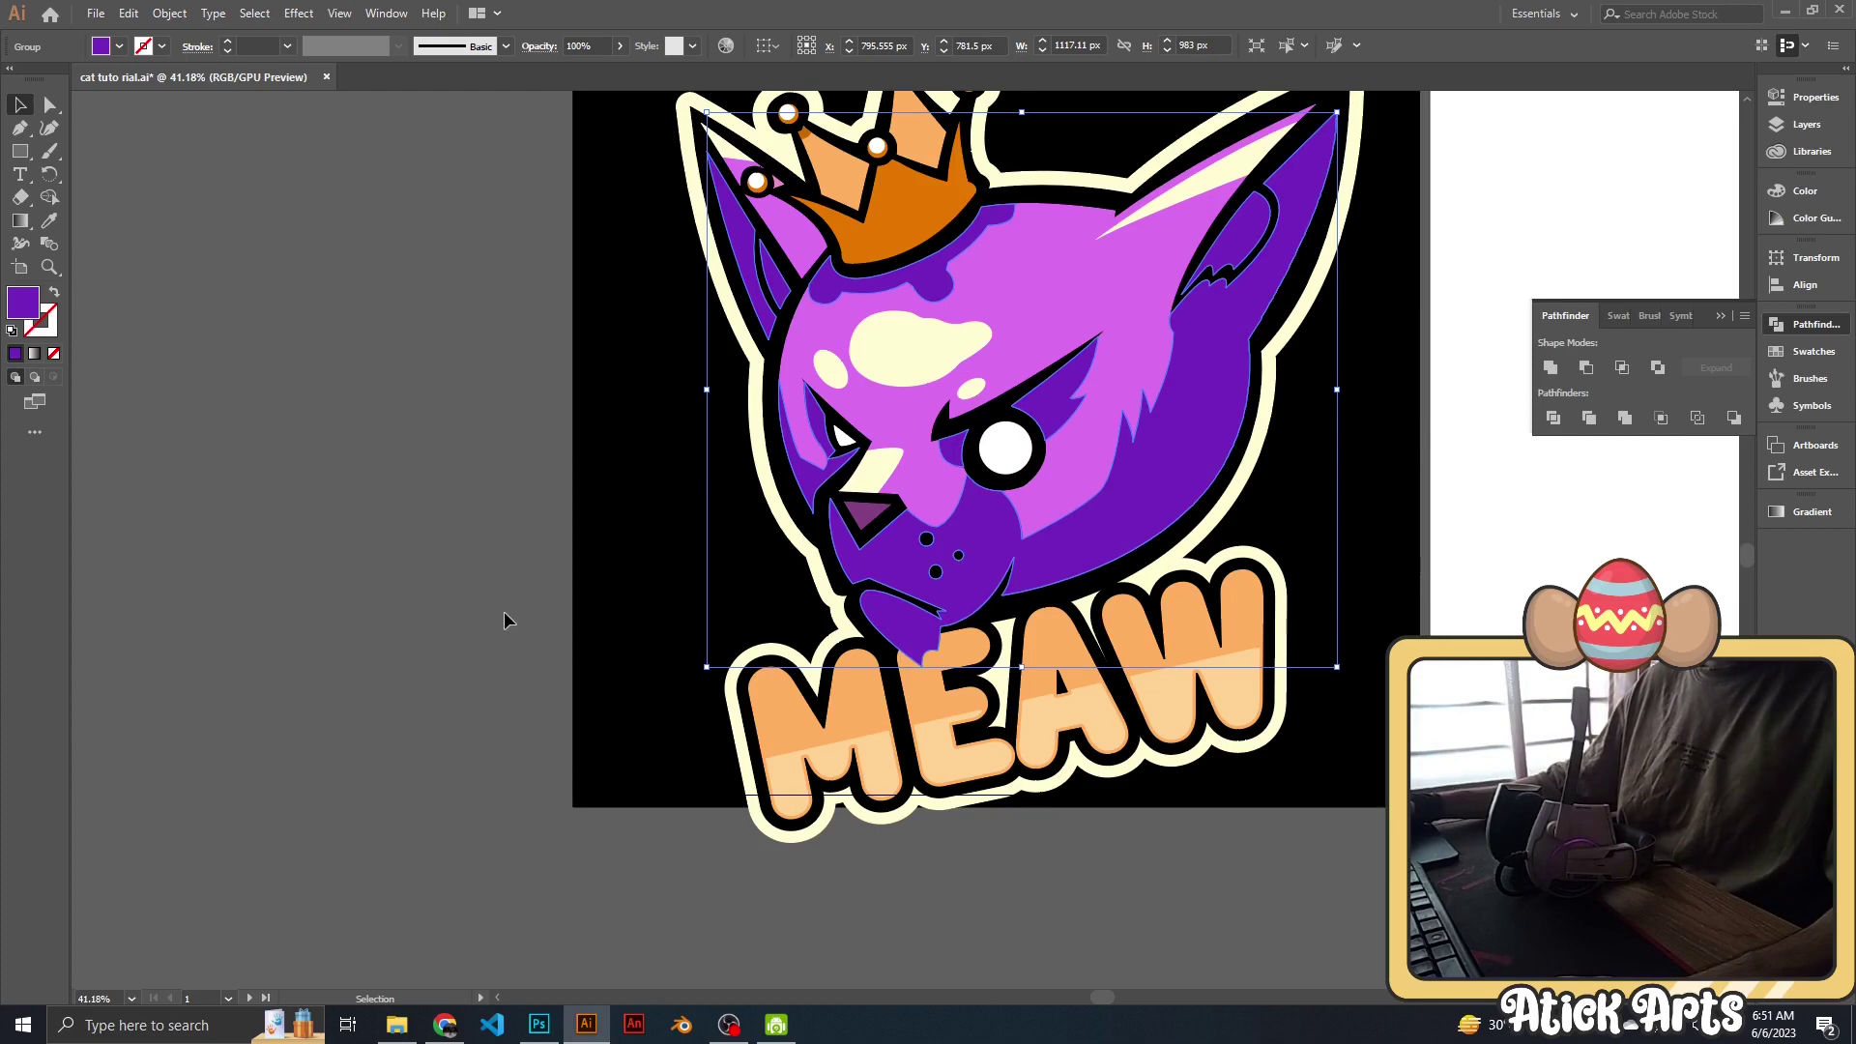
{"action": "left_click", "coordinate": [503, 619]}
{"action": "scroll", "coordinate": [696, 551], "scroll_direction": "up", "scroll_amount": 3}
{"action": "left_click_drag", "start_coordinate": [696, 551], "coordinate": [571, 448]}
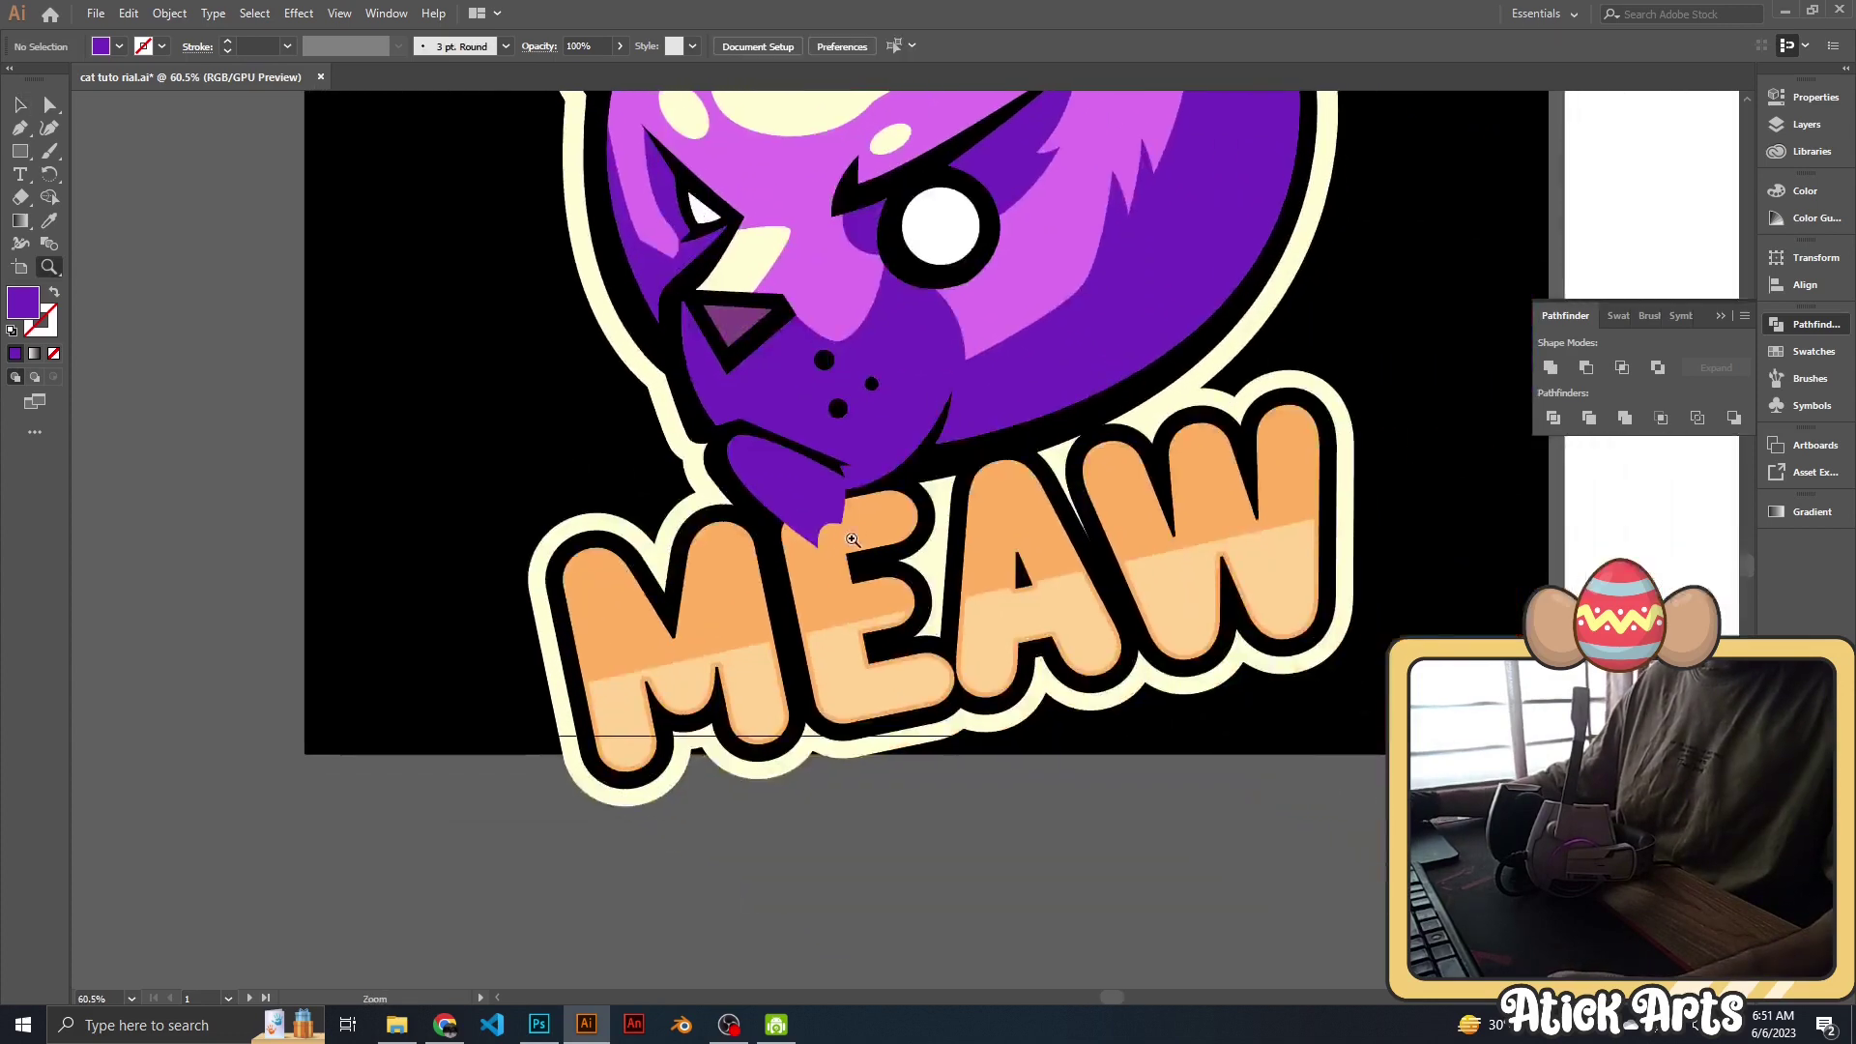
Trace a three-point chin-tip path over the E, select it with the E, then deselect.
{"action": "scroll", "coordinate": [852, 539], "scroll_direction": "up", "scroll_amount": 3}
{"action": "key", "text": "p"}
{"action": "left_click", "coordinate": [875, 493]}
{"action": "left_click", "coordinate": [833, 546]}
{"action": "left_click", "coordinate": [846, 624]}
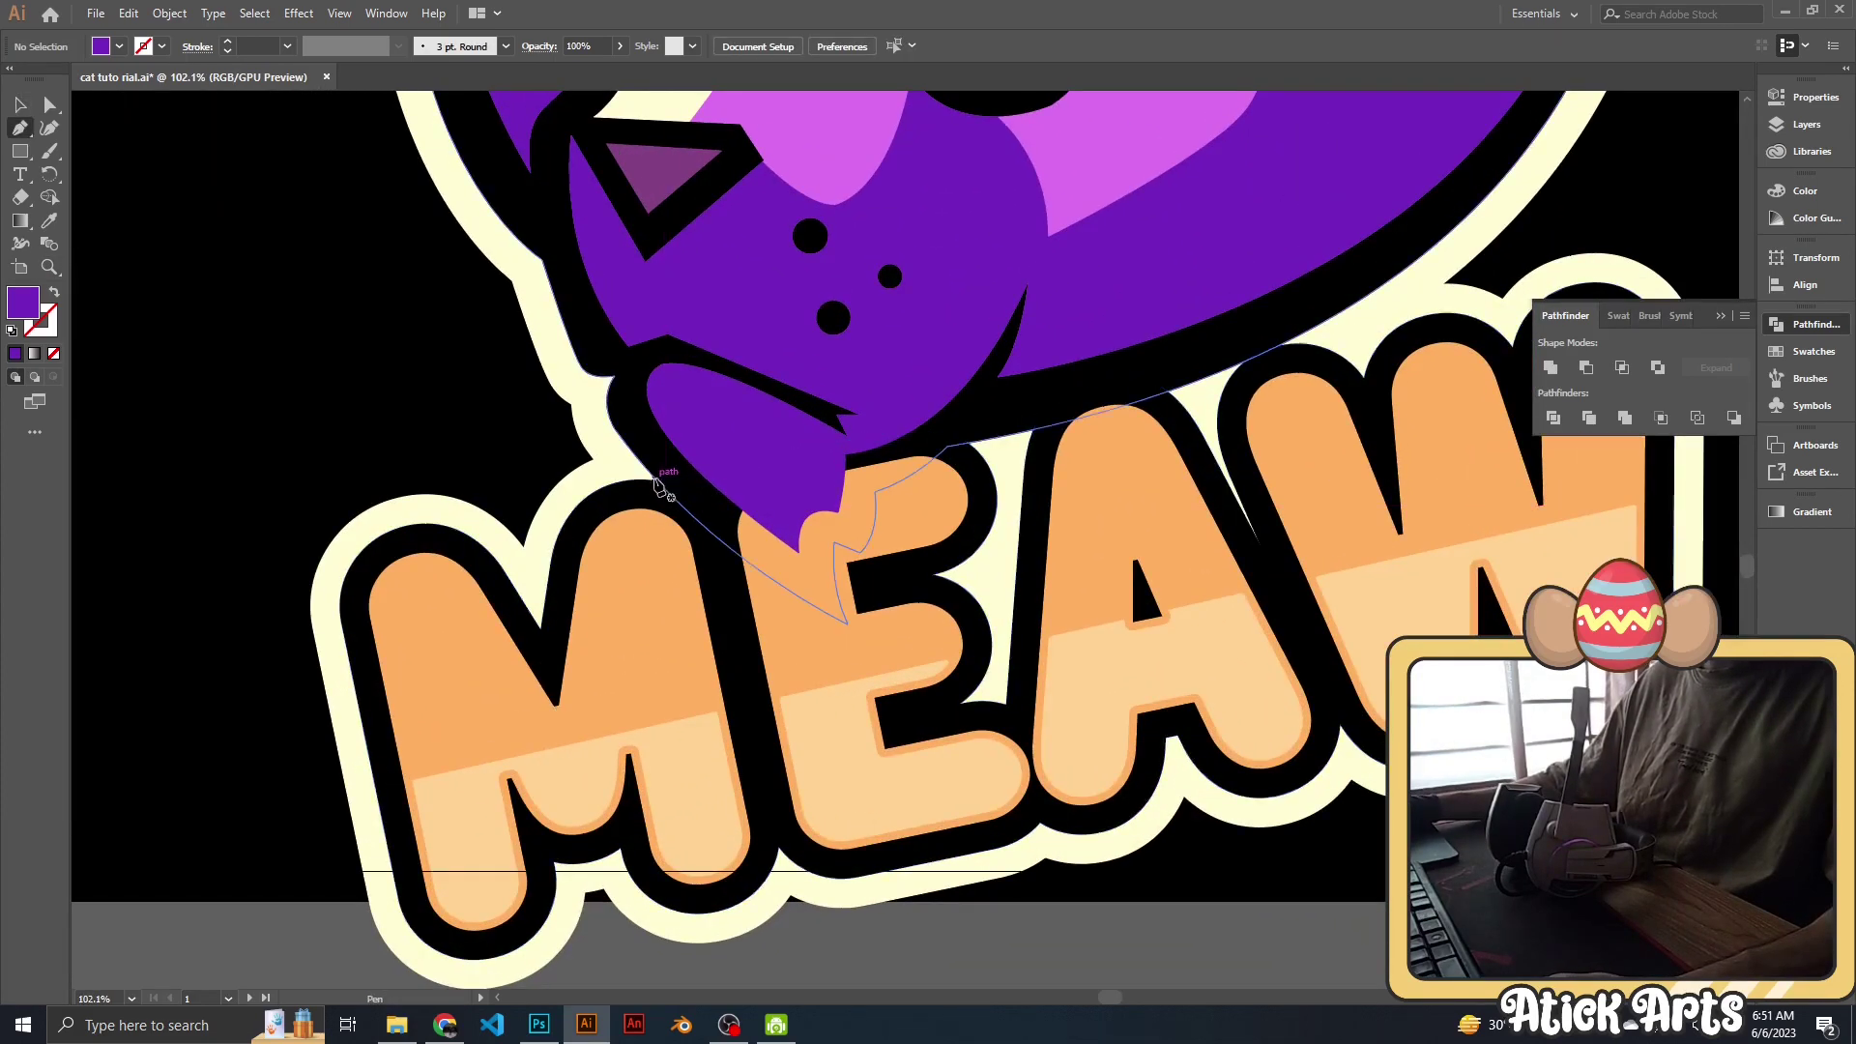
{"action": "left_click", "coordinate": [646, 464]}
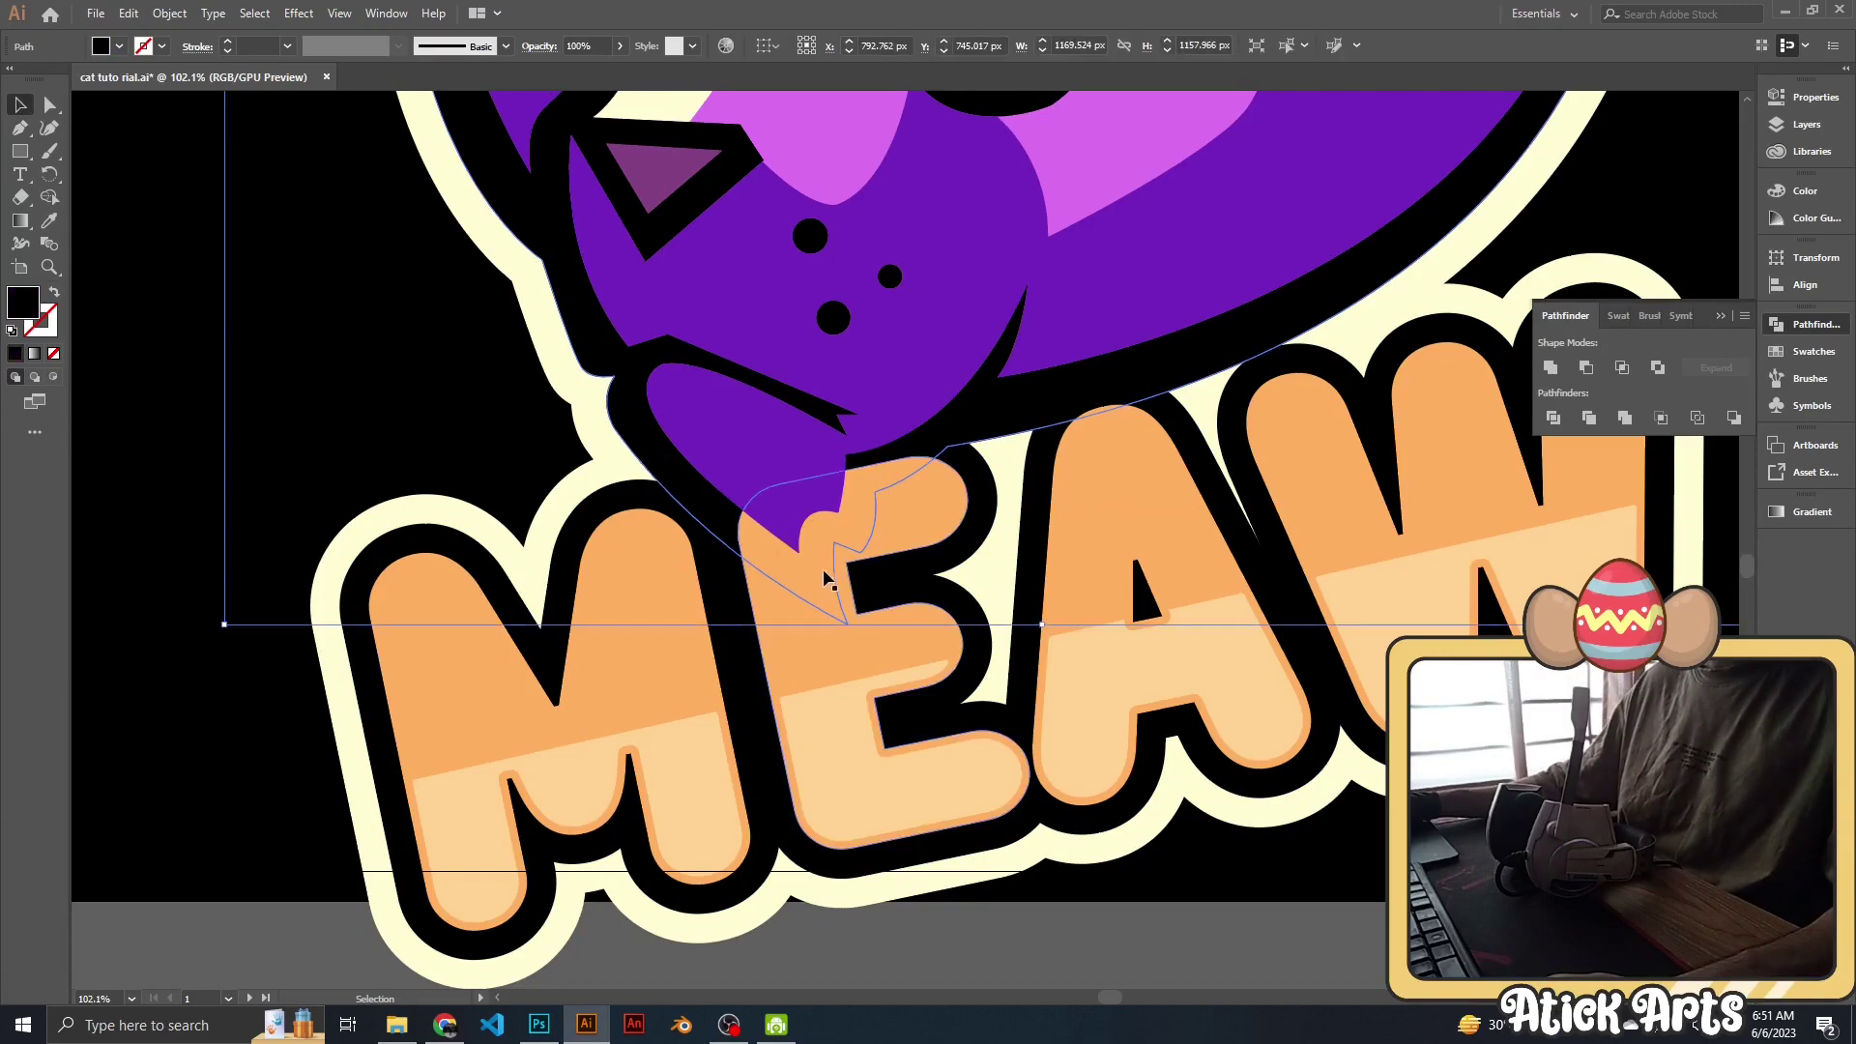
{"action": "left_click", "coordinate": [794, 641], "text": "shift"}
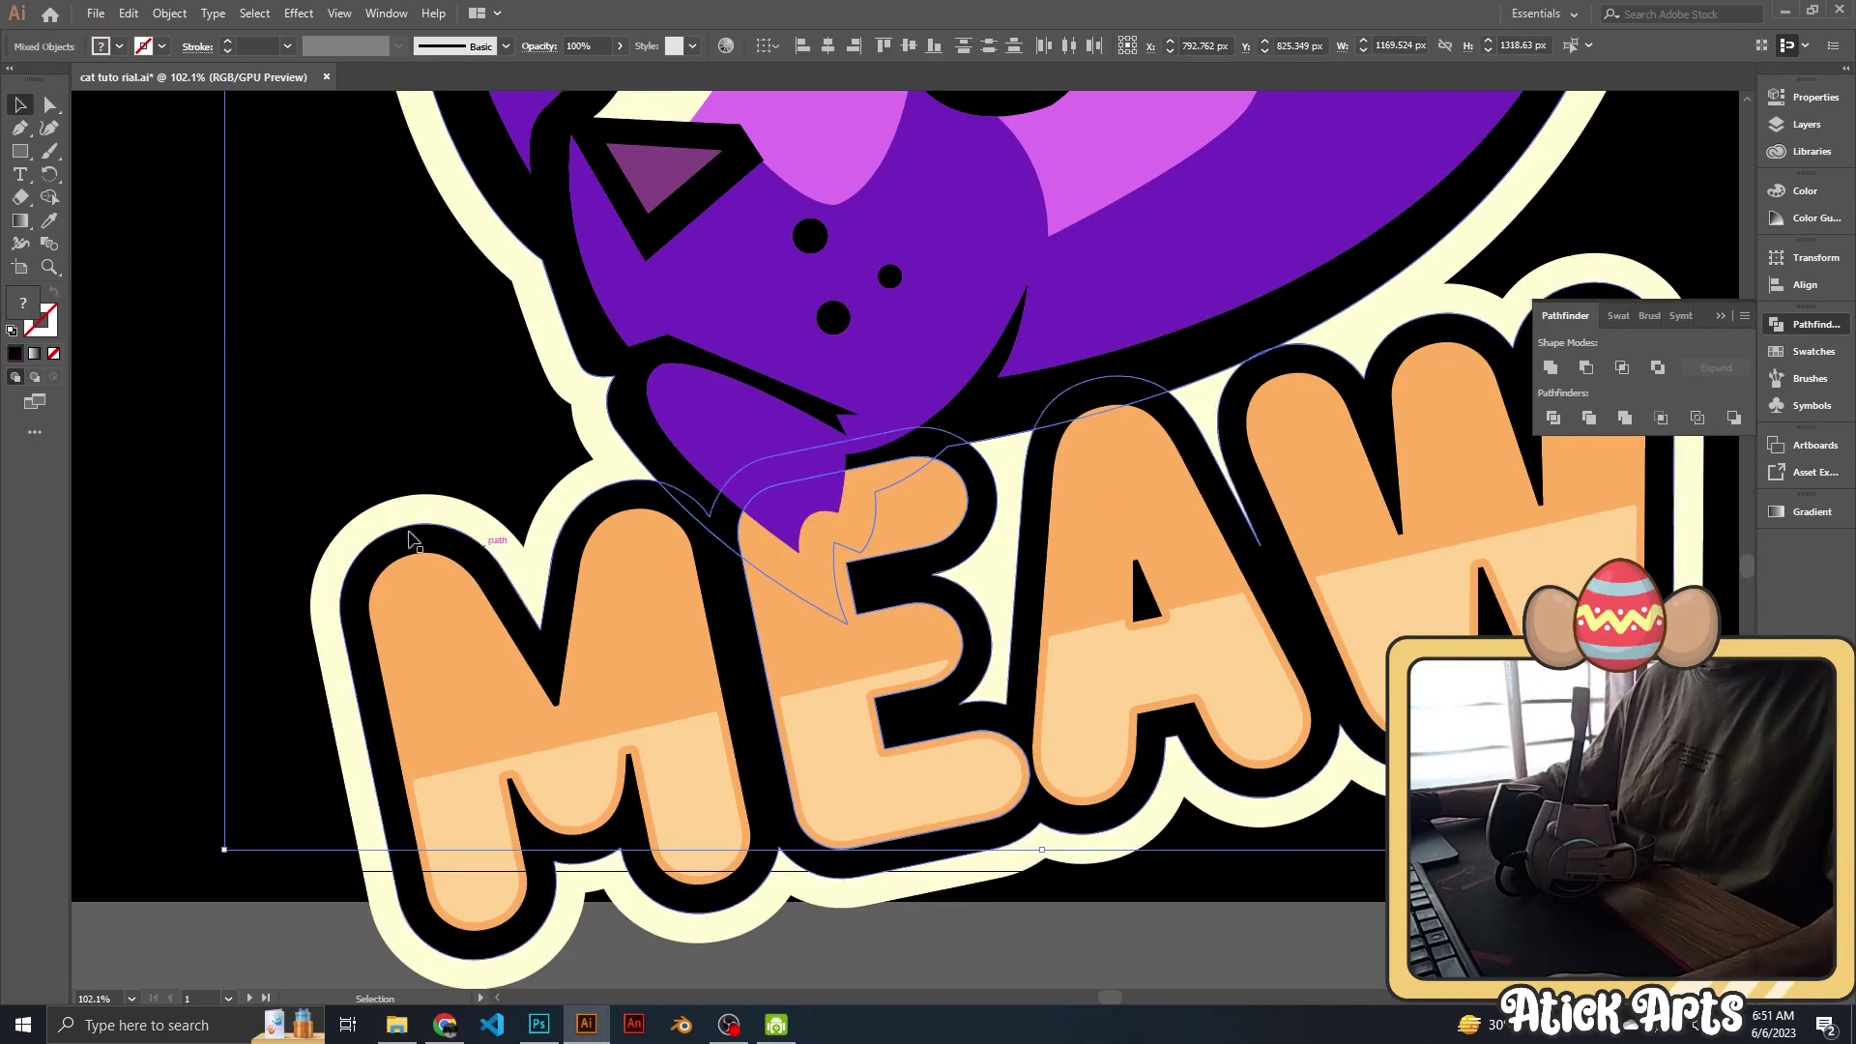
{"action": "left_click", "coordinate": [248, 517]}
Draw a curved Pen shape bridging the cat's chin and the top of the E.
{"action": "key", "text": "z"}
{"action": "scroll", "coordinate": [219, 571], "scroll_direction": "down", "scroll_amount": 2}
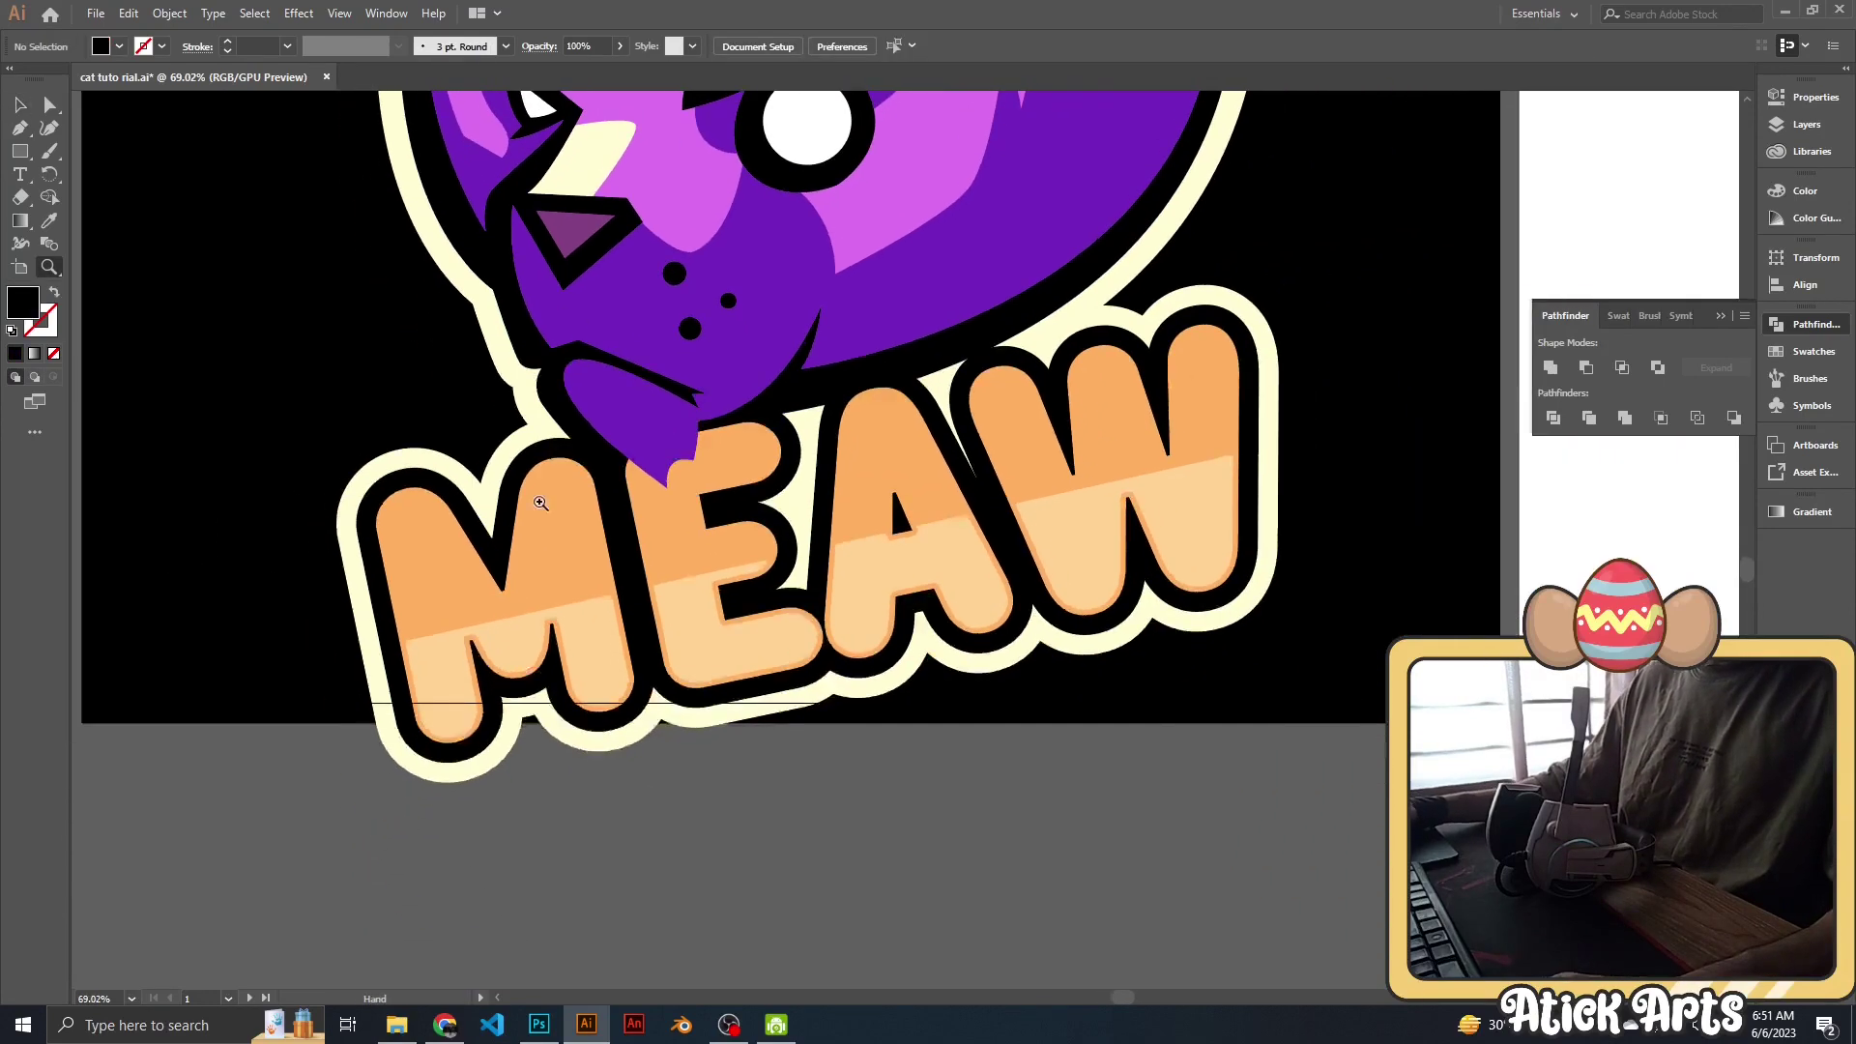
{"action": "scroll", "coordinate": [808, 467], "scroll_direction": "up", "scroll_amount": 3}
{"action": "key", "text": "p"}
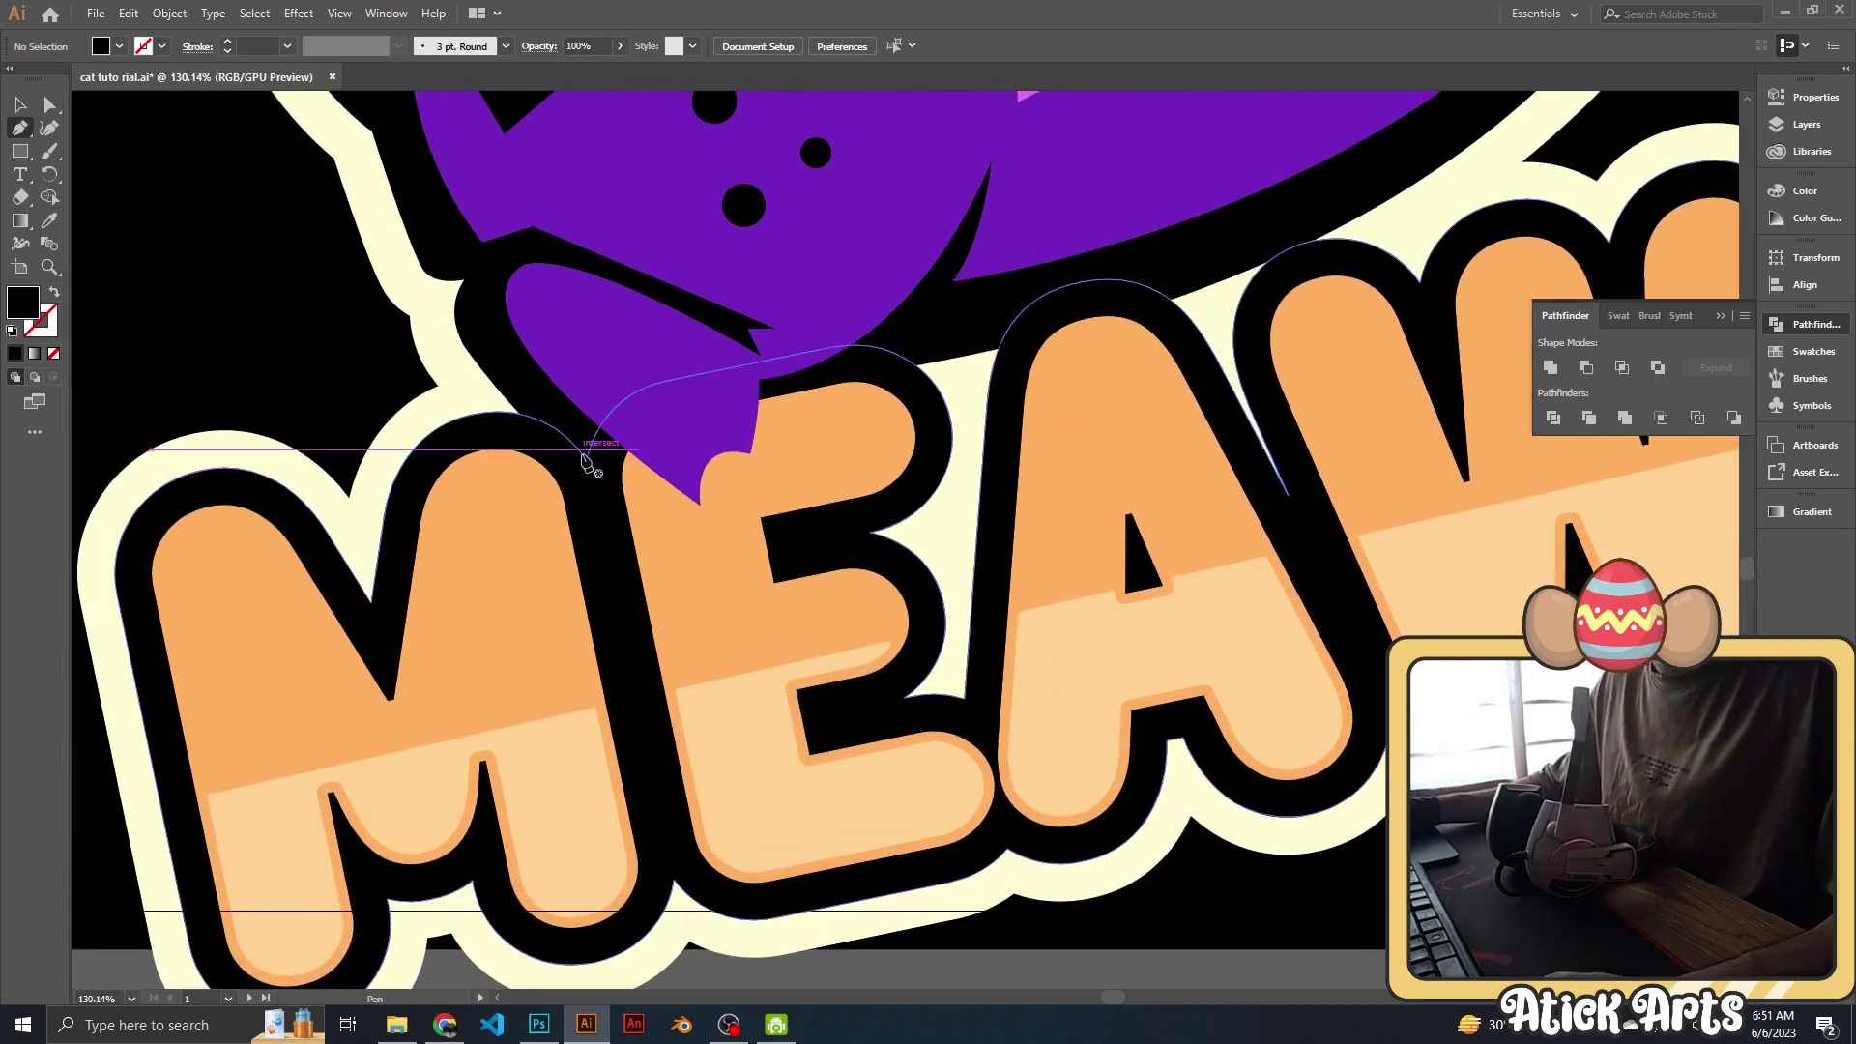
{"action": "left_click", "coordinate": [590, 471]}
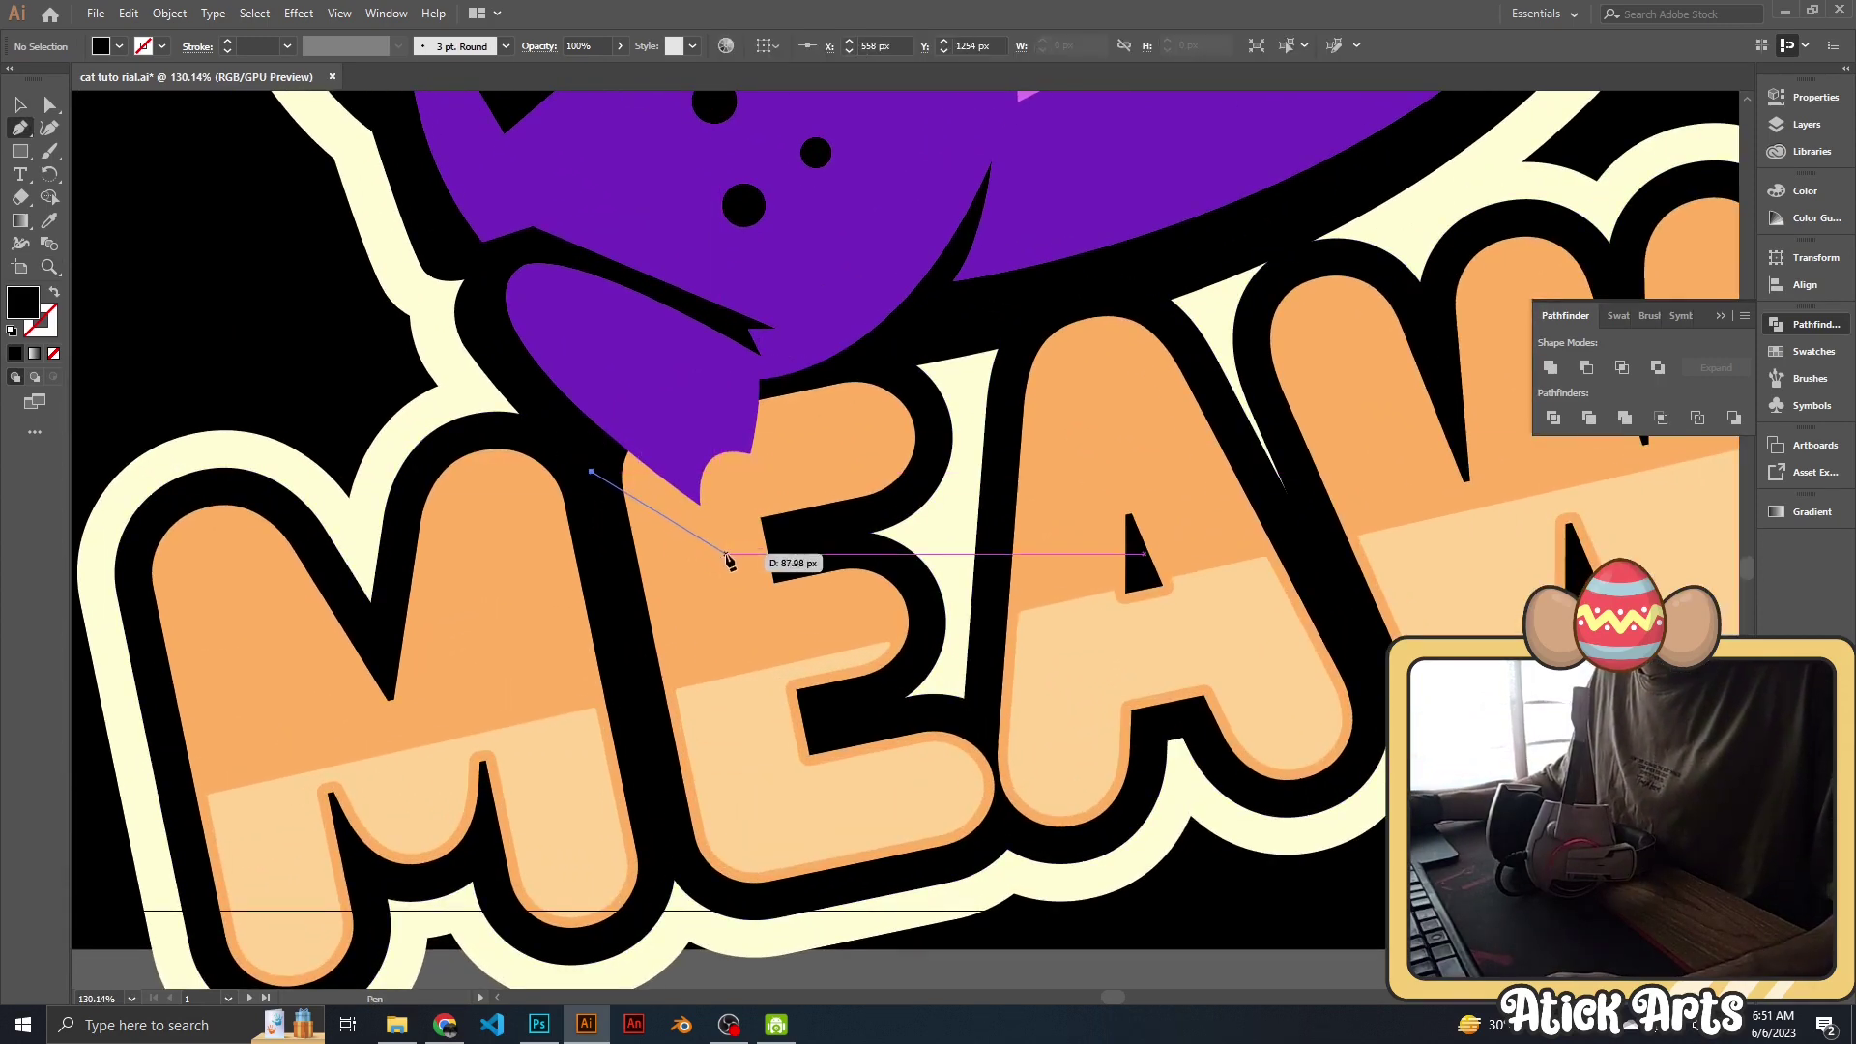
{"action": "left_click_drag", "start_coordinate": [769, 578], "coordinate": [778, 569]}
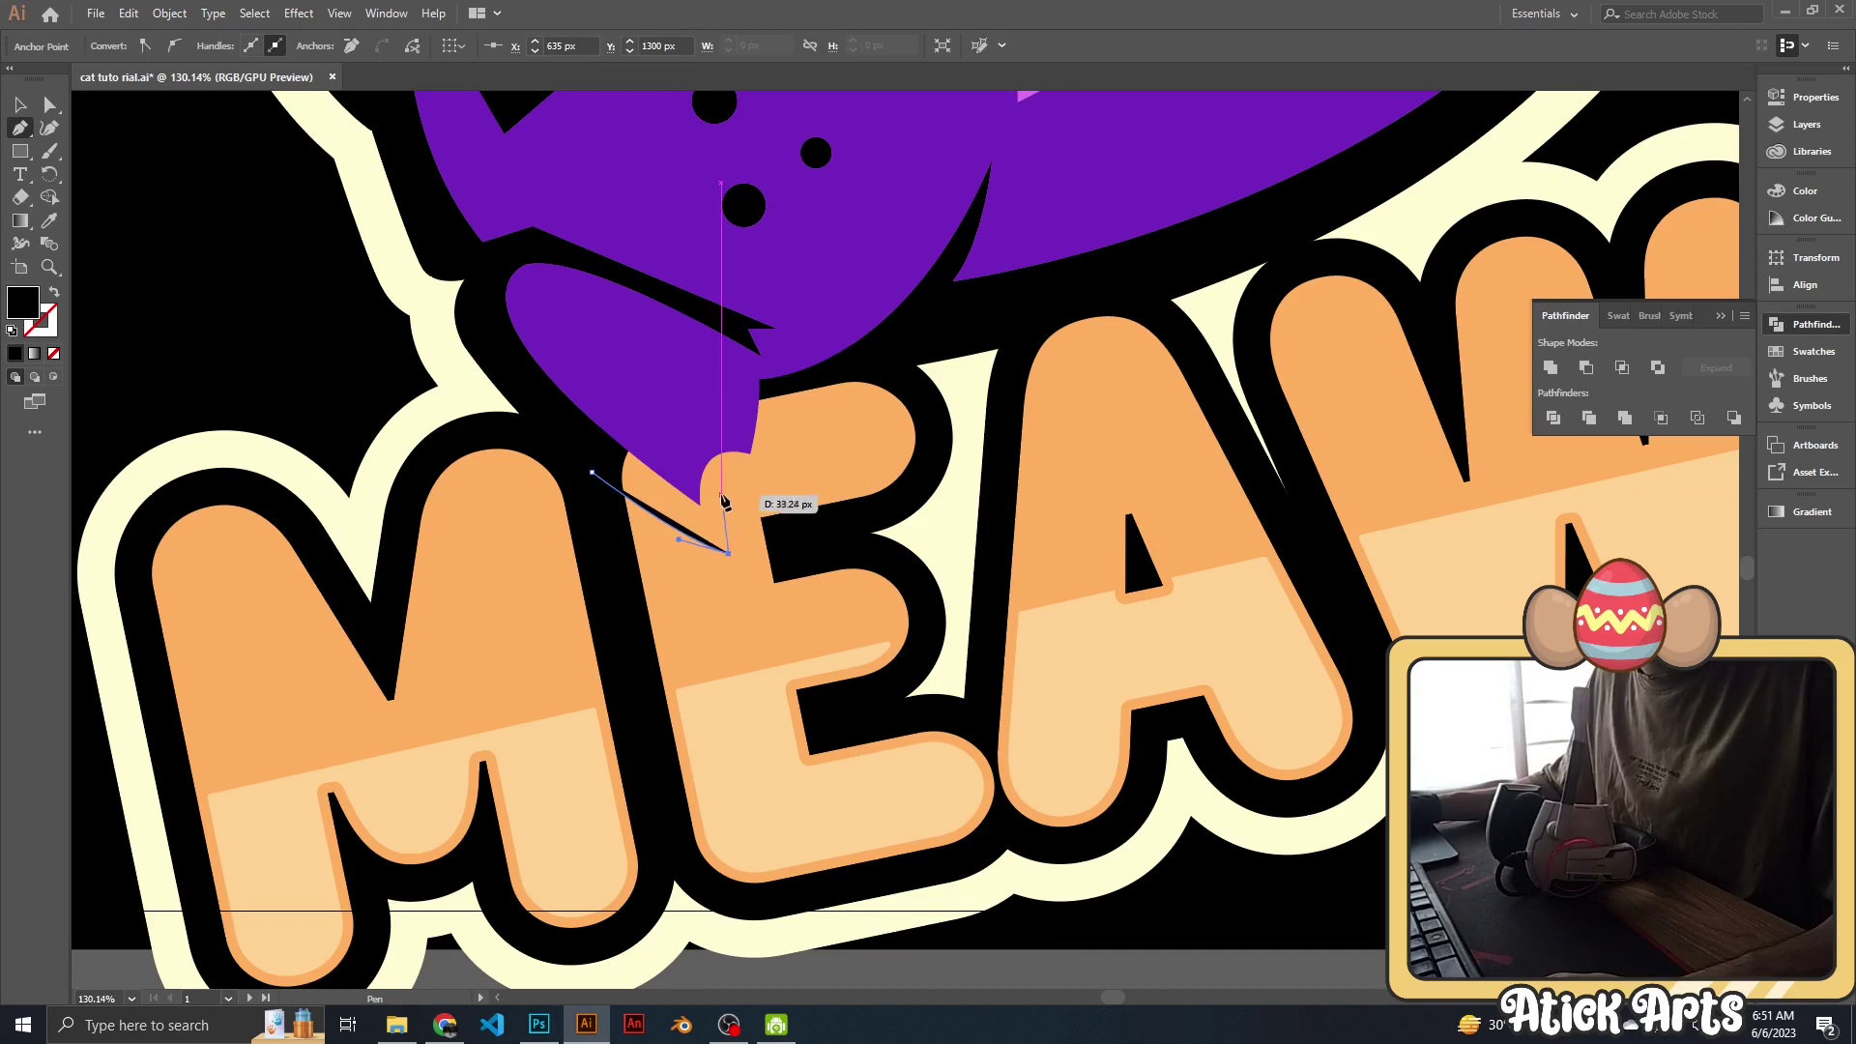
{"action": "left_click_drag", "start_coordinate": [723, 475], "coordinate": [811, 491]}
{"action": "left_click", "coordinate": [591, 473]}
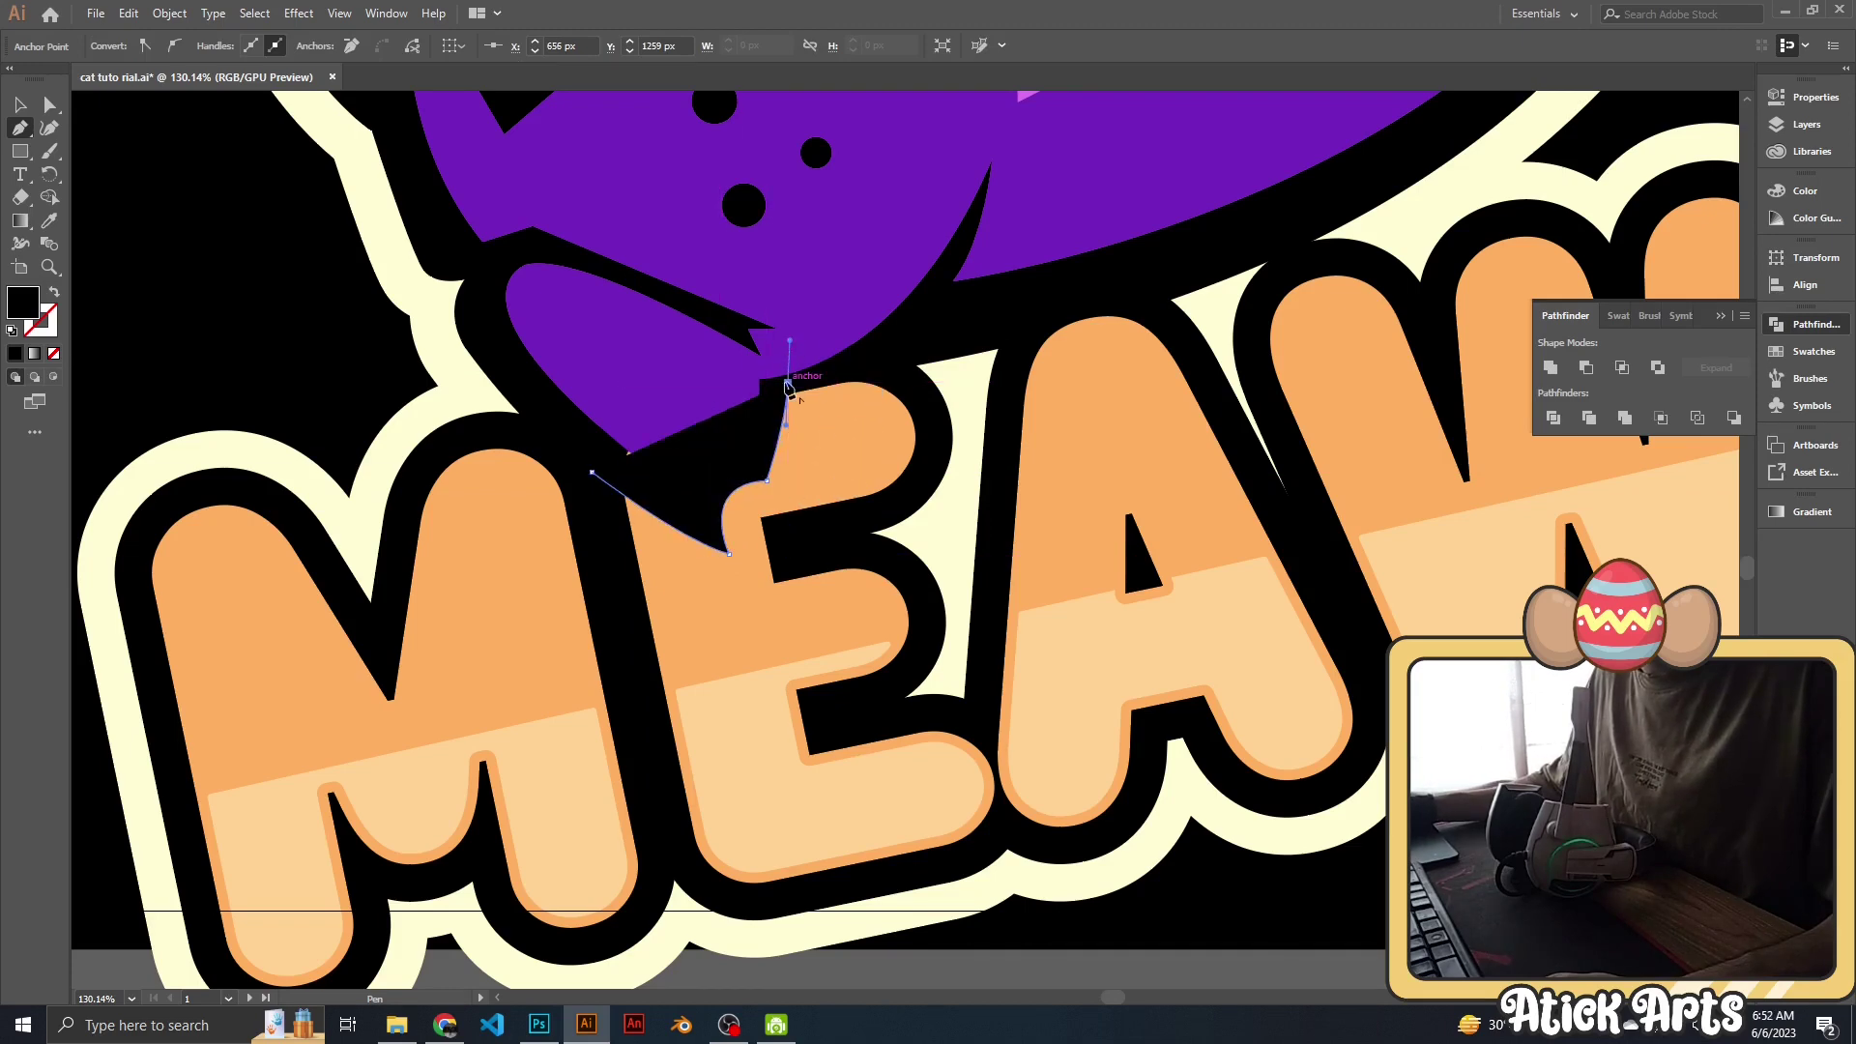
{"action": "left_click", "coordinate": [565, 363]}
{"action": "left_click", "coordinate": [522, 397]}
{"action": "left_click", "coordinate": [549, 457]}
{"action": "left_click_drag", "start_coordinate": [592, 473], "coordinate": [587, 481]}
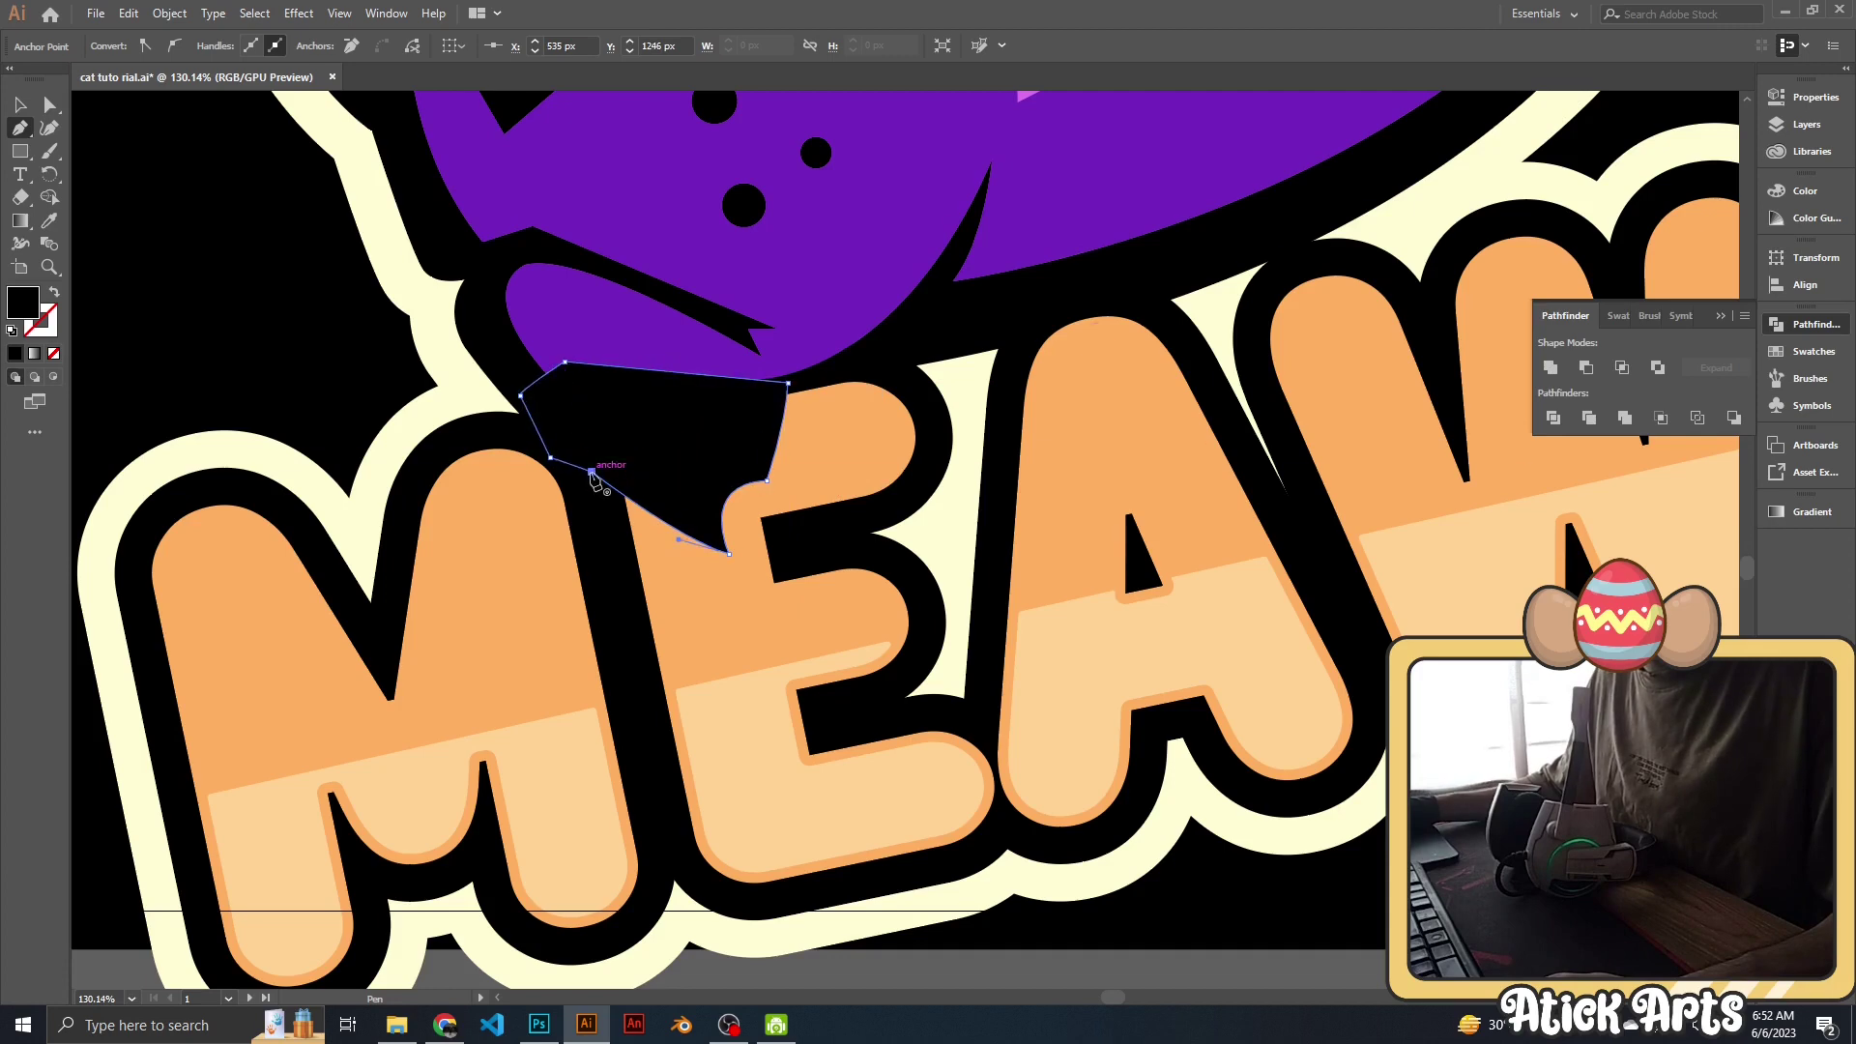
Merge the bridging shape into the orange E with the Shape Builder.
{"action": "key", "text": "v"}
{"action": "left_click", "coordinate": [684, 593], "text": "shift"}
{"action": "key", "text": "shift+m"}
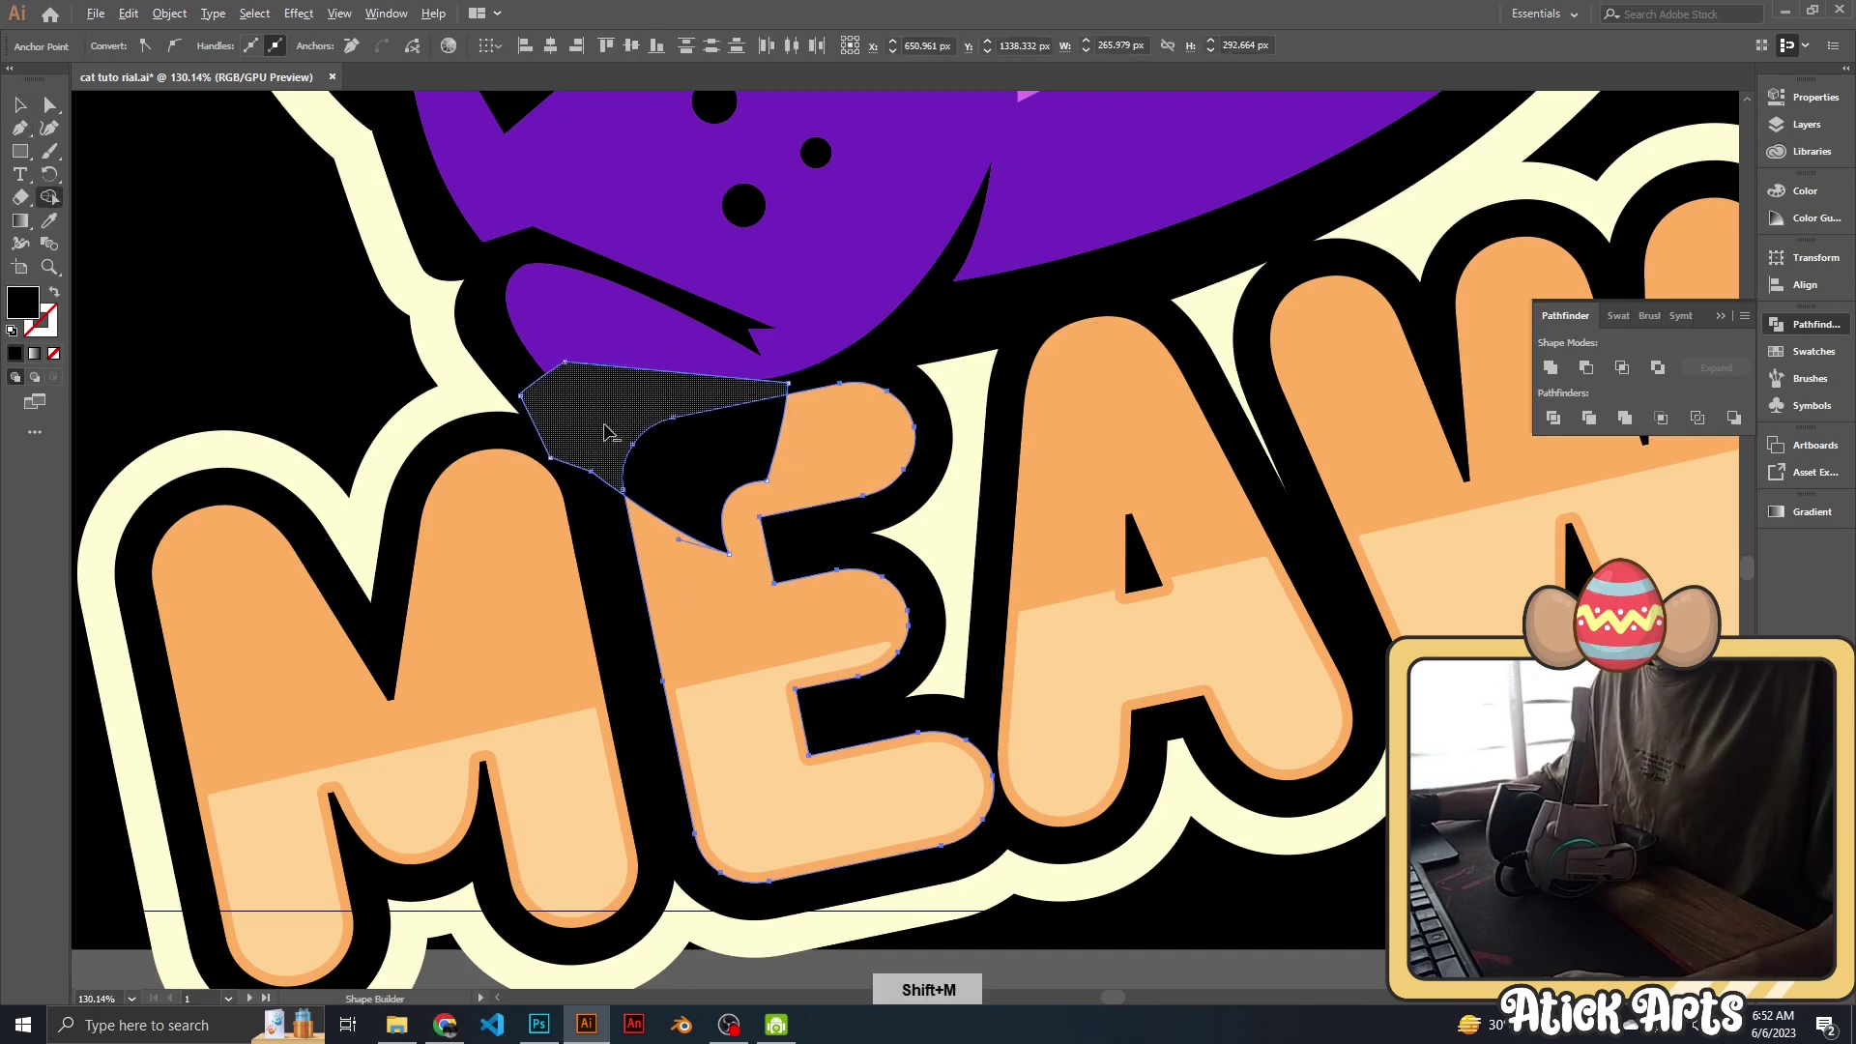
{"action": "mouse_move", "coordinate": [665, 418]}
{"action": "left_mouse_down"}
{"action": "mouse_move", "coordinate": [693, 481]}
{"action": "mouse_move", "coordinate": [385, 456]}
{"action": "mouse_move", "coordinate": [967, 590]}
{"action": "left_mouse_up"}
{"action": "key", "text": "z"}
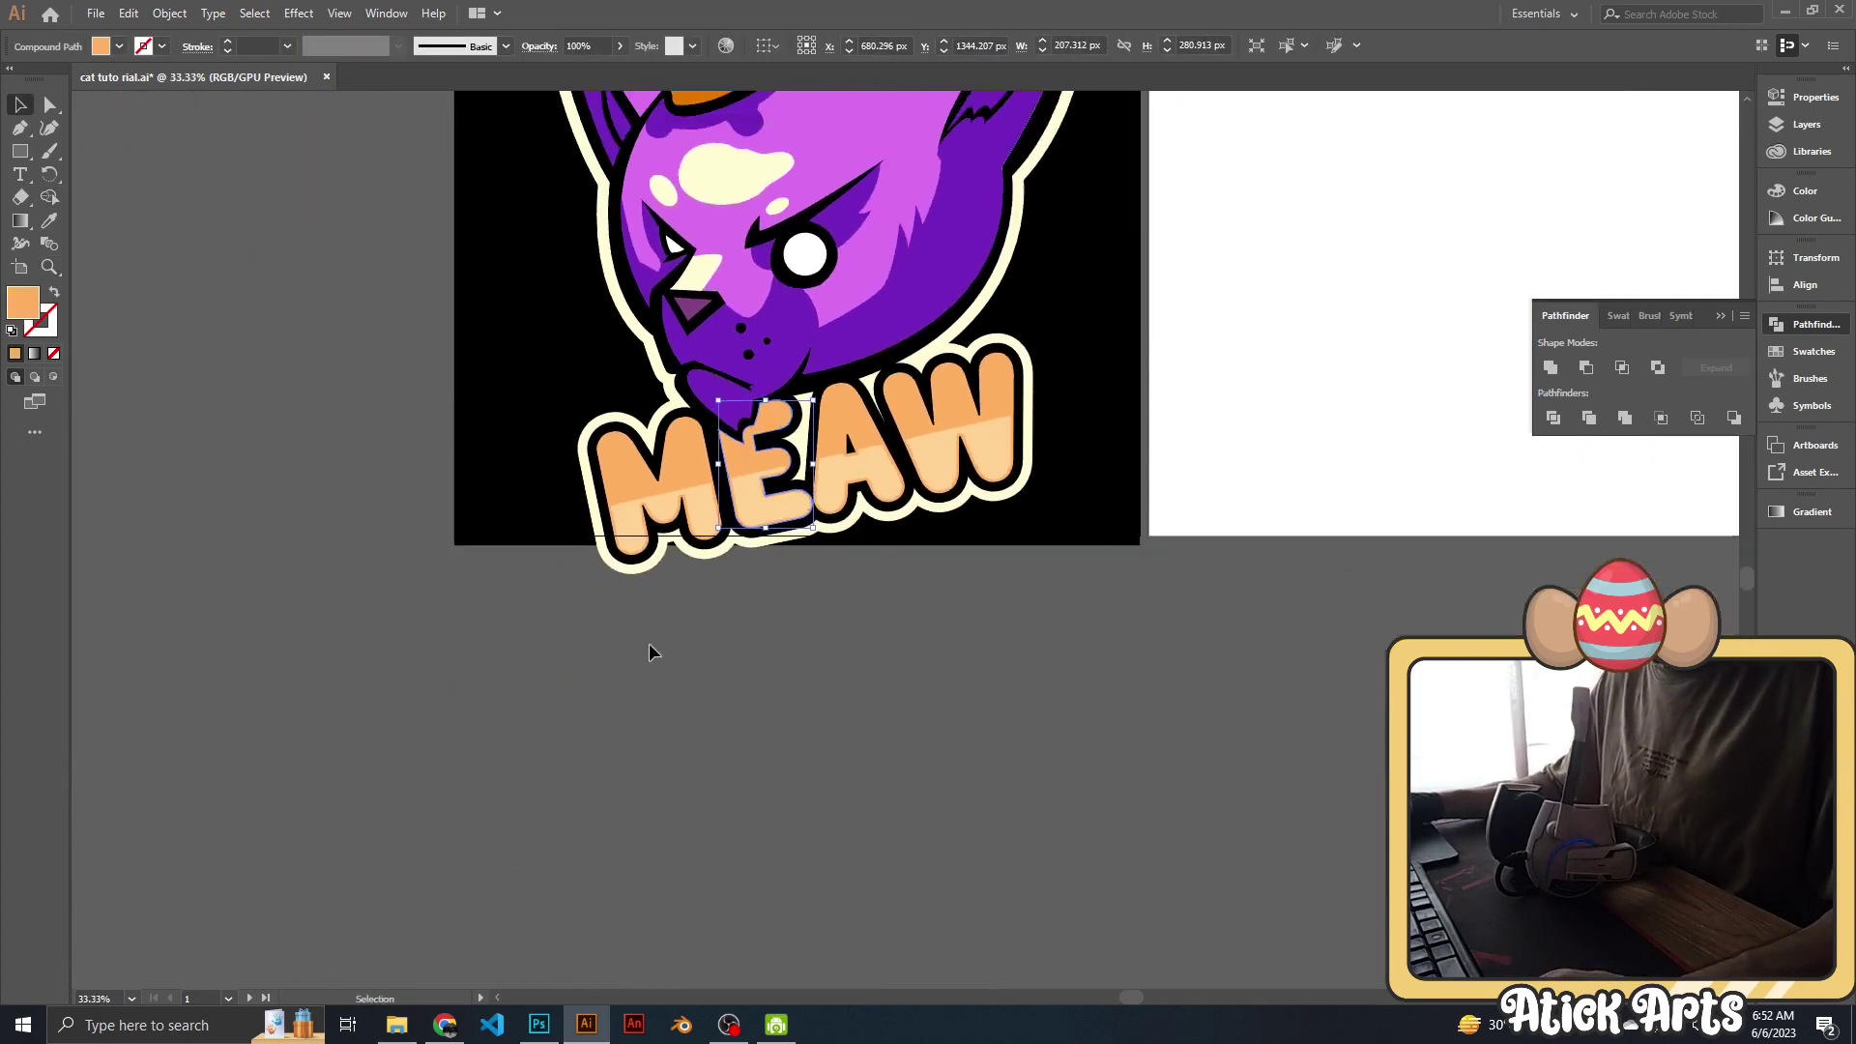
Nudge the bridge's lower, middle and top anchors to fit the curves under the chin.
{"action": "key", "text": "a"}
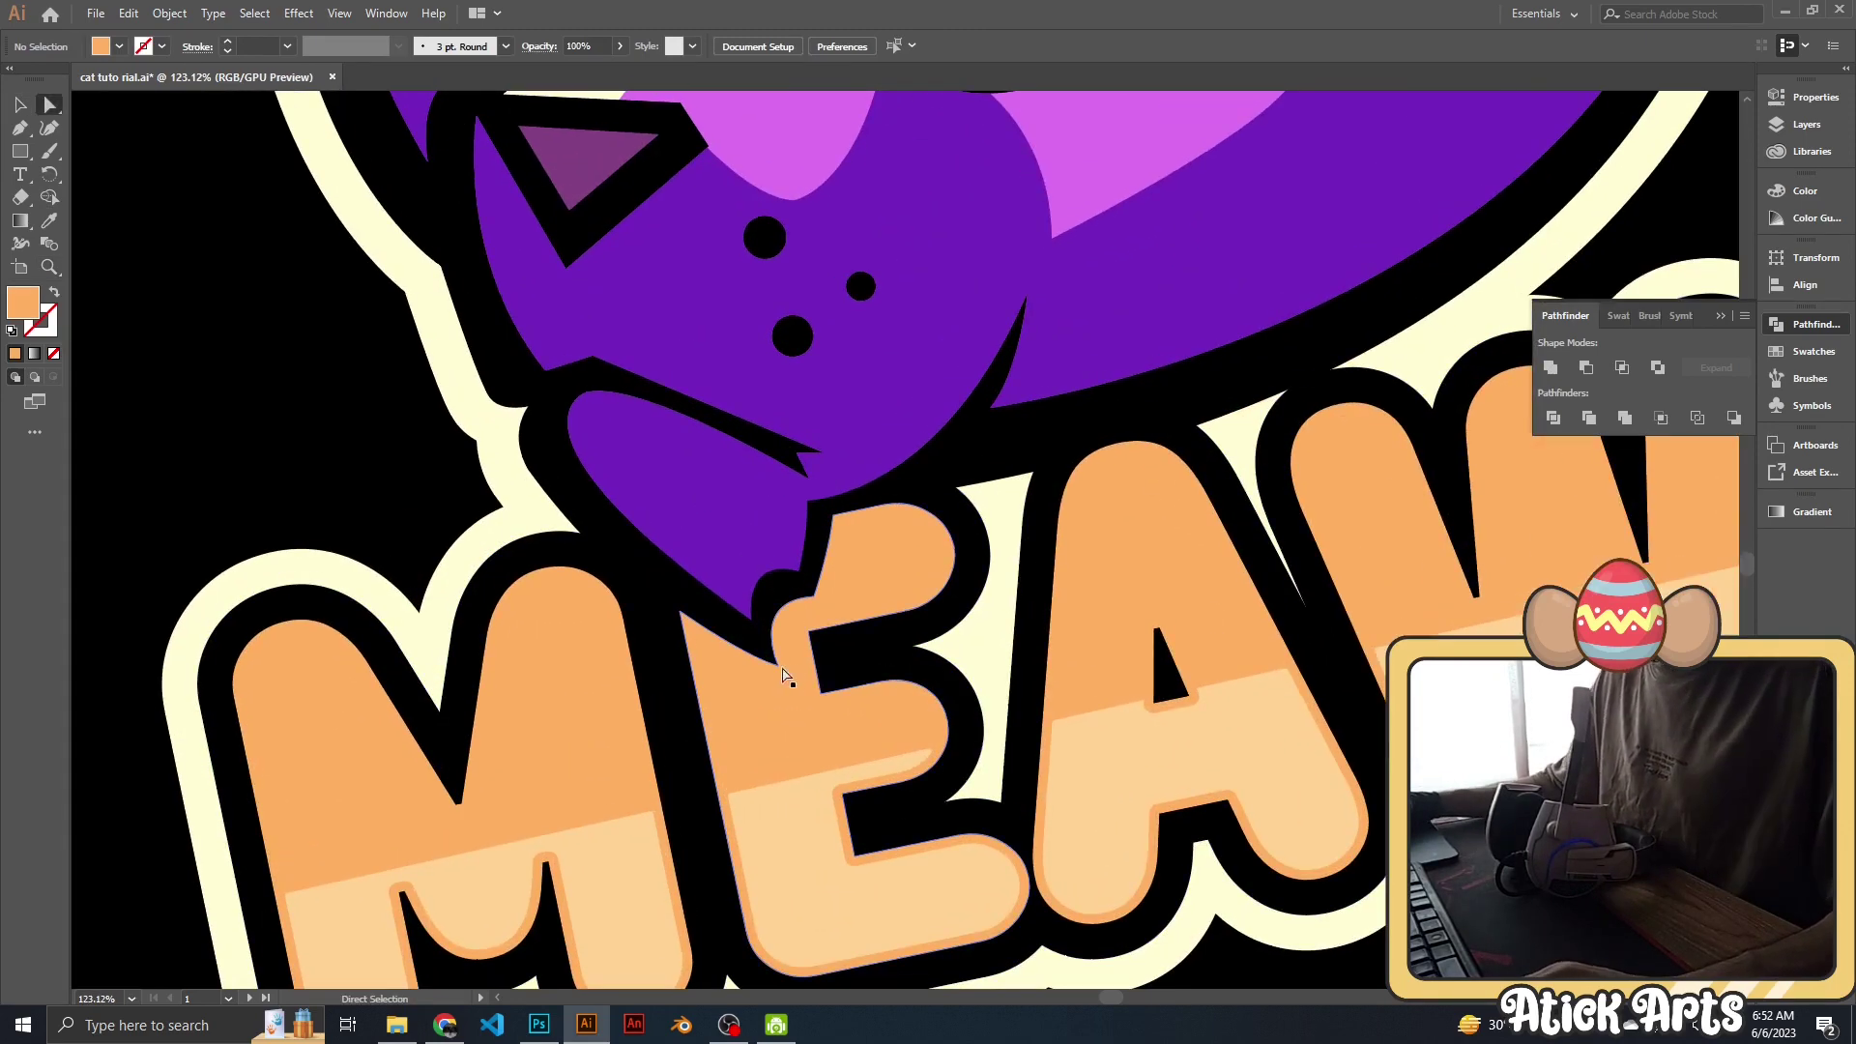
{"action": "left_click_drag", "start_coordinate": [779, 676], "coordinate": [784, 681]}
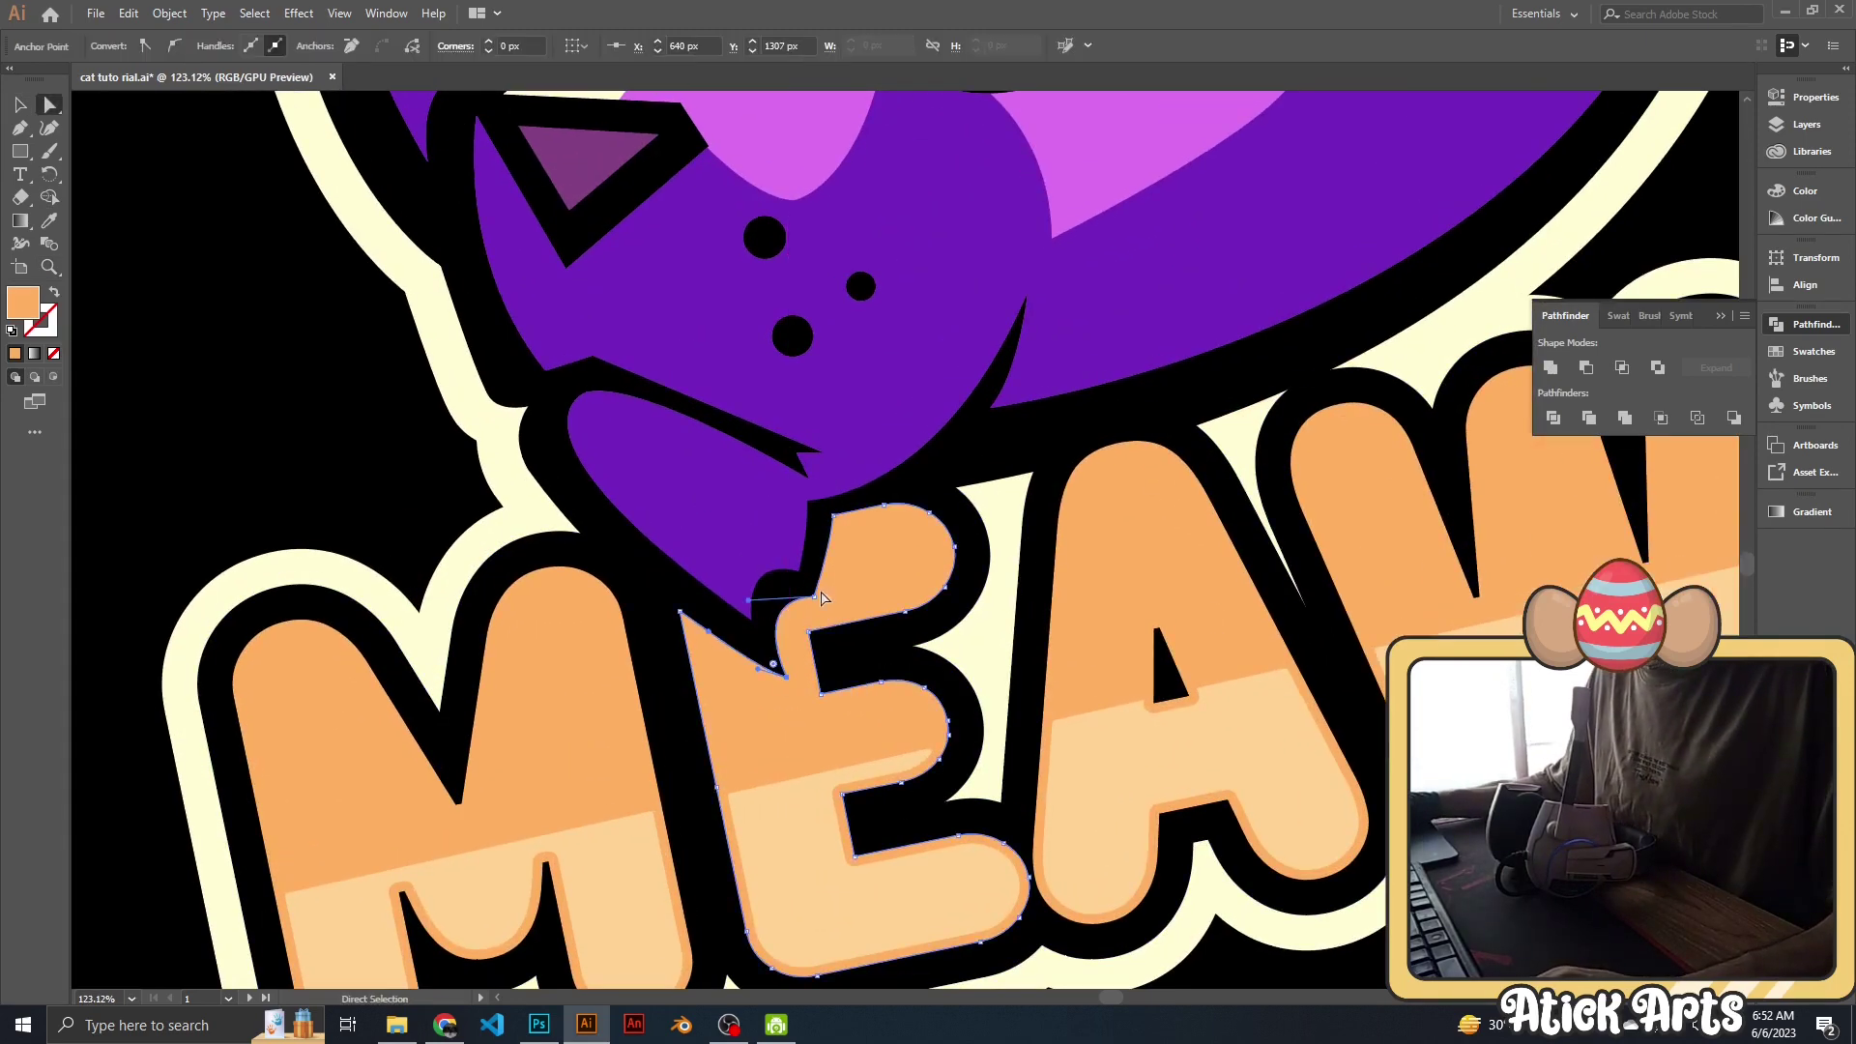
{"action": "left_click_drag", "start_coordinate": [819, 604], "coordinate": [826, 601]}
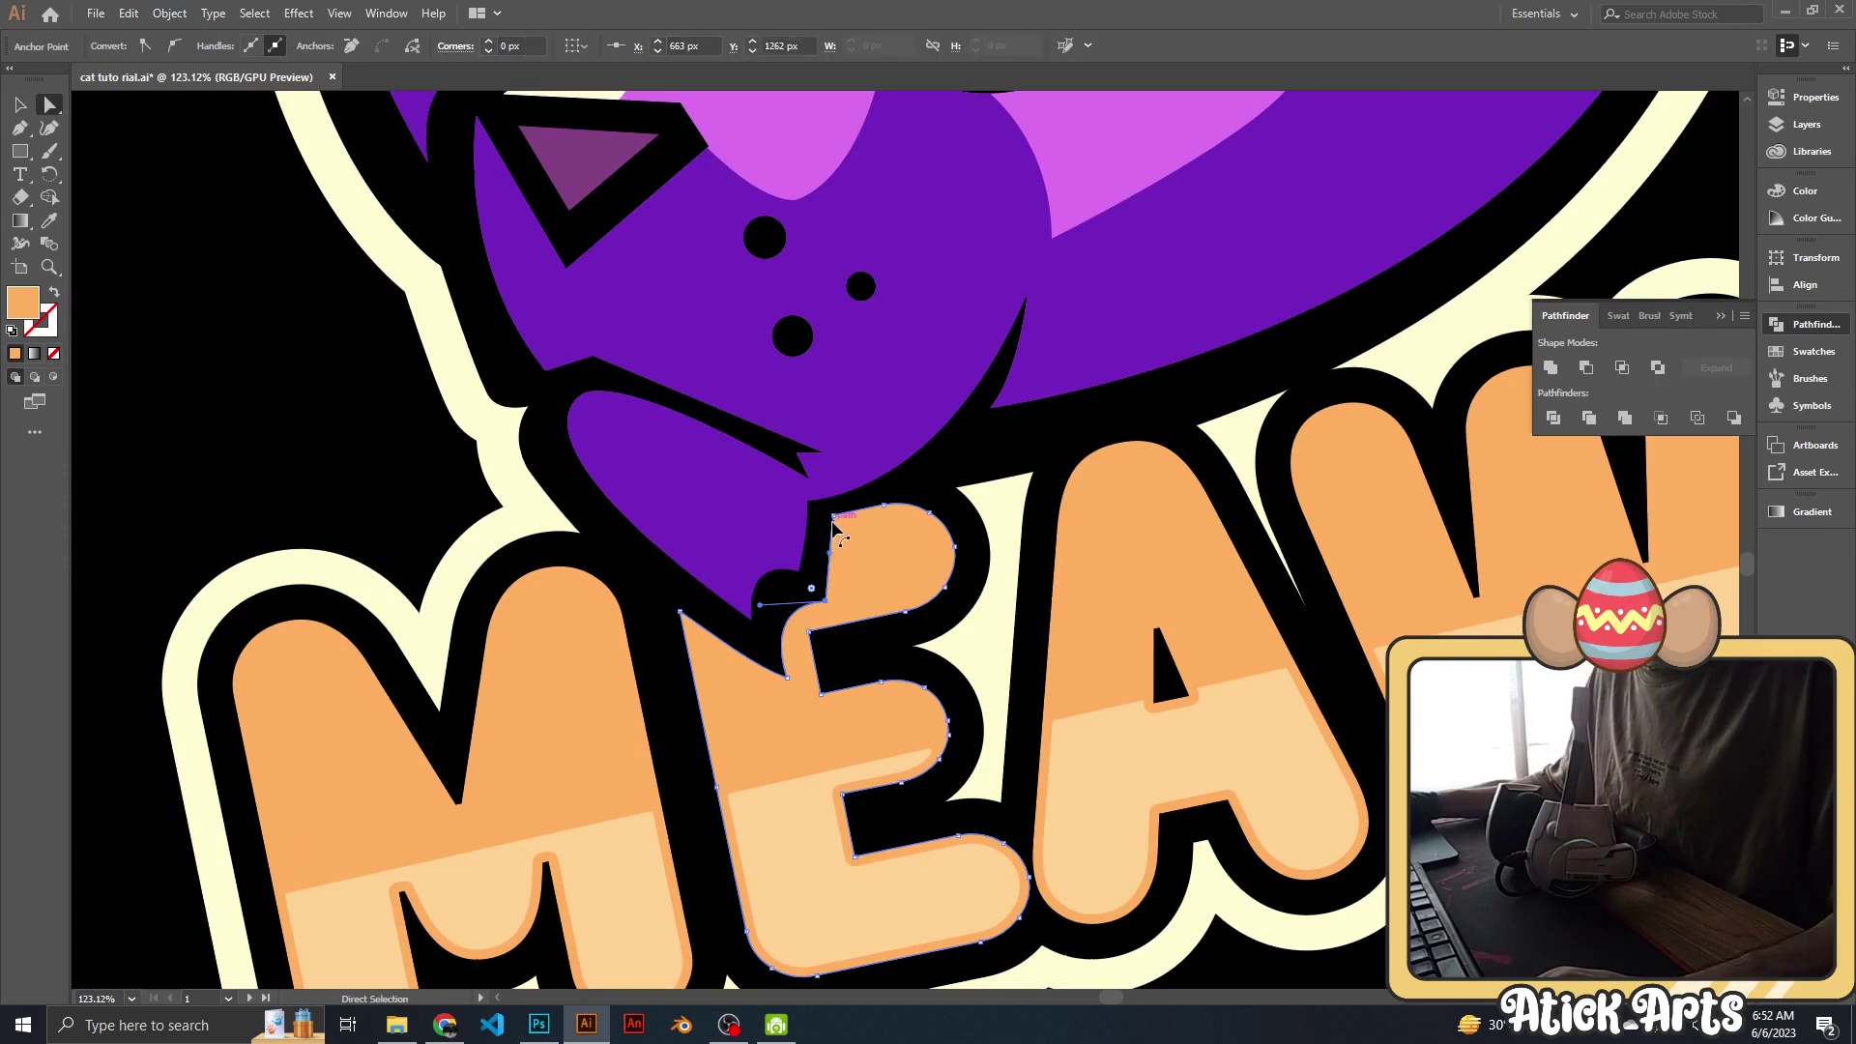
{"action": "left_click_drag", "start_coordinate": [838, 517], "coordinate": [845, 516]}
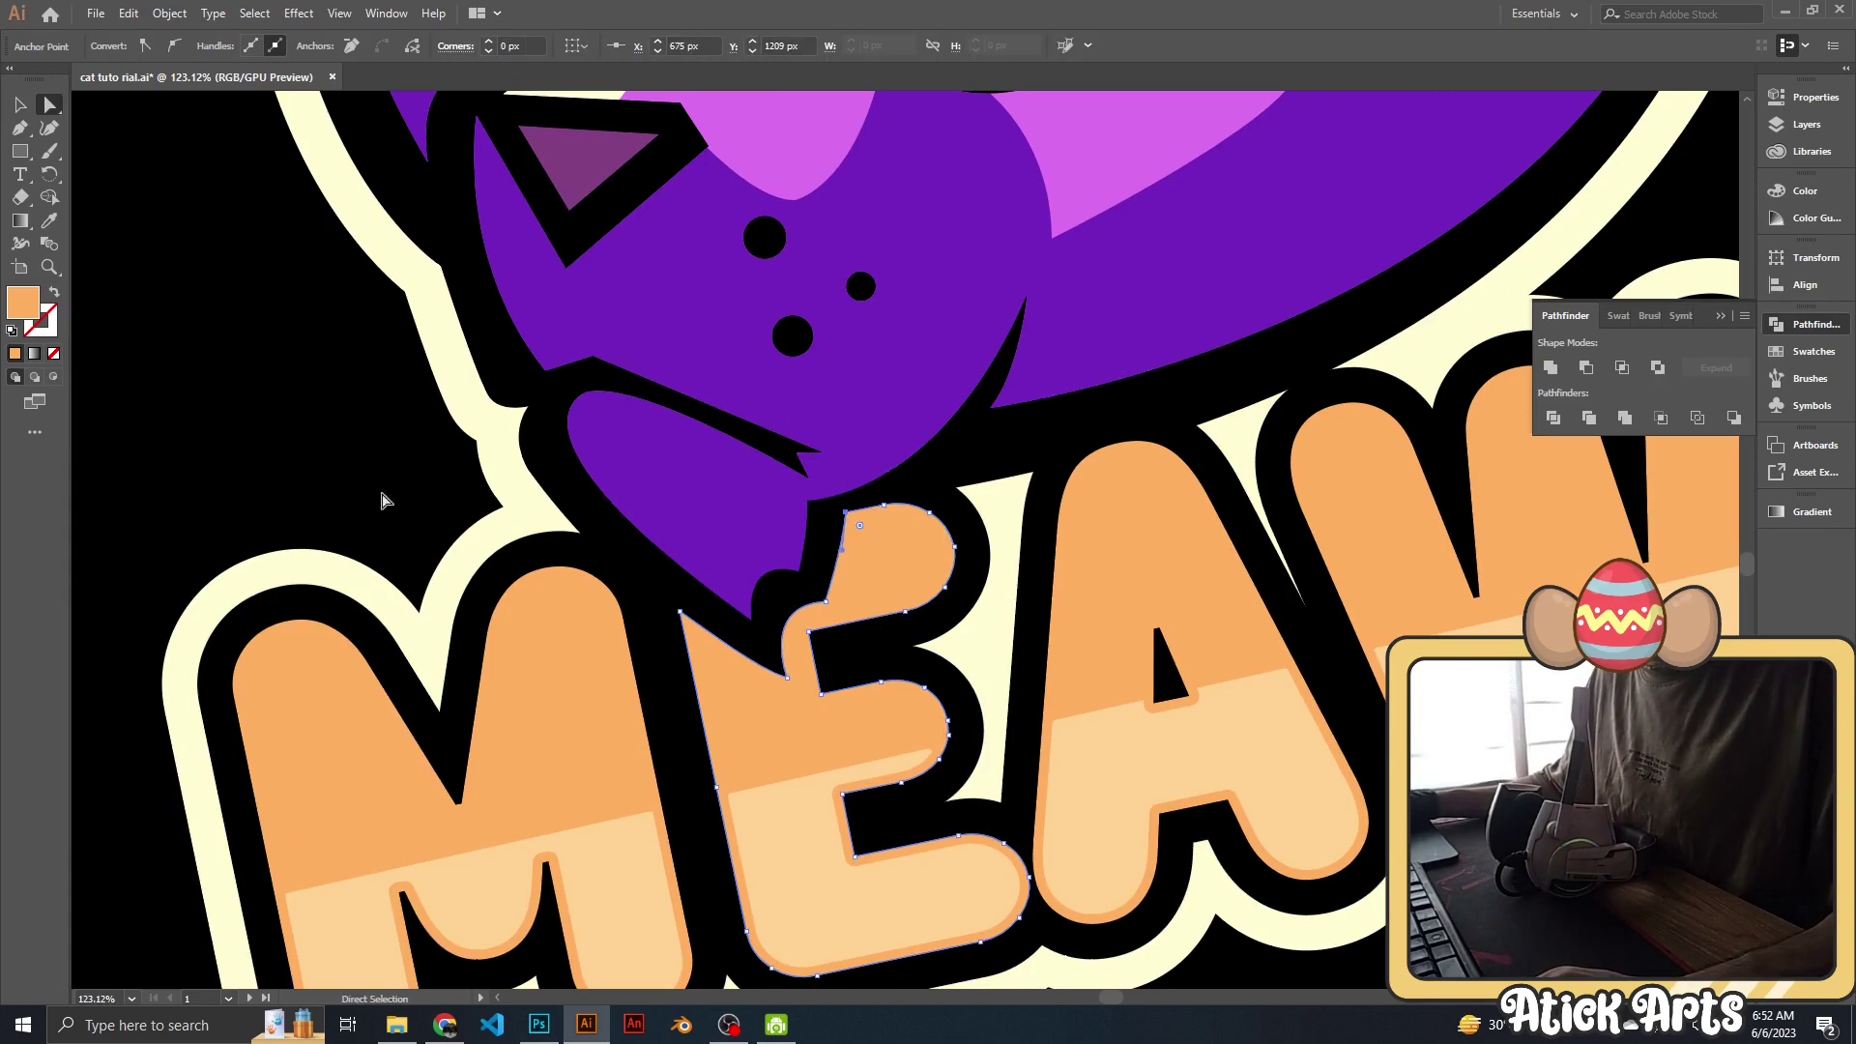
Zoom out to review, then zoom back in and check another anchor on the E.
{"action": "key", "text": "ctrl+shift+a"}
{"action": "key", "text": "z"}
{"action": "left_click_drag", "start_coordinate": [442, 426], "coordinate": [833, 455]}
{"action": "key", "text": "a"}
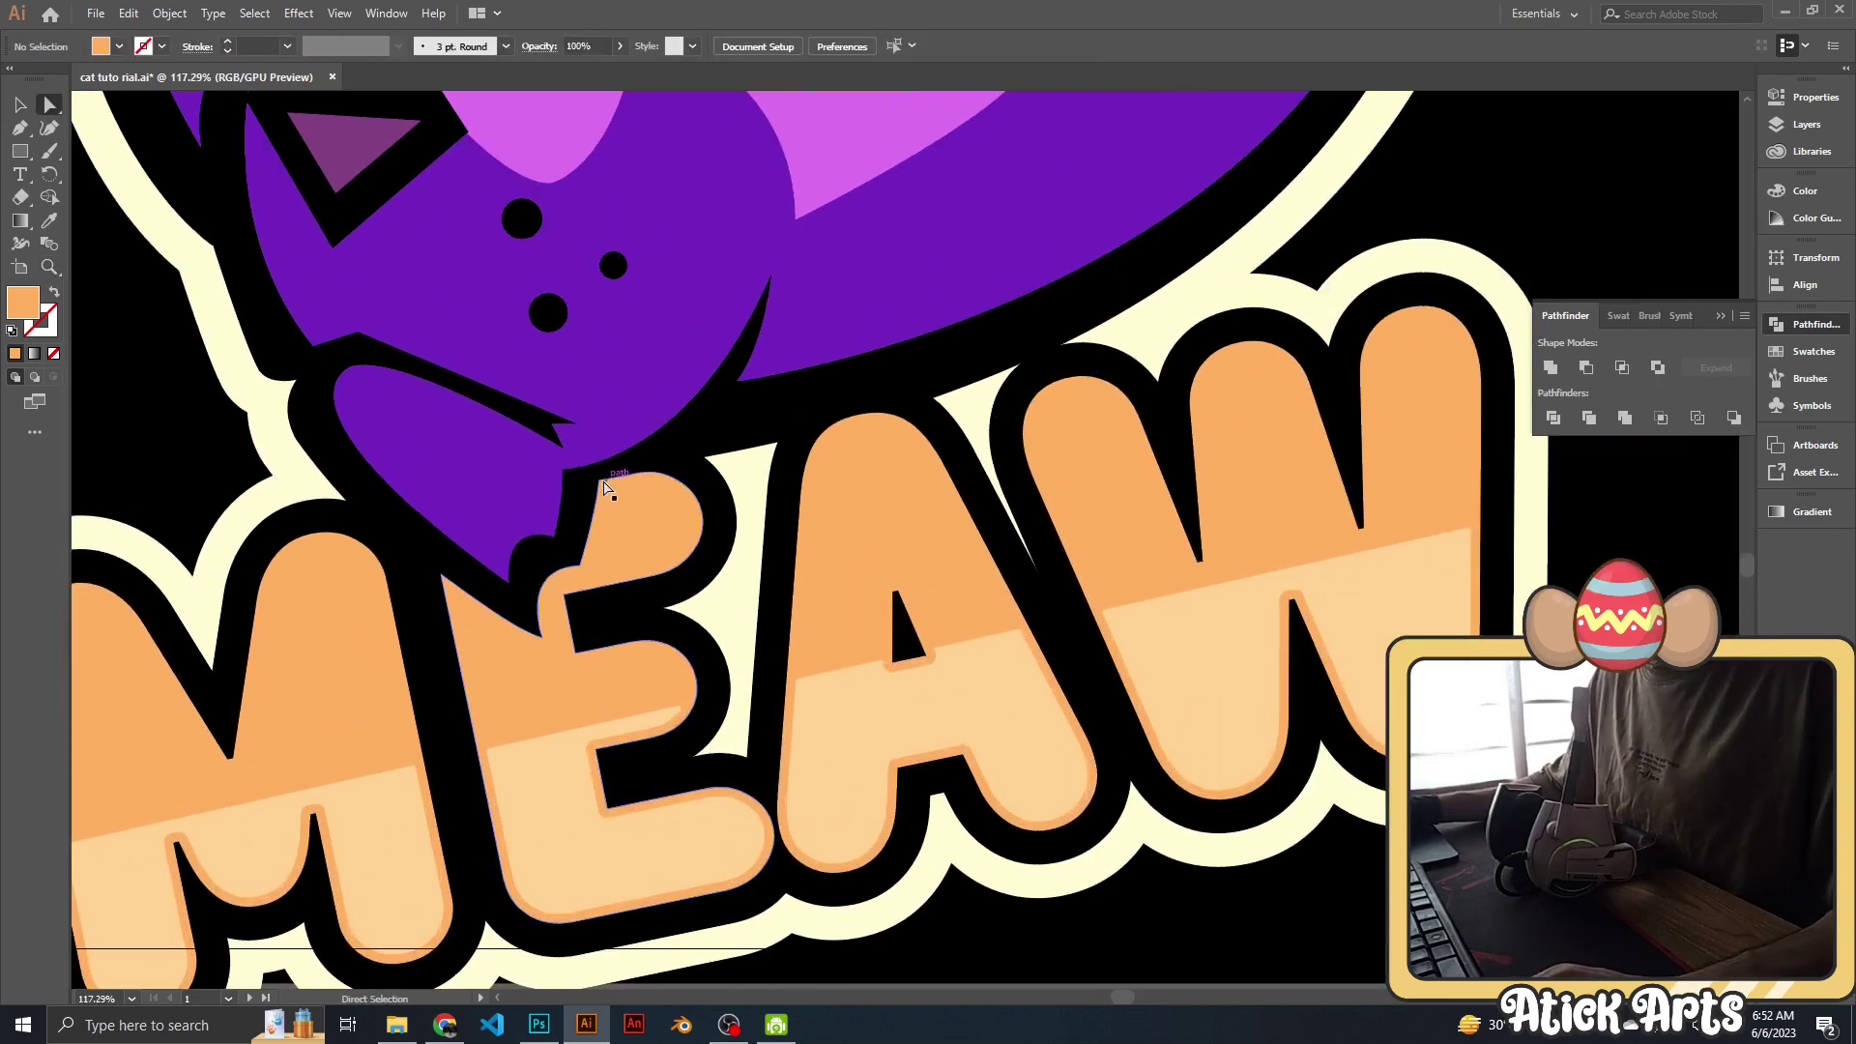
{"action": "left_click", "coordinate": [599, 486]}
{"action": "scroll", "coordinate": [599, 487], "scroll_direction": "down", "scroll_amount": 3}
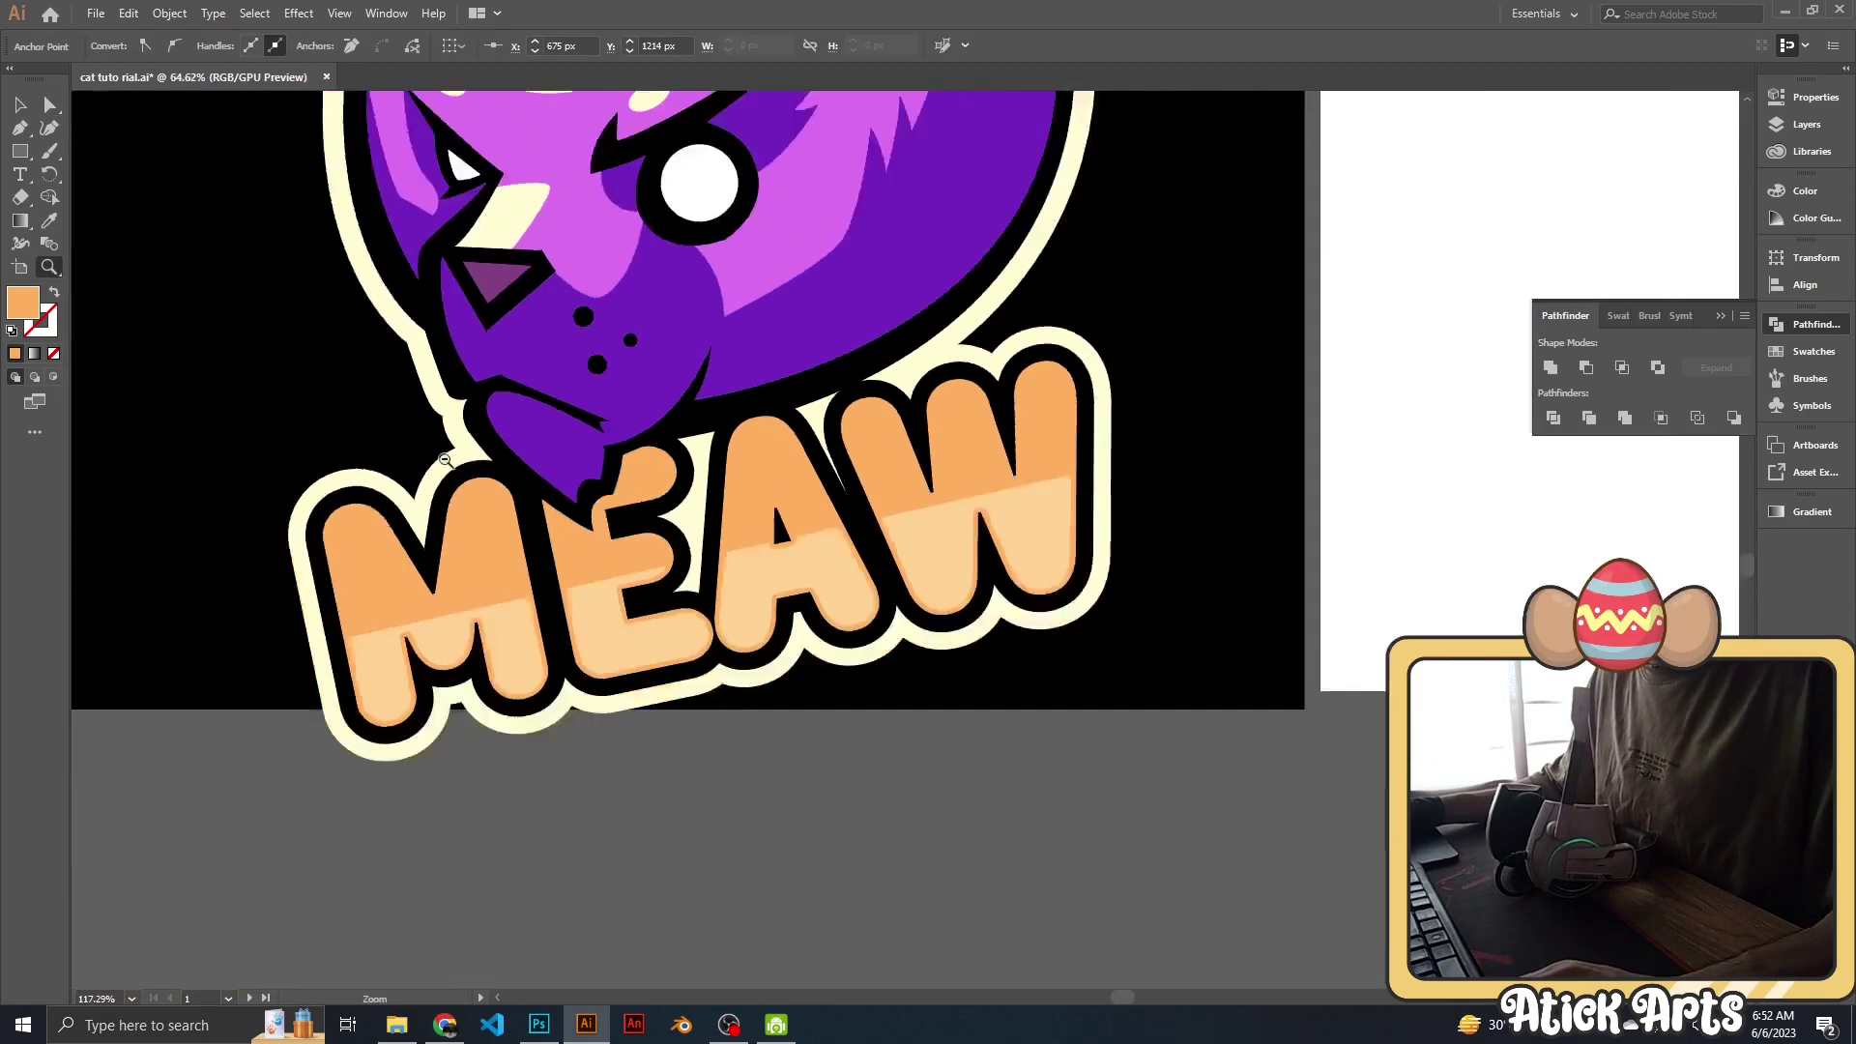
{"action": "scroll", "coordinate": [600, 580], "scroll_direction": "down", "scroll_amount": 3}
{"action": "key", "text": "ctrl+shift+a"}
Marquee-select the entire cat and MEAW artwork, shrink it slightly, and deselect.
{"action": "key", "text": "z"}
{"action": "scroll", "coordinate": [725, 414], "scroll_direction": "down", "scroll_amount": 2}
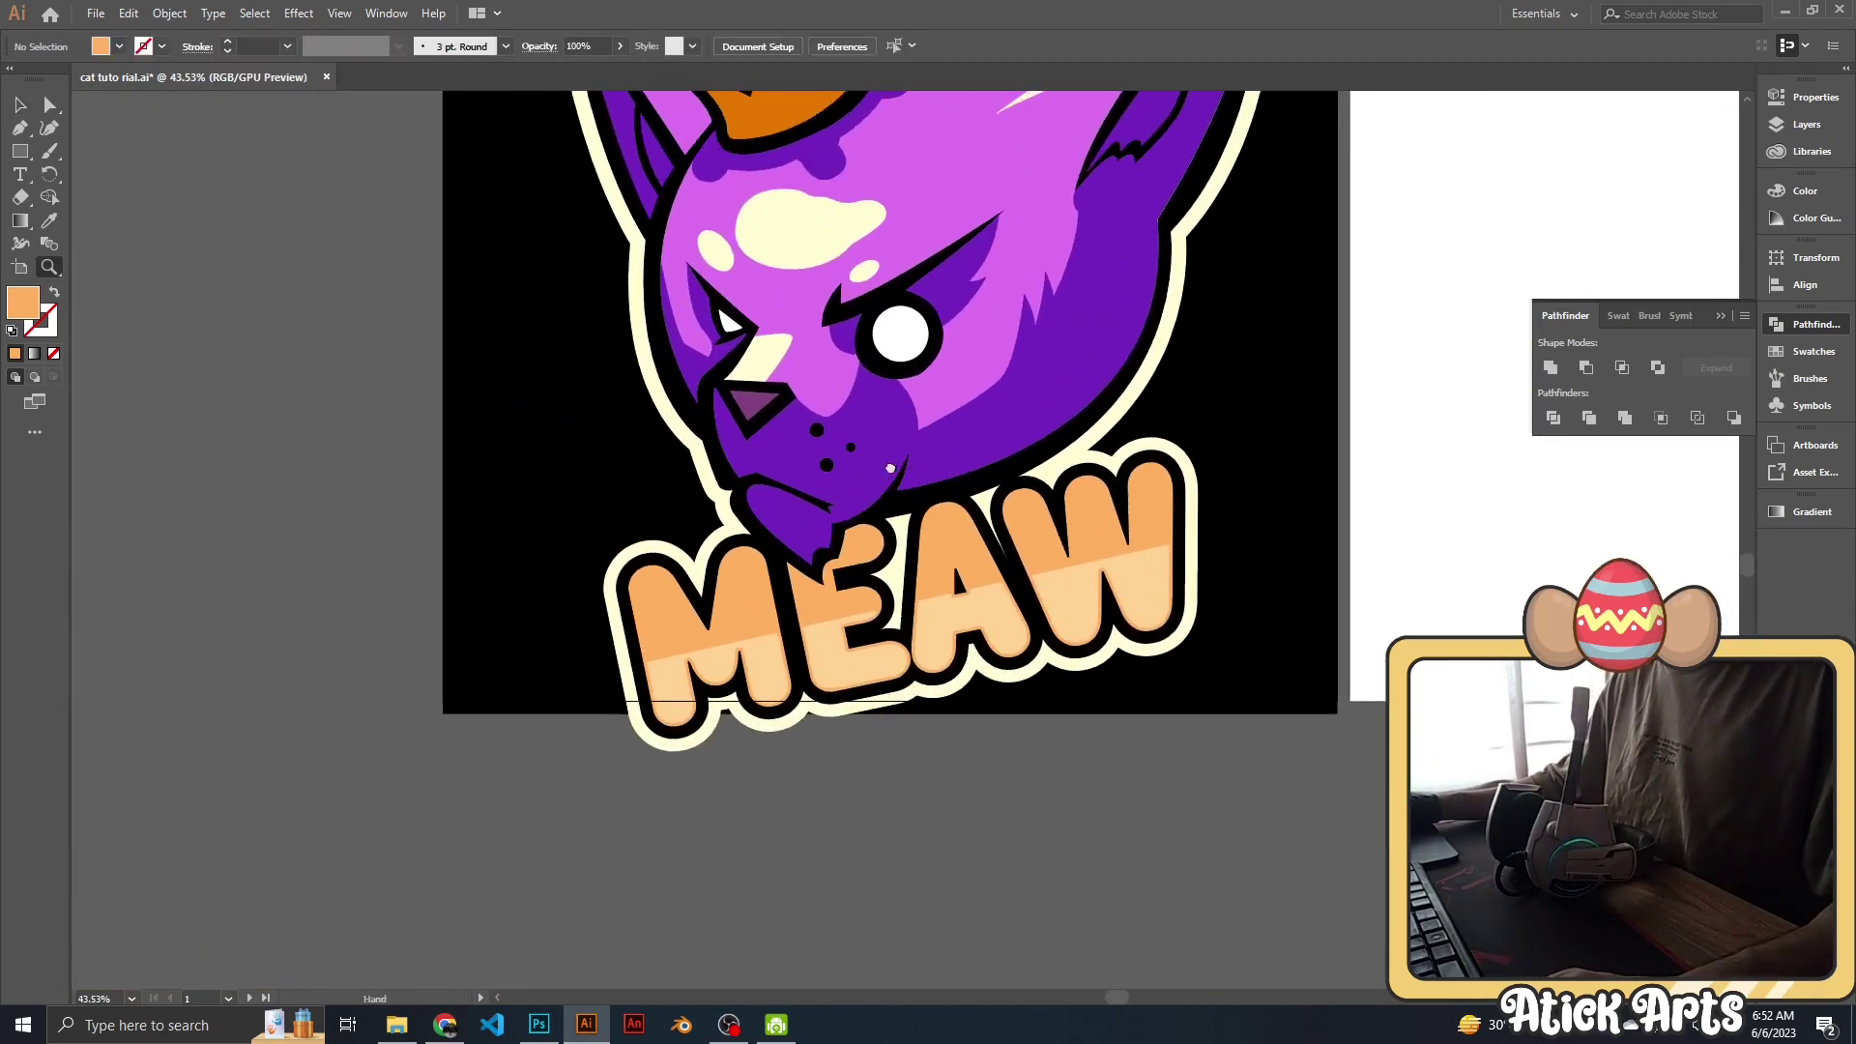
{"action": "scroll", "coordinate": [755, 445], "scroll_direction": "down", "scroll_amount": 1}
{"action": "scroll", "coordinate": [797, 487], "scroll_direction": "down", "scroll_amount": 1}
{"action": "scroll", "coordinate": [990, 504], "scroll_direction": "up", "scroll_amount": 2}
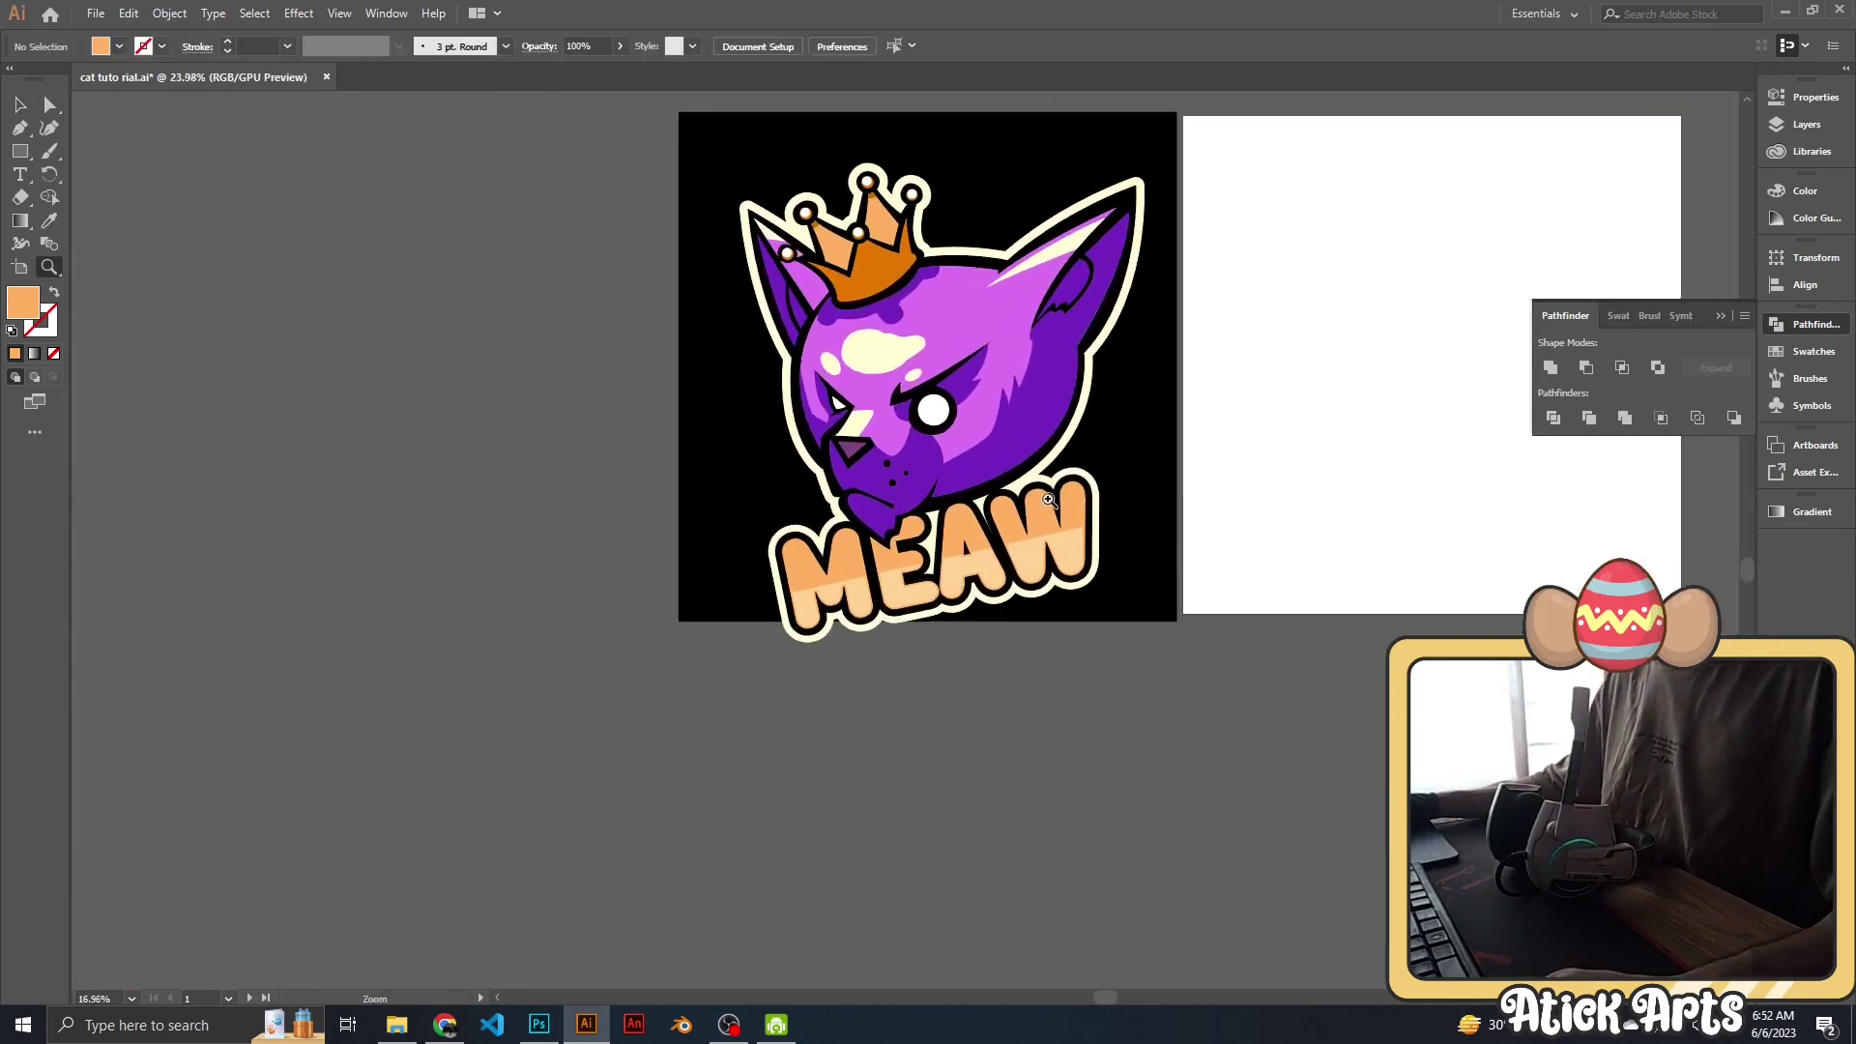
{"action": "scroll", "coordinate": [991, 467], "scroll_direction": "up", "scroll_amount": 1}
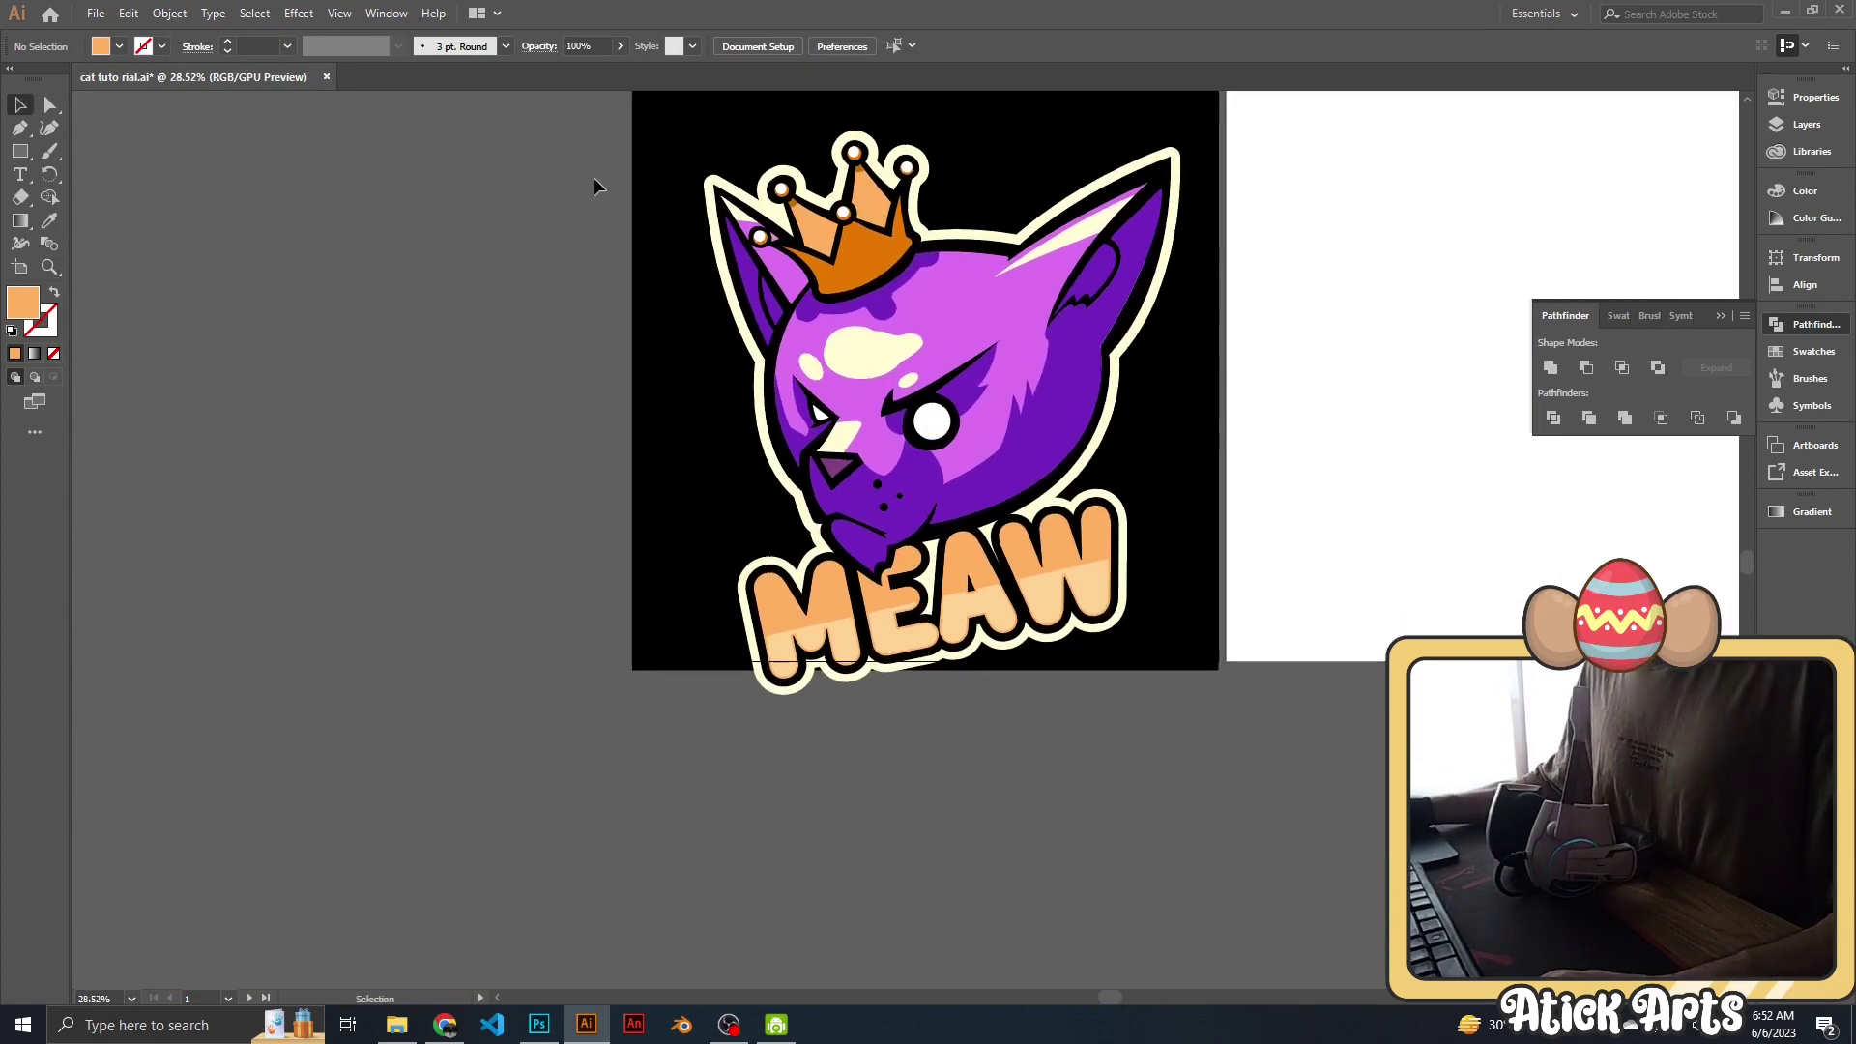
{"action": "left_click_drag", "start_coordinate": [1236, 708], "coordinate": [1139, 611]}
{"action": "scroll", "coordinate": [1098, 419], "scroll_direction": "down", "scroll_amount": 2}
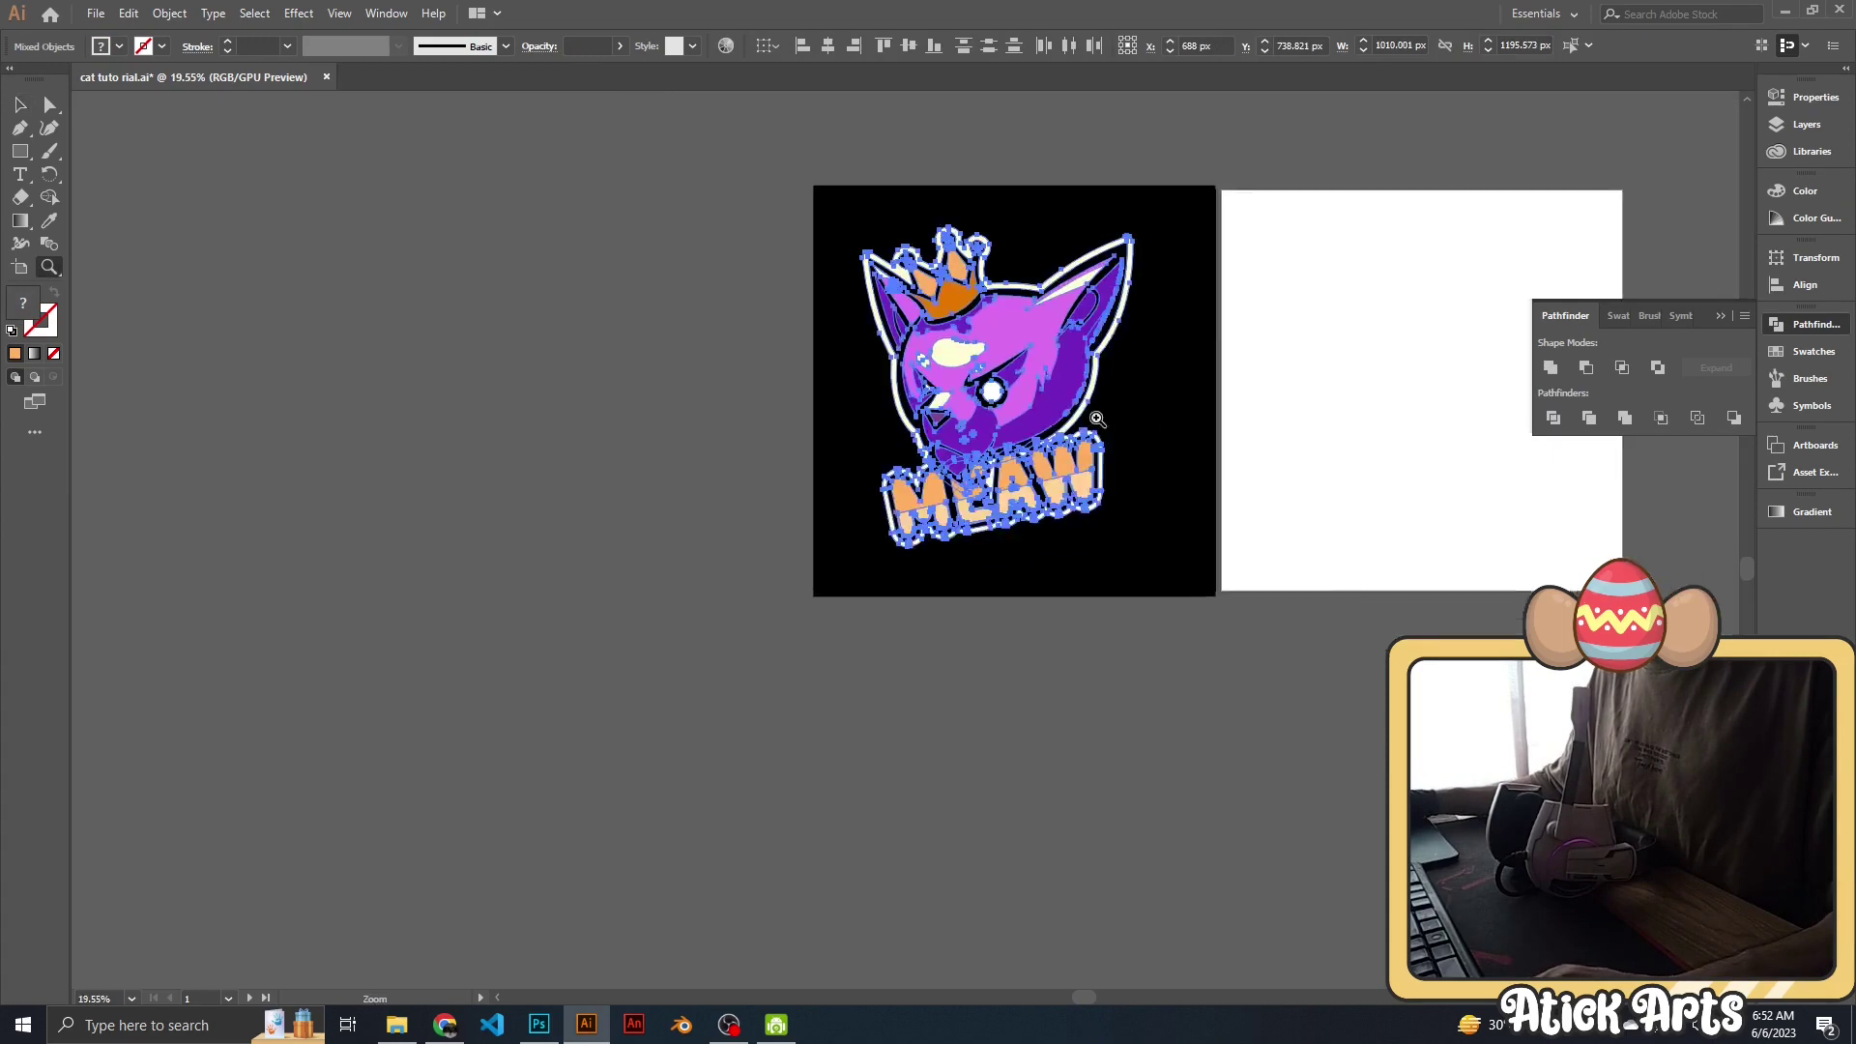
{"action": "scroll", "coordinate": [1098, 419], "scroll_direction": "up", "scroll_amount": 2}
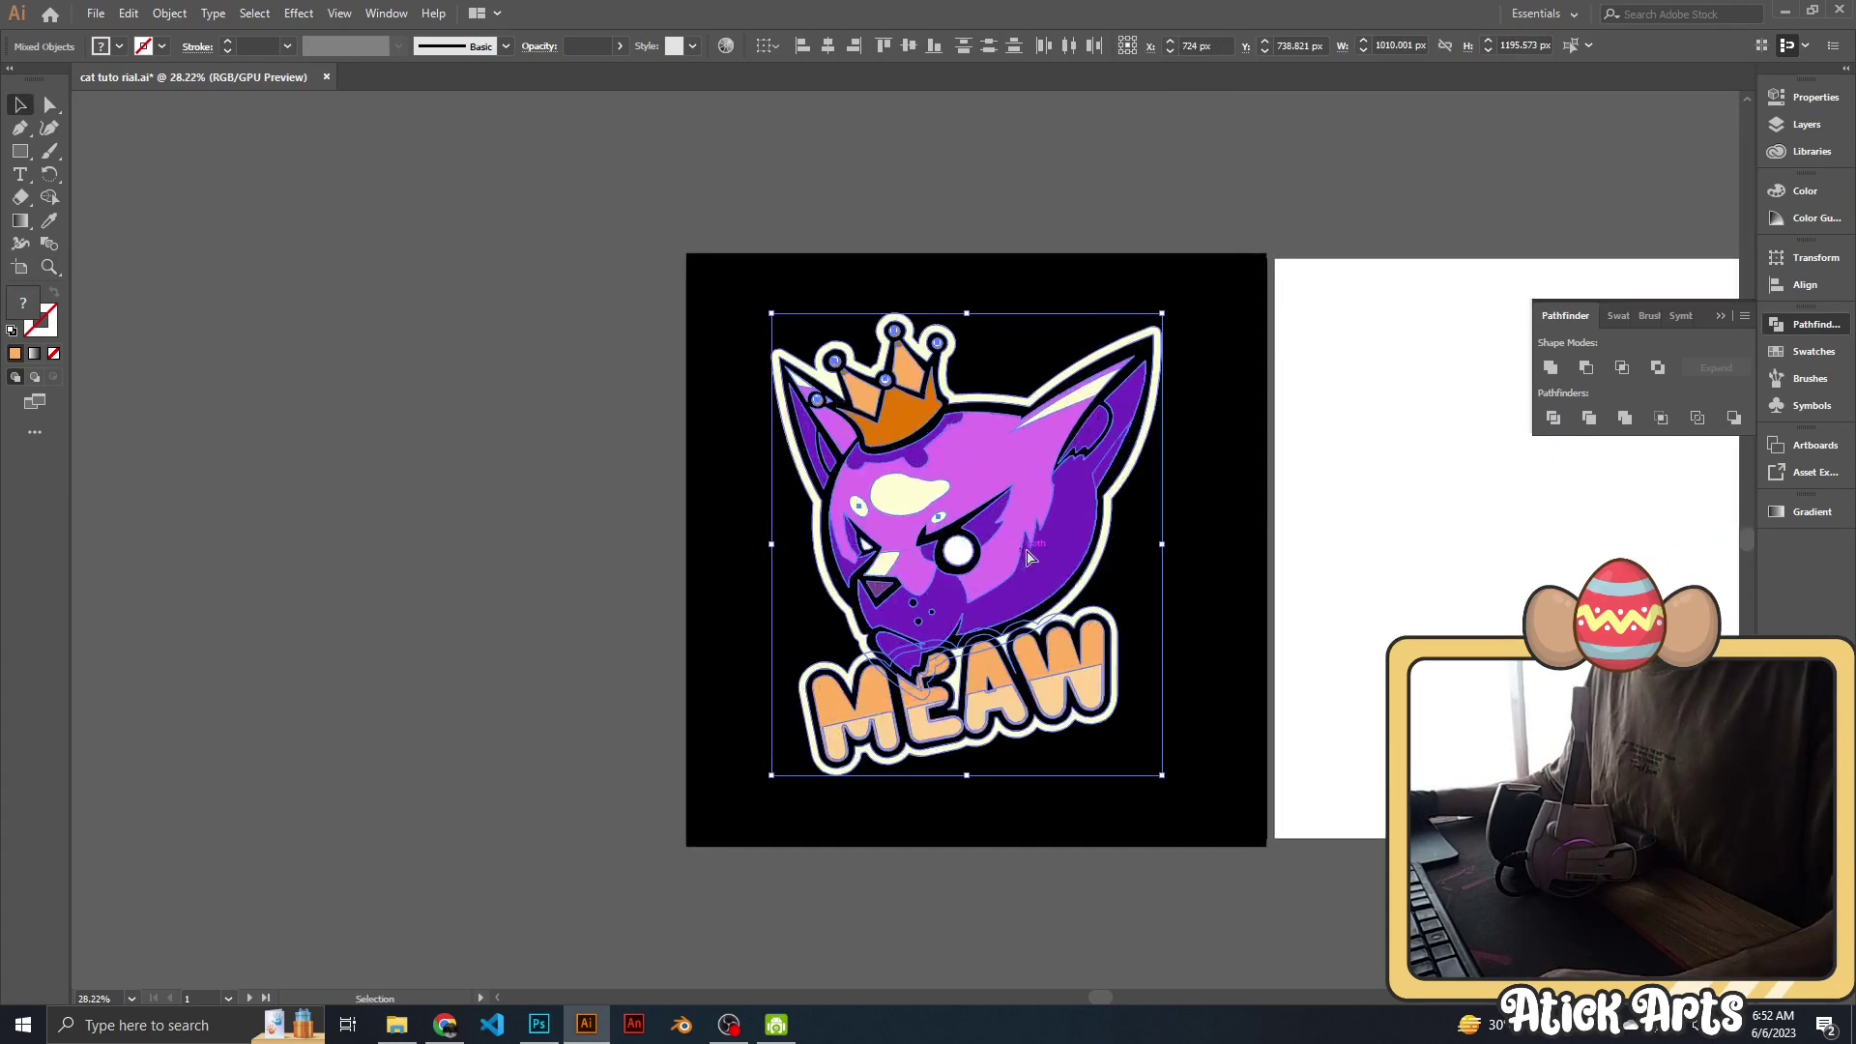
{"action": "left_click", "coordinate": [1291, 535]}
{"action": "scroll", "coordinate": [1333, 527], "scroll_direction": "down", "scroll_amount": 2}
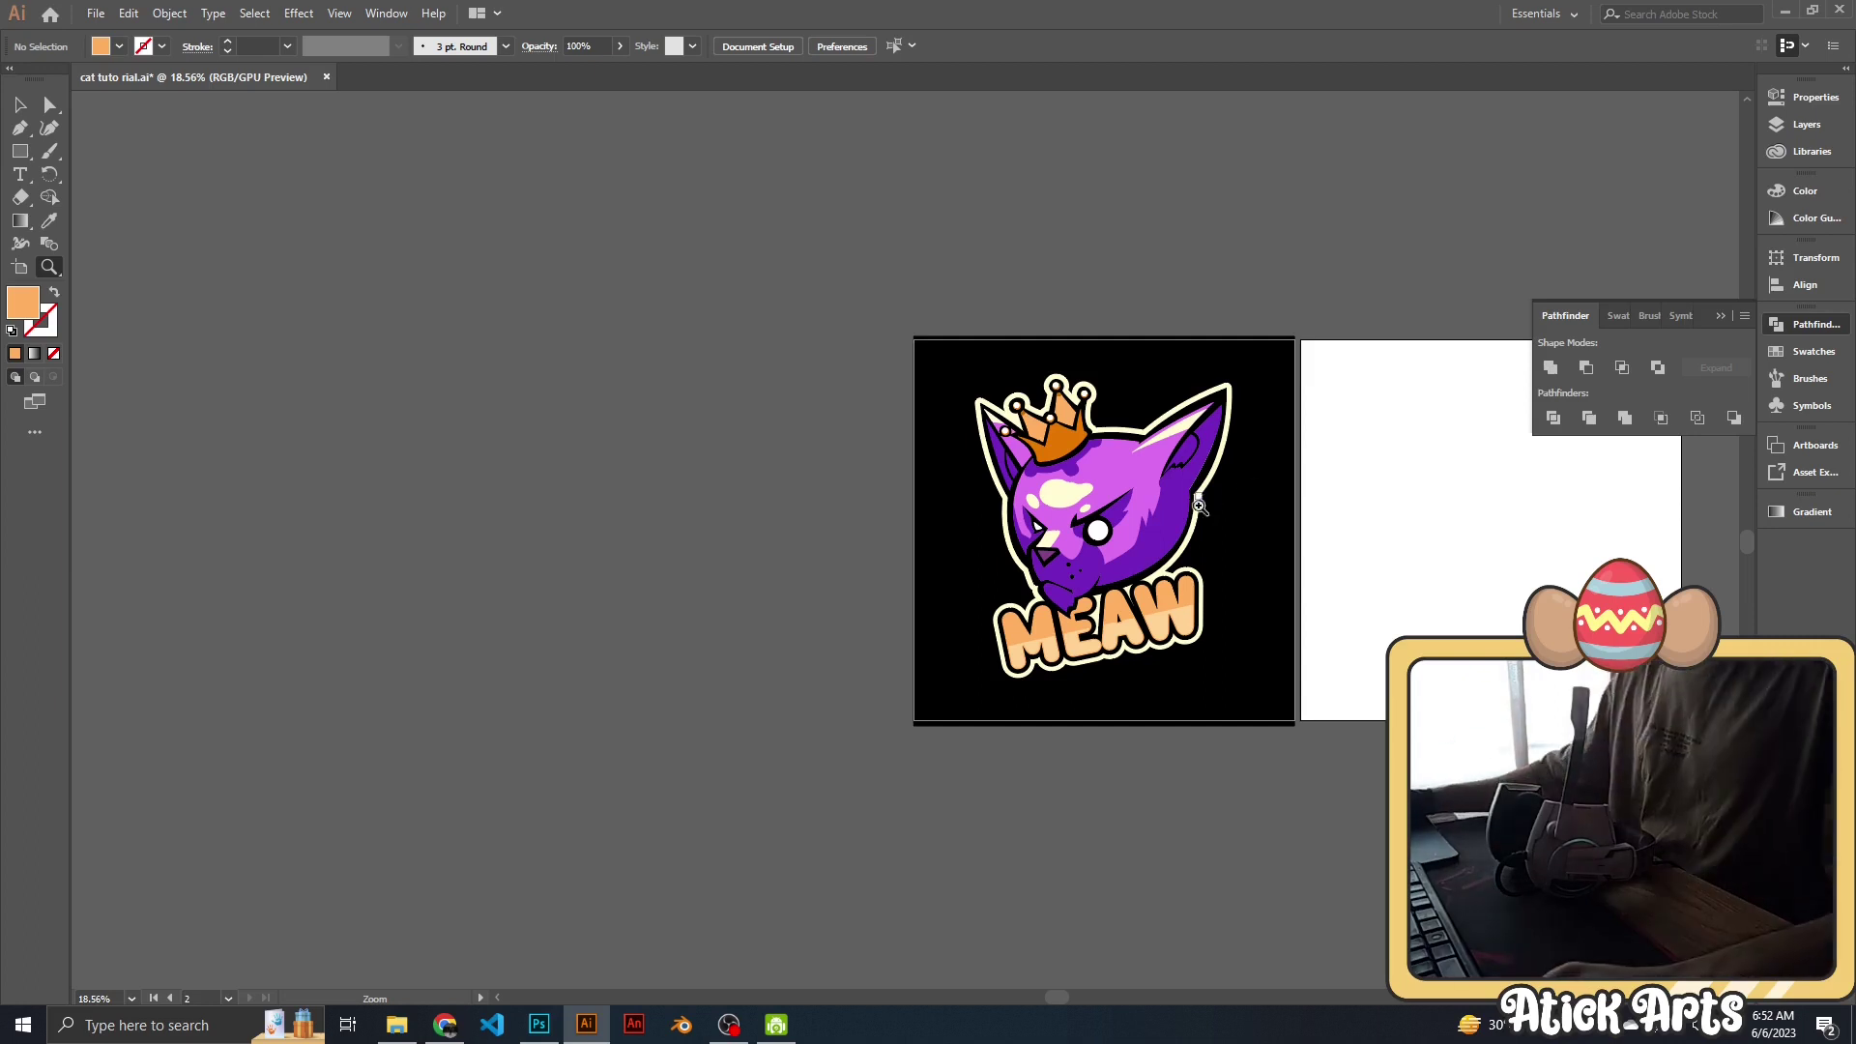
{"action": "scroll", "coordinate": [1122, 546], "scroll_direction": "up", "scroll_amount": 2}
{"action": "scroll", "coordinate": [1150, 667], "scroll_direction": "up", "scroll_amount": 2}
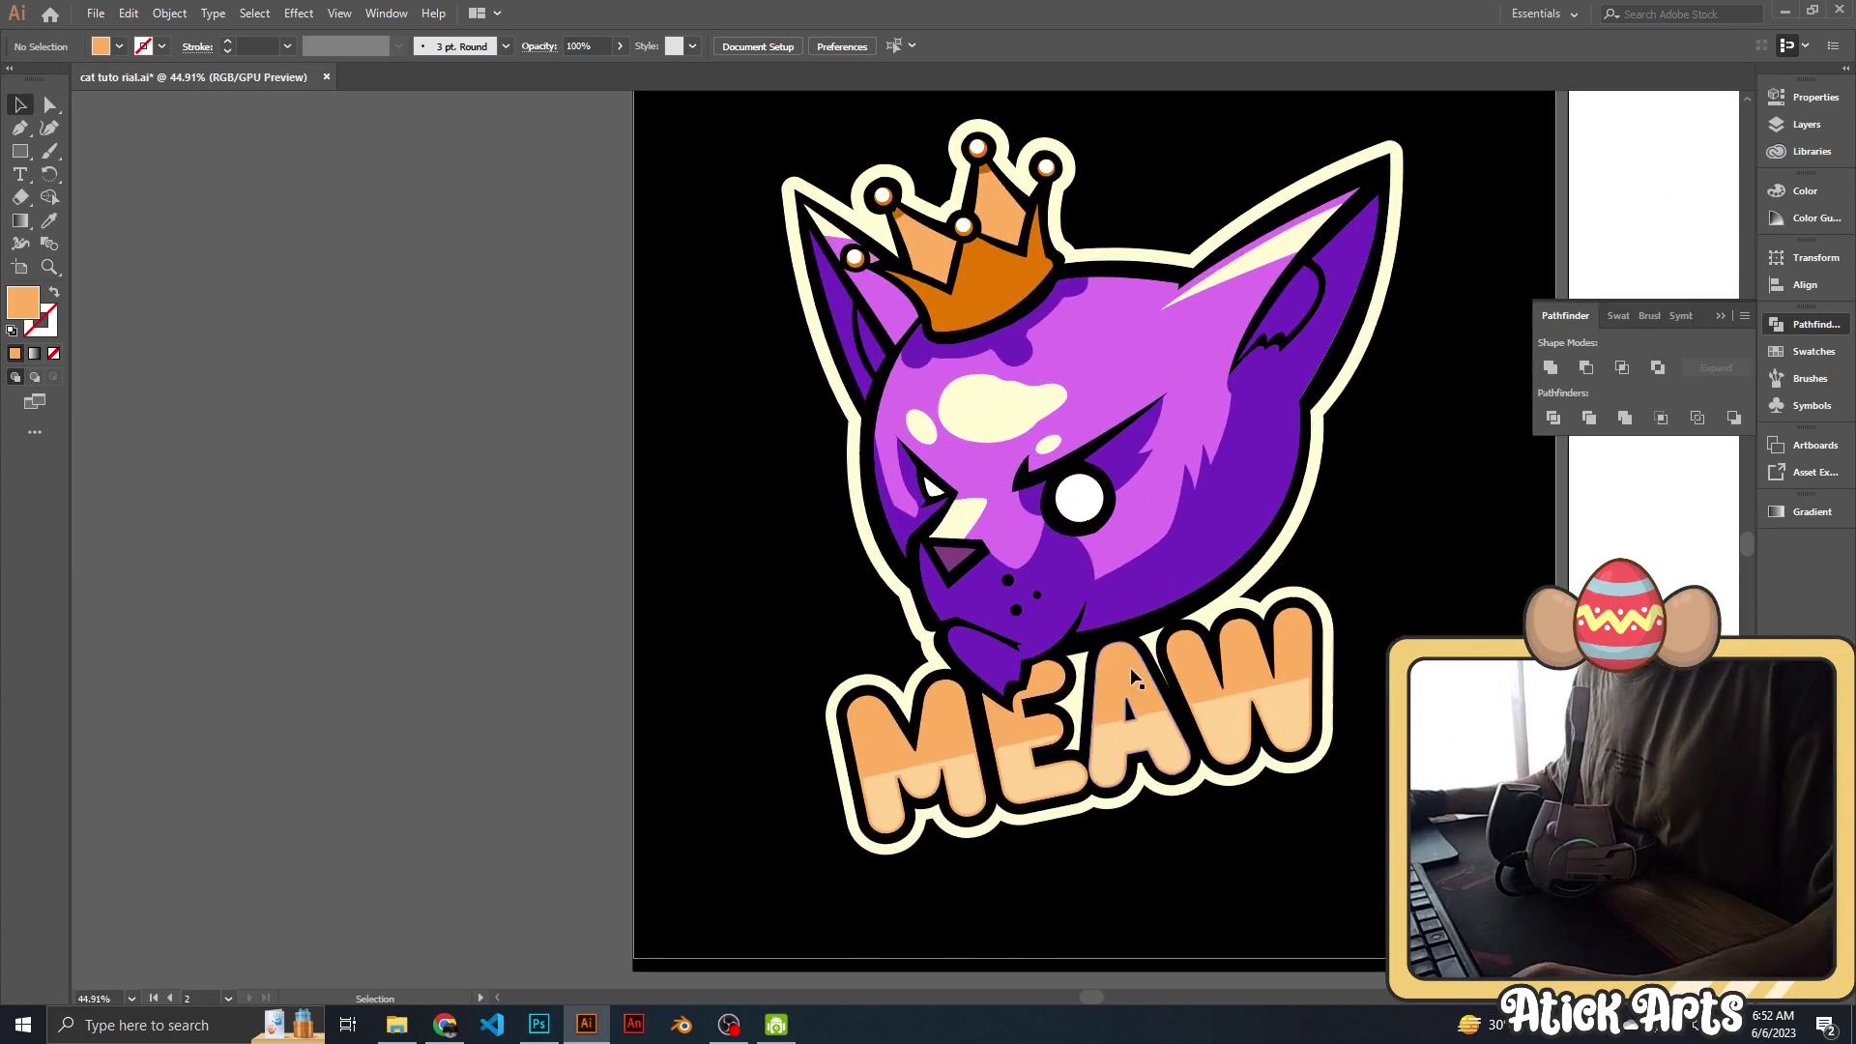
Fill the E, A and W letters with pale cream #ffeddc.
{"action": "left_click", "coordinate": [1129, 675]}
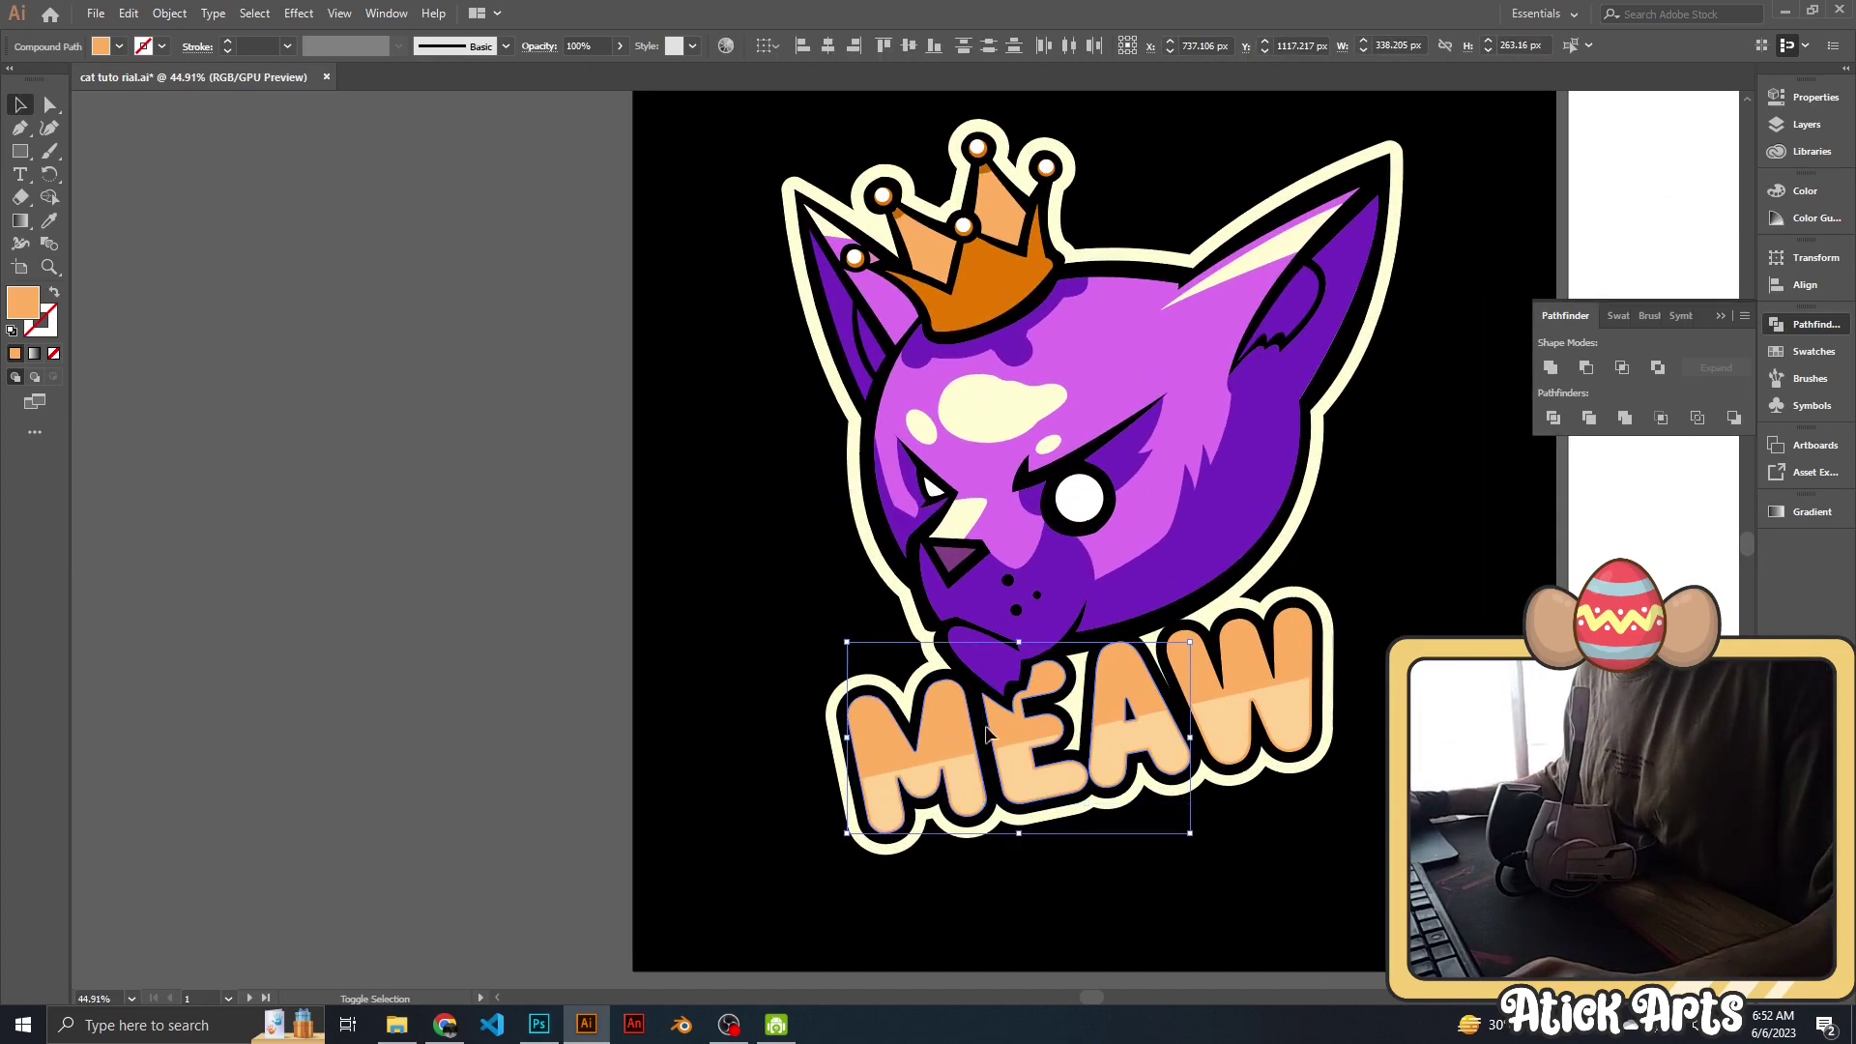
{"action": "left_click", "coordinate": [1195, 675], "text": "shift"}
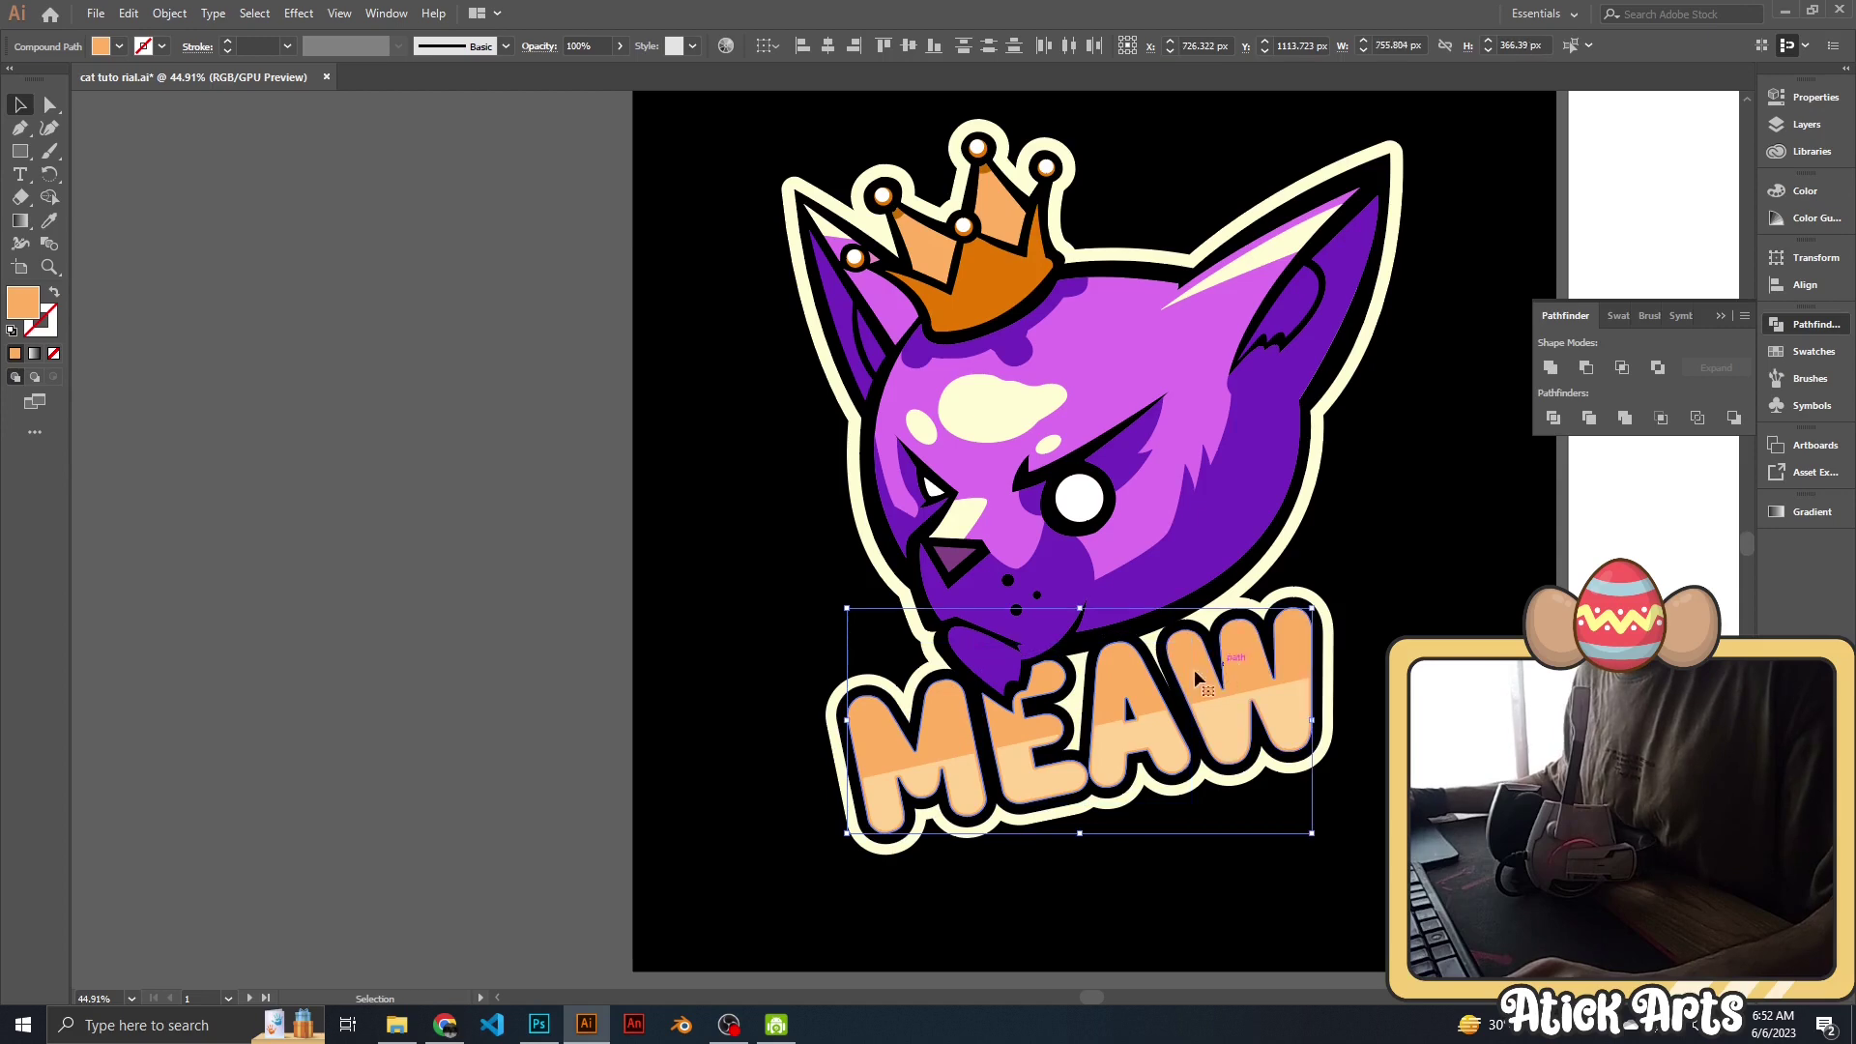
{"action": "double_click", "coordinate": [29, 307]}
{"action": "type", "text": "ffeddc"}
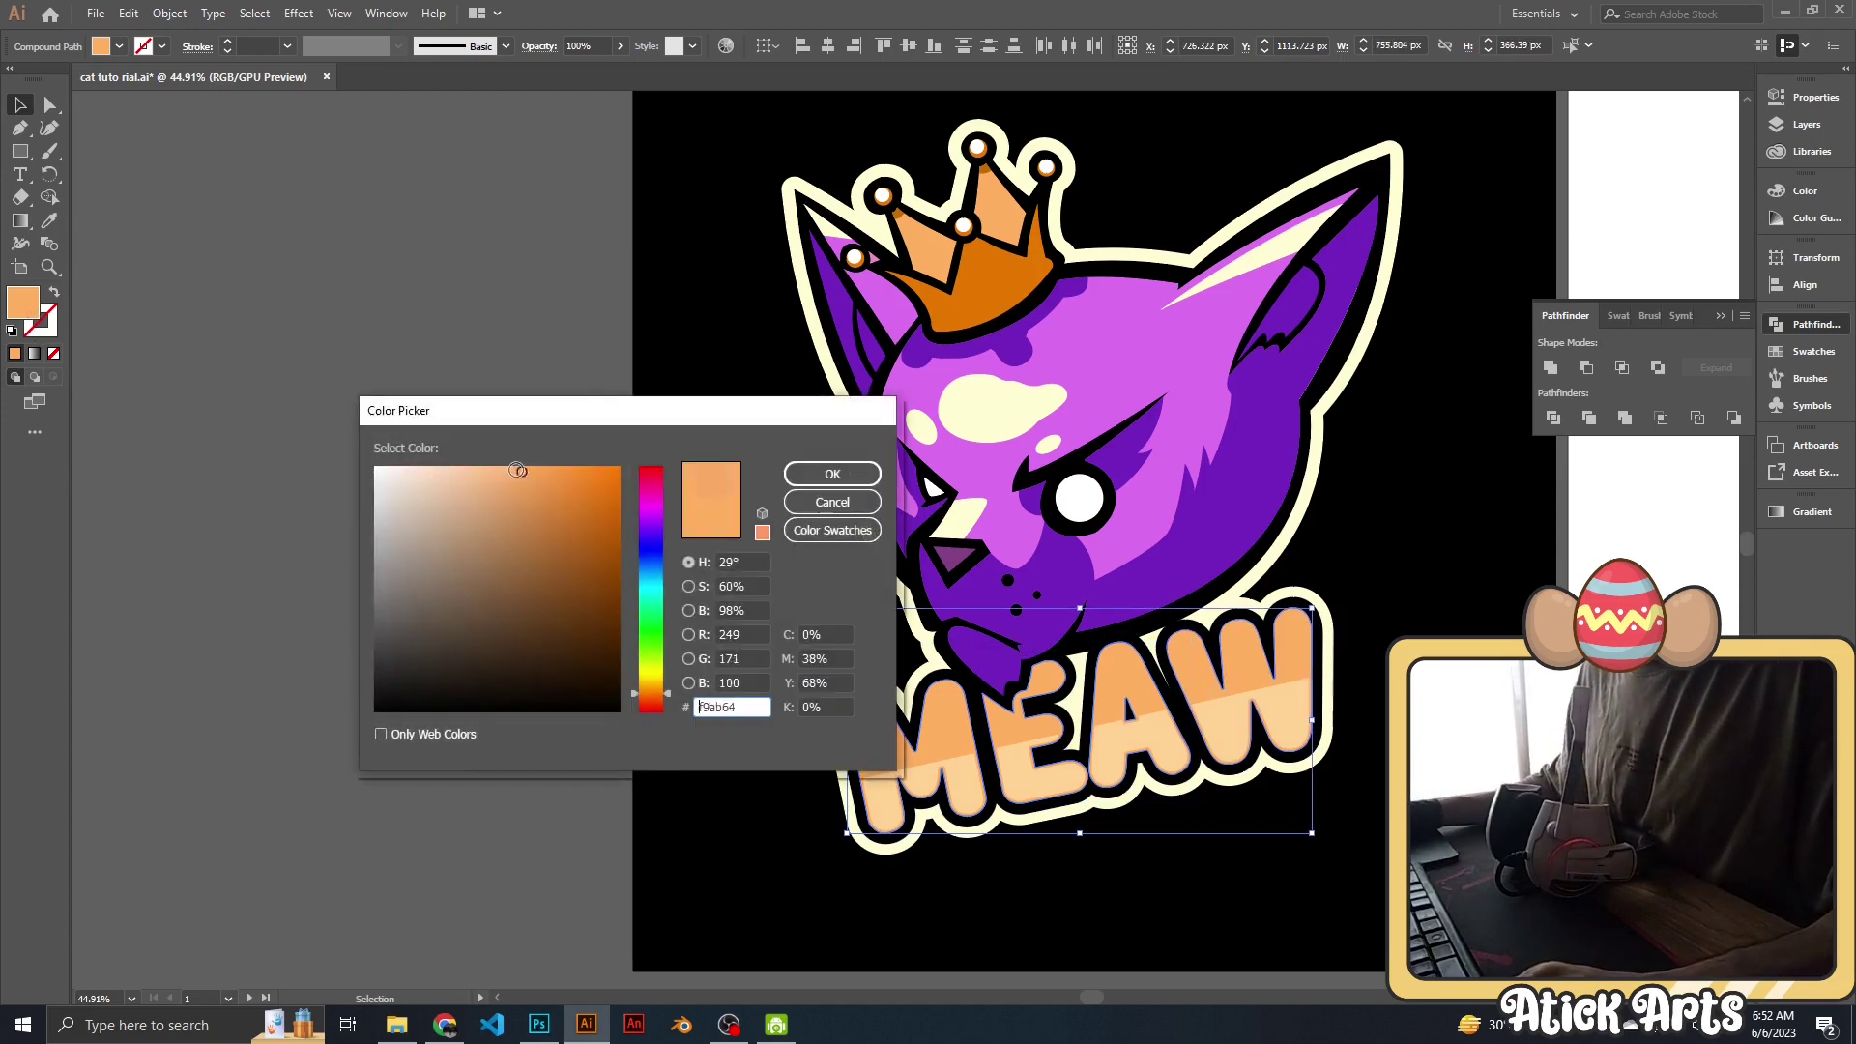
{"action": "left_click", "coordinate": [835, 478]}
{"action": "left_click", "coordinate": [567, 594]}
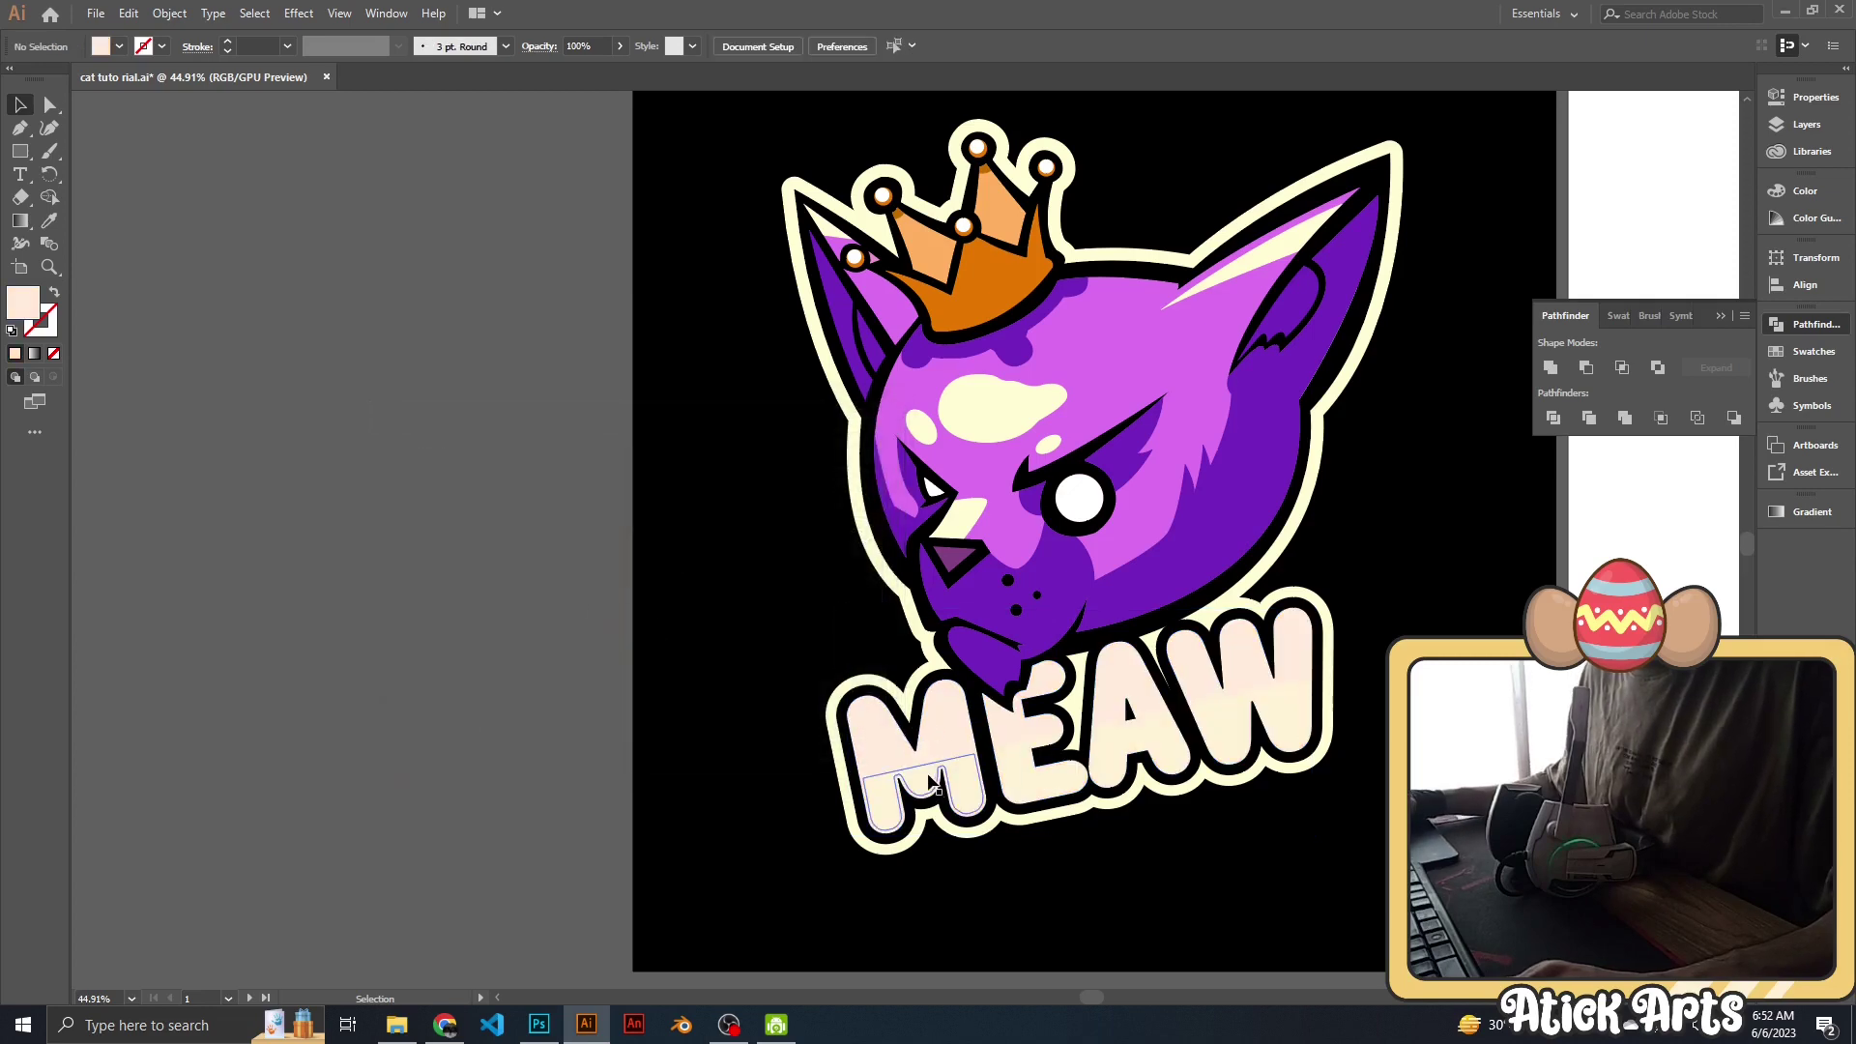
Select the letters' lower shading shapes, try grouping them, then undo and deselect.
{"action": "left_click", "coordinate": [931, 781]}
{"action": "left_click", "coordinate": [1013, 779], "text": "shift"}
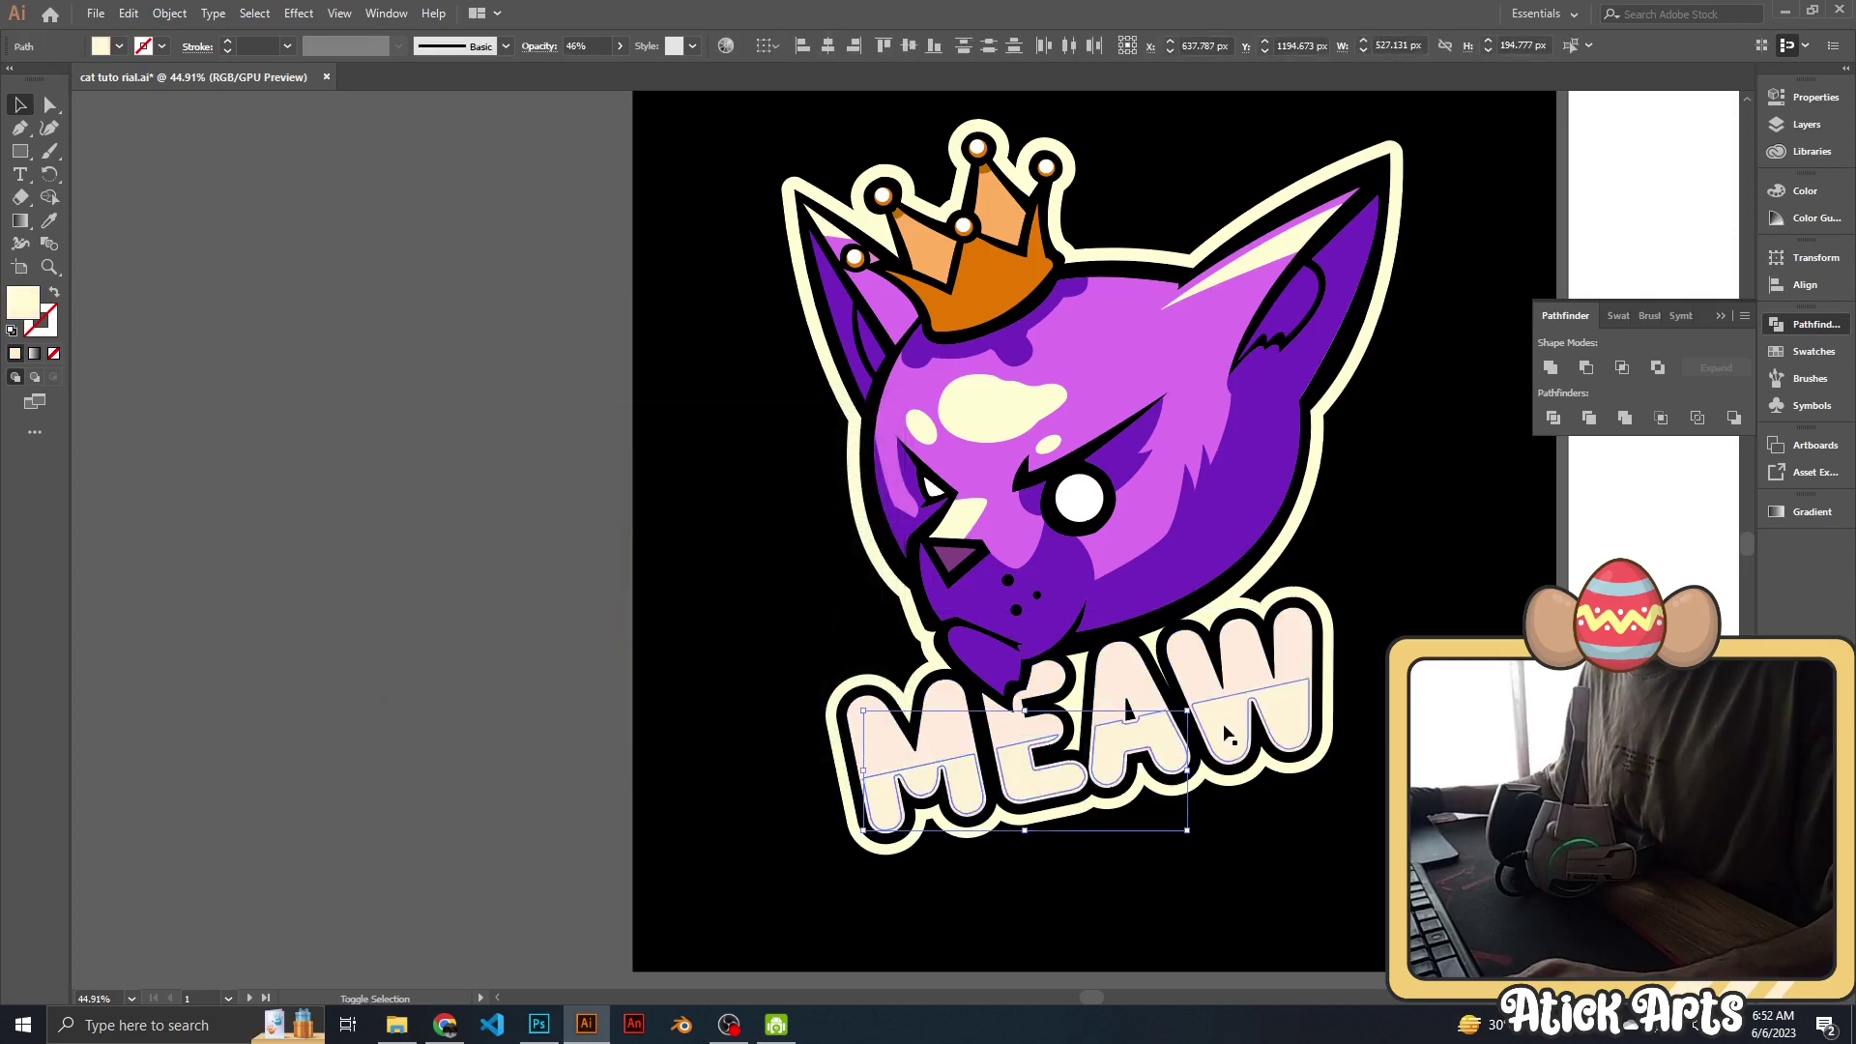
{"action": "key", "text": "ctrl+g"}
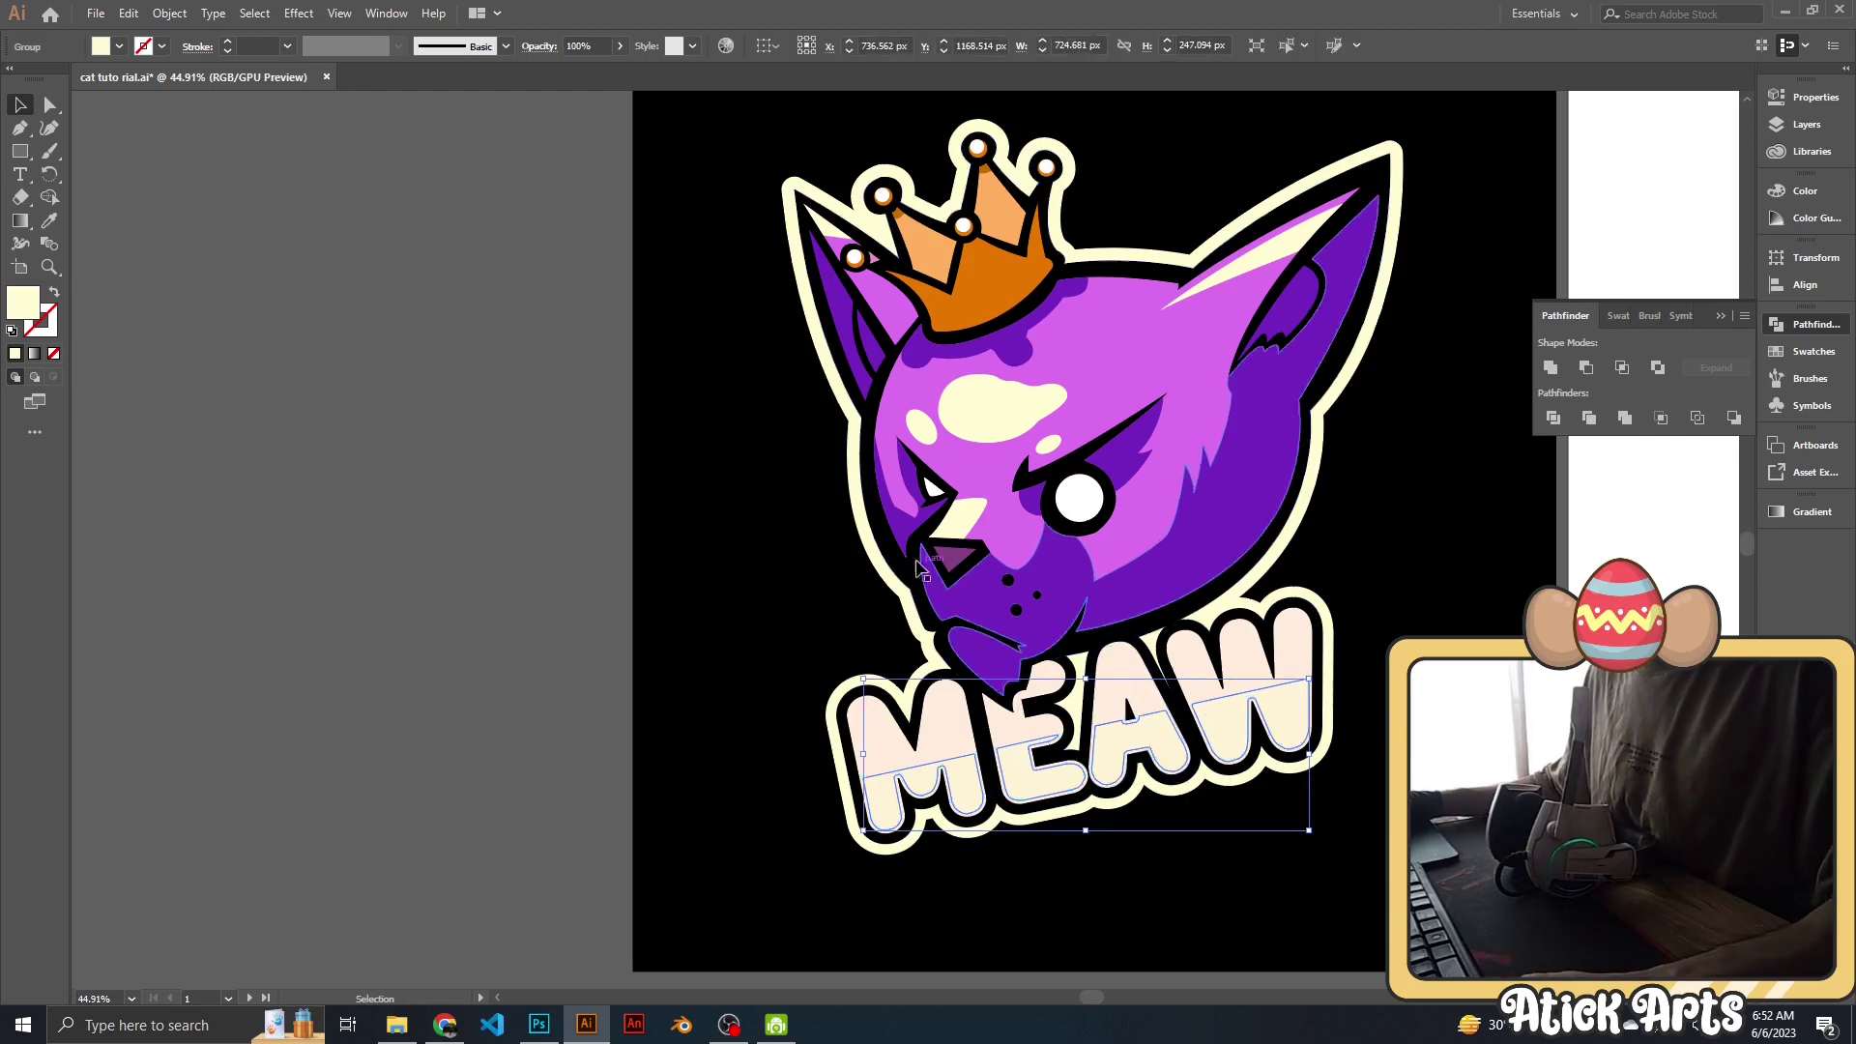
{"action": "key", "text": "i"}
{"action": "key", "text": "ctrl+z"}
{"action": "key", "text": "ctrl+shift+a"}
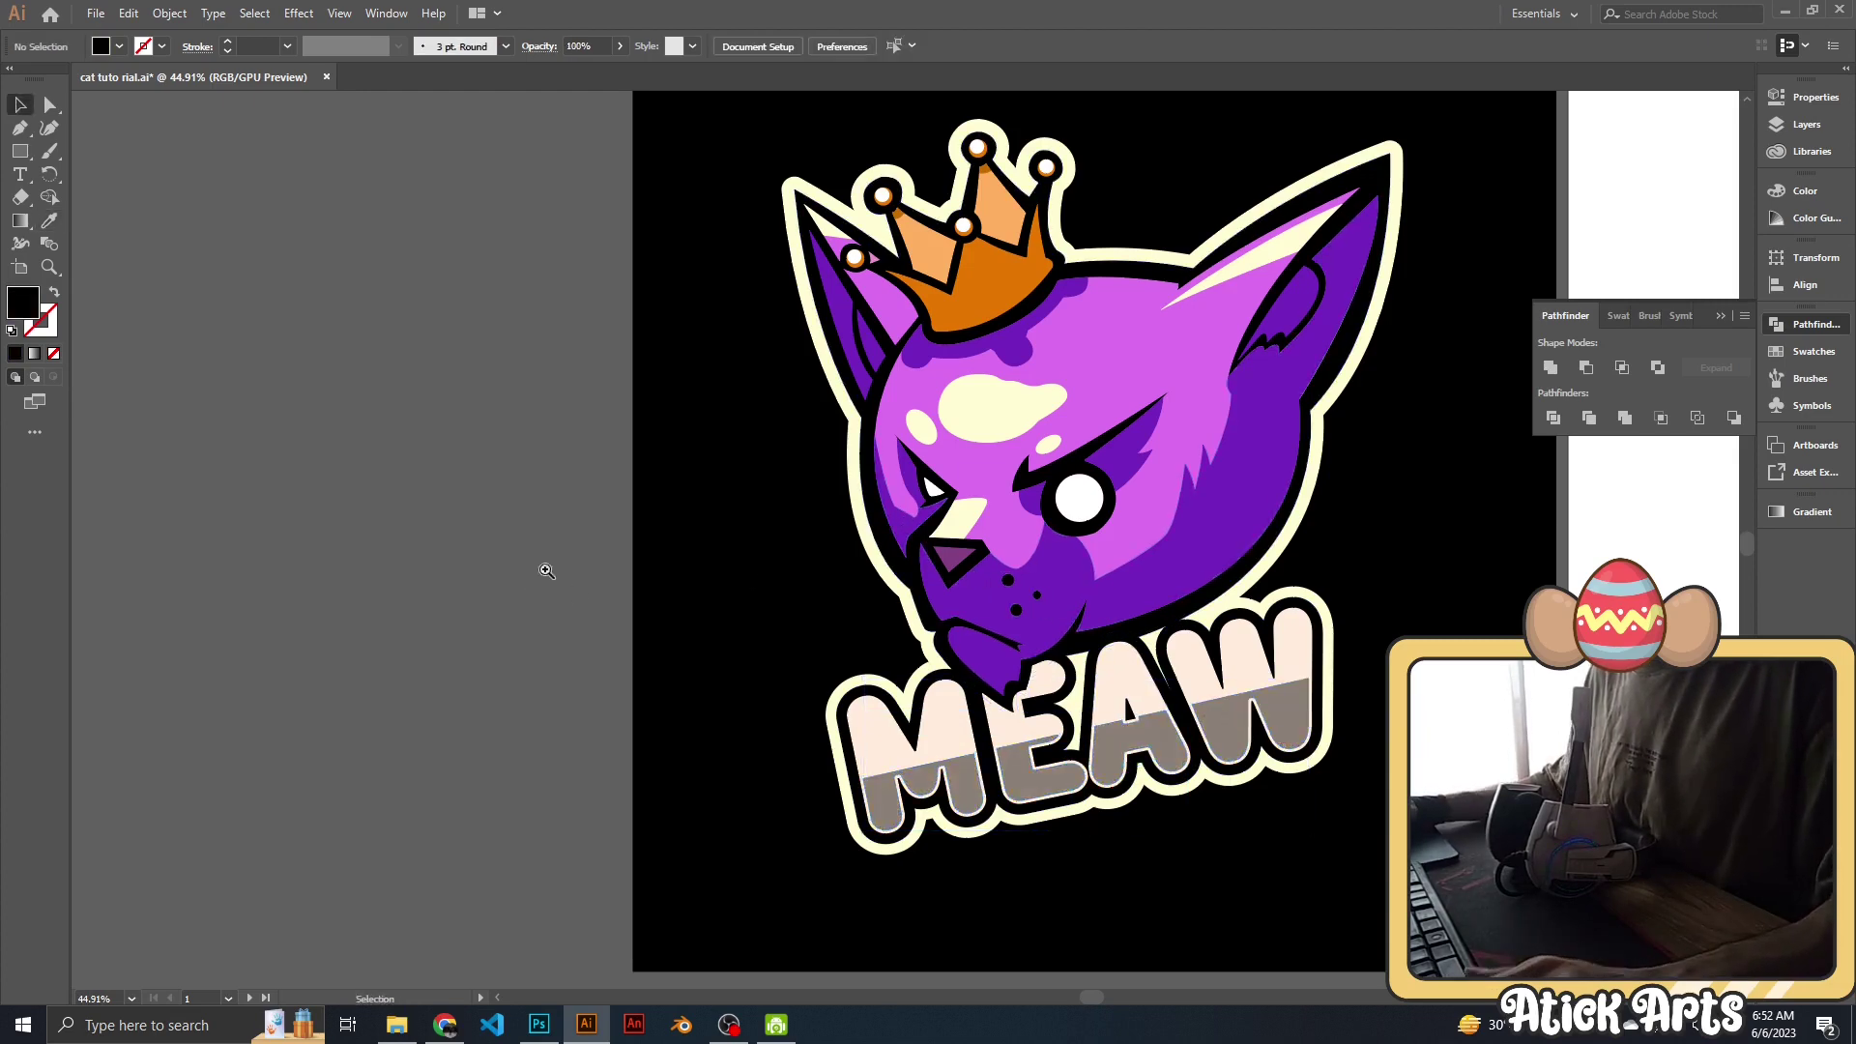
Select the grey letter shading and lower its opacity to 89%.
{"action": "key", "text": "z"}
{"action": "left_click_drag", "start_coordinate": [544, 570], "coordinate": [296, 591]}
{"action": "left_click_drag", "start_coordinate": [773, 677], "coordinate": [895, 563]}
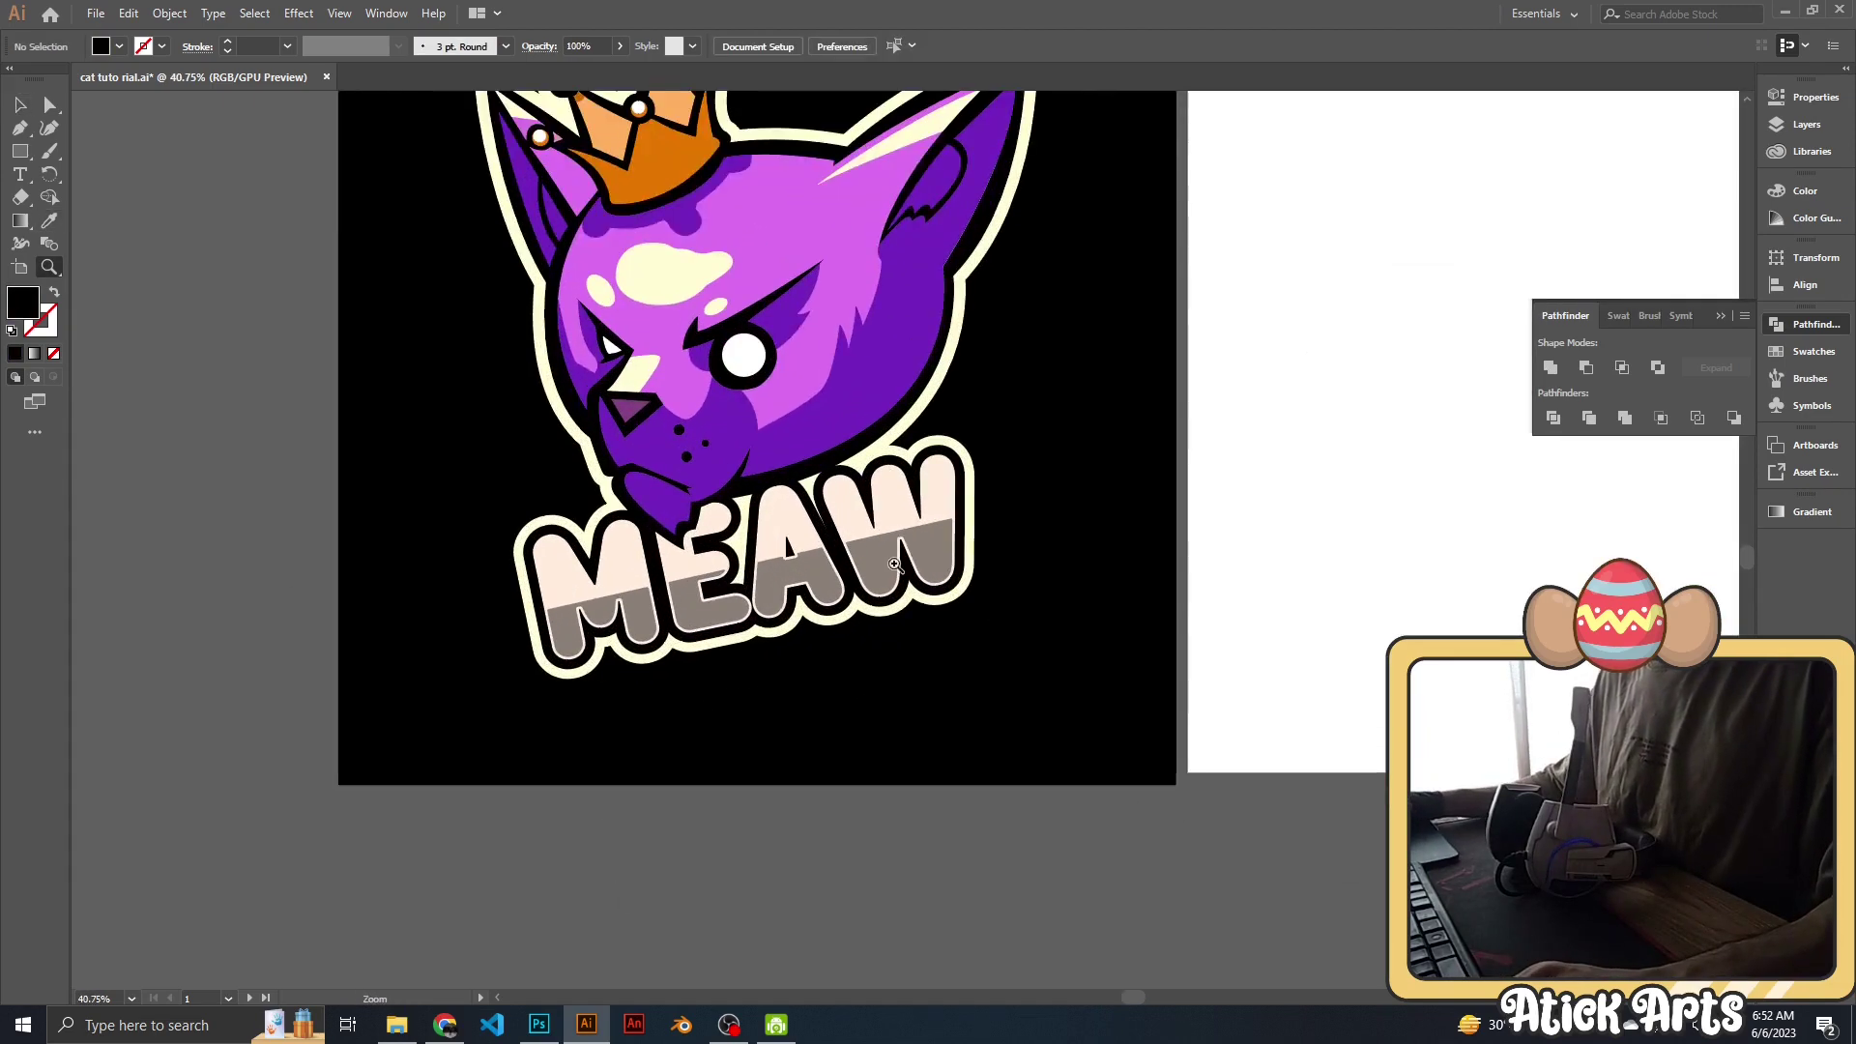
{"action": "left_click", "coordinate": [882, 561]}
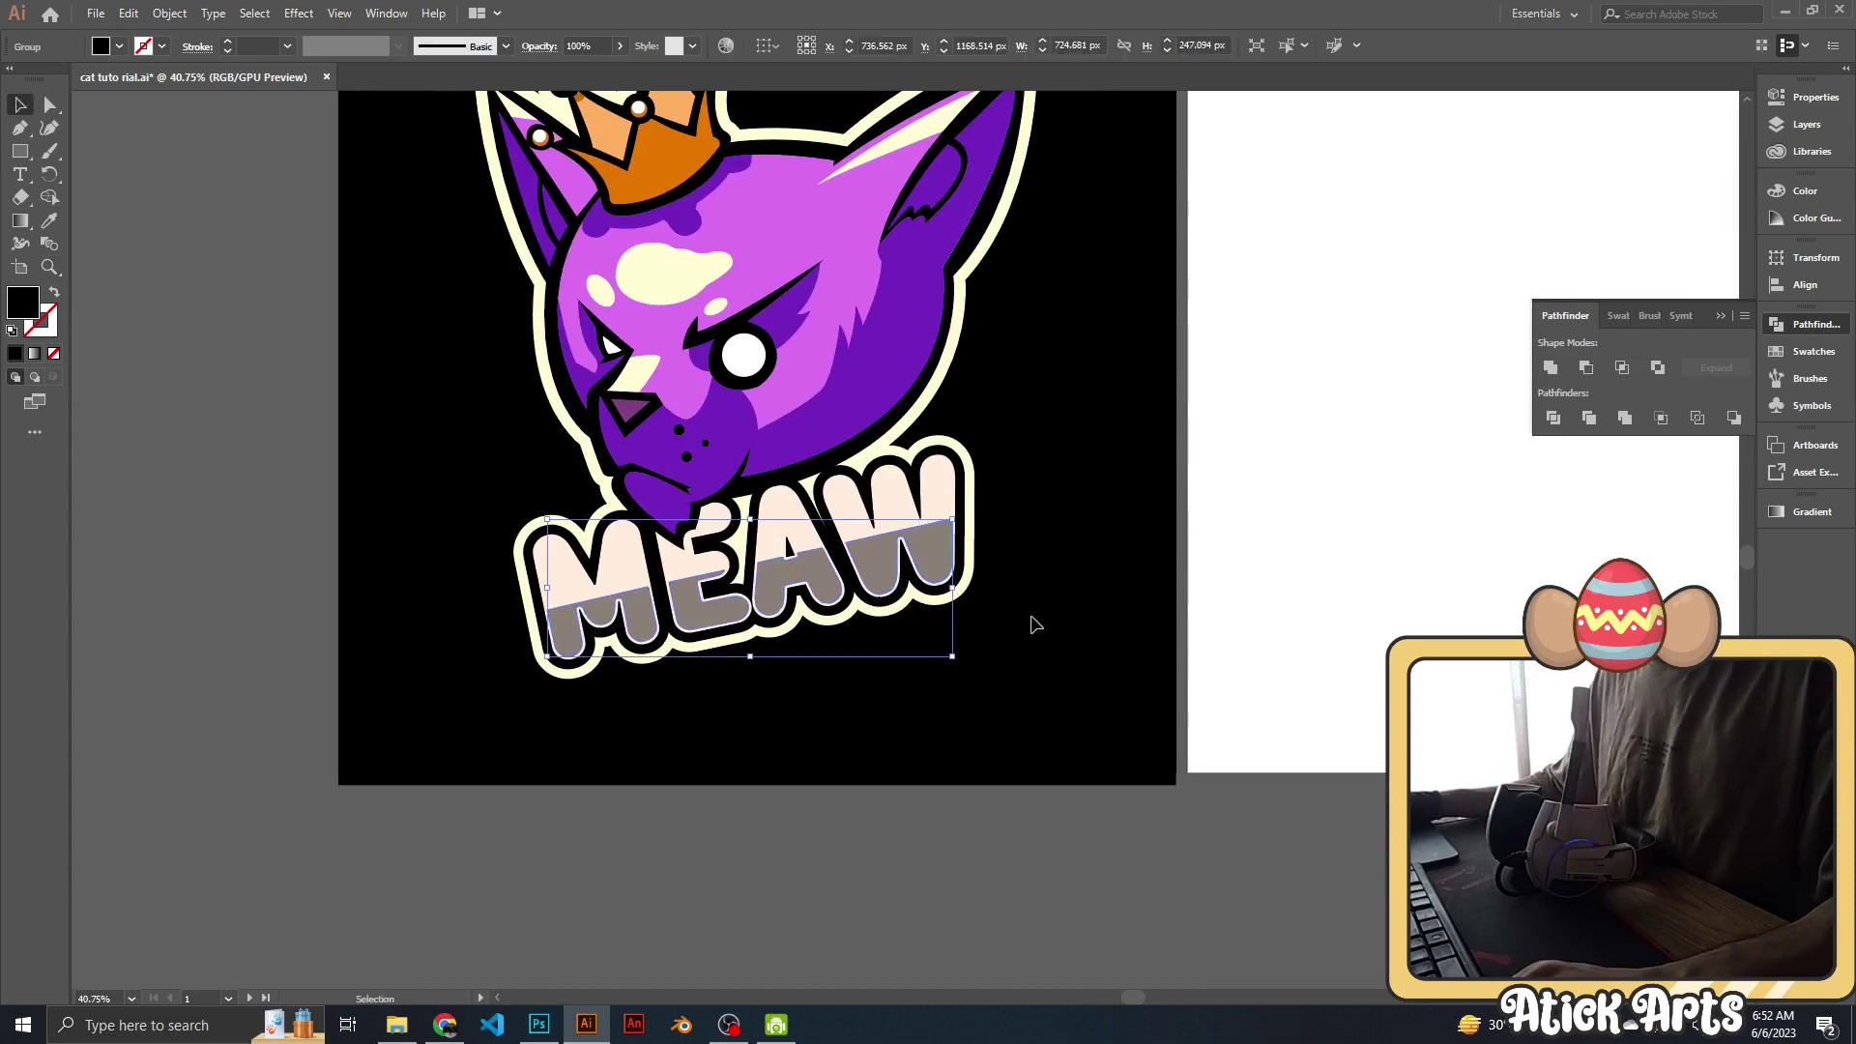
{"action": "left_click", "coordinate": [620, 46]}
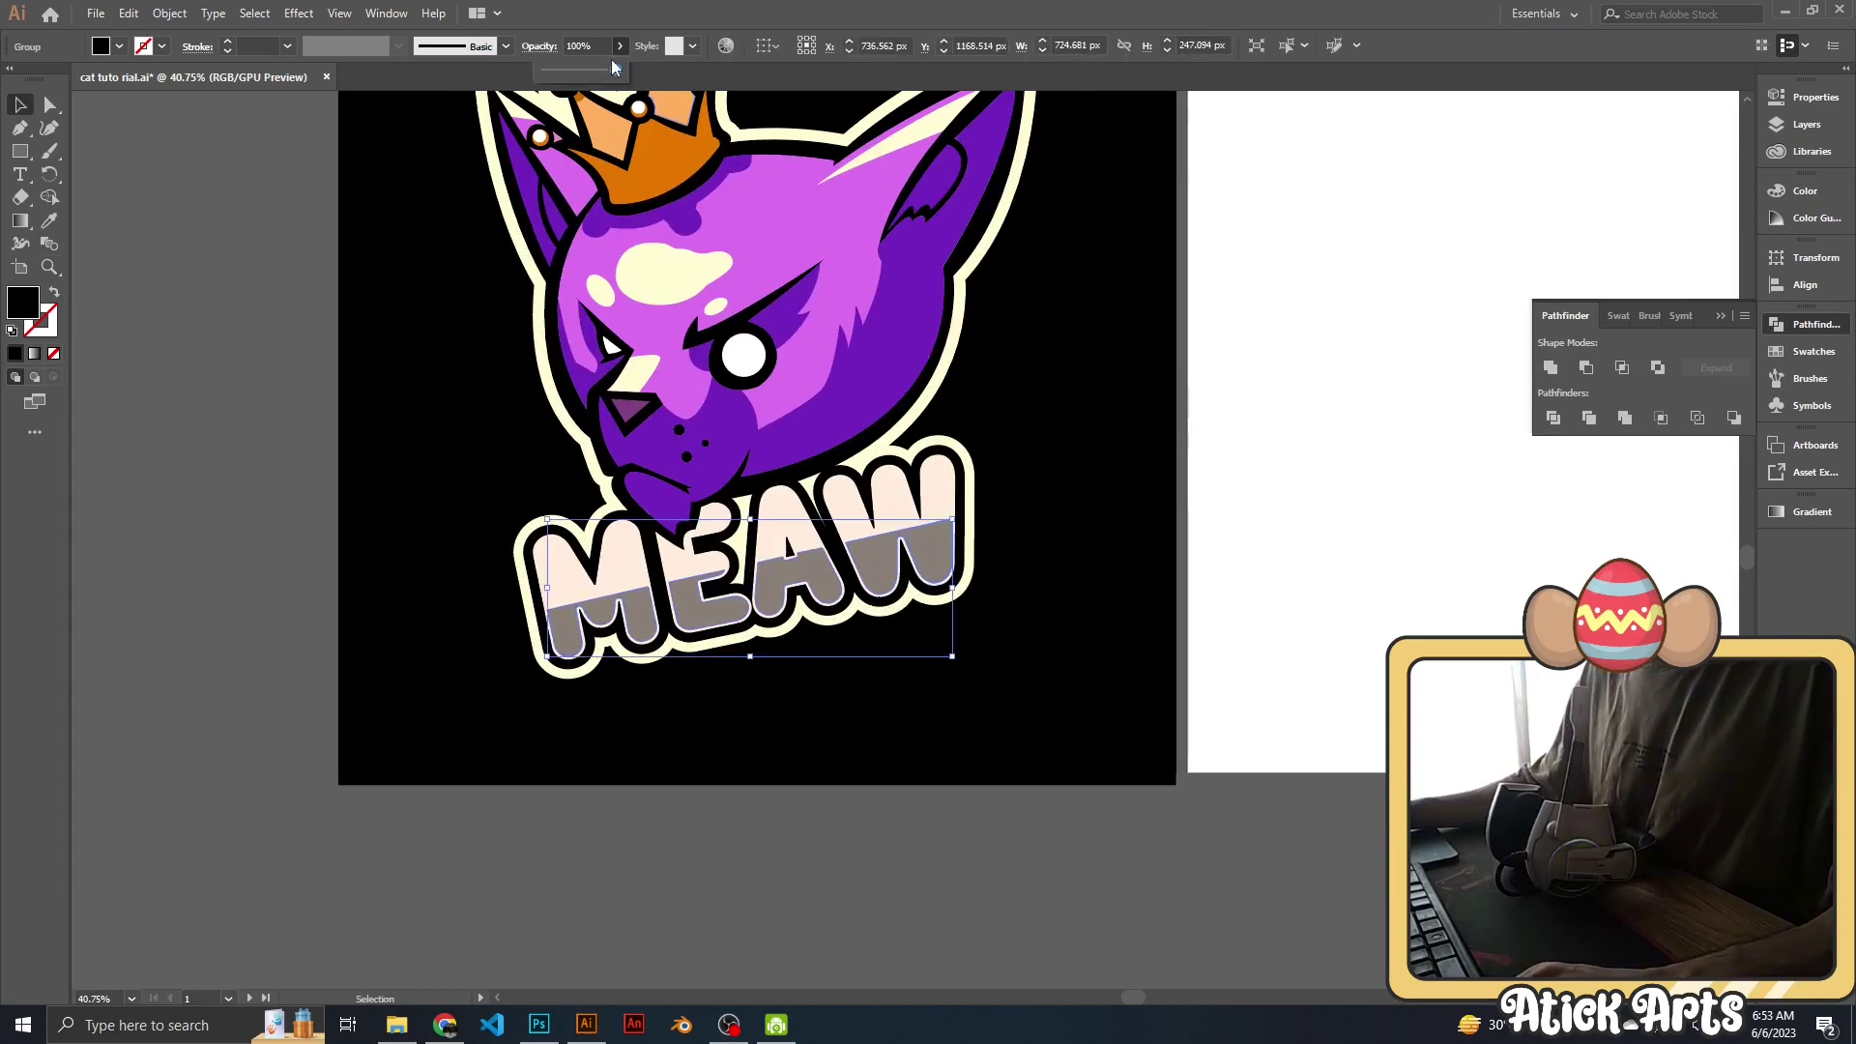
{"action": "left_click_drag", "start_coordinate": [595, 68], "coordinate": [608, 67]}
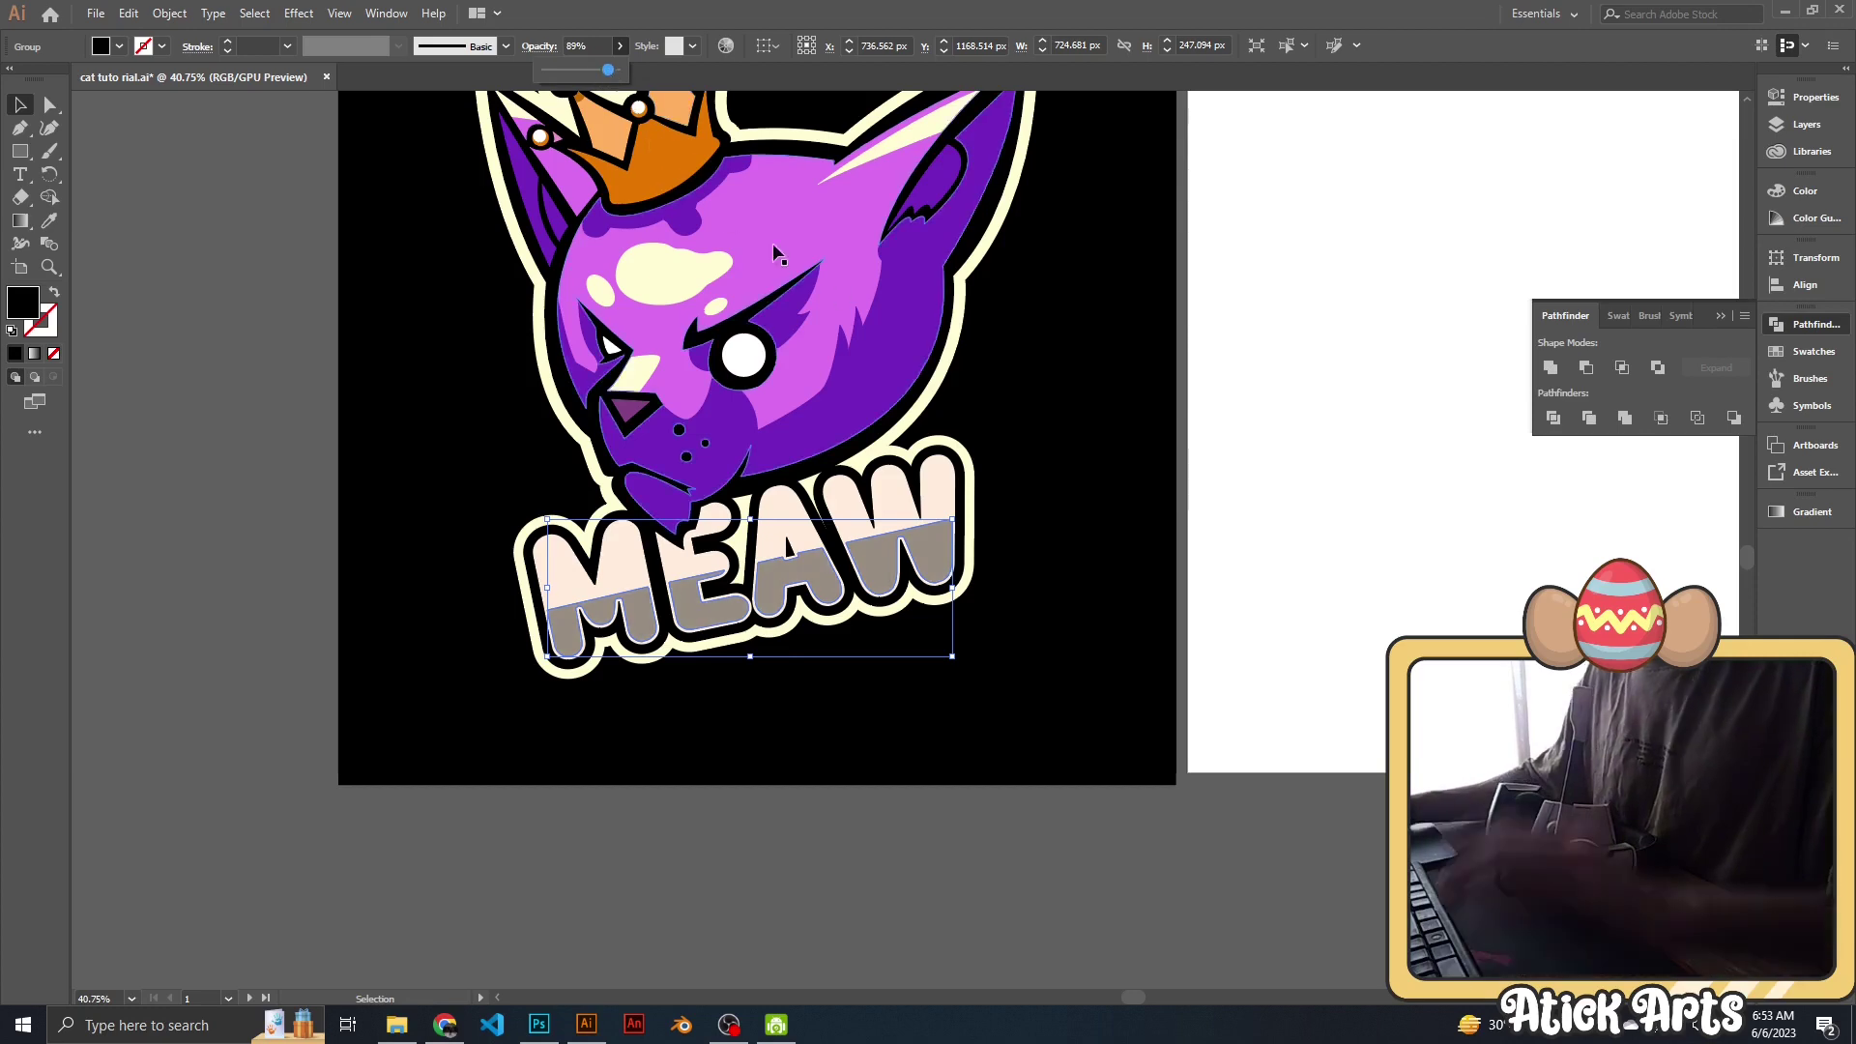
Apply a white-to-grey gradient to the MEAW shading, blending mid-letter.
{"action": "left_click", "coordinate": [1810, 512]}
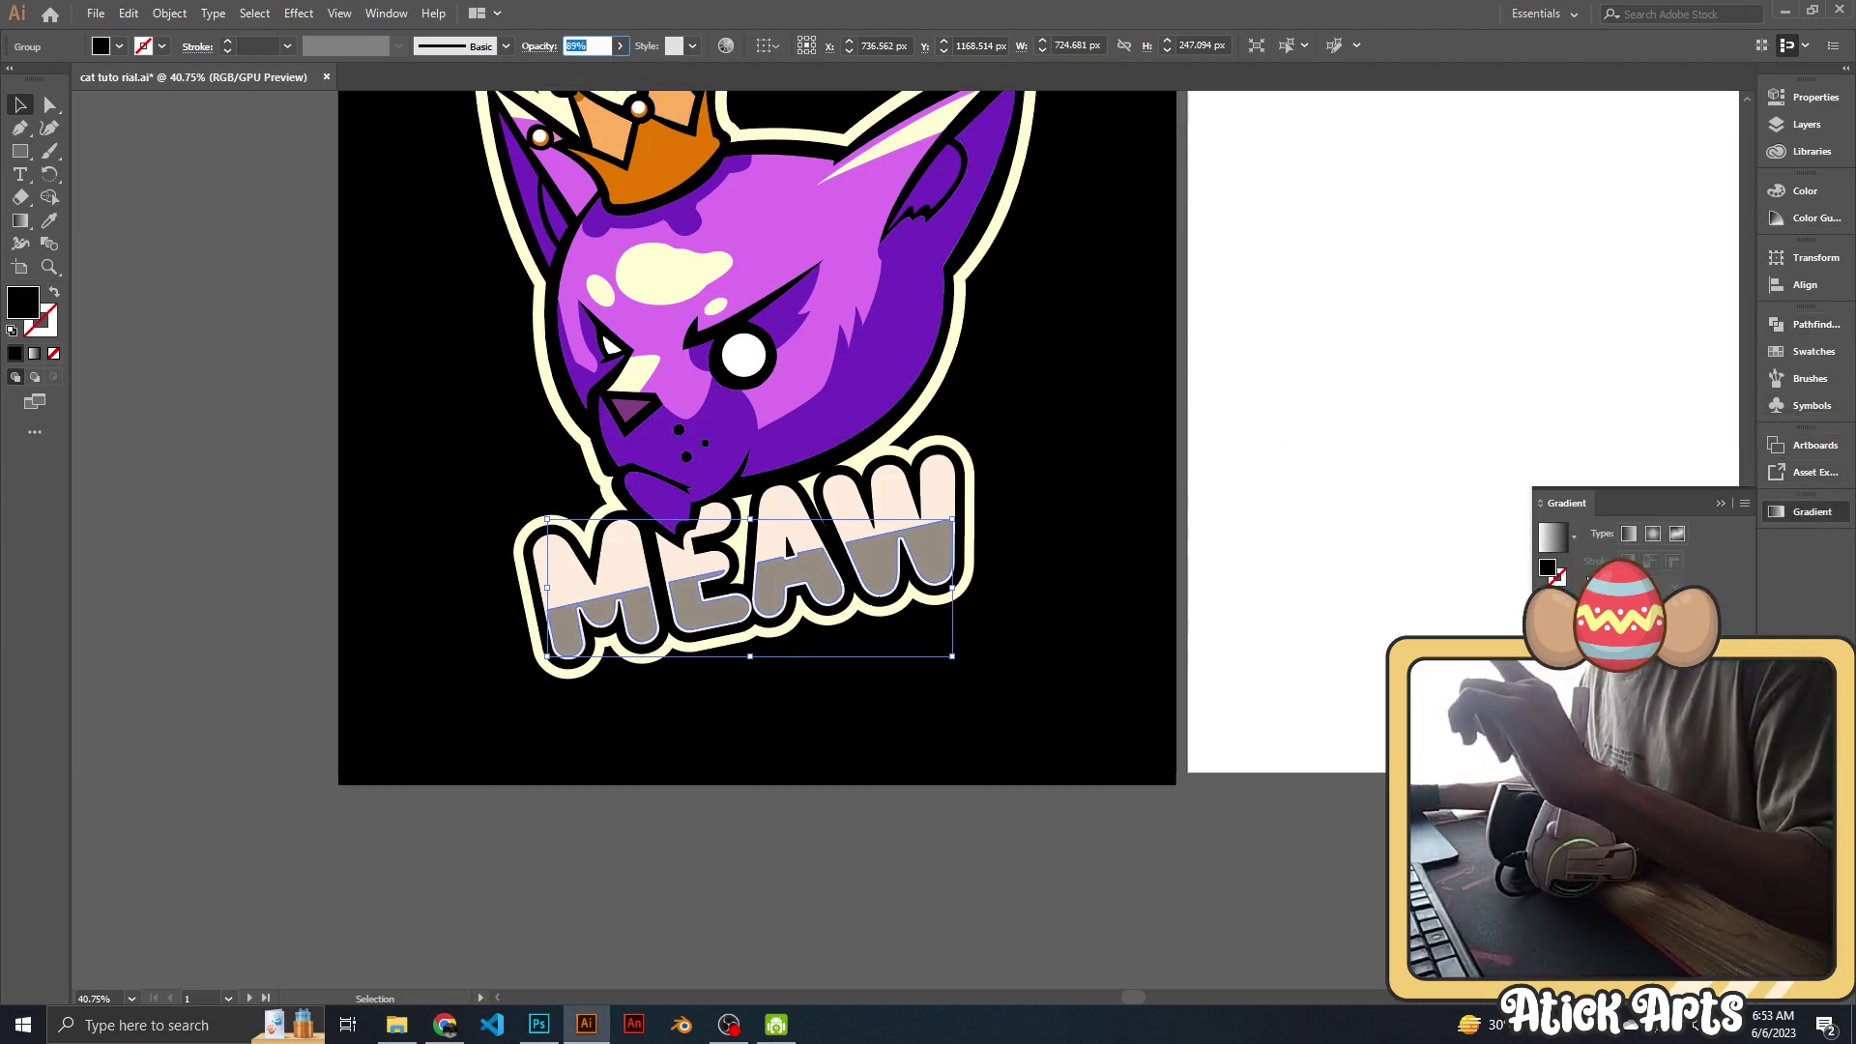
{"action": "left_click", "coordinate": [1557, 551]}
{"action": "key", "text": "g"}
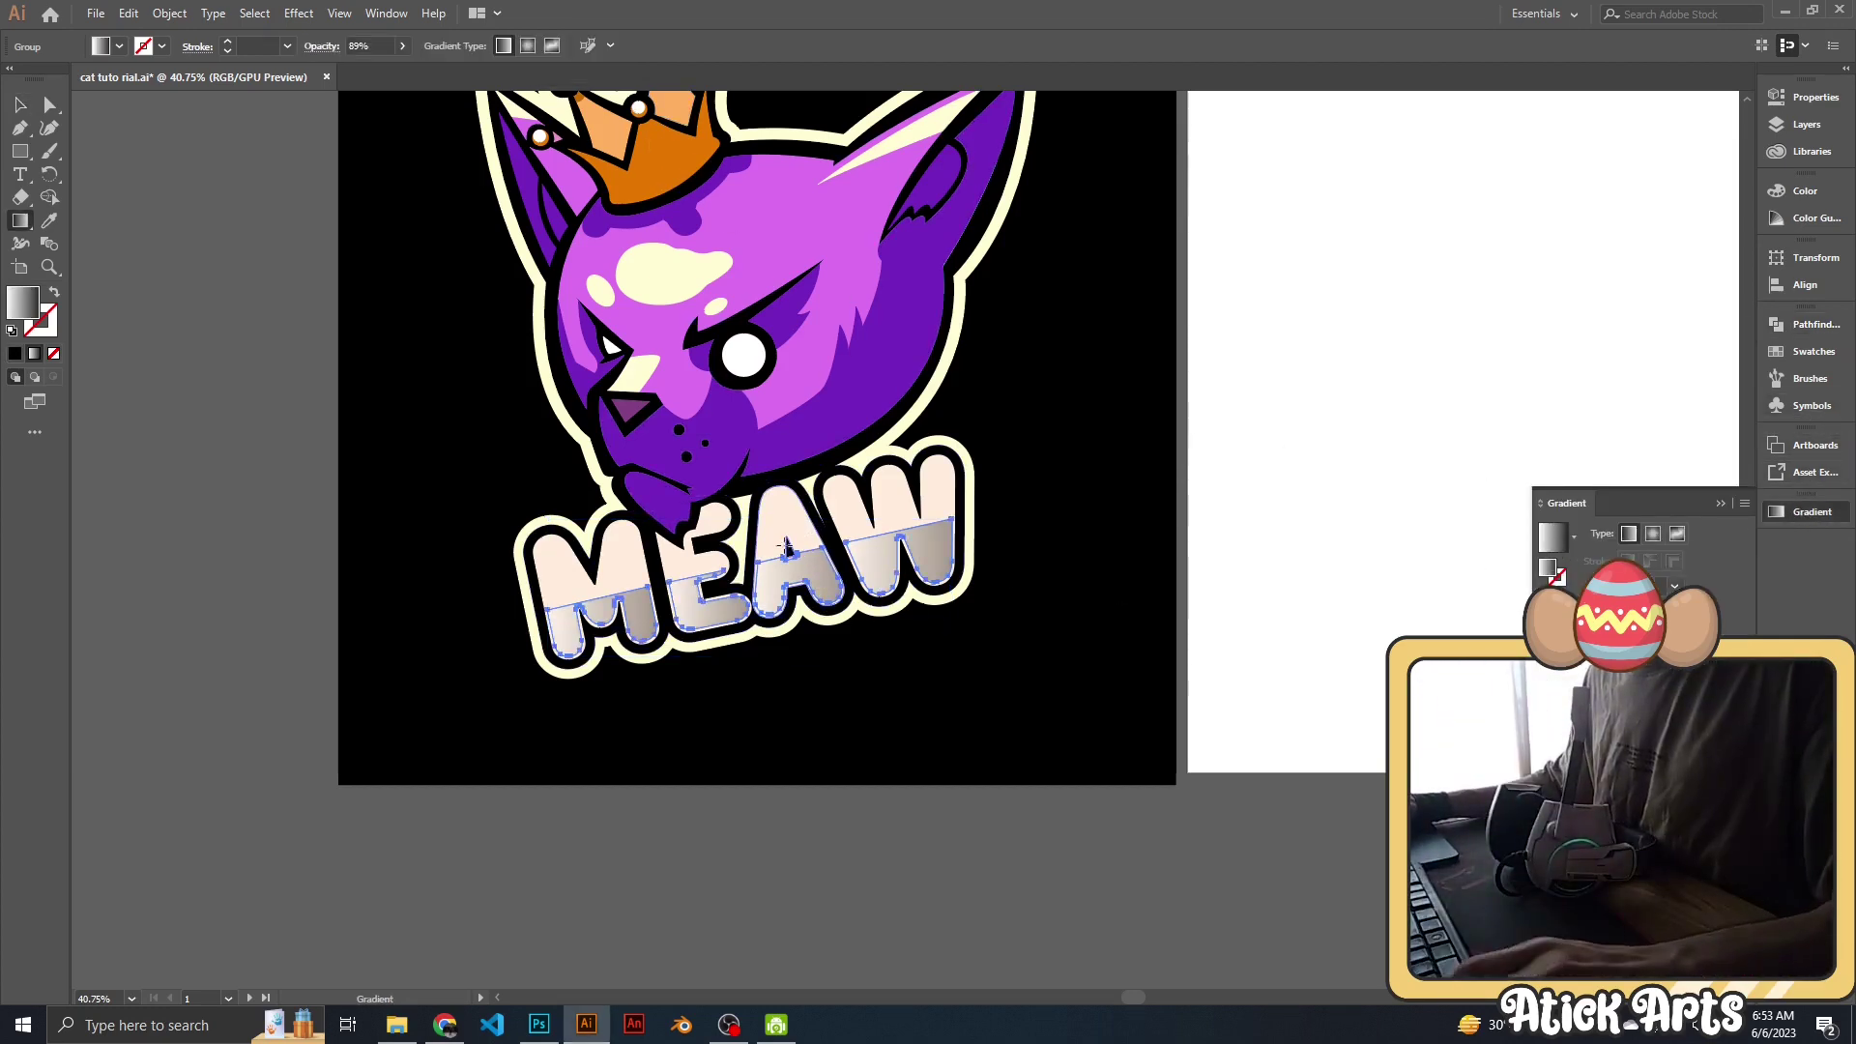
{"action": "left_click_drag", "start_coordinate": [779, 675], "coordinate": [750, 543]}
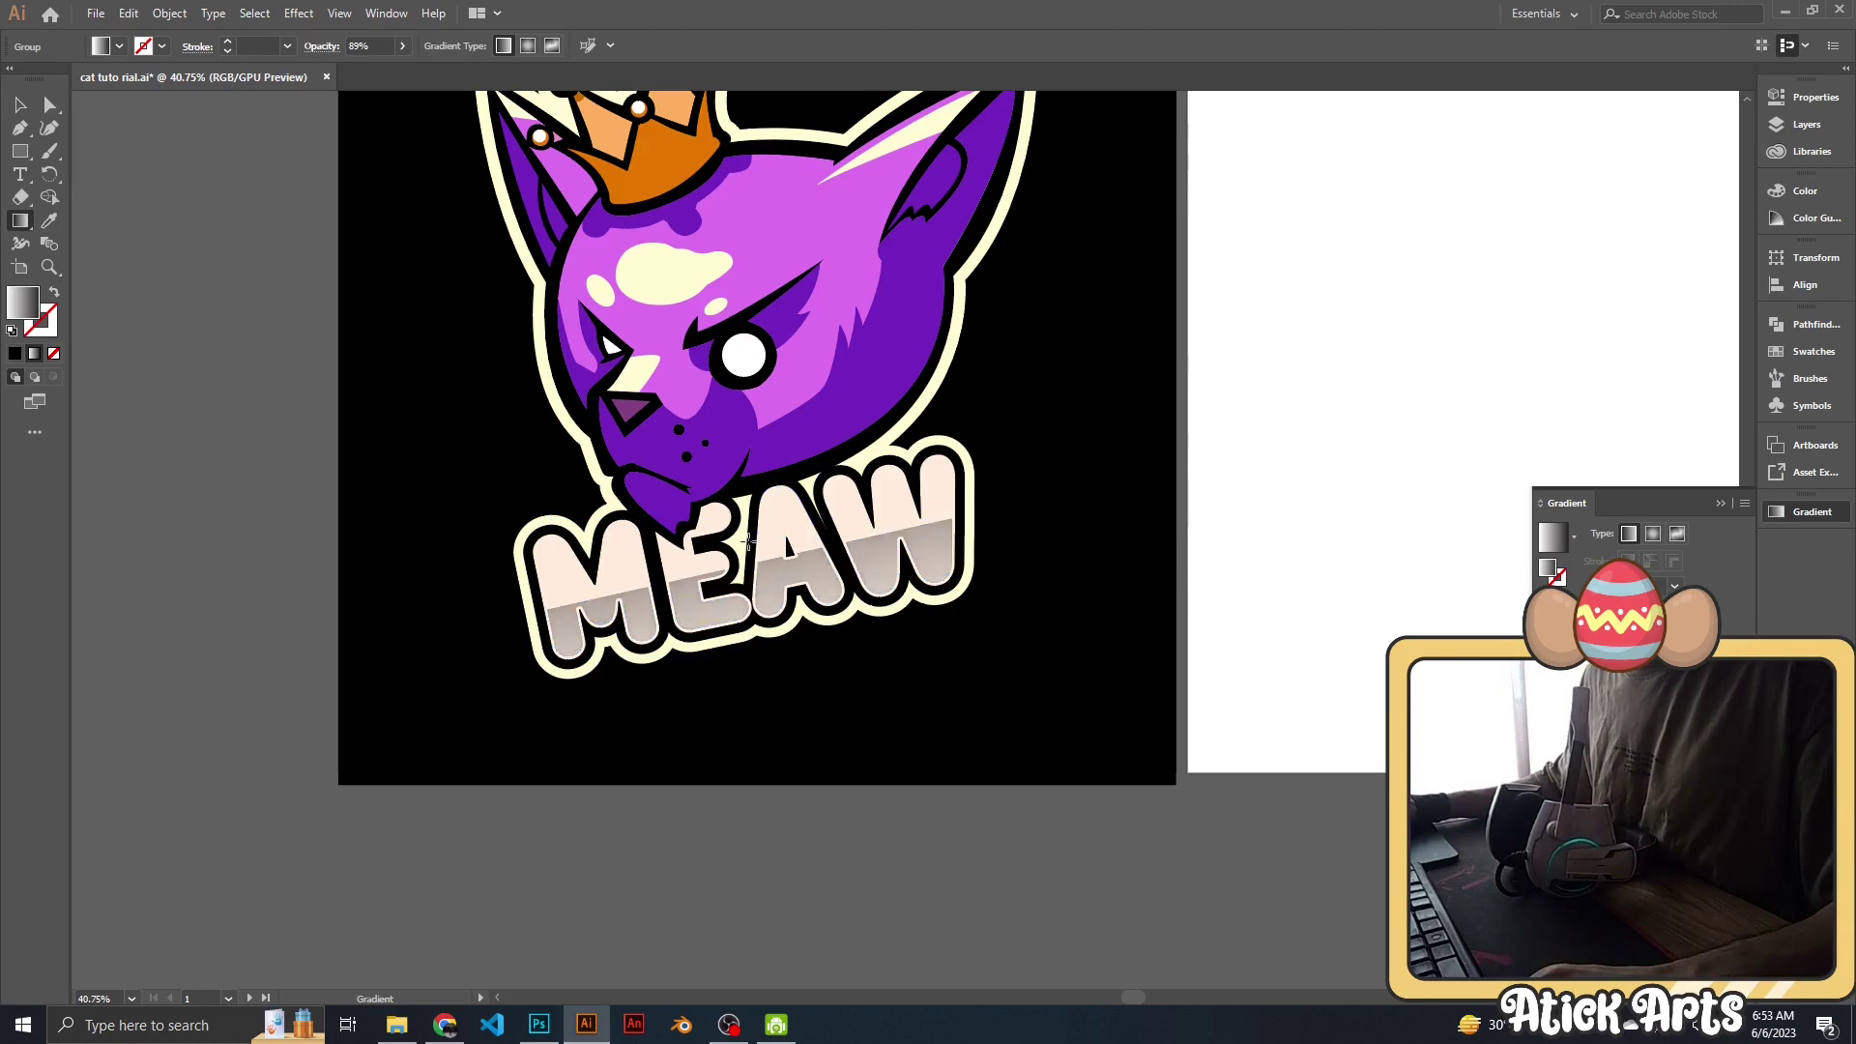
{"action": "left_click_drag", "start_coordinate": [753, 546], "coordinate": [760, 548]}
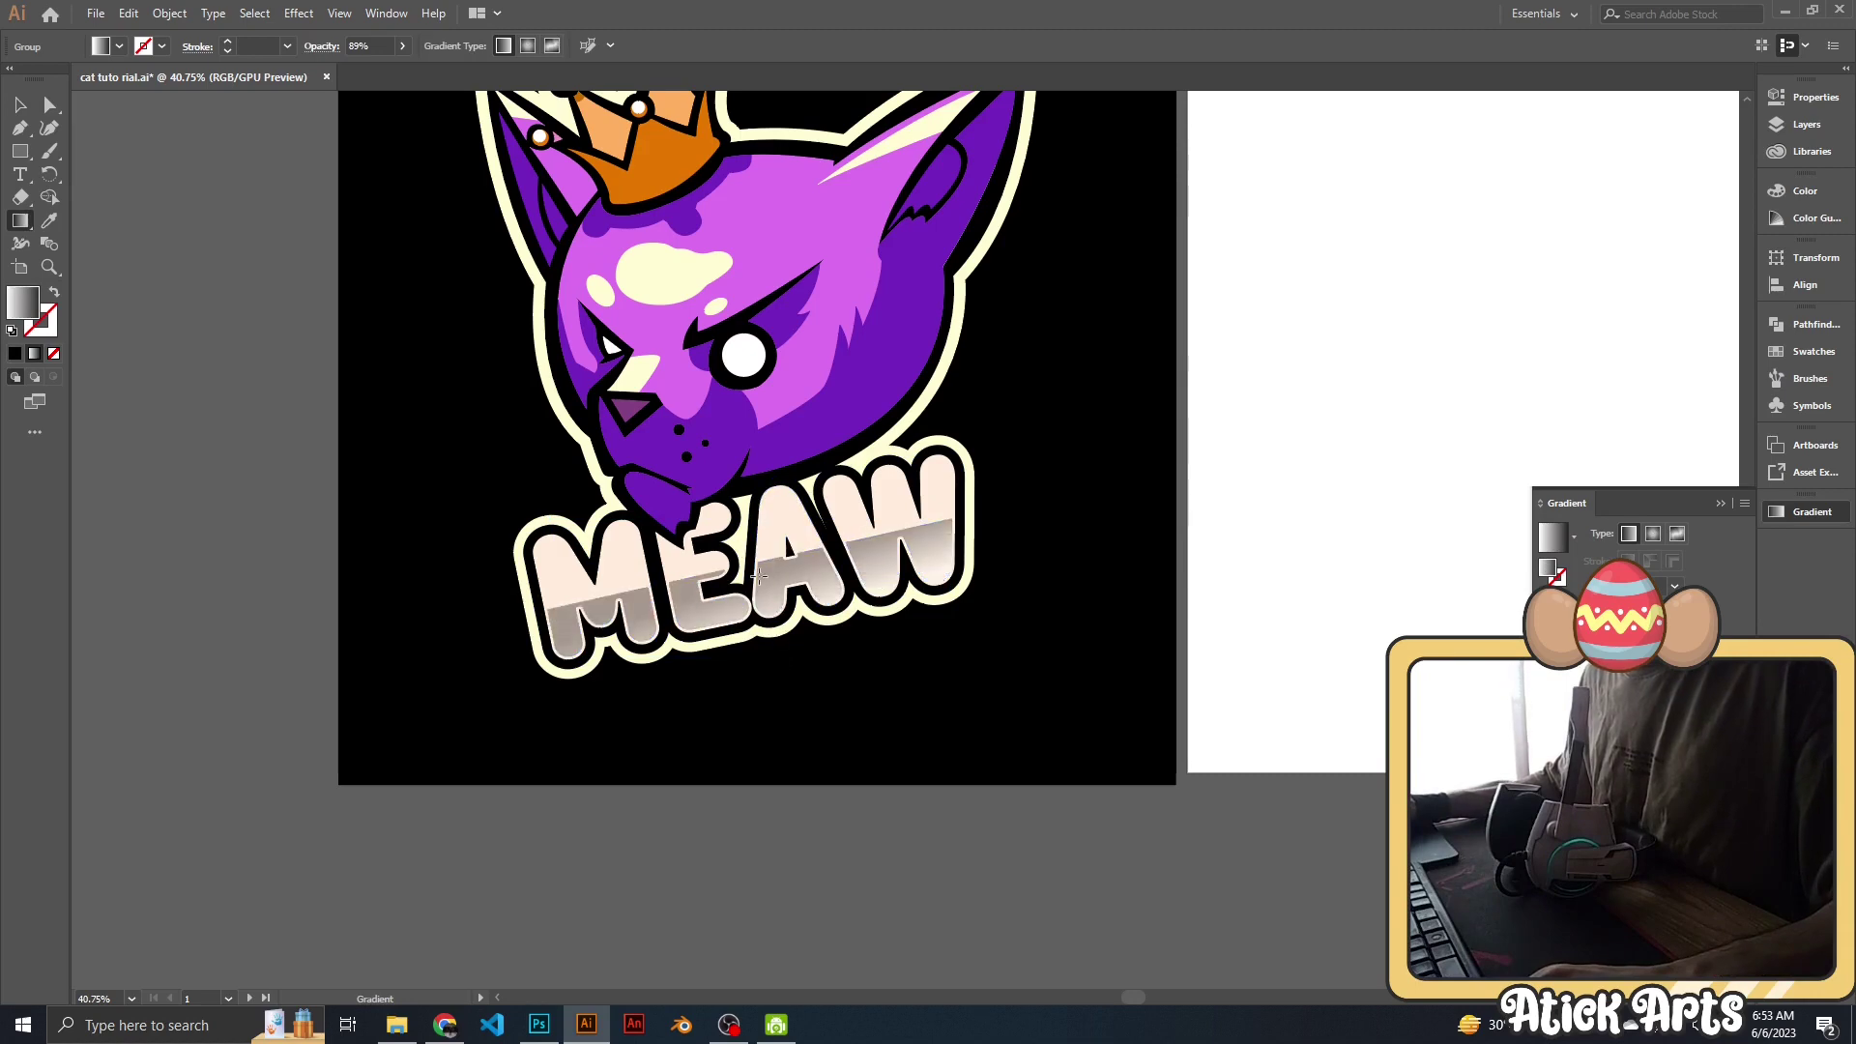
Deselect, frame the whole logo, and select the cat's cream outer outline.
{"action": "key", "text": "ctrl+shift+a"}
{"action": "key", "text": "z"}
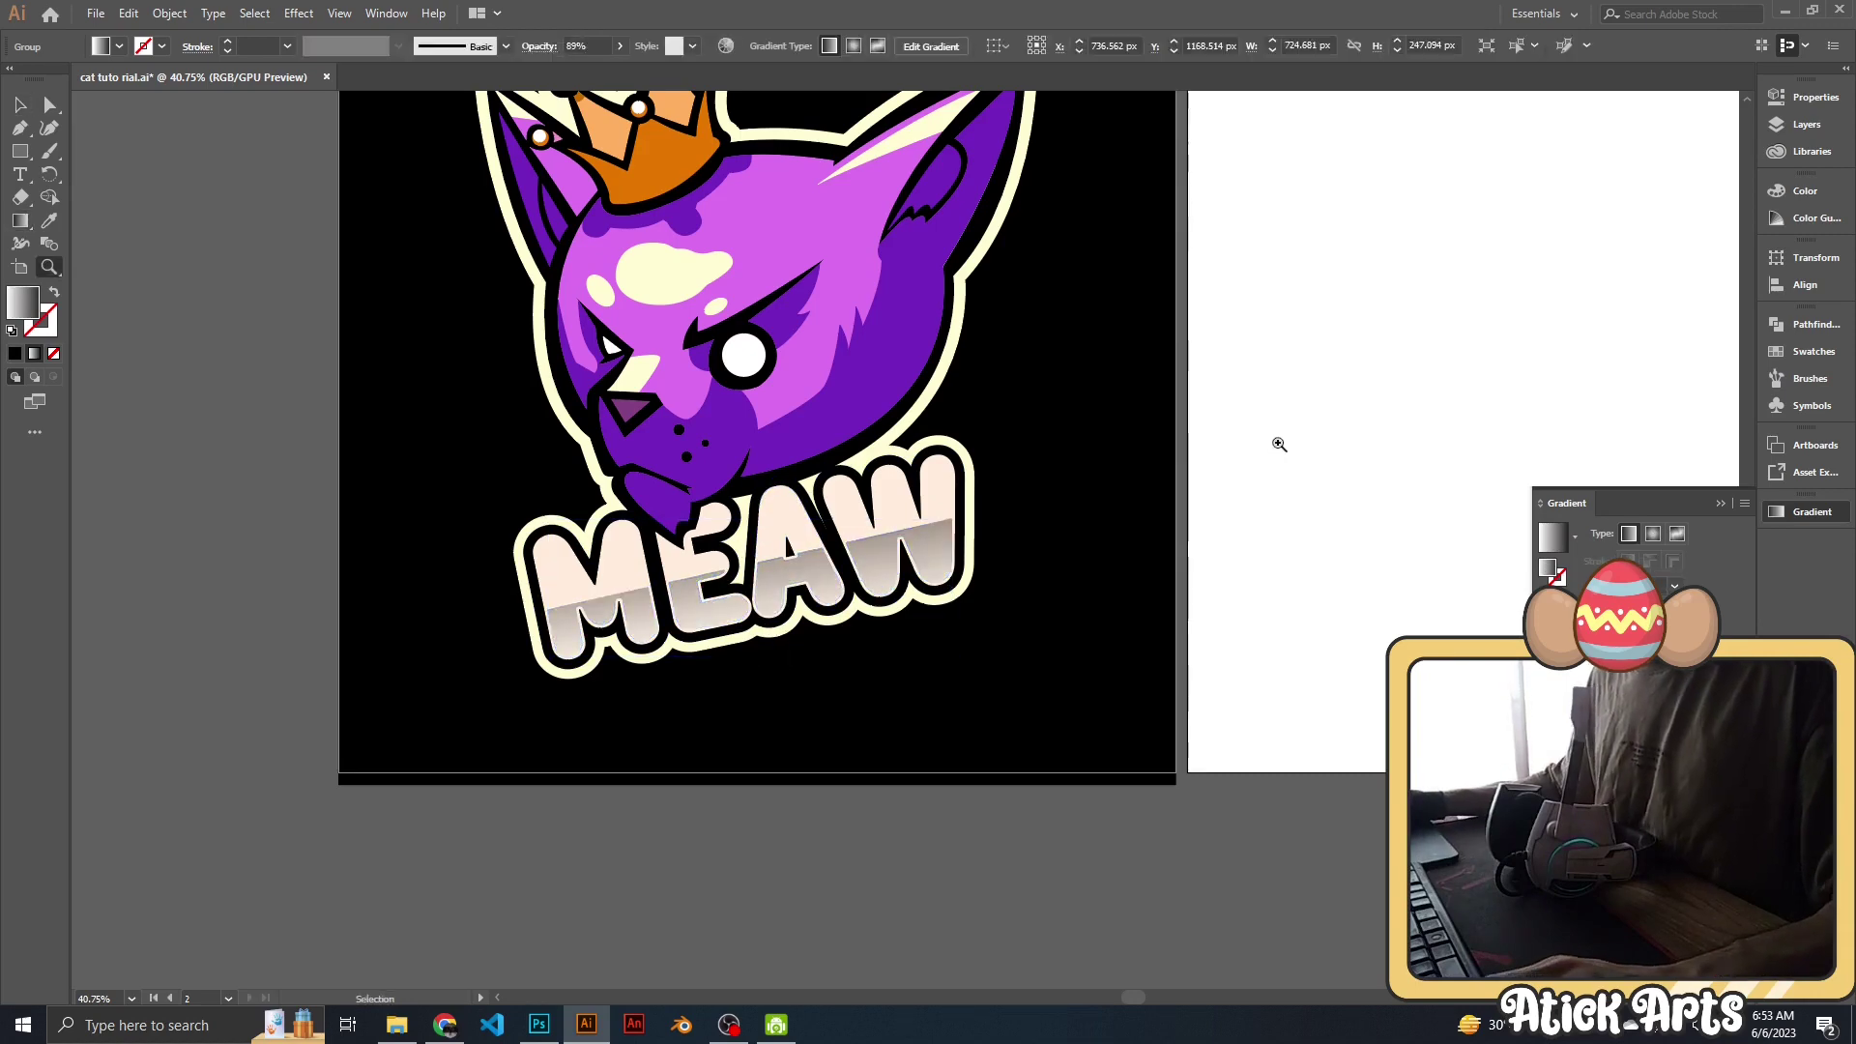
{"action": "left_click_drag", "start_coordinate": [1281, 444], "coordinate": [1199, 490]}
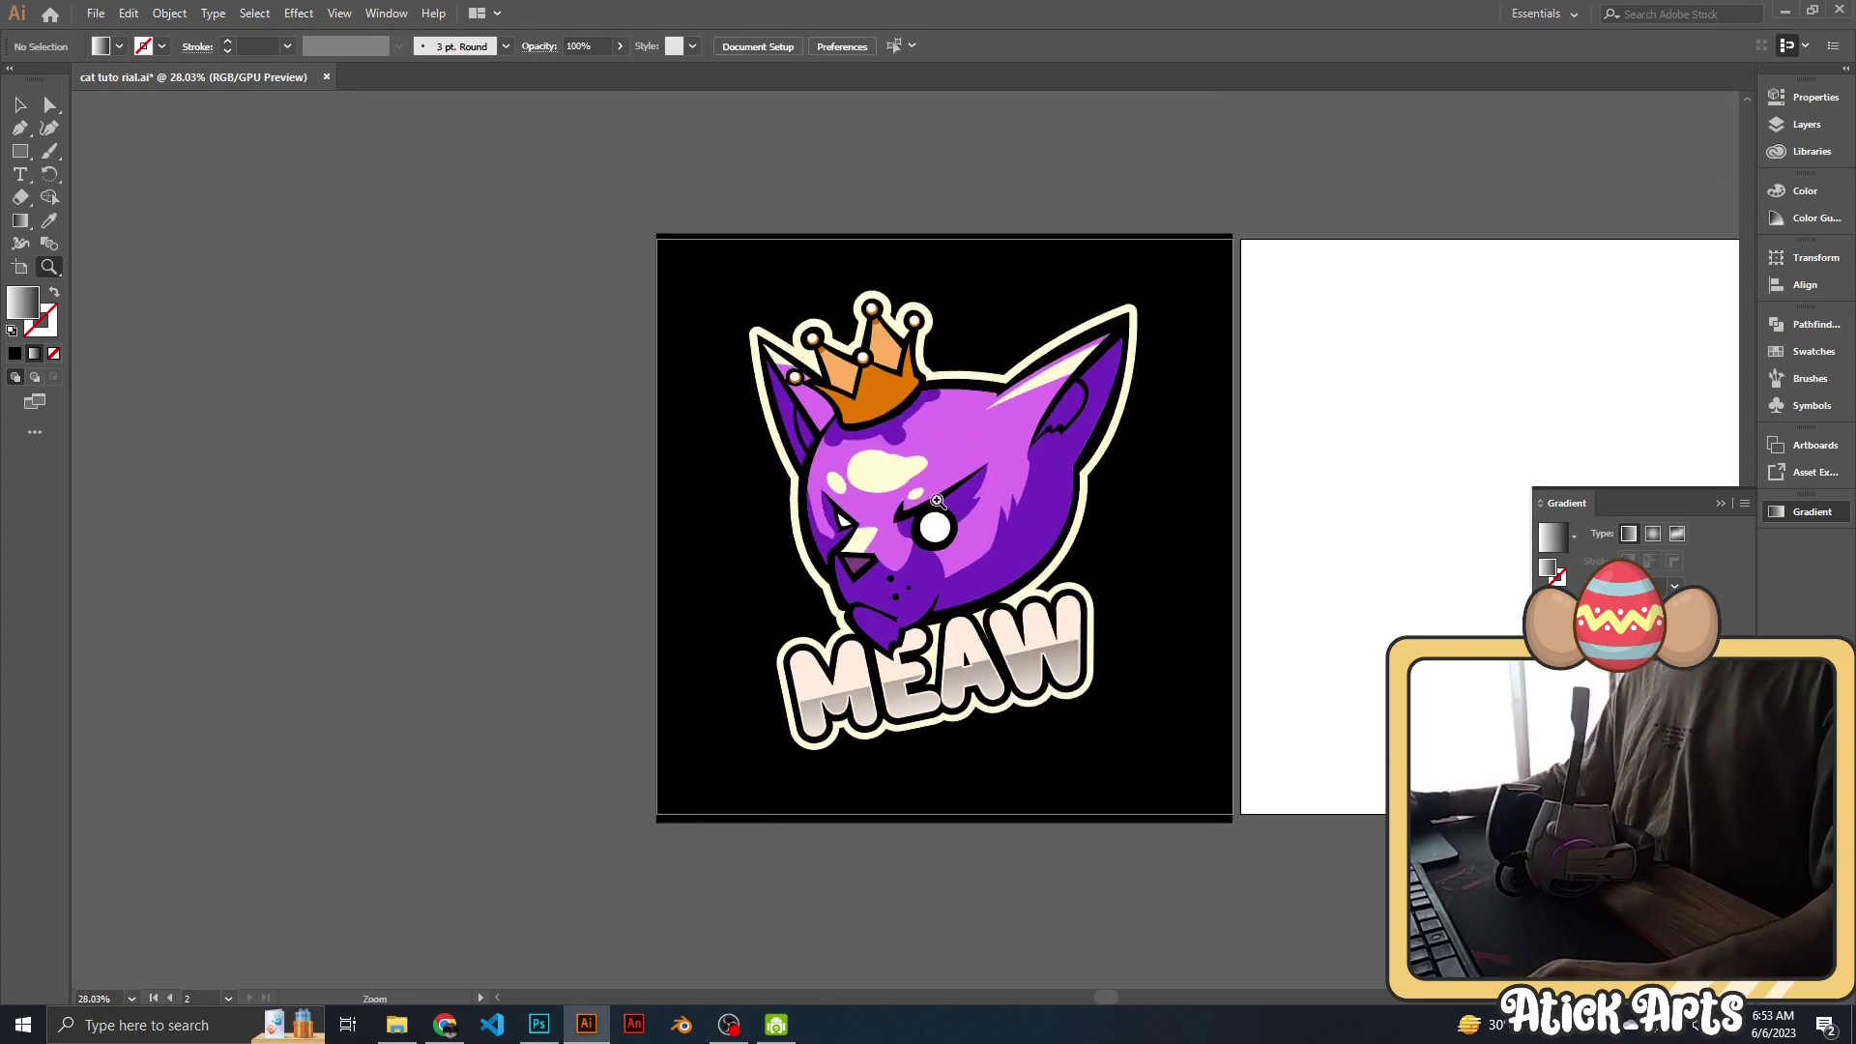
{"action": "left_click_drag", "start_coordinate": [937, 500], "coordinate": [873, 661]}
{"action": "scroll", "coordinate": [1139, 568], "scroll_direction": "down", "scroll_amount": 1}
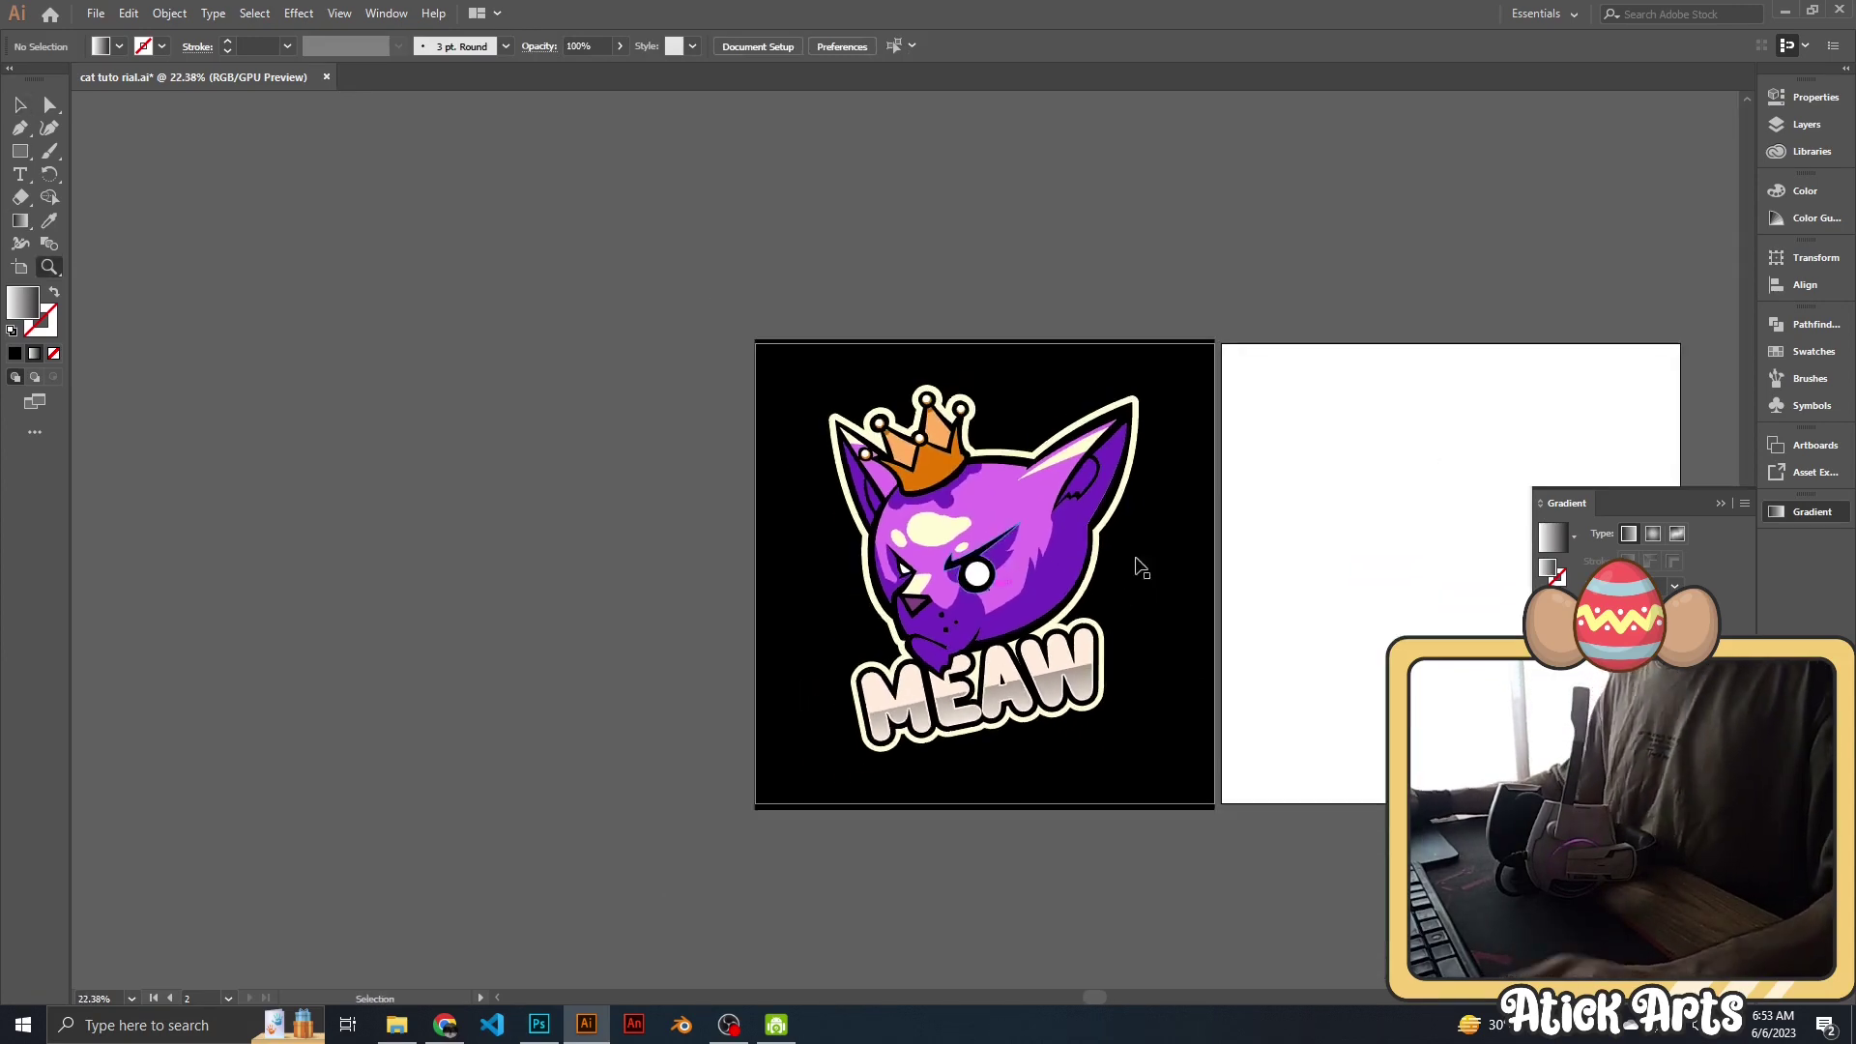
{"action": "scroll", "coordinate": [1139, 580], "scroll_direction": "down", "scroll_amount": 3}
{"action": "scroll", "coordinate": [1140, 638], "scroll_direction": "up", "scroll_amount": 5}
{"action": "scroll", "coordinate": [1157, 658], "scroll_direction": "up", "scroll_amount": 1}
{"action": "left_click", "coordinate": [1157, 658]}
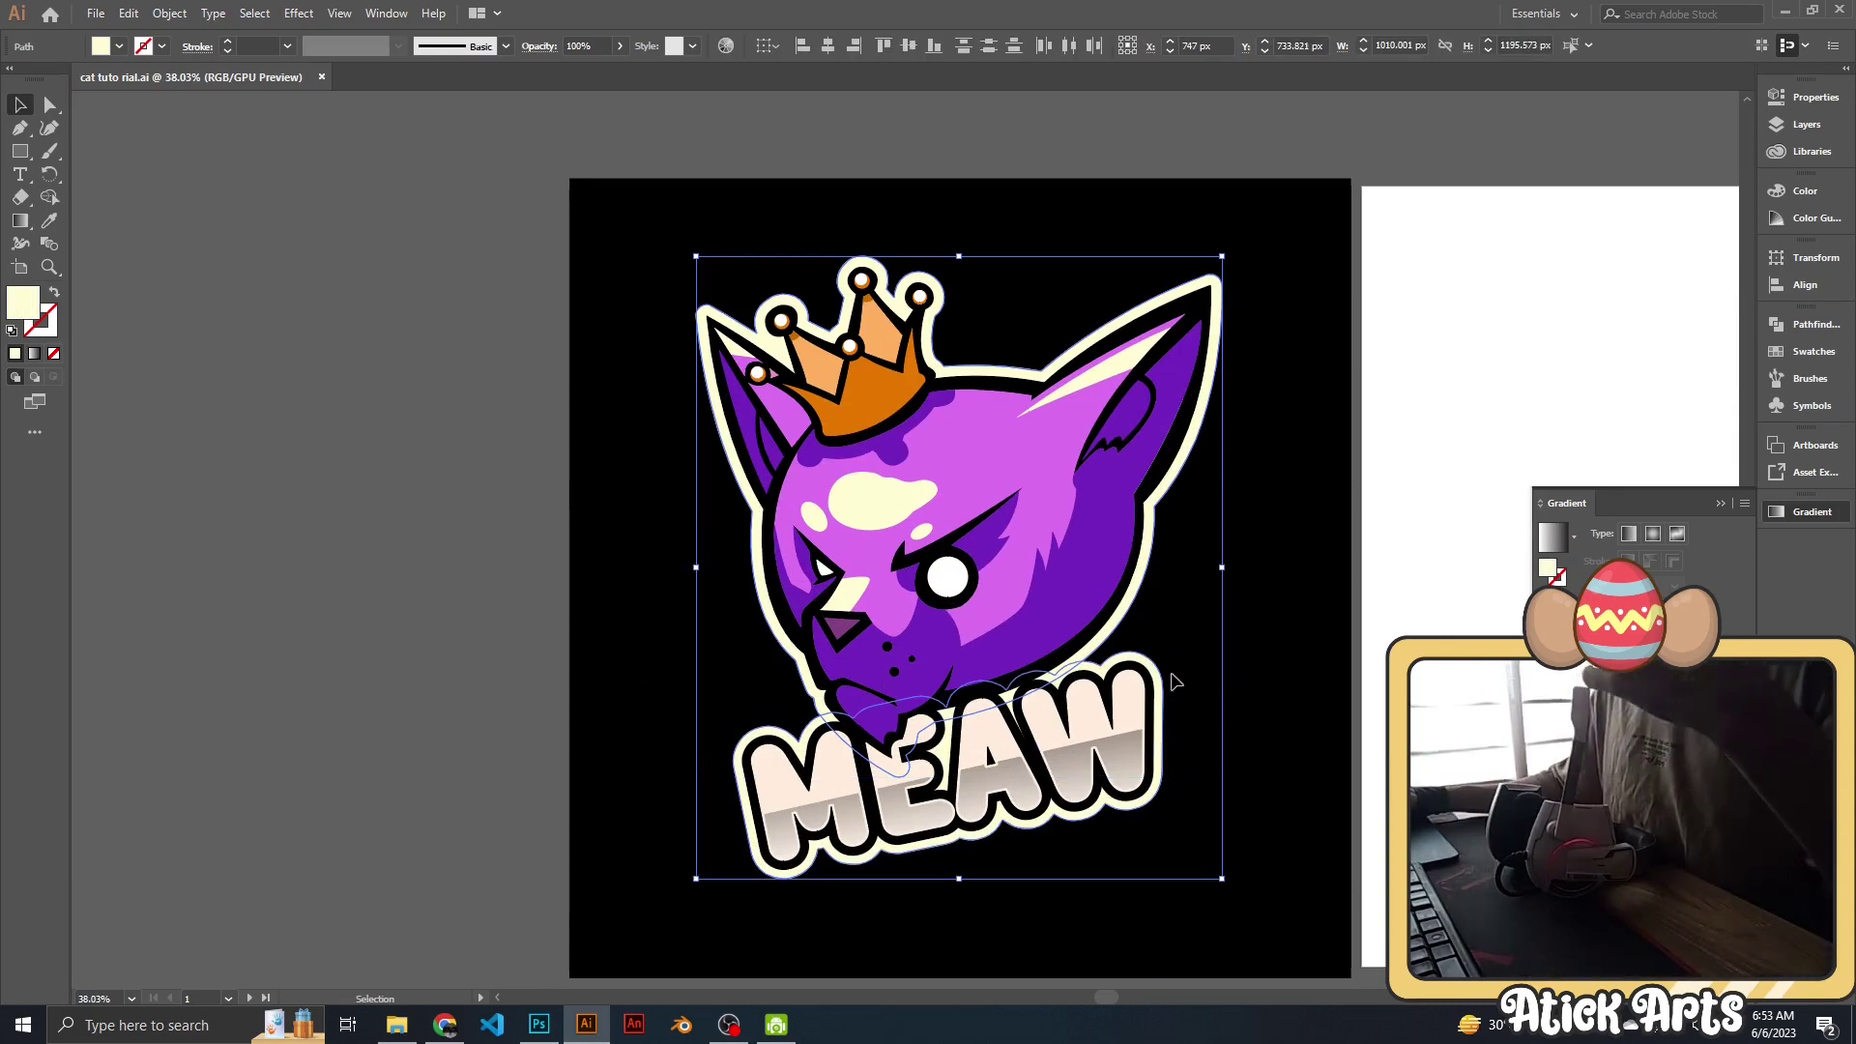
Unite the cat's outer outline shapes in Pathfinder and fill the result orange.
{"action": "left_click", "coordinate": [1803, 324]}
{"action": "left_click", "coordinate": [1550, 368]}
{"action": "left_click", "coordinate": [1550, 371]}
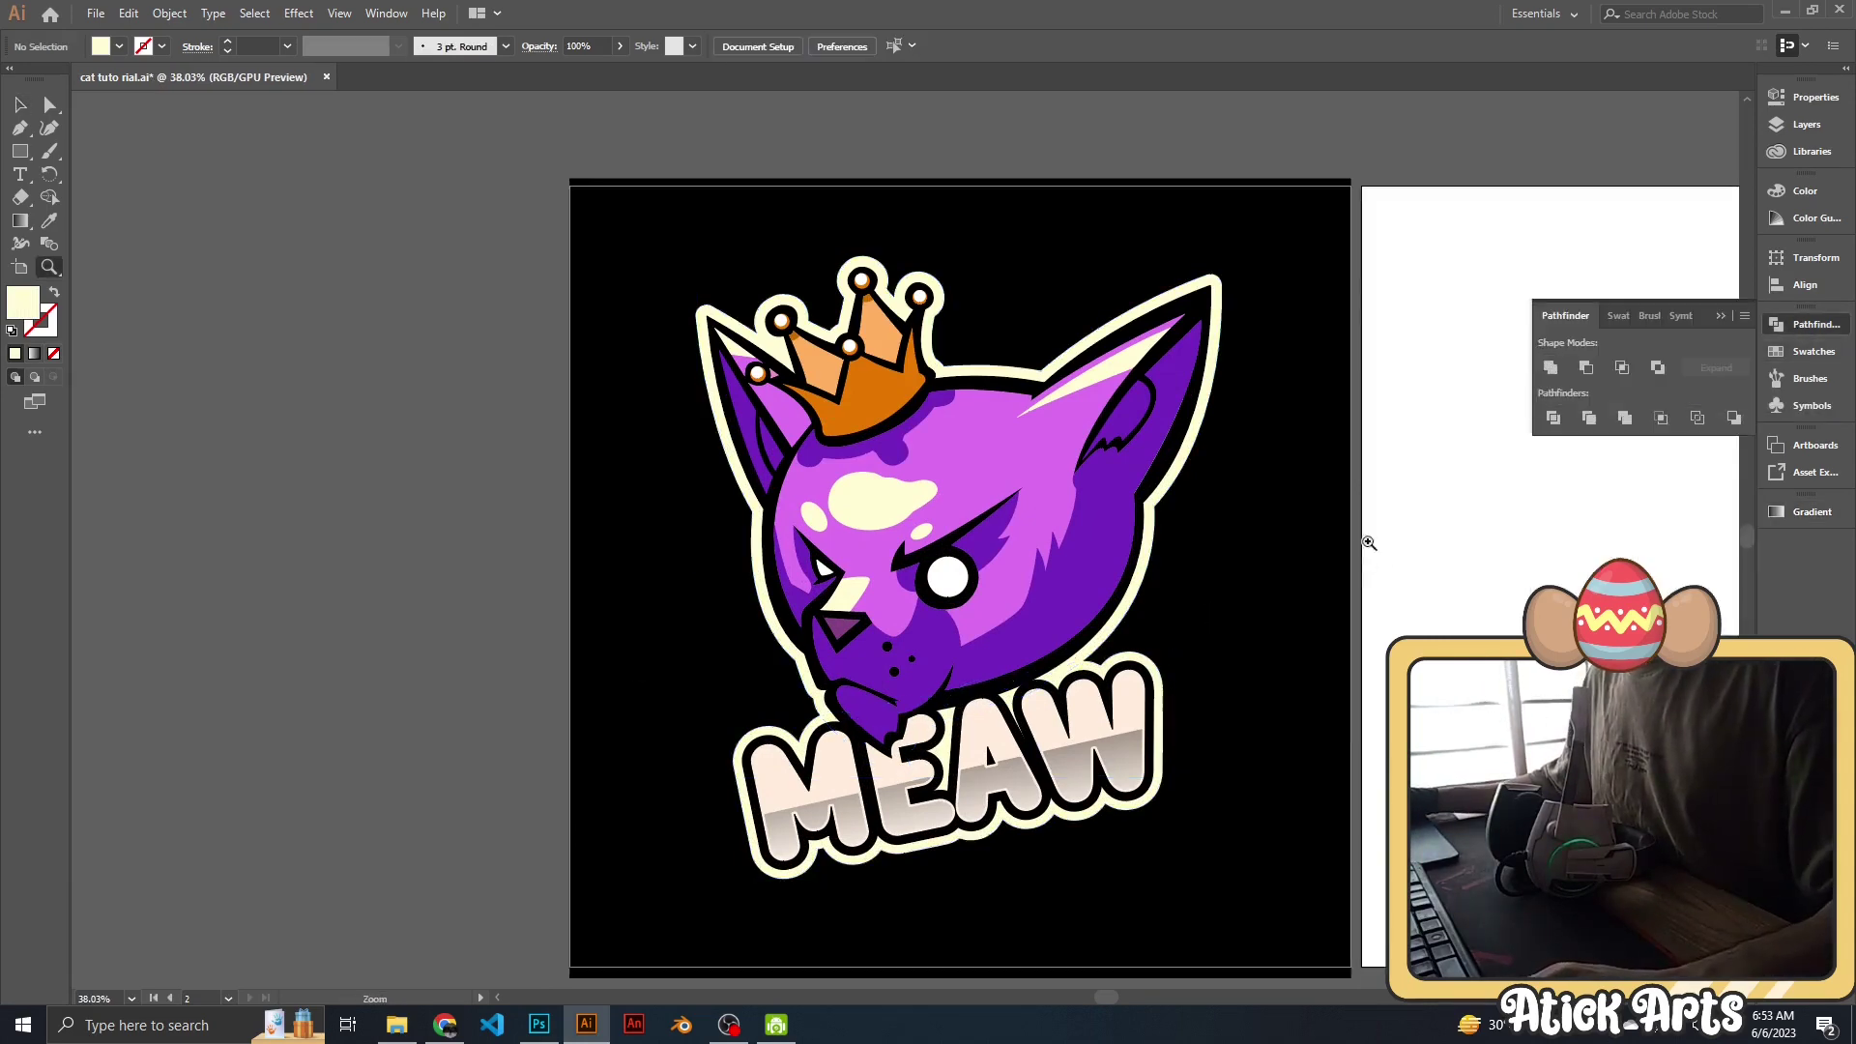
{"action": "scroll", "coordinate": [1202, 518], "scroll_direction": "up", "scroll_amount": 1}
{"action": "left_click", "coordinate": [549, 522]}
{"action": "scroll", "coordinate": [555, 628], "scroll_direction": "down", "scroll_amount": 2}
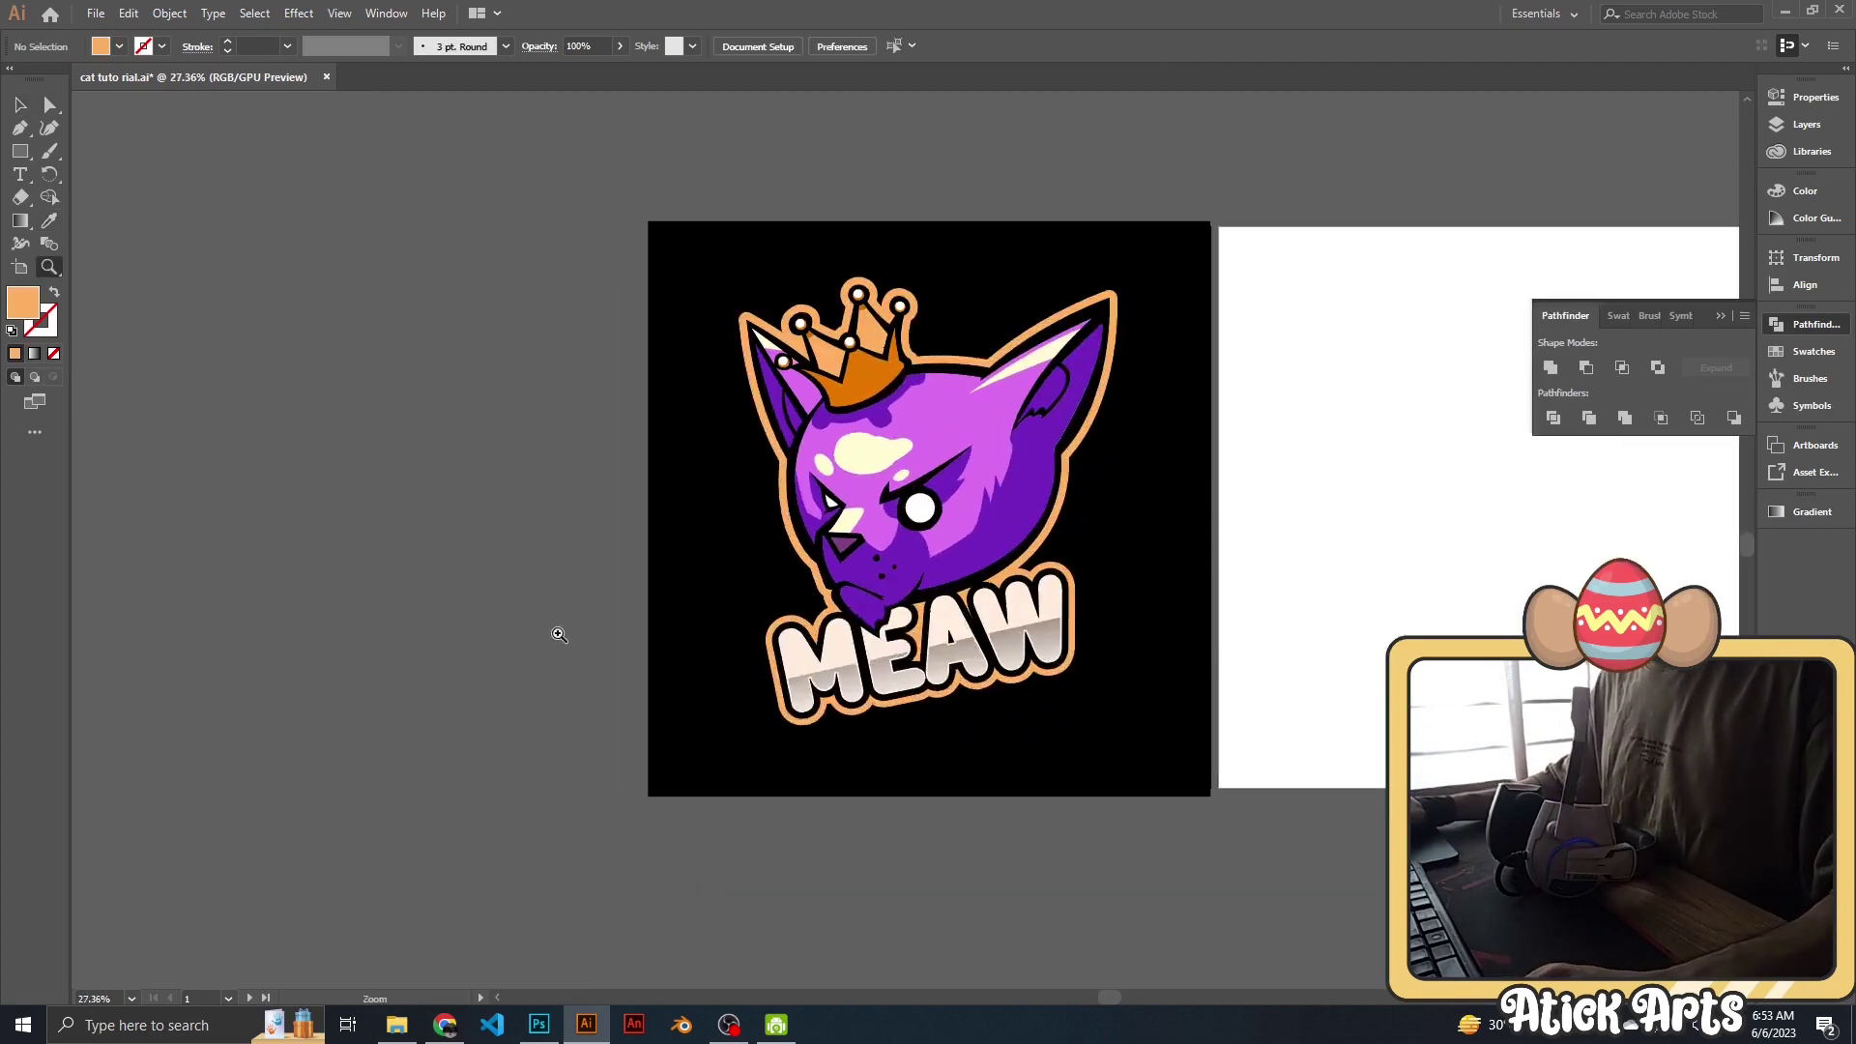
{"action": "scroll", "coordinate": [1174, 531], "scroll_direction": "up", "scroll_amount": 1}
{"action": "scroll", "coordinate": [1025, 541], "scroll_direction": "down", "scroll_amount": 1}
{"action": "scroll", "coordinate": [1199, 578], "scroll_direction": "up", "scroll_amount": 1}
Fill the black background rectangle with the cat's dark purple using the Eyedropper.
{"action": "left_click", "coordinate": [1199, 541]}
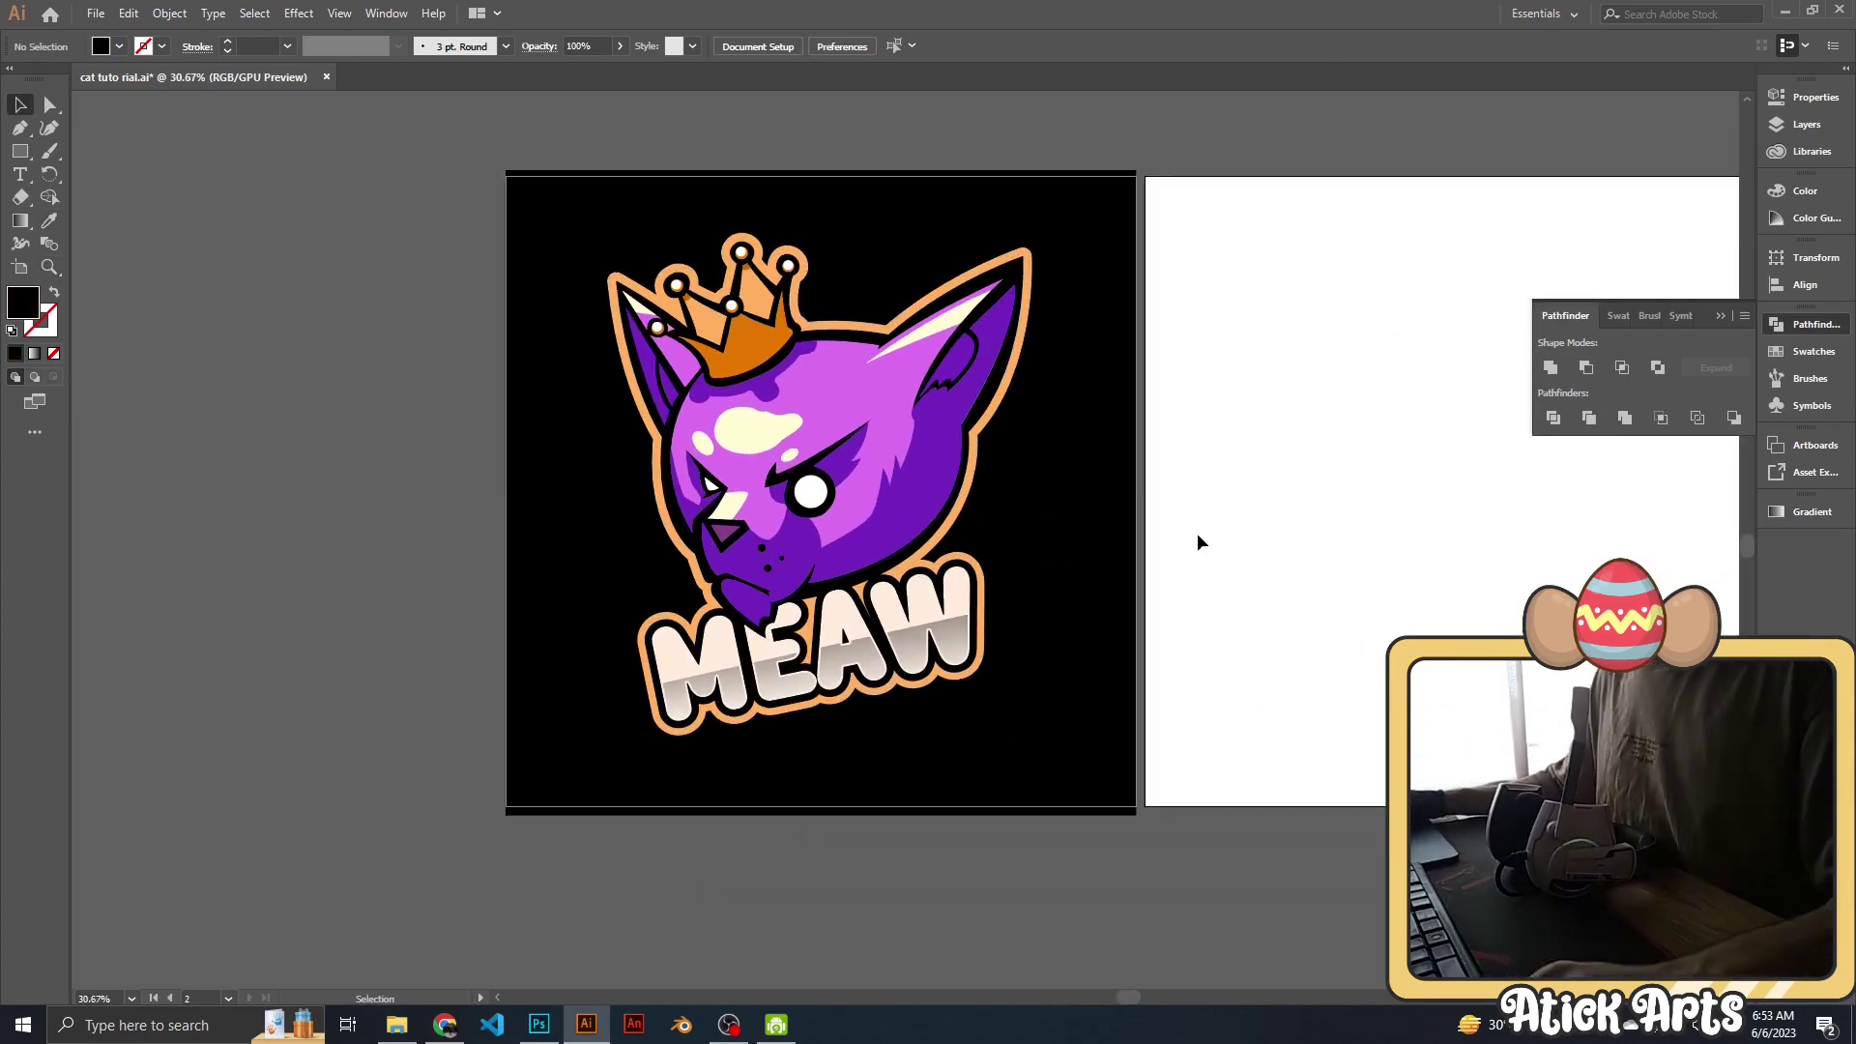
{"action": "key", "text": "i"}
{"action": "left_click", "coordinate": [822, 406]}
{"action": "left_click", "coordinate": [986, 338]}
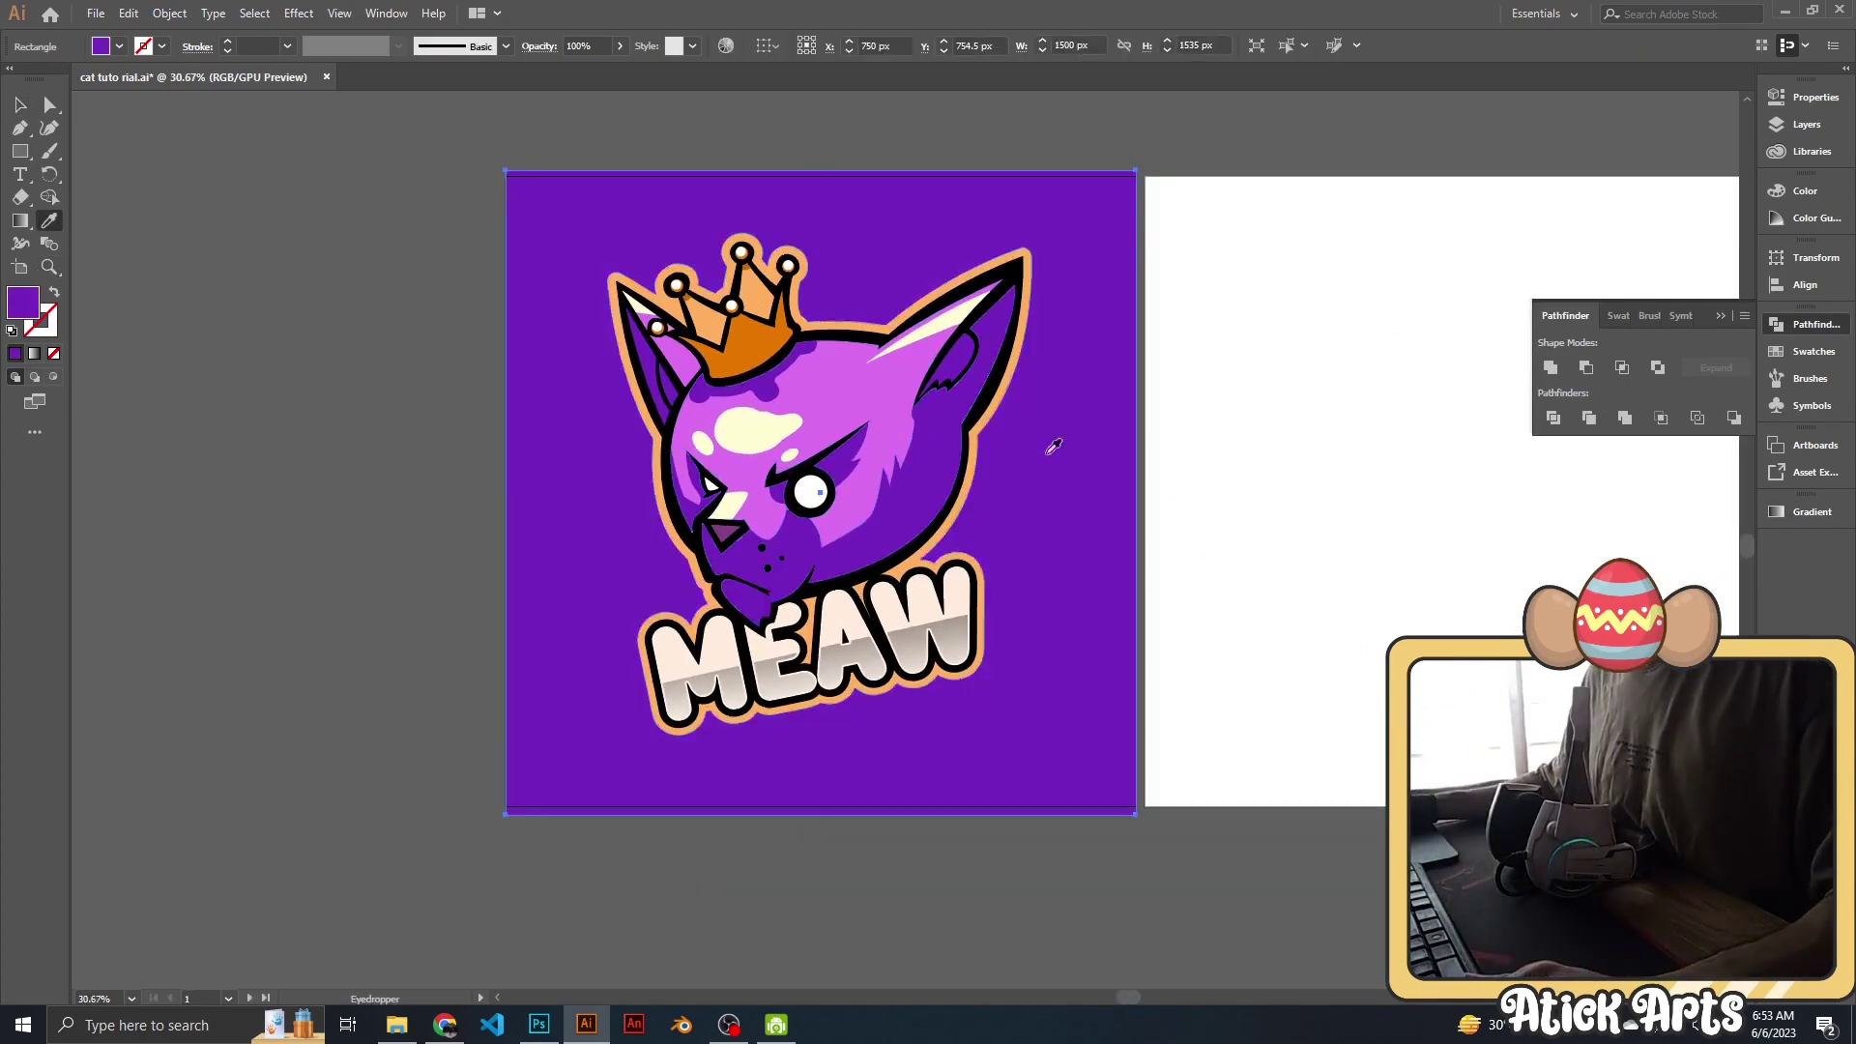
{"action": "scroll", "coordinate": [1136, 471], "scroll_direction": "down", "scroll_amount": 2}
{"action": "scroll", "coordinate": [1137, 471], "scroll_direction": "up", "scroll_amount": 1}
{"action": "left_click", "coordinate": [1208, 605]}
{"action": "scroll", "coordinate": [1209, 604], "scroll_direction": "down", "scroll_amount": 1}
{"action": "scroll", "coordinate": [1243, 540], "scroll_direction": "up", "scroll_amount": 1}
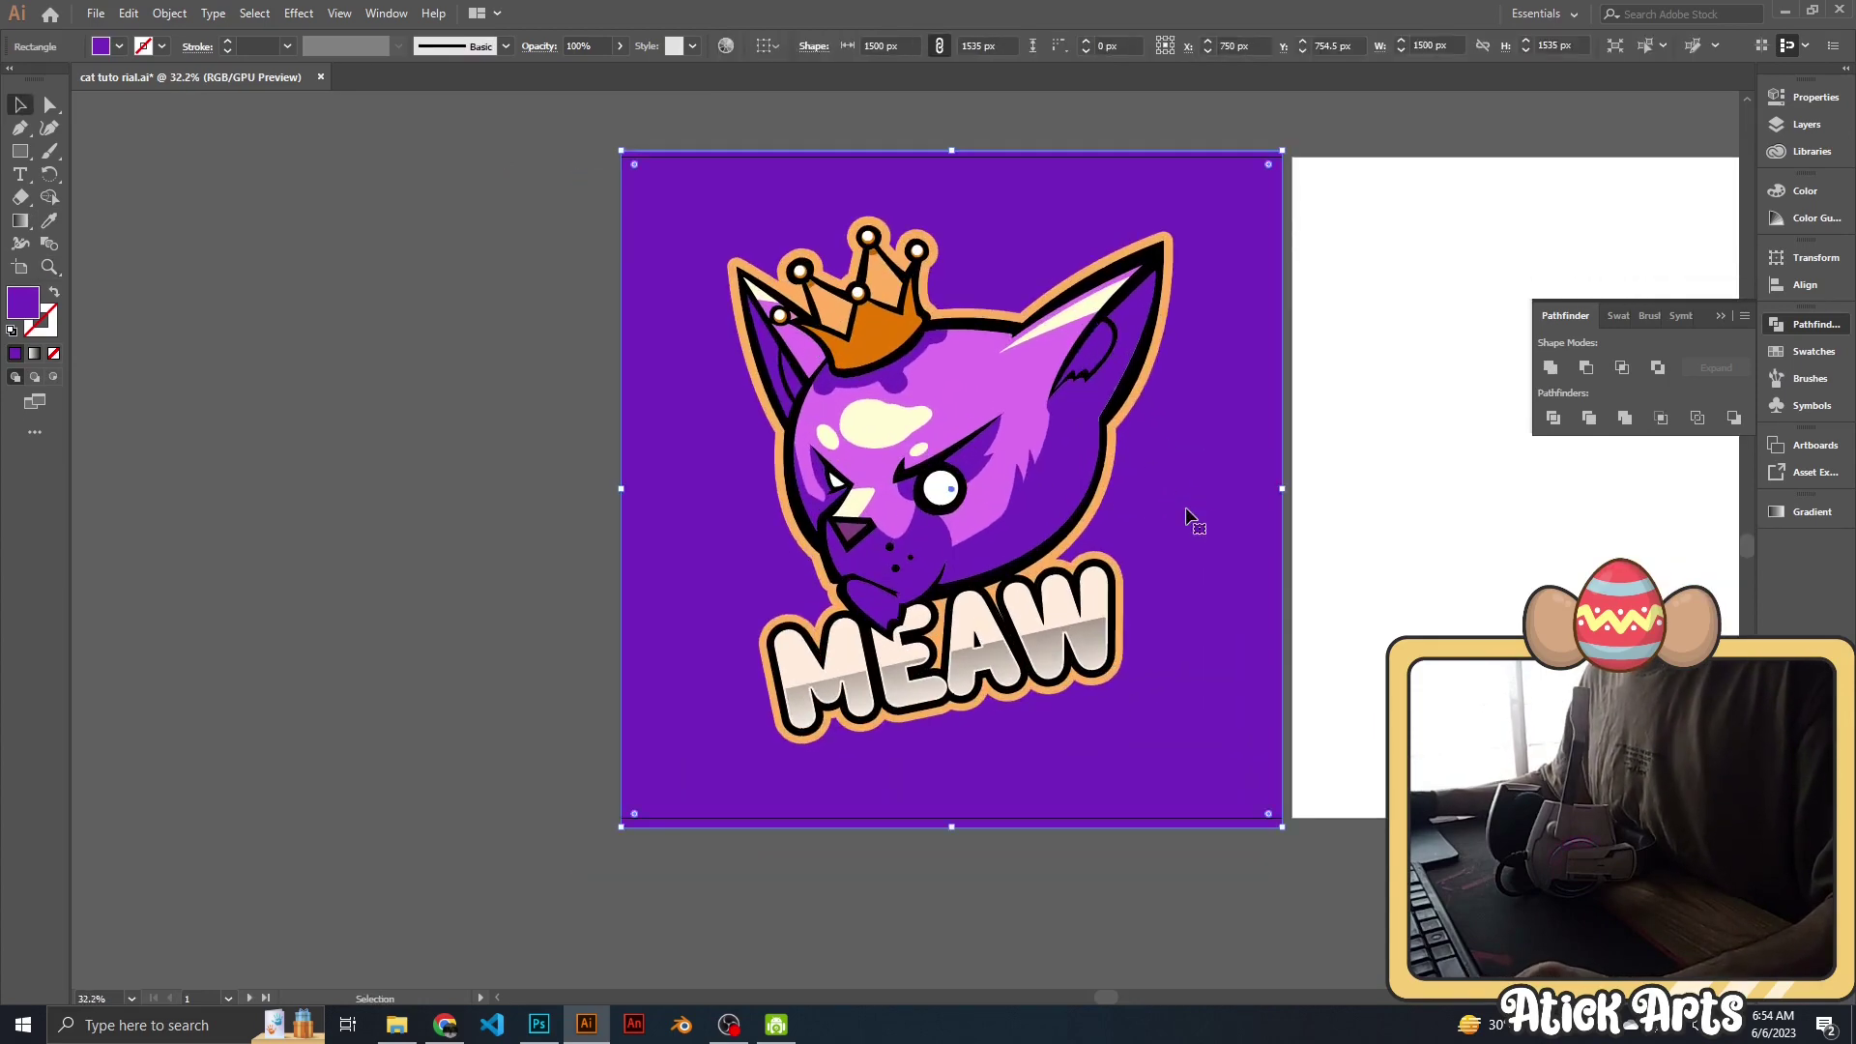
{"action": "double_click", "coordinate": [22, 302]}
{"action": "left_click", "coordinate": [832, 474]}
Reposition the whole cat artwork slightly up and left on the background.
{"action": "scroll", "coordinate": [1329, 445], "scroll_direction": "down", "scroll_amount": 1}
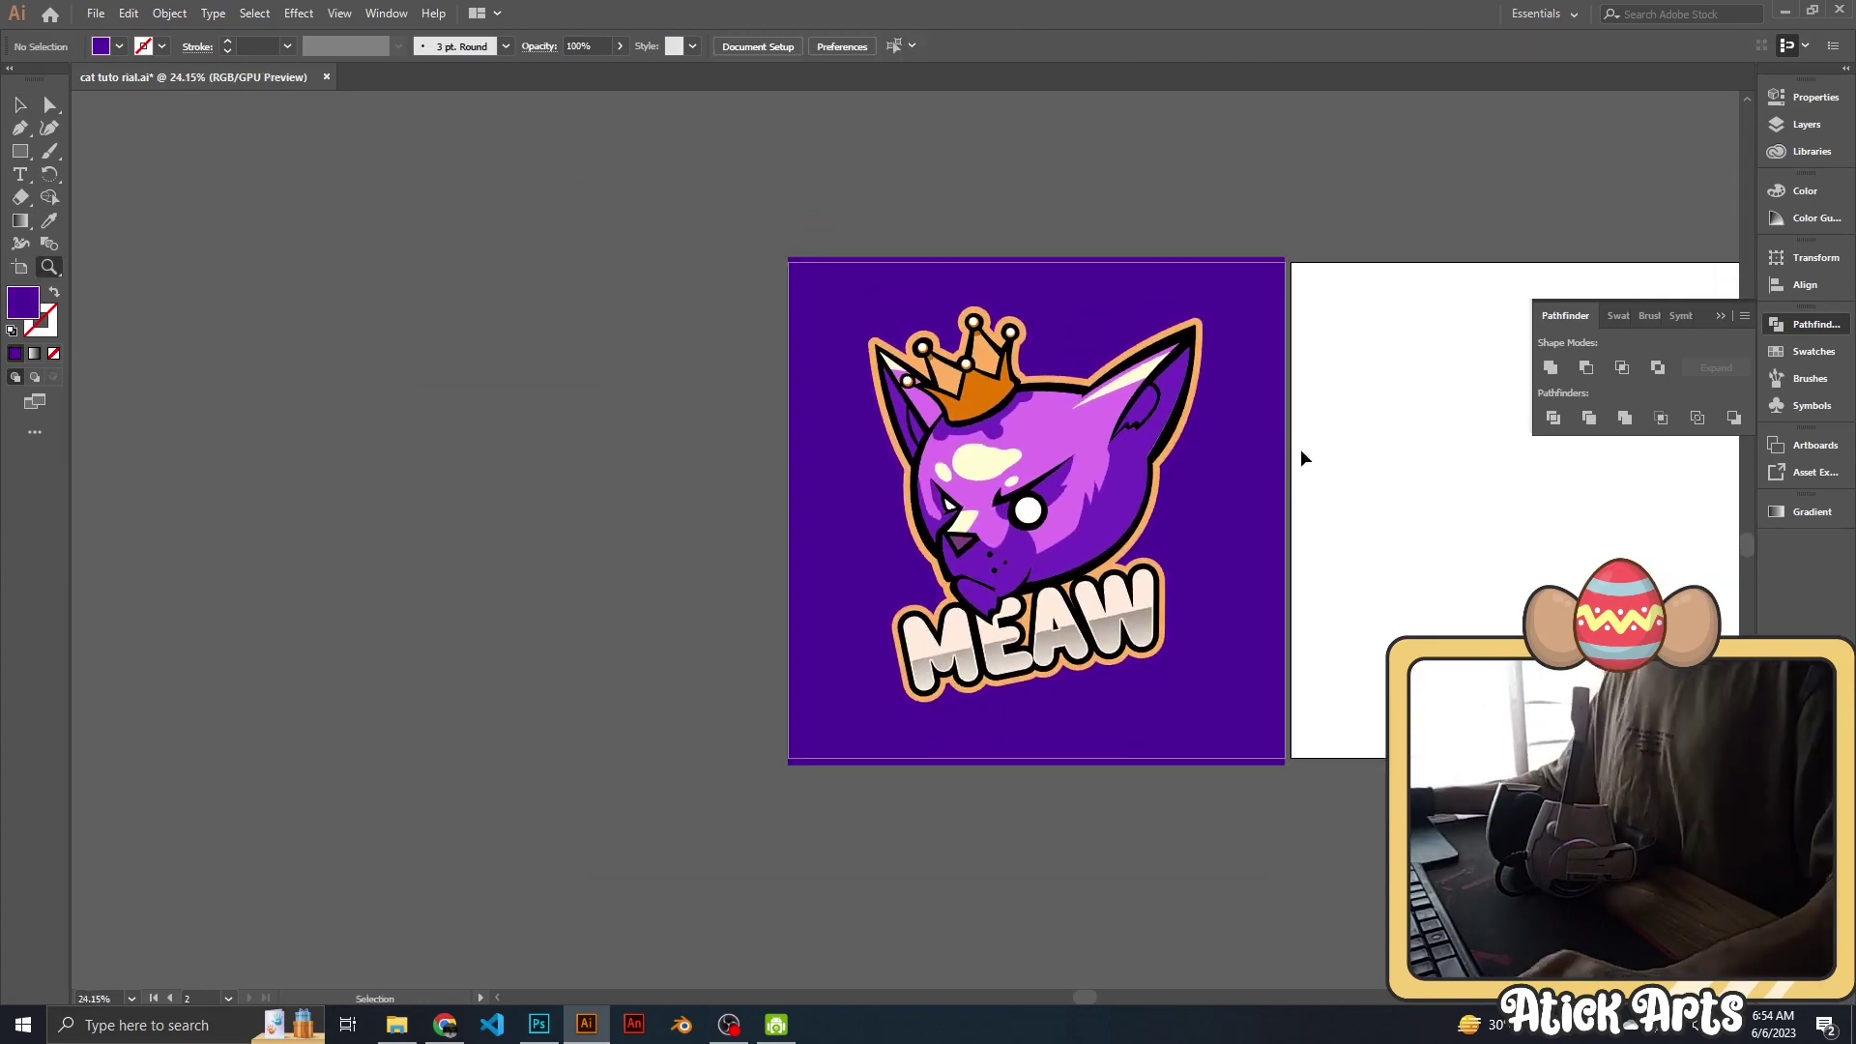
{"action": "scroll", "coordinate": [1344, 478], "scroll_direction": "up", "scroll_amount": 1}
{"action": "scroll", "coordinate": [1344, 478], "scroll_direction": "down", "scroll_amount": 1}
{"action": "scroll", "coordinate": [1264, 459], "scroll_direction": "up", "scroll_amount": 1}
{"action": "left_click", "coordinate": [1314, 306]}
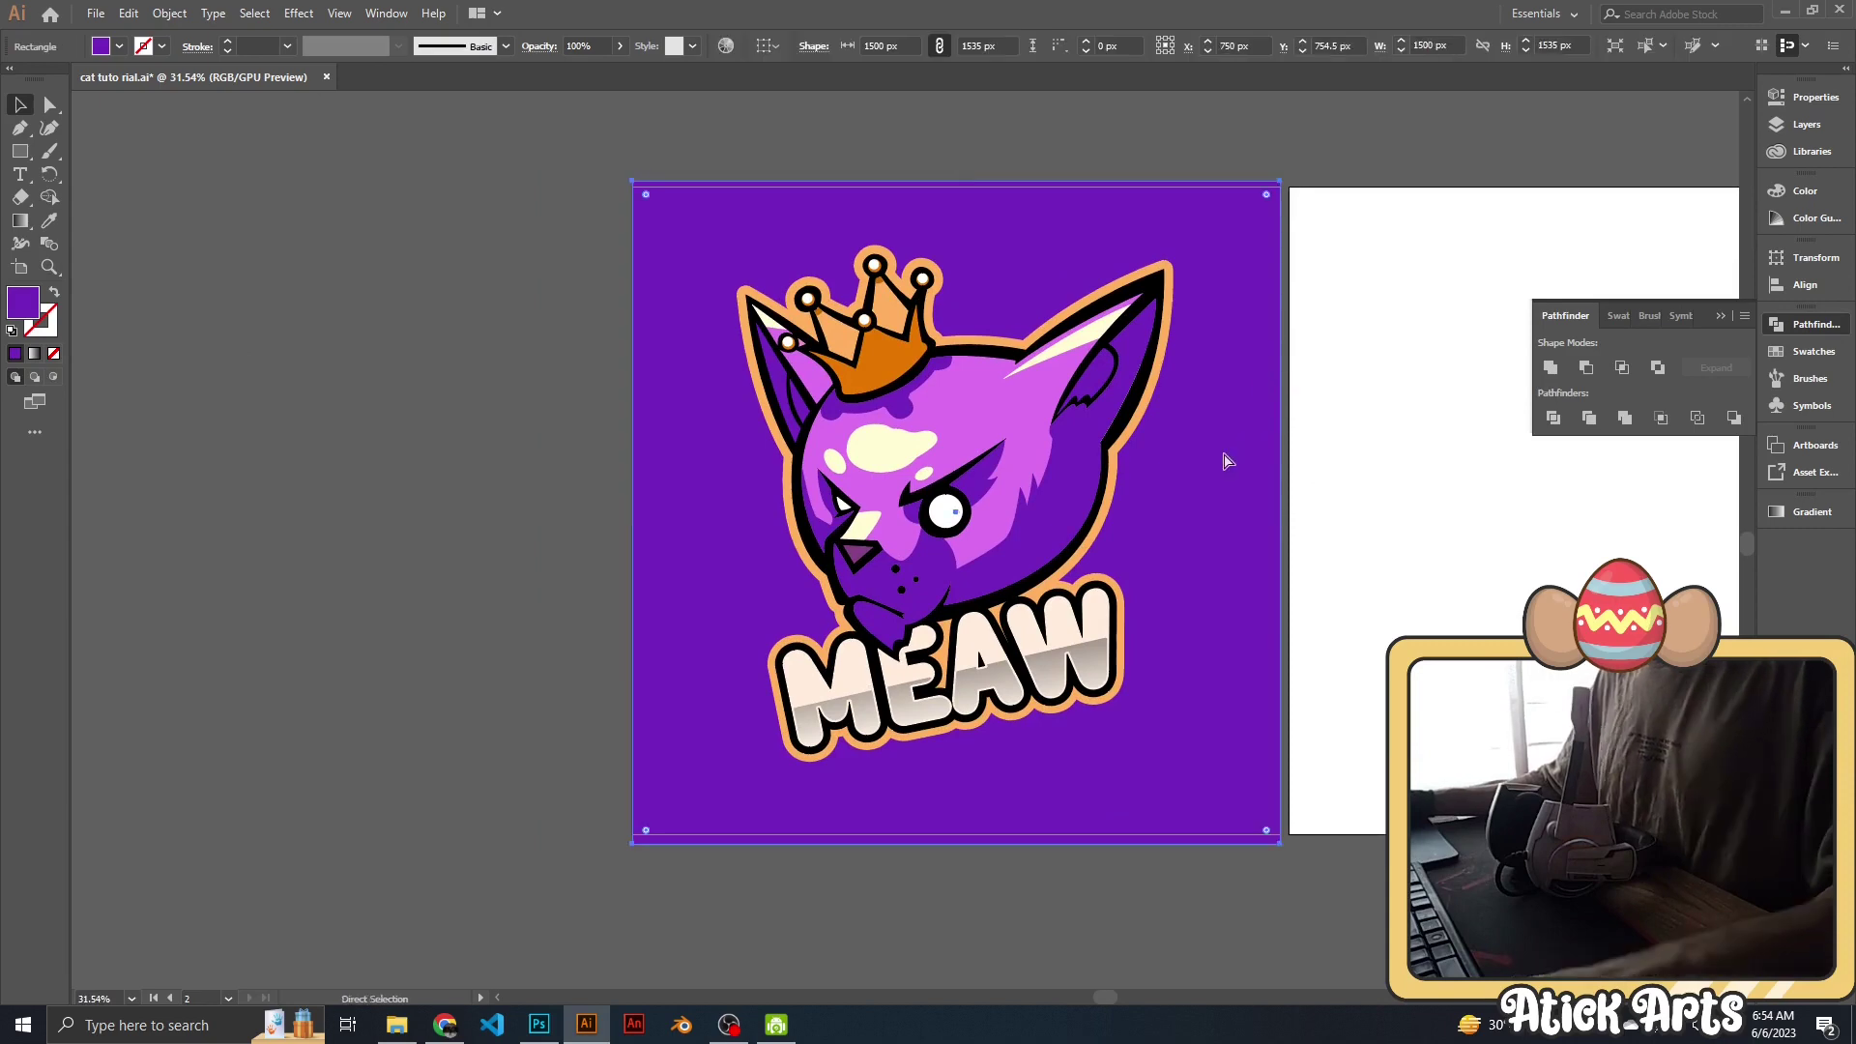
{"action": "left_click", "coordinate": [703, 785]}
{"action": "left_click_drag", "start_coordinate": [1189, 767], "coordinate": [1112, 745]}
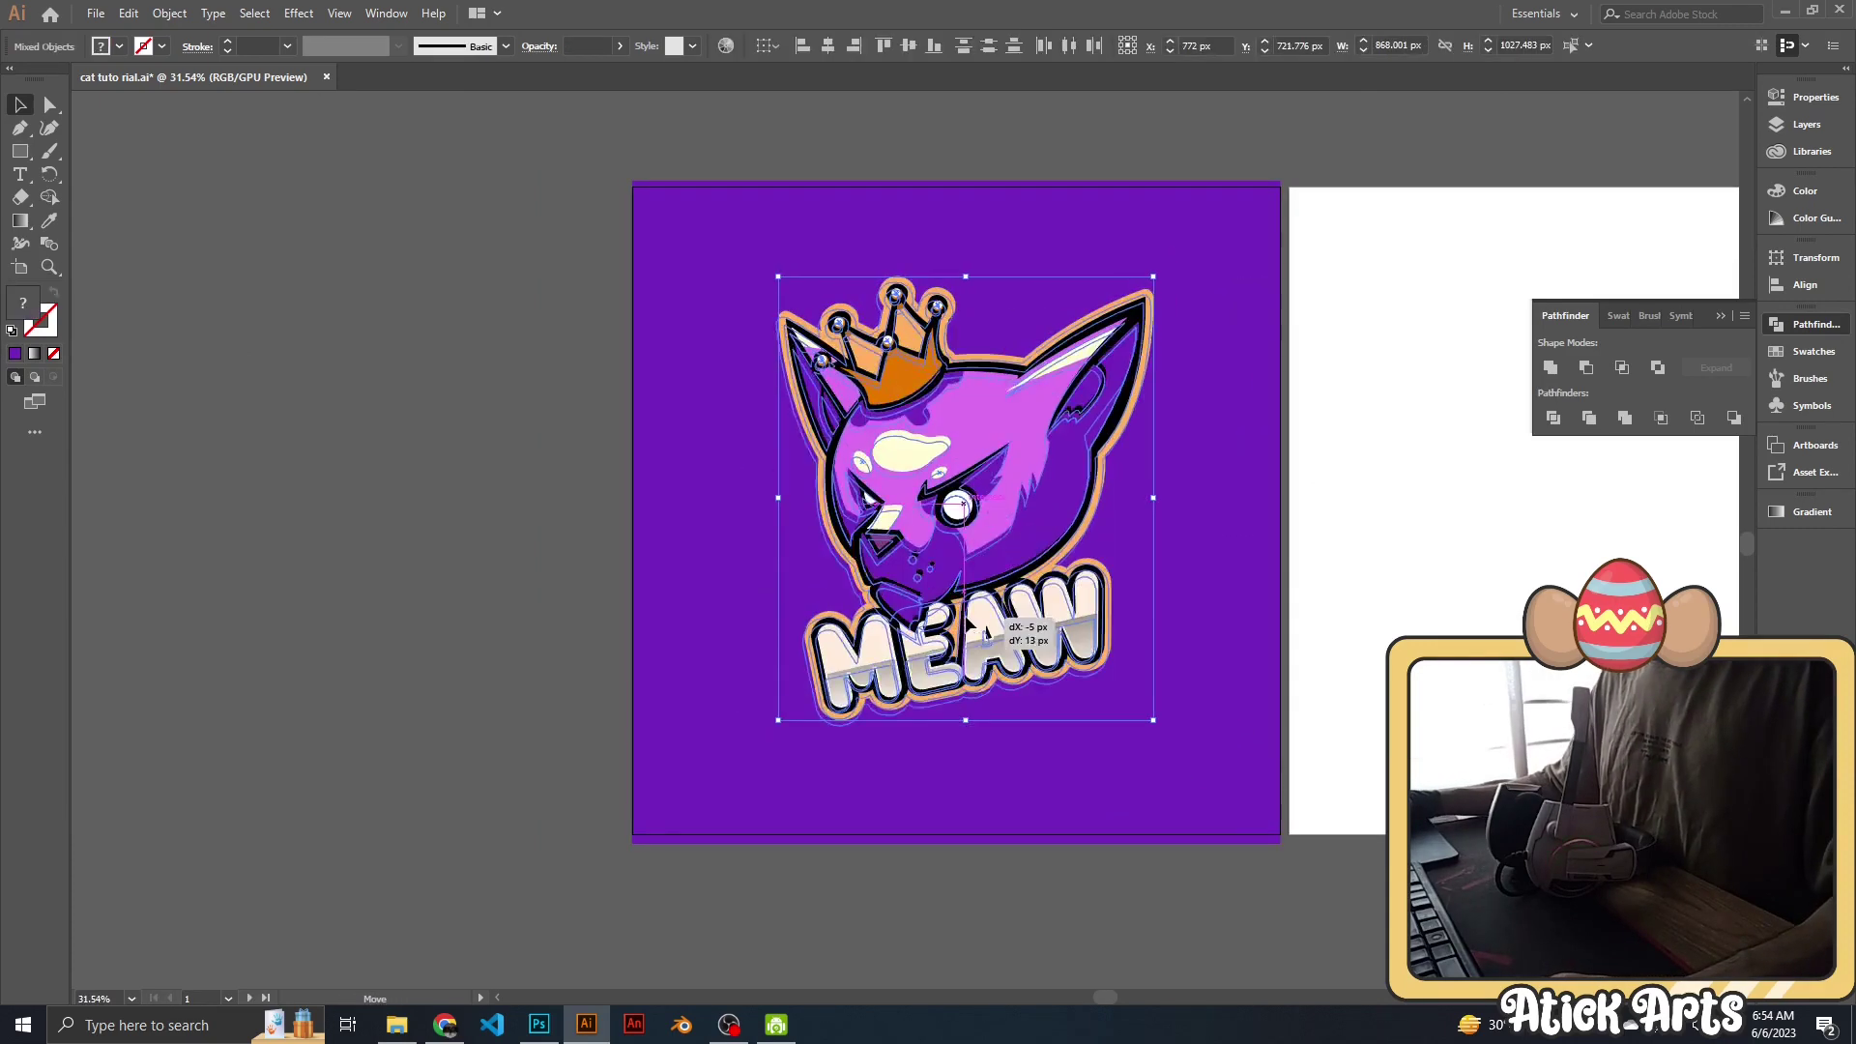
{"action": "left_click", "coordinate": [1337, 471]}
Draw a four-point shading shape over the cat's white eye with the Pen tool.
{"action": "key", "text": "z"}
{"action": "scroll", "coordinate": [1337, 471], "scroll_direction": "down", "scroll_amount": 1}
{"action": "scroll", "coordinate": [1338, 471], "scroll_direction": "down", "scroll_amount": 1}
{"action": "scroll", "coordinate": [1070, 589], "scroll_direction": "up", "scroll_amount": 3}
{"action": "left_click", "coordinate": [1069, 589], "text": "ctrl"}
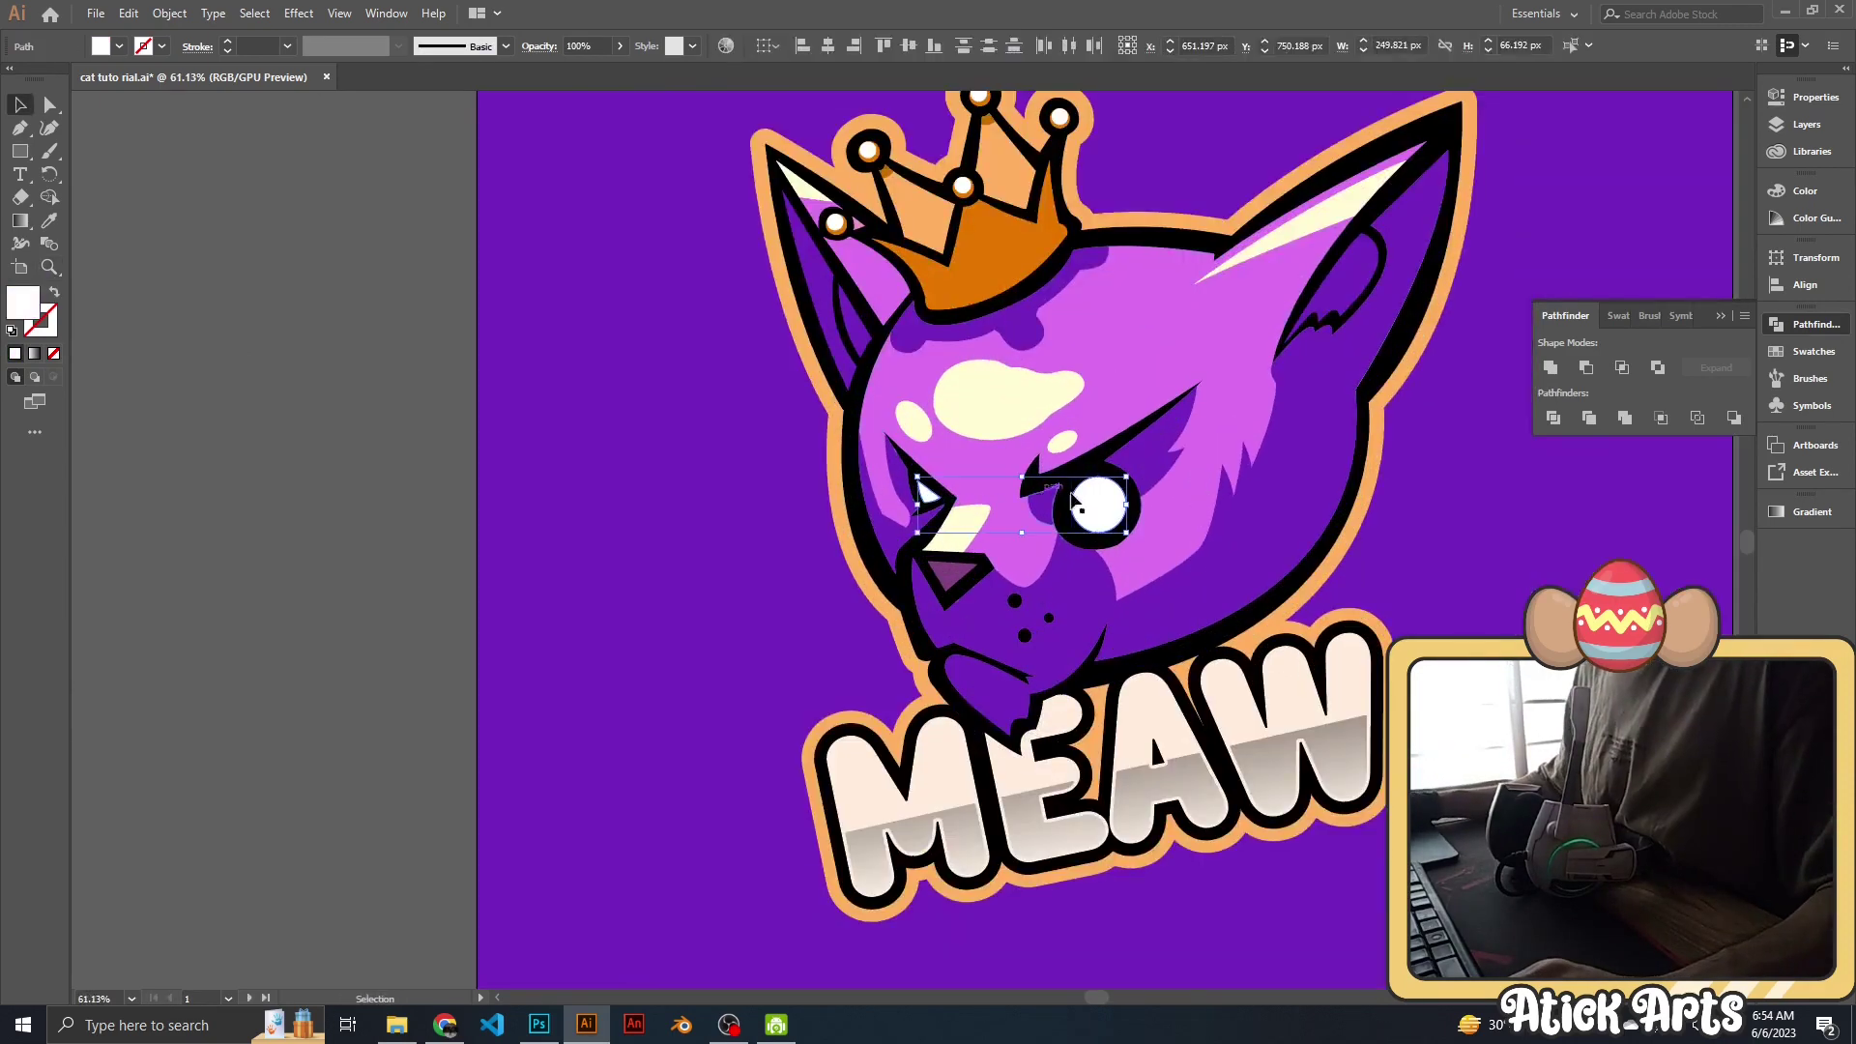
{"action": "scroll", "coordinate": [1074, 514], "scroll_direction": "up", "scroll_amount": 2}
{"action": "scroll", "coordinate": [1132, 518], "scroll_direction": "down", "scroll_amount": 3}
{"action": "scroll", "coordinate": [1132, 518], "scroll_direction": "down", "scroll_amount": 2}
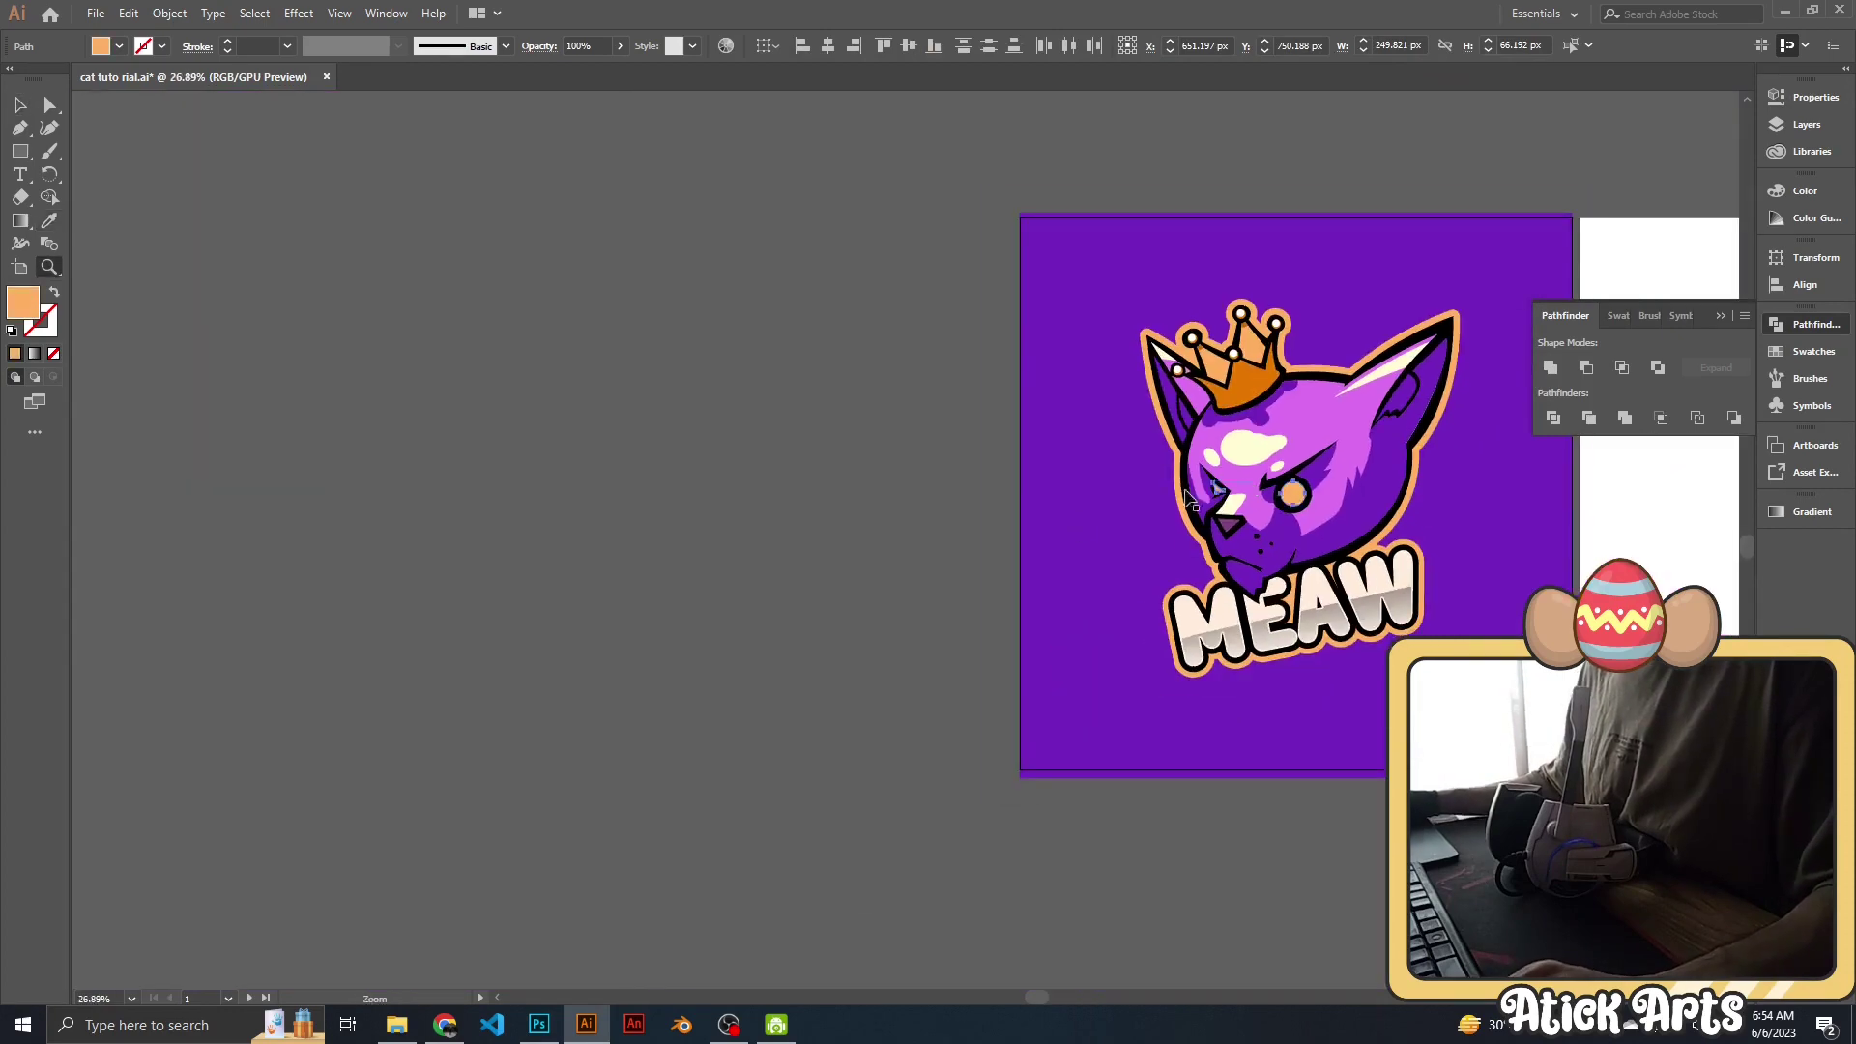
{"action": "scroll", "coordinate": [1343, 490], "scroll_direction": "up", "scroll_amount": 3}
{"action": "scroll", "coordinate": [1343, 490], "scroll_direction": "up", "scroll_amount": 4}
{"action": "key", "text": "p"}
{"action": "left_click", "coordinate": [1088, 518]}
{"action": "left_click", "coordinate": [1110, 428]}
{"action": "left_click", "coordinate": [1228, 406]}
{"action": "left_click", "coordinate": [1299, 458]}
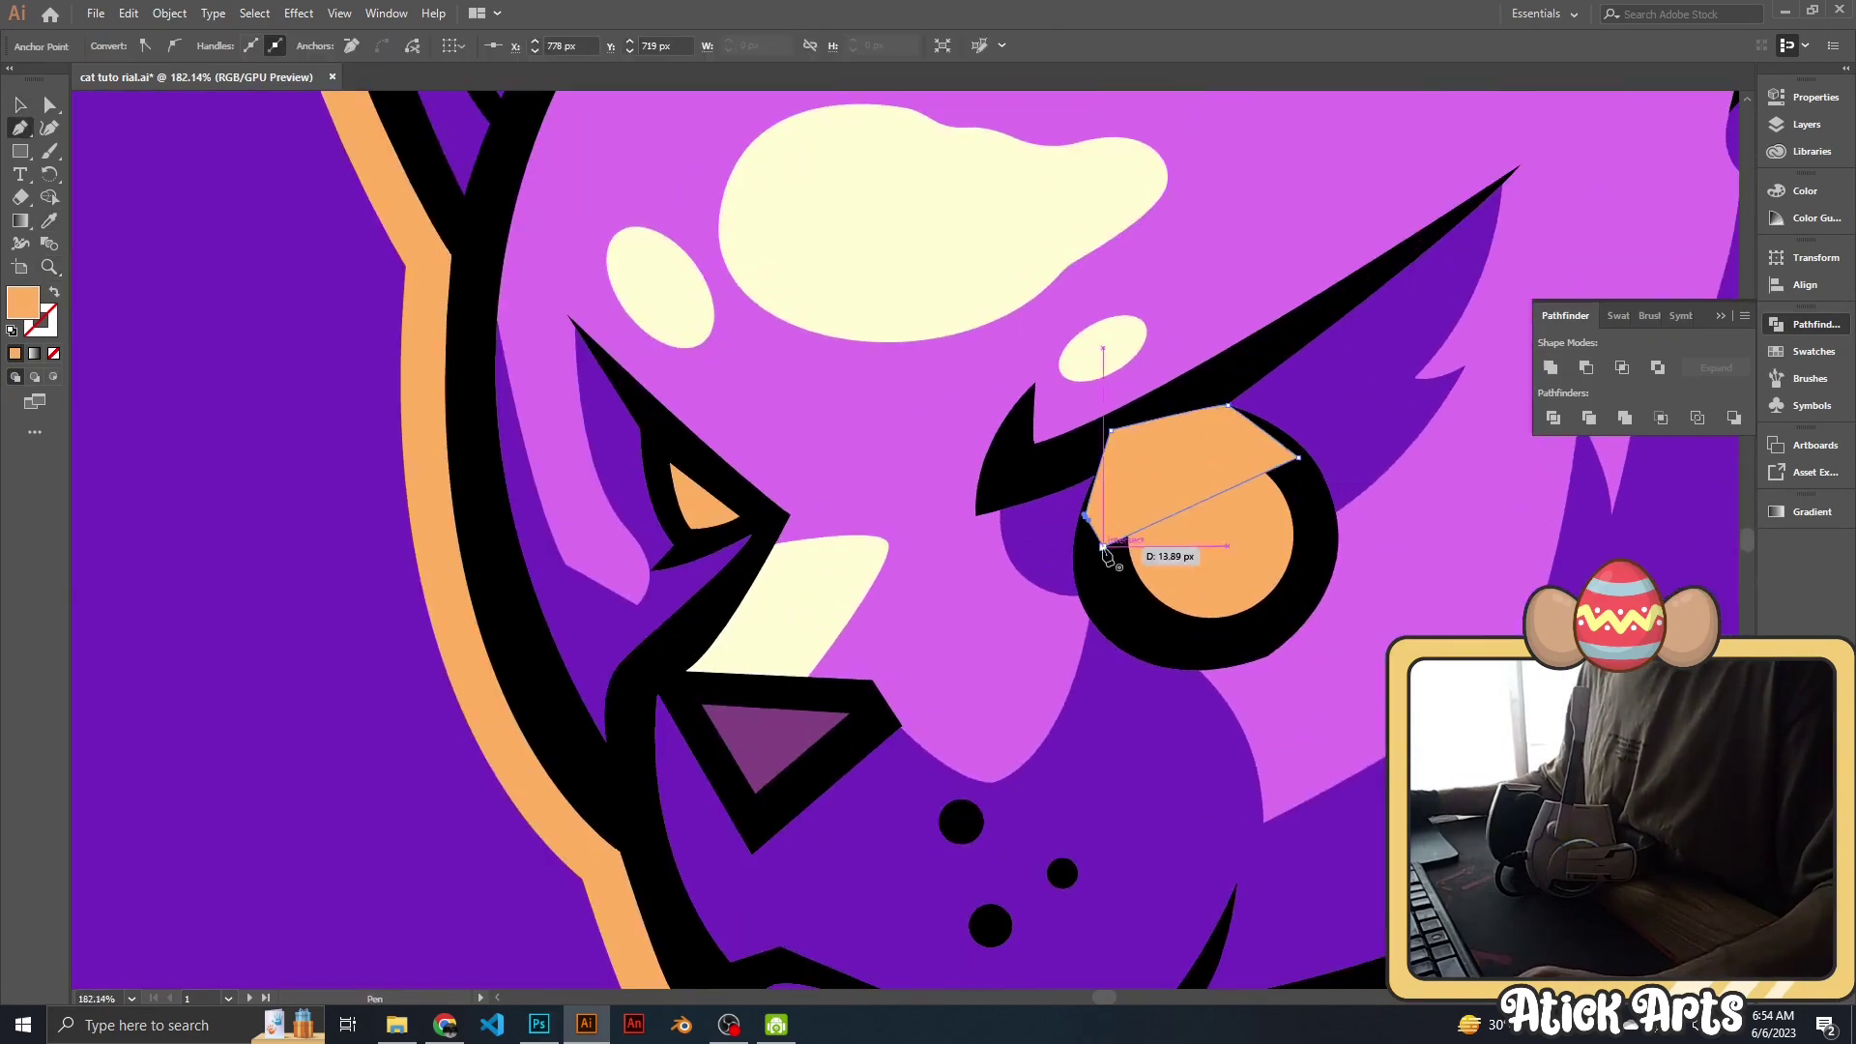
{"action": "key", "text": "v"}
{"action": "left_click", "coordinate": [1229, 438], "text": "shift"}
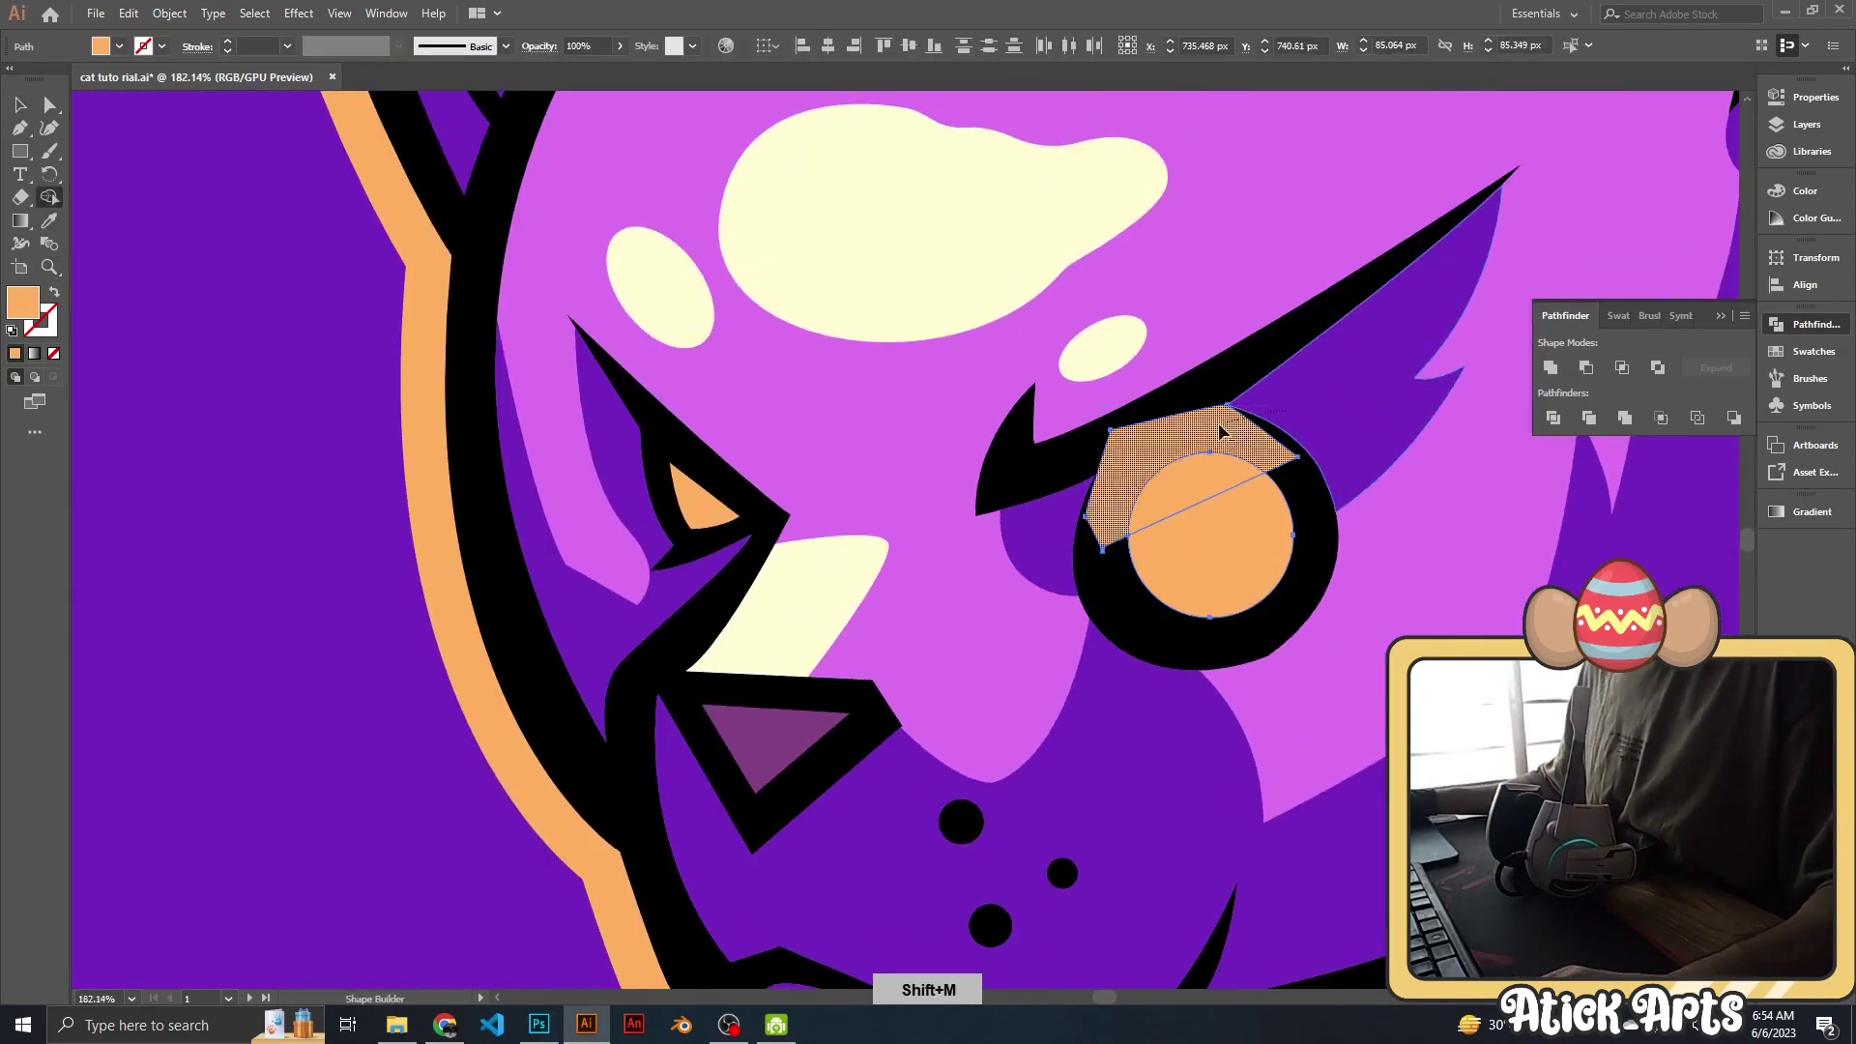
Select the two new orange eye shapes to check them, then deselect everything.
{"action": "scroll", "coordinate": [1226, 426], "scroll_direction": "down", "scroll_amount": 5}
{"action": "scroll", "coordinate": [868, 443], "scroll_direction": "up", "scroll_amount": 4}
{"action": "scroll", "coordinate": [867, 443], "scroll_direction": "up", "scroll_amount": 2}
{"action": "scroll", "coordinate": [867, 444], "scroll_direction": "down", "scroll_amount": 3}
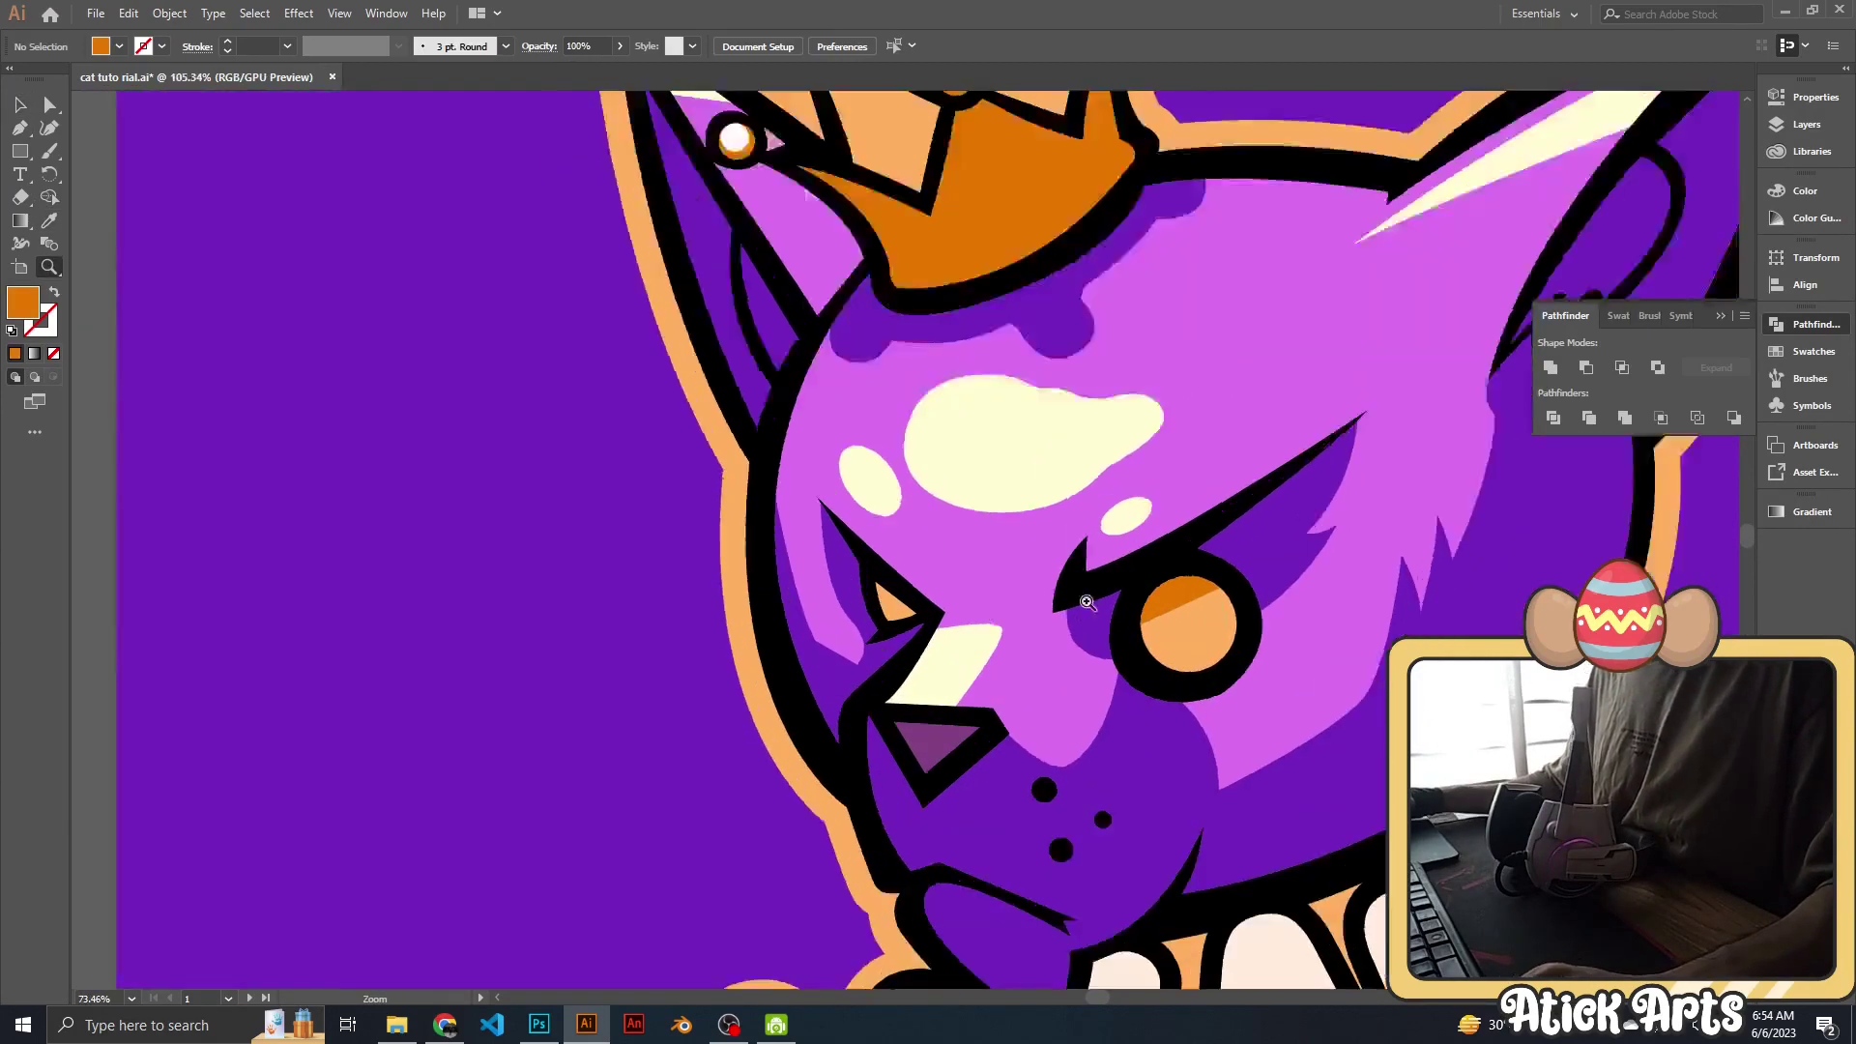
{"action": "scroll", "coordinate": [780, 593], "scroll_direction": "up", "scroll_amount": 5}
{"action": "scroll", "coordinate": [779, 592], "scroll_direction": "down", "scroll_amount": 5}
{"action": "scroll", "coordinate": [1168, 493], "scroll_direction": "up", "scroll_amount": 2}
{"action": "scroll", "coordinate": [1168, 493], "scroll_direction": "up", "scroll_amount": 4}
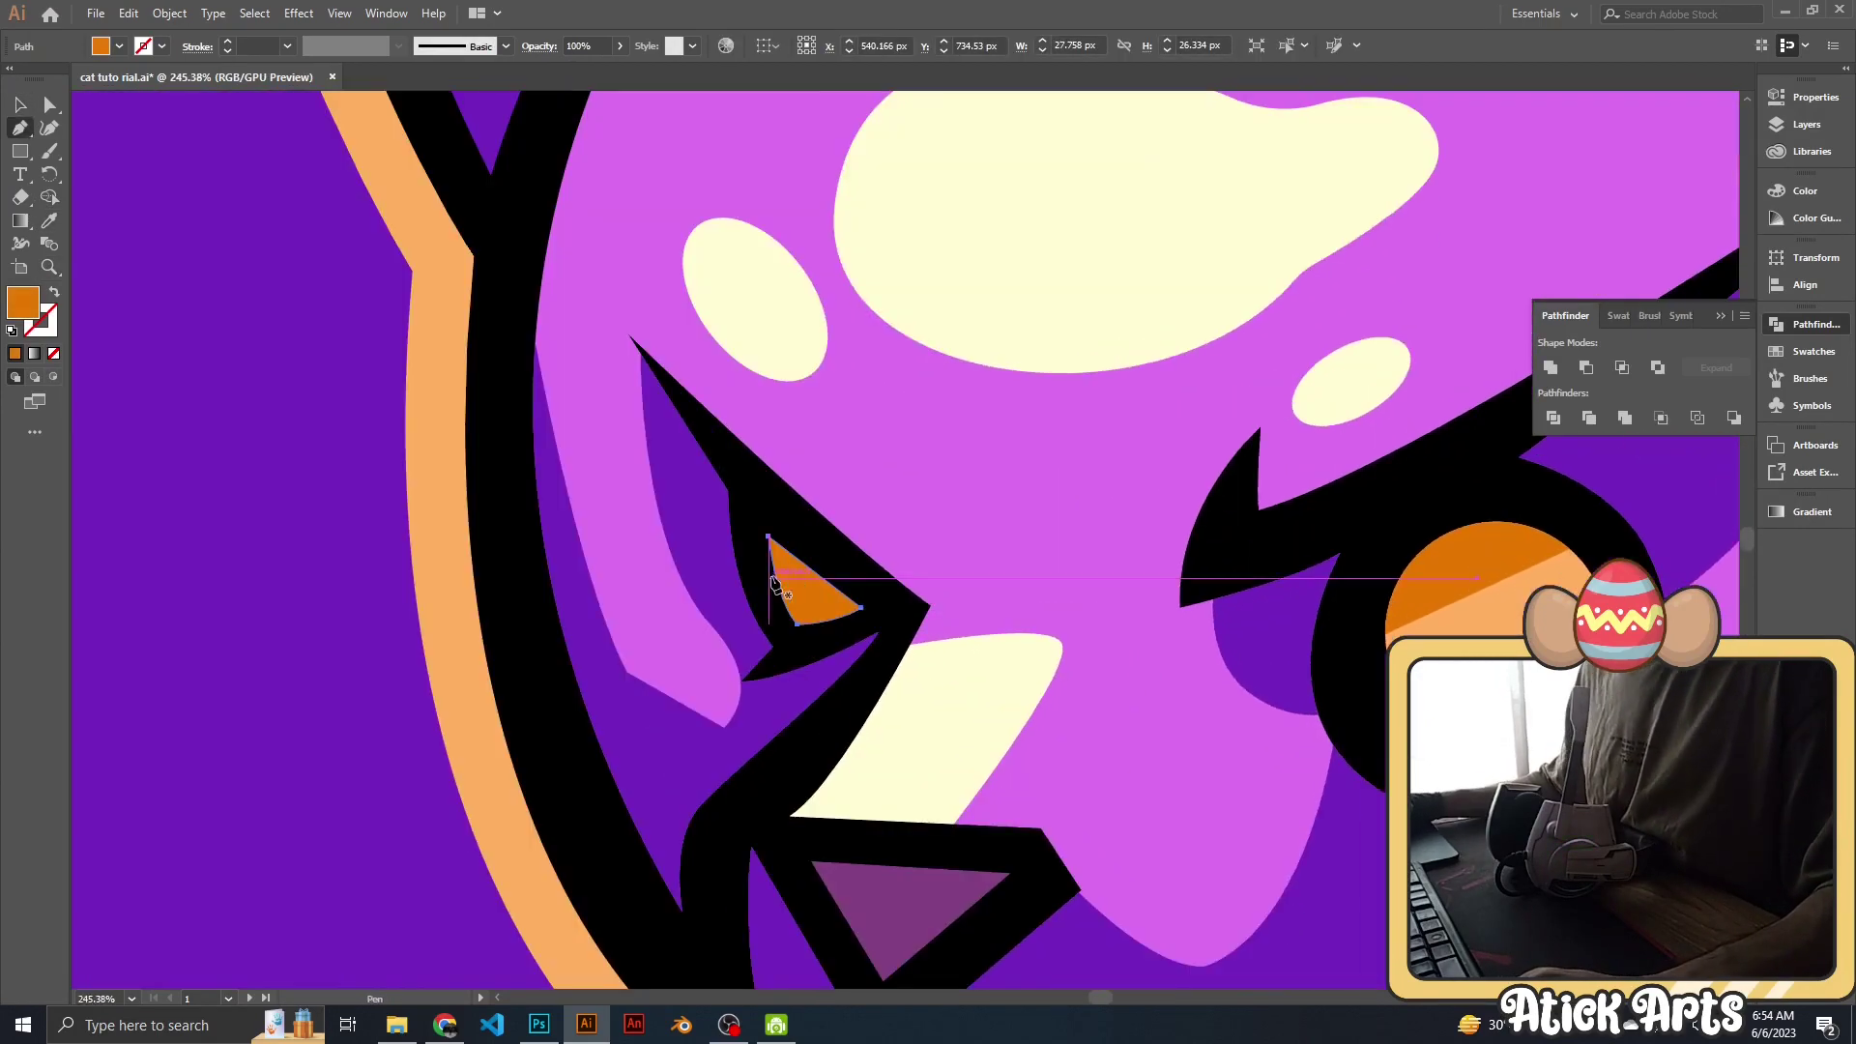
{"action": "key", "text": "v"}
{"action": "left_click", "coordinate": [817, 585]}
{"action": "left_click", "coordinate": [802, 628], "text": "shift"}
{"action": "key", "text": "ctrl+shift+a"}
Draw a small cream circle highlight in the orange eye and move it higher.
{"action": "key", "text": "z"}
{"action": "scroll", "coordinate": [821, 546], "scroll_direction": "down", "scroll_amount": 5}
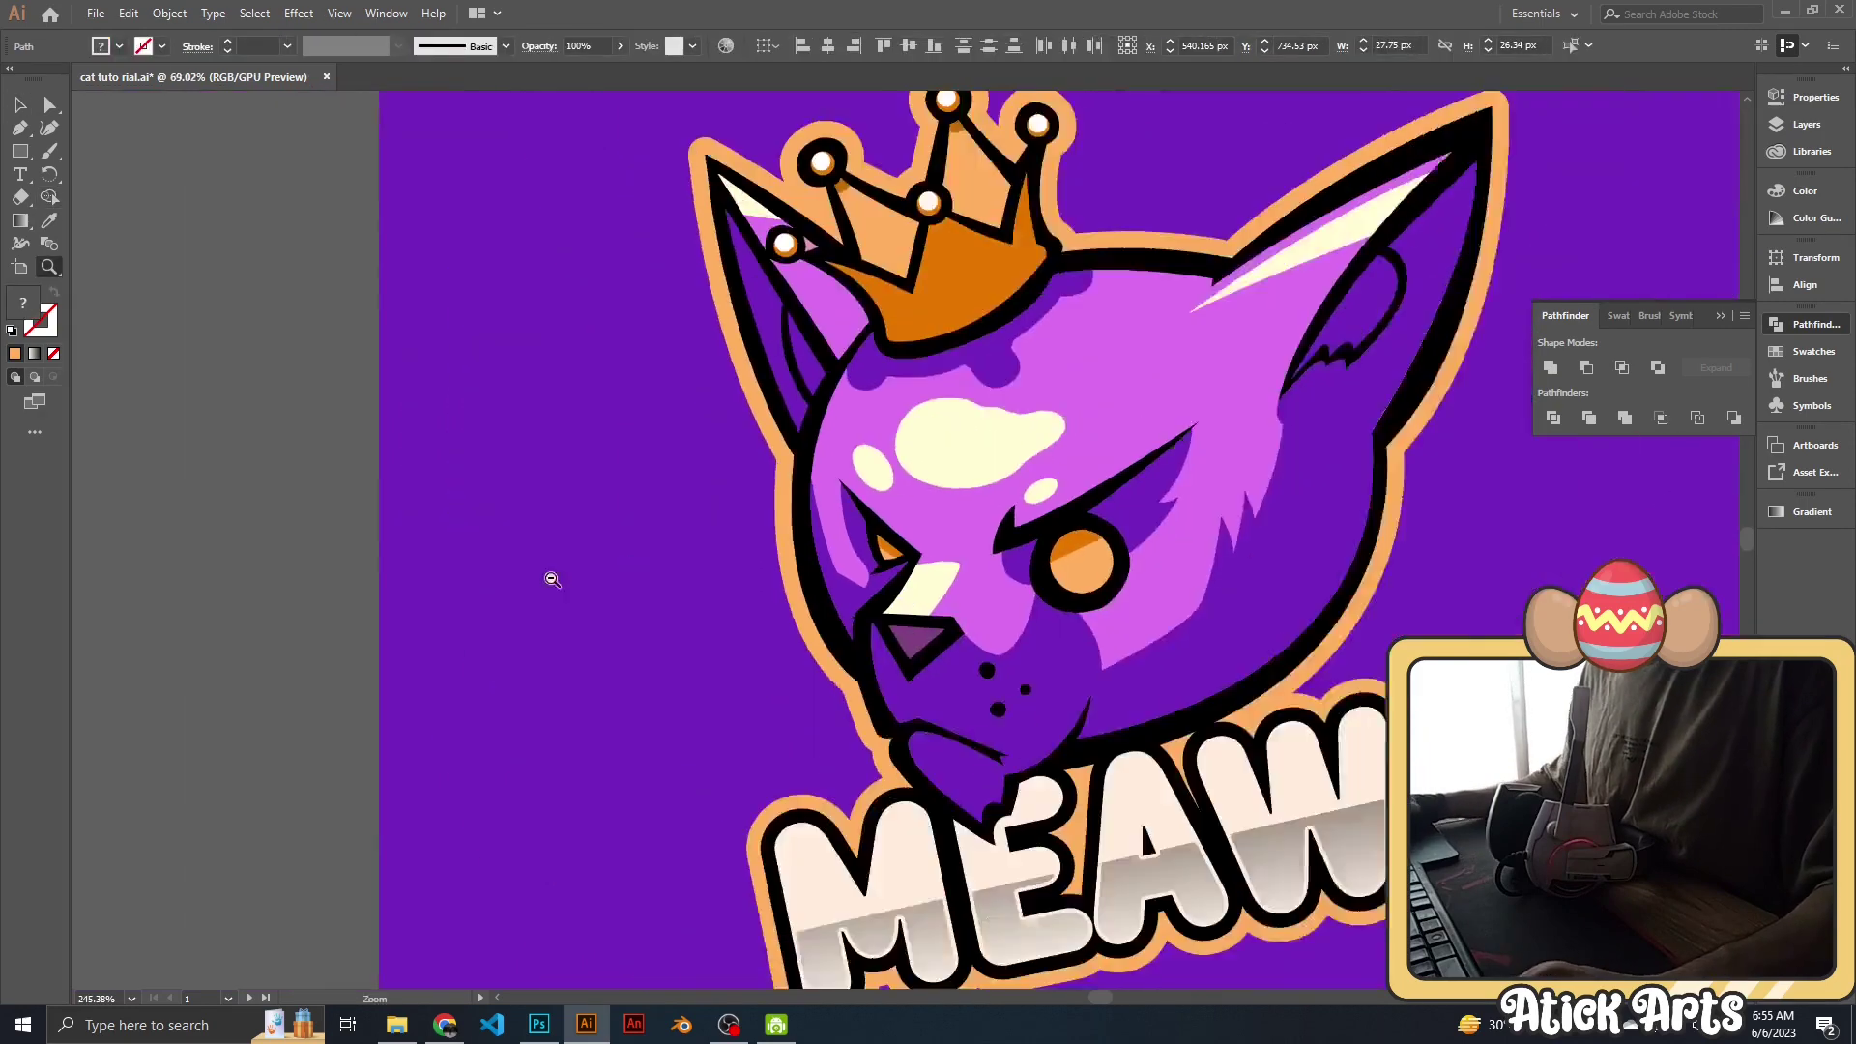
{"action": "scroll", "coordinate": [821, 546], "scroll_direction": "down", "scroll_amount": 2}
{"action": "scroll", "coordinate": [821, 546], "scroll_direction": "up", "scroll_amount": 2}
{"action": "scroll", "coordinate": [821, 546], "scroll_direction": "up", "scroll_amount": 2}
{"action": "scroll", "coordinate": [821, 546], "scroll_direction": "up", "scroll_amount": 4}
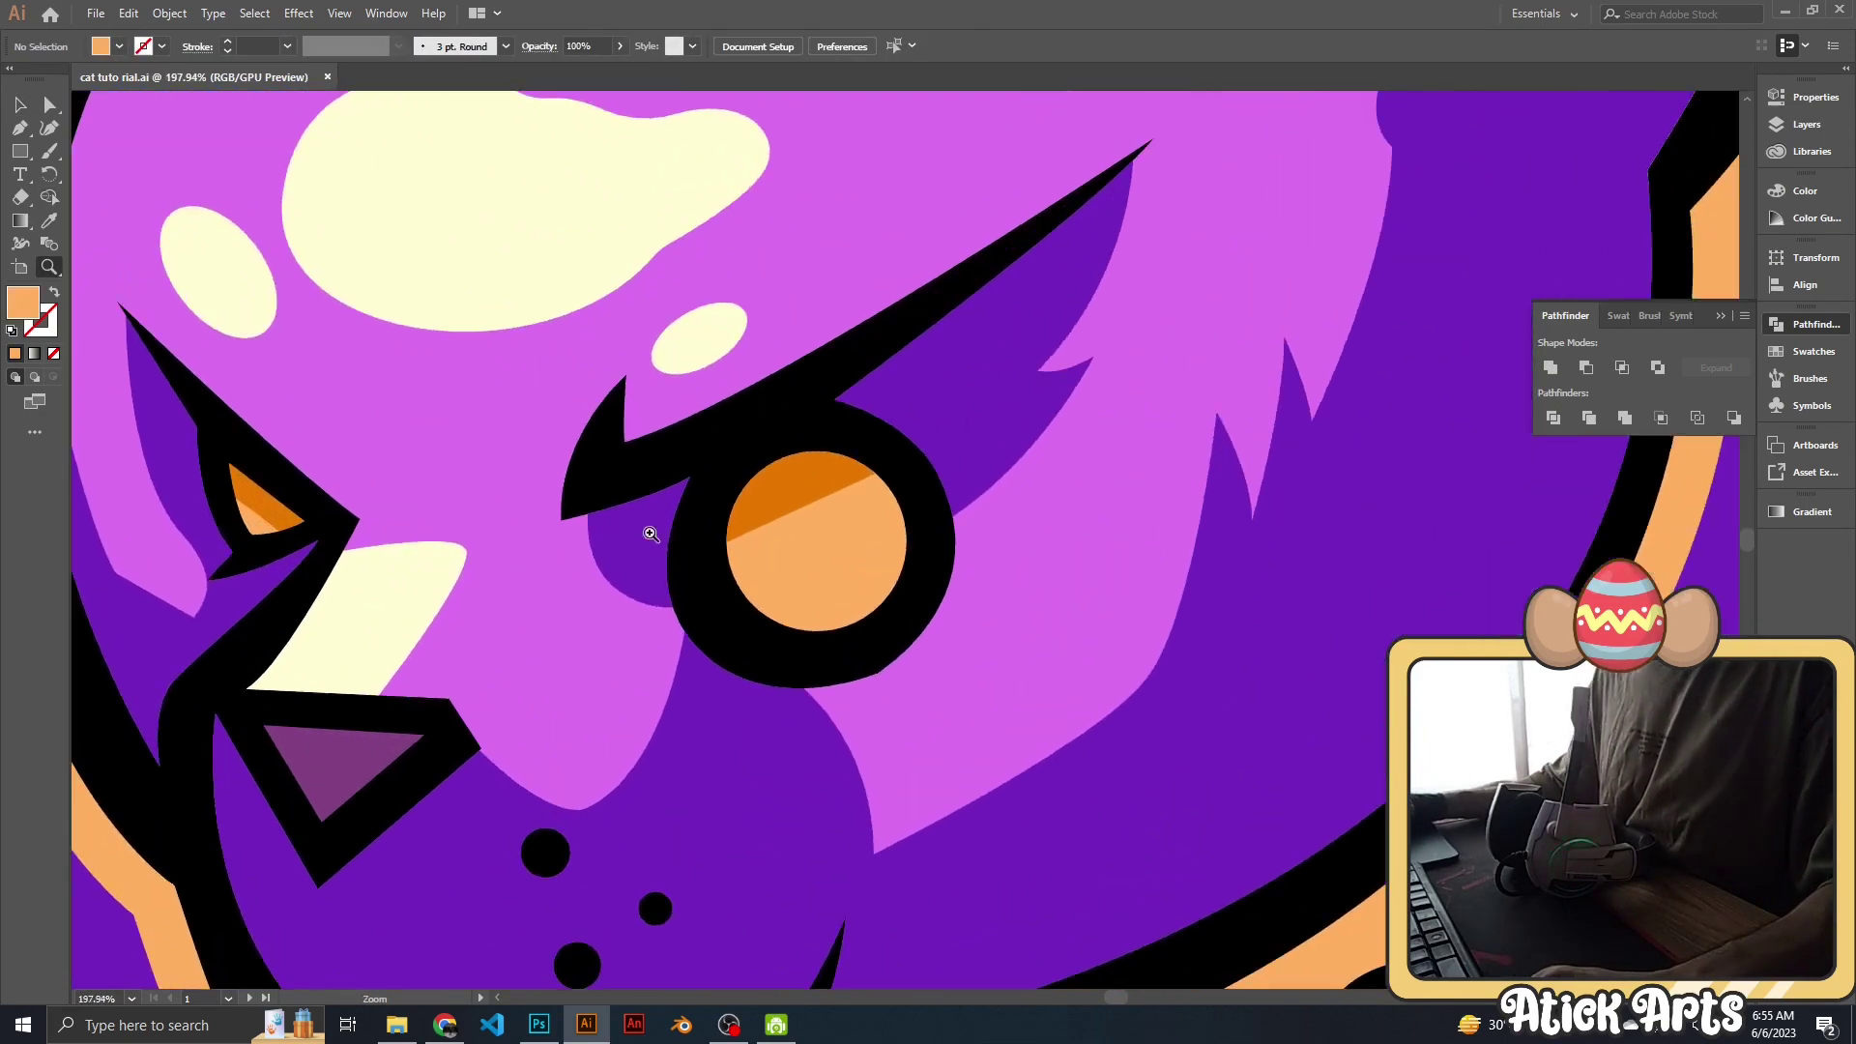
{"action": "left_click_drag", "start_coordinate": [22, 154], "coordinate": [82, 188]}
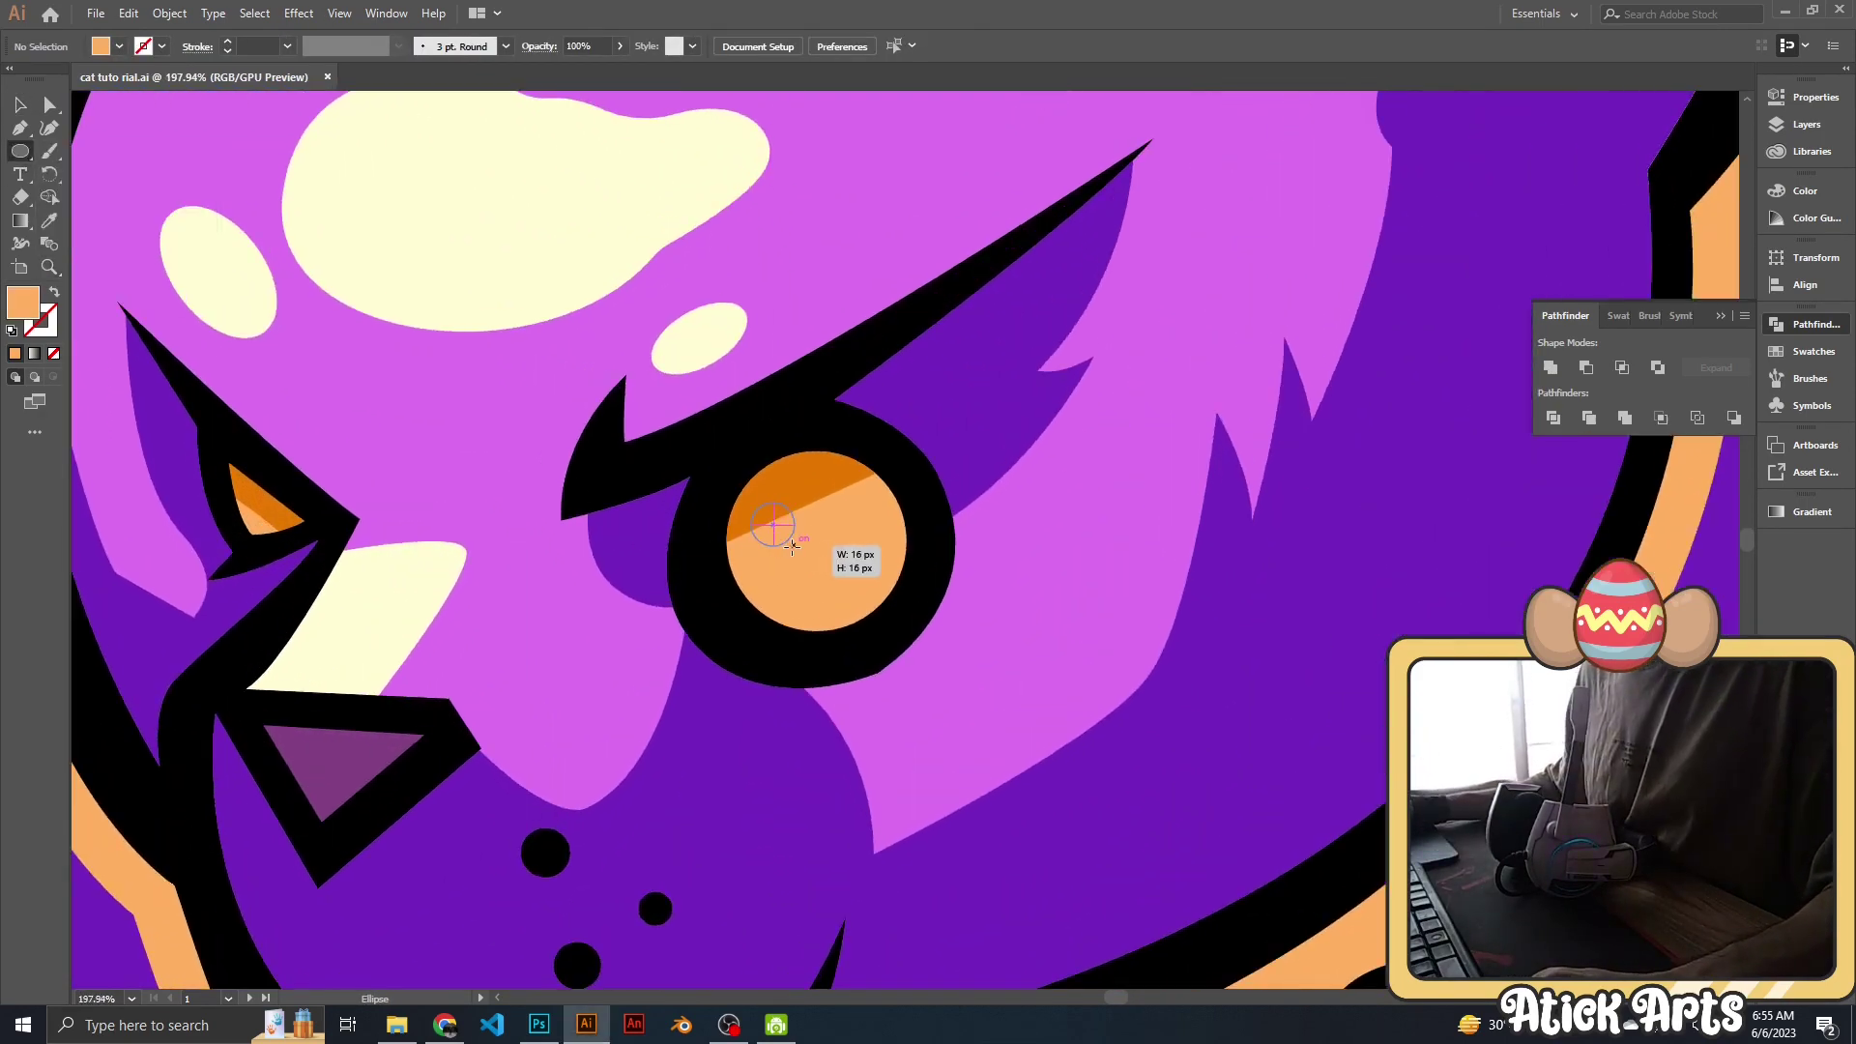
{"action": "left_click_drag", "start_coordinate": [792, 548], "coordinate": [758, 543]}
{"action": "scroll", "coordinate": [773, 527], "scroll_direction": "up", "scroll_amount": 1}
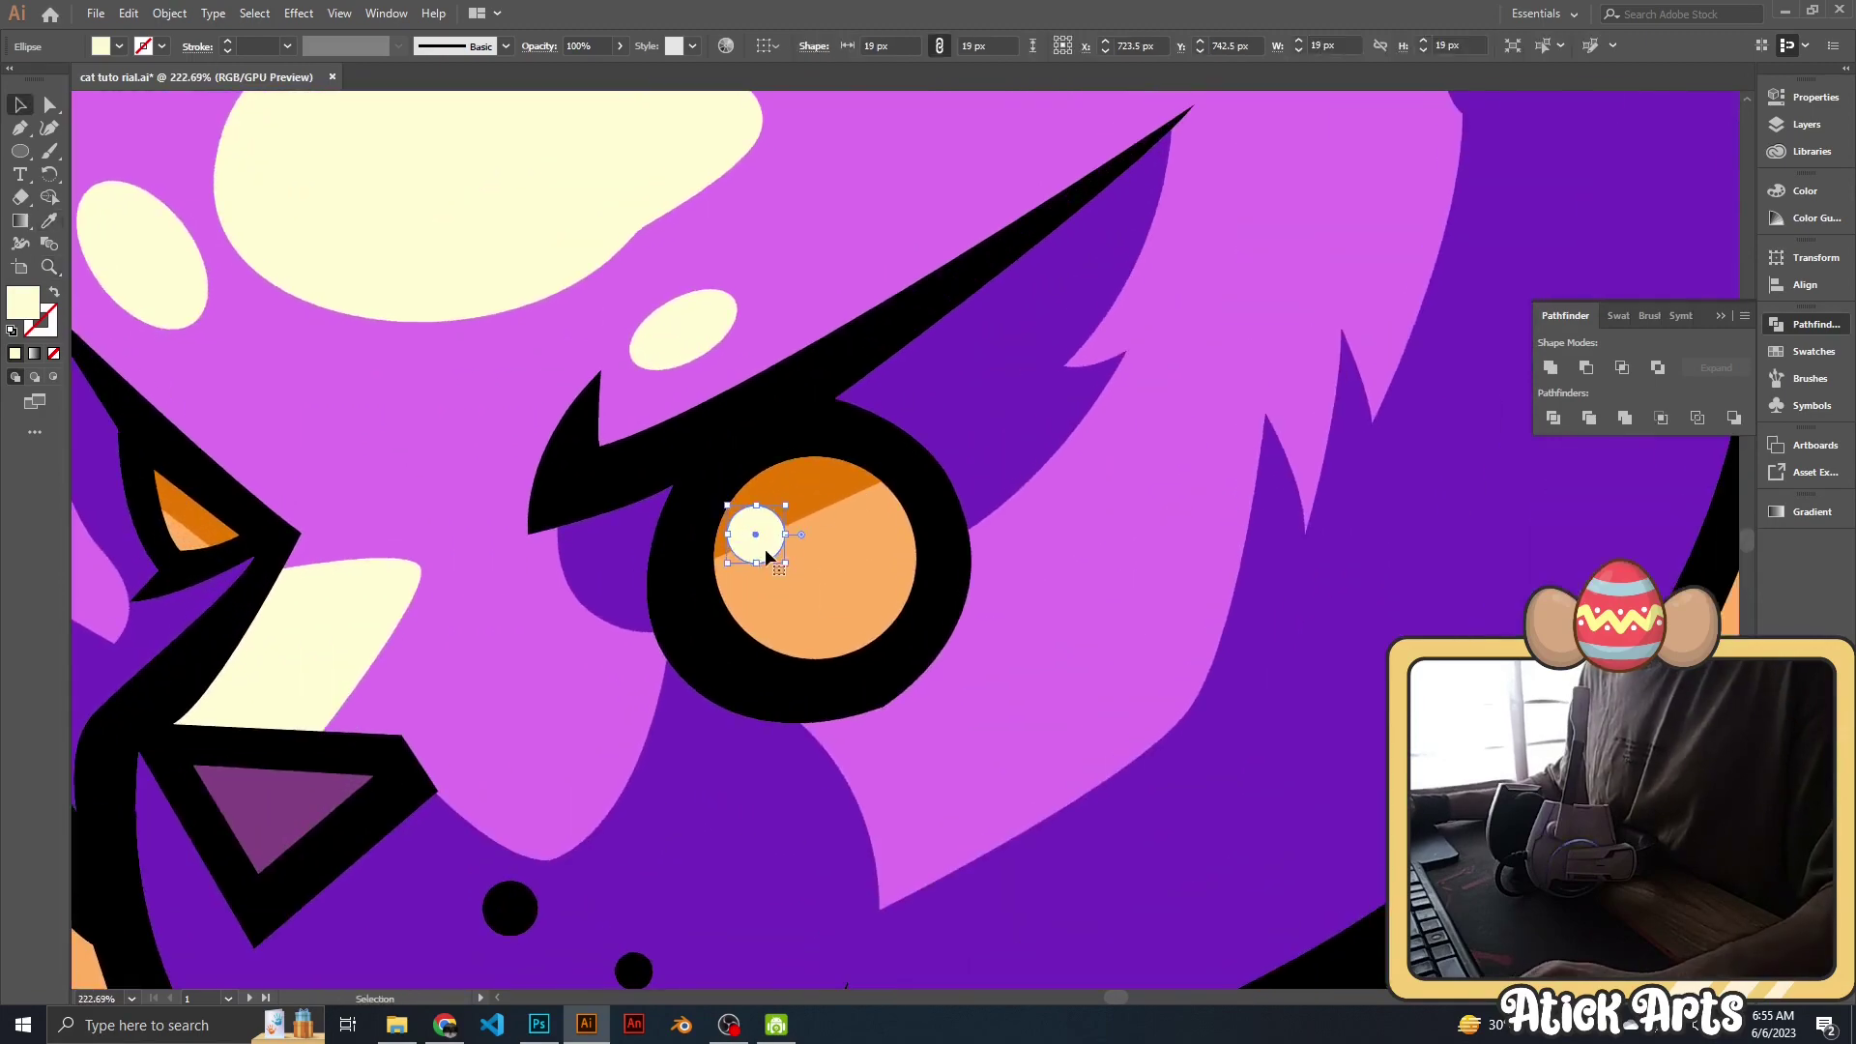
{"action": "scroll", "coordinate": [764, 593], "scroll_direction": "down", "scroll_amount": 5}
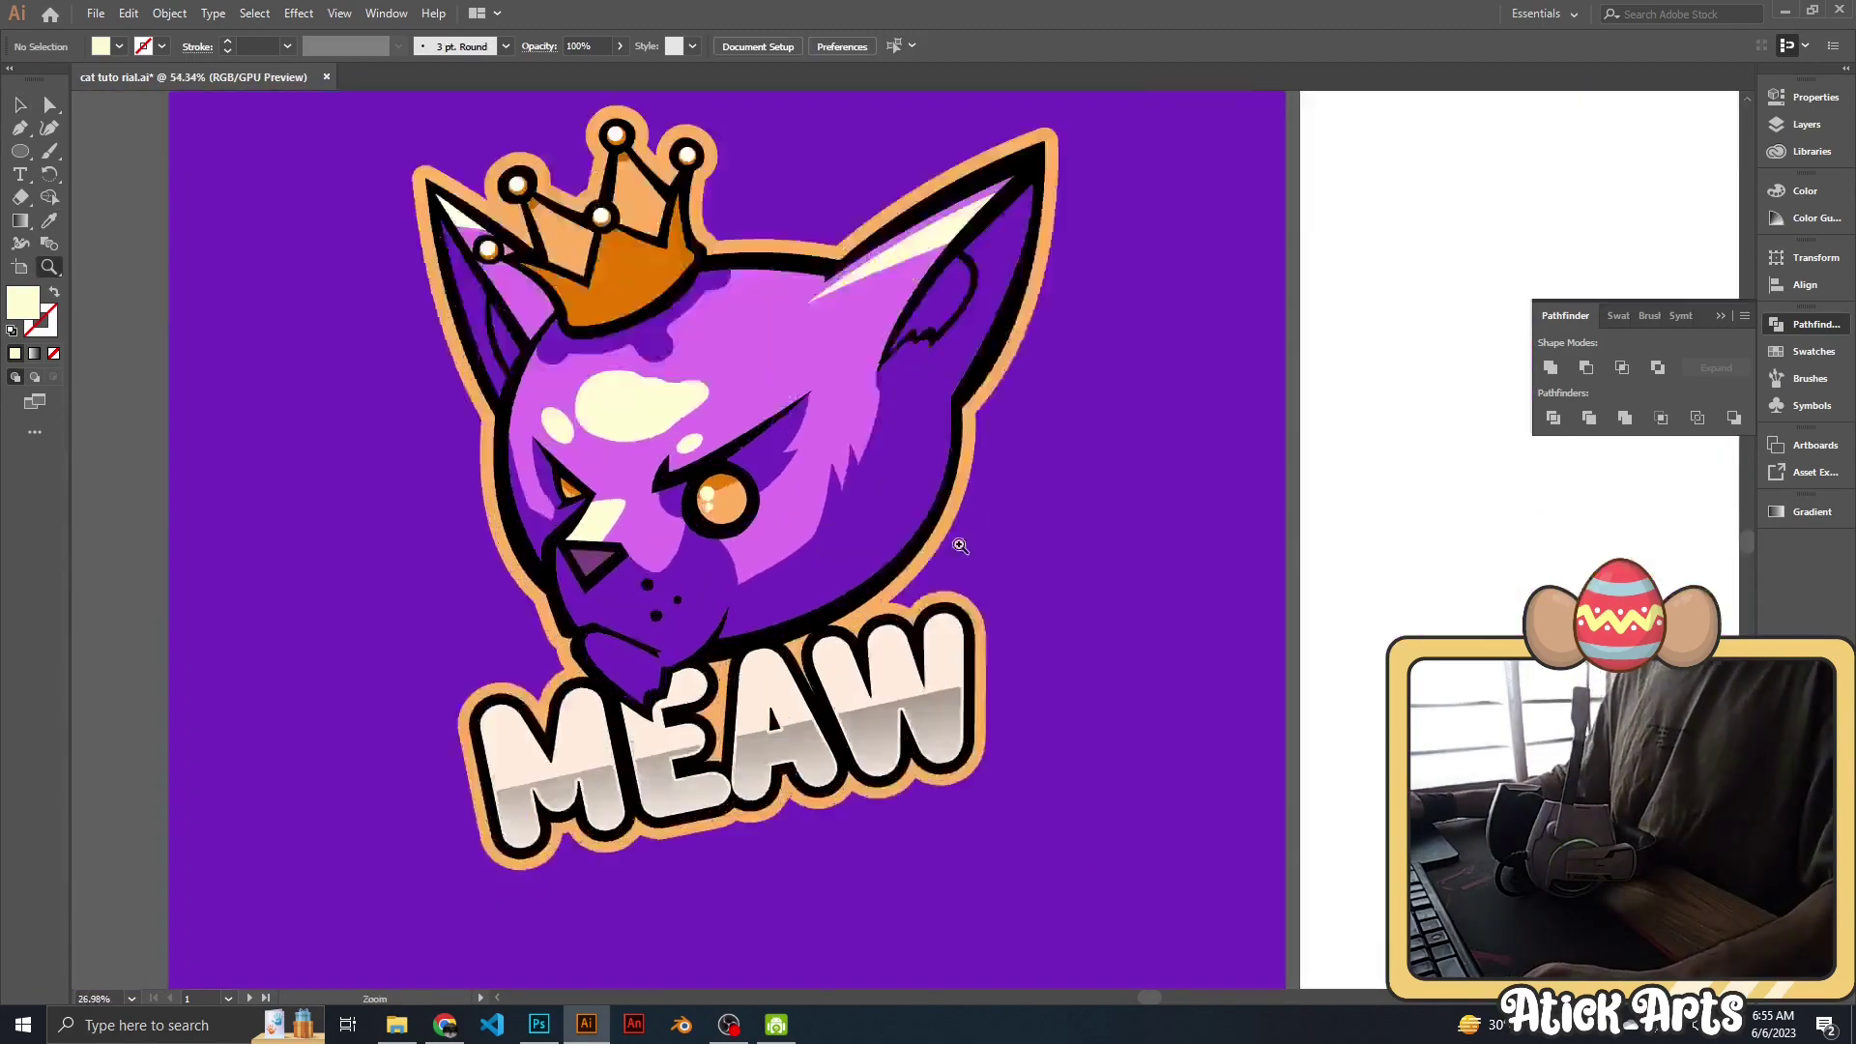
{"action": "scroll", "coordinate": [764, 406], "scroll_direction": "up", "scroll_amount": 4}
{"action": "left_click_drag", "start_coordinate": [684, 434], "coordinate": [693, 379]}
{"action": "scroll", "coordinate": [693, 379], "scroll_direction": "up", "scroll_amount": 3}
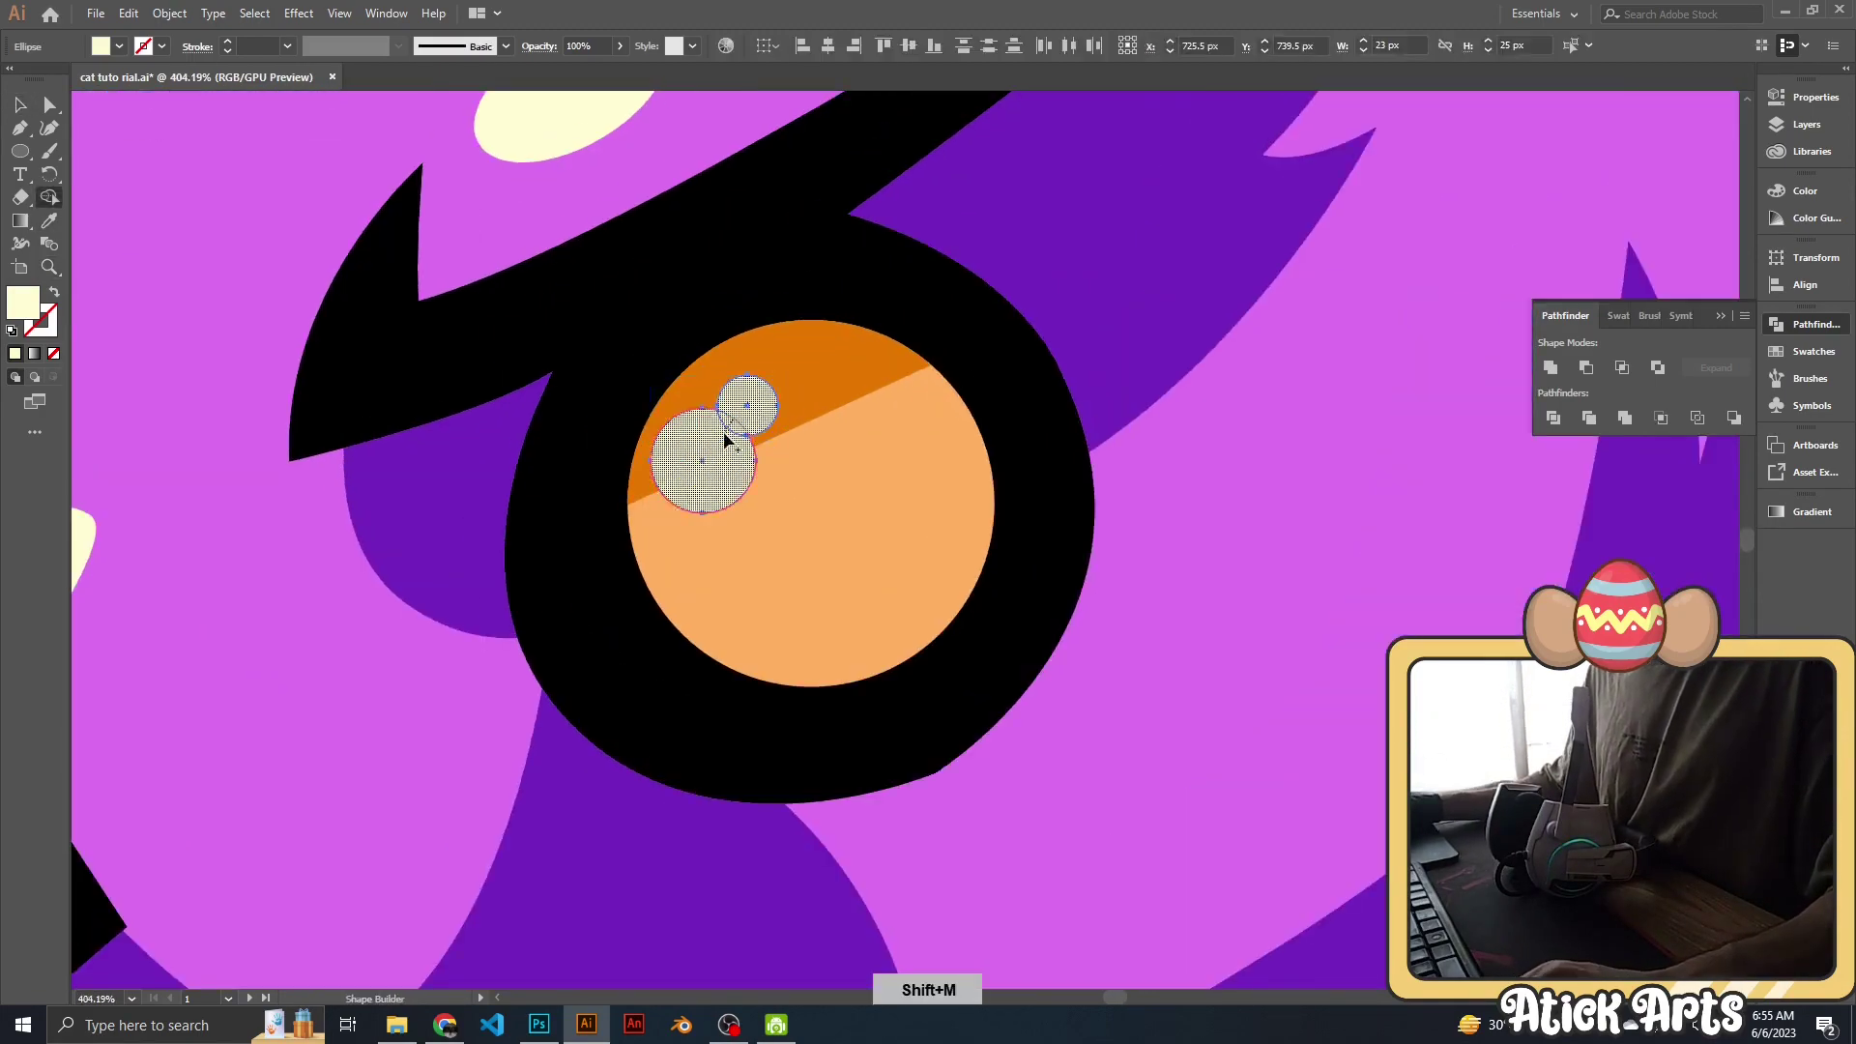
{"action": "scroll", "coordinate": [845, 546], "scroll_direction": "down", "scroll_amount": 6}
{"action": "scroll", "coordinate": [845, 545], "scroll_direction": "up", "scroll_amount": 1}
{"action": "scroll", "coordinate": [858, 319], "scroll_direction": "up", "scroll_amount": 5}
Inside the cat group, fill the inner ear with #501791, then exit isolation mode.
{"action": "left_click", "coordinate": [858, 319]}
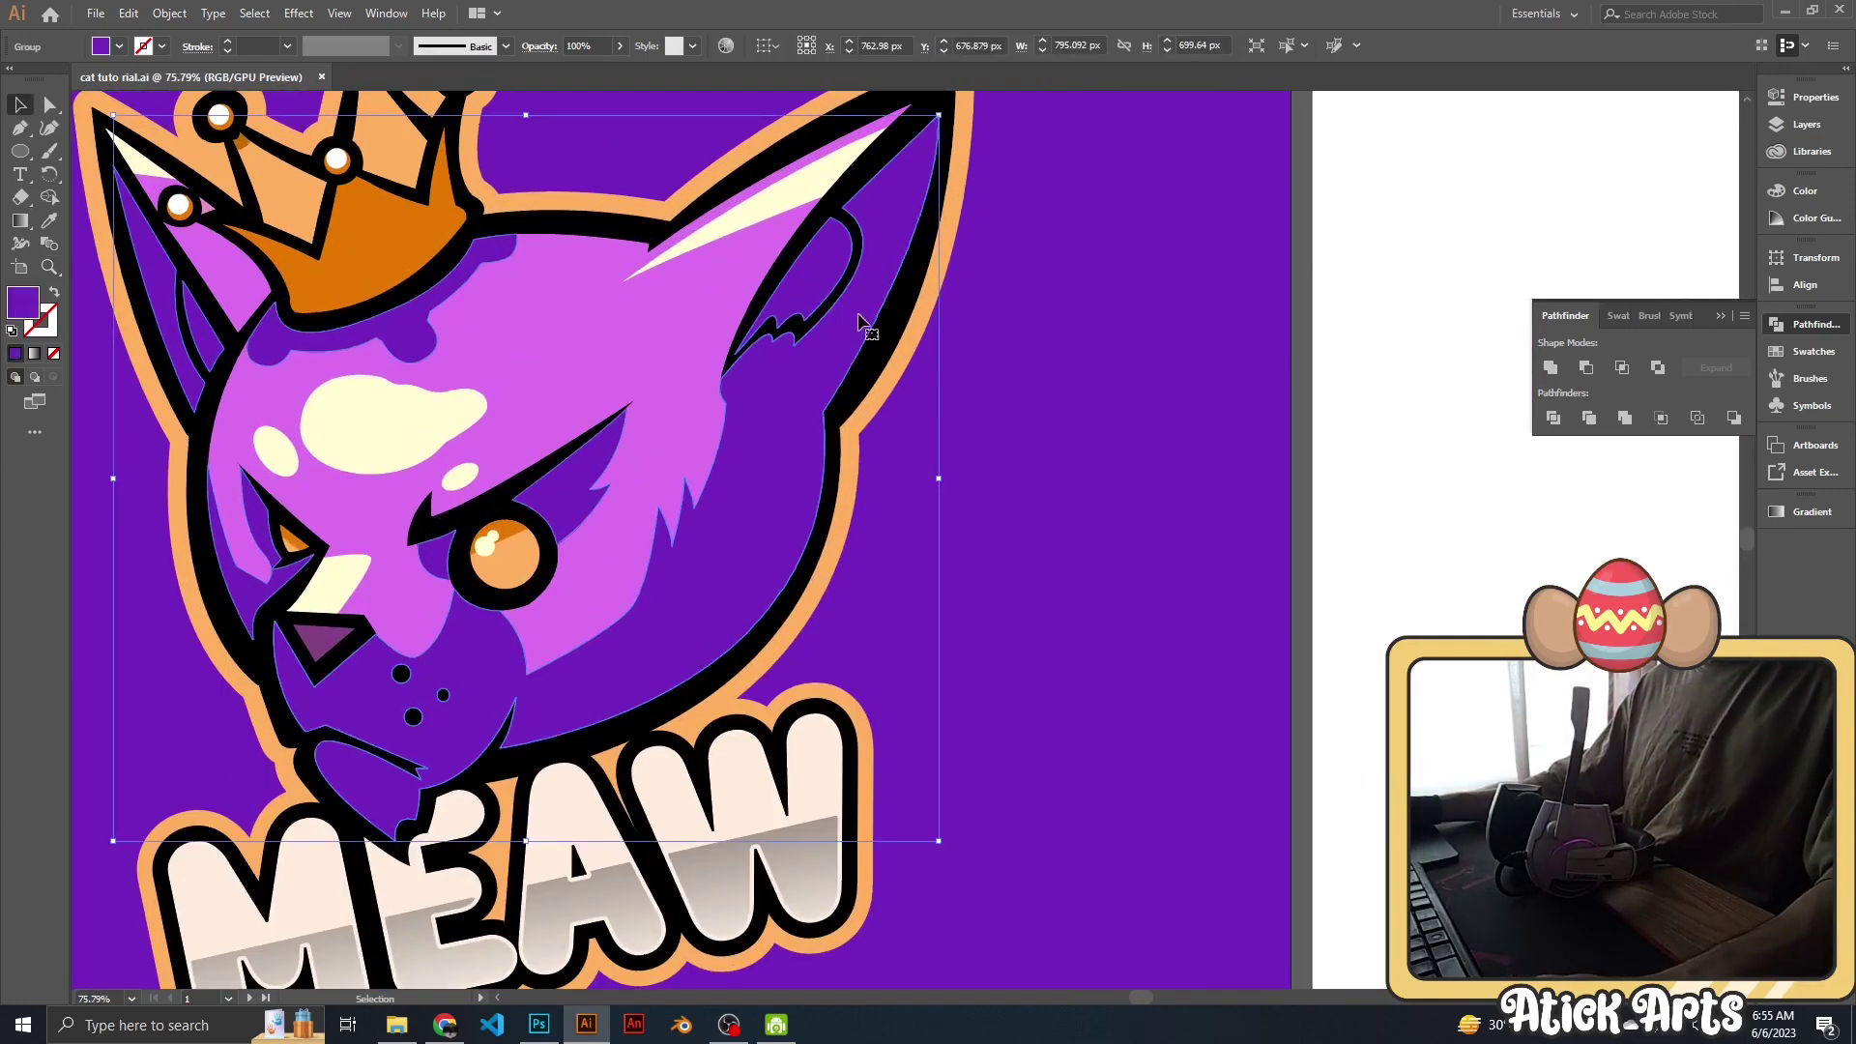
{"action": "double_click", "coordinate": [824, 293]}
{"action": "double_click", "coordinate": [24, 302]}
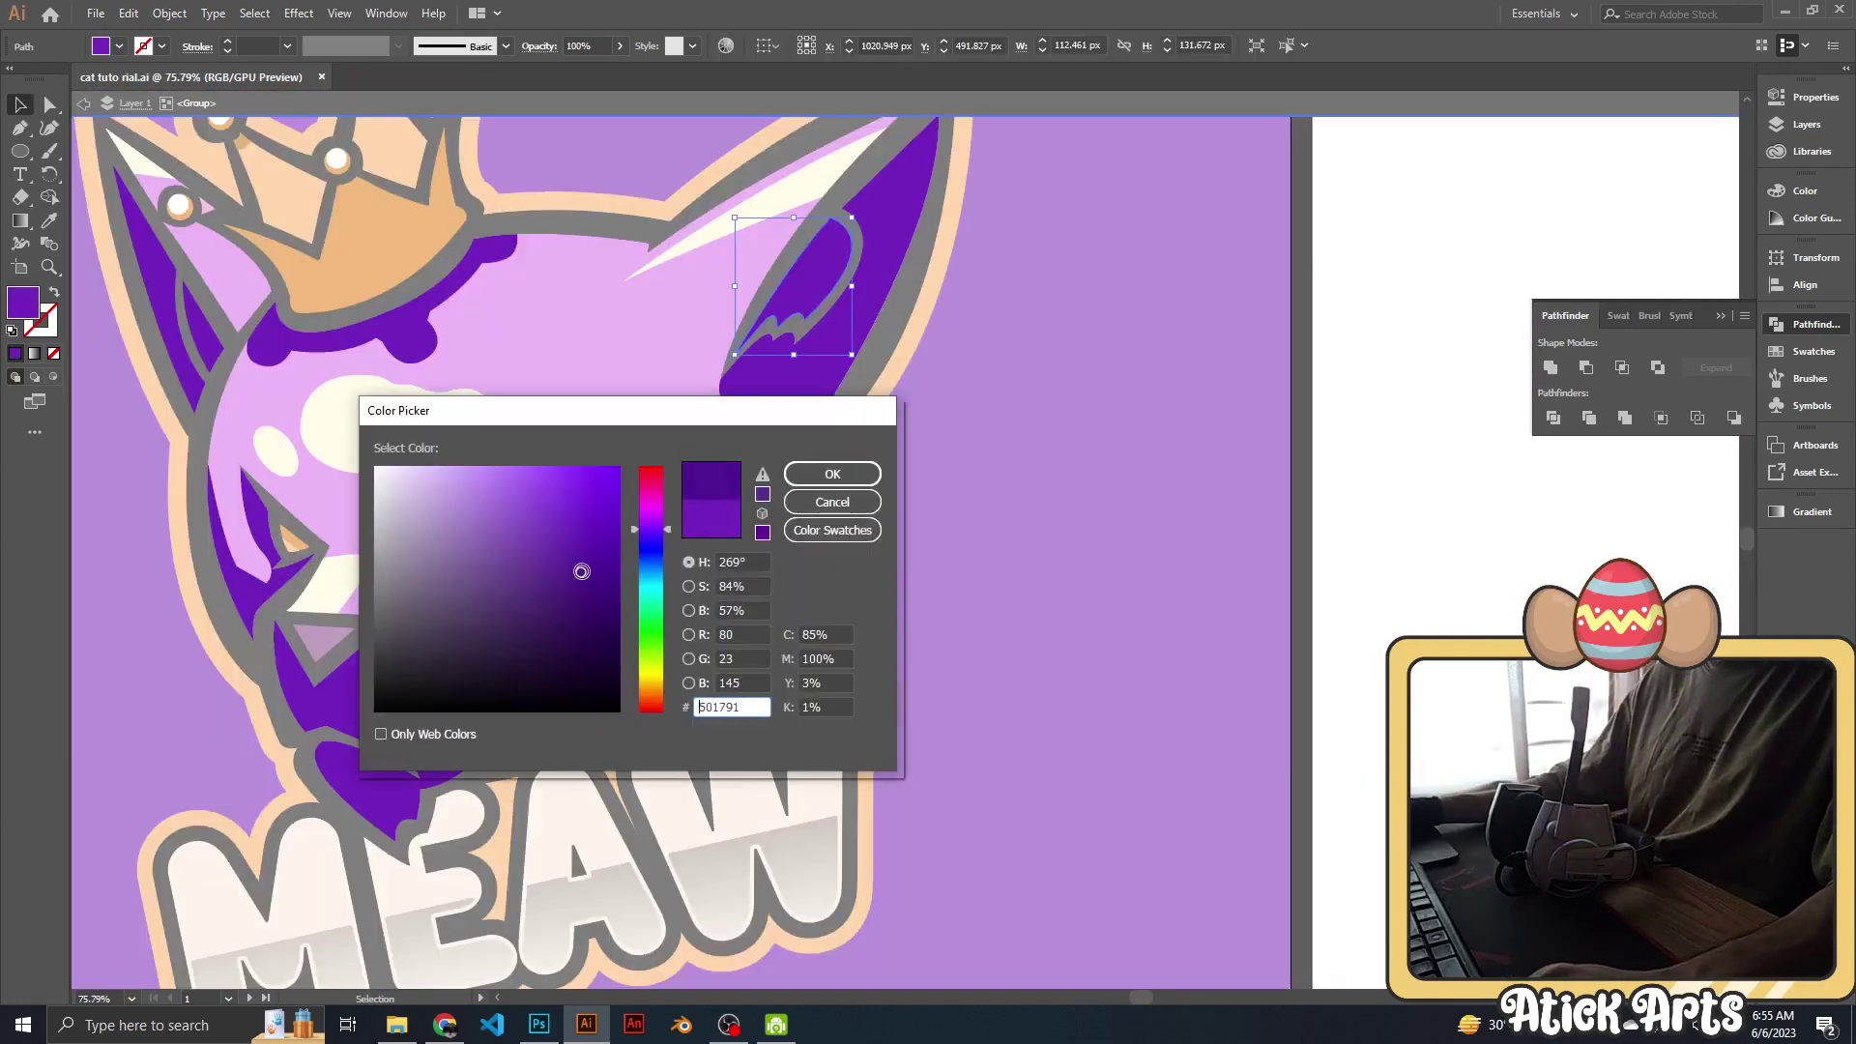
{"action": "left_click", "coordinate": [834, 472]}
{"action": "scroll", "coordinate": [654, 412], "scroll_direction": "down", "scroll_amount": 4}
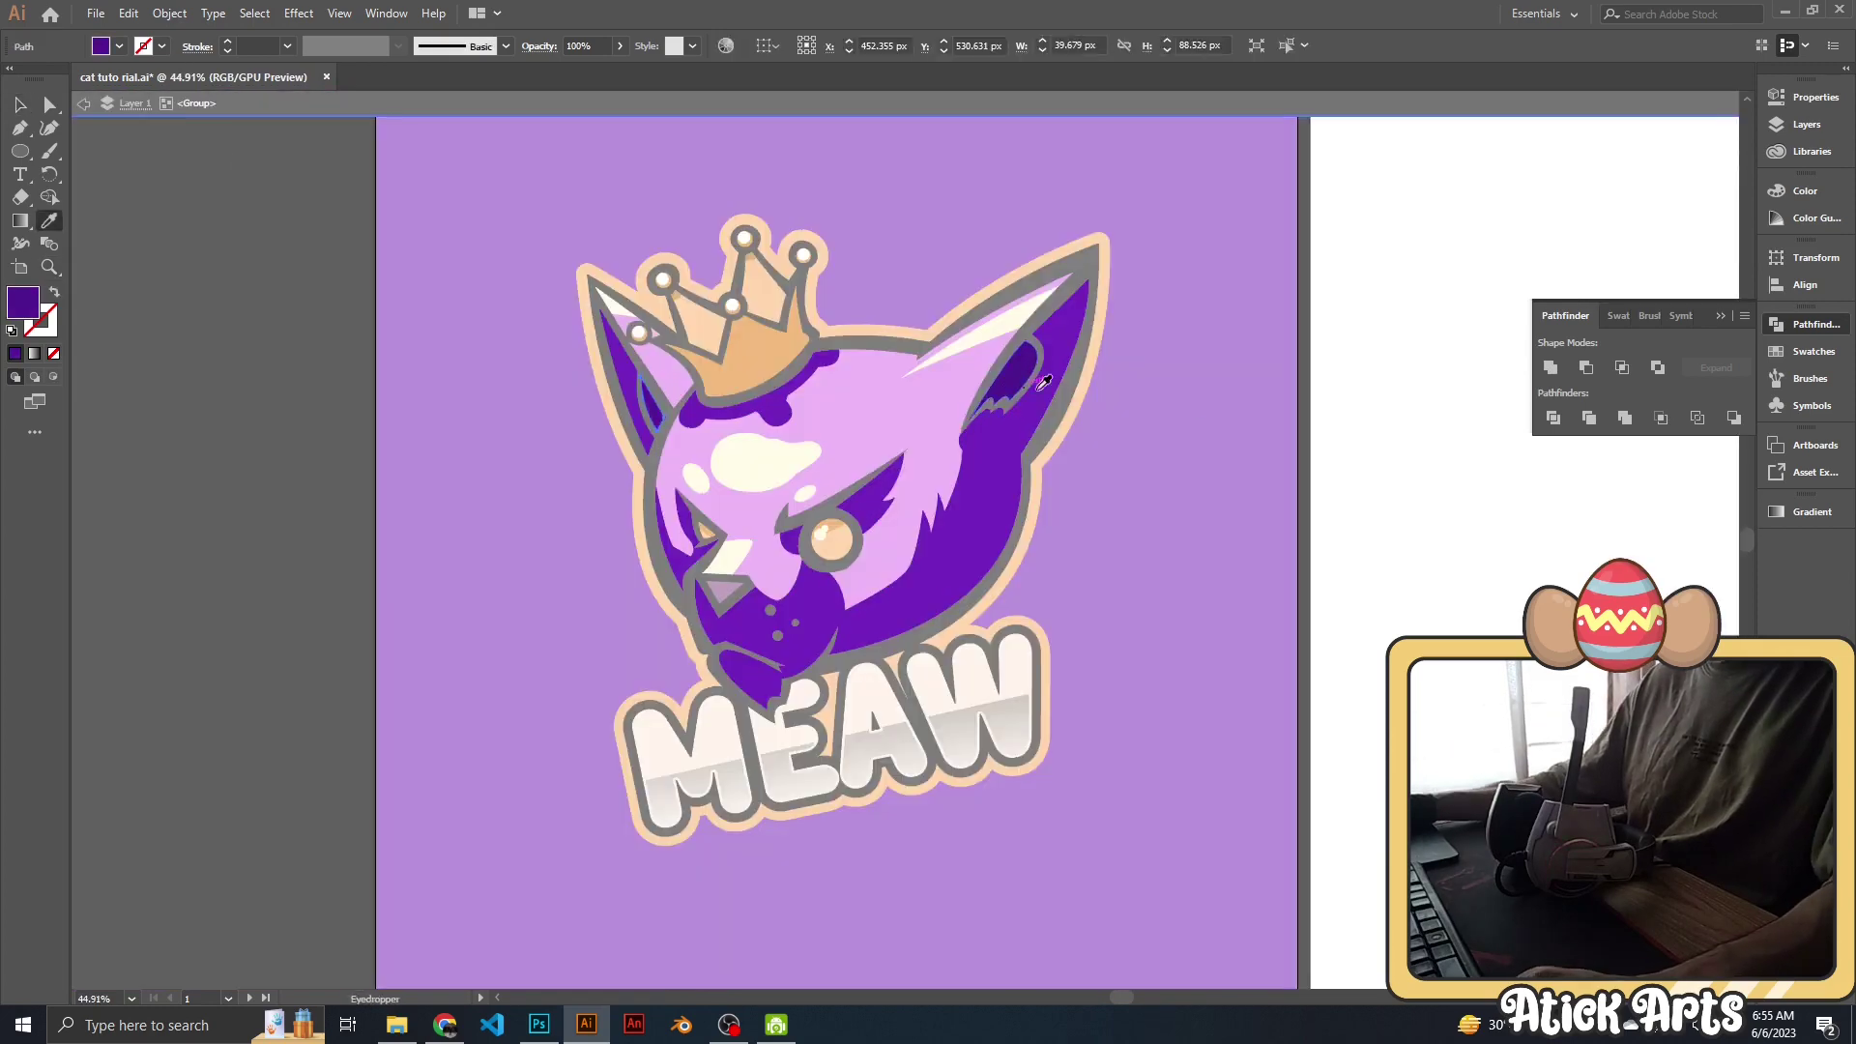
{"action": "double_click", "coordinate": [1194, 331]}
{"action": "scroll", "coordinate": [1194, 330], "scroll_direction": "down", "scroll_amount": 2}
{"action": "scroll", "coordinate": [1151, 401], "scroll_direction": "down", "scroll_amount": 1}
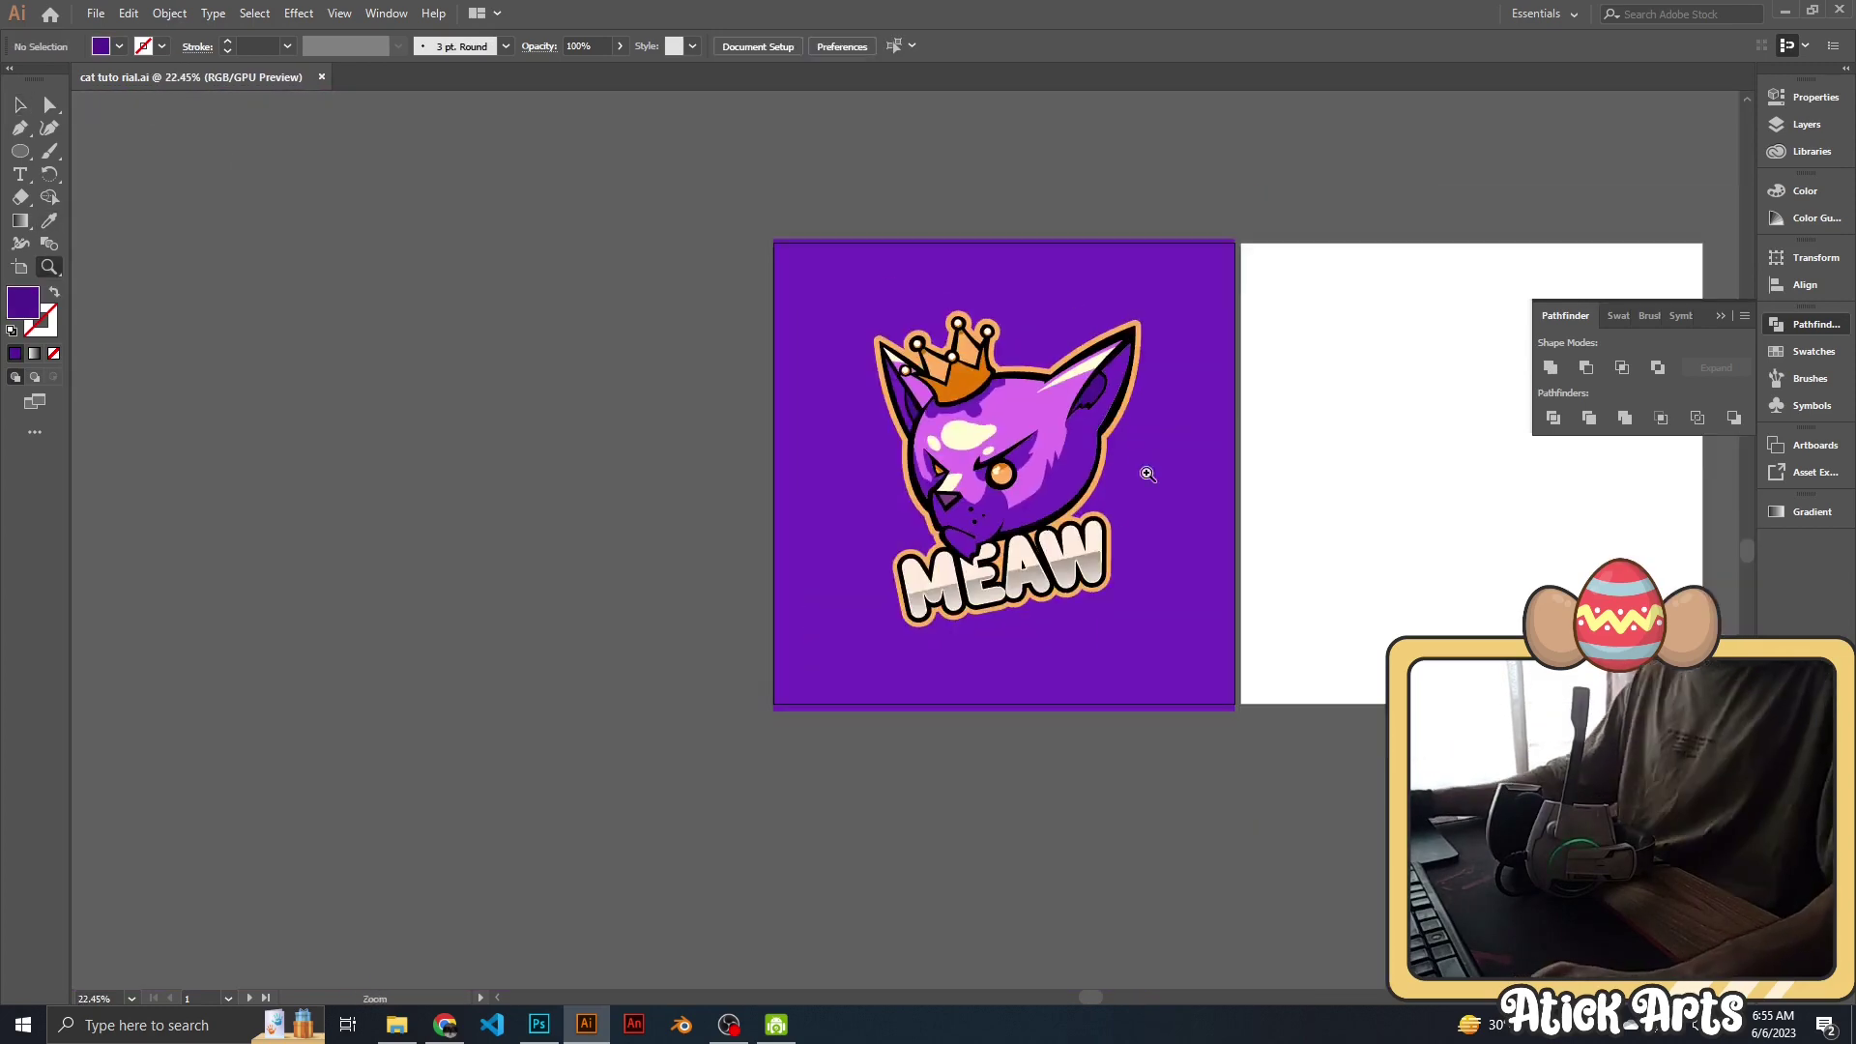
{"action": "scroll", "coordinate": [1204, 254], "scroll_direction": "up", "scroll_amount": 2}
Apply a Drop Shadow effect to the cat's orange outer outline with 50% opacity.
{"action": "left_click", "coordinate": [1200, 249]}
{"action": "scroll", "coordinate": [1261, 261], "scroll_direction": "down", "scroll_amount": 1}
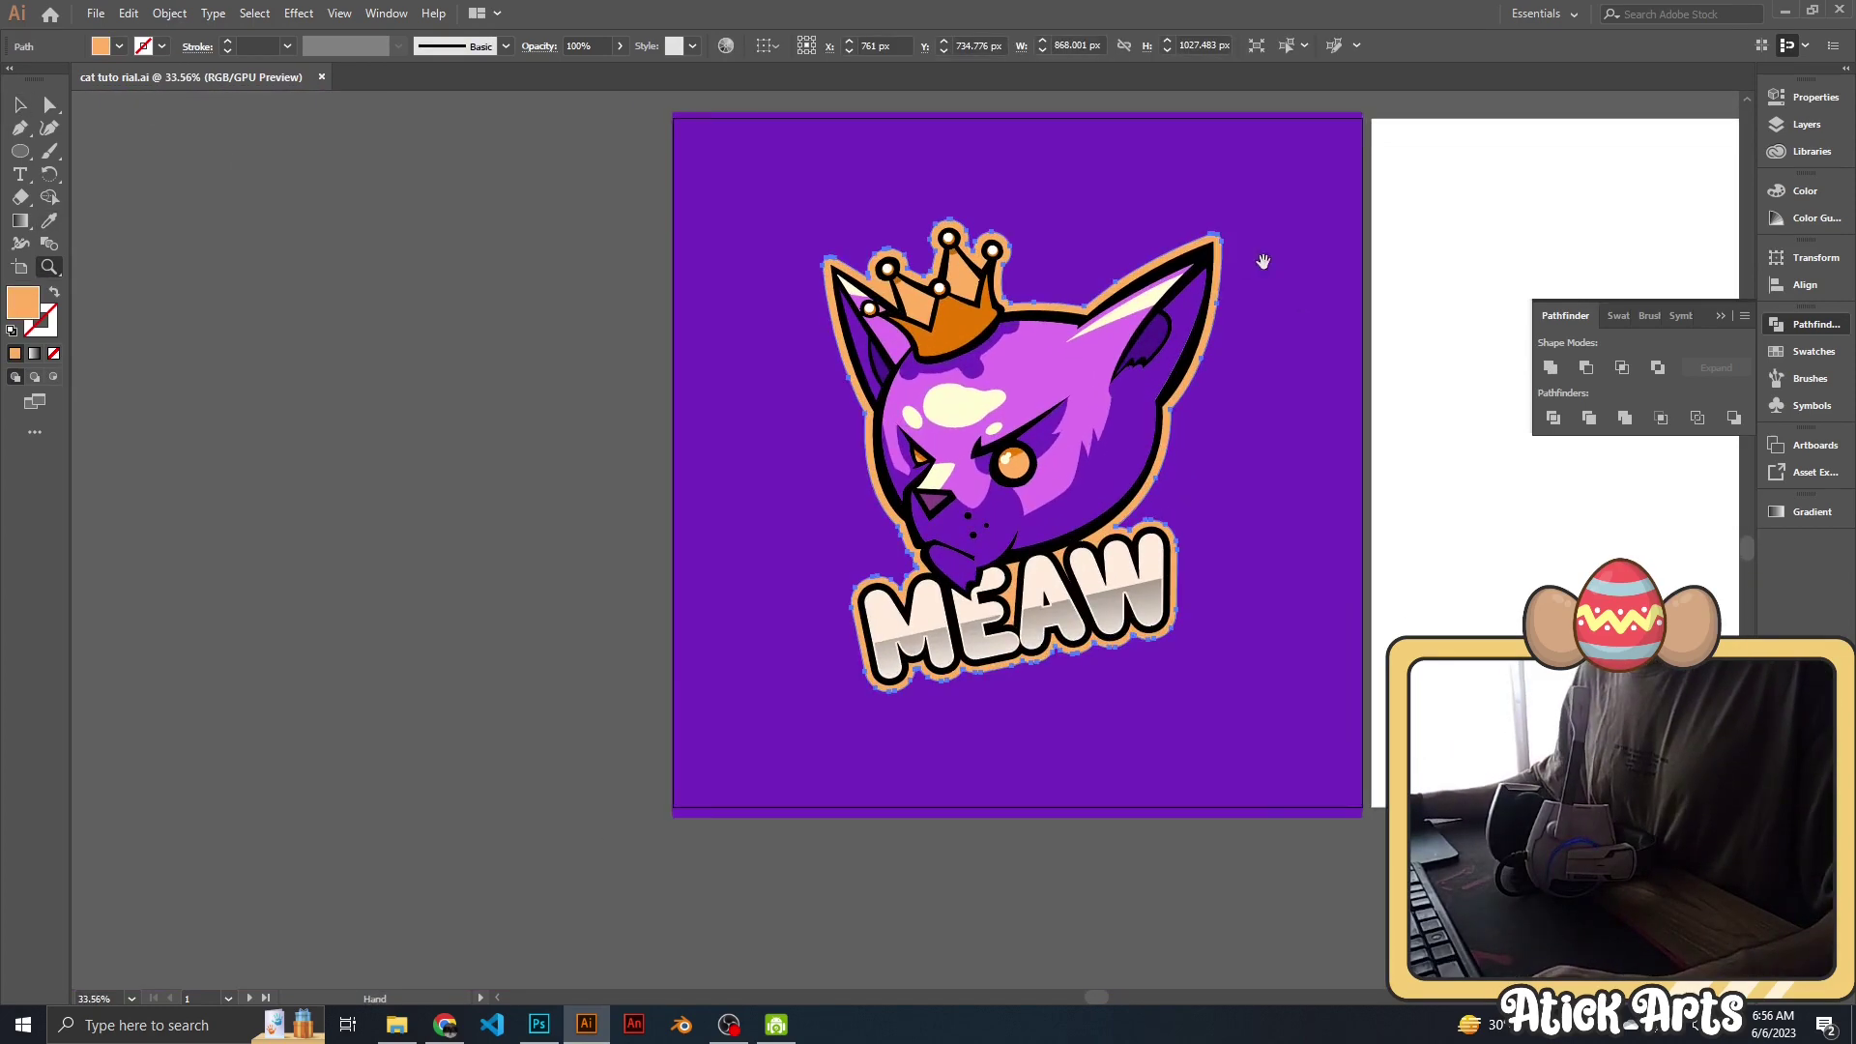
{"action": "left_click", "coordinate": [303, 14]}
{"action": "mouse_move", "coordinate": [325, 232]}
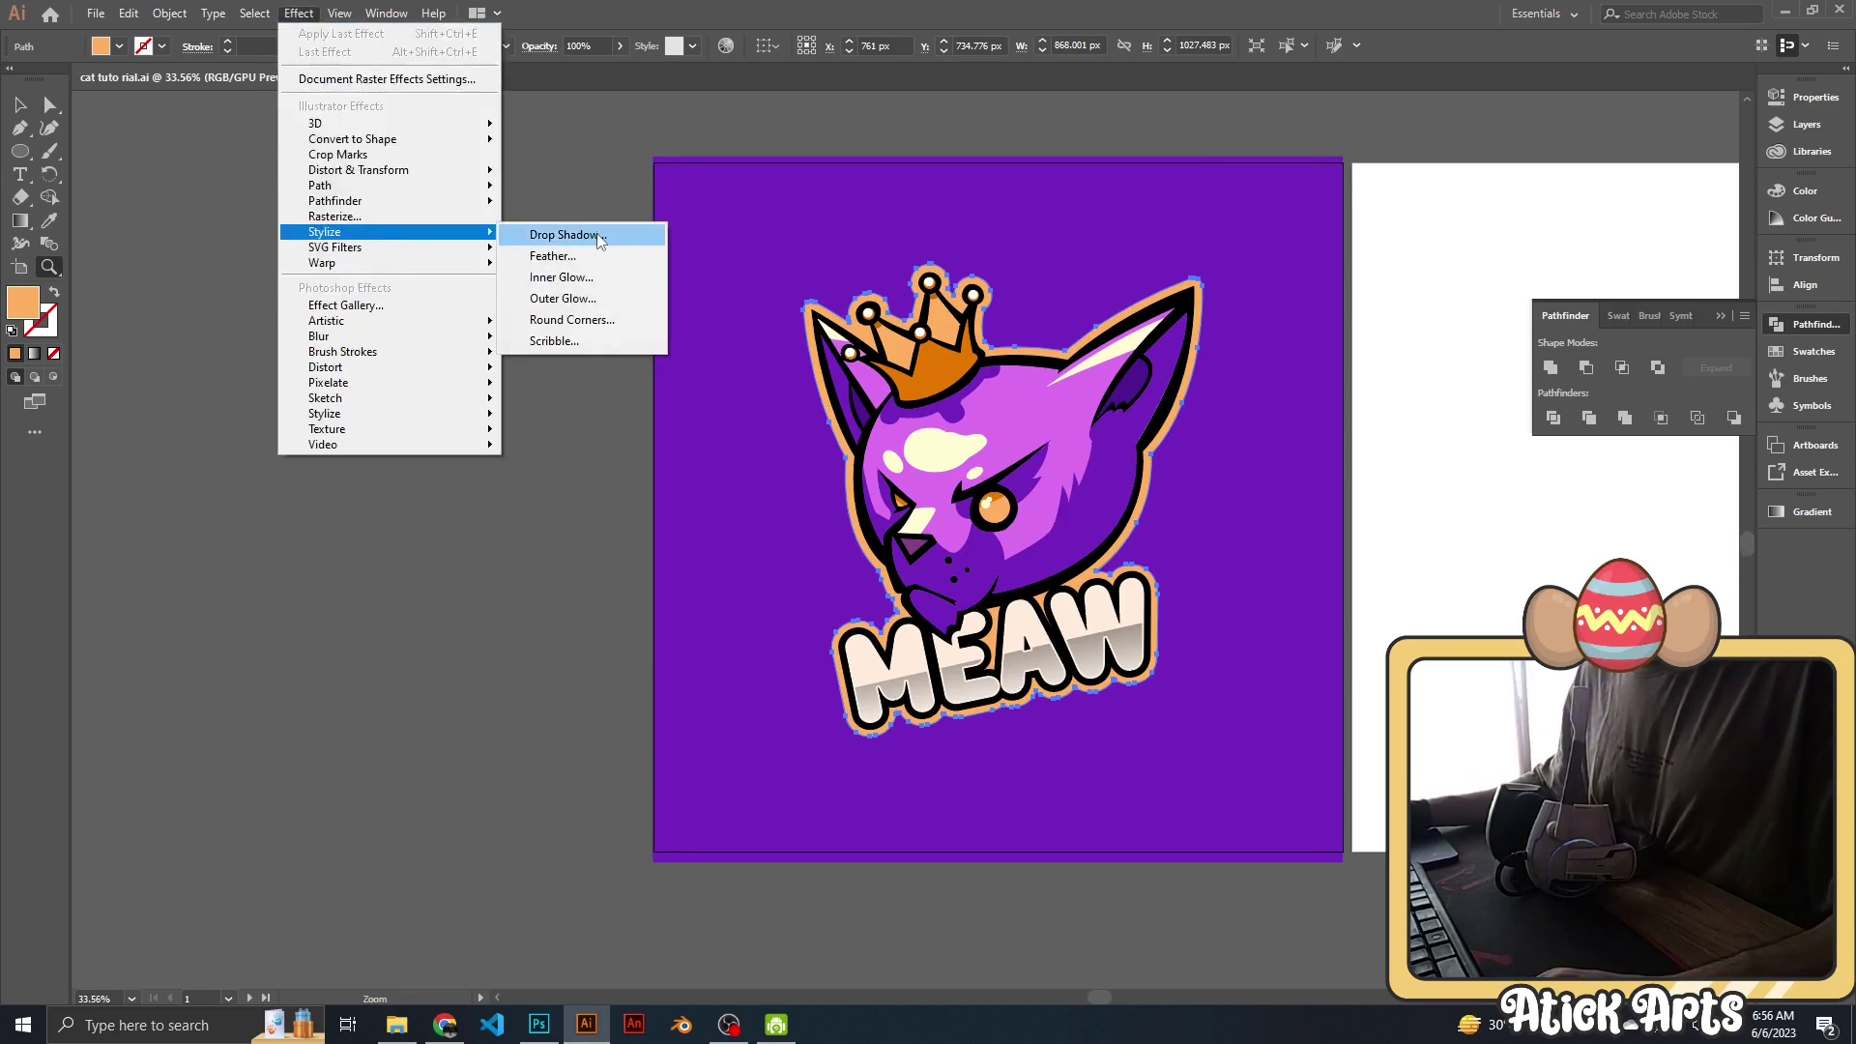
{"action": "left_click", "coordinate": [571, 235]}
{"action": "left_click", "coordinate": [1346, 761]}
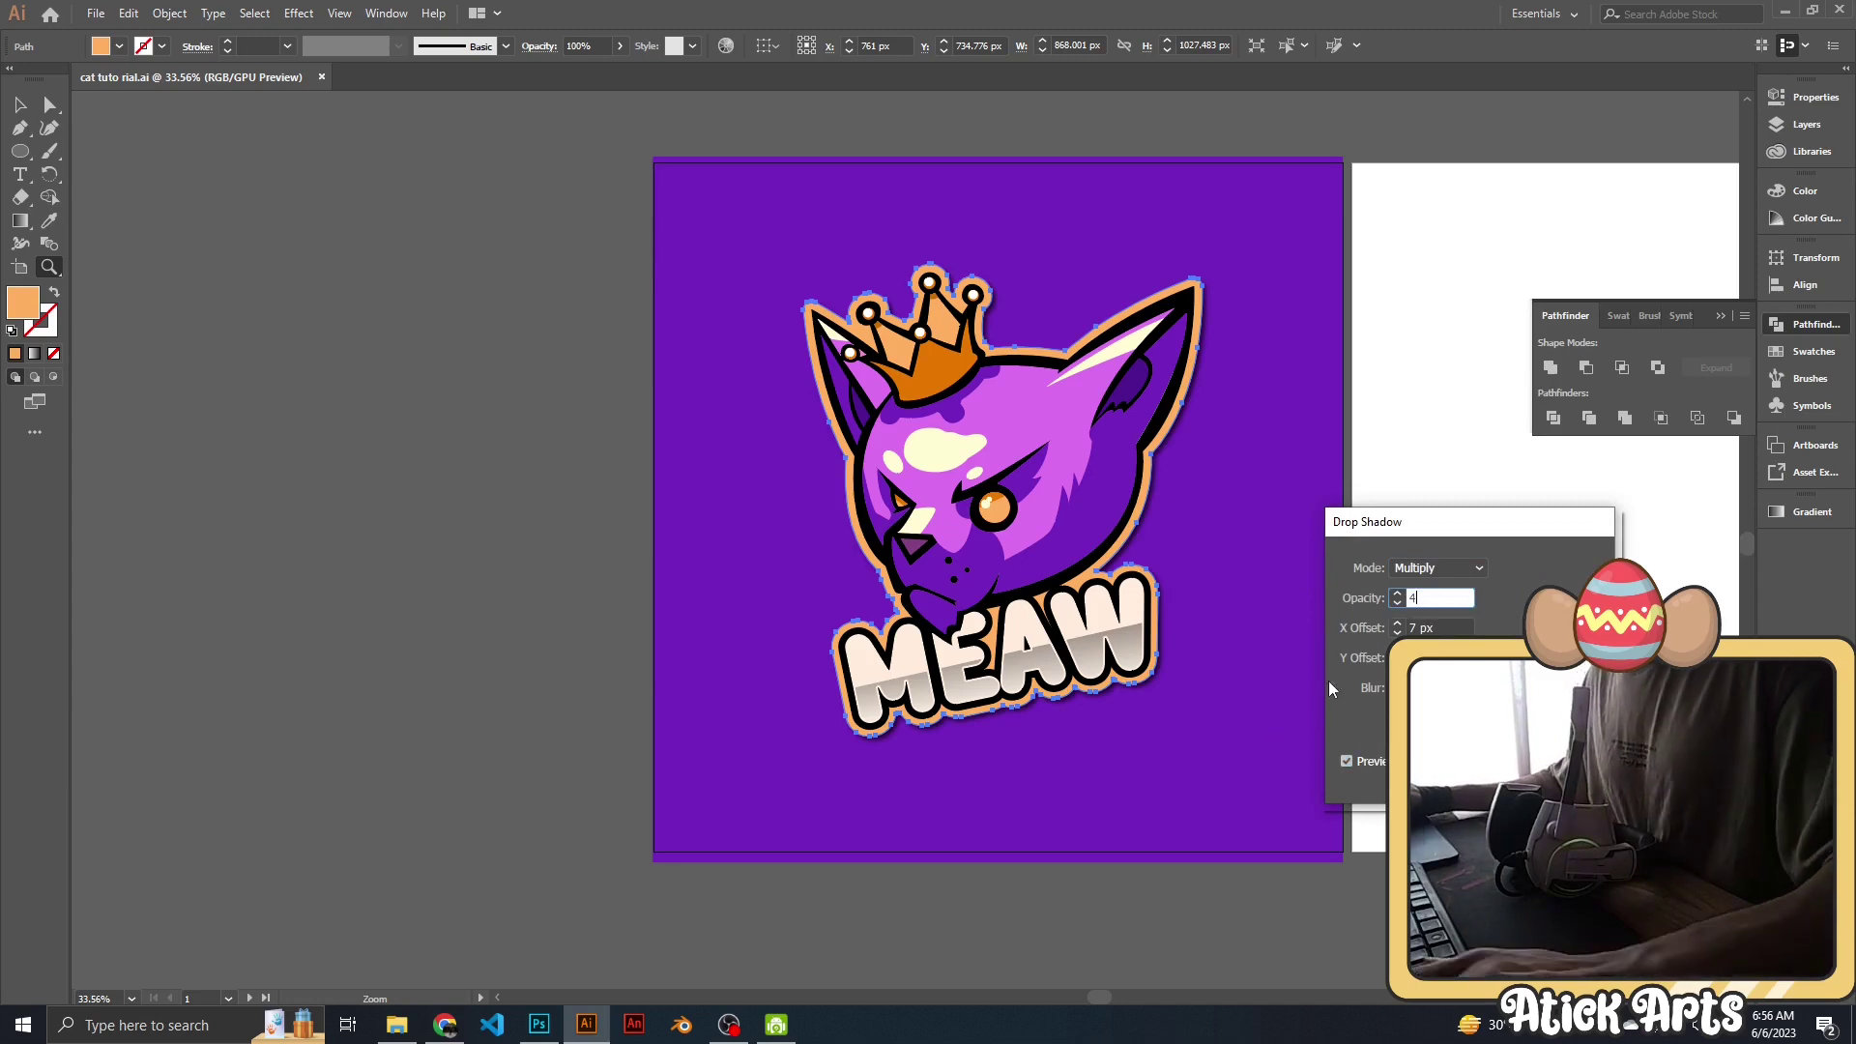
{"action": "type", "text": "45"}
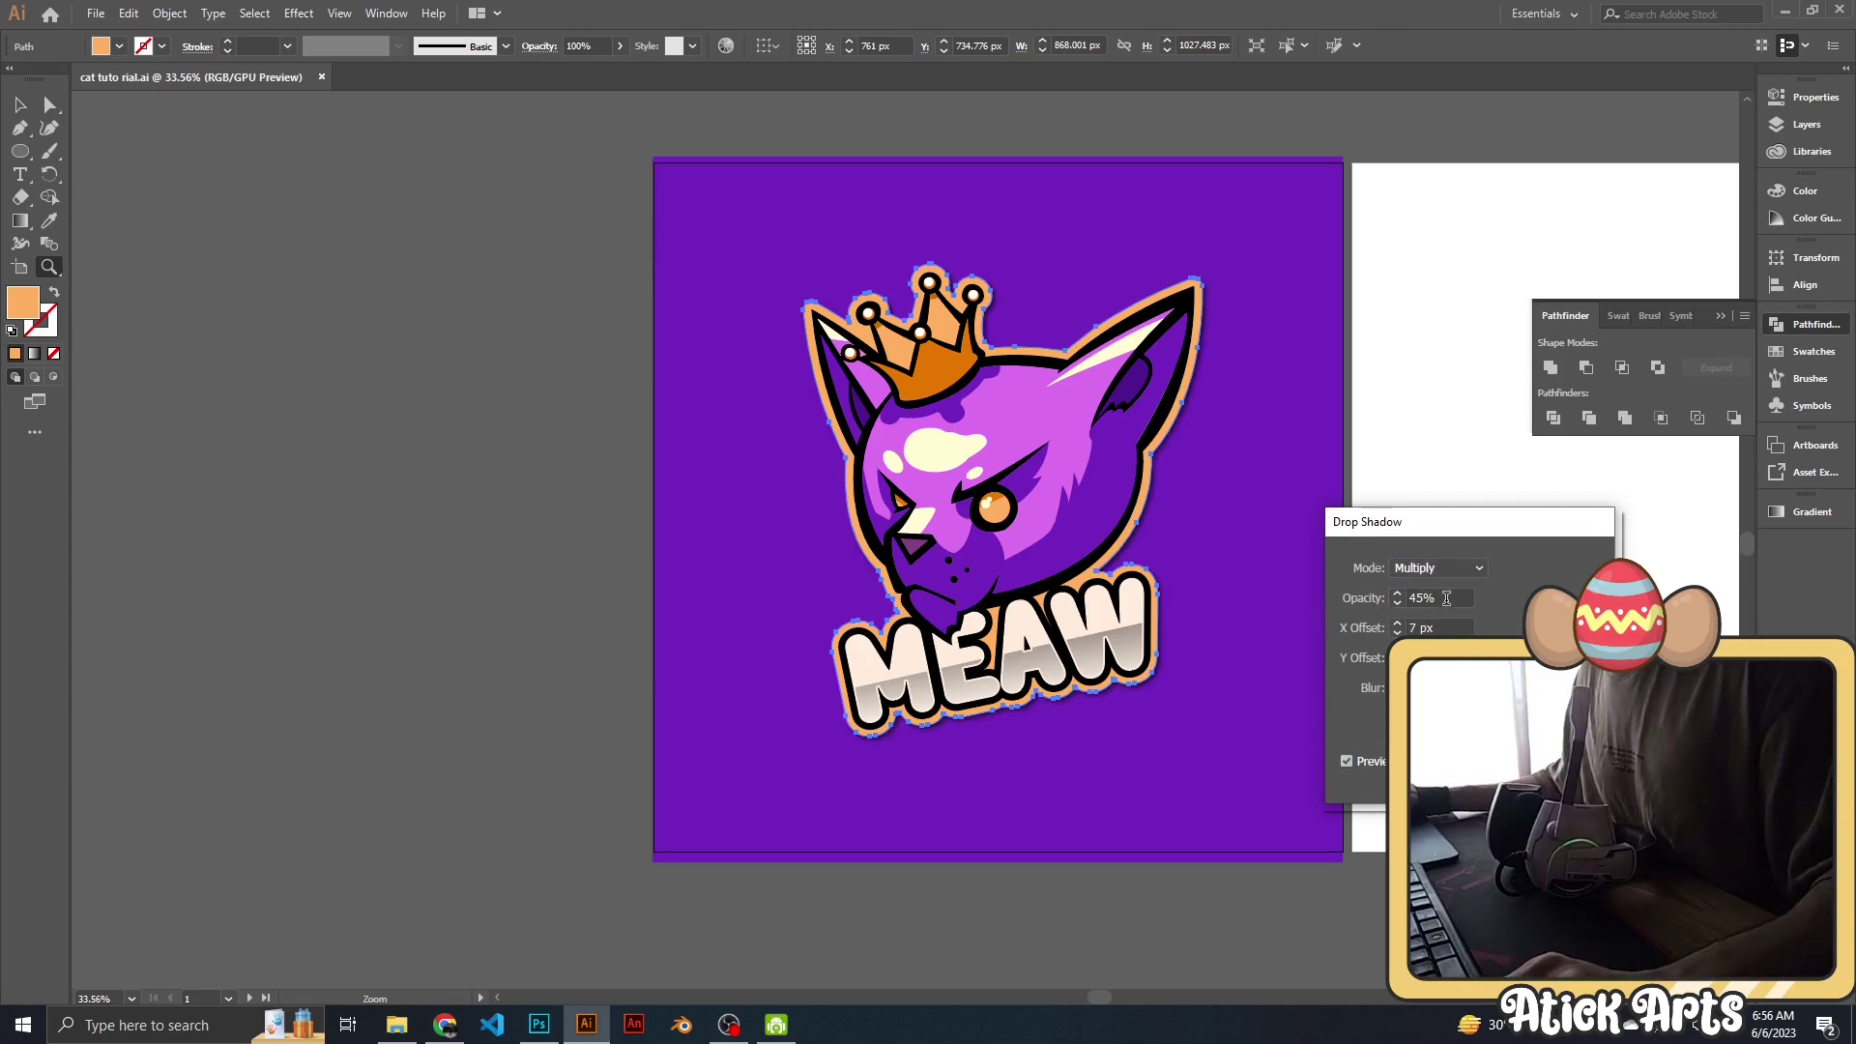
{"action": "double_click", "coordinate": [1441, 598]}
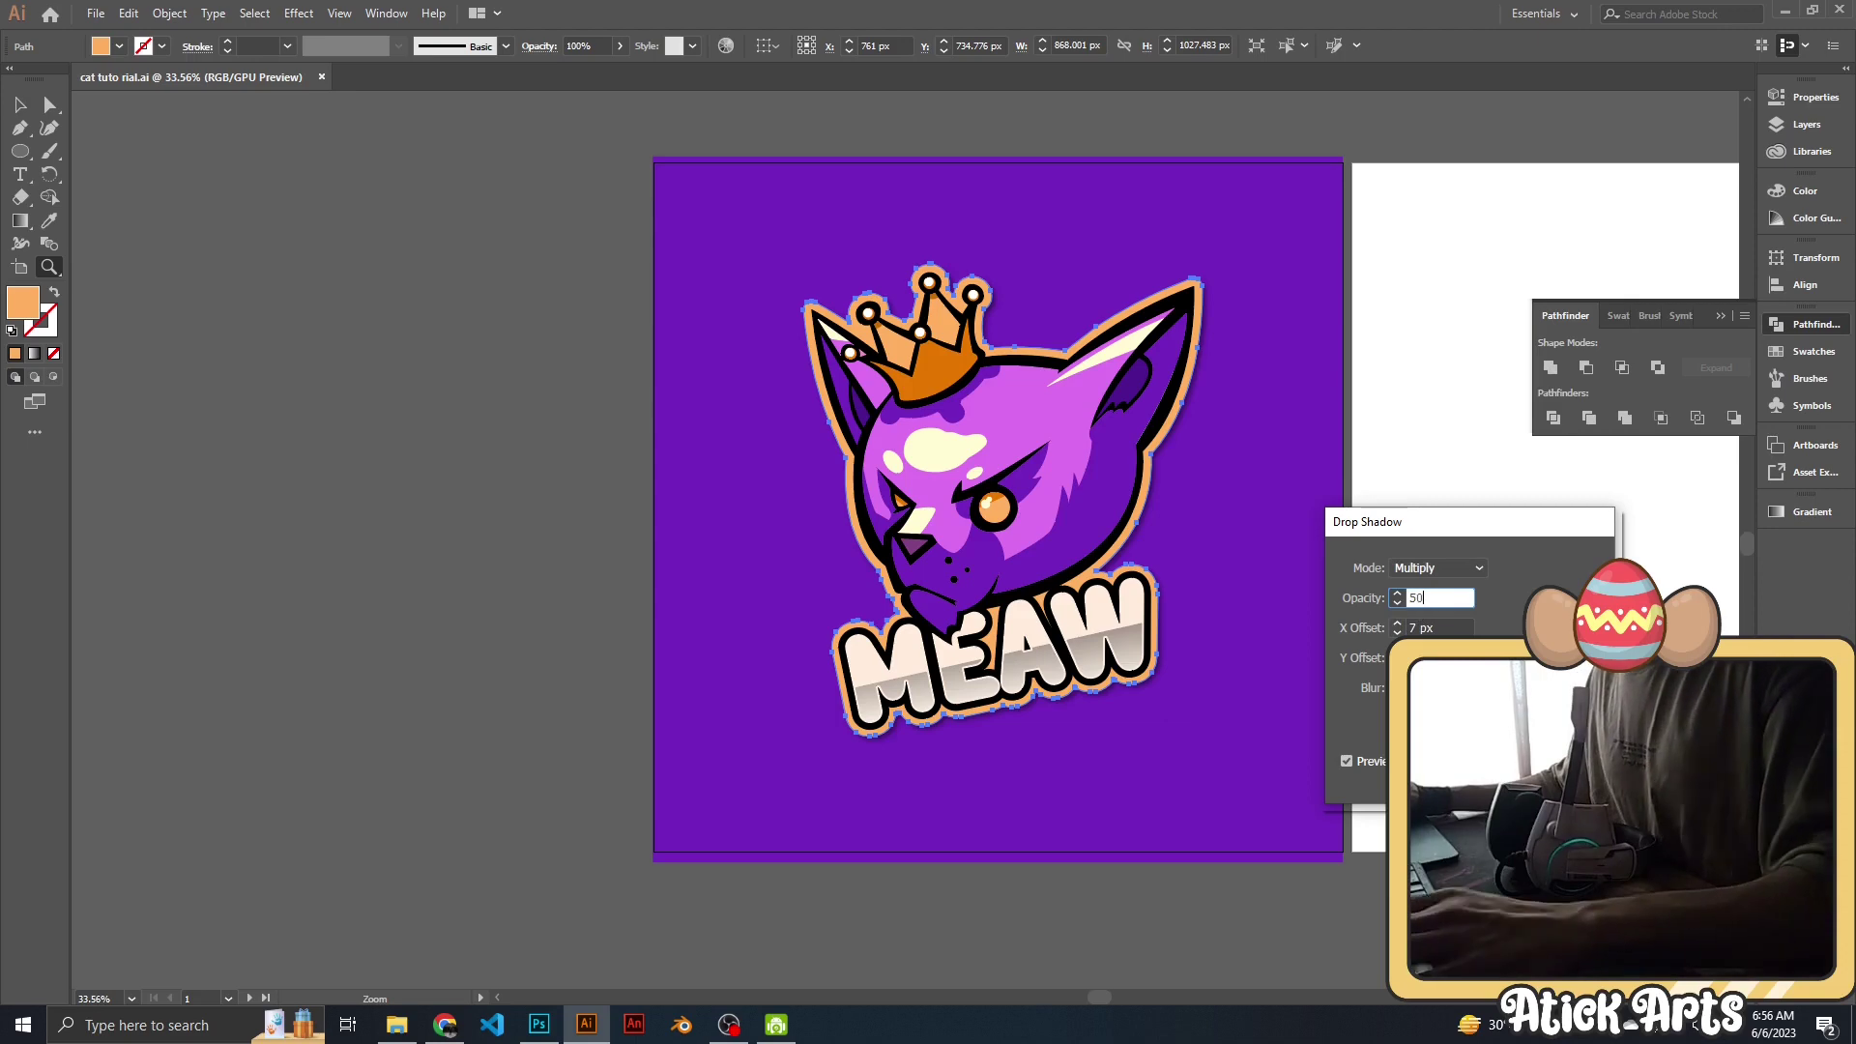
{"action": "type", "text": "50"}
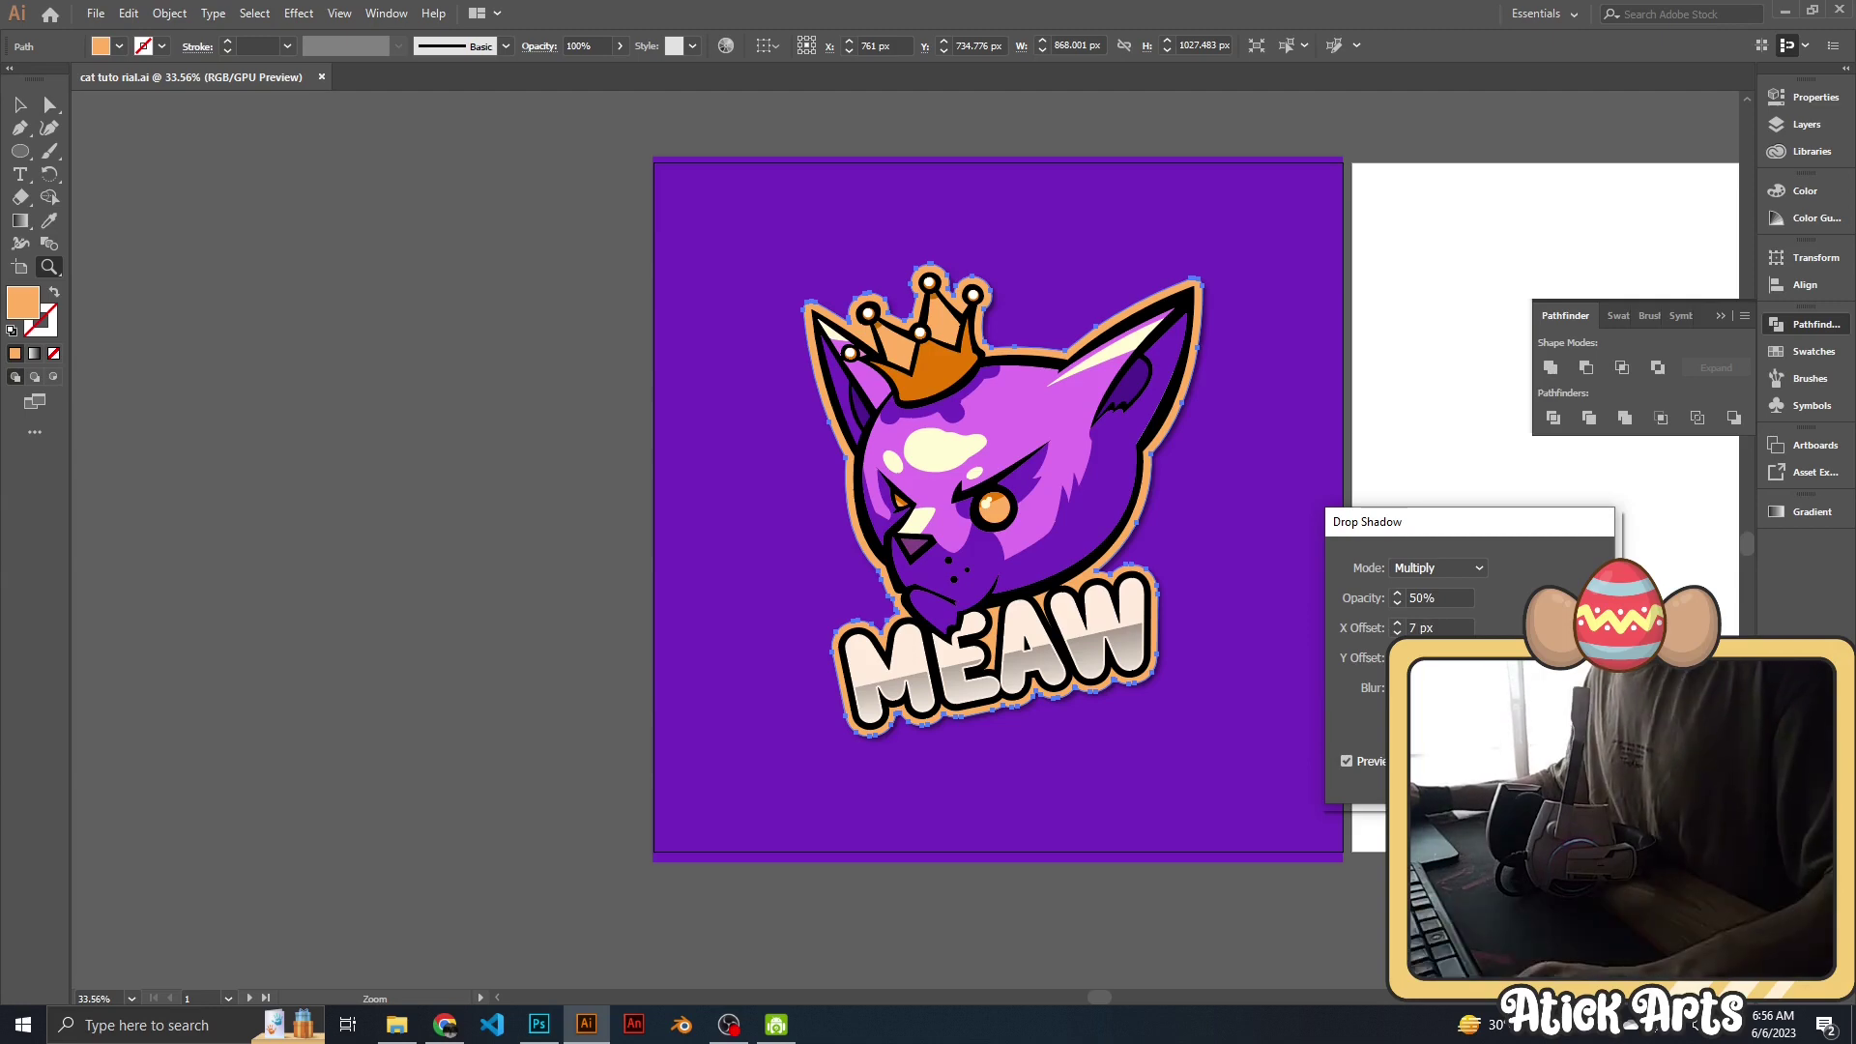
{"action": "key", "text": "Return"}
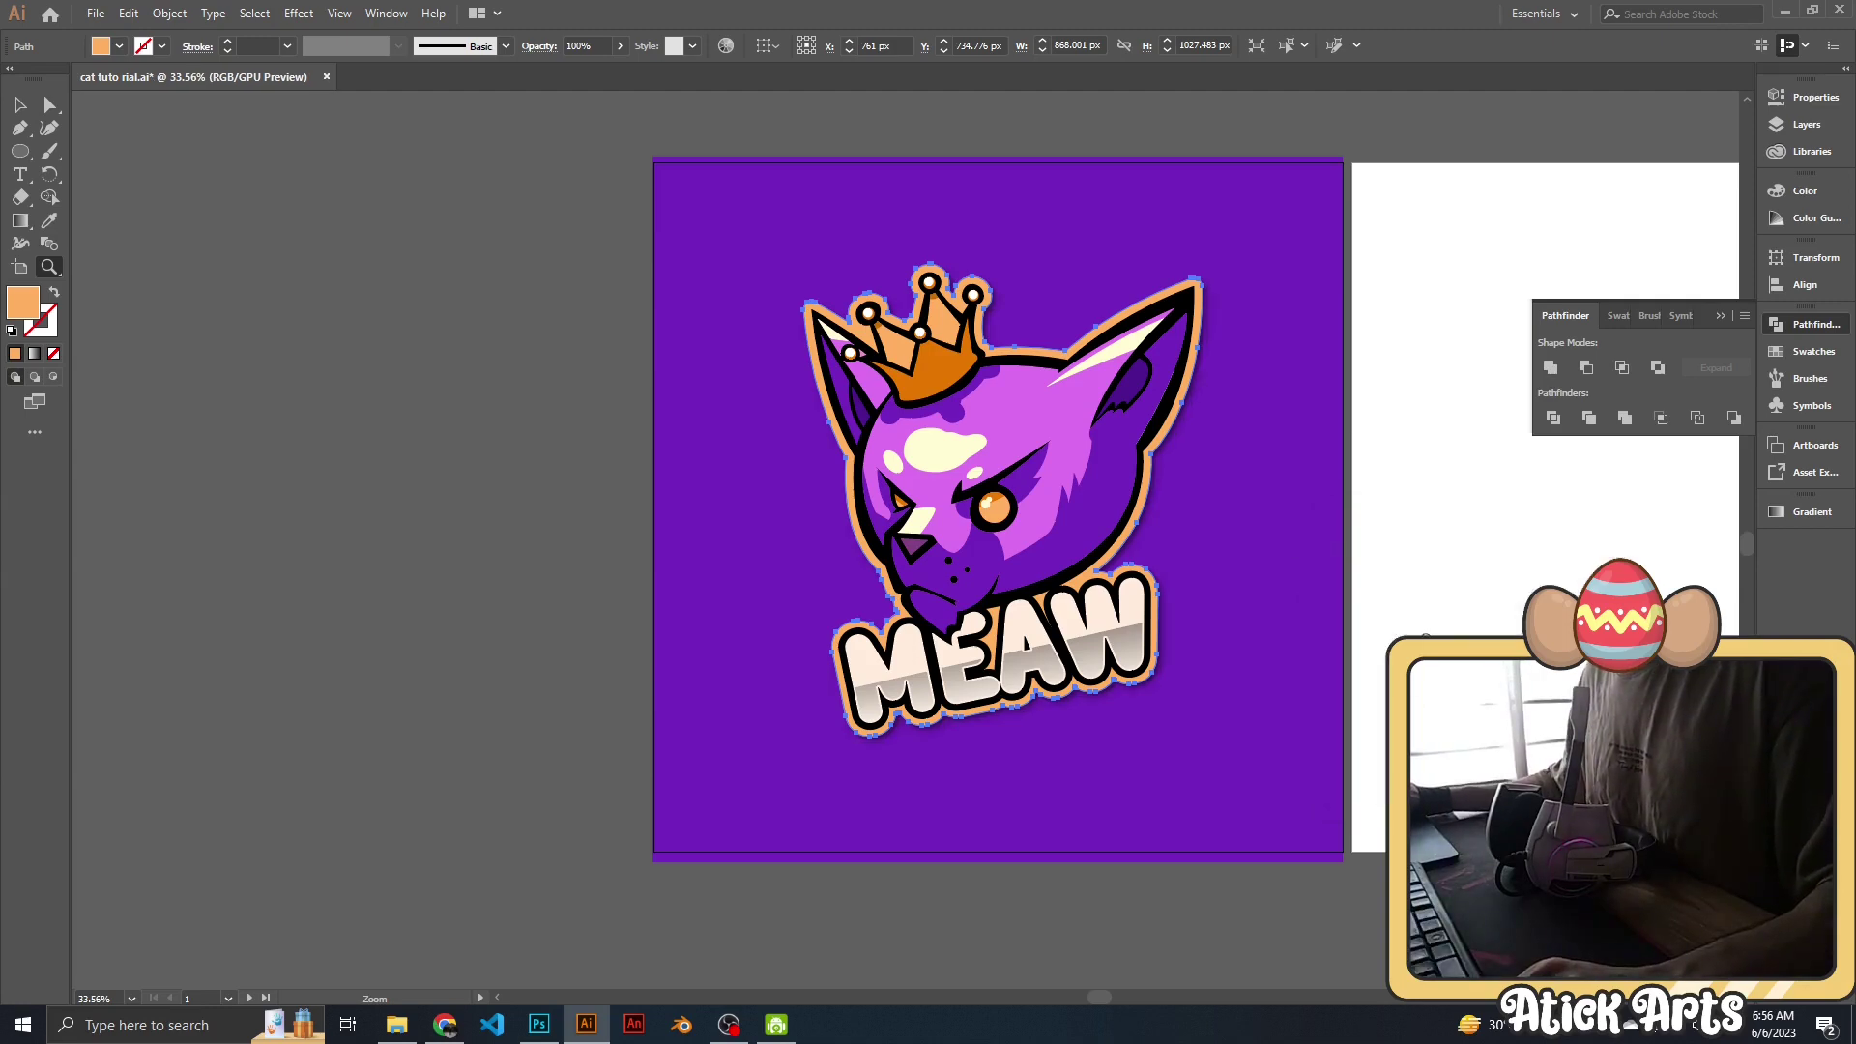
{"action": "scroll", "coordinate": [1228, 561], "scroll_direction": "down", "scroll_amount": 3}
Draw an orange polygon covering the right side of the artboard with the Pen tool.
{"action": "left_click", "coordinate": [1230, 561]}
{"action": "key", "text": "z"}
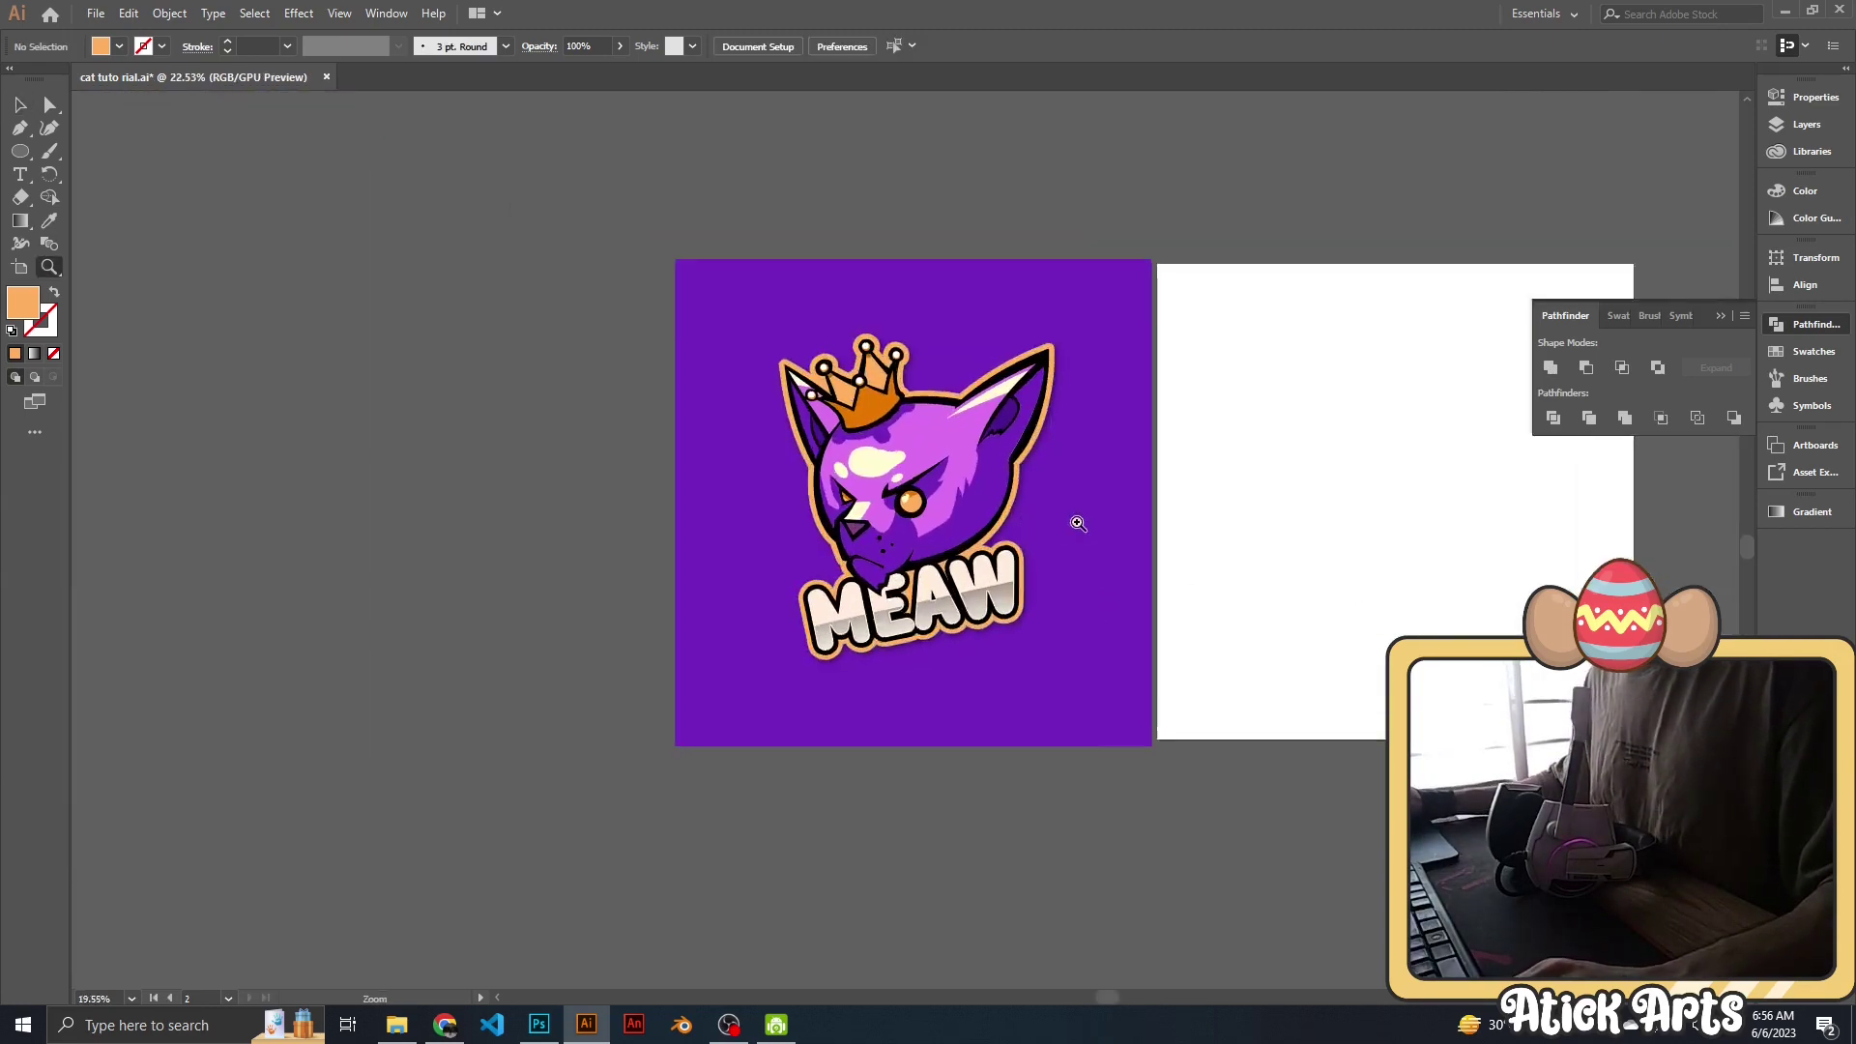
{"action": "mouse_move", "coordinate": [1077, 522]}
{"action": "left_mouse_down"}
{"action": "mouse_move", "coordinate": [1209, 525]}
{"action": "mouse_move", "coordinate": [1044, 200]}
{"action": "left_mouse_up"}
{"action": "key", "text": "t"}
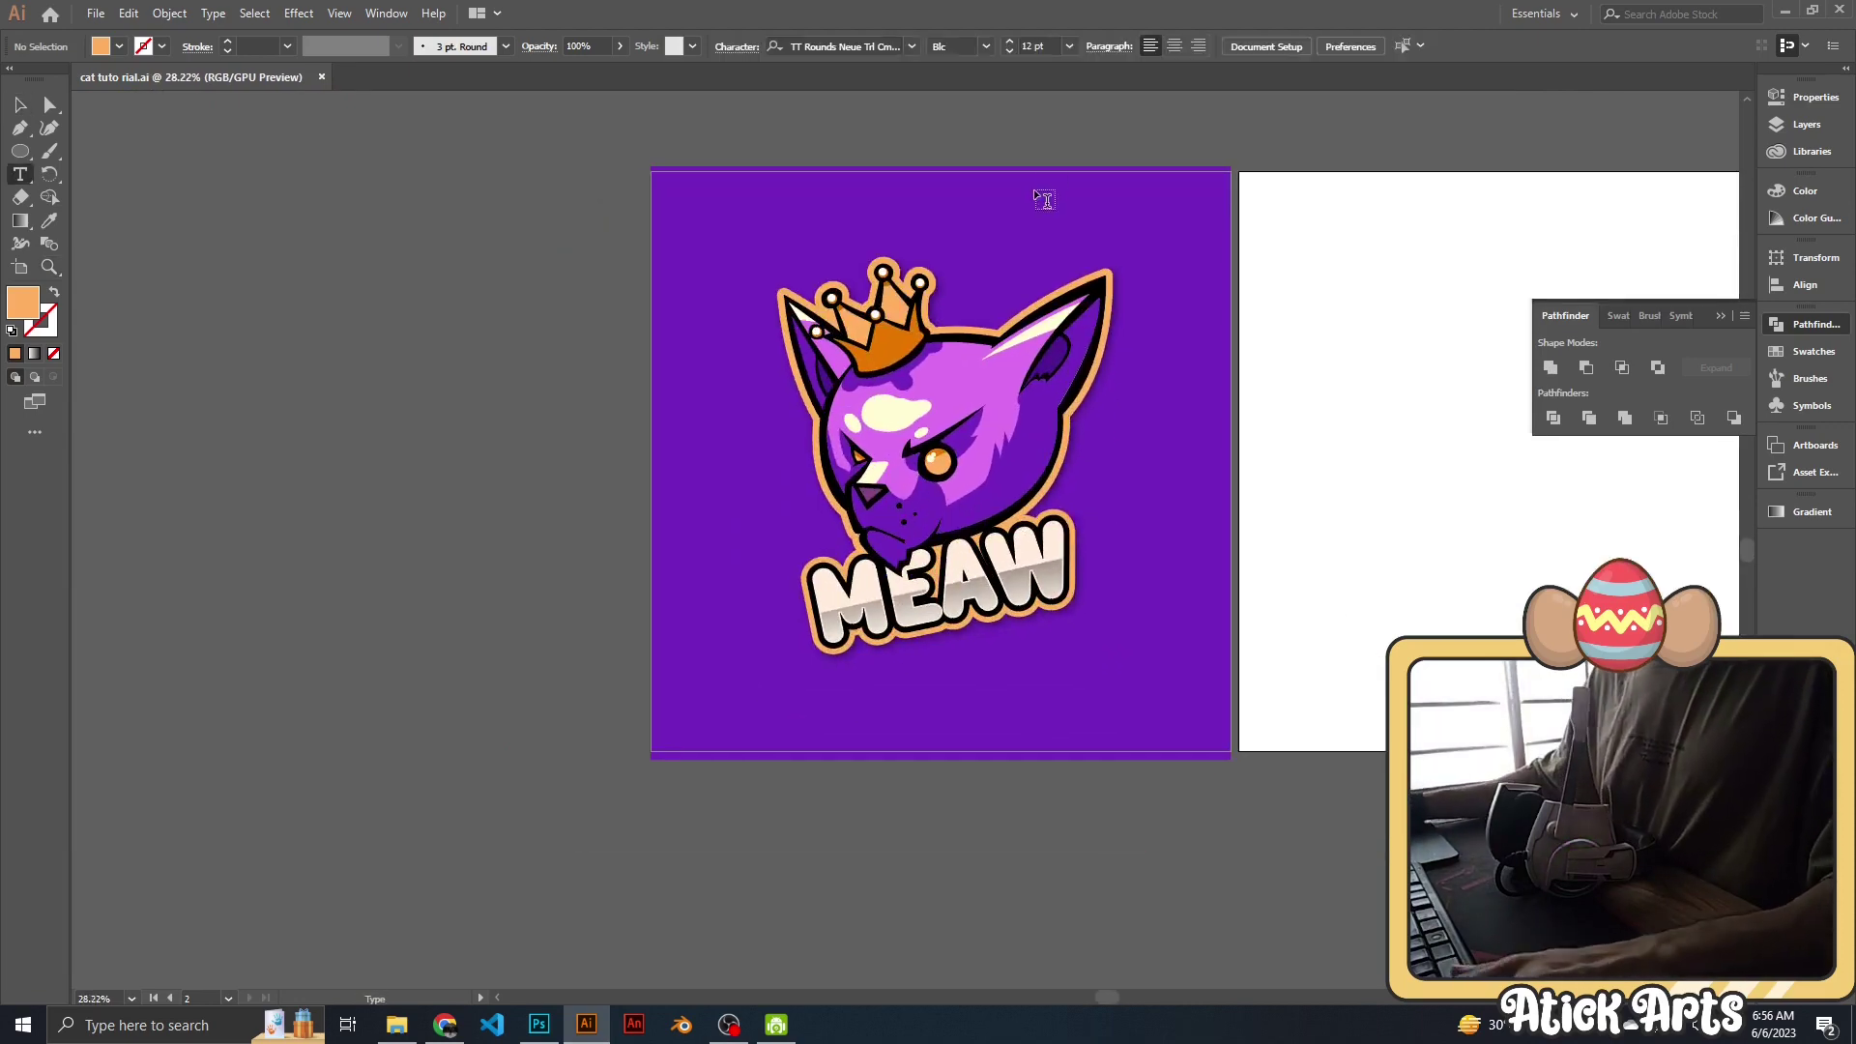
{"action": "key", "text": "p"}
{"action": "left_click", "coordinate": [1062, 150]}
{"action": "left_click", "coordinate": [844, 858]}
{"action": "left_click", "coordinate": [1231, 831]}
{"action": "left_click", "coordinate": [1284, 721]}
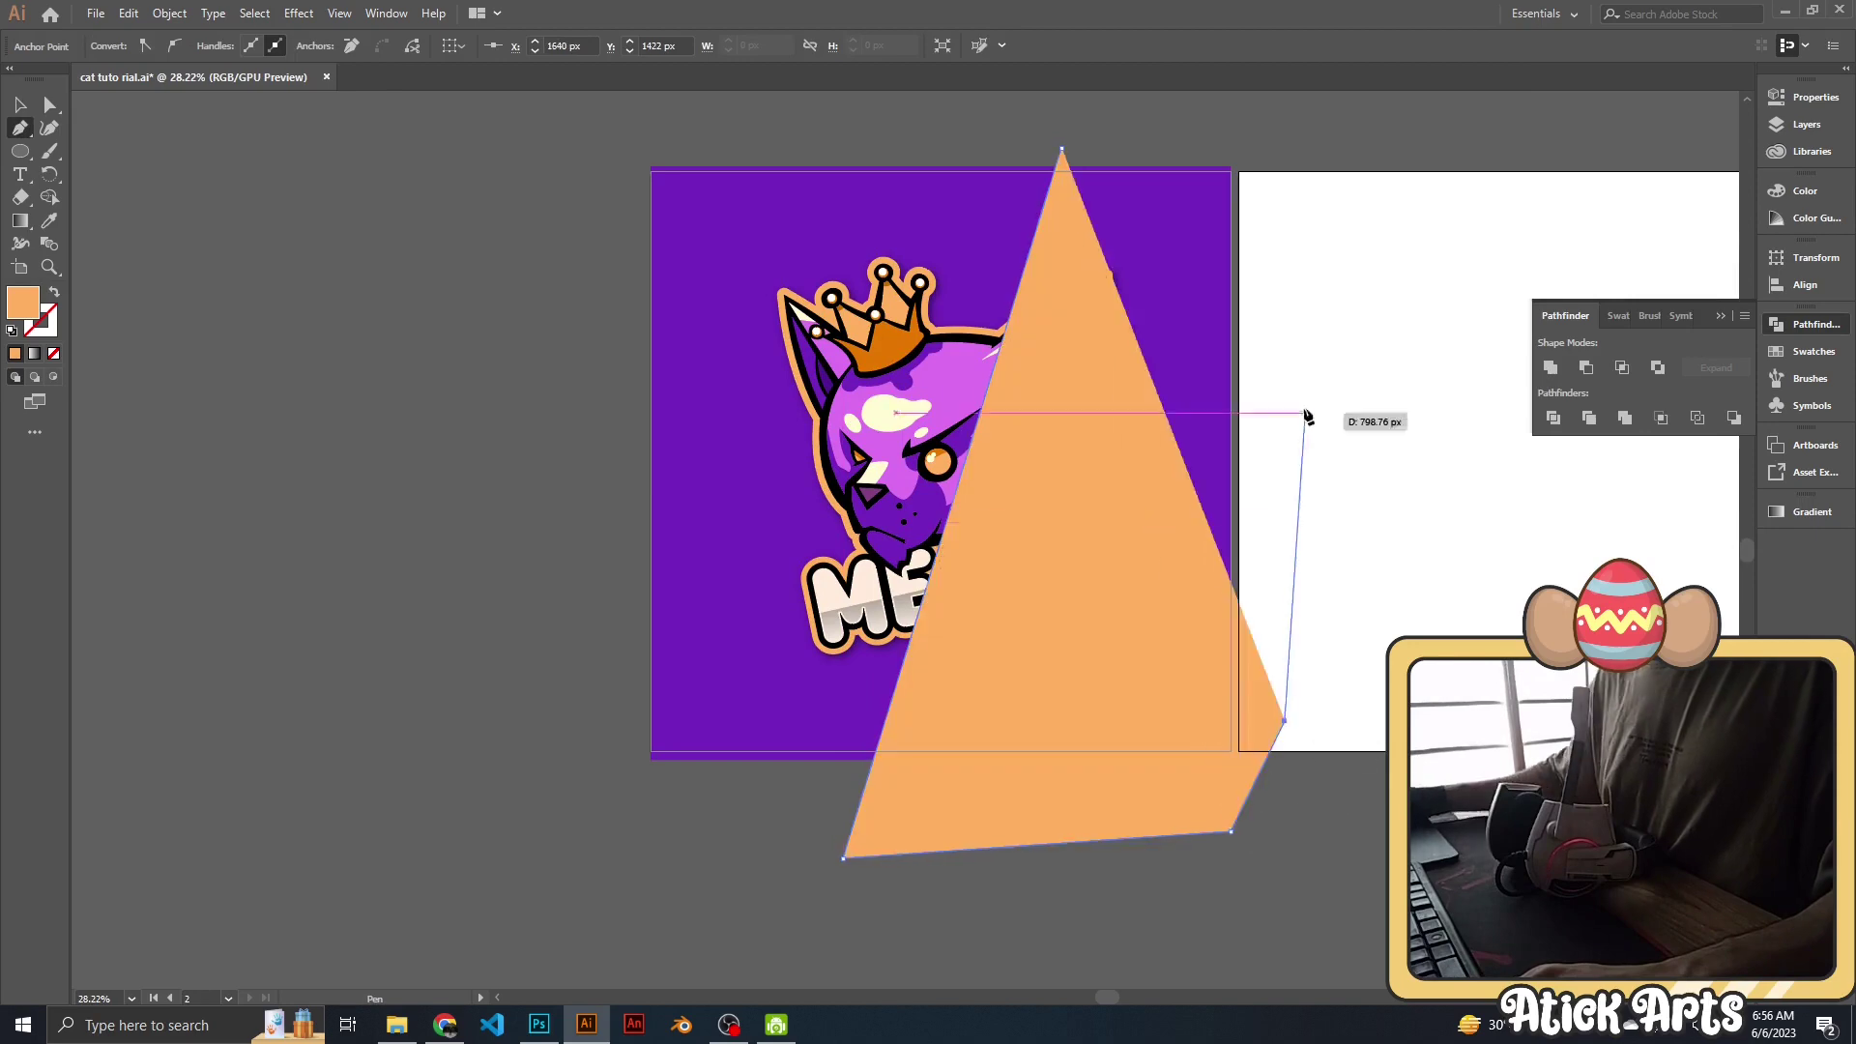
{"action": "left_click", "coordinate": [1301, 404]}
{"action": "left_click", "coordinate": [1259, 162]}
{"action": "left_click", "coordinate": [1145, 111]}
{"action": "left_click", "coordinate": [1061, 150]}
Clip the orange shape to the artboard rectangle and send it behind the cat.
{"action": "key", "text": "v"}
{"action": "left_click", "coordinate": [973, 234]}
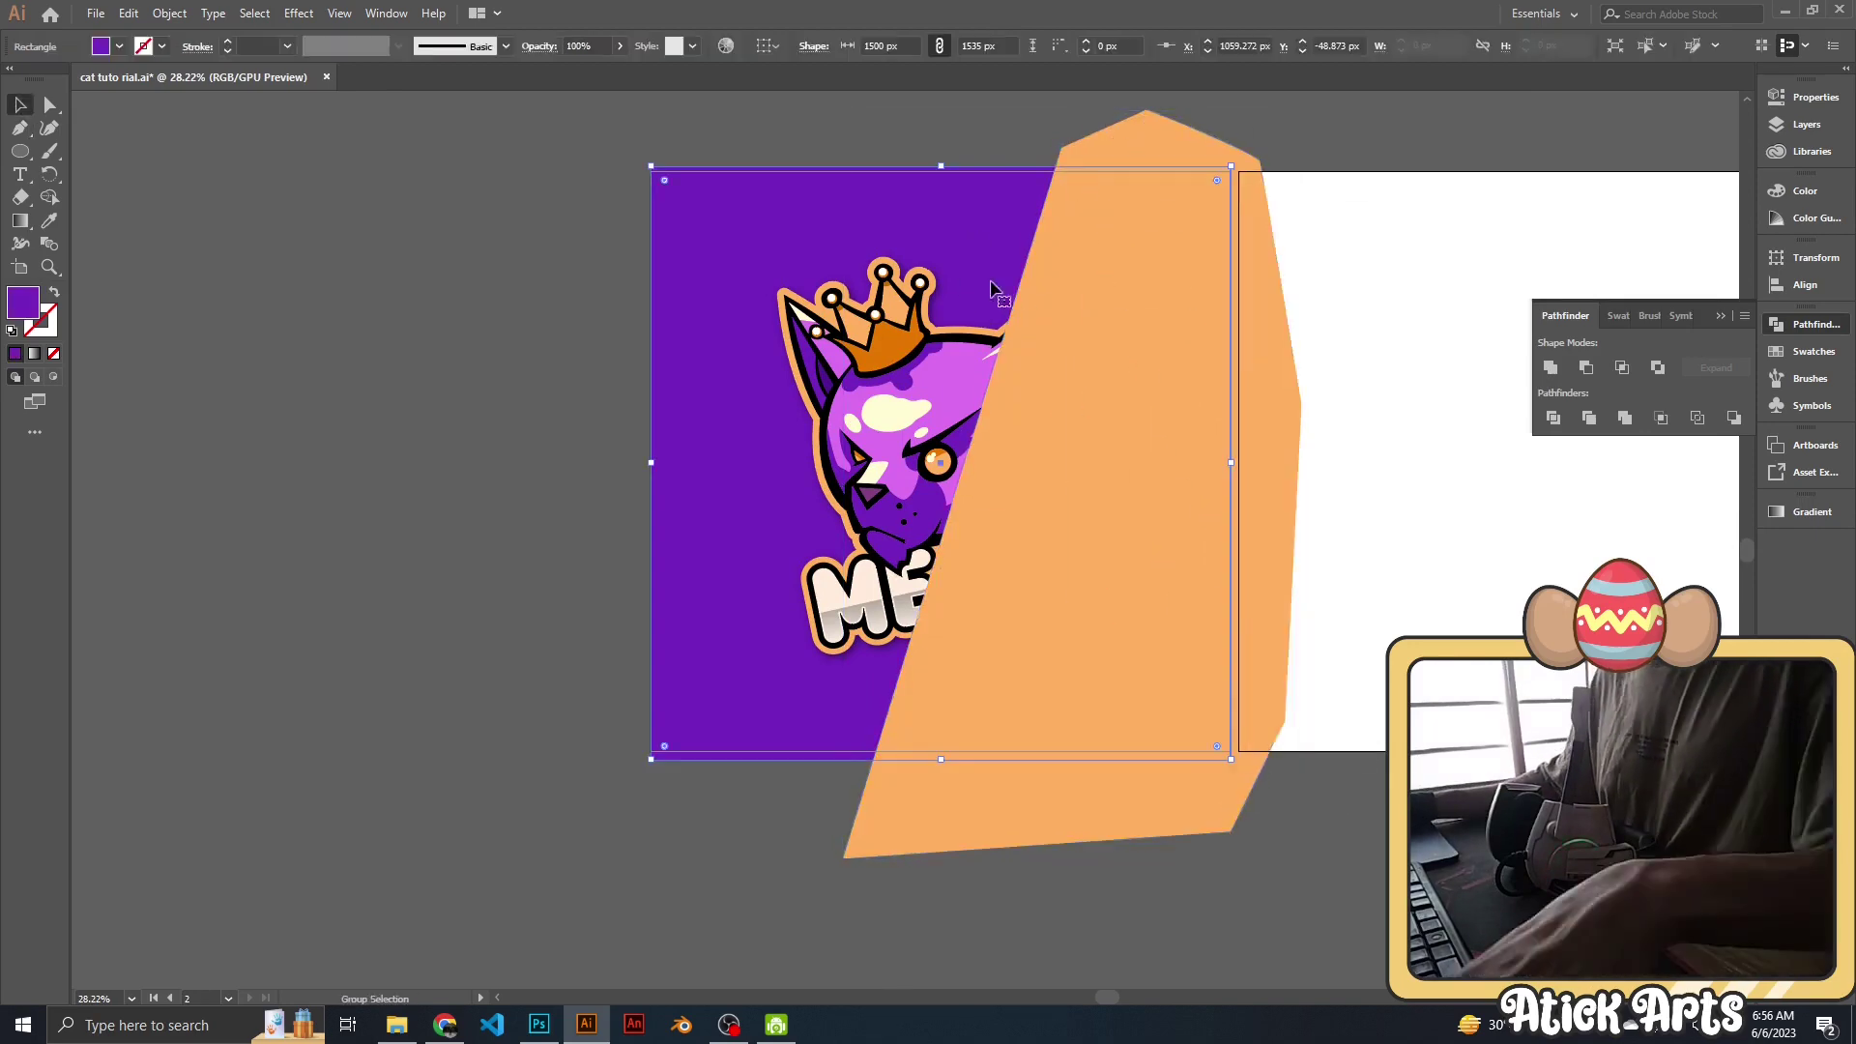
{"action": "key", "text": "ctrl+a"}
{"action": "key", "text": "ctrl+7"}
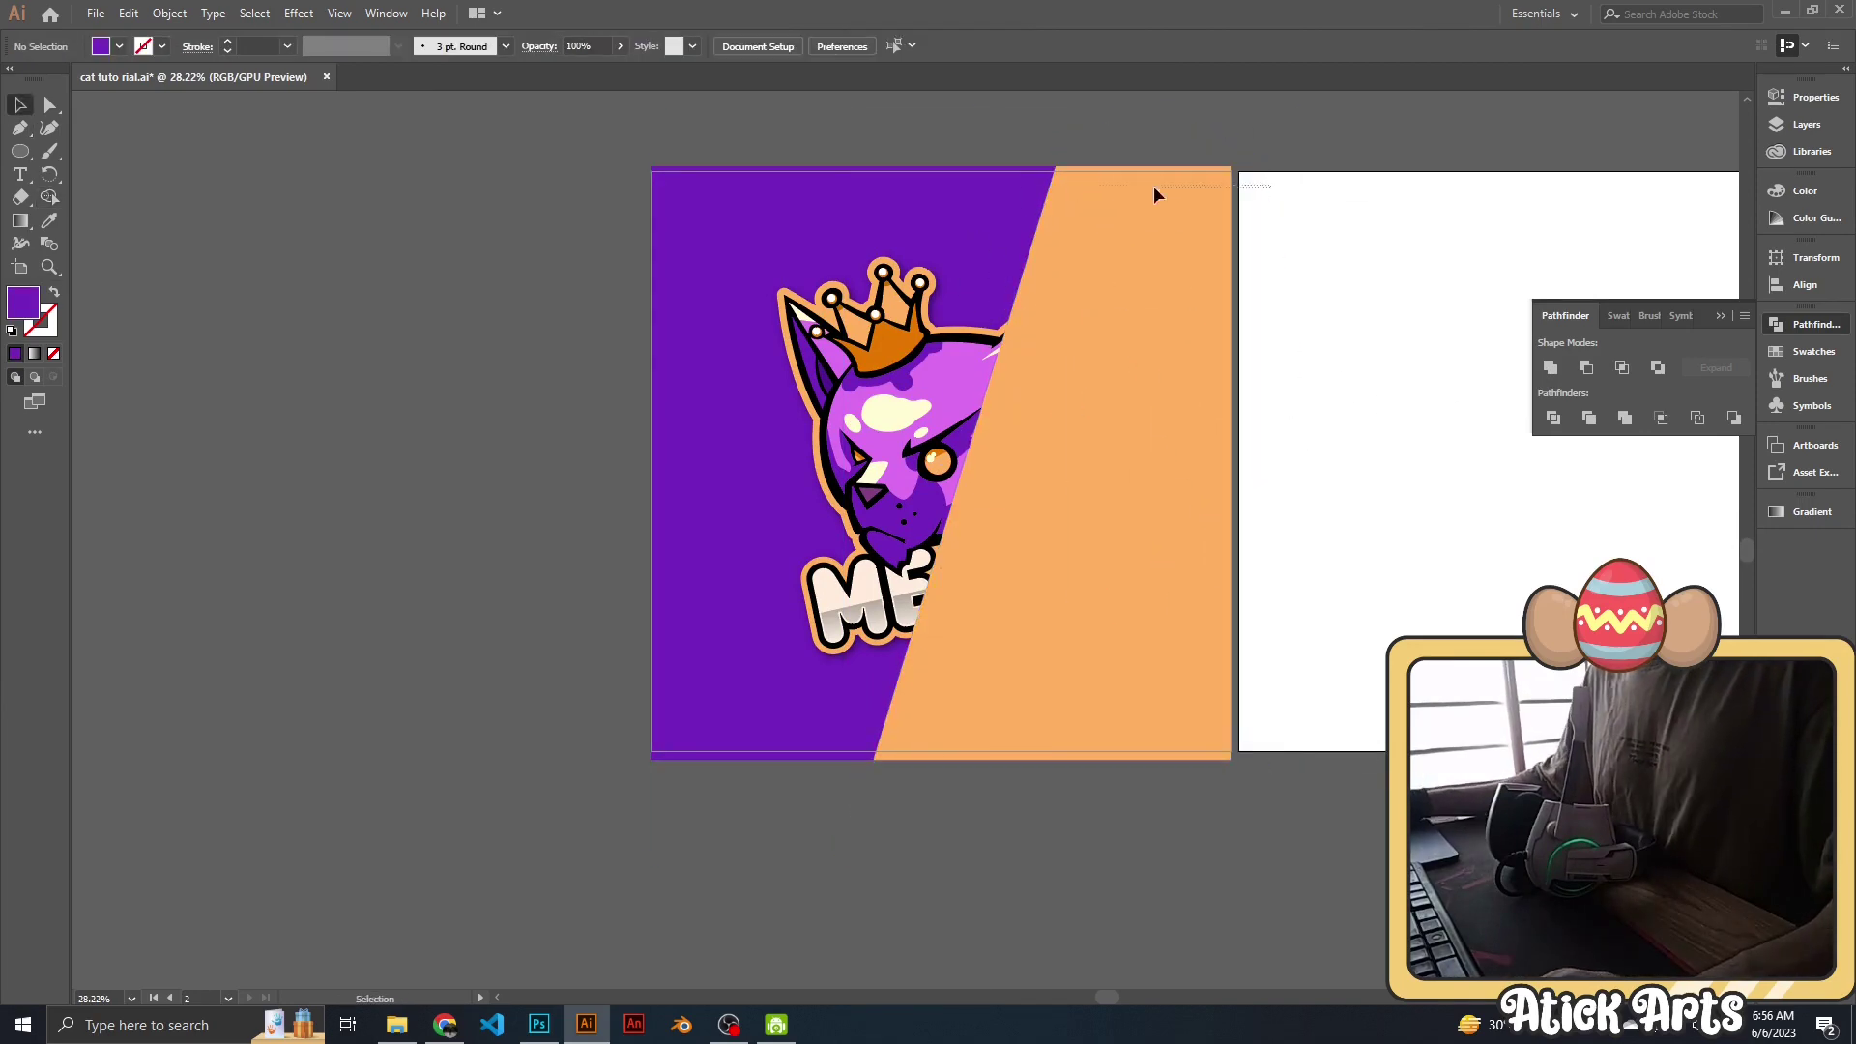
{"action": "key", "text": "ctrl+shift+bracketleft"}
{"action": "left_click", "coordinate": [1368, 490]}
{"action": "scroll", "coordinate": [1503, 359], "scroll_direction": "down", "scroll_amount": 2}
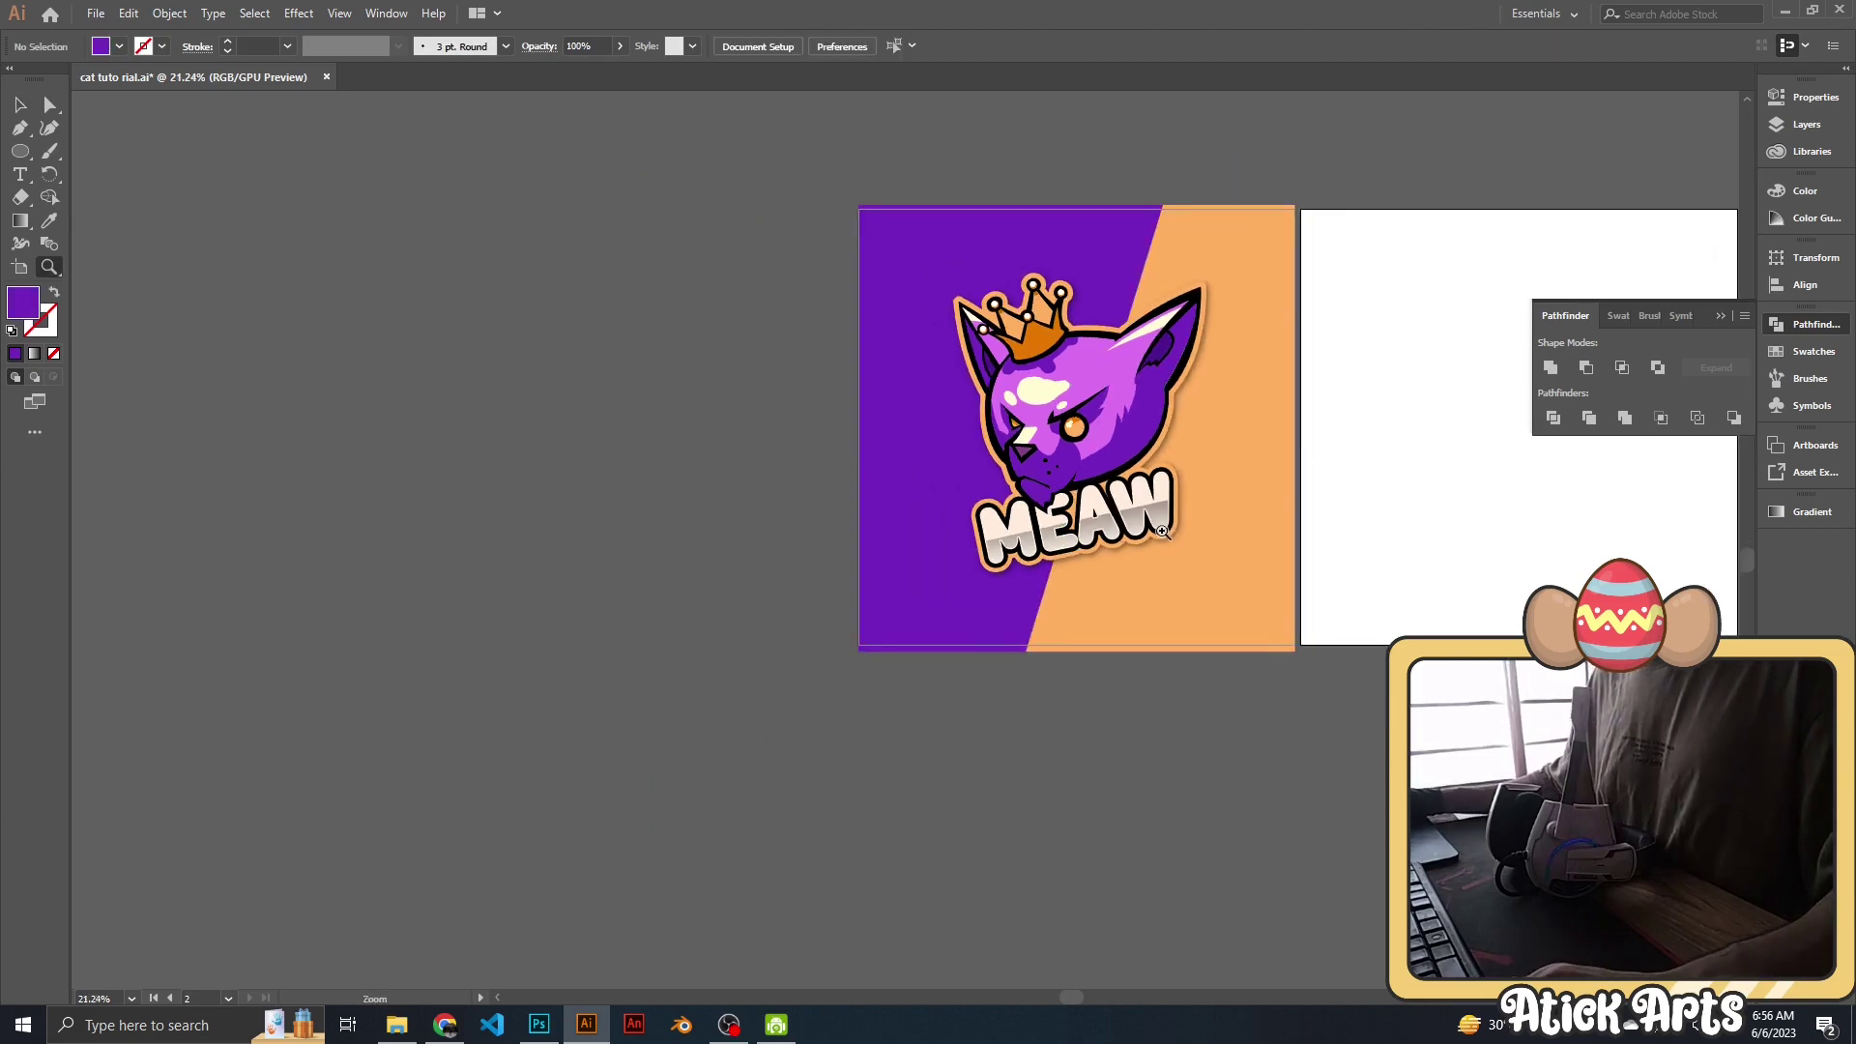
{"action": "scroll", "coordinate": [1173, 306], "scroll_direction": "up", "scroll_amount": 2}
Draw a thin orange diagonal stripe alongside the split's edge.
{"action": "key", "text": "p"}
{"action": "left_click", "coordinate": [1146, 175]}
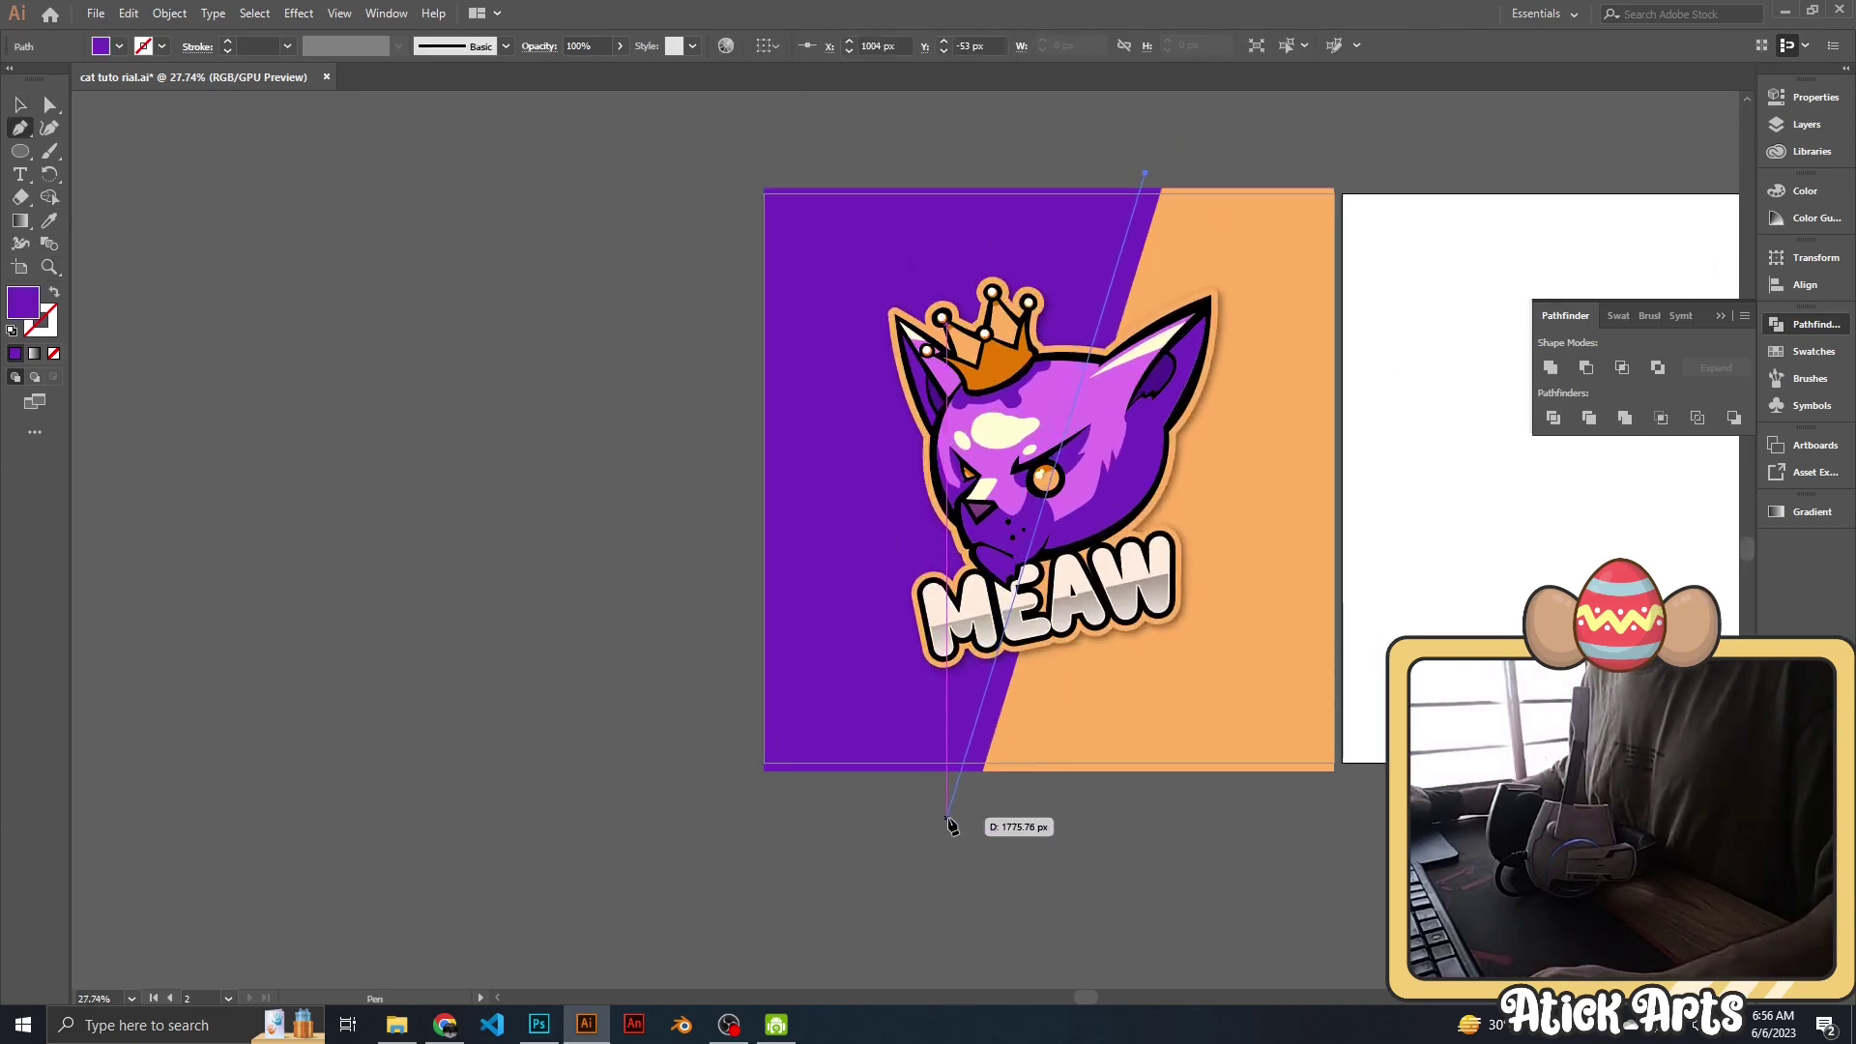
{"action": "left_click", "coordinate": [950, 818]}
{"action": "left_click", "coordinate": [1123, 159]}
{"action": "left_click", "coordinate": [1146, 175]}
{"action": "key", "text": "i"}
{"action": "left_click", "coordinate": [1155, 339]}
{"action": "key", "text": "v"}
{"action": "key", "text": "ctrl+a"}
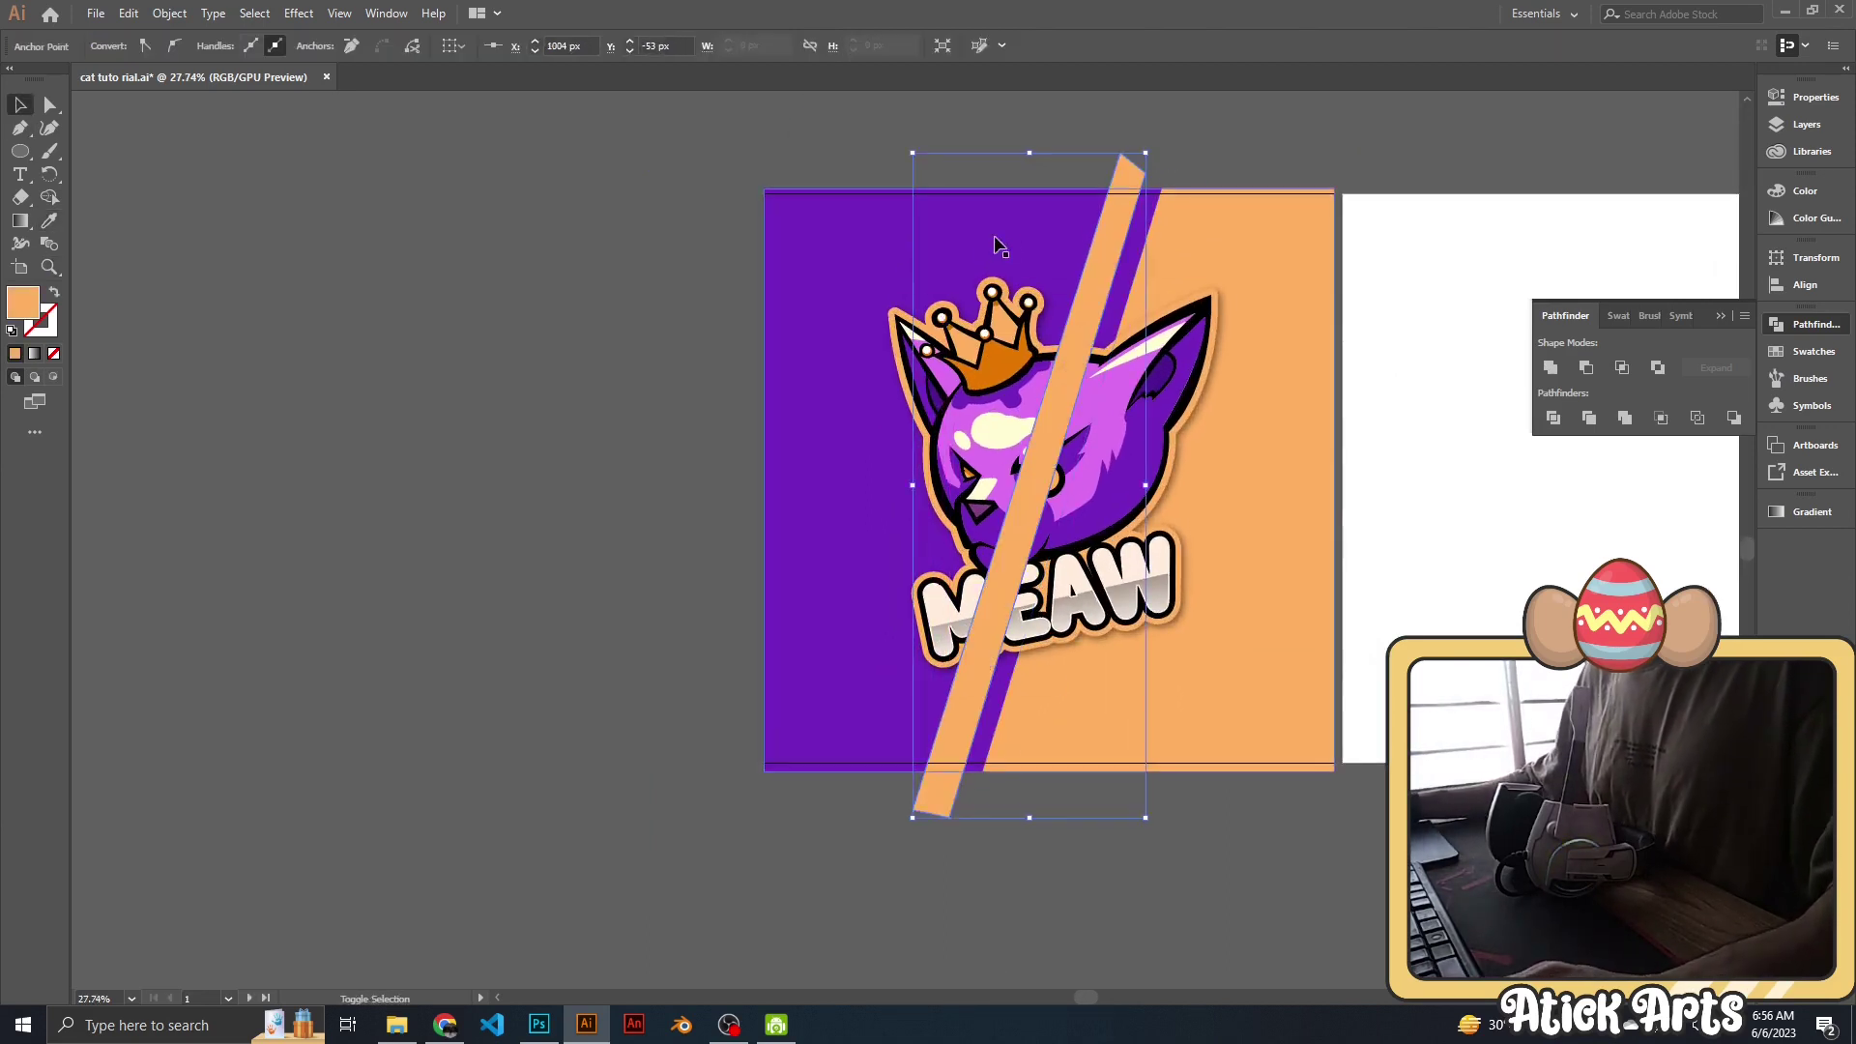
Trim the stripe's top and bottom to the artboard edges and bring it forward one level.
{"action": "left_click", "coordinate": [1197, 145]}
{"action": "key", "text": "z"}
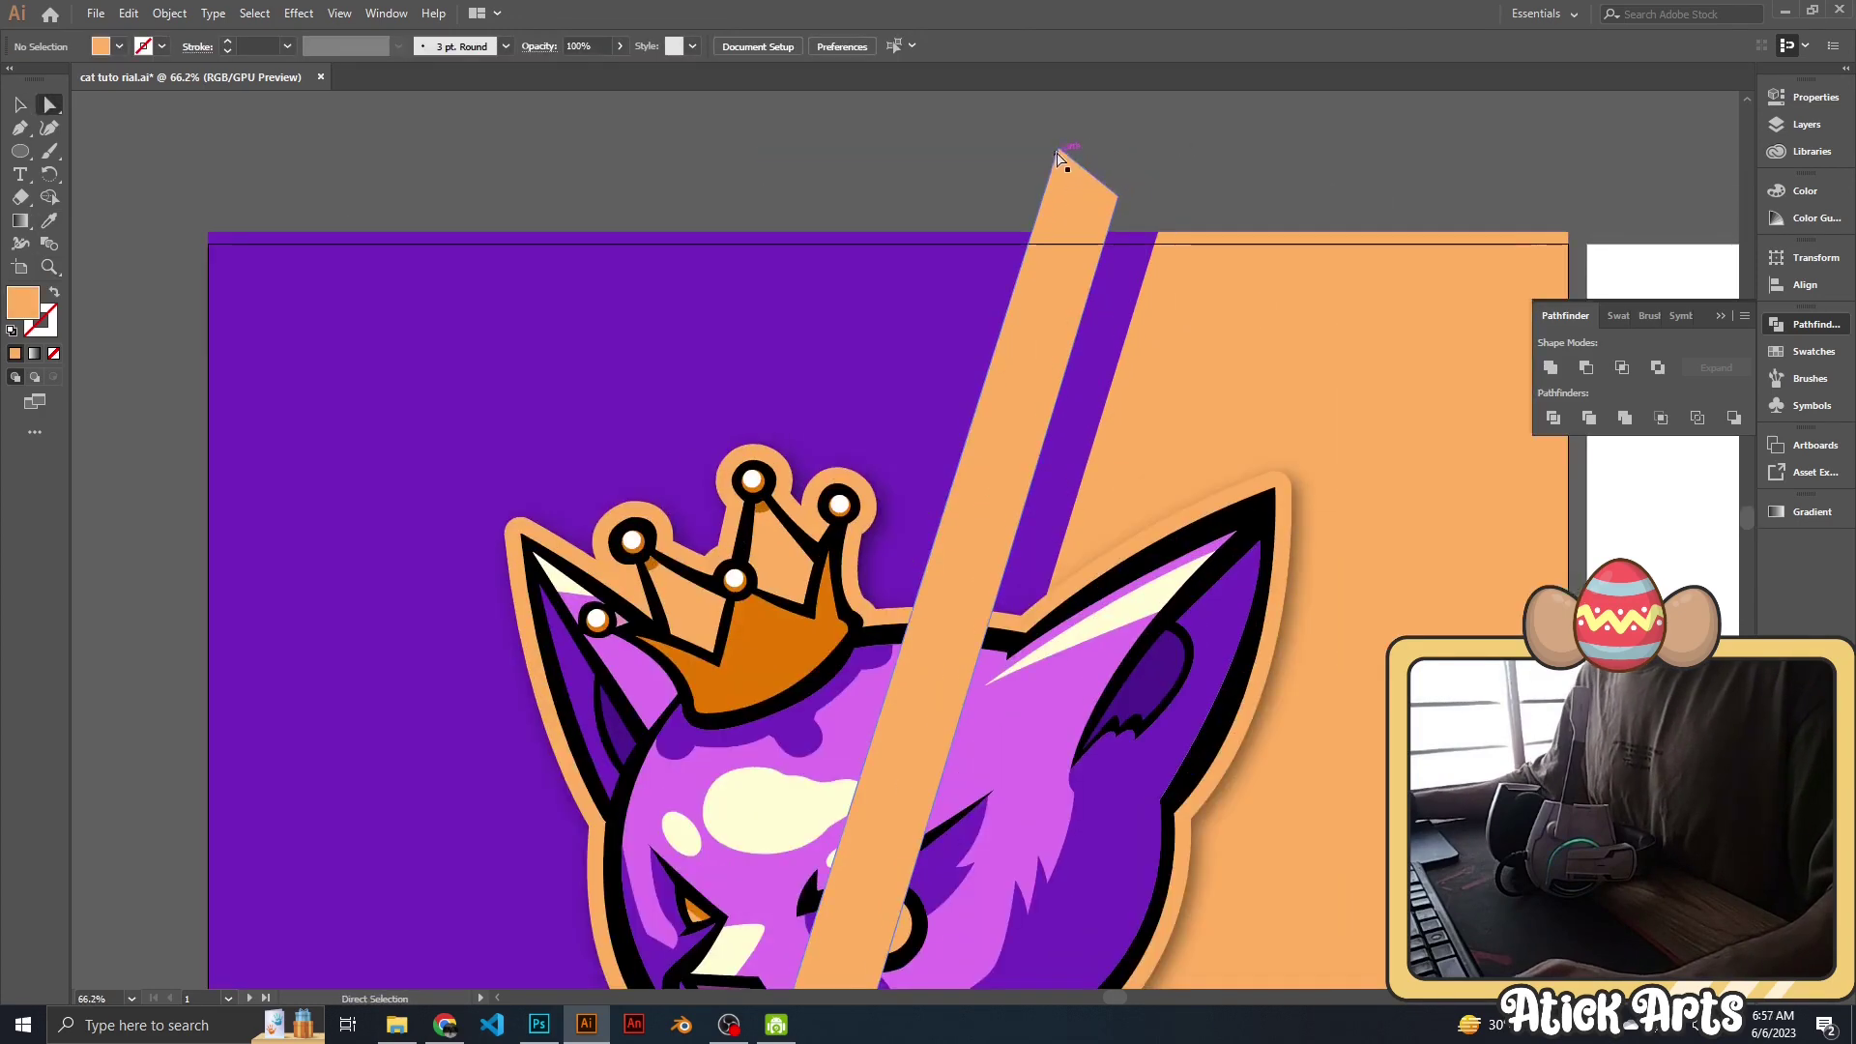
{"action": "scroll", "coordinate": [1224, 156], "scroll_direction": "down", "scroll_amount": 5}
{"action": "key", "text": "v"}
{"action": "left_click", "coordinate": [1201, 227]}
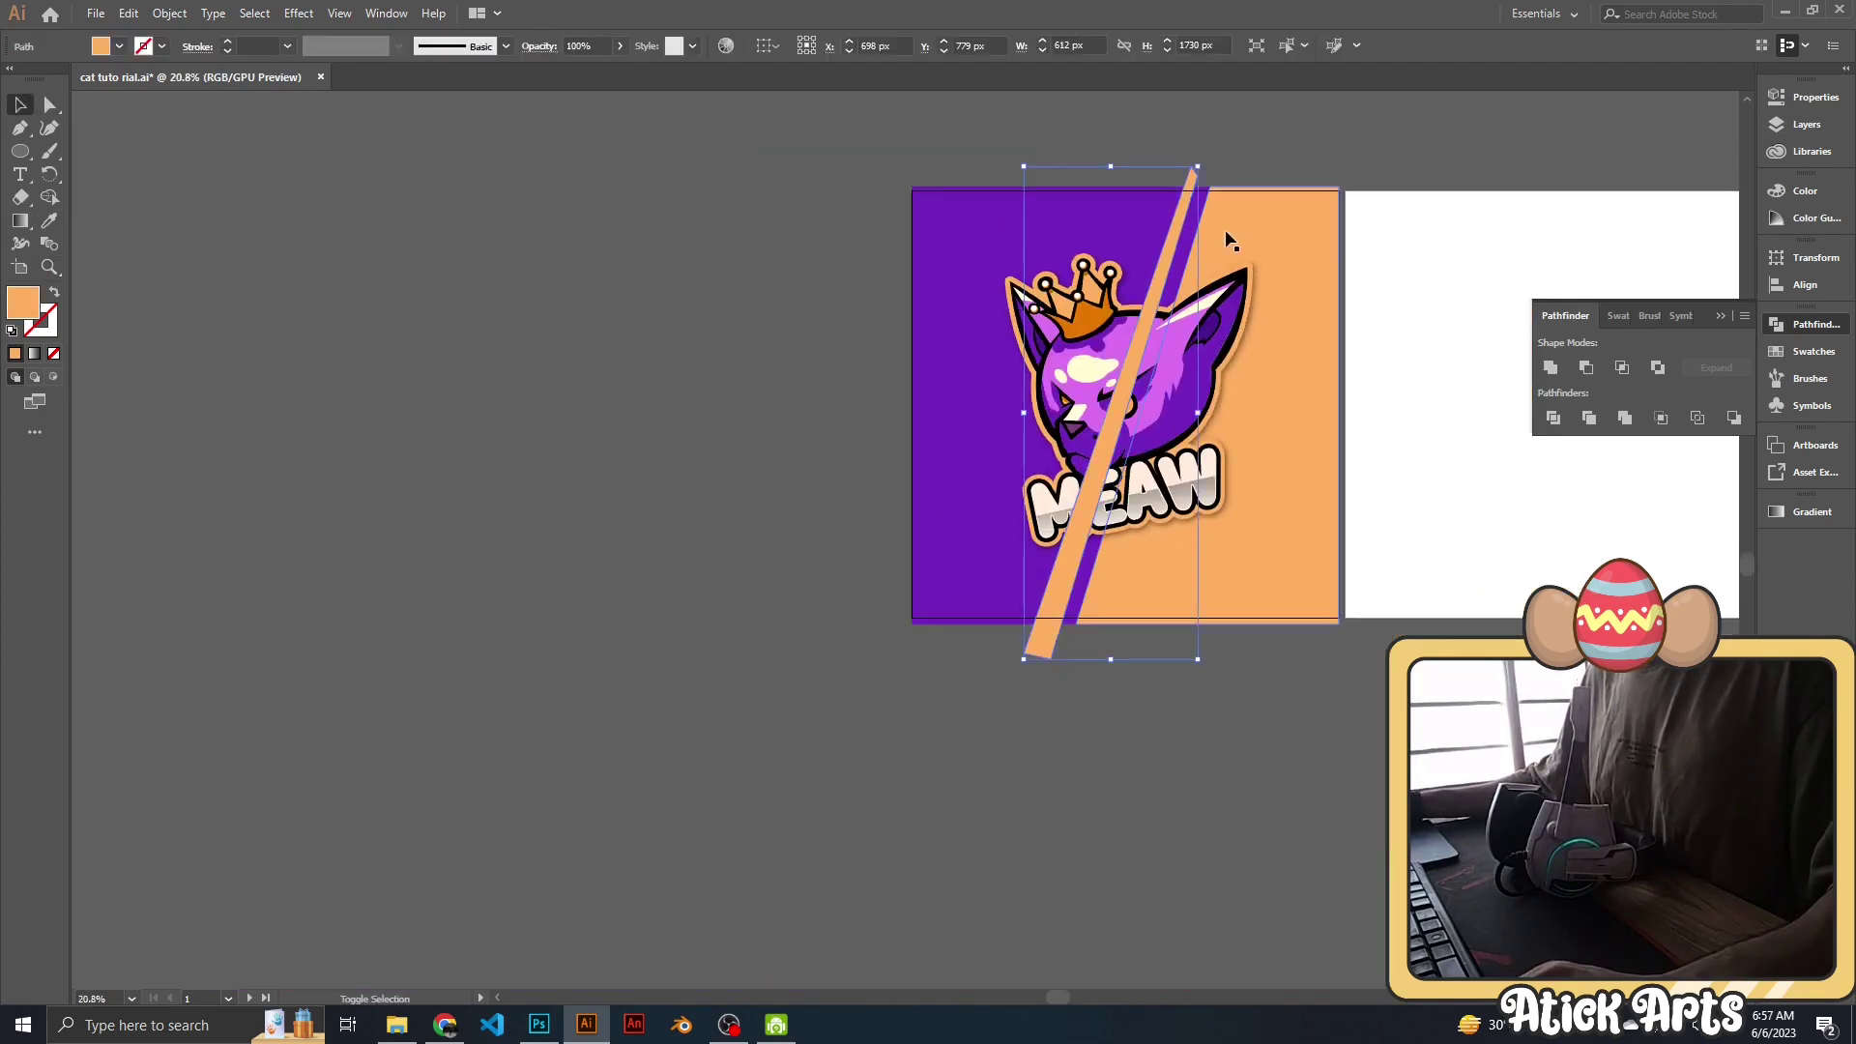
{"action": "left_click_drag", "start_coordinate": [1198, 166], "coordinate": [1195, 185]}
{"action": "left_click_drag", "start_coordinate": [1024, 659], "coordinate": [1033, 624]}
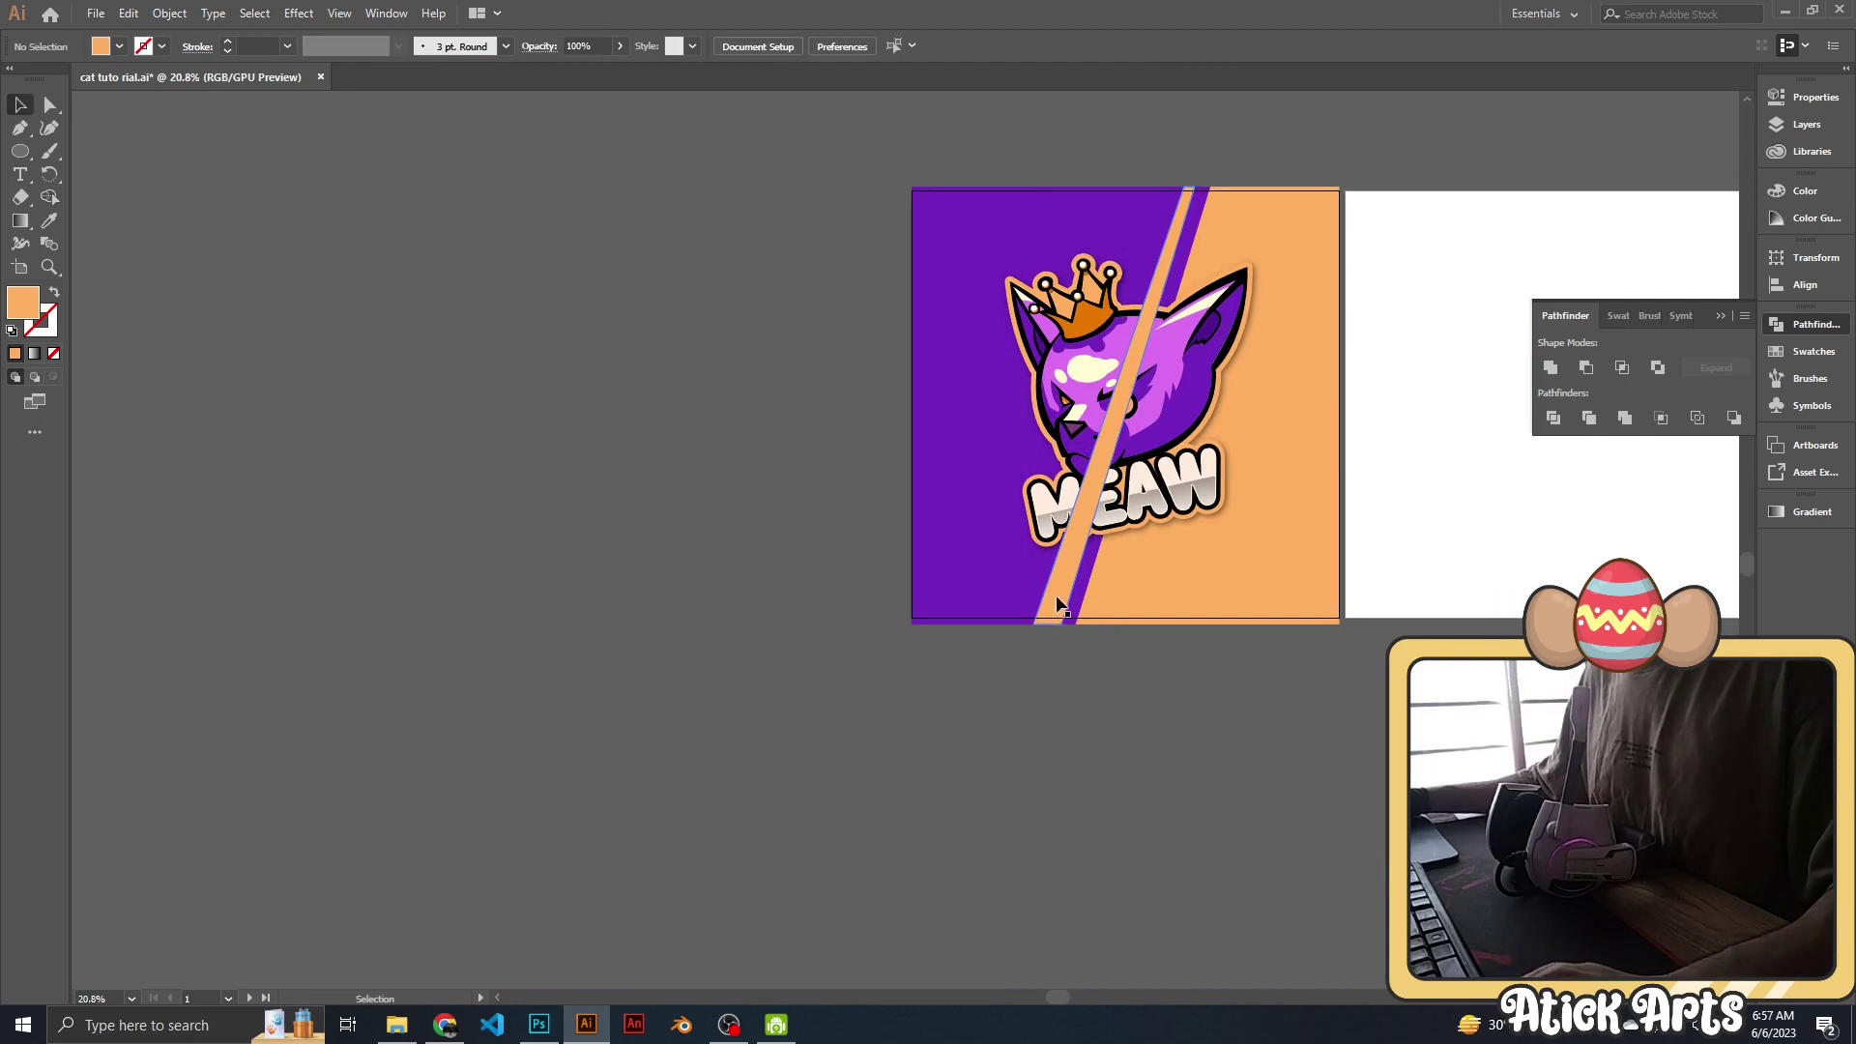
{"action": "left_click", "coordinate": [1128, 593]}
{"action": "left_click", "coordinate": [1058, 611]}
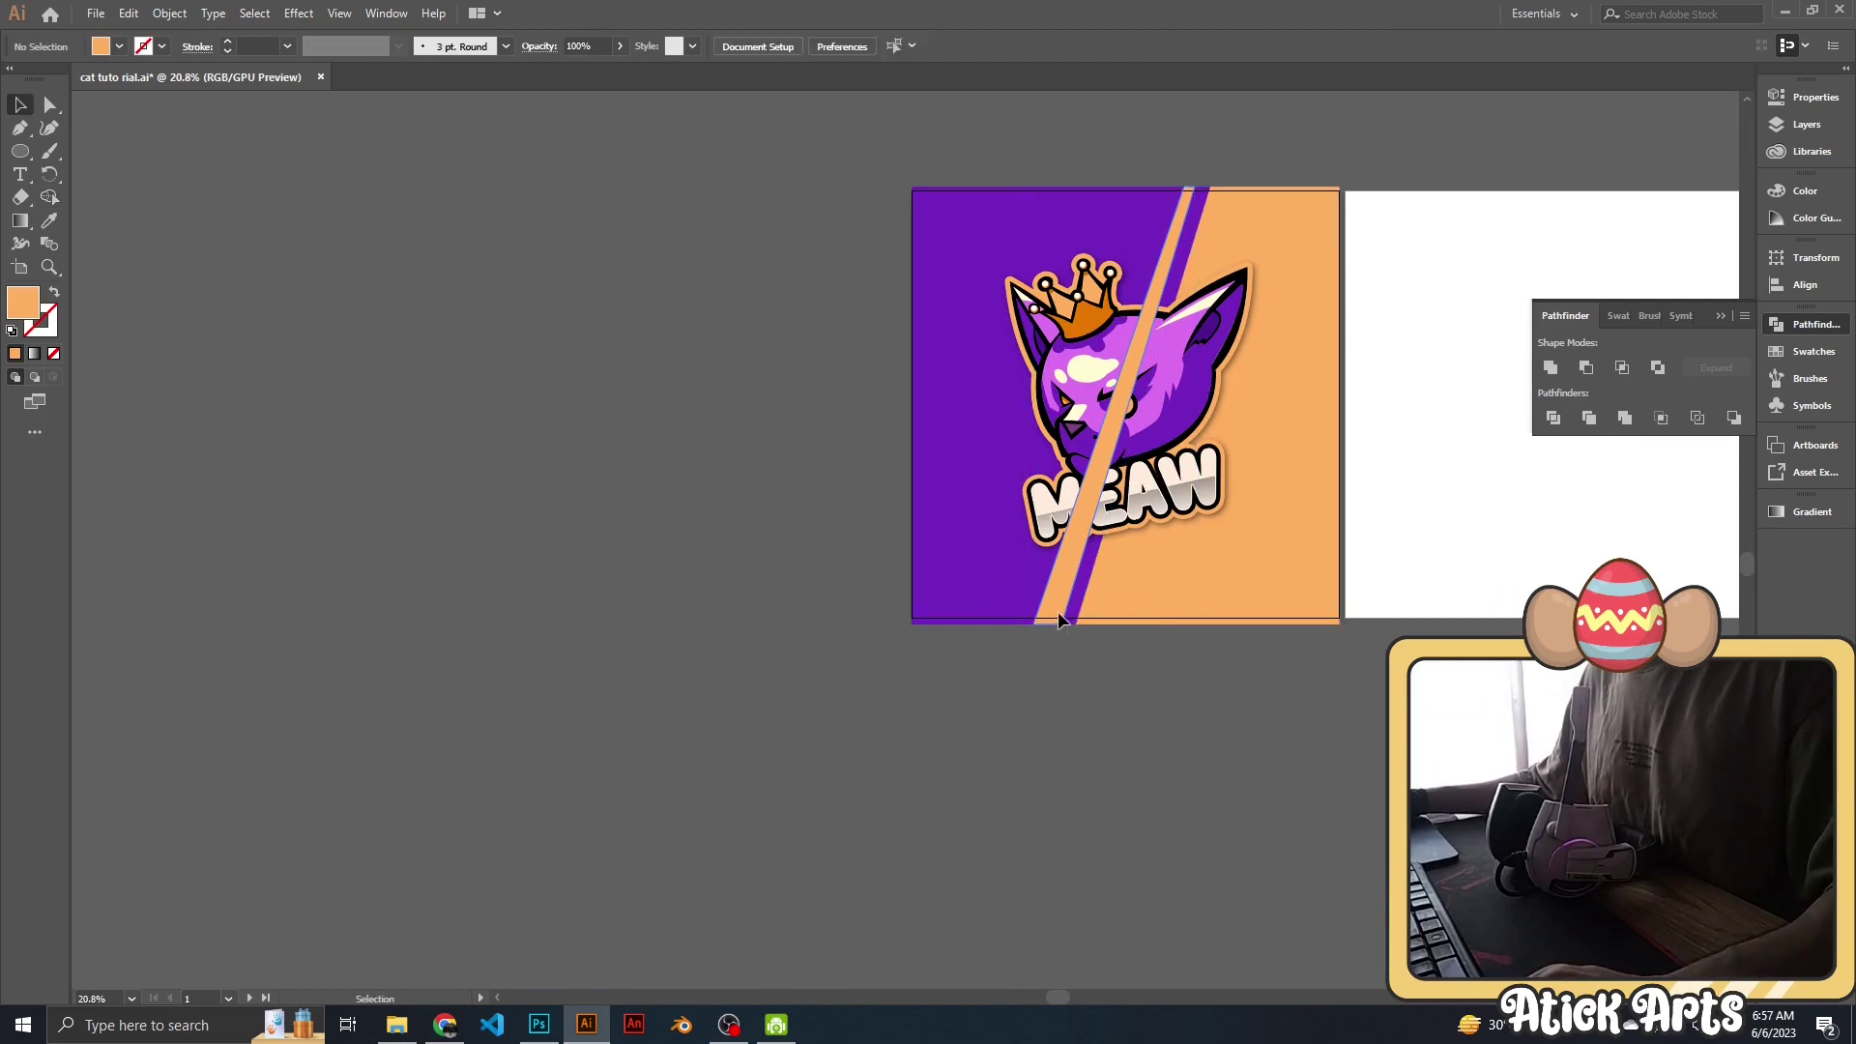
{"action": "key", "text": "ctrl+bracketright"}
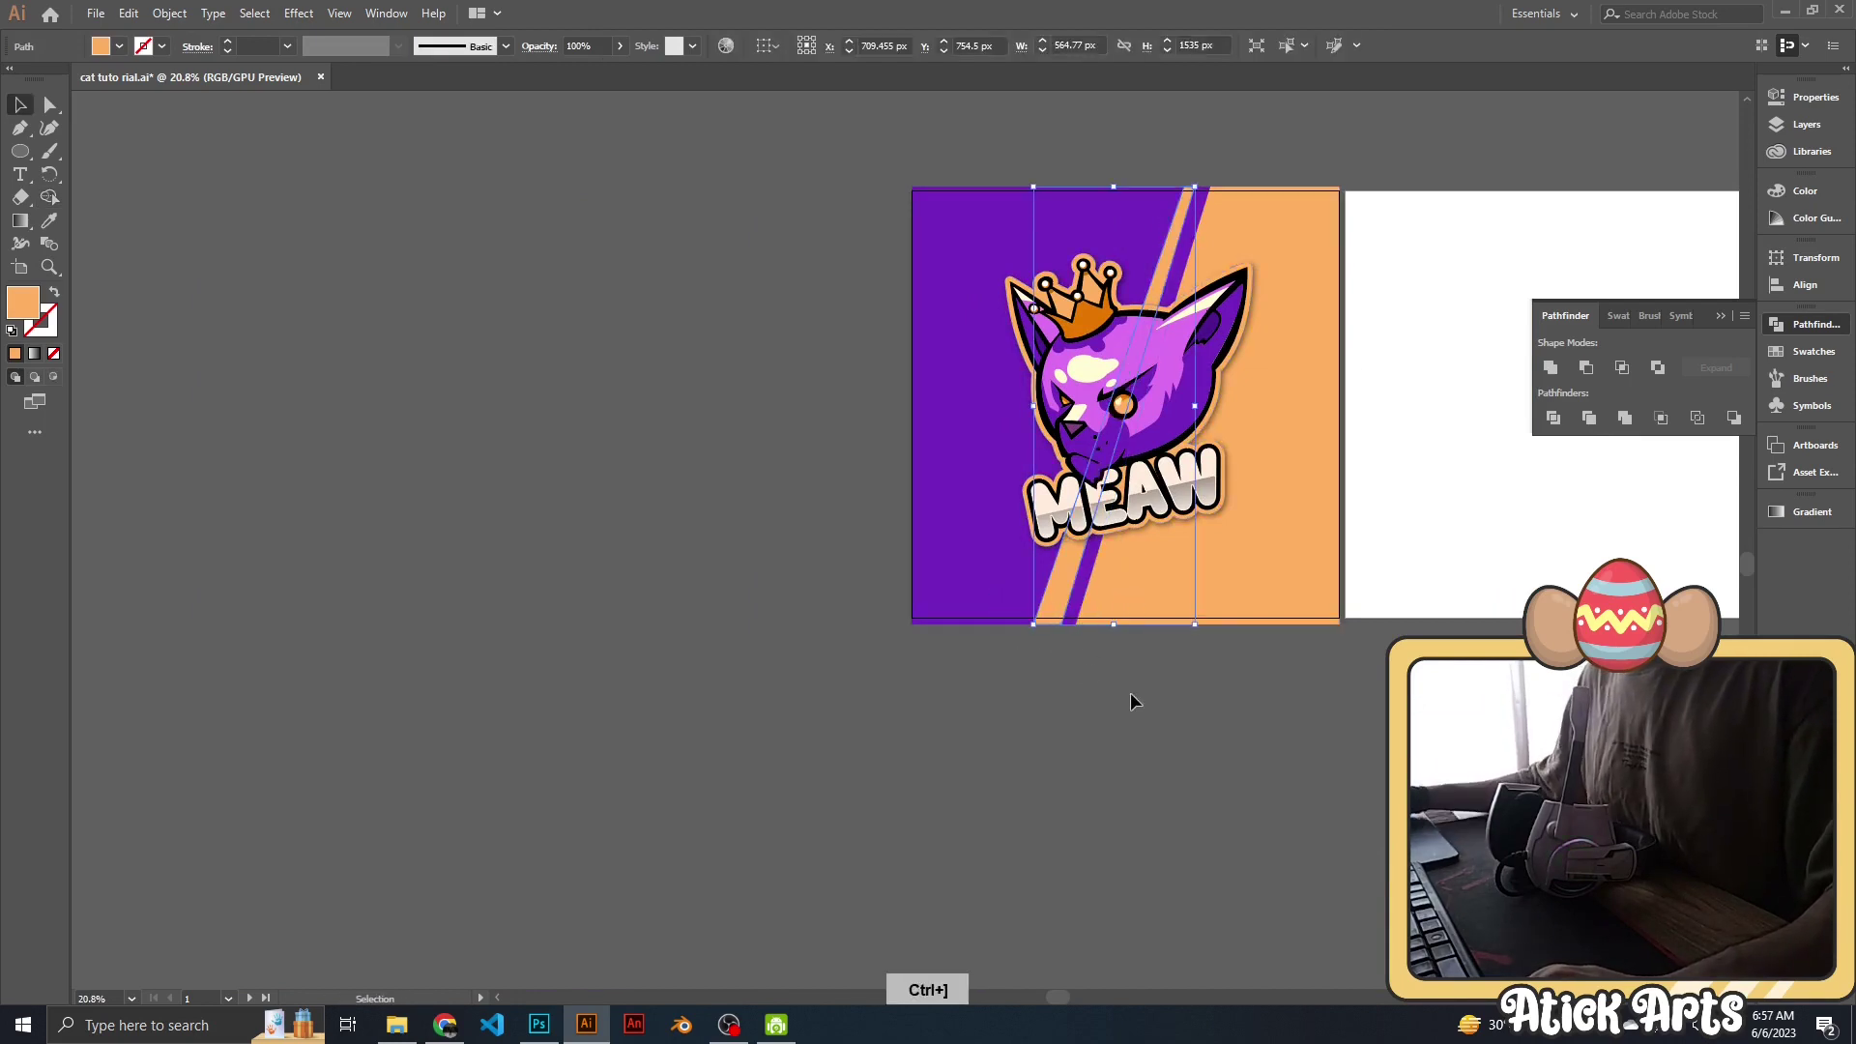
{"action": "left_click", "coordinate": [1129, 692]}
{"action": "scroll", "coordinate": [1045, 648], "scroll_direction": "up", "scroll_amount": 2}
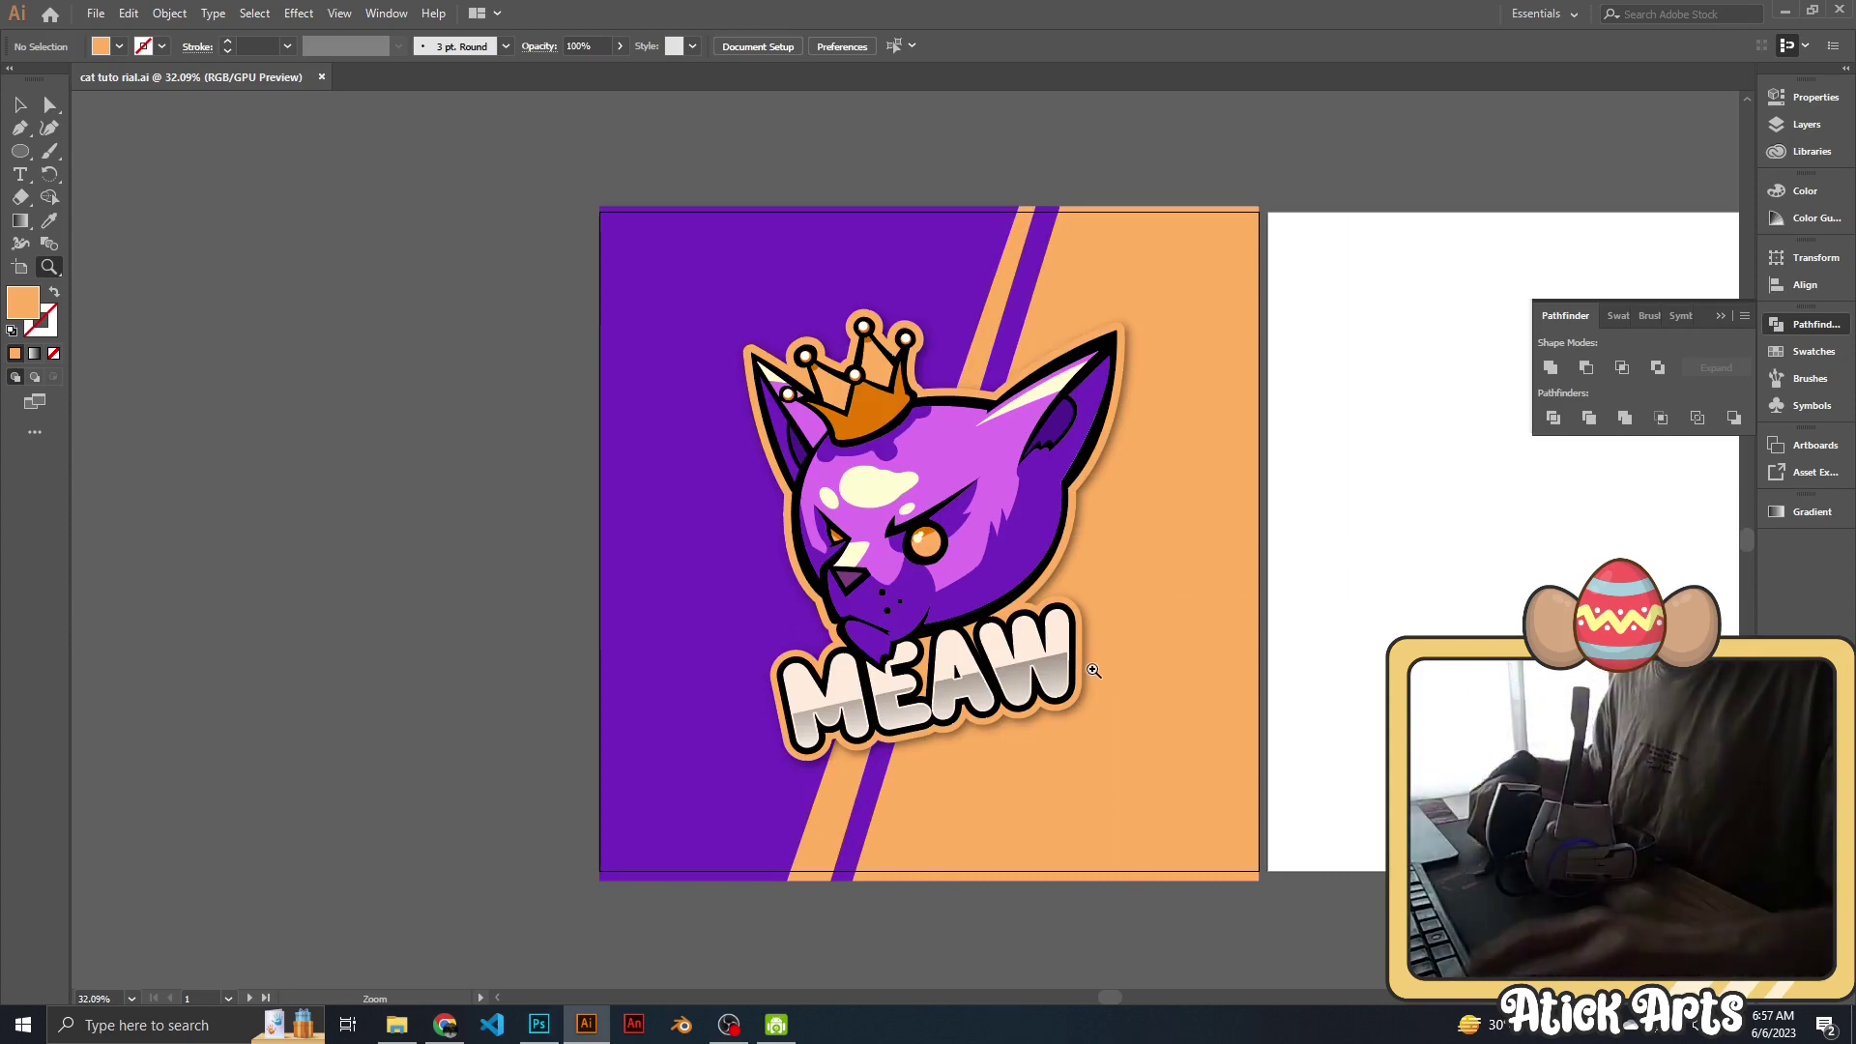
{"action": "left_click_drag", "start_coordinate": [856, 493], "coordinate": [942, 634]}
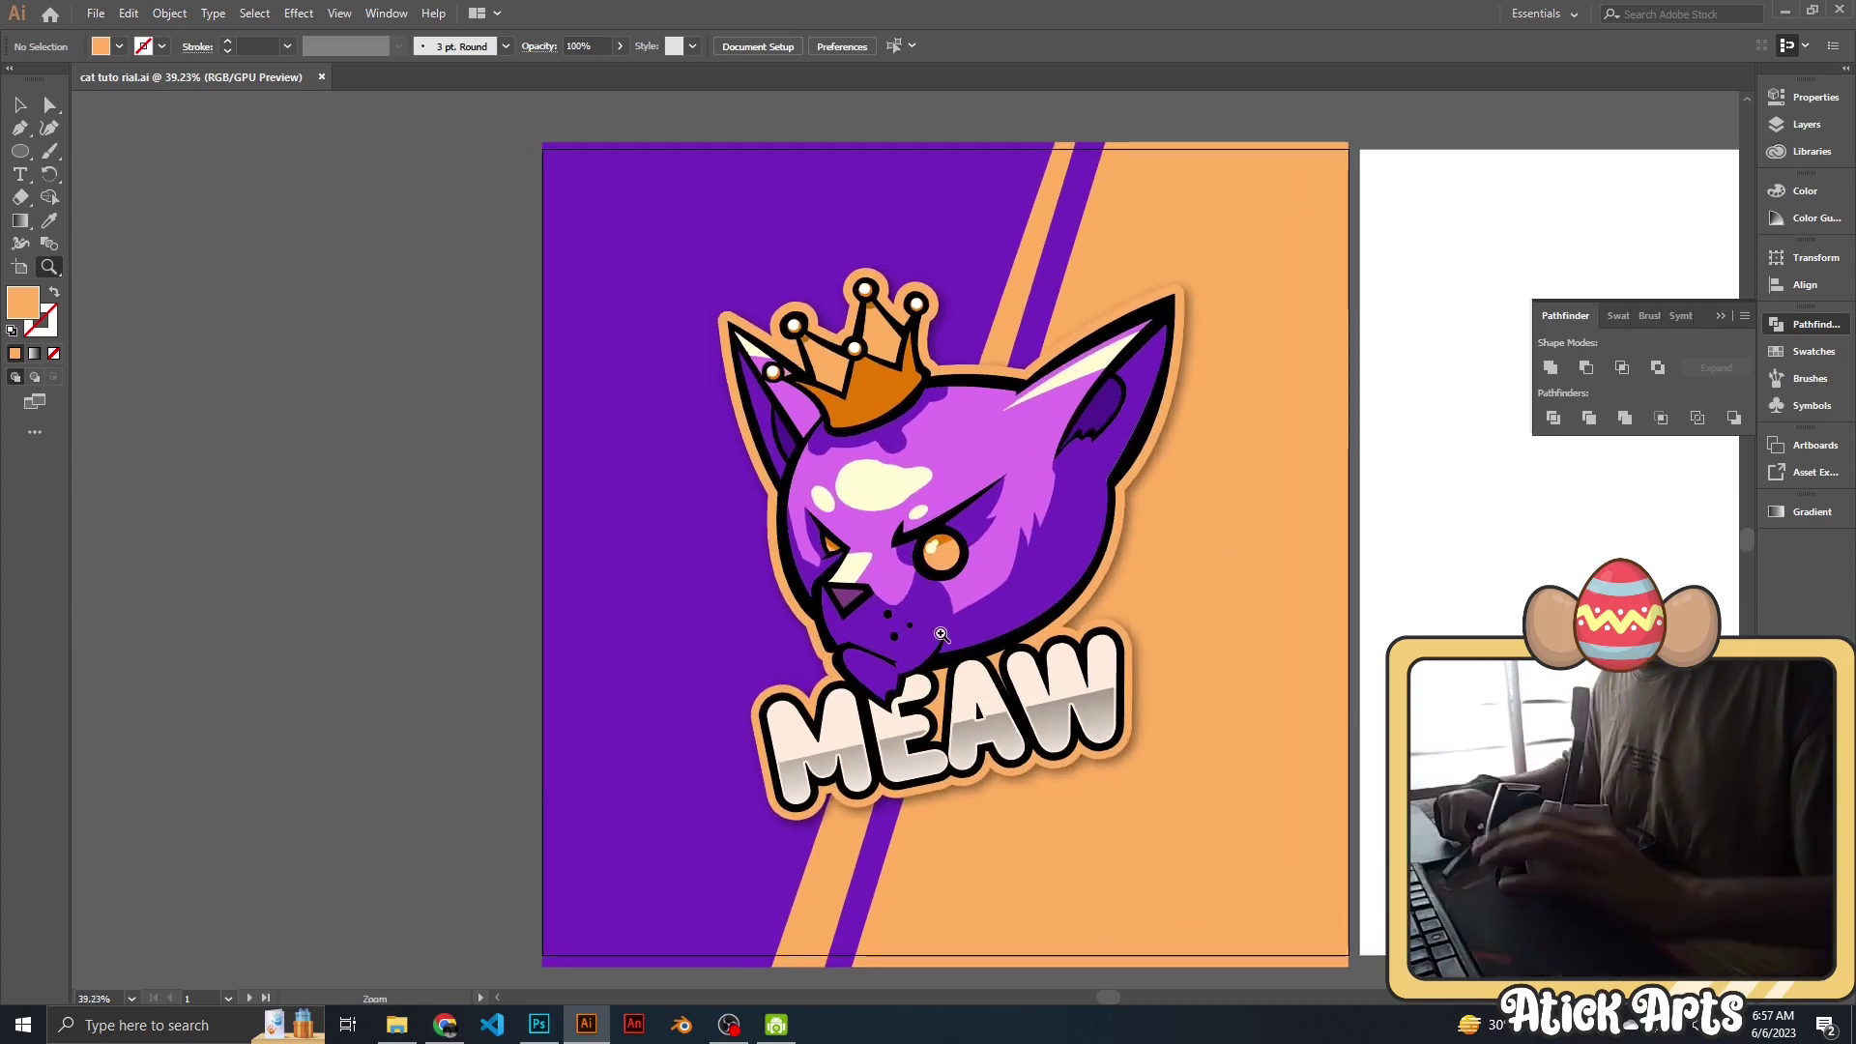